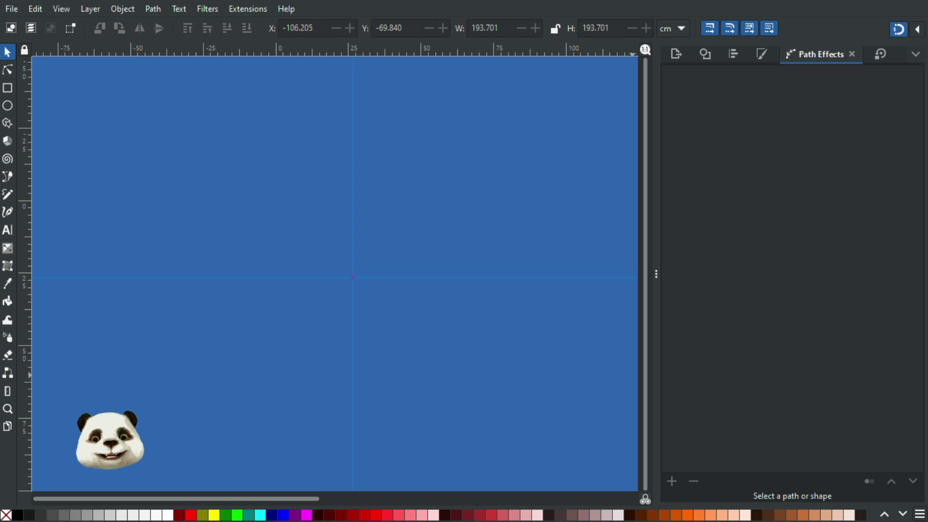
left_click_drag(434, 296, 412, 306)
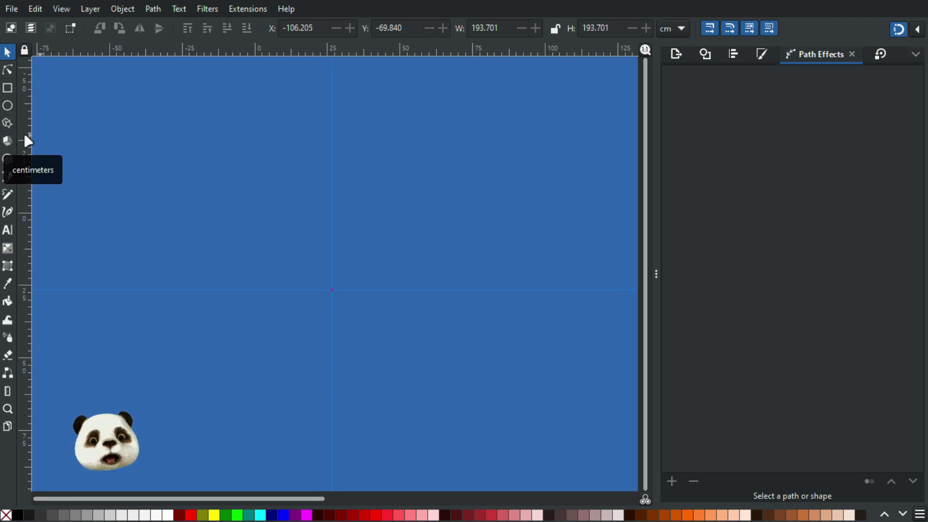
left_click(9, 89)
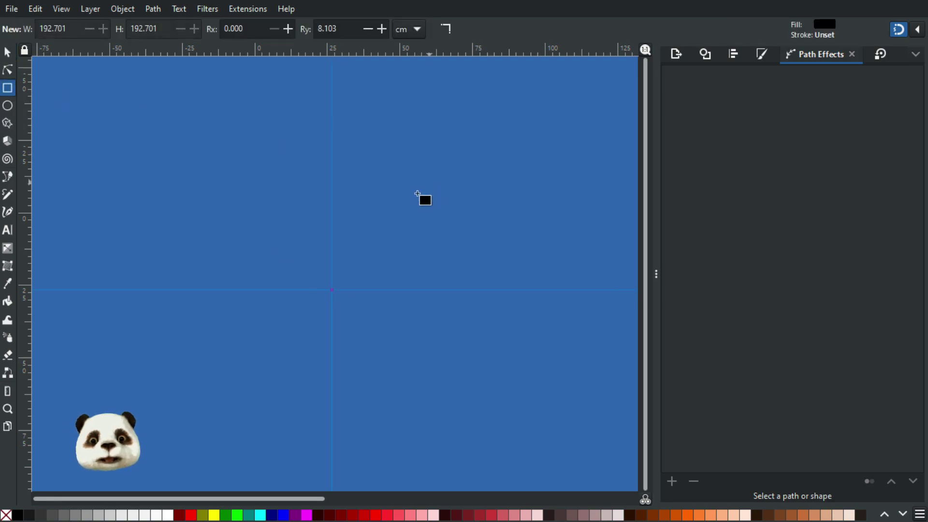
left_click_drag(376, 265, 532, 383)
left_click_drag(531, 182, 539, 146)
left_click(8, 56)
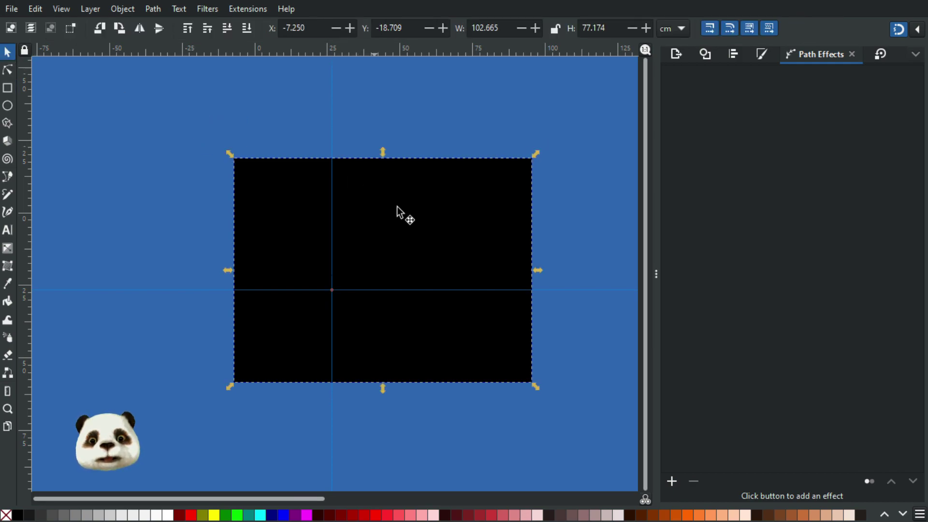
left_click_drag(381, 219, 377, 225)
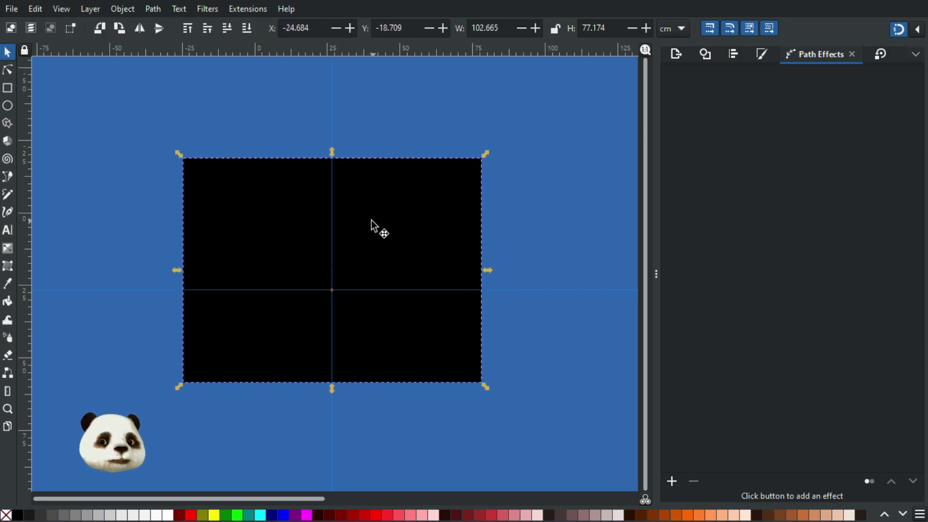
key("Delete")
- Draw a black rectangle and reshape it from its corner to about 118 by 96 cm
left_click(7, 88)
left_click_drag(147, 122, 457, 429)
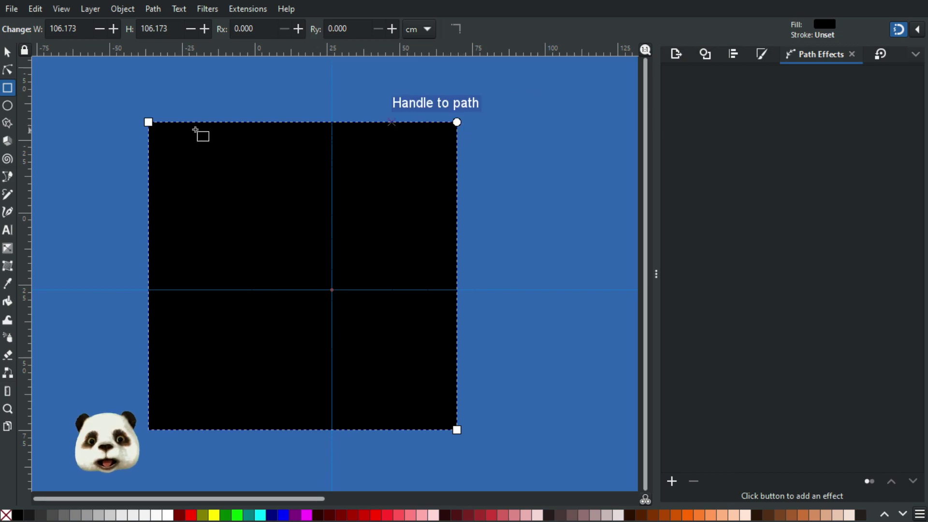
left_click_drag(149, 123, 230, 178)
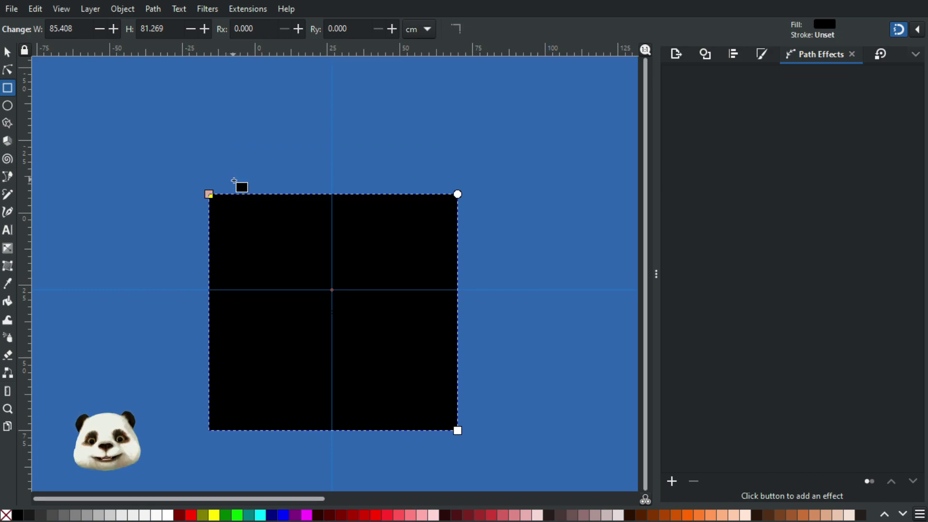
left_click_drag(210, 194, 113, 150)
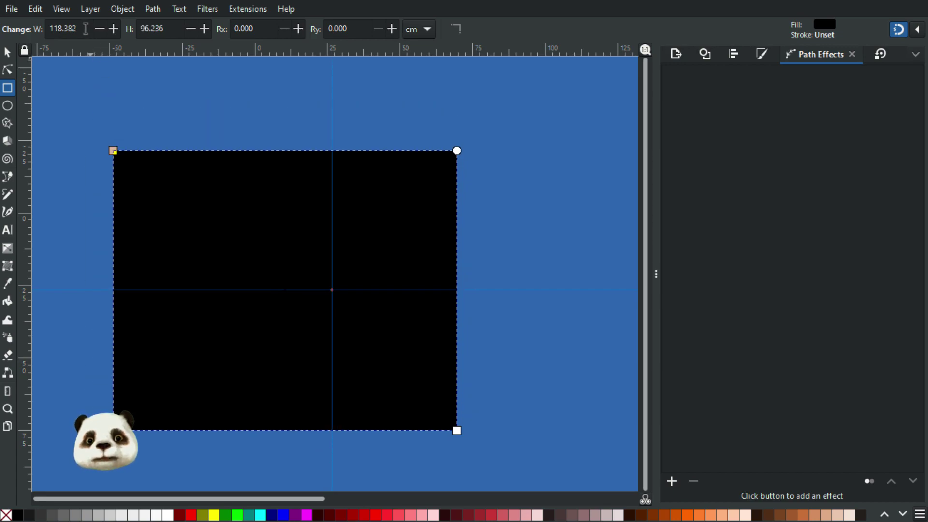
- Set the rectangle's width and height to 40 cm each
left_click_drag(84, 29, 21, 35)
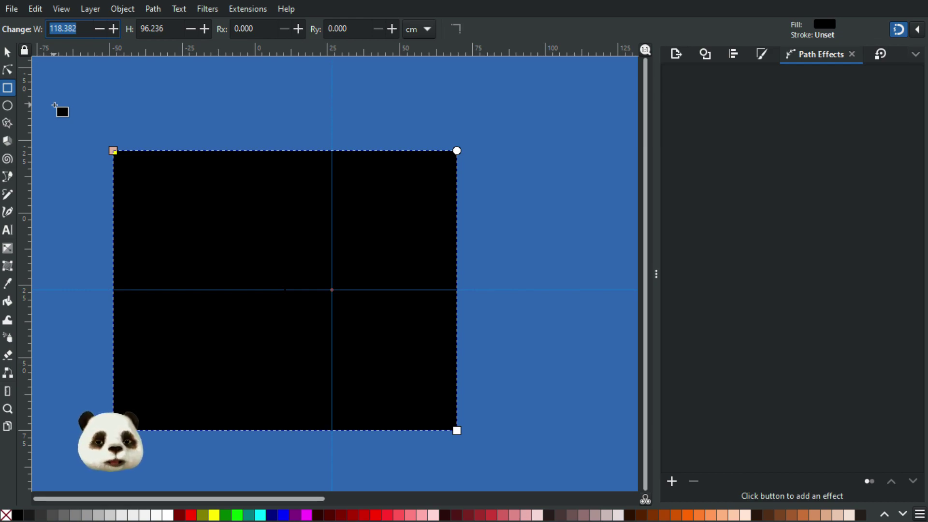
type("40")
key("Tab")
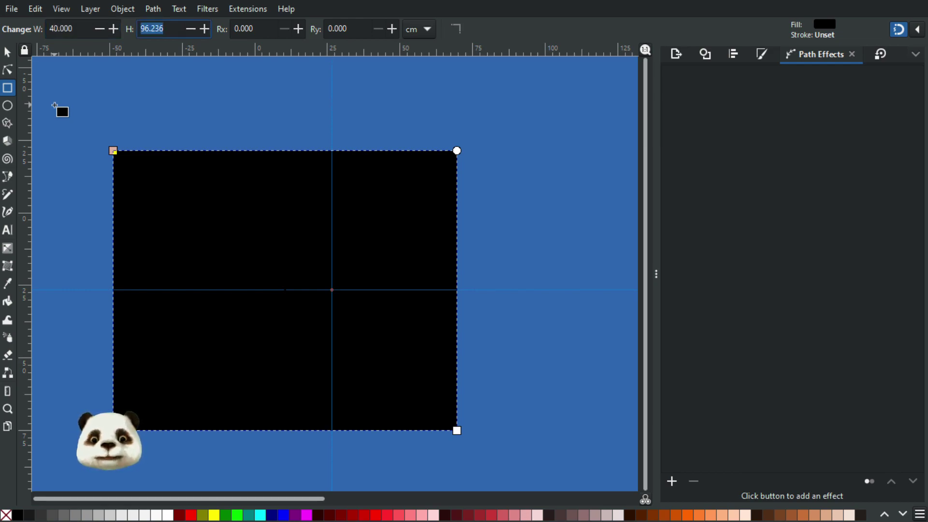
type("40")
key("Tab")
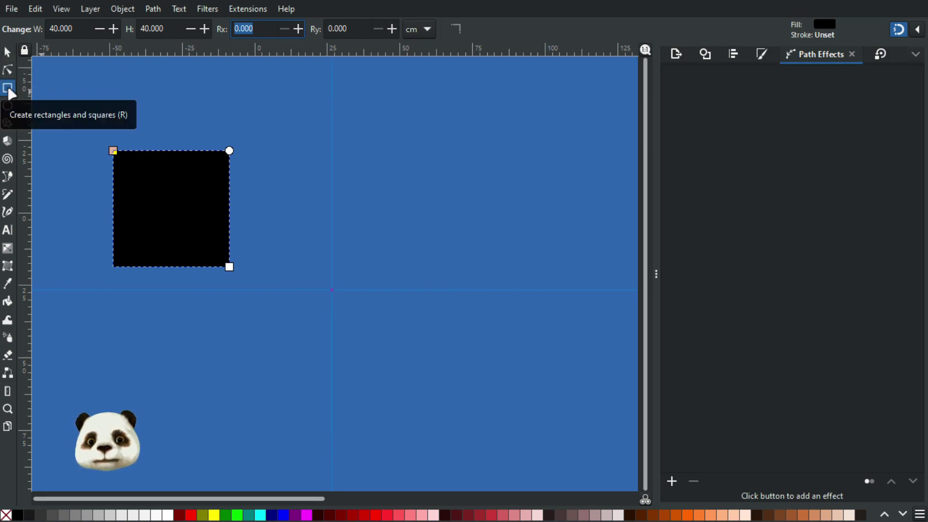
- Position the 40 cm square at X 0 and Y 0
left_click(8, 54)
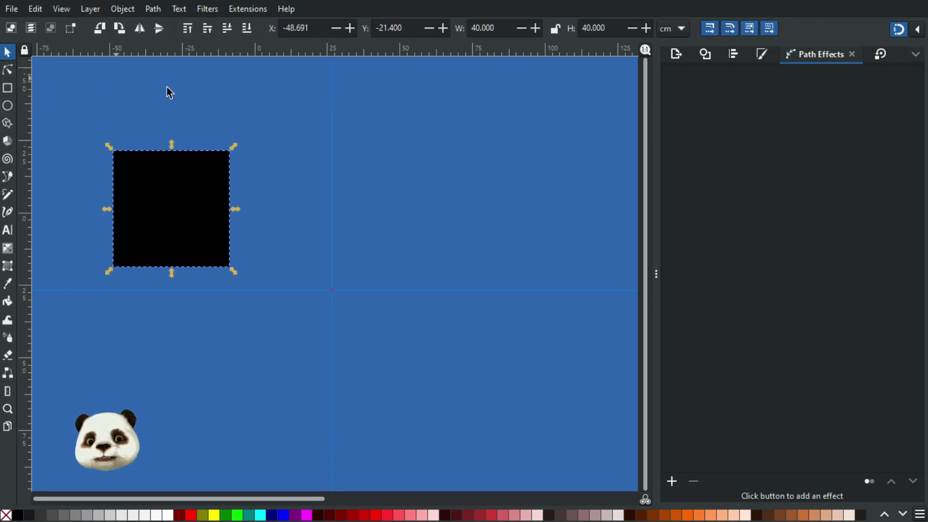
left_click(308, 28)
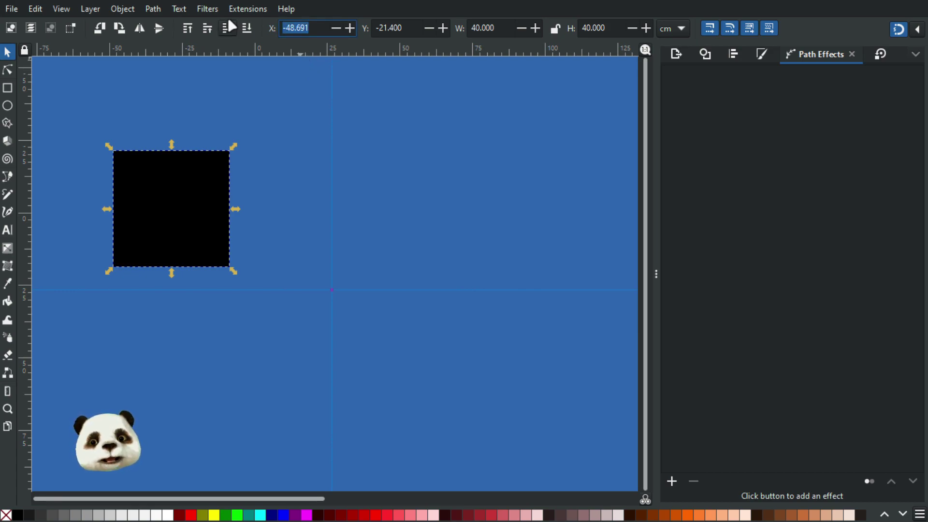
type("0")
key("Tab")
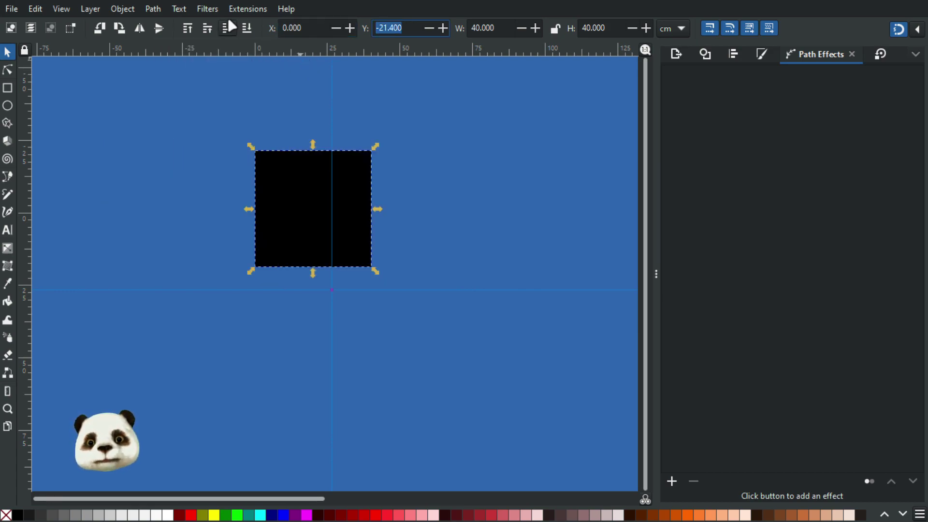
type("0")
key("Return")
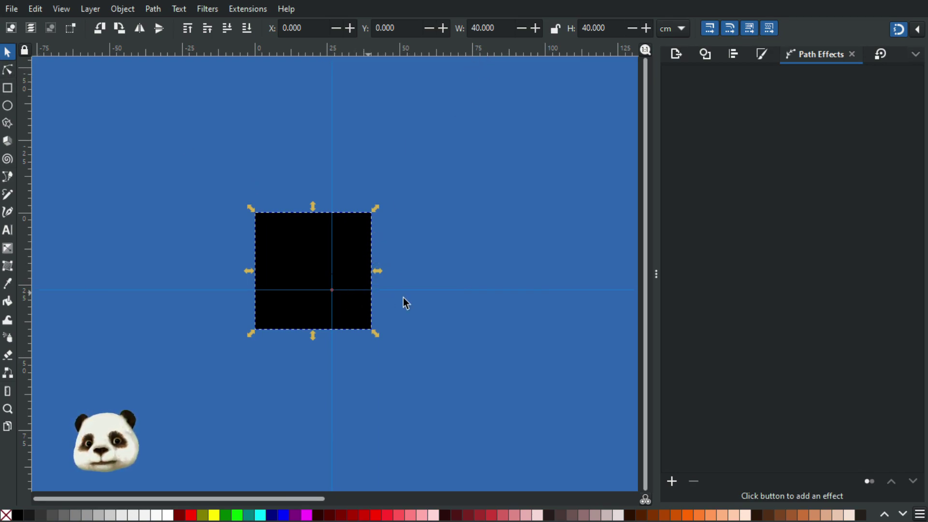
- Move the vertical and horizontal guides so that they snap together at the black square's midpoint
left_click_drag(411, 290, 319, 273)
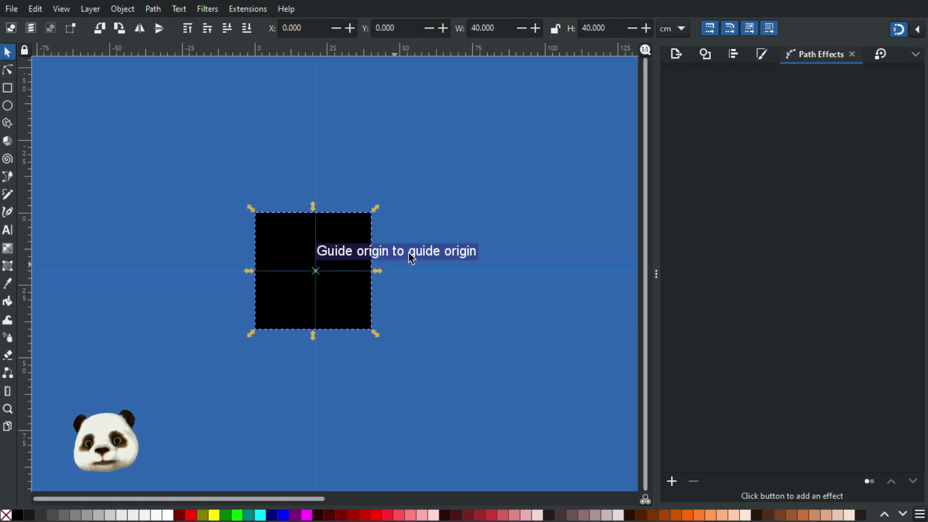
left_click(453, 202)
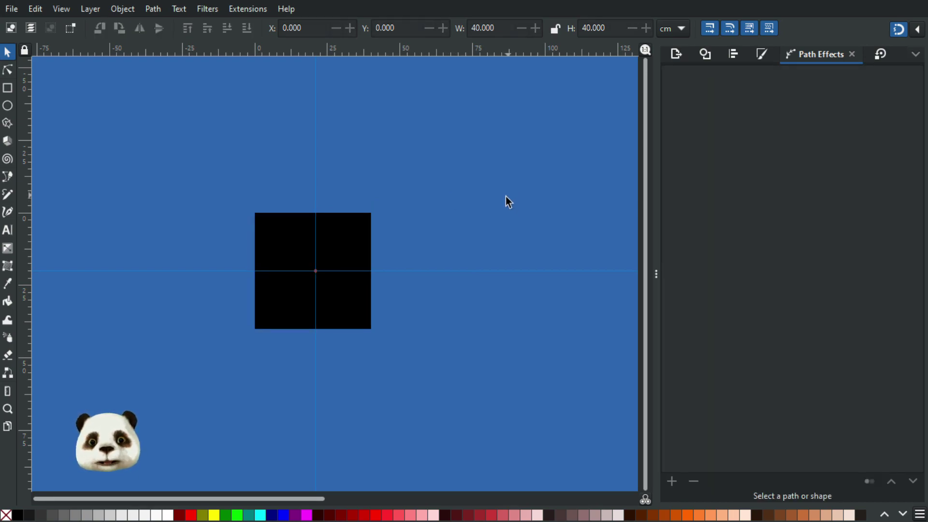
scroll(319, 287, "up", 2)
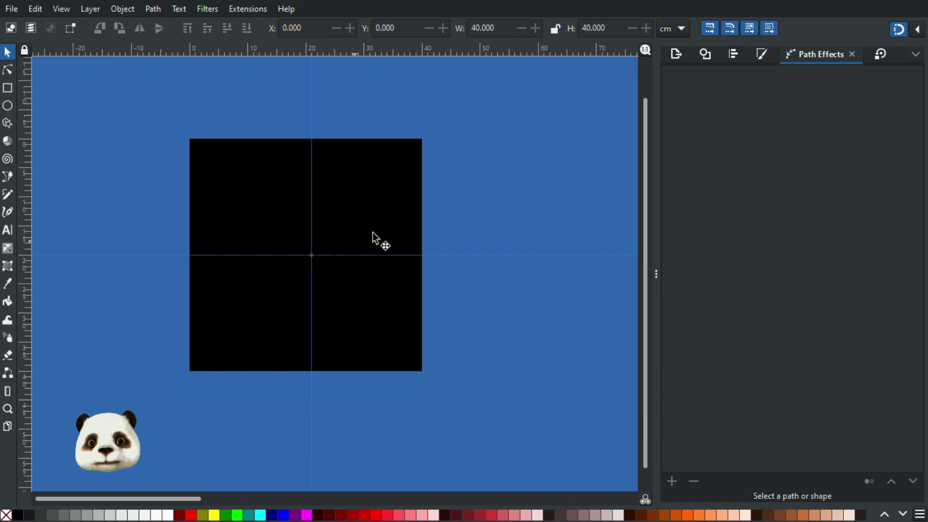
left_click(373, 212)
left_click_drag(311, 295, 308, 375)
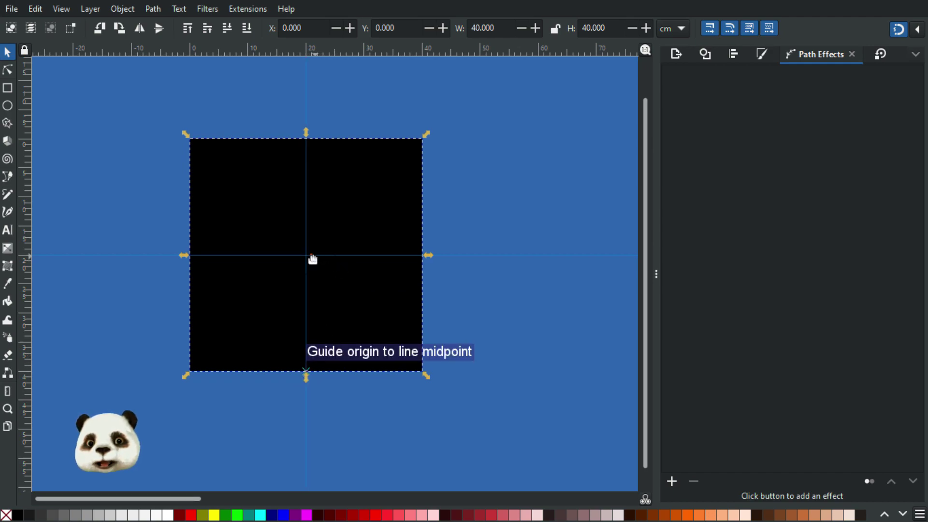
mouse_move(311, 257)
left_mouse_down()
mouse_move(423, 259)
mouse_move(306, 262)
left_mouse_up()
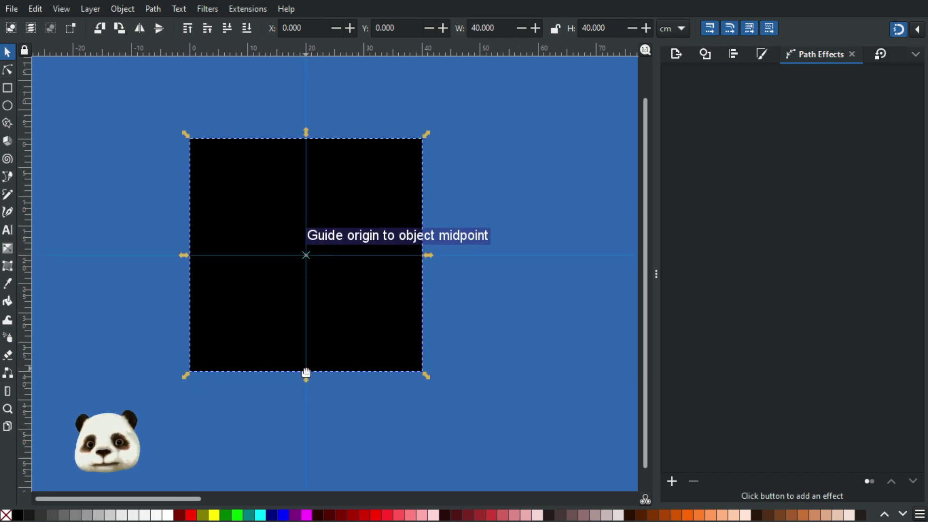
left_click_drag(305, 359, 304, 257)
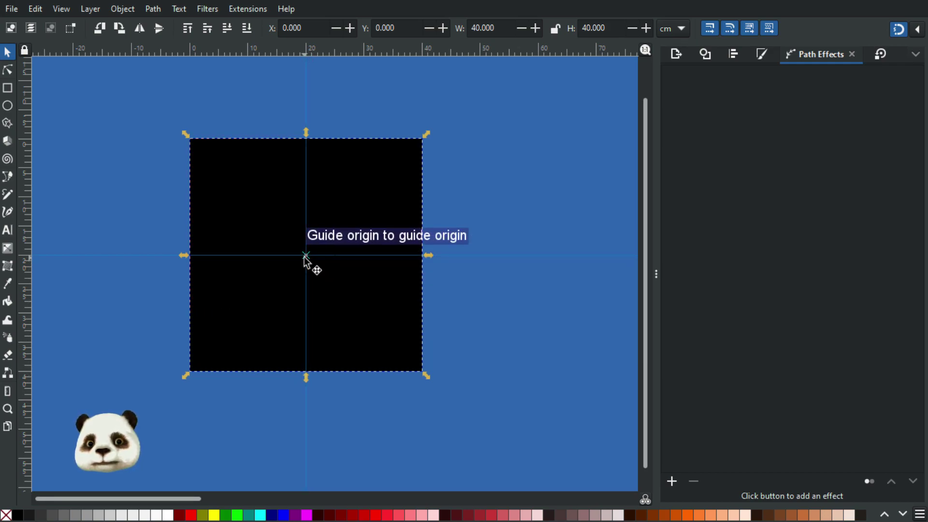
- Show the square's rotation centre, align it with the crossing of the guides, and deselect the square
left_click(374, 199)
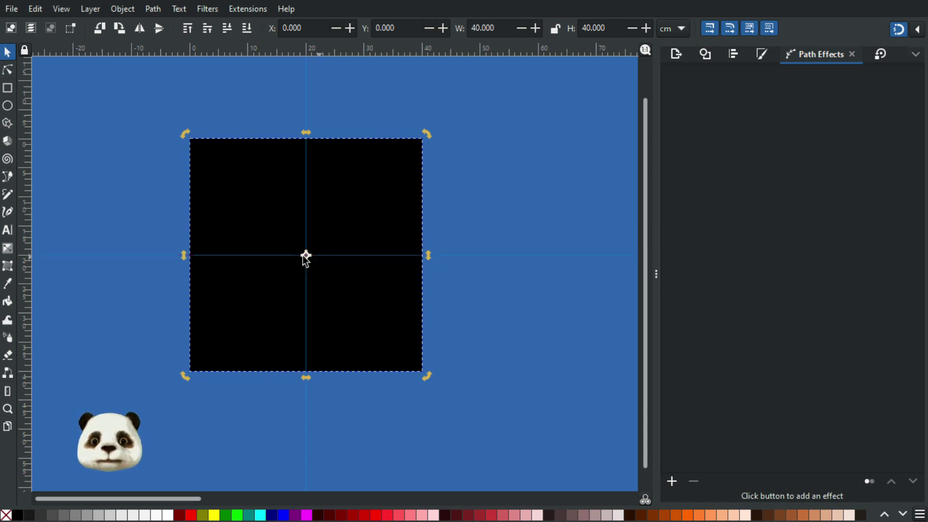
mouse_move(321, 257)
left_mouse_down()
mouse_move(301, 256)
mouse_move(344, 261)
mouse_move(318, 275)
mouse_move(321, 260)
mouse_move(327, 280)
mouse_move(320, 291)
mouse_move(305, 288)
mouse_move(300, 323)
mouse_move(304, 252)
left_mouse_up()
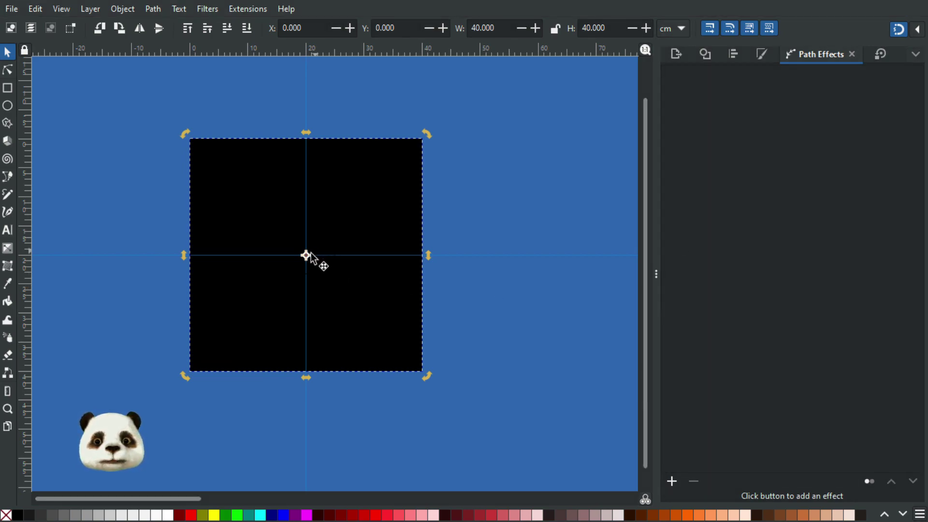
mouse_move(307, 259)
left_mouse_down()
mouse_move(357, 269)
mouse_move(351, 291)
mouse_move(329, 285)
mouse_move(300, 303)
mouse_move(332, 260)
mouse_move(305, 256)
left_mouse_up()
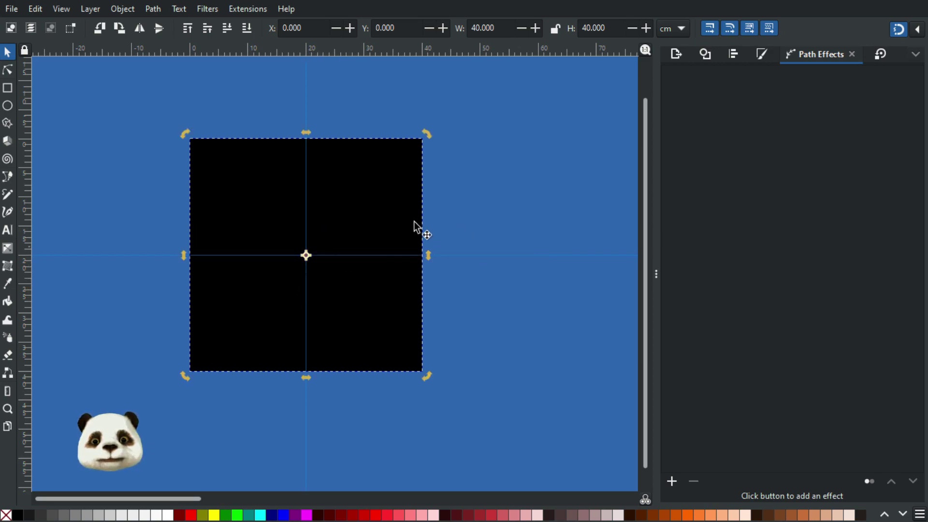
left_click(488, 178)
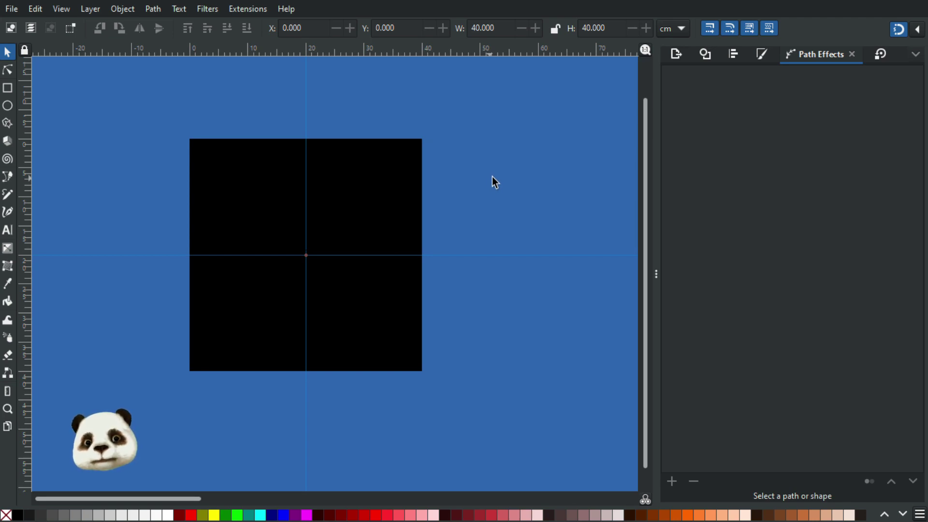
- Draw a second rectangle of about 62 by 106 cm beside the black square and fill it with very dark gray
scroll(479, 161, "down", 2)
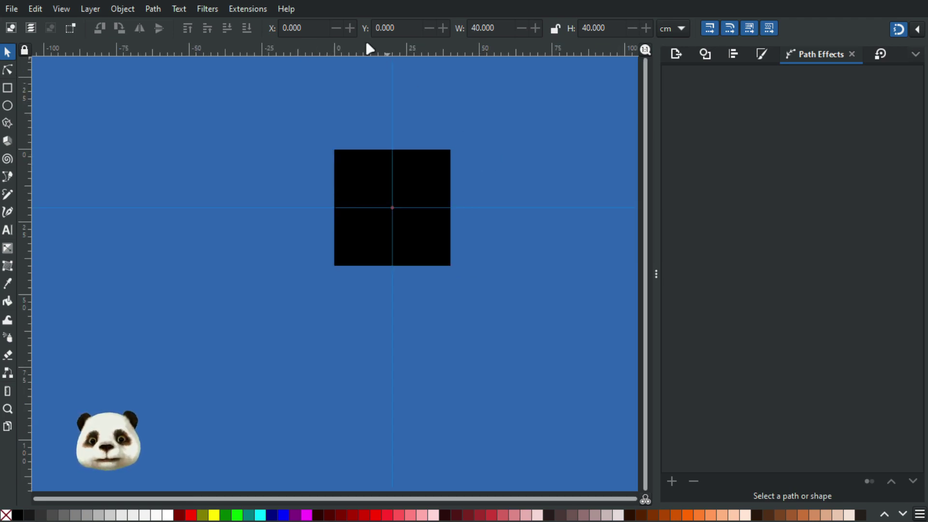
left_click_drag(481, 114, 397, 174)
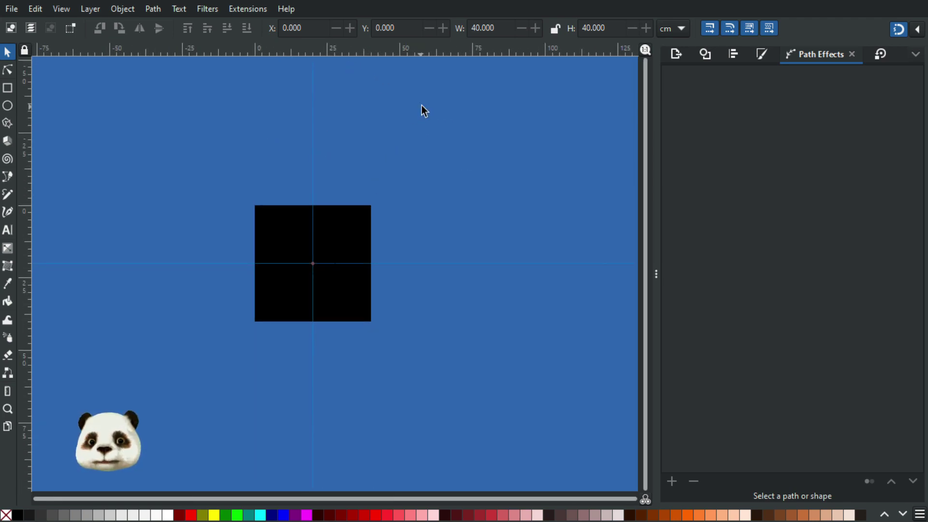
left_click(7, 88)
left_click_drag(428, 86, 607, 393)
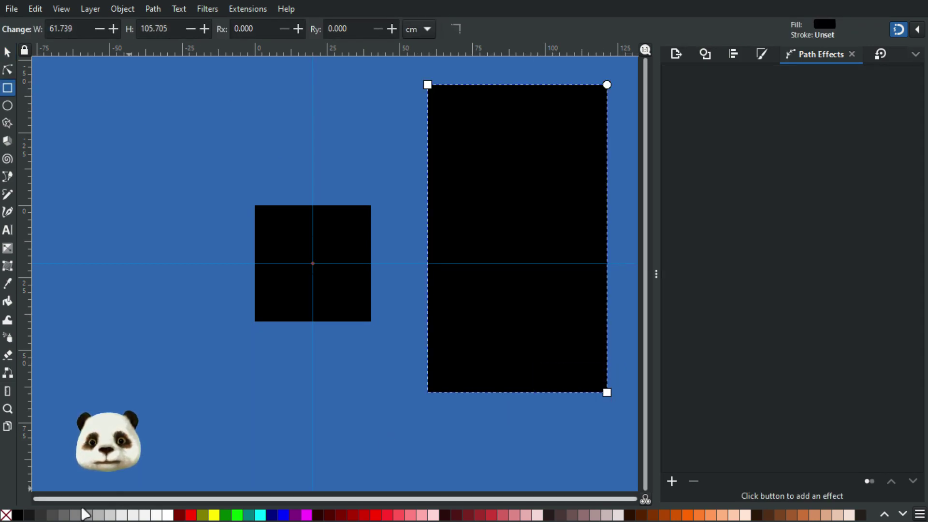
left_click(30, 514)
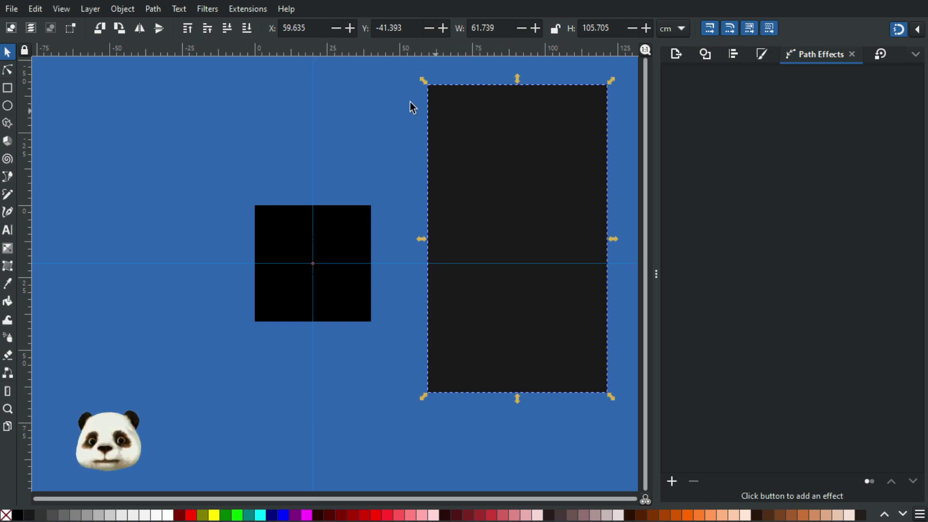
left_click(8, 88)
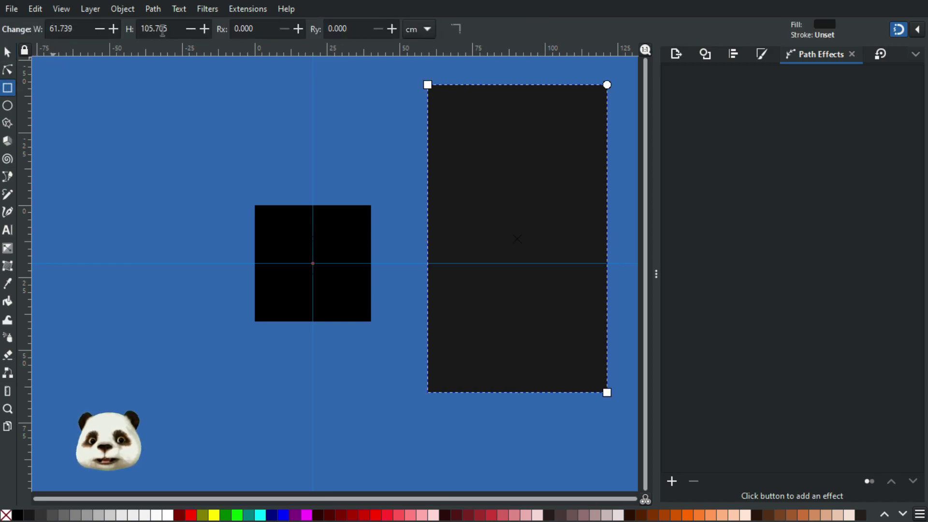
left_click(8, 52)
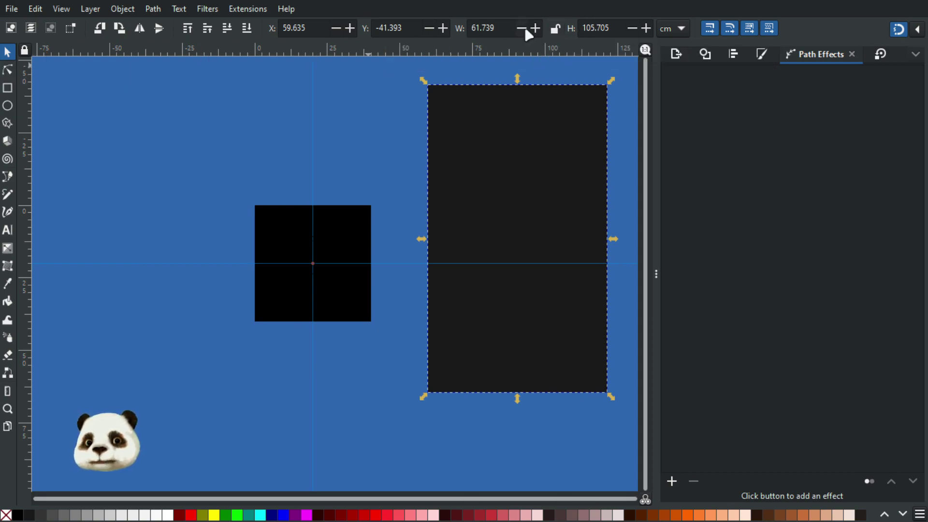
left_click(8, 87)
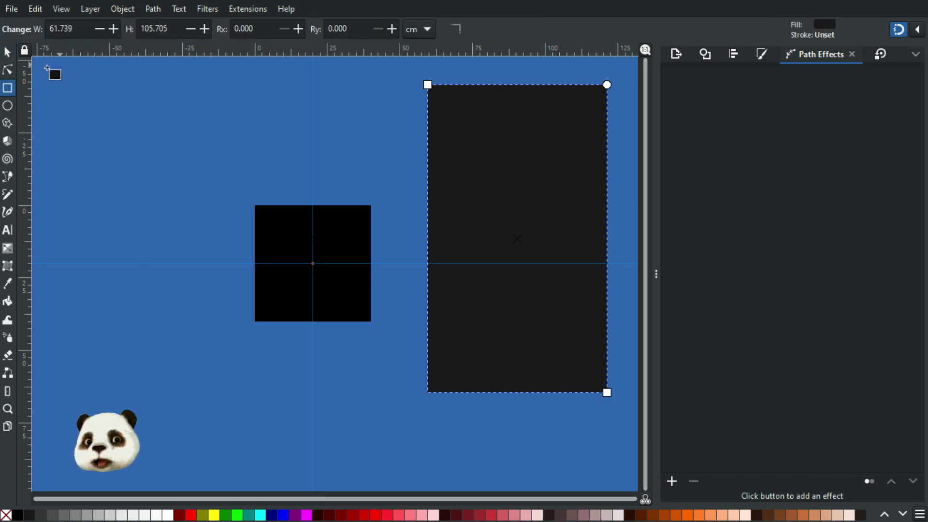
- Lock the dark gray rectangle's width-to-height ratio and set its width to 80 cm
left_click(7, 51)
left_click(555, 28)
left_click_drag(500, 26, 427, 24)
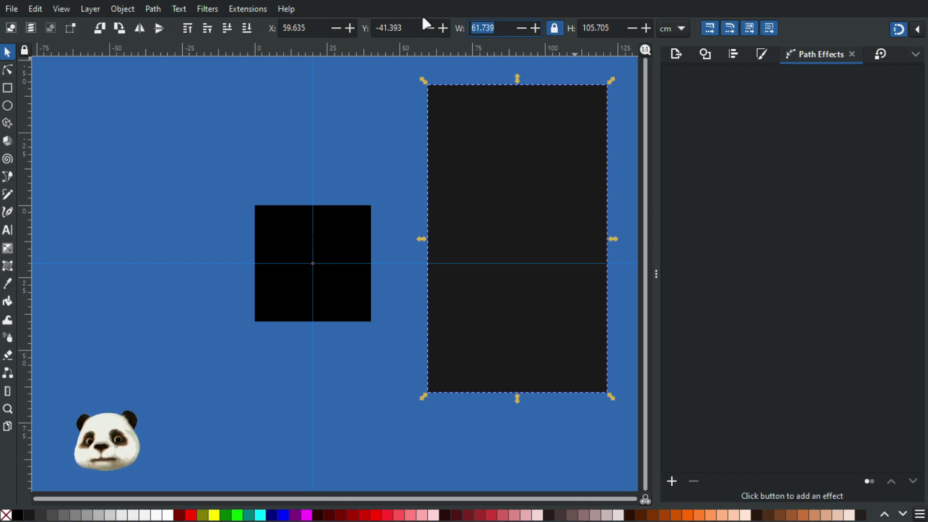
type("80")
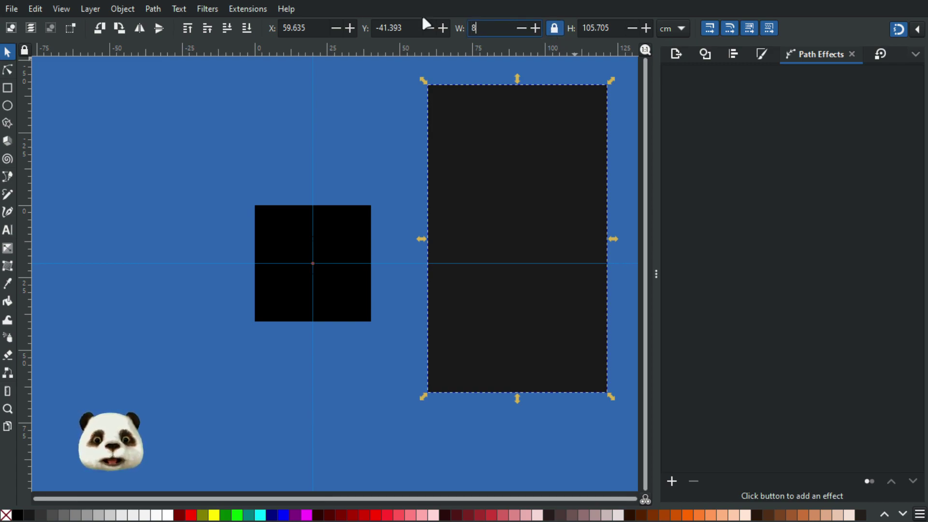
key("Return")
- Unlock the dark gray rectangle's proportions and set its height to 80 cm
scroll(460, 153, "down", 2)
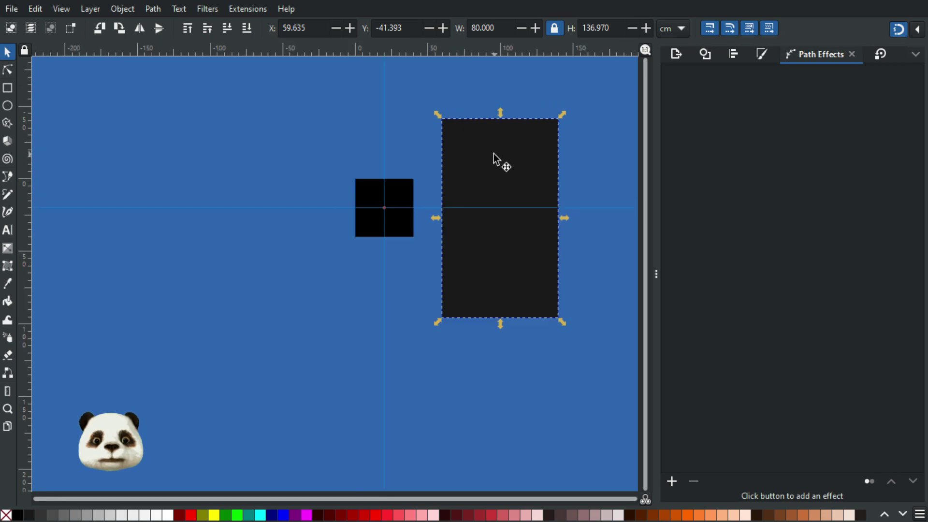
left_click(555, 28)
triple_click(613, 27)
type("80")
key("Return")
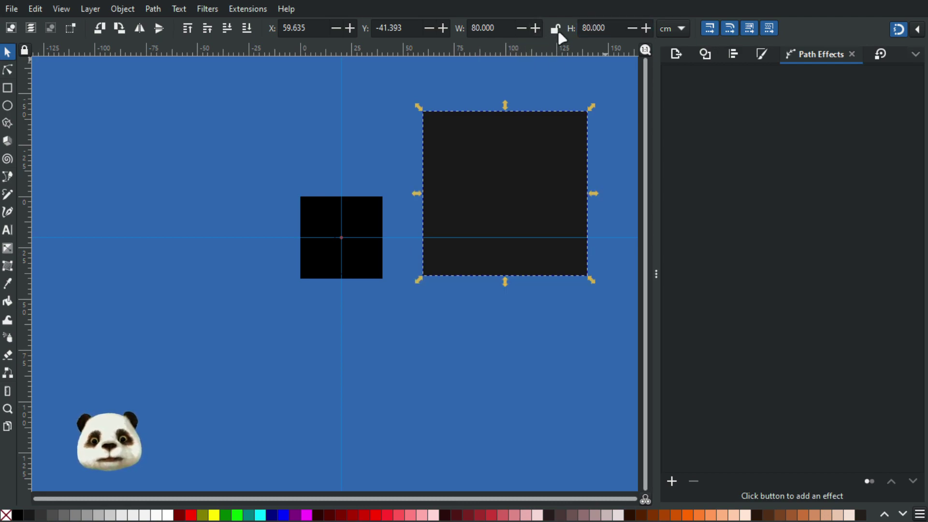
- Lock the dark gray square's width-to-height ratio and set its width to 100 cm
left_click(554, 29)
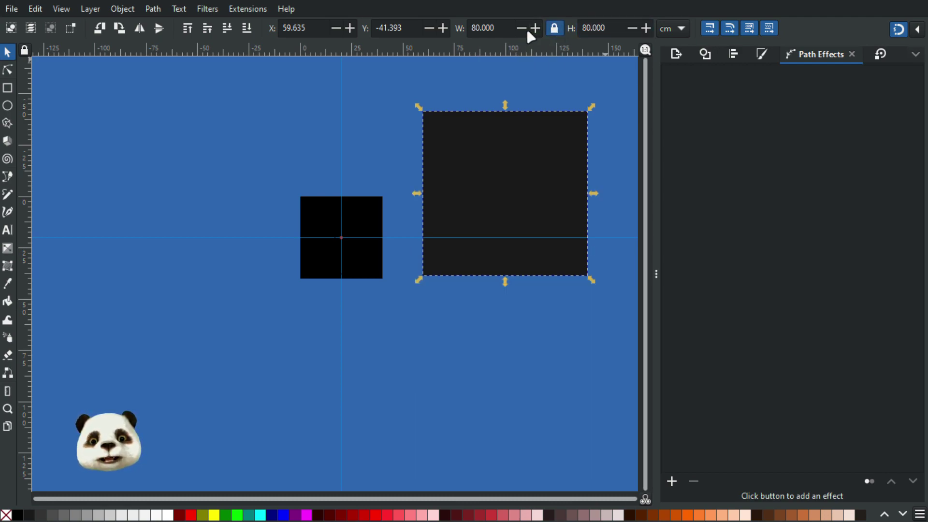
left_click(468, 29)
type("100")
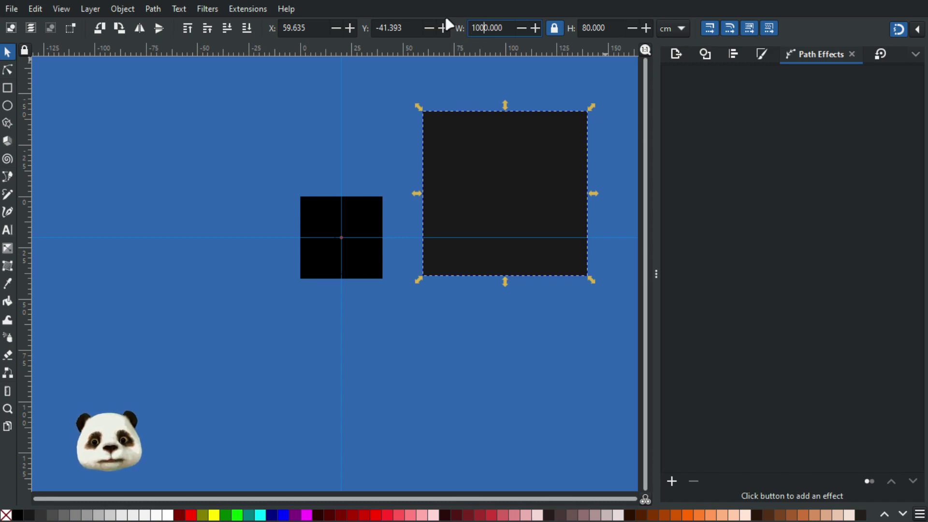
key("Delete")
key("Return")
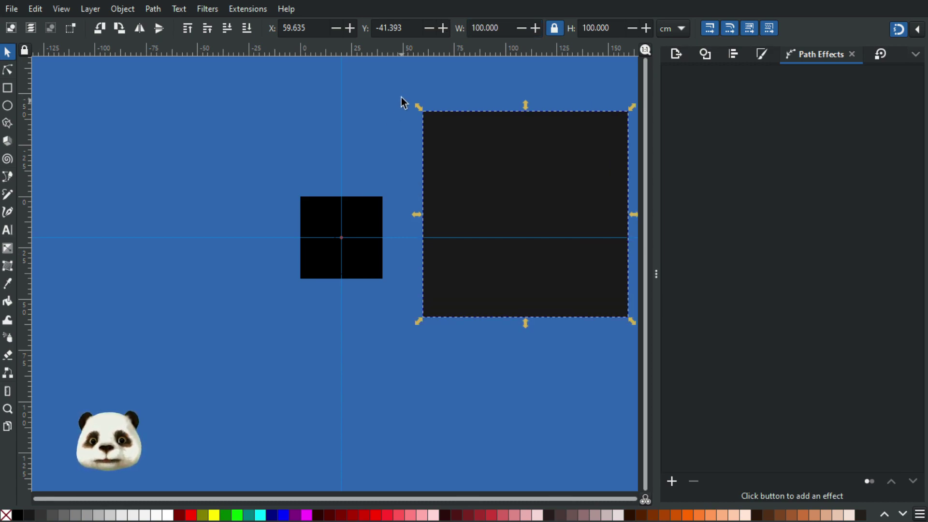
- Position the dark gray square at X 0 and Y 0 cm
triple_click(305, 29)
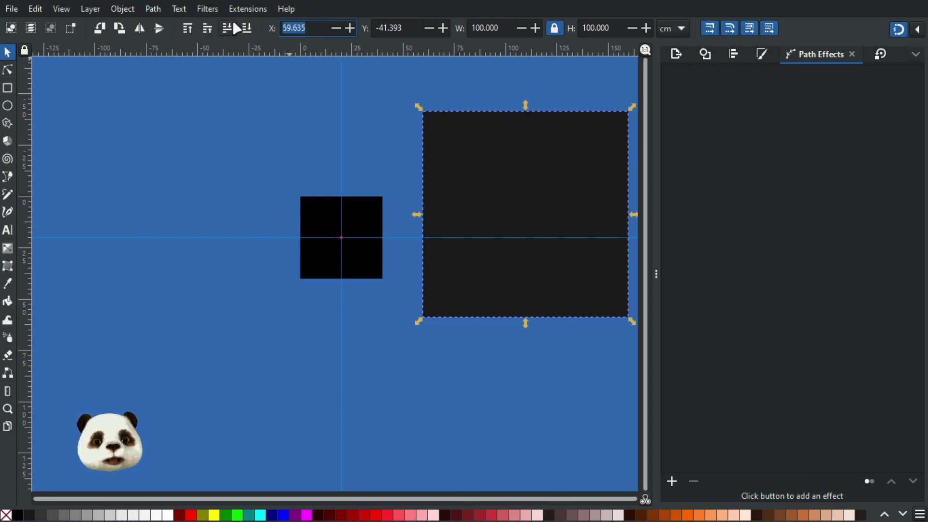
type("0")
key("Tab")
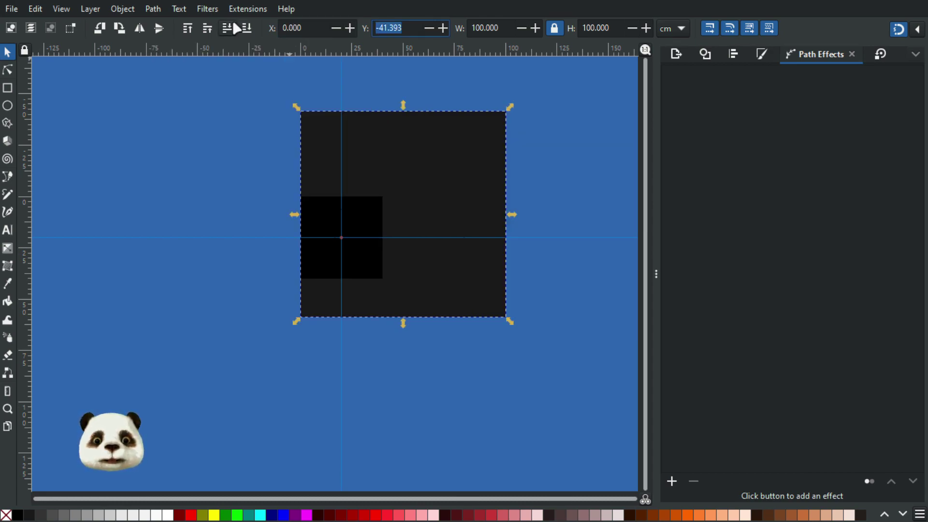
type("0")
key("Return")
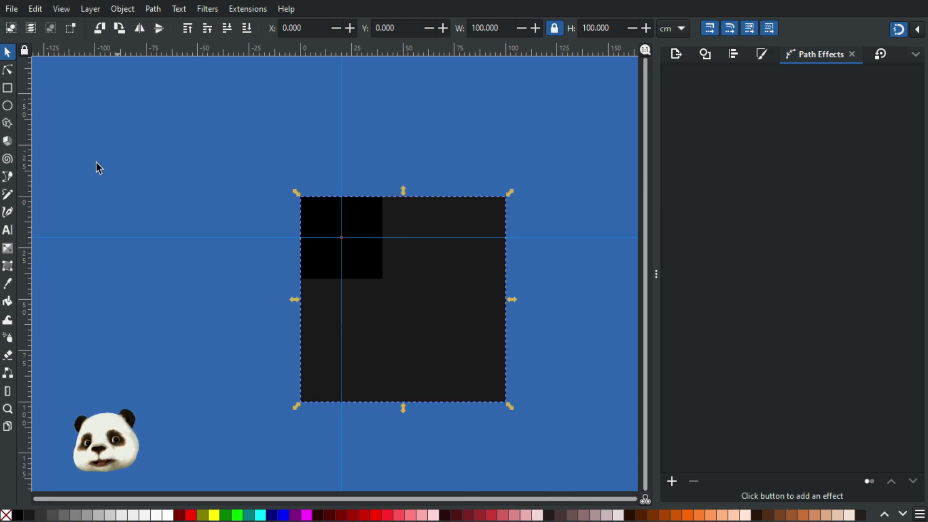
- Move both guides so they cross at the page corner, snapped to the squares' top-left corner, and deselect the dark gray square
scroll(351, 236, "up", 3)
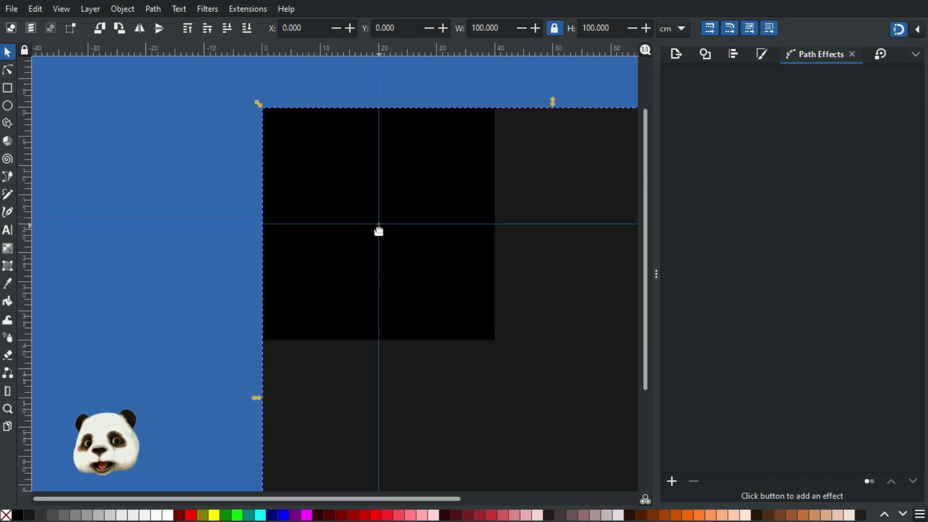
left_click_drag(377, 224, 261, 111)
left_click_drag(379, 223, 255, 111)
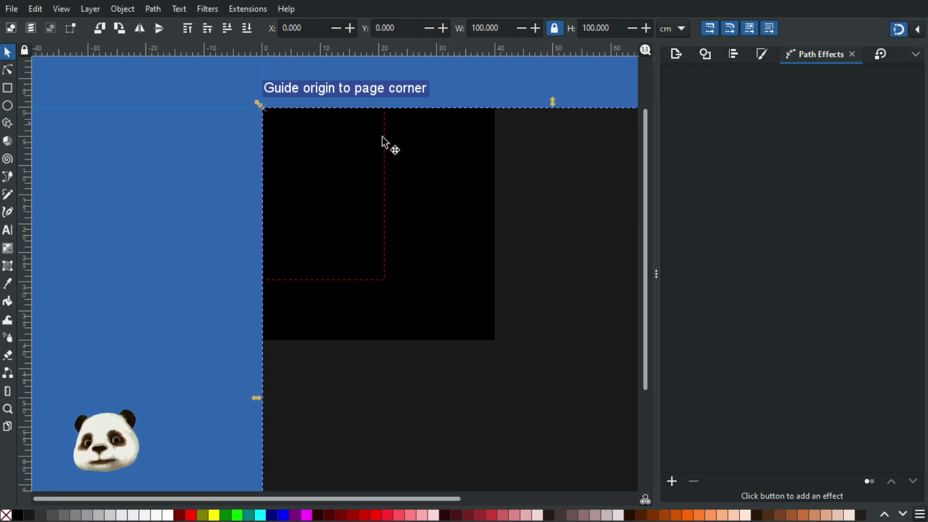
scroll(561, 309, "down", 2)
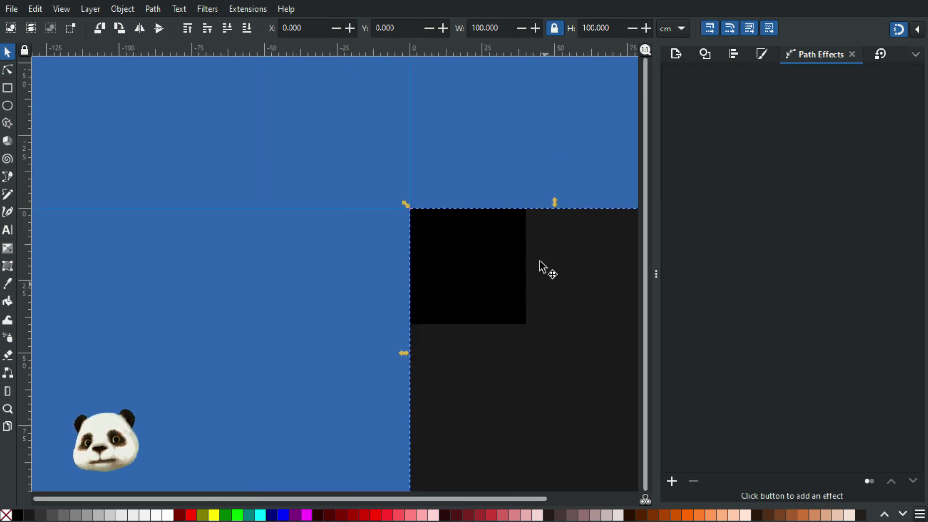
left_click(486, 141)
left_click_drag(423, 152, 366, 173)
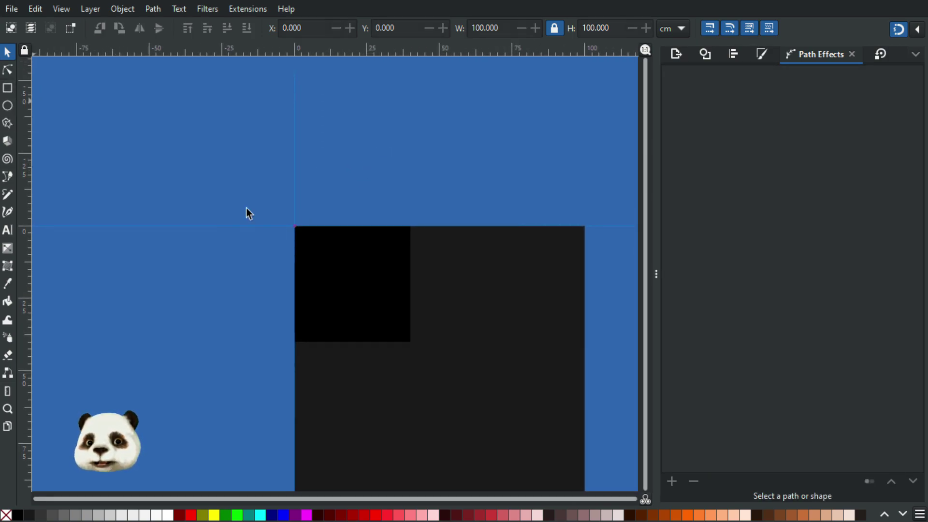
- Duplicate the dark gray square and move the copy straight up to Y -50 cm, centred vertically on the horizontal guide
left_click(475, 359)
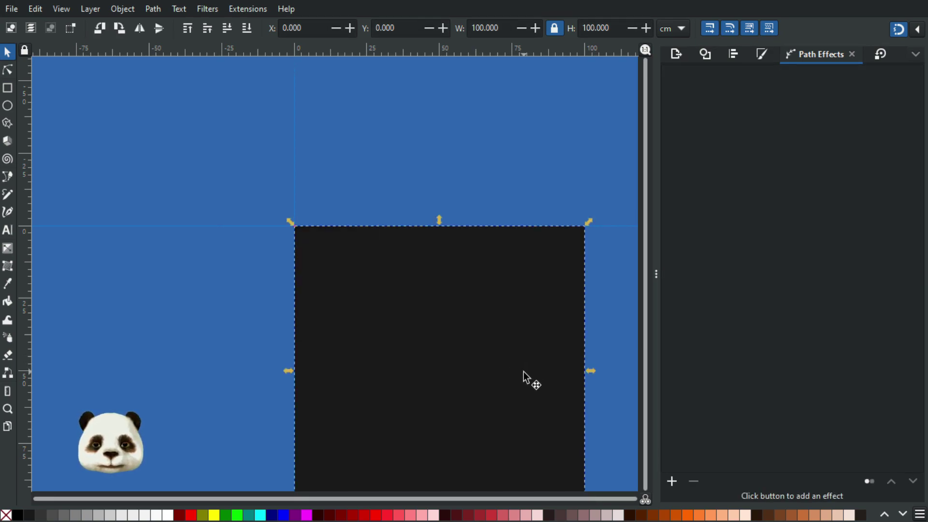
left_click_drag(487, 358, 404, 241)
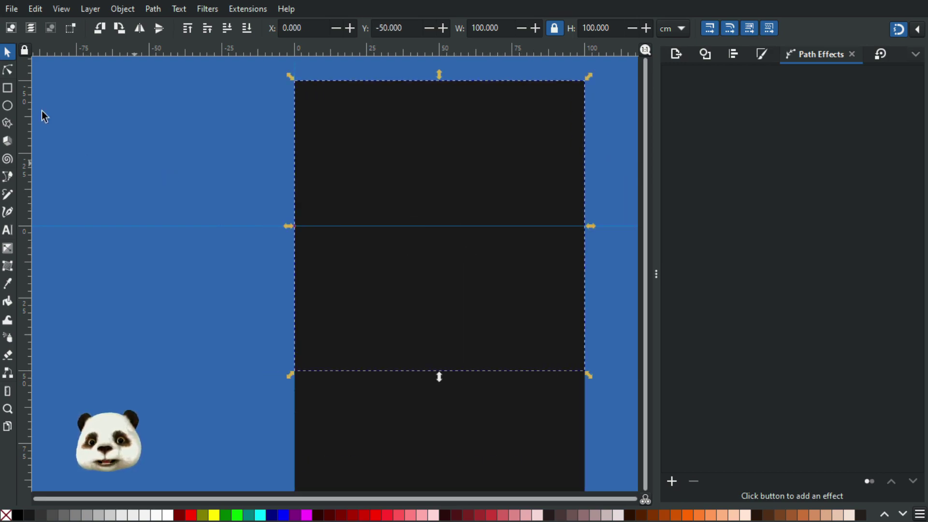
left_click(7, 70)
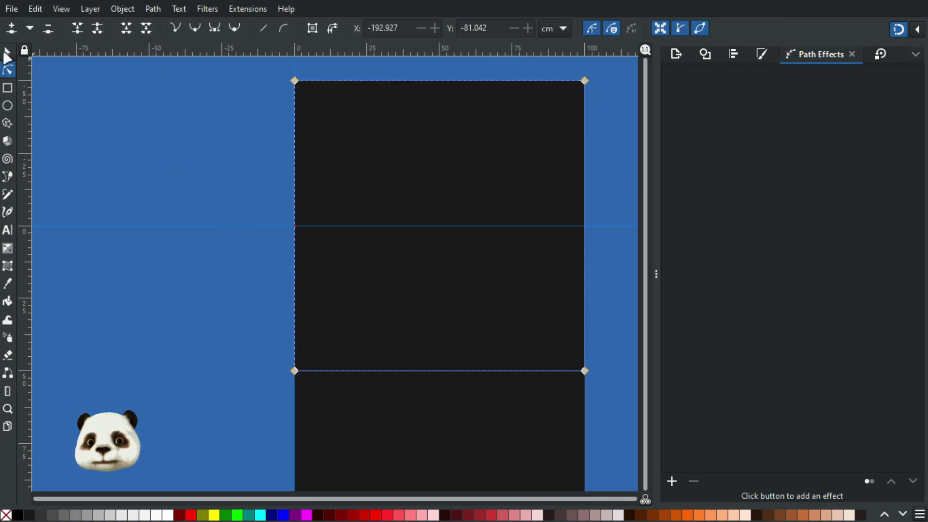
left_click(7, 54)
- Set the duplicated square's Y position to 0 cm
left_click(402, 28)
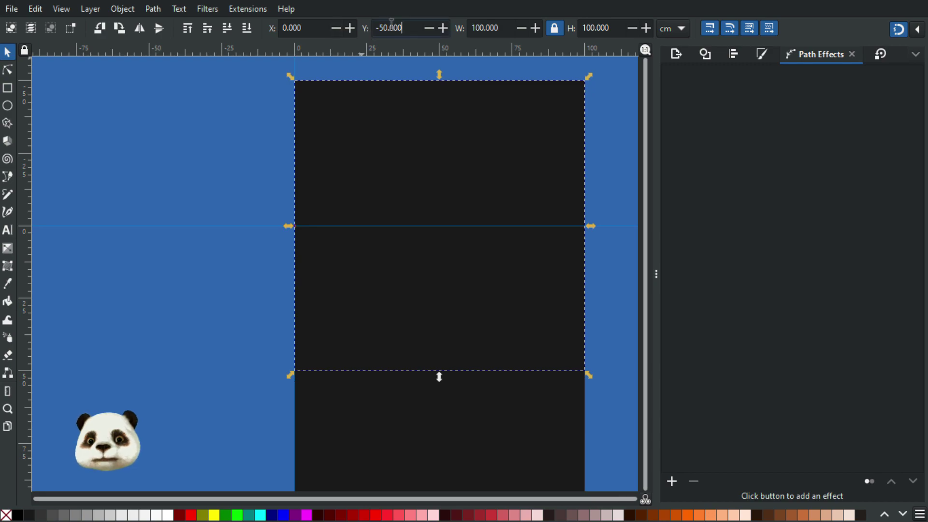
left_click_drag(391, 24, 315, 18)
type("0")
key("Return")
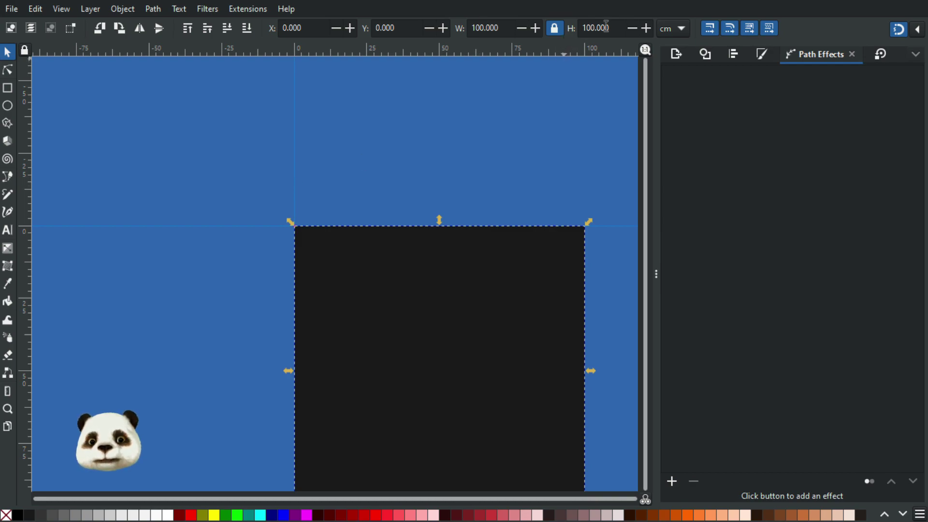
- Position the duplicated square at X -50 and Y -50 cm to centre it on the crossing of the guides
left_click(411, 27)
type("-5")
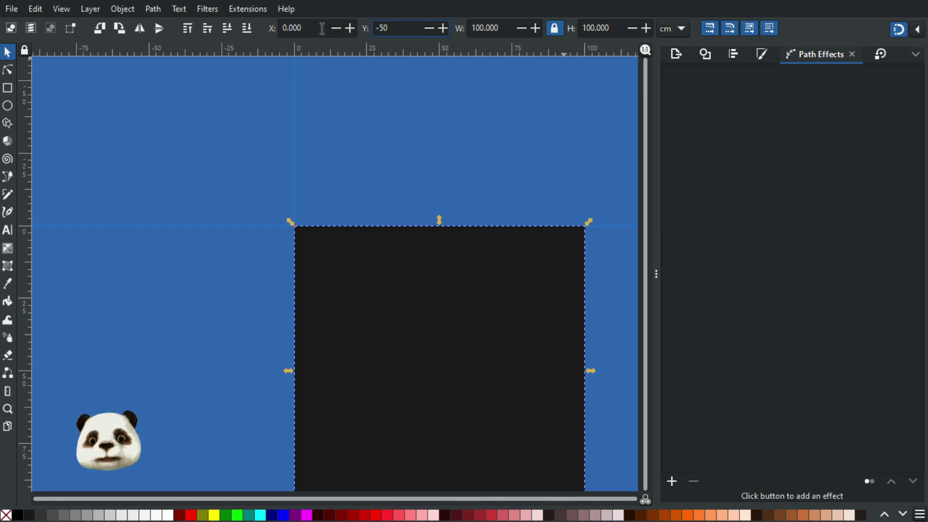
type("0")
key("shift+Tab")
type("-50")
key("Return")
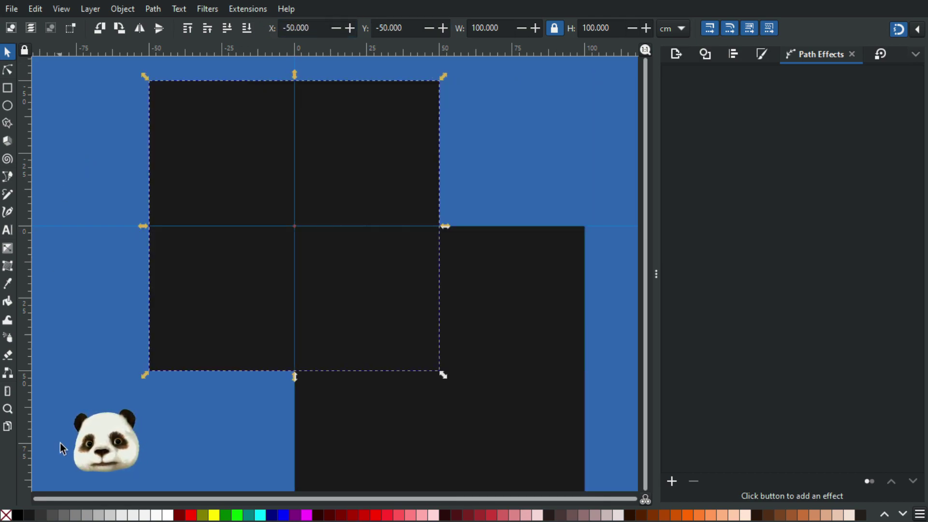
- Fill the centred square with red and delete the dark gray square behind it
left_click(191, 515)
left_click(546, 190)
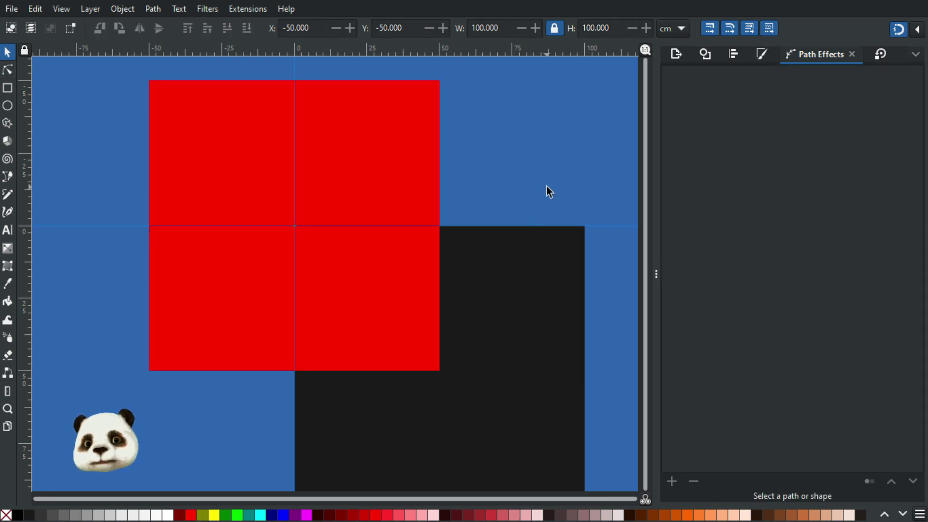
left_click(528, 304)
key("Delete")
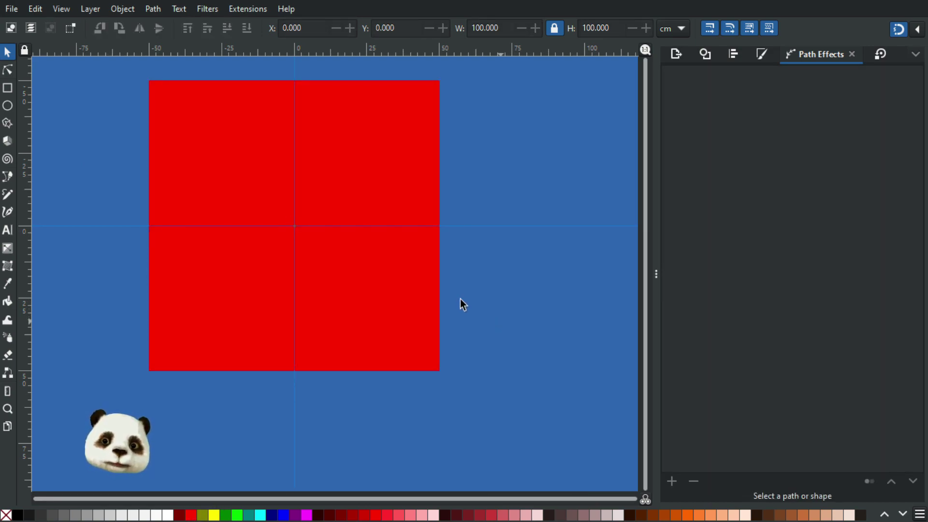
- Move the red square aside to uncover the 40 cm black square and delete that black square
left_click_drag(364, 152, 195, 133)
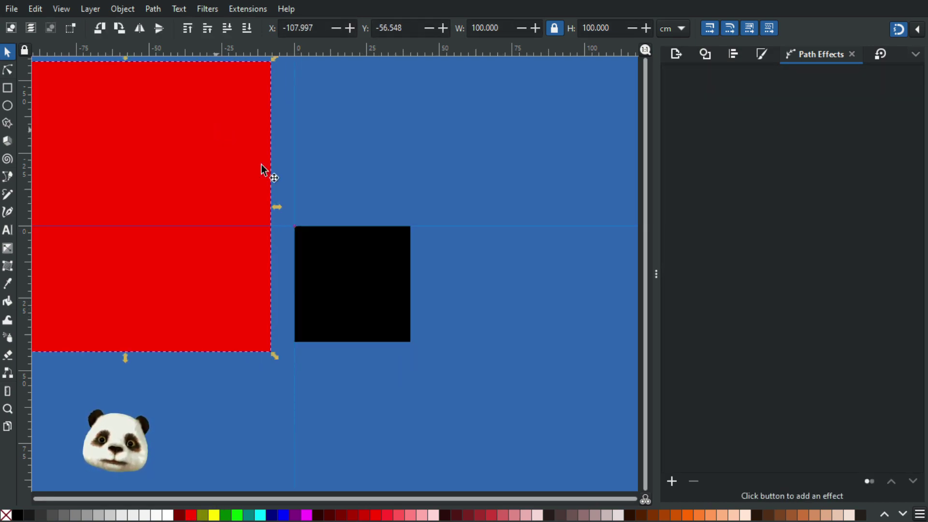
left_click(364, 286)
key("Delete")
key("ctrl+z")
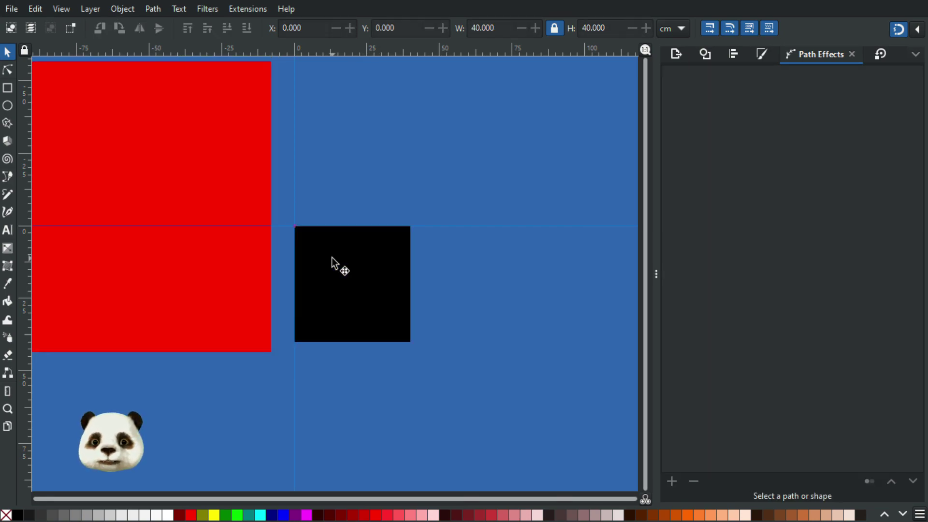
left_click(232, 170)
left_click(383, 310)
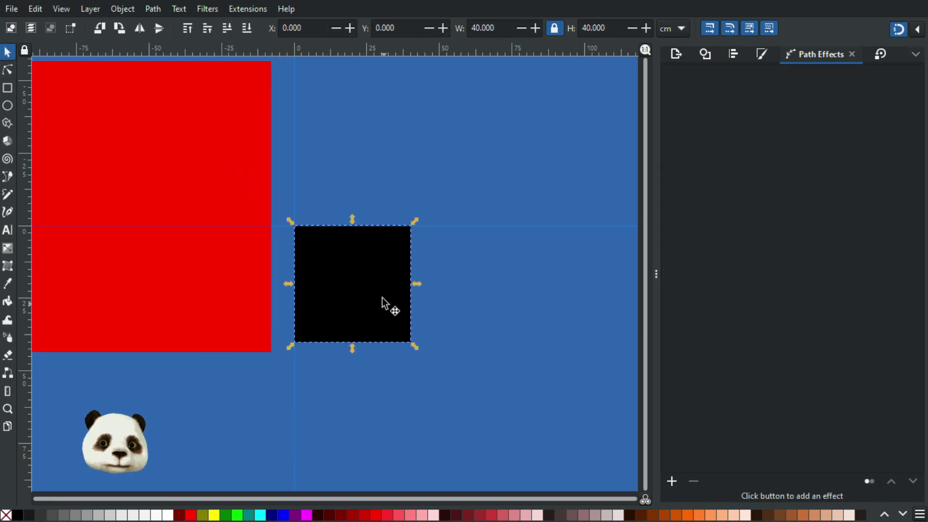
key("Delete")
- Snap the red square back to X -50, Y -50 cm, centred on the guides, fill it with very dark red, and deselect it
left_click_drag(146, 140, 327, 152)
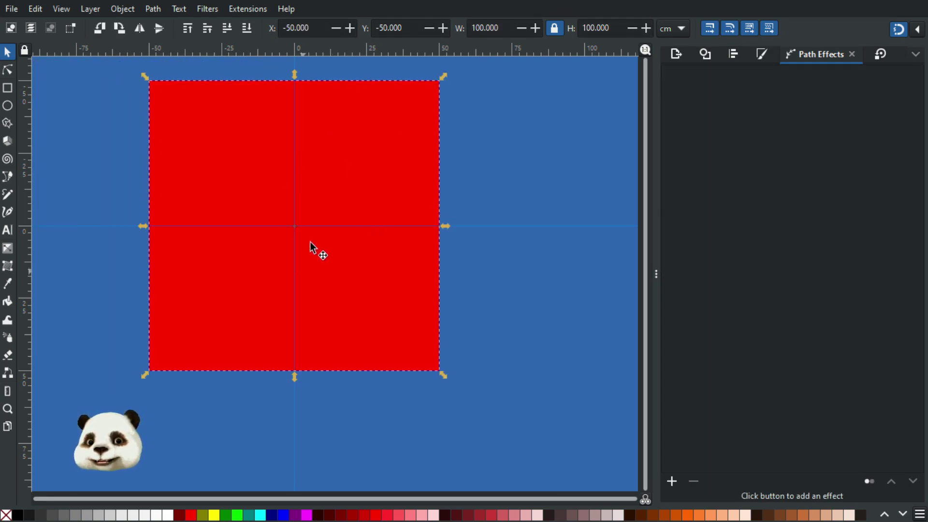
left_click(320, 516)
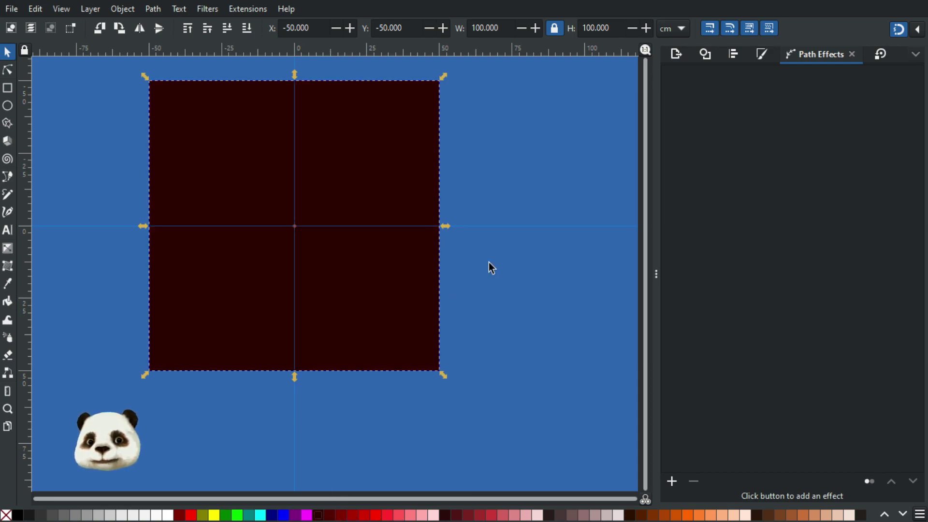
left_click(518, 227)
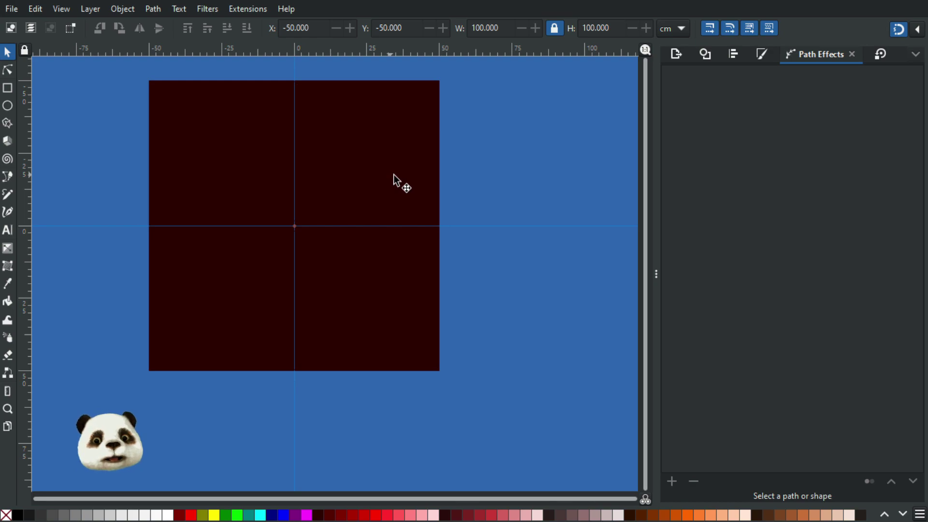
left_click_drag(429, 250, 461, 309)
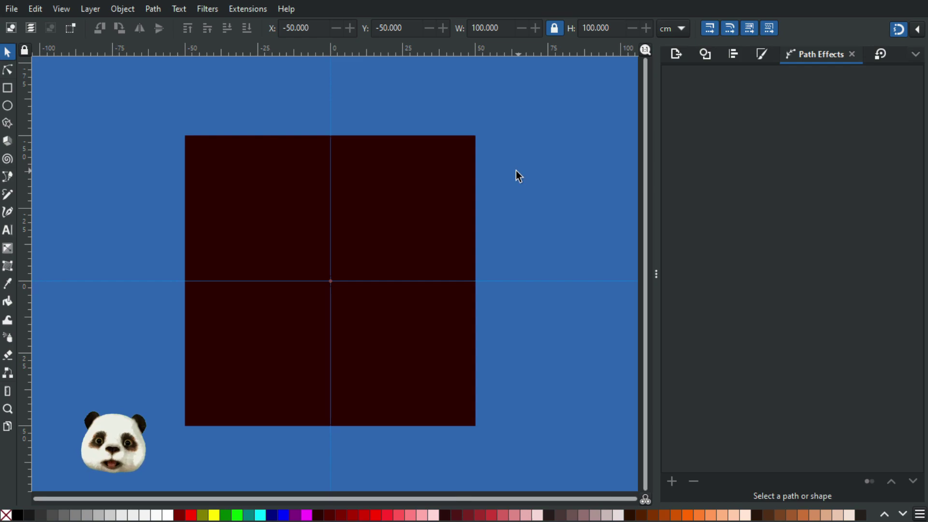
- Examine the desk color's RGBA value in the document properties, then close them
left_click(13, 12)
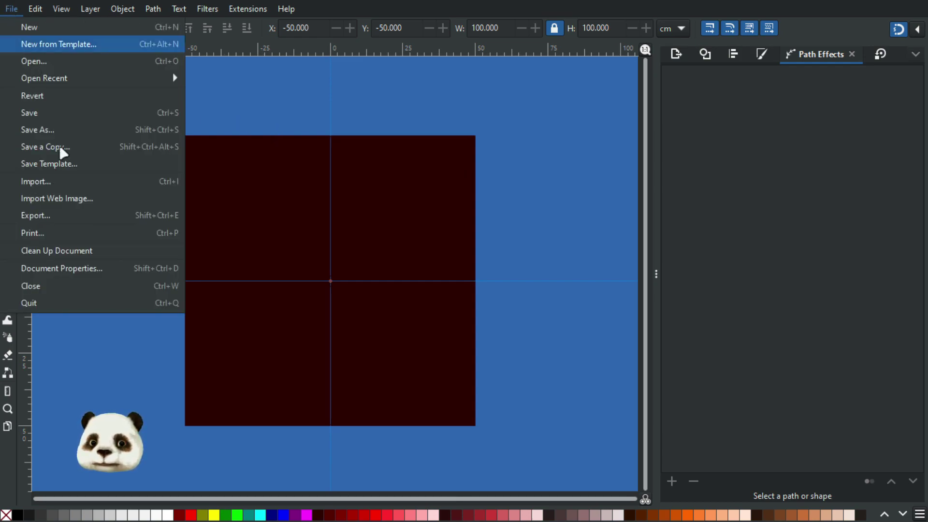
left_click(74, 270)
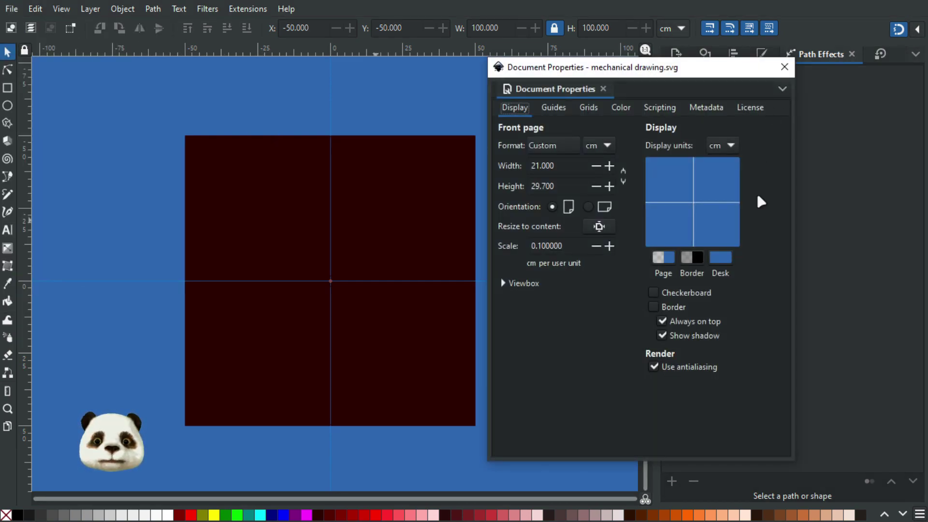
left_click(730, 260)
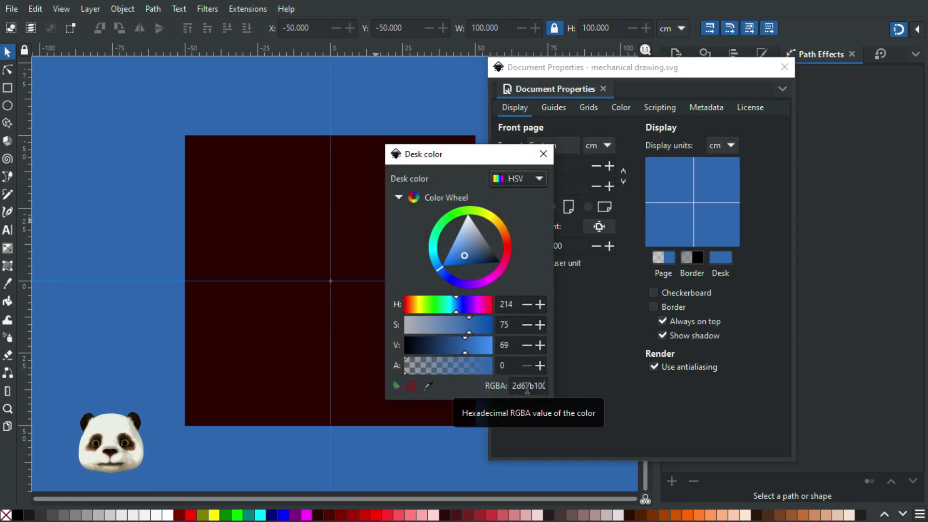
double_click(528, 387)
left_click(541, 155)
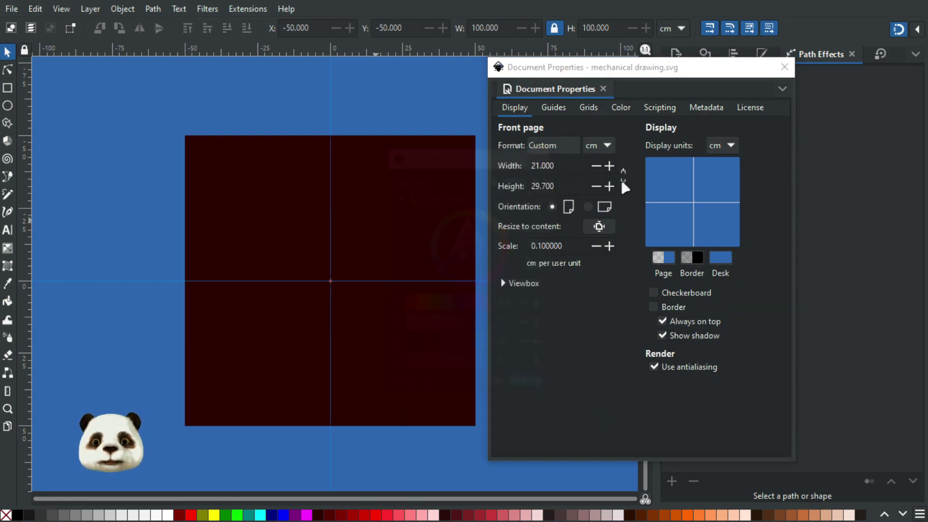
left_click(784, 67)
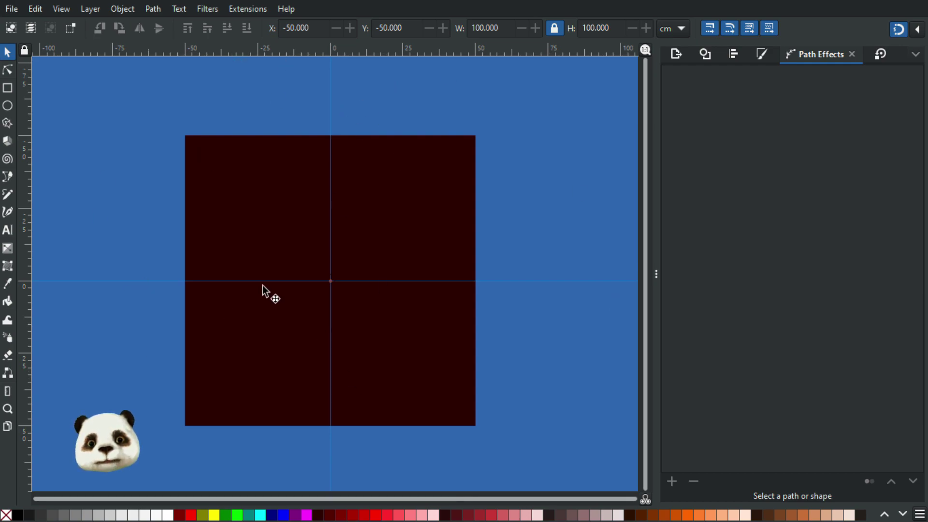
- Snap the dark red square's lower-right corner to the guide crossing at X -100, Y -100 cm, then return its centre to the crossing
left_click(389, 244)
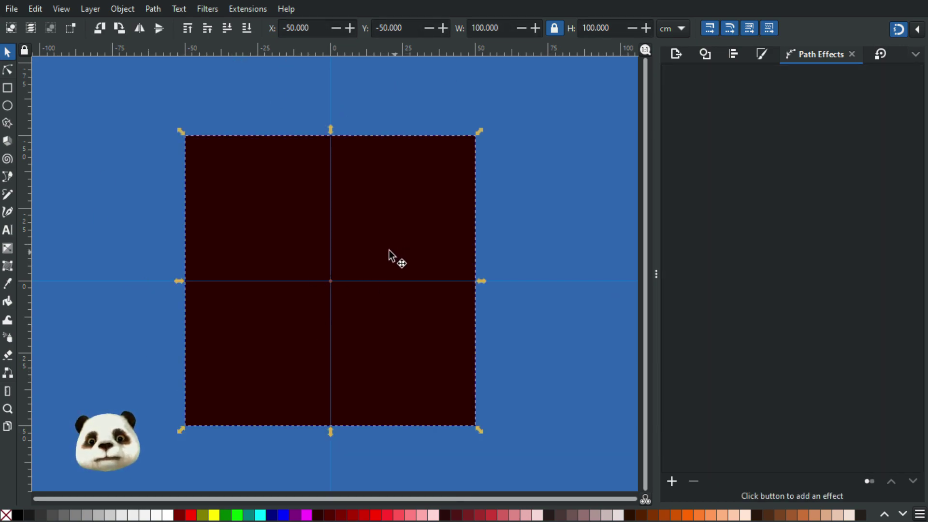
left_click_drag(420, 369, 307, 244)
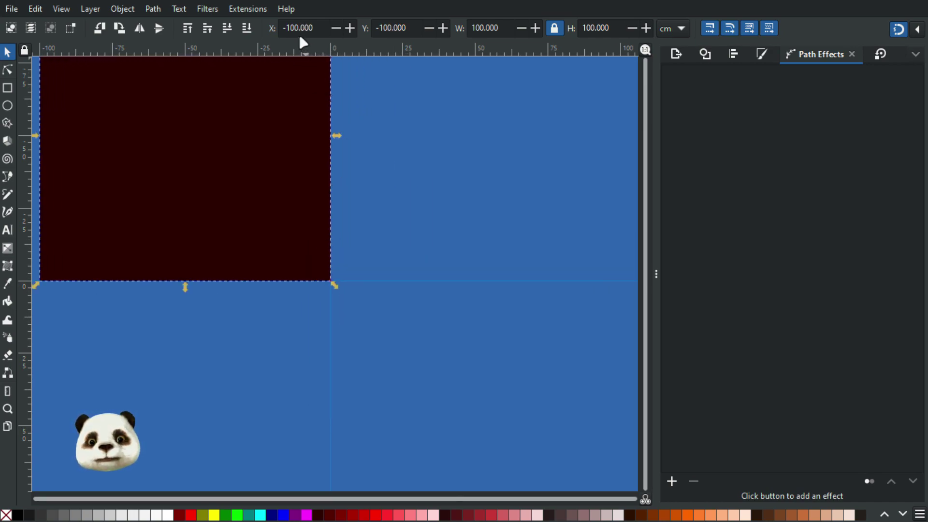
left_click_drag(283, 176, 385, 292)
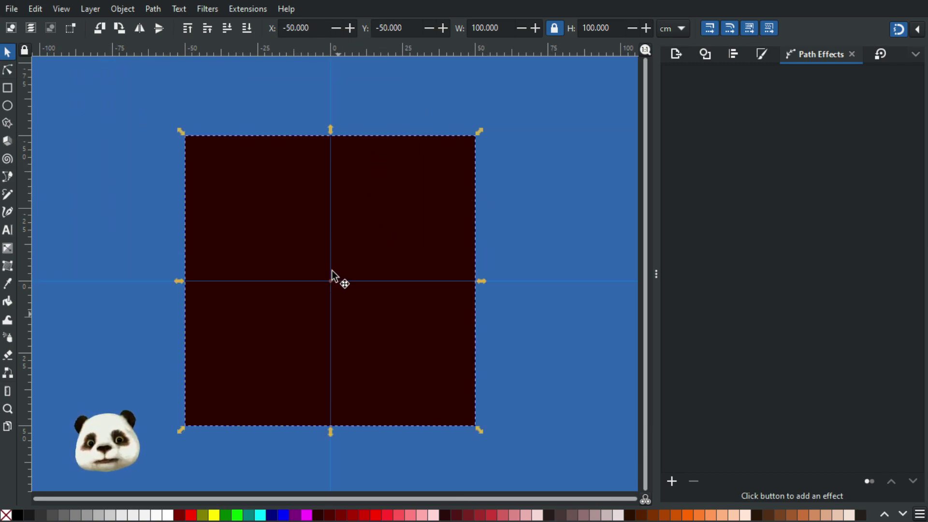
- Move the dark red square down until its top edge snaps to the horizontal guide, at X about -49.5 and Y 0 cm
left_click_drag(410, 375, 408, 484)
left_click_drag(407, 342, 408, 341)
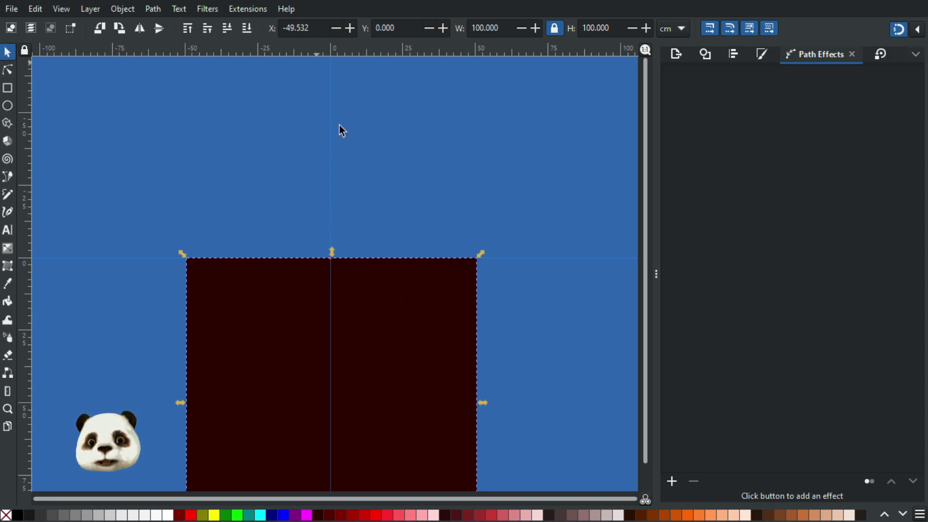
- Set the dark red square's X to -50 cm, then snap its upper-left corner to the guide crossing at X 0, Y 0 cm
left_click(316, 28)
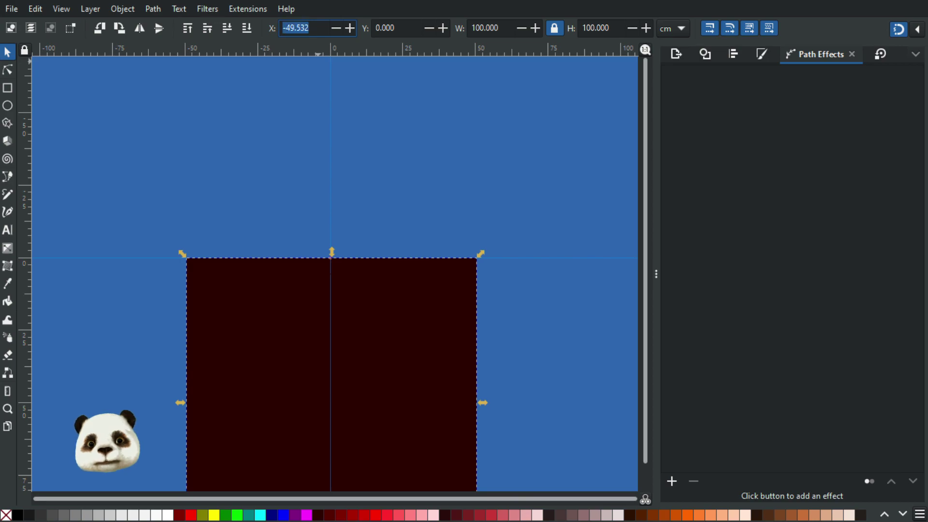
type("-50")
key("Return")
scroll(361, 155, "down", 5)
left_click_drag(427, 251, 518, 250)
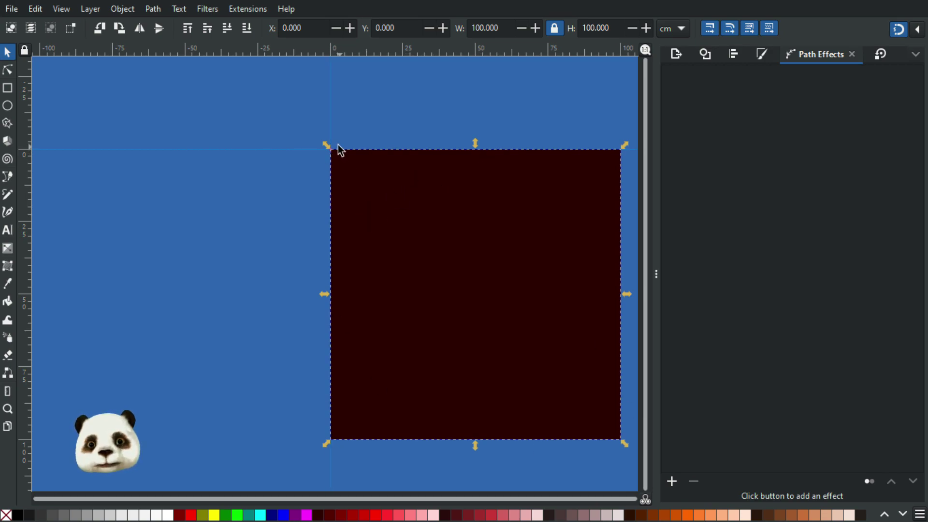
- Move the dark red square above the horizontal guide and snap its lower-left corner to the guide crossing at X 0, Y -100 cm
left_click_drag(425, 289, 460, 124)
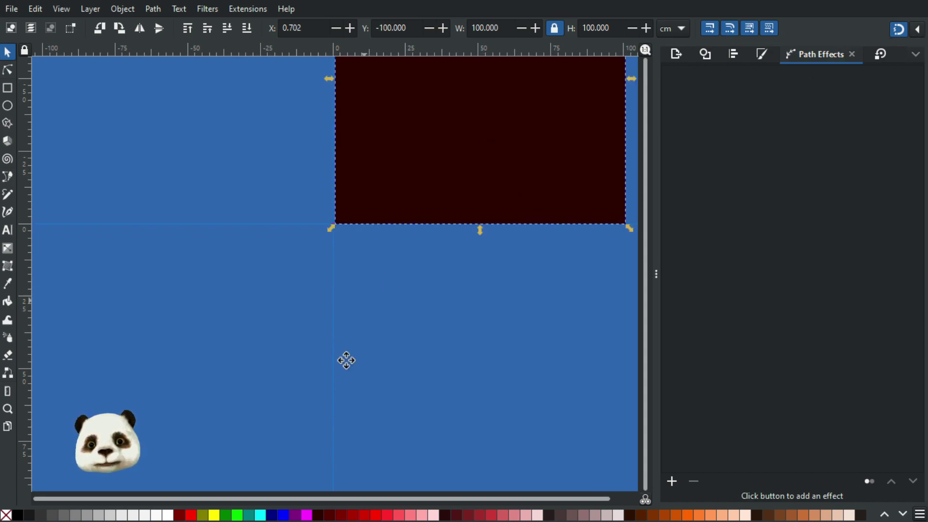
scroll(346, 360, "up", 5)
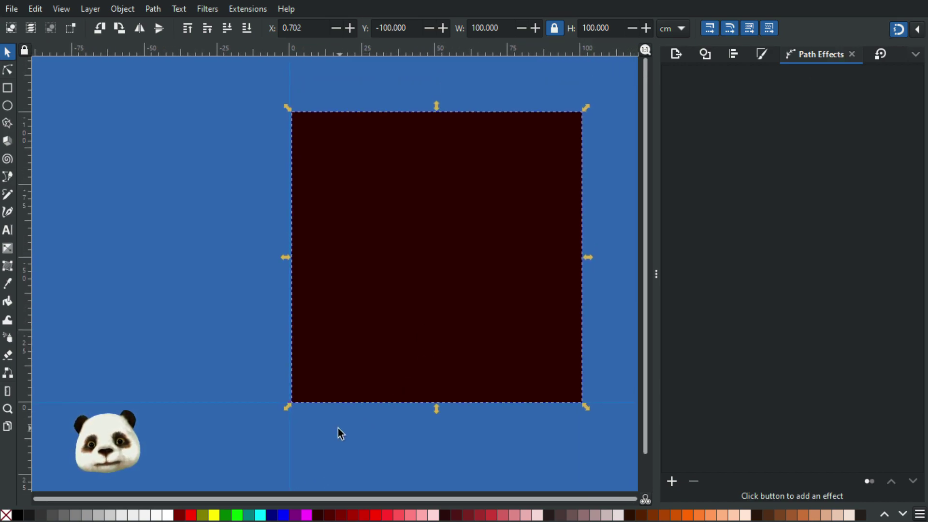
scroll(338, 428, "up", 2, "ctrl")
left_click_drag(363, 314, 360, 315)
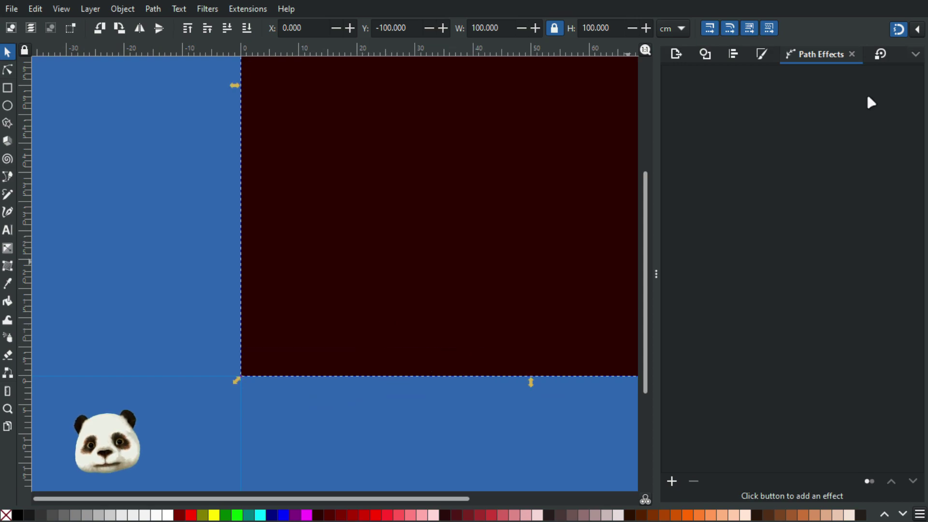
- Snap the square's upper-right corner to the guide crossing at X -100, Y 0 cm, then its upper-left corner there at X 0, Y 0 cm
scroll(440, 321, "down", 2, "ctrl")
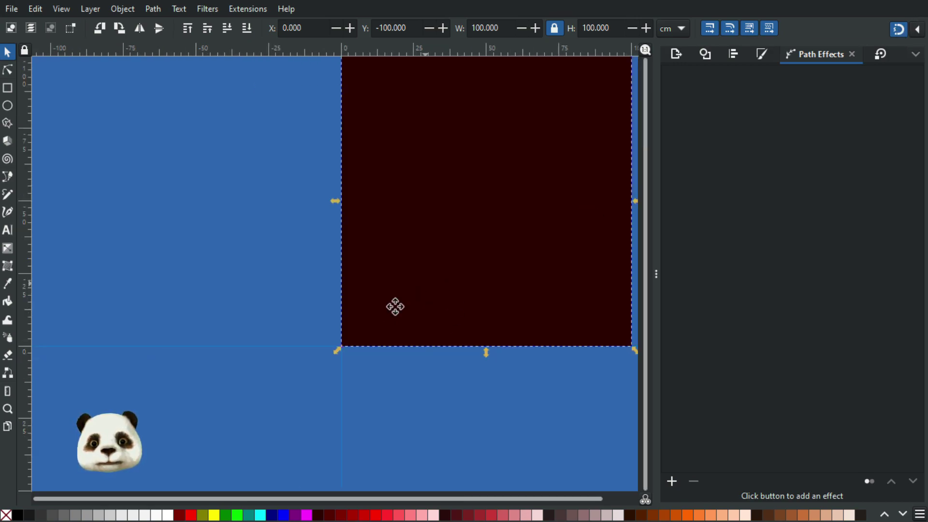
scroll(362, 338, "up", 4)
scroll(362, 338, "right", 5)
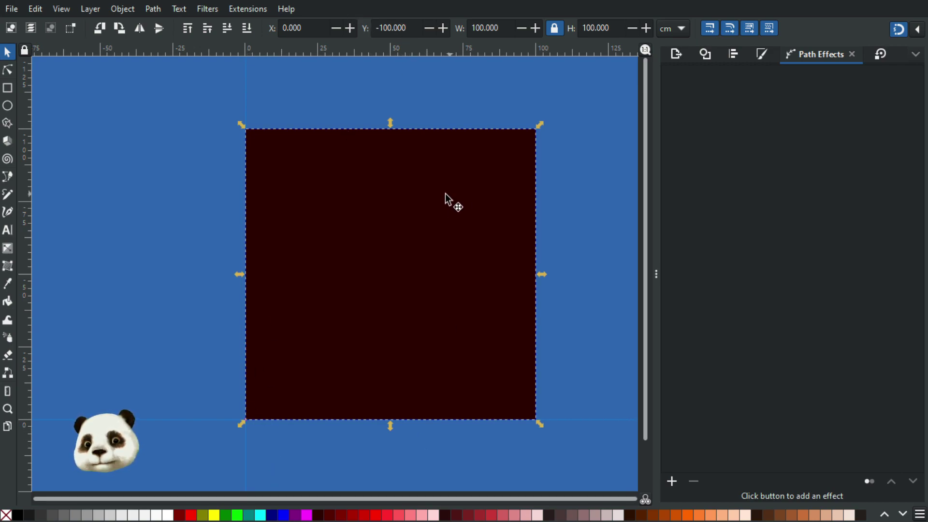
scroll(438, 200, "down", 2, "ctrl")
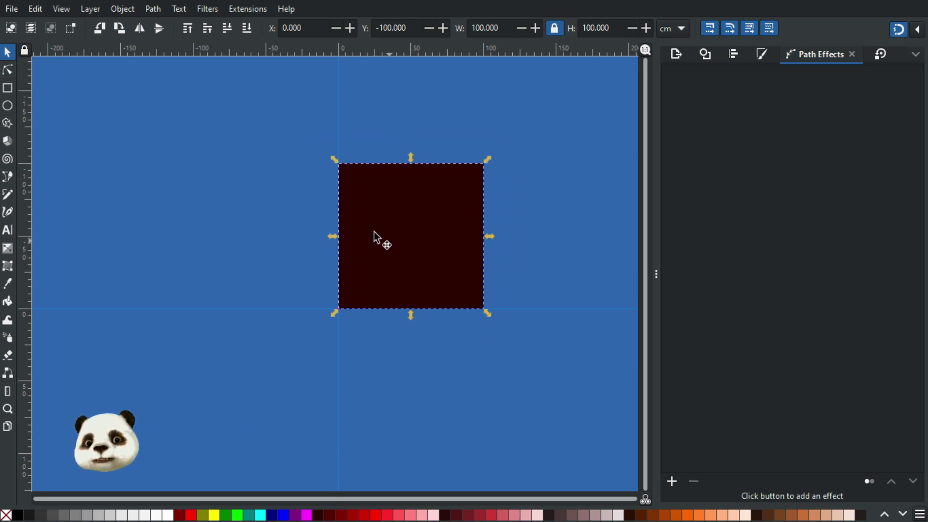
left_click_drag(435, 249, 296, 393)
left_click_drag(320, 329, 313, 338)
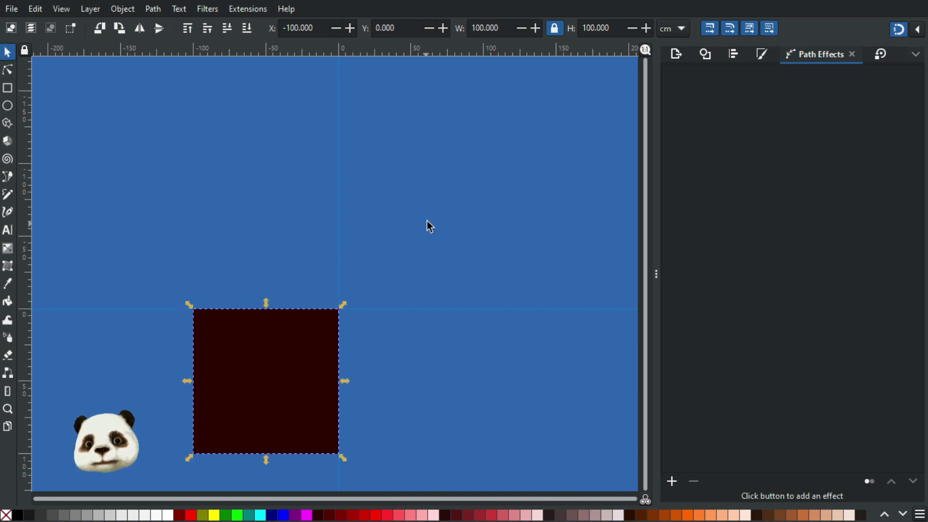
left_click_drag(270, 372, 419, 378)
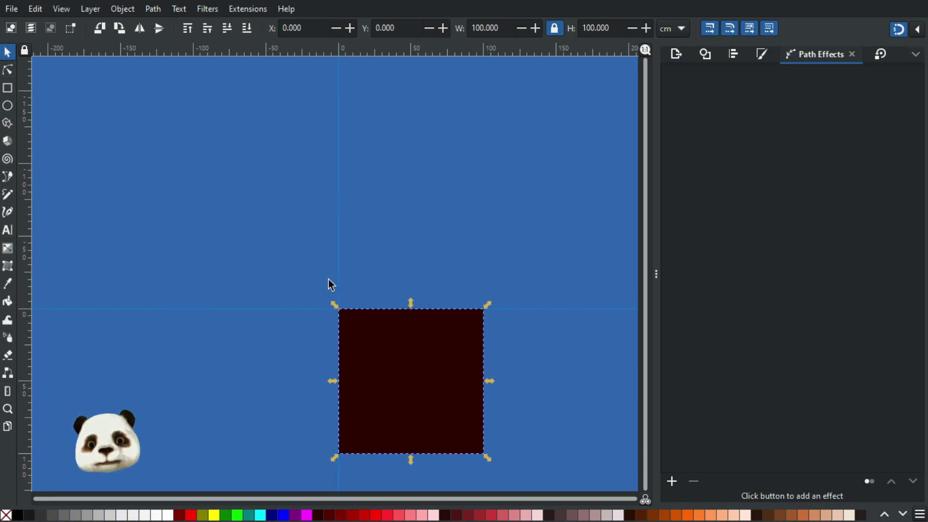
- Examine the photographed mechanical drawing and compare its size and placement with the dark red square
left_click_drag(363, 249, 371, 165)
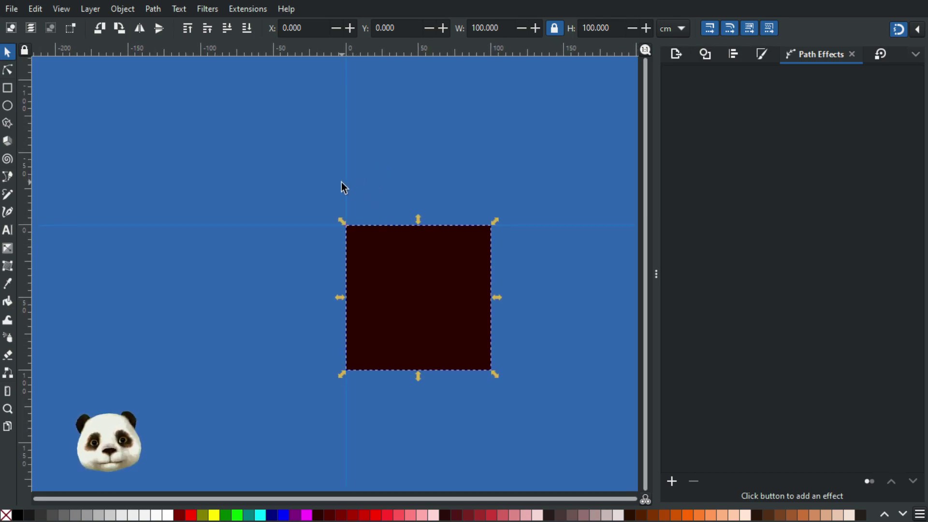
left_click_drag(530, 207, 319, 215)
scroll(451, 243, "down", 2)
left_click_drag(529, 250, 274, 258)
left_click_drag(440, 236, 477, 241)
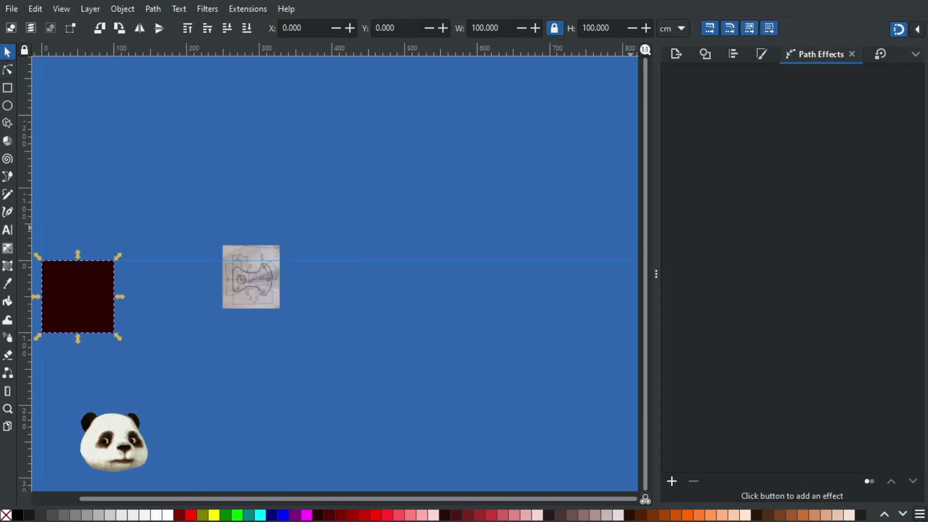
scroll(222, 279, "up", 4)
scroll(305, 317, "up", 1)
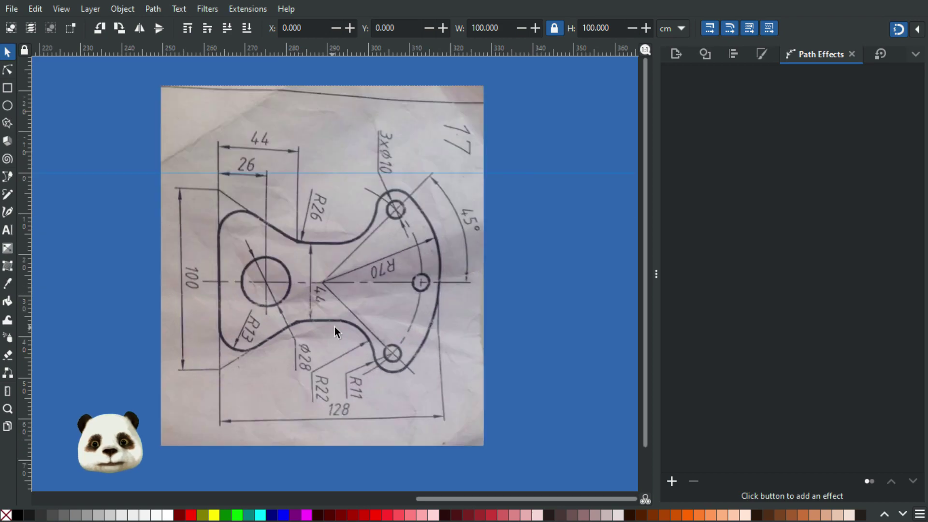
scroll(335, 330, "down", 1)
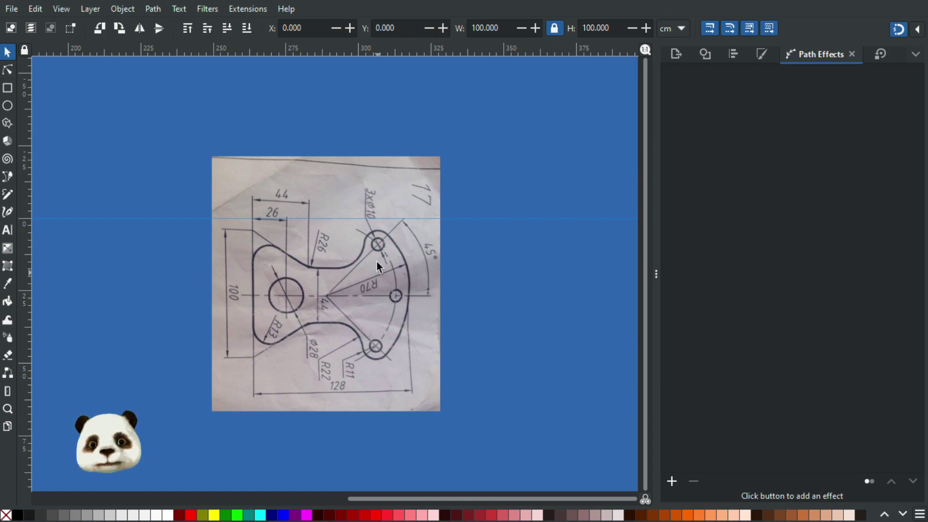
scroll(332, 300, "down", 3)
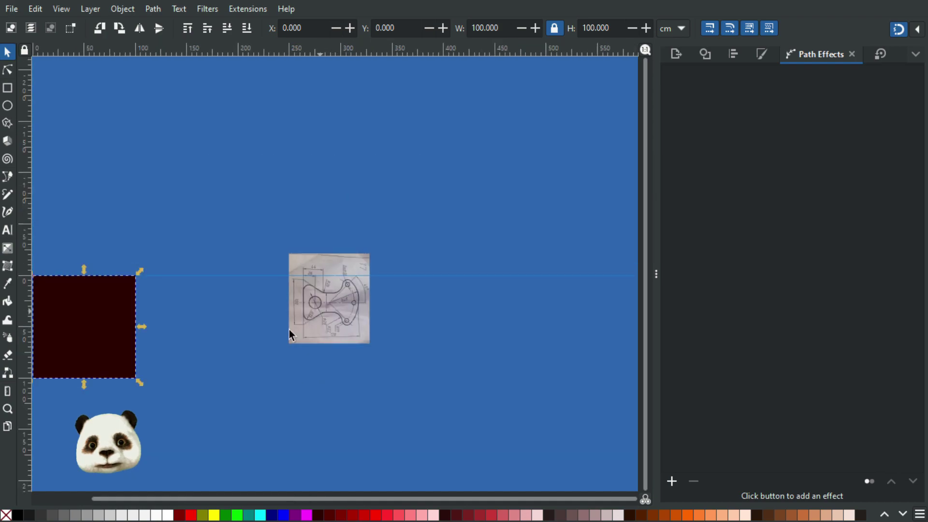
scroll(362, 324, "left", 5)
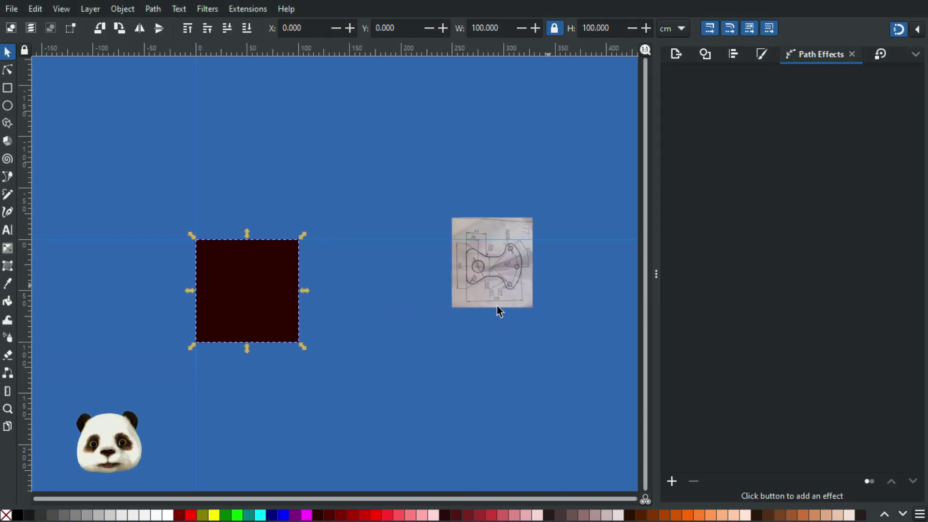
- Check the display units in the document properties, then close them
scroll(505, 284, "up", 3)
scroll(324, 290, "down", 1)
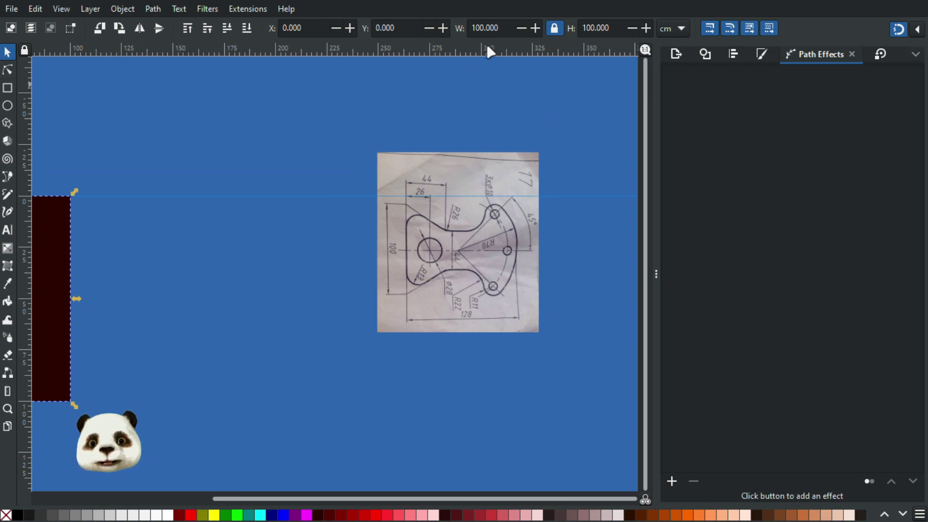
key("ctrl+shift+d")
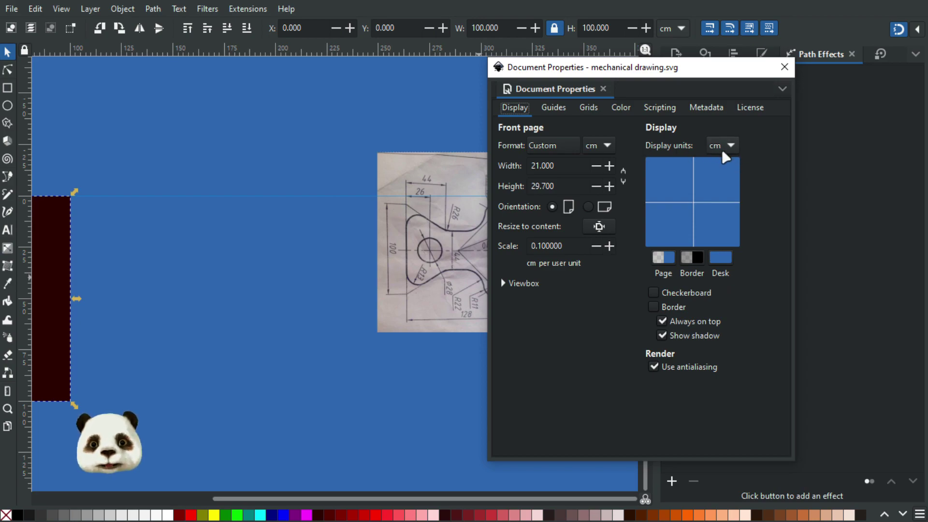
left_click(783, 68)
- Delete the dark red square at the guide crossing
left_click_drag(173, 278, 418, 284)
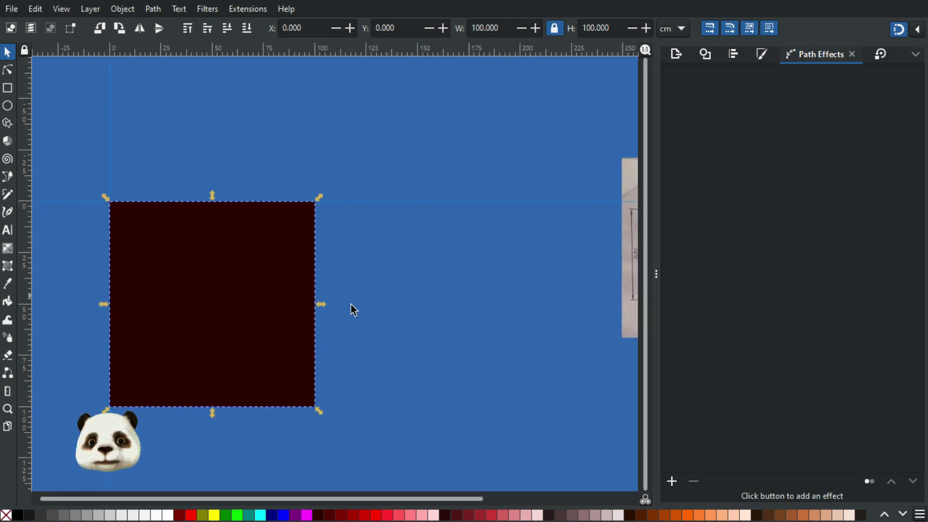
scroll(345, 306, "down", 2)
scroll(270, 295, "up", 1)
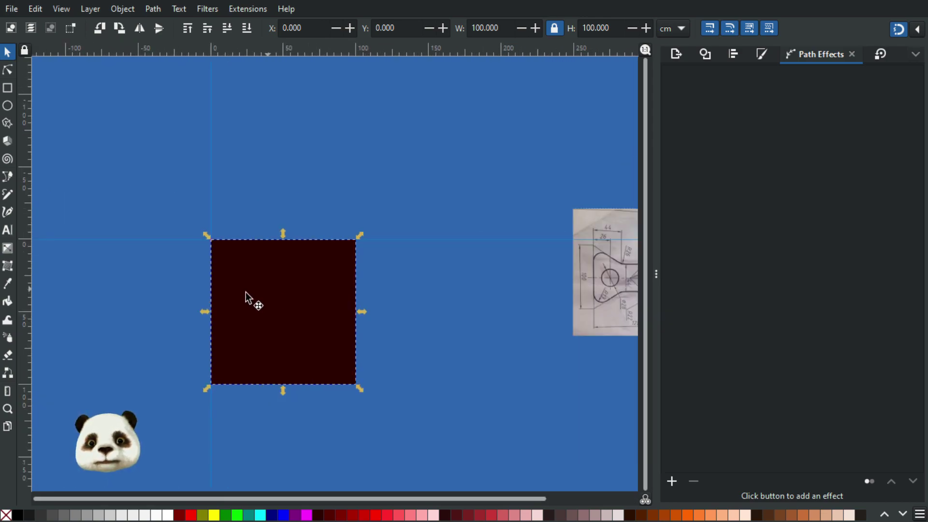
left_click(285, 314)
key("Delete")
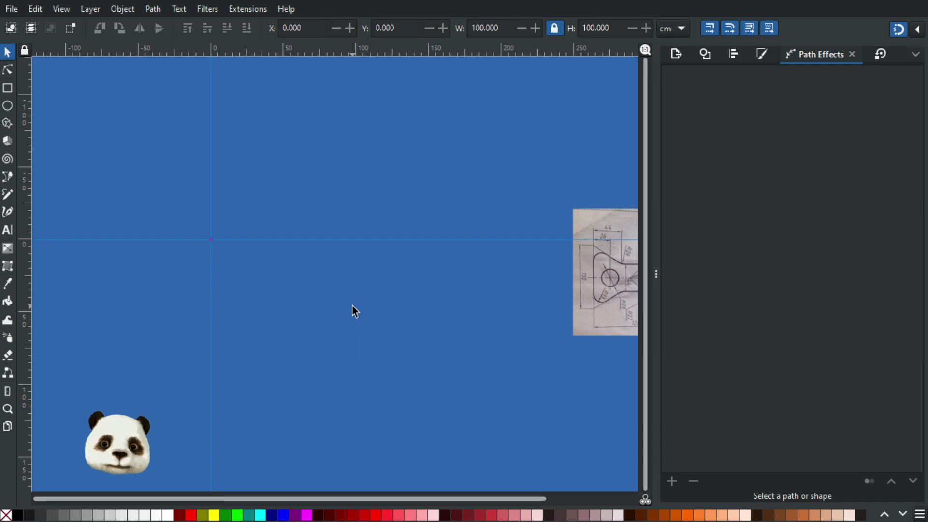
- Examine the outline, holes, radii and dimensions of the photographed mechanical drawing and its placement relative to the guide crossing
left_click_drag(368, 311, 243, 315)
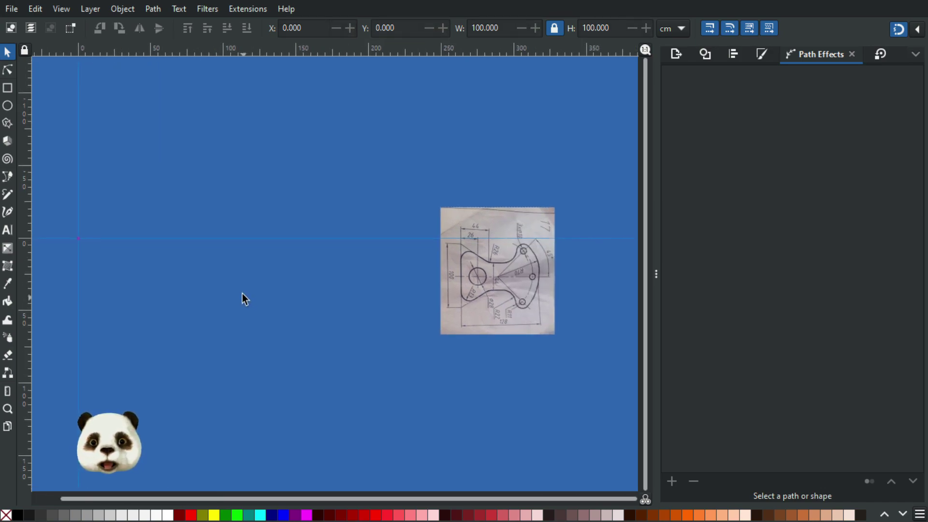
scroll(578, 271, "up", 3)
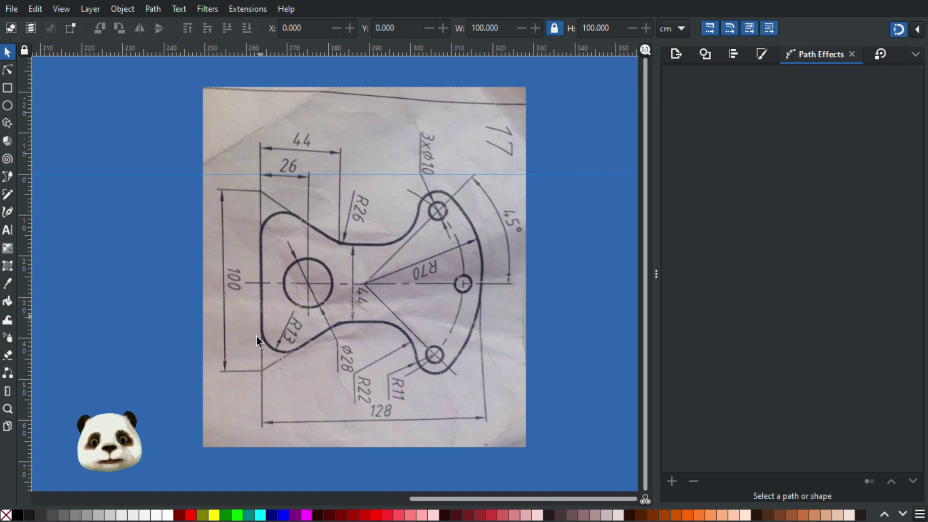
scroll(304, 359, "down", 2)
left_click_drag(124, 370, 222, 355)
scroll(219, 355, "down", 1)
scroll(219, 355, "down", 1)
left_click_drag(120, 363, 252, 357)
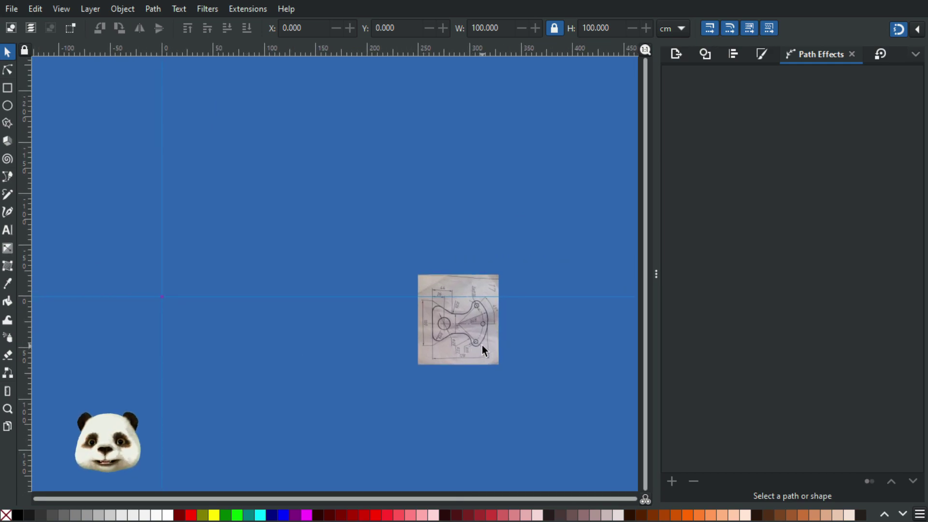
scroll(482, 345, "up", 3)
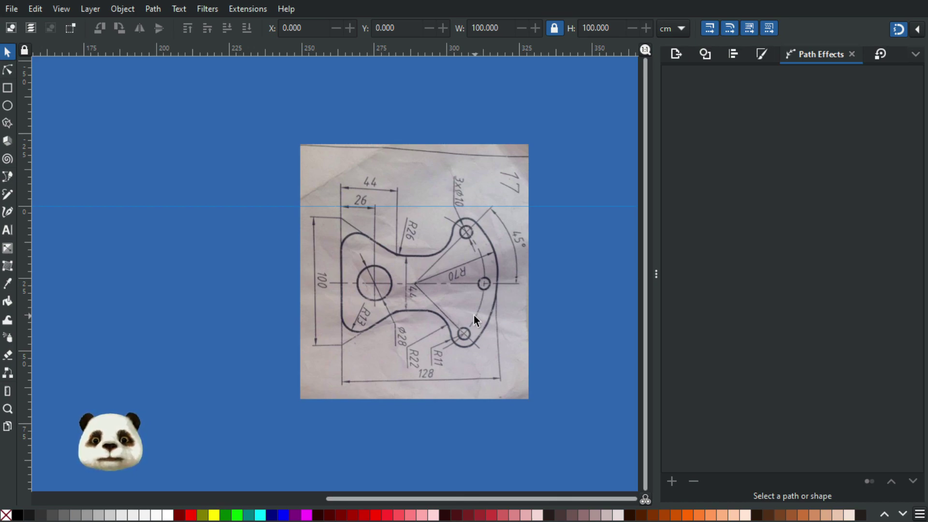
scroll(380, 292, "up", 2)
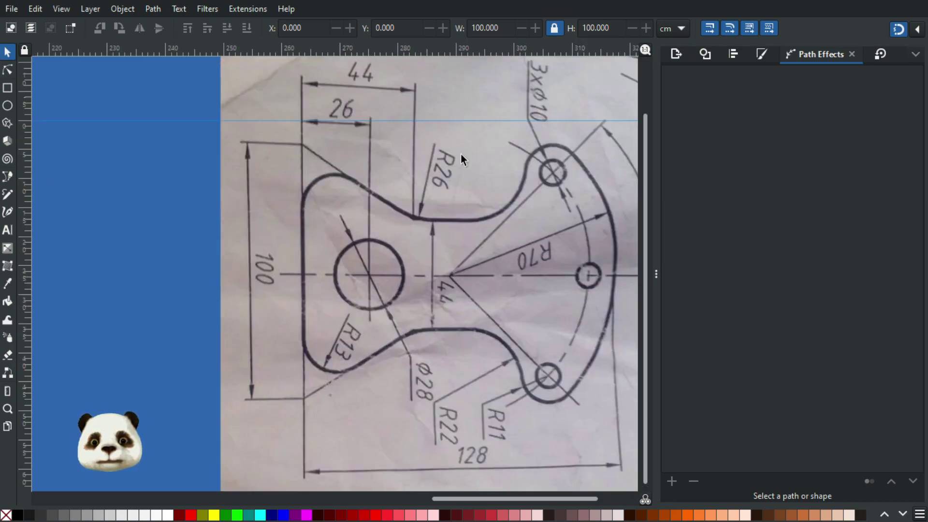
scroll(415, 247, "down", 1)
left_click_drag(503, 260, 411, 277)
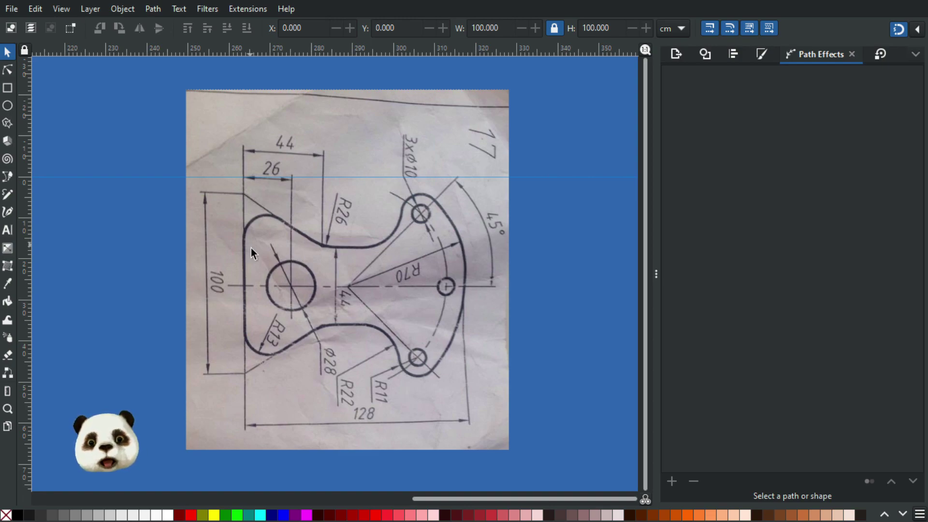
scroll(248, 270, "down", 4)
mouse_move(161, 334)
left_mouse_down()
mouse_move(338, 315)
mouse_move(397, 319)
left_mouse_up()
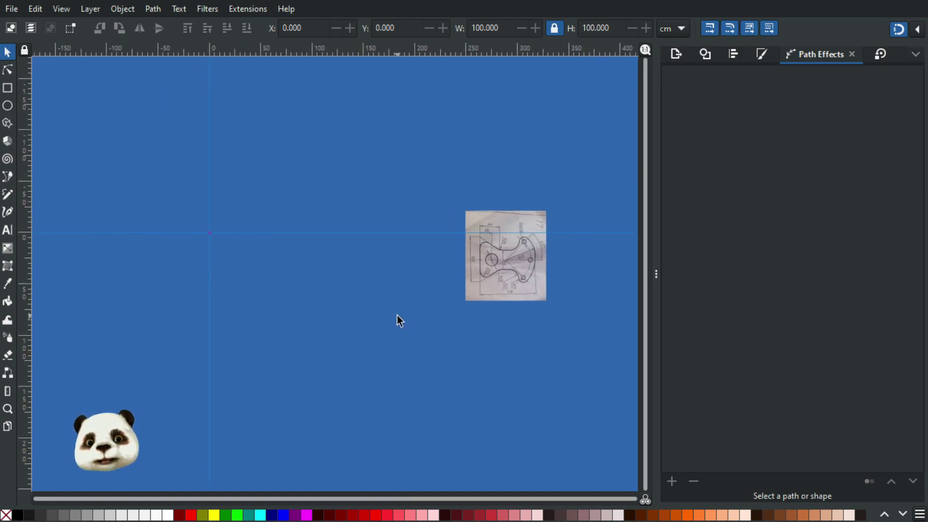
scroll(497, 269, "up", 2)
scroll(501, 265, "up", 1)
scroll(499, 266, "down", 1)
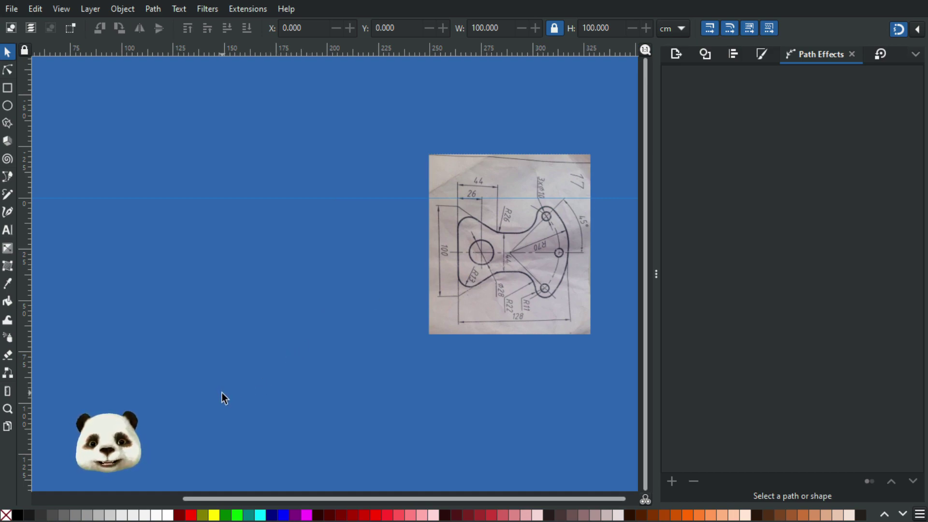
left_click_drag(196, 400, 213, 418)
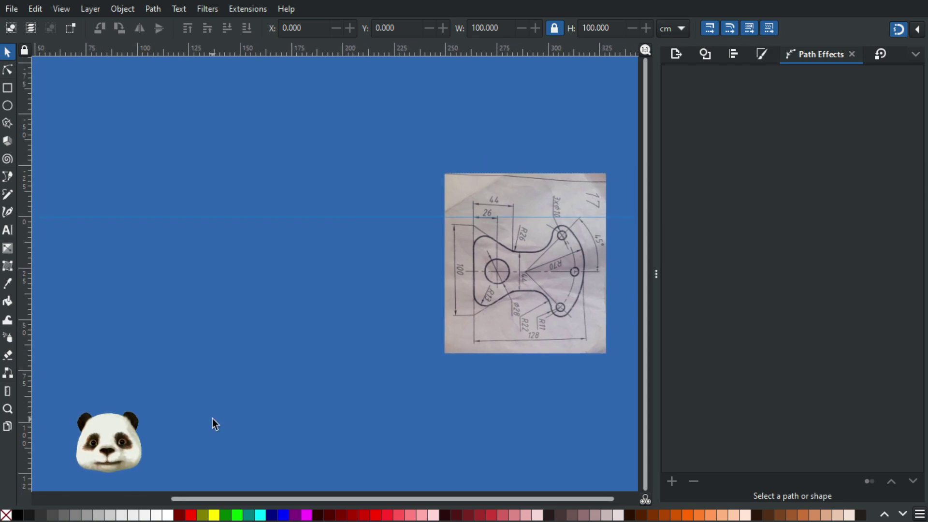
scroll(410, 305, "down", 2, "ctrl")
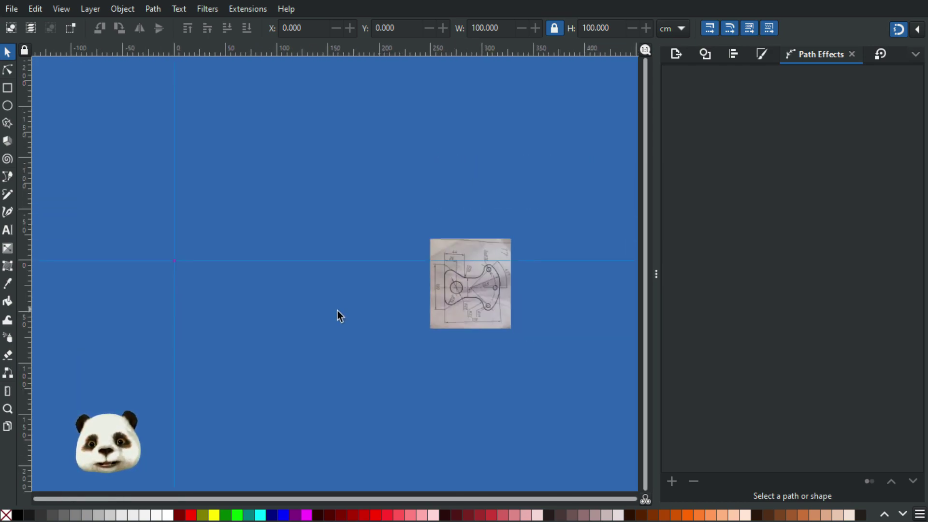
scroll(406, 282, "up", 1, "ctrl")
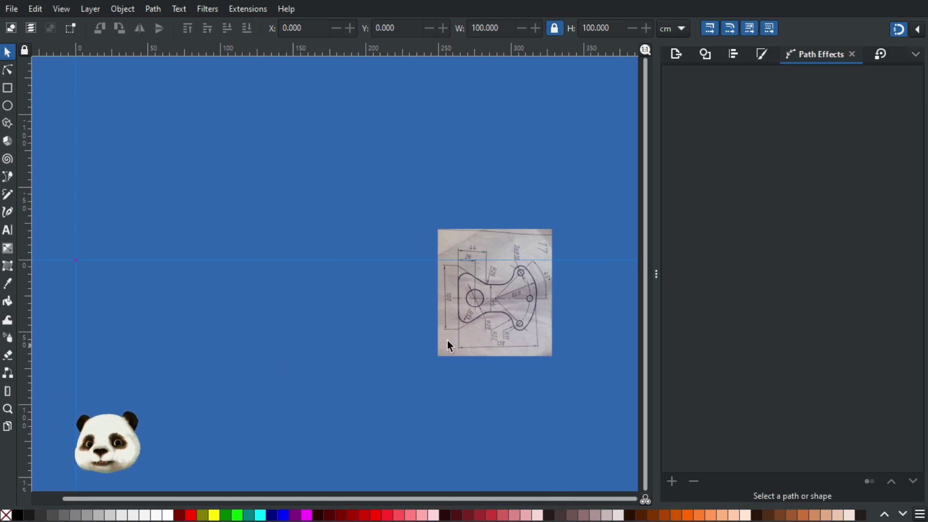
scroll(516, 286, "up", 3, "ctrl")
scroll(483, 302, "down", 2, "ctrl")
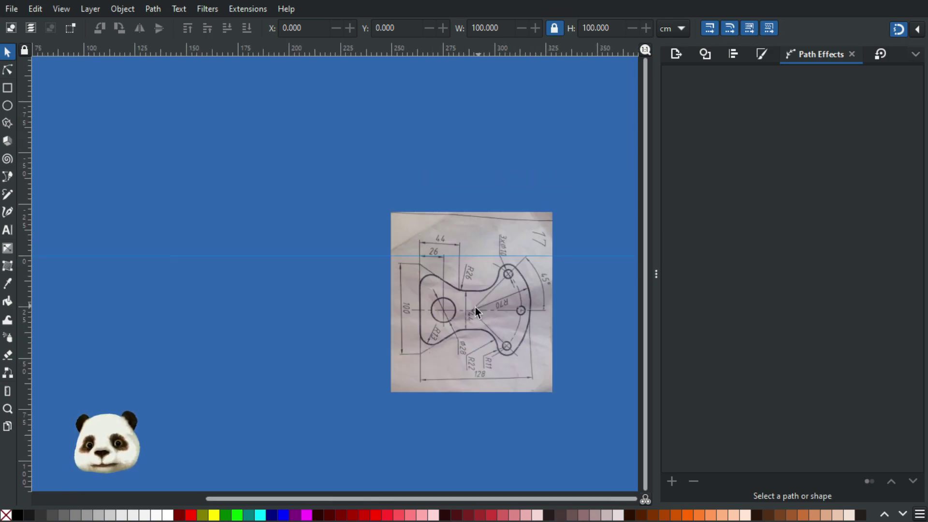
scroll(512, 317, "up", 2, "ctrl")
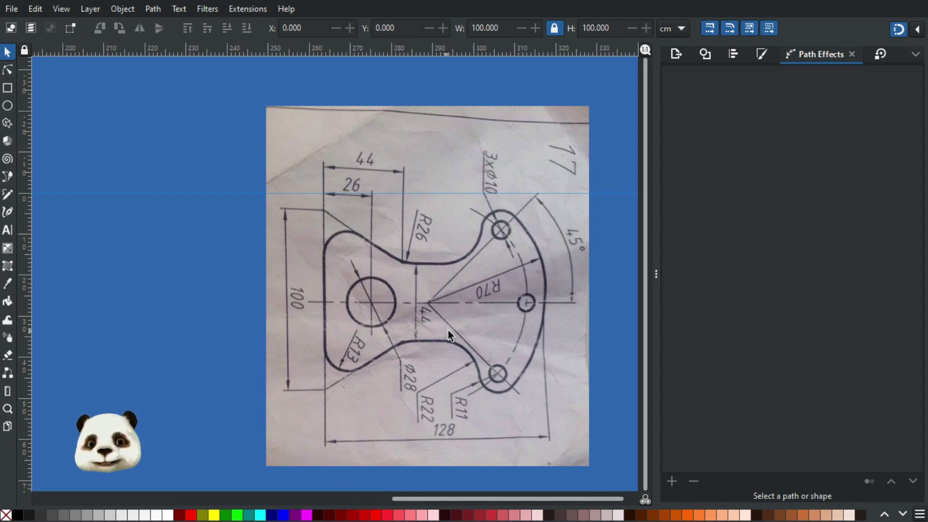
scroll(392, 335, "down", 1, "ctrl")
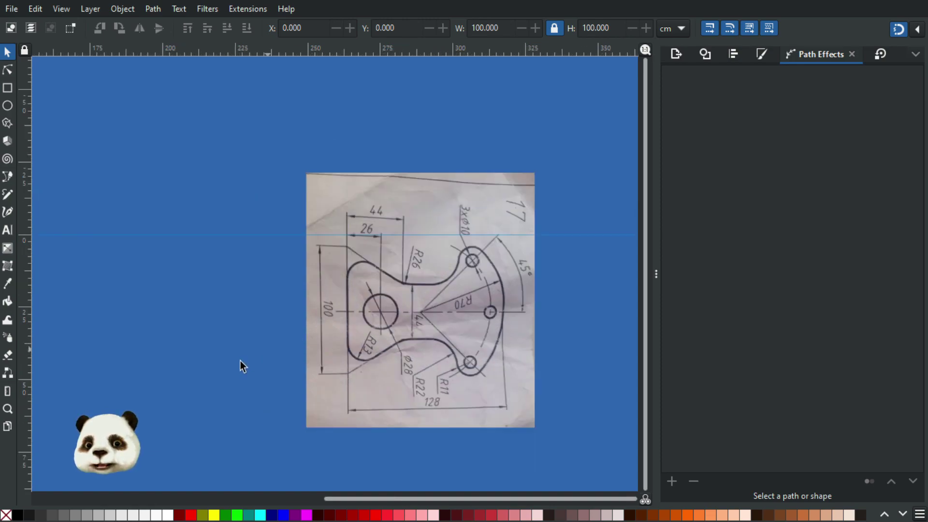
left_click_drag(284, 377, 385, 356)
scroll(321, 358, "left", 4)
scroll(321, 358, "down", 2, "ctrl")
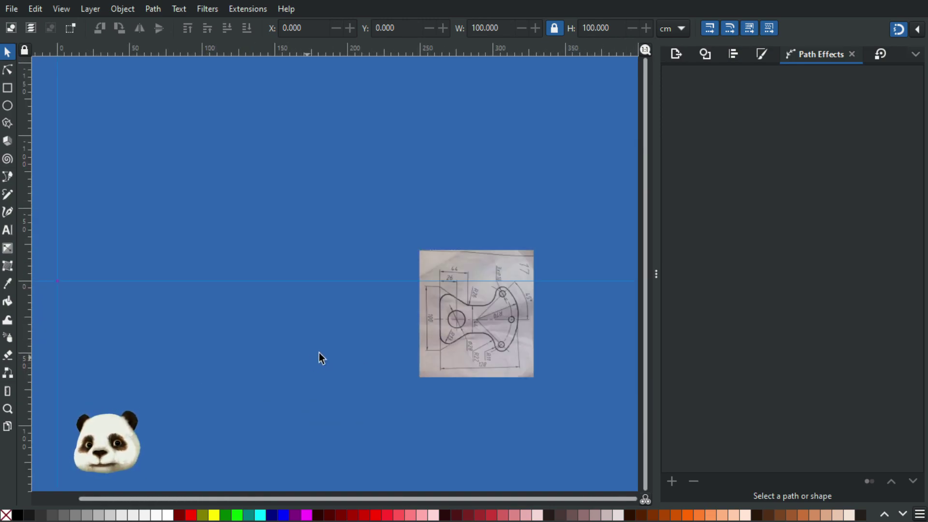
scroll(492, 341, "up", 2, "ctrl")
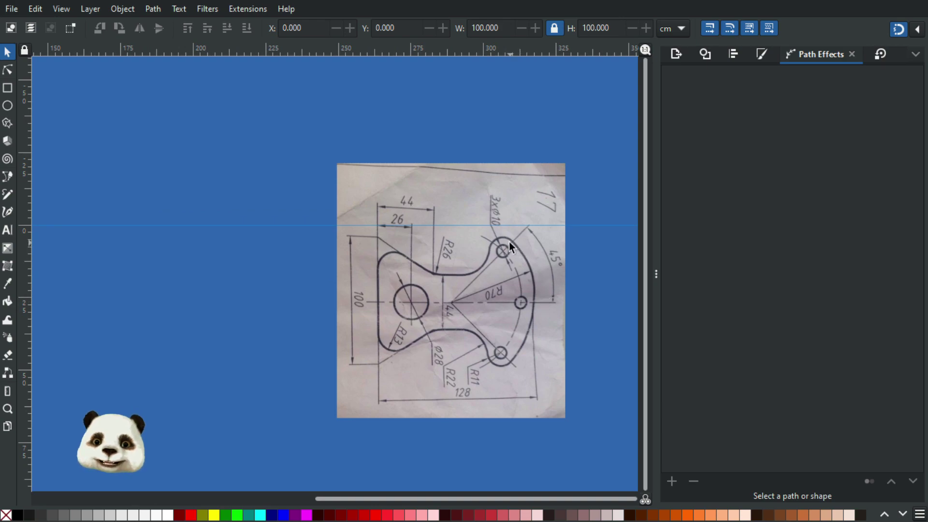
scroll(160, 336, "down", 2)
left_click_drag(160, 335, 549, 337)
key("b")
left_click(274, 282)
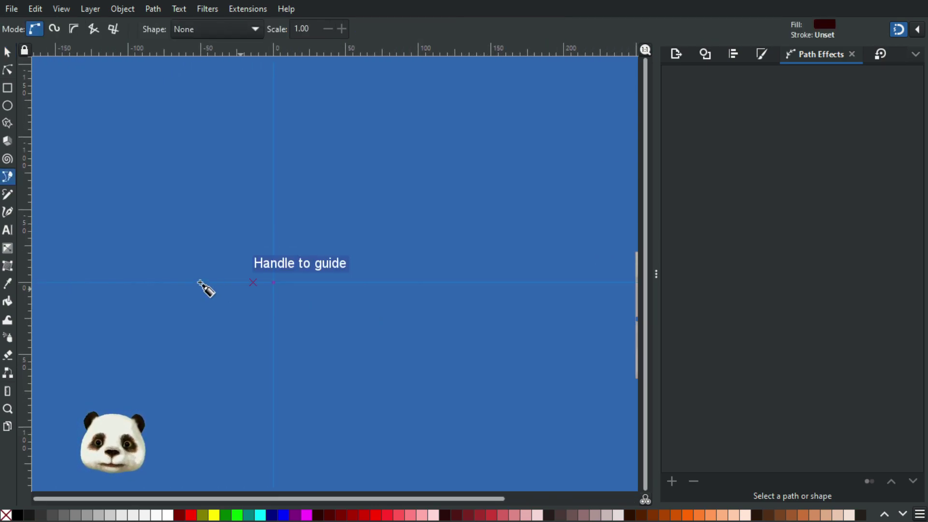
scroll(64, 283, "down", 2)
left_click_drag(165, 277, 324, 277)
key("Escape")
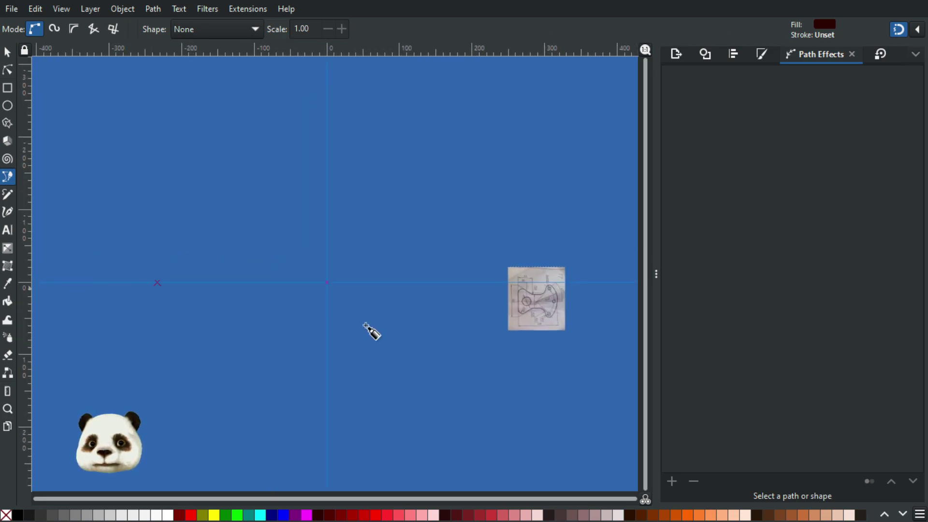
- Draw a straight path about 348 cm long along the horizontal guide, running through the guide crossing
scroll(587, 334, "up", 3)
scroll(484, 244, "up", 2)
scroll(381, 264, "up", 1)
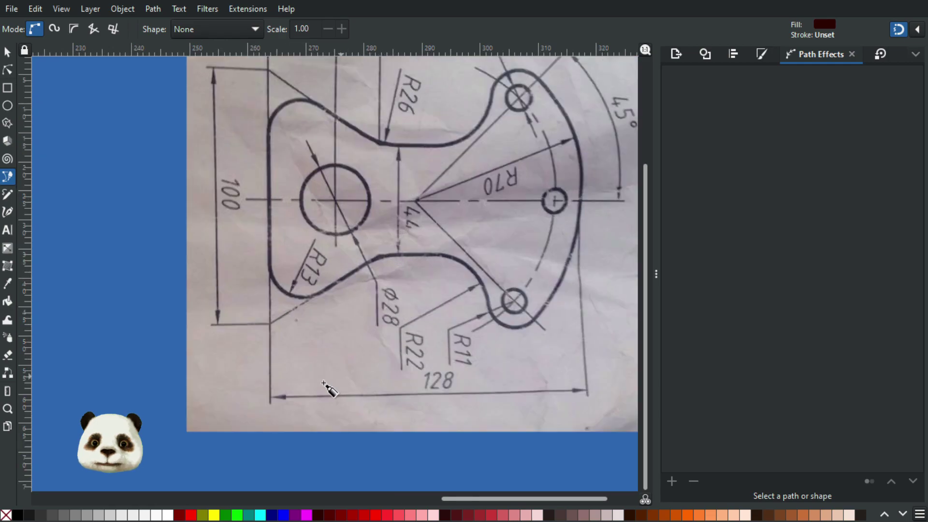
scroll(557, 394, "down", 2)
scroll(533, 389, "down", 2)
left_click_drag(303, 384, 628, 327)
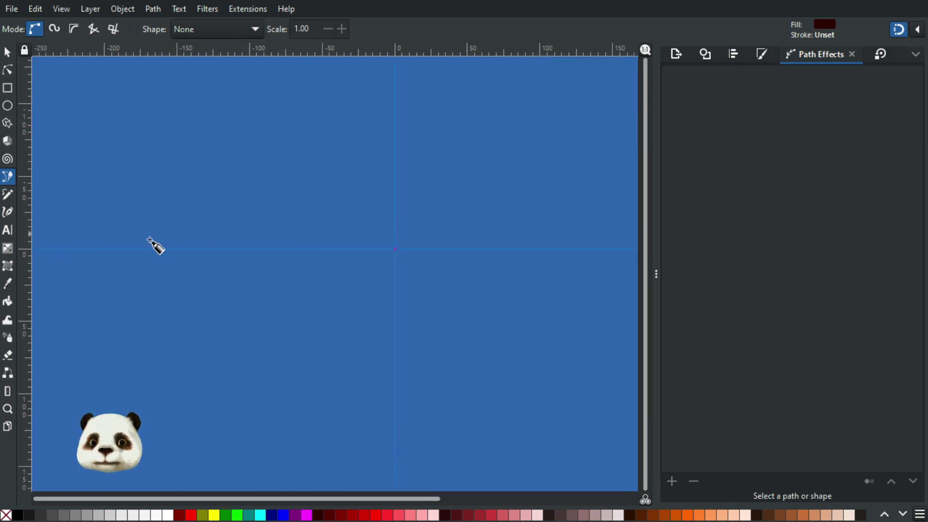
left_click(124, 249)
left_click(425, 249)
left_click(628, 249)
key("Return")
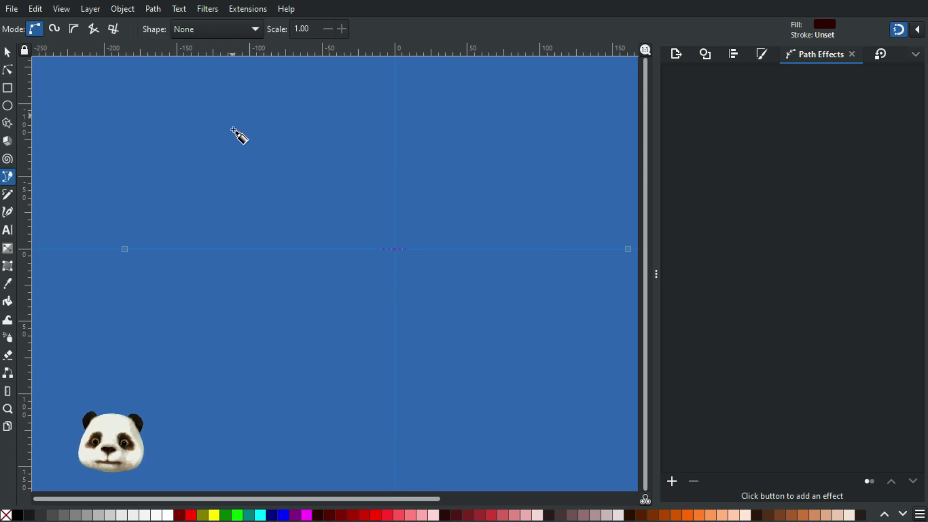
- Give the straight path on the horizontal guide a black stroke
scroll(382, 250, "up", 1, "ctrl")
scroll(332, 306, "up", 3)
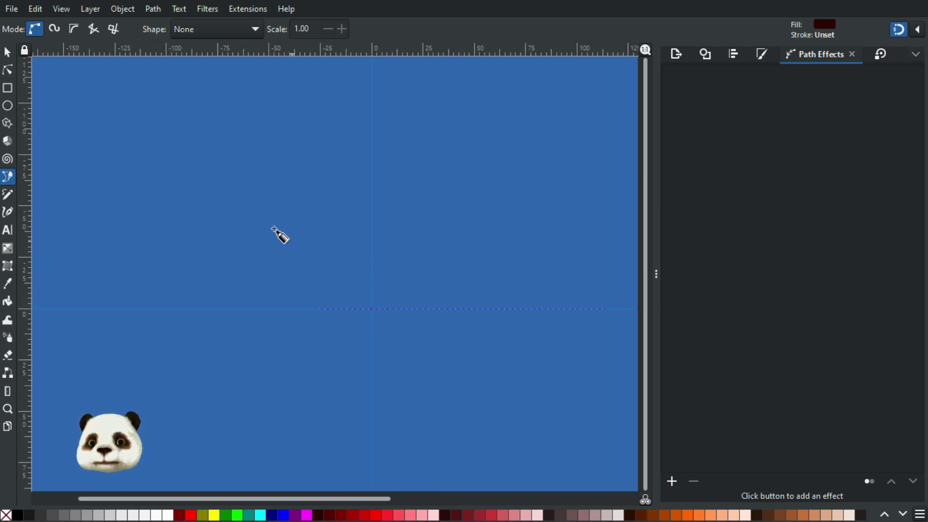
left_click_drag(257, 222, 397, 189)
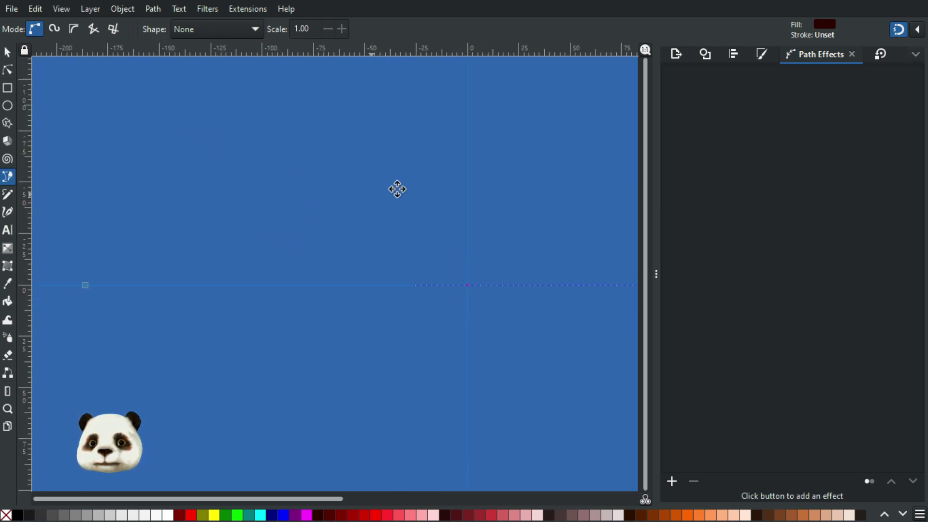
left_click(21, 515, "shift")
left_click_drag(290, 340, 230, 336)
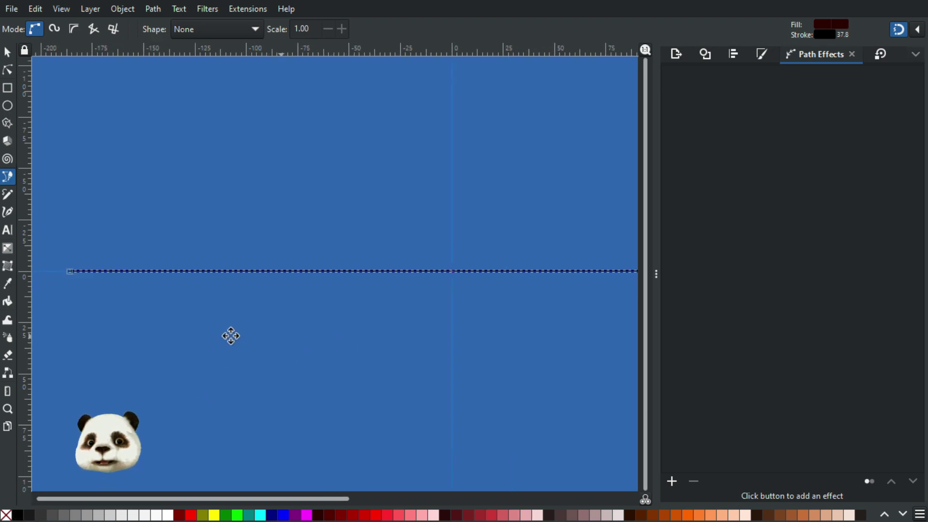
key("3")
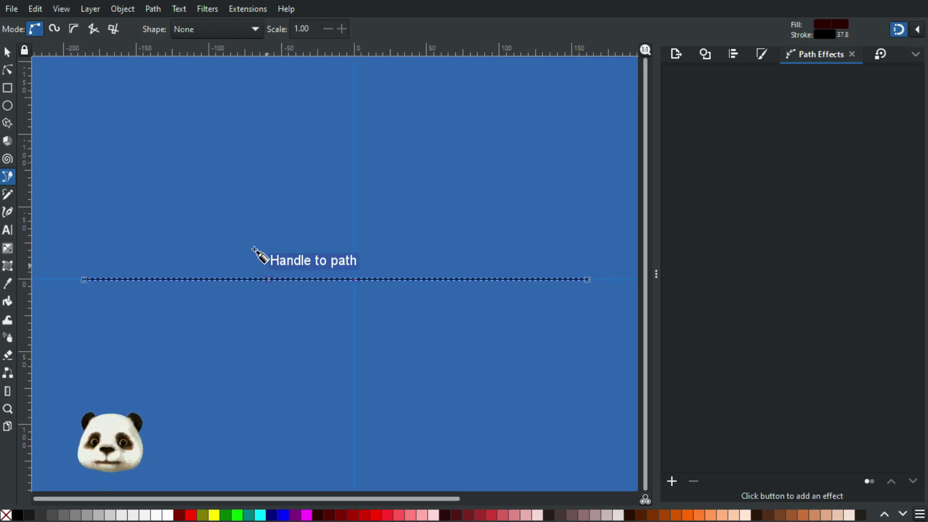
- Set the line's X position to 0 cm so it starts at the vertical guide
left_click(8, 52)
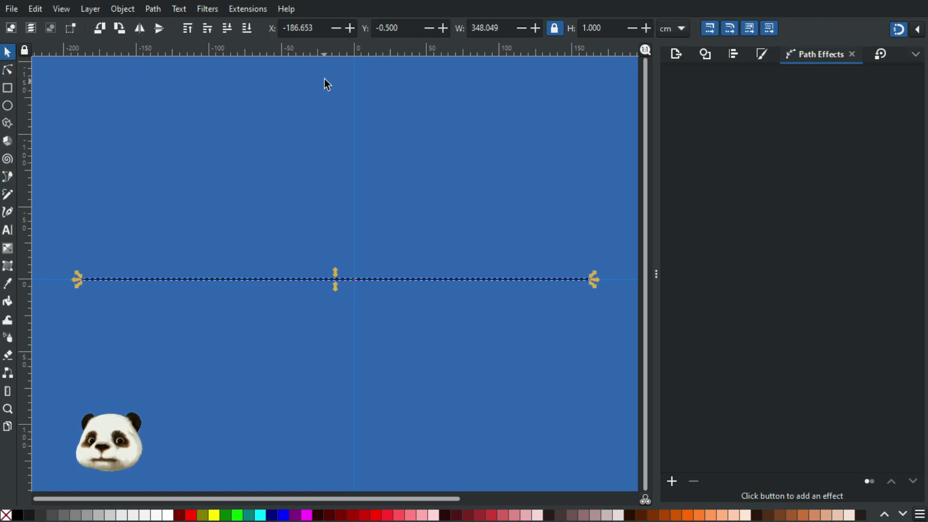
left_click(320, 30)
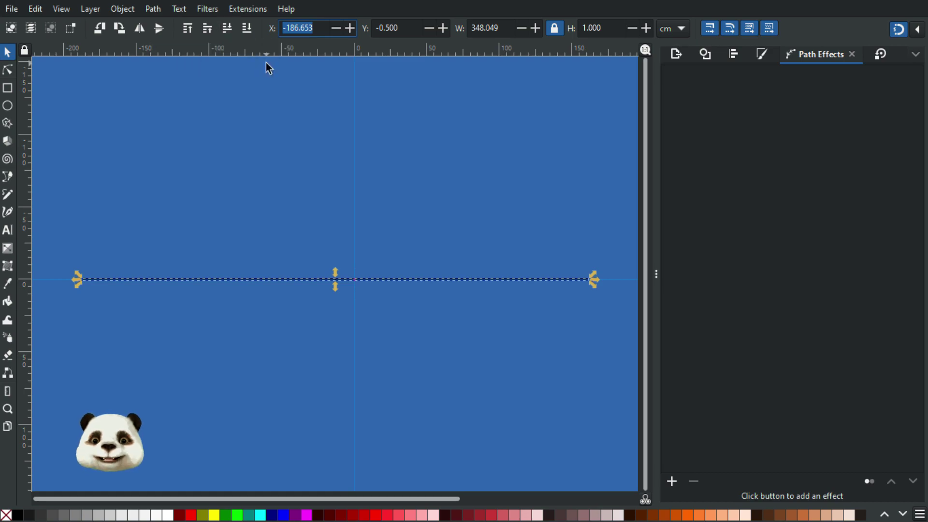
type("0")
key("Tab")
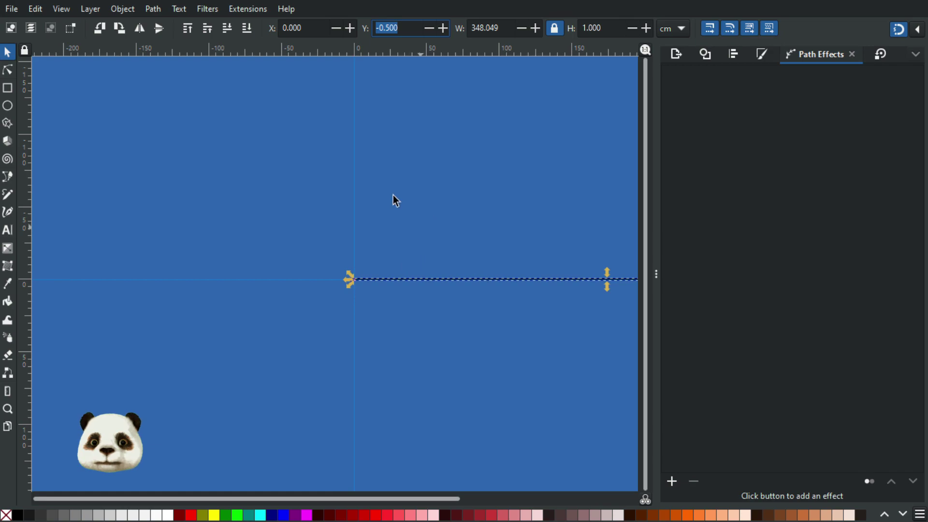
- Examine the line's start at the guide crossing and the dimensions in the photographed mechanical drawing
left_click_drag(470, 215, 359, 222)
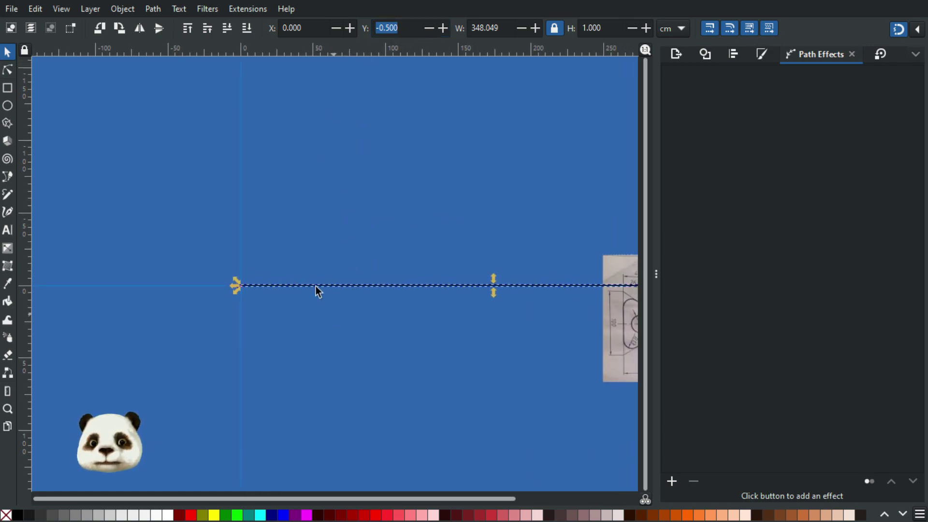
scroll(295, 286, "up", 2)
scroll(251, 298, "up", 3)
scroll(238, 284, "down", 2)
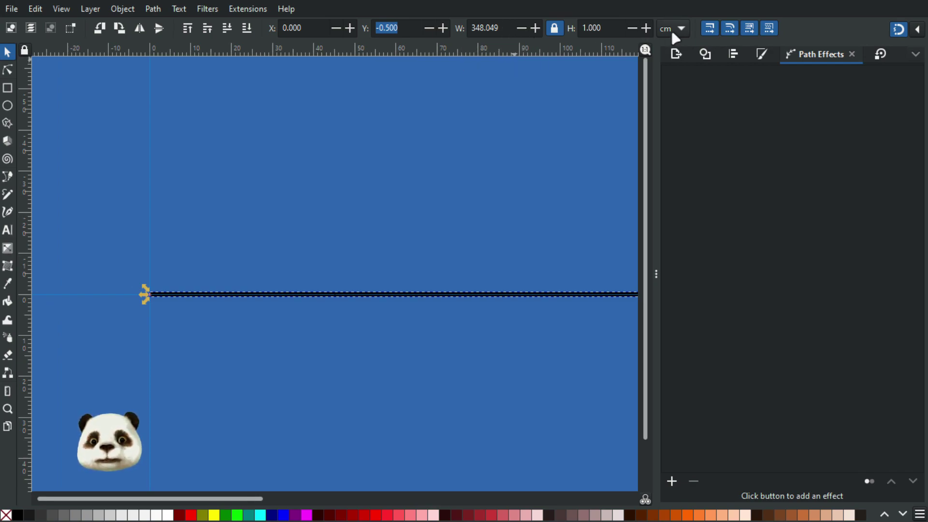
scroll(493, 102, "down", 2)
left_click_drag(413, 131, 208, 167)
scroll(209, 167, "right", 4)
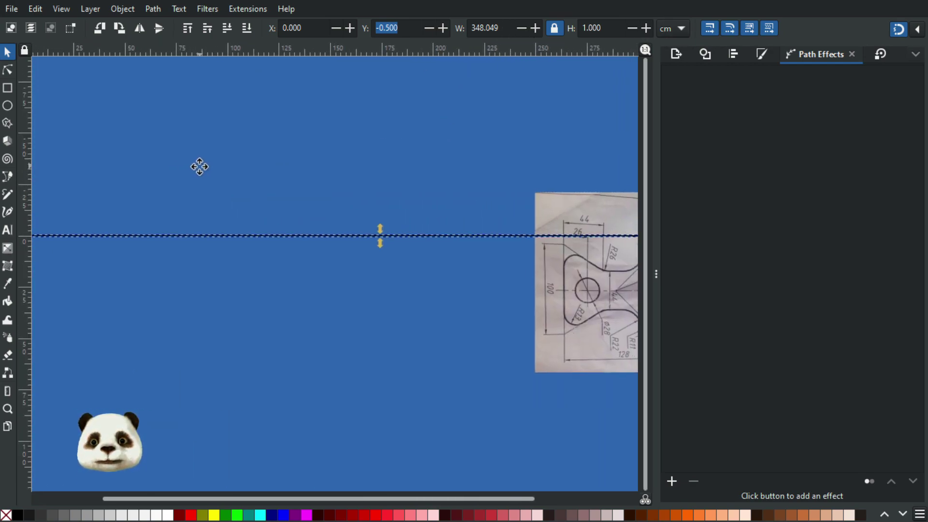
scroll(183, 176, "up", 1)
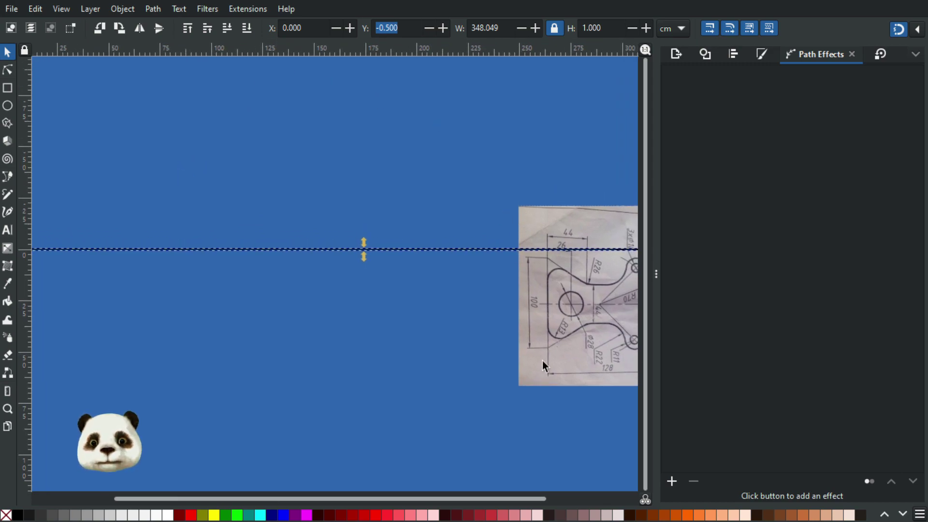
left_click_drag(474, 330, 331, 328)
scroll(397, 313, "up", 2)
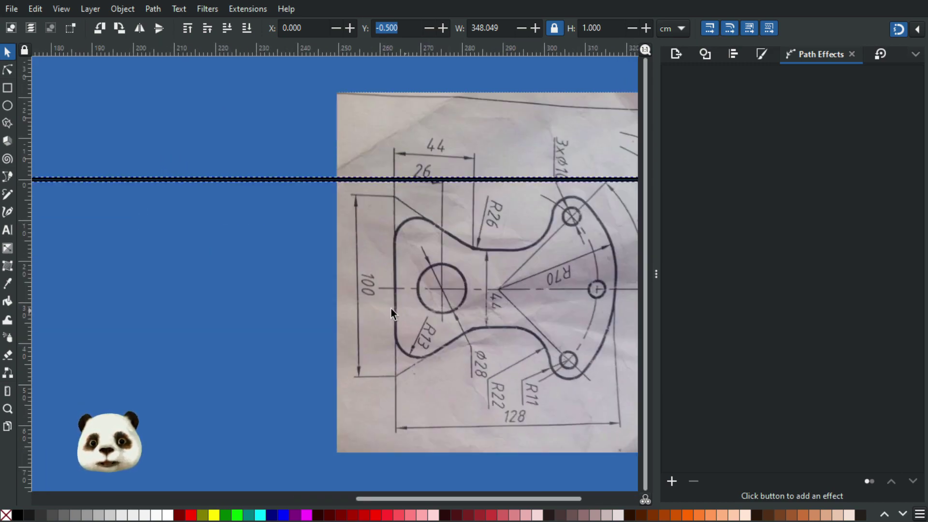
scroll(418, 298, "down", 2)
scroll(435, 298, "up", 1)
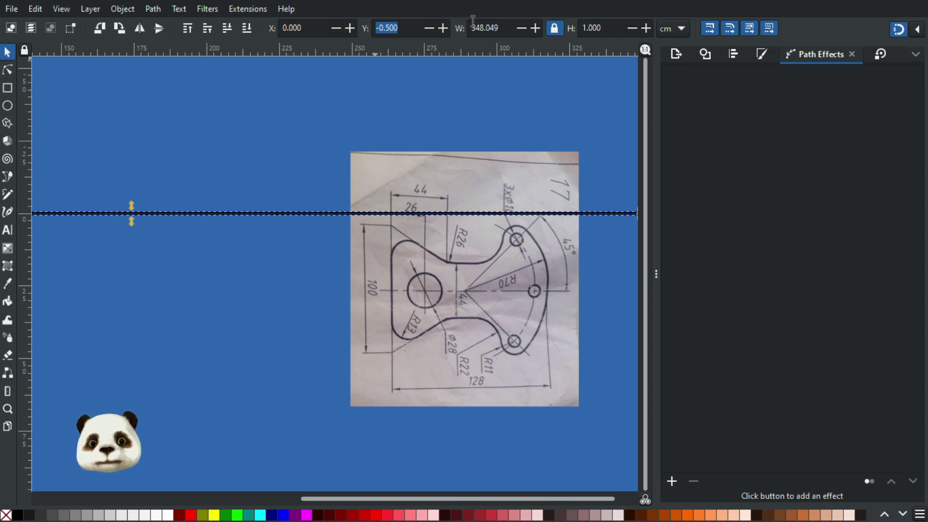
- Set the line's width to 140 cm while keeping its proportions locked
double_click(509, 28)
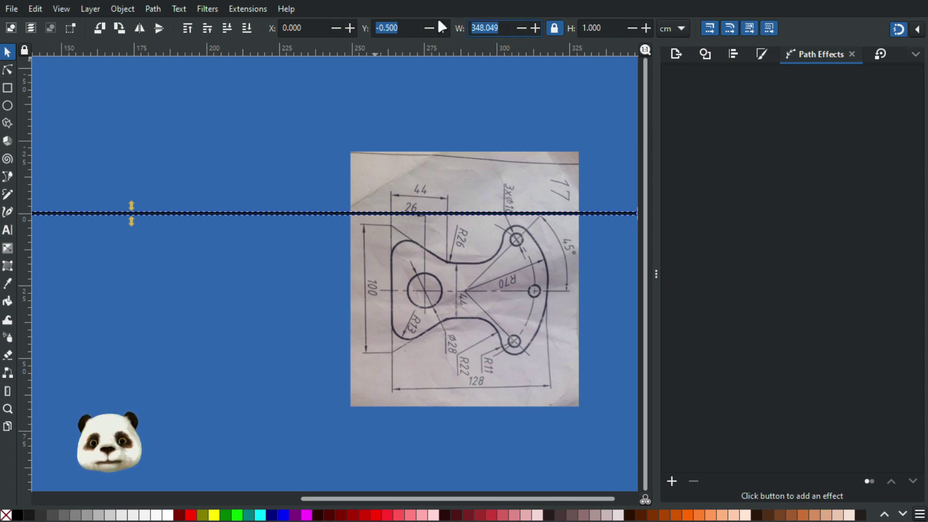
type("140")
key("Return")
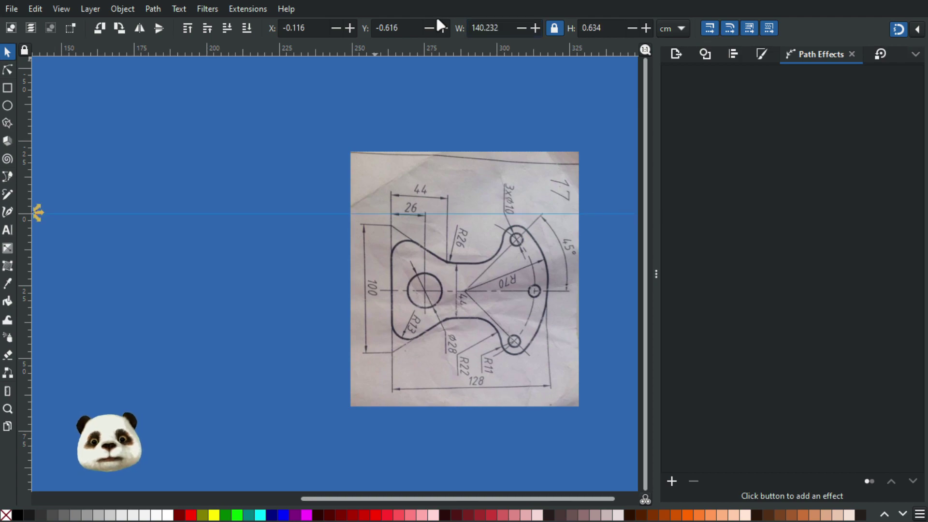
scroll(370, 199, "down", 1)
mouse_move(153, 272)
left_mouse_down()
mouse_move(510, 294)
mouse_move(623, 291)
left_mouse_up()
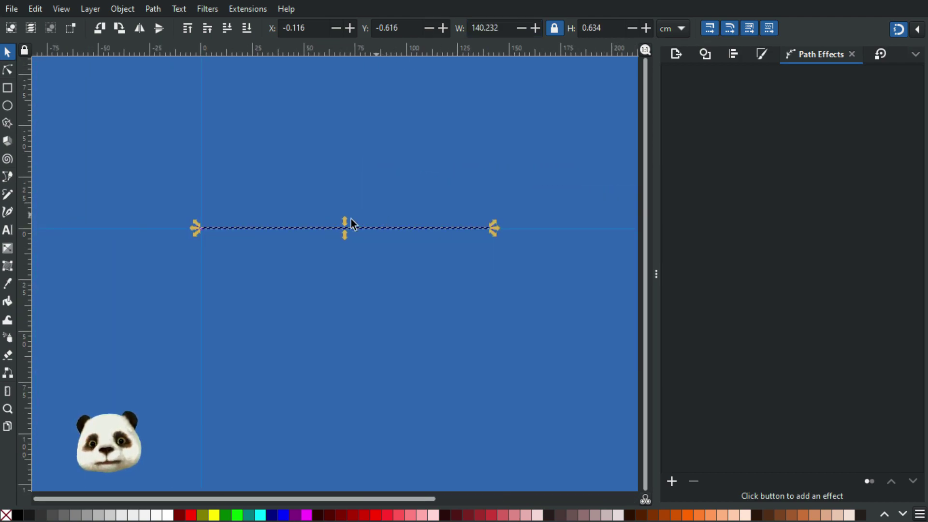
- Examine the resized line's thickness, Y position and both ends relative to the guides
scroll(350, 218, "up", 2)
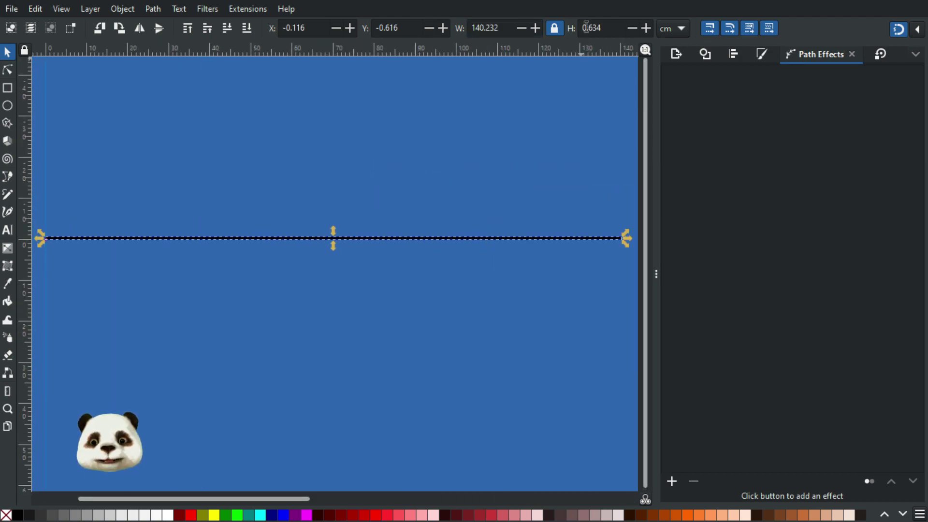
left_click_drag(190, 167, 381, 184)
scroll(447, 155, "up", 2)
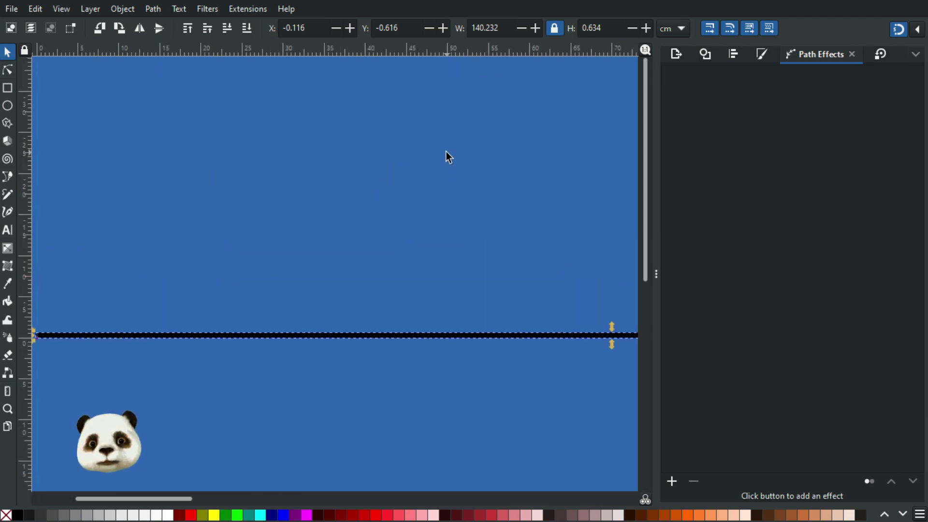
scroll(420, 85, "down", 1)
left_click(406, 27)
left_click_drag(406, 28, 386, 28)
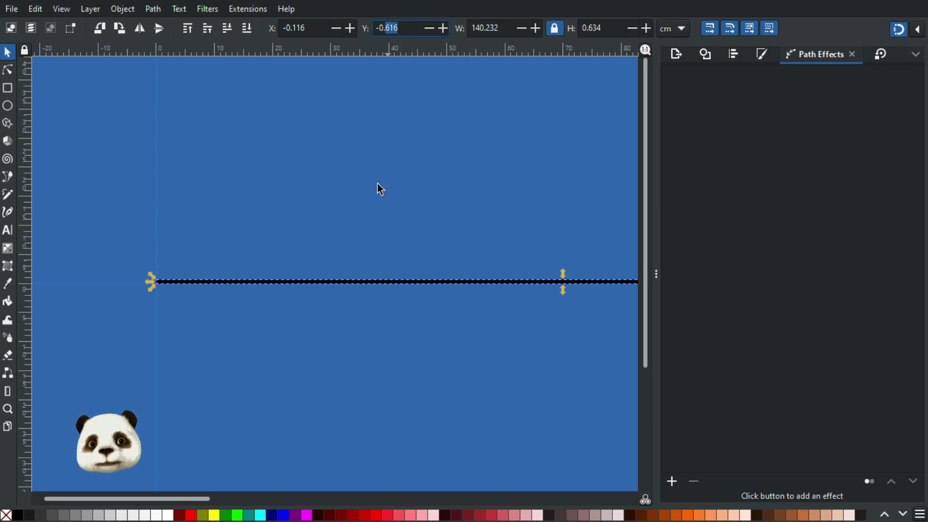
scroll(469, 253, "down", 2)
left_click_drag(526, 225, 332, 191)
scroll(561, 237, "up", 2)
scroll(481, 229, "up", 3)
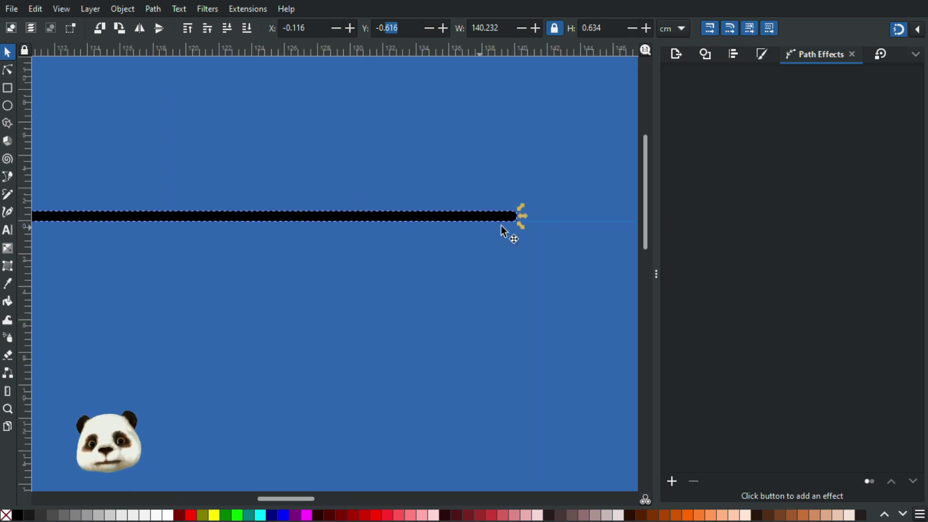
scroll(401, 232, "down", 1)
left_click_drag(307, 242, 537, 240)
scroll(376, 227, "down", 2)
- Set the line's X position to 0 cm and its Y position to -0.5 cm
triple_click(317, 28)
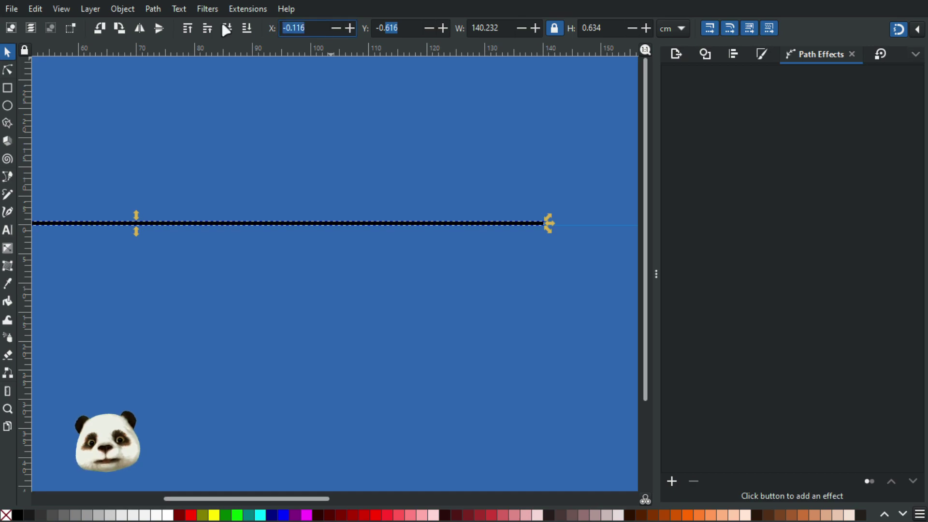
type("0")
key("Tab")
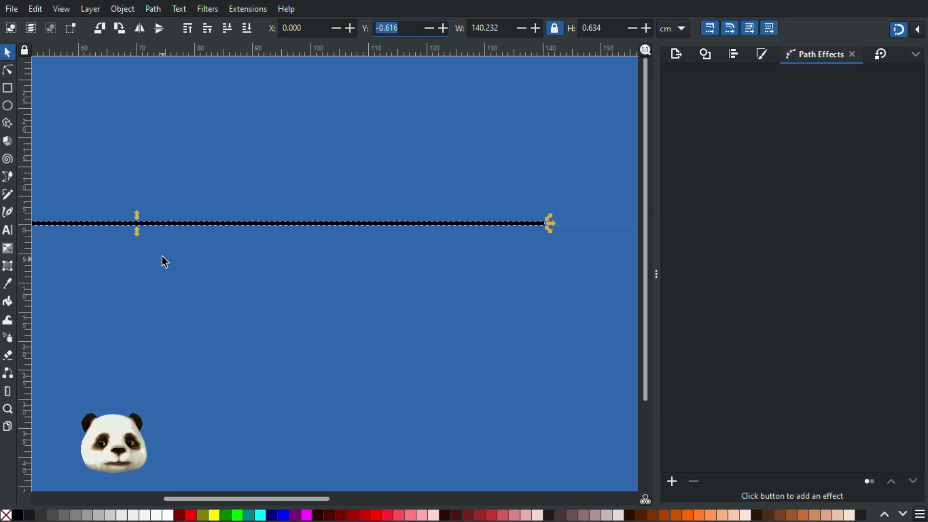
type("-0.5")
key("Tab")
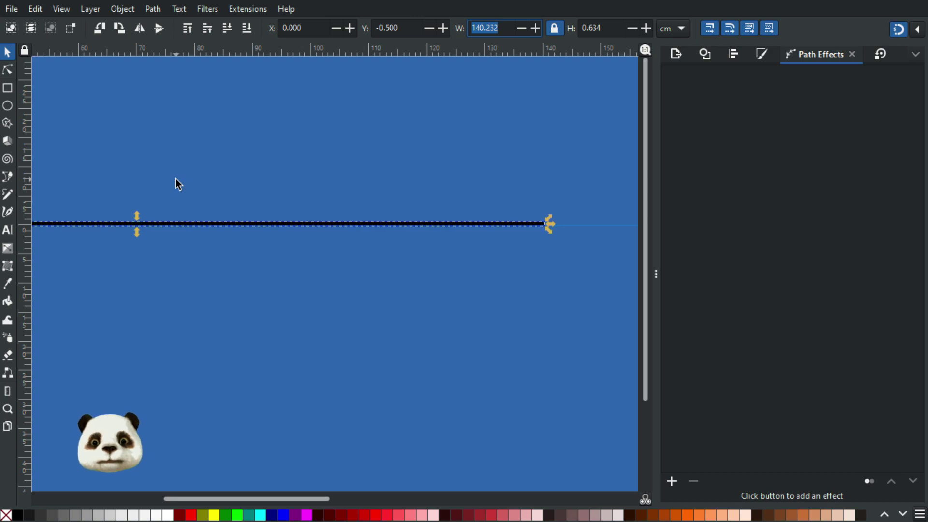
- Try a width of 220 cm for the line with its proportions locked, and undo the change
type("220")
key("Return")
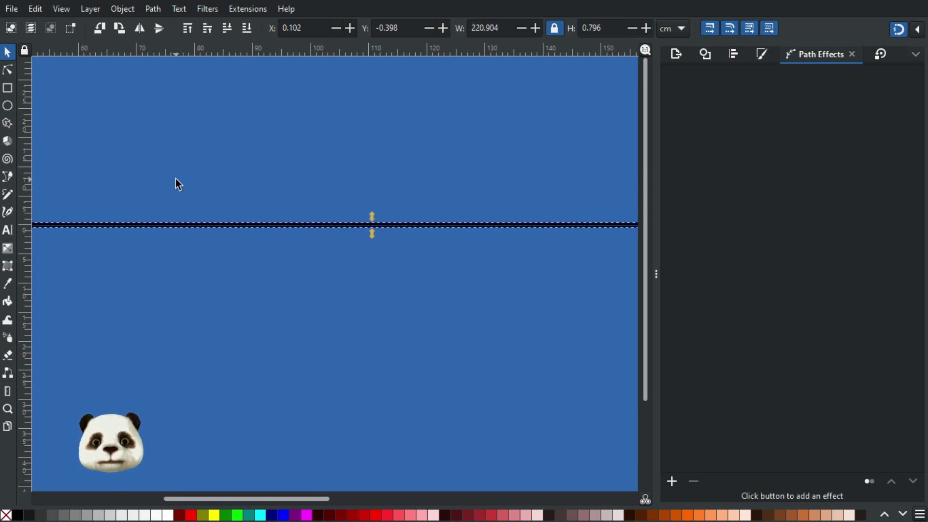
scroll(174, 320, "down", 2, "ctrl")
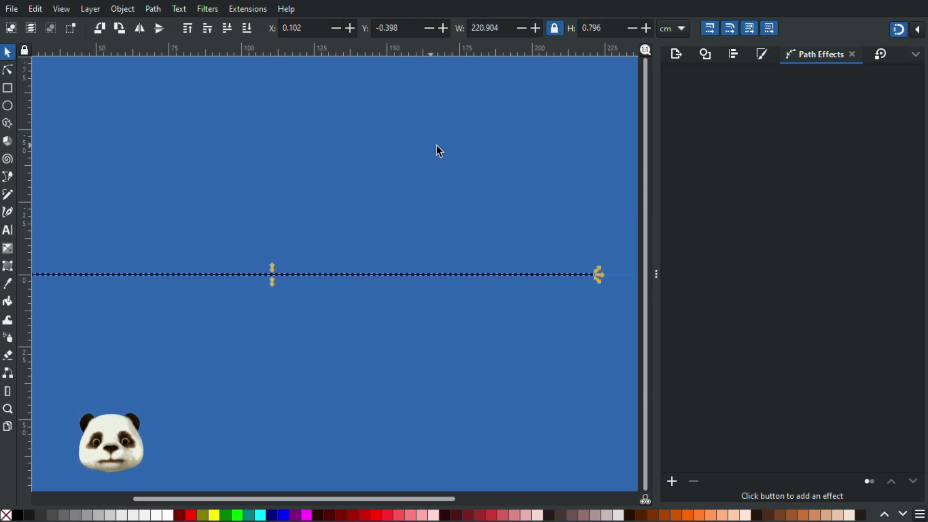
key("ctrl+z")
- Unlock the line's proportions and set its width to 140.001 cm
left_click(555, 28)
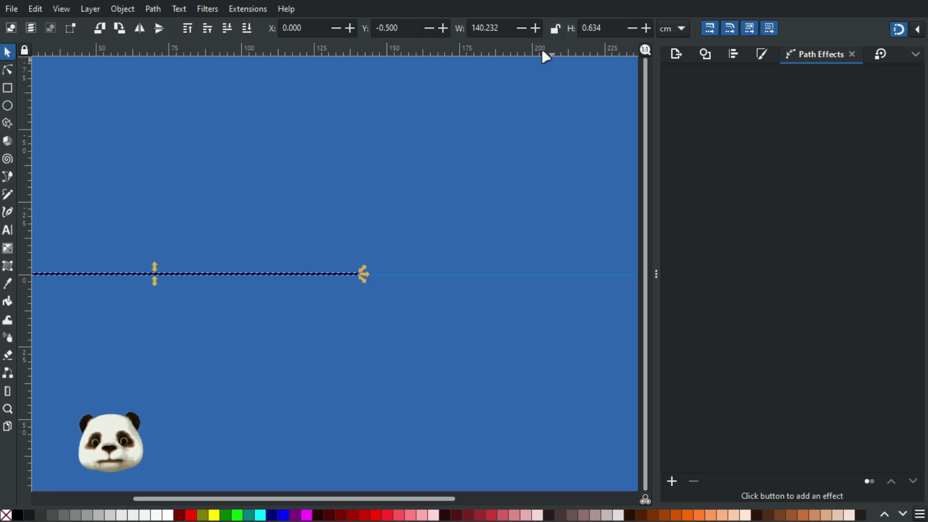
scroll(238, 280, "up", 2, "ctrl")
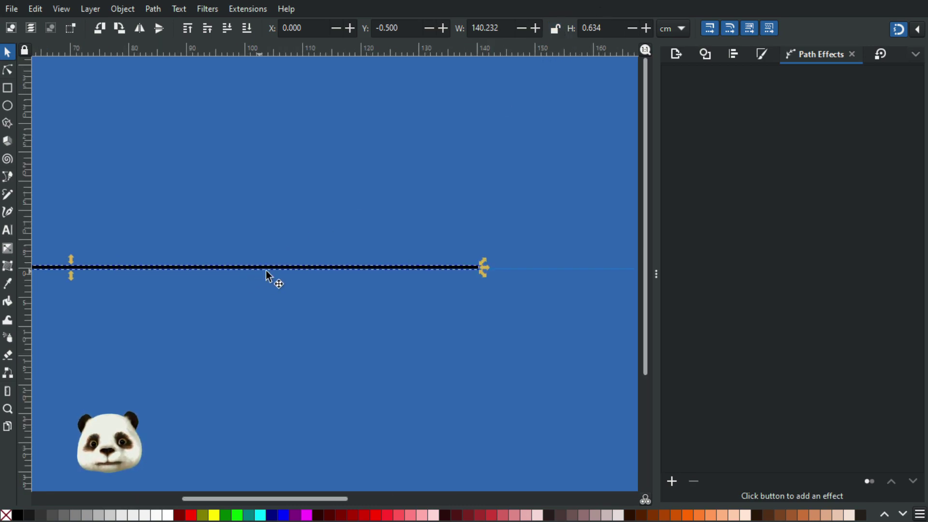
left_click_drag(259, 270, 525, 228)
left_click_drag(506, 29, 416, 34)
type("140.001")
key("Tab")
key("Return")
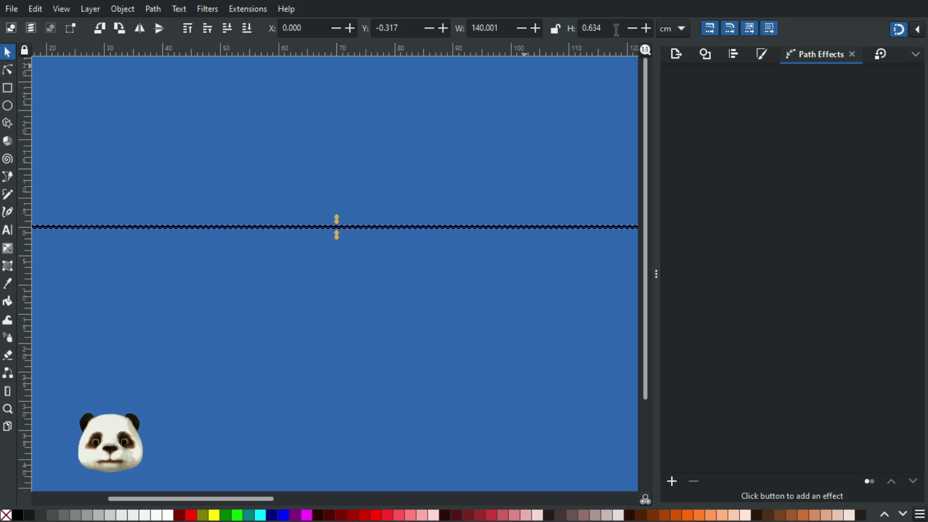
- Set the line's stroke width to 1 cm
left_click(404, 28)
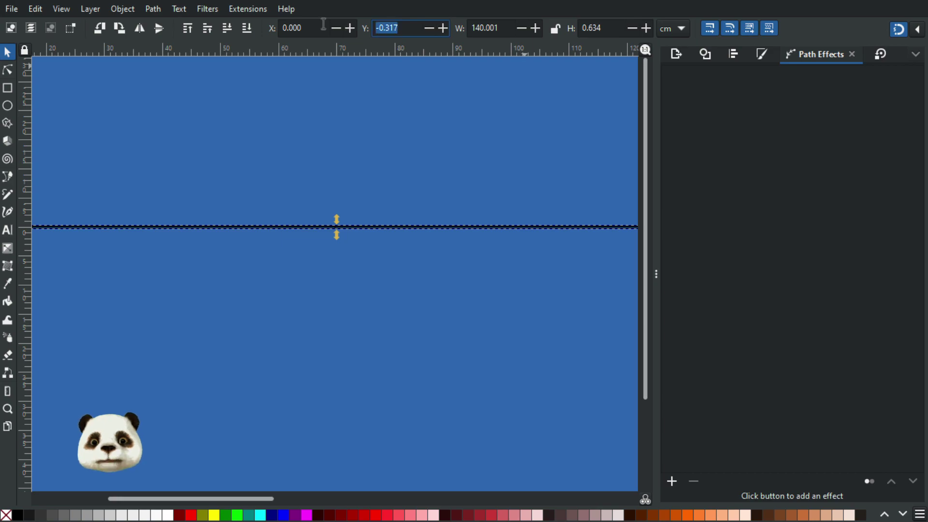
scroll(207, 195, "up", 4)
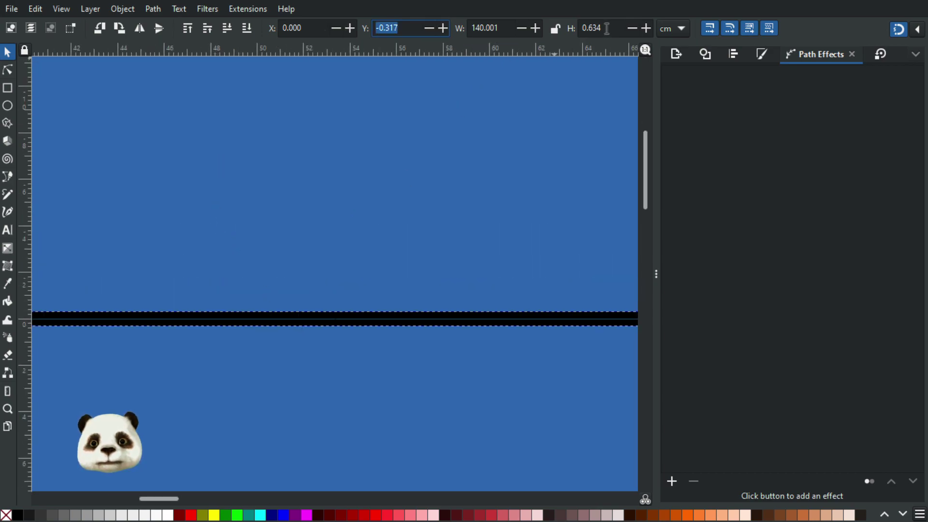
left_click(762, 54)
triple_click(733, 94)
type("1")
key("Return")
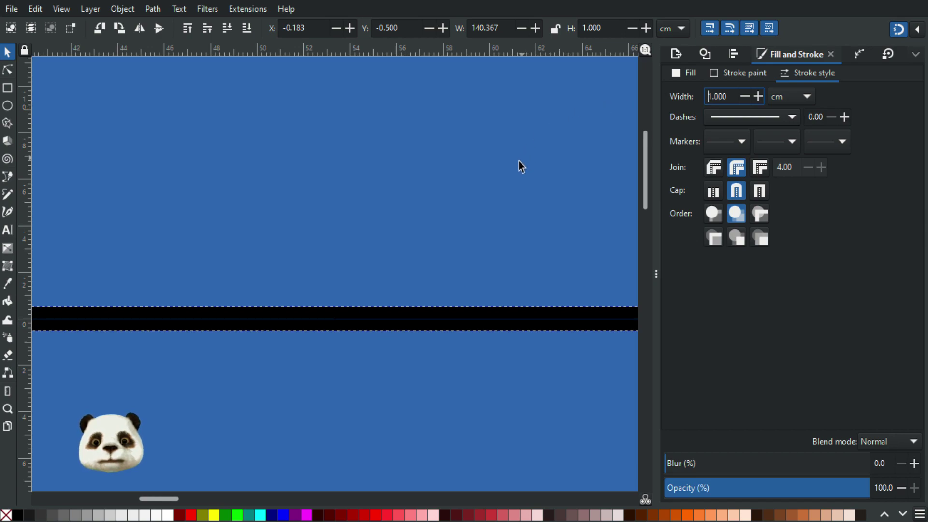
- Bring the line's overall width back to 140 cm
scroll(519, 163, "down", 4)
scroll(263, 193, "down", 3)
scroll(527, 198, "up", 3)
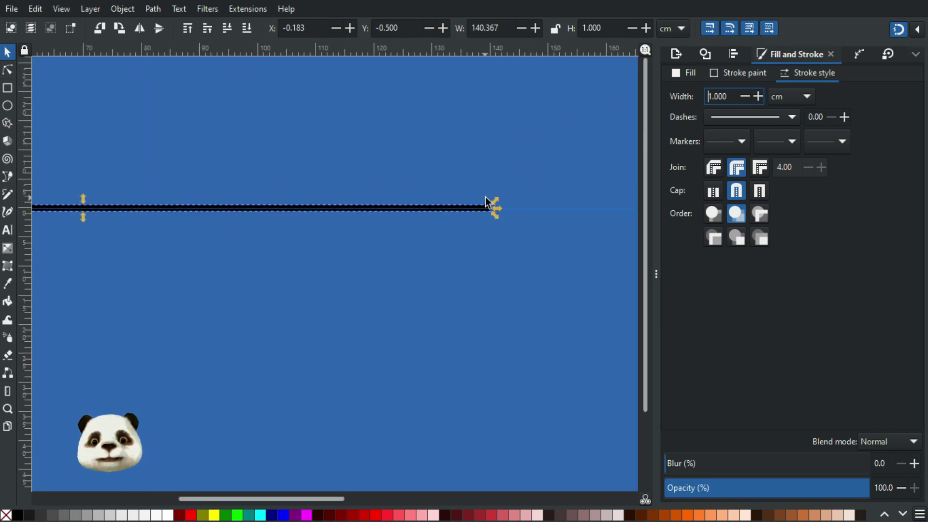
left_click_drag(506, 28, 425, 24)
type("140")
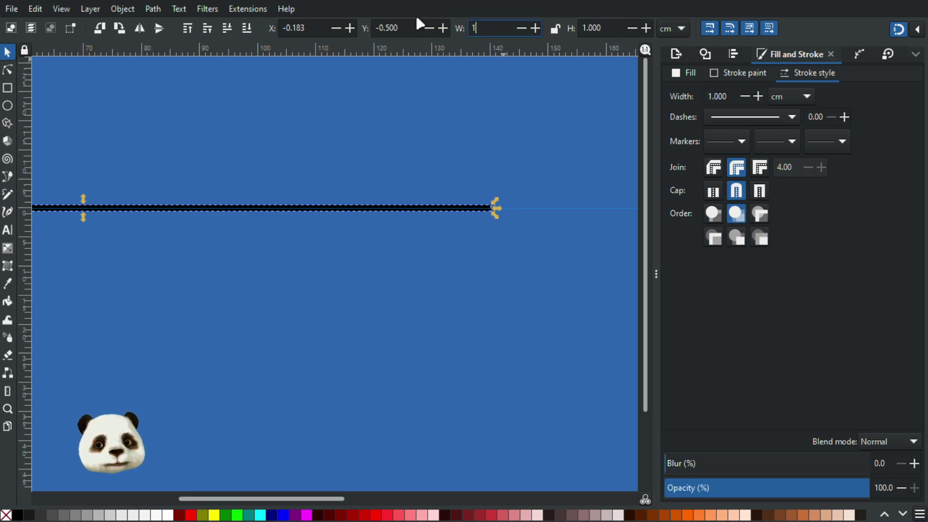
key("Return")
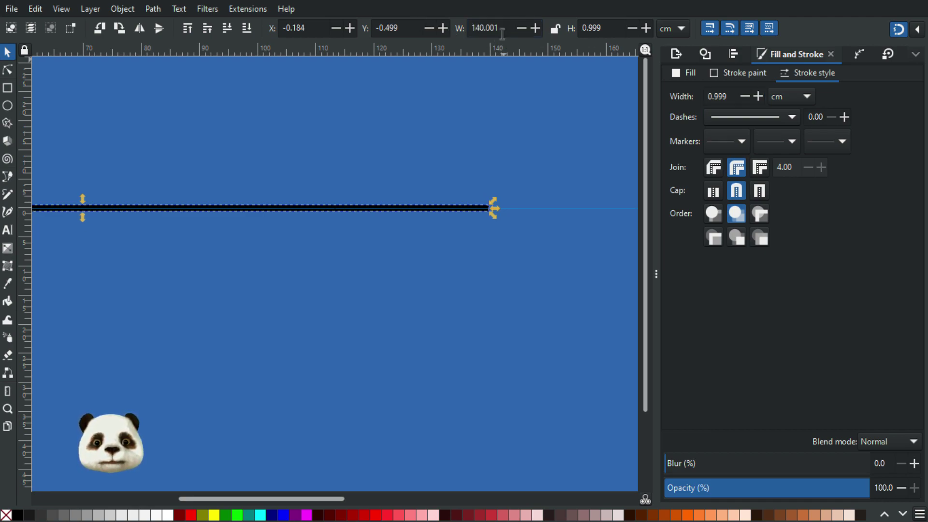
- Re-enter the line's height and correct its width to exactly 140 cm
left_click_drag(605, 30, 550, 21)
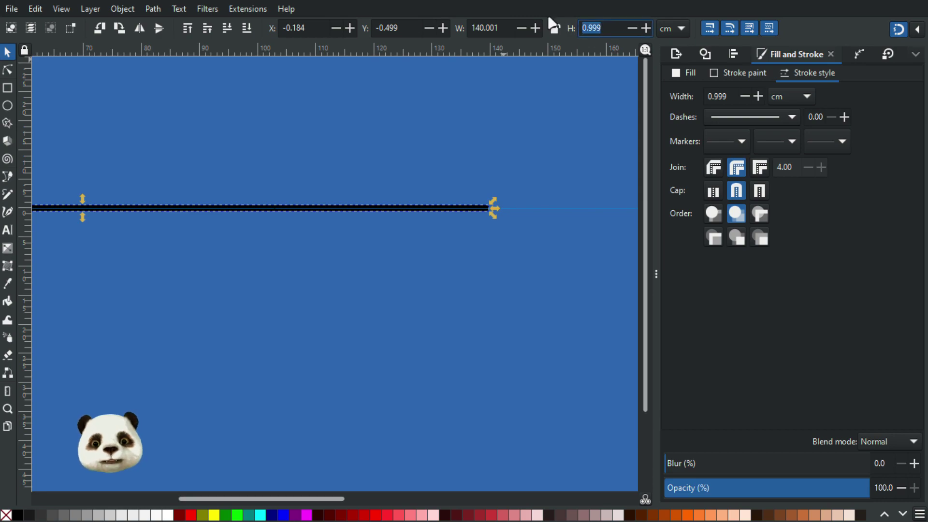
key("Return")
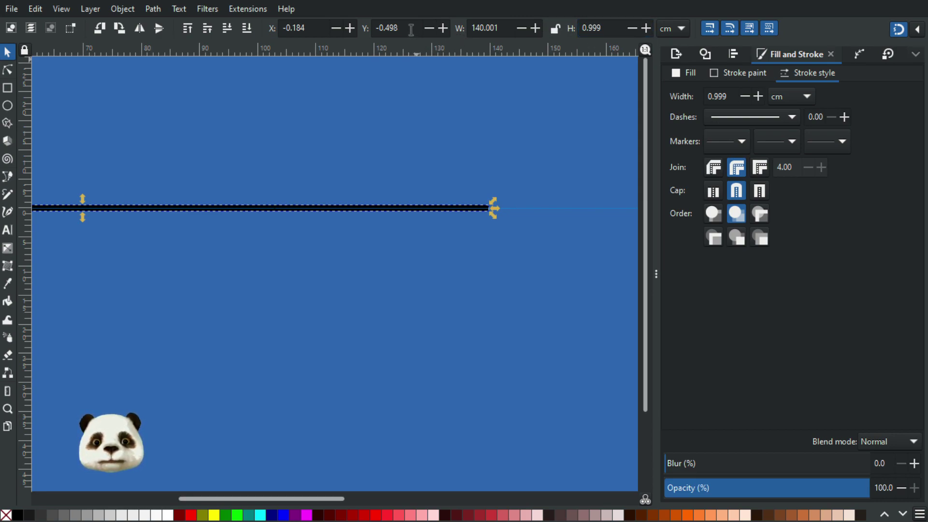
double_click(484, 27)
type("140")
key("Return")
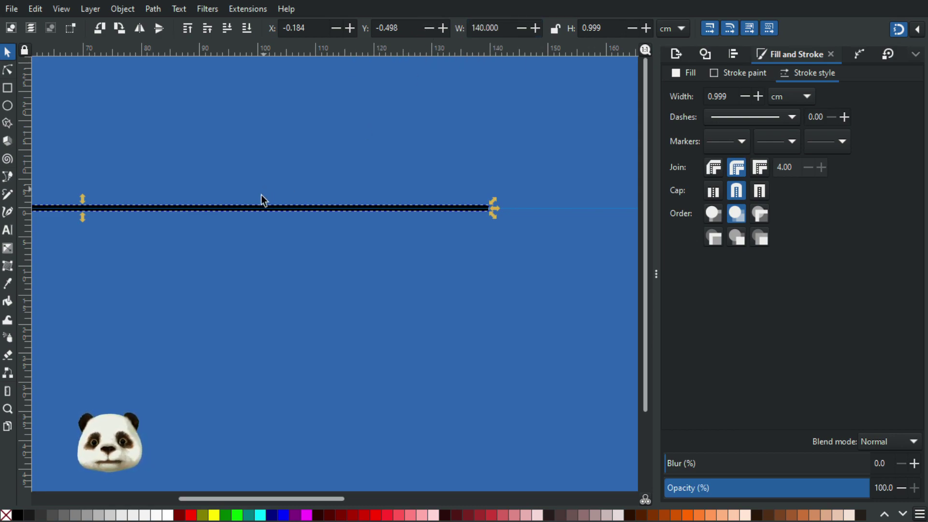
- Correct the line's stroke width to exactly 1 cm
left_click_drag(207, 253, 551, 248)
scroll(321, 217, "down", 2)
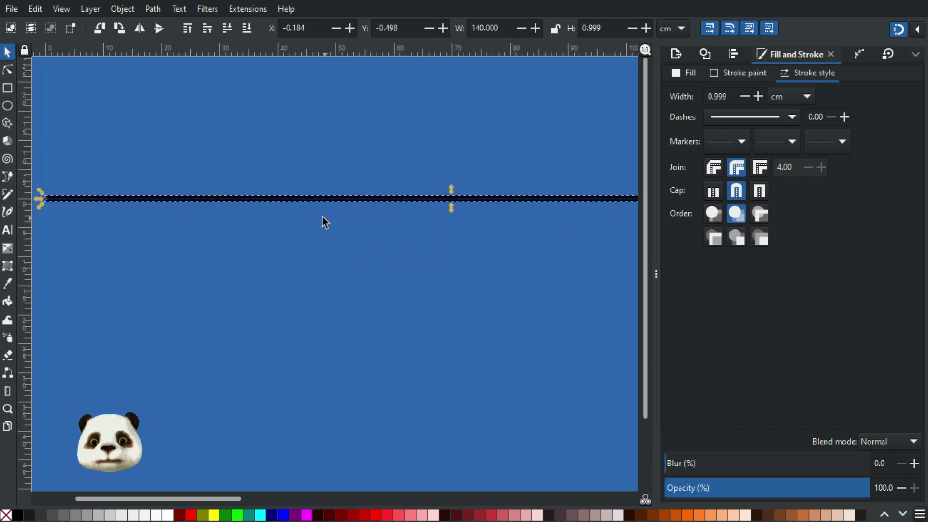
scroll(190, 184, "up", 4)
scroll(150, 312, "up", 2)
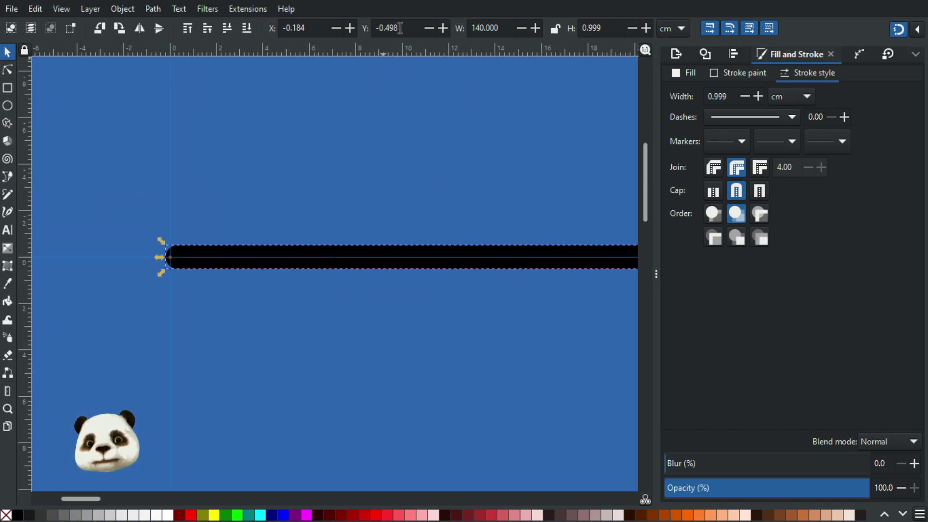
left_click_drag(729, 98, 645, 89)
type("1")
key("Return")
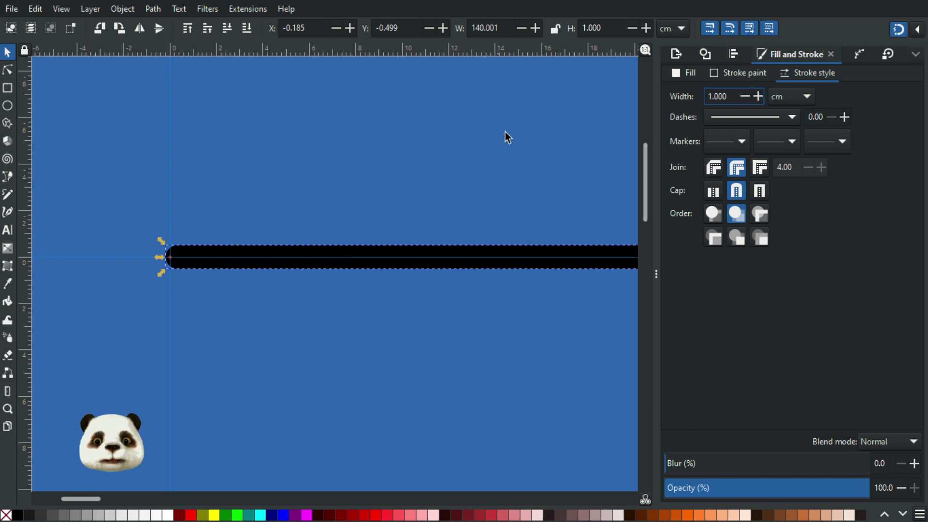
- Set the line's Y position to -0.500 cm and its width to 140 cm
left_click(390, 29)
double_click(387, 29)
type("500")
key("Return")
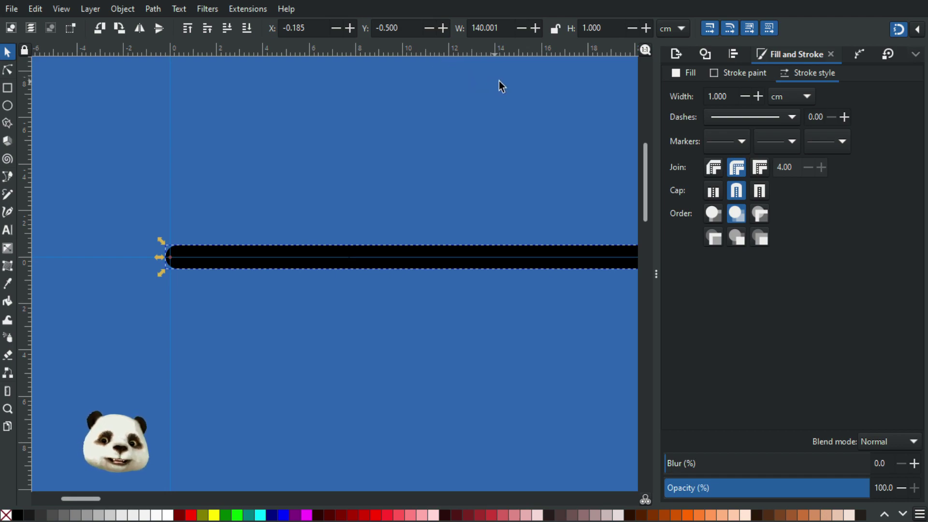
left_click_drag(511, 29, 454, 22)
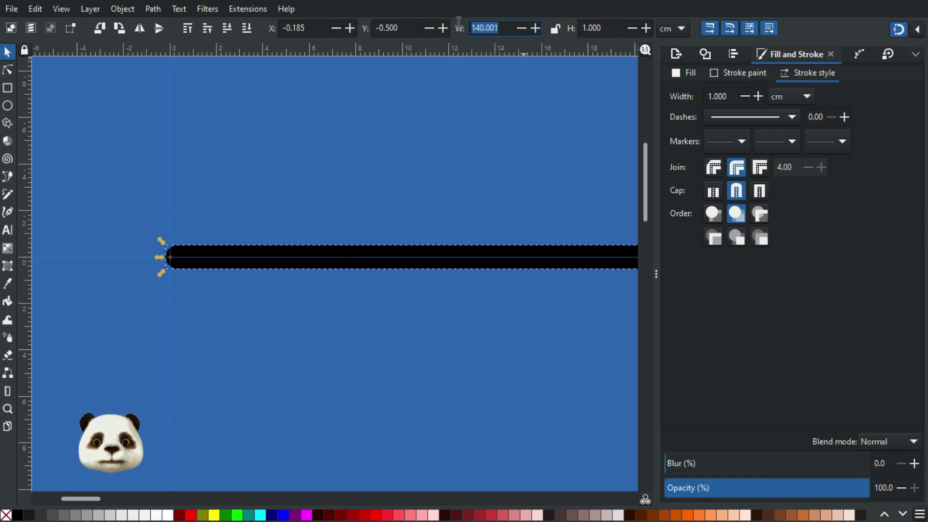
type("140")
key("Return")
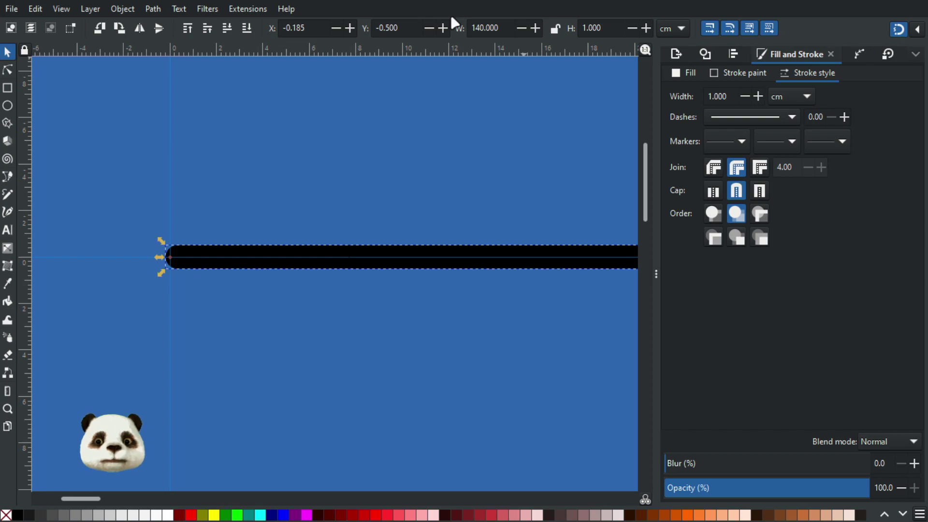
- Center the line on the vertical guide by setting its X position to -70 cm, after trying 0 cm
left_click(459, 189)
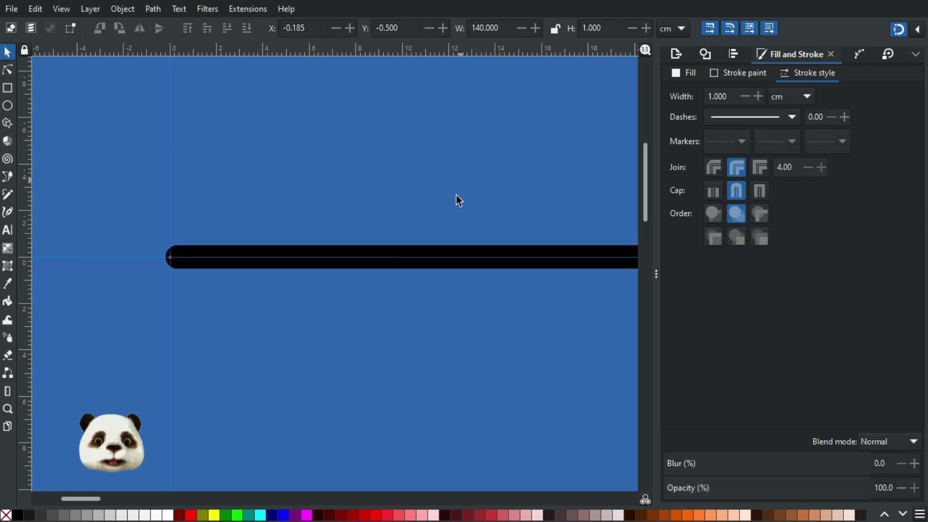
left_click(384, 249)
scroll(383, 232, "down", 3, "ctrl")
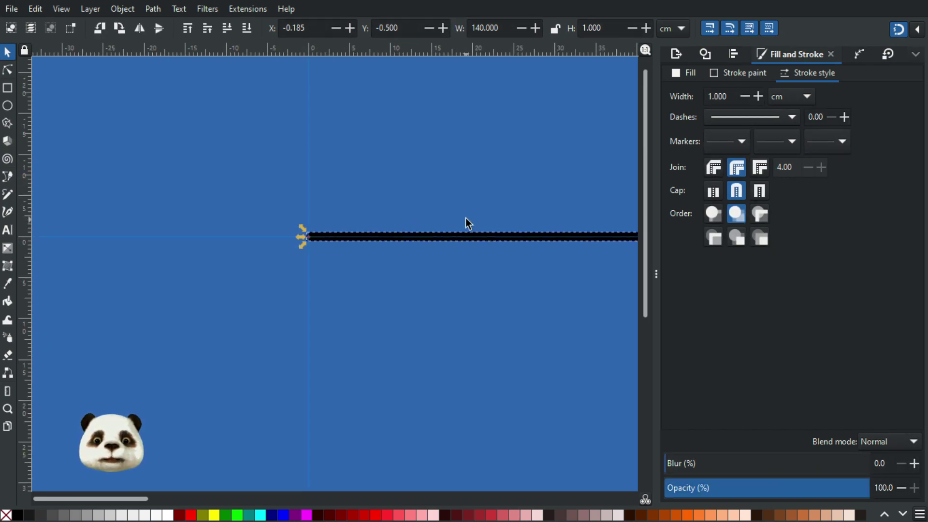
left_click_drag(579, 136, 400, 151)
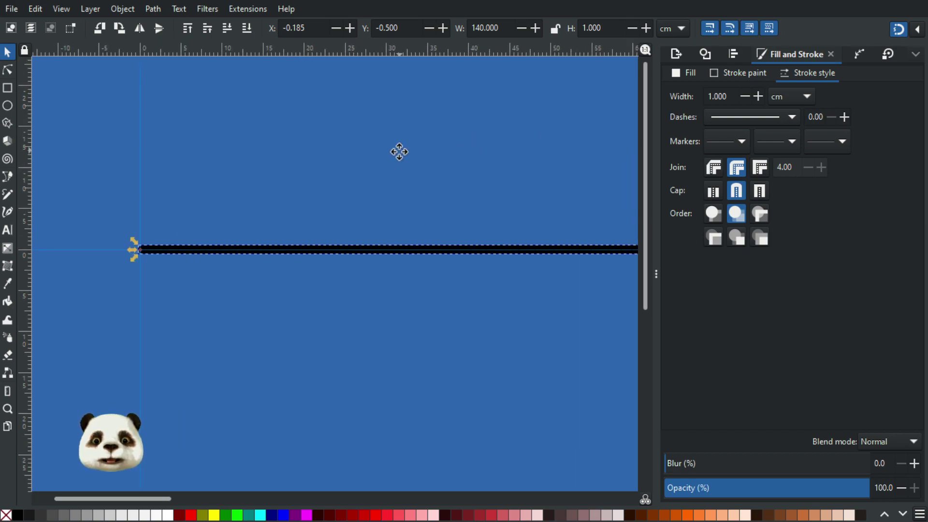
left_click_drag(317, 29, 272, 33)
type("0")
key("Return")
left_click_drag(314, 29, 245, 26)
type("-70")
key("Return")
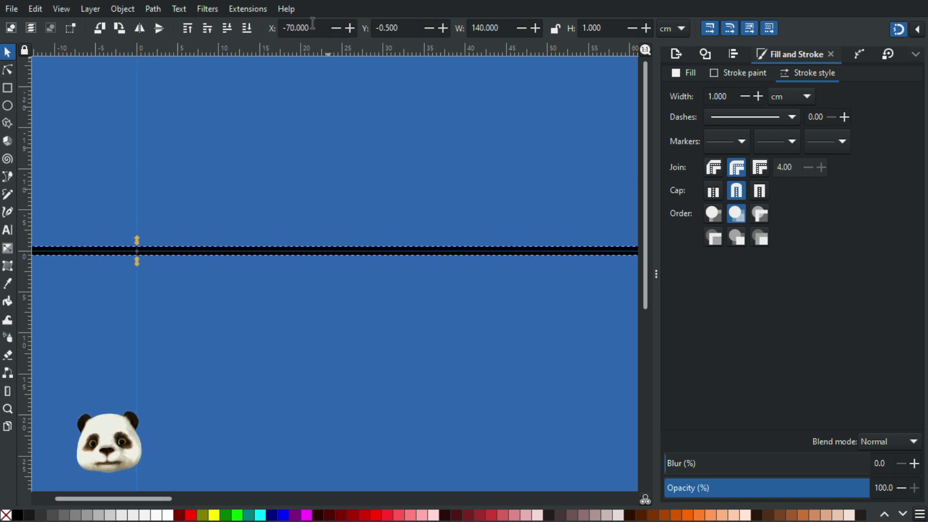
- Examine how the line is centered on the guide crossing, along with its thickness and ends
scroll(285, 150, "down", 3)
left_click_drag(247, 222, 379, 270)
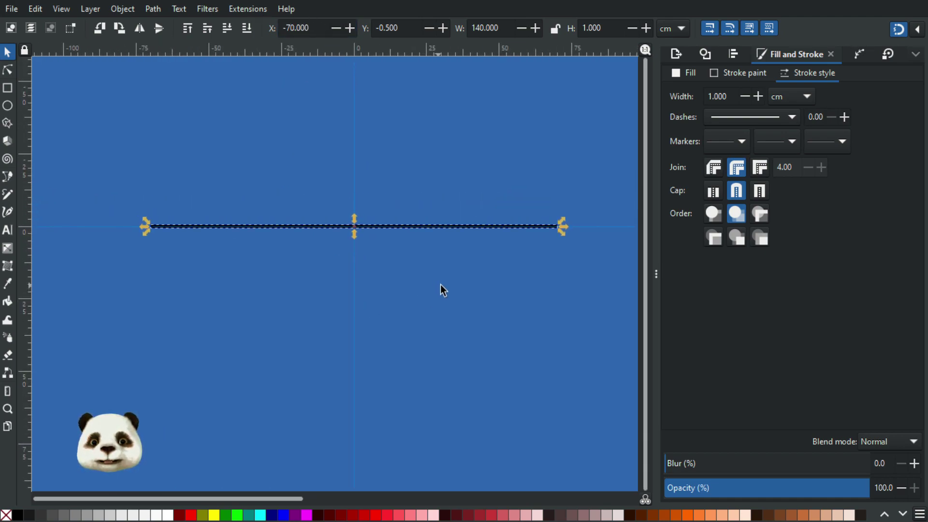
left_click(464, 289)
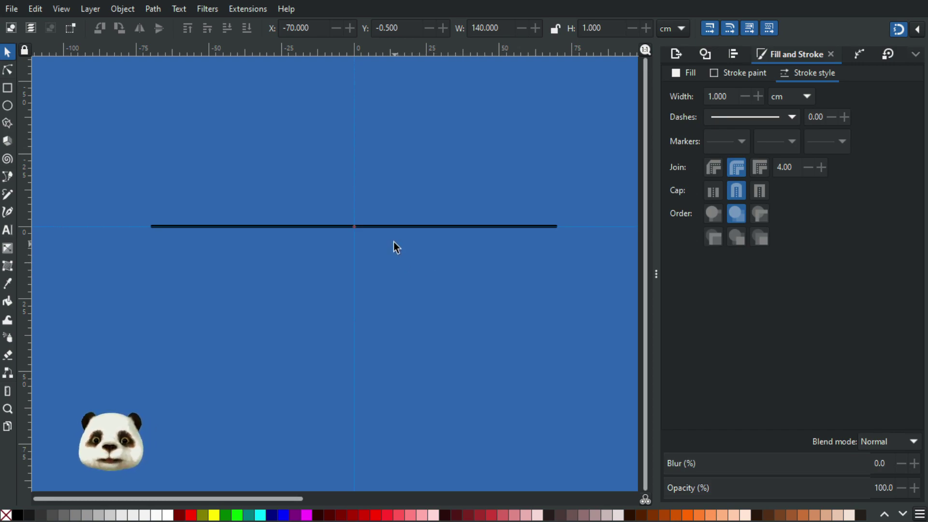
scroll(382, 216, "up", 3)
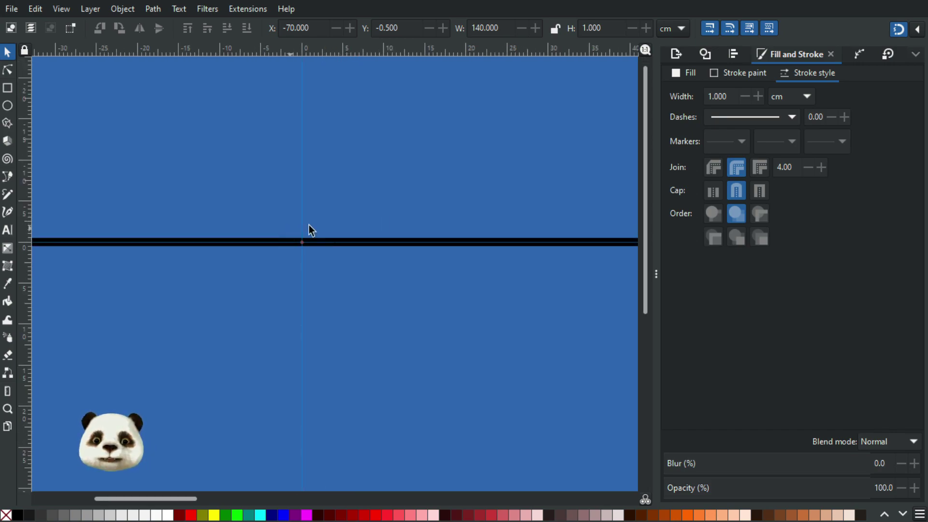
scroll(373, 251, "up", 3)
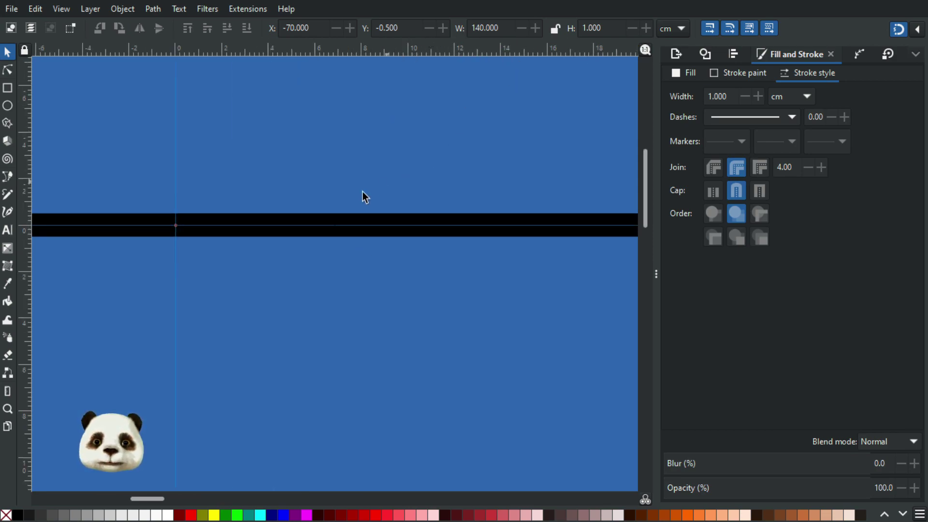
scroll(273, 227, "down", 3)
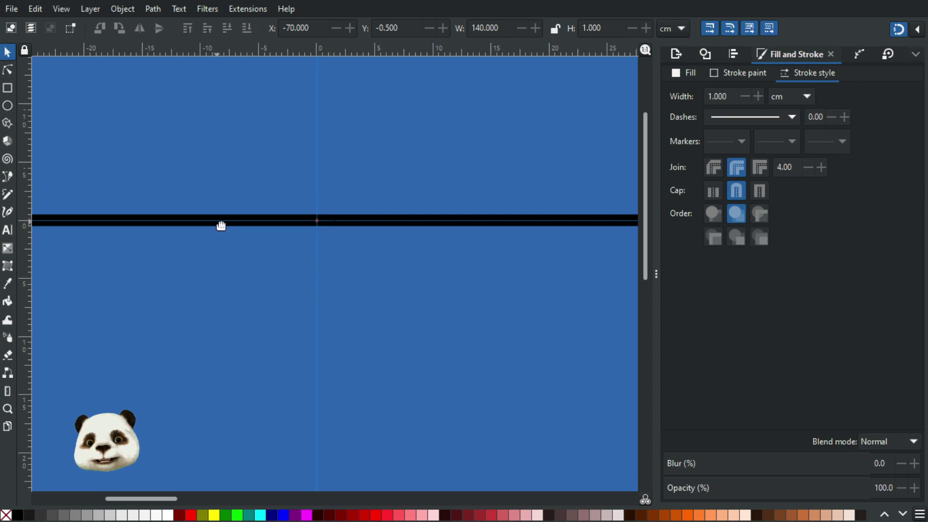
scroll(224, 226, "down", 2)
scroll(290, 234, "left", 3)
left_click_drag(325, 256, 322, 254)
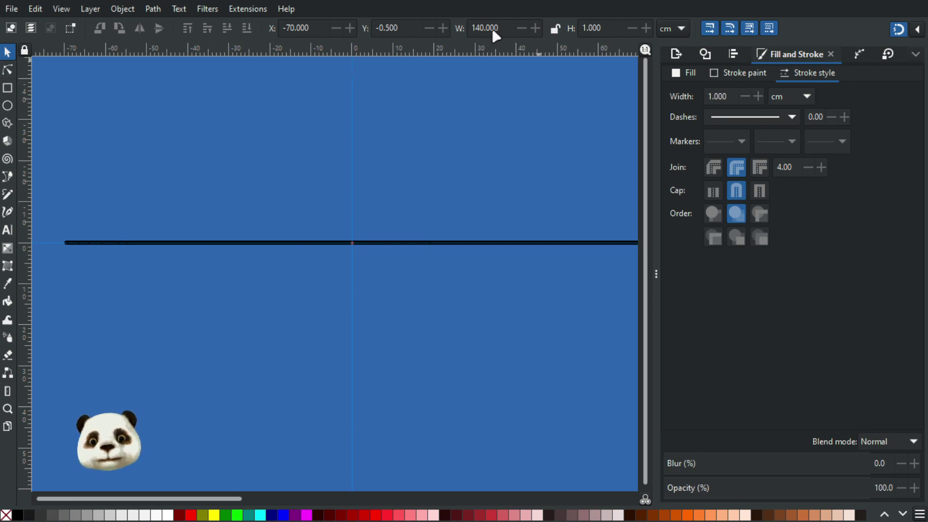
scroll(360, 245, "up", 3)
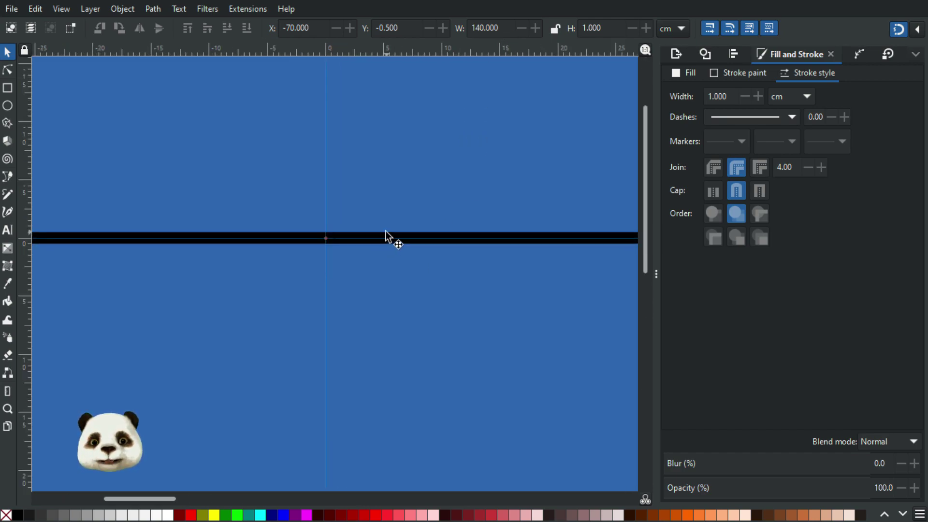
scroll(358, 227, "down", 2)
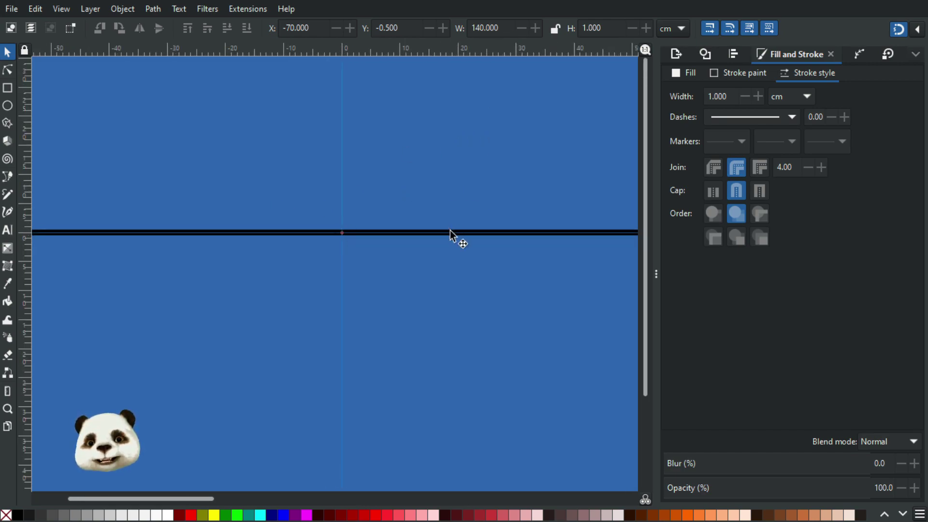
scroll(450, 233, "down", 2)
scroll(466, 227, "up", 6)
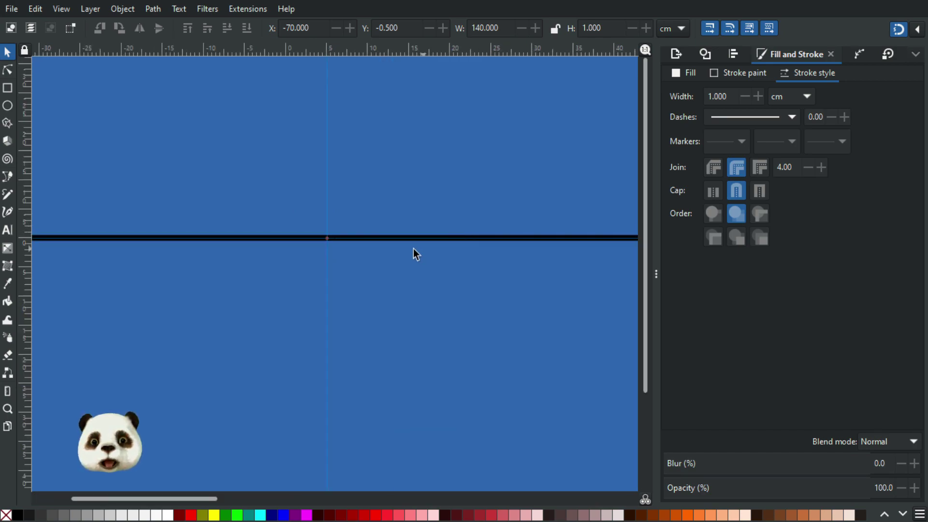
left_click(315, 189)
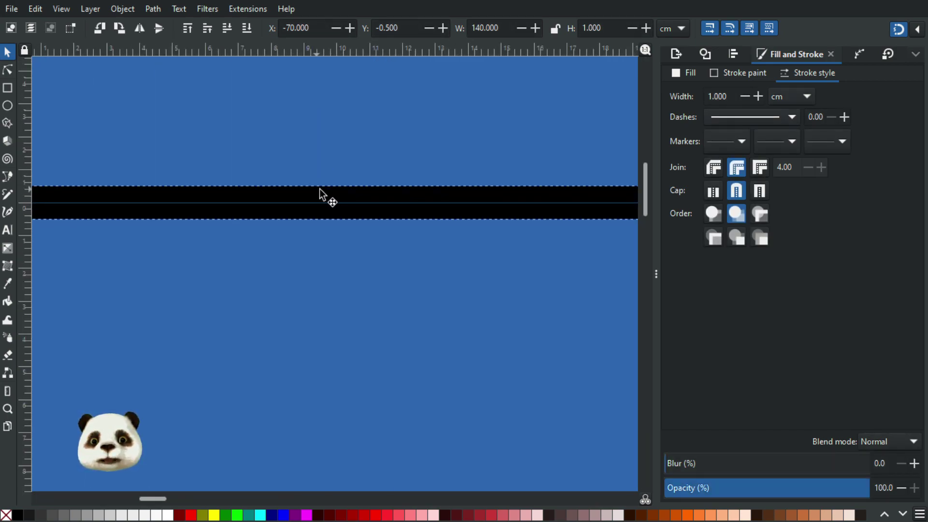
scroll(320, 188, "down", 3)
scroll(298, 268, "down", 4)
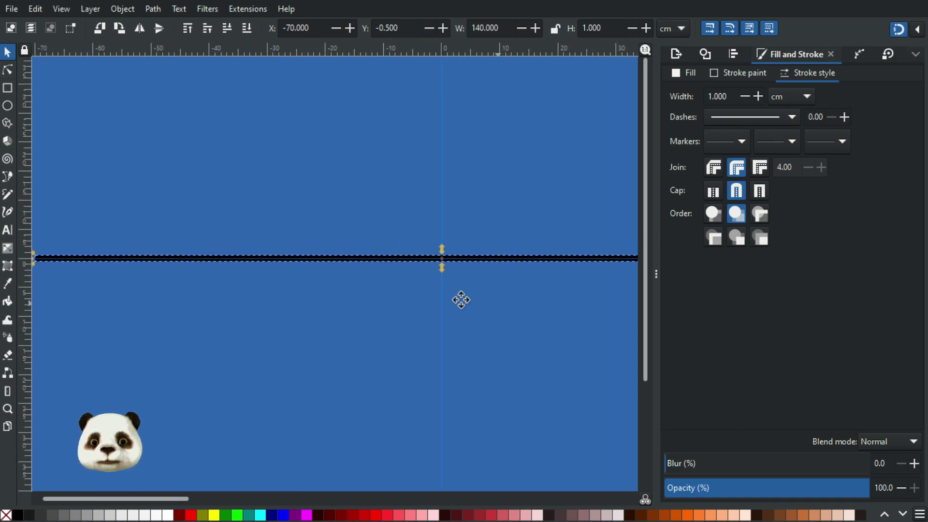
scroll(509, 298, "up", 1)
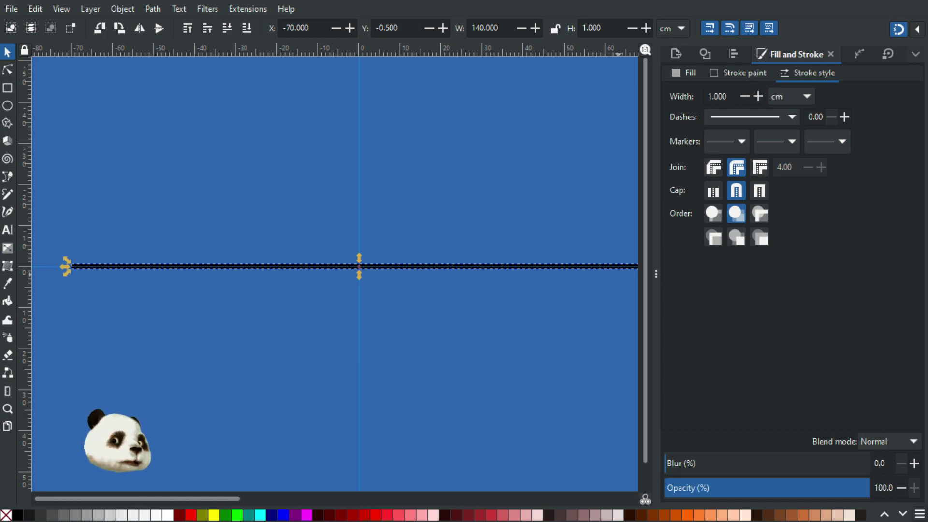
- Rename the locked image in the layer list as Template
left_click_drag(927, 82, 777, 63)
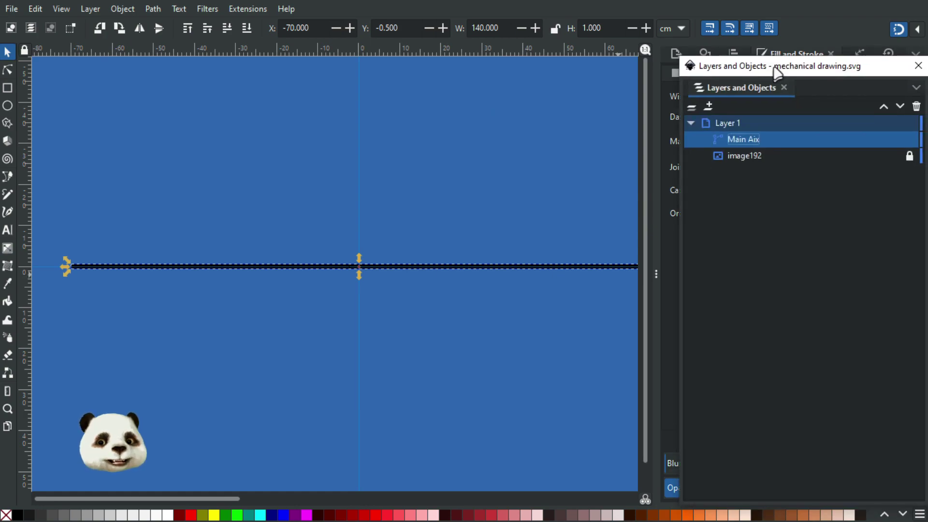
double_click(742, 154)
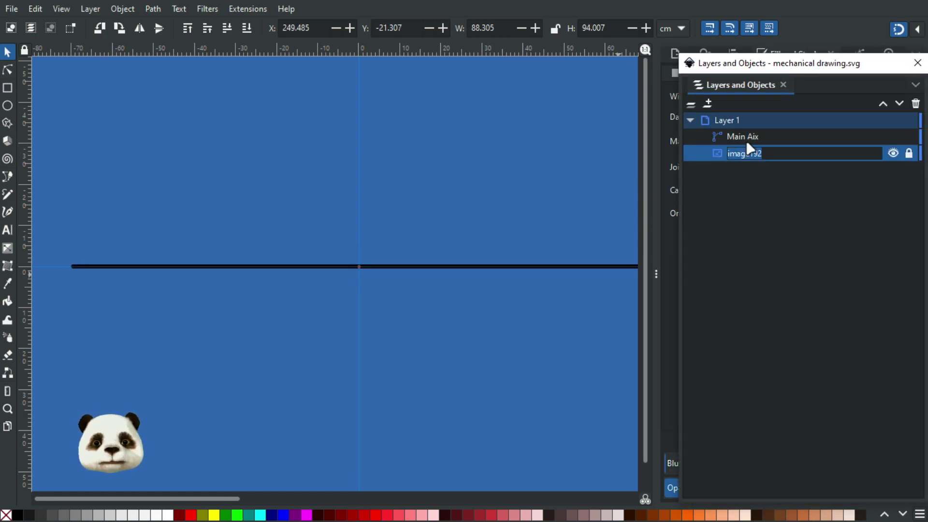
type("Template")
key("Return")
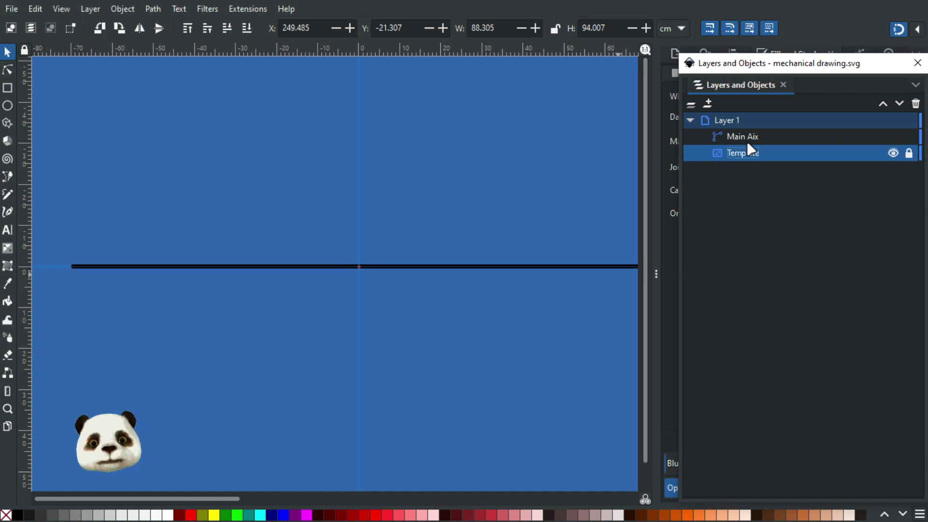
- Move the floating layer list out of the way and select all objects in the drawing
left_click_drag(738, 61, 739, 55)
left_click_drag(808, 62, 927, 62)
key("ctrl+a")
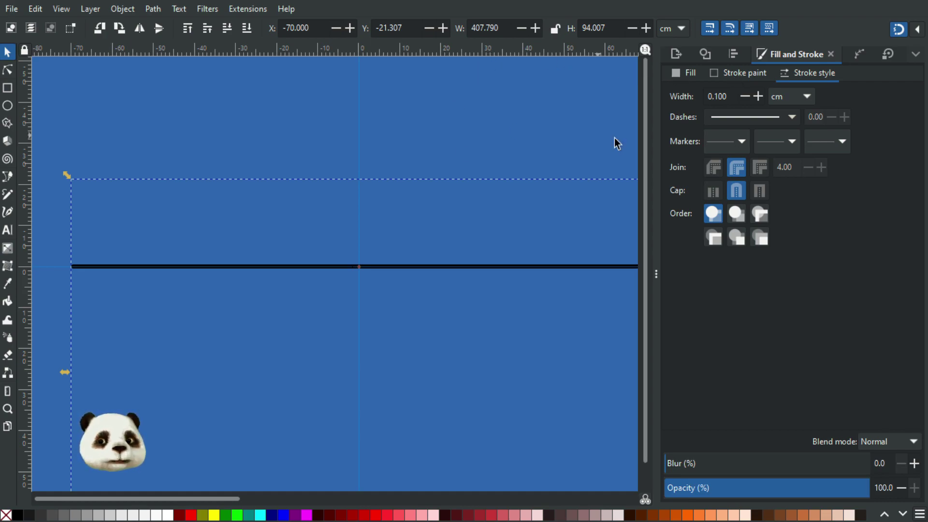
- Examine the main axis line at the guide crossing and the dimensions in the photographed template drawing
scroll(358, 267, "up", 2)
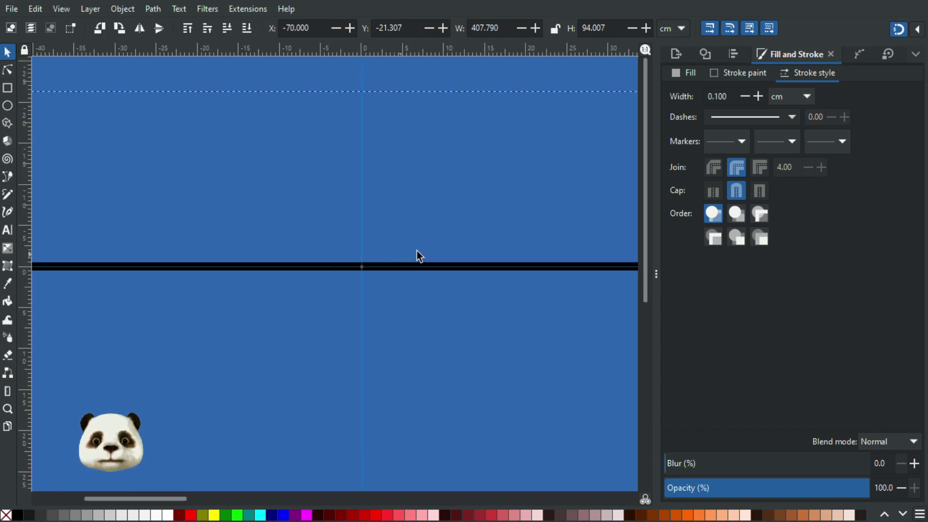
scroll(509, 222, "up", 2)
scroll(506, 227, "down", 3)
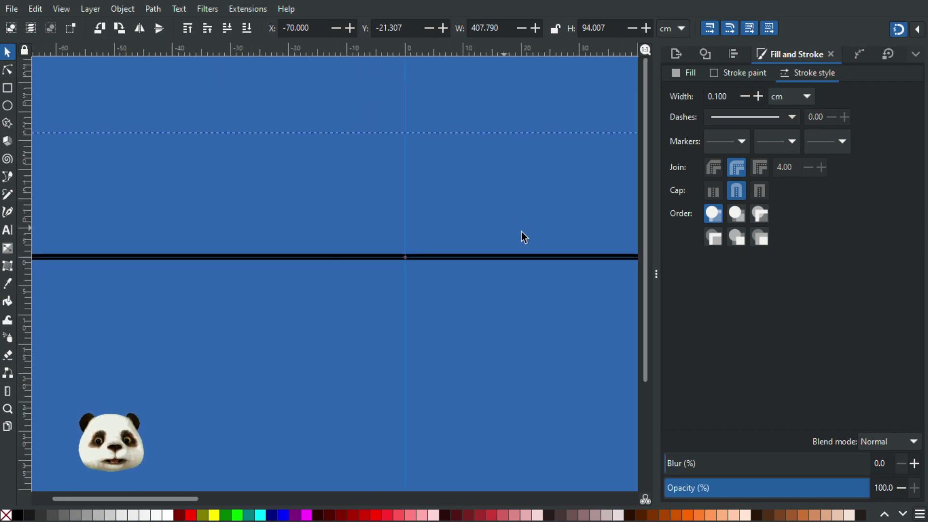
scroll(528, 266, "down", 5)
scroll(466, 274, "right", 6)
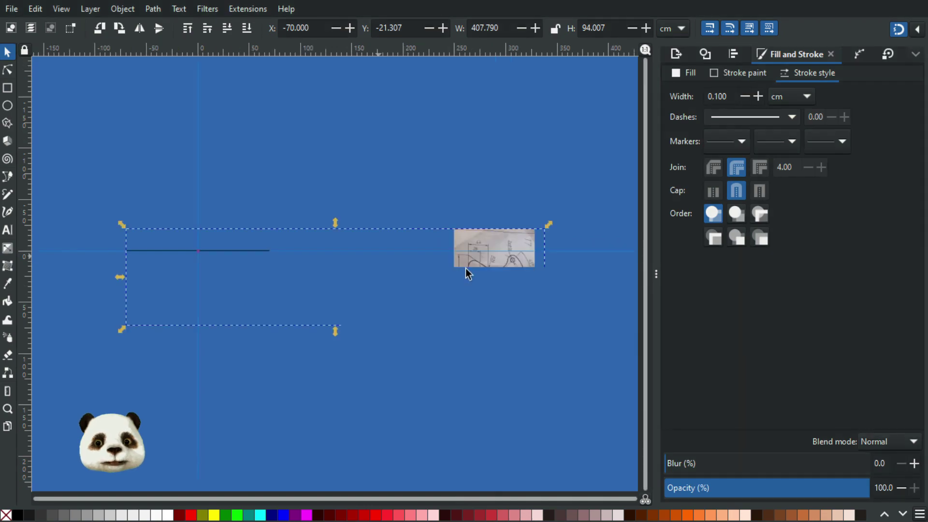
scroll(466, 274, "up", 1)
scroll(384, 280, "up", 3)
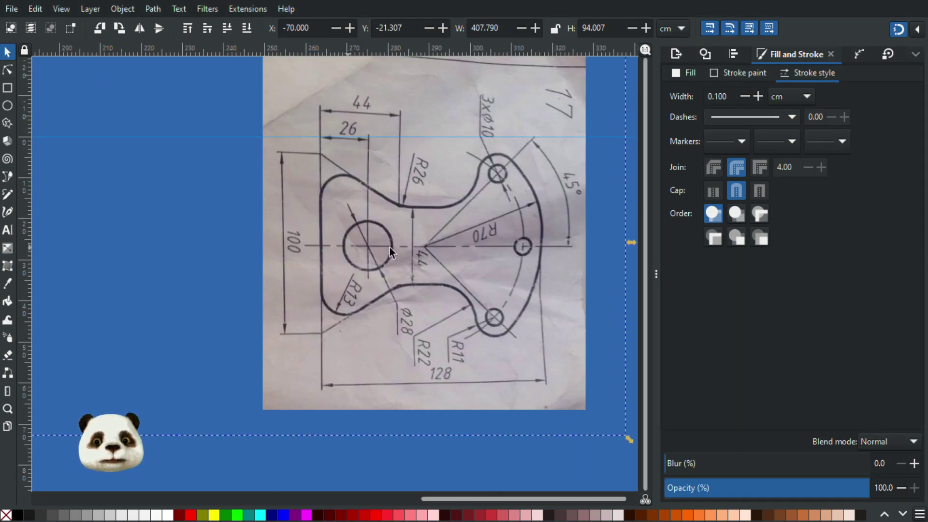
scroll(362, 255, "down", 3)
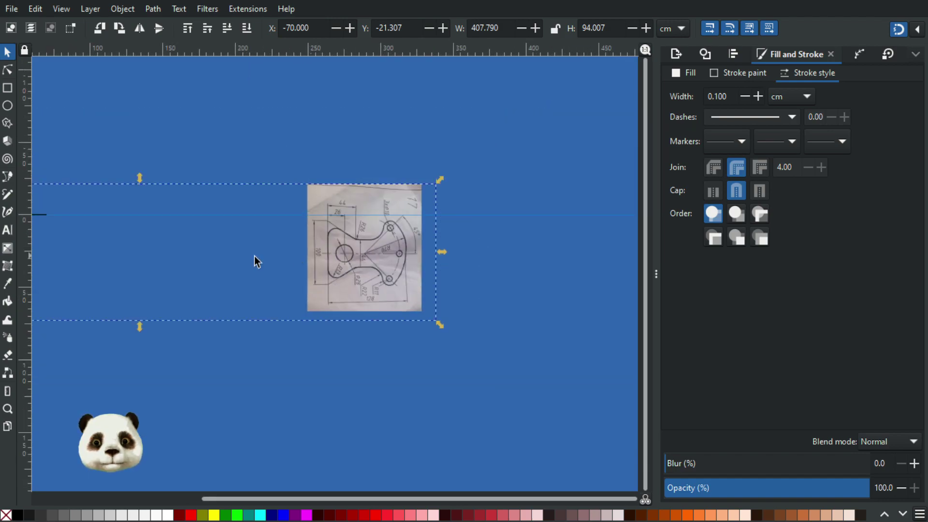
left_click_drag(140, 247, 491, 255)
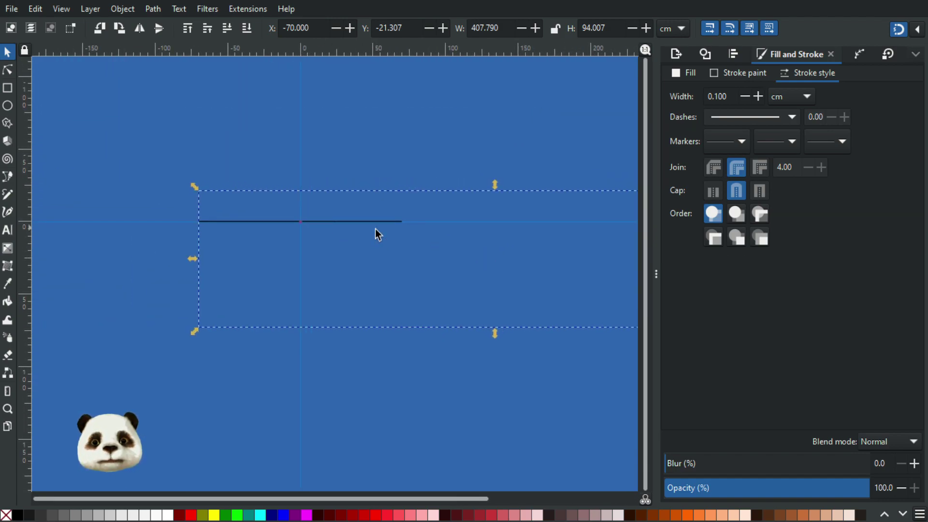
scroll(329, 223, "up", 5)
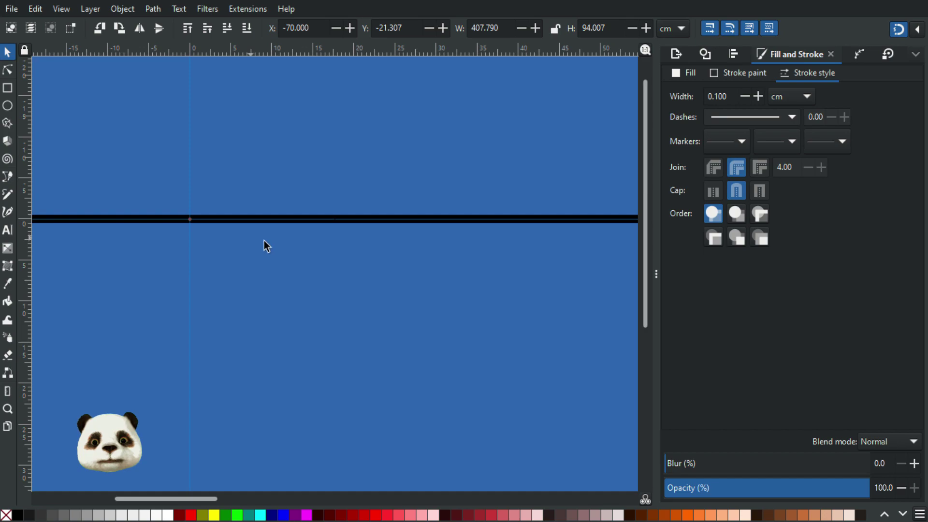
left_click_drag(323, 242, 486, 302)
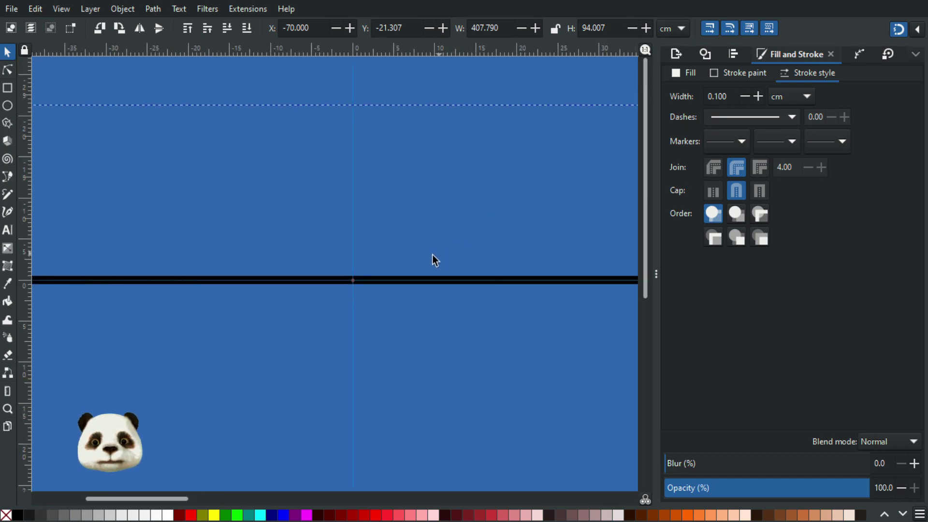
scroll(387, 267, "down", 3)
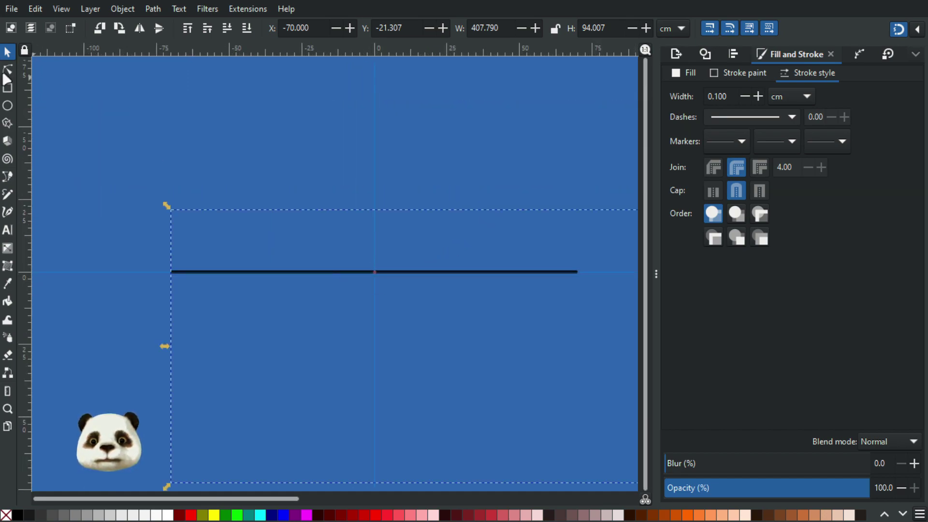
scroll(321, 191, "down", 3)
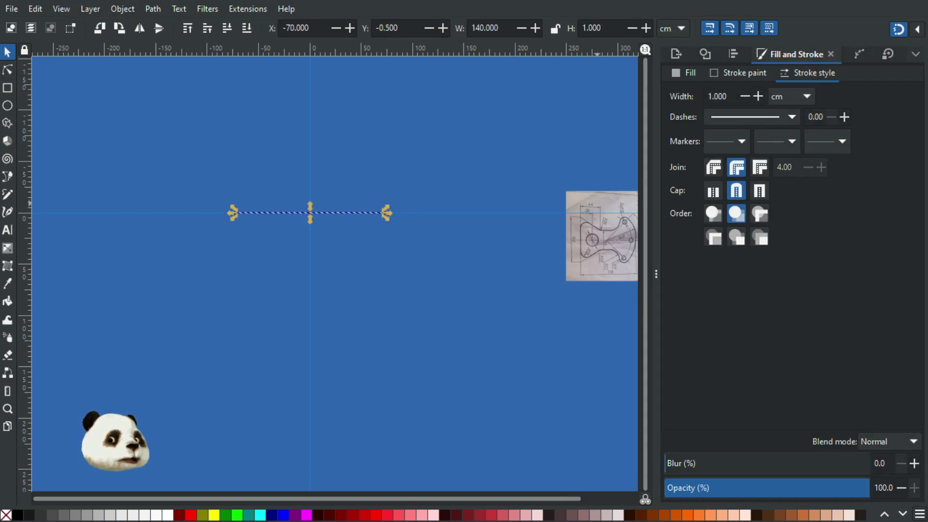
- Reduce the main axis line's stroke width to 0.5 cm and deselect the line
scroll(224, 188, "up", 3)
scroll(178, 282, "up", 2)
scroll(422, 313, "down", 1)
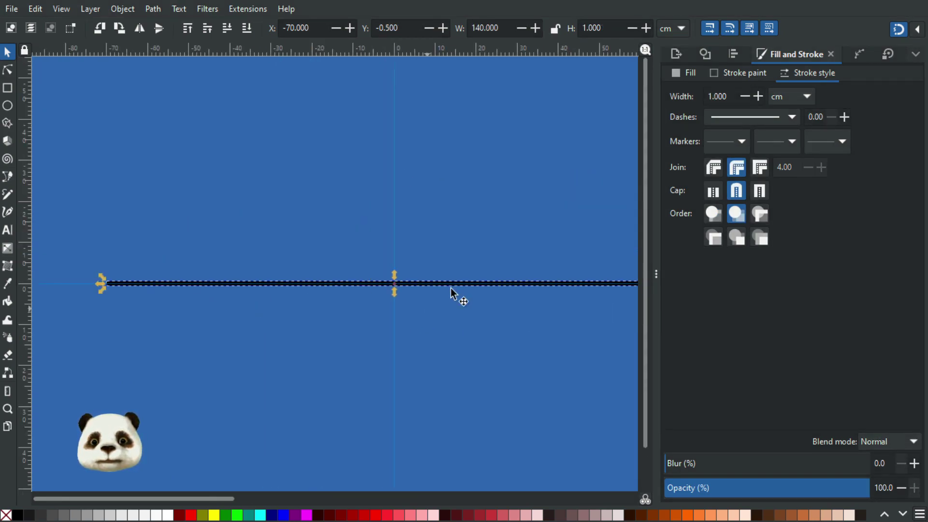
left_click_drag(496, 310, 390, 267)
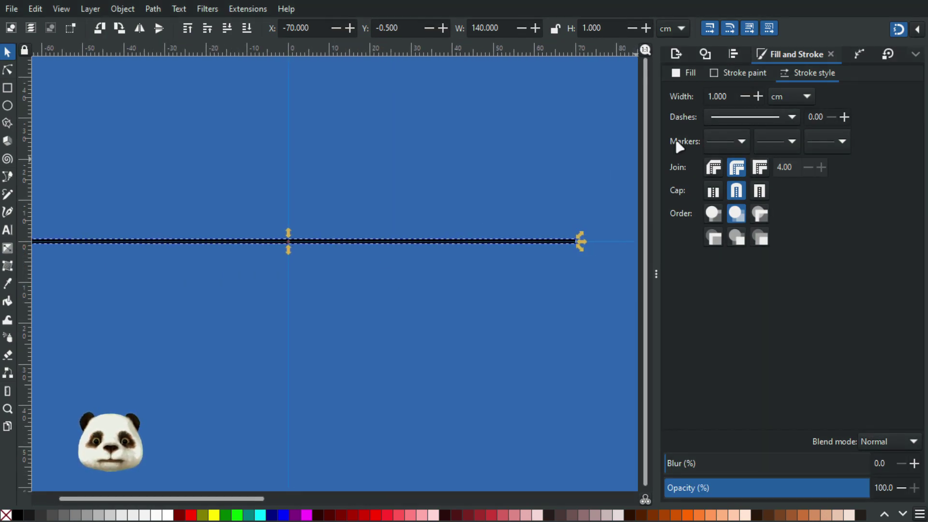
left_click_drag(730, 97, 681, 96)
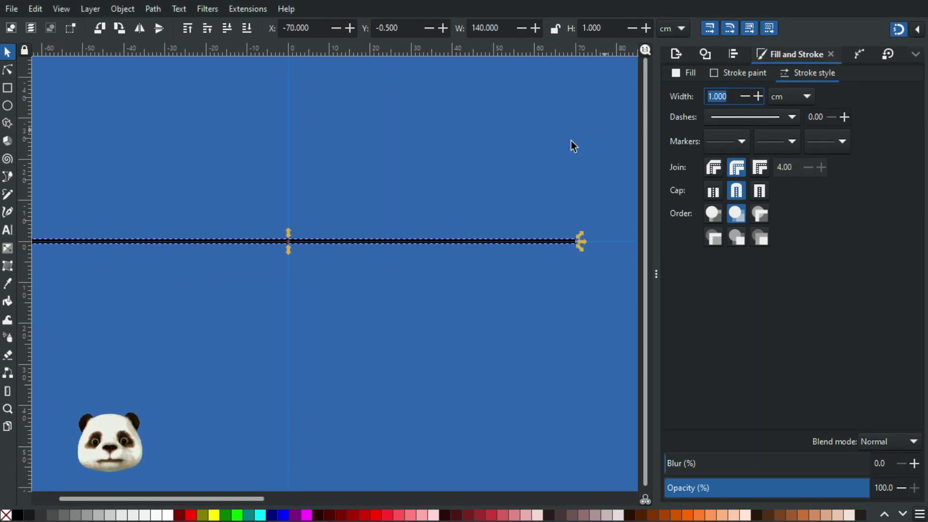
scroll(407, 229, "up", 2)
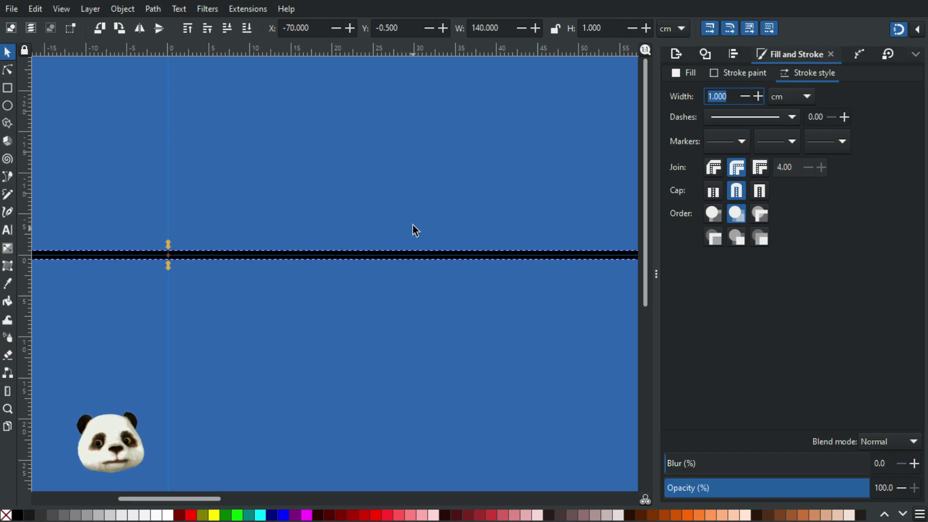
type("0.5")
key("Return")
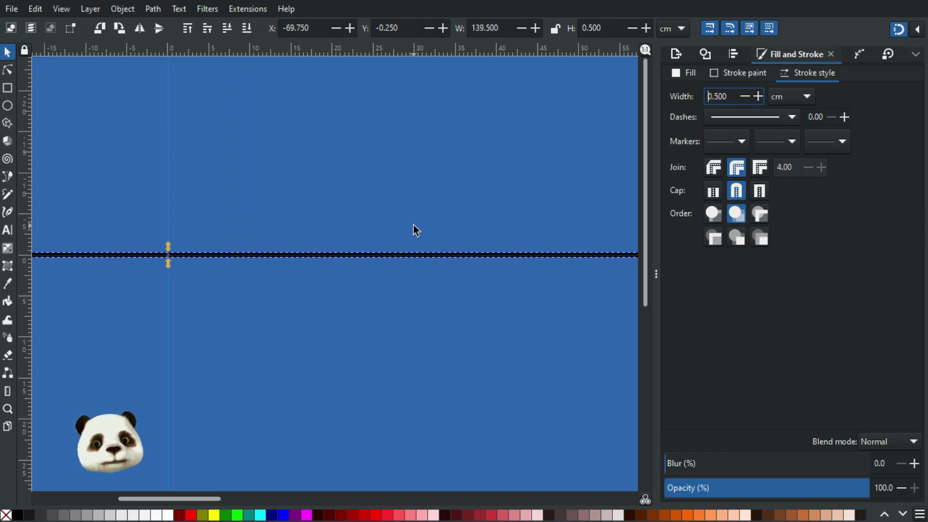
scroll(407, 301, "down", 3)
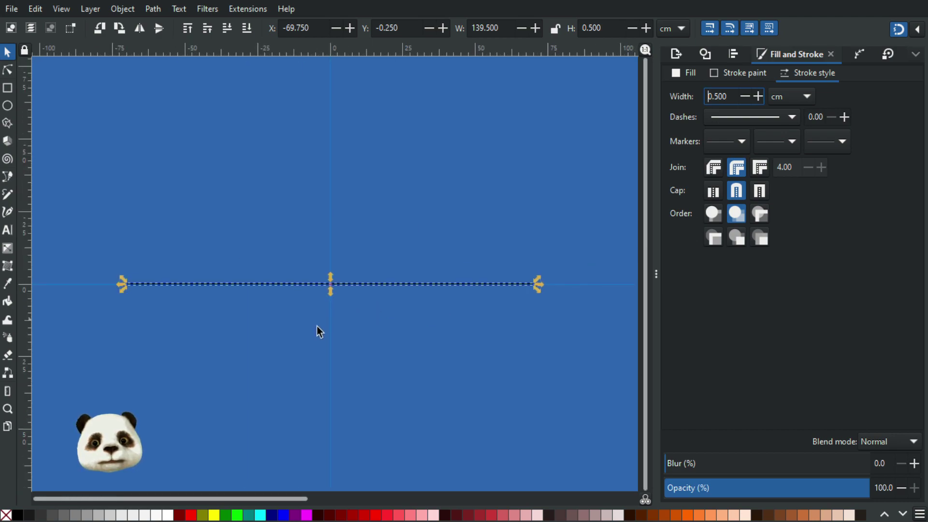
left_click(372, 338)
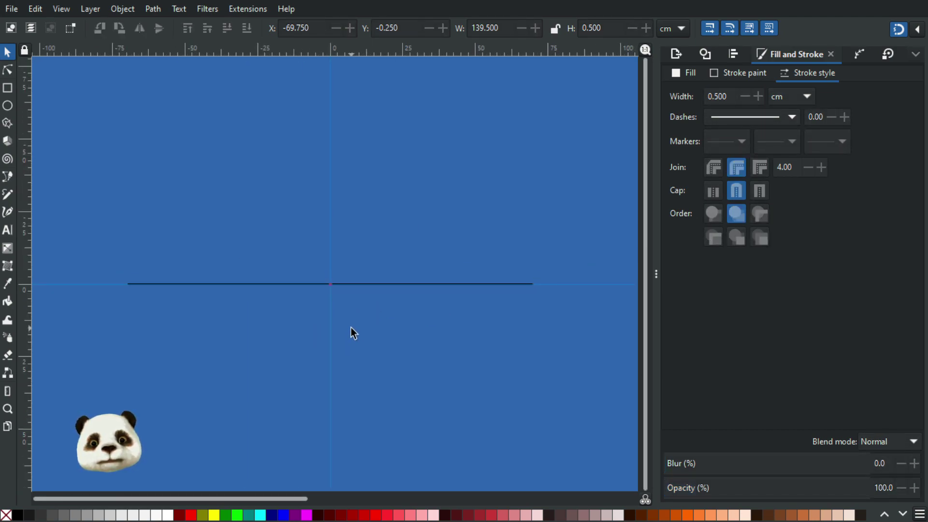
- Recolor the main axis line light gray and deselect it
scroll(351, 327, "down", 3)
scroll(336, 312, "up", 6)
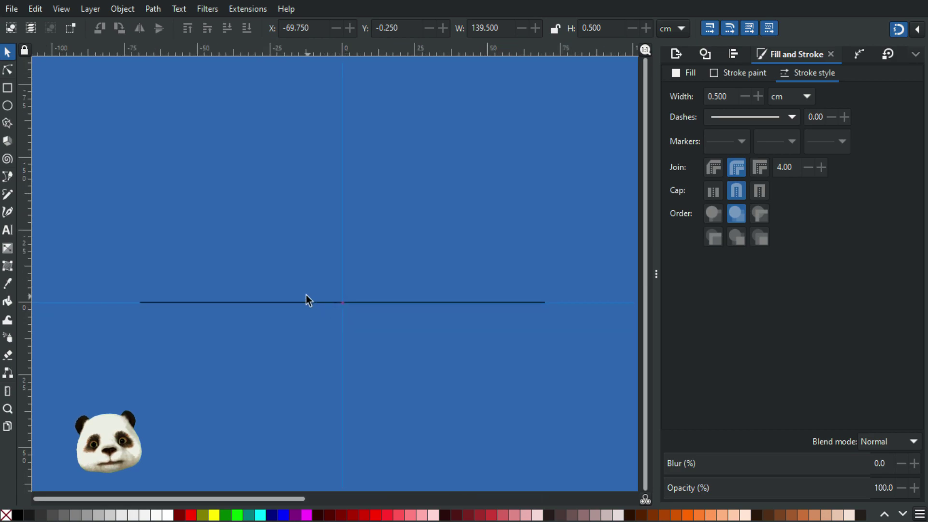
scroll(338, 325, "down", 2)
scroll(407, 341, "up", 3)
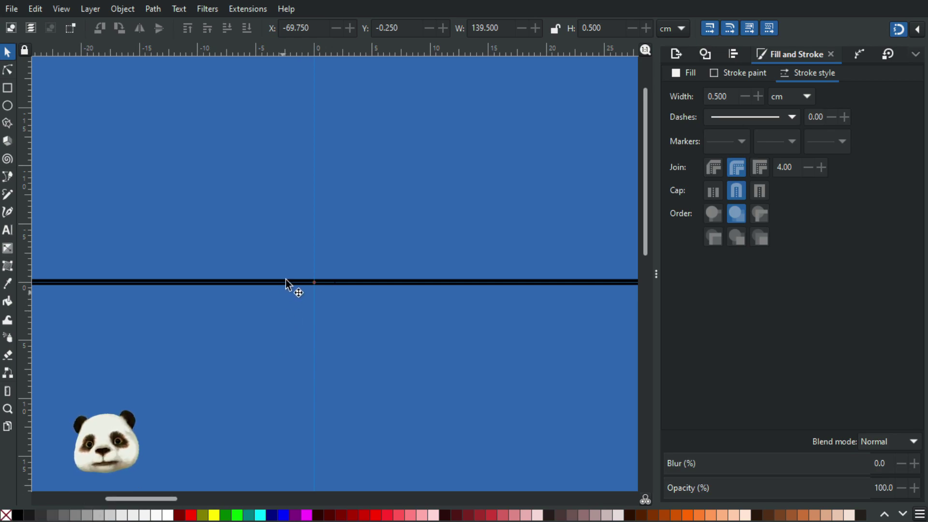
left_click(300, 282)
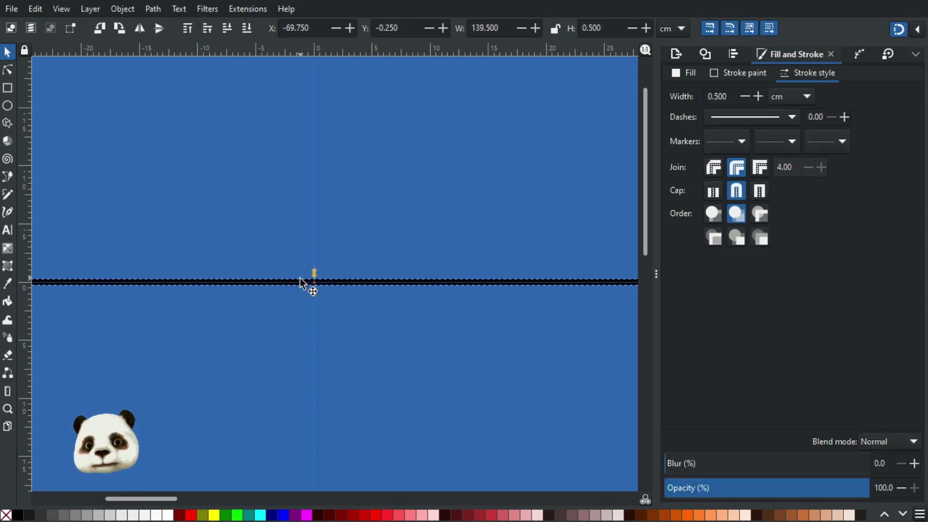
left_click(99, 516)
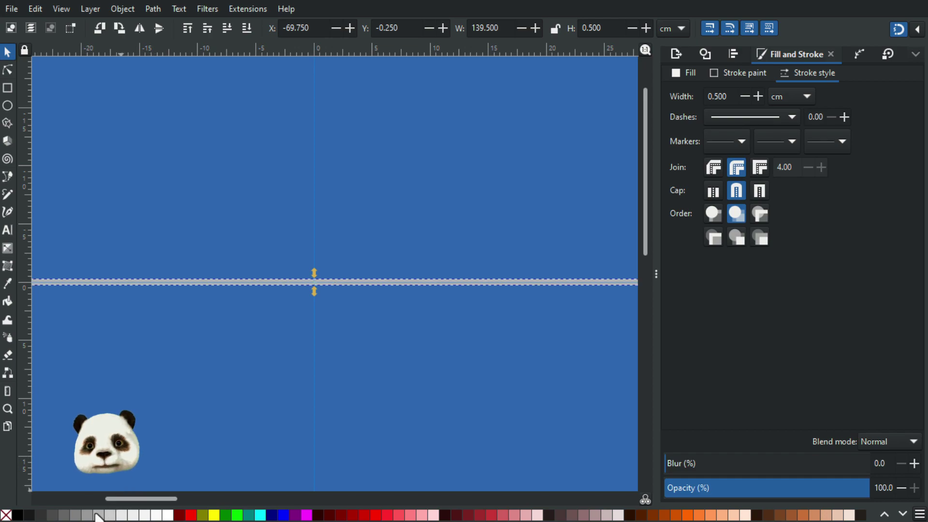
scroll(196, 401, "down", 3)
left_click_drag(196, 382, 358, 304)
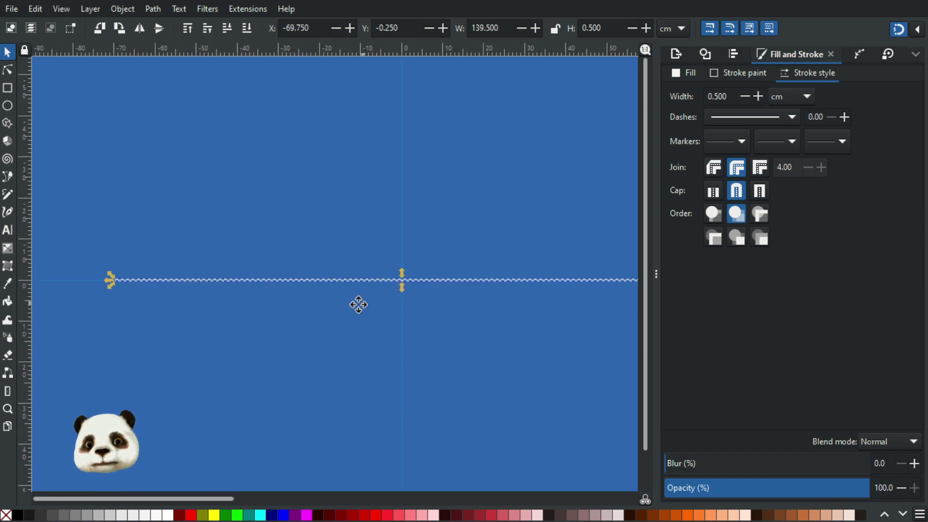
left_click(349, 308)
- Examine the gray axis line along its length, comparing it with the guides hidden and shown
scroll(474, 294, "up", 3)
scroll(321, 337, "down", 3)
scroll(407, 372, "down", 1)
scroll(400, 368, "up", 2)
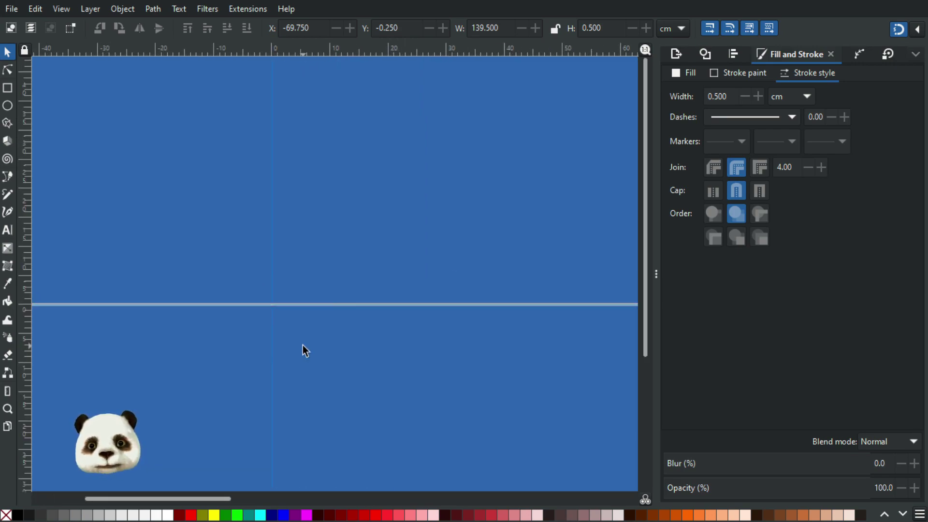
scroll(303, 345, "down", 3)
scroll(317, 375, "up", 1)
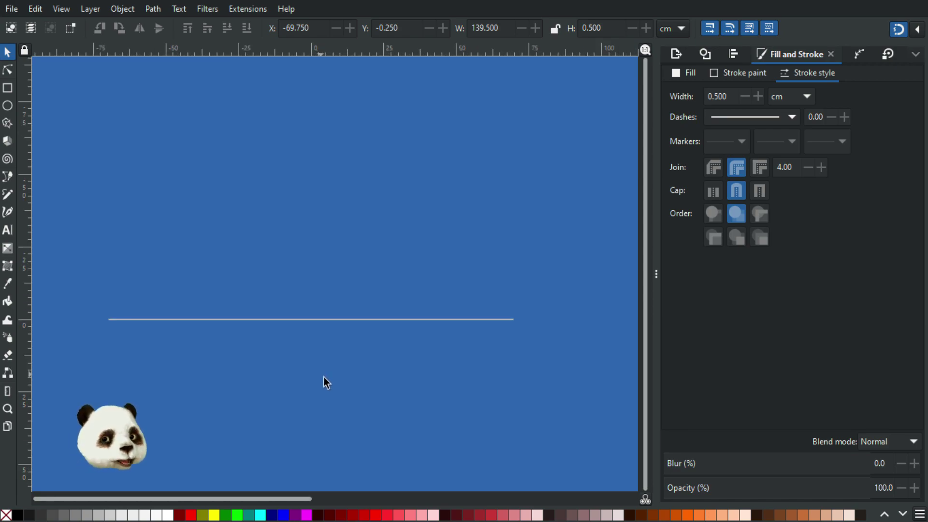
left_click_drag(325, 341, 372, 269)
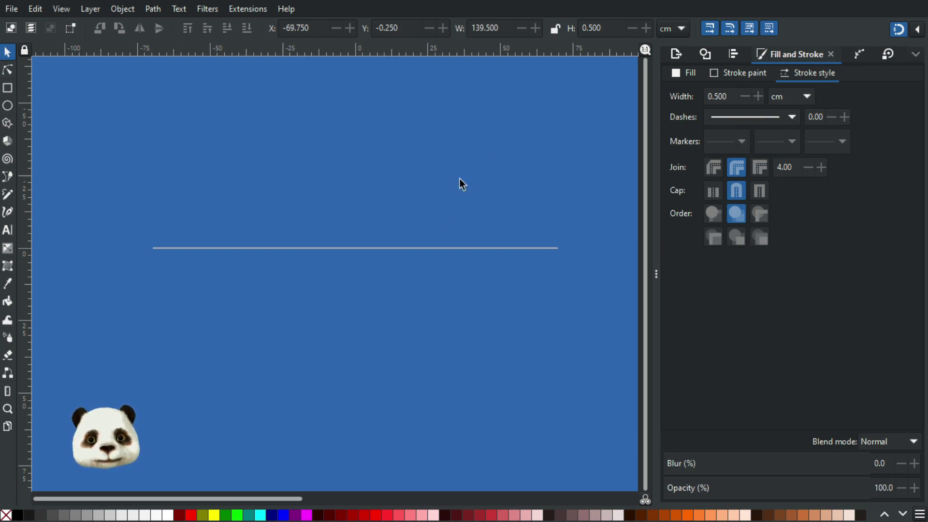
left_click(428, 249)
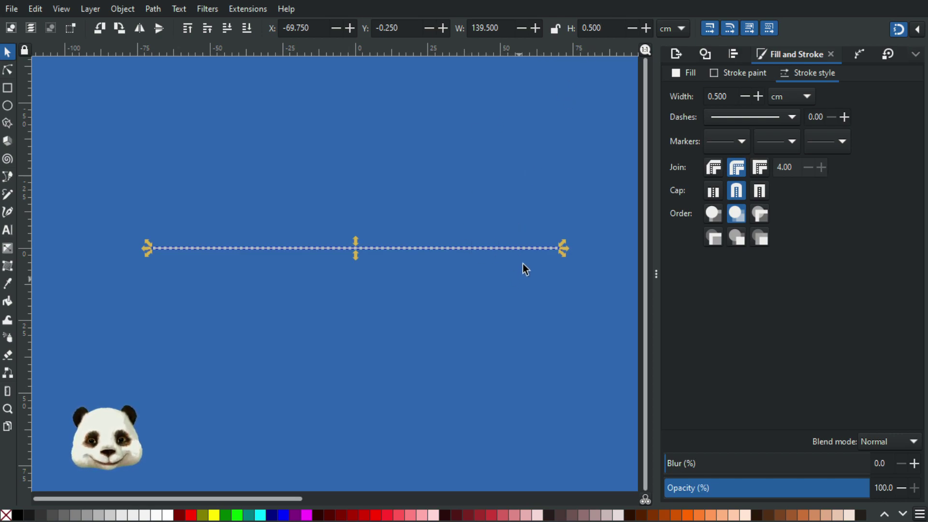
scroll(524, 263, "up", 4)
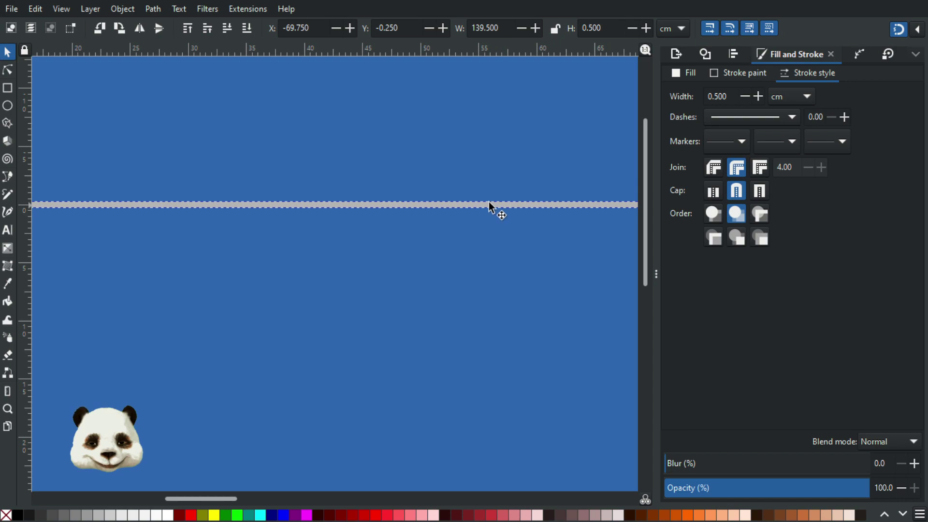
scroll(561, 216, "down", 3)
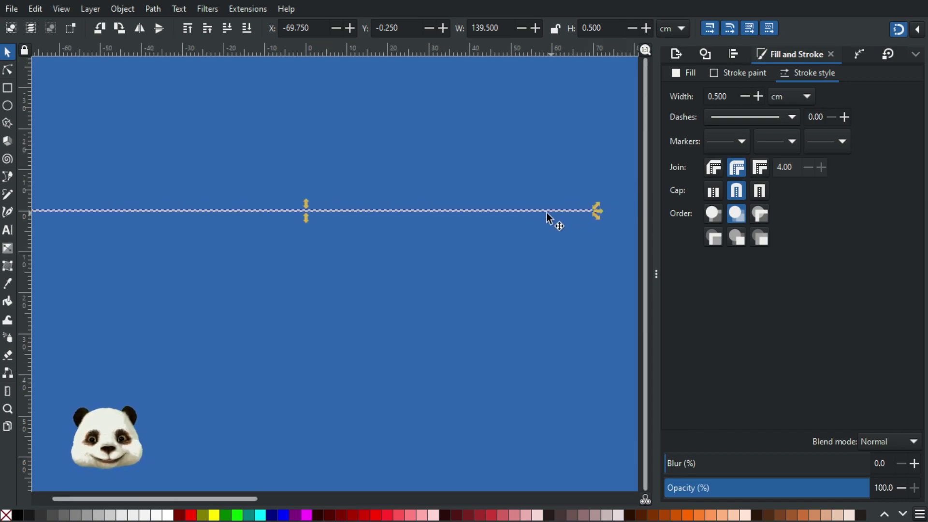
scroll(525, 210, "down", 2)
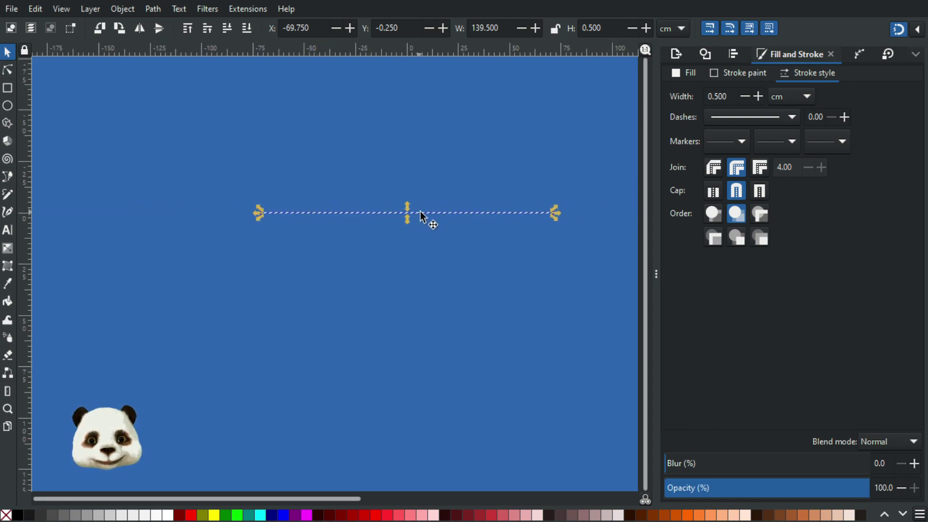
scroll(424, 212, "up", 2)
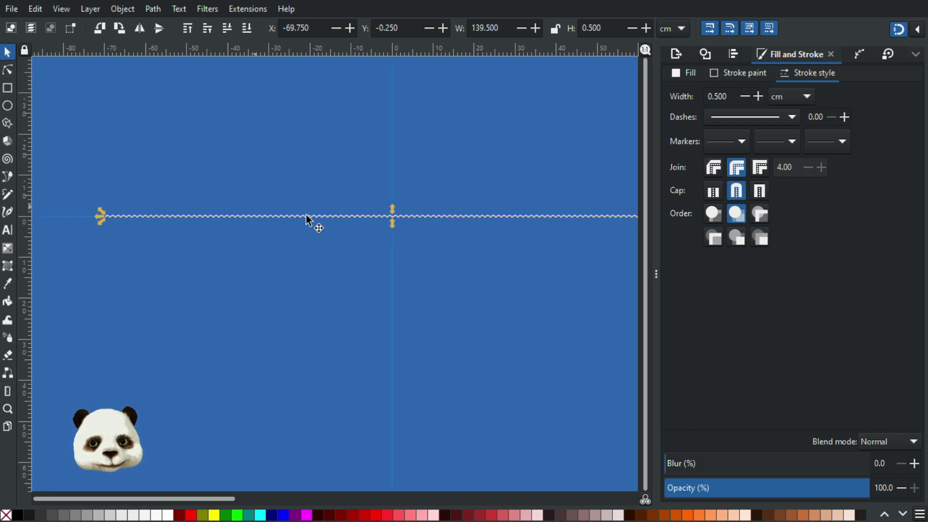
scroll(343, 208, "up", 5)
scroll(497, 240, "down", 3)
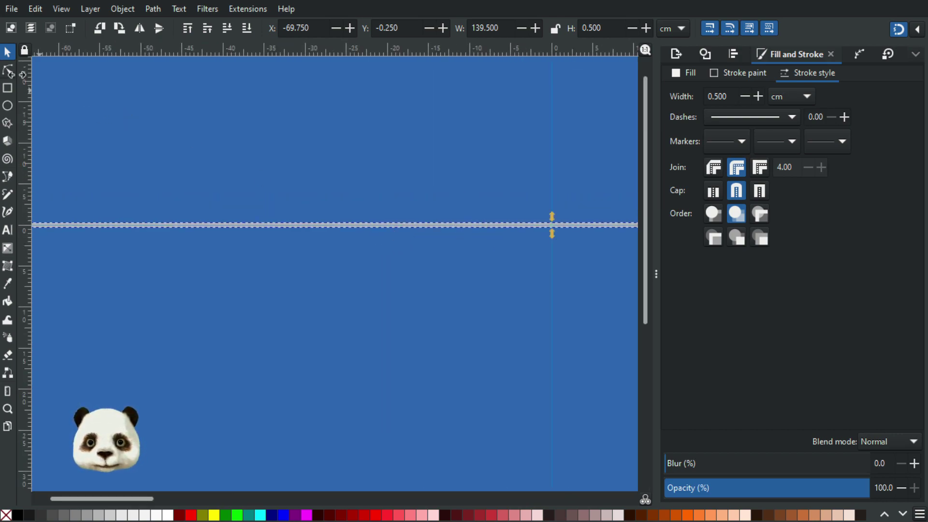
- Inspect the axis line's end node and center snapping point with the Node tool, and deselect the line
left_click(9, 71)
scroll(222, 156, "down", 1)
scroll(375, 209, "up", 4)
scroll(440, 212, "down", 8)
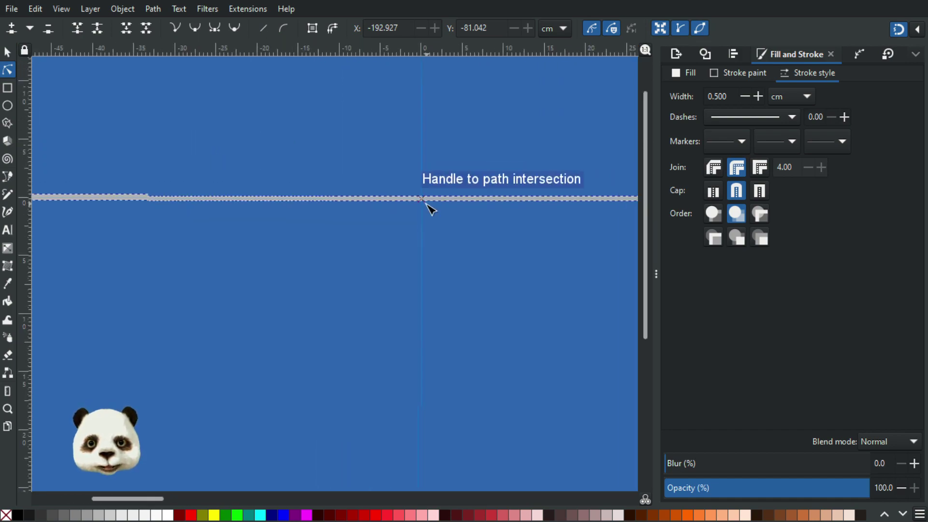
scroll(488, 239, "down", 1)
scroll(500, 237, "up", 3)
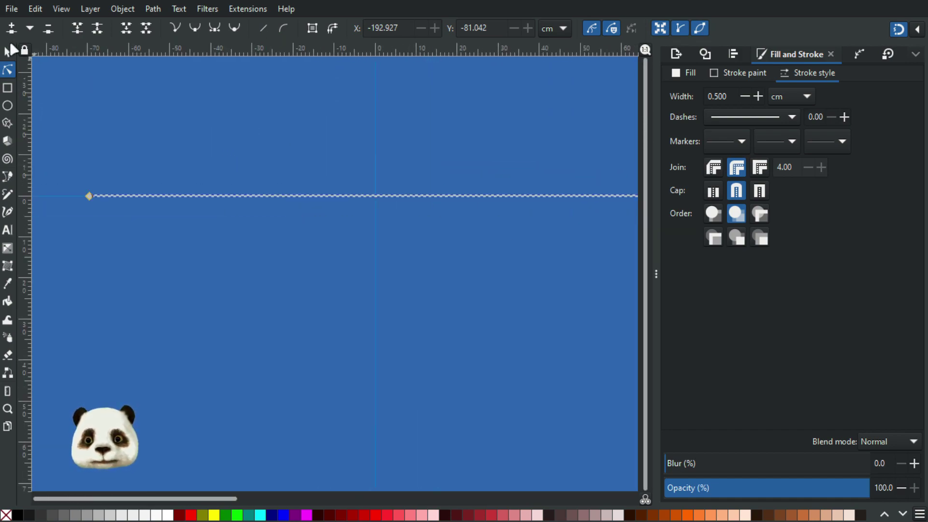
left_click(8, 52)
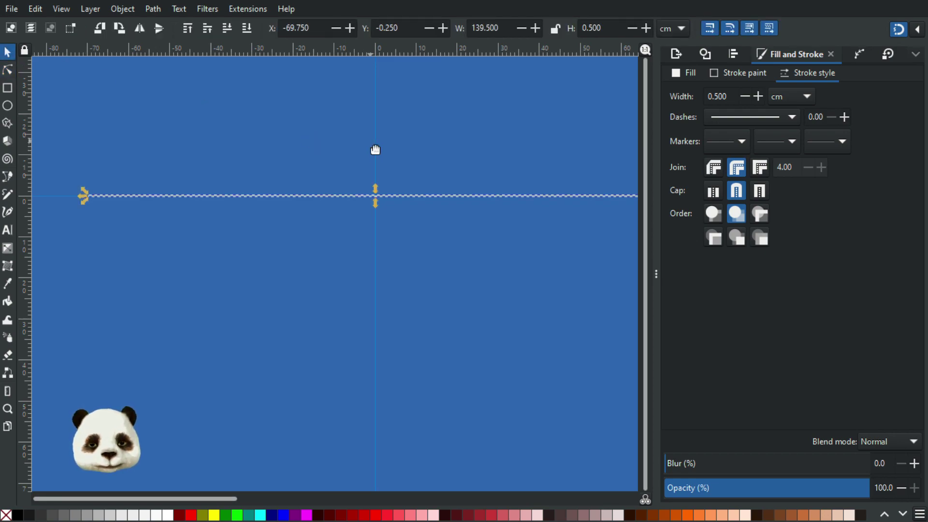
left_click(458, 155)
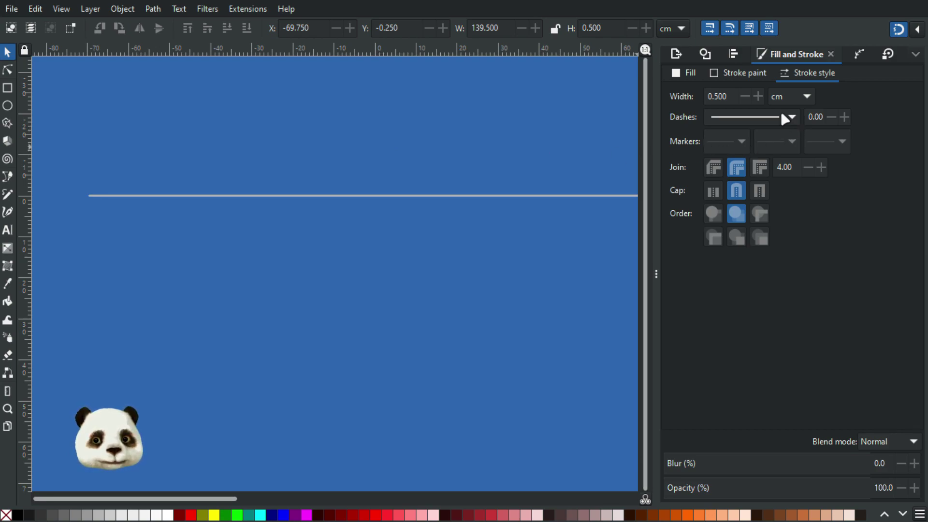
- Apply the preset long-dash, short-dash pattern 8 2 1 2 to the gray main axis line and deselect it
left_click(455, 194)
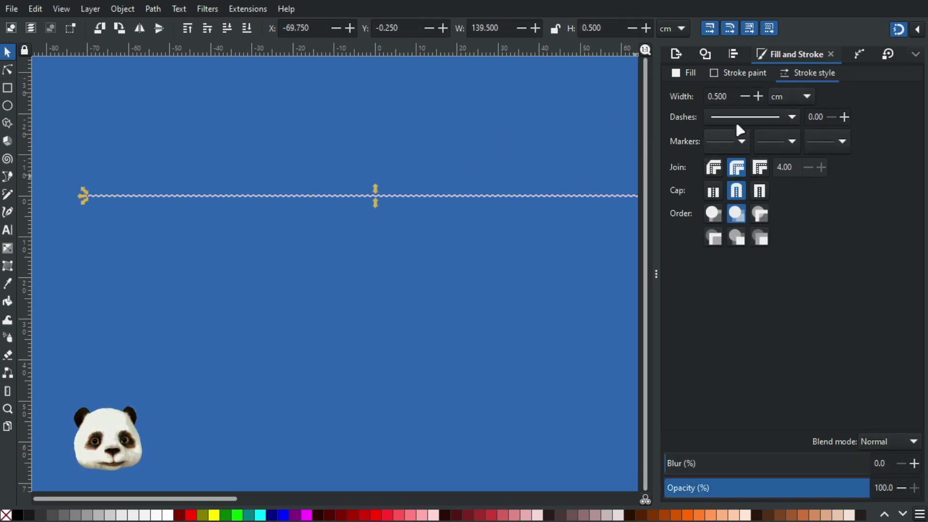
left_click(736, 119)
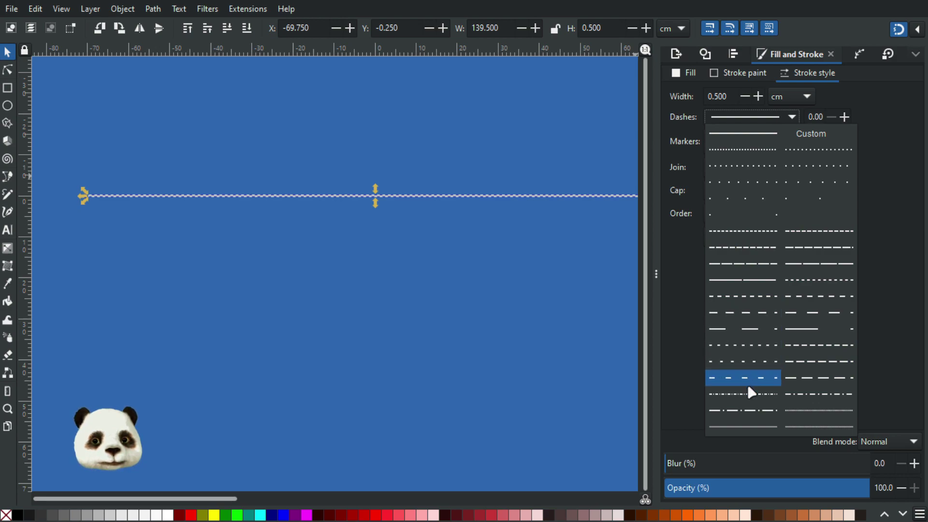
left_click(747, 410)
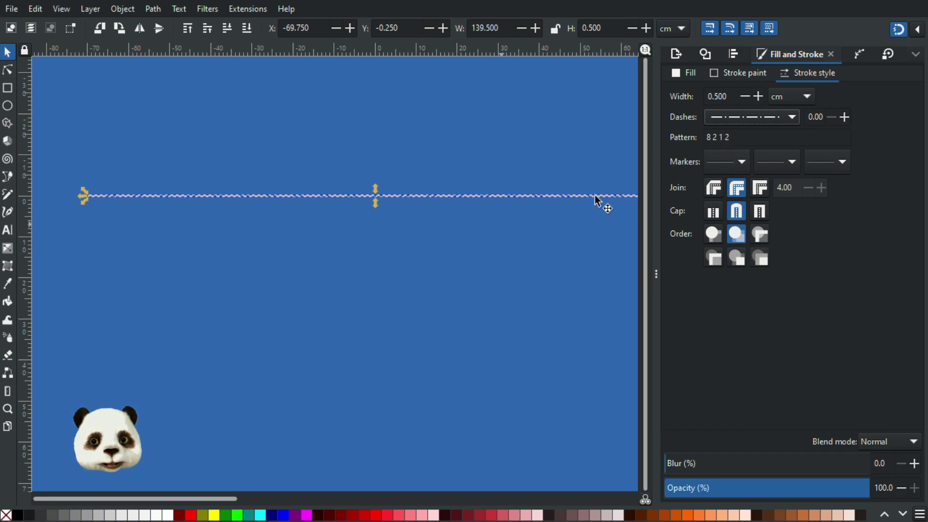
left_click_drag(707, 136, 749, 136)
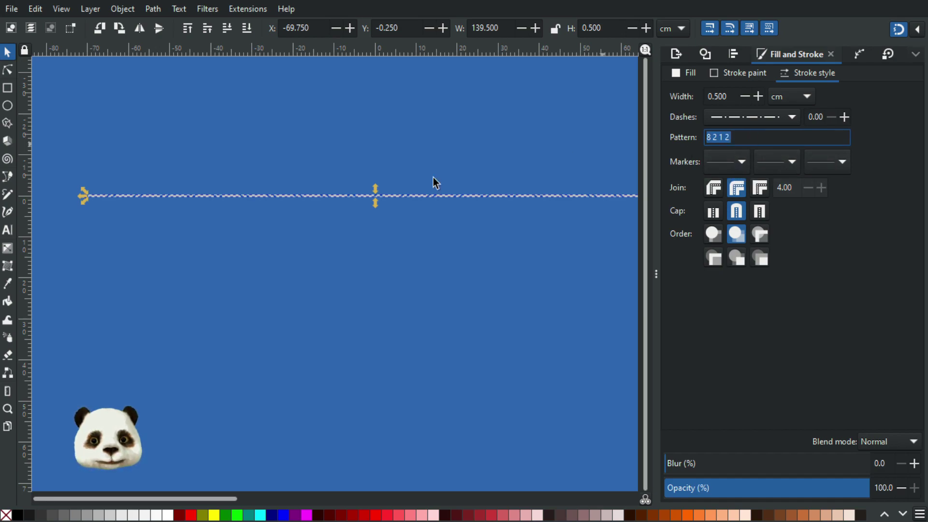
left_click(189, 205)
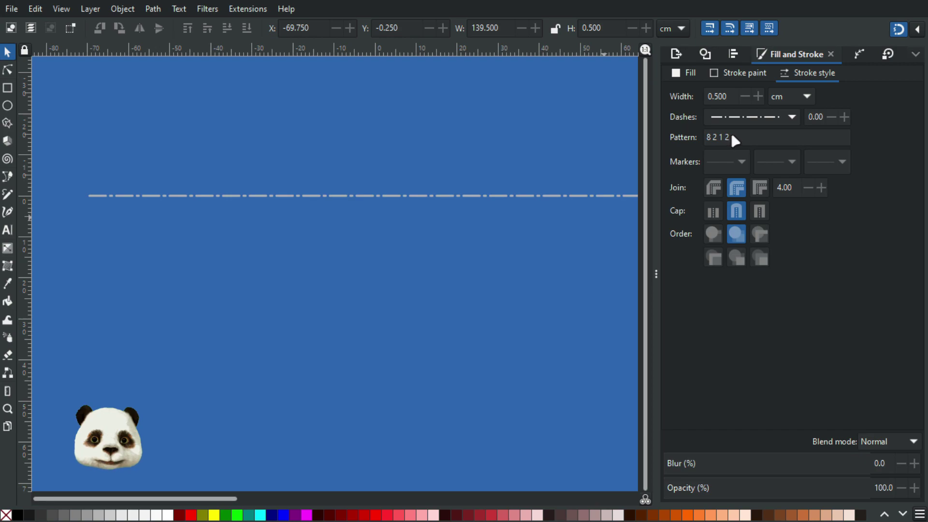
- Change the axis line's dash pattern to 8 2 1 10 and deselect the line
left_click(355, 196)
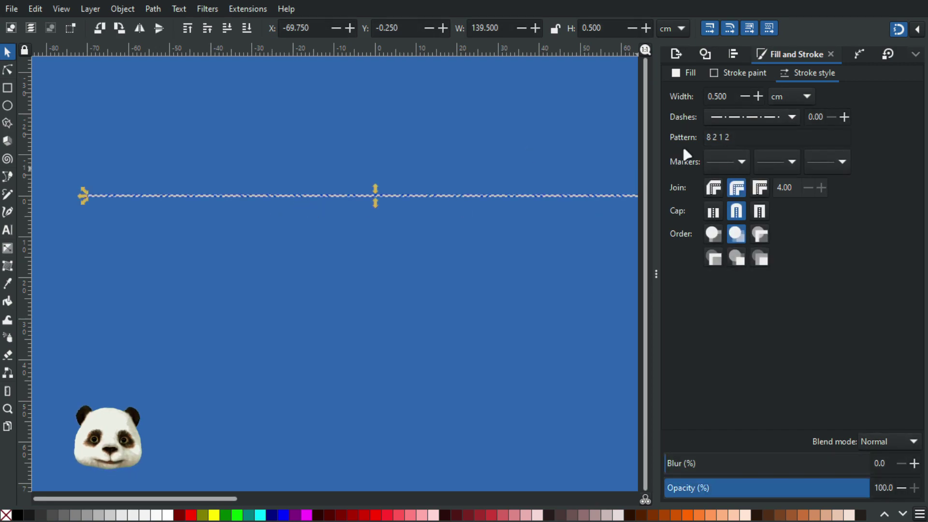
left_click(738, 138)
key("BackSpace")
type("10")
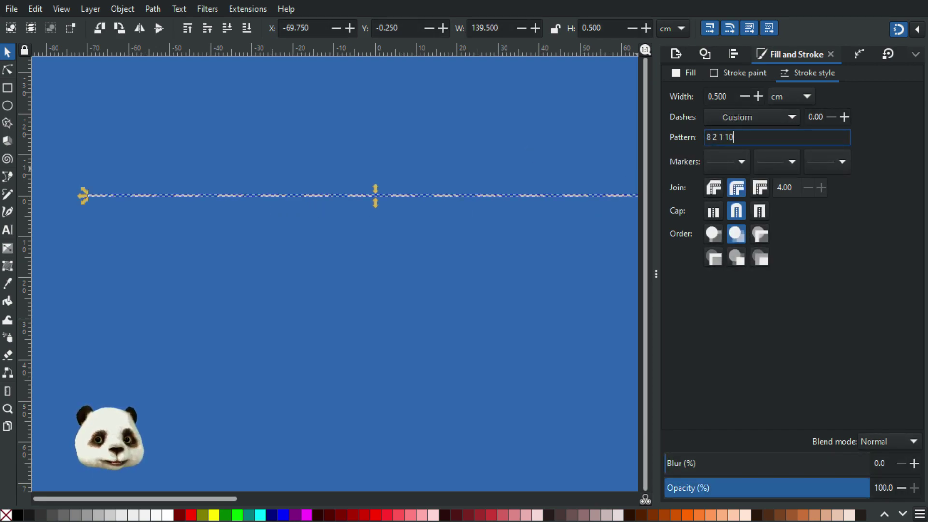
left_click(265, 234)
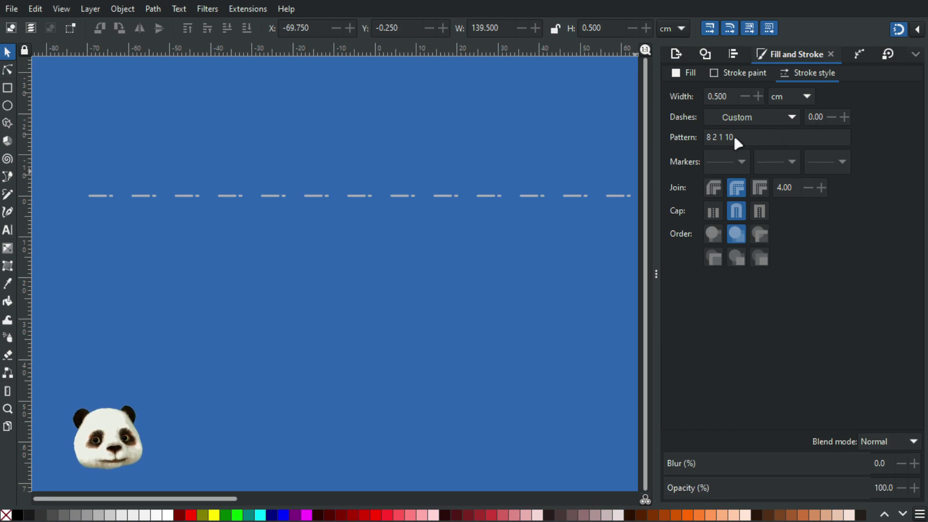
- Try a dash offset of 0.10 on the axis line and return the offset to 0.00
left_click(437, 196)
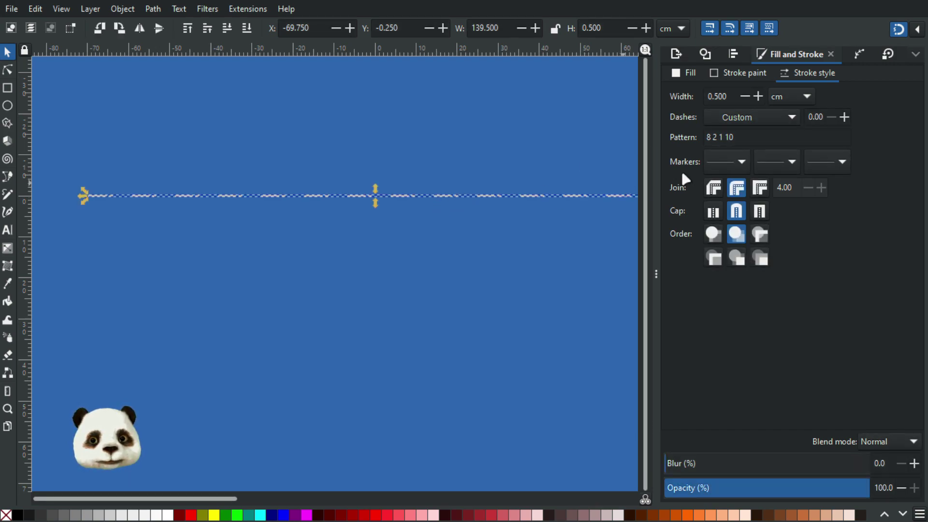
left_click(844, 117)
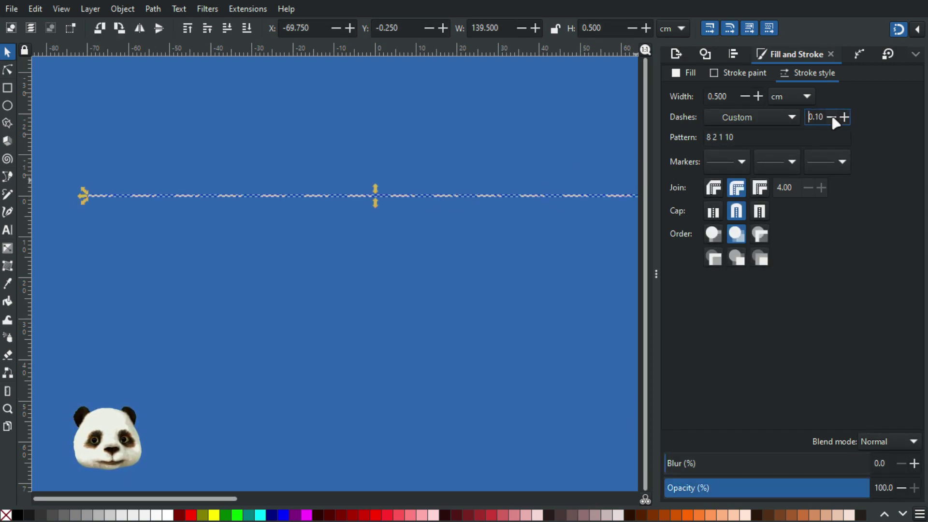
left_click(830, 116)
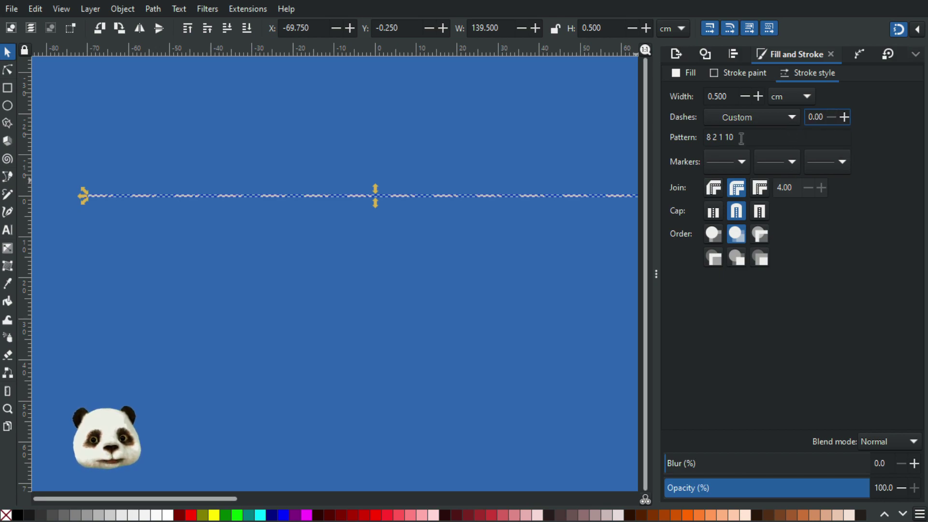
- Set the axis line's dash pattern to 20 10 5 10, deselect the line and check its dashes
double_click(710, 137)
type("20")
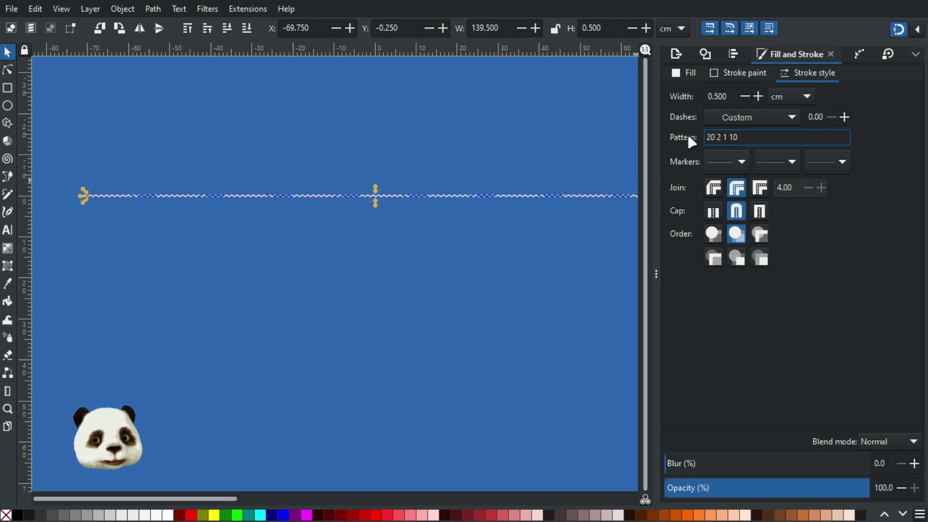
key("Right")
key("Right")
key("BackSpace")
type("10")
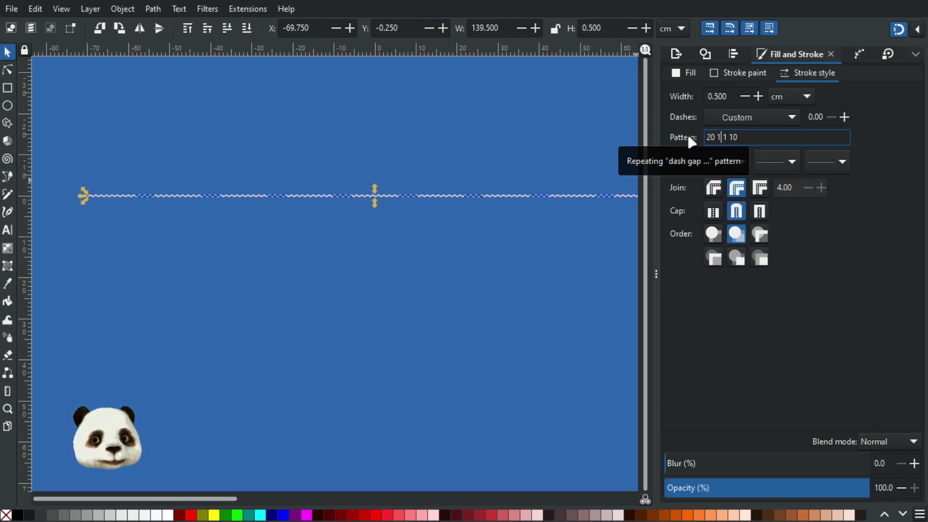
key("Delete")
key("Delete")
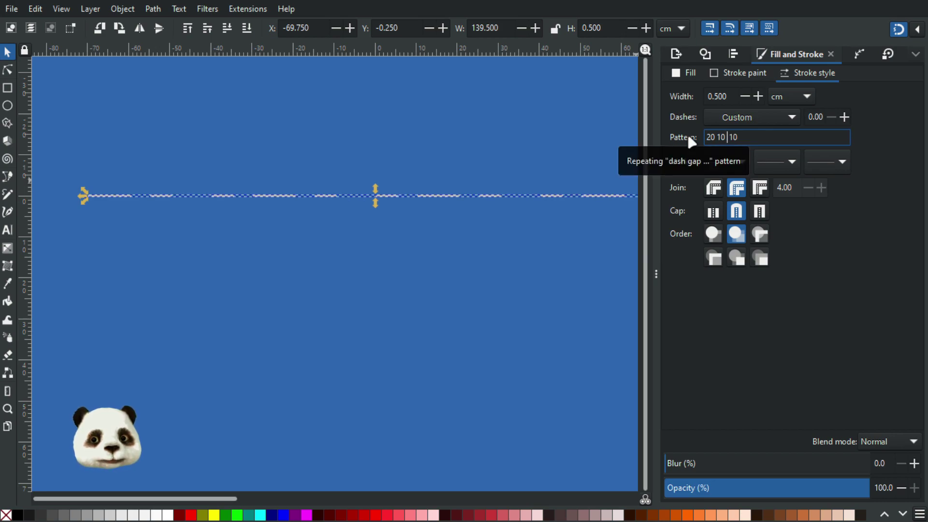
type("5")
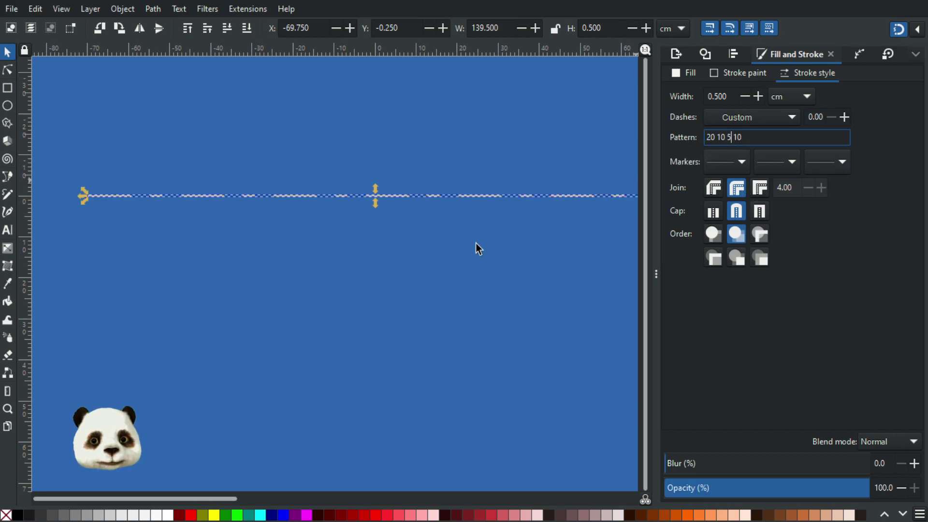
left_click(462, 243)
scroll(471, 243, "down", 2)
scroll(478, 241, "down", 1)
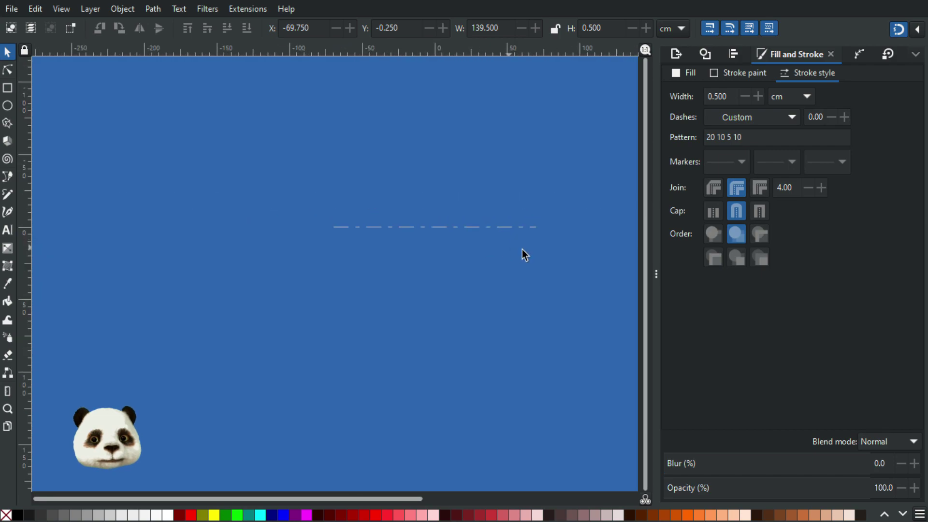
left_click_drag(524, 221, 348, 194)
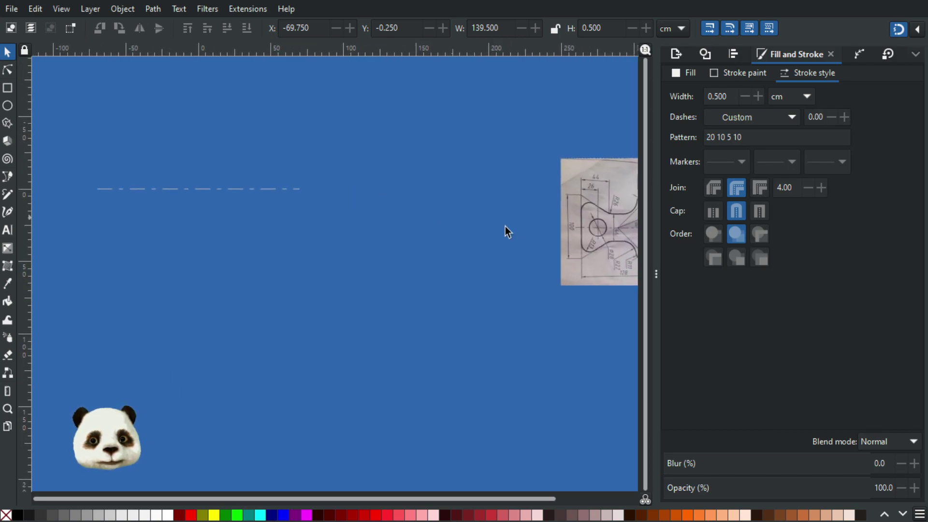
scroll(564, 228, "up", 1)
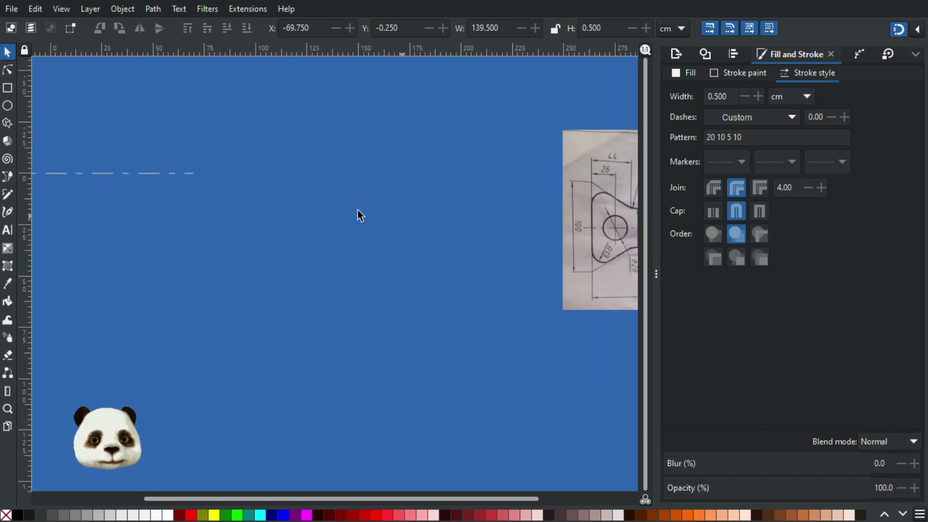
scroll(366, 195, "left", 10)
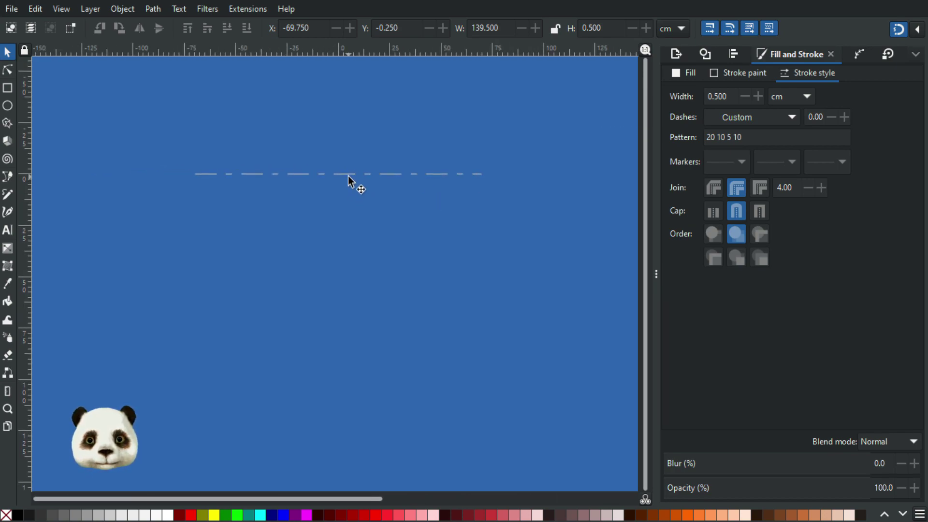
- Shorten both gaps in the axis line's dash pattern so it reads 20 5 5 5, and deselect the line
left_click(410, 172)
left_click_drag(744, 138, 732, 141)
type("5")
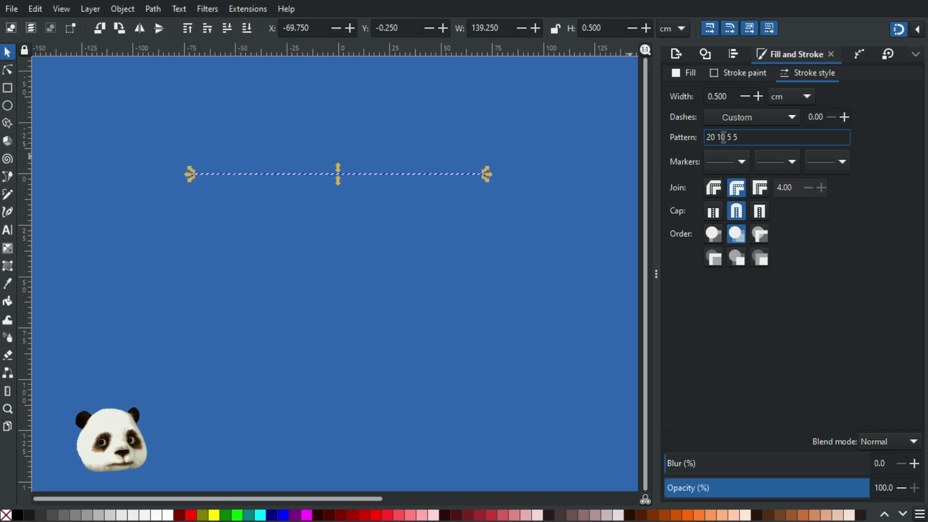
left_click(723, 138)
key("BackSpace")
key("BackSpace")
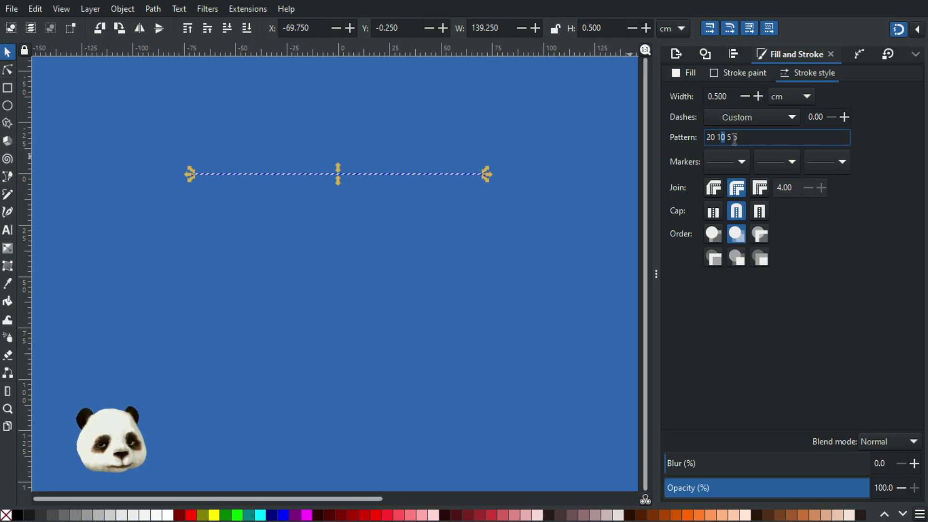
type("5")
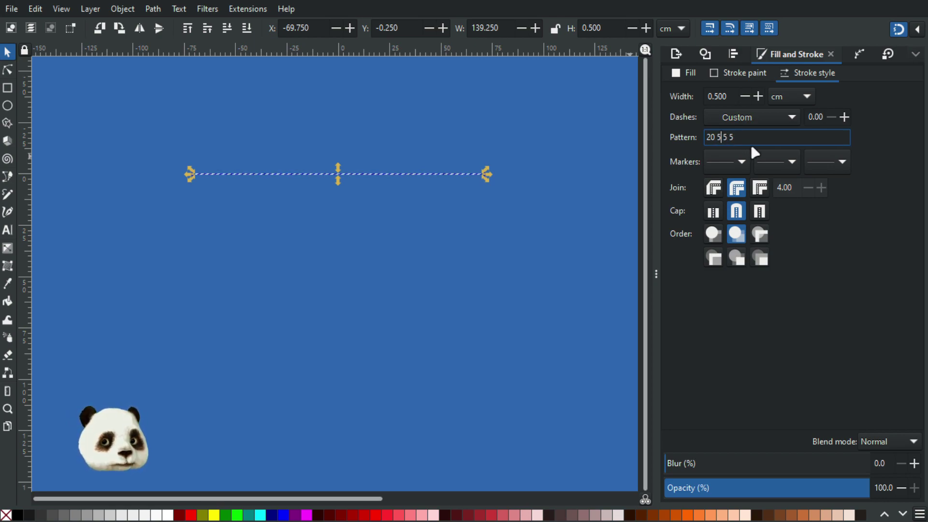
left_click(547, 193)
scroll(303, 175, "up", 2)
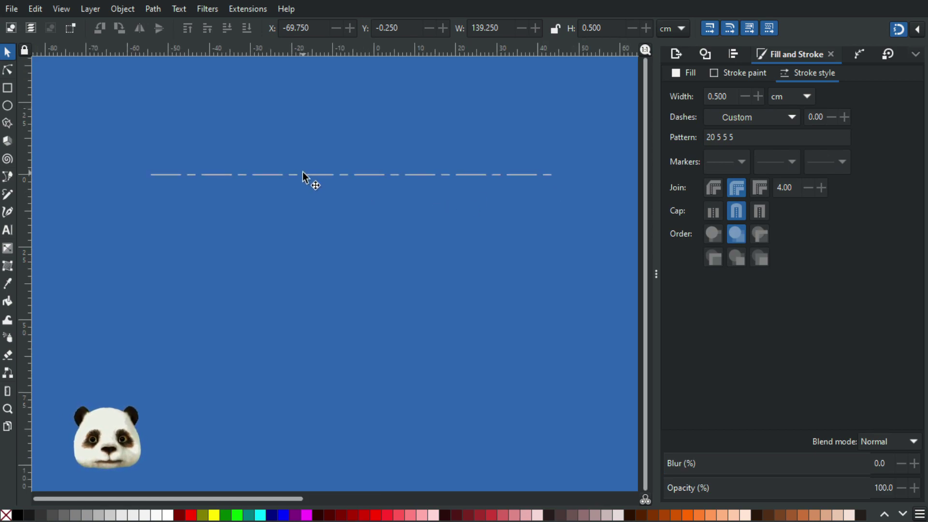
left_click(301, 176)
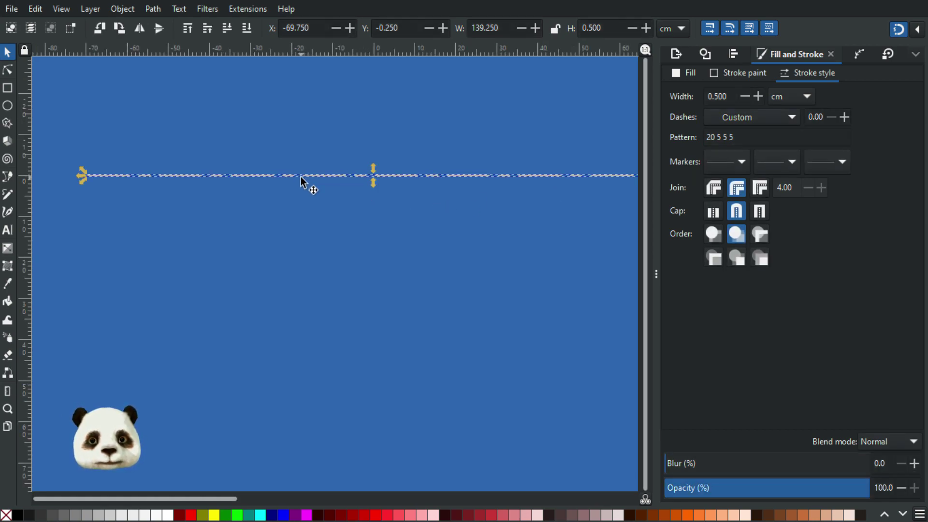
left_click(345, 217)
scroll(367, 216, "down", 2)
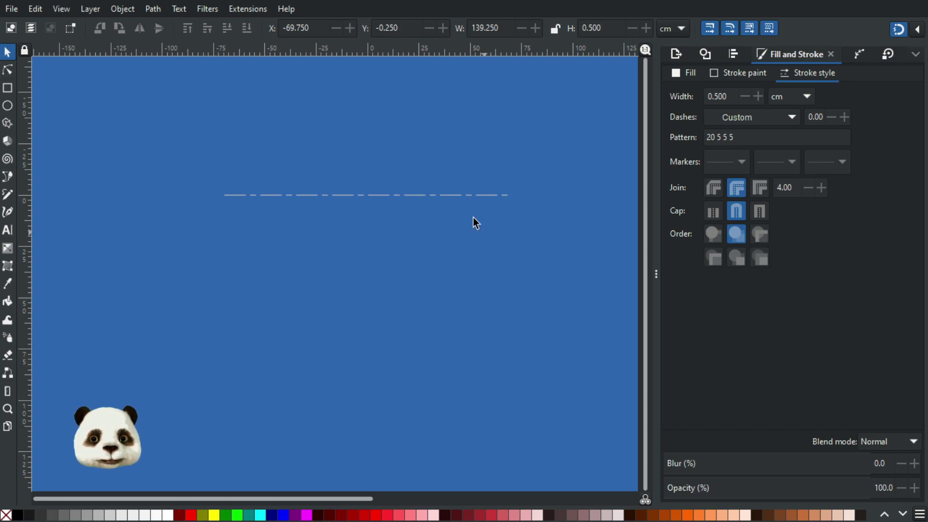
- Try square caps on the axis line's dashes, restore the round caps and deselect the line
scroll(468, 213, "up", 3)
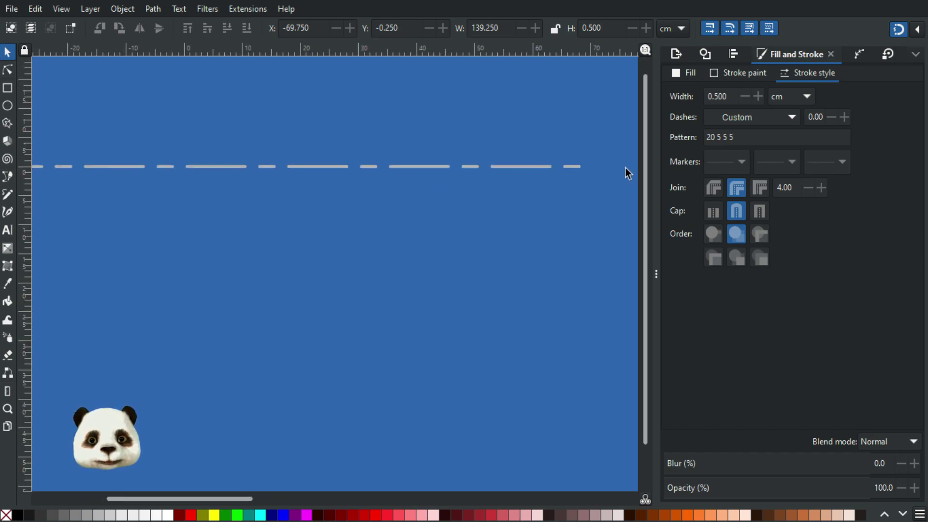
scroll(599, 174, "up", 1)
scroll(596, 175, "up", 2)
left_click(539, 153)
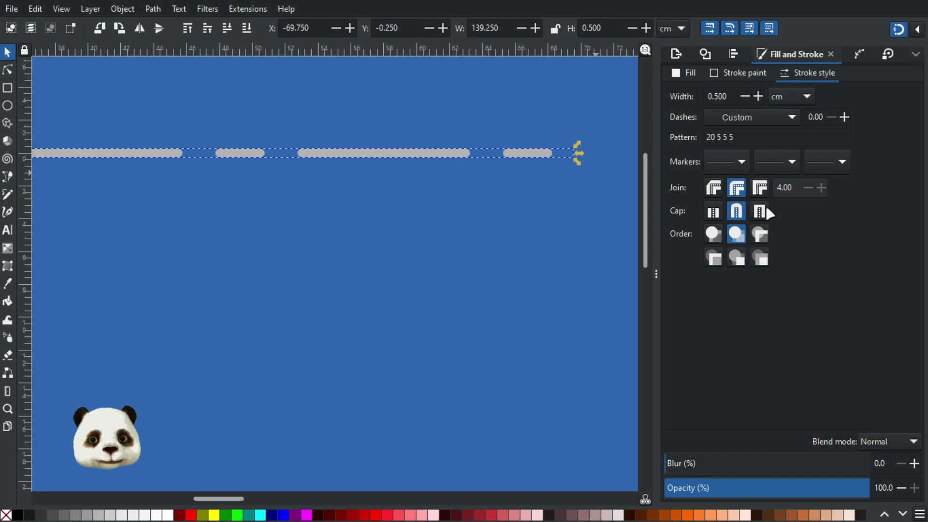
left_click(764, 215)
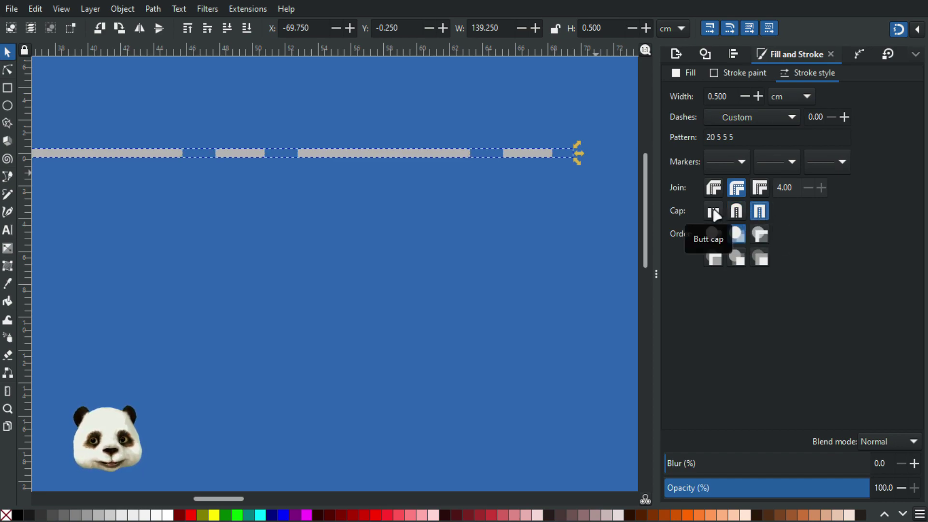
left_click(735, 212)
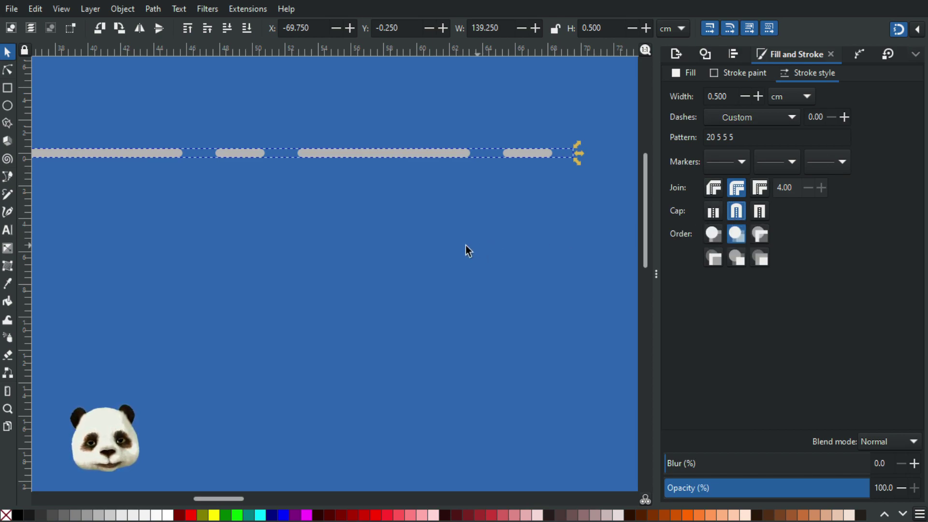
left_click(451, 246)
- Examine the dimensions and center lines in the reference photo of the part, comparing them with the dashed axis line
scroll(445, 242, "down", 4)
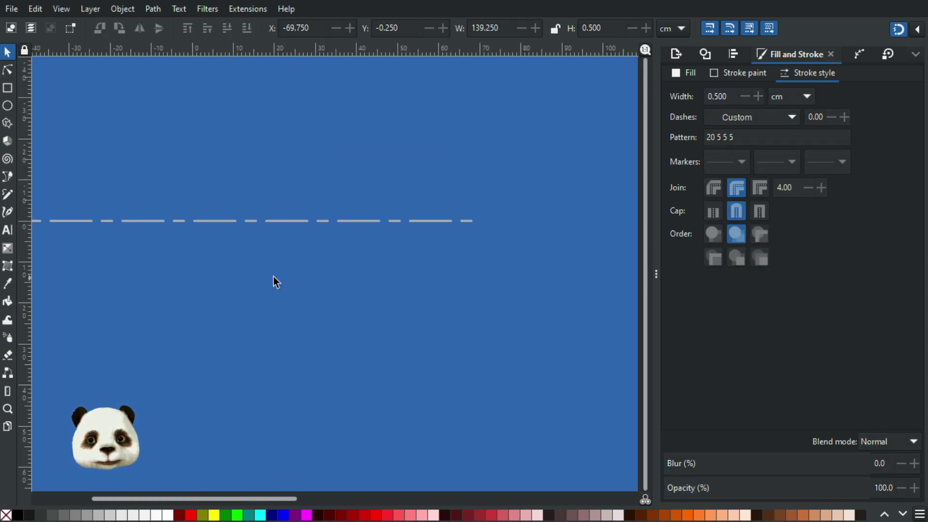
mouse_move(403, 261)
left_mouse_down()
mouse_move(457, 264)
mouse_move(414, 275)
left_mouse_up()
scroll(456, 264, "down", 1)
scroll(505, 288, "down", 2)
left_click_drag(506, 290, 259, 229)
scroll(576, 220, "up", 3)
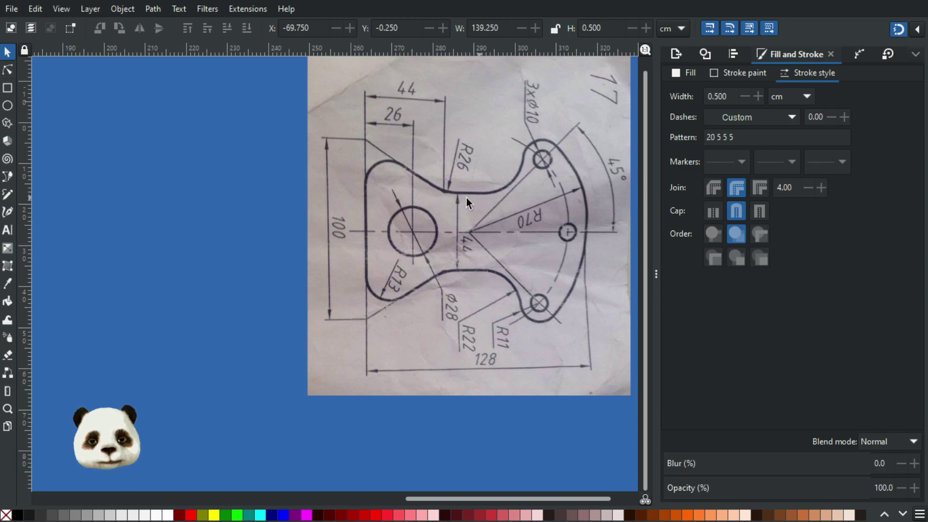
scroll(468, 200, "down", 3)
left_click_drag(270, 243, 432, 271)
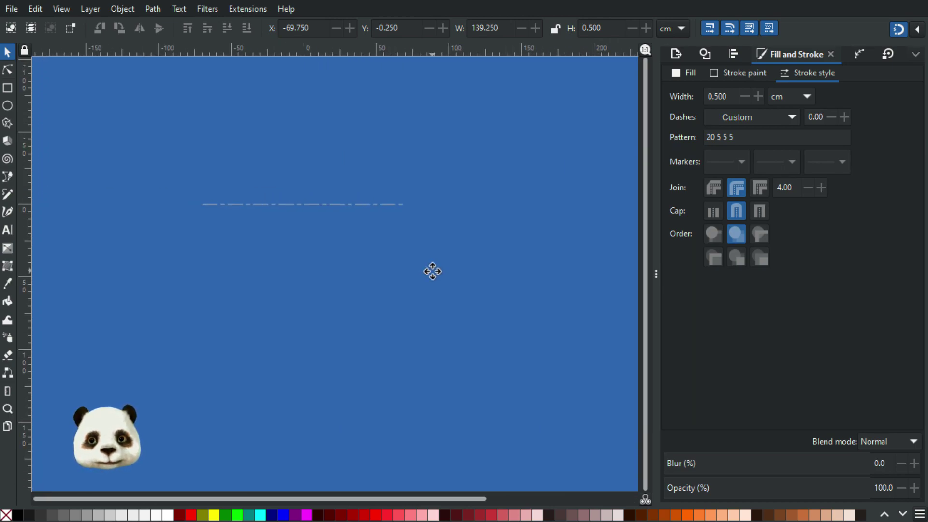
left_click_drag(546, 259, 265, 254)
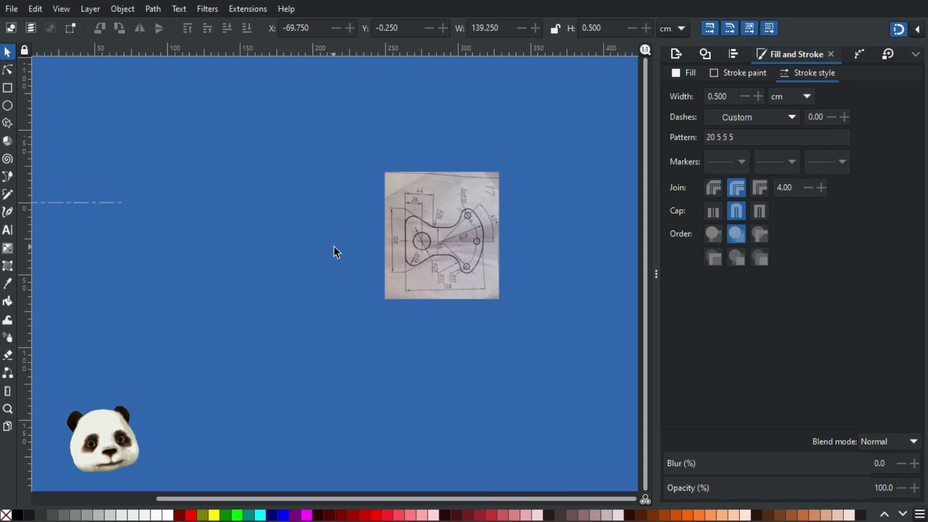
scroll(461, 241, "up", 3)
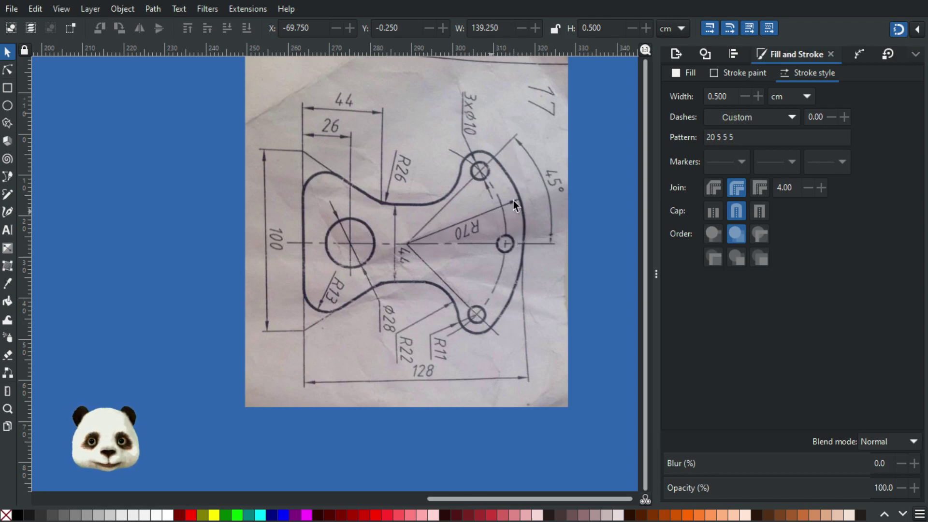
scroll(513, 200, "down", 4, "ctrl")
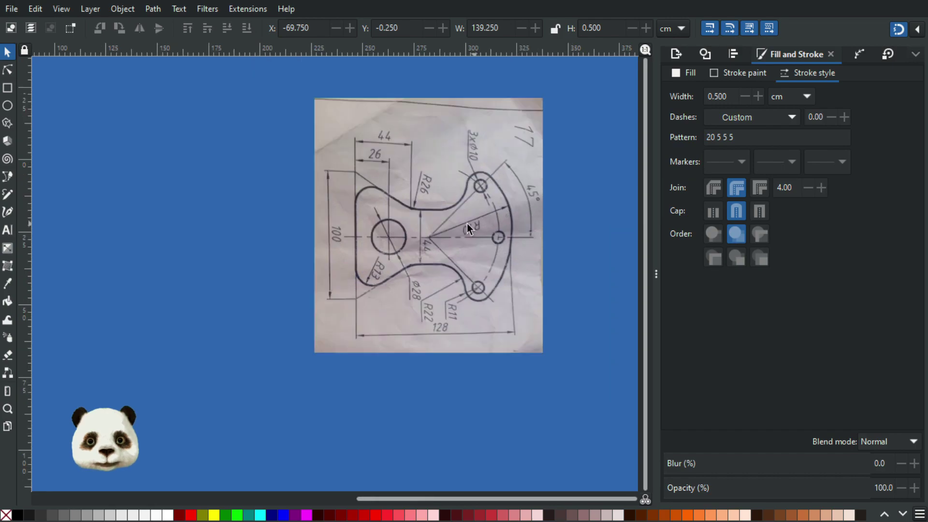
- Try a dash-dot ellipse centered on the guide crossing, with radii of about 46.3 and 48.3 cm, and delete it
key("shift+backslash")
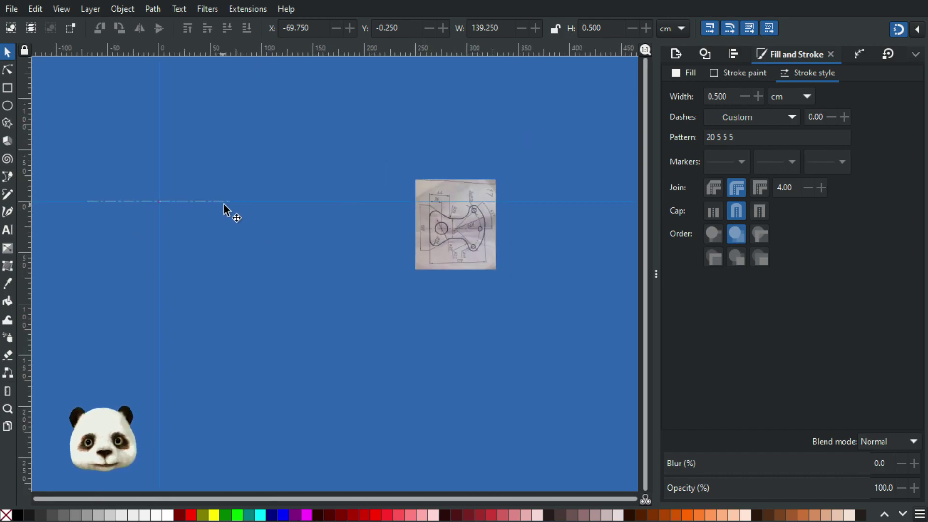
left_click(7, 106)
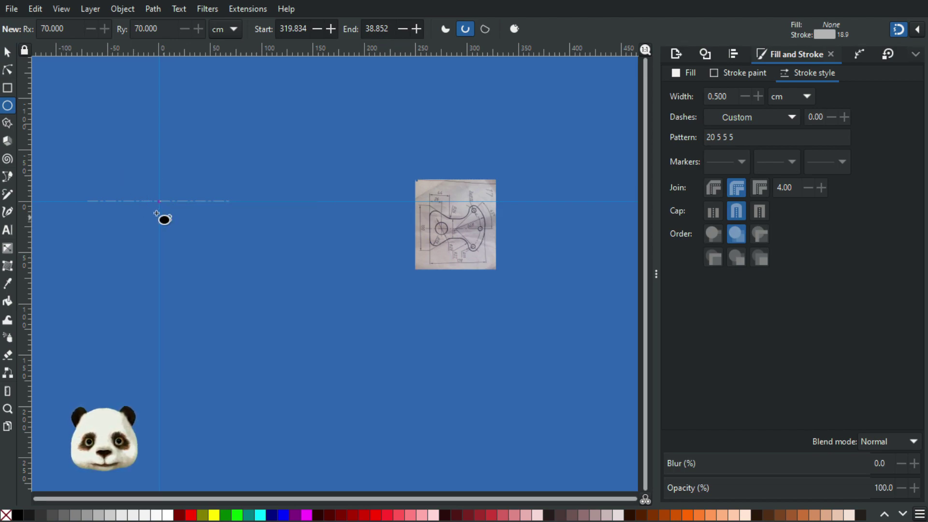
left_click_drag(160, 201, 205, 250)
left_click(524, 29)
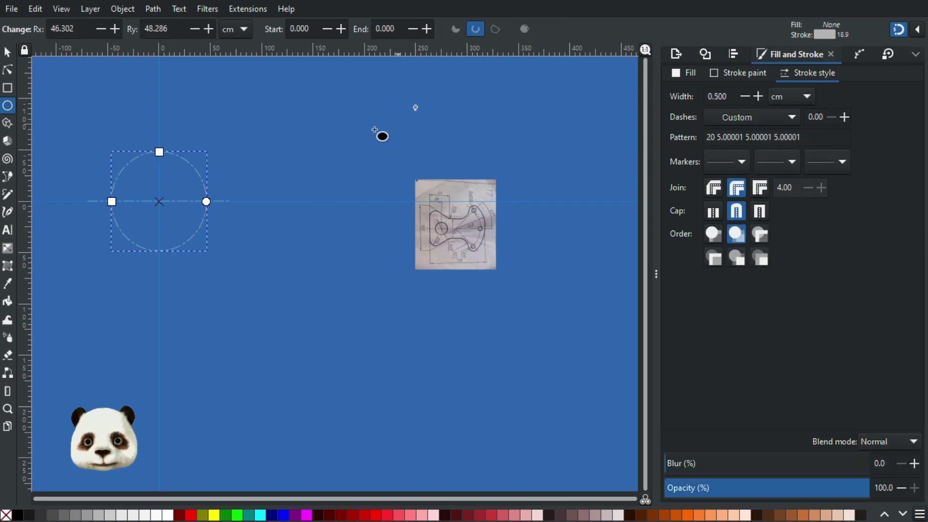
scroll(157, 199, "up", 2, "ctrl")
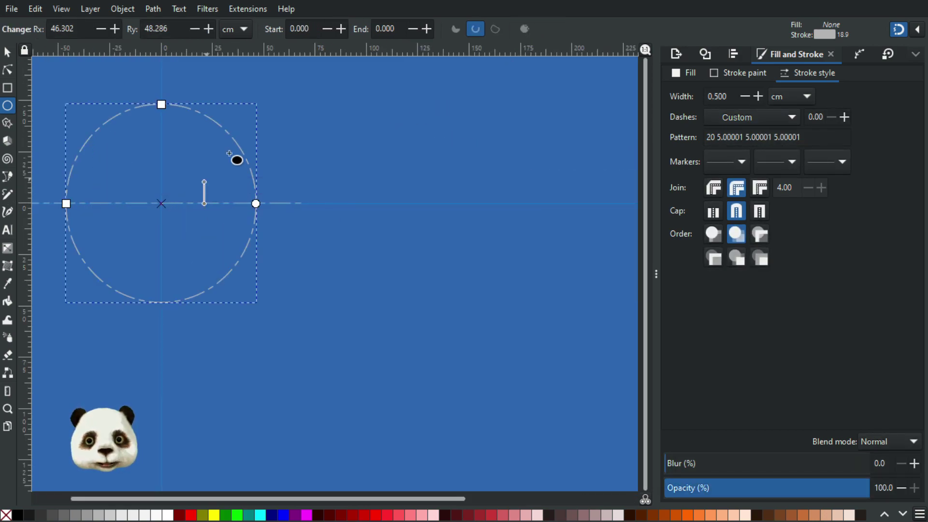
scroll(377, 212, "down", 2, "ctrl")
scroll(324, 206, "up", 1, "ctrl")
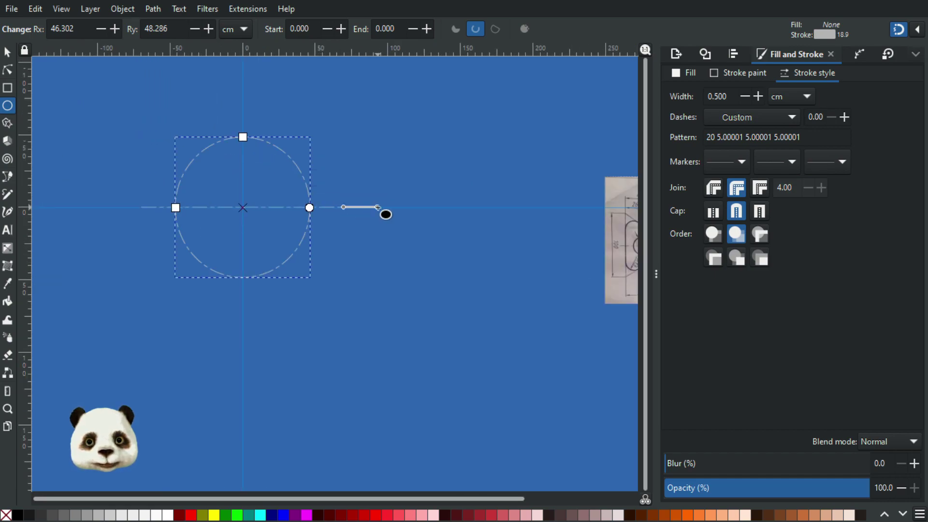
scroll(264, 205, "up", 2, "ctrl")
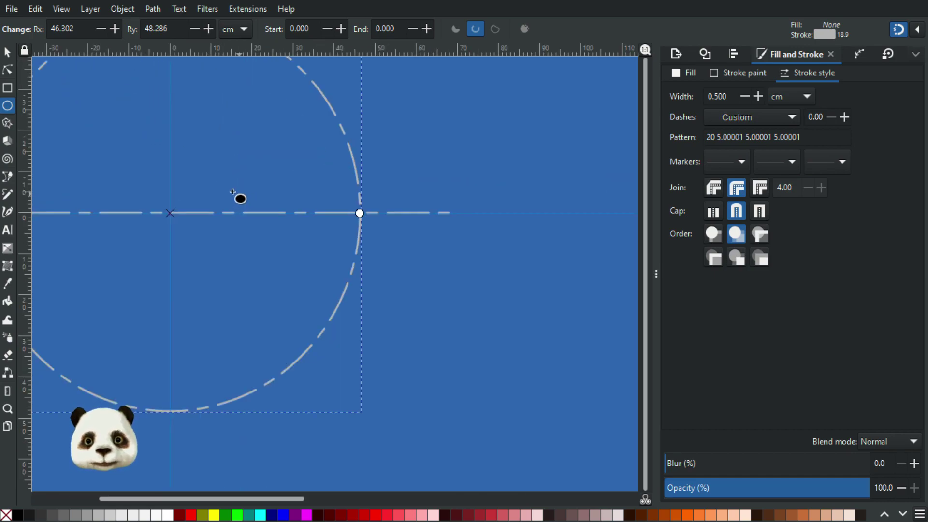
scroll(198, 202, "up", 2, "ctrl")
scroll(203, 199, "down", 1, "ctrl")
scroll(205, 197, "down", 1, "ctrl")
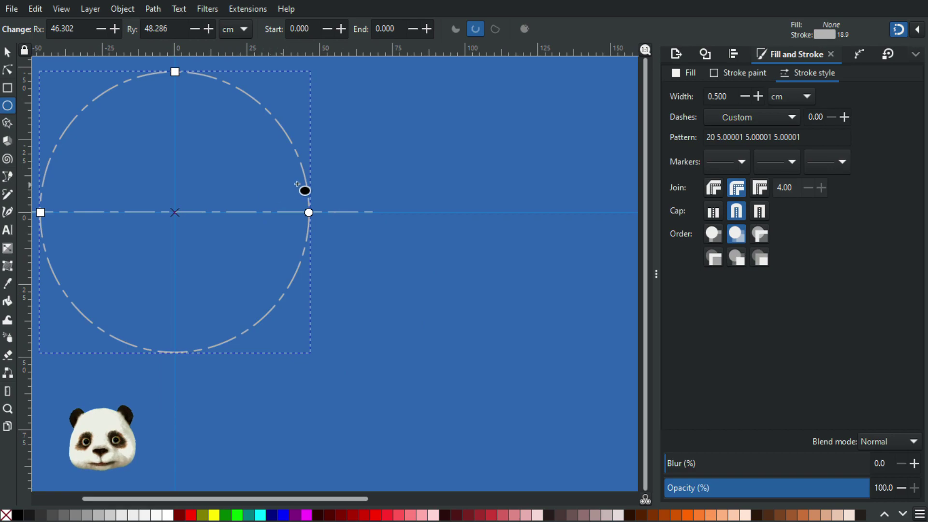
scroll(310, 193, "down", 1, "ctrl")
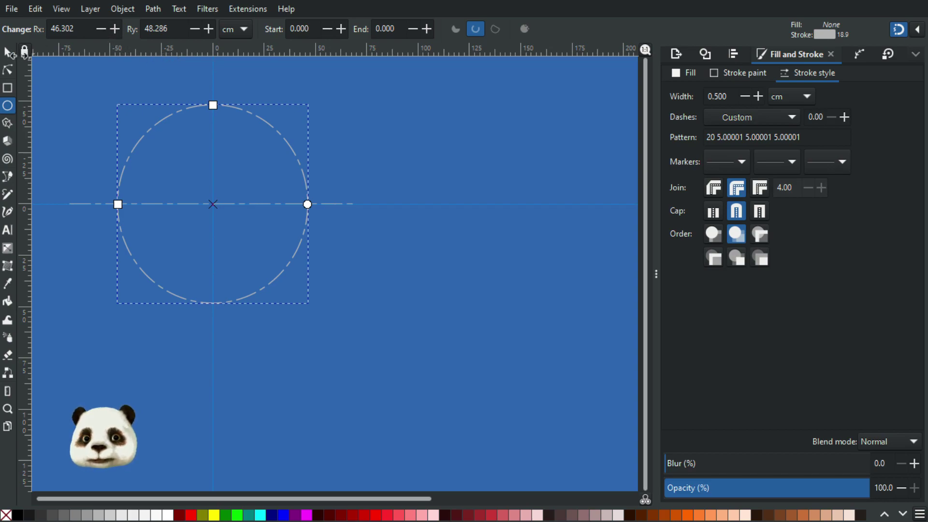
left_click(7, 51)
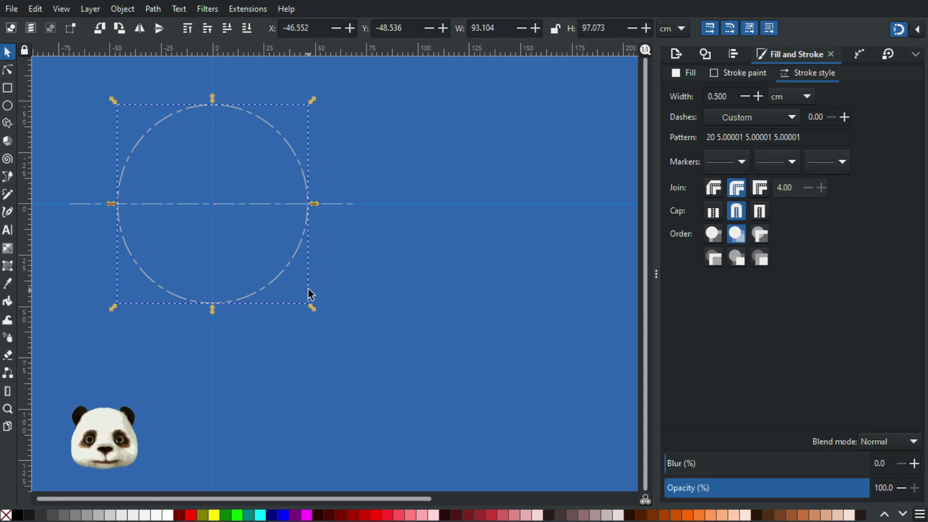
left_click(8, 106)
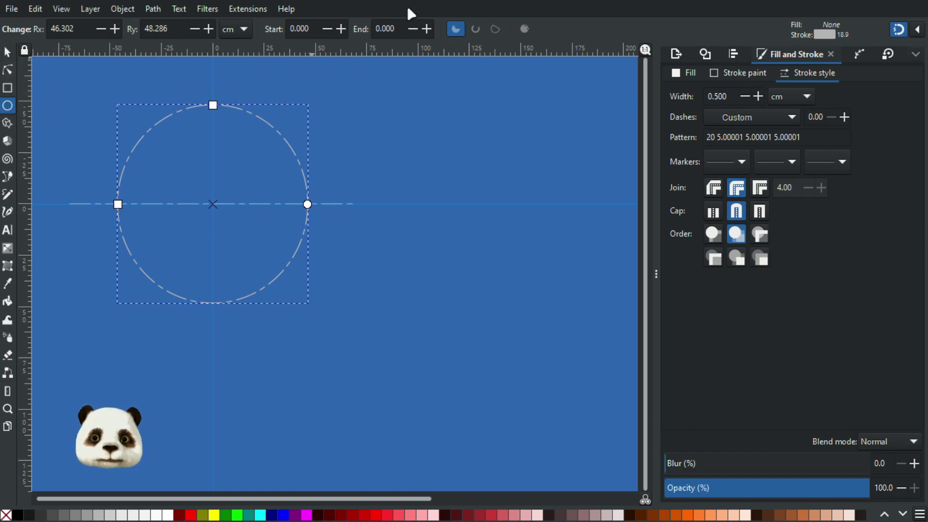
key("Delete")
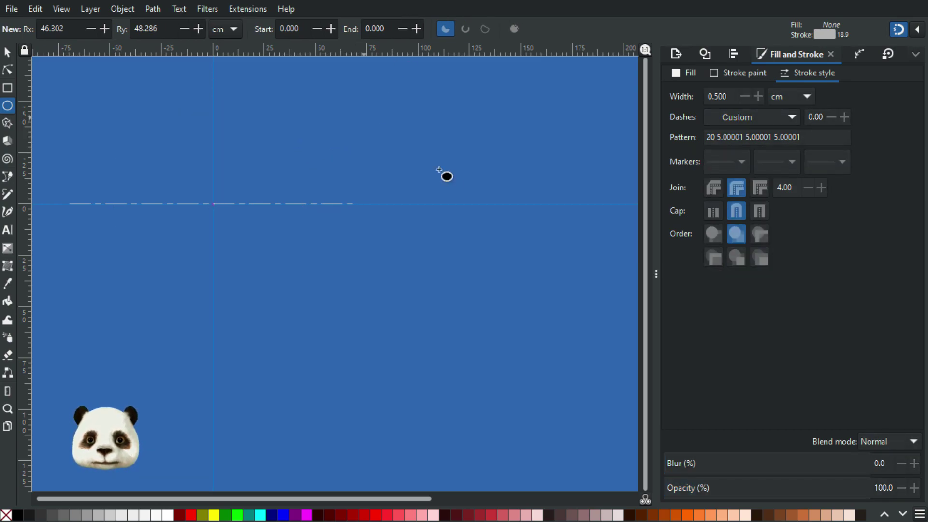
- Draw a dash-dot circle in the empty area beside the axis line and set both of its radii to 70 cm
left_click_drag(378, 94, 472, 183)
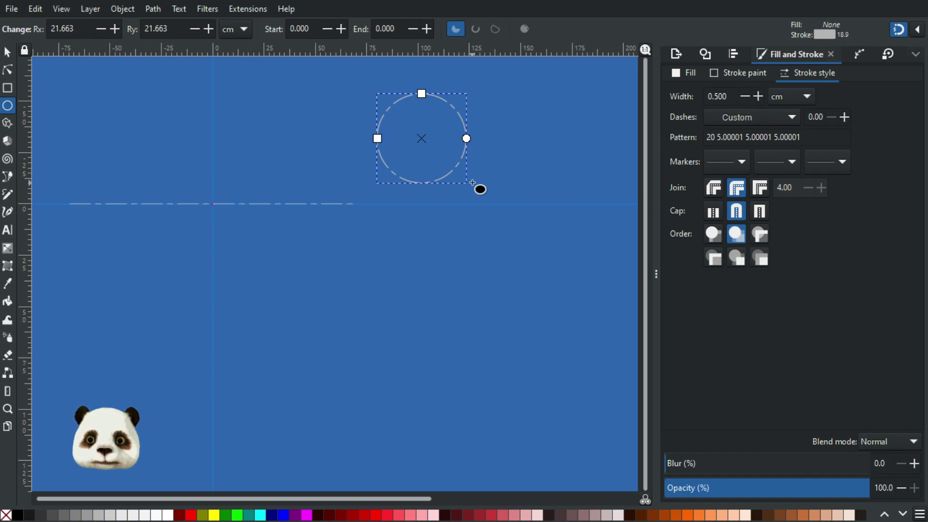
double_click(72, 29)
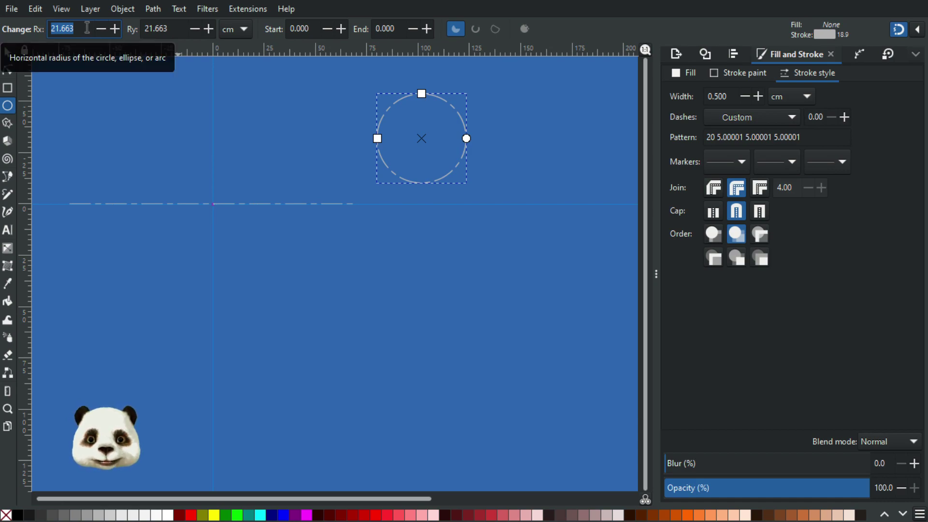
type("70")
key("Tab")
type("70")
key("Return")
scroll(102, 30, "down", 2)
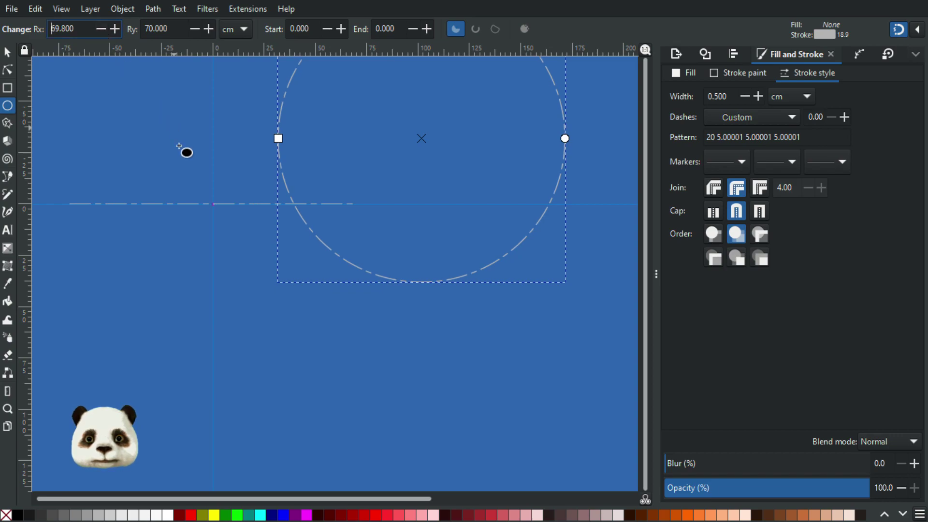
scroll(177, 145, "down", 1)
- Move the dash-dot circle by its center so it snaps onto the guide crossing, and deselect it
left_click_drag(186, 150, 218, 185)
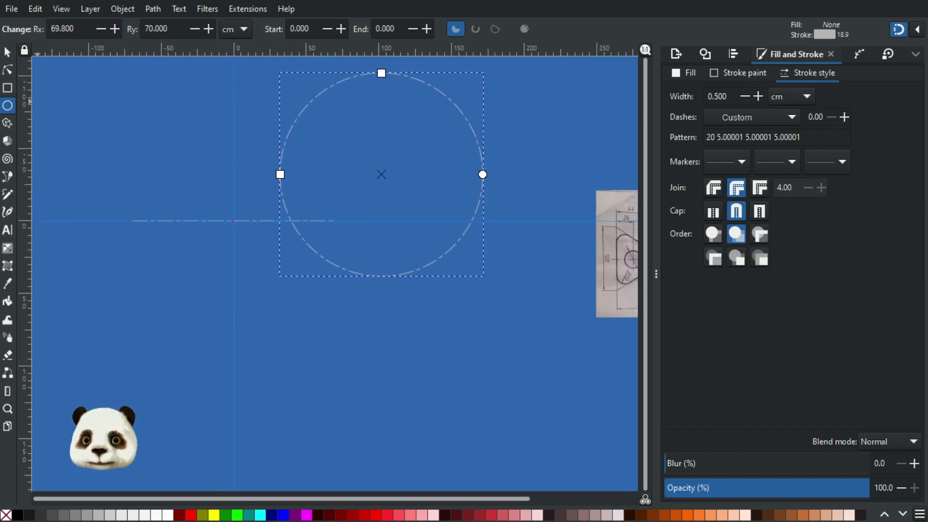
left_click(7, 69)
mouse_move(382, 175)
left_mouse_down()
mouse_move(331, 200)
mouse_move(222, 218)
mouse_move(240, 226)
left_mouse_up()
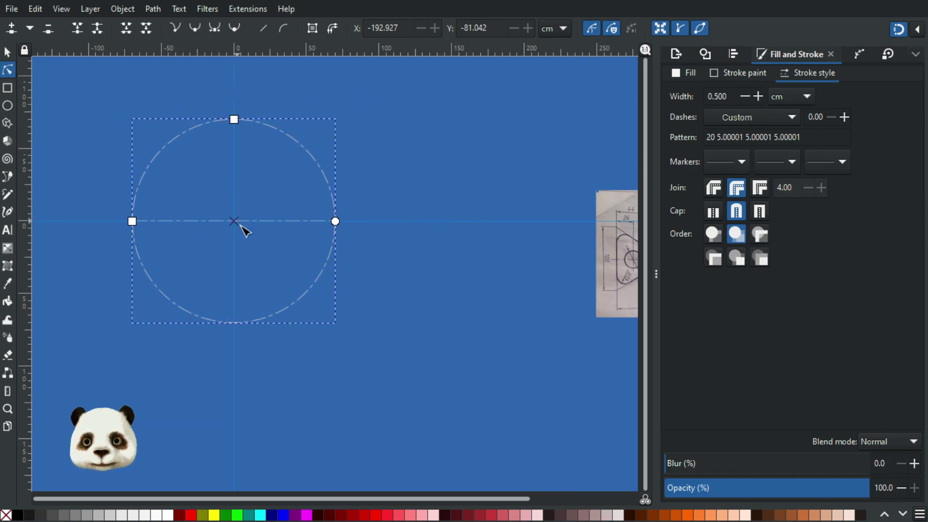
left_click(360, 259)
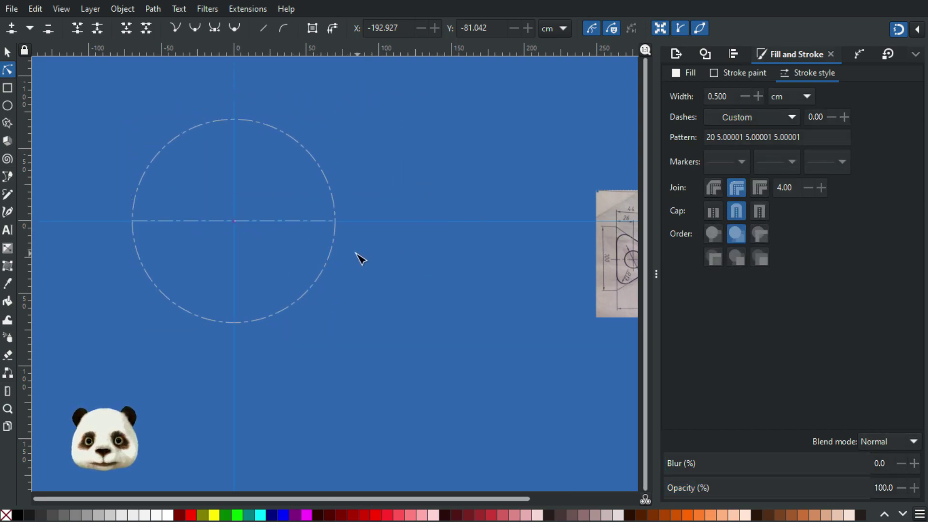
- Examine the R70 arc, the hole circle and the surrounding dimensions in the reference photo, comparing them with the dash-dot circle
scroll(303, 232, "up", 3)
scroll(336, 214, "down", 1)
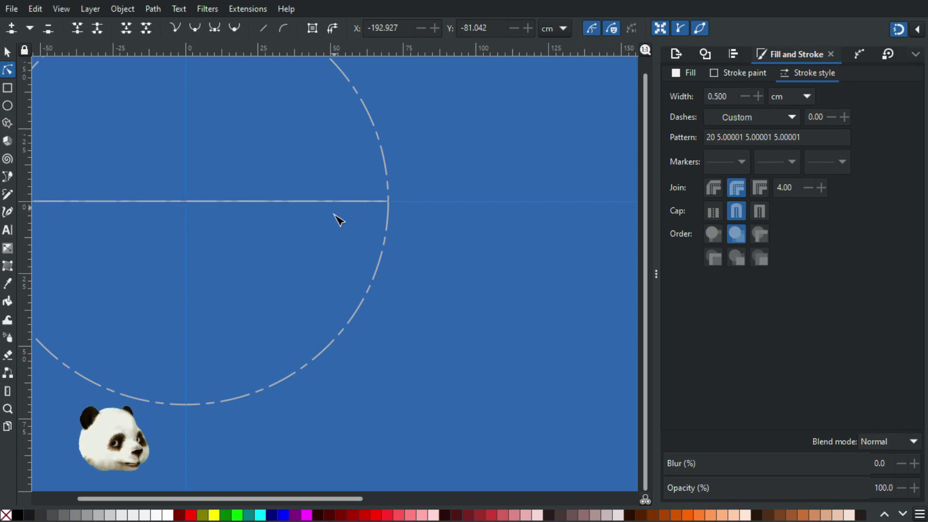
scroll(355, 238, "down", 2)
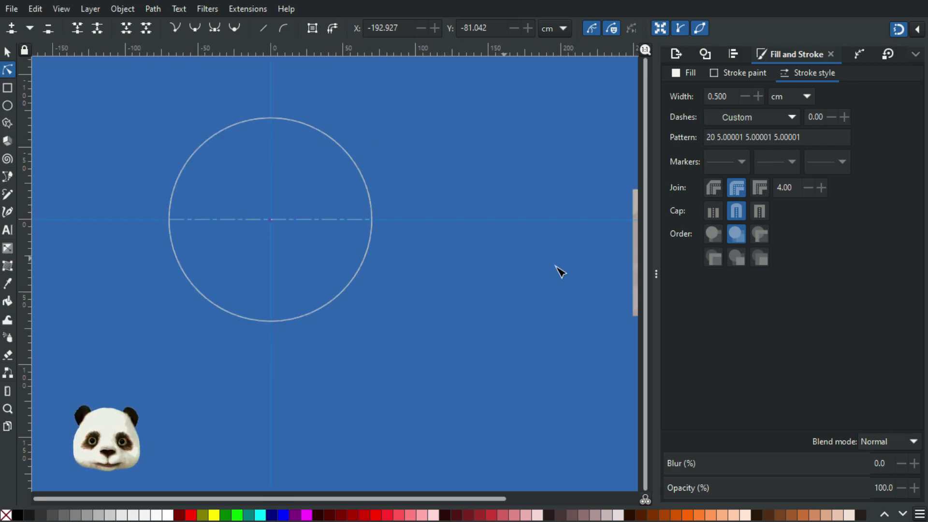
left_click_drag(586, 273, 352, 263)
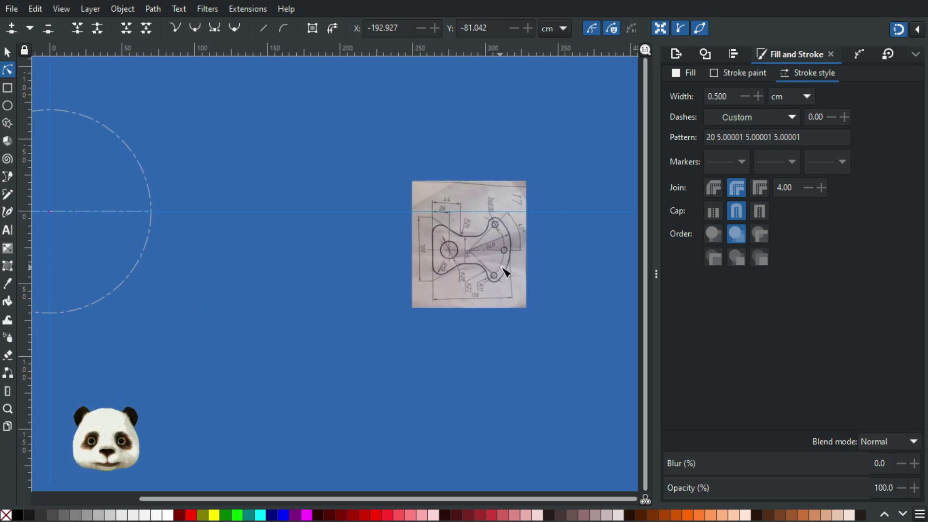
scroll(505, 272, "up", 3)
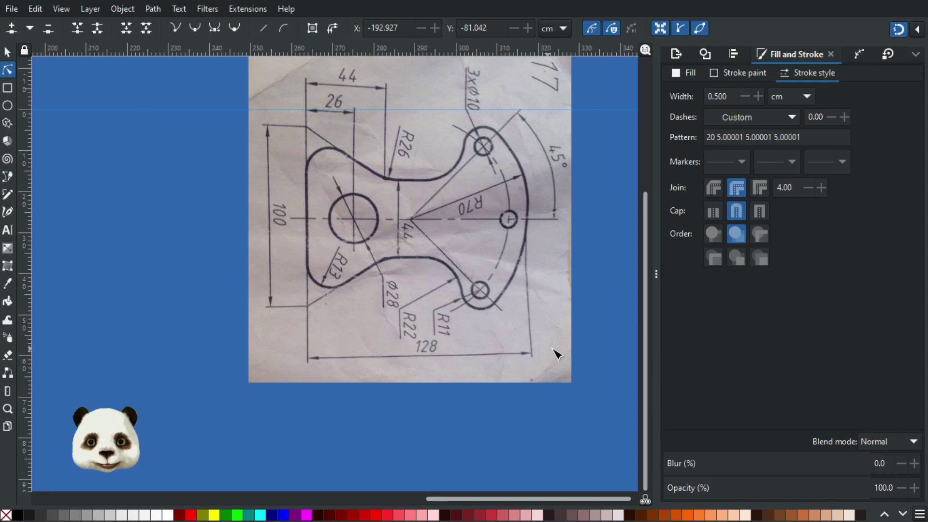
scroll(429, 350, "down", 3)
left_click_drag(104, 345, 338, 312)
left_click_drag(473, 301, 208, 285)
scroll(478, 270, "up", 3)
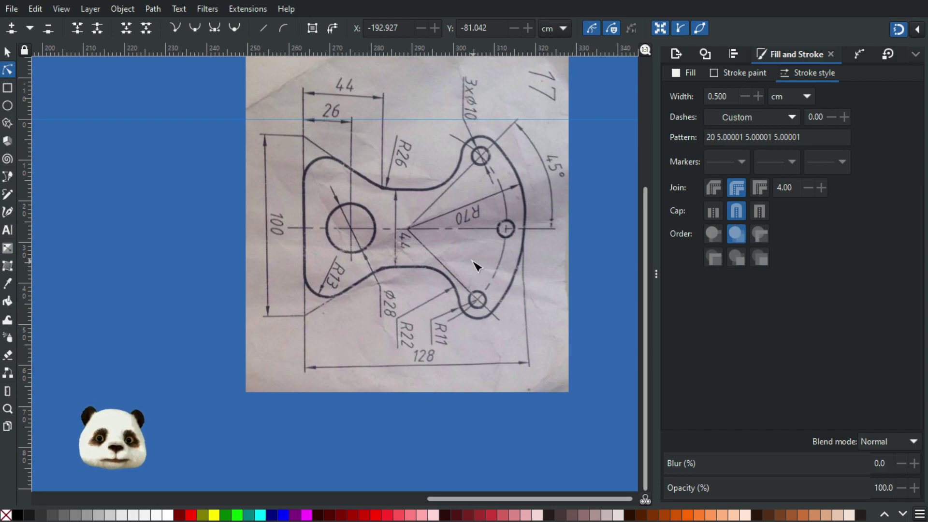
scroll(422, 267, "down", 2)
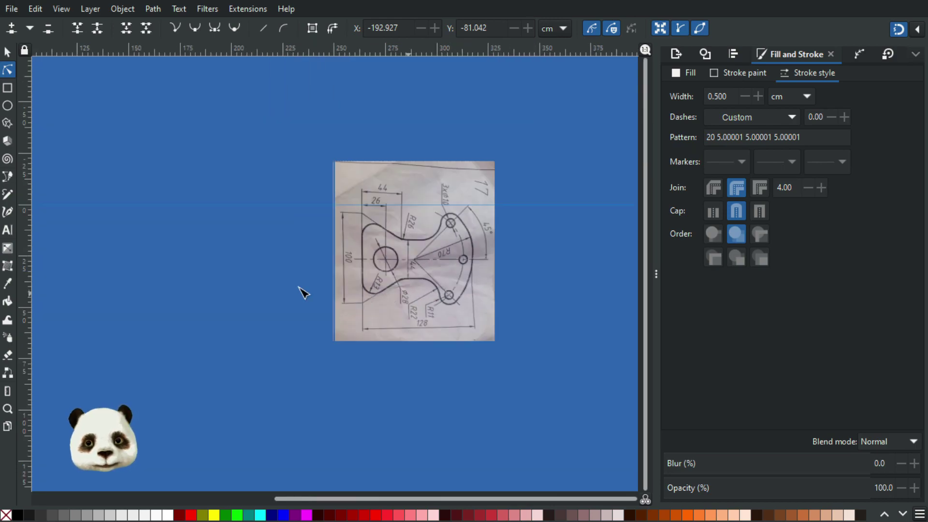
scroll(325, 269, "up", 3)
scroll(403, 280, "down", 3)
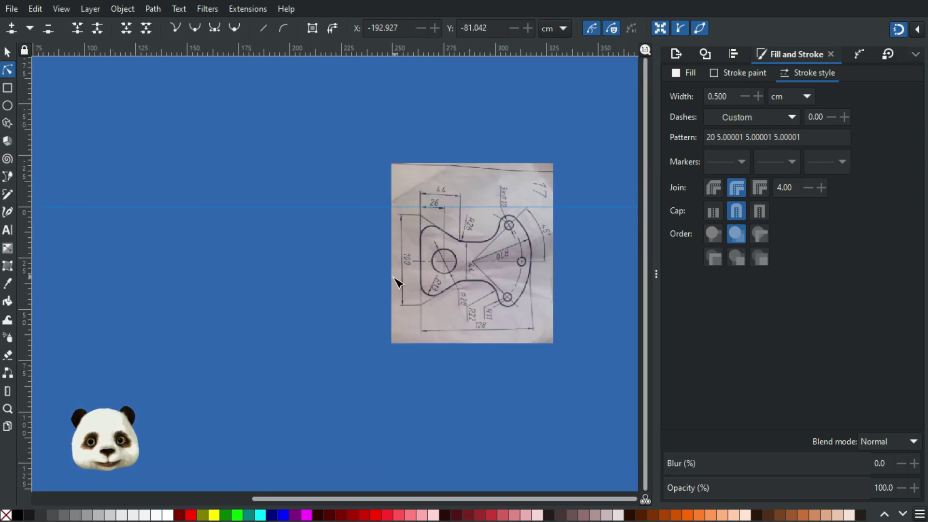
scroll(527, 302, "up", 2)
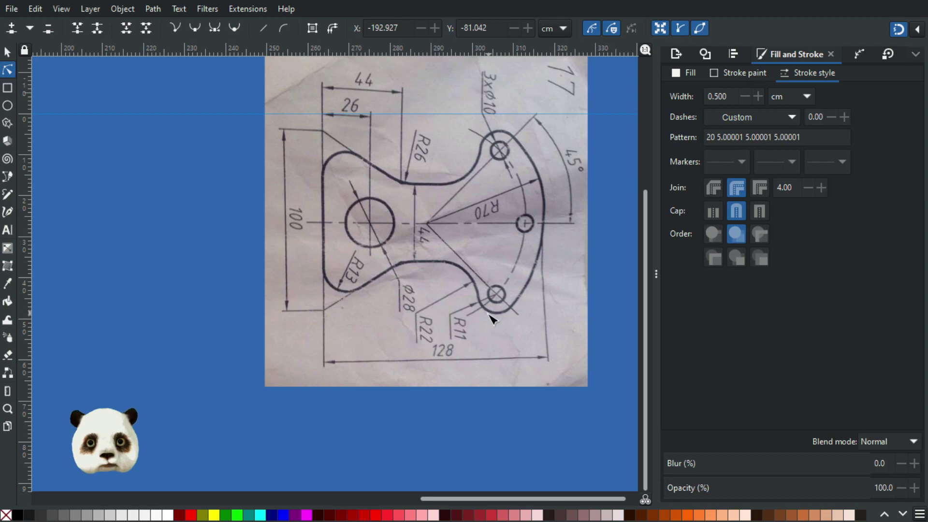
scroll(476, 316, "down", 3)
left_click_drag(109, 321, 348, 289)
scroll(296, 230, "up", 3)
scroll(316, 239, "down", 2)
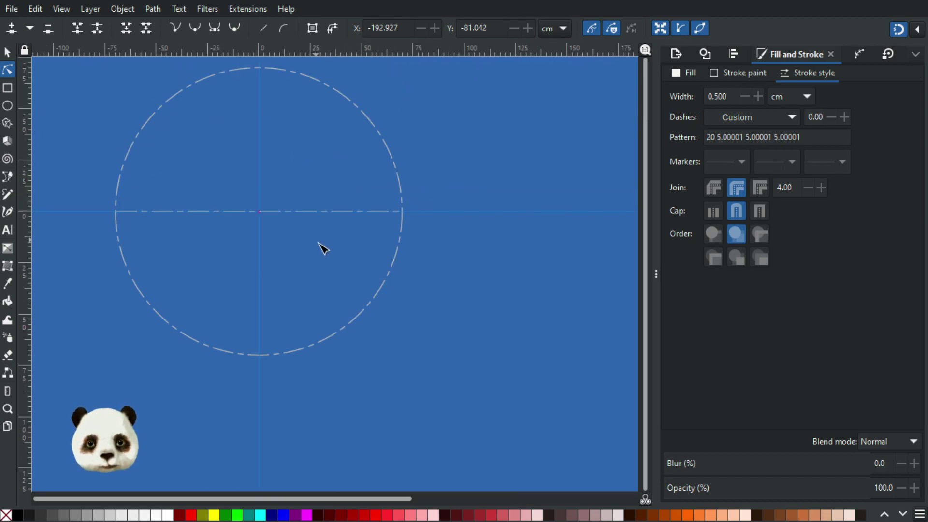
scroll(342, 262, "down", 2)
left_click_drag(518, 287, 372, 277)
scroll(487, 265, "up", 3)
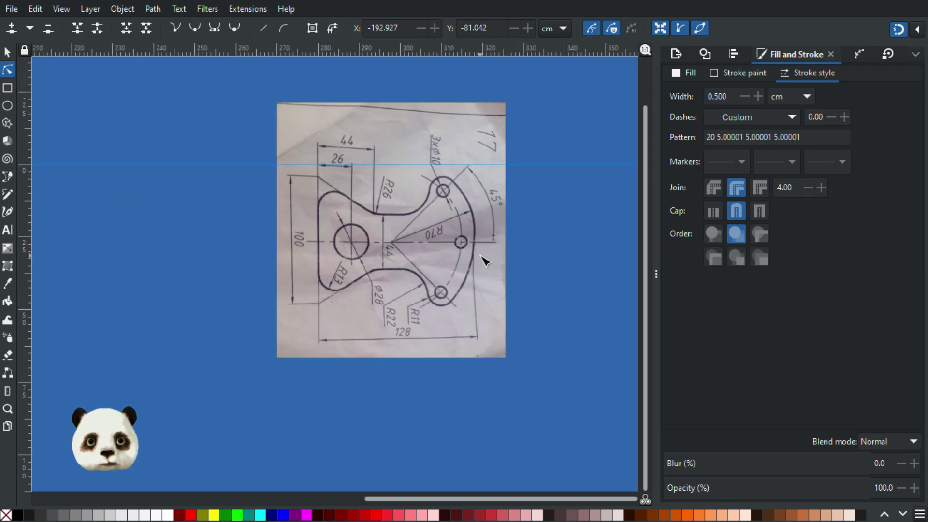
scroll(485, 261, "up", 1)
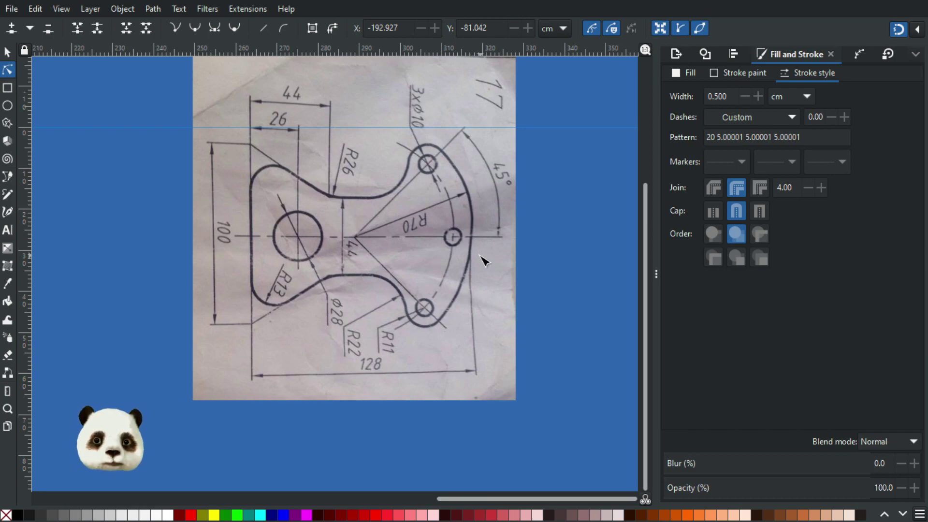
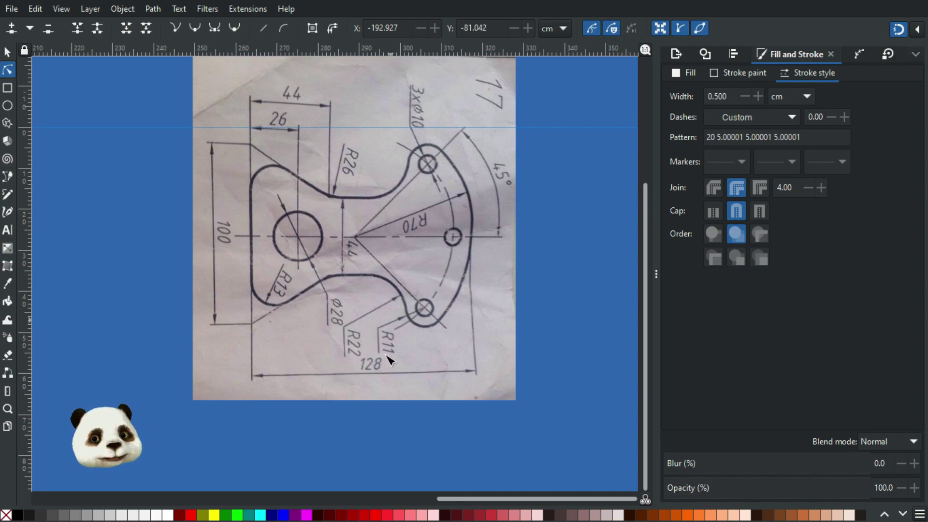
- Check where the center line crosses the outer arc in the reference photo against the axis line and circle drawn
scroll(145, 341, "down", 2, "ctrl")
left_click_drag(112, 329, 397, 242)
scroll(302, 270, "down", 1, "ctrl")
scroll(259, 267, "down", 1, "ctrl")
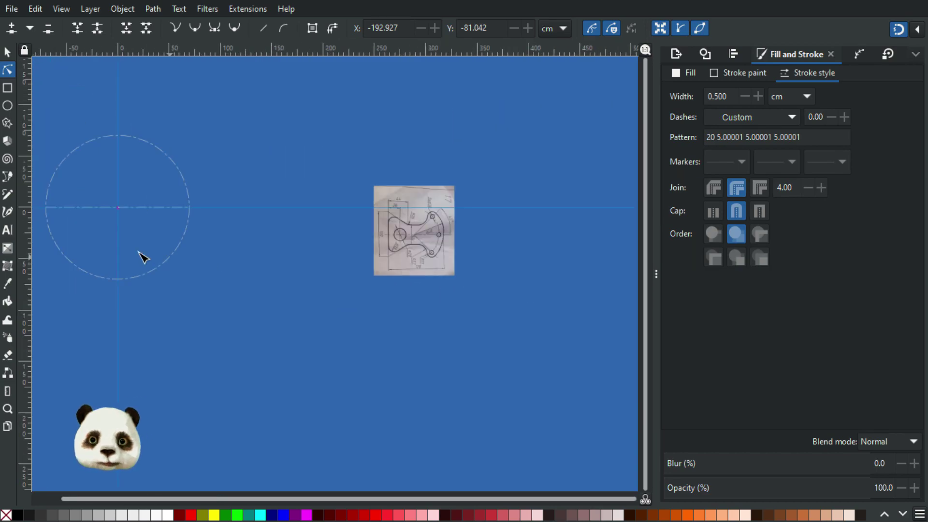
scroll(121, 247, "up", 2, "ctrl")
scroll(157, 241, "down", 2, "ctrl")
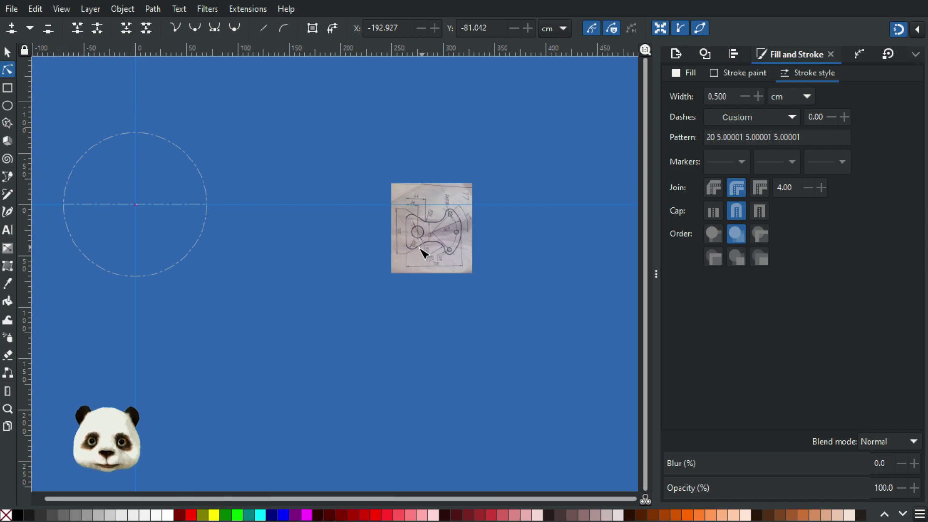
scroll(500, 235, "up", 3, "ctrl")
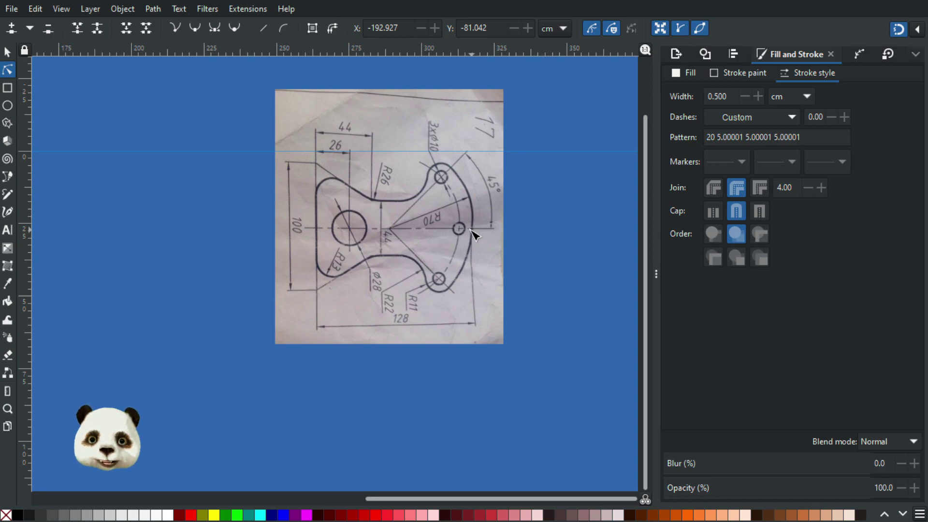
scroll(449, 237, "down", 2, "ctrl")
left_click_drag(198, 245, 392, 232)
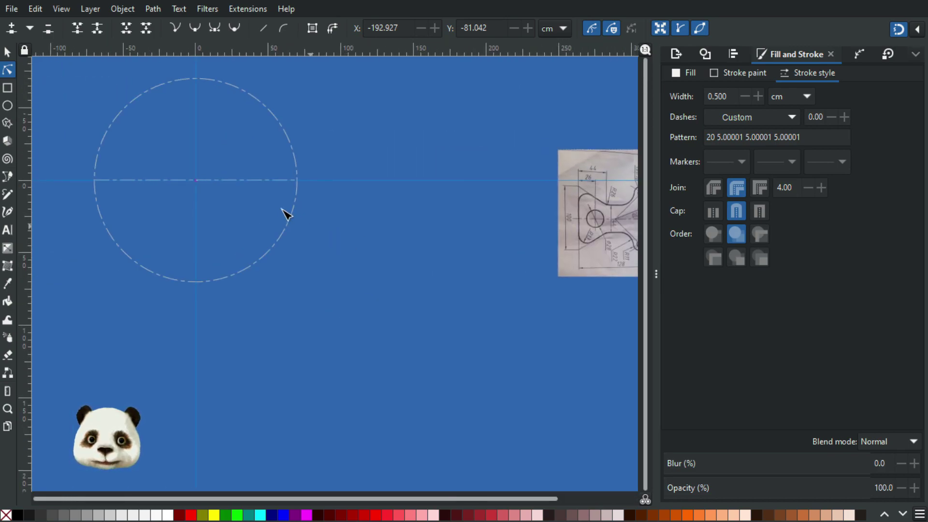
- Select the dash-dot axis line, check how both its ends meet the R70 circle, and deselect it
left_click(239, 181)
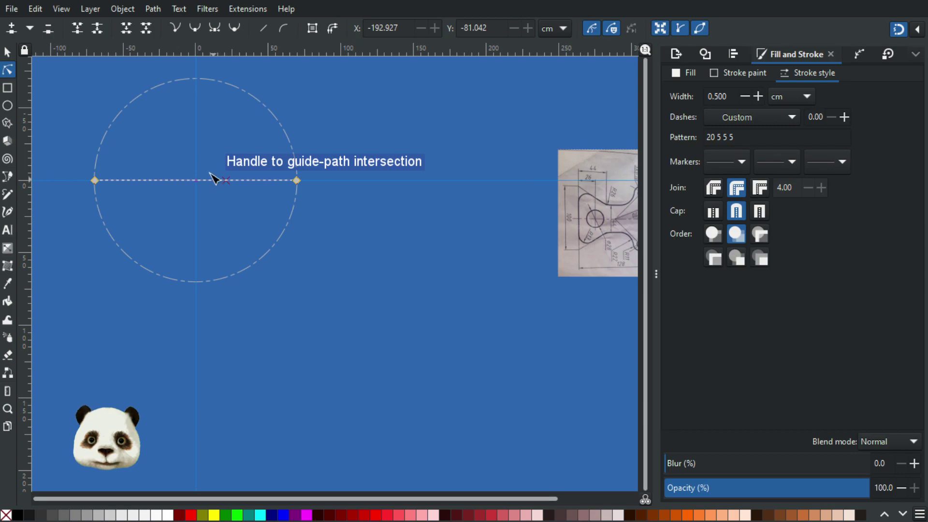
scroll(213, 179, "up", 3, "ctrl")
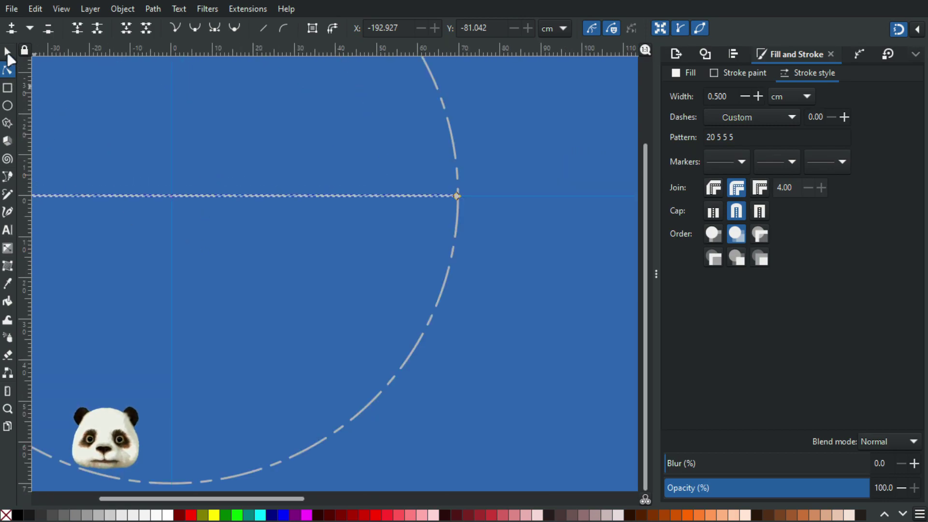
left_click(7, 52)
left_click_drag(310, 259, 473, 261)
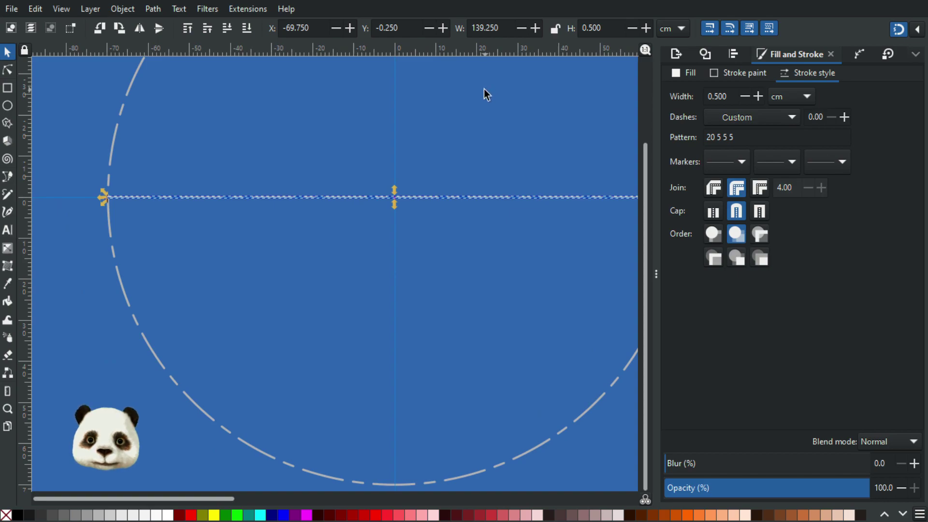
left_click(467, 270)
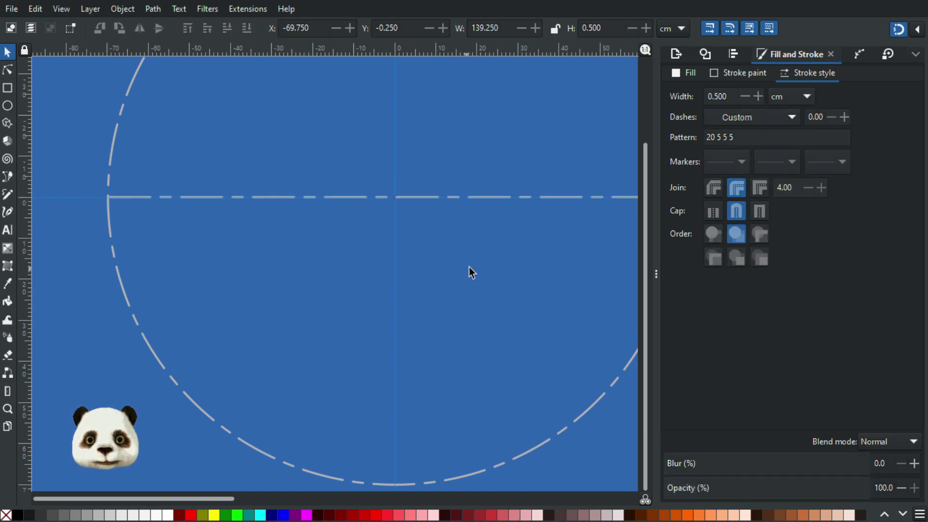
left_click_drag(472, 268, 395, 271)
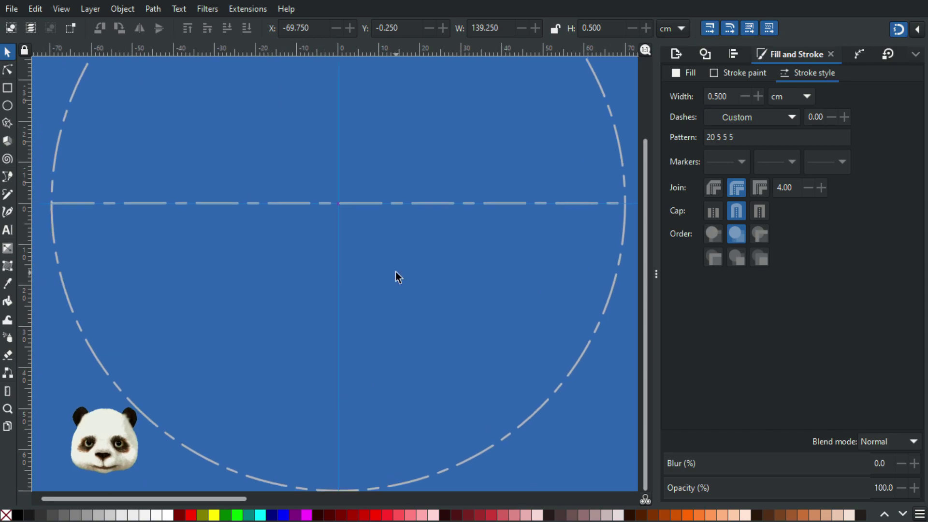
- Set the R70 circle's stroke width to 1 cm and change its dash pattern to a solid line
left_click(584, 349)
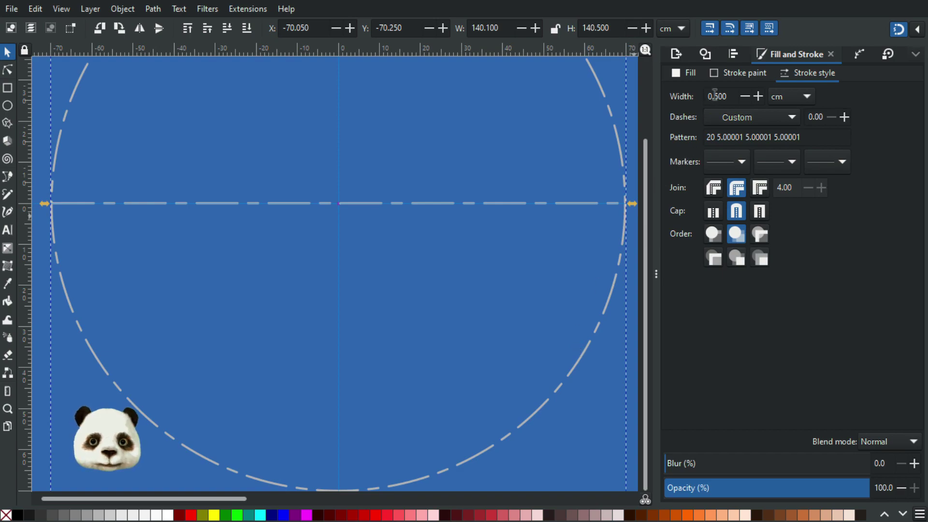
left_click(735, 96)
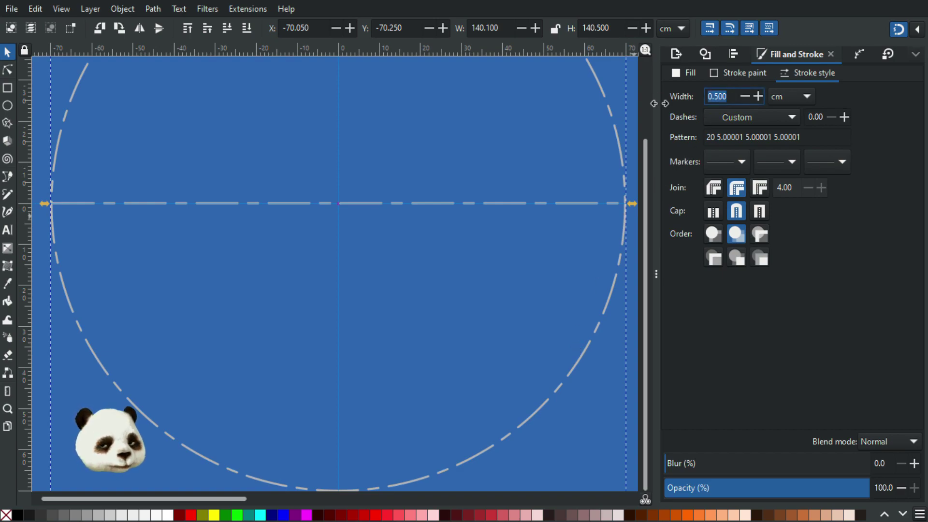
type("1")
key("Return")
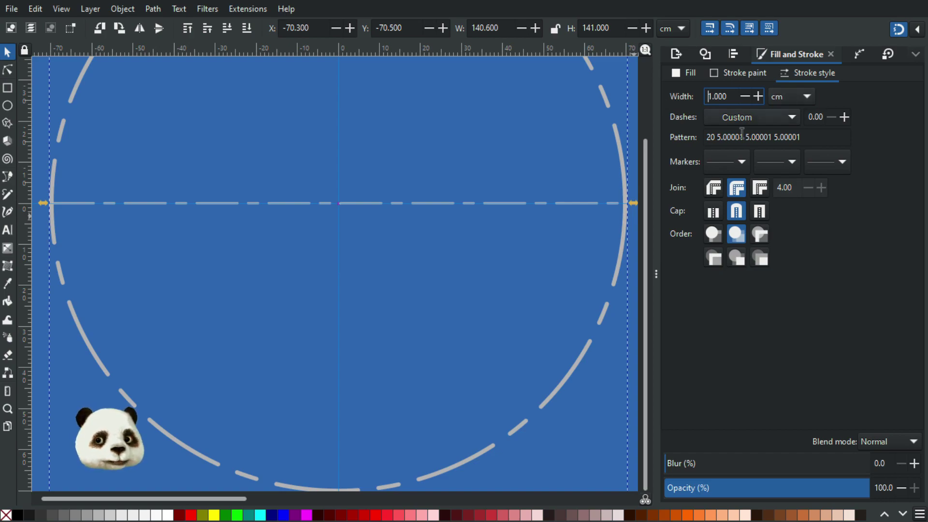
left_click(757, 119)
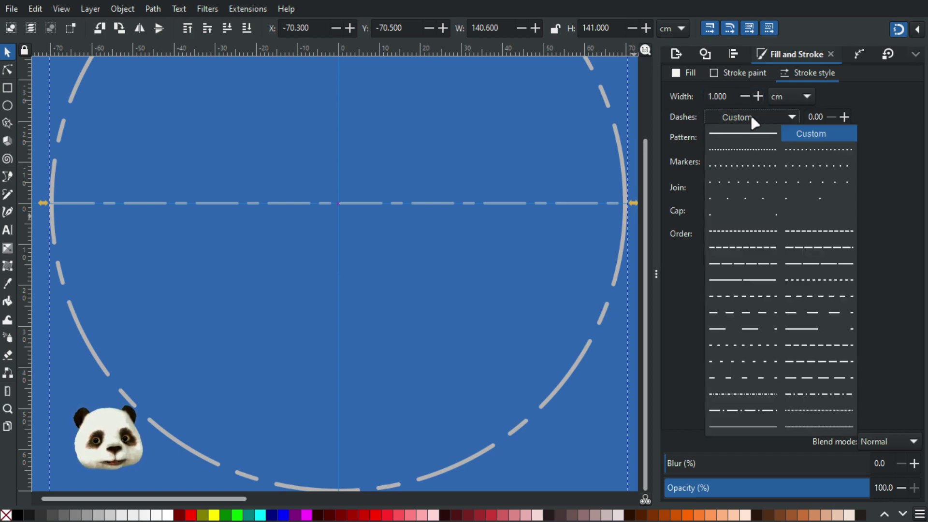
left_click(742, 132)
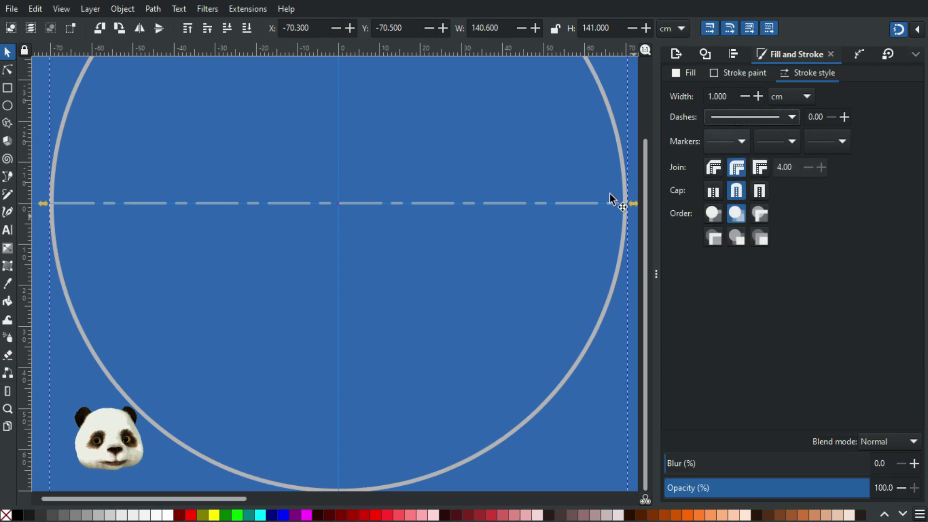
scroll(533, 233, "down", 2)
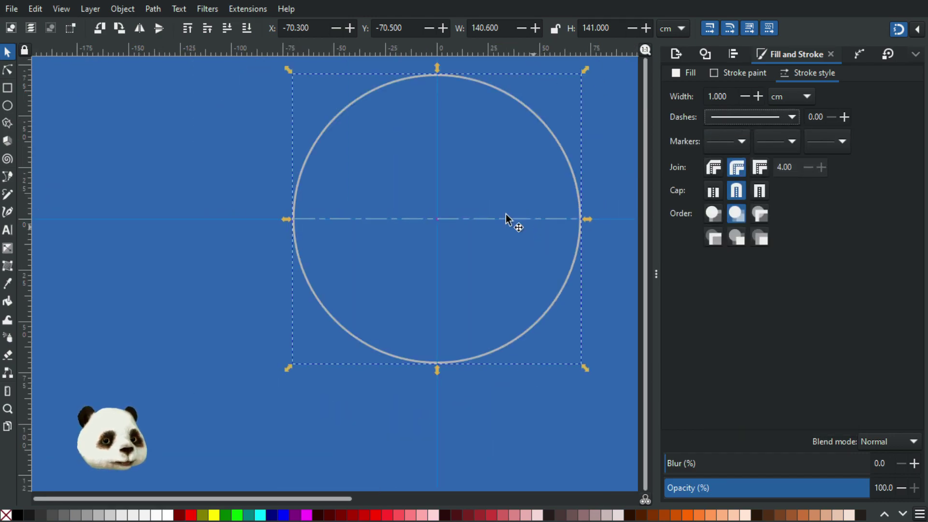
- Cut the R70 circle down to an open right-hand half arc running from 270° to 90°
left_click(8, 69)
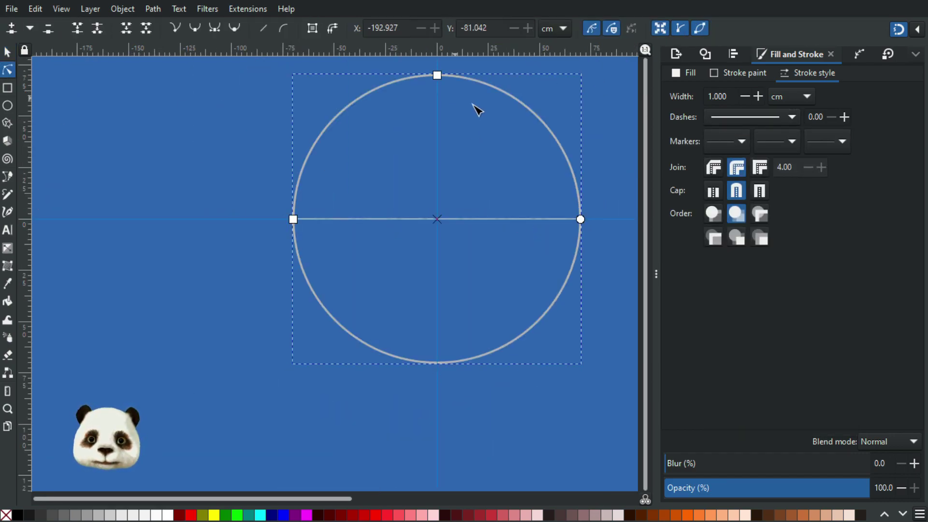
left_click_drag(580, 219, 438, 363)
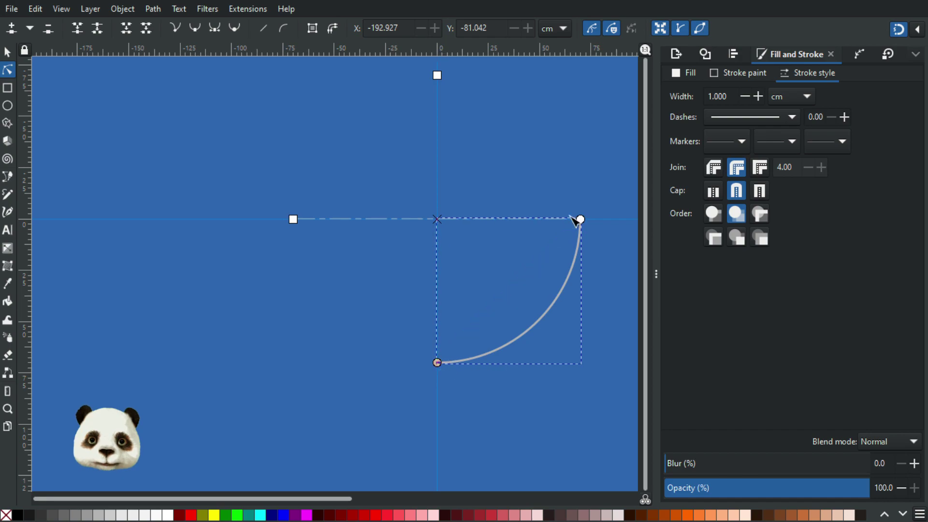
left_click_drag(581, 219, 437, 75)
mouse_move(438, 363)
left_mouse_down()
mouse_move(483, 363)
mouse_move(442, 368)
left_mouse_up()
scroll(439, 71, "up", 3)
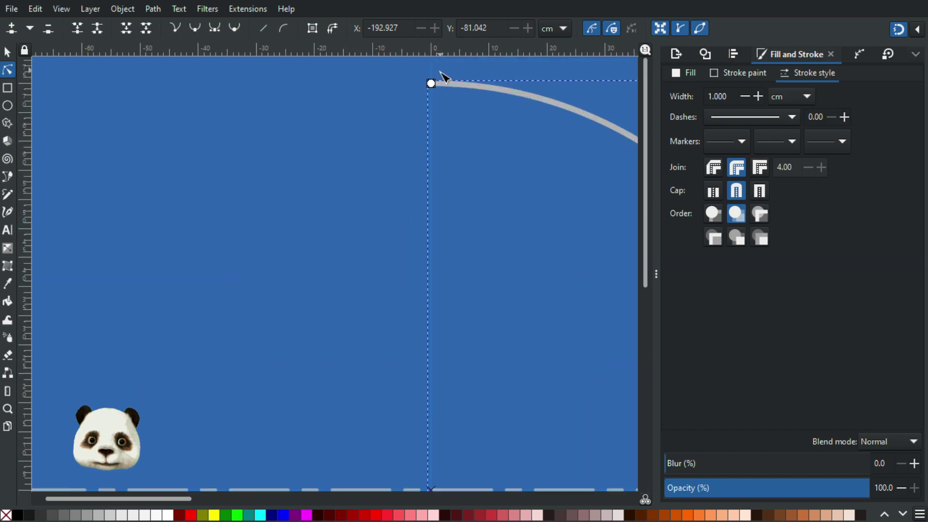
scroll(448, 103, "down", 3)
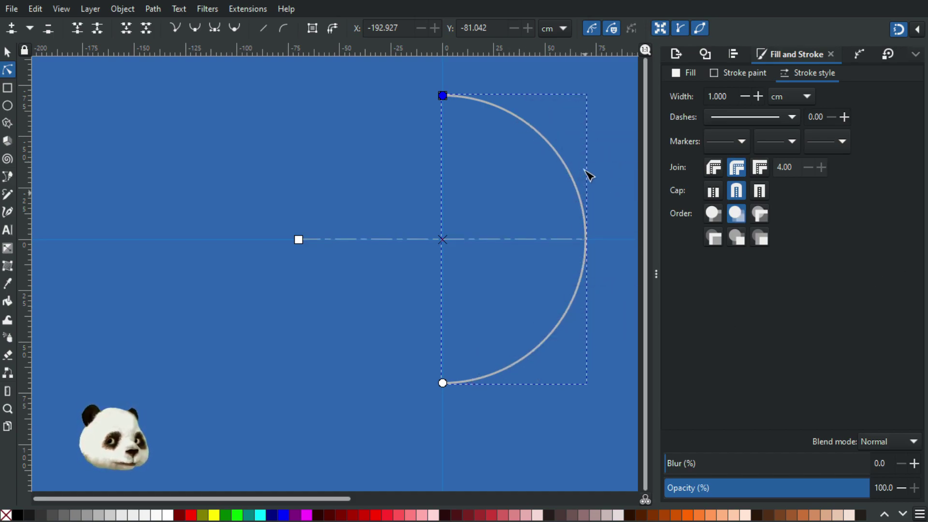
- Examine the outer R70 arc in the reference photo and compare it with the half arc drawn
left_click_drag(560, 167, 365, 135)
scroll(435, 164, "down", 3)
scroll(590, 199, "up", 4)
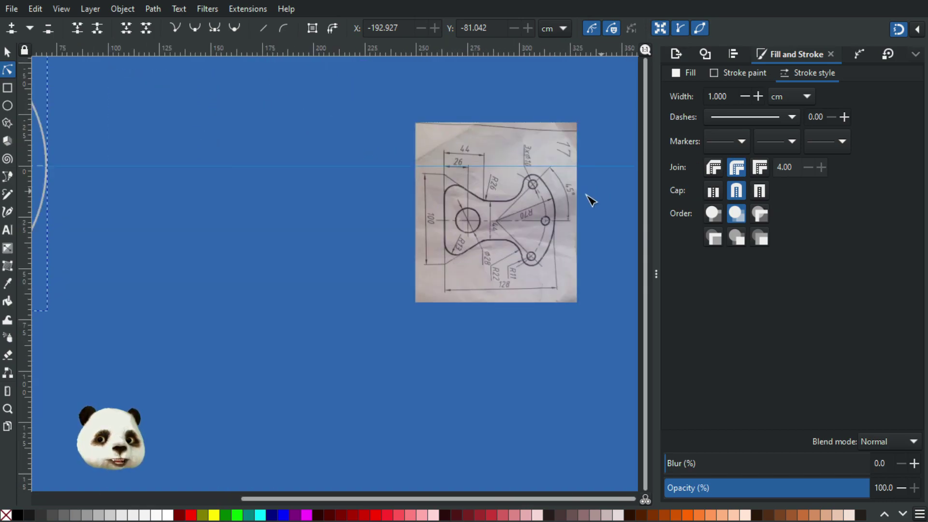
scroll(536, 193, "up", 1)
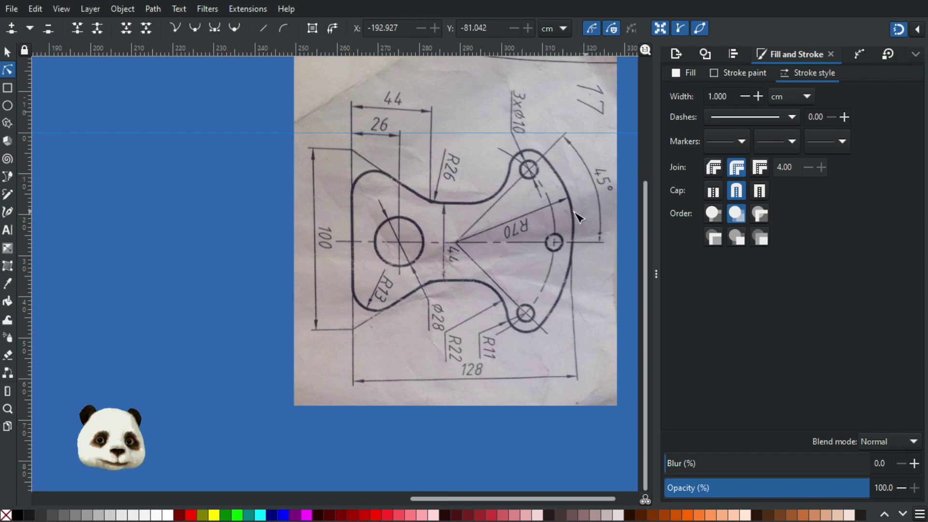
scroll(535, 219, "down", 2)
left_click_drag(322, 226, 581, 216)
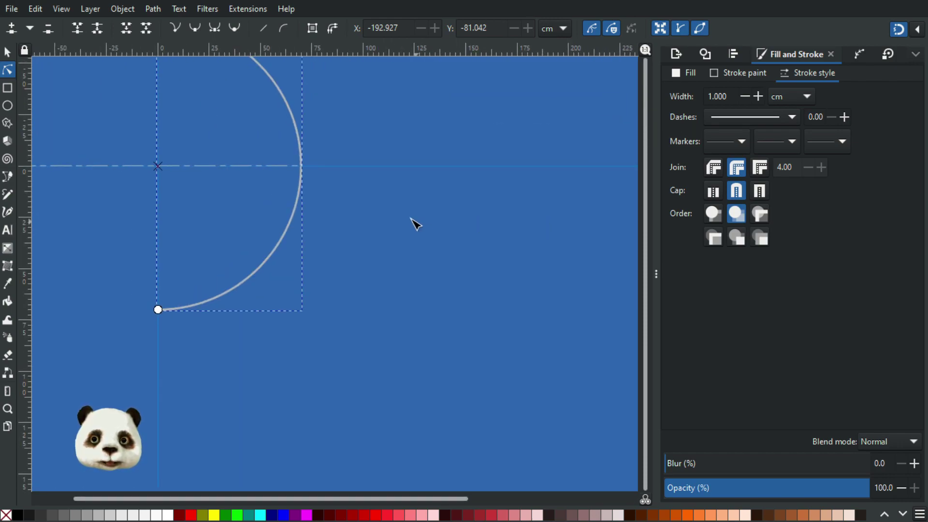
- Set the half arc's horizontal radius to 70 cm, check its center against the guide crossing, and deselect it
left_click(9, 104)
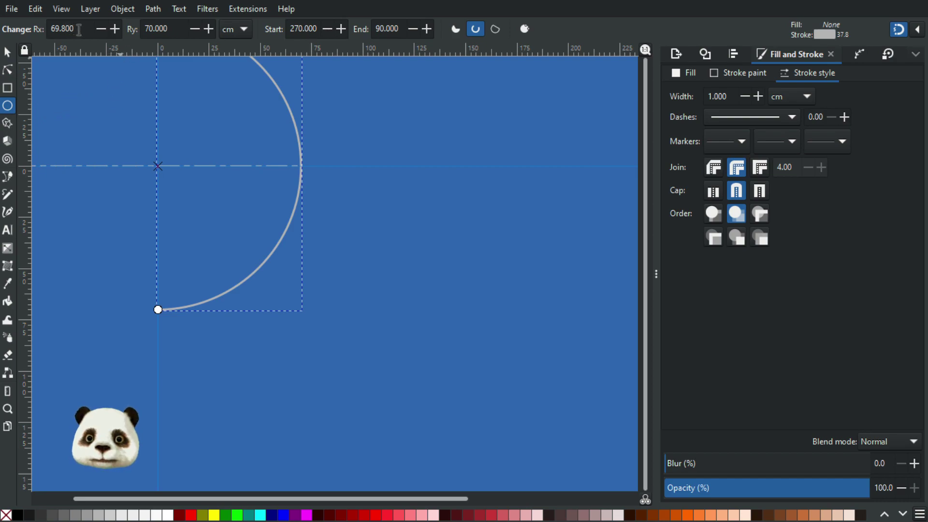
left_click_drag(79, 29, 15, 19)
type("70")
key("Return")
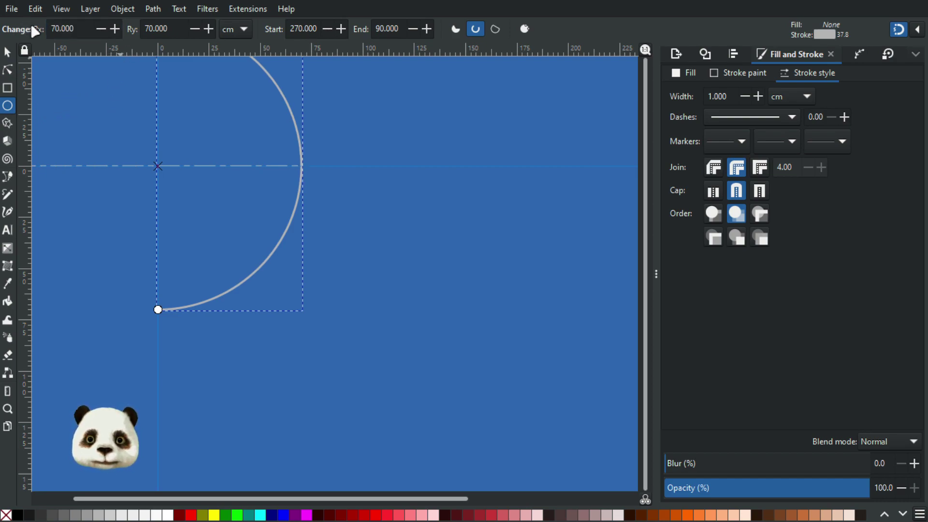
left_click(9, 53)
left_click(8, 71)
scroll(63, 107, "up", 3)
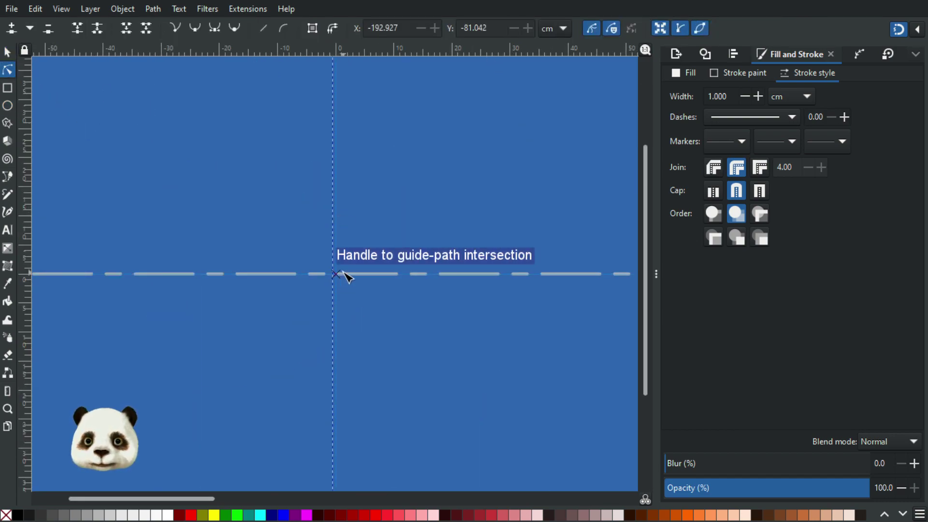
scroll(423, 178, "down", 4)
scroll(492, 146, "up", 5)
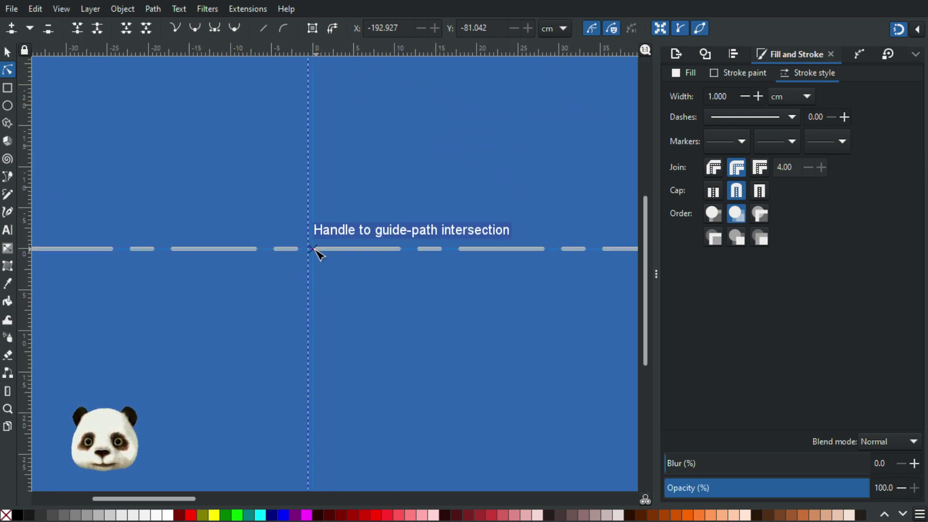
left_click(426, 153)
scroll(444, 145, "down", 4)
left_click_drag(425, 177, 359, 250)
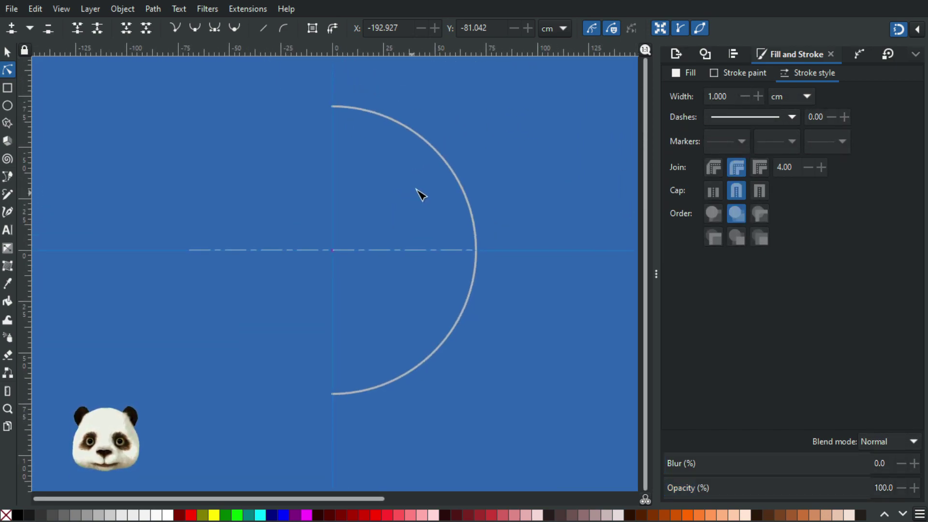
- Give the half arc a butt cap so its ends finish exactly on the vertical guide, and deselect it
left_click(451, 169)
left_click(759, 192)
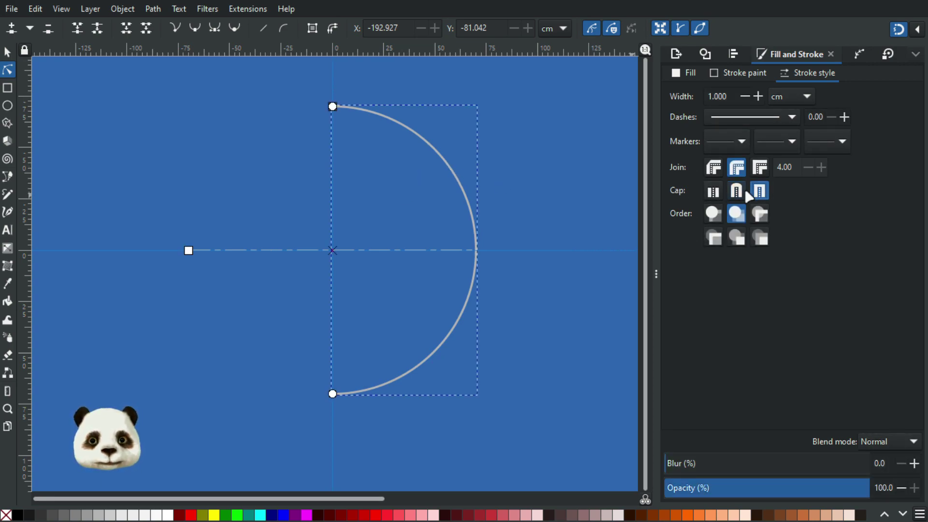
scroll(328, 125, "up", 2)
scroll(372, 80, "up", 2)
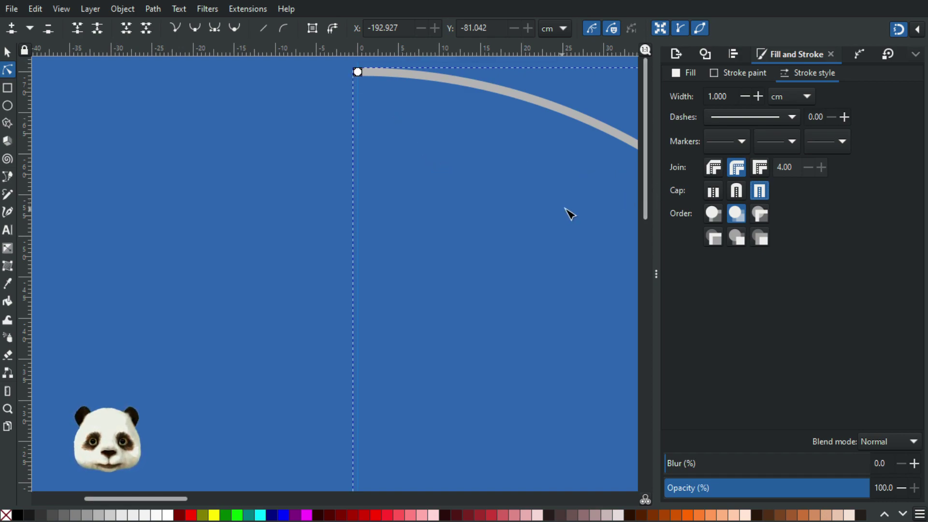
left_click(713, 193)
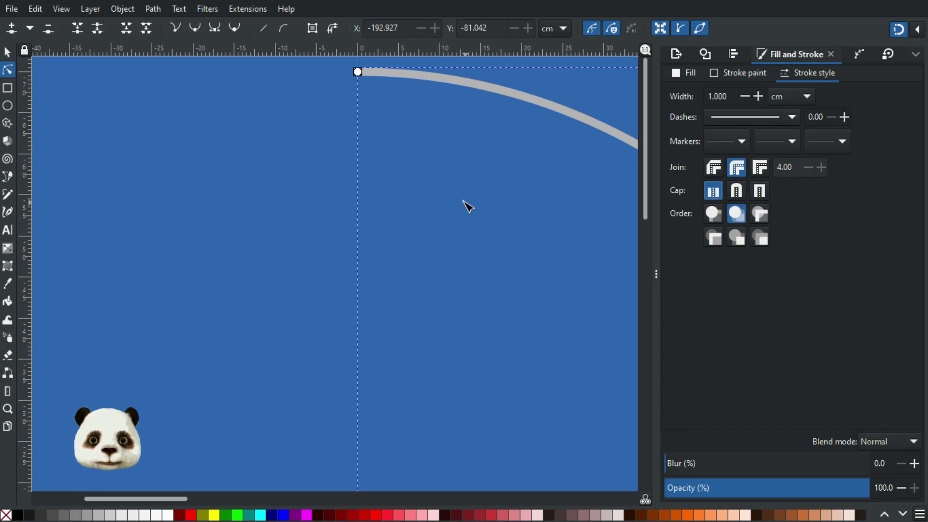
left_click(456, 181)
scroll(456, 181, "down", 4, "ctrl")
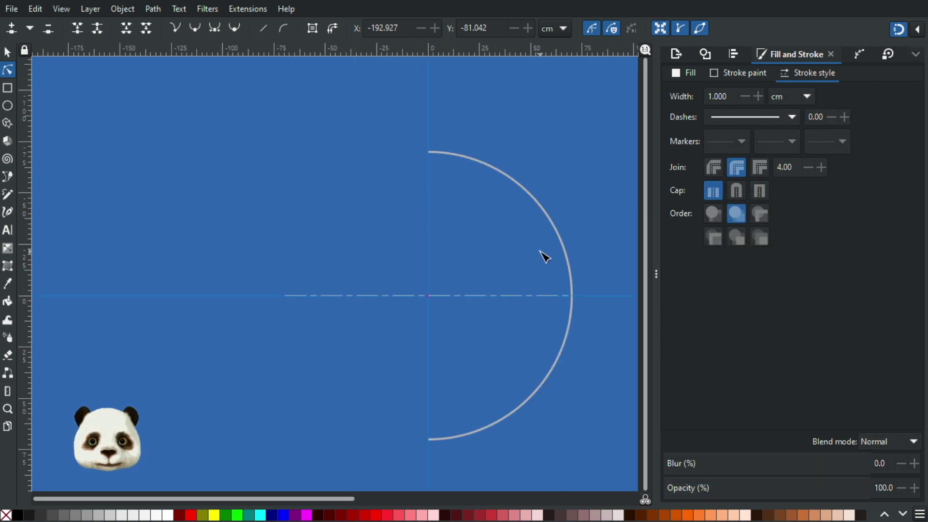
scroll(533, 288, "up", 1, "ctrl")
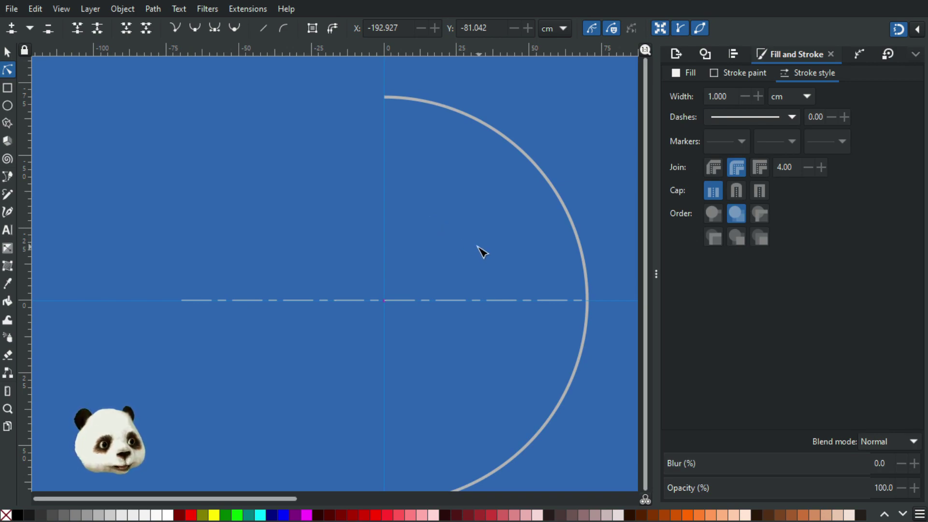
- Study the three Ø10 holes, their dashed center arc, the 45° angle and the R70 center in the reference photo, and return to the half arc
left_click_drag(515, 227, 236, 162)
scroll(380, 232, "down", 4, "ctrl")
scroll(586, 247, "up", 3, "ctrl")
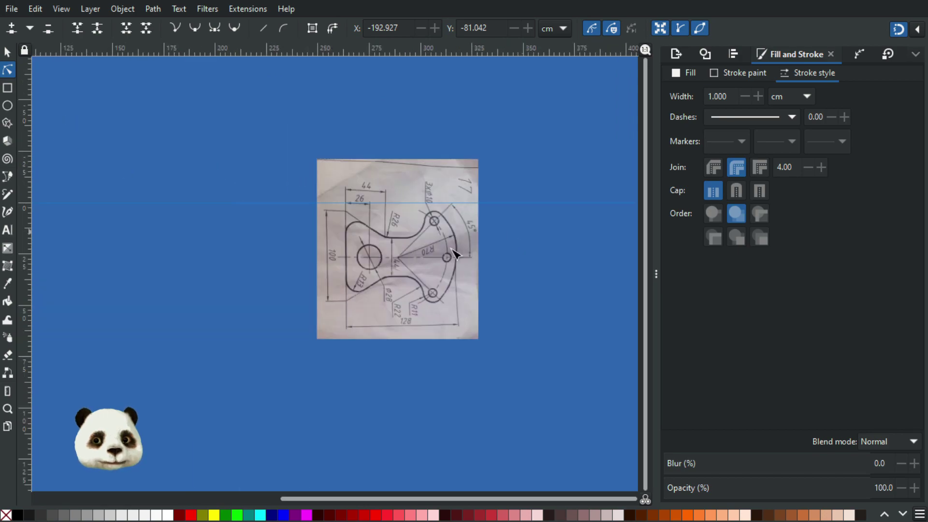
scroll(398, 273, "up", 1, "ctrl")
scroll(457, 247, "up", 2, "ctrl")
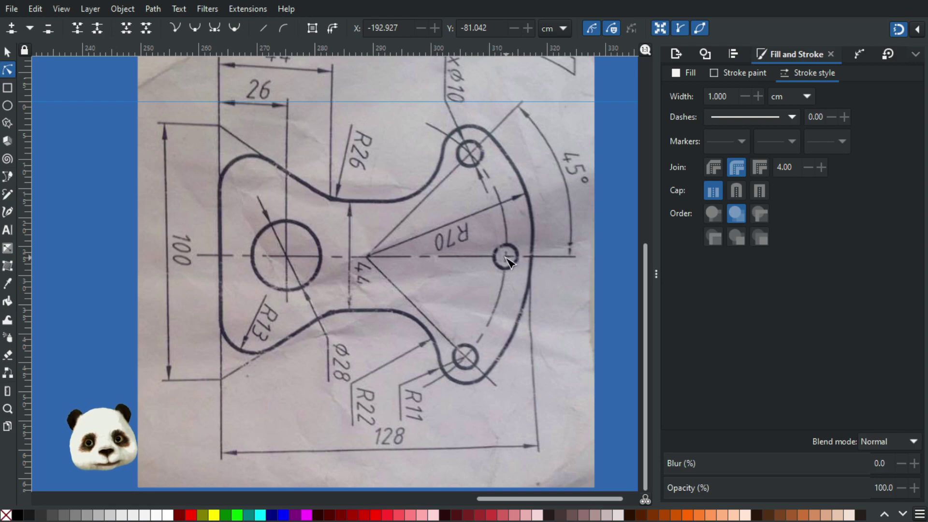
scroll(519, 261, "up", 4)
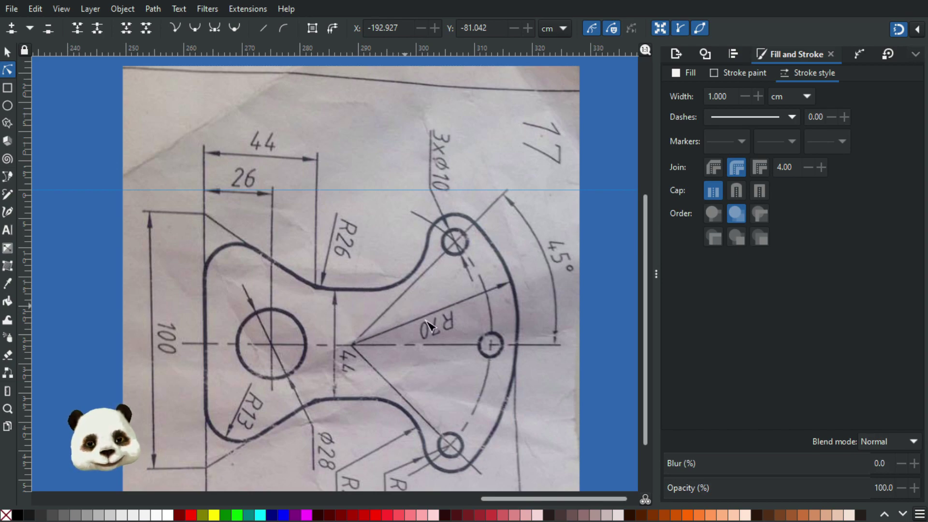
left_click_drag(479, 310, 527, 203)
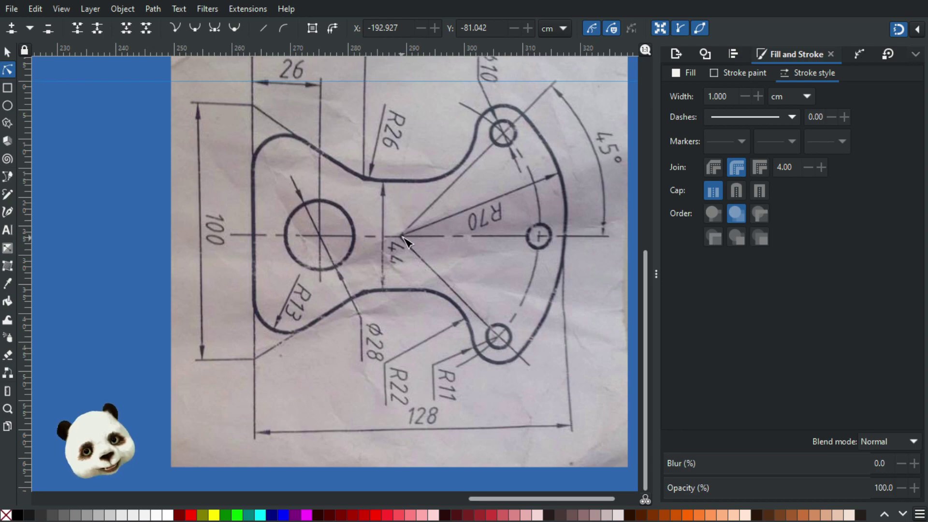
left_click_drag(458, 194, 406, 239)
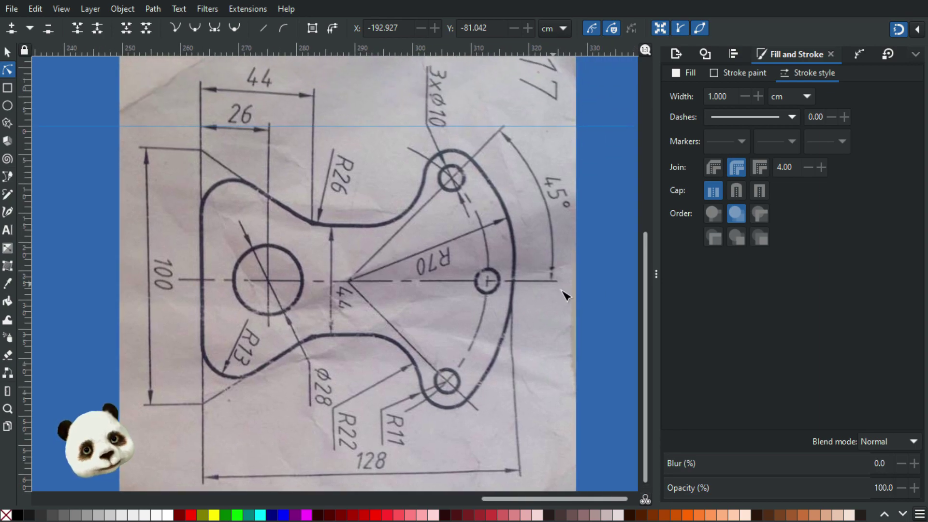
scroll(414, 219, "down", 6)
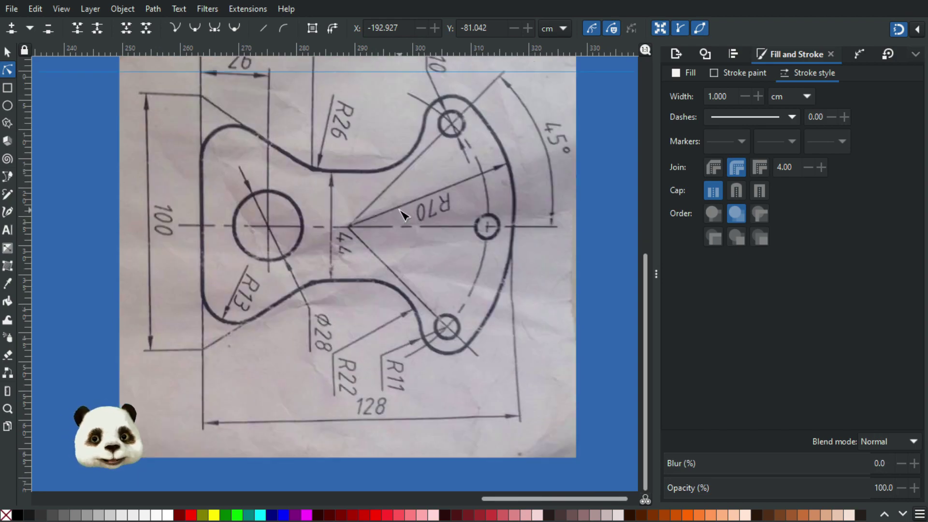
scroll(285, 251, "down", 3, "ctrl")
left_click_drag(282, 259, 602, 388)
left_click_drag(410, 355, 570, 351)
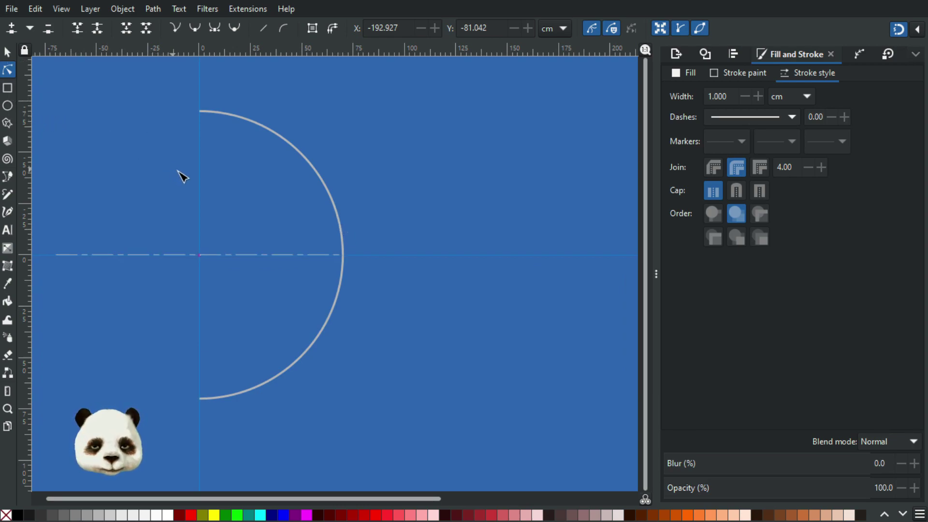
- Draw a straight slanted line from the guide crossing out beyond the upper half of the arc, about 92 cm wide and 53 cm high
key("b")
left_click(199, 255)
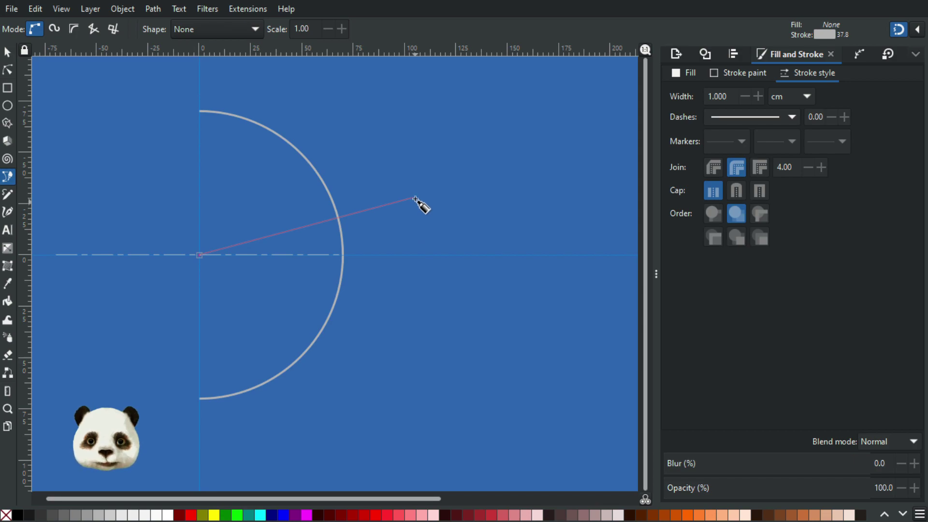
left_click(387, 148)
key("Return")
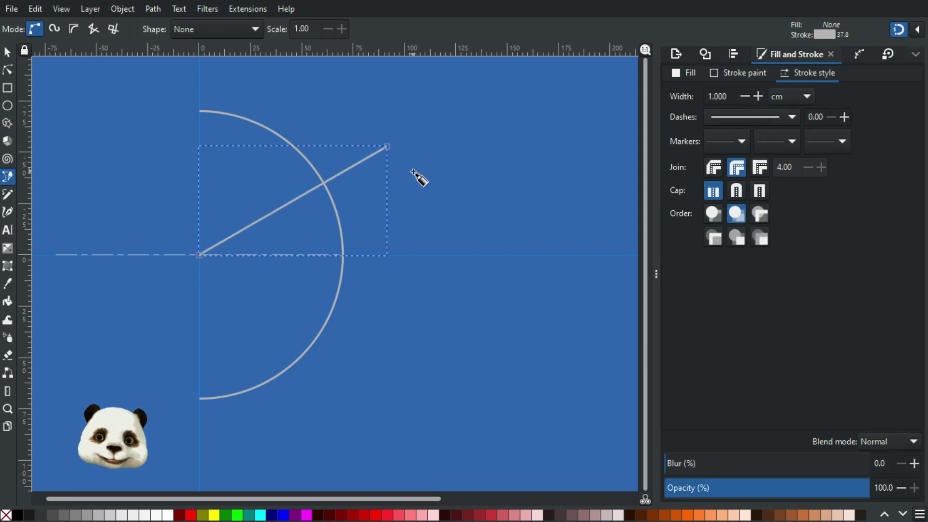
- Check the dash-dot axis line's stroke width, set the slanted line's stroke width to match at 0.5 cm, and deselect it
left_click(7, 54)
left_click(132, 255)
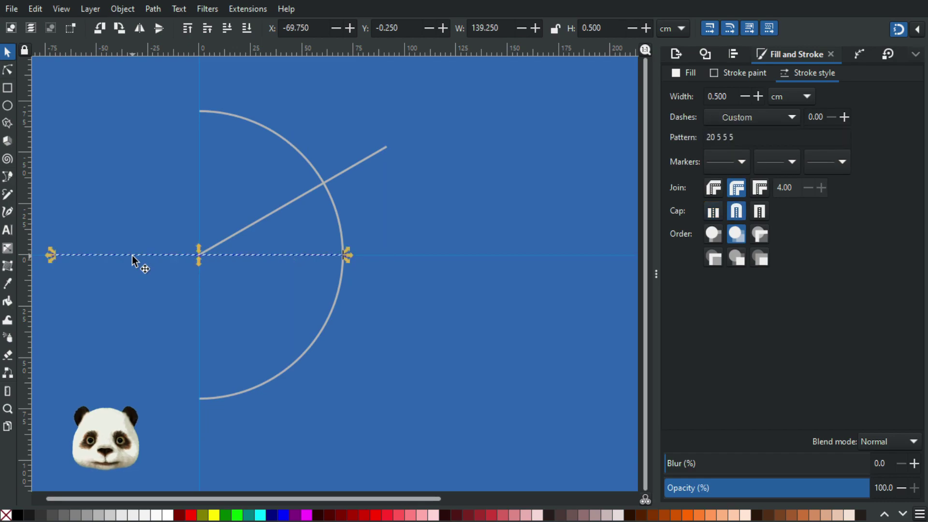
left_click(294, 199)
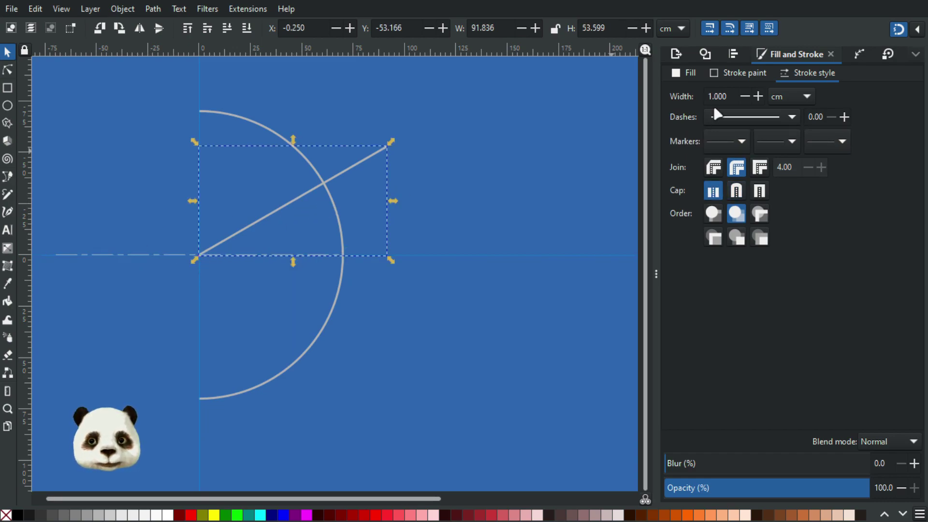
left_click(744, 96)
left_click(745, 95)
left_click(743, 95)
left_click(743, 95)
left_click(744, 96)
left_click(474, 159)
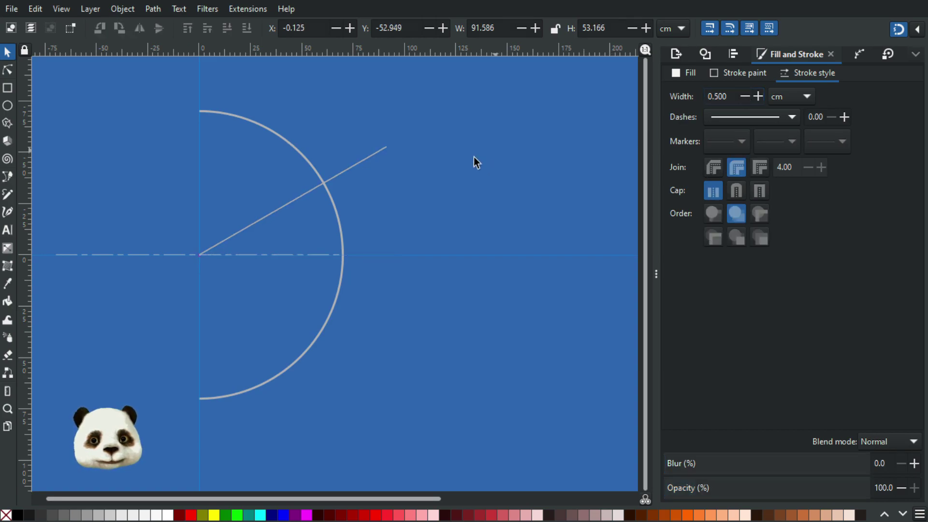
- Give the slanted line a round cap at its end on the guide crossing
scroll(160, 276, "up", 6)
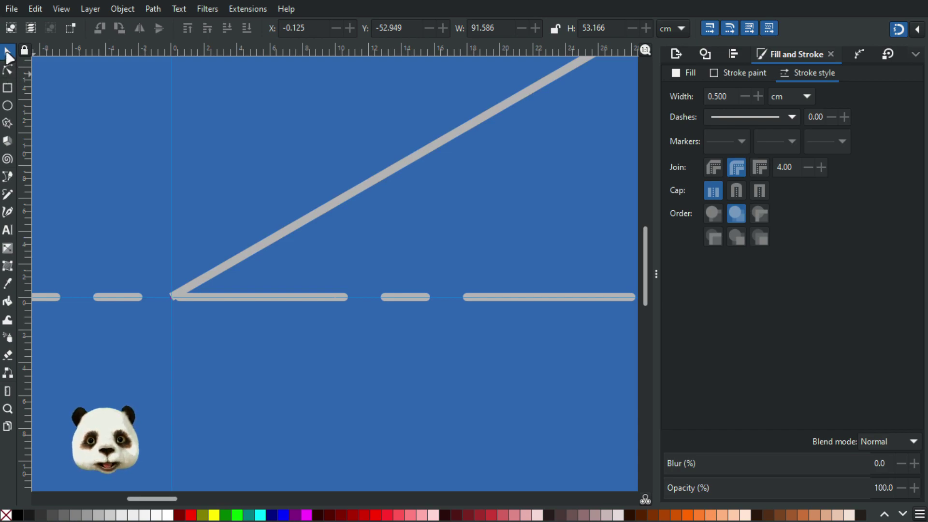
left_click(381, 173)
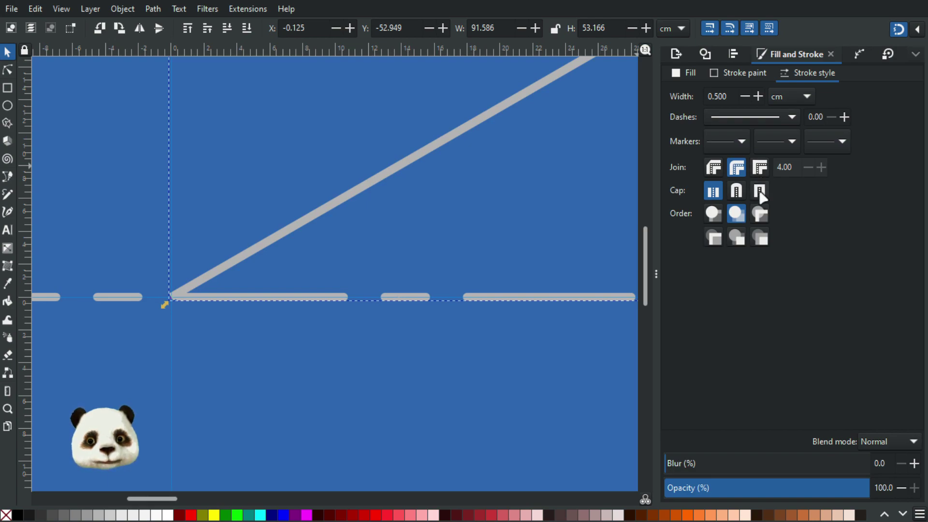
left_click(736, 191)
scroll(457, 203, "down", 4)
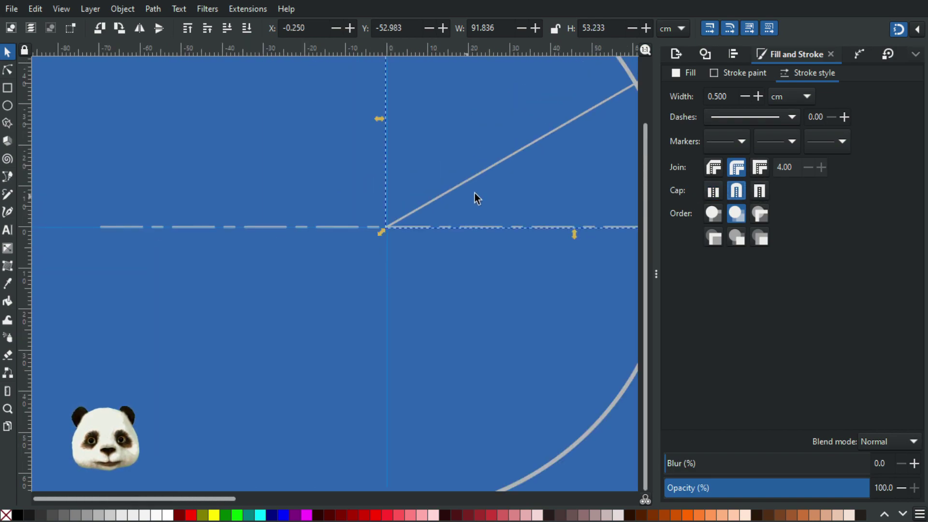
left_click_drag(537, 171, 292, 274)
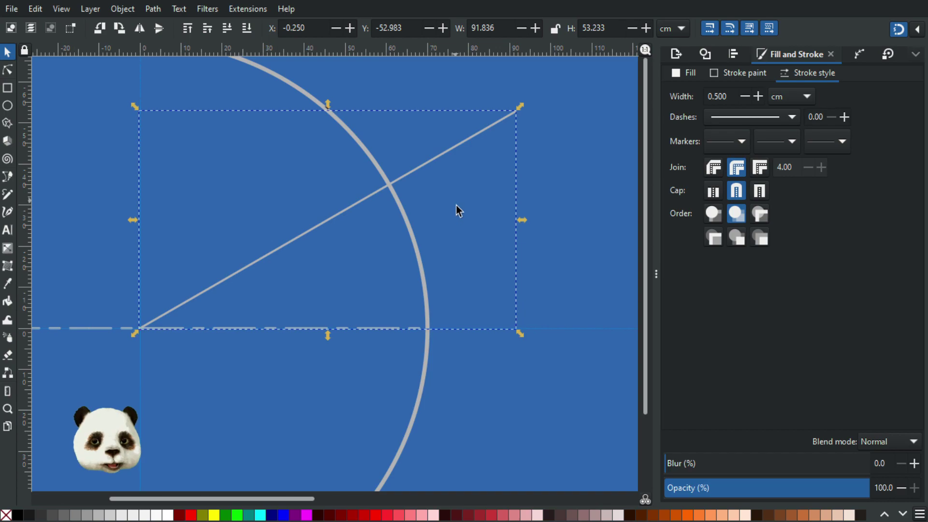
- Remove the slanted line and draw a horizontal line about 133 cm long in the empty area between the half arc and the reference photo
scroll(457, 207, "down", 2, "ctrl")
key("Escape")
scroll(307, 176, "right", 6)
key("b")
left_click(315, 166)
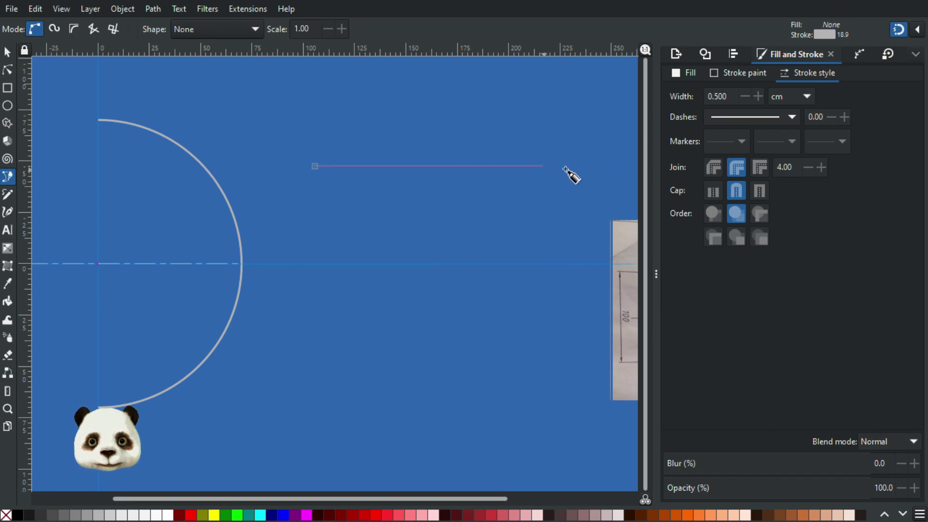
left_click(587, 166)
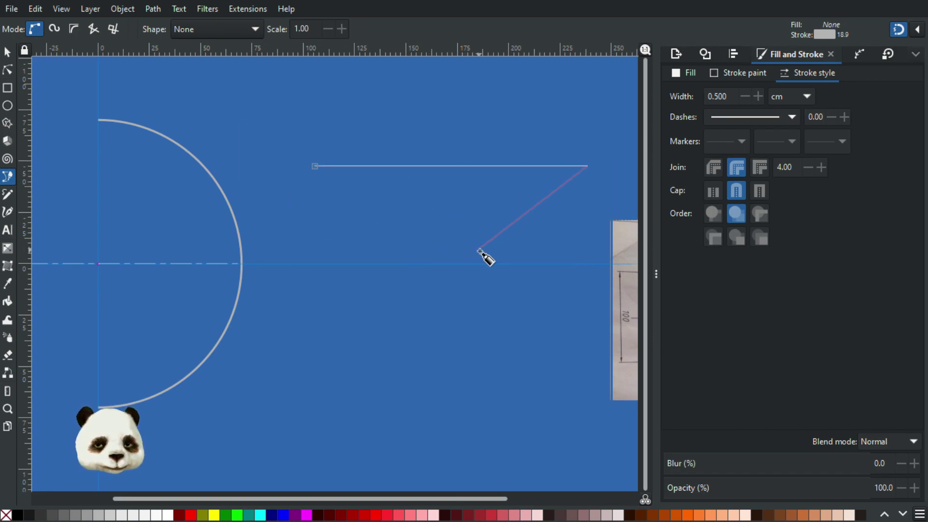
key("Return")
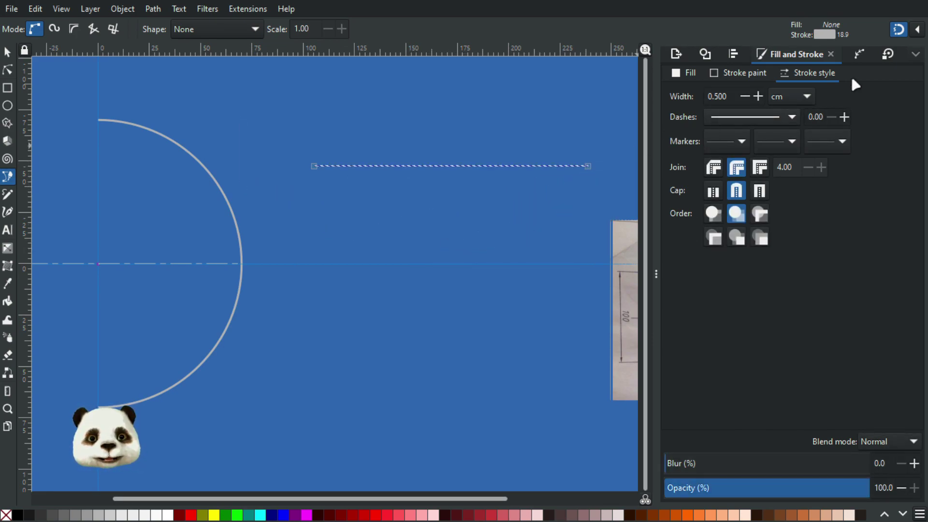
- Open the Transform rotation settings for the horizontal line and undo a trial move of its end node
left_click(887, 57)
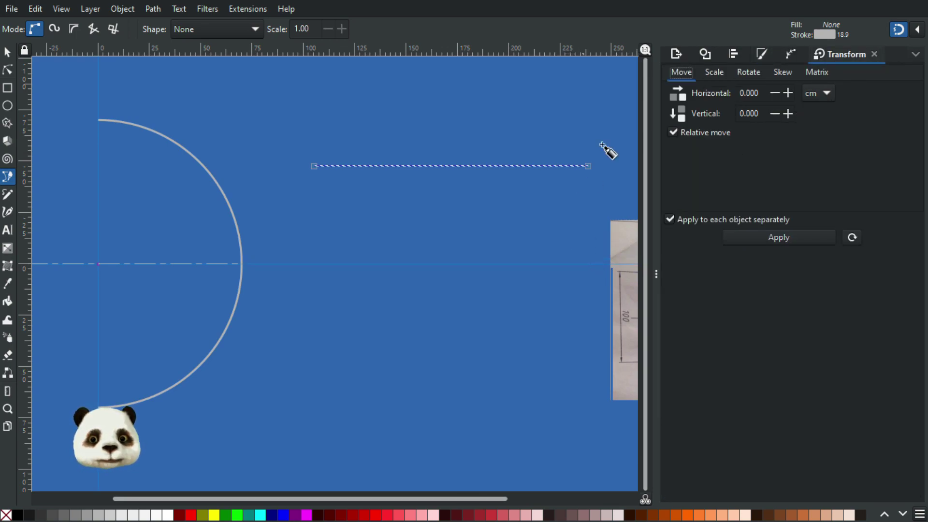
left_click(818, 74)
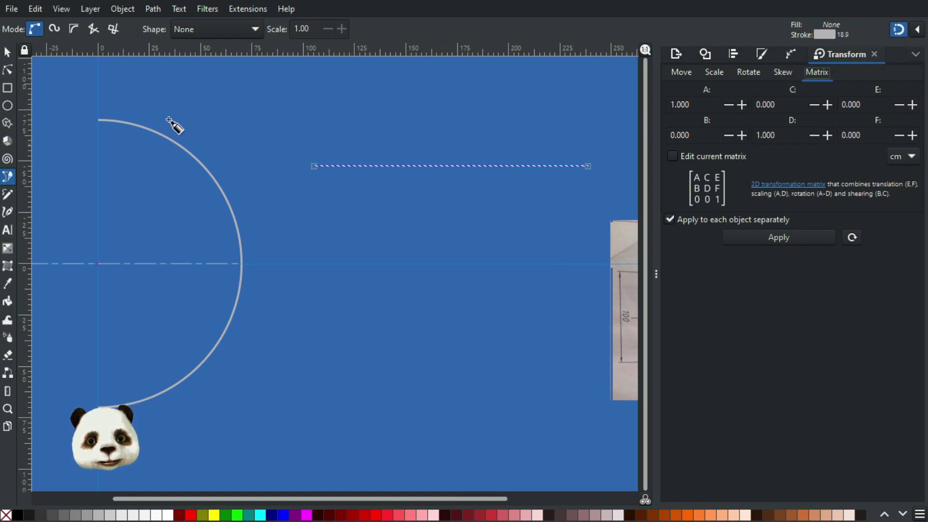
left_click(7, 70)
left_click_drag(316, 168, 325, 250)
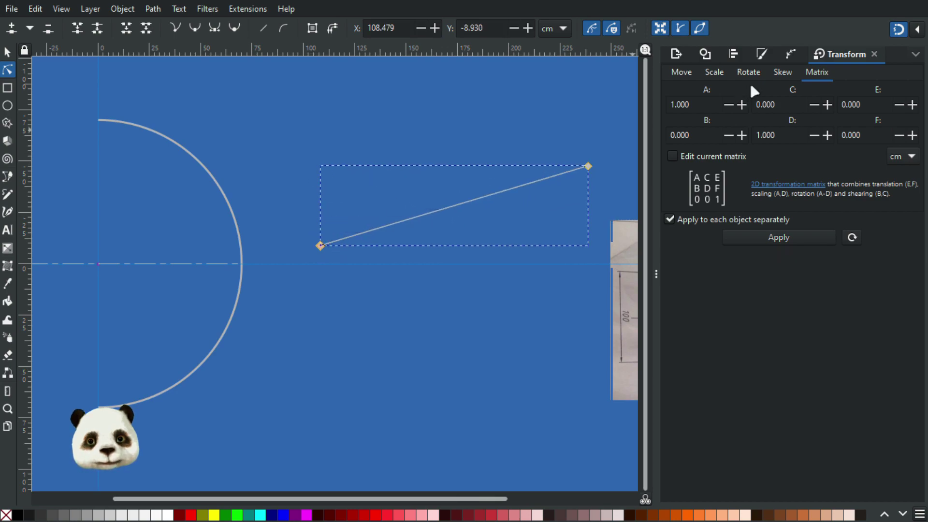
left_click(749, 72)
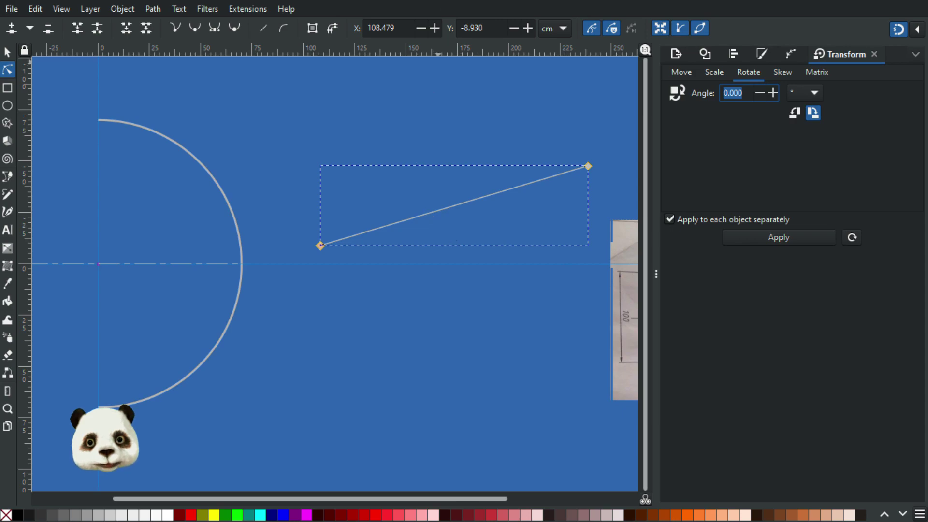
left_click(427, 144)
key("ctrl+z")
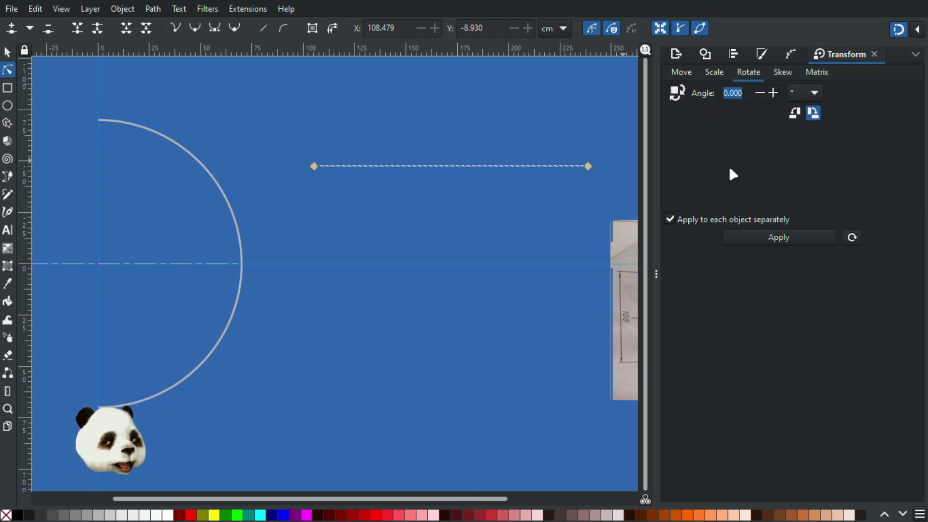
- Try to set the rotation angle of the horizontal line to 45°
key("4")
key("5")
scroll(604, 157, "down", 3)
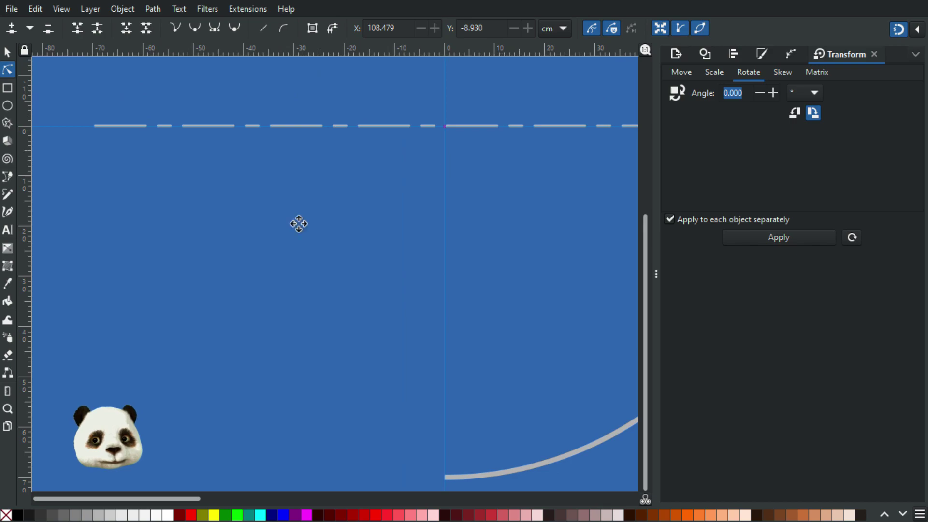
left_click_drag(299, 224, 252, 239)
scroll(354, 232, "down", 3)
mouse_move(542, 134)
left_mouse_down()
mouse_move(398, 124)
mouse_move(243, 134)
left_mouse_up()
- Set the rotation angle to 45 degrees, rotate the horizontal line clockwise, and undo that rotation
left_click(7, 52)
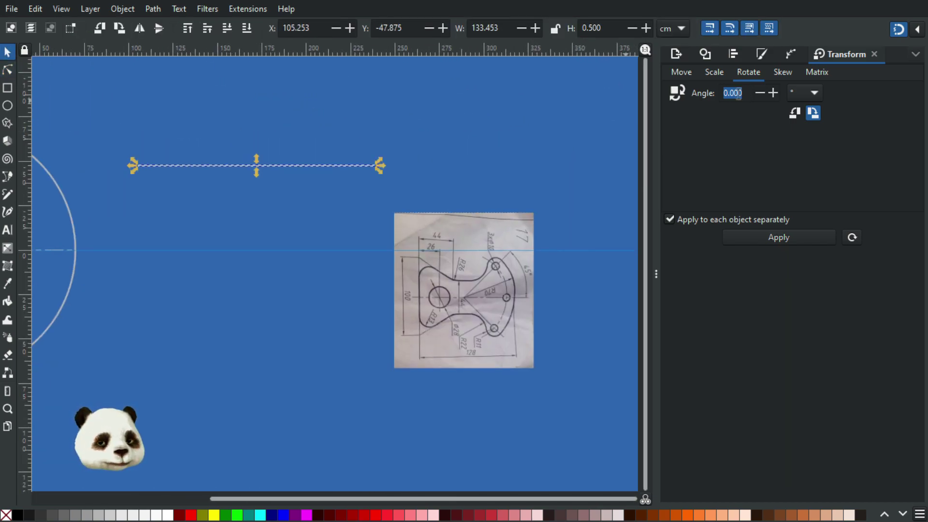
key("4")
key("5")
scroll(416, 161, "down", 5)
left_click_drag(522, 182, 163, 265)
left_click_drag(319, 193, 230, 278)
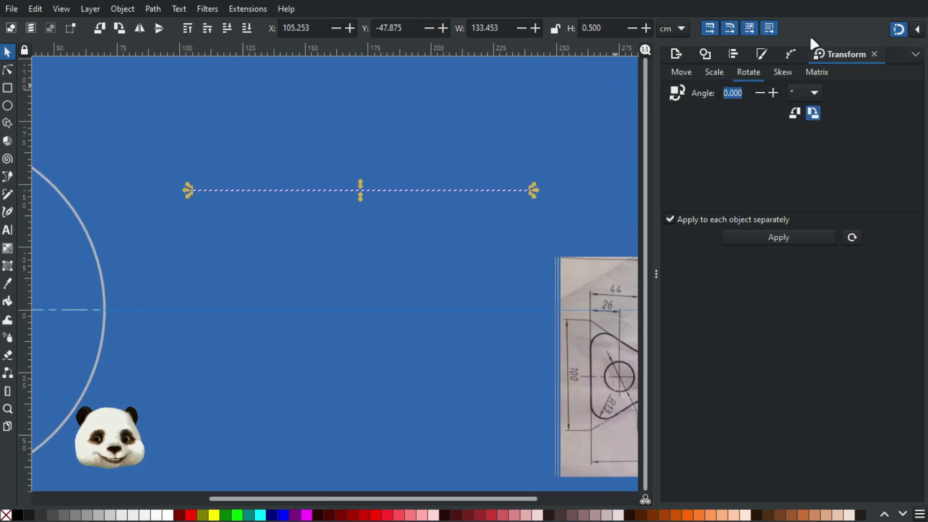
left_click_drag(745, 93, 695, 97)
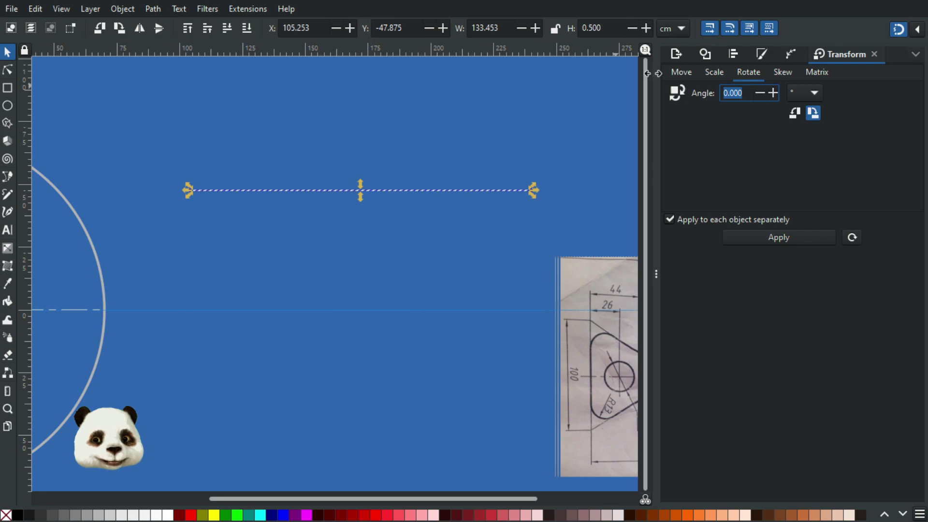
type("45")
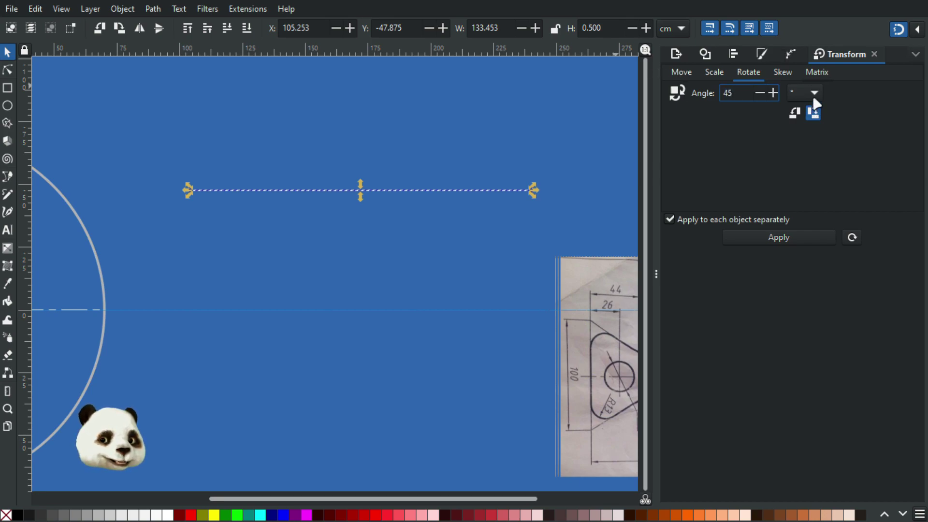
left_click(813, 93)
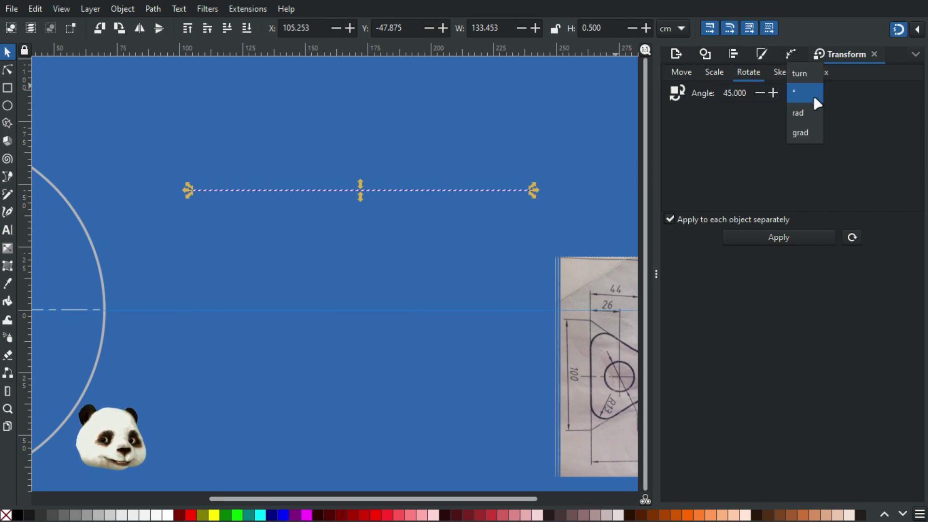
left_click(873, 123)
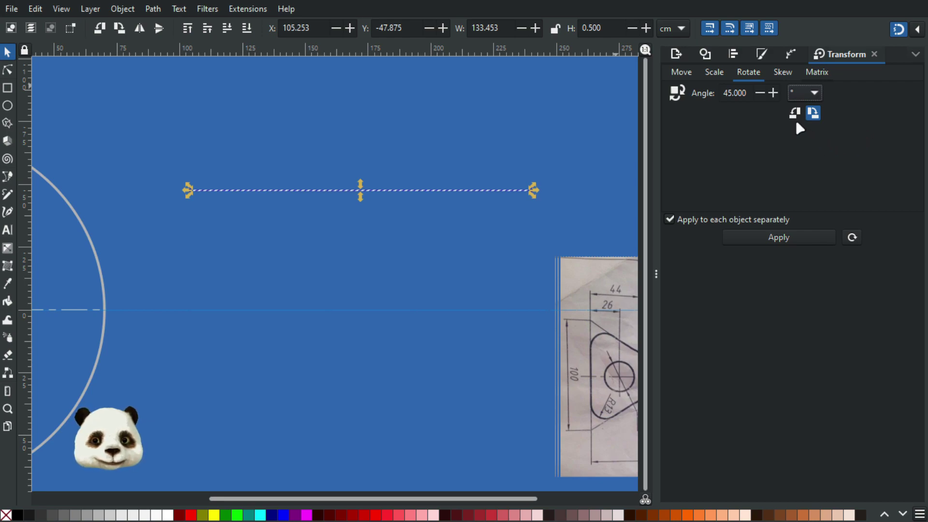
left_click(781, 237)
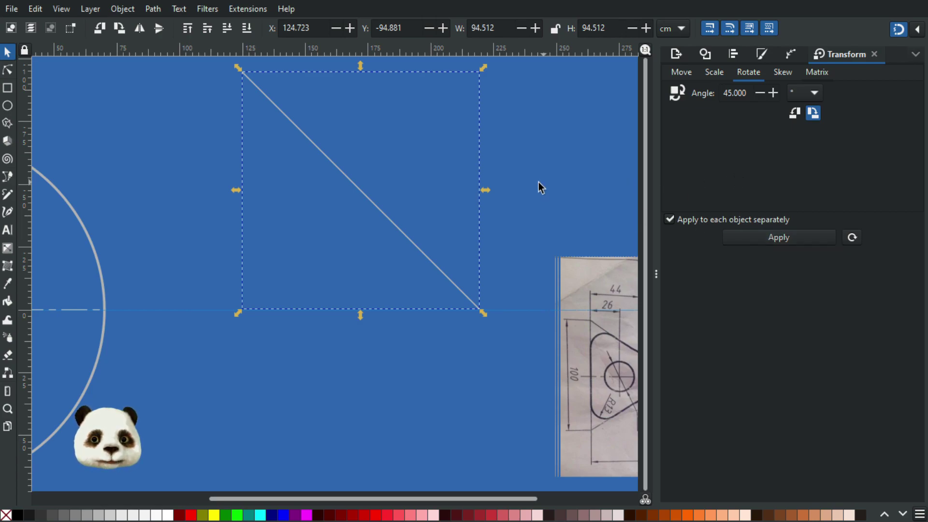
key("ctrl+z")
- Change the rotation direction to counterclockwise and rotate the horizontal line by 45°
left_click(794, 114)
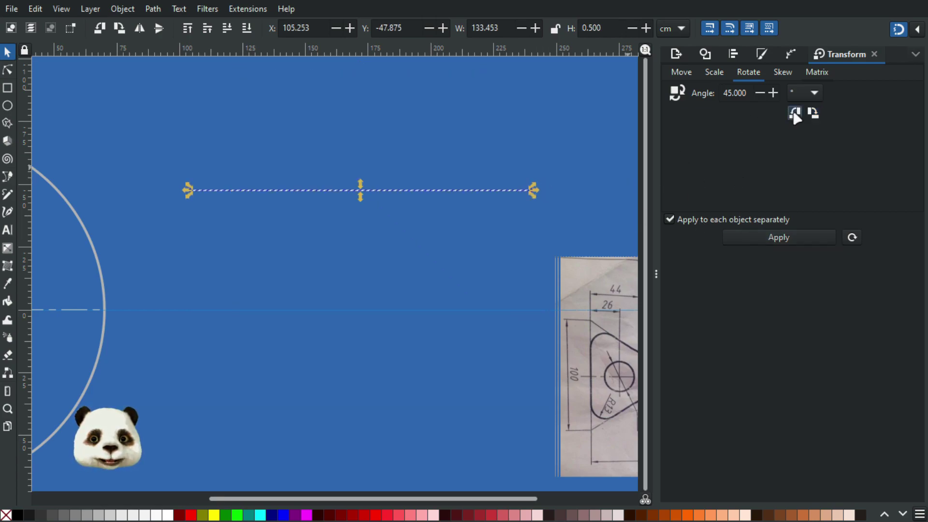
left_click(768, 236)
scroll(426, 272, "down", 2)
left_click_drag(347, 319, 428, 285)
scroll(430, 213, "up", 2)
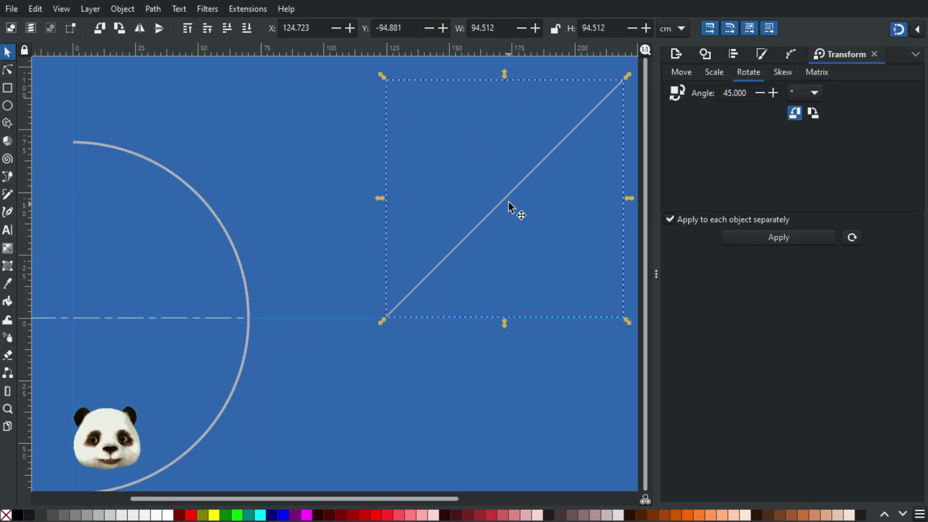
- Move the 45° line so its lower end sits exactly on the guide crossing at the half arc's center
left_click_drag(496, 201, 192, 200)
left_click_drag(94, 307, 355, 239)
scroll(354, 239, "up", 5)
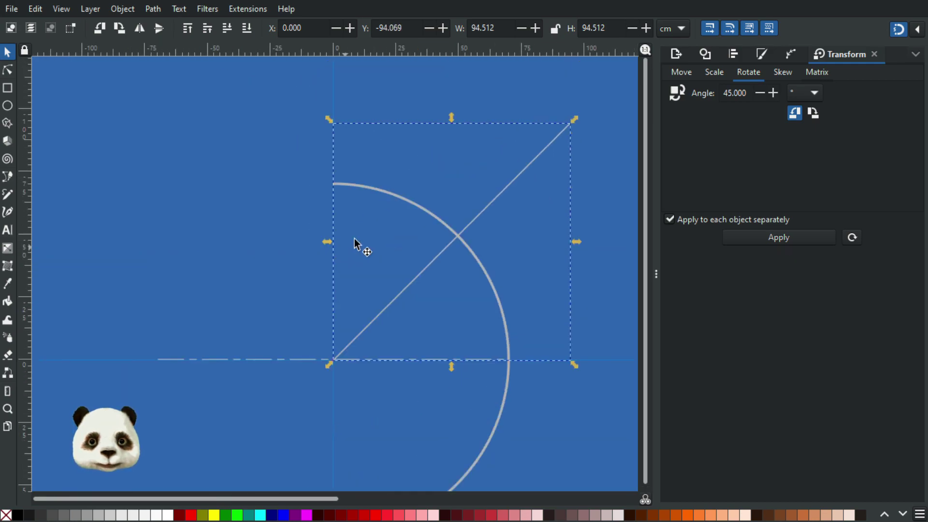
scroll(355, 239, "up", 3)
scroll(369, 423, "up", 3)
left_click_drag(421, 309, 478, 208)
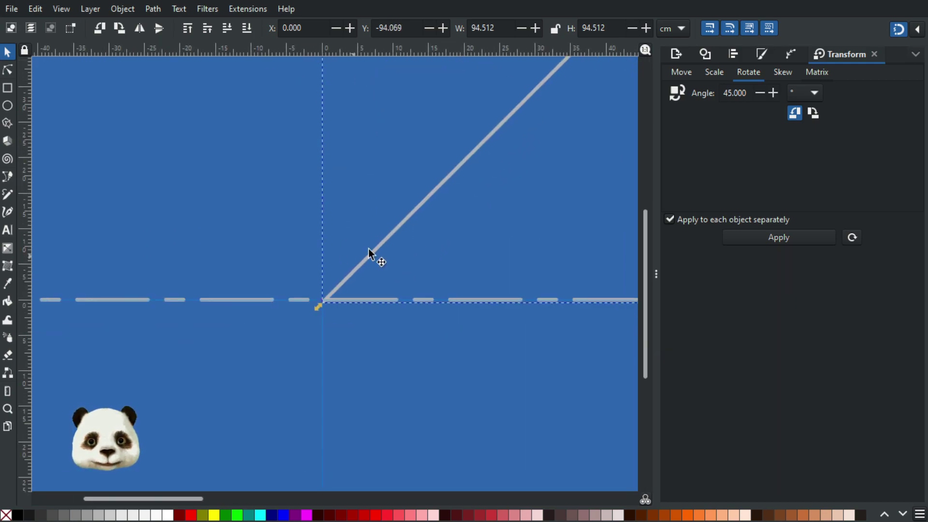
left_click_drag(380, 249, 393, 236)
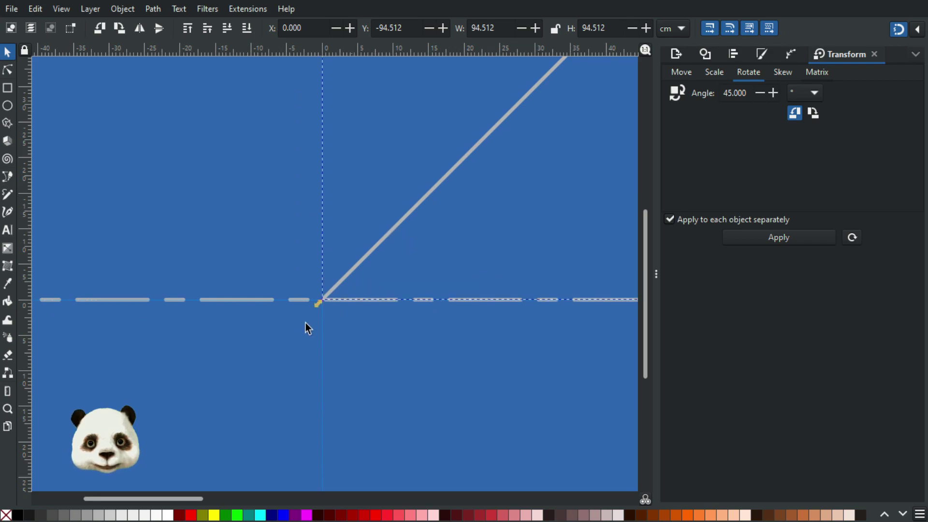
scroll(358, 266, "up", 3)
scroll(408, 249, "up", 2)
mouse_move(404, 196)
left_mouse_down()
mouse_move(426, 178)
mouse_move(396, 197)
mouse_move(410, 189)
mouse_move(419, 149)
mouse_move(450, 161)
mouse_move(442, 186)
mouse_move(413, 187)
left_mouse_up()
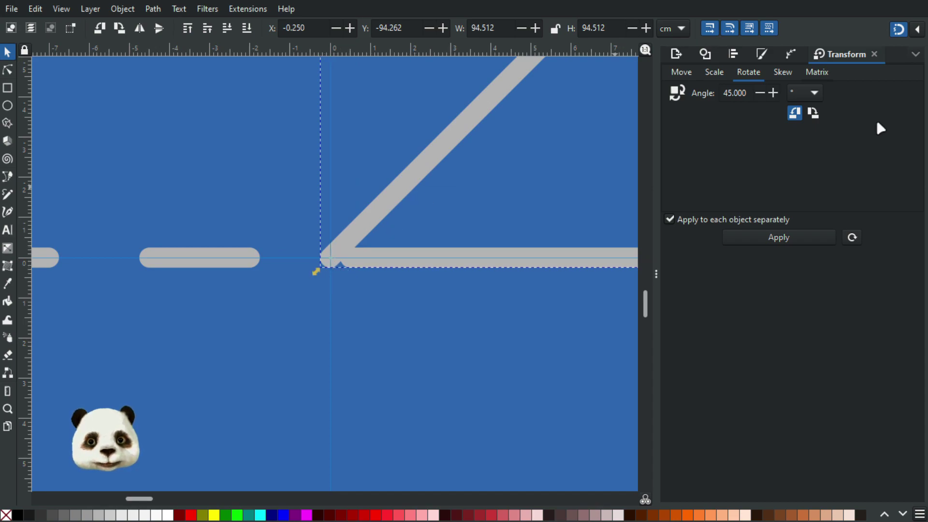
- Review the advanced snapping options and check the 45° line's placement against the half arc and axis
left_click(916, 29)
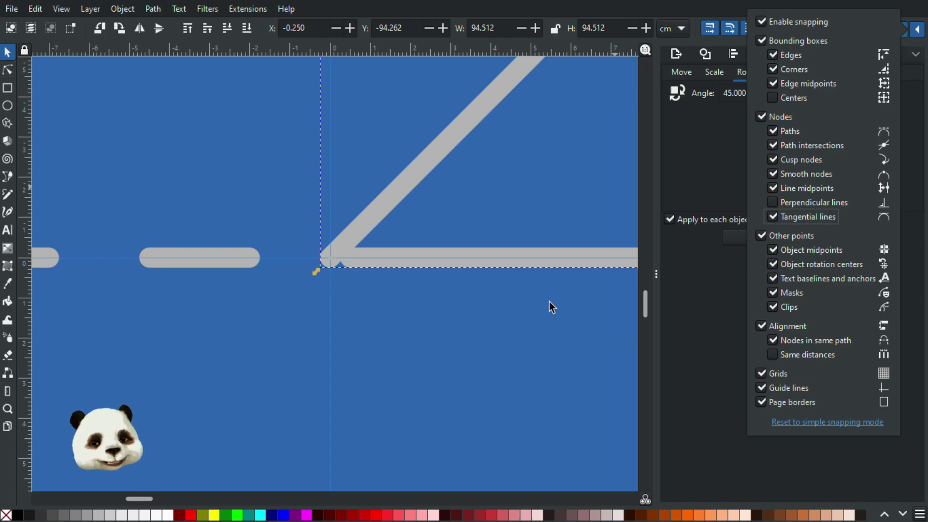
left_click(462, 205)
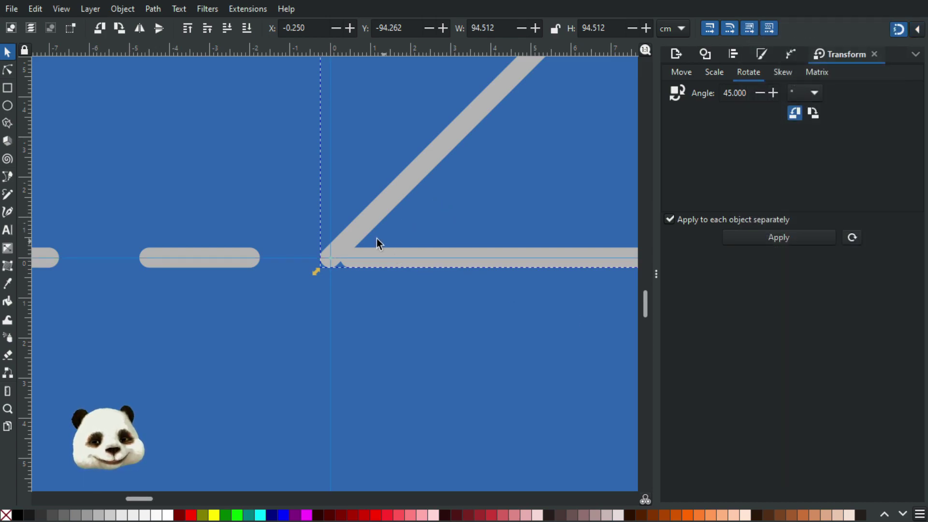
scroll(402, 258, "down", 4)
scroll(530, 199, "down", 3)
scroll(531, 199, "down", 4)
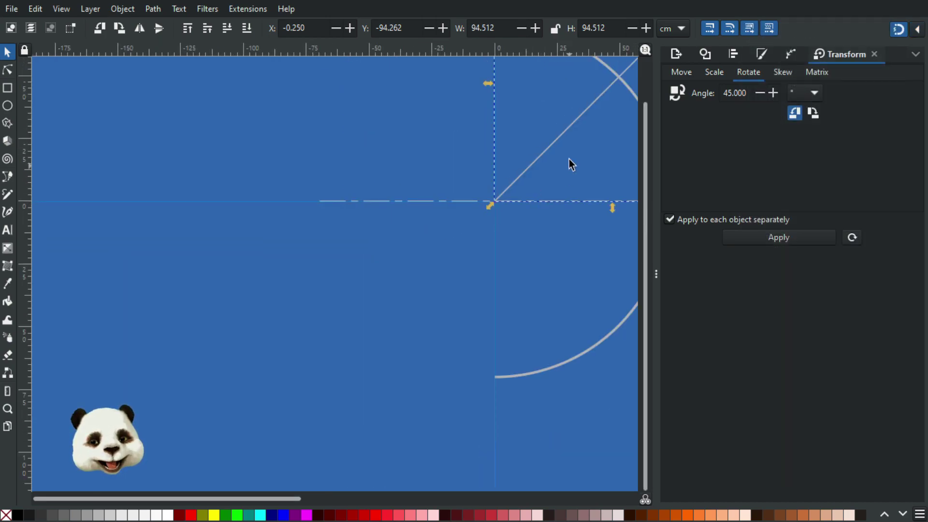
left_click_drag(560, 143, 253, 253)
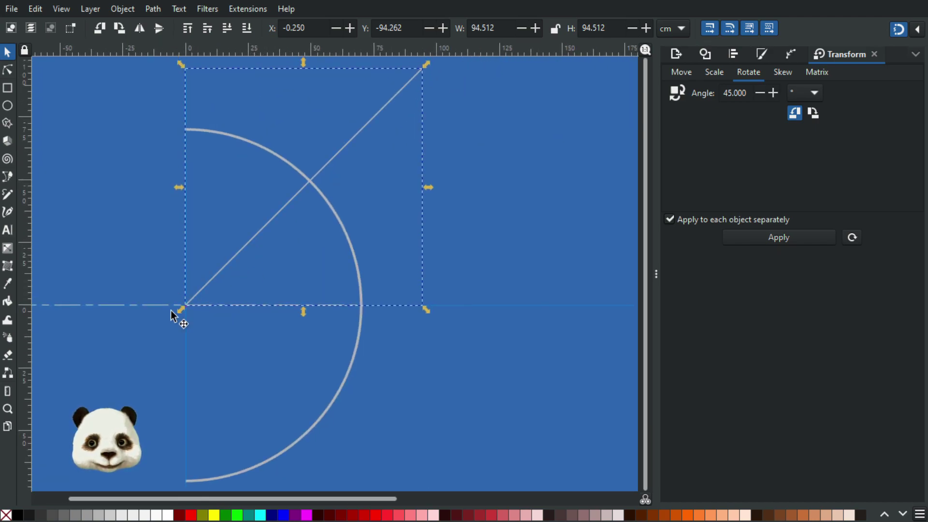
- Inspect the 45° line's lower end node against the guide crossing at the half arc's center
scroll(174, 315, "up", 3)
scroll(195, 265, "up", 7)
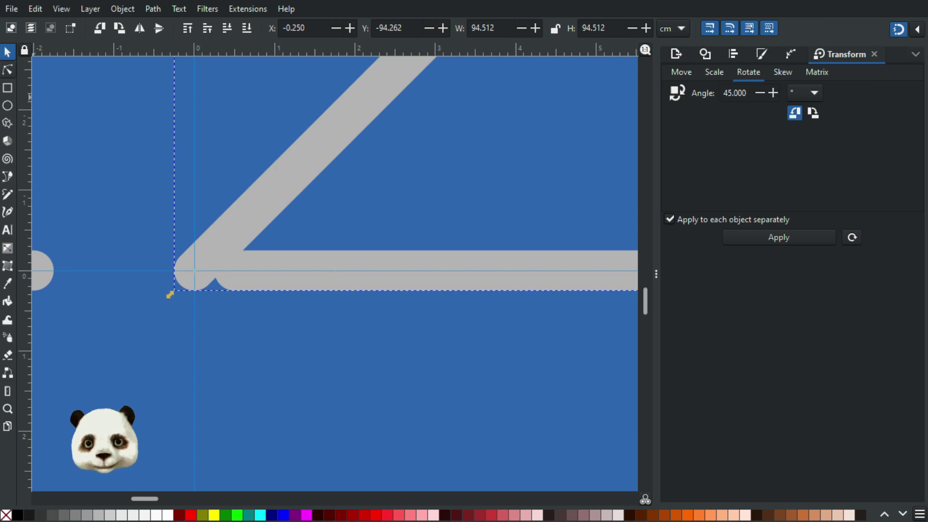
key("n")
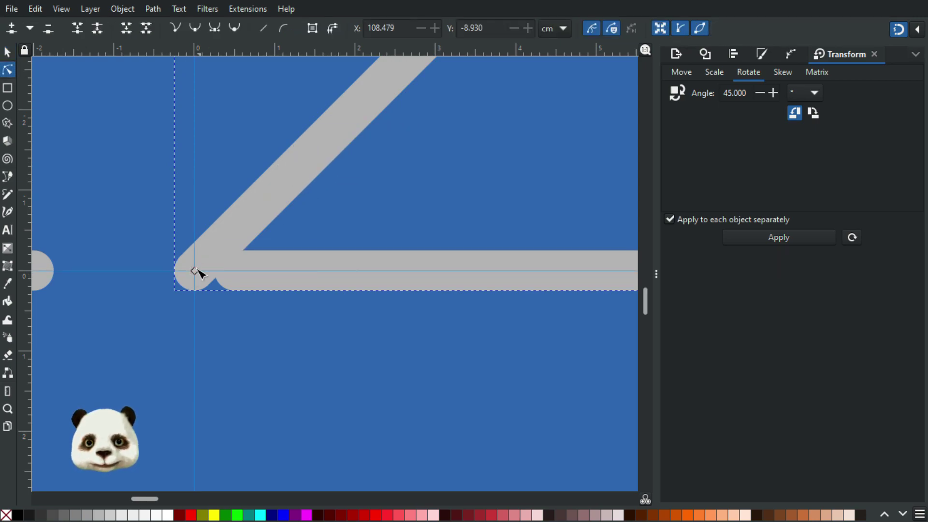
left_click(7, 51)
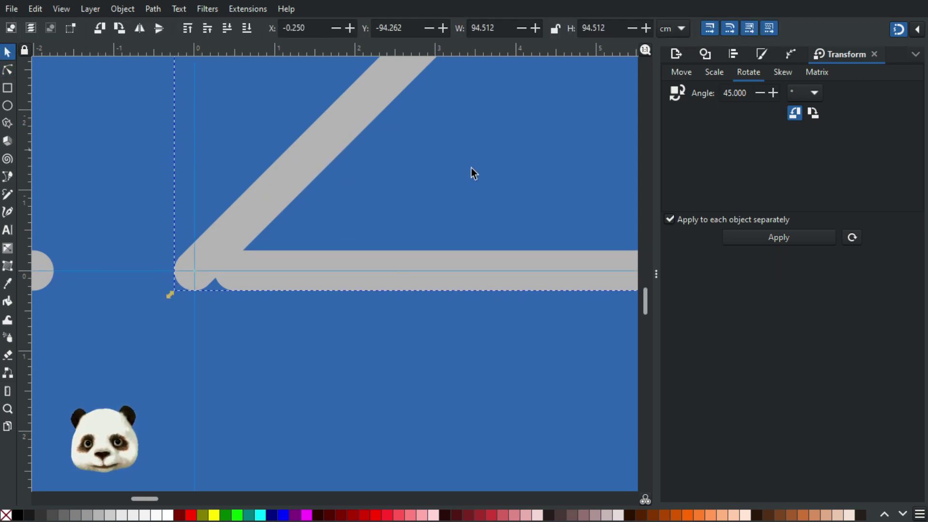
scroll(474, 173, "down", 9)
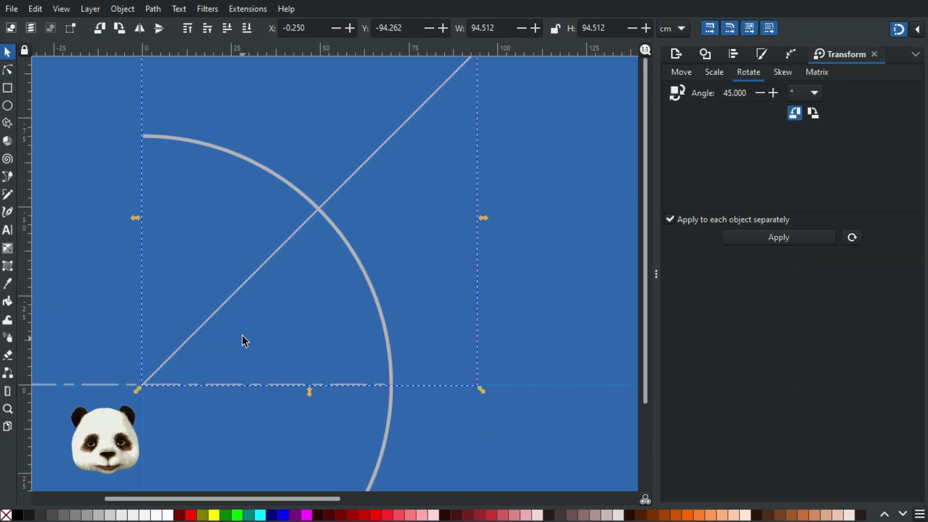
scroll(243, 341, "down", 2)
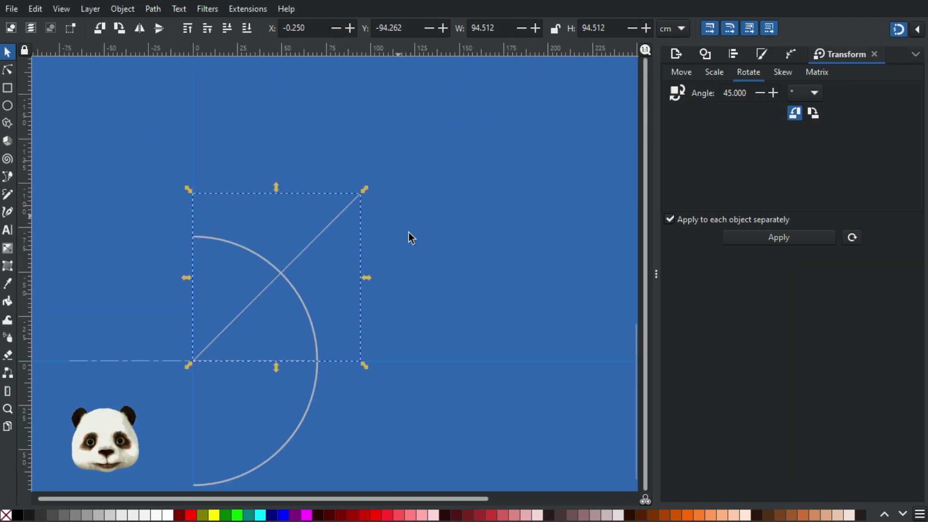
- Compare the 45° line through the holes on the reference photo with the redrawn line and half arc
mouse_move(411, 288)
left_mouse_down()
mouse_move(410, 233)
mouse_move(87, 194)
left_mouse_up()
scroll(463, 311, "up", 3)
scroll(325, 249, "down", 3)
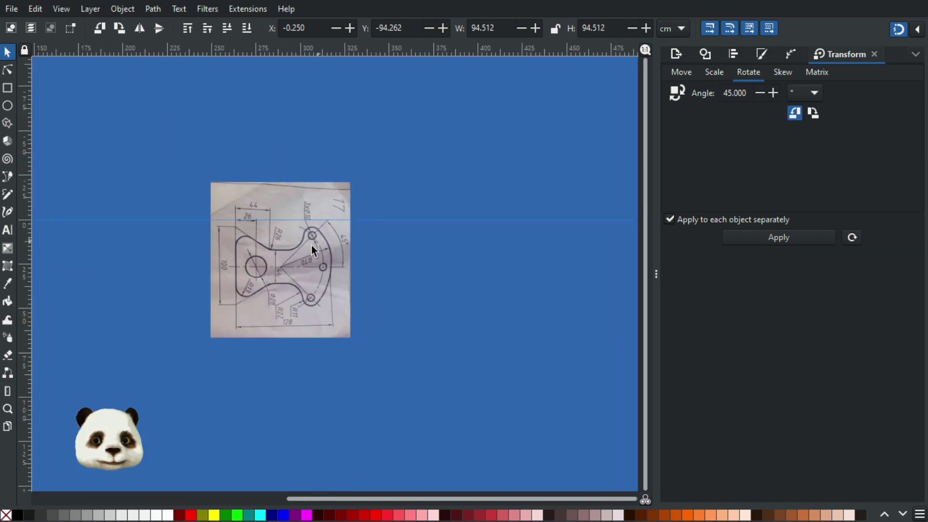
left_click_drag(158, 248, 553, 242)
left_click_drag(381, 228, 412, 264)
scroll(302, 253, "up", 2)
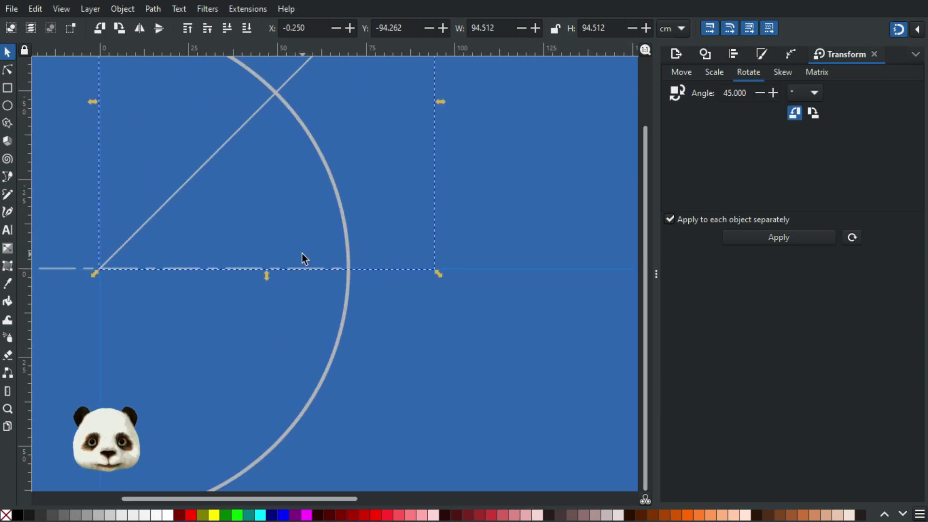
scroll(302, 253, "down", 1)
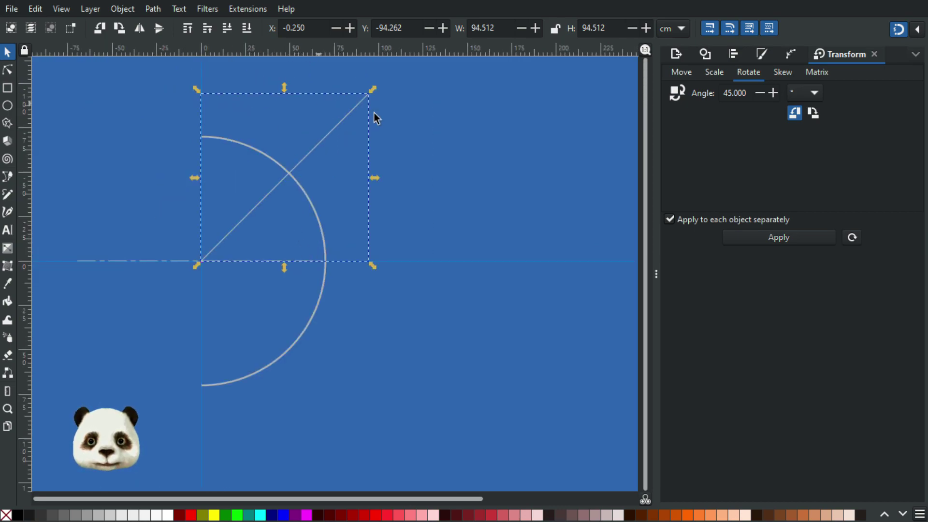
left_click(421, 172)
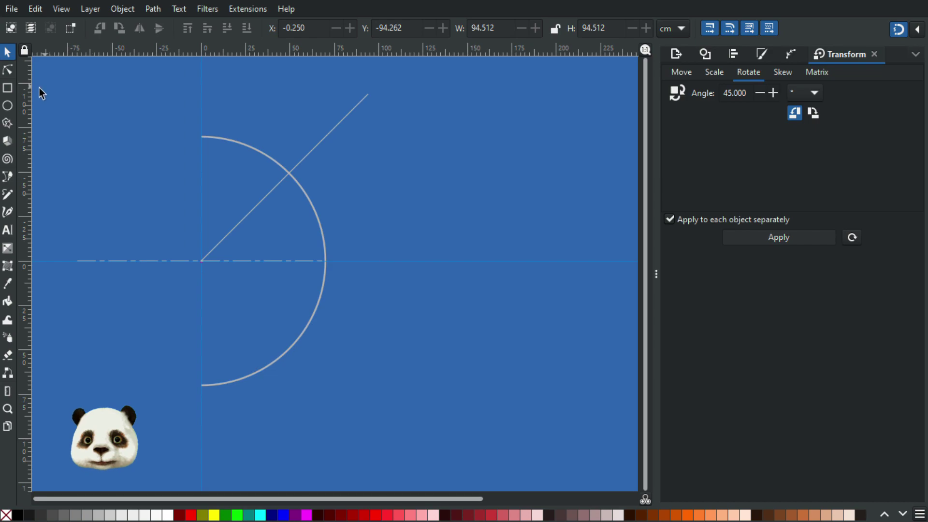
- Shorten the 45° line by adding a node just outside the half arc and deleting its outer end node
scroll(341, 125, "up", 2)
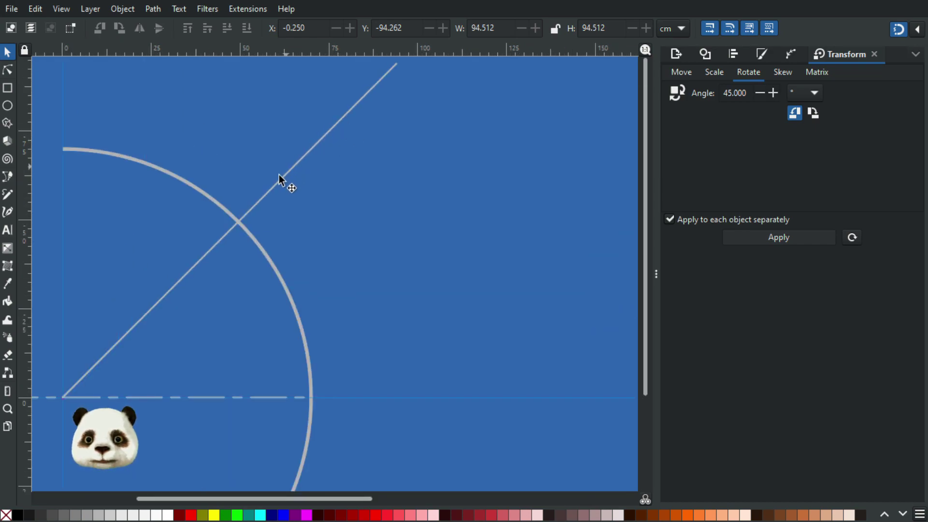
left_click(8, 70)
scroll(297, 174, "up", 2)
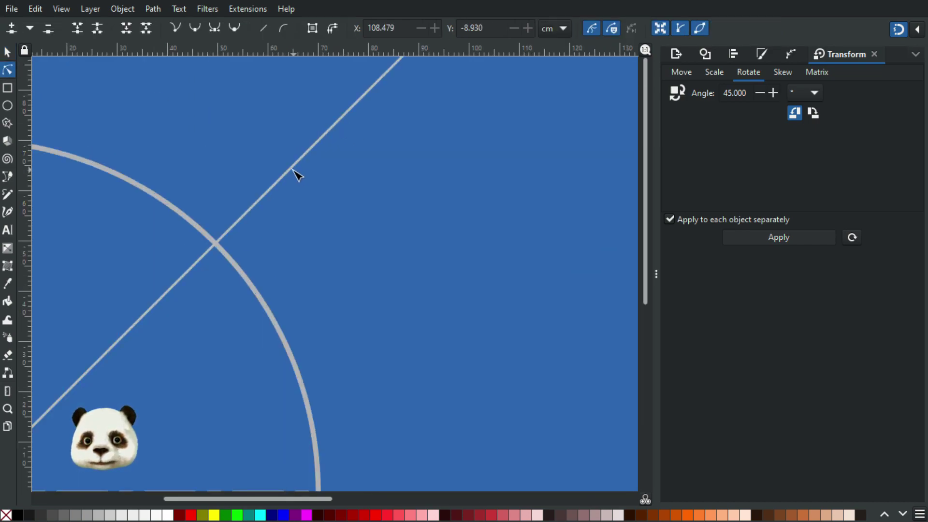
left_click(265, 189)
left_click_drag(339, 145, 272, 343)
left_click_drag(395, 126, 502, 218)
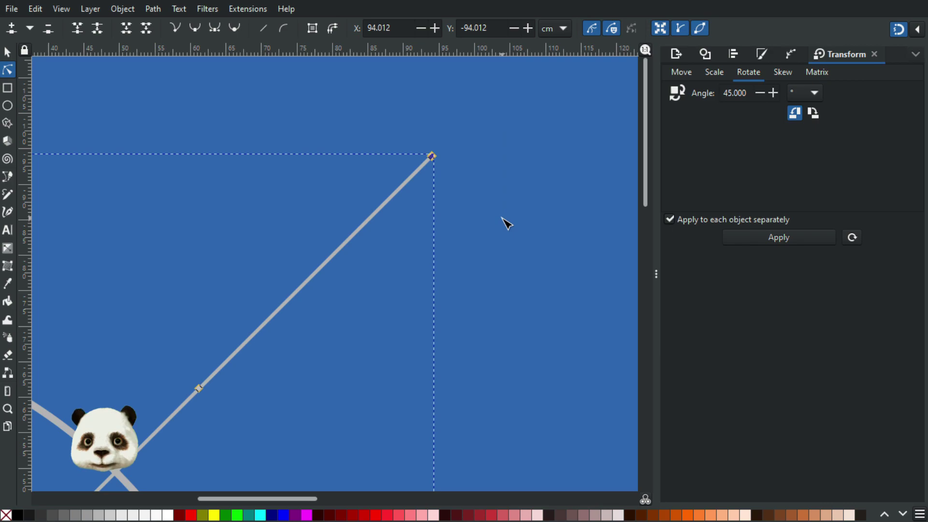
key("Delete")
scroll(364, 229, "down", 5)
left_click(431, 290)
scroll(344, 242, "up", 3)
scroll(464, 226, "up", 1)
scroll(514, 259, "down", 2)
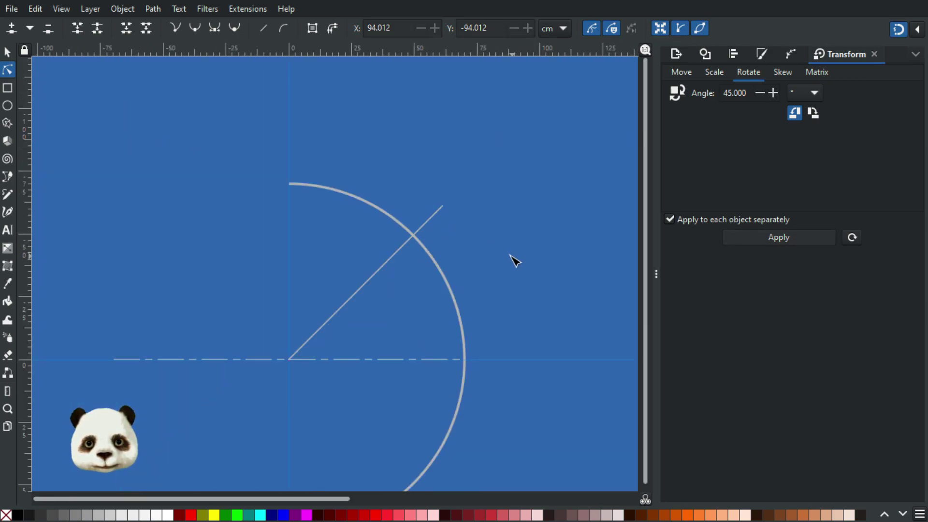
left_click_drag(439, 175, 424, 154)
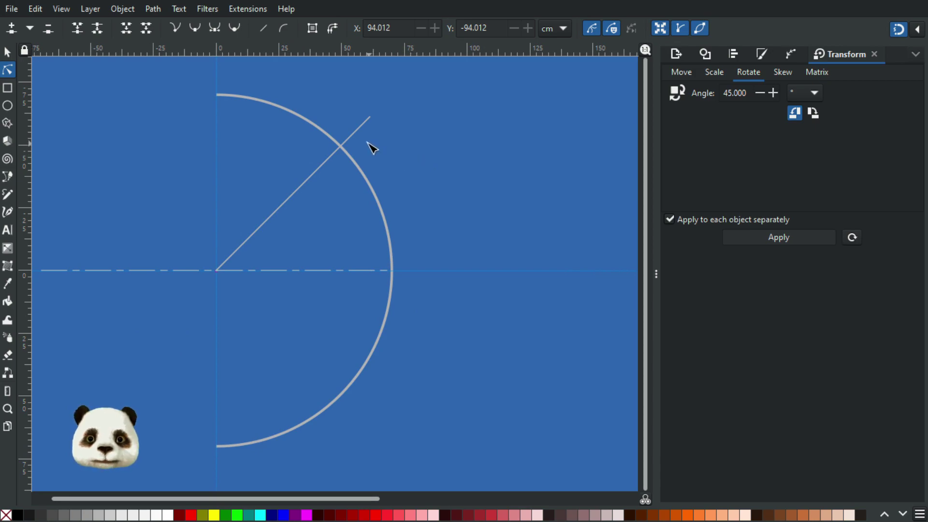
- Examine the reference photo for the Ø10 holes, the rounded ends and their position relative to the R70 arc
scroll(371, 141, "up", 2)
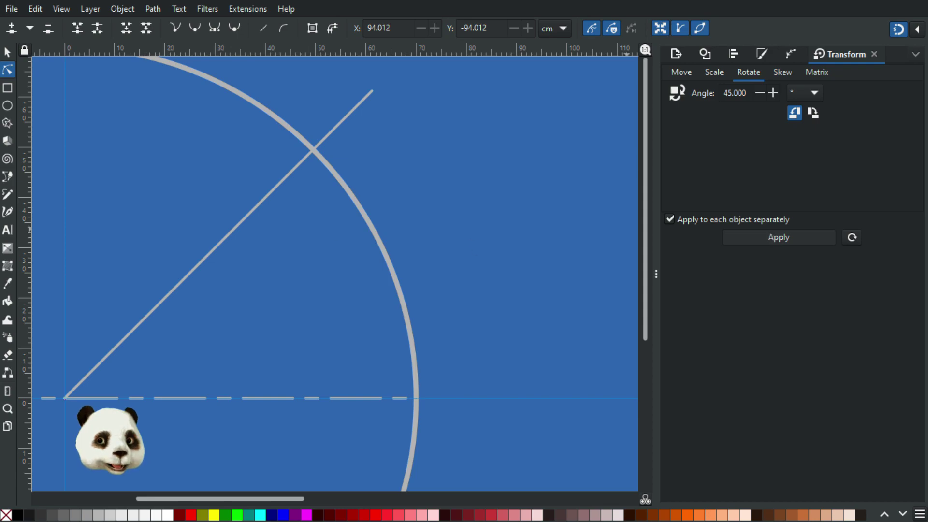
scroll(535, 267, "down", 3)
left_click_drag(576, 234, 180, 168)
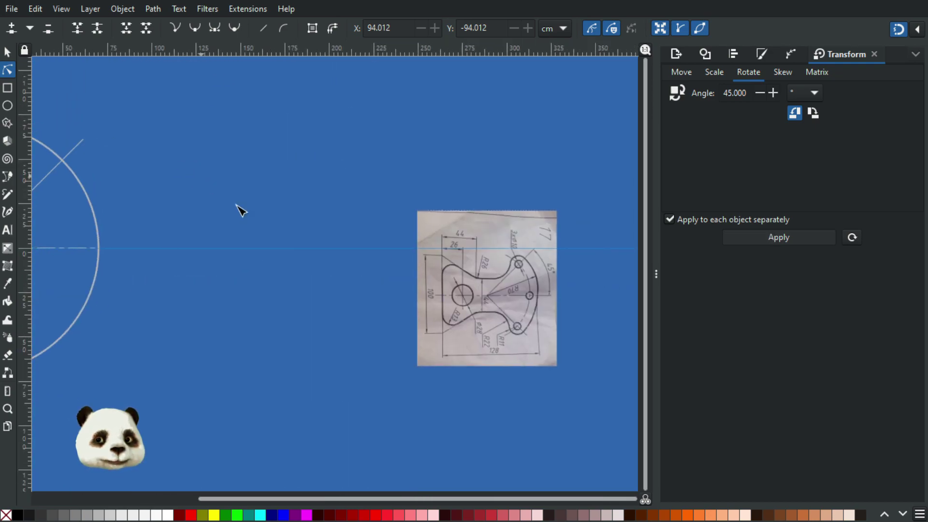
scroll(503, 305, "up", 1)
scroll(561, 311, "up", 2)
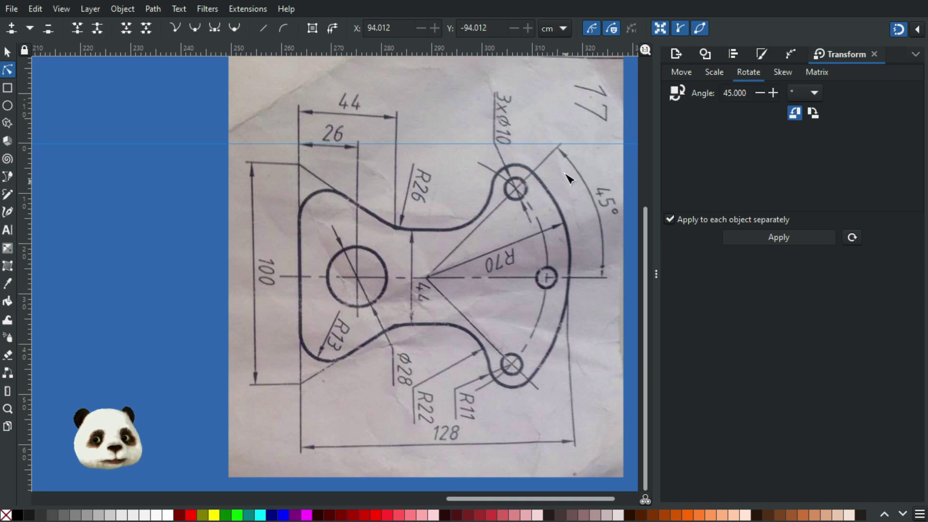
scroll(420, 276, "down", 1, "ctrl")
scroll(420, 276, "down", 2, "ctrl")
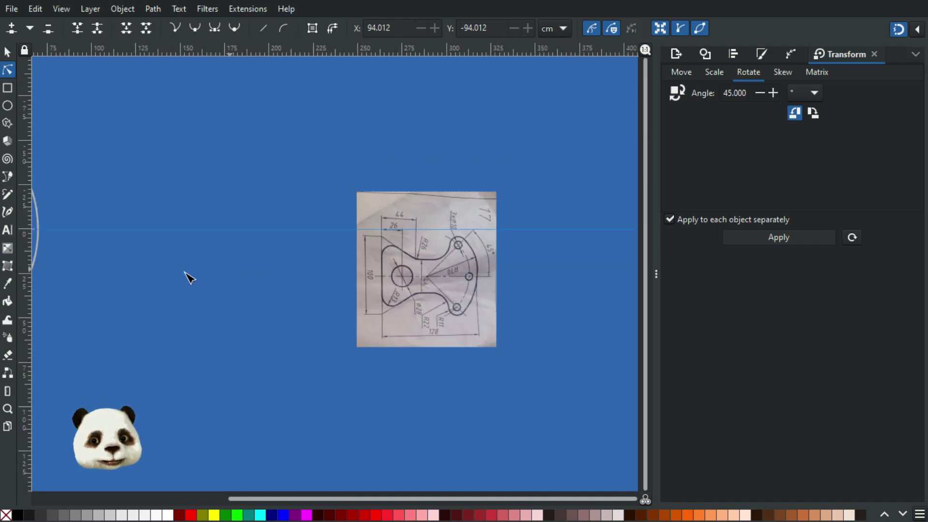
mouse_move(155, 288)
left_mouse_down()
mouse_move(191, 280)
mouse_move(411, 287)
mouse_move(549, 302)
left_mouse_up()
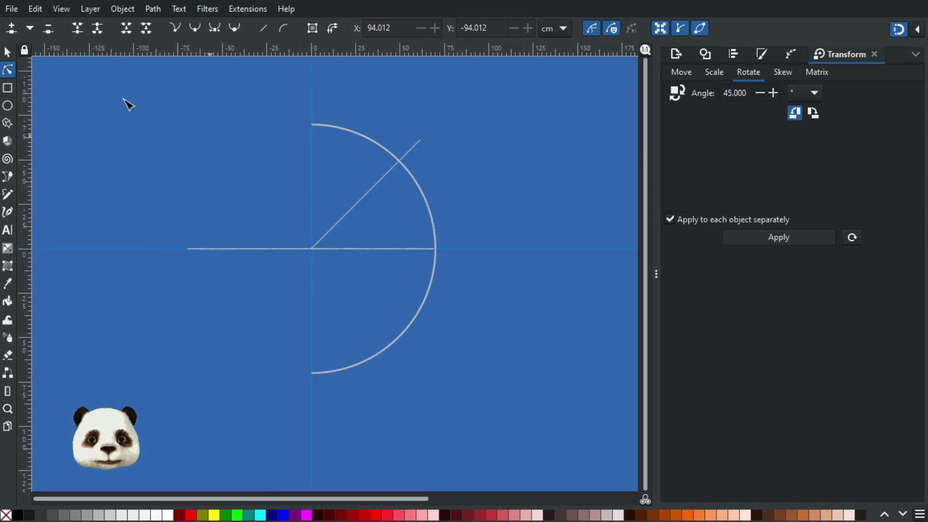
- Start the Ellipse tool for a new circle near the 45° line and the half arc
left_click(7, 106)
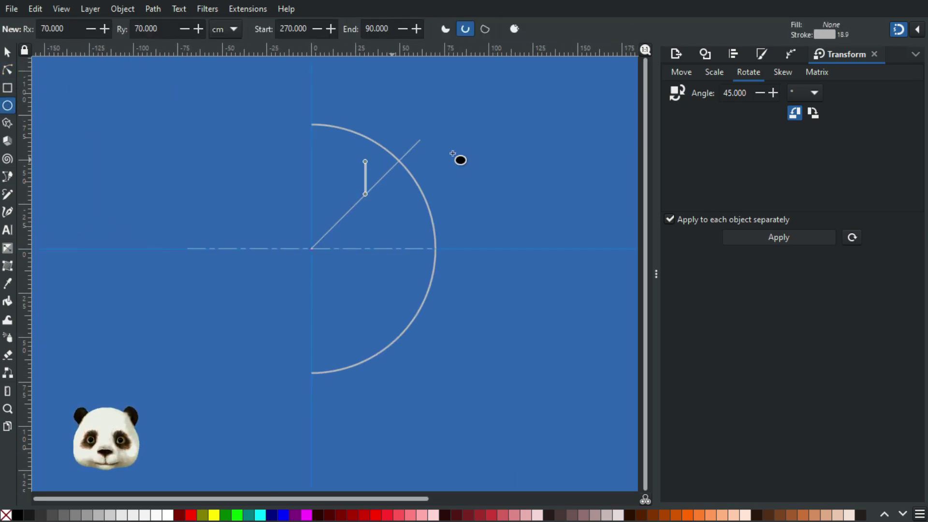
- Draw an elliptical arc of about 31 cm radius in the empty area beside the R70 semicircle and turn it into a full circle
left_click_drag(497, 137, 272, 128)
left_click_drag(367, 162, 441, 225)
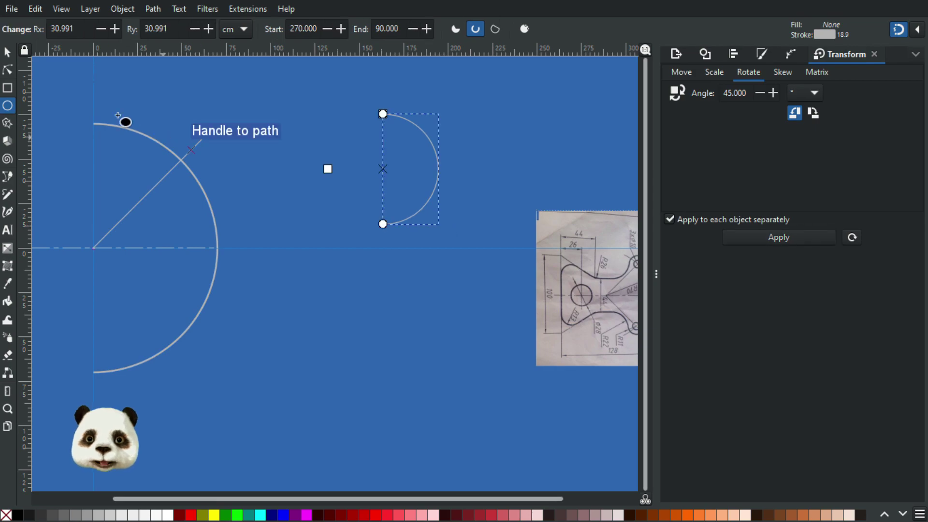
left_click(7, 52)
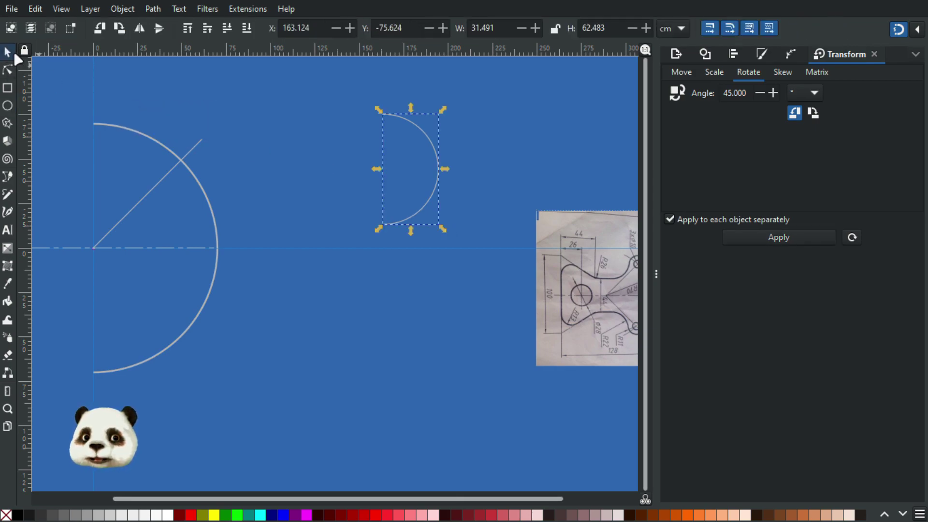
key("e")
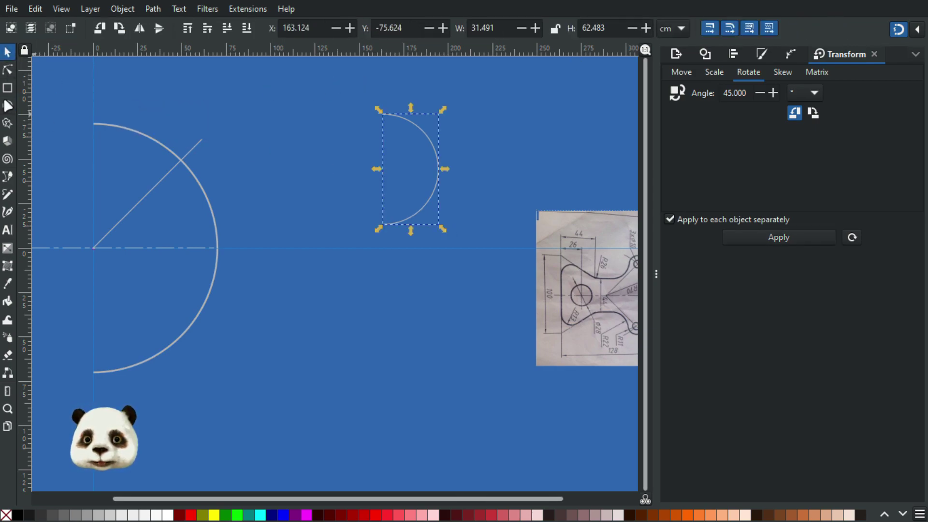
left_click(525, 30)
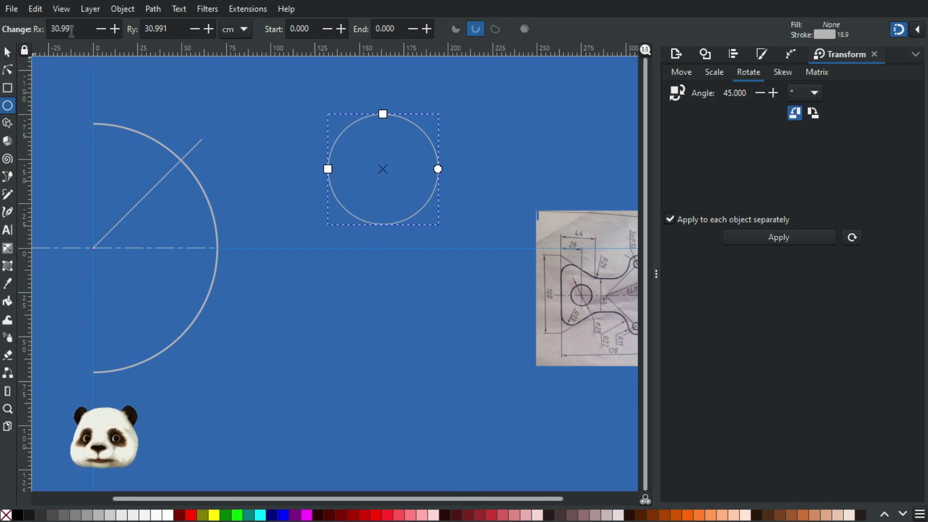
- Set the new circle's horizontal and vertical radii to 59 cm
left_click_drag(80, 28, 32, 26)
type("59")
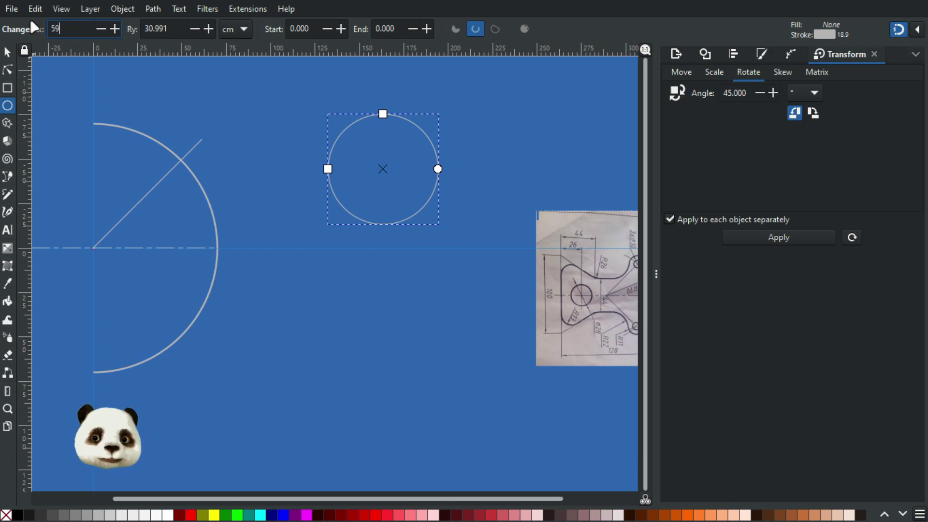
key("Tab")
type("59")
key("Return")
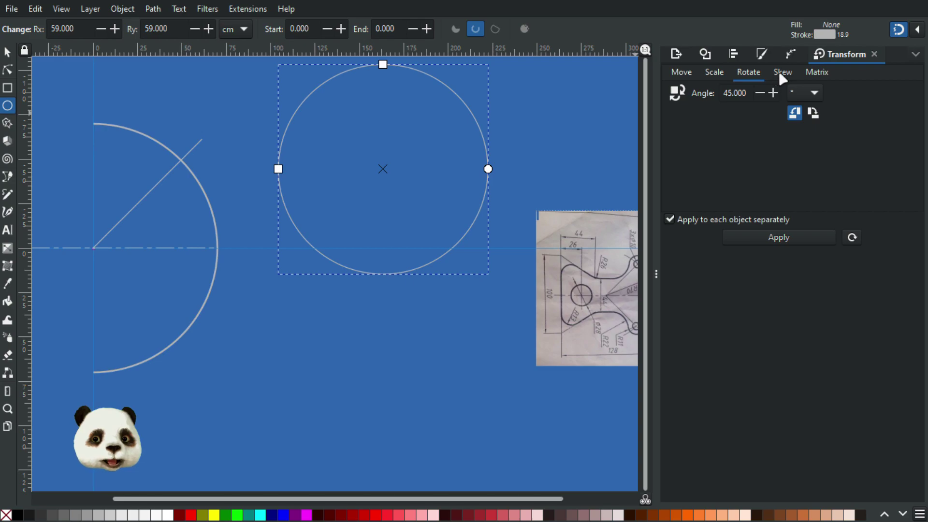
- Give the circle's stroke the custom dash pattern 20 5 5 5
left_click(787, 53)
left_click(760, 55)
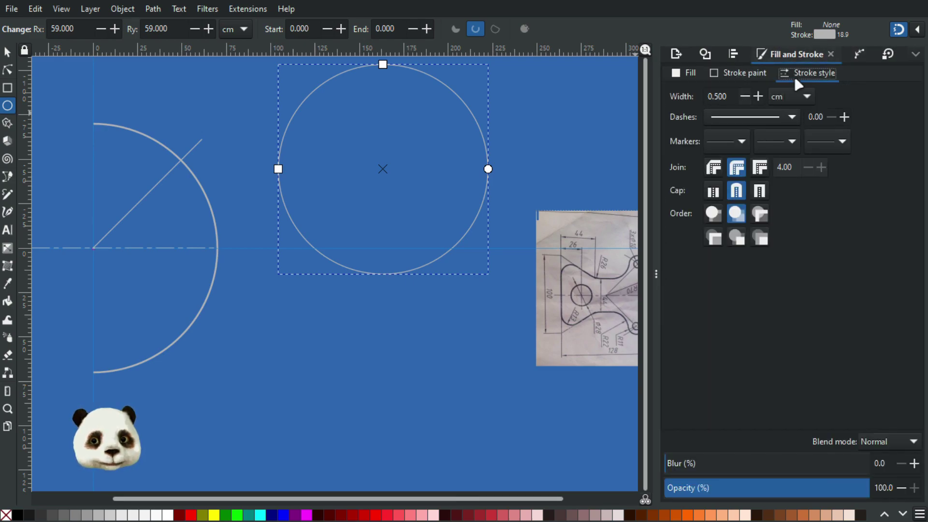
left_click(792, 119)
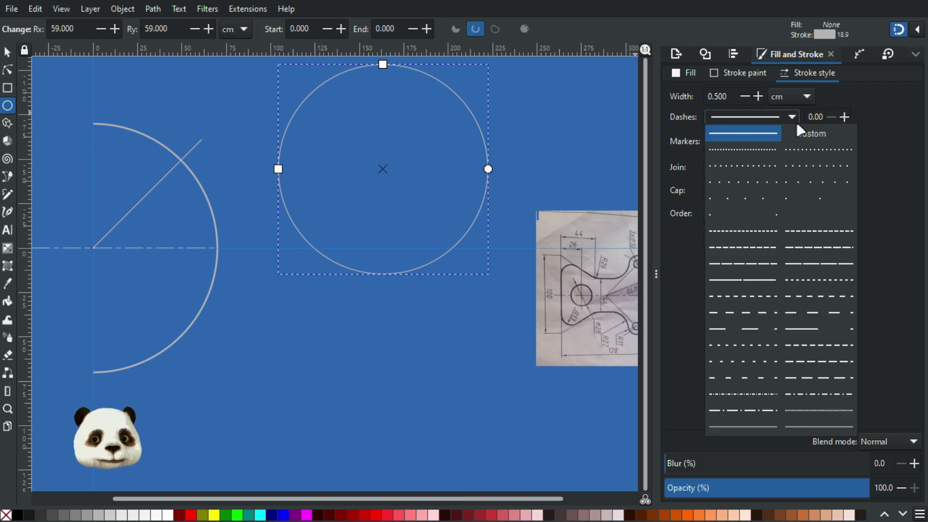
left_click(809, 135)
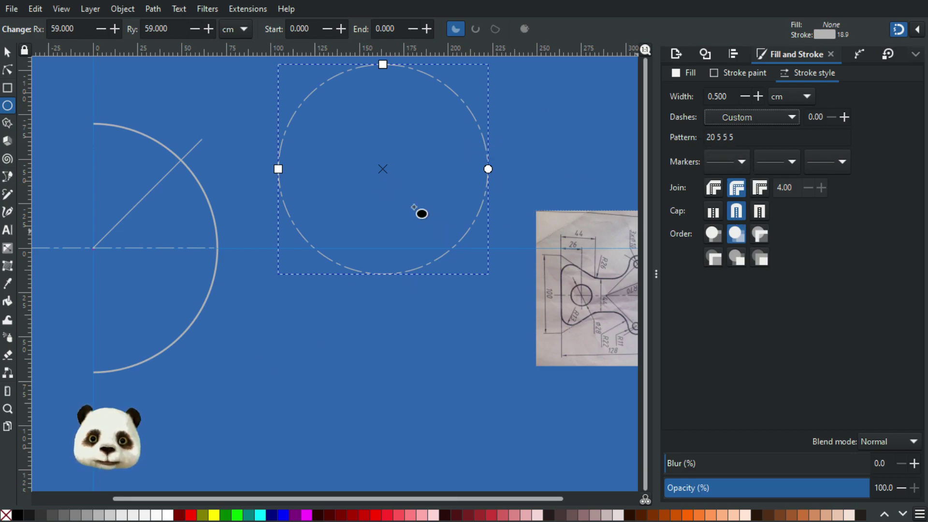
- Move the dashed circle so its centre snaps to the origin, where the diagonal line meets the centre line
left_click_drag(332, 297, 463, 271)
key("n")
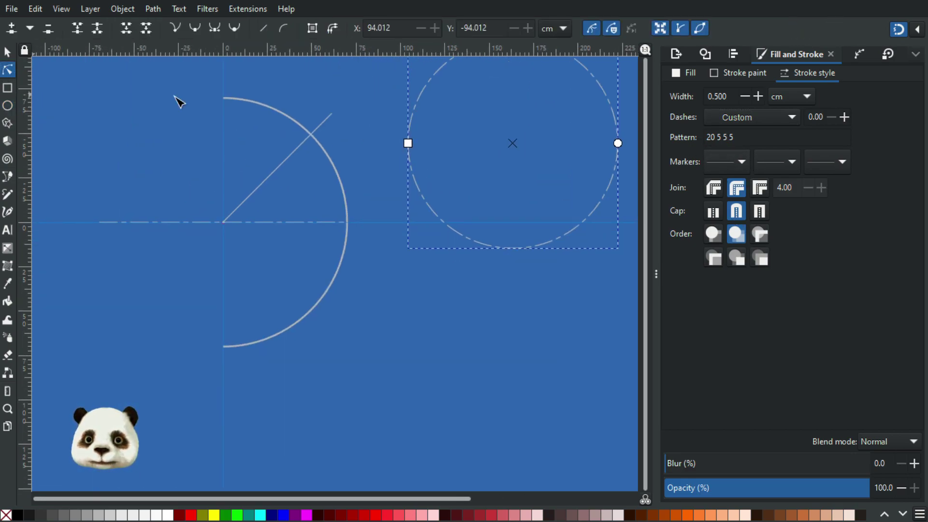
left_click_drag(514, 144, 214, 225)
scroll(217, 229, "up", 5)
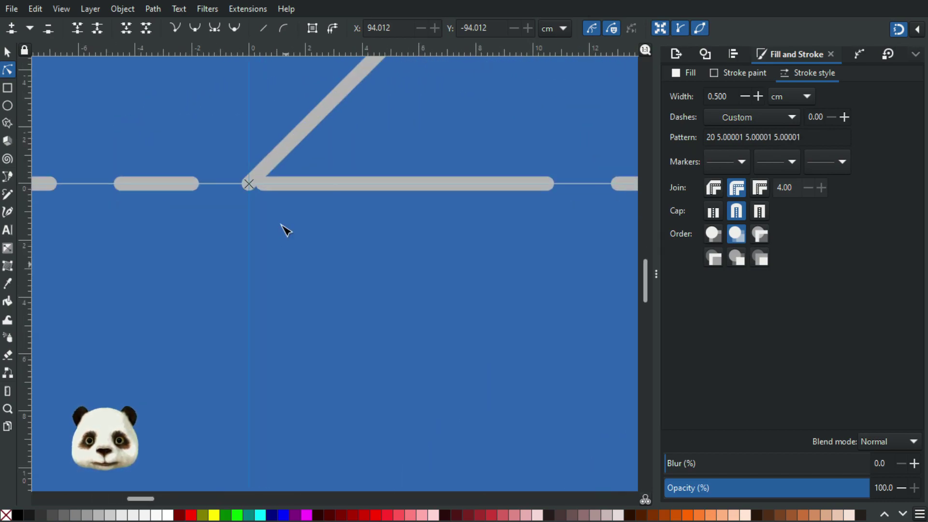
scroll(290, 219, "down", 6)
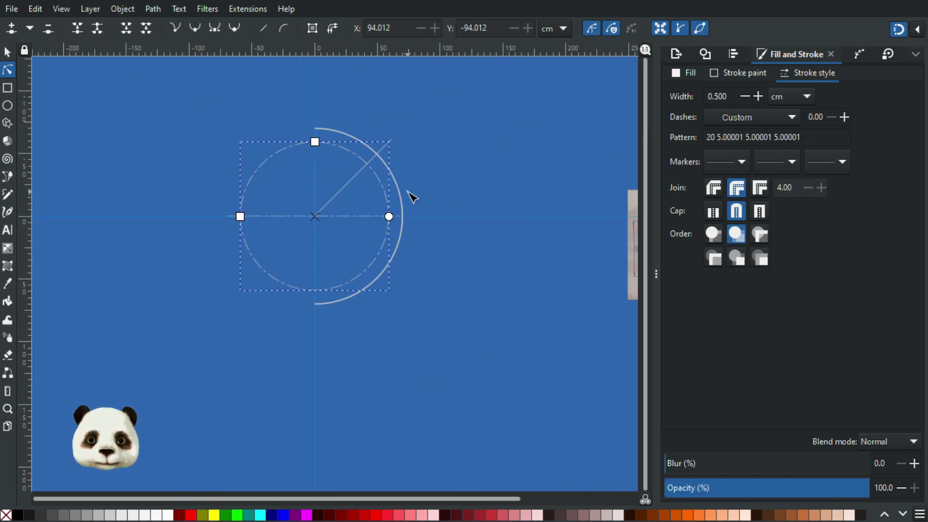
scroll(411, 191, "up", 2)
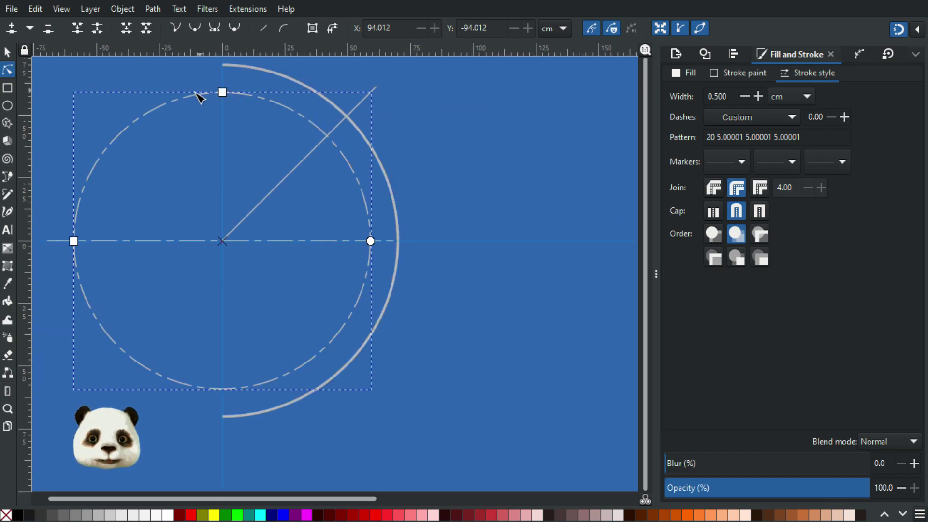
- Examine the reference drawing's hole-centre arc and 45° construction lines and compare them with the geometry drawn so far
scroll(491, 259, "down", 3)
left_click_drag(568, 247, 198, 193)
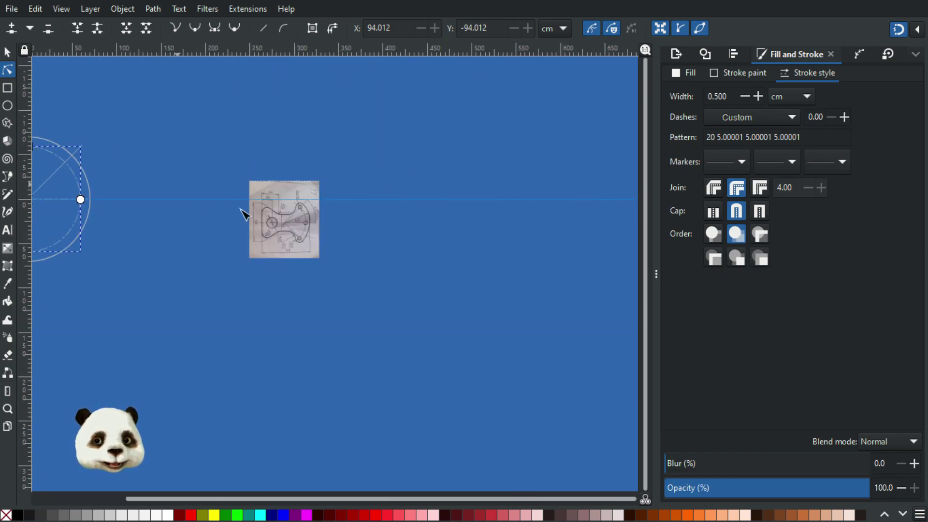
scroll(293, 226, "up", 3)
scroll(337, 222, "up", 2)
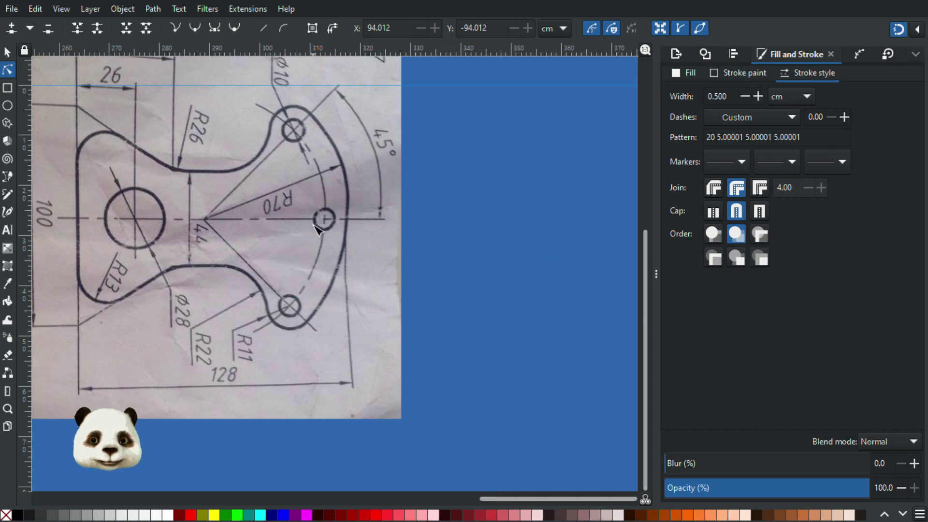
scroll(293, 278, "down", 5)
scroll(307, 238, "left", 4)
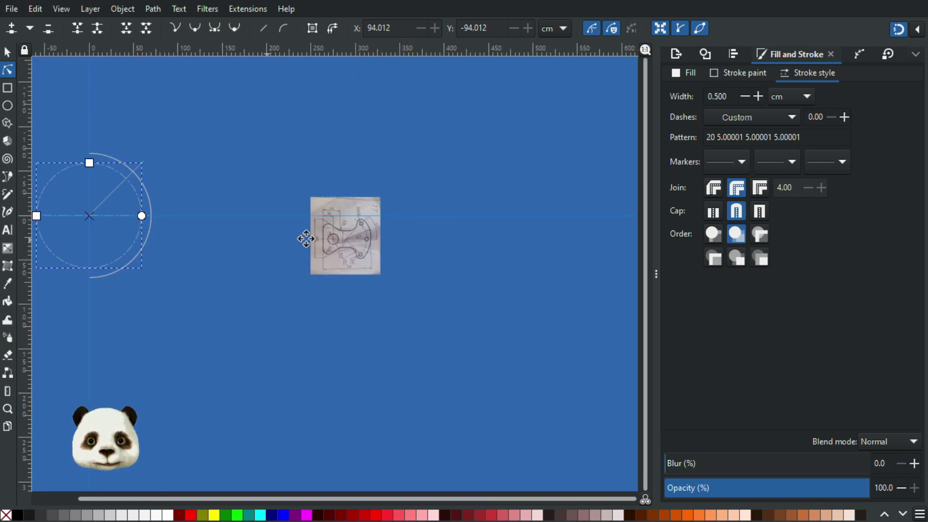
scroll(232, 201, "up", 3)
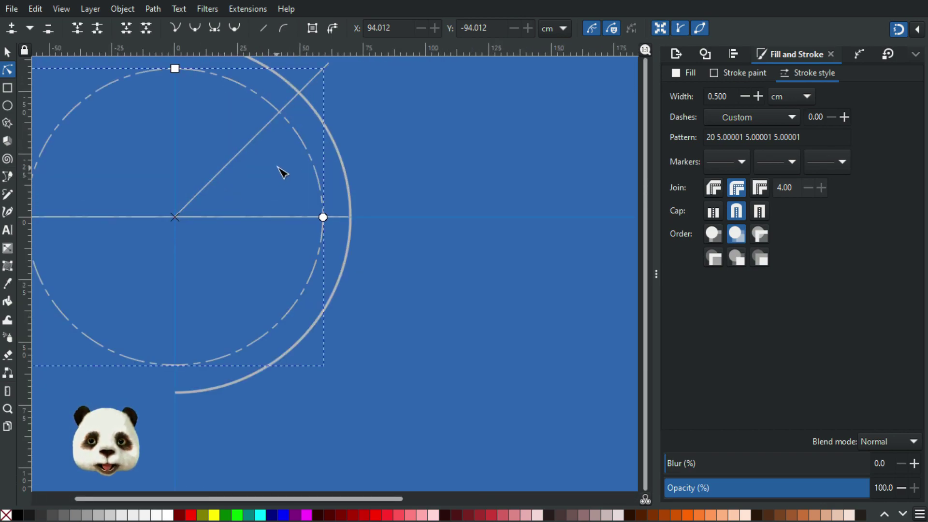
scroll(283, 175, "down", 1)
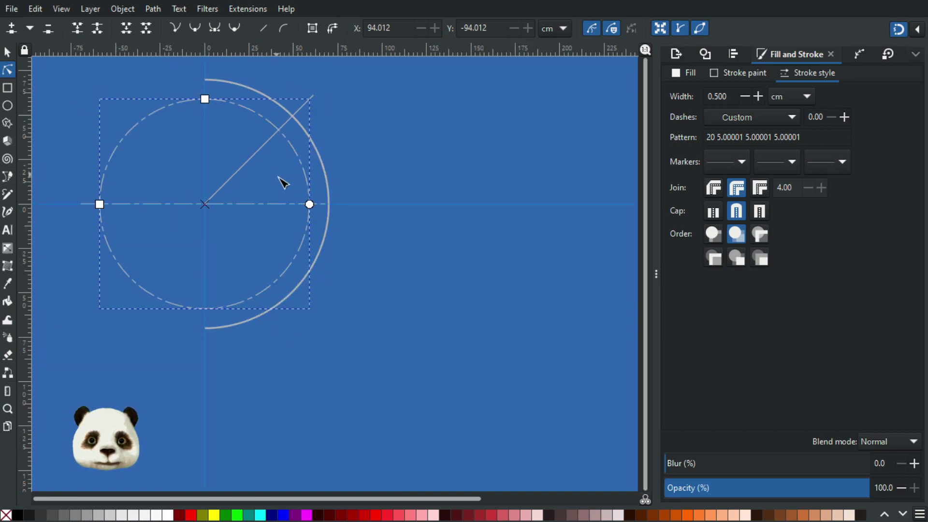
scroll(542, 253, "down", 2)
left_click_drag(541, 251, 332, 238)
scroll(454, 243, "up", 4)
scroll(418, 202, "up", 1)
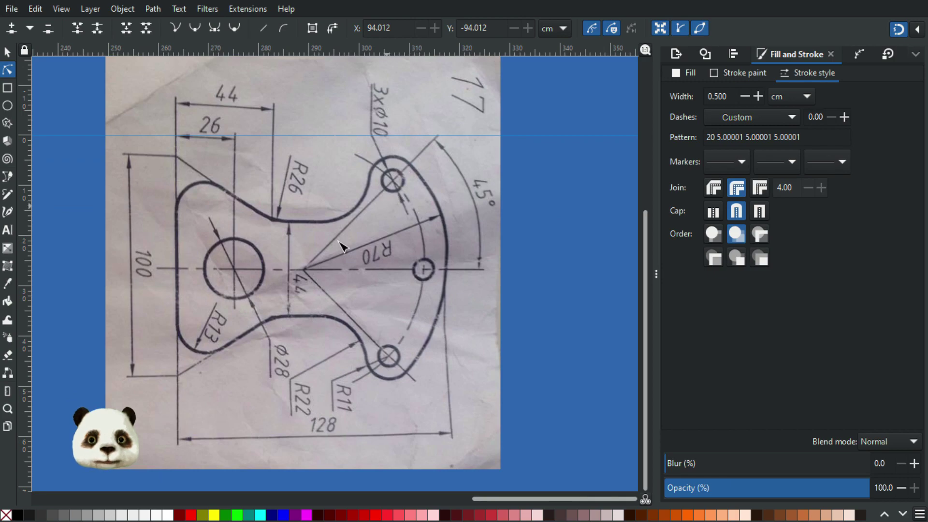
scroll(313, 199, "down", 3)
left_click_drag(166, 273, 614, 256)
left_click_drag(445, 288, 442, 386)
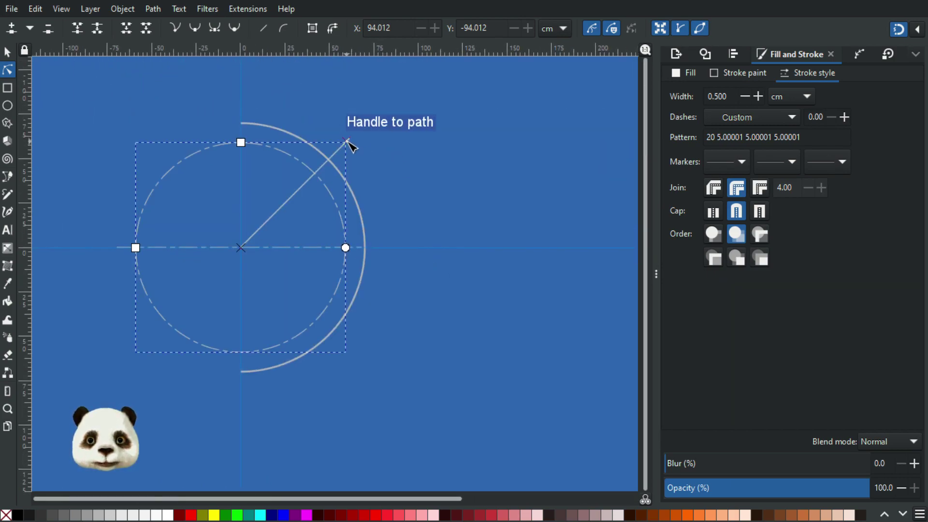
- Create a vertically mirrored copy of the 45° line below the horizontal centre line
left_click(350, 143)
left_click(8, 50)
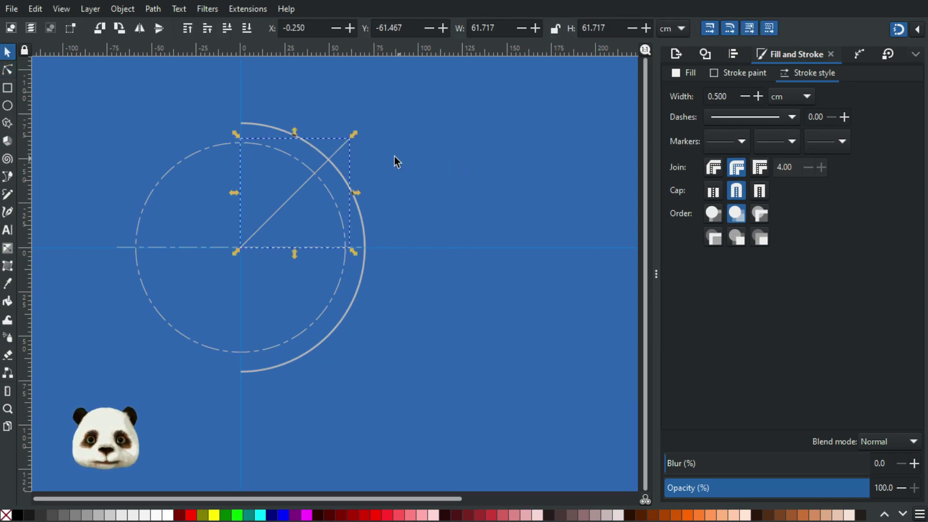
left_click_drag(294, 133, 300, 338)
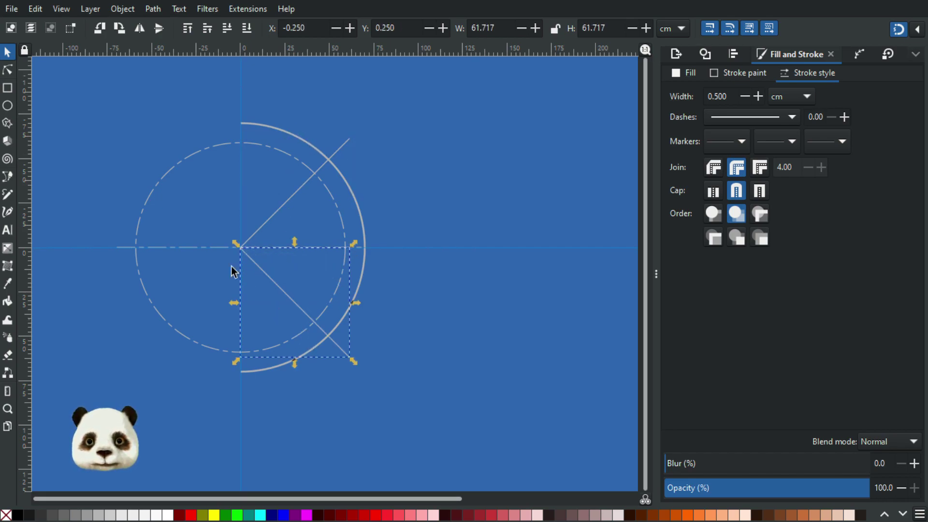
- Shift the mirrored diagonal line up slightly so its end snaps exactly onto the origin
scroll(231, 266, "up", 3)
scroll(299, 239, "up", 4)
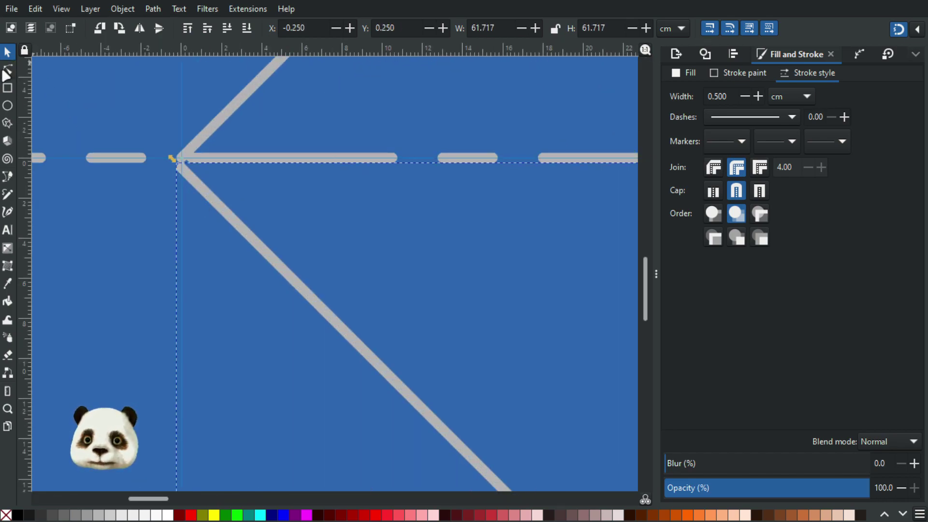
left_click_drag(251, 231, 248, 227)
scroll(290, 250, "down", 4)
left_click_drag(394, 199, 245, 60)
scroll(399, 316, "down", 1)
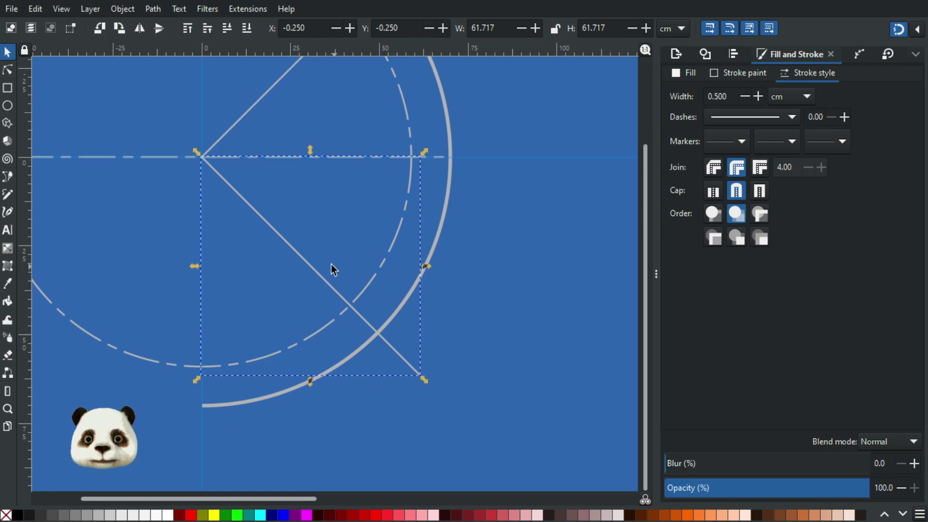
- Start a measurement with the Measure tool from the line intersection at the origin
scroll(225, 192, "up", 3)
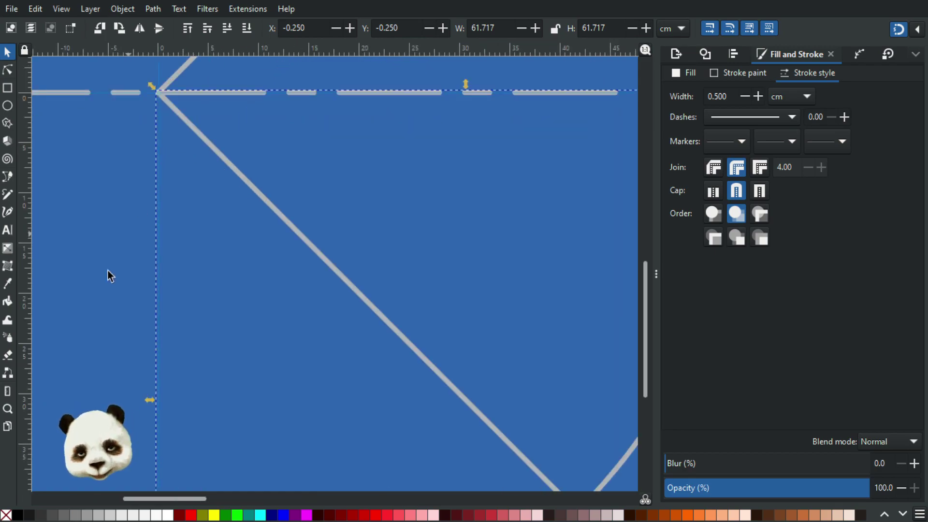
left_click(7, 390)
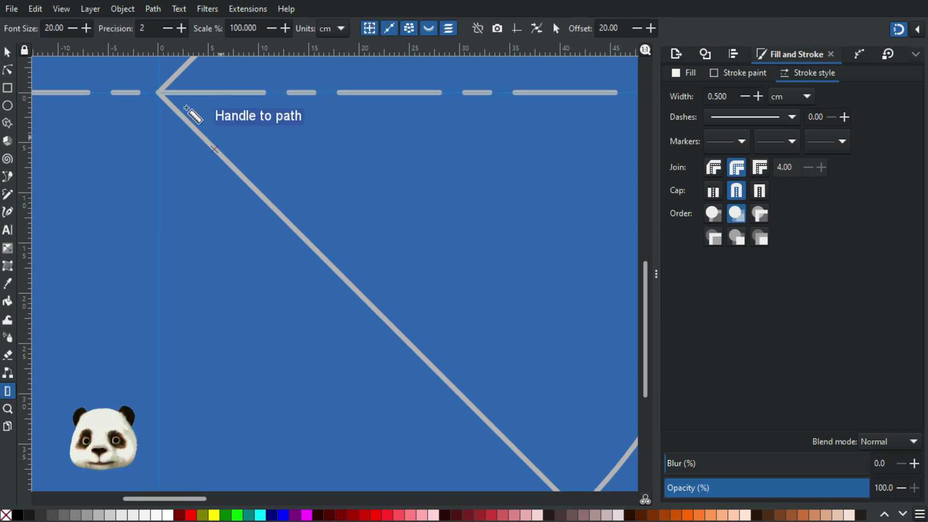
left_click_drag(290, 176, 390, 258)
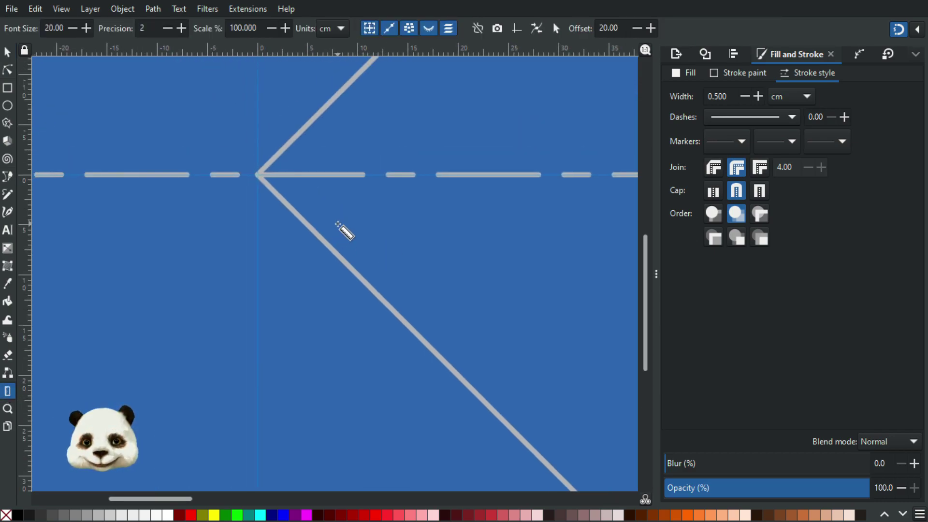
scroll(338, 225, "up", 2)
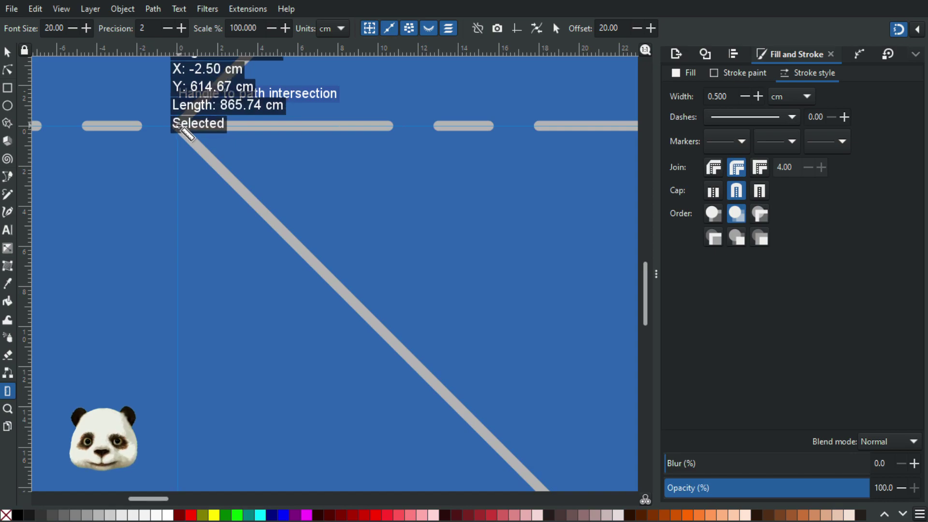
scroll(276, 201, "down", 4)
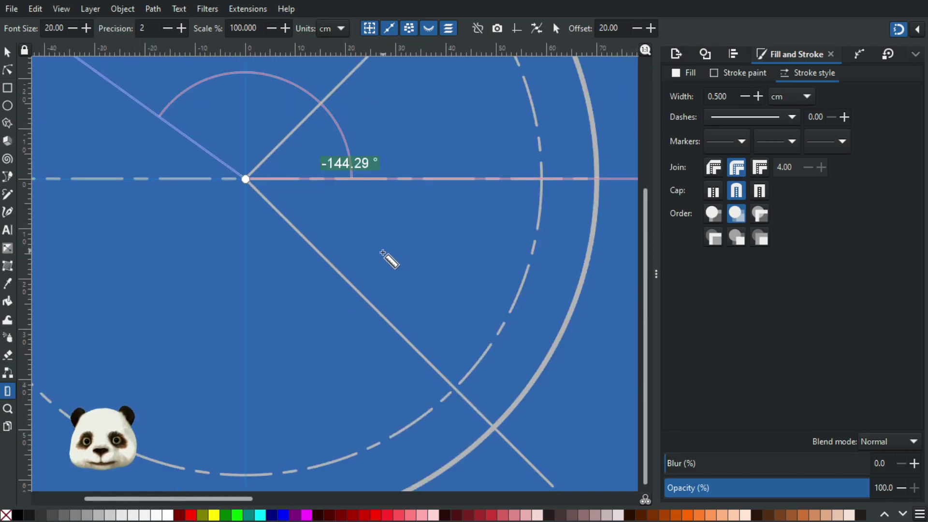
- Place the measurement's end point on the lower diagonal line and align the angle's base line with that diagonal
scroll(328, 241, "down", 2)
scroll(334, 247, "up", 2)
scroll(329, 241, "down", 3)
scroll(189, 157, "down", 4)
left_click_drag(89, 83, 231, 185)
scroll(227, 178, "up", 5)
scroll(230, 163, "up", 2)
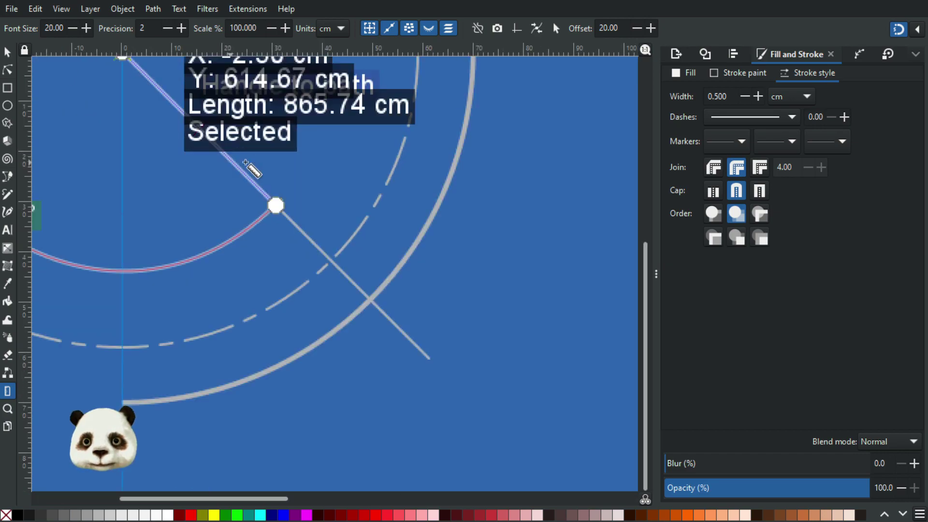
left_click_drag(278, 205, 285, 215)
left_click_drag(277, 165, 321, 314)
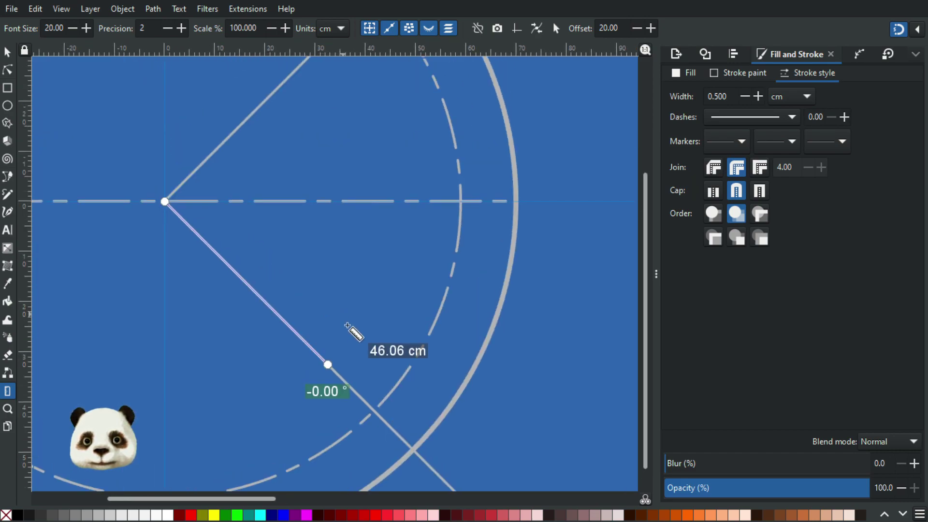
- Move the measurement's end point from the lower diagonal to the horizontal centre line to measure the angle between them
left_click_drag(330, 364, 370, 202)
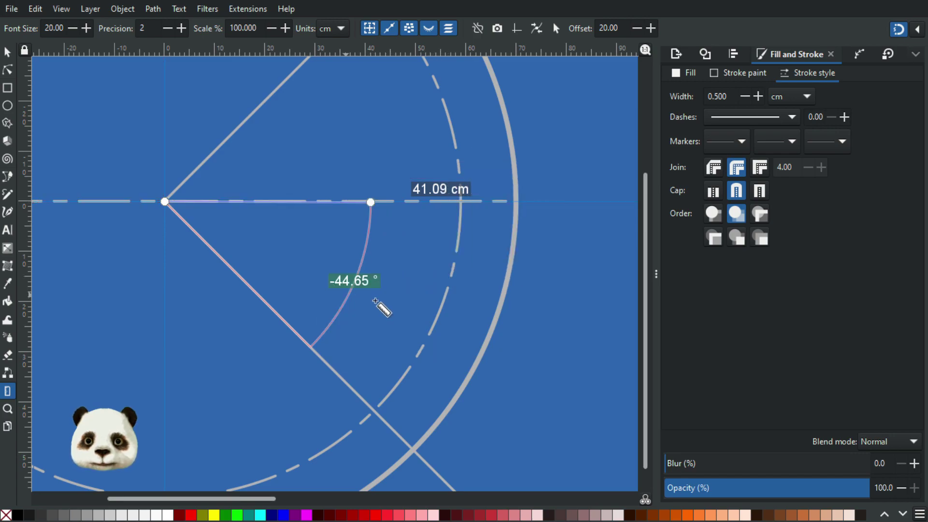
scroll(218, 270, "up", 2)
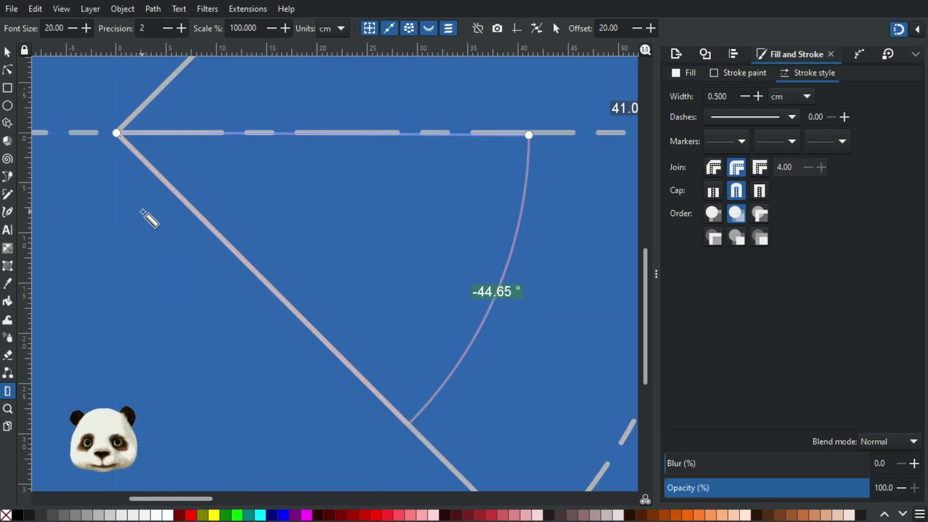
scroll(215, 254, "up", 1)
left_click_drag(233, 264, 335, 416)
scroll(216, 275, "up", 2)
scroll(264, 274, "down", 3)
left_click_drag(366, 254, 110, 81)
scroll(309, 237, "down", 1)
scroll(307, 256, "down", 2)
scroll(269, 234, "up", 3)
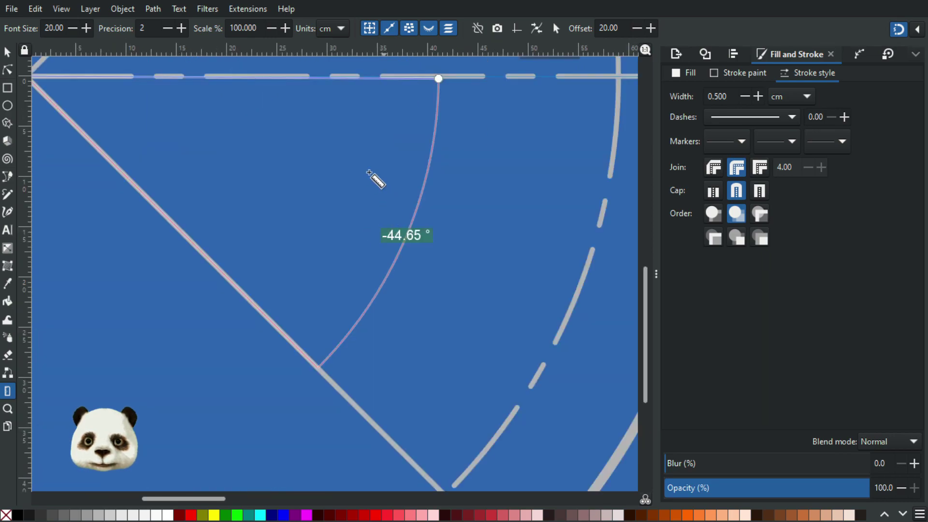
- Snap the measurement's end point exactly onto the horizontal centre line and align the angle's base line with it
scroll(414, 100, "up", 3)
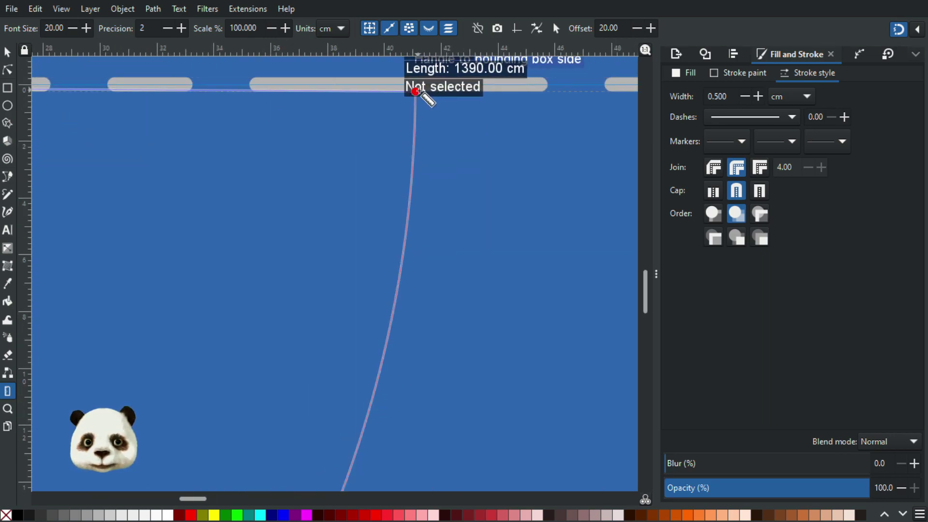
left_click_drag(417, 91, 418, 85)
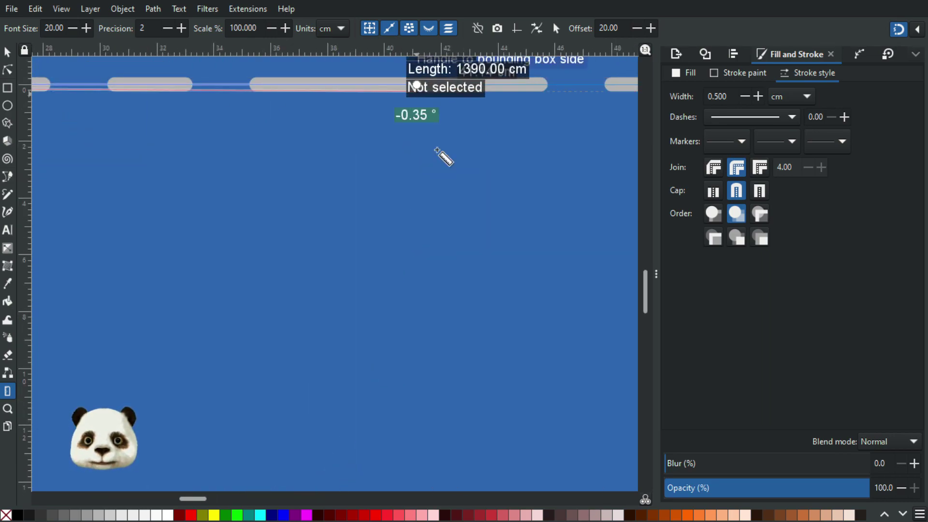
scroll(431, 215, "down", 3)
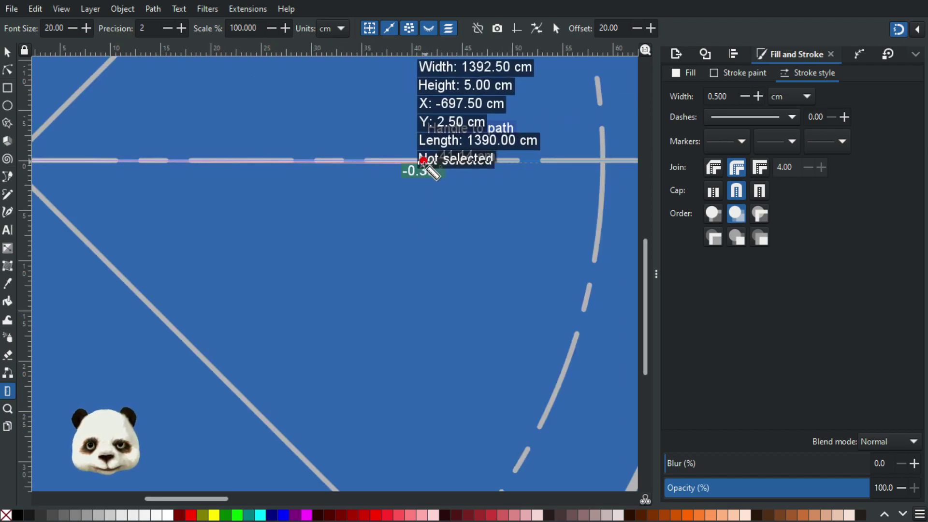
left_click_drag(424, 160, 404, 161)
scroll(404, 160, "up", 4)
scroll(471, 184, "down", 6)
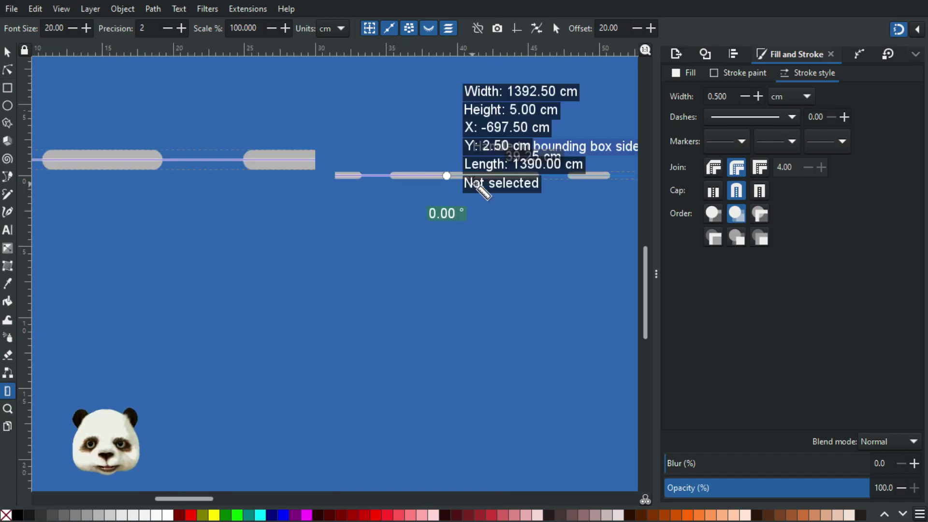
- Move the measurement's end point onto the lower diagonal line to measure its angle from the horizontal centre line
left_click_drag(468, 182, 399, 314)
scroll(442, 304, "up", 4)
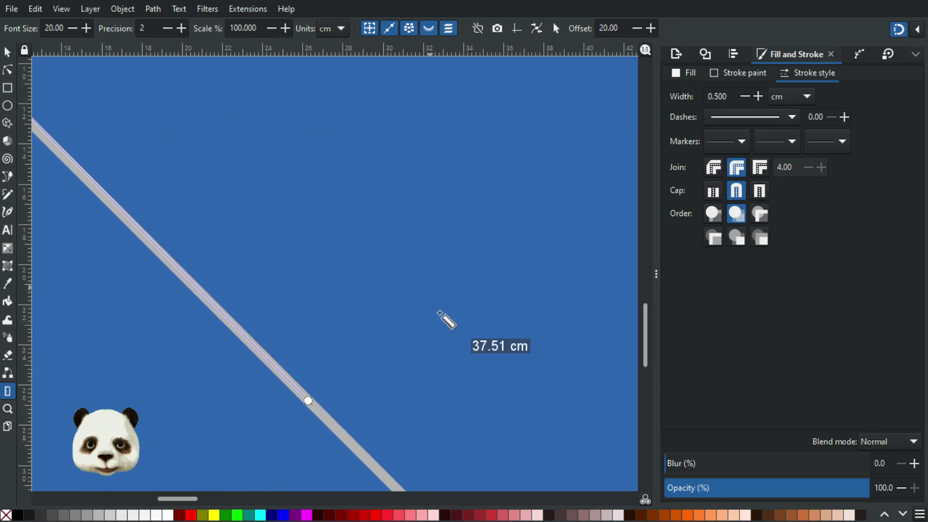
left_click_drag(309, 401, 431, 186)
scroll(442, 244, "down", 4)
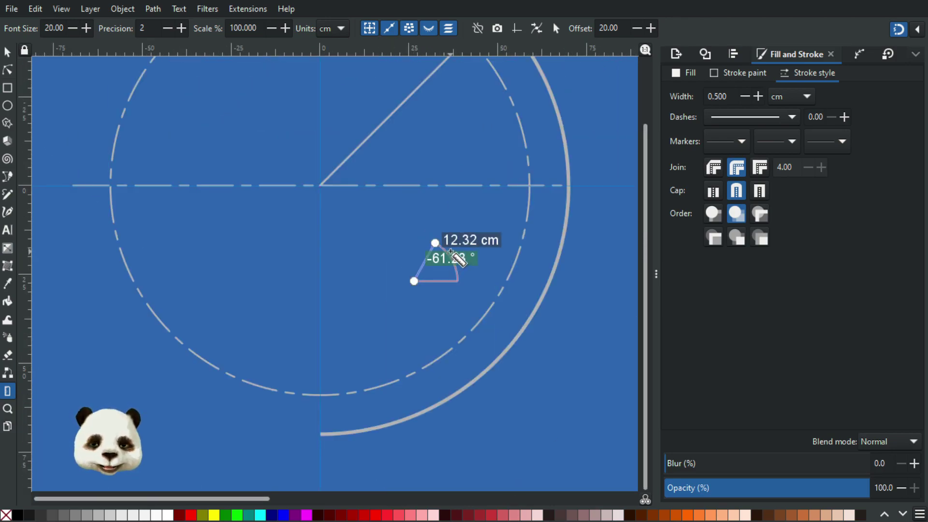
- Move the lower diagonal line up so its end snaps exactly onto the origin
key("ctrl+z")
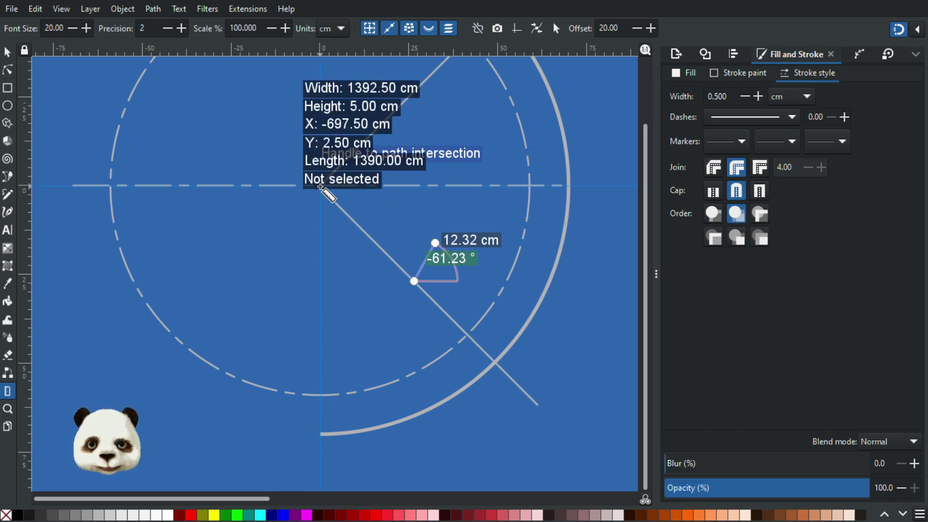
left_click(5, 55)
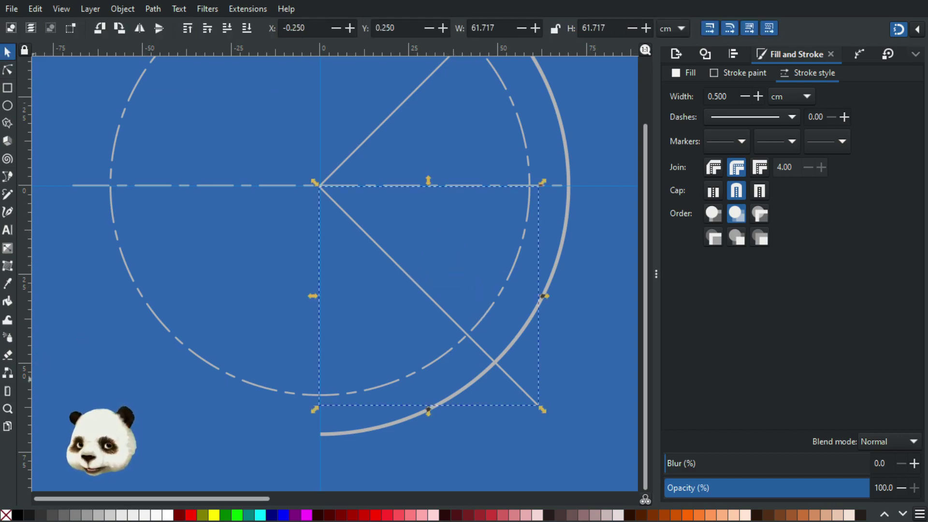
left_click(8, 390)
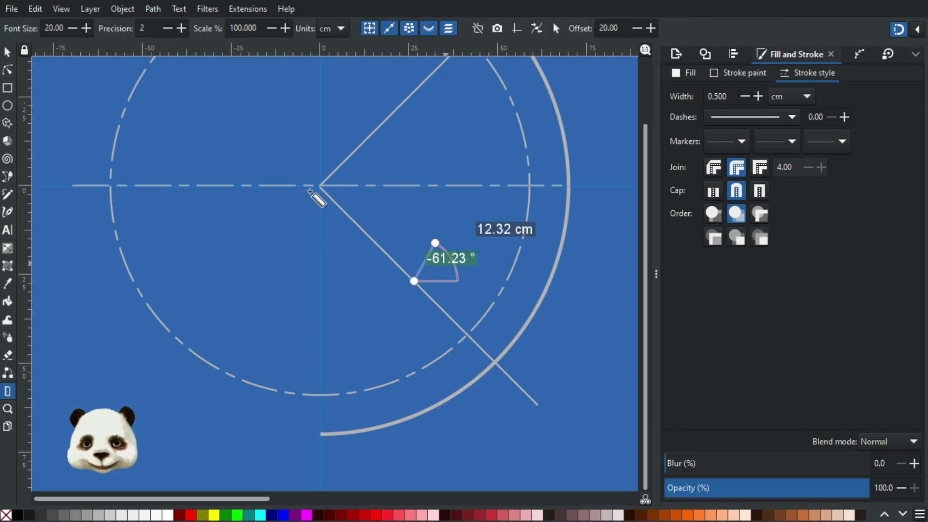
scroll(333, 198, "up", 6, "ctrl")
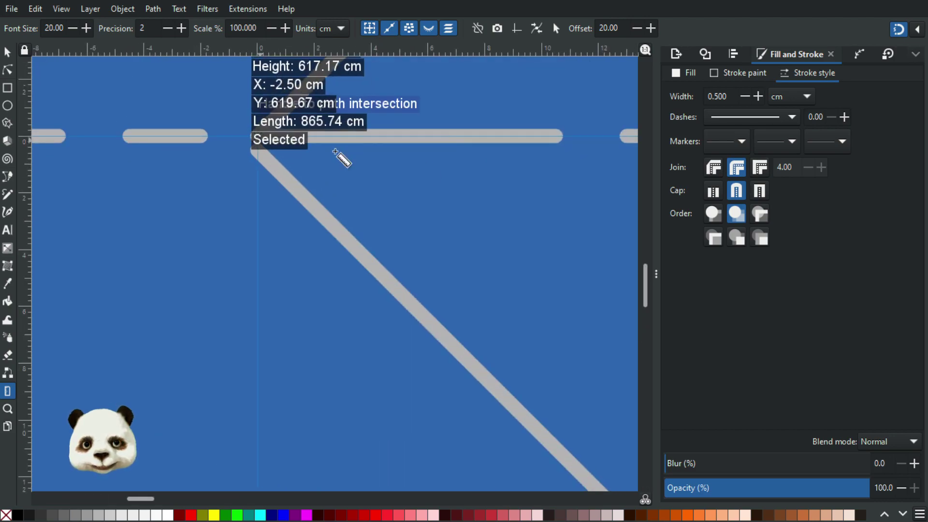
key("s")
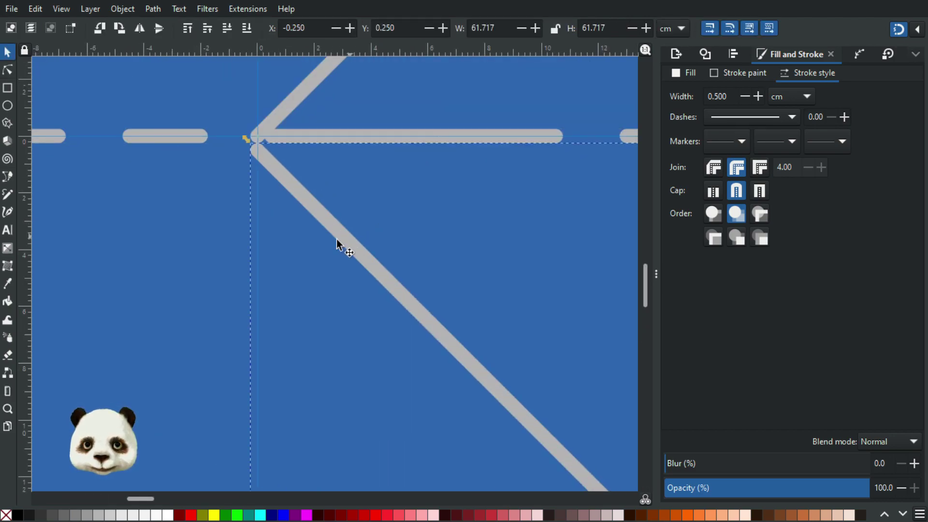
left_click_drag(342, 233, 342, 219)
scroll(435, 283, "down", 5, "ctrl")
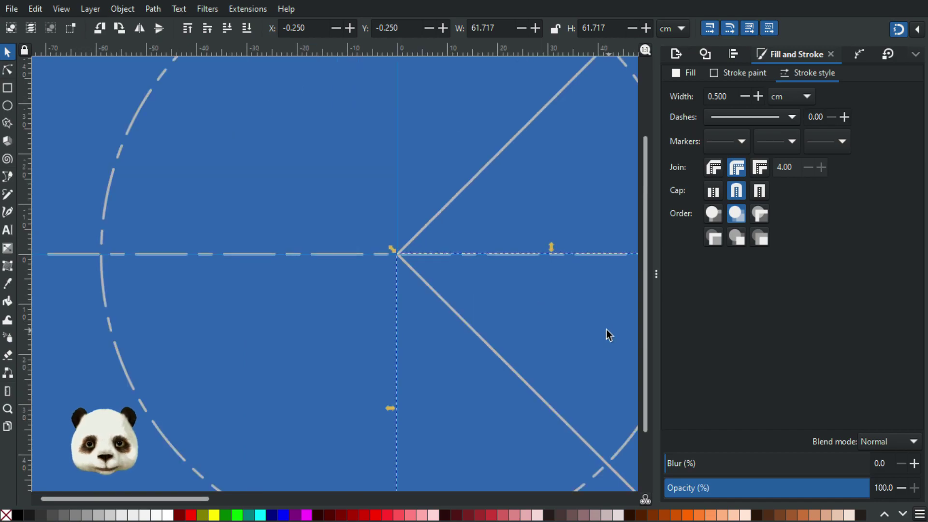
- Inspect the lower diagonal's end at the origin and review the active snapping options
scroll(468, 263, "up", 4, "ctrl")
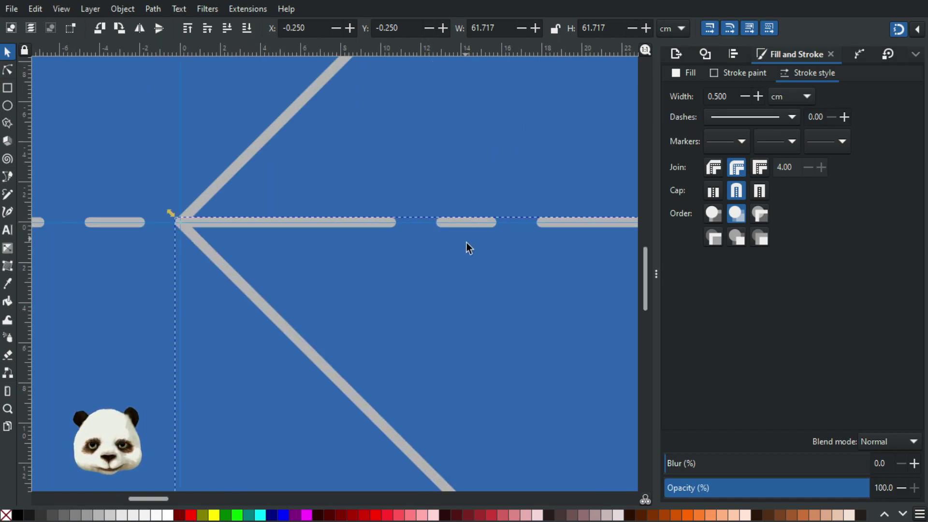
scroll(479, 256, "down", 4, "ctrl")
scroll(503, 292, "right", 10)
scroll(510, 198, "down", 2)
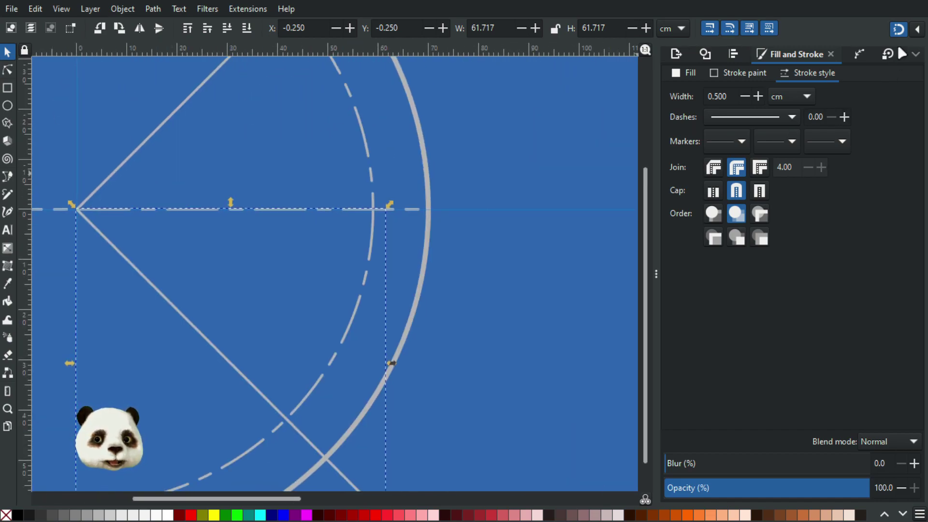
left_click(917, 30)
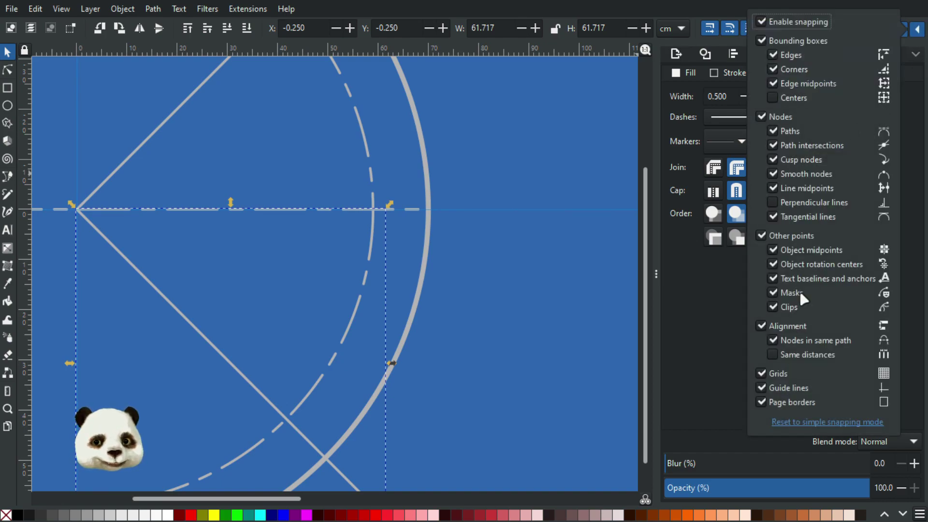
left_click(478, 338)
scroll(300, 280, "down", 3, "ctrl")
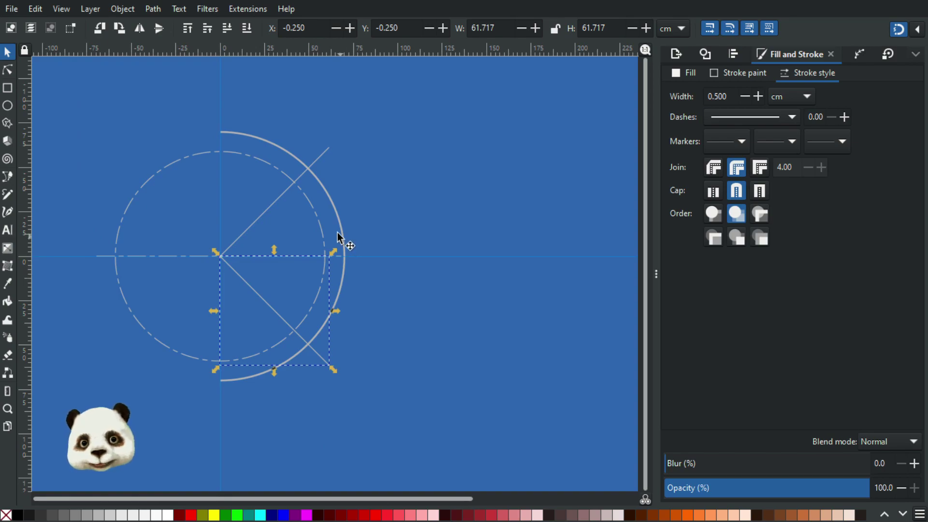
- Deselect the lower diagonal and examine where both diagonals meet the horizontal centre line at the origin
left_click(403, 313)
scroll(264, 309, "up", 1, "ctrl")
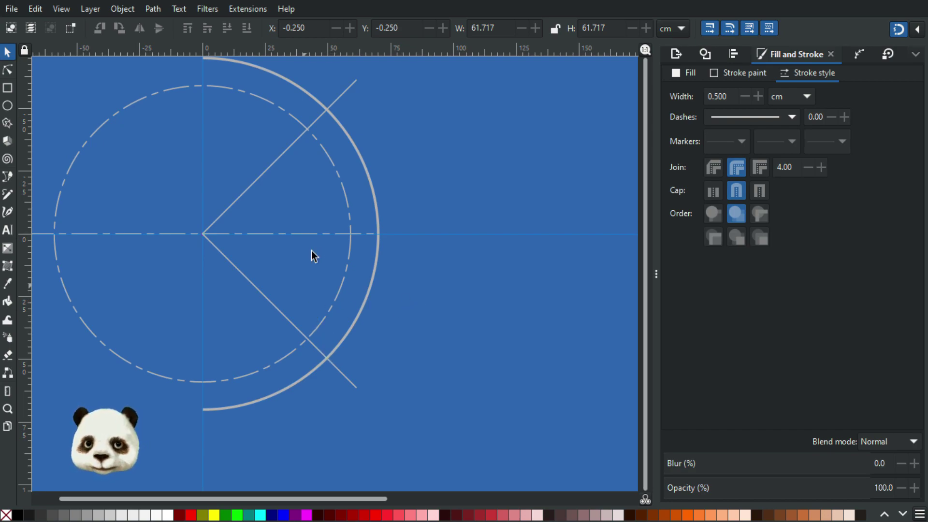
scroll(278, 244, "up", 3, "ctrl")
left_click_drag(250, 266, 486, 322)
scroll(370, 295, "up", 4)
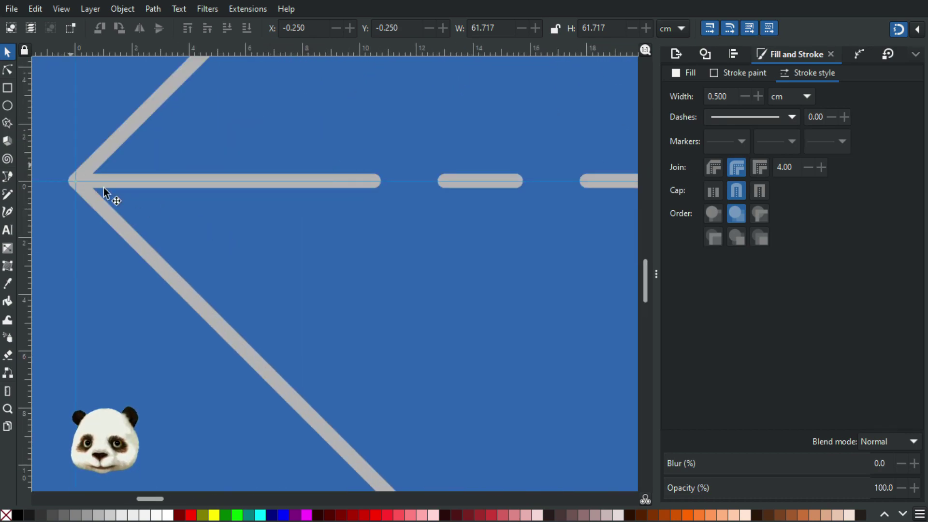
scroll(241, 271, "down", 7, "ctrl")
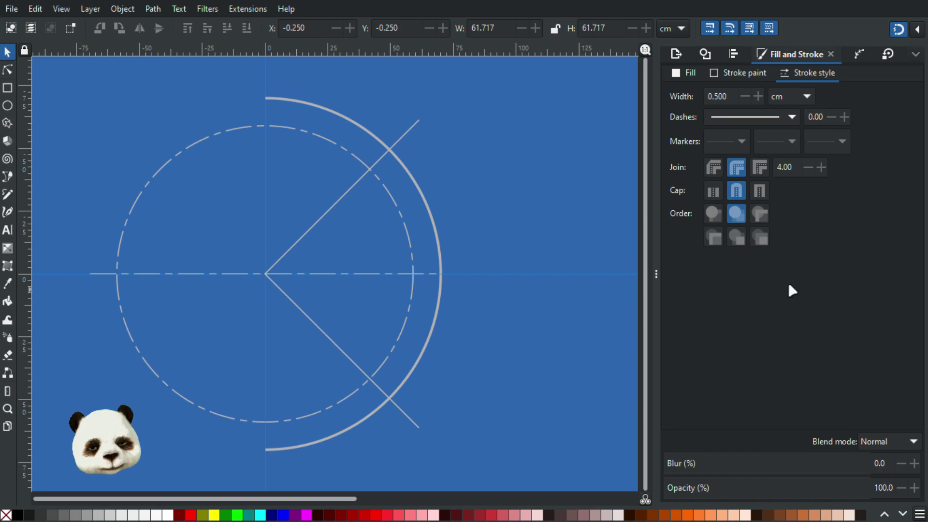
- Draw a dashed circle of about 13.4 cm radius in the empty area between the construction and the reference drawing
scroll(582, 349, "right", 15)
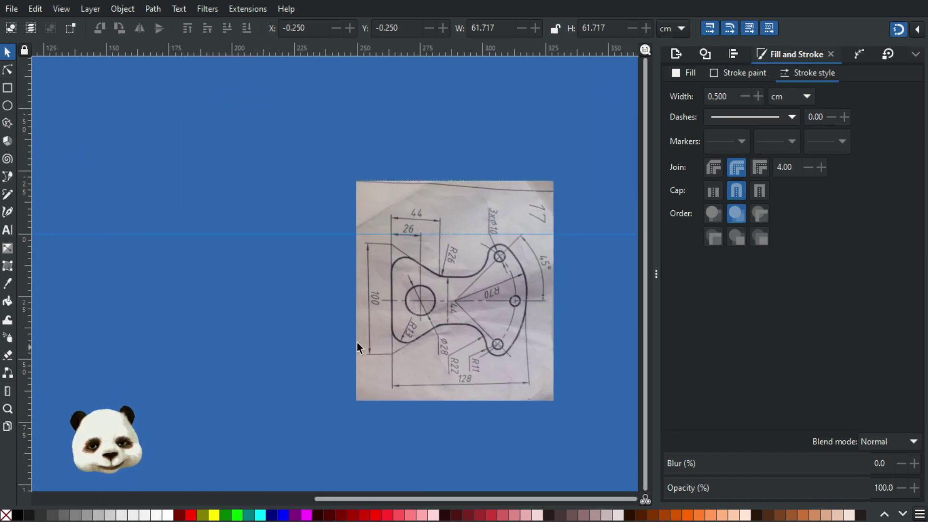
scroll(348, 345, "down", 2)
left_click_drag(269, 339, 374, 311)
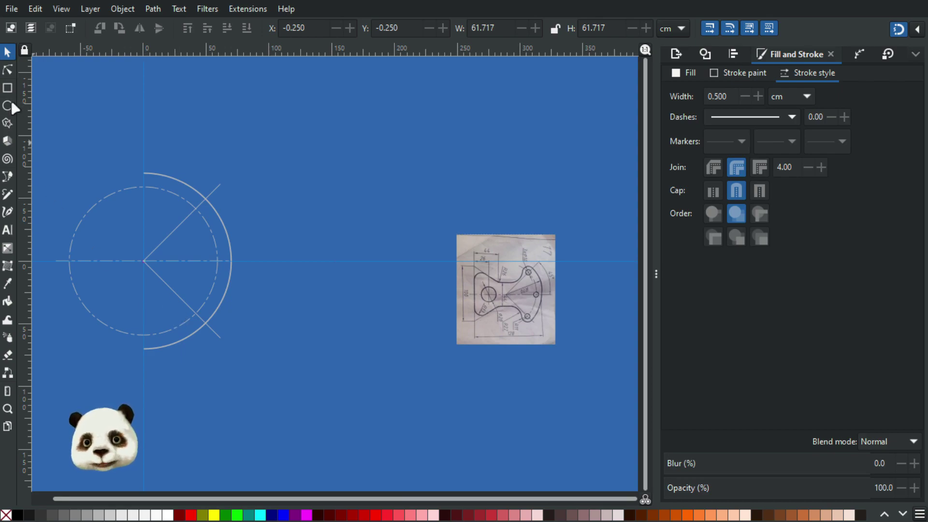
left_click_drag(305, 215, 328, 234)
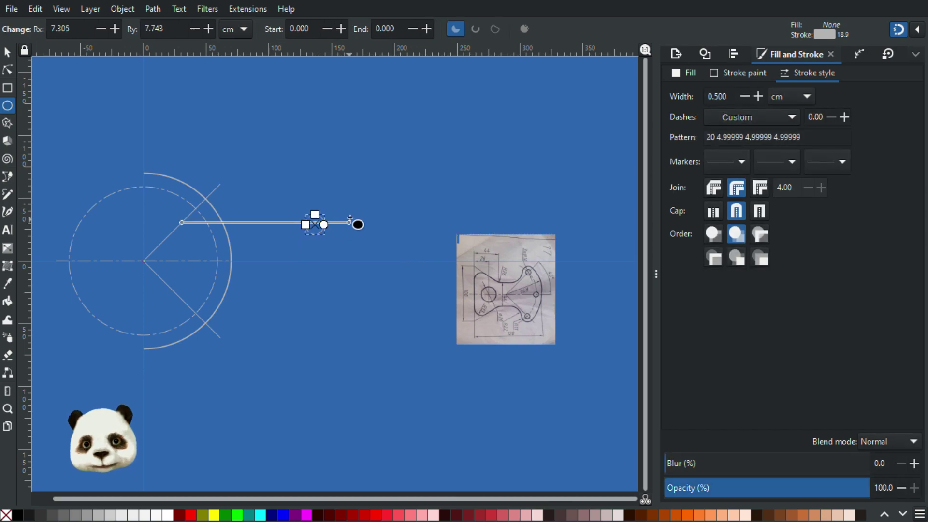
key("Delete")
left_click_drag(296, 183, 337, 218)
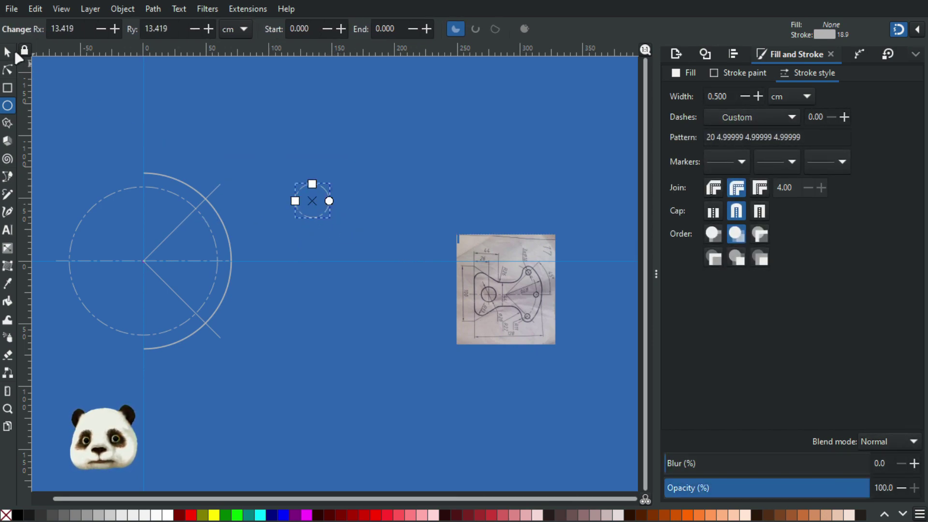
- Apply the Rotate copies path effect to the small dashed circle
left_click(9, 53)
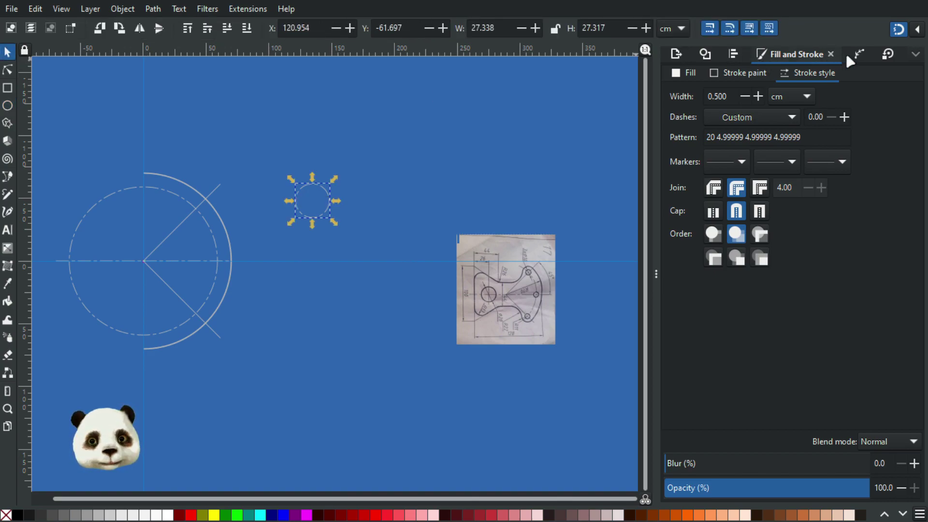
left_click(860, 54)
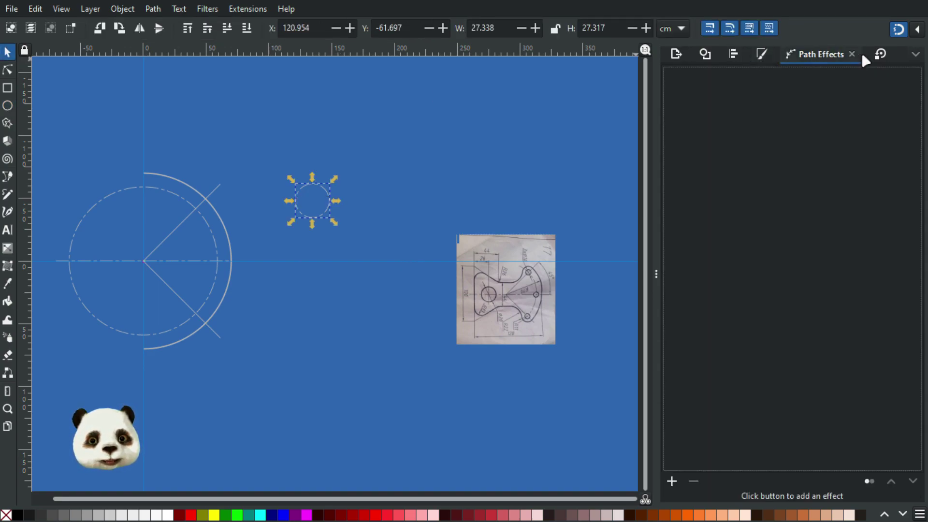
left_click(669, 481)
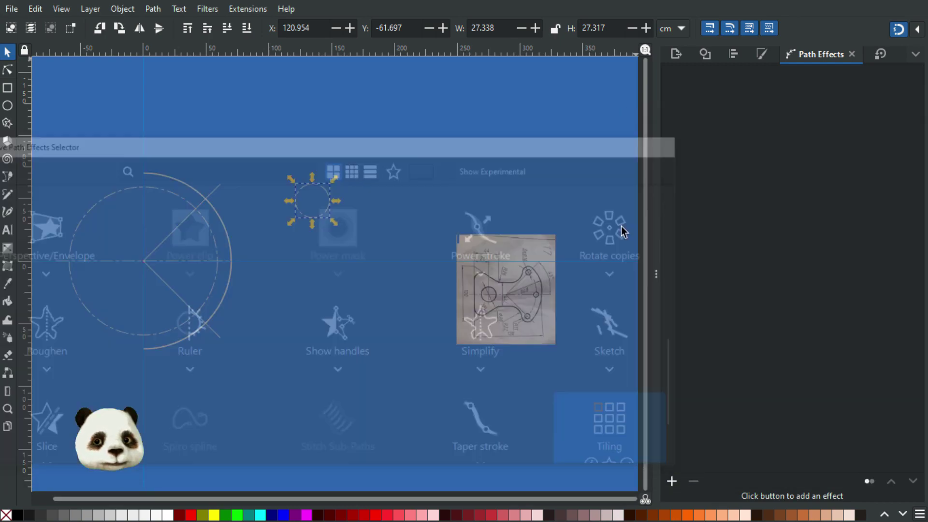
left_click(622, 231)
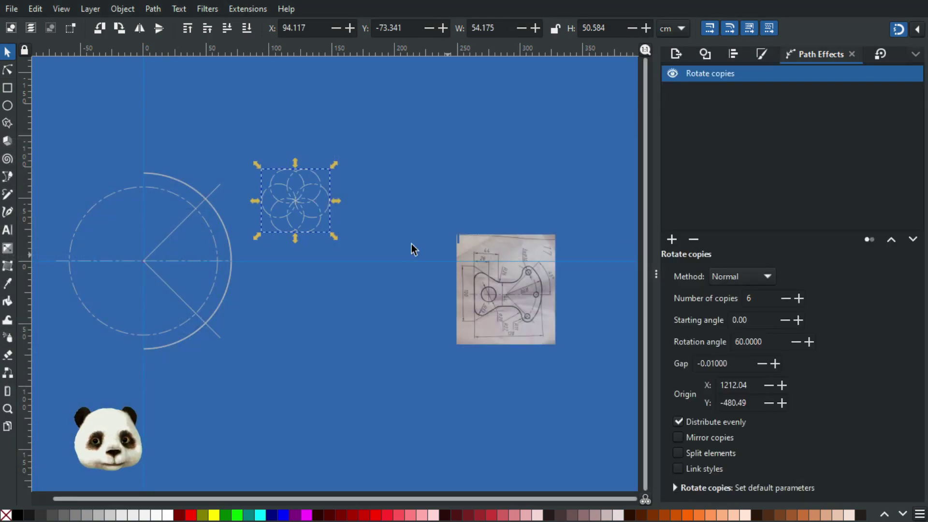
scroll(236, 219, "up", 2)
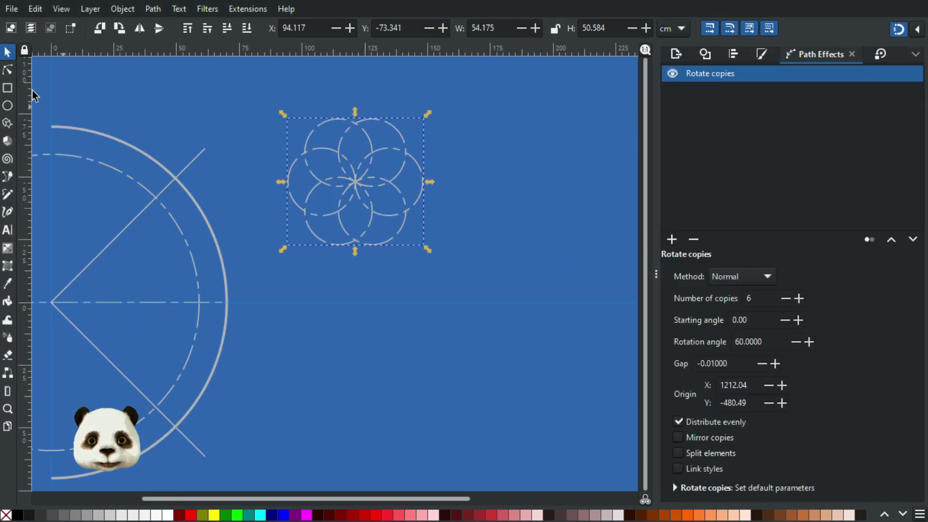
- Try shifting the Rotate copies origin away from the small circle to spread the copies, and remove the effect
left_click(7, 70)
mouse_move(355, 183)
left_mouse_down()
mouse_move(320, 227)
mouse_move(247, 182)
mouse_move(277, 205)
left_mouse_up()
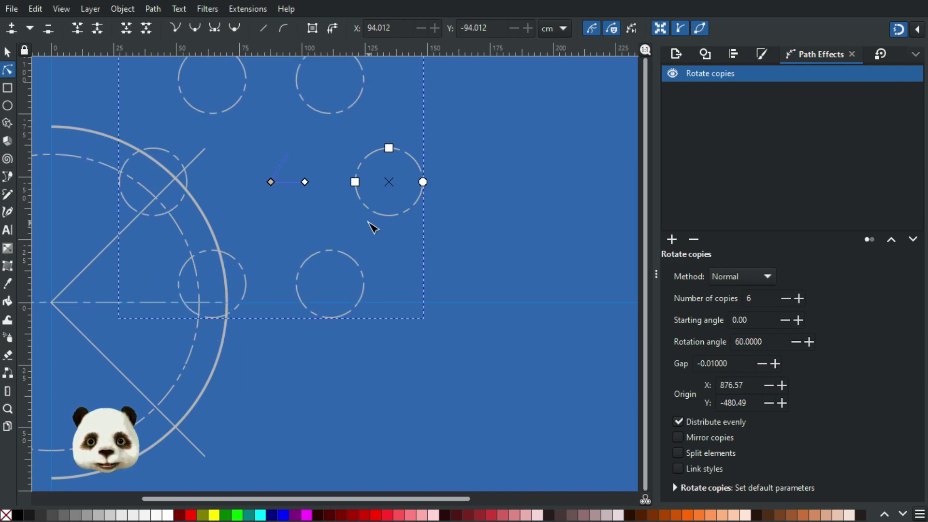
scroll(372, 227, "down", 2)
left_click(8, 53)
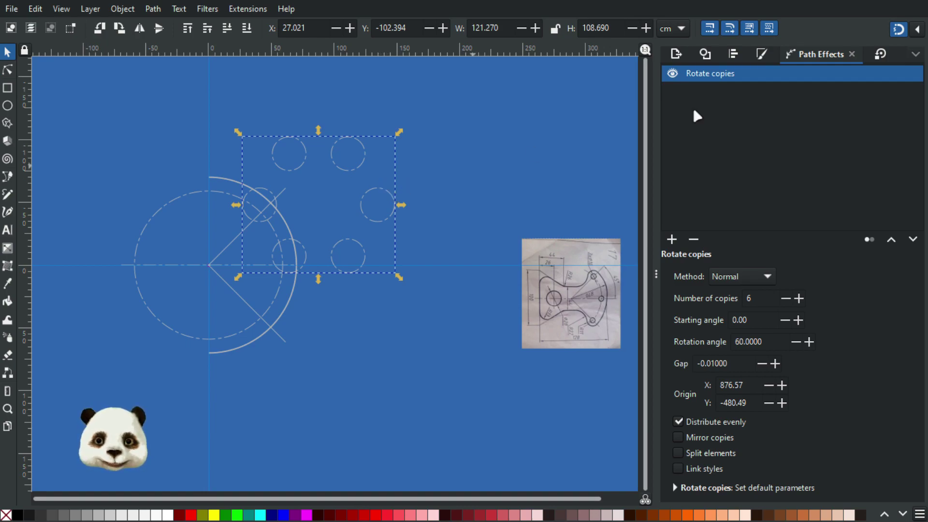
left_click(694, 240)
scroll(367, 239, "up", 1)
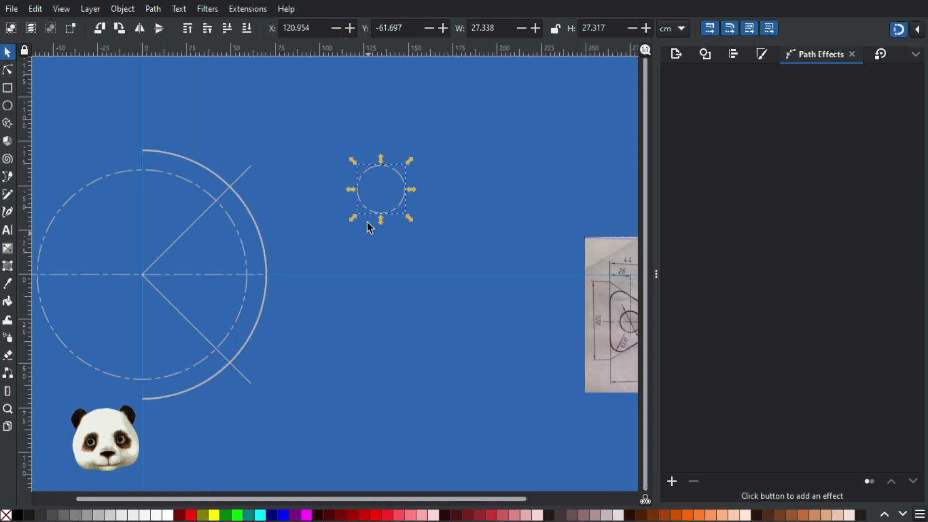
- Give the small dashed circle a 1 cm wide stroke with a solid line instead of dashes
left_click(6, 107)
left_click_drag(409, 194, 227, 162)
scroll(503, 281, "up", 3)
scroll(520, 221, "down", 3)
left_click_drag(255, 198, 519, 221)
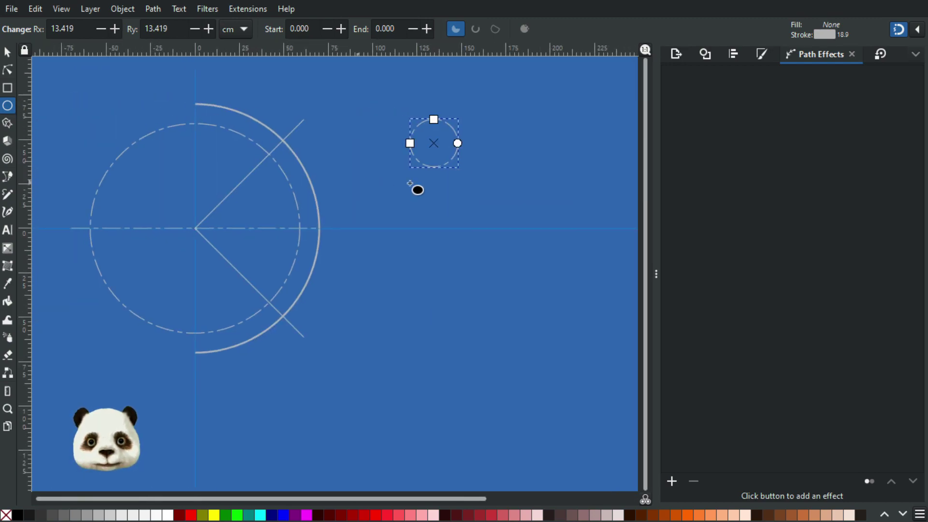
left_click(771, 52)
left_click(733, 101)
type("1")
key("Return")
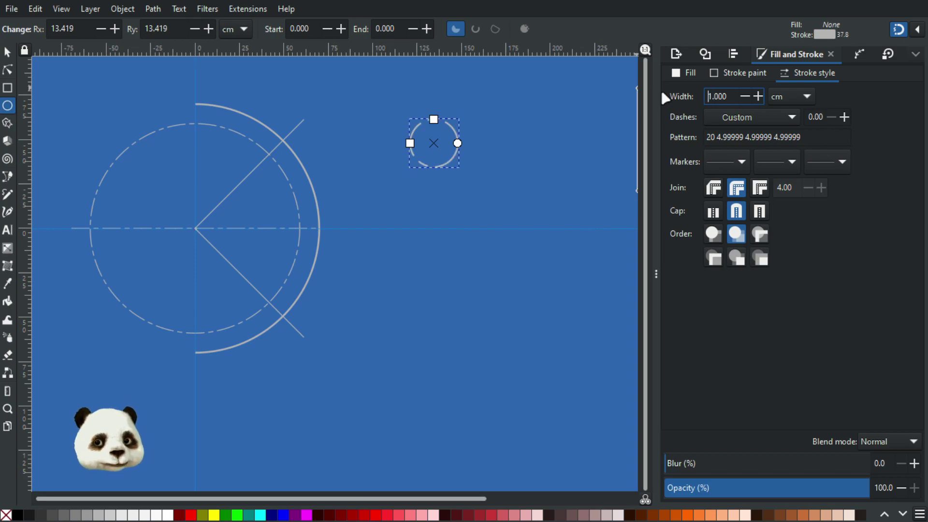
left_click(754, 120)
left_click(749, 139)
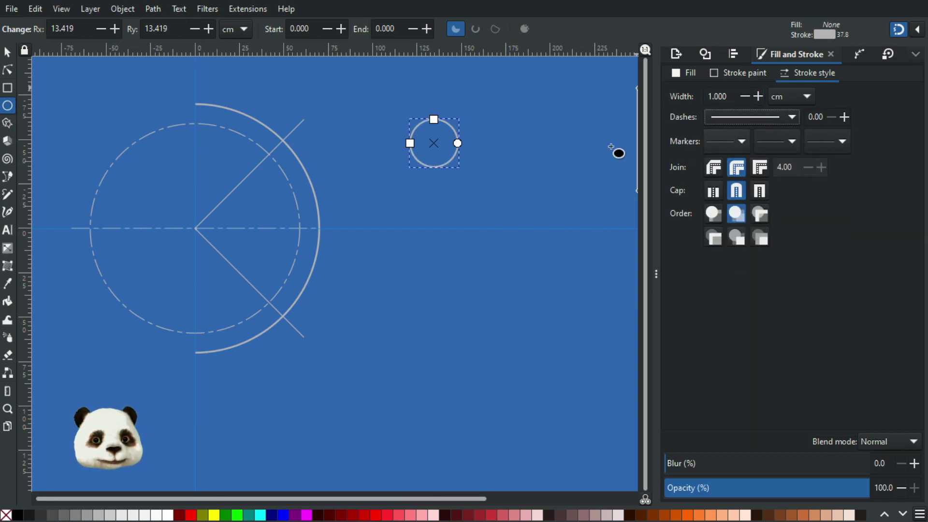
- Set the small circle's horizontal and vertical radii to 5 cm, following the hole diameter on the reference drawing
scroll(465, 162, "up", 2)
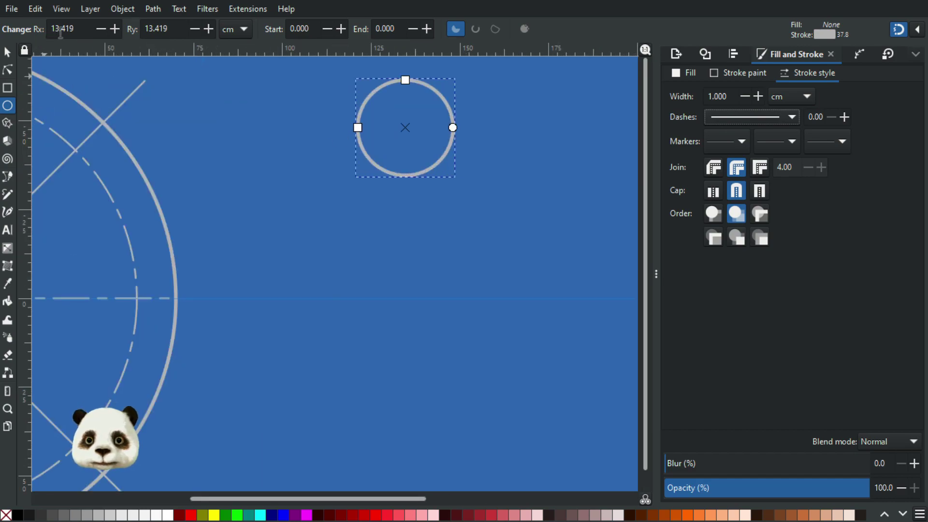
scroll(338, 193, "down", 3)
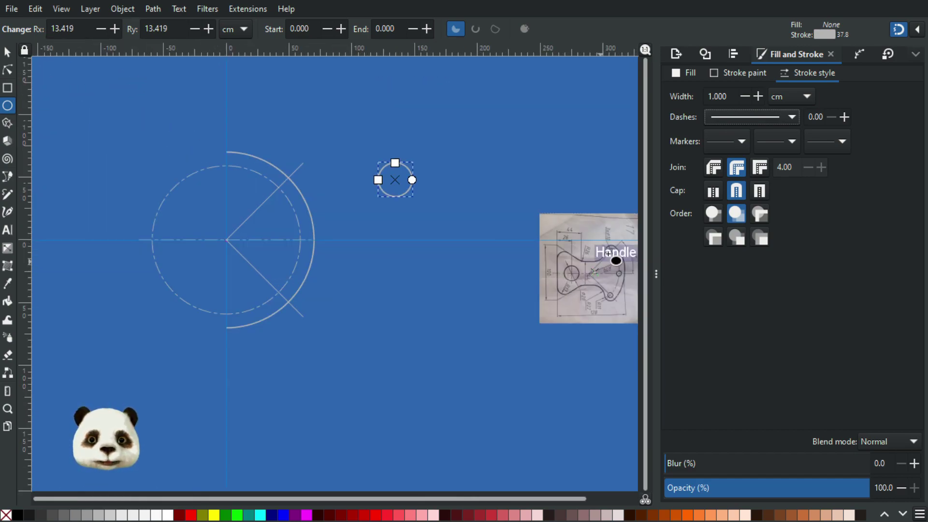
scroll(570, 286, "right", 3)
scroll(423, 223, "up", 4)
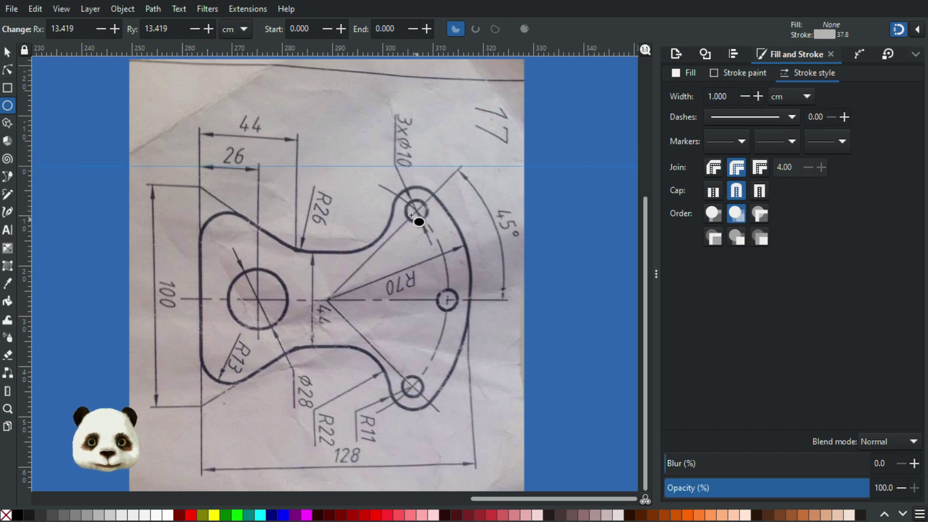
mouse_move(179, 223)
left_mouse_down()
mouse_move(373, 232)
mouse_move(432, 249)
left_mouse_up()
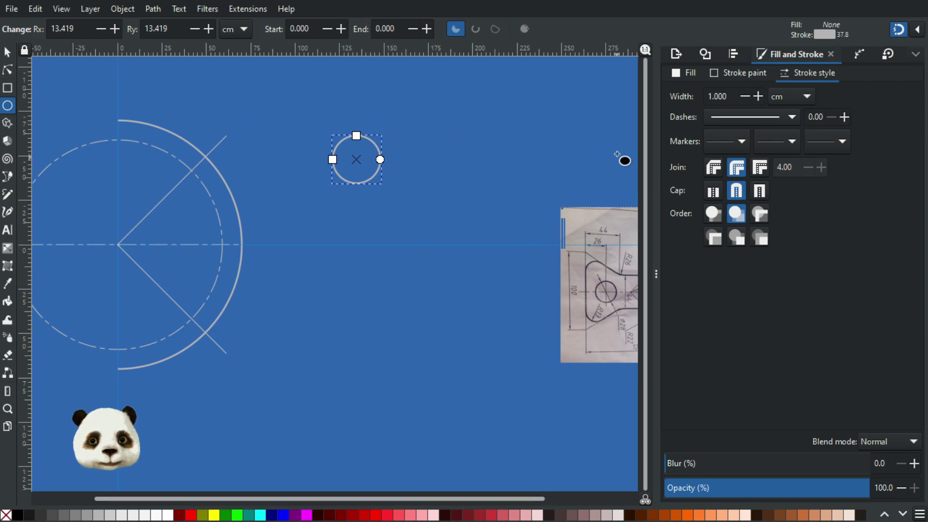
left_click_drag(82, 29, 11, 22)
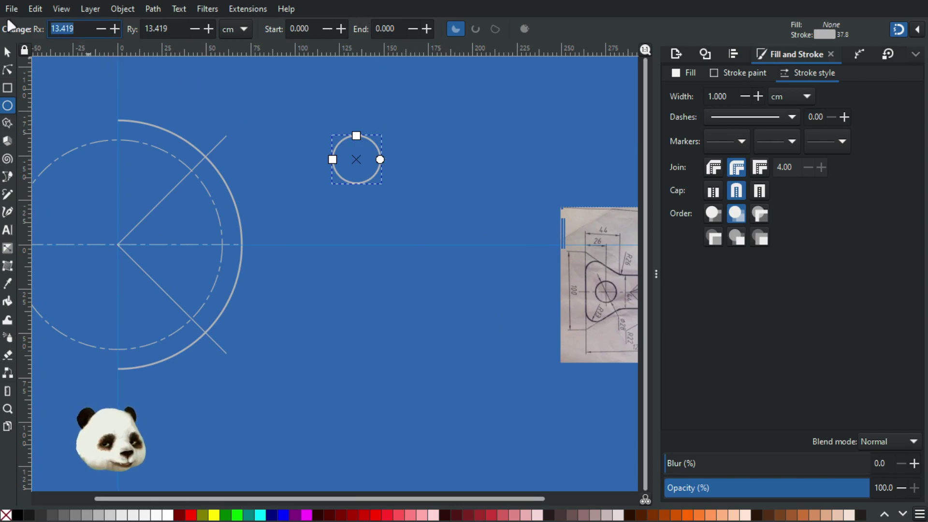
type("5")
key("Tab")
type("5")
key("Return")
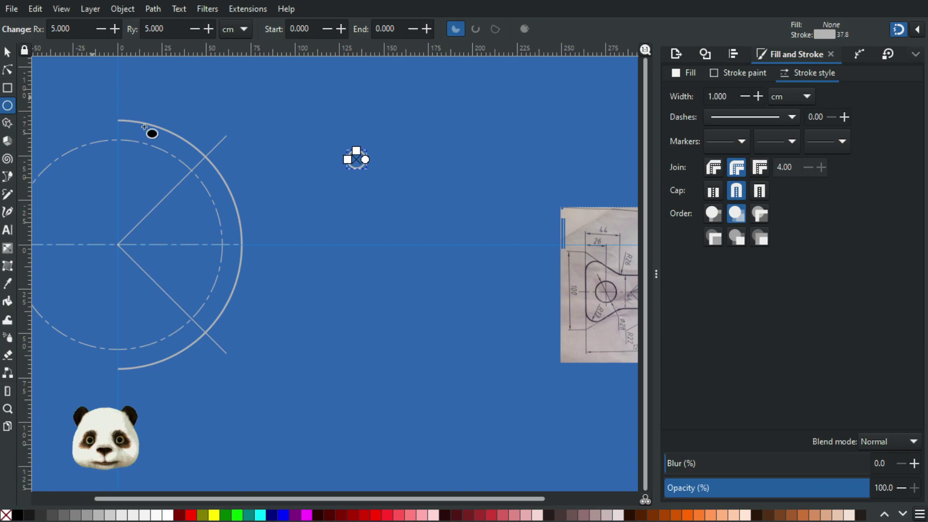
- Move the small circle so its centre snaps to the intersection of the upper diagonal and the large dashed circle
scroll(158, 124, "up", 2)
left_click(7, 55)
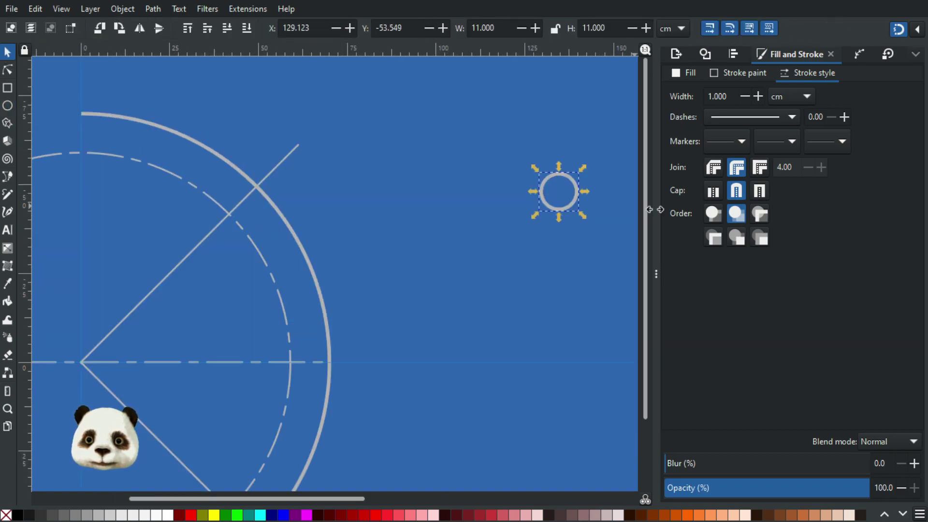
left_click_drag(571, 205, 220, 248)
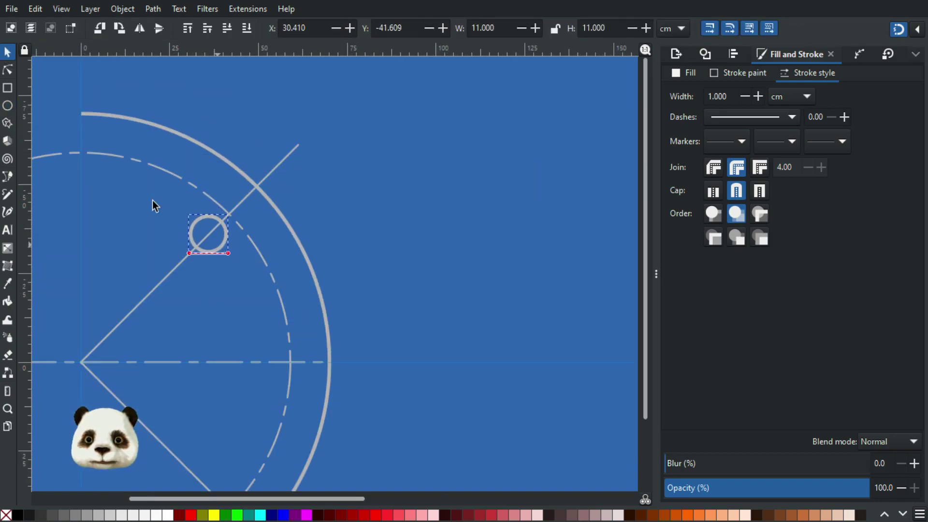
left_click(7, 72)
scroll(240, 255, "up", 2)
left_click_drag(175, 213, 250, 203)
scroll(218, 172, "up", 2)
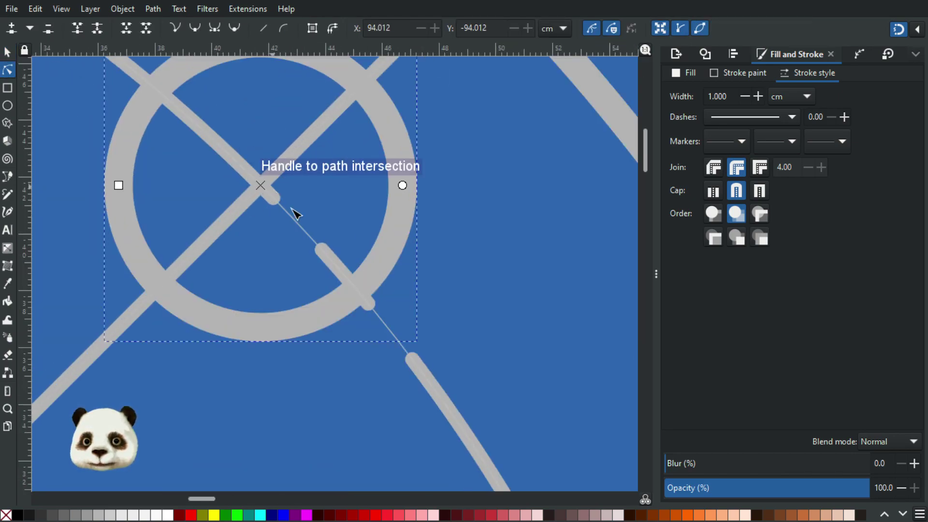
- Duplicate the hole circle twice and snap one copy's centre to the intersection of the lower diagonal and the dashed circle
scroll(321, 237, "down", 5)
left_click_drag(483, 296, 406, 124)
scroll(423, 164, "down", 2)
key("s")
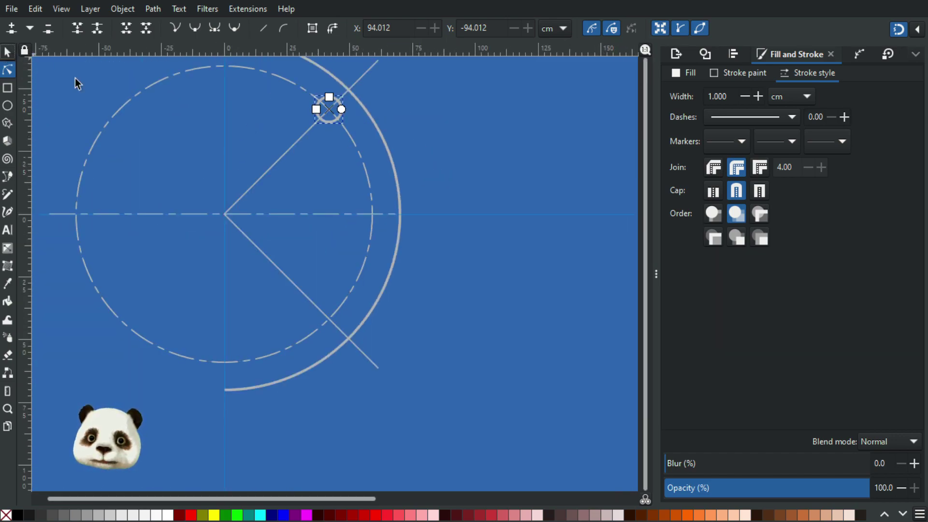
key("ctrl+d")
left_click_drag(343, 114, 344, 339)
key("ctrl+d")
left_click(8, 70)
scroll(342, 390, "up", 4)
mouse_move(298, 95)
left_mouse_down()
mouse_move(284, 106)
mouse_move(292, 89)
mouse_move(298, 94)
left_mouse_up()
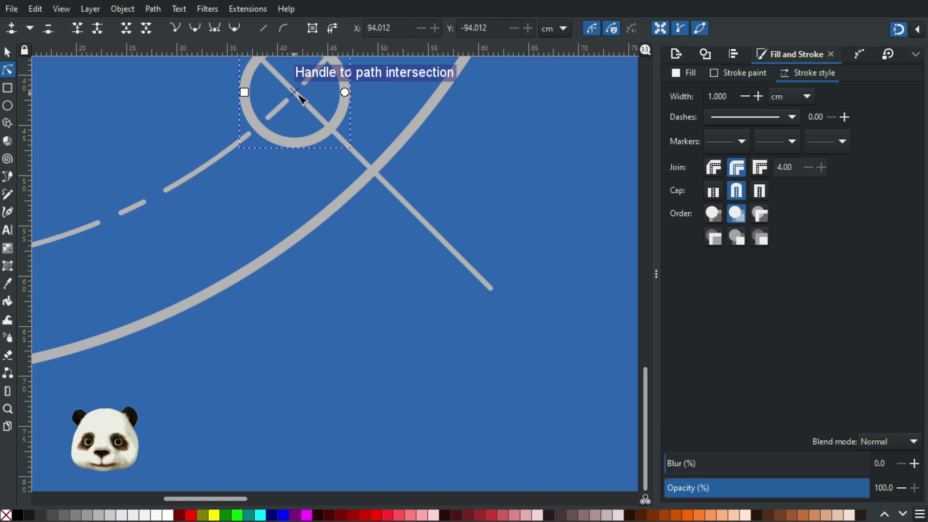
- Snap the other copy's centre to the point where the horizontal centre line meets the dashed circle, and deselect it
scroll(373, 248, "up", 10)
scroll(372, 249, "right", 3)
left_click(431, 89)
mouse_move(390, 113)
left_mouse_down()
mouse_move(405, 115)
mouse_move(390, 114)
left_mouse_up()
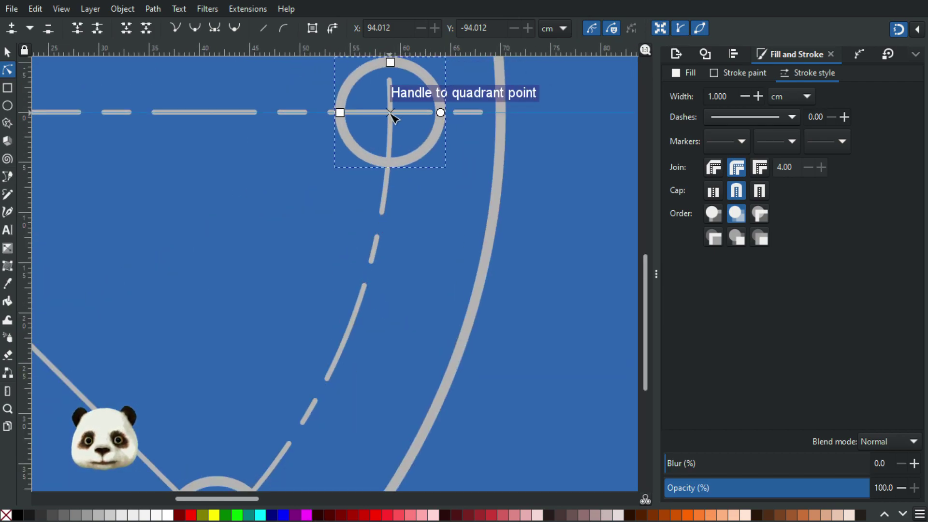
left_click(449, 251)
- Compare the three placed hole circles with the holes and dimensions on the reference drawing
scroll(443, 255, "down", 6)
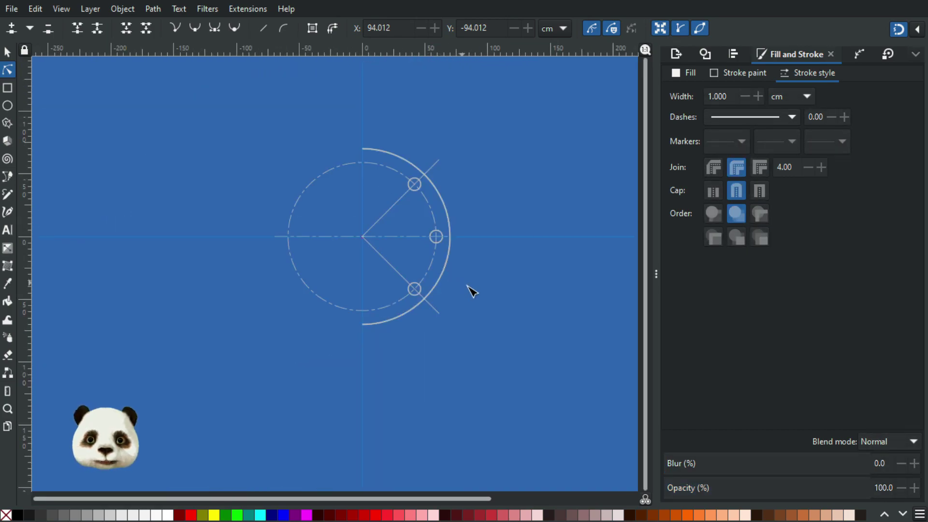
scroll(492, 288, "up", 3)
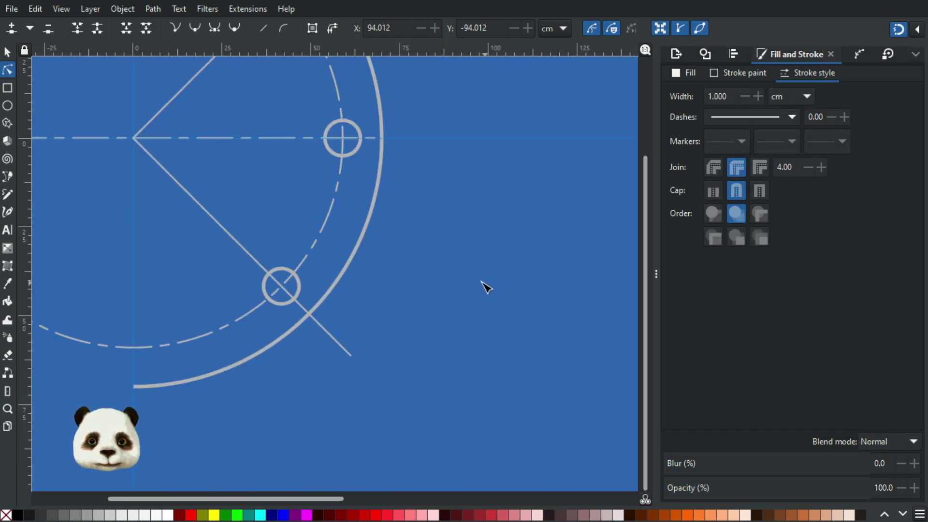
scroll(480, 280, "down", 3)
left_click_drag(484, 282, 196, 274)
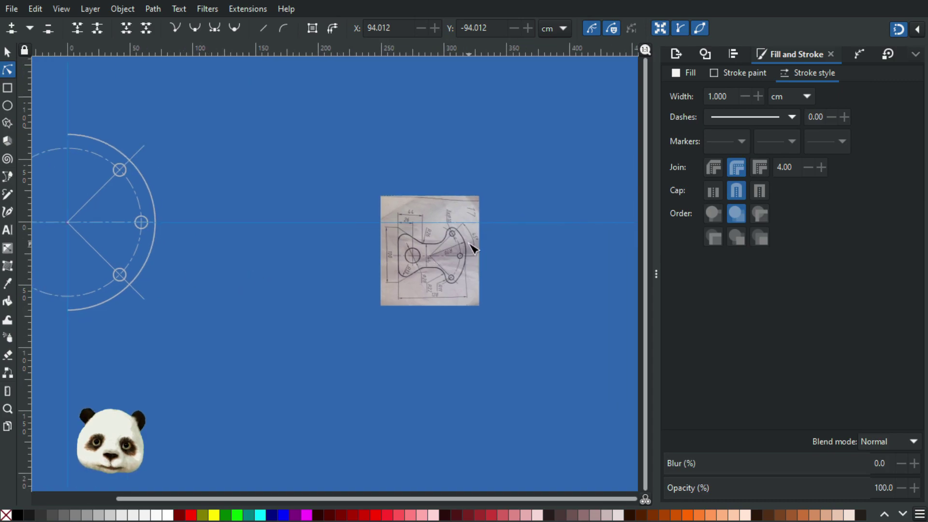
scroll(471, 244, "up", 4)
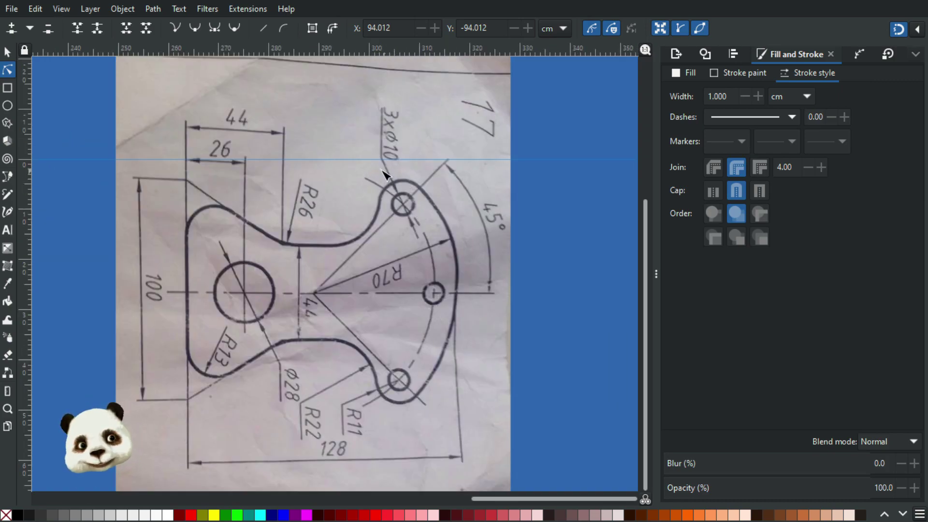
scroll(384, 380, "down", 3)
mouse_move(268, 355)
left_mouse_down()
mouse_move(504, 296)
mouse_move(533, 297)
left_mouse_up()
- Select the large dashed circle and set the first dash length of its stroke pattern to 50
left_click(8, 52)
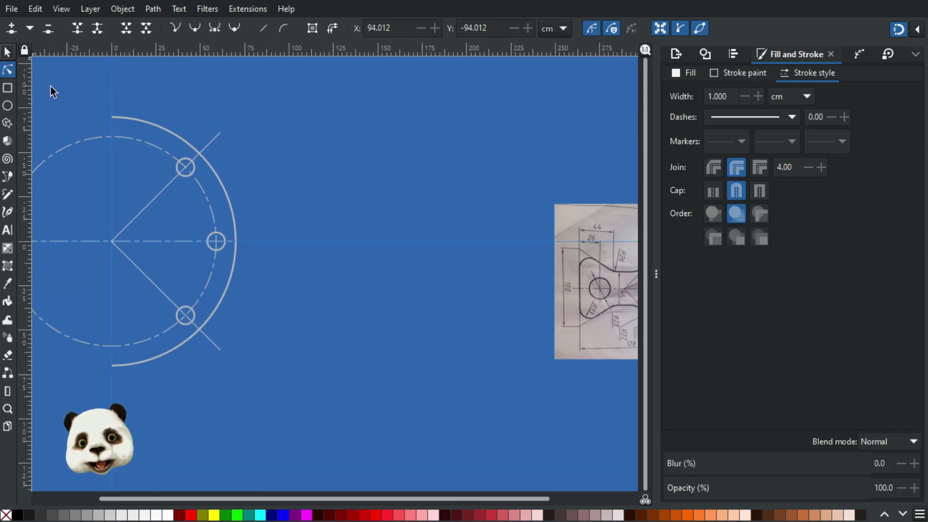
left_click(139, 141)
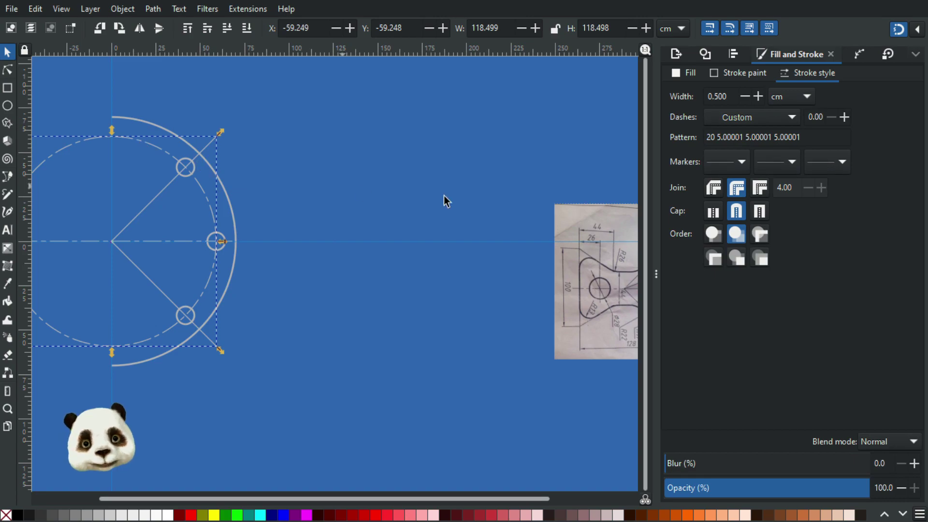
mouse_move(308, 186)
left_mouse_down()
mouse_move(491, 125)
mouse_move(488, 208)
left_mouse_up()
scroll(365, 146, "up", 2)
scroll(412, 116, "down", 1)
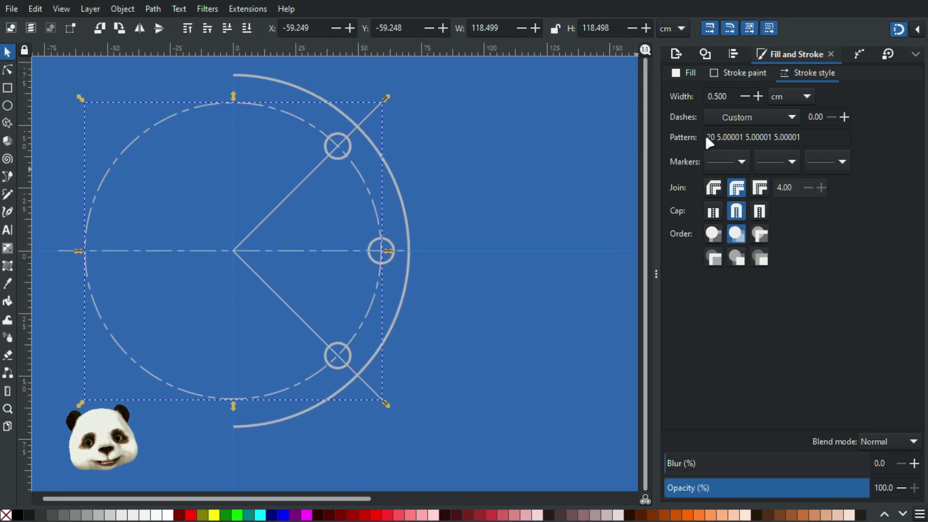
double_click(715, 138)
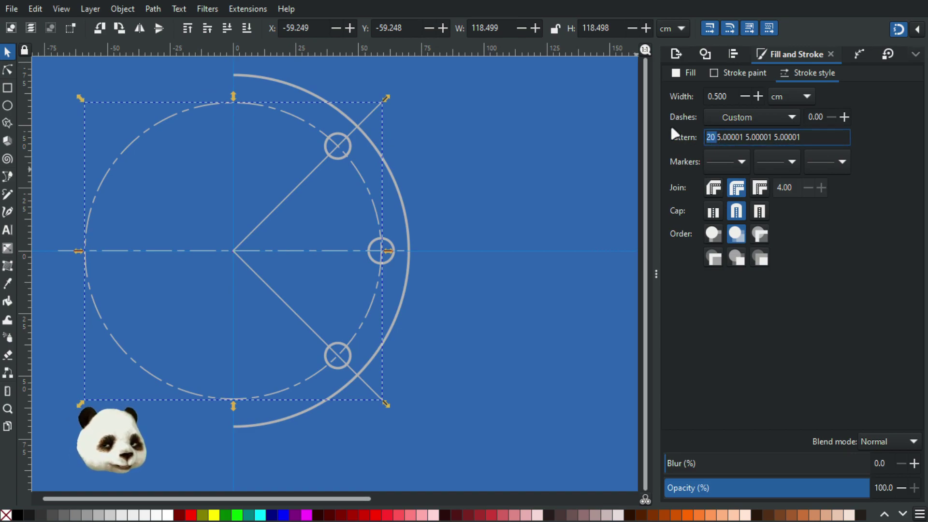
type("50")
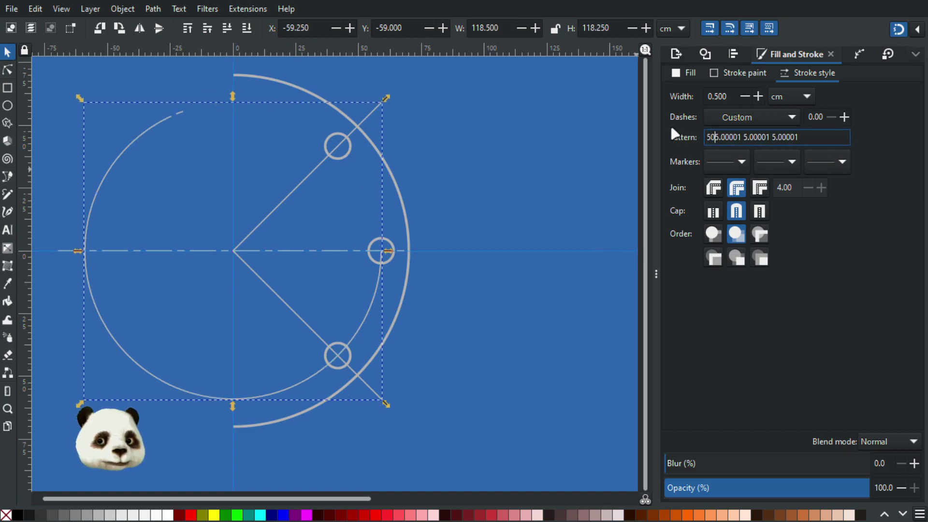
- Replace the remaining values of the large circle's dash pattern with 20 10 20
key("Delete")
key("Delete")
key("Delete")
key("Delete")
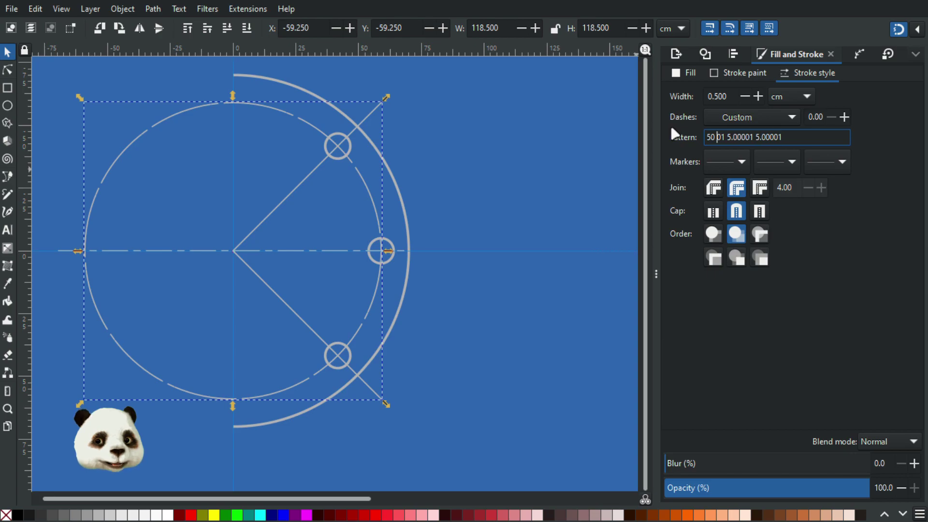
key("Delete")
key("shift+Right")
key("shift+Right")
key("shift+Right")
key("shift+Right")
key("shift+Right")
key("shift+Right")
key("shift+Right")
key("shift+Right")
key("shift+Right")
key("shift+Right")
key("shift+Right")
key("shift+Right")
key("shift+Right")
key("shift+Right")
key("shift+Right")
key("shift+Right")
key("shift+Right")
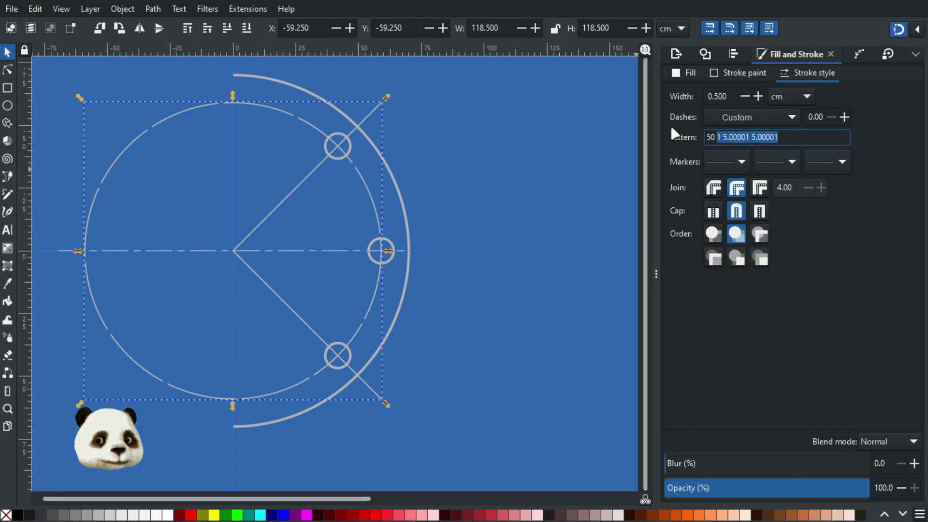
type("20")
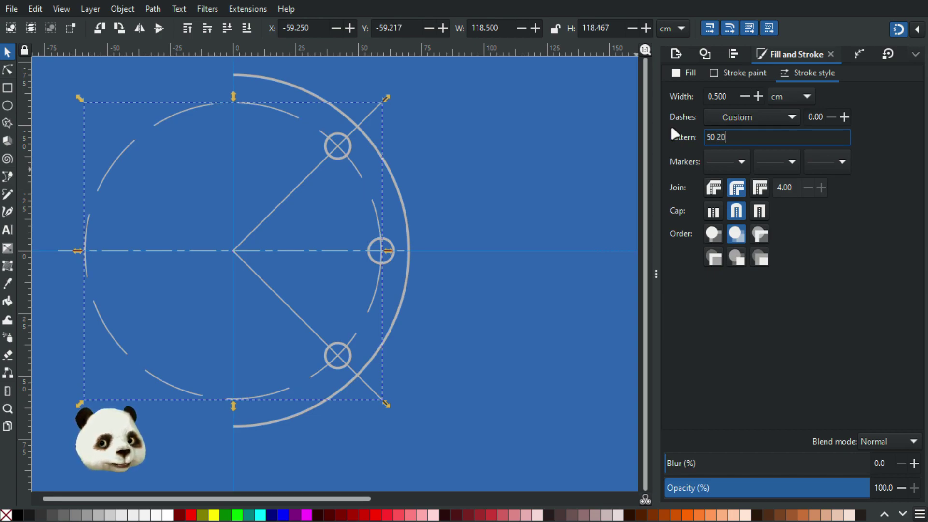
type(" 10 20")
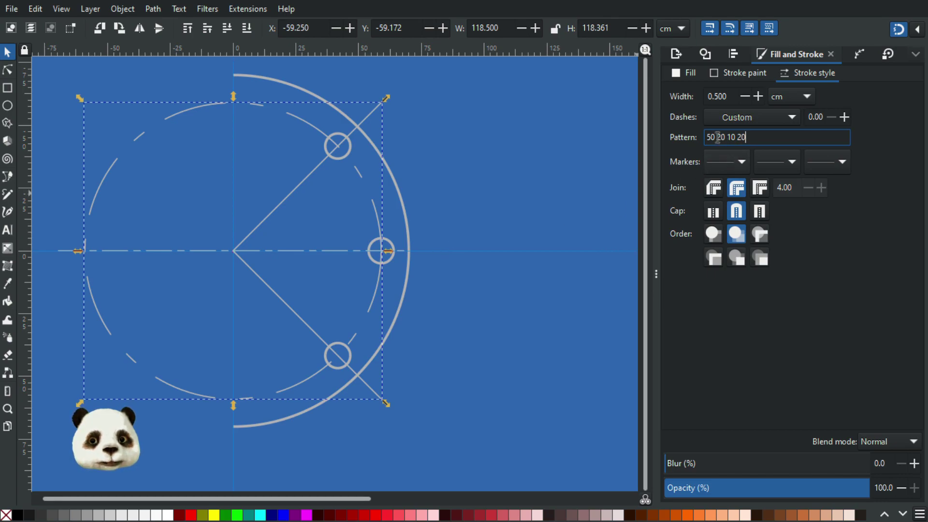
- Try first dash lengths of 0 and 80 on the large circle, set 60, and check the dashes around the holes
left_click_drag(718, 137, 700, 138)
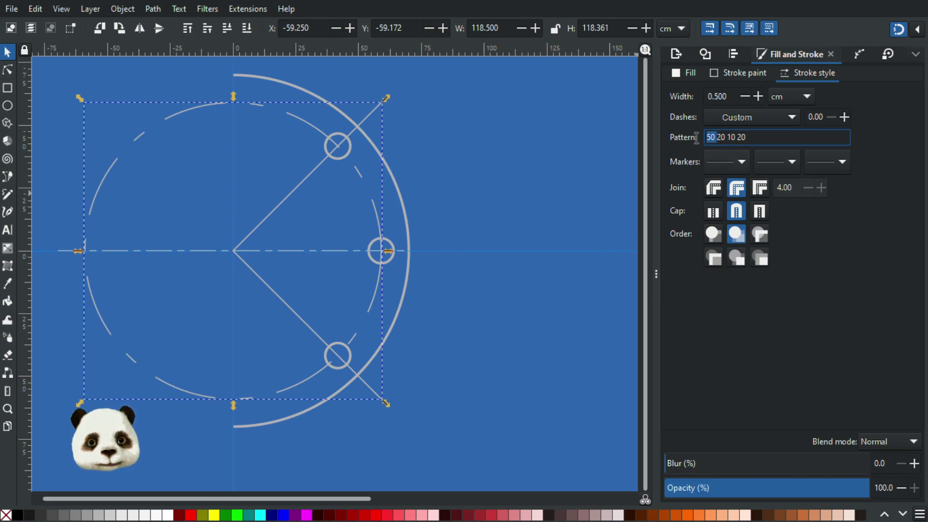
type("0")
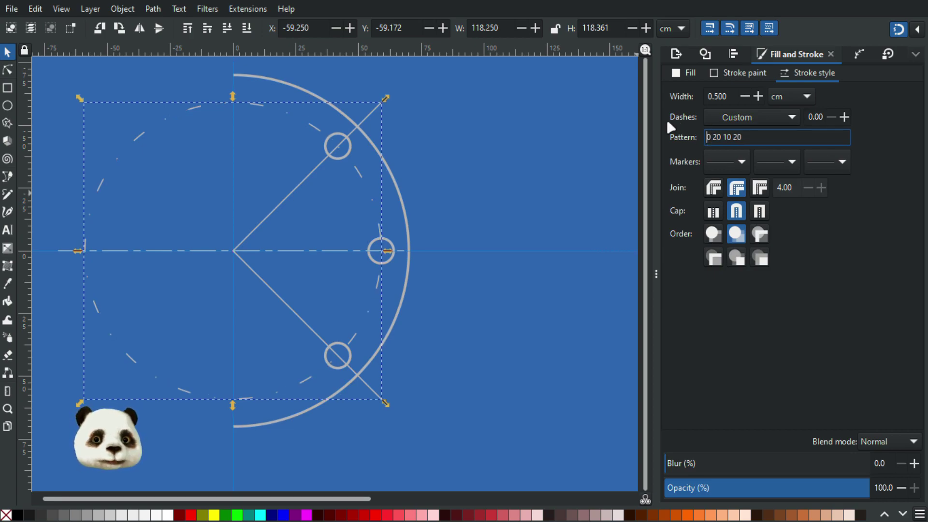
type("8")
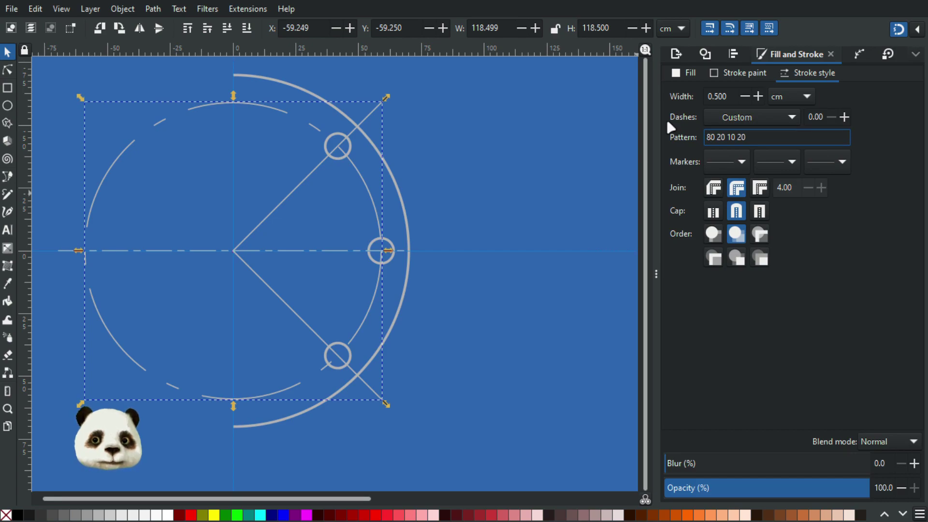
key("BackSpace")
type("6")
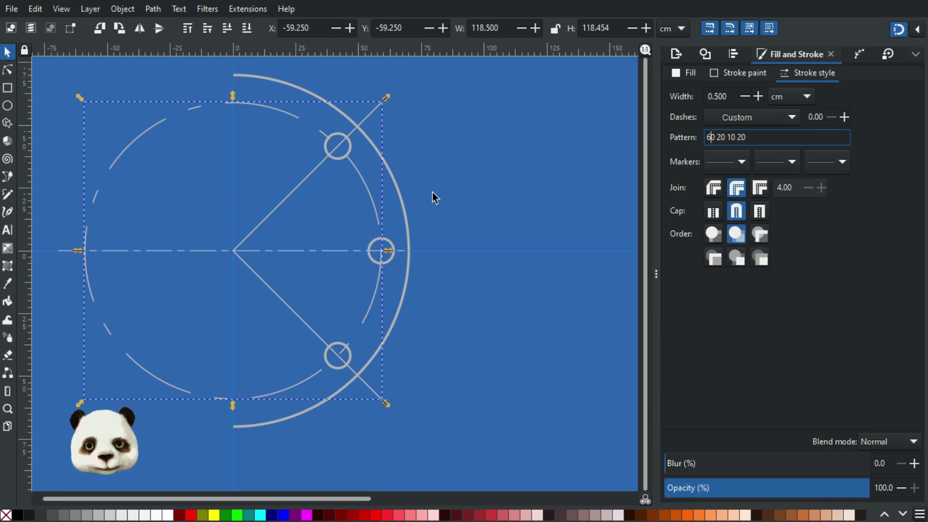
scroll(388, 256, "up", 3)
scroll(401, 207, "up", 1)
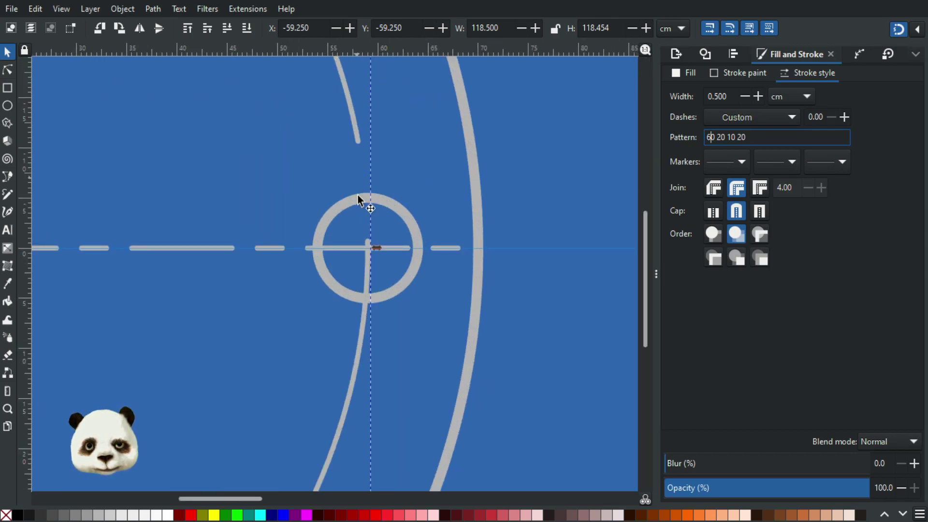
scroll(371, 202, "down", 2)
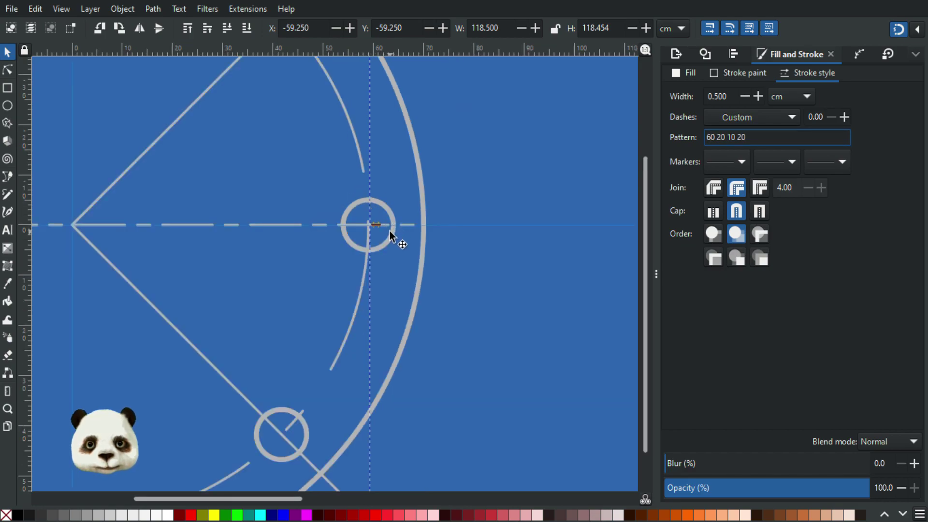
scroll(390, 231, "down", 2)
scroll(386, 219, "up", 2)
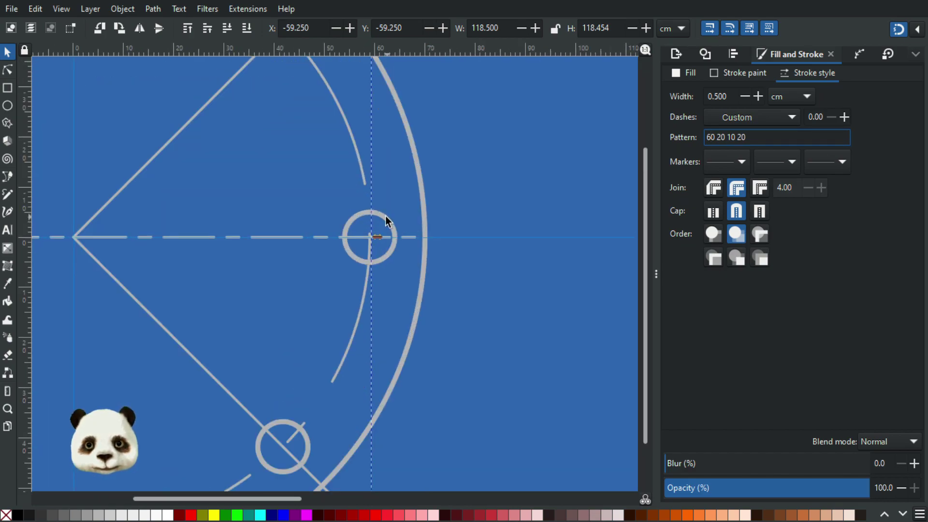
- Change the first dash length of the large circle's stroke pattern to 70 and refine it to 70.5
scroll(386, 220, "down", 2)
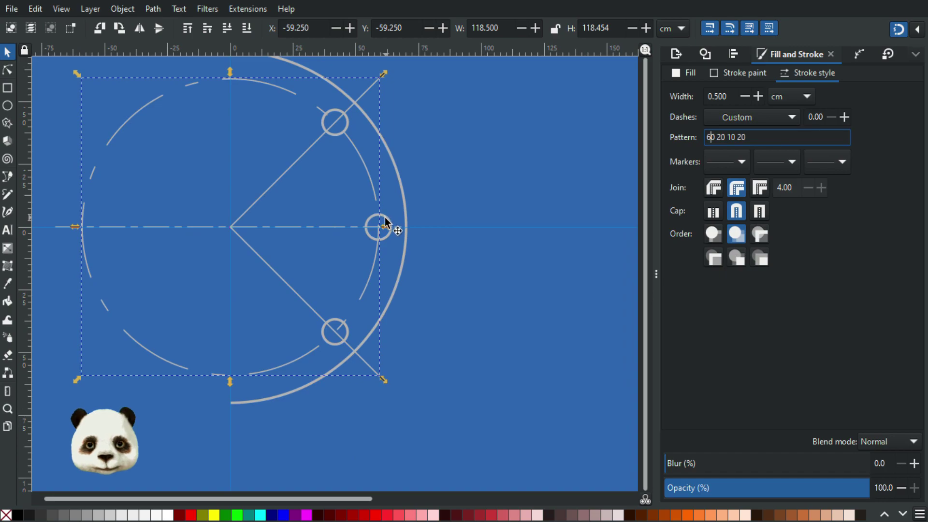
scroll(377, 251, "up", 3)
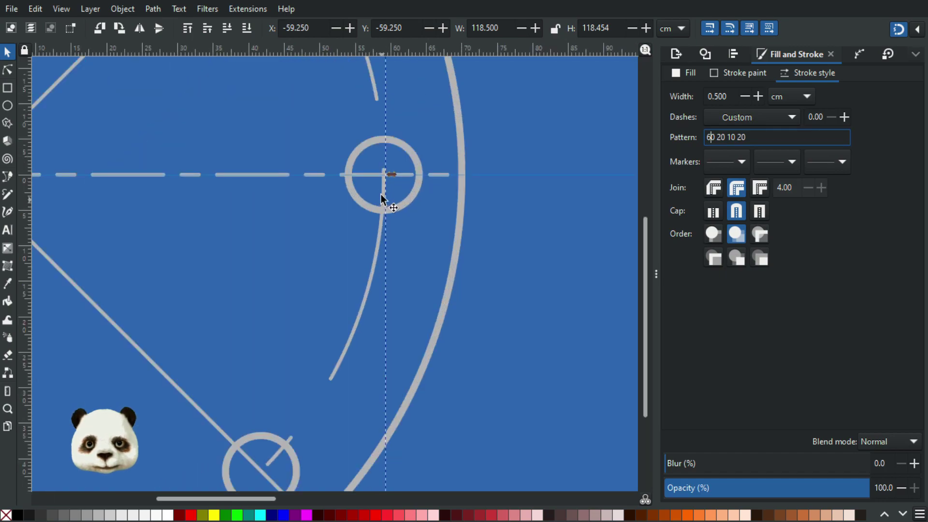
scroll(381, 194, "down", 3)
scroll(388, 129, "up", 2)
scroll(377, 165, "down", 3)
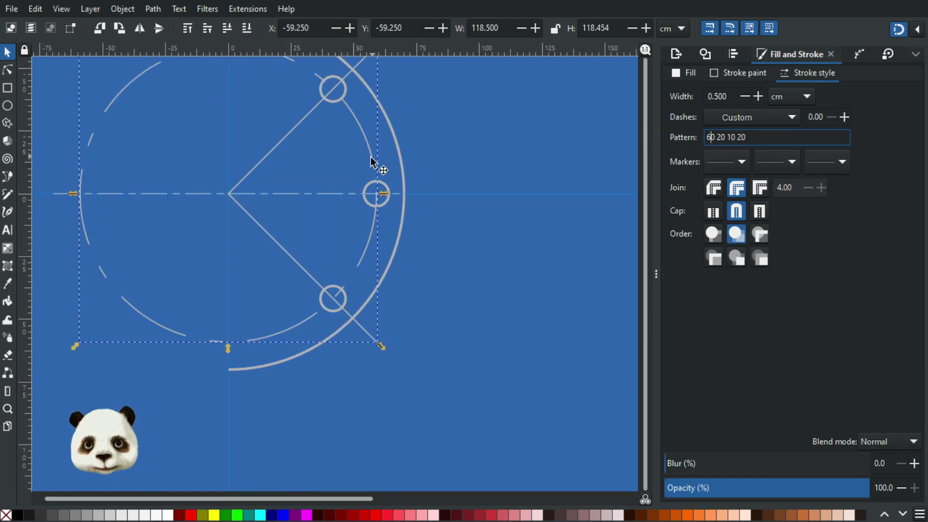
scroll(363, 167, "down", 2)
scroll(359, 117, "up", 2)
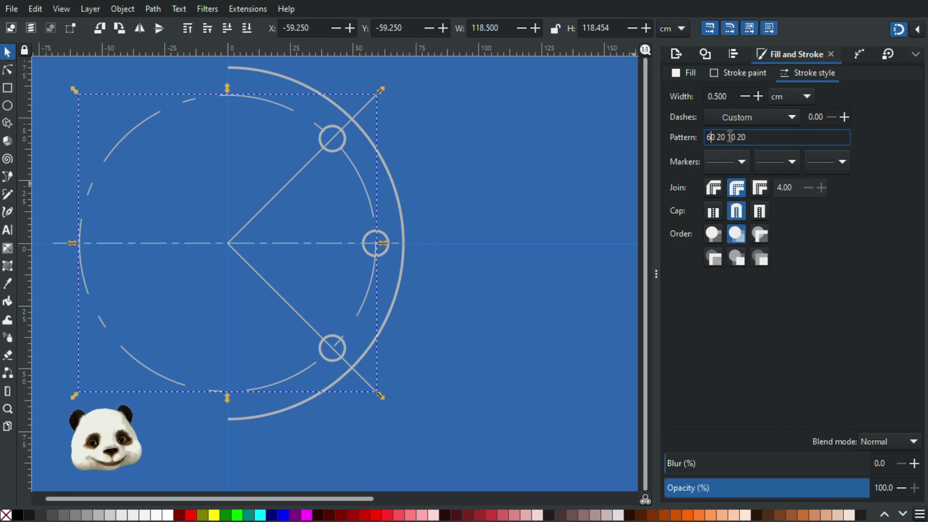
key("BackSpace")
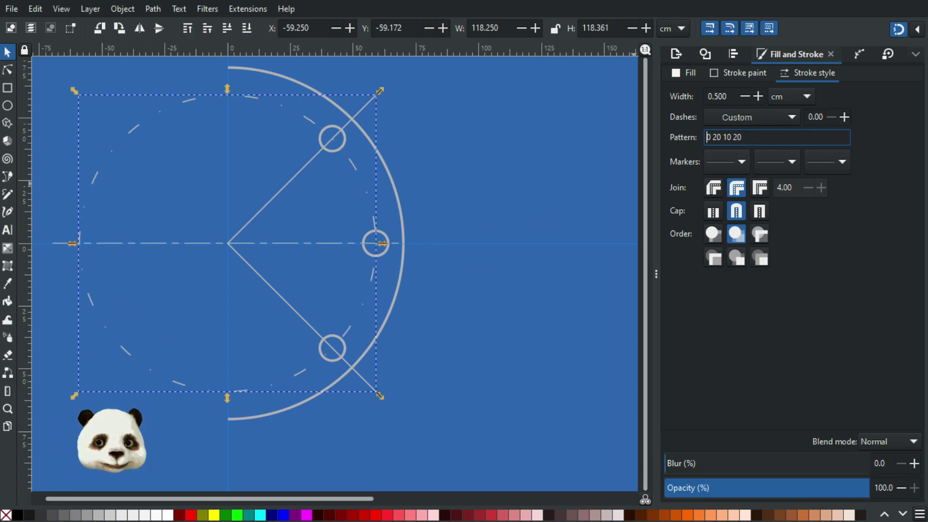
type("7")
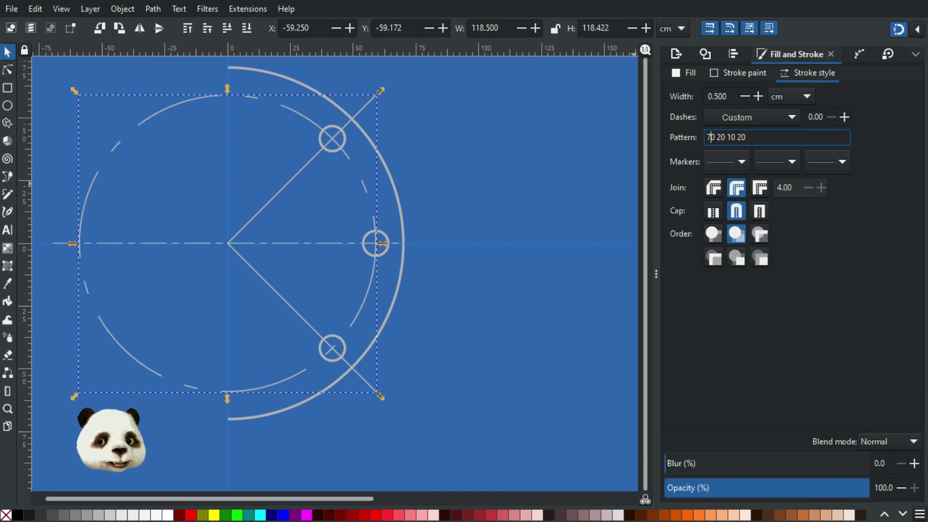
key("Right")
type(".5")
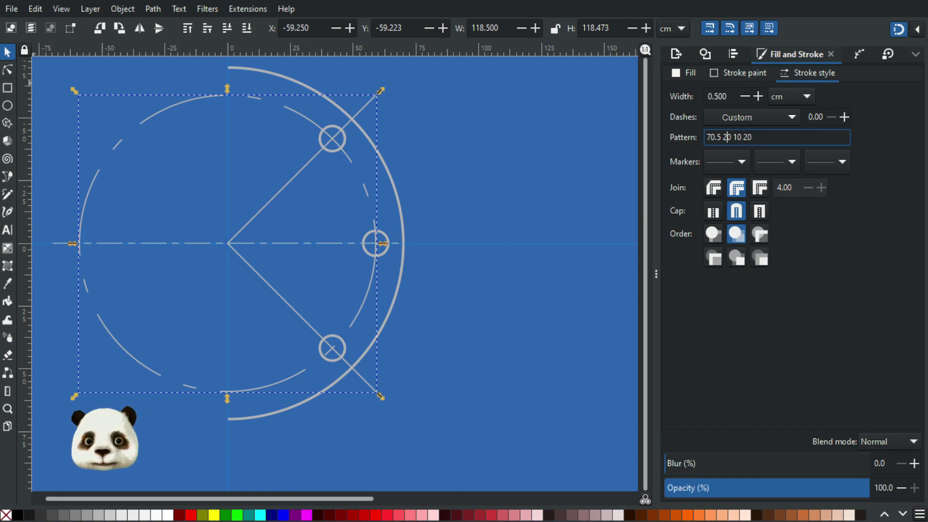
- Open the dashed circle into a semicircular arc through the three holes, ending on the vertical axis, and re-enter 70.5 as the first dash length
key("n")
left_click_drag(374, 242, 234, 354)
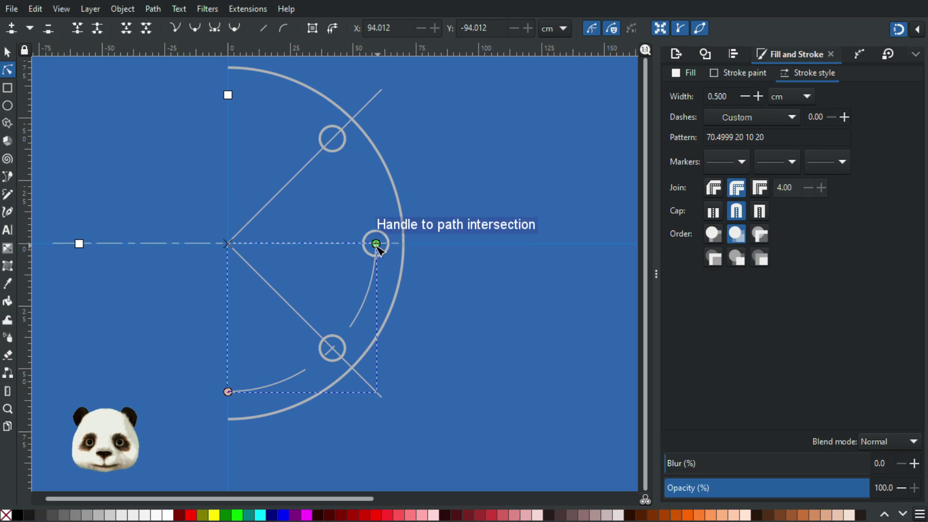
left_click_drag(376, 244, 230, 84)
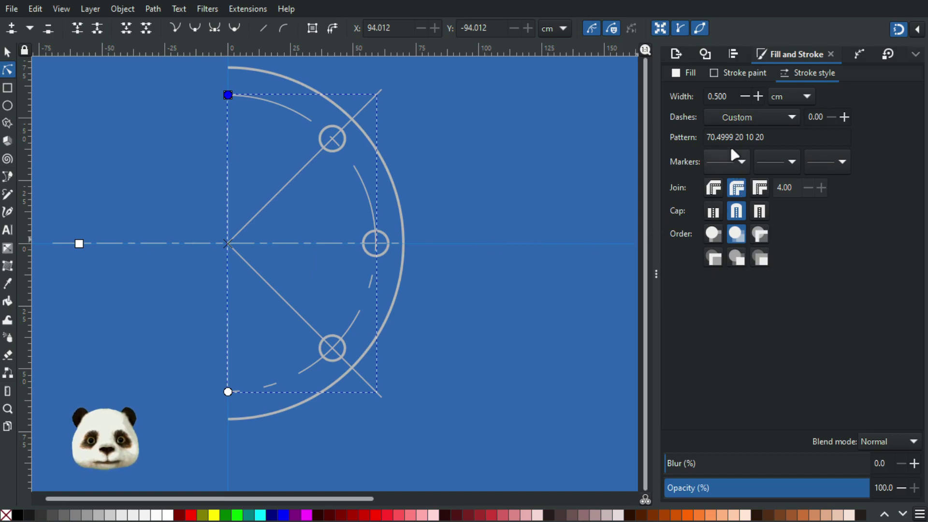
left_click_drag(733, 140, 641, 139)
type("70.5")
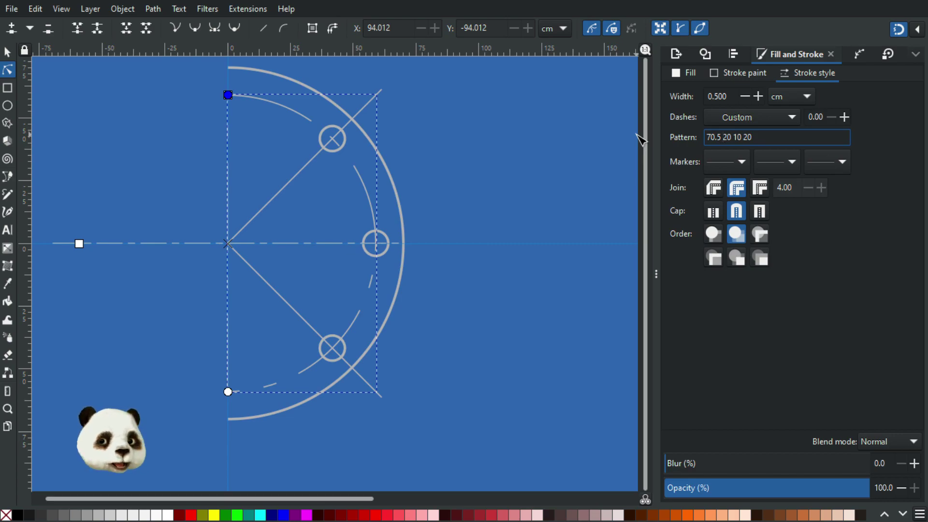
- Consult the reference drawing, shorten both ends of the dashed arc toward the outer holes, and set its first dash length to 50
left_click_drag(535, 245, 141, 165)
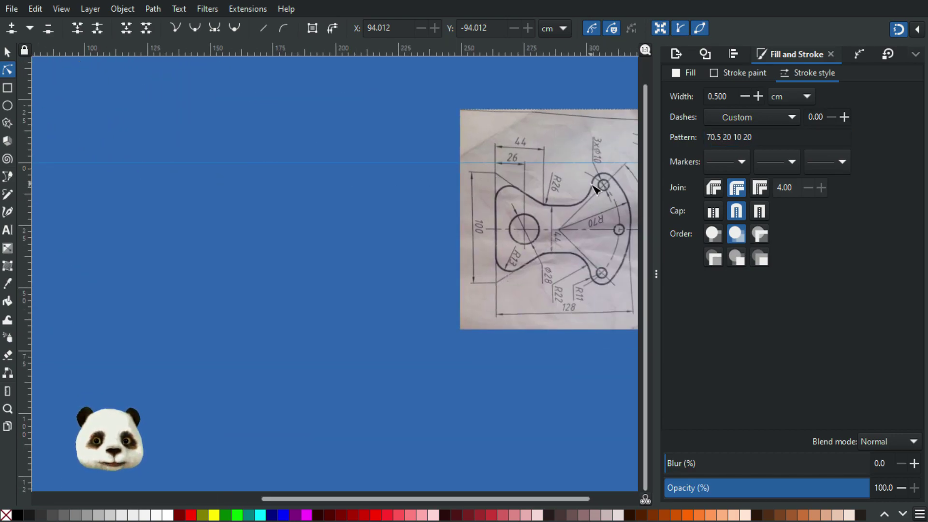
left_click_drag(194, 145, 561, 231)
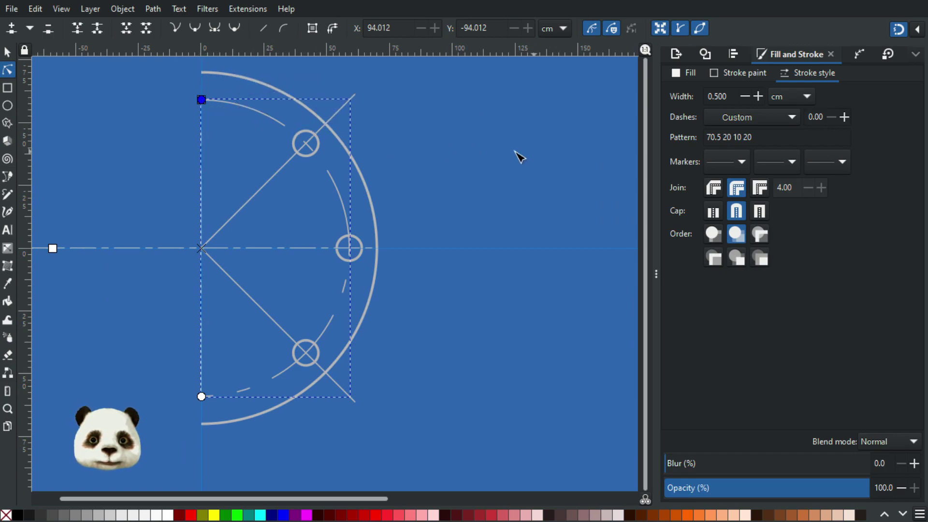
left_click_drag(203, 99, 277, 122)
mouse_move(202, 396)
left_mouse_down()
mouse_move(276, 381)
mouse_move(265, 348)
left_mouse_up()
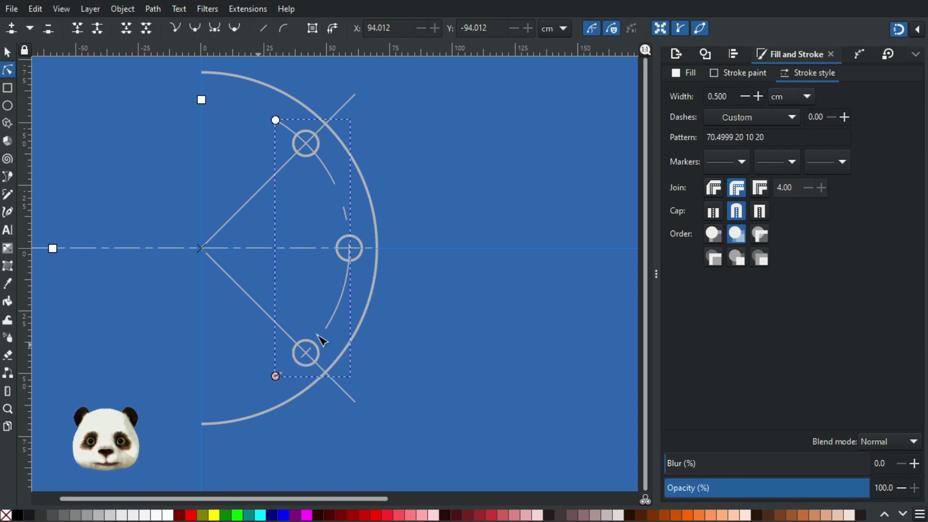
double_click(732, 139)
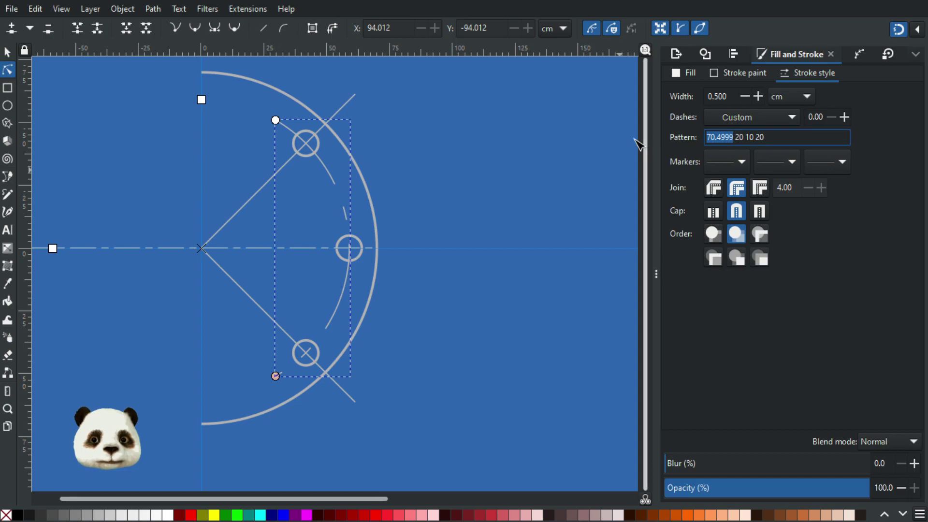
type("50")
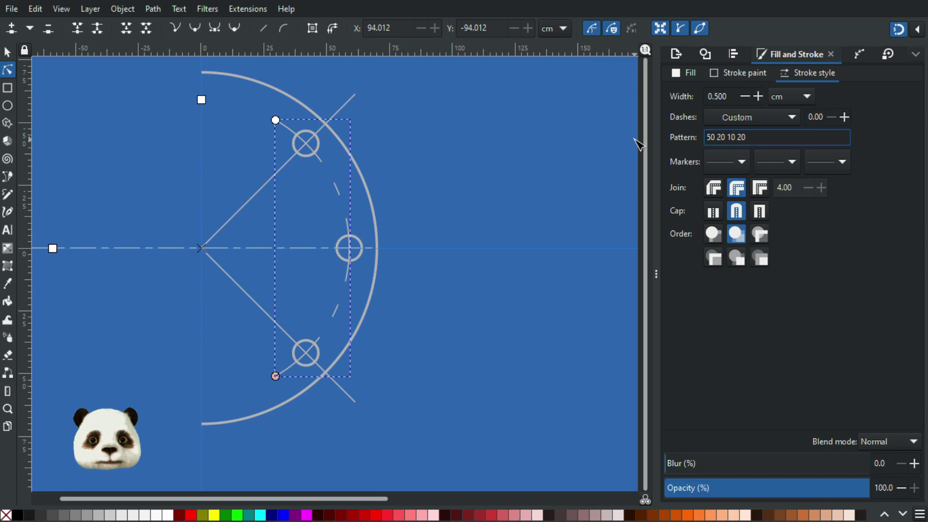
- Extend both ends of the dashed arc back toward the vertical axis so it reaches well beyond the two outer holes
mouse_move(517, 213)
left_mouse_down()
mouse_move(83, 126)
mouse_move(484, 177)
mouse_move(155, 166)
mouse_move(603, 212)
left_mouse_up()
left_click_drag(356, 118, 322, 124)
left_click_drag(354, 369, 321, 382)
left_click_drag(487, 241, 246, 205)
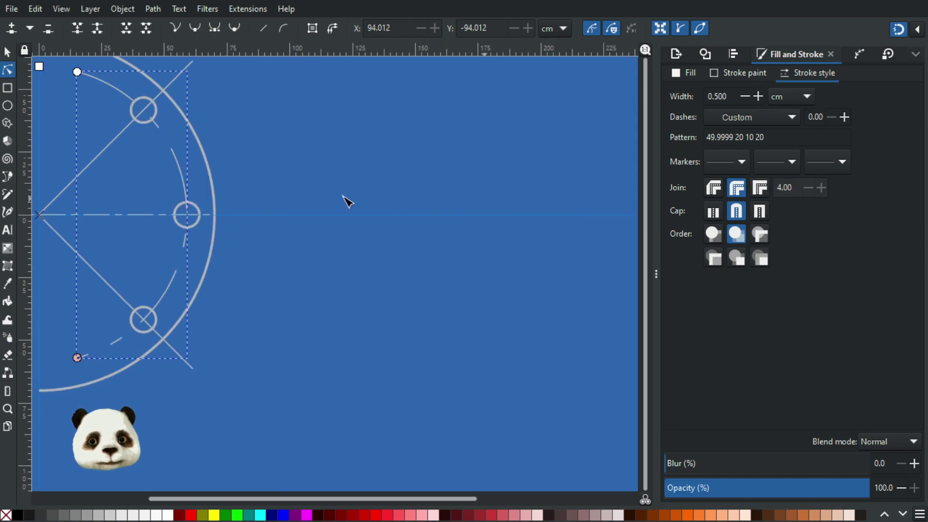
left_click_drag(342, 195, 620, 222)
- Try 60 as the arc's first dash length, set it to 80, and set the first gap to 10
double_click(734, 139)
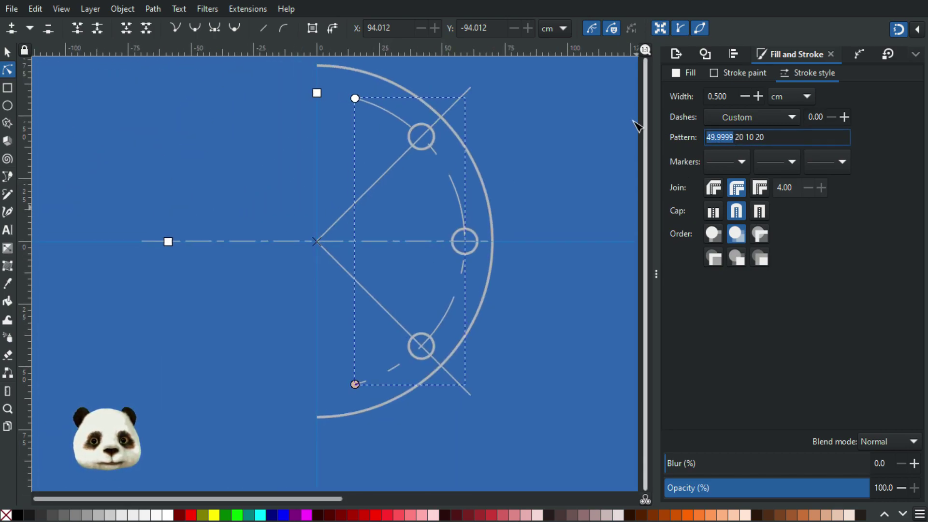
type("60")
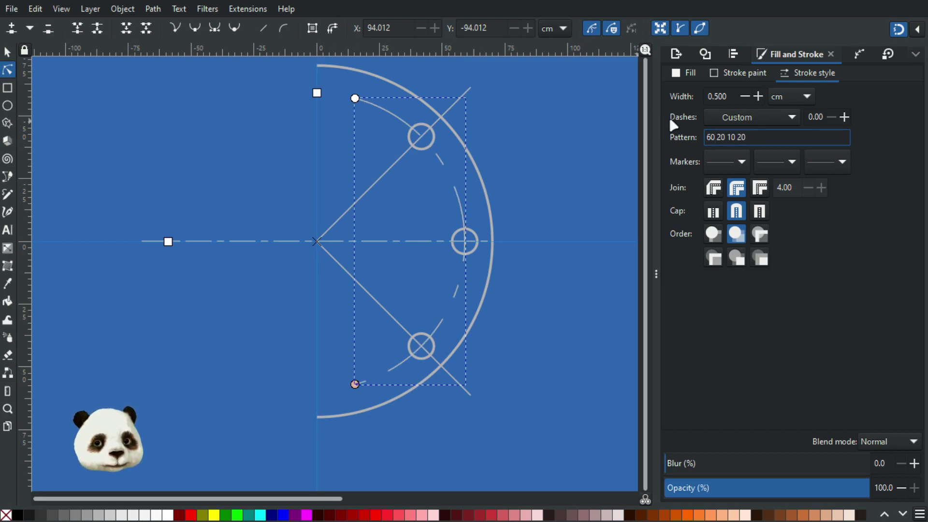
key("BackSpace")
type("8")
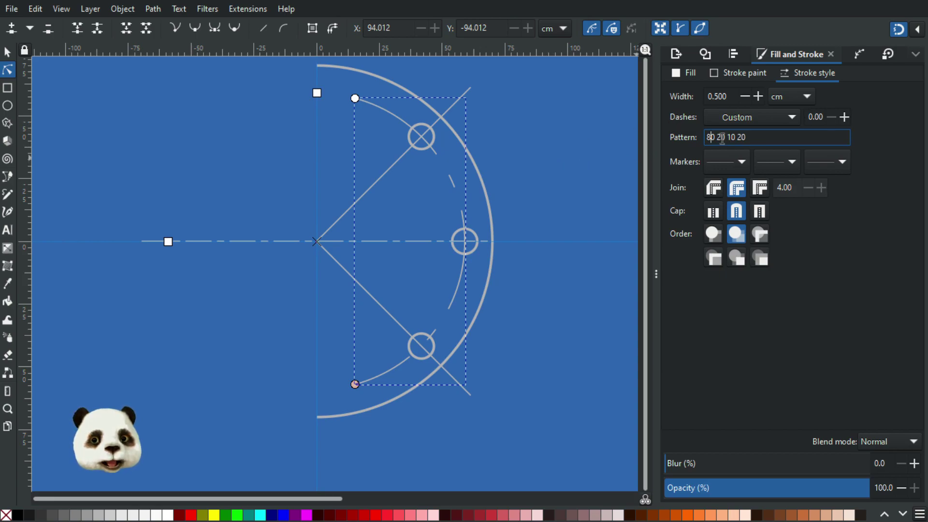
key("BackSpace")
type("1")
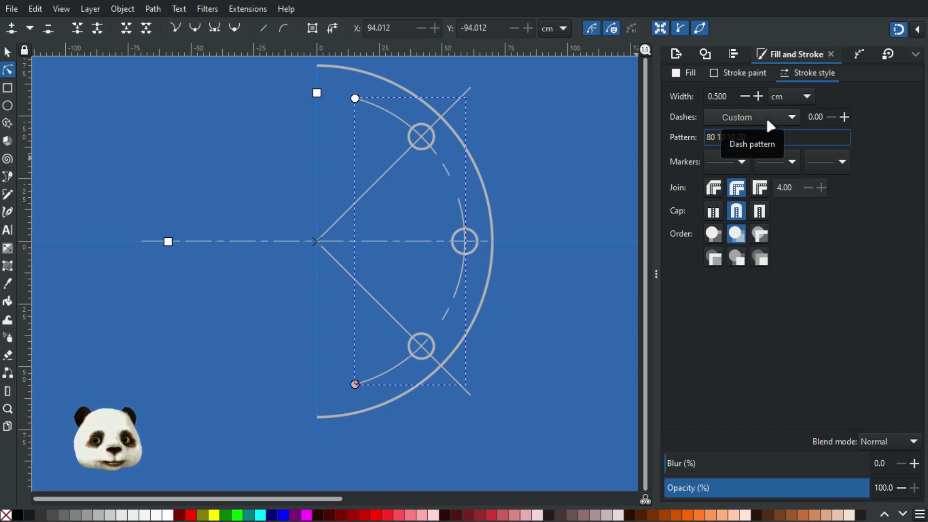
- Set the second dash of the arc's pattern to 5 and the second gap to 10
key("Right")
key("Right")
key("Right")
key("Right")
key("BackSpace")
type("1")
key("BackSpace")
key("BackSpace")
key("BackSpace")
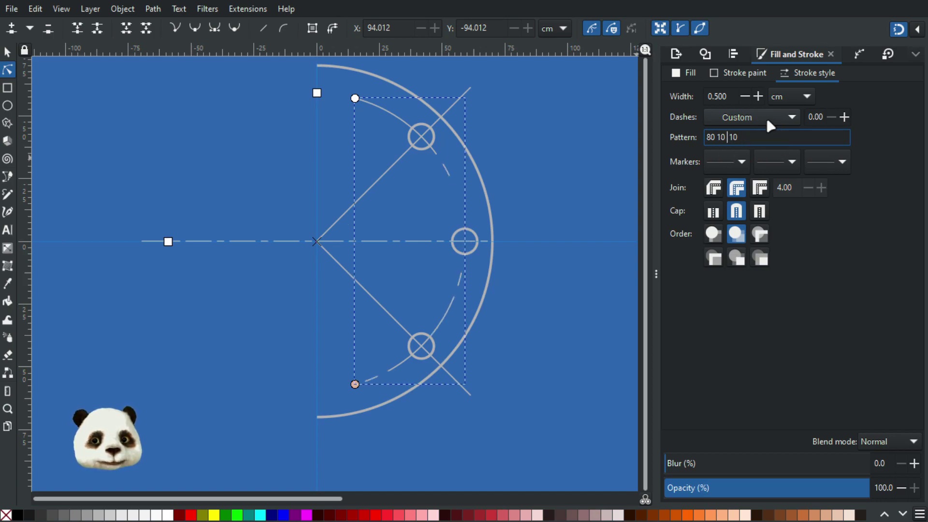
type("5")
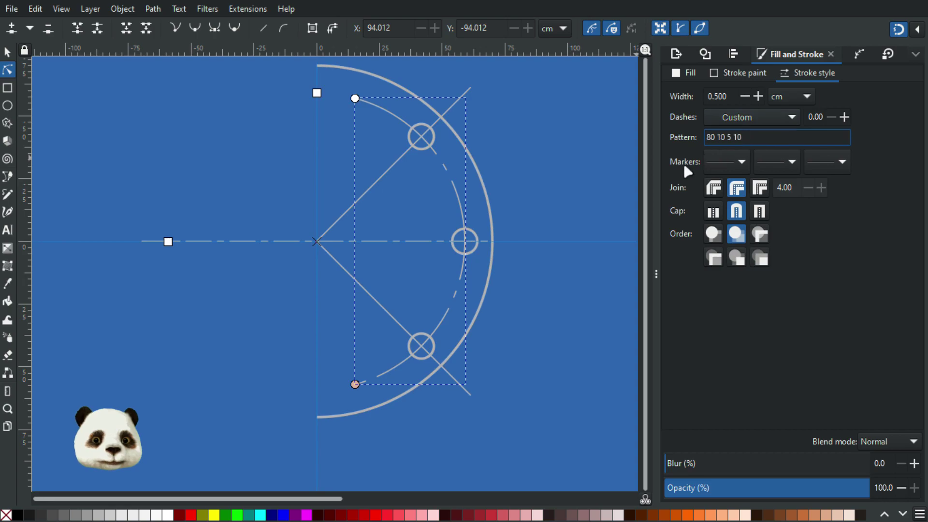
- Inspect the dashes around the holes, try a first dash length of 40, and set it to 30
mouse_move(588, 225)
left_mouse_down()
mouse_move(162, 137)
mouse_move(60, 167)
mouse_move(393, 182)
left_mouse_up()
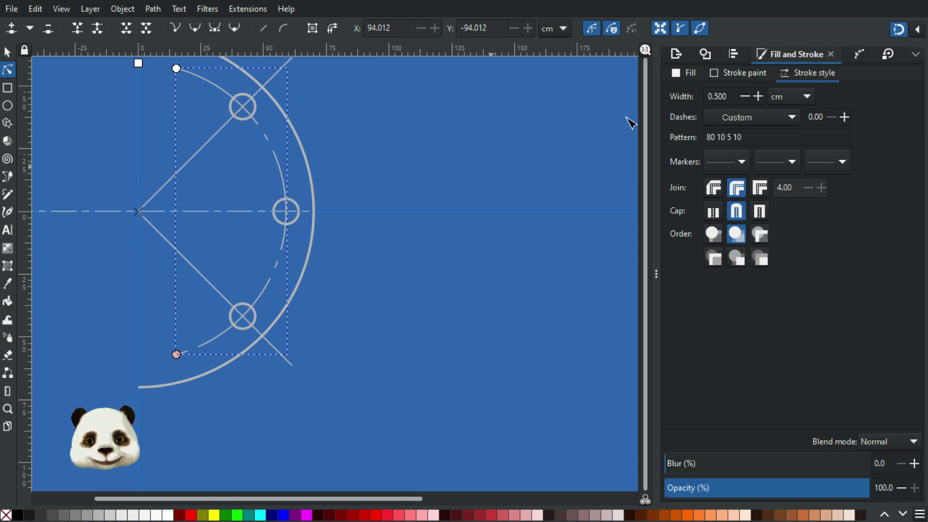
scroll(408, 193, "down", 2)
scroll(356, 196, "up", 3)
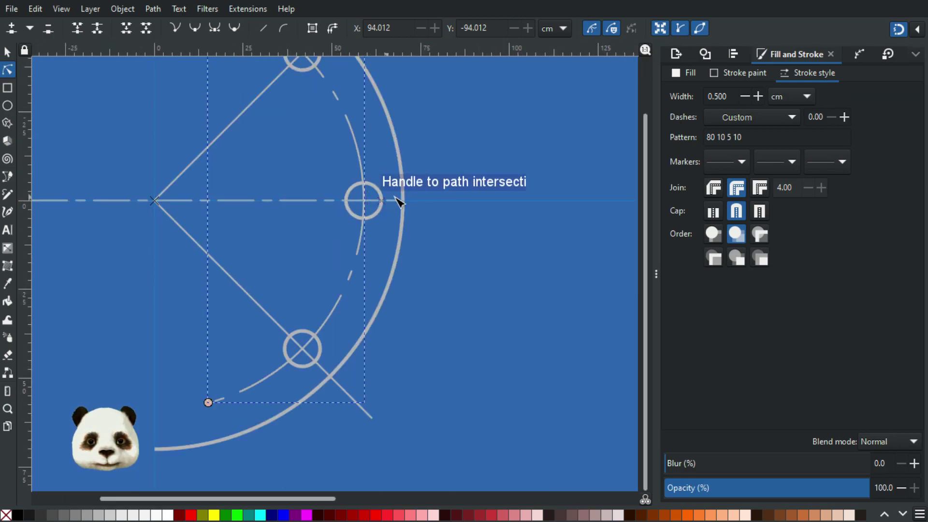
scroll(403, 199, "down", 1)
scroll(402, 145, "up", 1)
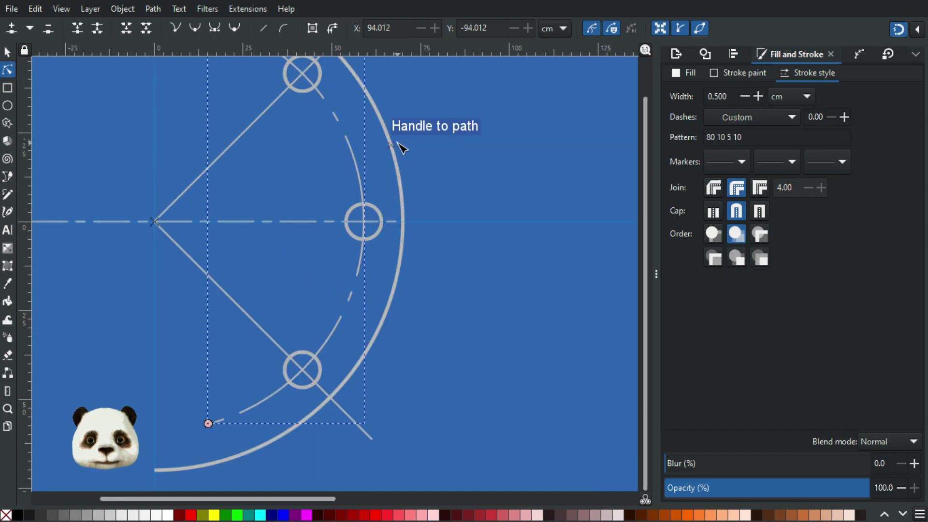
scroll(399, 147, "down", 1)
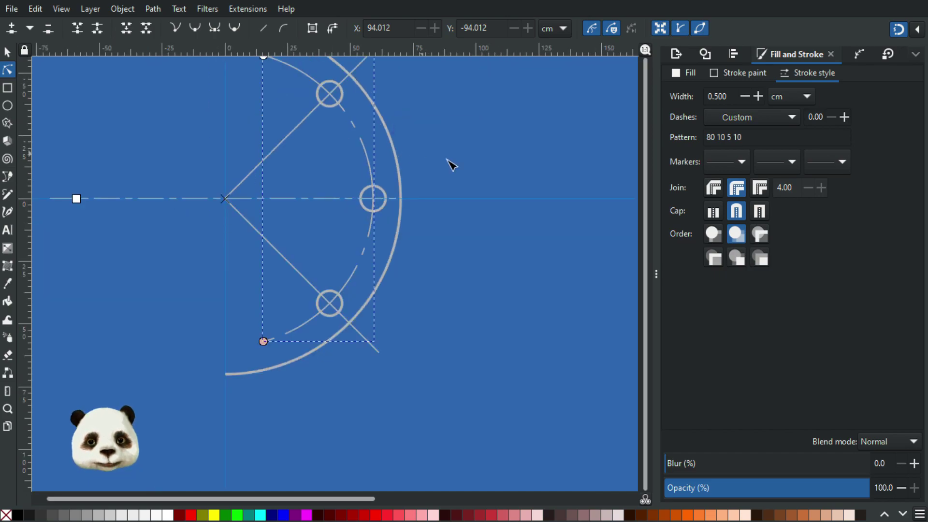
left_click(709, 137)
type("4")
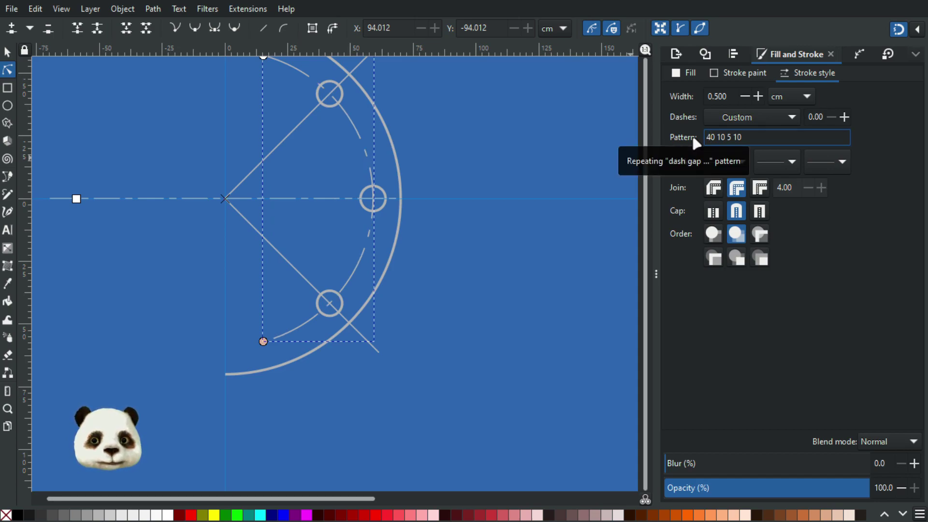
key("BackSpace")
type("3")
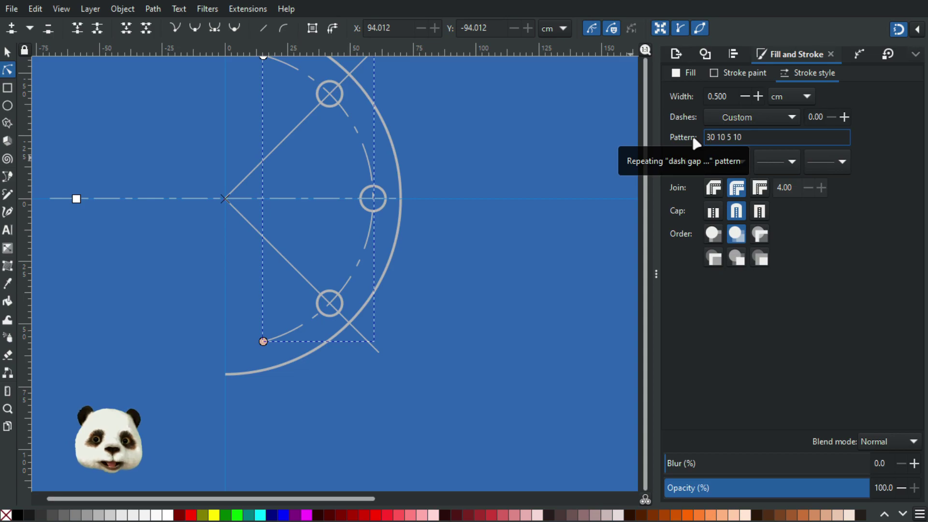
- Fine-tune the first dash length through 30.5 and 30.7 to 30.65 so a short dash centres on the middle hole, and deselect the arc
scroll(338, 162, "up", 1, "ctrl")
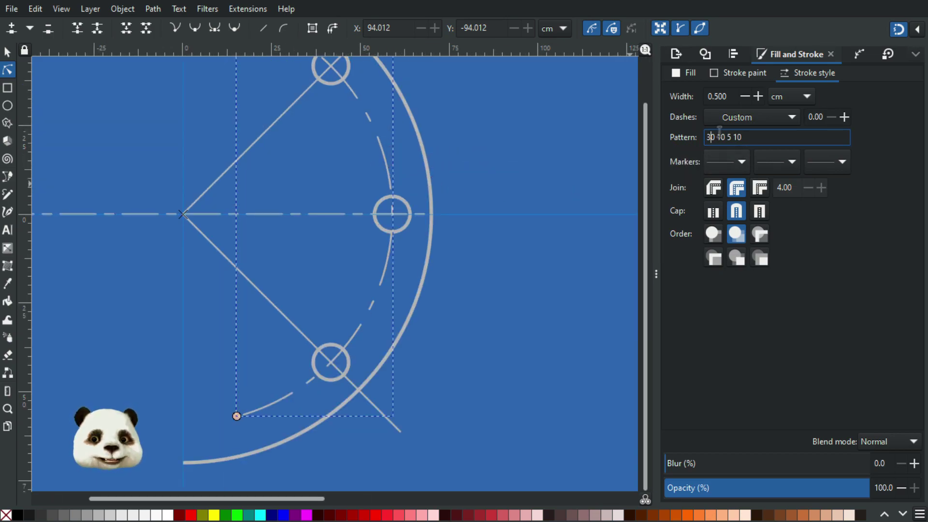
type(".5")
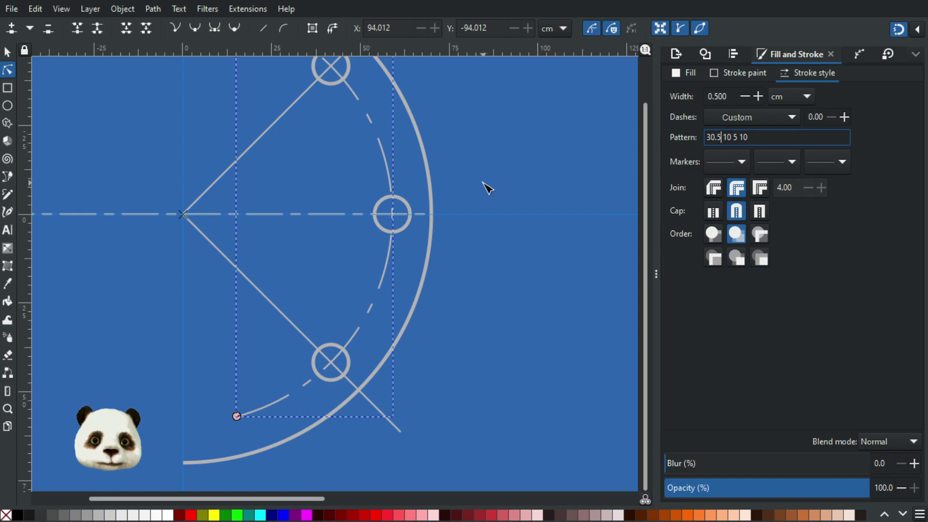
scroll(420, 207, "up", 4)
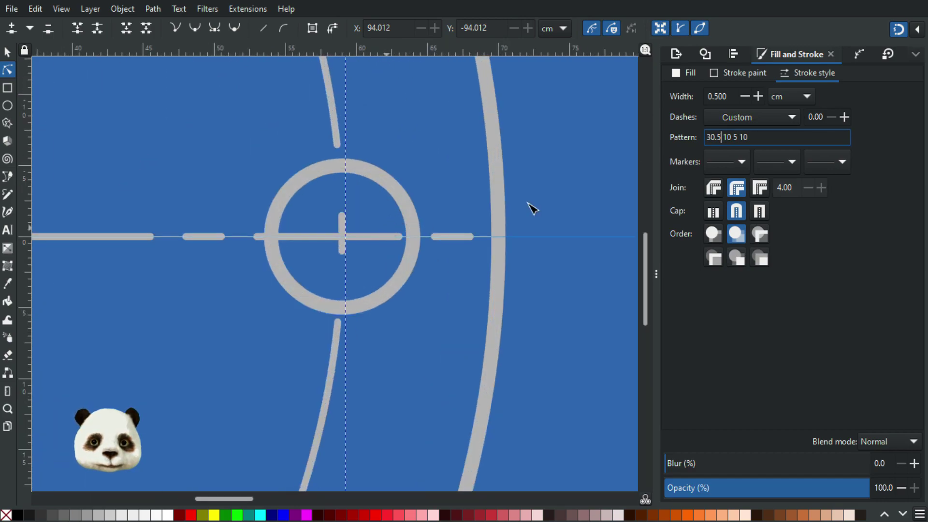
key("BackSpace")
type("7")
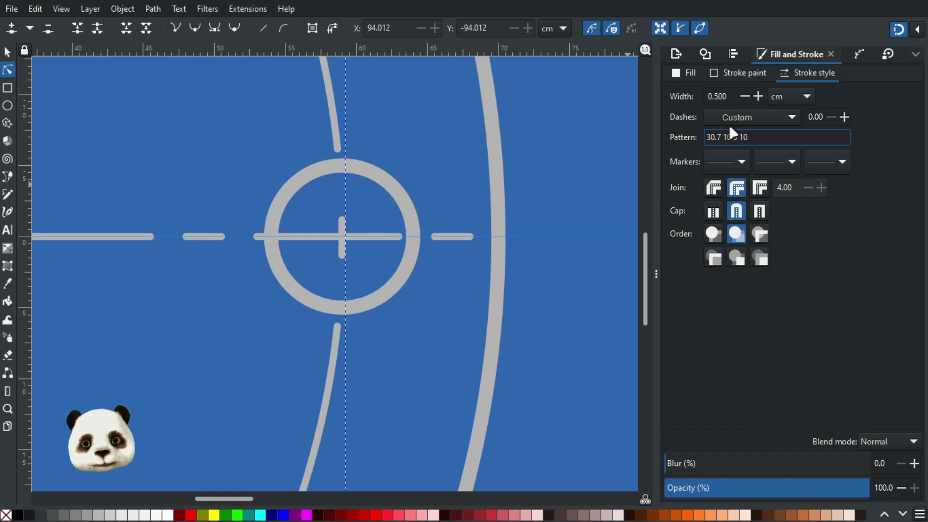
key("BackSpace")
type("65")
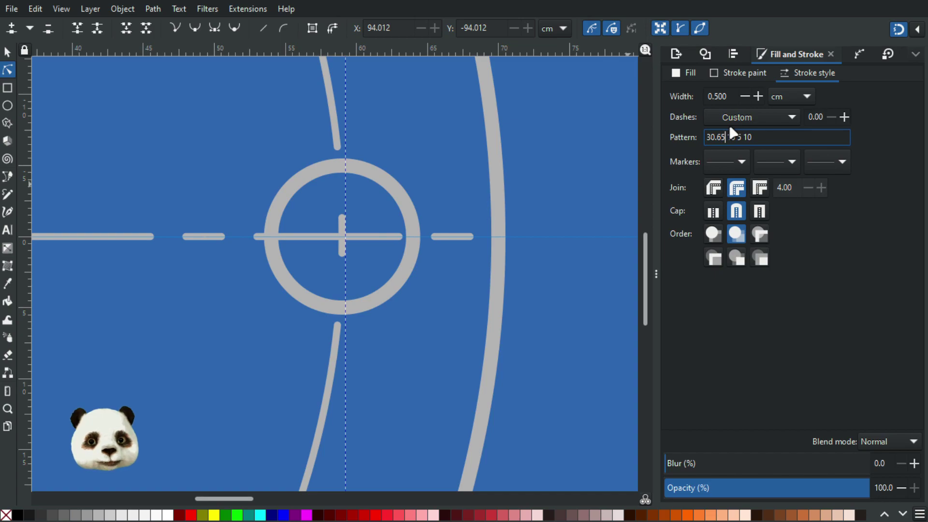
left_click(540, 166)
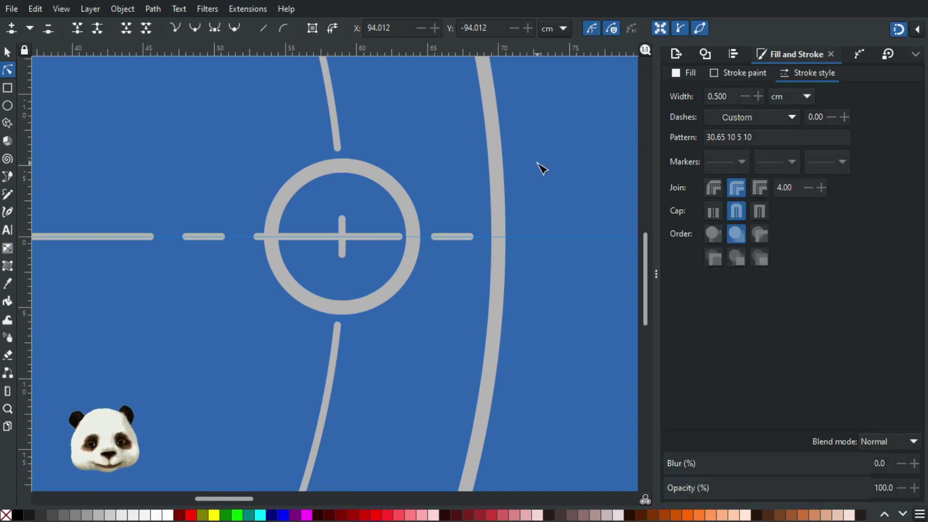
scroll(551, 169, "down", 4)
scroll(558, 169, "down", 3)
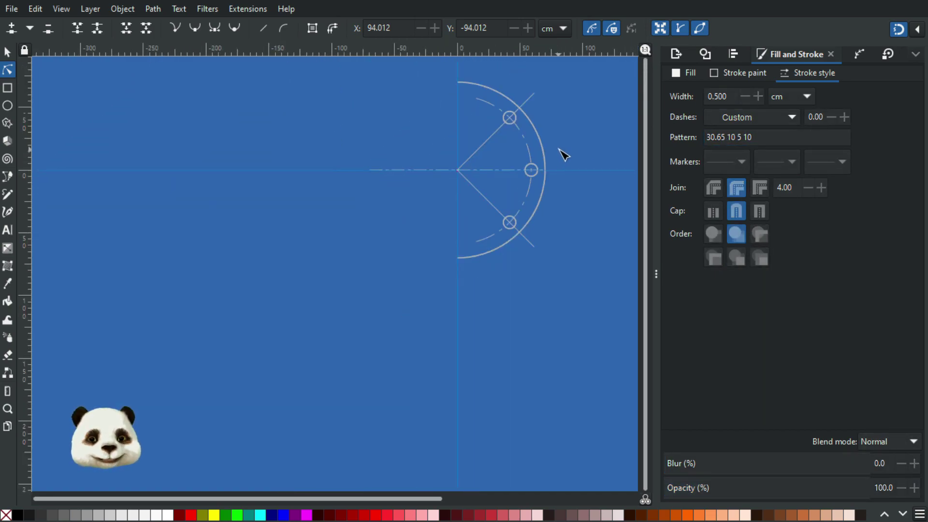
- Compare the redrawn half-circle, dashed arc and three holes with the reference drawing
scroll(560, 149, "up", 3)
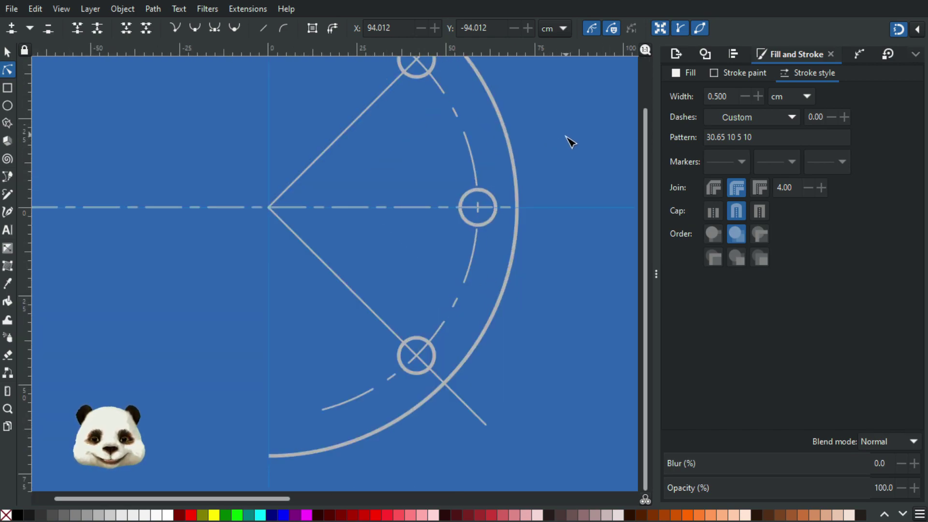
left_click_drag(568, 148, 468, 209)
scroll(471, 210, "down", 2)
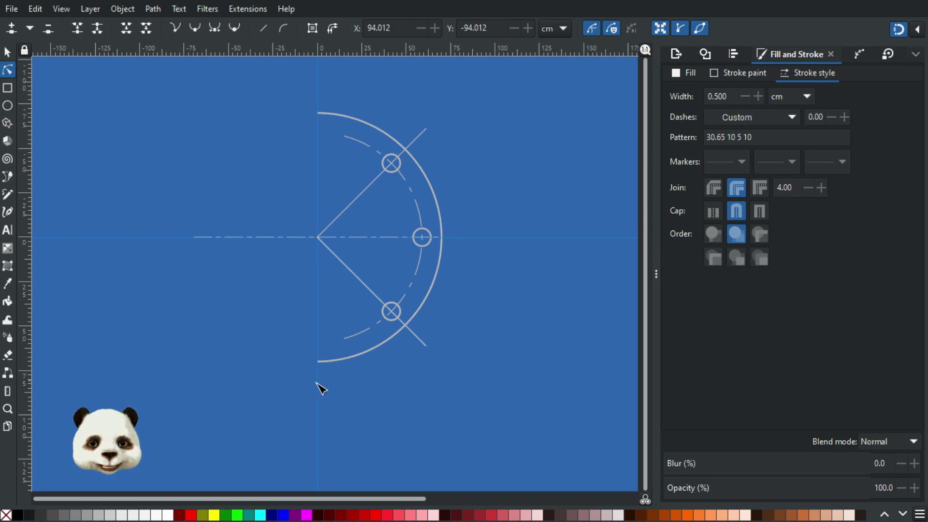
left_click_drag(478, 260, 309, 260)
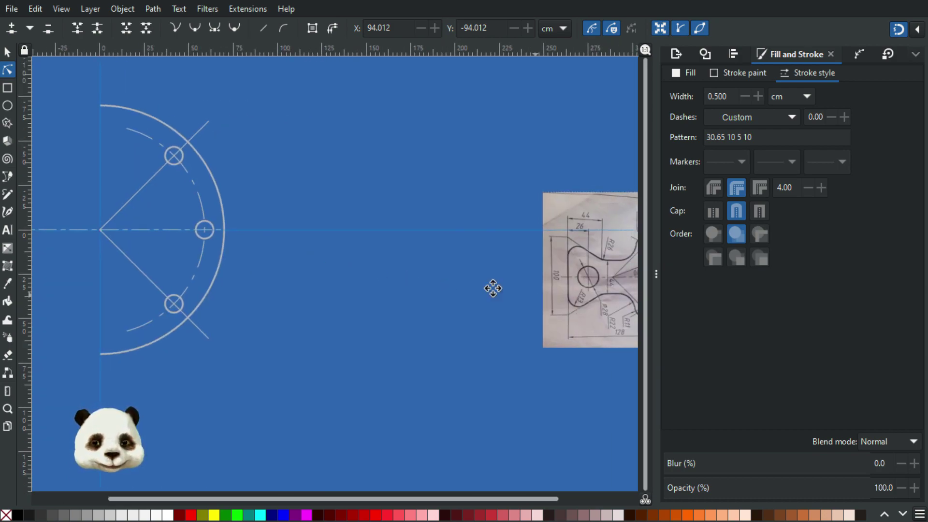
left_click_drag(534, 295, 390, 272)
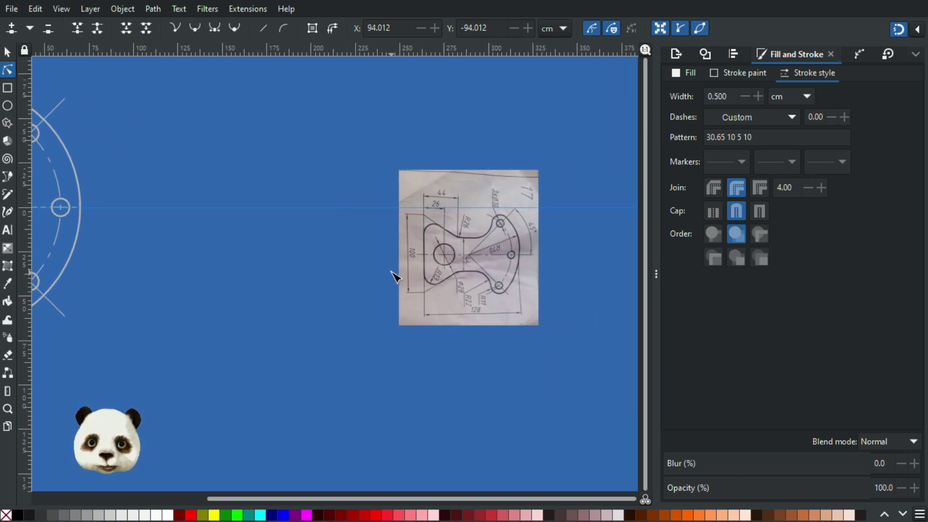
scroll(237, 246, "down", 2)
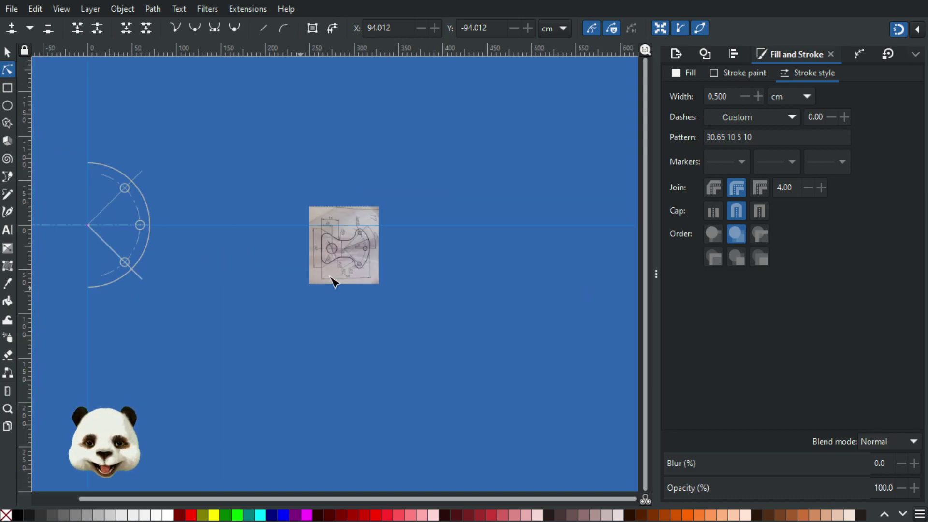
scroll(131, 290, "up", 3)
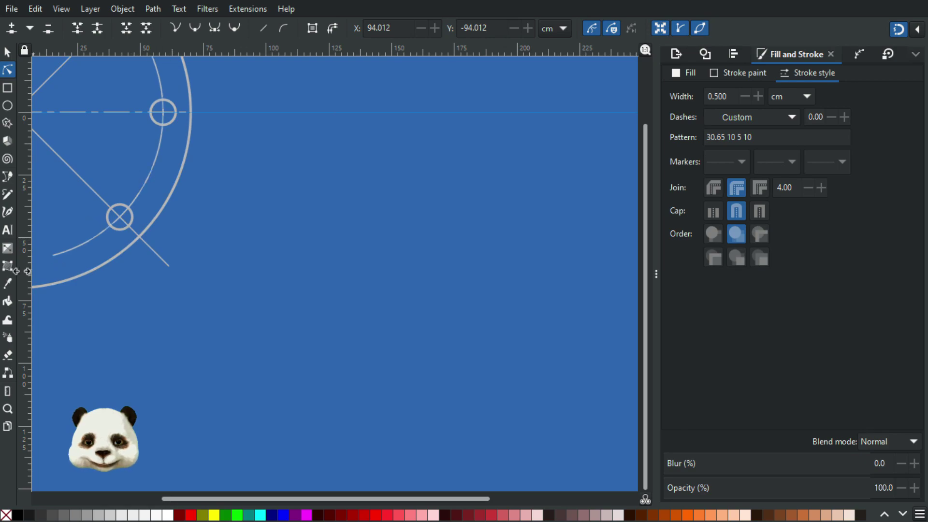
scroll(184, 281, "down", 1)
left_click_drag(252, 273, 224, 324)
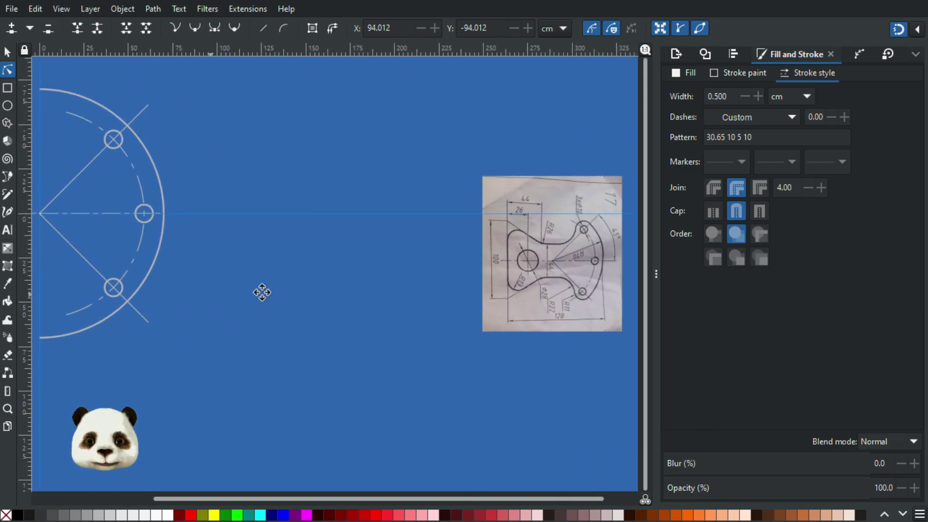
scroll(219, 293, "left", 4)
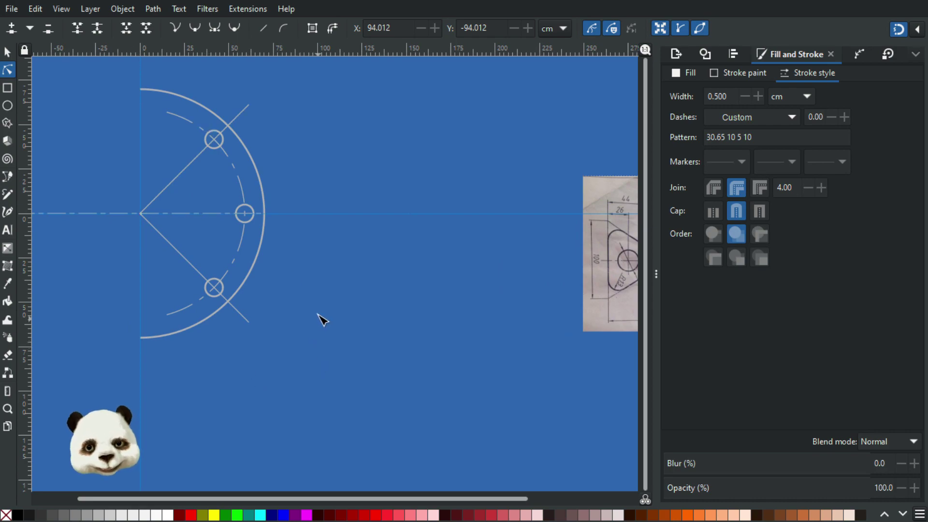
left_click_drag(394, 294, 316, 290)
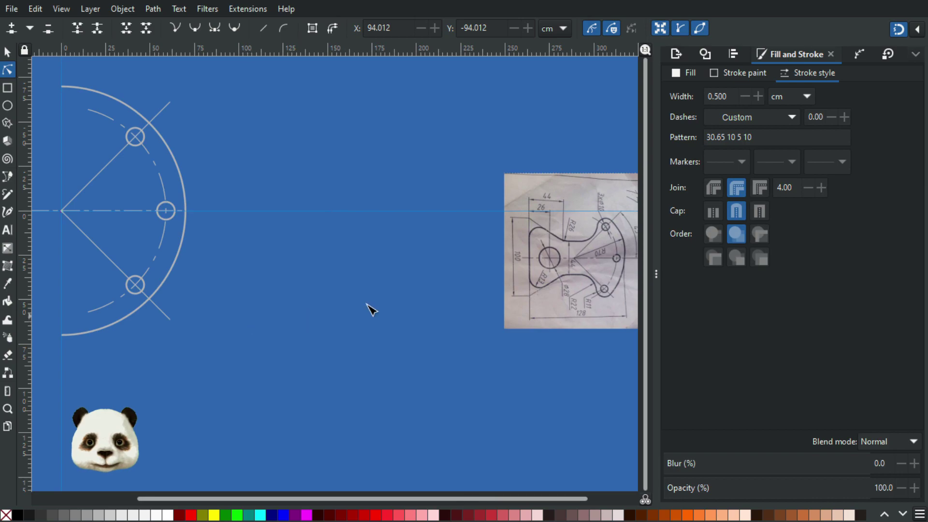
mouse_move(354, 305)
left_mouse_down()
mouse_move(364, 335)
mouse_move(461, 341)
mouse_move(408, 319)
mouse_move(325, 314)
left_mouse_up()
scroll(545, 318, "up", 3)
scroll(515, 318, "down", 3)
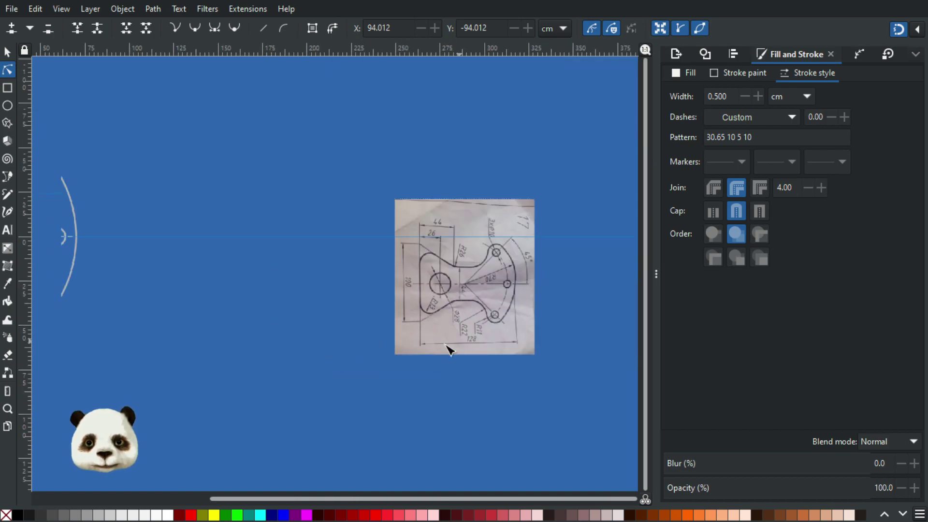
left_click_drag(149, 356, 350, 323)
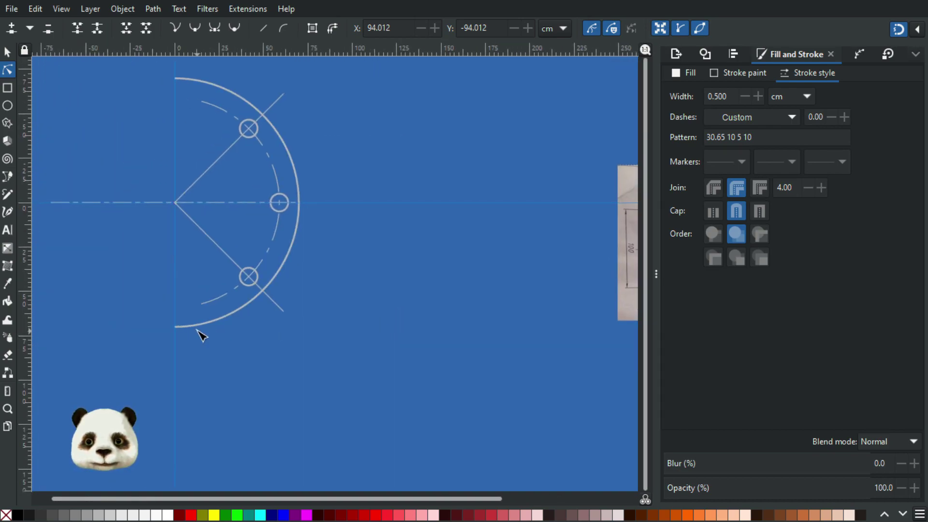
- Draw a circle about 8.9 cm in radius outside the outer arc, near the lower hole, and give it a solid stroke
scroll(199, 329, "up", 2)
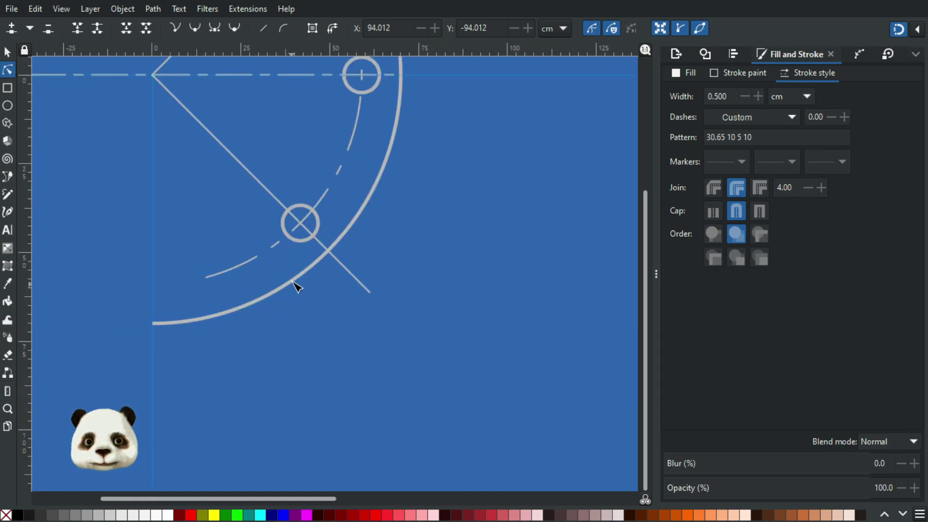
left_click(7, 105)
left_click_drag(301, 224, 514, 280)
left_click(515, 29)
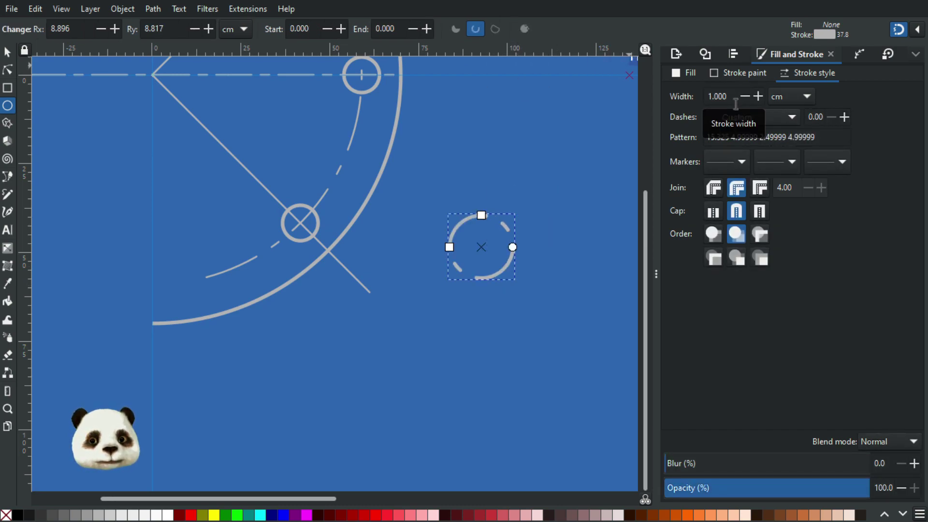
left_click(783, 119)
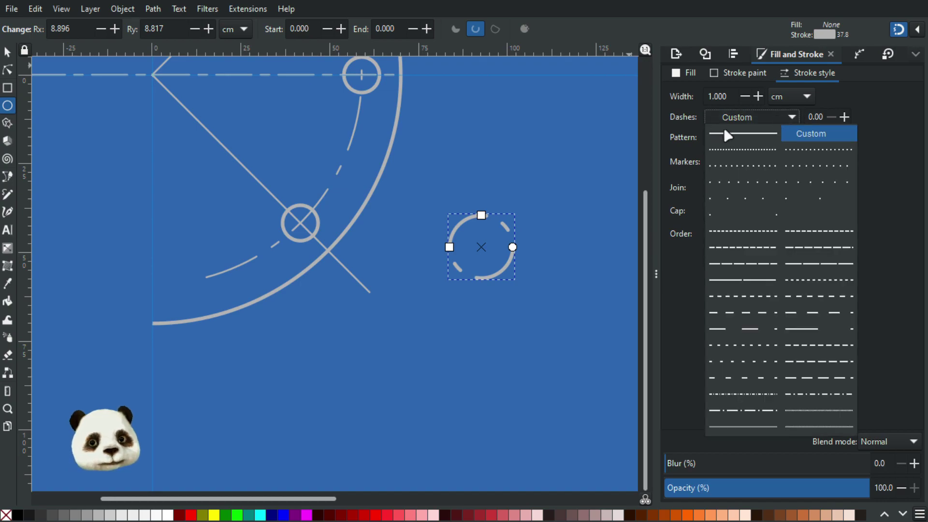
left_click(721, 128)
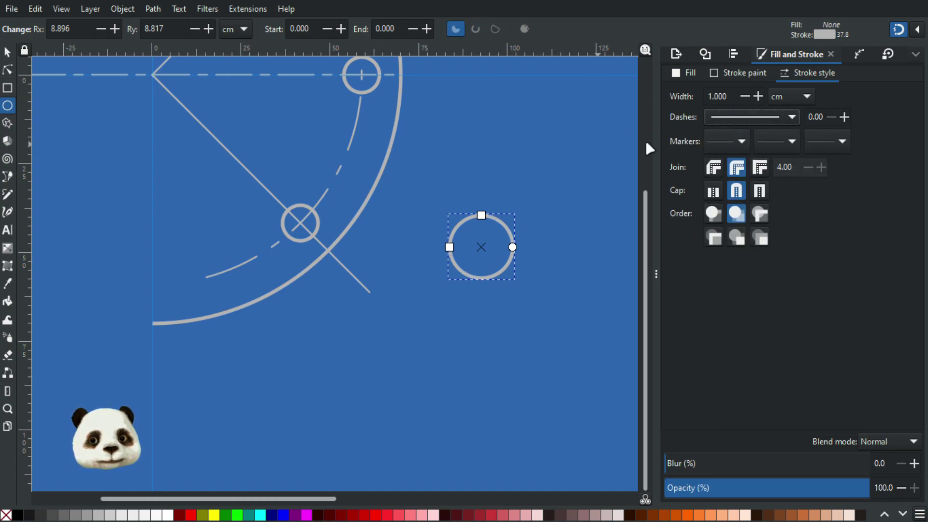
- Try 22 cm as the new circle's horizontal radius, and set both its radii to 11 cm
triple_click(75, 31)
type("22")
key("Tab")
type("2")
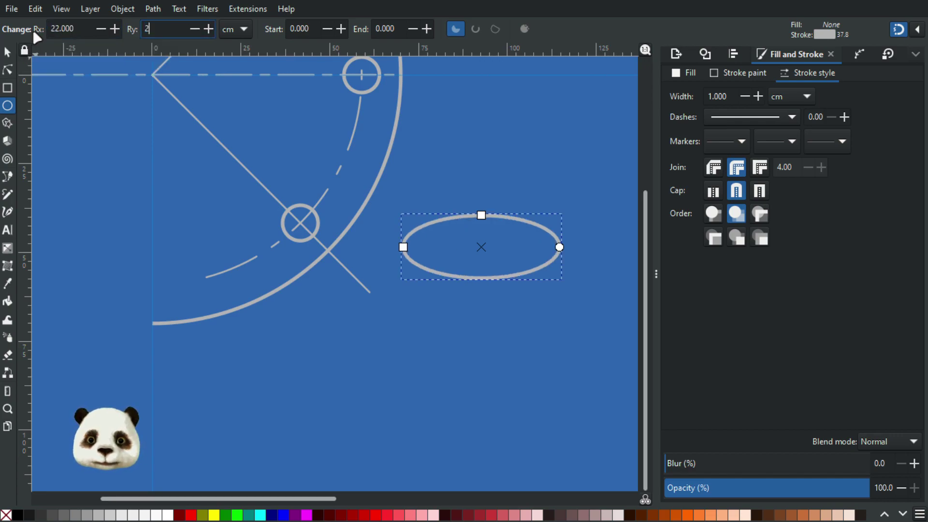
key("BackSpace")
type("1")
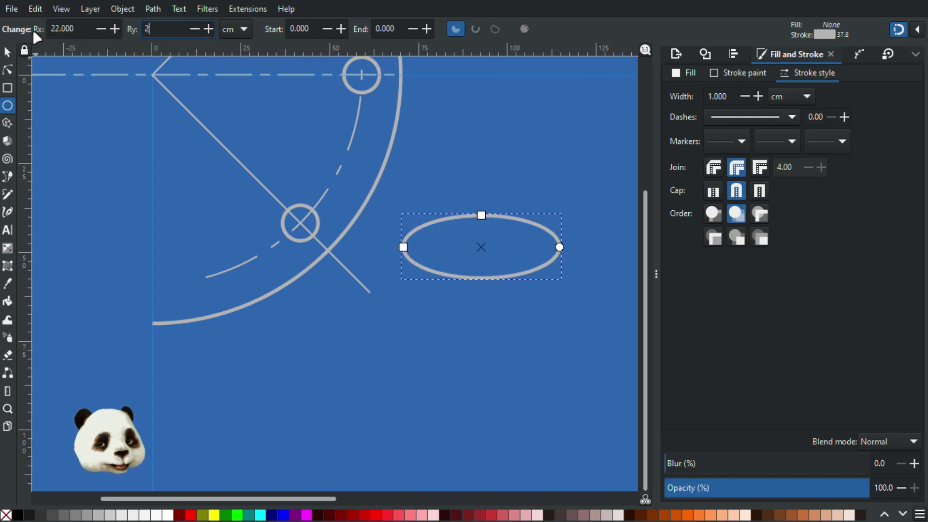
type("1")
key("shift+Tab")
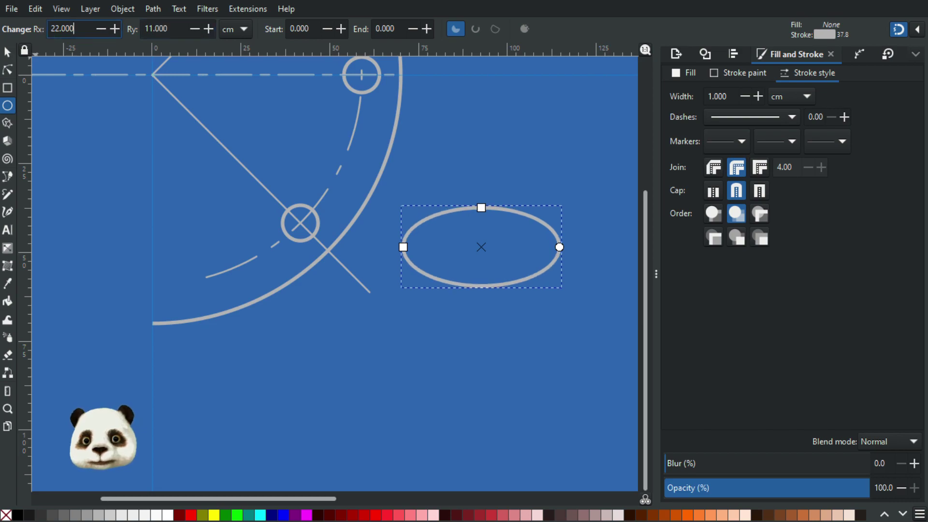
type("1")
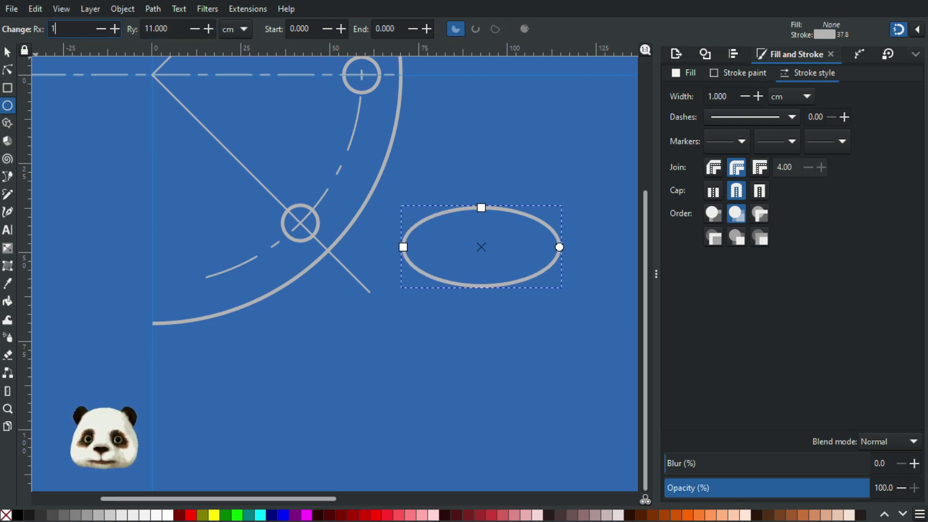
type("1")
key("Return")
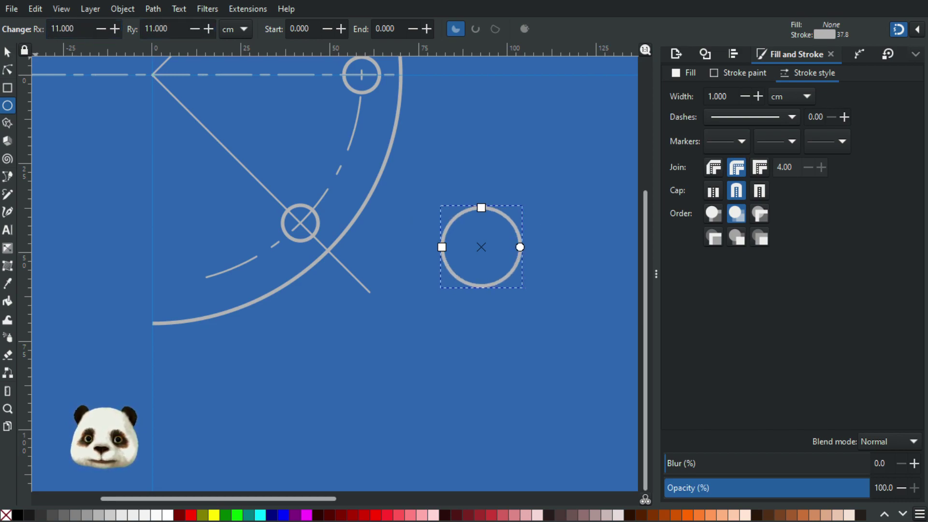
- Move the 11 cm circle so its centre snaps onto the centre of the lower hole
left_click(7, 53)
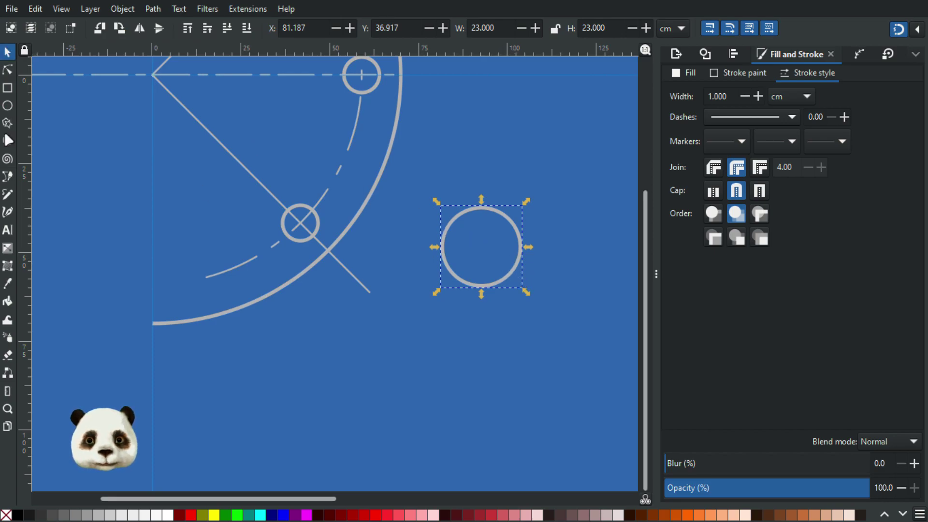
left_click(8, 71)
left_click_drag(485, 252, 331, 187)
scroll(296, 229, "up", 6)
scroll(335, 190, "down", 5)
- Examine the R11 rounded corner around the lower hole in the reference drawing
scroll(466, 256, "down", 6)
scroll(587, 225, "up", 6)
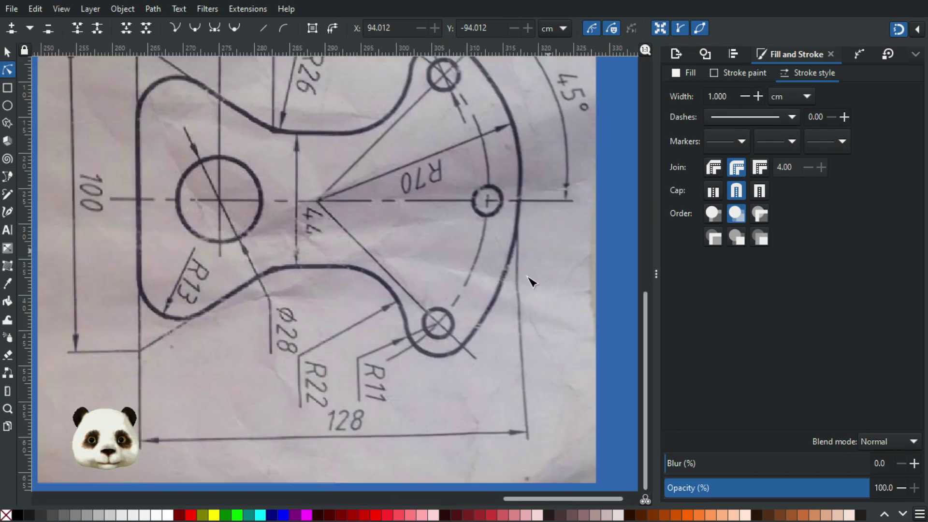
scroll(532, 281, "up", 2)
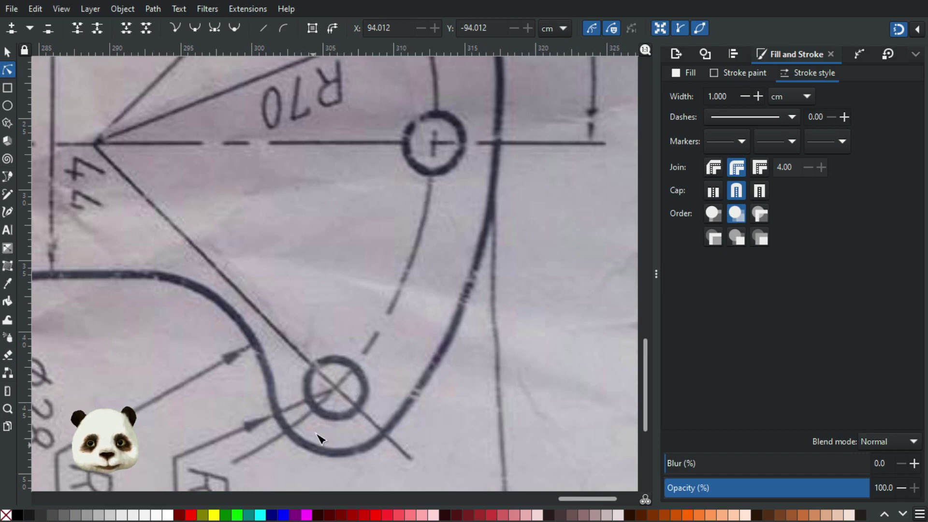
scroll(315, 435, "down", 3)
left_click_drag(195, 405, 543, 259)
left_click_drag(150, 285, 597, 283)
left_click_drag(212, 290, 614, 299)
scroll(295, 278, "down", 2)
left_click_drag(284, 310, 450, 279)
- Open the circle into an arc that starts where it meets the outer arc and the diagonal line and runs below the lower hole
scroll(386, 263, "up", 3)
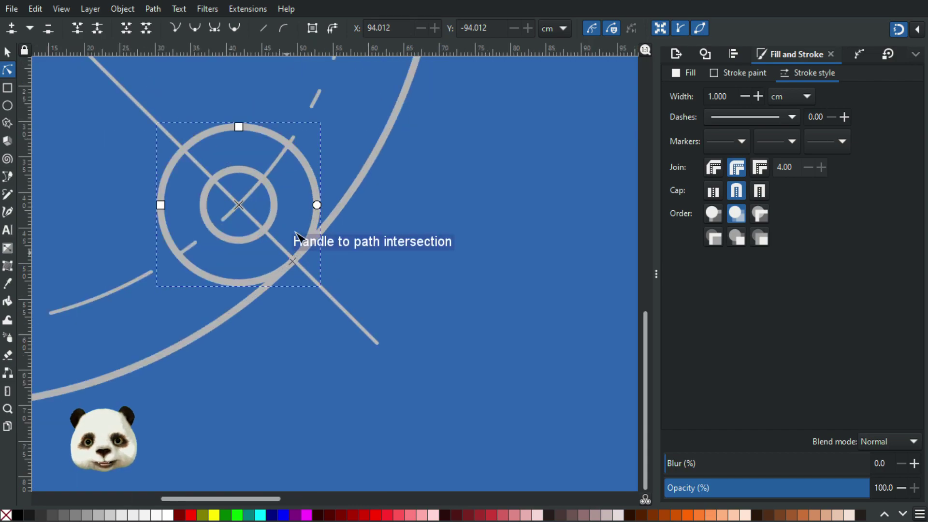
scroll(256, 261, "up", 3)
left_click_drag(425, 109, 323, 227)
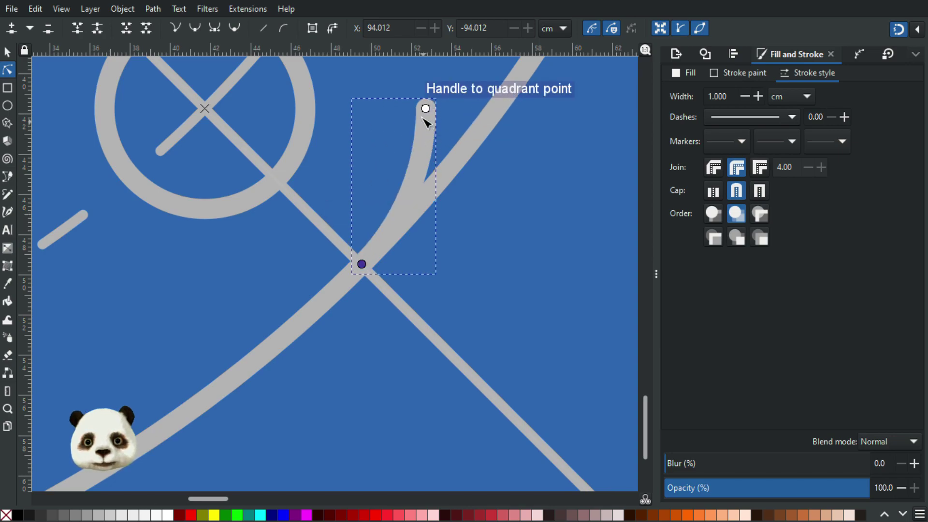
left_click_drag(425, 109, 363, 197)
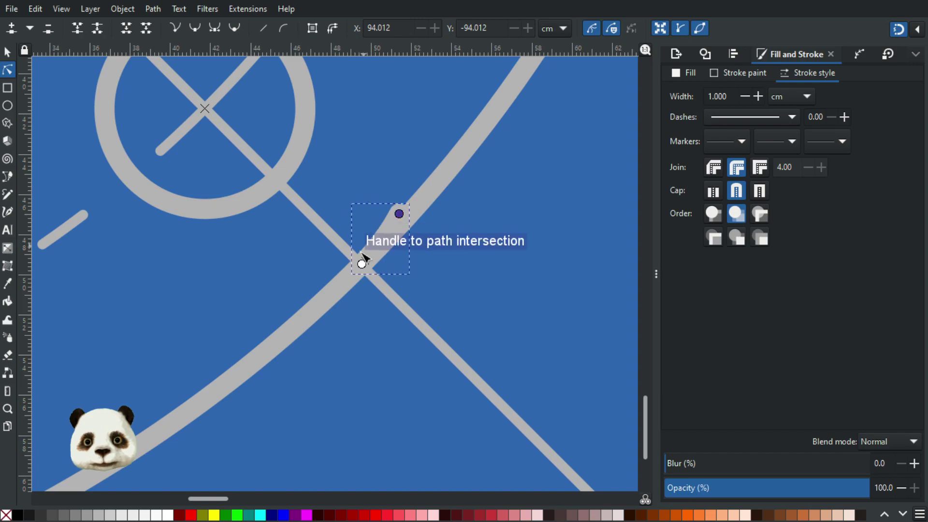
left_click_drag(361, 264, 113, 283)
mouse_move(399, 213)
left_mouse_down()
mouse_move(348, 276)
mouse_move(362, 265)
left_mouse_up()
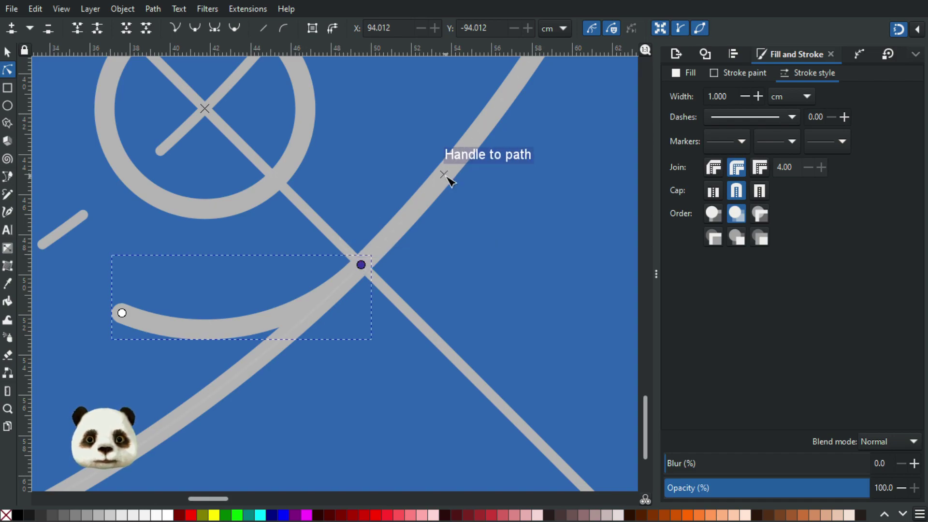
- Extend the arc's free end around the lower hole to just above its left quadrant point
scroll(414, 188, "down", 4)
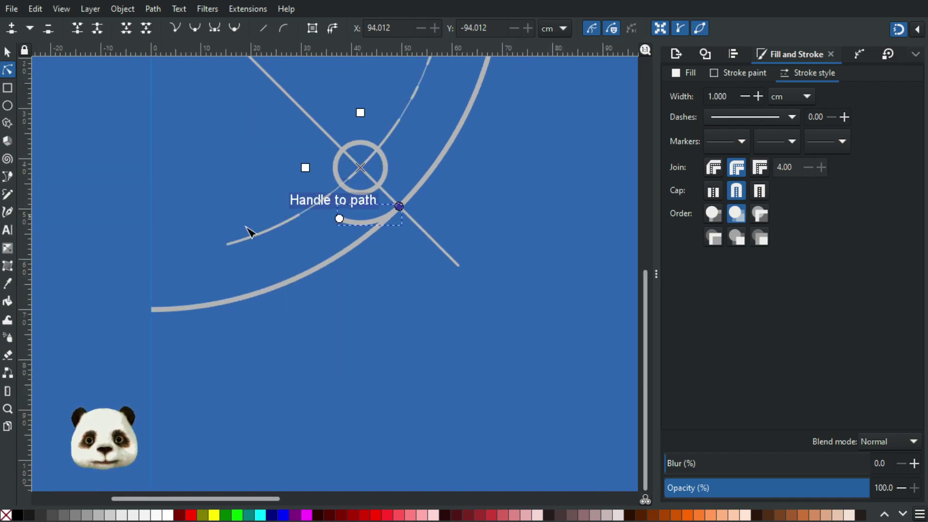
scroll(275, 187, "up", 3)
mouse_move(455, 276)
left_mouse_down()
mouse_move(364, 176)
mouse_move(369, 75)
mouse_move(360, 94)
mouse_move(348, 87)
mouse_move(336, 135)
mouse_move(348, 74)
mouse_move(410, 94)
left_mouse_up()
scroll(405, 91, "down", 3)
- Examine the R22 fillet and the 44-wide neck of the bracket in the reference drawing
left_click_drag(415, 211, 187, 296)
scroll(237, 304, "down", 2)
mouse_move(362, 300)
left_mouse_down()
mouse_move(265, 266)
mouse_move(110, 271)
left_mouse_up()
scroll(628, 227, "up", 2)
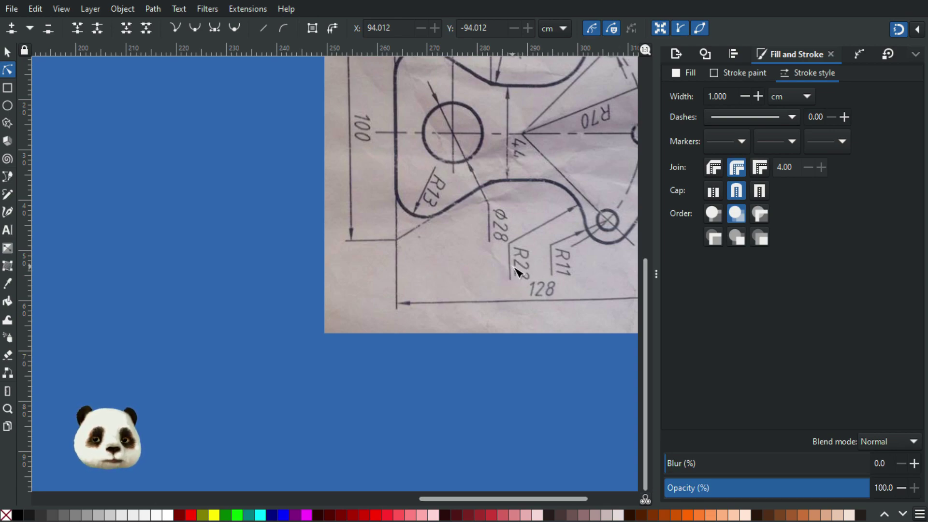
scroll(517, 272, "right", 5)
scroll(517, 272, "up", 2)
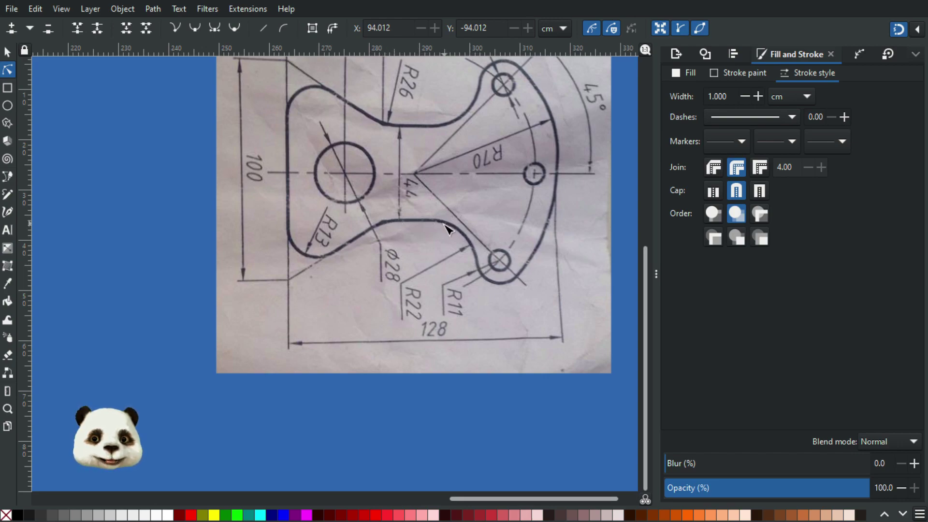
scroll(405, 227, "down", 2)
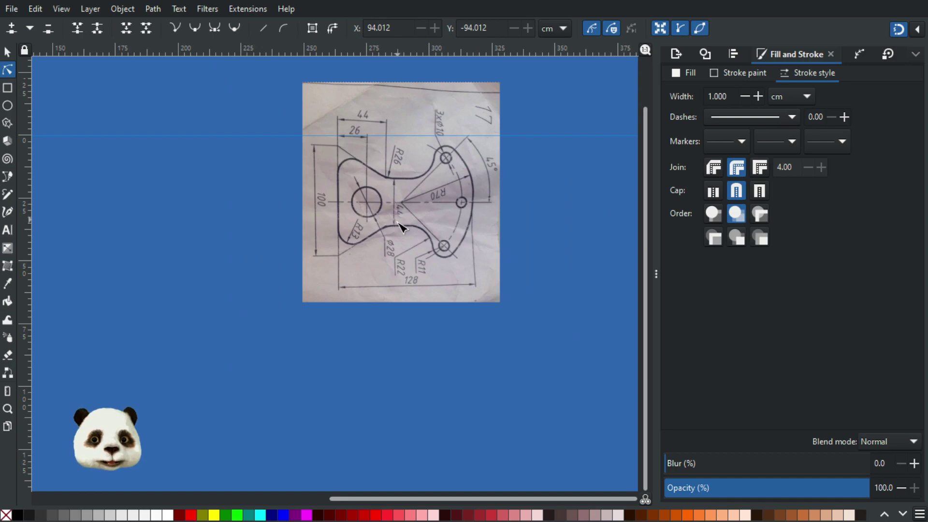
scroll(388, 225, "down", 1)
left_click_drag(188, 280, 490, 243)
left_click_drag(340, 260, 539, 291)
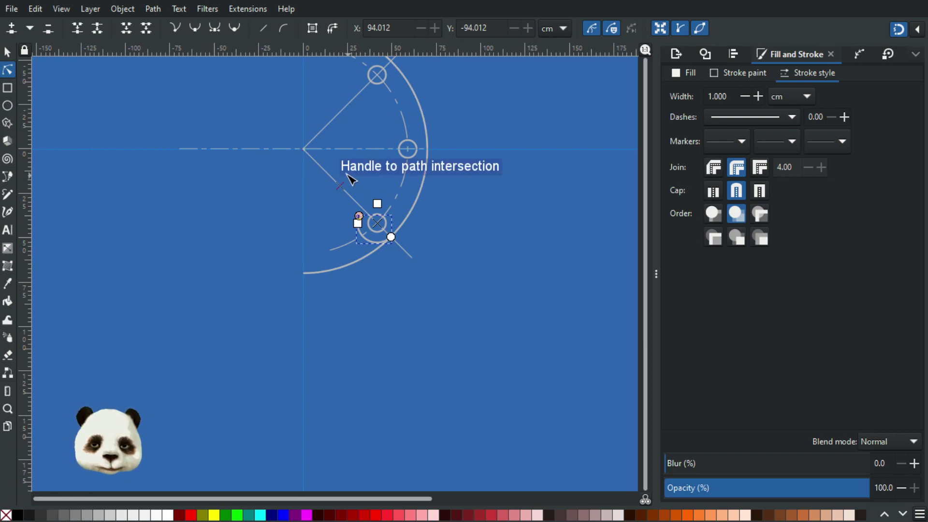
- Draw a straight horizontal line below the half-circle and shorten it by moving its right end node to about X 48.6 cm
key("b")
left_click(217, 330)
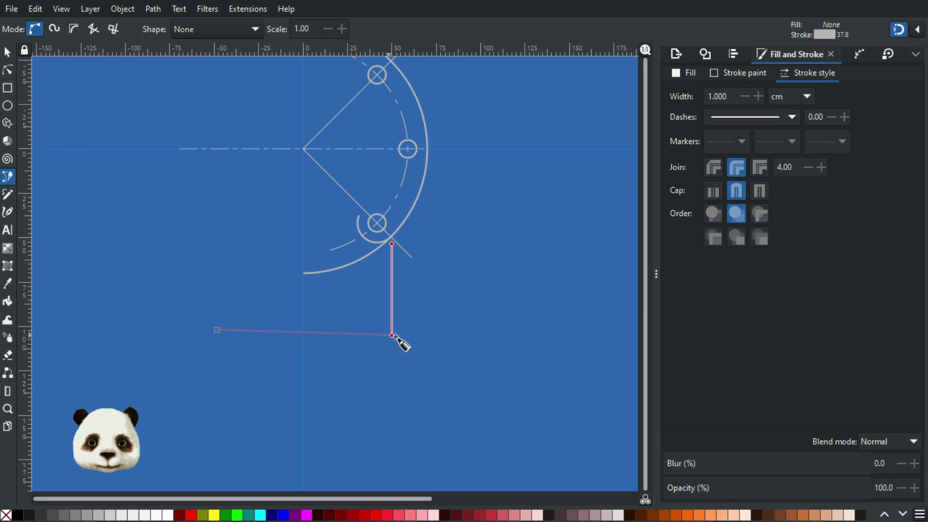
left_click(466, 333)
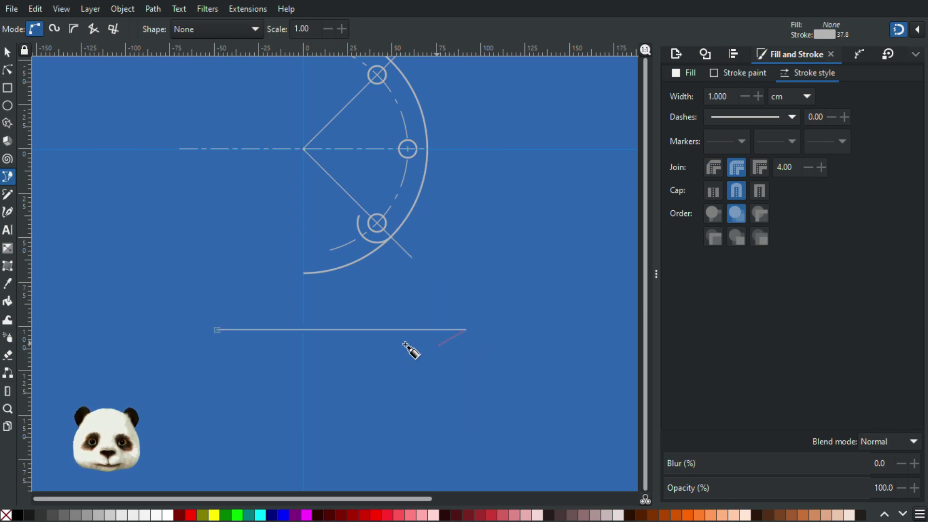
key("Return")
left_click(8, 70)
left_click_drag(466, 331, 393, 334)
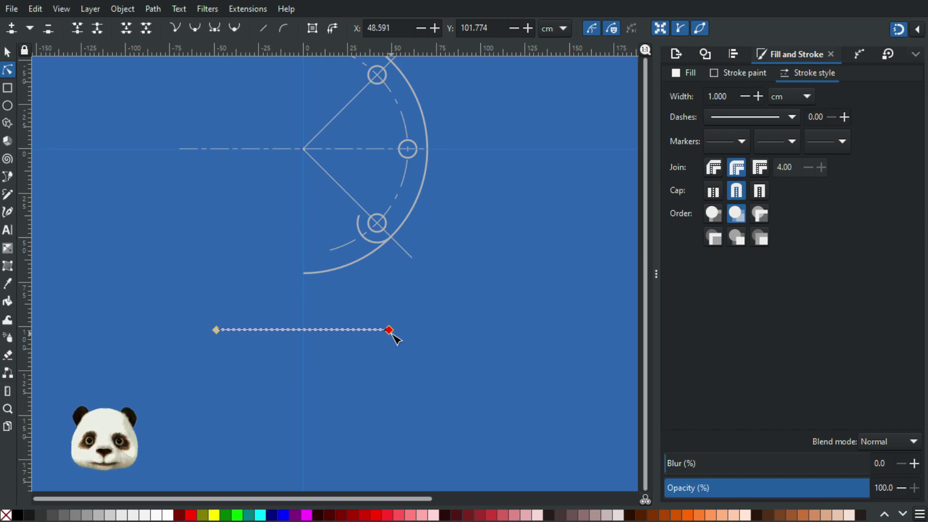
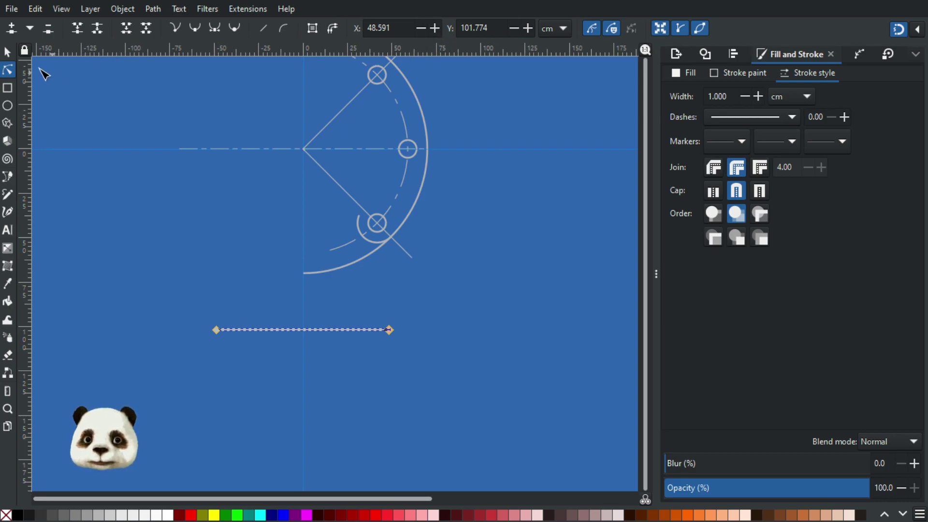
- Set the horizontal line's length to 100 cm and restore its stroke width to 1 cm
left_click(8, 52)
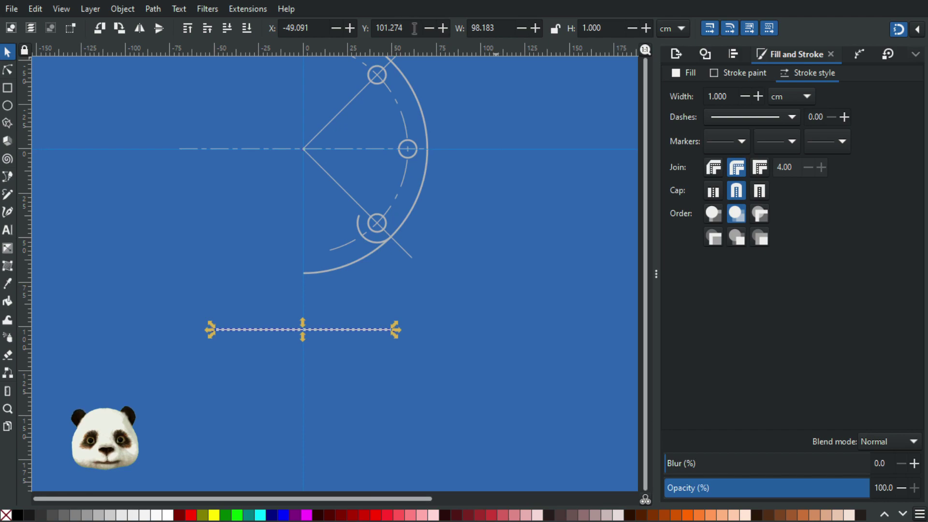
double_click(505, 28)
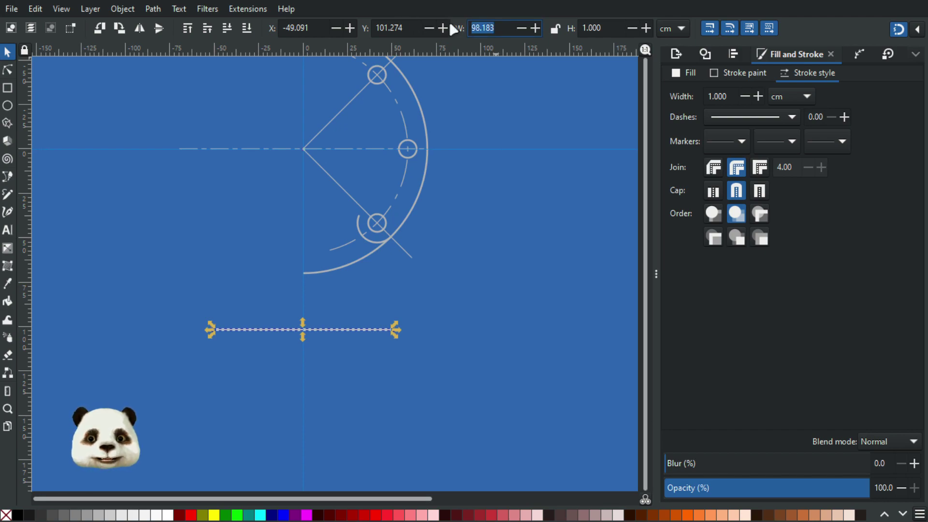
type("100")
key("Return")
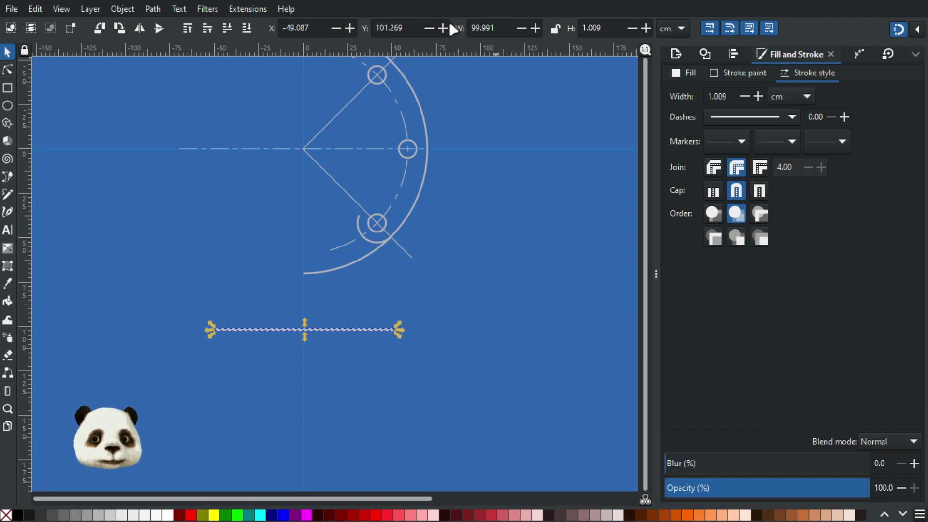
left_click(733, 94)
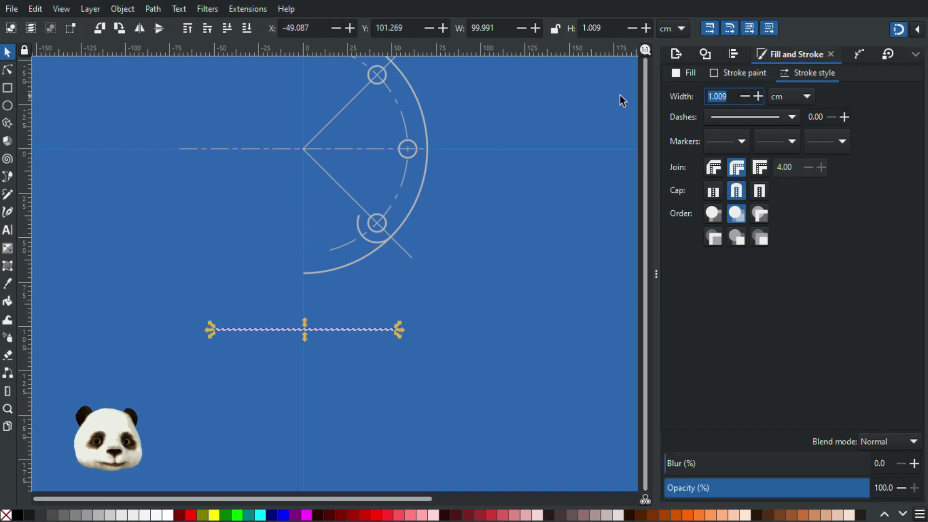
type("1")
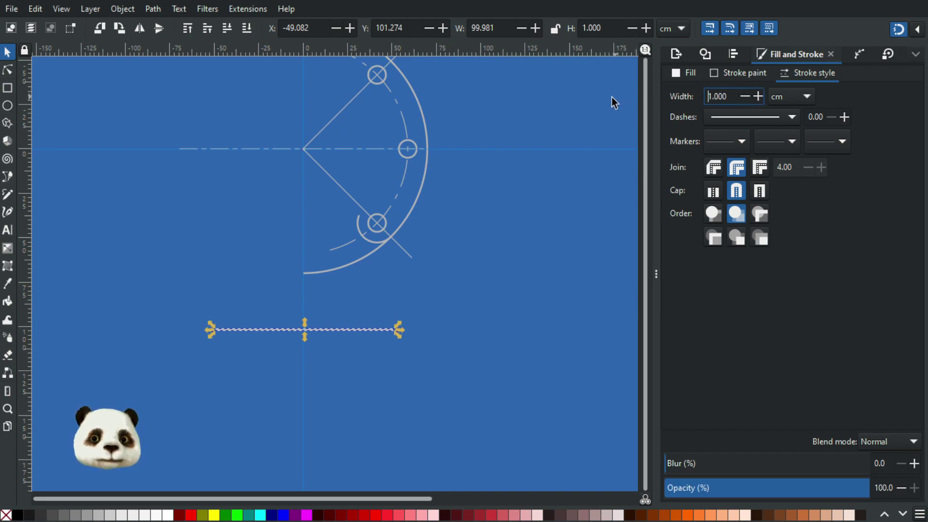
left_click(500, 27)
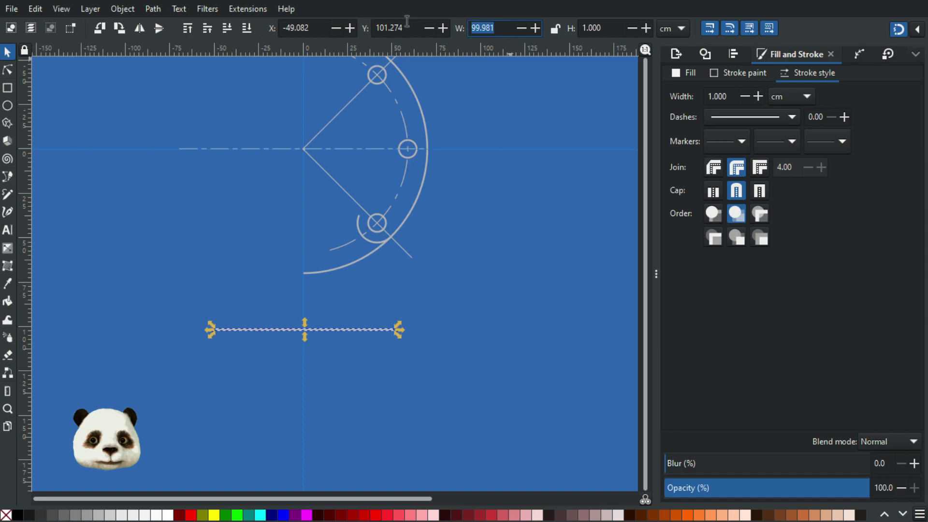
type("100")
key("Return")
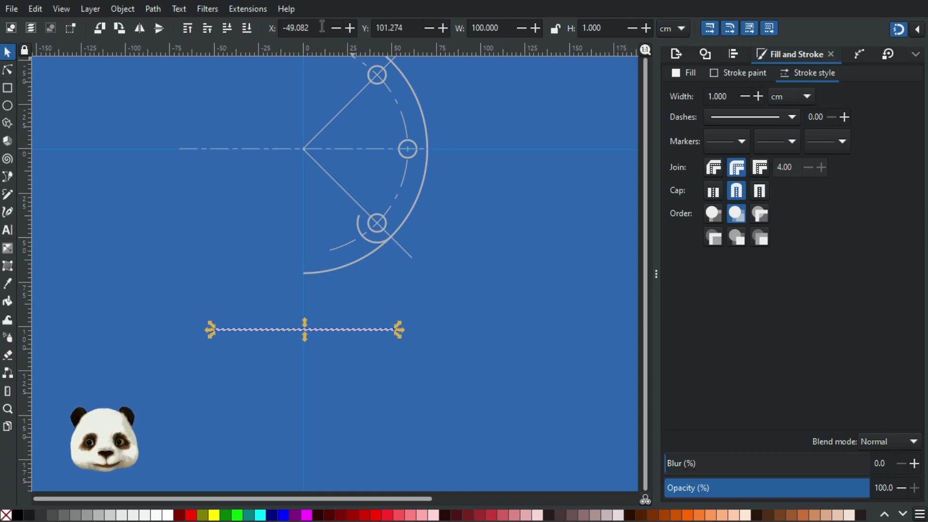
- Position the horizontal line at X -50 cm and Y 22 cm
left_click_drag(322, 27, 276, 23)
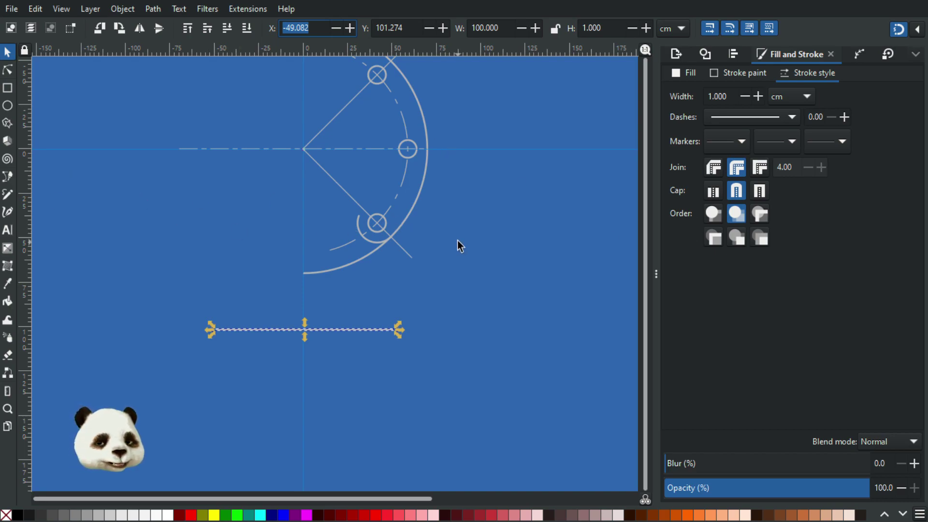
type("-50")
key("Return")
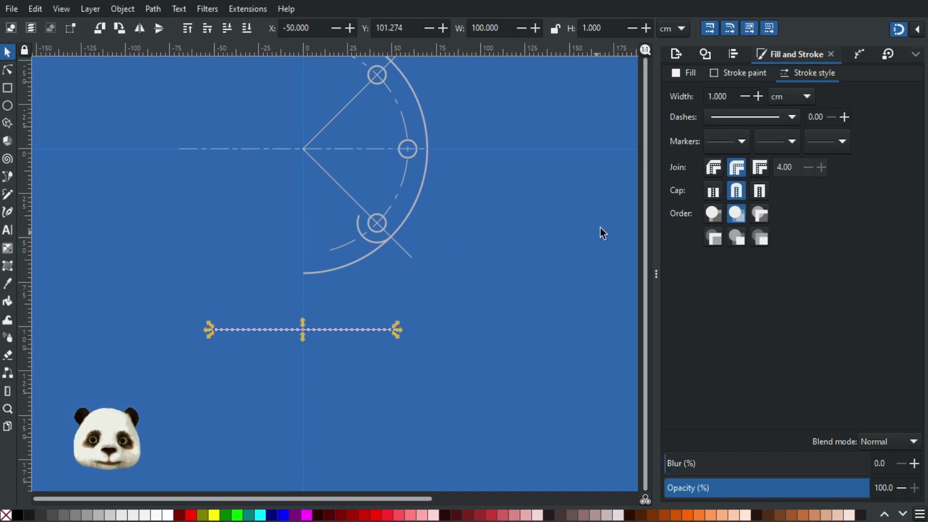
double_click(407, 27)
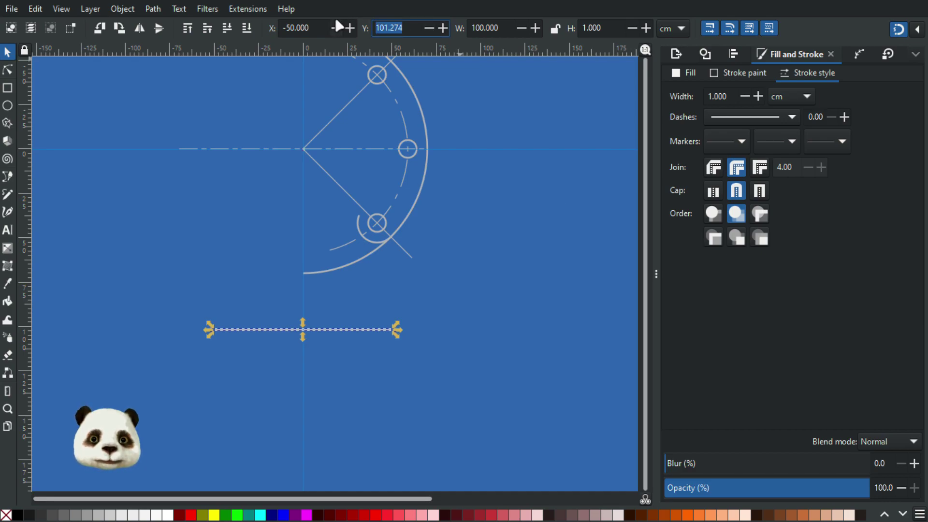
type("22")
key("Return")
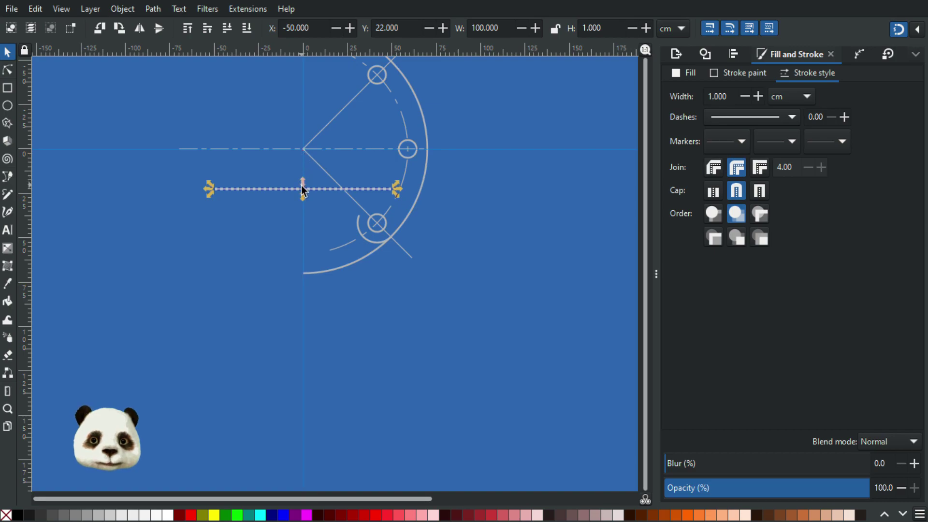
- Duplicate the horizontal line and place the copy at Y -22 cm, above the centerline
left_click_drag(521, 205, 223, 186)
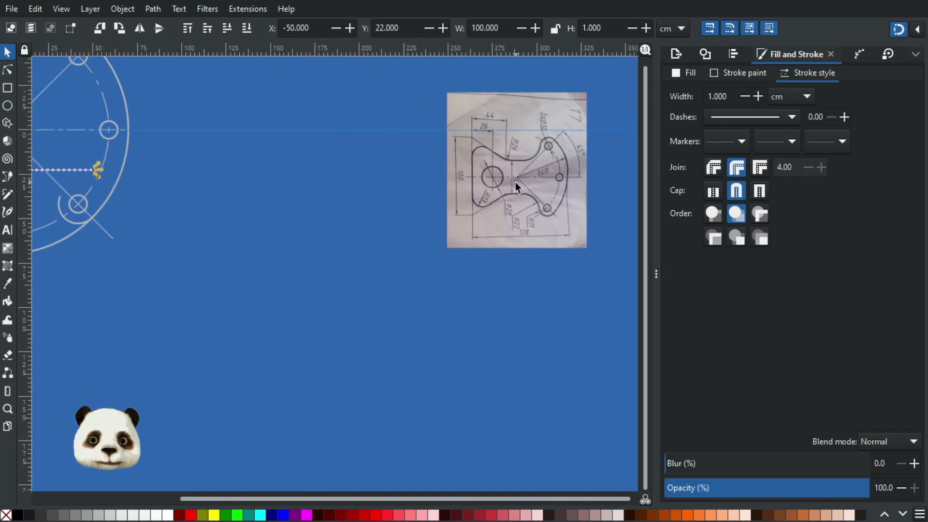
left_click_drag(333, 228, 770, 279)
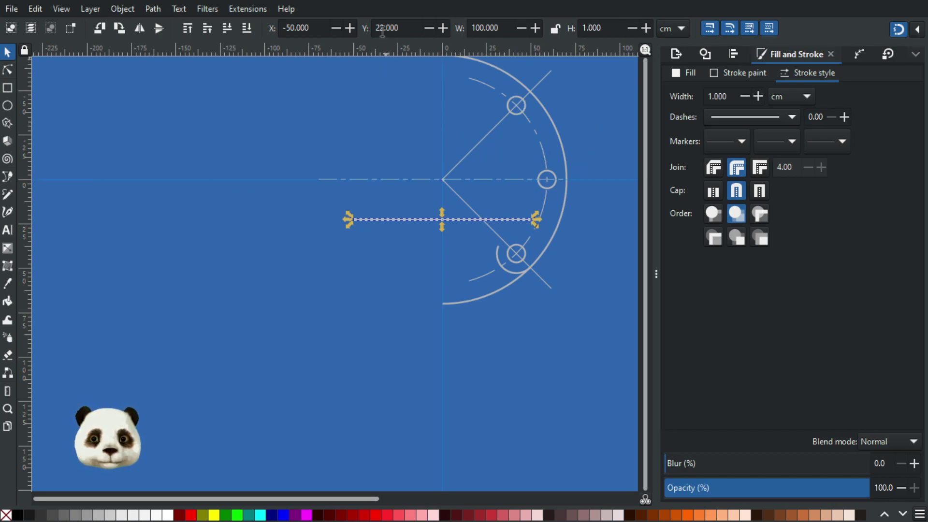
type("2")
key("Return")
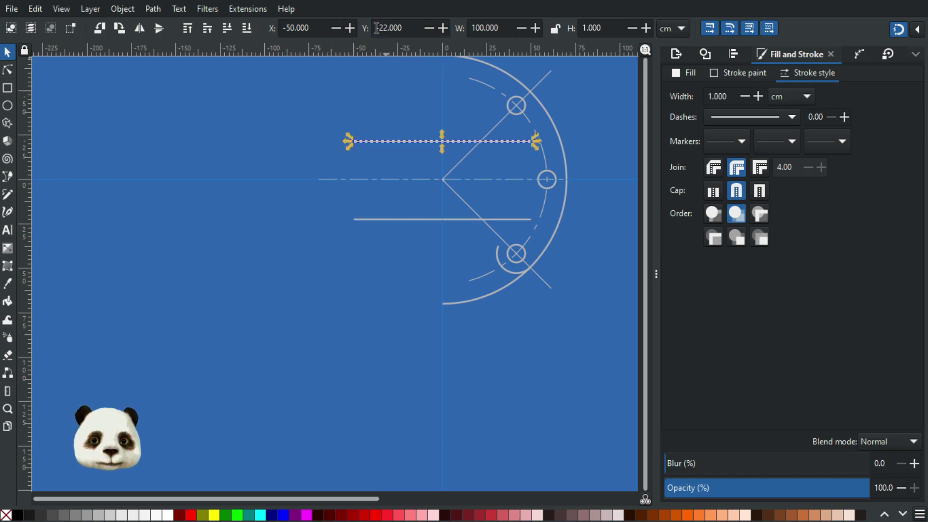
left_click(365, 335)
- Examine how the R22 fillet joins the neck edge and the R11 corner in the reference drawing
left_click_drag(517, 353, 213, 351)
scroll(523, 264, "up", 1)
left_click_drag(523, 250, 229, 248)
scroll(355, 236, "up", 3)
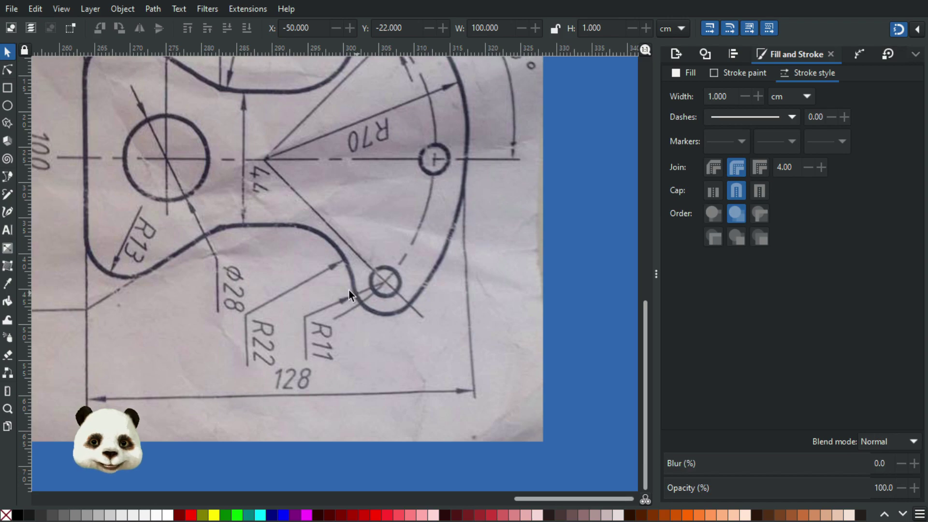
scroll(349, 289, "down", 3)
scroll(138, 300, "down", 2)
left_click_drag(88, 314, 493, 304)
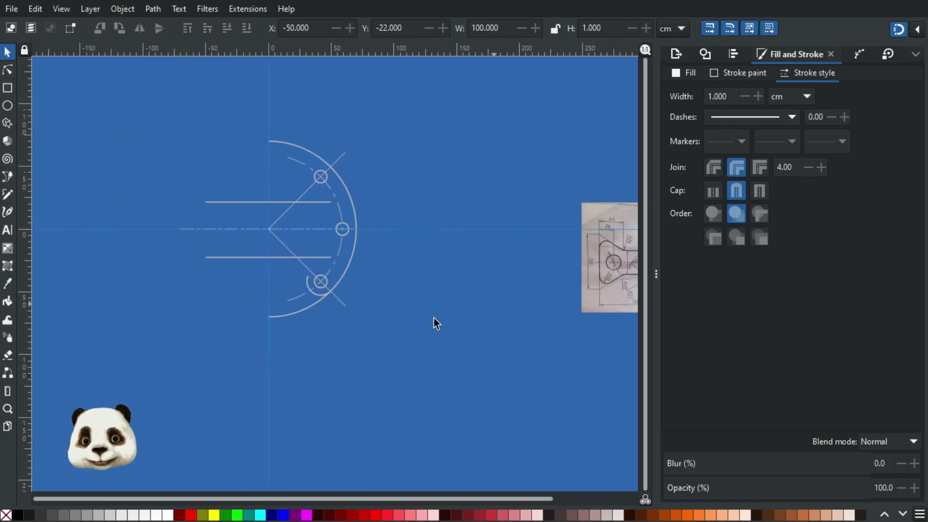
scroll(265, 257, "up", 2)
scroll(338, 259, "up", 2)
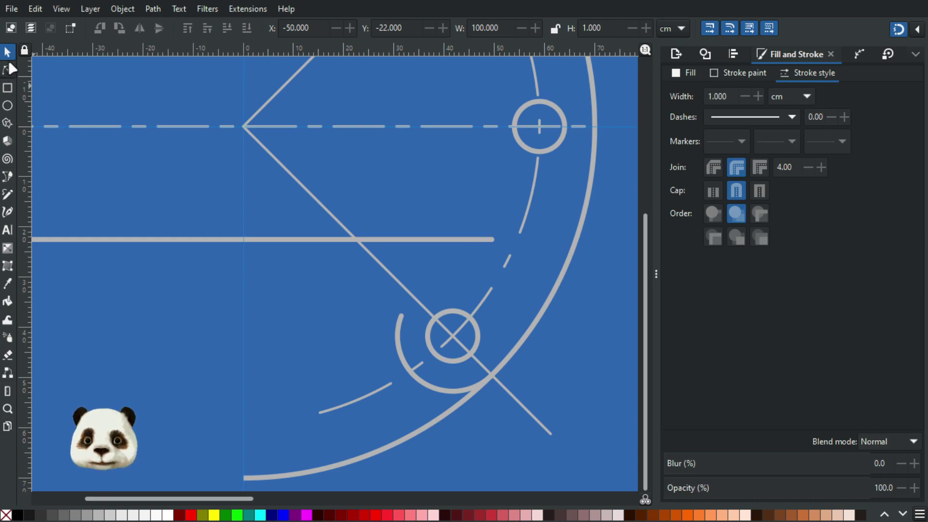
scroll(234, 144, "down", 1)
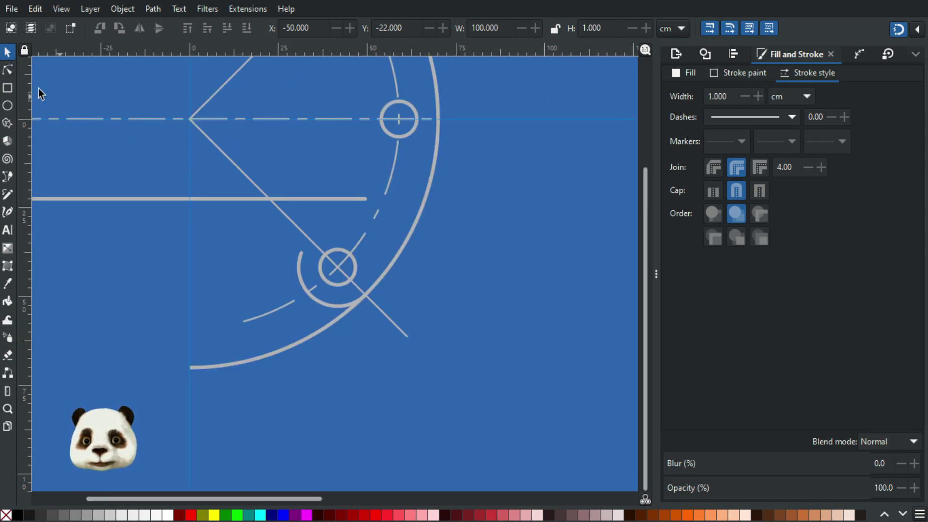
- Draw a circle in the empty area below the bracket and set both its radii to 22 cm
left_click(7, 104)
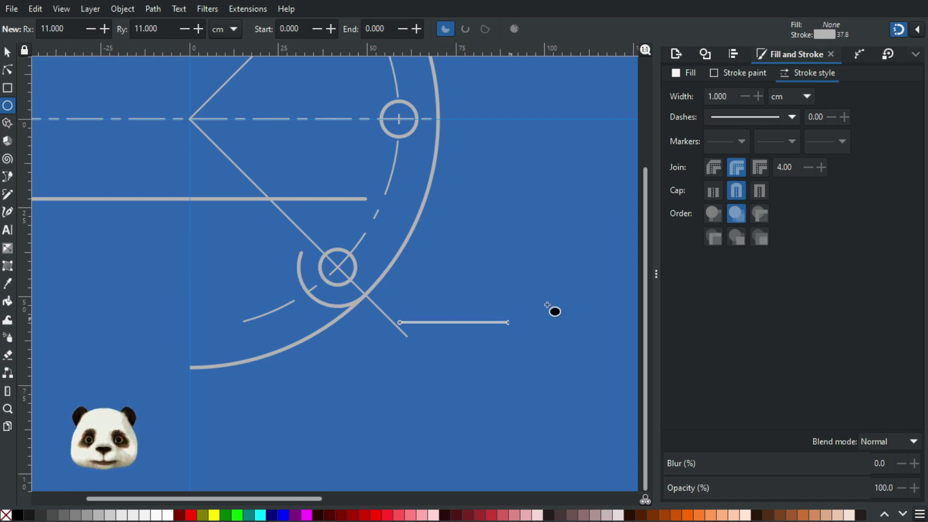
scroll(556, 310, "down", 3)
left_click_drag(618, 294, 103, 245)
scroll(249, 263, "up", 2)
scroll(317, 237, "up", 2)
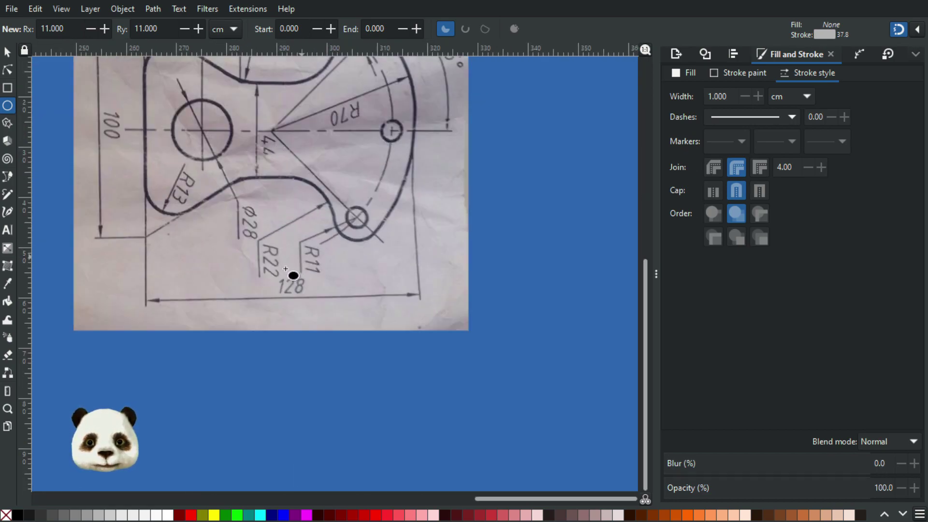
scroll(286, 272, "down", 3)
mouse_move(39, 337)
left_mouse_down()
mouse_move(404, 309)
mouse_move(390, 273)
mouse_move(435, 298)
left_mouse_up()
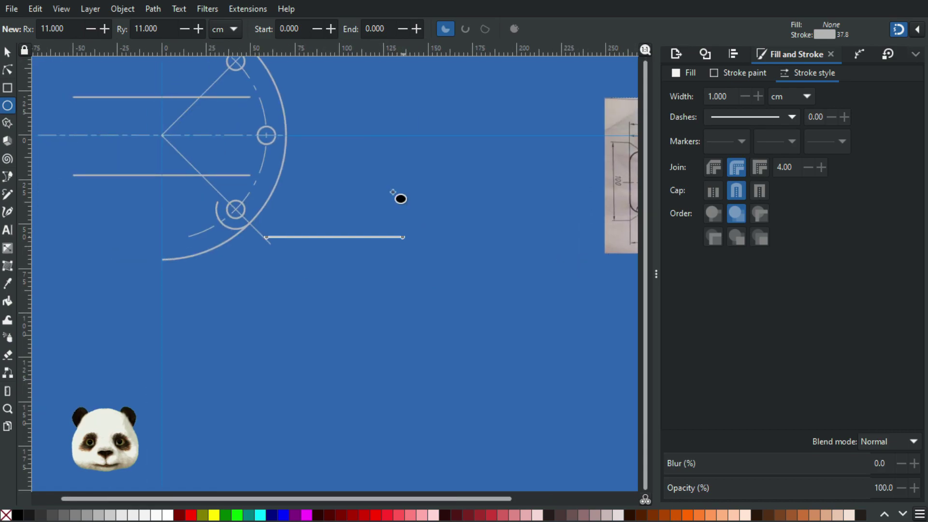
left_click_drag(304, 315, 430, 443)
left_click(76, 32)
key("ctrl+a")
type("22")
key("Tab")
type("22")
key("Return")
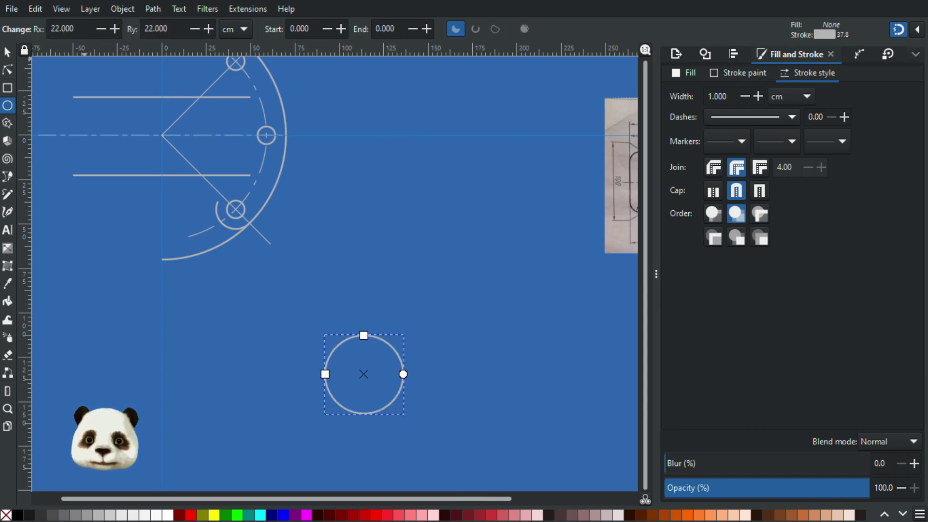
- Move the R22 circle under the lower neck line at Y 22 cm, with its side touching the R11 arc
left_click(7, 52)
mouse_move(395, 392)
left_mouse_down()
mouse_move(196, 253)
mouse_move(217, 195)
mouse_move(424, 201)
mouse_move(475, 220)
left_mouse_up()
scroll(216, 195, "up", 4)
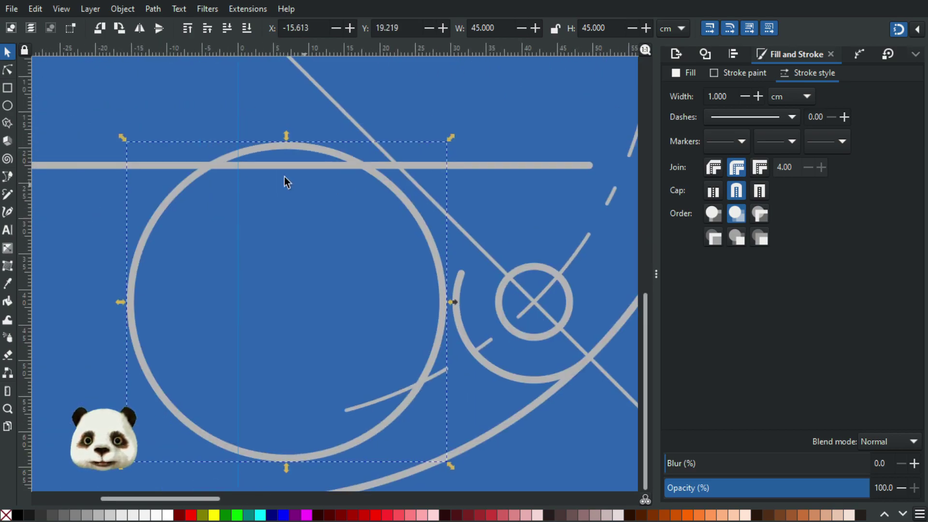
left_click_drag(273, 148, 284, 170)
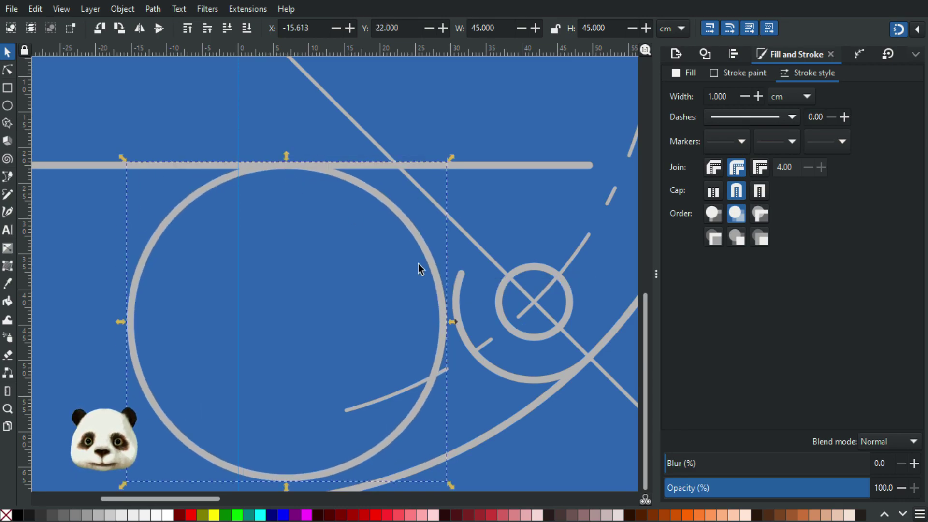
left_click_drag(435, 274, 450, 274)
scroll(471, 314, "up", 2)
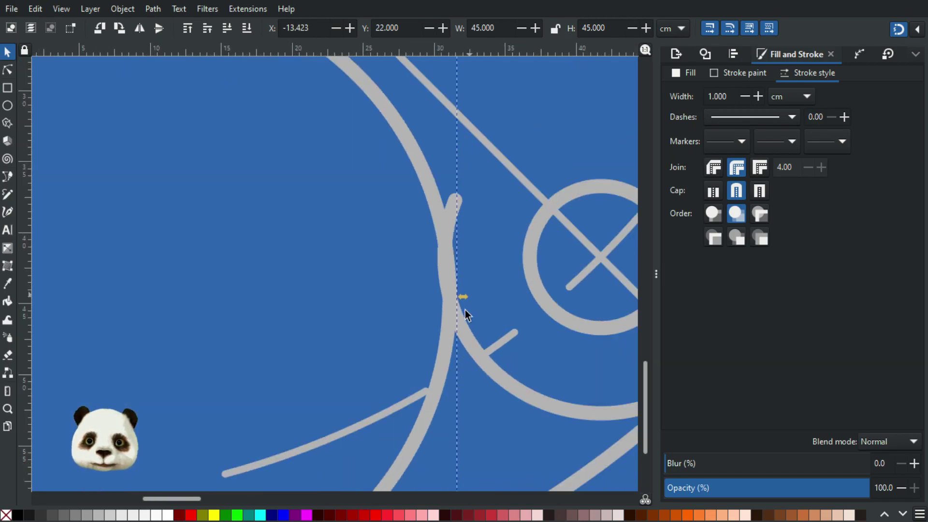
scroll(455, 312, "down", 3)
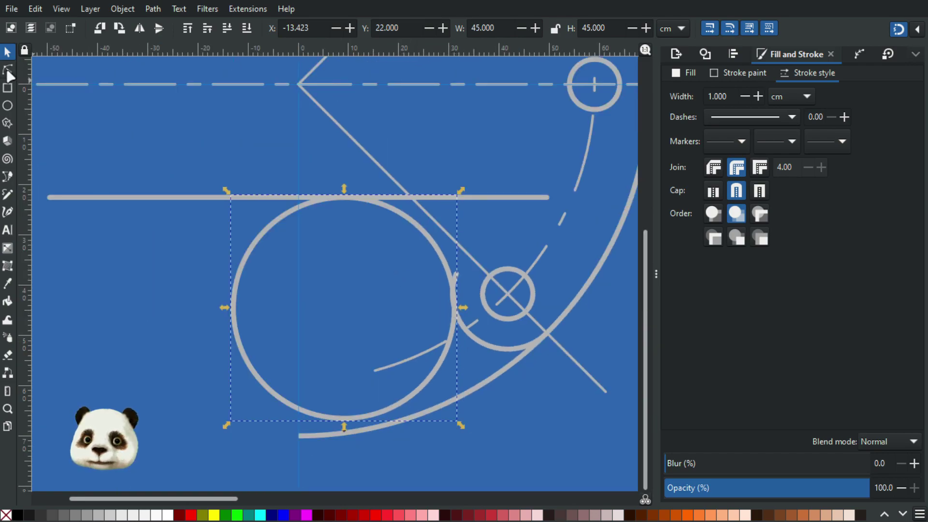
- Open the R22 circle into an arc running from the lower neck line to its contact with the R11 arc
left_click(8, 72)
left_click_drag(453, 308, 344, 197)
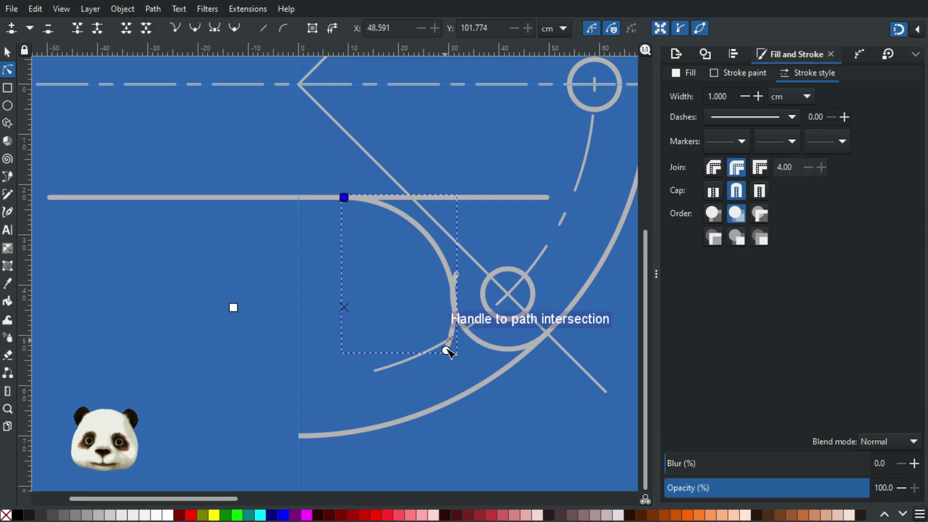
mouse_move(446, 350)
left_mouse_down()
mouse_move(451, 300)
mouse_move(457, 317)
mouse_move(454, 308)
left_mouse_up()
- Shorten the R11 arc's free end back to where it meets the R22 arc
left_click(456, 275)
left_click(383, 316)
scroll(430, 335, "up", 2)
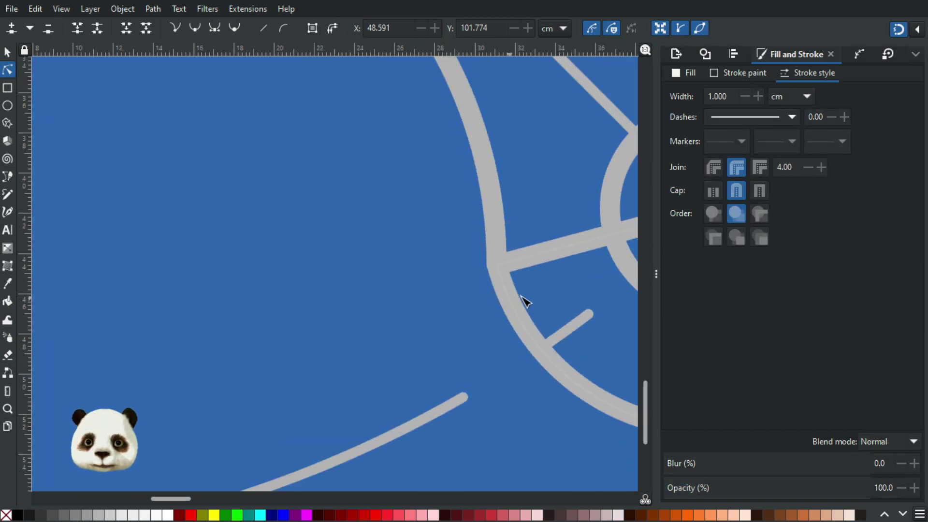
scroll(462, 296, "down", 1)
left_click(486, 298)
left_click_drag(486, 293, 479, 262)
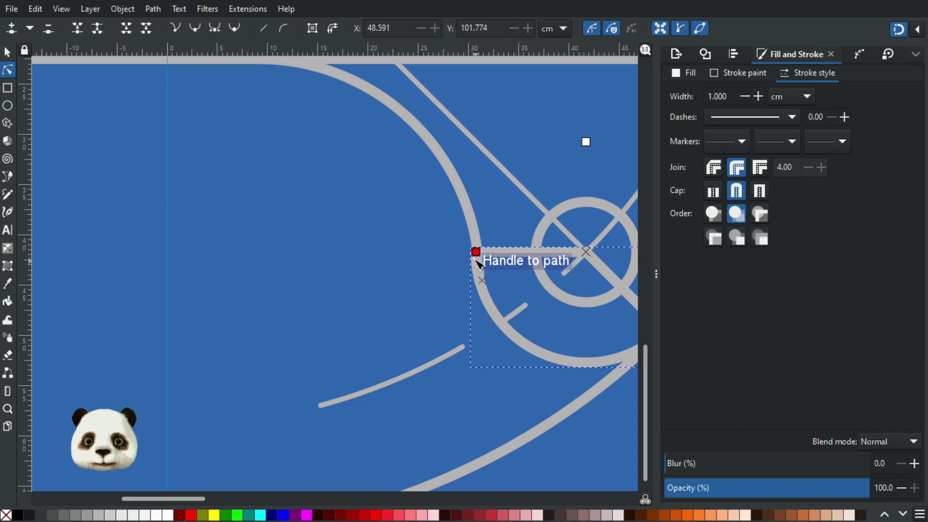
left_click(467, 211)
left_click_drag(485, 278, 480, 246)
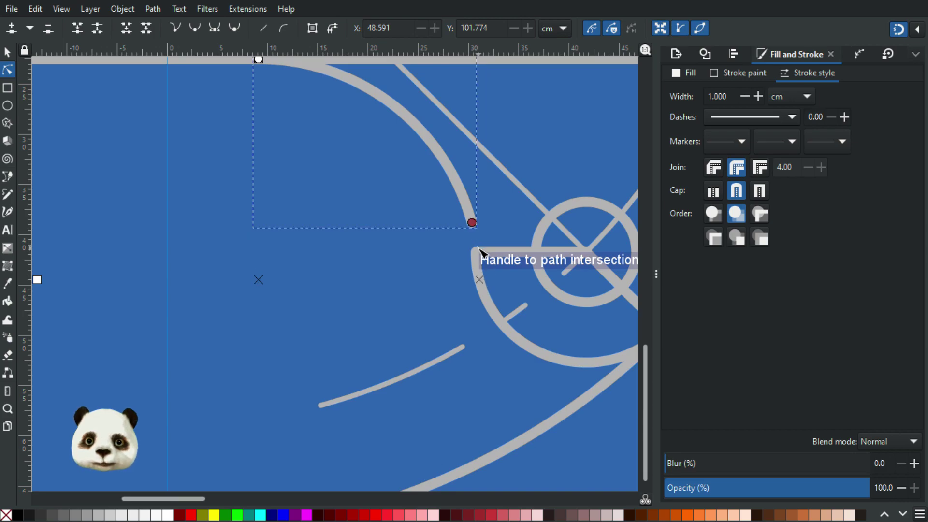
key("ctrl+z")
- Nudge the R11 arc's free end slightly upward toward the end of the R22 arc
mouse_move(477, 252)
left_mouse_down()
mouse_move(476, 241)
mouse_move(480, 248)
left_mouse_up()
left_click(476, 251)
left_click(431, 271)
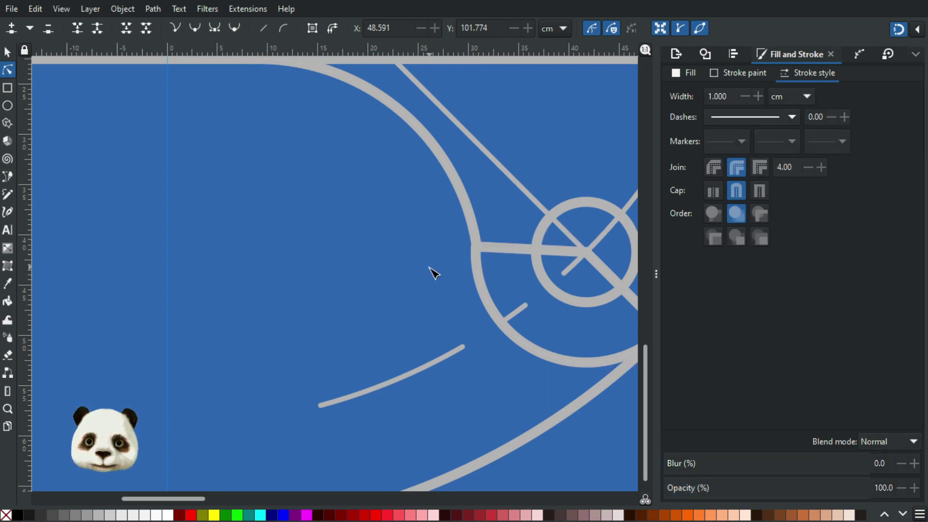
scroll(427, 279, "down", 2)
scroll(464, 302, "down", 1)
scroll(478, 290, "up", 2)
left_click(416, 250)
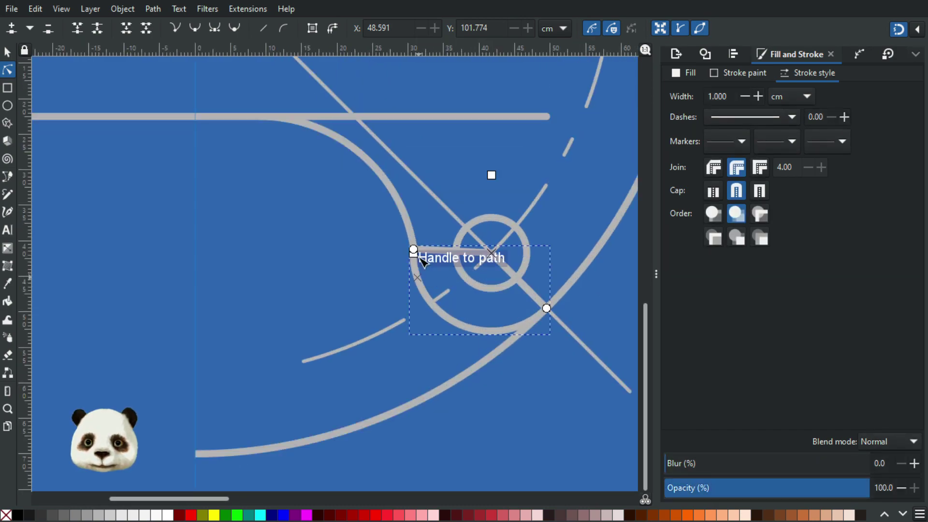
- Turn the R11 slice back into an open arc and snap its free end onto the end of the R22 arc
scroll(420, 247, "up", 3)
mouse_move(400, 243)
left_mouse_down()
mouse_move(442, 243)
mouse_move(453, 262)
mouse_move(454, 247)
mouse_move(398, 220)
mouse_move(415, 235)
left_mouse_up()
mouse_move(402, 240)
left_mouse_down()
mouse_move(395, 213)
mouse_move(396, 234)
left_mouse_up()
key("Escape")
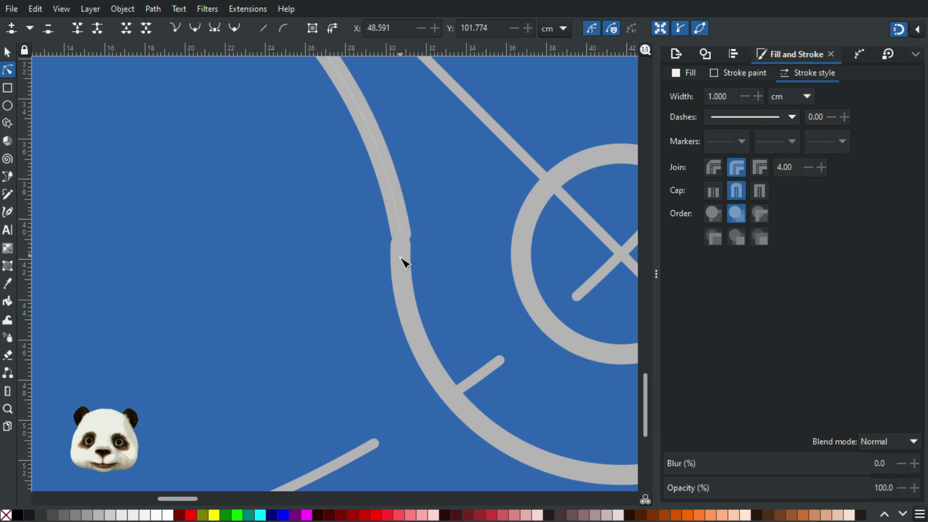
left_click(402, 252)
left_click_drag(402, 247, 403, 241)
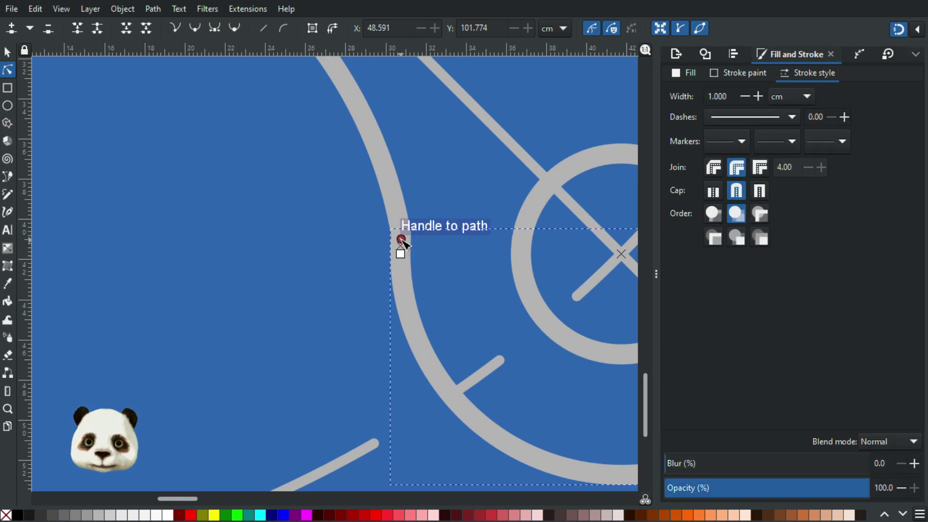
- Compare the transition between the R22 and R11 arcs with the same corner on the reference drawing
key("Escape")
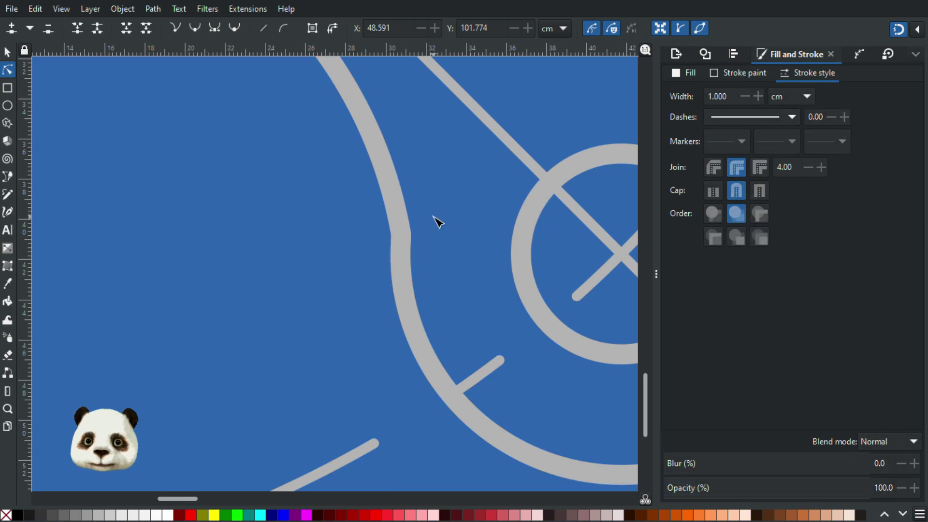
scroll(438, 222, "down", 5)
left_click_drag(507, 315, 95, 289)
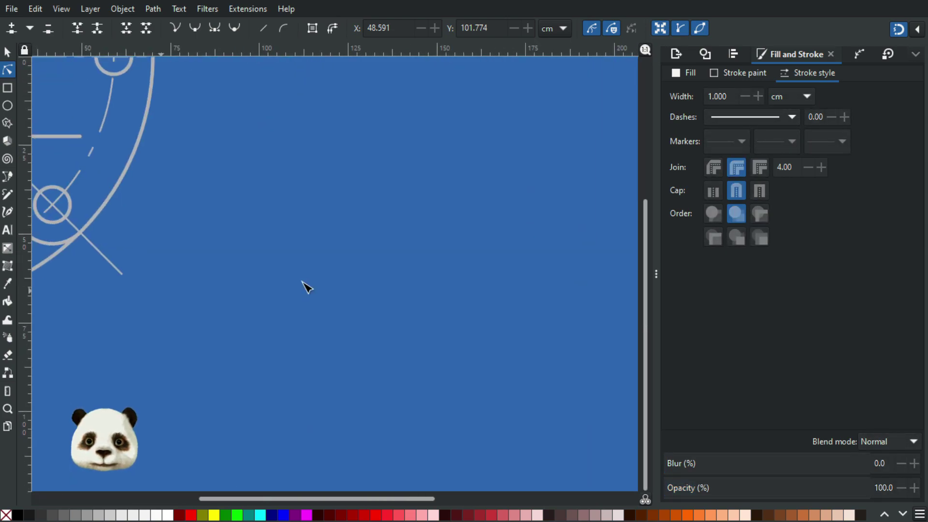
scroll(333, 281, "down", 4)
scroll(536, 254, "up", 3)
scroll(434, 278, "up", 4)
scroll(416, 307, "up", 1)
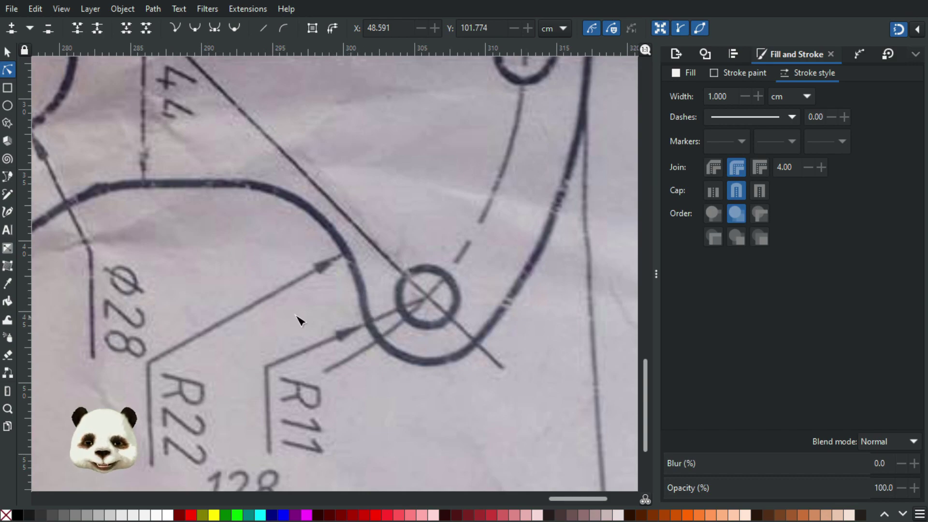
scroll(337, 324, "down", 9)
left_click_drag(332, 291, 480, 271)
scroll(167, 289, "up", 3)
scroll(314, 266, "up", 6)
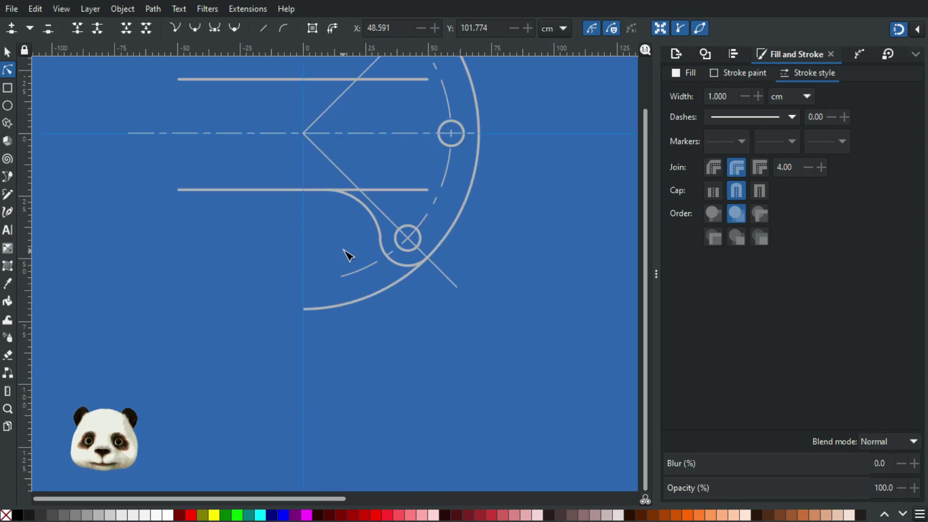
- Fine-tune the lower end of the R22 arc where it meets the R11 arc, just above the R11 quadrant point
left_click(357, 223)
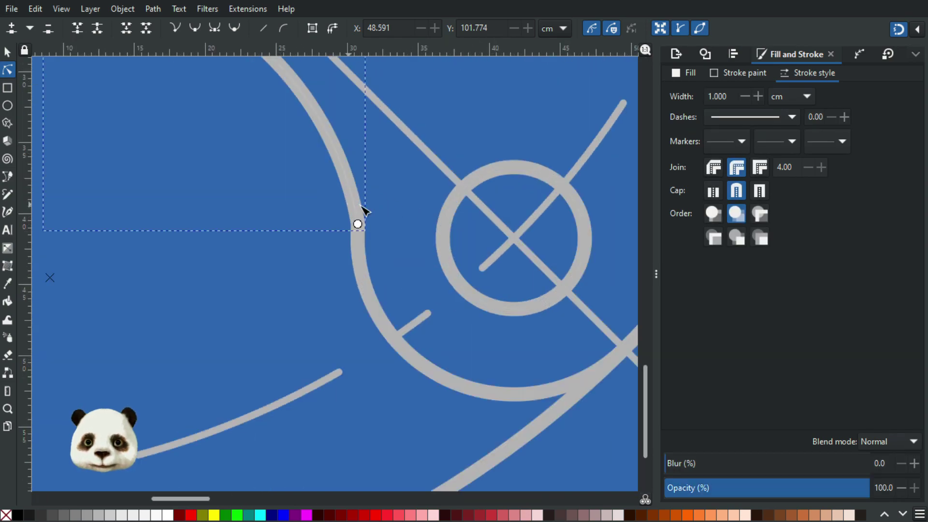
scroll(378, 228, "up", 2)
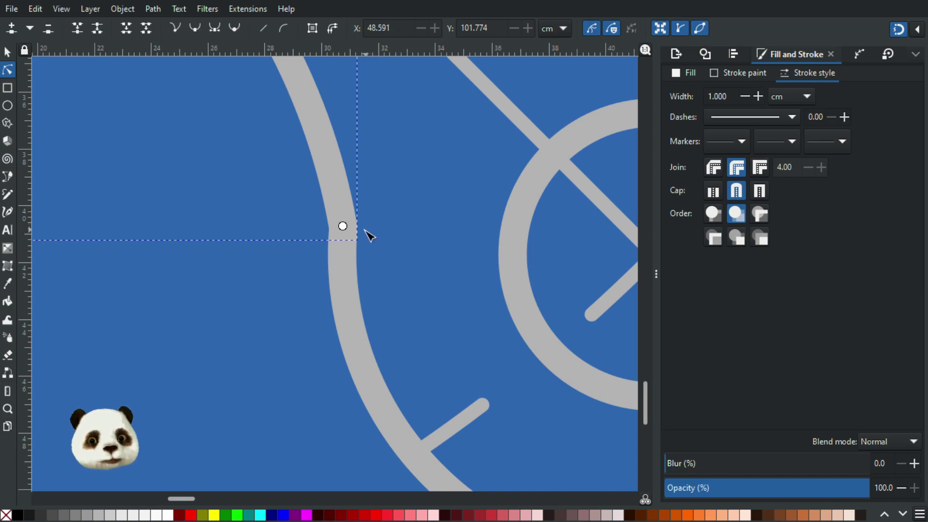
mouse_move(342, 225)
left_mouse_down()
mouse_move(343, 215)
mouse_move(343, 258)
left_mouse_up()
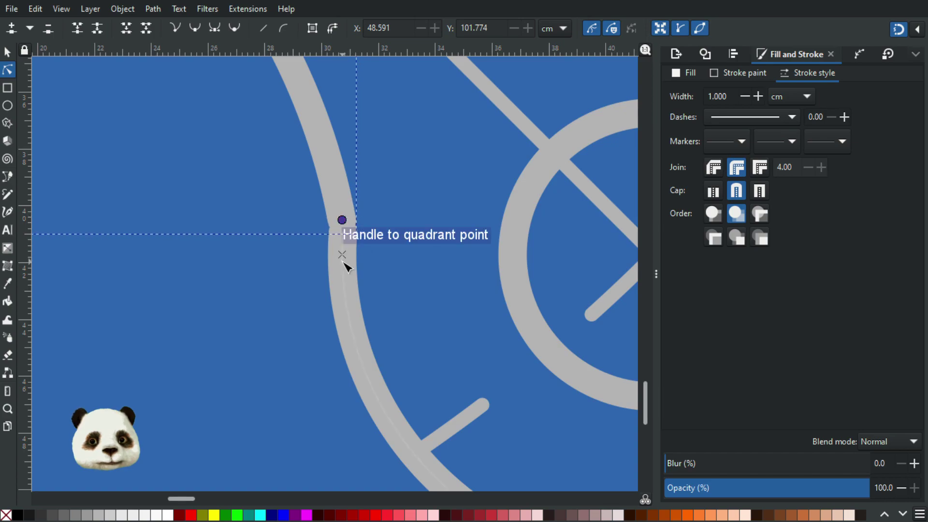
key("Escape")
left_click(345, 239)
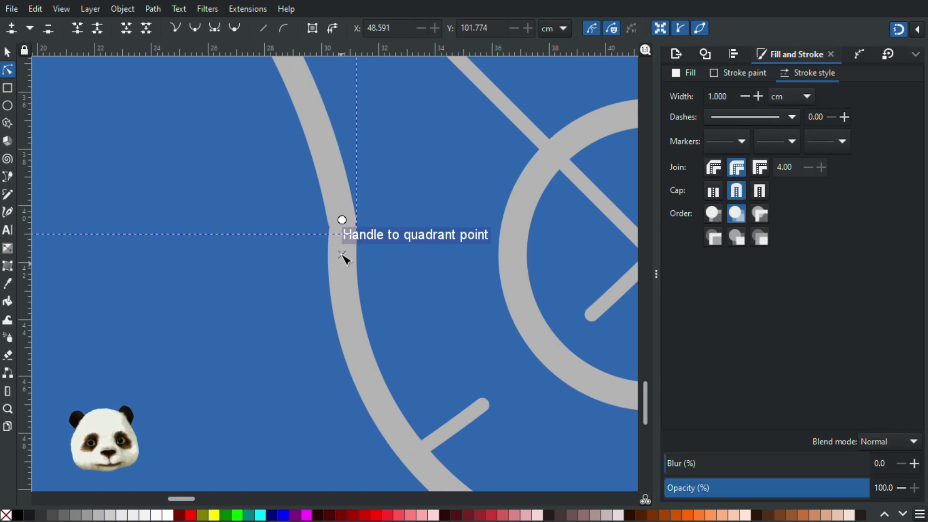
mouse_move(344, 231)
left_mouse_down()
mouse_move(343, 216)
mouse_move(343, 225)
left_mouse_up()
left_click(452, 233)
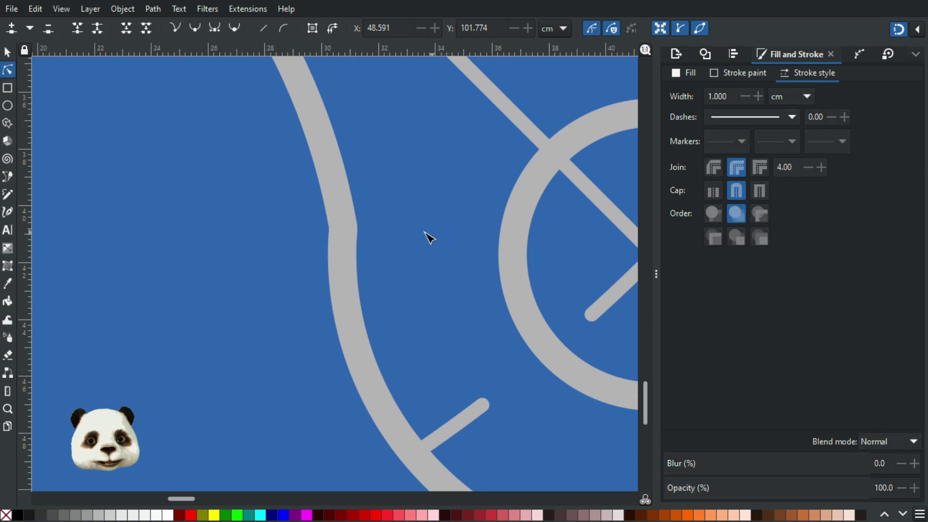
- Snap the R11 arc's free end onto the readjusted end of the R22 arc
left_click(346, 263)
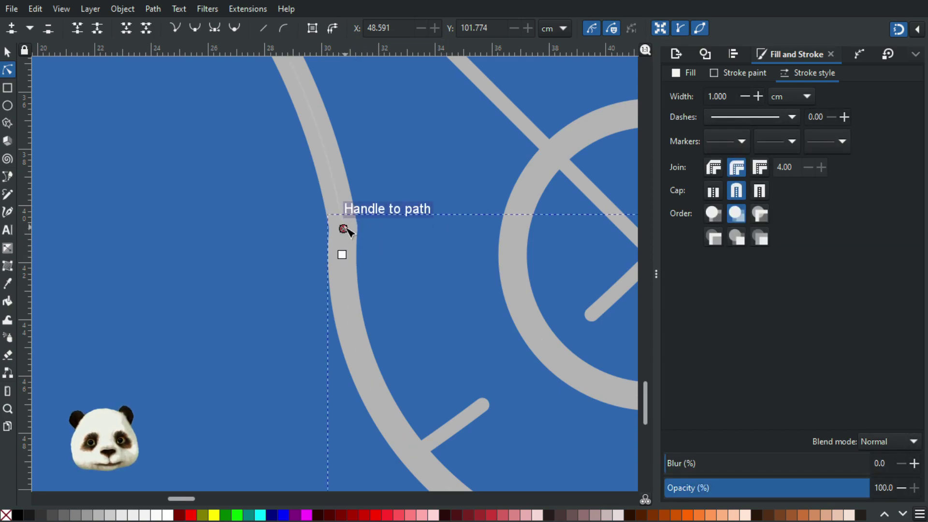
left_click_drag(344, 230, 347, 232)
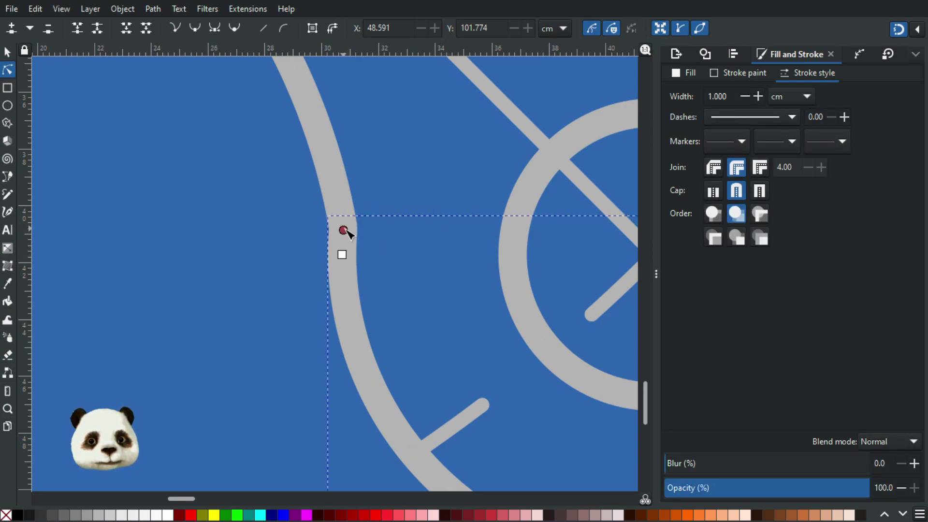
left_click(410, 244)
- Examine the joint between the R22 and R11 arcs from far and near for a smooth transition
scroll(409, 244, "down", 6)
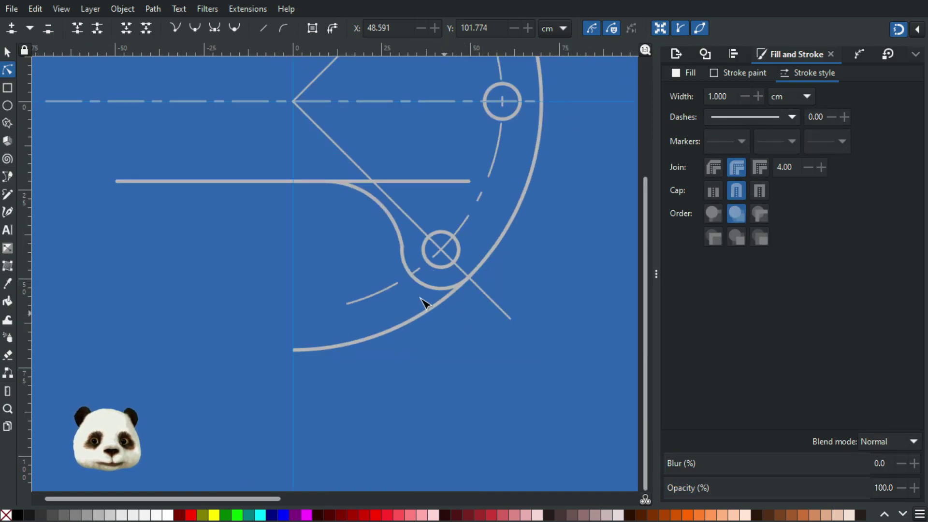
scroll(361, 266, "up", 1)
scroll(420, 179, "up", 2)
scroll(432, 162, "up", 3)
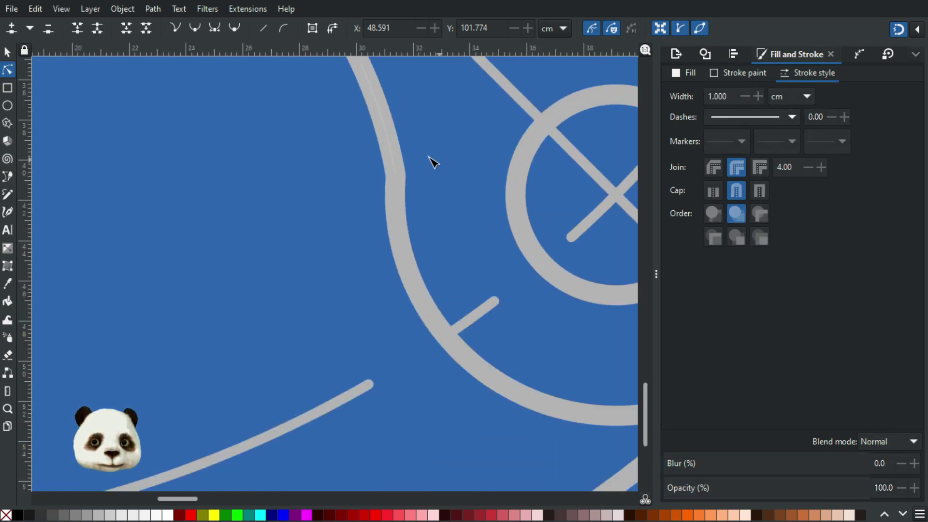
scroll(432, 161, "up", 2)
left_click(353, 193)
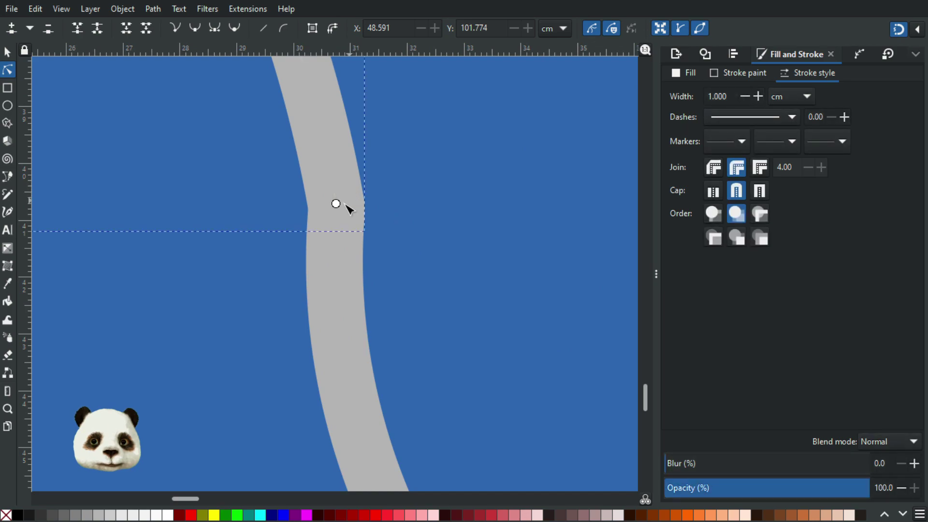
left_click(481, 195)
scroll(493, 213, "down", 8)
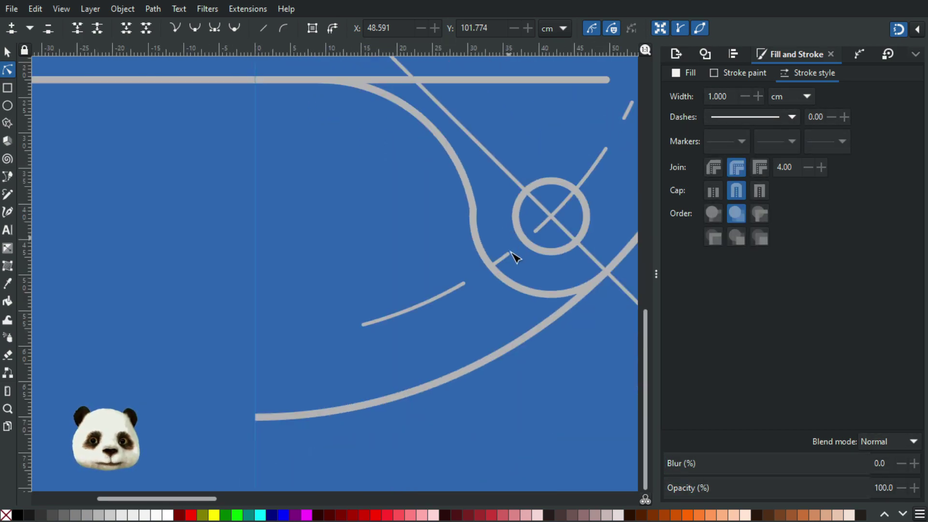
- Add a node on the lower neck line at the R22 arc's start and delete the line's surplus beyond it
scroll(569, 257, "up", 2)
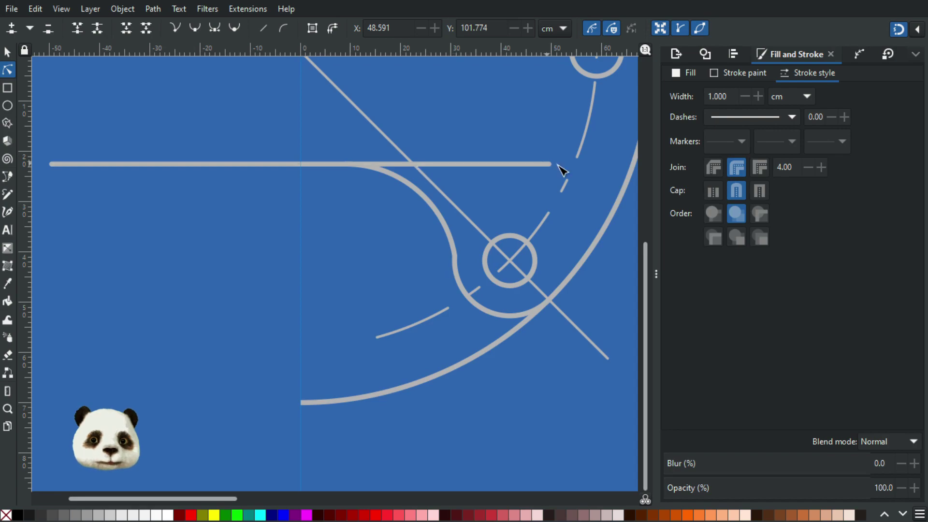
left_click(535, 166)
scroll(377, 161, "up", 4)
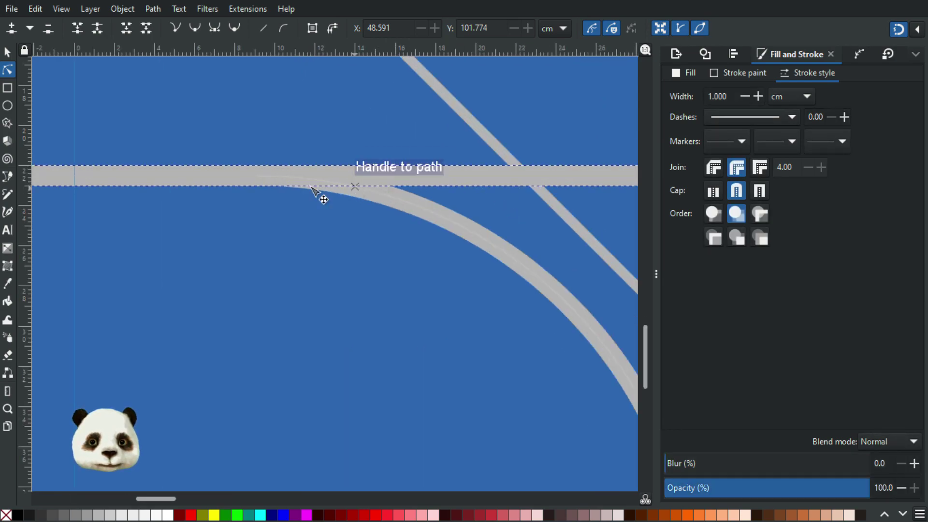
left_click(286, 188)
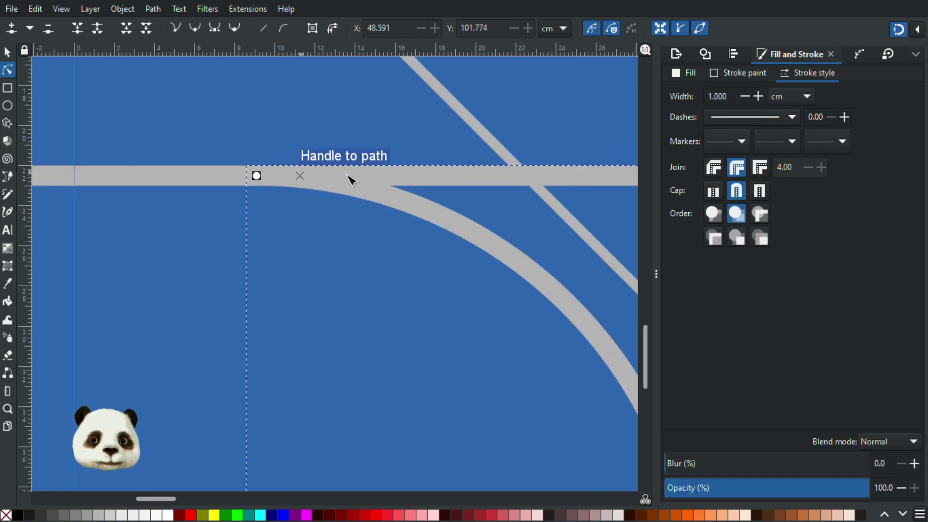
left_click_drag(405, 179, 255, 175)
scroll(408, 191, "down", 4)
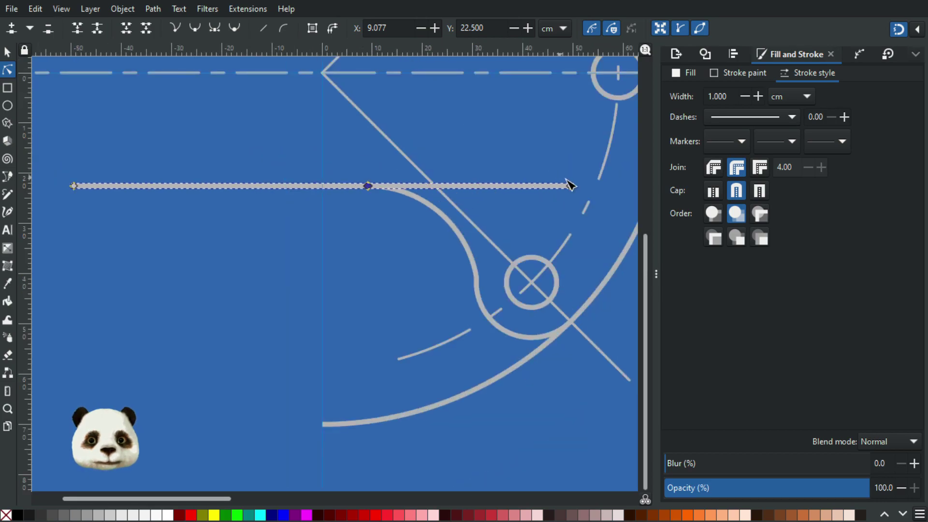
left_click_drag(582, 199, 584, 200)
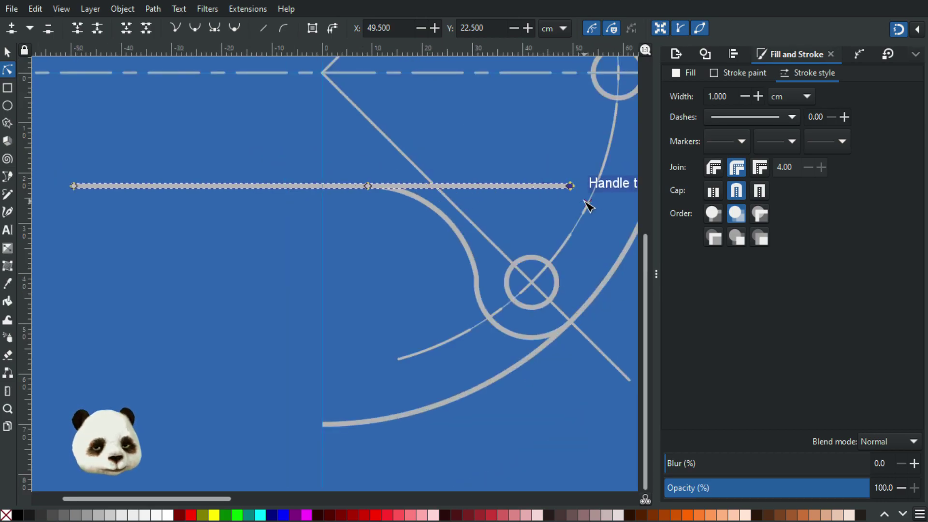
key("Delete")
left_click(375, 247)
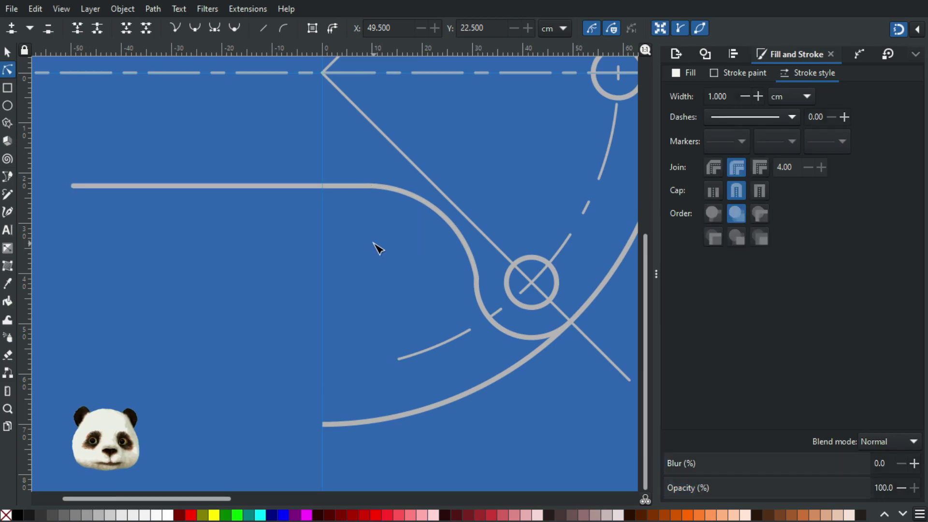
- Inspect the end handles of the R22 and R11 arcs at their joint and check the overall outline
scroll(377, 249, "down", 3)
scroll(459, 306, "up", 1)
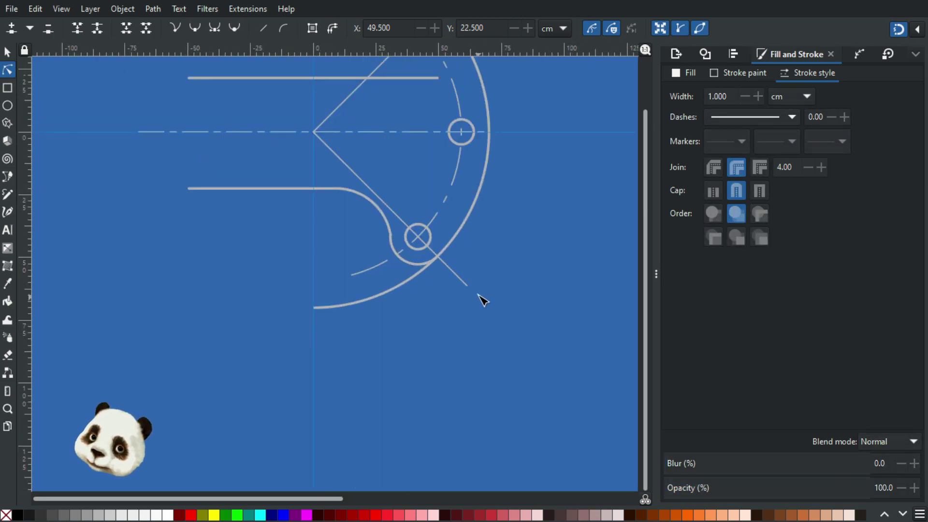
scroll(422, 240, "up", 6)
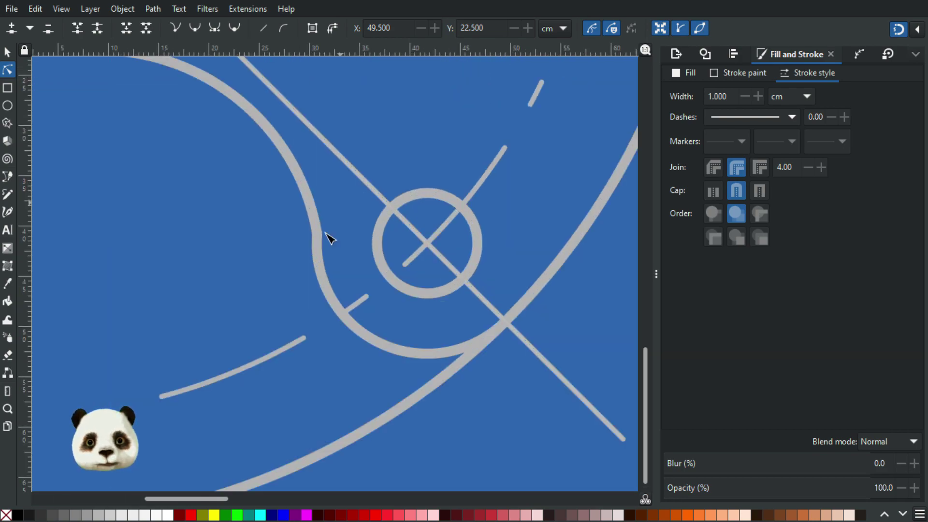
left_click(307, 265)
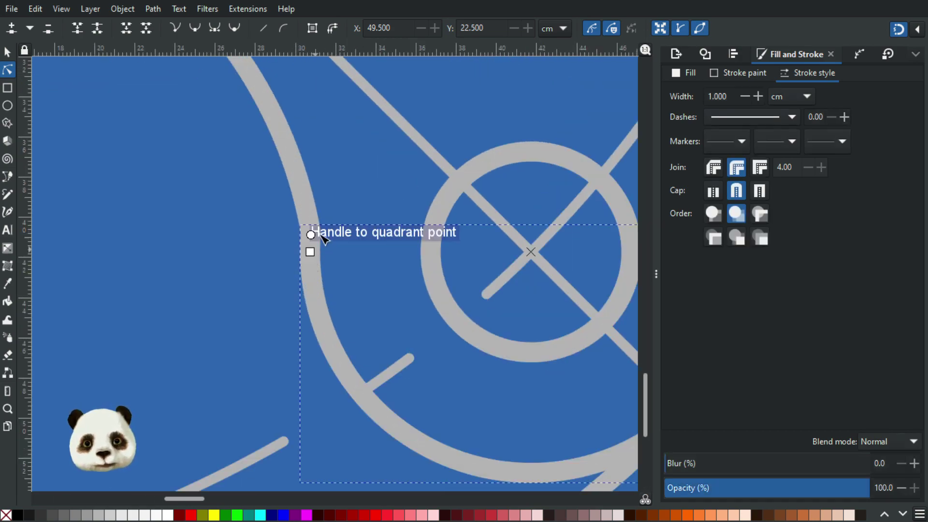
left_click(303, 198)
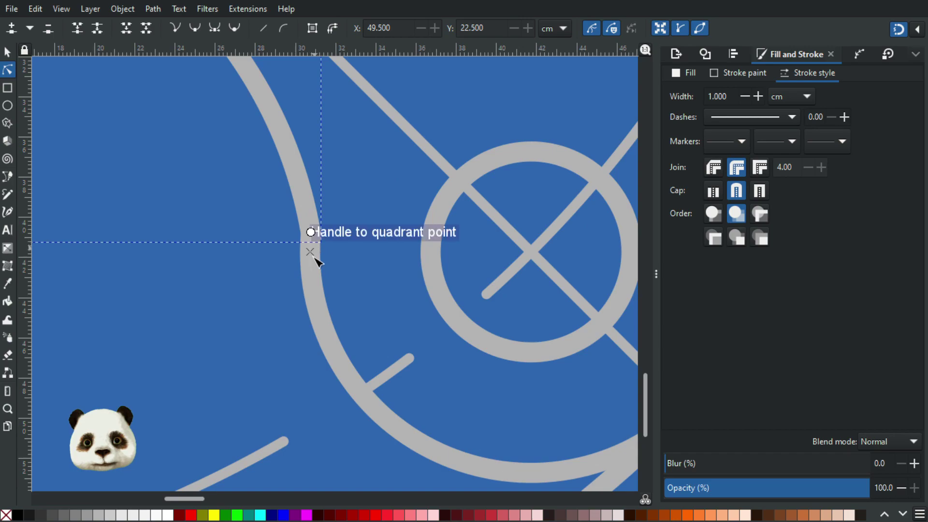
scroll(317, 265, "up", 2)
scroll(315, 260, "down", 3)
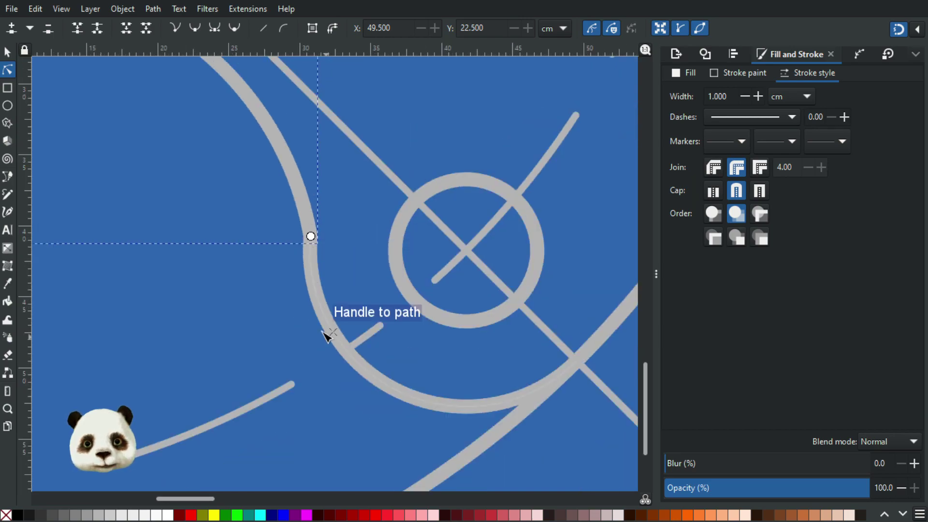
scroll(309, 266, "up", 2)
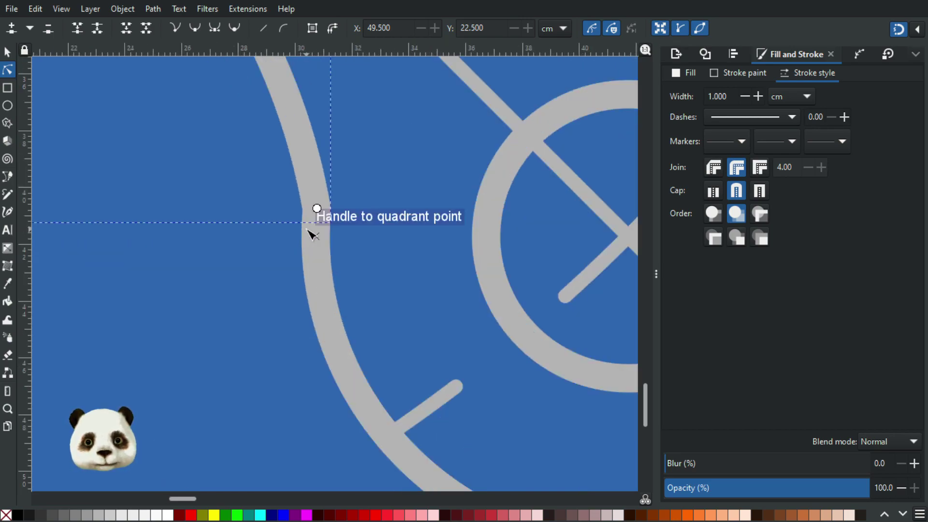
scroll(389, 242, "down", 6)
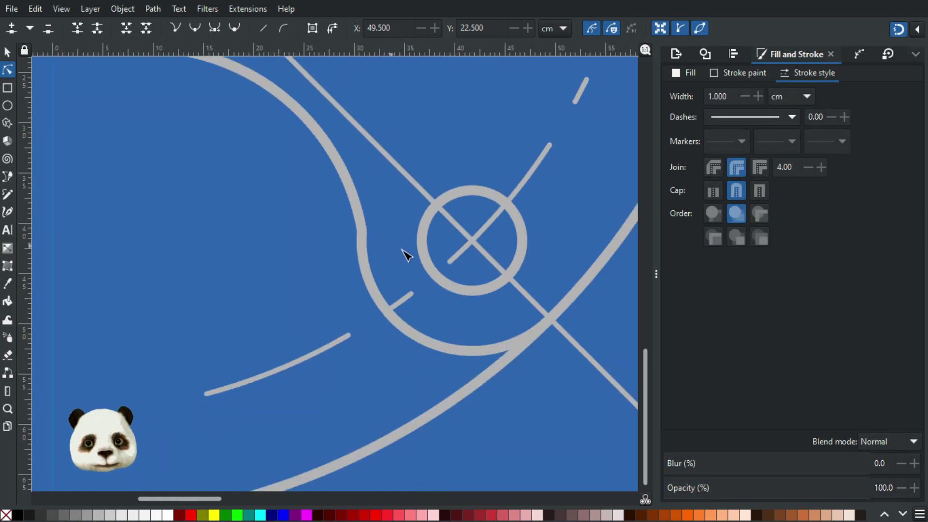
scroll(432, 249, "down", 2)
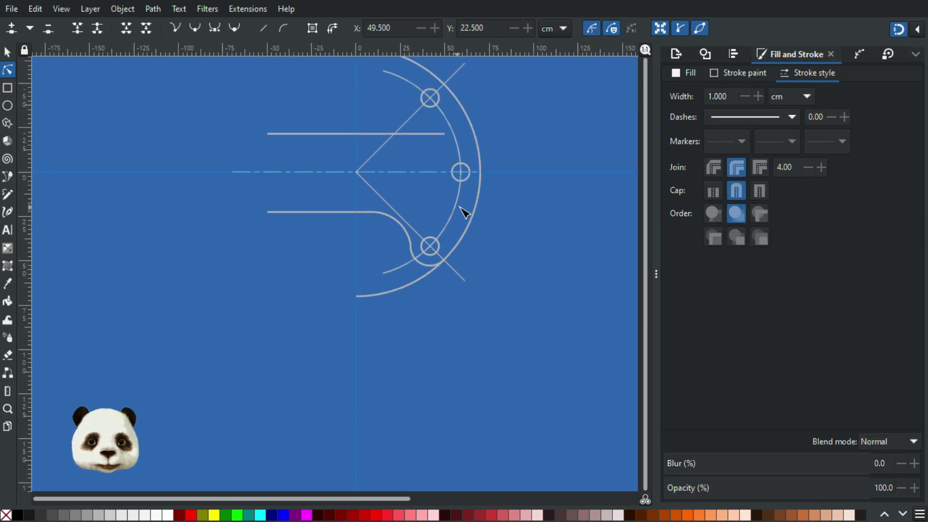
scroll(443, 276, "up", 2)
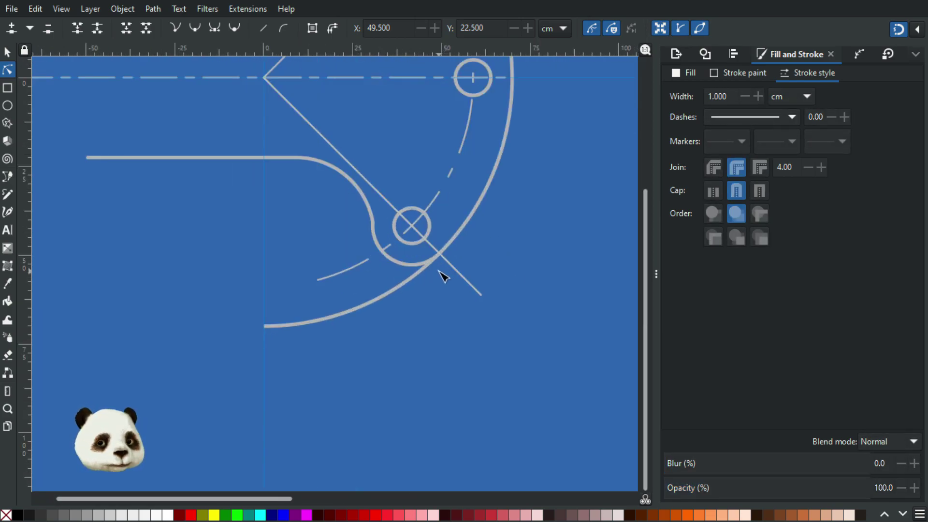
scroll(373, 259, "up", 4)
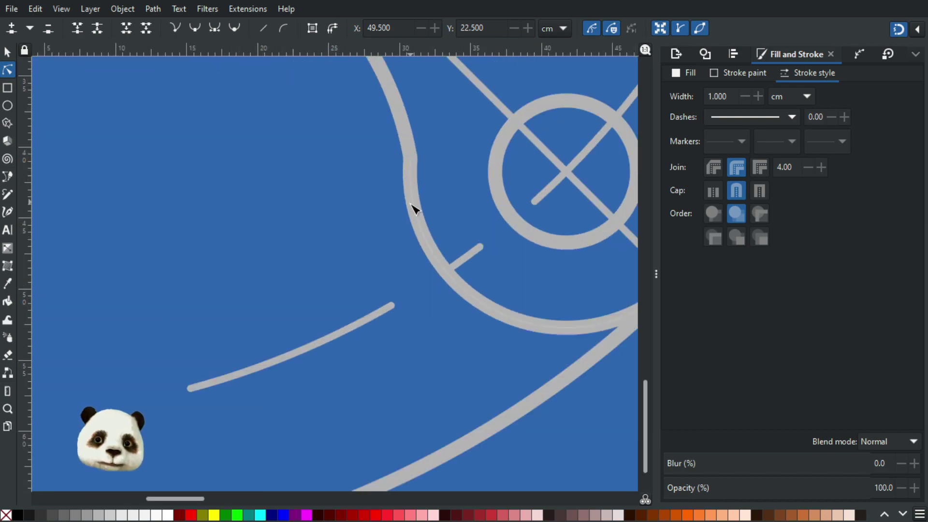
scroll(413, 199, "down", 3)
scroll(414, 173, "up", 3)
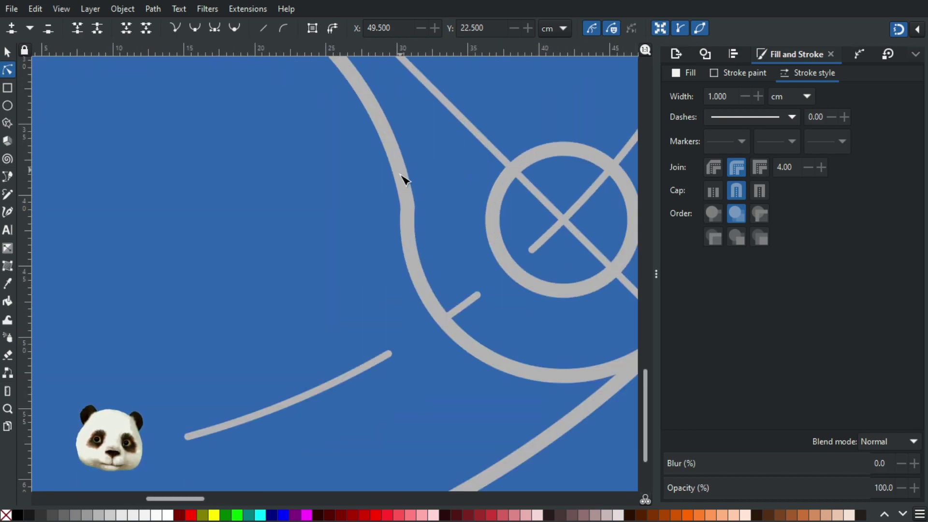
scroll(405, 203, "up", 2)
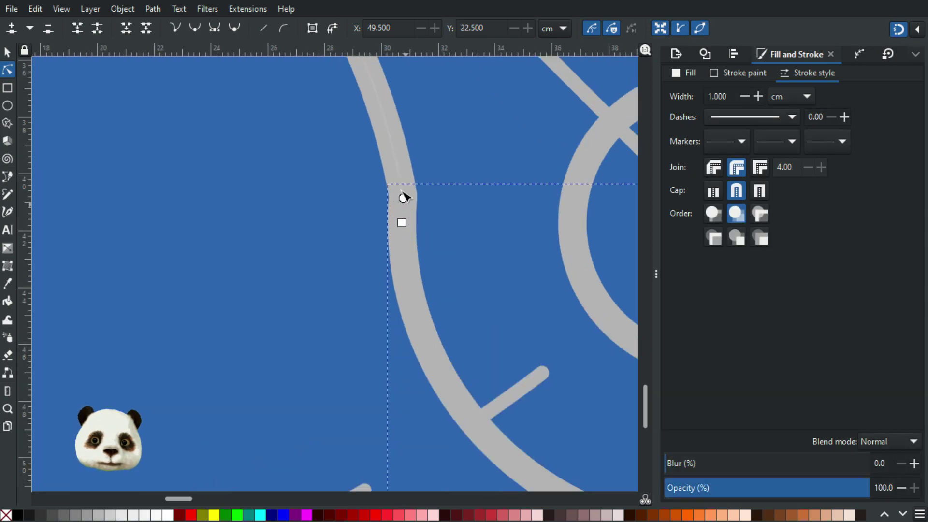
mouse_move(400, 219)
left_mouse_down()
mouse_move(401, 228)
mouse_move(406, 191)
mouse_move(393, 292)
mouse_move(408, 271)
mouse_move(429, 321)
mouse_move(402, 225)
mouse_move(419, 228)
mouse_move(405, 232)
mouse_move(425, 320)
mouse_move(409, 284)
mouse_move(410, 311)
left_mouse_up()
scroll(370, 375, "down", 7)
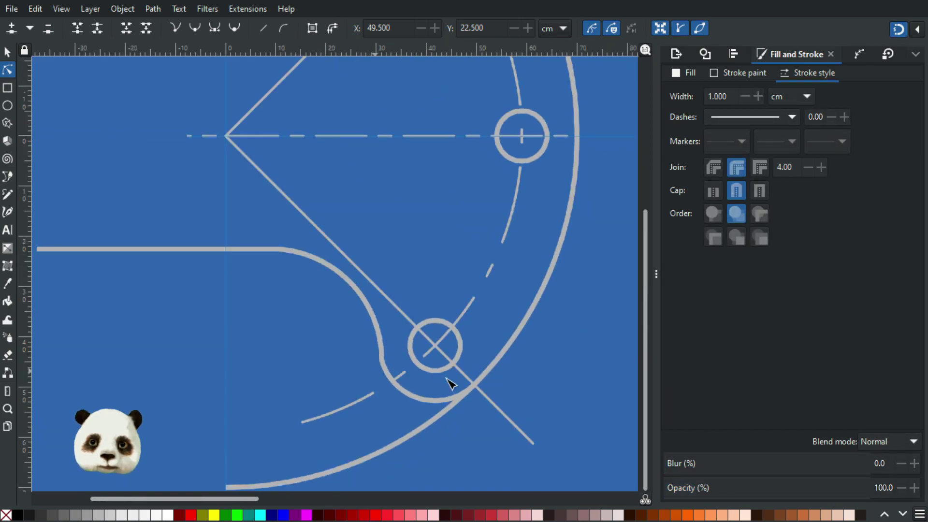
left_click_drag(498, 352, 190, 230)
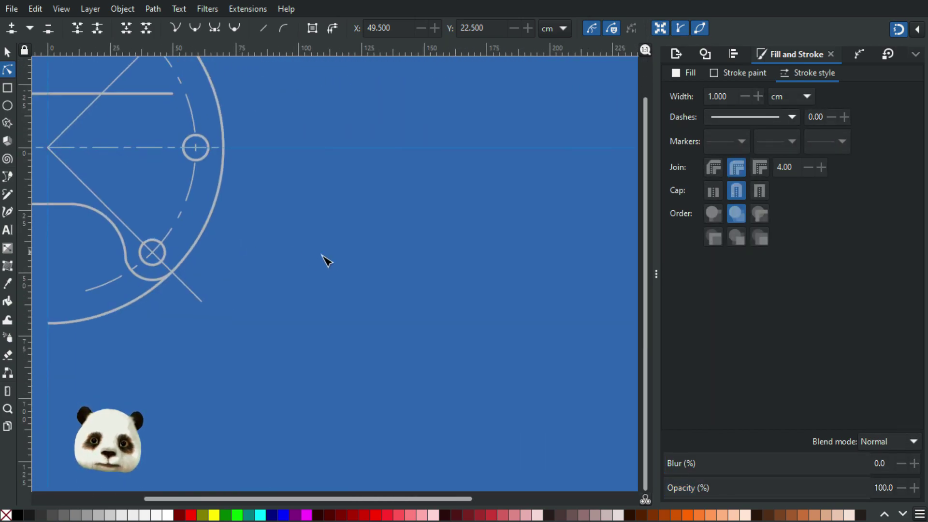
- Compare the transition between the R22 and R11 arcs with the same corner in the reference drawing
scroll(339, 261, "down", 2)
scroll(602, 271, "up", 5)
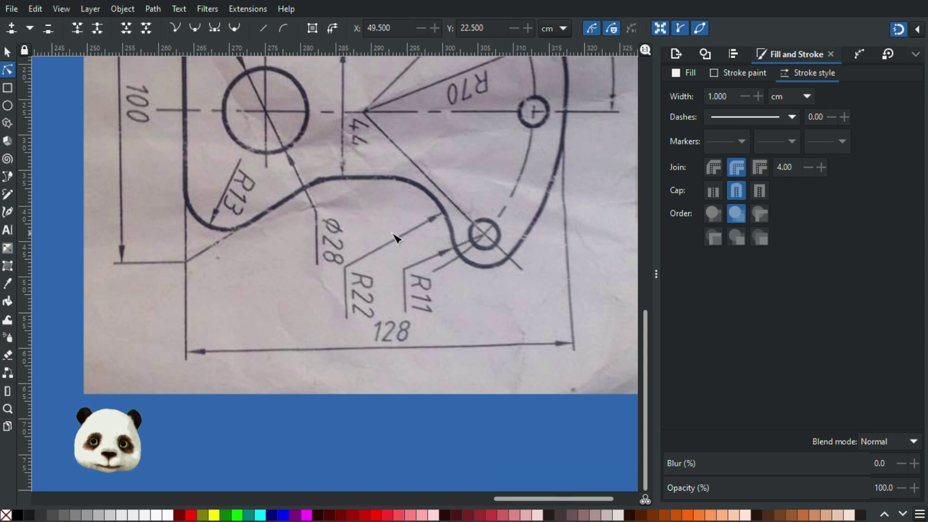
scroll(420, 241, "down", 4)
left_click_drag(170, 272, 517, 243)
scroll(301, 202, "up", 3)
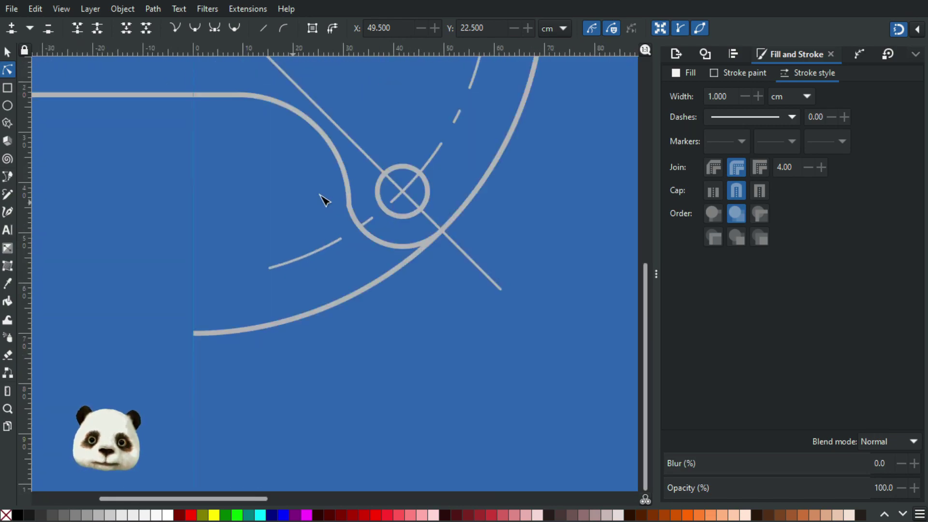
scroll(391, 195, "up", 2)
scroll(423, 199, "down", 4)
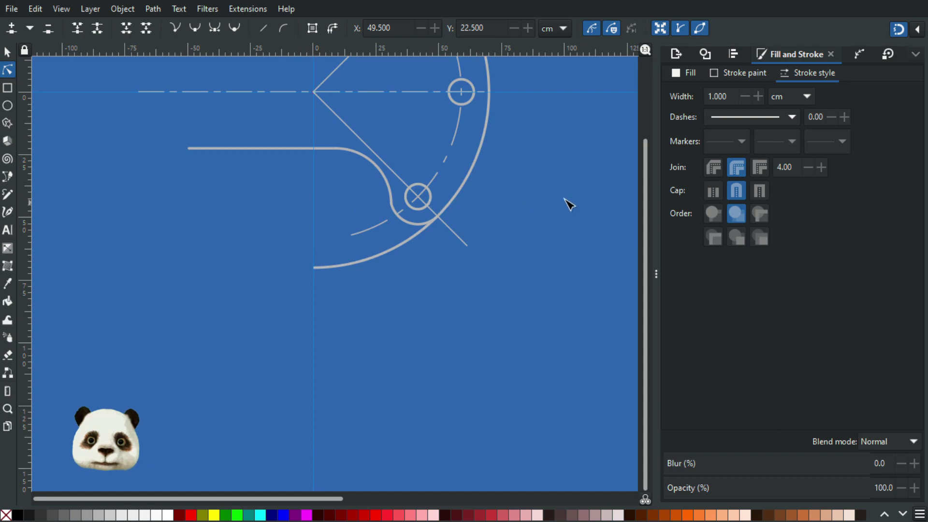
scroll(566, 199, "down", 3)
left_click_drag(604, 198, 261, 223)
scroll(413, 233, "up", 3)
scroll(403, 220, "up", 3)
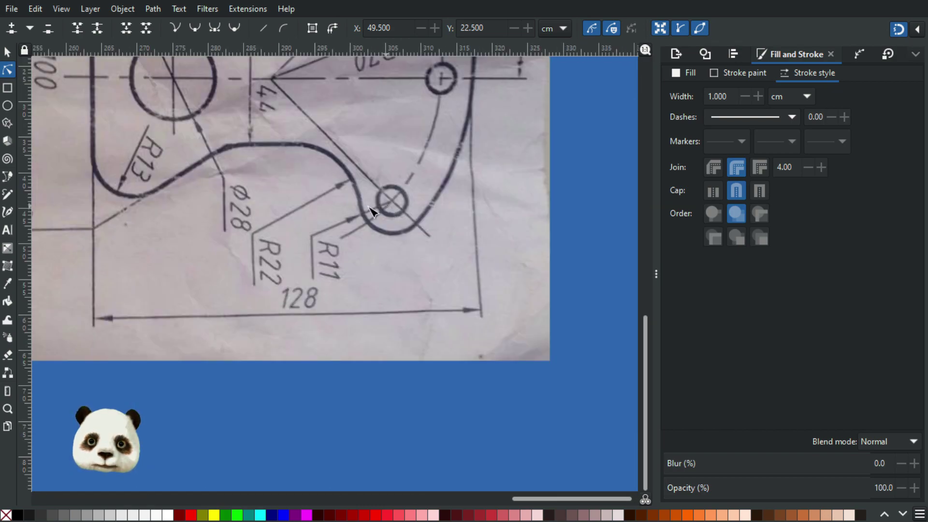
scroll(322, 209, "down", 3)
scroll(162, 238, "down", 2)
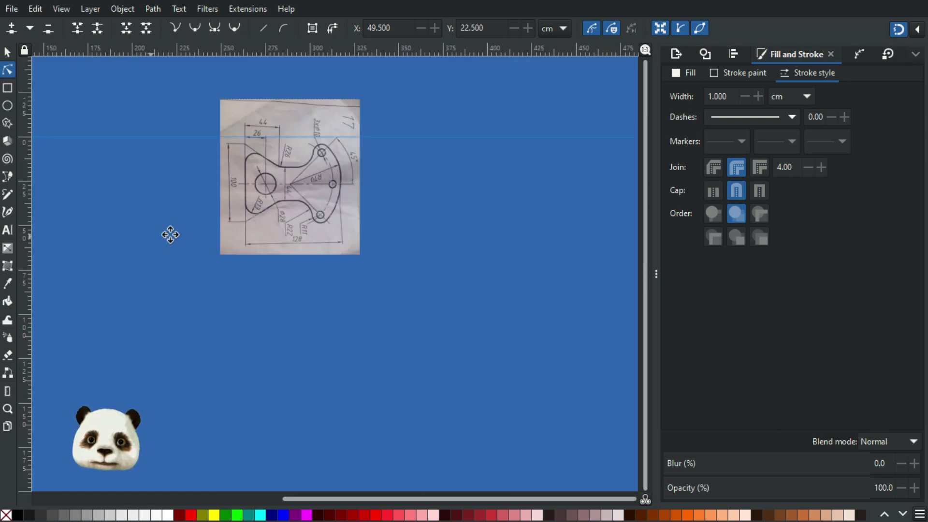
scroll(234, 259, "left", 8)
scroll(314, 238, "up", 3)
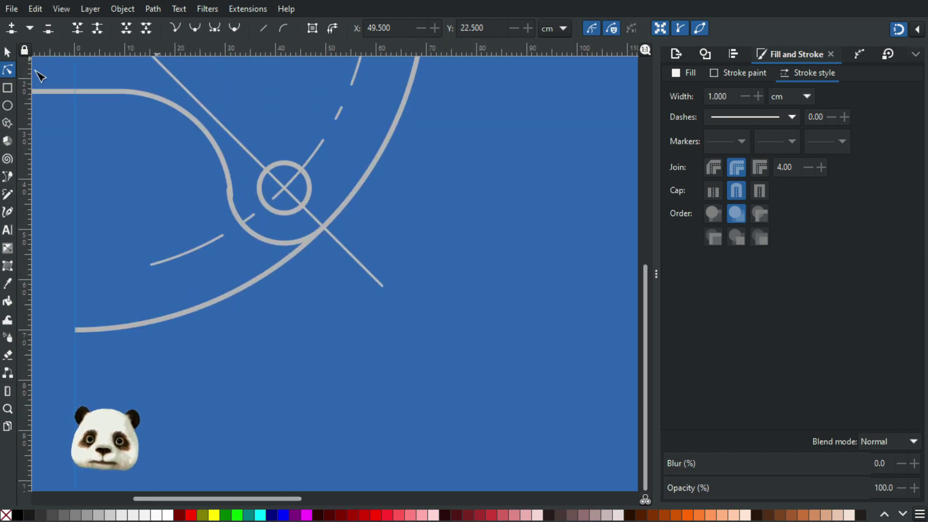
- Place a horizontal guide through the centre of the lower hole on the 45° line
left_click_drag(218, 50, 283, 187)
scroll(186, 187, "up", 3)
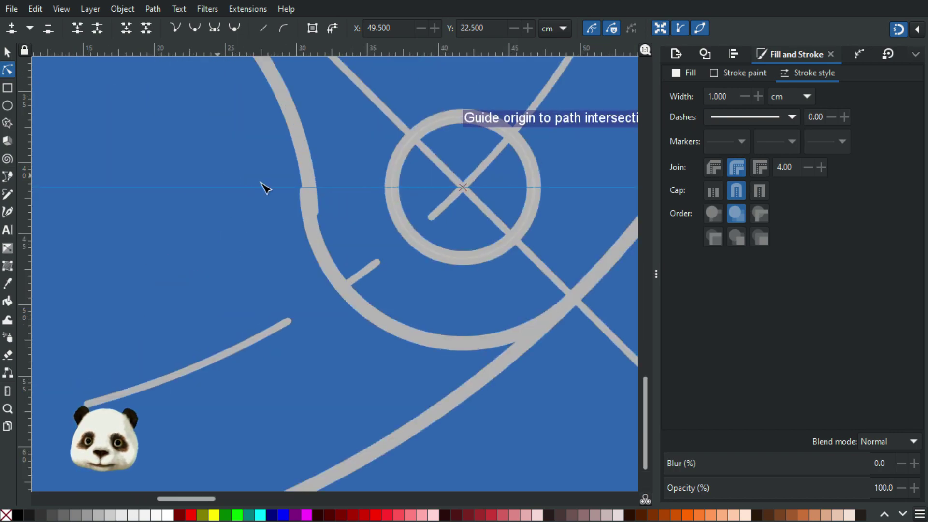
scroll(265, 188, "up", 1)
- Readjust the end handles of the R11 and R22 arcs along the path near the horizontal guide to remove their overlap
left_click(344, 195)
mouse_move(349, 219)
left_mouse_down()
mouse_move(346, 191)
mouse_move(344, 241)
mouse_move(342, 208)
left_mouse_up()
left_click(345, 222)
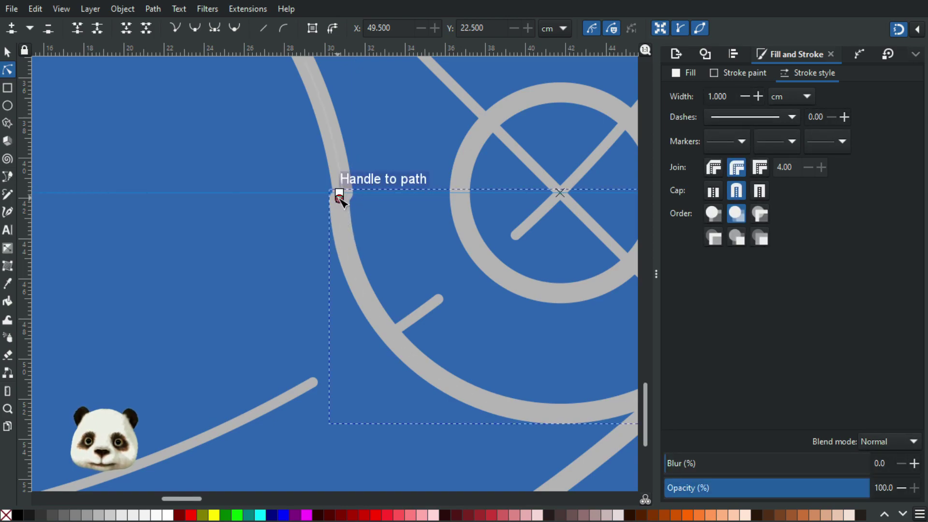
left_click_drag(343, 195, 344, 179)
left_click(343, 195)
scroll(341, 174, "up", 3)
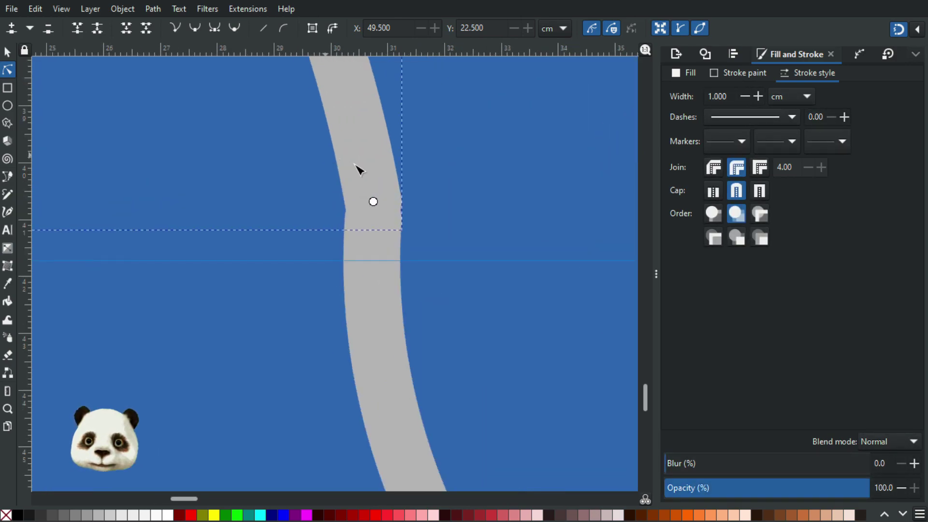
key("Escape")
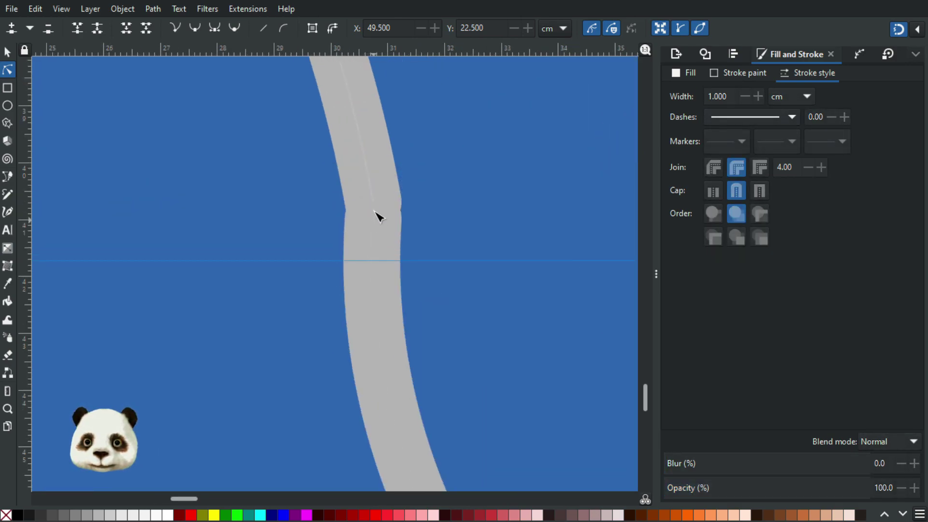
- Fine-tune the end handles of the R11 and R22 arcs so that both arcs meet just above the guide
left_click(366, 264)
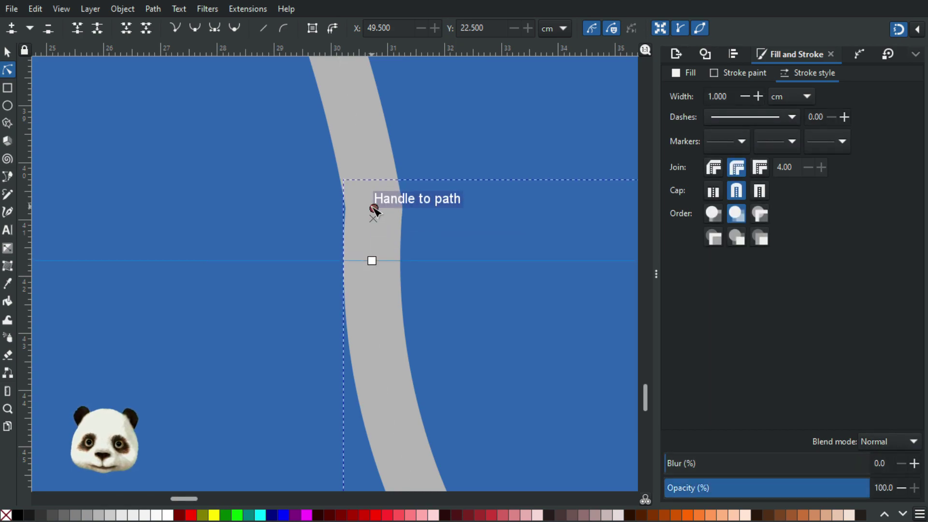
left_click(482, 207)
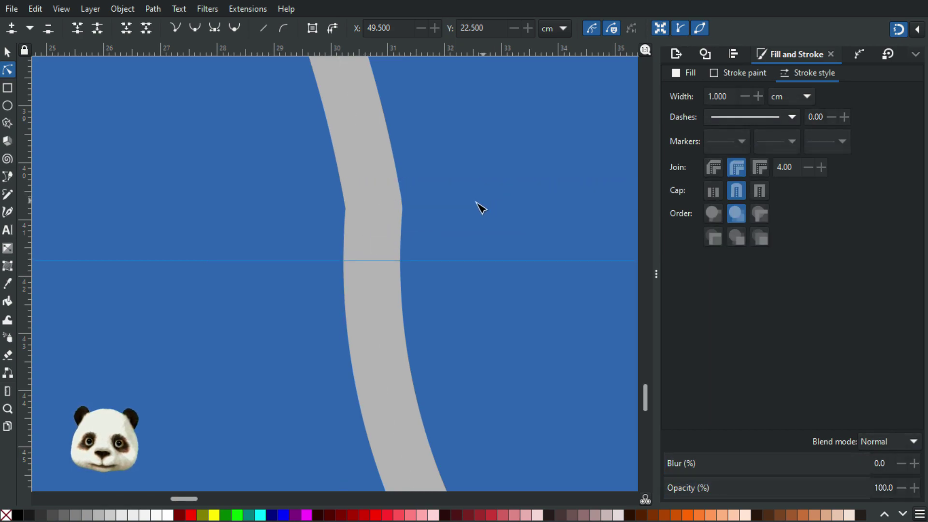
left_click(377, 175)
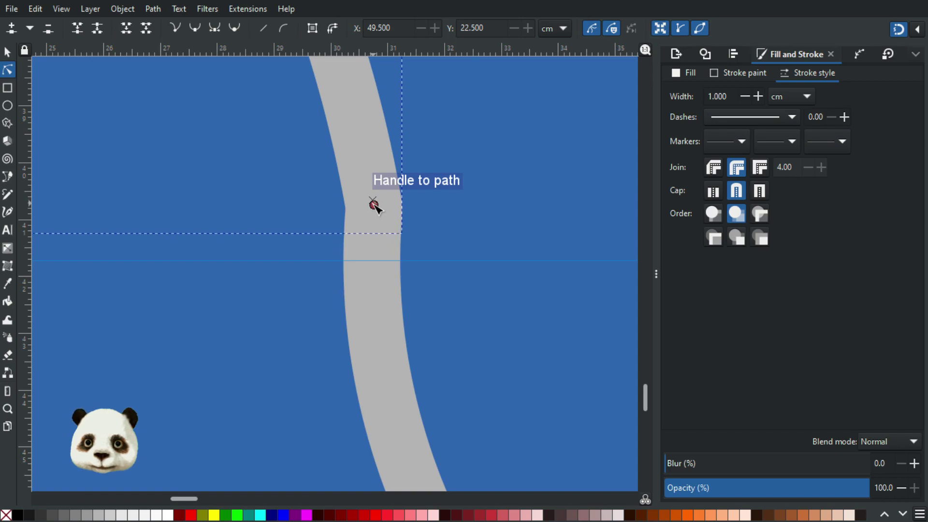
left_click(490, 201)
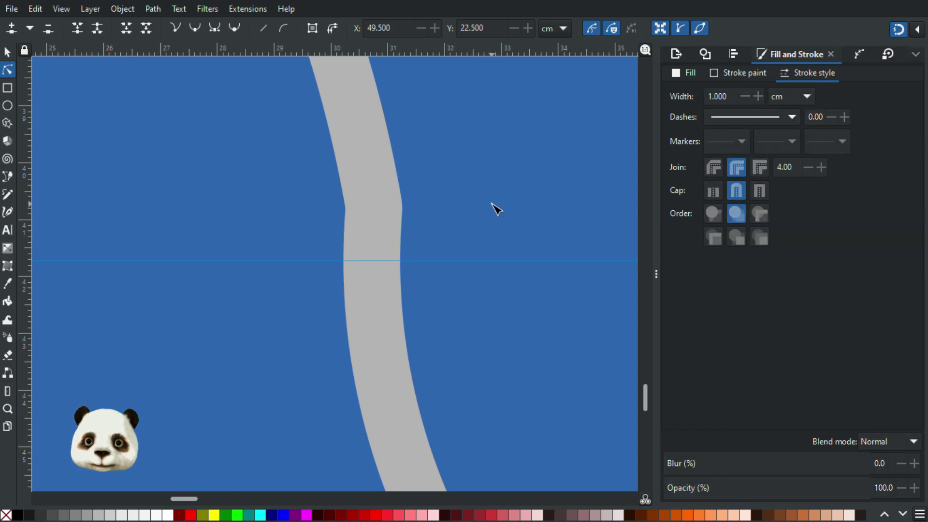
- Examine the readjusted joint between the R22 and R11 arcs from far and near for a visible kink
scroll(491, 203, "down", 4)
scroll(496, 209, "down", 2)
left_click_drag(413, 241, 165, 267)
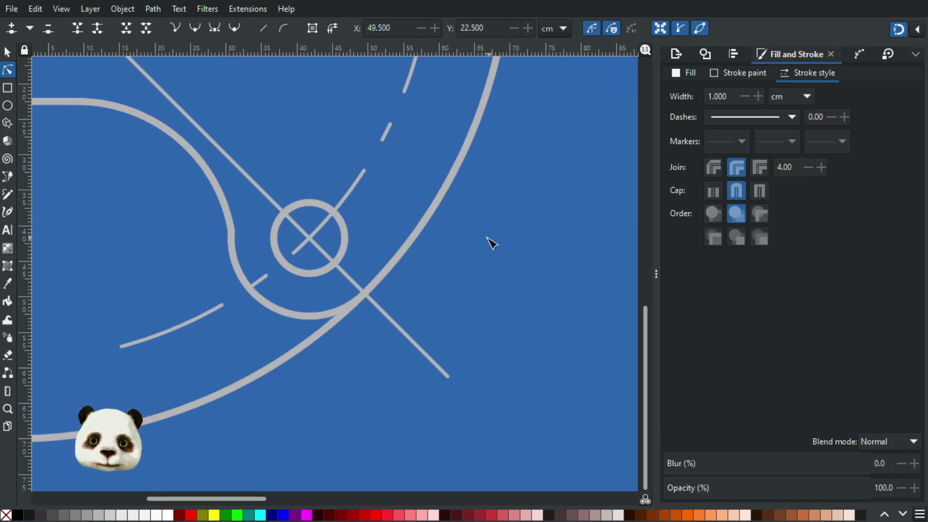
scroll(488, 240, "down", 4, "ctrl")
scroll(529, 151, "up", 1, "ctrl")
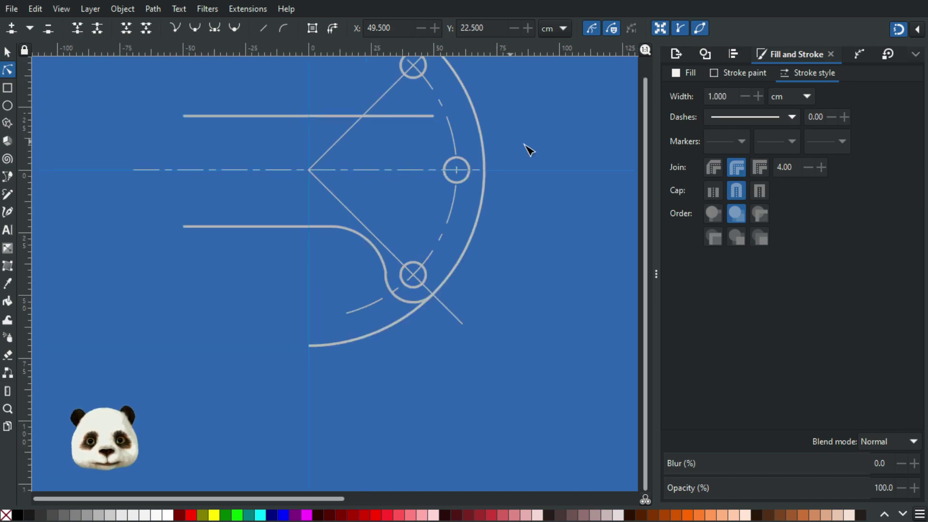
left_click(9, 54)
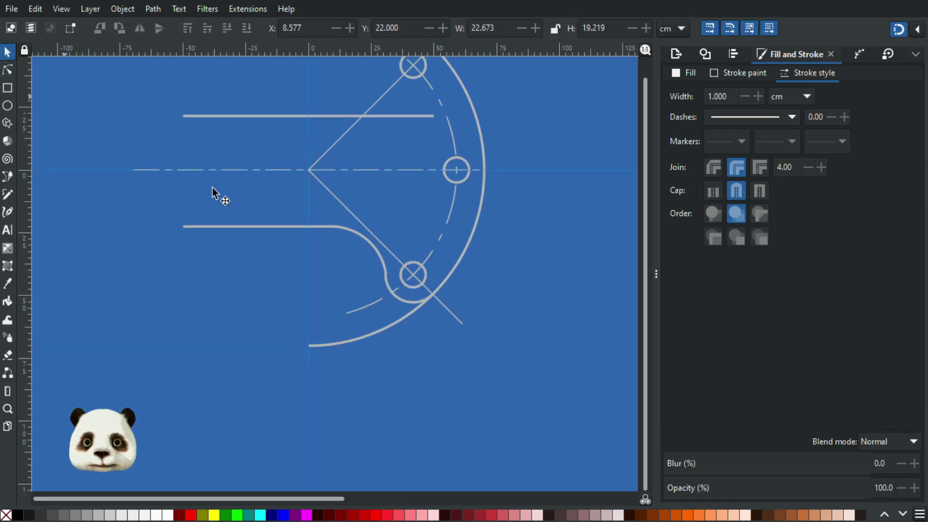
scroll(408, 262, "up", 2, "ctrl")
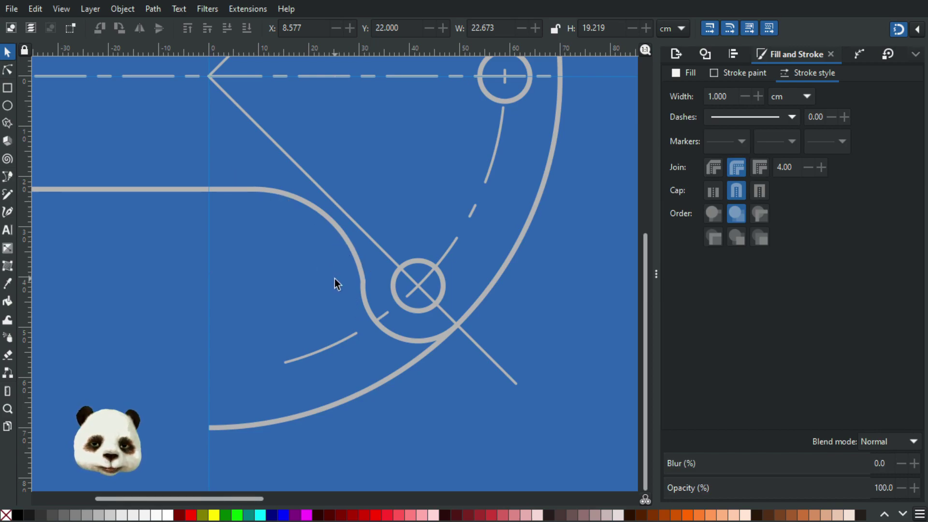
scroll(336, 280, "up", 2, "ctrl")
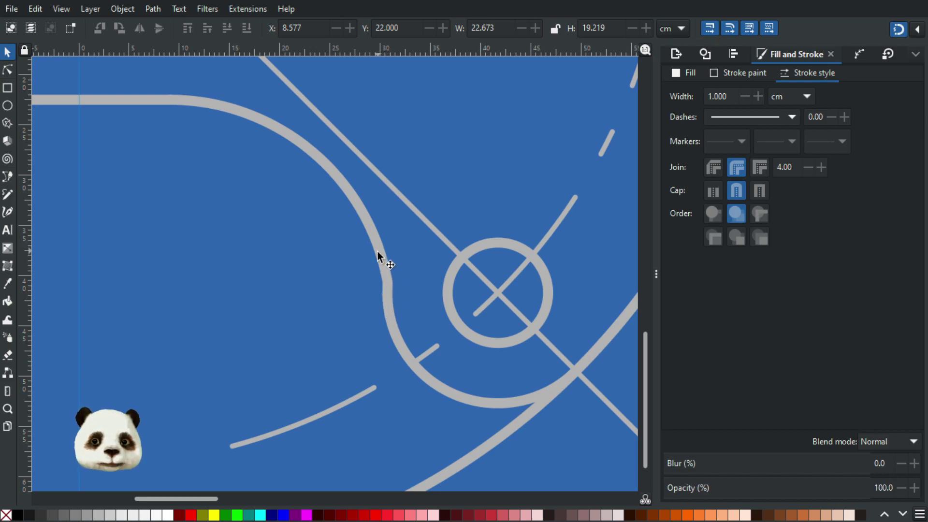
scroll(386, 300, "up", 2)
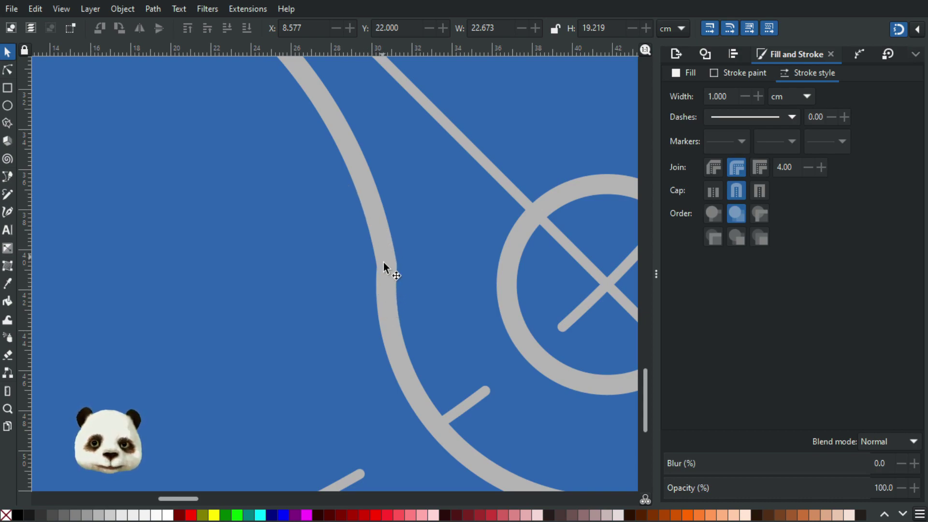
scroll(386, 279, "down", 4)
- Check the R22 and R11 corner against the reference drawing again and review the whole outline and the joint
left_click_drag(453, 307, 249, 266)
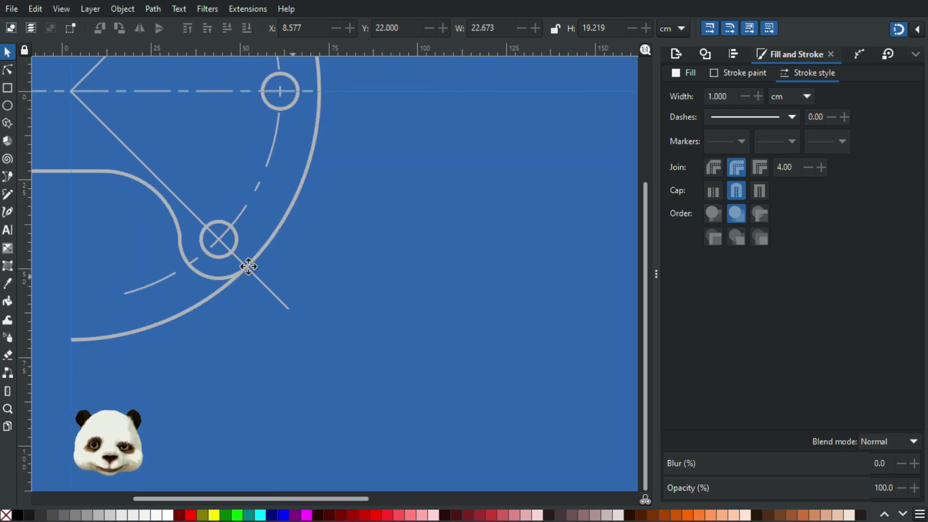
scroll(281, 266, "down", 4)
scroll(529, 256, "up", 7)
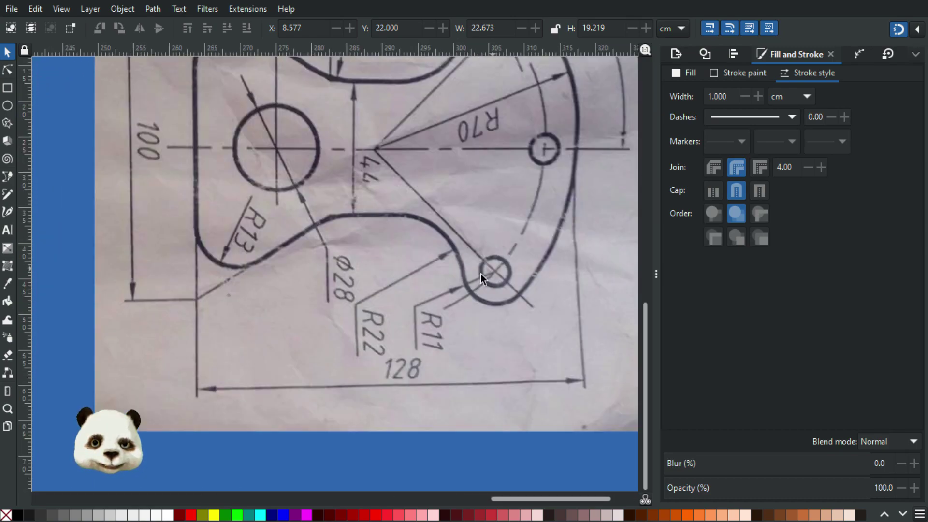
scroll(466, 279, "down", 5)
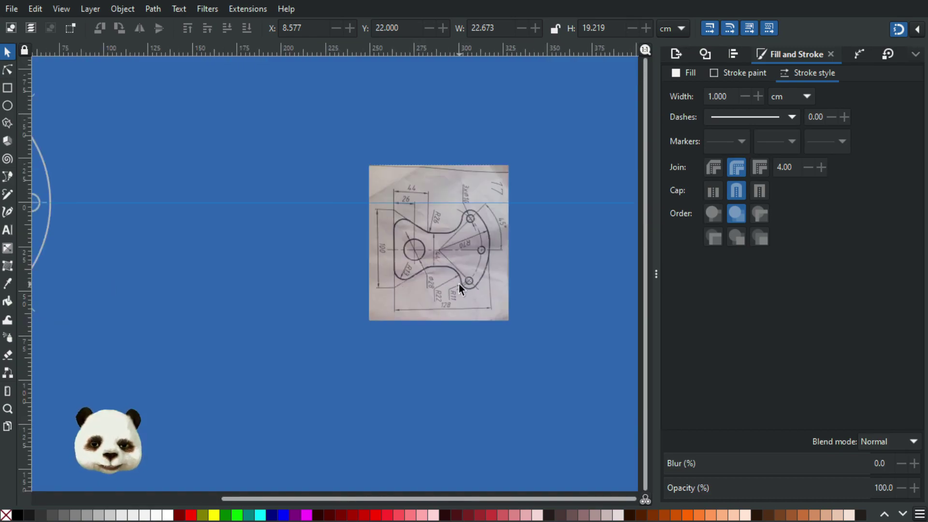
scroll(358, 290, "down", 2)
scroll(121, 296, "up", 3)
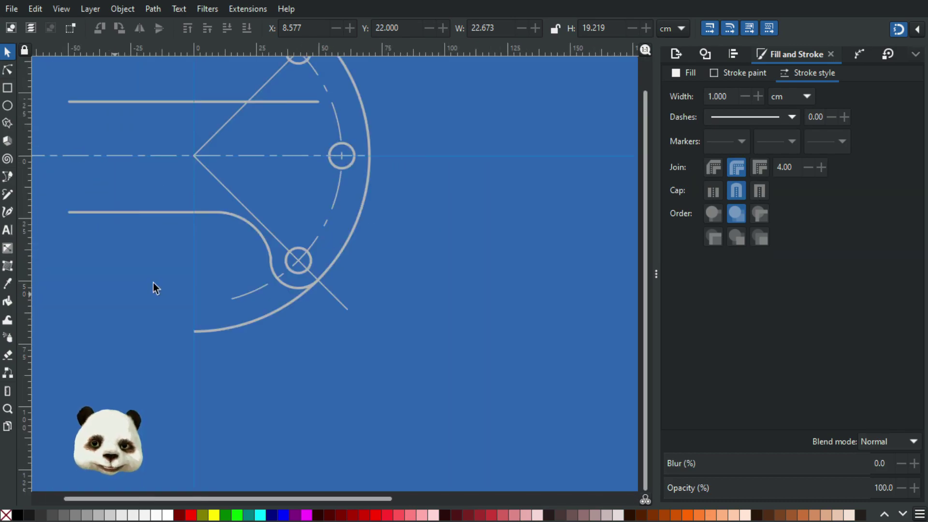
scroll(269, 271, "up", 1)
scroll(269, 271, "up", 1)
scroll(274, 251, "up", 2)
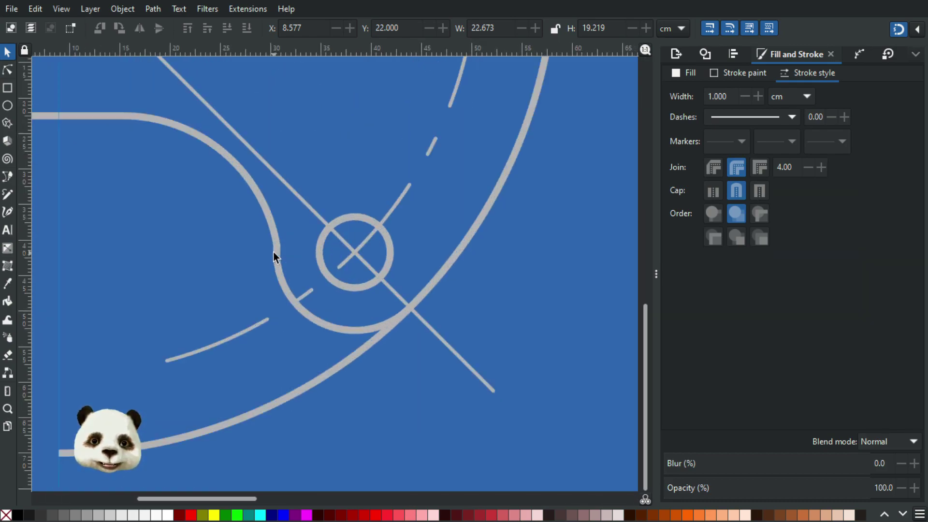
scroll(242, 254, "down", 3)
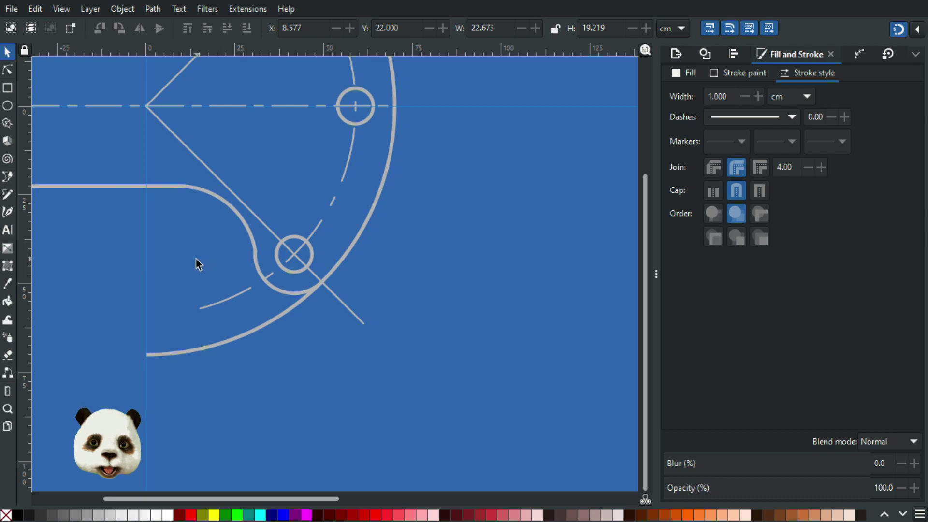
scroll(196, 259, "down", 2)
scroll(161, 274, "left", 3)
scroll(250, 268, "left", 2)
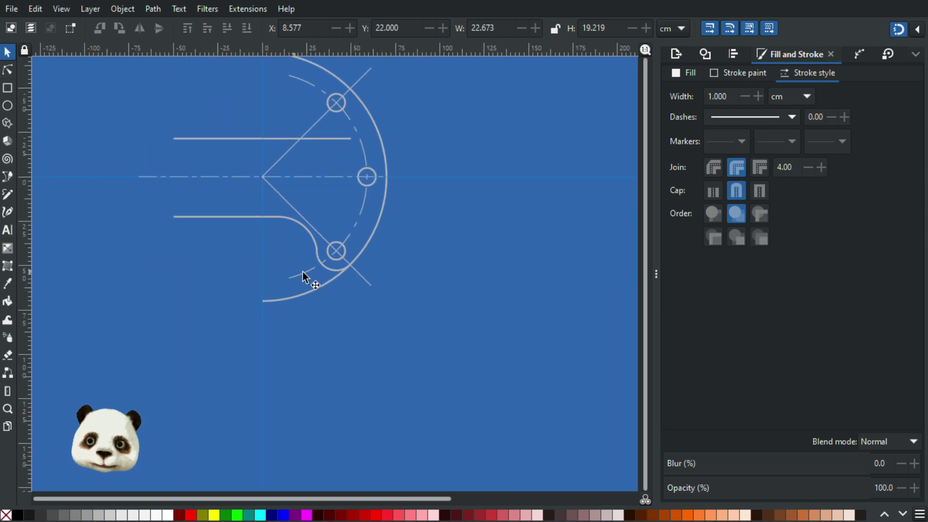
scroll(408, 261, "down", 1)
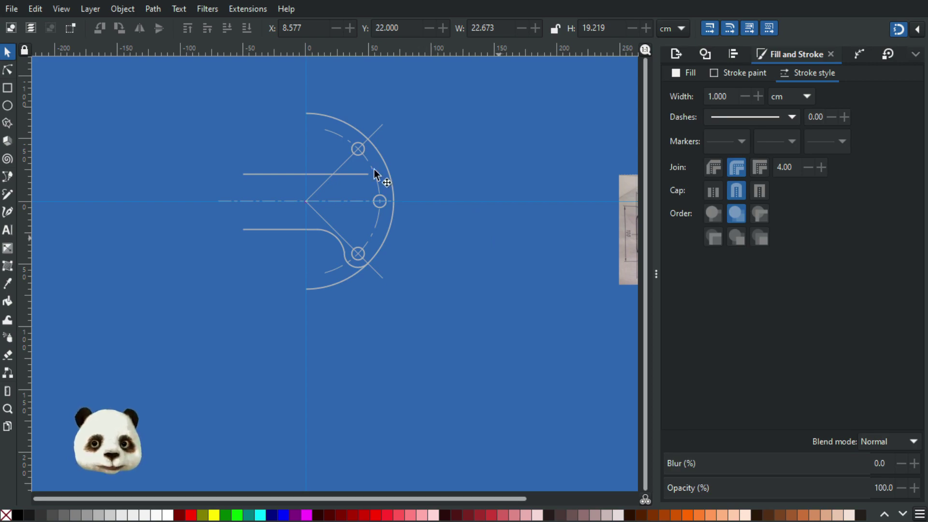
scroll(338, 241, "up", 5)
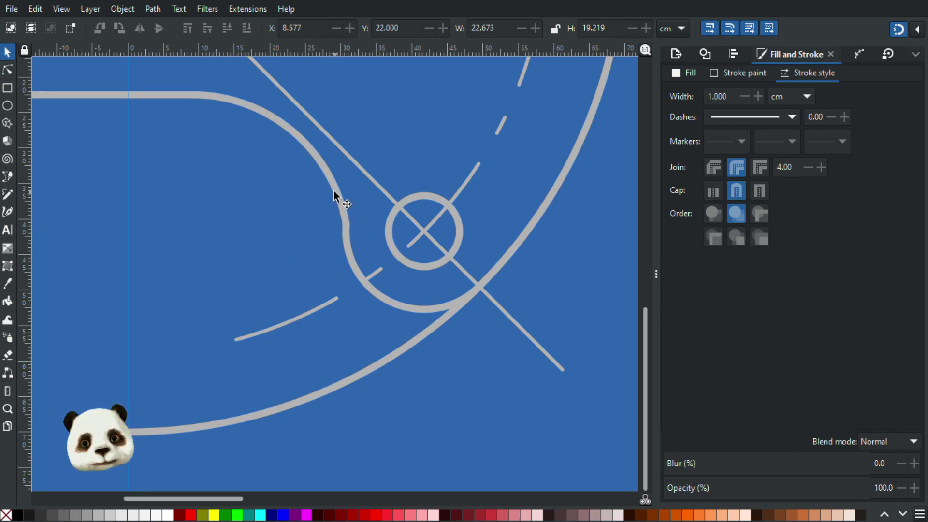
scroll(344, 230, "up", 3)
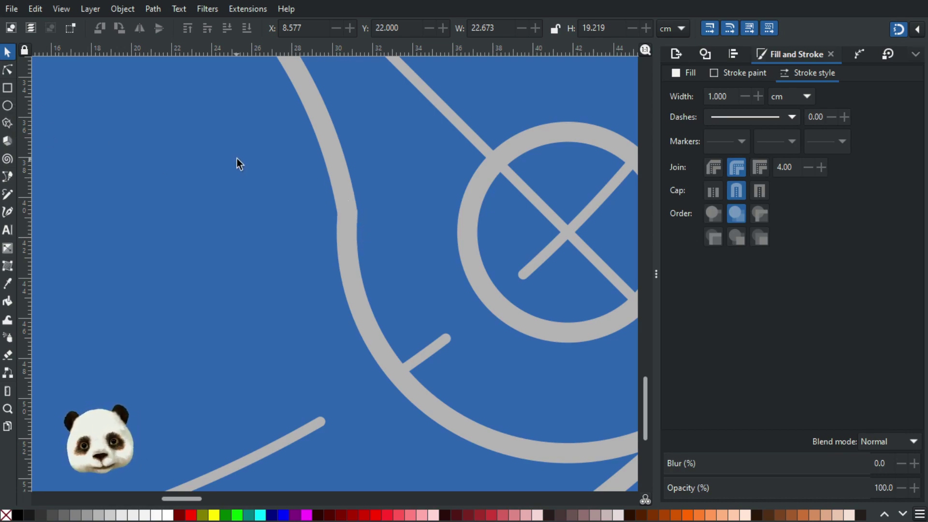
- Draw a full circle of about 2.07 cm radius and place it against the joint, inside the R22 arc
left_click(7, 106)
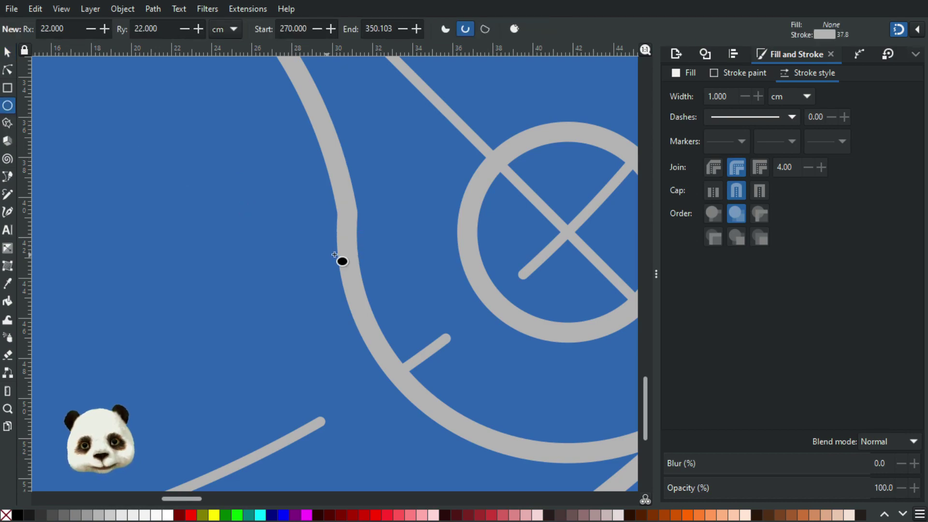
mouse_move(265, 182)
left_mouse_down()
mouse_move(346, 259)
mouse_move(362, 218)
left_mouse_up()
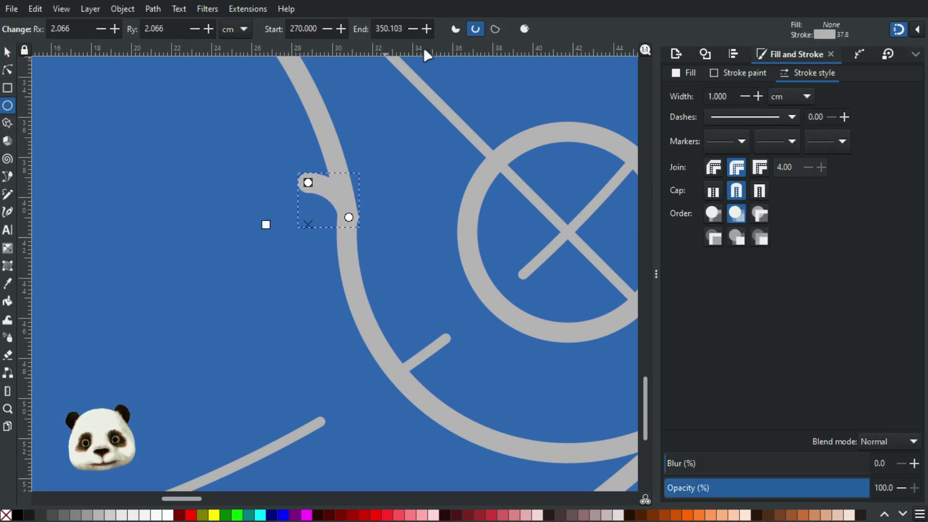
left_click(514, 29)
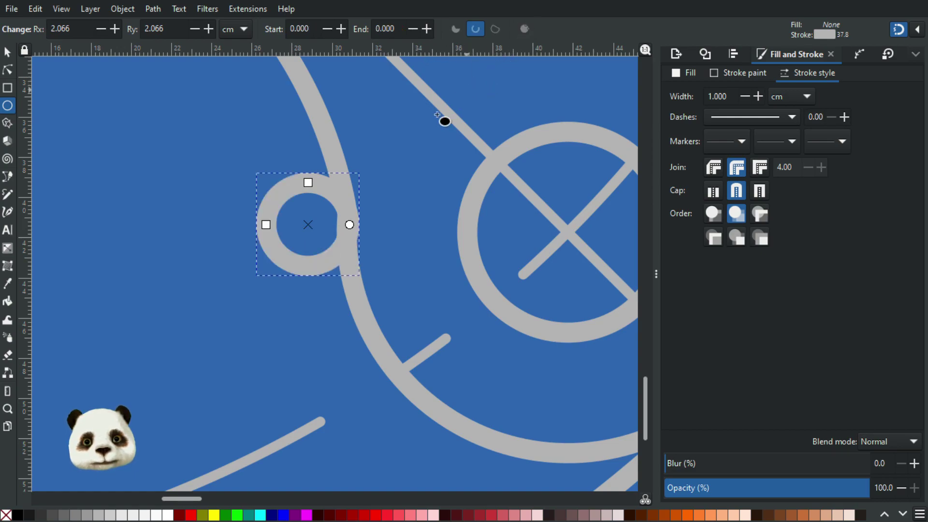
left_click(7, 52)
left_click_drag(285, 263, 283, 251)
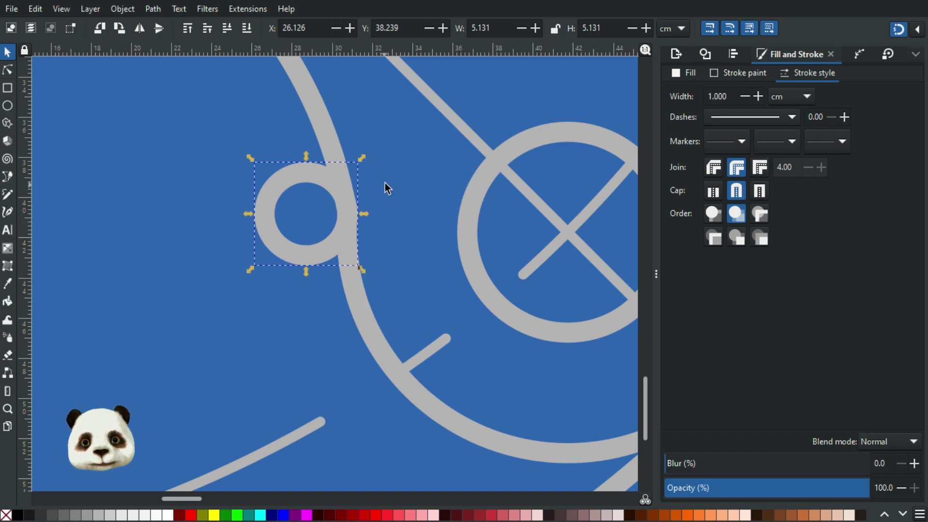
left_click(367, 237)
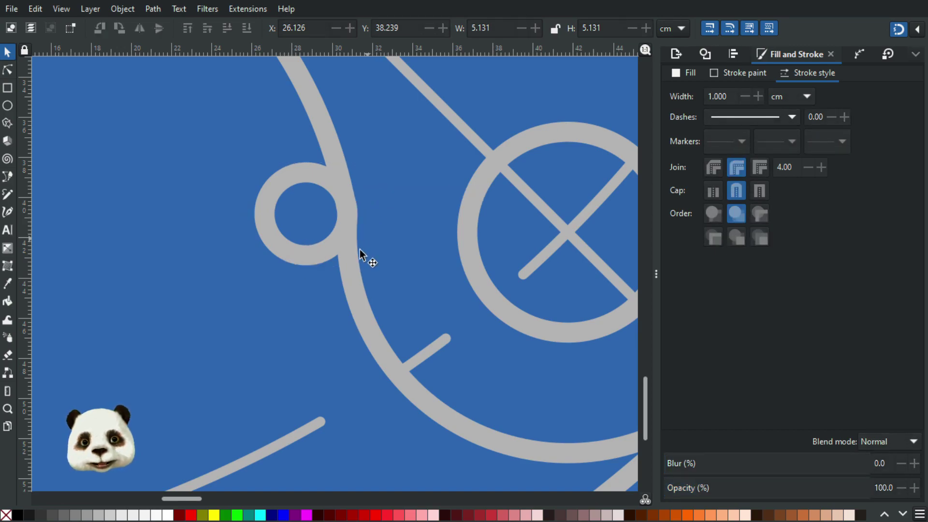
- Examine the joint between the R22 and R11 arcs against the small test circle, from near and far
left_click(347, 262)
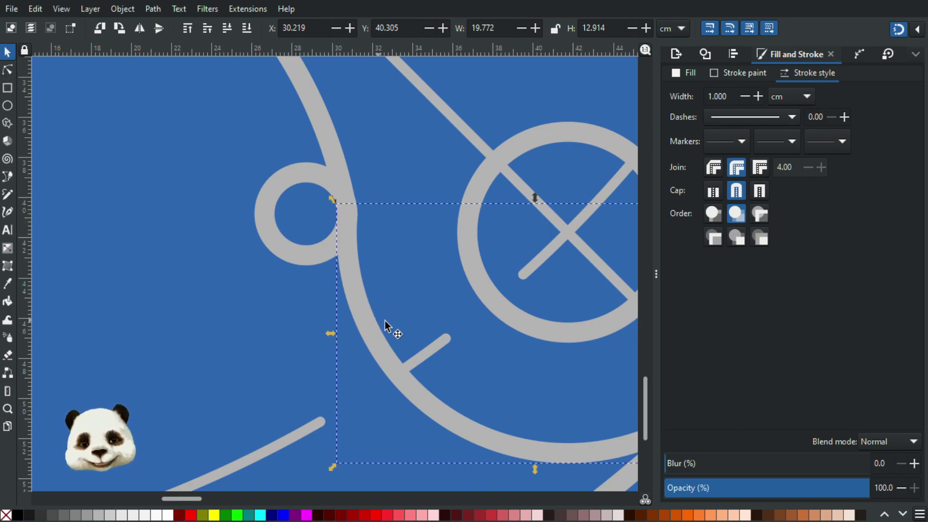
scroll(382, 321, "down", 3)
scroll(369, 299, "up", 2)
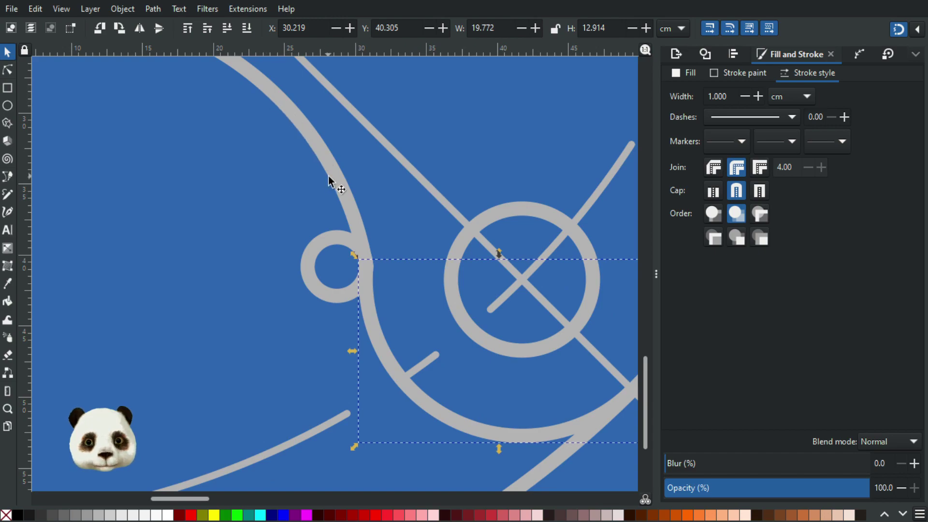
scroll(332, 184, "down", 2)
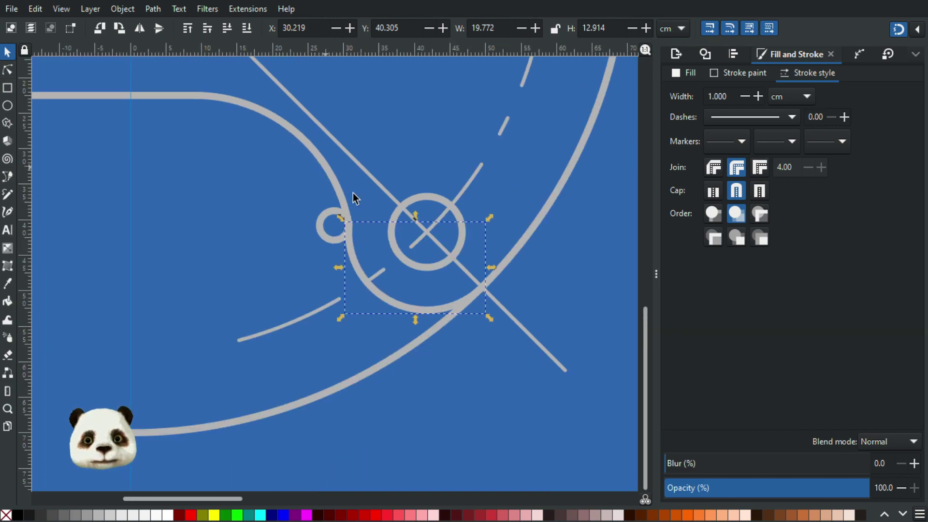
scroll(363, 288, "up", 2)
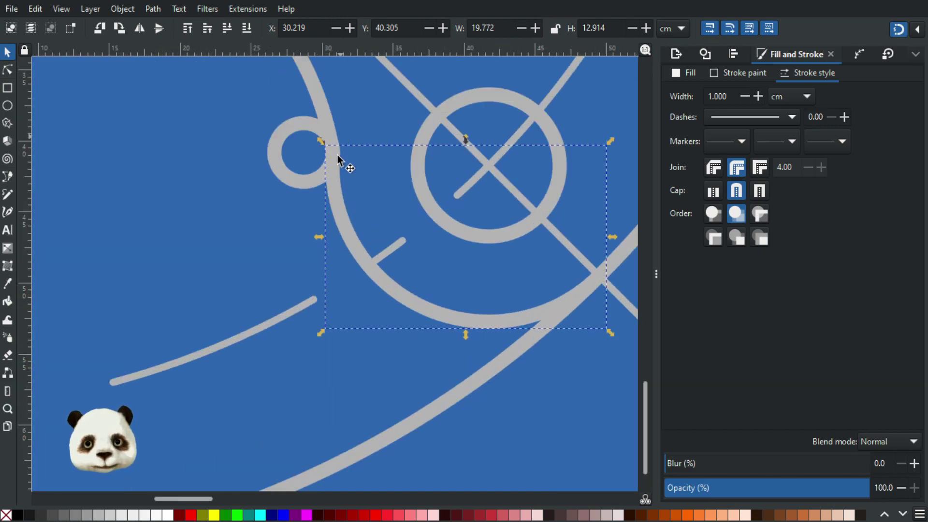
scroll(338, 155, "up", 3)
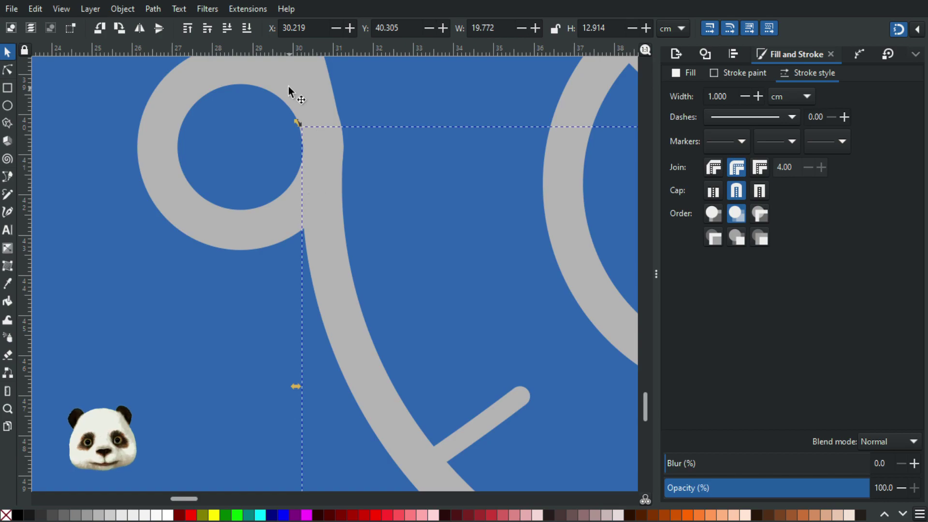
scroll(319, 208, "down", 3)
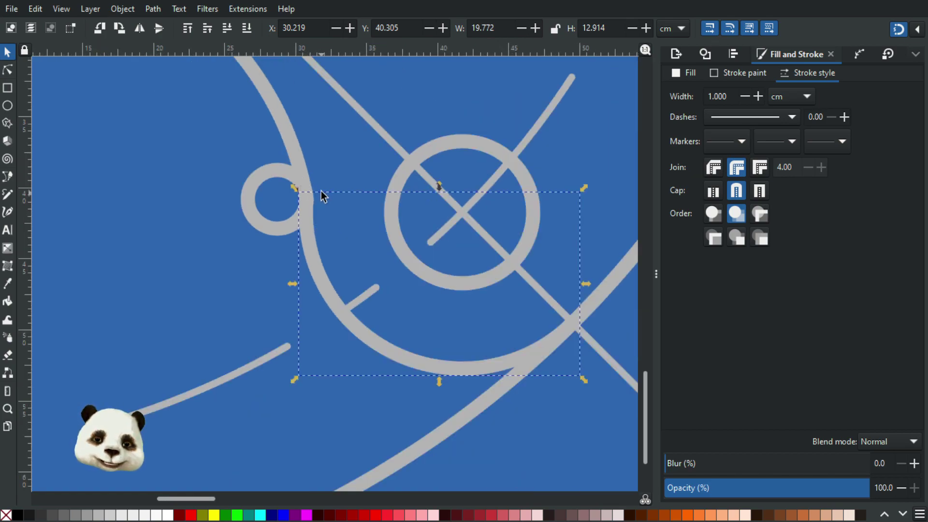
scroll(295, 200, "up", 3)
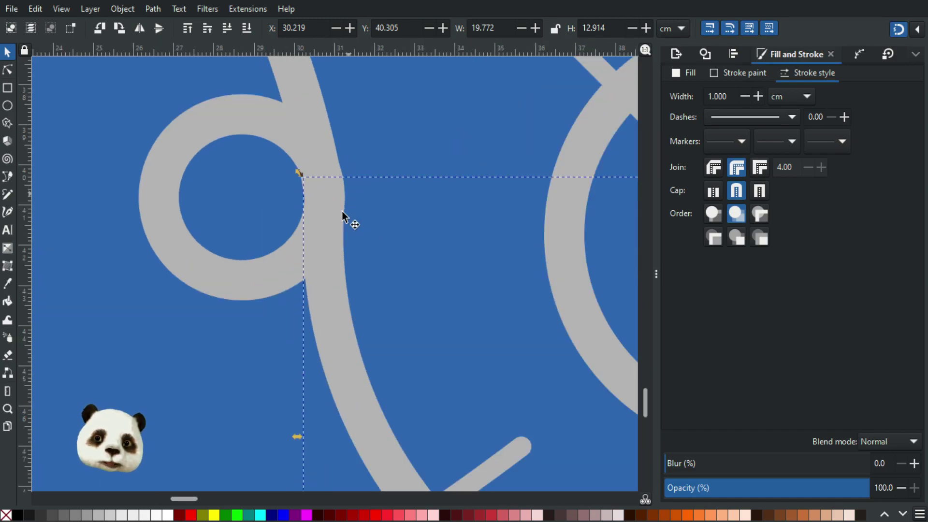
scroll(258, 290, "down", 3)
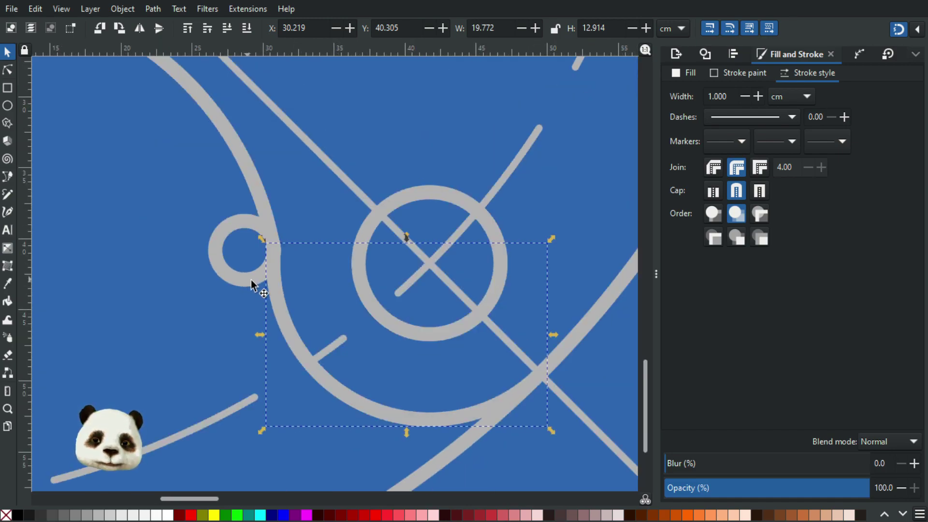
- Delete the small test circle beside the joint of the R22 and R11 arcs
left_click(225, 267)
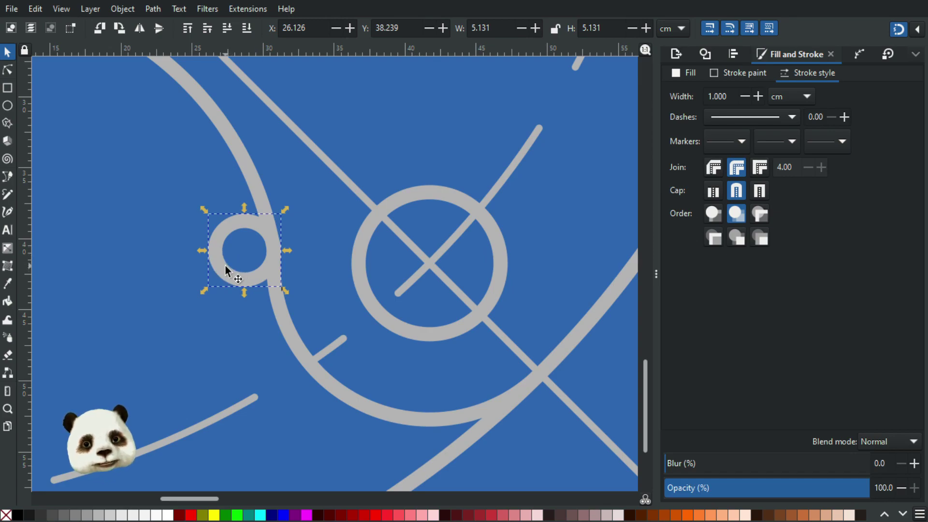
left_click(207, 306)
left_click(233, 282)
key("Delete")
scroll(260, 279, "down", 4)
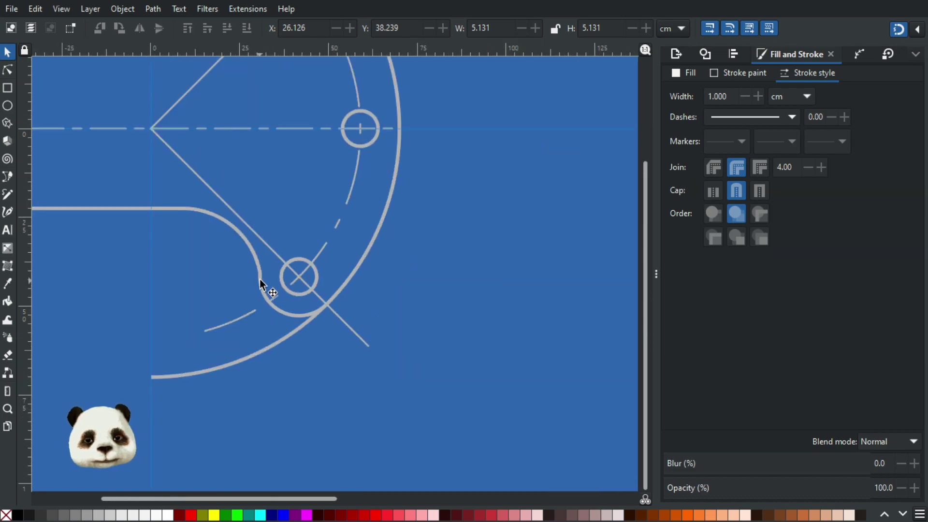
scroll(298, 265, "down", 3)
scroll(180, 268, "up", 3)
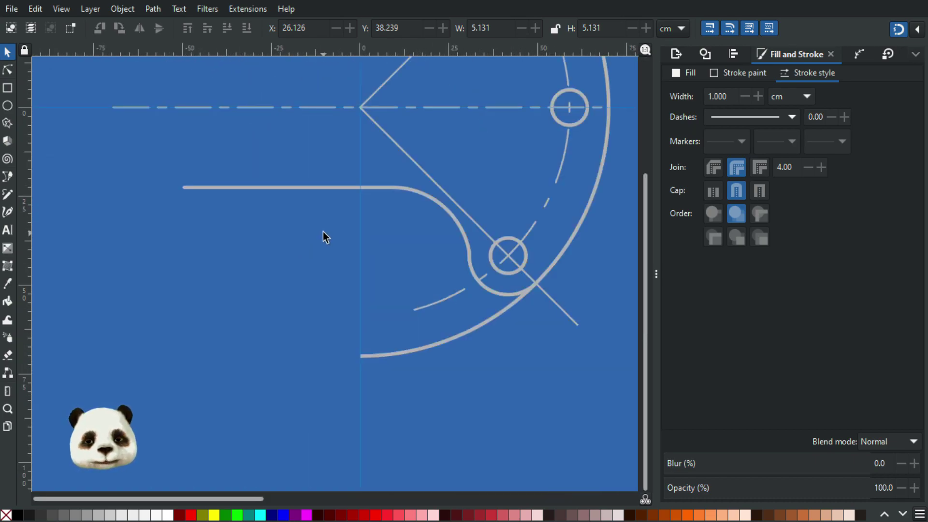
- Try to mirror a copy of the lower R22 and R11 arcs vertically and place it at the upper neck line
scroll(323, 231, "down", 1)
left_click_drag(333, 235, 263, 279)
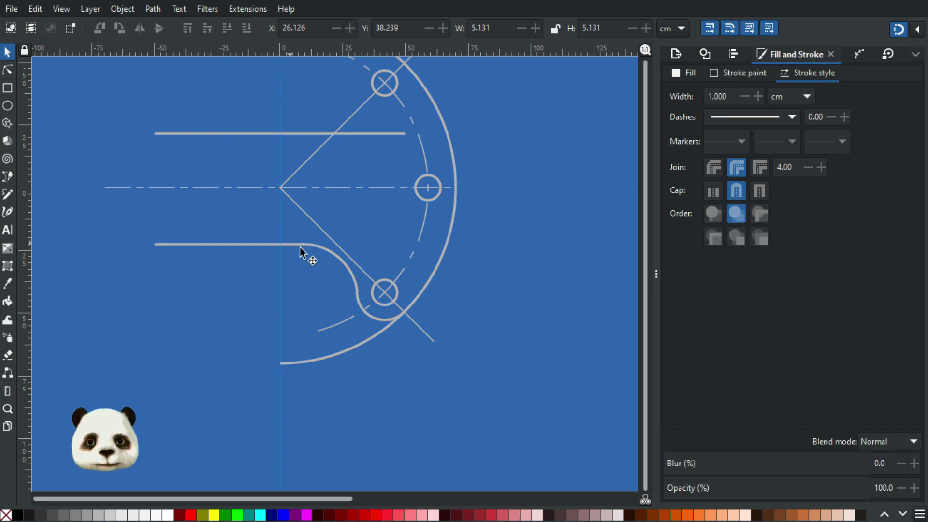
left_click(343, 263)
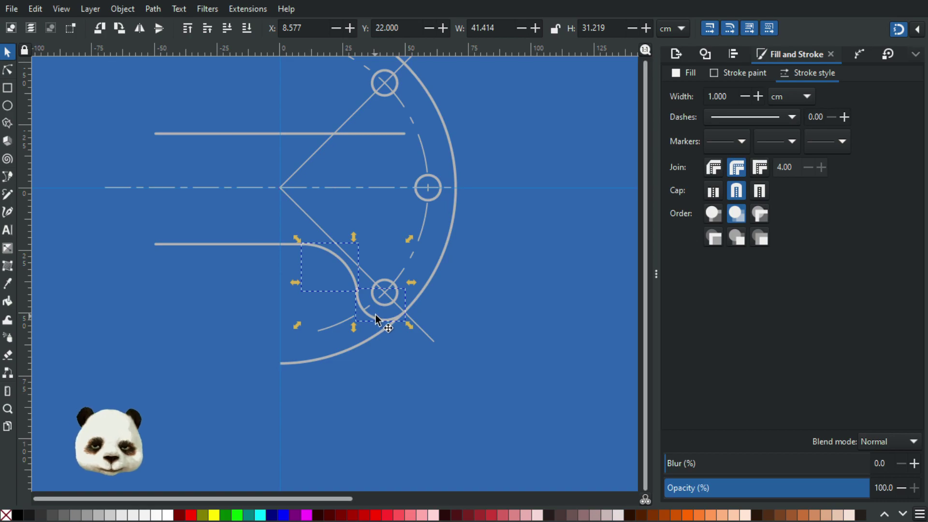
key("alt")
left_click_drag(355, 329, 362, 183)
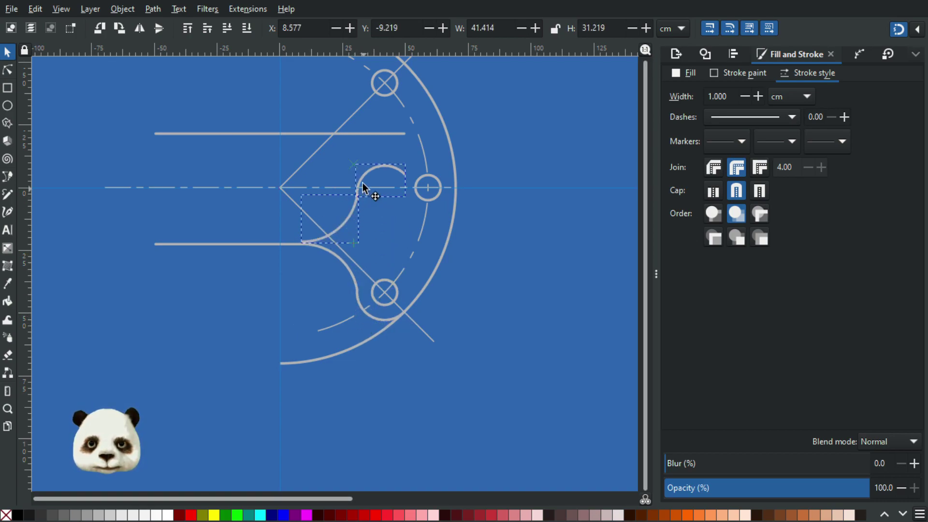
left_click_drag(341, 218, 342, 112)
left_click(498, 71)
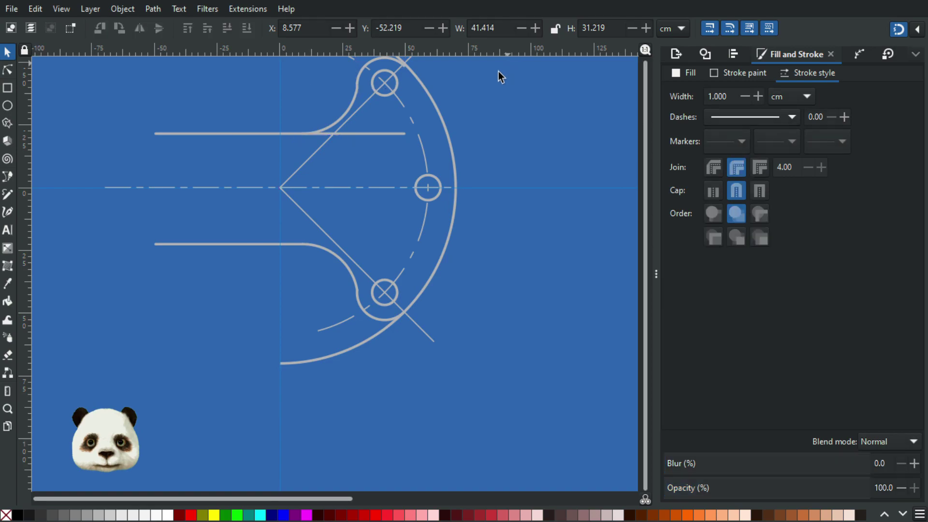
- Try shifting the mirrored R22 and R11 arcs up about 1 cm to fit around the upper hole
scroll(480, 153, "up", 5)
scroll(385, 184, "up", 2)
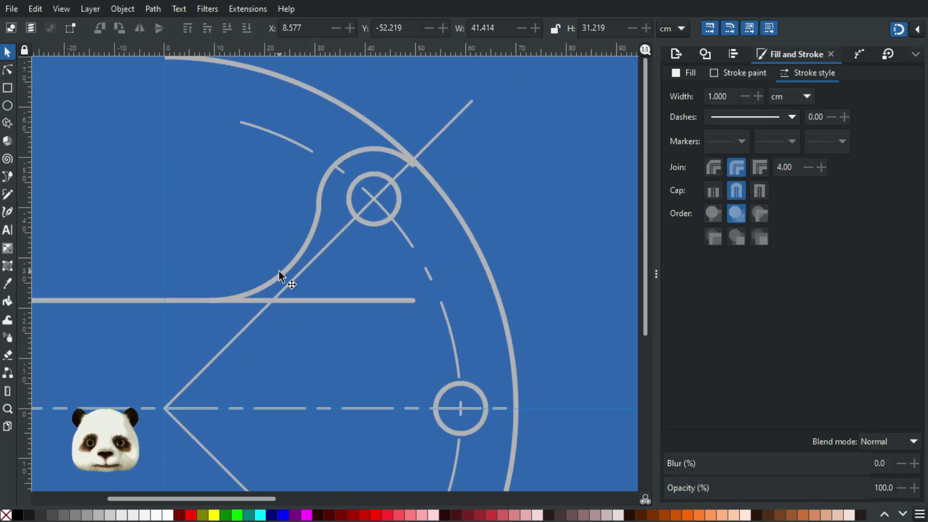
left_click(293, 262)
left_click(358, 150, "shift")
scroll(403, 130, "up", 3)
left_click_drag(372, 192, 373, 188)
scroll(368, 222, "down", 2)
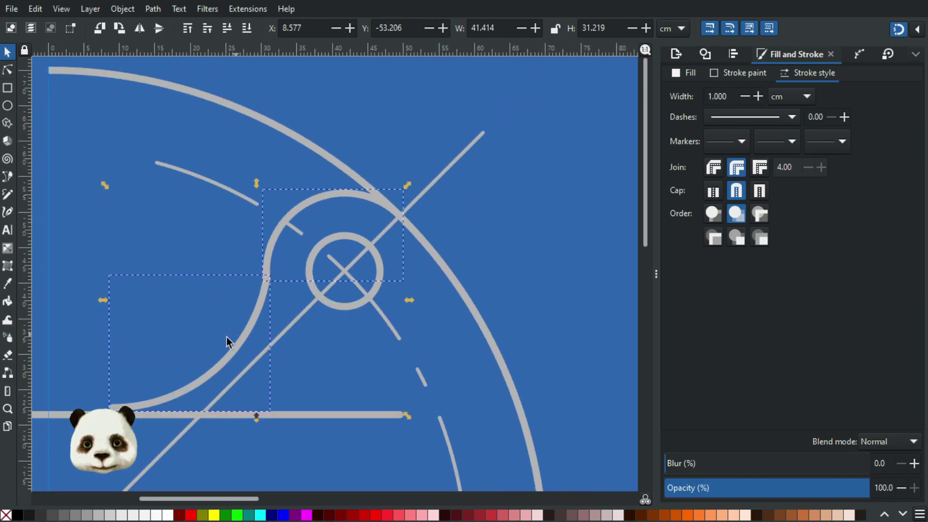
scroll(234, 337, "down", 2)
scroll(427, 207, "down", 5)
scroll(426, 207, "left", 3)
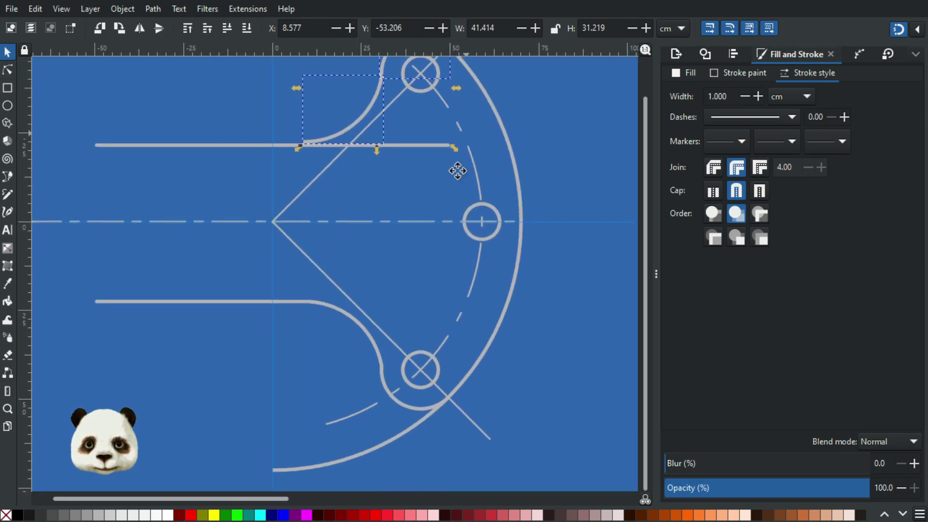
scroll(463, 144, "up", 3)
scroll(464, 144, "right", 1)
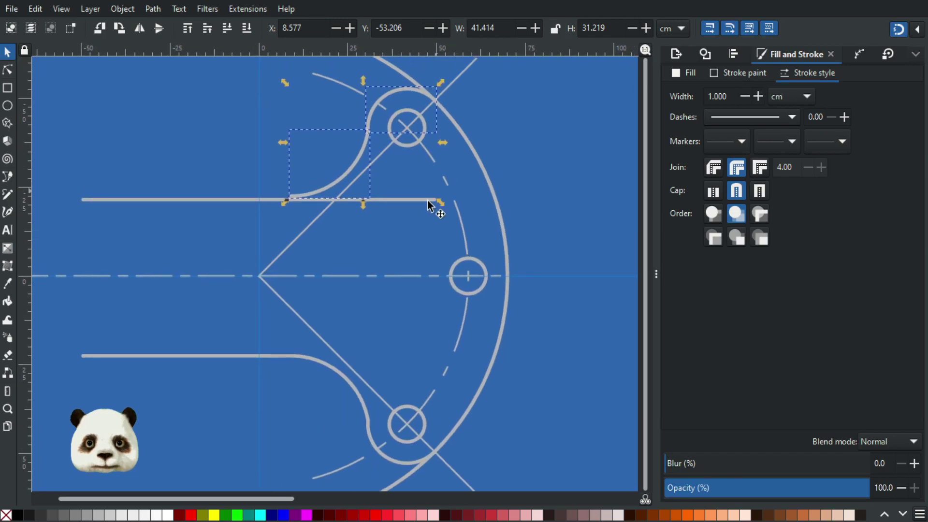
- Examine how the mirrored arcs meet the upper neck line and outer arc, compared with the lower corner
left_click(382, 247)
left_click(202, 200)
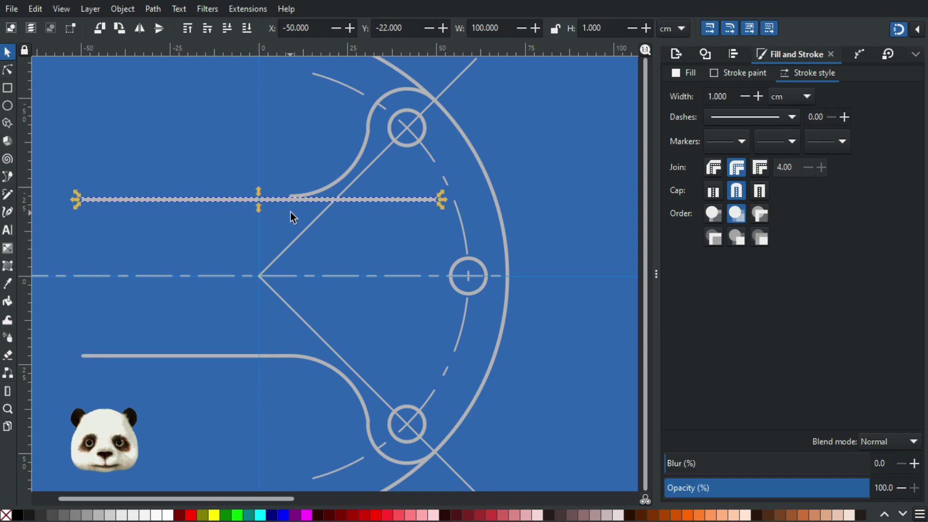
scroll(472, 442, "up", 2)
left_click_drag(489, 401, 507, 205)
scroll(359, 205, "down", 3)
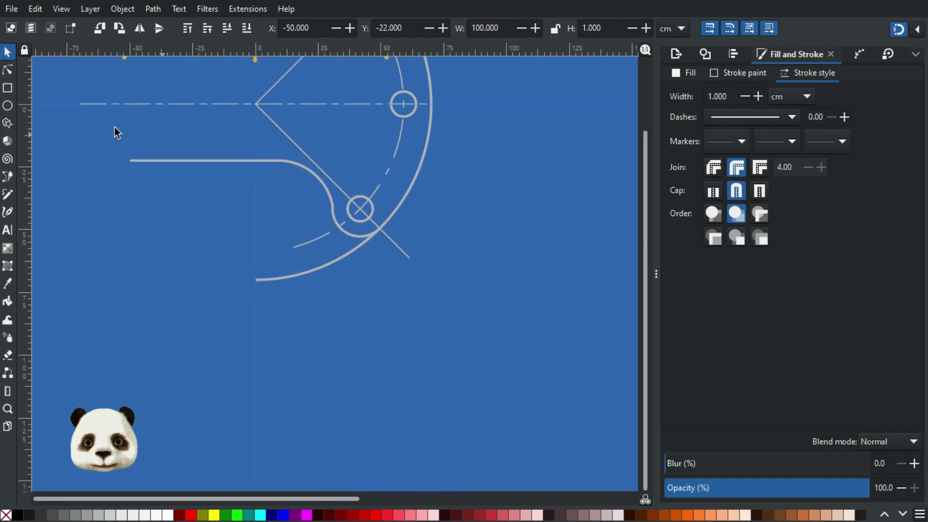
left_click_drag(216, 139, 212, 290)
scroll(321, 143, "up", 3)
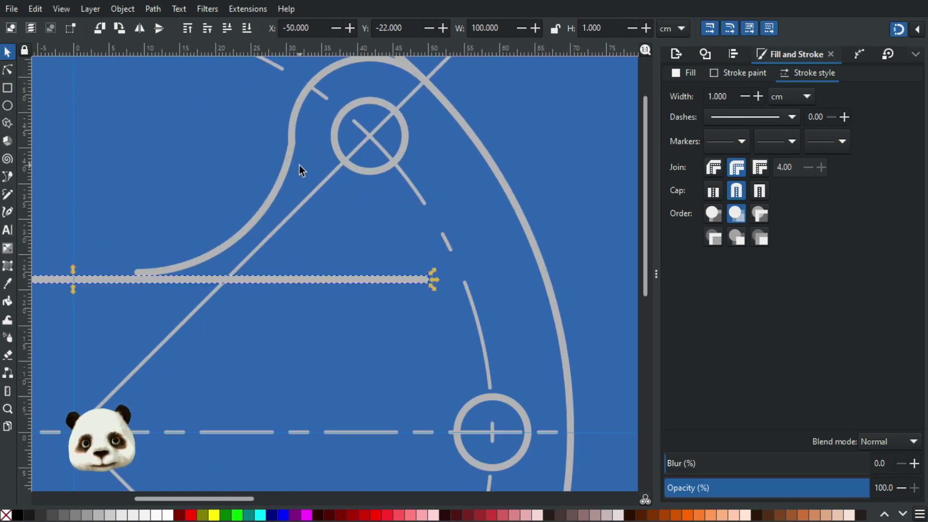
scroll(377, 65, "up", 2)
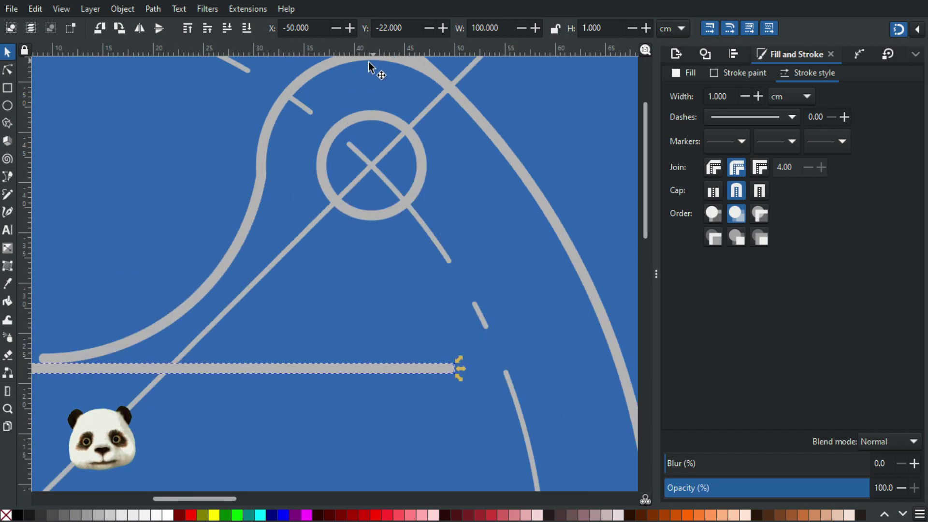
scroll(363, 96, "down", 2)
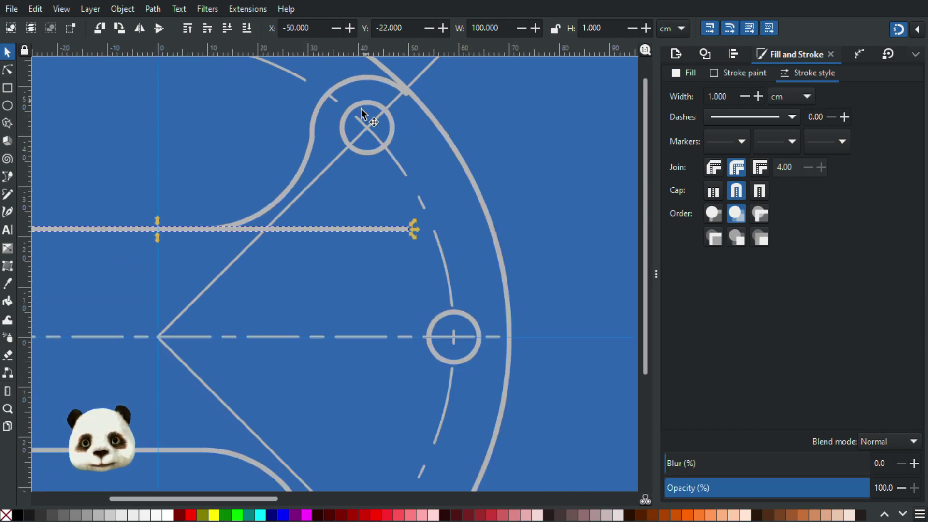
scroll(360, 130, "down", 4)
scroll(358, 155, "up", 2)
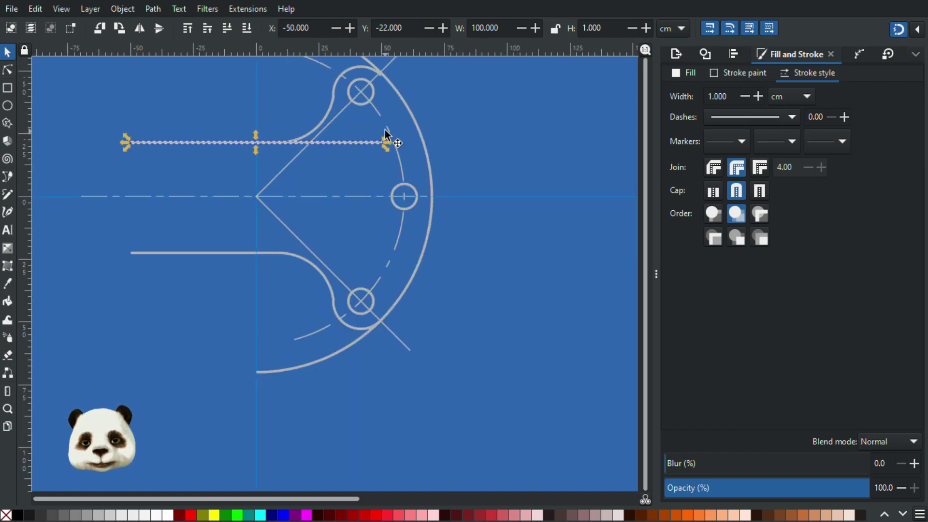
- Delete the mirrored R22 and R11 arcs from the upper side of the bracket
left_click(329, 106)
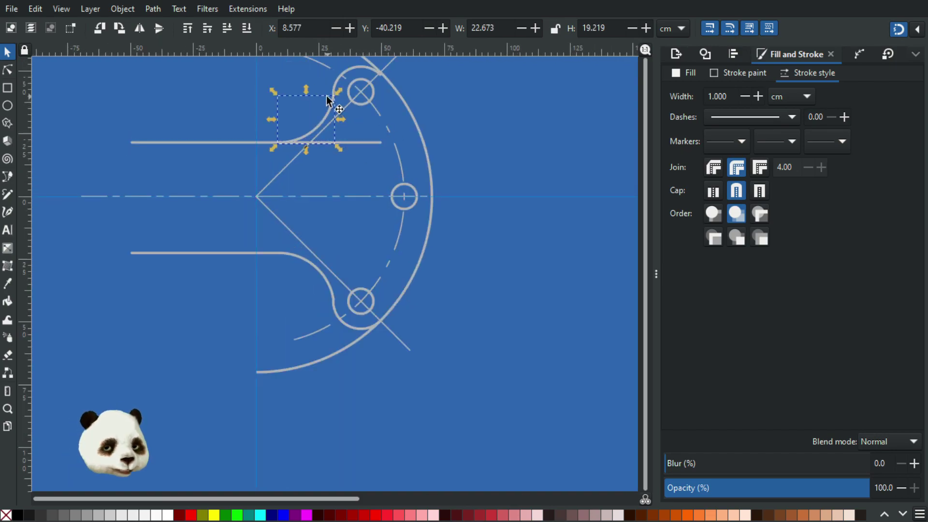
key("Delete")
left_click(332, 88)
key("Delete")
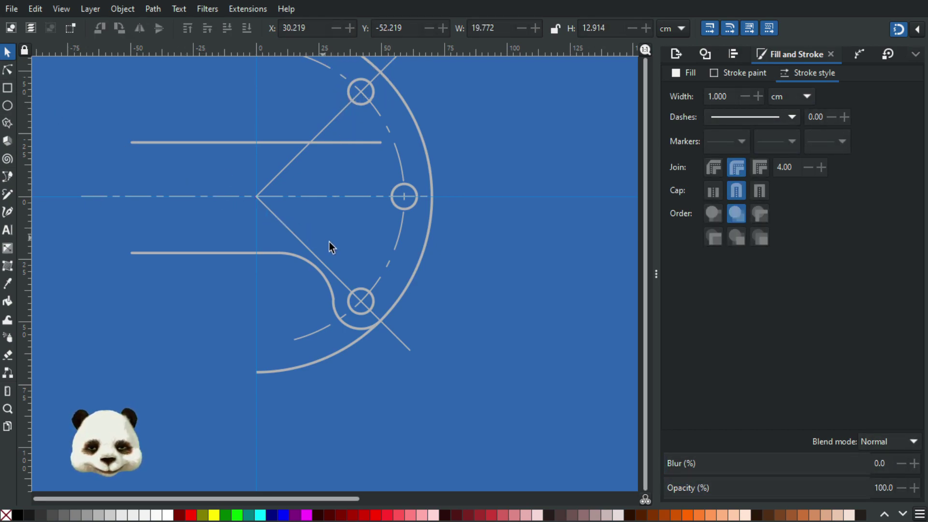
- Draw a closed reference triangle about 10 cm wide below the horizontal centre line, with its flat edge on that line
key("b")
left_click(308, 196)
left_click_drag(323, 218, 310, 198)
left_click(309, 197)
scroll(339, 194, "up", 4)
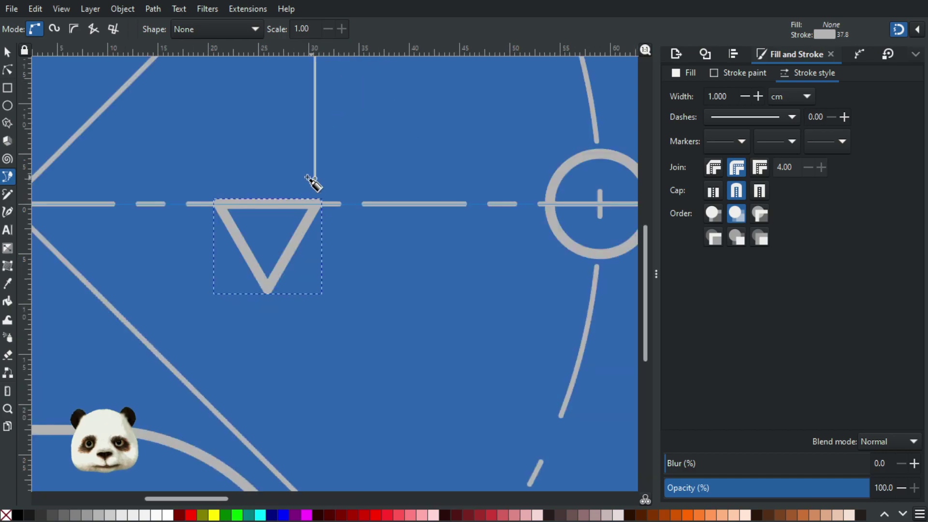
scroll(297, 187, "down", 2)
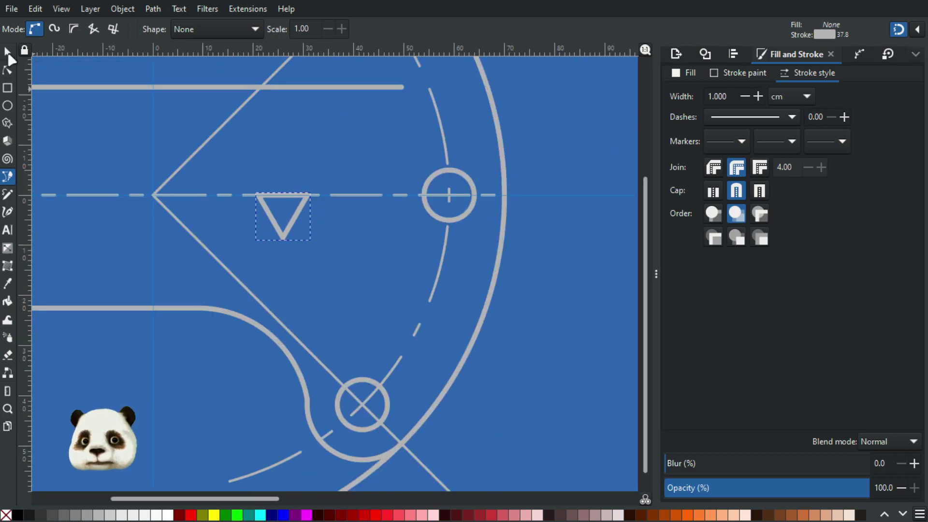
- Duplicate the reference triangle together with the lower R22 and R11 arcs, flip the copy vertically and move it above the centre line
left_click(7, 52)
left_click(283, 340, "shift")
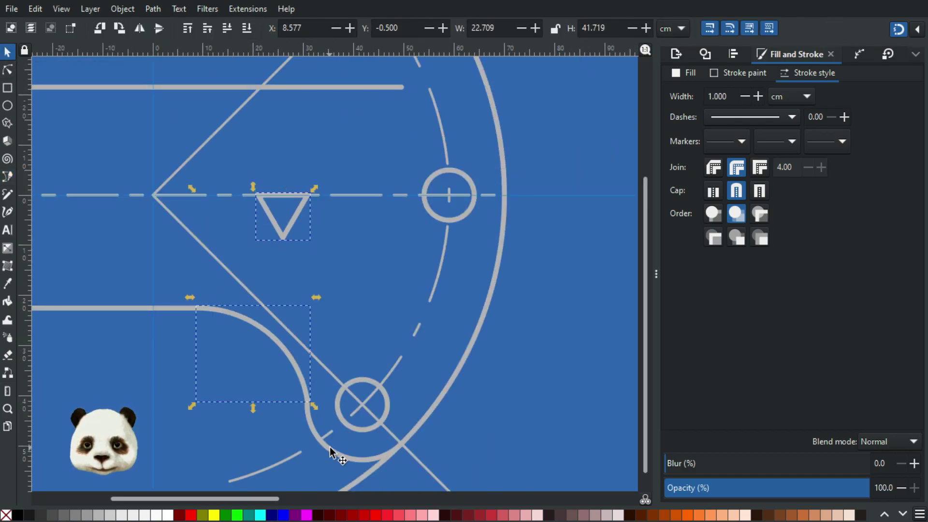
left_click(331, 452, "shift")
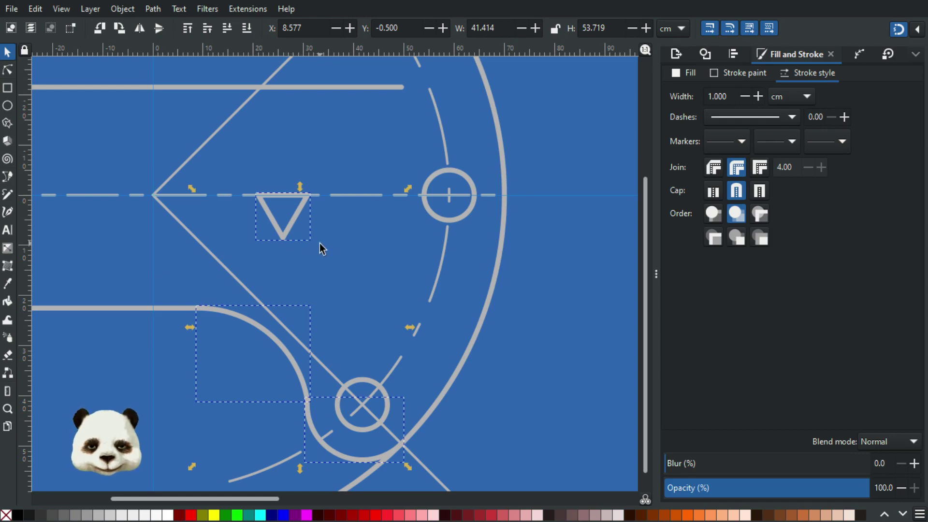
scroll(331, 293, "down", 4)
key("ctrl+d")
left_click_drag(323, 341, 325, 209)
scroll(324, 245, "up", 4)
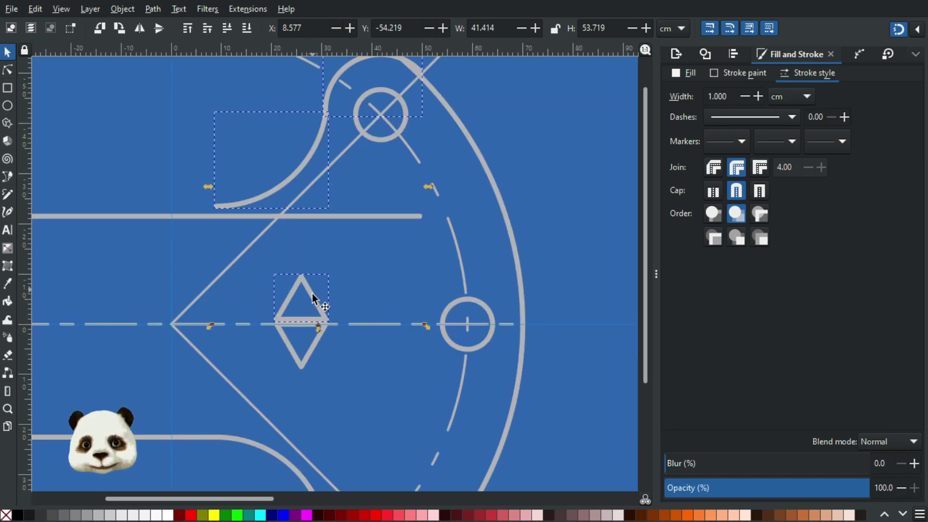
- Snap the flipped copy onto the horizontal centre guide so that the flat edges of both triangles coincide
left_click_drag(311, 294, 312, 305)
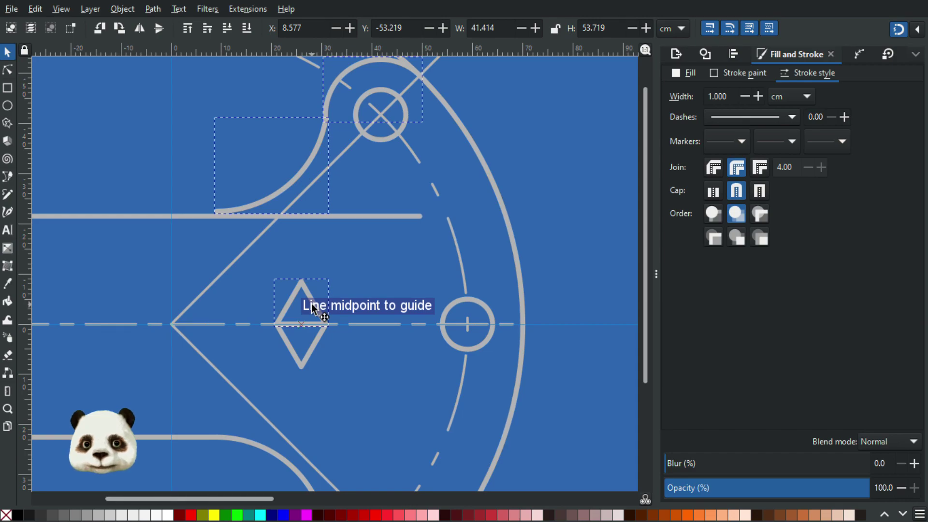
left_click_drag(311, 304, 311, 304)
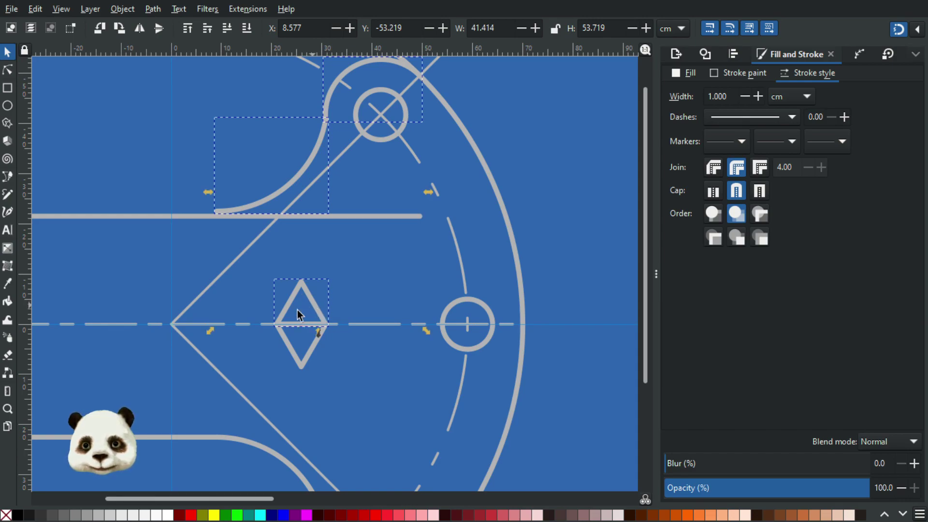
left_click(110, 217)
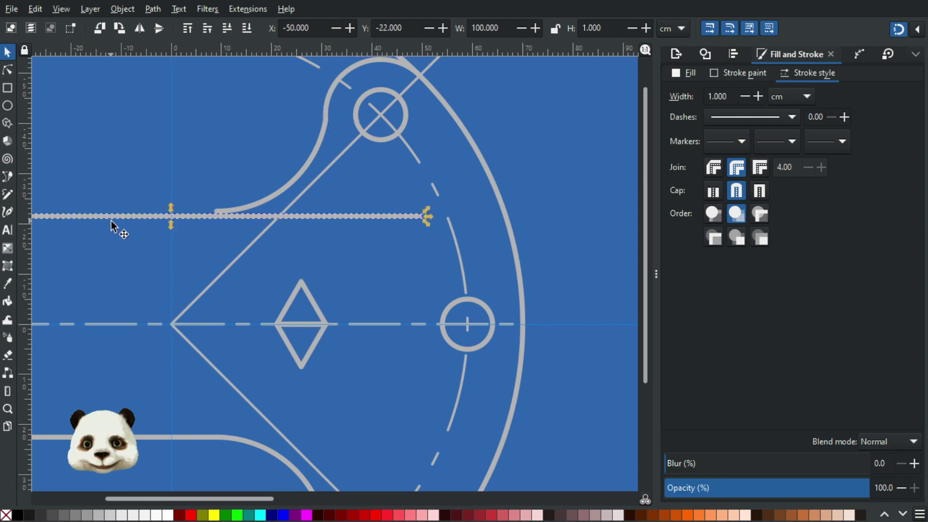
- Compare the positions of the upper and lower straight edges and their fit to the ends of the R22 arcs
left_click_drag(148, 253, 250, 176)
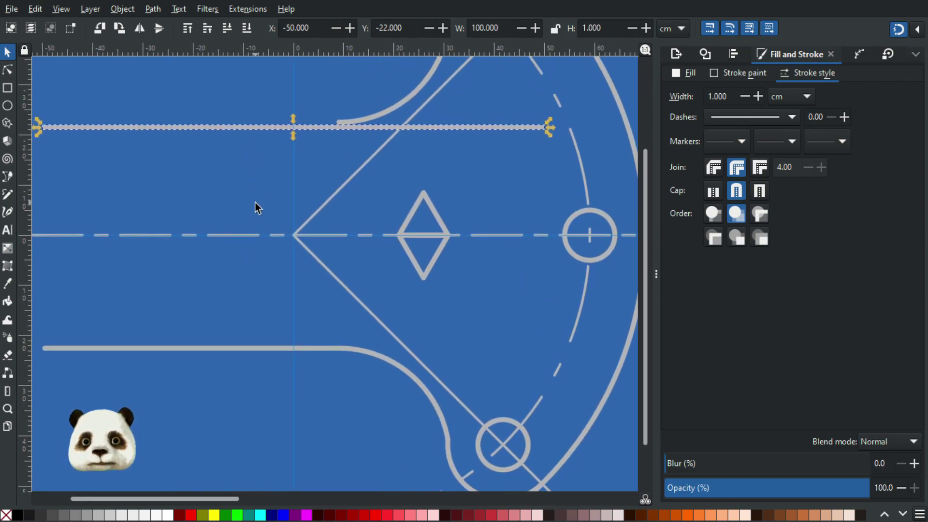
left_click(198, 348)
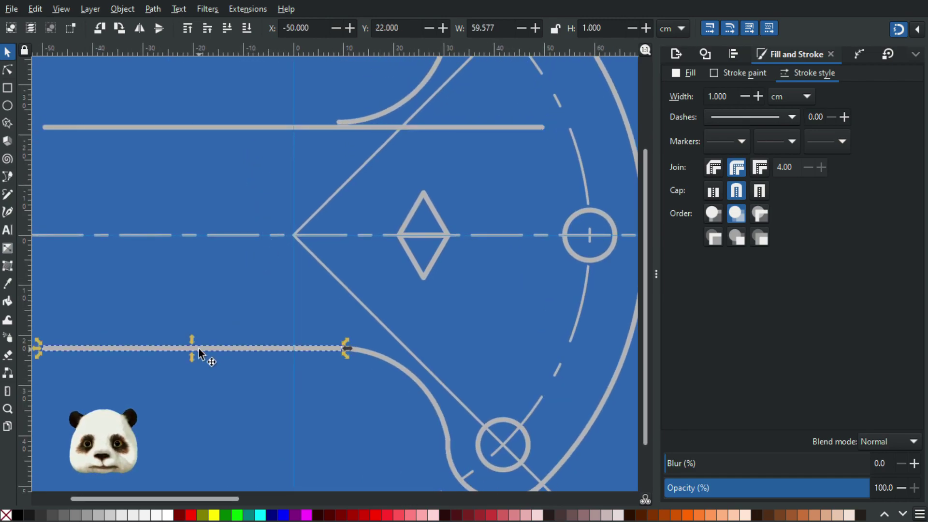
left_click(223, 128)
left_click_drag(430, 201, 242, 308)
scroll(268, 287, "down", 2)
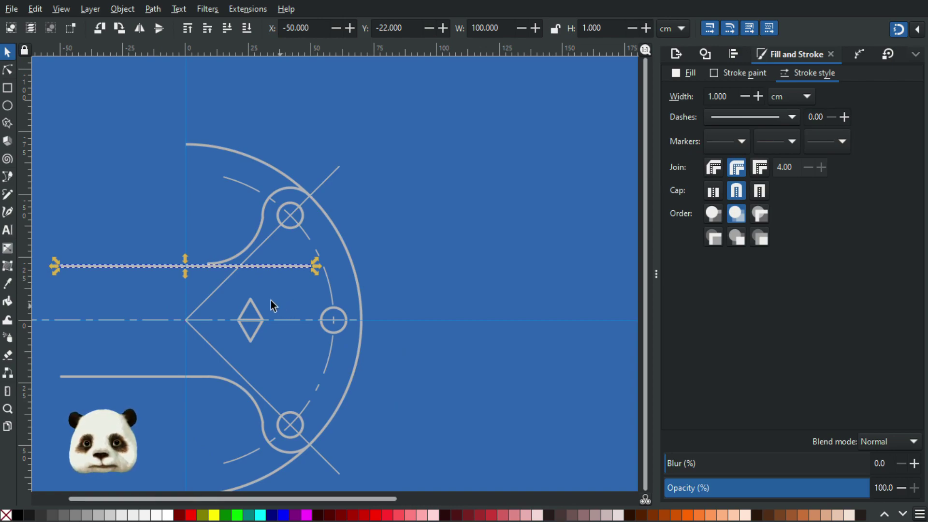
scroll(263, 294, "up", 1)
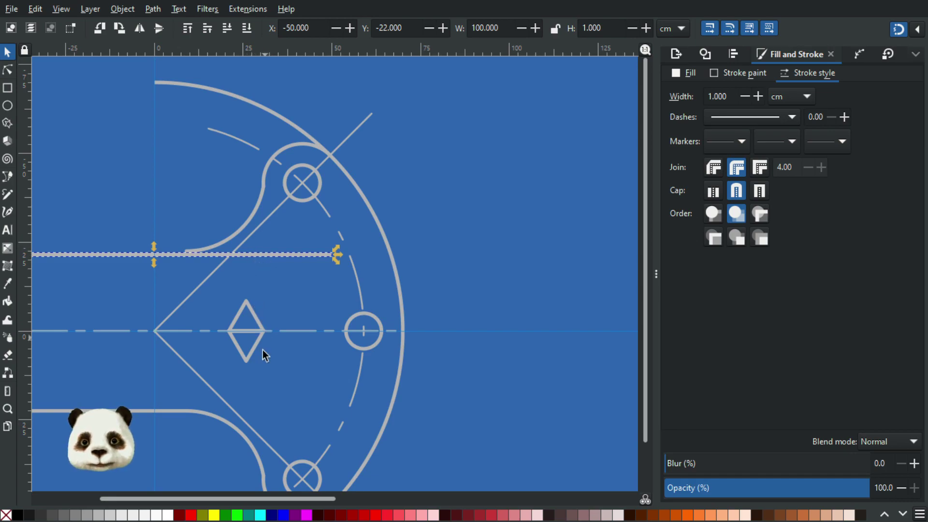
scroll(260, 348, "up", 3)
scroll(265, 329, "down", 2)
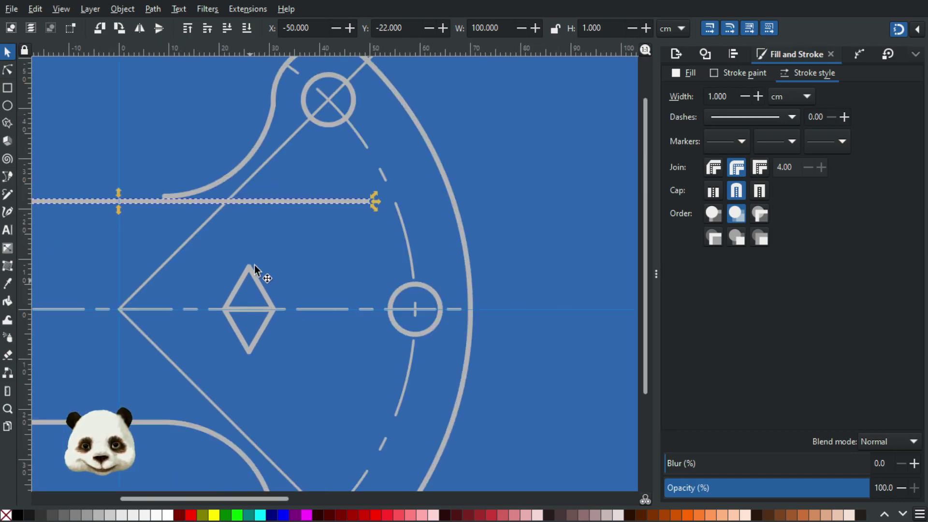
- Delete the pair of reference triangles and the flipped R22 and R11 arcs from the upper side of the bracket
left_click(251, 344)
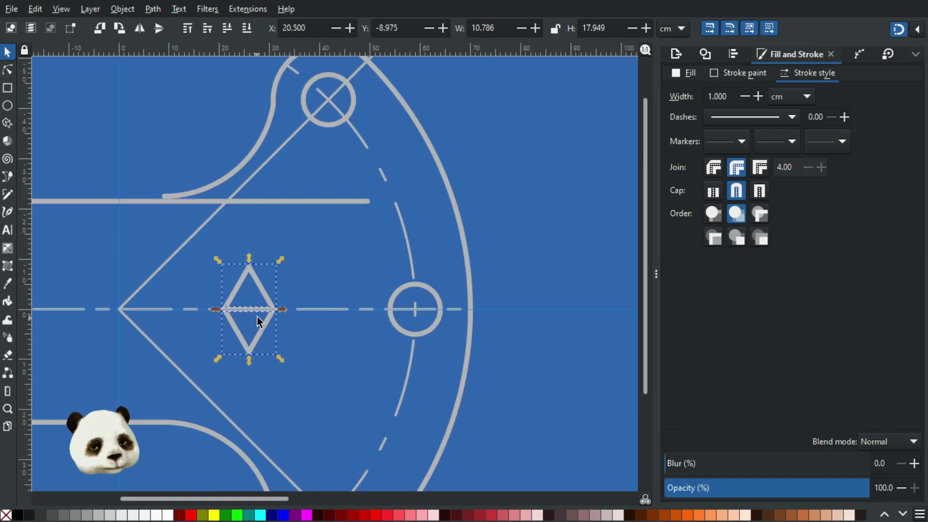
key("Delete")
scroll(186, 191, "down", 1)
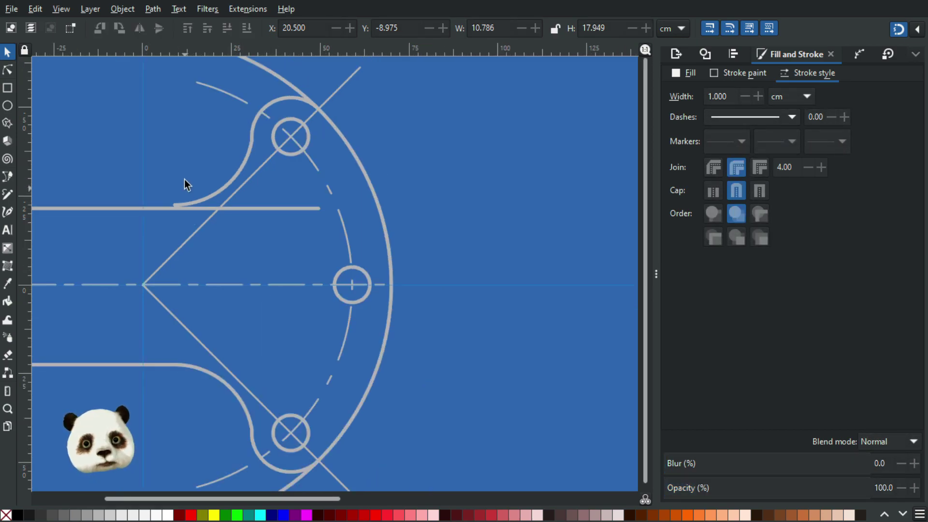
scroll(188, 156, "up", 2)
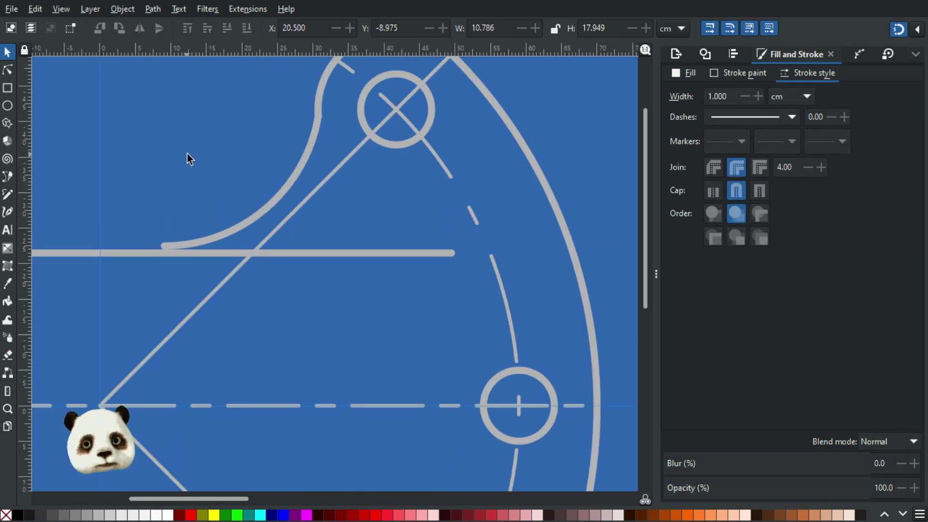
left_click(260, 216)
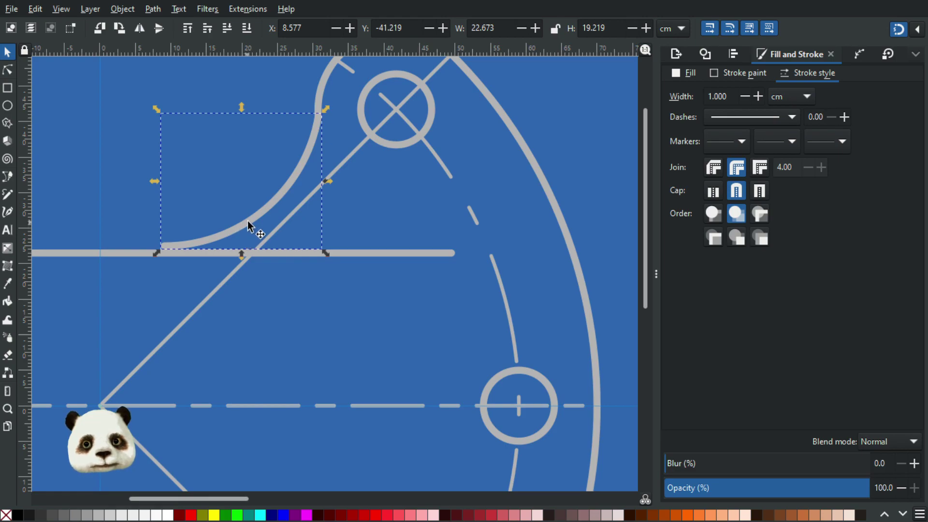
scroll(247, 234, "down", 2)
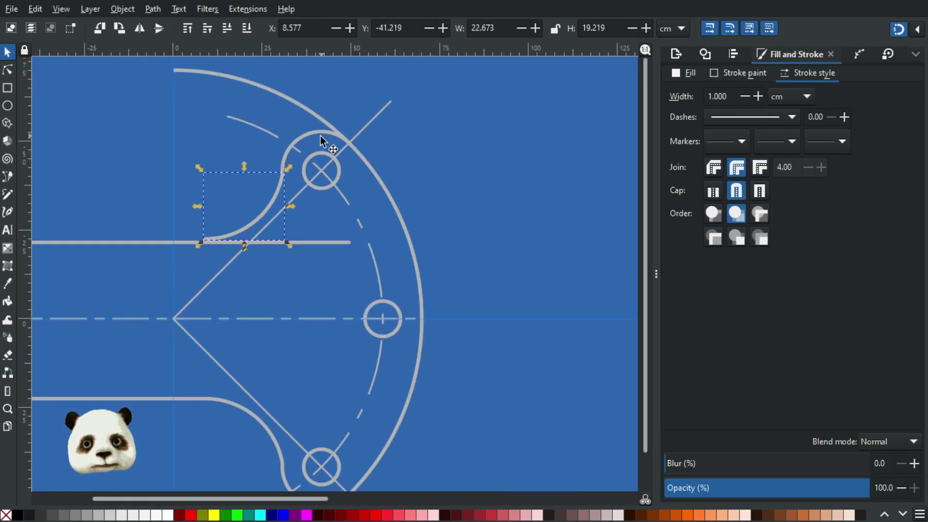
left_click(313, 175)
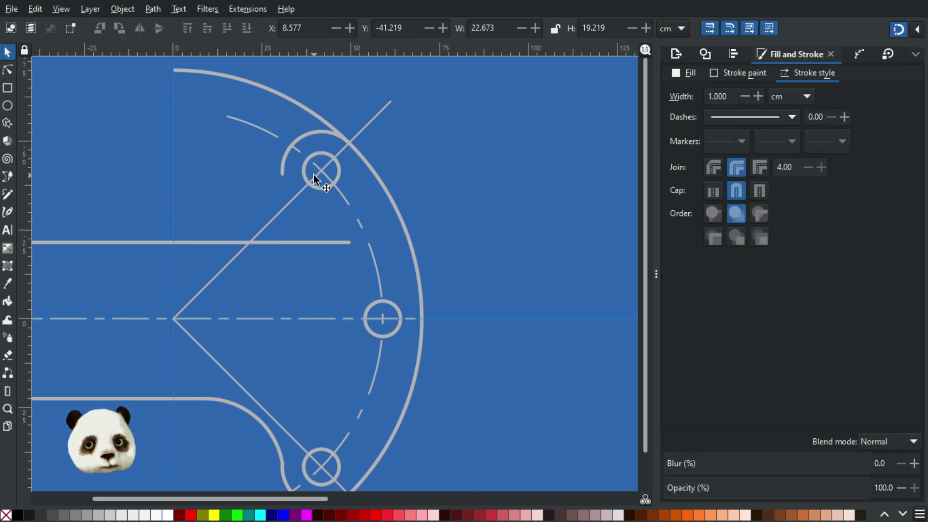
left_click(317, 136)
key("Delete")
left_click_drag(310, 261, 463, 195)
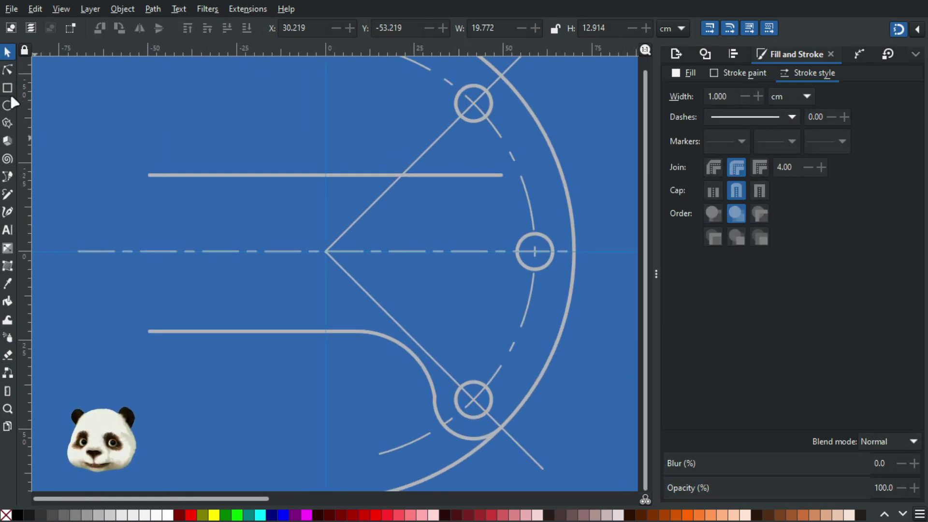
- Draw a closed reference triangle about 7 cm wide below the horizontal centre line, with its flat edge on that line
key("b")
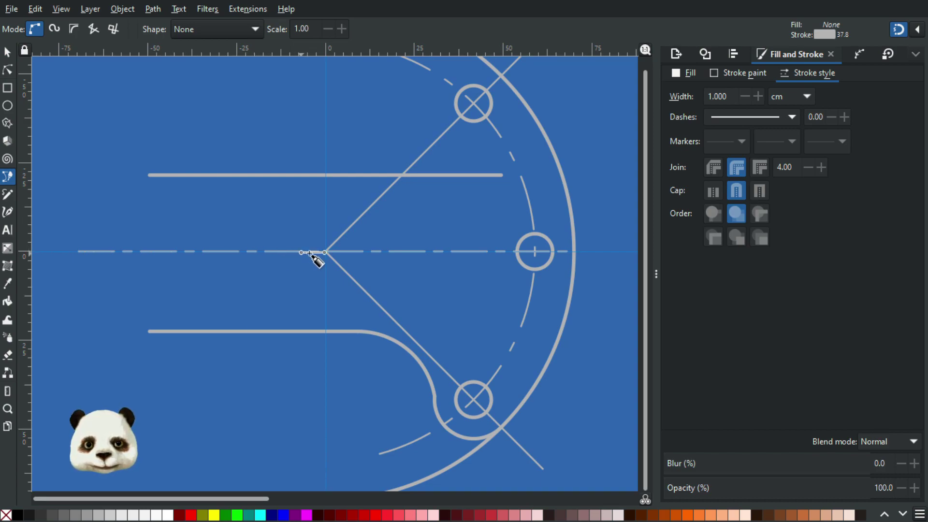
scroll(396, 261, "up", 2)
left_click(404, 241)
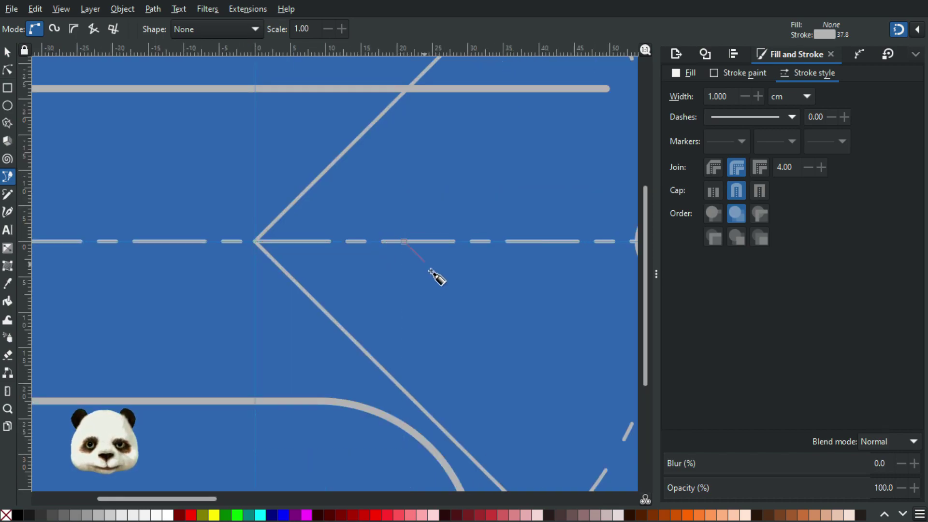
left_click(429, 285)
left_click(454, 241)
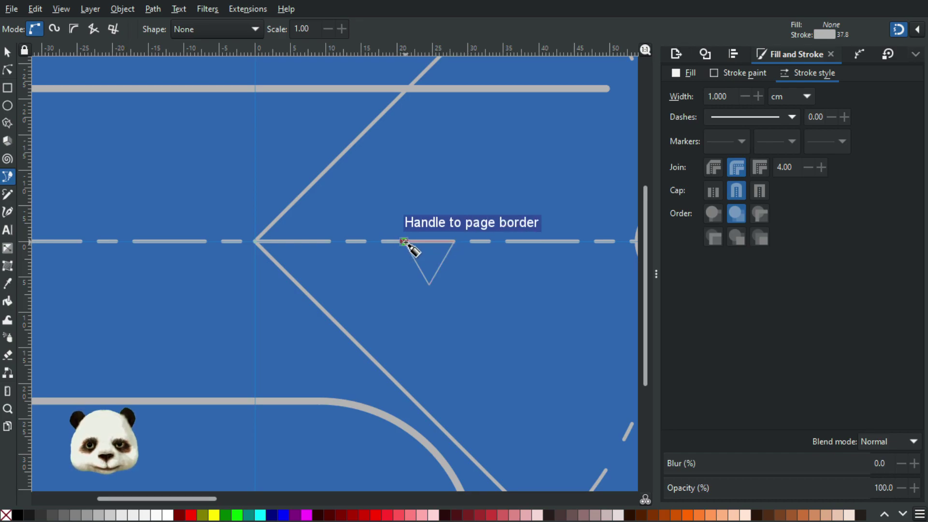
left_click(405, 242)
left_click(8, 52)
- Duplicate the triangle, lower straight edge and lower R22 and R11 arcs, flip the copy vertically and snap it above the centre line
scroll(204, 188, "down", 2, "ctrl")
left_click(188, 289, "shift")
left_click(317, 333, "shift")
left_click(349, 397, "shift")
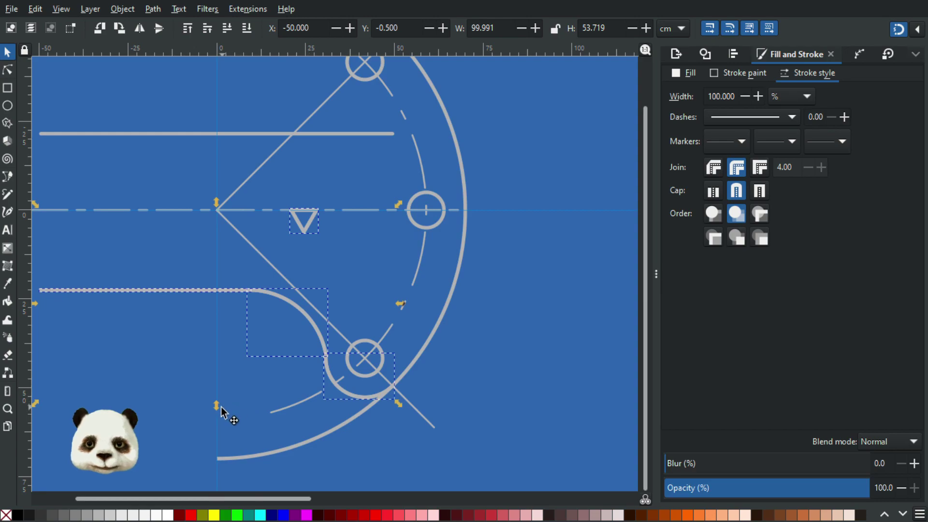
left_click_drag(216, 405, 316, 209)
scroll(341, 235, "up", 1)
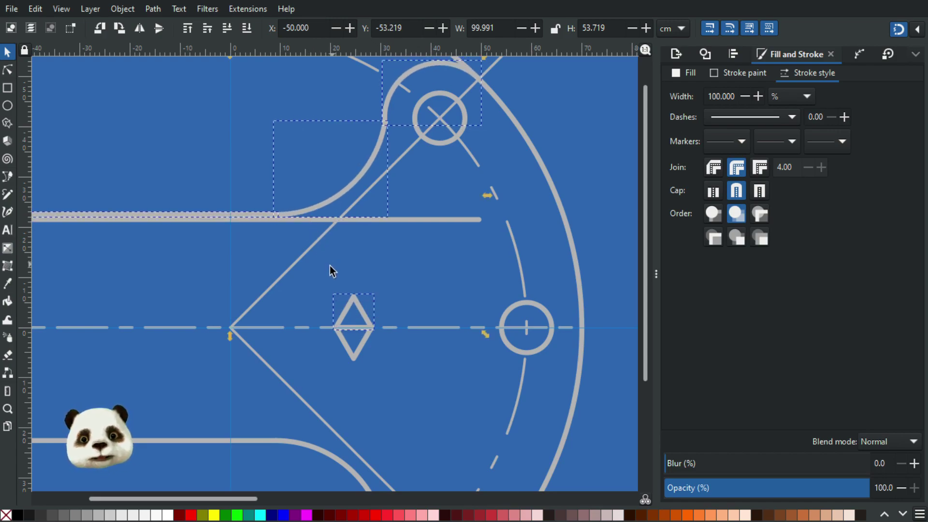
left_click_drag(217, 269, 366, 245)
left_click_drag(436, 263, 304, 294)
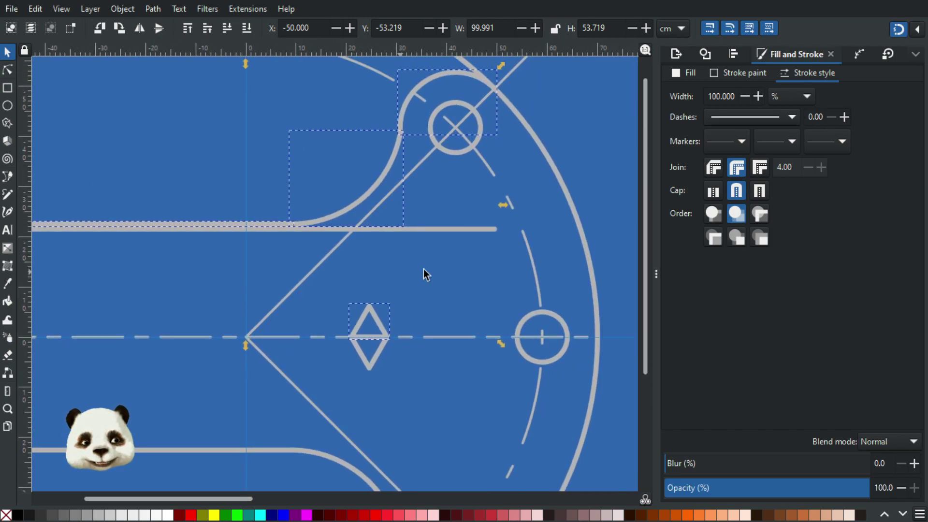
- Try to edit the end node of the original upper straight line with the Node tool, and undo the change
left_click(442, 228)
left_click_drag(282, 292, 343, 246)
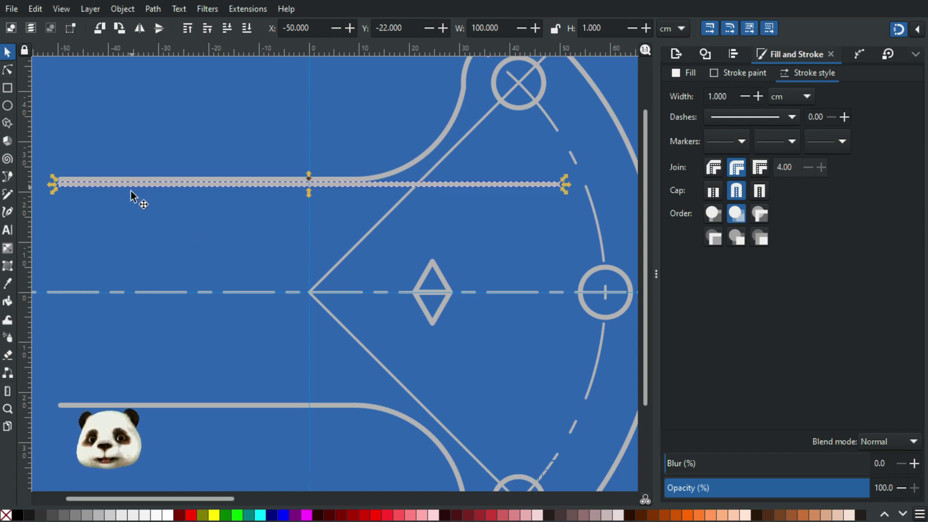
left_click(7, 70)
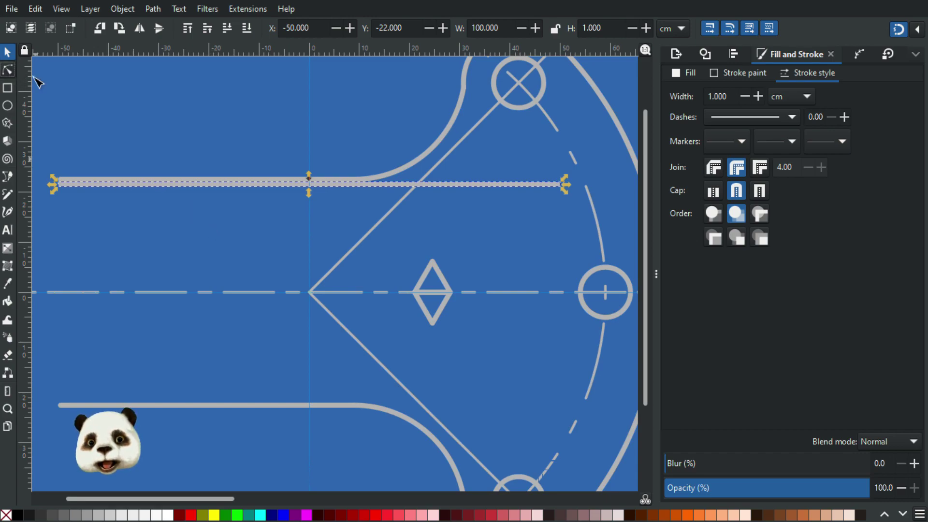
scroll(545, 128, "up", 6)
scroll(368, 207, "down", 4)
scroll(503, 192, "up", 2)
left_click_drag(502, 192, 483, 343)
scroll(461, 332, "down", 3)
scroll(457, 329, "down", 3)
key("ctrl+z")
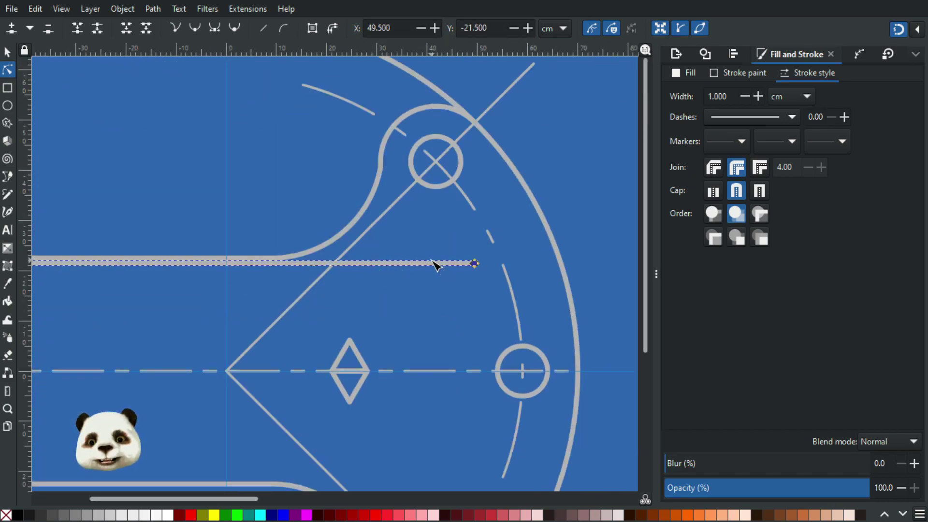
scroll(433, 263, "up", 3)
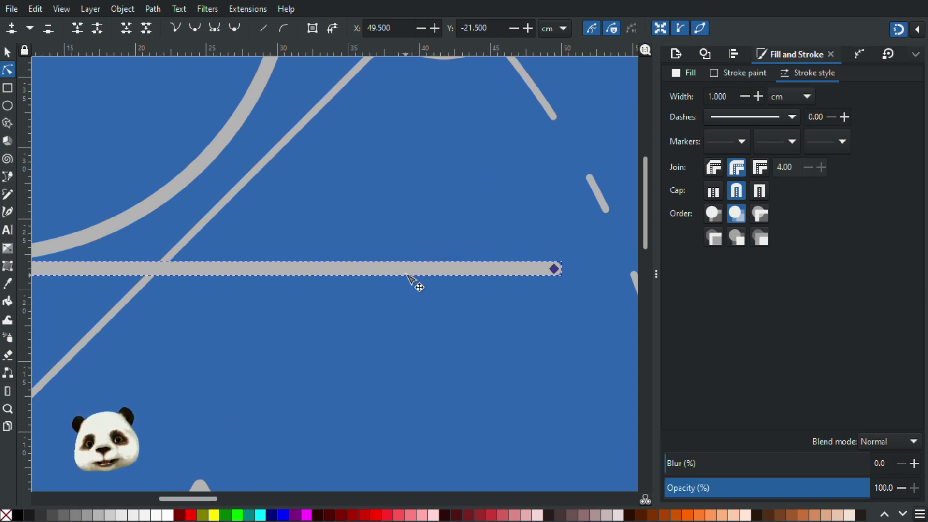
scroll(405, 278, "down", 2)
scroll(381, 292, "down", 2)
scroll(338, 310, "down", 1)
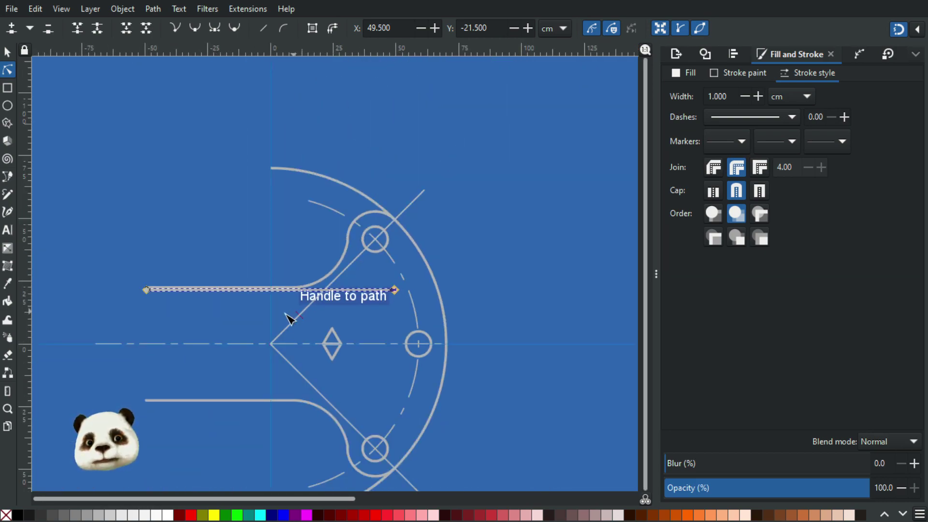
- Delete the original 100 cm upper straight line that lies just below the mirrored straight edge
left_click(7, 52)
scroll(365, 312, "up", 2)
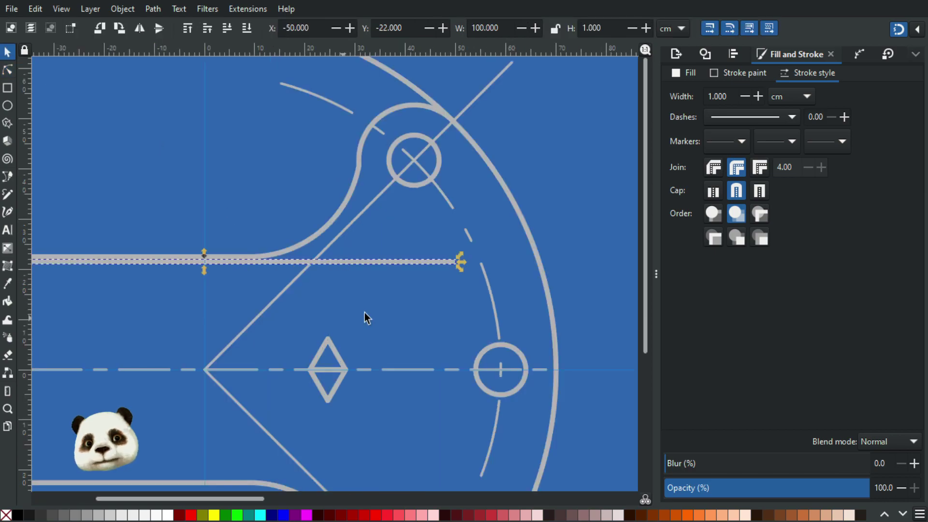
key("Delete")
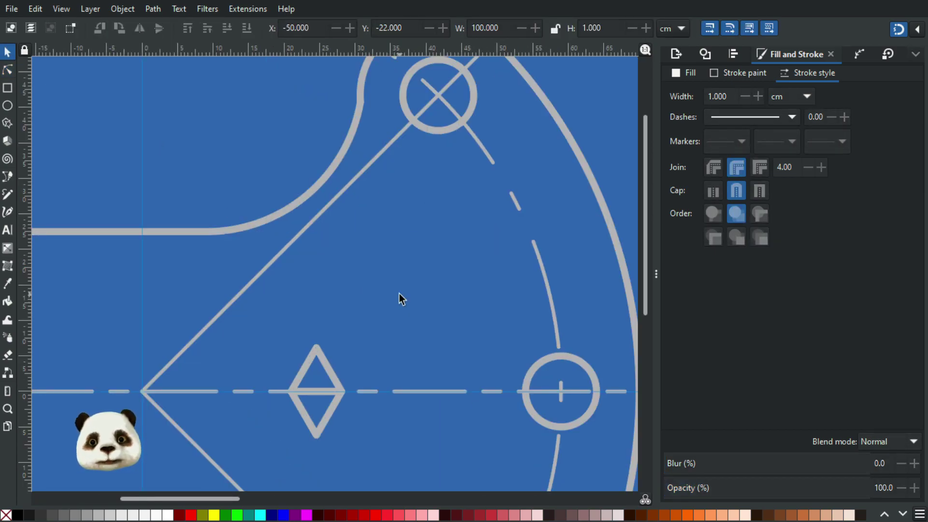
- Examine the mirrored upper straight edge and its R22 and R11 corner against the lower side of the bracket
scroll(398, 292, "down", 3)
scroll(256, 363, "down", 1)
scroll(231, 386, "up", 3)
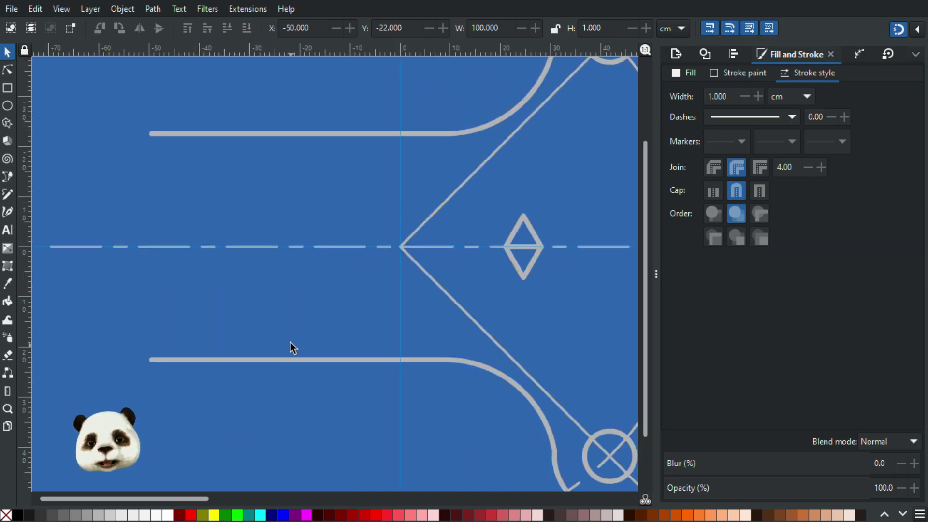
scroll(291, 343, "down", 3)
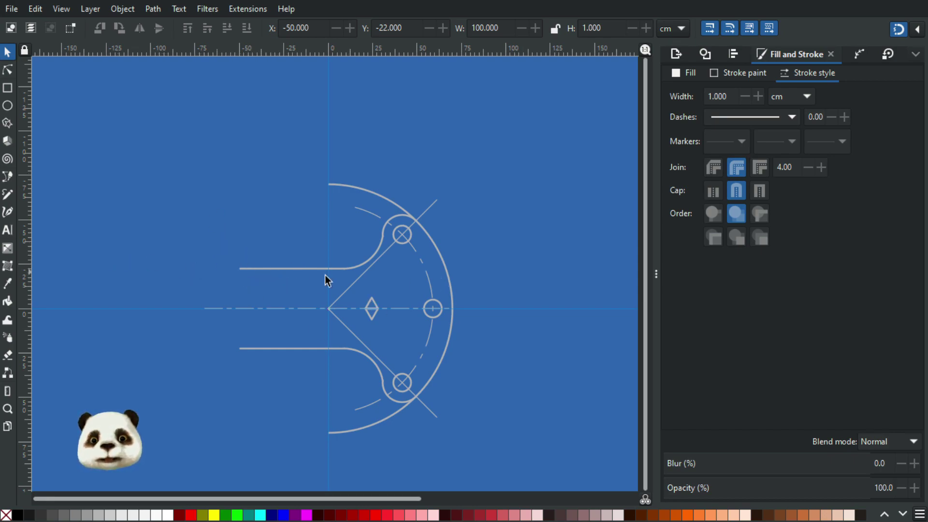
scroll(363, 260, "up", 5)
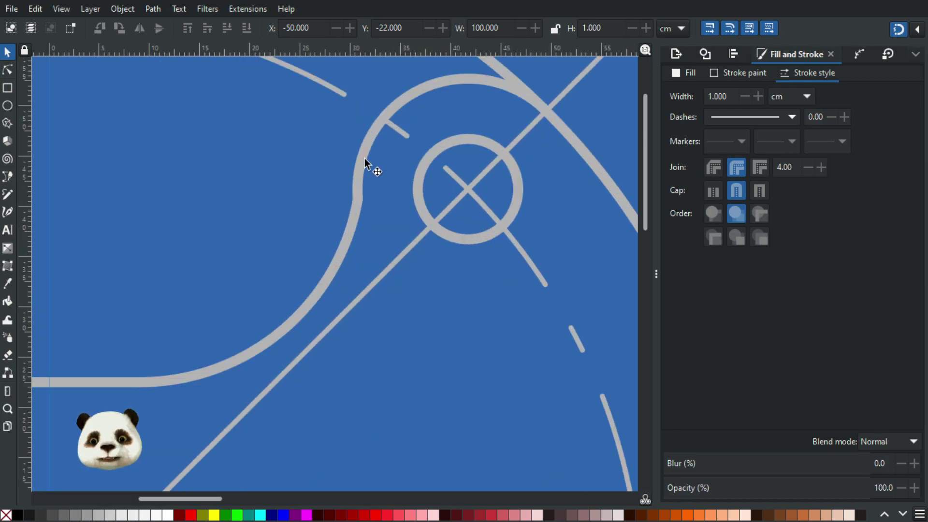
scroll(352, 305, "down", 4)
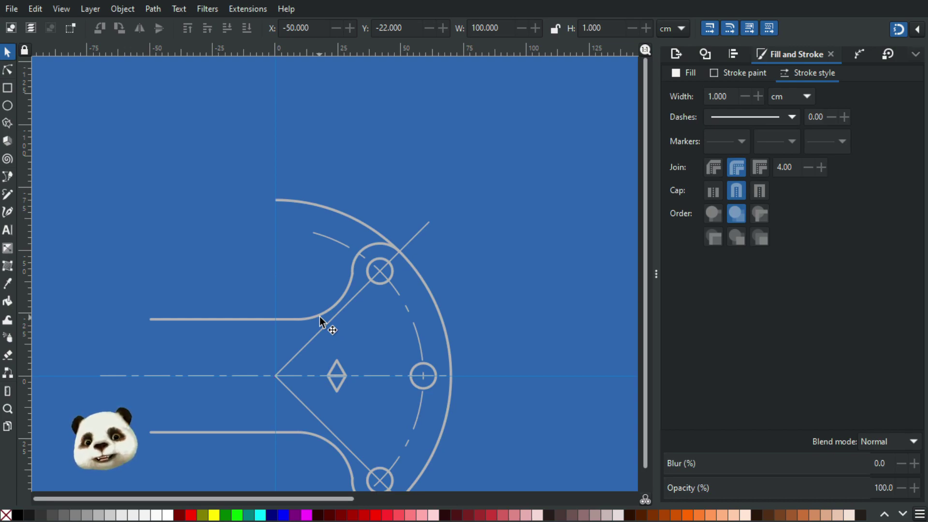
scroll(297, 348, "up", 3)
scroll(347, 190, "down", 2)
left_click_drag(330, 313, 521, 307)
left_click_drag(318, 332, 173, 369)
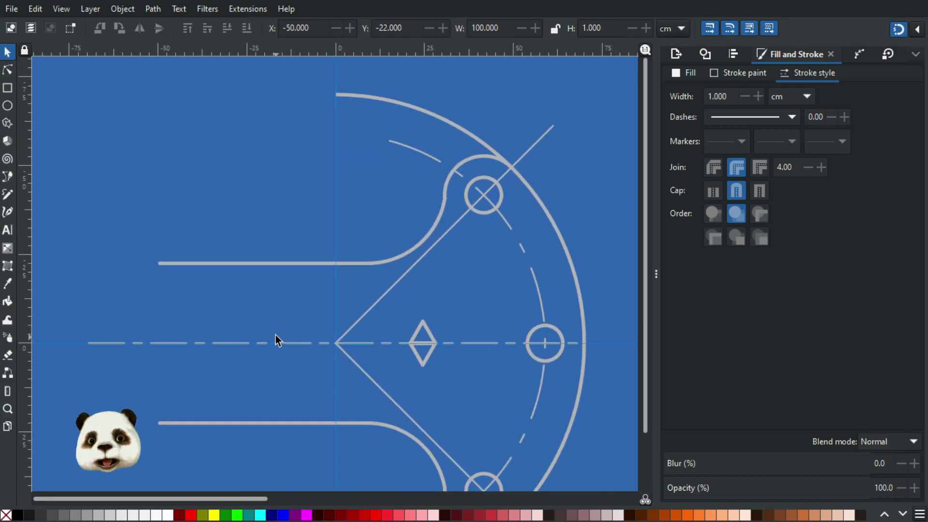
scroll(468, 239, "up", 2)
scroll(447, 219, "down", 2)
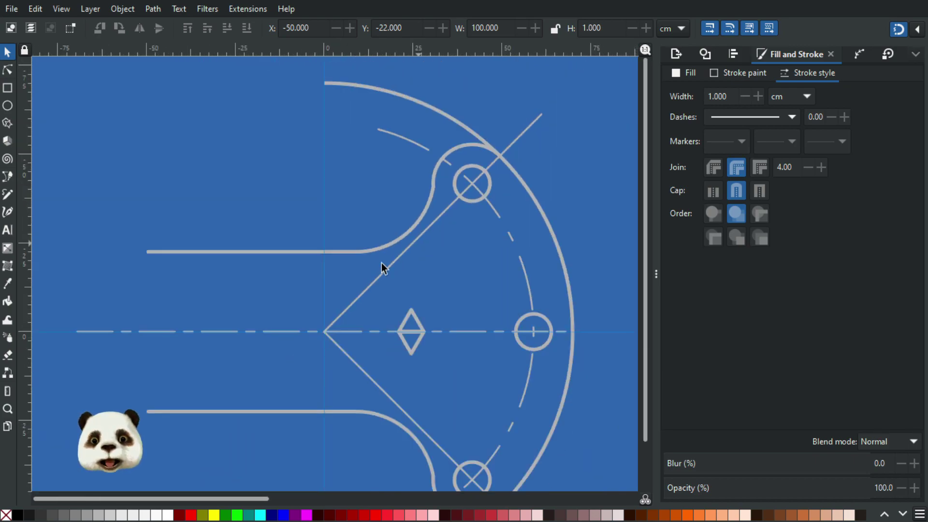
scroll(279, 273, "down", 2)
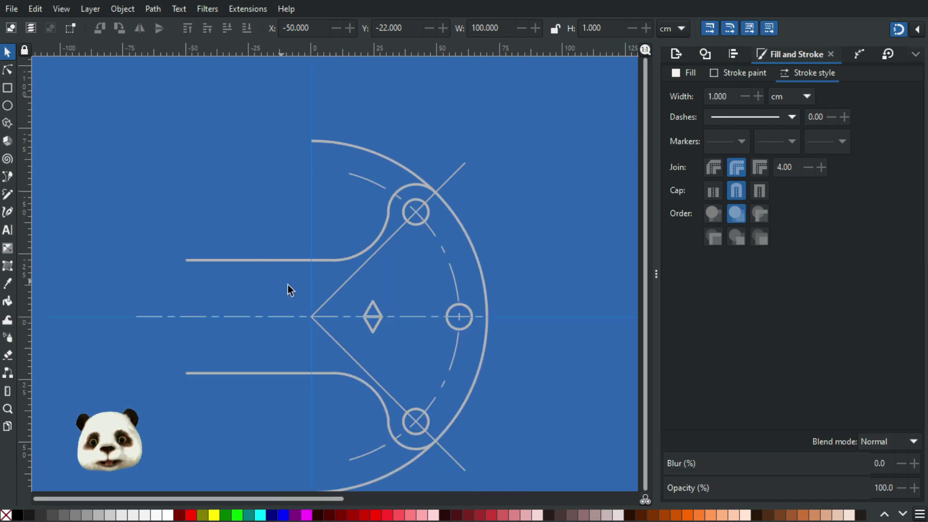
scroll(274, 303, "up", 3)
scroll(277, 304, "down", 2)
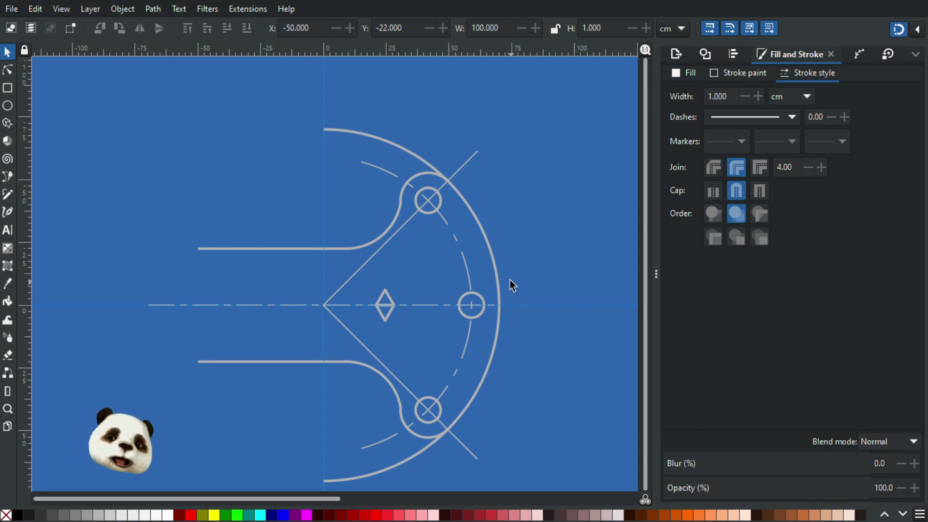
scroll(498, 259, "down", 2)
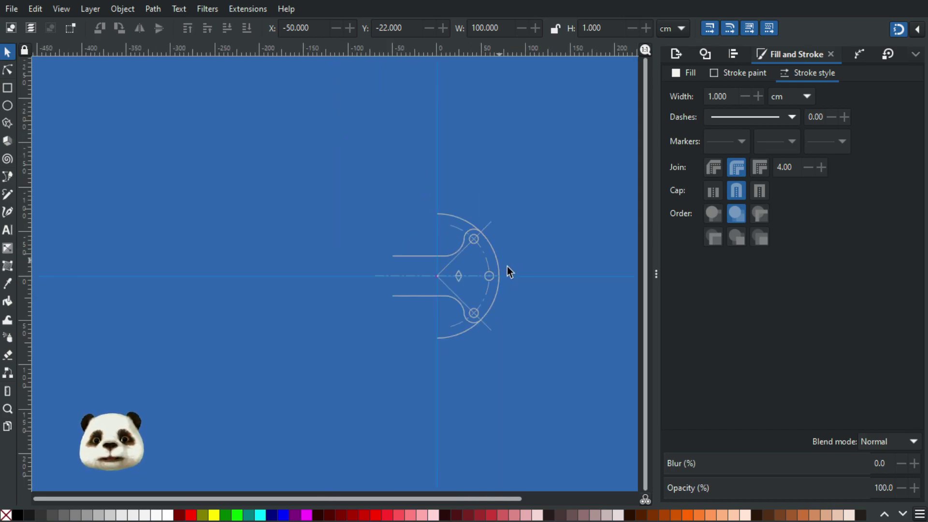
scroll(514, 309, "up", 2)
scroll(326, 290, "down", 2)
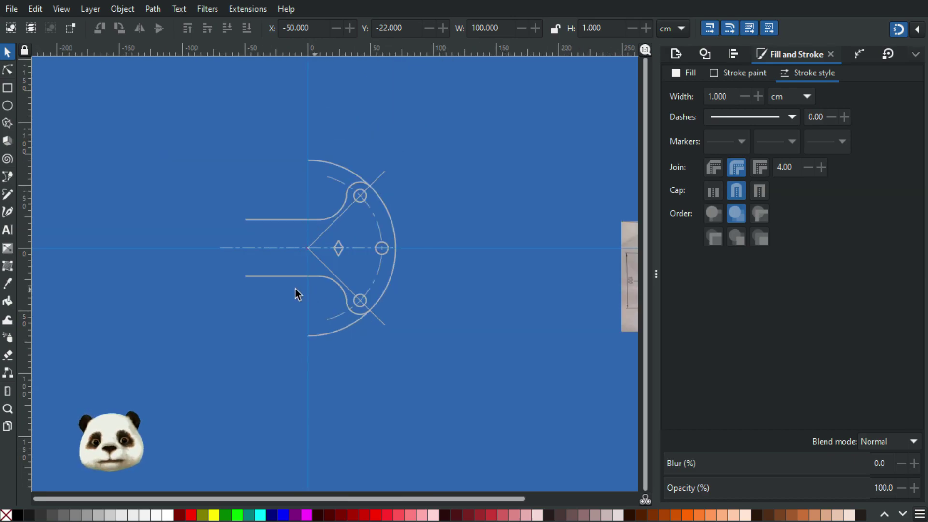
- Examine the reference drawing's left end, including its sloped edges, rounded corners, large hole and the bracket's overall length dimension
scroll(238, 294, "down", 1)
scroll(574, 285, "up", 3)
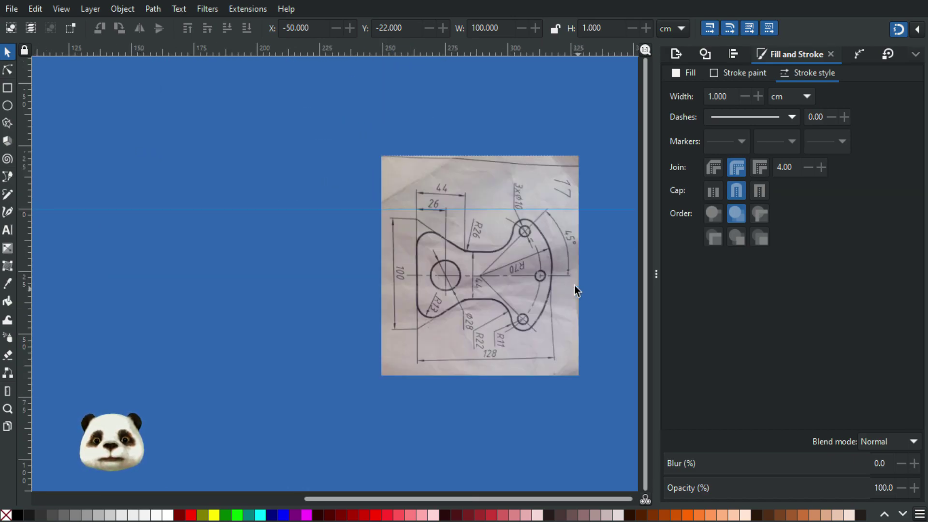
scroll(485, 271, "up", 2)
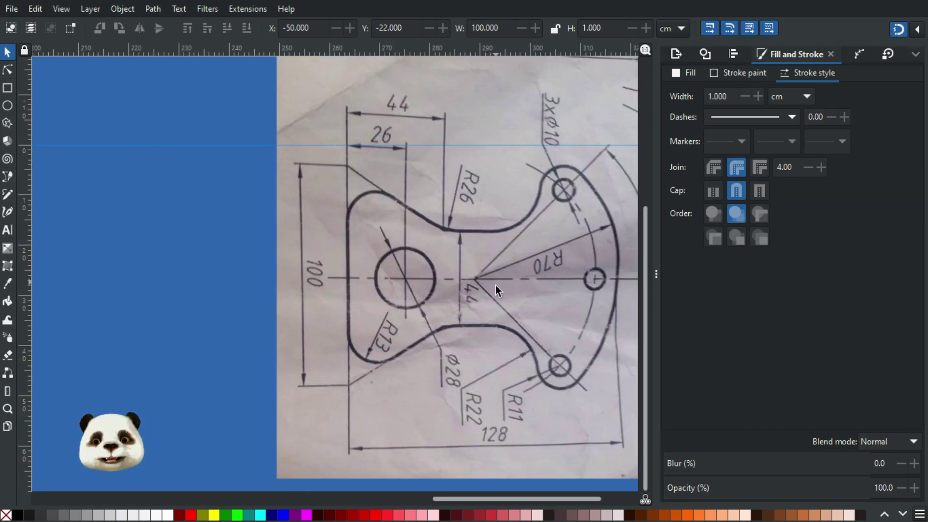
scroll(495, 285, "down", 2)
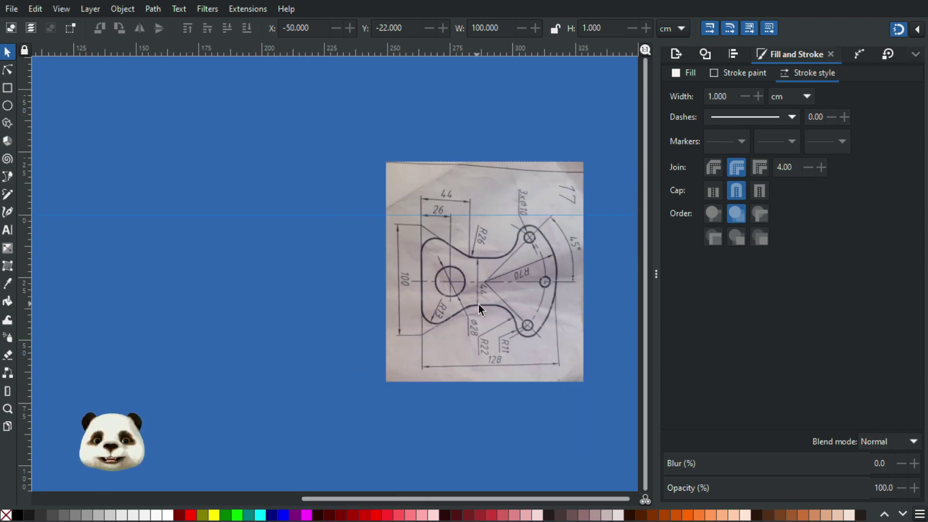
scroll(556, 337, "up", 2)
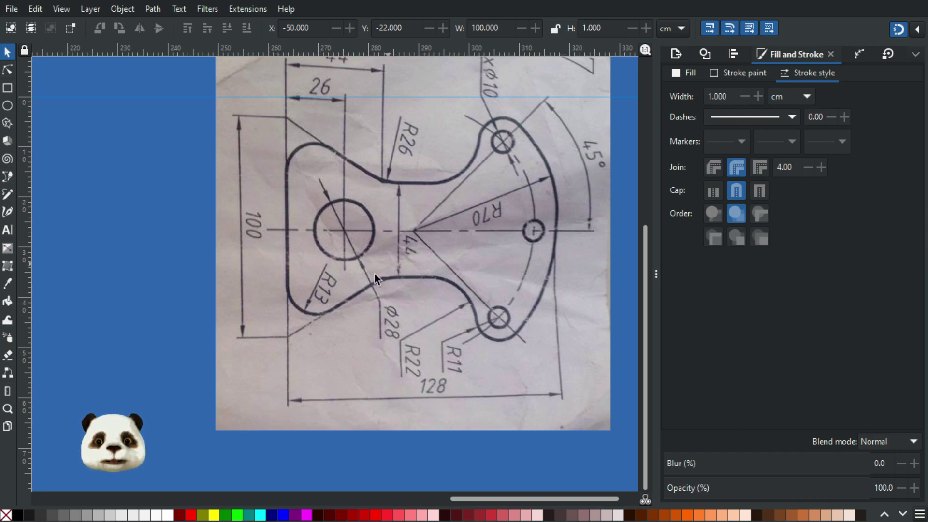
scroll(372, 270, "up", 2)
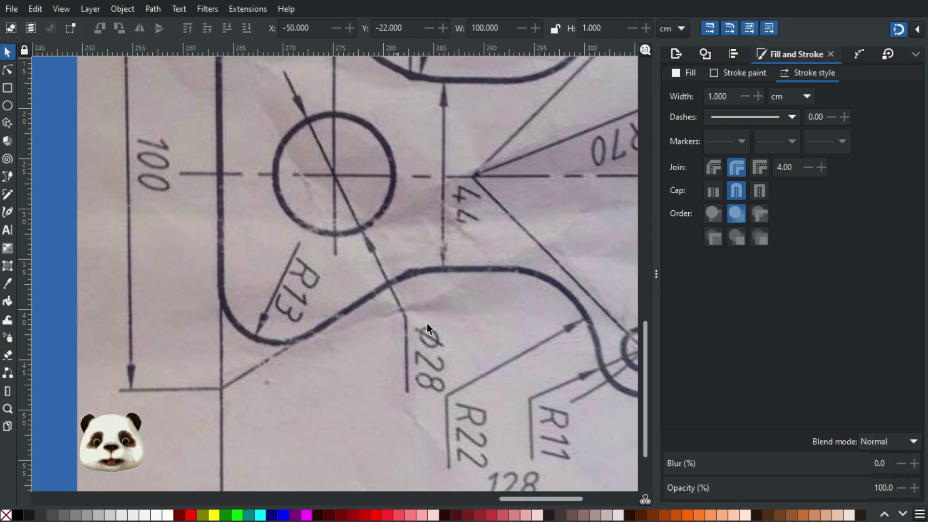
scroll(399, 280, "down", 2)
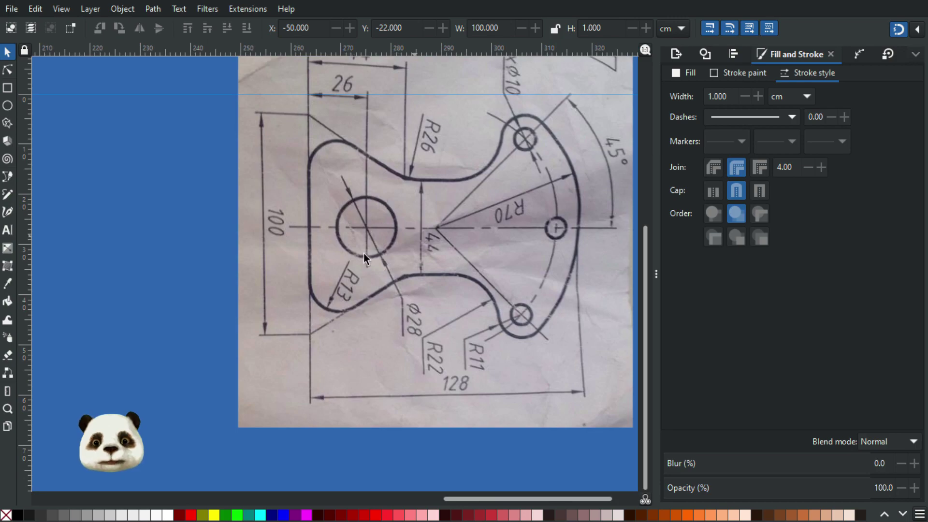
scroll(420, 142, "up", 2)
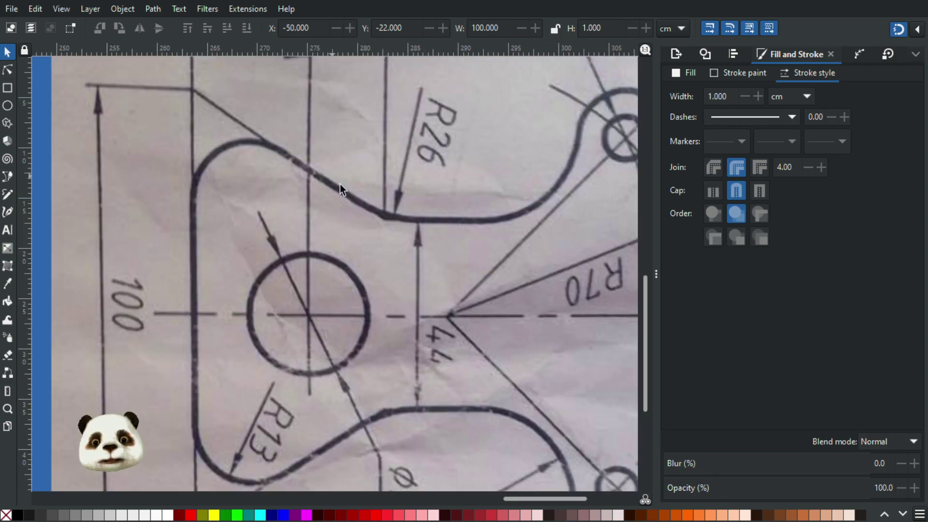
scroll(316, 181, "down", 2)
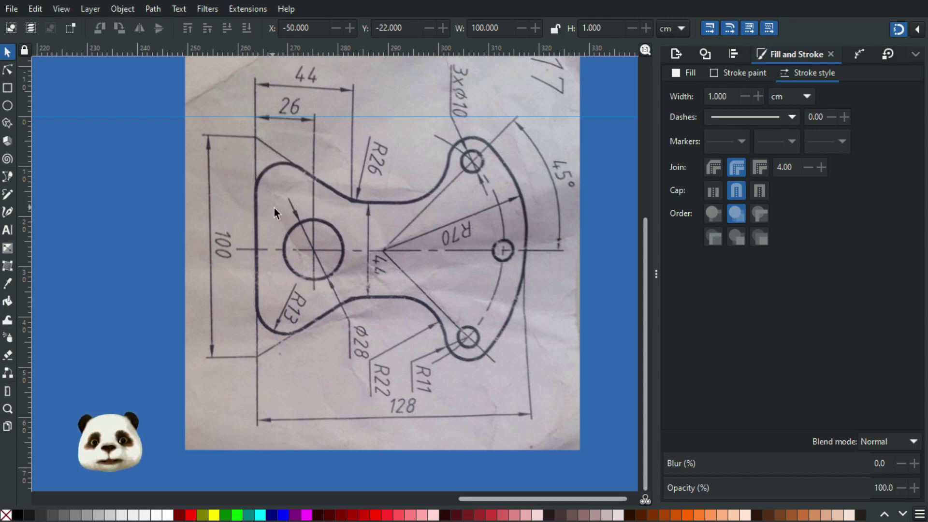
scroll(277, 207, "down", 2, "ctrl")
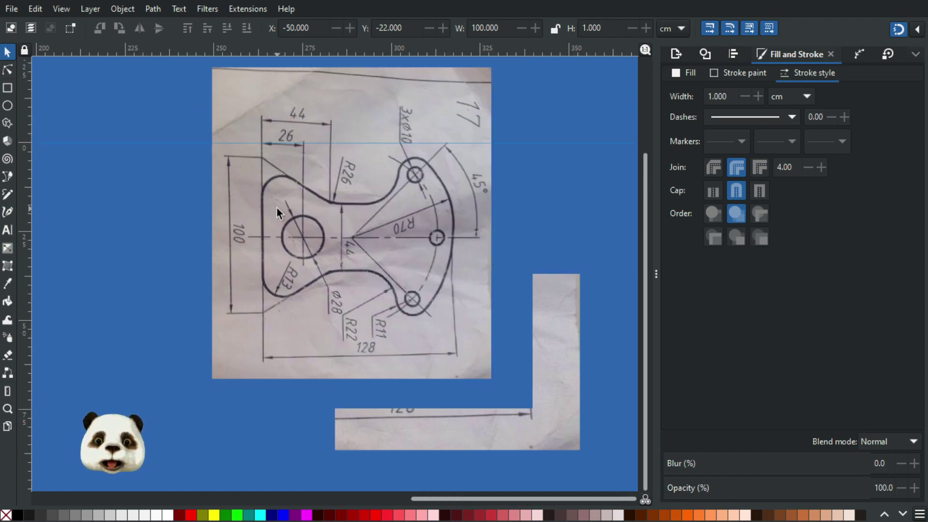
scroll(405, 323, "up", 4, "ctrl")
scroll(398, 312, "down", 2)
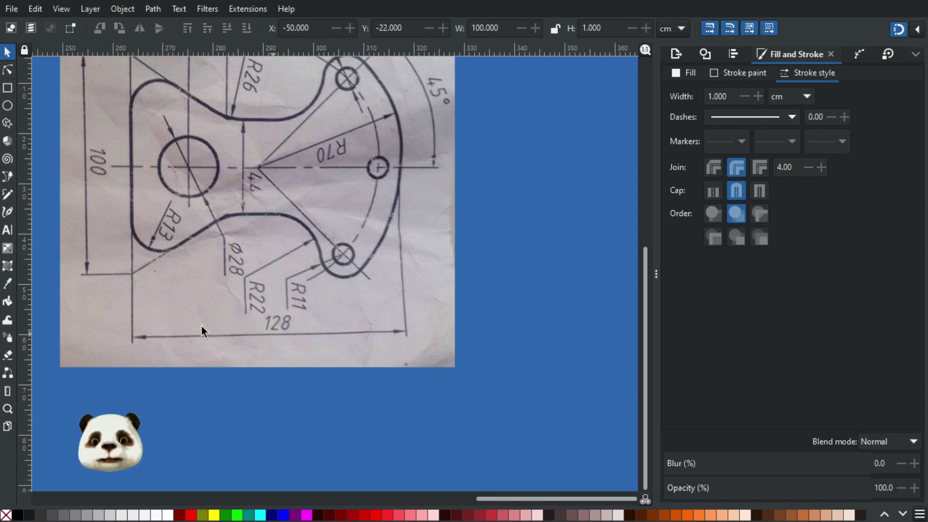
- Draw a horizontal straight line about 130.5 cm long with the Pen tool, from the large arc's rightmost point leftward along the centre line
scroll(199, 326, "down", 6)
mouse_move(77, 360)
left_mouse_down()
mouse_move(147, 343)
mouse_move(356, 332)
left_mouse_up()
scroll(323, 286, "up", 4)
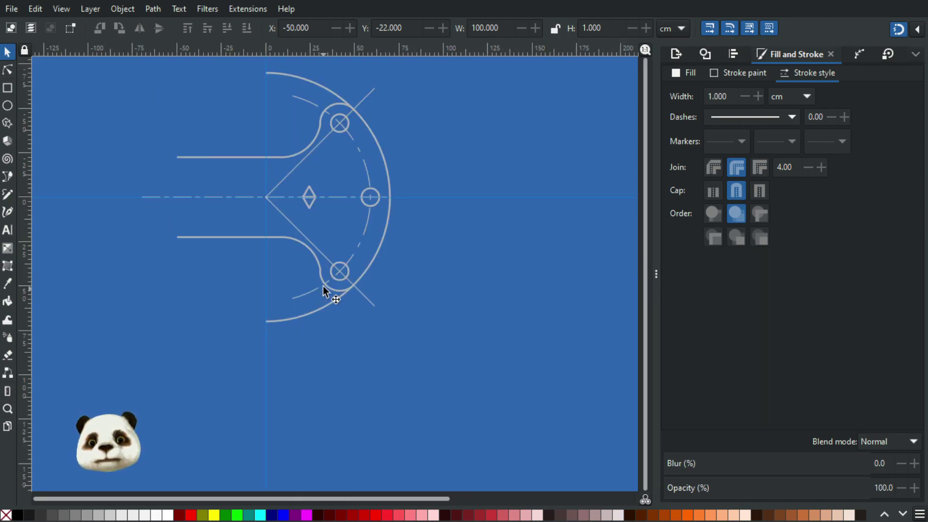
scroll(261, 280, "left", 3)
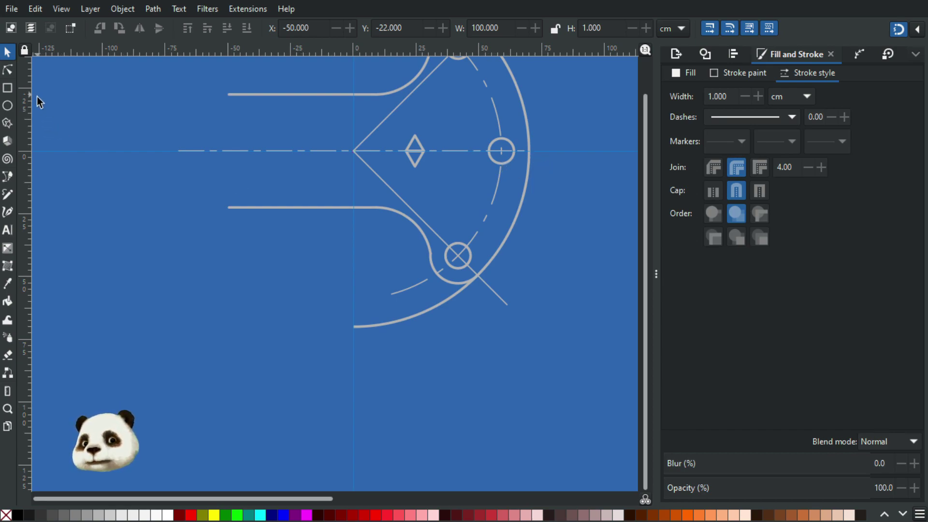
key("b")
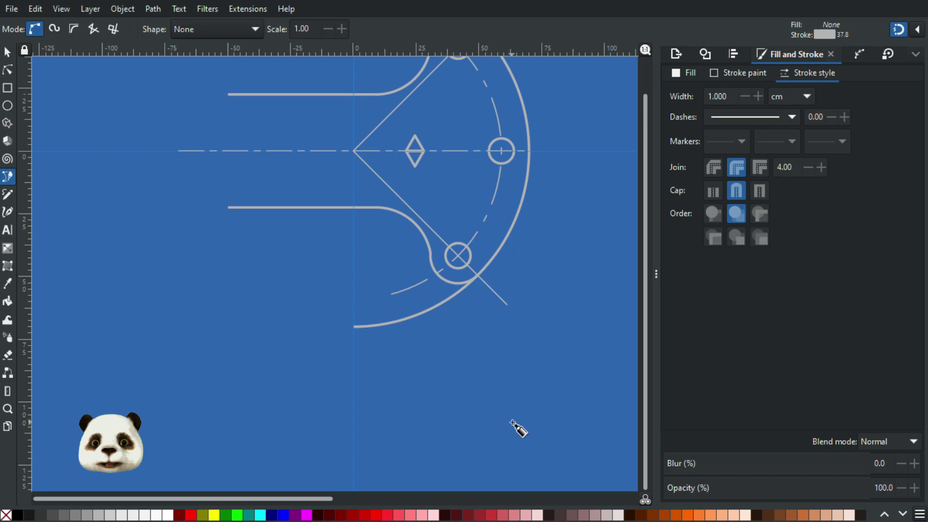
left_click_drag(570, 163, 530, 321)
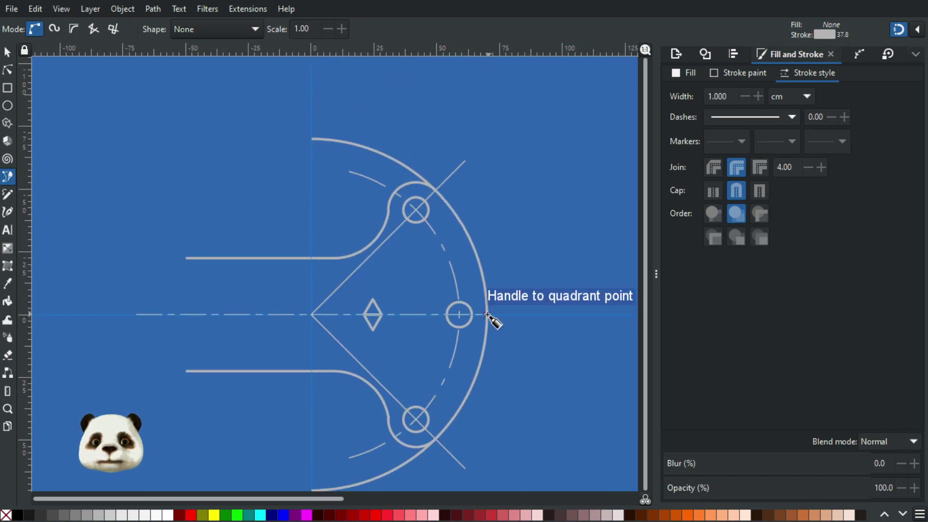
scroll(493, 320, "up", 3)
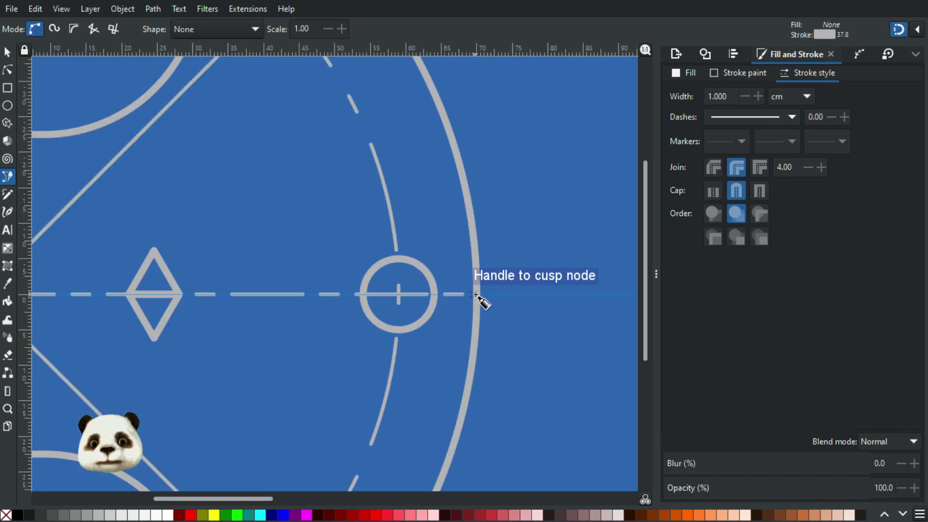
left_click(475, 295)
scroll(318, 372, "down", 3)
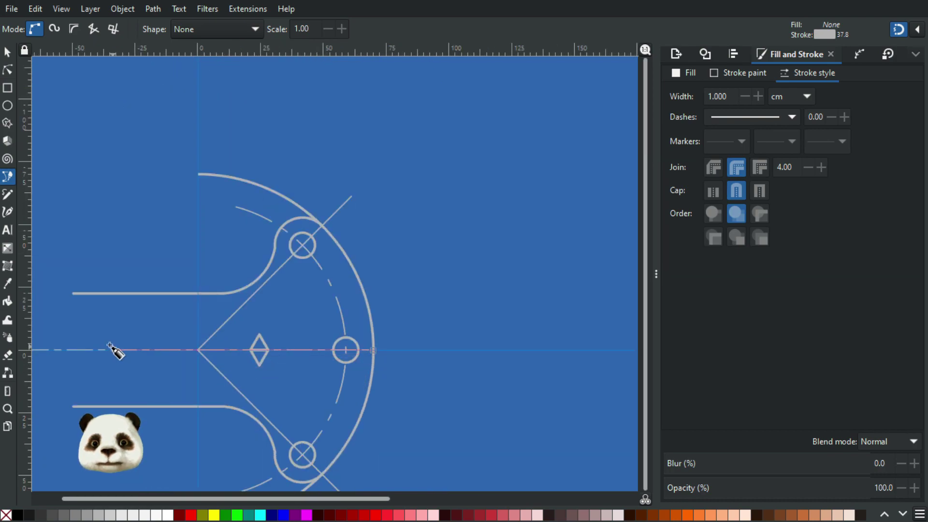
left_click_drag(87, 355, 374, 345)
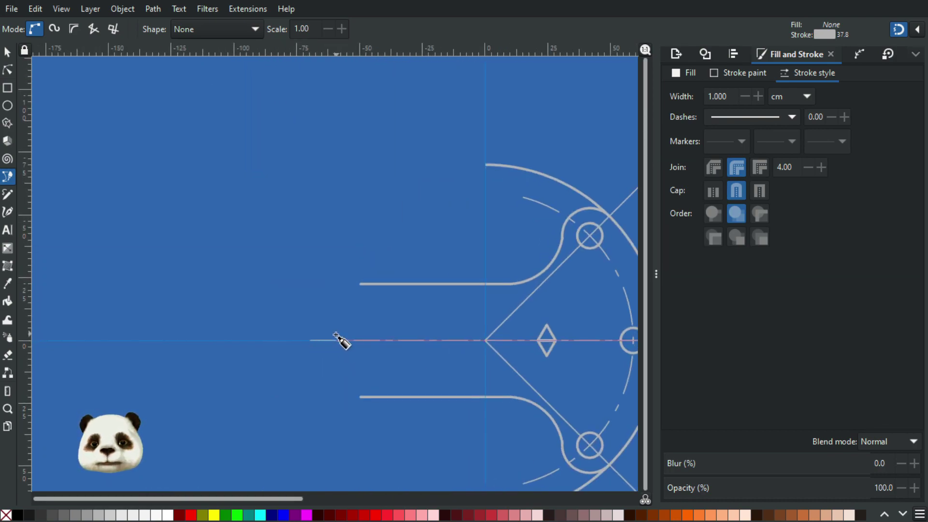
left_click(335, 340)
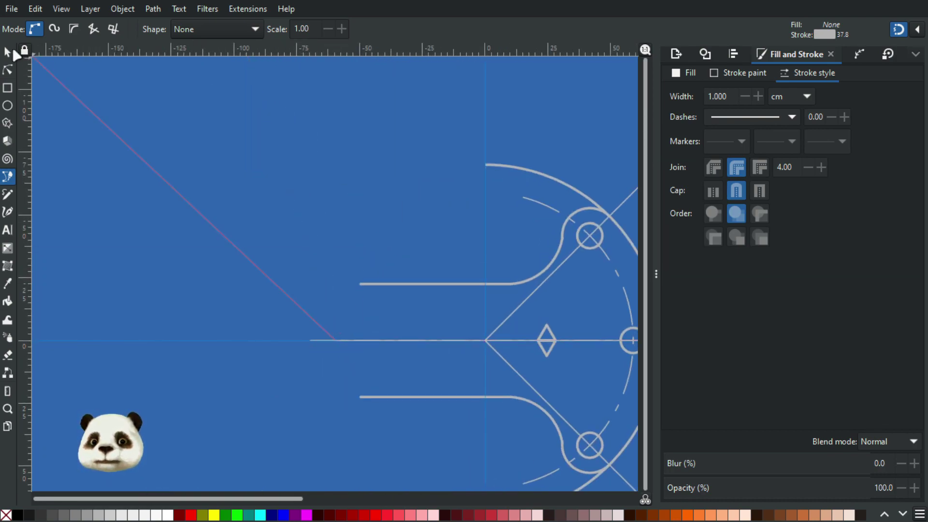
left_click(7, 52)
- Set the new horizontal line's width to 128.01 cm and inspect its right end beside the large outer arc
left_click_drag(410, 135, 194, 102)
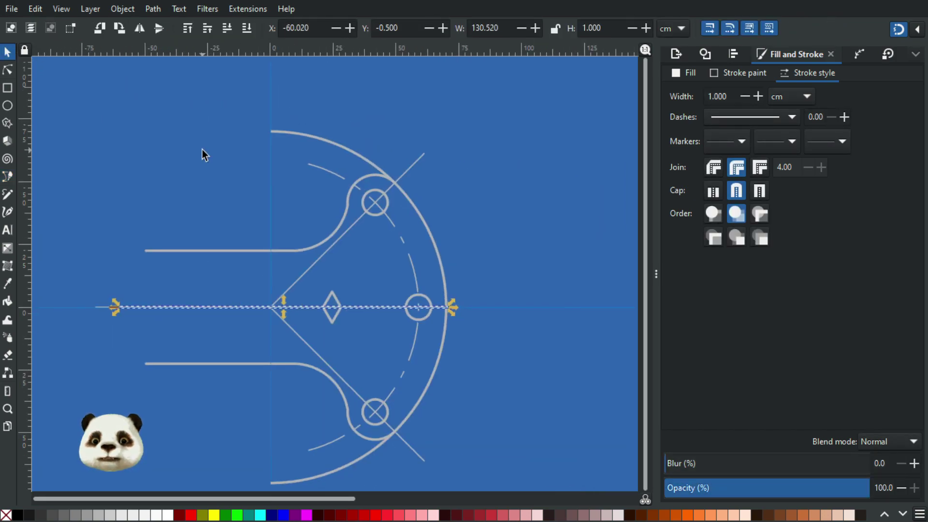
scroll(203, 149, "up", 2)
triple_click(513, 28)
type("128.01")
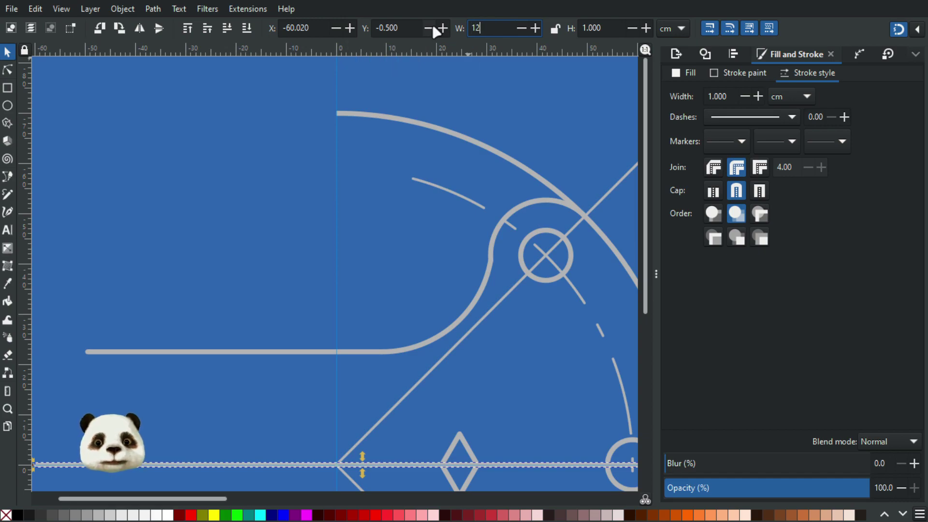
key("Return")
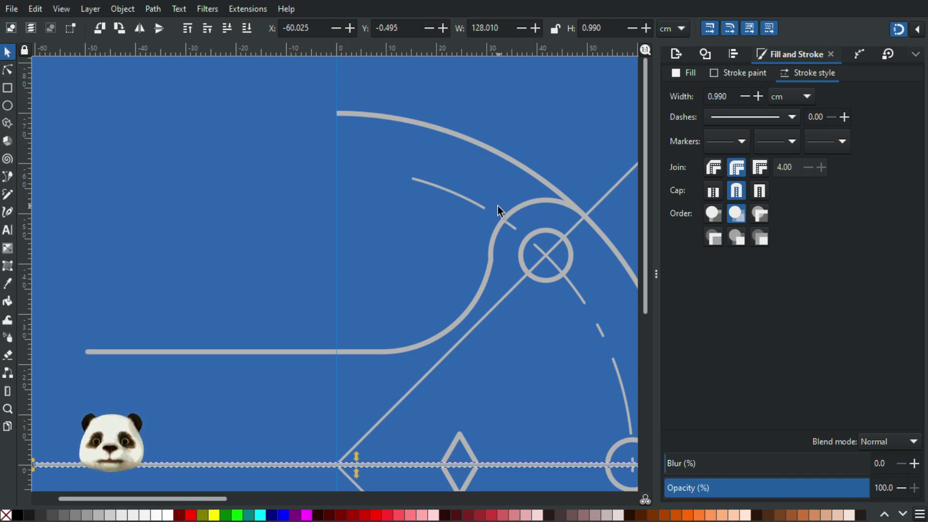
scroll(575, 374, "down", 2)
scroll(599, 302, "up", 3)
scroll(599, 302, "up", 2)
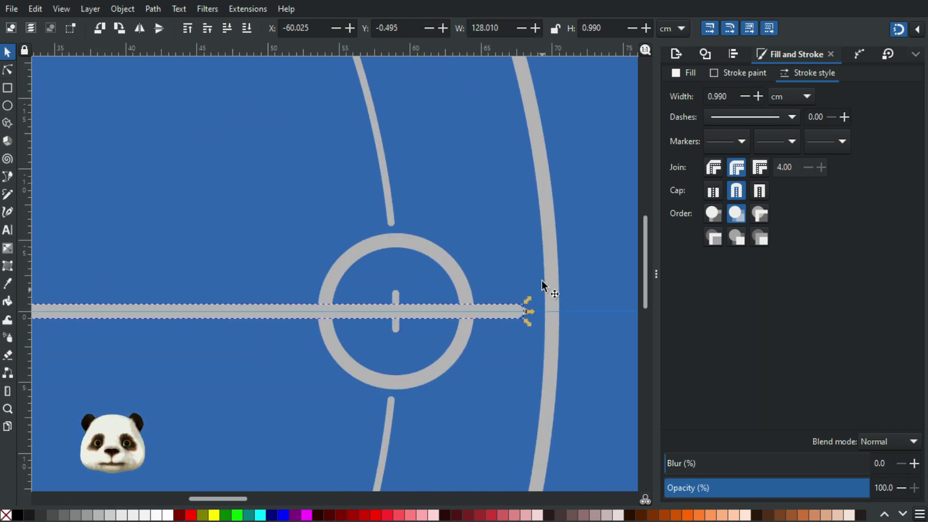
scroll(546, 268, "up", 1)
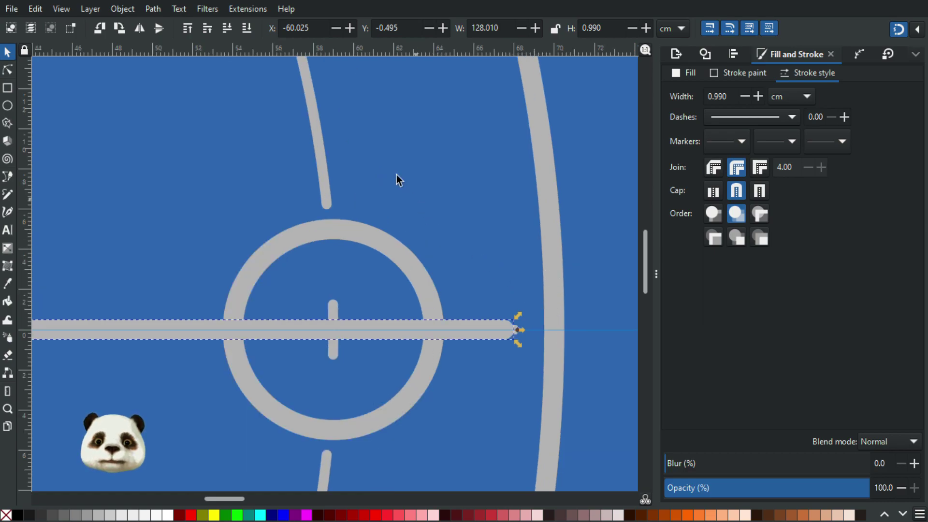
- Size the selected horizontal line to a width of 128 cm with a stroke width of 1 cm
triple_click(603, 27)
type("1")
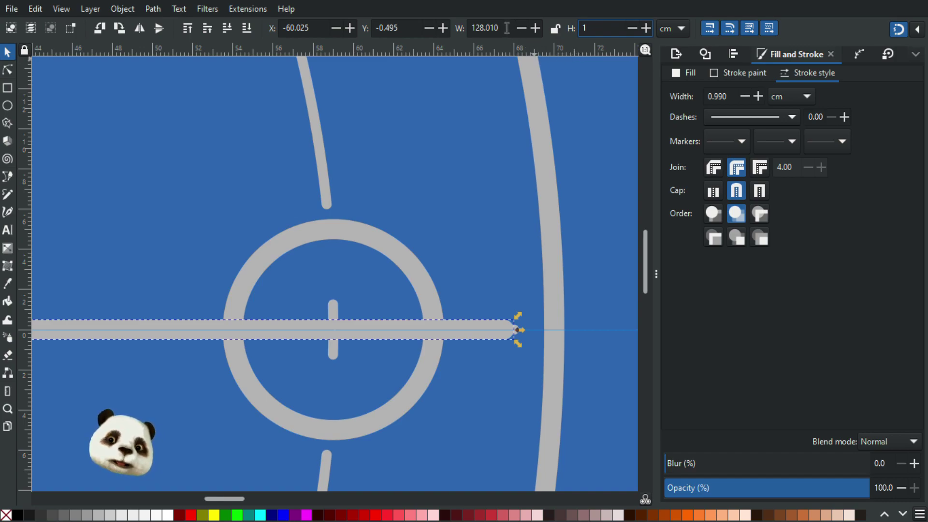
left_click_drag(507, 28, 439, 29)
type("128")
key("Return")
triple_click(597, 27)
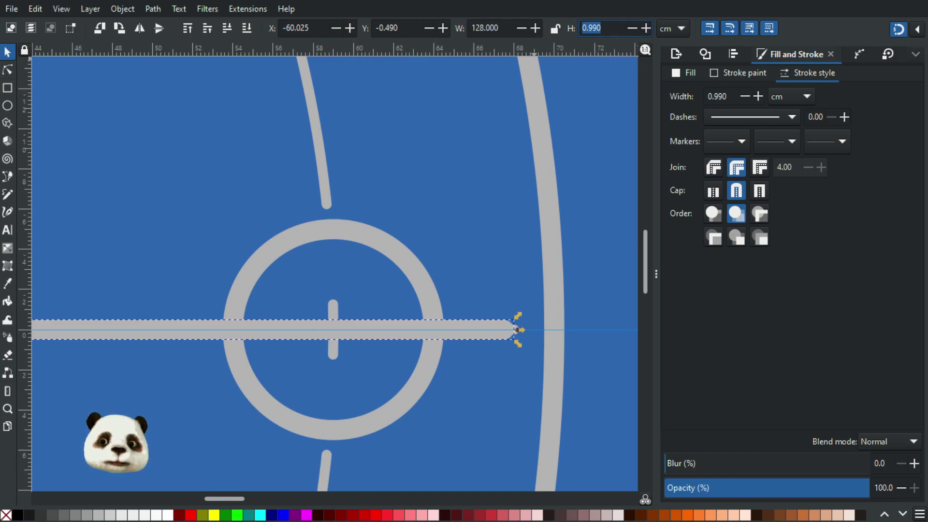
key("Return")
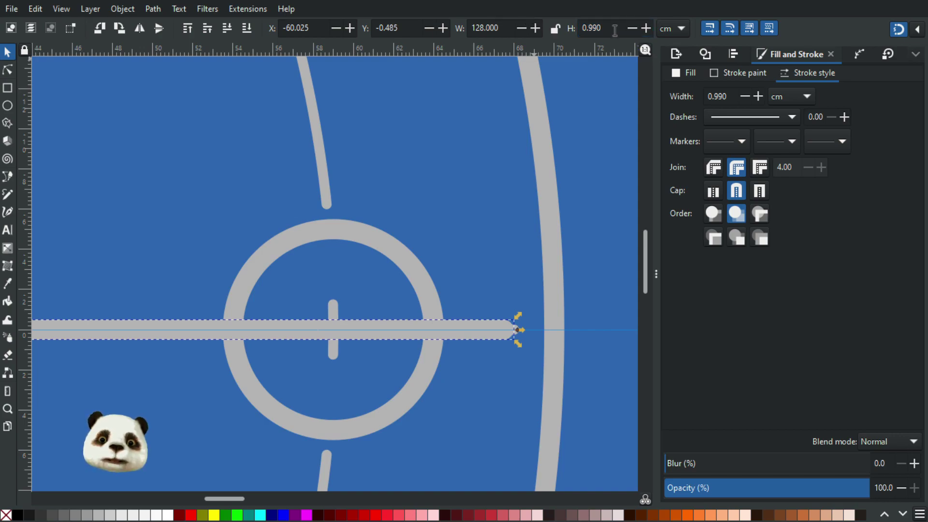
triple_click(716, 97)
type("1")
key("Return")
triple_click(481, 27)
type("128")
key("Return")
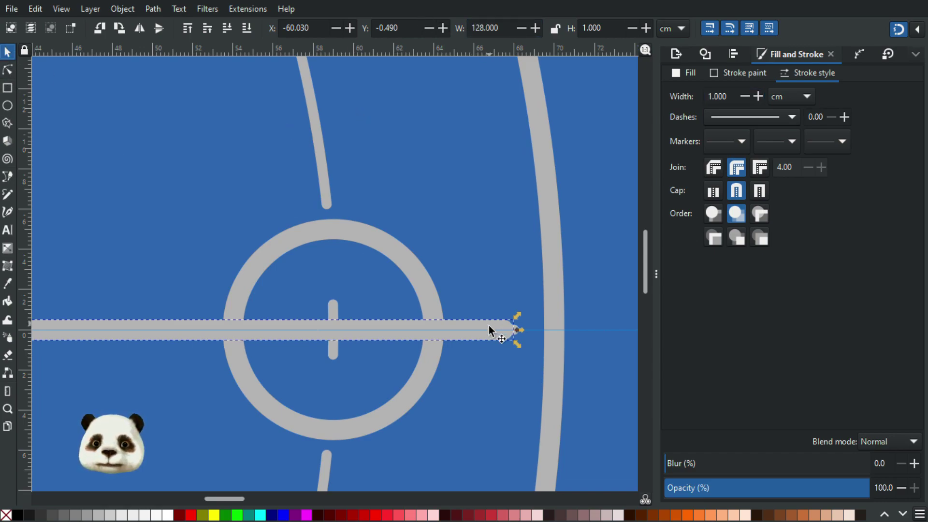
- Move the 128 cm horizontal line along the axis until its end snaps to the outer edge of the large arc
left_click_drag(495, 325, 542, 322)
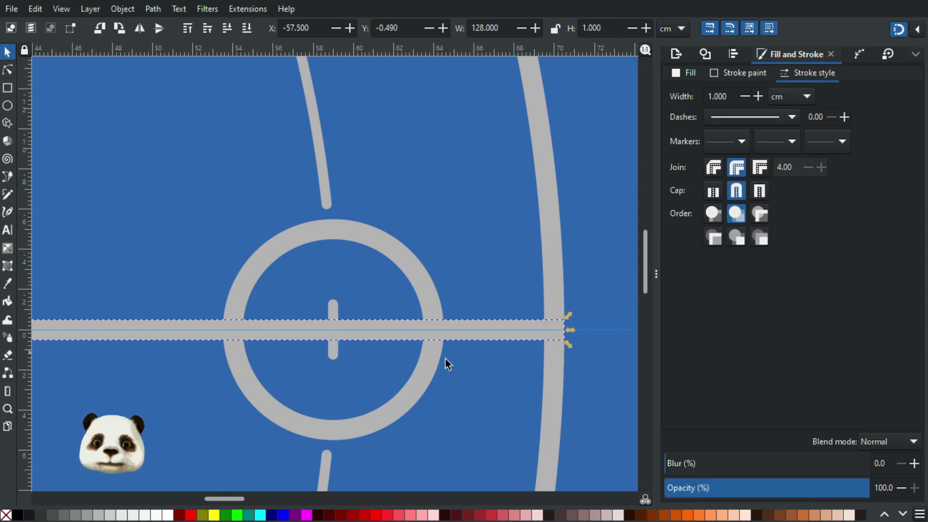
scroll(432, 360, "down", 3)
scroll(382, 368, "down", 3)
scroll(306, 358, "left", 5)
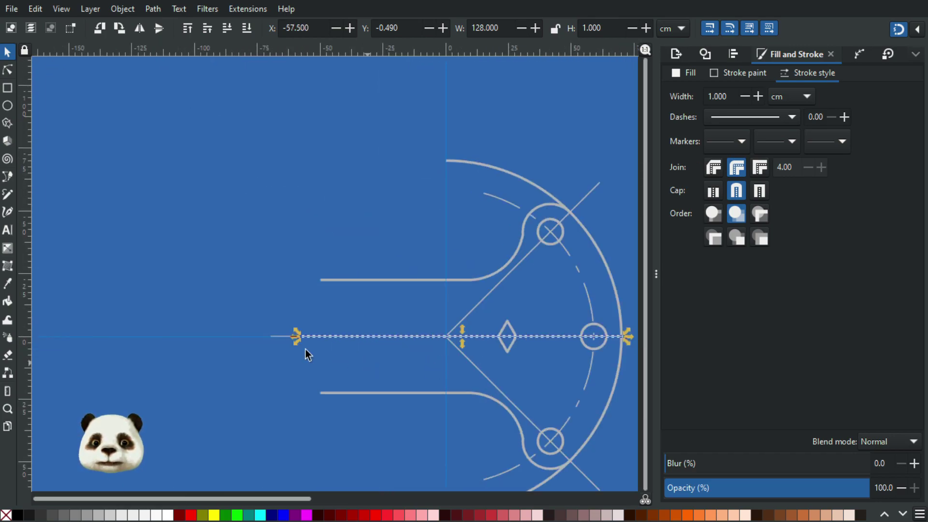
scroll(312, 333, "up", 3)
scroll(320, 314, "up", 2)
scroll(275, 321, "down", 1)
scroll(60, 91, "down", 3)
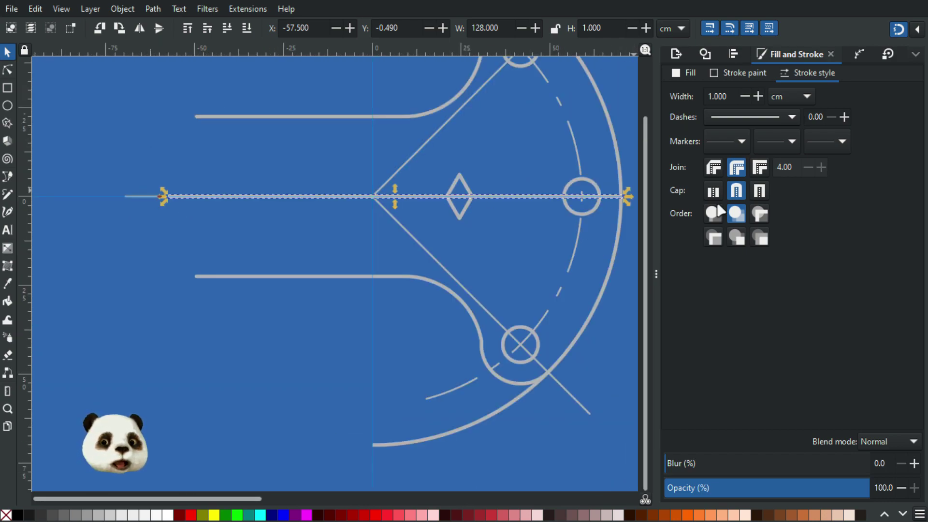
- Examine the reference drawing's dimensions for the flared end, including its overall height, corner radii, hole position and sloped edges
scroll(575, 309, "down", 2)
scroll(459, 290, "right", 6)
scroll(372, 259, "up", 4)
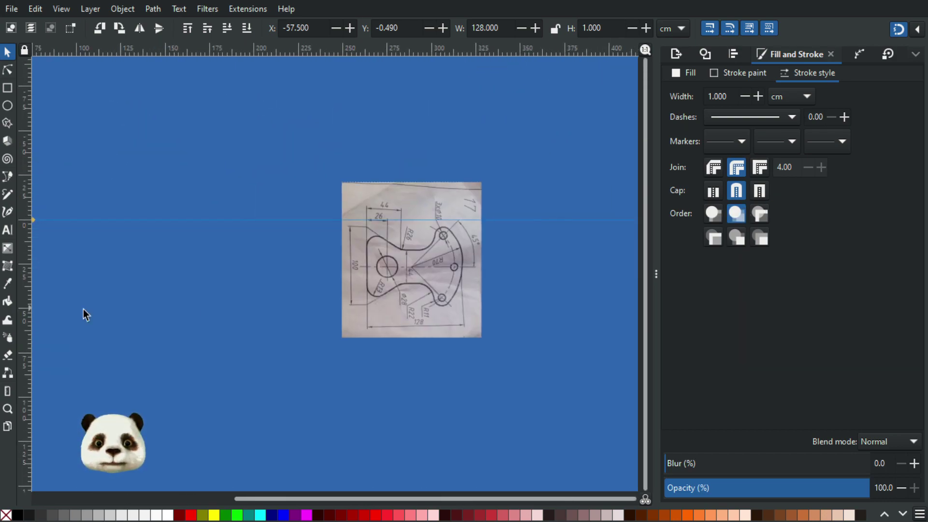
scroll(407, 187, "up", 1)
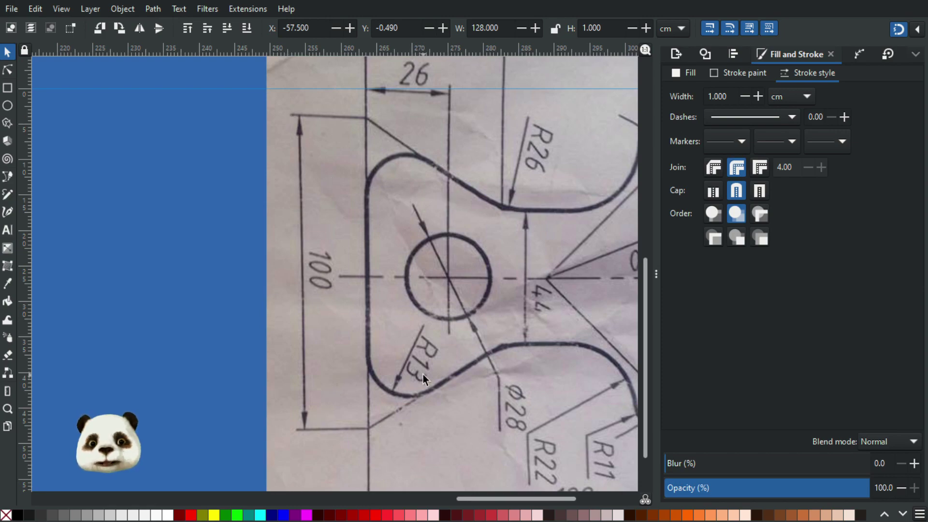
scroll(425, 374, "down", 1)
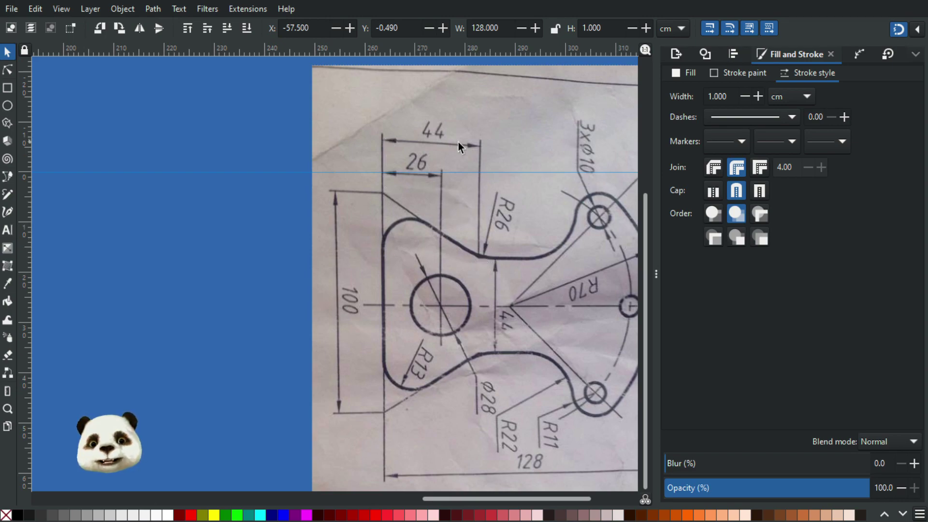
scroll(487, 264, "up", 3)
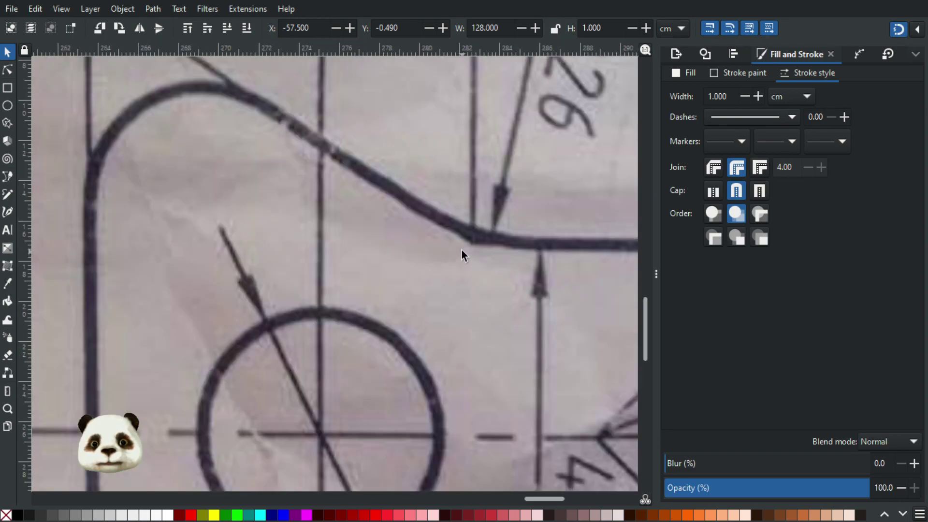
scroll(462, 244, "down", 4)
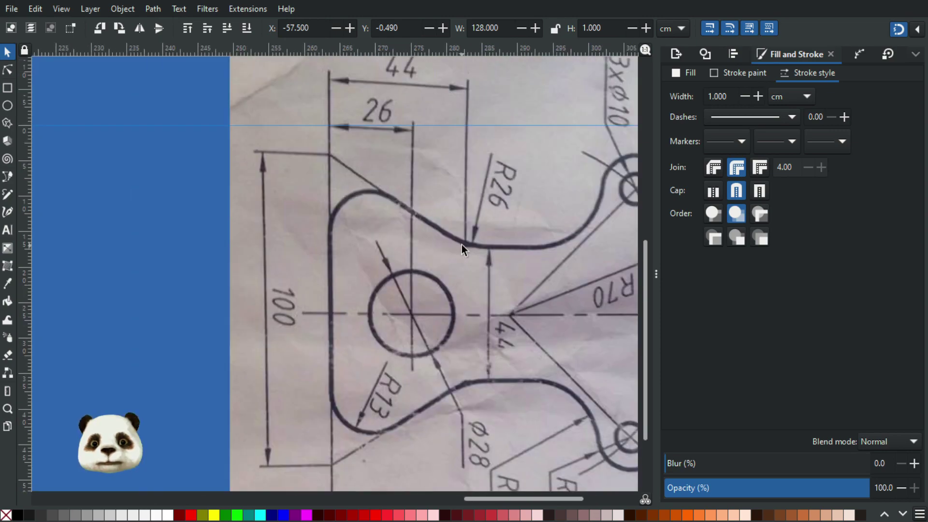
scroll(463, 241, "up", 4)
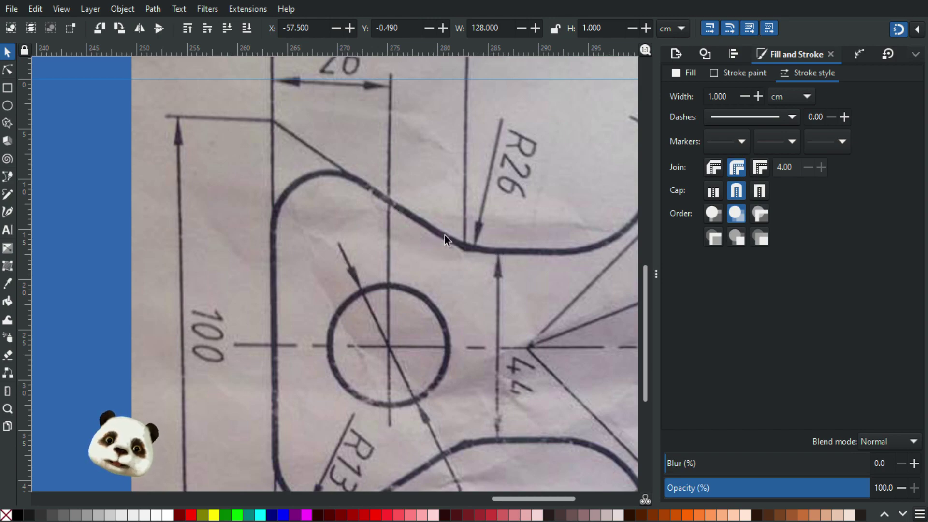
scroll(462, 233, "down", 1)
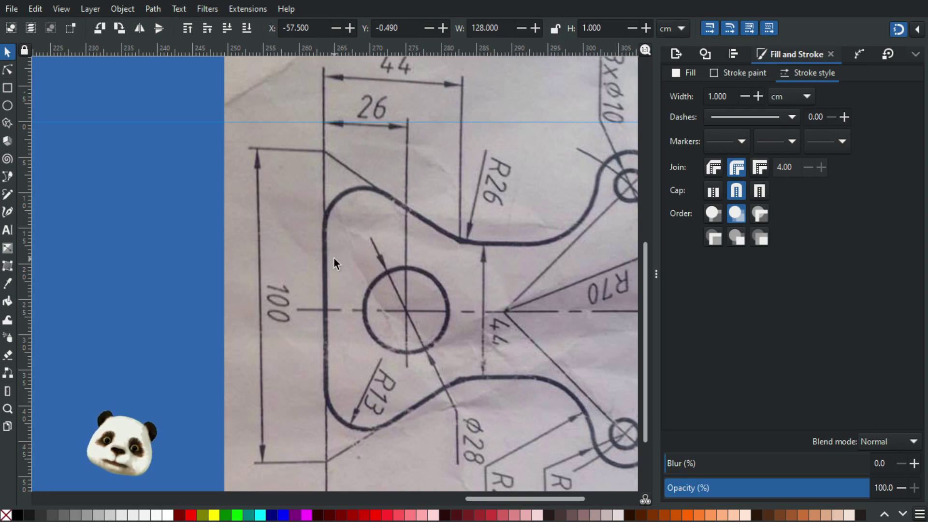
scroll(335, 258, "down", 1)
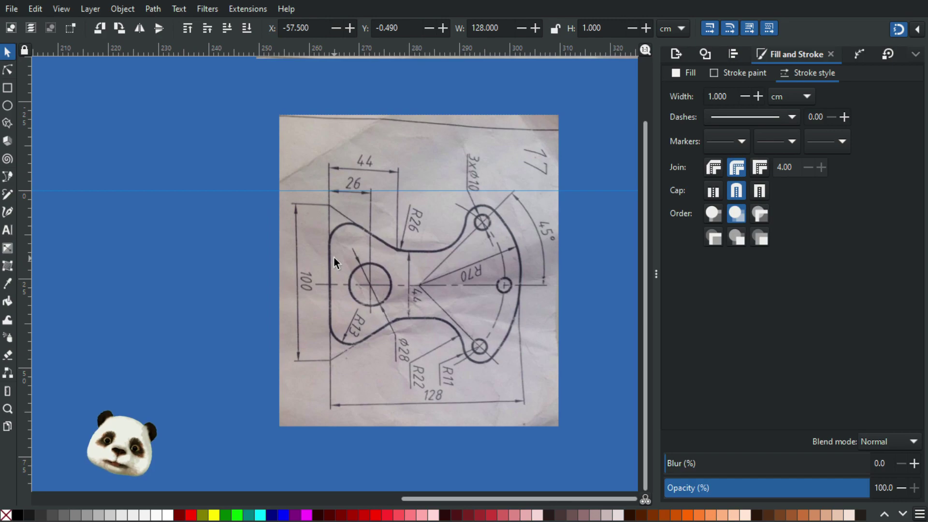
scroll(333, 257, "up", 1)
scroll(280, 272, "down", 2)
scroll(278, 281, "up", 1)
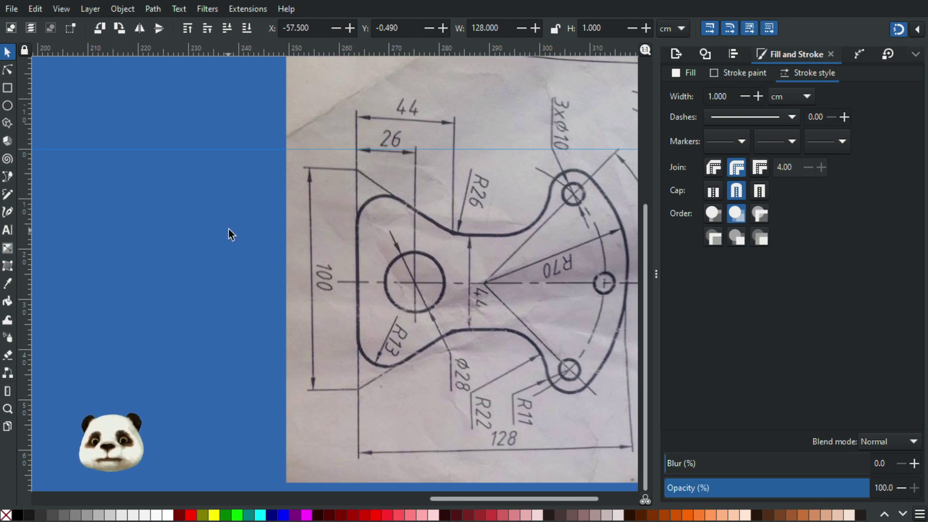
- Draw a straight vertical line about 78 cm long beyond the free end of the horizontal line with the Pen tool
scroll(228, 228, "down", 4)
scroll(158, 279, "left", 8)
scroll(157, 205, "up", 4)
scroll(216, 260, "down", 1)
left_click_drag(264, 278, 253, 168)
scroll(216, 210, "up", 2)
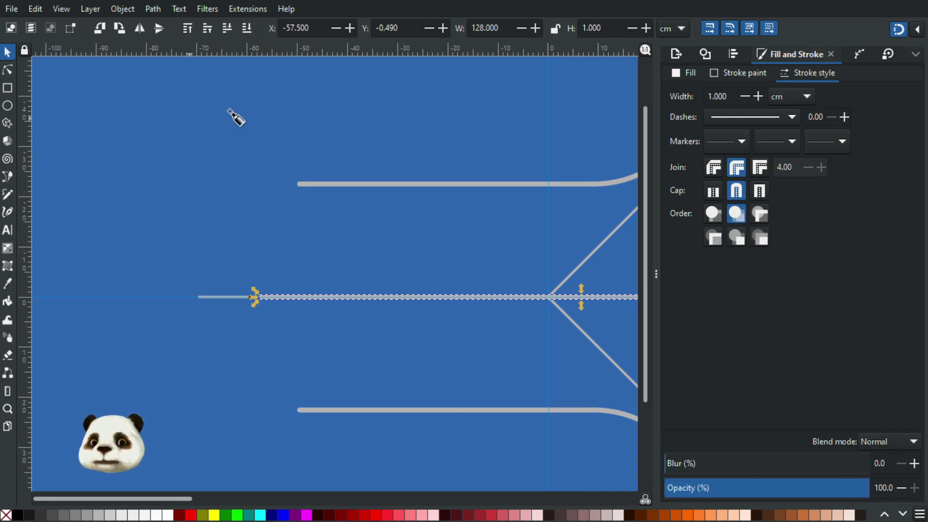
key("b")
left_click(100, 84)
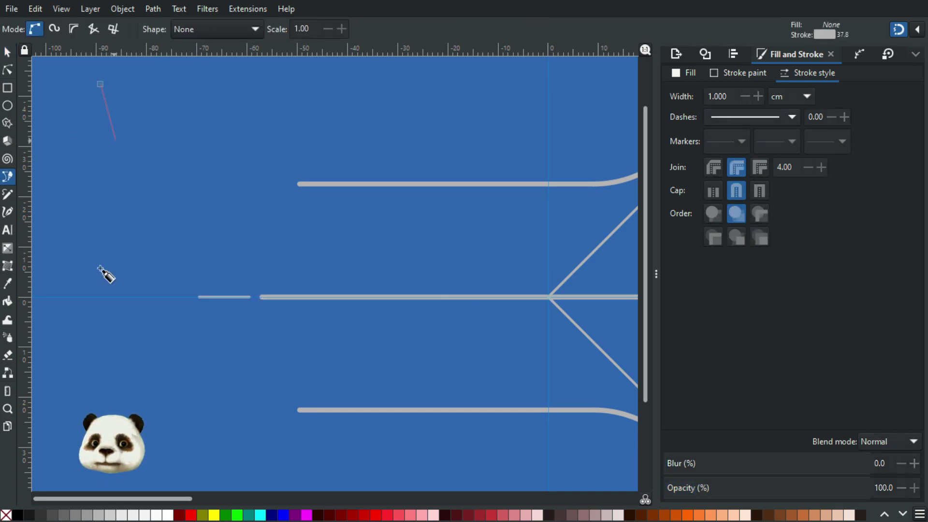
left_click(101, 473)
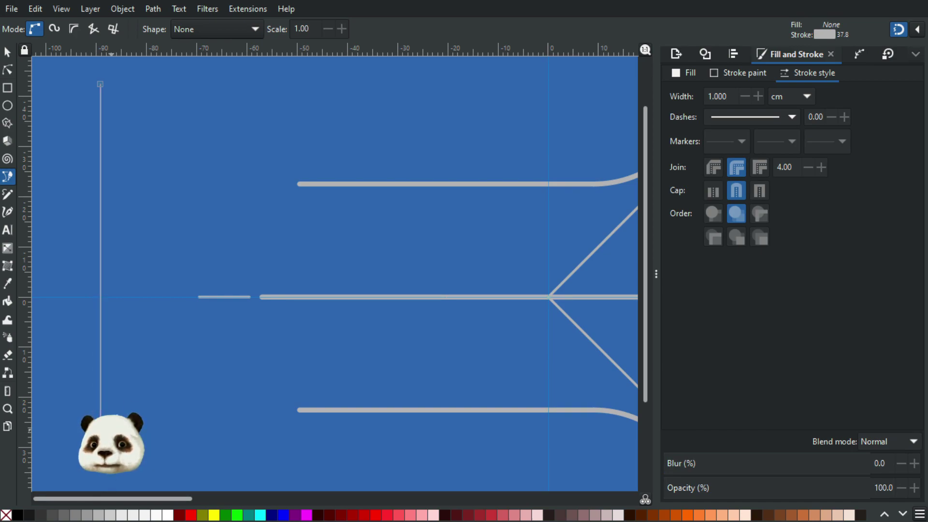
key("Return")
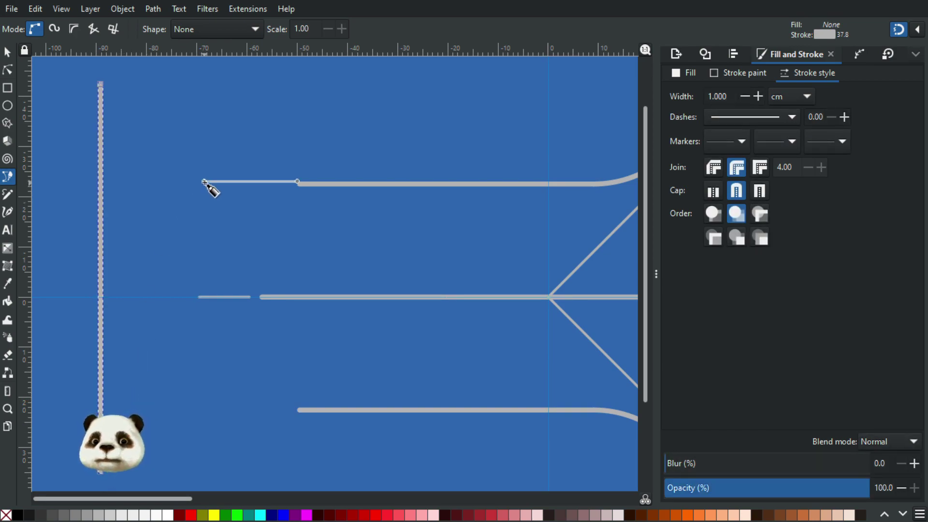
- Set the vertical line's height to 100 cm and its stroke width to 1 cm
scroll(203, 203, "down", 2)
left_click(11, 53)
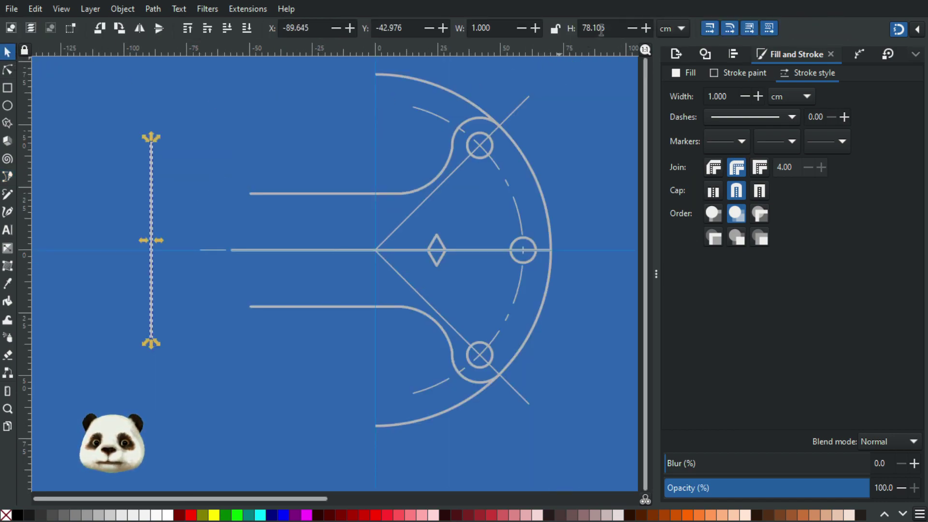
left_click_drag(610, 28, 579, 29)
type("100")
key("Return")
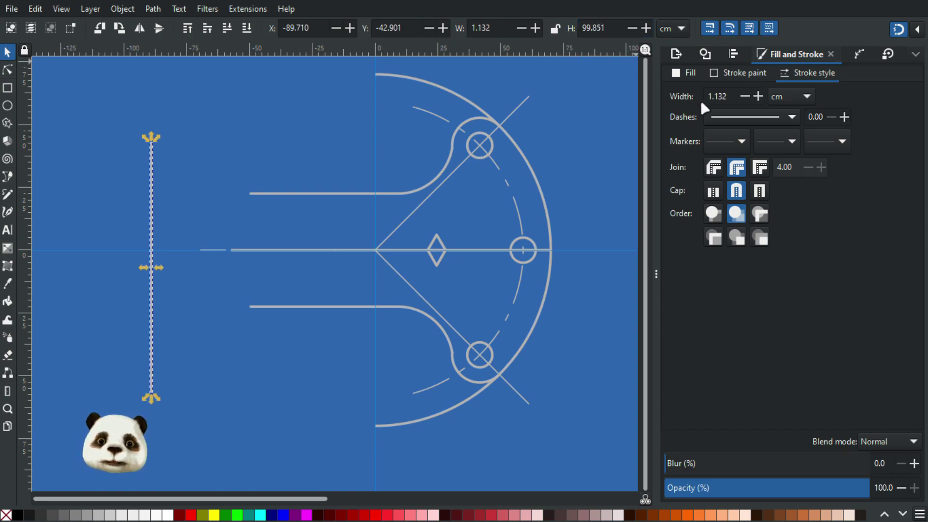
left_click_drag(734, 95, 667, 80)
type("1")
key("Return")
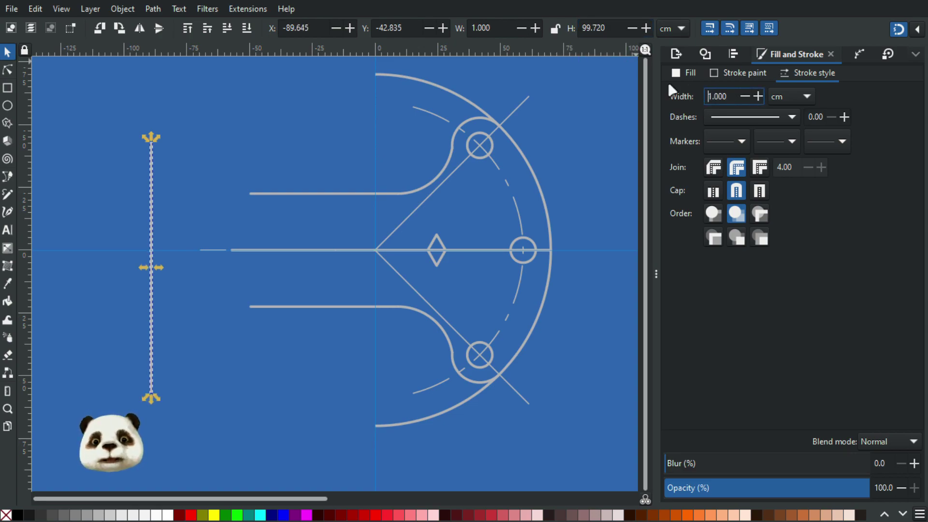
- Reapply the 100 cm height and 1 cm stroke width to the vertical line, finishing with the height
left_click_drag(619, 28, 580, 29)
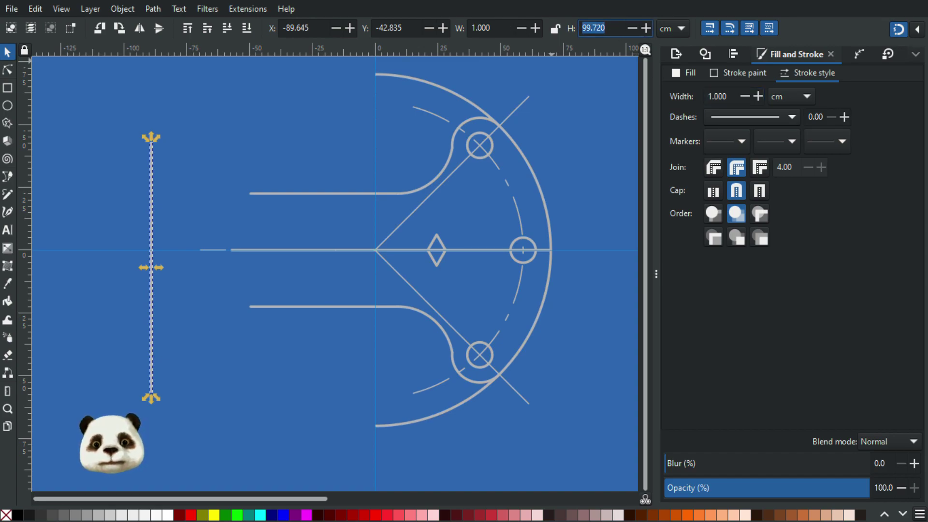
type("100")
key("Return")
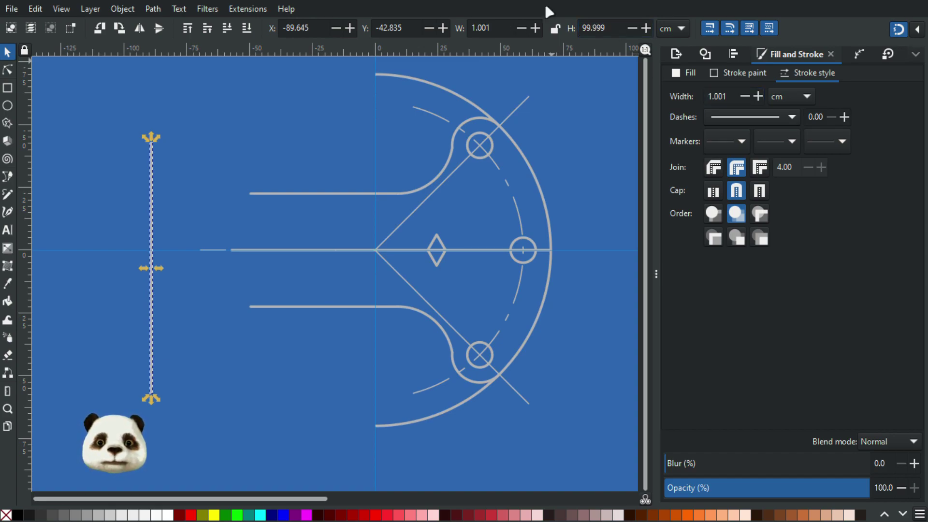
left_click_drag(731, 96, 641, 71)
type("1")
key("Return")
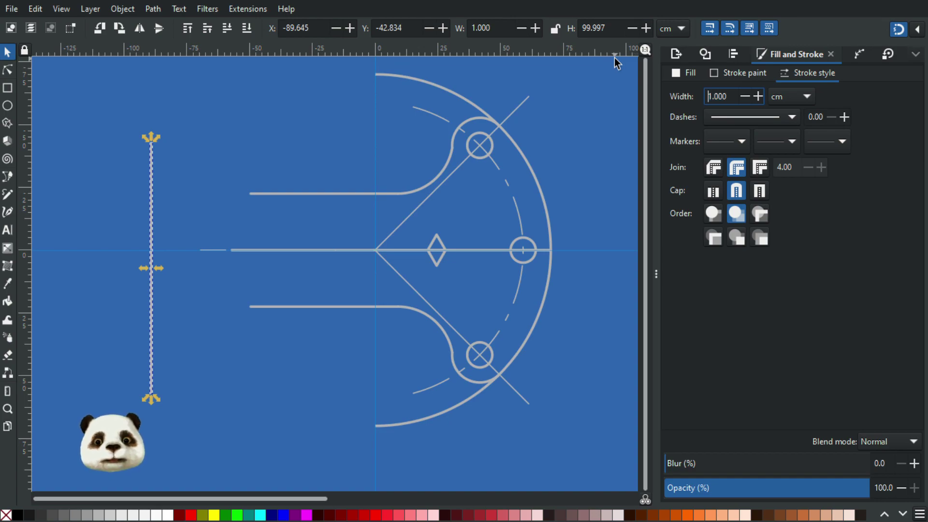
double_click(609, 28)
type("1")
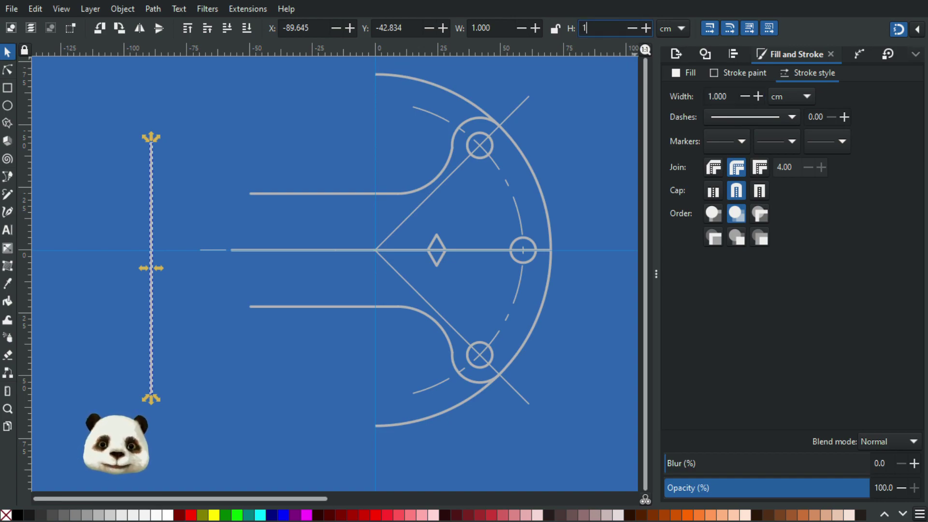
type("00")
key("Return")
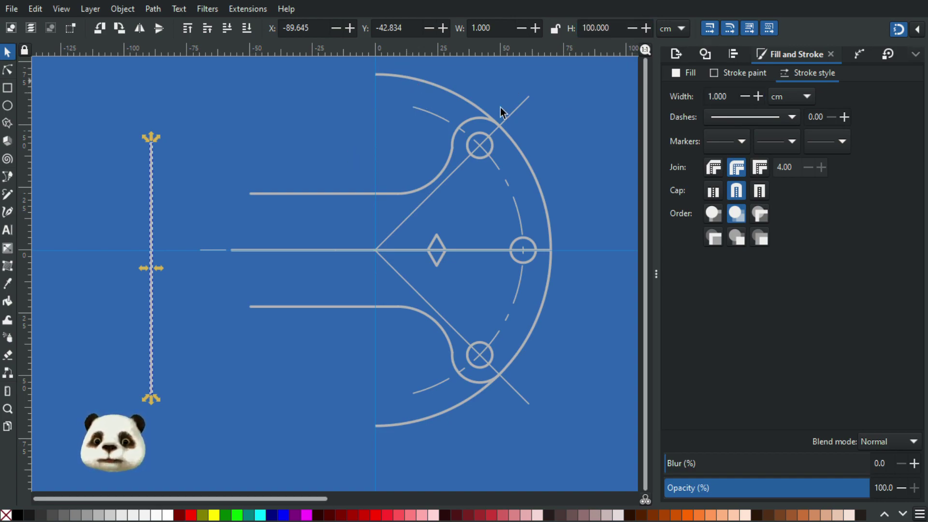
- Move the vertical line onto the free end of the 128 cm horizontal line, centred on the horizontal axis, and deselect it
scroll(159, 261, "up", 2)
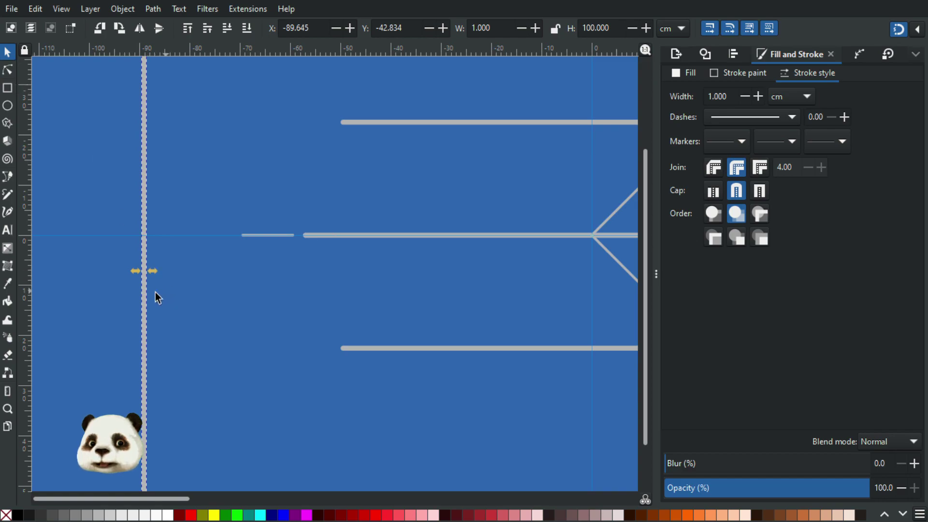
left_click_drag(146, 298, 352, 268)
scroll(390, 229, "up", 5)
scroll(378, 304, "up", 2)
scroll(352, 268, "down", 9)
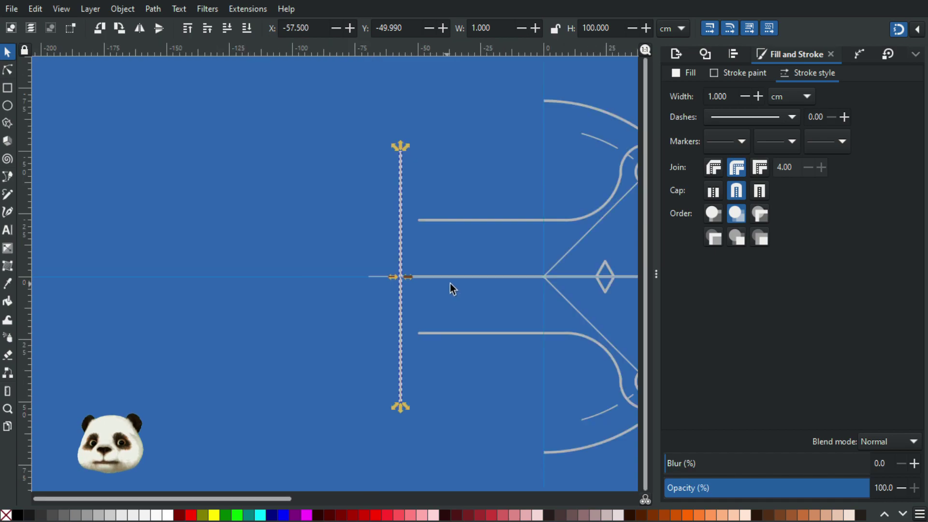
left_click(474, 164)
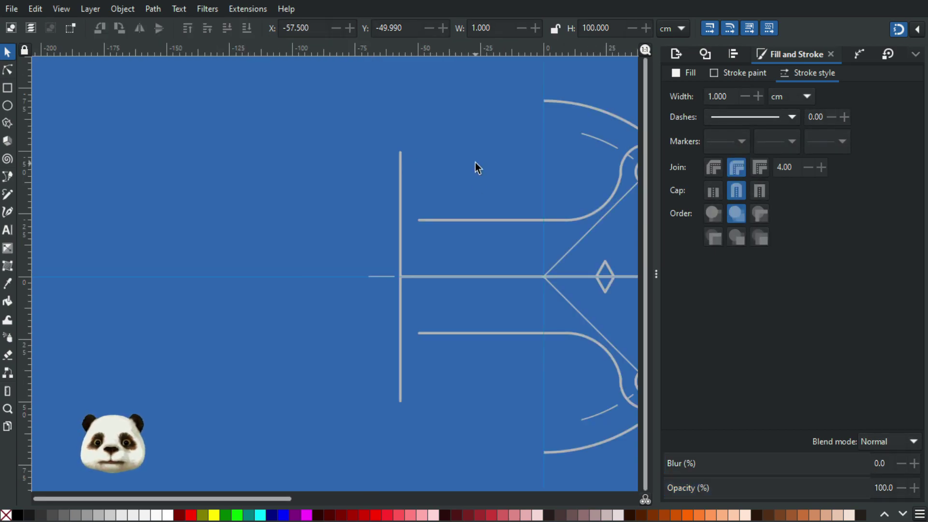
- Select the dashed horizontal centre line and set its X position to -50.750 cm
scroll(399, 189, "right", 5)
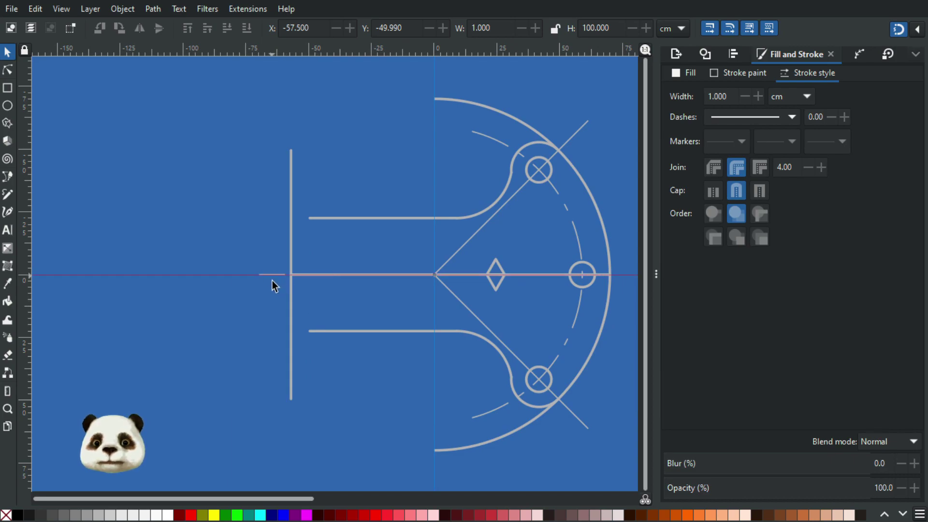
scroll(237, 295, "right", 2)
scroll(209, 299, "up", 2)
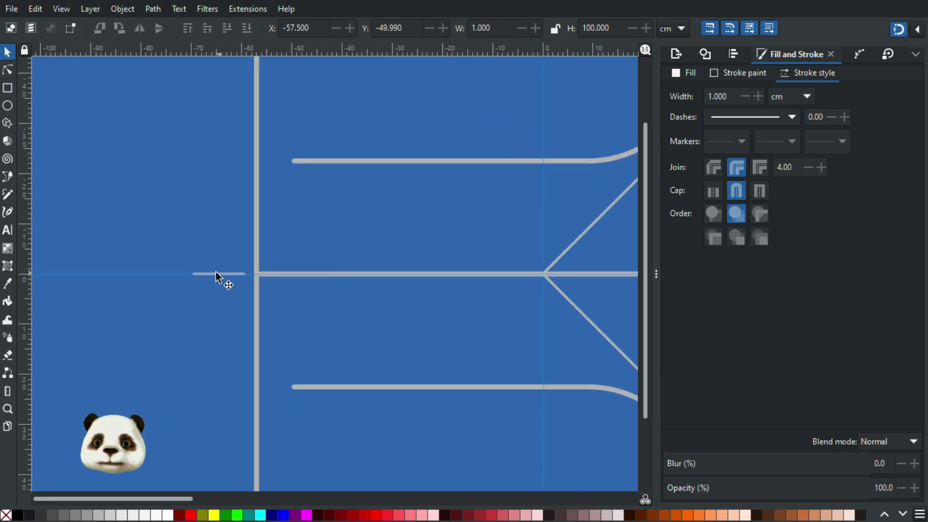
left_click(215, 272)
scroll(233, 282, "down", 2)
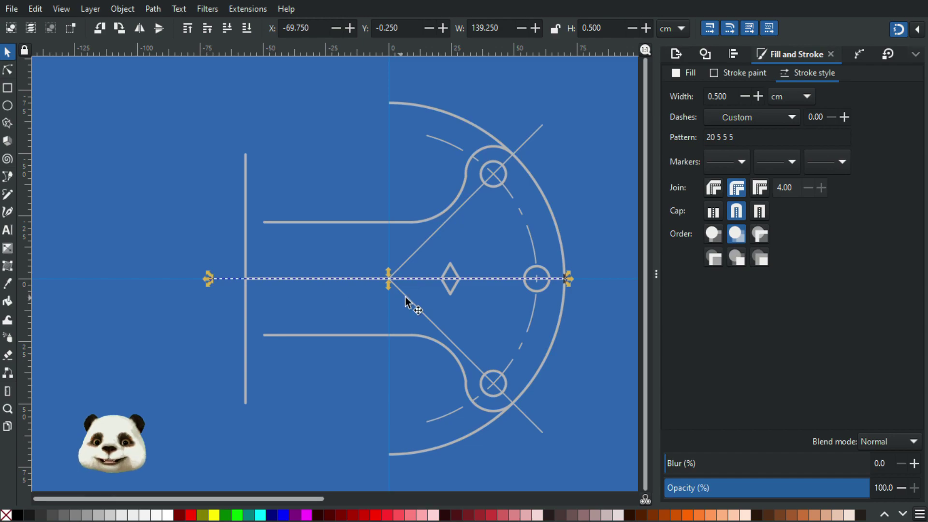
scroll(406, 301, "up", 1)
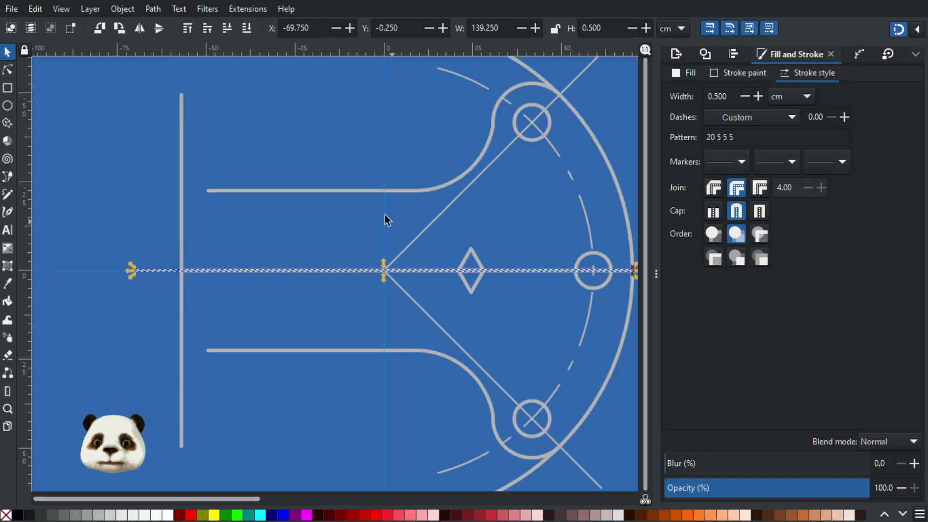
left_click(290, 28)
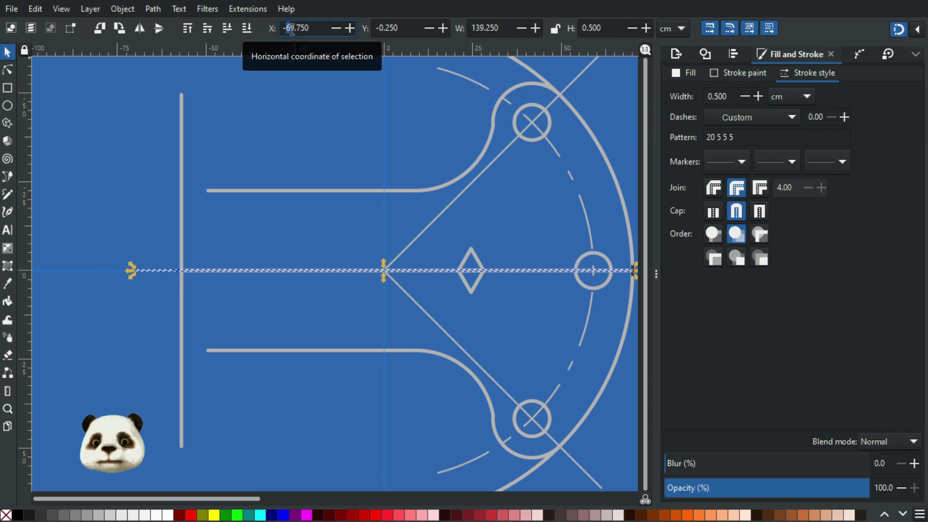
type("50")
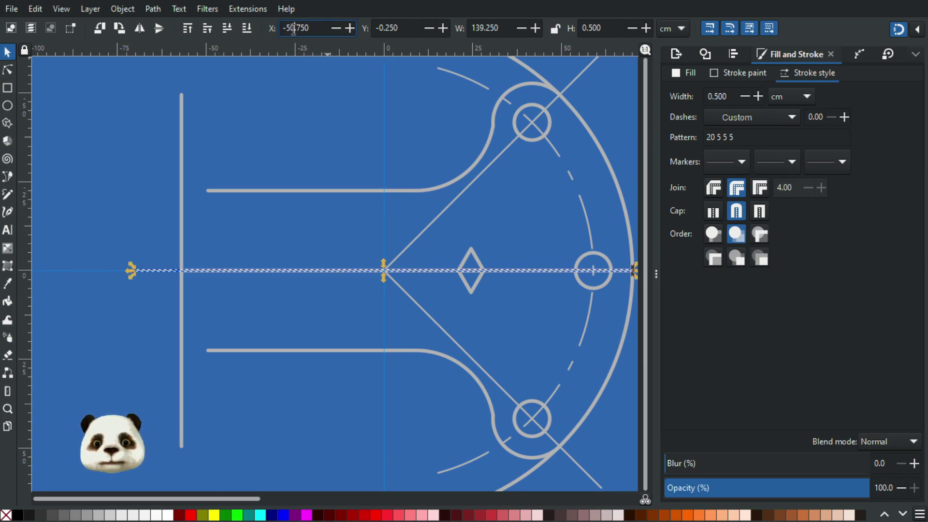
key("Return")
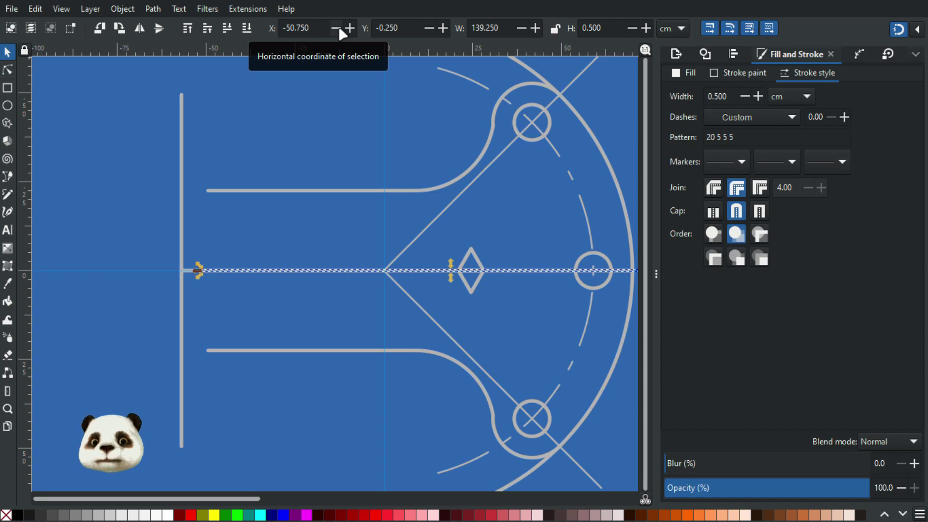
- Try X positions of -55 cm and -60 cm for the dashed horizontal centre line
left_click_drag(312, 28, 293, 26)
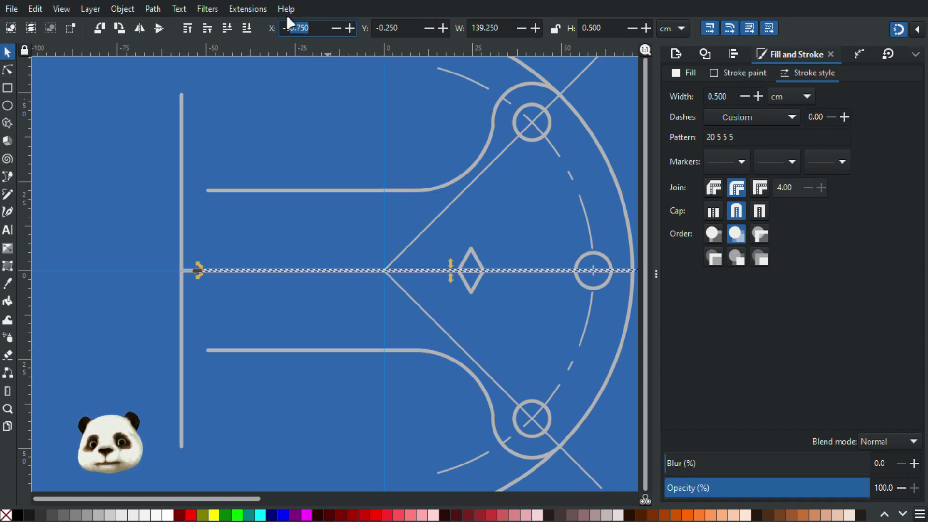
type("5")
key("Return")
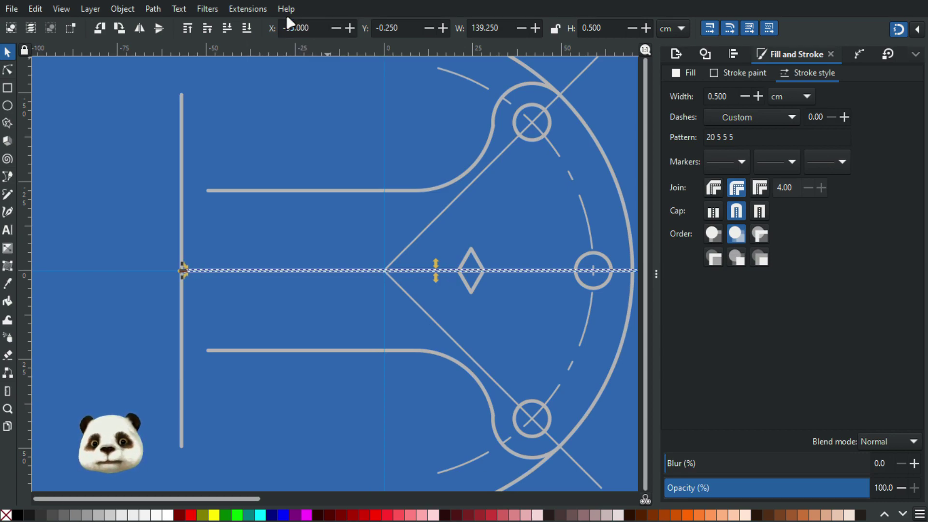
left_click_drag(292, 28, 287, 27)
type("60")
key("Return")
- Check both ends of the dashed centre line, set its X position to -63 cm and deselect it
scroll(360, 186, "down", 1, "ctrl")
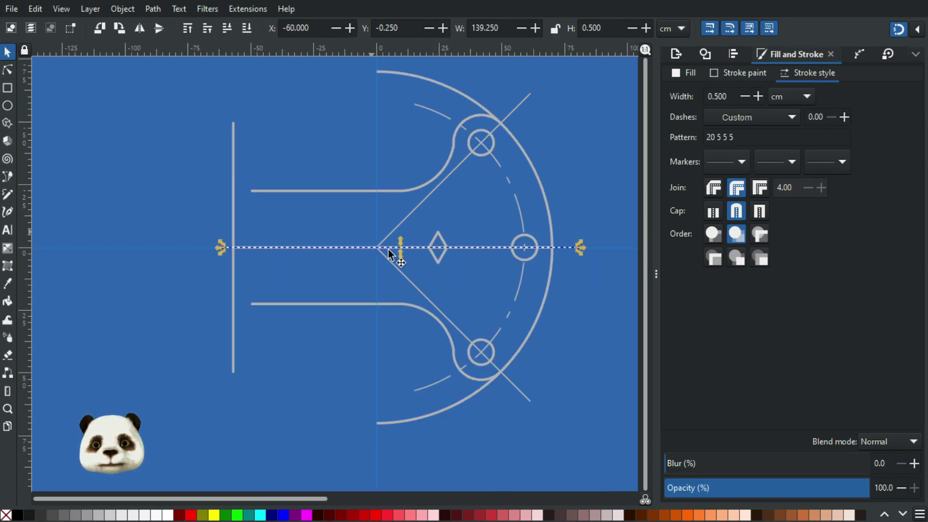
scroll(448, 240, "up", 1, "ctrl")
scroll(565, 246, "up", 1, "ctrl")
scroll(596, 251, "up", 1, "ctrl")
left_click_drag(595, 251, 566, 274)
scroll(588, 273, "down", 1, "ctrl")
scroll(364, 269, "down", 1, "ctrl")
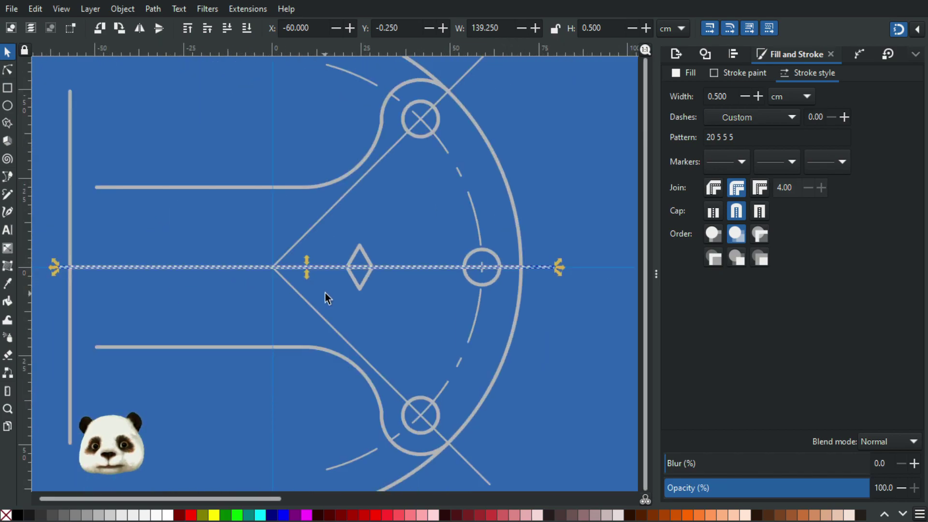
scroll(307, 155, "left", 7)
scroll(302, 66, "up", 1, "ctrl")
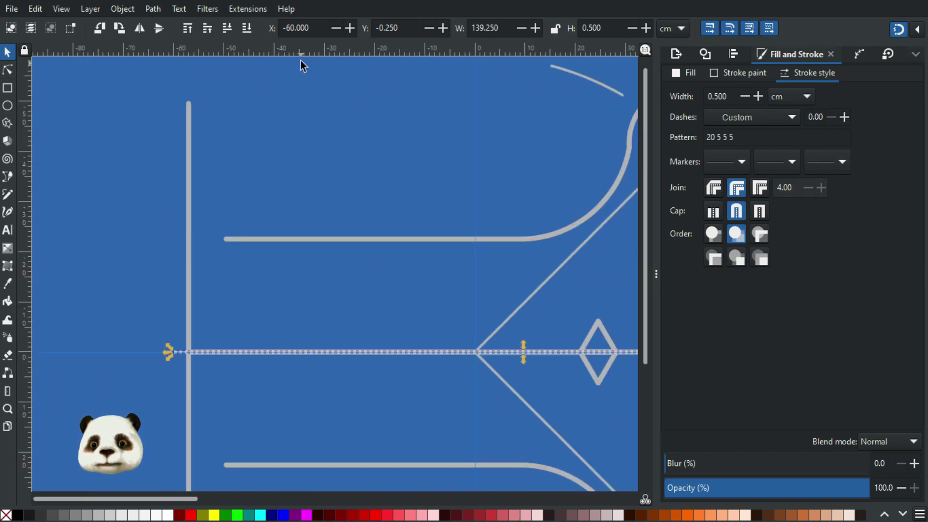
left_click(291, 27)
type("3")
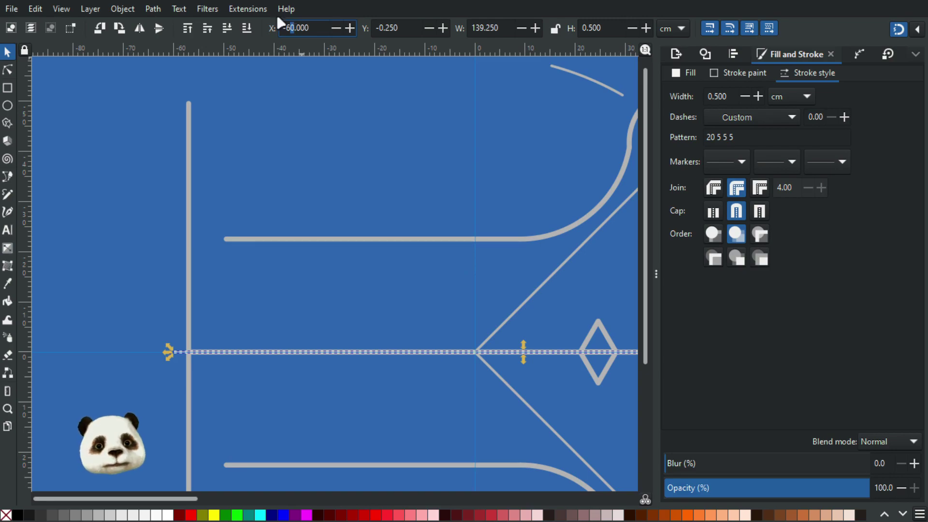
key("Return")
scroll(332, 279, "down", 1, "ctrl")
left_click(364, 208)
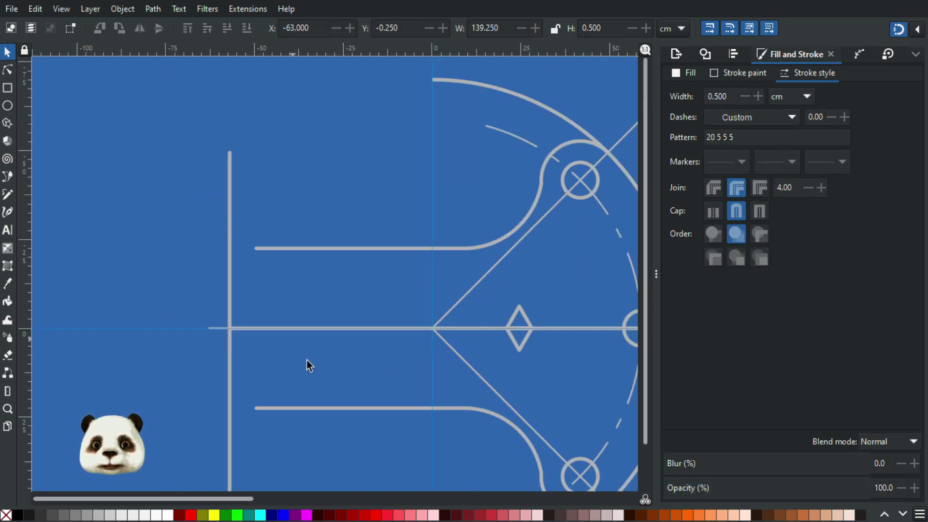
- Move the solid 128 cm horizontal line off the centre axis and delete it
scroll(307, 362, "up", 2, "ctrl")
left_click(281, 302)
mouse_move(281, 303)
left_mouse_down()
mouse_move(280, 341)
mouse_move(321, 389)
left_mouse_up()
scroll(364, 383, "down", 3)
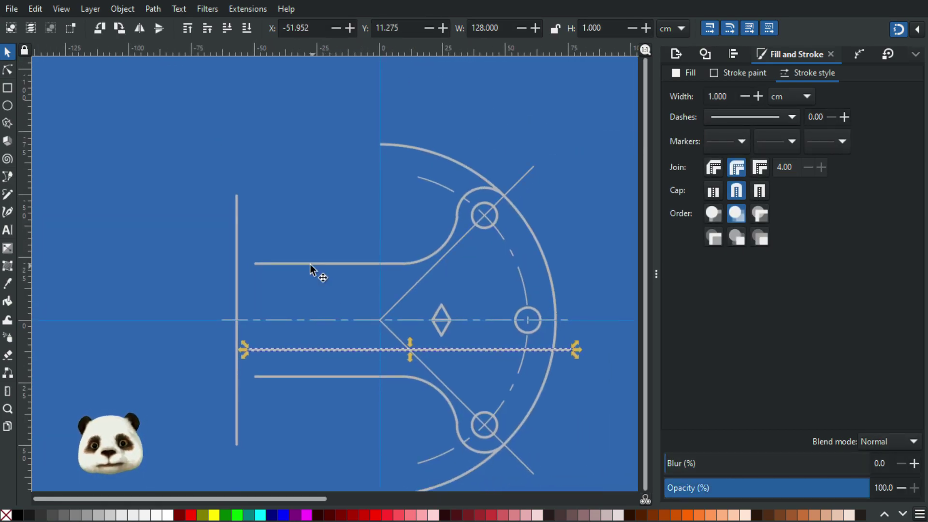
key("Delete")
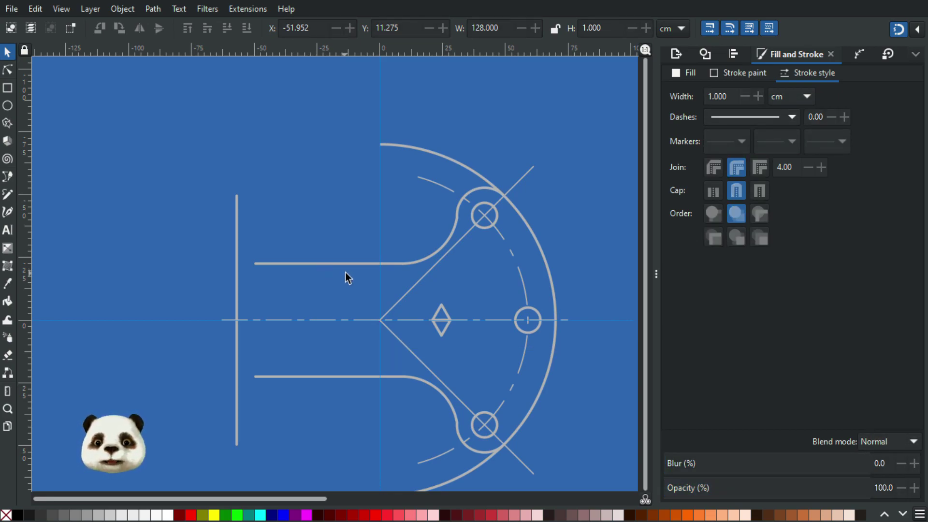
- Shorten the upper end of the large outer arc to where it meets the upper lobe on the 45° diagonal
left_click(441, 155)
scroll(531, 166, "up", 3)
left_click_drag(104, 104, 452, 259)
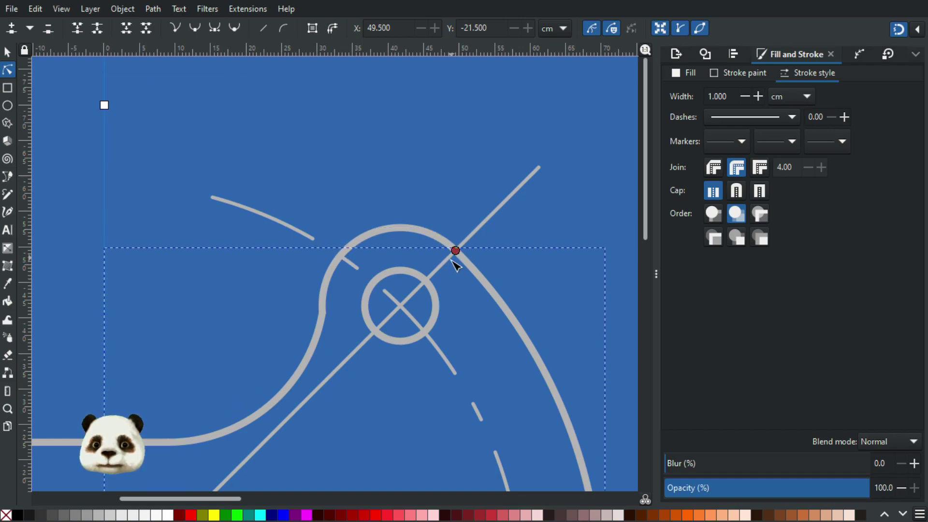
- Shorten the lower end of the large outer arc to where it meets the lower lobe on the other diagonal
scroll(462, 309, "down", 4)
left_click_drag(521, 454, 519, 279)
scroll(389, 358, "up", 2)
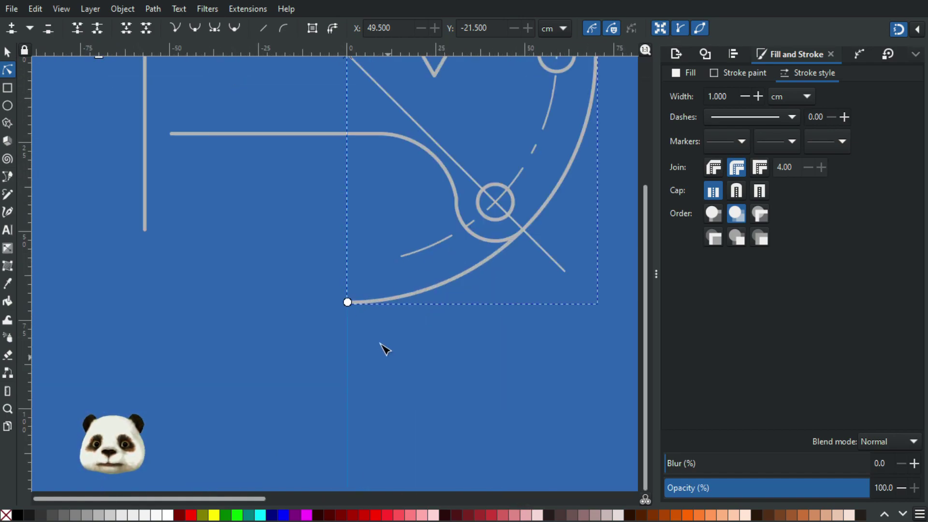
left_click_drag(379, 300, 533, 240)
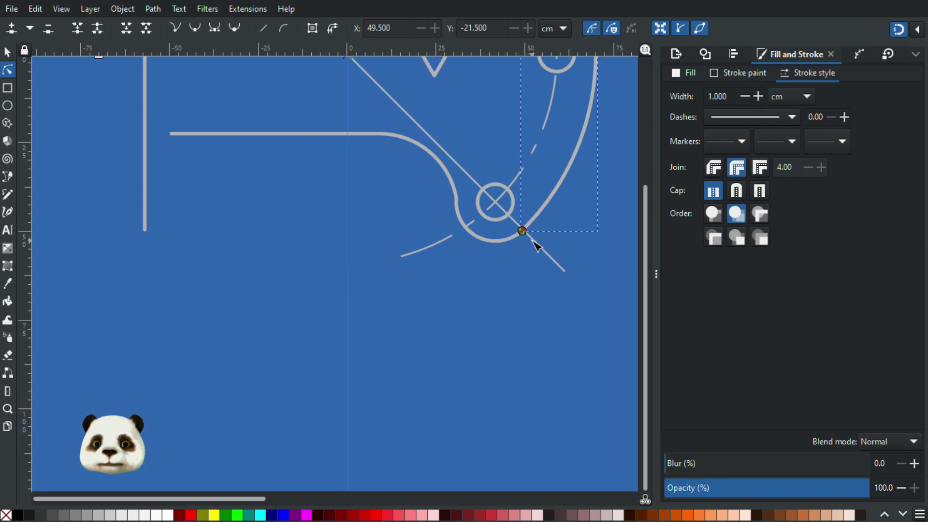
left_click(537, 307)
- Compare the redrawn part with the reference photo and its dimensions for the flared end
scroll(515, 304, "down", 3)
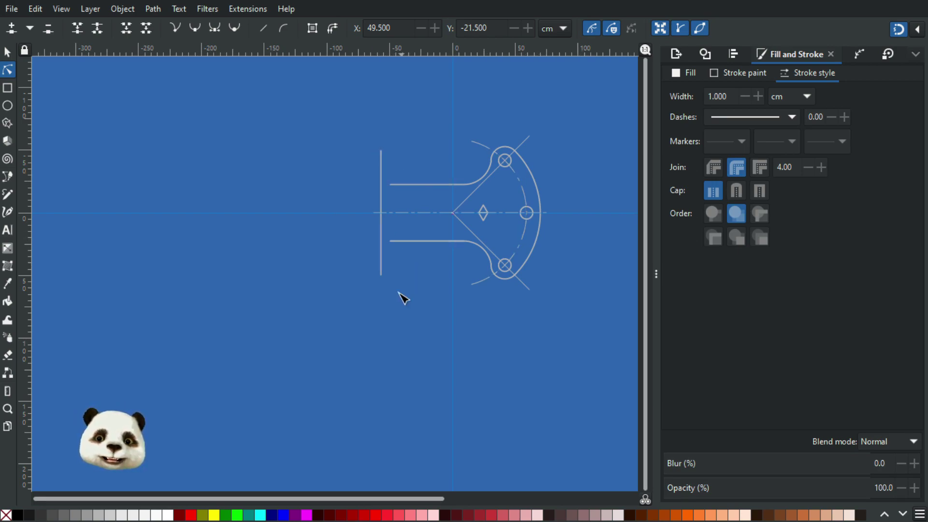
left_click_drag(524, 329, 259, 337)
scroll(565, 255, "up", 3)
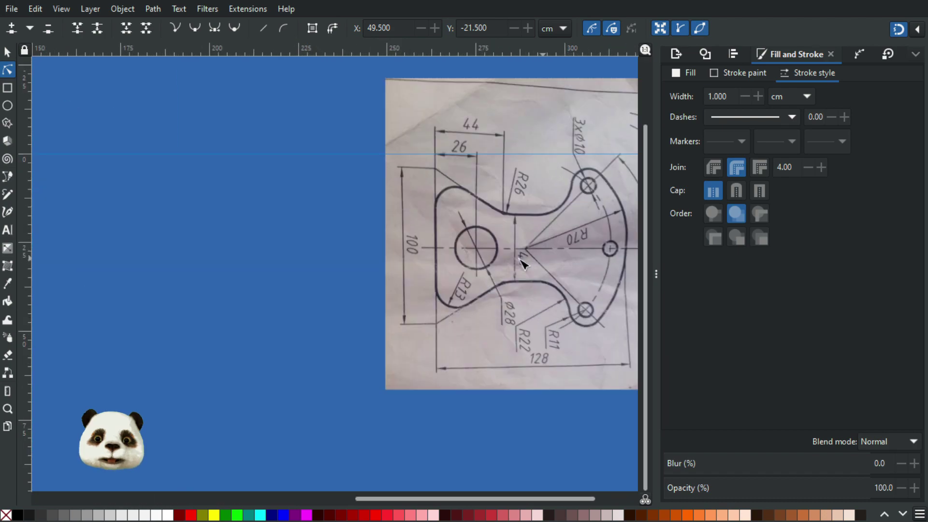
scroll(454, 265, "down", 1)
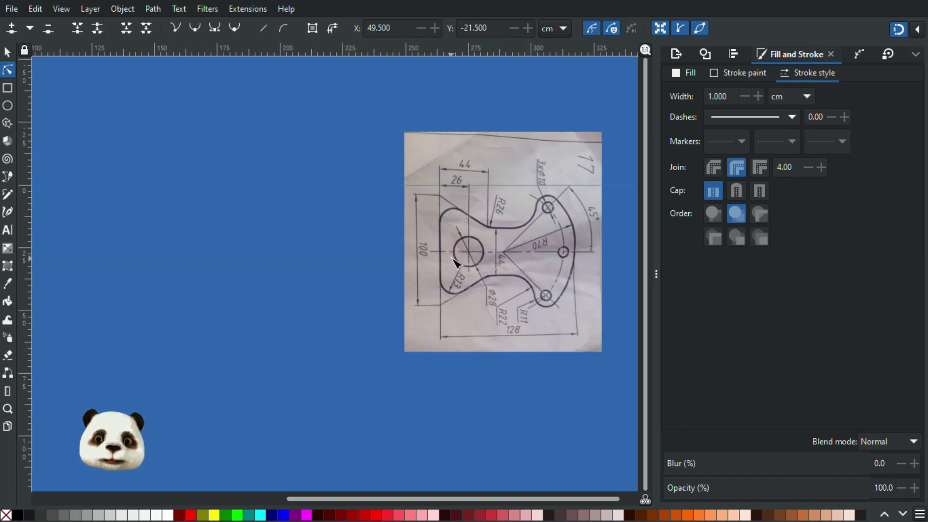
scroll(454, 265, "down", 3)
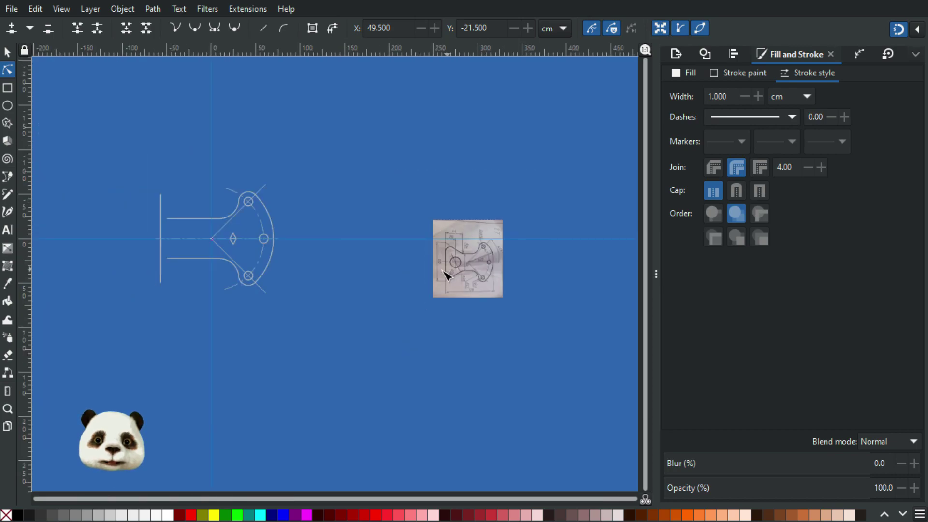
scroll(168, 292, "up", 3)
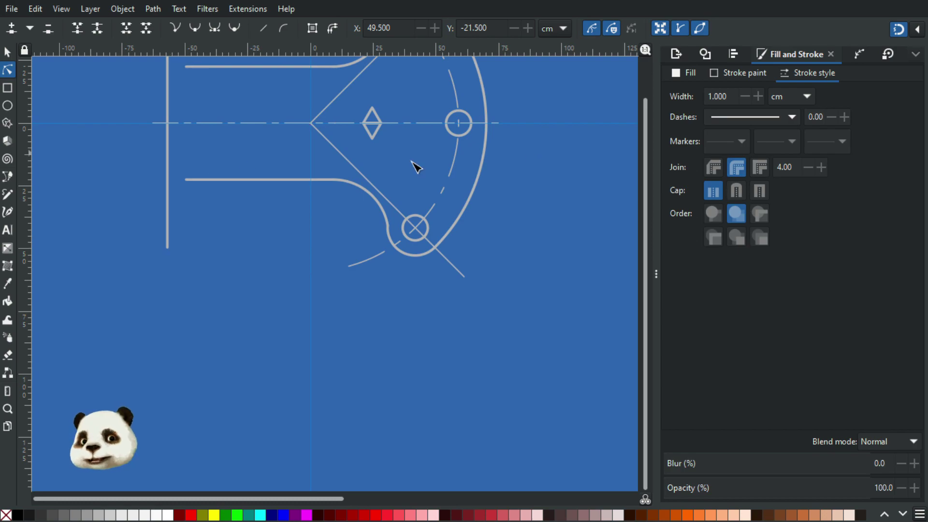
- Measure the horizontal distance along the centre line from the middle of the vertical line to the large outer arc
key("m")
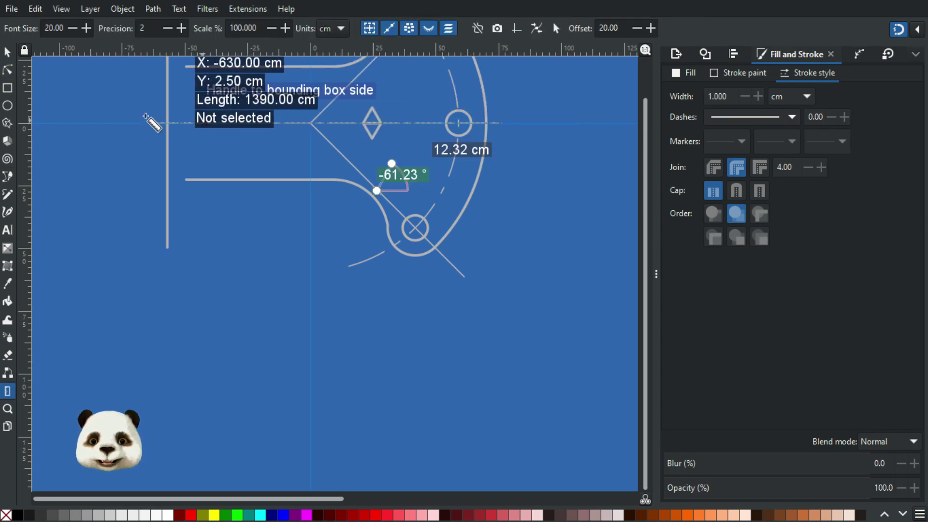
scroll(160, 119, "up", 4)
scroll(192, 140, "up", 3)
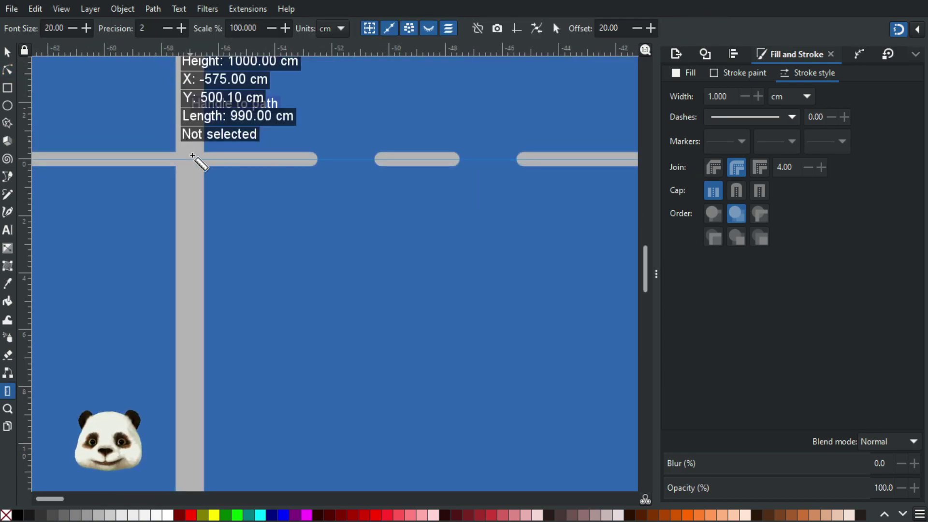
left_click_drag(190, 159, 374, 249)
scroll(384, 257, "down", 5)
scroll(483, 249, "down", 1)
mouse_move(339, 447)
left_mouse_down()
mouse_move(286, 281)
mouse_move(356, 395)
left_mouse_up()
left_click_drag(368, 363, 413, 307)
scroll(432, 312, "up", 4)
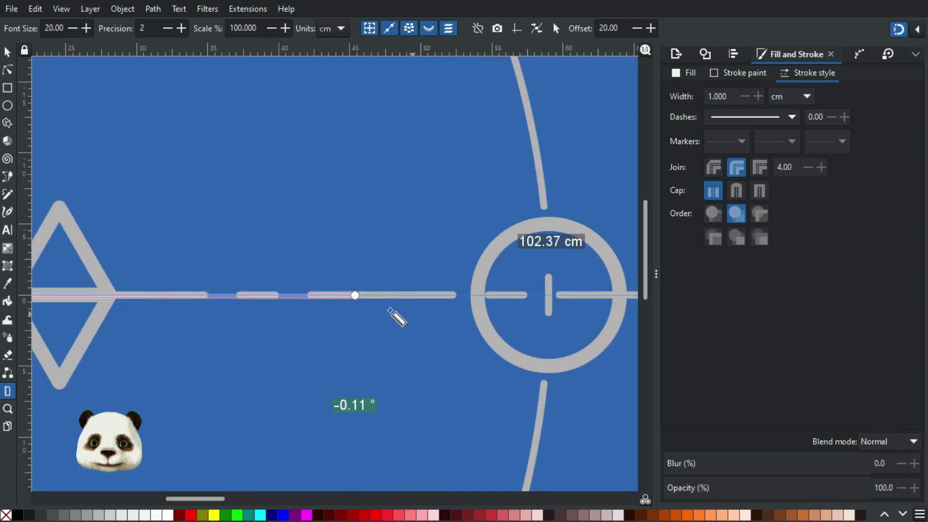
left_click_drag(357, 296, 597, 296)
left_click_drag(526, 318, 115, 343)
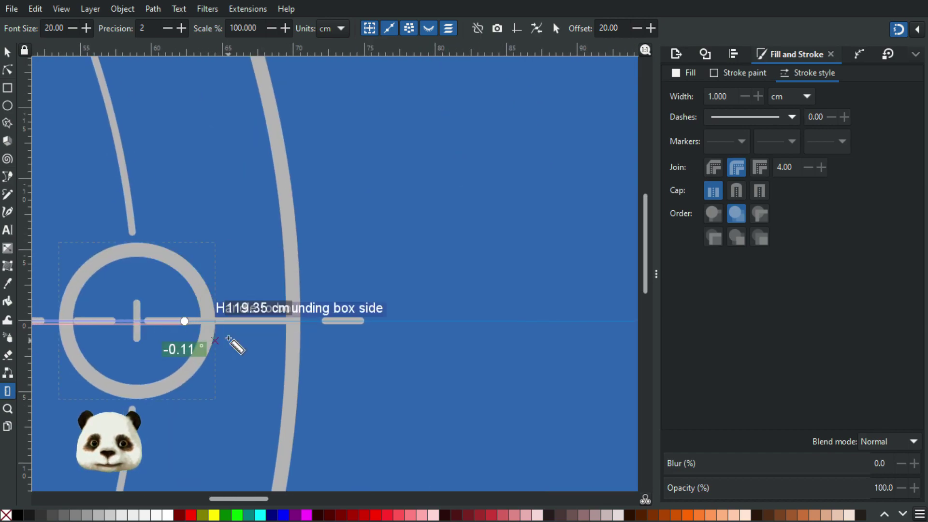
left_click_drag(184, 321, 293, 321)
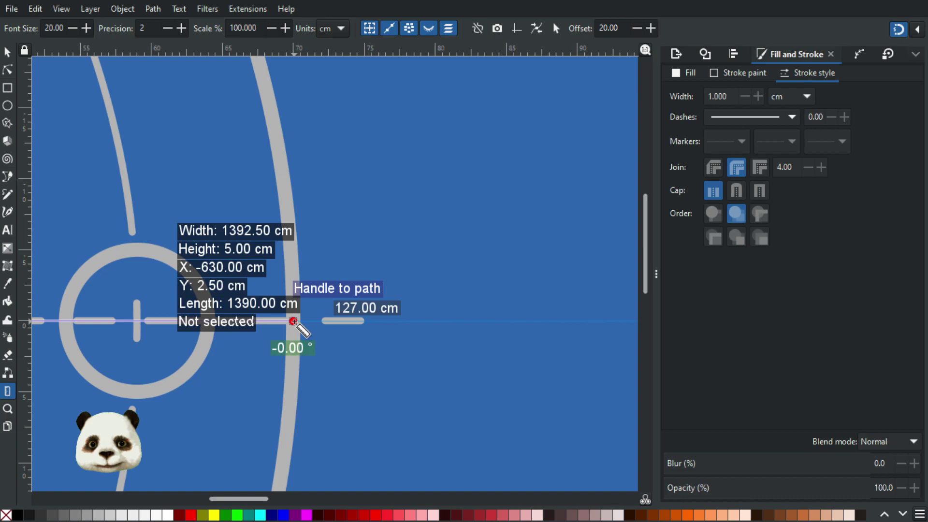
- Examine the measurement's start point where the vertical line crosses the dashed centre line
scroll(290, 321, "down", 3)
scroll(319, 393, "down", 5)
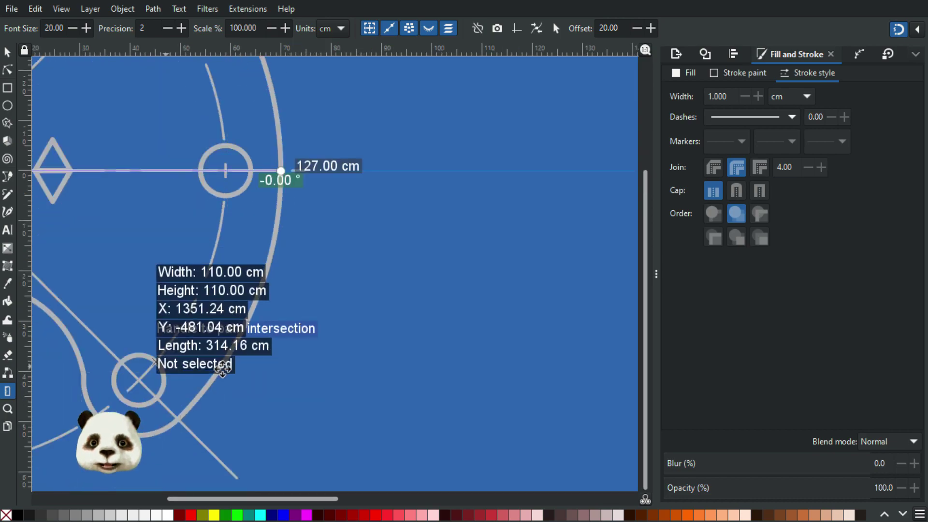
scroll(223, 370, "left", 10)
scroll(193, 350, "down", 3)
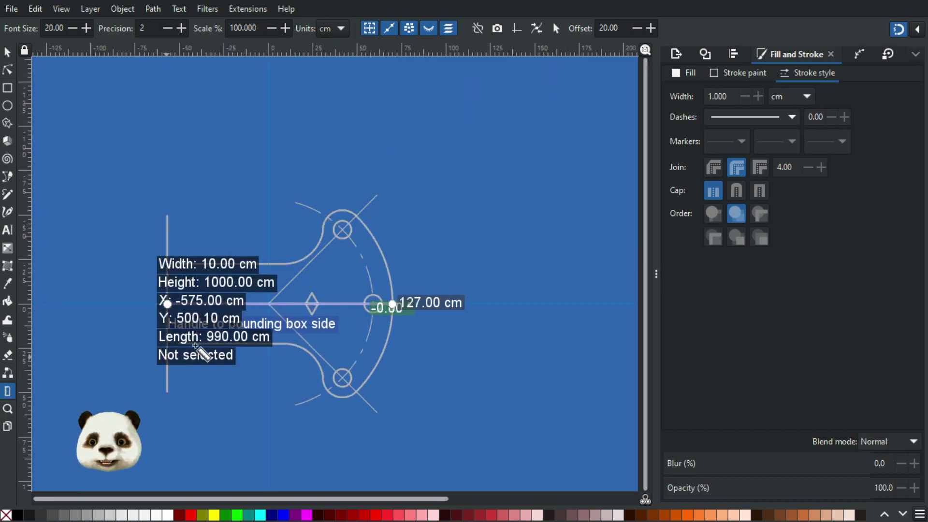
scroll(188, 348, "up", 4)
scroll(124, 156, "up", 3)
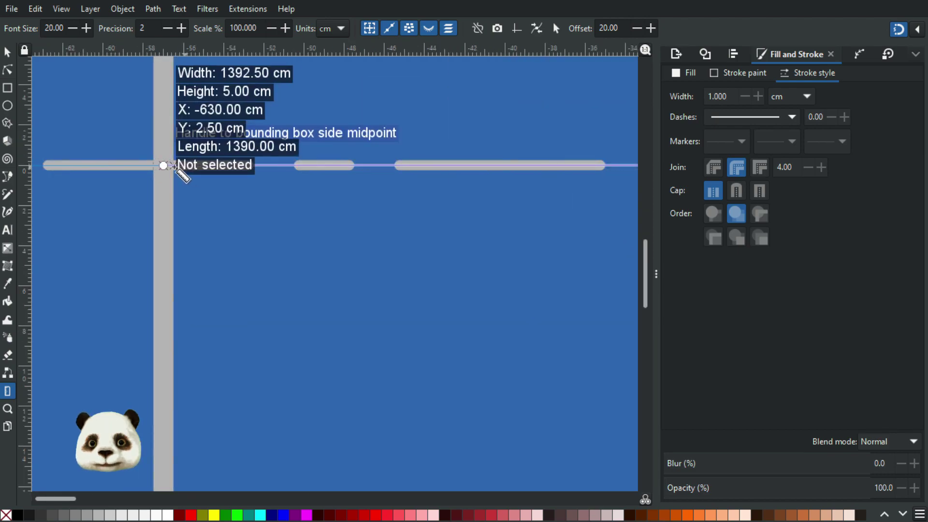
scroll(290, 208, "down", 5)
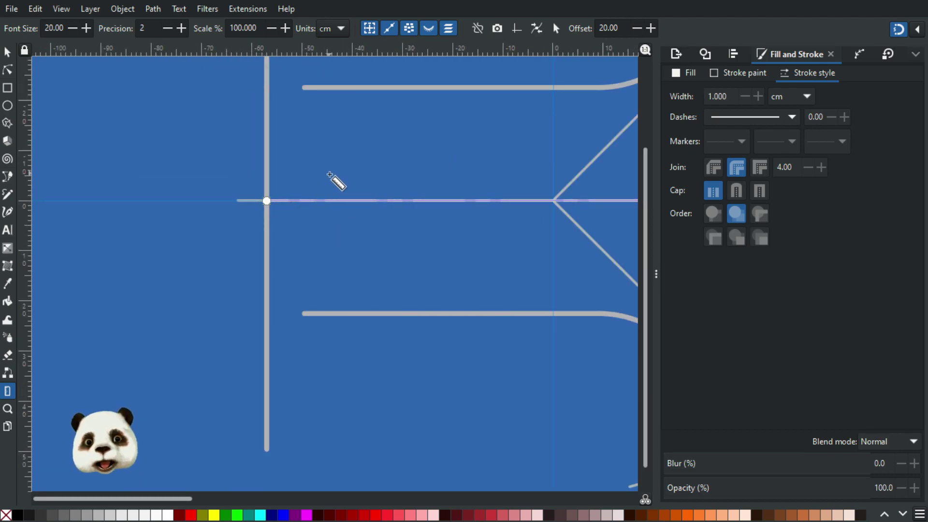
scroll(329, 188, "down", 3)
scroll(326, 201, "up", 4)
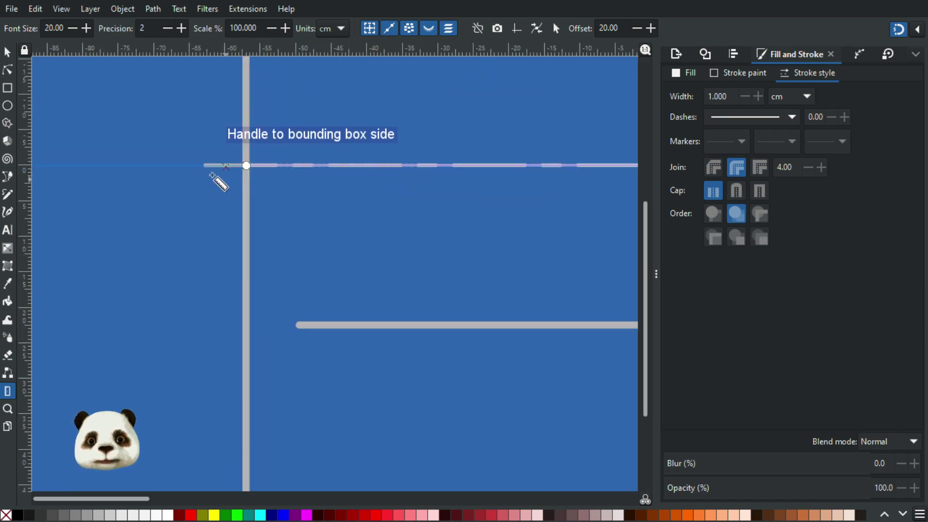
scroll(212, 175, "up", 4)
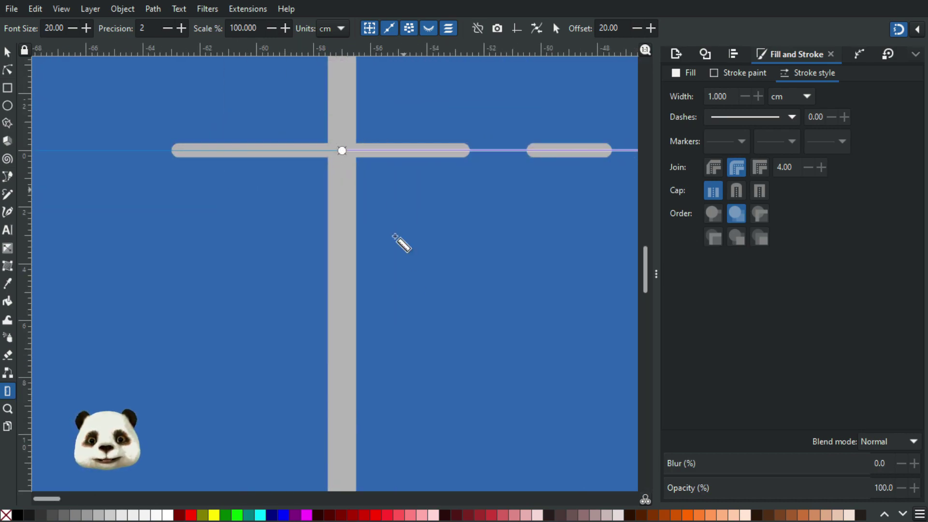
- Examine both ends of the centre-line measurement, at the large outer arc and at the vertical line
scroll(456, 286, "down", 7)
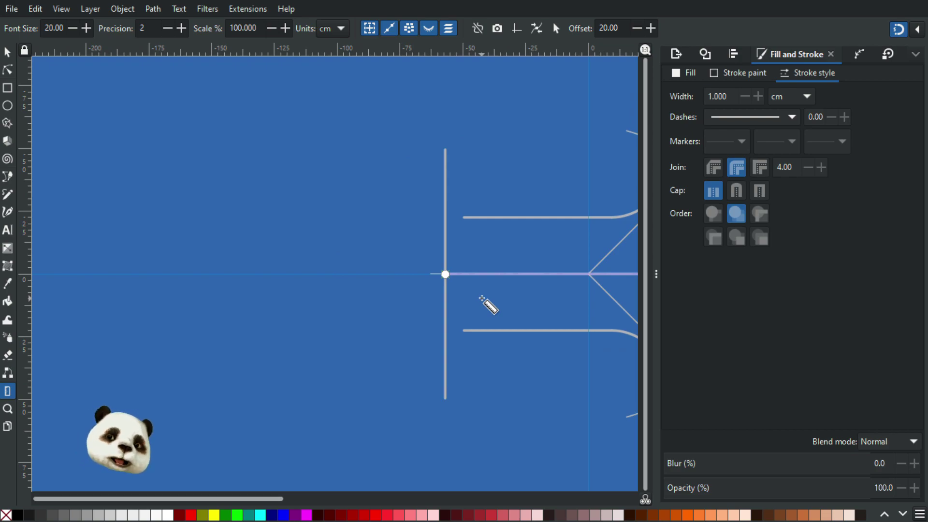
scroll(482, 298, "down", 5)
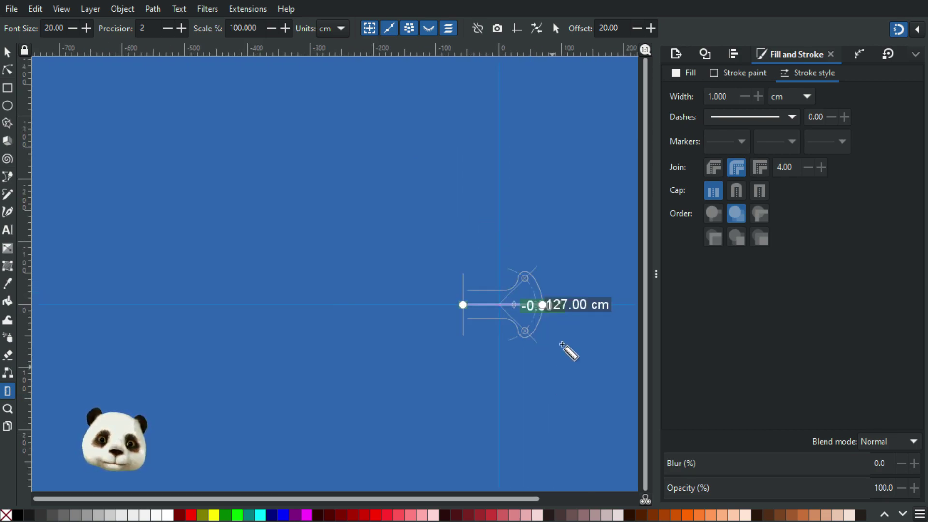
scroll(551, 343, "up", 5)
scroll(551, 190, "up", 2)
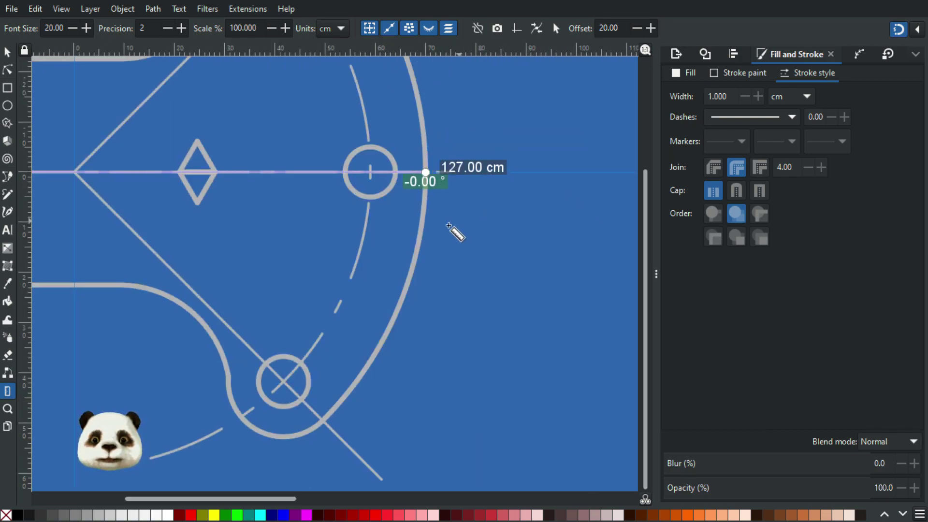
scroll(401, 227, "down", 2)
left_click_drag(248, 310, 413, 329)
scroll(340, 273, "up", 1)
scroll(347, 264, "up", 1)
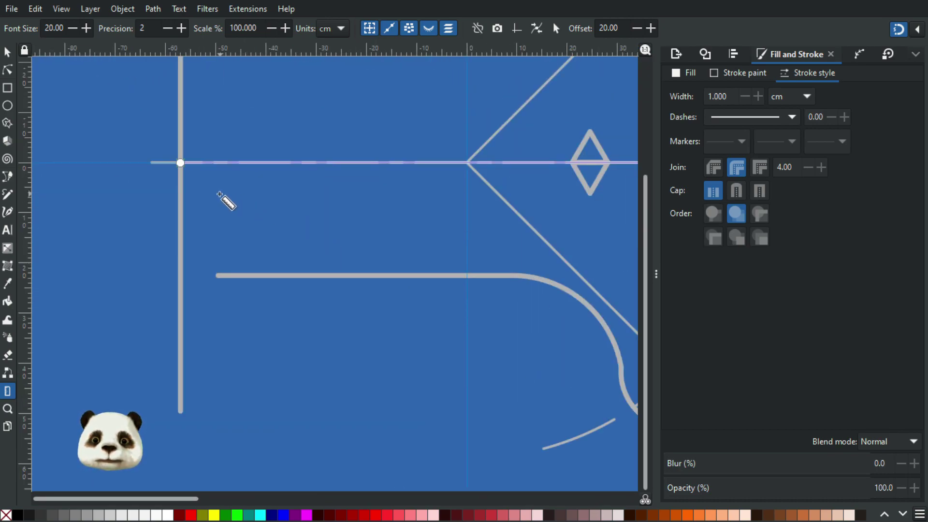
scroll(230, 199, "down", 3)
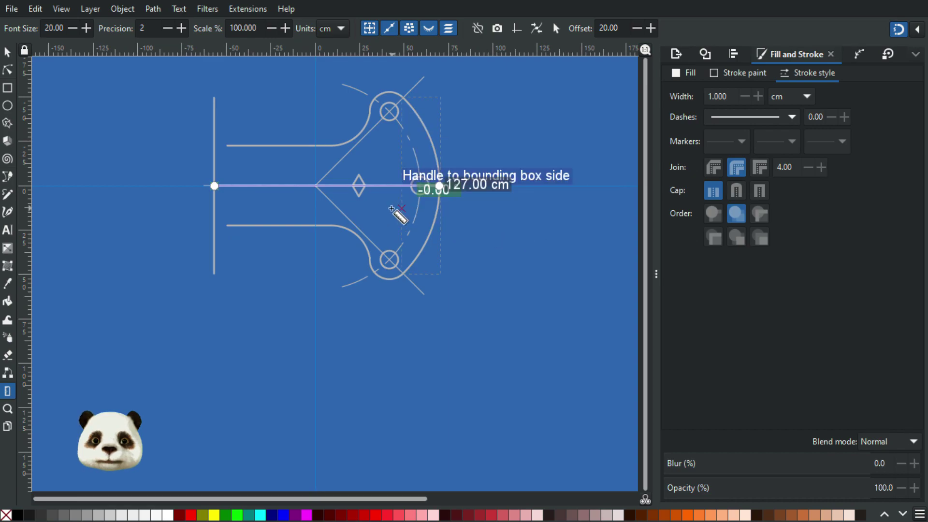
- Set the vertical line's X position to -58.500 cm
left_click(8, 55)
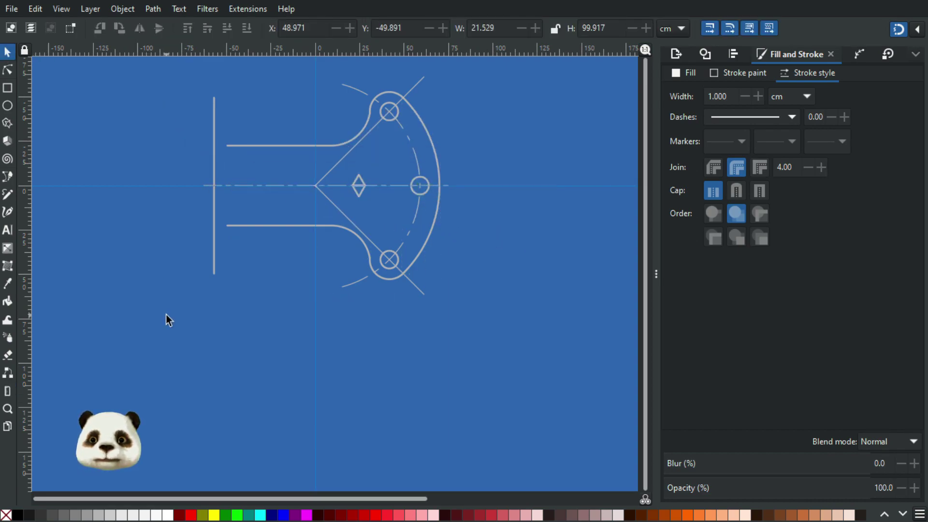
scroll(248, 148, "up", 4)
scroll(179, 212, "down", 3)
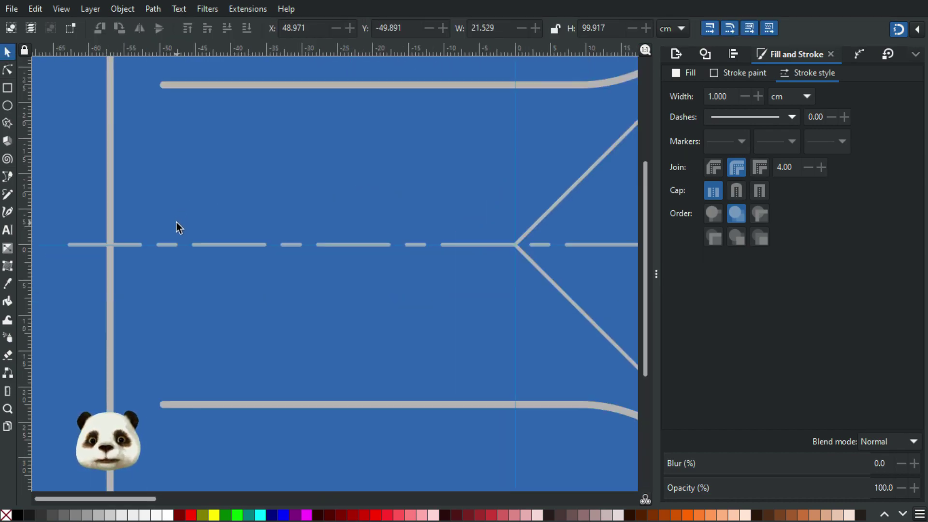
scroll(175, 221, "down", 1)
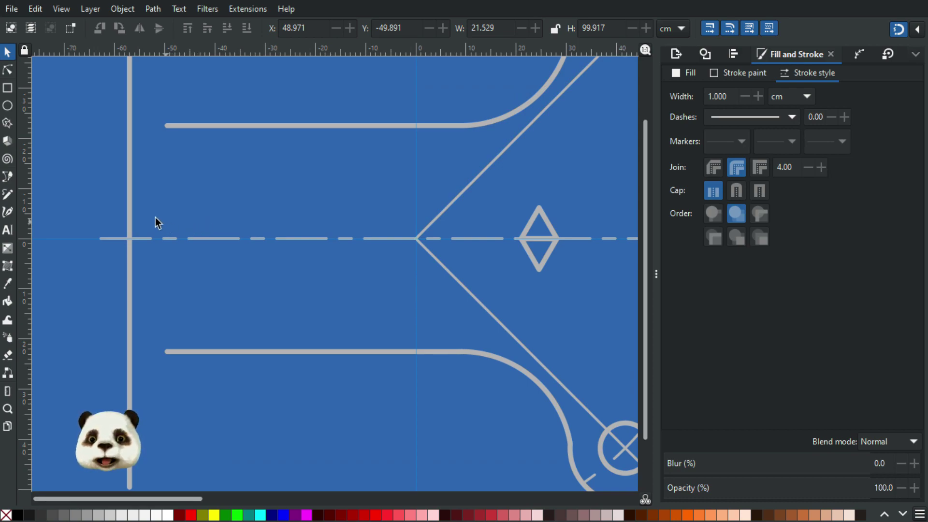
left_click(131, 207)
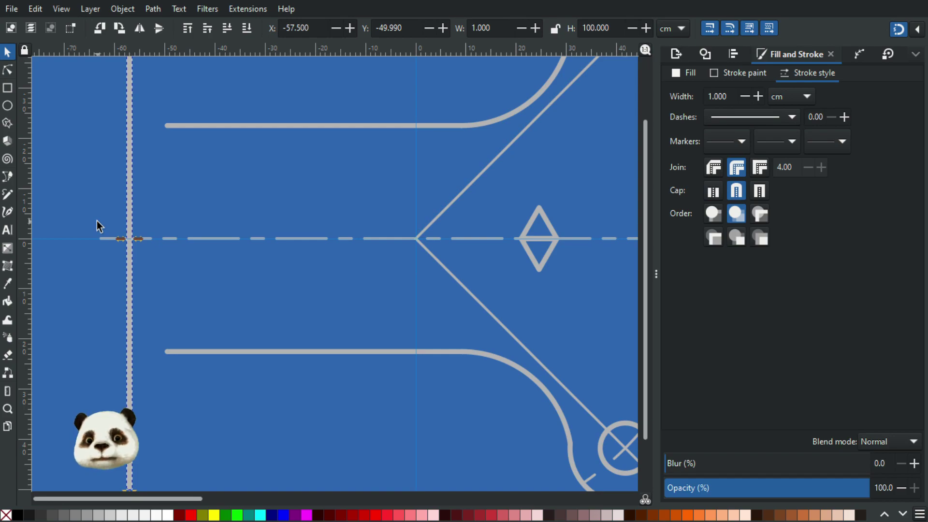
scroll(97, 221, "up", 2)
scroll(121, 221, "up", 1)
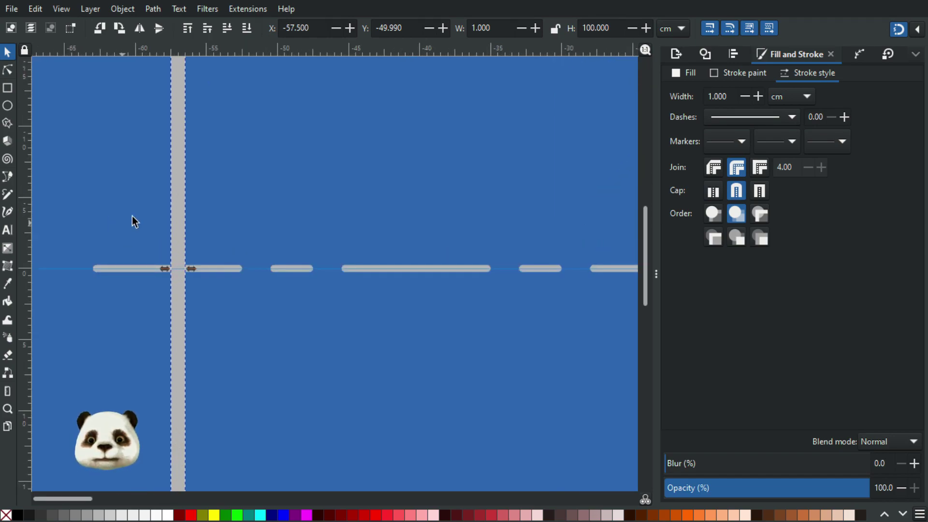
left_click(291, 28)
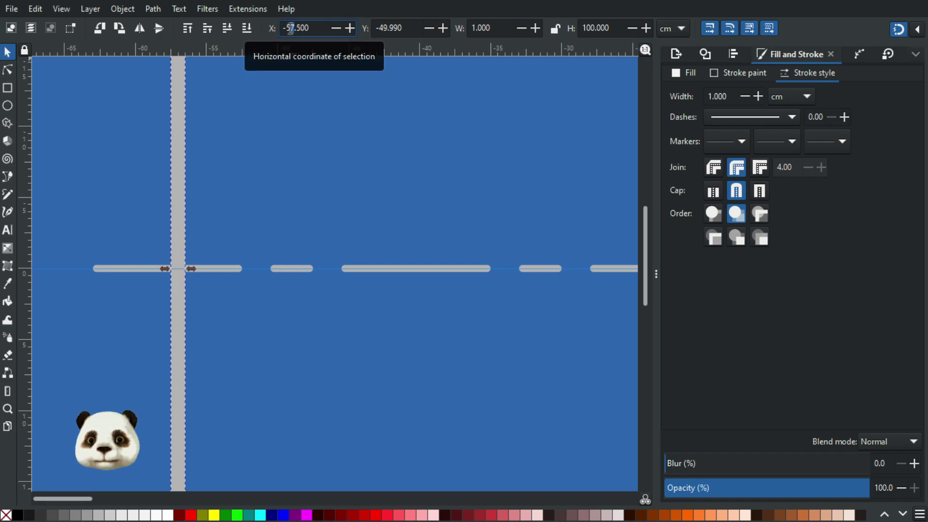
scroll(292, 28, "down", 1)
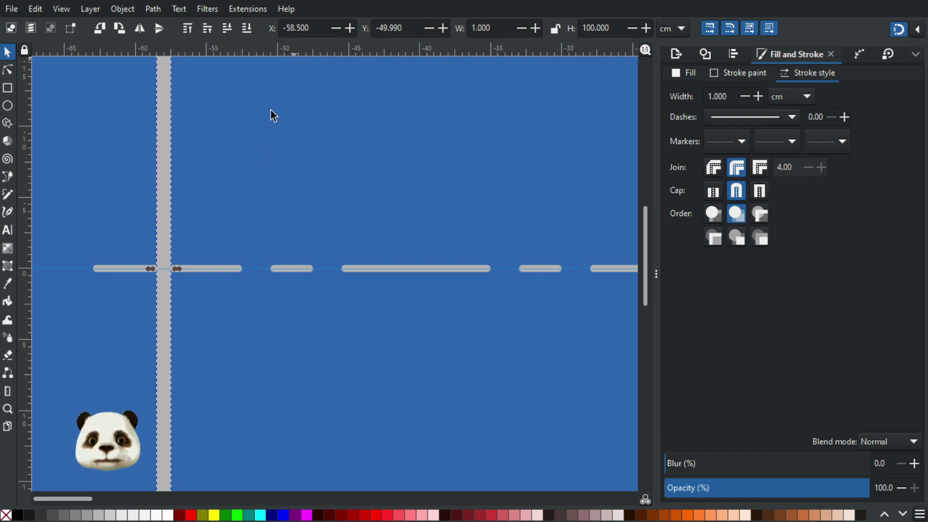
left_click(289, 222)
- Measure the overall length again from the middle of the moved vertical line along the centre line to the large outer arc
scroll(289, 222, "down", 4)
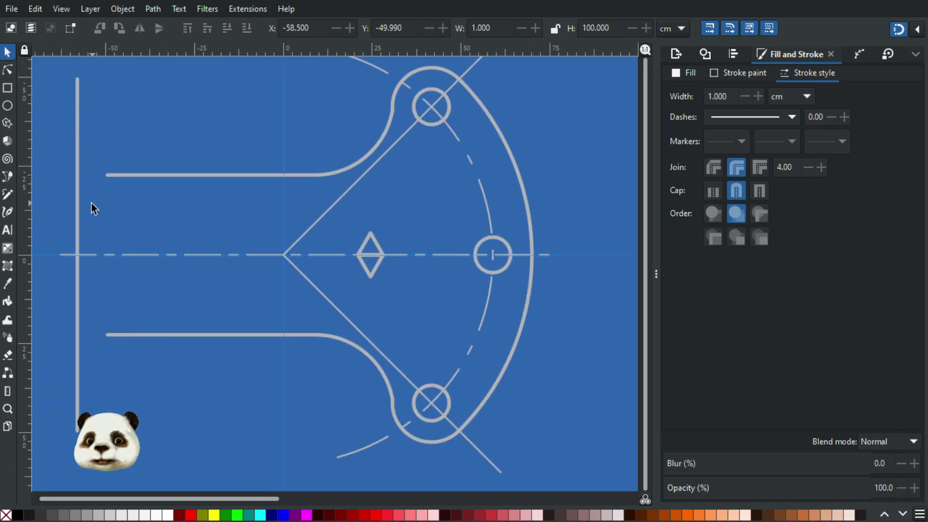
key("m")
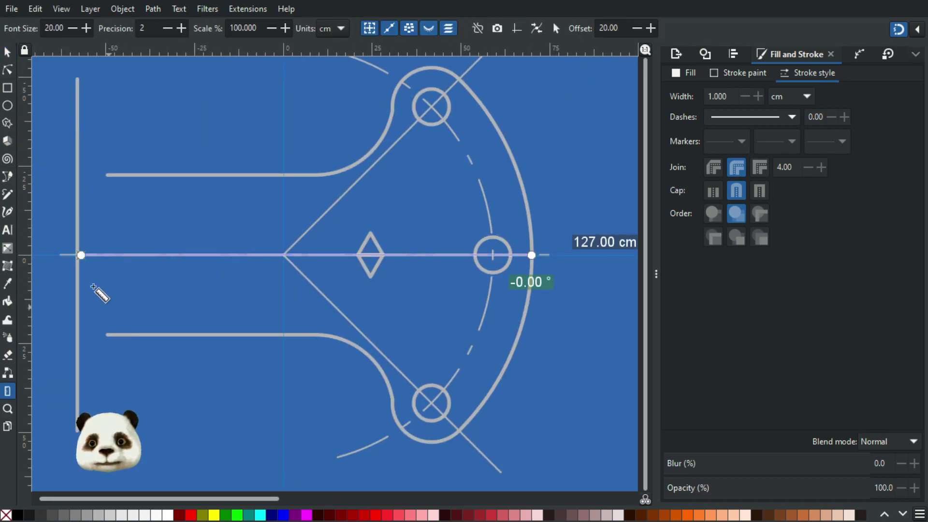
scroll(48, 265, "up", 3)
scroll(49, 264, "up", 3)
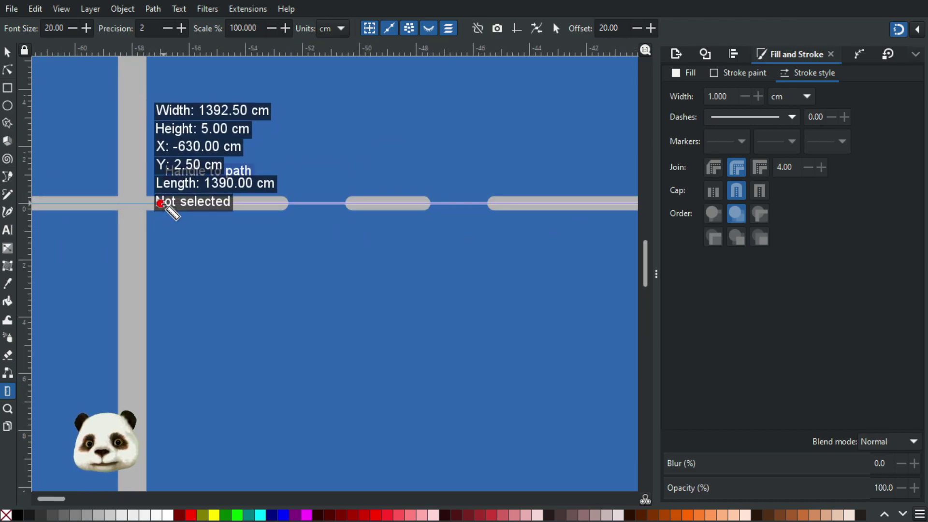
left_click_drag(136, 203, 134, 204)
scroll(392, 342, "down", 4)
scroll(535, 342, "down", 3)
left_click_drag(412, 344, 70, 308)
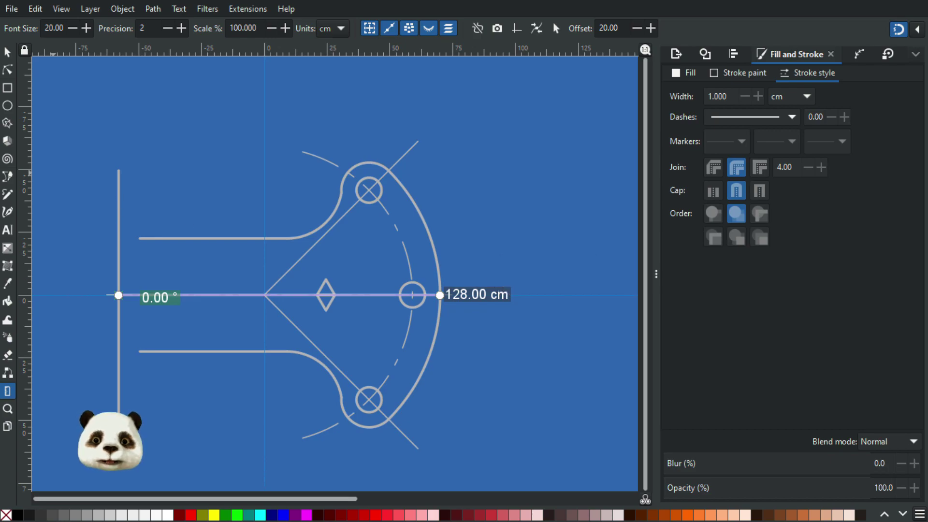
key("s")
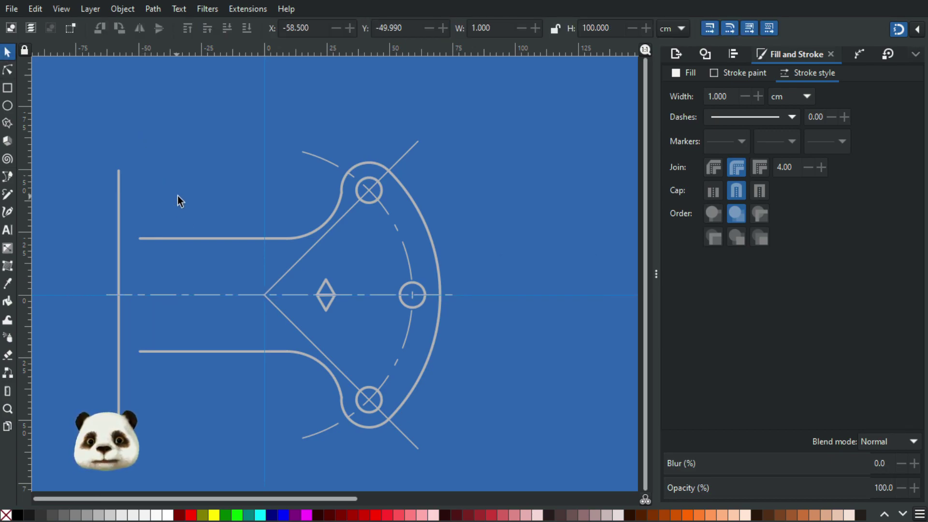
- Examine the reference photo for the dimensions of the flared end and the diameter and offset of its large hole
left_click_drag(169, 227, 259, 204)
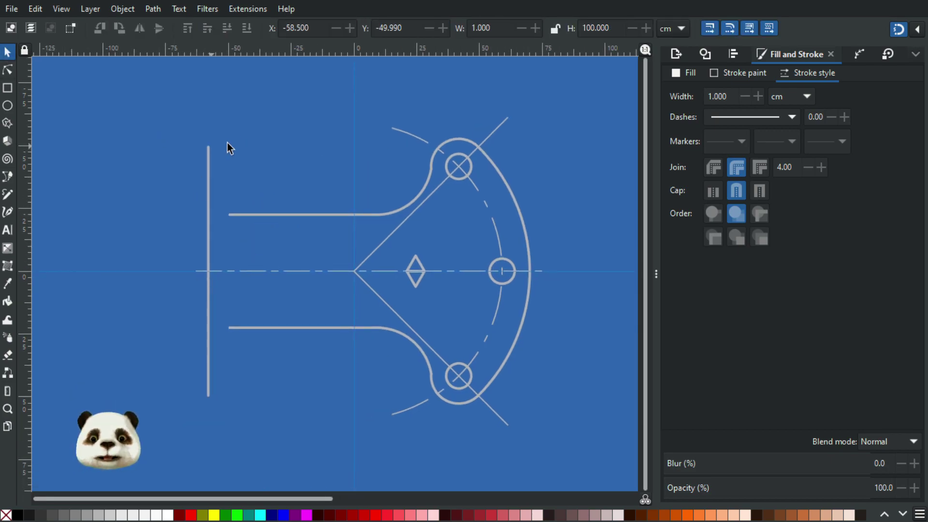
left_click(206, 168)
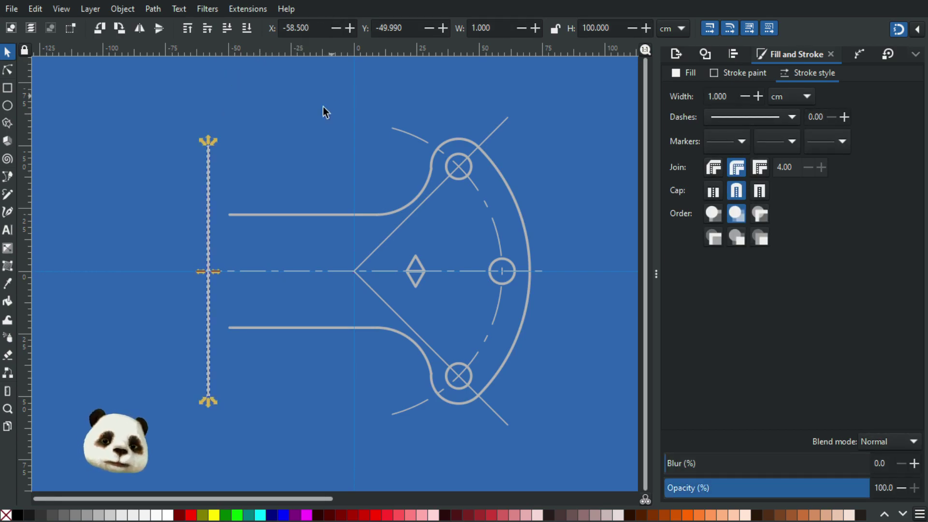
left_click(333, 145)
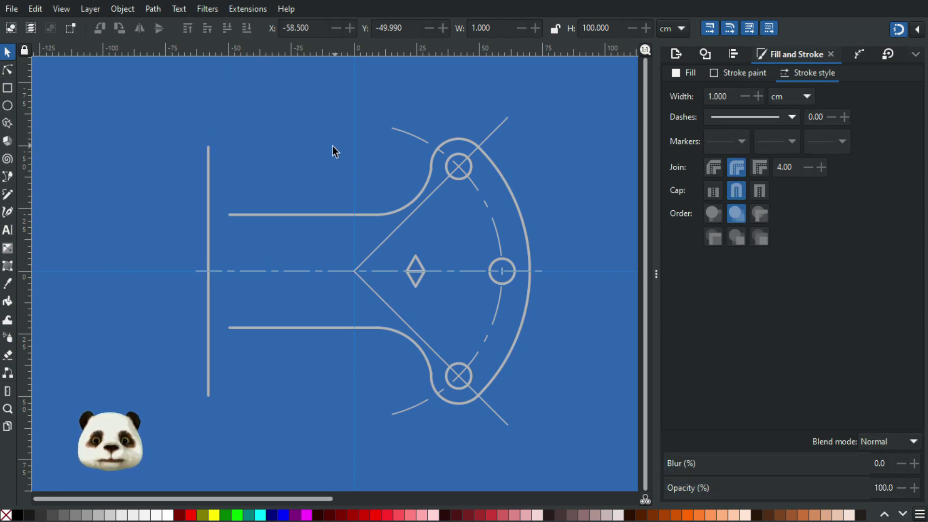
left_click_drag(428, 231, 127, 214)
scroll(604, 266, "down", 3)
scroll(512, 251, "down", 2)
left_click_drag(459, 240, 251, 287)
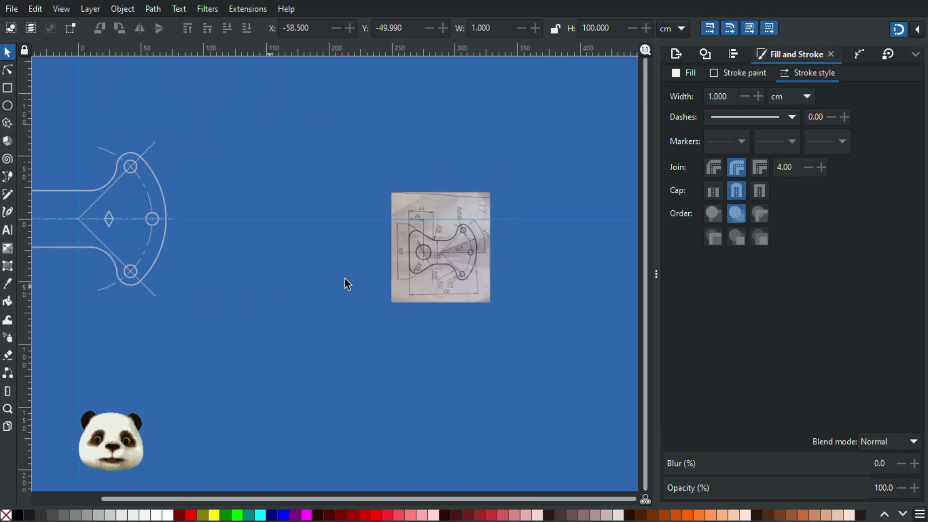
scroll(390, 192, "up", 3)
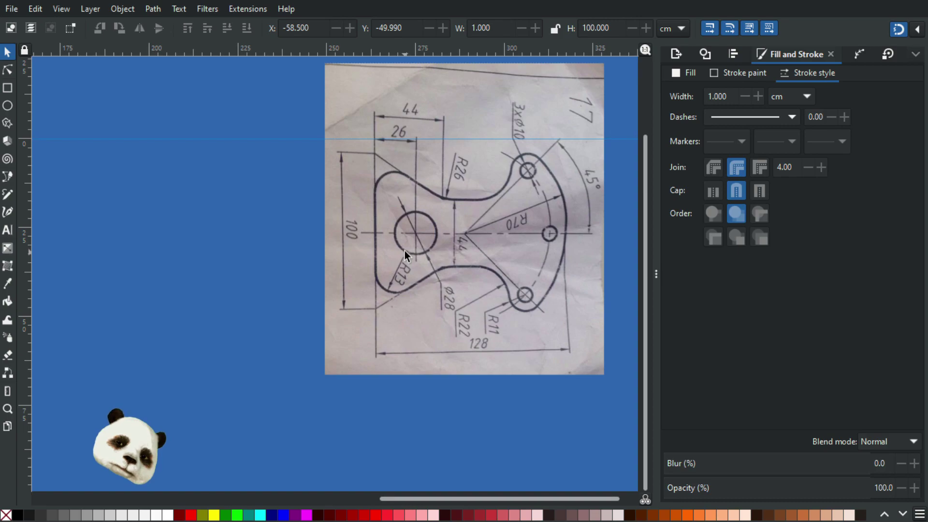
scroll(424, 252, "up", 3)
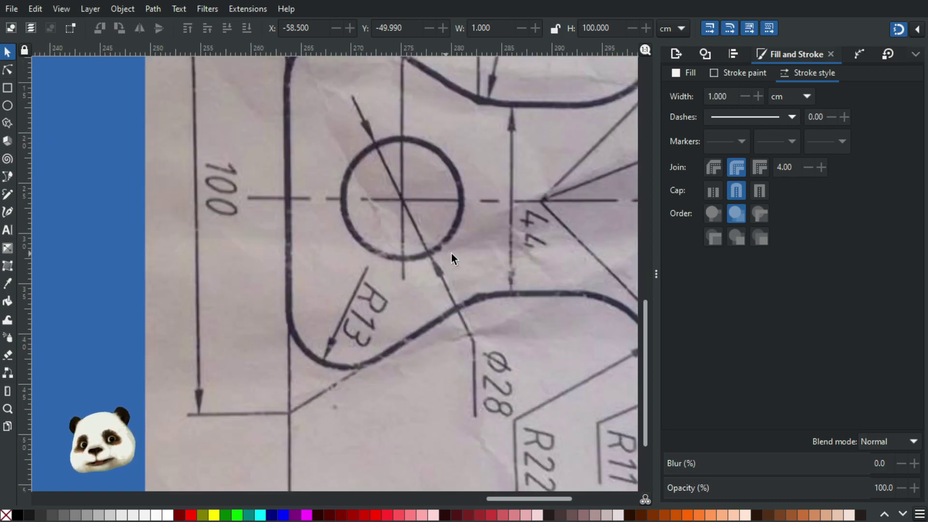
scroll(396, 205, "down", 2)
left_click_drag(398, 200, 314, 277)
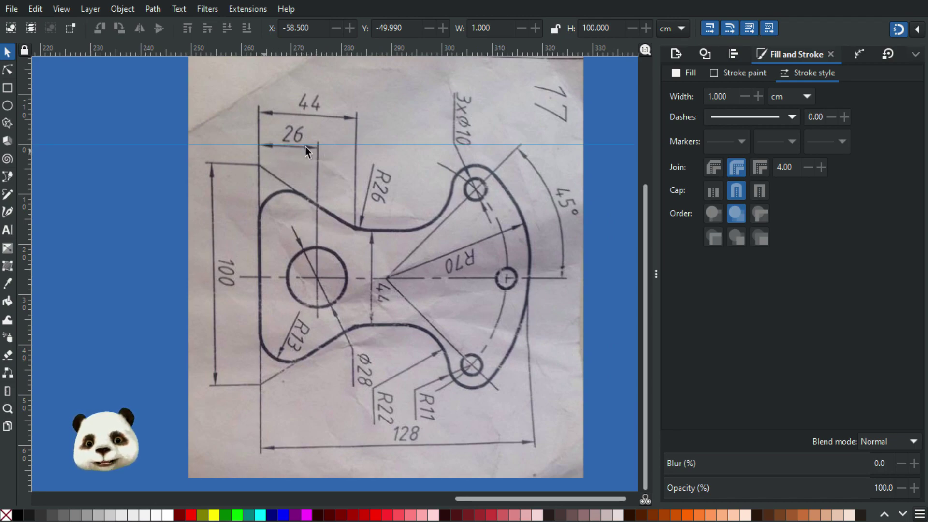
scroll(314, 280, "down", 2)
scroll(314, 281, "up", 2)
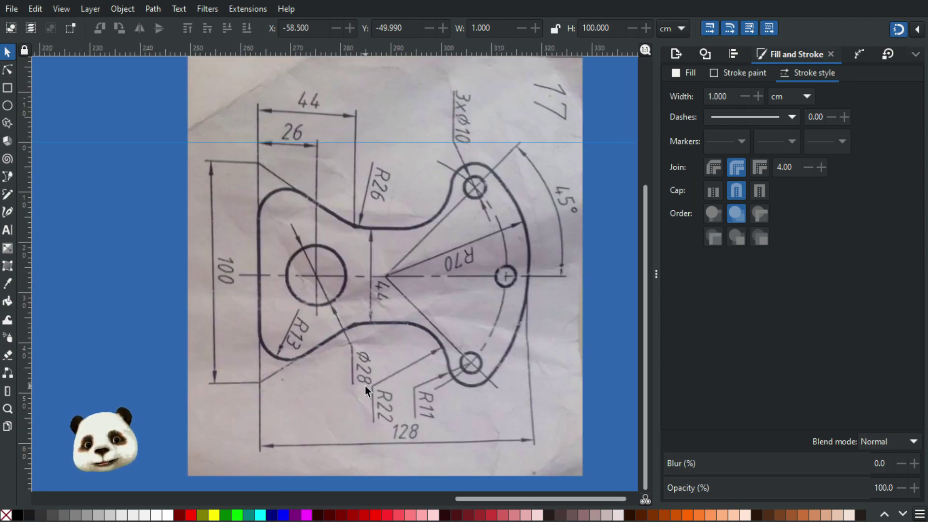
- Draw a circle with a radius of about 21 cm in the empty area below the vertical line, away from the part
scroll(364, 386, "down", 4)
scroll(295, 392, "down", 3)
left_click_drag(187, 392, 293, 357)
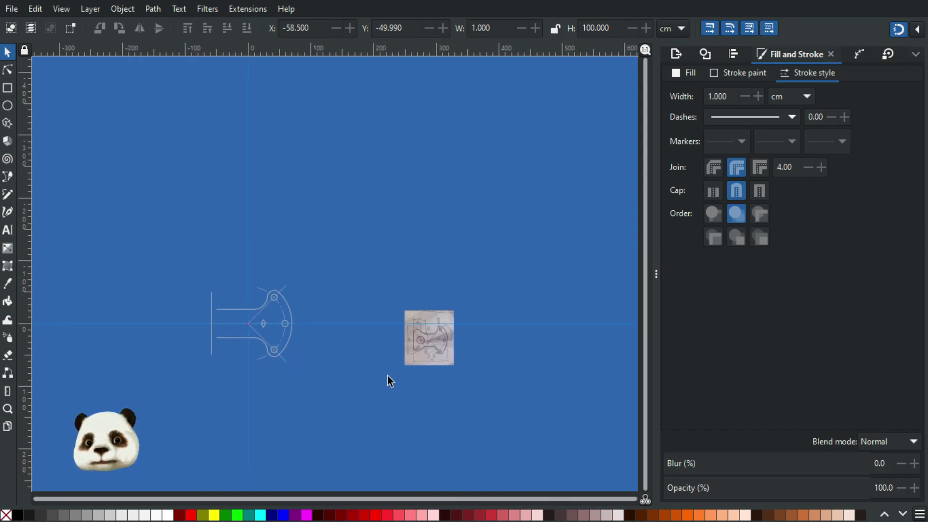
scroll(434, 367, "up", 4)
scroll(443, 349, "down", 3)
left_click_drag(83, 329, 250, 288)
scroll(249, 288, "up", 2)
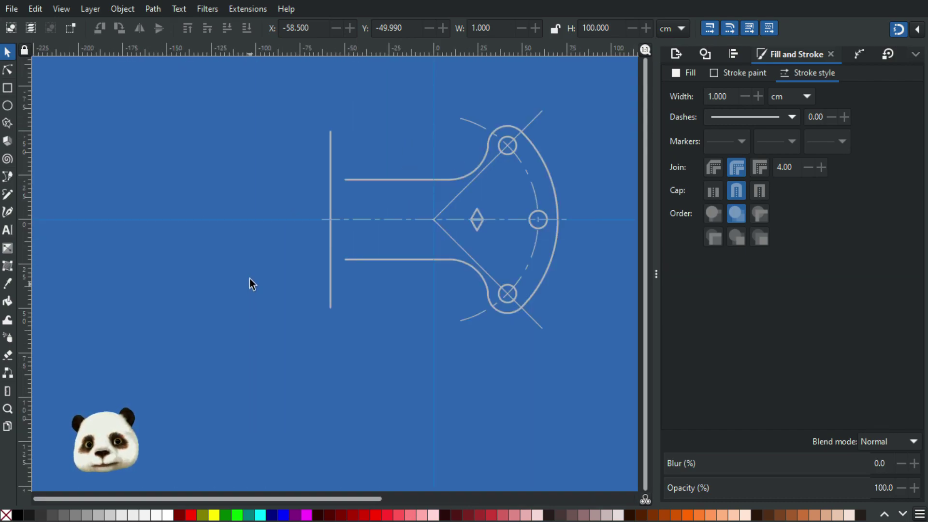
key("b")
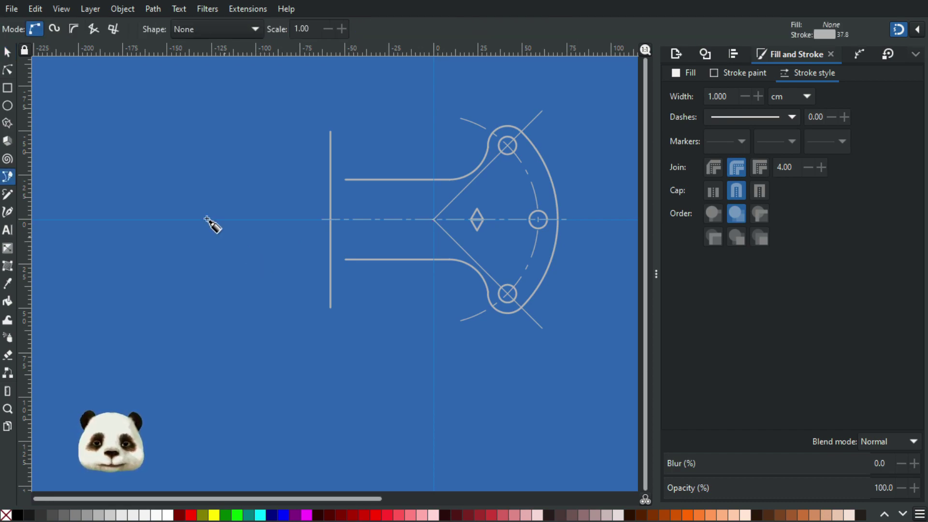
left_click(8, 106)
left_click_drag(96, 118, 169, 191)
key("ctrl+z")
left_click_drag(120, 344, 213, 425)
- Set the circle's horizontal and vertical radii to 14 cm
left_click(525, 29)
key("ctrl+a")
type("14")
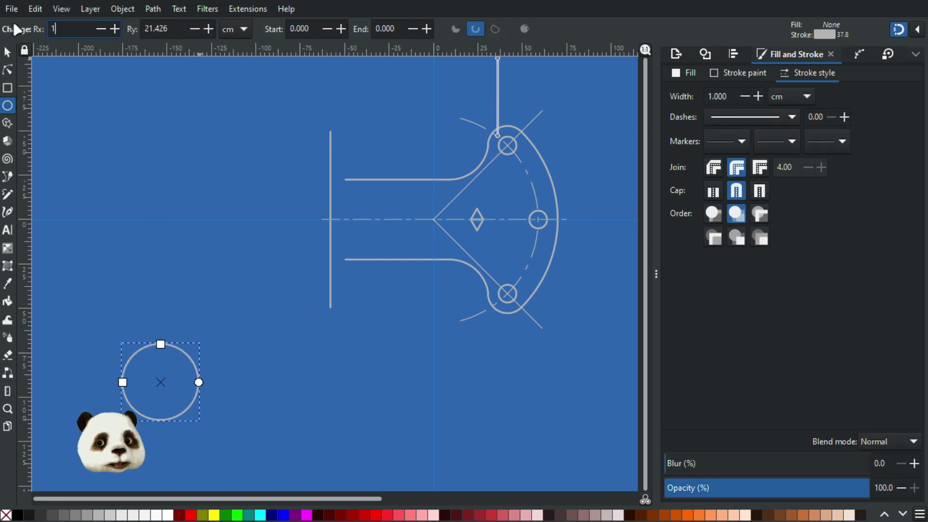
key("Tab")
type("14")
key("Return")
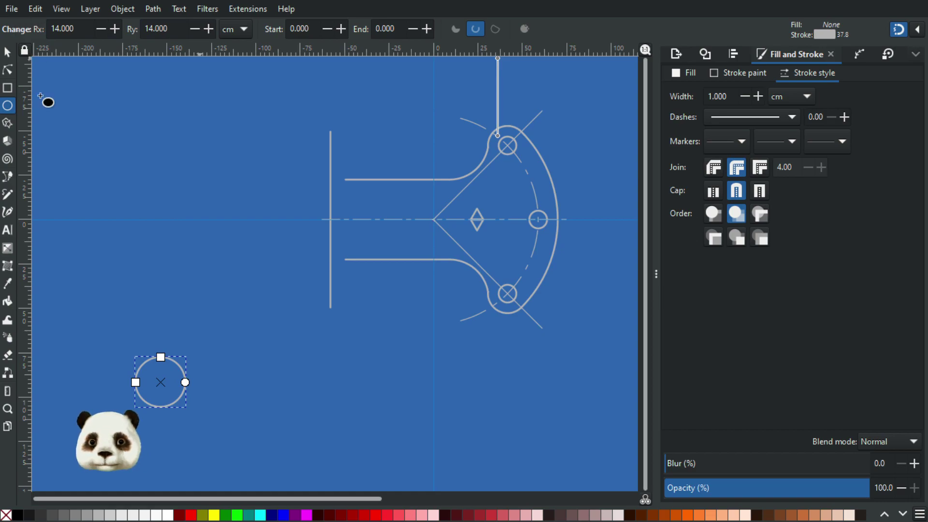
- Move the circle so its centre snaps onto the dashed centre line, between the vertical line and the diagonals' meeting point
left_click(6, 50)
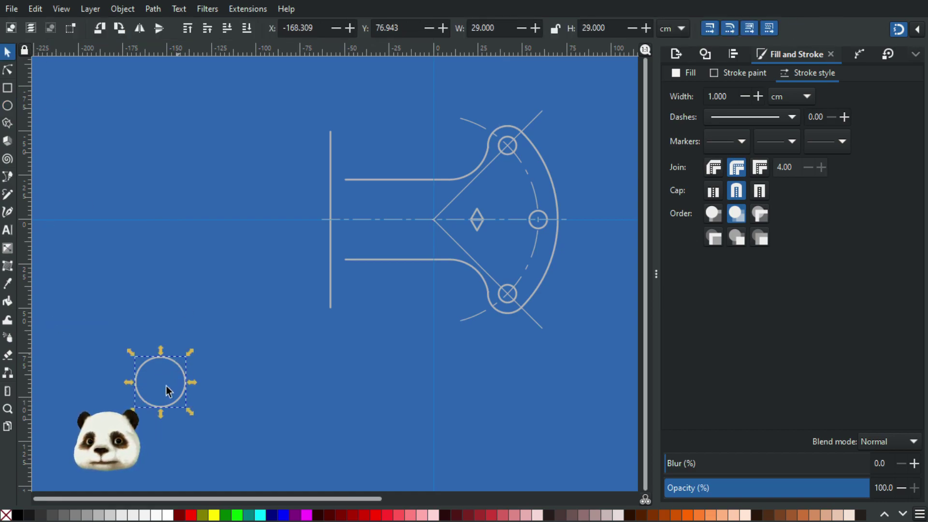
mouse_move(178, 397)
left_mouse_down()
mouse_move(385, 233)
mouse_move(414, 231)
left_mouse_up()
scroll(407, 229, "up", 1)
scroll(407, 229, "up", 3)
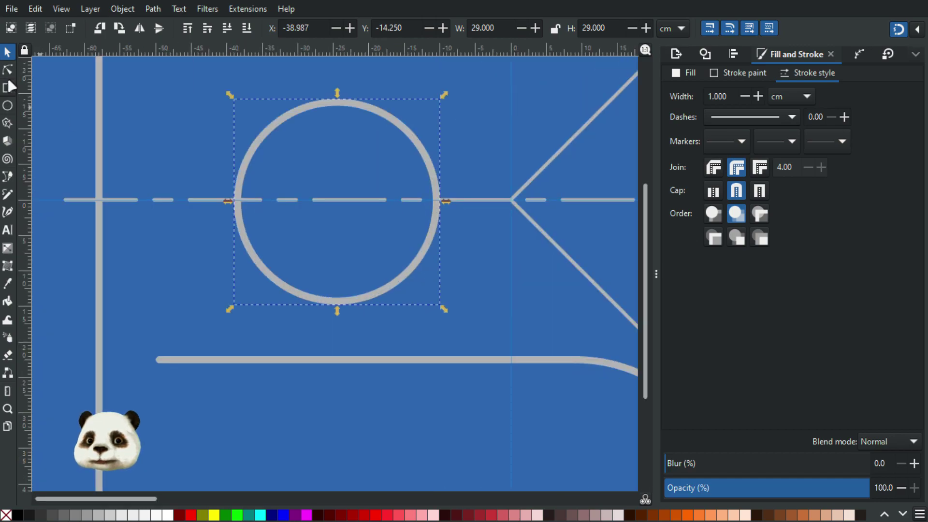
left_click(7, 69)
left_click_drag(339, 202, 293, 200)
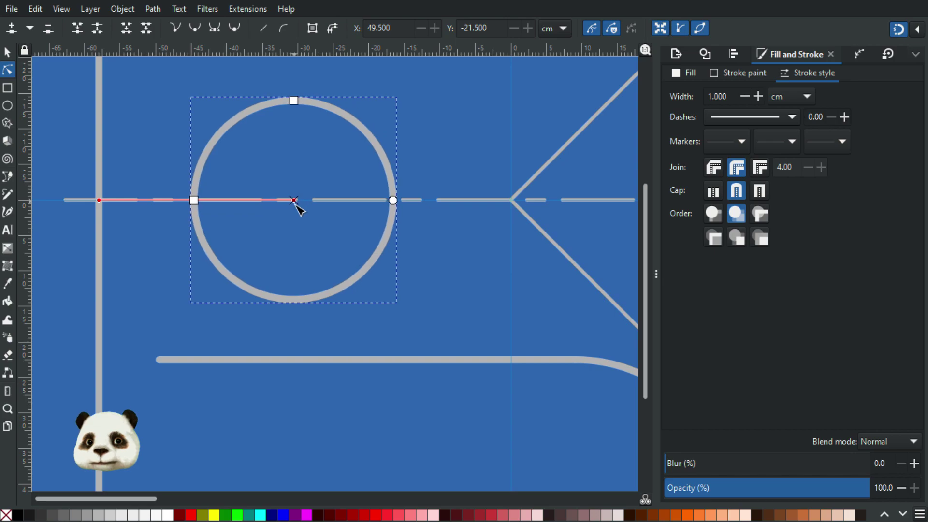
- Check the reference photo for the large hole's distance from the flat edge of the flared end
scroll(324, 227, "down", 3)
scroll(567, 301, "down", 3)
left_click_drag(519, 303, 149, 293)
scroll(382, 317, "up", 5)
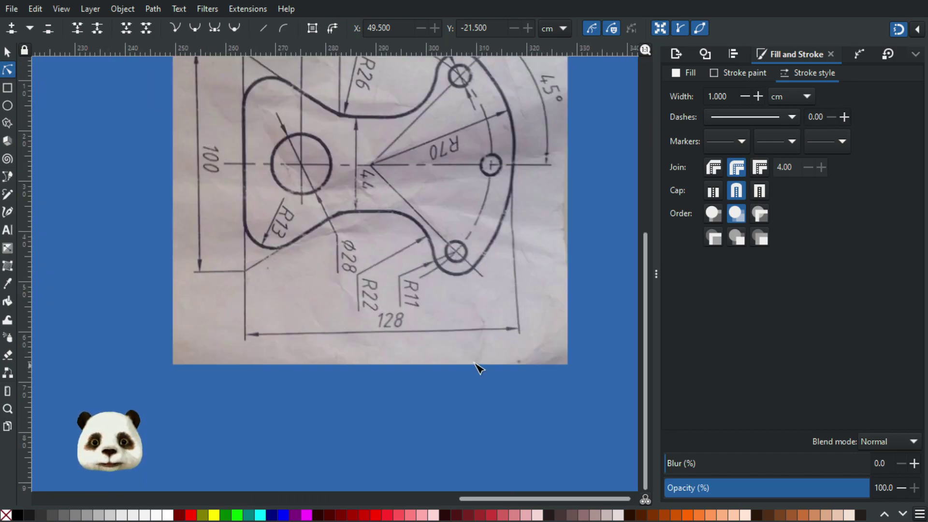
scroll(404, 270, "down", 1)
left_click_drag(372, 292, 349, 346)
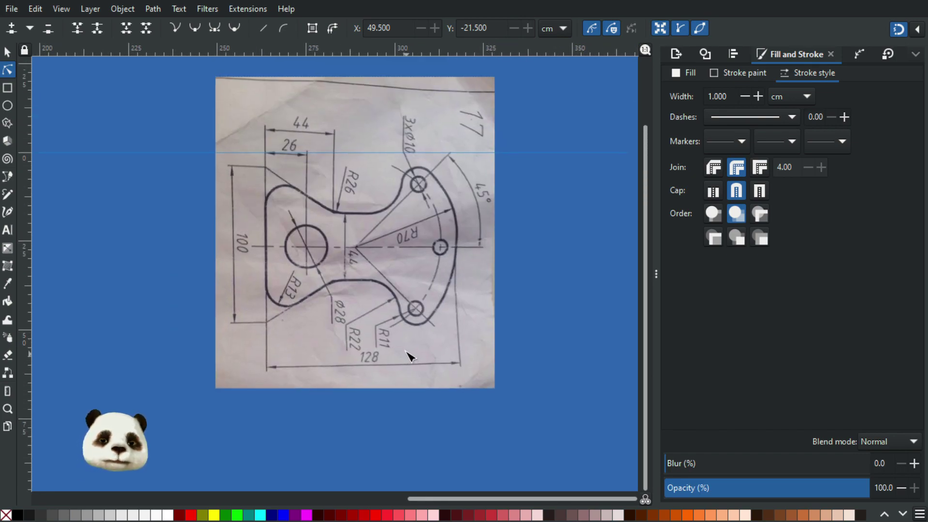
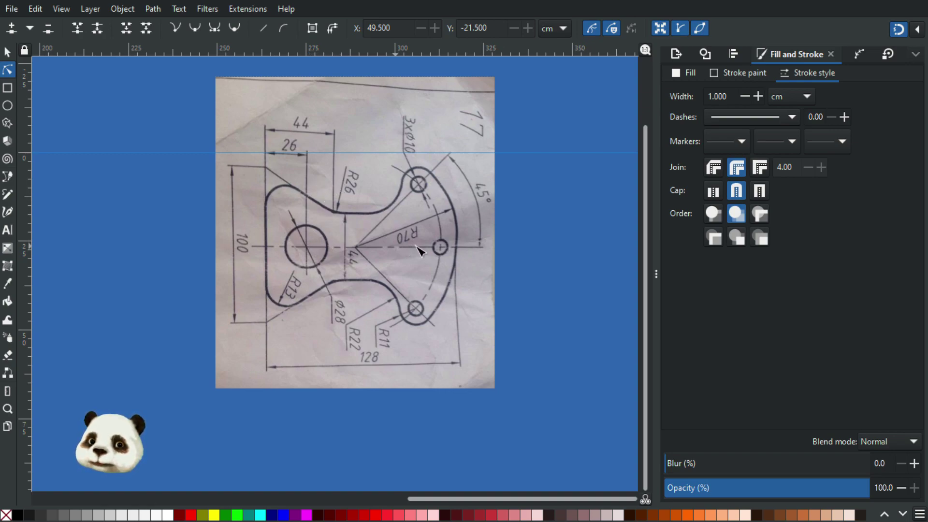
- Measure along the dashed centre line from the vertical line to the diagonals' meeting point
scroll(144, 207, "down", 5)
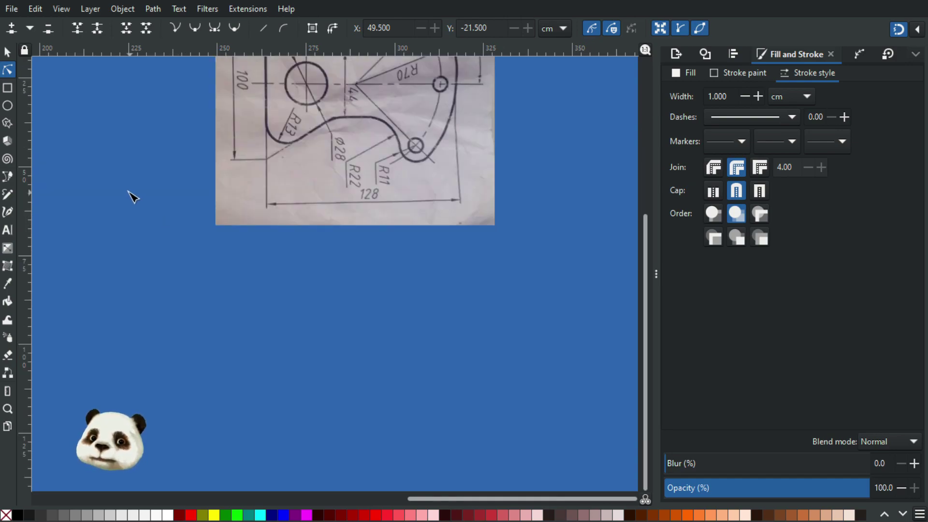
scroll(114, 187, "down", 3)
scroll(251, 203, "left", 10)
scroll(251, 203, "up", 2)
scroll(99, 143, "up", 3)
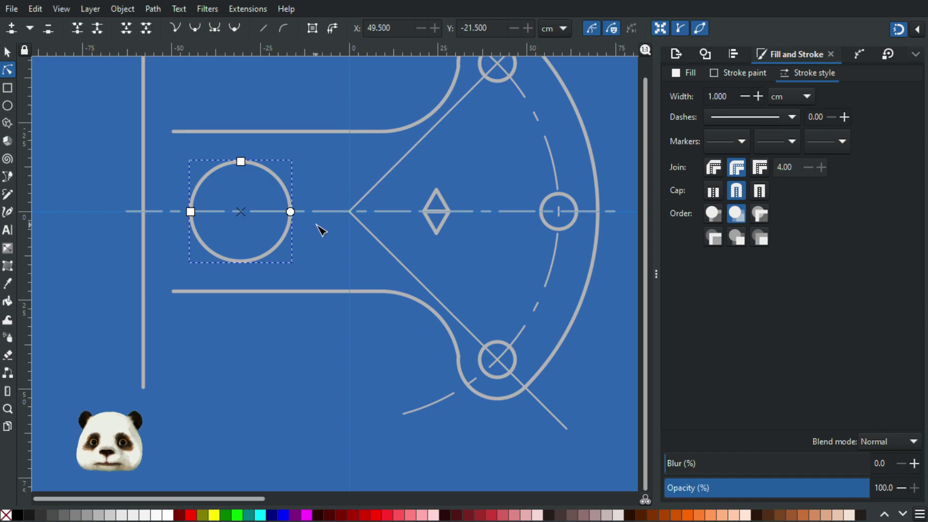
key("m")
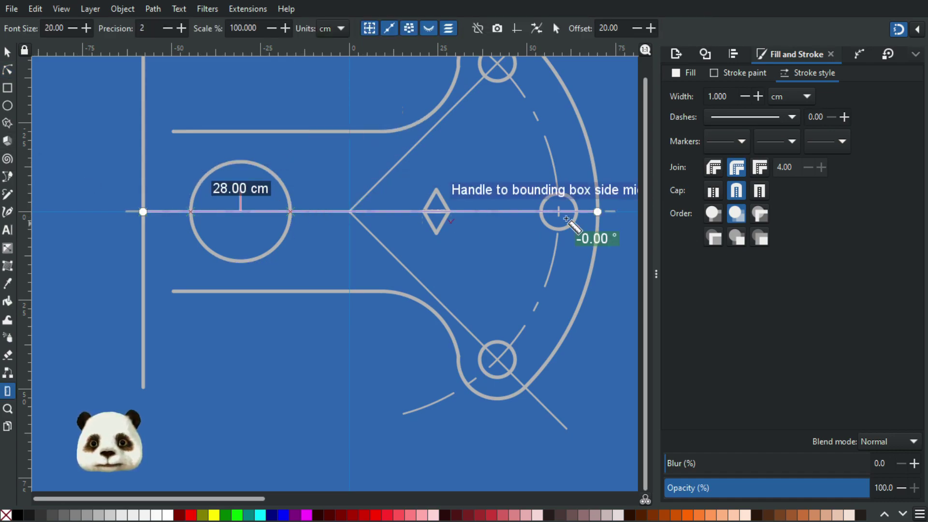
left_click_drag(599, 211, 349, 211)
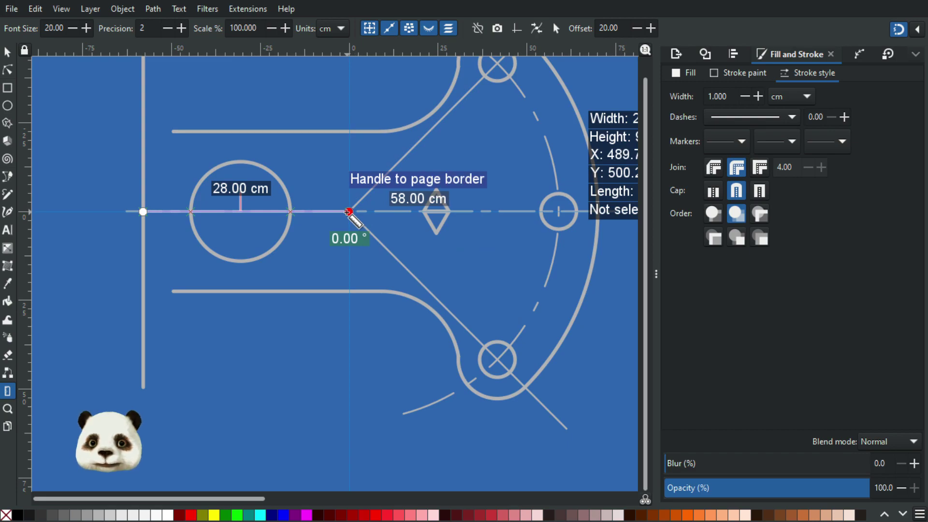
- Compare the large hole's dimensioned distance from the flat edge in the reference photo with the circle's position in the drawing
scroll(460, 253, "down", 5)
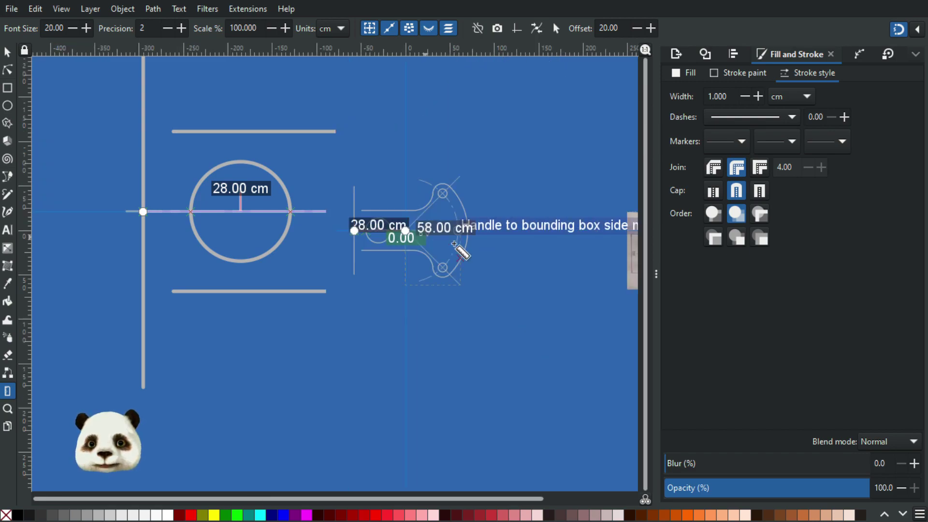
scroll(596, 276, "up", 4)
scroll(543, 366, "up", 3)
scroll(503, 383, "down", 2)
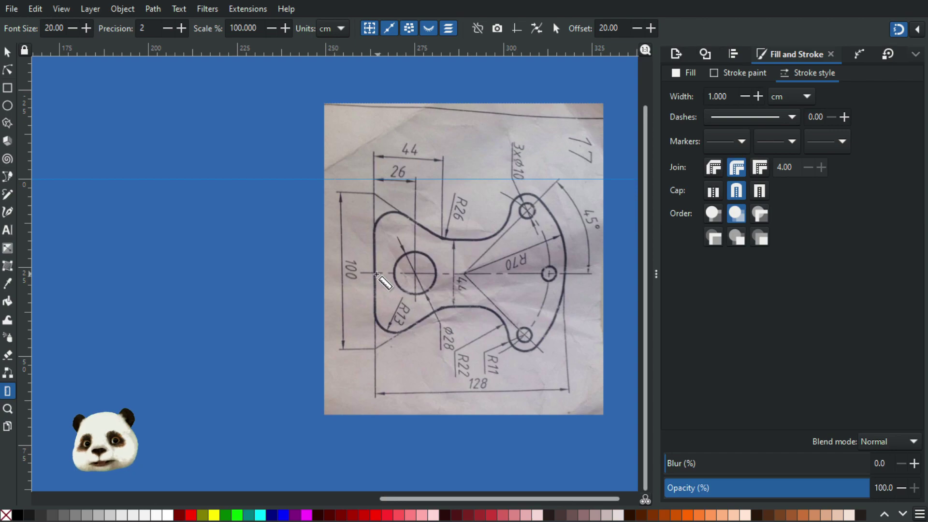
scroll(367, 279, "down", 3)
left_click_drag(217, 297, 442, 305)
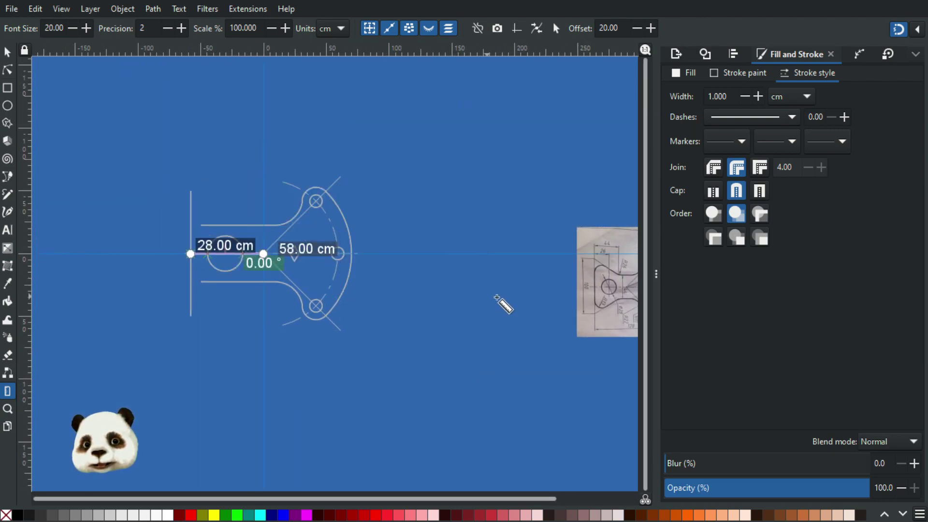
scroll(561, 303, "up", 2)
scroll(492, 294, "down", 1)
left_click_drag(542, 296, 376, 297)
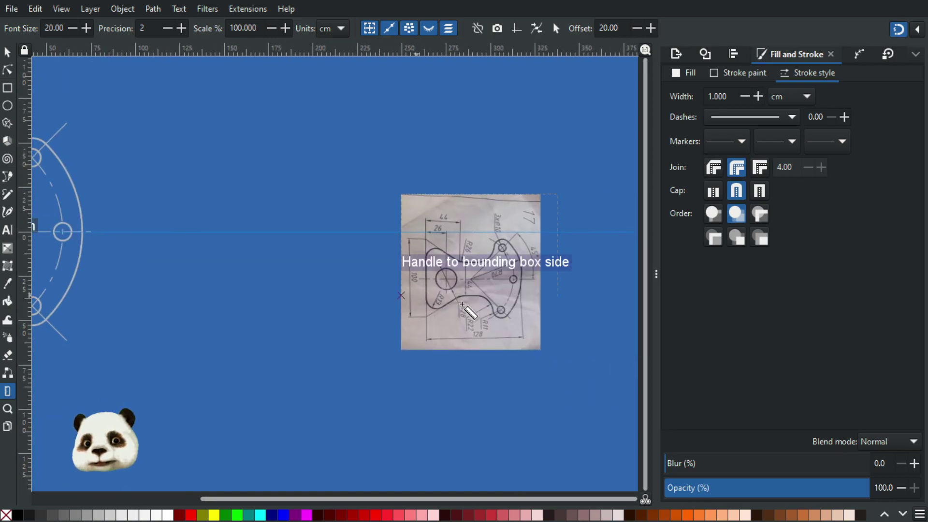
scroll(477, 313, "up", 2)
scroll(365, 317, "down", 2)
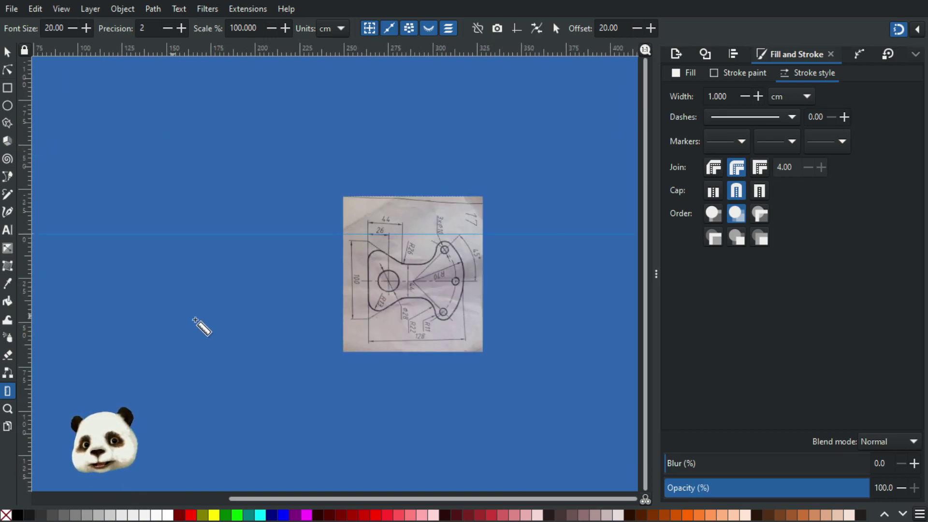
left_click_drag(193, 317, 423, 343)
scroll(331, 253, "up", 3)
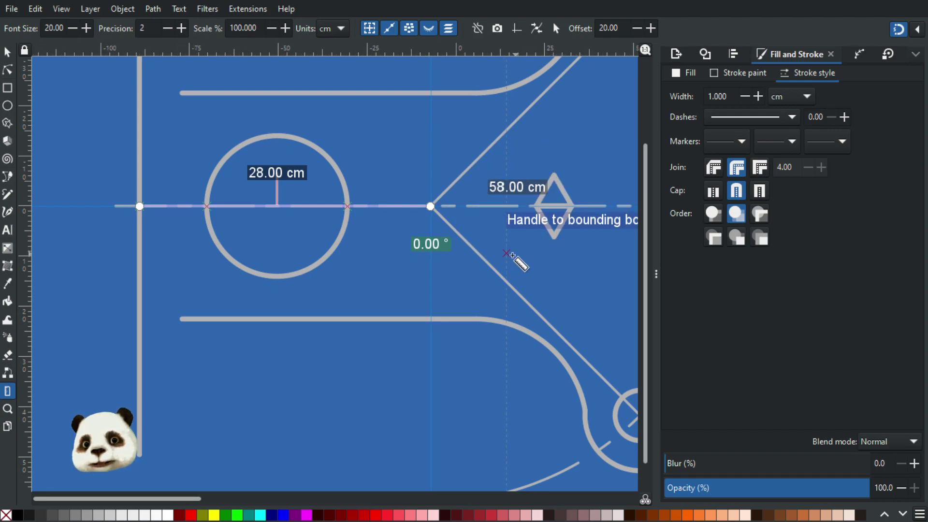
scroll(517, 257, "down", 2)
scroll(480, 248, "up", 2)
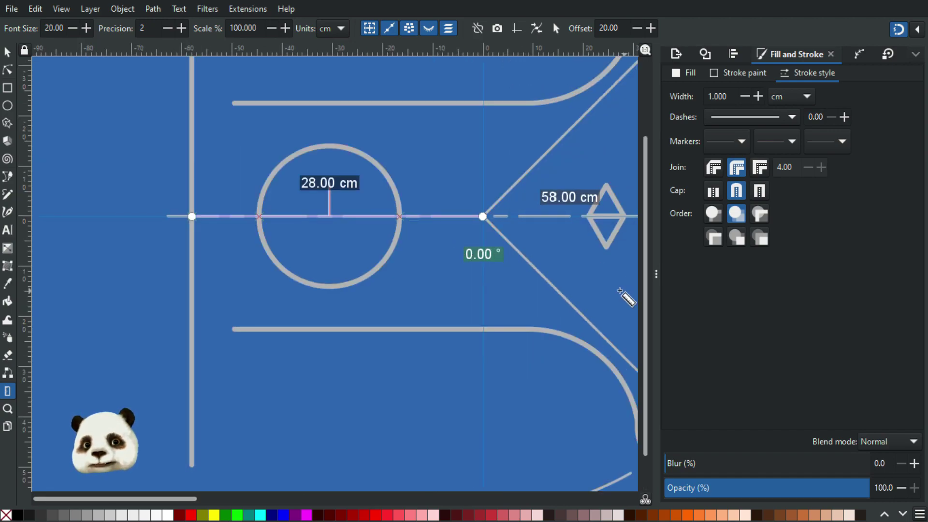
scroll(572, 281, "down", 3)
left_click_drag(520, 296, 333, 294)
scroll(546, 290, "up", 3)
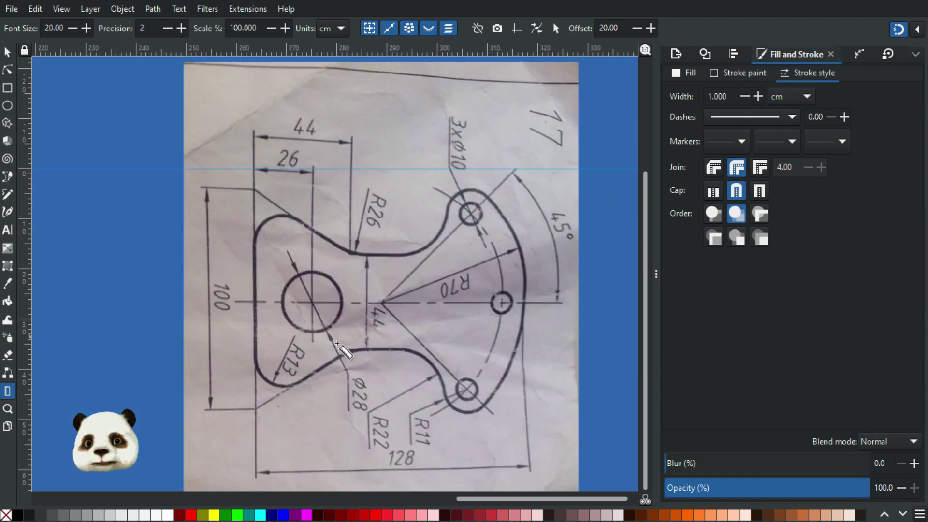
scroll(305, 347, "down", 2)
mouse_move(162, 348)
left_mouse_down()
mouse_move(661, 342)
mouse_move(287, 328)
mouse_move(544, 346)
left_mouse_up()
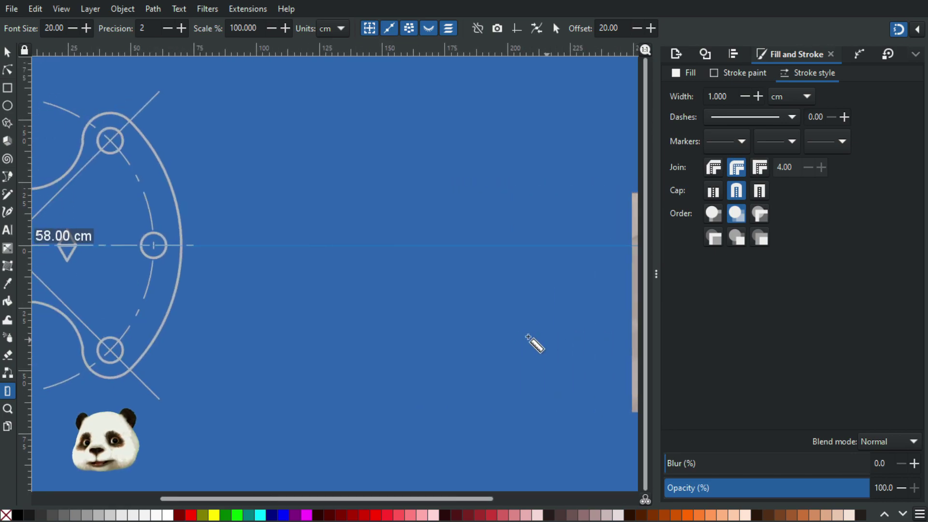
mouse_move(470, 330)
left_mouse_down()
mouse_move(293, 320)
mouse_move(668, 327)
left_mouse_up()
scroll(188, 261, "up", 3)
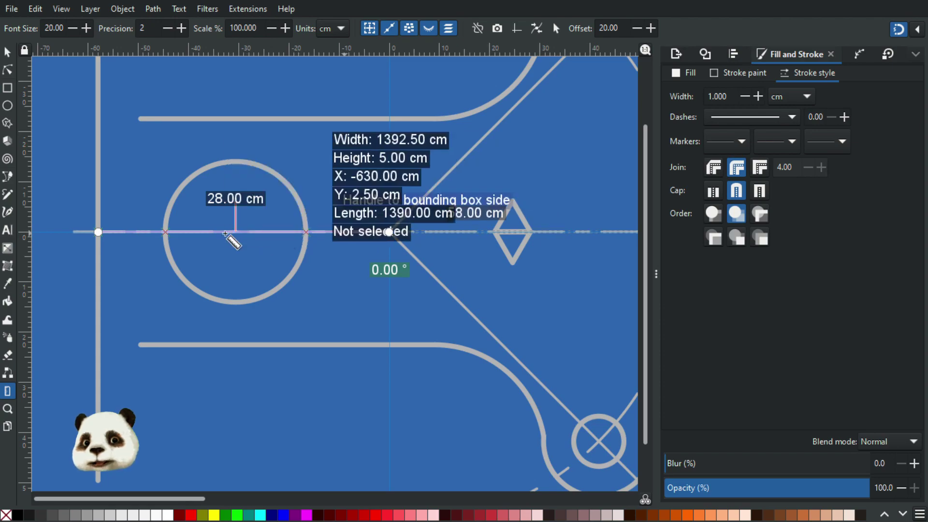
- Try positioning the large circle at X -32 cm and Y 0 cm, and undo both position changes
left_click(8, 52)
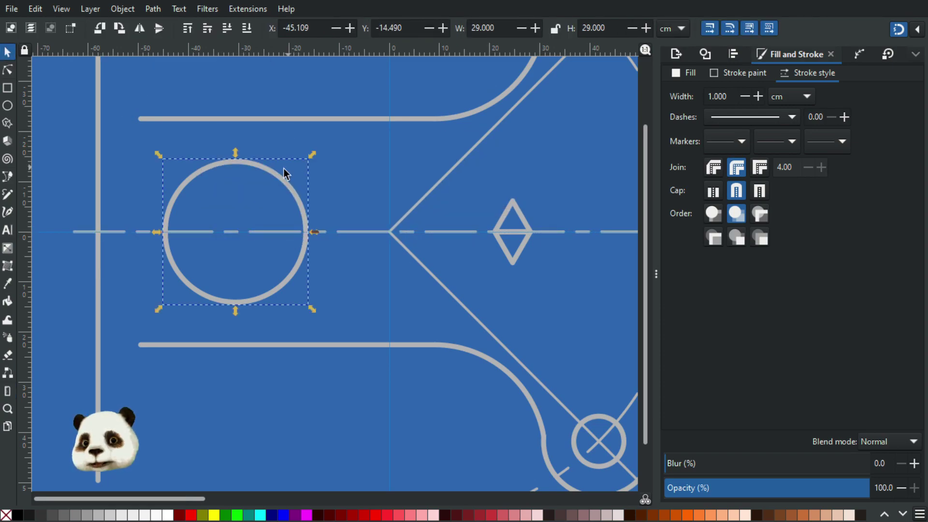
triple_click(290, 29)
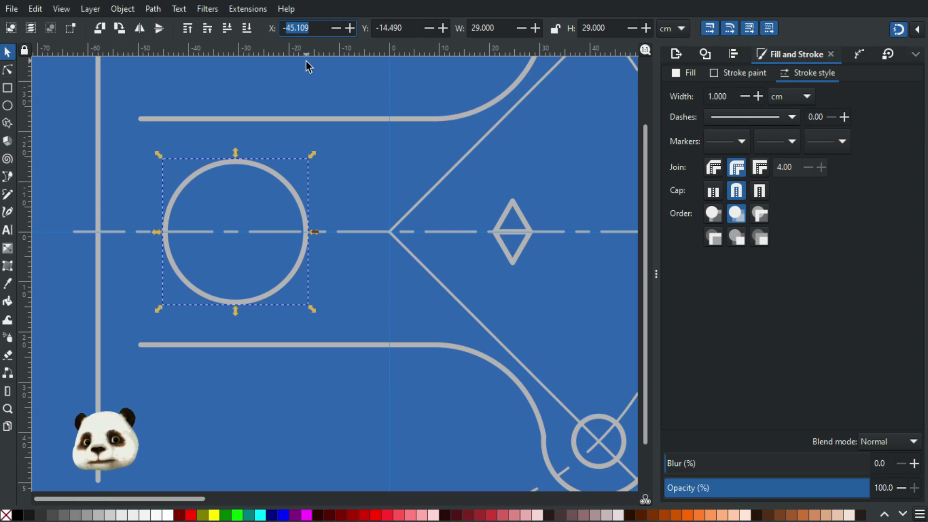
type("-32")
key("Return")
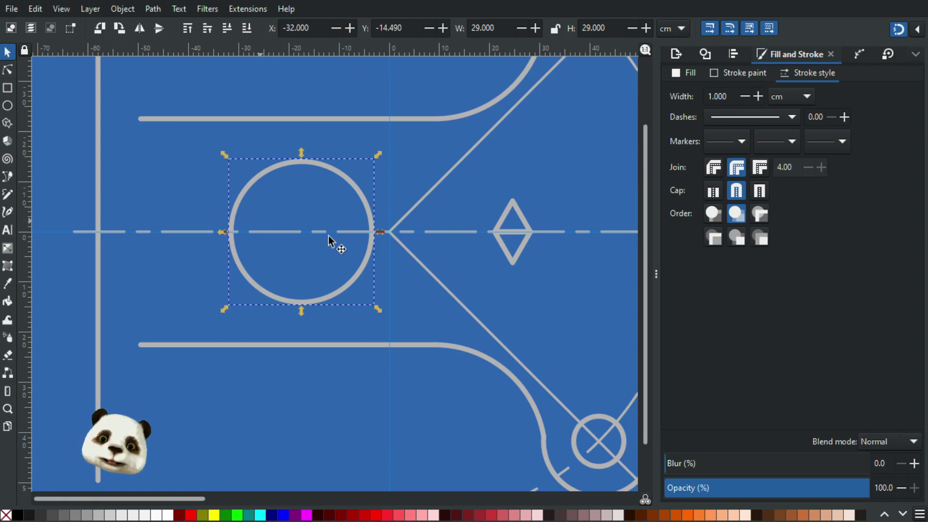
left_click(391, 27)
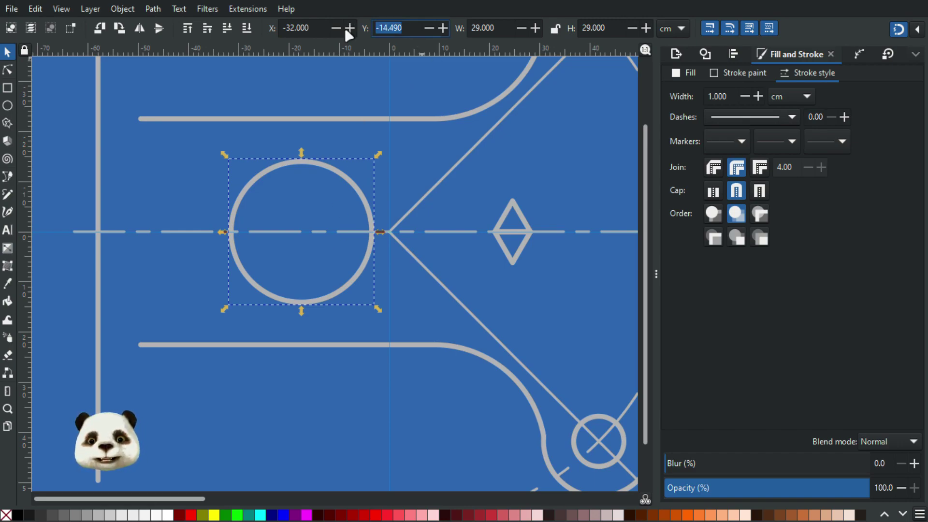
type("0")
key("Return")
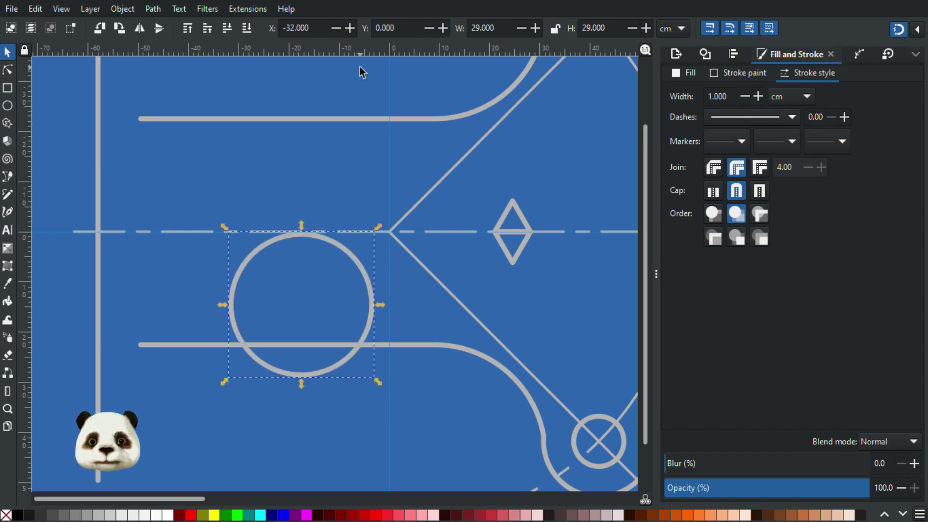
key("ctrl+z")
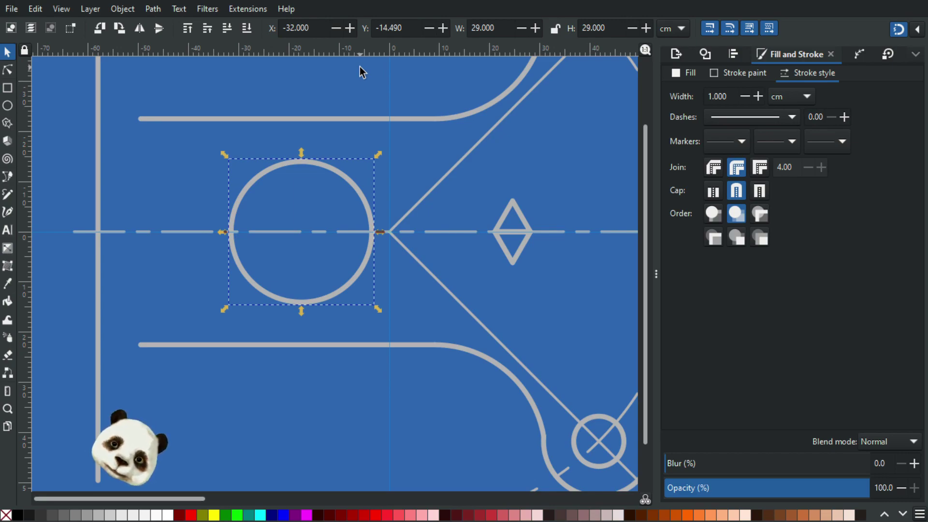
key("ctrl+z")
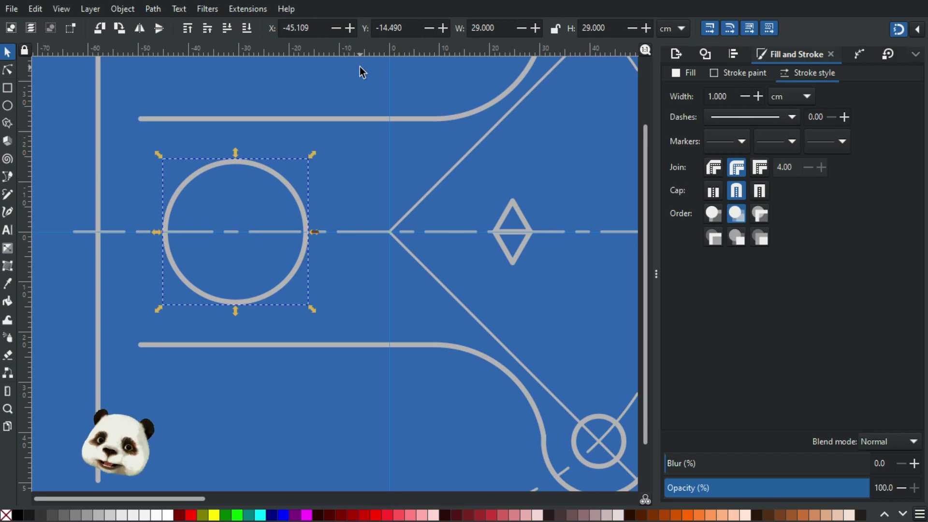
- Examine the reference photo again for the dimensions that locate the large hole's centre relative to the flat edge
scroll(213, 174, "down", 1)
scroll(213, 173, "up", 2)
scroll(295, 251, "down", 3)
left_click_drag(531, 254, 331, 246)
left_click_drag(419, 259, 213, 241)
scroll(450, 274, "up", 3)
scroll(442, 360, "down", 1)
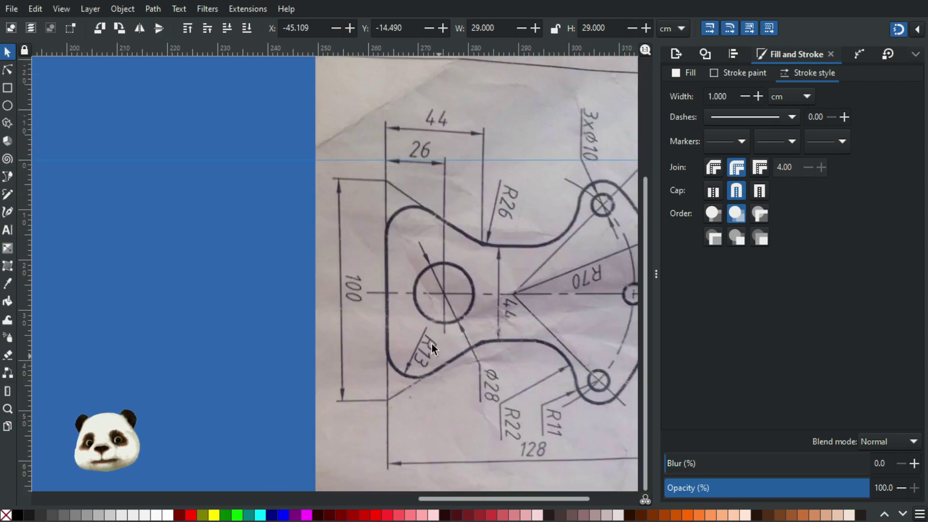
scroll(431, 343, "down", 1)
scroll(393, 352, "down", 2)
left_click_drag(202, 330, 558, 310)
scroll(208, 297, "up", 3)
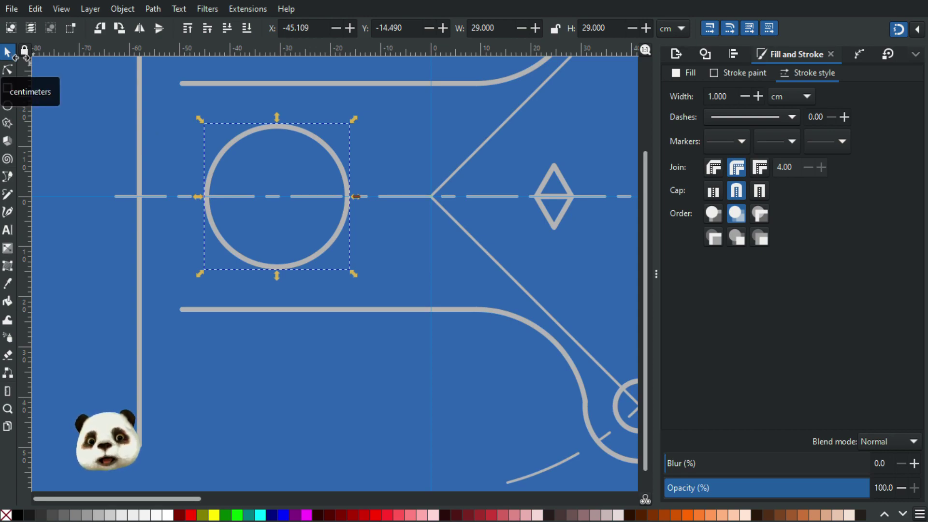
scroll(401, 173, "down", 1)
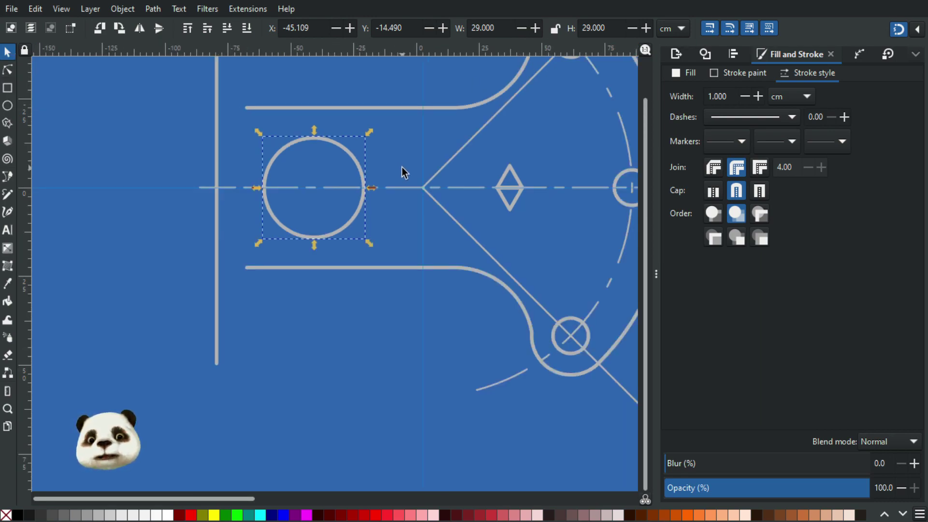
scroll(353, 152, "up", 1)
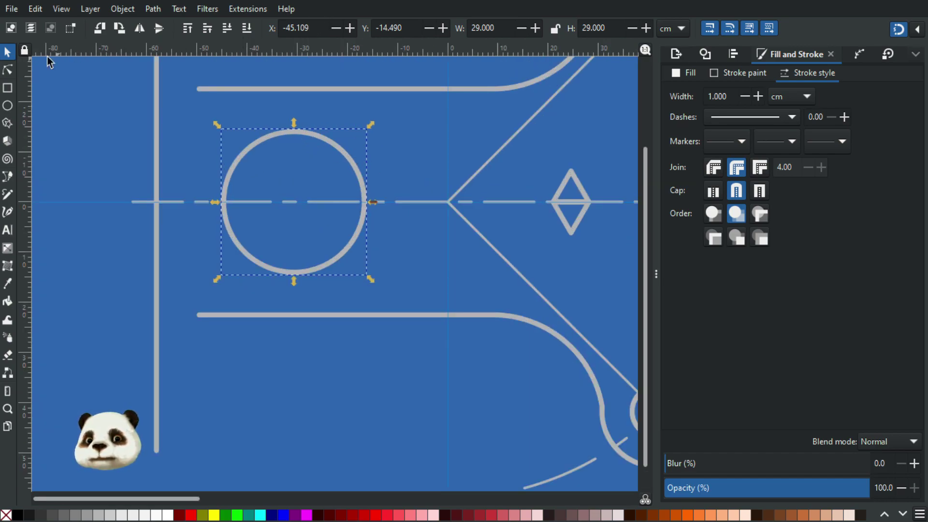
scroll(474, 191, "down", 2)
scroll(497, 190, "up", 1)
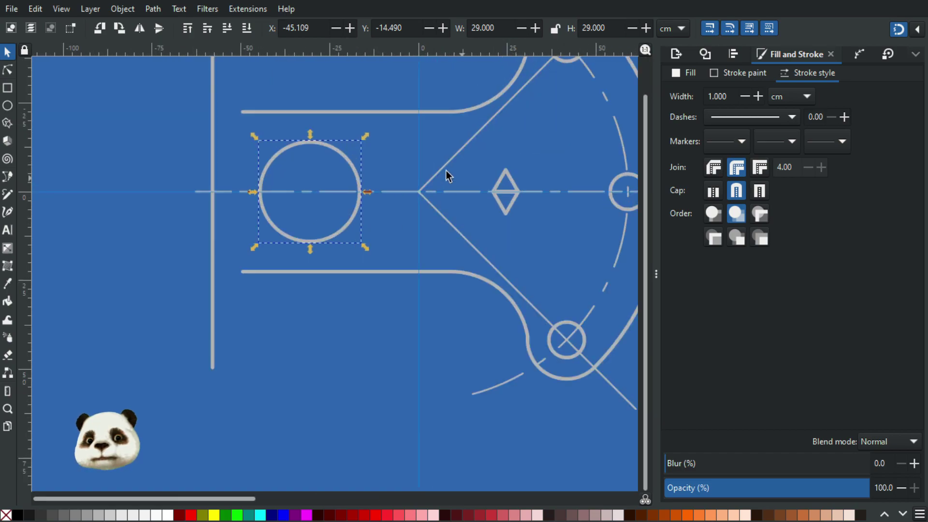
scroll(446, 170, "up", 1)
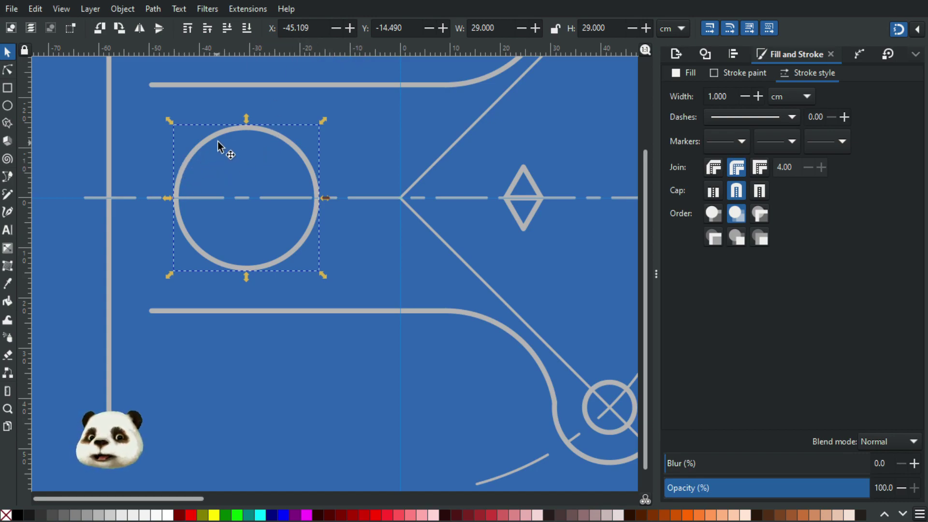
scroll(465, 230, "down", 6)
scroll(520, 248, "up", 4)
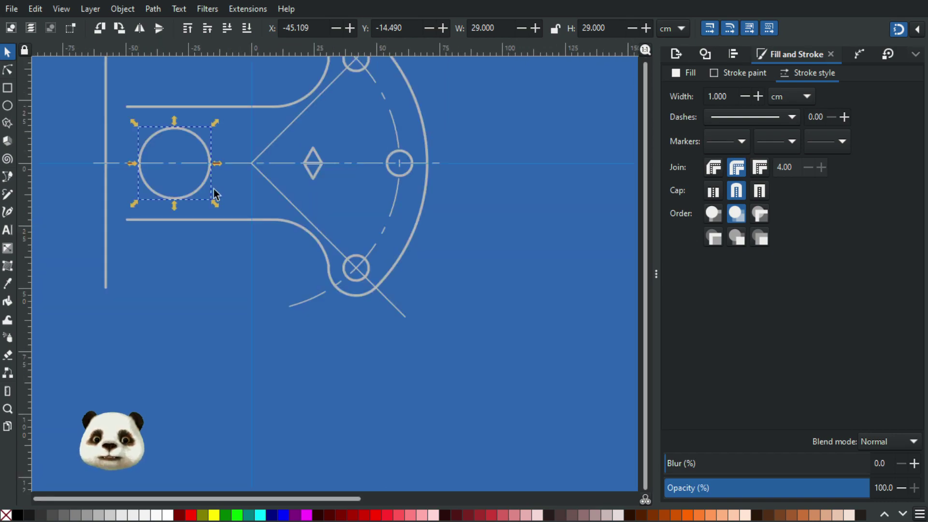
- Deselect the large circle and measure from its centre to the diagonals' meeting point along the centre line
left_click_drag(194, 263, 278, 335)
left_click(125, 188)
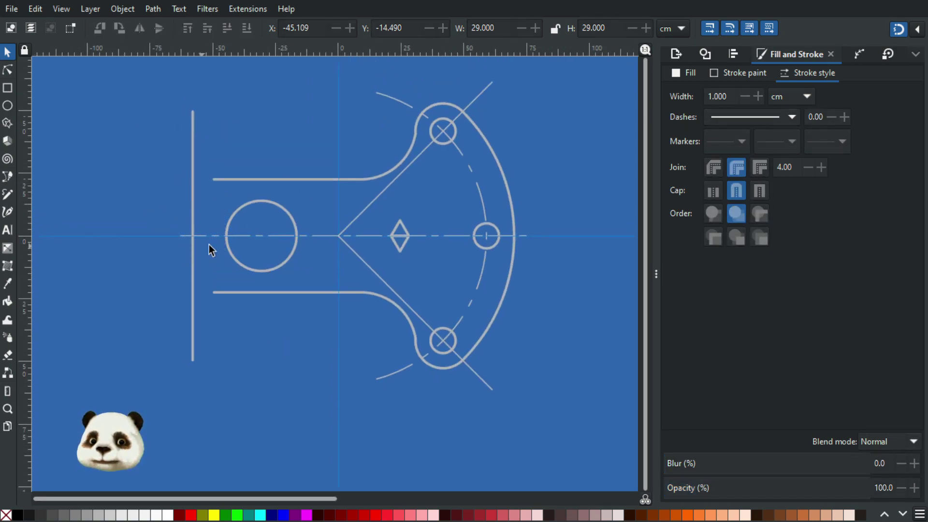
scroll(208, 244, "up", 2)
key("m")
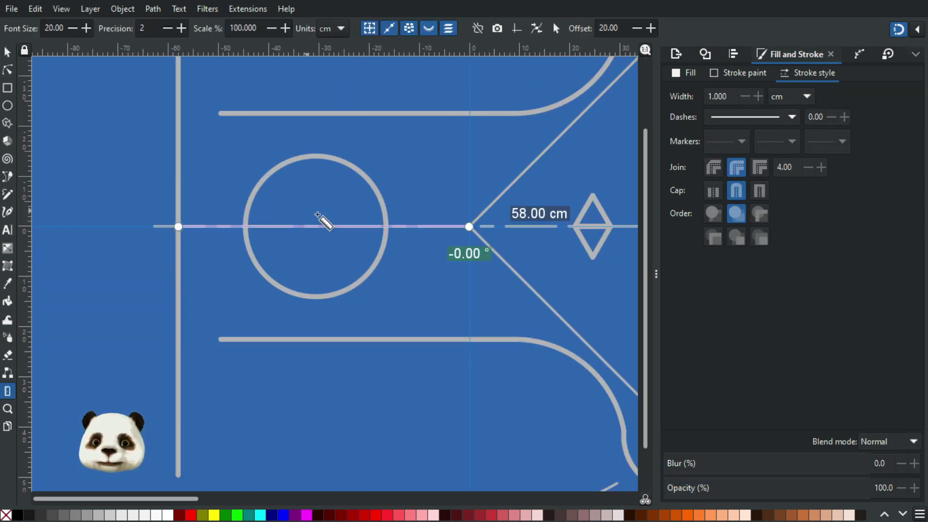
scroll(275, 216, "up", 2)
scroll(191, 246, "down", 1)
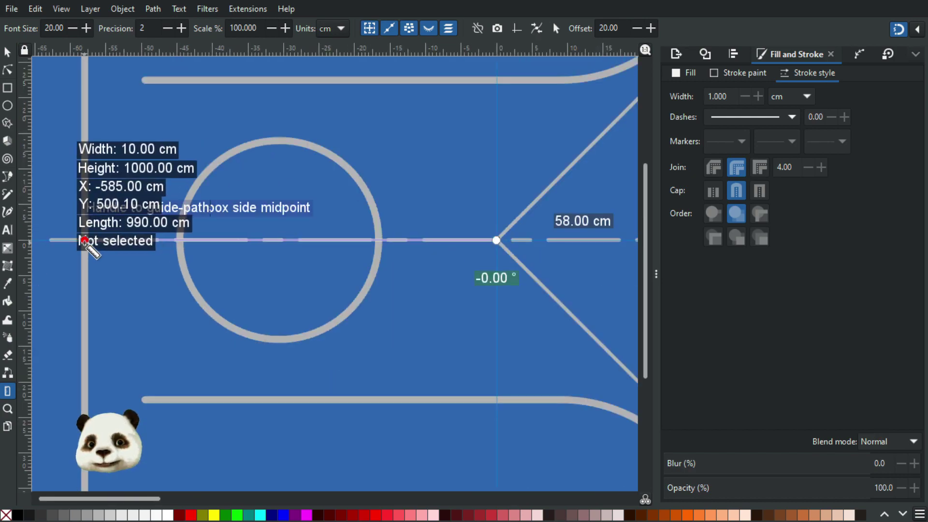
left_click_drag(91, 241, 273, 240)
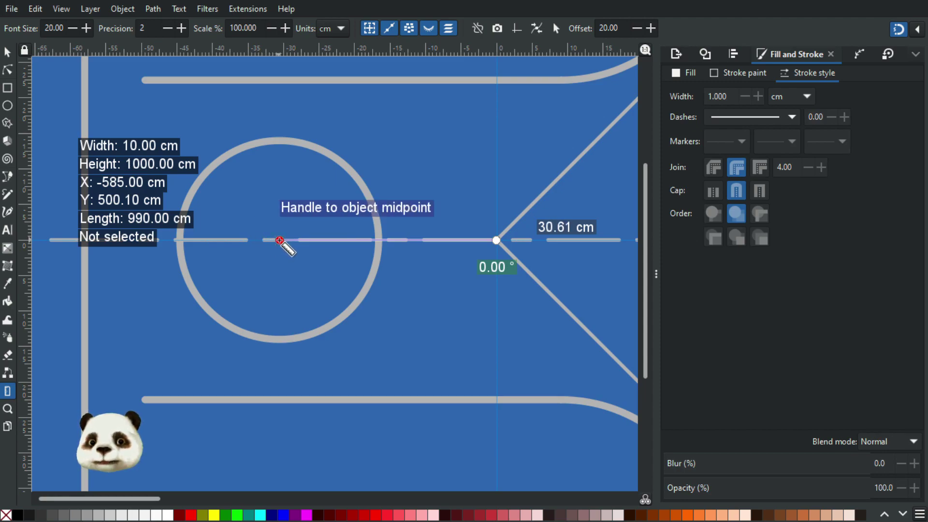
- Check the hole's offset dimension in the reference photo once more against the measured circle centre in the drawing
scroll(229, 262, "down", 1)
scroll(515, 297, "down", 2)
left_click_drag(494, 304, 2, 182)
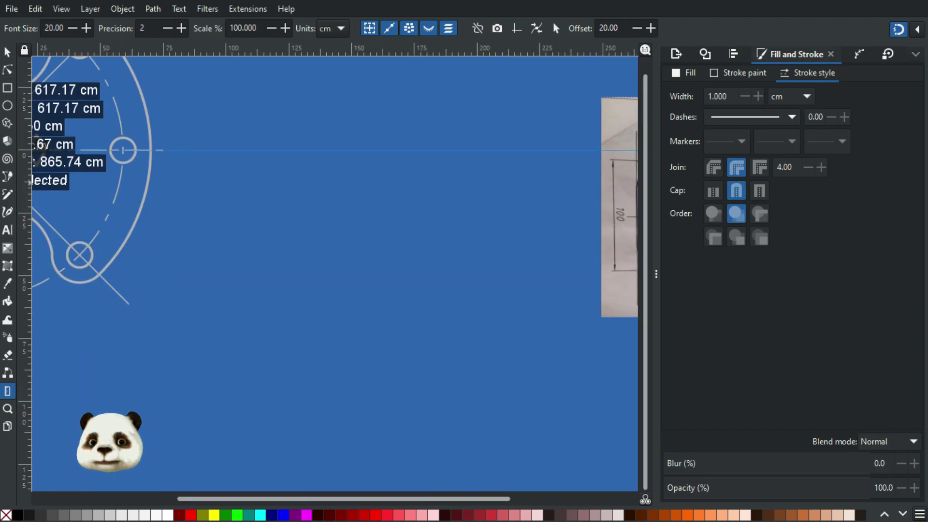
scroll(440, 261, "down", 2)
scroll(593, 220, "up", 2)
scroll(594, 227, "up", 2)
scroll(478, 247, "down", 3)
left_click_drag(173, 281, 617, 317)
scroll(369, 237, "up", 4)
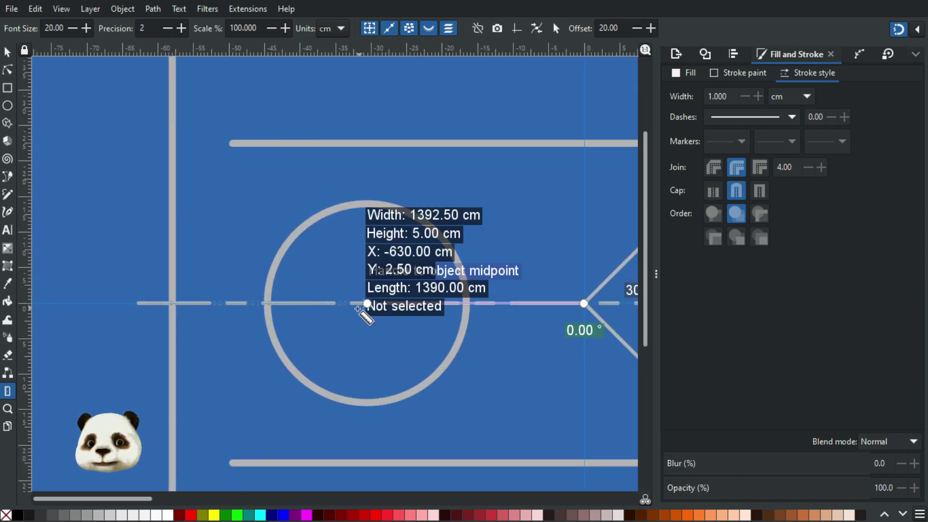
- Measure the distance from the large circle's centre to the vertical flat edge along the centre line
left_click_drag(367, 303, 172, 303)
left_click_drag(585, 301, 372, 301)
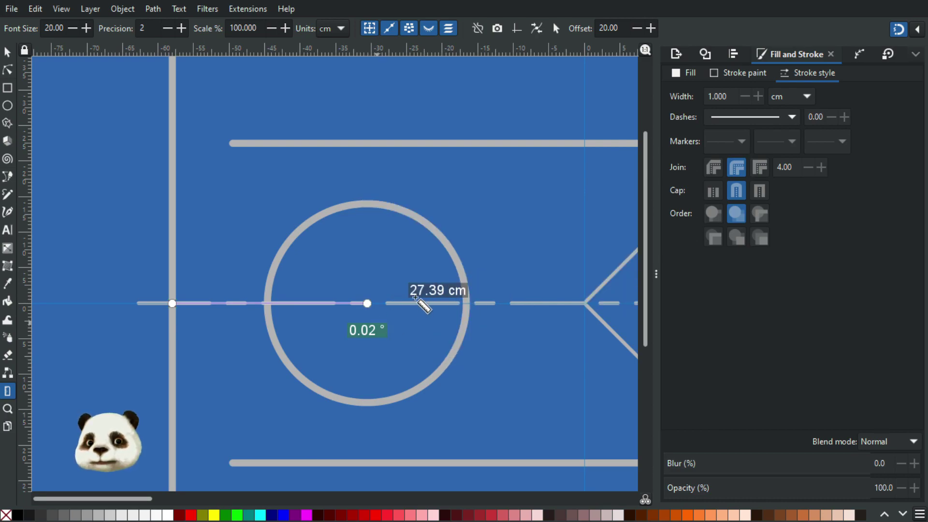
scroll(401, 304, "up", 4)
scroll(388, 303, "down", 1)
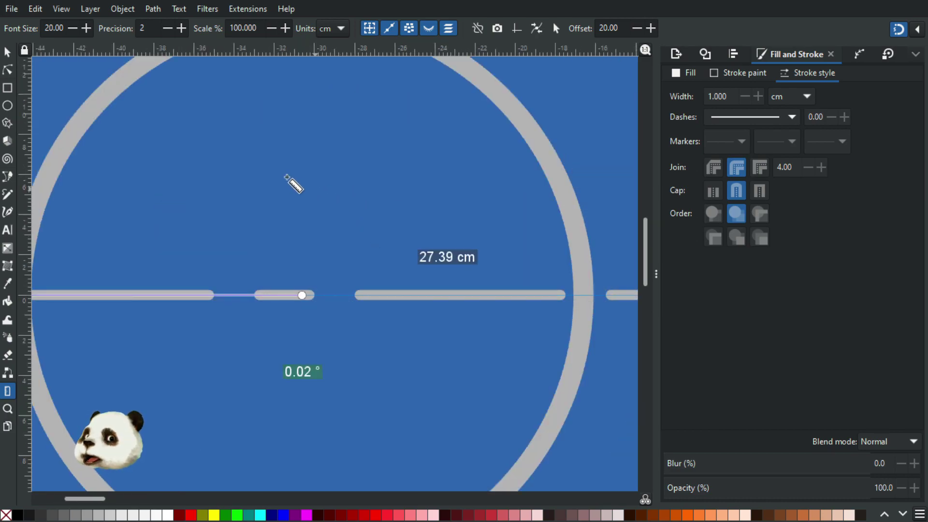
scroll(419, 224, "left", 6)
scroll(471, 224, "down", 2)
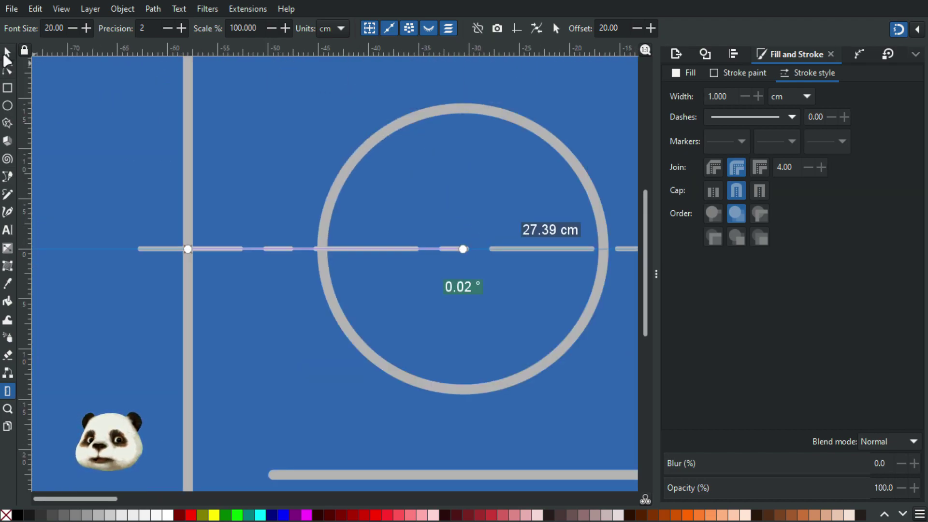
- Select the large circle, bring up Calculator beside the drawing, and copy the circle's X position
key("s")
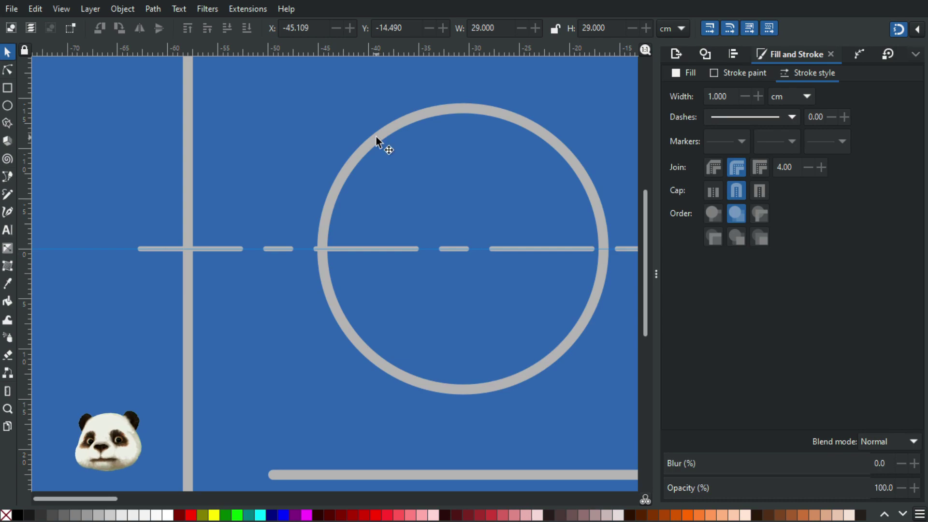
left_click(376, 137)
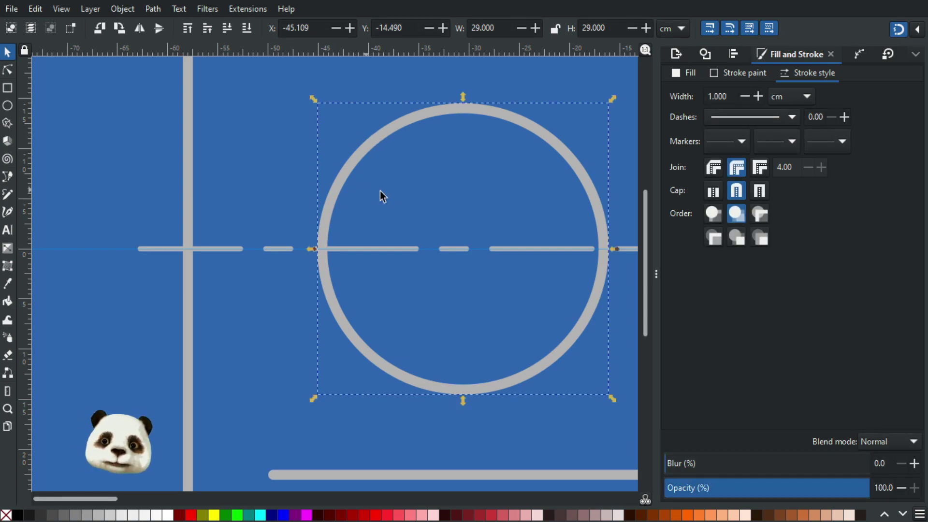
key("alt+Tab")
left_click_drag(313, 103, 625, 112)
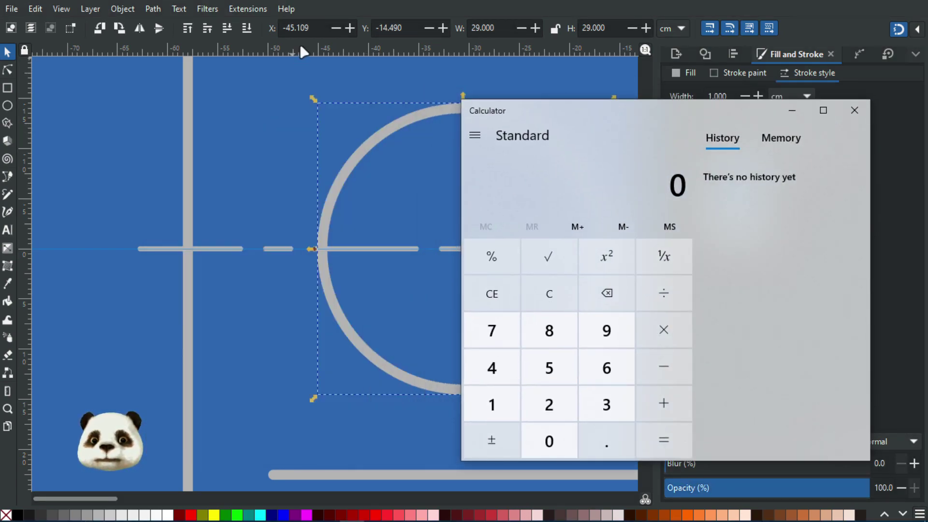
left_click_drag(313, 29, 287, 30)
key("ctrl+c")
key("alt+Tab")
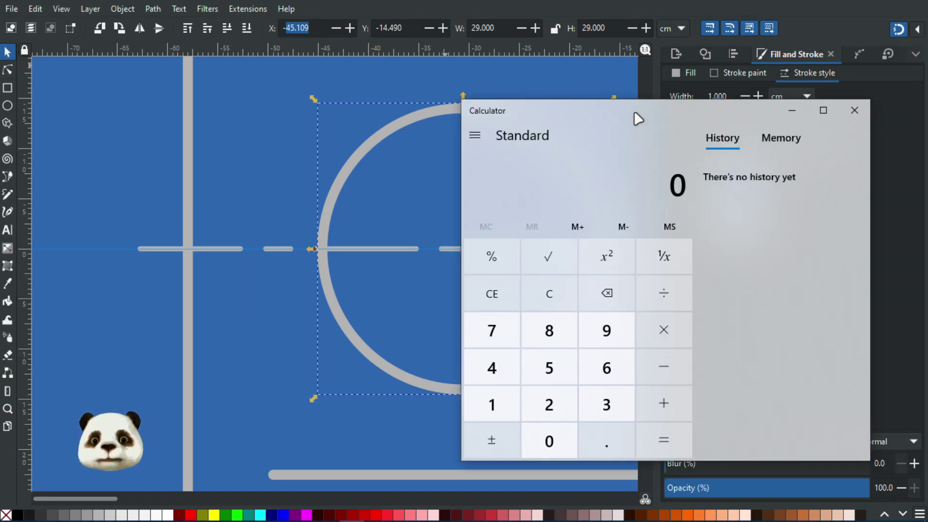
- Subtract 27.39 from the copied value 45.109 in Calculator
key("ctrl+v")
key("minus")
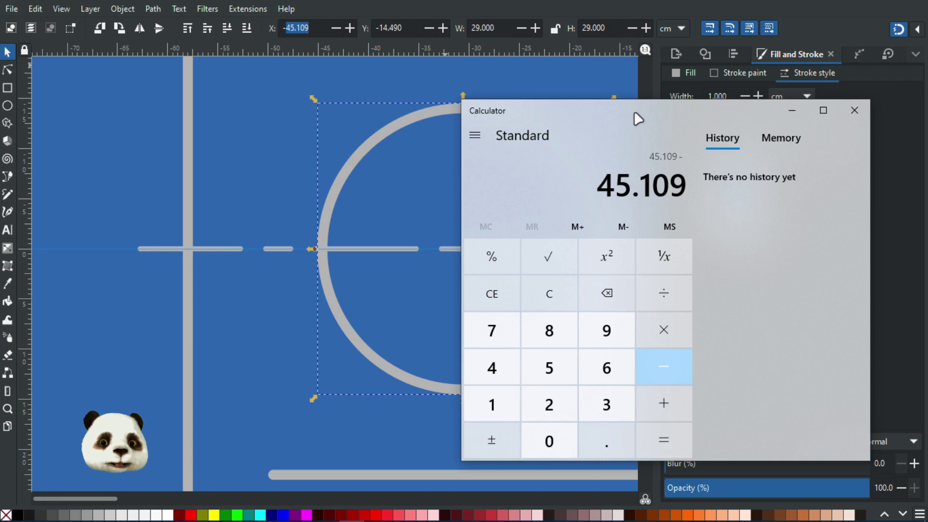
type("27.39")
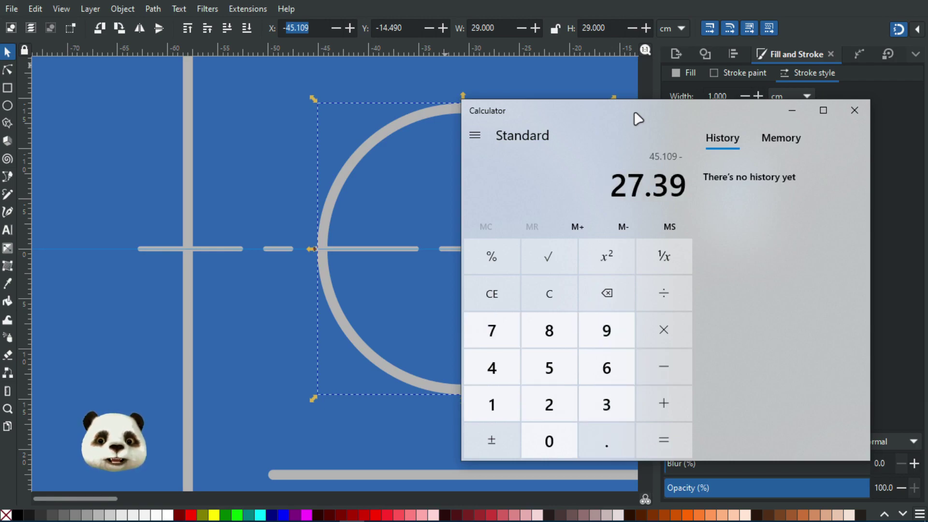
key("Return")
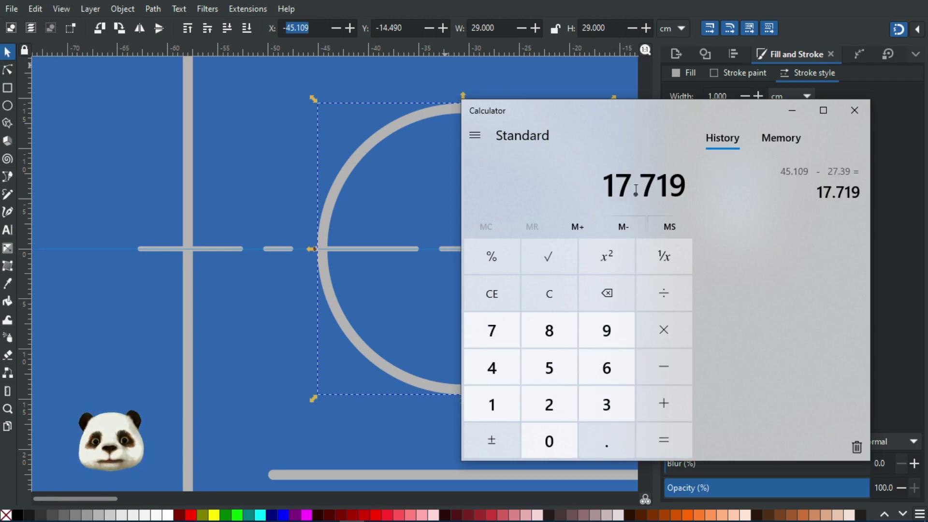
left_click_drag(609, 181, 726, 193)
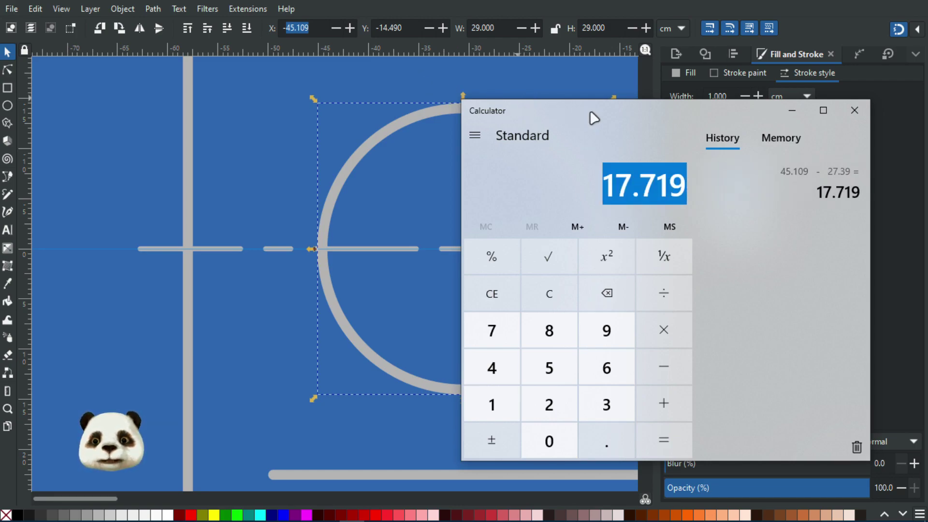
left_click_drag(574, 116, 644, 116)
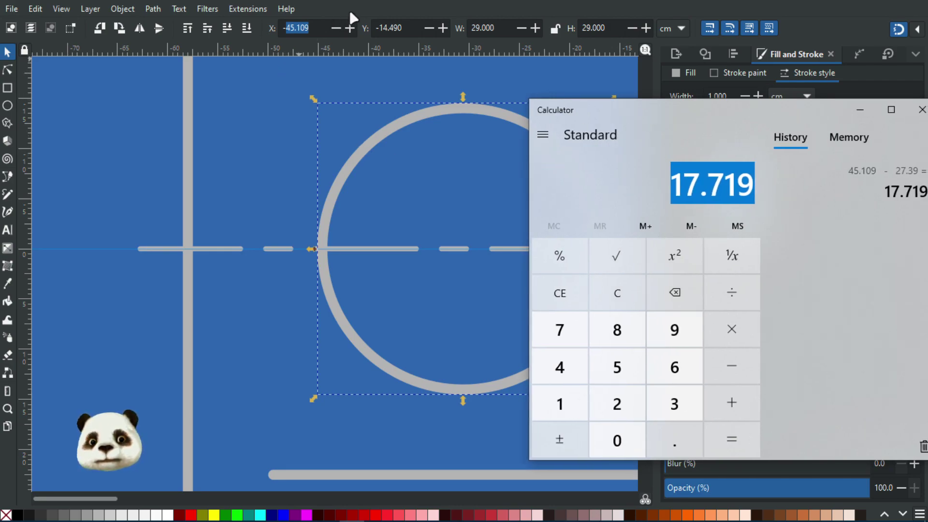
left_click(326, 27)
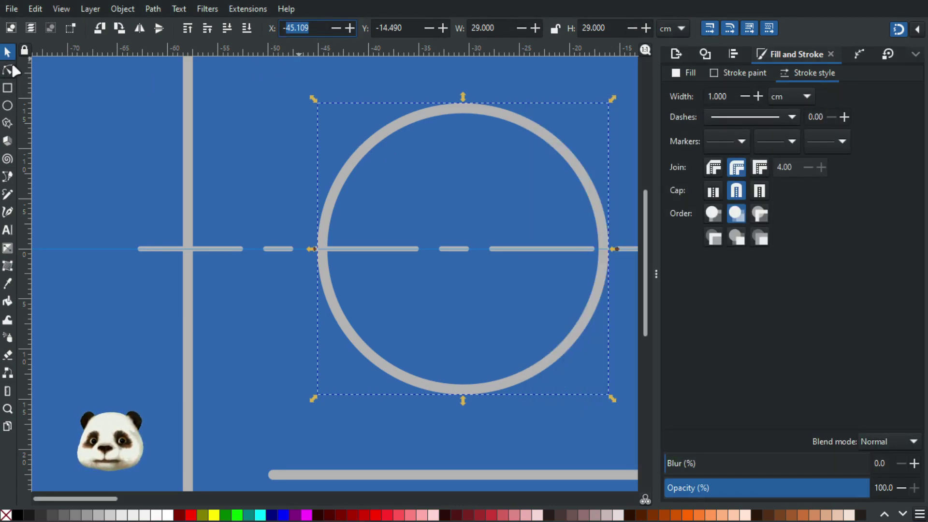
type("m")
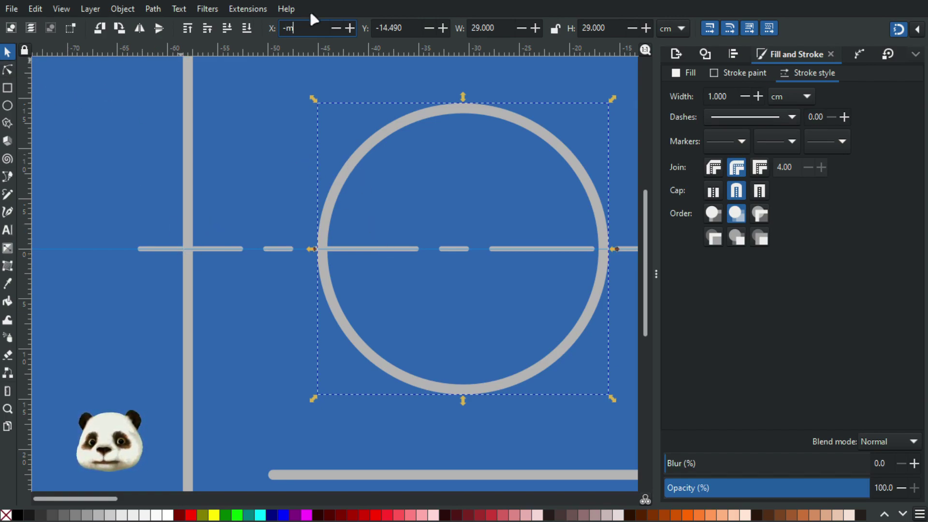
key("Escape")
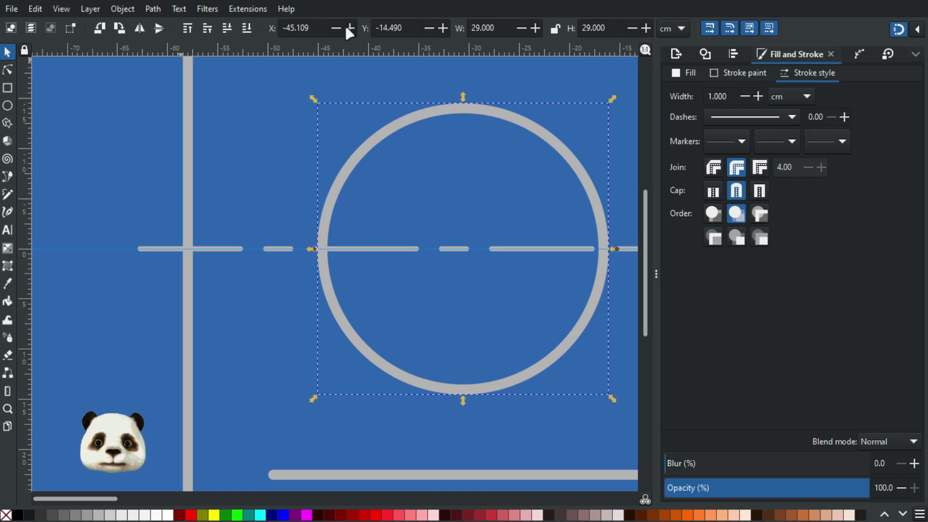
- Examine the measured span between the flat edge and the large circle's centre, together with the surrounding outline
key("m")
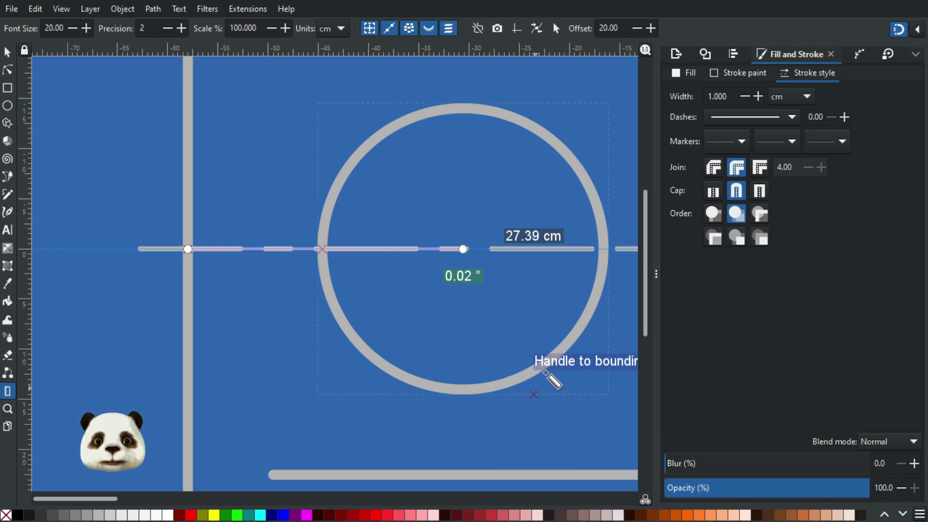
left_click_drag(631, 365, 346, 342)
scroll(374, 341, "down", 3)
left_click_drag(488, 342, 134, 317)
scroll(487, 339, "down", 2)
left_click_drag(523, 329, 254, 315)
scroll(511, 349, "up", 3)
scroll(488, 302, "down", 3)
left_click_drag(219, 346, 567, 355)
scroll(280, 248, "up", 5)
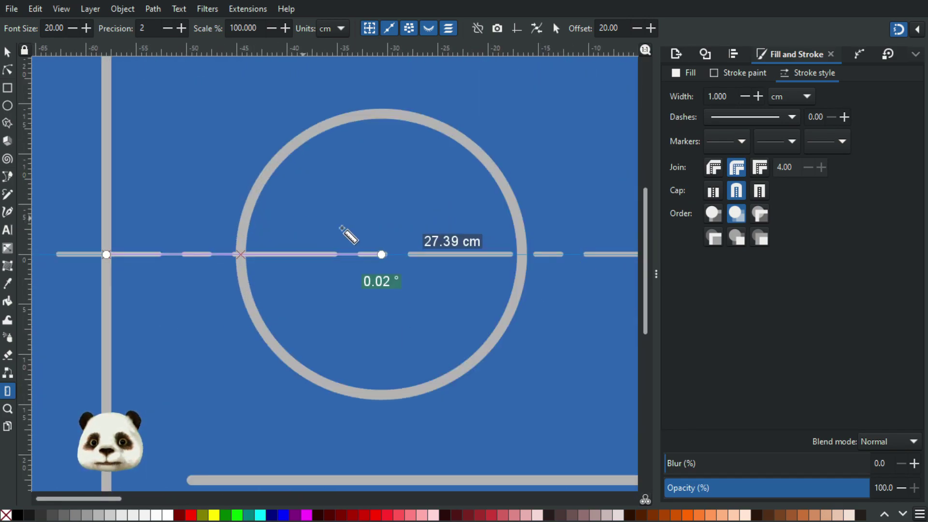
scroll(426, 261, "up", 2)
scroll(427, 261, "down", 1)
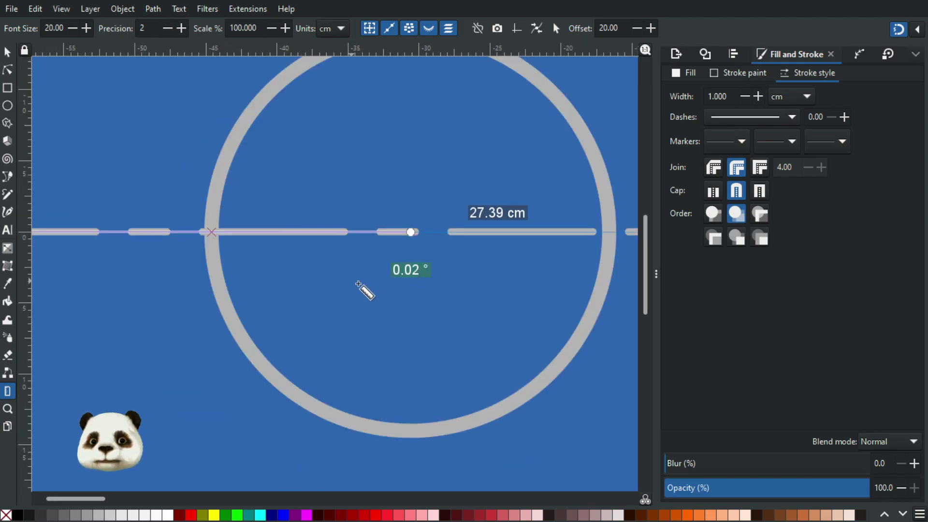
left_click_drag(360, 288, 420, 304)
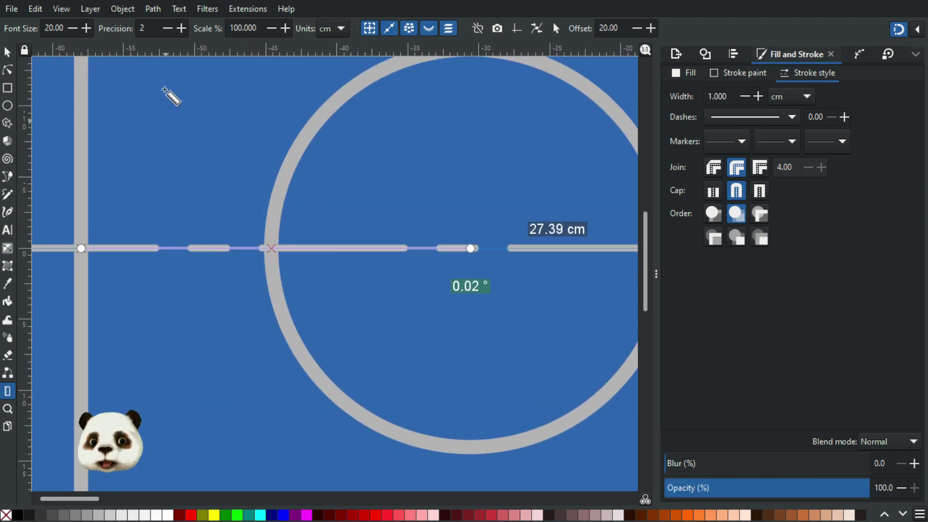
- Set the large circle's X position to -44 cm
left_click(8, 52)
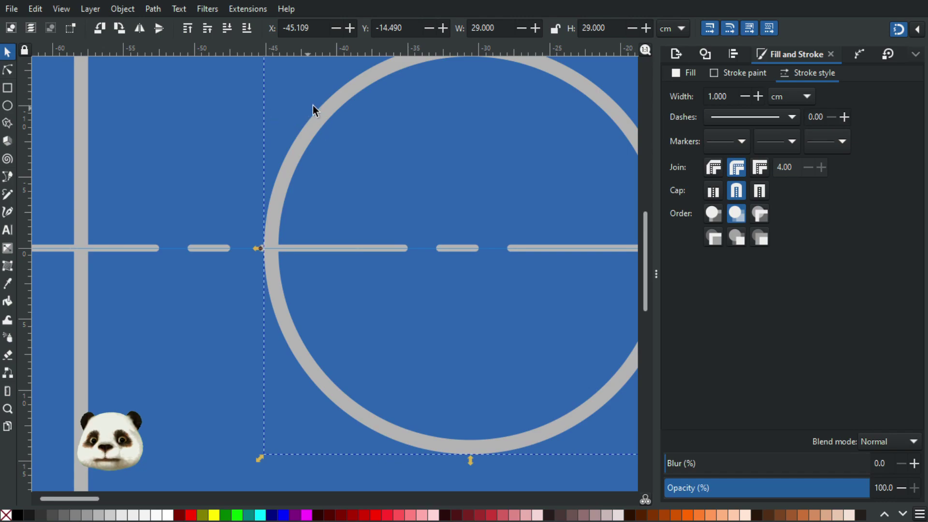
left_click(295, 29)
left_click_drag(298, 30, 312, 31)
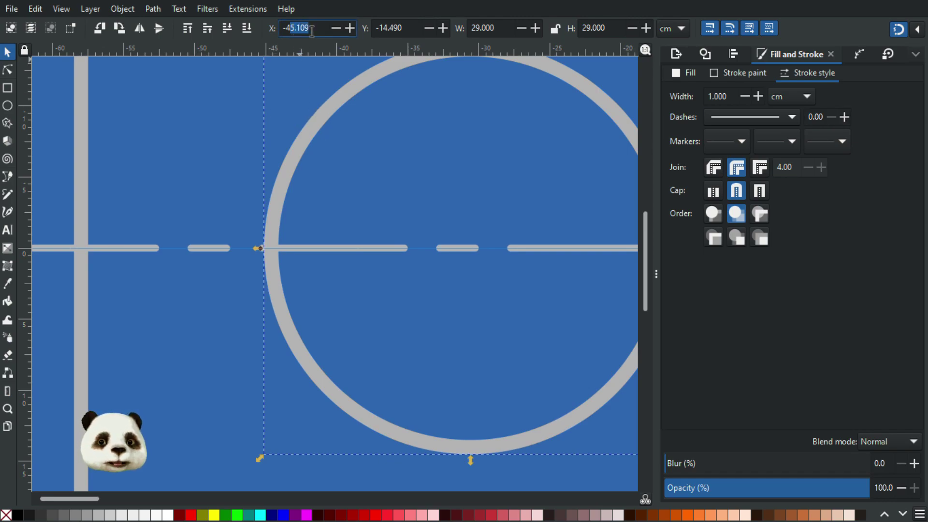
type("44")
key("Return")
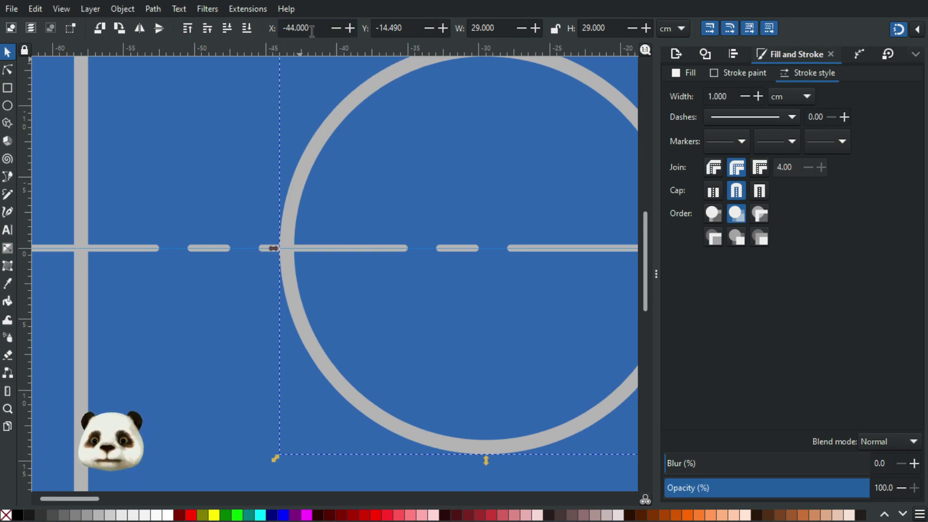
- Try an X position of -43 cm for the large circle, and set it back to -44 cm
left_click_drag(311, 31, 284, 28)
type("43")
key("Return")
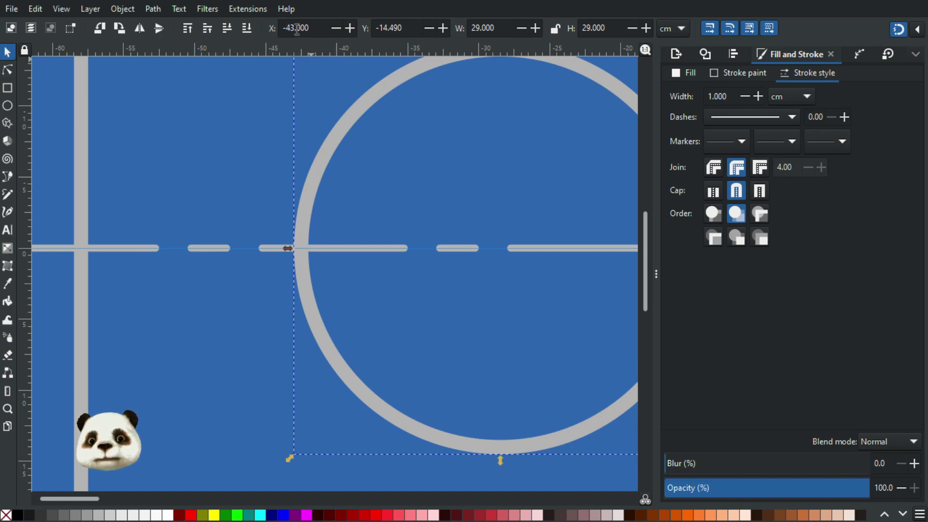
left_click_drag(290, 28, 328, 28)
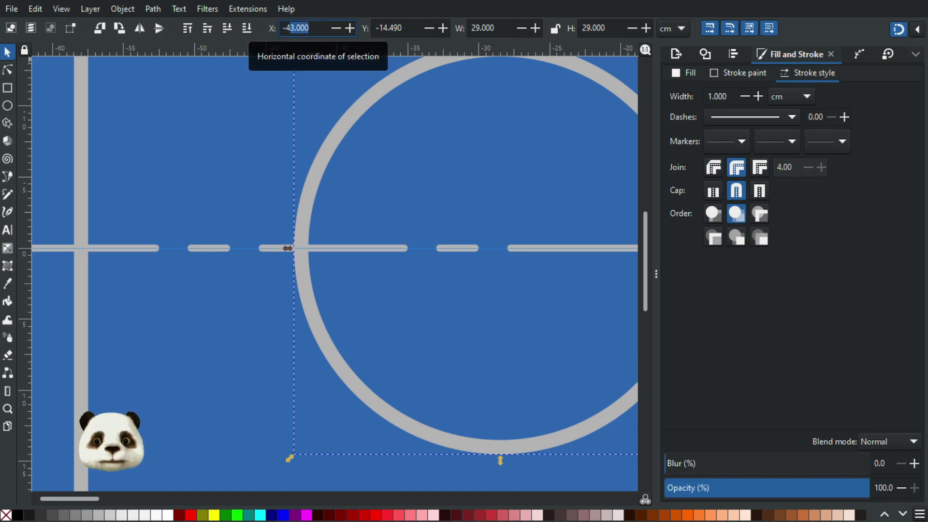
type("4")
key("Return")
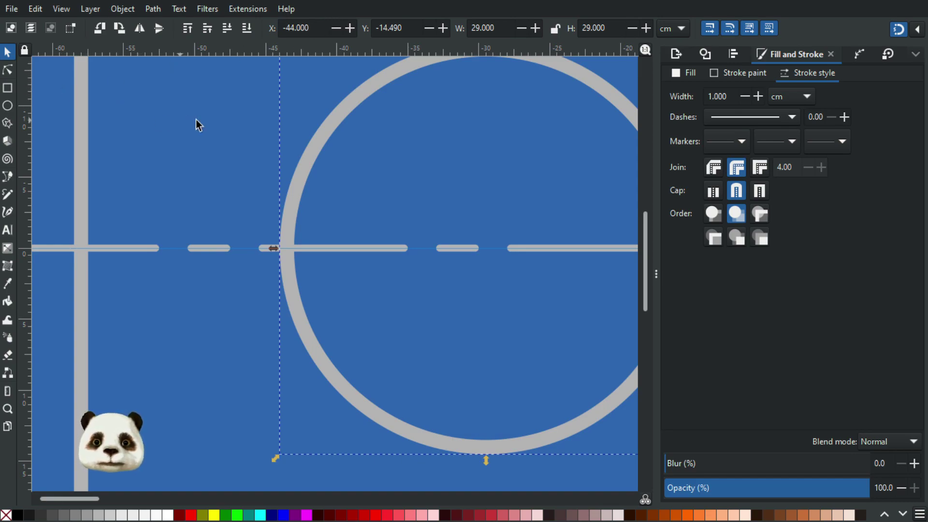
- Measure from the flat edge to the moved circle's centre along the centre line
key("m")
left_click_drag(81, 248, 470, 248)
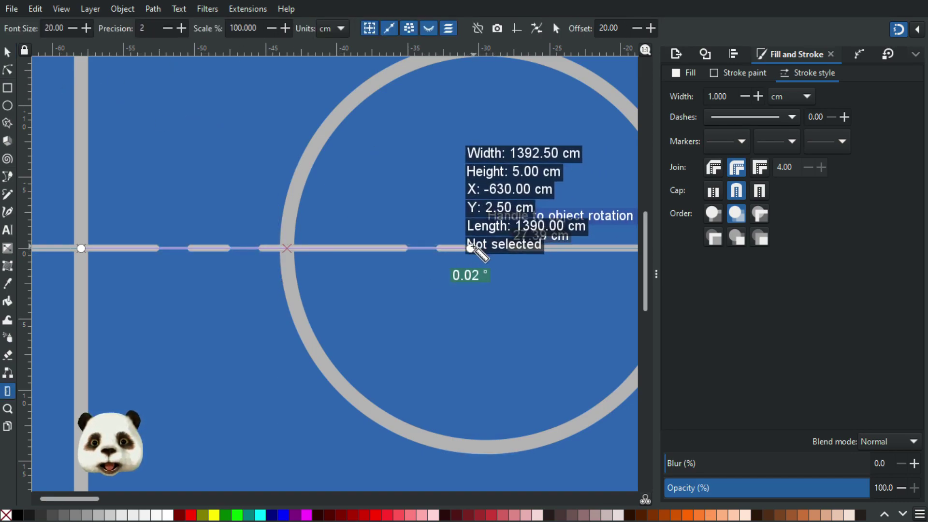
mouse_move(470, 248)
left_mouse_down()
mouse_move(507, 248)
mouse_move(497, 248)
left_mouse_up()
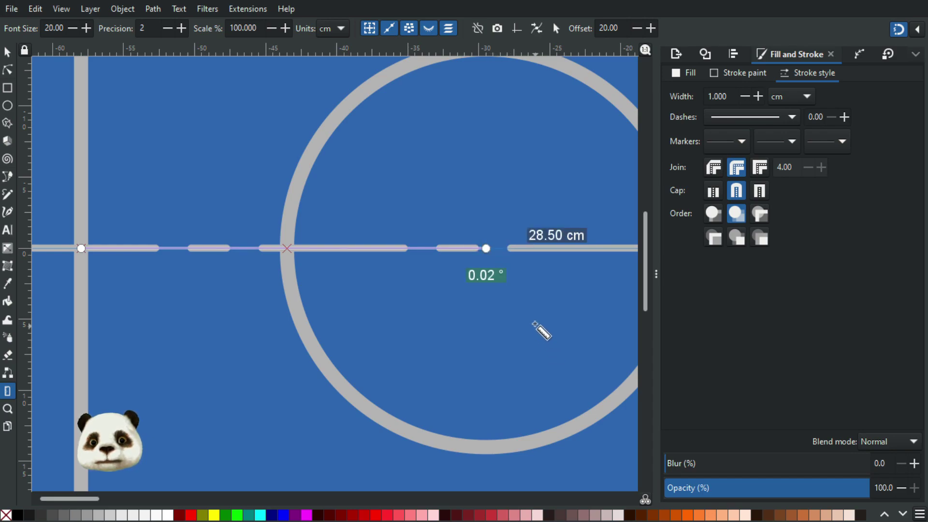
- Set the large circle's X position to -46 cm and remeasure its centre's distance from the flat edge
left_click(7, 51)
left_click(344, 121)
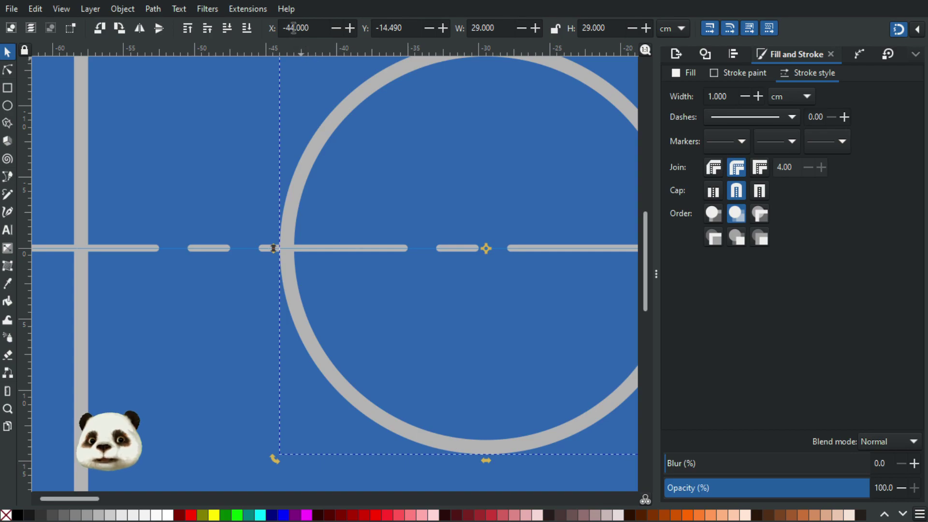
type("6")
key("Return")
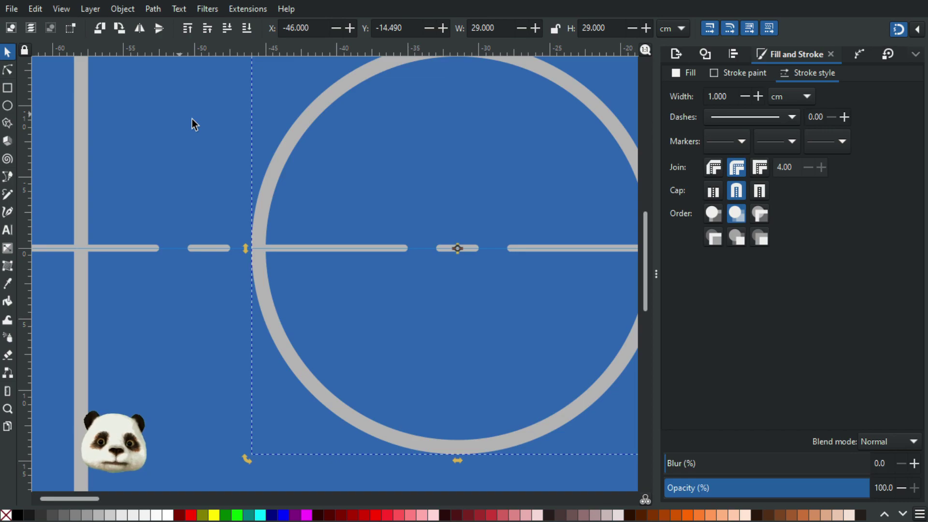
key("m")
left_click_drag(486, 248, 457, 247)
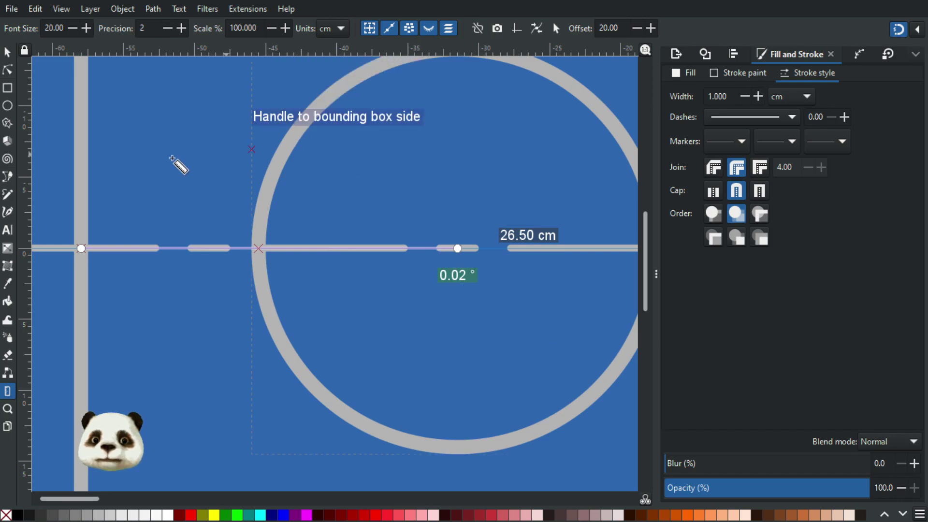
- Set the large circle's X position to -46.5 cm
left_click(7, 51)
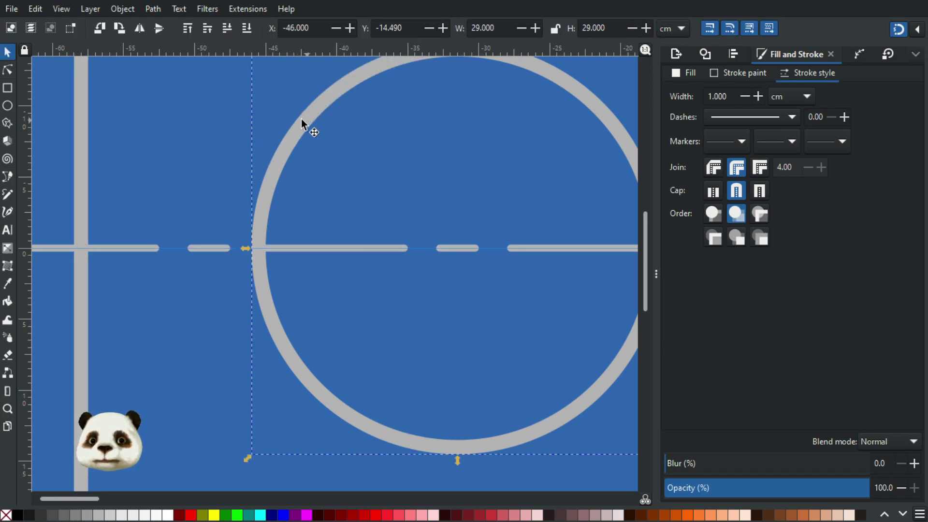
double_click(298, 28)
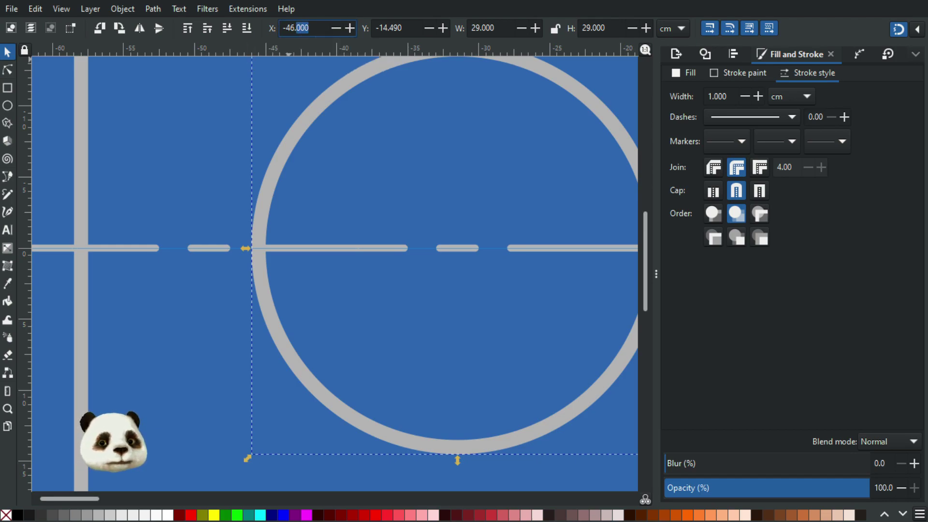
type("5")
key("Return")
- Measure from the flat edge to the repositioned circle's centre and review its placement within the whole part
key("m")
left_click_drag(82, 248, 451, 248)
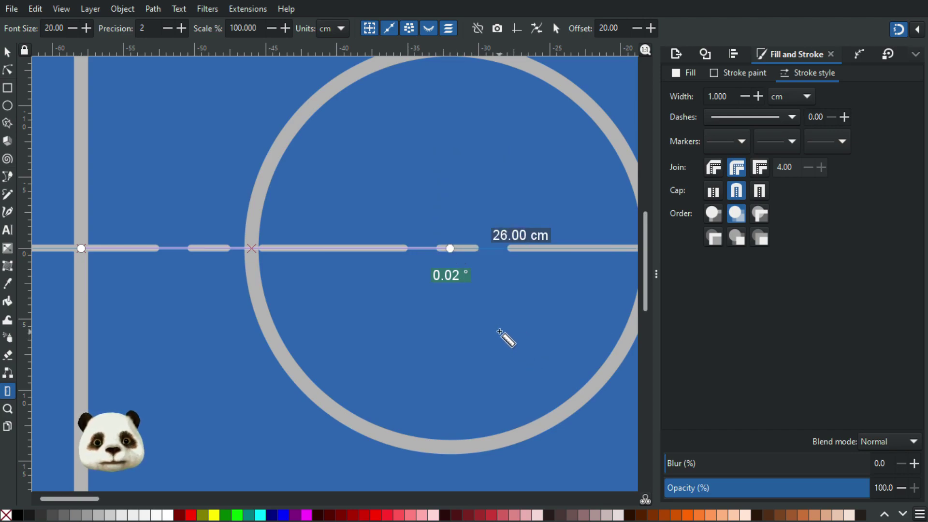
scroll(500, 333, "down", 6)
left_click_drag(538, 374, 255, 304)
left_click_drag(589, 336, 377, 312)
scroll(381, 249, "down", 2)
scroll(305, 257, "up", 5)
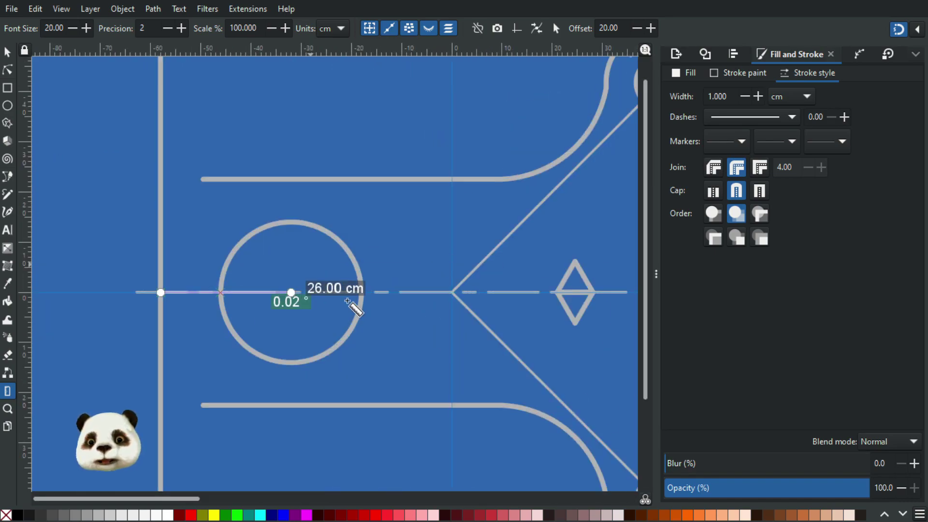
scroll(384, 292, "up", 1)
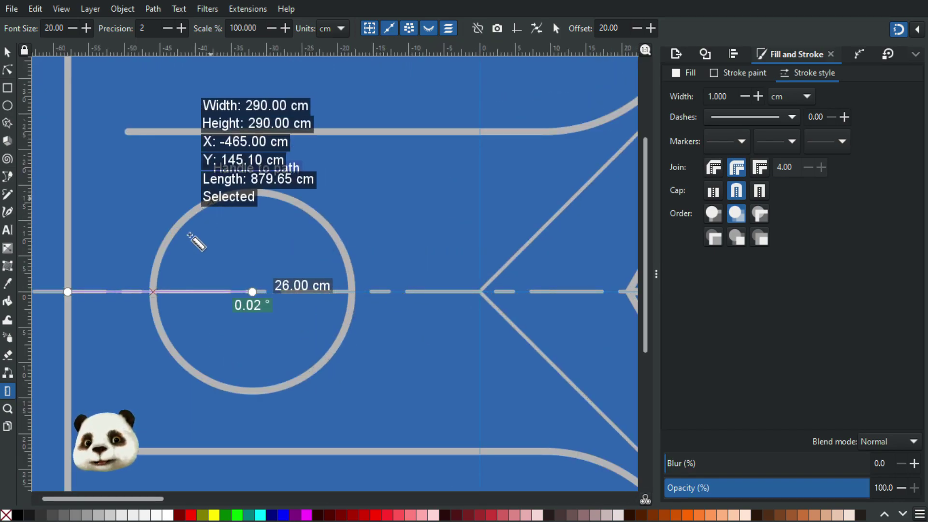
- Examine the reference photo's R13 corner arcs, the sloped edges running to the R26 bends, and the dimensions around the flat edge
left_click(7, 52)
scroll(414, 212, "down", 2)
scroll(414, 212, "down", 1)
left_click_drag(520, 296, 192, 307)
scroll(344, 310, "down", 2)
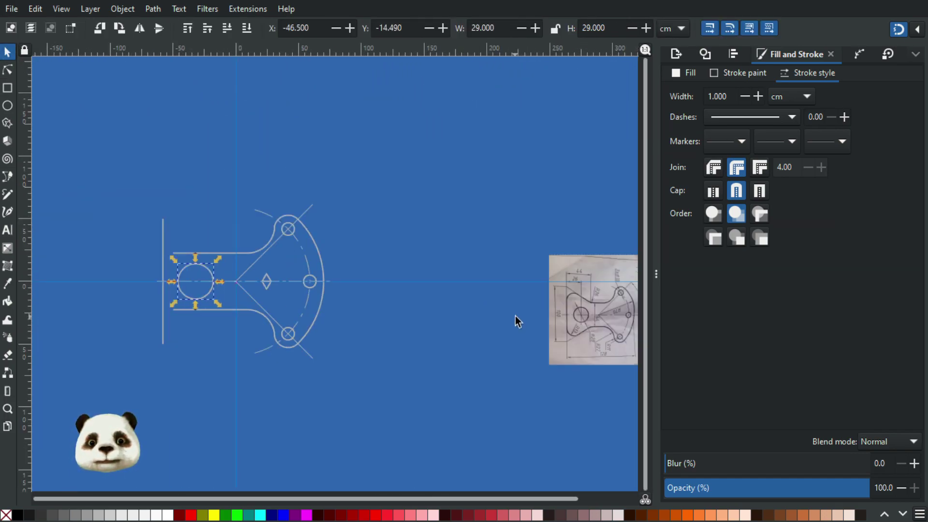
scroll(589, 337, "up", 1)
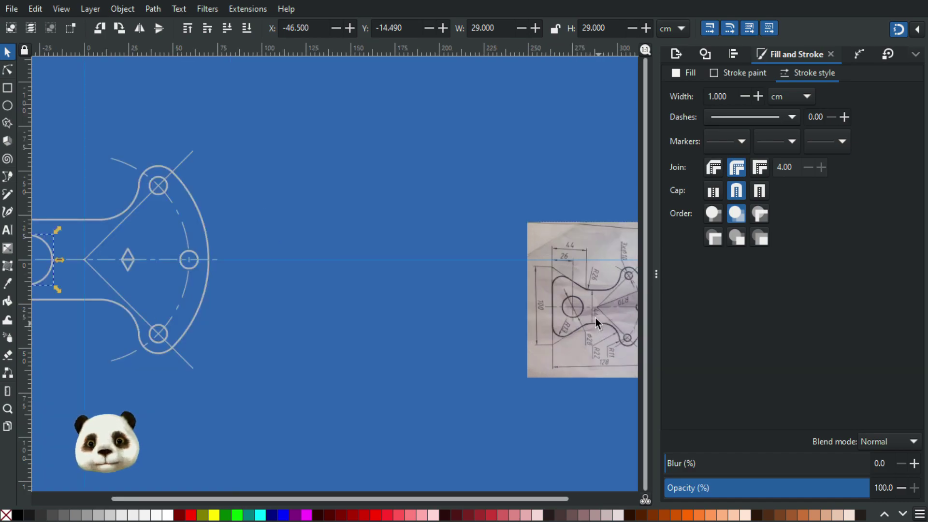
scroll(608, 303, "up", 2)
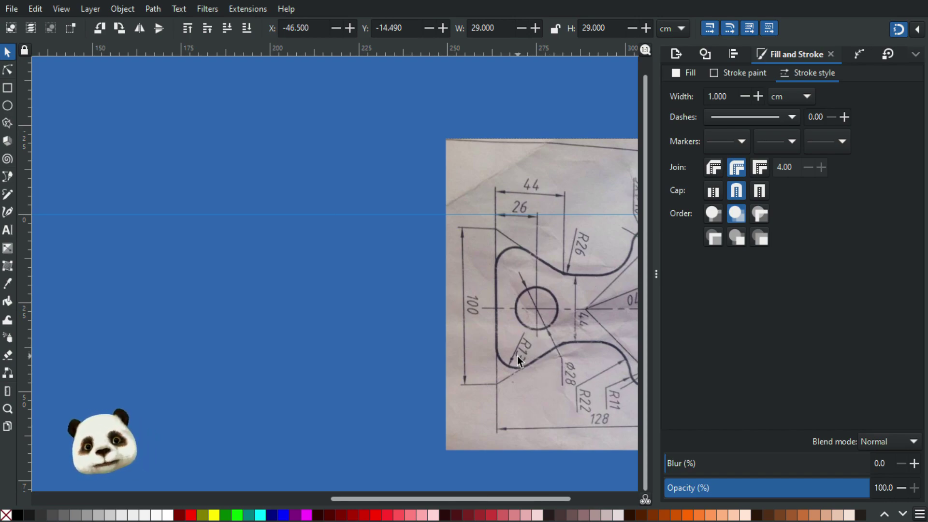
scroll(526, 318, "up", 3)
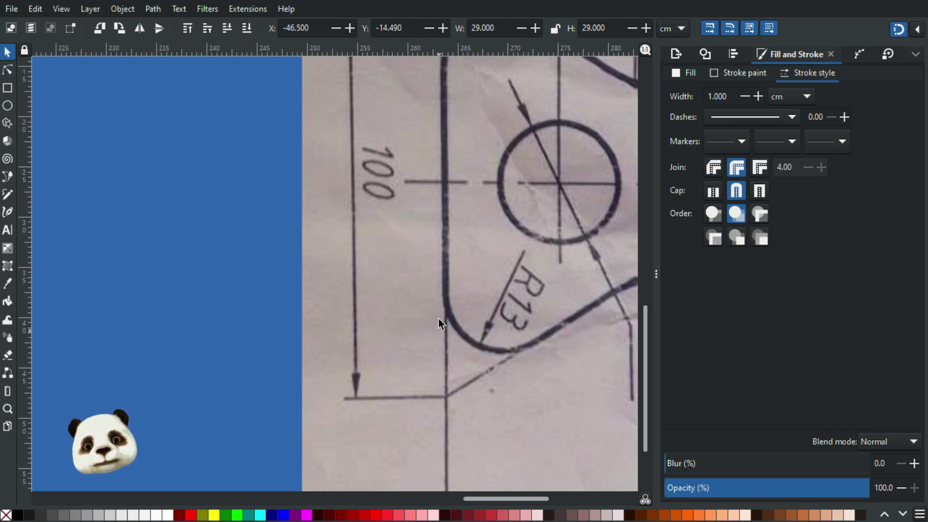
scroll(465, 317, "down", 2)
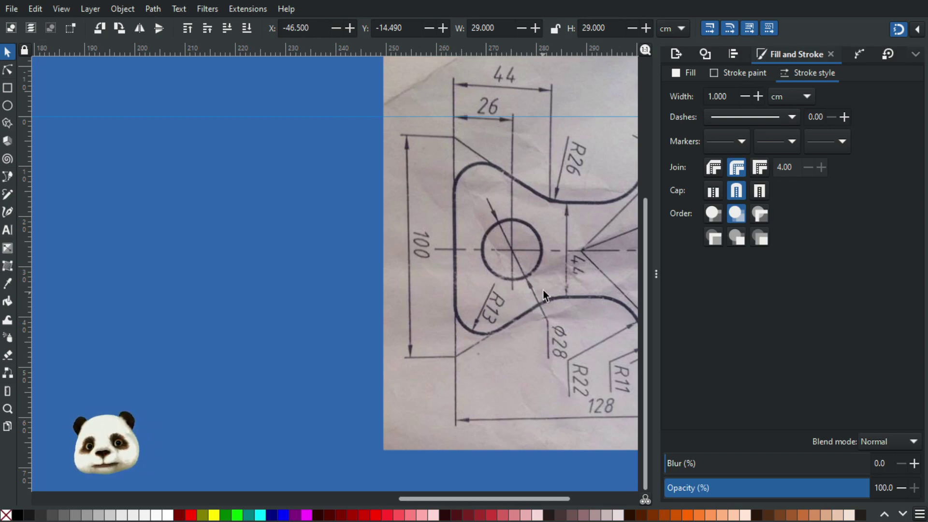
left_click_drag(540, 320, 409, 334)
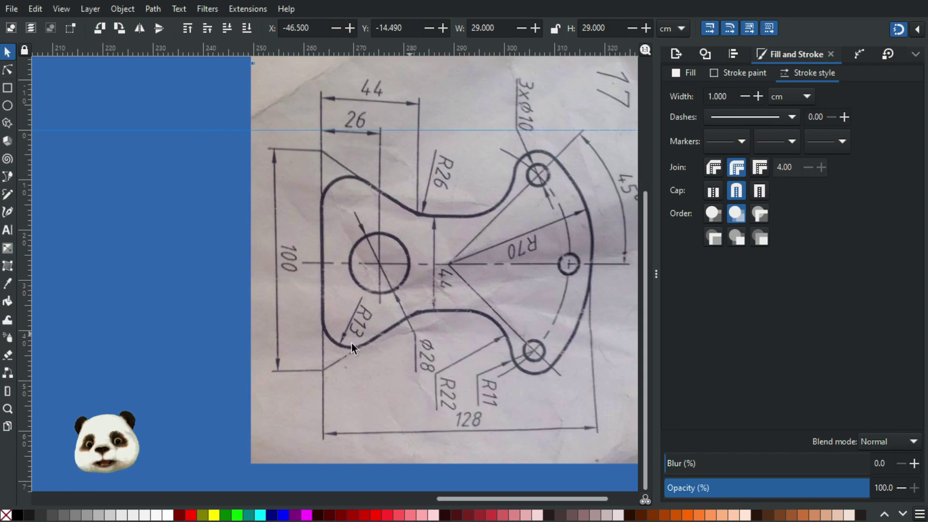
left_click_drag(352, 343, 357, 339)
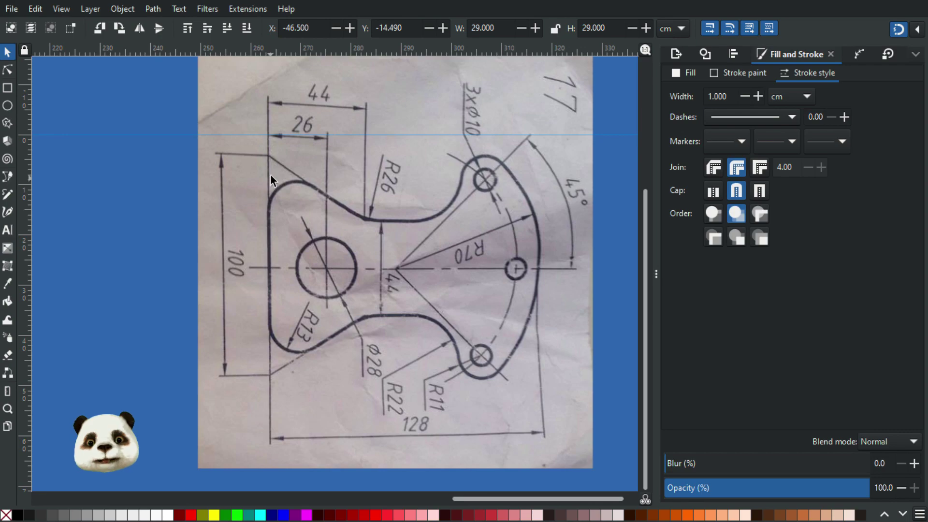
scroll(368, 205, "up", 4)
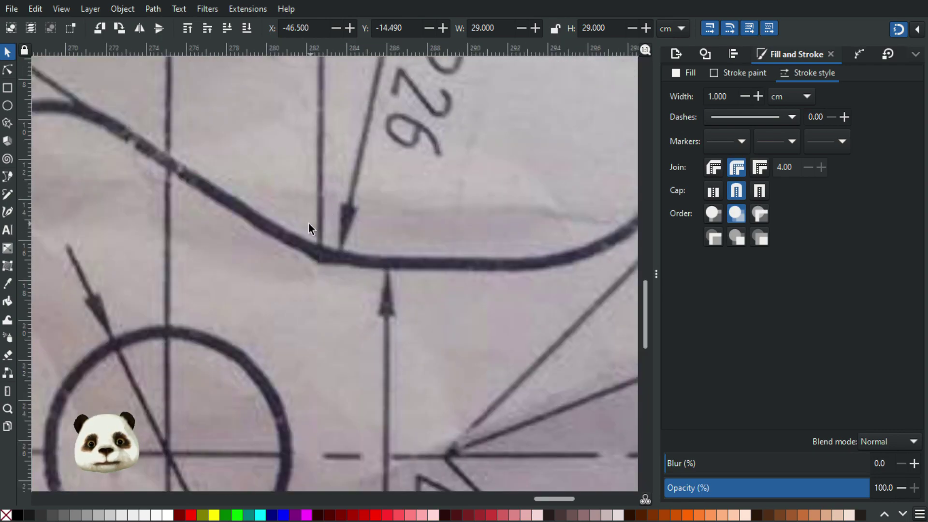
scroll(308, 224, "down", 2)
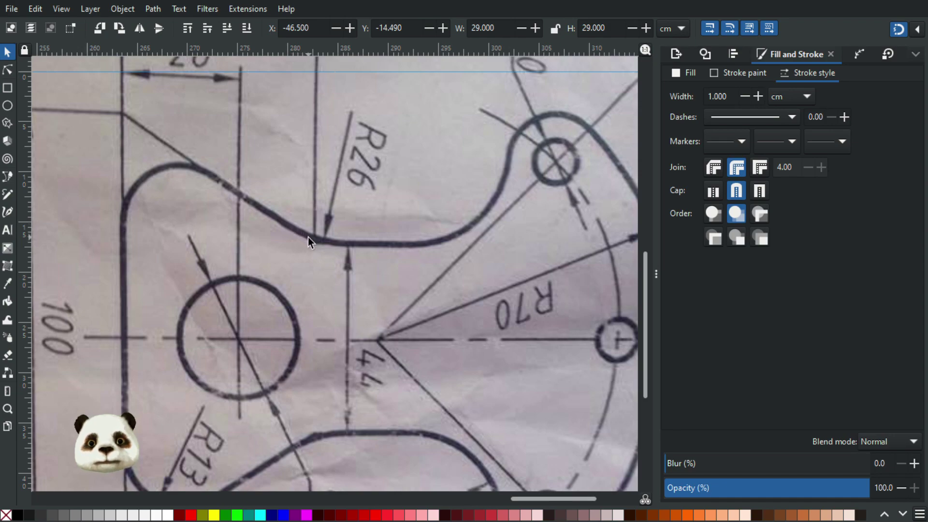
scroll(305, 236, "down", 3)
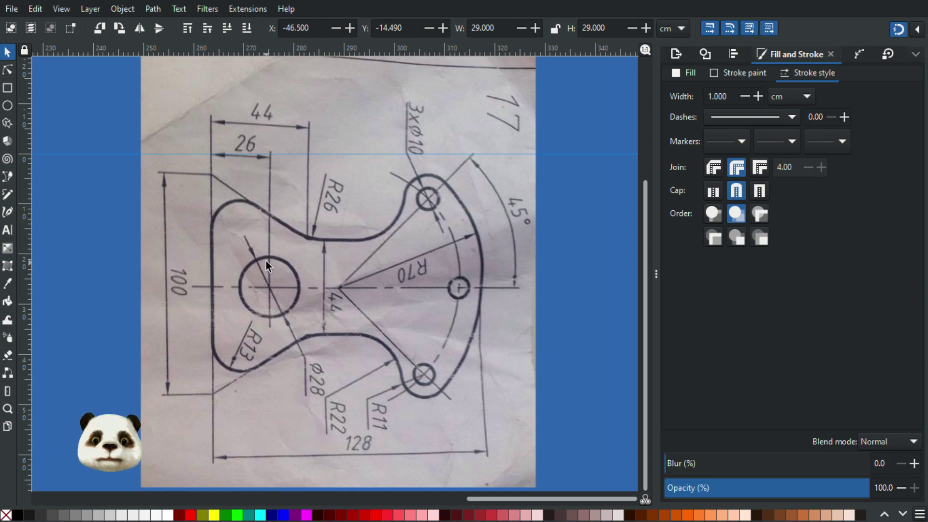
scroll(298, 237, "up", 2)
scroll(302, 235, "down", 1)
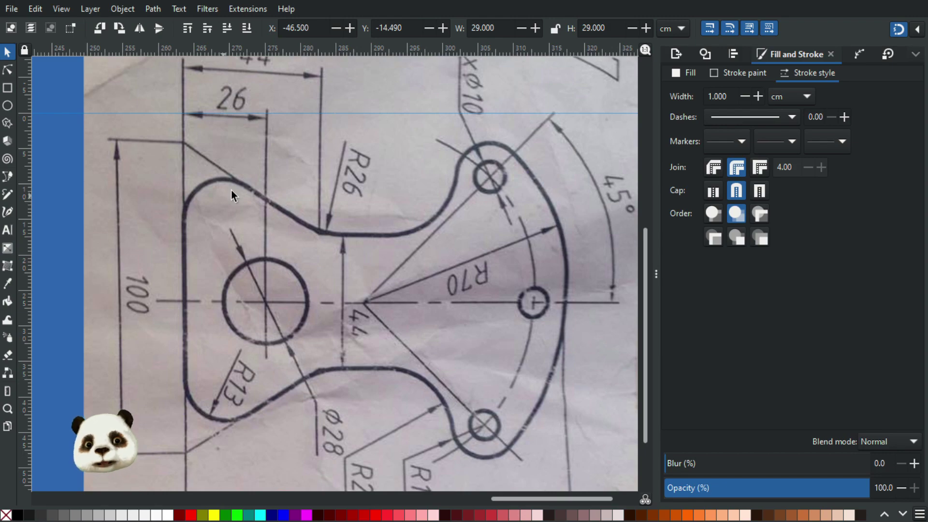
scroll(245, 207, "down", 2, "ctrl")
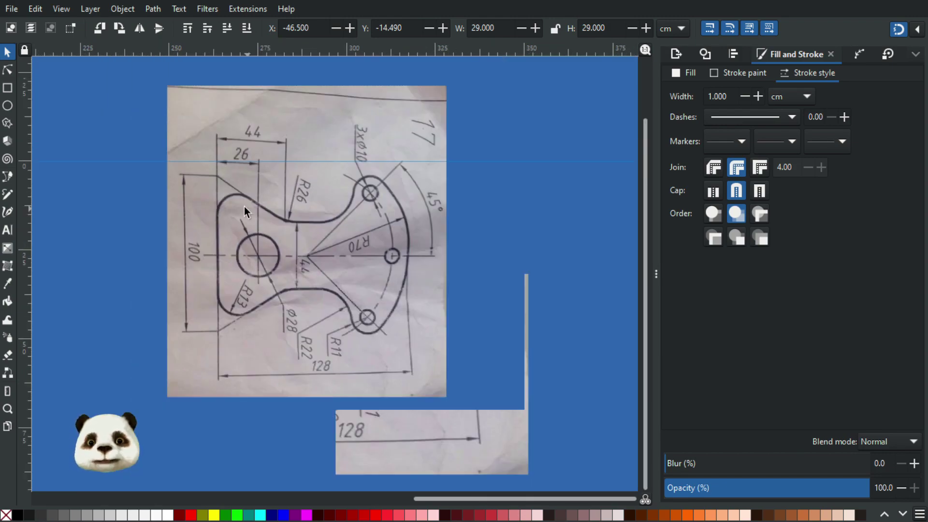
scroll(215, 230, "up", 2, "ctrl")
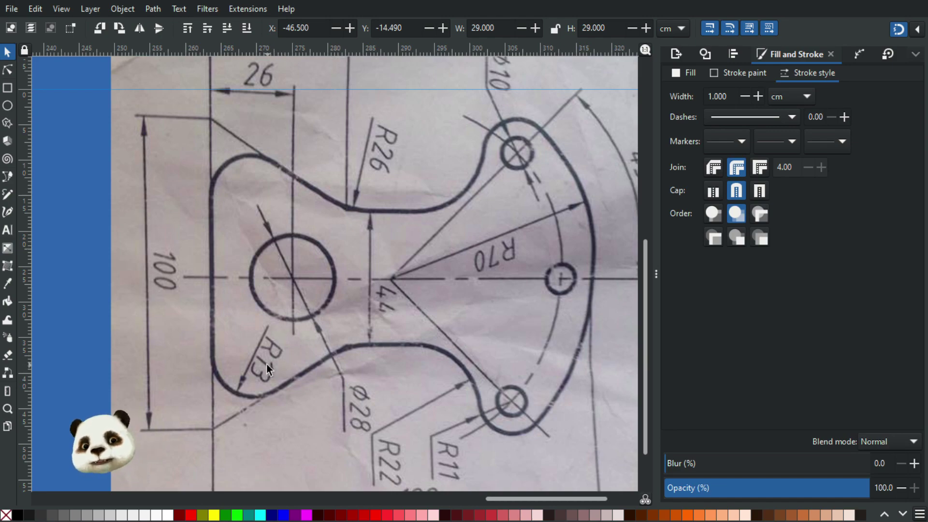
- Duplicate the large 28 cm circle and place the copy straight below it, outside the neck, at about Y 36.6 cm
scroll(225, 276, "down", 6)
left_click_drag(98, 285, 448, 304)
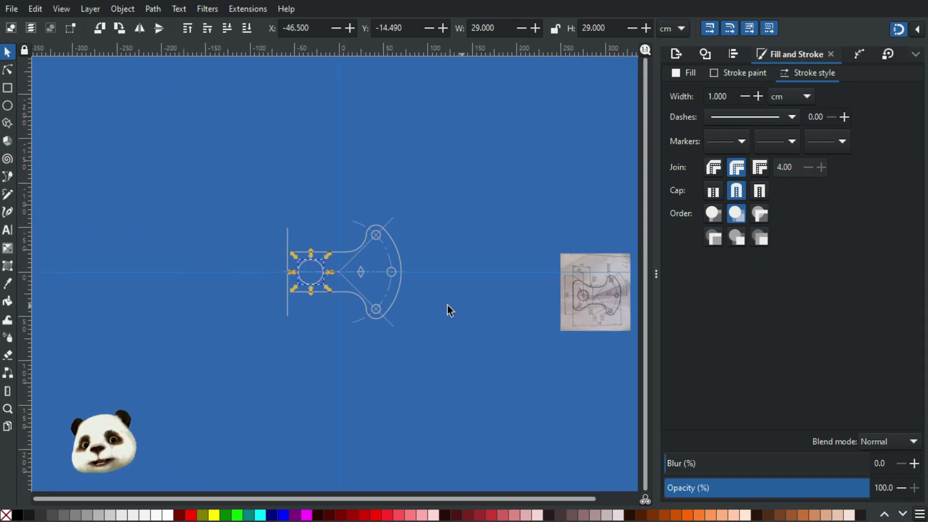
scroll(358, 288, "up", 3)
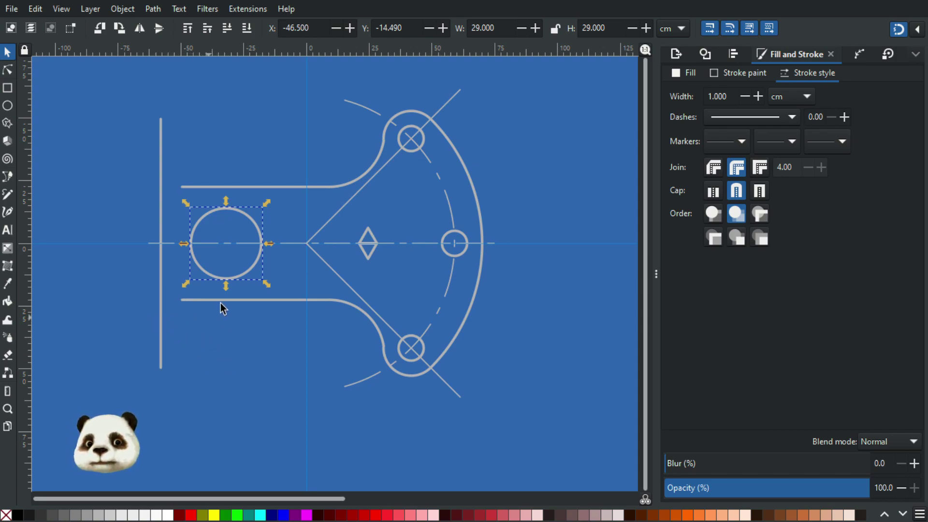
left_click_drag(257, 273, 210, 351)
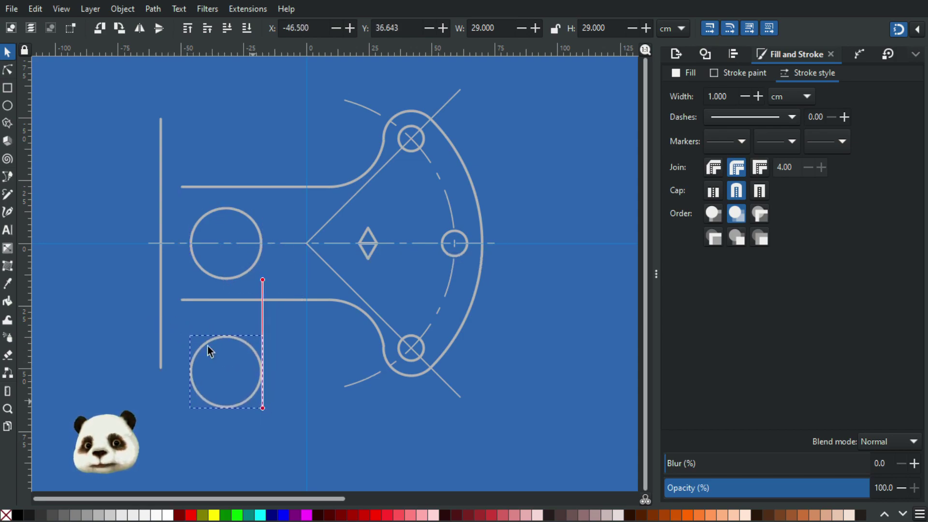
- Set the copied circle's horizontal and vertical radii to 13 cm
left_click(8, 106)
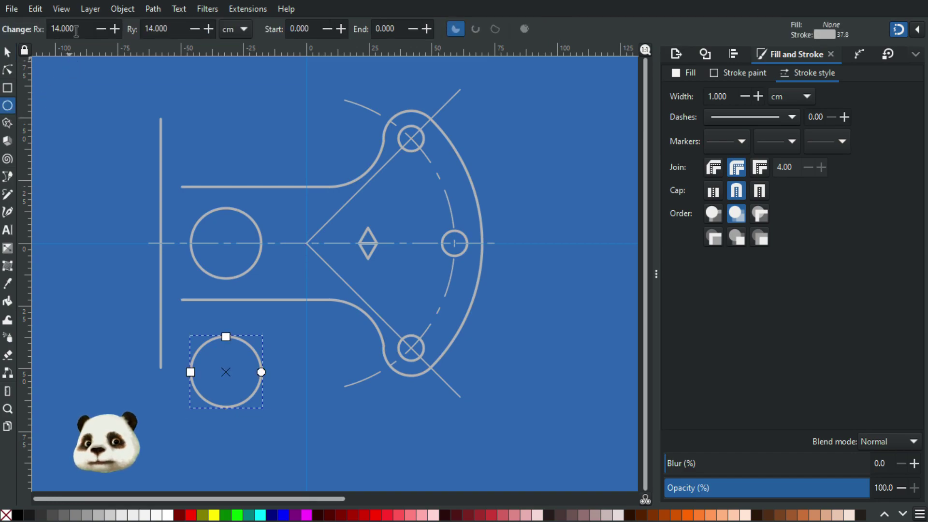
left_click_drag(77, 30, 51, 29)
type("13")
key("Tab")
type("13")
key("Tab")
- Compare with the reference's R13 corner and move the 13 cm-radius circle against the vertical flat edge at X -58.5 cm
scroll(341, 368, "down", 3)
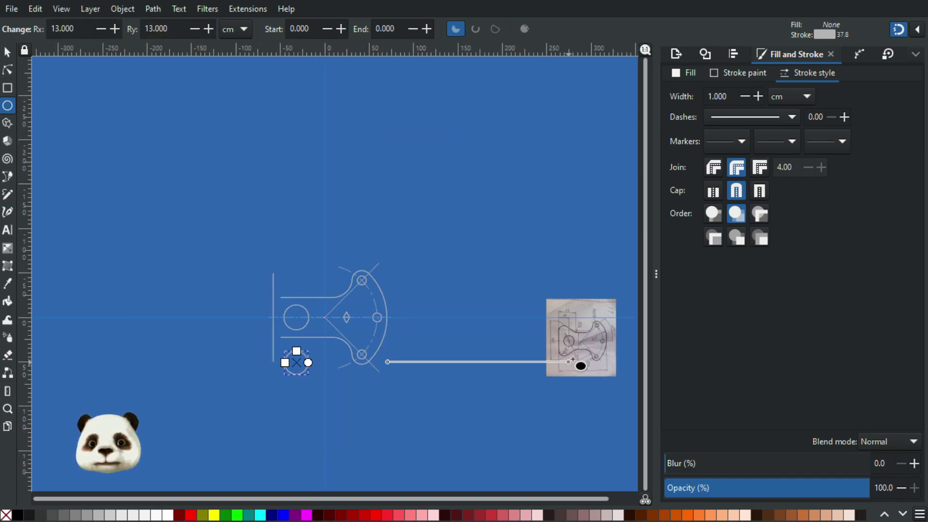
scroll(585, 338, "up", 6)
scroll(590, 321, "right", 5)
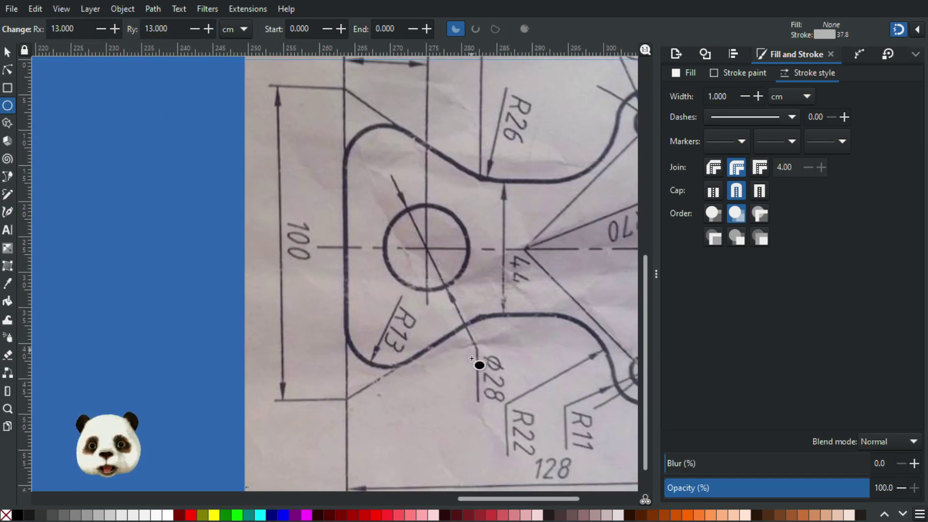
scroll(502, 374, "down", 7)
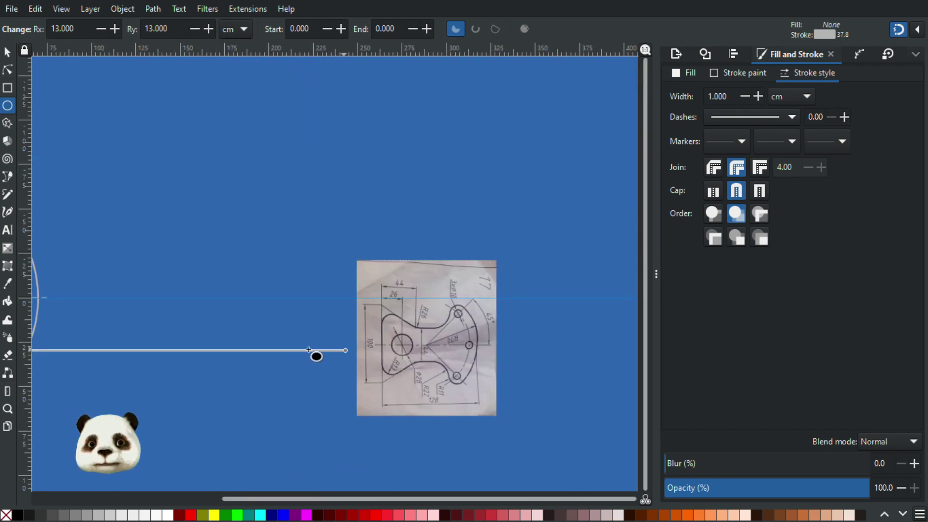
scroll(269, 343, "up", 3)
scroll(314, 357, "up", 2)
key("s")
left_click_drag(368, 422, 320, 371)
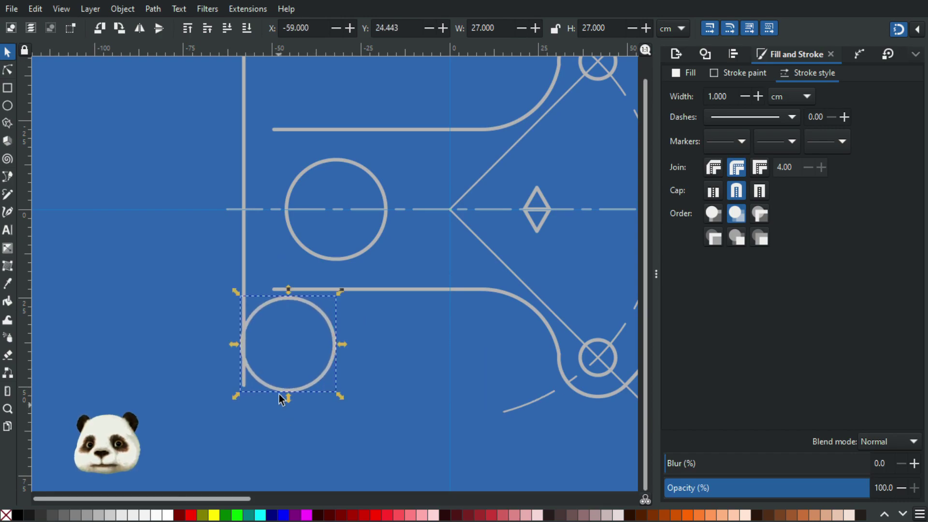
scroll(277, 403, "up", 4)
mouse_move(198, 313)
left_mouse_down()
mouse_move(219, 326)
mouse_move(208, 324)
left_mouse_up()
scroll(209, 322, "down", 3)
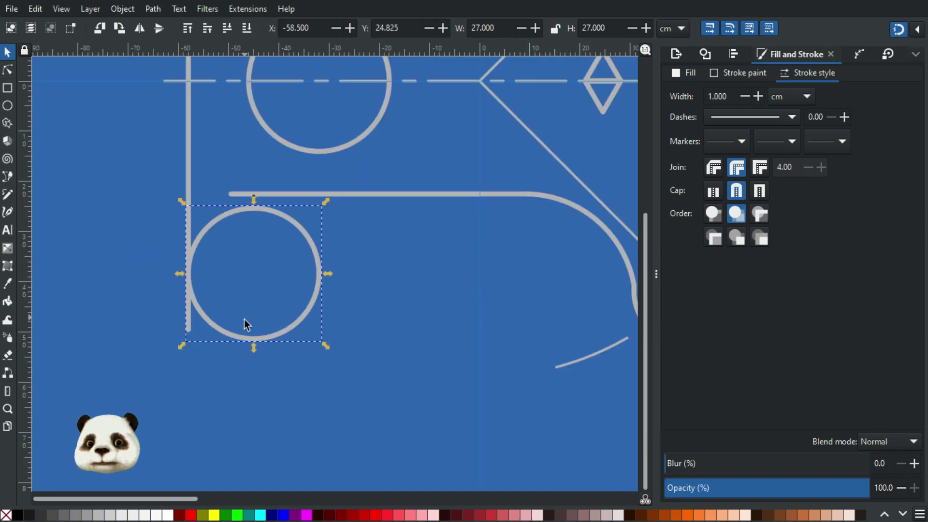
- Recheck the reference and move the 13 cm-radius circle up along the flat edge to Y 22 cm, against the lower neck line
scroll(337, 354, "down", 3)
scroll(335, 354, "down", 1)
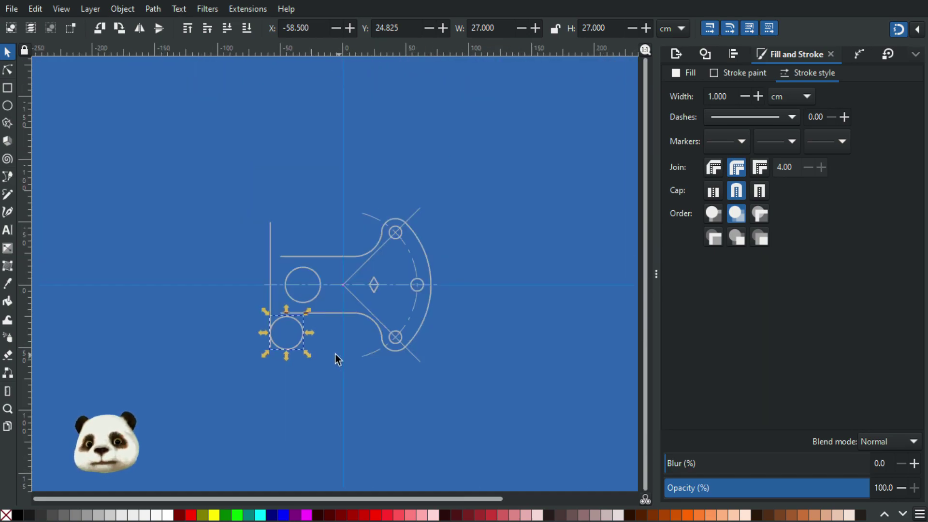
scroll(323, 353, "up", 1)
scroll(423, 367, "down", 3)
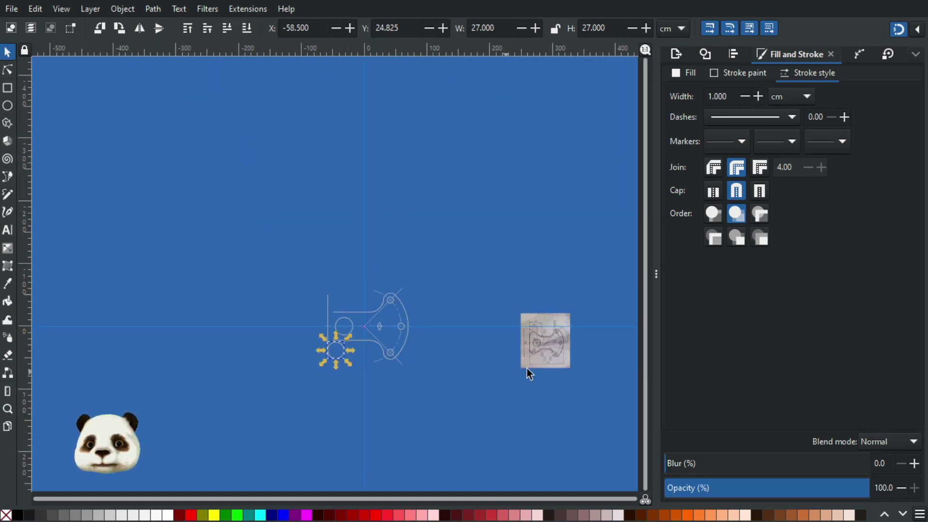
scroll(582, 341, "up", 3)
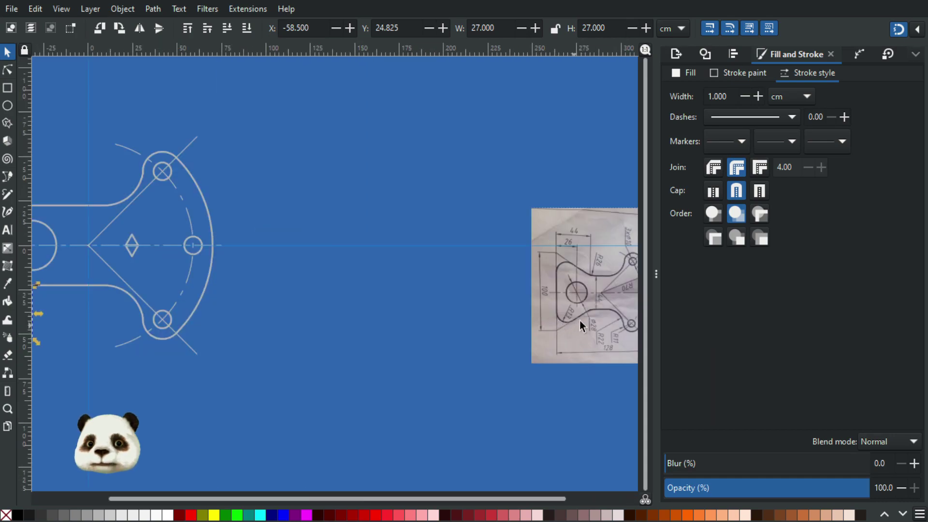
left_click_drag(123, 375, 360, 379)
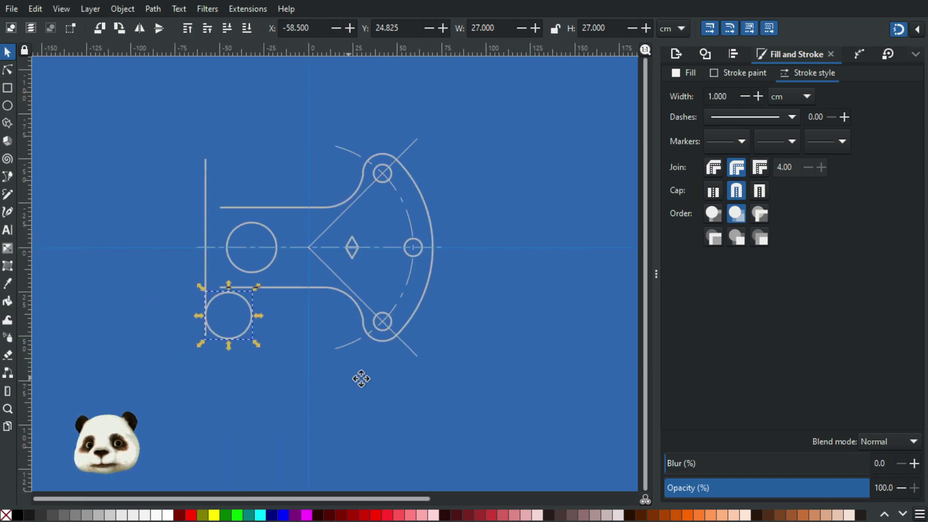
scroll(248, 344, "up", 3)
scroll(265, 332, "down", 1)
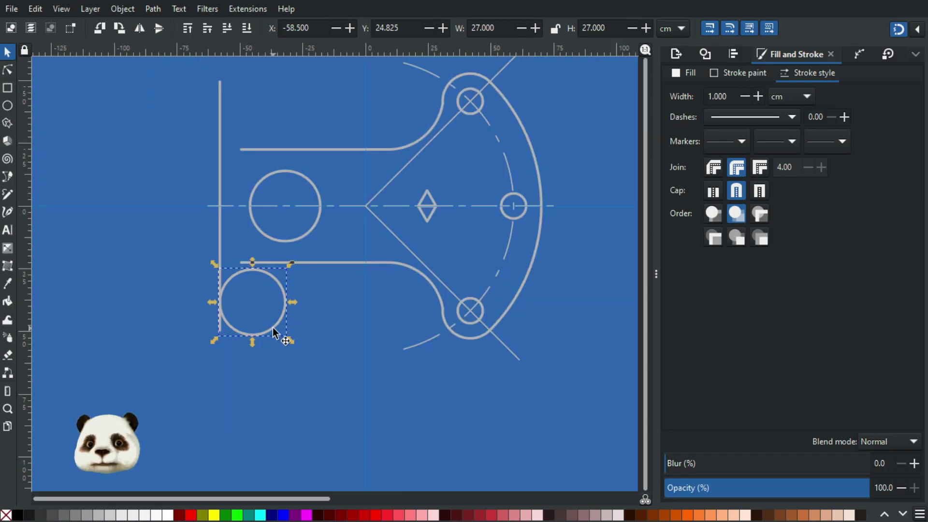
left_click_drag(279, 327, 272, 318)
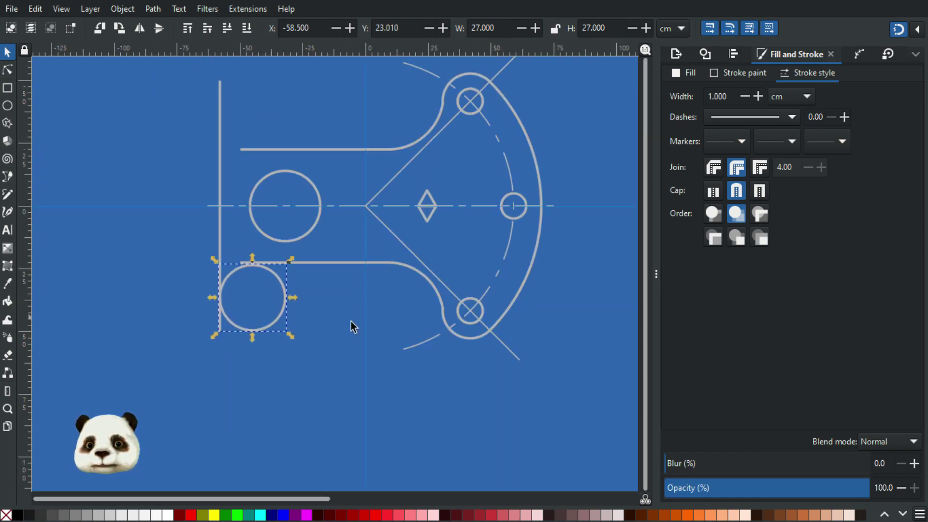
scroll(269, 263, "up", 4)
left_click_drag(265, 274, 265, 269)
scroll(277, 275, "down", 2)
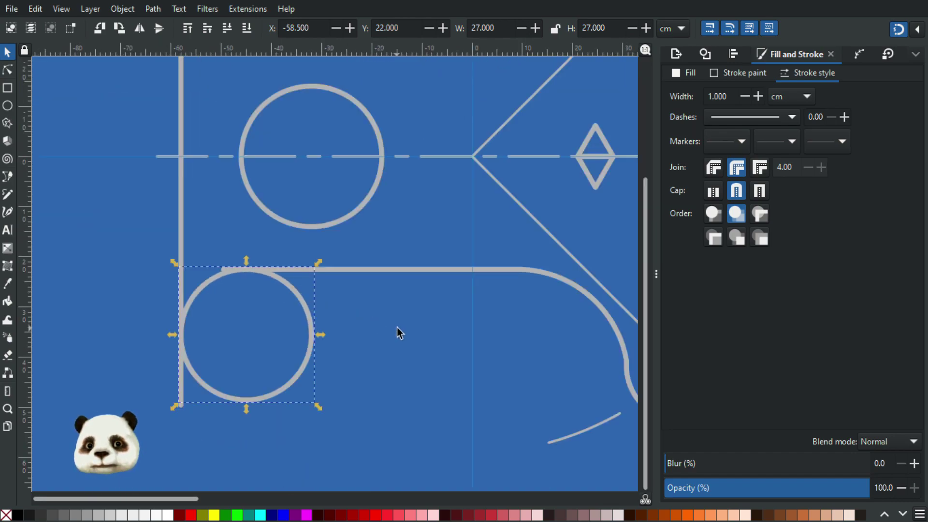
- Examine in the reference photo how the lower R13 arc joins the flat edge and the slanted line from the 100 dimension's end
scroll(435, 334, "down", 3)
scroll(507, 338, "right", 5)
scroll(580, 309, "up", 2)
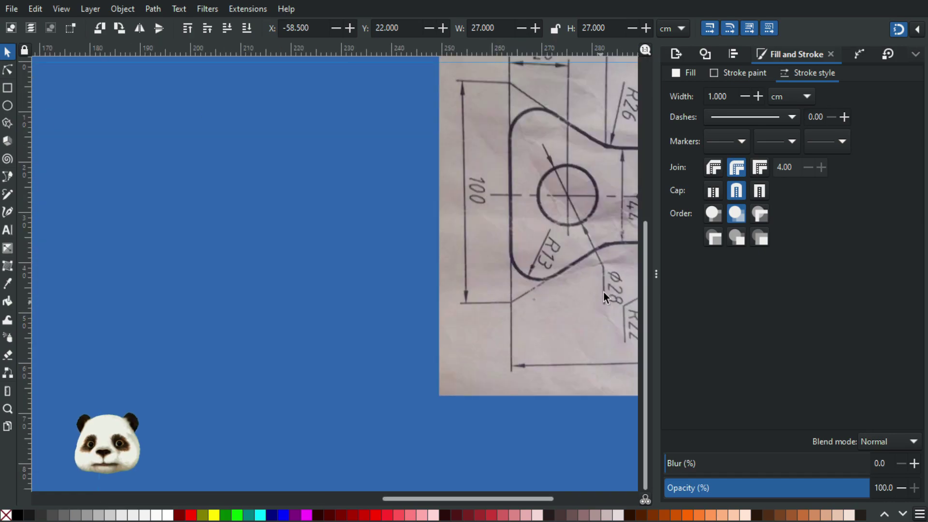
scroll(411, 268, "up", 2)
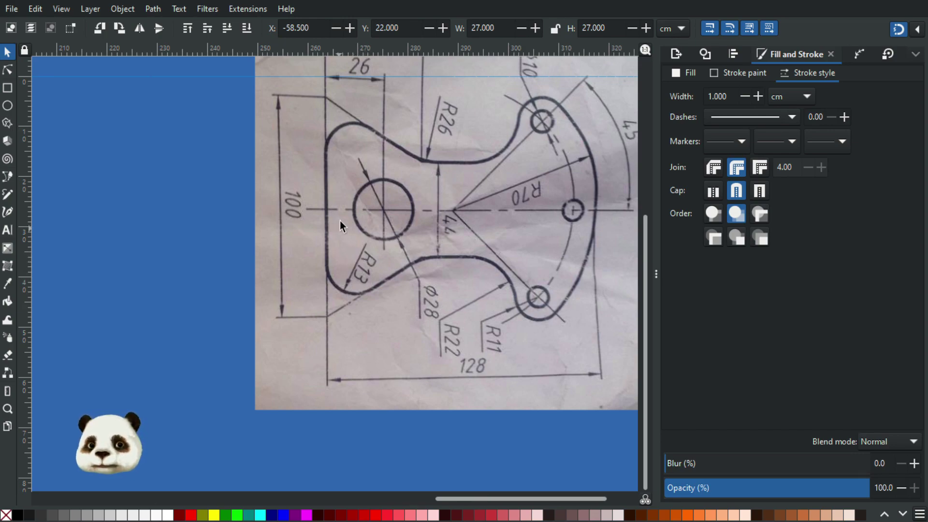
scroll(294, 229, "down", 5)
mouse_move(164, 253)
left_mouse_down()
mouse_move(334, 248)
mouse_move(394, 256)
mouse_move(343, 256)
left_mouse_up()
scroll(513, 255, "up", 3)
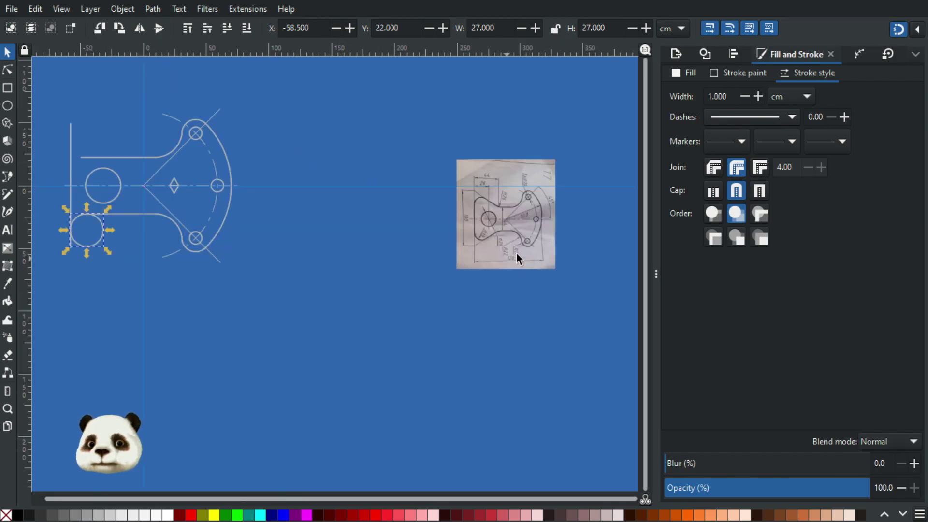
scroll(483, 199, "up", 3)
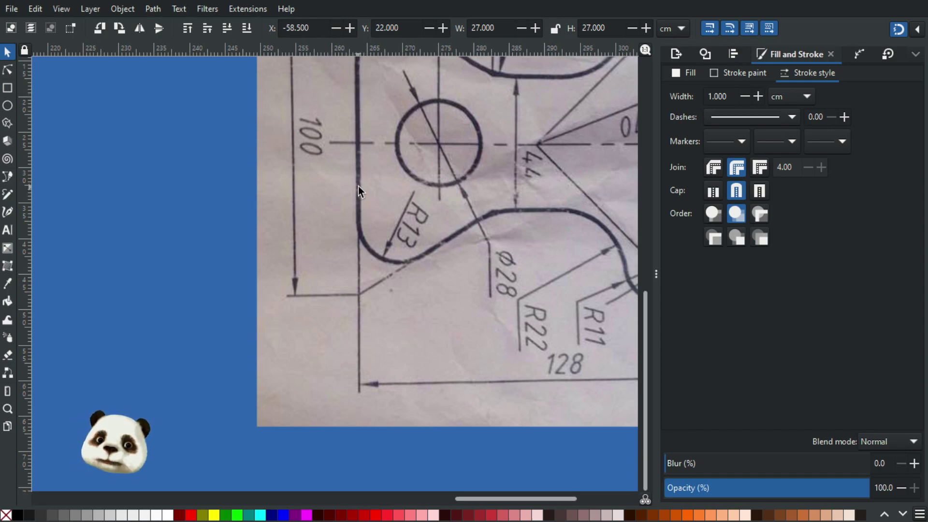
scroll(355, 187, "down", 3)
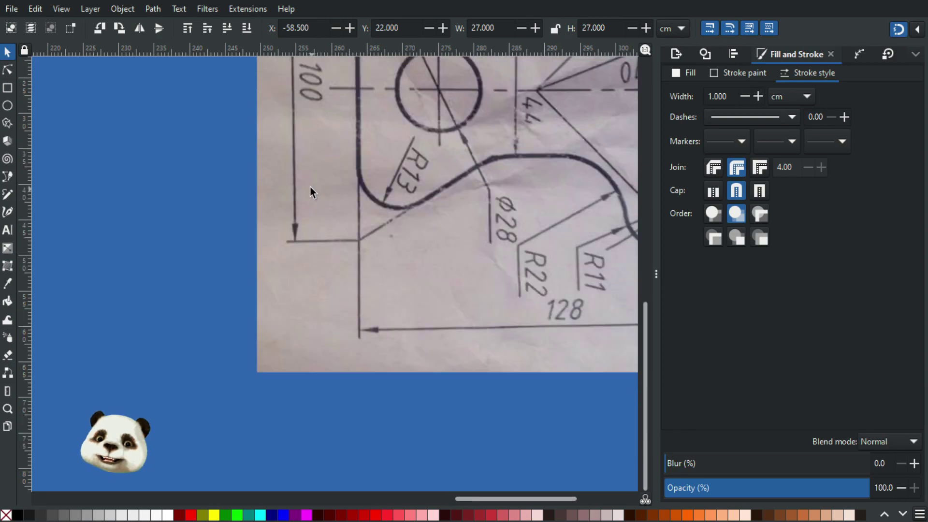
left_click_drag(284, 225, 245, 305)
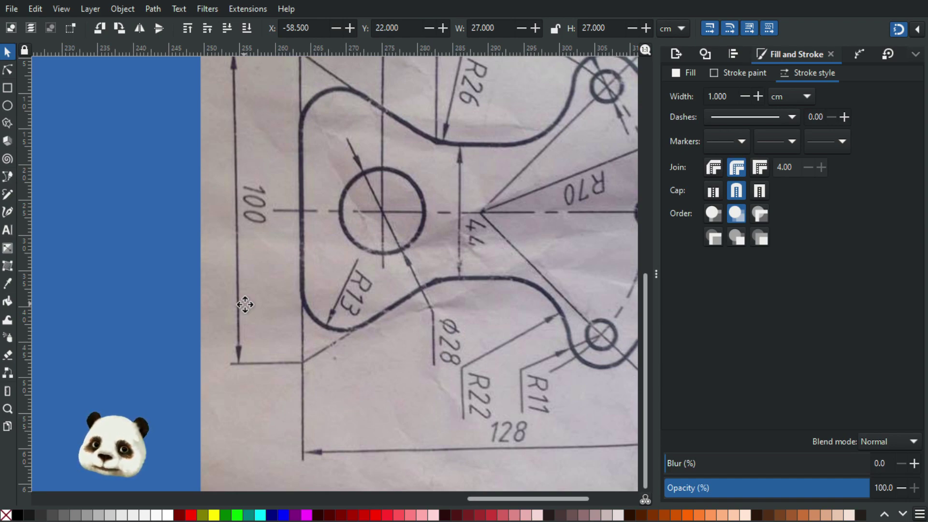
- Return to the drawing and measure the vertical distance from the horizontal centerline to the 13 cm-radius circle's center
left_click_drag(245, 304, 245, 305)
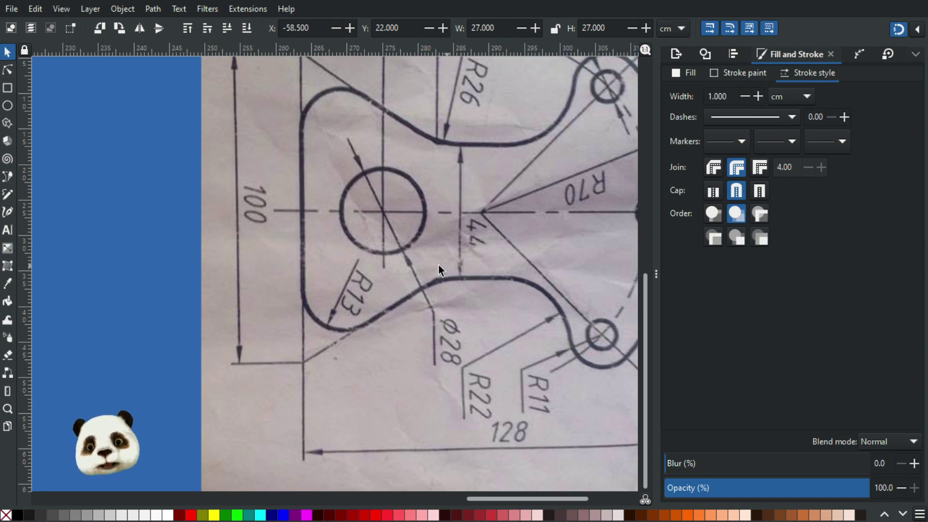
scroll(295, 244, "down", 3)
scroll(205, 286, "left", 10)
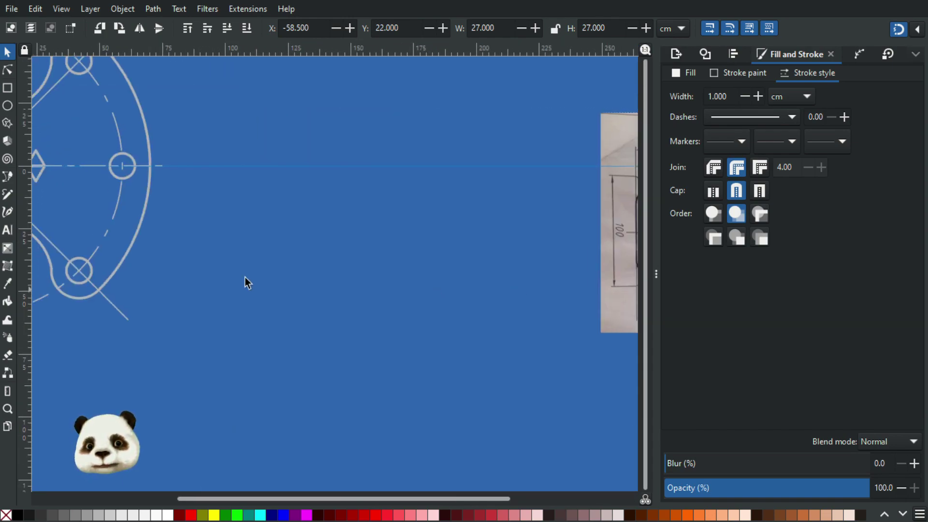
scroll(151, 313, "up", 2)
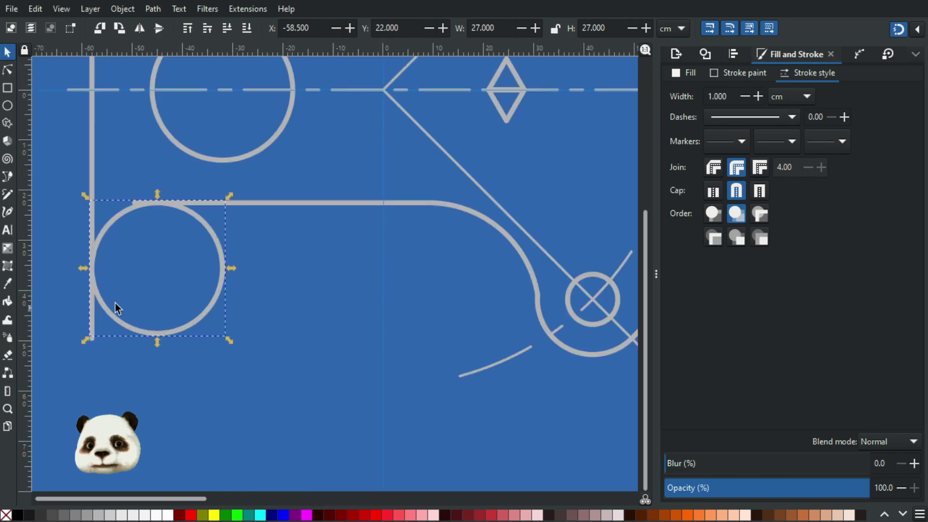
left_click_drag(261, 324, 396, 410)
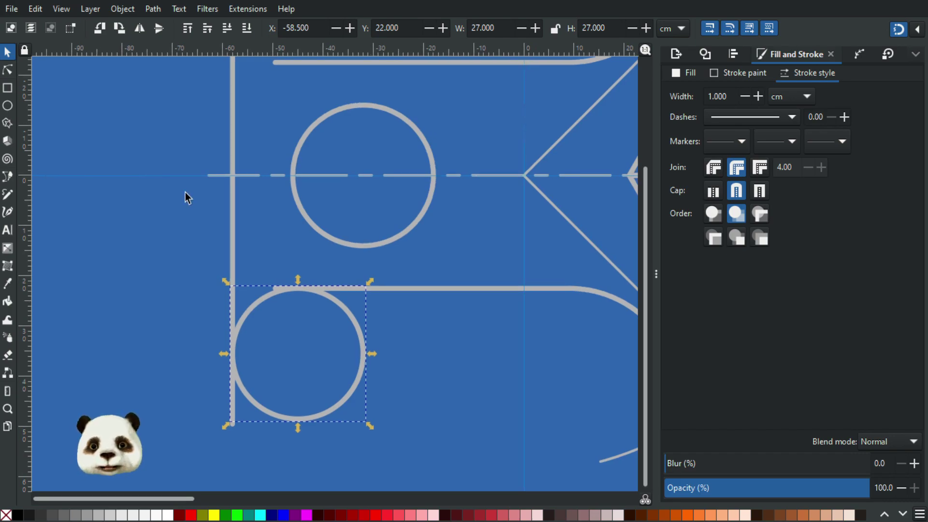
key("n")
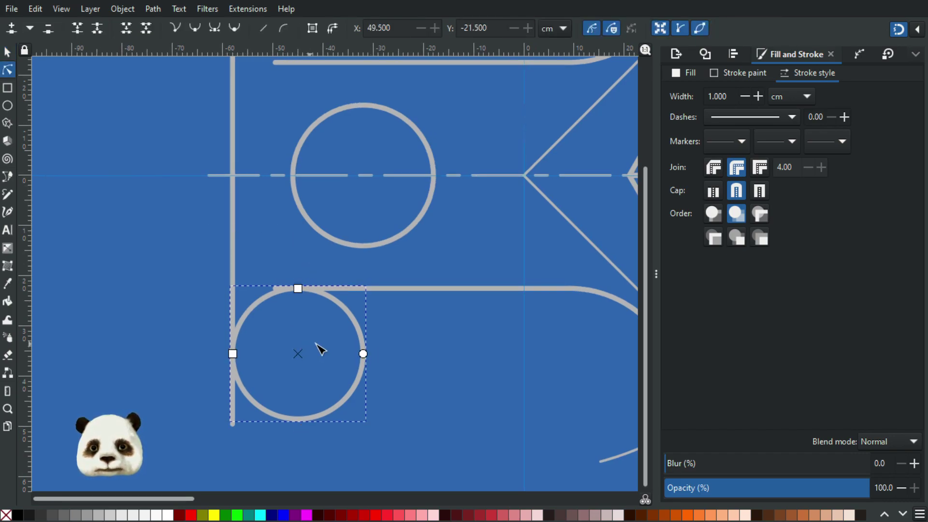
key("m")
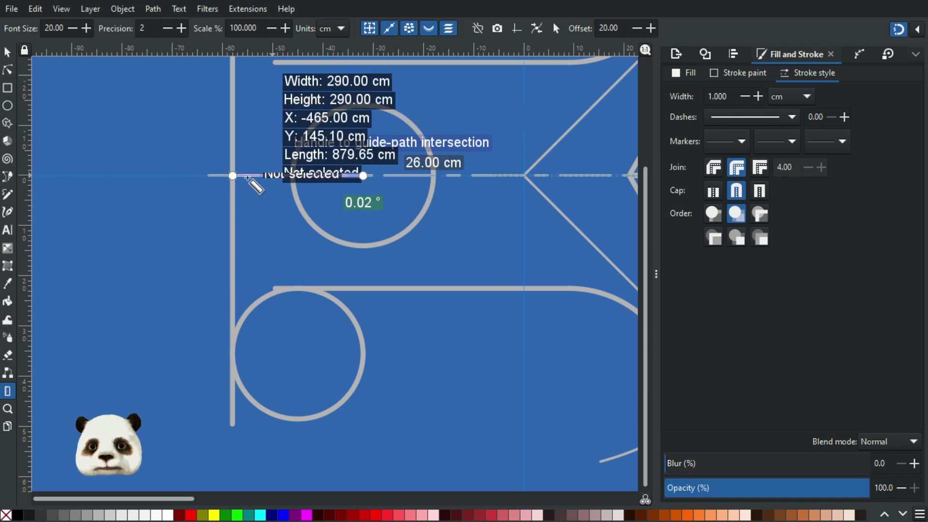
left_click_drag(232, 175, 275, 175)
left_click_drag(363, 176, 298, 353)
left_click_drag(272, 168, 298, 178)
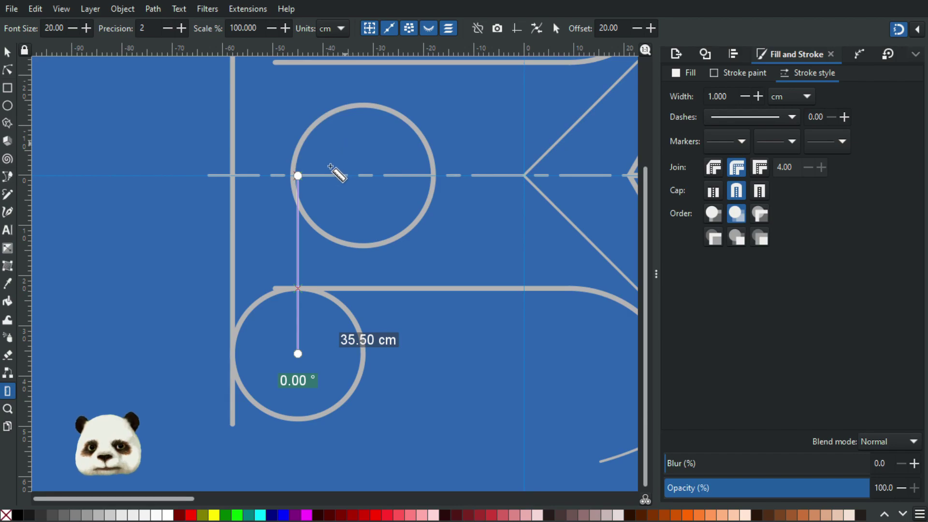
- Compare the lower neck and corner circle with the reference photo's R13 and R26 transitions
scroll(338, 165, "up", 3)
scroll(333, 266, "down", 1)
scroll(311, 267, "down", 3)
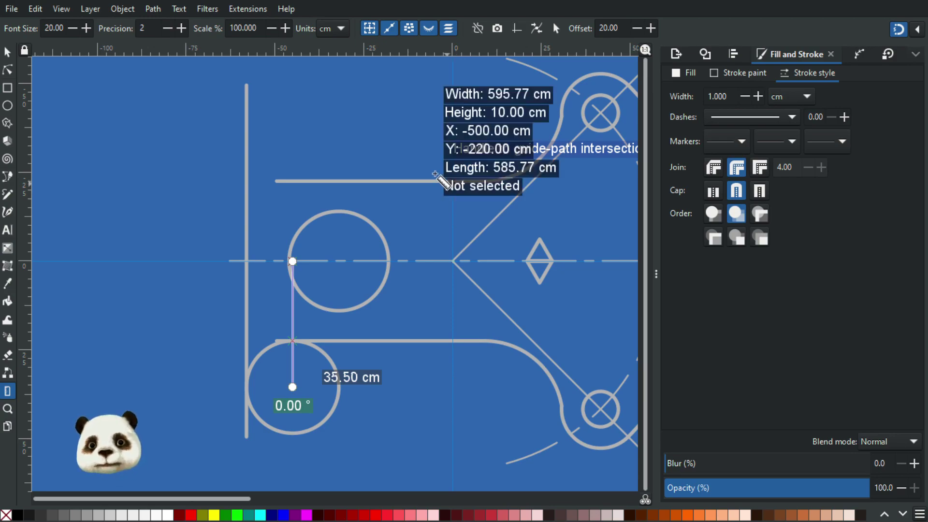
scroll(422, 201, "down", 2, "ctrl")
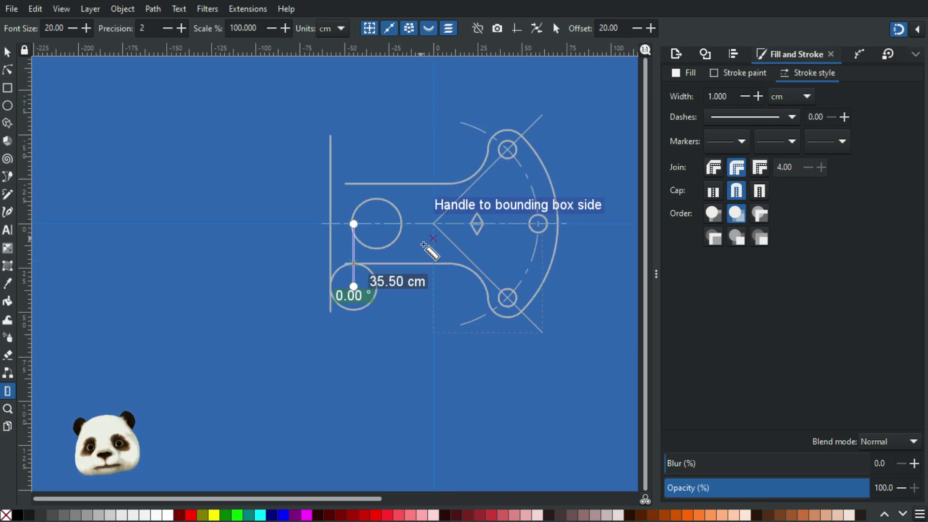
scroll(393, 289, "up", 2, "ctrl")
scroll(384, 264, "up", 2, "ctrl")
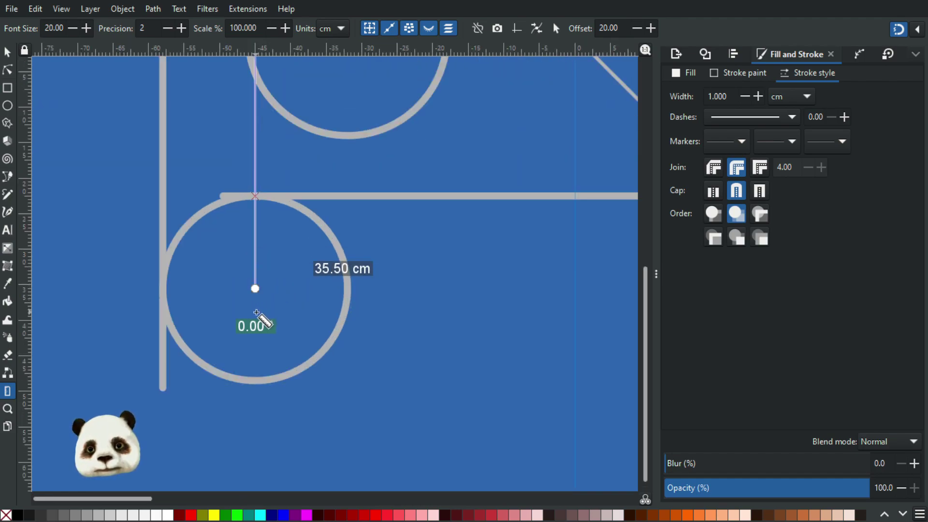
scroll(257, 313, "down", 1, "ctrl")
scroll(418, 288, "down", 1, "ctrl")
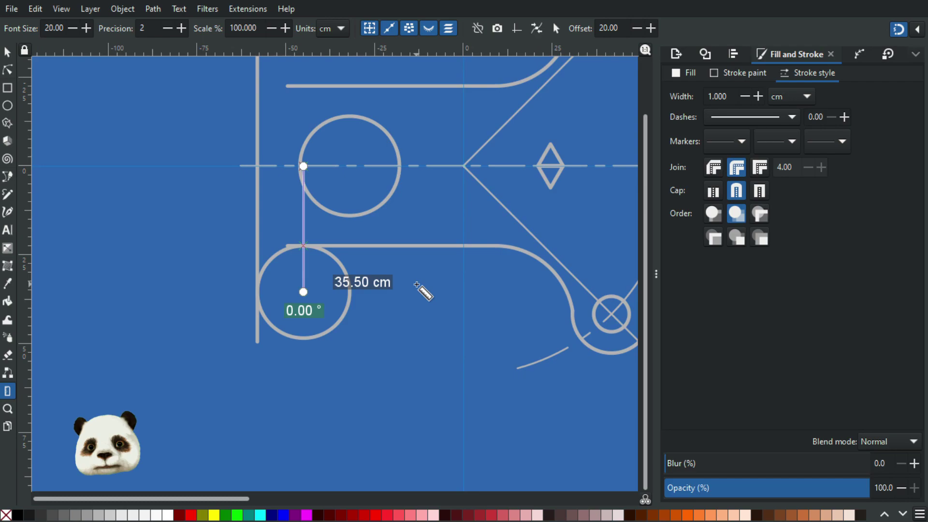
scroll(419, 285, "down", 1, "ctrl")
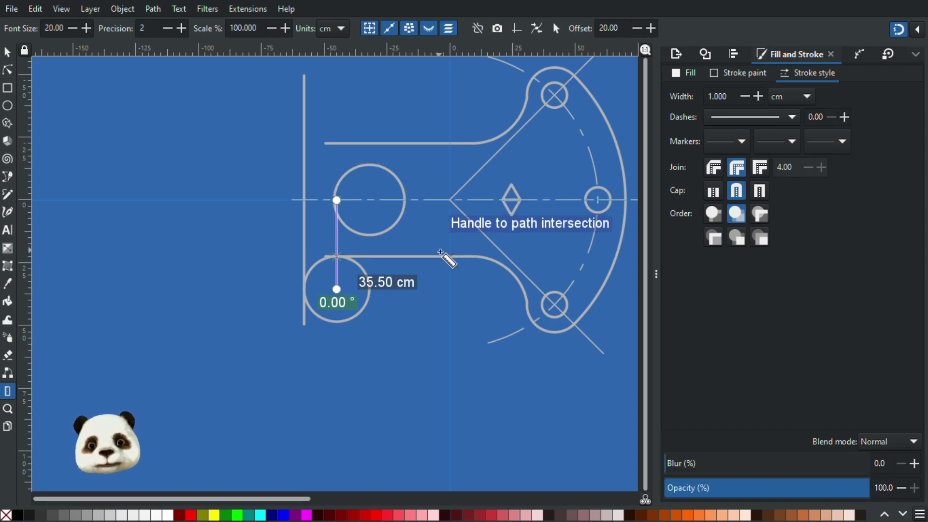
scroll(438, 258, "down", 3, "ctrl")
left_click_drag(565, 320, 296, 323)
scroll(476, 252, "up", 4, "ctrl")
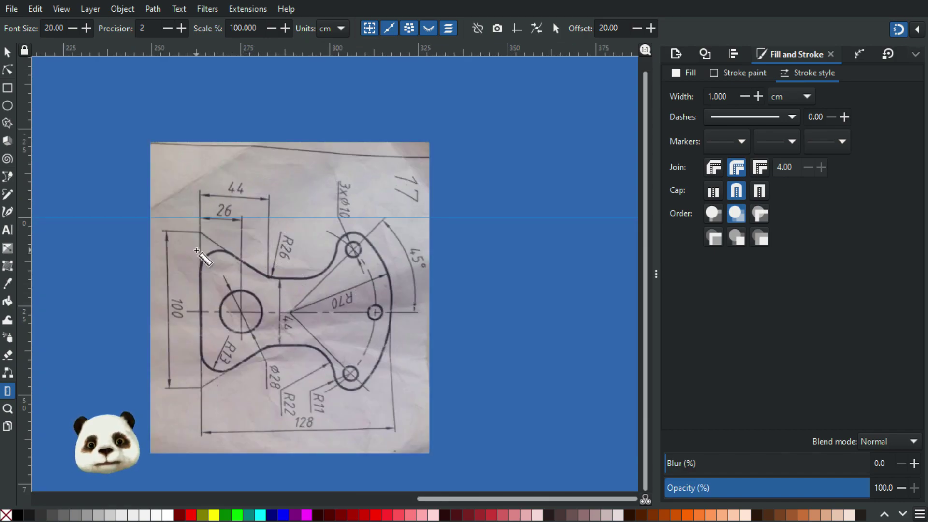
scroll(203, 257, "down", 3, "ctrl")
left_click_drag(124, 302, 420, 320)
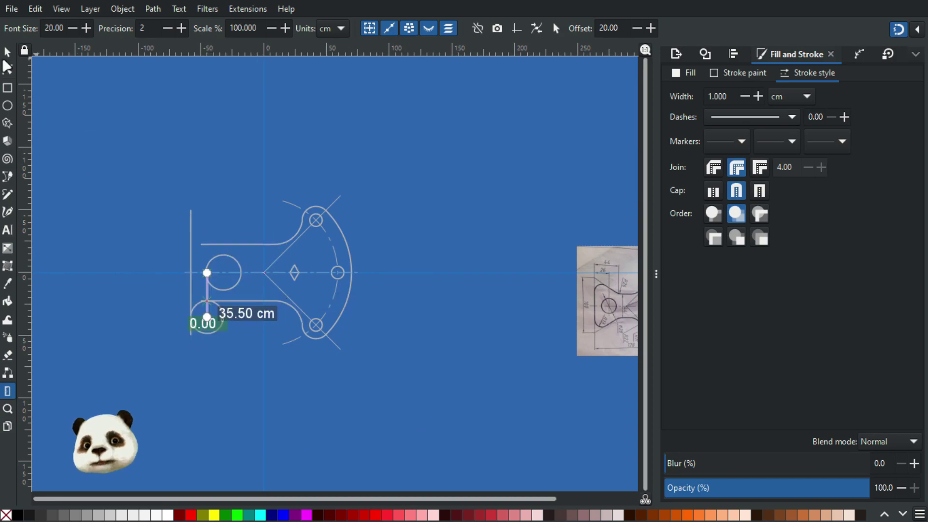
- Duplicate the 13 cm-radius circle, place the copy below the lower neck line, and set both its radii to 26 cm
left_click(7, 52)
key("ctrl+d")
left_click_drag(220, 327, 259, 392)
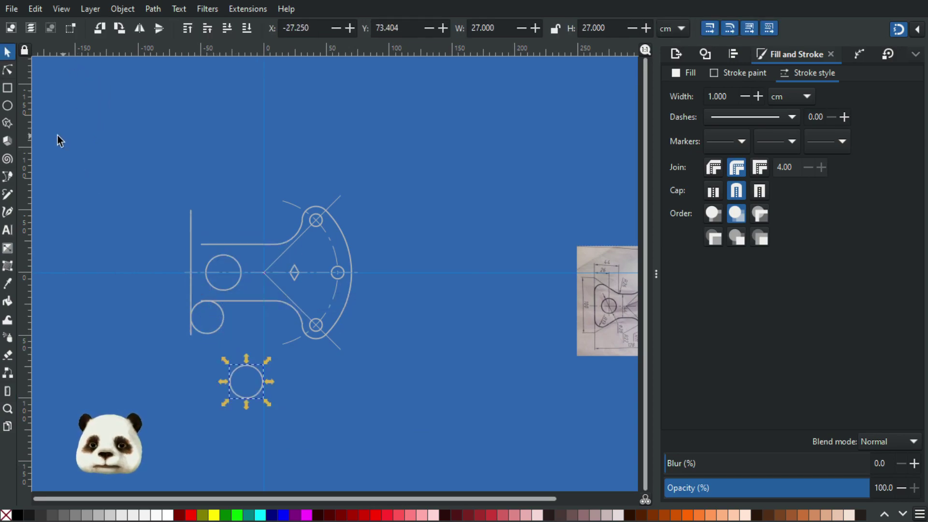
left_click(8, 105)
left_click_drag(87, 29, 22, 29)
type("26")
key("Tab")
type("26")
key("Return")
scroll(224, 369, "up", 2)
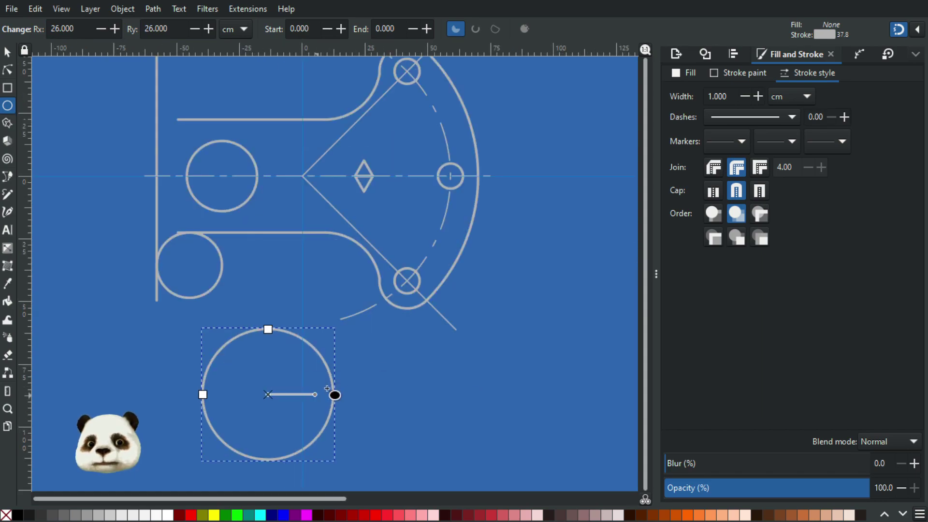
- Move the 26 cm-radius circle up against the lower neck line at X -31.5 cm and Y 22 cm
key("s")
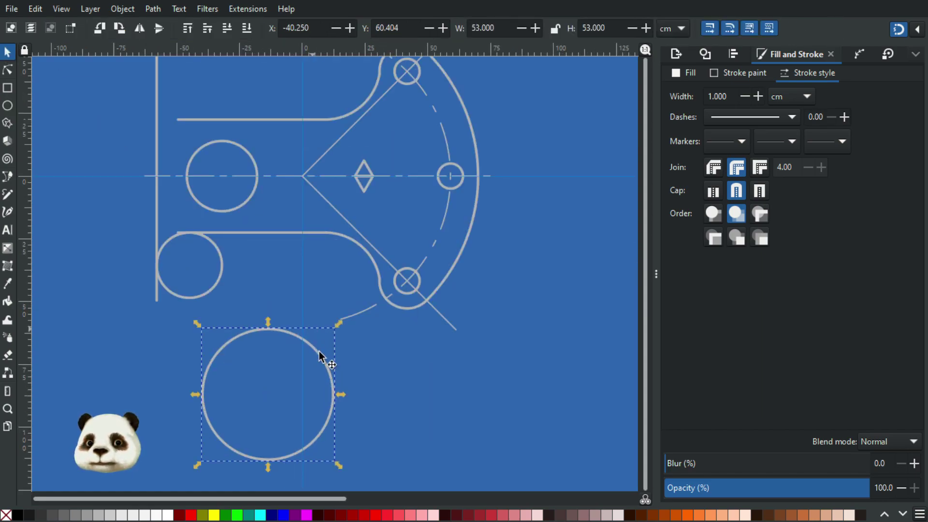
left_click_drag(317, 357, 331, 257)
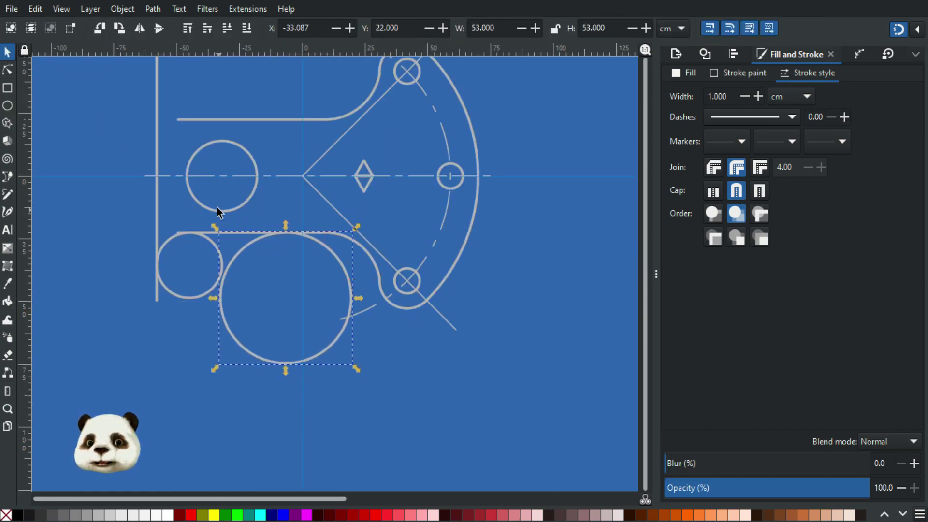
scroll(220, 209, "up", 4)
scroll(333, 391, "down", 6)
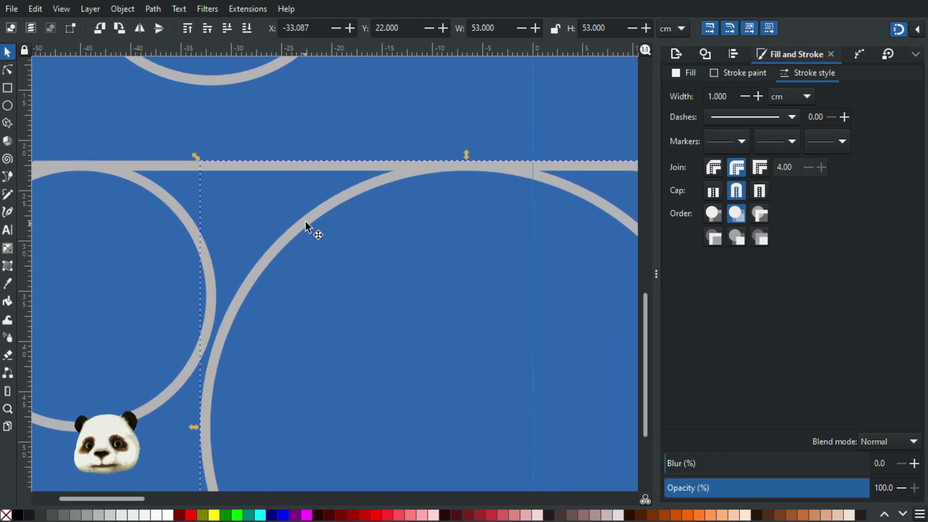
left_click_drag(301, 222, 216, 297)
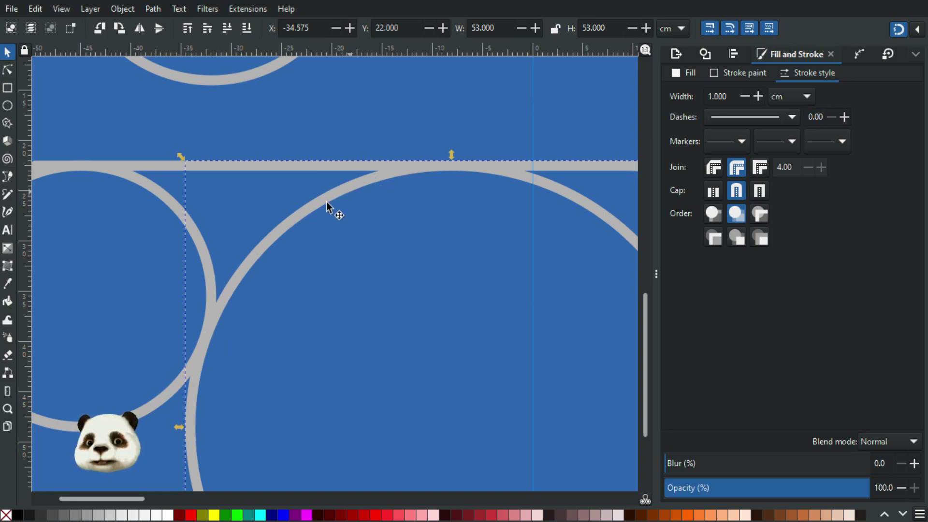
left_click_drag(309, 208, 339, 206)
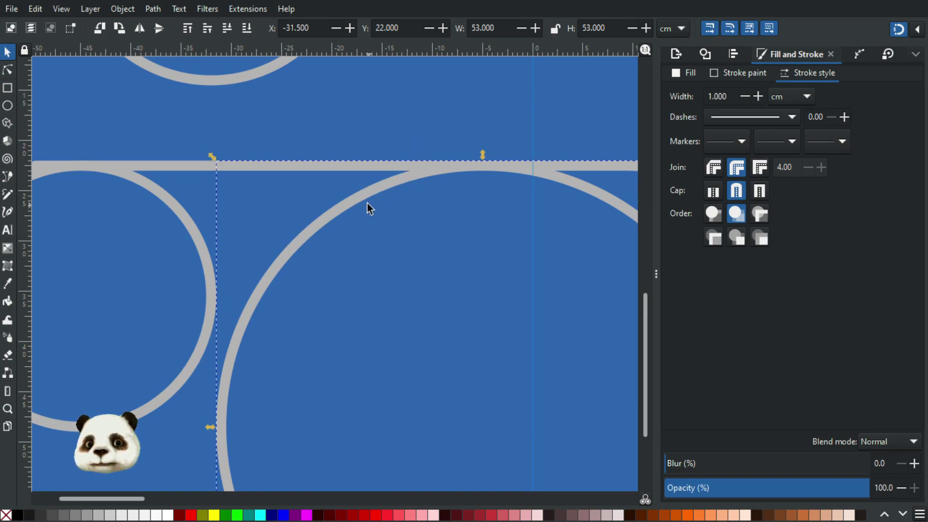
- Examine in the reference photo where the R26 arc meets the sloped edge and neck line at the 44 dimension's end
scroll(249, 329, "down", 4)
left_click_drag(414, 345, 155, 215)
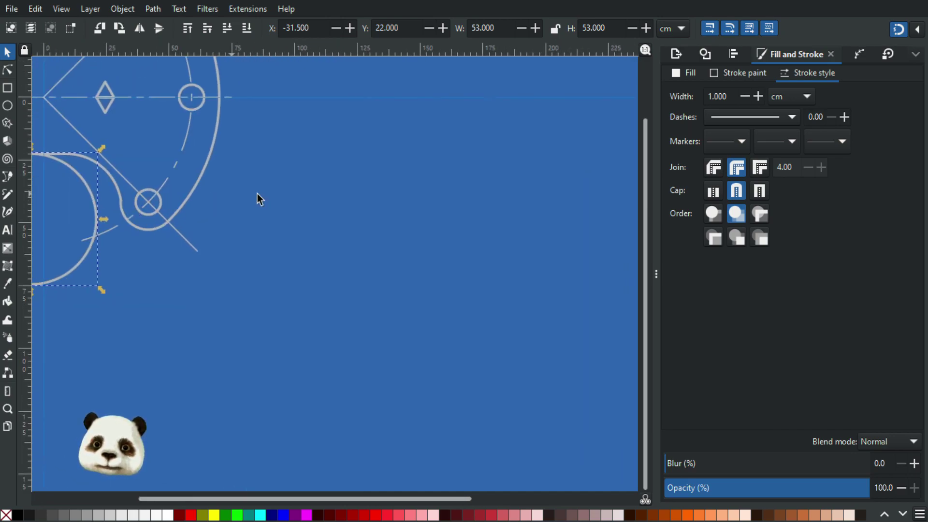
scroll(435, 192, "down", 3)
scroll(512, 196, "up", 6)
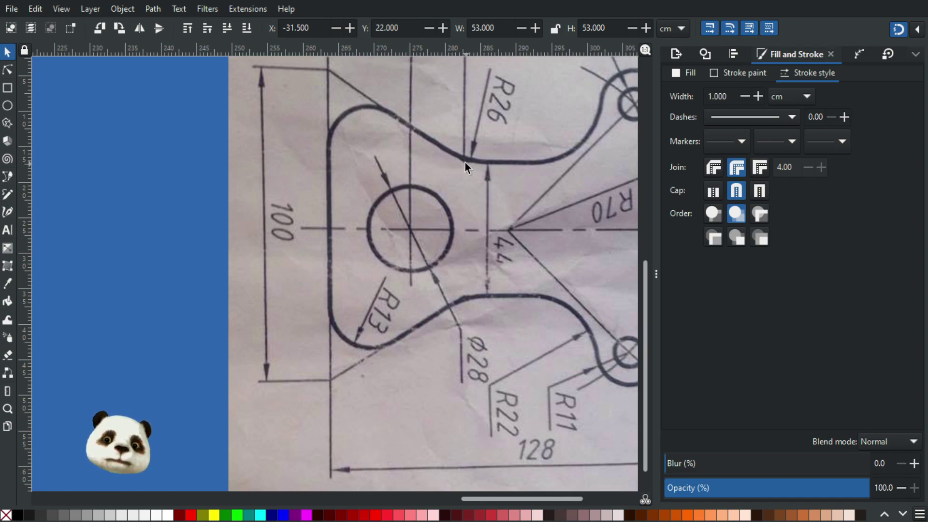
scroll(465, 162, "down", 1)
left_click_drag(465, 163, 439, 244)
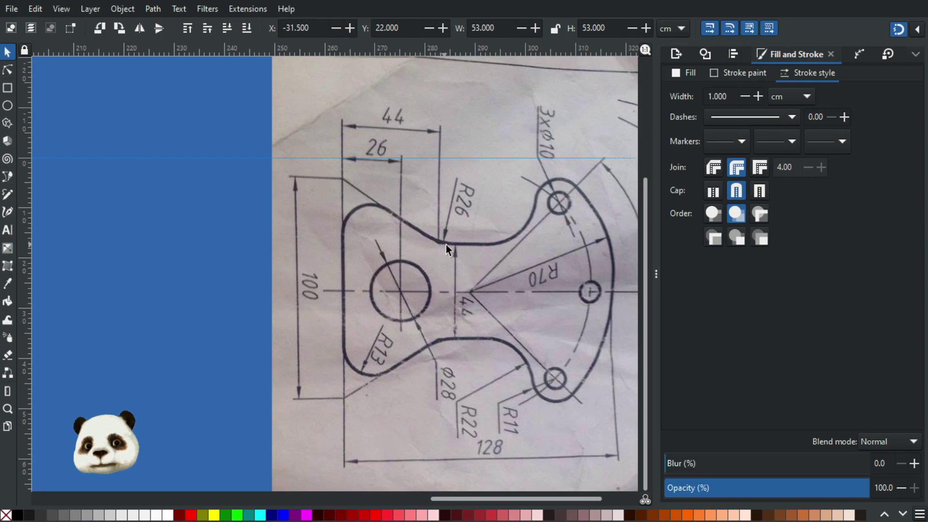
scroll(445, 245, "up", 4)
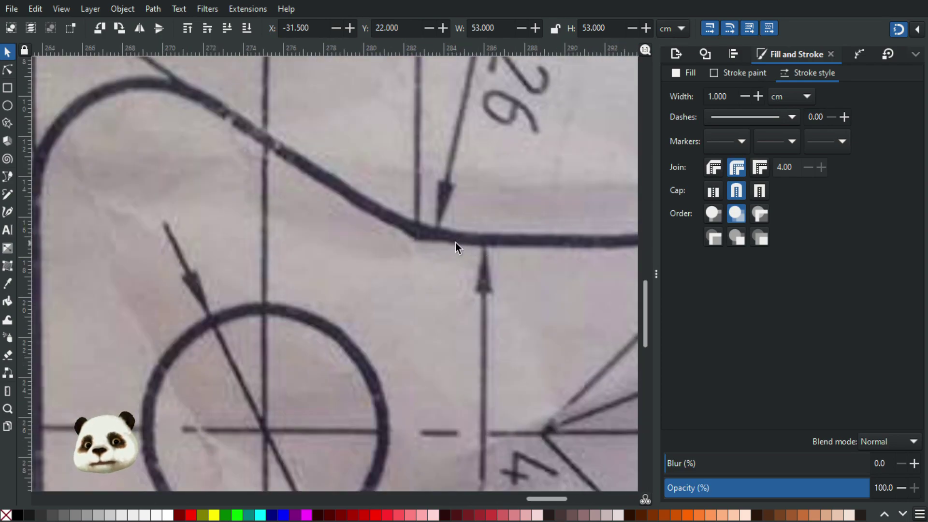
scroll(437, 242, "down", 2)
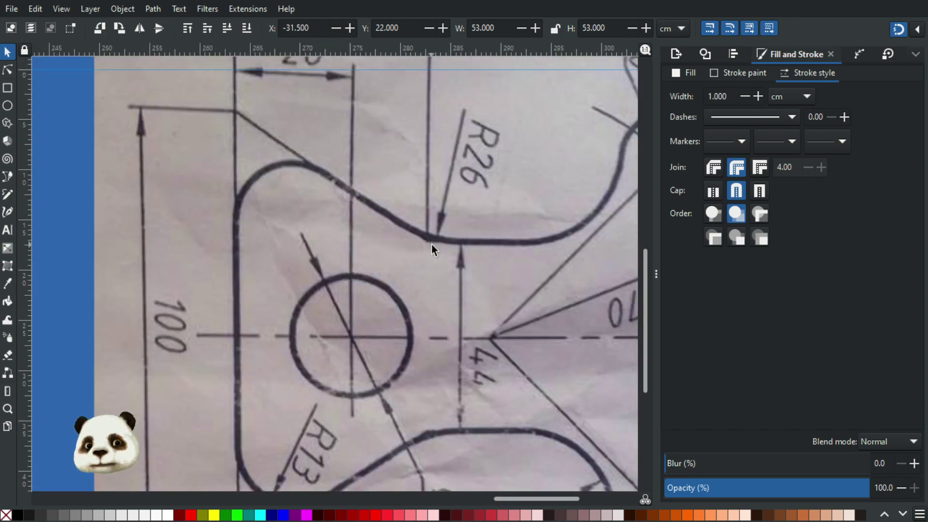
scroll(431, 244, "up", 2)
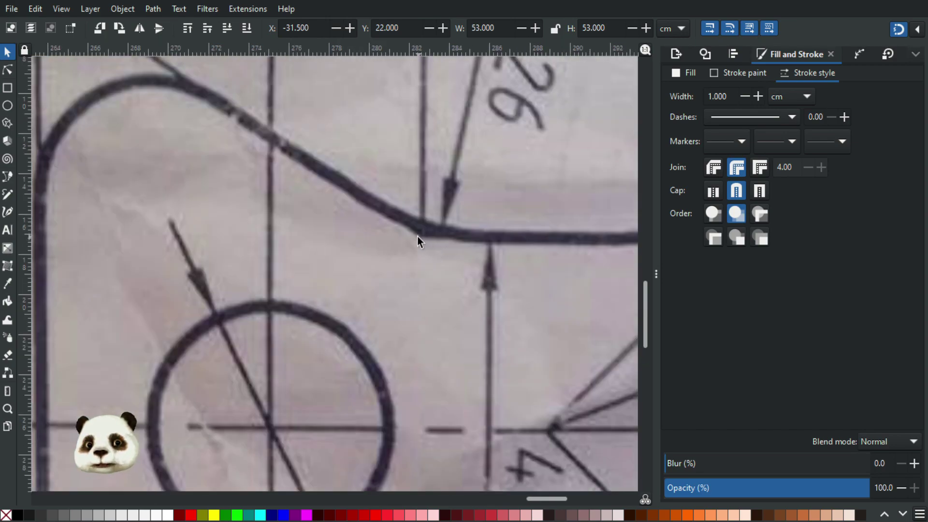
scroll(416, 236, "down", 2)
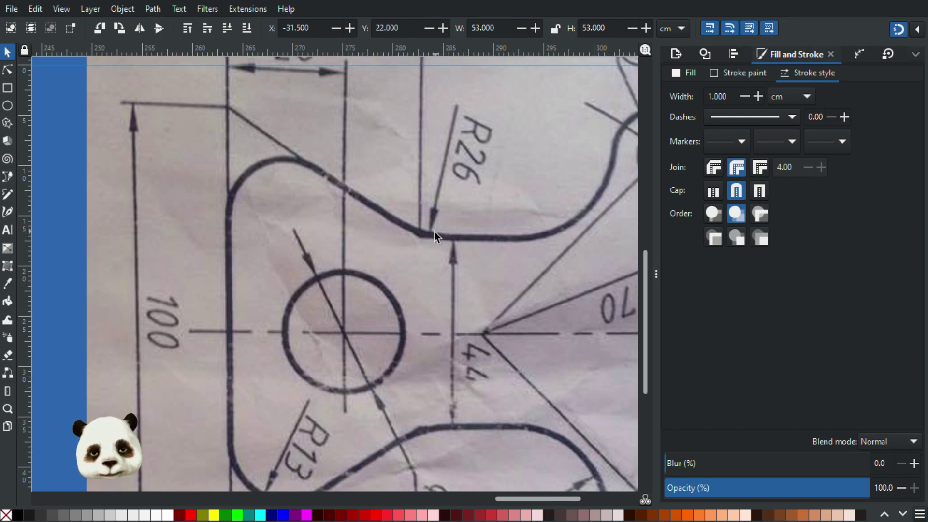
- Measure about 44 cm along the horizontal centerline from the vertical flat edge toward the neck in the drawing
scroll(390, 242, "down", 4)
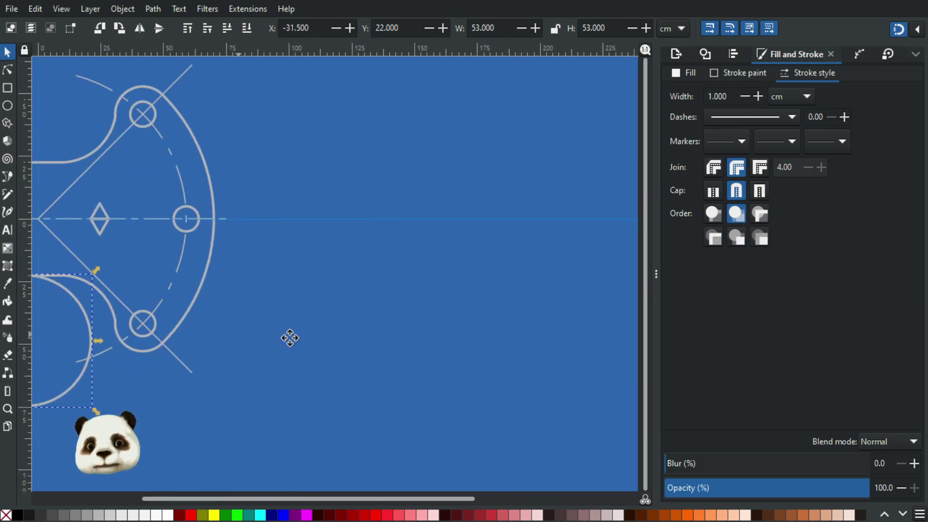
scroll(373, 336, "left", 5)
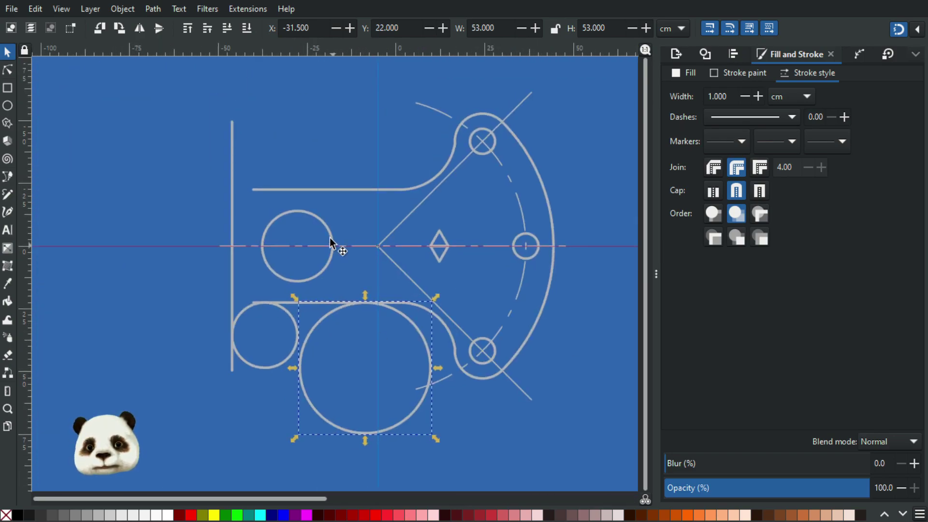
scroll(329, 237, "up", 3)
scroll(309, 261, "down", 1)
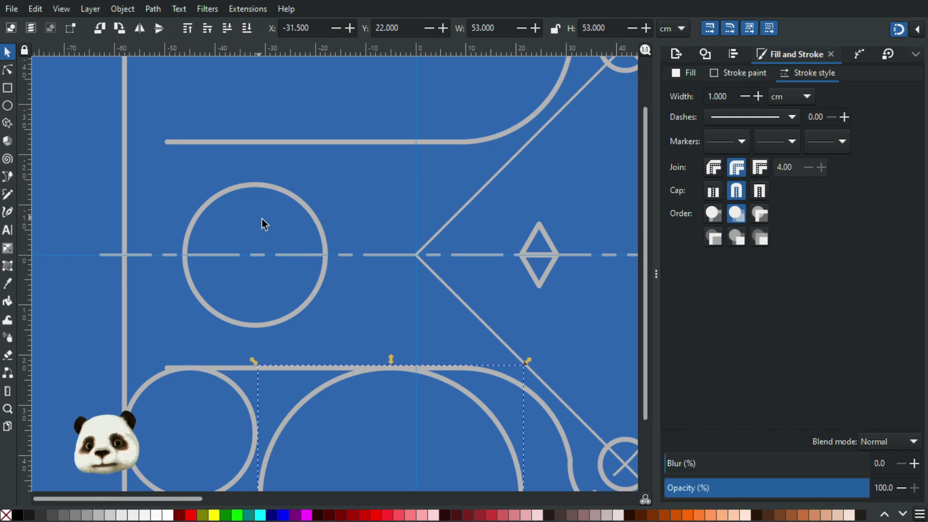
scroll(259, 217, "down", 3)
scroll(203, 188, "up", 2)
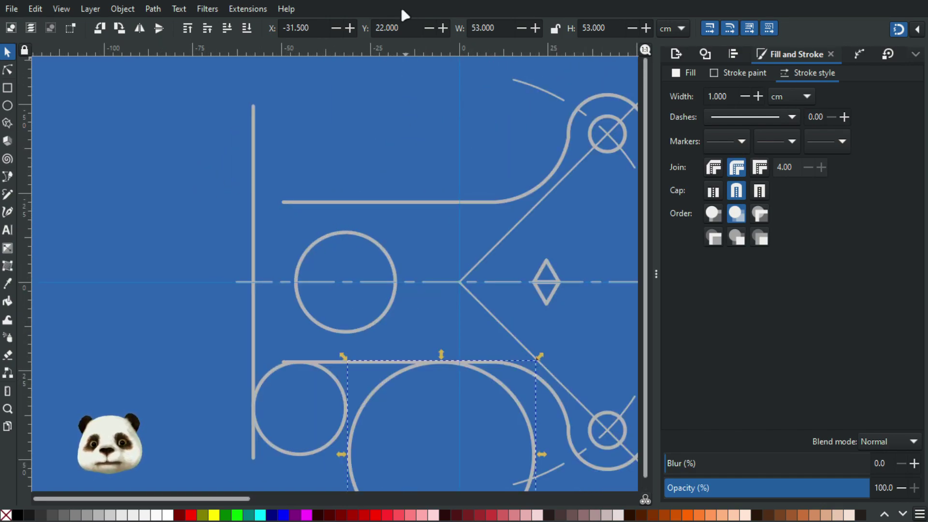
key("m")
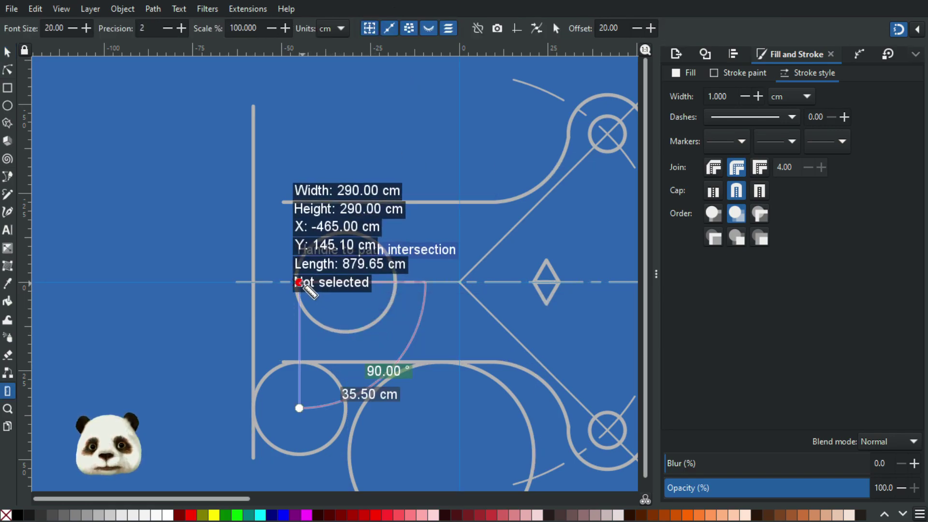
left_click_drag(299, 282, 253, 283)
mouse_move(301, 408)
left_mouse_down()
mouse_move(385, 313)
mouse_move(377, 282)
mouse_move(425, 288)
mouse_move(407, 274)
mouse_move(370, 275)
left_mouse_up()
scroll(433, 287, "up", 3, "ctrl")
scroll(429, 293, "down", 4, "ctrl")
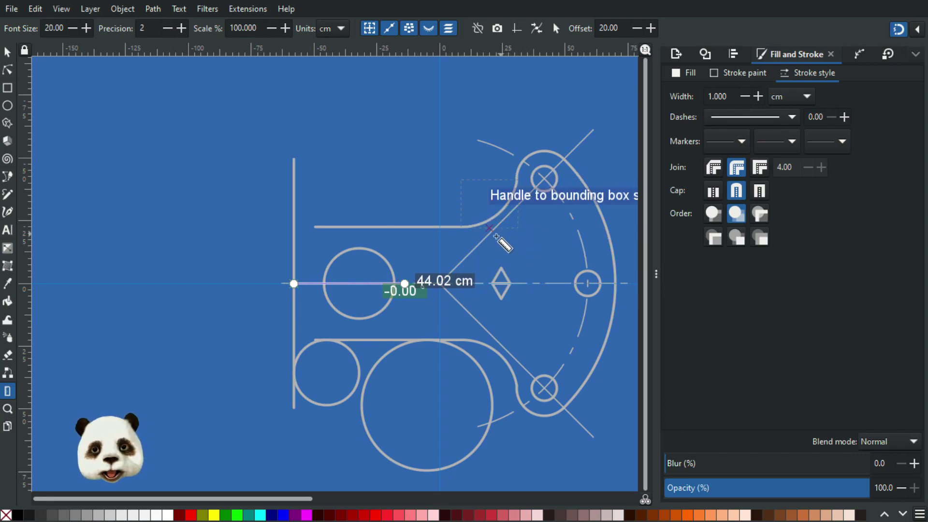
- Measure along the centerline from the 44 cm point to the vertex of the two diagonal construction lines
scroll(471, 258, "up", 3, "ctrl")
left_click_drag(382, 357, 557, 335)
left_click_drag(145, 309, 556, 310)
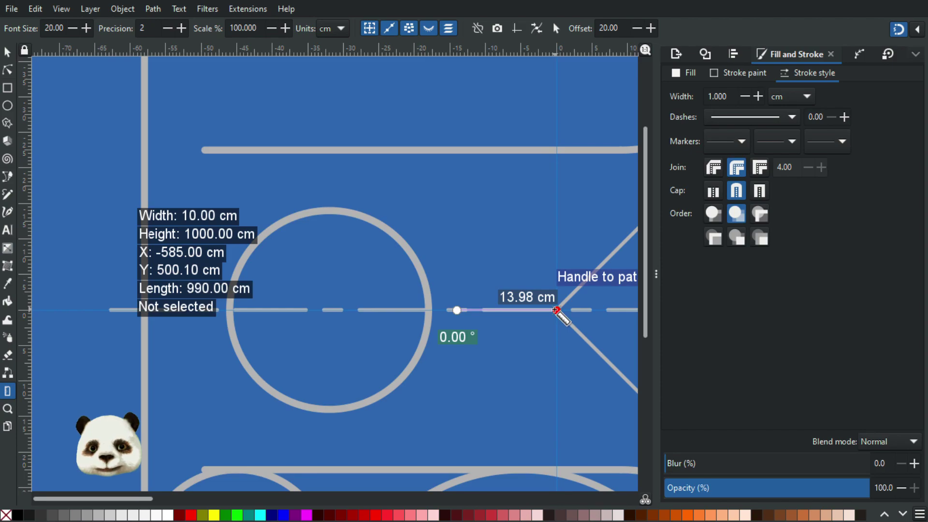
scroll(557, 310, "up", 2, "ctrl")
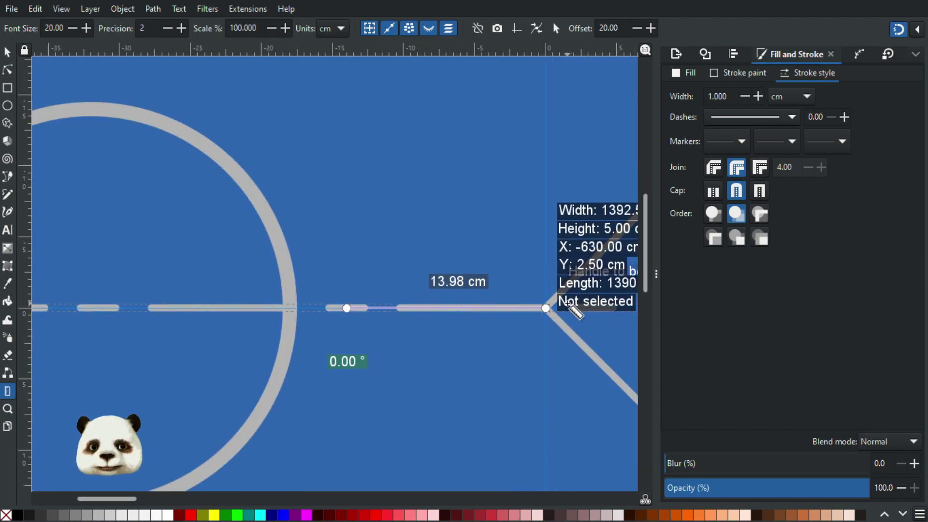
scroll(580, 298, "up", 3, "ctrl")
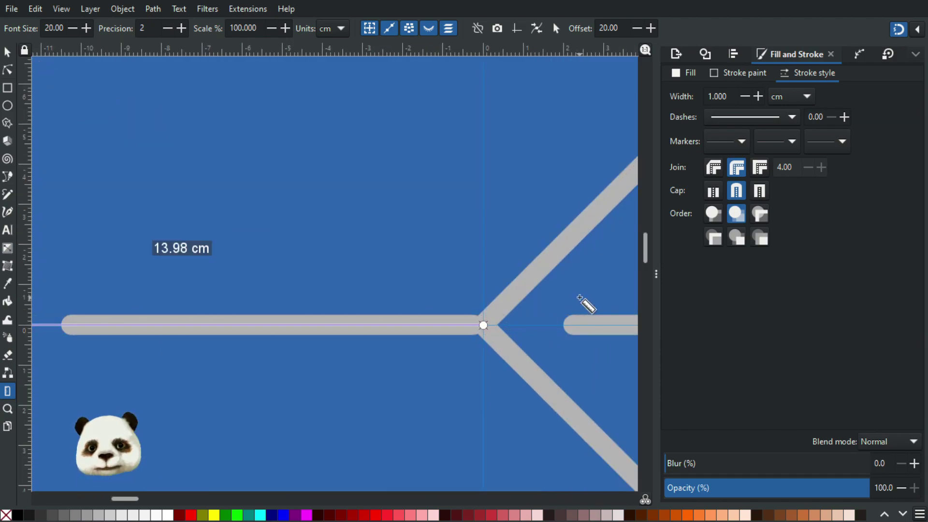
scroll(571, 300, "down", 4, "ctrl")
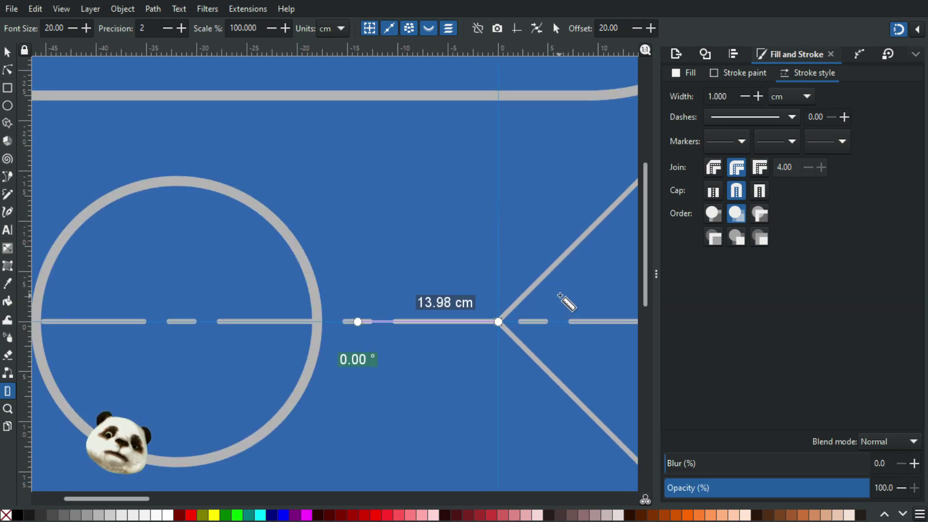
scroll(478, 231, "down", 3, "ctrl")
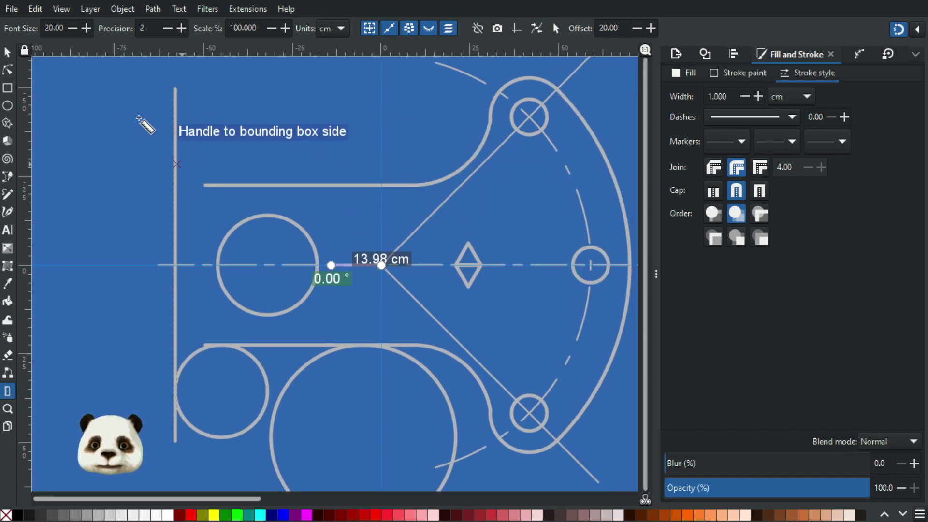
left_click(6, 54)
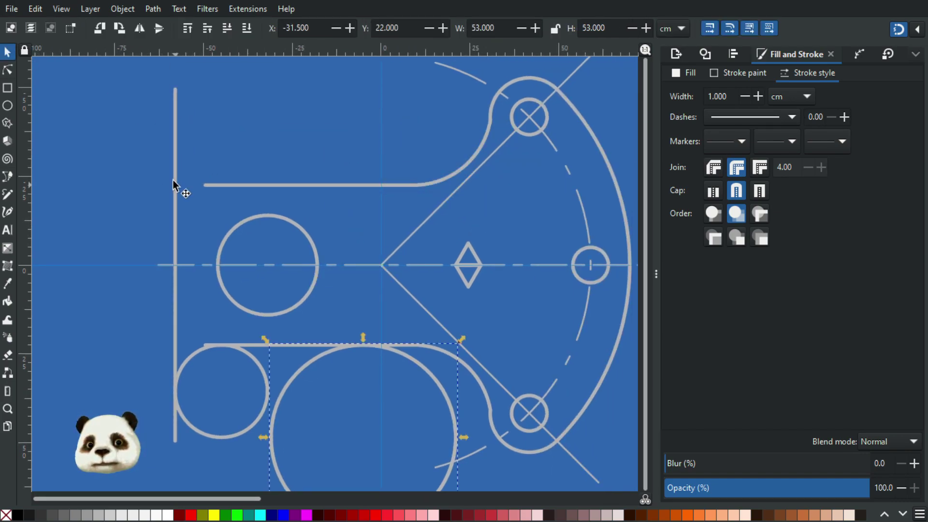
left_click_drag(176, 179, 286, 182)
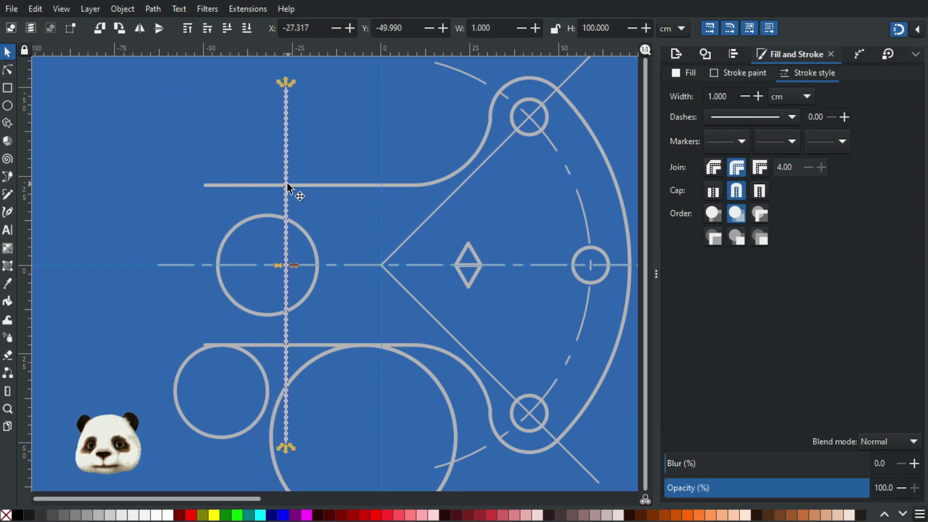
key("ctrl+z")
- Duplicate the vertical flat-edge line and place the copy between the hole and the diagonals' vertex at X -14 cm
key("ctrl+d")
left_click_drag(175, 209, 202, 191)
left_click_drag(317, 189, 334, 187)
left_click_drag(309, 27, 271, 28)
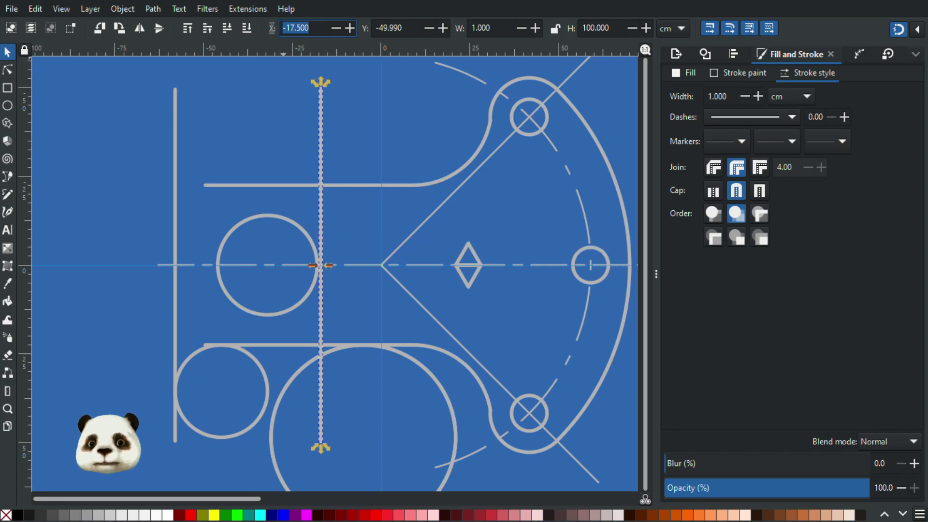
type("14")
key("Return")
scroll(335, 239, "up", 3)
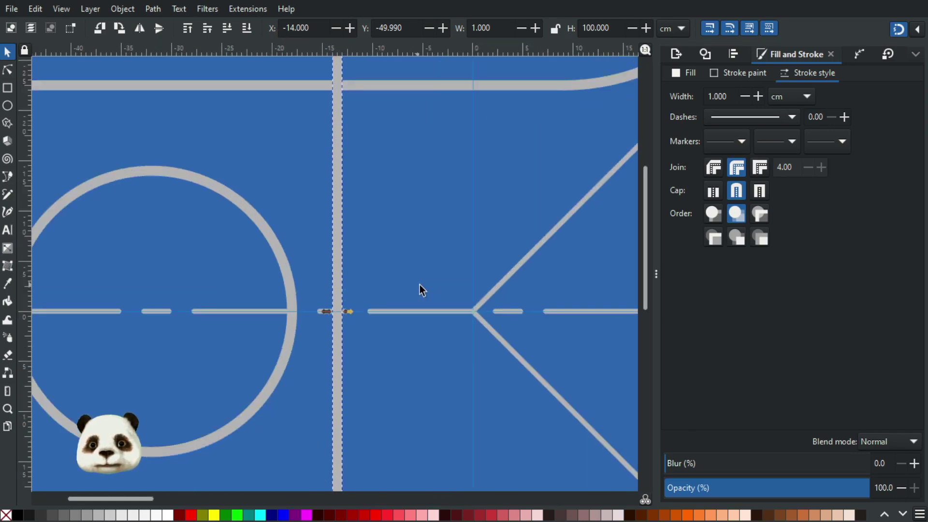
- Check the copied vertical line against the measured span on the centerline and set its X position to -14.5 cm
key("m")
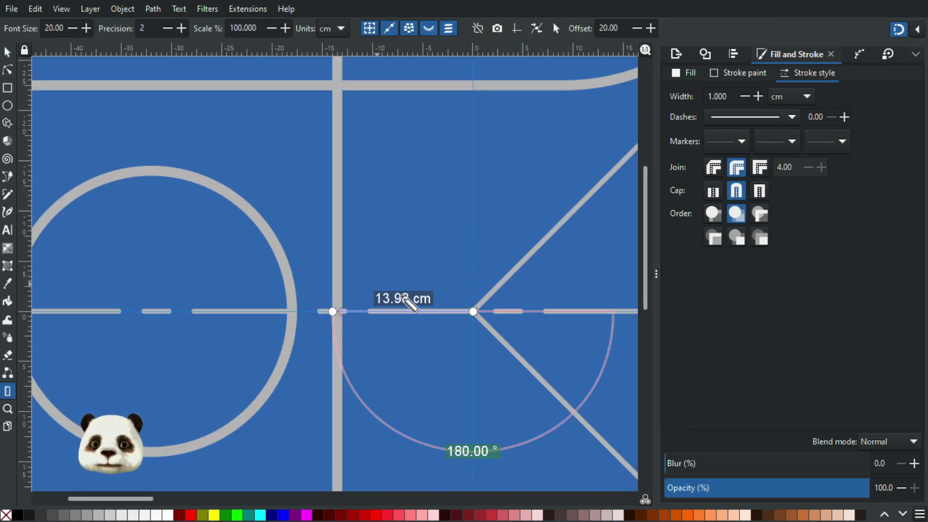
scroll(377, 314, "up", 3)
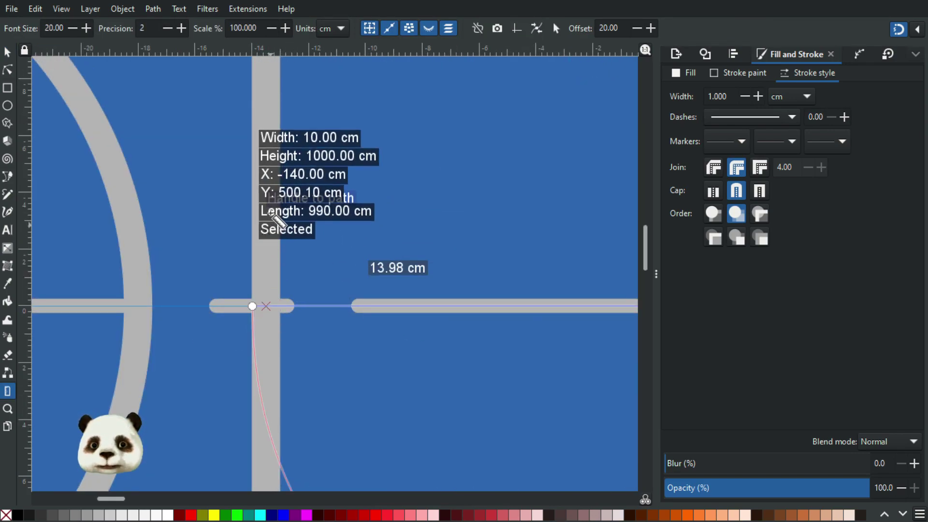
scroll(275, 237, "down", 2)
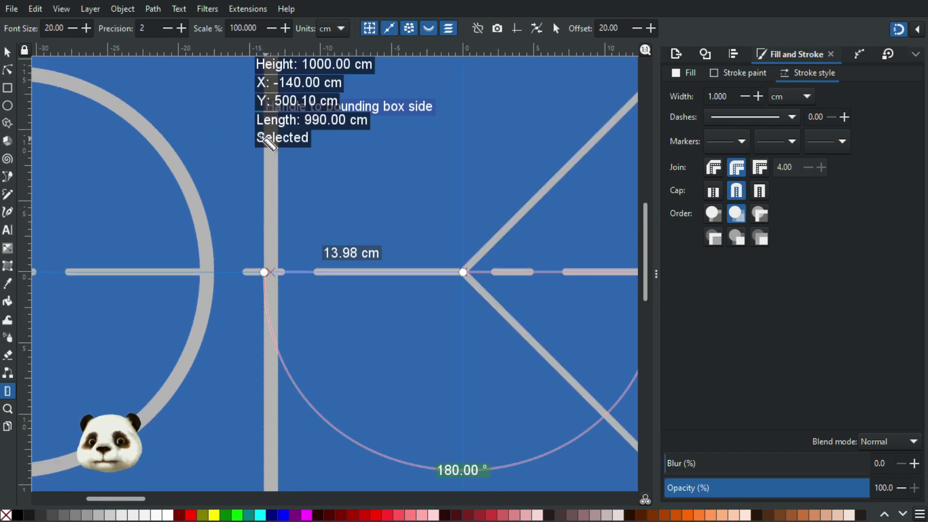
left_click(7, 54)
left_click_drag(316, 27, 300, 25)
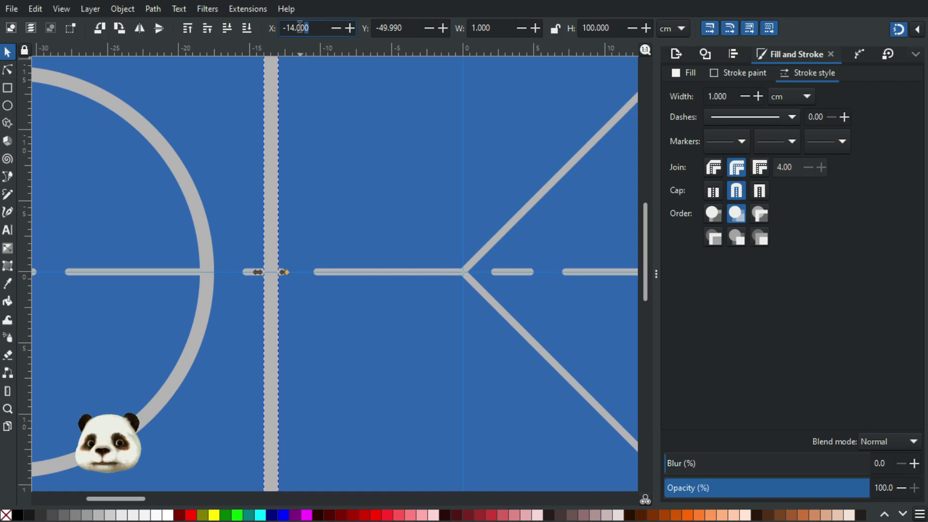
type("500")
key("Return")
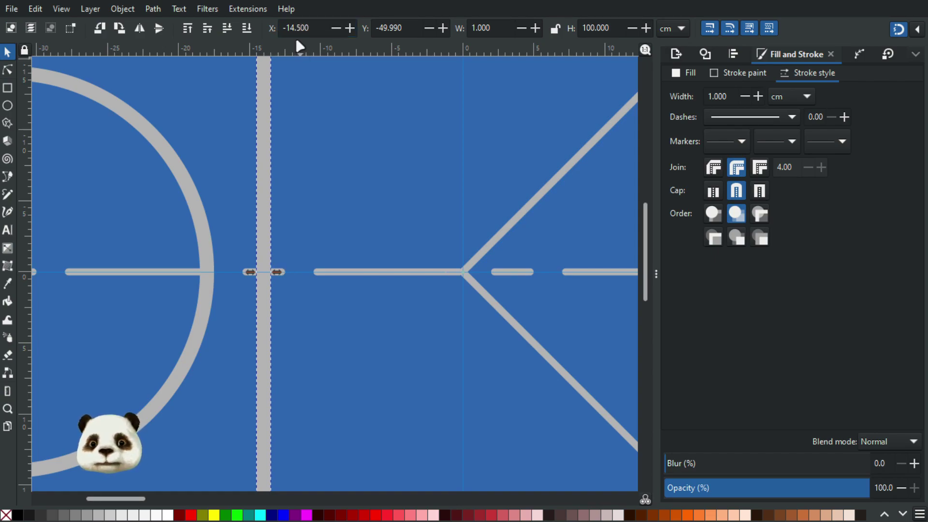
- Measure along the centerline between the vertex of the diagonals and the center of the copied vertical line
key("m")
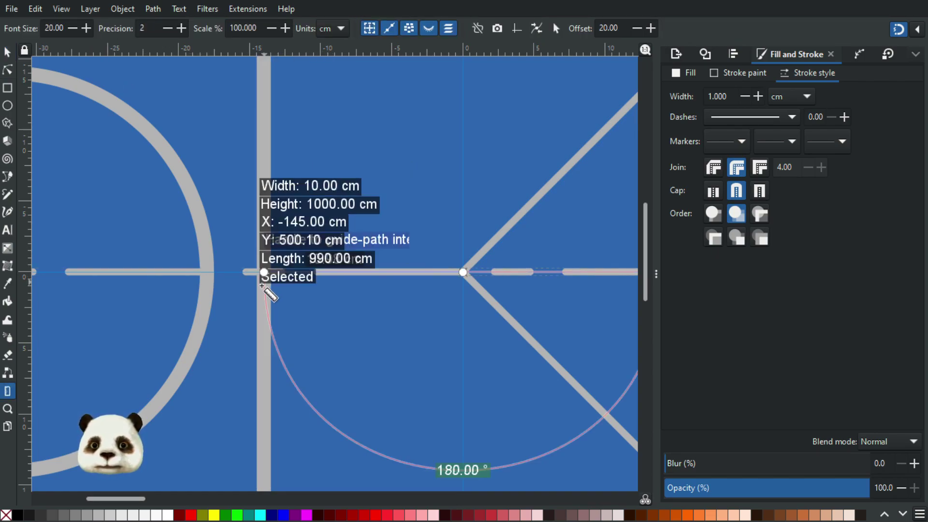
scroll(267, 251, "up", 3)
left_click_drag(266, 248, 261, 248)
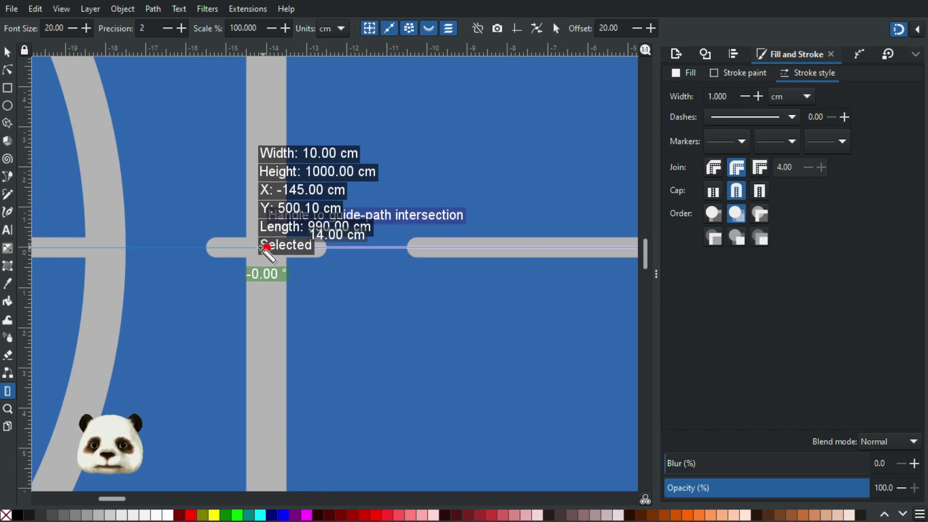
scroll(435, 257, "down", 2)
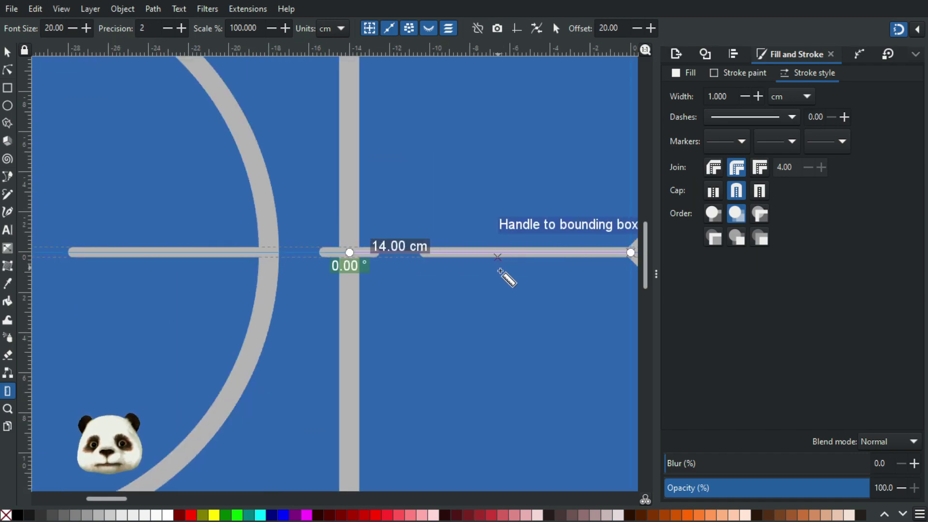
left_click_drag(466, 270, 389, 269)
scroll(389, 269, "down", 4)
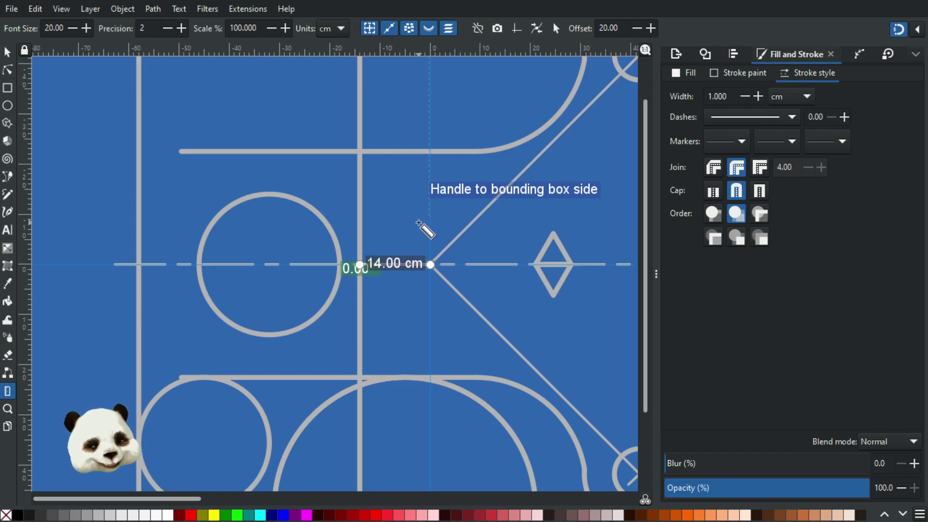
- Examine in the reference photo how the sloped edge runs between the R13 corner and the R26 neck arc
left_click_drag(408, 258, 385, 120)
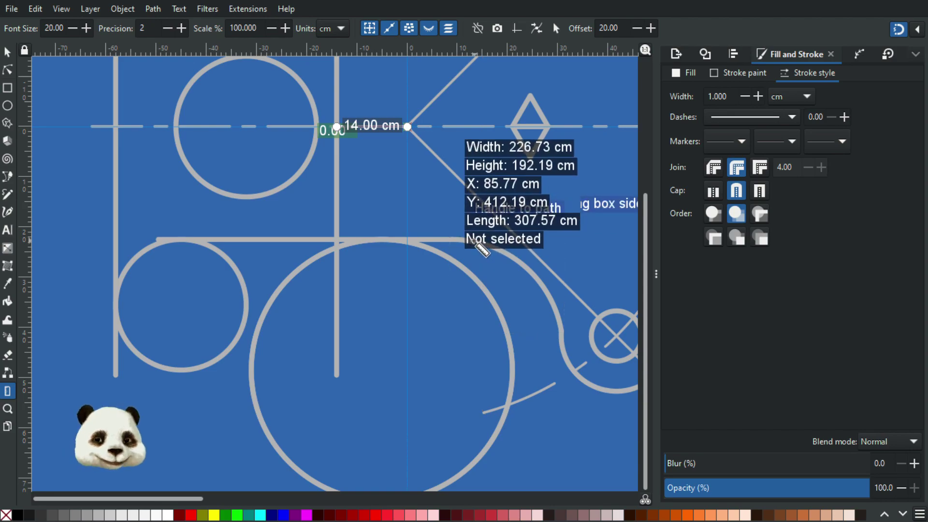
scroll(473, 239, "down", 4)
left_click_drag(533, 265, 172, 249)
scroll(391, 248, "up", 4)
mouse_move(611, 217)
left_mouse_down()
mouse_move(382, 209)
mouse_move(310, 225)
left_mouse_up()
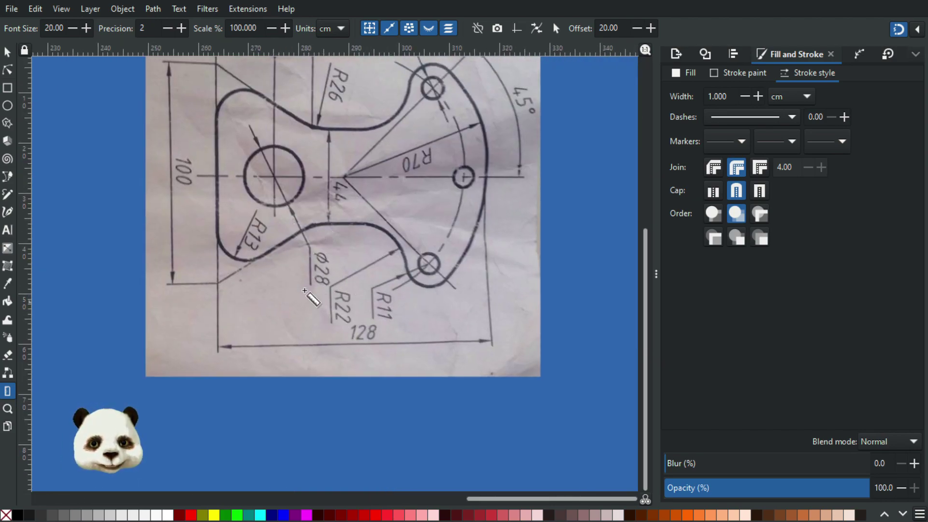
scroll(261, 258, "down", 3)
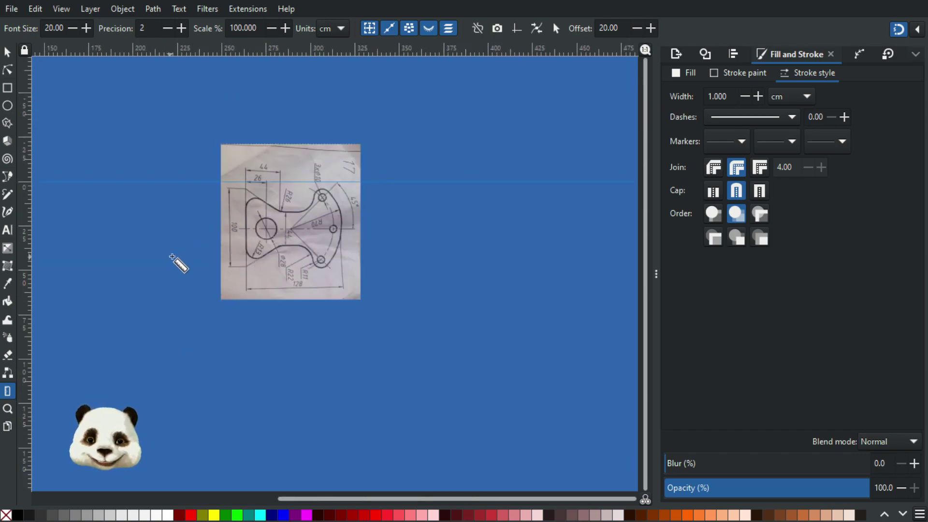
left_click_drag(88, 261, 375, 269)
left_click_drag(211, 270, 389, 277)
scroll(227, 249, "up", 3)
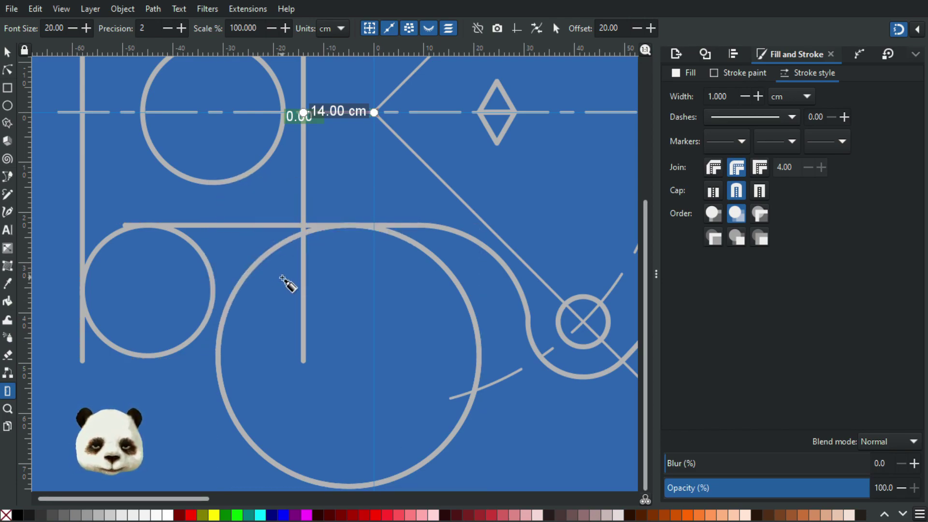
- Draw a straight line joining the 13 cm- and 26 cm-radius circles, and shift its upper end to about X -24.27 cm, Y 31.04 cm
key("b")
scroll(288, 265, "up", 3)
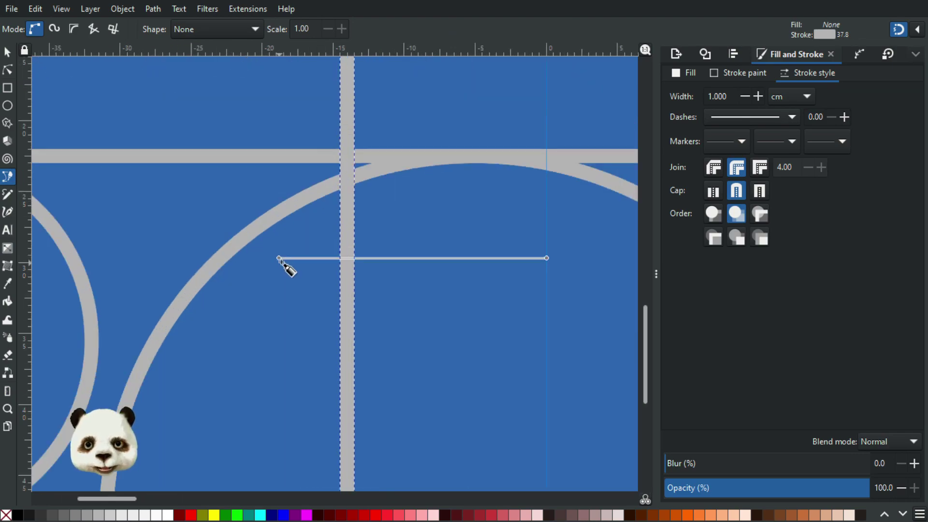
left_click(348, 181)
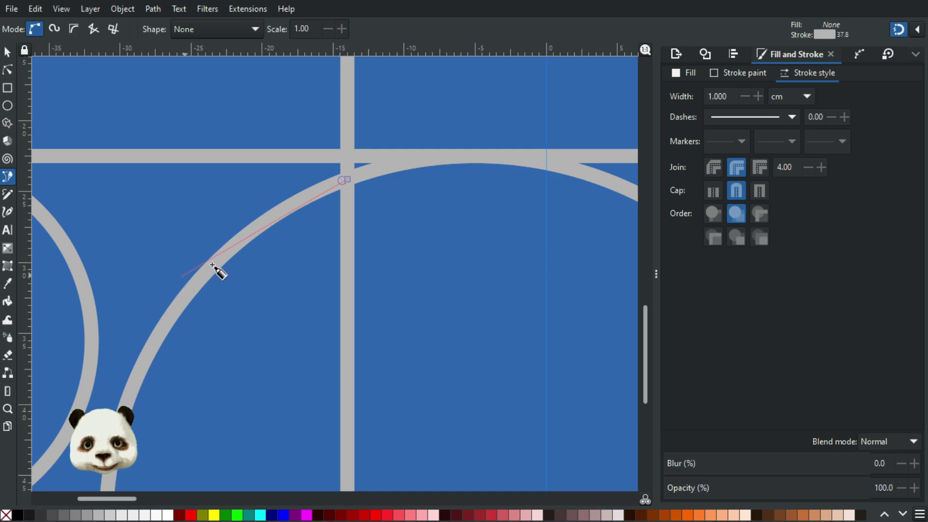
key("Escape")
left_click(285, 208)
left_click_drag(90, 374, 359, 57)
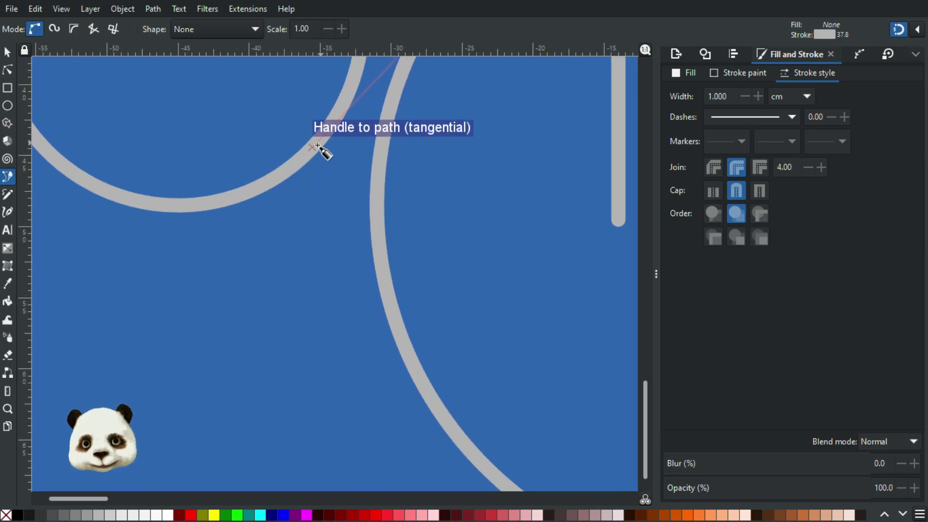
left_click_drag(317, 147, 114, 398)
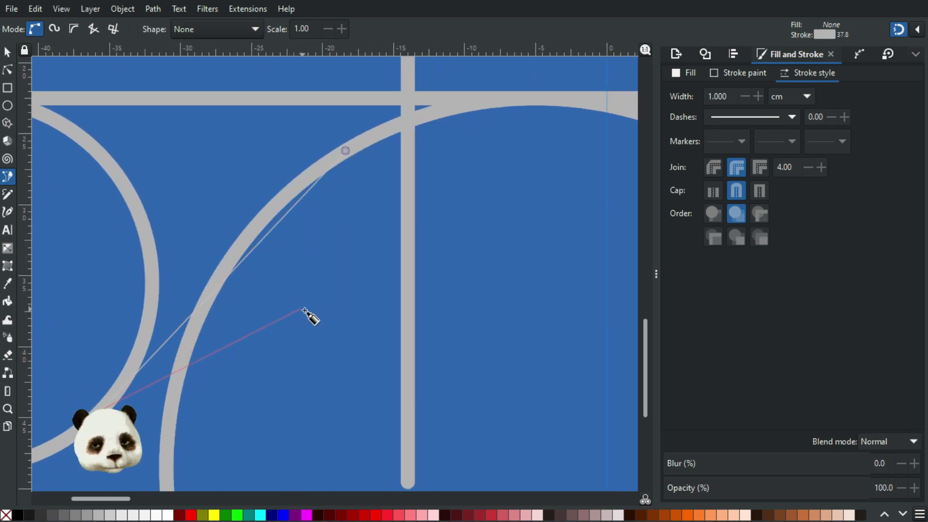
key("Return")
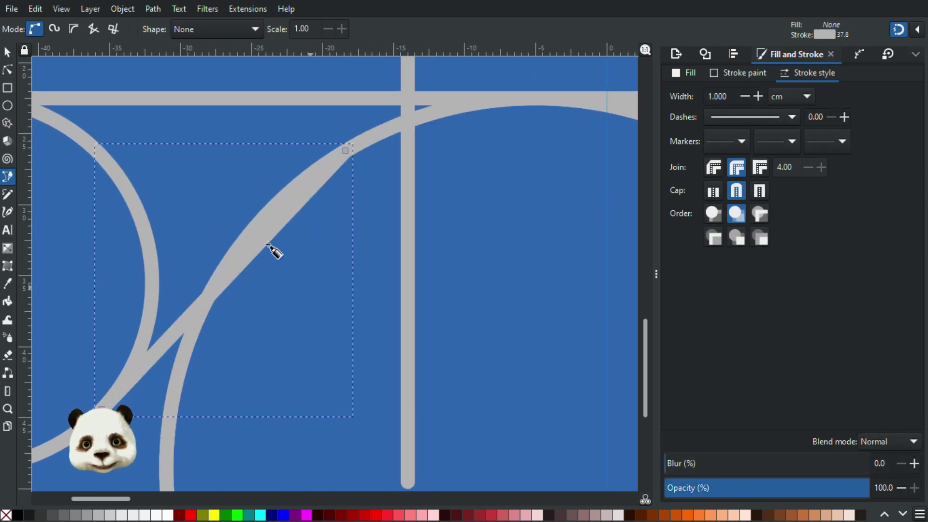
left_click(7, 68)
left_click_drag(352, 152, 261, 216)
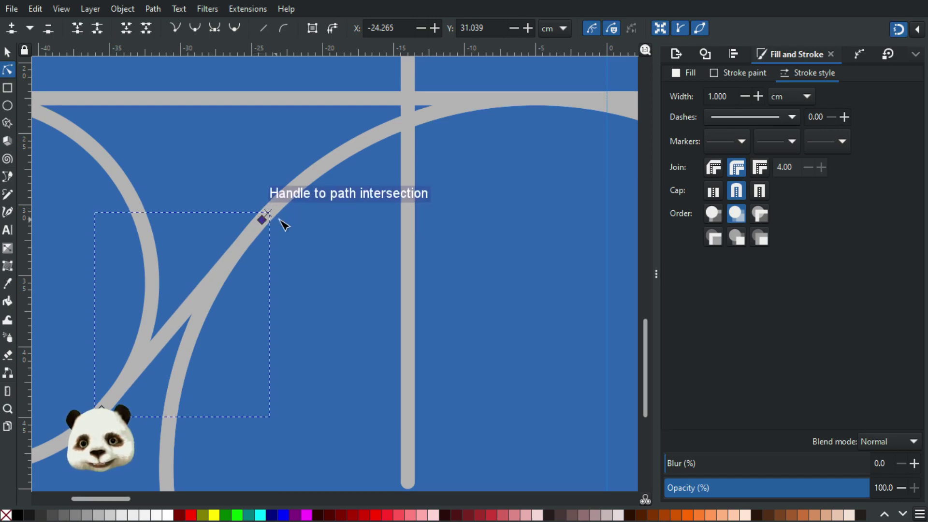
- Compare the new sloped line between the two circles with the sloped edge in the reference photo
scroll(298, 229, "down", 3)
scroll(344, 294, "down", 2)
scroll(337, 306, "up", 1)
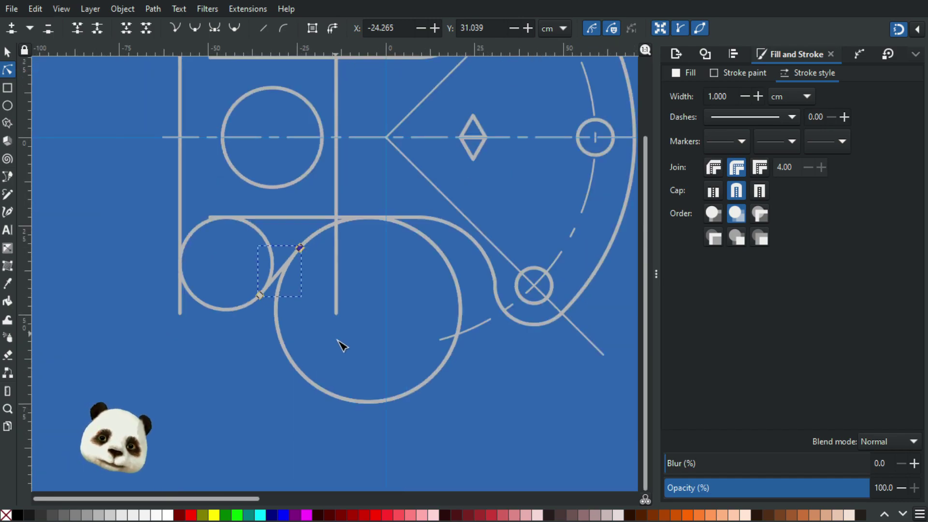
scroll(343, 344, "down", 3)
scroll(333, 321, "right", 5)
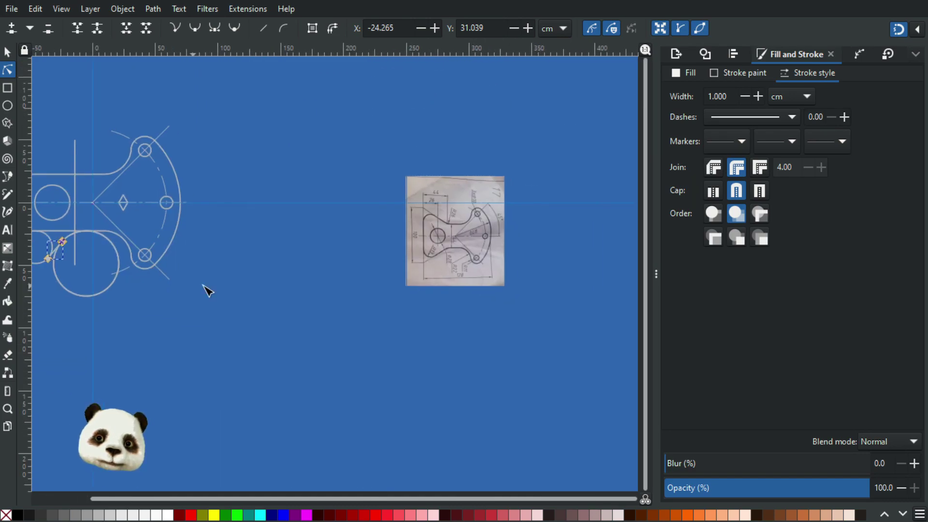
scroll(498, 197, "up", 3)
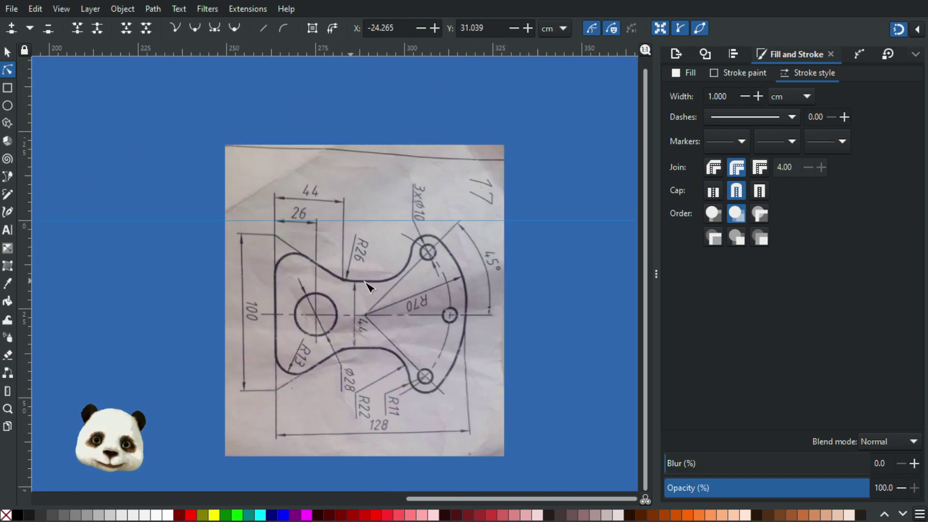
scroll(290, 304, "down", 3)
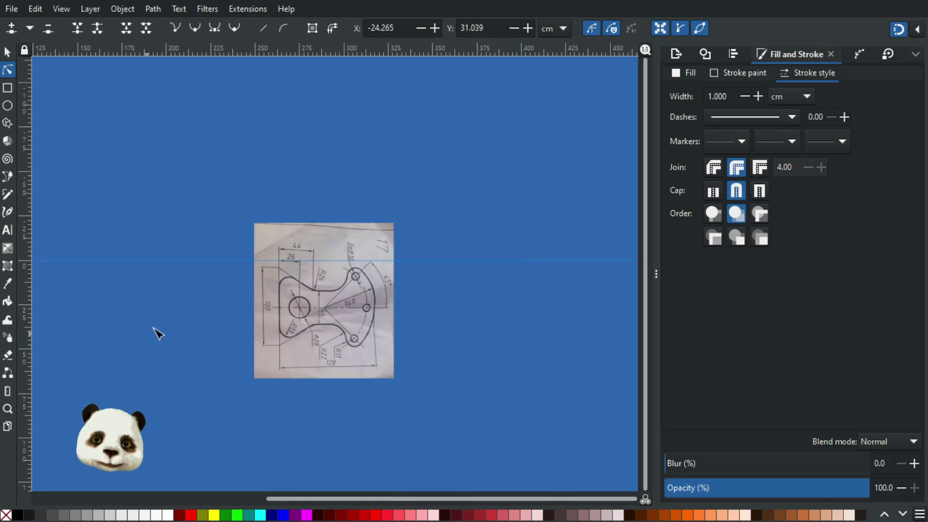
scroll(507, 285, "left", 5)
scroll(280, 311, "up", 2)
scroll(413, 307, "up", 1)
scroll(283, 265, "up", 3)
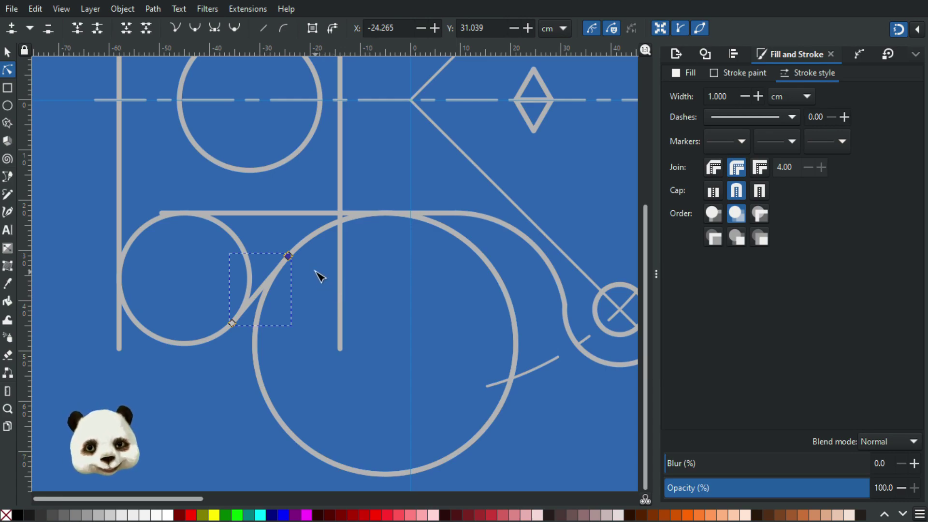
scroll(389, 314, "down", 1)
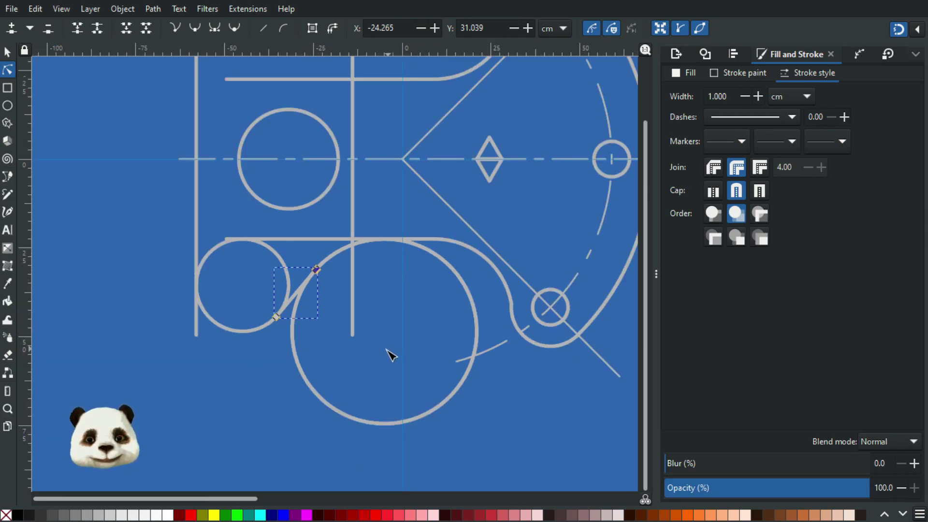
scroll(387, 328, "down", 3)
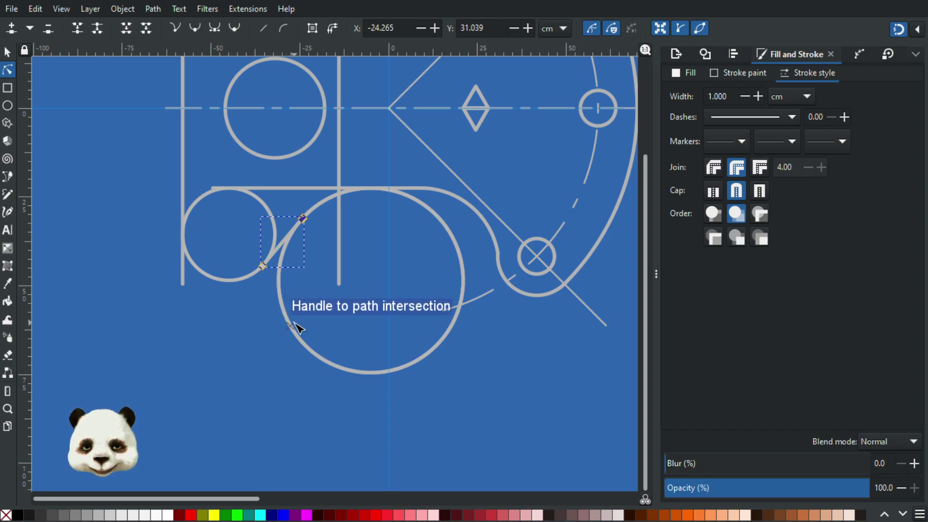
- Move the duplicate 26 cm-radius circle off the original and delete it
left_click(293, 324)
left_click_drag(463, 282, 392, 249)
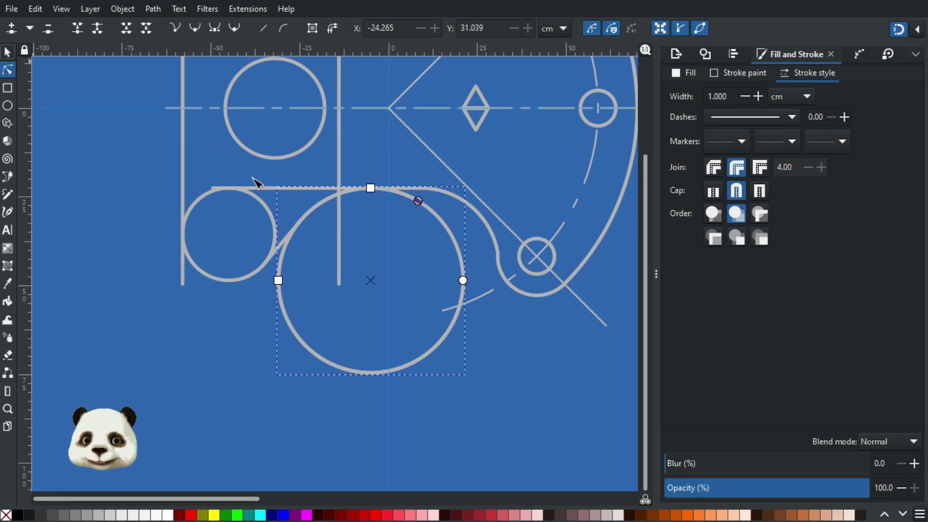
left_click(7, 52)
left_click_drag(433, 359, 444, 440)
key("Delete")
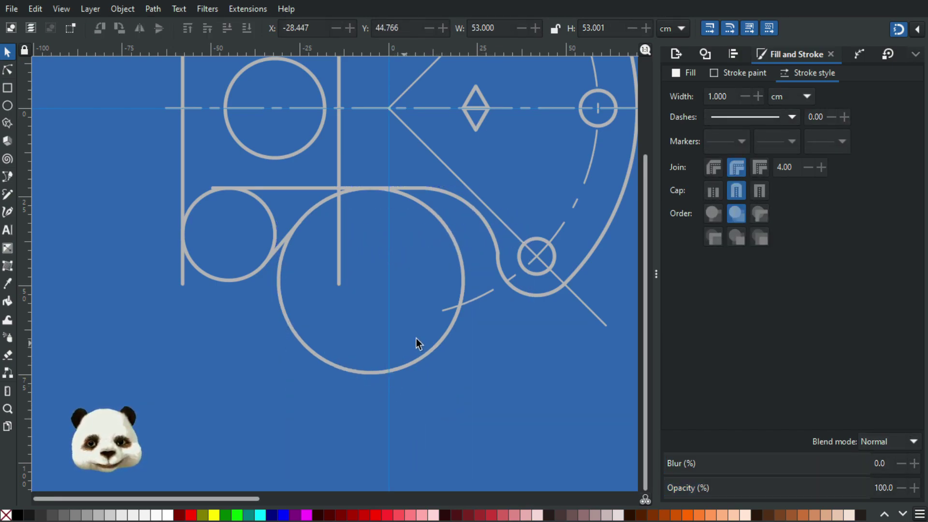
- Open the remaining 26 cm-radius circle into an arc from its topmost point to the sloped line's upper end
left_click(419, 355)
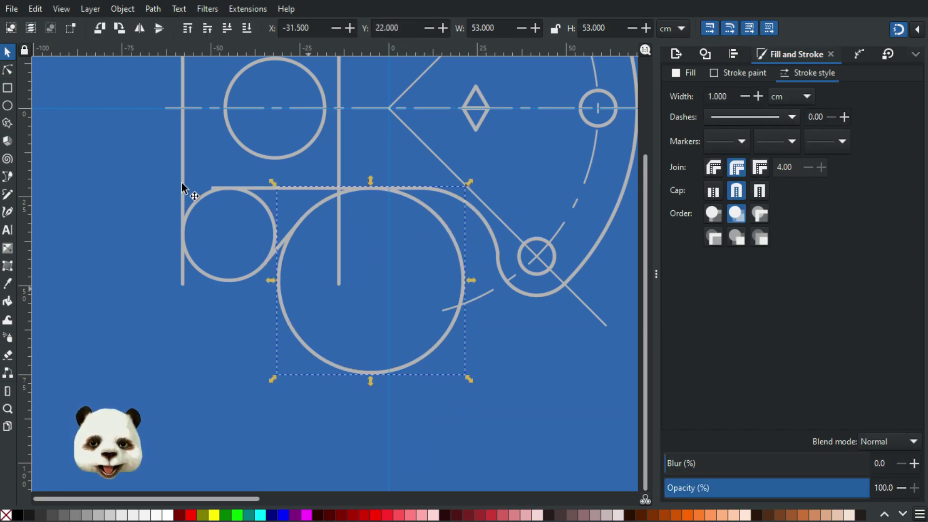
left_click(8, 69)
left_click_drag(470, 280, 378, 206)
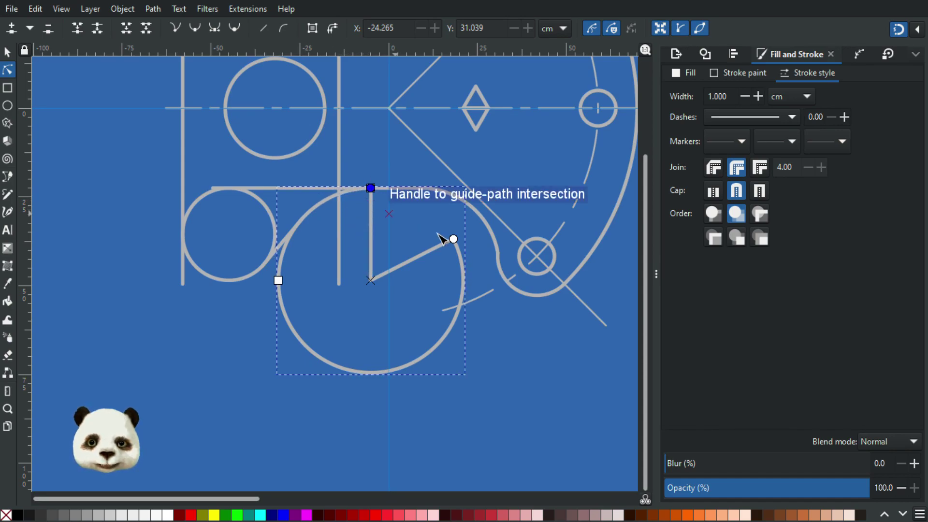
left_click_drag(455, 240, 313, 234)
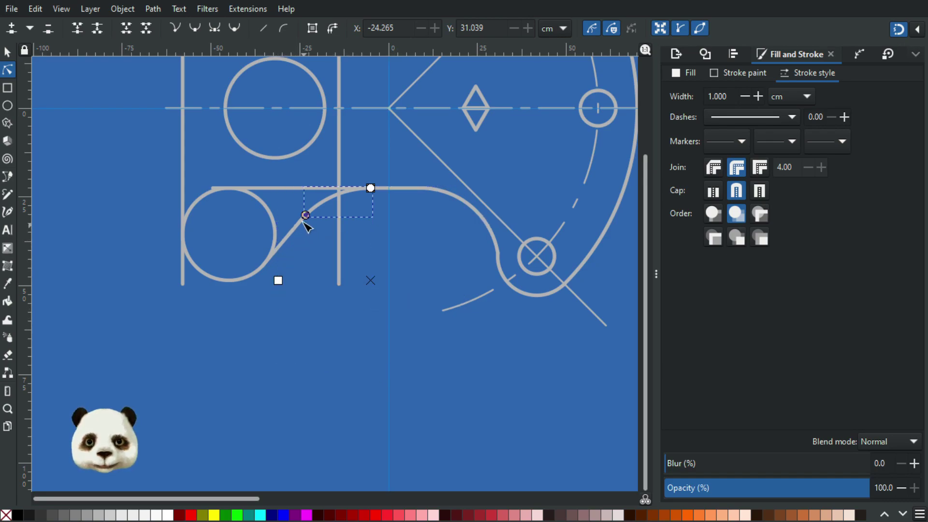
scroll(306, 221, "up", 4)
mouse_move(313, 223)
left_mouse_down()
mouse_move(311, 215)
mouse_move(288, 240)
mouse_move(311, 213)
mouse_move(300, 225)
left_mouse_up()
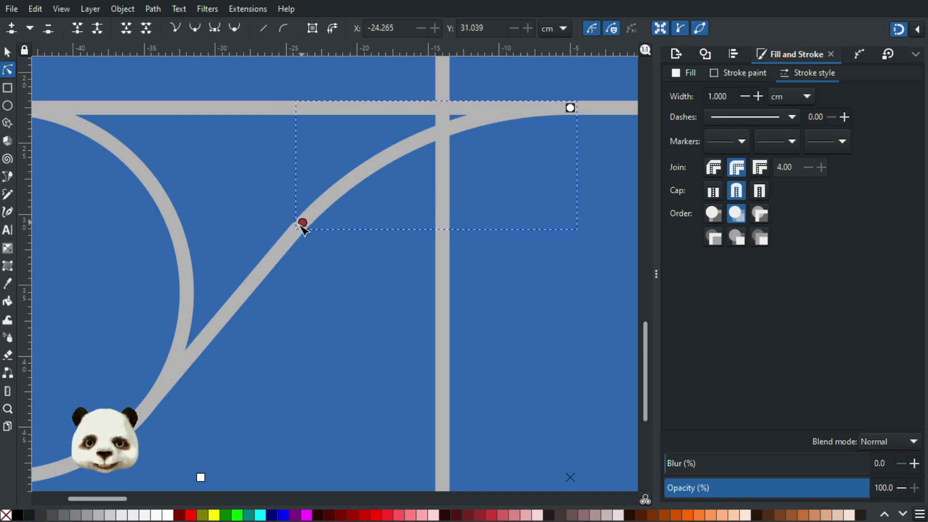
left_click(366, 298)
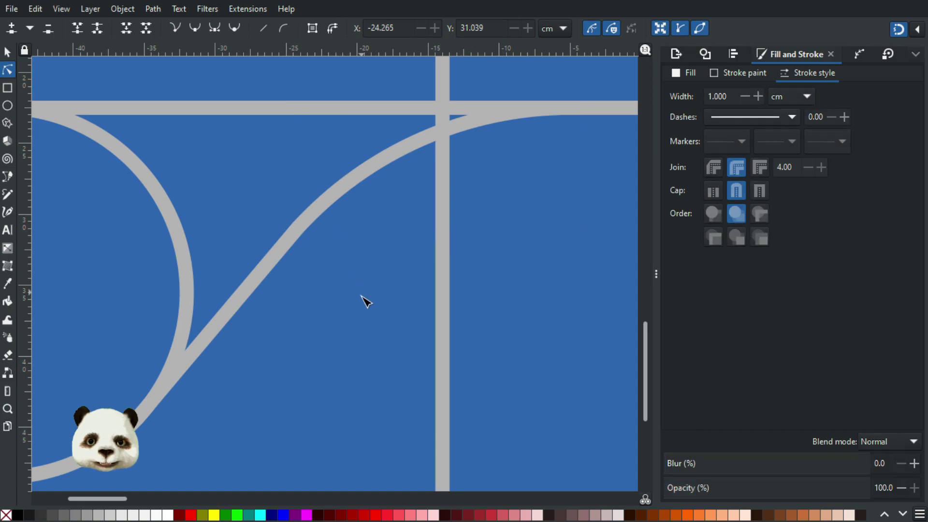
- Open the 13 cm-radius circle into an arc from the outer vertical line to the sloped line's lower end
scroll(377, 302, "down", 4, "ctrl")
scroll(384, 342, "down", 2, "ctrl")
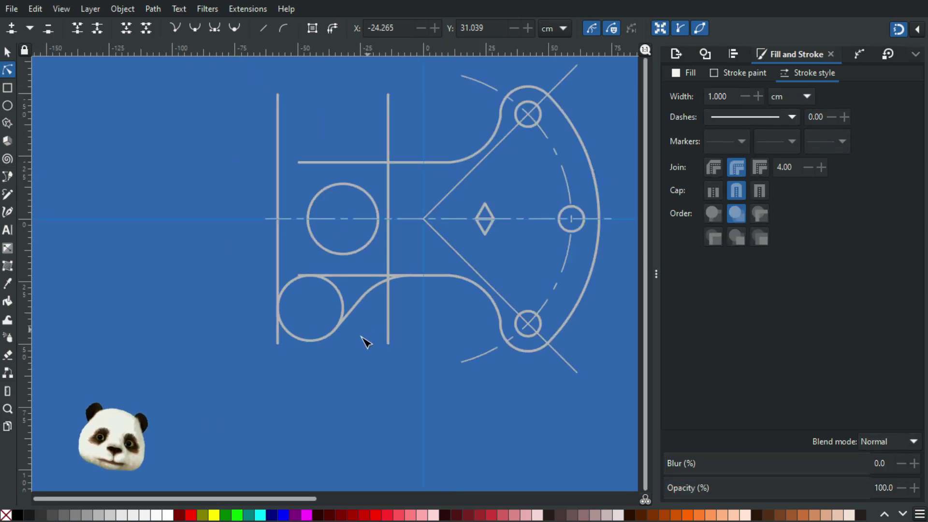
scroll(362, 341, "up", 4, "ctrl")
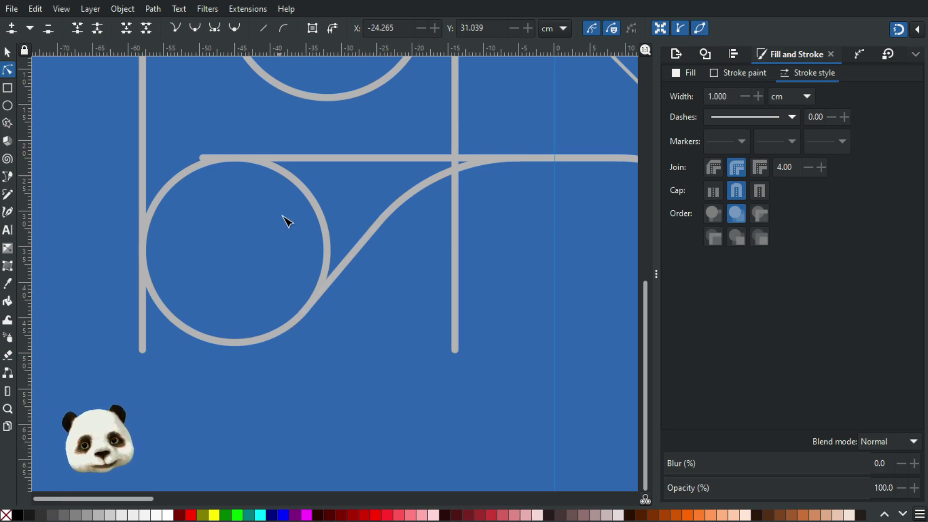
left_click(315, 198)
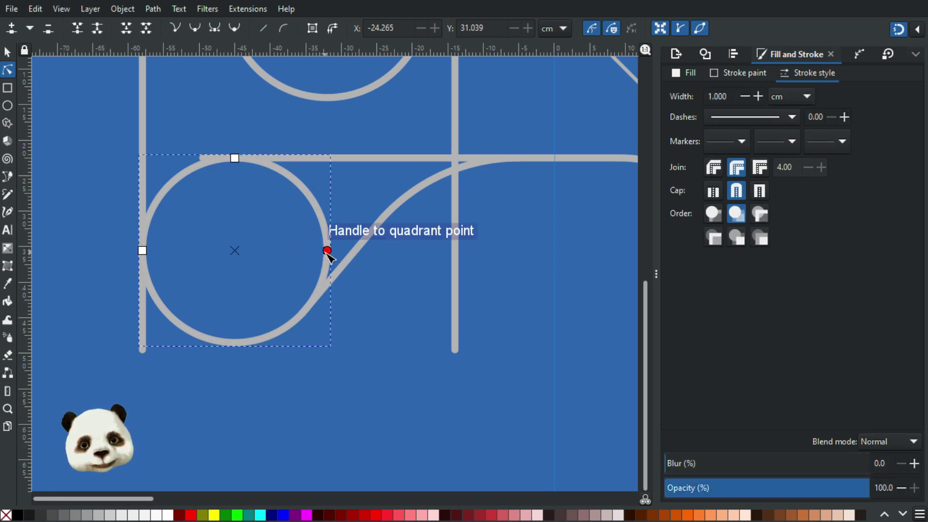
left_click_drag(327, 250, 301, 315)
left_click_drag(327, 250, 143, 252)
left_click_drag(322, 281, 304, 314)
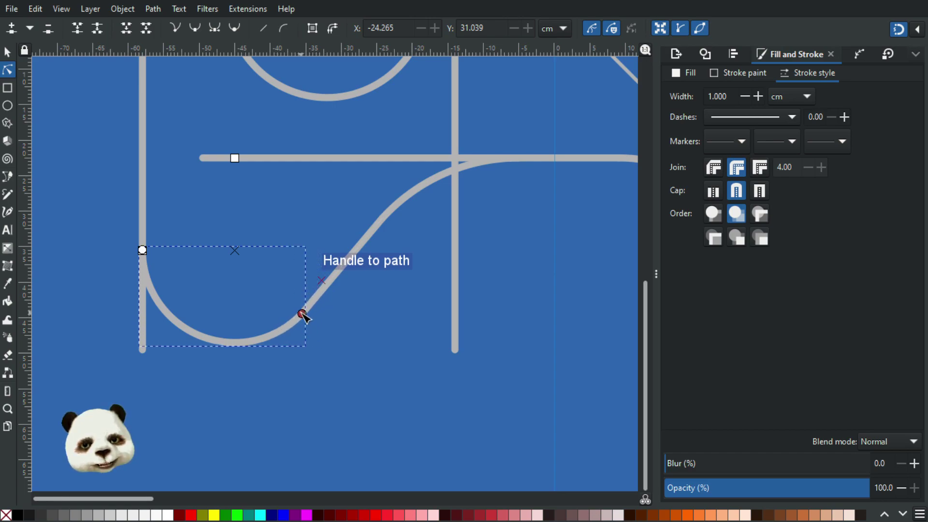
left_click(188, 234)
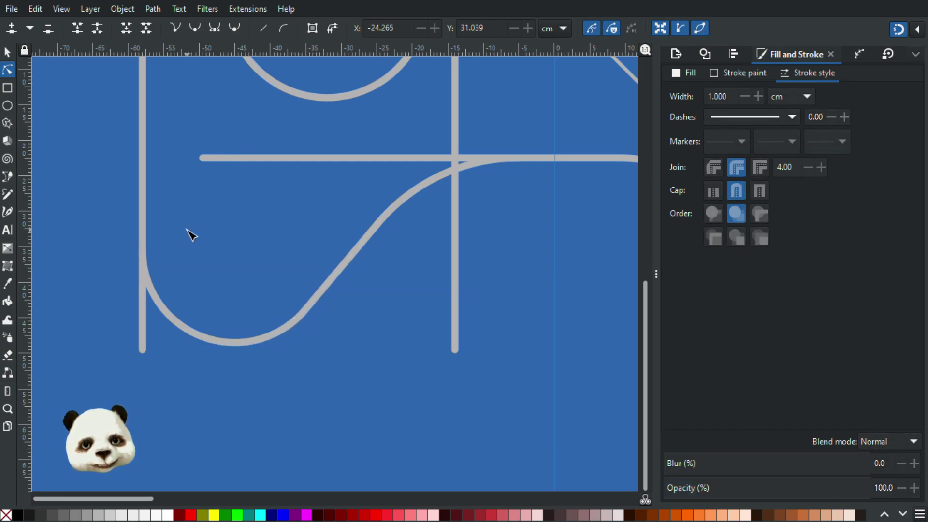
- Compare the redrawn corner-to-neck edge with the same edge in the reference photo
scroll(203, 271, "down", 3)
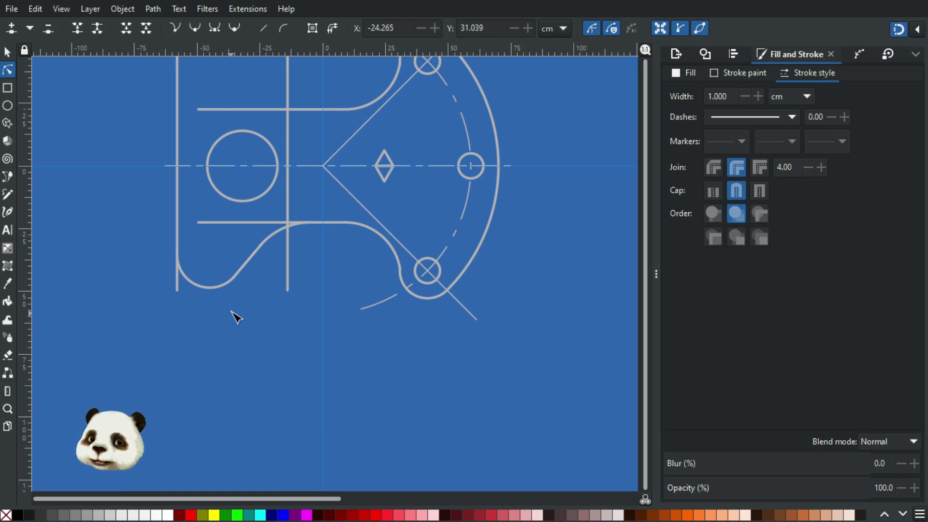
scroll(422, 321, "down", 3)
scroll(506, 283, "up", 2)
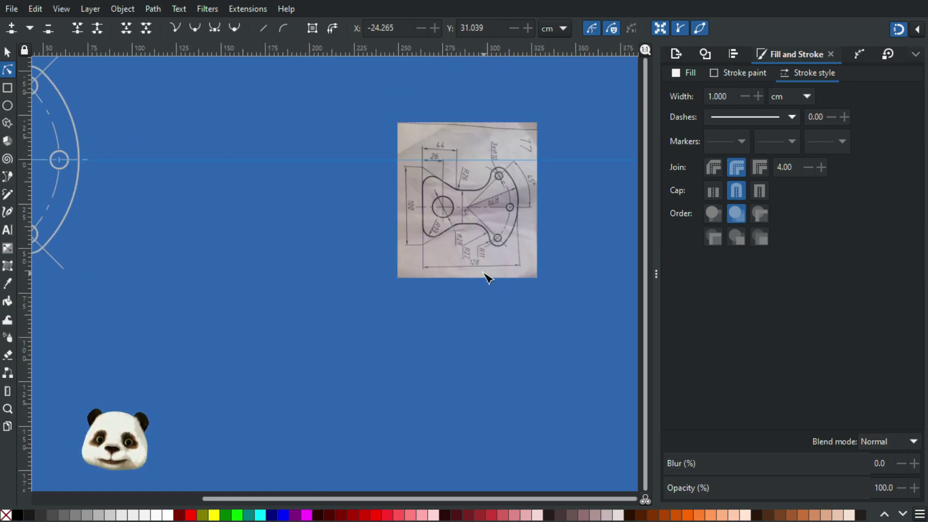
scroll(436, 293, "down", 1)
mouse_move(232, 319)
left_mouse_down()
mouse_move(325, 327)
mouse_move(362, 357)
left_mouse_up()
scroll(298, 342, "up", 1)
scroll(237, 290, "up", 1)
scroll(239, 296, "up", 1)
scroll(387, 333, "down", 1)
scroll(130, 285, "left", 2)
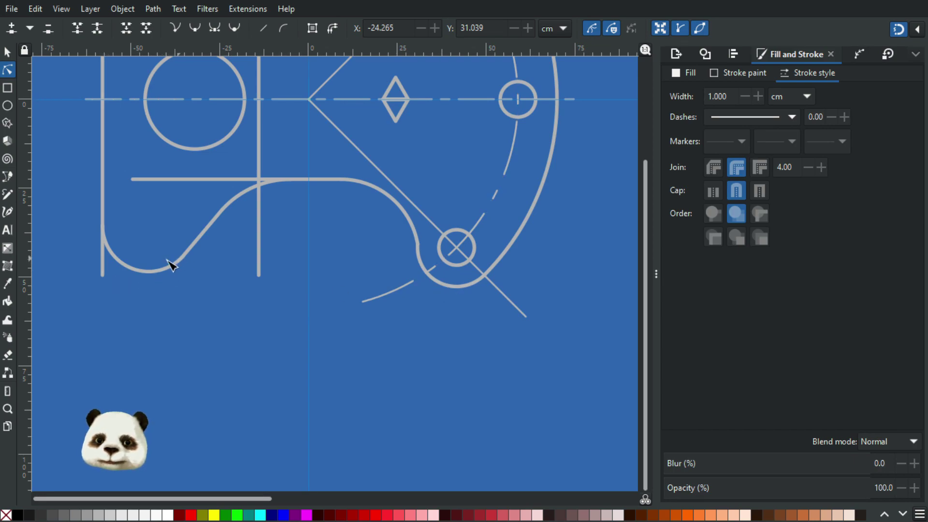
scroll(362, 293, "down", 4)
scroll(396, 300, "right", 2)
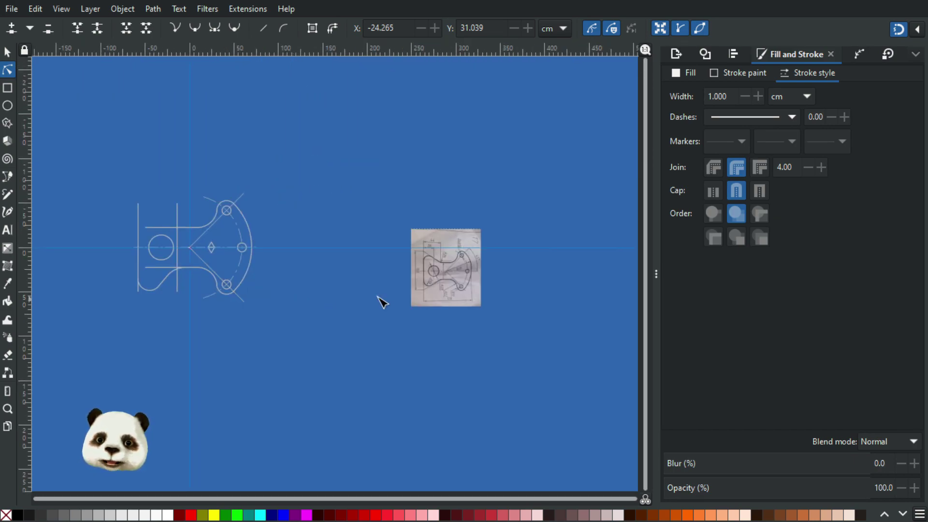
scroll(464, 276, "up", 3)
scroll(433, 283, "down", 2)
left_click_drag(194, 333, 404, 316)
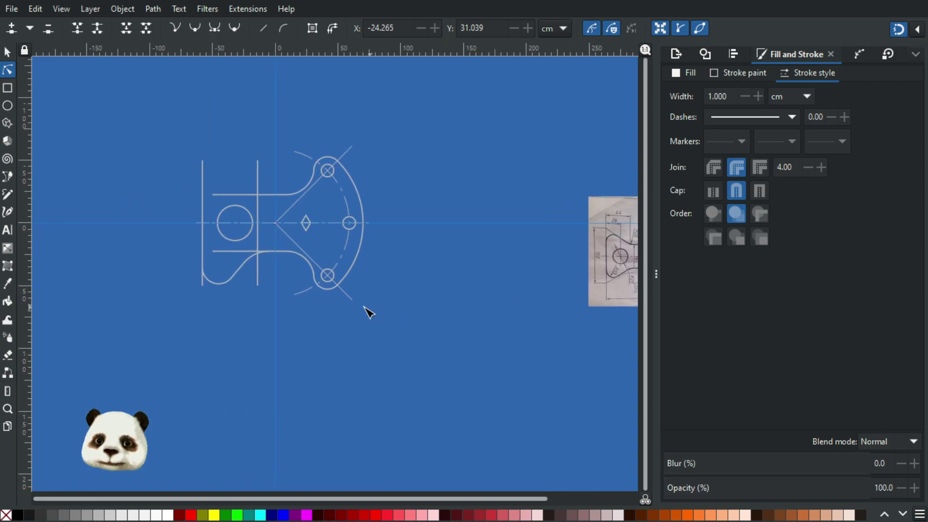
scroll(203, 263, "up", 2)
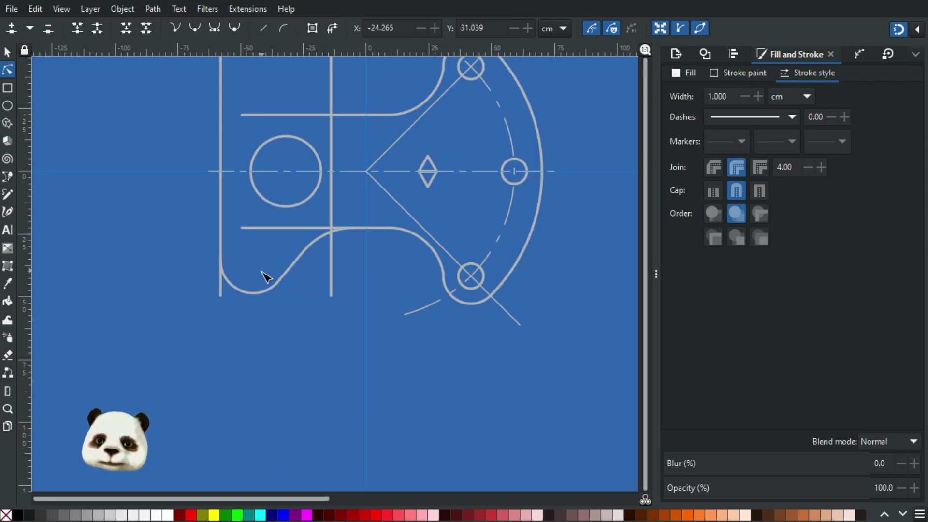
- Check in the reference photo how far the R13 corner reaches relative to the nearby hole centre, using a guide for alignment
left_click(249, 293)
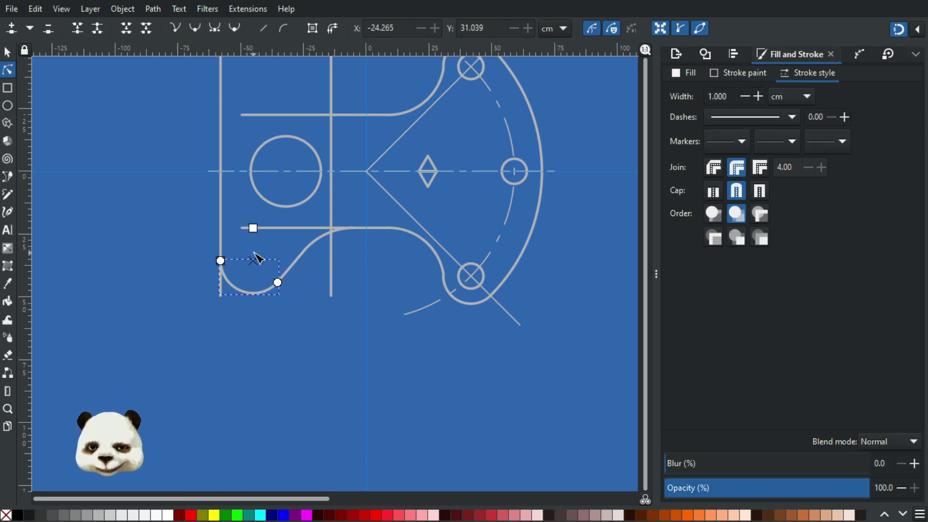
scroll(290, 234, "down", 1)
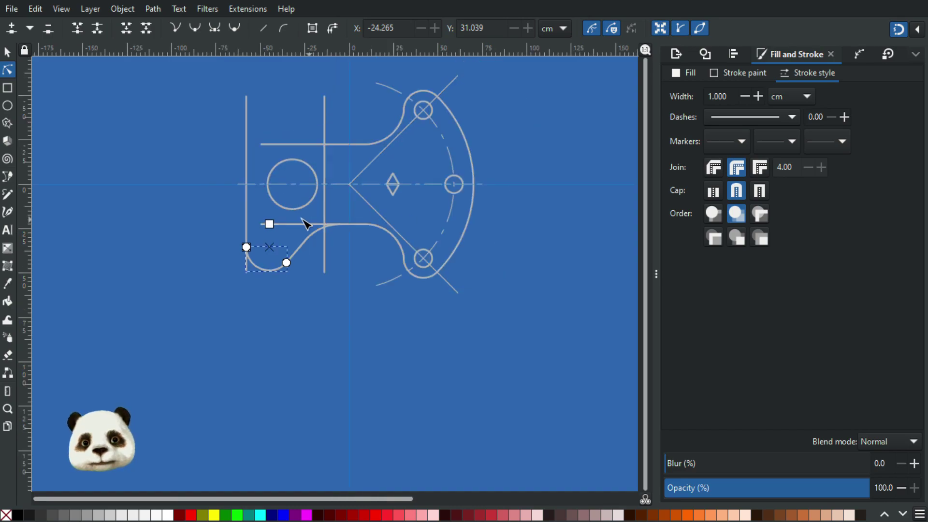
scroll(283, 251, "up", 1)
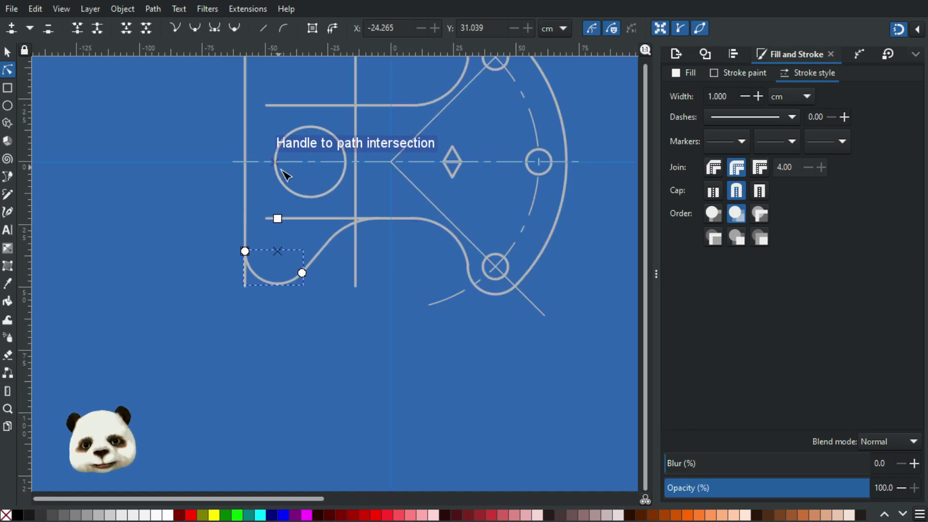
scroll(433, 215, "down", 2)
left_click_drag(408, 257, 184, 261)
scroll(497, 259, "right", 2)
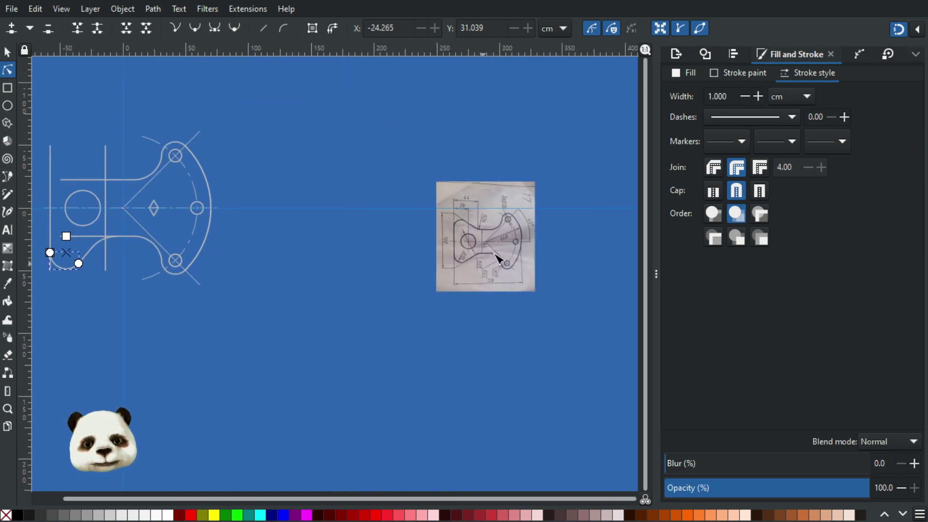
scroll(485, 246, "up", 3)
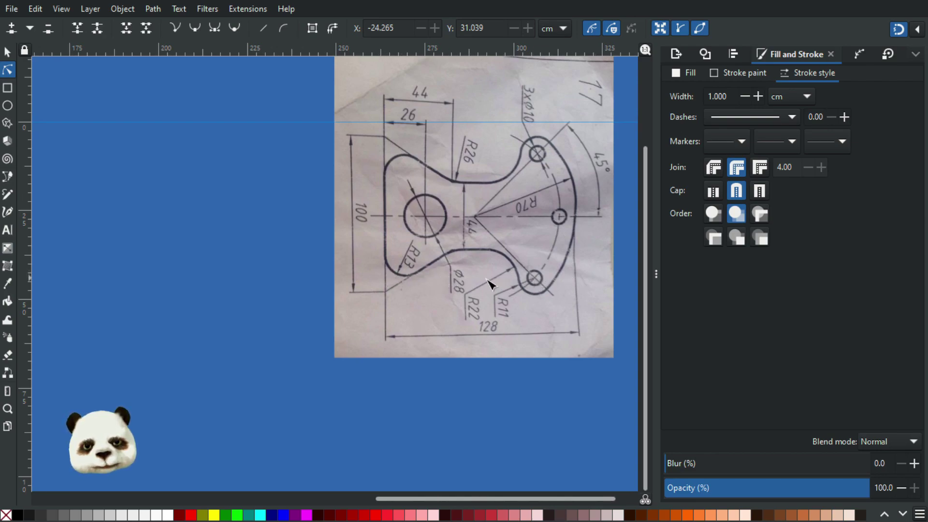
mouse_move(406, 48)
left_mouse_down()
mouse_move(434, 147)
mouse_move(455, 173)
mouse_move(545, 162)
mouse_move(536, 154)
mouse_move(534, 278)
mouse_move(537, 152)
left_mouse_up()
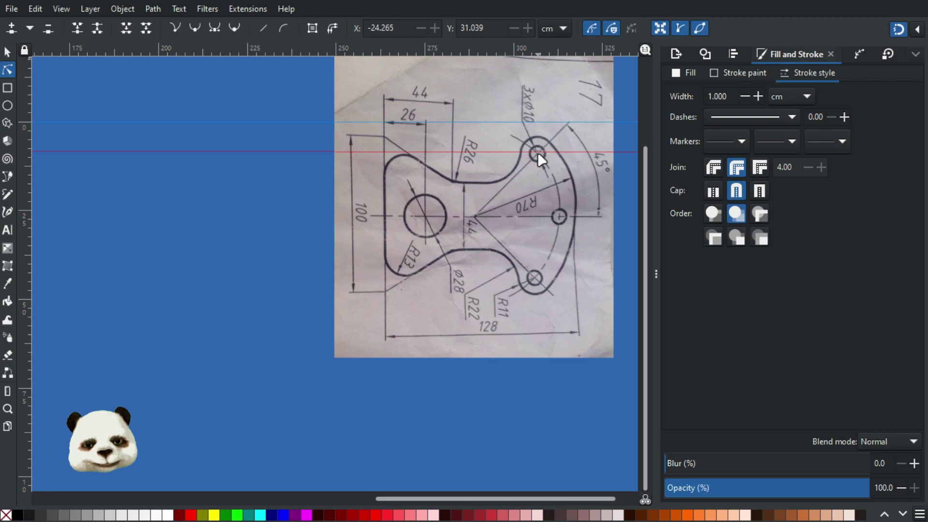
left_click_drag(537, 152, 257, 275)
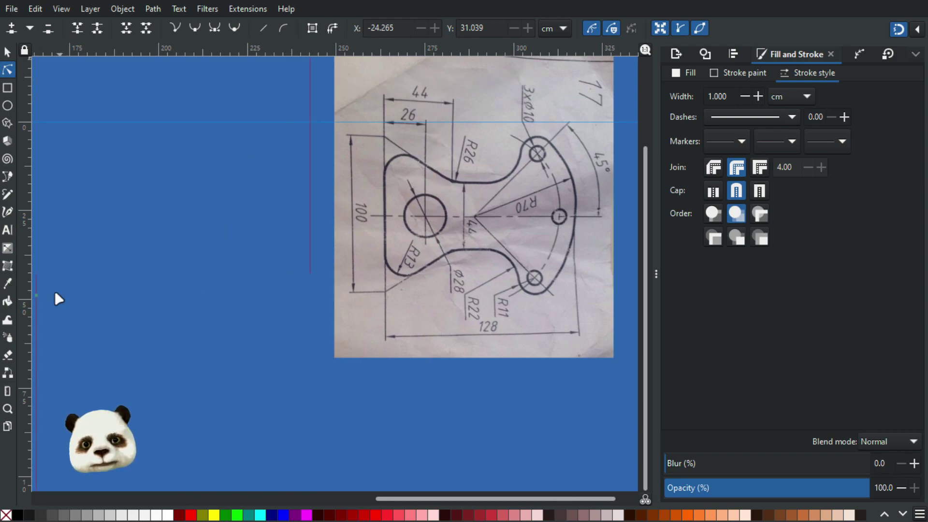
- Place a horizontal guide through the centre of the lower small hole in the drawing
scroll(77, 305, "down", 4)
left_click_drag(112, 298, 538, 259)
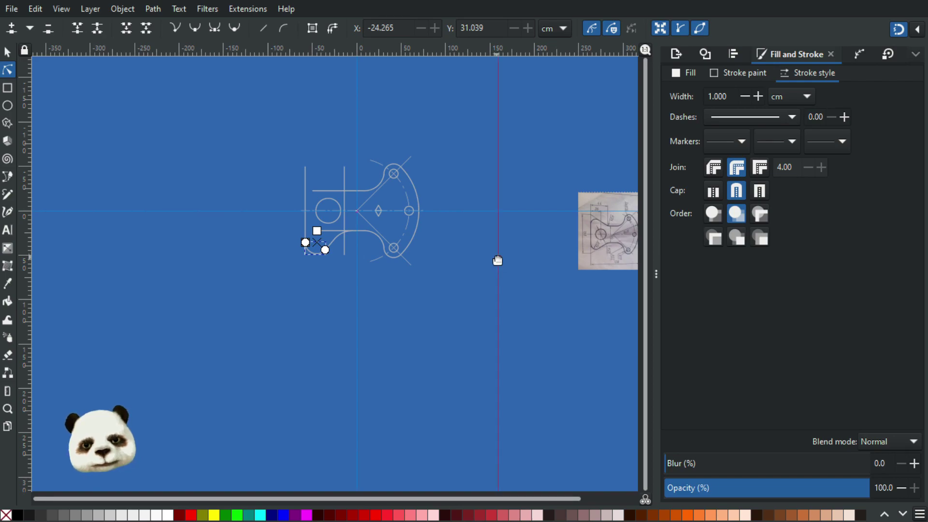
scroll(435, 261, "up", 4)
left_click_drag(415, 271, 569, 279)
scroll(569, 279, "up", 2)
left_click_drag(435, 52, 444, 268)
- Move the 13 cm-radius corner arc straight up to Y 28.206 cm so its lowest edge meets the guide
left_click_drag(261, 312, 425, 348)
key("s")
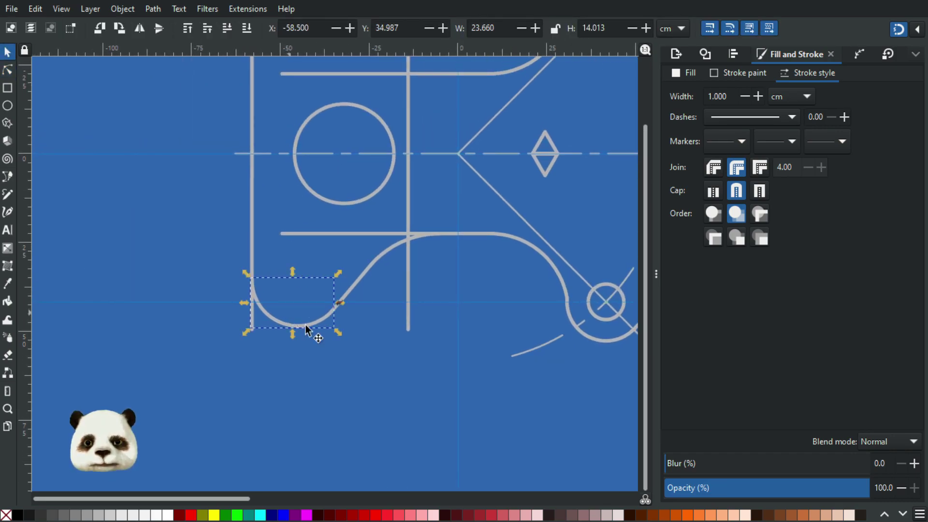
left_click_drag(308, 324, 317, 297)
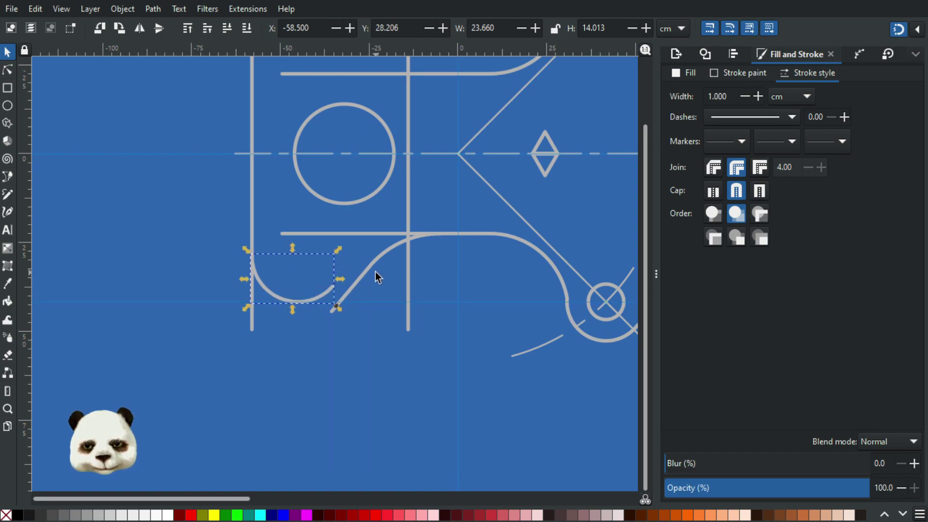
- Reattach the sloped line's lower end to the raised corner arc's end at X -35.340 cm, Y 37.419 cm
scroll(375, 272, "up", 1, "ctrl")
left_click(312, 325)
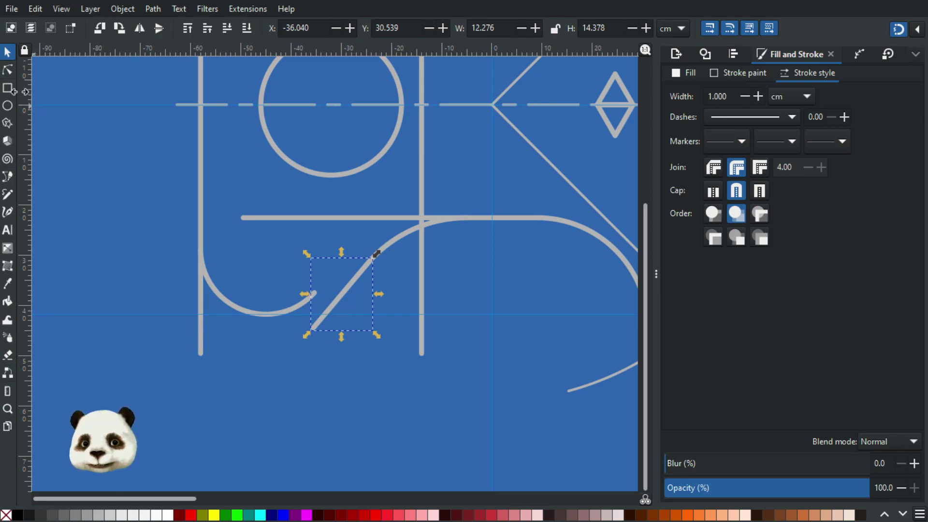
key("n")
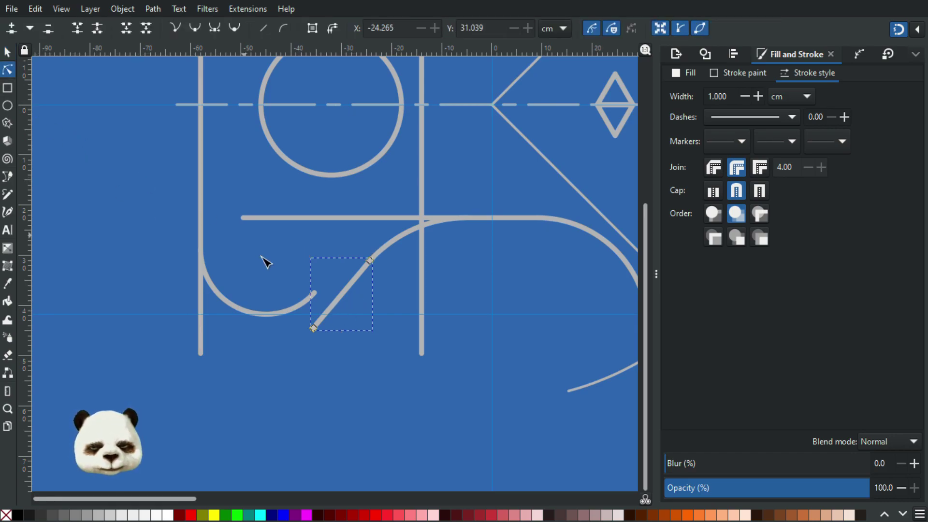
left_click_drag(313, 327, 319, 299)
- Shorten the 26 cm-radius arc and the 13 cm-radius arc by pulling back their ends at the sloped line
scroll(358, 256, "up", 3)
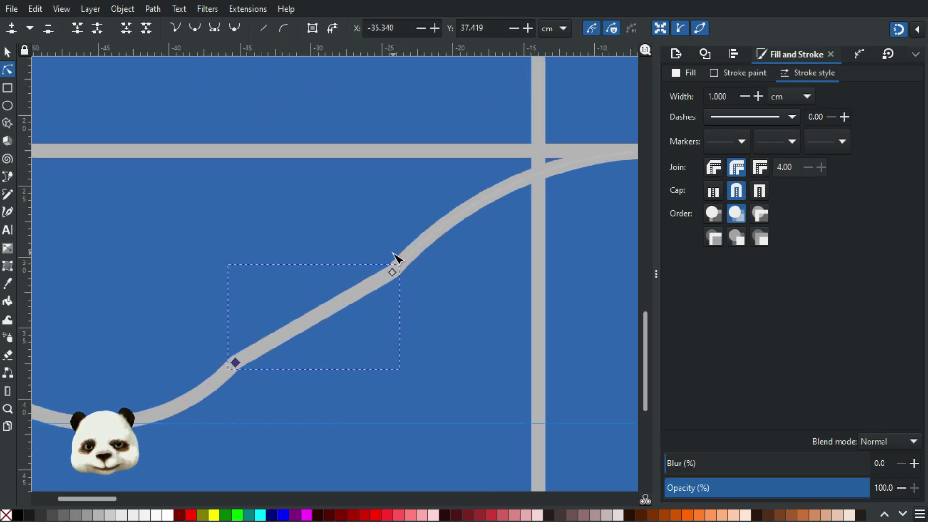
scroll(389, 261, "down", 1)
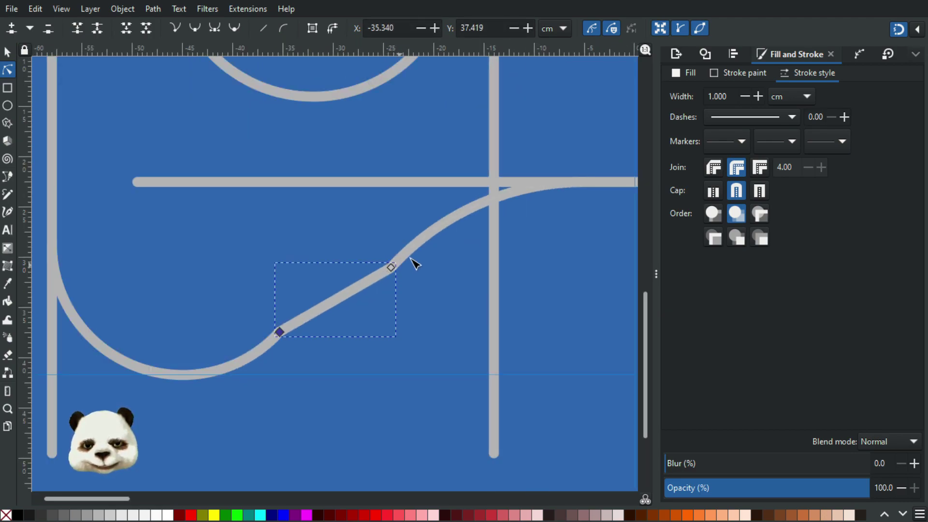
left_click(425, 246)
left_click_drag(392, 268, 453, 220)
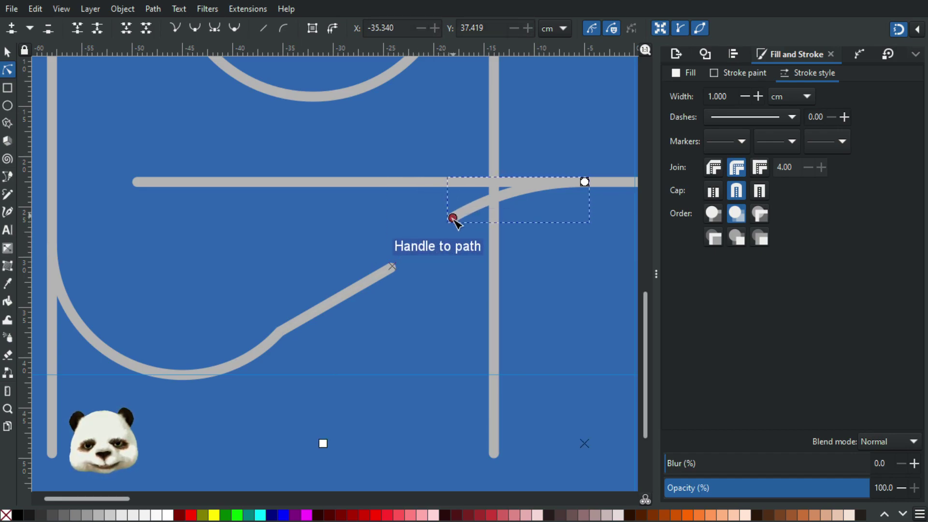
left_click(279, 334)
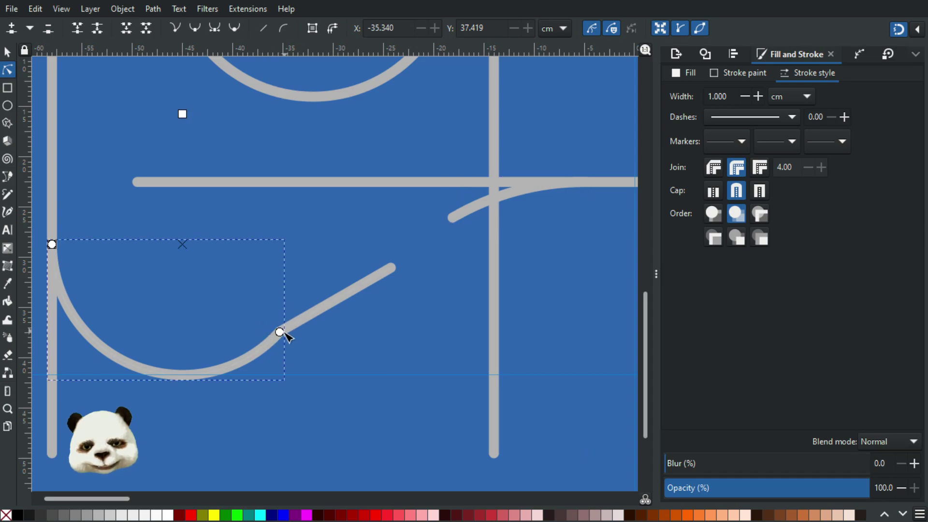
left_click_drag(280, 333, 245, 359)
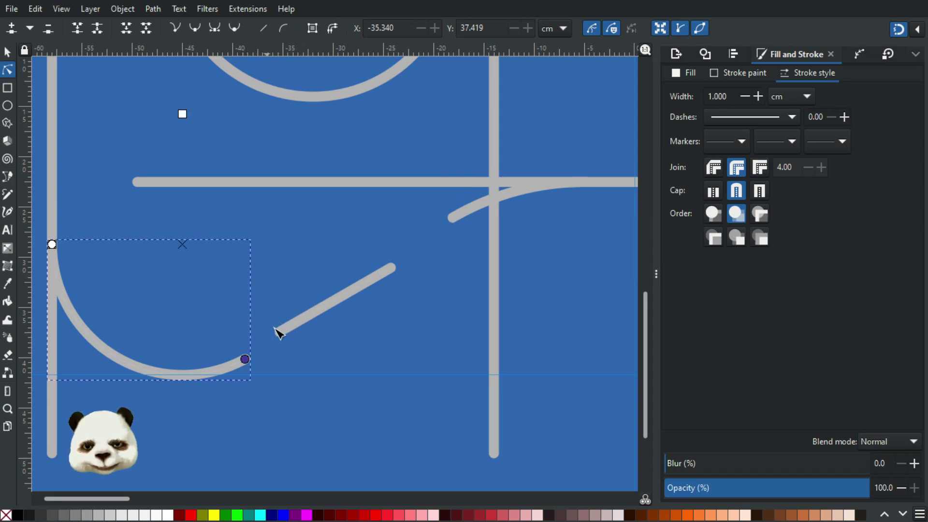
- Attach the sloped line's two ends to the shortened arcs' ends, at X -38.763, Y 40.126 cm and X -18.111, Y 26.048 cm
left_click(280, 332)
left_click_drag(280, 332, 245, 359)
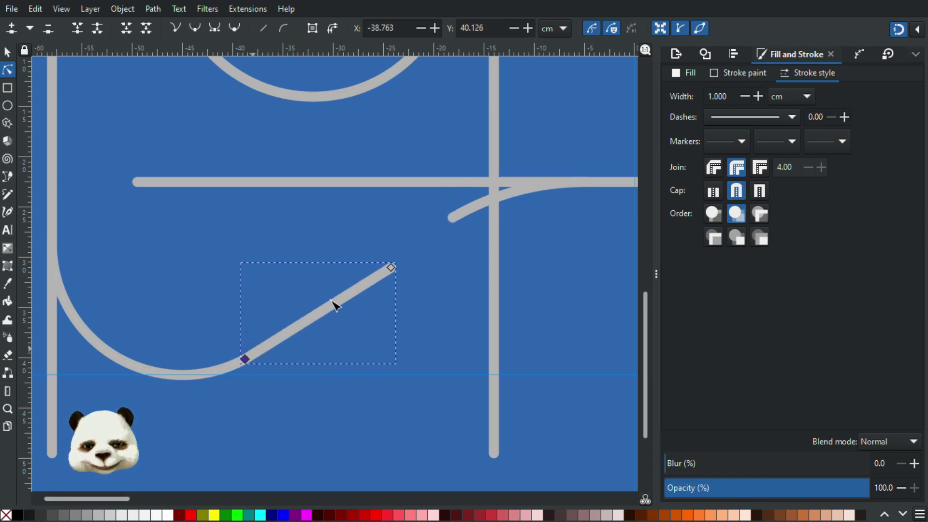
left_click_drag(391, 268, 459, 219)
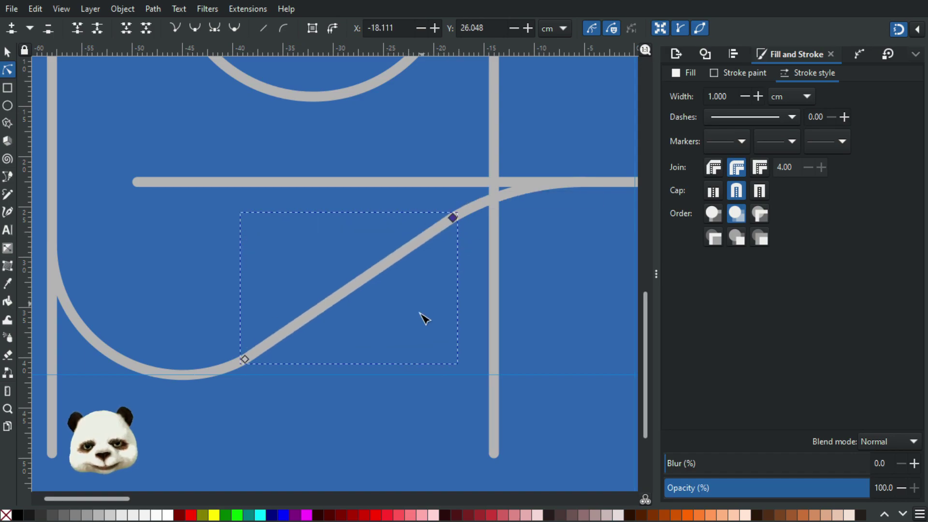
left_click(375, 424)
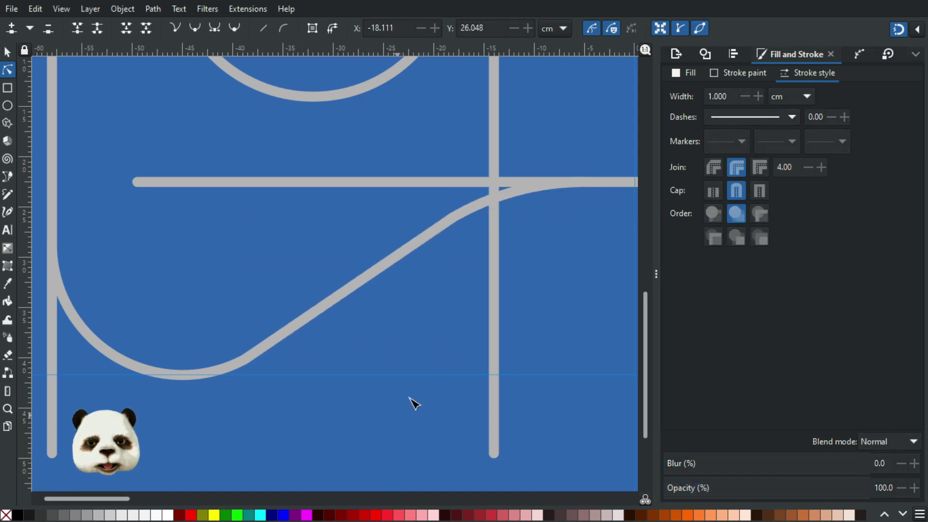
- Delete the upper triangle of the diamond on the horizontal centreline, keeping the lower triangle
scroll(408, 414, "down", 4)
scroll(478, 445, "down", 2)
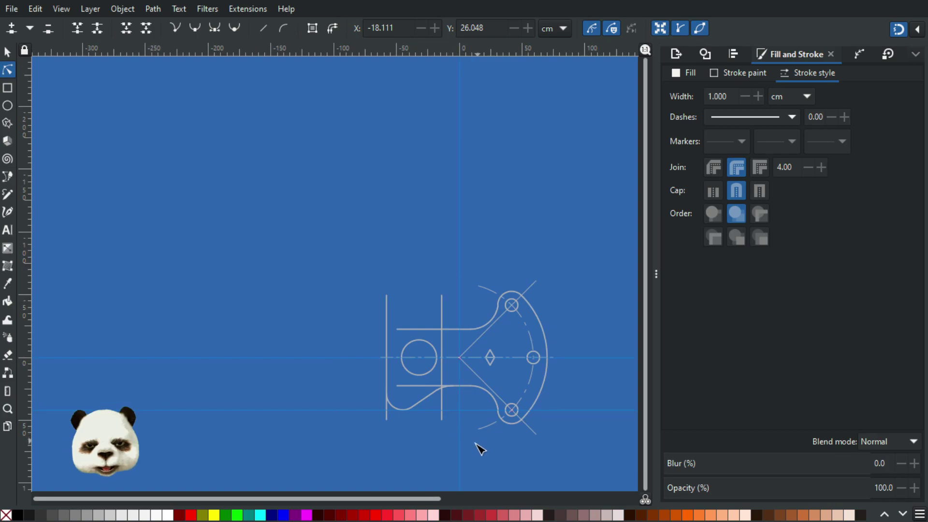
scroll(457, 445, "up", 1)
scroll(406, 430, "up", 2)
scroll(399, 425, "down", 1)
scroll(410, 428, "down", 2)
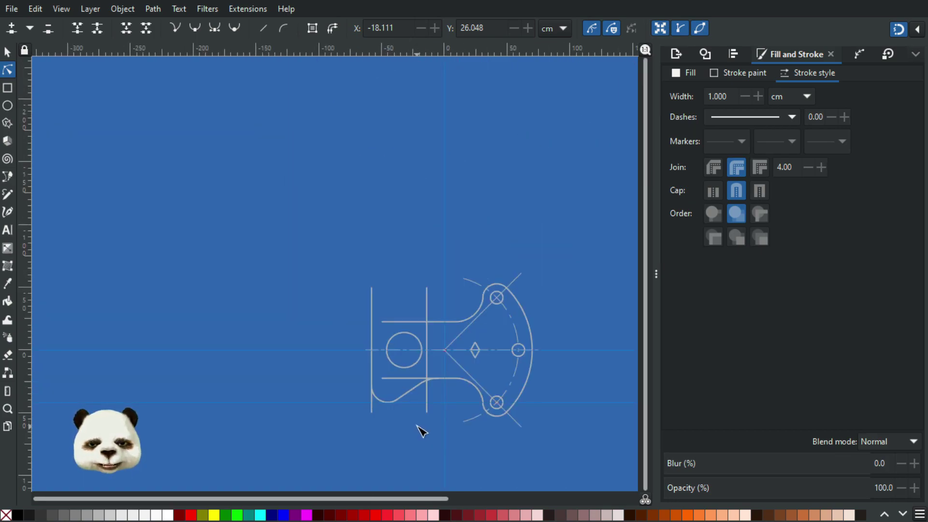
scroll(426, 418, "up", 3)
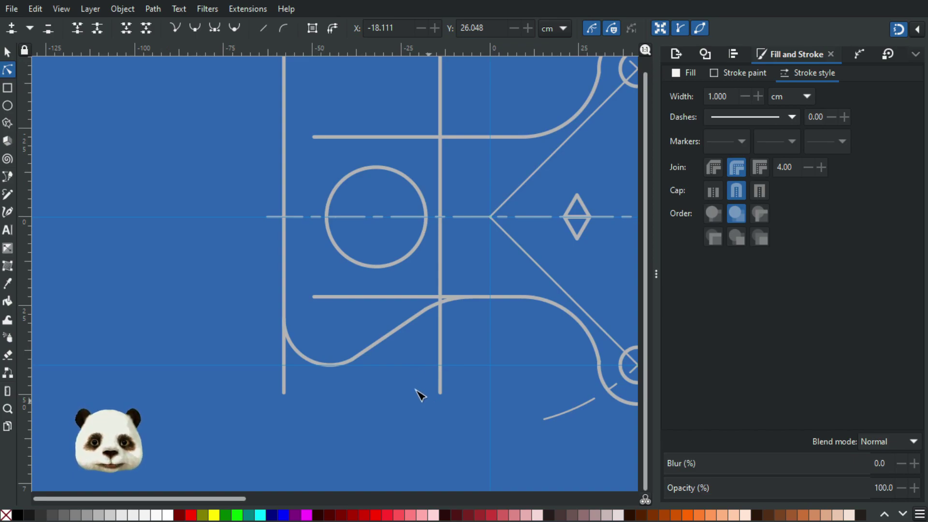
scroll(422, 339, "up", 2)
scroll(434, 334, "down", 2)
left_click_drag(465, 338, 371, 341)
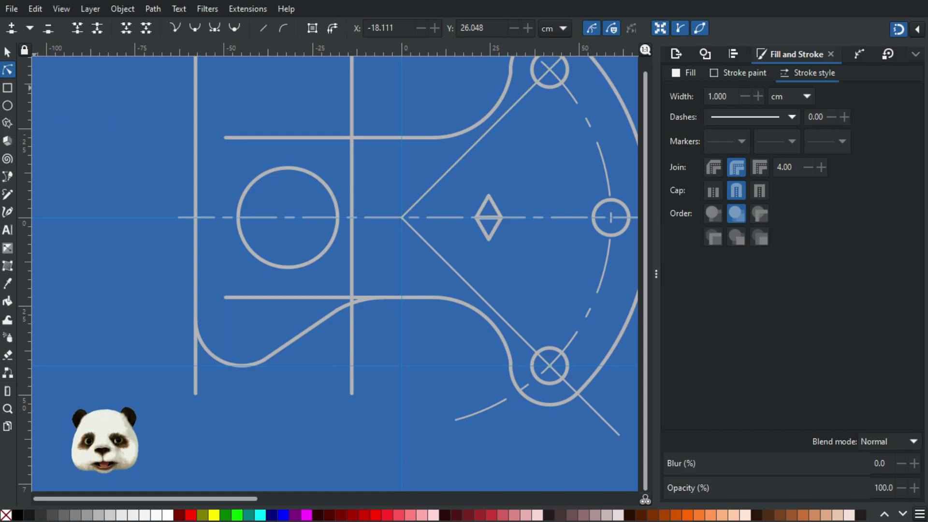
left_click(8, 54)
left_click(494, 201)
key("Delete")
left_click(304, 333)
left_click(212, 356, "shift")
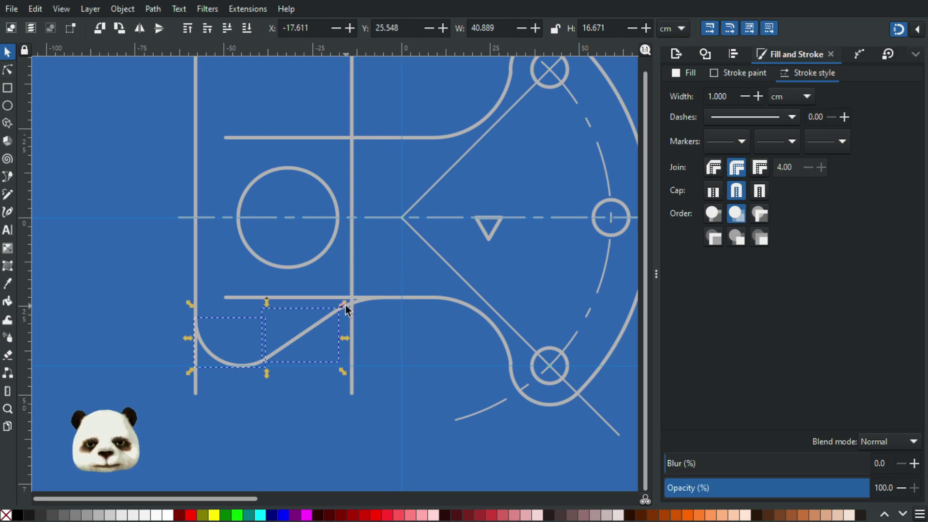
left_click(384, 298, "shift")
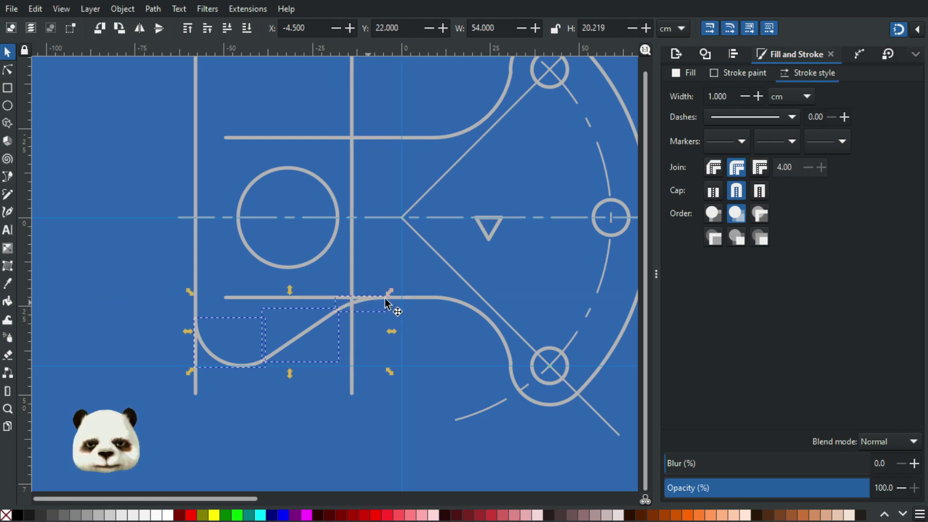
left_click(485, 234)
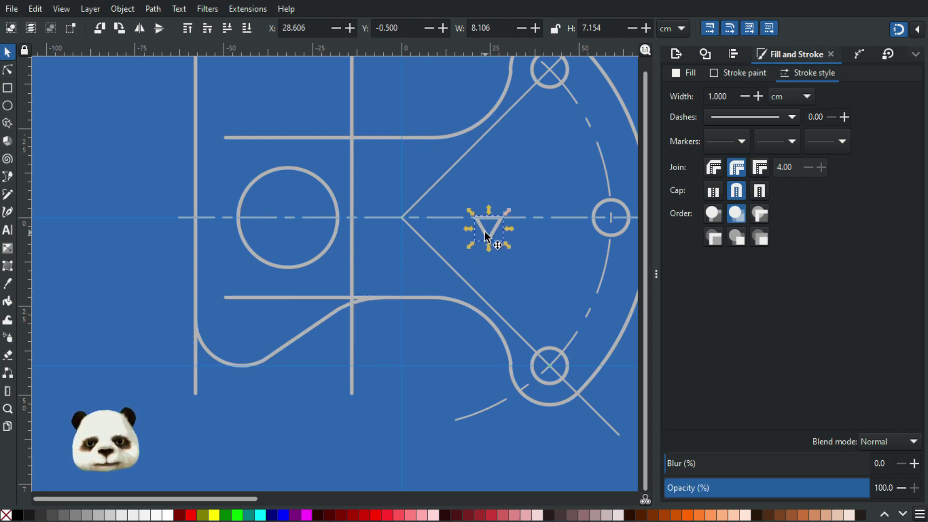
left_click(357, 304)
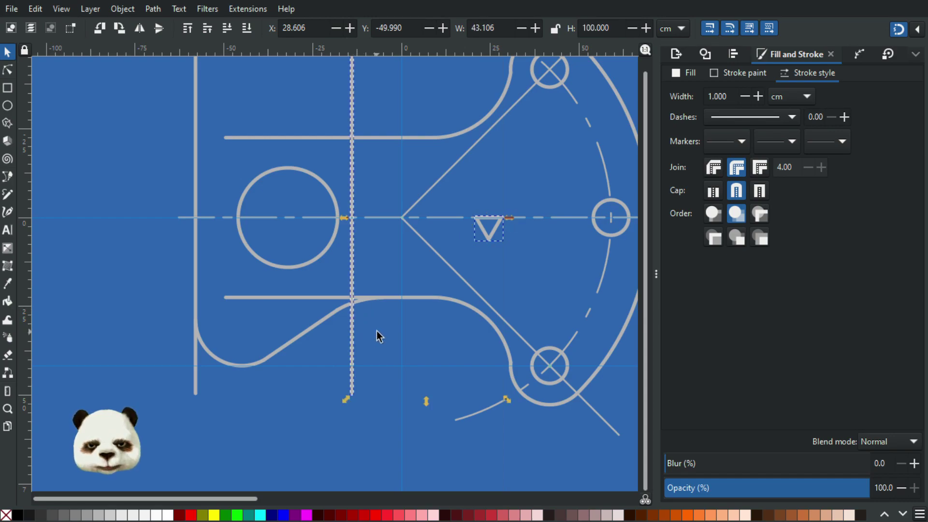
left_click(377, 332)
- Duplicate the lower corner arc, sloped line, neck arc and triangle together, and flip the copy vertically
left_click(358, 300)
left_click(319, 323, "shift")
left_click(213, 361, "shift")
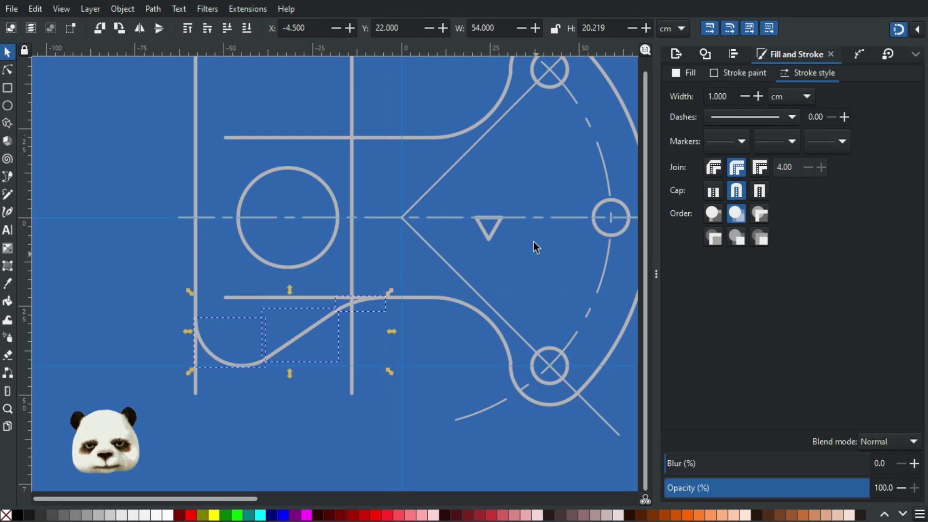
left_click(495, 232, "shift")
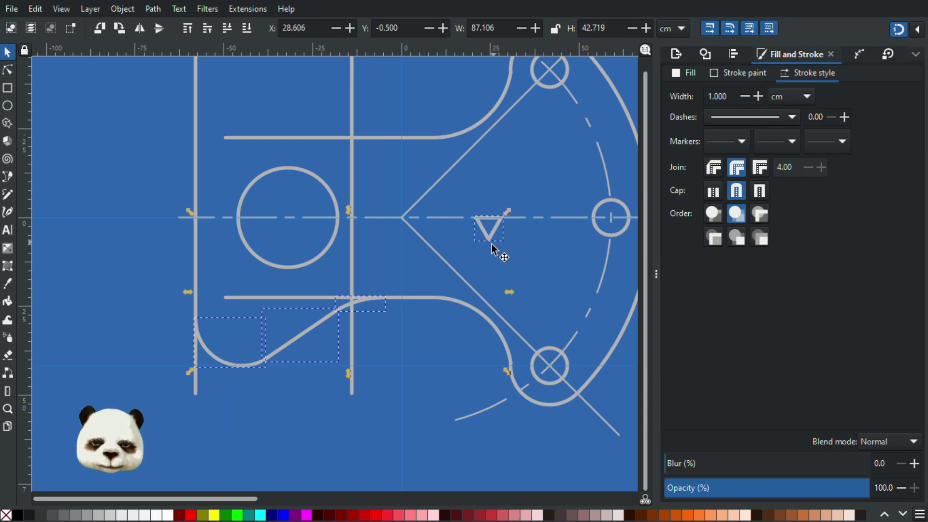
left_click_drag(349, 368, 360, 92)
key("ctrl+z")
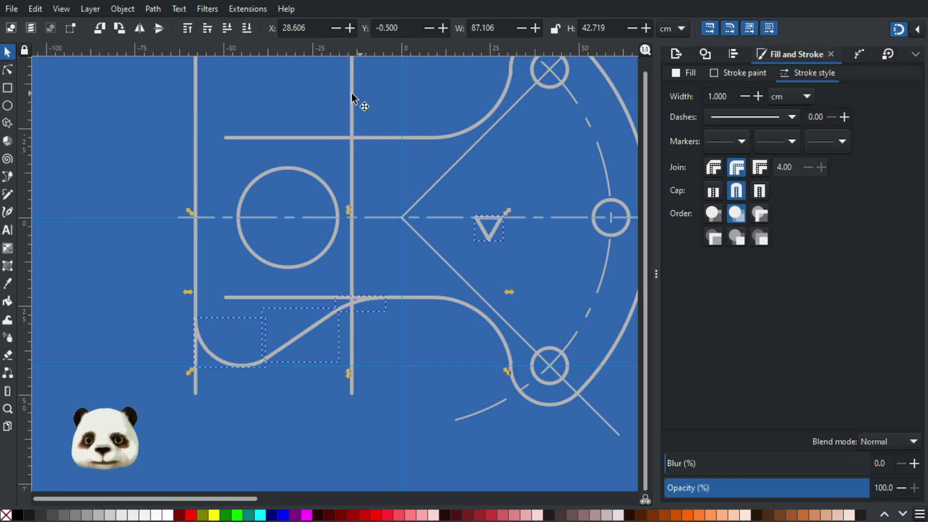
left_click(159, 29)
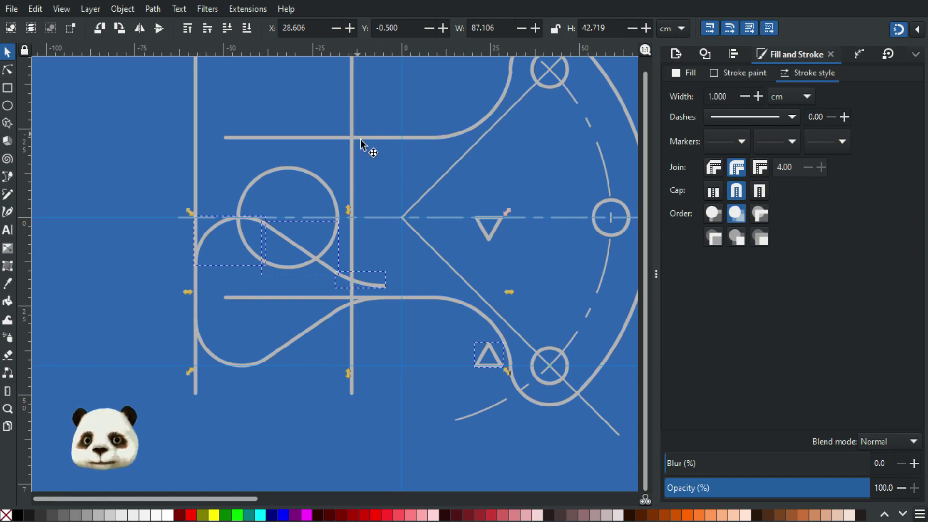
key("v")
- Move the flipped copy straight up to Y -42.219 cm so its triangle meets the lower one on the centreline
left_click_drag(348, 373, 302, 105)
scroll(516, 216, "up", 4)
left_click_drag(430, 186, 432, 191)
scroll(246, 220, "down", 4)
left_click_drag(211, 277, 437, 321)
left_click(189, 220)
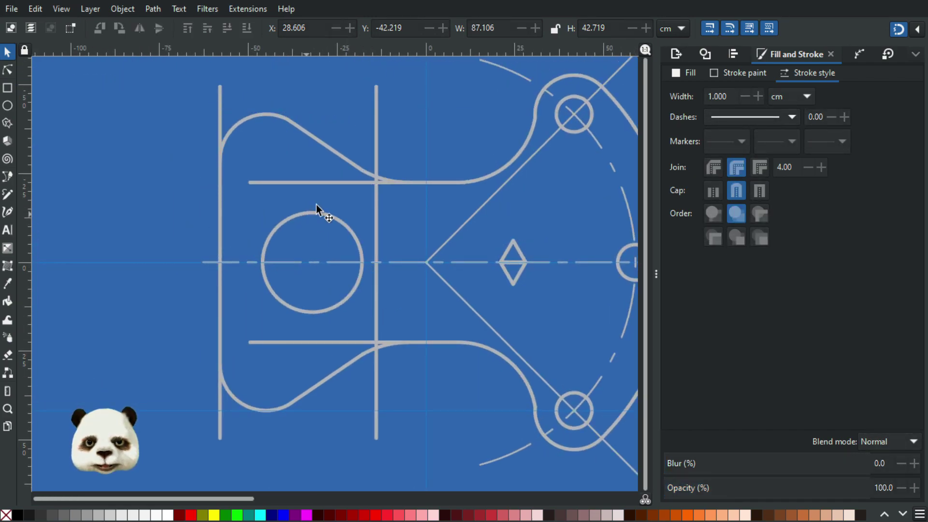
- Insert a node on the upper horizontal neck line at the mirrored arc's end, X -4.971 cm, Y -22.500 cm
left_click(334, 182)
scroll(424, 200, "up", 2)
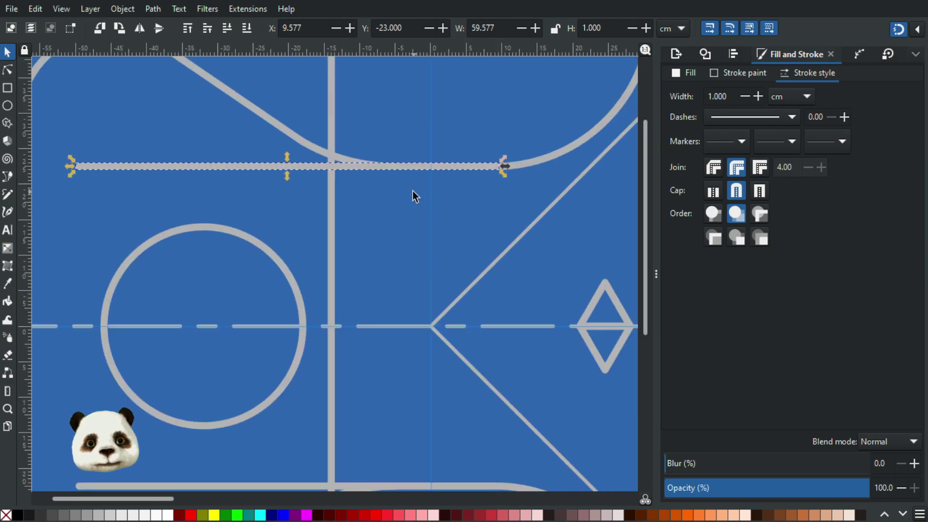
left_click_drag(304, 166, 337, 239)
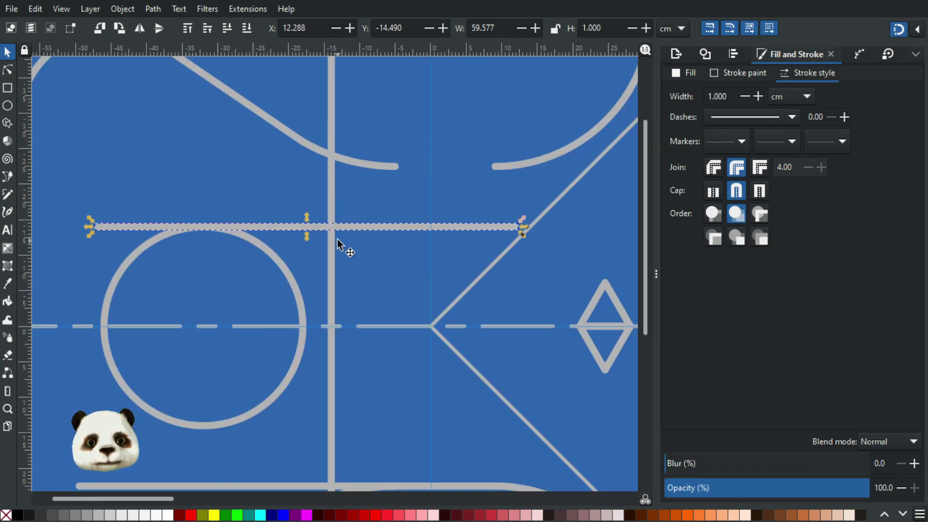
key("ctrl+z")
scroll(425, 151, "up", 3)
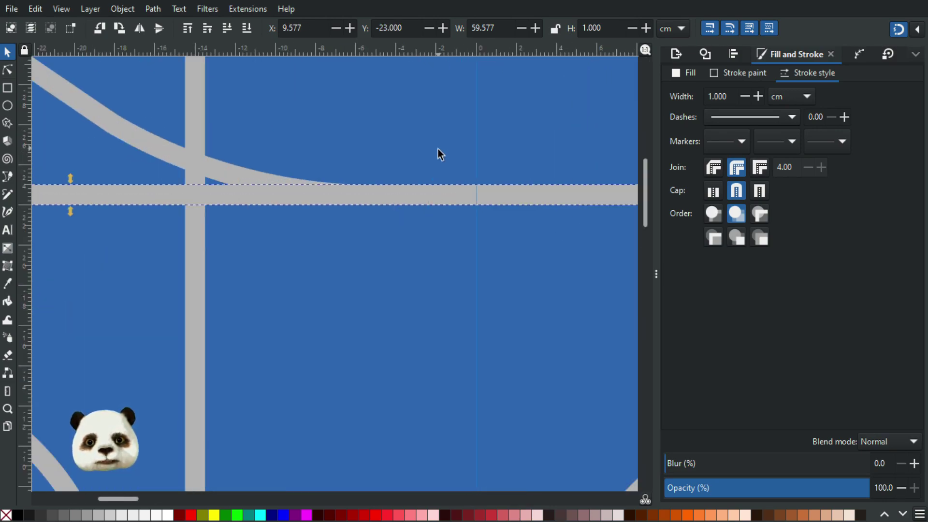
key("n")
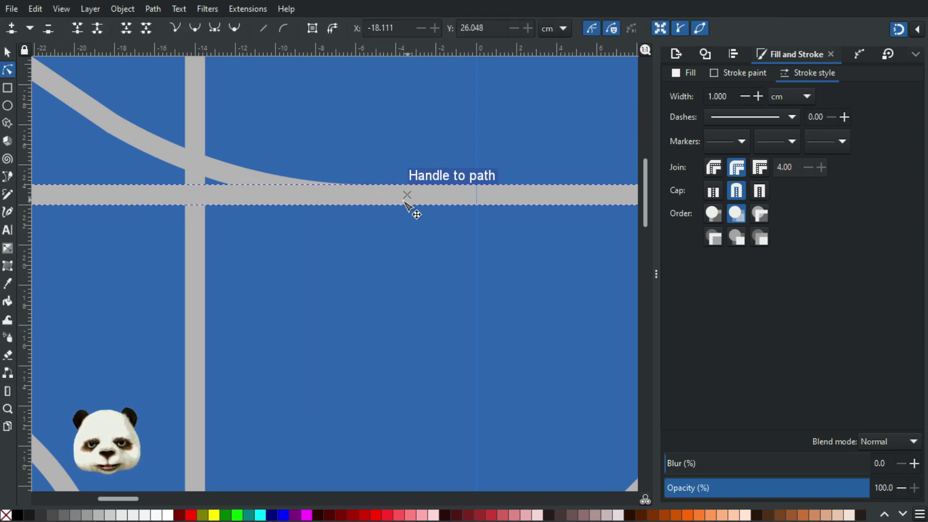
double_click(376, 195)
- Insert a node on the lower horizontal neck line at the neck arc's end, X -4.974 cm, Y 22.500 cm
scroll(300, 224, "down", 4)
left_click_drag(347, 270, 382, 196)
scroll(382, 195, "down", 5)
left_click(378, 303)
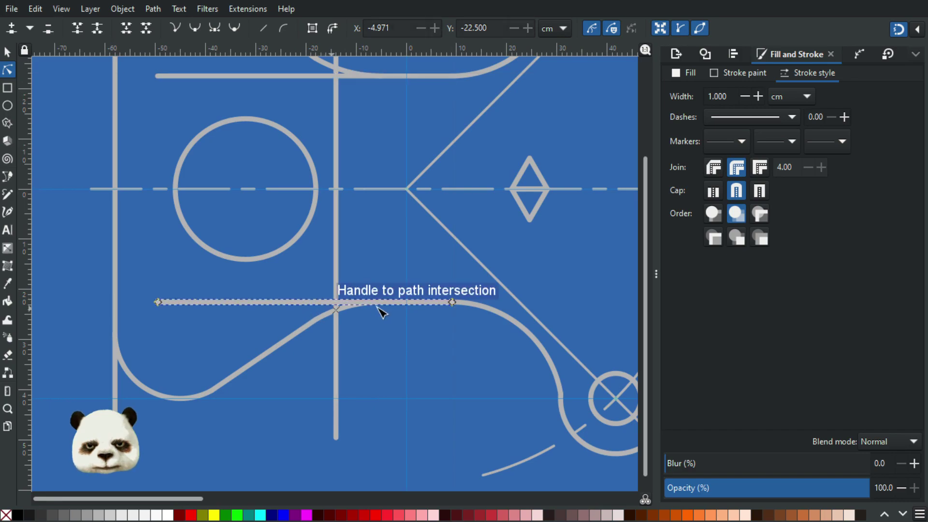
scroll(379, 306, "up", 3)
double_click(386, 293)
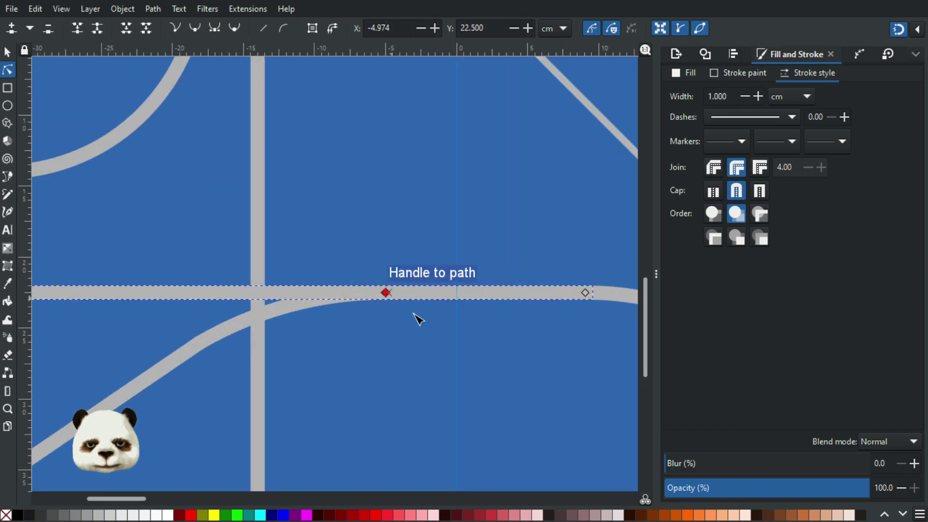
- Trim both horizontal neck lines back to the neck arcs by deleting their outer end nodes beside the large circle
scroll(302, 308, "down", 2)
scroll(146, 291, "down", 3)
left_click_drag(99, 279, 131, 303)
left_click(132, 181)
left_click_drag(101, 170, 123, 190)
key("Delete")
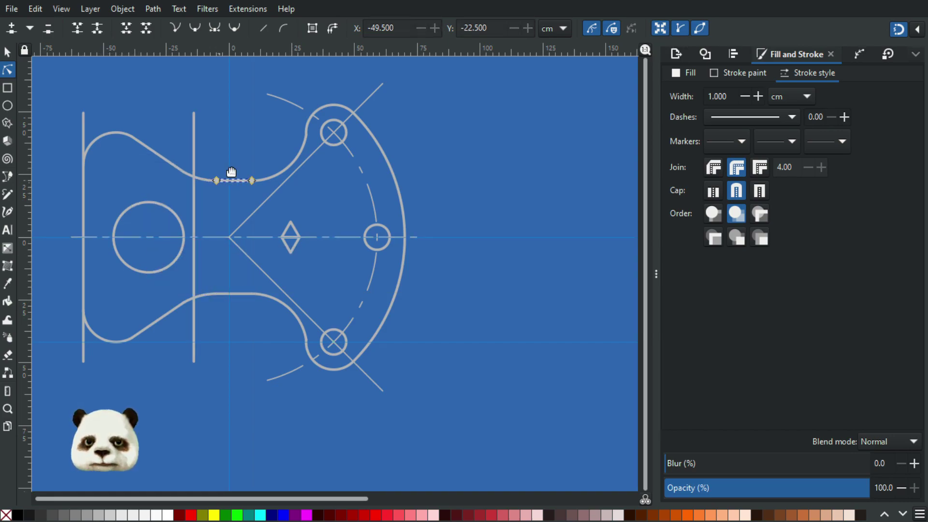
left_click(253, 148)
- Insert nodes on the outer vertical edge near both corner arcs' ends, at Y -30.977 cm and Y 28.791 cm
left_click_drag(269, 384, 408, 408)
scroll(195, 127, "up", 2)
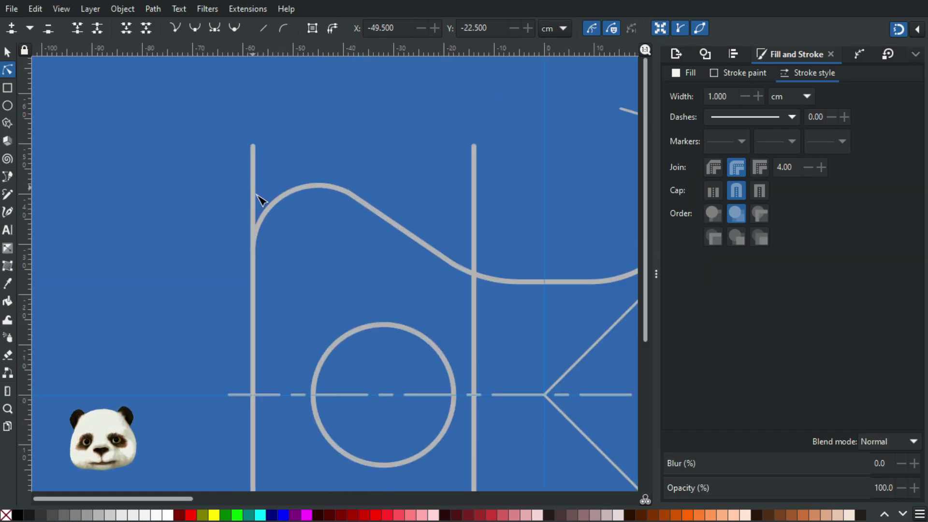
left_click(254, 256)
scroll(256, 257, "up", 4)
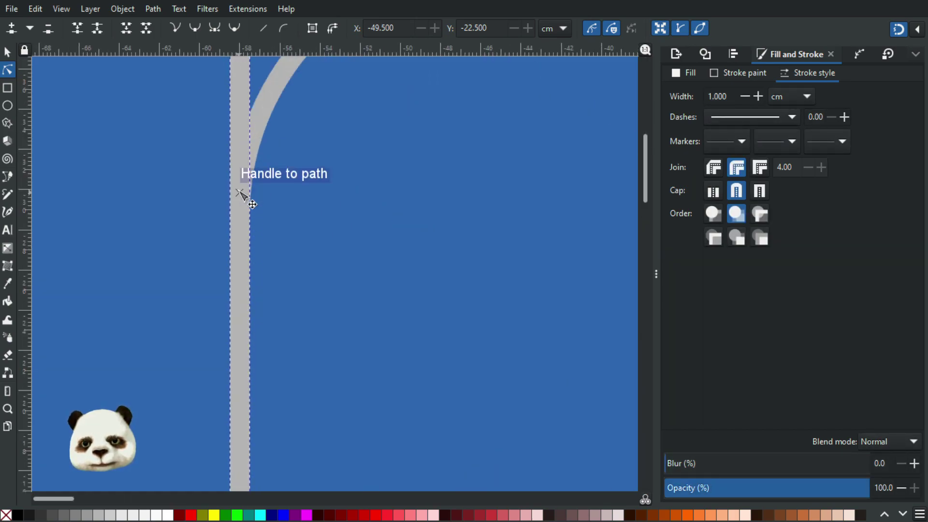
left_click(240, 171)
scroll(293, 228, "down", 4)
scroll(327, 104, "down", 8)
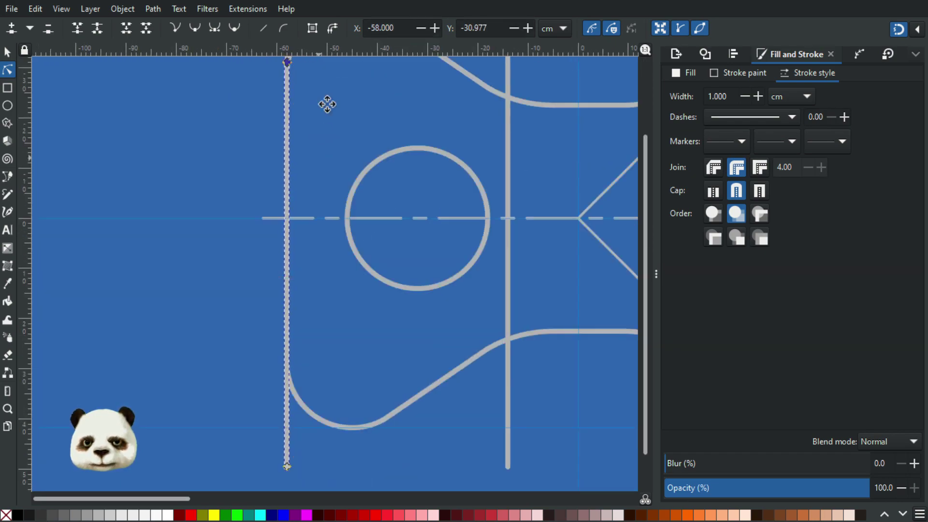
scroll(327, 104, "down", 3)
scroll(310, 341, "up", 3)
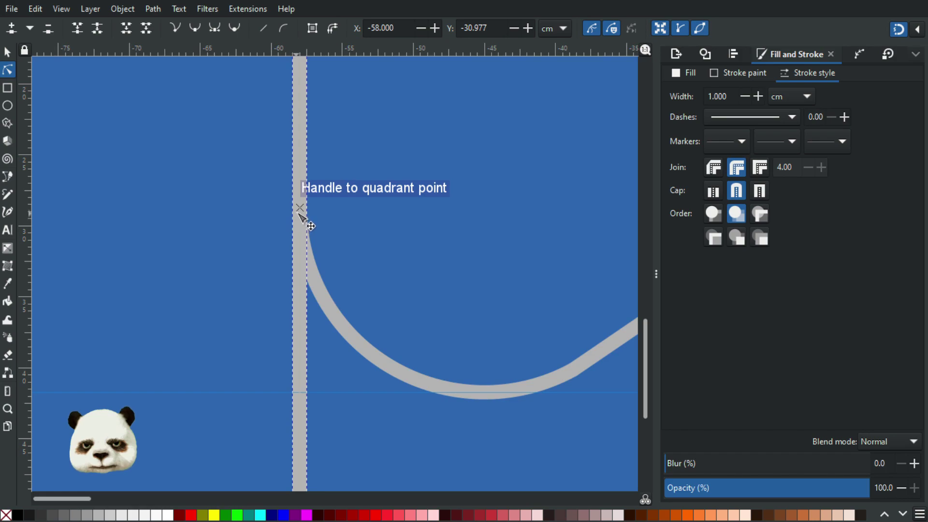
scroll(326, 274, "down", 4)
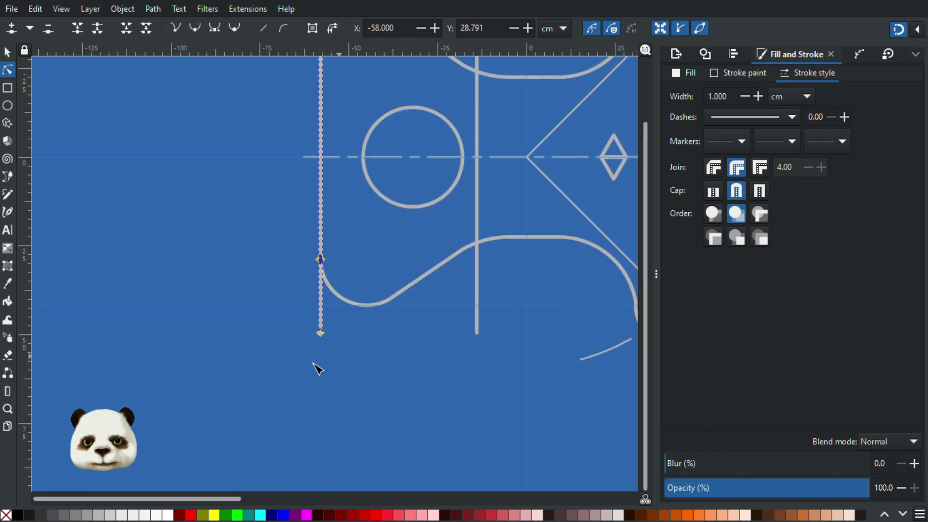
- Delete the outer vertical edge's lower and upper end nodes to trim it to the inserted nodes
left_click_drag(300, 325, 360, 367)
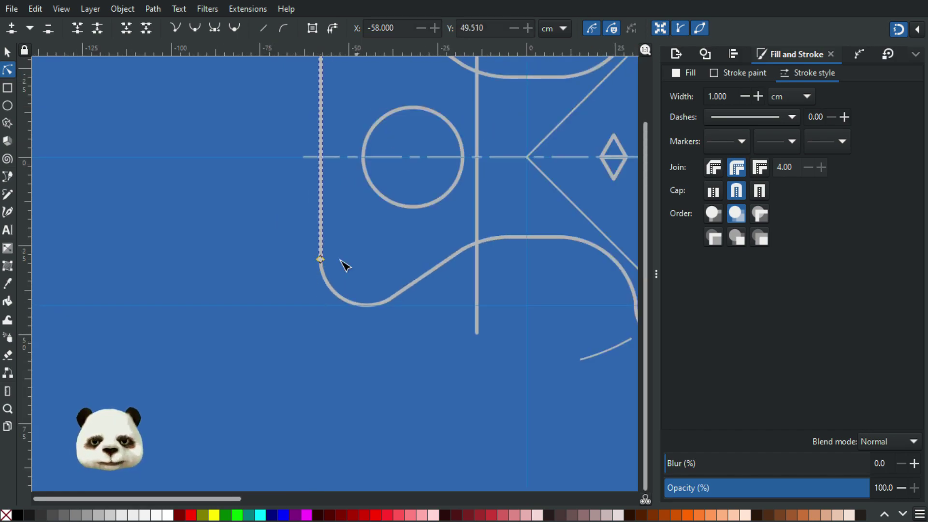
scroll(342, 263, "up", 10)
left_click_drag(315, 226, 371, 261)
key("Delete")
left_click(387, 333)
- Insert a node on the outer vertical edge at the upper corner arc's end and delete the end node protruding past it
scroll(376, 338, "up", 4)
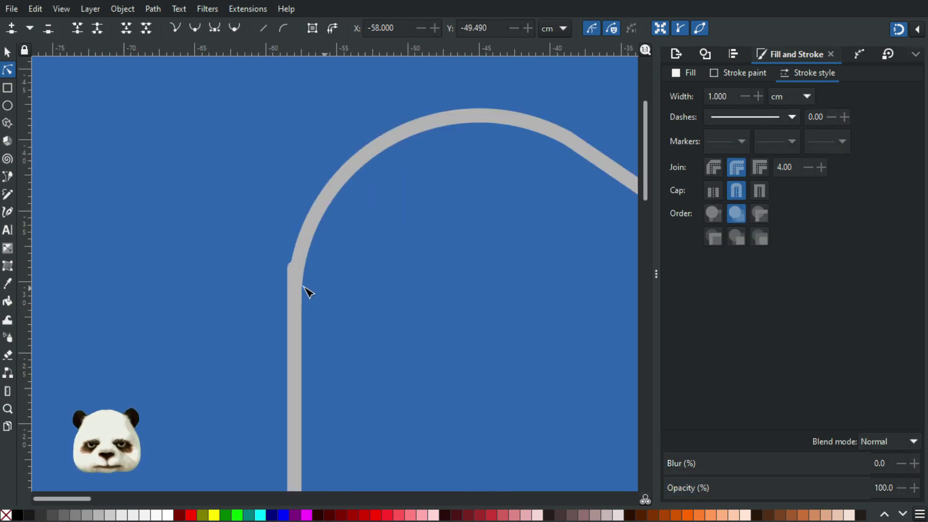
left_click(298, 296)
left_click_drag(302, 346, 301, 287)
left_click_drag(269, 251, 314, 281)
key("Delete")
left_click(341, 289)
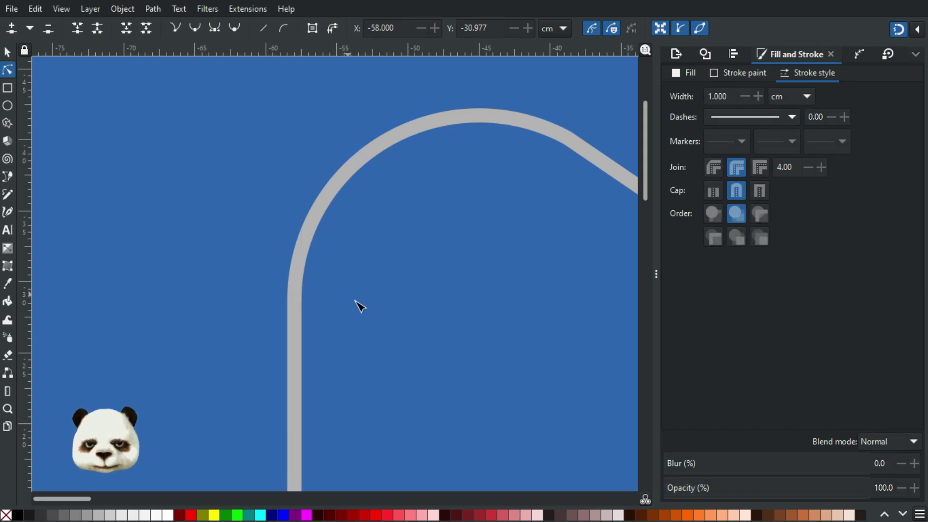
- Delete the long vertical construction line between the large circle and the neck
scroll(356, 301, "down", 5)
left_click_drag(381, 315, 263, 226)
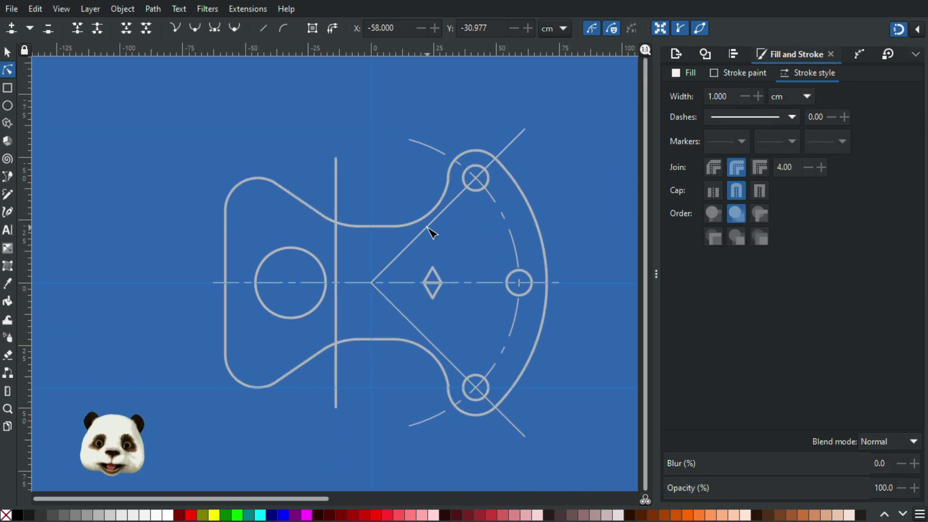
left_click(9, 53)
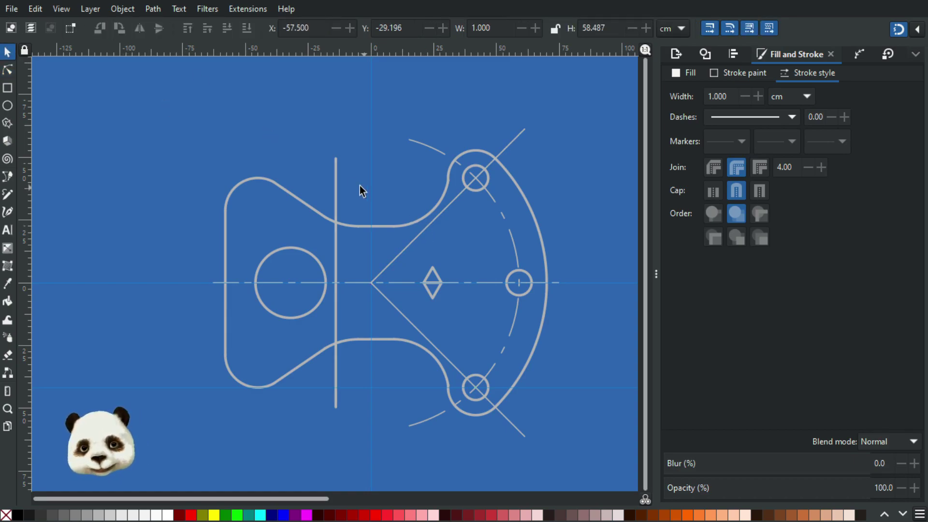
left_click(338, 180)
key("Delete")
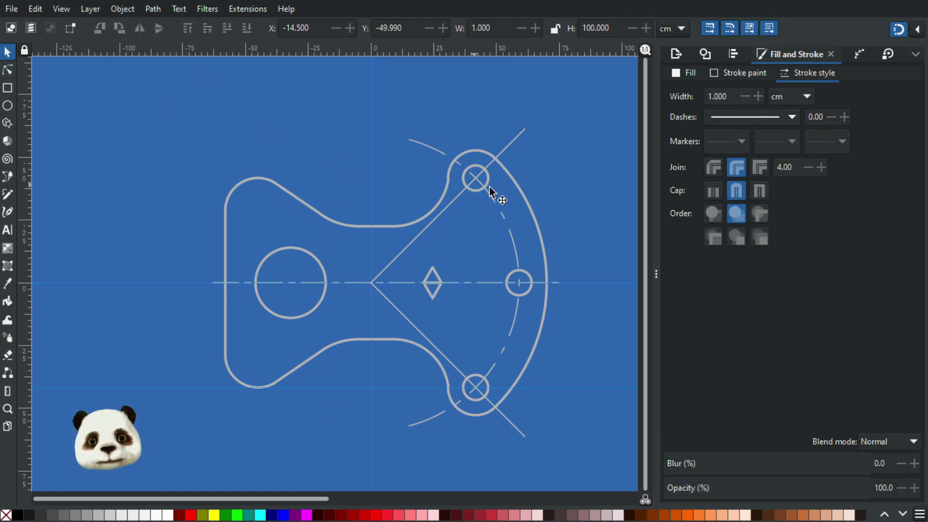
scroll(532, 212, "down", 3)
left_click_drag(585, 260, 462, 307)
scroll(359, 282, "up", 2)
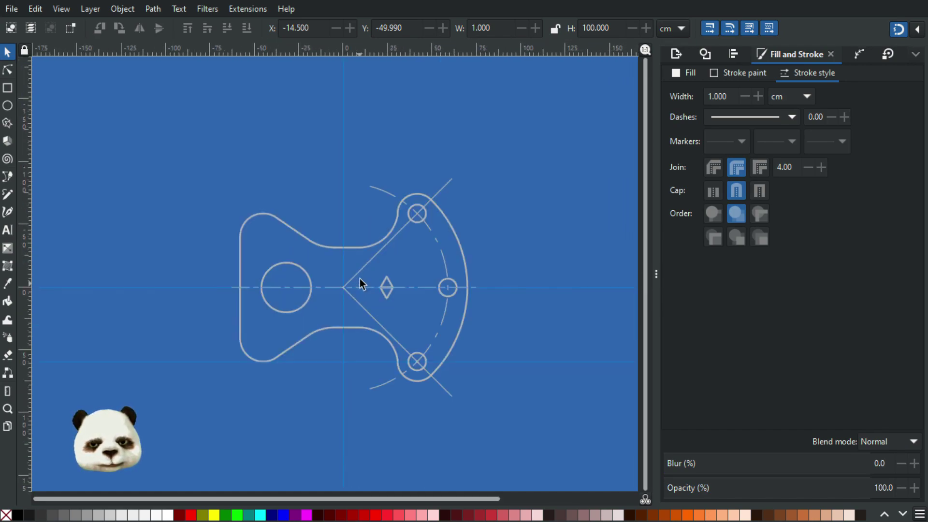
- Delete the small diamond-shaped remnant on the horizontal centre line between the two angled construction lines
scroll(360, 278, "up", 1)
left_click(401, 295)
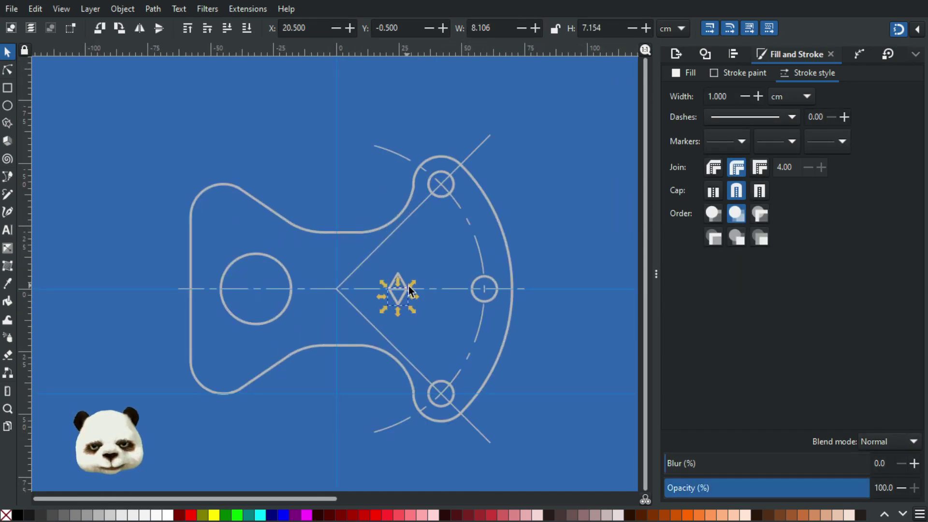
key("Delete")
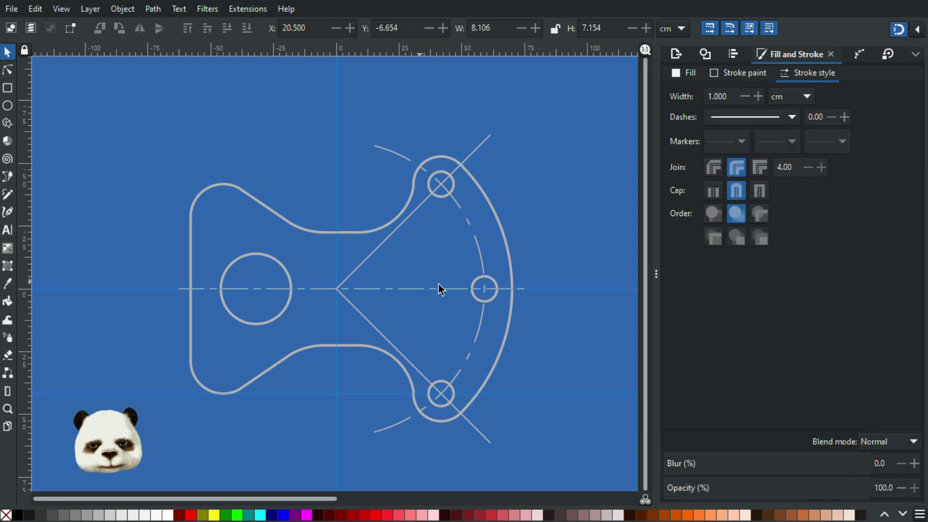
- Examine the dimensions in the reference photo and compare them with the finished outline
scroll(467, 294, "down", 2)
left_click_drag(543, 329, 358, 332)
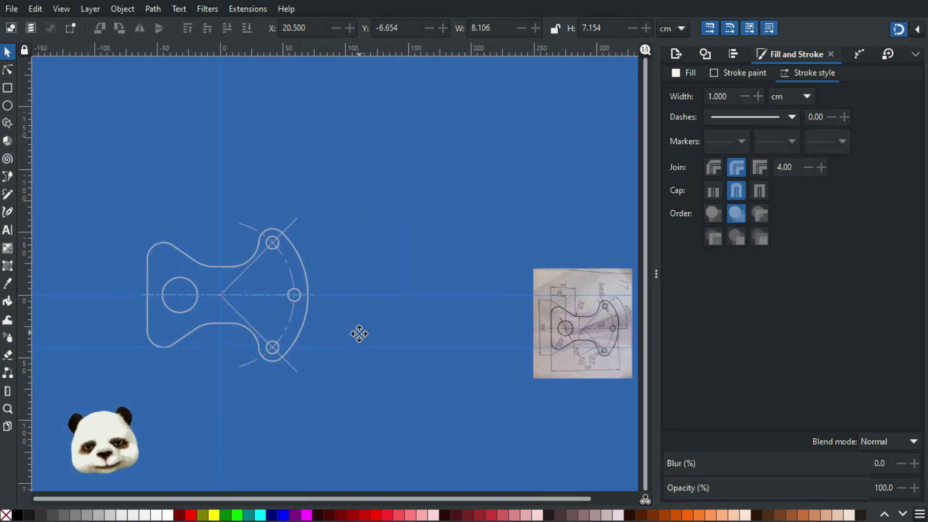
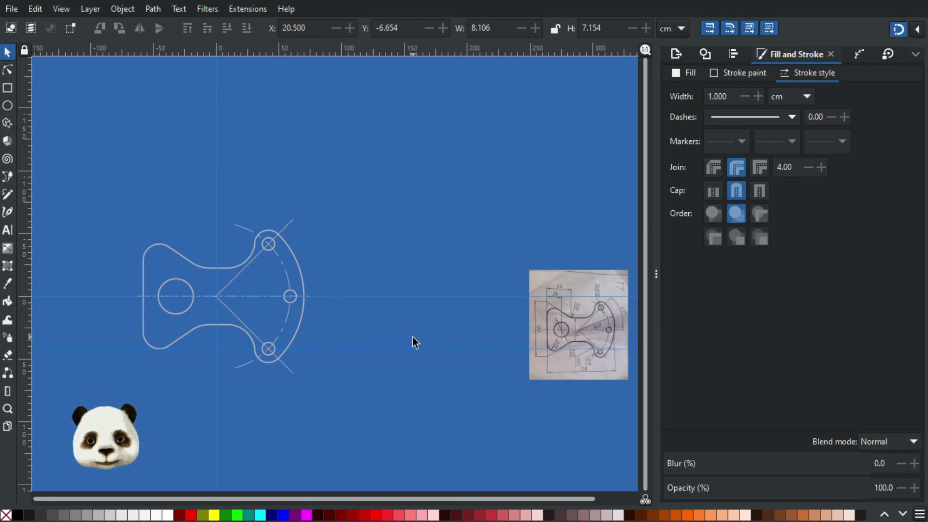
scroll(622, 342, "up", 2)
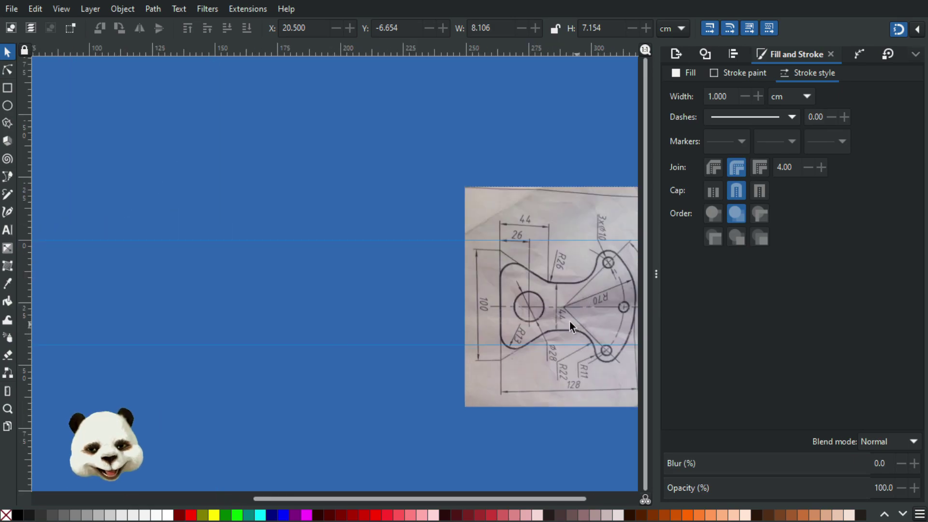
scroll(506, 322, "right", 3)
scroll(384, 342, "left", 5)
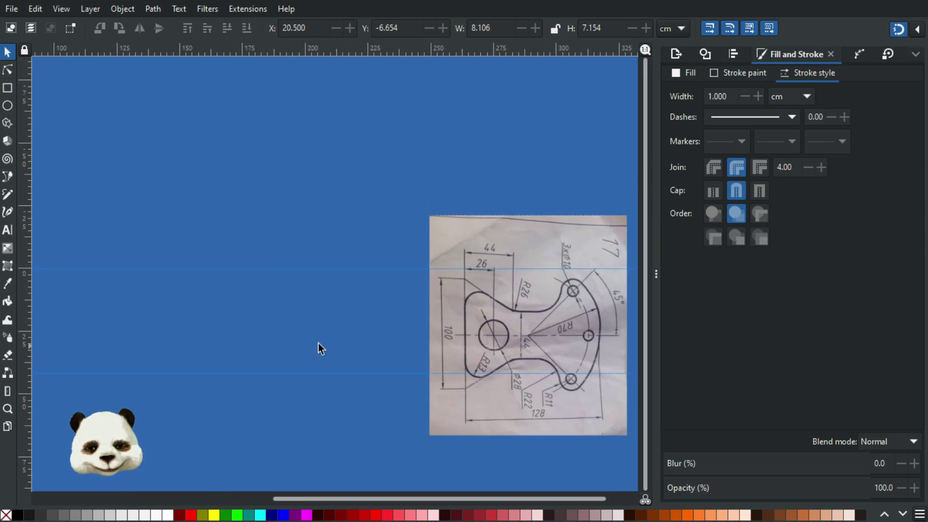
scroll(328, 345, "down", 1)
mouse_move(213, 343)
left_mouse_down()
mouse_move(327, 352)
mouse_move(269, 356)
left_mouse_up()
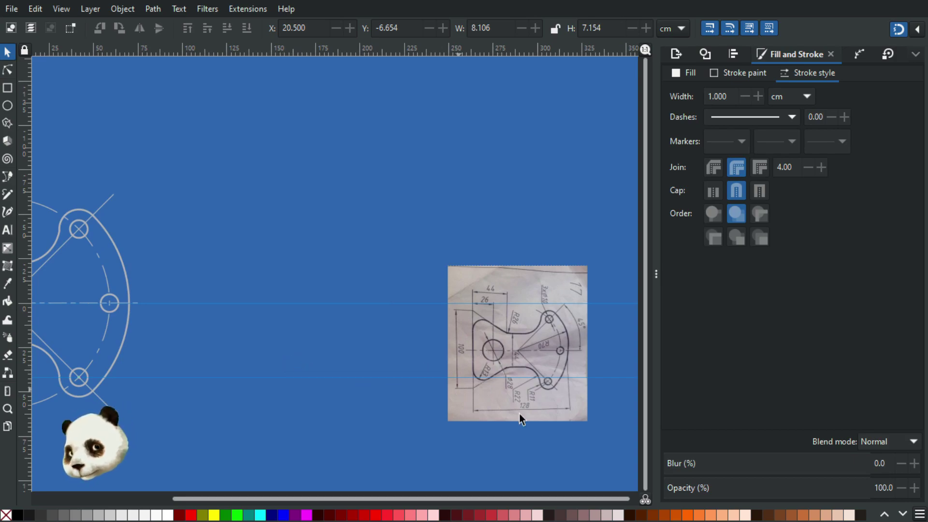
left_click_drag(225, 392, 429, 387)
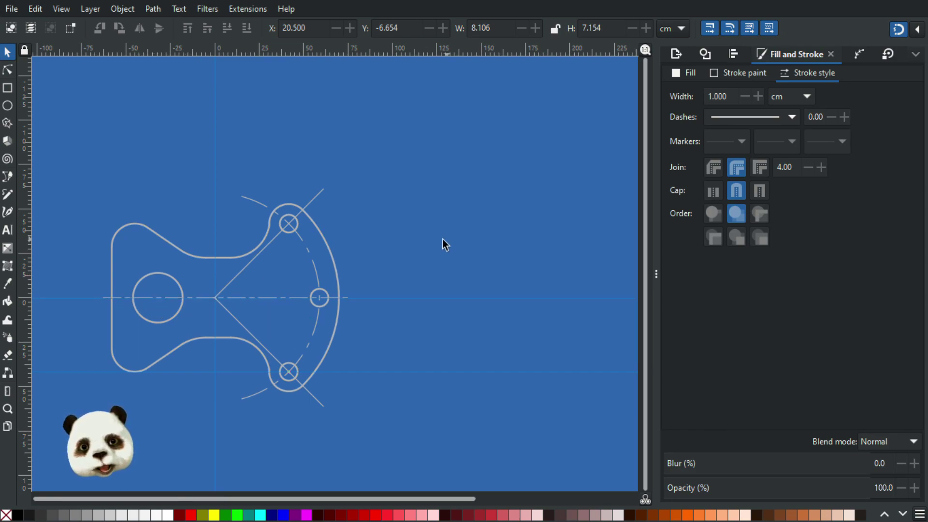
- Draw a test square about 21.4 cm wide in the empty canvas area below the part and the photo
scroll(269, 310, "right", 4)
scroll(176, 215, "down", 4)
scroll(176, 215, "right", 3)
scroll(324, 271, "down", 5)
scroll(324, 271, "left", 4)
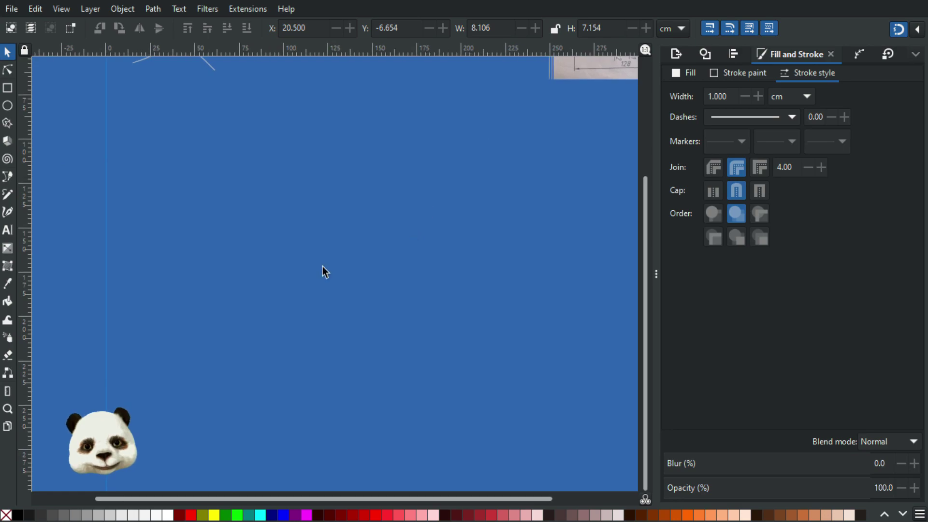
left_click(7, 87)
left_click_drag(267, 212, 305, 251)
scroll(271, 225, "up", 3, "ctrl")
scroll(349, 213, "up", 2, "ctrl")
scroll(354, 199, "down", 1, "ctrl")
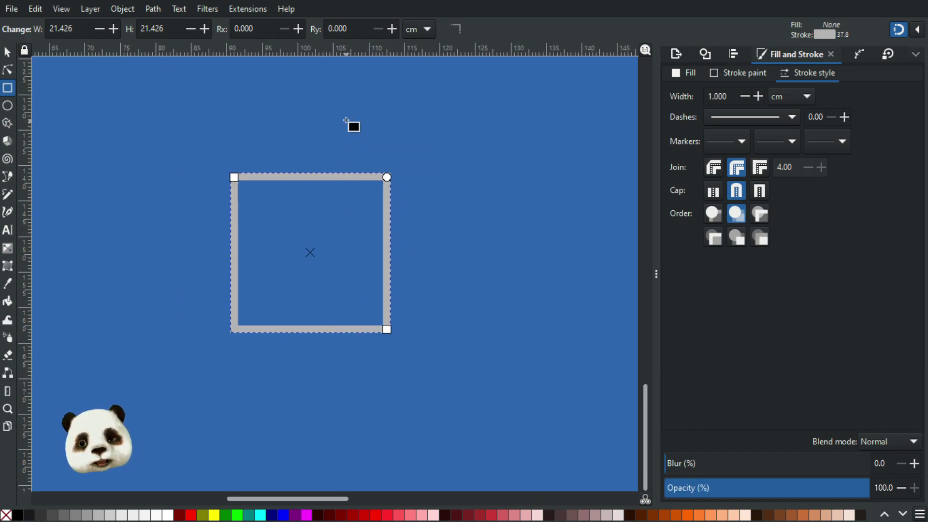
- Apply the Dimensions extension to the square with X and Y offsets of 100 and a geometric bounding box, using live preview
left_click(248, 9)
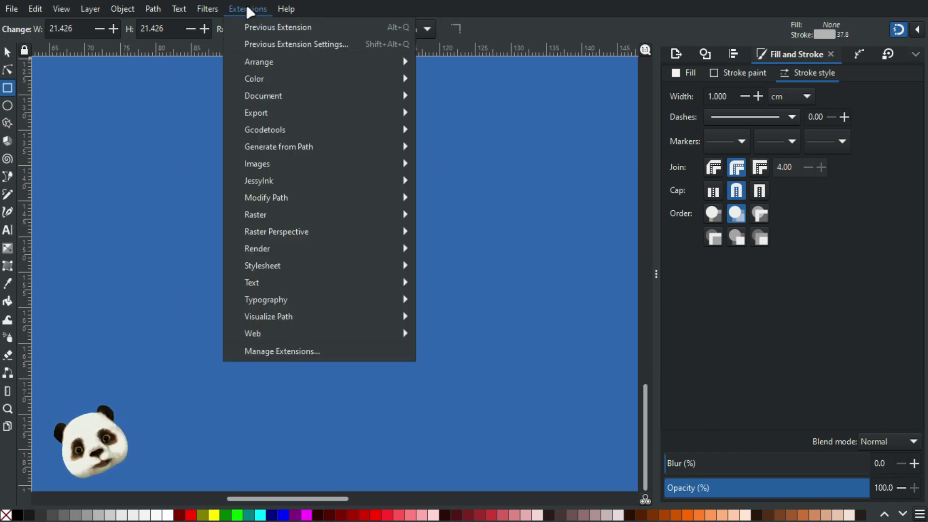
mouse_move(318, 312)
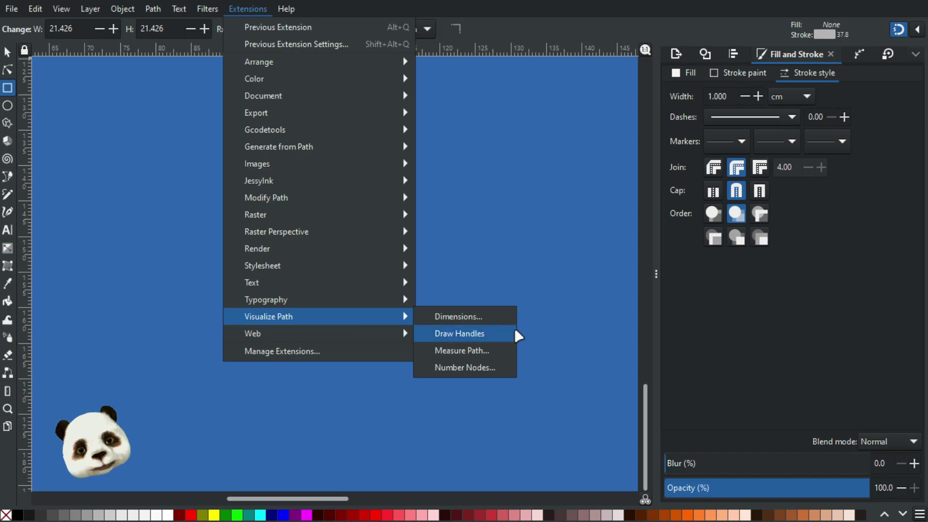
left_click(498, 315)
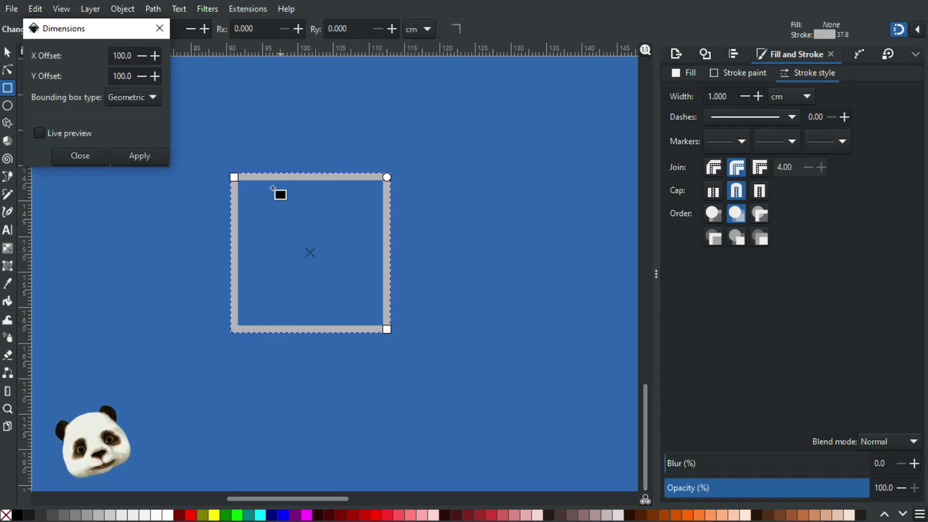
left_click(39, 133)
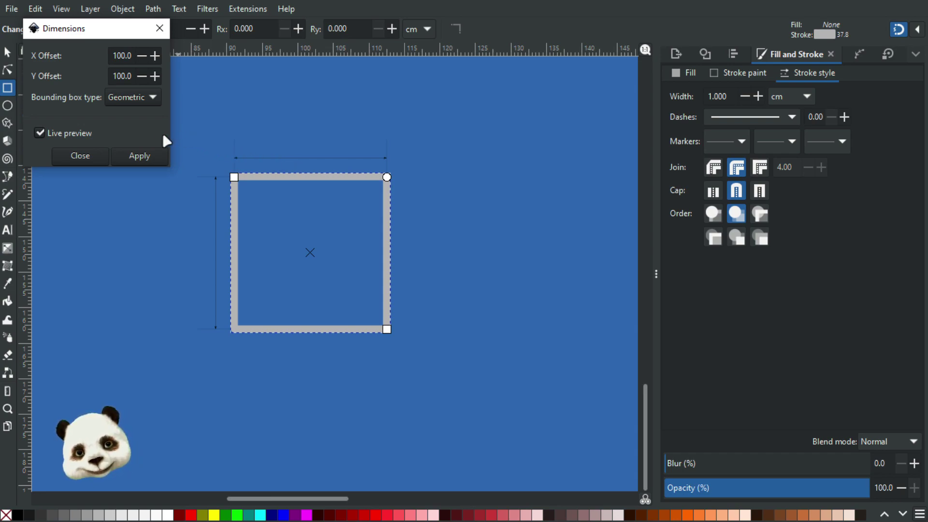
left_click(130, 158)
left_click(80, 155)
scroll(323, 158, "up", 2)
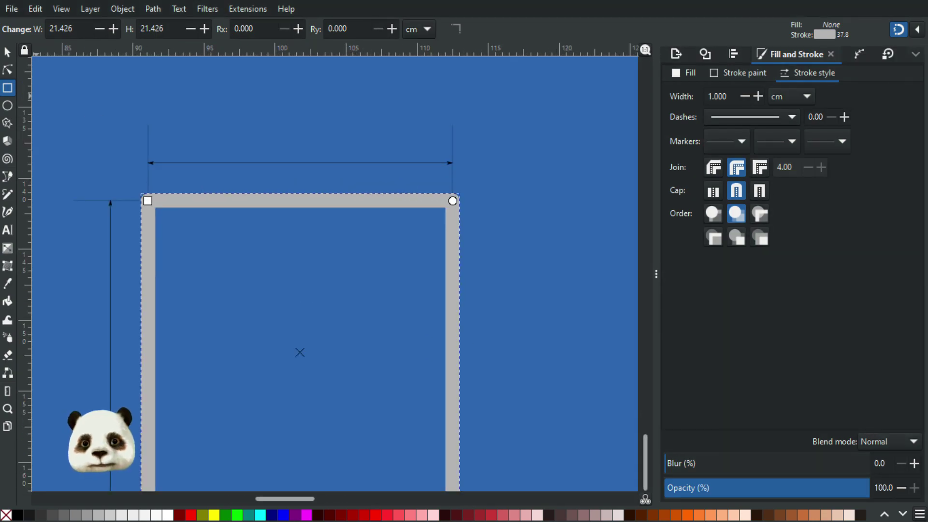
- Try moving the generated dimension group, undo the move, and select the horizontal dimension line inside the group
left_click(8, 52)
left_click(225, 163)
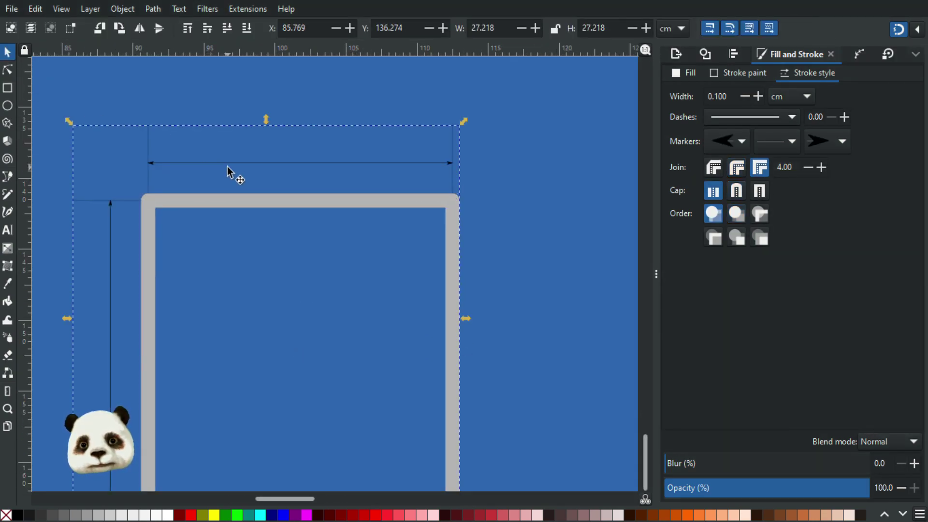
left_click_drag(228, 167, 281, 148)
key("ctrl+z")
double_click(242, 163)
key("ctrl+z")
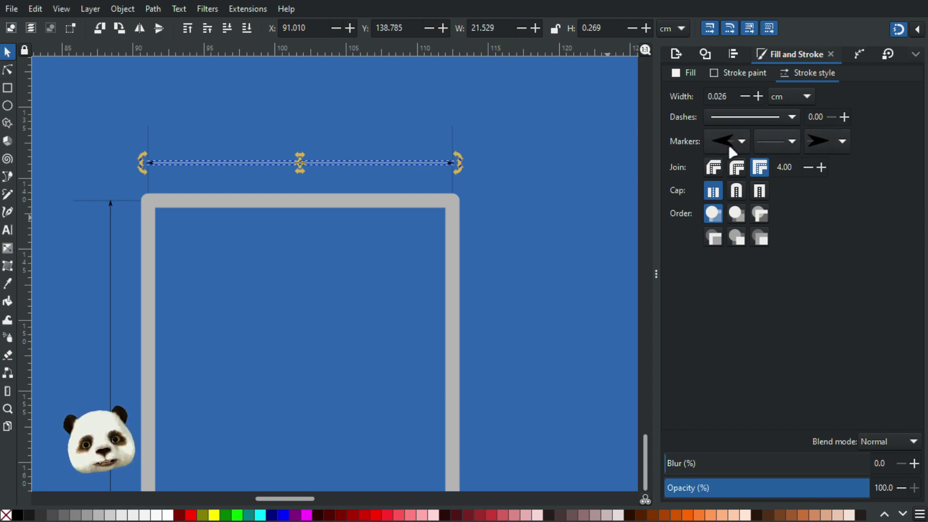
- Examine where the arrowheads at both ends of the horizontal dimension line meet the extension lines
scroll(456, 163, "up", 6)
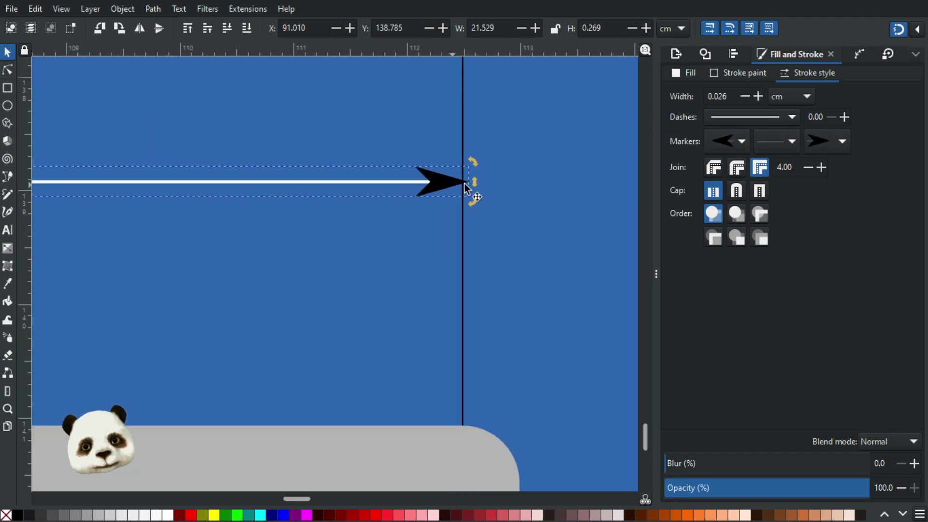
scroll(453, 183, "up", 4)
scroll(444, 176, "down", 5)
scroll(381, 201, "down", 3)
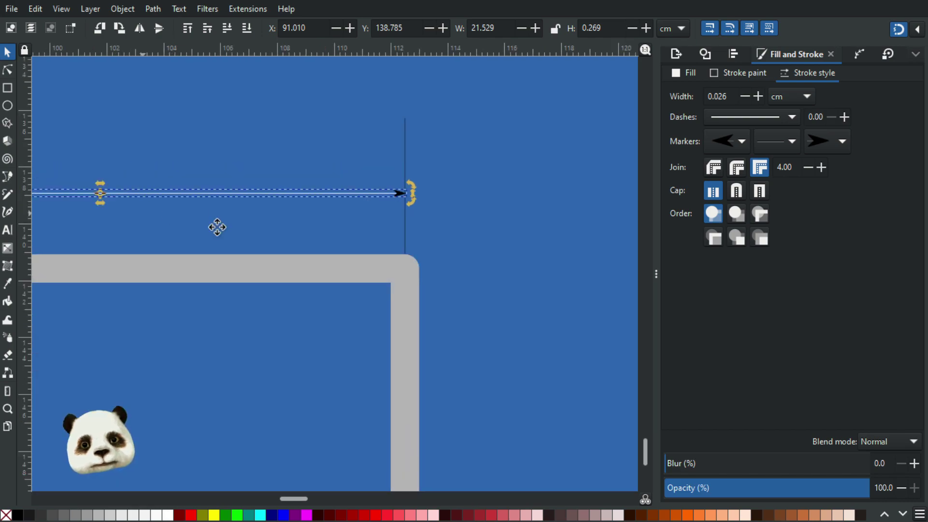
left_click_drag(218, 225, 575, 277)
scroll(126, 254, "up", 5)
left_click_drag(126, 289, 342, 273)
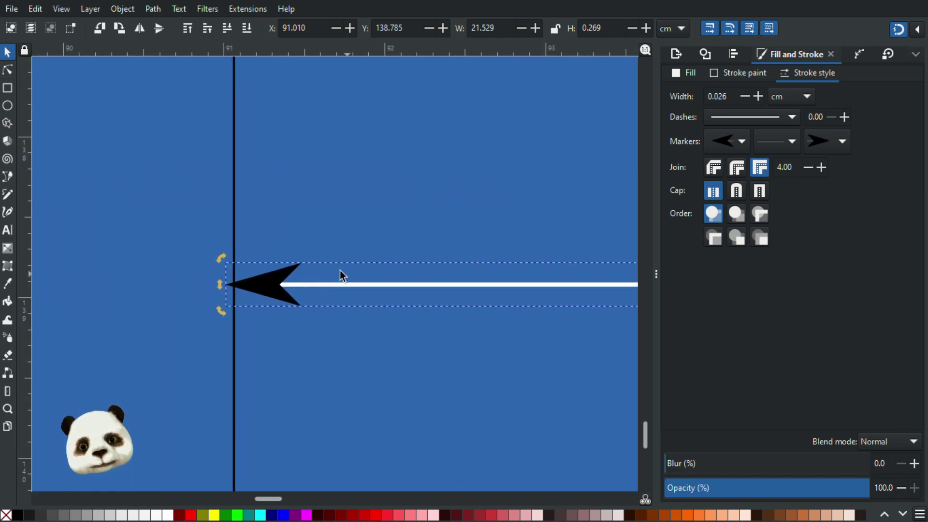
- Try to remove the start marker from the horizontal dimension line and open the end marker choices
left_click(729, 149)
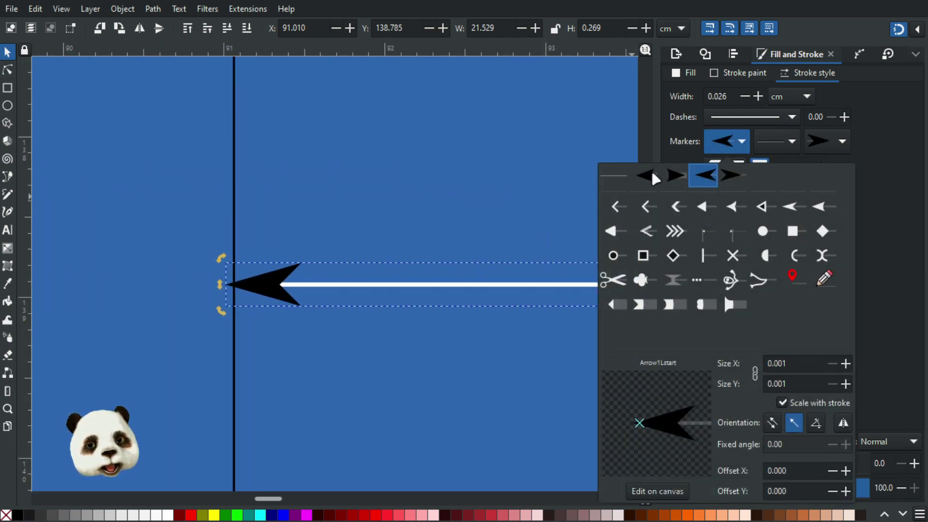
left_click(616, 170)
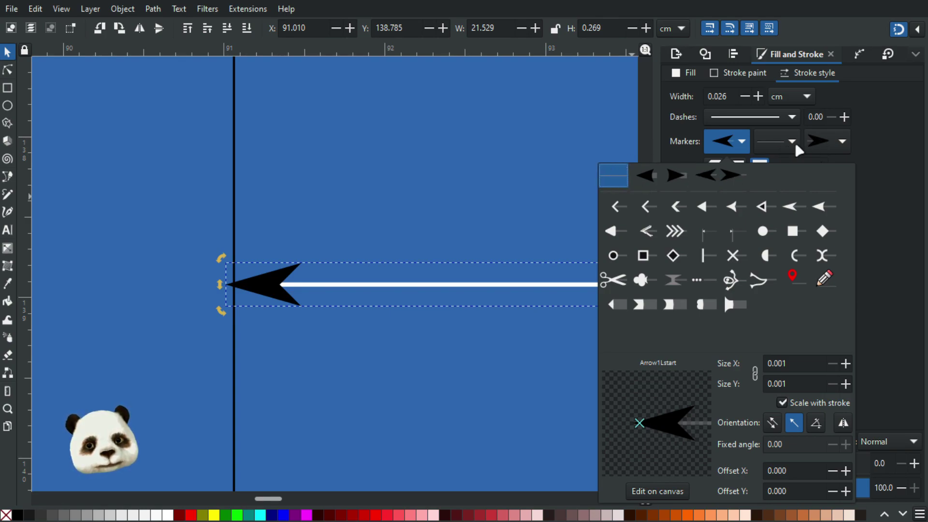
left_click(830, 142)
left_click(815, 147)
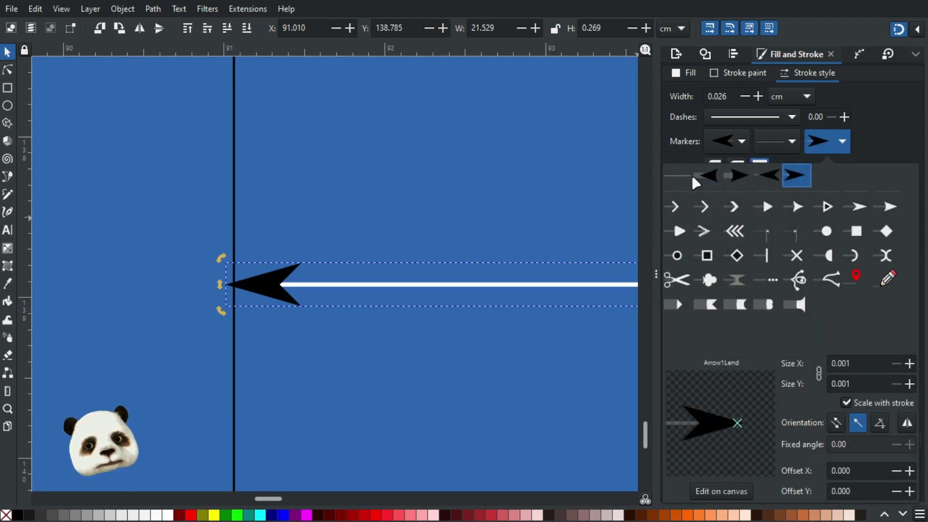
- Set the end marker of the dimension line above the square to Arrow2Sstart
left_click(705, 179)
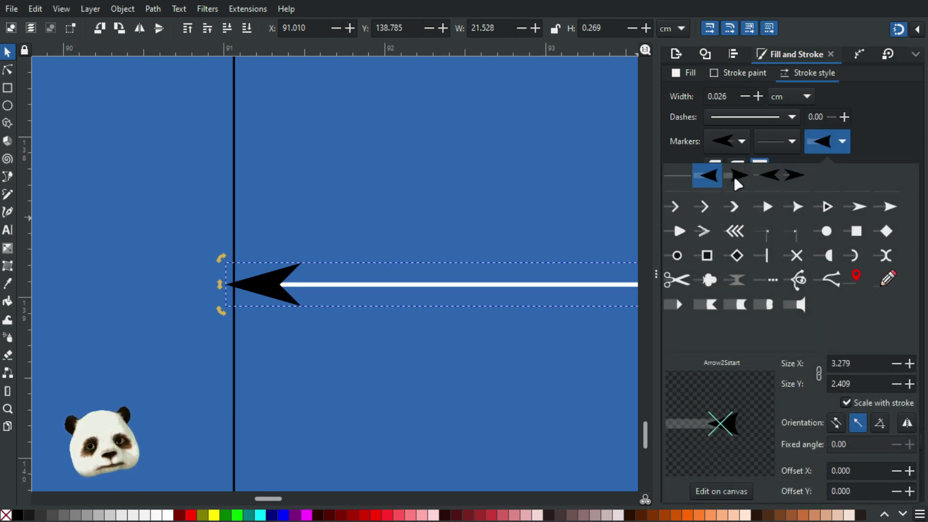
left_click(535, 173)
- Examine how the arrow markers meet the extension lines at both ends of the dimension line above the square
scroll(536, 173, "down", 3)
left_click_drag(516, 175, 133, 180)
scroll(280, 190, "right", 10)
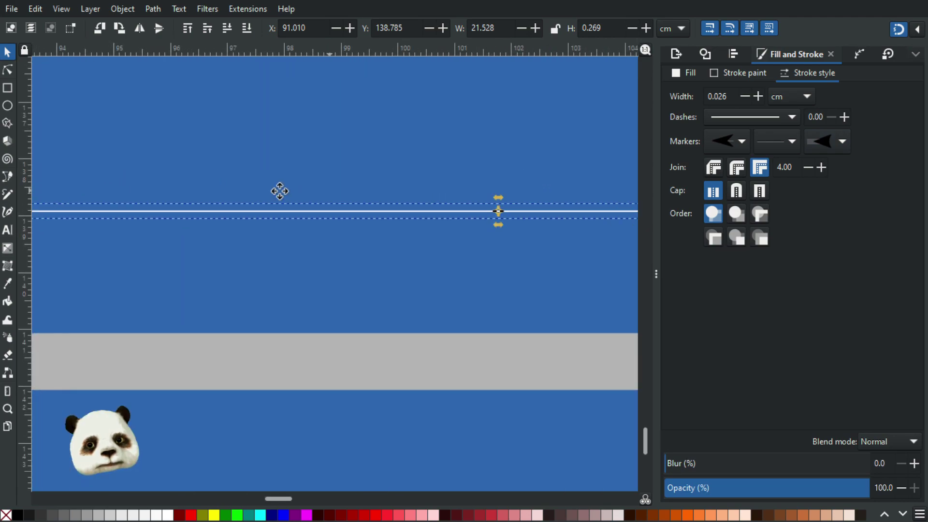
scroll(430, 192, "down", 3)
scroll(532, 198, "up", 6)
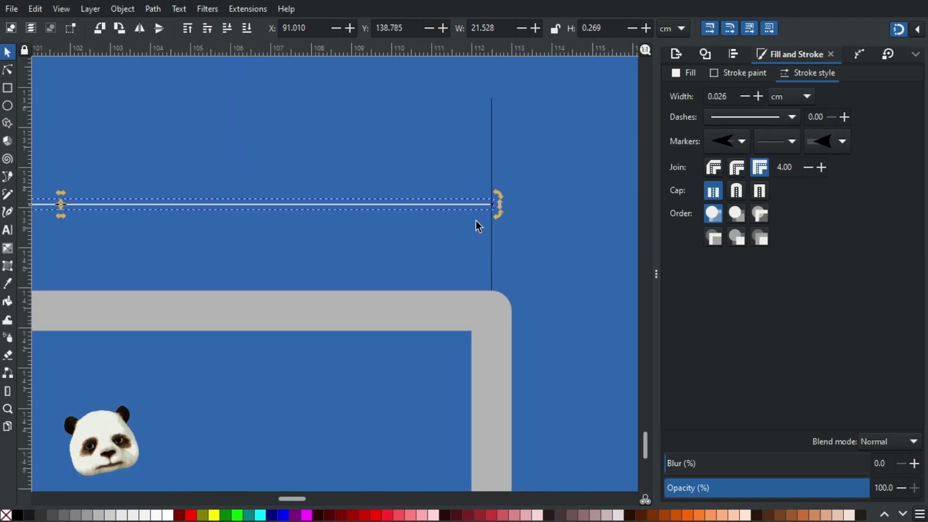
scroll(355, 206, "down", 4)
scroll(106, 207, "down", 2)
scroll(195, 213, "down", 2)
scroll(242, 210, "up", 3)
scroll(590, 192, "up", 6)
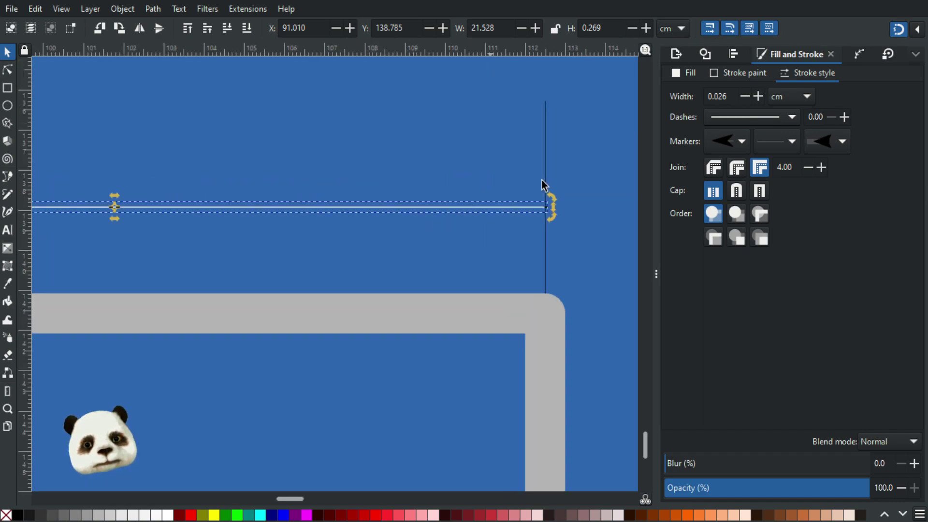
scroll(439, 234, "down", 1)
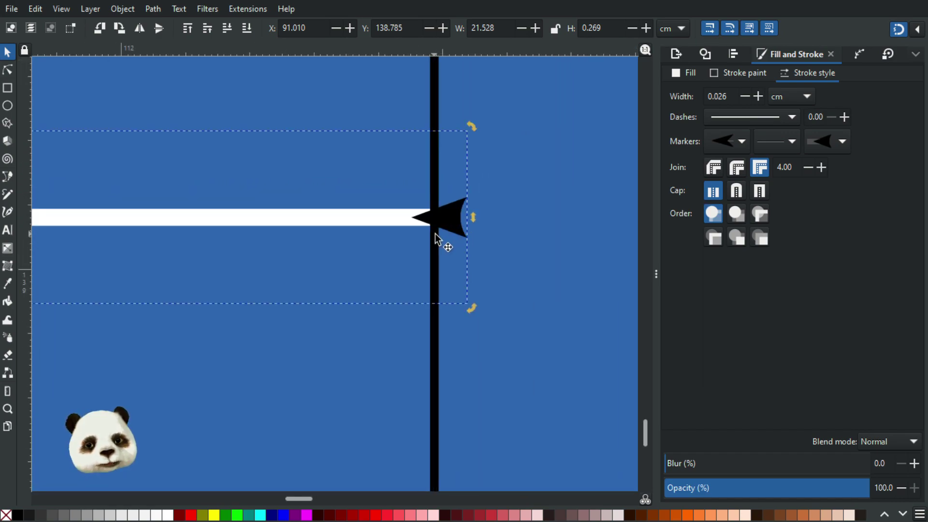
scroll(427, 230, "down", 6)
left_click_drag(254, 251, 558, 241)
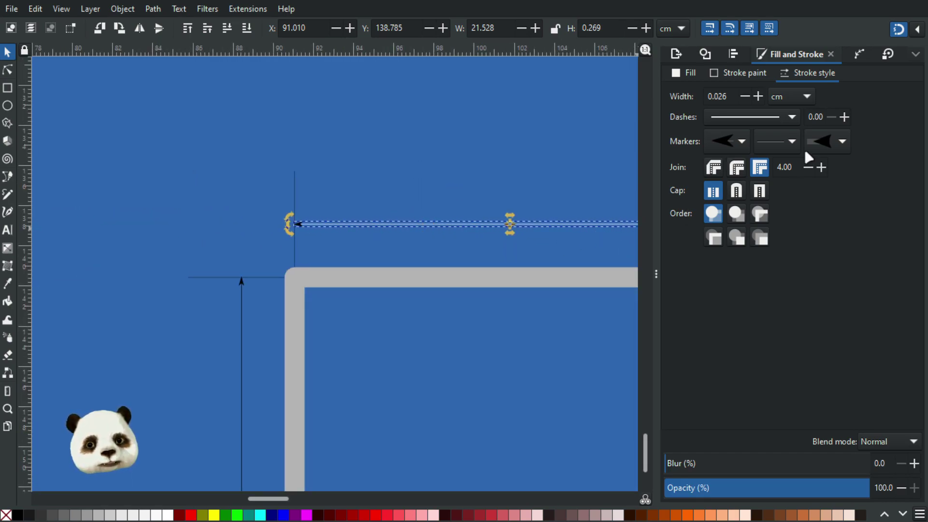
- Try to rotate and resize the dimension line's end arrow with on-canvas marker editing, undoing each attempt
left_click(828, 140)
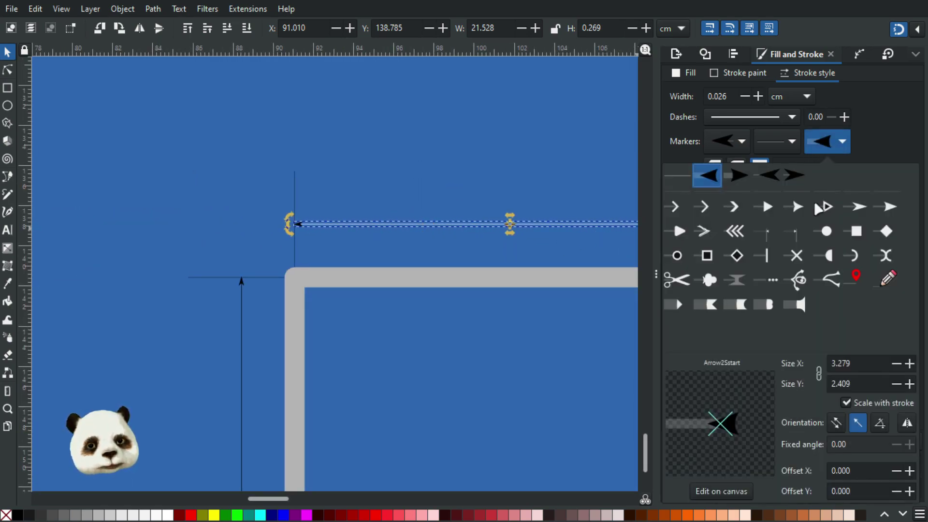
left_click(722, 491)
mouse_move(561, 298)
left_mouse_down()
mouse_move(321, 267)
mouse_move(292, 297)
left_mouse_up()
scroll(459, 223, "up", 11)
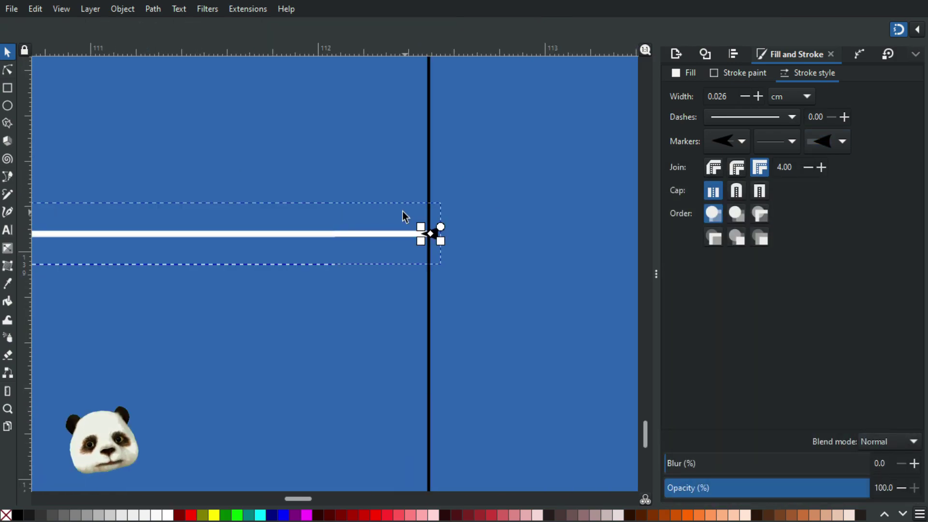
mouse_move(456, 199)
left_mouse_down()
mouse_move(570, 120)
mouse_move(452, 178)
mouse_move(522, 188)
left_mouse_up()
key("ctrl+z")
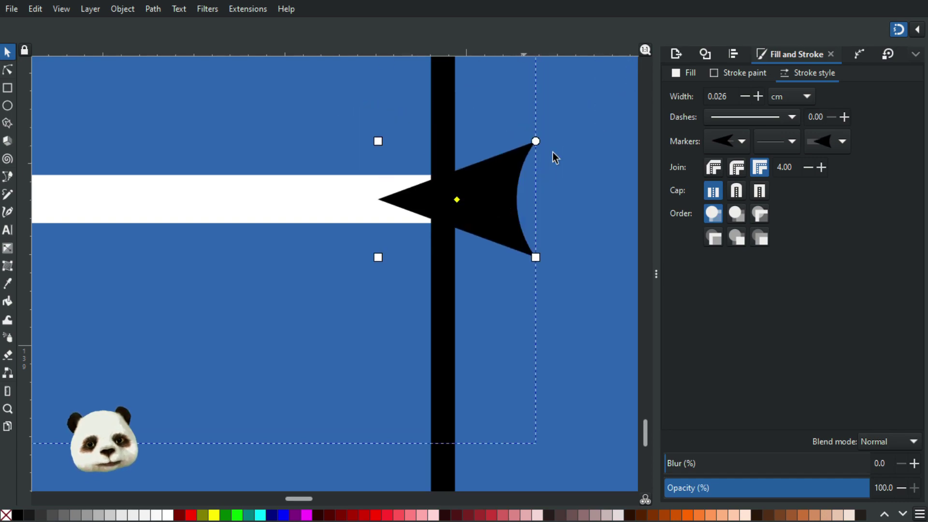
mouse_move(378, 141)
left_mouse_down()
mouse_move(439, 303)
mouse_move(402, 136)
left_mouse_up()
key("ctrl+z")
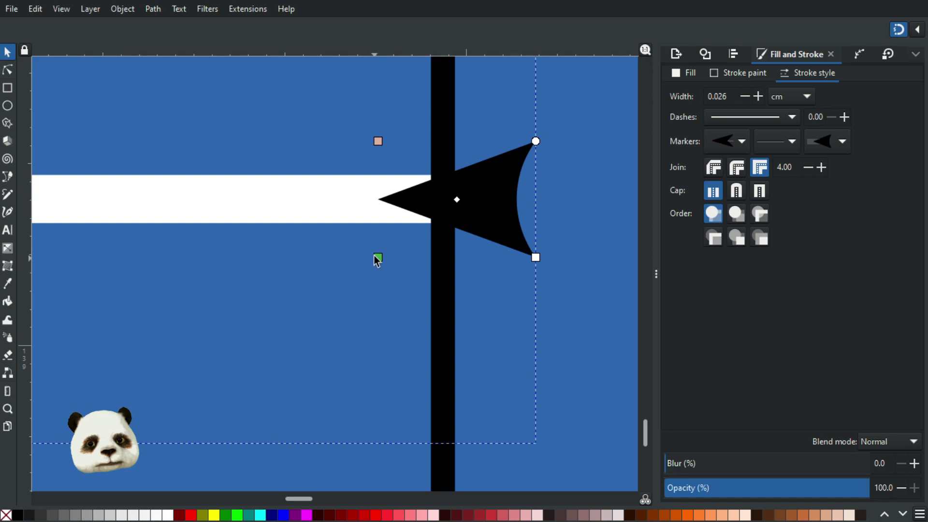
mouse_move(378, 258)
left_mouse_down()
mouse_move(495, 288)
mouse_move(464, 271)
left_mouse_up()
key("ctrl+z")
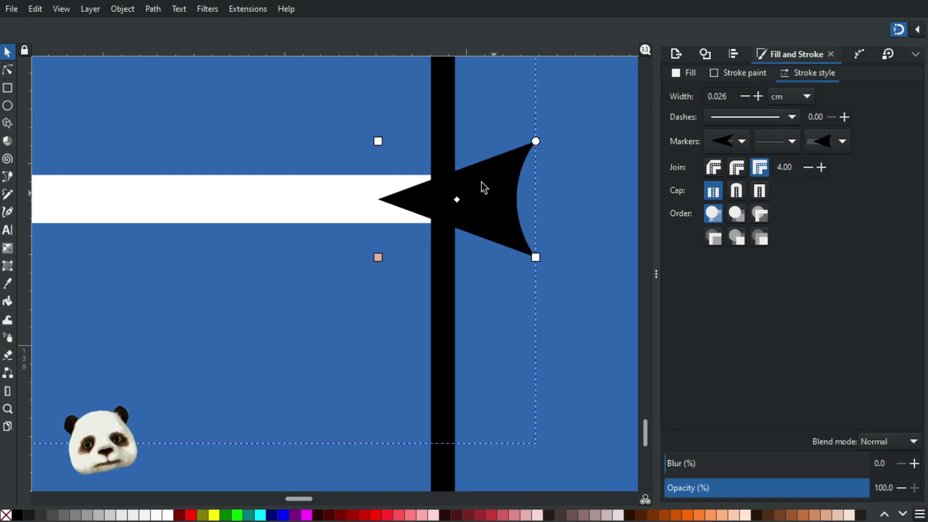
left_click(7, 71)
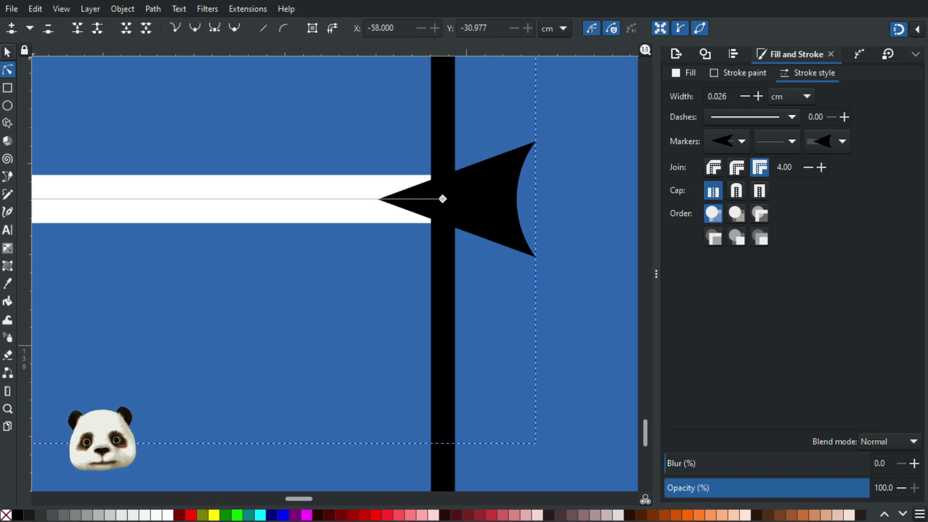
key("s")
- Label the dimension line above the square with its length in cm using Measure Path, font size 60 px, precision 2
scroll(504, 208, "down", 5)
scroll(428, 221, "down", 3)
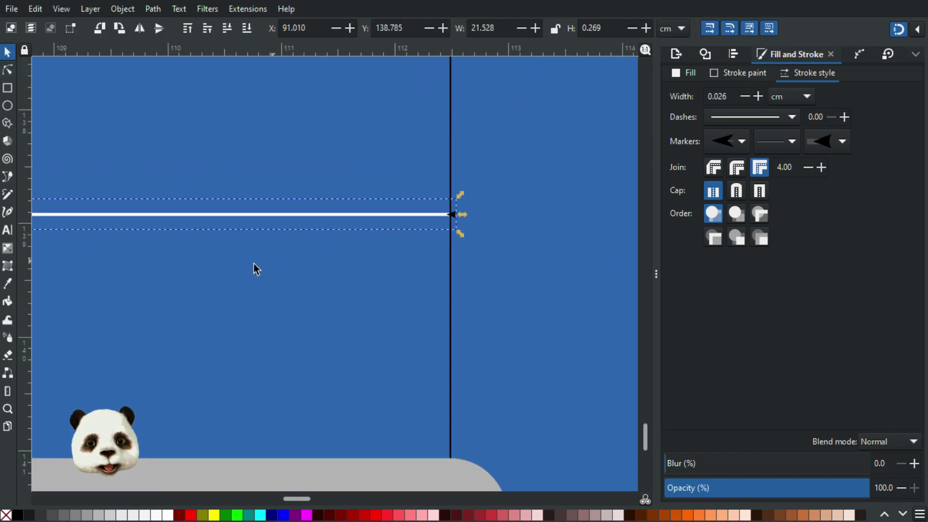
scroll(251, 263, "down", 4)
left_click_drag(176, 260, 458, 273)
scroll(458, 273, "left", 5)
scroll(386, 273, "down", 3)
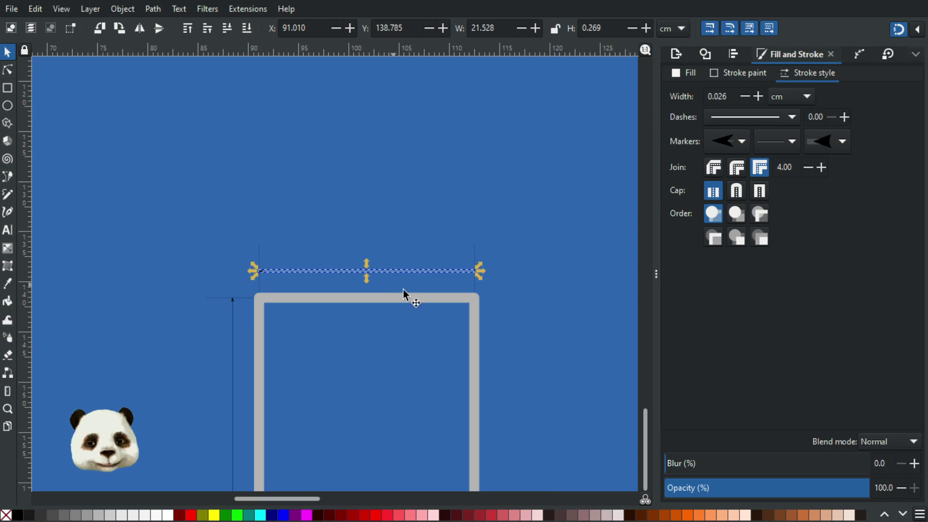
scroll(371, 276, "up", 2)
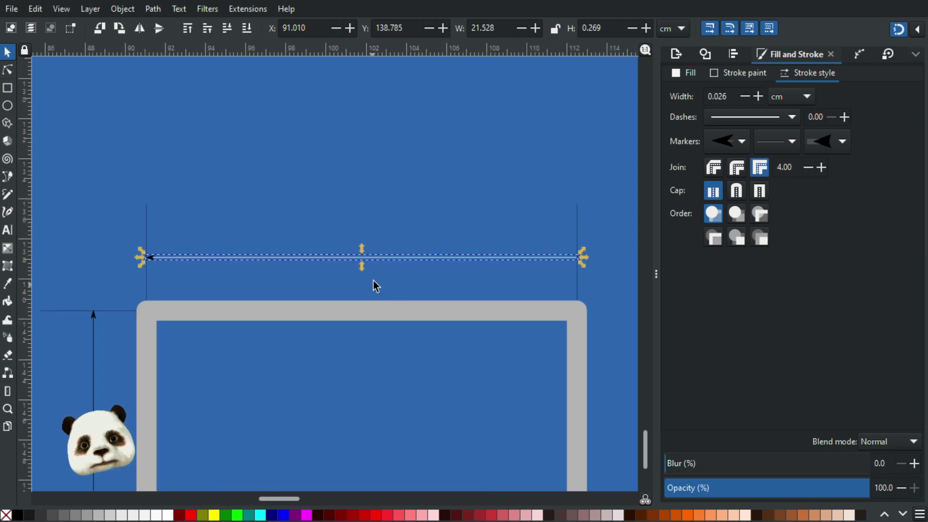
scroll(382, 266, "up", 1)
scroll(406, 270, "down", 1)
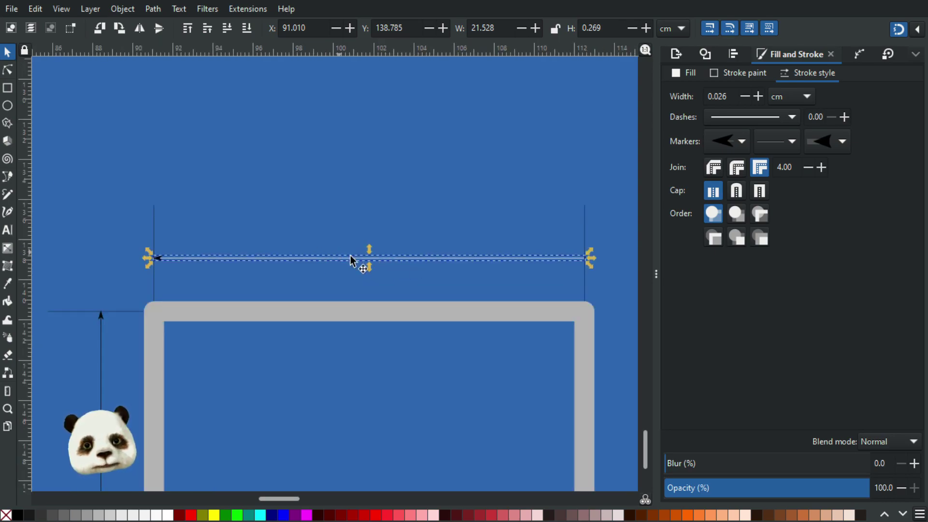
left_click(247, 10)
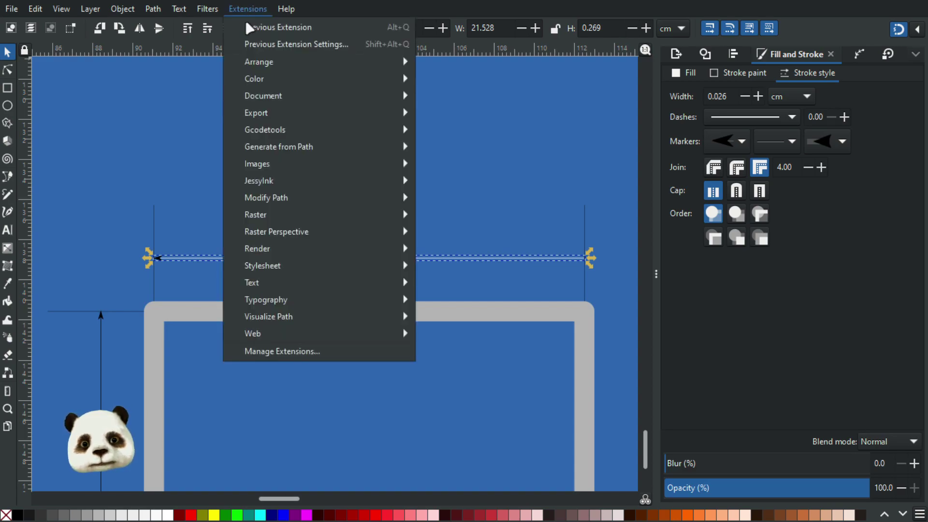
mouse_move(347, 315)
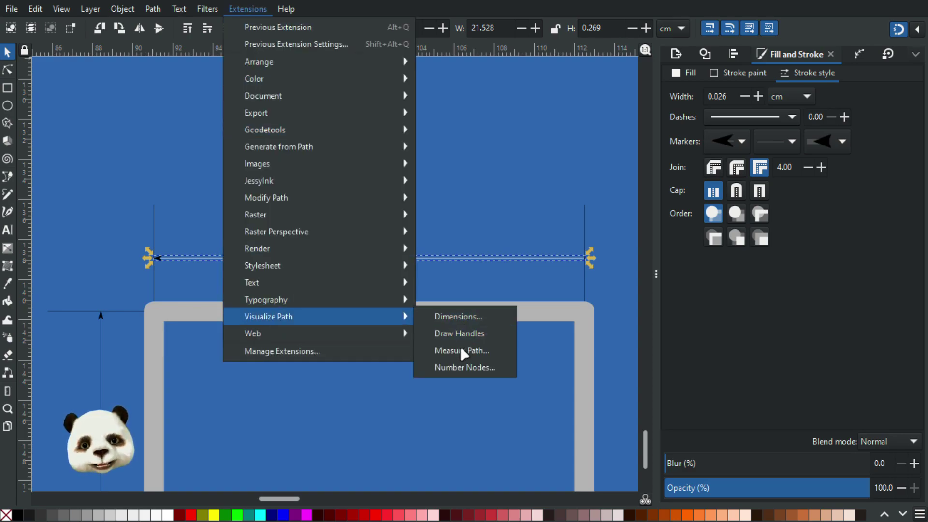
left_click(455, 350)
left_click_drag(198, 64, 754, 74)
left_click(631, 432)
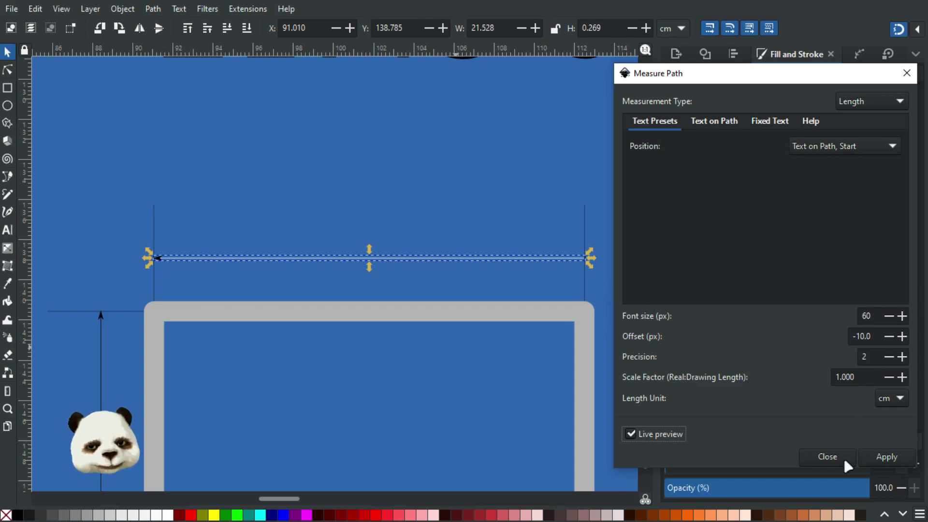
left_click(870, 455)
left_click(828, 456)
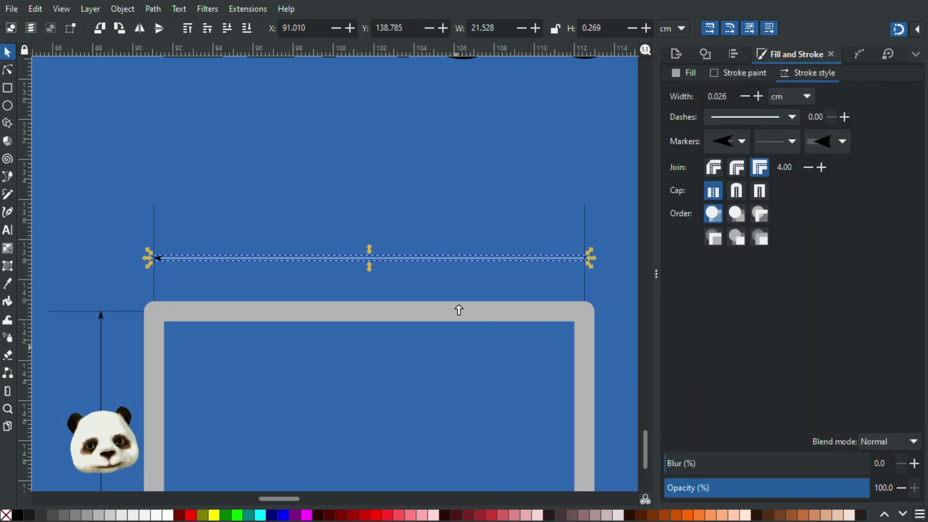
- Move the length label down so that it sits just above the dimension line over the square
scroll(434, 273, "down", 1, "ctrl")
left_click_drag(445, 116, 351, 186)
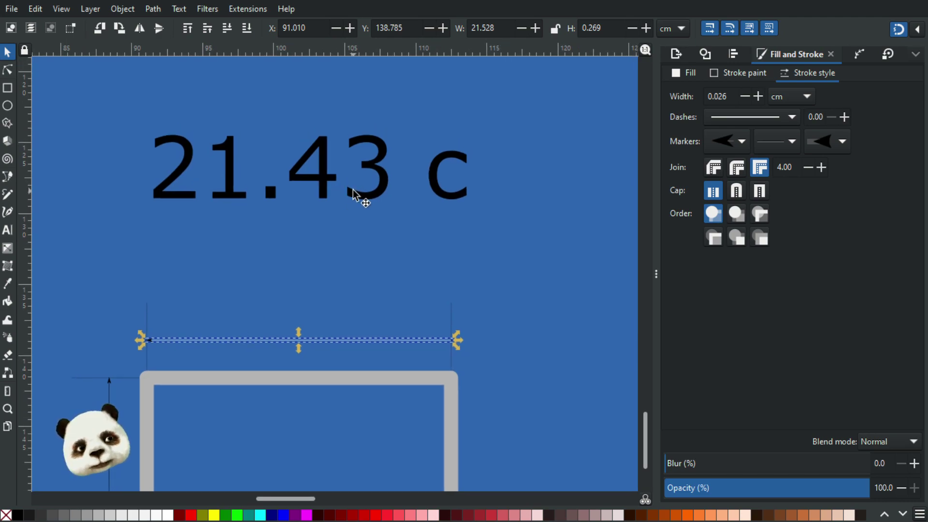
scroll(356, 194, "down", 8, "ctrl")
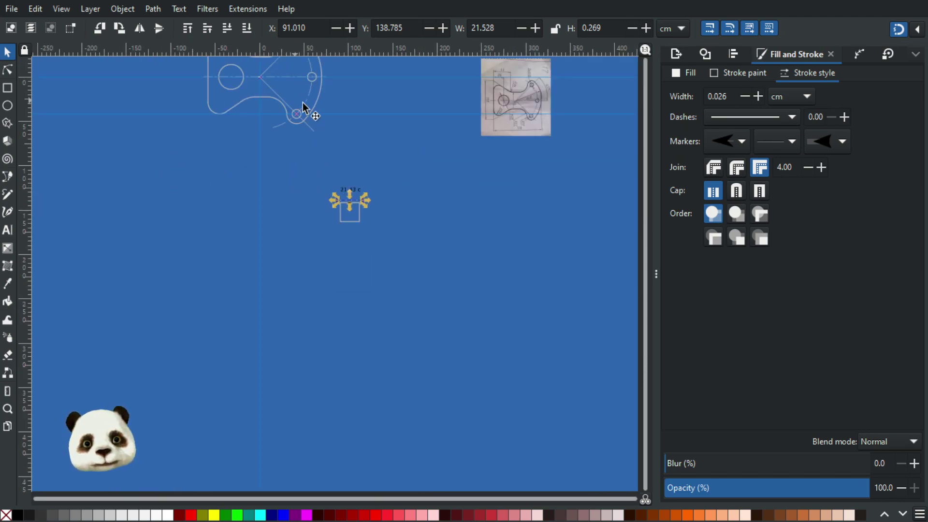
scroll(360, 239, "up", 6, "ctrl")
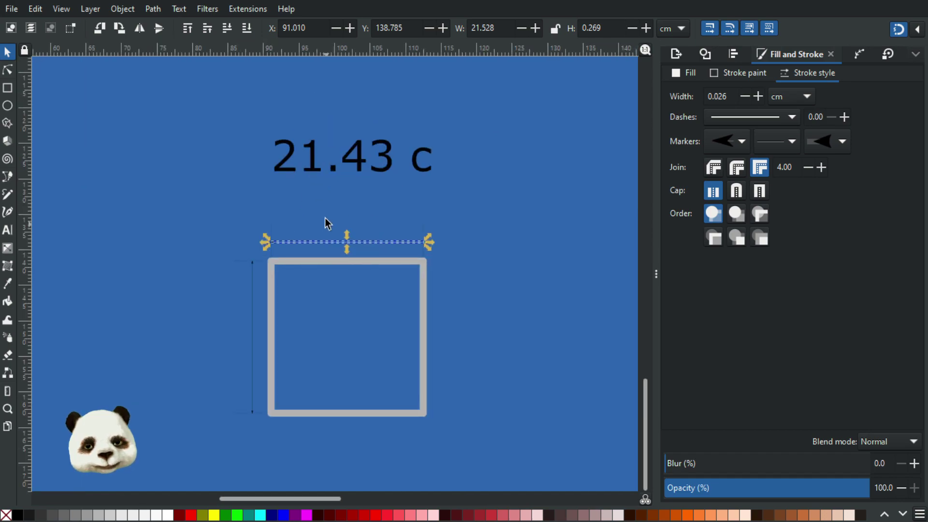
scroll(374, 204, "up", 2, "ctrl")
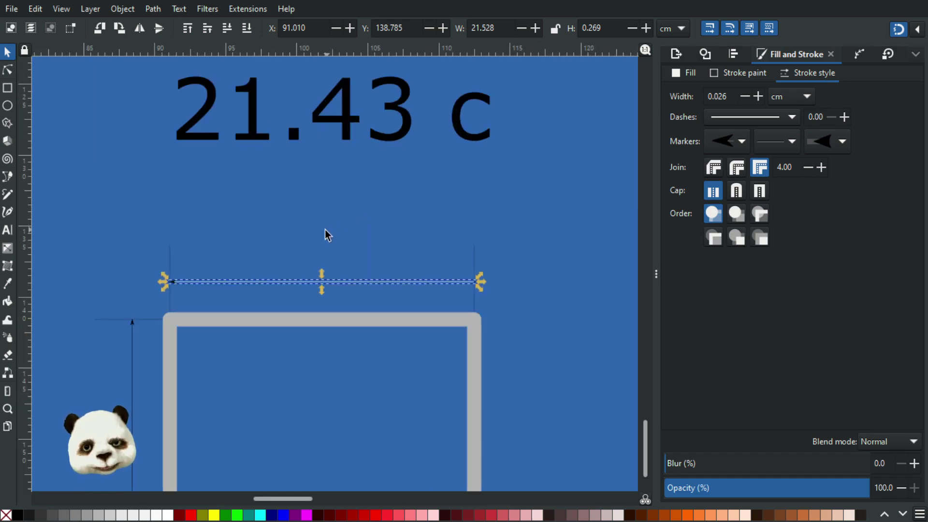
scroll(325, 236, "down", 2, "ctrl")
left_click(288, 182)
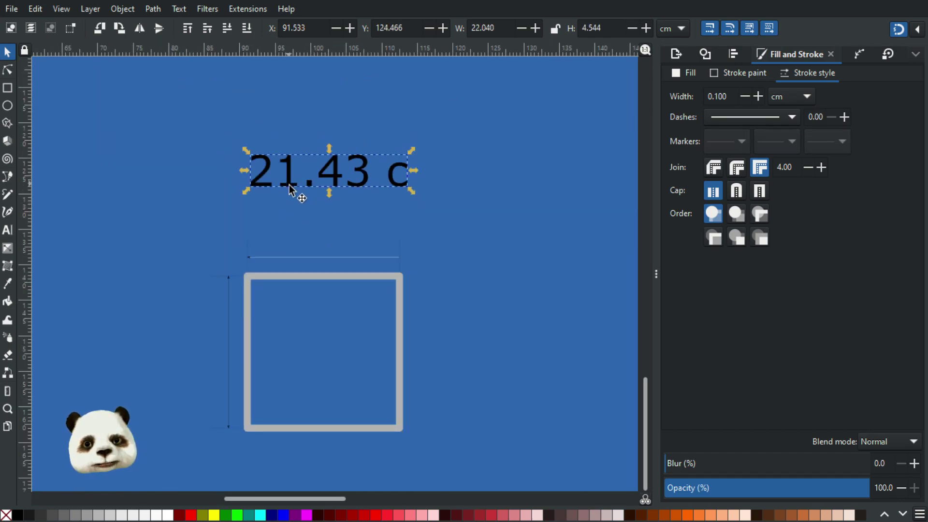
left_click_drag(309, 189, 298, 224)
scroll(324, 261, "up", 1, "ctrl")
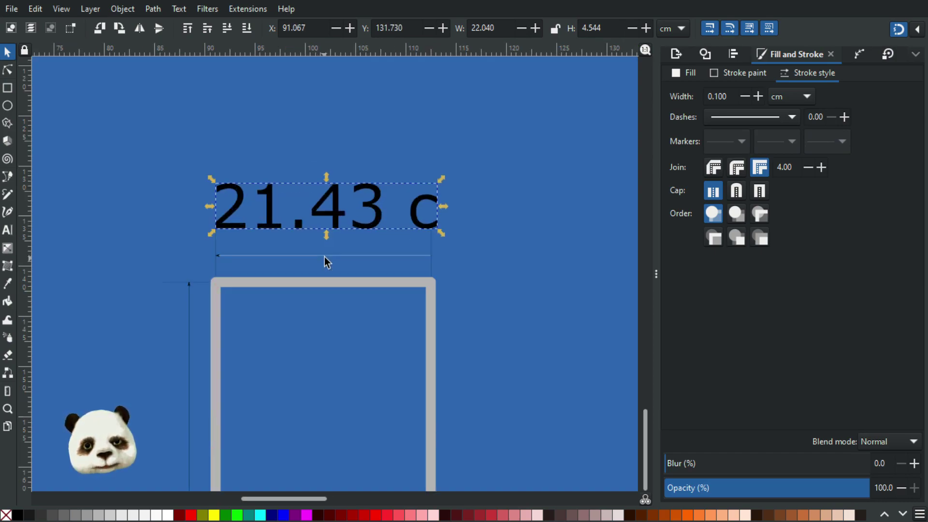
scroll(325, 258, "up", 1, "ctrl")
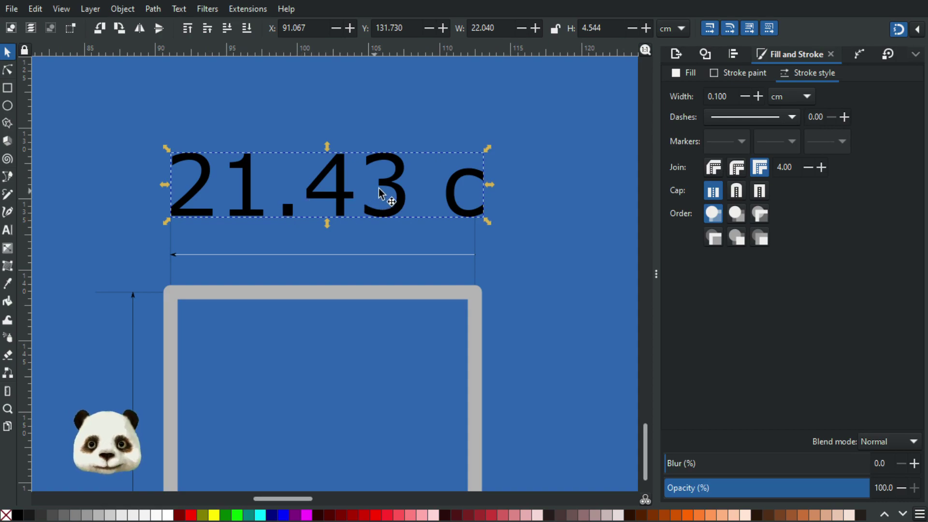
left_click(393, 189)
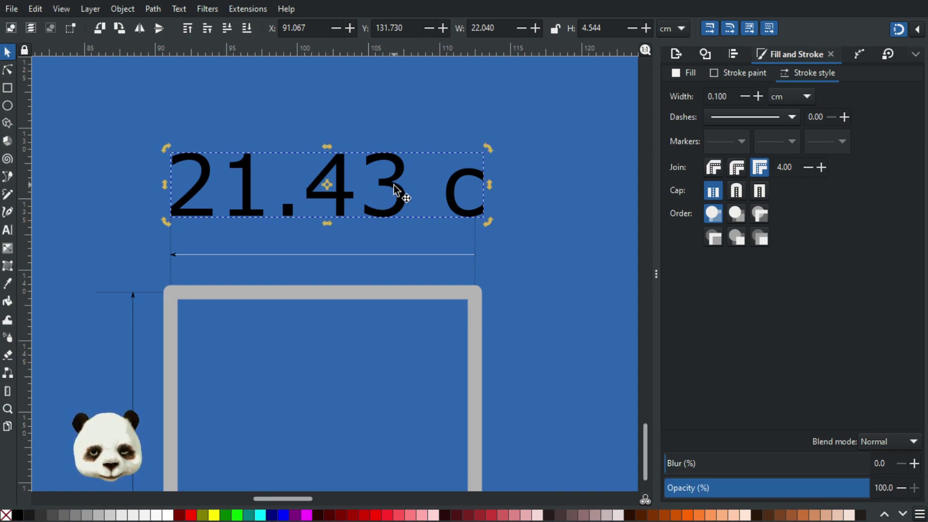
- Measure the distance between the two ends of the dimension line above the square
key("m")
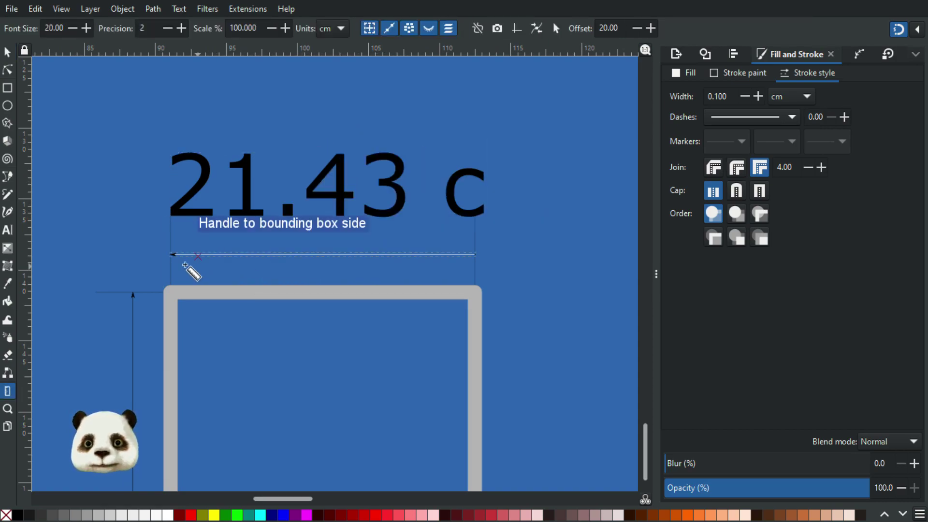
scroll(174, 259, "up", 3, "ctrl")
left_click(163, 253)
left_click_drag(290, 255, 171, 250)
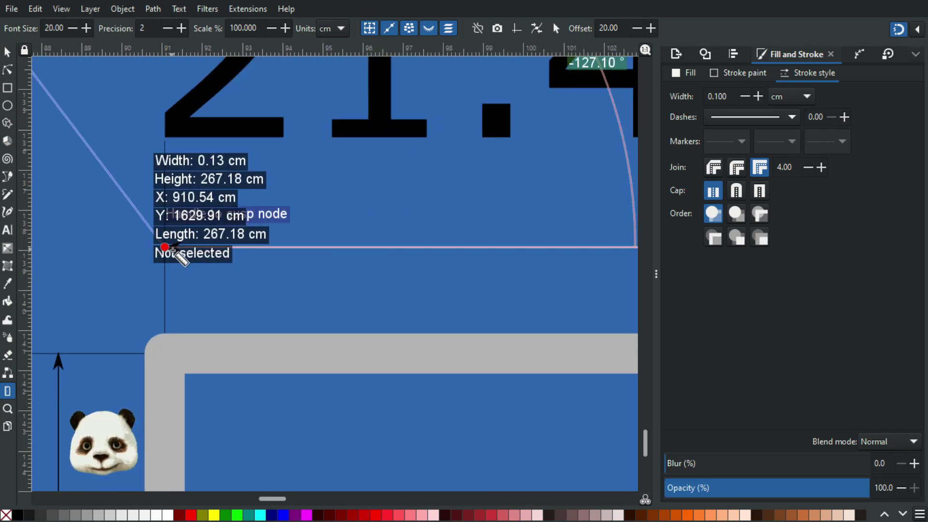
scroll(203, 248, "down", 8, "ctrl")
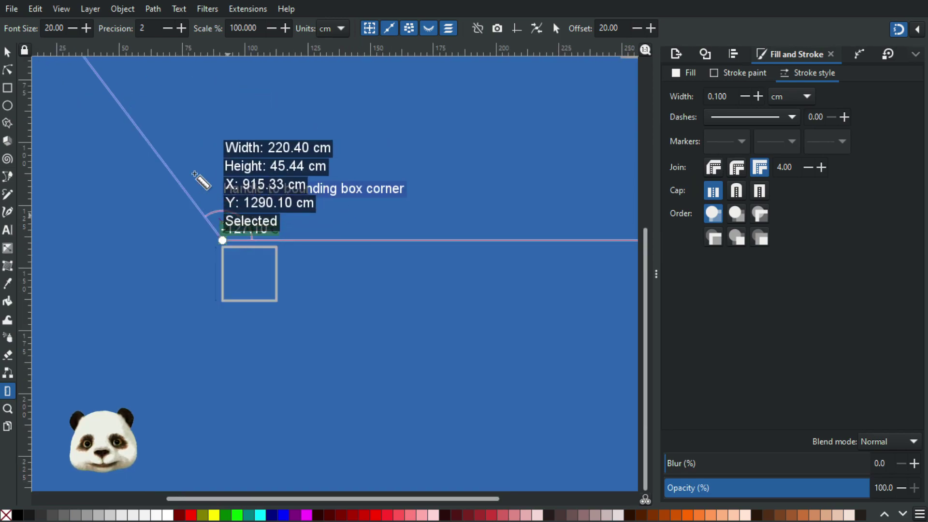
scroll(195, 174, "down", 5, "ctrl")
left_click_drag(259, 219, 250, 268)
scroll(257, 269, "up", 6, "ctrl")
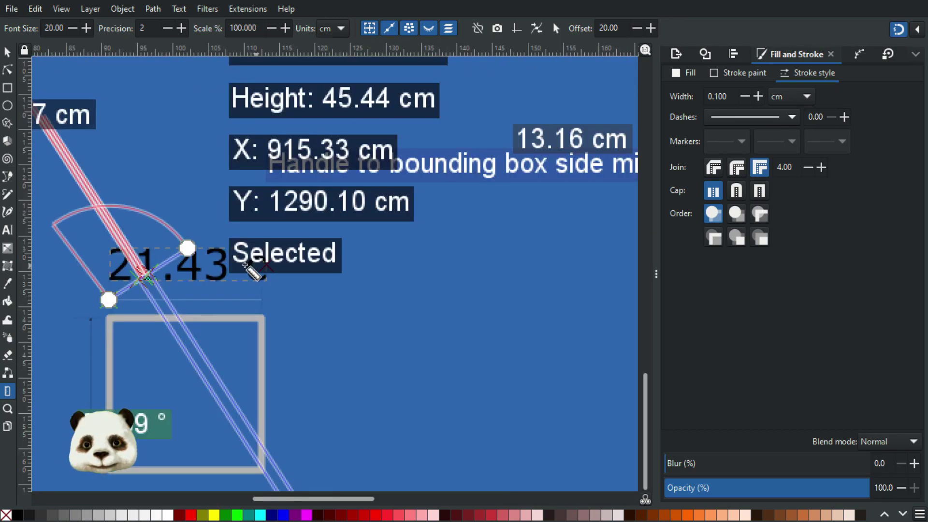
left_click_drag(189, 247, 261, 300)
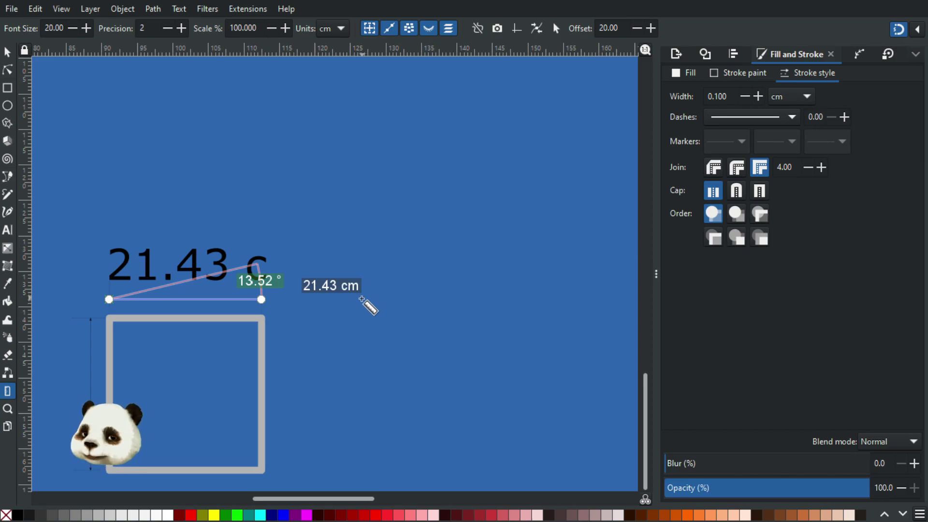
left_click(10, 54)
scroll(318, 283, "down", 3)
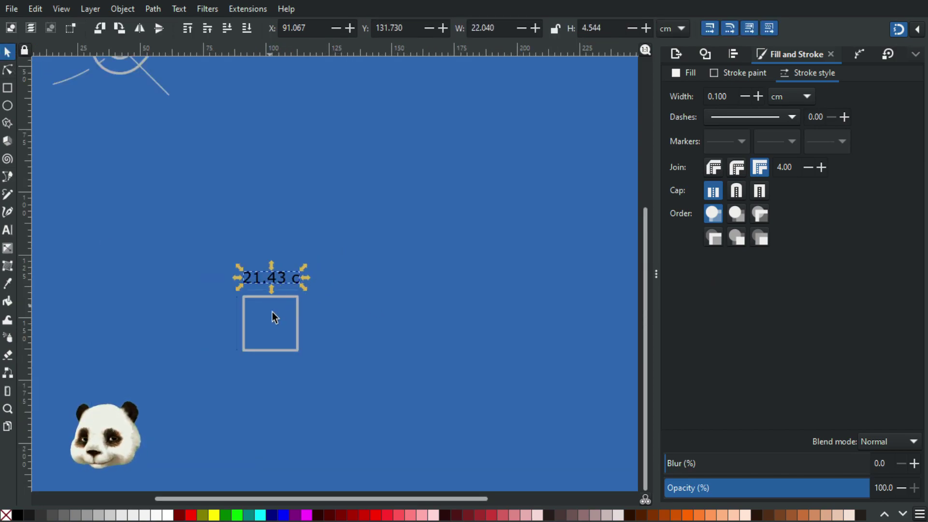
scroll(274, 318, "up", 2)
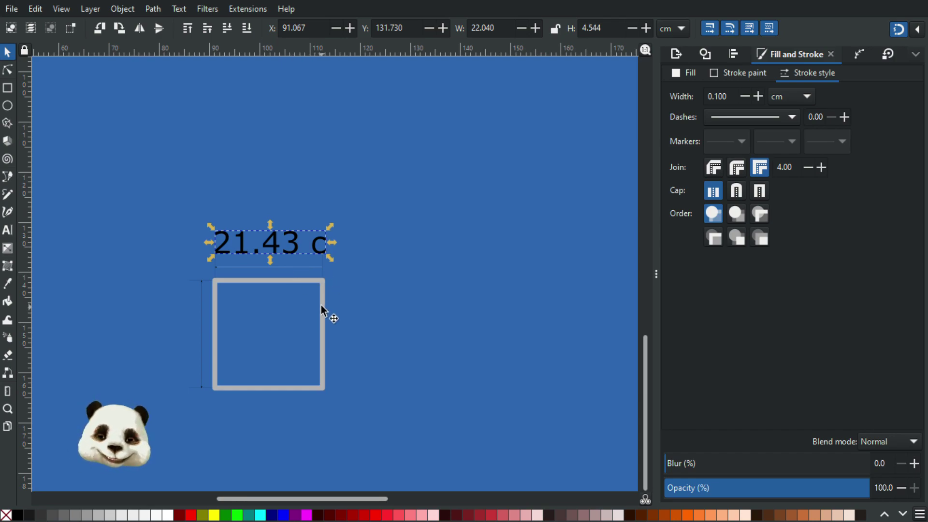
- Delete the length label and all the dimension and extension lines around the square
scroll(236, 303, "up", 3)
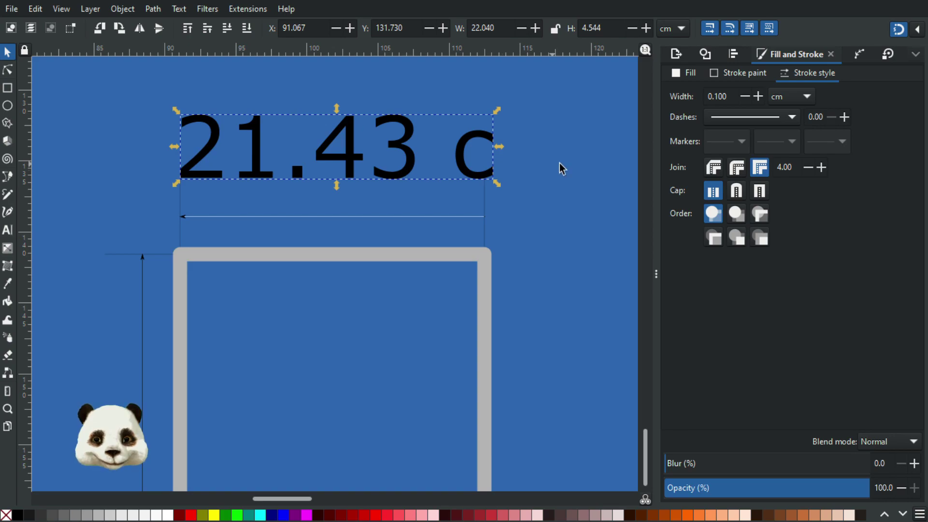
key("Delete")
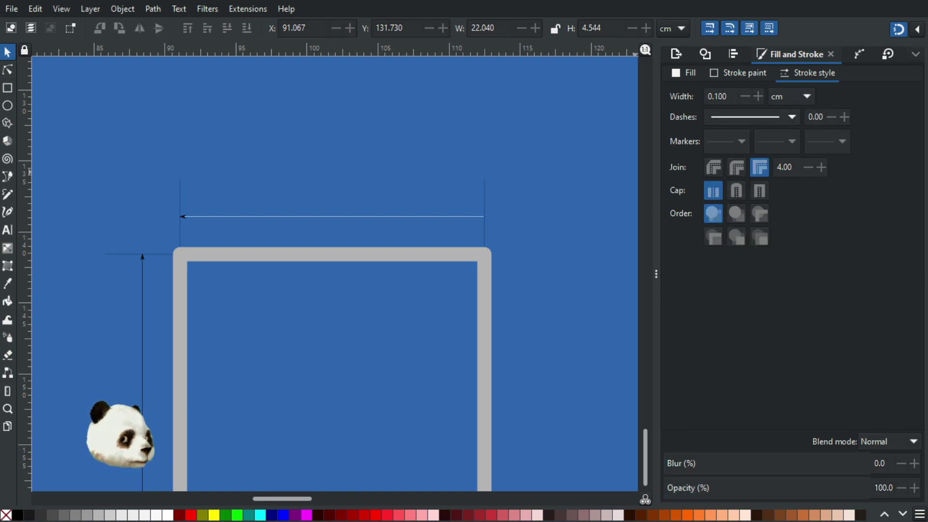
key("alt+Tab")
key("Tab")
key("Delete")
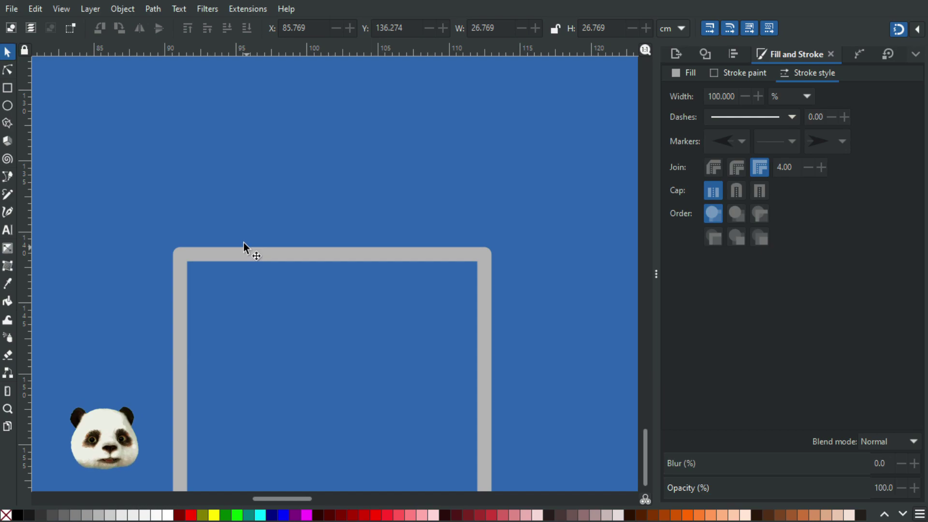
- Include the first and last points in the measurement above the square and convert the measurement to drawing items
key("m")
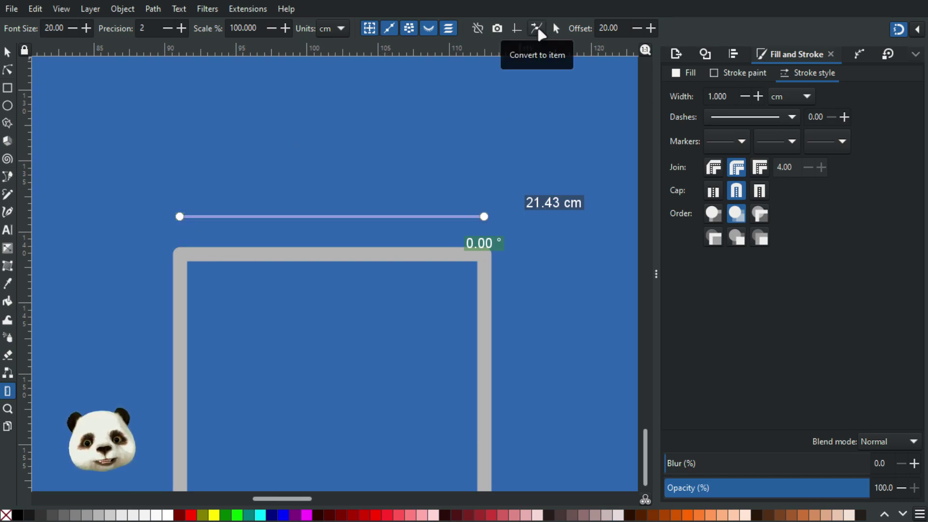
left_click(387, 30)
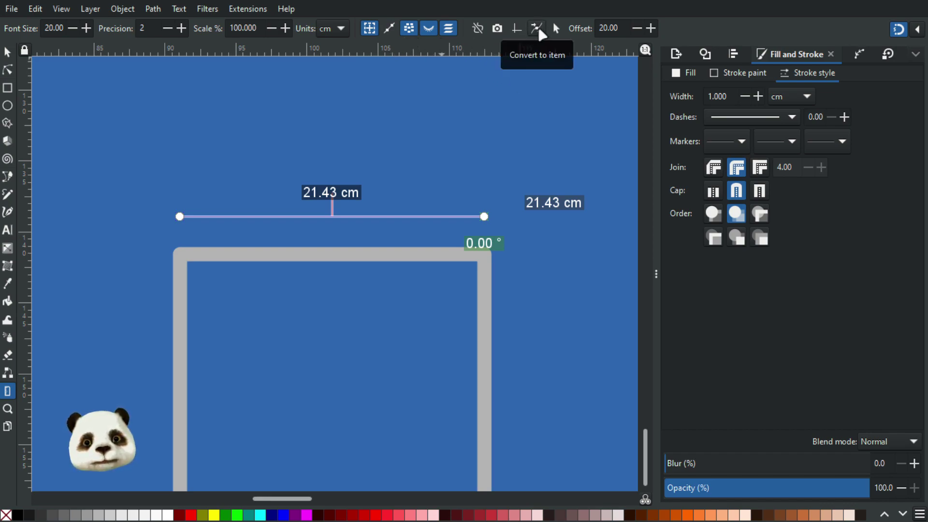
left_click(537, 29)
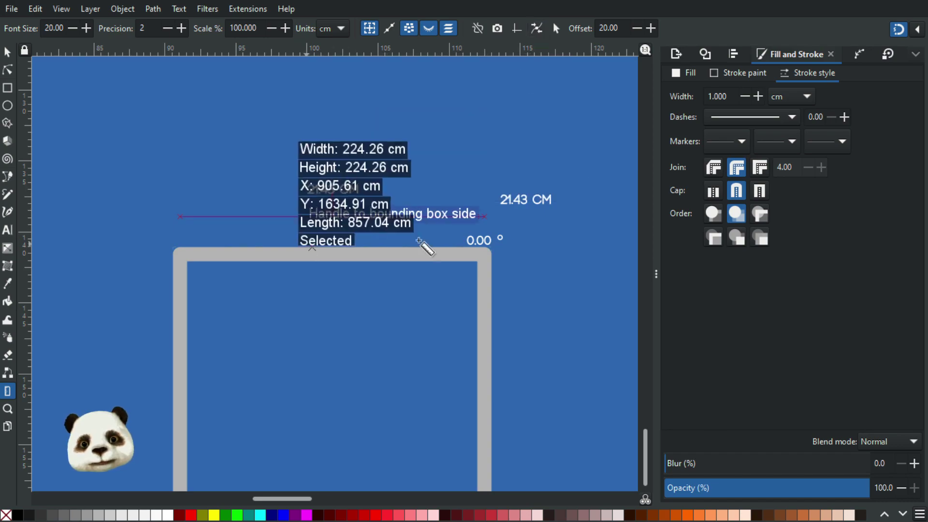
left_click(8, 52)
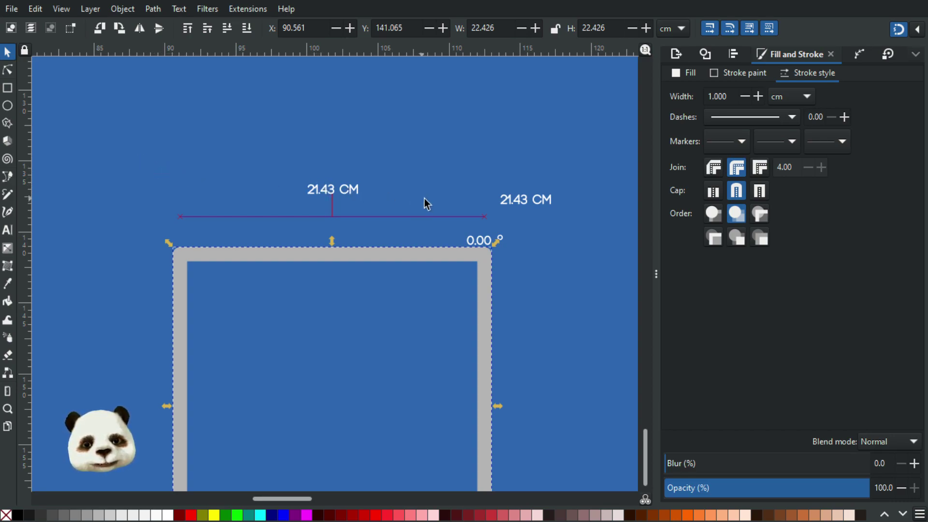
- Inspect the converted measurement lines and labels above the square and undo the conversion
scroll(424, 198, "down", 3, "ctrl")
scroll(428, 202, "up", 2, "ctrl")
scroll(429, 203, "up", 1, "ctrl")
scroll(299, 203, "down", 2, "ctrl")
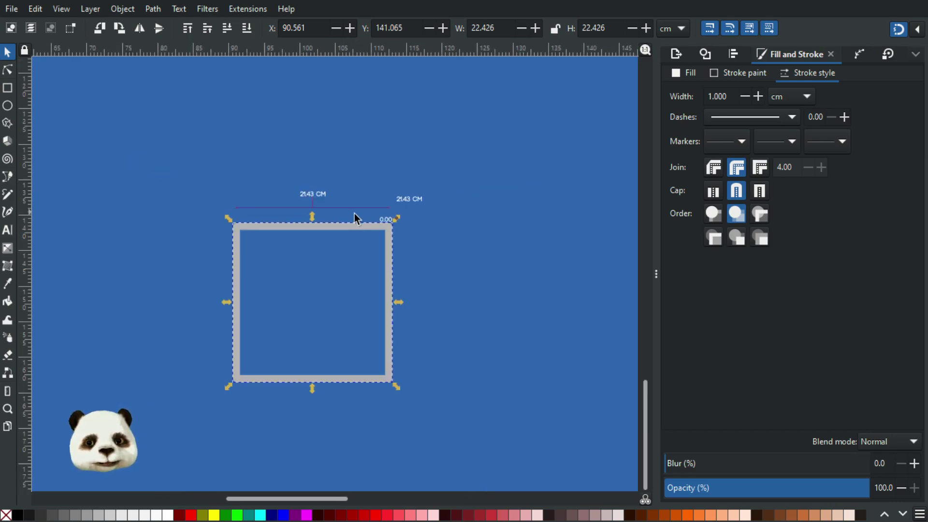
scroll(392, 223, "up", 2, "ctrl")
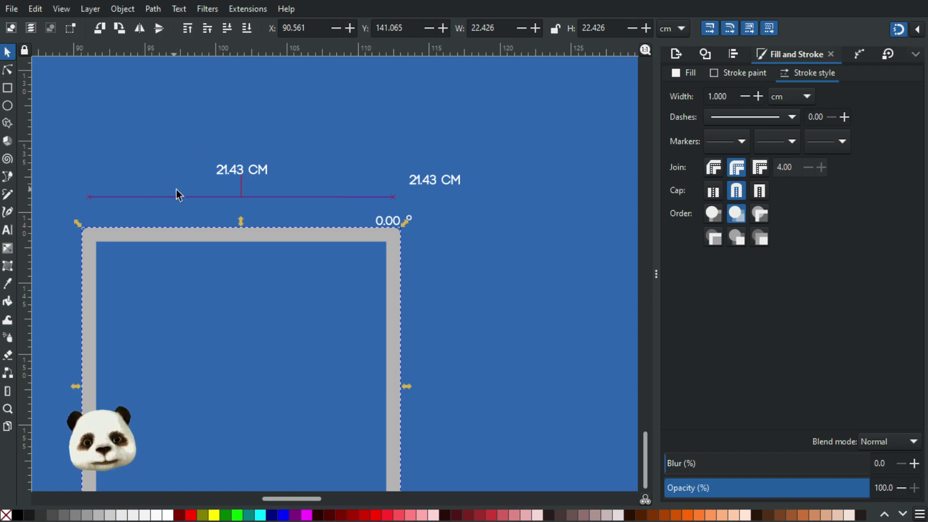
scroll(176, 193, "up", 2, "ctrl")
scroll(594, 202, "up", 1, "ctrl")
scroll(594, 201, "up", 1, "ctrl")
left_click_drag(274, 201, 443, 230)
scroll(357, 216, "down", 3, "ctrl")
key("ctrl+z")
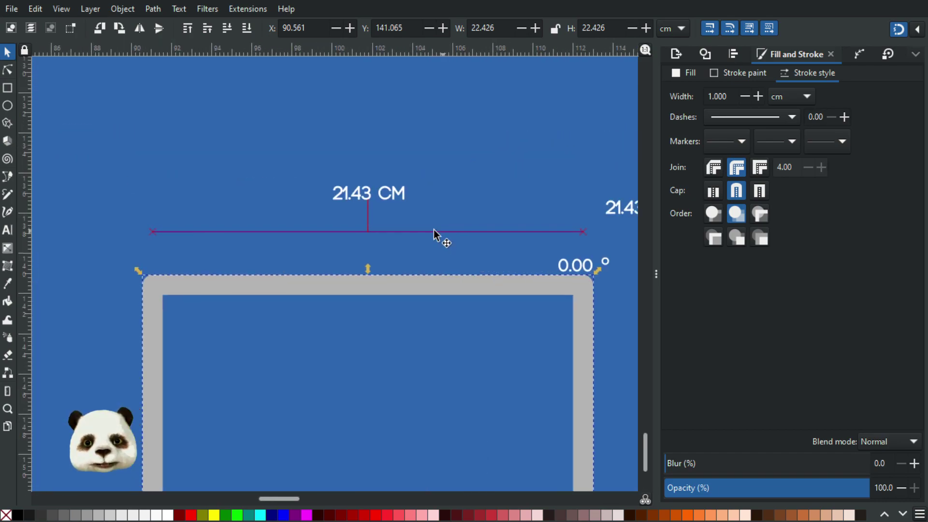
left_click(275, 285)
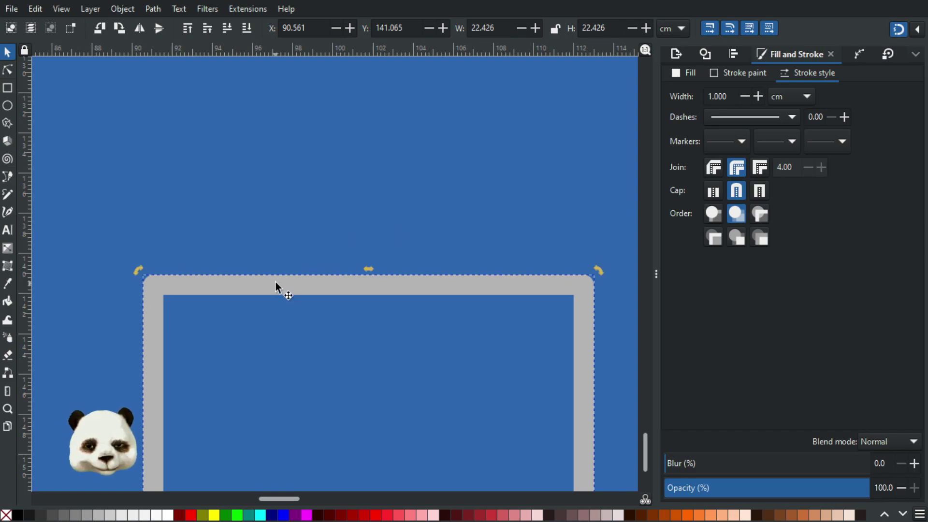
- Measure the square's width by moving both measurement end points onto its upper corners
key("m")
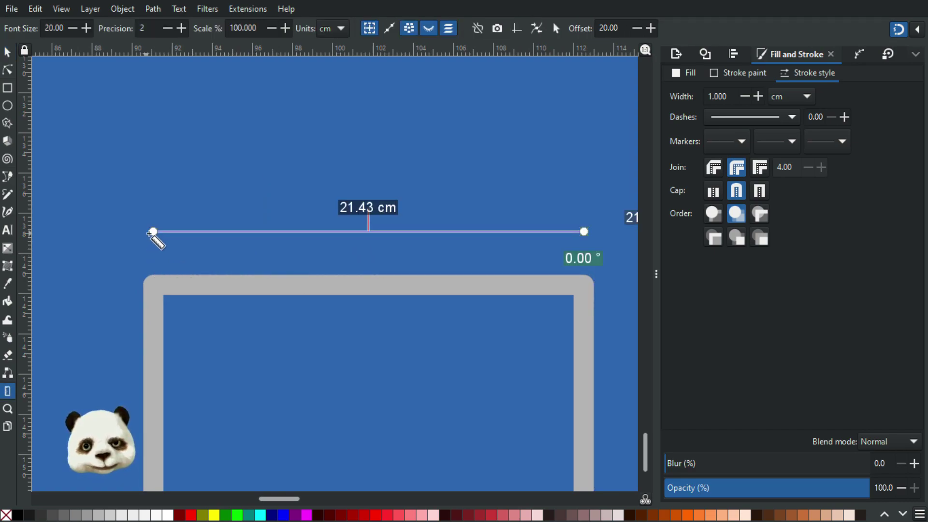
left_click_drag(153, 232, 148, 289)
left_click_drag(583, 232, 586, 285)
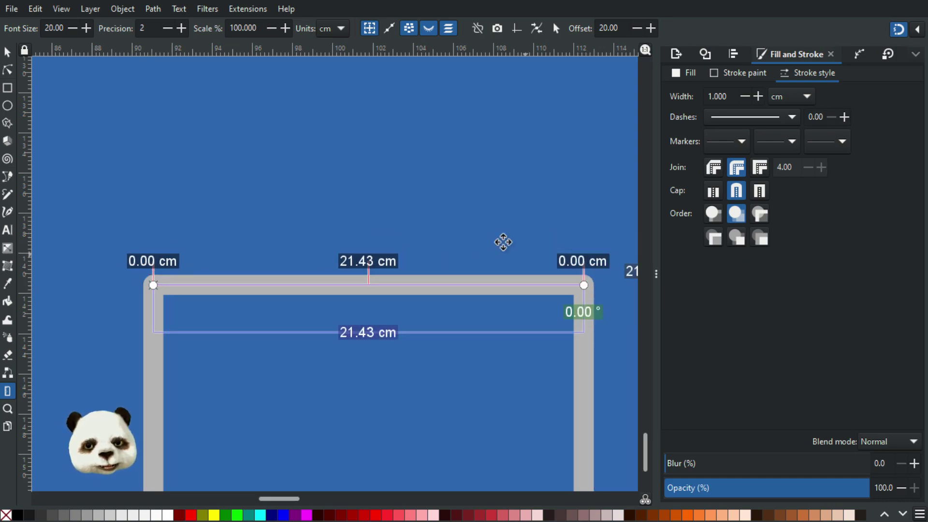
left_click_drag(503, 242, 374, 92)
scroll(409, 166, "down", 2)
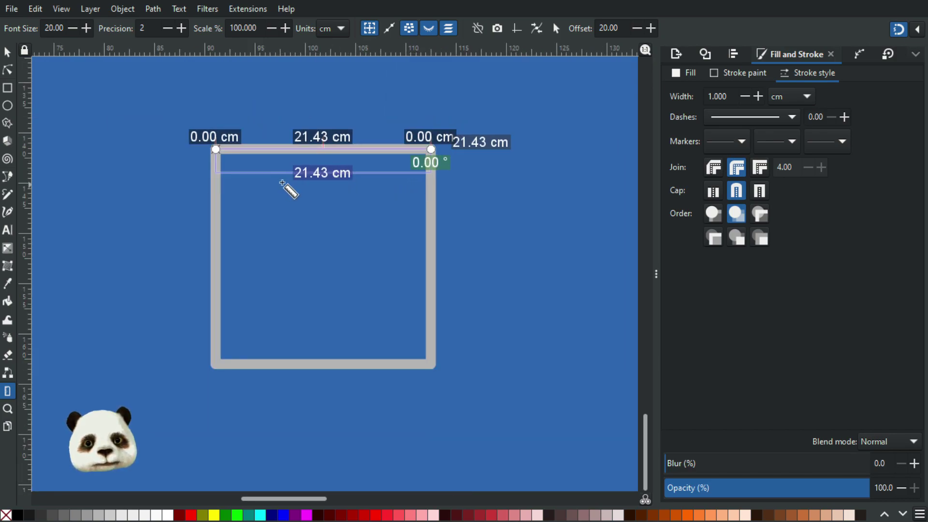
scroll(354, 128, "up", 2)
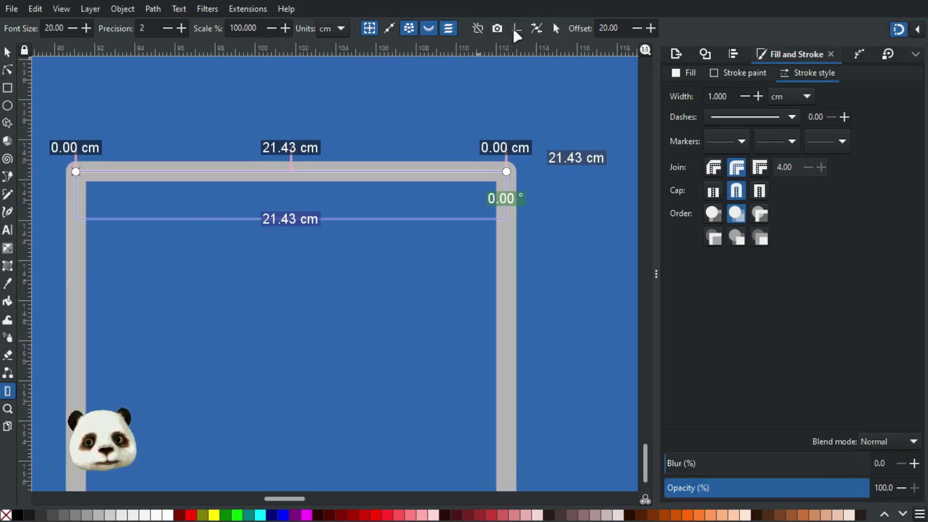
- Reverse the direction of the measurement across the square's upper edge
left_click(479, 29)
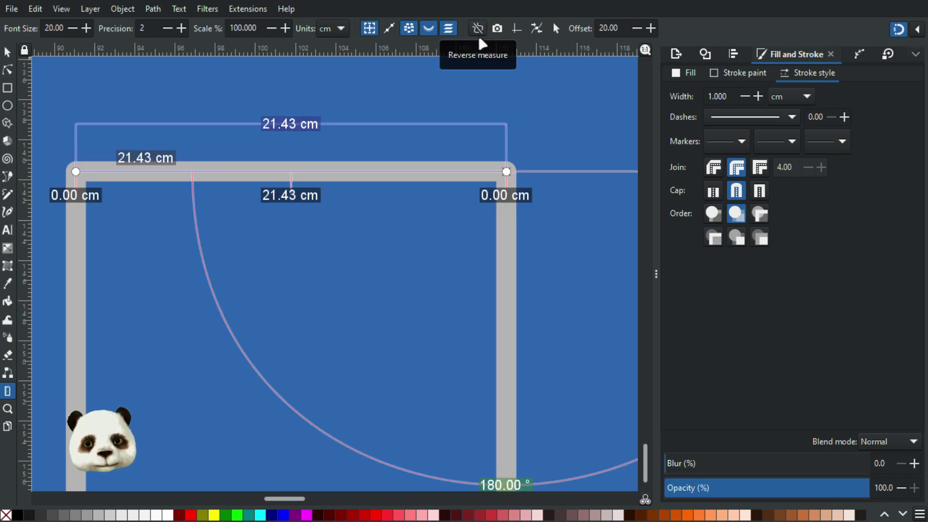
scroll(473, 237, "down", 2)
scroll(522, 169, "up", 1)
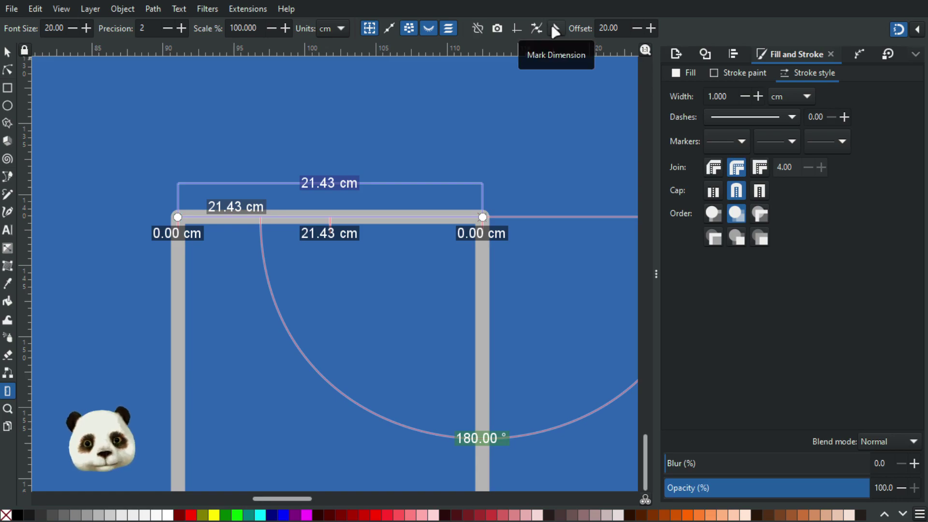
- Add a Mark Dimension annotation with offset 20.00 from the reversed measurement along the square's upper edge
left_click(556, 29)
scroll(339, 247, "up", 4)
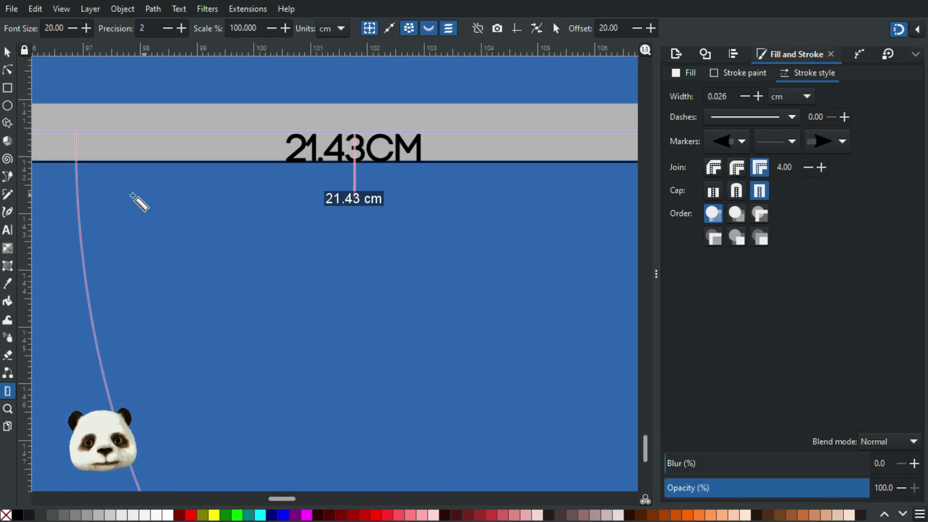
scroll(129, 200, "down", 1)
- Examine the marked dimension's line, arrowheads and label along the square's upper edge, and undo the annotation
left_click_drag(177, 196, 579, 254)
scroll(274, 236, "up", 2)
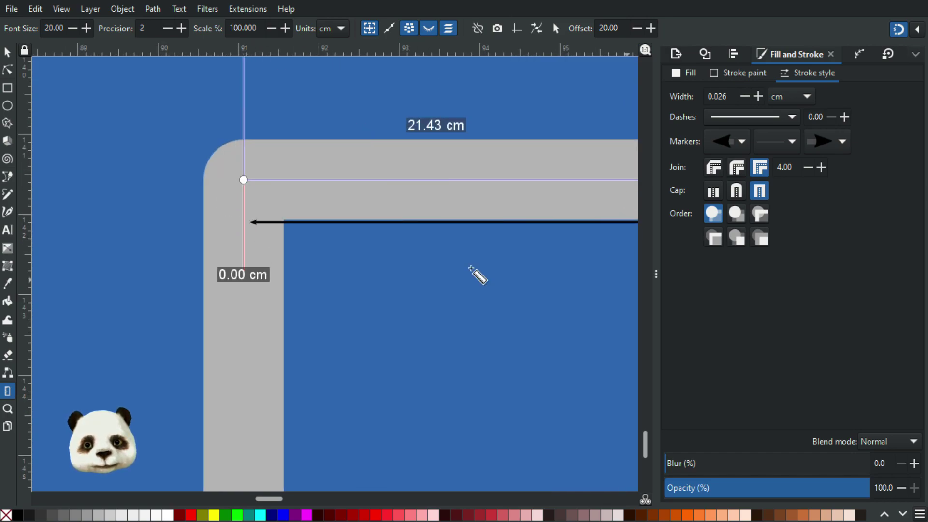
scroll(314, 227, "down", 5)
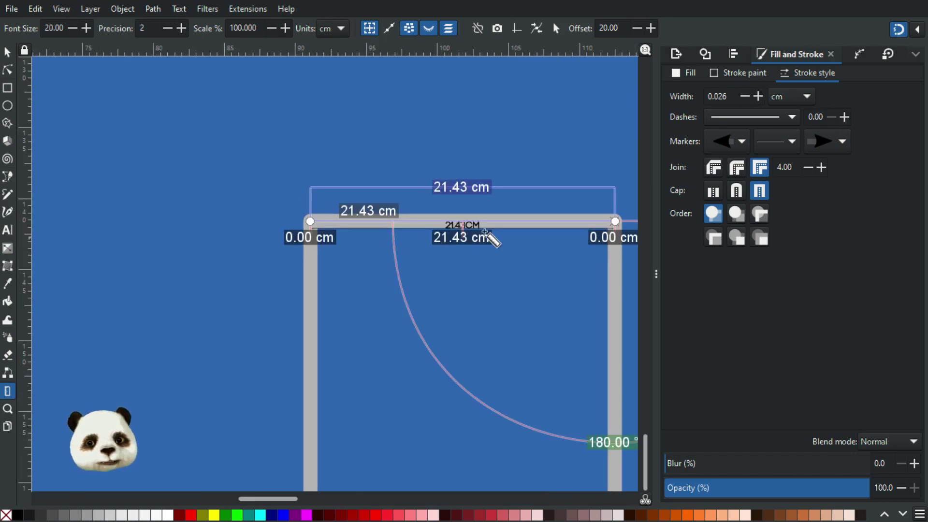
scroll(492, 231, "up", 4)
left_click_drag(97, 260, 440, 299)
scroll(176, 259, "up", 1)
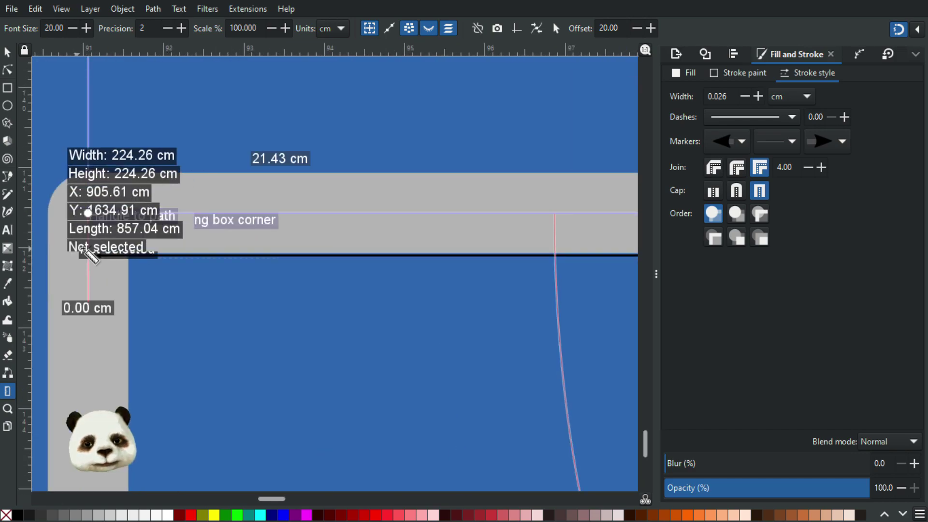
scroll(114, 258, "up", 2)
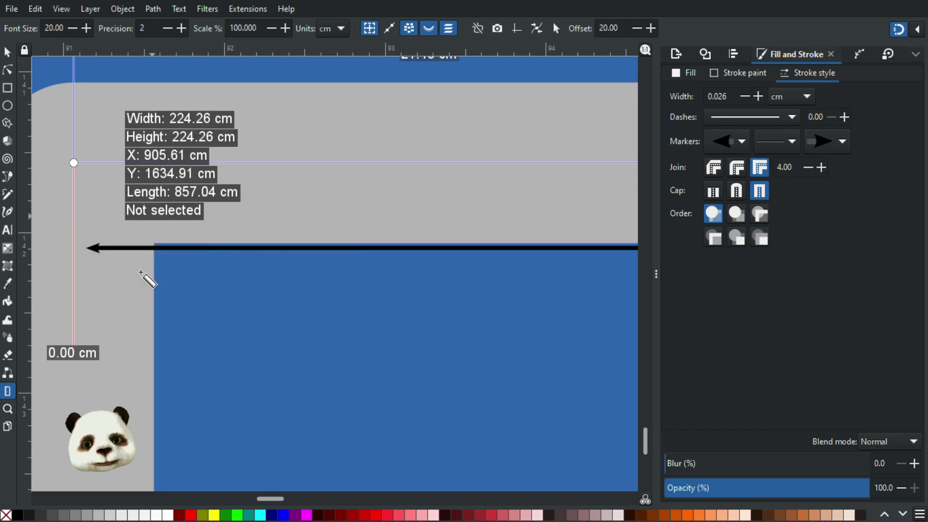
scroll(244, 302, "down", 5)
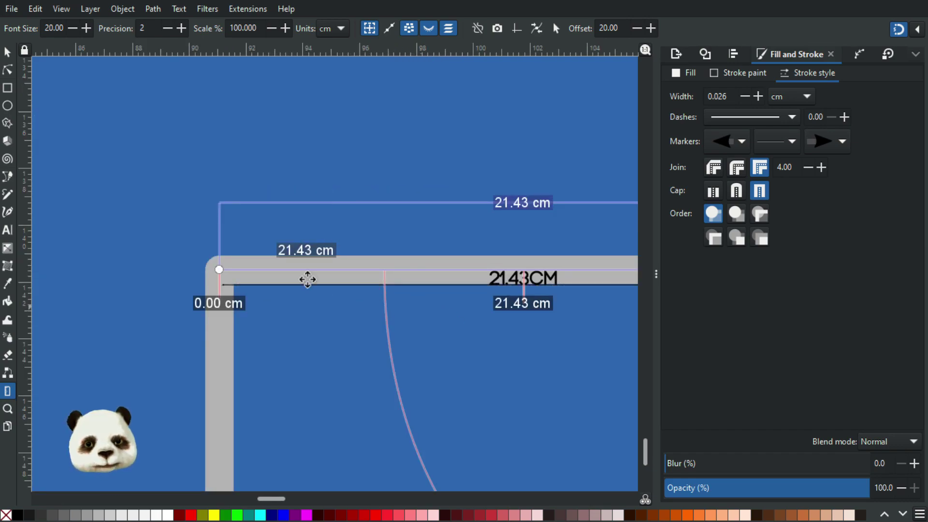
scroll(275, 273, "right", 5)
scroll(276, 274, "down", 2)
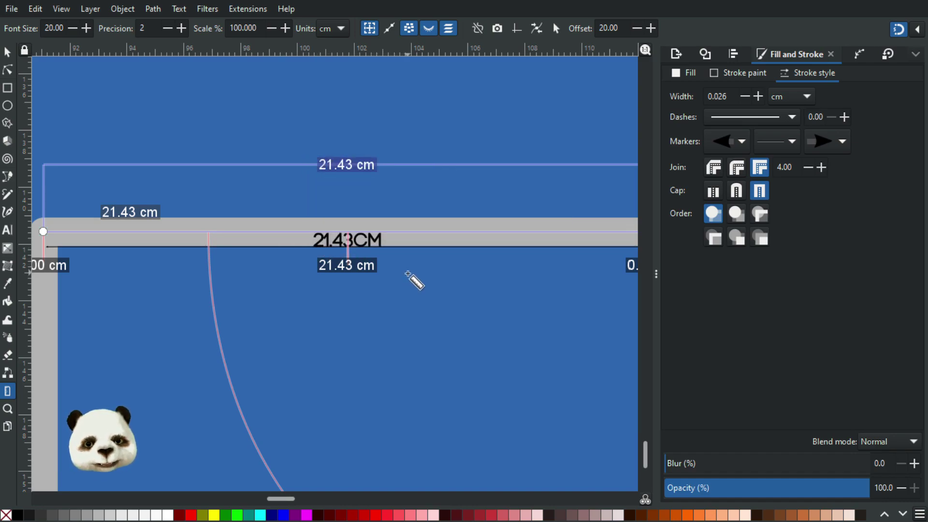
scroll(411, 272, "down", 4)
scroll(460, 290, "up", 2)
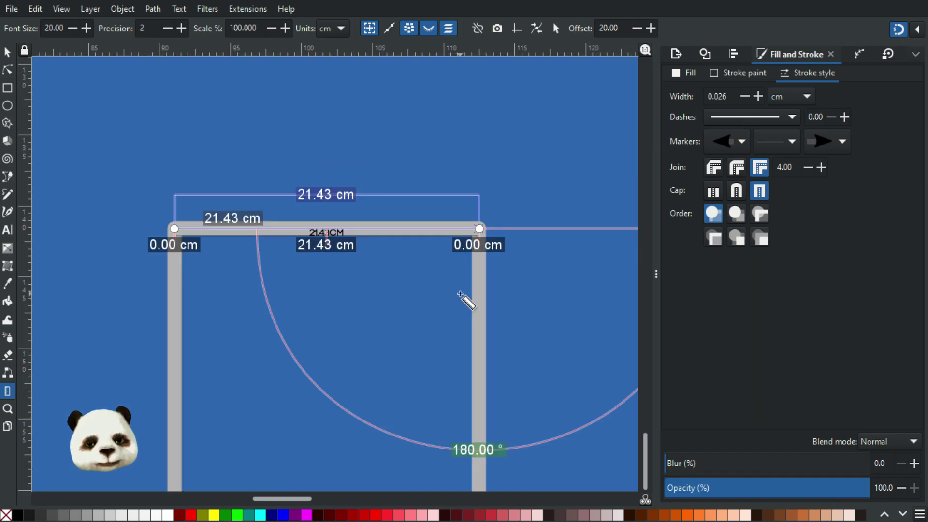
key("ctrl+z")
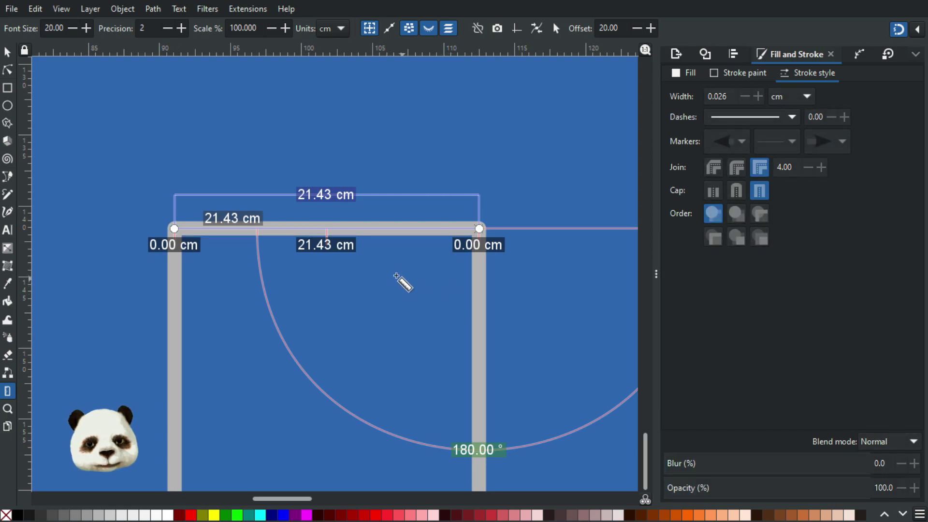
- Delete the square below the bracket drawing
scroll(396, 276, "down", 4)
key("s")
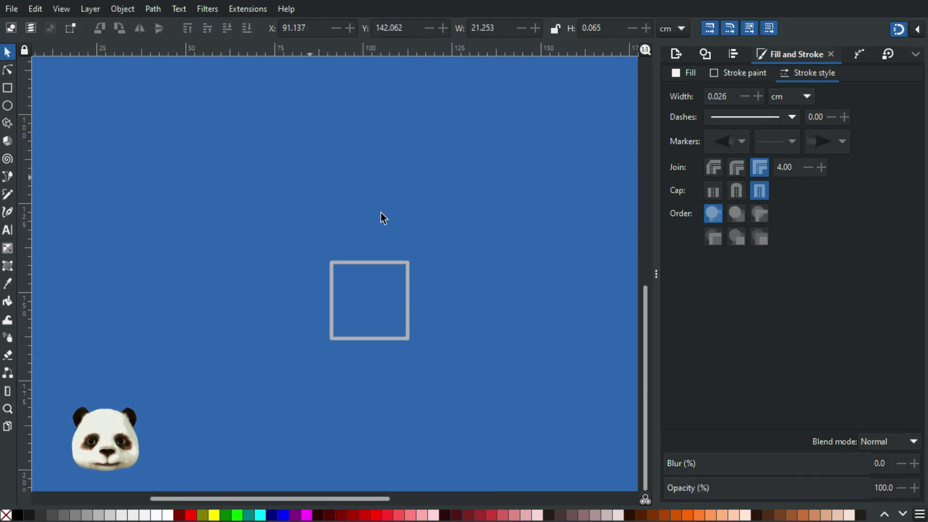
mouse_move(514, 352)
left_mouse_down()
mouse_move(520, 412)
mouse_move(512, 401)
left_mouse_up()
scroll(348, 338, "down", 4)
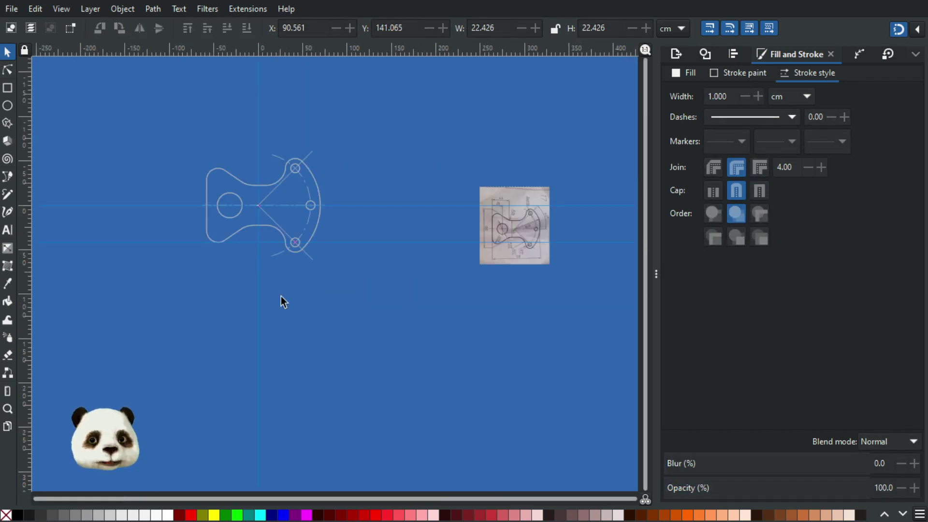
- Measure from the vertex of the bracket's angled lines along the horizontal centreline to the near edge of the small middle circle
scroll(254, 172, "up", 2)
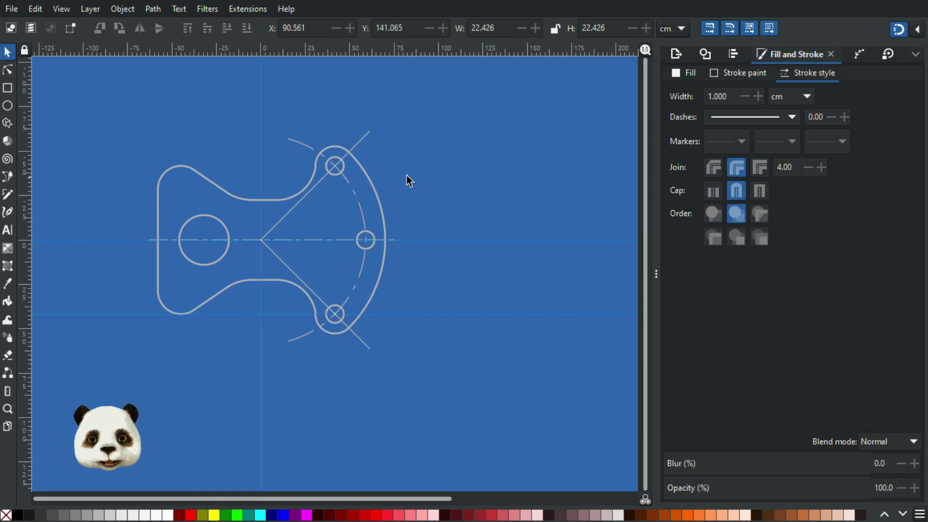
scroll(407, 175, "up", 2)
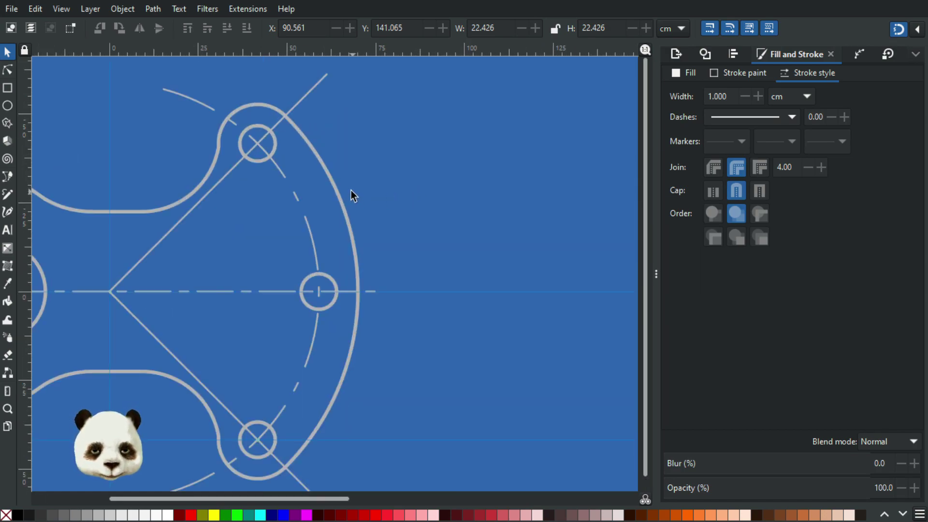
key("m")
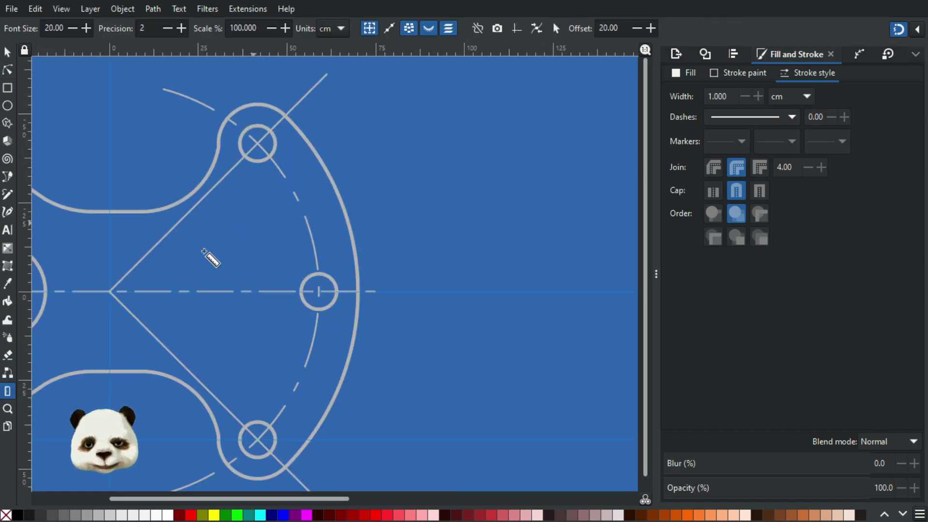
scroll(101, 299, "up", 3)
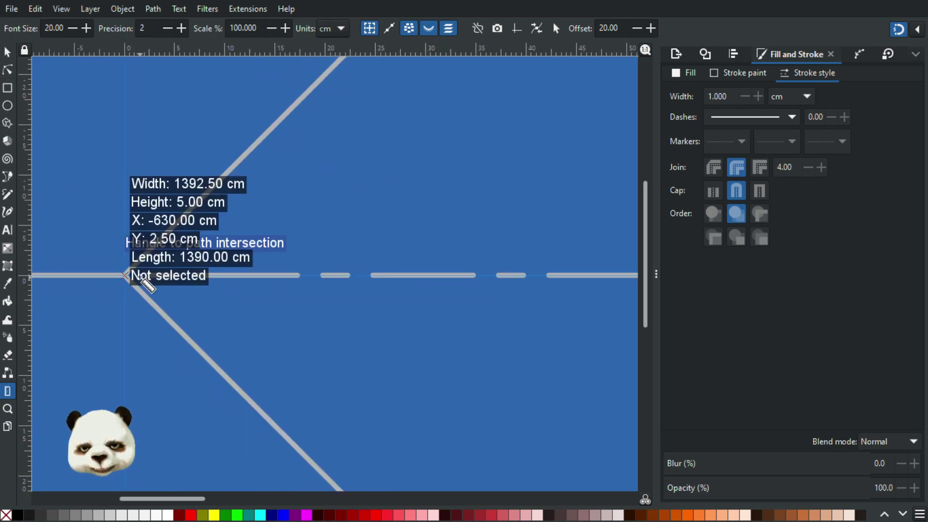
left_click_drag(124, 275, 313, 286)
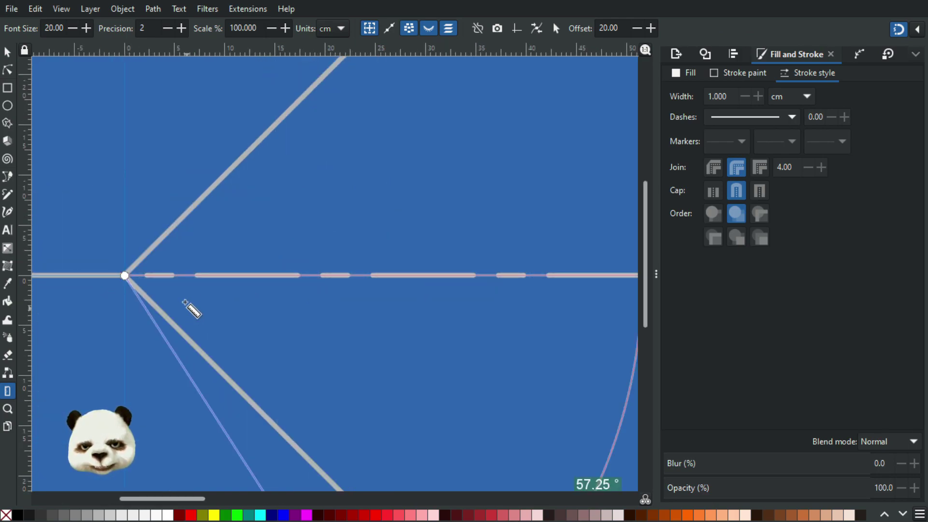
scroll(201, 289, "down", 3)
left_click_drag(305, 232, 260, 57)
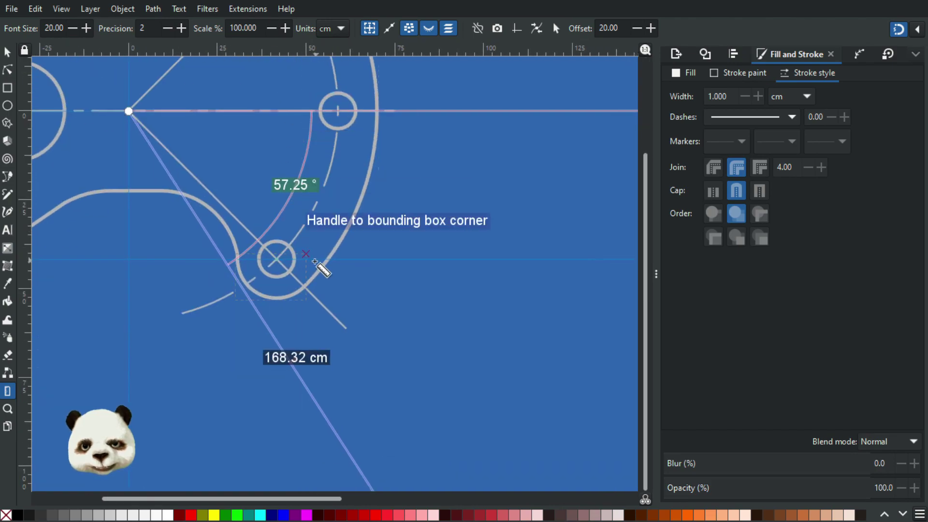
scroll(317, 264, "down", 5)
left_click_drag(342, 325, 318, 236)
scroll(298, 231, "up", 5)
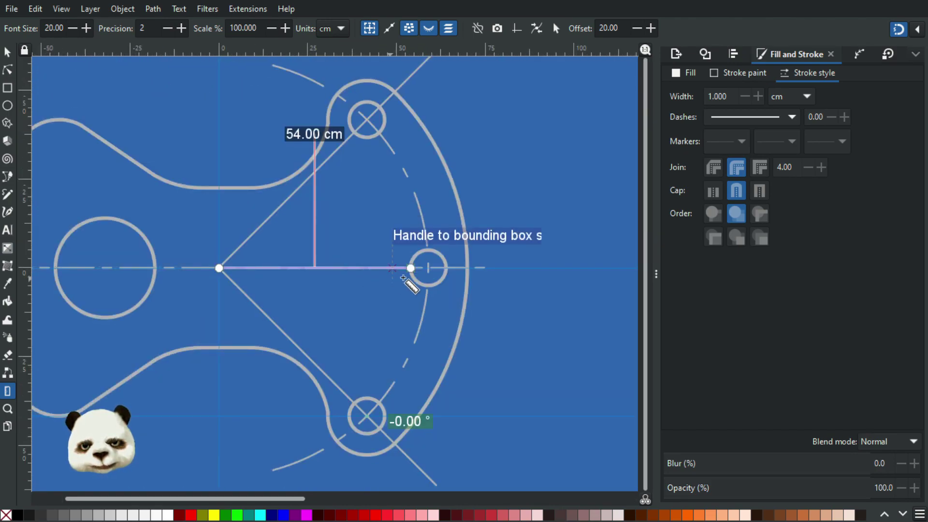
- Measure the angle between the horizontal centreline and the upper angled line from their shared vertex
scroll(414, 269, "up", 3)
scroll(435, 248, "down", 4)
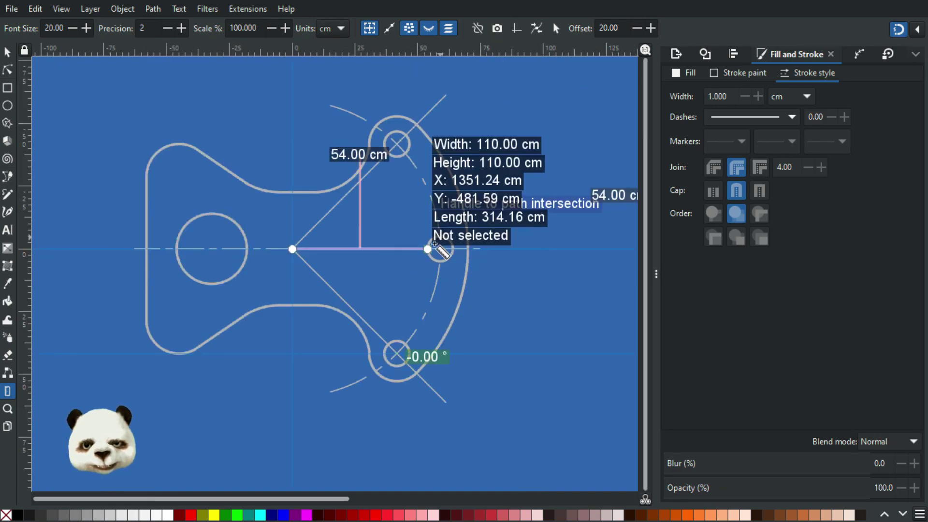
left_click_drag(433, 250, 373, 176)
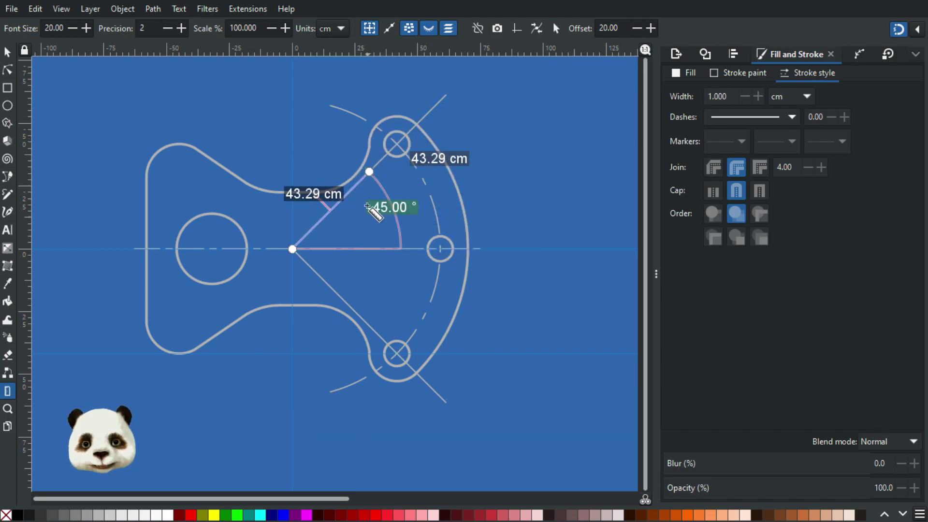
scroll(374, 179, "up", 2)
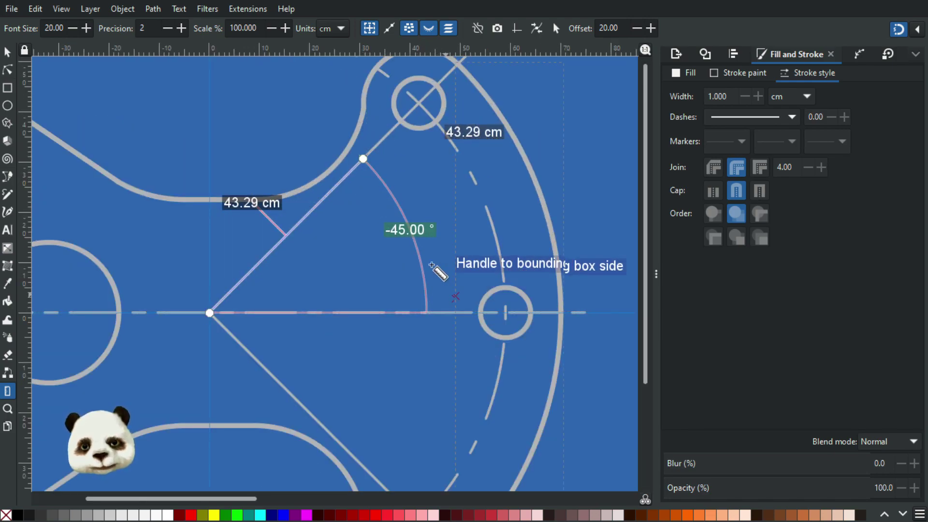
scroll(447, 245, "down", 1)
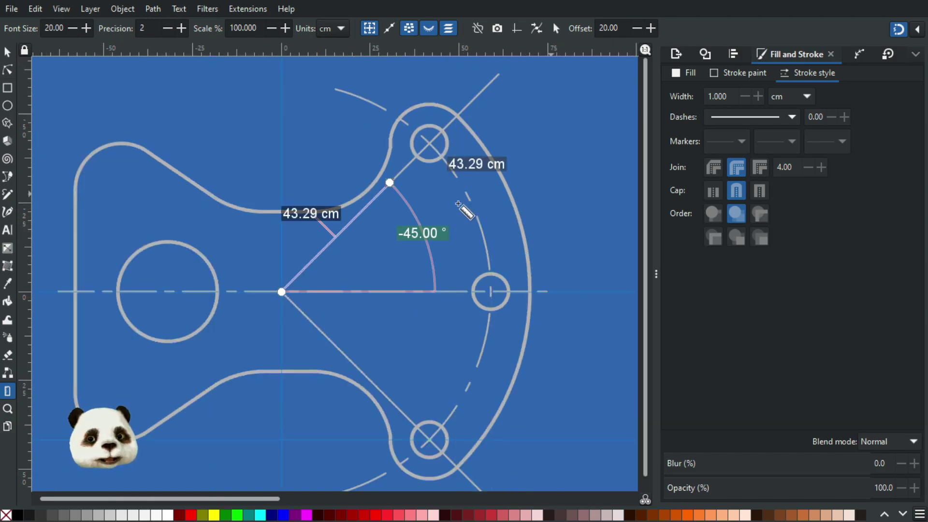
left_click_drag(449, 224, 349, 279)
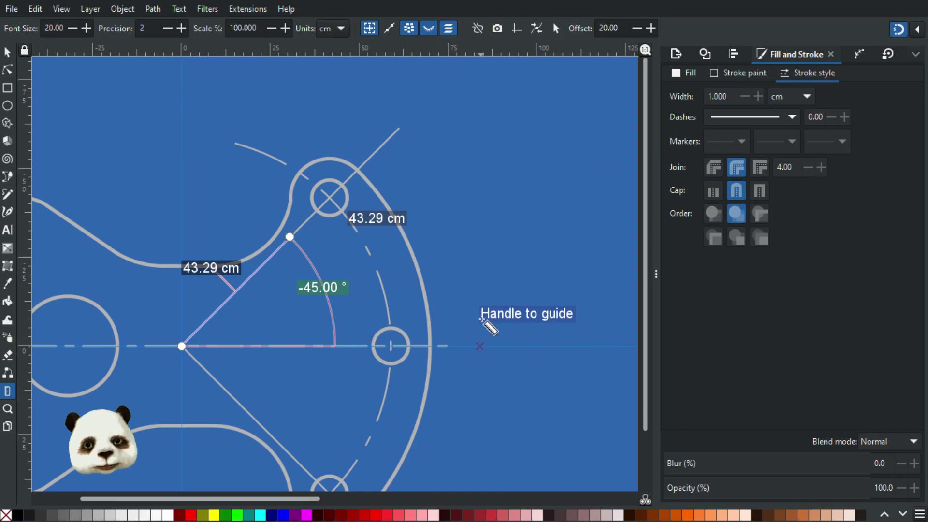
- Examine the angle dimension on the reference photo and compare it with the measured angle on the bracket drawing
scroll(539, 316, "down", 2)
left_click_drag(577, 308, 77, 225)
scroll(416, 268, "up", 3)
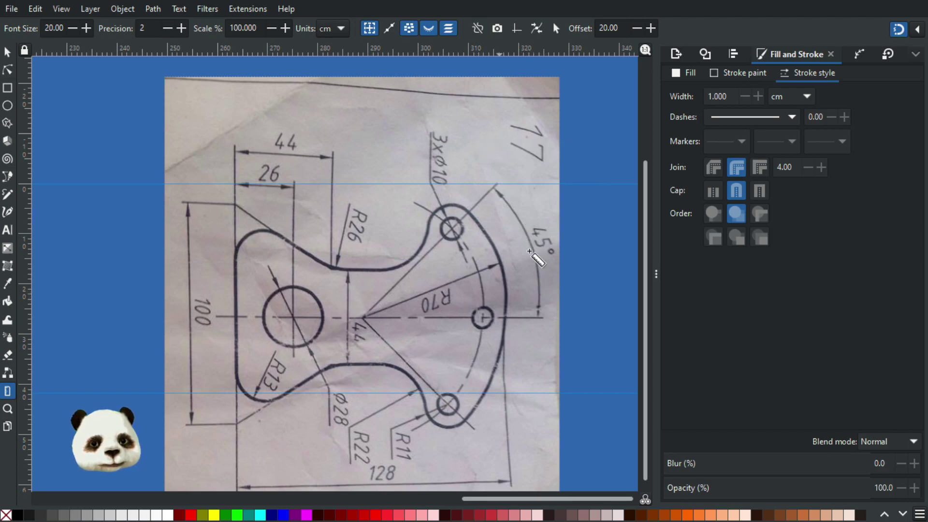
scroll(371, 230, "down", 2)
left_click_drag(90, 255, 442, 262)
left_click_drag(252, 211, 426, 265)
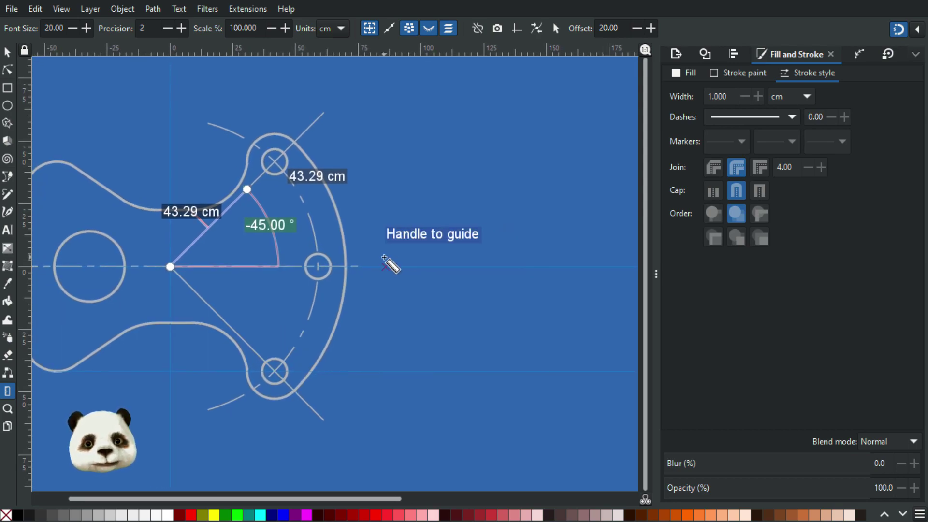
scroll(211, 270, "down", 2)
left_click_drag(166, 270, 254, 264)
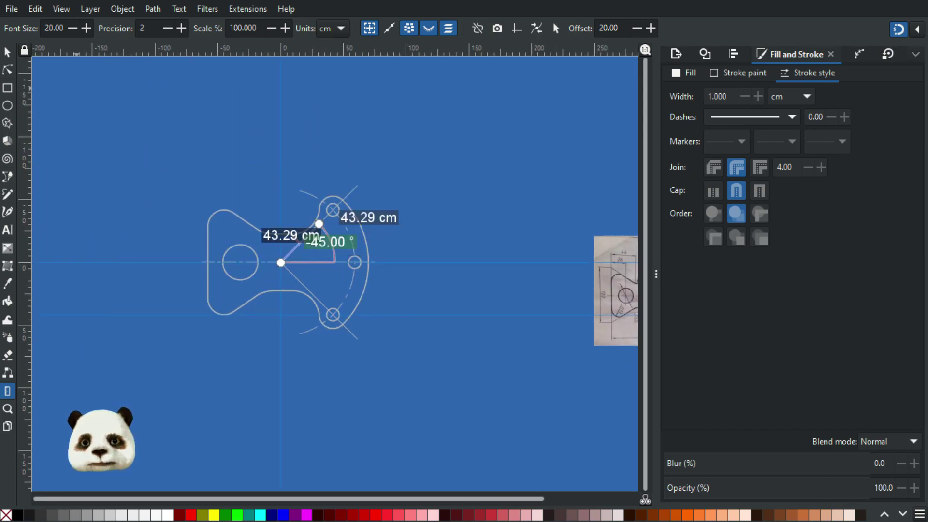
- Set the width of the bracket's dashed horizontal centreline to 160 cm
left_click(7, 53)
scroll(170, 222, "up", 3)
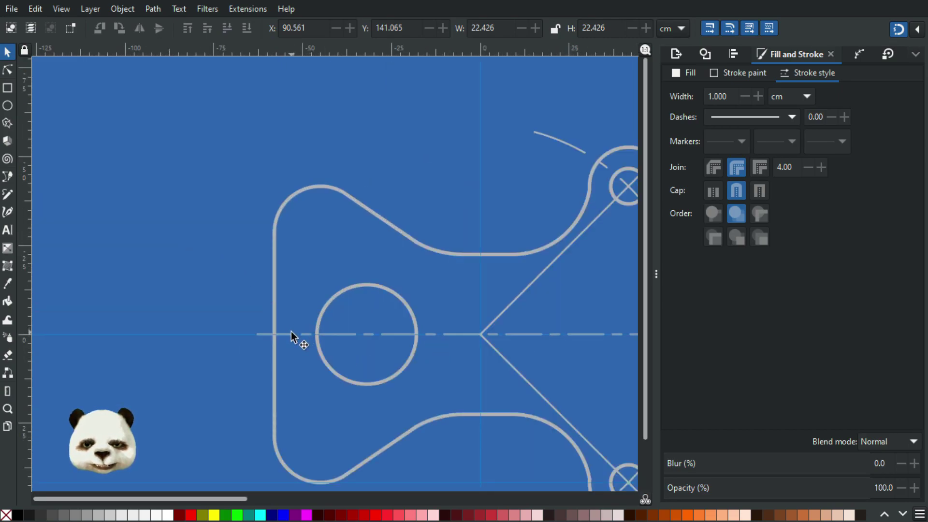
left_click(291, 331)
left_click_drag(314, 314, 31, 295)
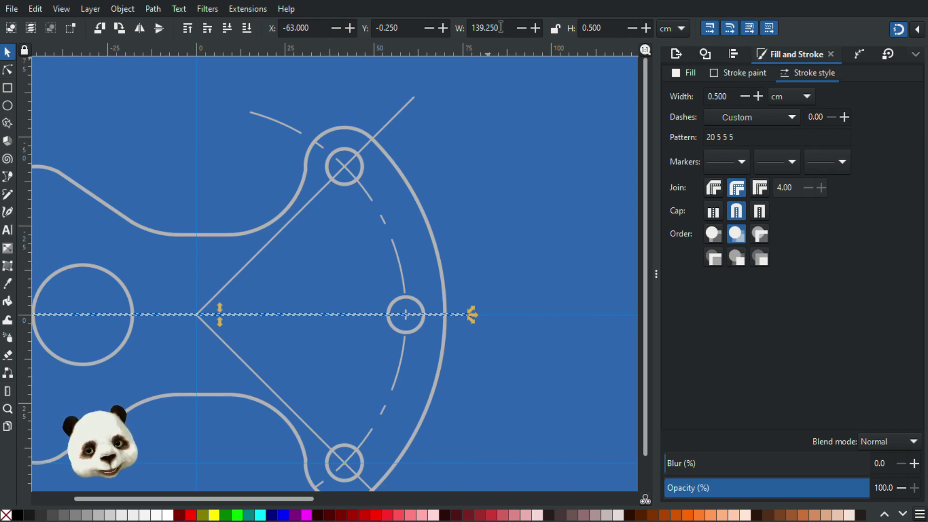
left_click_drag(500, 28, 466, 23)
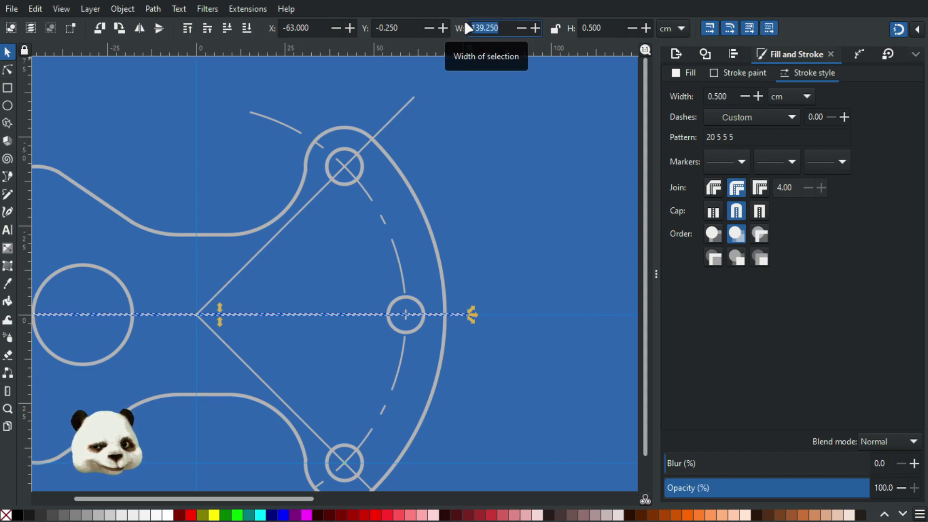
type("16")
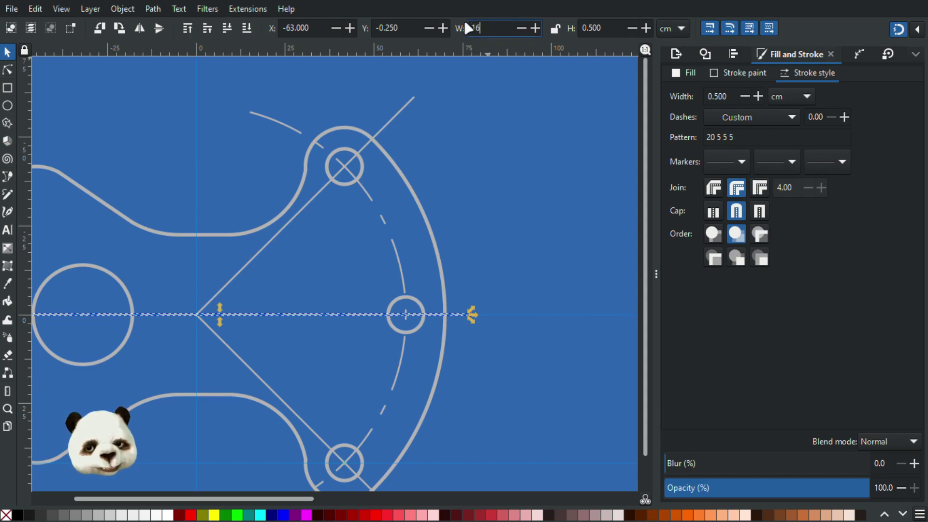
type("0")
key("Return")
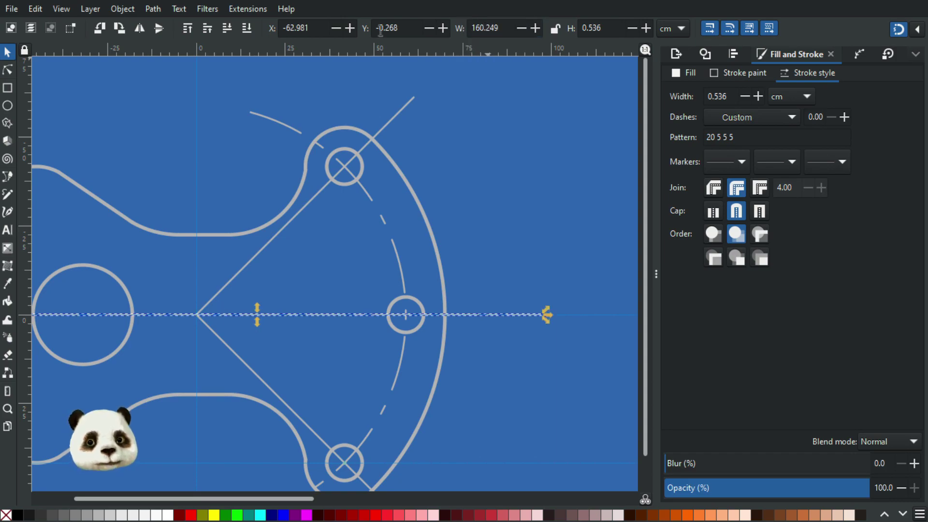
- Try the lengthened horizontal centreline at X positions -80 and -70 cm
scroll(341, 152, "down", 1)
left_click_drag(267, 223, 333, 211)
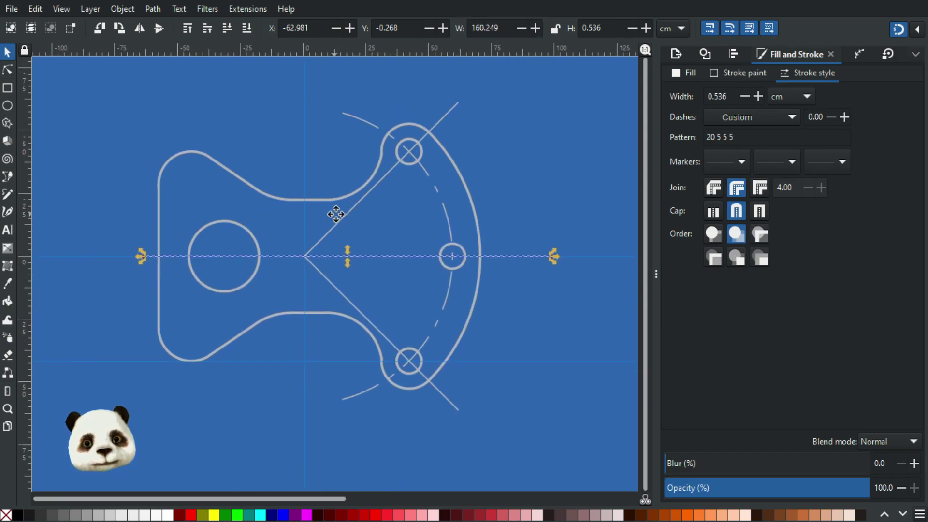
scroll(372, 105, "up", 1)
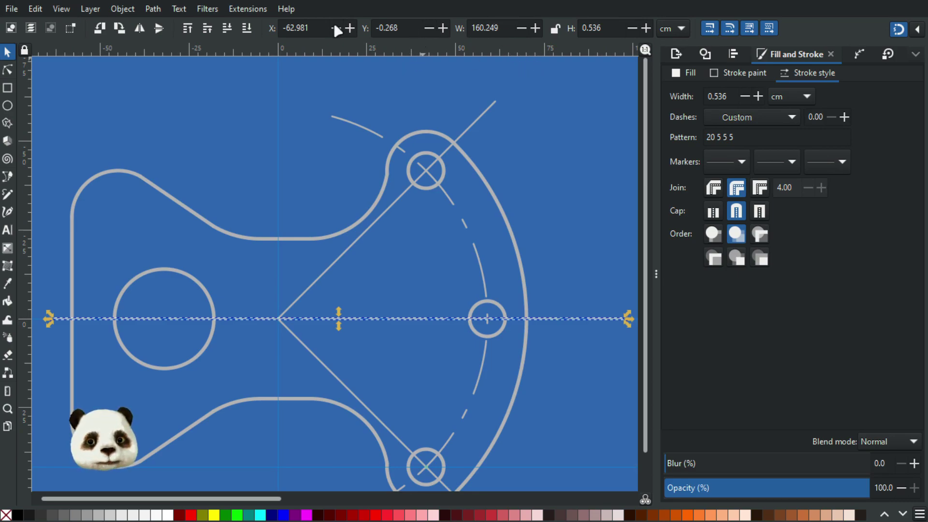
left_click_drag(314, 28, 260, 27)
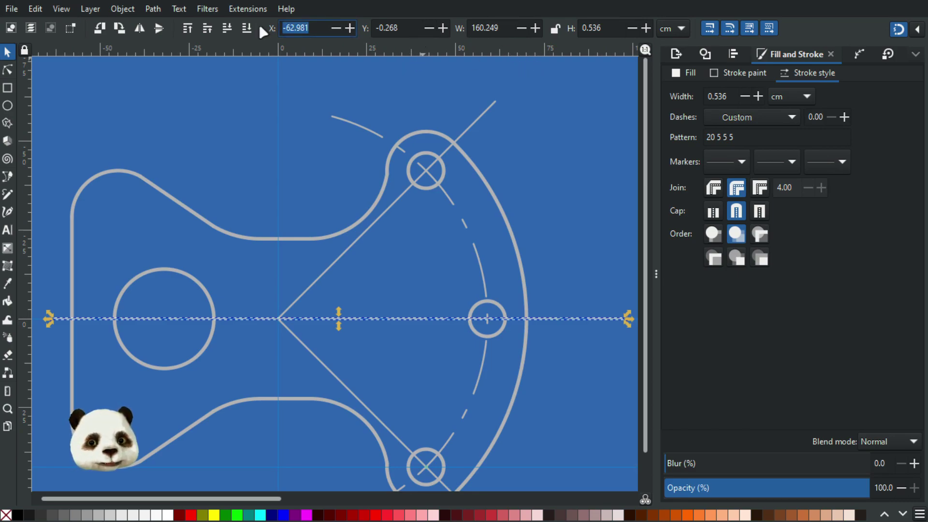
type("-80")
key("Return")
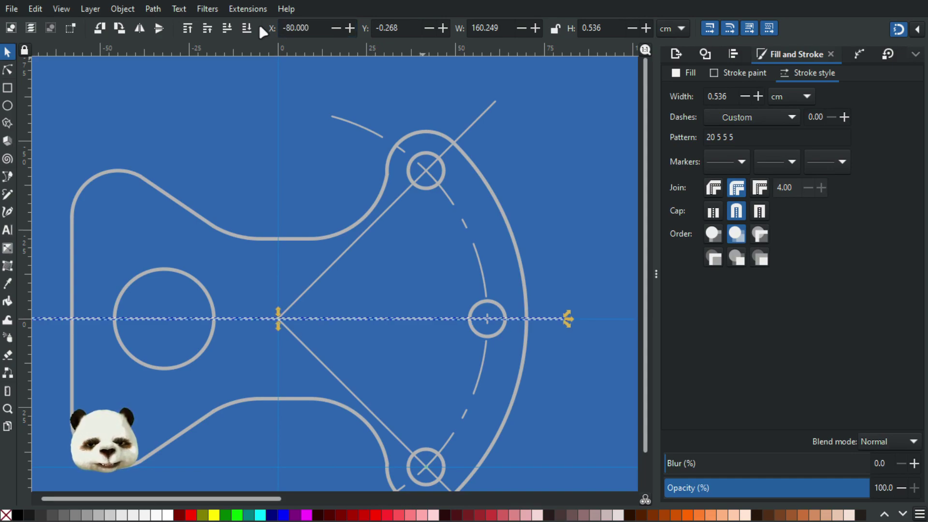
scroll(340, 164, "down", 1)
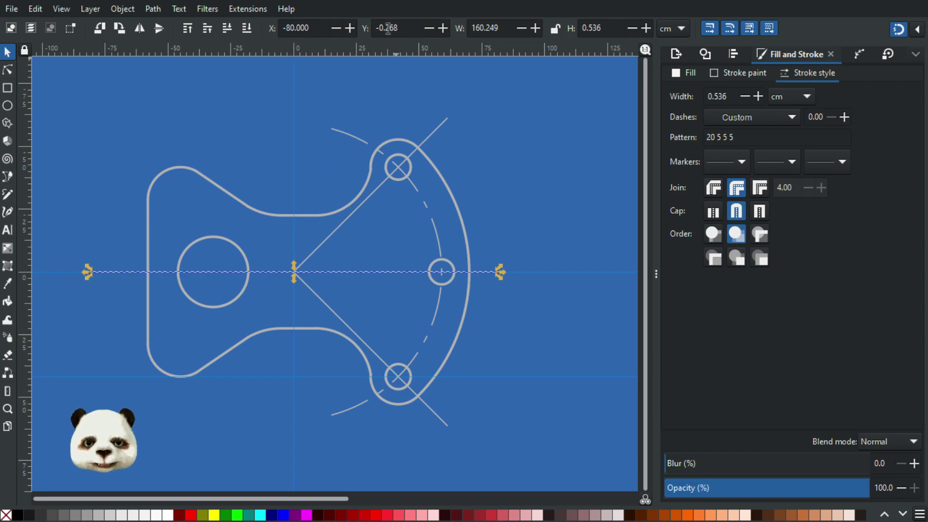
left_click(288, 27)
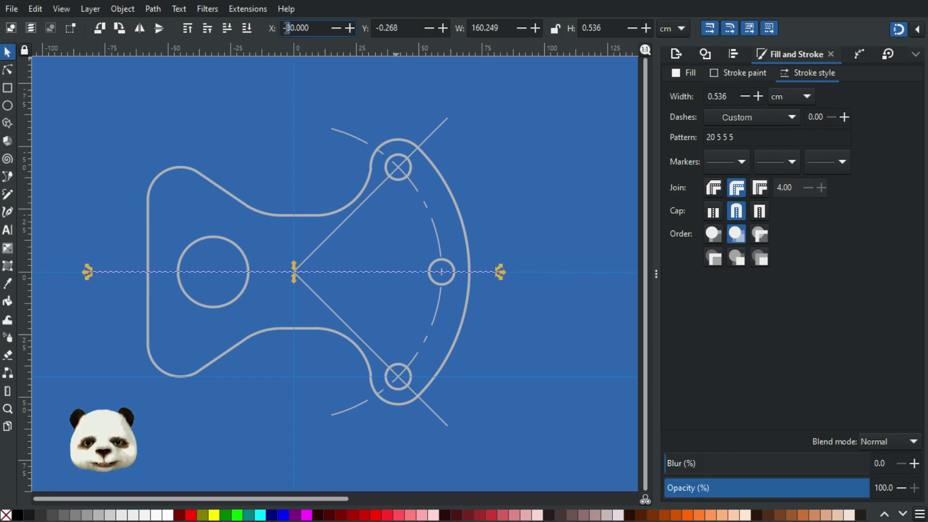
type("7")
key("Return")
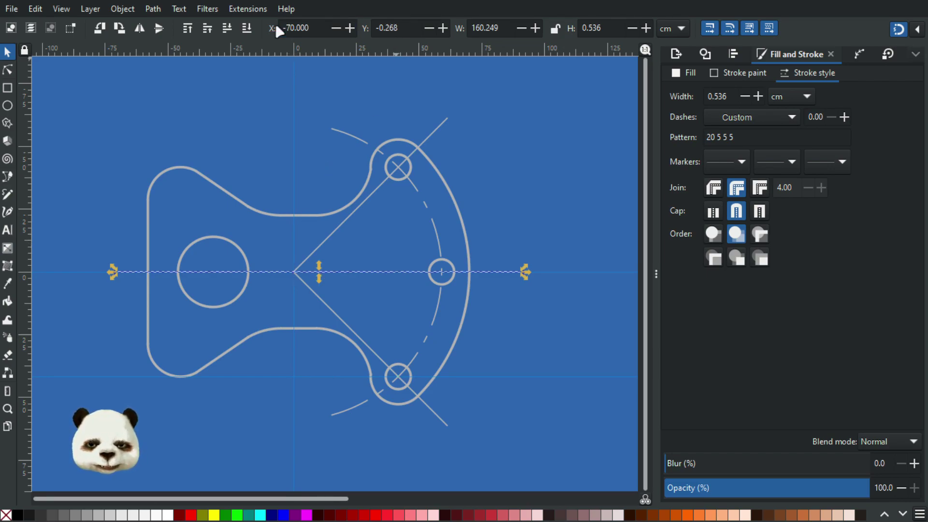
- Set the horizontal centreline's X position to -75 cm and deselect it
left_click(291, 28)
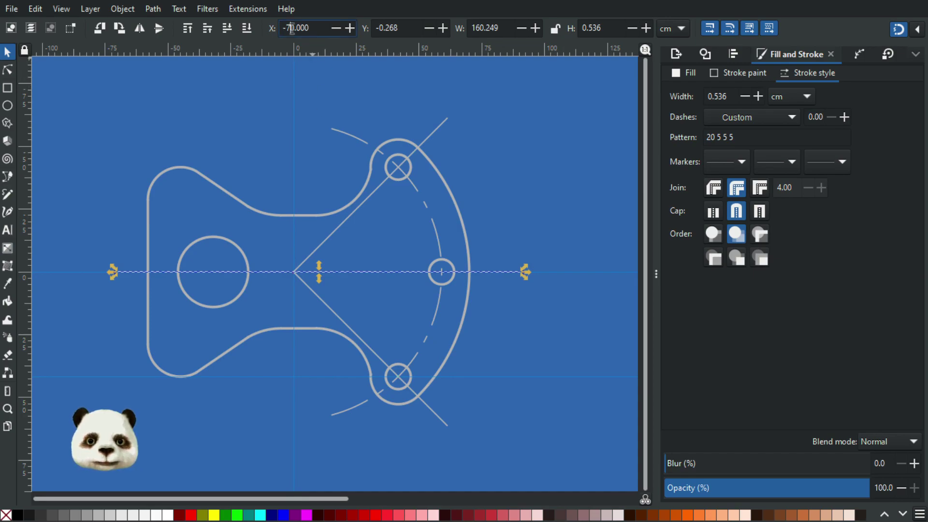
type("5")
key("Return")
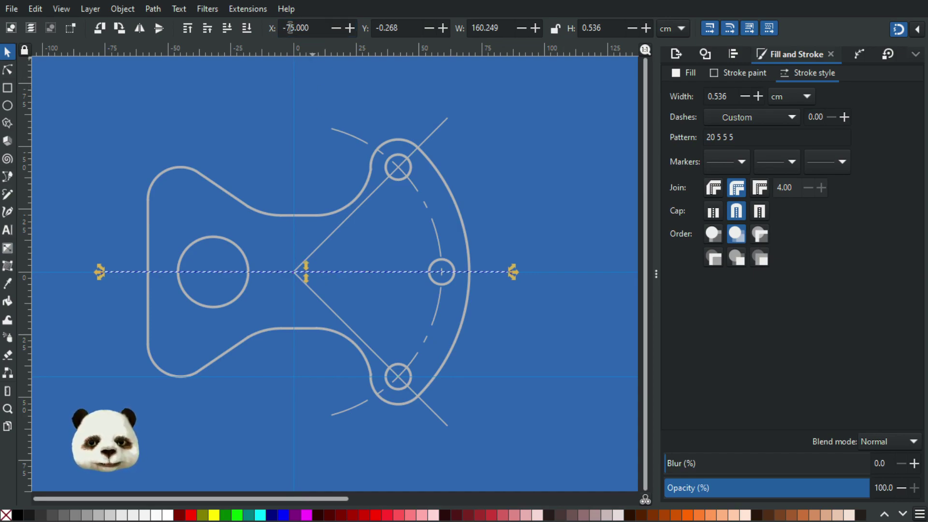
left_click(255, 98)
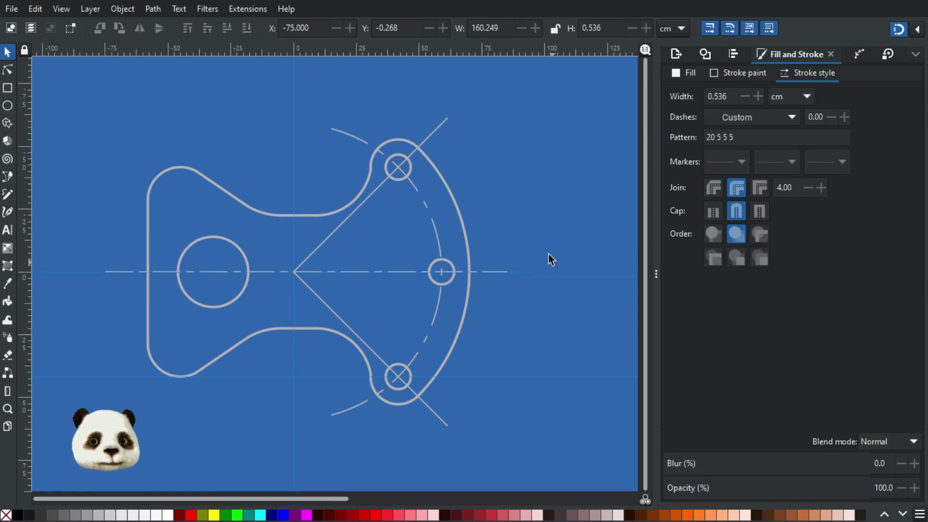
- Examine how the 45° dimension arc meets the extended lines on the reference photo, and return to the bracket drawing
scroll(549, 254, "up", 1)
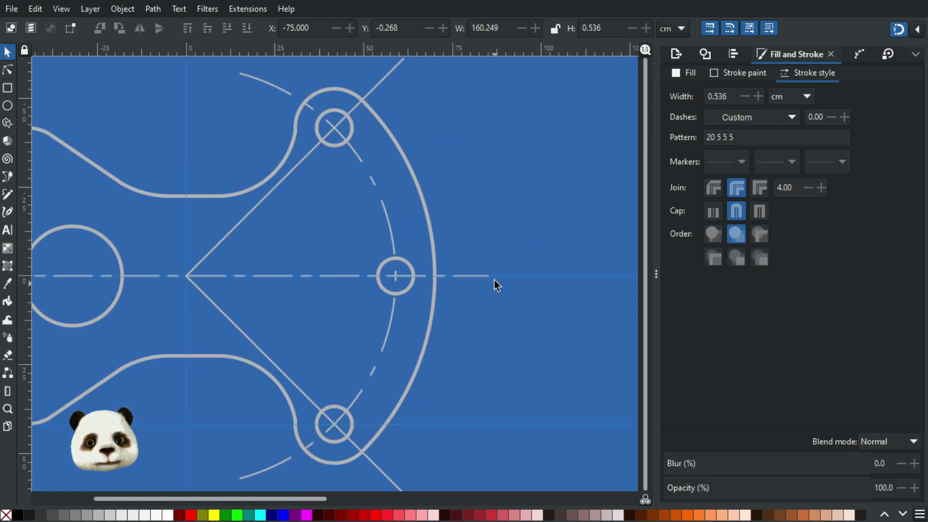
scroll(483, 236, "down", 2)
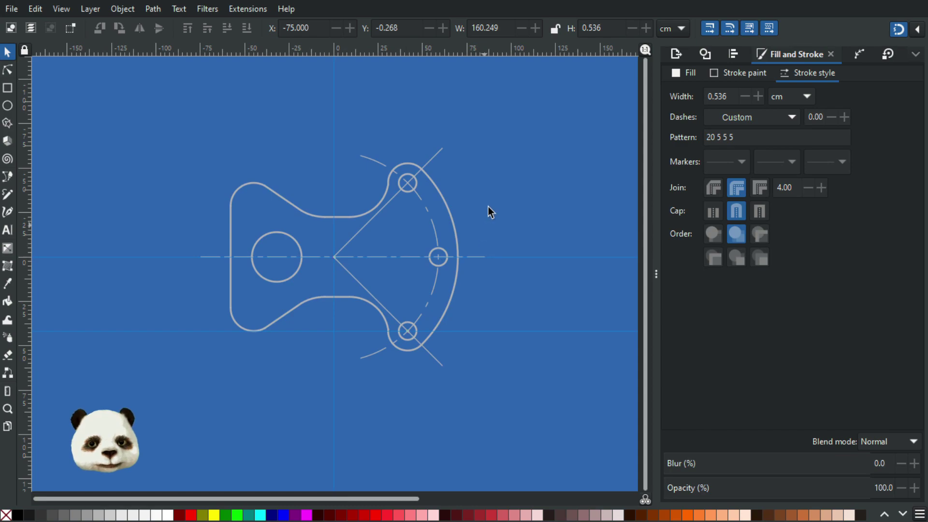
scroll(489, 203, "up", 1)
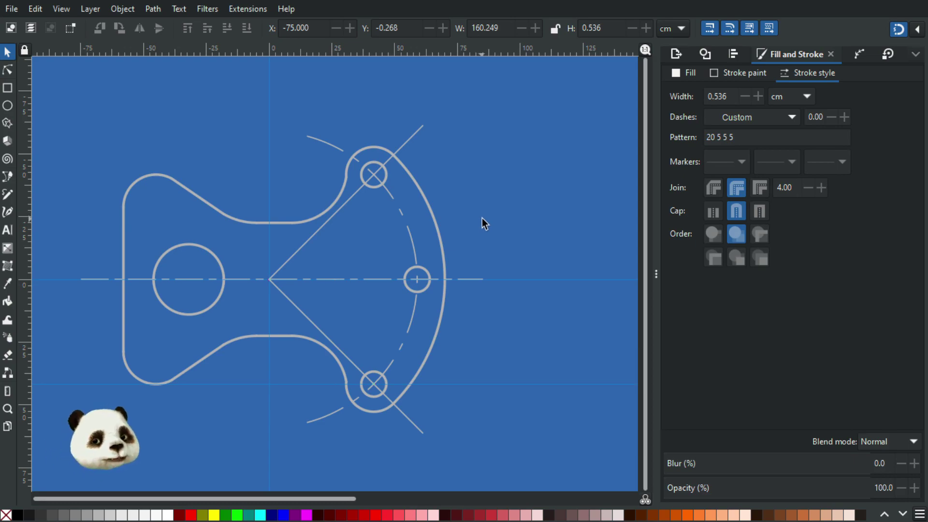
scroll(483, 219, "down", 2)
left_click_drag(559, 242, 207, 240)
scroll(460, 257, "up", 2)
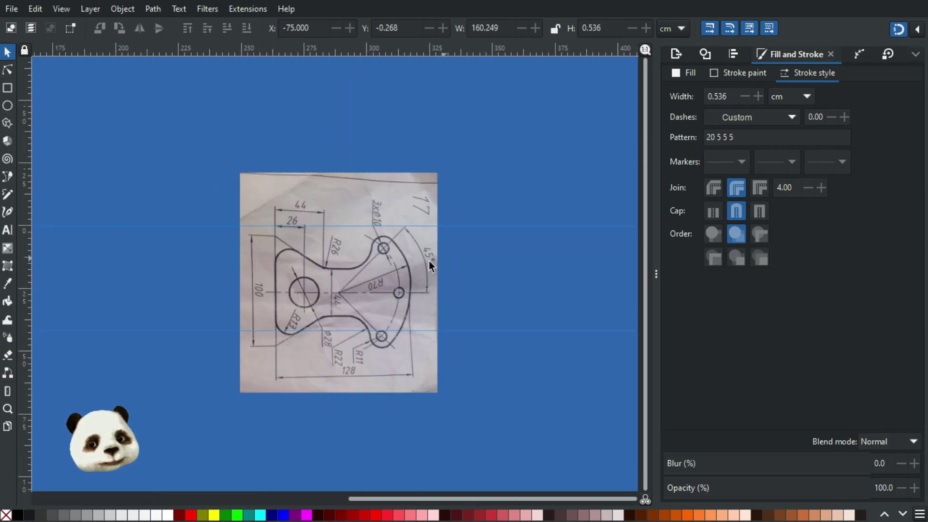
scroll(352, 258, "down", 1)
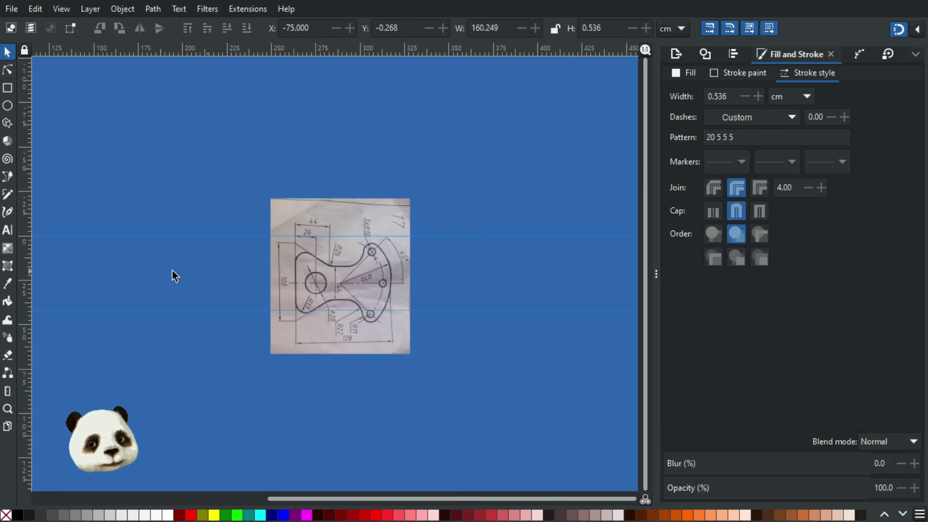
scroll(543, 296, "left", 5)
scroll(543, 295, "left", 5)
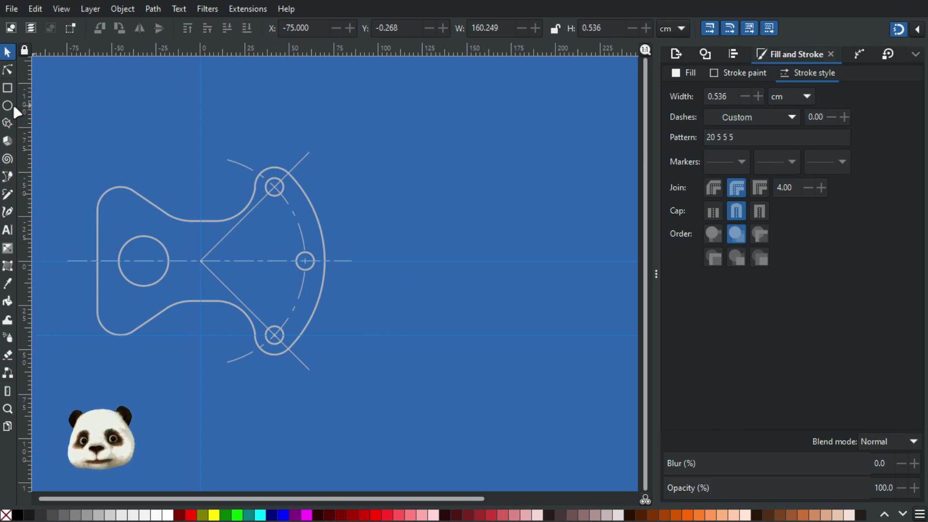
- Draw an elliptical arc with radii about 29.9 and 30.6 cm over the bracket's curved end and make it a whole ellipse
key("e")
left_click_drag(350, 262, 317, 192)
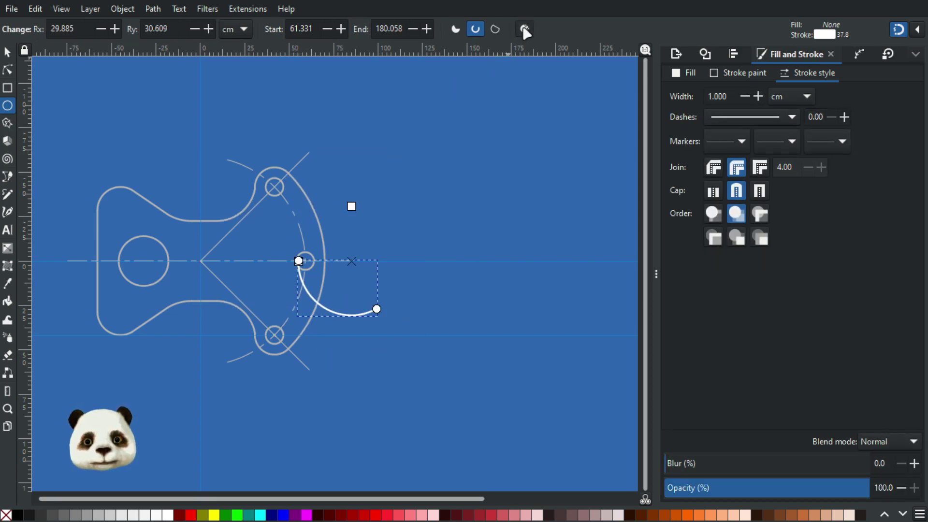
left_click(525, 28)
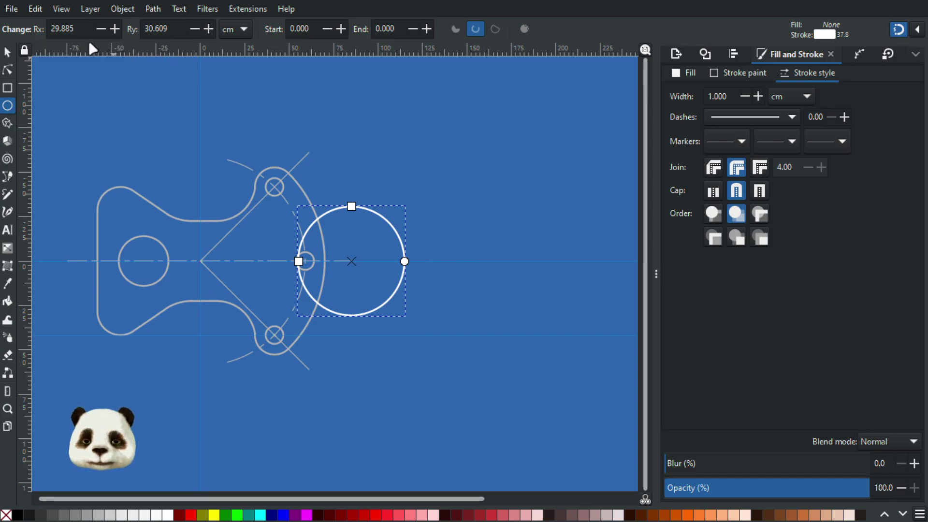
- Enlarge the ellipse to about 142 by 145 cm and place it around the bracket, centred on the horizontal centreline
left_click(7, 51)
left_click_drag(293, 320, 216, 393)
left_click_drag(468, 292, 338, 292)
mouse_move(98, 393)
left_mouse_down()
mouse_move(87, 411)
mouse_move(98, 392)
left_mouse_up()
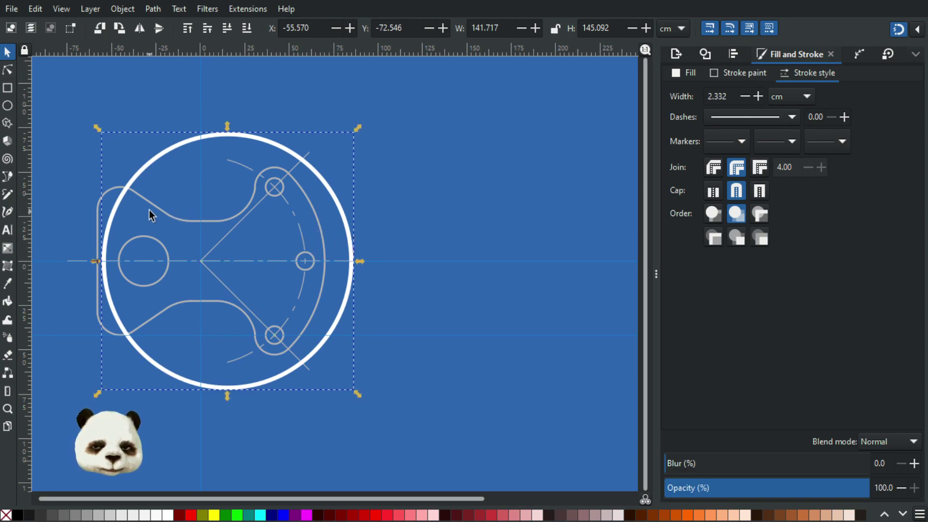
- Set both the horizontal and vertical radii of the large ellipse to 80 cm
key("n")
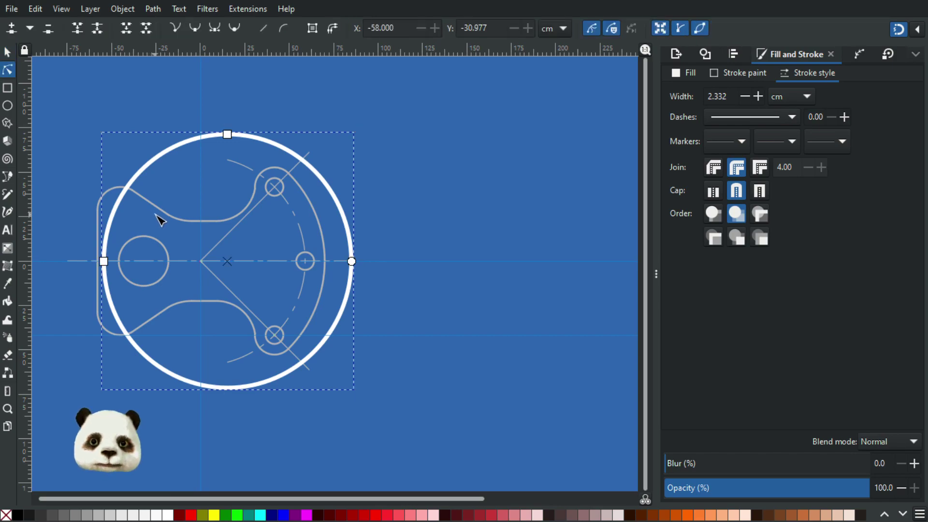
left_click(7, 105)
triple_click(83, 30)
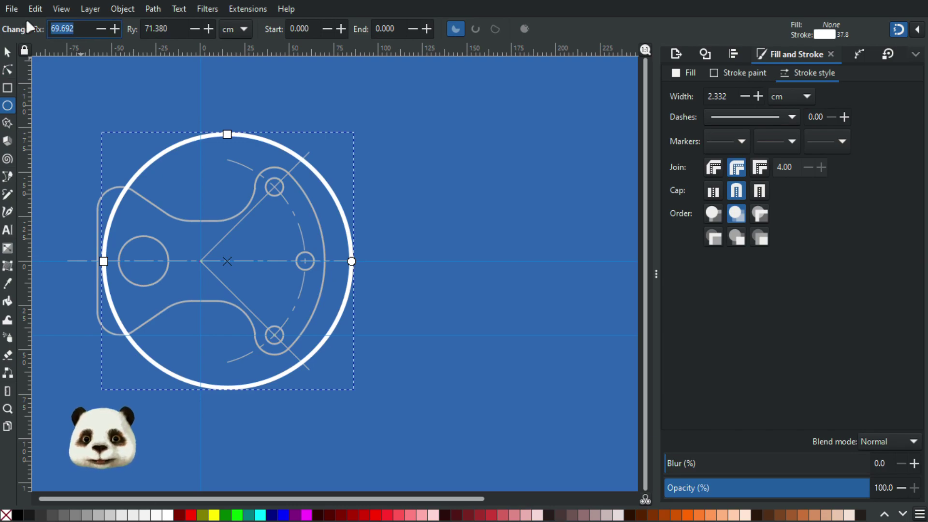
type("80")
key("Tab")
type("80")
key("Return")
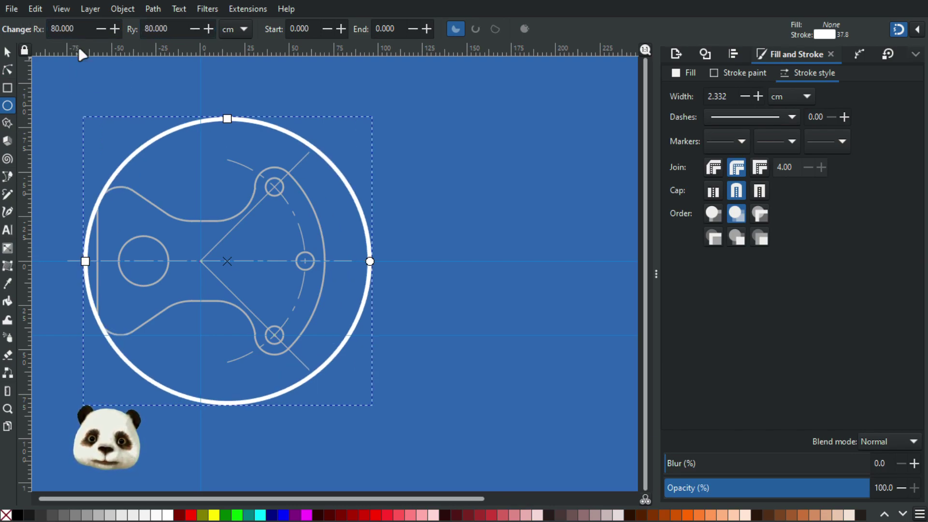
- Move the 80 cm circle along the centreline until its quadrant point snaps to the centreline's end
left_click(8, 52)
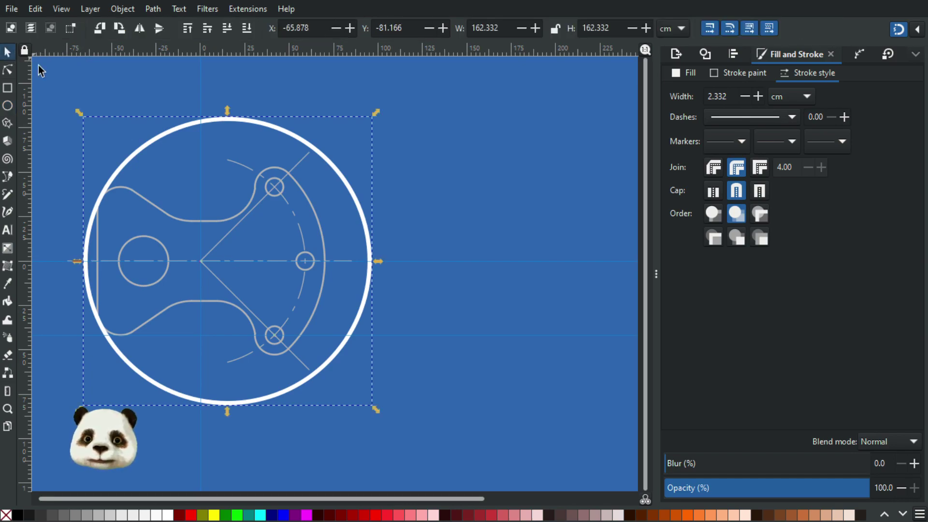
left_click_drag(368, 291, 350, 291)
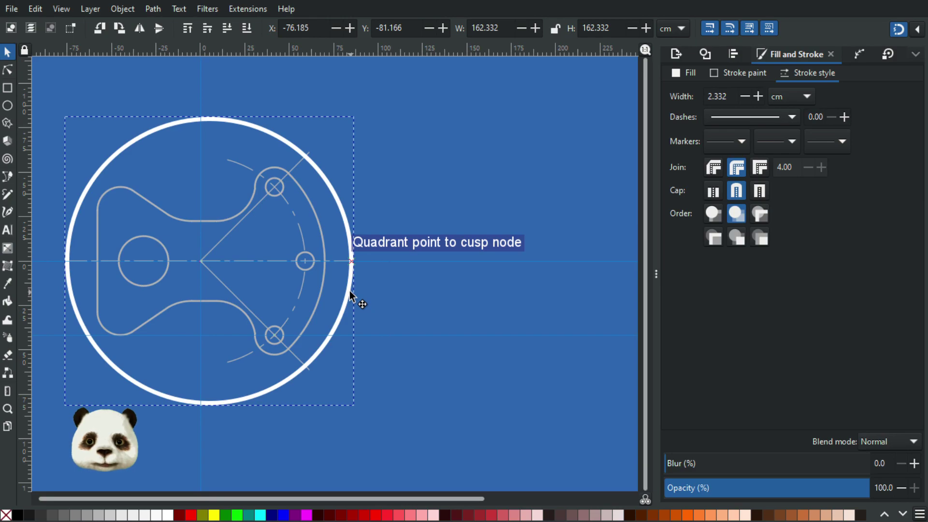
left_click_drag(350, 291, 350, 291)
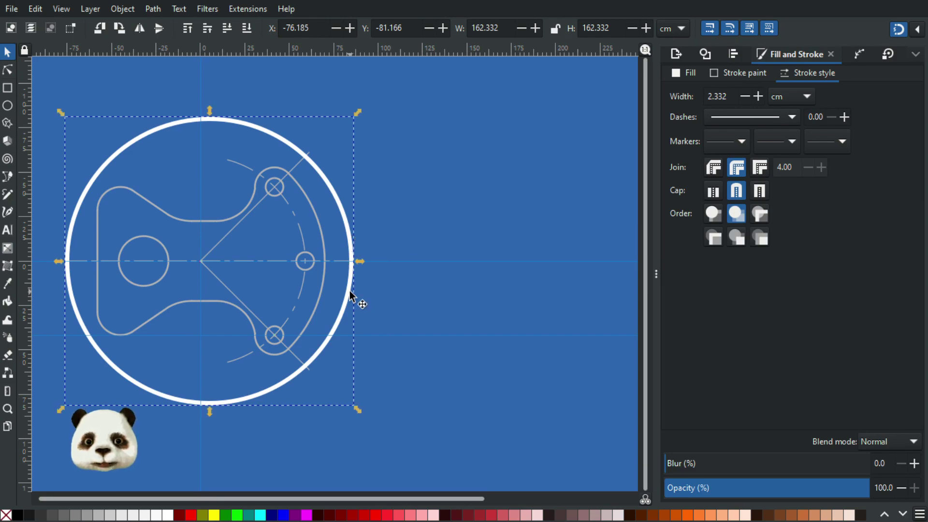
- Set the circle's vertical position to -80 cm
left_click(7, 68)
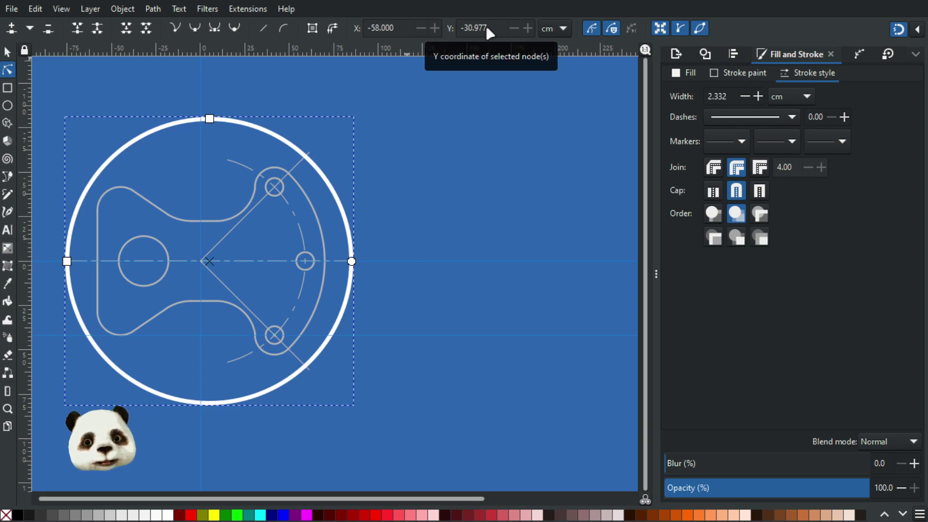
left_click(8, 49)
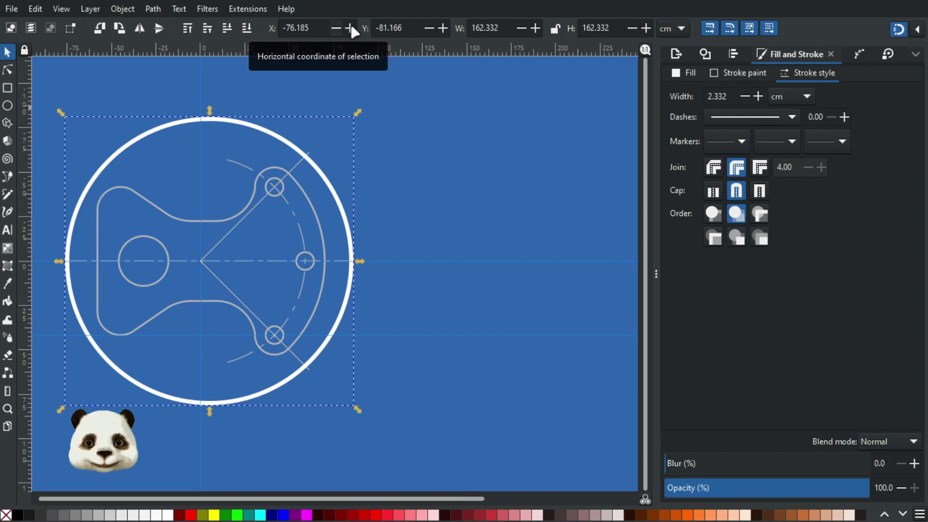
left_click_drag(404, 28, 383, 33)
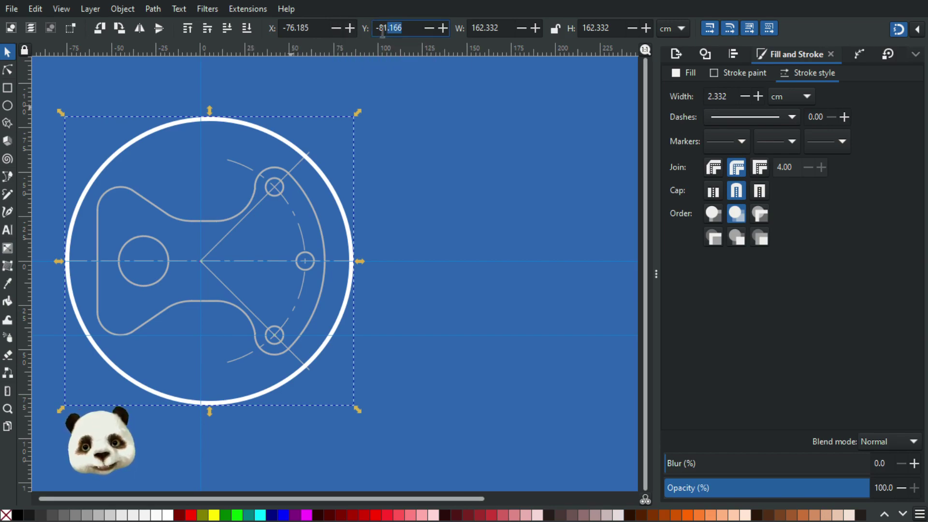
type("80")
key("Return")
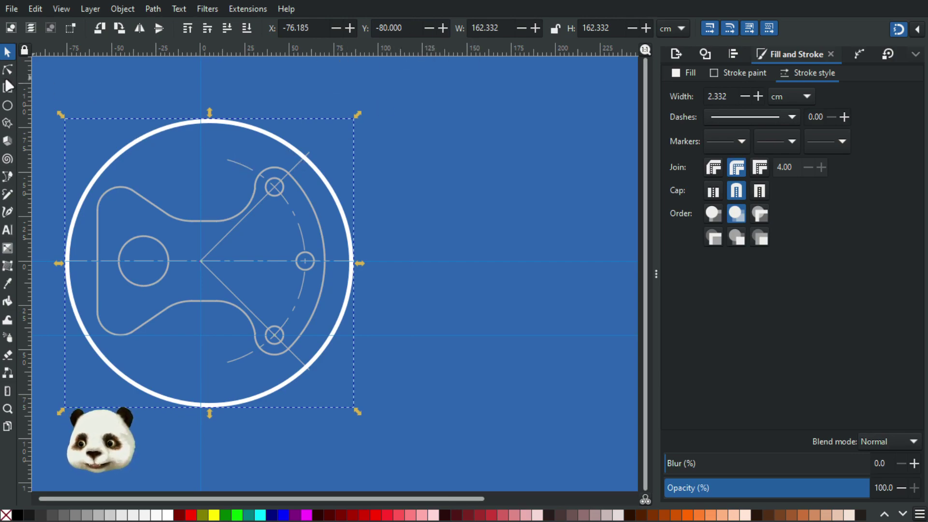
- Snap the circle's centre onto the vertex where the two angled lines meet the horizontal centreline
scroll(193, 254, "up", 5)
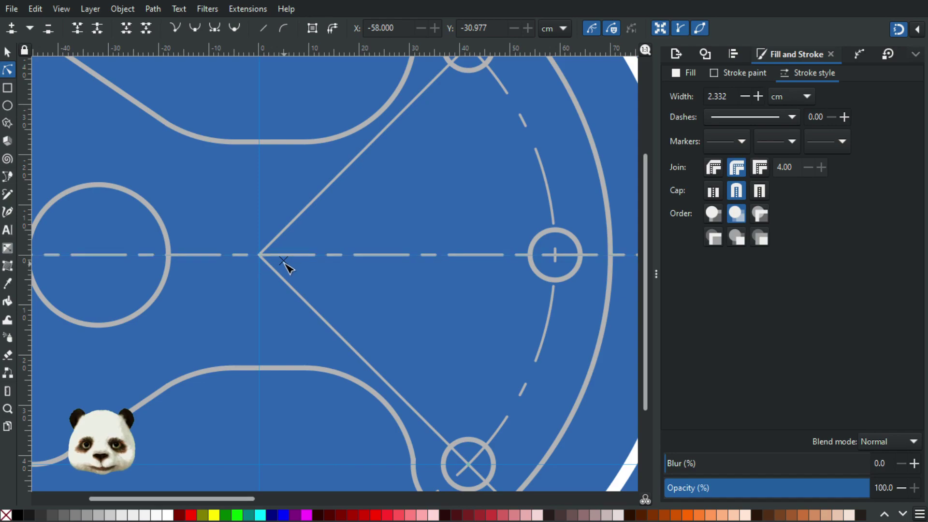
left_click_drag(285, 263, 260, 258)
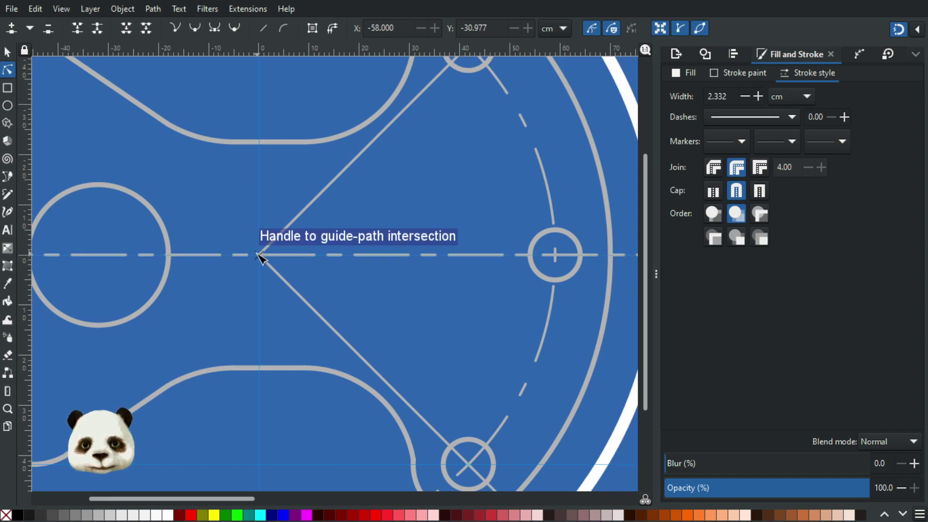
scroll(297, 248, "down", 2)
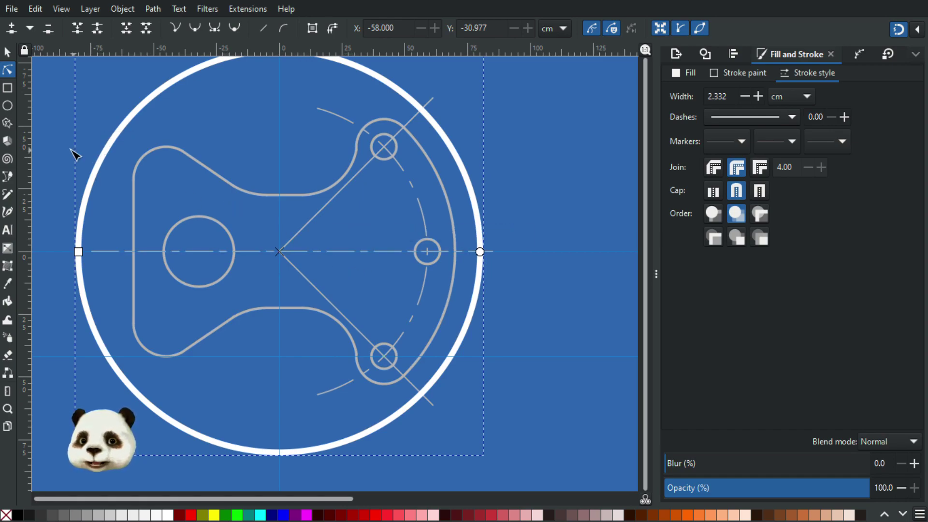
- Set the circle's stroke width to 0.5 cm
left_click_drag(730, 99, 678, 88)
type("1")
key("Return")
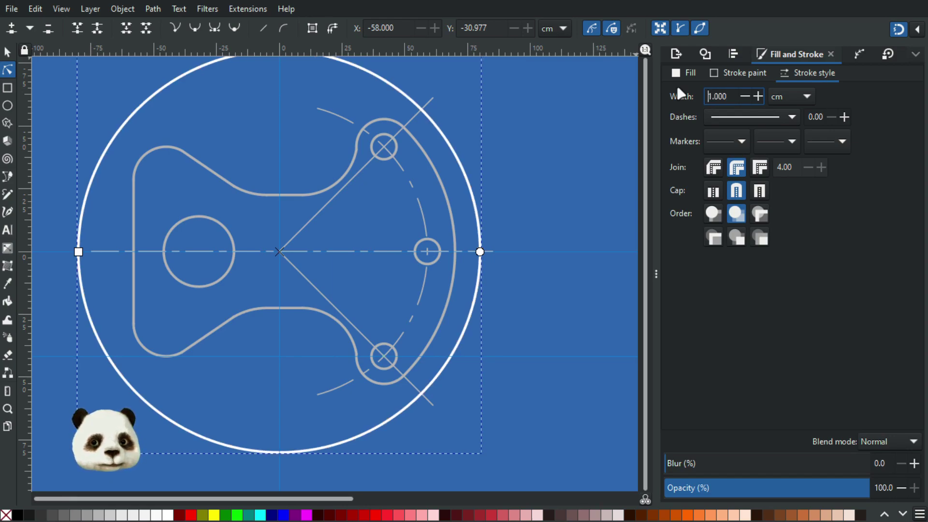
left_click_drag(727, 95, 707, 95)
type("0.5")
key("Return")
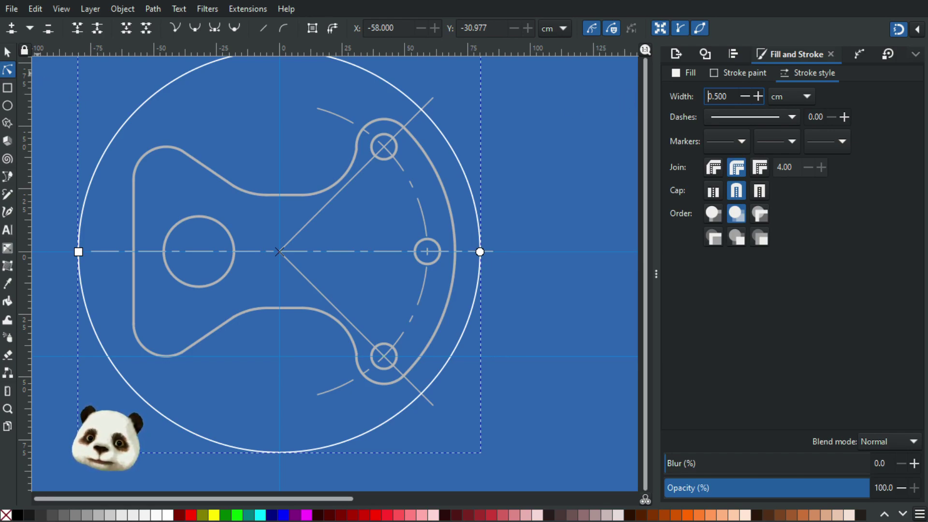
- Reduce the circle to an open arc running from the upper angled line down to the horizontal centreline
key("s")
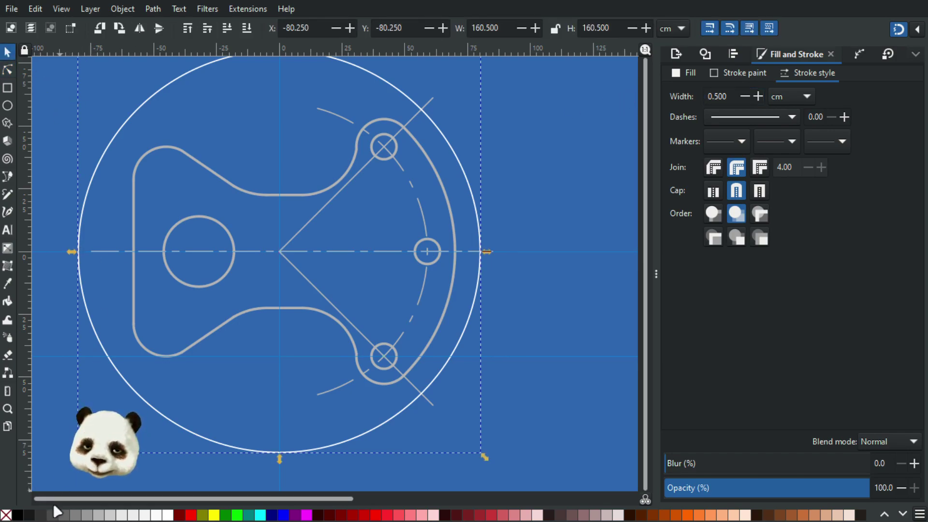
scroll(518, 153, "up", 1)
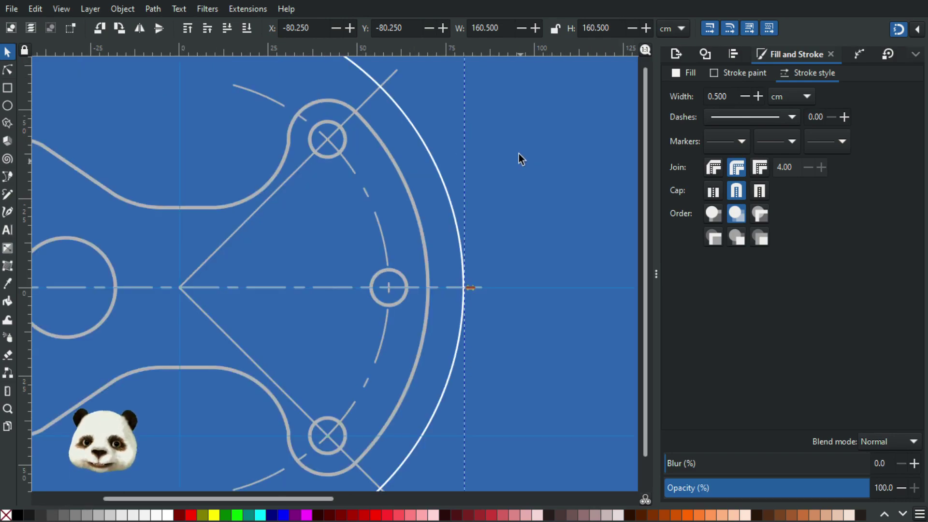
scroll(502, 147, "up", 2)
scroll(496, 147, "down", 2)
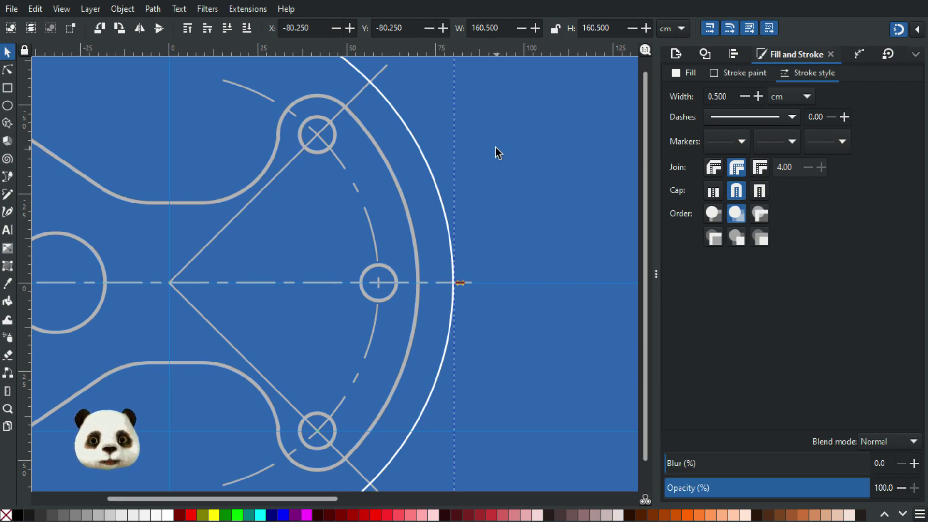
left_click(10, 71)
scroll(149, 114, "down", 3)
scroll(235, 150, "up", 2)
mouse_move(288, 202)
left_mouse_down()
mouse_move(289, 225)
mouse_move(238, 207)
mouse_move(210, 148)
mouse_move(228, 151)
mouse_move(252, 234)
mouse_move(292, 204)
mouse_move(277, 153)
mouse_move(226, 83)
mouse_move(234, 92)
left_mouse_up()
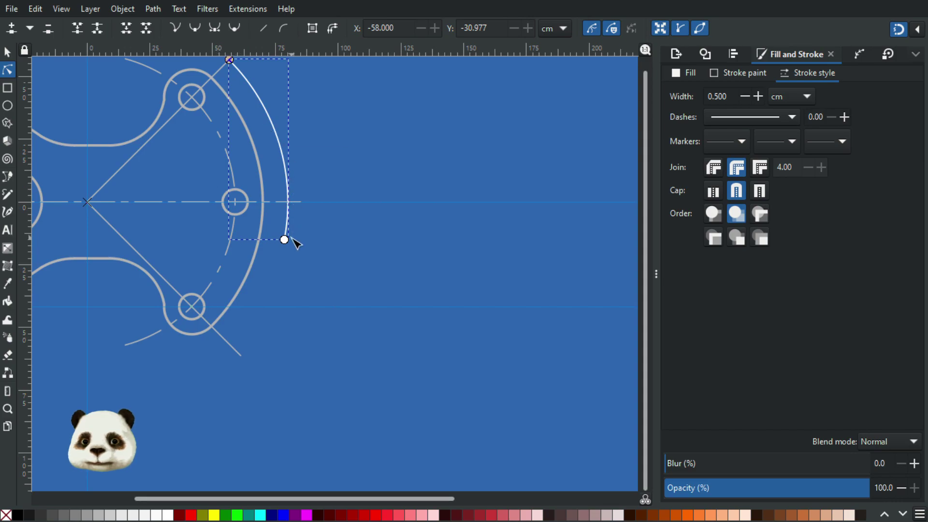
left_click_drag(287, 240, 291, 204)
left_click_drag(350, 166, 401, 252)
scroll(365, 200, "up", 2)
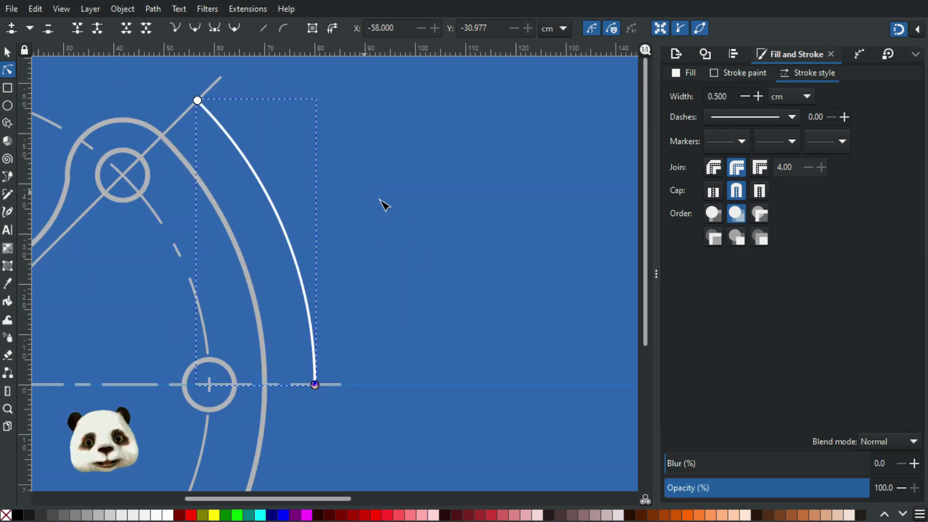
- Give the arc an Arrow1Lstart start marker and try its reversed, fixed-angle and flipped orientations
left_click(727, 144)
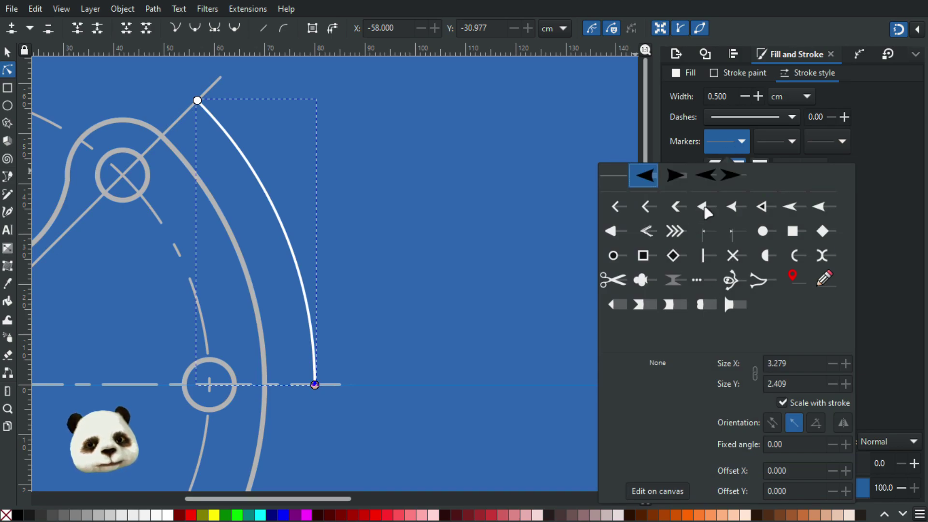
left_click(707, 180)
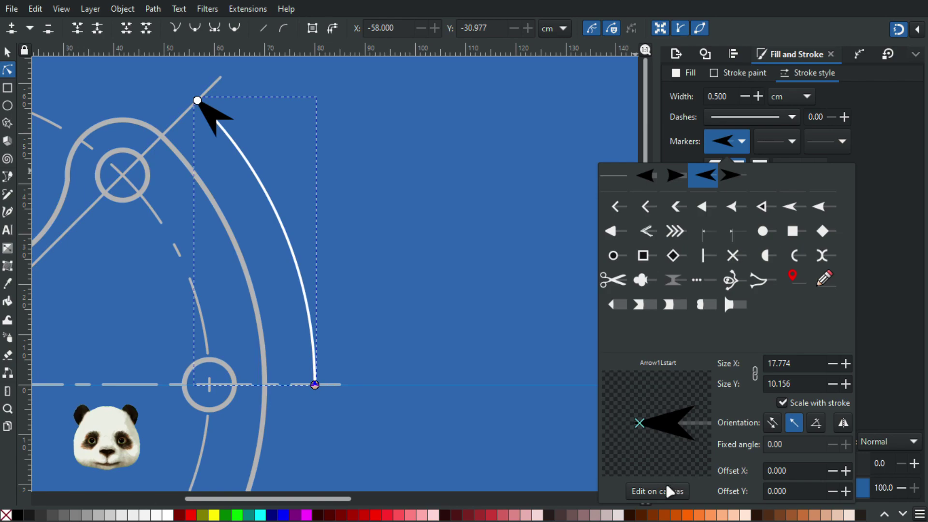
left_click(773, 423)
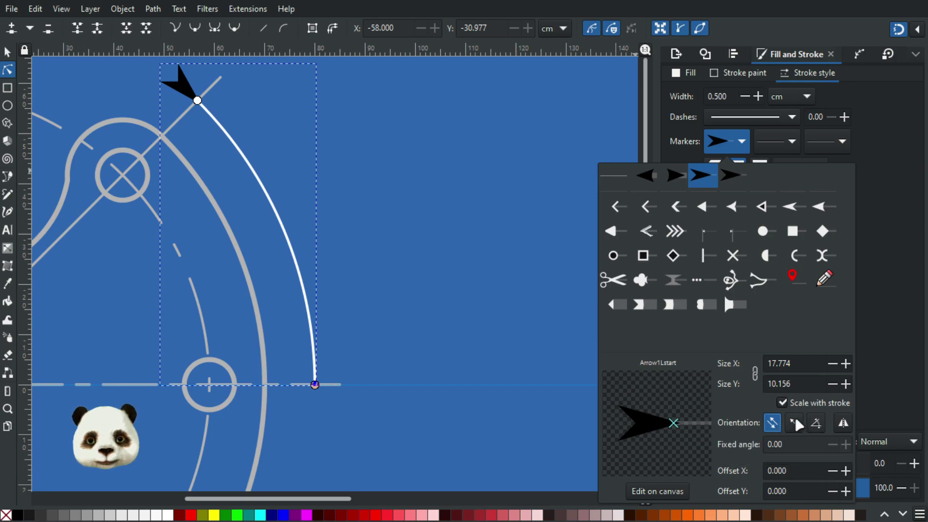
left_click(795, 423)
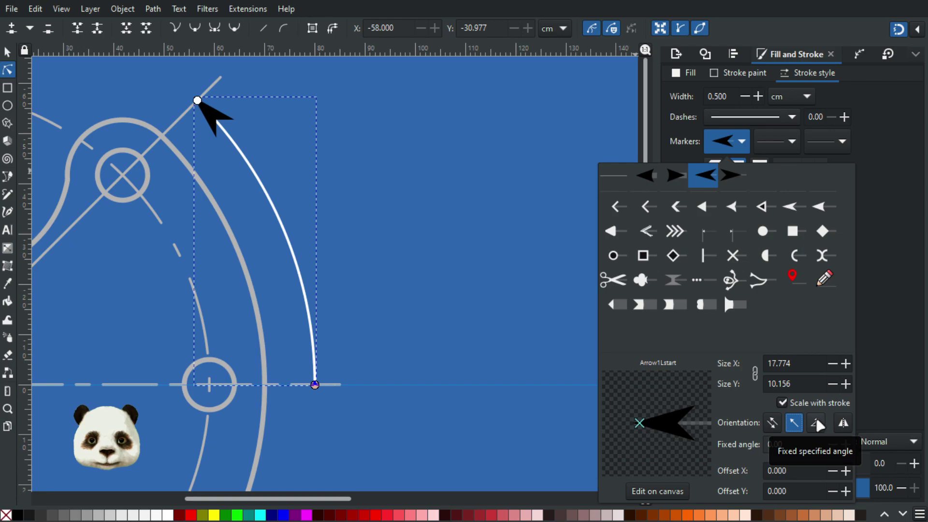
left_click(813, 417)
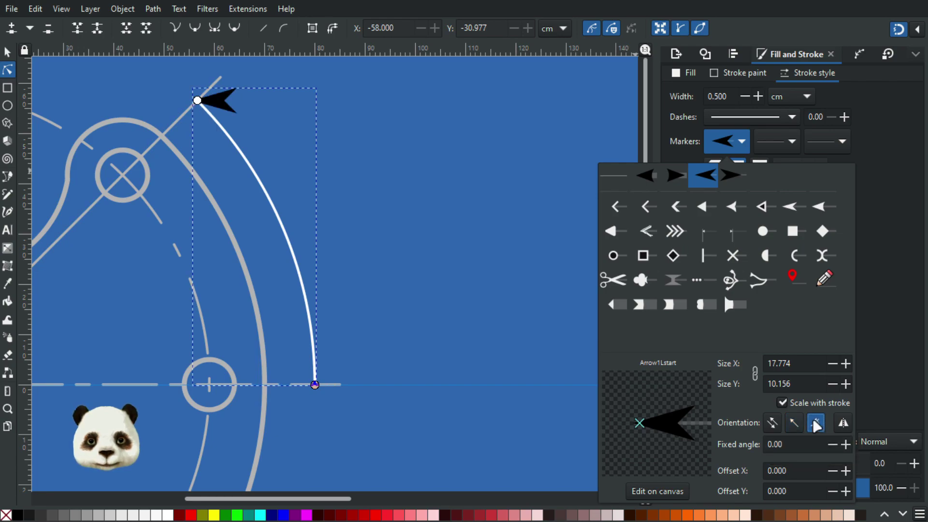
left_click(797, 424)
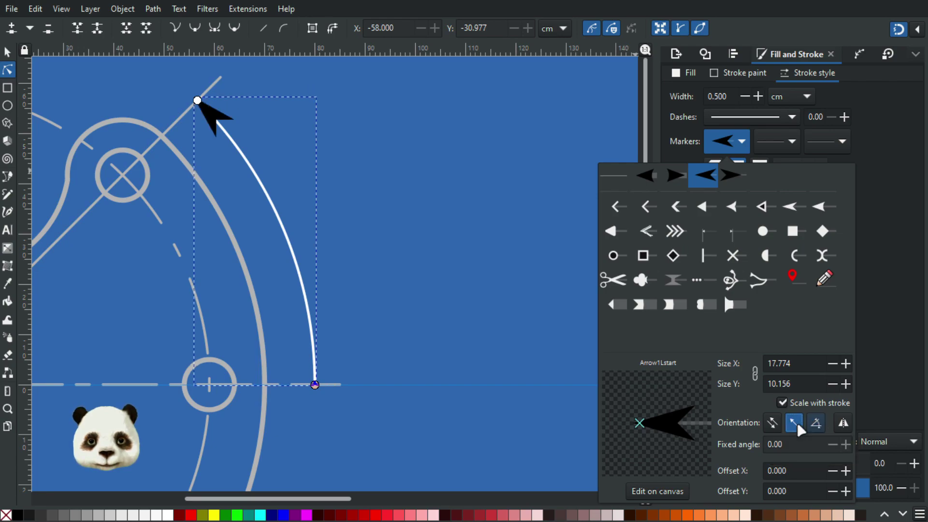
left_click(843, 425)
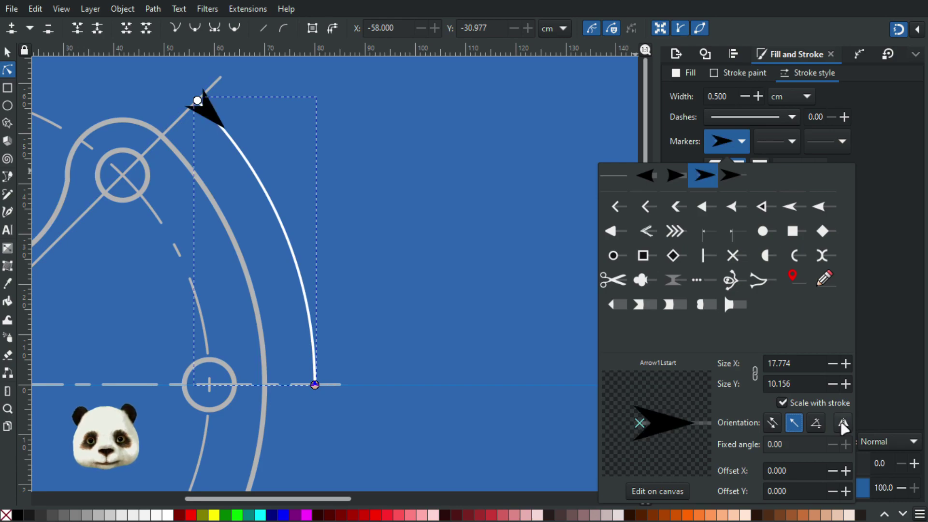
left_click(843, 424)
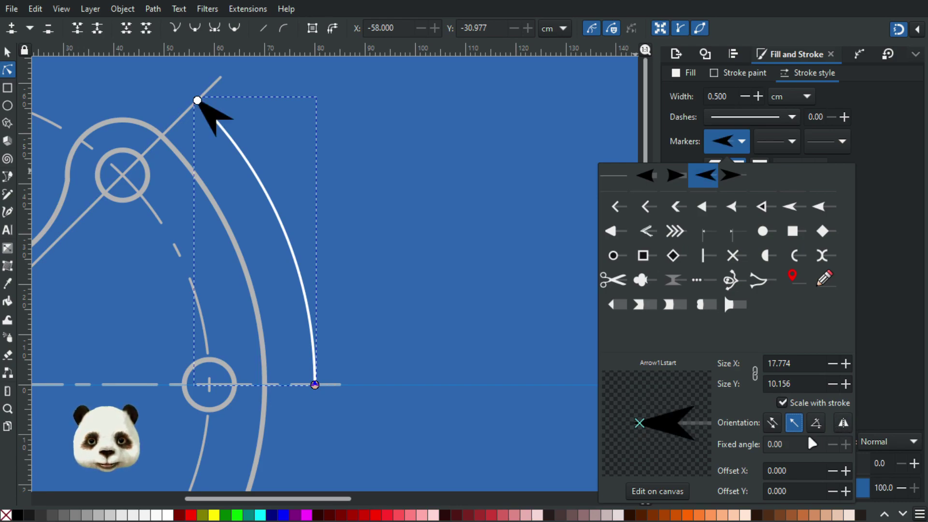
- Edit the start arrowhead on the canvas, try to colour it light grey and undo the fill
left_click(665, 489)
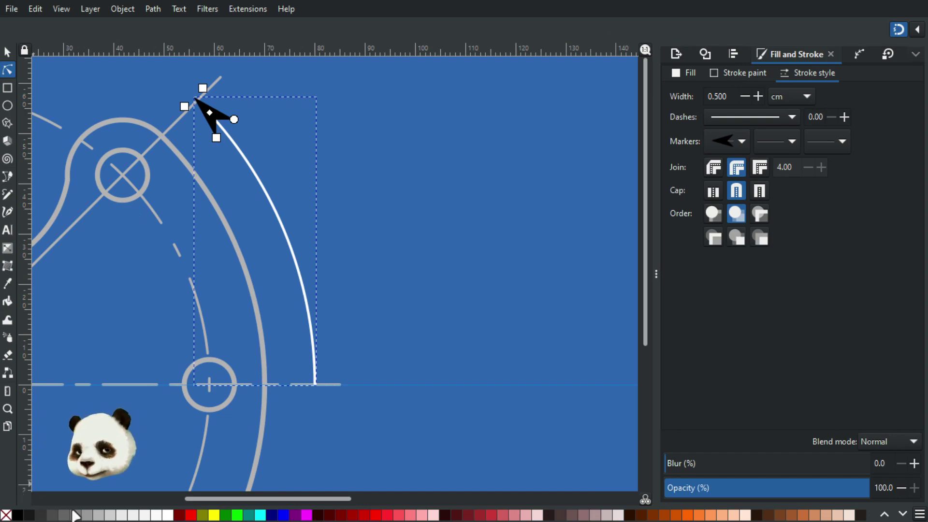
left_click(110, 515)
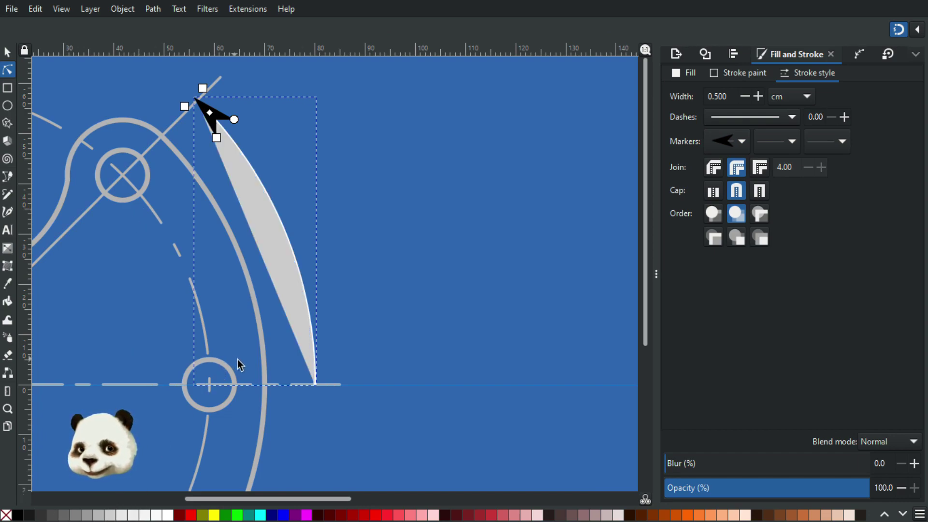
key("ctrl+z")
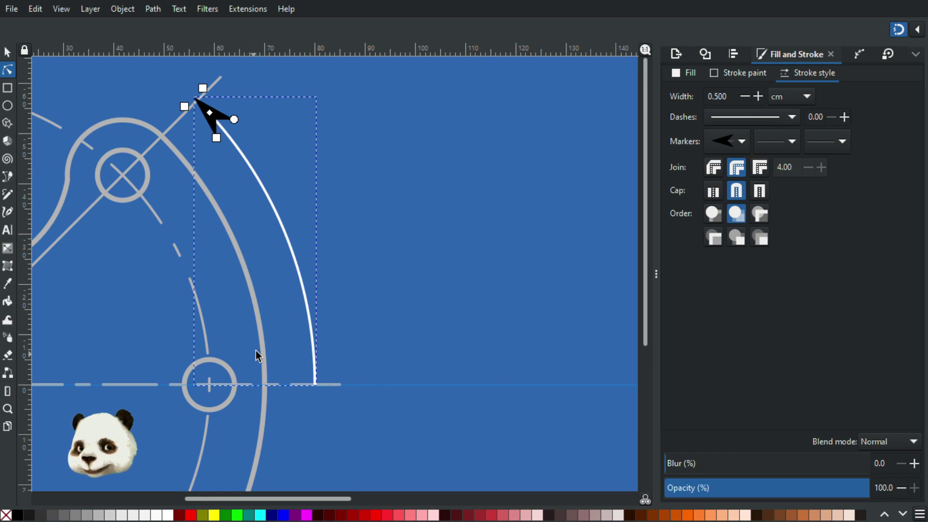
- Colour the dimension arc's stroke grey like the bracket lines, undoing the trial white stroke and light grey fill
left_click(99, 515, "shift")
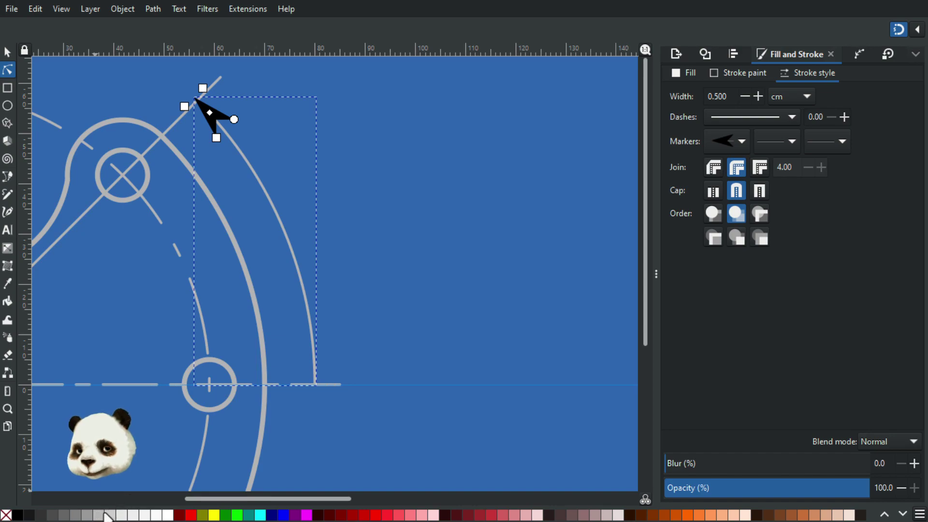
left_click(156, 515, "shift")
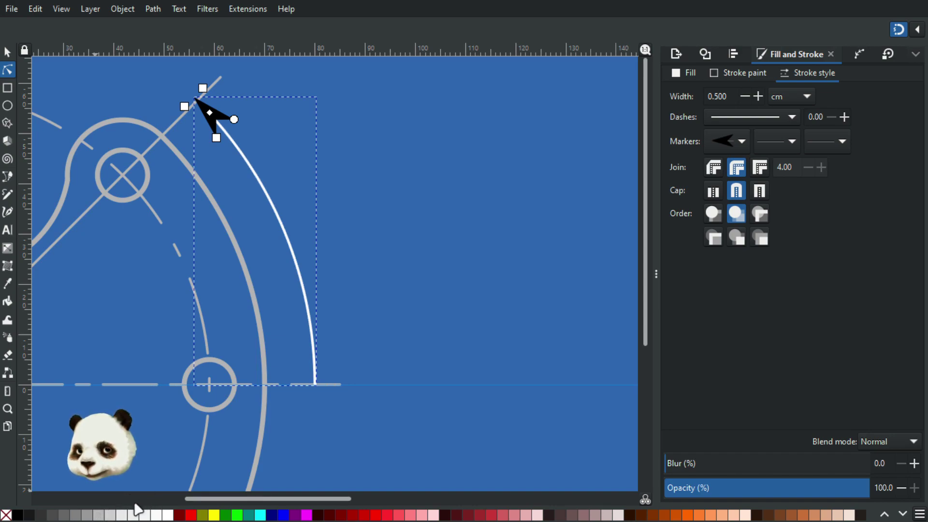
left_click(110, 515)
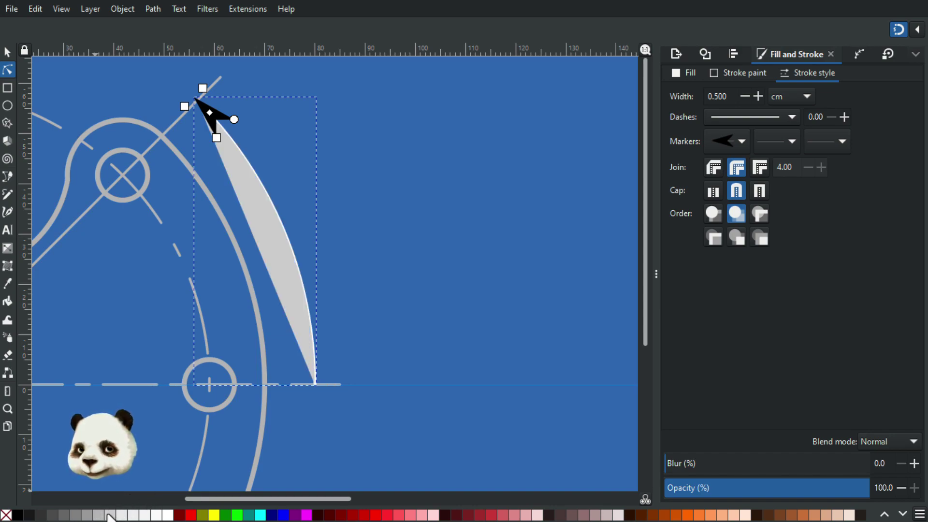
key("ctrl+z")
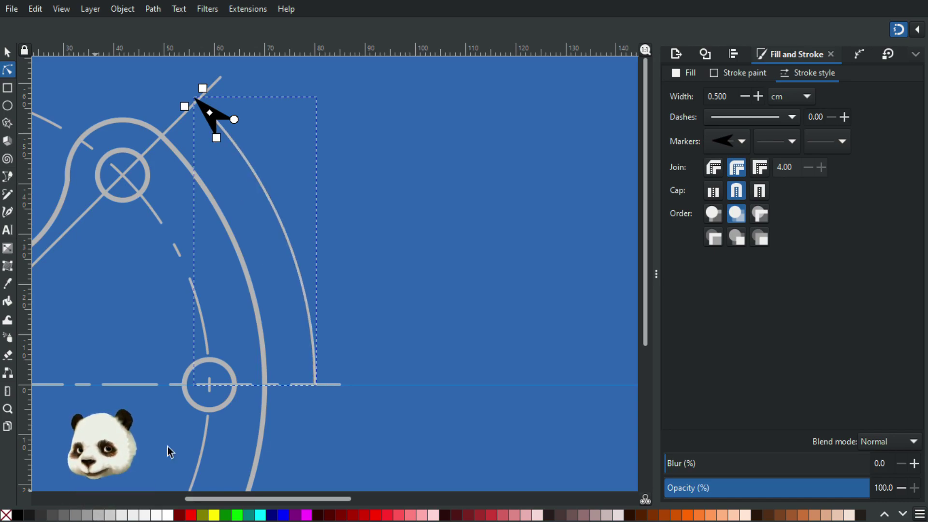
- Replace the arc's start marker with the Arrow2 arrowhead
scroll(210, 86, "up", 3, "ctrl")
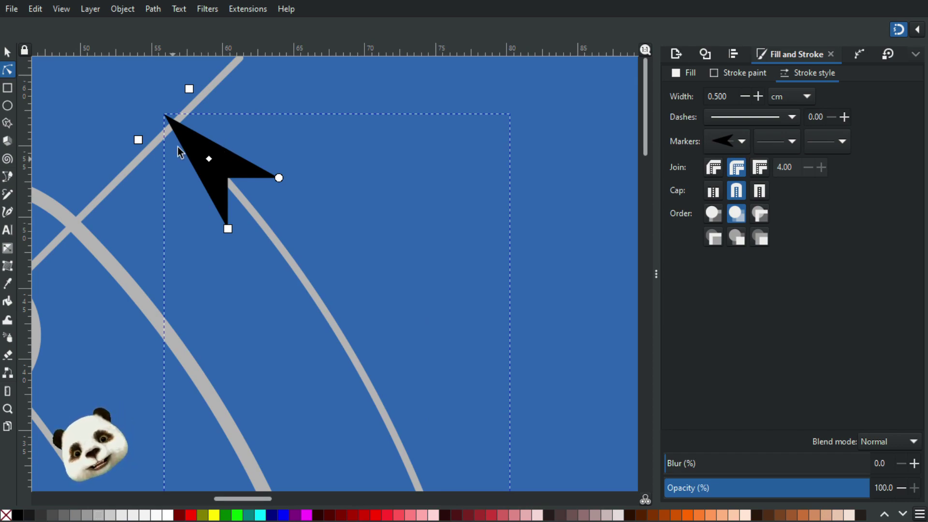
left_click(746, 144)
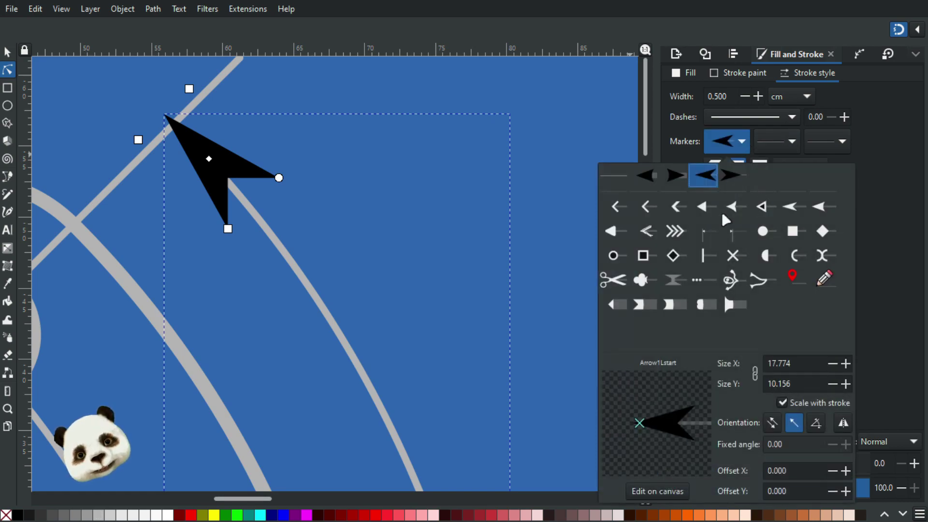
left_click(822, 210)
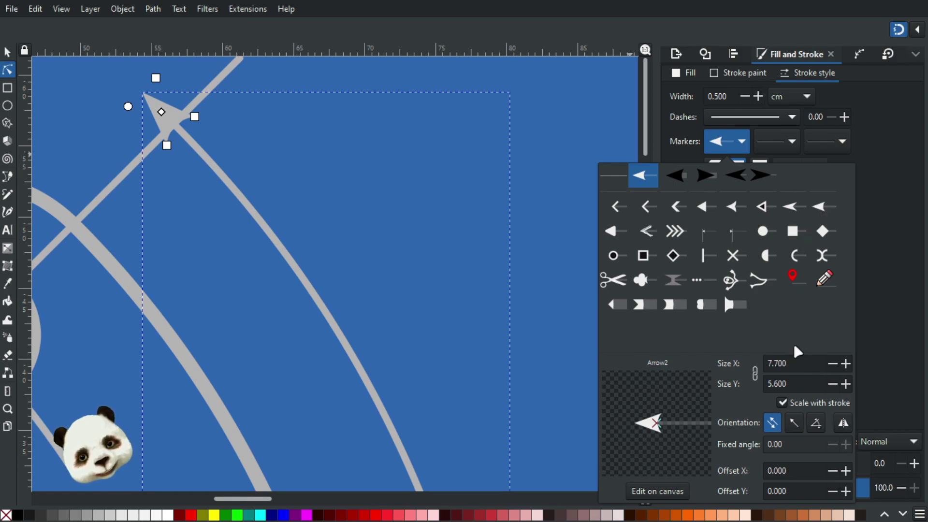
- Shift the dimension arc's start arrowhead back to the slanted line by setting its X offset to 5.5
left_click(845, 471)
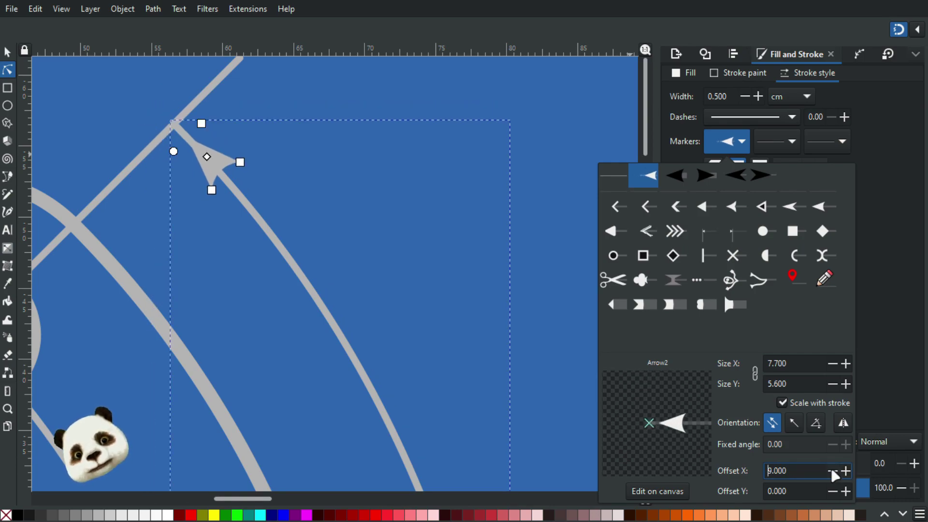
left_click(830, 468)
left_click(830, 467)
left_click(831, 468)
left_click(831, 468)
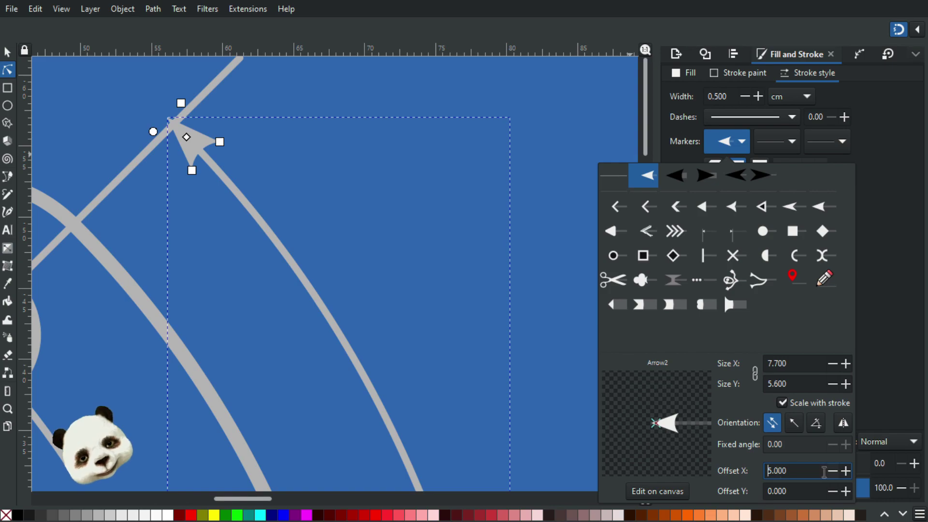
left_click(845, 472)
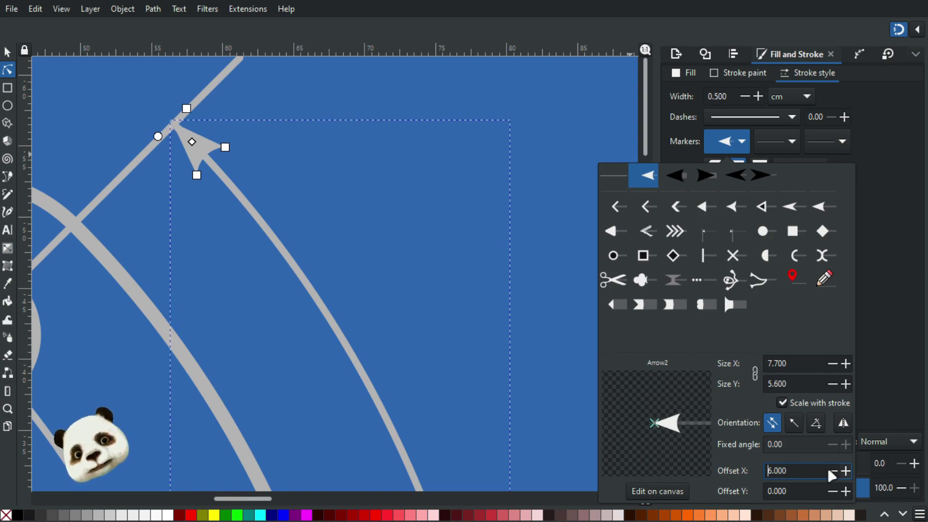
left_click_drag(791, 470, 750, 455)
type("5.5")
key("Return")
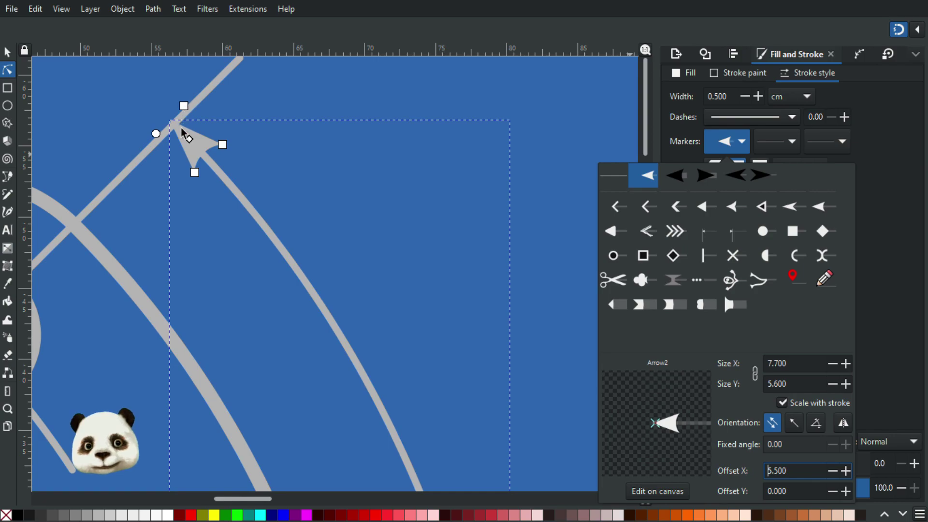
left_click(384, 161)
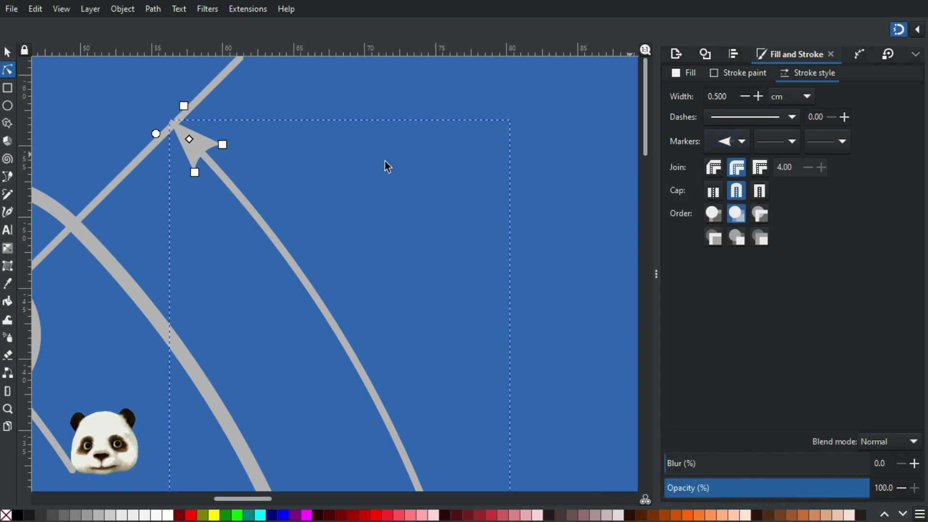
- Give the dimension arc an Arrow2 end marker at the horizontal centre line
scroll(377, 164, "down", 3)
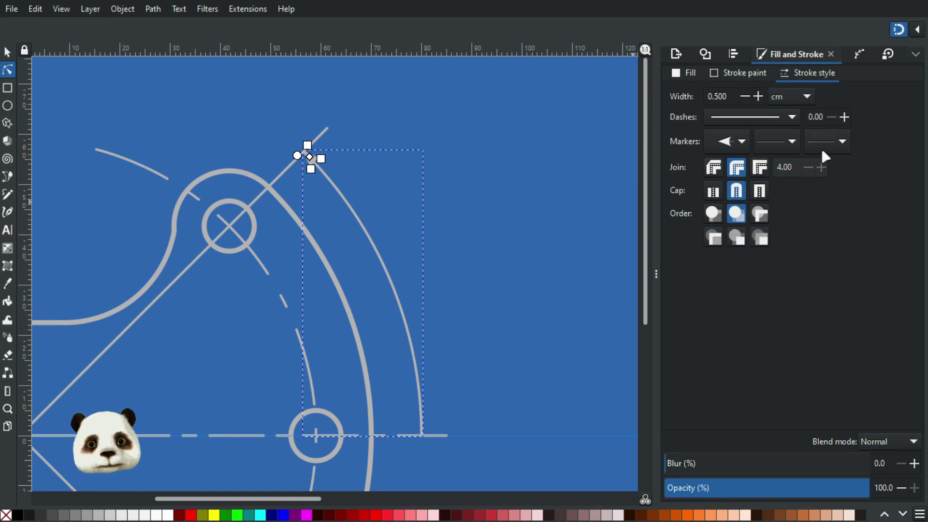
left_click(841, 141)
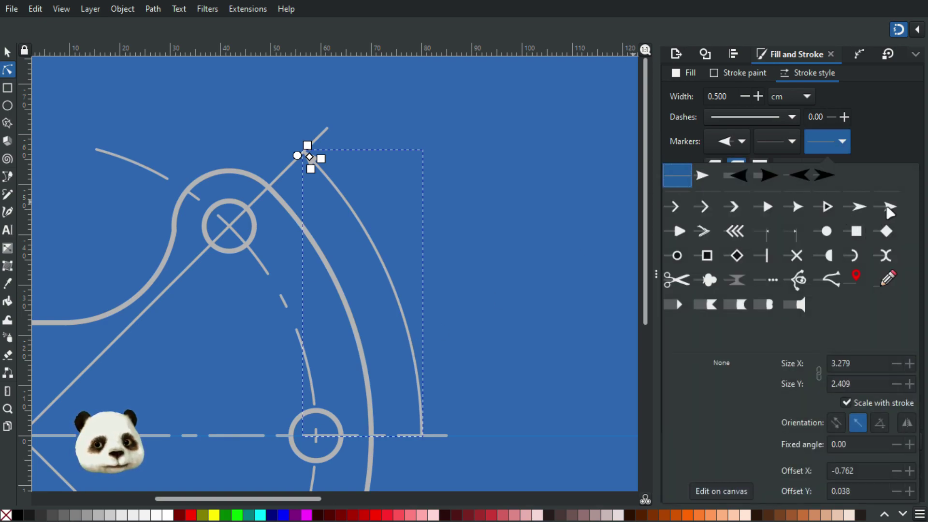
left_click(889, 207)
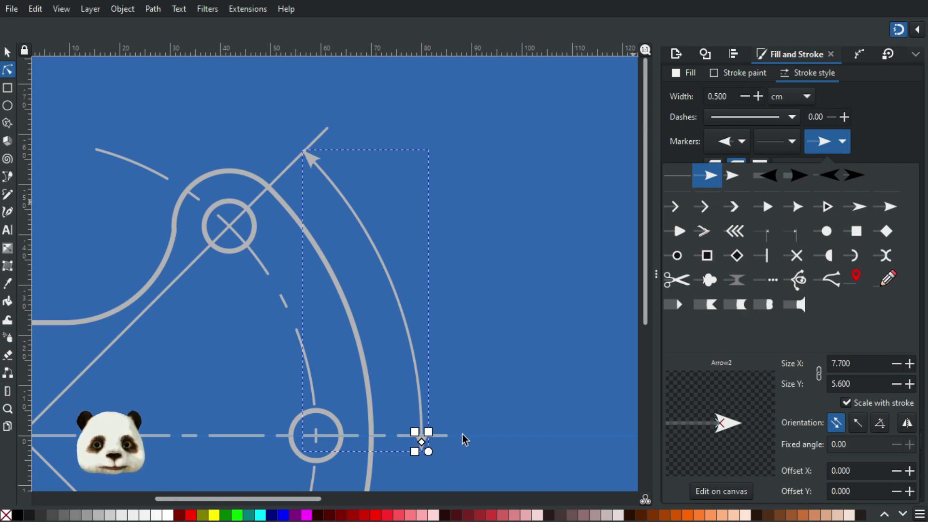
left_click_drag(423, 3, 438, 99)
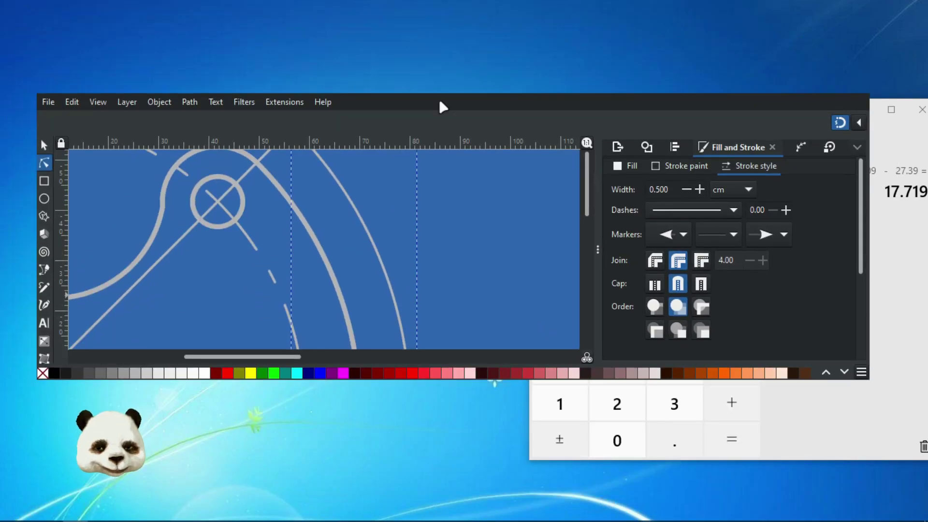
double_click(439, 99)
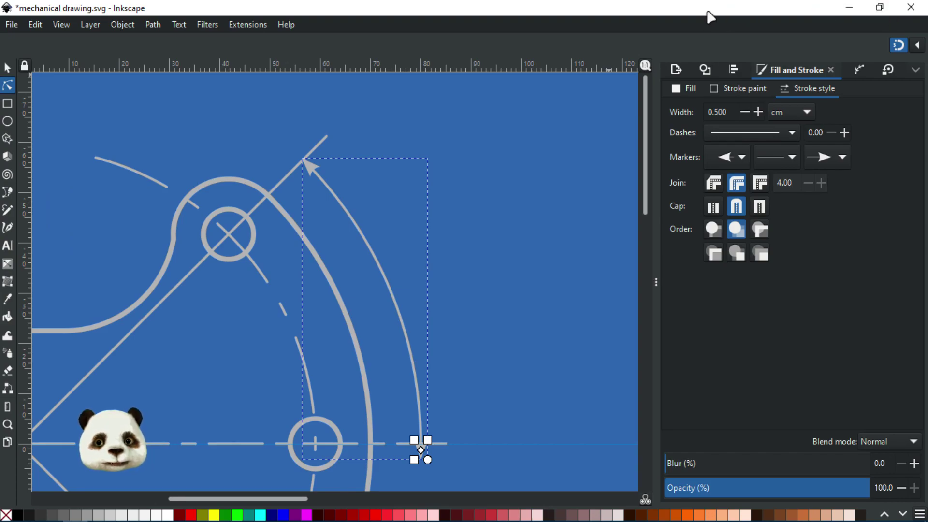
key("F11")
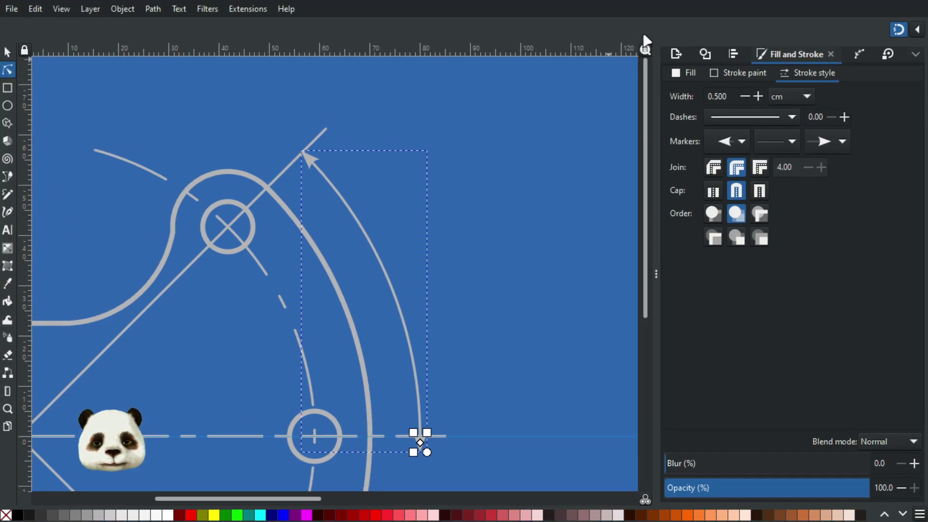
- Set the end arrowhead's X offset to 5.5 to align its tip with the horizontal centre line, after trying 6.5
scroll(417, 442, "up", 2, "ctrl")
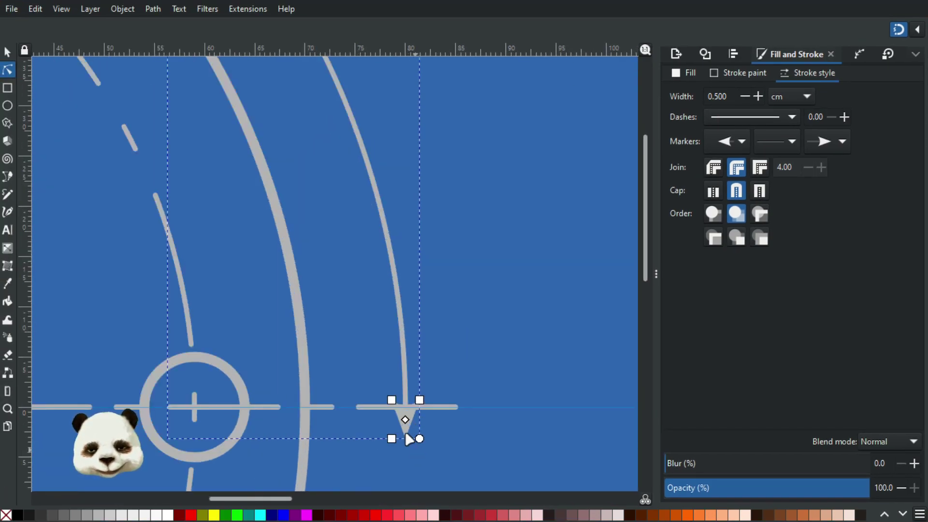
scroll(415, 452, "up", 2, "ctrl")
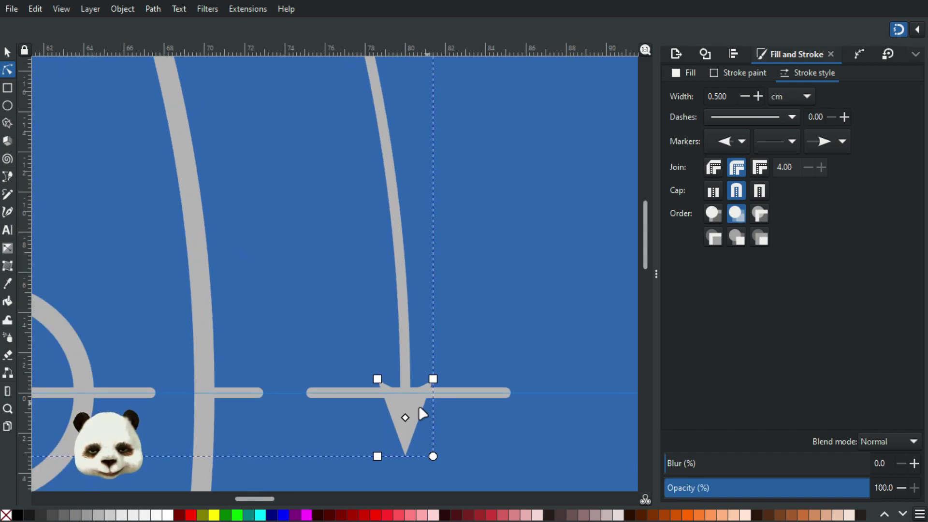
left_click(845, 148)
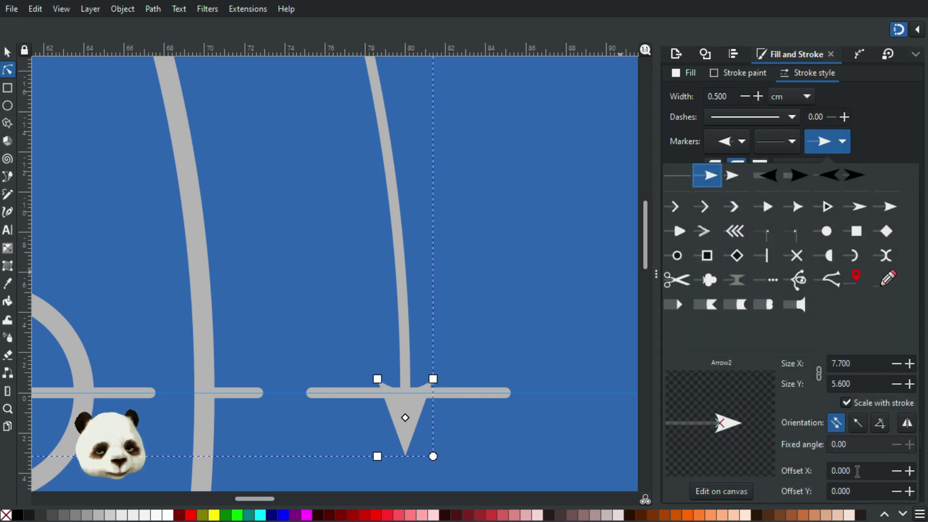
left_click(910, 470)
left_click(910, 470)
left_click(910, 471)
left_click(910, 470)
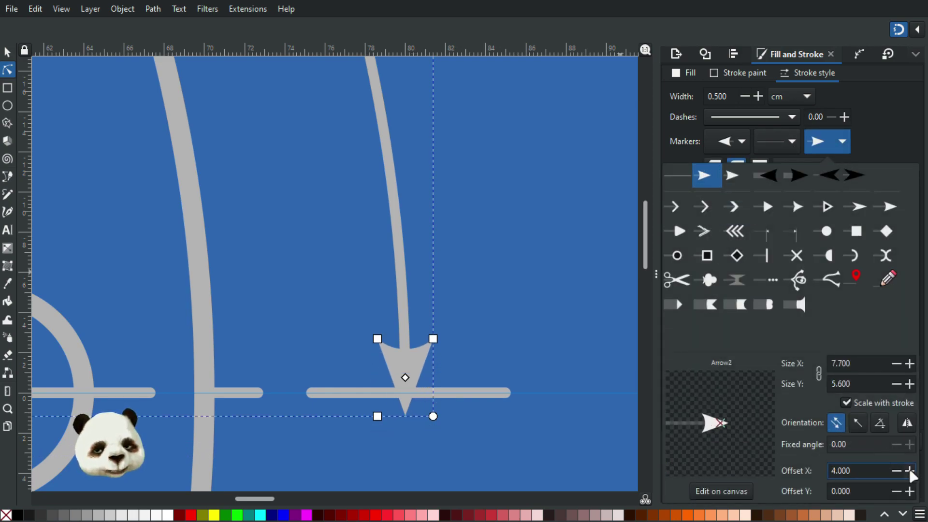
left_click(909, 471)
type("6.56")
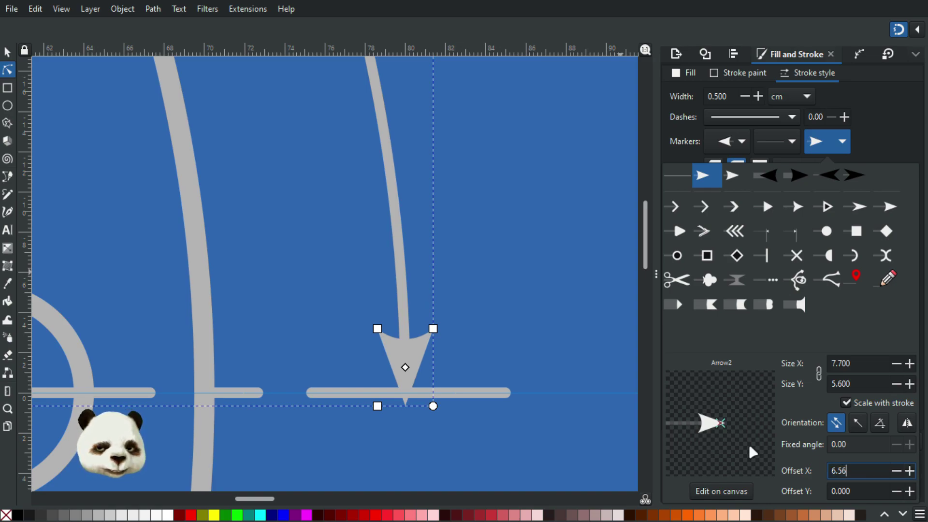
key("BackSpace")
key("Return")
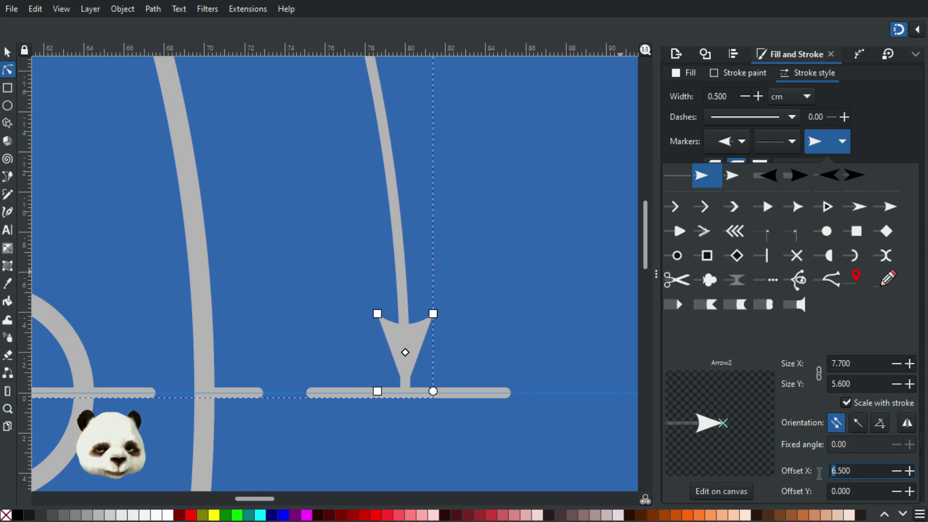
type("5")
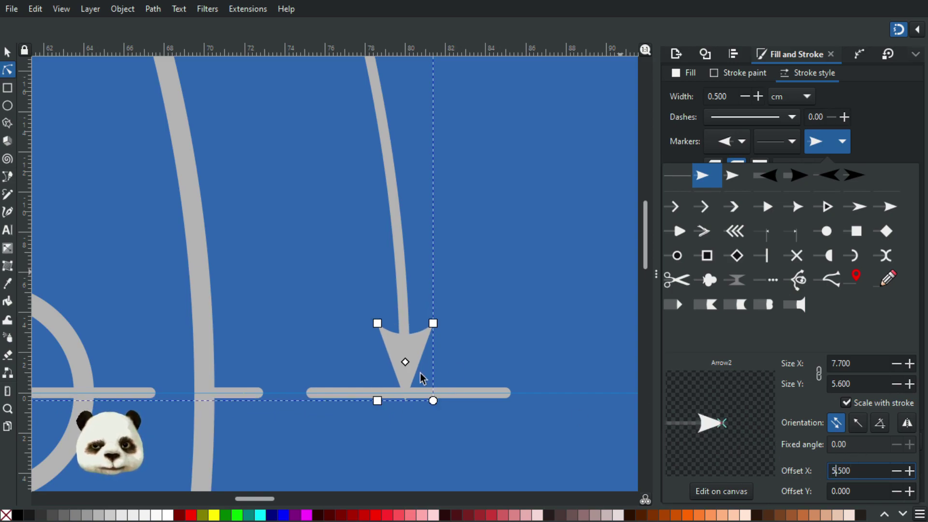
left_click(511, 342)
- Examine up close how the arc's start arrowhead tip meets the slanted line, and review that marker's settings
scroll(512, 341, "down", 3, "ctrl")
scroll(524, 327, "up", 4, "ctrl")
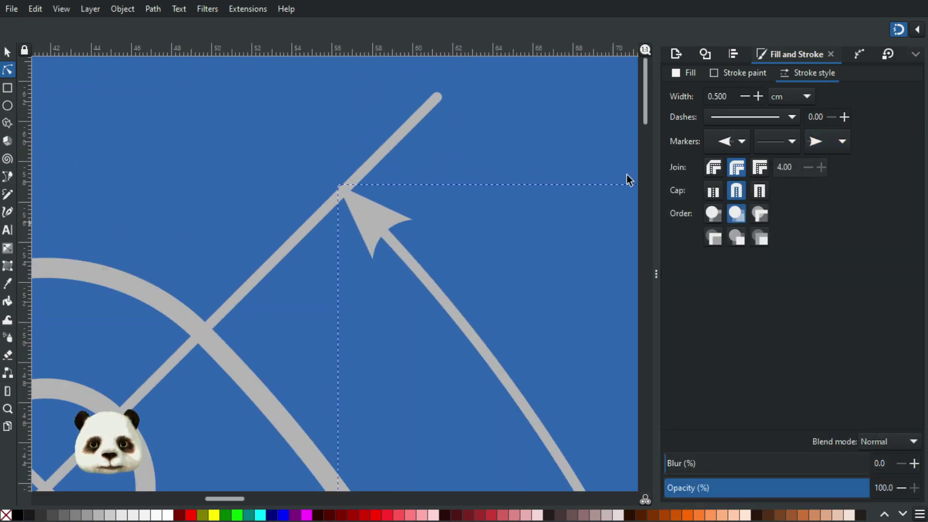
left_click(741, 143)
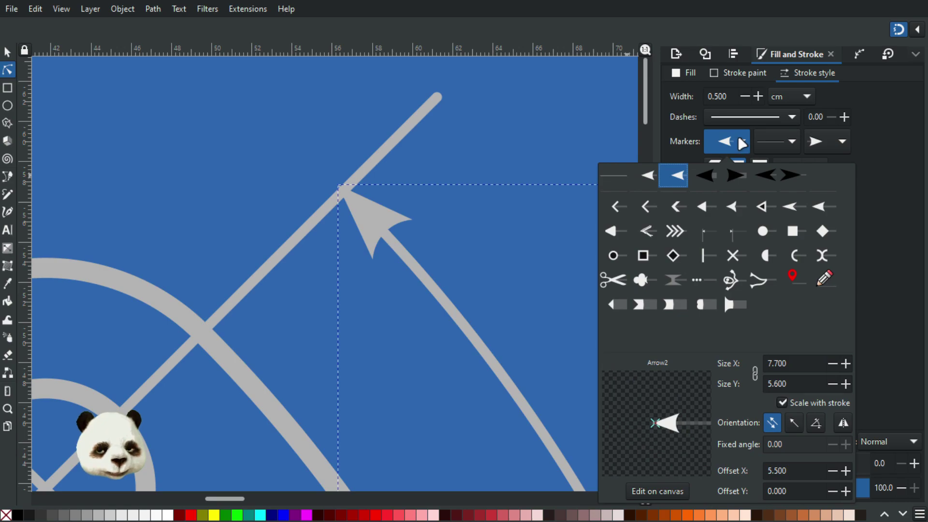
left_click(432, 170)
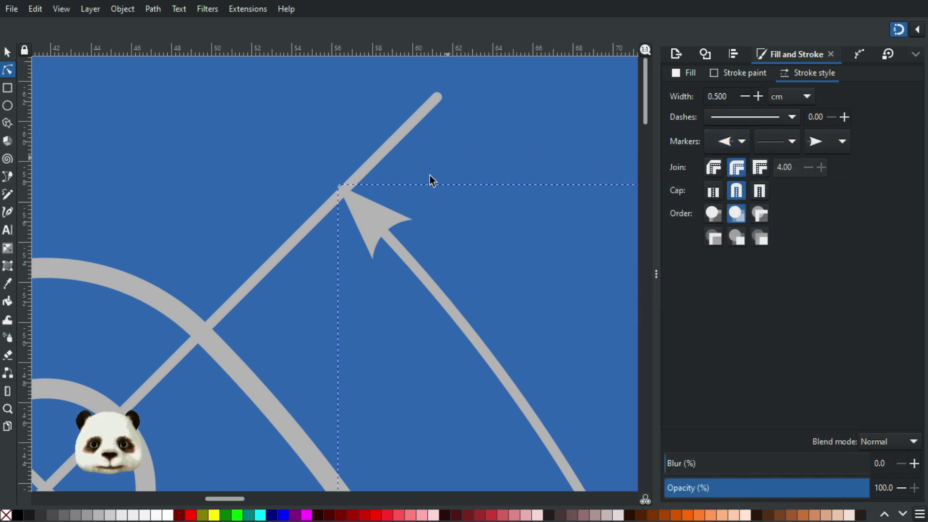
scroll(451, 219, "down", 3)
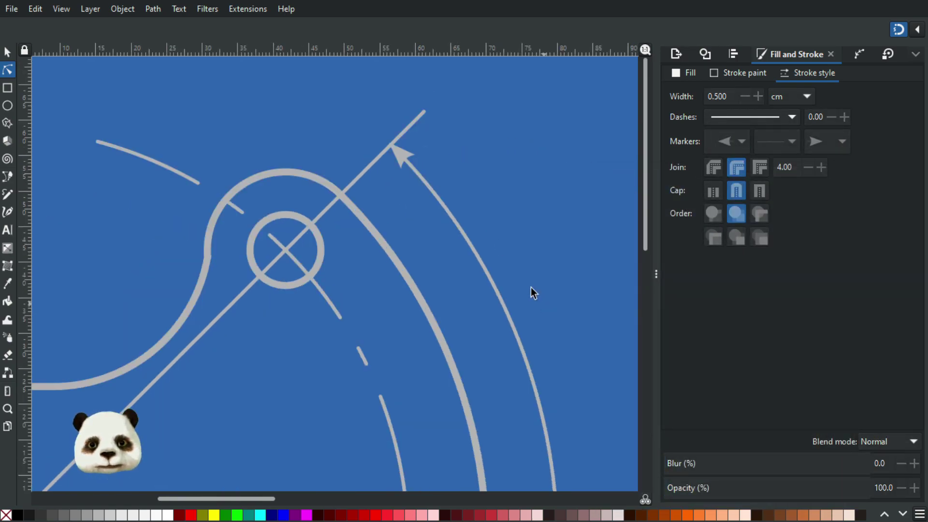
scroll(404, 140, "up", 3)
left_click(373, 167)
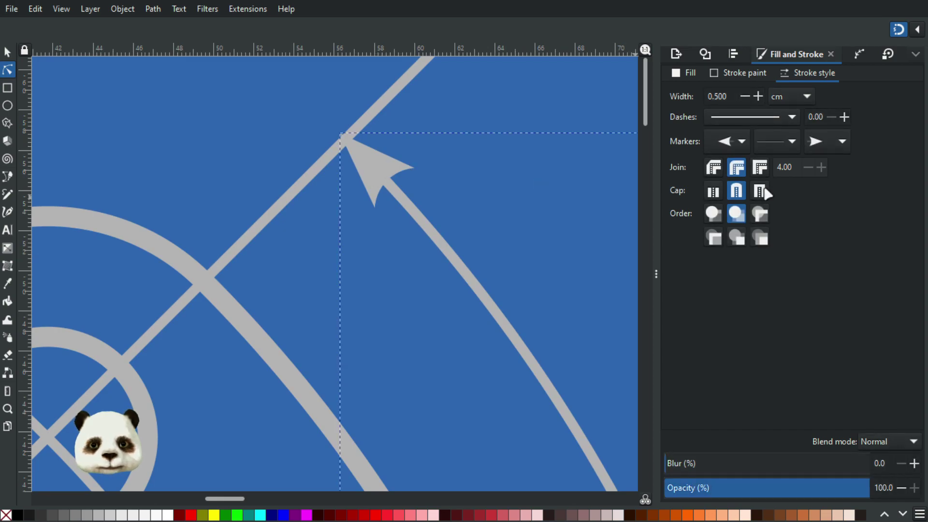
- Try X offsets of 5.4, 5.3 and 5.1 for the arc's start arrowhead
left_click(741, 142)
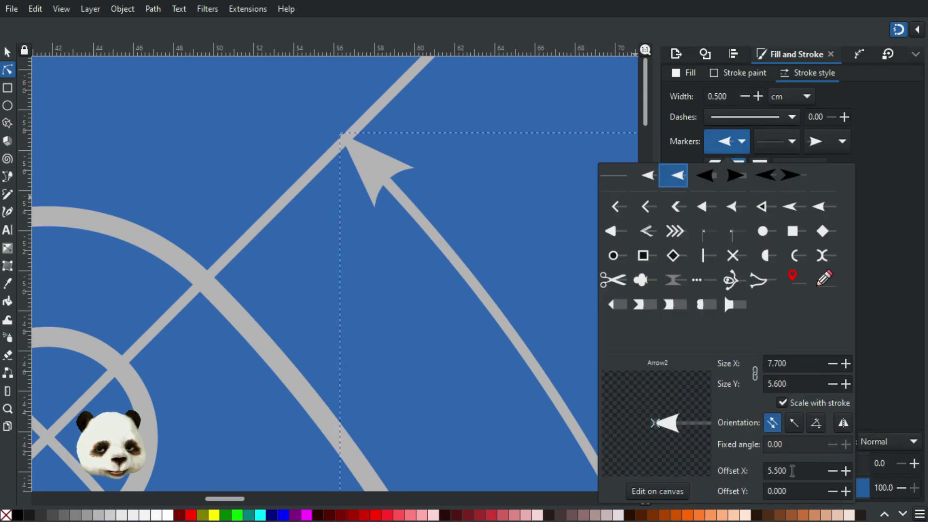
left_click(844, 471)
left_click(831, 471)
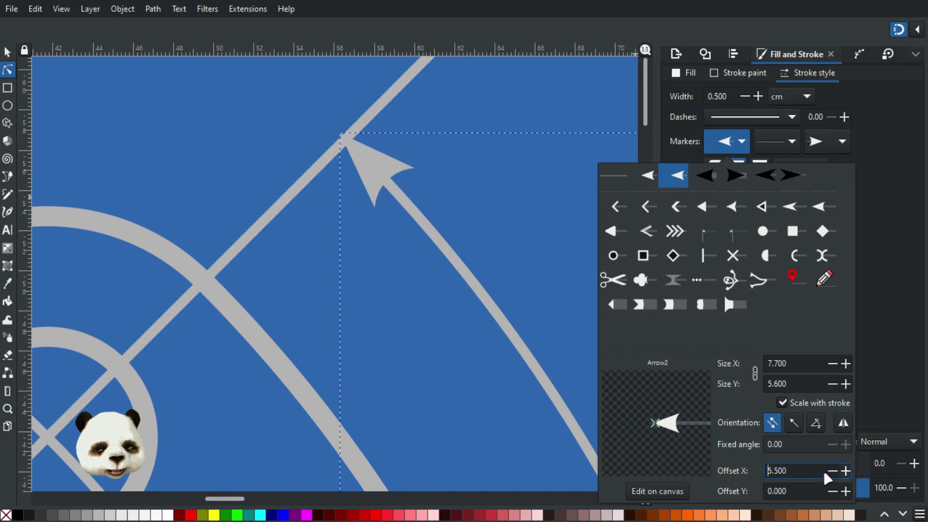
type("4")
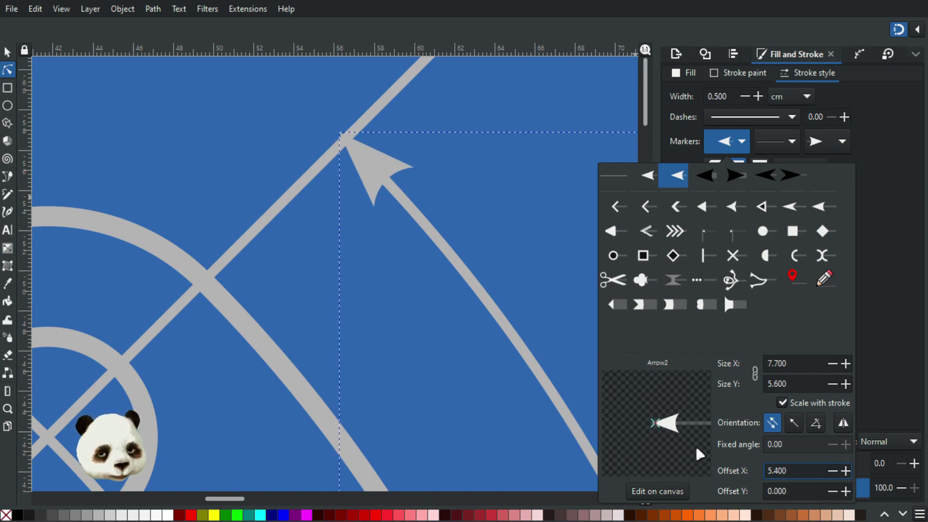
key("BackSpace")
type("3")
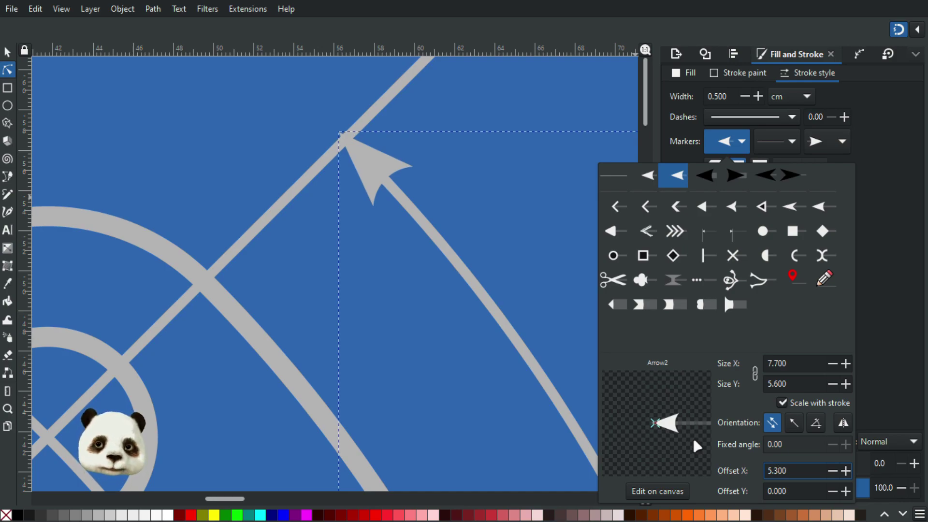
key("BackSpace")
type("1")
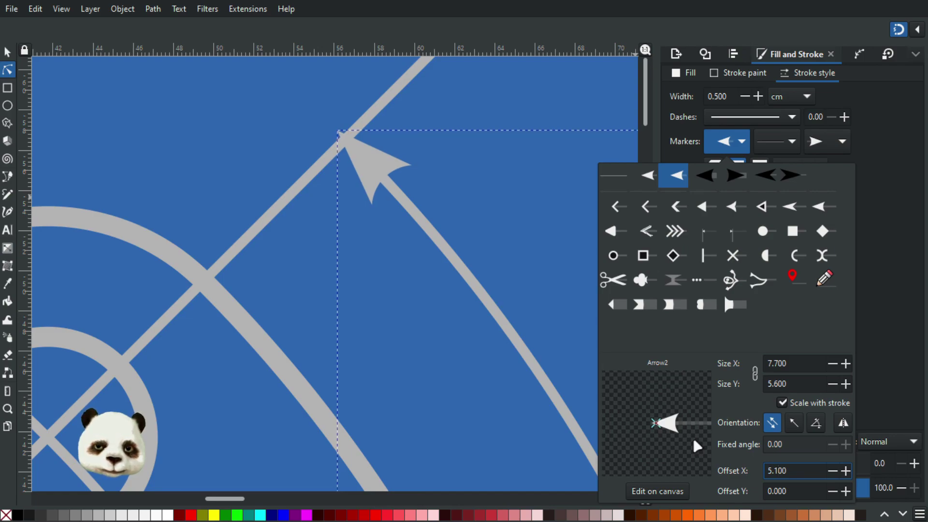
key("BackSpace")
key("BackSpace")
key("BackSpace")
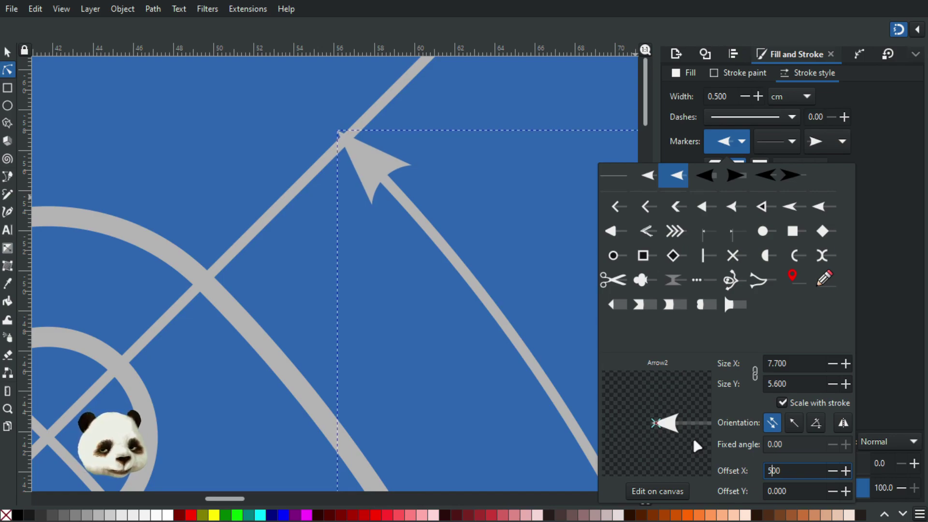
type("6")
key("Return")
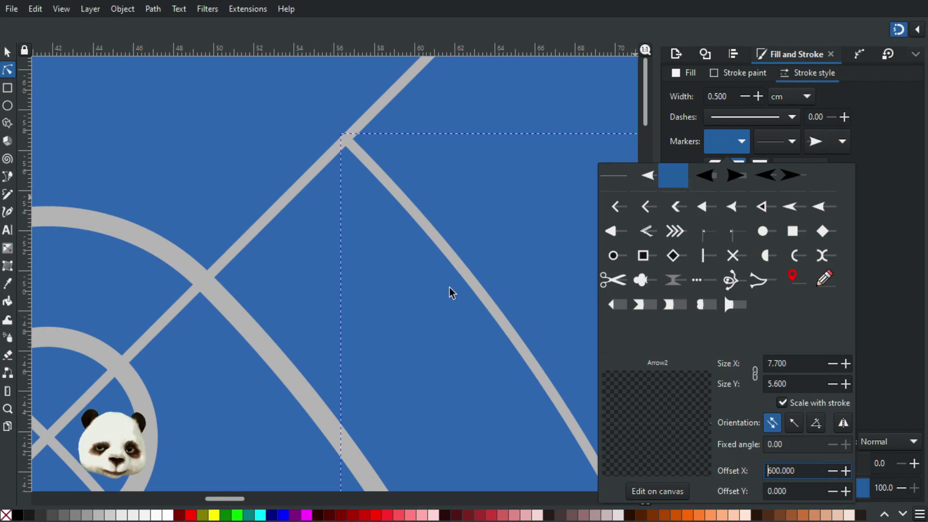
key("Right")
key("Delete")
key("Delete")
- Try an X offset of 5.4 for the arc's start arrowhead and settle on 5.7
left_click_drag(791, 473, 744, 465)
type("5.4")
key("Return")
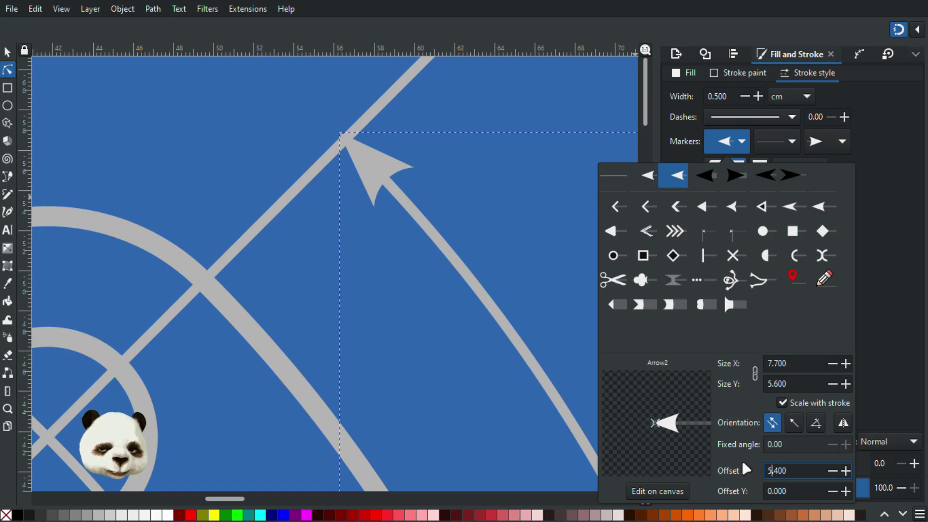
key("BackSpace")
type("7")
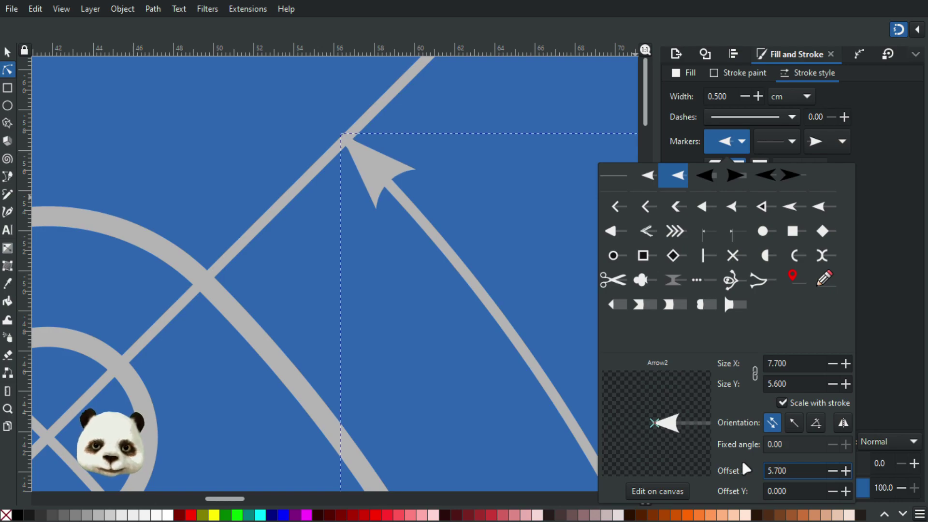
left_click(460, 227)
- Readjust the X offset of the arc's end arrowhead at the horizontal centre line
scroll(463, 234, "down", 2)
left_click_drag(629, 382, 431, 48)
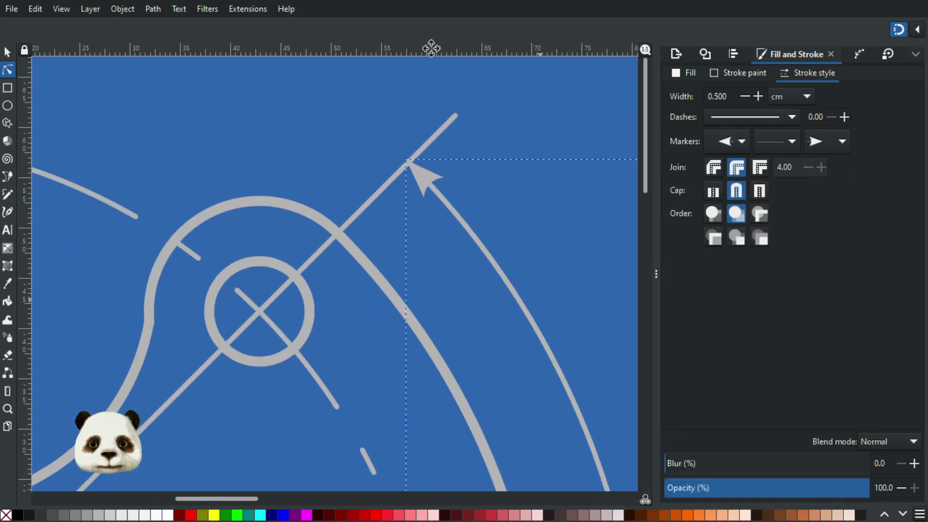
left_click(833, 139)
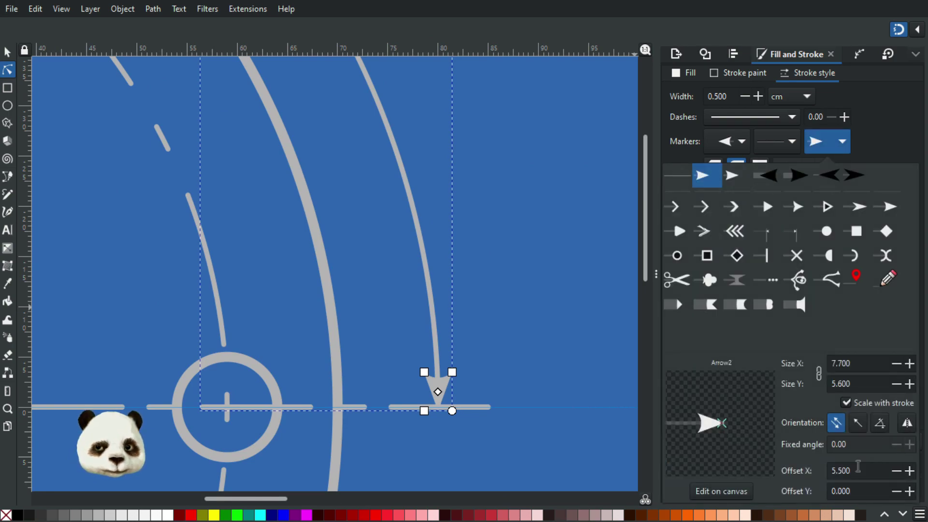
left_click(844, 470)
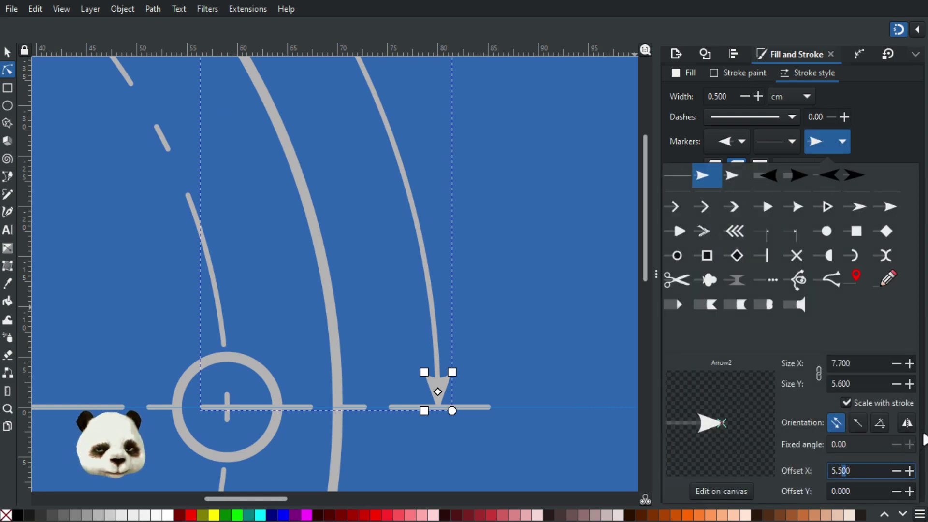
key("Return")
left_click(559, 312)
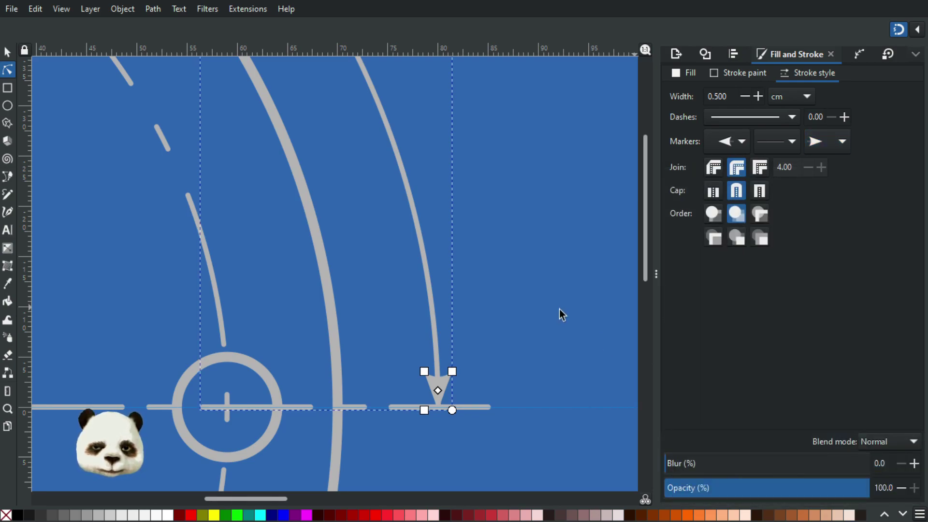
left_click(517, 298)
scroll(507, 321, "down", 2)
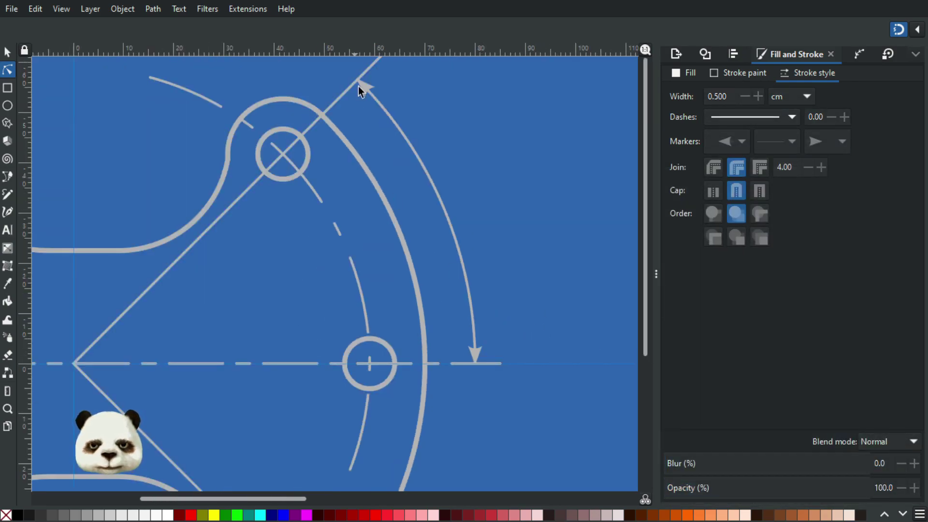
scroll(383, 110, "down", 1)
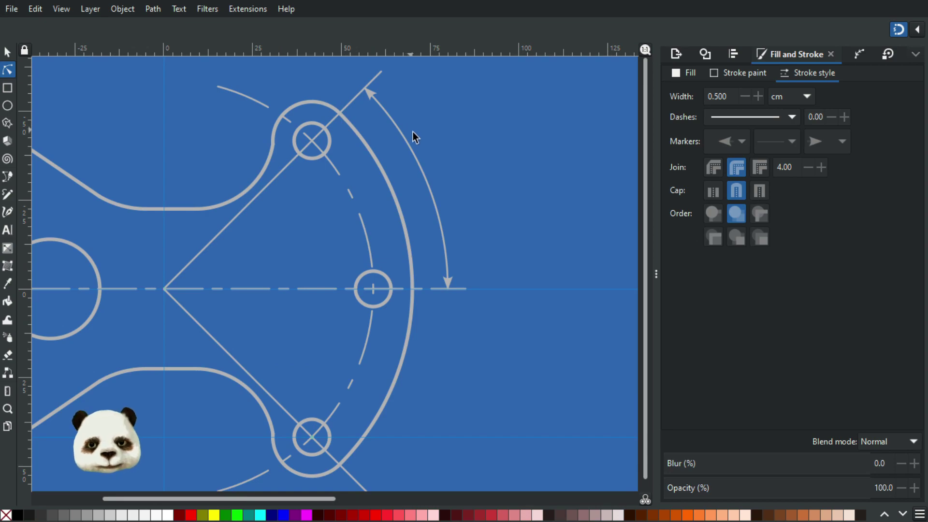
- Set the X offset of the arc's start arrowhead at the slanted line to 5.9
scroll(415, 132, "down", 2)
scroll(403, 117, "up", 7)
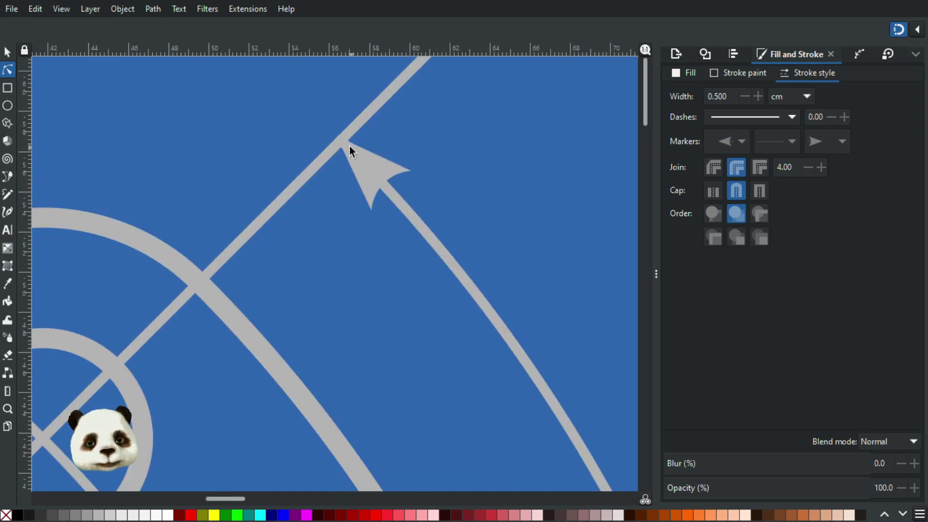
left_click(370, 164)
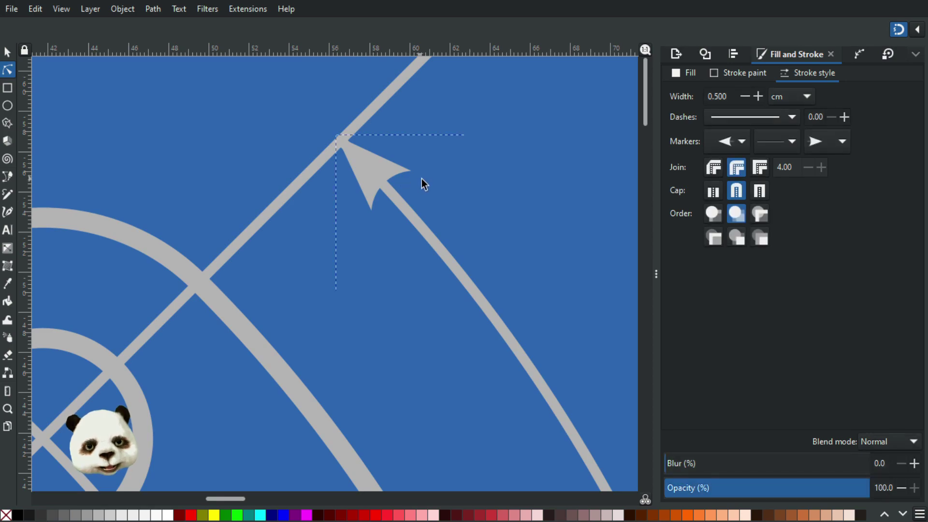
left_click(741, 141)
left_click_drag(792, 471, 760, 470)
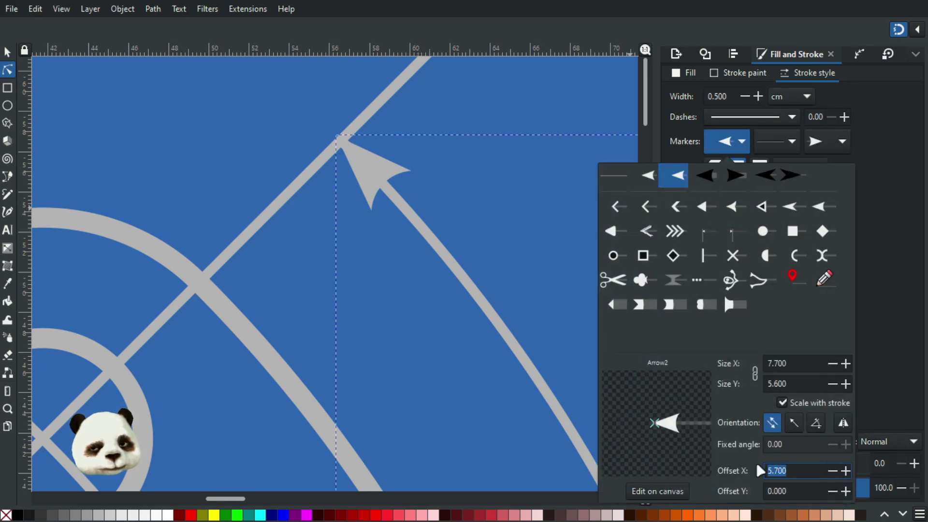
type("5.9")
key("Return")
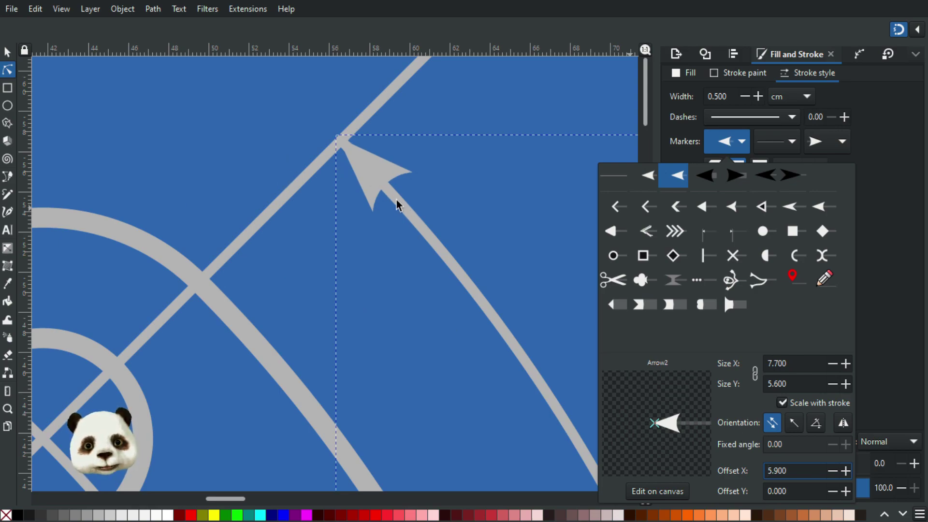
left_click(431, 280)
scroll(435, 282, "down", 5)
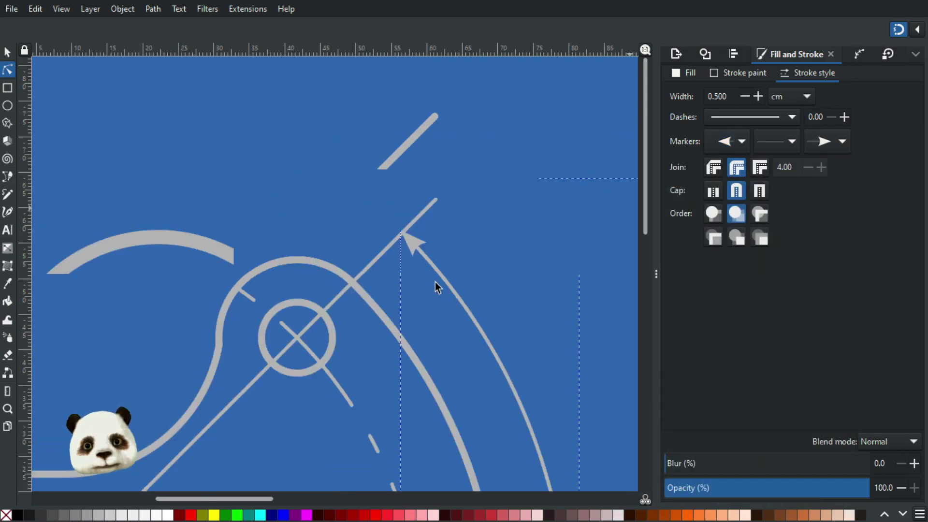
- Compare both arrowheads of the dimension arc with the 45° dimension in the reference photo
left_click(551, 268)
scroll(550, 339, "down", 2)
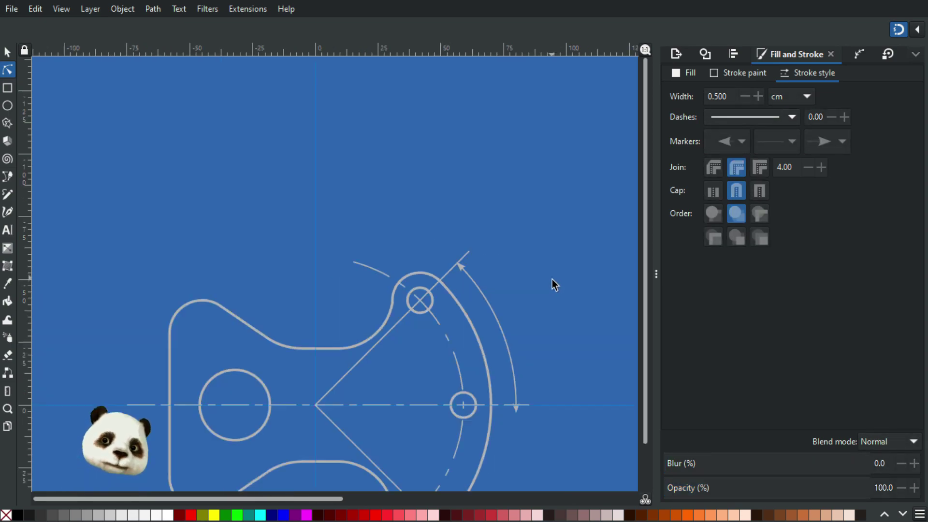
scroll(541, 348, "up", 3)
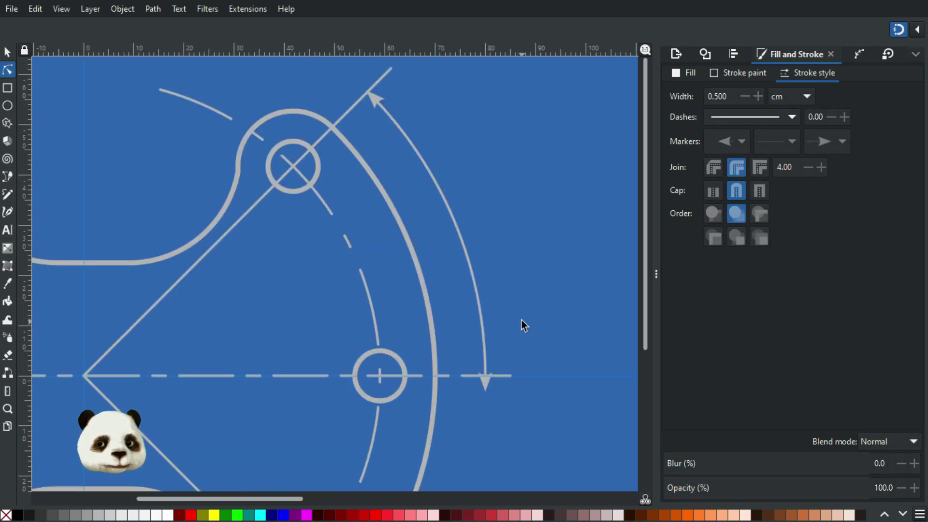
scroll(546, 271, "down", 4)
left_click_drag(549, 309, 77, 266)
scroll(348, 270, "up", 3)
scroll(399, 283, "down", 1)
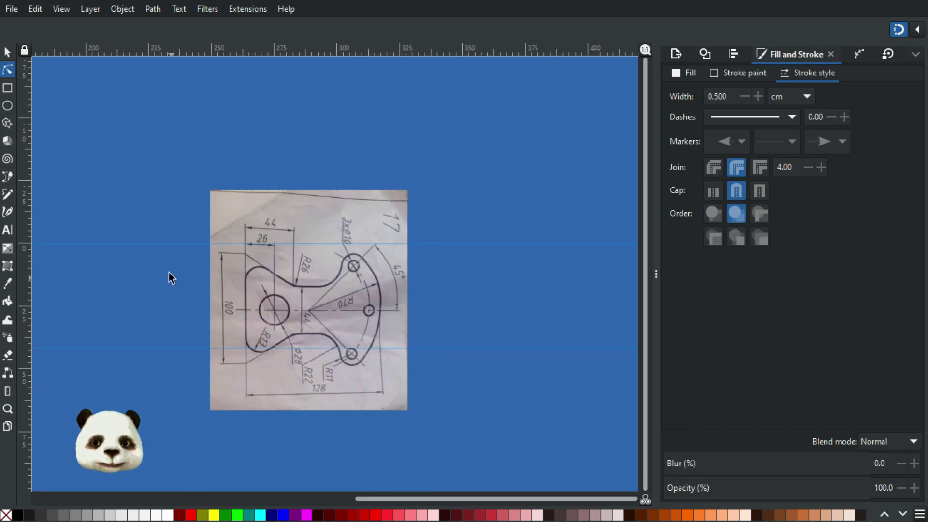
left_click_drag(203, 281, 524, 325)
left_click_drag(349, 293, 578, 326)
scroll(312, 262, "up", 2)
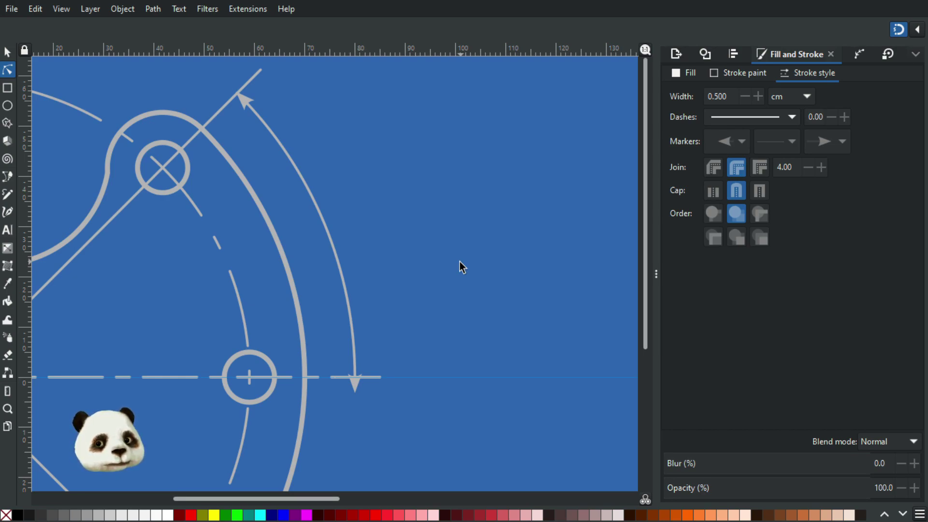
left_click_drag(496, 266, 272, 276)
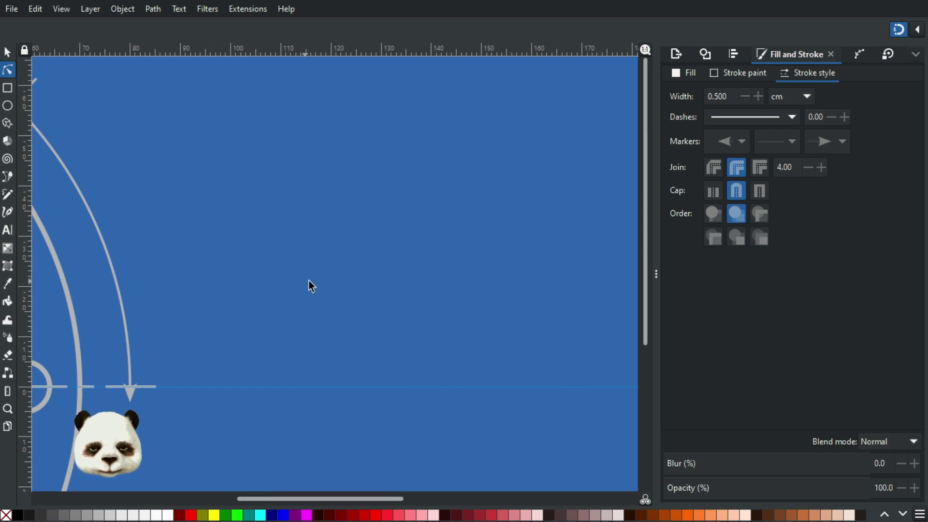
key("b")
left_click(339, 262)
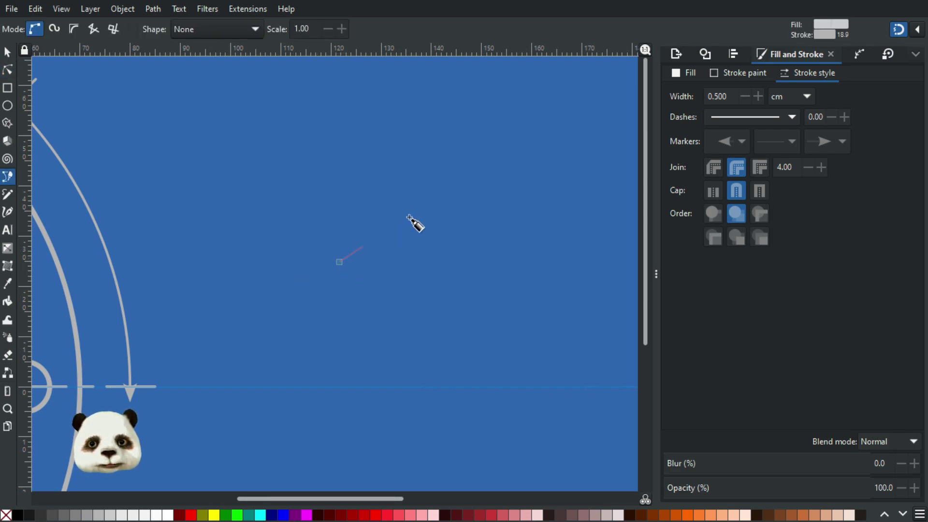
left_click(472, 184)
key("Escape")
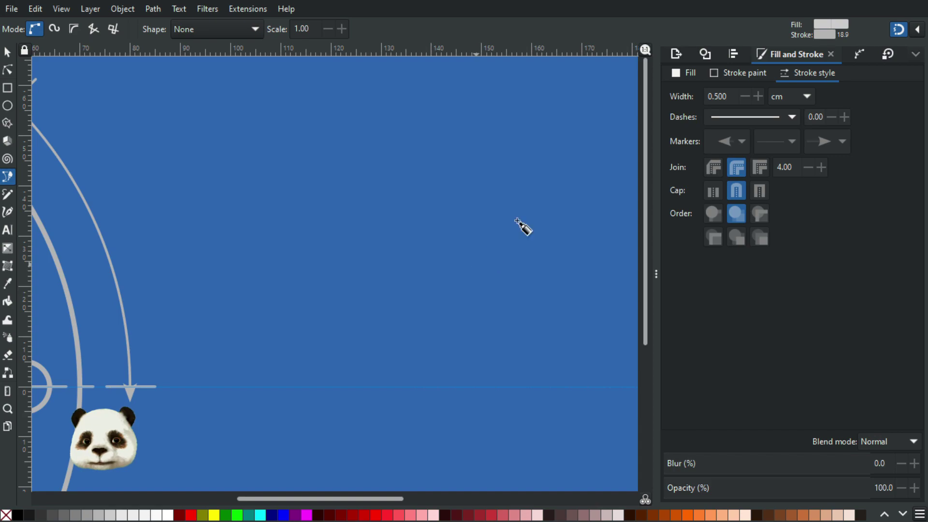
left_click(454, 252)
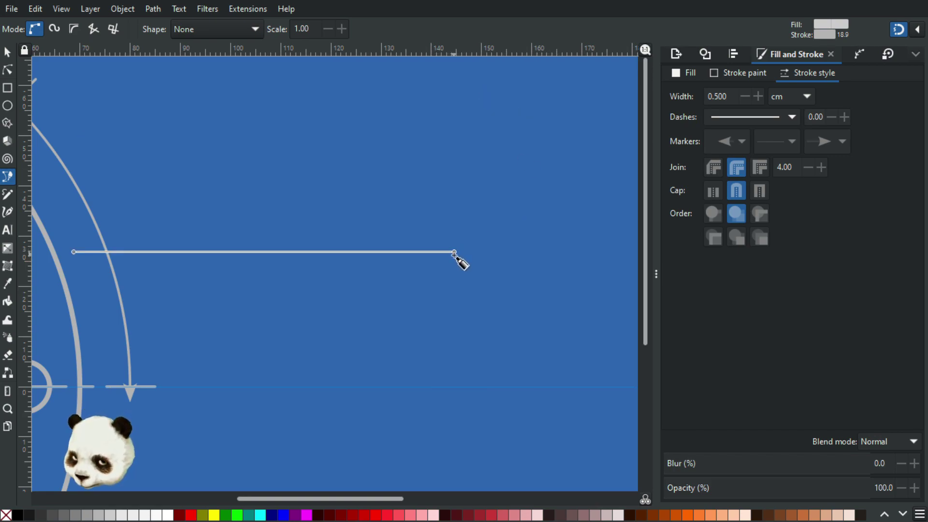
left_click_drag(423, 244, 122, 259)
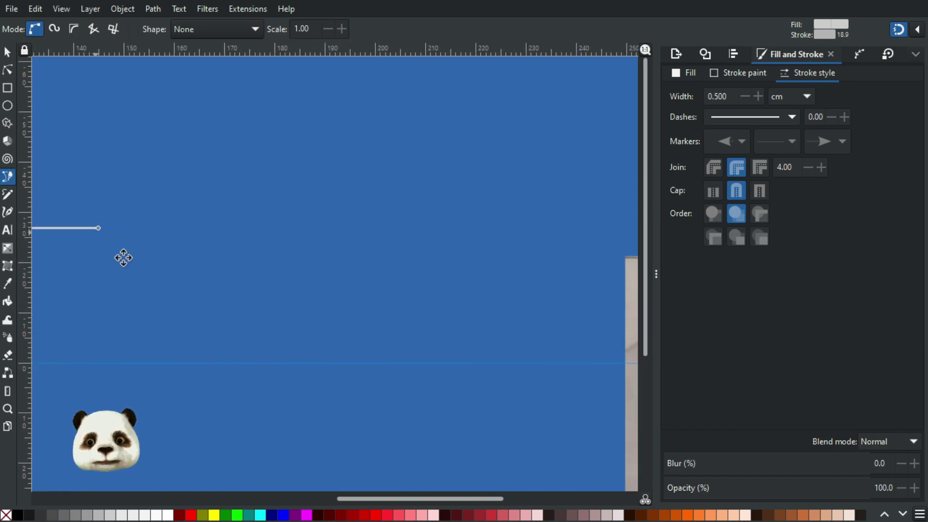
scroll(272, 277, "down", 5)
- Draw a horizontal line about 144 cm long above the reference photo and rotate it 45° counterclockwise
left_click(276, 190)
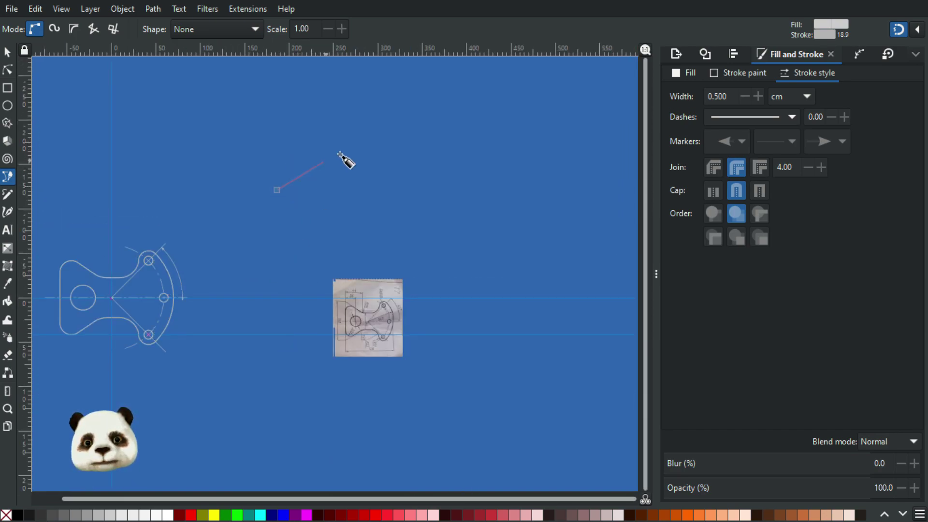
double_click(405, 189)
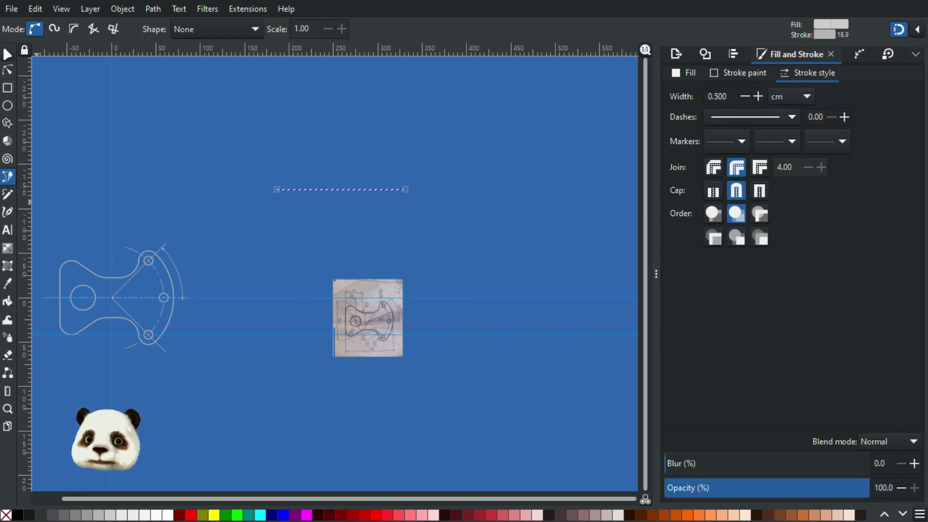
left_click(886, 53)
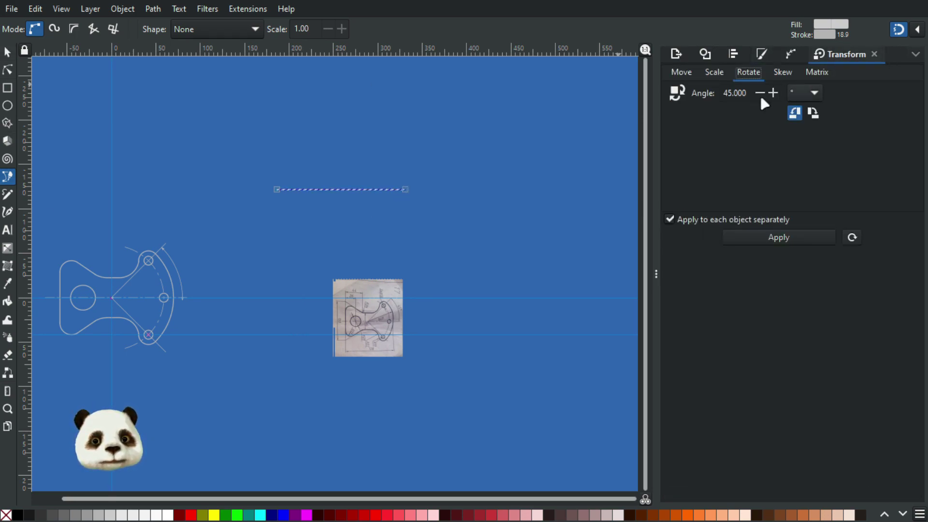
left_click(792, 236)
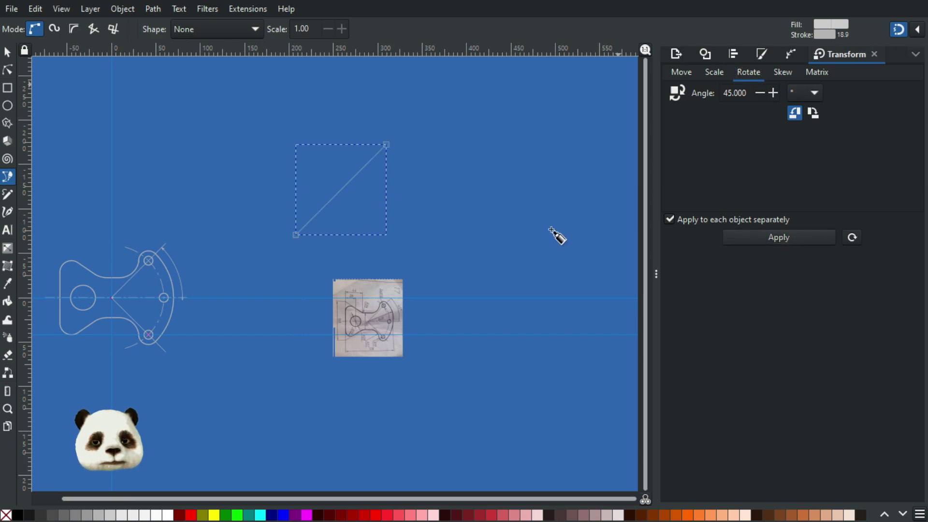
scroll(379, 237, "up", 3)
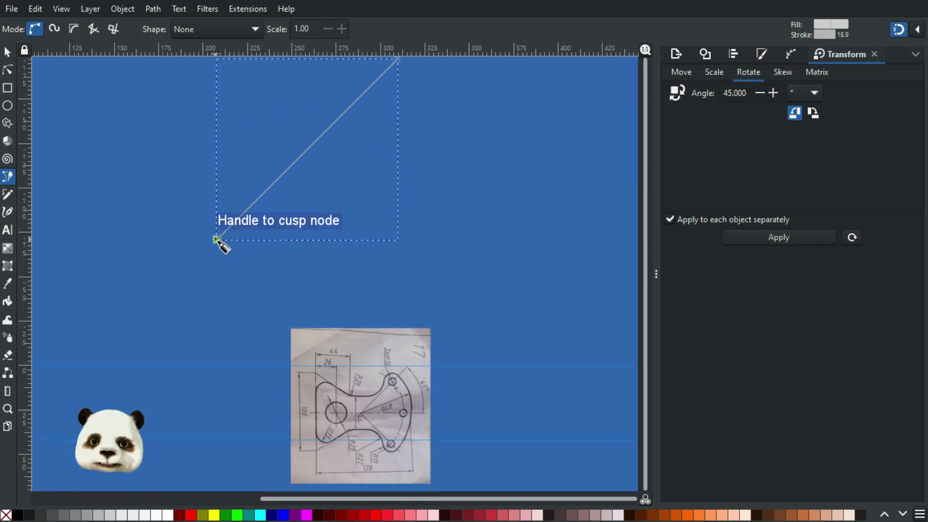
left_click(228, 239)
left_click(504, 239)
key("Return")
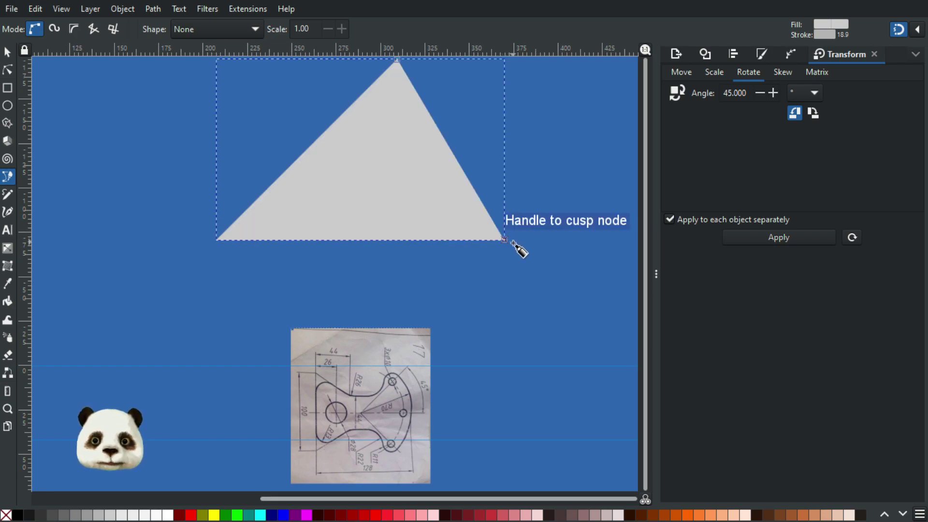
key("ctrl+z")
left_click(251, 259)
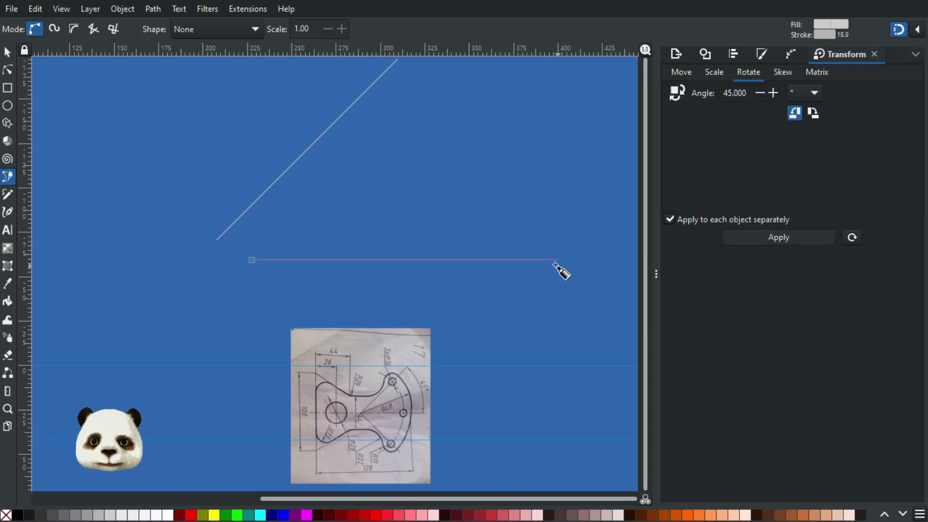
key("Escape")
- Draw a separate horizontal line about 169 cm long from the slanted line's lower end, keeping the two ends snapped together
left_click(217, 239)
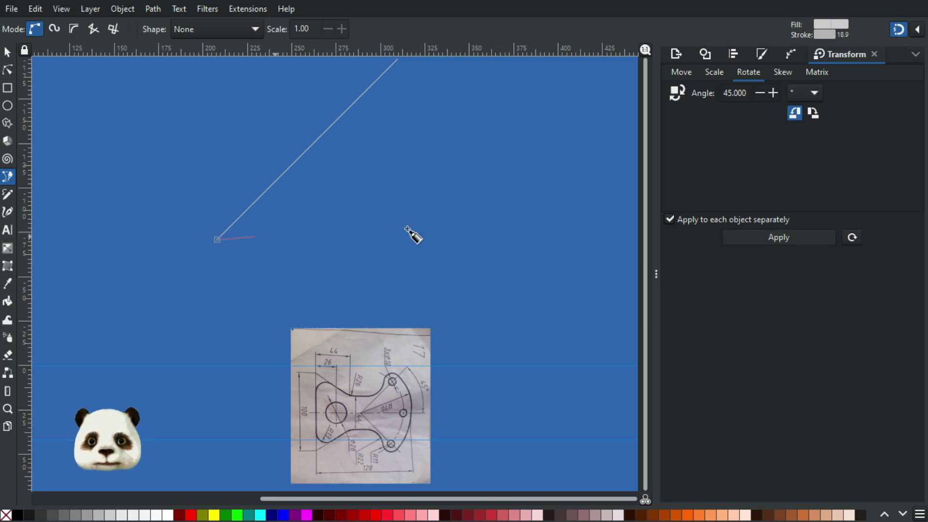
left_click(516, 239)
key("Return")
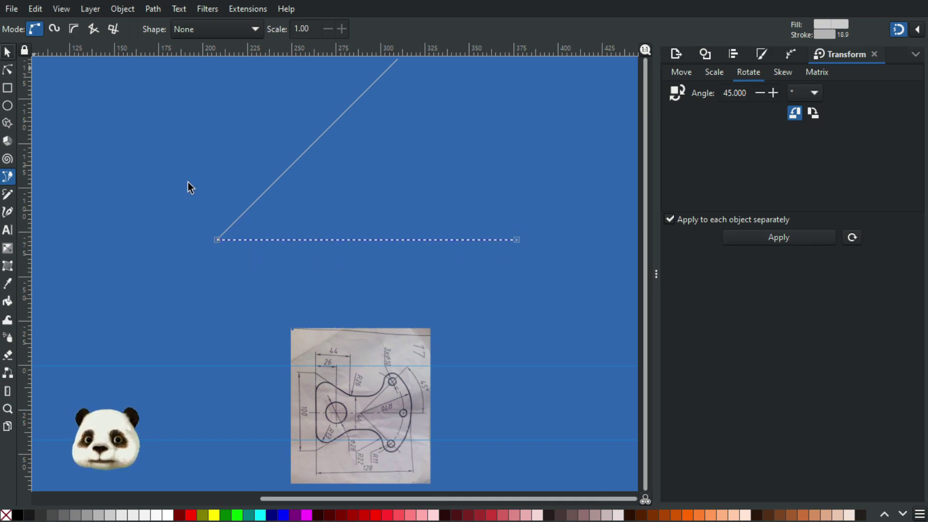
left_click(8, 52)
scroll(274, 236, "up", 3)
left_click_drag(182, 235, 312, 291)
scroll(304, 291, "up", 2)
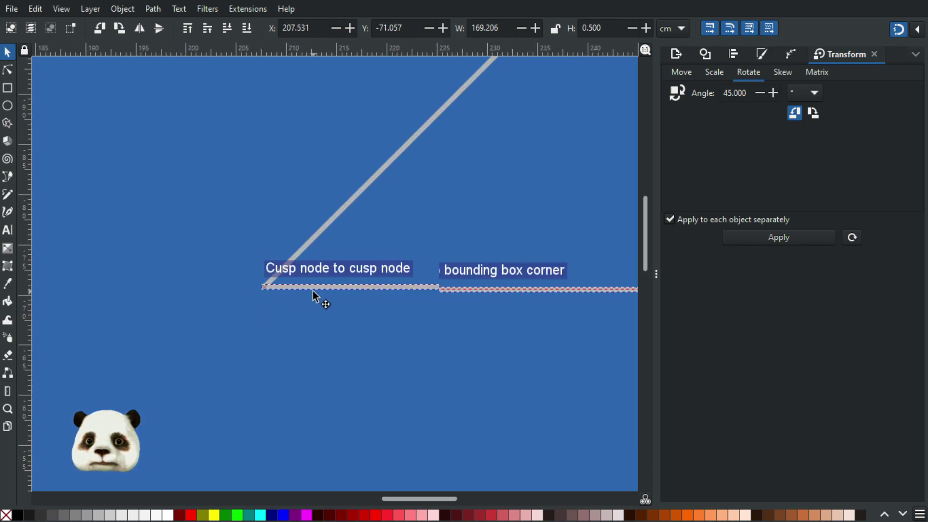
- Delete the slanted and horizontal lines above the reference photo, and undo the deletion
left_click(306, 245, "shift")
key("Delete")
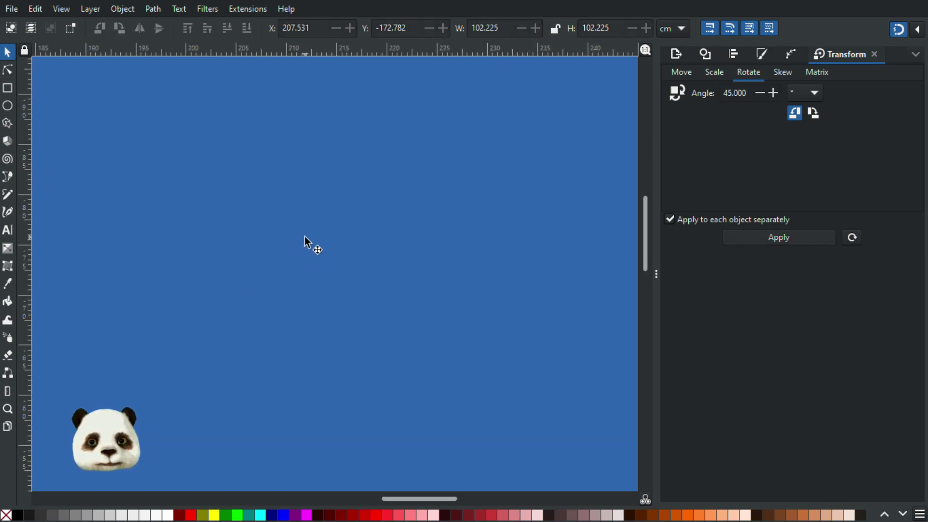
scroll(358, 273, "down", 6)
key("ctrl+z")
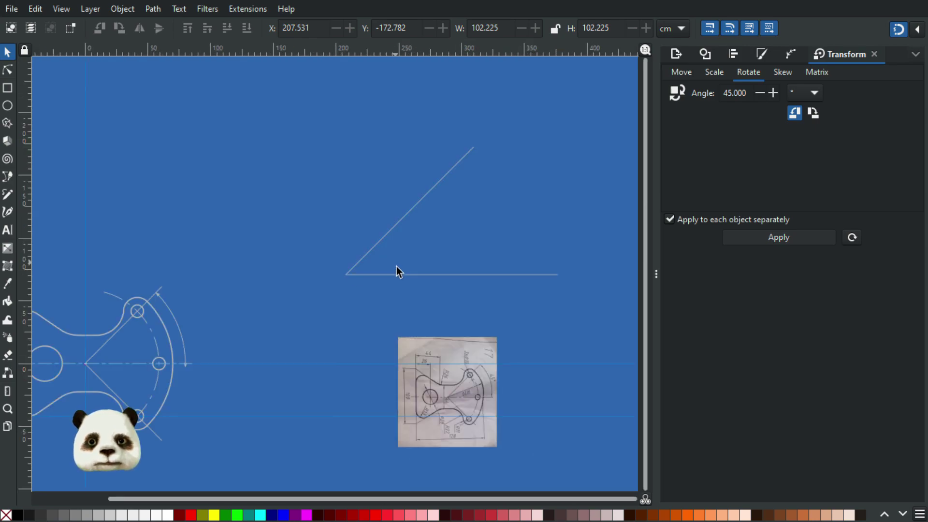
- Join the slanted and horizontal lines at their shared corner into one path, and remove the path's fill
scroll(399, 261, "up", 3)
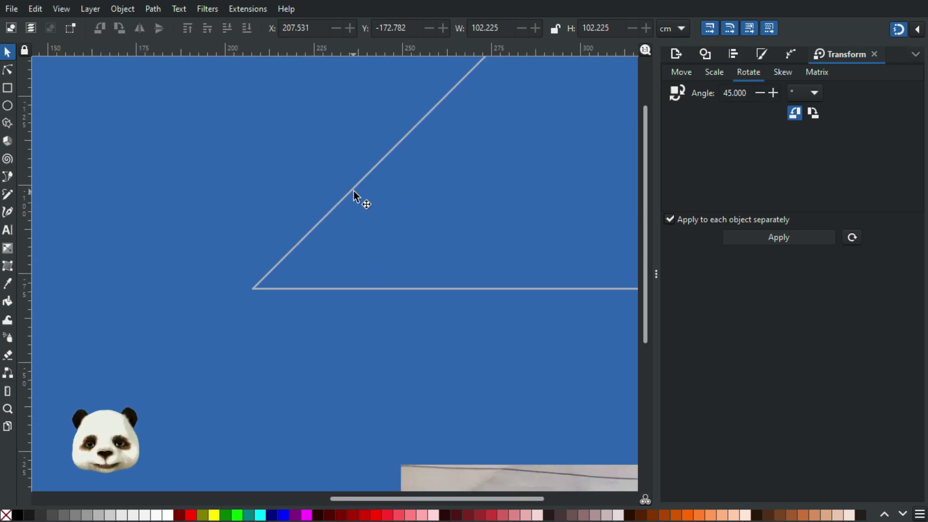
scroll(176, 267, "up", 5)
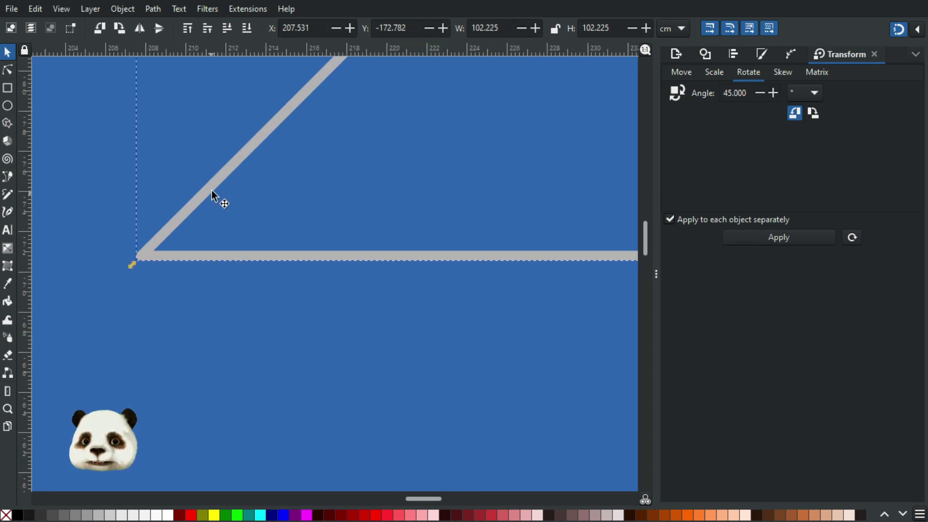
key("Escape")
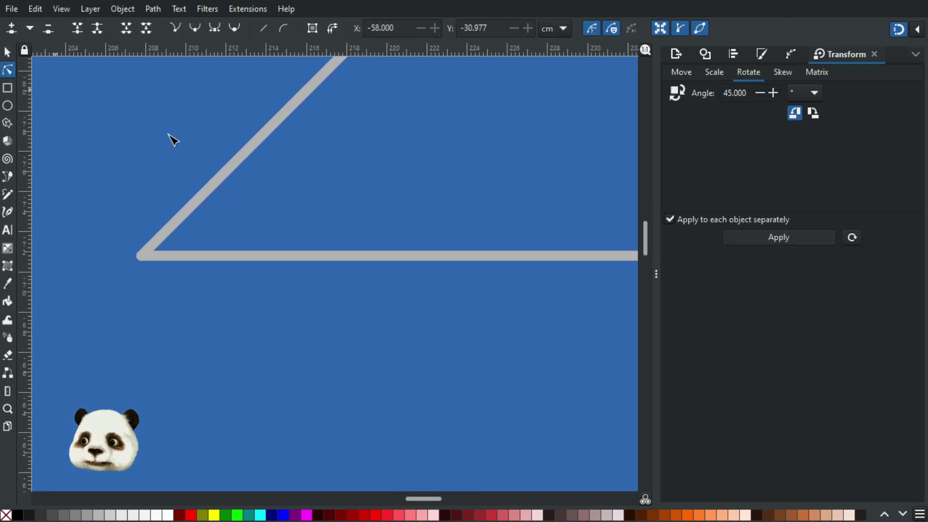
left_click(230, 177)
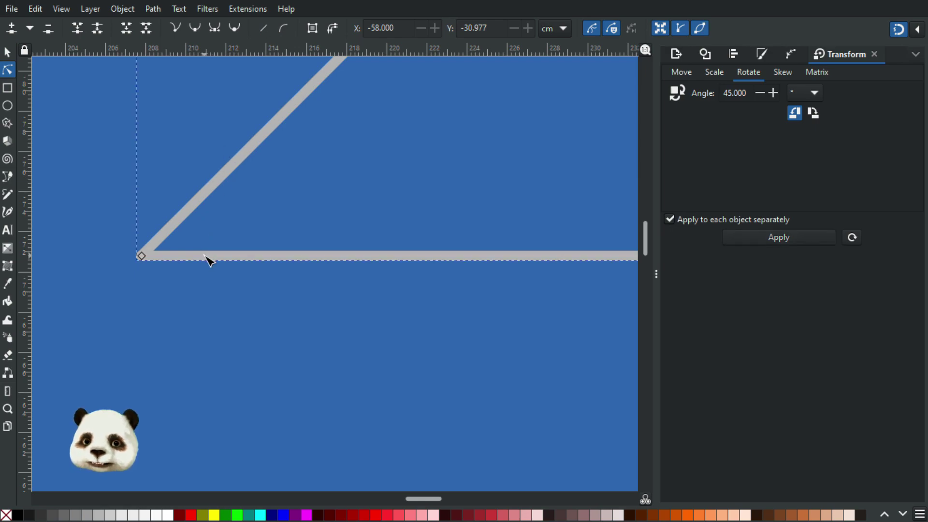
left_click_drag(106, 230, 188, 300)
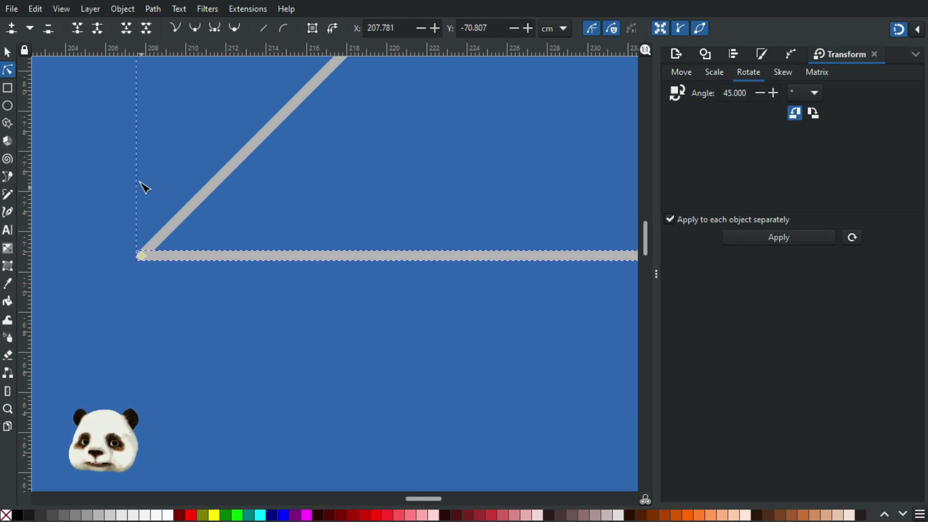
left_click(78, 28)
scroll(271, 179, "down", 5, "ctrl")
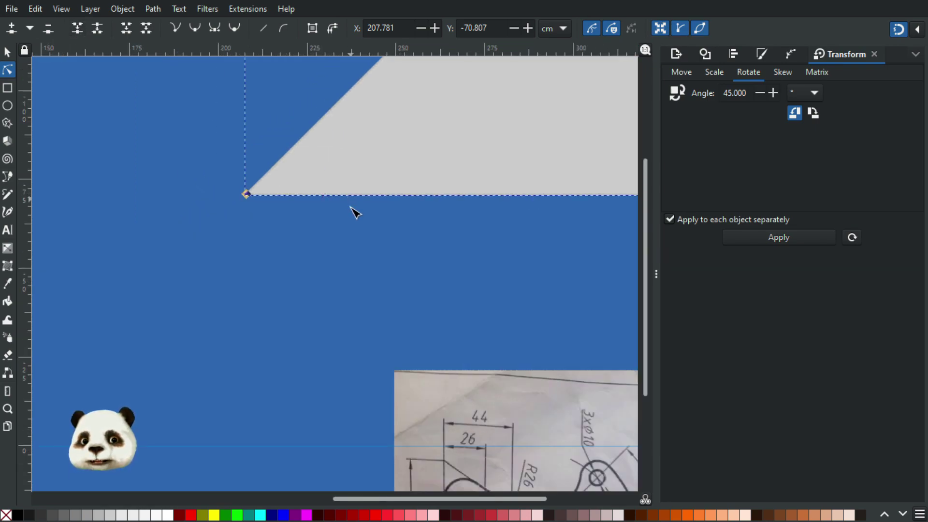
left_click(10, 515)
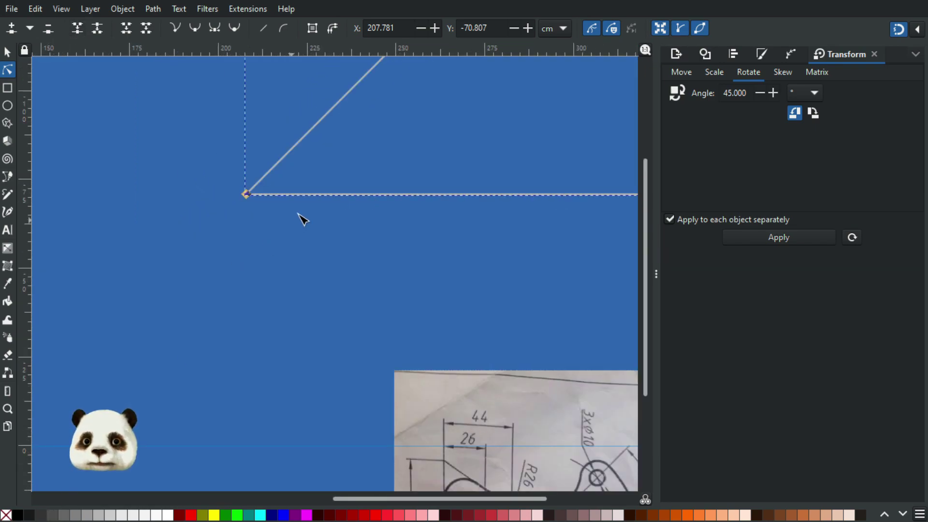
- Measure the slanted line end to end, and measure along the horizontal line from the shared corner
scroll(300, 219, "down", 3, "ctrl")
left_click_drag(377, 213, 254, 283)
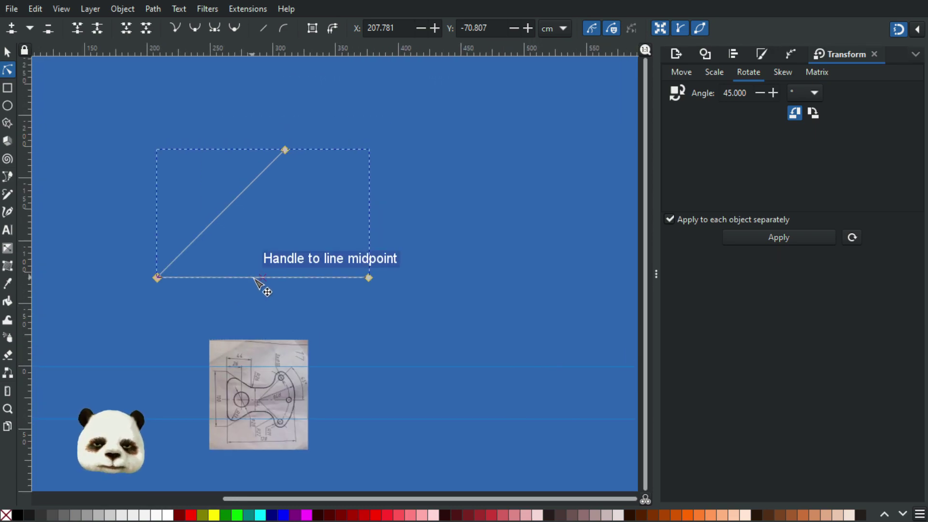
key("m")
scroll(179, 280, "up", 2, "ctrl")
scroll(318, 147, "down", 2, "ctrl")
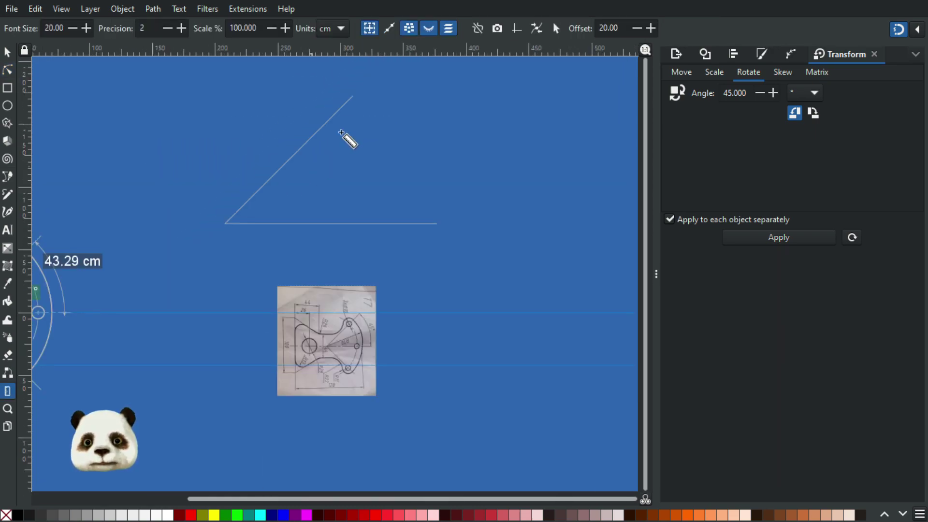
left_click_drag(355, 97, 223, 224)
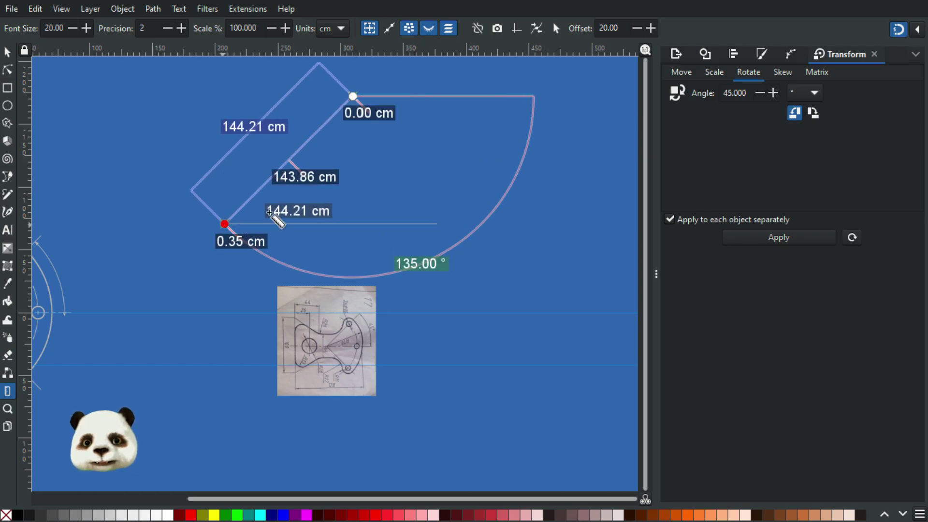
left_click_drag(354, 97, 394, 225)
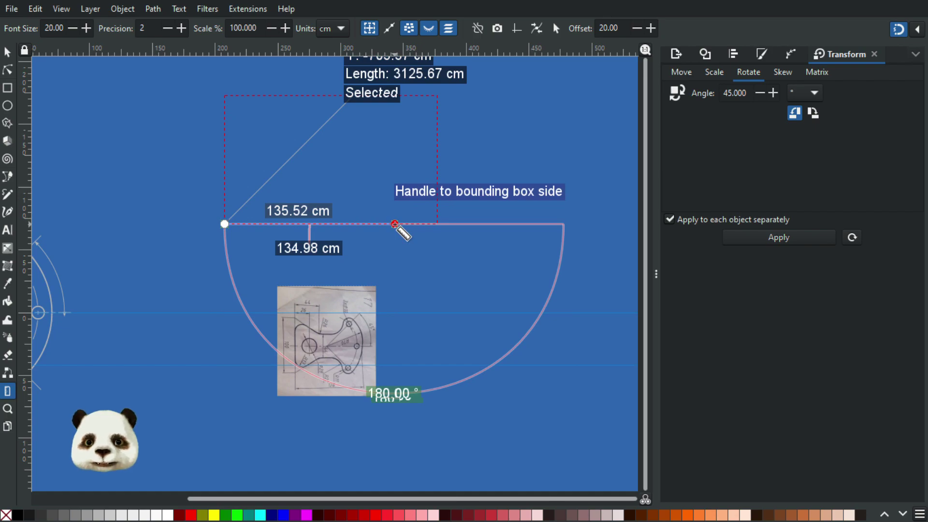
mouse_move(394, 225)
left_mouse_down()
mouse_move(365, 225)
mouse_move(367, 203)
mouse_move(384, 227)
left_mouse_up()
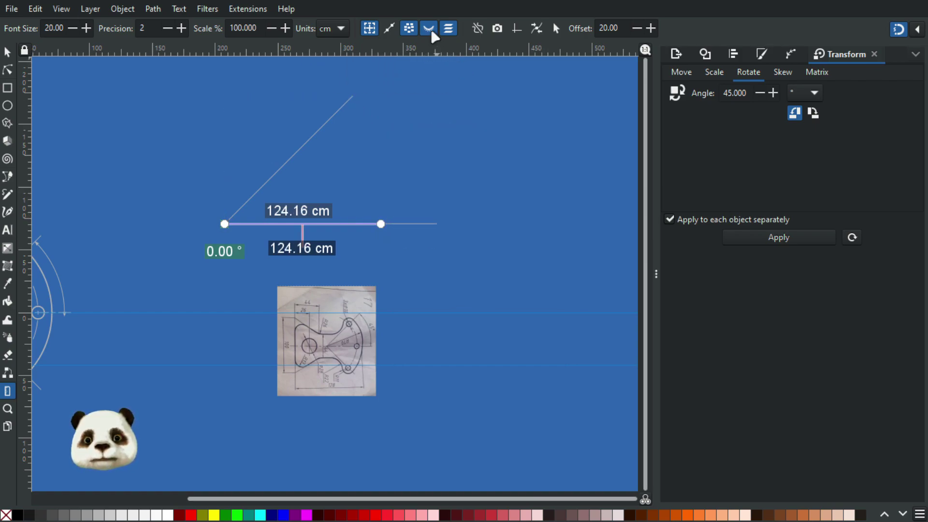
- Ignore the first and last segments in the measurement display, and measure a stretch of the horizontal line again
left_click(389, 27)
left_click_drag(381, 224, 360, 233)
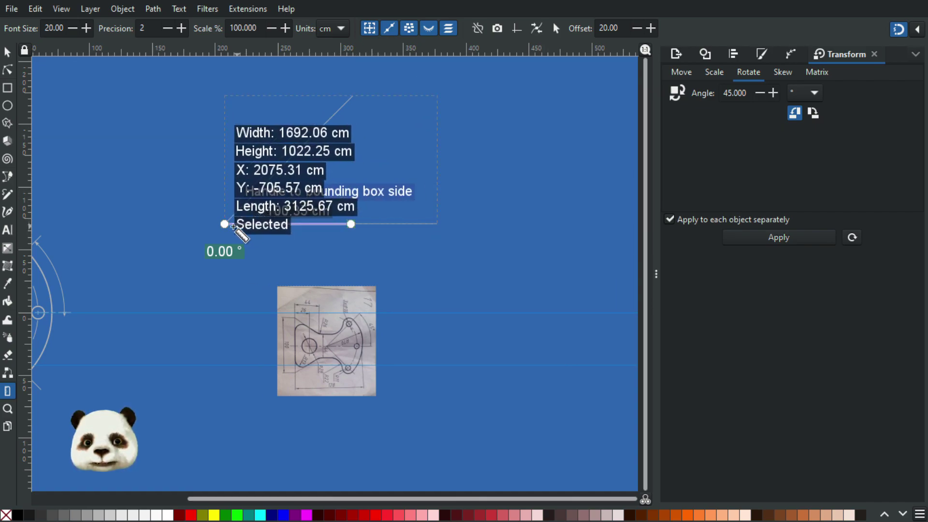
left_click_drag(224, 224, 419, 224)
left_click_drag(351, 224, 241, 224)
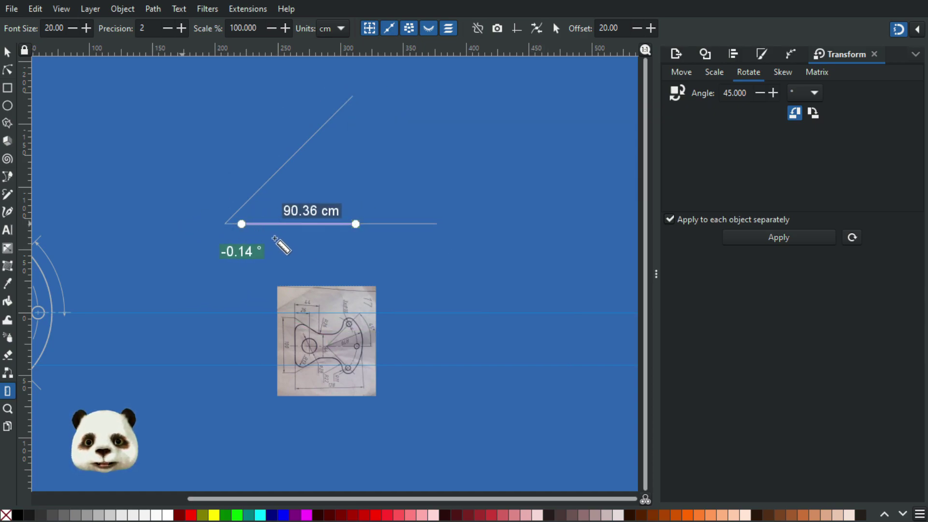
scroll(281, 261, "up", 5)
scroll(259, 183, "down", 4)
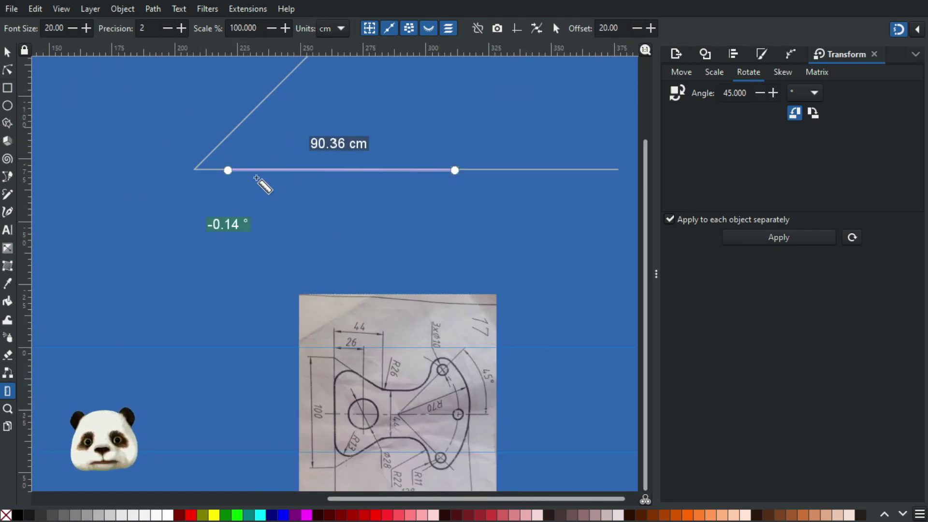
- Snap the start of the measurement to the corner where the slanted and horizontal lines meet
scroll(238, 182, "up", 3)
left_click_drag(226, 184, 157, 185)
scroll(184, 193, "up", 3)
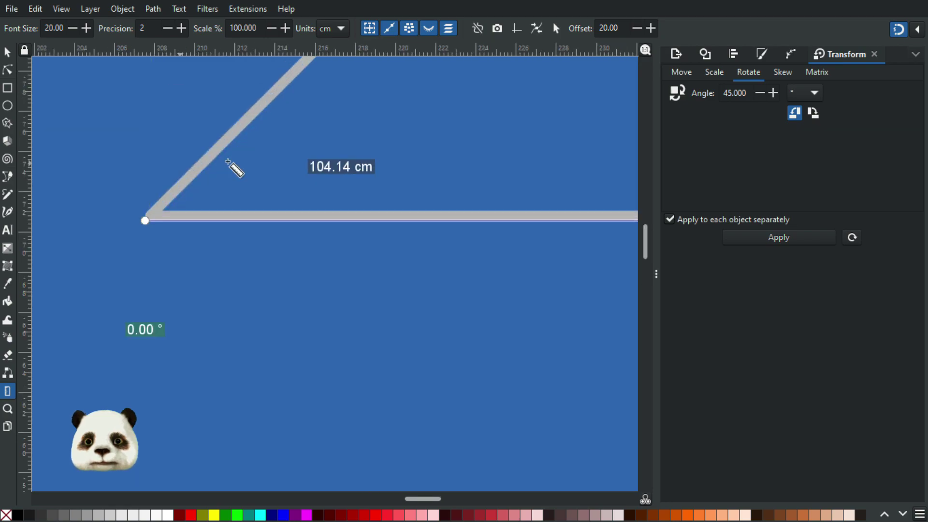
scroll(435, 199, "down", 3)
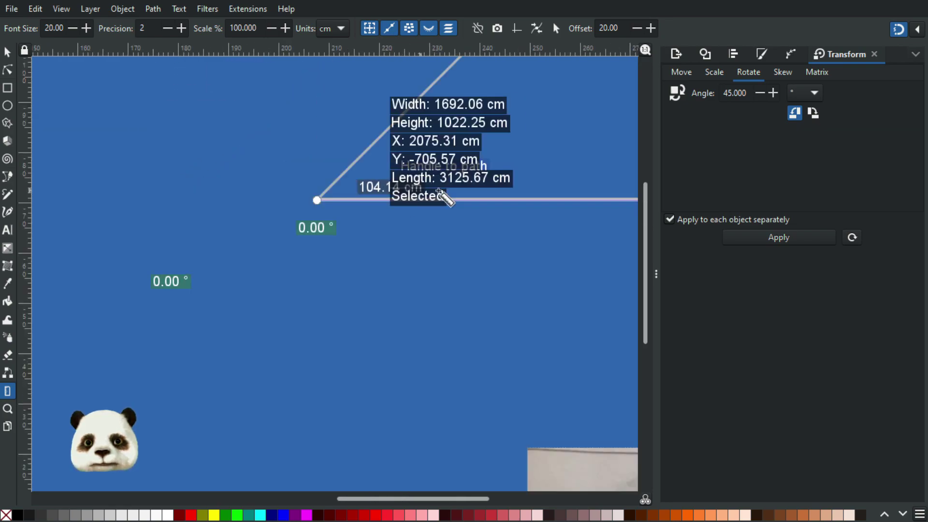
scroll(305, 187, "up", 4)
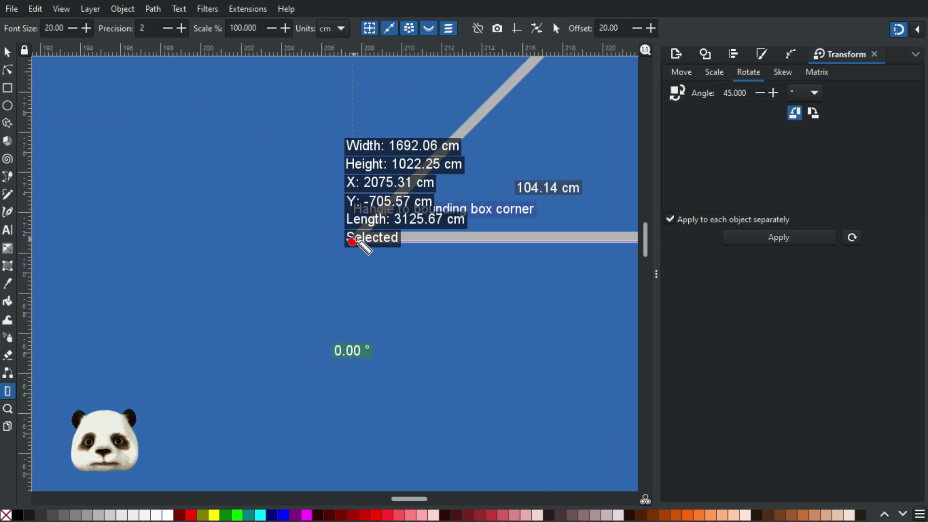
left_click_drag(352, 241, 358, 237)
scroll(474, 225, "down", 2)
left_click_drag(551, 227, 99, 235)
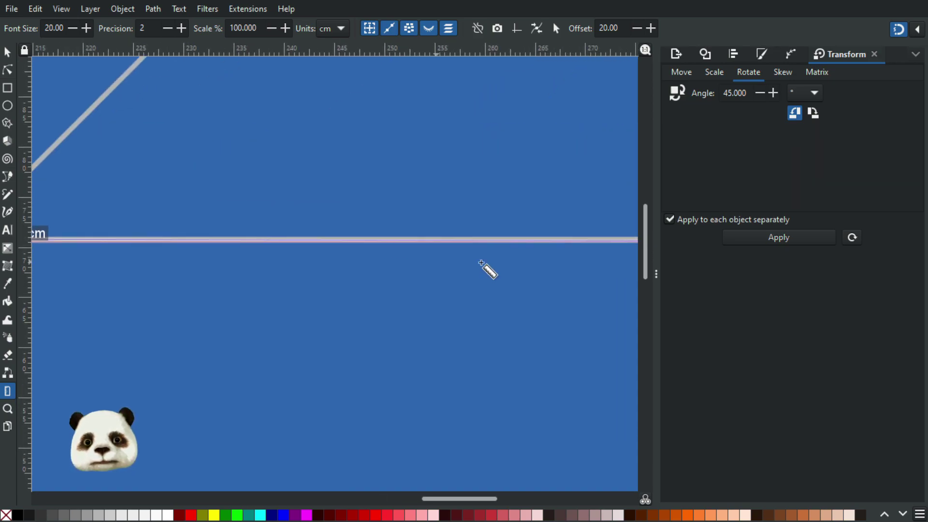
- Snap the other end of the measurement onto the centre of the horizontal line
scroll(524, 242, "down", 1)
left_click_drag(543, 230, 51, 287)
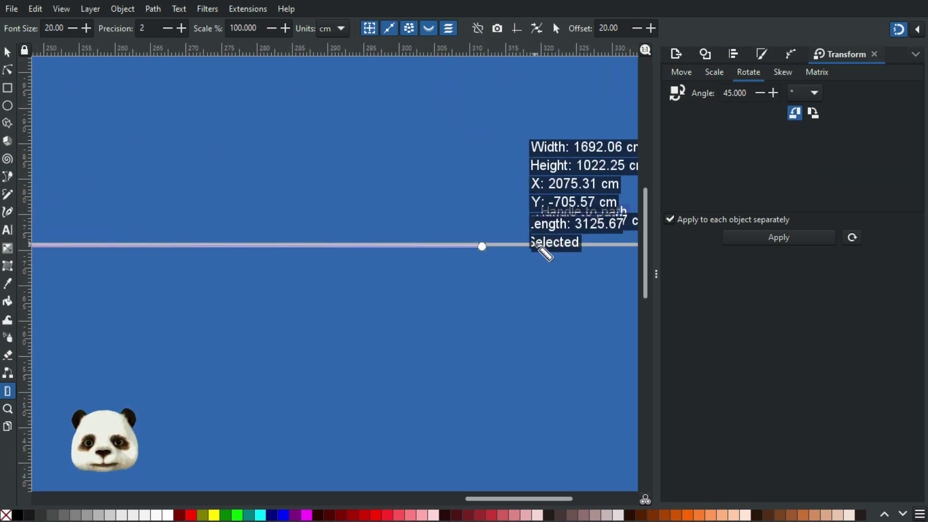
scroll(536, 245, "up", 3)
left_click_drag(382, 249, 379, 244)
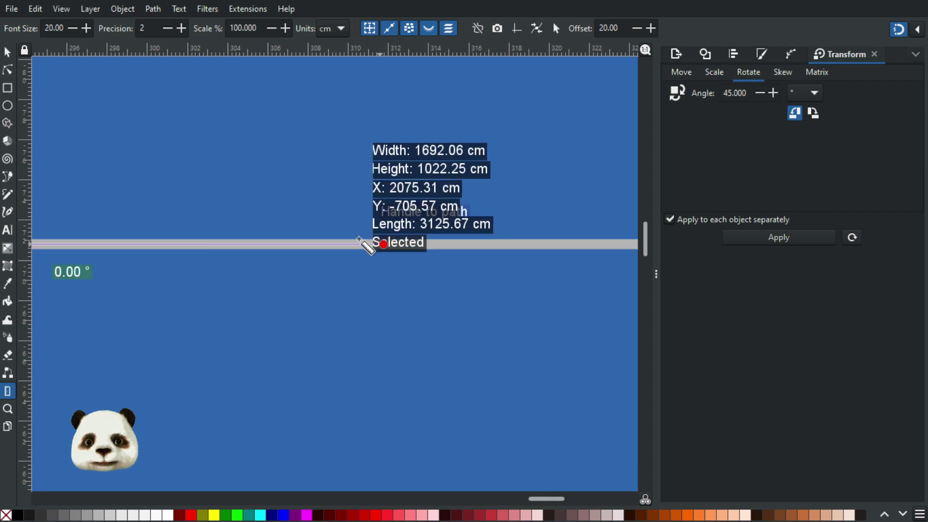
scroll(375, 213, "down", 3)
scroll(315, 175, "down", 2)
left_click_drag(253, 158, 421, 342)
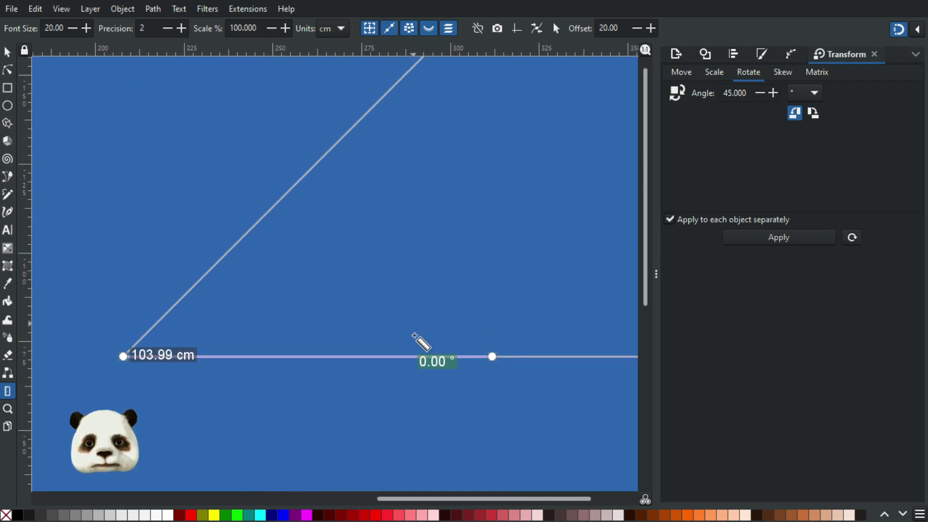
- Reposition both measurement ends to form a 45° angle arc above the horizontal line, and convert the measurement to drawing items
left_click_drag(494, 372, 453, 252)
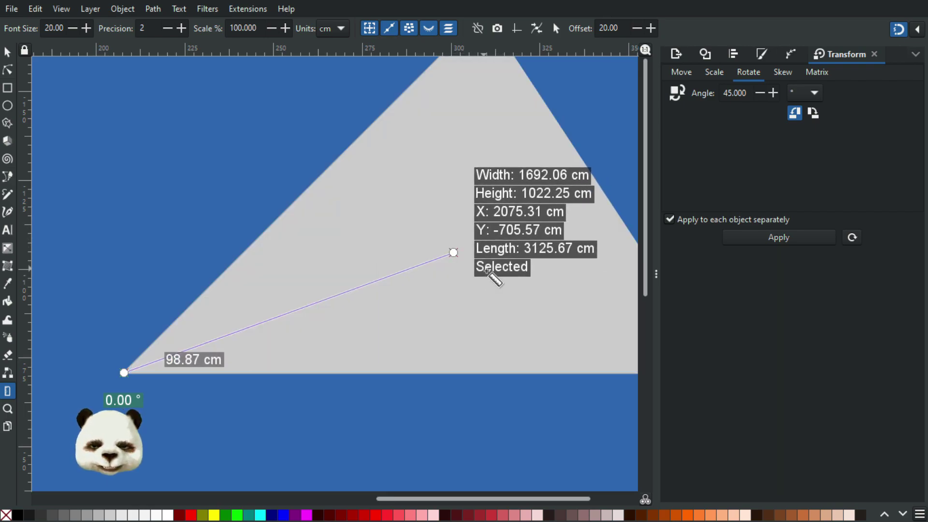
left_click_drag(454, 252, 497, 359)
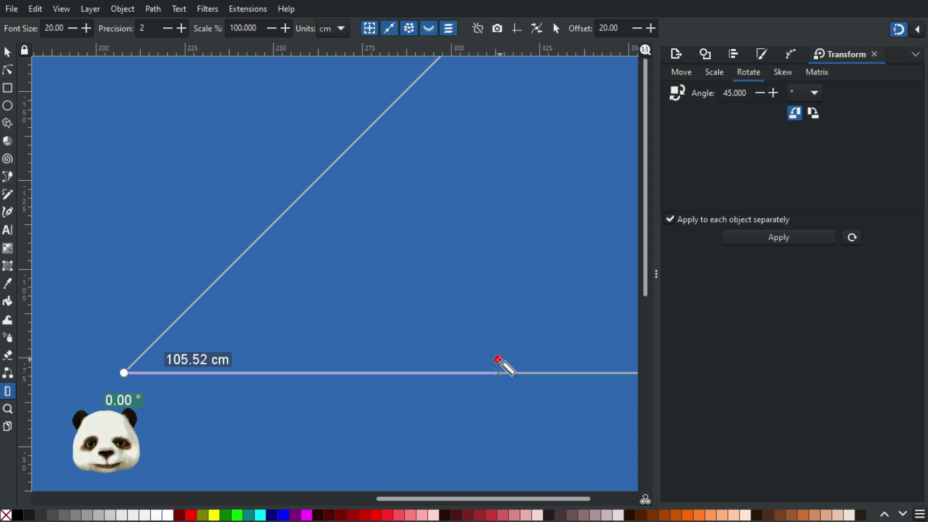
left_click_drag(125, 372, 330, 204)
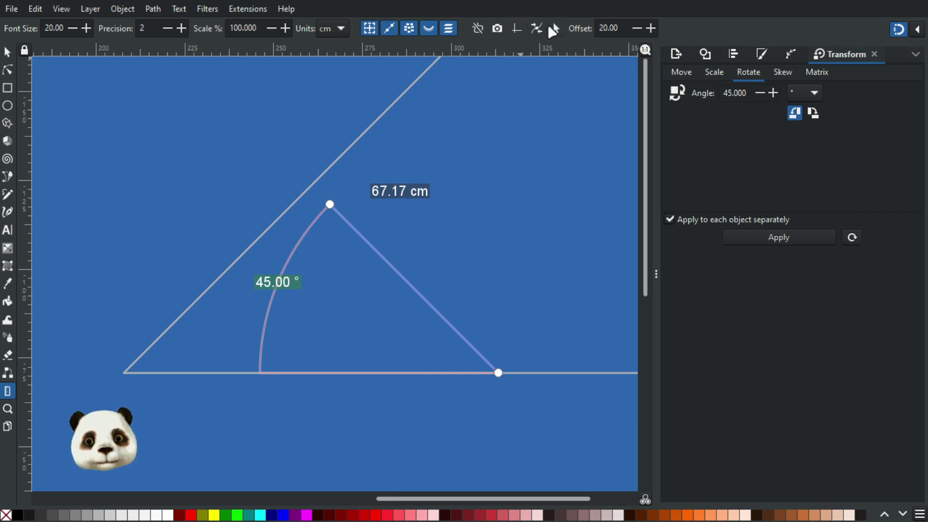
left_click(542, 28)
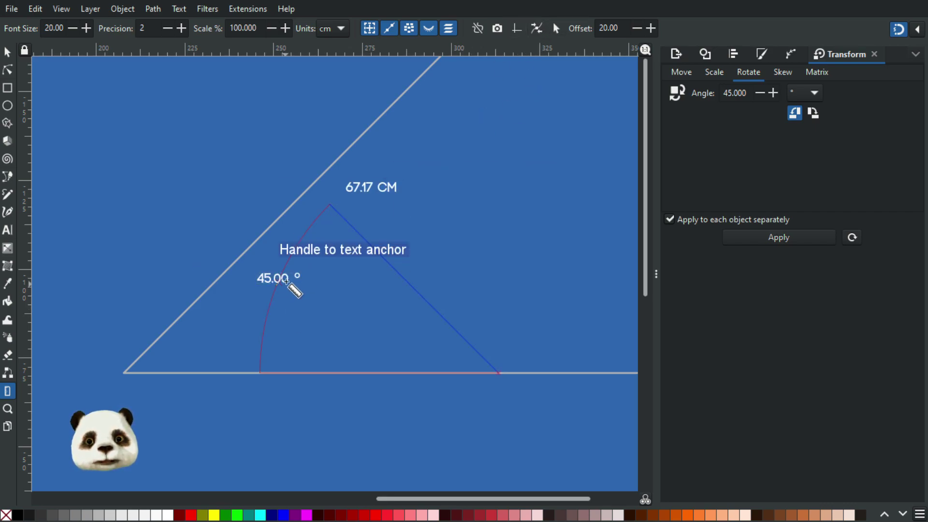
- Open the 45.00 ° label for text editing and select its degree symbol
key("s")
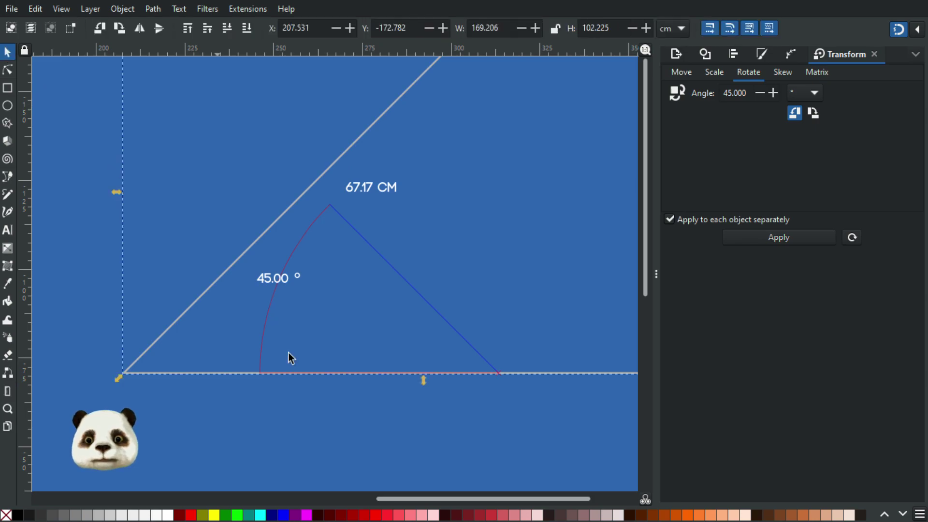
left_click(282, 283)
left_click(271, 278)
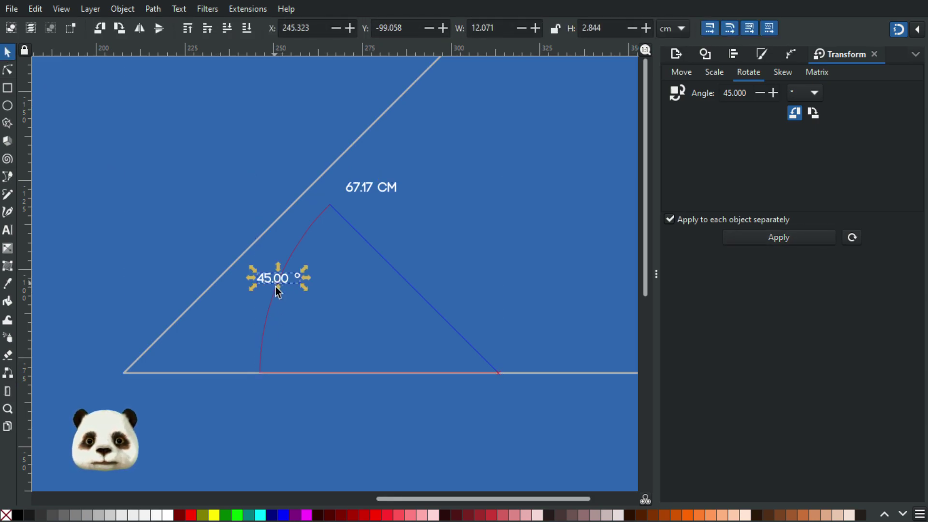
scroll(277, 291, "up", 4)
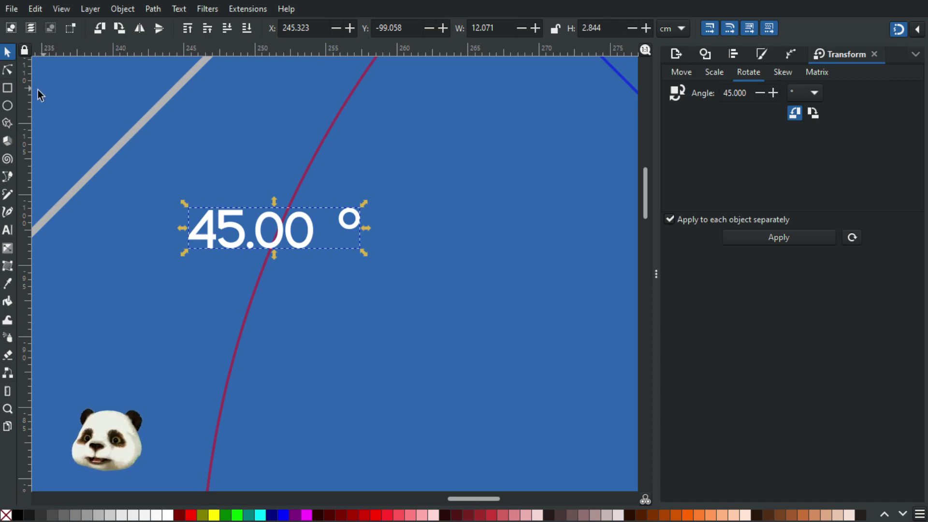
double_click(247, 228)
left_click(289, 230)
double_click(290, 230)
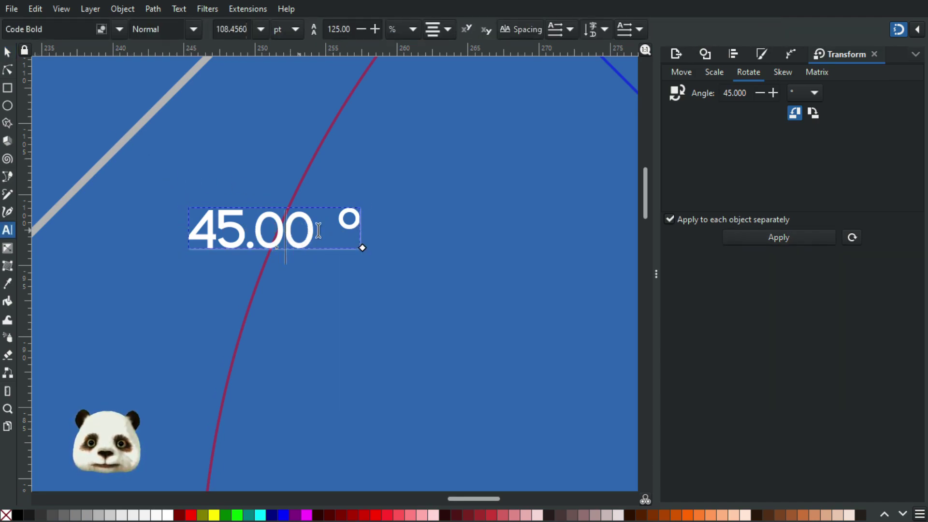
left_click_drag(339, 223, 359, 225)
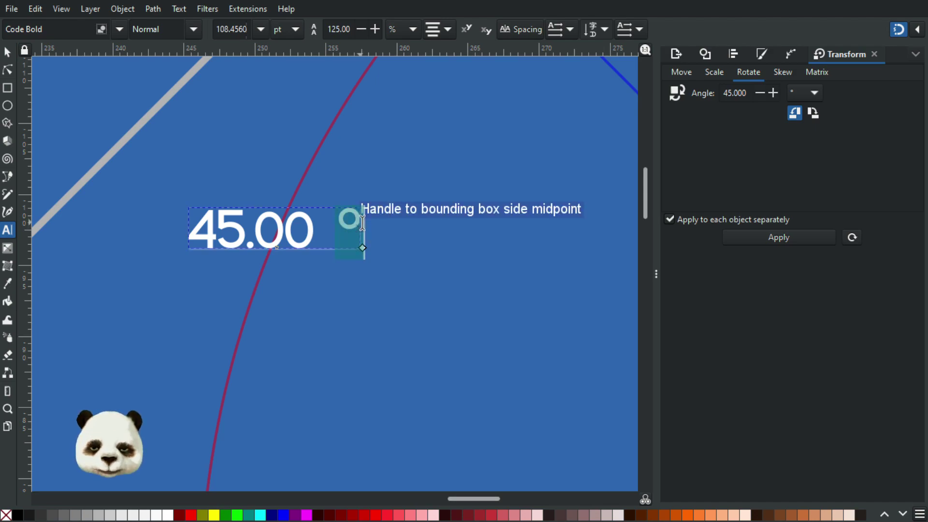
- Cut the 45.00 ° label from the converted measurement and paste it beside the bracket's dimension arc
left_click(9, 53)
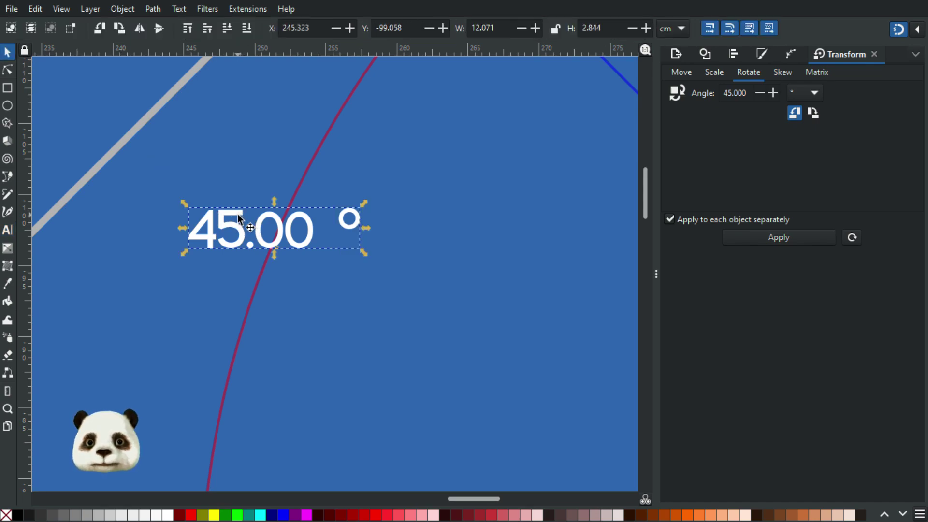
left_click(237, 214)
key("Delete")
scroll(237, 216, "down", 9)
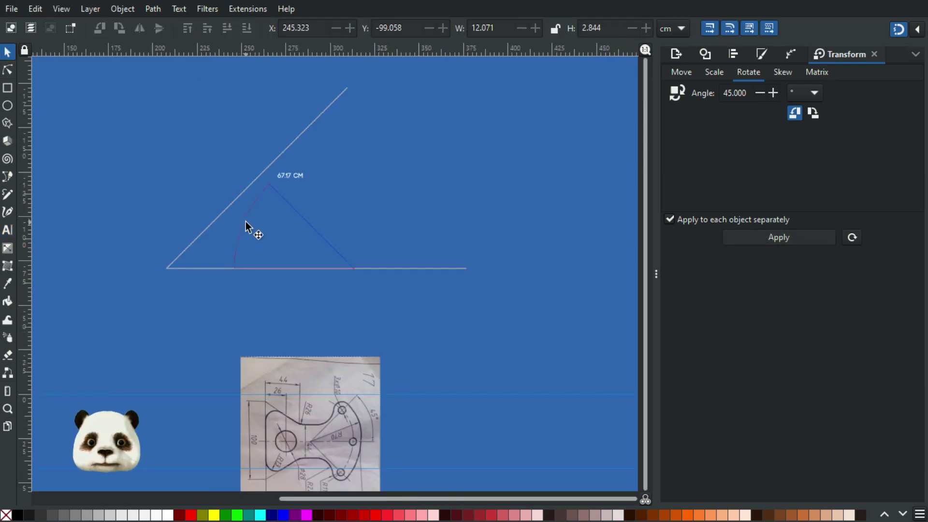
left_click_drag(145, 283, 298, 280)
scroll(246, 263, "up", 4)
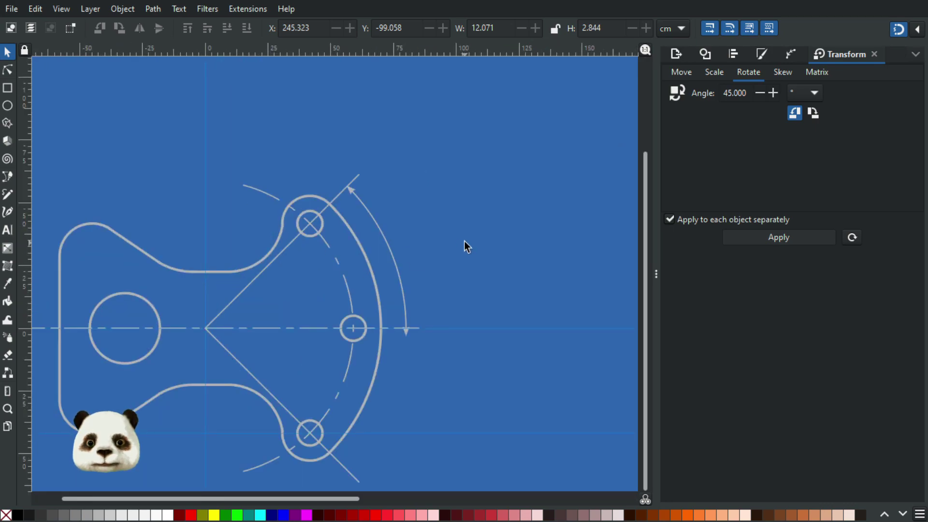
key("ctrl+v")
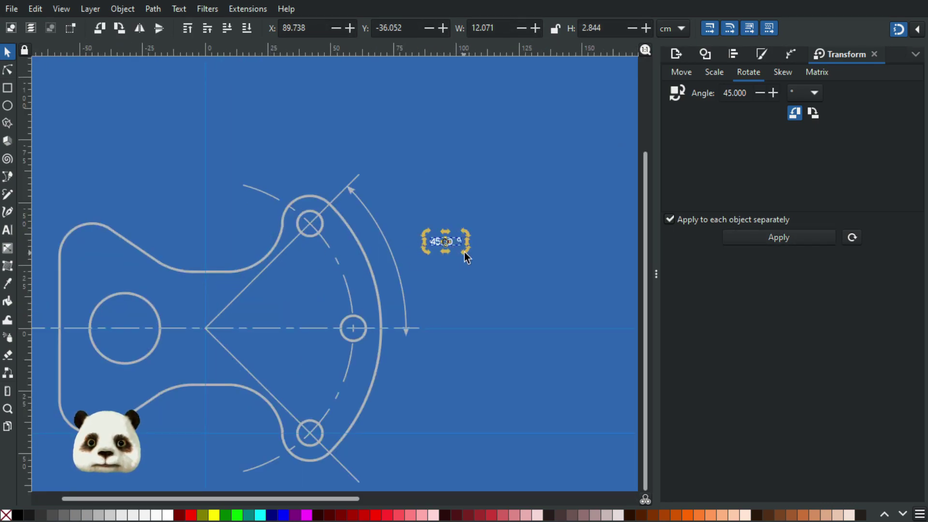
- Place the 45.00 ° label beside the dimension arc and rotate it to follow the arc's slope
left_click_drag(463, 255, 349, 294)
scroll(459, 317, "up", 1)
scroll(459, 318, "up", 1)
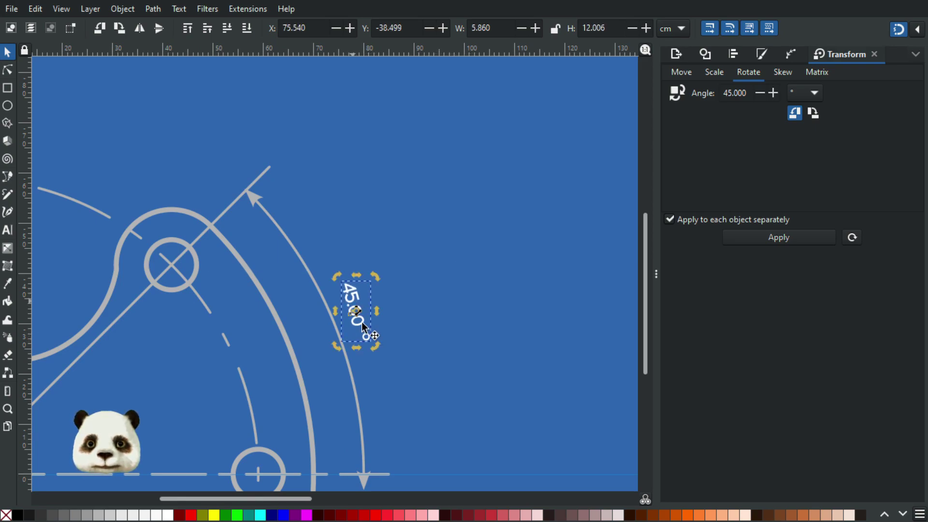
left_click(368, 338)
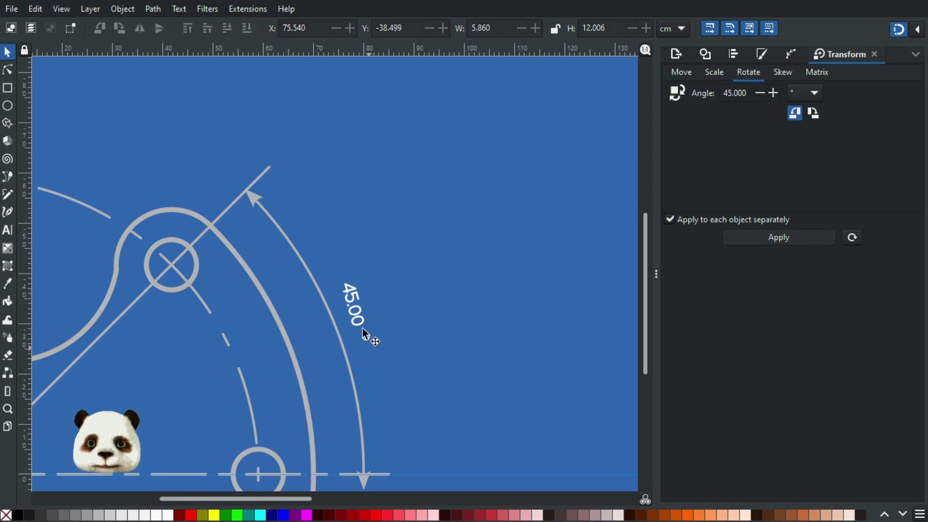
left_click_drag(375, 352, 376, 344)
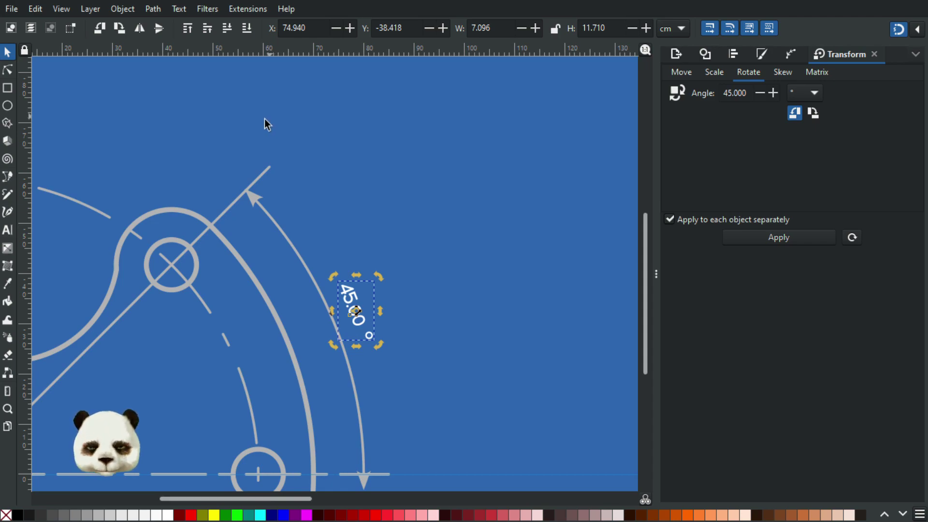
- Switch the 45.00 ° label's font size unit to cm and set the size to 5 cm
key("t")
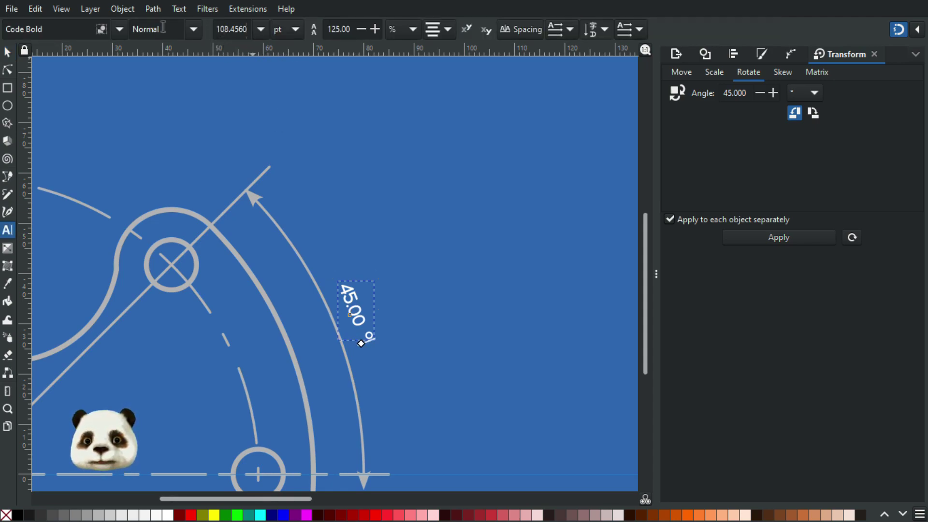
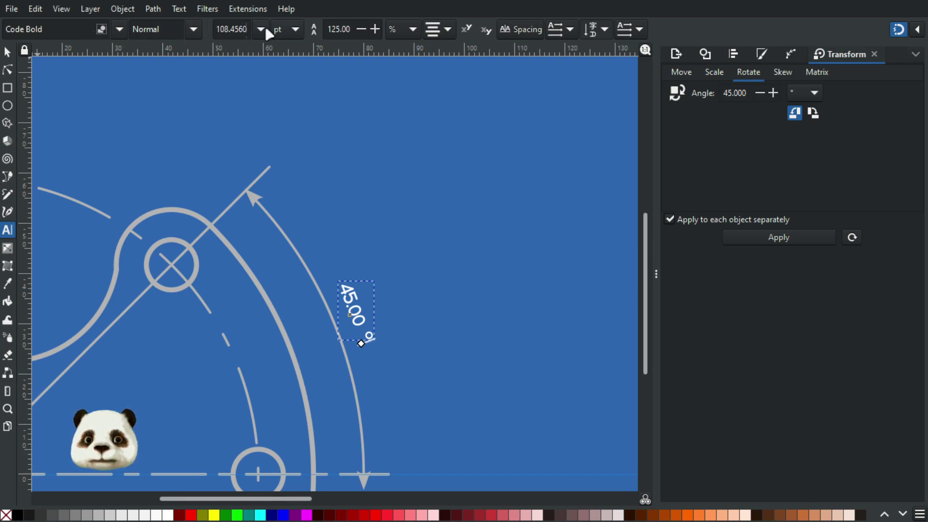
left_click(291, 30)
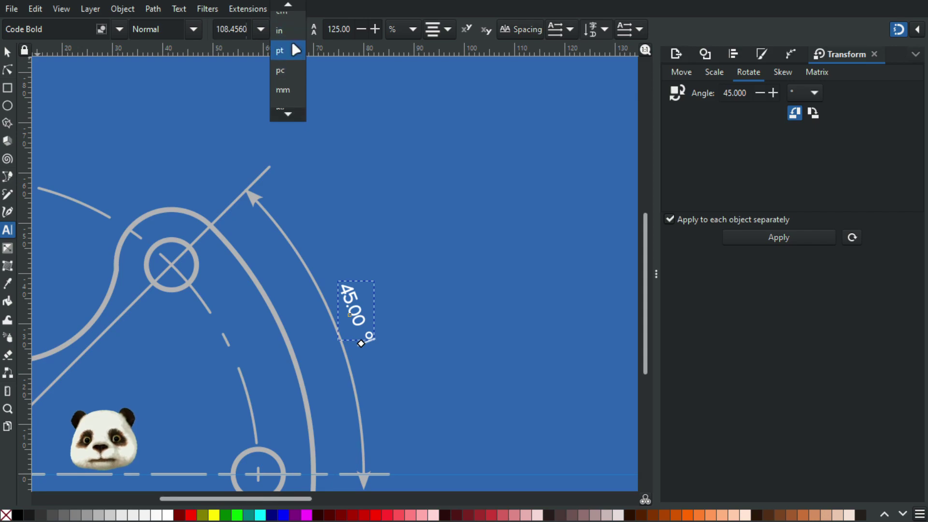
left_click(284, 13)
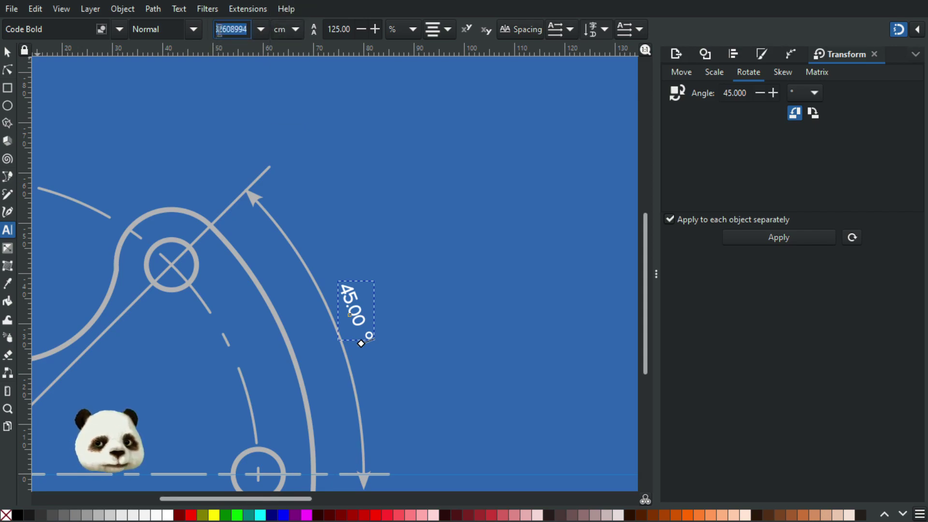
type("5")
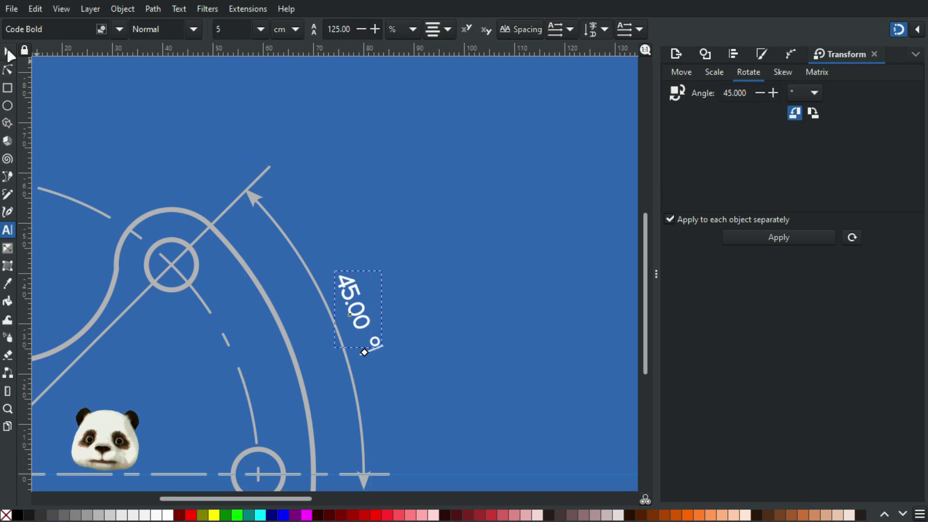
left_click(8, 51)
- Move the 45.00 ° label slightly down along the outside of the dimension arc
left_click(430, 176)
scroll(429, 178, "down", 4)
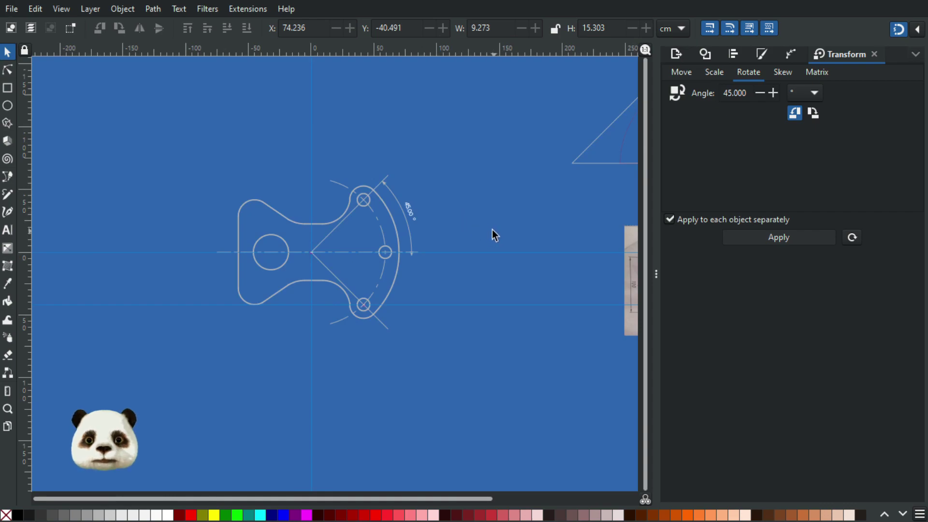
scroll(484, 230, "up", 3)
left_click(276, 190)
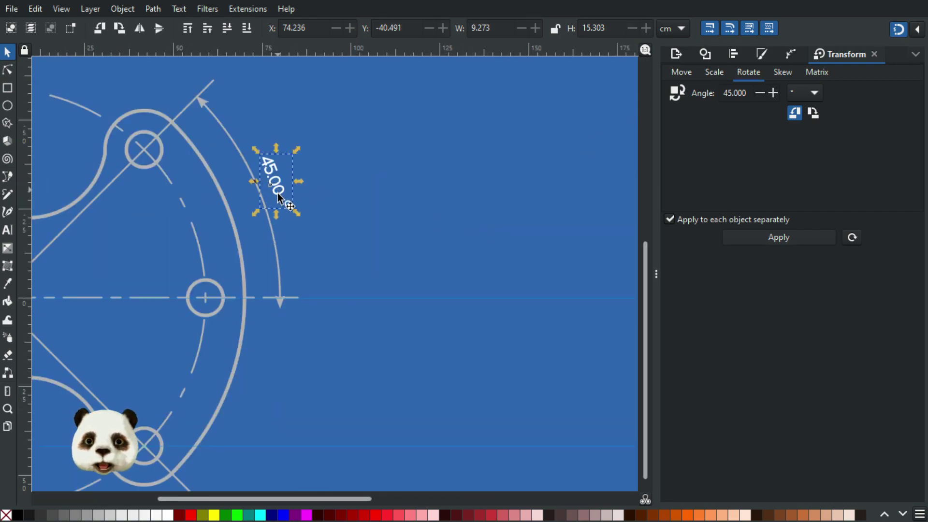
left_click_drag(276, 187, 280, 196)
left_click(320, 202)
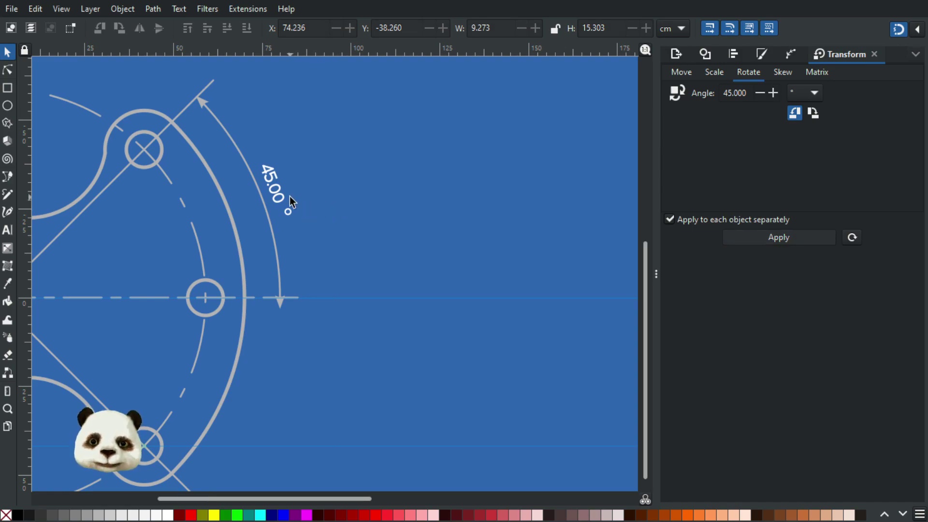
- Examine how the 45° dimension is written and sized in the reference photo and compare it with the bracket drawing
scroll(289, 196, "down", 3)
scroll(550, 244, "up", 2)
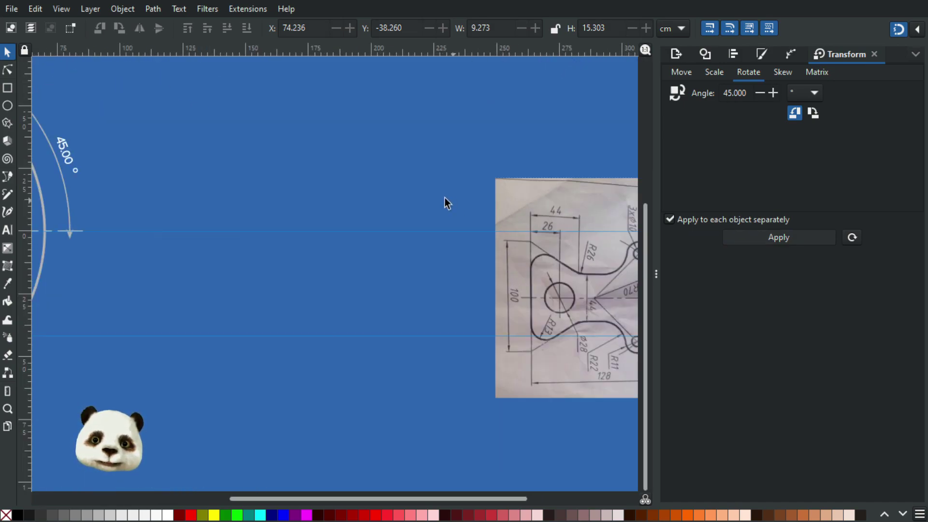
left_click_drag(549, 237, 218, 216)
scroll(371, 254, "up", 2)
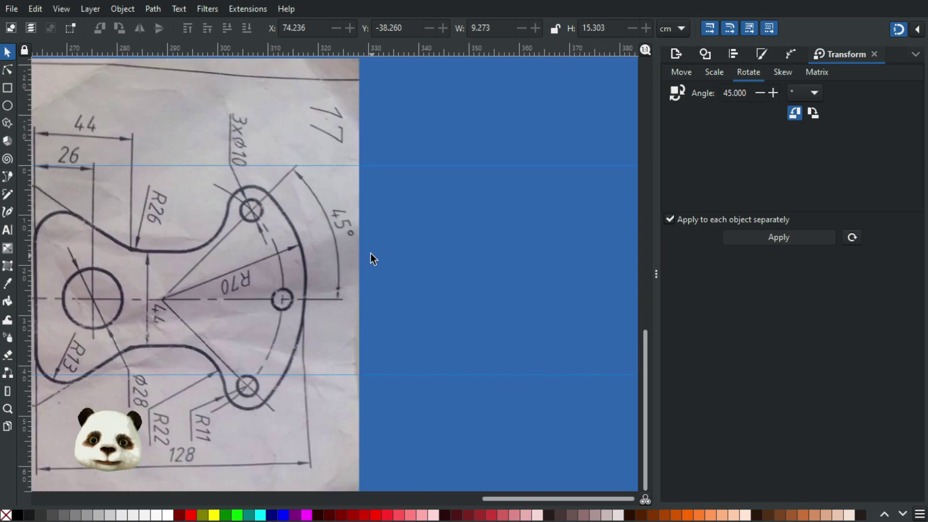
scroll(359, 245, "down", 2)
scroll(343, 242, "down", 1)
mouse_move(107, 250)
left_mouse_down()
mouse_move(472, 320)
mouse_move(572, 327)
left_mouse_up()
scroll(346, 283, "up", 1)
scroll(338, 256, "down", 1)
scroll(367, 256, "up", 2)
scroll(333, 247, "down", 1)
mouse_move(500, 282)
left_mouse_down()
mouse_move(27, 212)
mouse_move(454, 274)
left_mouse_up()
scroll(262, 236, "up", 3)
- Remove the decimals from the angle label so that it reads 45°
double_click(270, 215)
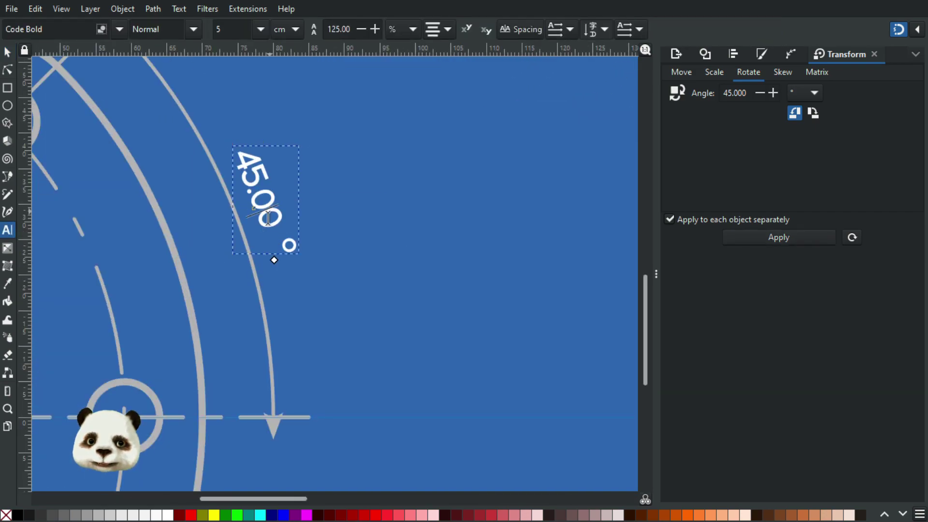
key("BackSpace")
key("BackSpace")
key("BackSpace")
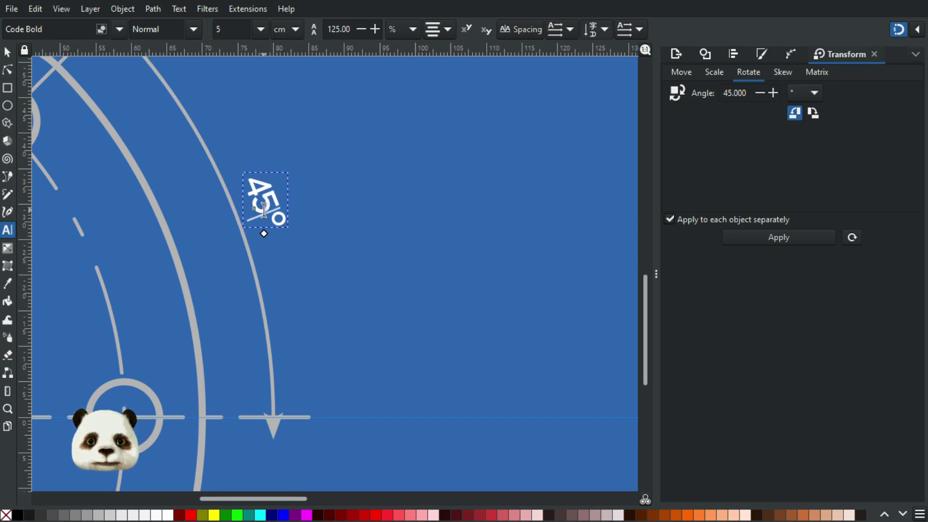
left_click(7, 52)
left_click(479, 208)
- Delete the leftover converted angle measurement above the reference photo
scroll(482, 208, "down", 3)
left_click_drag(550, 255, 34, 408)
scroll(242, 368, "down", 3)
mouse_move(469, 403)
left_mouse_down()
mouse_move(468, 373)
mouse_move(427, 335)
left_mouse_up()
key("Delete")
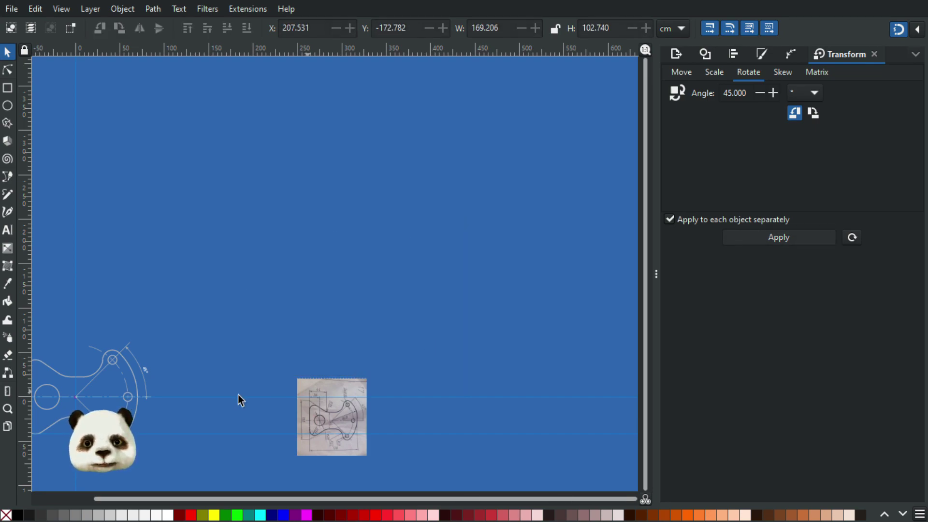
- Set the 45° label's font size to 10 cm
scroll(158, 400, "up", 3)
left_click_drag(120, 398, 345, 325)
left_click(352, 242)
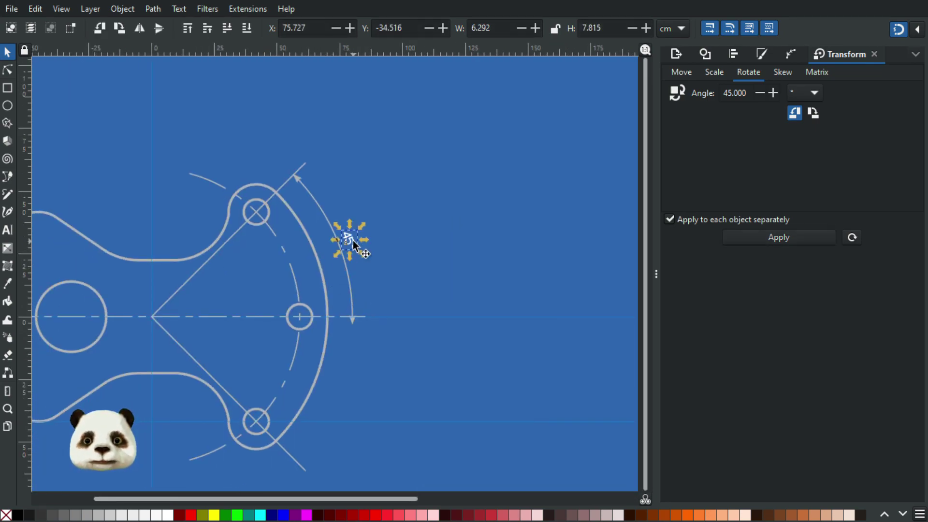
key("t")
left_click_drag(228, 28, 167, 27)
type("10")
key("Return")
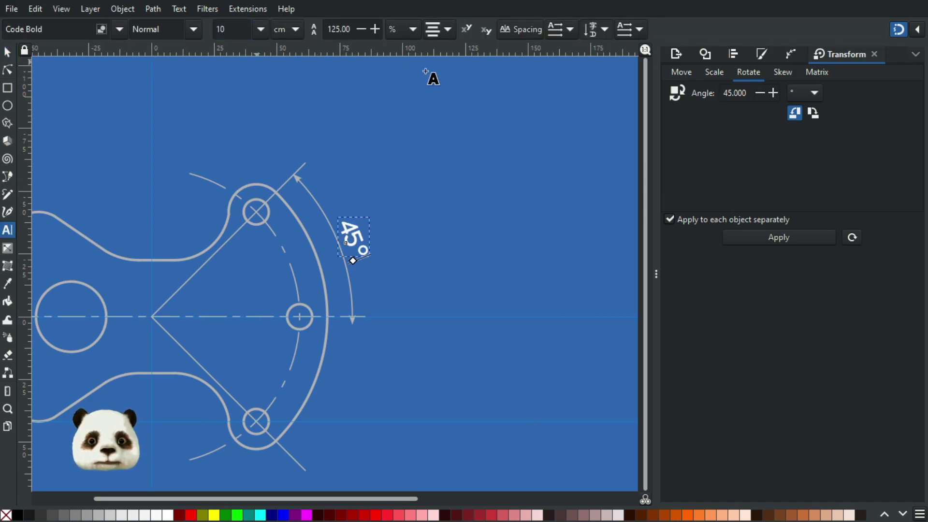
key("Escape")
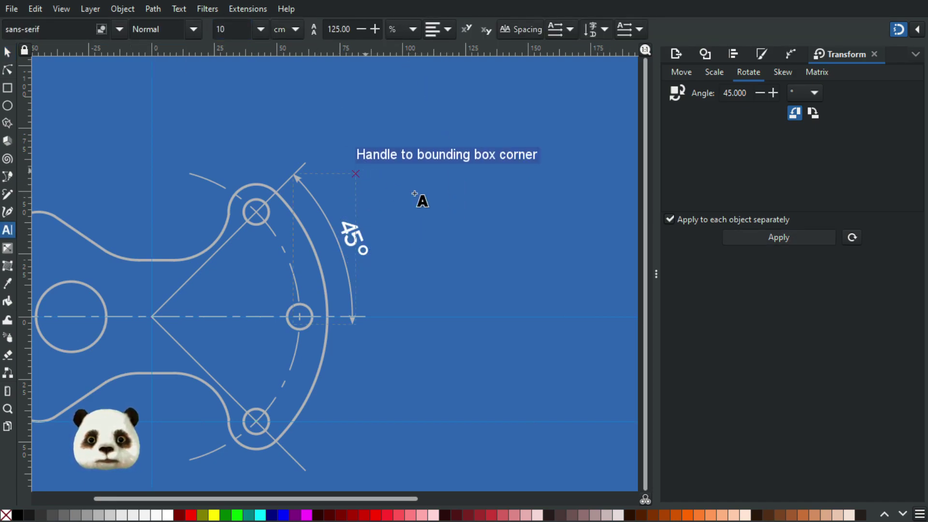
- Change the 45° label's font family to "tah"
scroll(414, 194, "down", 3, "ctrl")
scroll(612, 261, "up", 2, "ctrl")
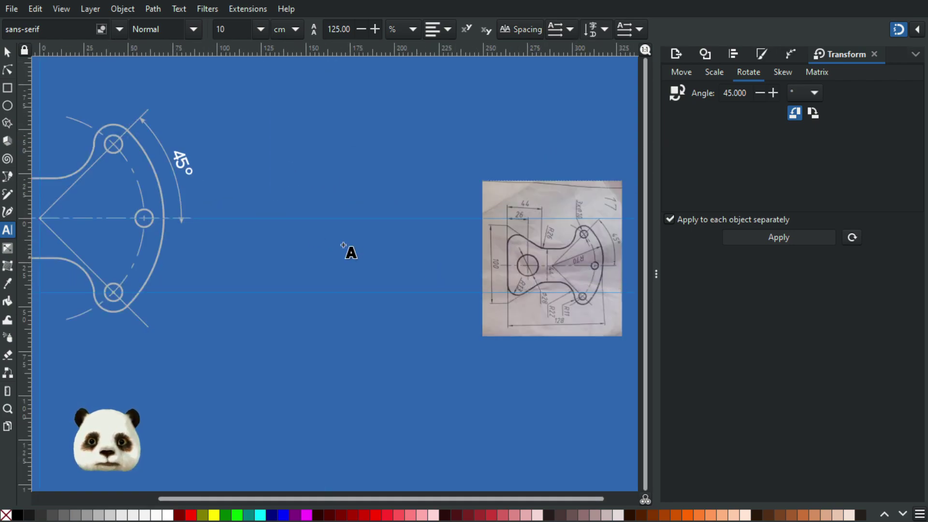
scroll(164, 178, "up", 1, "ctrl")
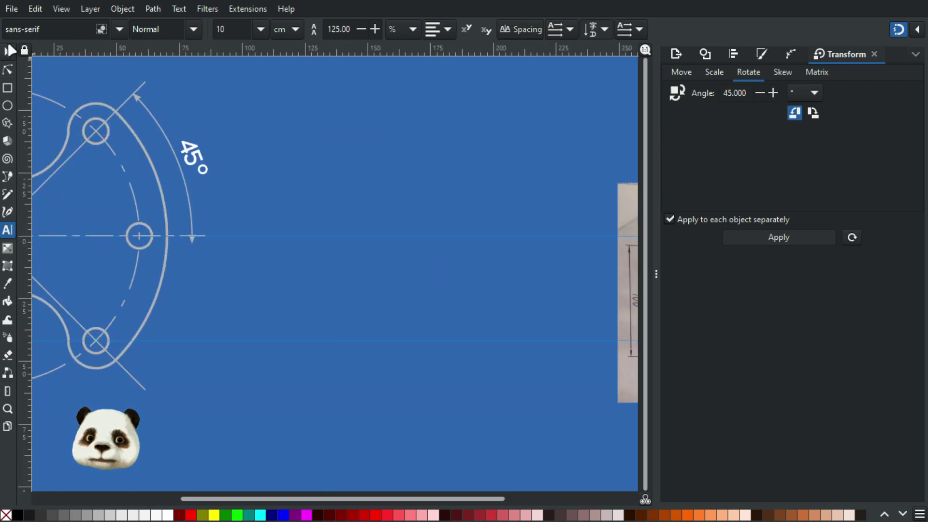
left_click(9, 52)
left_click(201, 154)
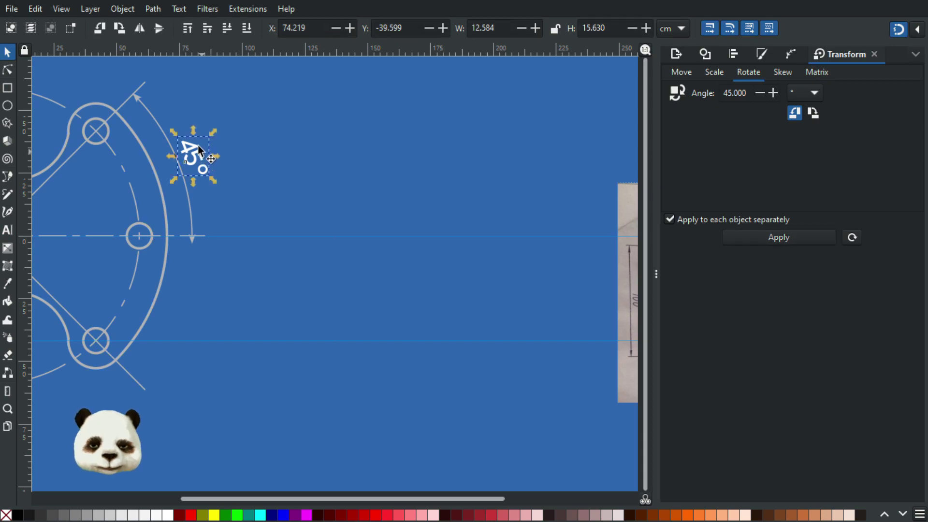
key("t")
left_click_drag(77, 27, 3, 28)
type("tah")
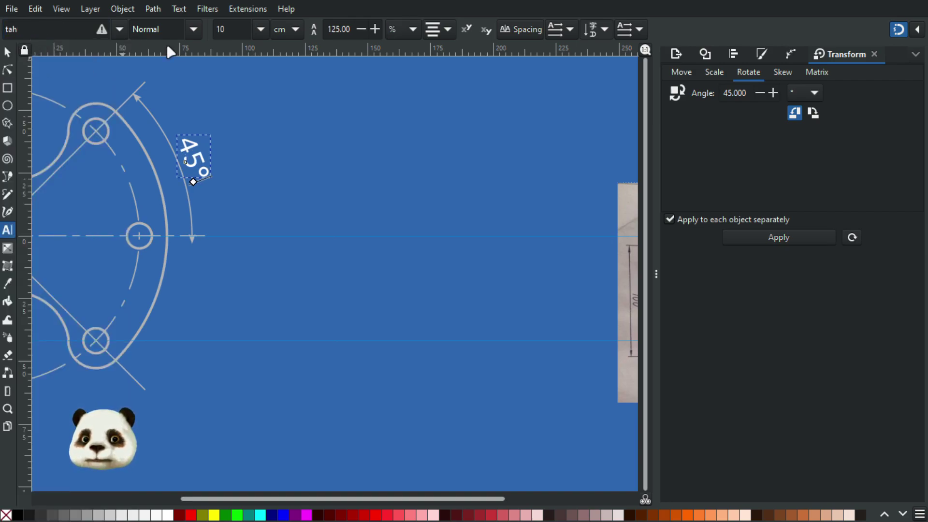
left_click(6, 50)
left_click(364, 163)
scroll(239, 216, "down", 1)
left_click_drag(273, 220, 406, 256)
scroll(367, 224, "up", 1)
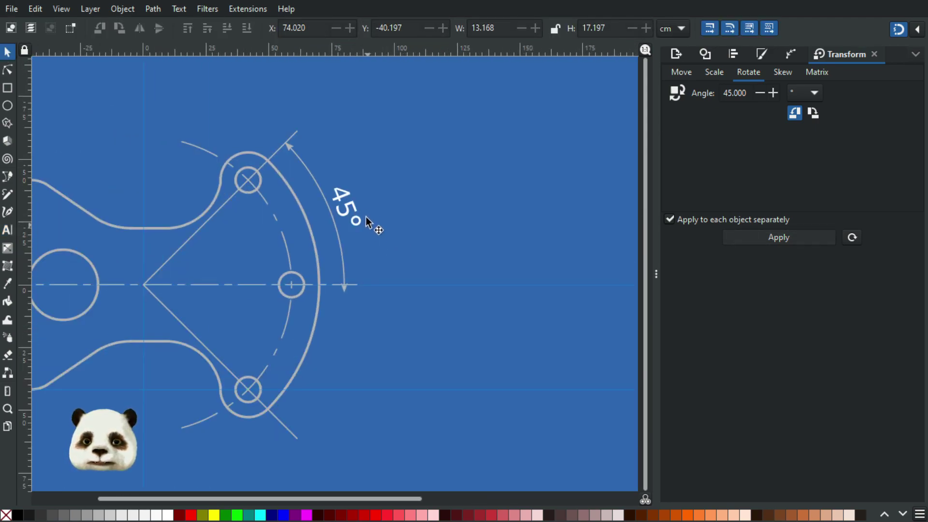
- Enter Verdana as the font family of the 45° label
left_click(344, 204)
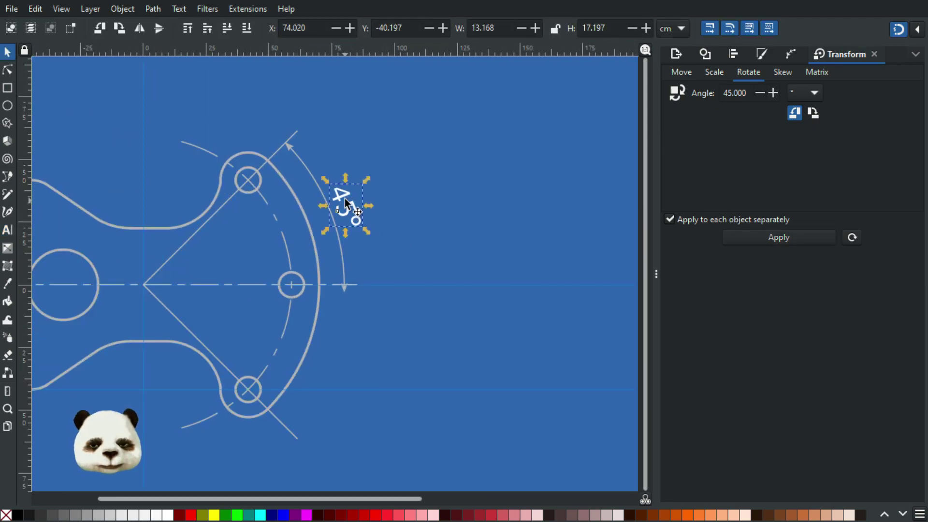
key("t")
left_click(190, 29)
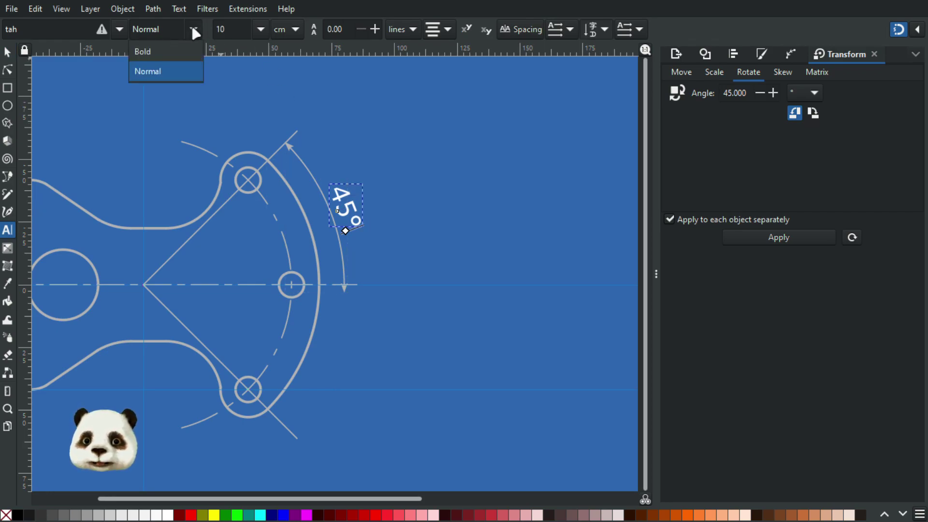
left_click(190, 29)
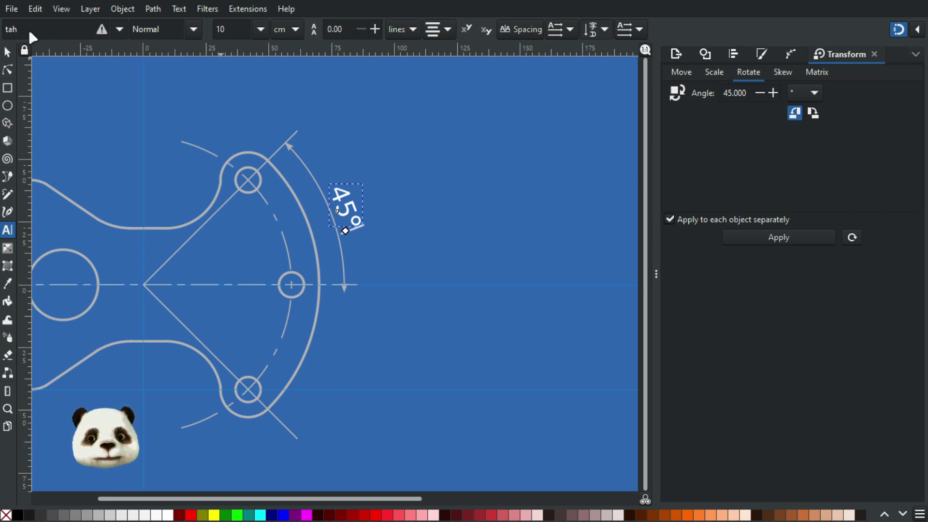
left_click(67, 29)
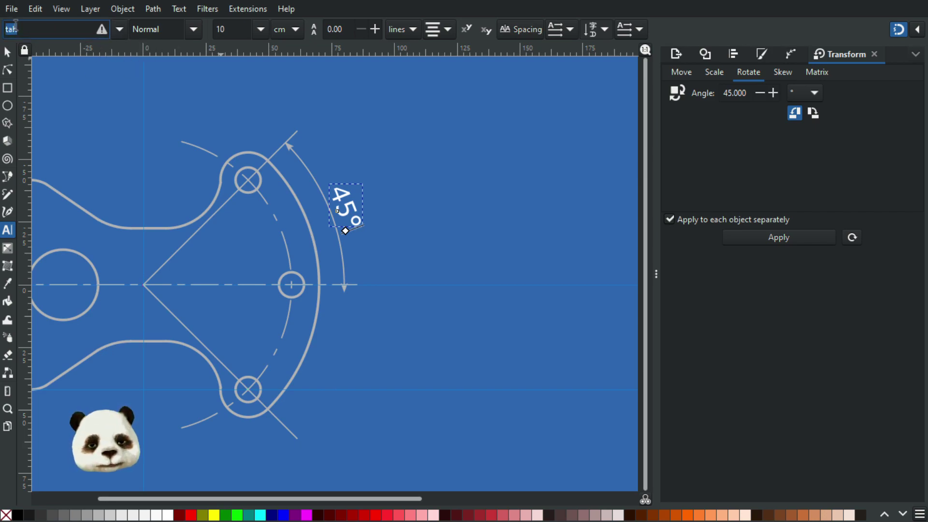
type("Verdana")
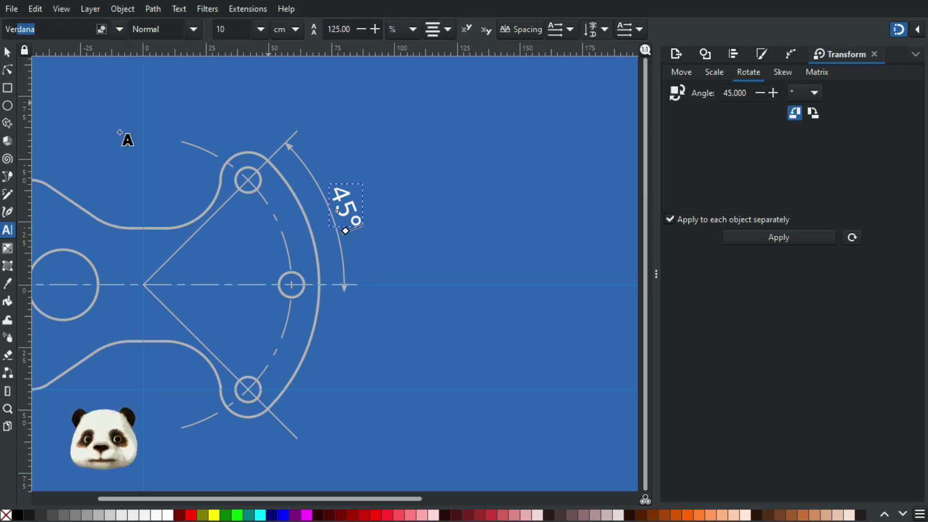
left_click(6, 56)
key("t")
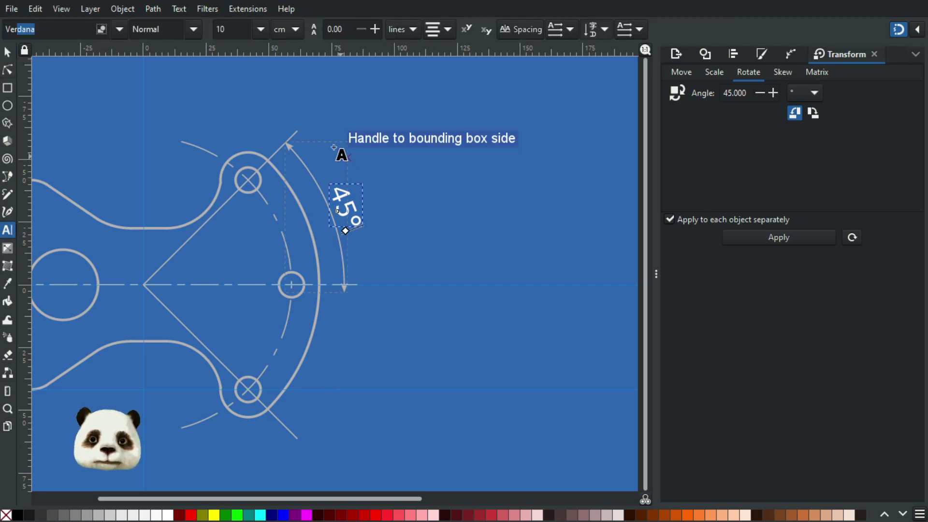
key("ctrl+a")
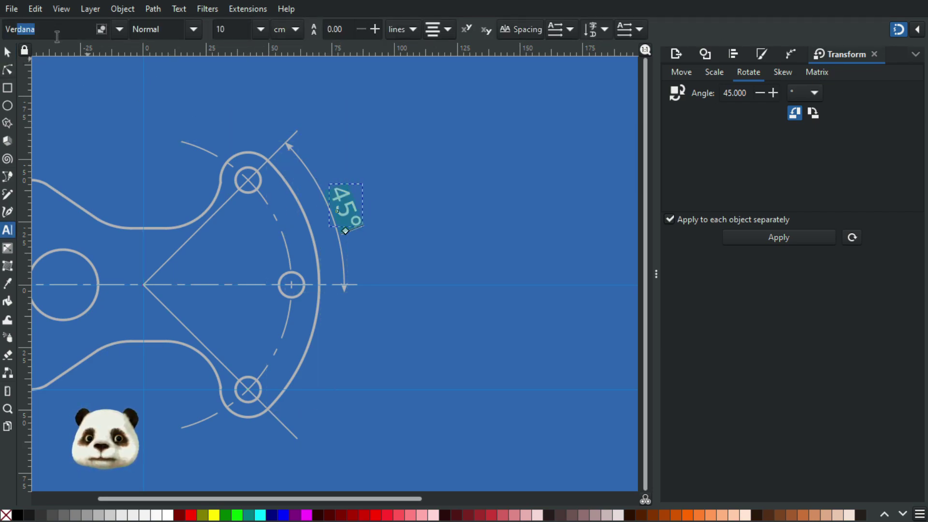
key("Delete")
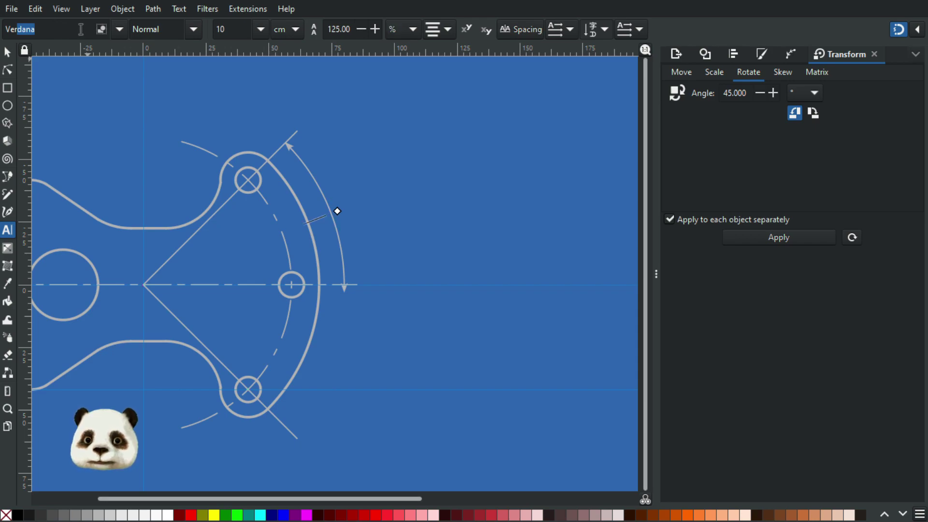
key("ctrl+z")
- Apply the Verdana font to the 45° label in the Normal style after trying Italic
left_click(81, 29)
key("Return")
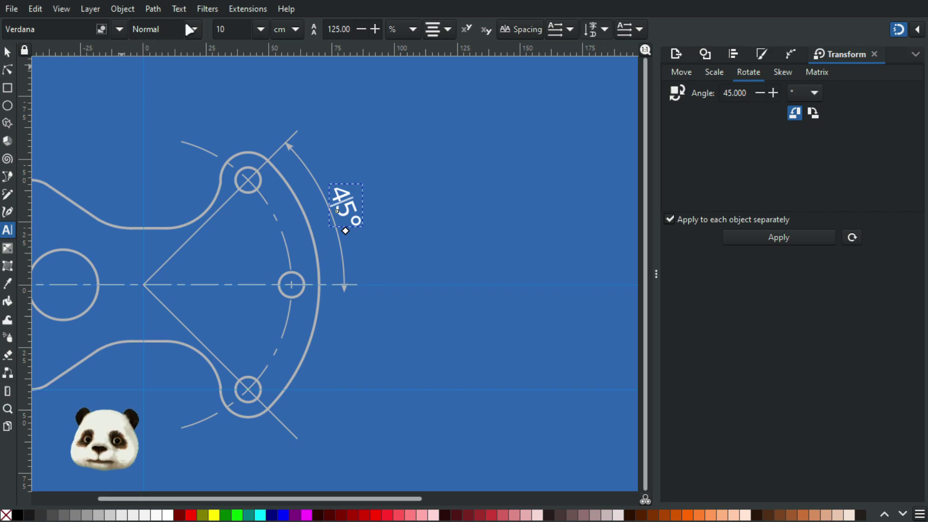
left_click(193, 30)
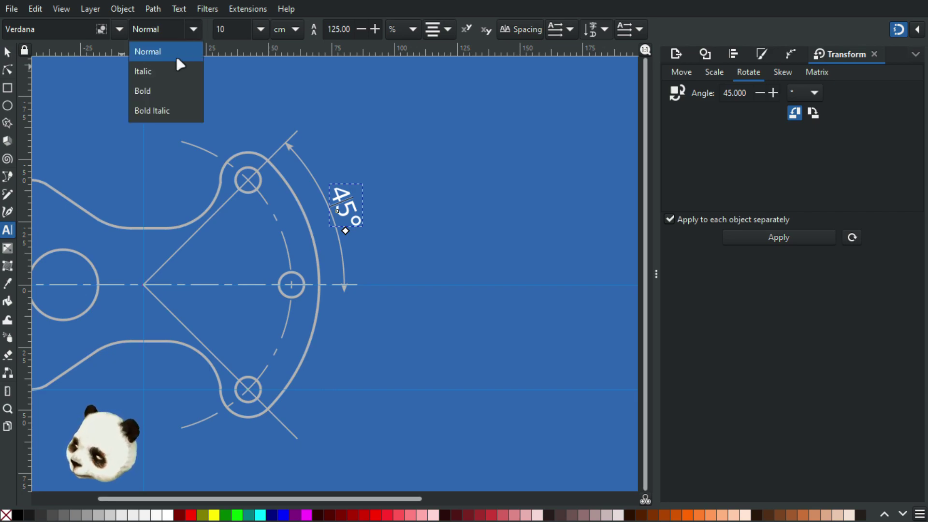
left_click(171, 72)
left_click(191, 31)
left_click(160, 48)
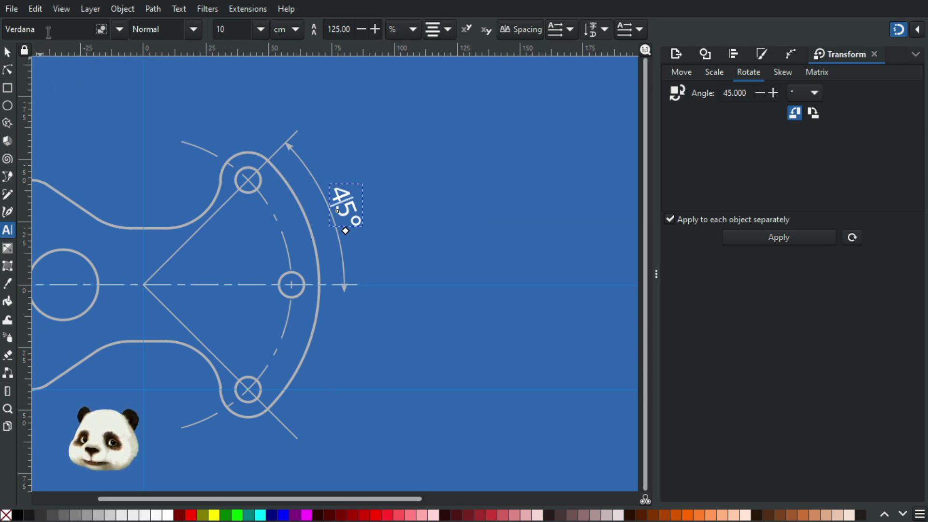
- Change the 45° label's font family to Vision and deselect the label
left_click(76, 29)
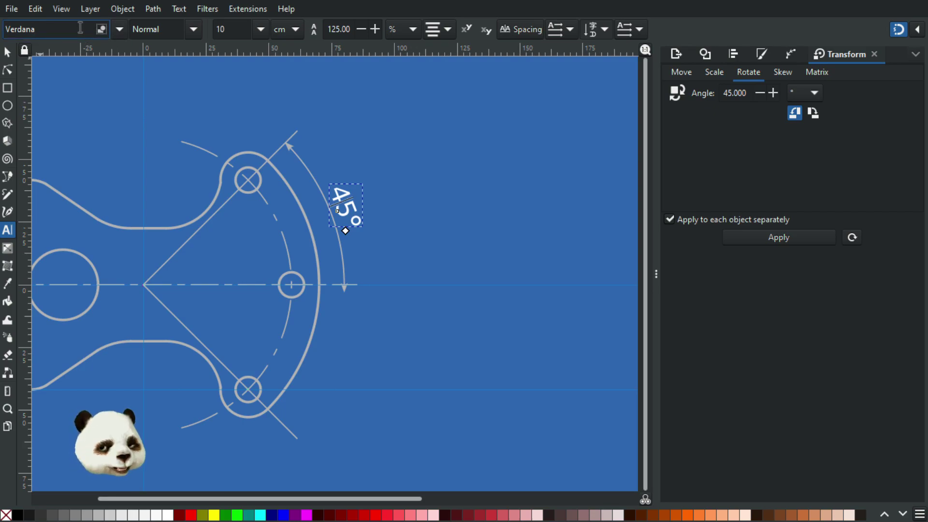
scroll(80, 28, "down", 3)
scroll(81, 28, "down", 4)
scroll(82, 28, "down", 4)
scroll(81, 28, "down", 2)
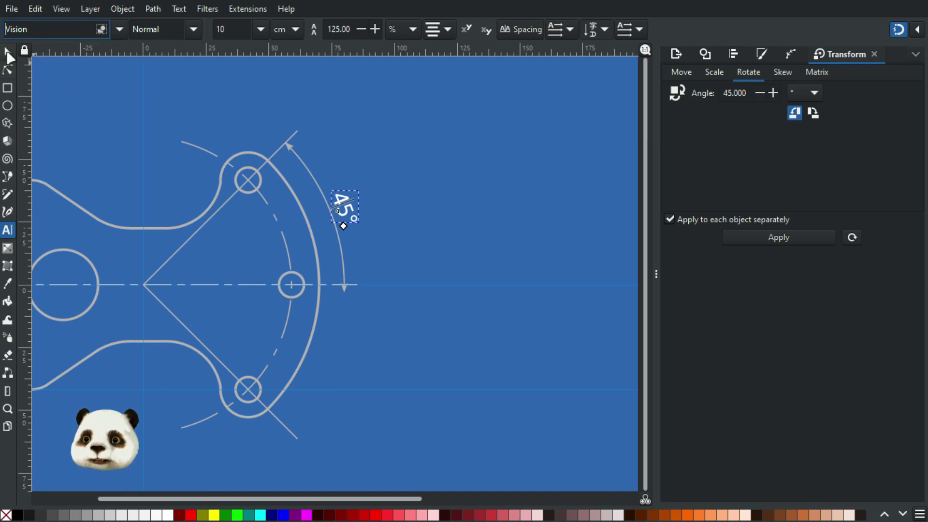
left_click(7, 52)
left_click(443, 133)
scroll(453, 158, "down", 2, "ctrl")
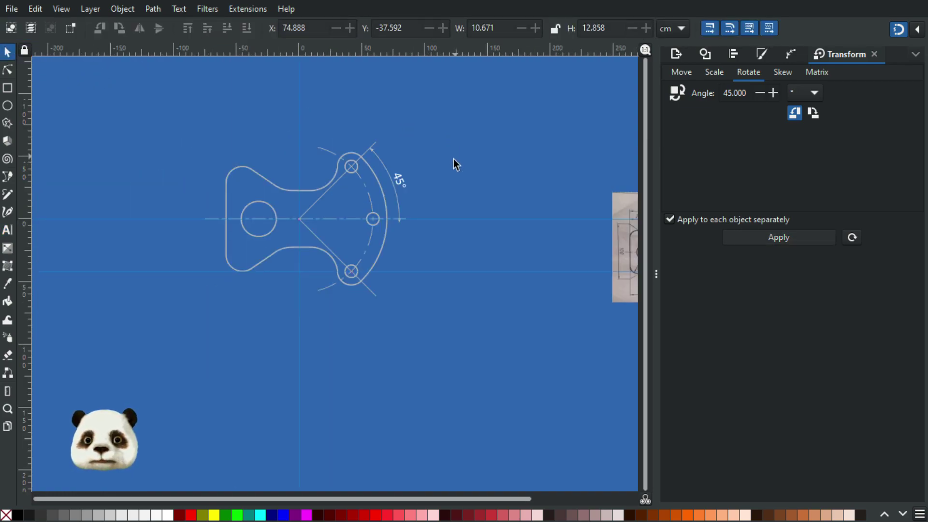
scroll(453, 158, "up", 2, "ctrl")
scroll(381, 186, "down", 2, "ctrl")
scroll(377, 188, "up", 2, "ctrl")
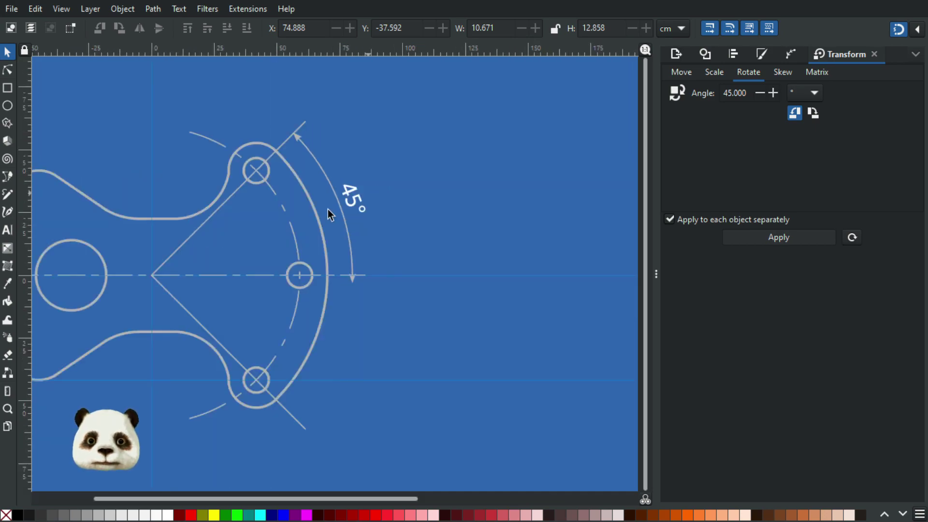
- Recolour the 45° label to the same light grey as the drawing lines
left_click(347, 198)
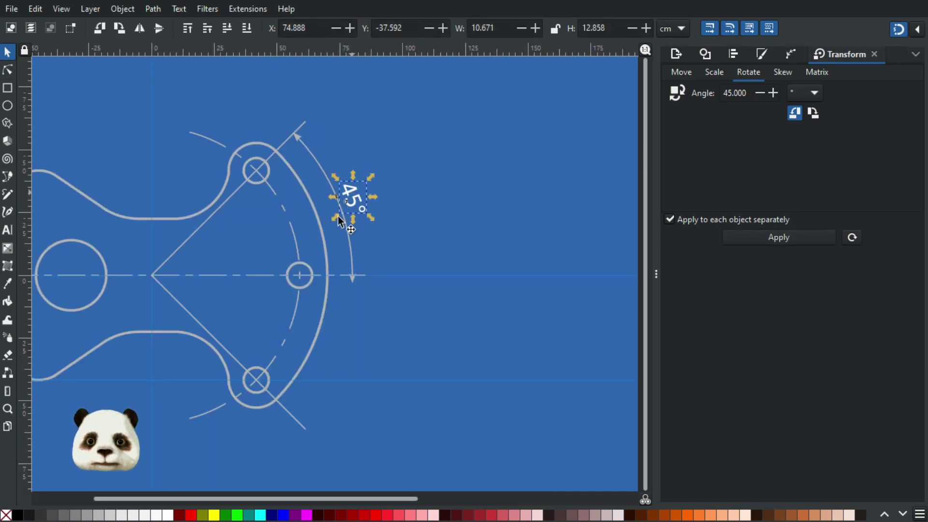
left_click(100, 514)
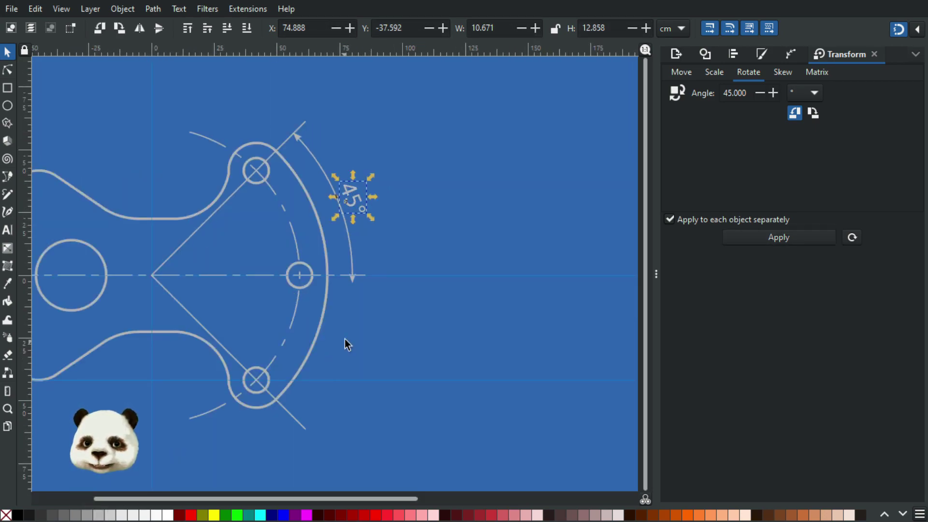
left_click(454, 243)
scroll(456, 242, "down", 2, "ctrl")
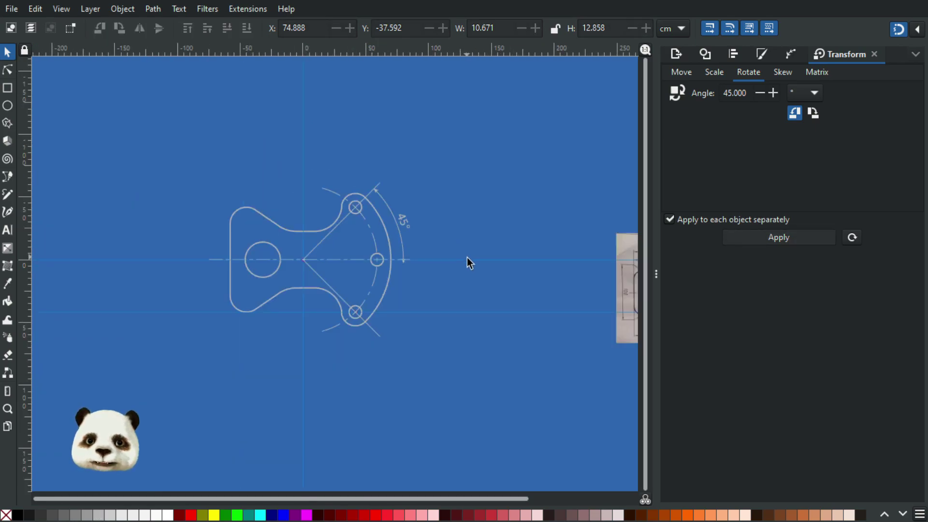
left_click_drag(522, 233, 357, 218)
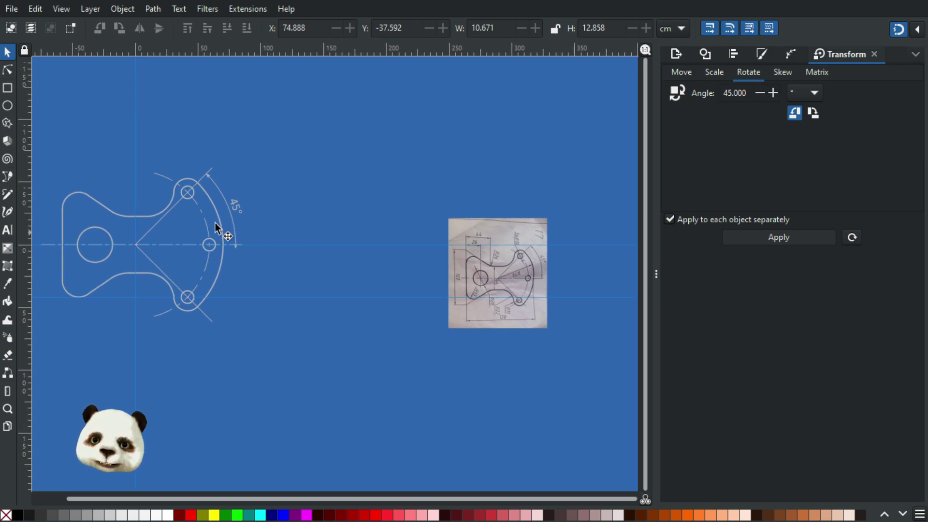
- Set the Offset X of the 45° dimension arc's end arrow marker to 5.7 so its tip meets the centre line
scroll(218, 223, "up", 3, "ctrl")
scroll(267, 250, "up", 2, "ctrl")
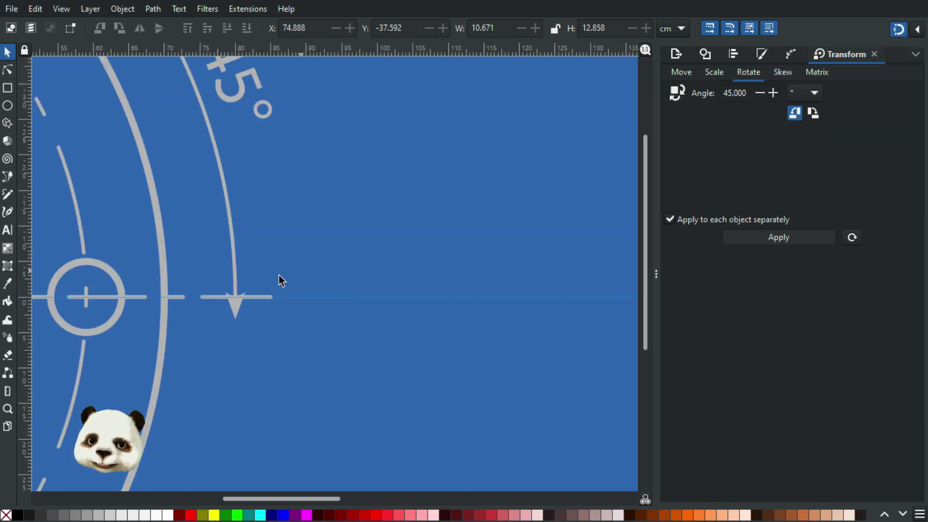
left_click(233, 246)
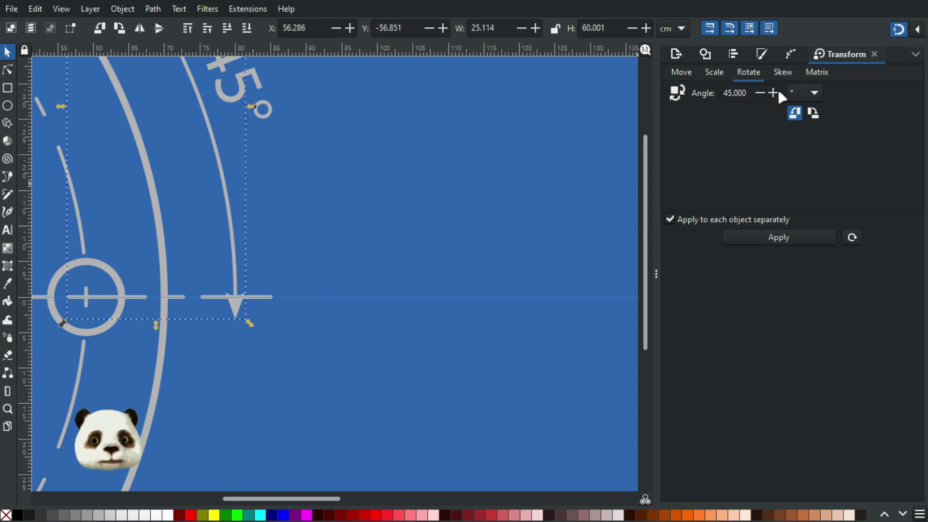
left_click(763, 53)
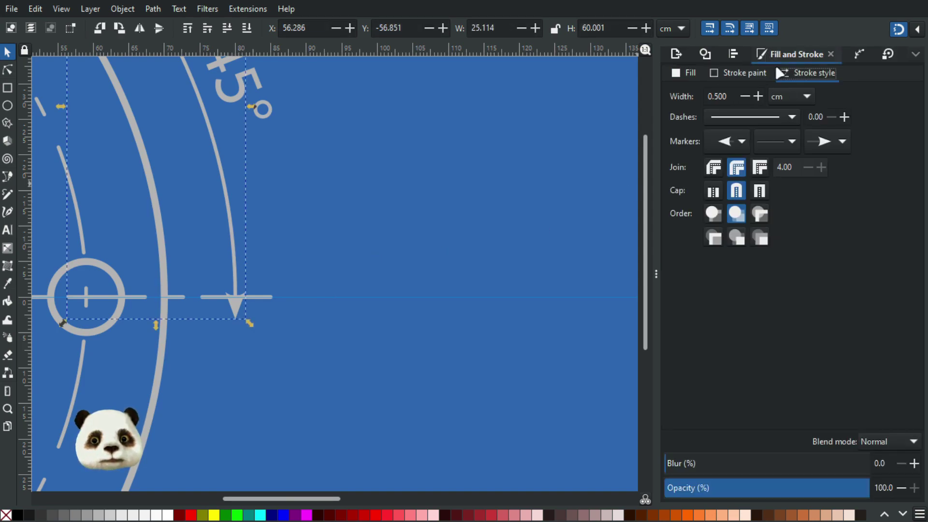
left_click(846, 143)
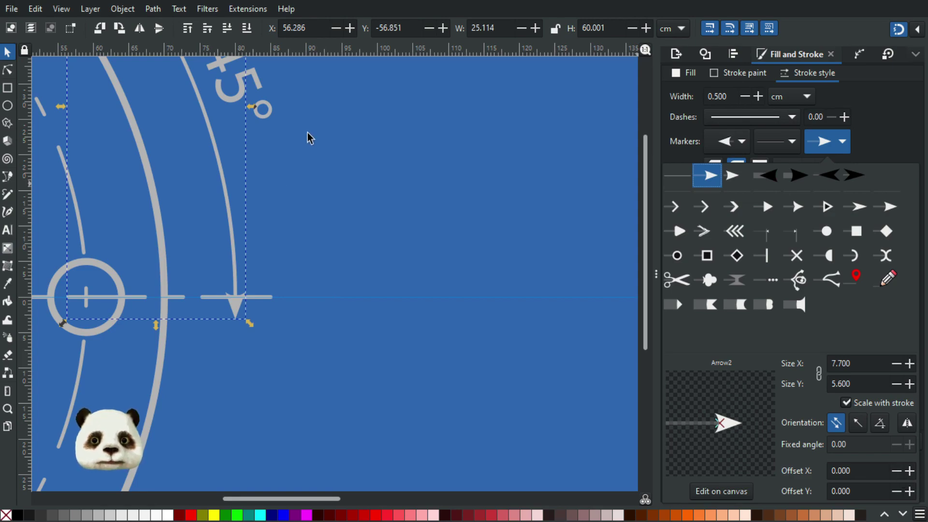
left_click(391, 279)
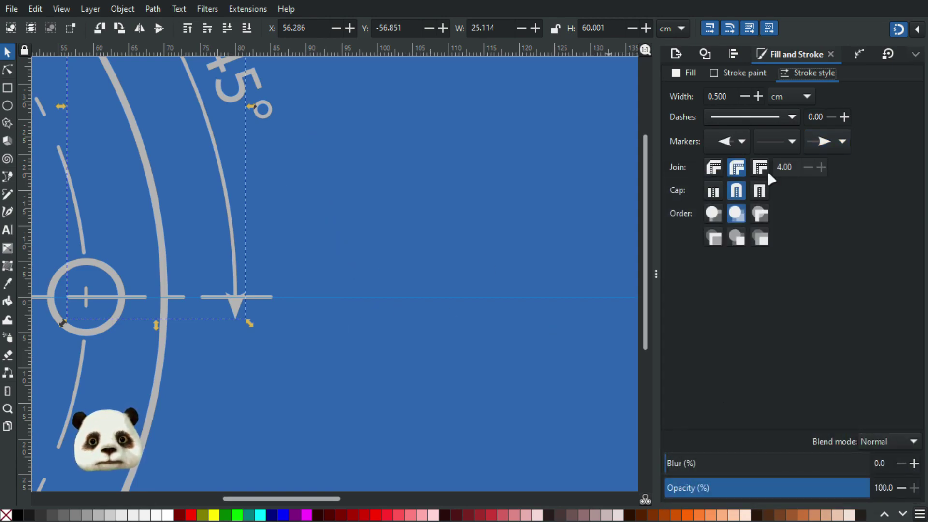
left_click(838, 145)
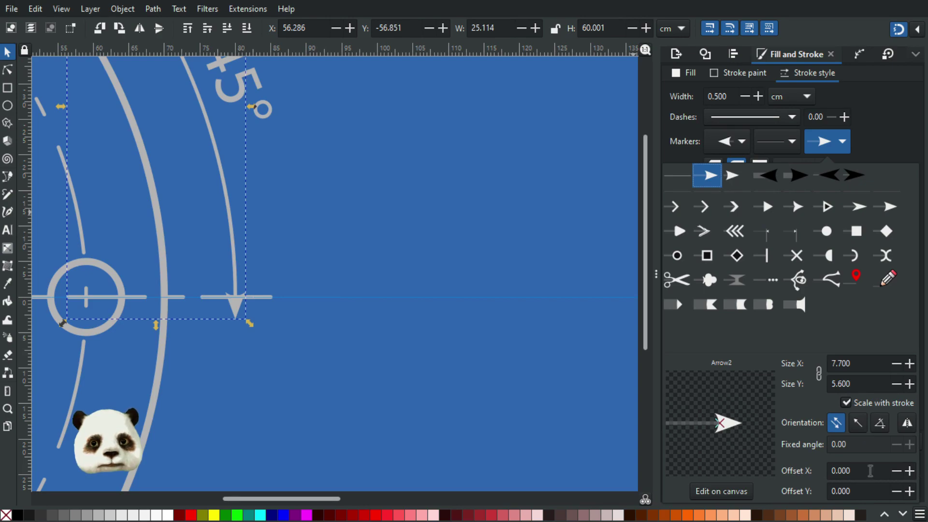
left_click_drag(870, 470, 800, 469)
left_click(898, 471)
left_click(898, 470)
left_click(909, 471)
left_click(909, 471)
left_click(909, 471)
left_click_drag(853, 473, 810, 468)
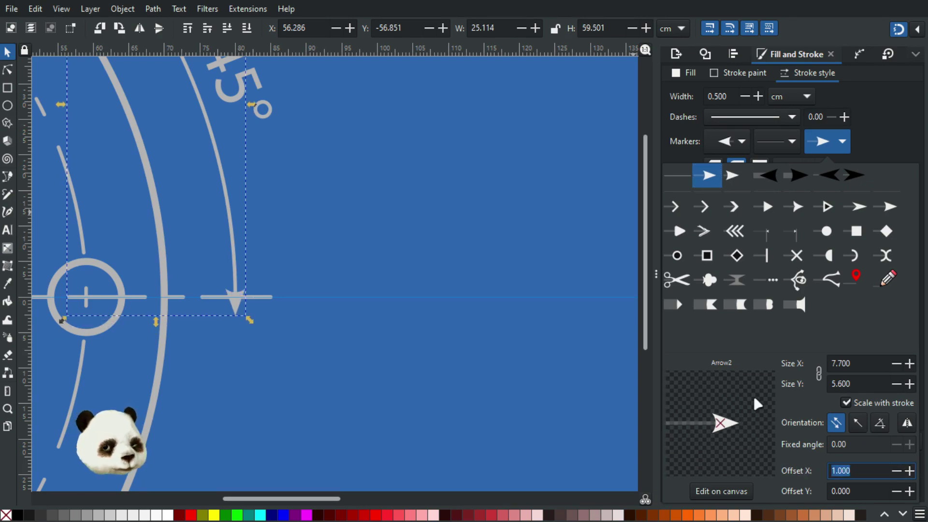
type("5.7")
key("Return")
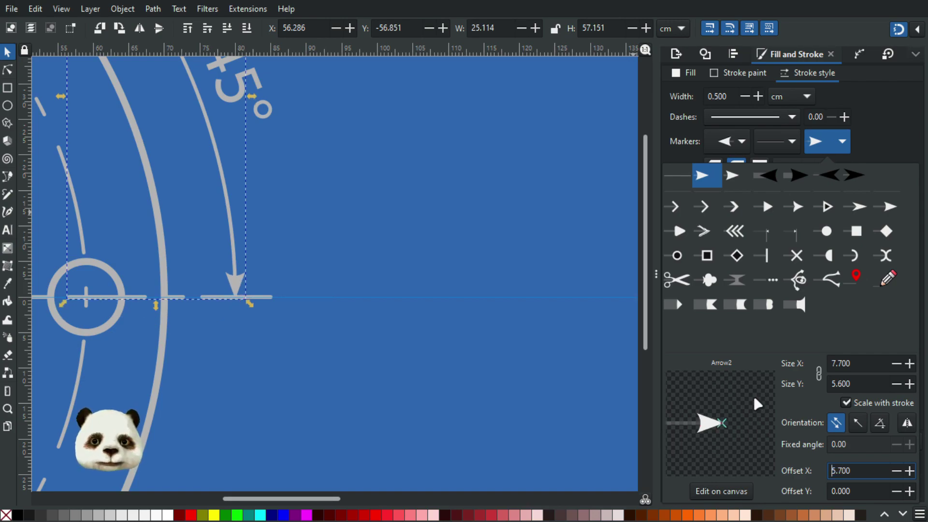
left_click(469, 229)
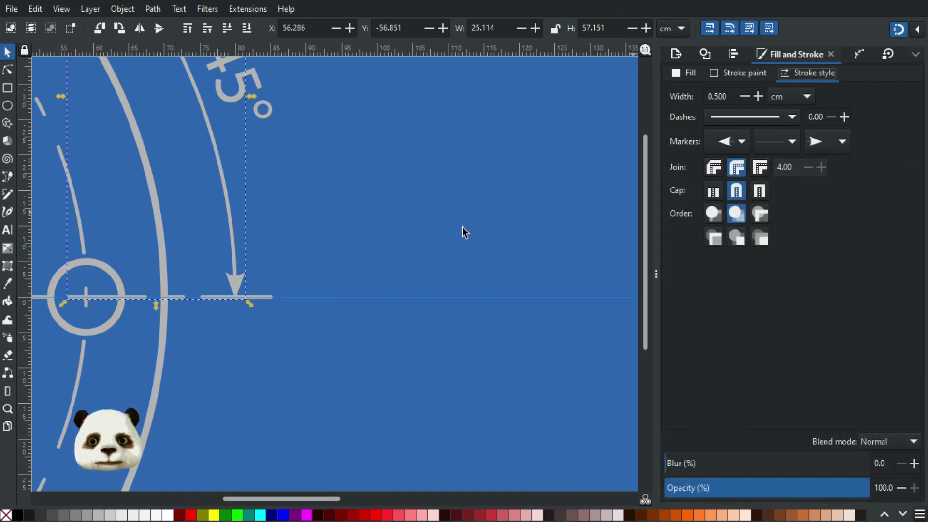
scroll(462, 227, "down", 3)
left_click(456, 206)
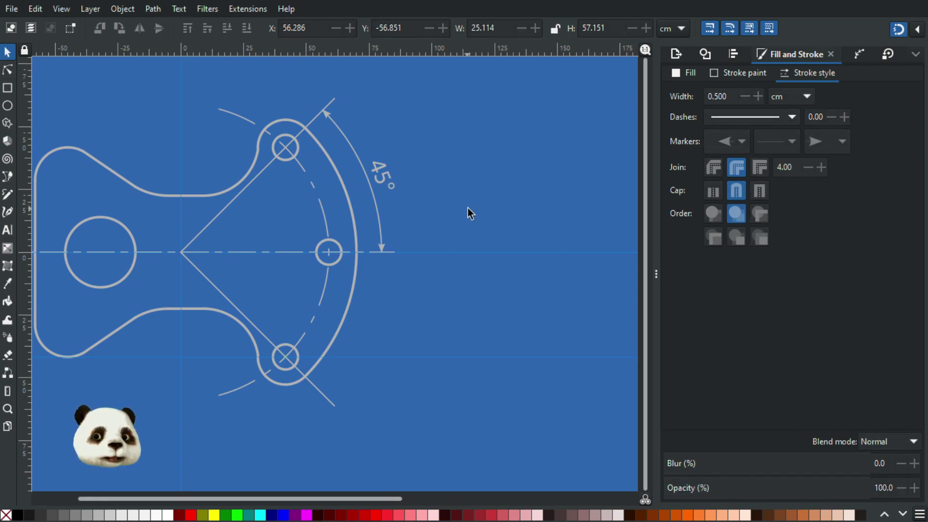
- Examine the dimensions in the reference photo against the drawn bracket
scroll(523, 245, "down", 4)
scroll(567, 274, "up", 2)
left_click_drag(537, 270, 381, 263)
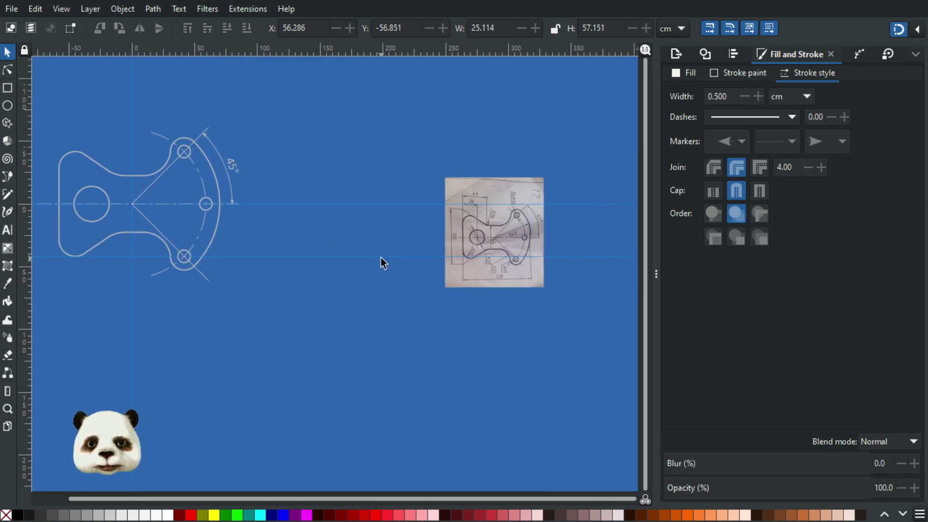
scroll(534, 254, "up", 3)
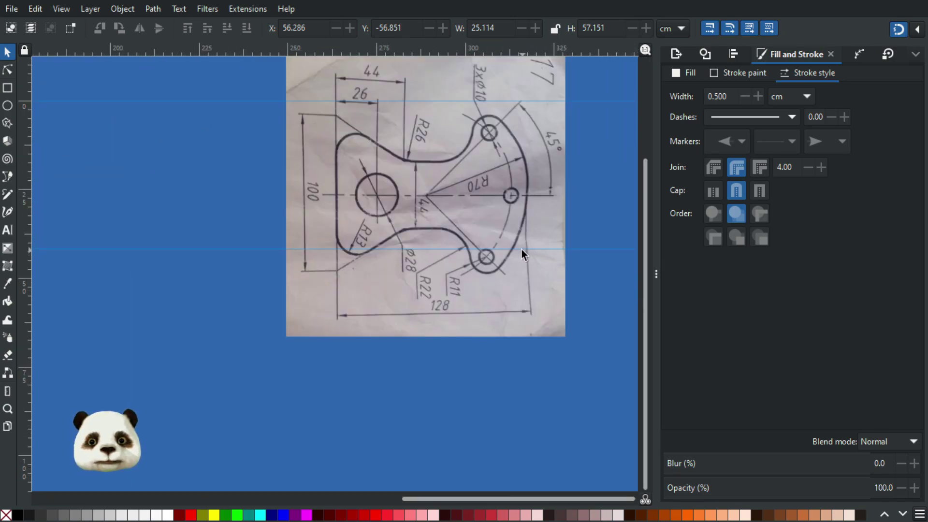
scroll(514, 248, "down", 2)
mouse_move(257, 266)
left_mouse_down()
mouse_move(517, 314)
mouse_move(366, 290)
left_mouse_up()
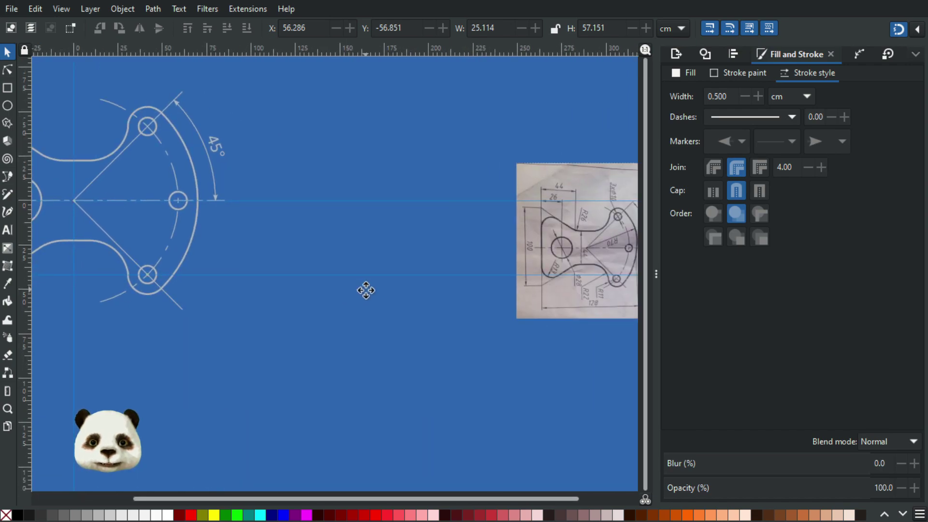
left_click_drag(366, 290, 348, 290)
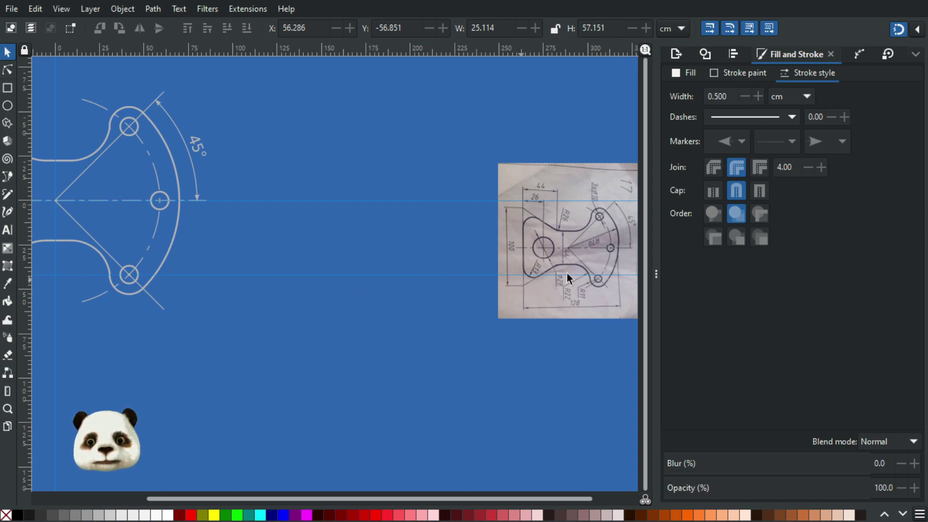
left_click_drag(295, 256, 458, 333)
scroll(341, 279, "up", 2)
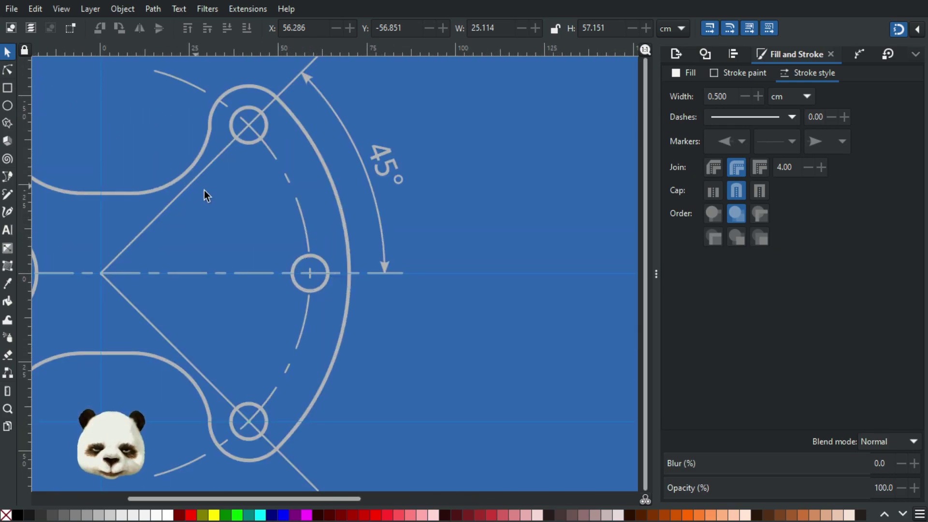
- Draw a straight radius line from the arc centre to the bracket's outer arc, between the upper 45° line and the horizontal centre line
key("b")
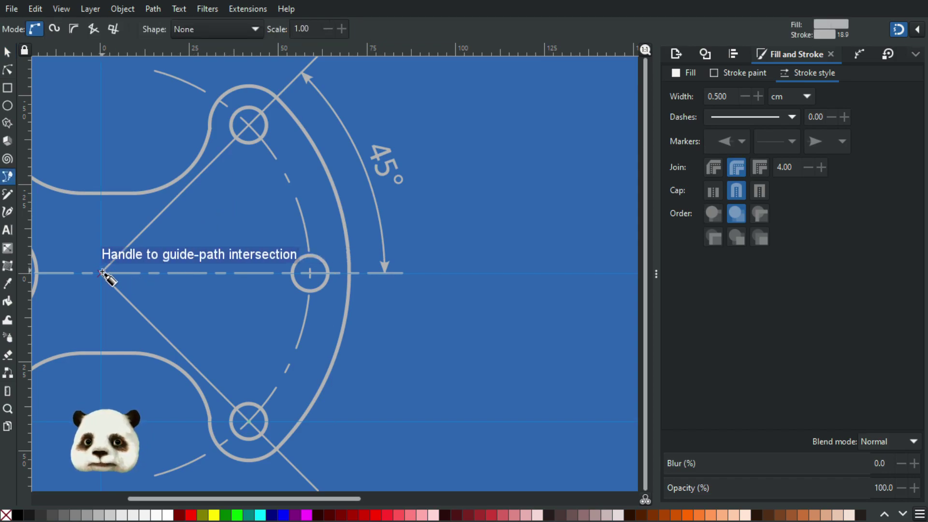
left_click(105, 272)
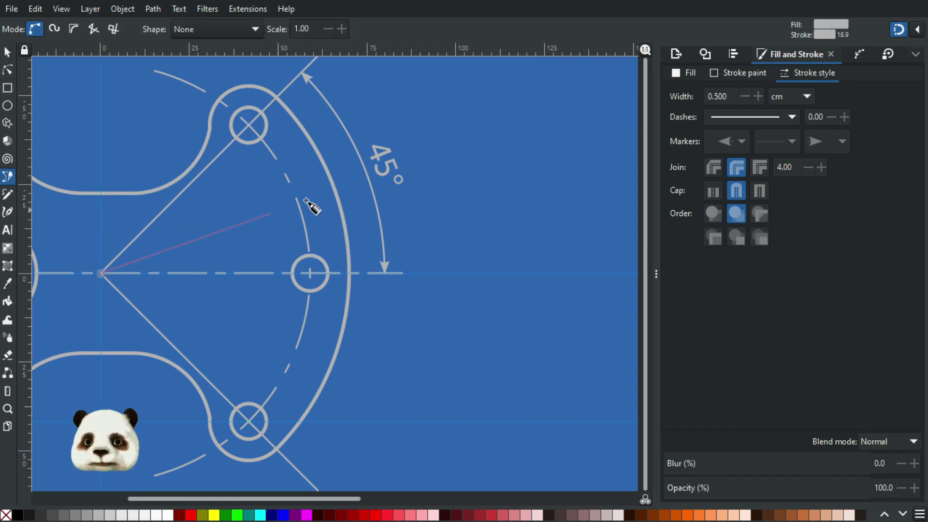
left_click(319, 156)
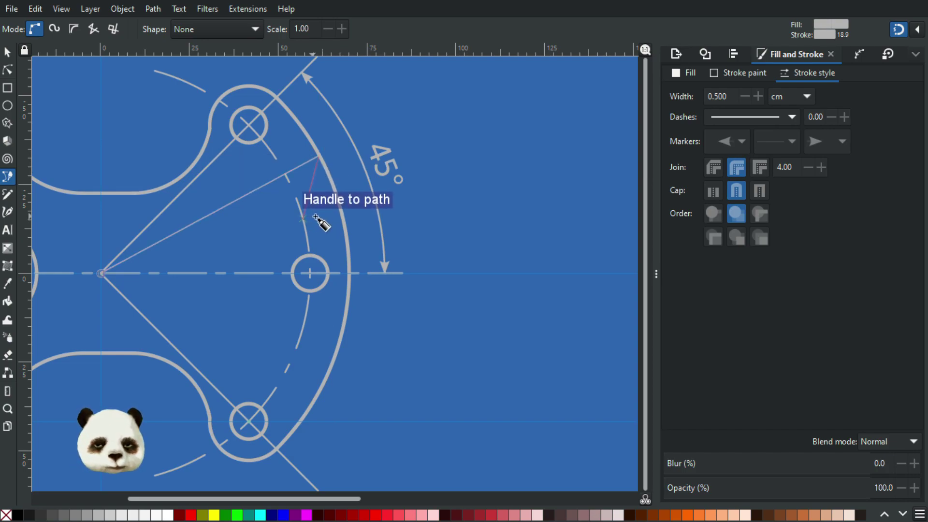
key("Return")
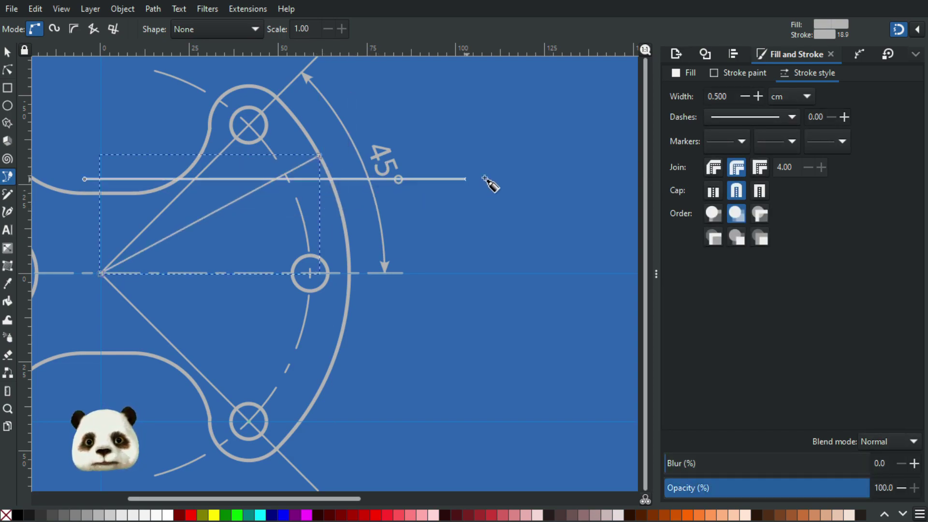
- Add the Arrow2 end marker with the 5.7 Offset X to the radius line's outer end
left_click(833, 140)
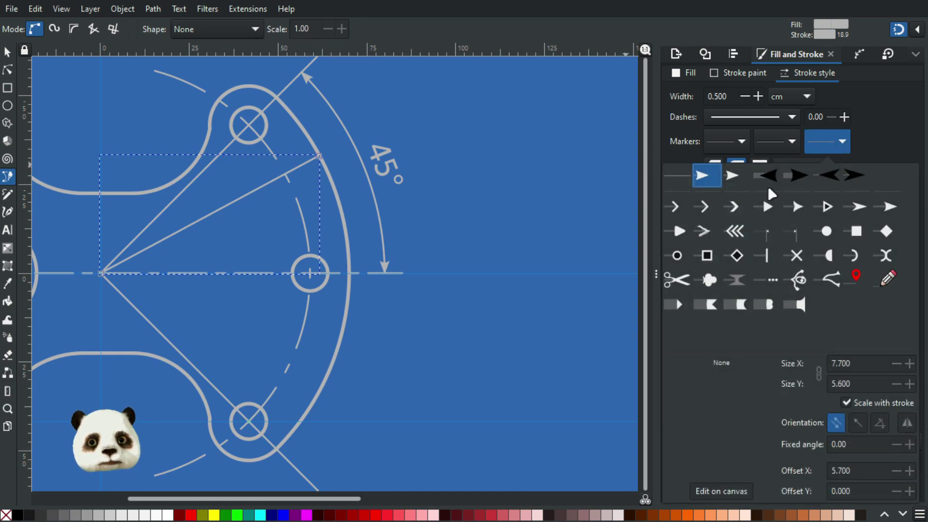
left_click(703, 182)
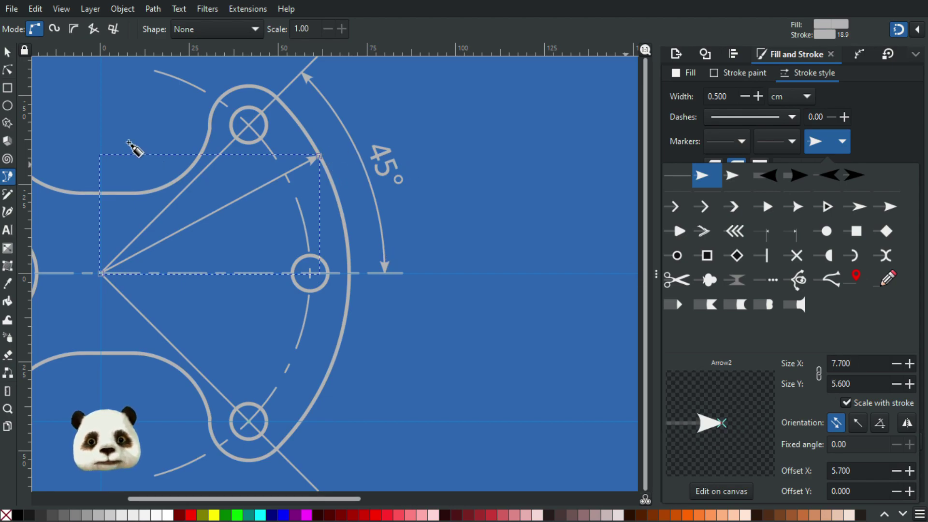
left_click(469, 213)
key("Escape")
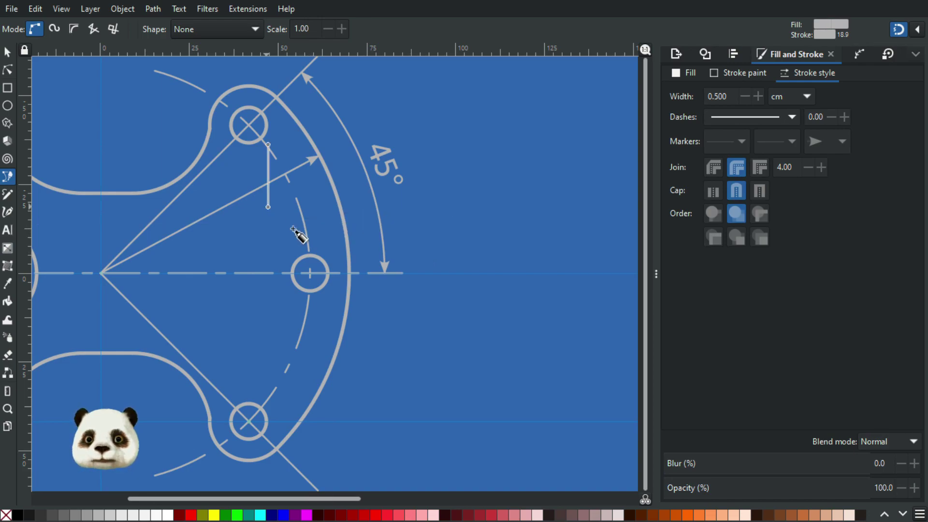
- Compare the new radius line with the R70 dimension in the reference photo
scroll(318, 273, "down", 2)
scroll(462, 311, "down", 2)
scroll(600, 338, "up", 3)
mouse_move(601, 320)
left_mouse_down()
mouse_move(356, 310)
mouse_move(516, 336)
left_mouse_up()
left_click_drag(130, 318, 715, 345)
scroll(556, 234, "down", 2)
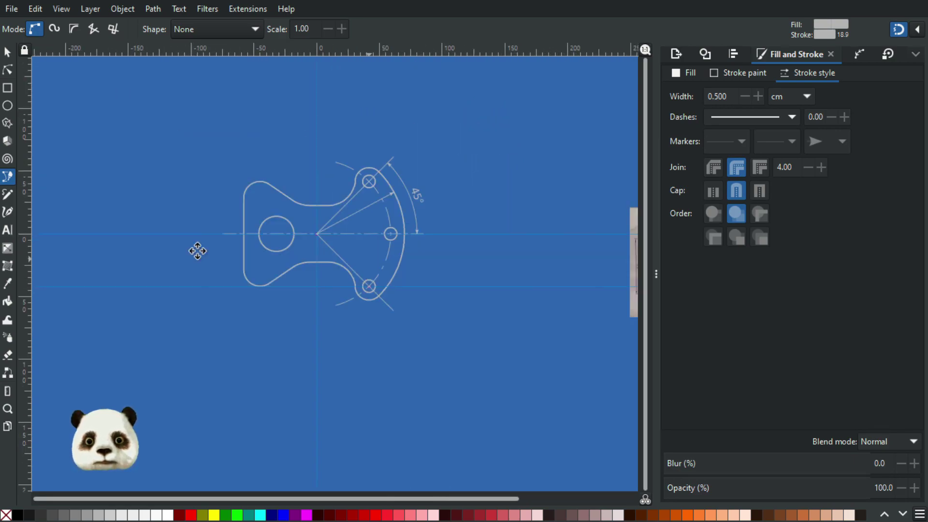
scroll(353, 270, "right", 6)
scroll(435, 268, "up", 2)
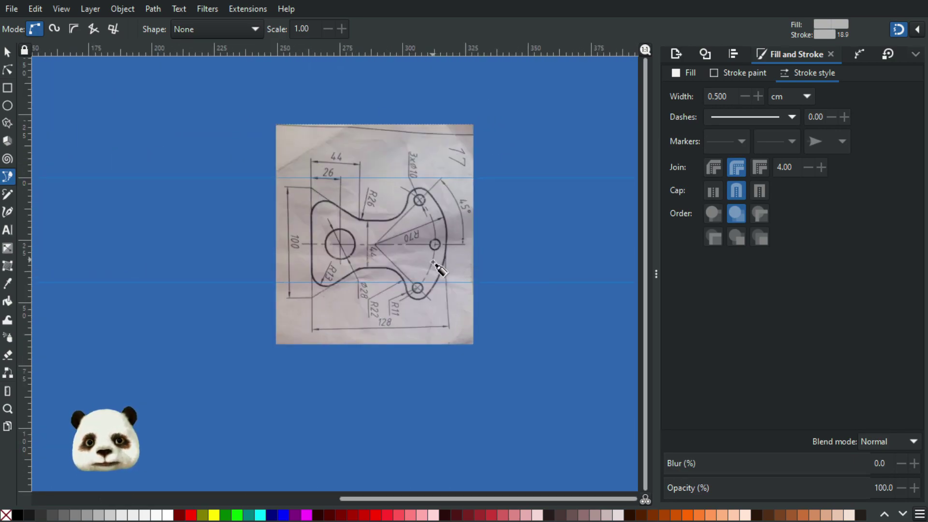
left_click(386, 241)
key("Escape")
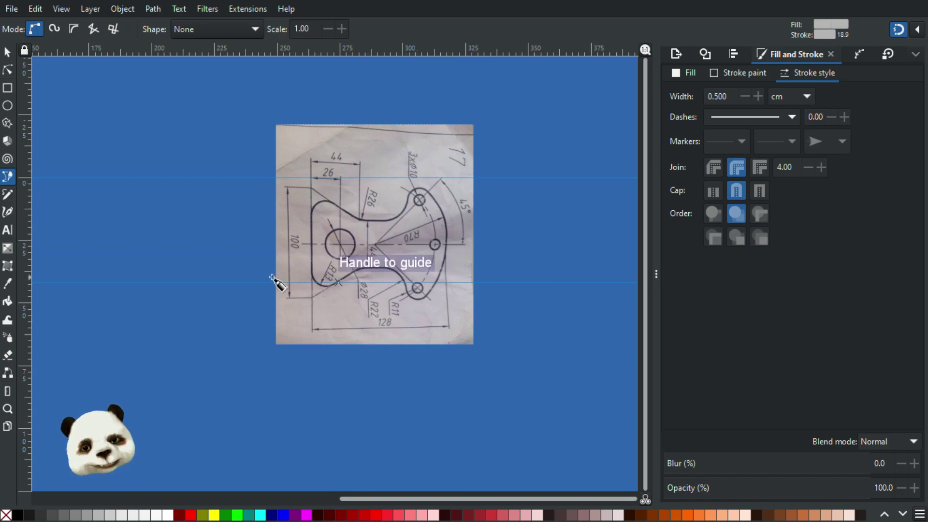
scroll(489, 290, "left", 6)
scroll(251, 290, "up", 2)
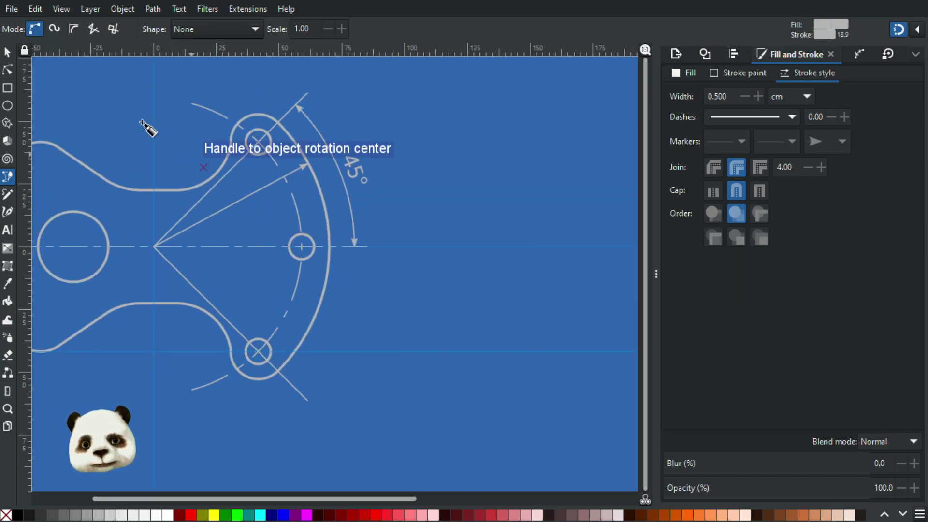
- Move the arrow end of the radius line further down along the bracket's outer arc, making the line flatter
left_click(7, 71)
scroll(210, 164, "up", 2, "ctrl")
left_click(404, 174)
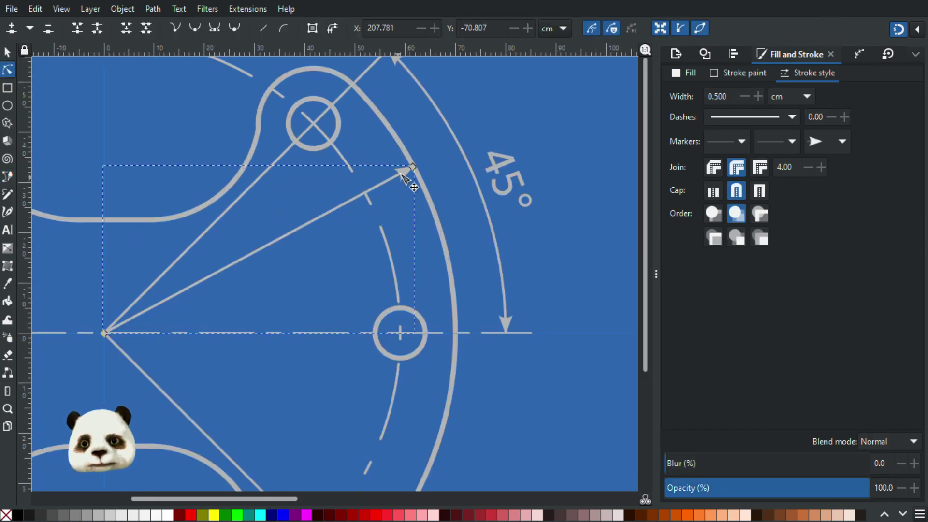
left_click_drag(417, 173, 435, 207)
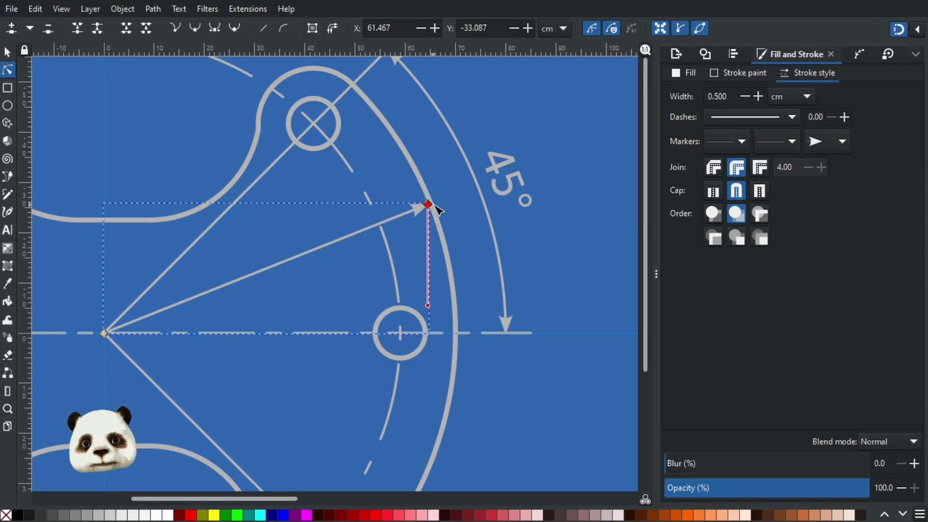
key("s")
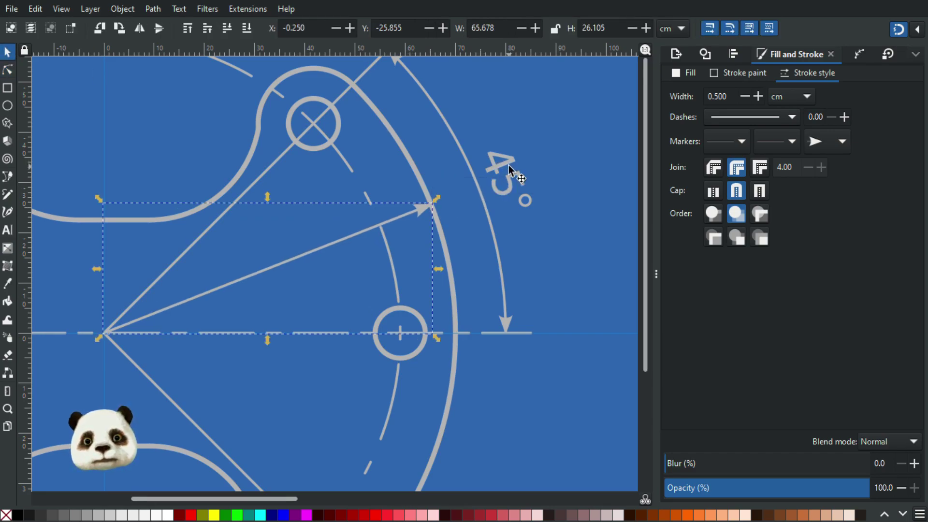
left_click(500, 167)
key("ctrl+c")
key("ctrl+v")
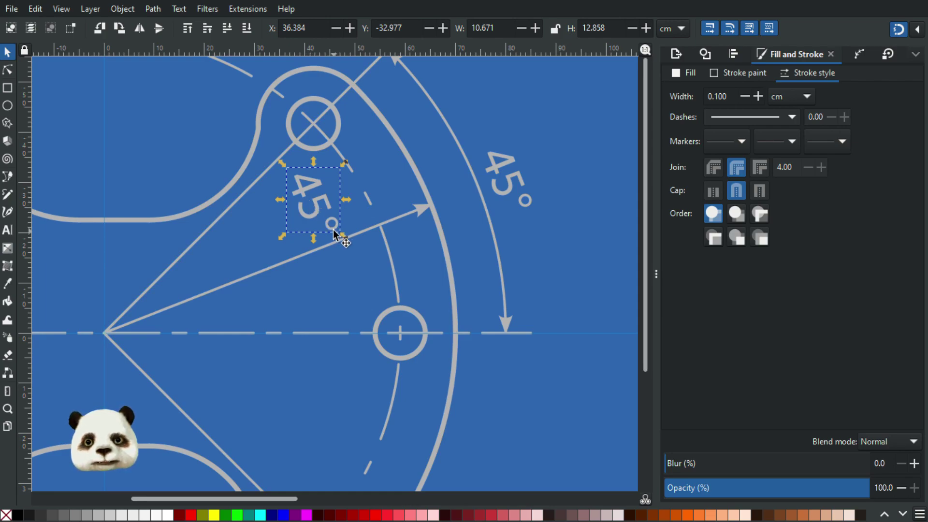
left_click(317, 200)
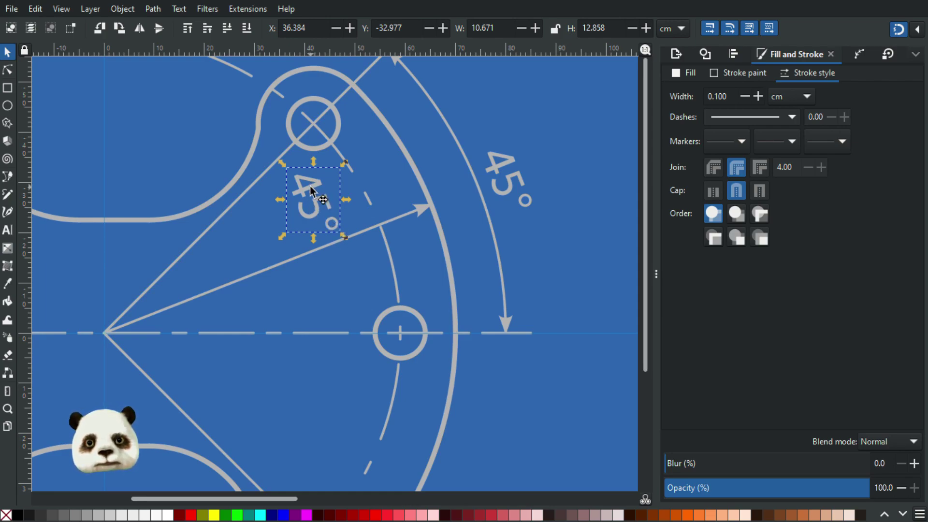
key("Escape")
left_click(309, 186)
double_click(309, 187)
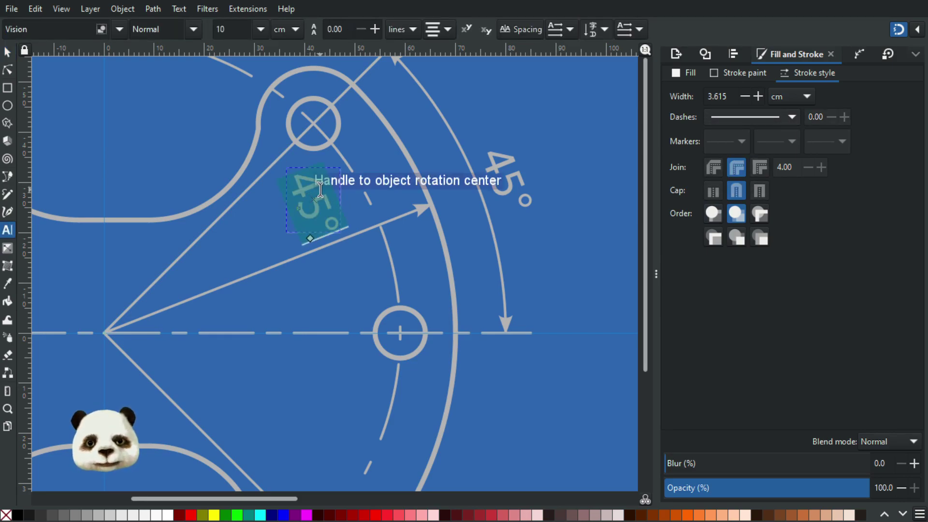
key("Escape")
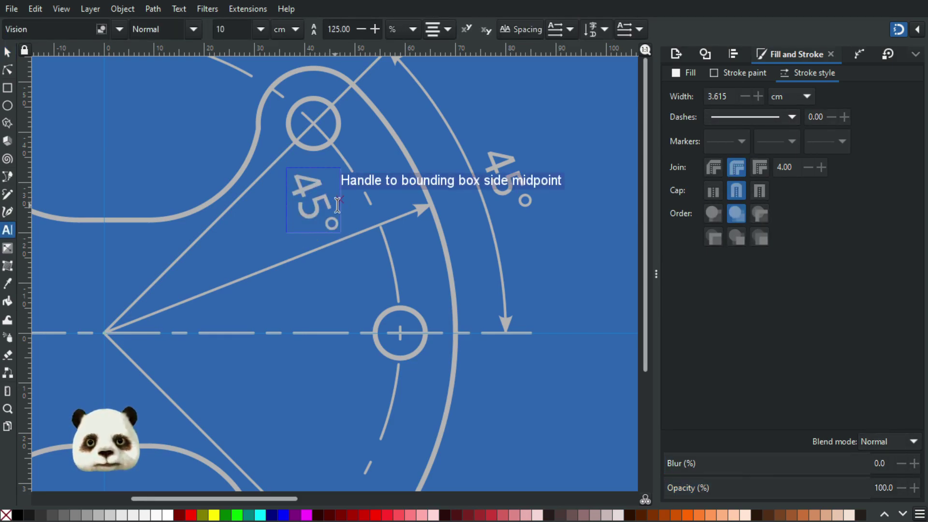
left_click(9, 55)
left_click(305, 189)
key("Delete")
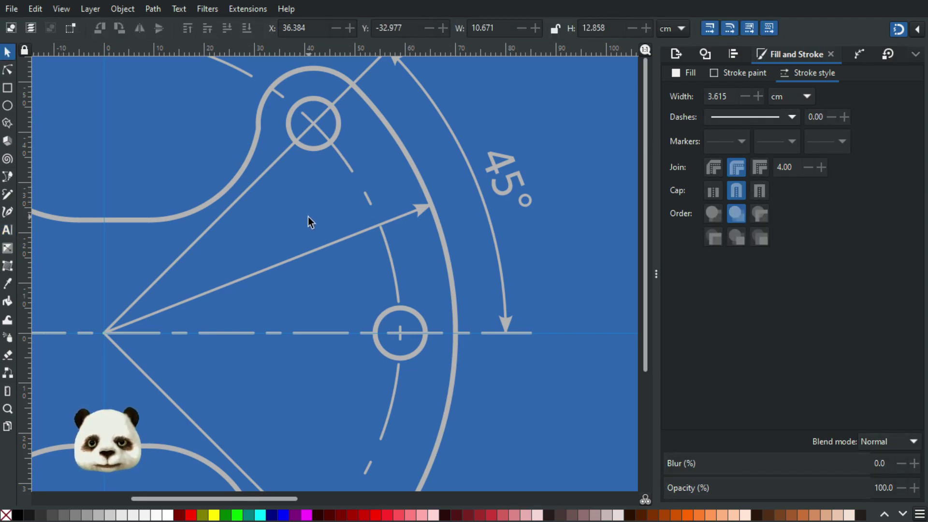
- Add the text label "R70" above the radius line, across the upper 45° line
key("t")
left_click(261, 217)
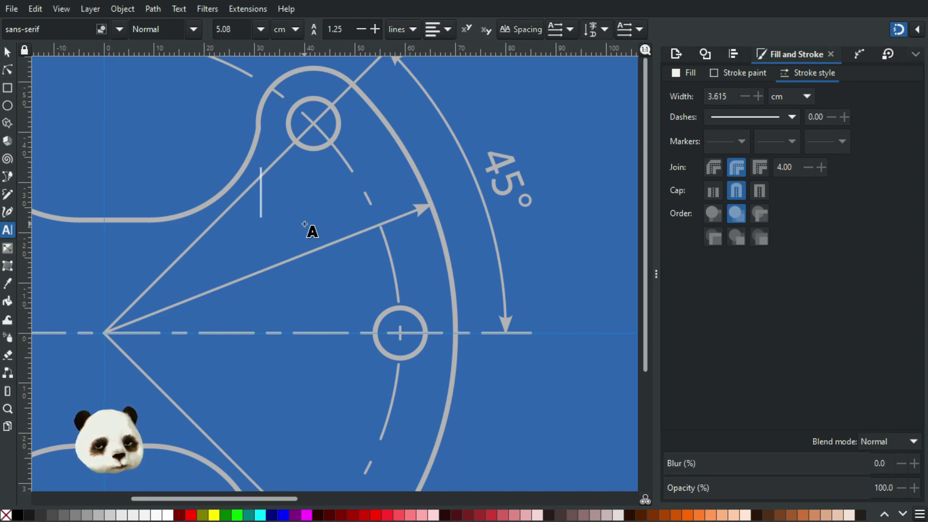
type("R70")
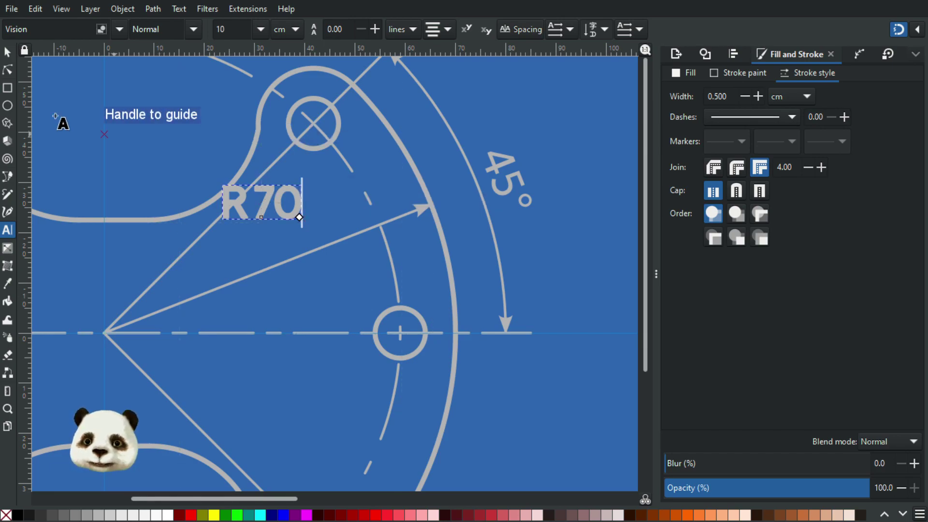
left_click(8, 53)
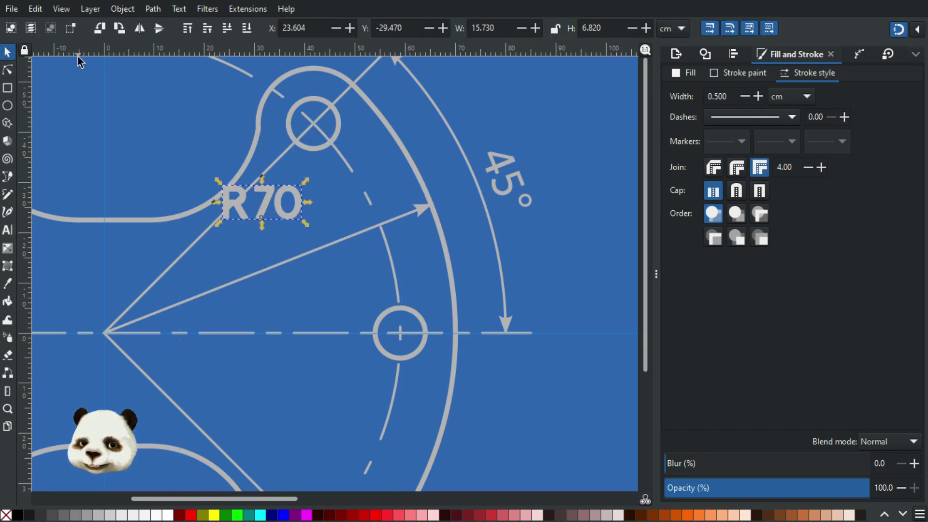
- Try the Tahoma and Verdana fonts on the R70 label
key("t")
left_click(61, 29)
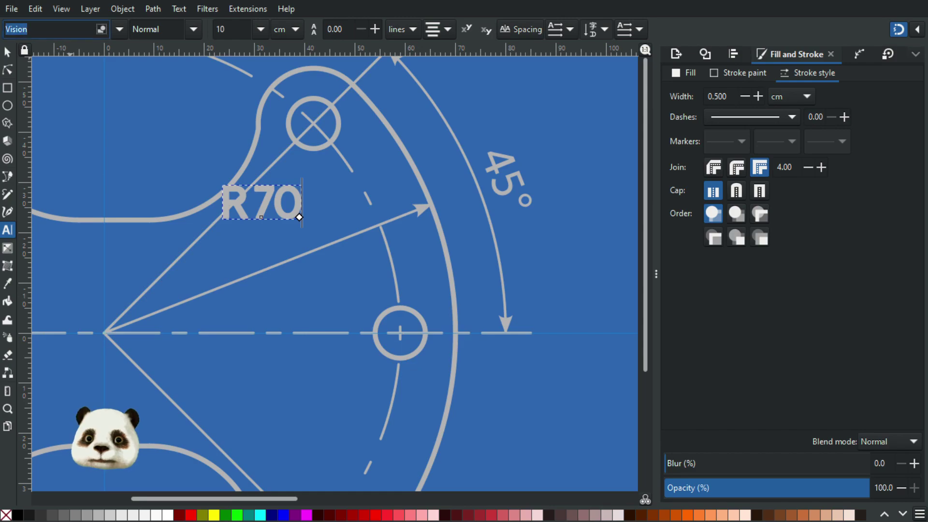
type("tah")
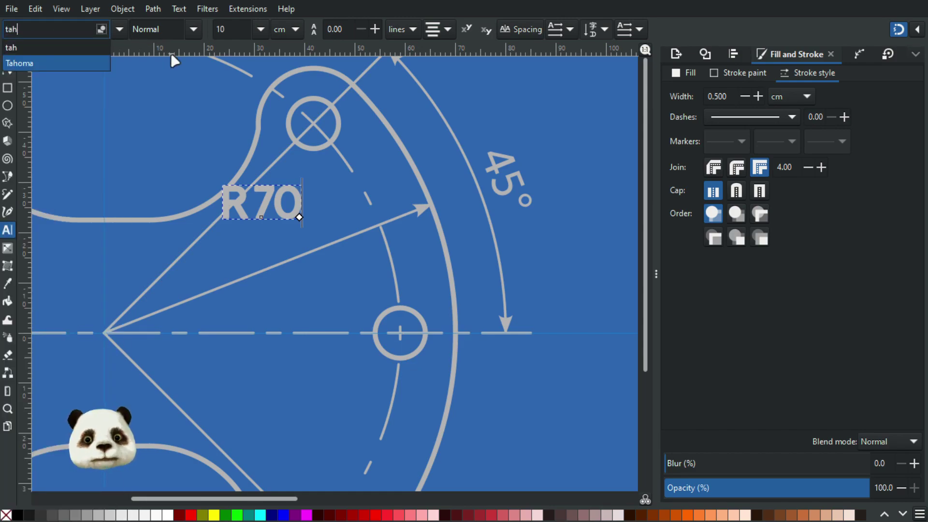
key("Return")
double_click(90, 30)
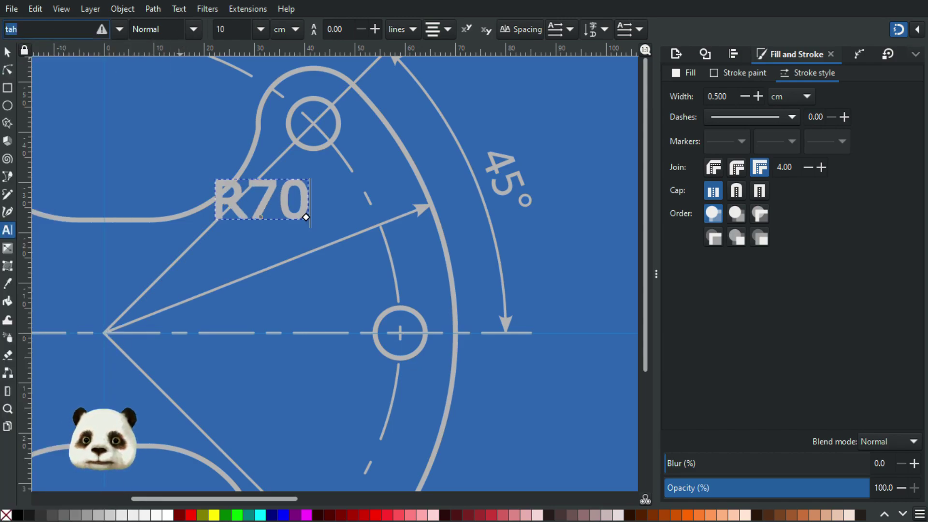
type("Verdana")
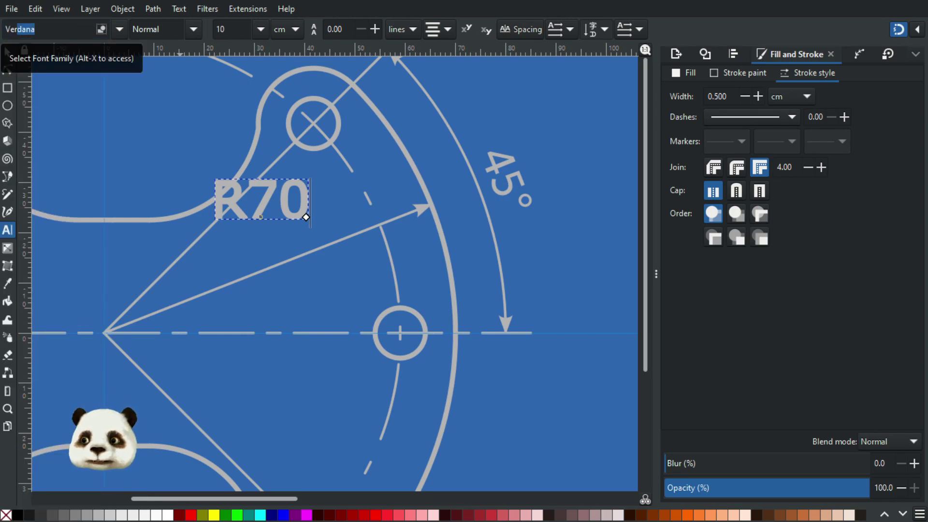
- Set the R70 label's font to Times New Roman and check its available font styles
key("ctrl+a")
left_click_drag(49, 31, 5, 34)
type("time")
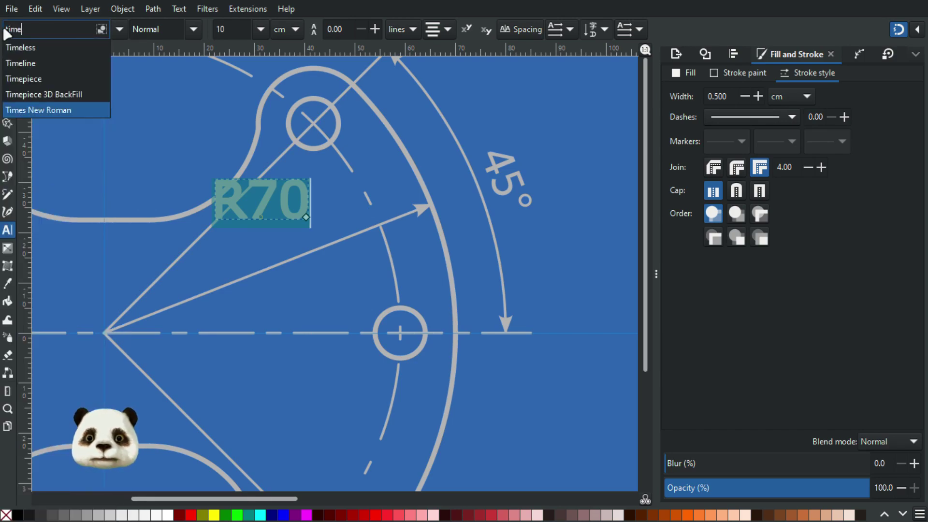
type("s New Roman")
key("Return")
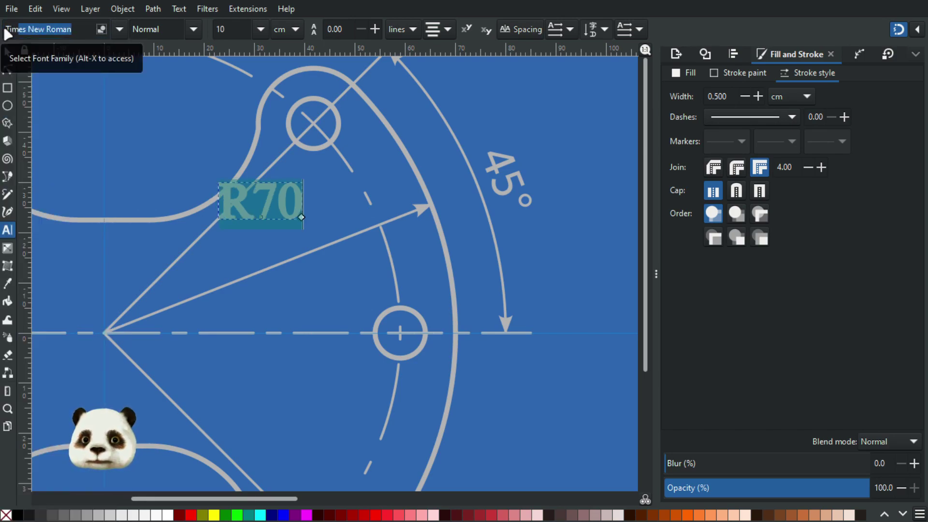
left_click(196, 29)
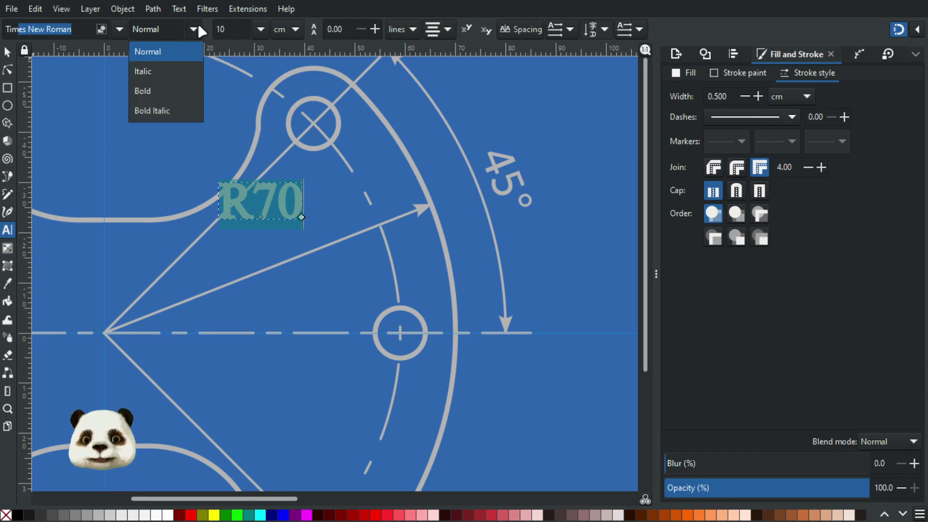
left_click(198, 28)
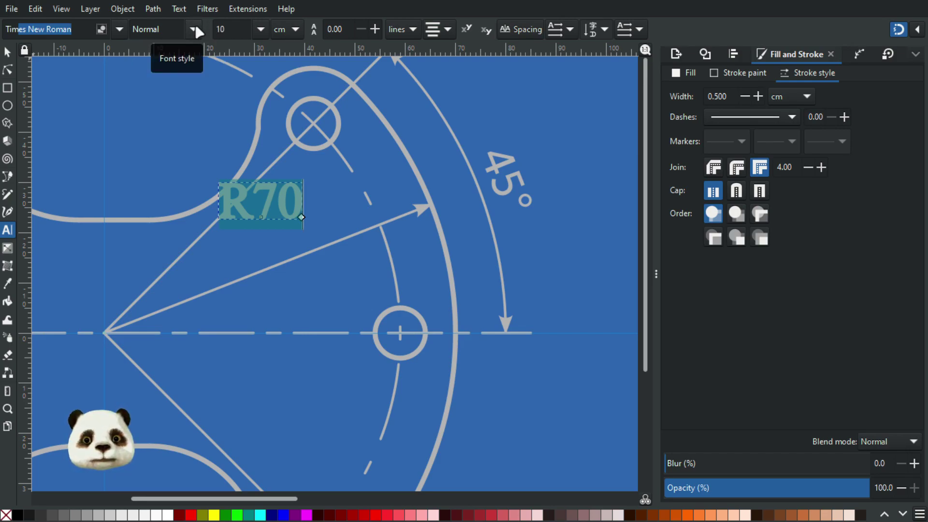
- Remove the stroke colour from the R70 label and compare its weight with the 45° label
left_click(9, 52)
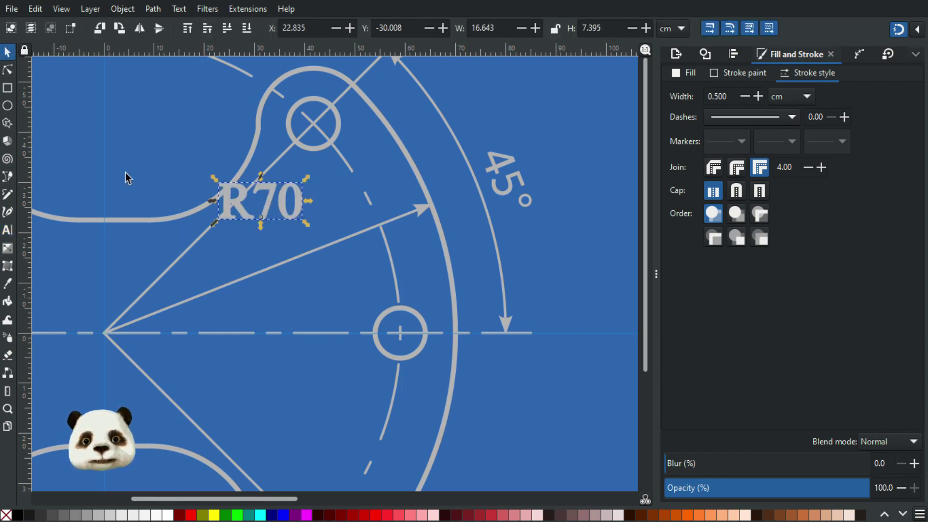
left_click(6, 515, "shift")
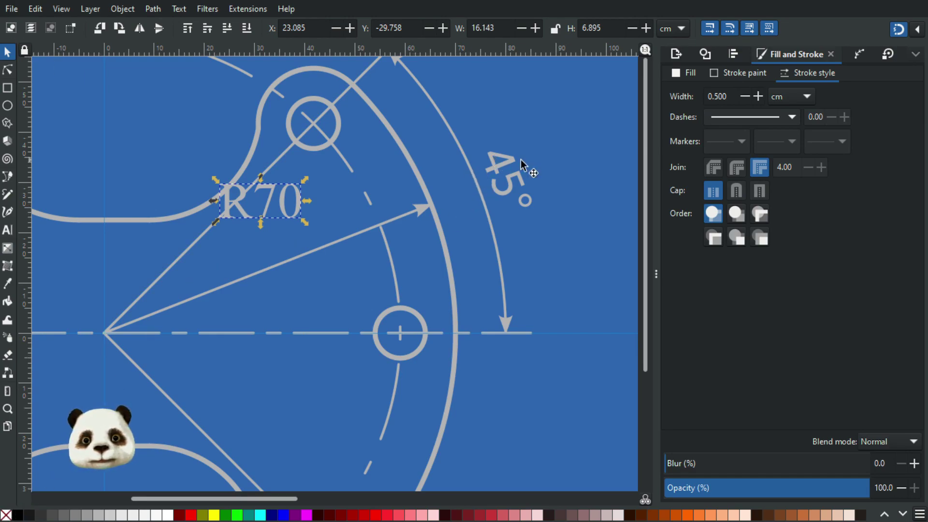
left_click(504, 167)
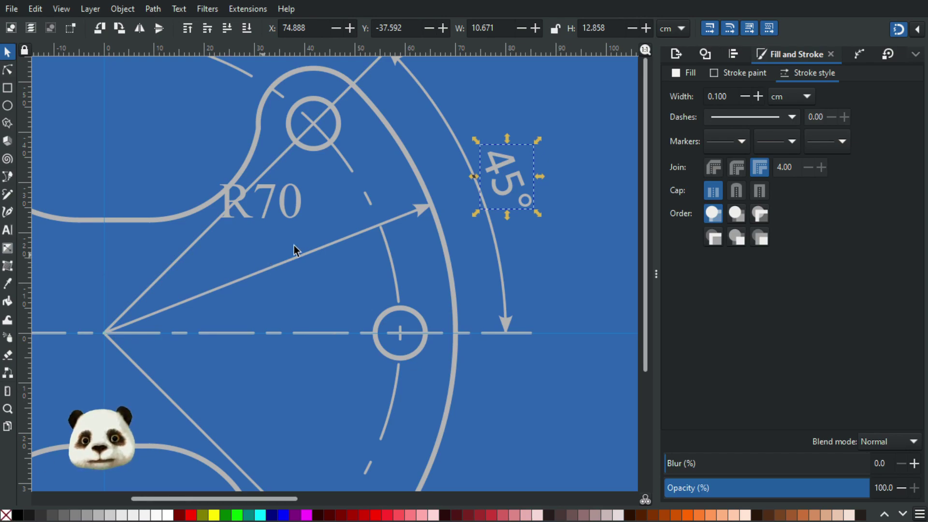
left_click(278, 205)
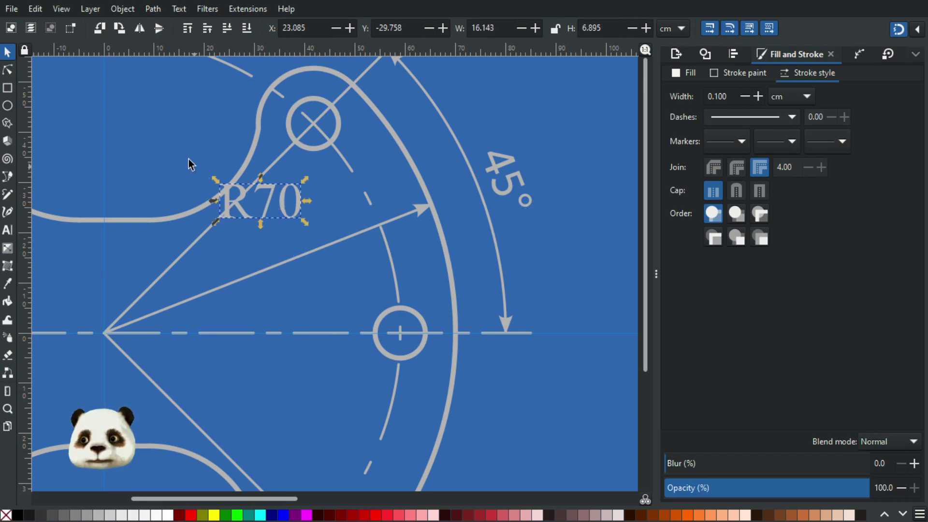
- Set the R70 label's font to Vision and move the label down to just above the radius line
key("t")
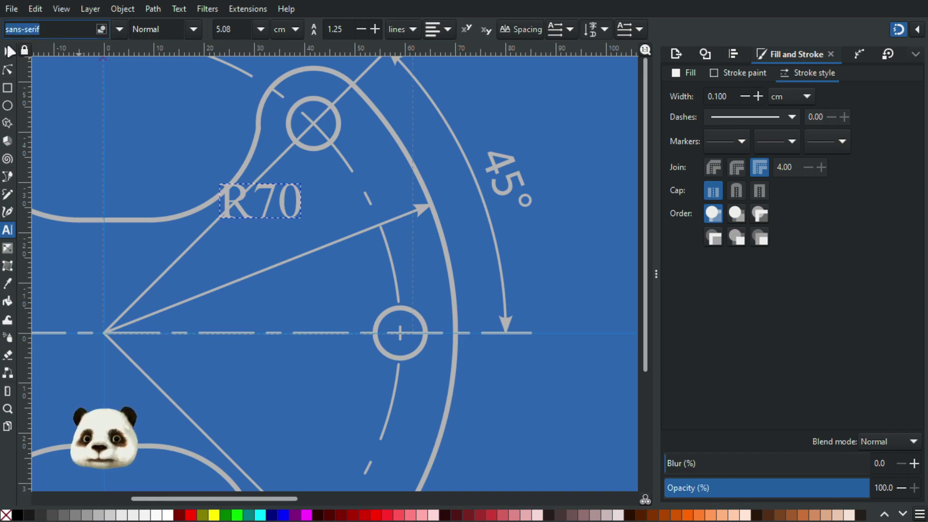
type("visi")
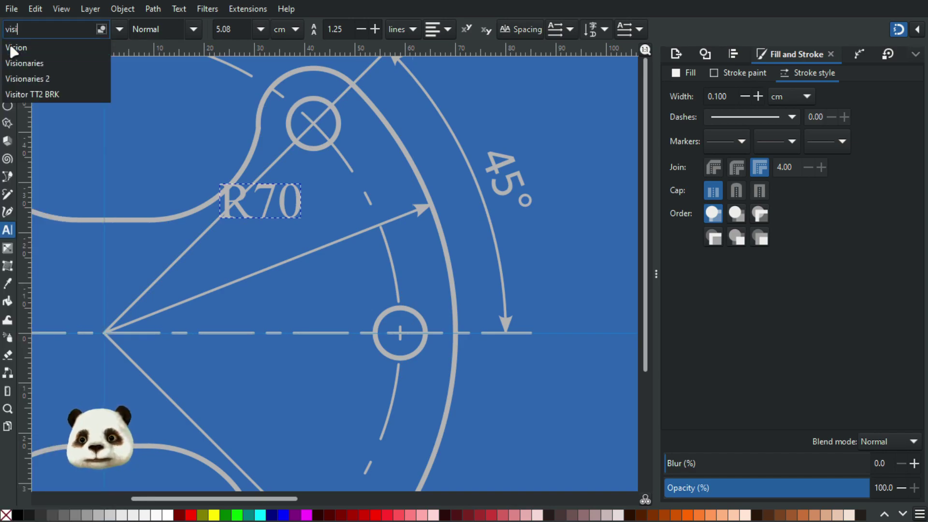
left_click(14, 48)
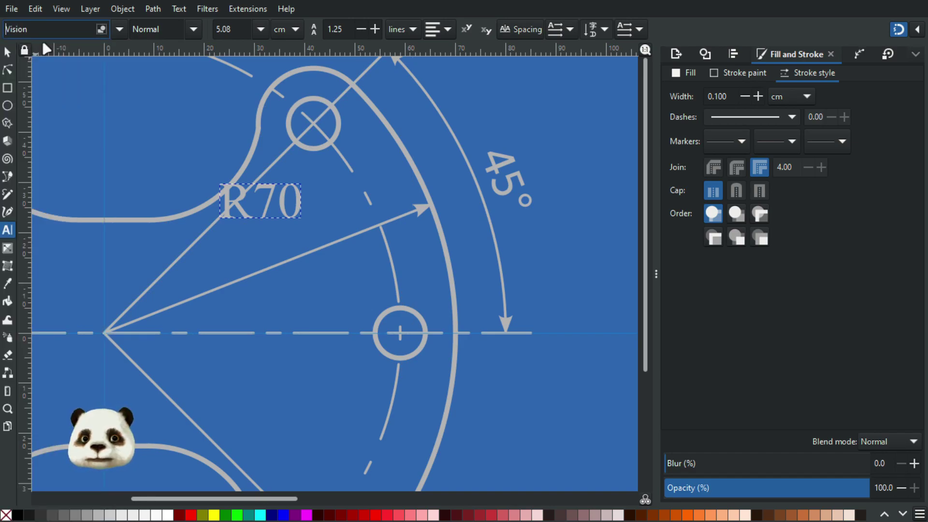
double_click(261, 207)
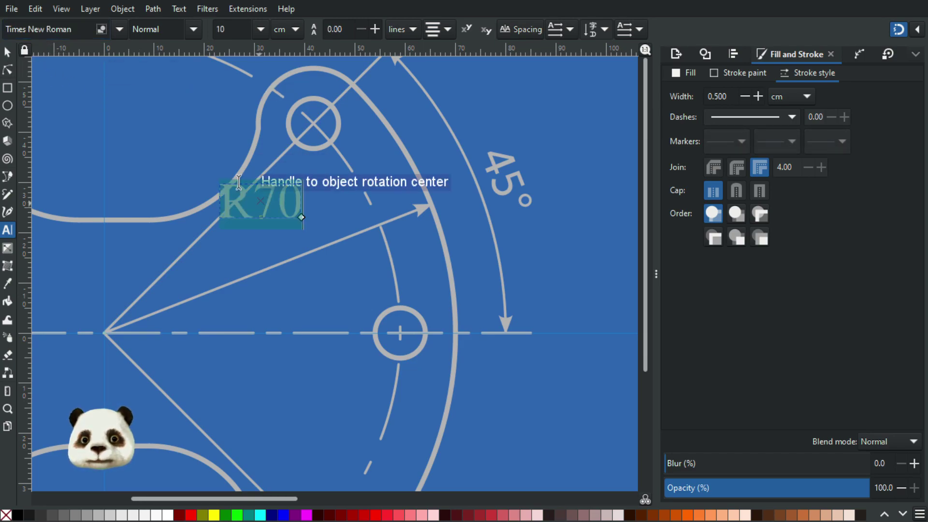
triple_click(75, 30)
type("visio")
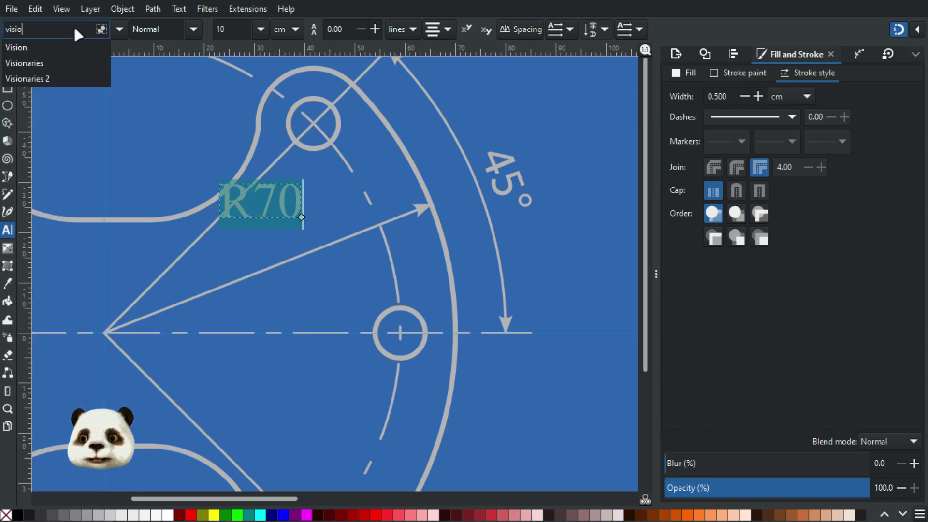
key("Down")
key("Return")
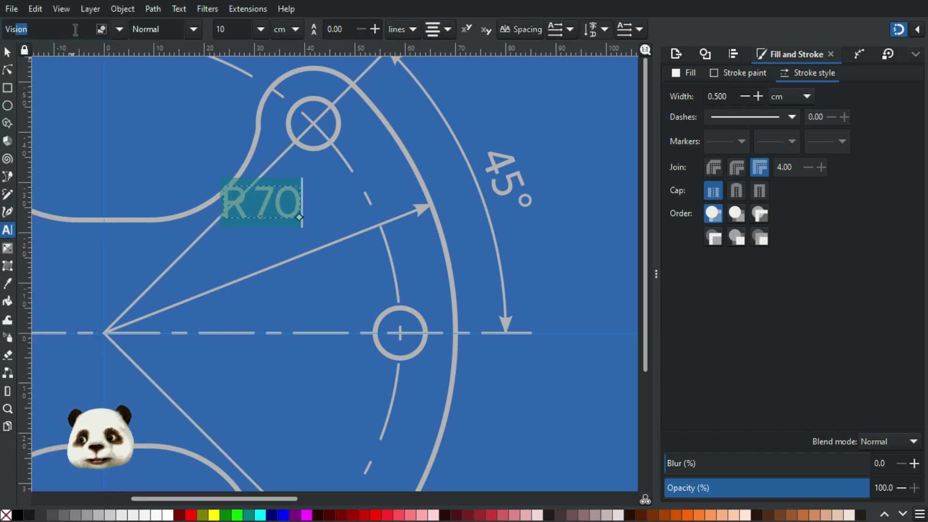
left_click(7, 52)
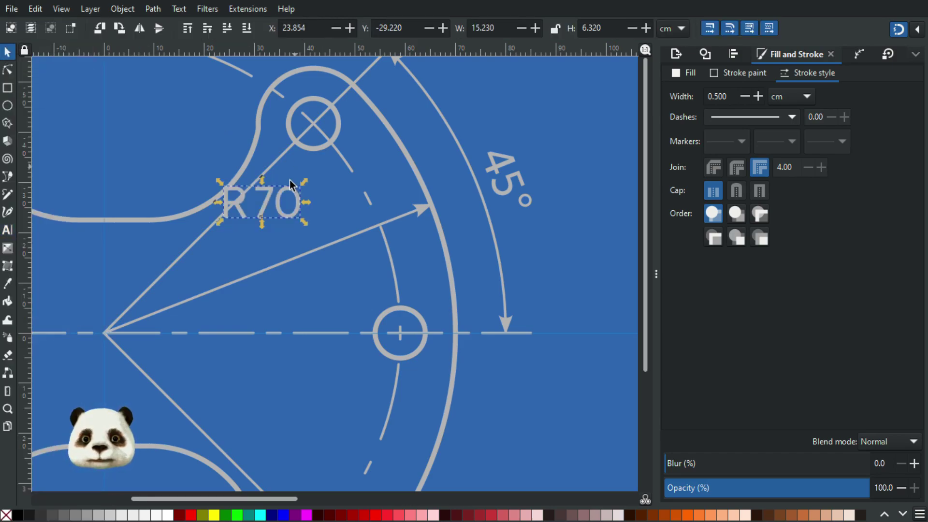
left_click_drag(269, 207, 287, 238)
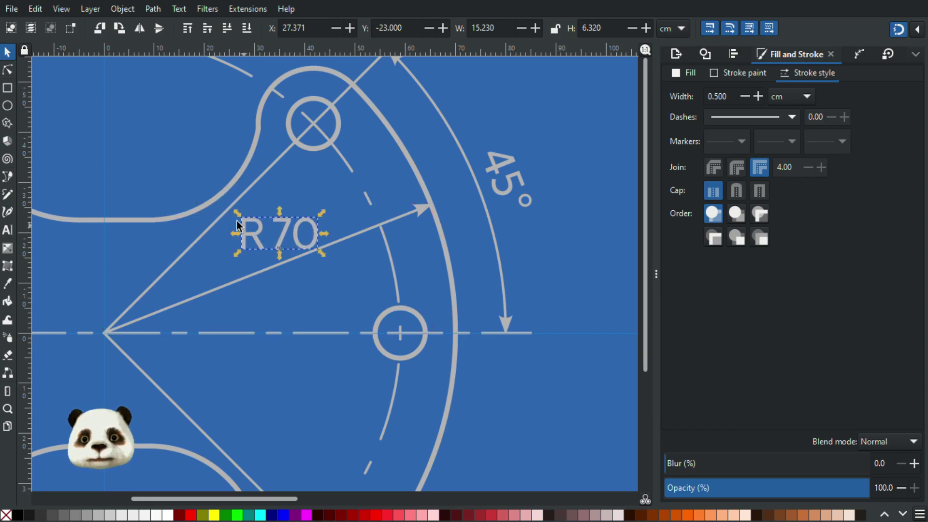
- Duplicate the R70 label and place the copy about 171 cm to the right and 24 cm higher, clear of the bracket
scroll(342, 263, "down", 3)
left_click_drag(485, 239, 248, 255)
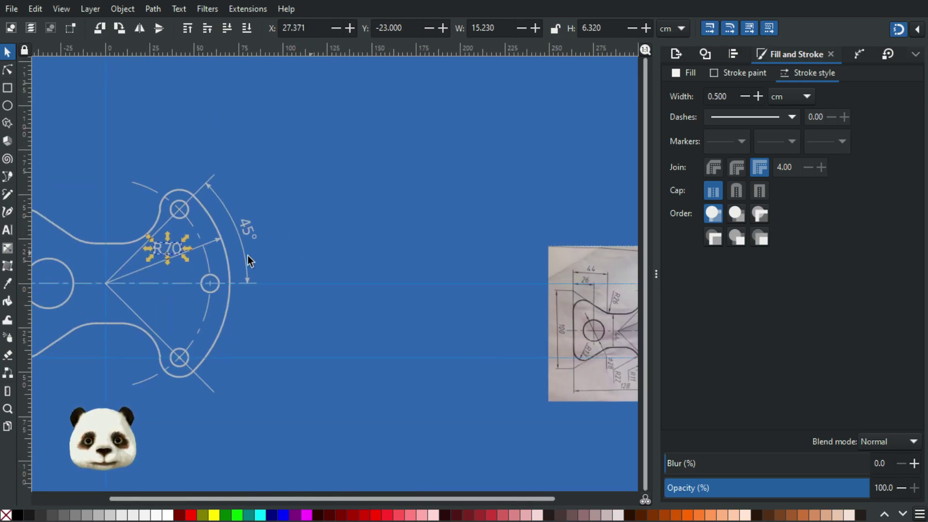
key("ctrl+d")
left_click_drag(179, 246, 490, 203)
- Ungroup the two R70 labels
scroll(117, 230, "up", 3)
left_click(230, 268)
scroll(276, 261, "down", 3)
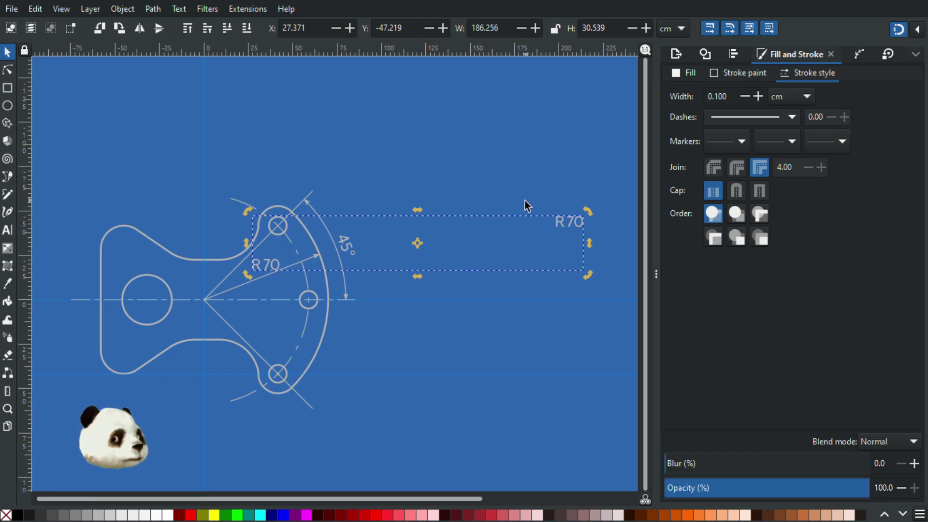
key("ctrl+shift+g")
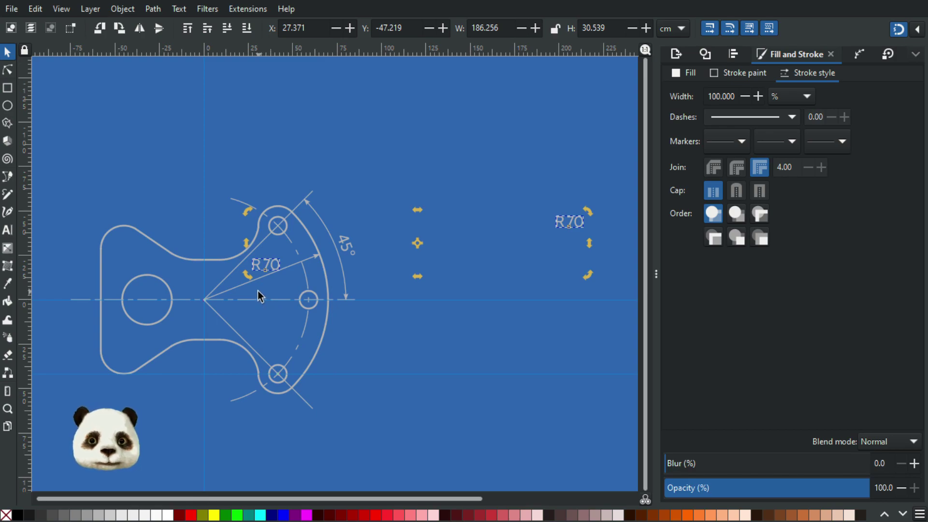
- Rotate the R70 label inside the bracket parallel to the radius line and position it just above that line
scroll(257, 291, "up", 2)
left_click(308, 285)
left_click(294, 236)
scroll(251, 235, "up", 2)
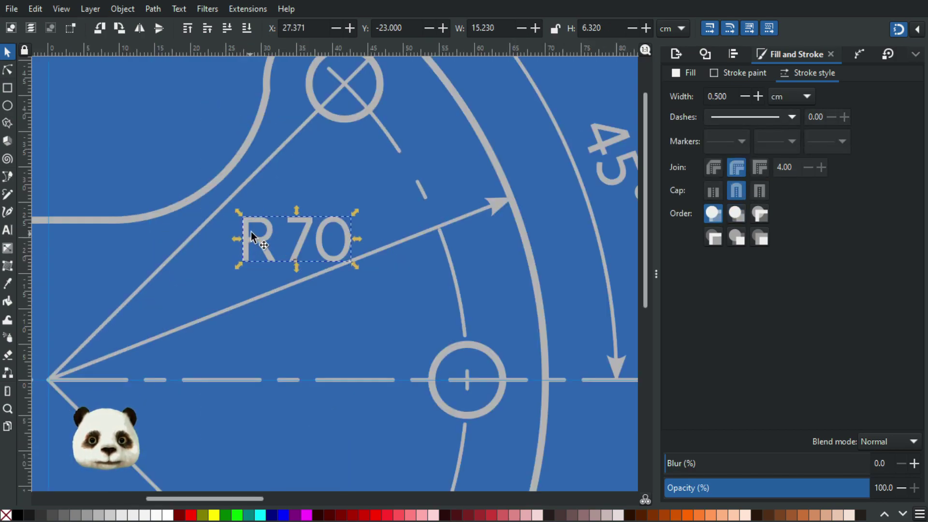
left_click(244, 237)
left_click_drag(234, 223, 233, 232)
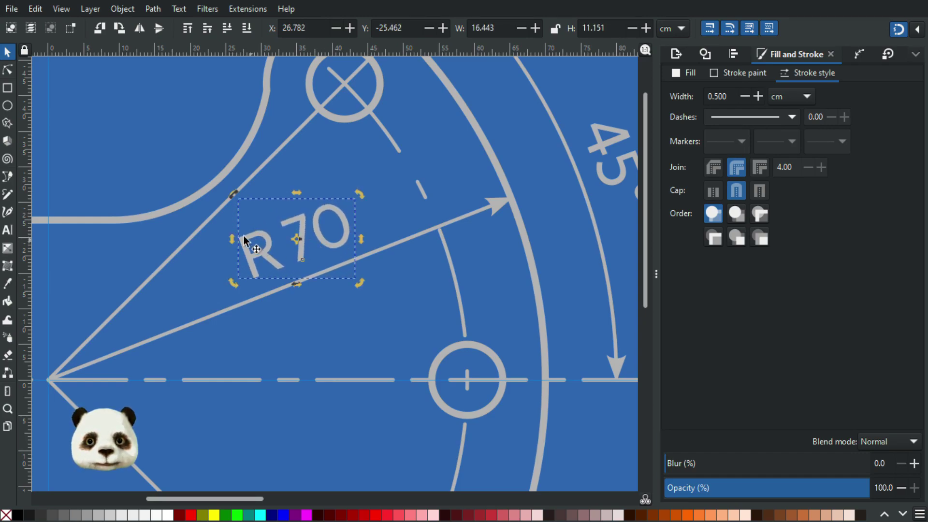
left_click_drag(233, 196, 234, 193)
left_click_drag(296, 235, 303, 230)
left_click(372, 312)
- Examine the reference photo's dimensions and how its R70 label is oriented along the radius line
scroll(385, 303, "down", 5)
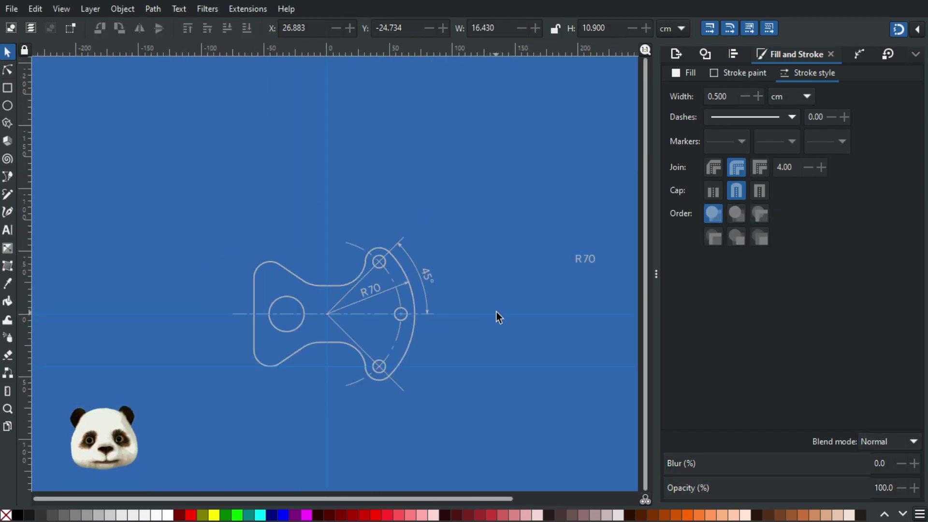
scroll(506, 309, "down", 1)
left_click_drag(599, 328, 317, 291)
scroll(375, 302, "up", 2)
left_click_drag(375, 301, 313, 277)
scroll(299, 280, "up", 2)
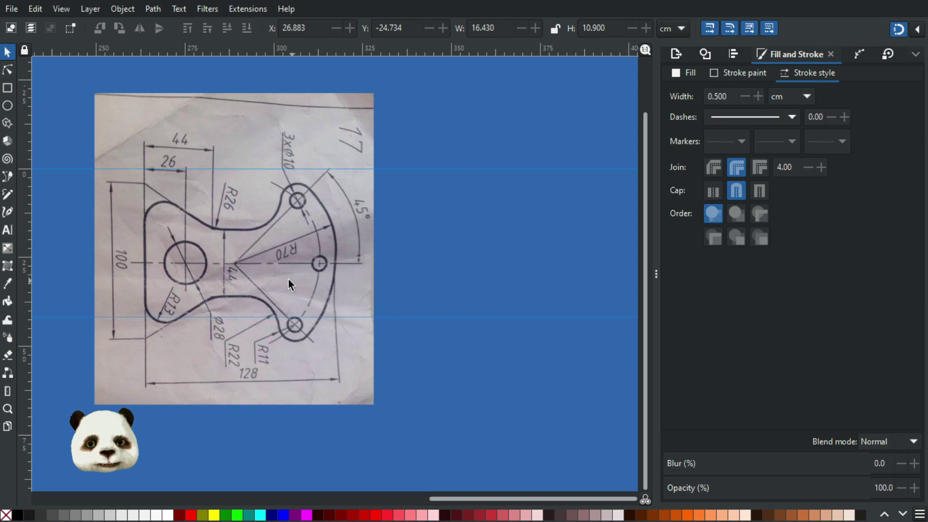
scroll(288, 279, "down", 2)
scroll(276, 301, "up", 4)
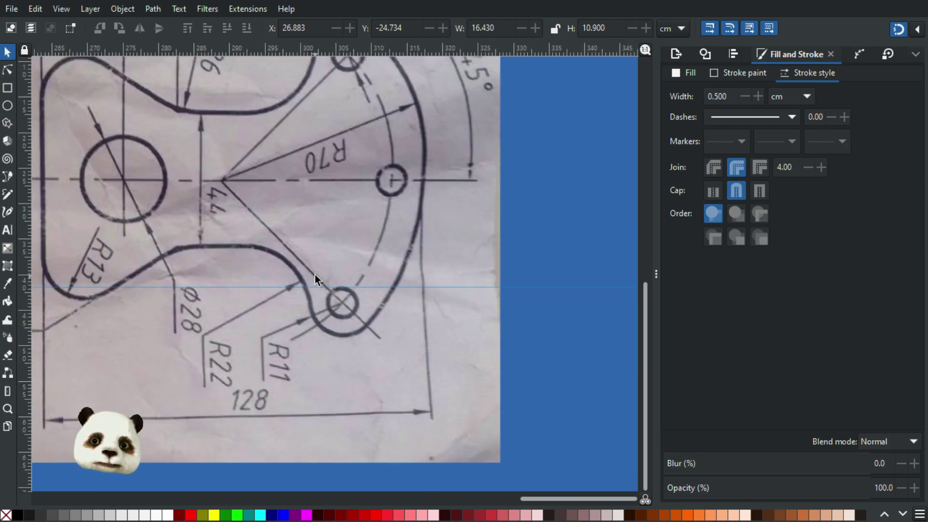
scroll(314, 274, "down", 1)
scroll(317, 280, "down", 1)
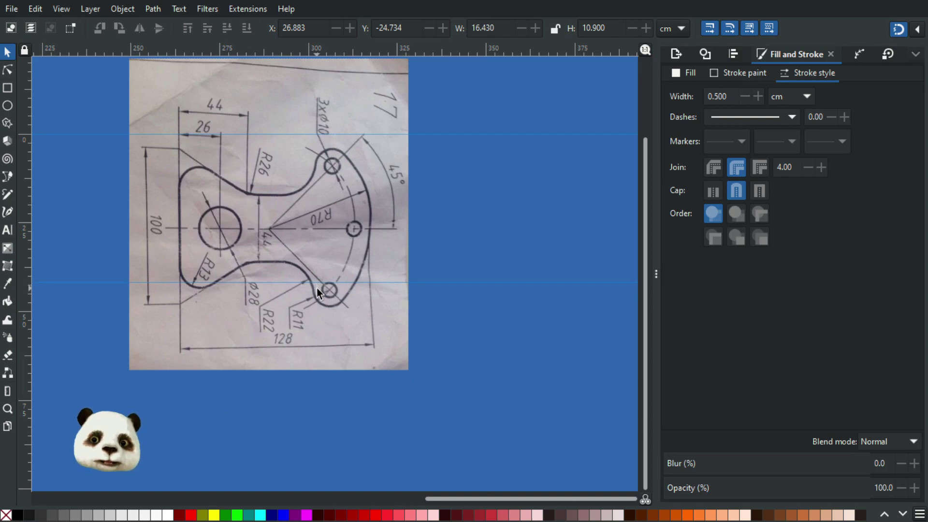
scroll(317, 289, "down", 2)
mouse_move(182, 296)
left_mouse_down()
mouse_move(457, 308)
mouse_move(580, 326)
left_mouse_up()
- Set the font style of the 45° angle label to Thin Italic
scroll(317, 210, "up", 2)
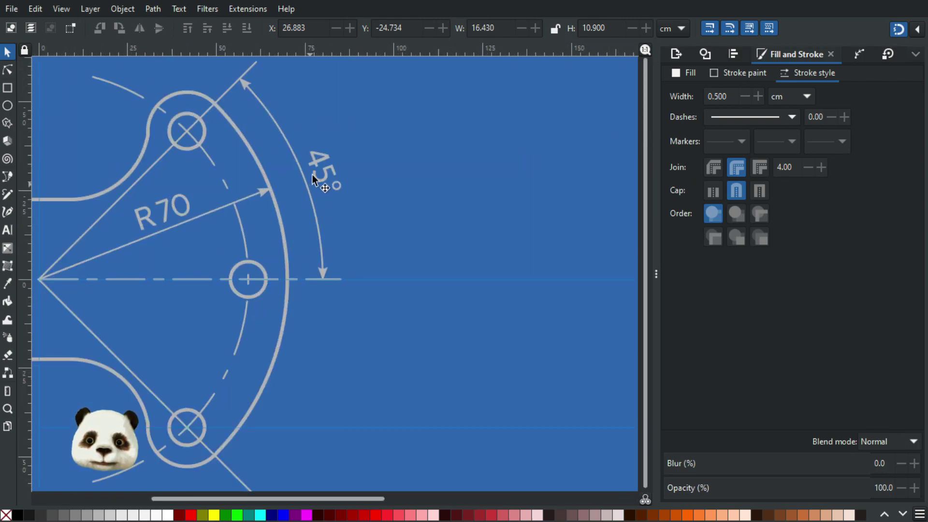
left_click(326, 169)
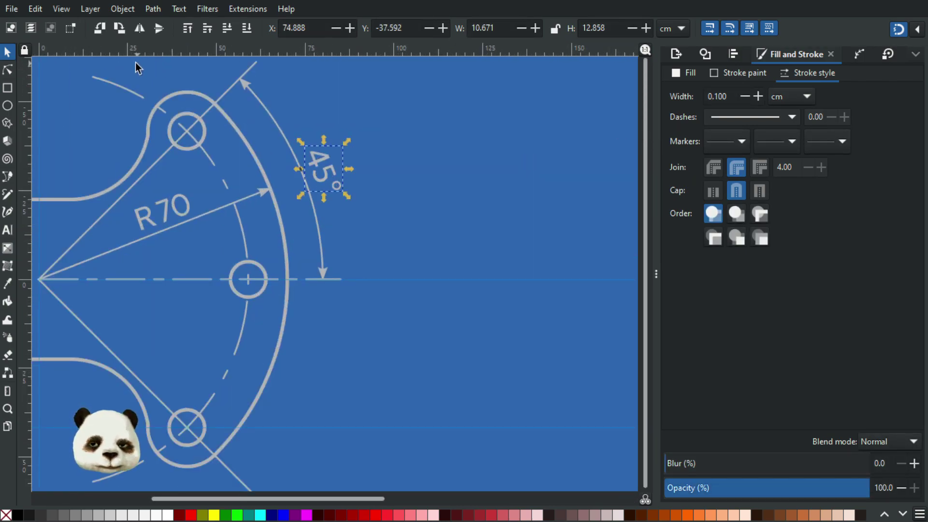
key("t")
left_click(193, 30)
left_click(176, 56)
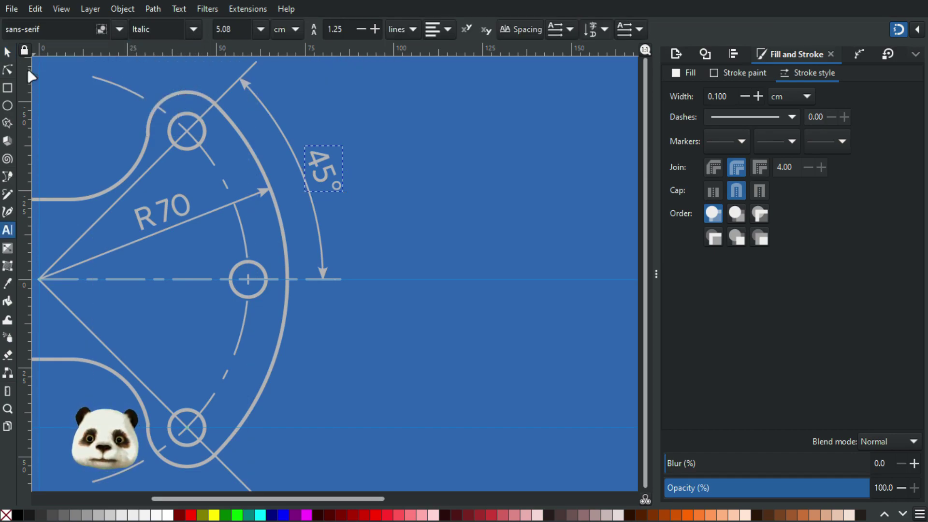
triple_click(325, 168)
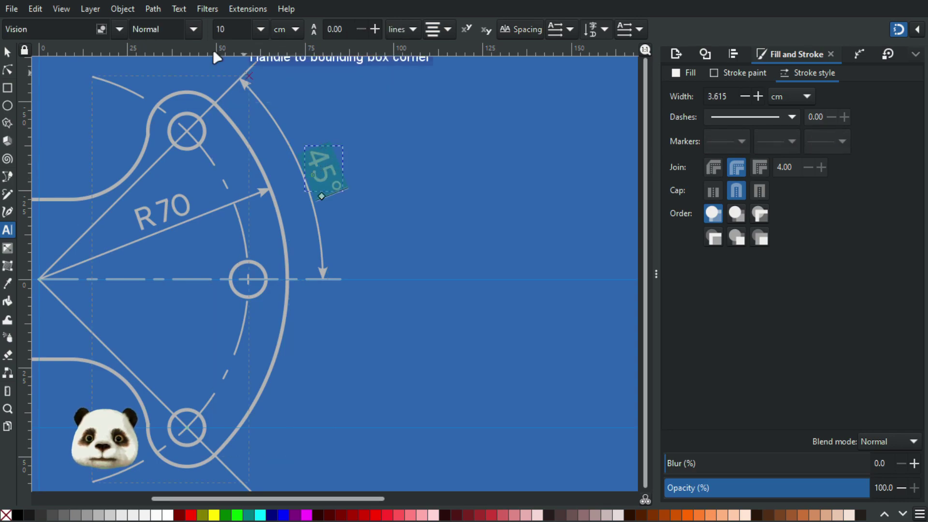
left_click(193, 31)
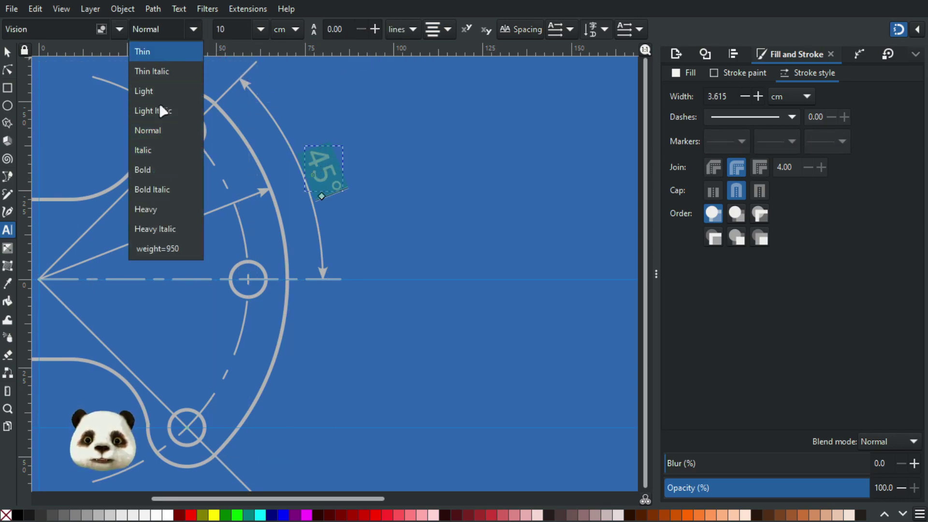
left_click(159, 149)
left_click(182, 32)
left_click(169, 46)
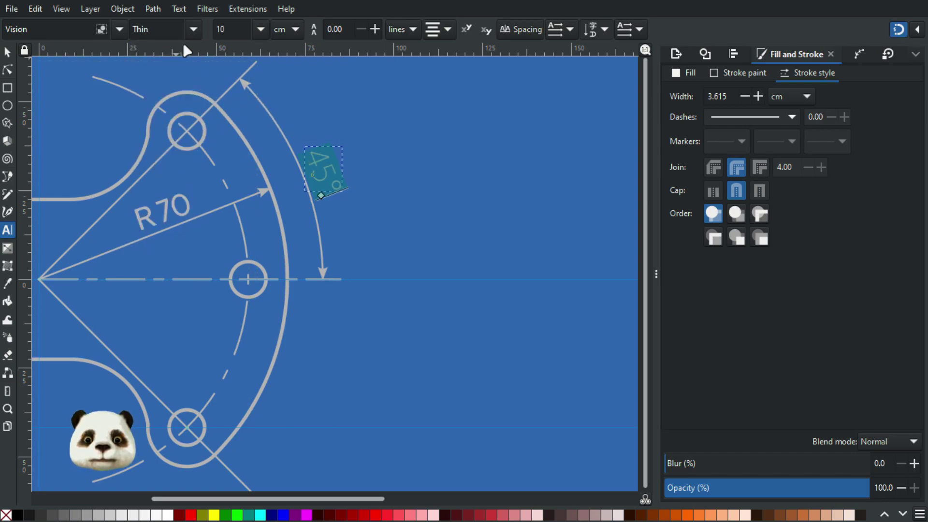
left_click(193, 31)
left_click(170, 71)
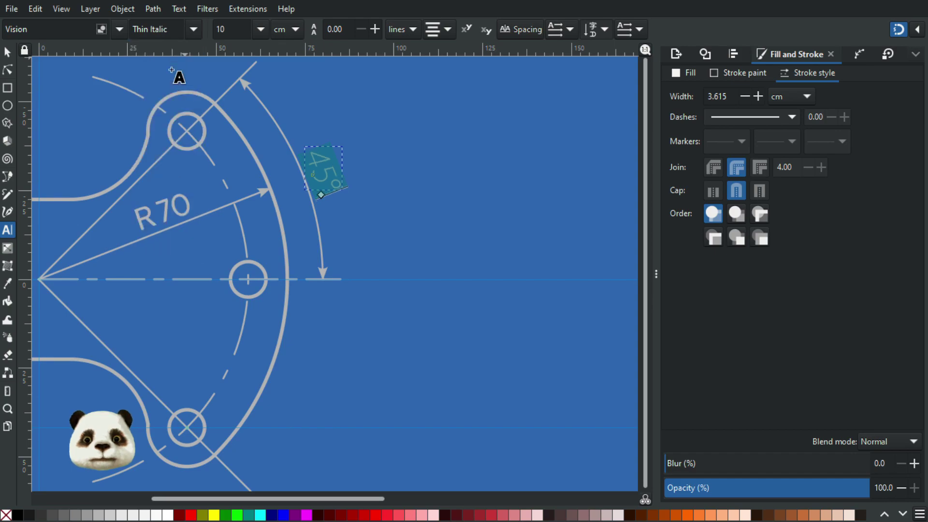
left_click(8, 51)
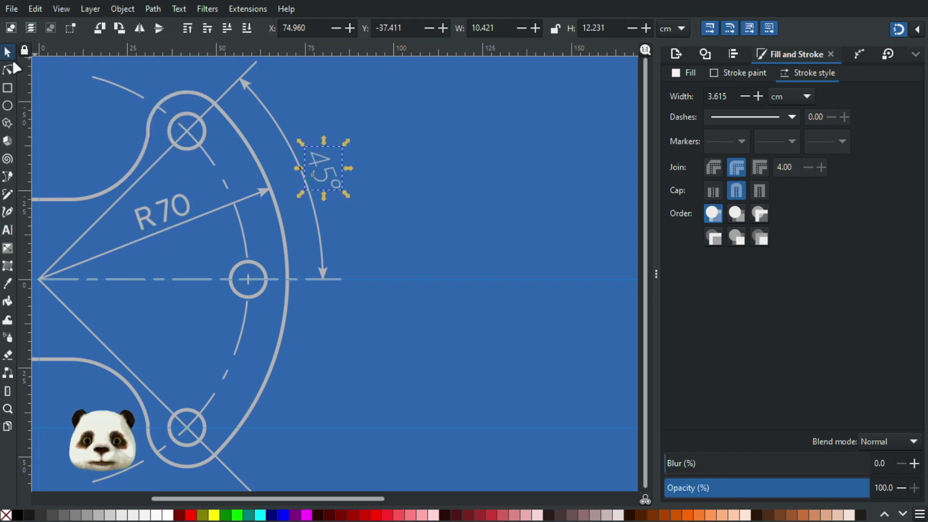
- Set the font style of the R70 label above the radius line to Thin Italic
left_click(166, 216)
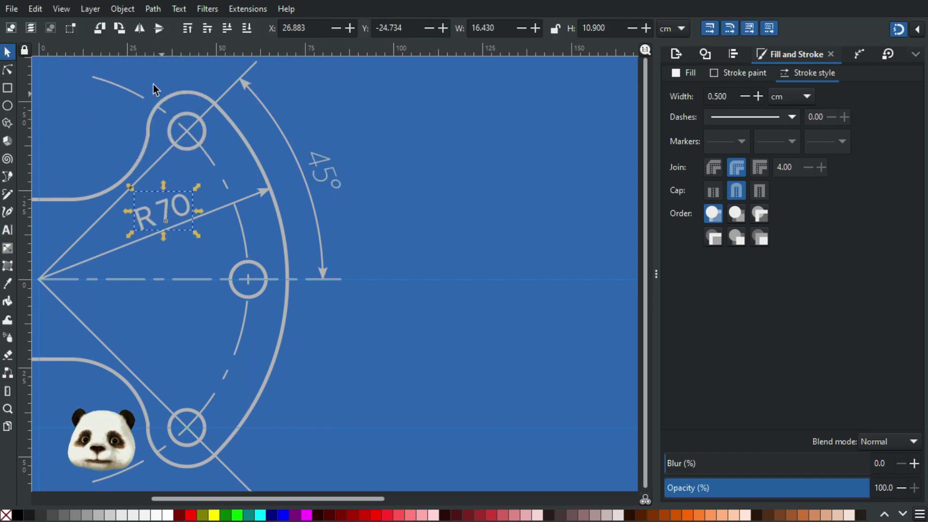
key("t")
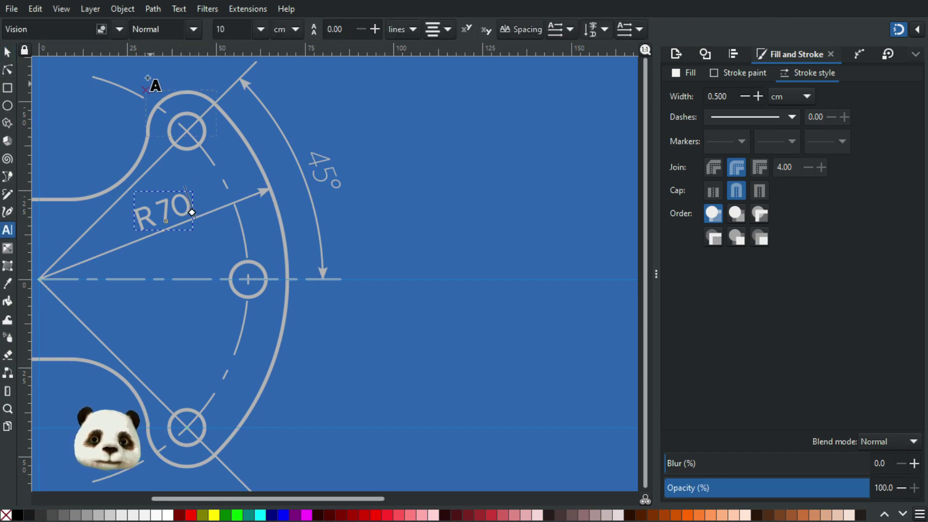
key("ctrl+a")
left_click(193, 29)
left_click(171, 68)
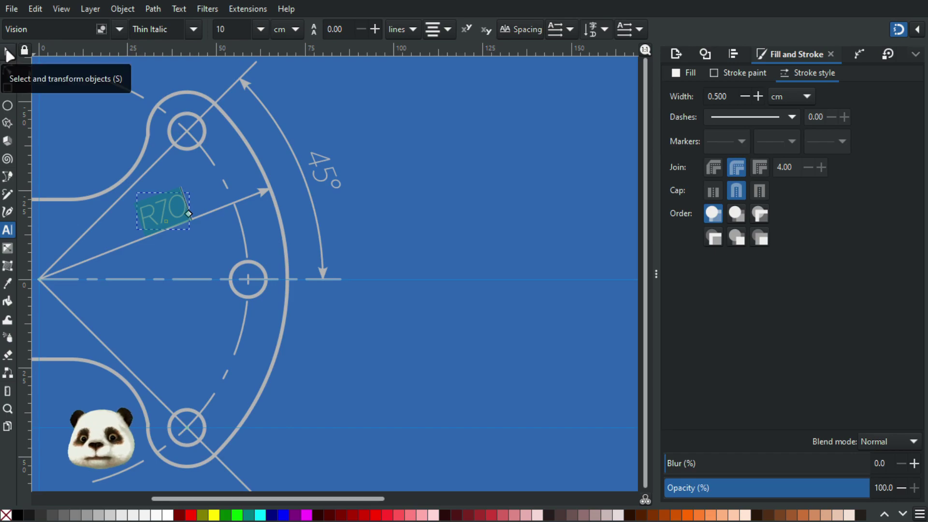
left_click(8, 52)
left_click(437, 169)
- Insert a space between the R and the 70 in the bracket's radius label
scroll(436, 165, "down", 2)
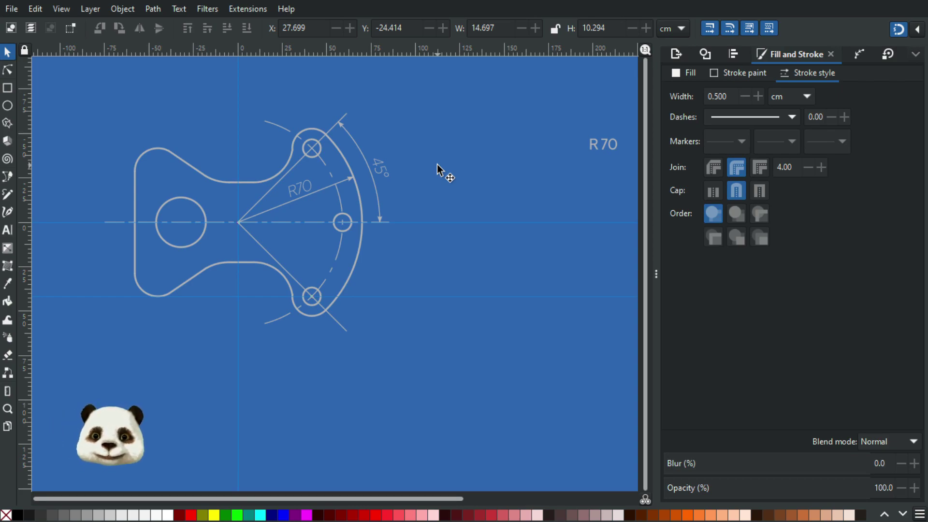
left_click_drag(464, 238, 242, 239)
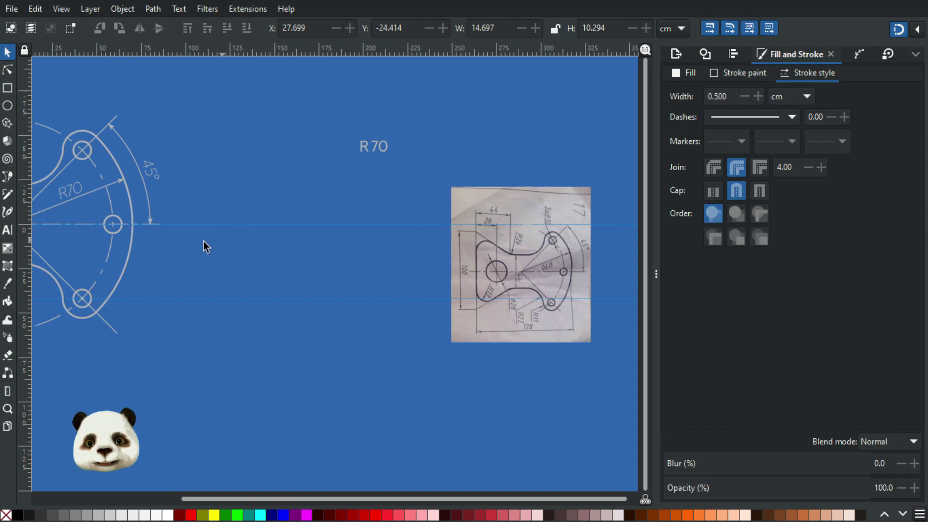
scroll(472, 285, "up", 4)
scroll(501, 286, "down", 4)
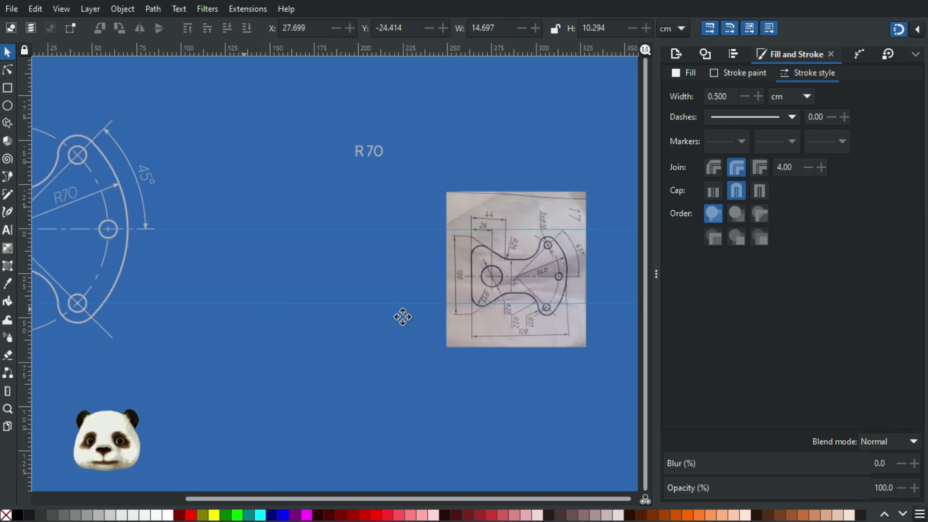
scroll(394, 206, "up", 5)
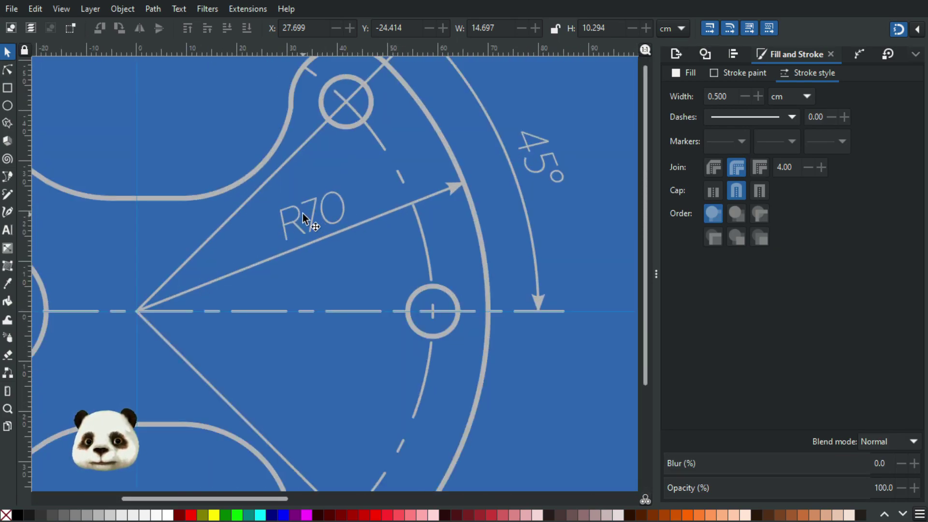
double_click(302, 213)
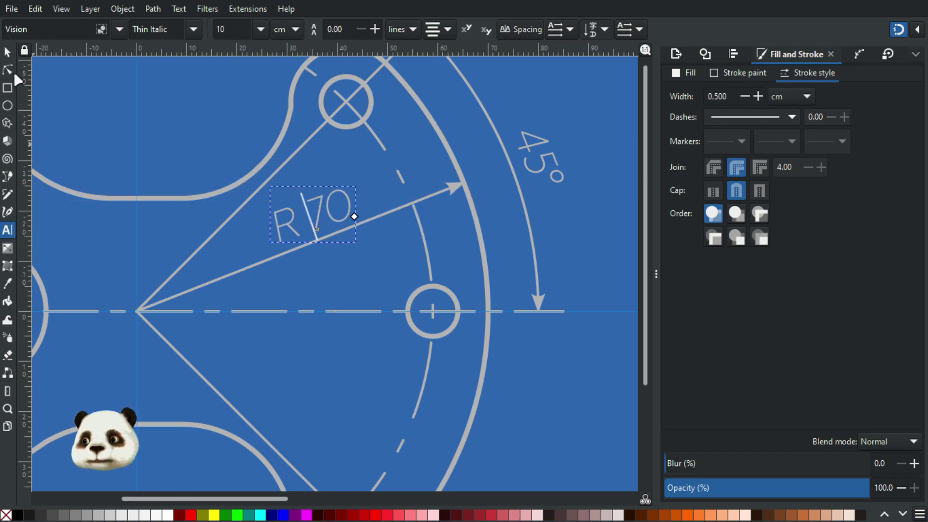
left_click(7, 52)
scroll(505, 332, "down", 3)
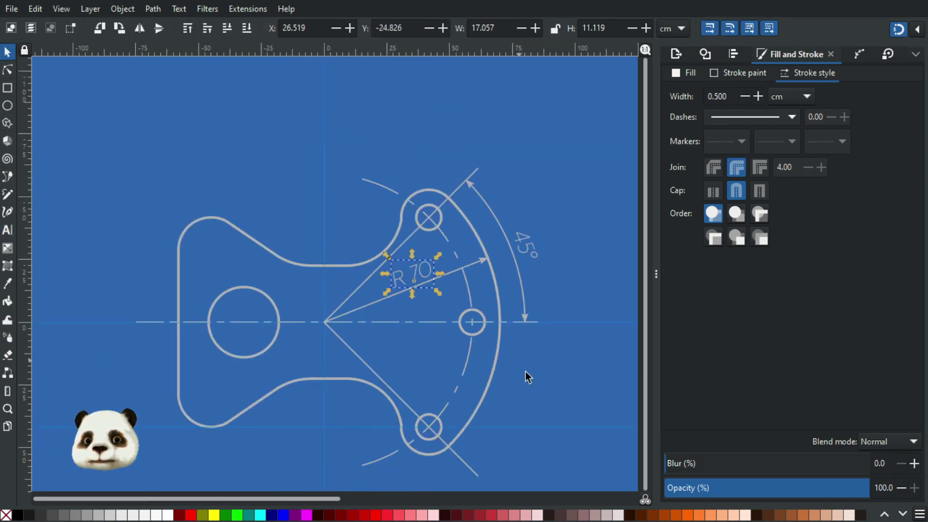
left_click(541, 390)
- Examine the remaining dimensions around the bracket in the reference photo
scroll(541, 390, "down", 1)
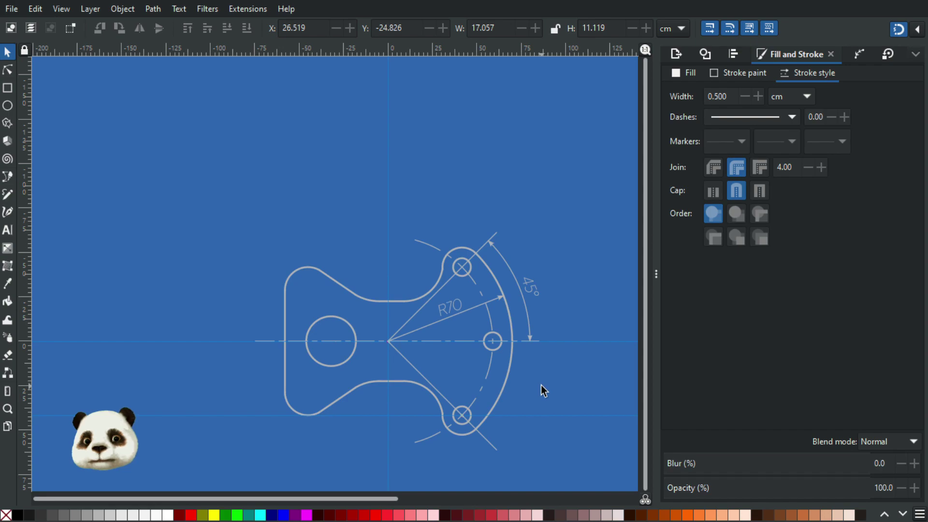
left_click_drag(490, 358, 348, 307)
mouse_move(456, 312)
left_mouse_down()
mouse_move(350, 261)
mouse_move(201, 234)
mouse_move(188, 270)
left_mouse_up()
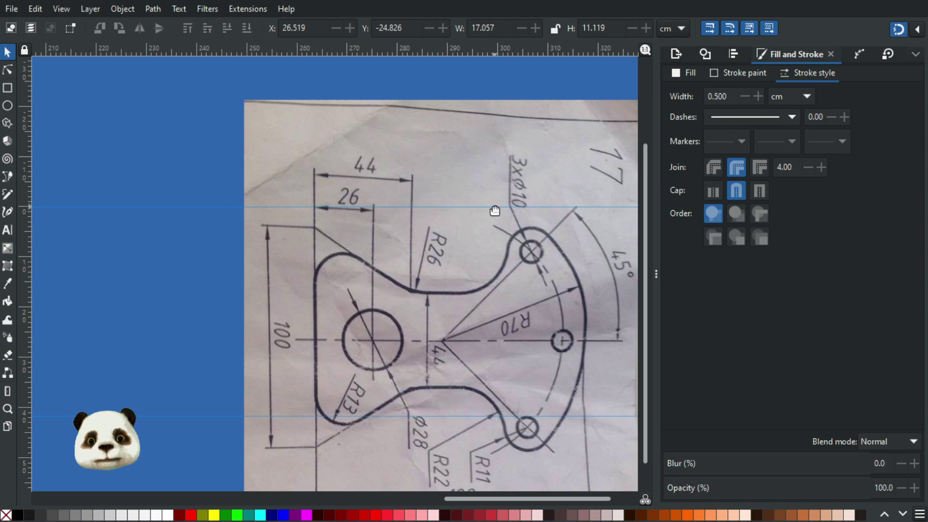
- Draw an open leader polyline running slanted through the upper small hole's centre, ending in a long vertical segment above the outline
scroll(500, 264, "down", 2)
left_click_drag(226, 295, 583, 355)
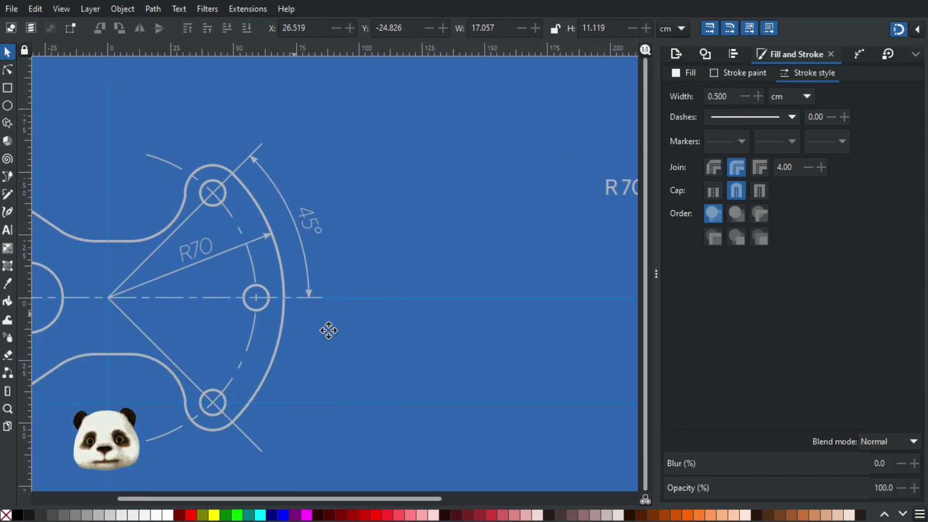
left_click_drag(315, 316, 437, 403)
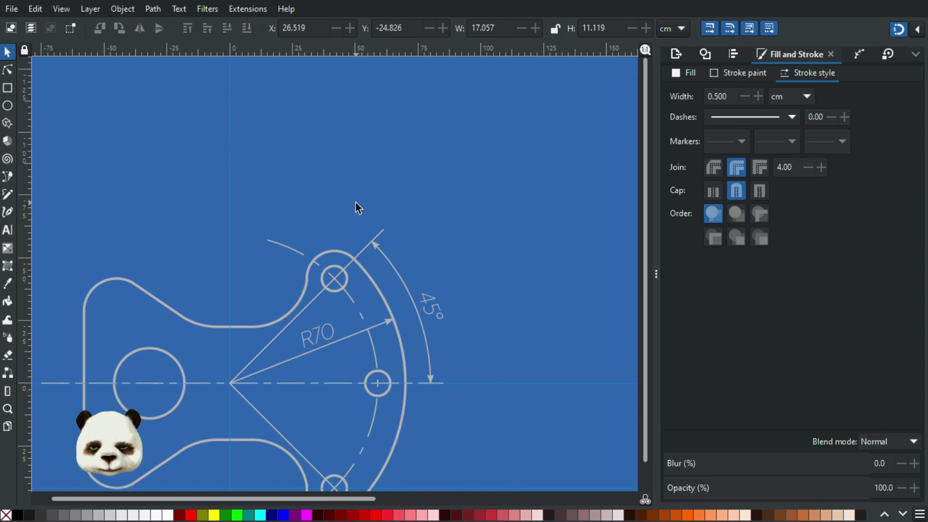
key("b")
scroll(344, 304, "up", 2)
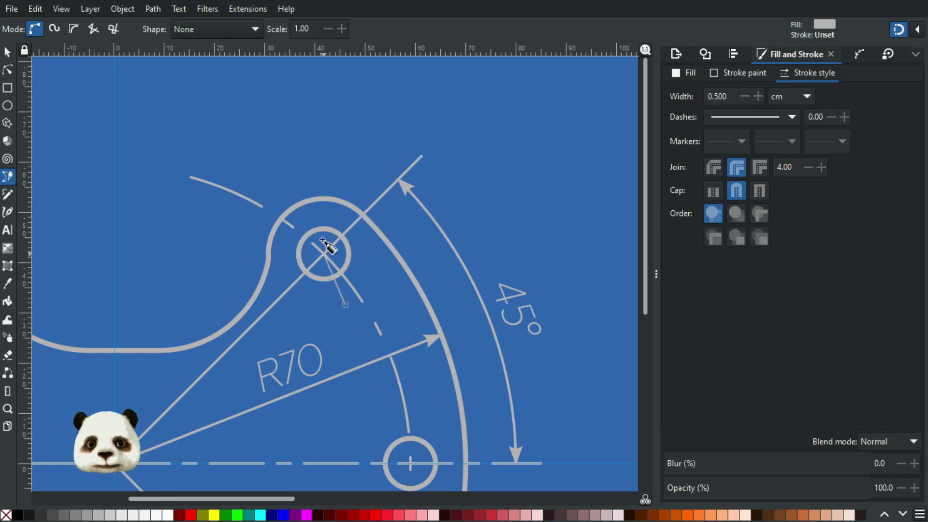
left_click(296, 225)
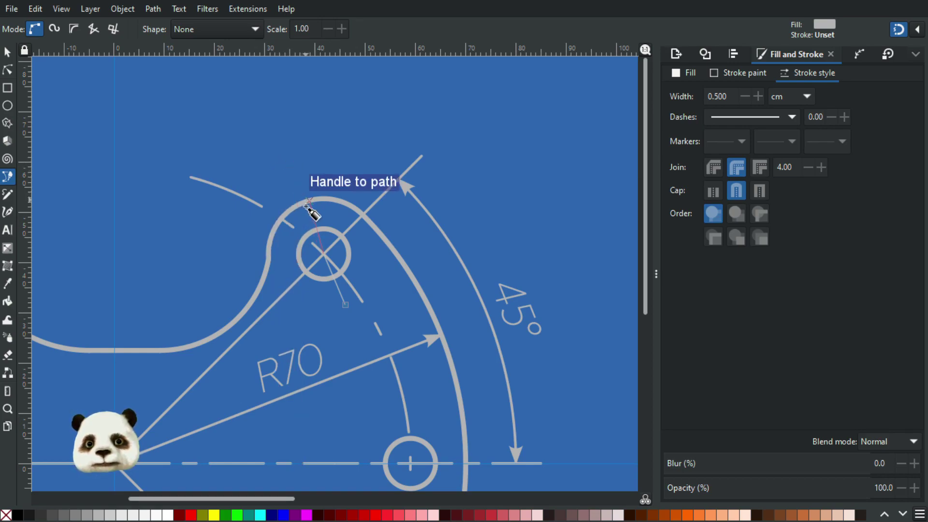
left_click(280, 152)
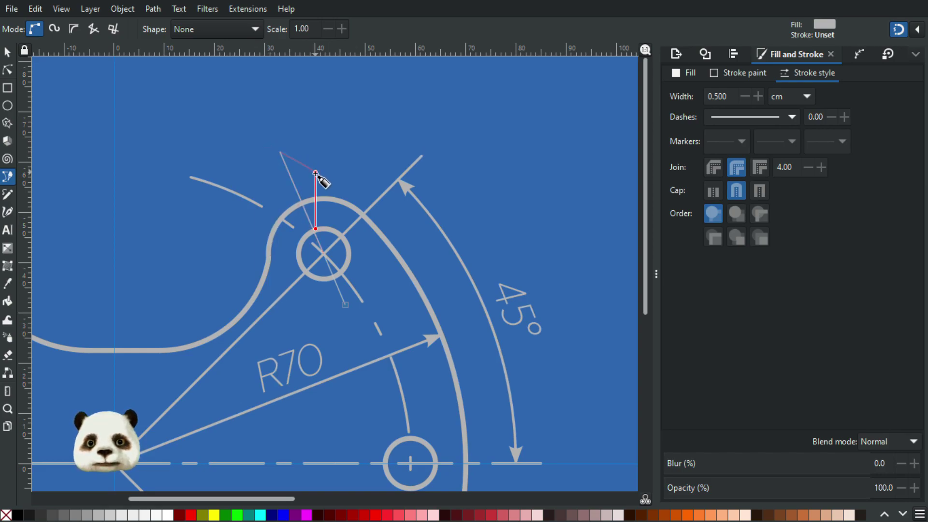
left_click_drag(294, 108, 304, 325)
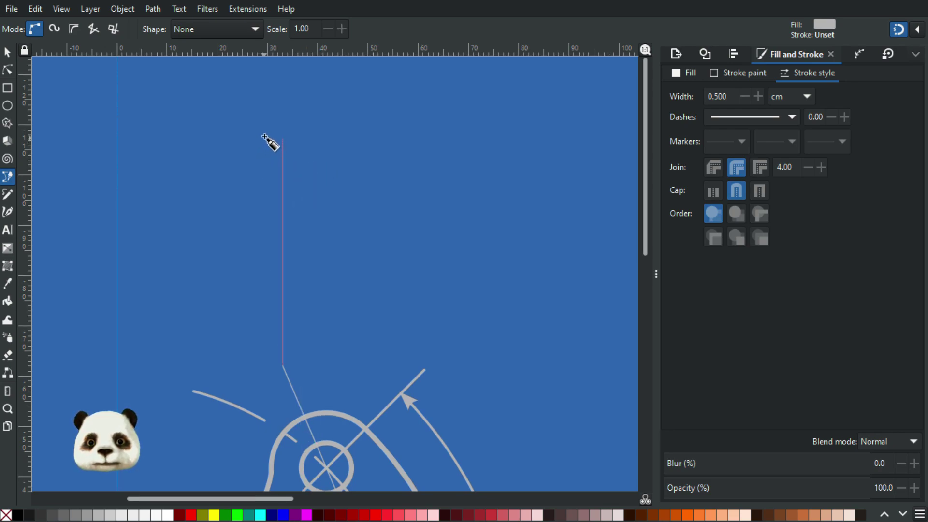
double_click(265, 76)
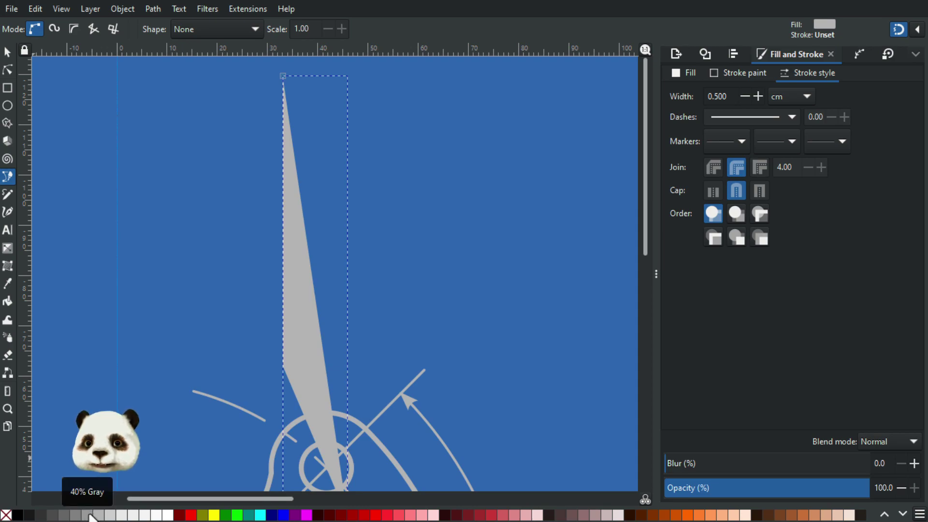
- Remove the leader polyline's fill and give it a gray stroke matching the other dimension lines
left_click(90, 516, "shift")
left_click(6, 515)
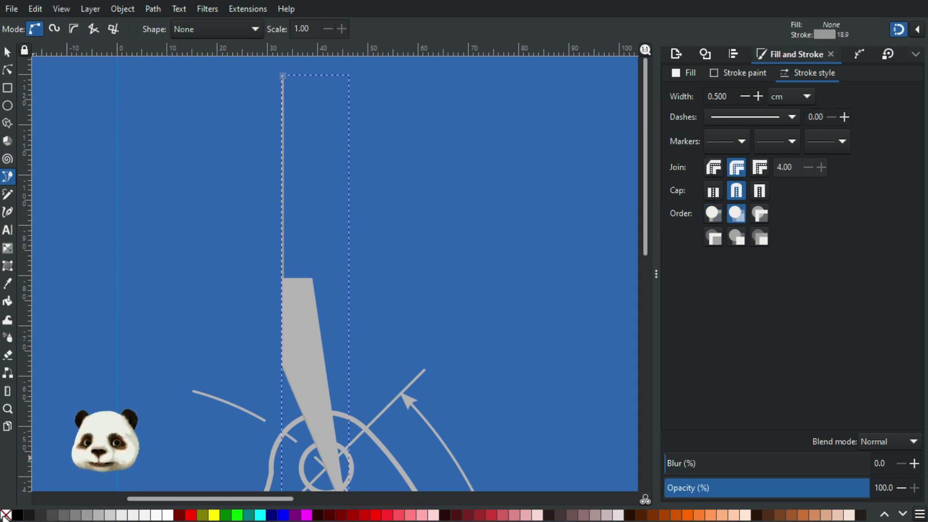
scroll(382, 211, "down", 3)
scroll(381, 239, "down", 3)
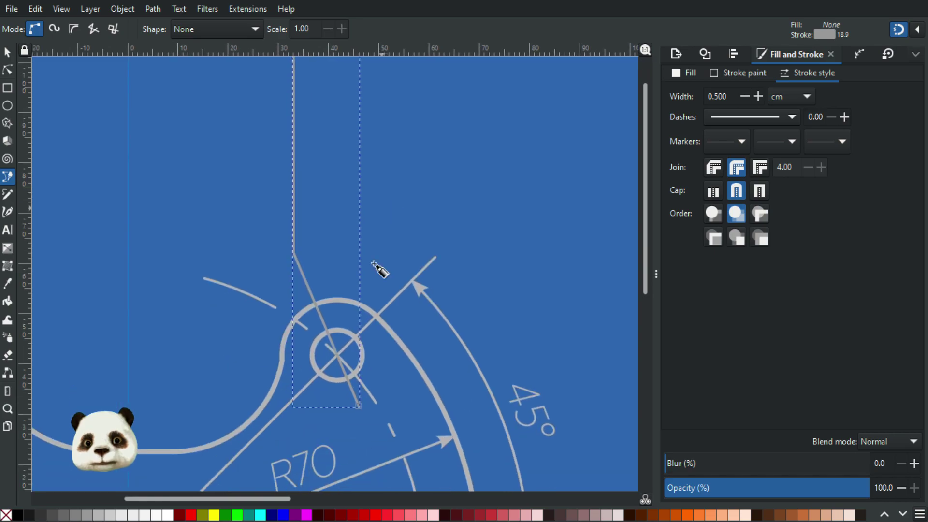
scroll(379, 319, "up", 2, "ctrl")
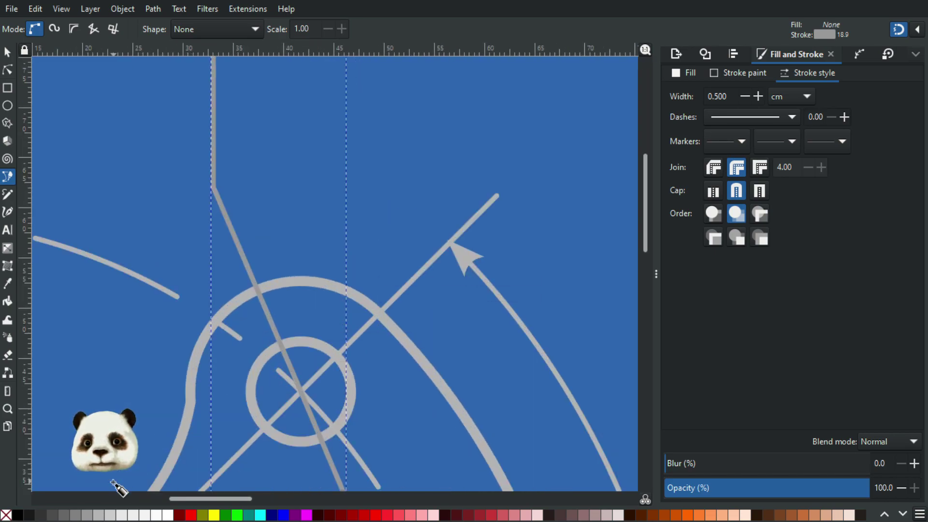
scroll(353, 367, "down", 8)
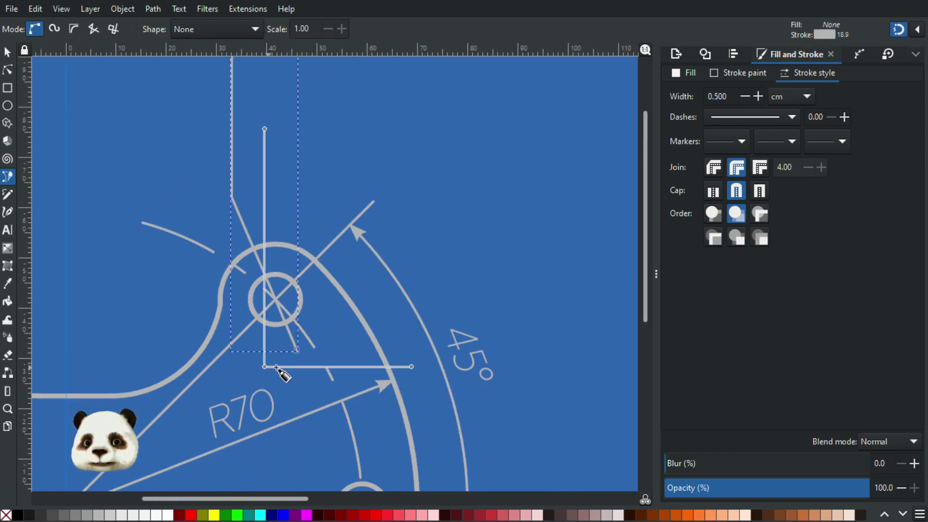
scroll(277, 367, "up", 2)
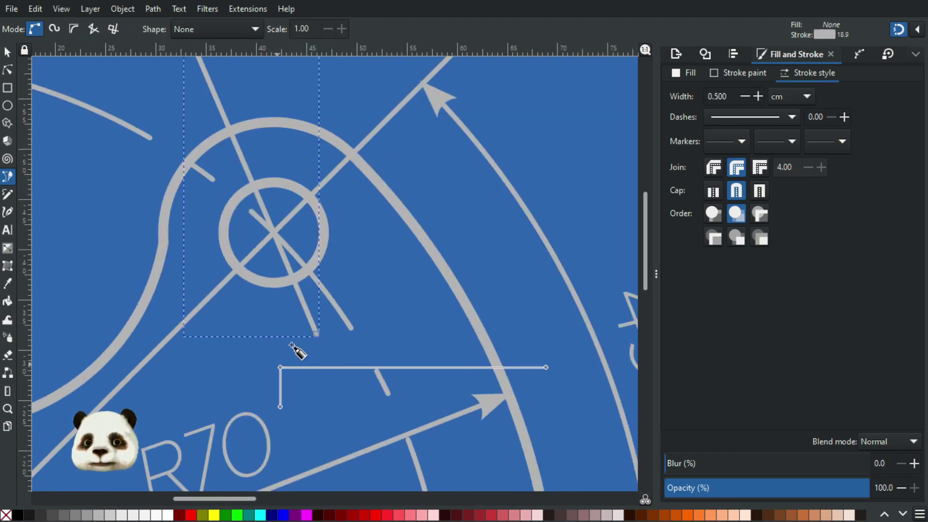
mouse_move(377, 349)
left_mouse_down()
mouse_move(192, 334)
mouse_move(459, 400)
mouse_move(431, 410)
left_mouse_up()
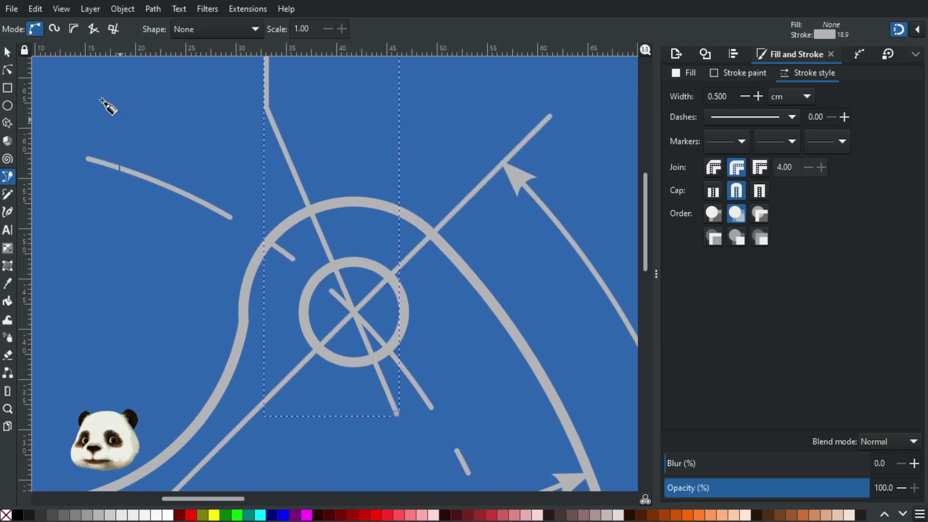
- Remove the leader's node at the hole centre and extend its lower end along the slanted line to X 46.927, Y -29.544 cm
left_click(8, 71)
left_click(353, 312)
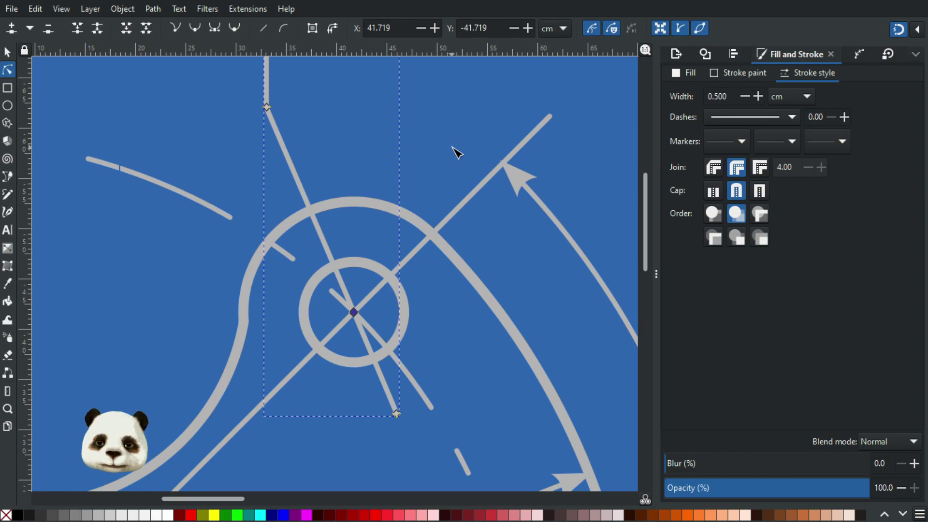
key("ctrl+shift+a")
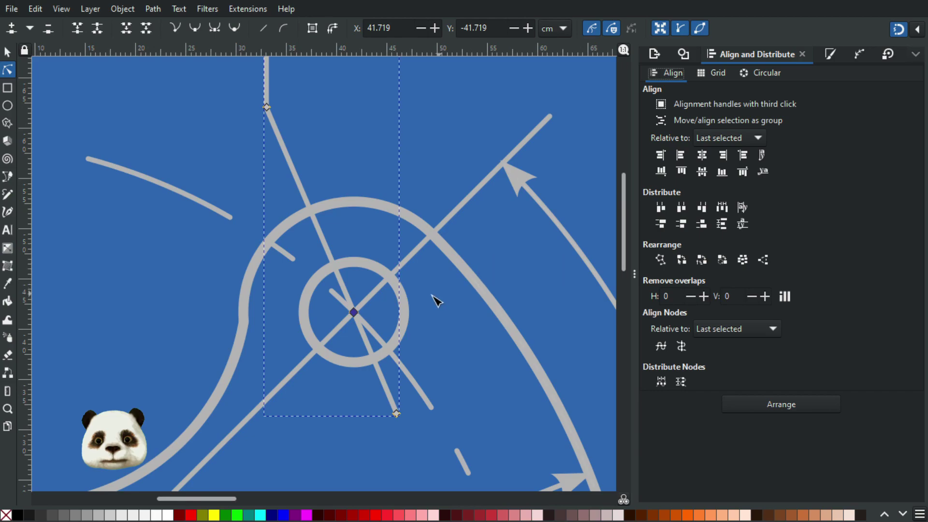
left_click(434, 319)
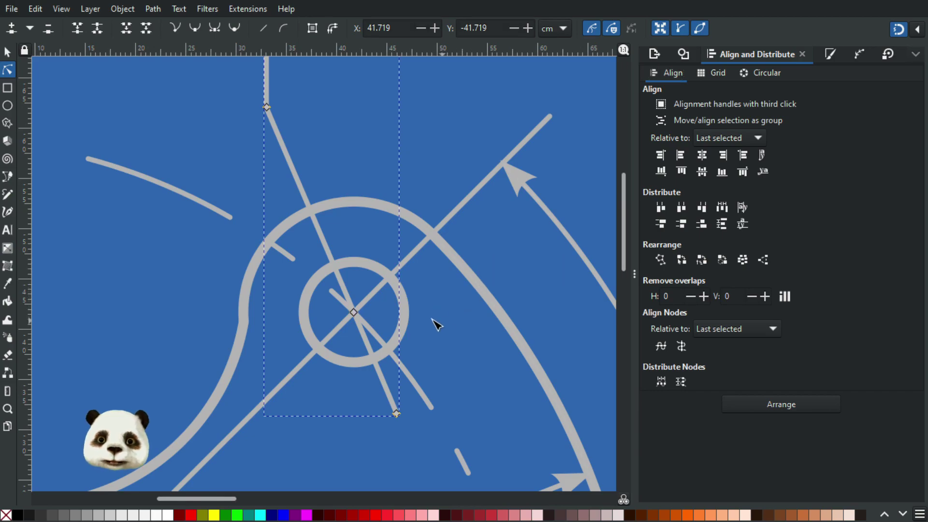
left_click(355, 313)
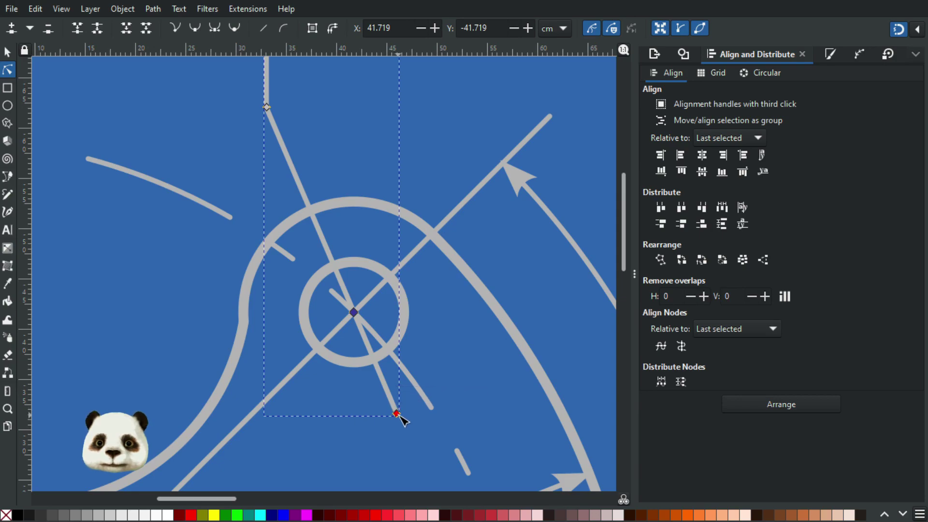
left_click_drag(400, 415, 415, 453)
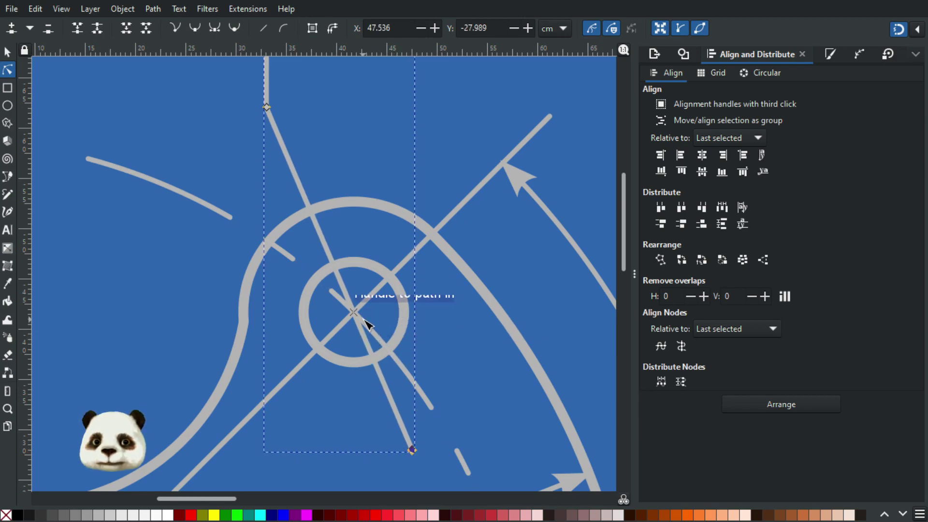
left_click_drag(467, 312, 425, 178)
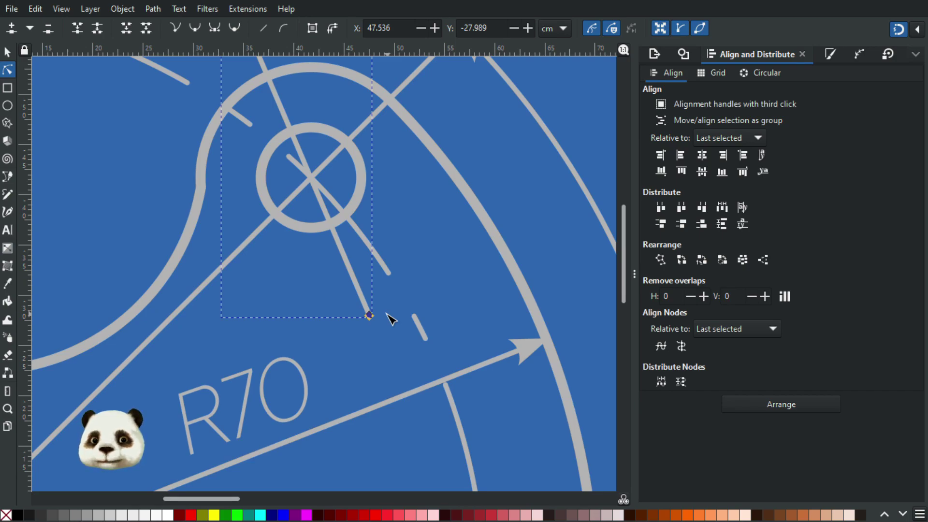
scroll(351, 211, "up", 3)
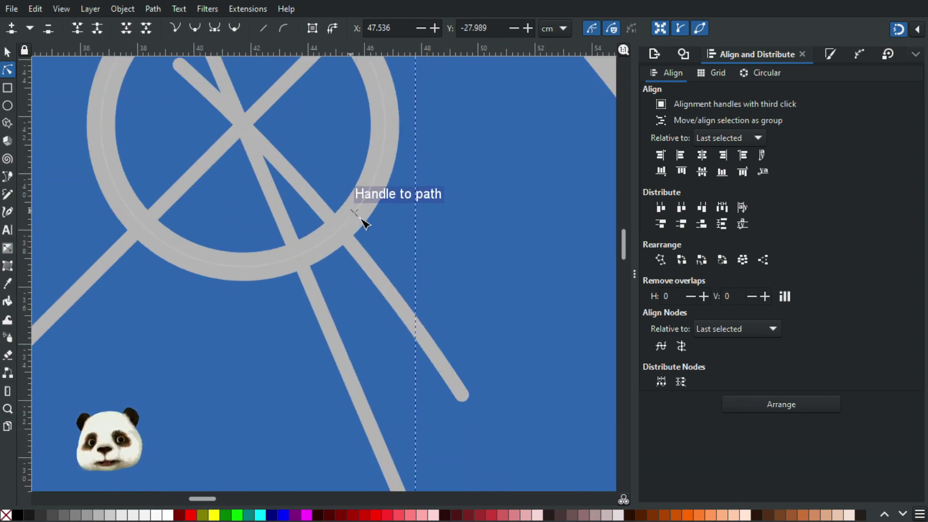
scroll(410, 303, "down", 1)
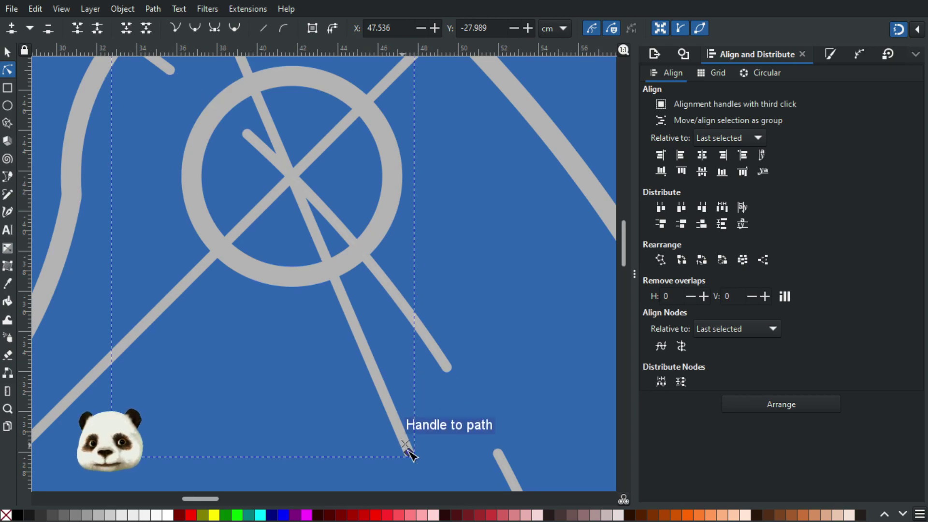
left_click_drag(408, 447, 395, 416)
- Compare the drawn leader with the 3xØ10 callout at the upper hole in the reference drawing
scroll(504, 337, "down", 4)
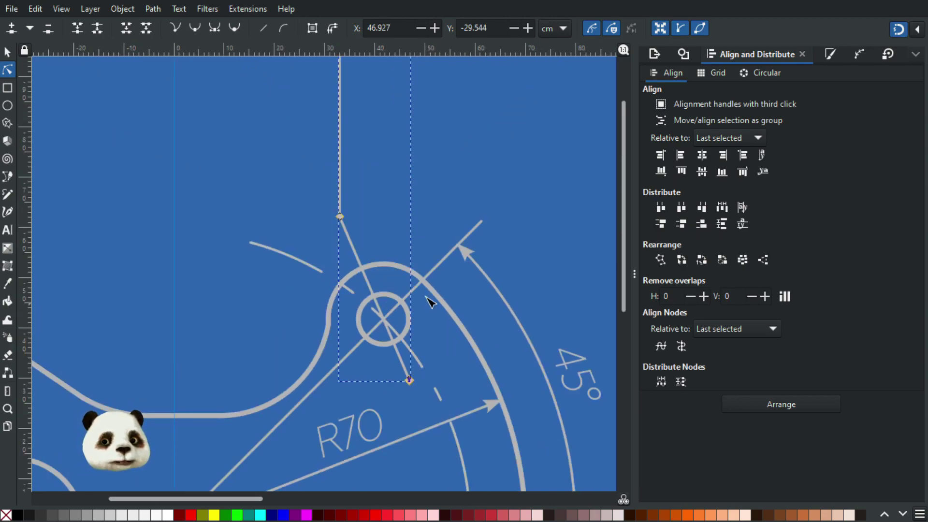
scroll(427, 296, "down", 4)
left_click_drag(436, 297, 246, 263)
scroll(569, 356, "up", 4)
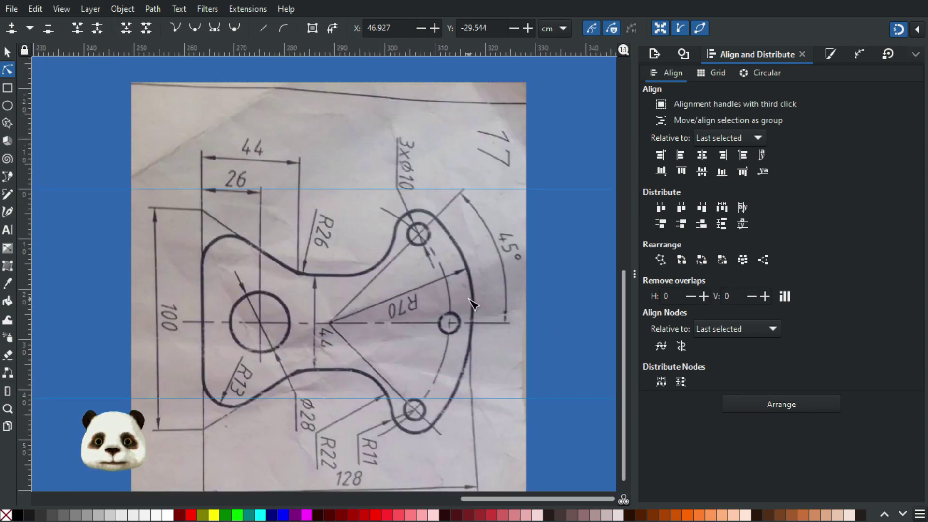
scroll(472, 303, "down", 1)
scroll(447, 274, "up", 3)
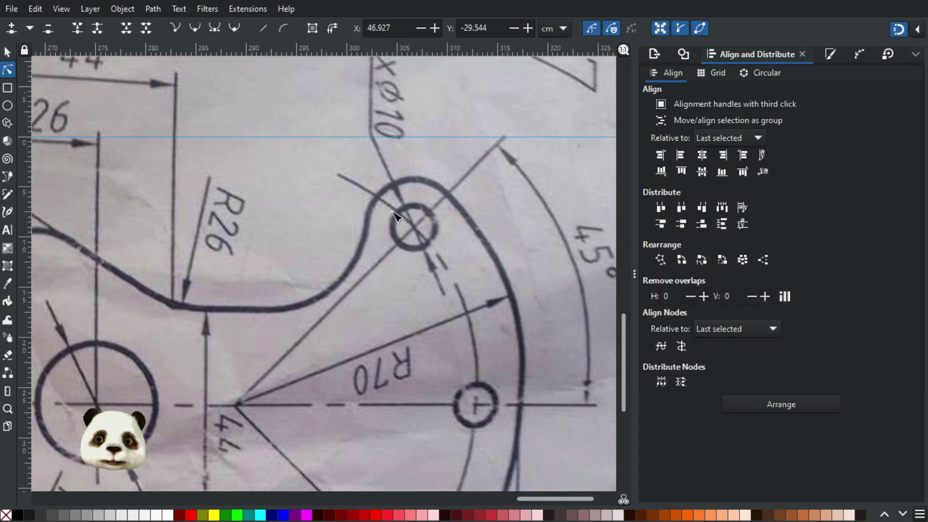
scroll(411, 249, "down", 2)
left_click_drag(210, 279, 610, 368)
left_click_drag(229, 293, 517, 435)
mouse_move(292, 305)
left_mouse_down()
mouse_move(405, 330)
mouse_move(555, 338)
left_mouse_up()
scroll(459, 358, "down", 2)
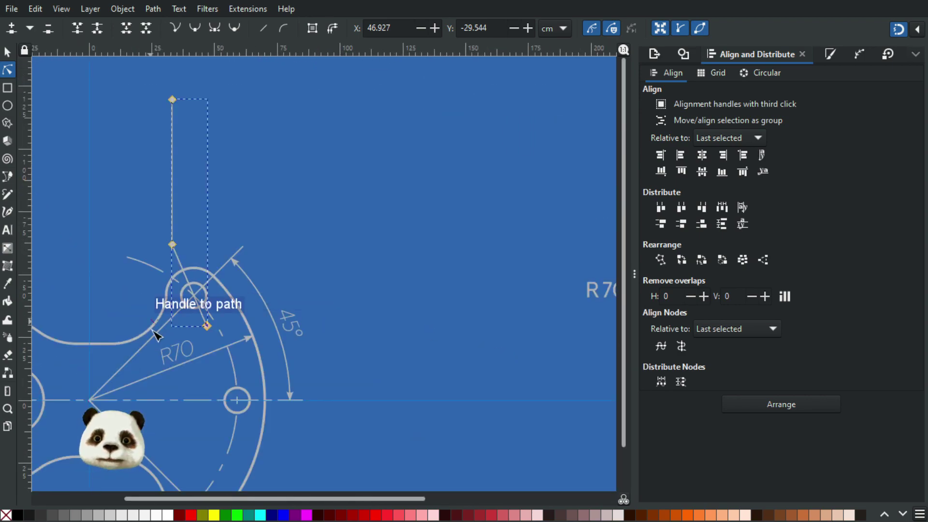
scroll(155, 327, "up", 2)
scroll(306, 314, "down", 3)
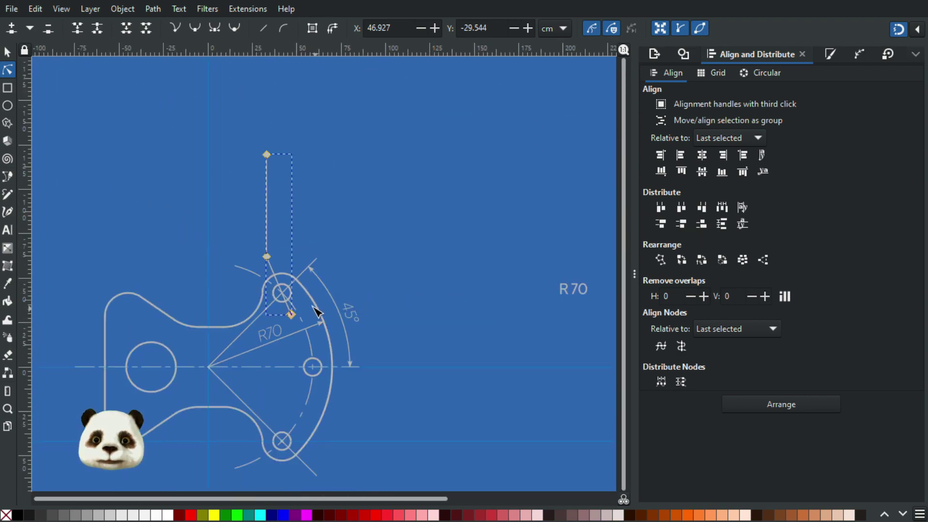
scroll(314, 307, "up", 1)
scroll(314, 307, "up", 2)
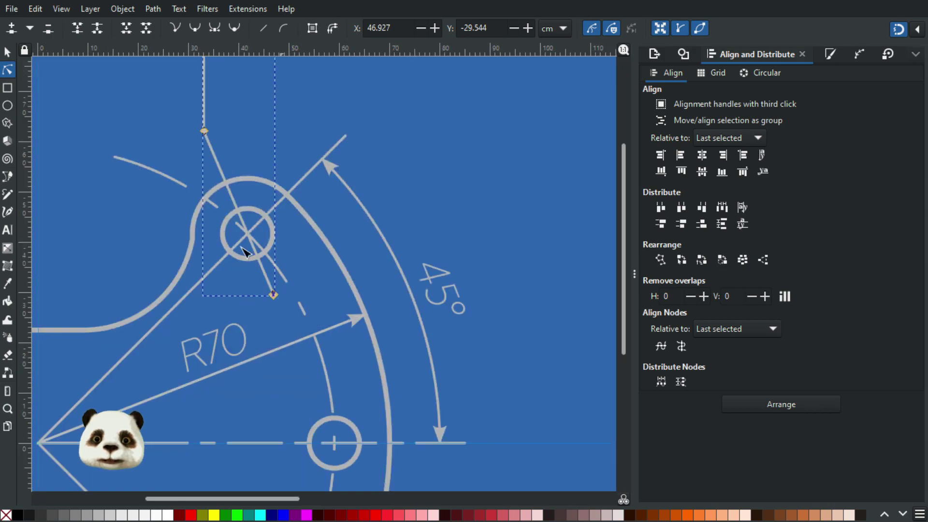
- Duplicate the leader line and delete the copy's topmost node, keeping only the slanted segment
left_click(8, 52)
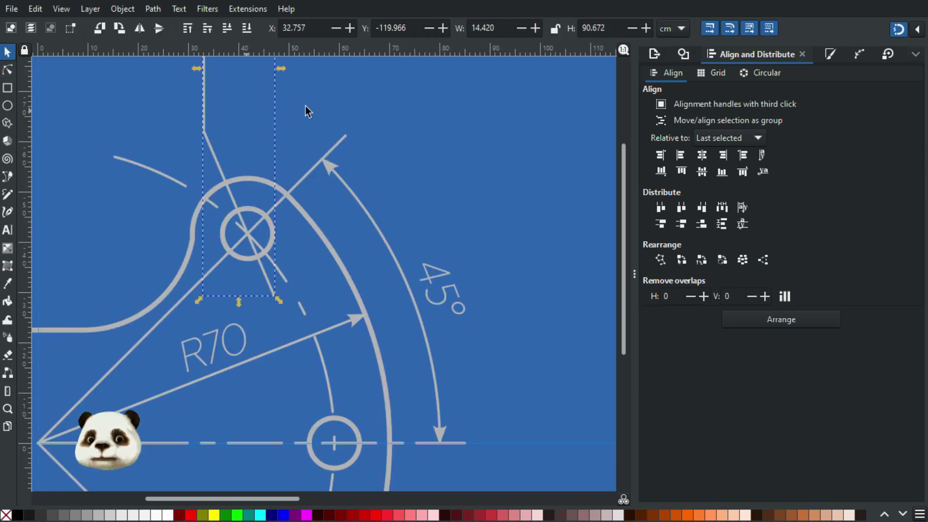
left_click_drag(323, 113, 350, 429)
left_click(8, 70)
left_click_drag(230, 158, 311, 226)
key("Delete")
left_click_drag(317, 339, 282, 87)
scroll(255, 225, "up", 2)
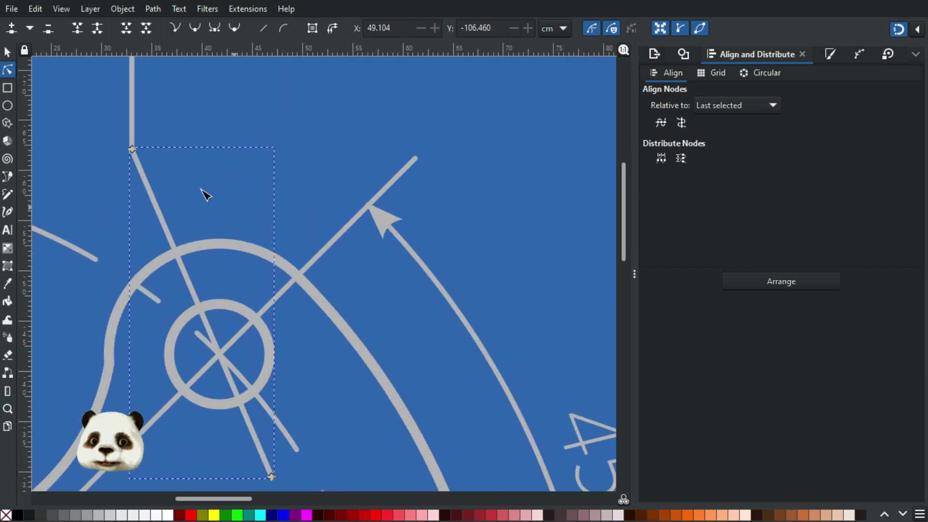
- Move the copied segment's upper node down along the slanted line to the outer contour around the hole
left_click_drag(136, 154, 172, 240)
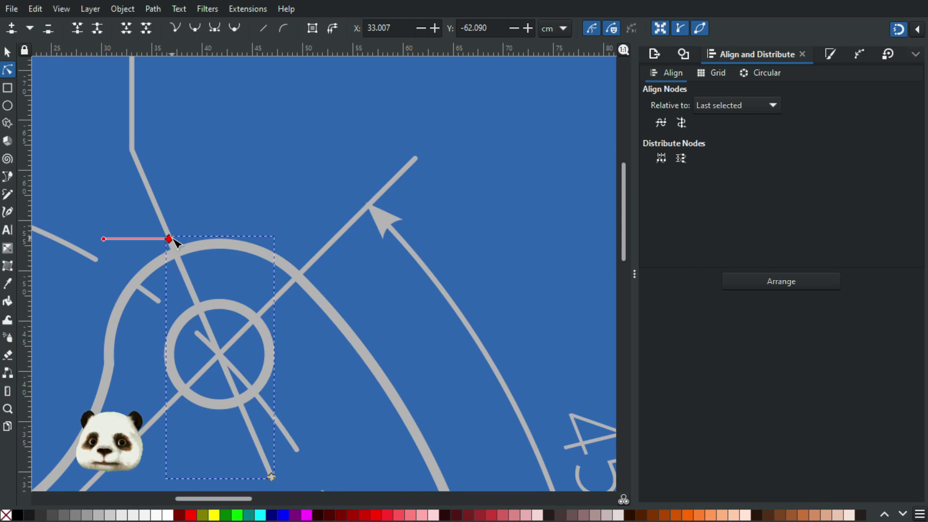
left_click_drag(173, 238, 173, 239)
scroll(167, 266, "up", 4)
scroll(256, 192, "up", 1)
left_click_drag(148, 143, 149, 148)
scroll(319, 259, "down", 5)
scroll(305, 181, "up", 2)
left_click_drag(302, 182, 298, 189)
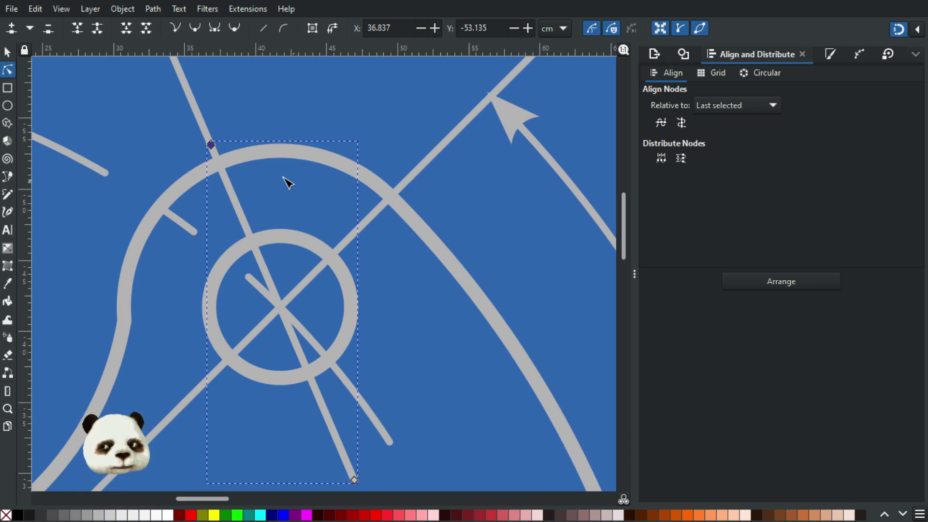
key("super")
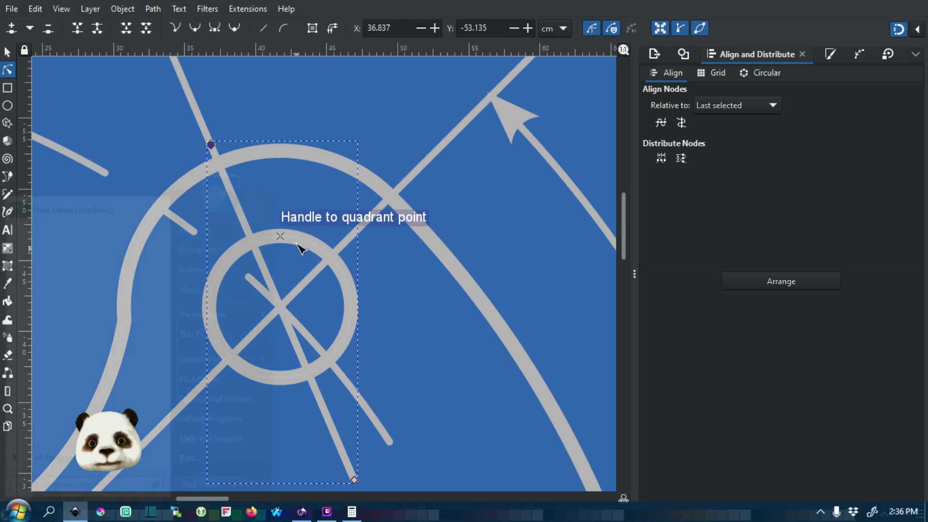
key("super")
scroll(285, 203, "up", 1)
scroll(270, 194, "down", 2)
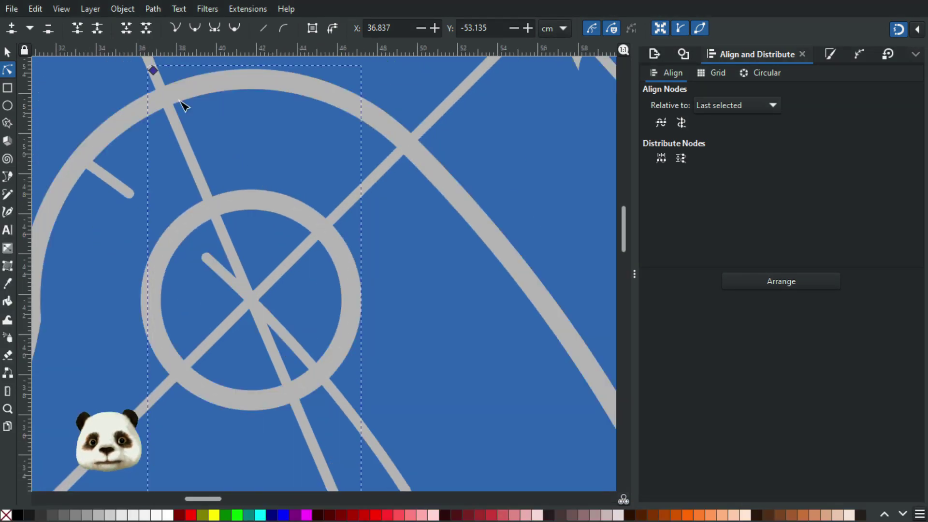
- Shorten the copied segment to span the hole, placing both end nodes where the slanted line crosses the hole's circle
left_click_drag(149, 66, 212, 207)
scroll(382, 358, "down", 4)
left_click_drag(340, 441, 275, 289)
scroll(273, 253, "up", 4)
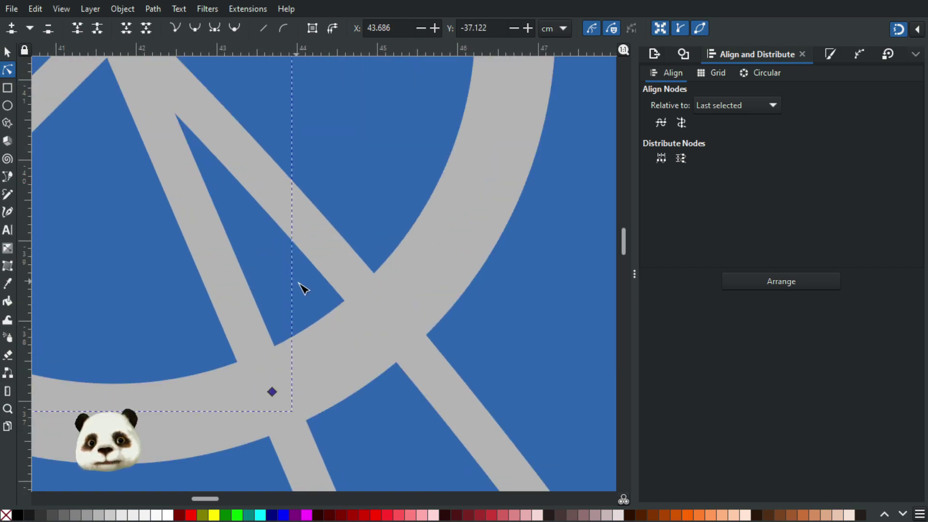
scroll(304, 290, "down", 3)
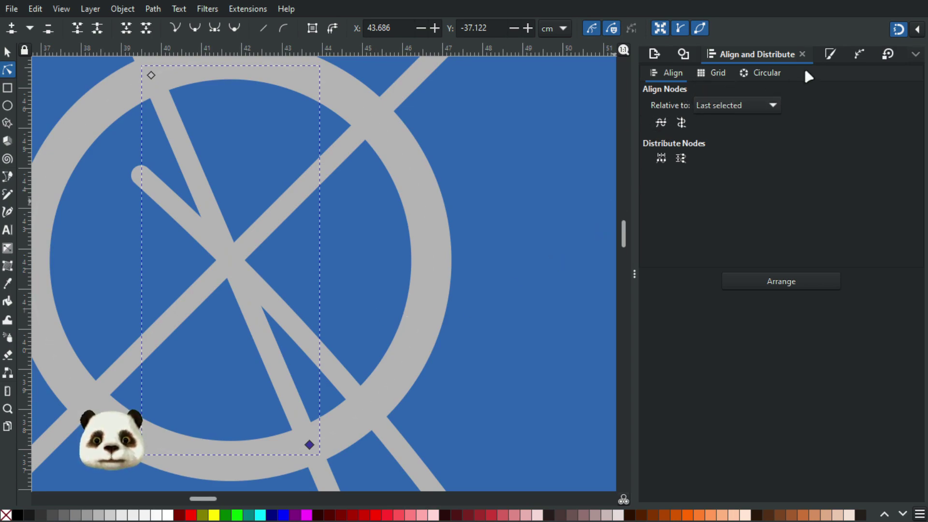
- Set the Arrow2 arrowhead as the start marker of the short segment spanning the upper hole
left_click(829, 53)
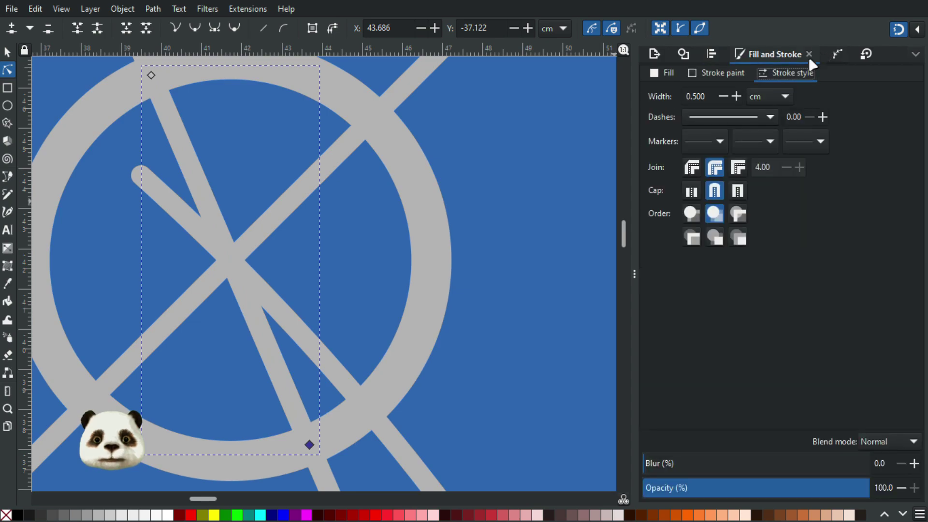
left_click(720, 144)
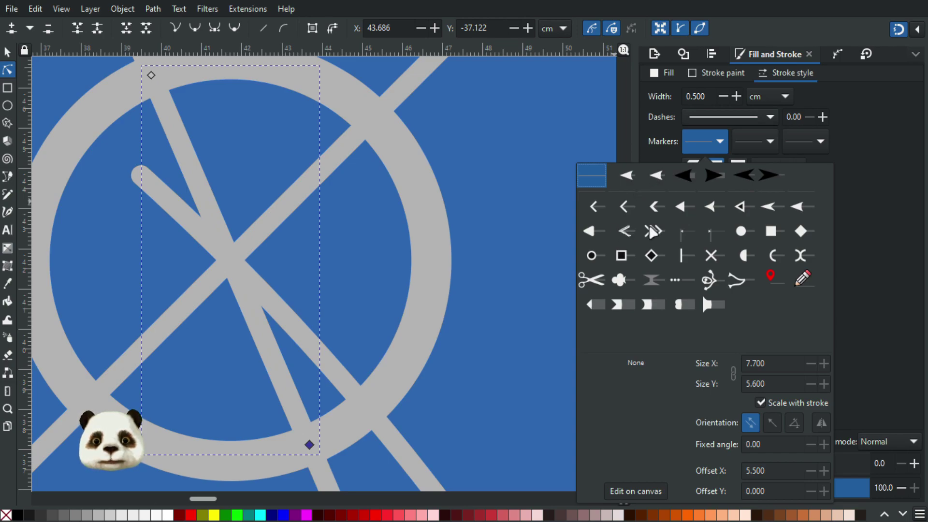
left_click(795, 203)
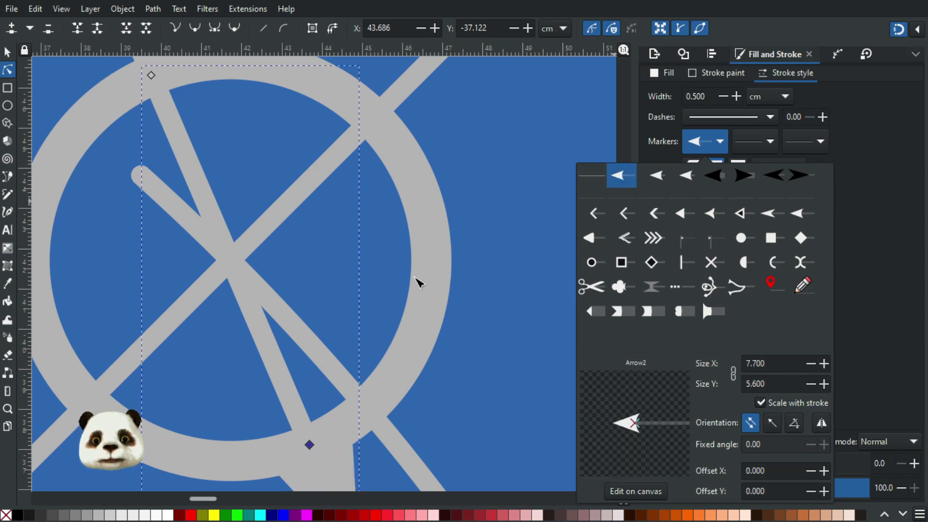
left_click(410, 259)
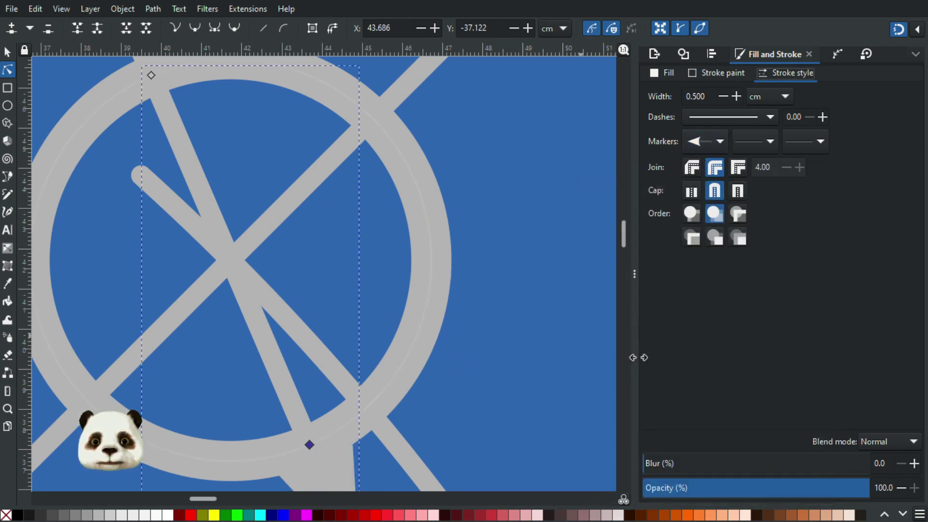
left_click_drag(485, 359, 433, 205)
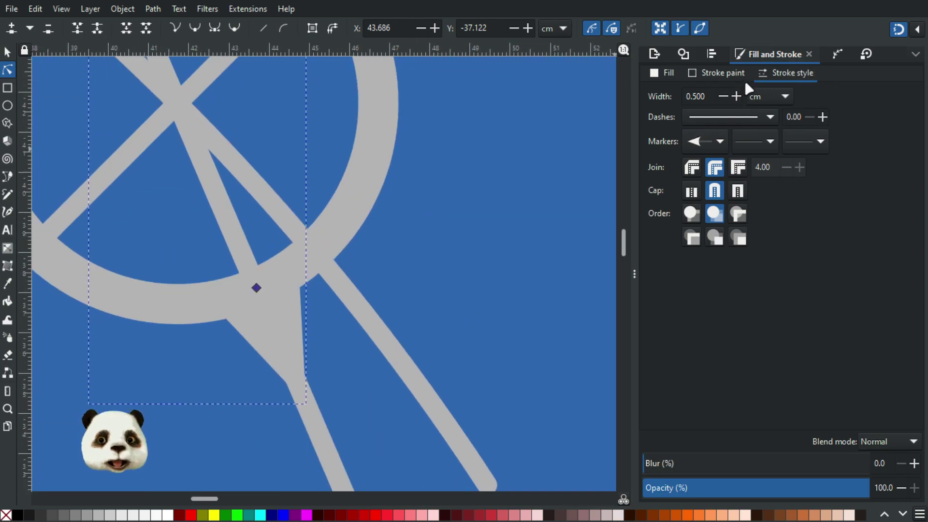
- Flip the segment's start arrowhead so it points at the hole and set its X offset to -1.000
left_click(718, 145)
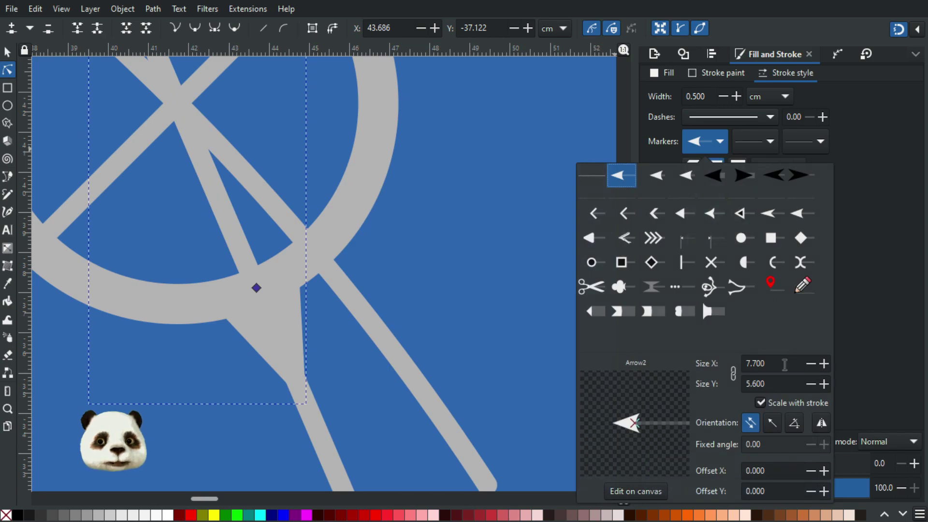
left_click(820, 425)
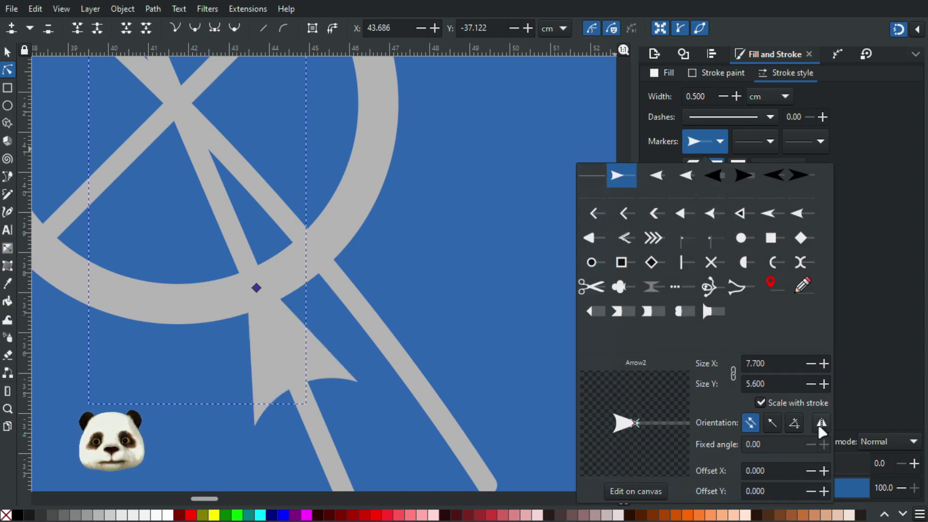
left_click(810, 471)
left_click(815, 474)
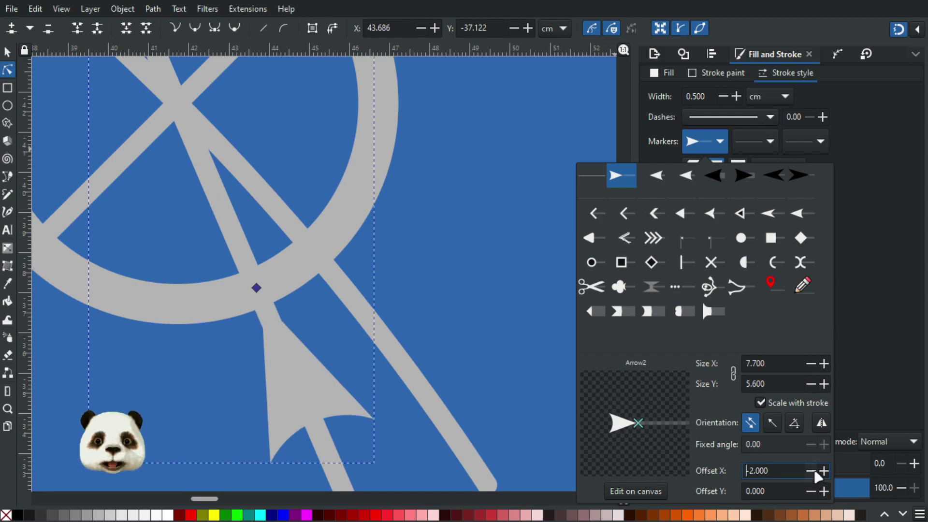
left_click(825, 472)
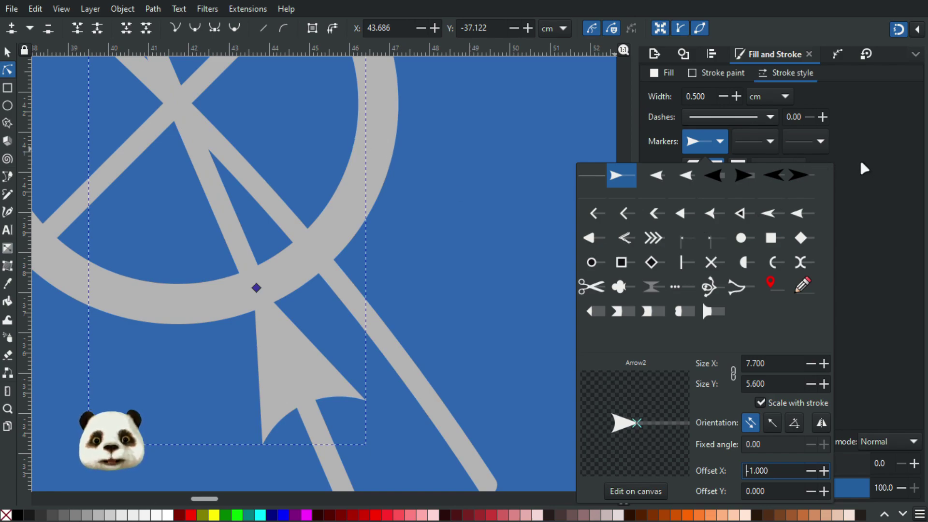
- Apply the same flipped Arrow2 arrowhead as the segment's end marker
left_click(812, 145)
left_click(812, 145)
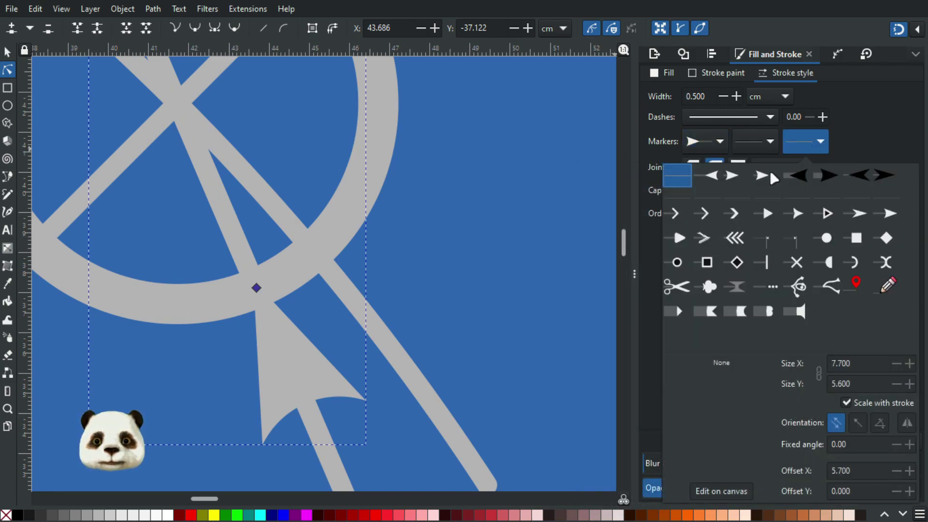
left_click(715, 177)
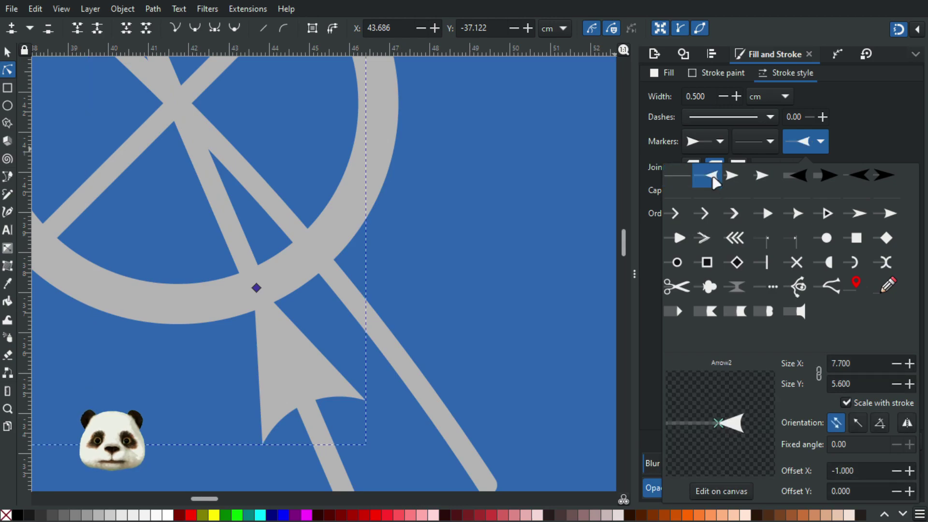
left_click(877, 139)
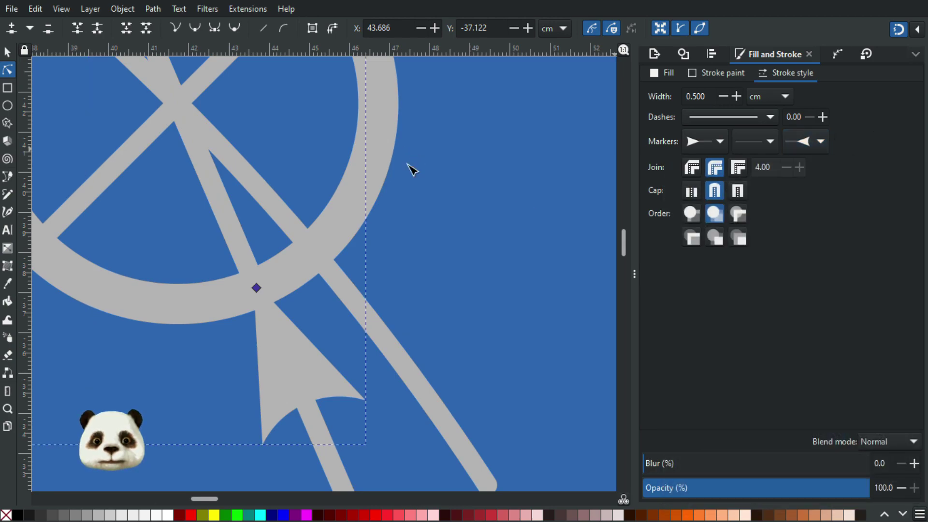
- Compare the two arrowheads at the upper hole with the 3xØ10 leader in the reference photo
left_click_drag(265, 375, 290, 419)
mouse_move(157, 175)
left_mouse_down()
mouse_move(288, 381)
mouse_move(266, 172)
left_mouse_up()
scroll(290, 327, "up", 3)
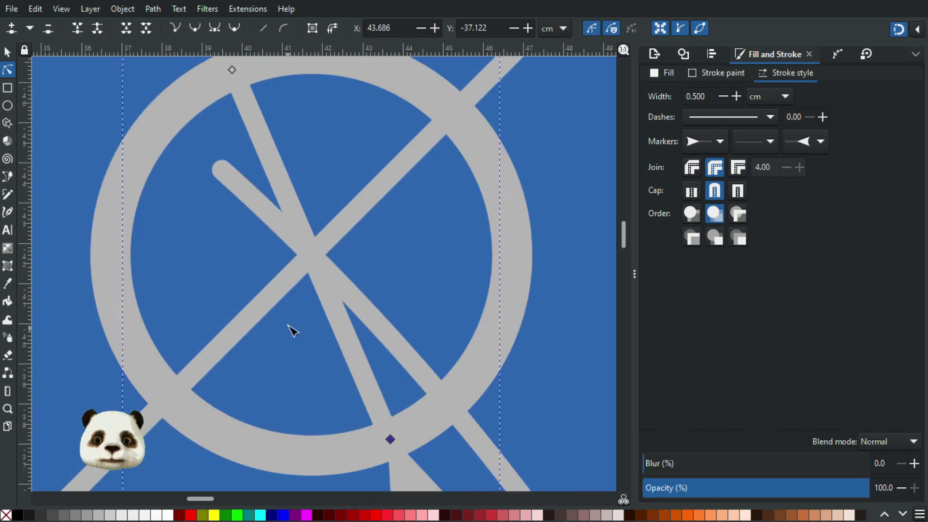
scroll(314, 317, "down", 4)
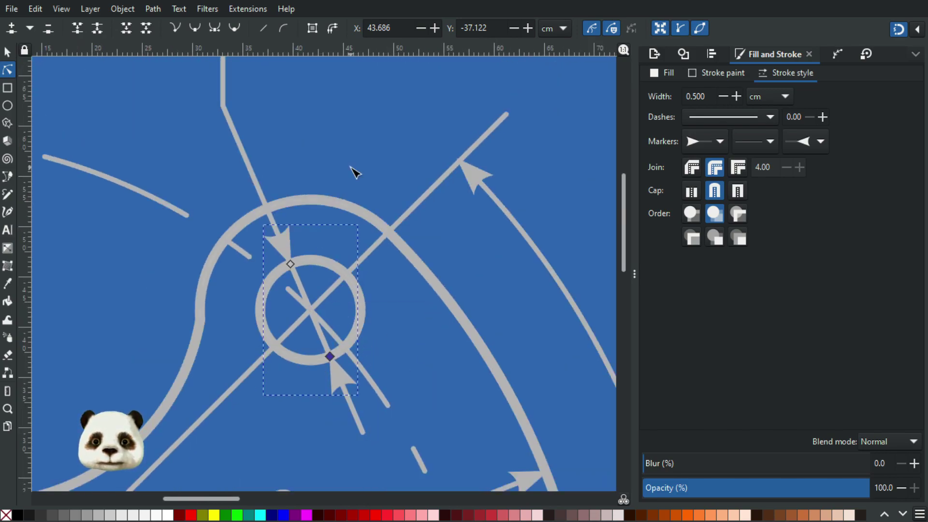
scroll(342, 184, "down", 2)
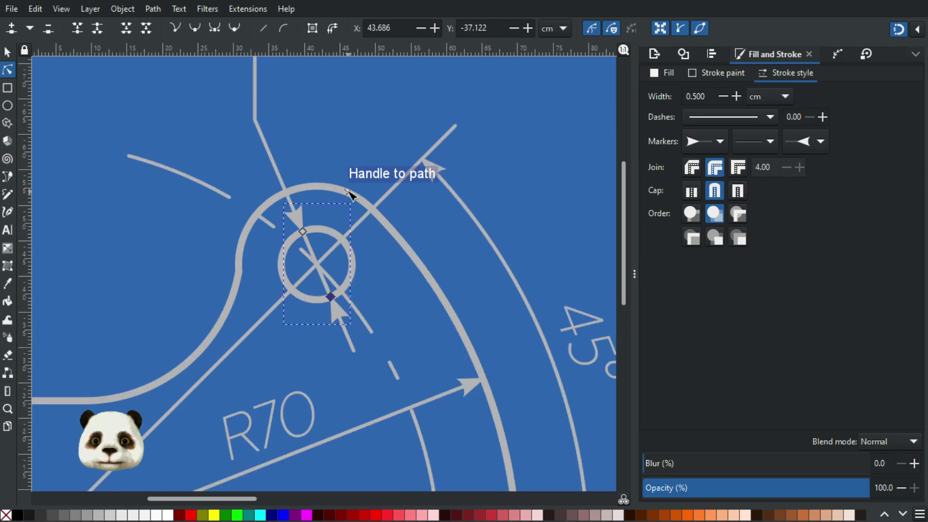
scroll(439, 278, "up", 3)
scroll(505, 354, "down", 1)
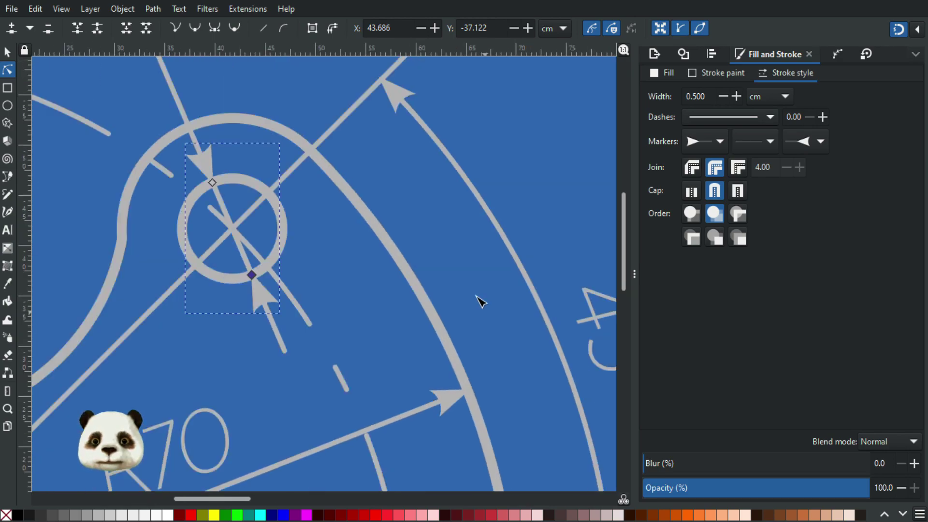
left_click(403, 101)
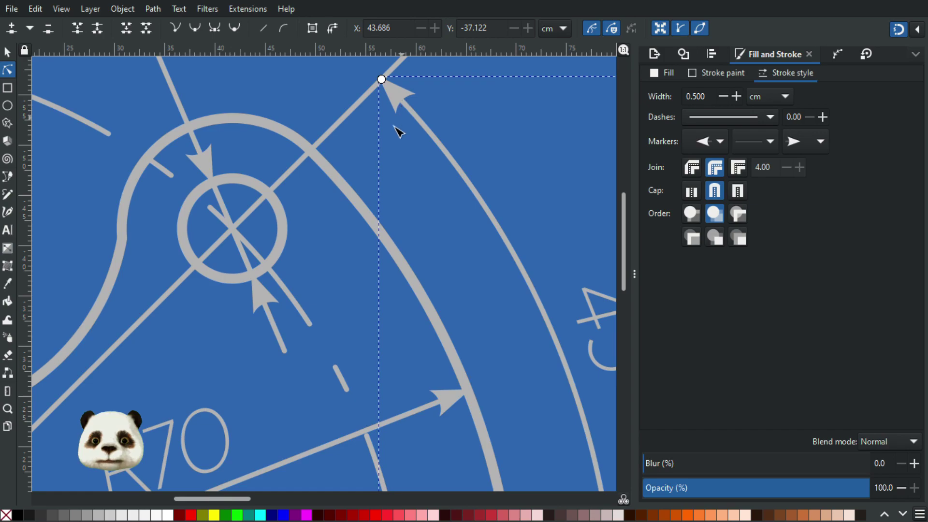
left_click(262, 84)
left_click_drag(183, 119, 205, 201)
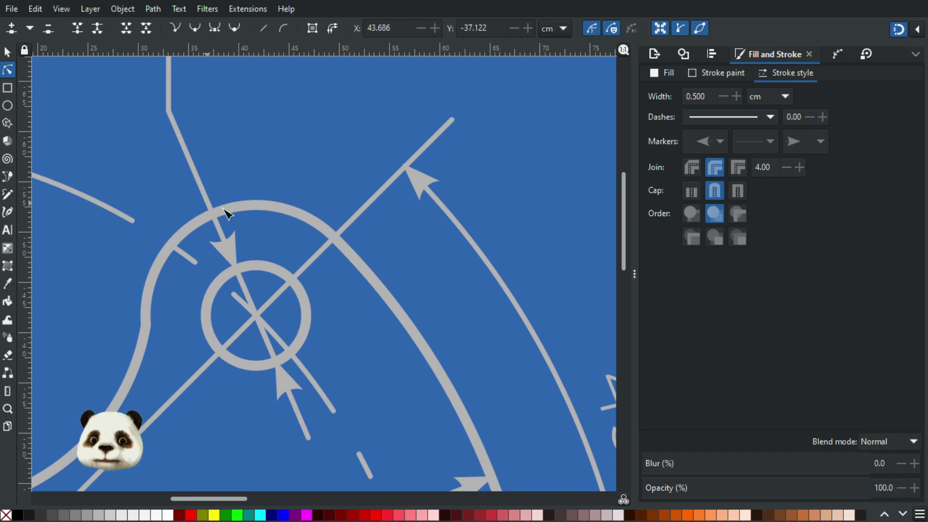
scroll(344, 246, "down", 3)
left_click_drag(522, 320, 107, 186)
left_click_drag(290, 251, 47, 201)
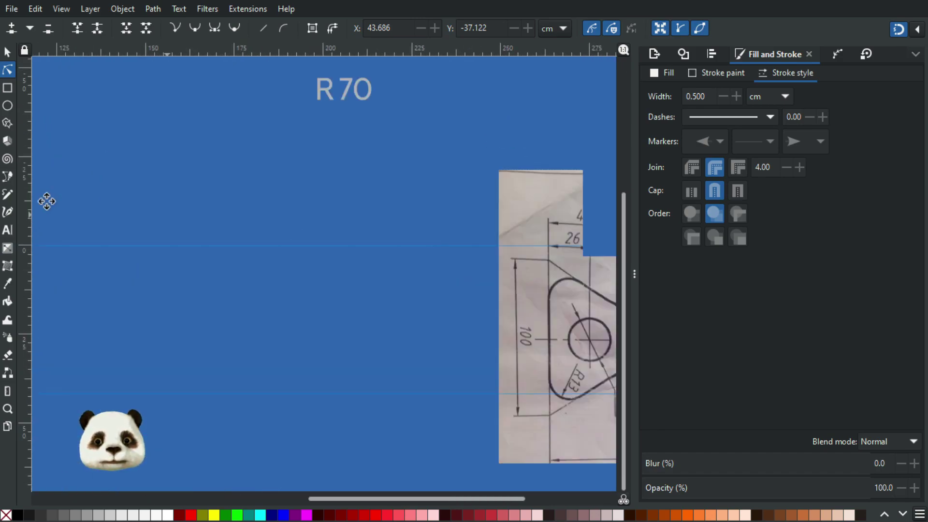
scroll(501, 241, "up", 3)
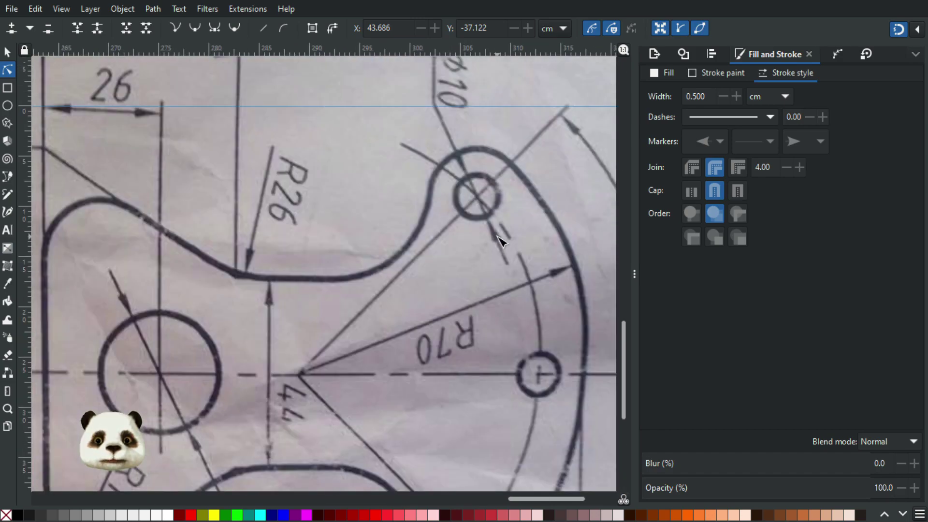
scroll(501, 241, "down", 2)
scroll(497, 244, "down", 1)
scroll(355, 251, "down", 3)
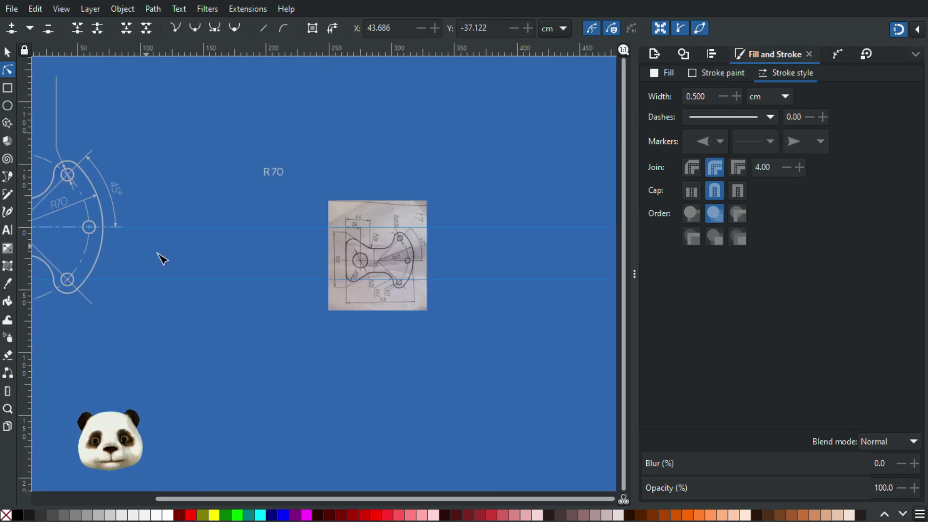
left_click_drag(152, 253, 383, 300)
scroll(305, 220, "up", 3)
scroll(313, 227, "down", 2)
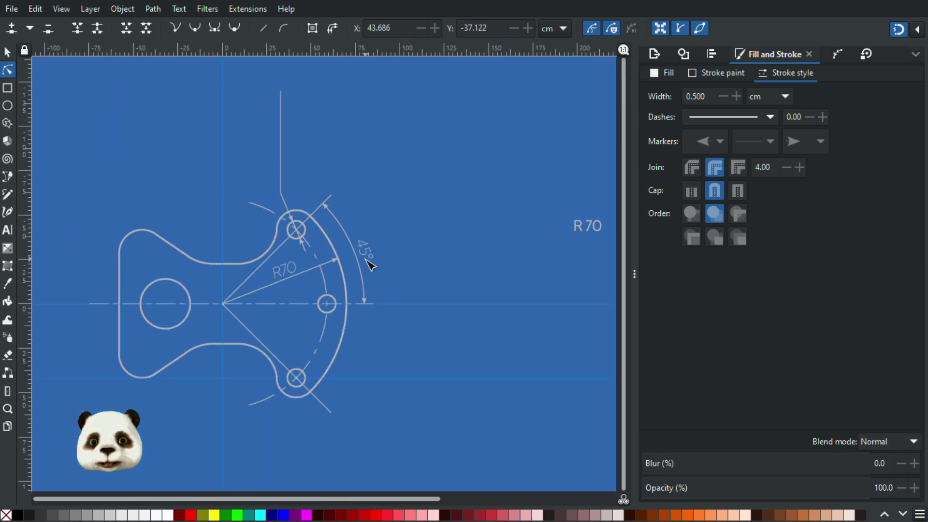
scroll(307, 180, "up", 3)
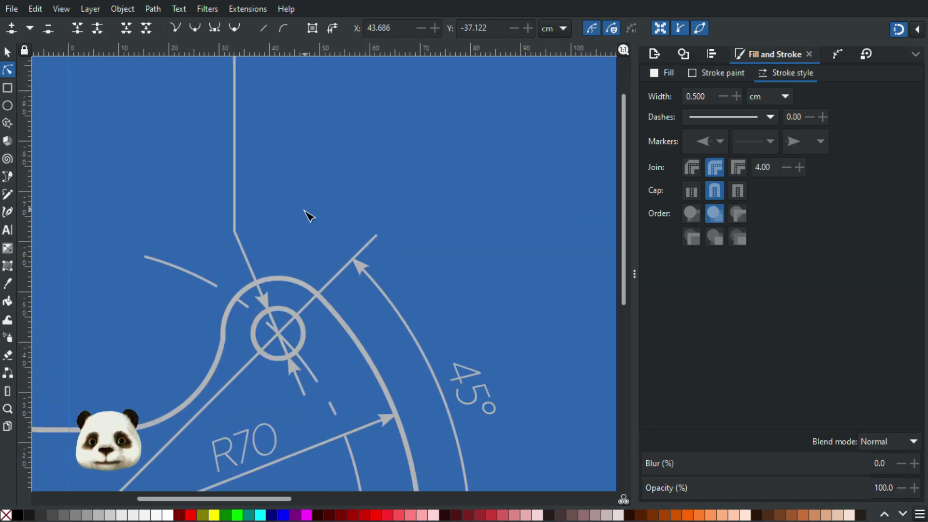
- Shorten the leader's vertical part by moving its top node straight down to Y -105.648 cm
scroll(307, 198, "down", 3)
scroll(304, 203, "up", 1)
left_click(290, 197)
left_click_drag(294, 199, 294, 234)
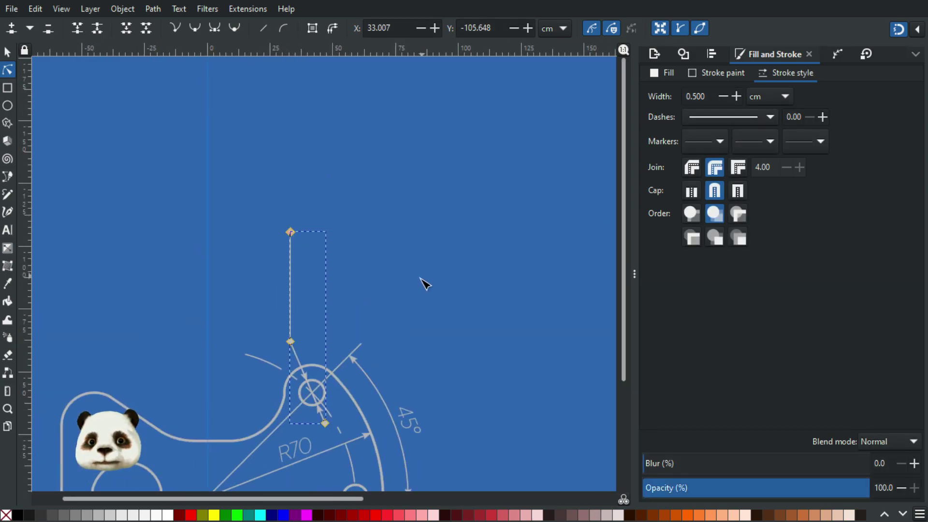
scroll(452, 322, "up", 1)
left_click(454, 319)
- Examine the 3xØ10 callout text and its diameter symbol in the reference photo
scroll(434, 325, "down", 2)
left_click_drag(434, 325, 10, 170)
scroll(374, 302, "up", 3)
scroll(397, 254, "up", 1)
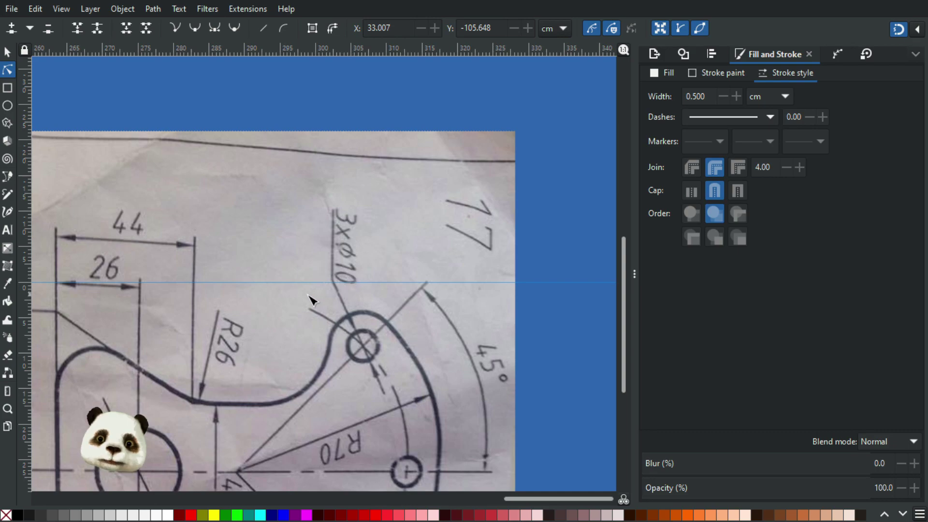
scroll(311, 305, "down", 6)
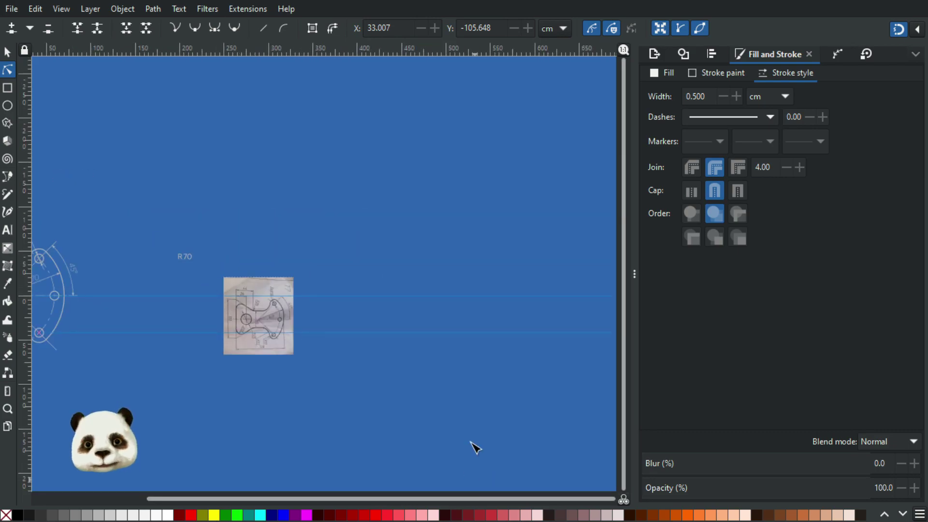
key("super")
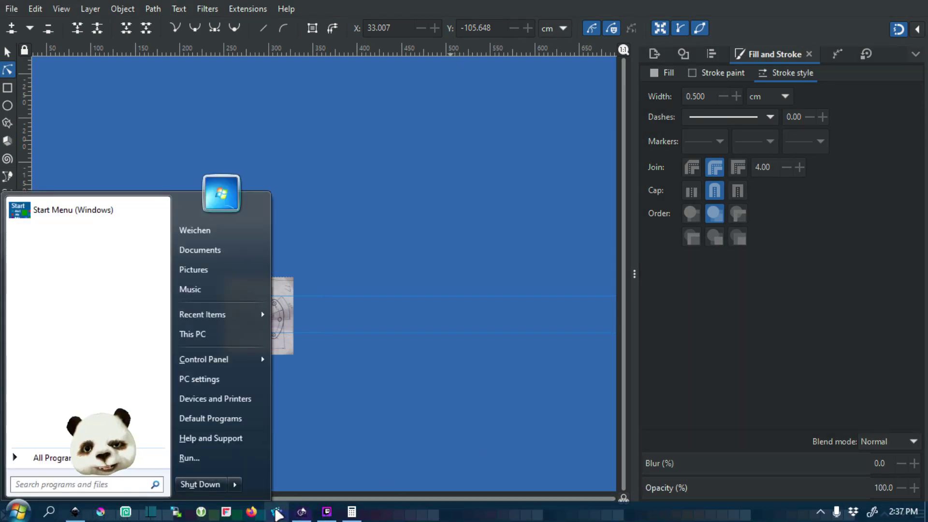
key("super")
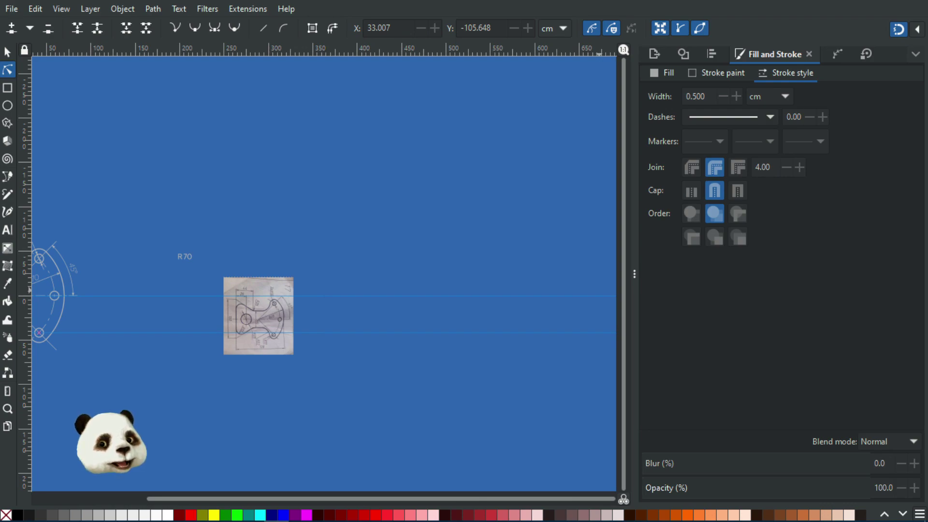
scroll(548, 228, "down", 1)
left_click_drag(558, 274, 580, 290)
scroll(386, 312, "up", 5)
scroll(298, 270, "up", 1)
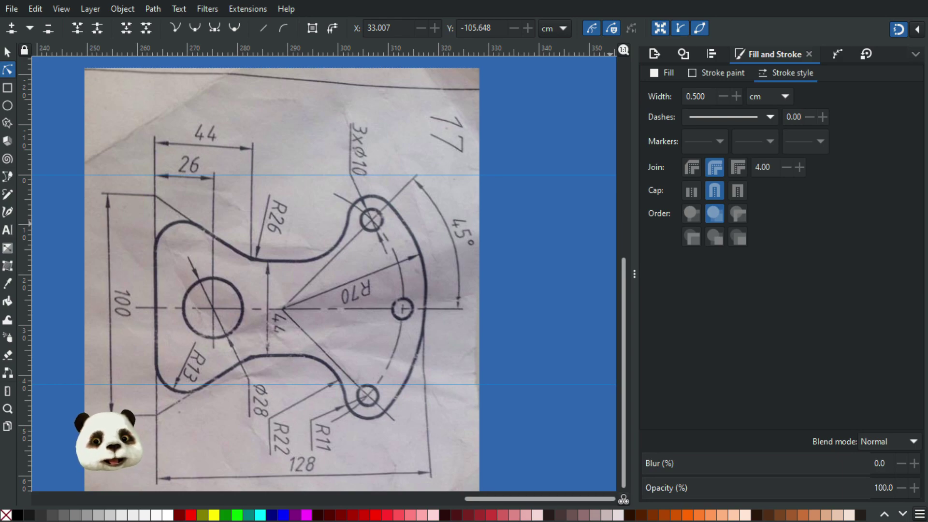
scroll(338, 306, "up", 5)
scroll(338, 306, "right", 8)
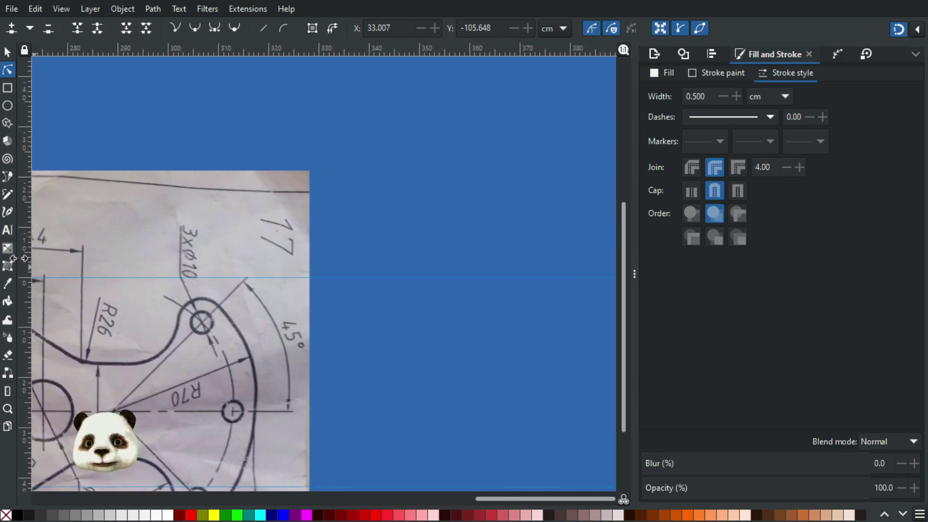
- Sketch three freehand diameter symbol variants beside the reference photo with the calligraphy tool: a slanted-slash circle, a φ-like loop and an upright-slash circle
left_click(7, 211)
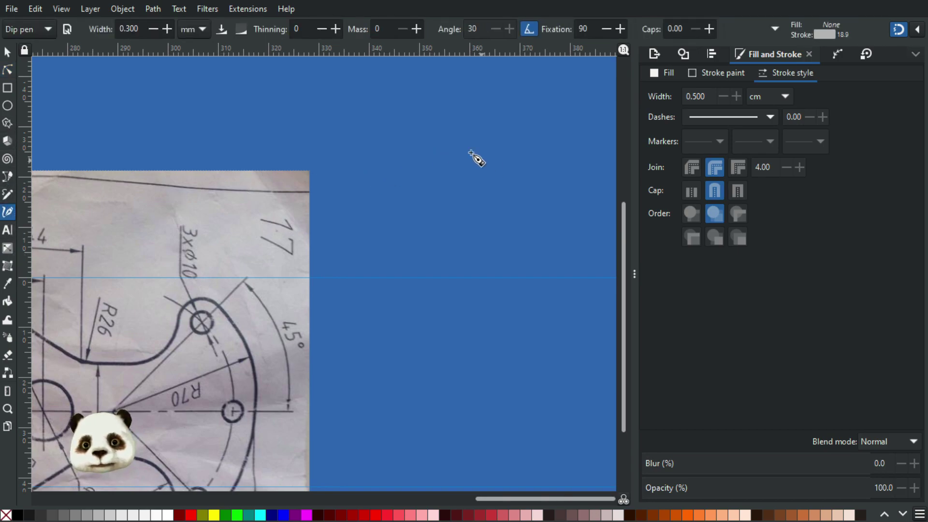
mouse_move(421, 171)
left_mouse_down()
mouse_move(423, 207)
mouse_move(467, 223)
mouse_move(507, 201)
mouse_move(502, 168)
mouse_move(456, 152)
mouse_move(467, 176)
mouse_move(441, 237)
left_mouse_up()
left_click_drag(525, 215, 300, 258)
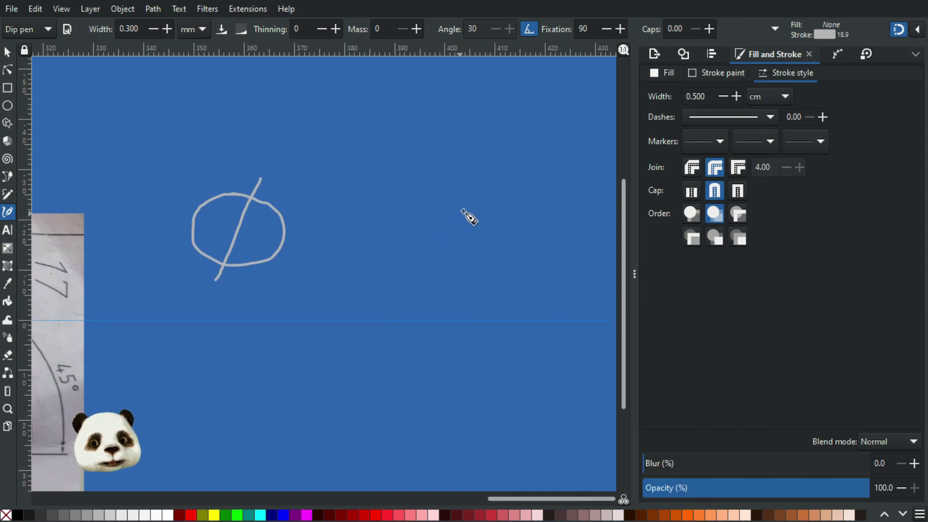
mouse_move(461, 209)
left_mouse_down()
mouse_move(398, 217)
mouse_move(390, 236)
mouse_move(406, 260)
mouse_move(463, 278)
mouse_move(510, 262)
mouse_move(519, 235)
mouse_move(480, 209)
mouse_move(467, 229)
mouse_move(469, 344)
left_mouse_up()
scroll(356, 322, "up", 5)
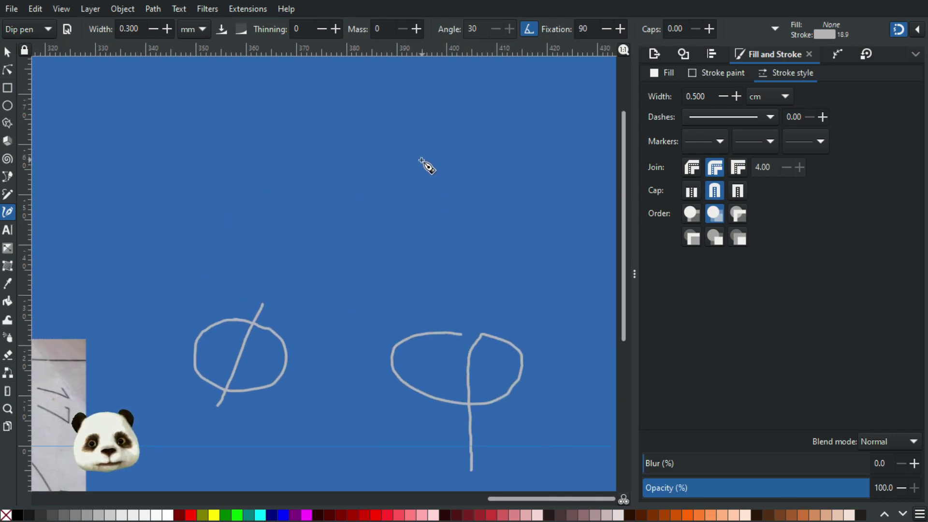
mouse_move(421, 158)
left_mouse_down()
mouse_move(382, 164)
mouse_move(361, 202)
mouse_move(391, 238)
mouse_move(455, 248)
mouse_move(485, 210)
mouse_move(463, 176)
mouse_move(411, 159)
left_mouse_up()
left_click_drag(414, 133, 429, 275)
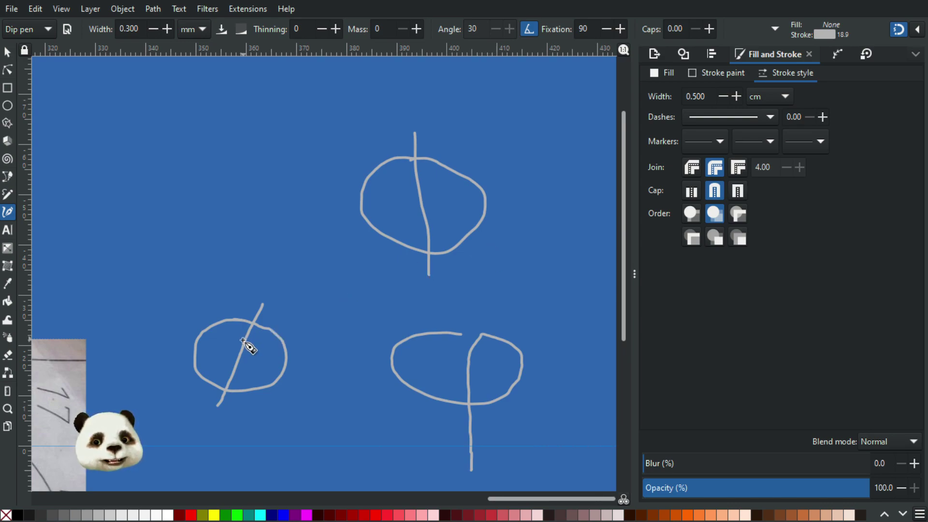
scroll(449, 203, "down", 5, "ctrl")
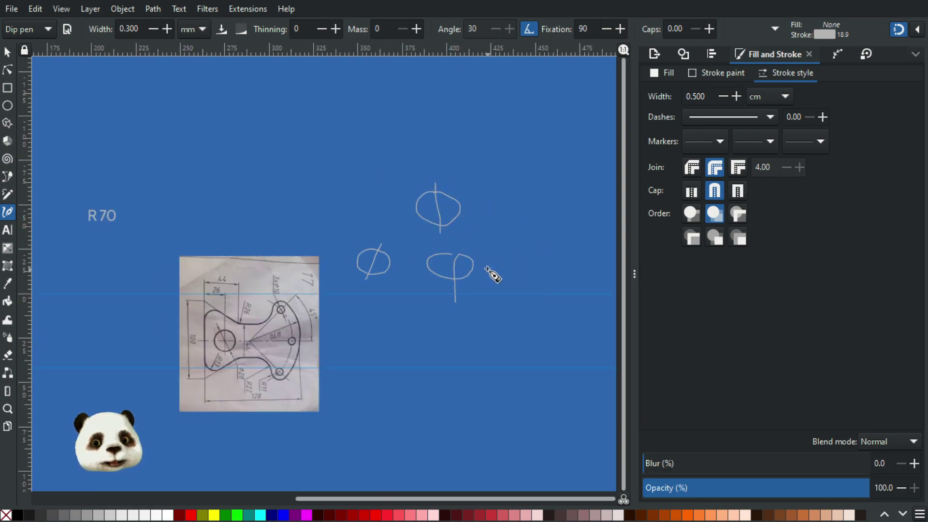
- Delete the three freehand diameter symbol sketches beside the reference photo
key("s")
mouse_move(534, 156)
left_mouse_down()
mouse_move(383, 346)
mouse_move(346, 344)
left_mouse_up()
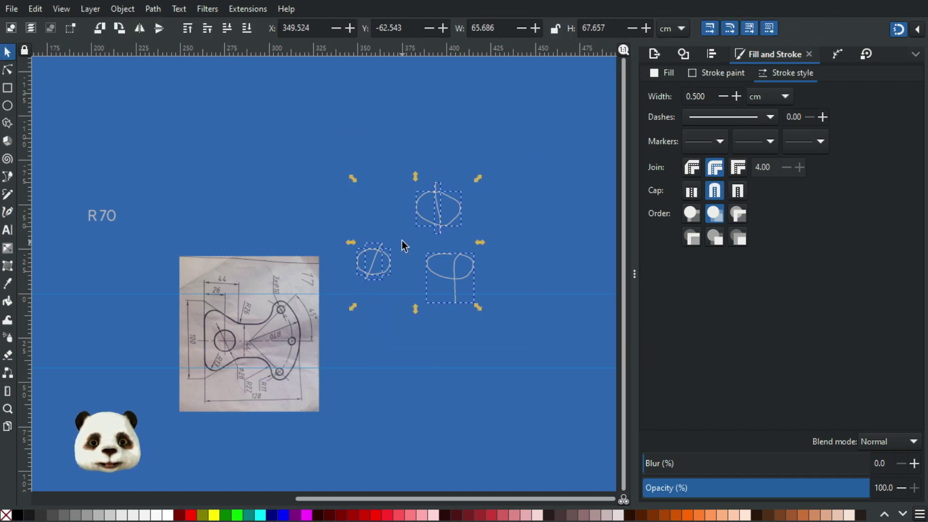
key("Delete")
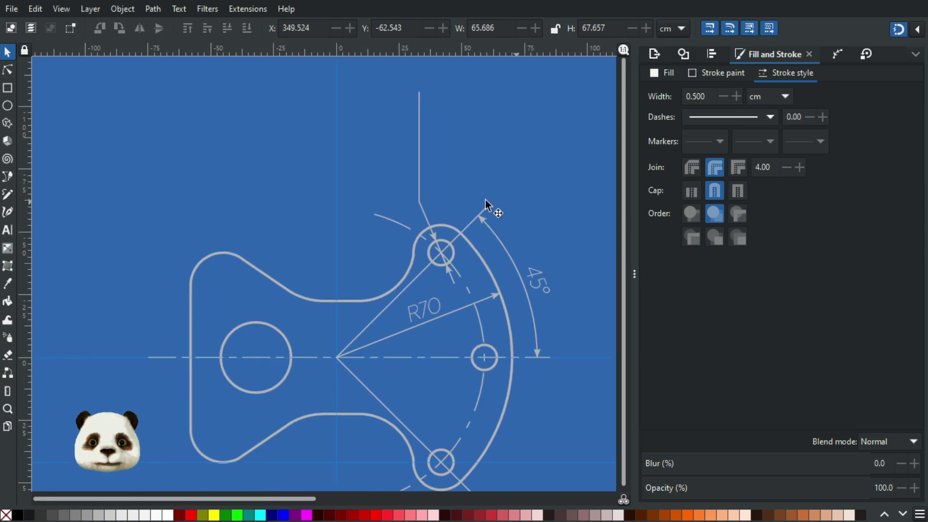
- Append a φ character to the loose R70 text near the reference photo
scroll(310, 201, "right", 15)
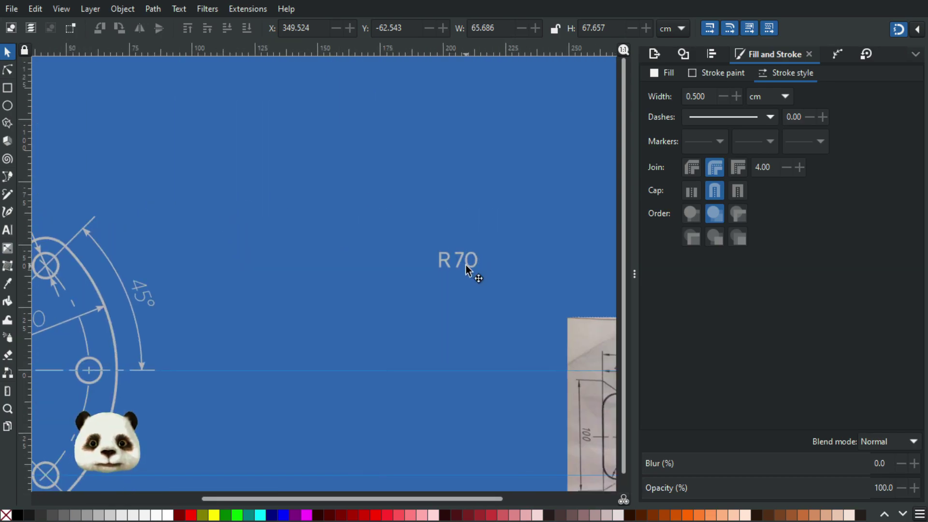
key("t")
left_click(465, 260)
key("Right")
type("ф")
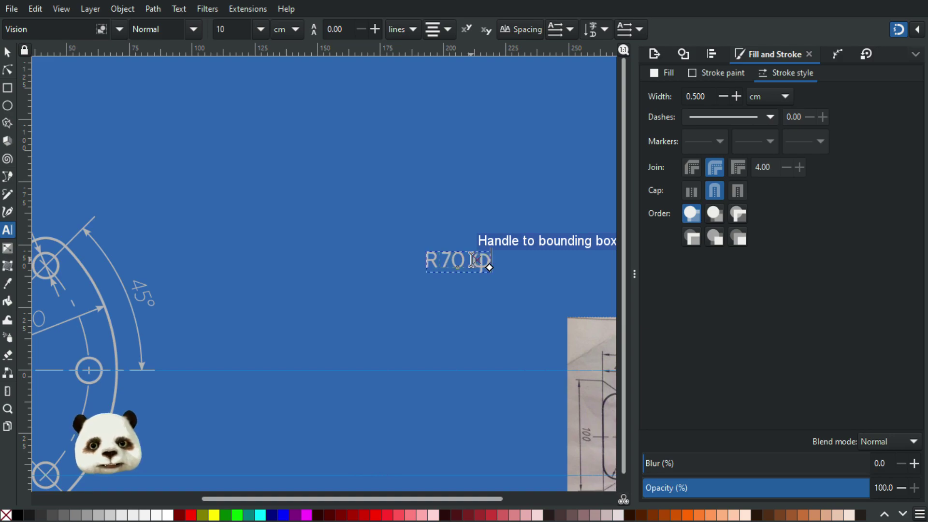
left_click(7, 52)
scroll(304, 172, "down", 2, "ctrl")
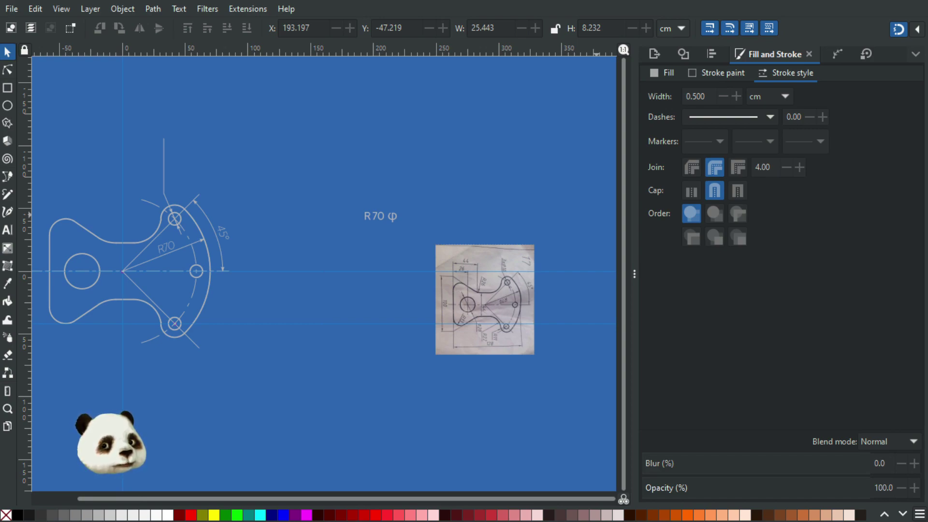
- Replace the φ at the end of the loose R70 text with ø so it reads "R70 ø"
left_click(385, 220)
double_click(386, 219)
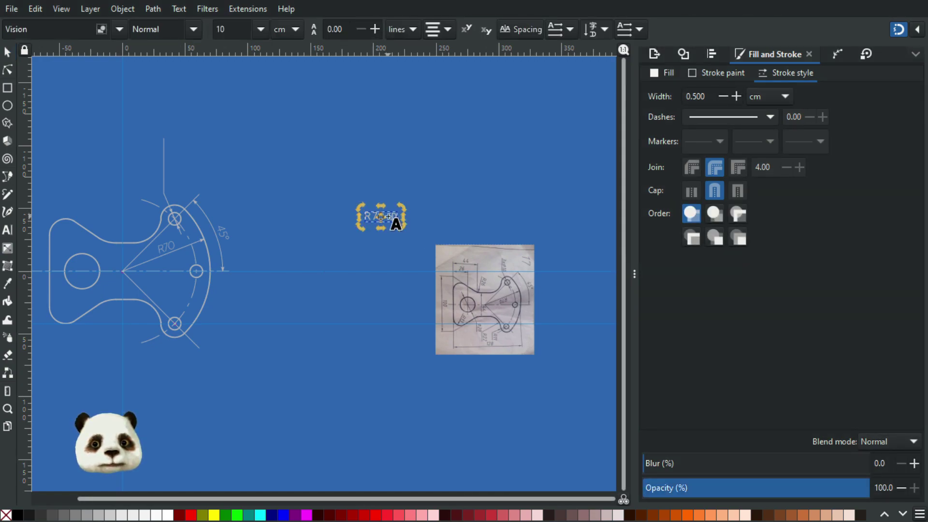
key("BackSpace")
type("d")
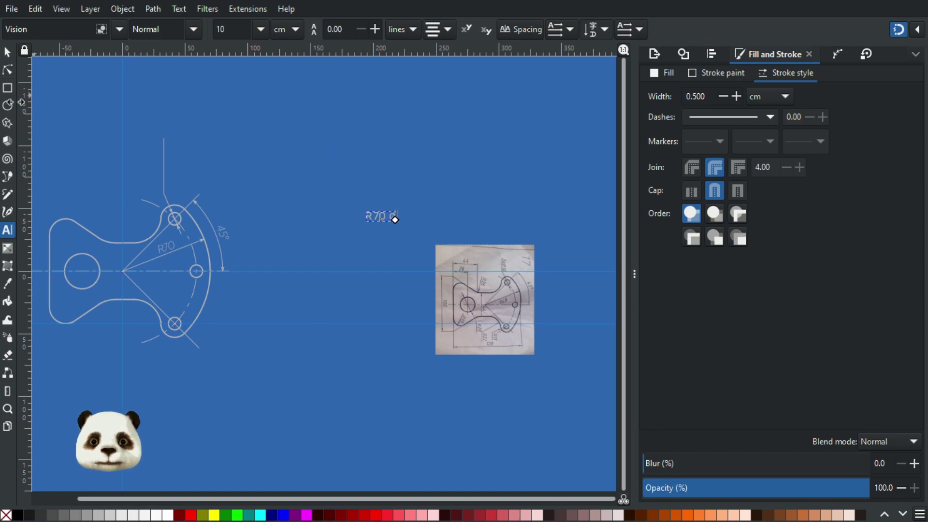
left_click(7, 52)
scroll(405, 219, "up", 3)
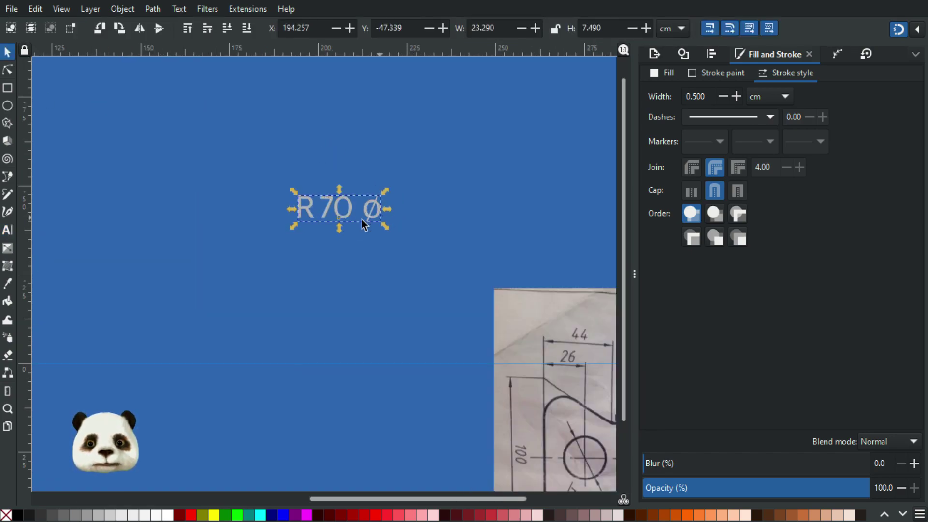
- Duplicate the "R70 ø" text and place the copy beside the leader's vertical line, at about X 41.7, Y -98.2 cm
scroll(303, 222, "down", 2)
scroll(338, 299, "up", 5)
scroll(338, 299, "left", 8)
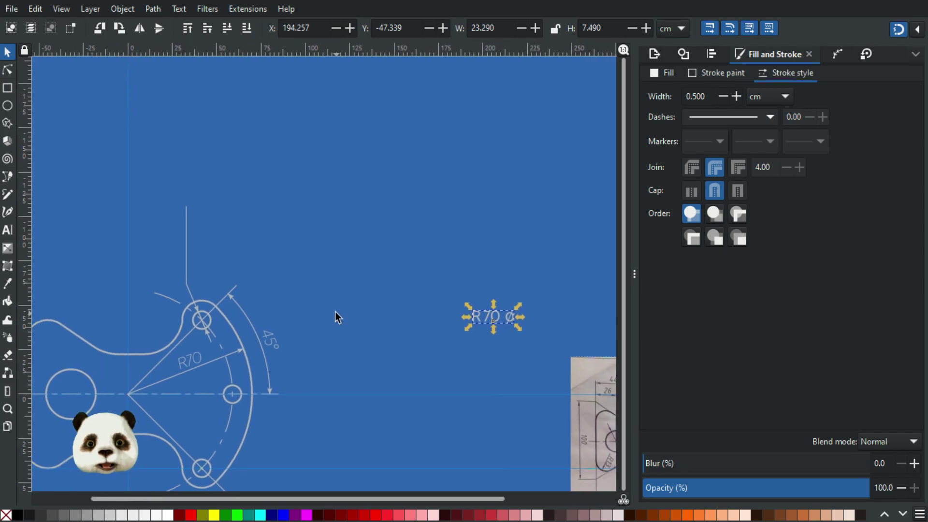
key("ctrl+d")
left_click_drag(485, 315, 220, 233)
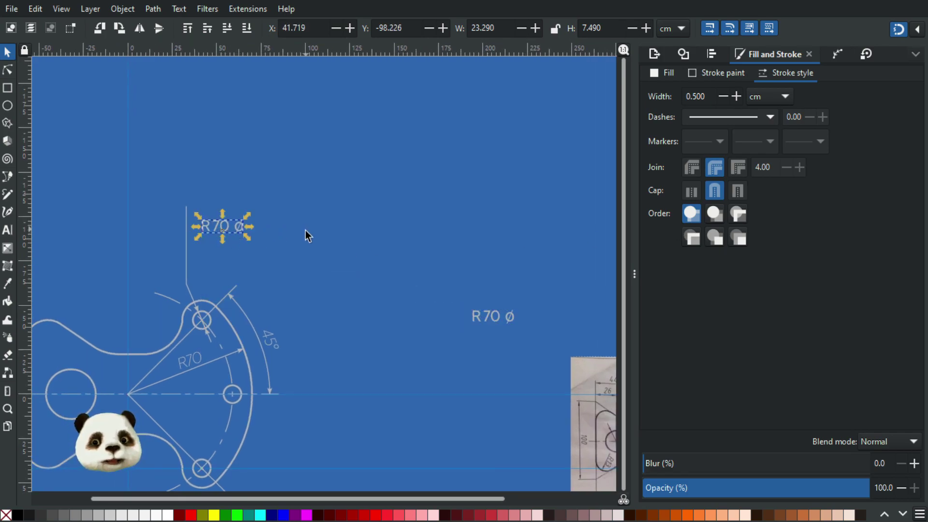
left_click(216, 227)
key("Escape")
left_click(230, 226)
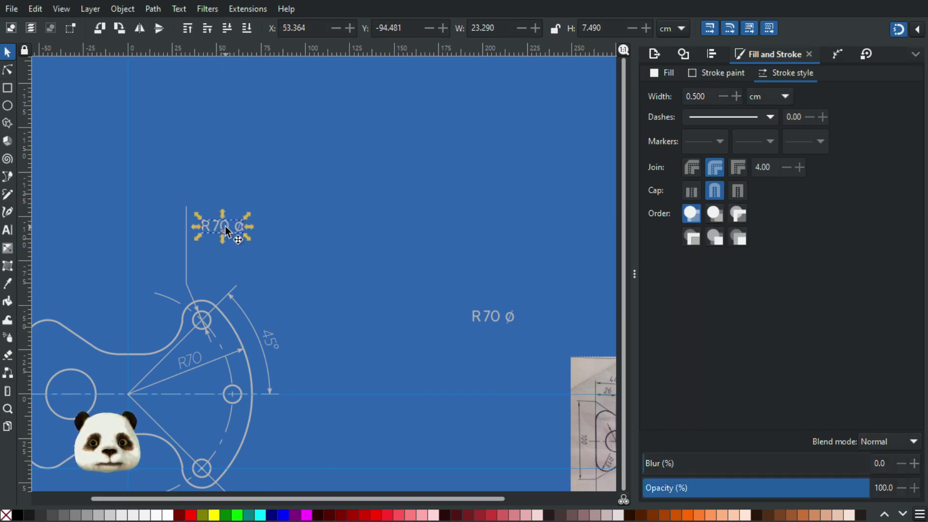
left_click(100, 161)
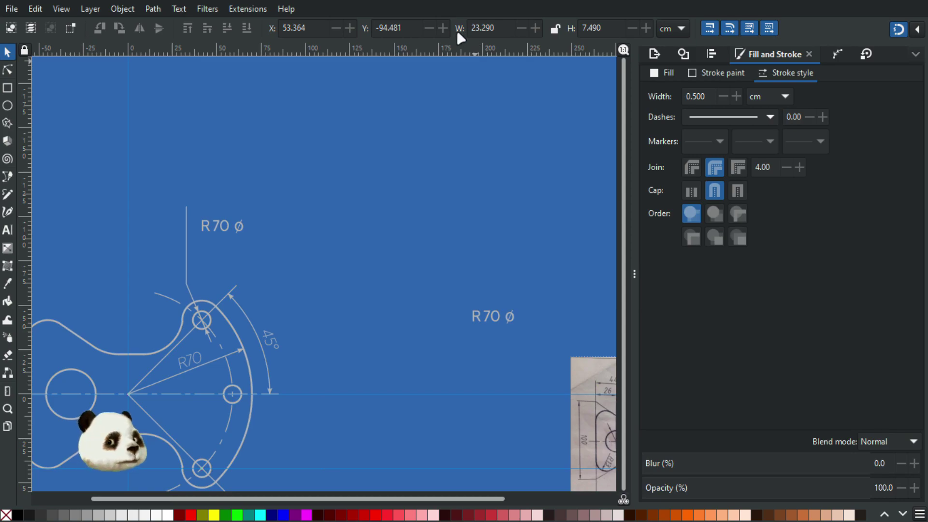
- Replace "R70" in the copied text beside the leader with "3 X 10", keeping the ø behind it
left_click_drag(277, 217, 412, 271)
scroll(351, 299, "up", 4)
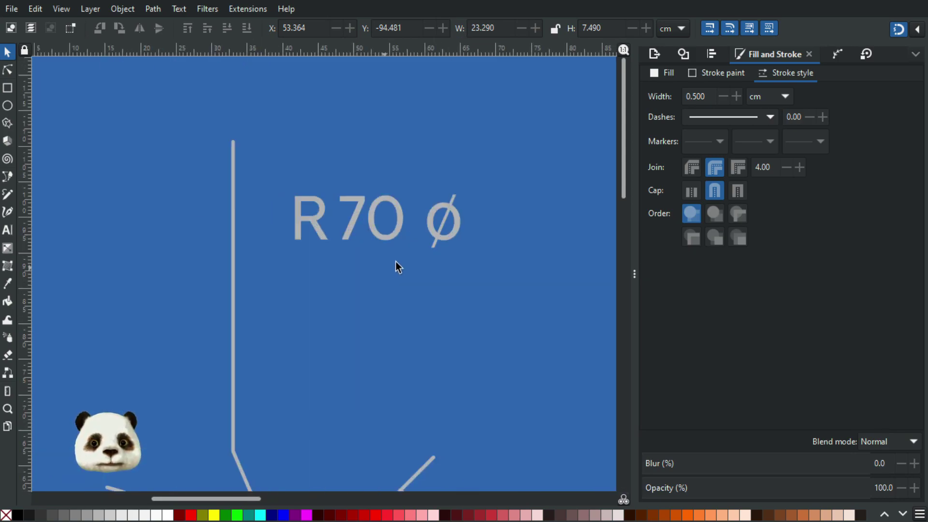
double_click(353, 206)
left_click_drag(400, 224, 286, 227)
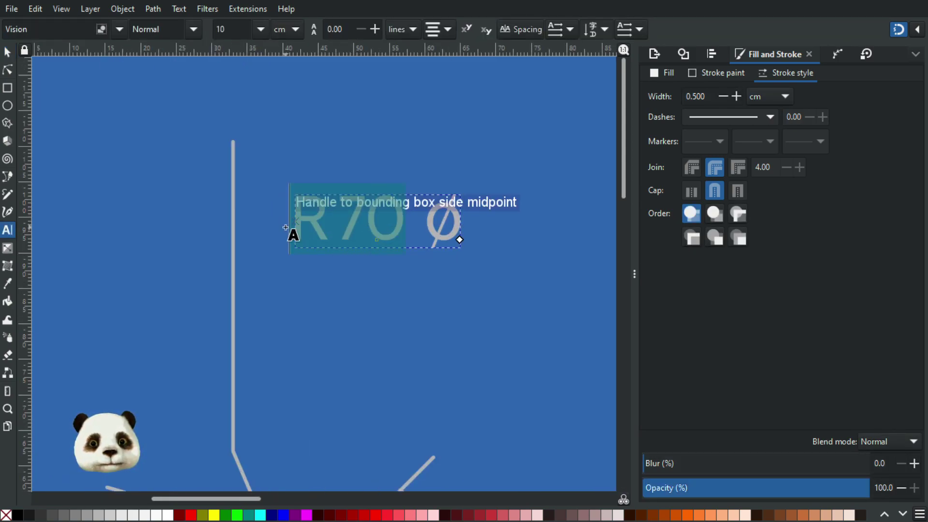
type("3 X 10")
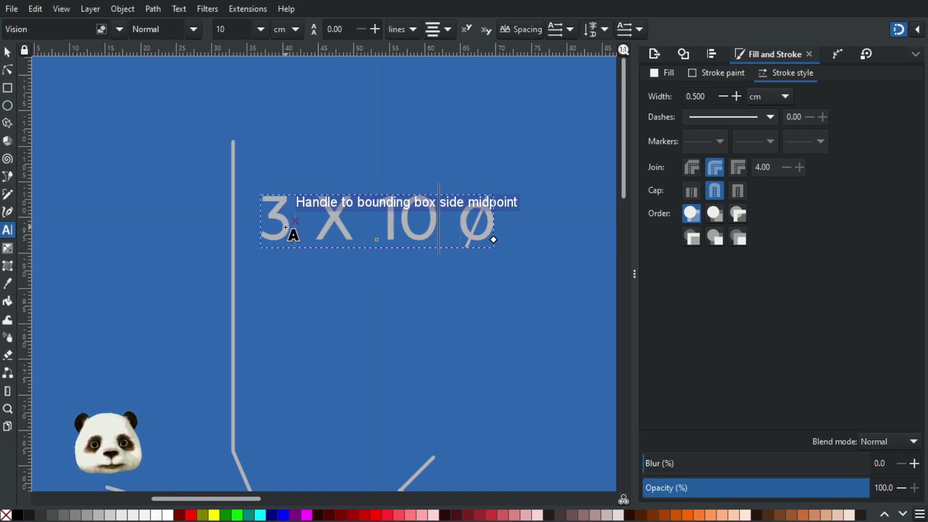
key("Delete")
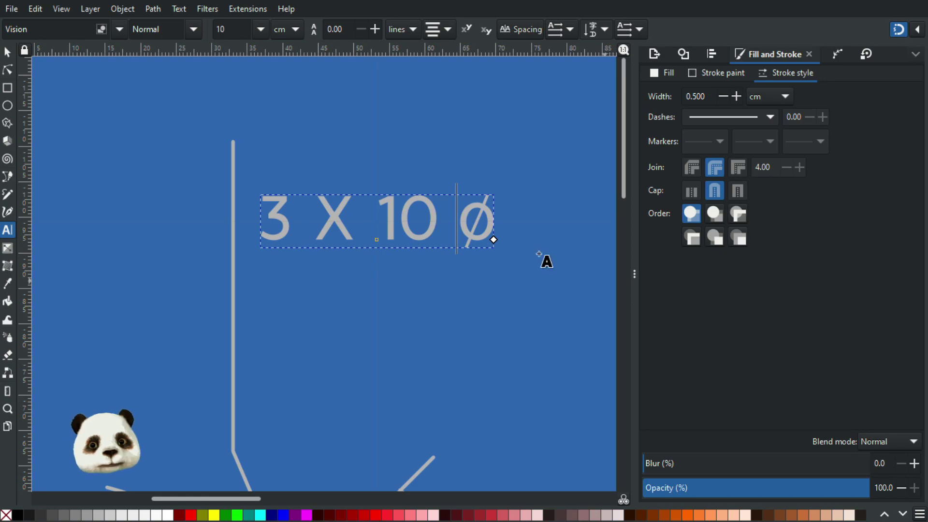
- Check the symbol order in the reference photo and rearrange the callout text to read "3 X ø10"
scroll(537, 252, "down", 5)
left_click_drag(518, 272, 65, 158)
scroll(380, 295, "up", 4)
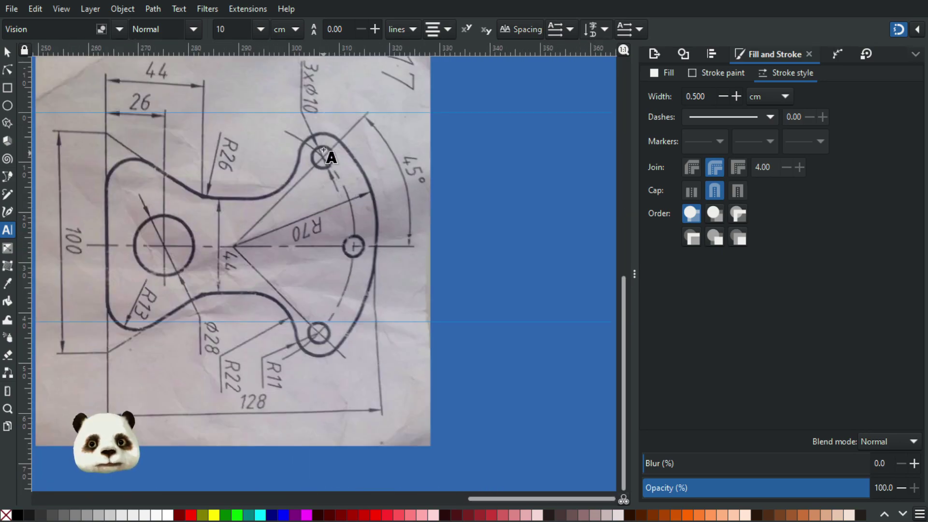
scroll(323, 153, "down", 1)
left_click_drag(140, 203, 576, 403)
left_click_drag(79, 266, 563, 463)
scroll(437, 159, "up", 2)
key("BackSpace")
key("BackSpace")
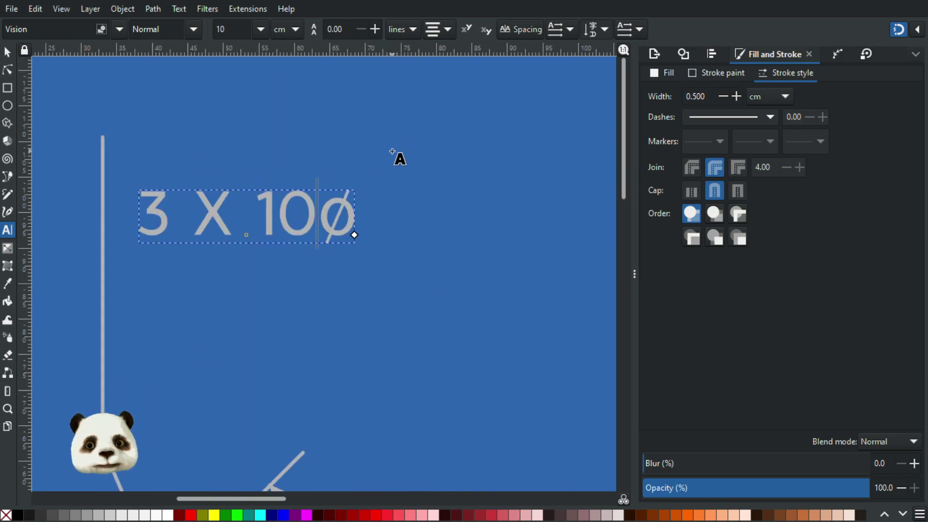
key("BackSpace")
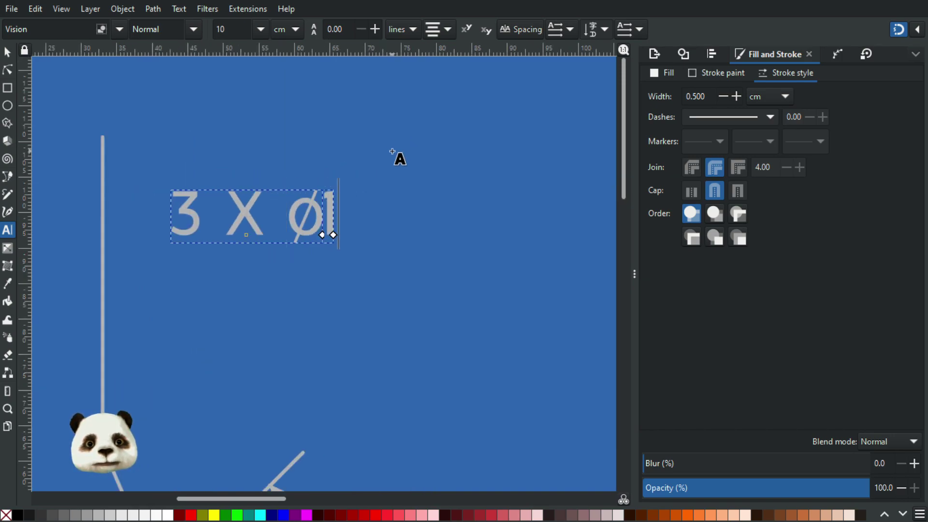
type("10")
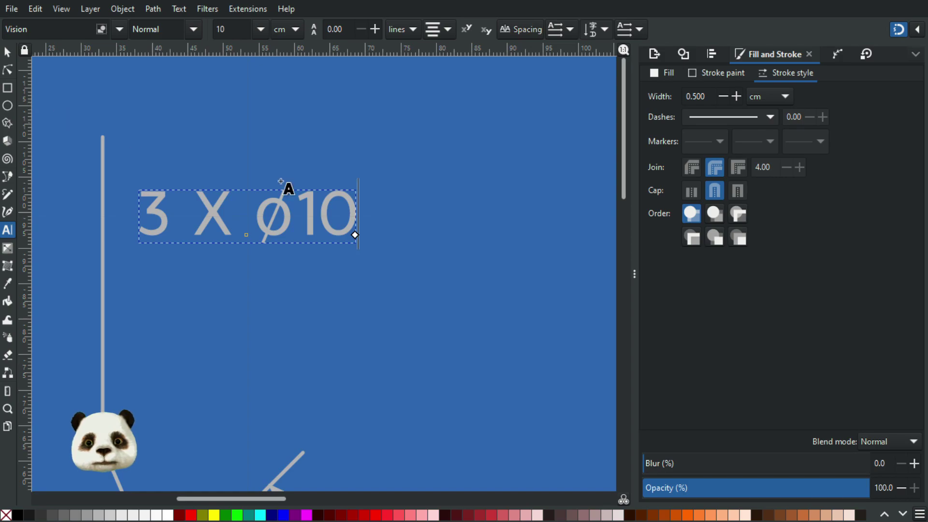
- Compare the callout's spacing with the reference photo and remove the spaces so it reads "3Xø10"
scroll(334, 207, "down", 4)
left_click_drag(436, 259, 144, 195)
scroll(487, 335, "up", 3)
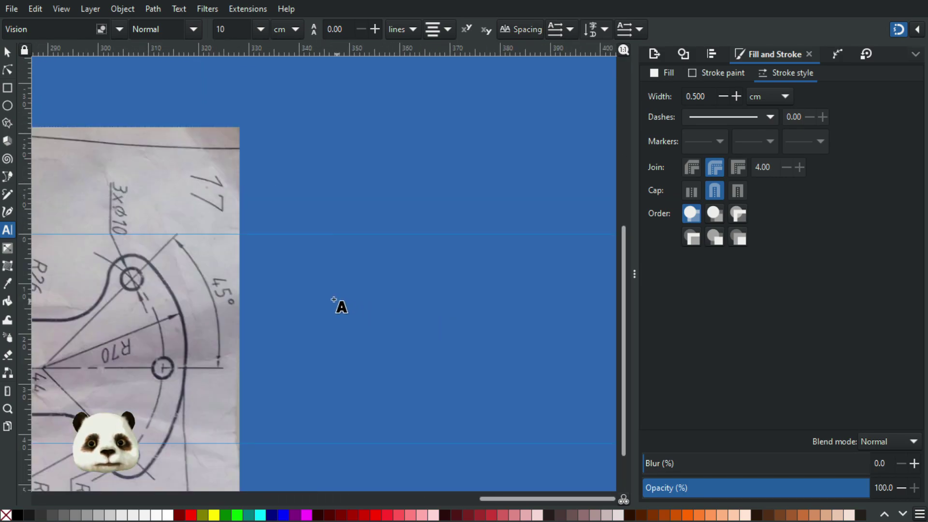
scroll(322, 301, "down", 4)
scroll(503, 259, "up", 4)
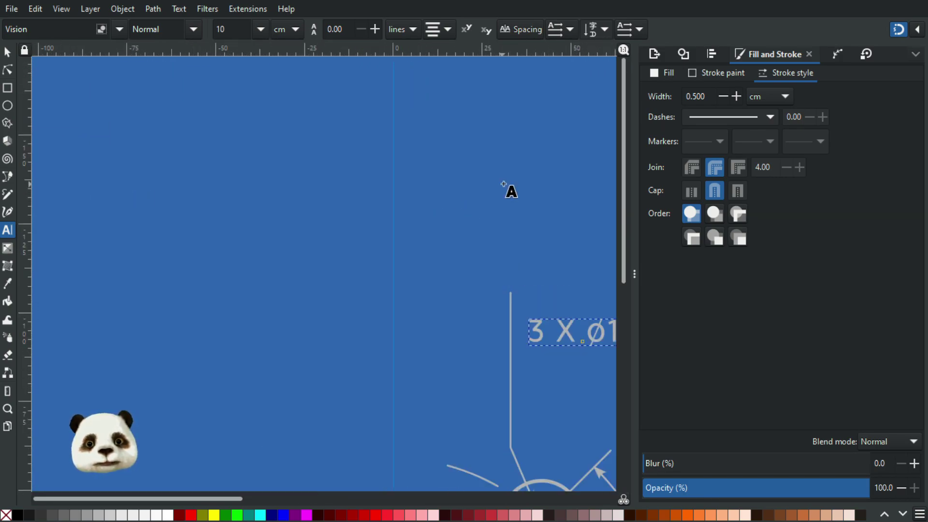
key("Left")
key("BackSpace")
key("Left")
key("BackSpace")
left_click(8, 52)
- Rotate the callout text 90° clockwise and place it alongside the leader's vertical line at X 34.907, Y -99.535 cm
left_click_drag(396, 278, 64, 141)
left_click(278, 200)
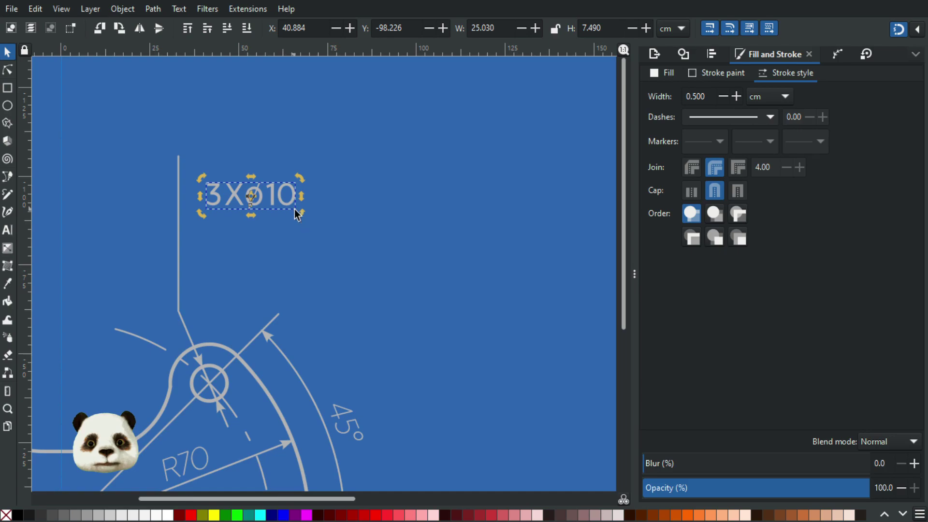
left_click_drag(298, 215, 216, 253)
left_click(352, 244)
- Check the callout's placement in the reference photo and move the text down along the leader to X 34.229, Y -89.779 cm
scroll(391, 244, "down", 4)
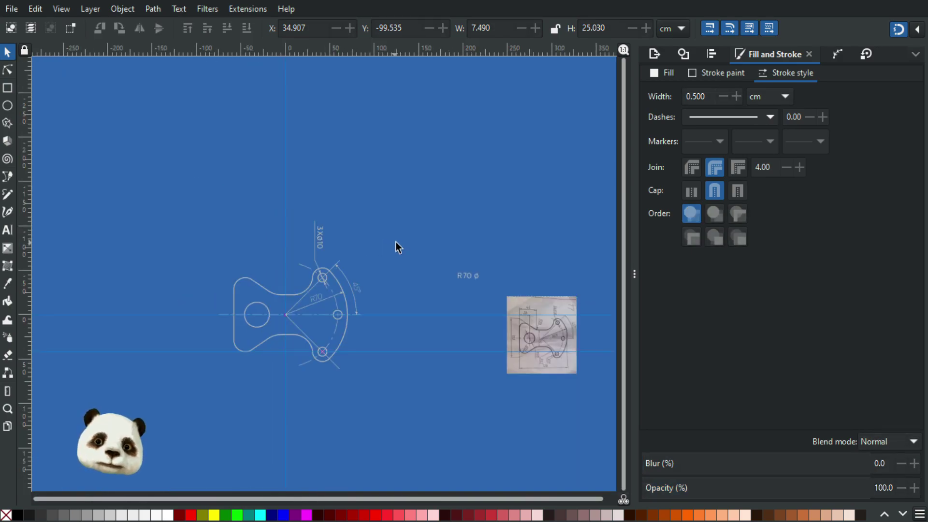
scroll(525, 333, "up", 3)
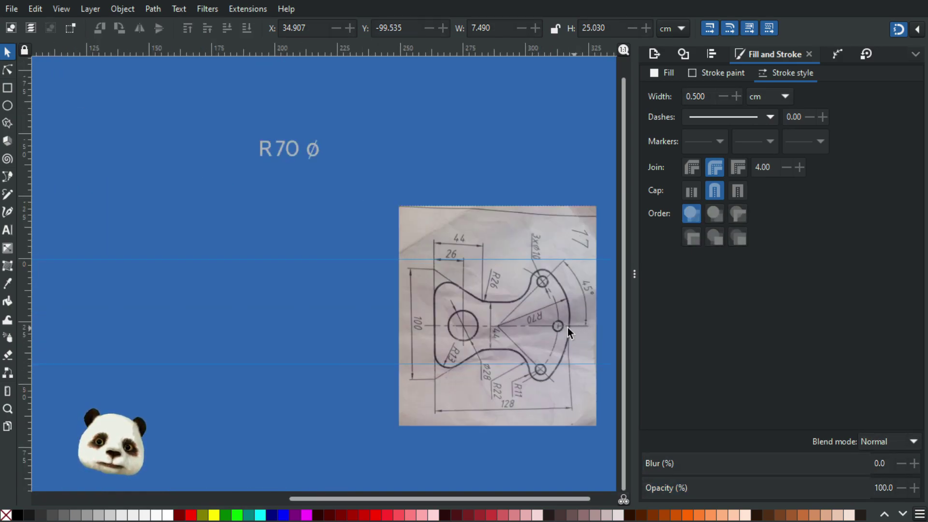
scroll(559, 326, "down", 2)
scroll(202, 208, "up", 3)
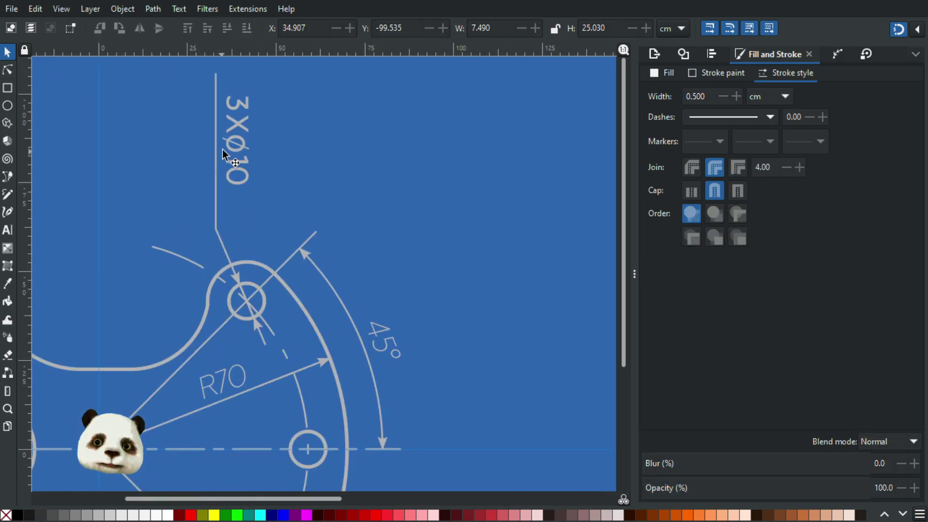
left_click_drag(236, 144, 245, 183)
- Shorten the leader's vertical line by moving its top node straight down to Y -94.552 cm
left_click(215, 84)
key("n")
left_click_drag(219, 80, 220, 117)
scroll(386, 143, "down", 3)
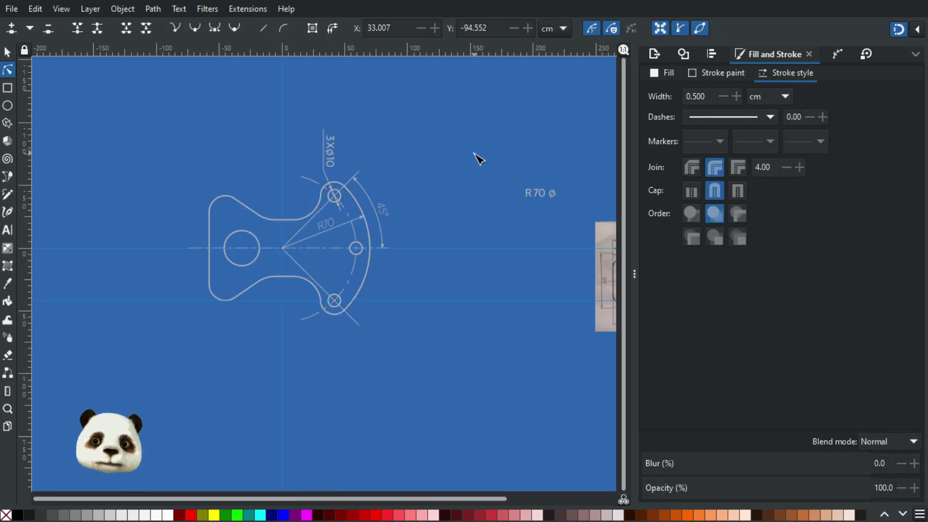
scroll(367, 144, "up", 3)
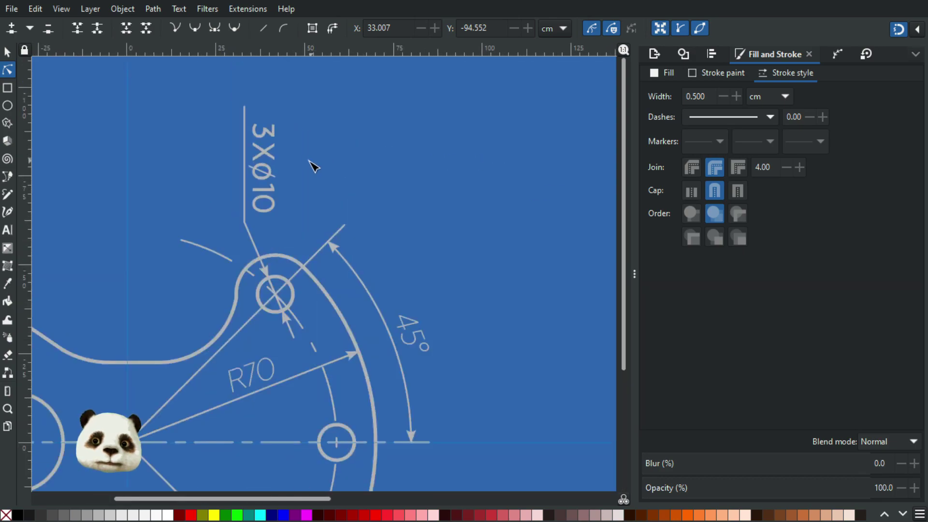
- Edit the vertical callout text to read "3 x ø10", with a lowercase x and a space on each side of it
left_click(265, 153)
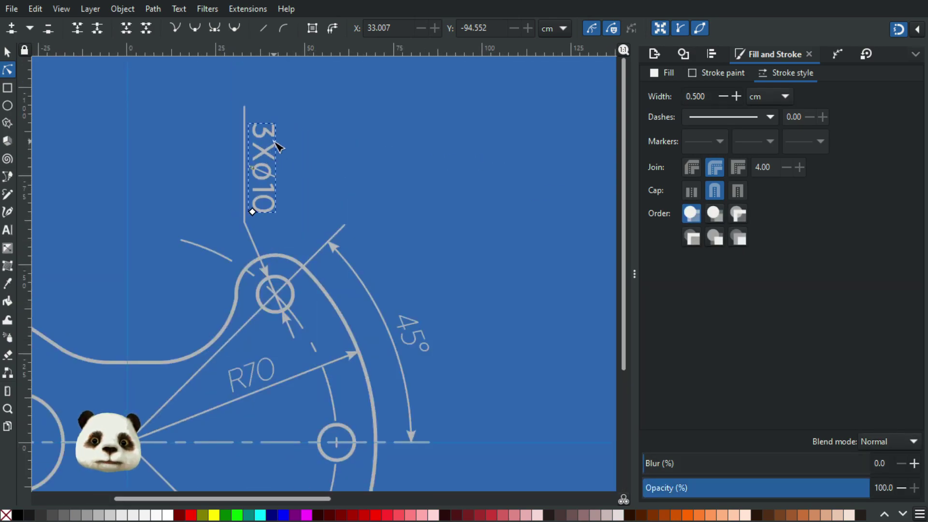
left_click(7, 51)
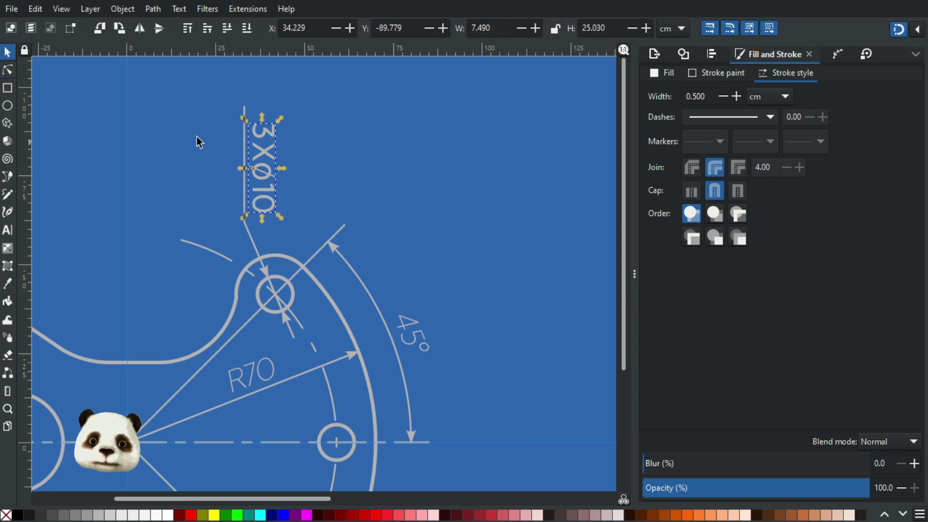
double_click(266, 144)
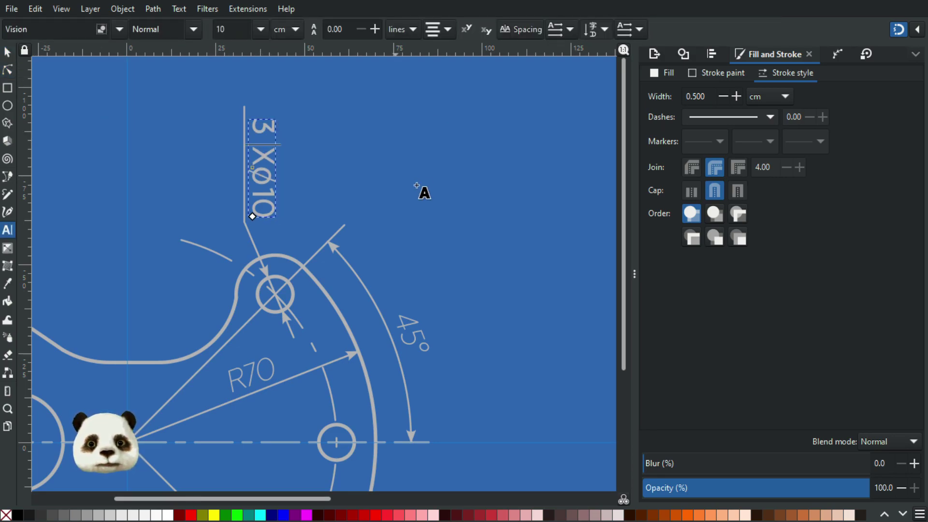
left_click(272, 169)
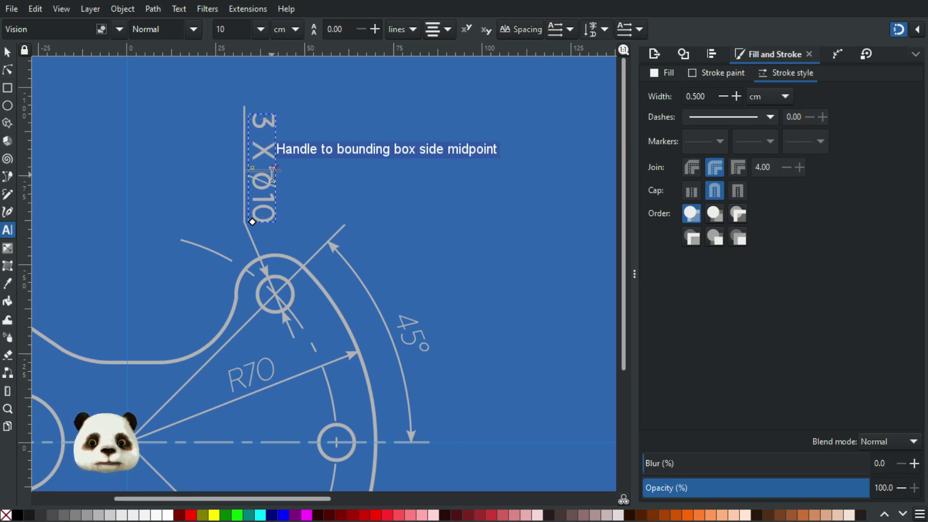
double_click(278, 161)
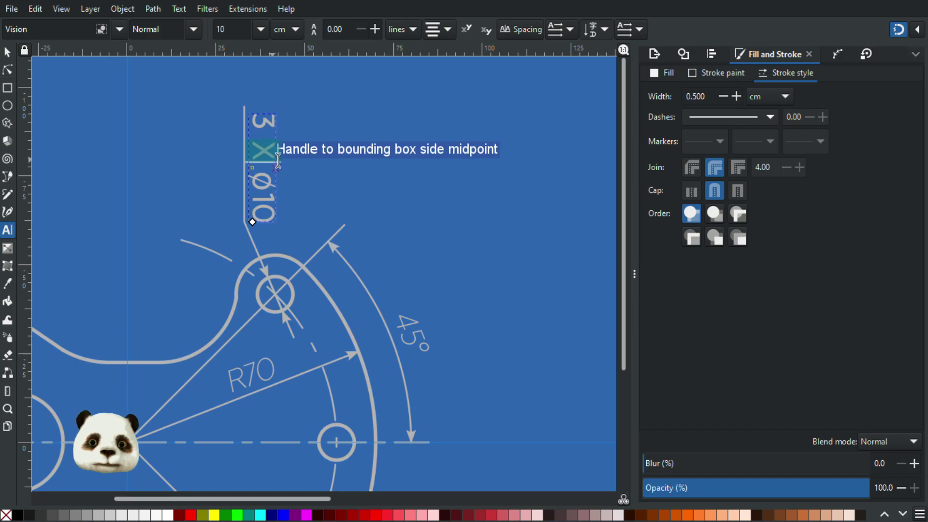
type("x")
left_click(7, 52)
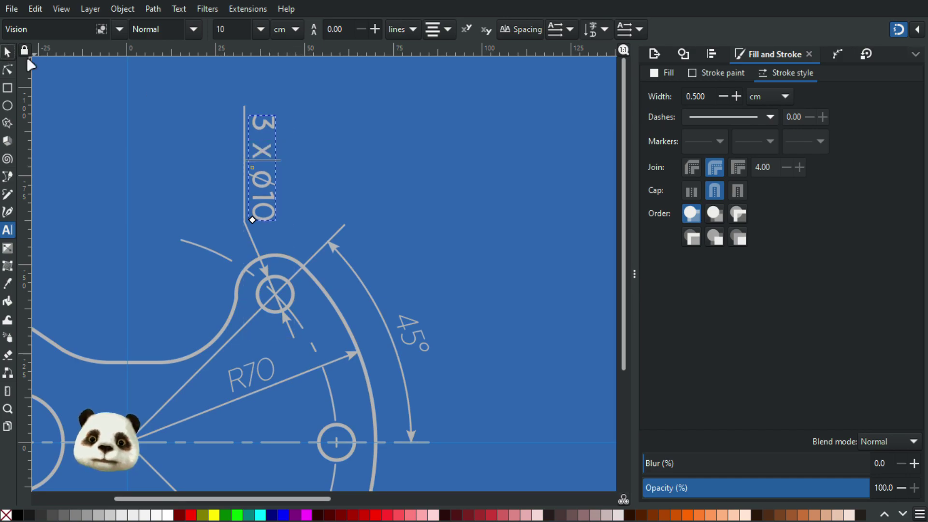
left_click(408, 147)
scroll(410, 147, "down", 2)
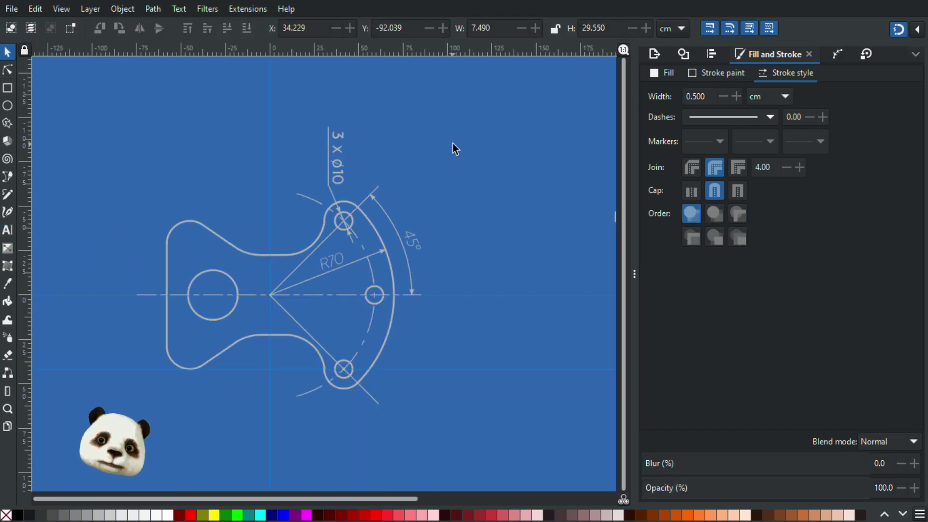
- Set the font size of the vertical "3 x ø10" callout text to 8 cm
scroll(453, 144, "down", 1)
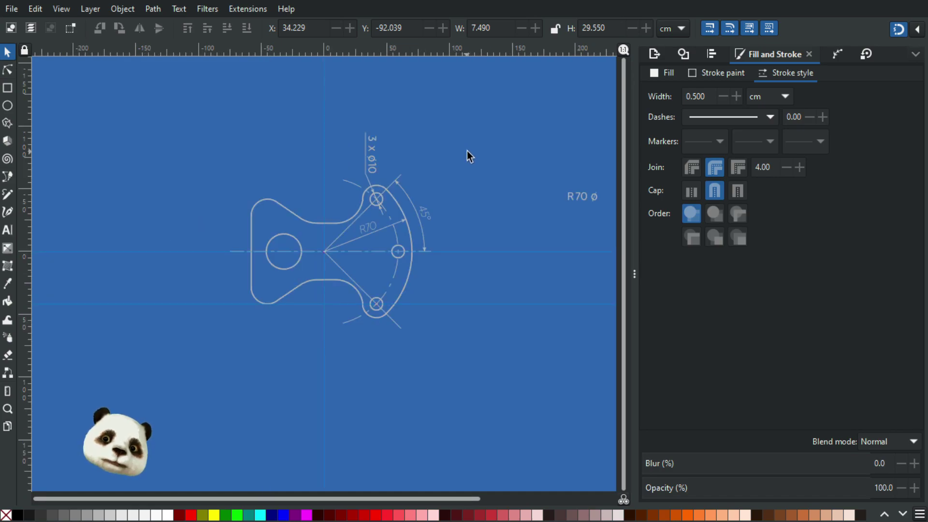
left_click_drag(471, 158, 369, 159)
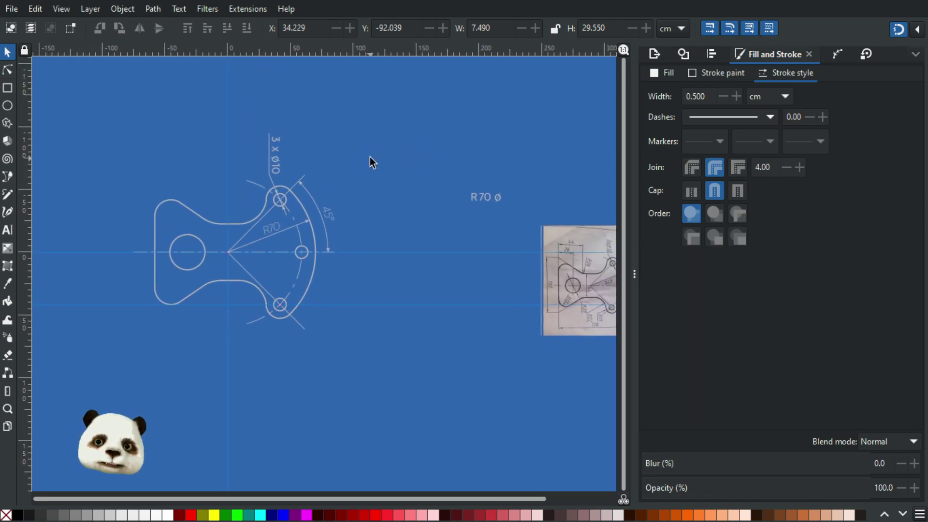
scroll(338, 152, "up", 4)
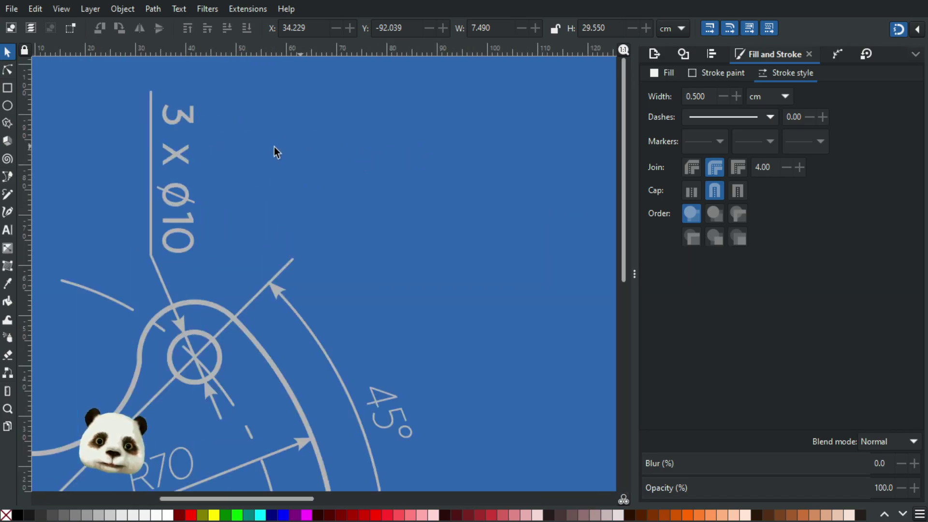
left_click(177, 156)
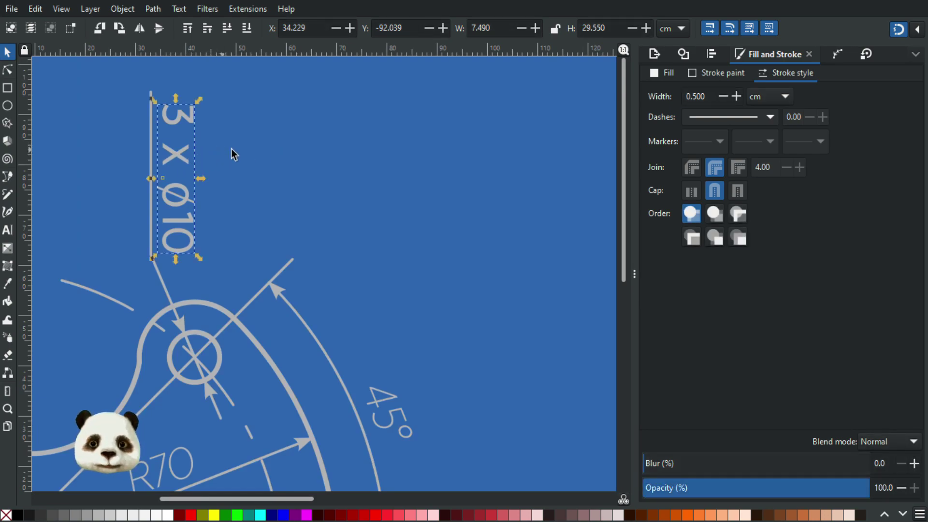
key("t")
left_click(216, 29)
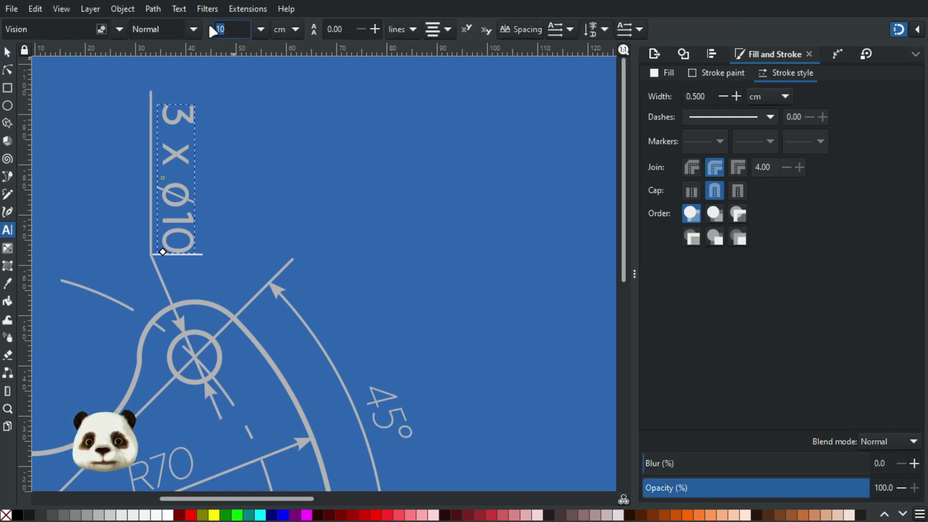
type("6")
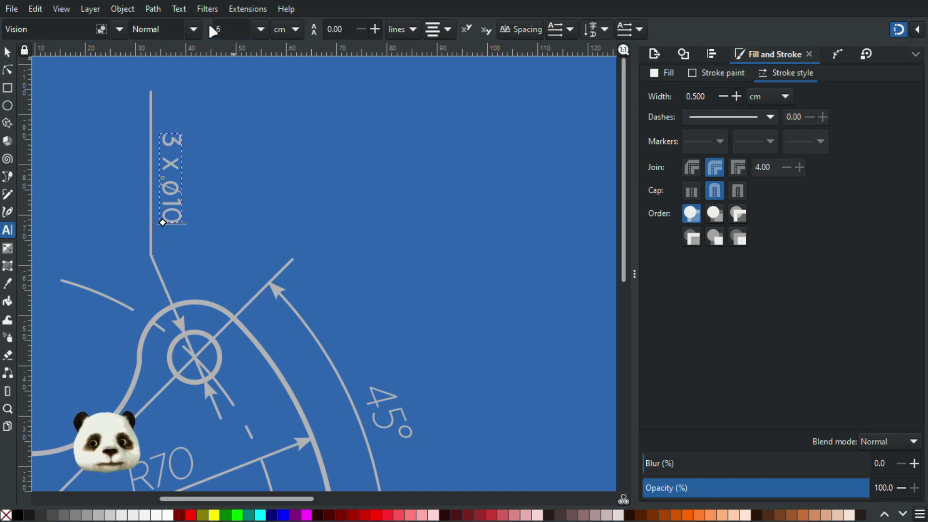
key("BackSpace")
type("8")
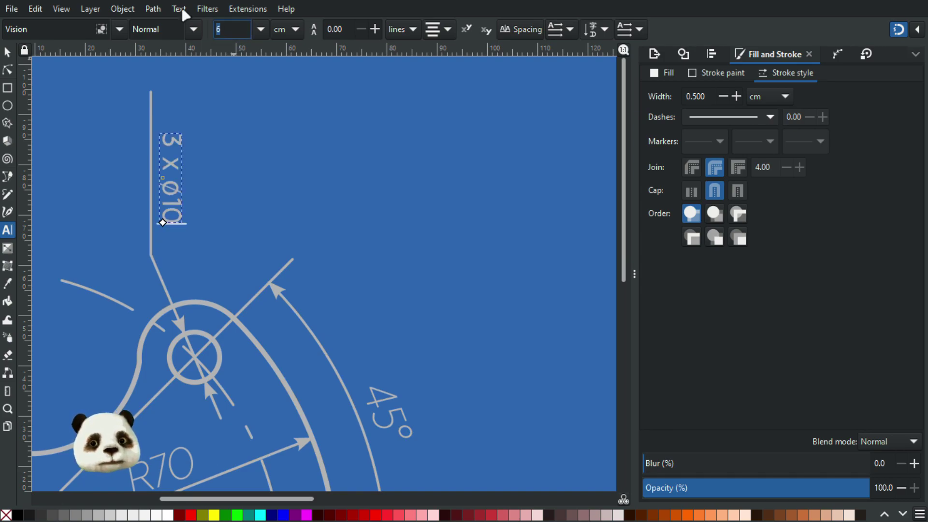
key("Return")
- Move the resized callout text slightly away from the leader's vertical line, to X 35.048, Y -90.330 cm
left_click(8, 51)
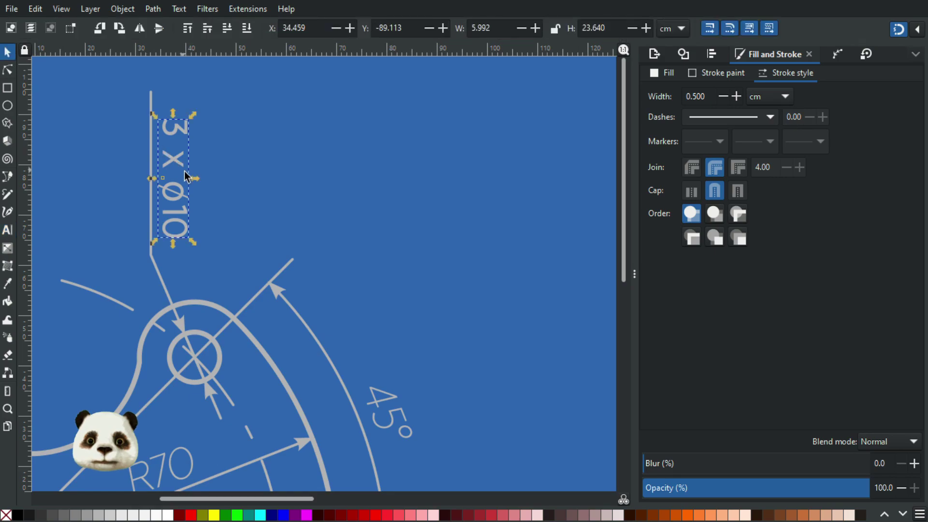
left_click_drag(176, 161, 185, 156)
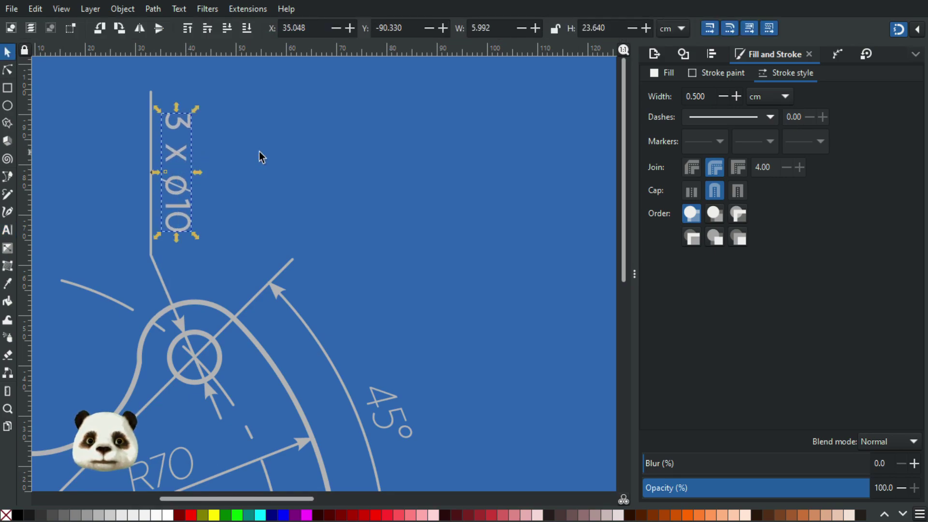
left_click(288, 159)
- Check the overall-width dimension in the reference photo and draw a vertical extension line about 86 cm long down from the outer arc's centerline point
scroll(325, 166, "down", 4)
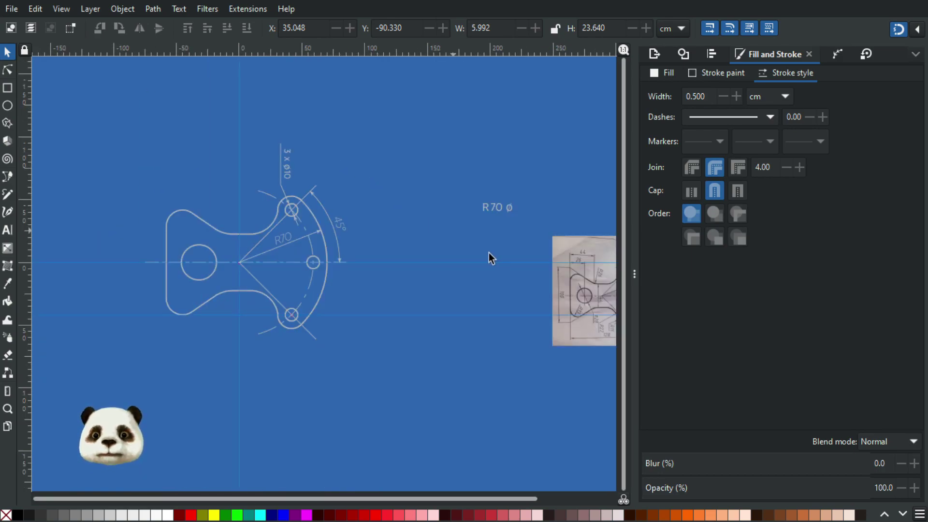
mouse_move(476, 269)
left_mouse_down()
mouse_move(377, 240)
mouse_move(377, 250)
left_mouse_up()
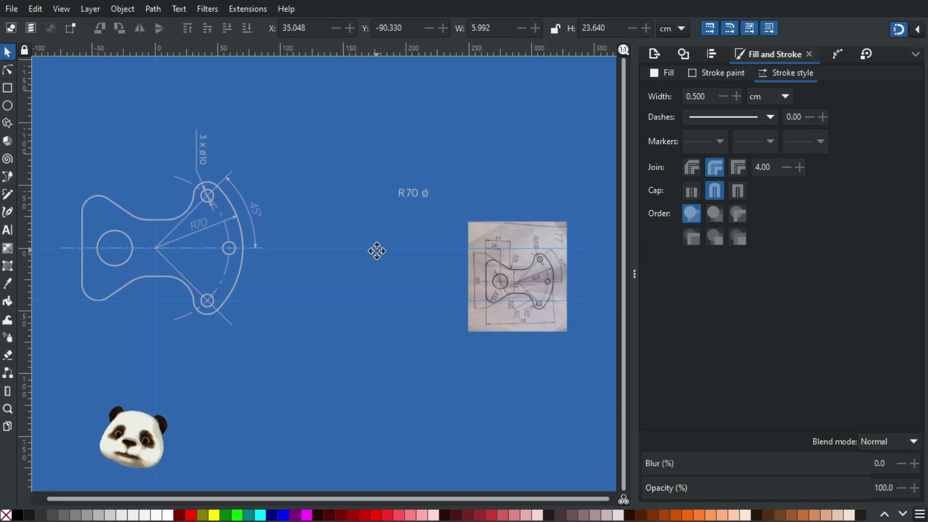
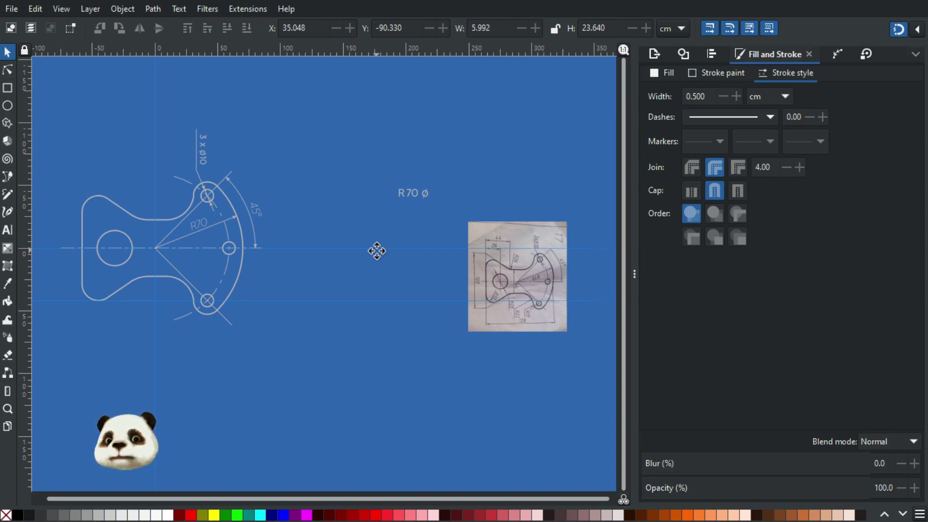
mouse_move(377, 251)
left_mouse_down()
mouse_move(342, 265)
mouse_move(343, 277)
mouse_move(355, 275)
left_mouse_up()
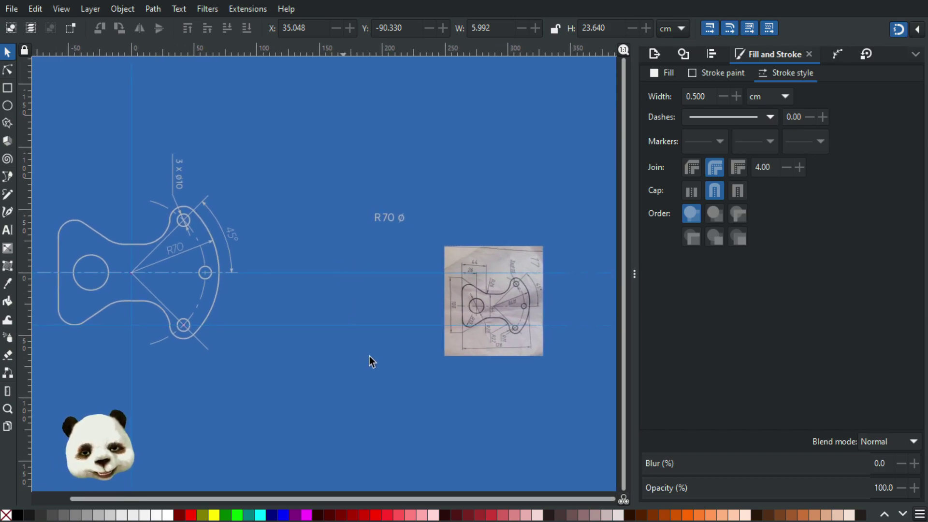
scroll(522, 344, "up", 4)
scroll(519, 344, "down", 2)
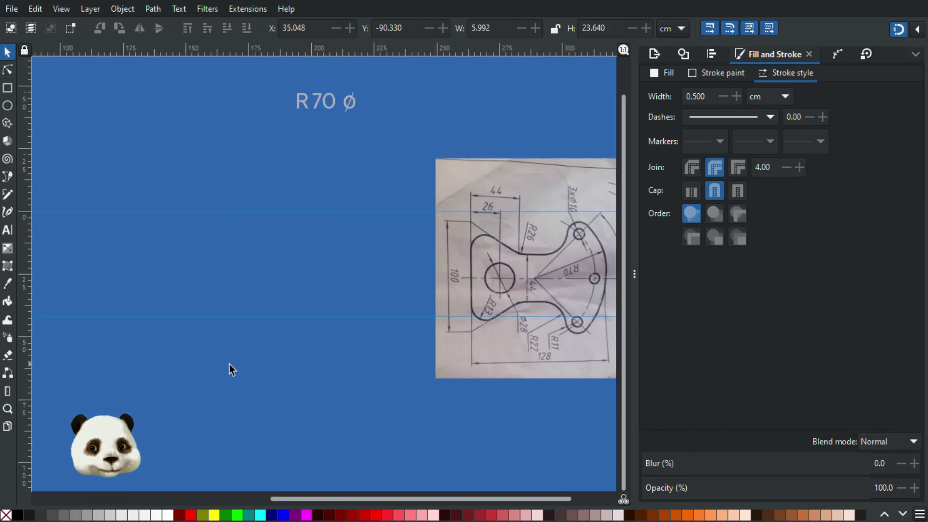
scroll(228, 369, "down", 1)
mouse_move(138, 379)
left_mouse_down()
mouse_move(367, 389)
mouse_move(446, 371)
mouse_move(419, 341)
left_mouse_up()
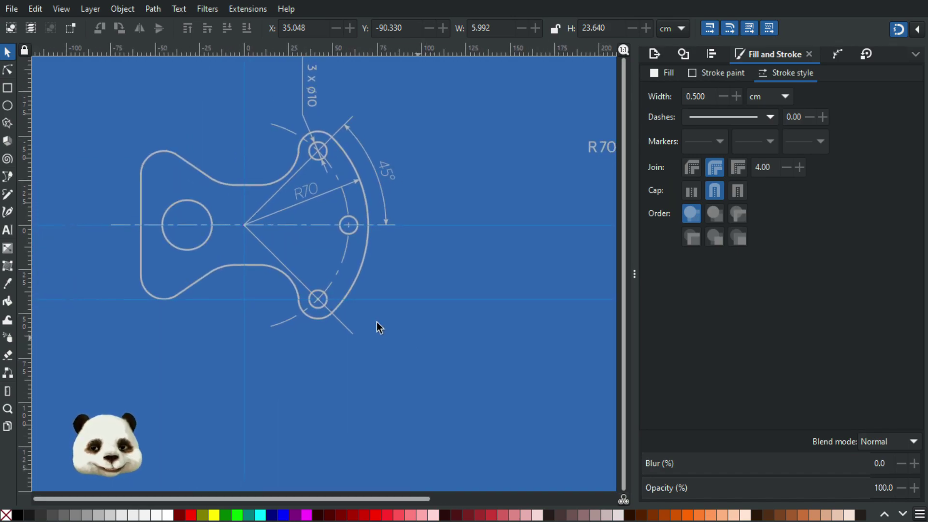
key("n")
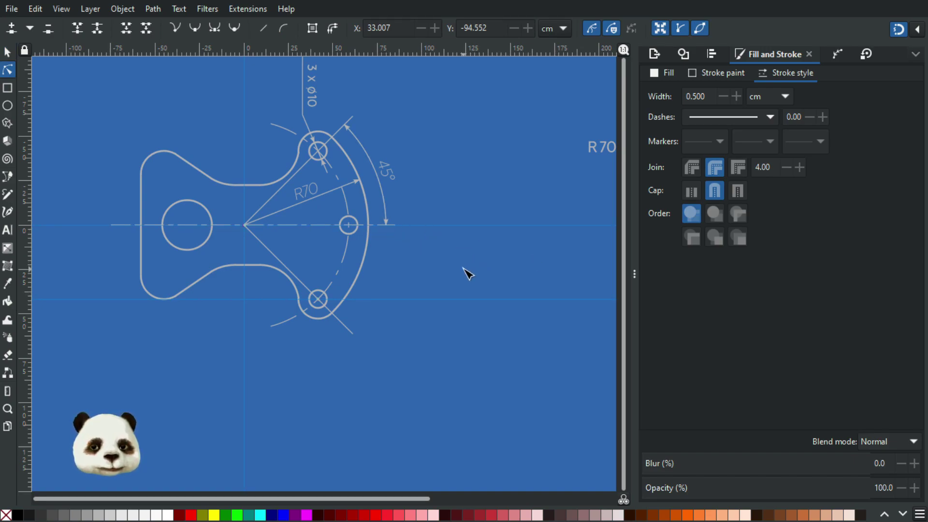
key("b")
left_click(377, 223)
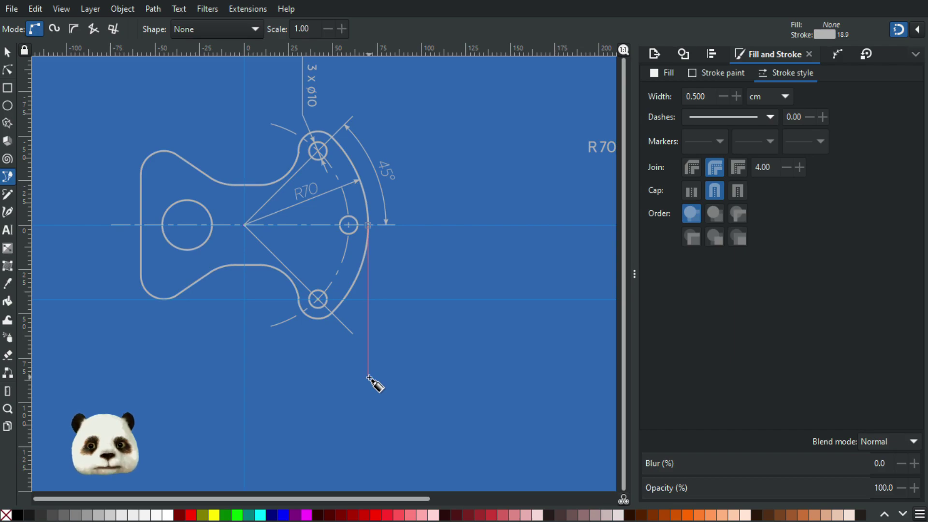
left_click(370, 376, "ctrl")
key("Return")
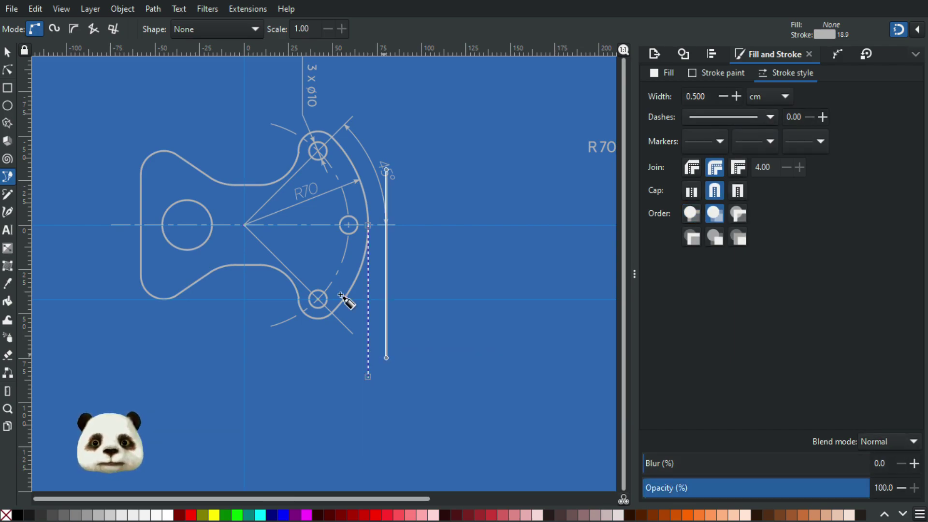
- Place a copy of the vertical extension line on the part's straight left edge, at X -58.250 cm
key("s")
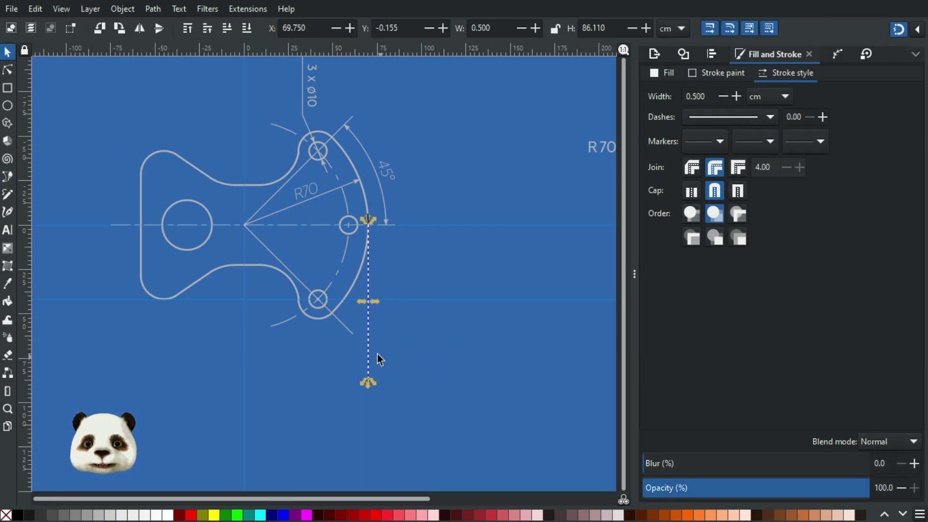
left_click_drag(369, 340, 141, 323)
scroll(154, 257, "up", 4)
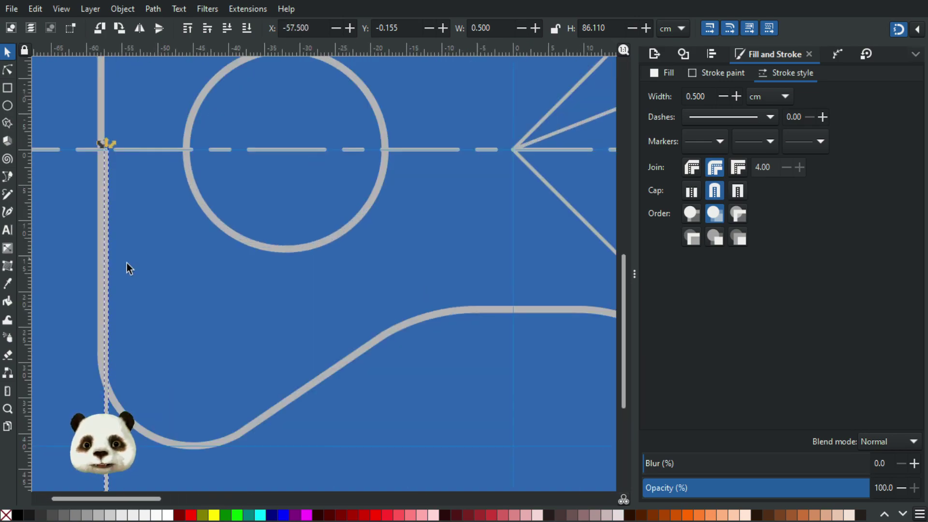
left_click_drag(105, 428, 96, 428)
scroll(203, 410, "down", 4)
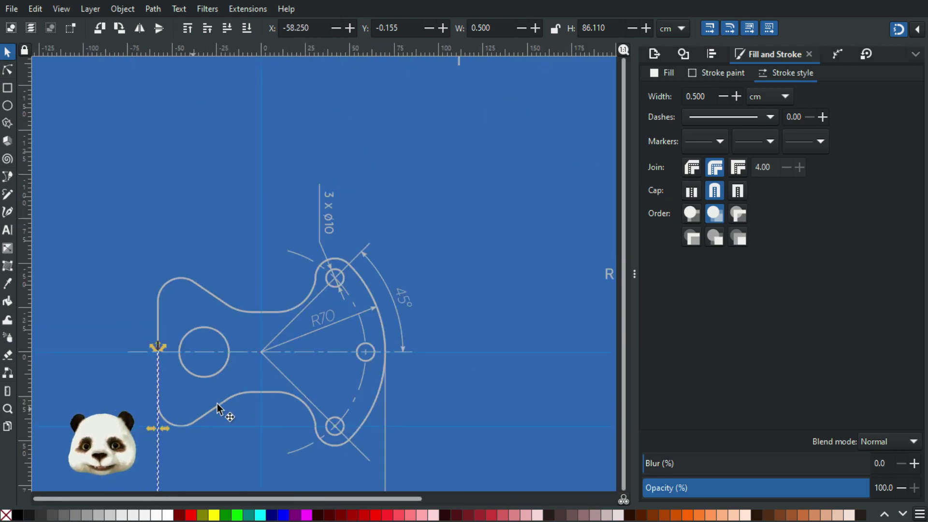
left_click(240, 443)
left_click_drag(233, 445, 207, 286)
scroll(211, 322, "up", 1)
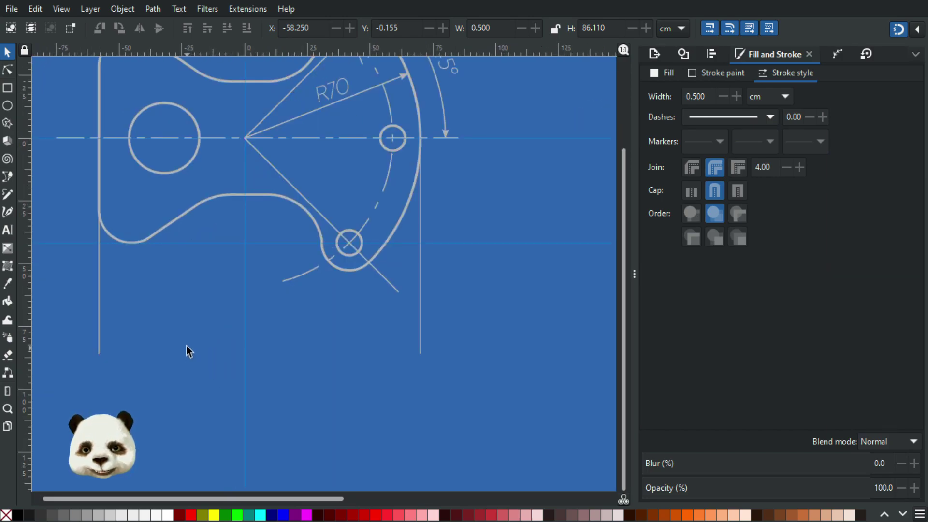
scroll(173, 382, "up", 2)
scroll(173, 381, "down", 1)
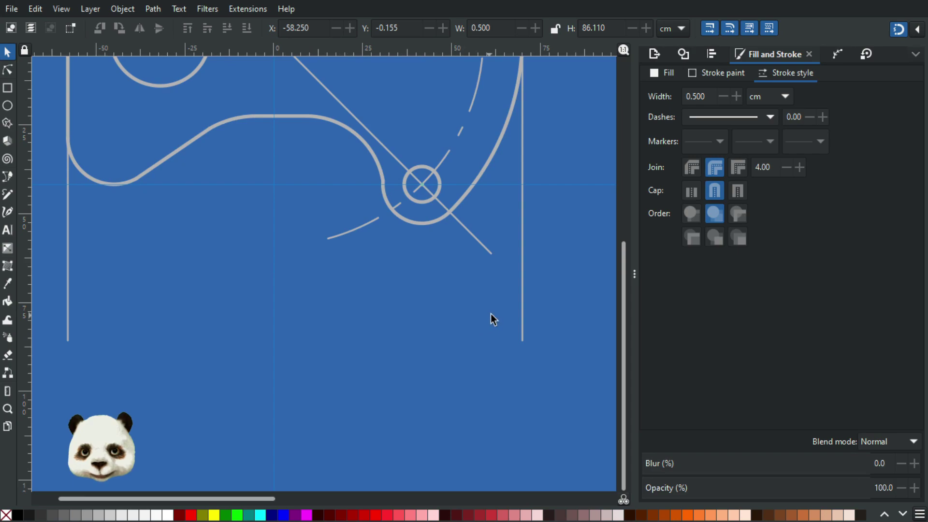
- Add a horizontal guide snapped to the lower ends of the two vertical extension lines
left_click(522, 328)
left_click(71, 318, "shift")
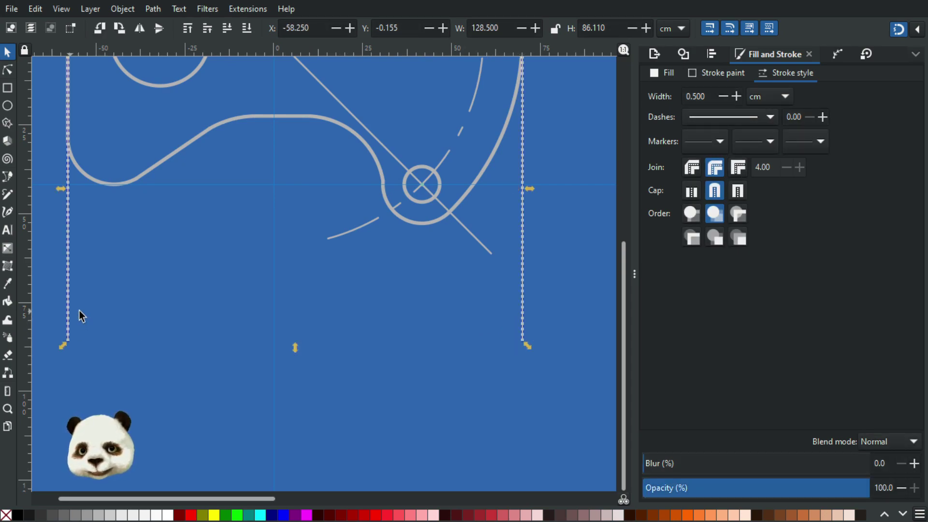
left_click(145, 318)
left_click_drag(190, 49, 67, 340)
scroll(68, 355, "up", 4)
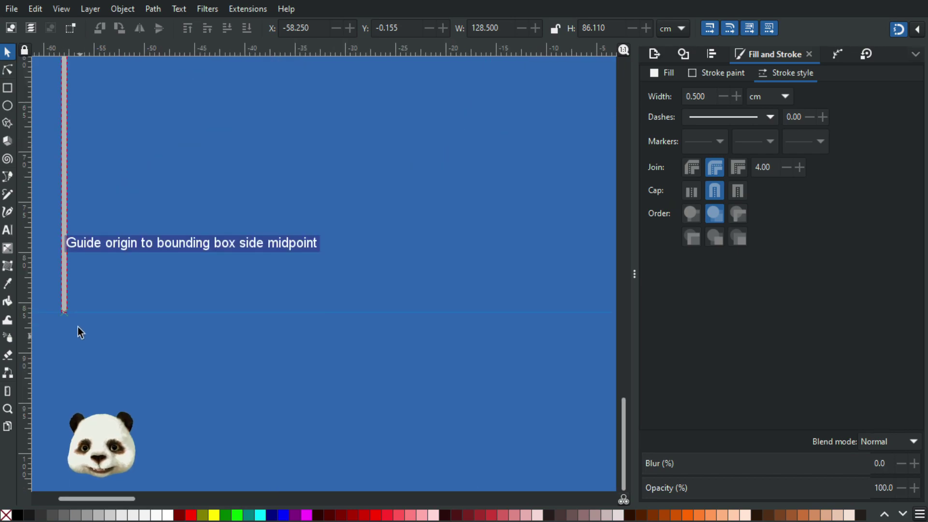
scroll(82, 327, "up", 3)
mouse_move(112, 344)
left_mouse_down()
mouse_move(109, 335)
mouse_move(198, 344)
left_mouse_up()
scroll(248, 341, "down", 6)
left_click_drag(573, 343, 25, 349)
scroll(316, 347, "up", 7)
scroll(355, 361, "down", 8)
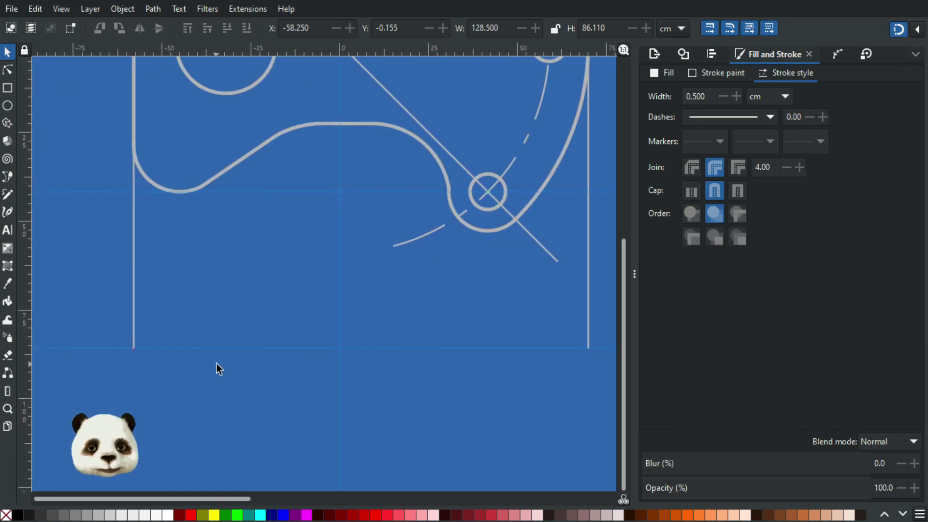
- Draw a horizontal dimension line along the guide, joining the lower ends of the two extension lines
key("b")
scroll(193, 360, "up", 3)
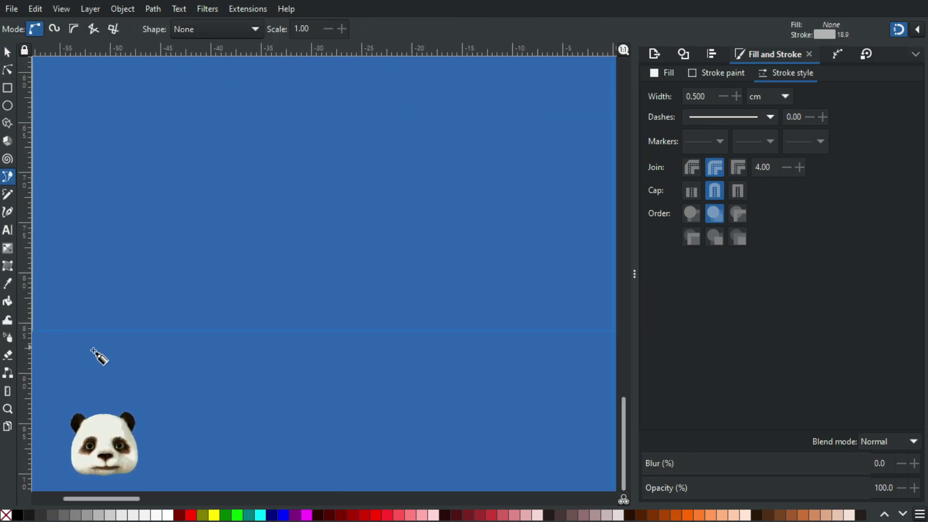
scroll(136, 360, "down", 2)
scroll(81, 344, "up", 1)
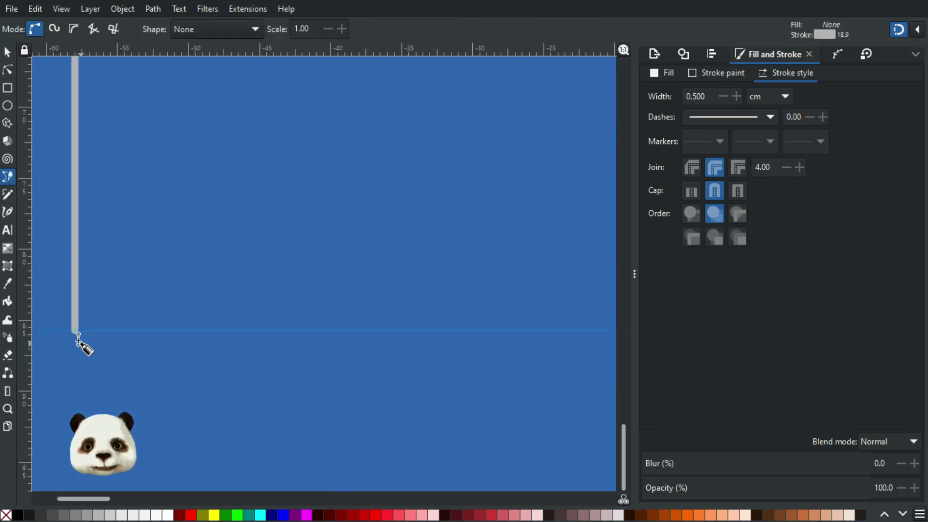
left_click(81, 343)
scroll(290, 374, "down", 2)
left_click_drag(604, 371, 306, 360)
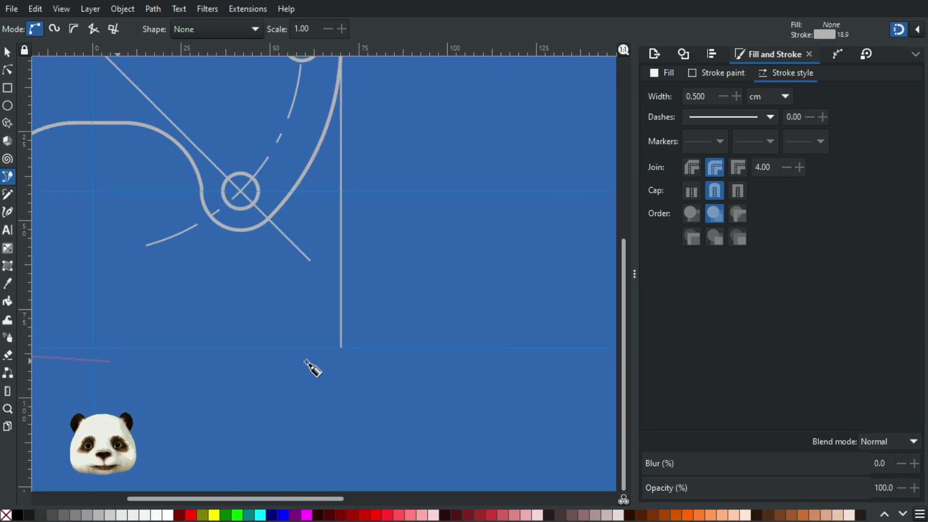
scroll(358, 356, "up", 3)
scroll(293, 327, "up", 3)
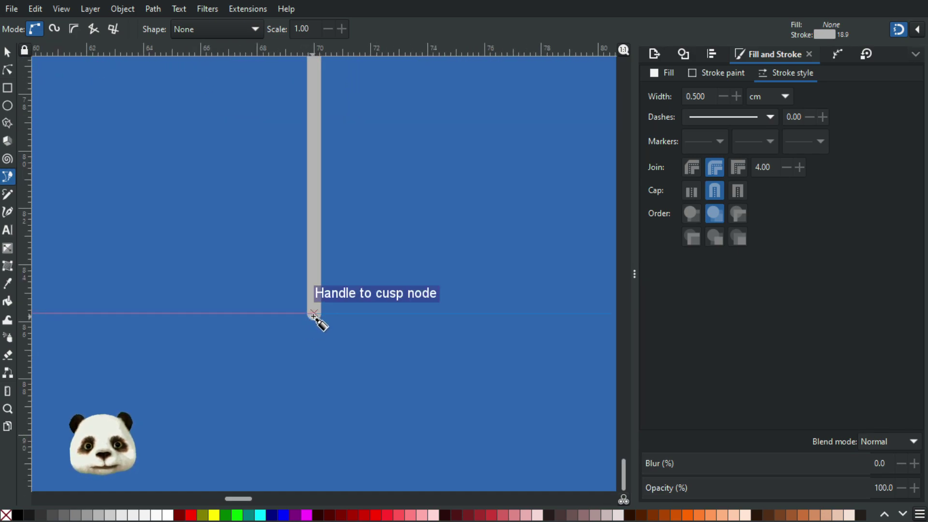
left_click(314, 314)
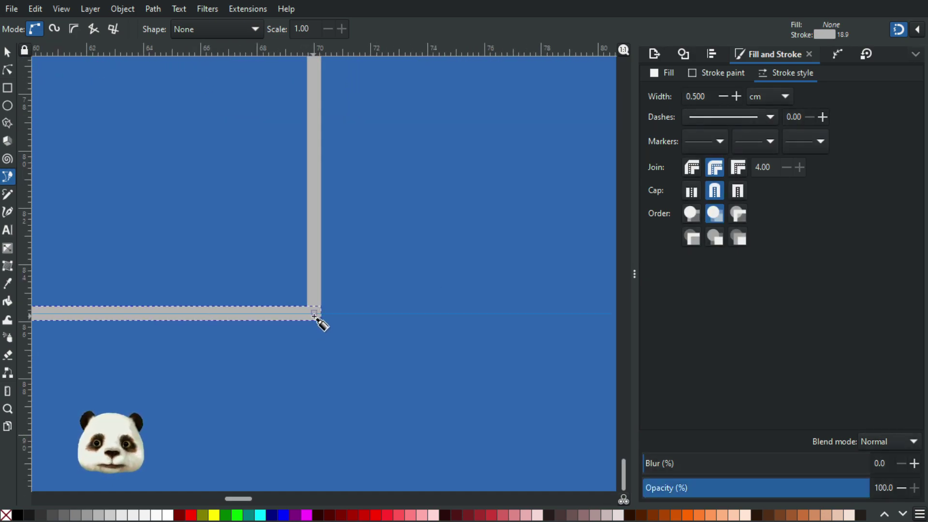
- Add outward-pointing Arrow2 markers to the start and end of the horizontal dimension line
left_click(720, 142)
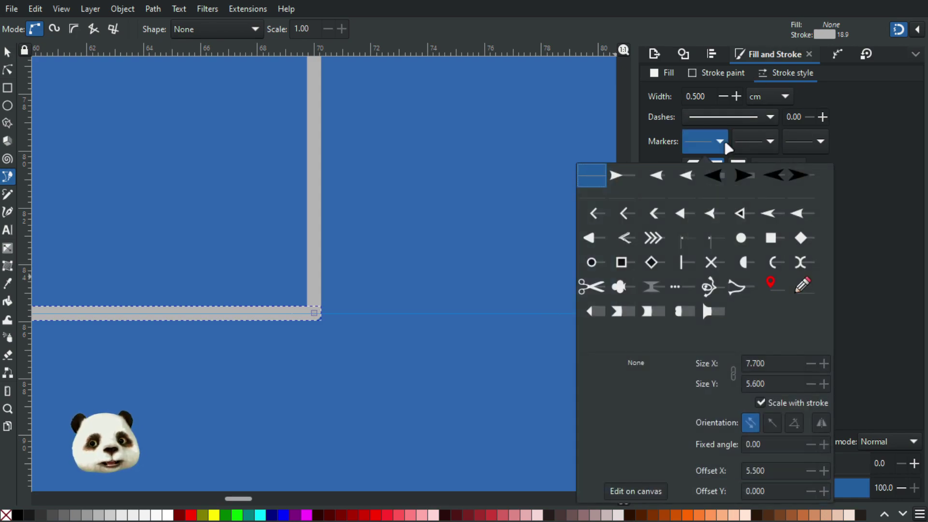
left_click(656, 180)
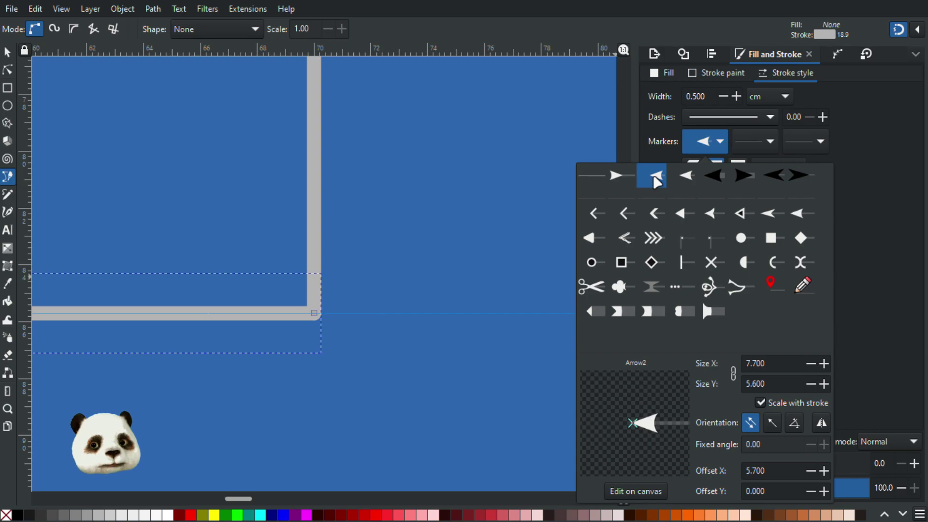
left_click(820, 144)
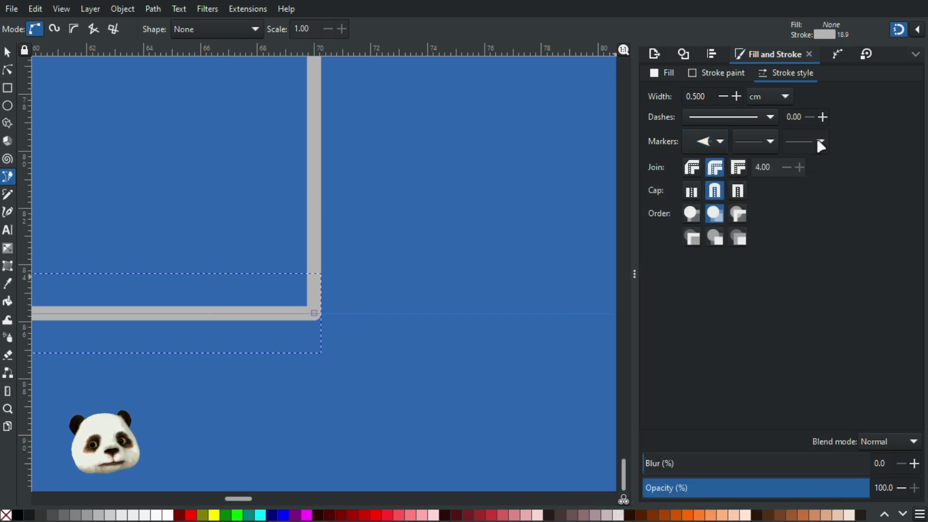
left_click(820, 143)
left_click(737, 178)
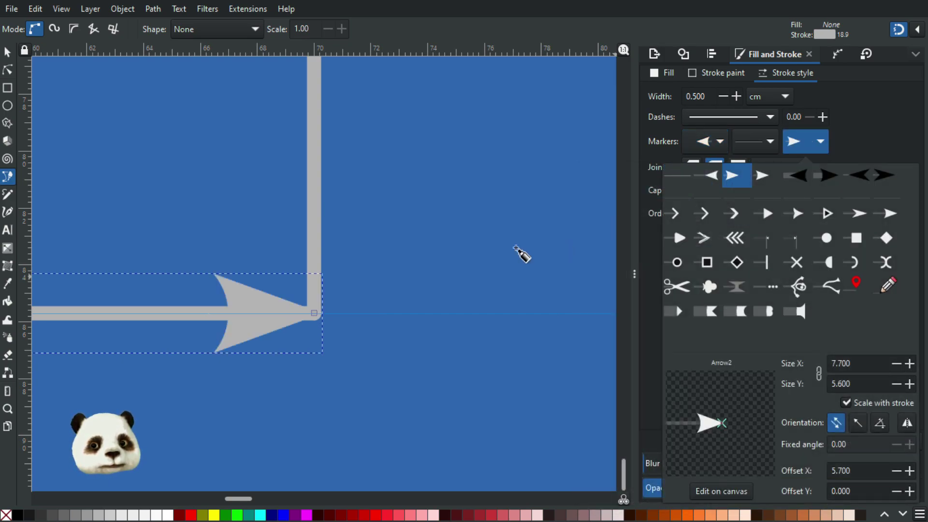
- Compare the overall-width dimension line below the part with the 128 dimension in the reference photo
left_click(7, 51)
left_click(343, 208)
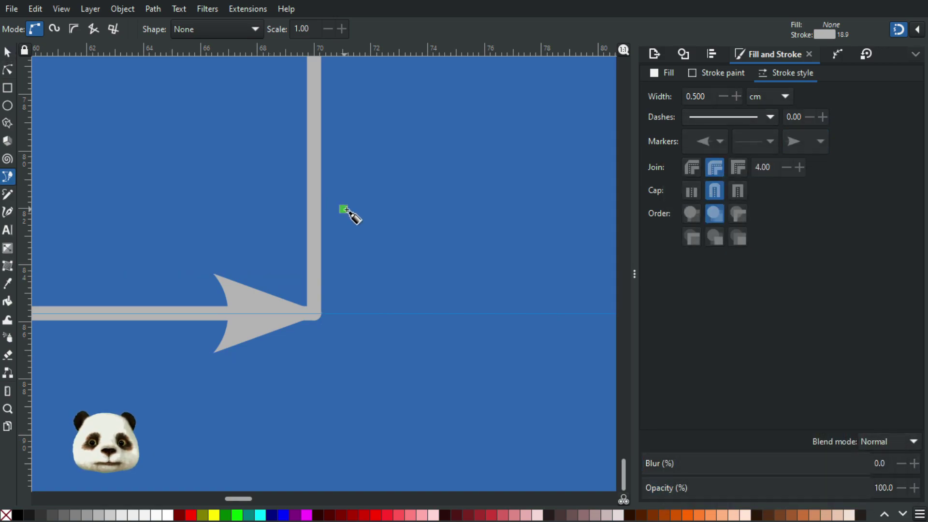
key("Escape")
scroll(357, 210, "down", 4, "ctrl")
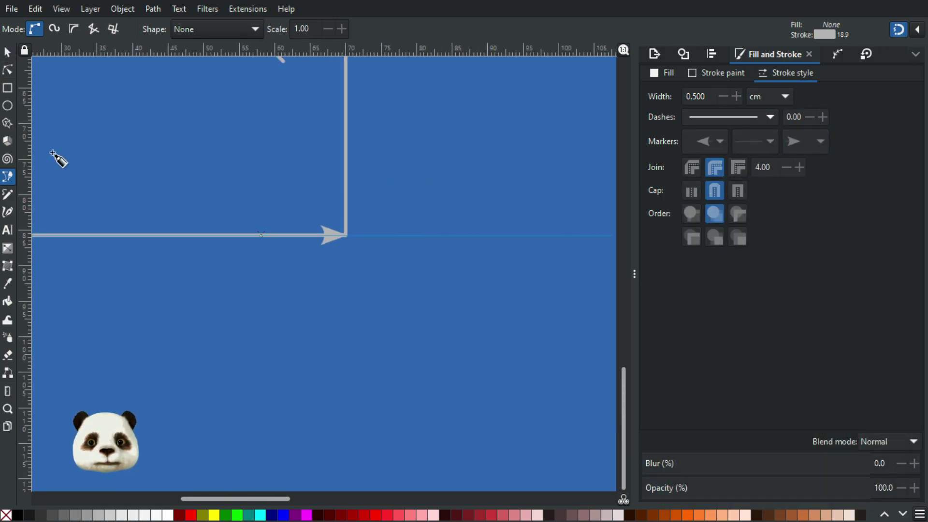
left_click(10, 53)
scroll(199, 309, "down", 4, "ctrl")
left_click_drag(204, 309, 385, 344)
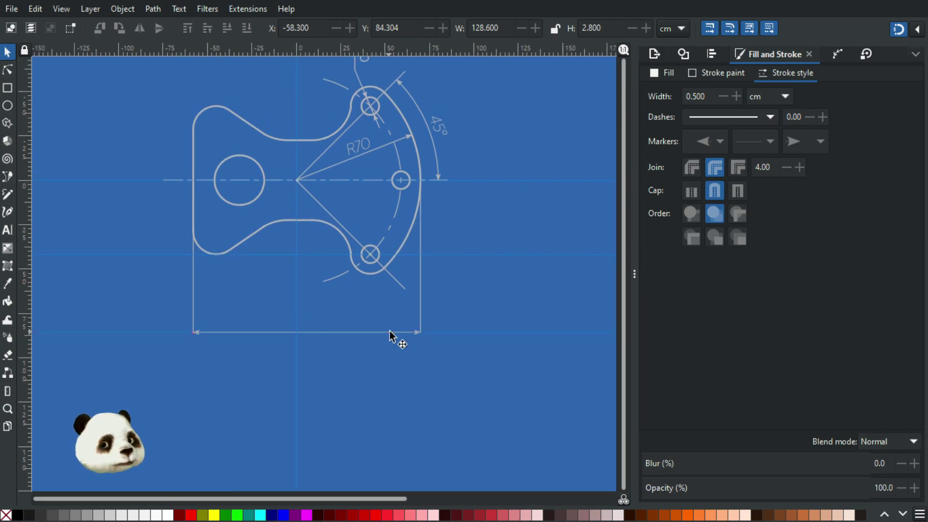
scroll(456, 307, "down", 2, "ctrl")
left_click_drag(499, 313, 324, 314)
scroll(464, 280, "up", 4, "ctrl")
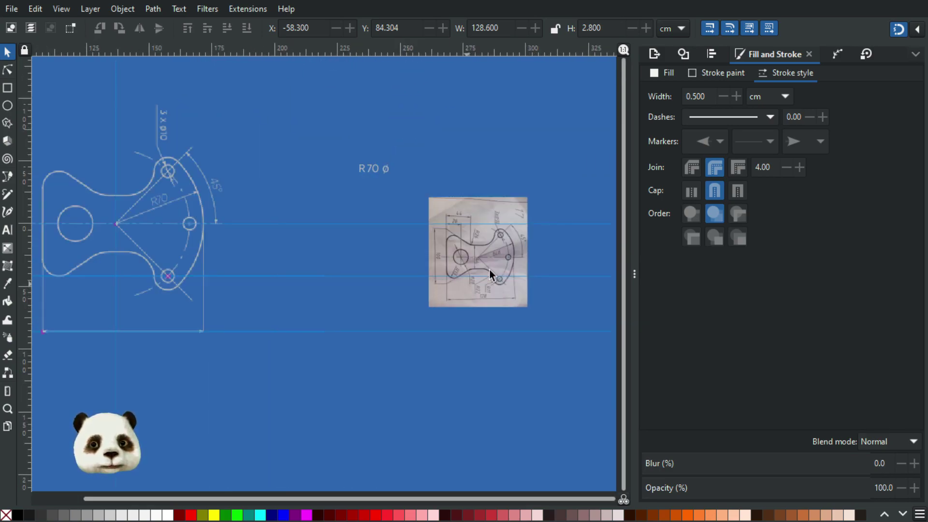
mouse_move(499, 288)
left_mouse_down()
mouse_move(376, 307)
mouse_move(507, 301)
left_mouse_up()
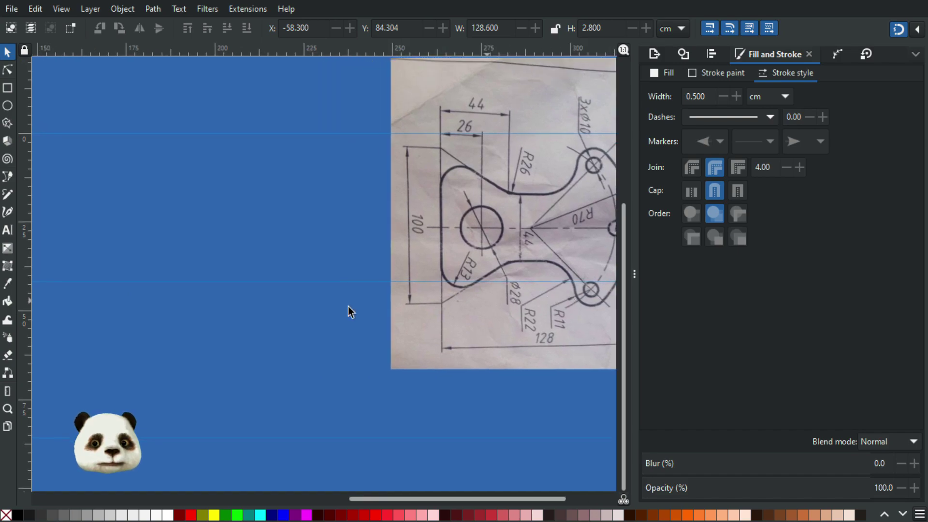
scroll(292, 321, "down", 3, "ctrl")
left_click_drag(198, 342, 449, 343)
scroll(290, 379, "up", 2, "ctrl")
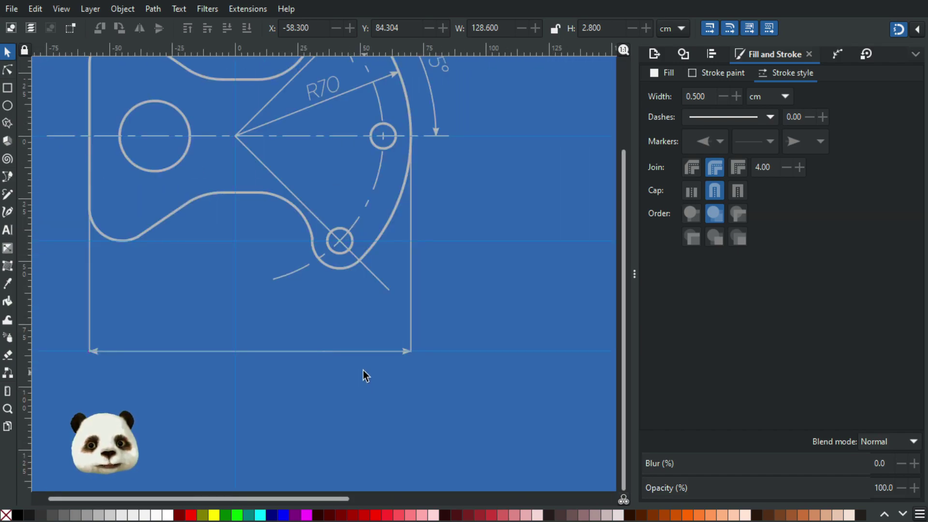
scroll(425, 351, "up", 5)
mouse_move(413, 355)
left_mouse_down()
mouse_move(342, 366)
mouse_move(127, 358)
left_mouse_up()
mouse_move(451, 344)
left_mouse_down()
mouse_move(286, 331)
mouse_move(569, 342)
left_mouse_up()
scroll(351, 328, "down", 2, "ctrl")
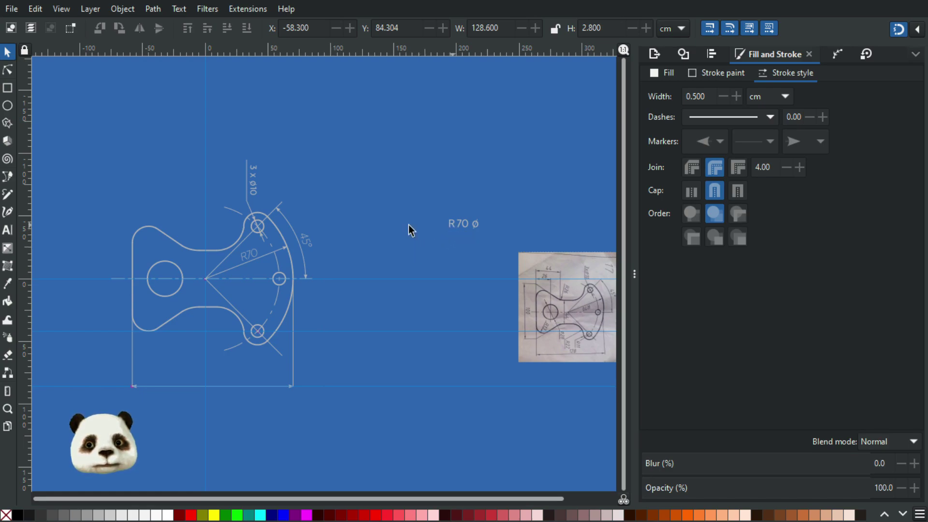
- Set the font style of the "3 x ø10" label to Thin Italic
scroll(277, 152, "up", 4, "ctrl")
left_click(308, 210)
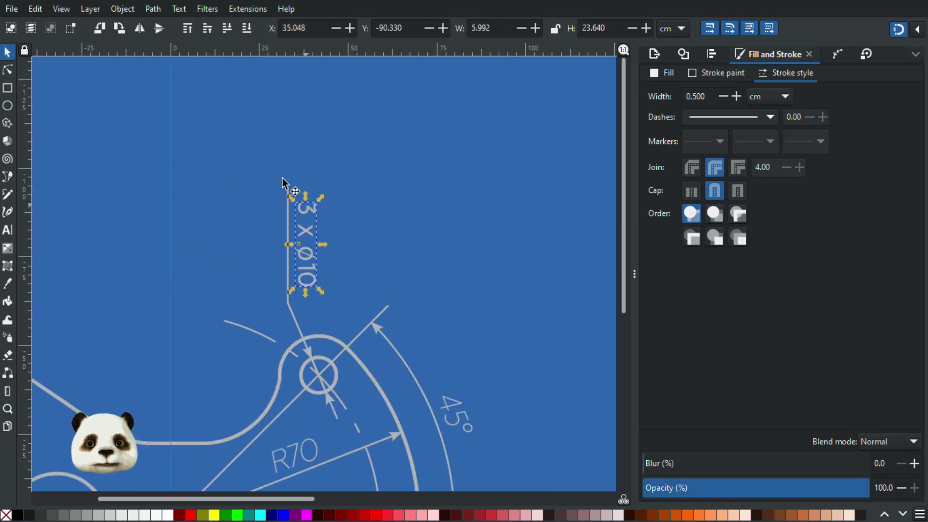
key("t")
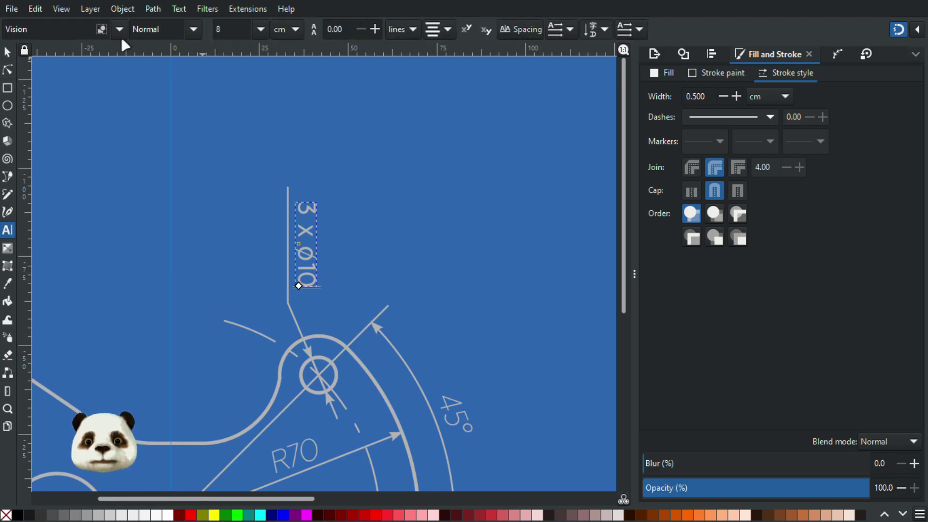
left_click(191, 29)
left_click(182, 74)
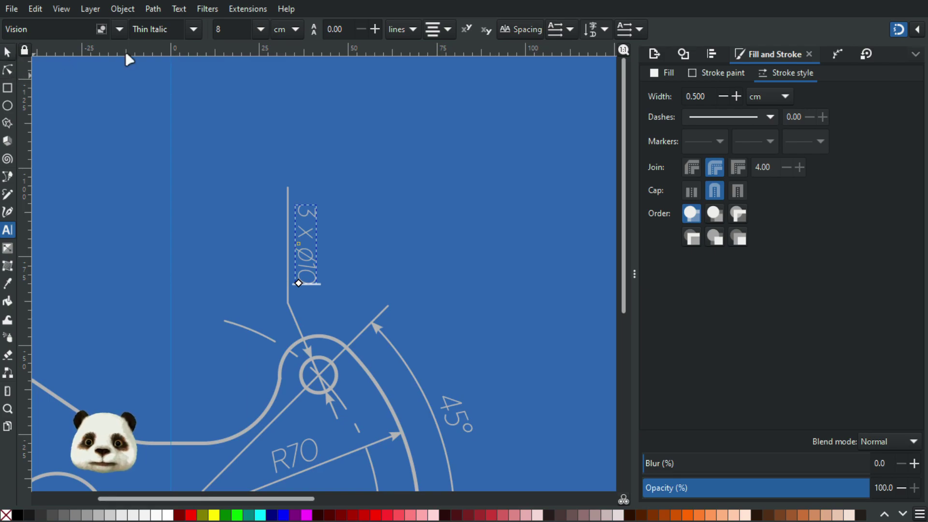
left_click(8, 52)
left_click(123, 83)
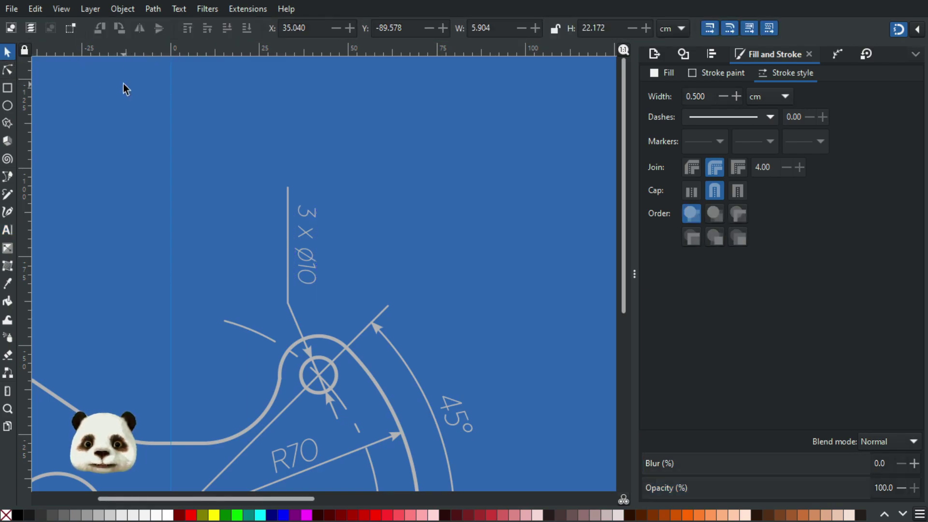
- Place a horizontally rotated copy of the "3 x ø10" label below the part, above the overall-width dimension line
scroll(126, 88, "down", 1)
scroll(126, 88, "down", 1)
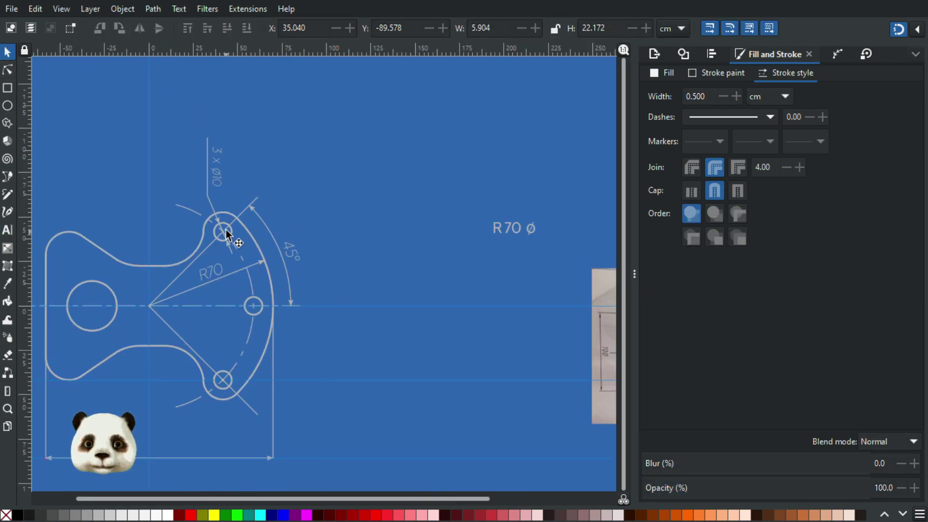
scroll(216, 247, "down", 1)
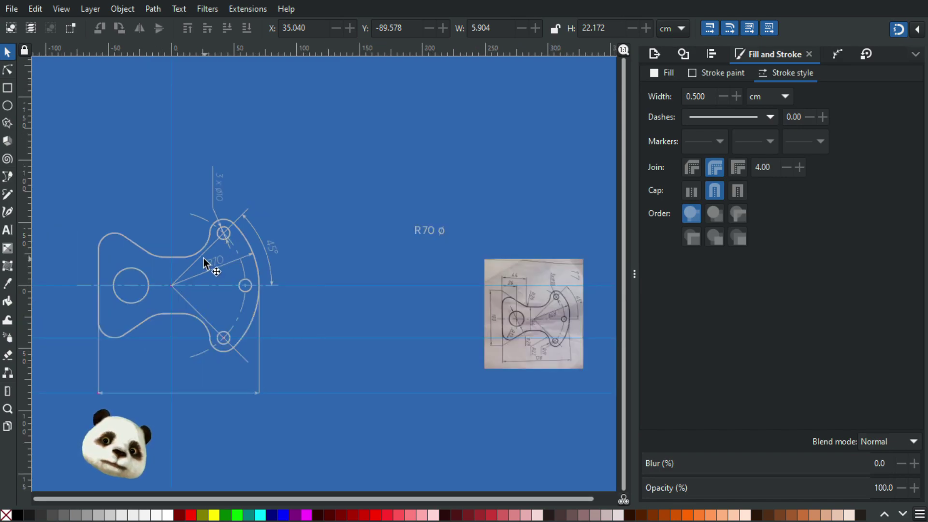
scroll(198, 261, "down", 1)
scroll(194, 263, "up", 1)
scroll(186, 260, "up", 1)
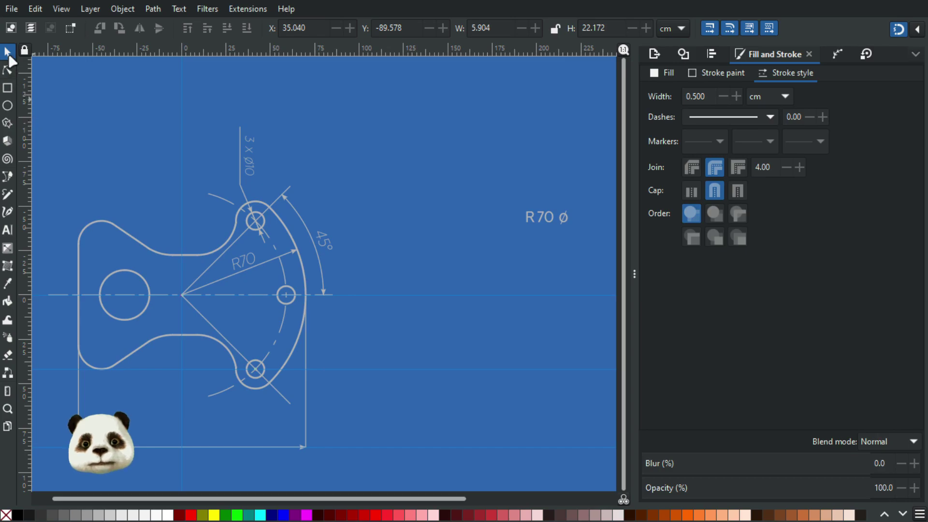
left_click_drag(249, 164, 214, 406)
left_click(150, 419)
scroll(149, 444, "up", 3)
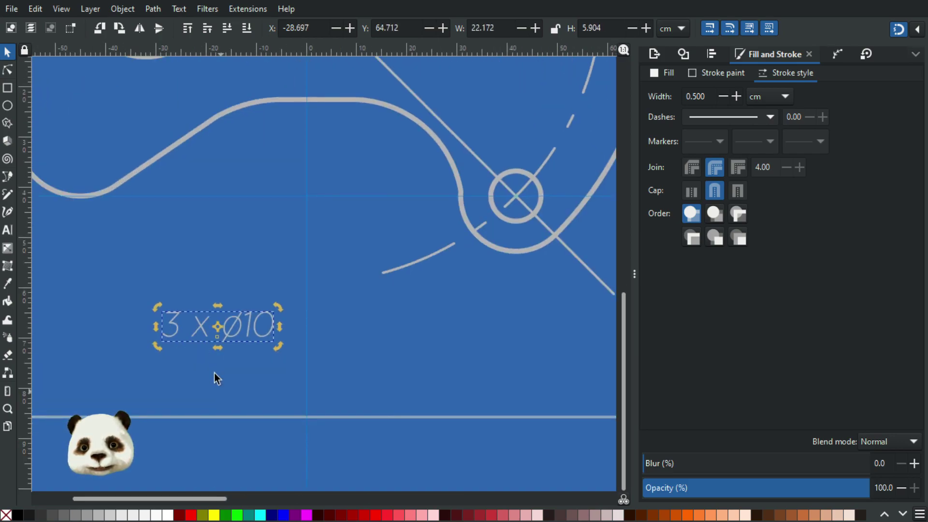
- Change the copied label's text to "128 cm" and place it just above the overall-width dimension line, at about X -10.2, Y 77.0 cm
double_click(210, 331)
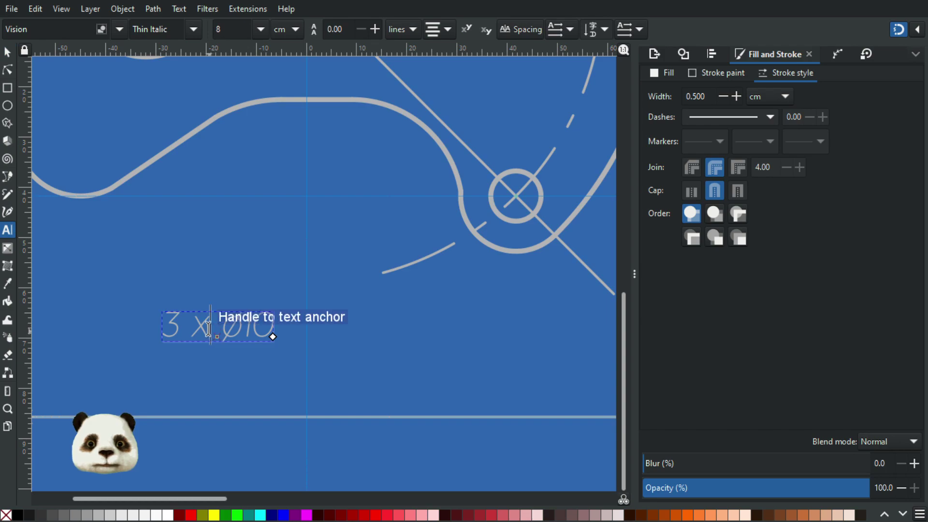
key("ctrl+a")
type("128 cm")
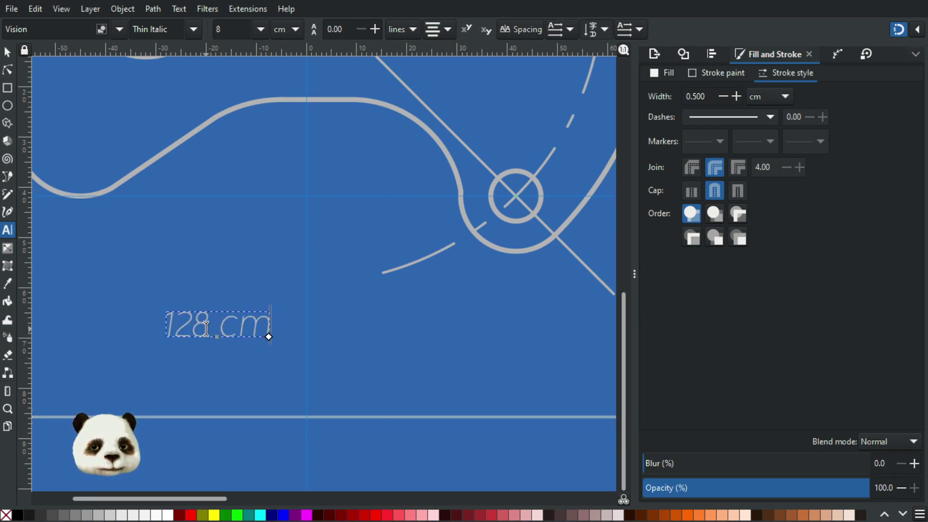
left_click(7, 52)
mouse_move(224, 331)
left_mouse_down()
mouse_move(331, 391)
mouse_move(320, 394)
left_mouse_up()
scroll(353, 439, "down", 4)
left_click(518, 392)
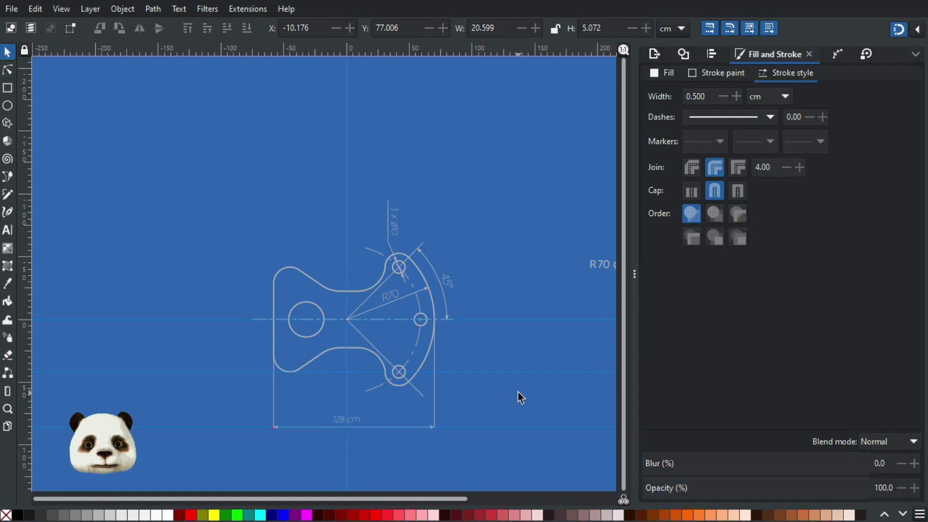
- Shift the "128 cm" label horizontally along the dimension line to X -5.579 cm
left_click_drag(469, 349, 368, 256)
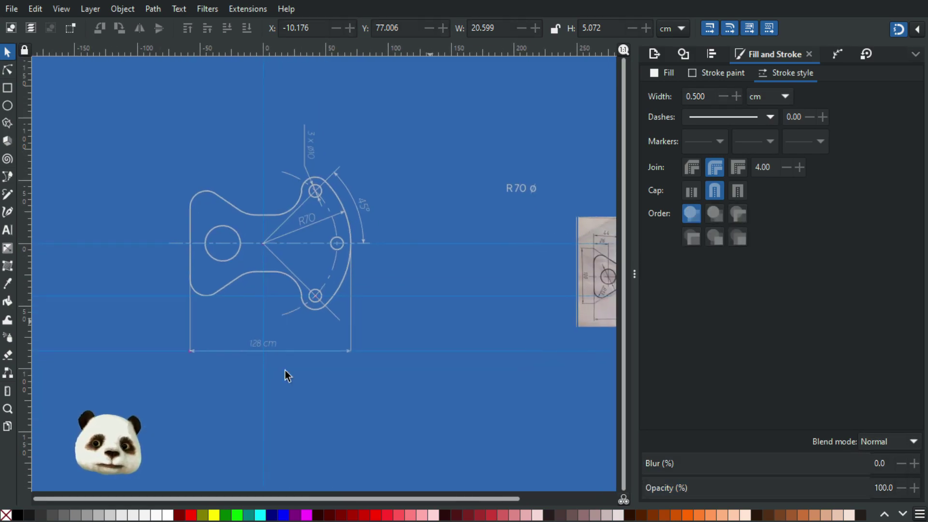
scroll(232, 382, "up", 2)
left_click_drag(312, 301, 326, 297)
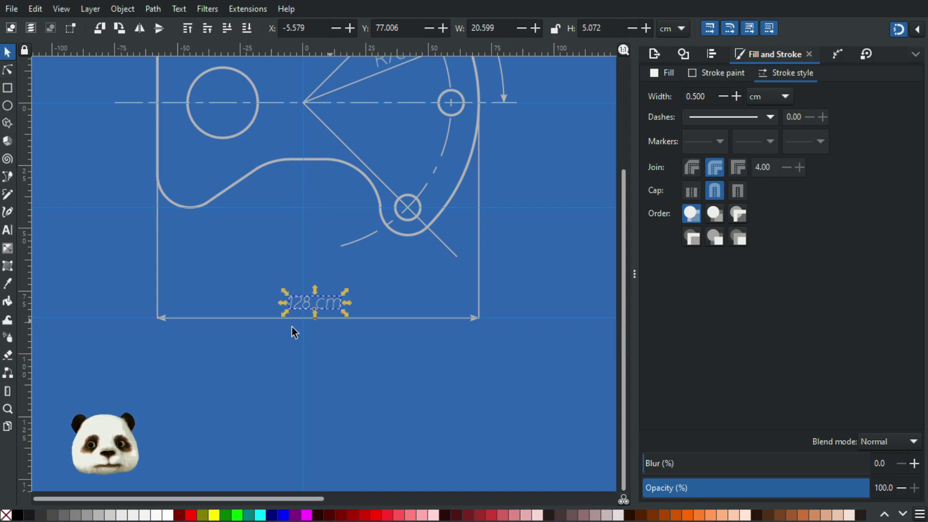
left_click(389, 358)
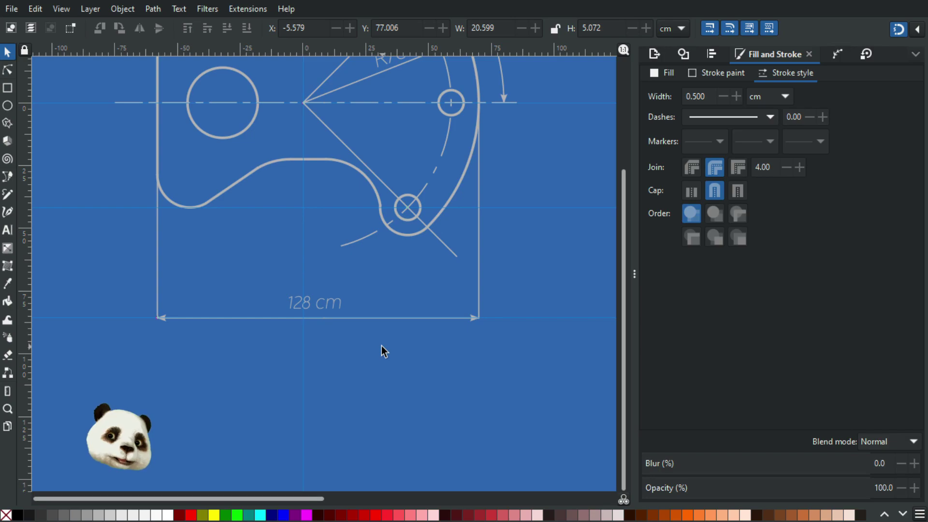
- Examine the remaining dimensions in the reference photo, especially the vertical one across the part's narrow neck
scroll(389, 341, "down", 3, "ctrl")
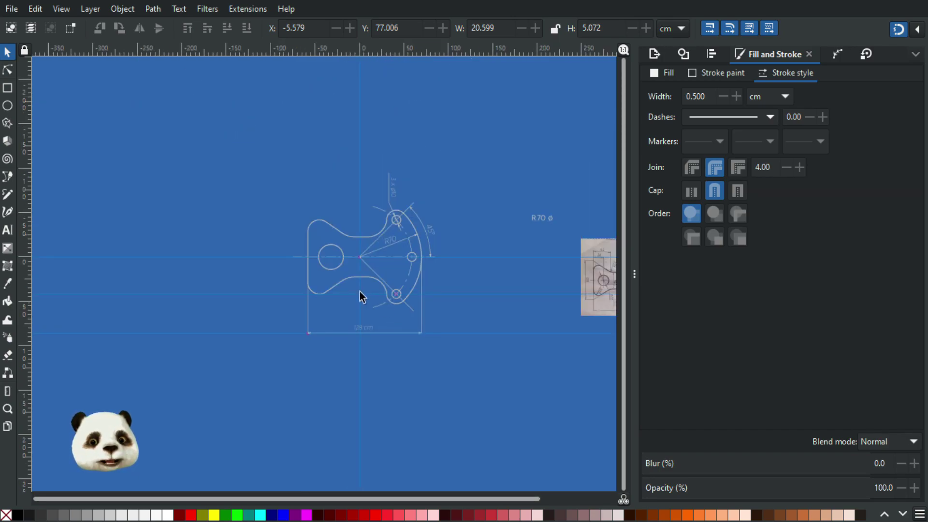
scroll(357, 290, "up", 2, "ctrl")
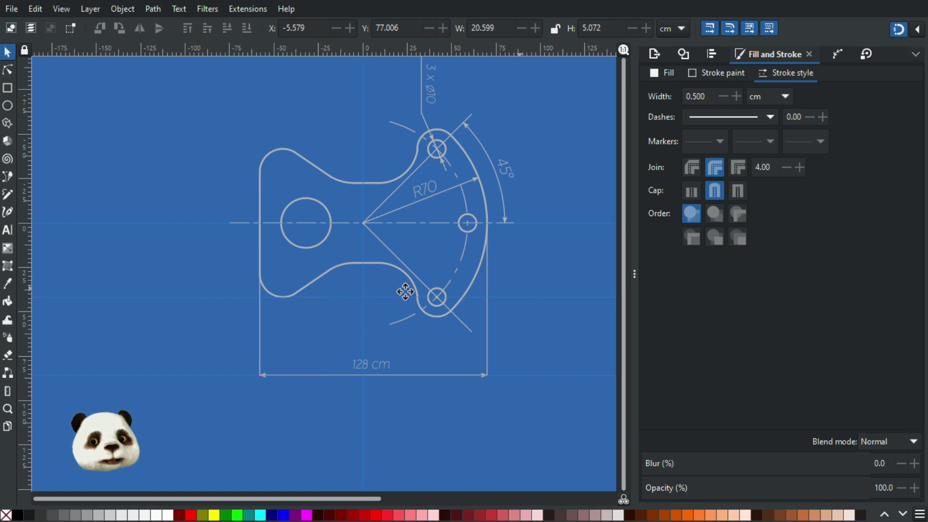
scroll(404, 290, "right", 8)
scroll(435, 303, "right", 4)
scroll(431, 288, "up", 3, "ctrl")
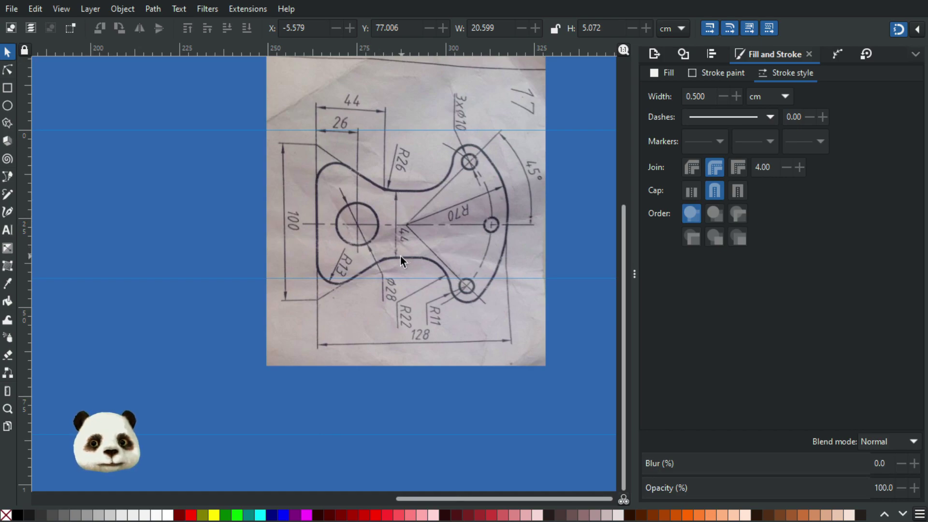
scroll(400, 257, "down", 1, "ctrl")
left_click_drag(158, 303, 572, 329)
left_click_drag(370, 323, 667, 342)
scroll(395, 199, "up", 1)
scroll(395, 198, "down", 2, "ctrl")
left_click_drag(474, 257, 122, 237)
left_click_drag(271, 234, 433, 255)
- Draw a vertical line along the X 0 guide, joining the upper and lower edges of the part's narrow neck
scroll(280, 178, "up", 2, "ctrl")
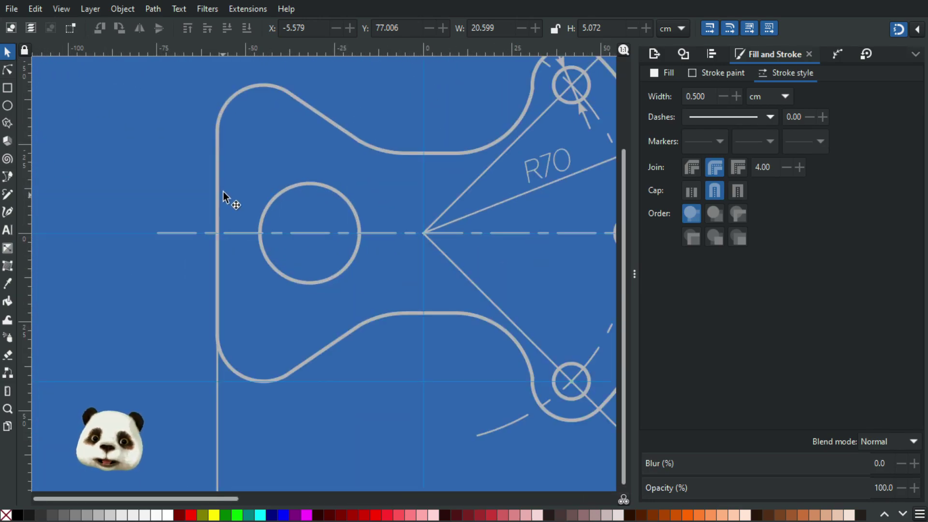
key("n")
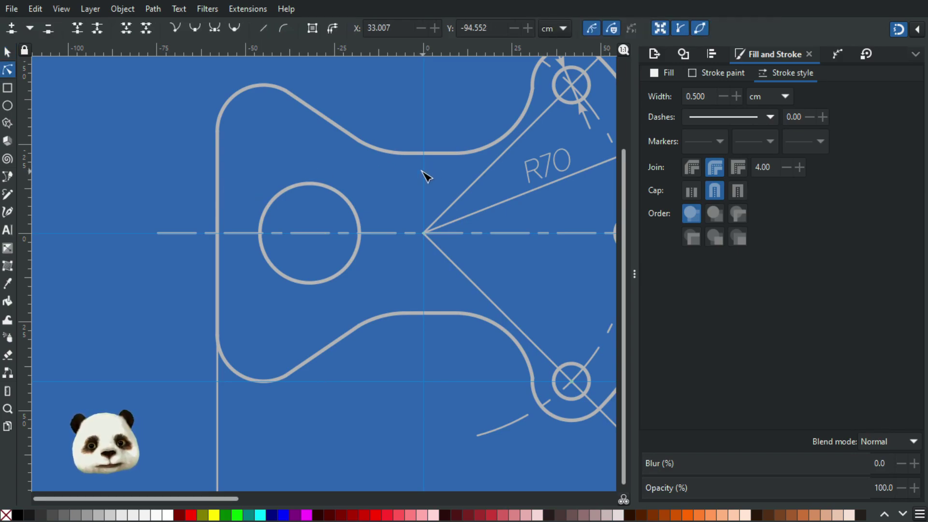
key("b")
scroll(417, 153, "up", 2, "ctrl")
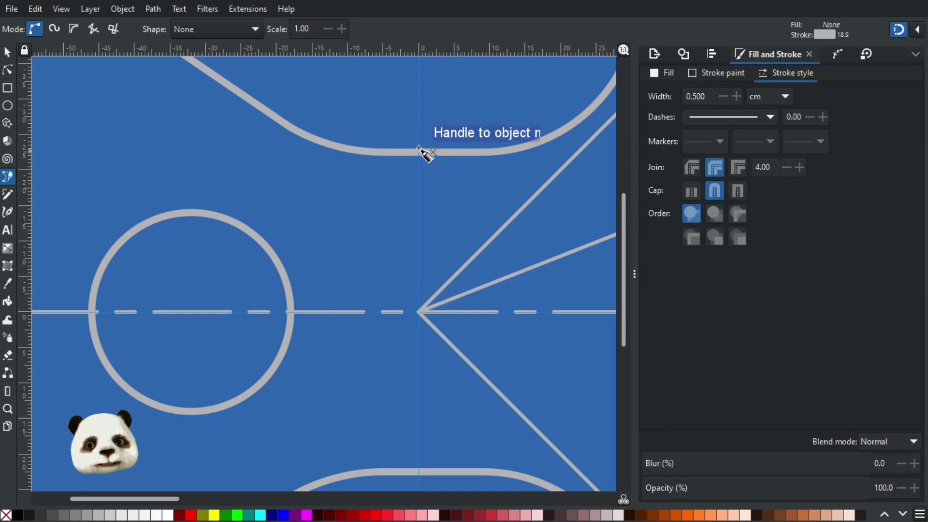
left_click(418, 151)
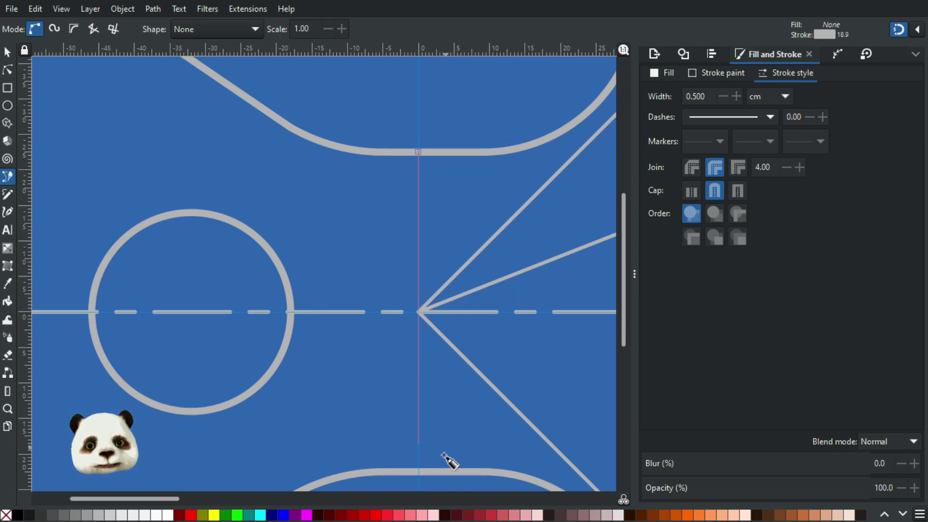
left_click(420, 472)
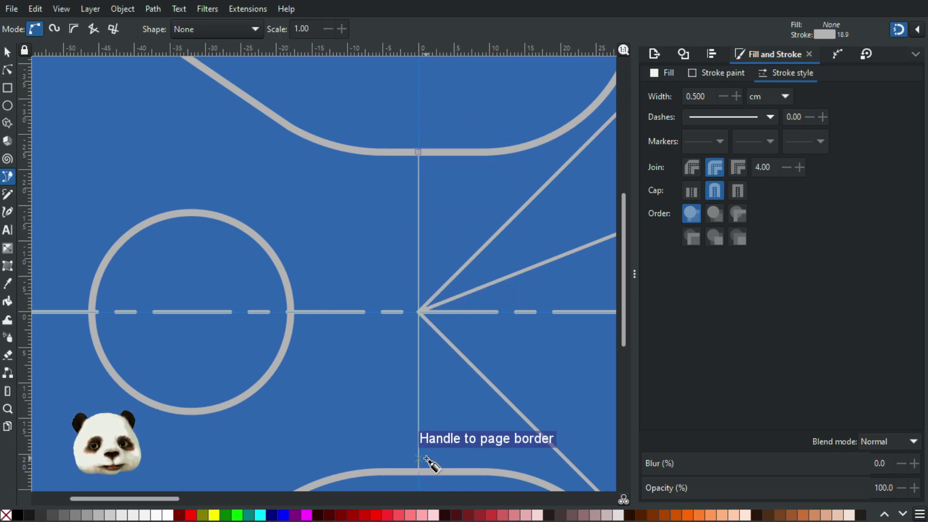
right_click(426, 457)
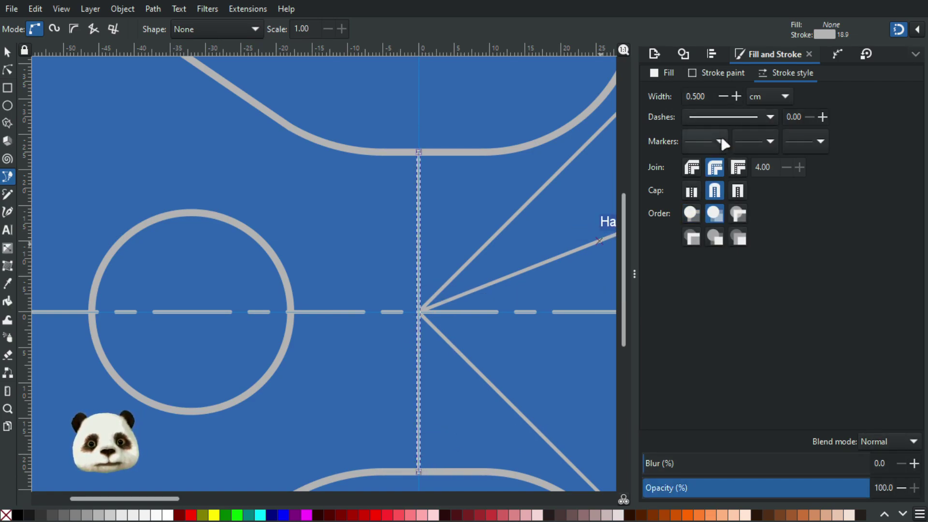
- Add outward-pointing Arrow2 markers to the start and end of the vertical neck dimension line
left_click(721, 140)
left_click(657, 178)
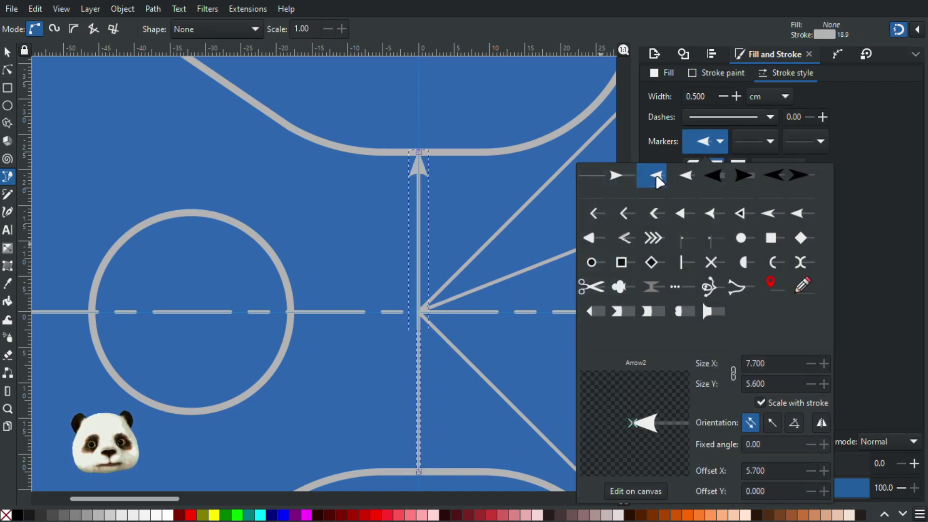
left_click(819, 142)
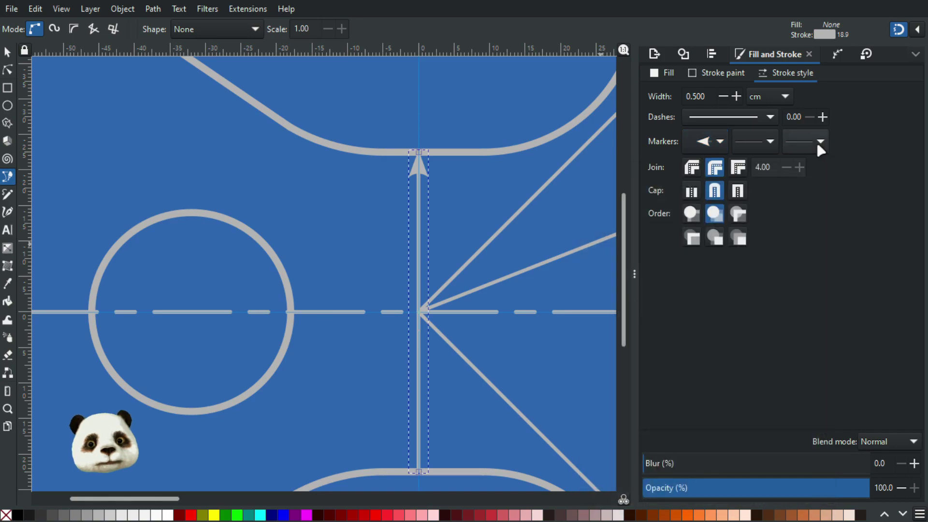
left_click(816, 141)
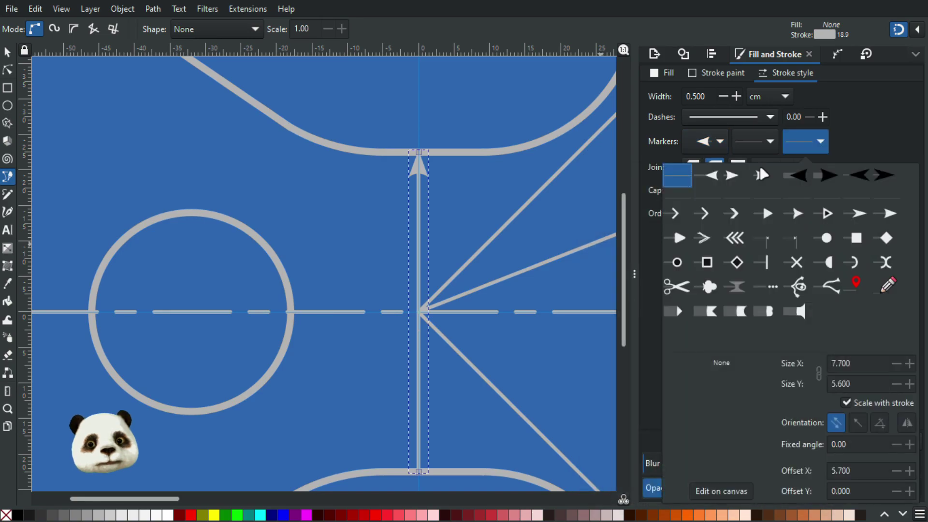
left_click(731, 179)
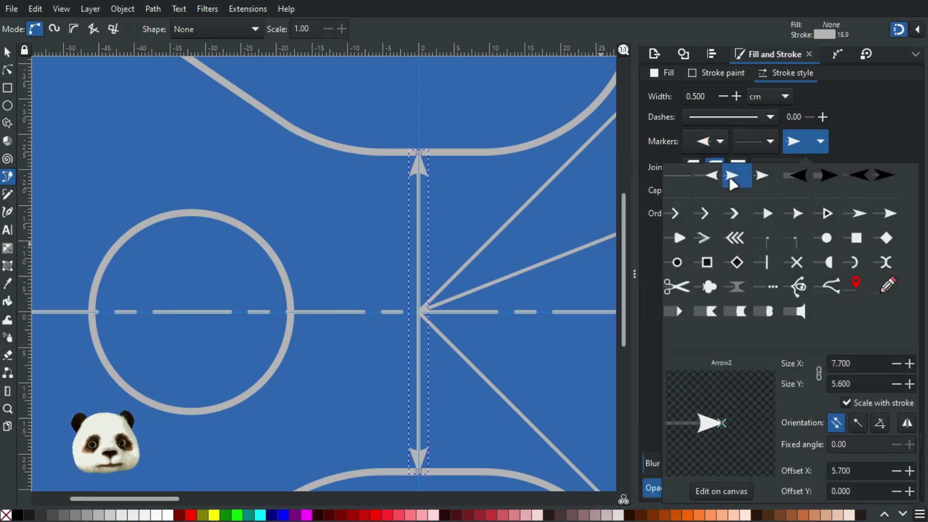
left_click(10, 54)
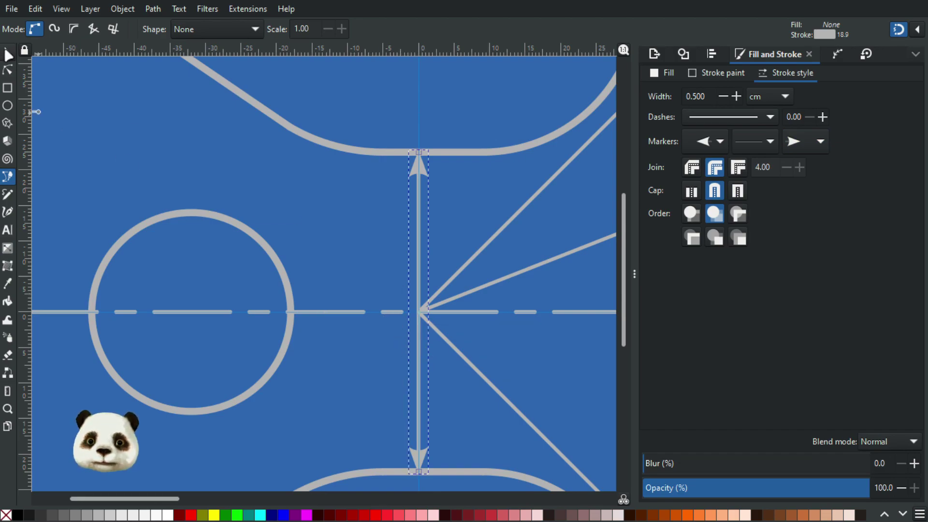
- Move the vertical neck dimension line horizontally towards the large circle, to X -10.870 cm
left_click(8, 54)
left_click_drag(413, 172, 340, 173)
left_click(413, 364)
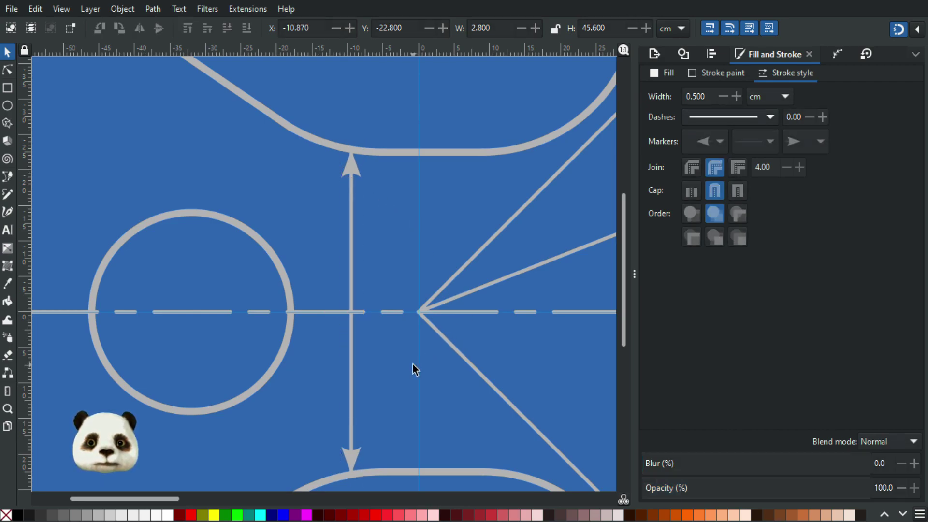
- Examine the reference photo for the position of the vertical neck dimension line relative to the arc centre
scroll(454, 314, "up", 4)
scroll(411, 309, "down", 7)
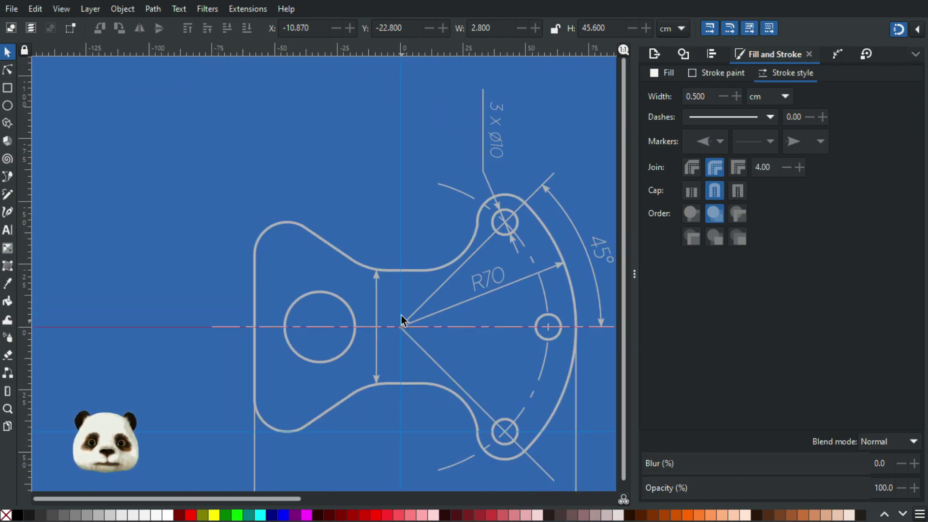
scroll(411, 333, "down", 3)
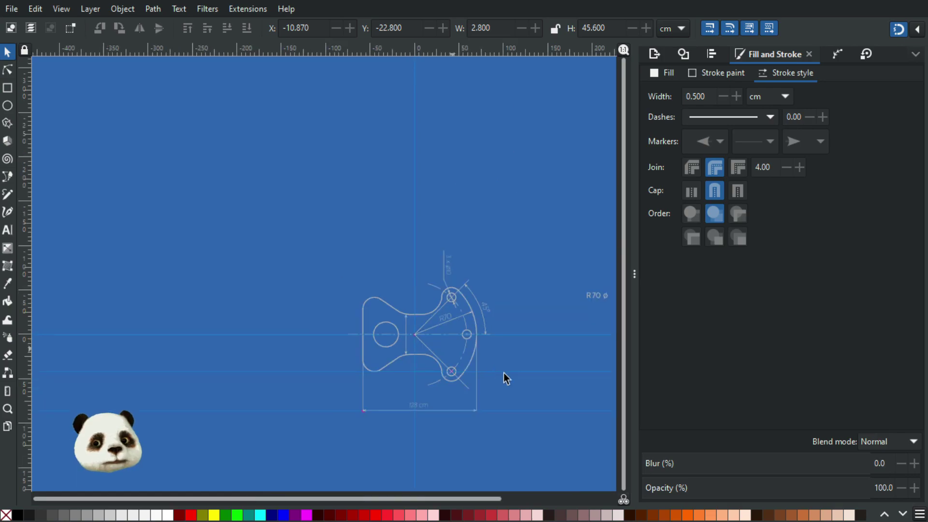
left_click_drag(504, 372, 302, 311)
scroll(494, 294, "up", 1)
scroll(494, 294, "up", 2)
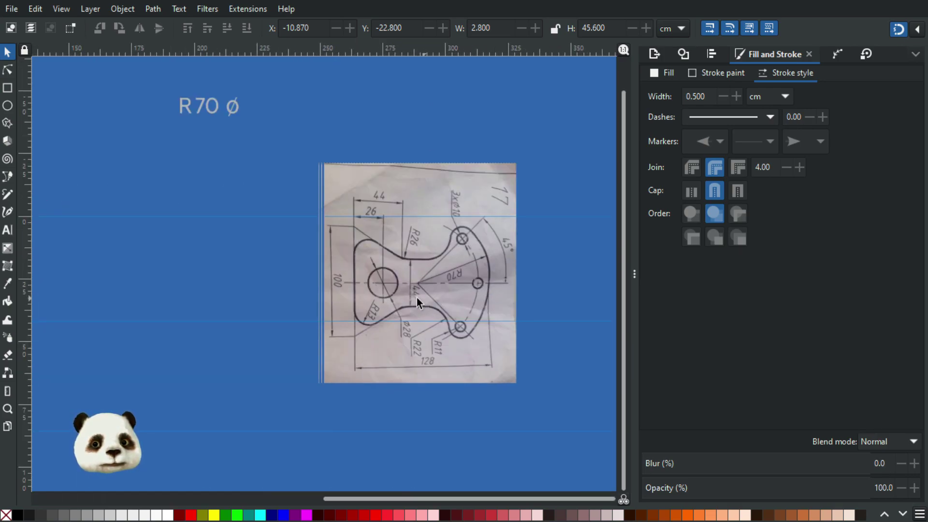
scroll(416, 297, "down", 2)
left_click_drag(227, 326, 506, 351)
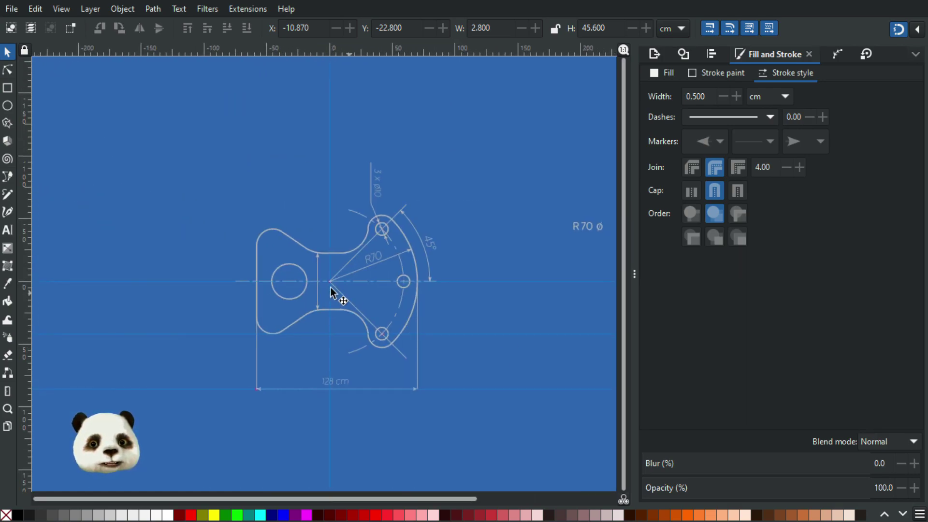
- Move the vertical neck dimension line horizontally to X -4.500 cm, just beside the arc centre
mouse_move(420, 312)
left_mouse_down()
mouse_move(252, 292)
mouse_move(332, 292)
mouse_move(422, 315)
left_mouse_up()
scroll(350, 286, "up", 4)
left_click_drag(363, 237, 398, 234)
left_click_drag(464, 229, 301, 215)
scroll(354, 339, "down", 3)
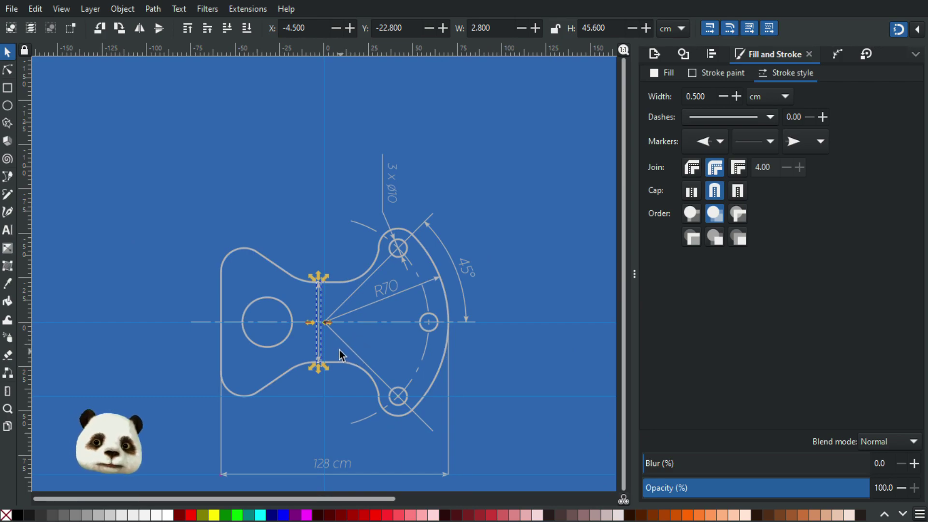
- Duplicate the "3 x ø10" label and place the copy between the large circle and the neck dimension line
scroll(340, 355, "up", 1)
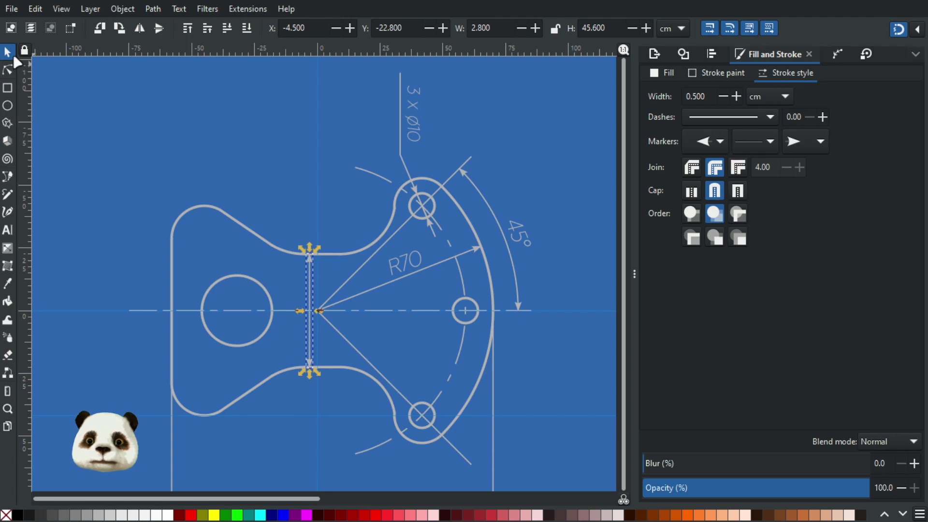
left_click(417, 133)
key("ctrl+d")
left_click_drag(418, 133, 295, 327)
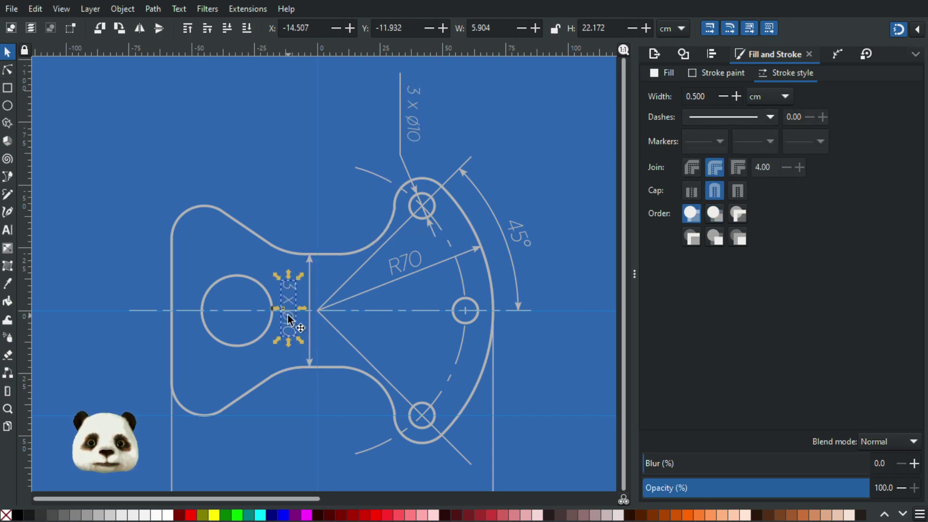
- Change the copied label's text to "44 cm"
key("t")
type("45")
type(" cm")
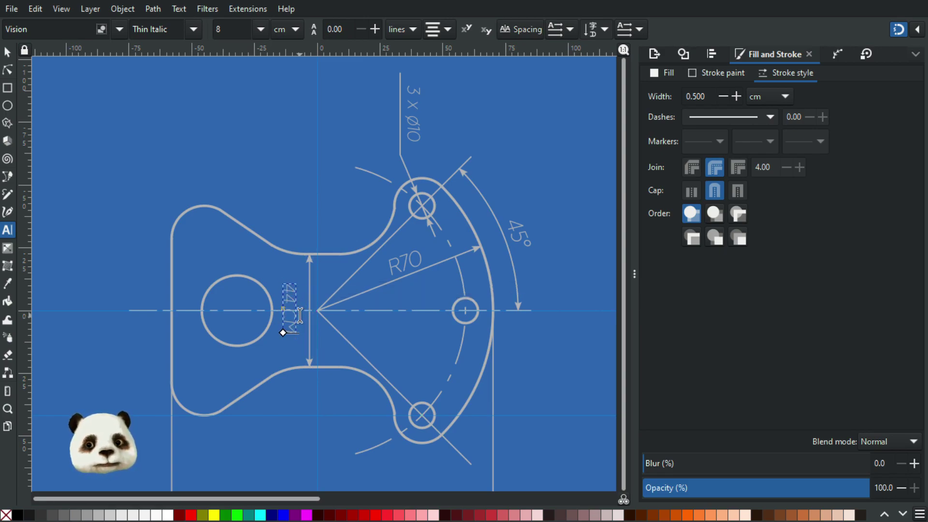
key("BackSpace")
type("m")
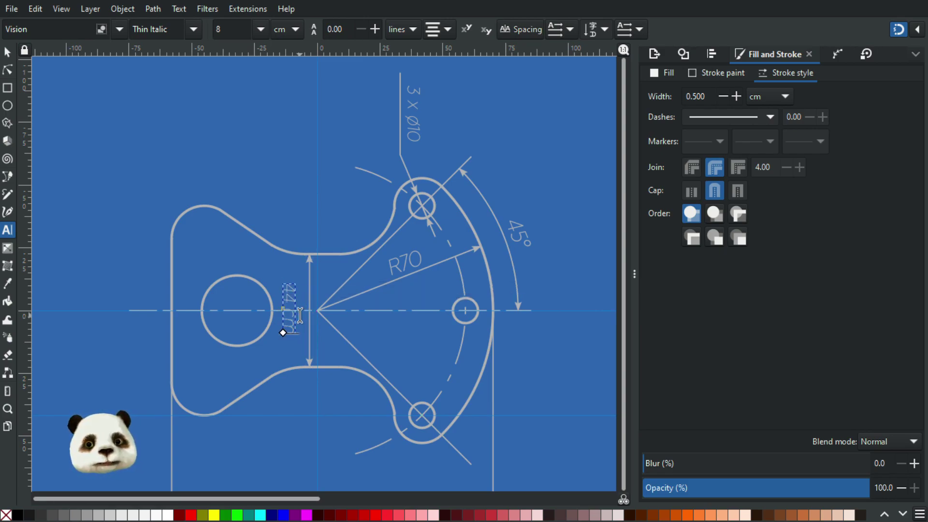
- Move the "44 cm" label below the centreline beside the neck dimension line, to X -11.555, Y 1.431 cm
left_click(7, 51)
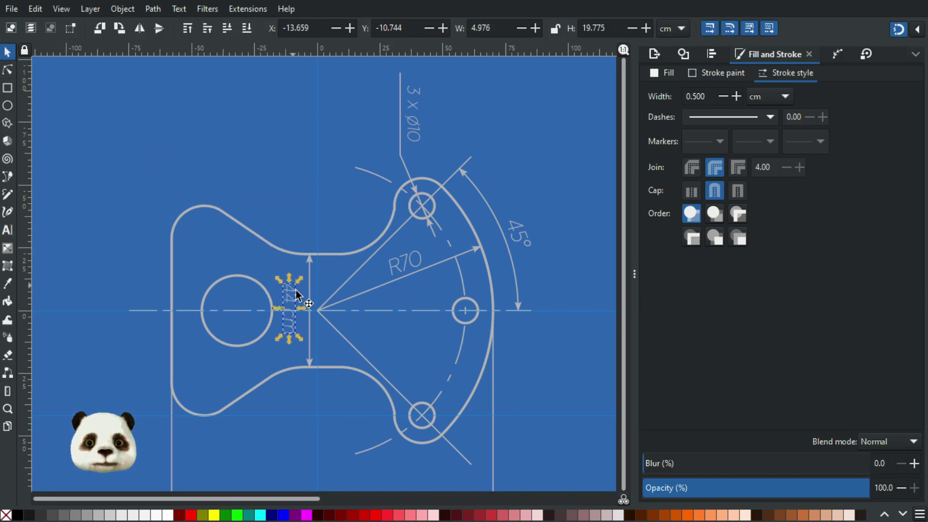
left_click_drag(290, 302, 294, 327)
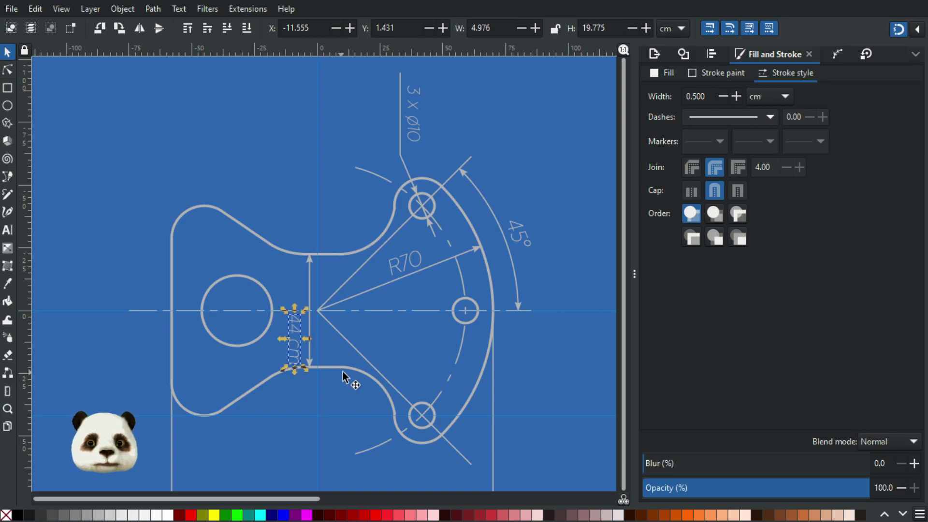
scroll(319, 387, "down", 3)
scroll(331, 435, "up", 3)
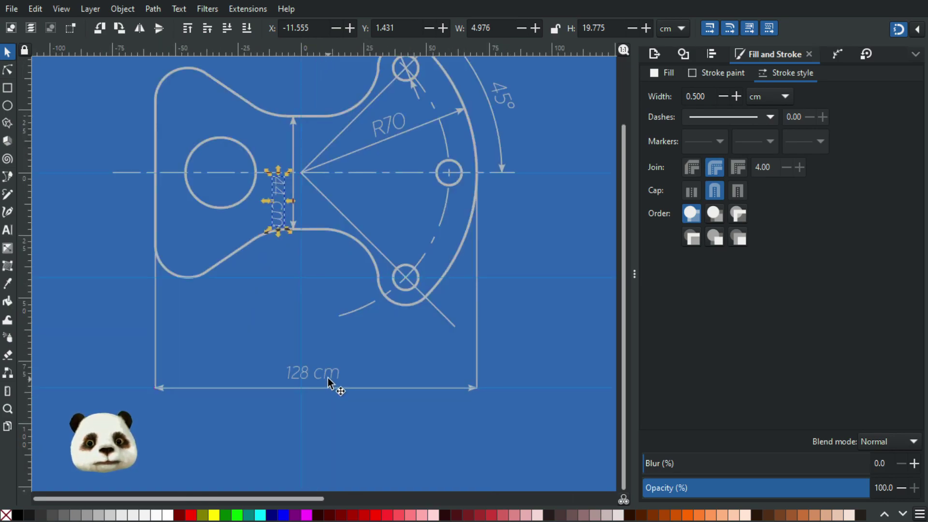
left_click(342, 429)
scroll(353, 426, "down", 2)
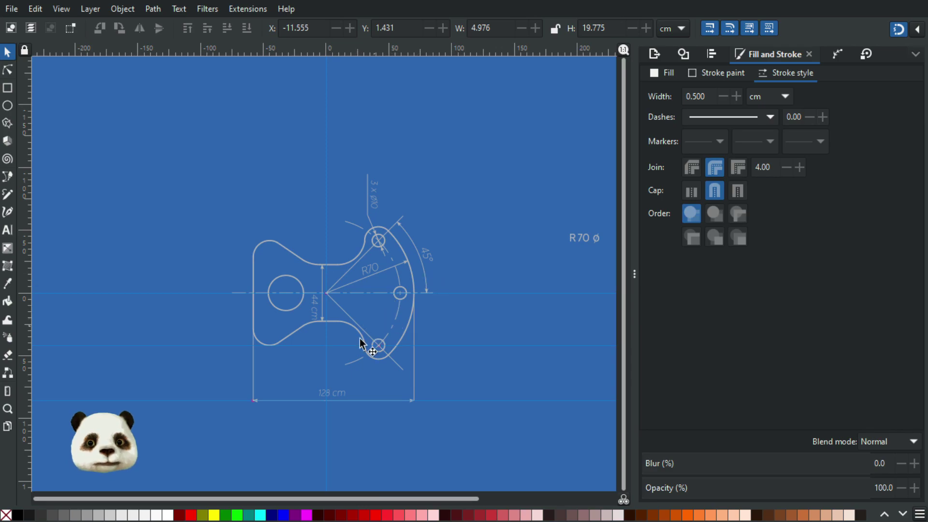
- Set the font size of the "44 cm" label to 6 cm
scroll(306, 367, "up", 2, "ctrl")
scroll(347, 241, "up", 1, "ctrl")
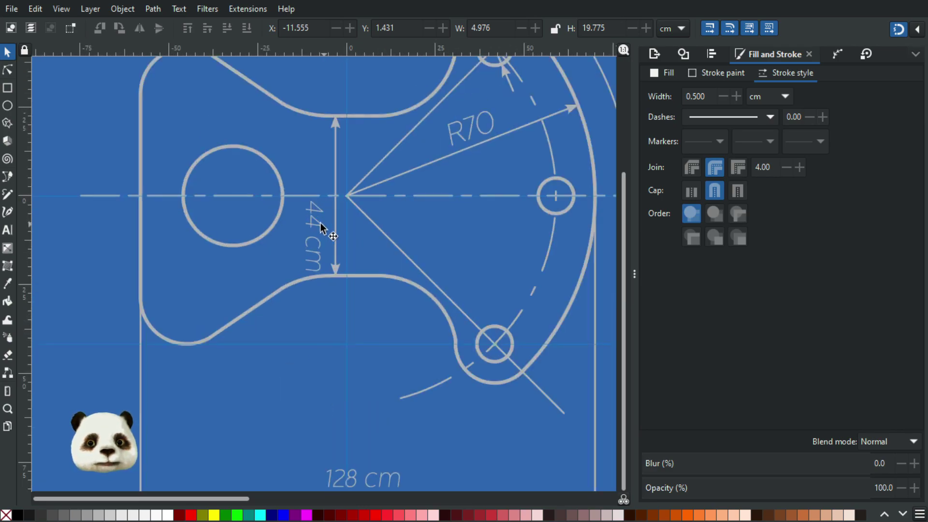
left_click(316, 220)
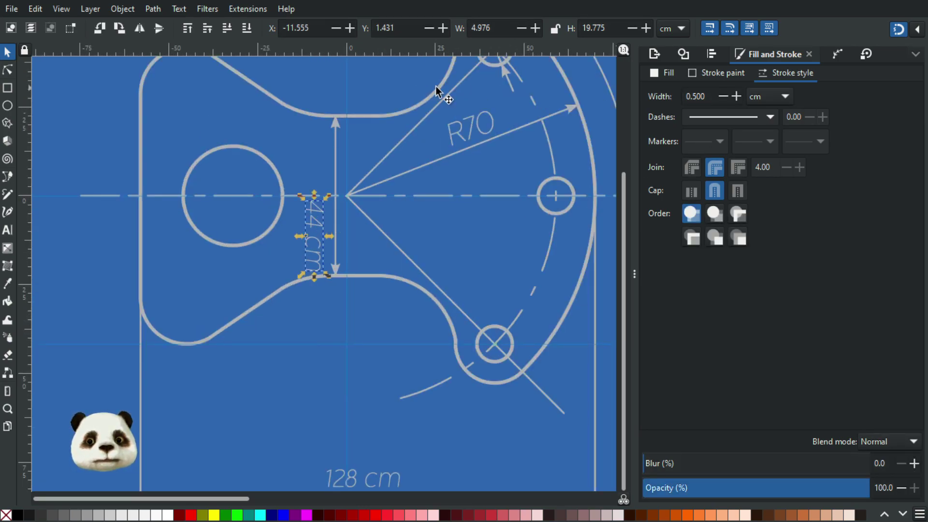
key("t")
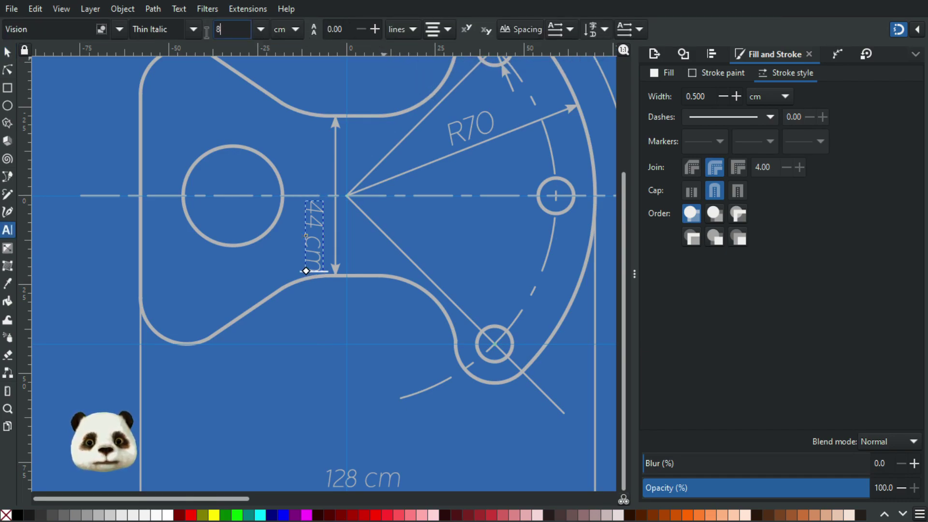
type("6")
key("Return")
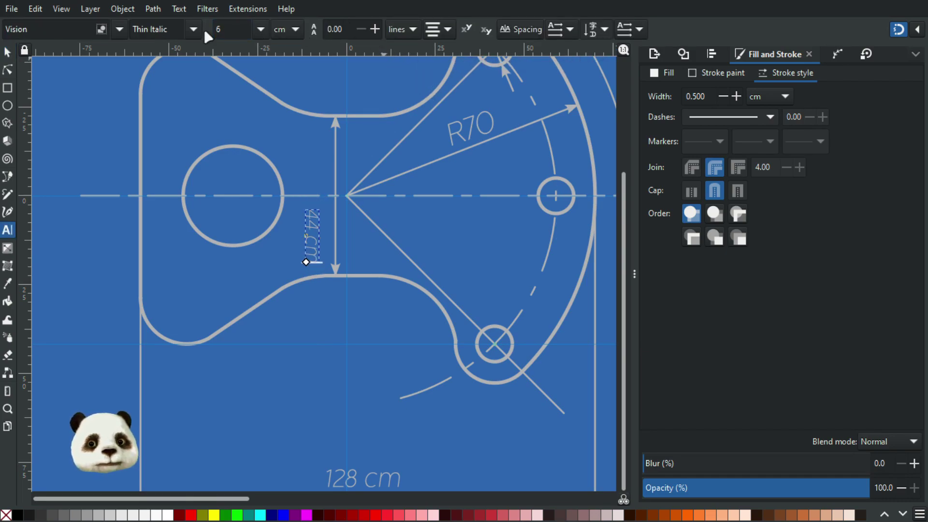
- Nudge the "44 cm" label horizontally towards the neck dimension line, to X -10.762 cm
left_click(7, 50)
mouse_move(316, 217)
left_mouse_down()
mouse_move(323, 211)
mouse_move(316, 216)
left_mouse_up()
key("alt+Right")
key("alt+Right")
key("alt+Right")
key("alt+Right")
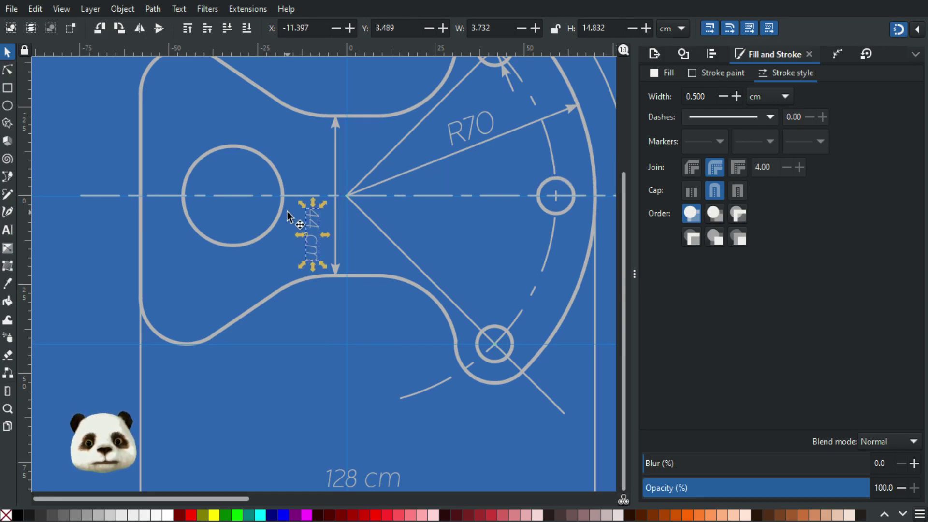
key("alt+Right")
left_click(347, 369)
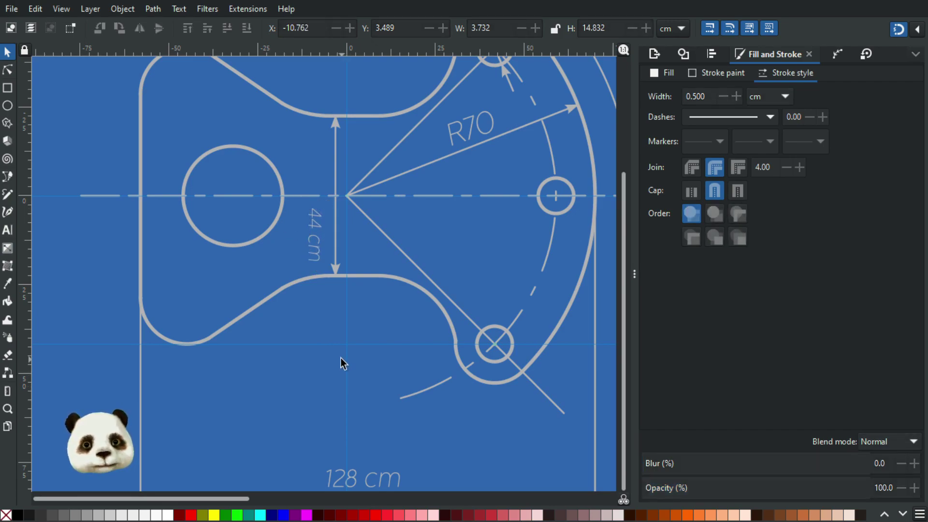
- Examine the reference photo for the large circle's diameter dimension and the shape of its leader line
scroll(339, 341, "down", 3)
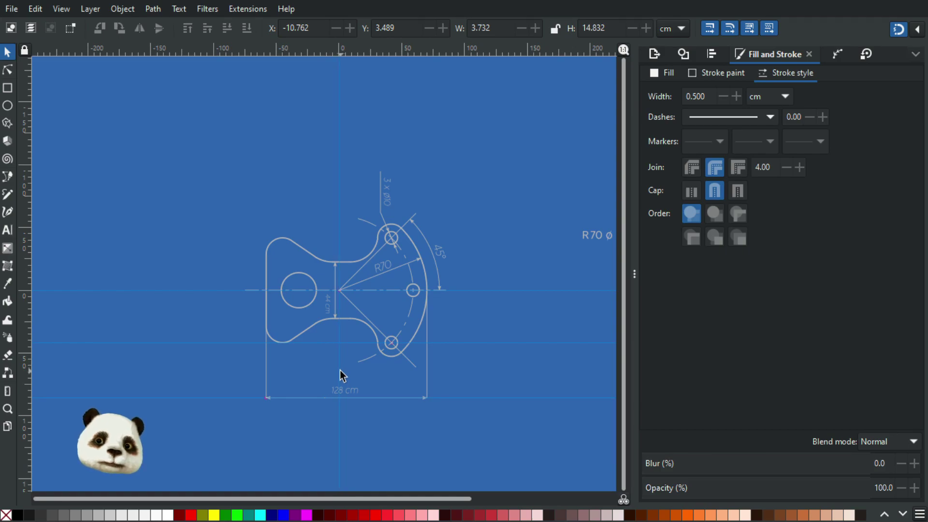
scroll(340, 370, "up", 2)
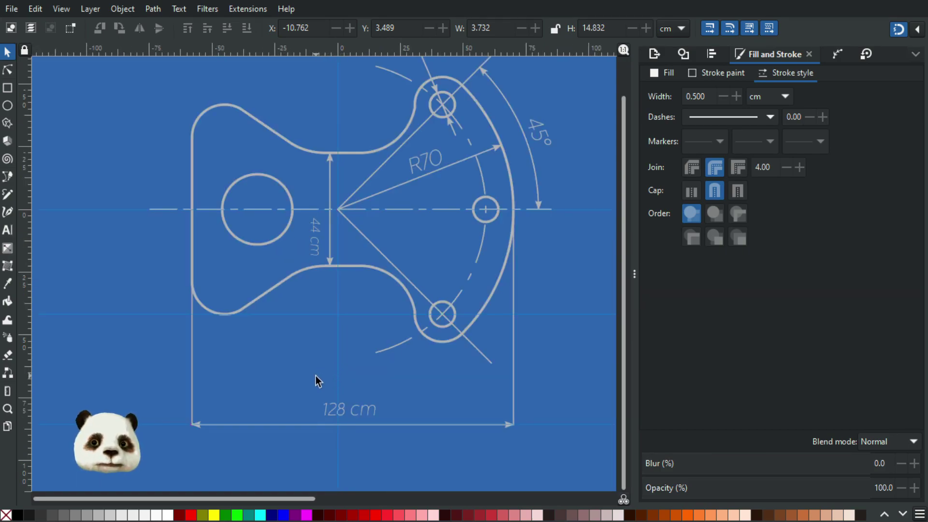
scroll(318, 374, "down", 2)
scroll(281, 393, "up", 1)
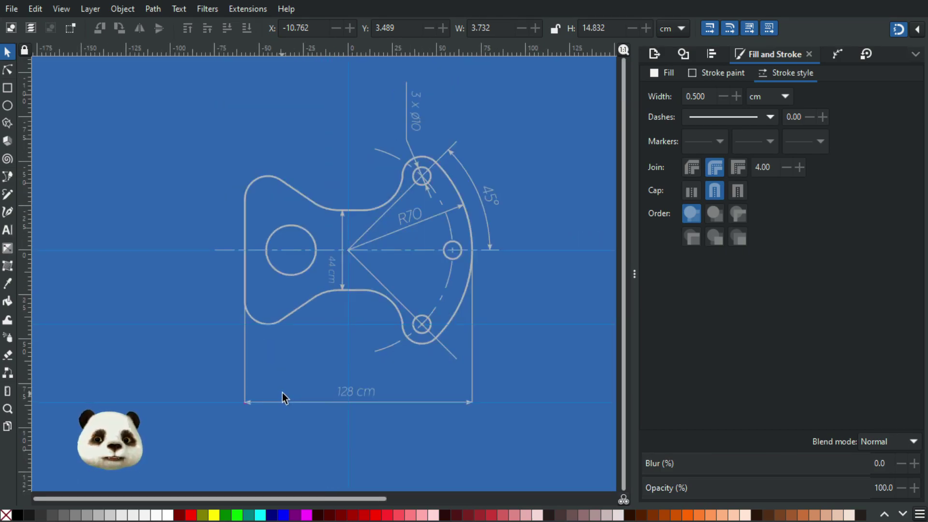
scroll(428, 370, "down", 2)
left_click_drag(514, 358, 271, 338)
scroll(438, 343, "up", 3)
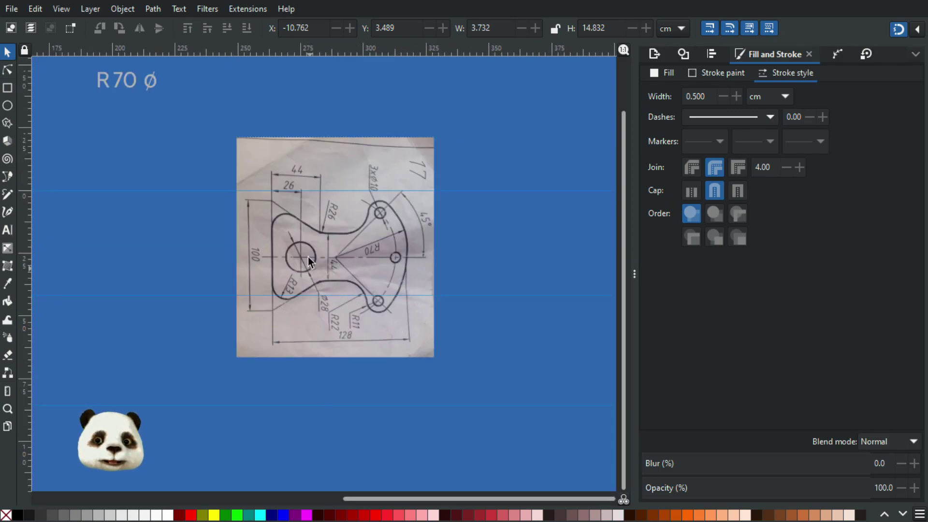
scroll(308, 257, "up", 2)
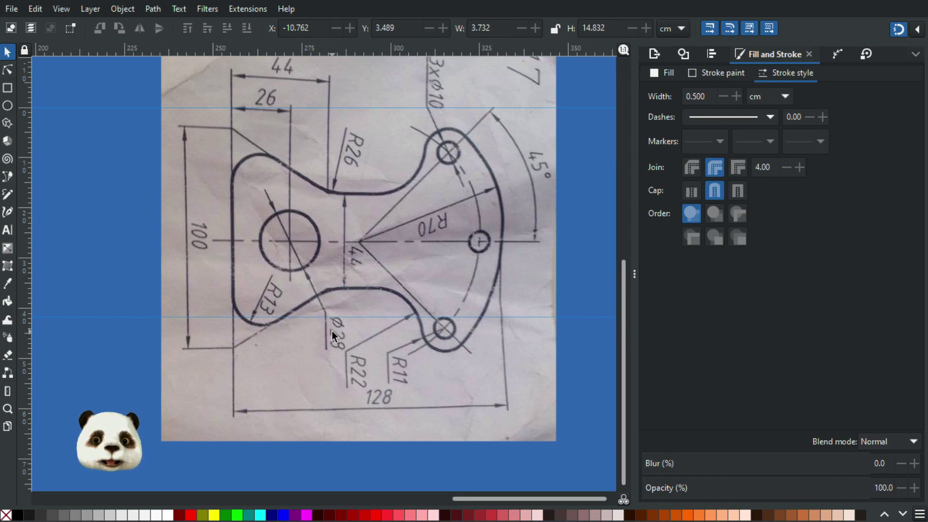
scroll(331, 330, "down", 3)
left_click_drag(160, 374, 450, 344)
mouse_move(244, 328)
left_mouse_down()
mouse_move(184, 325)
mouse_move(357, 334)
left_mouse_up()
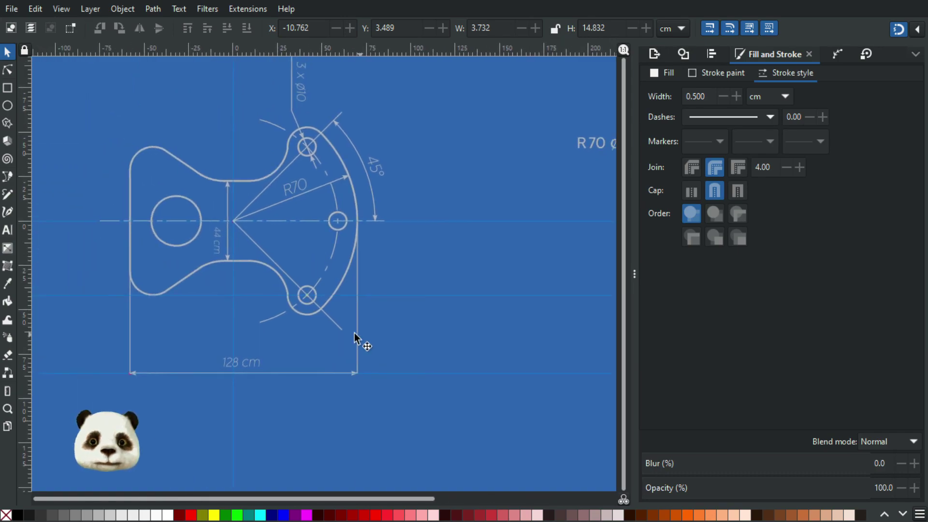
scroll(137, 186, "up", 1)
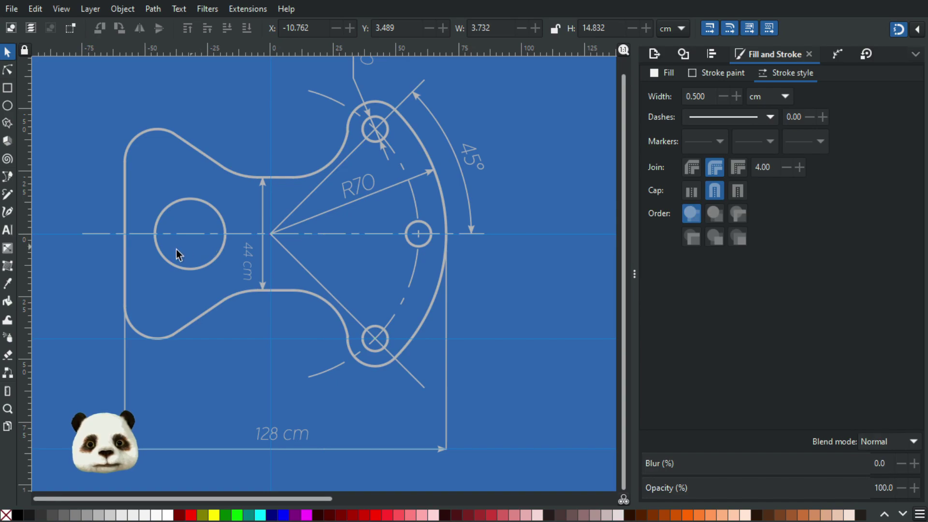
- Add a vertical guide through the centre of the large circle
left_click_drag(27, 247, 191, 236)
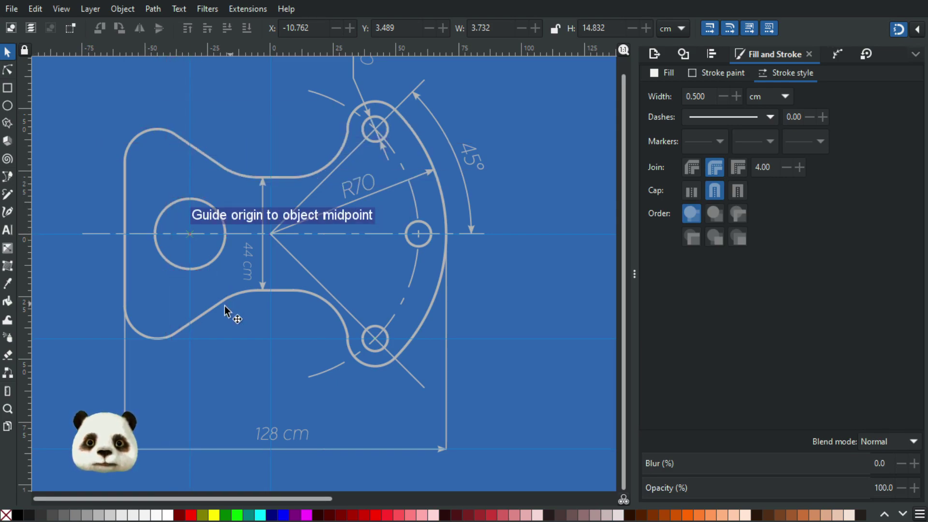
scroll(218, 283, "down", 2)
scroll(212, 266, "up", 3)
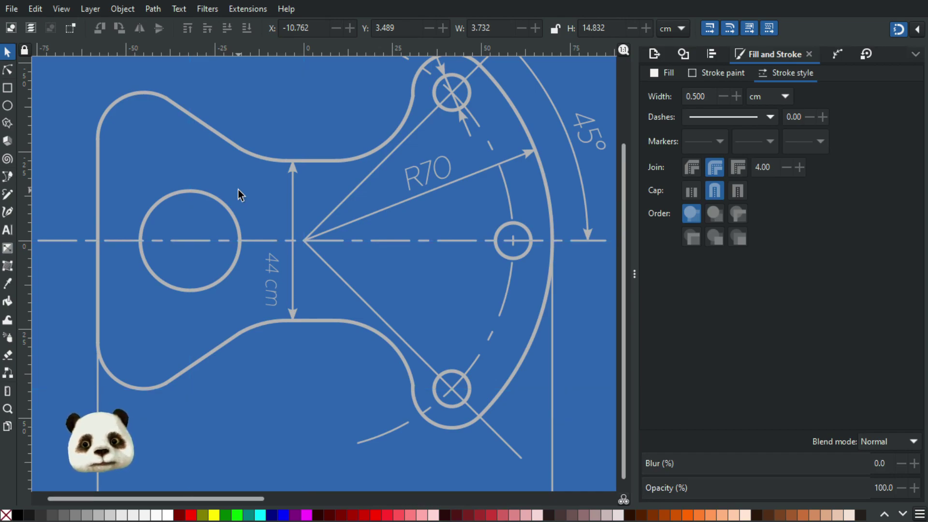
scroll(213, 247, "up", 3)
scroll(204, 247, "down", 4)
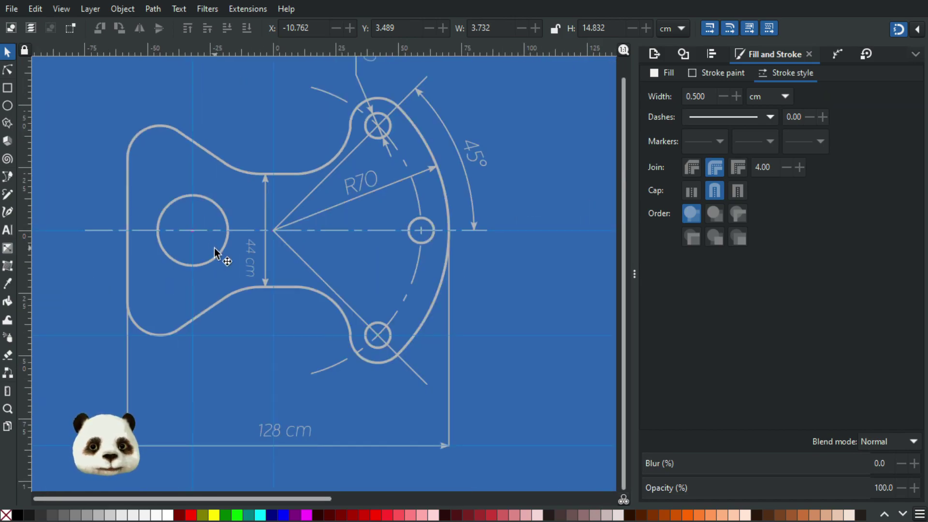
- Draw a leader line diagonally through the large circle's centre to below the part, ending in a vertical segment about 30 cm long
key("b")
scroll(172, 185, "up", 2)
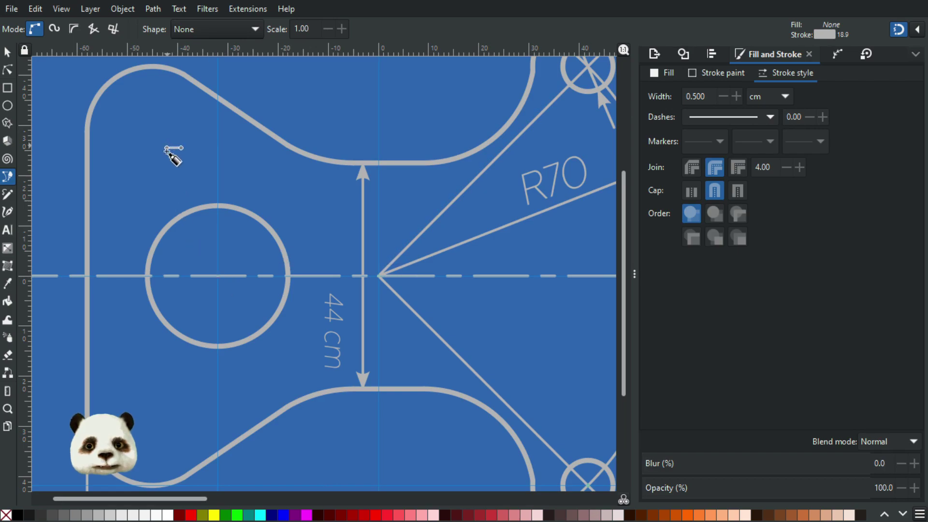
left_click(163, 179)
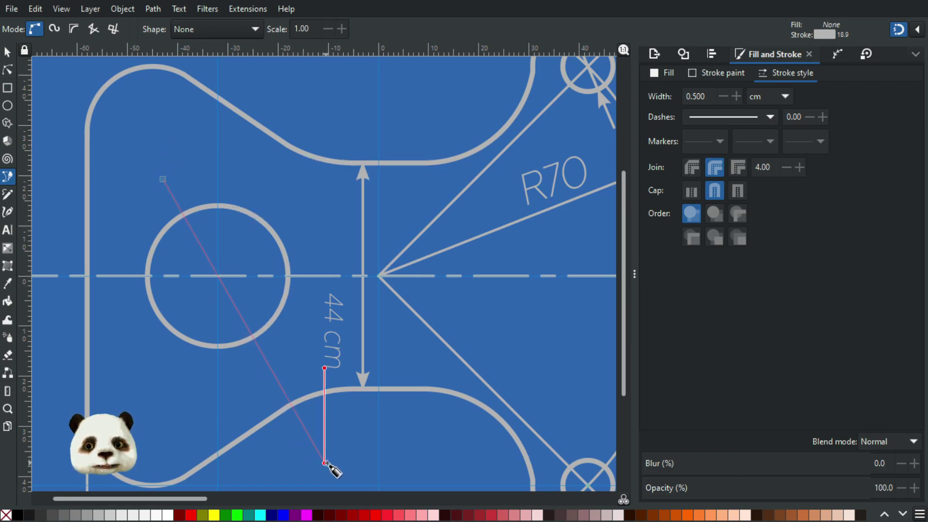
left_click(324, 463)
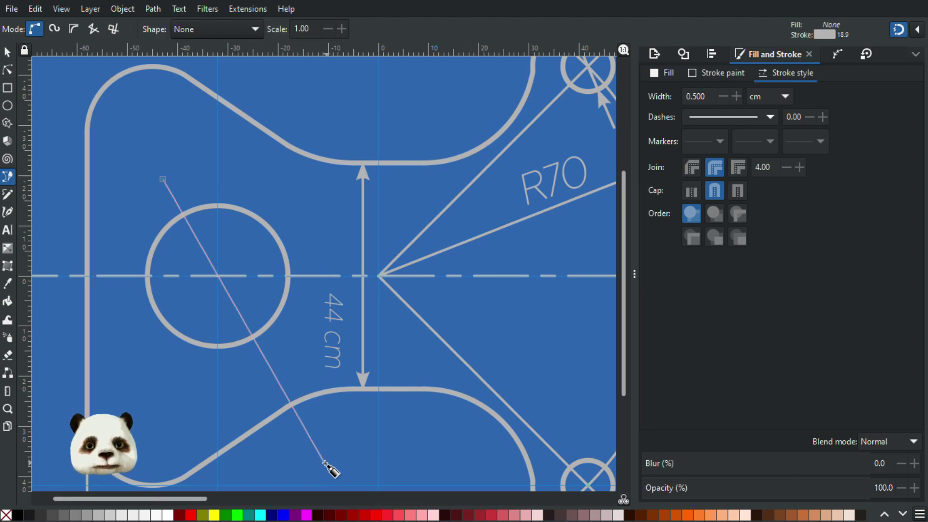
scroll(348, 309, "down", 10)
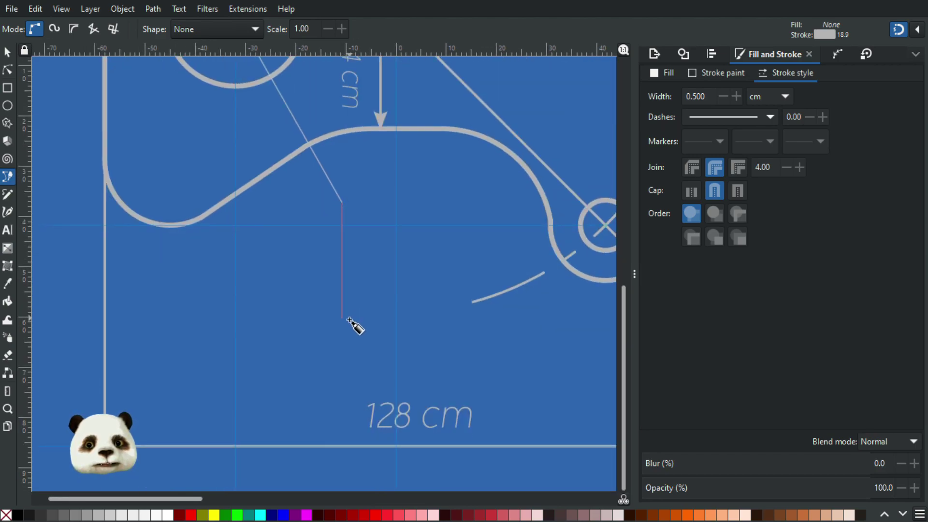
double_click(341, 355)
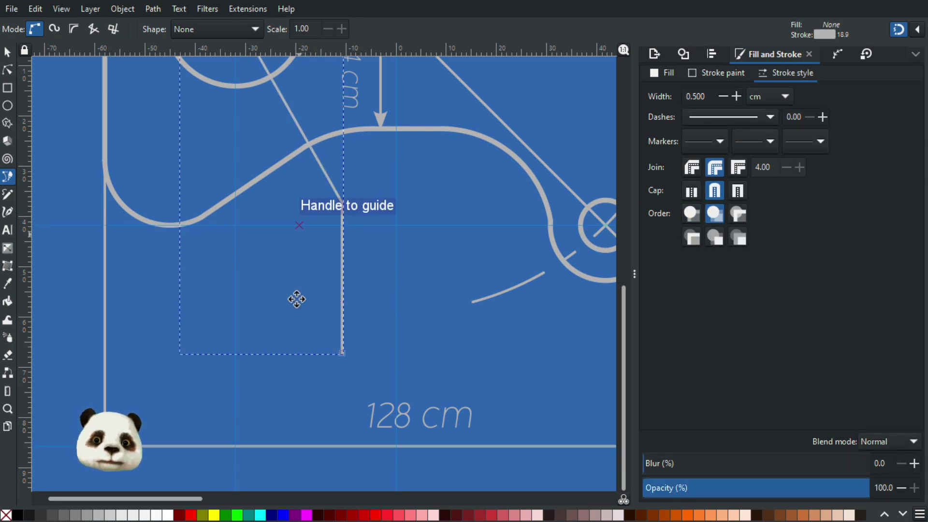
- Duplicate the large circle's leader line and remove the vertical segment's lower end node from the copy
scroll(297, 299, "up", 8)
scroll(224, 224, "up", 4)
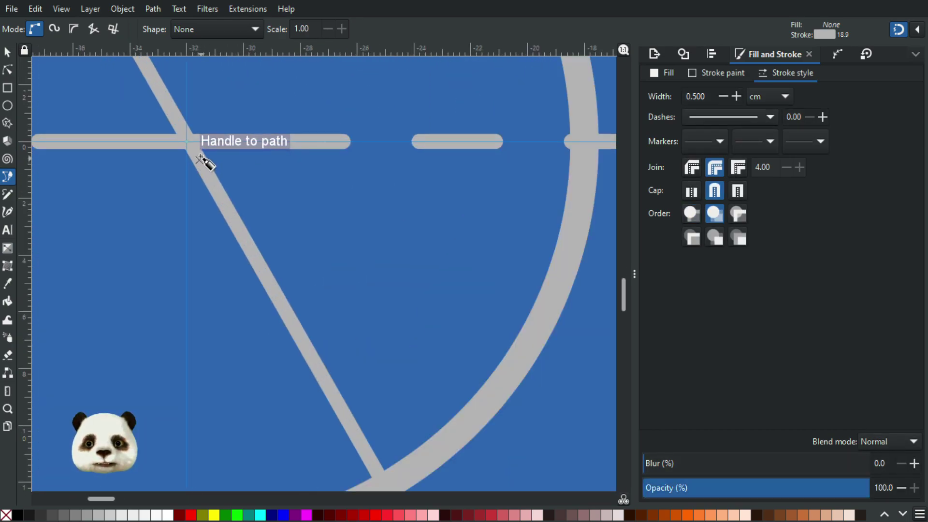
scroll(266, 317, "down", 5)
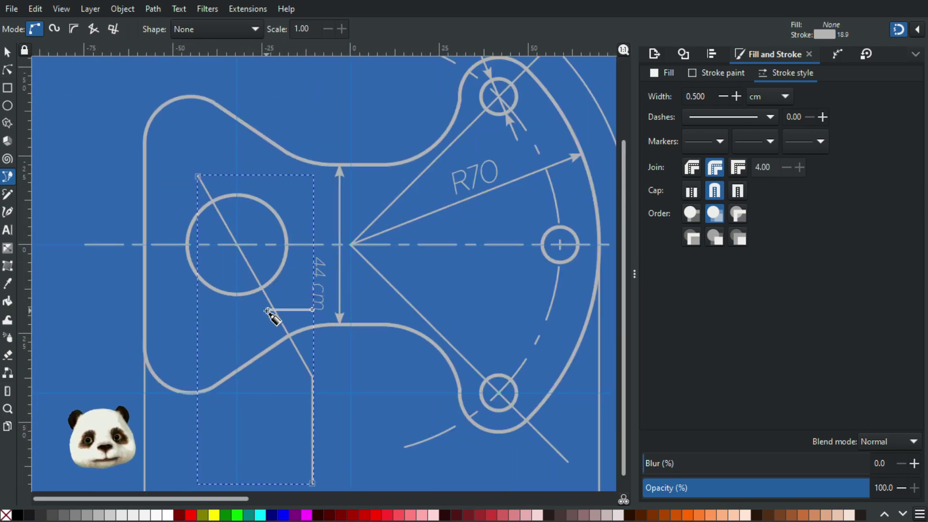
left_click(8, 52)
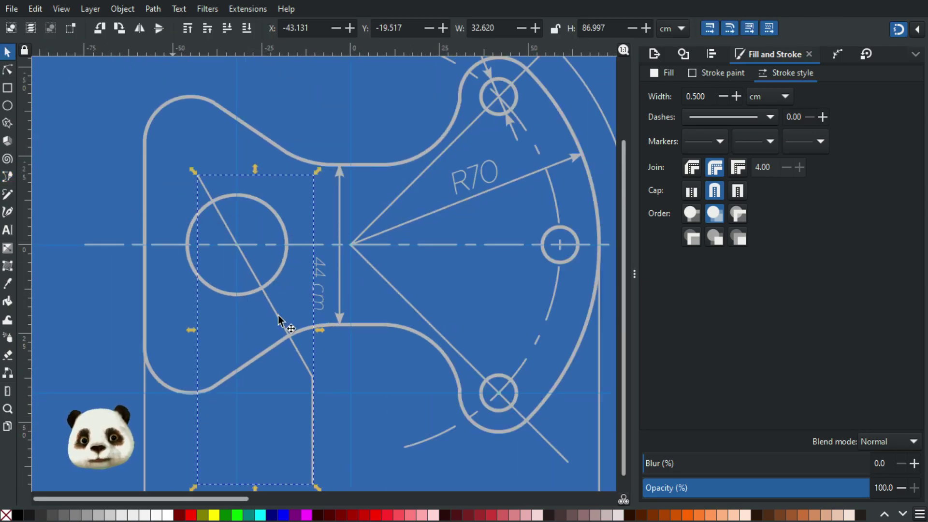
scroll(284, 324, "up", 1)
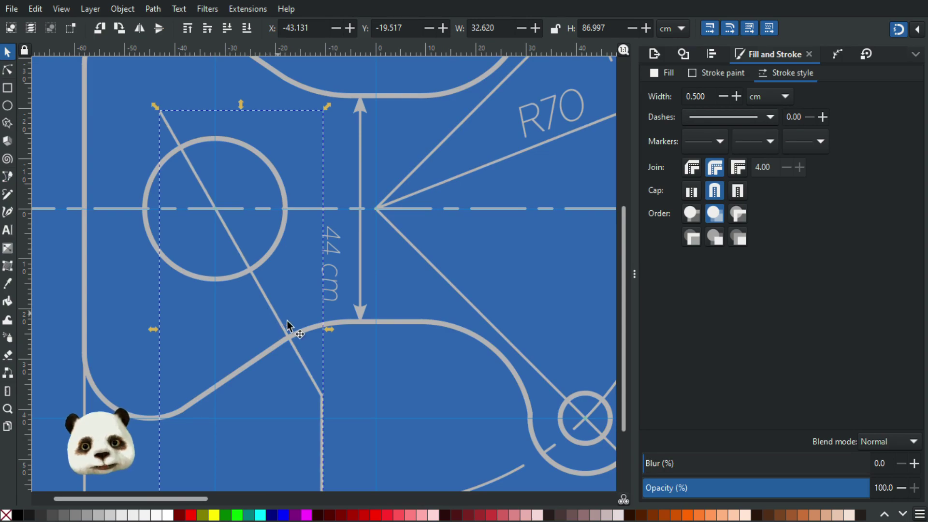
left_click(12, 70)
scroll(255, 205, "down", 5)
scroll(255, 205, "right", 3)
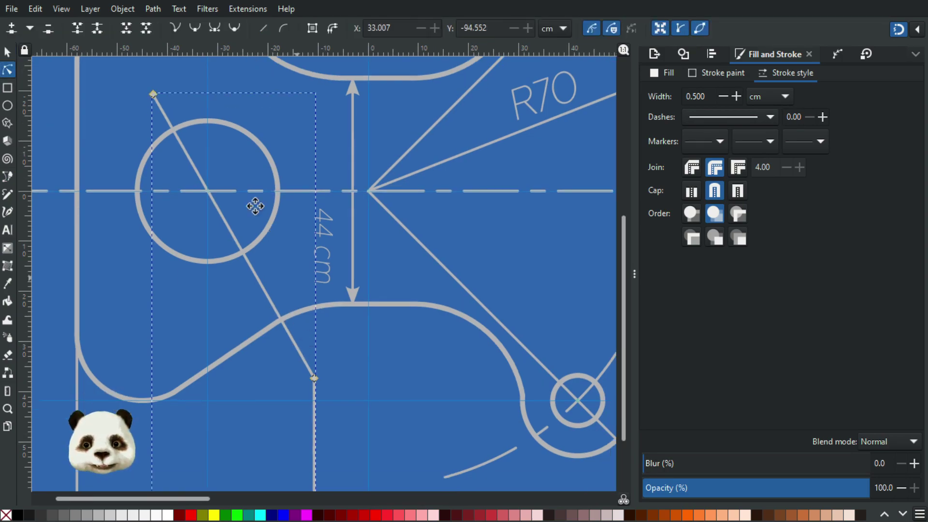
left_click_drag(304, 361, 213, 445)
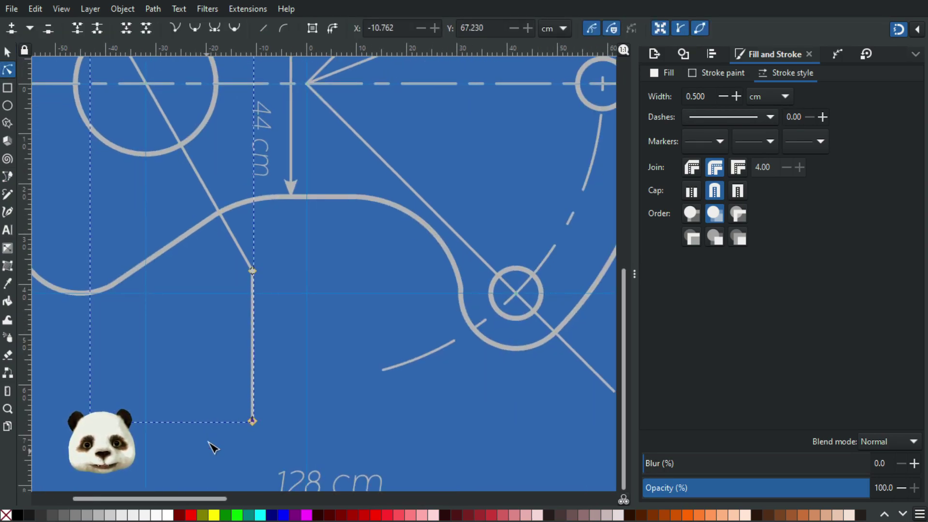
key("Delete")
- Insert a node on the shortened leader copy where it crosses the large circle's upper outline
left_click_drag(145, 261, 374, 474)
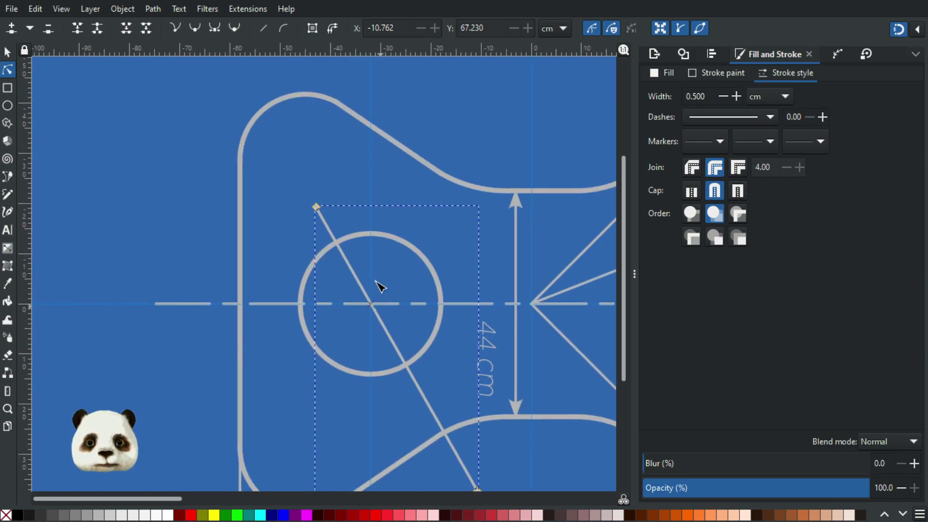
scroll(376, 278, "up", 3)
double_click(267, 179)
left_click_drag(403, 377, 439, 409)
key("Delete")
scroll(309, 207, "up", 3)
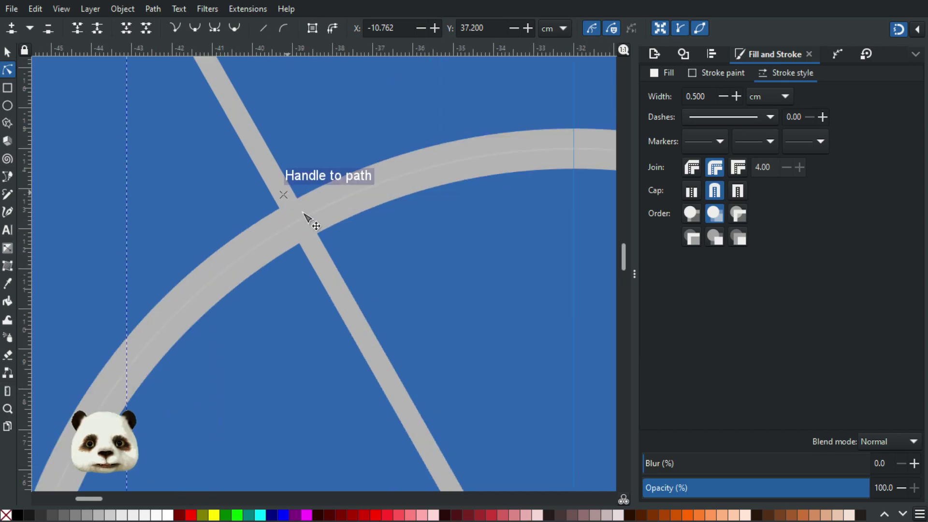
double_click(299, 218)
scroll(335, 264, "down", 3)
- Insert a second node on the leader copy at its intersection with the large circle's lower outline
left_click_drag(393, 353, 284, 141)
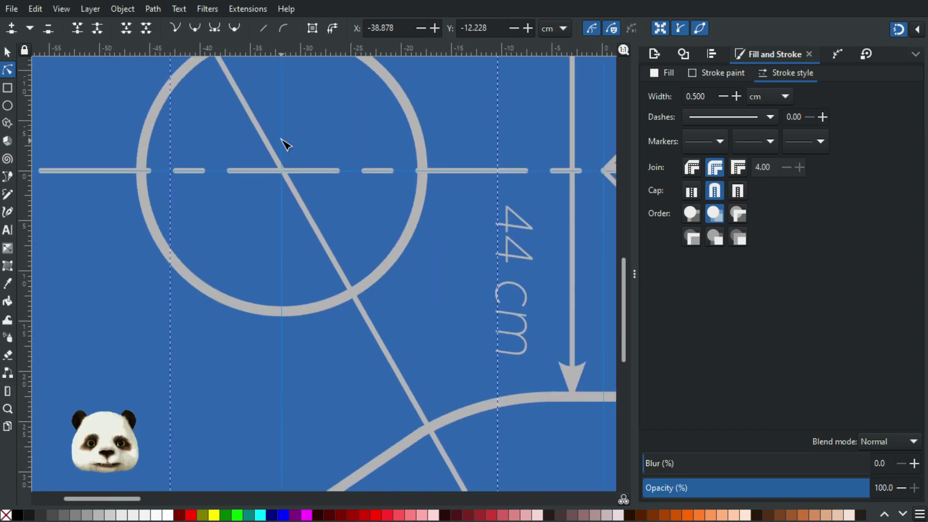
scroll(334, 222, "up", 3)
double_click(321, 194)
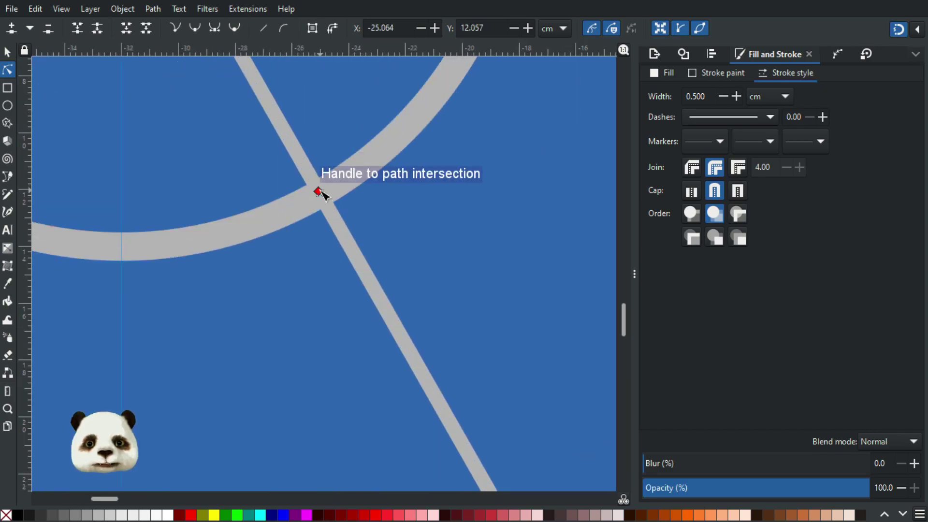
scroll(375, 253, "down", 3)
scroll(349, 227, "up", 3)
double_click(331, 224)
scroll(409, 278, "down", 3)
scroll(444, 294, "down", 1)
- Delete the copy's two outer end nodes so that it spans only the large circle's diameter
left_click_drag(255, 49, 324, 105)
key("s")
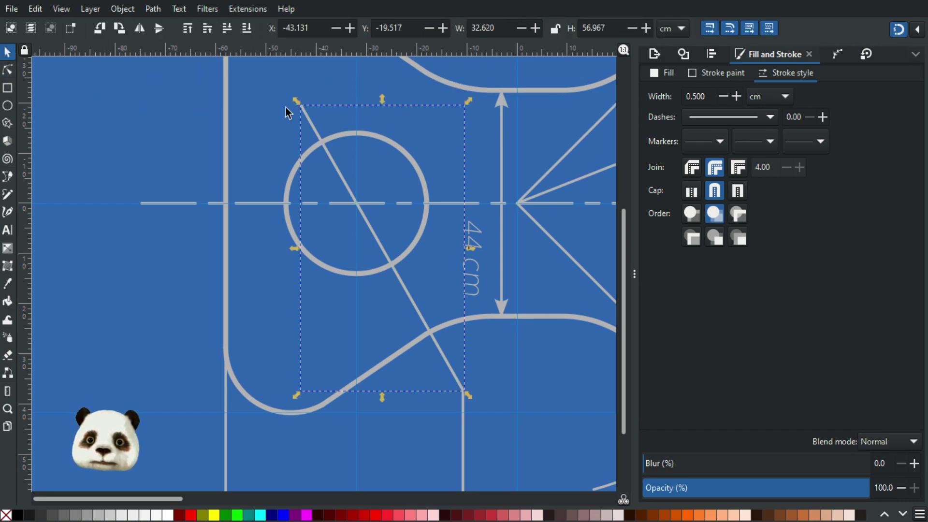
left_click(9, 71)
left_click_drag(272, 85, 331, 128)
key("Delete")
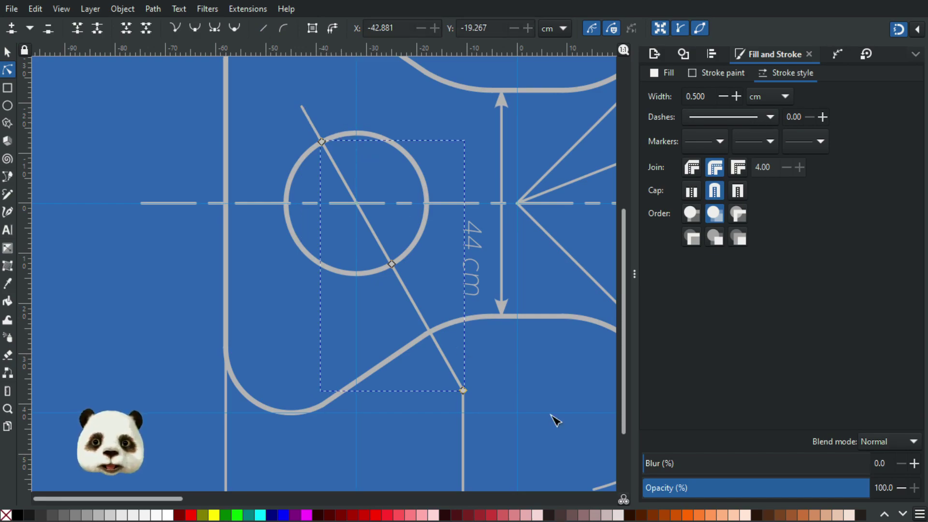
left_click_drag(493, 376, 433, 398)
key("Delete")
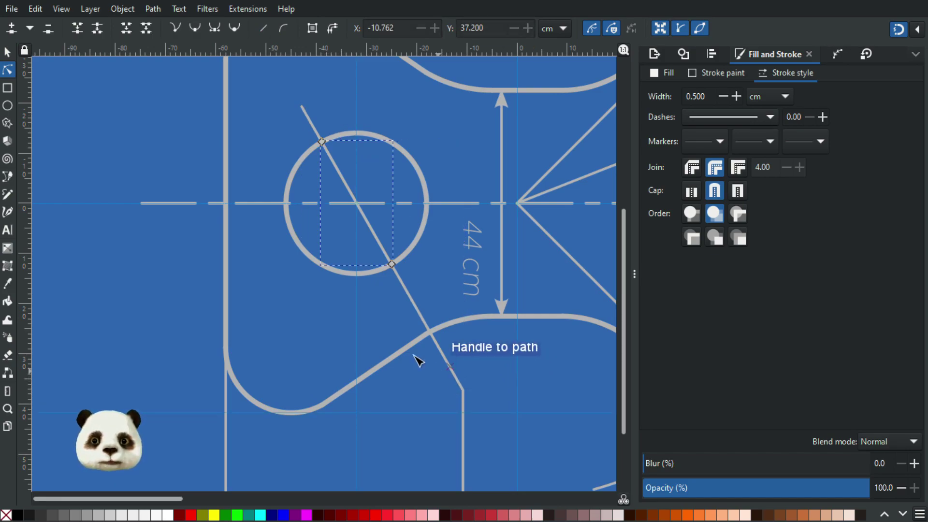
- Examine the reference photo for the arrowheads on the large circle's diameter dimension
scroll(419, 269, "up", 2)
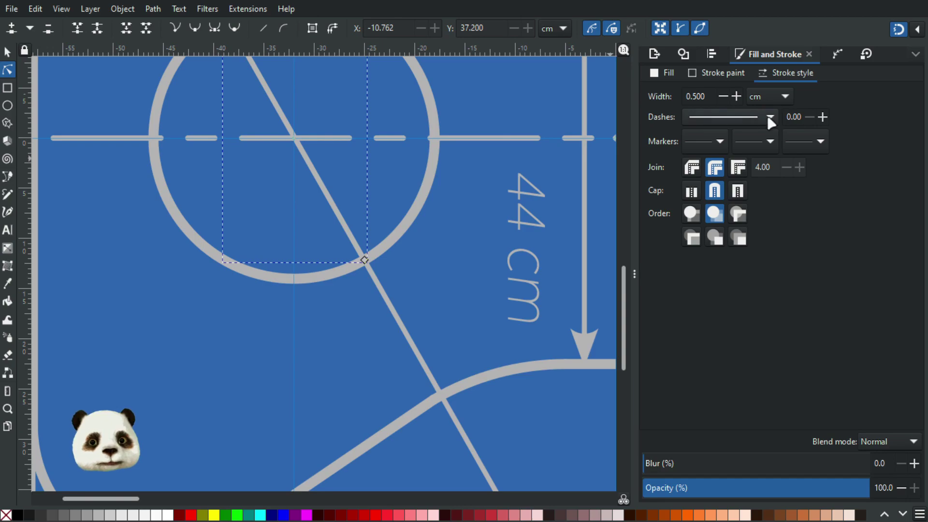
scroll(478, 278, "down", 4)
left_click_drag(489, 351, 48, 222)
mouse_move(369, 317)
left_mouse_down()
mouse_move(182, 333)
mouse_move(206, 336)
left_mouse_up()
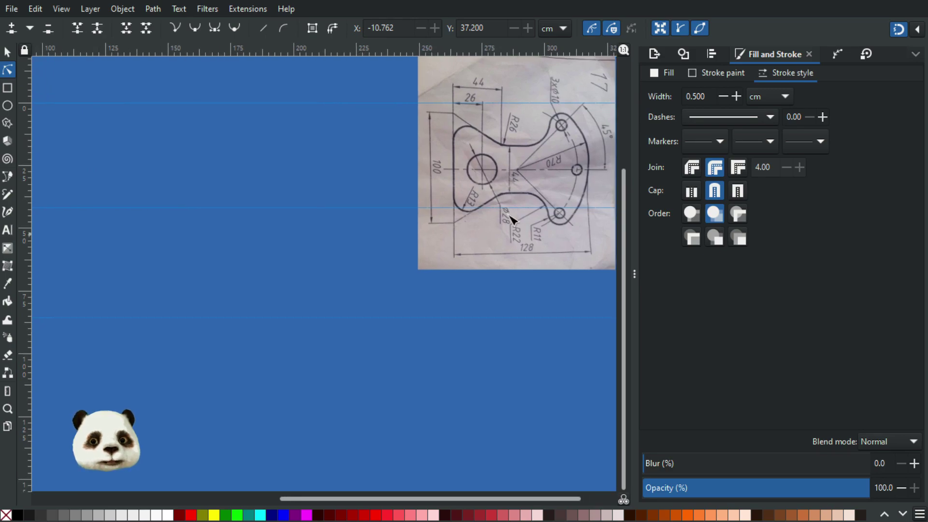
scroll(434, 235, "down", 3)
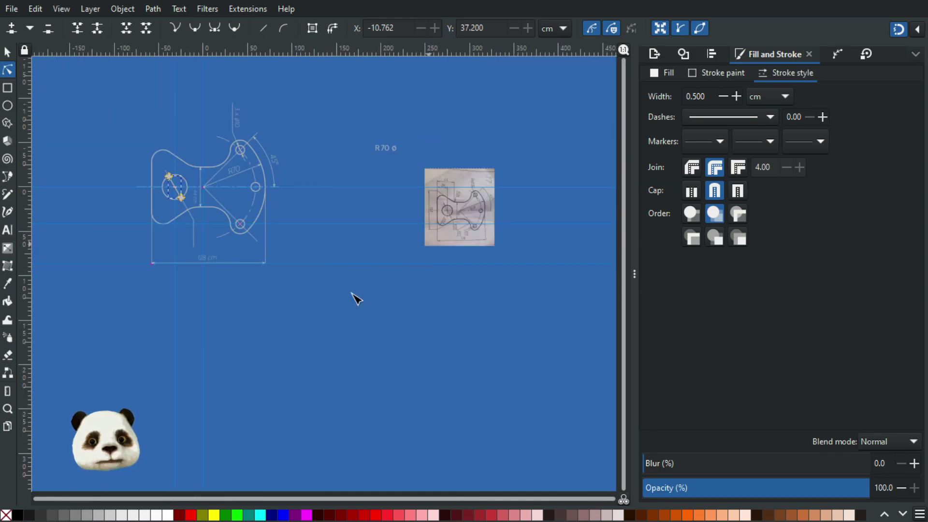
scroll(357, 290, "up", 5)
scroll(367, 207, "up", 1)
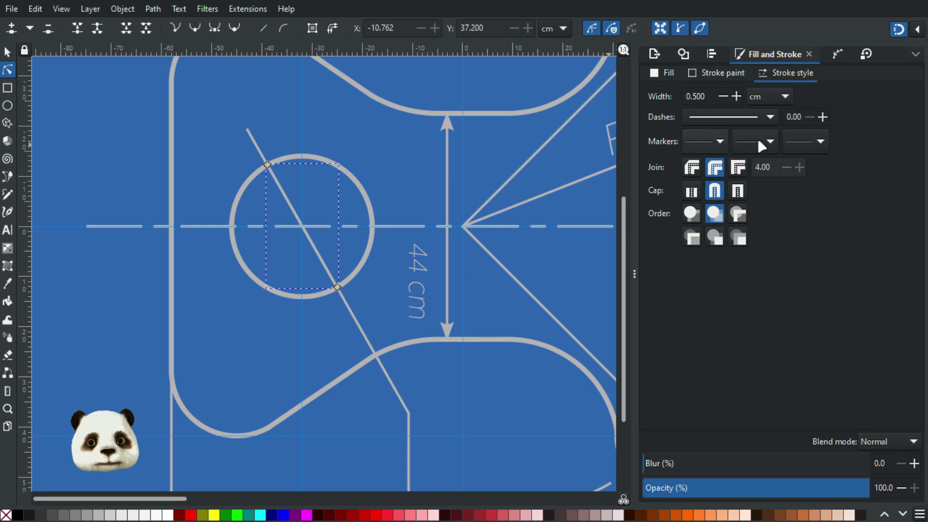
- Add Arrow2 start and end markers to the diameter line, pointing inward at the large circle from outside
left_click(704, 145)
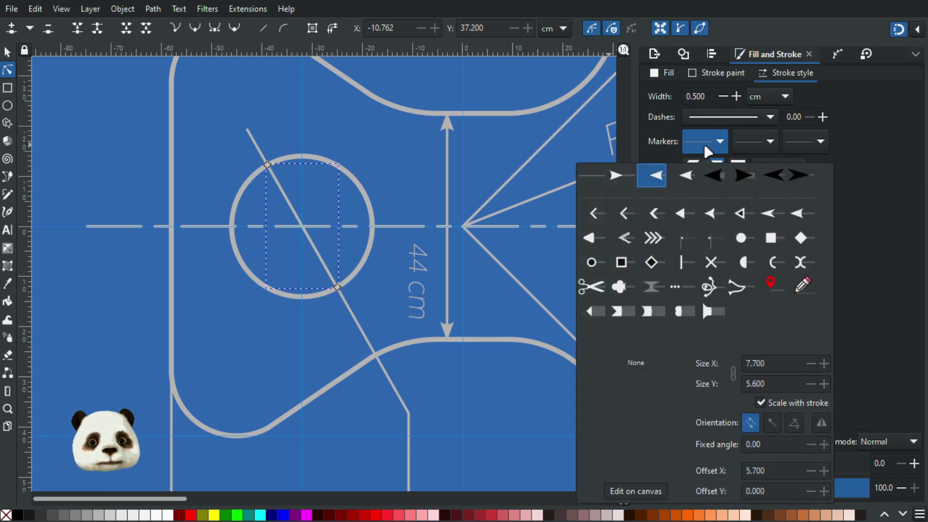
left_click(619, 170)
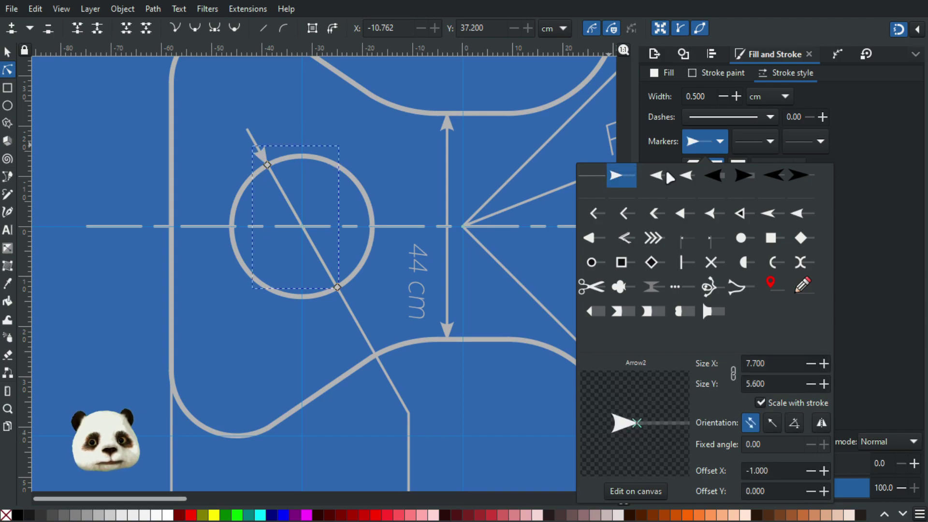
left_click(798, 139)
left_click(802, 140)
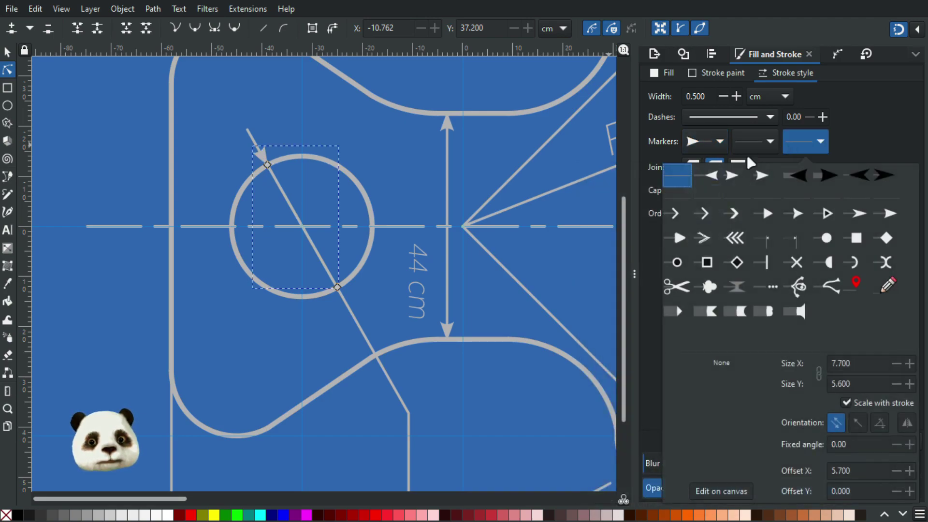
left_click(713, 177)
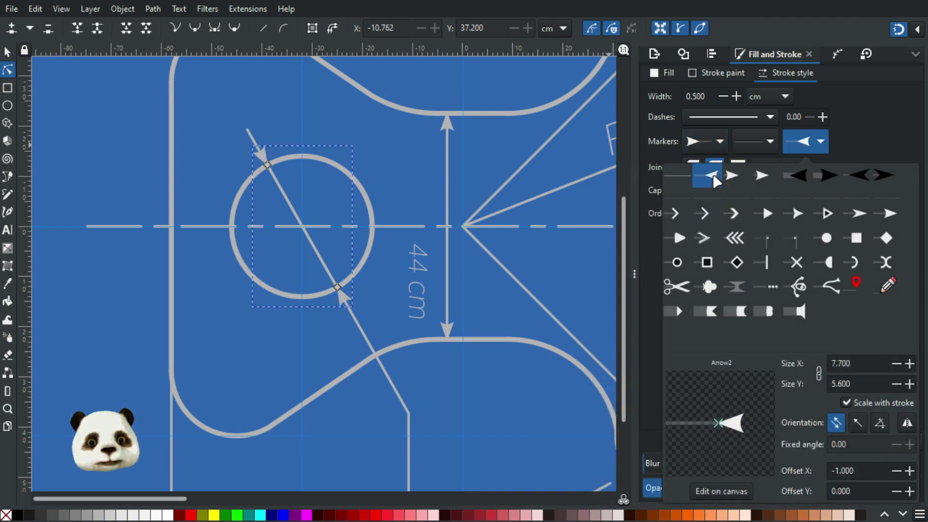
left_click(5, 55)
left_click(354, 422)
- Examine the reference photo for the diameter label beside the large circle's leader
scroll(354, 422, "down", 2)
scroll(355, 419, "down", 1)
left_click_drag(348, 400, 114, 275)
scroll(332, 303, "down", 2)
scroll(476, 314, "up", 1)
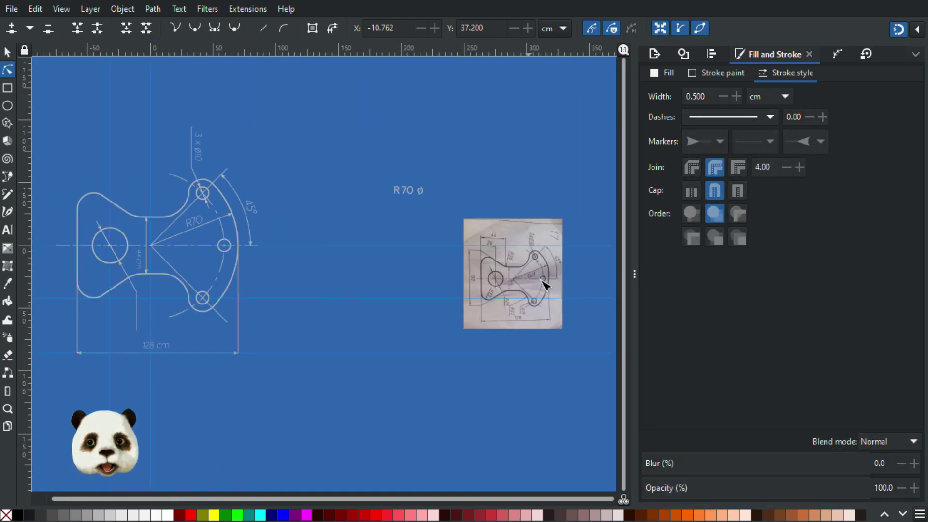
scroll(544, 285, "up", 2)
scroll(524, 321, "down", 1)
mouse_move(201, 373)
left_mouse_down()
mouse_move(441, 332)
mouse_move(473, 338)
left_mouse_up()
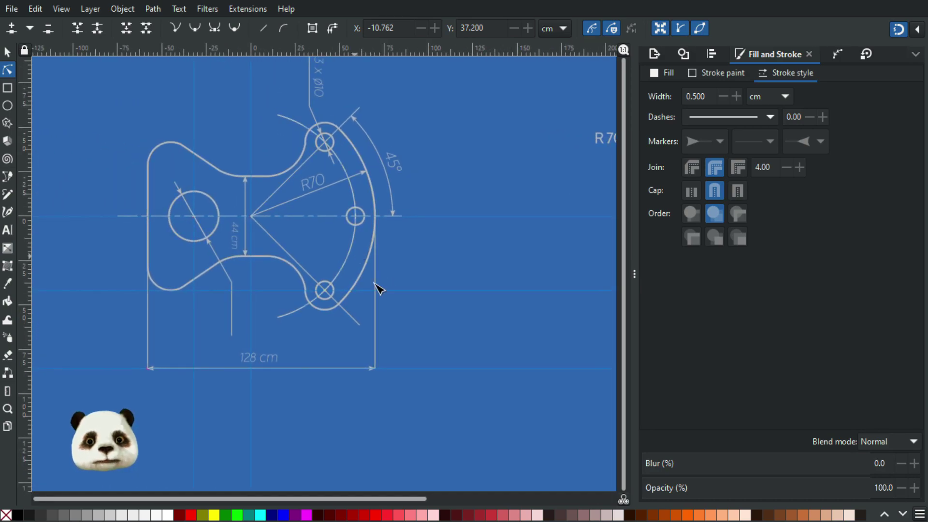
mouse_move(364, 369)
left_mouse_down()
mouse_move(373, 389)
mouse_move(378, 375)
left_mouse_up()
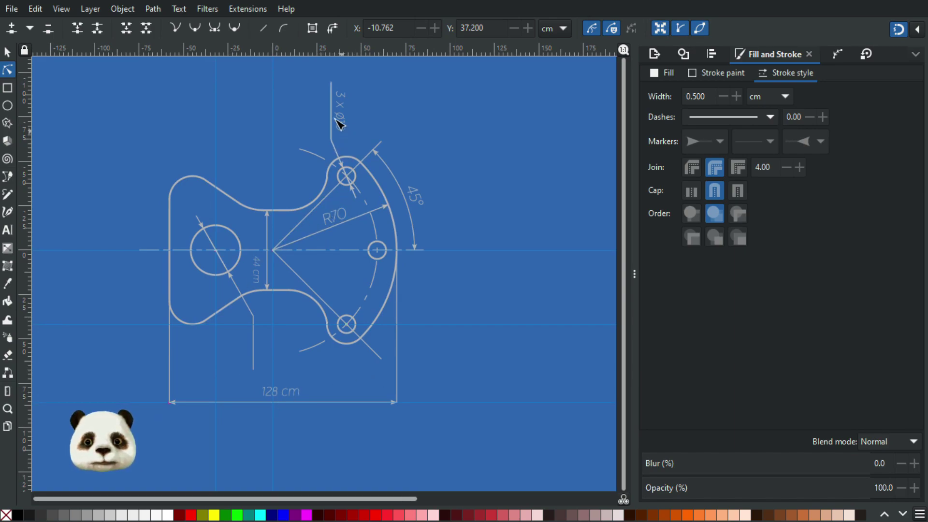
- Place a copy of the "3 x Ø10" label beside the vertical segment of the large circle's leader
left_click(7, 52)
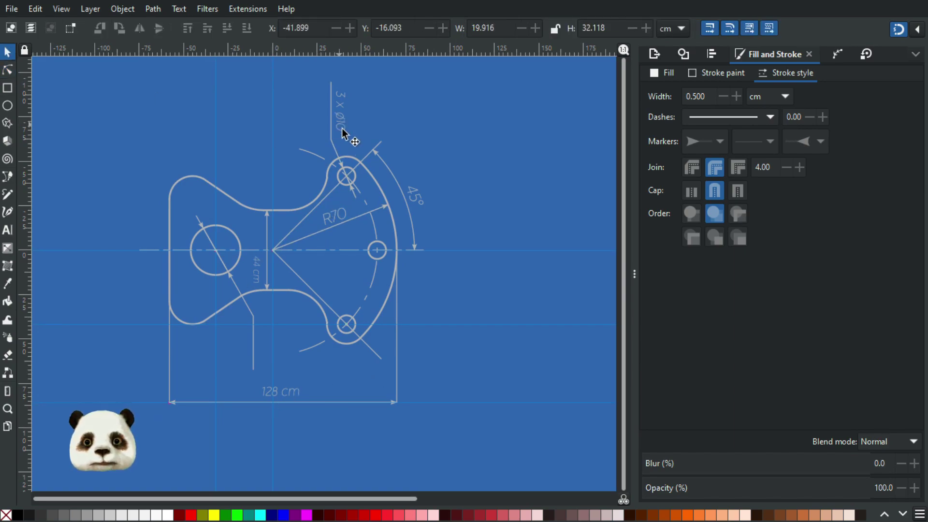
left_click(338, 125)
left_click_drag(338, 170, 265, 357)
scroll(261, 356, "up", 3)
- Change the copied label's text to "Ø28"
key("t")
double_click(306, 308)
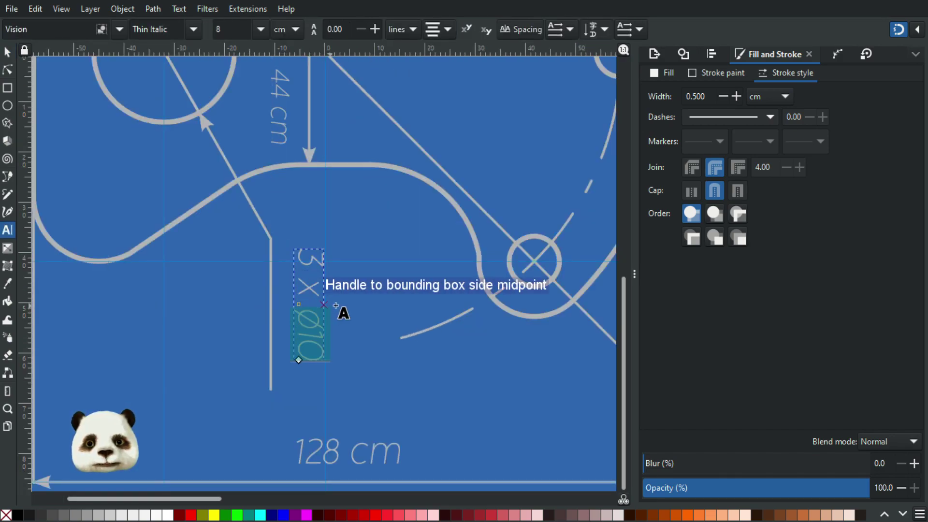
key("Left")
key("Left")
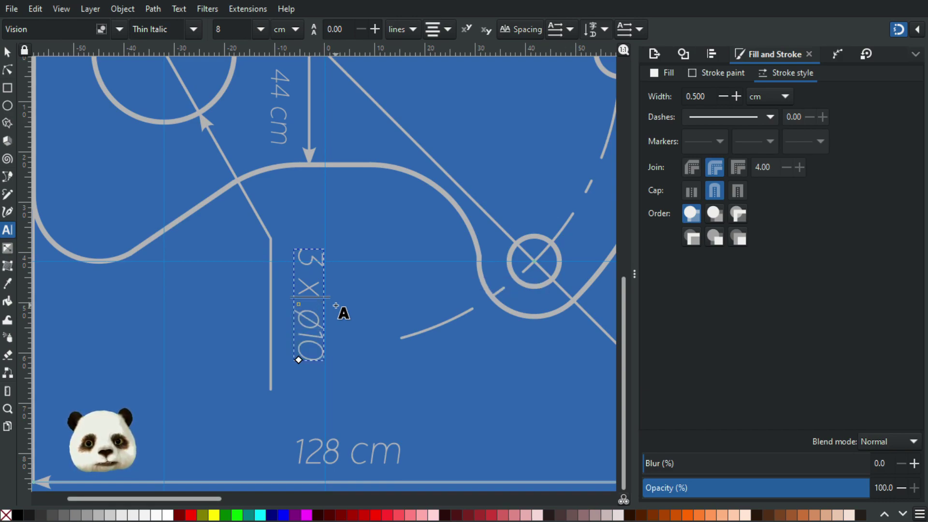
key("shift+Home")
key("BackSpace")
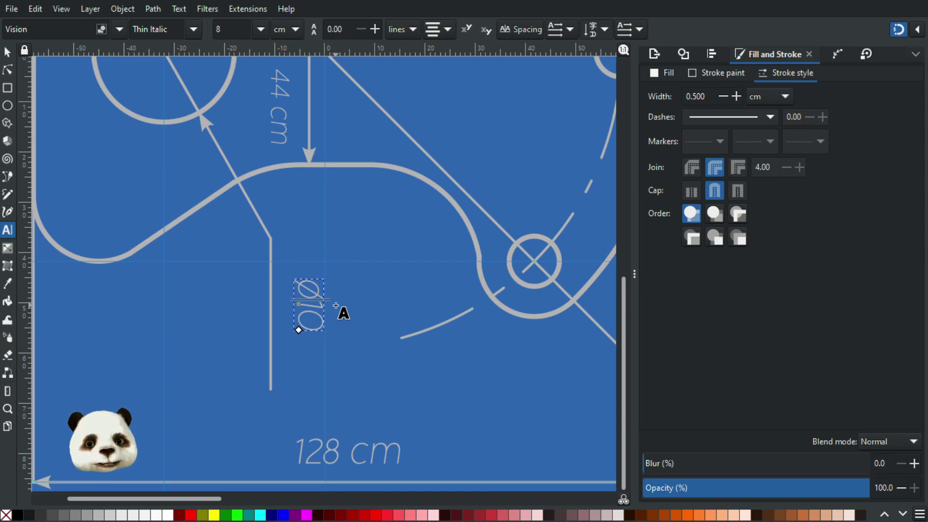
key("Delete")
key("Delete")
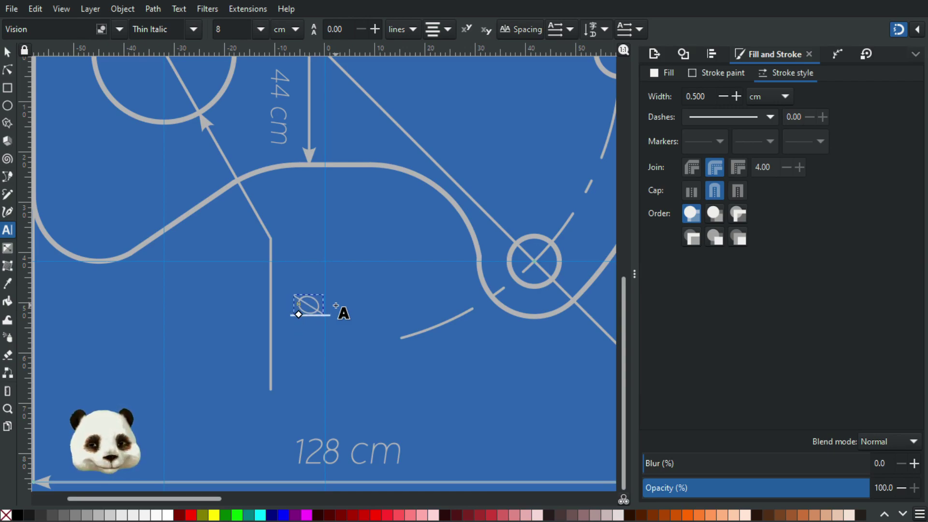
type("128")
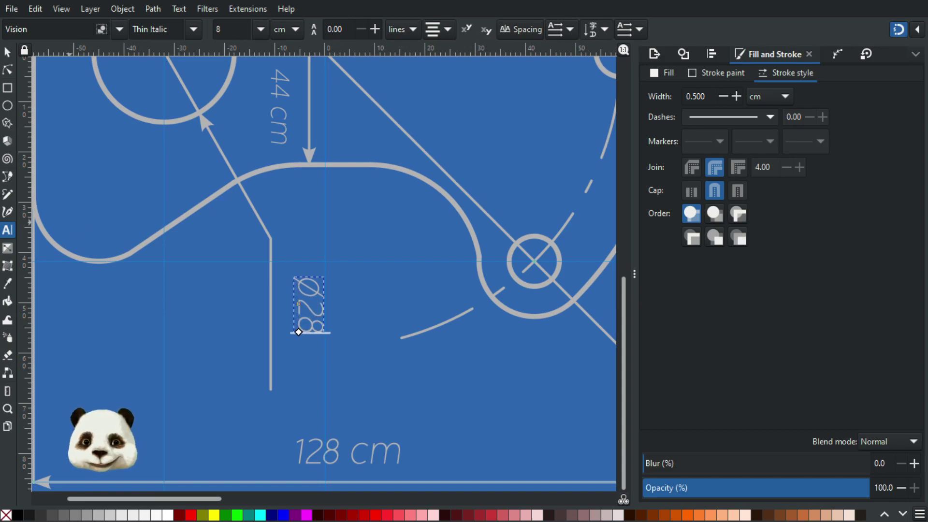
- Set the "Ø28" label's font size to 10 cm and move it closer to the leader's vertical segment
left_click(8, 52)
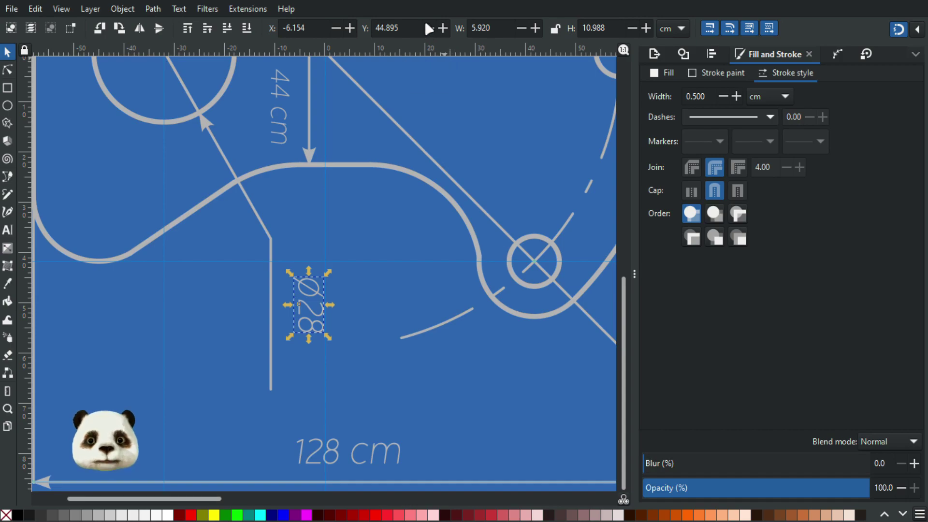
key("t")
left_click(257, 29)
left_click(224, 26)
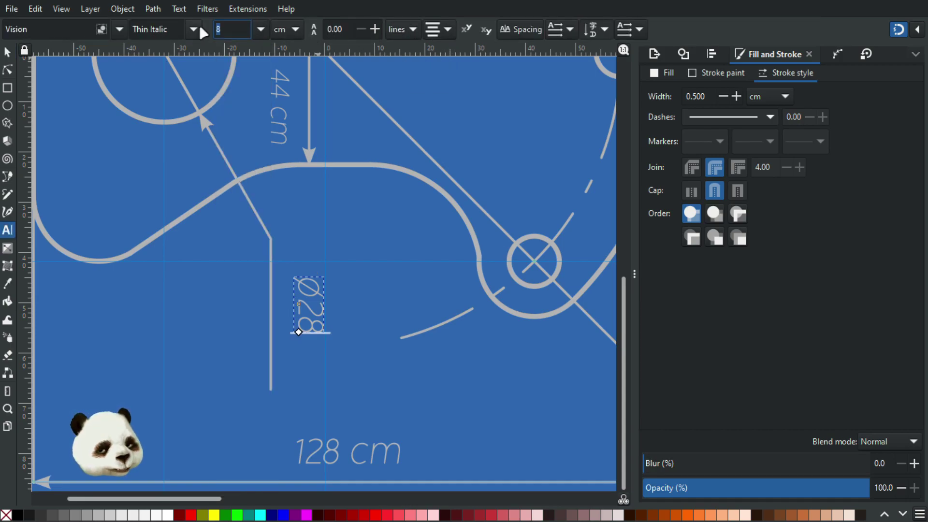
type("10")
key("Return")
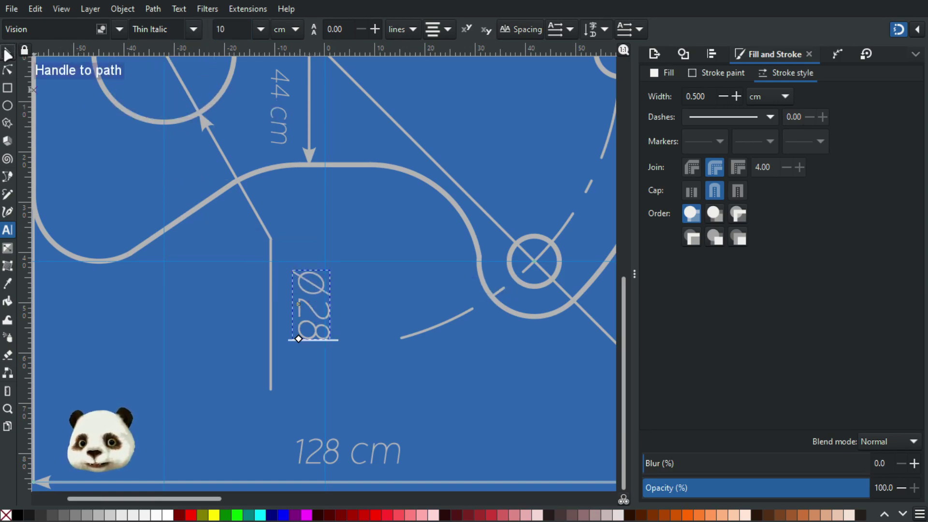
left_click(8, 53)
mouse_move(307, 318)
left_mouse_down()
mouse_move(298, 323)
mouse_move(299, 303)
left_mouse_up()
- Shorten the leader's vertical segment beside the "Ø28" label to about 22 cm, ending at Y 58.979 cm
double_click(271, 375)
left_click_drag(271, 389, 271, 351)
left_click(235, 393)
left_click(234, 393)
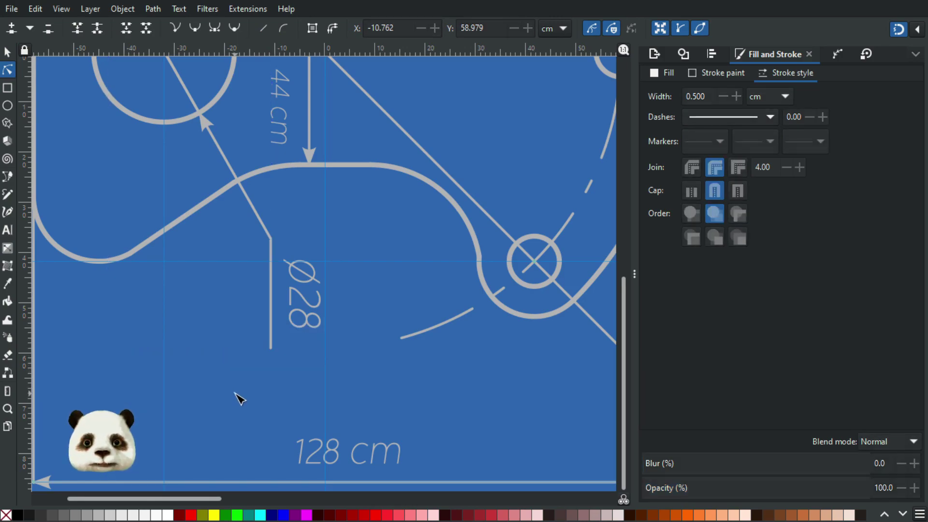
scroll(235, 398, "down", 2)
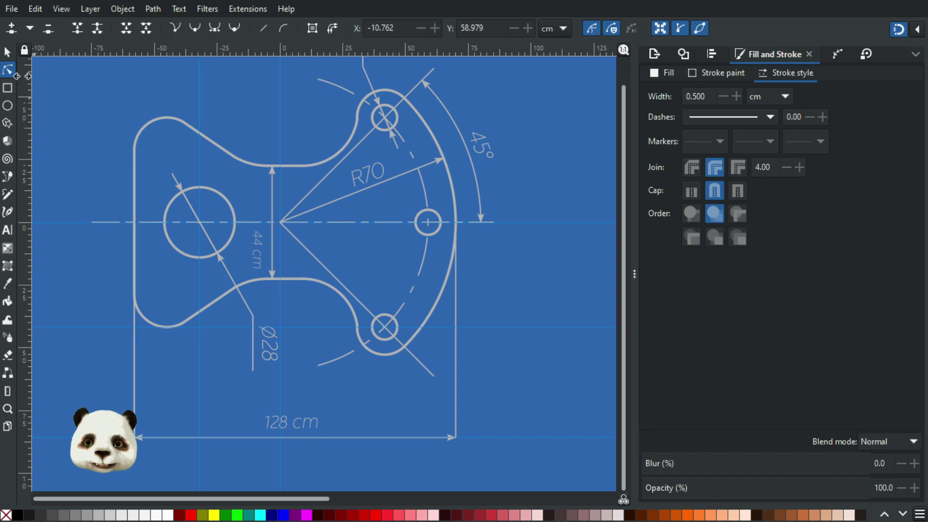
- Nudge the "Ø28" label slightly down along its leader's vertical segment, to Y 41.469 cm
left_click(7, 51)
left_click(271, 361)
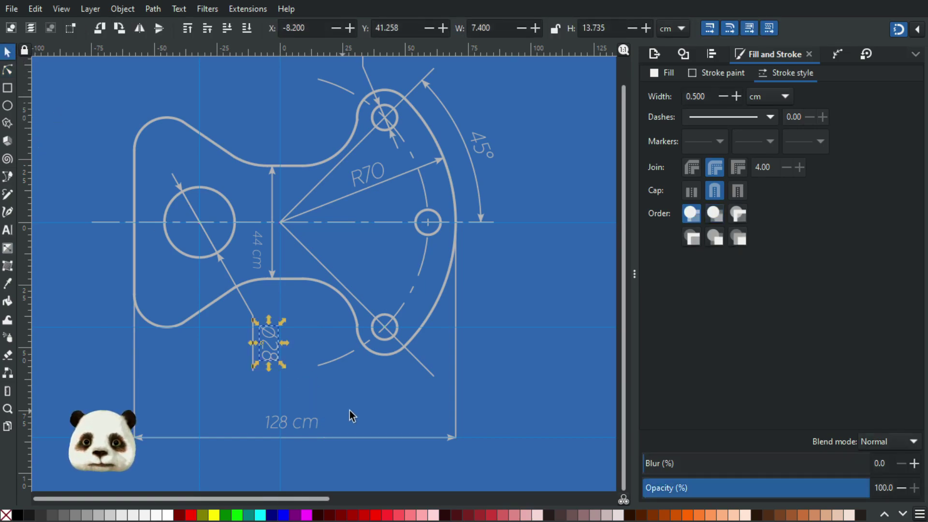
key("Down")
key("Down")
key("Down")
key("Down")
left_click(80, 352)
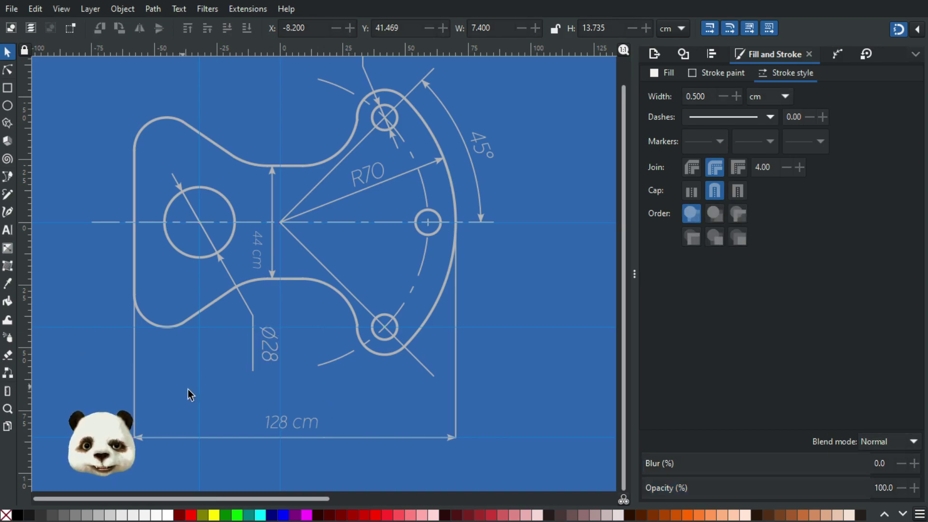
- Compare the drawing with the reference photo to find the dimensions that are still missing around the large circle and lower lobe
scroll(190, 391, "down", 2)
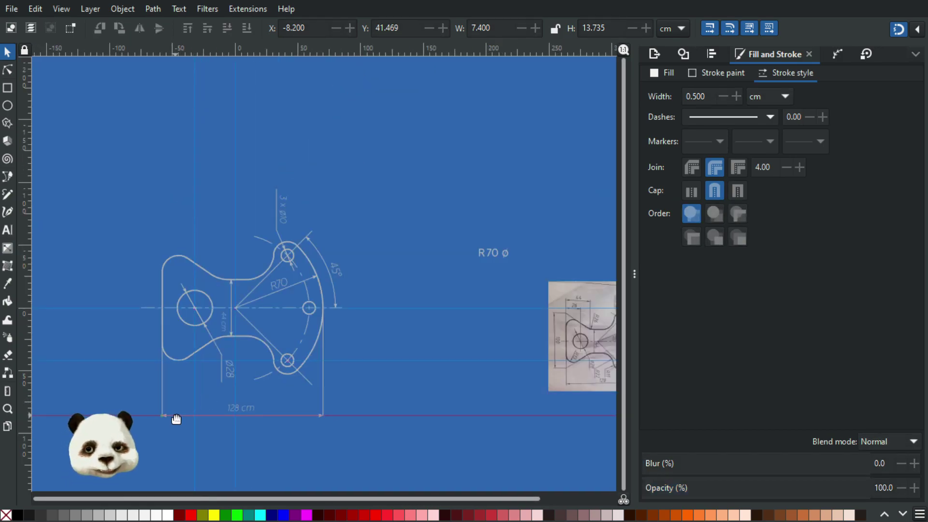
scroll(176, 411, "up", 1)
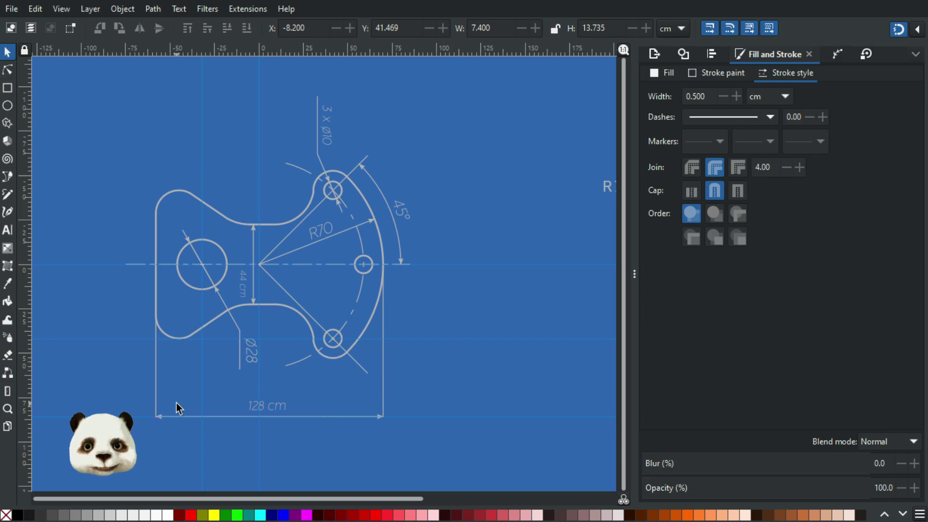
scroll(179, 401, "down", 1)
left_click_drag(373, 311, 218, 262)
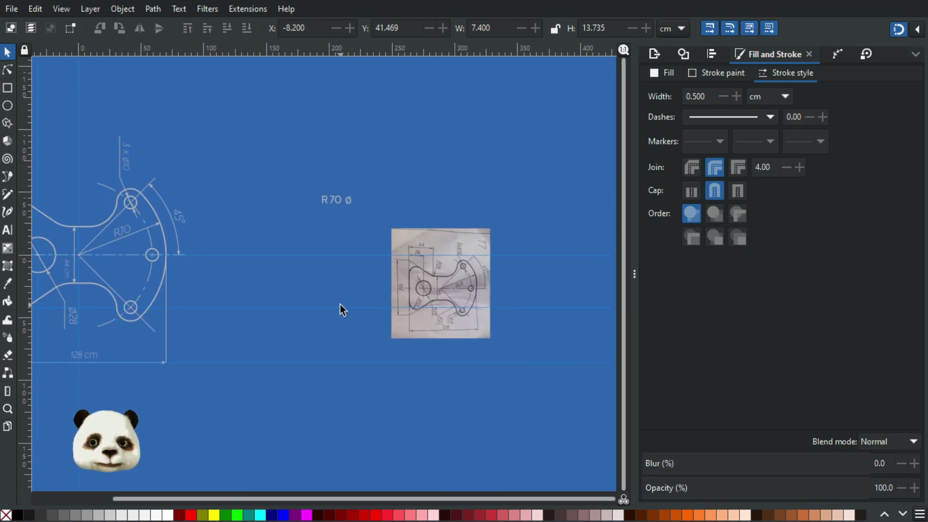
left_click_drag(303, 337, 354, 350)
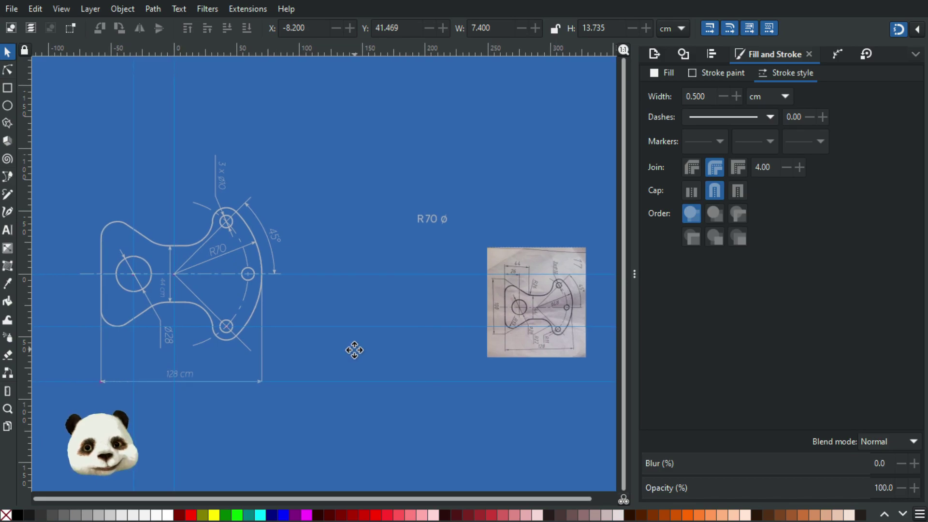
left_click_drag(354, 350, 353, 350)
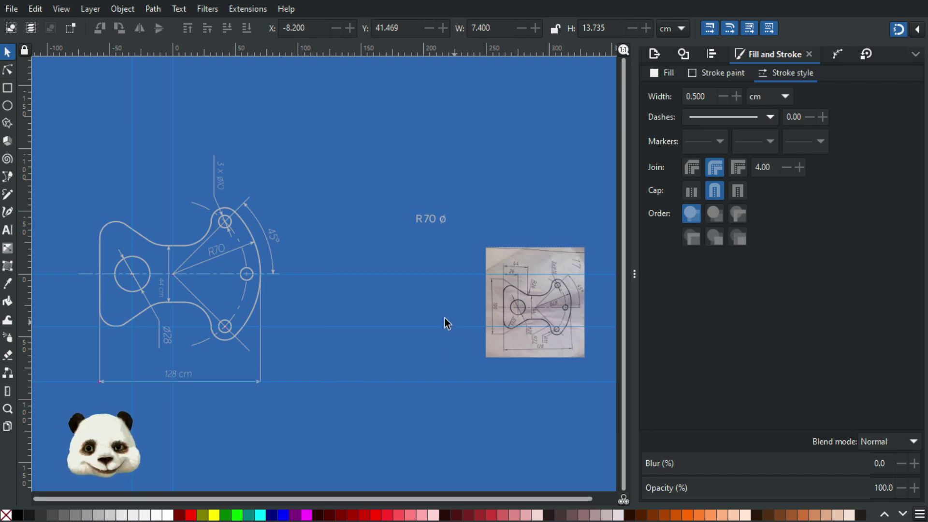
scroll(86, 141, "up", 4)
scroll(129, 146, "up", 1)
scroll(174, 167, "down", 4)
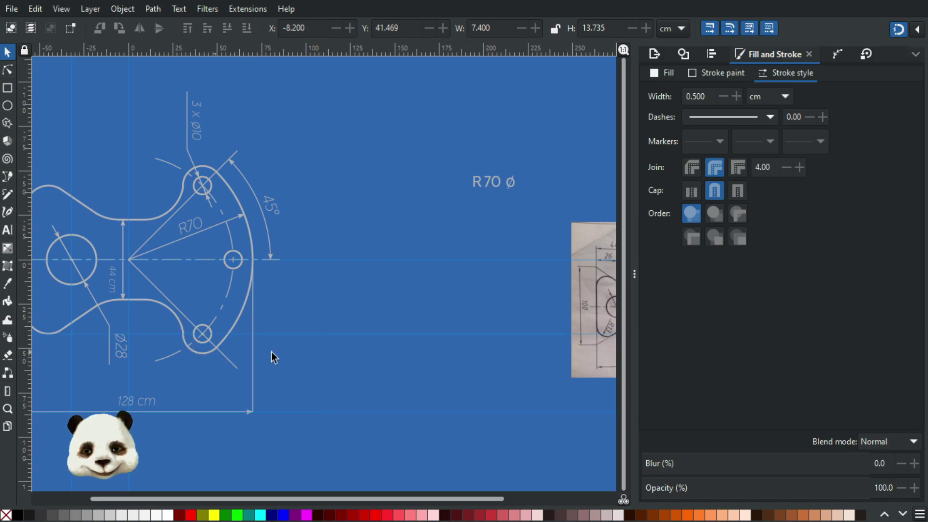
mouse_move(391, 305)
left_mouse_down()
mouse_move(203, 281)
mouse_move(504, 296)
mouse_move(315, 292)
mouse_move(377, 322)
left_mouse_up()
scroll(376, 317, "down", 1)
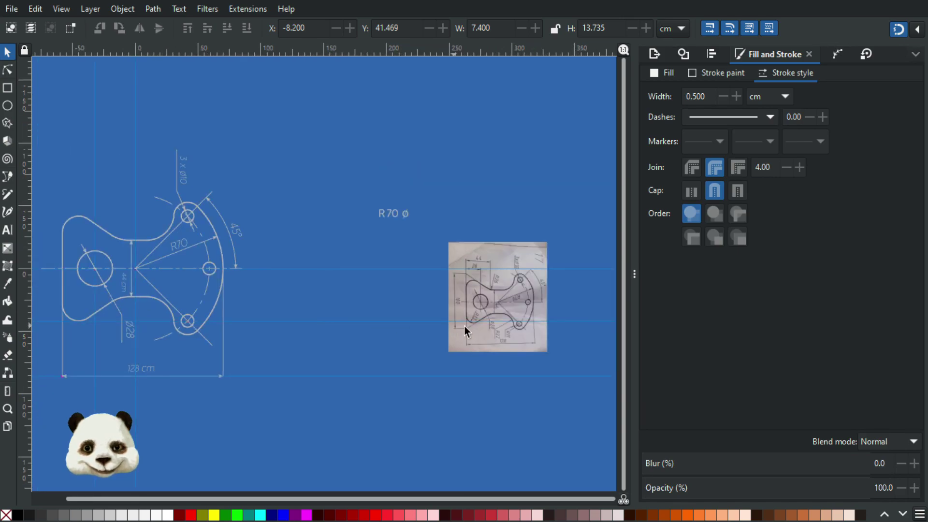
scroll(505, 315, "up", 2)
scroll(486, 306, "down", 1)
scroll(479, 303, "down", 1)
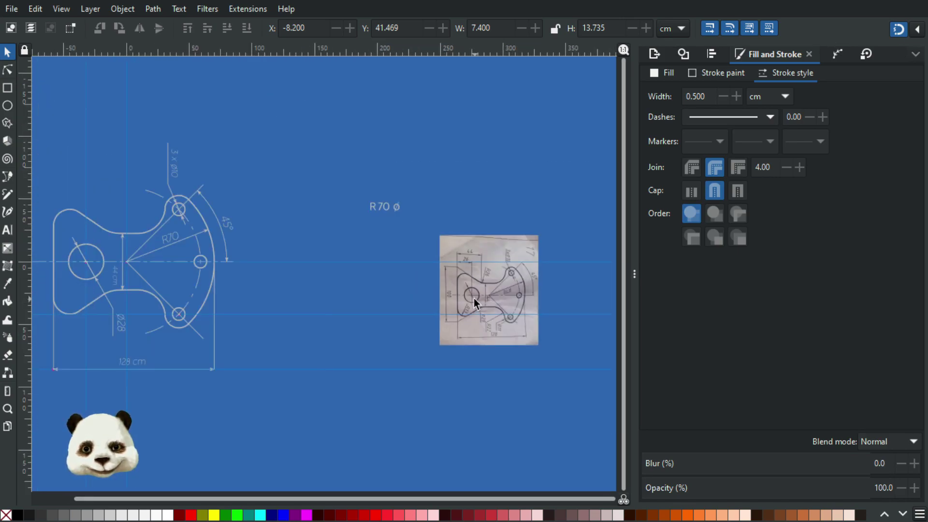
scroll(509, 315, "up", 2)
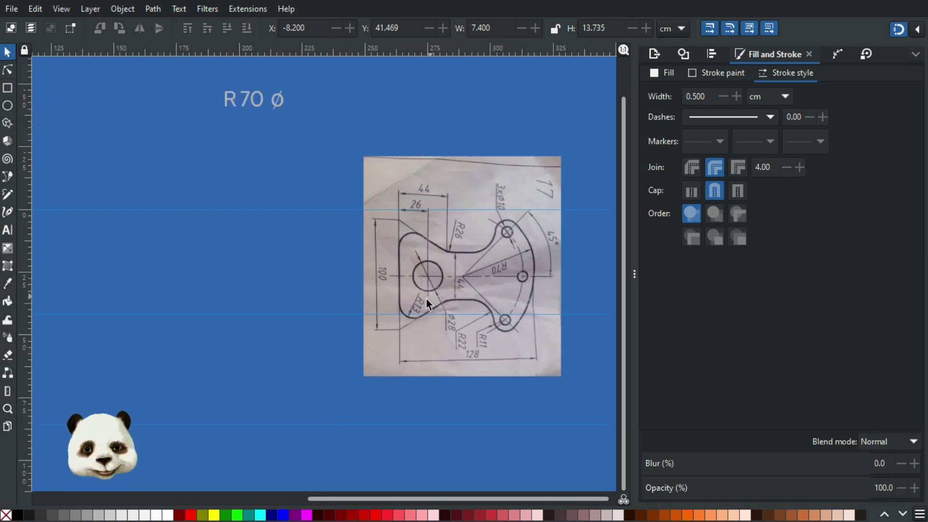
scroll(402, 317, "down", 2)
left_click_drag(167, 352, 523, 348)
- Draw a straight leader line from the lower-left rounded corner's arc up into the part, about 10 cm wide and 18 cm high
scroll(427, 325, "up", 3)
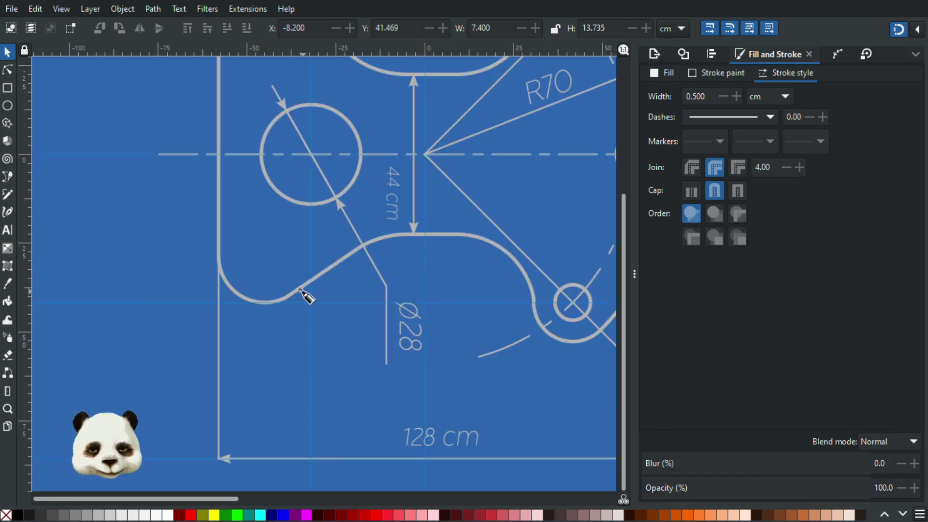
key("b")
left_click(287, 299)
scroll(280, 284, "up", 2)
left_click_drag(208, 313, 279, 192)
left_click(277, 191)
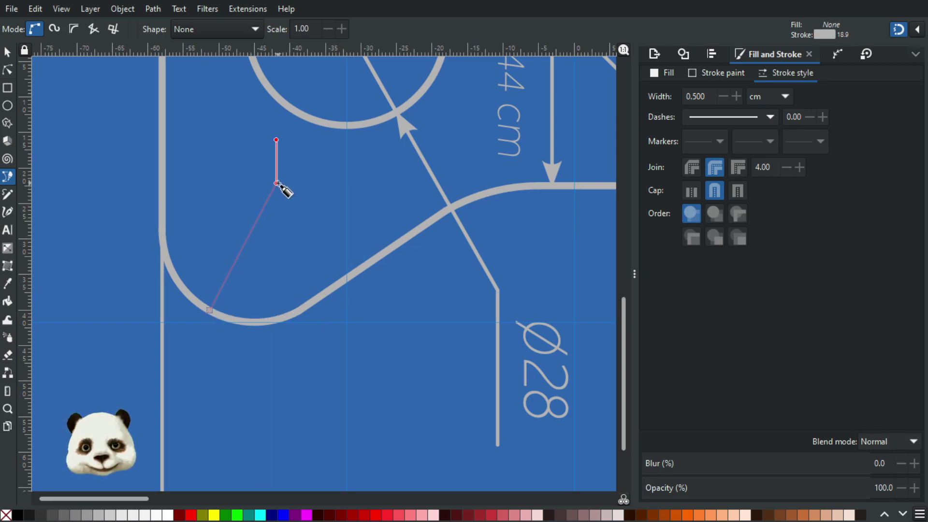
double_click(277, 184)
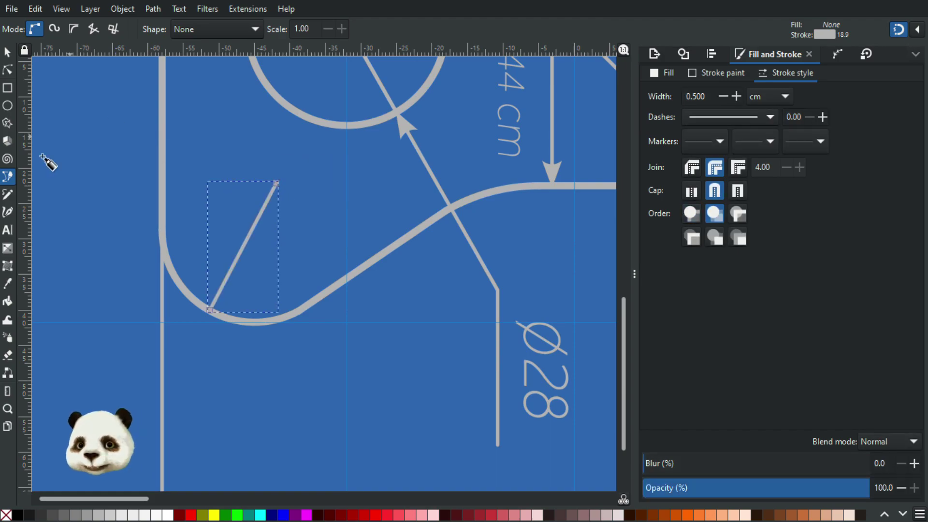
- Add the Arrow2 start marker to the new leader so its arrowhead points at the corner's arc
key("s")
left_click(720, 143)
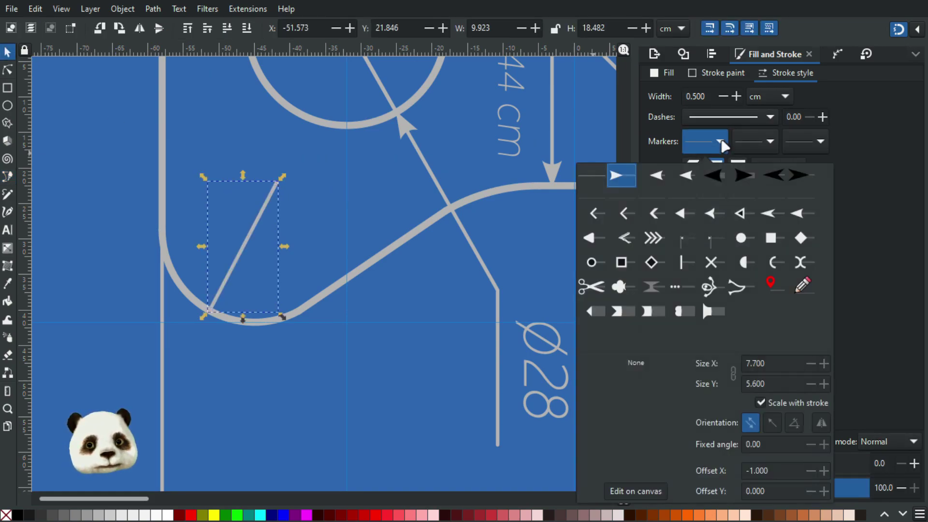
left_click(653, 177)
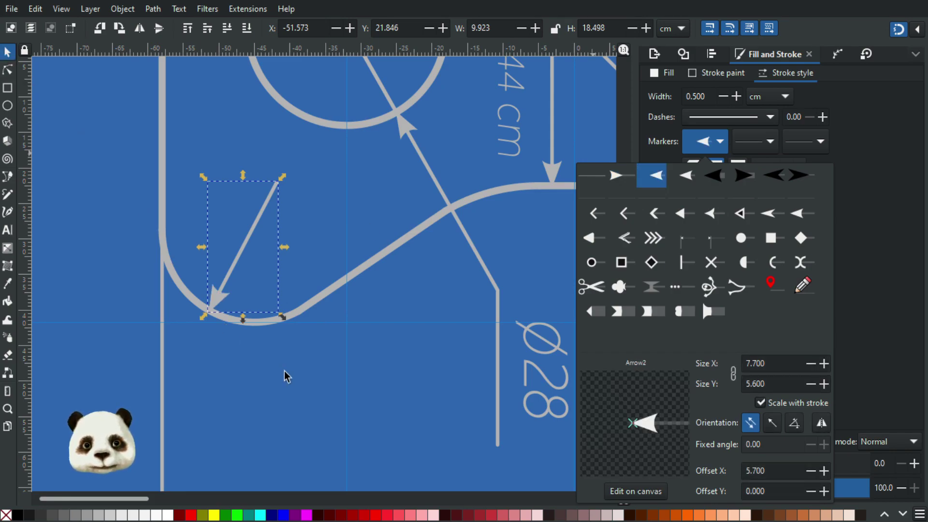
left_click(246, 366)
- Check the corner leader against the reference photo and shift it slightly up and outward to X -52.051, Y 21.360 cm
scroll(261, 366, "down", 4)
scroll(341, 379, "down", 2)
left_click_drag(536, 342, 219, 273)
scroll(252, 290, "up", 3)
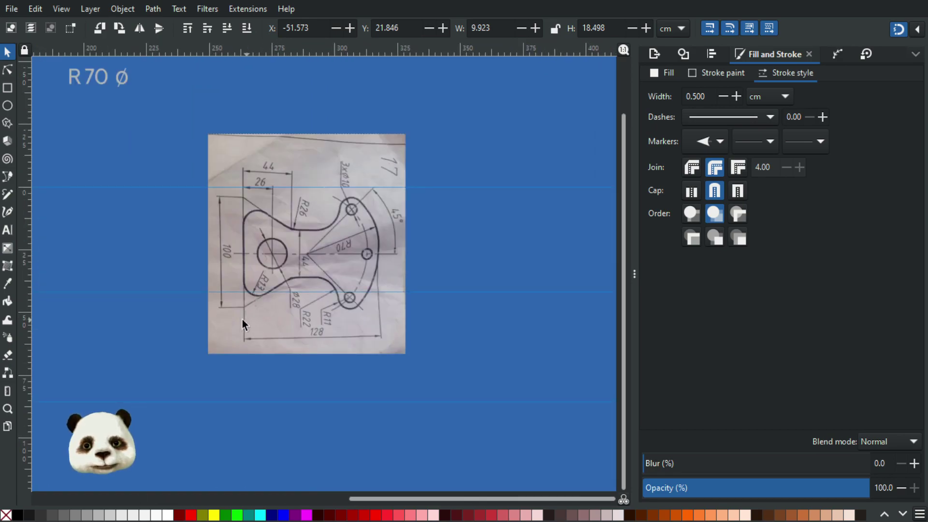
scroll(243, 319, "down", 3)
scroll(180, 314, "left", 5)
scroll(181, 314, "up", 3)
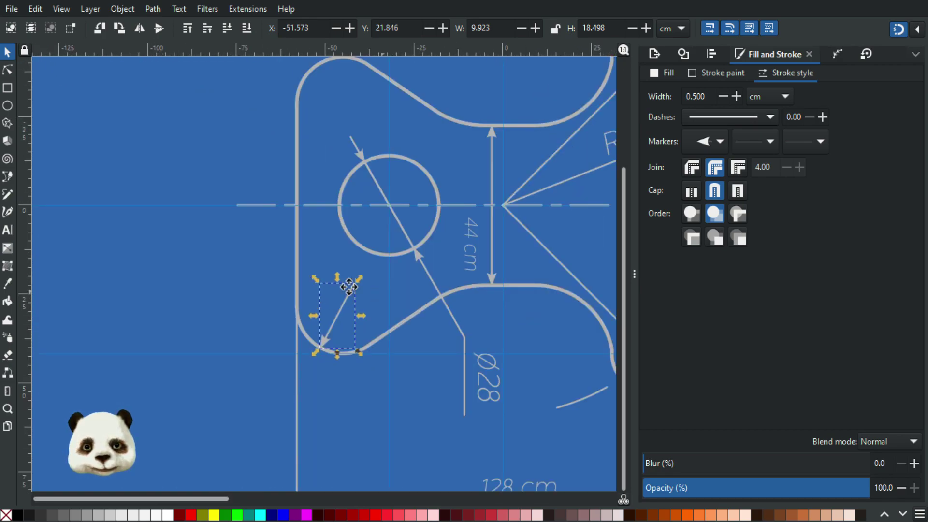
scroll(254, 292, "right", 2)
scroll(254, 292, "up", 2)
left_click(7, 72)
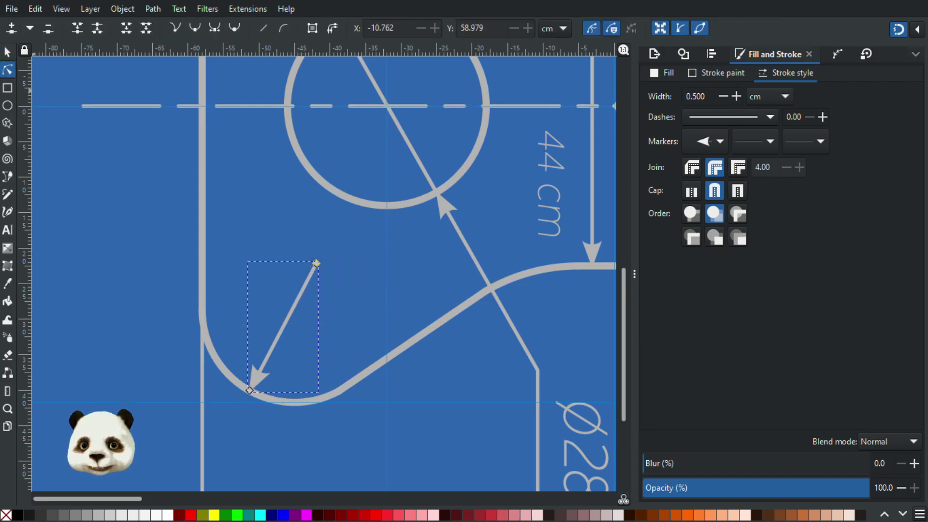
left_click(7, 51)
left_click_drag(293, 308, 287, 299)
left_click(408, 400)
- Place a copy of the "44 cm" label beside the lower-left corner's leader
scroll(387, 351, "down", 2)
left_click_drag(338, 349, 39, 427)
scroll(57, 417, "down", 2)
scroll(62, 406, "up", 1)
left_click_drag(185, 398, 286, 377)
scroll(265, 338, "up", 1)
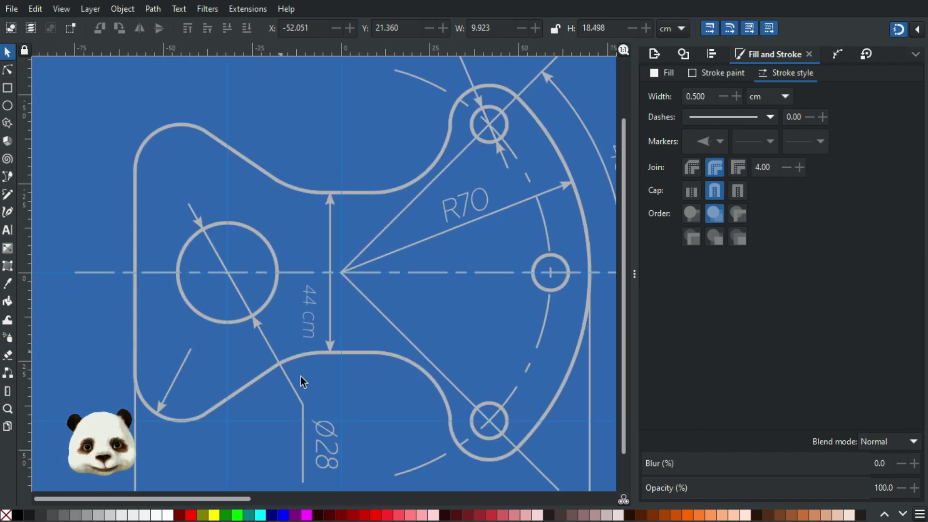
double_click(315, 305)
left_click(8, 52)
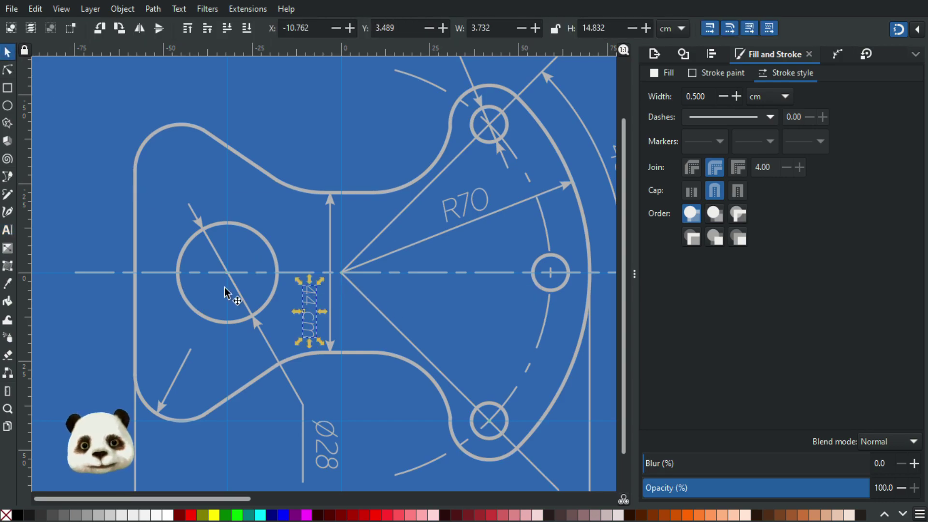
left_click_drag(320, 297, 201, 369)
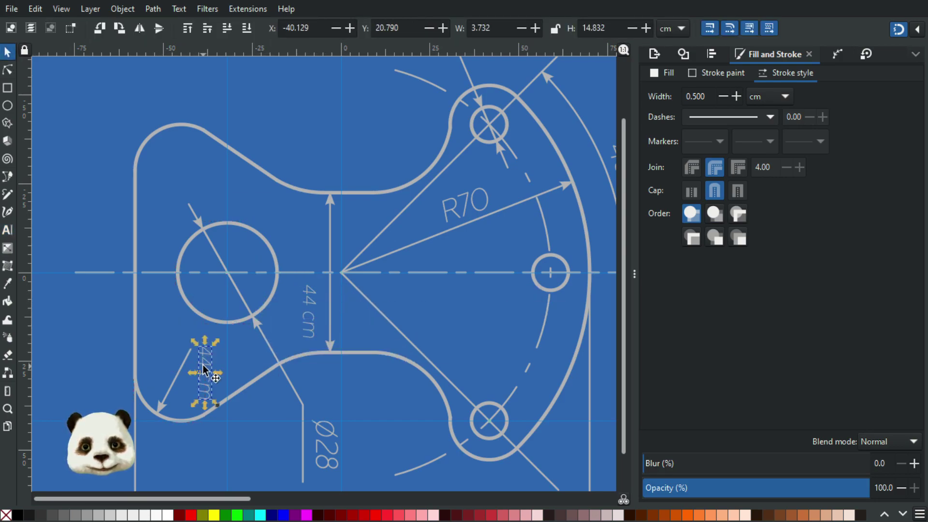
- Change the copied label's text to "R13"
key("t")
key("ctrl+a")
type("R13")
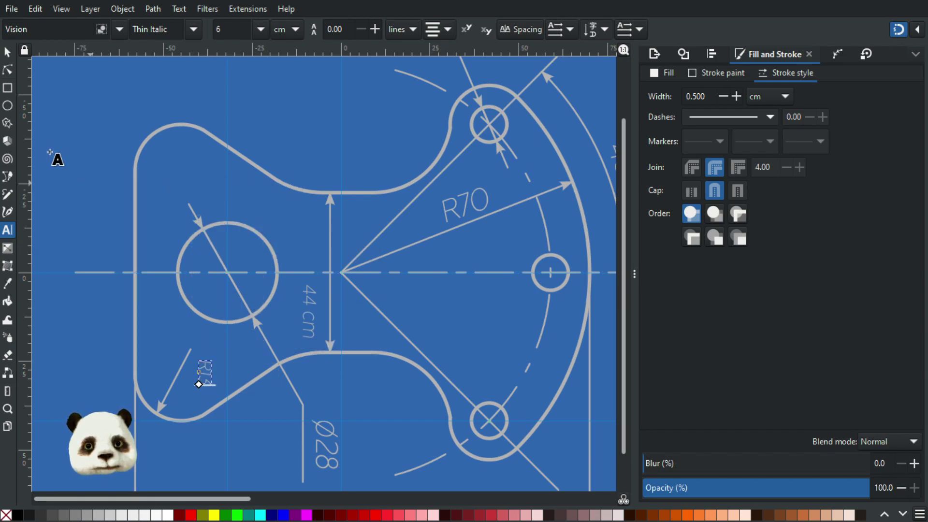
left_click(9, 53)
- Rotate the "R13" label parallel to the corner's leader and move it close to the line
scroll(234, 457, "up", 2, "ctrl")
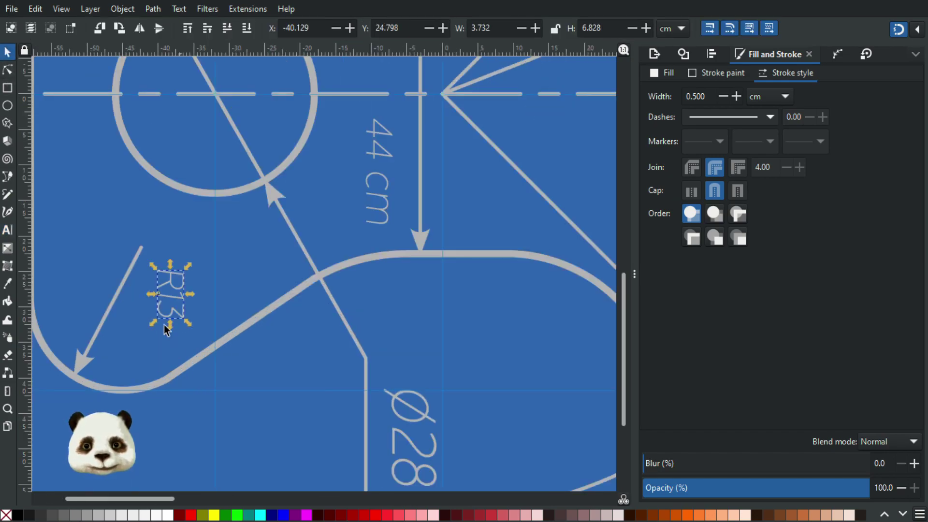
mouse_move(189, 324)
left_mouse_down()
mouse_move(170, 335)
mouse_move(182, 351)
mouse_move(181, 330)
left_mouse_up()
left_click_drag(184, 292, 152, 305)
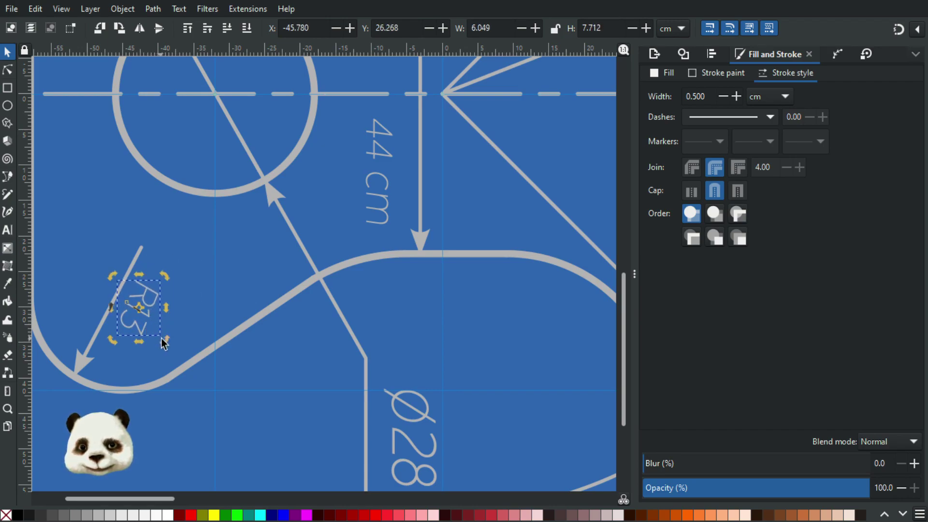
left_click_drag(164, 346, 162, 344)
- Set the "R13" label's font size to 8 cm
key("t")
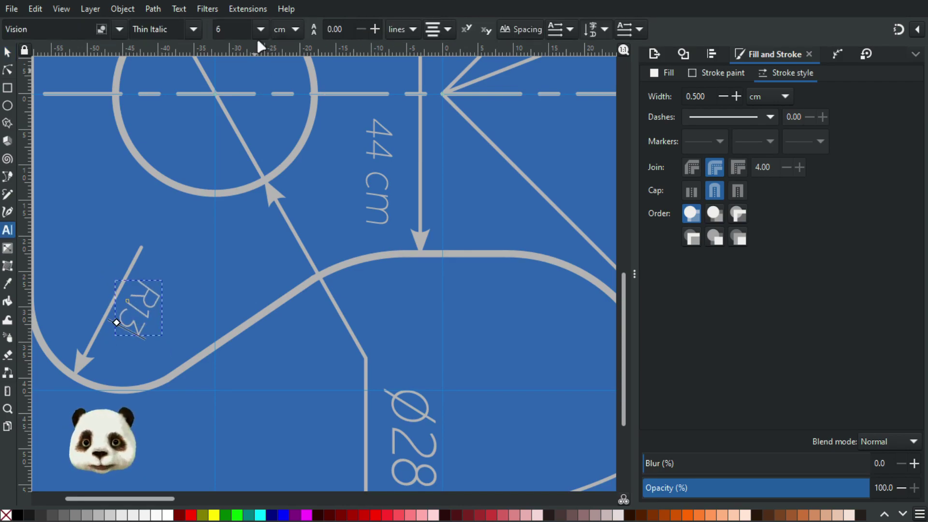
key("BackSpace")
type("8")
key("Return")
left_click(6, 55)
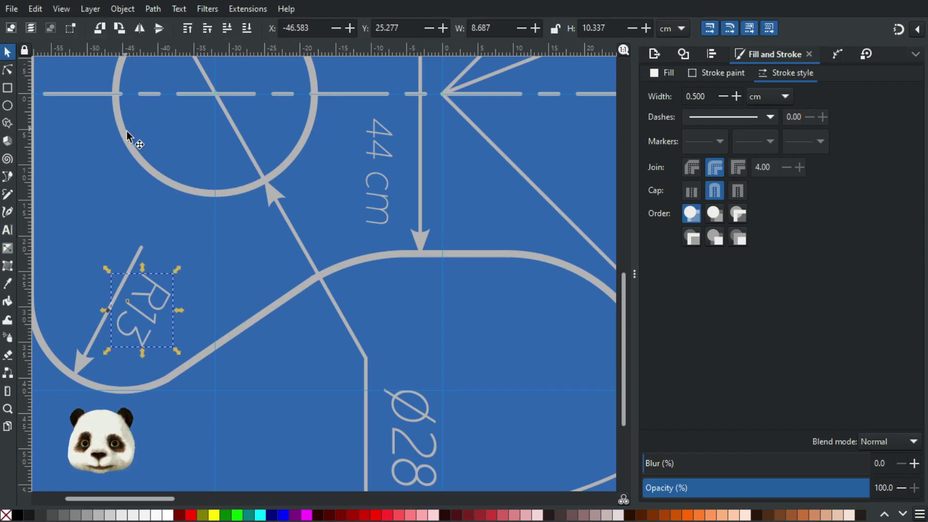
left_click(309, 388)
- Shift the "R13" label slightly along its leader to X -46.775, Y 25.659 cm
scroll(309, 388, "down", 4)
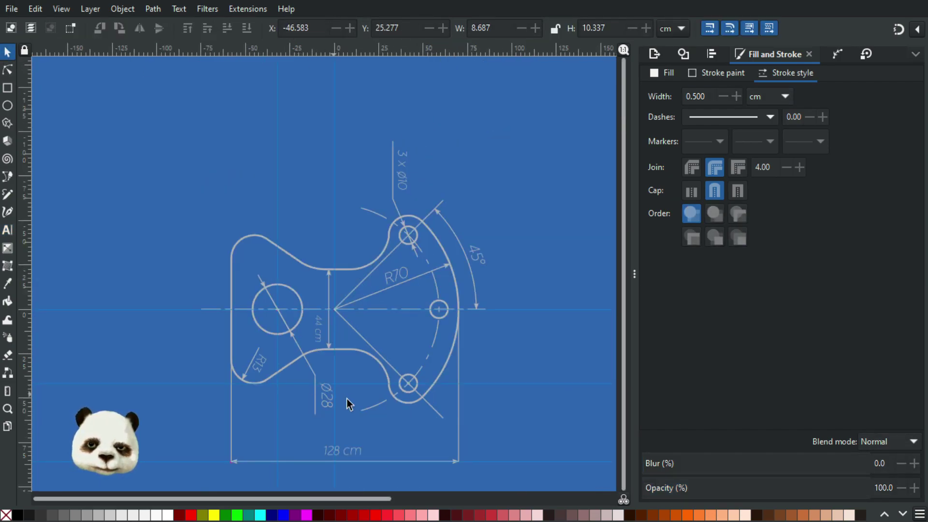
scroll(233, 376, "up", 4)
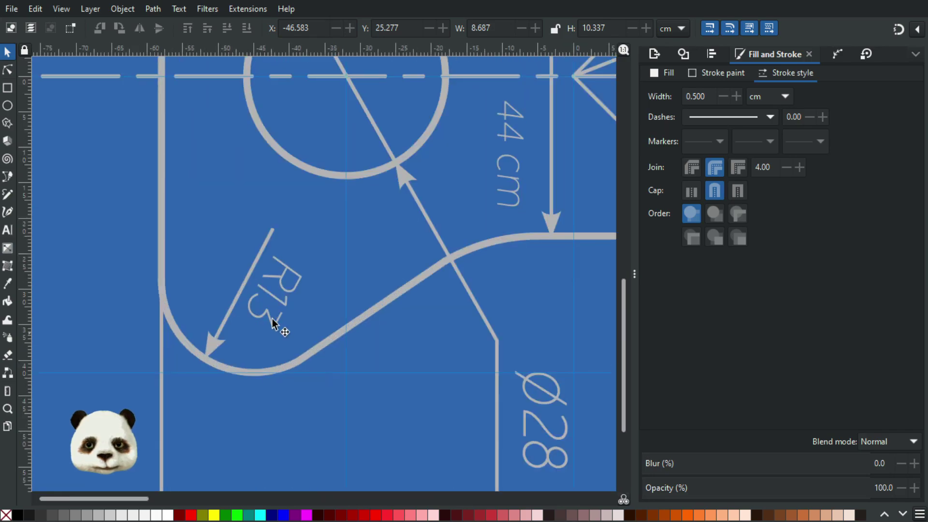
left_click(288, 275)
left_click_drag(286, 274, 283, 277)
left_click(423, 402)
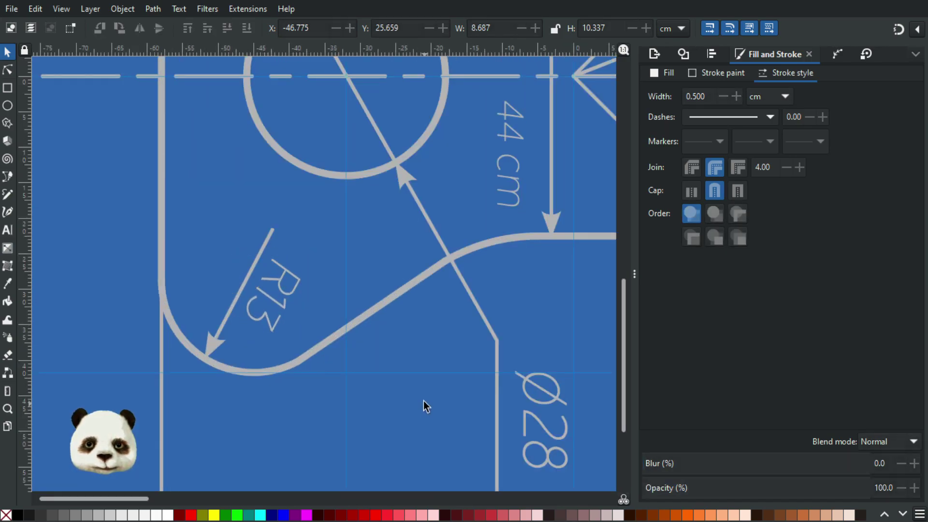
- Move the "44 cm" label slightly up along its dimension line, to Y 2.542 cm
scroll(424, 402, "down", 4)
scroll(421, 447, "up", 2)
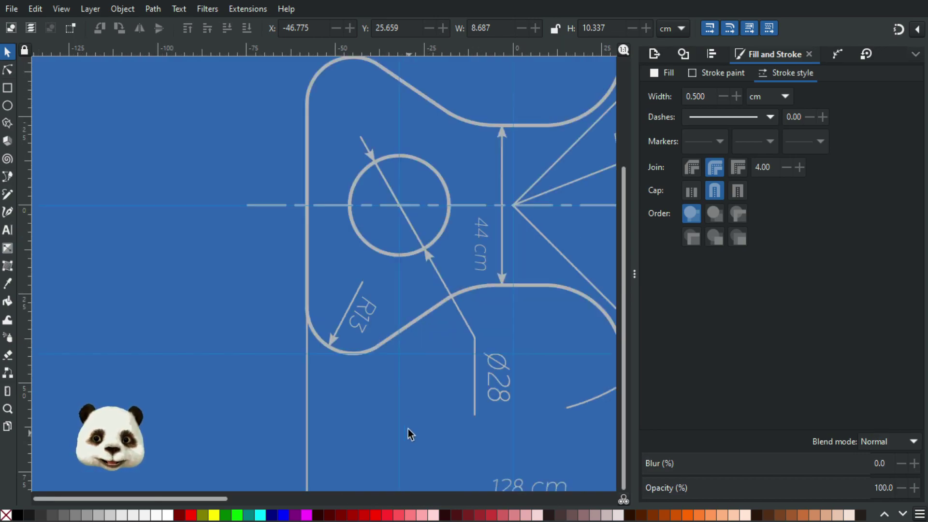
scroll(497, 340, "up", 1)
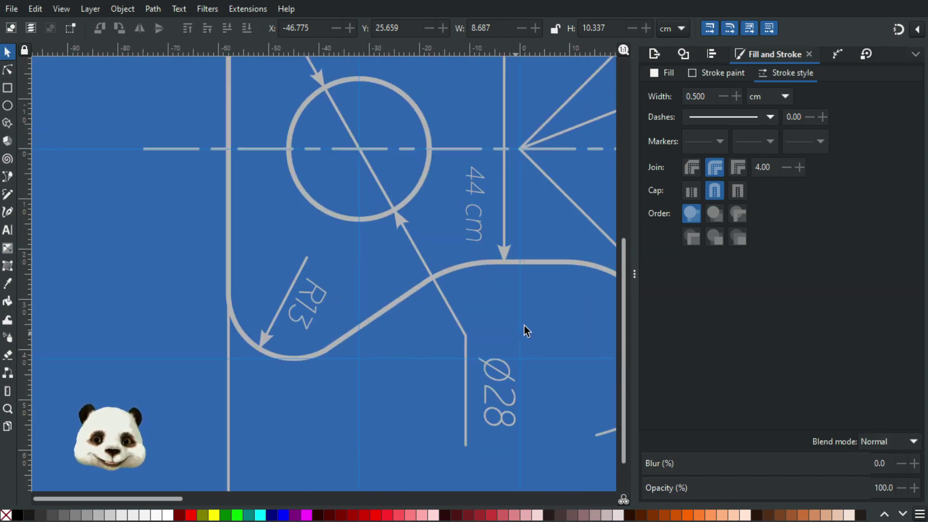
left_click(477, 216)
left_click_drag(478, 227, 479, 228)
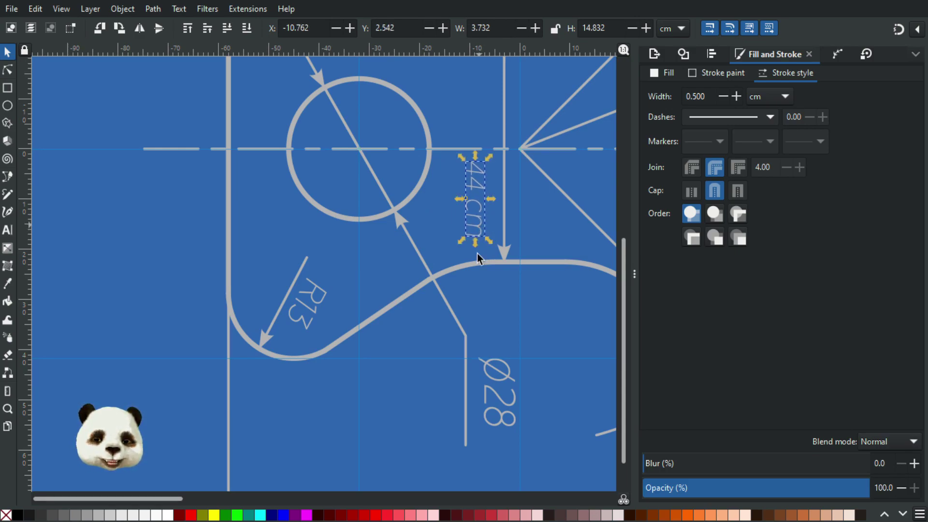
left_click(534, 387)
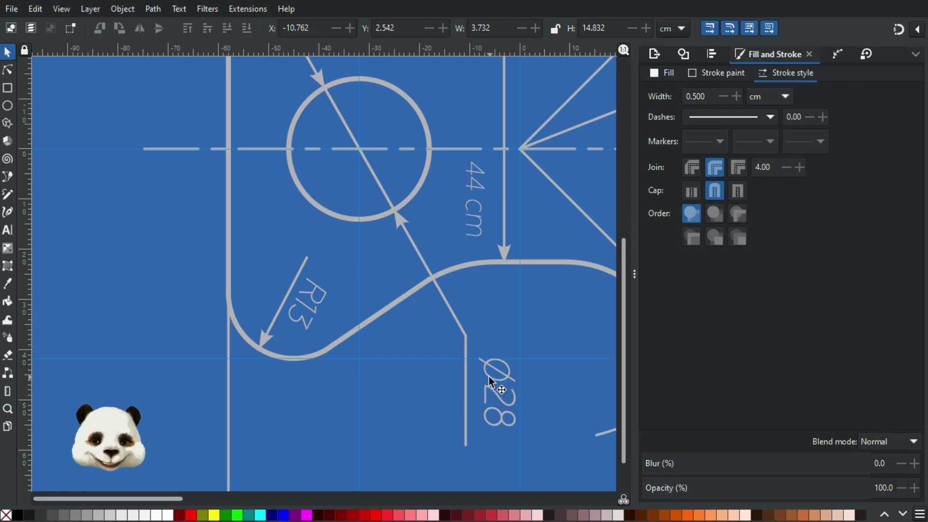
- Nudge the "R13" label slightly away from its leader, to X -46.504, Y 25.794 cm
left_click(322, 304)
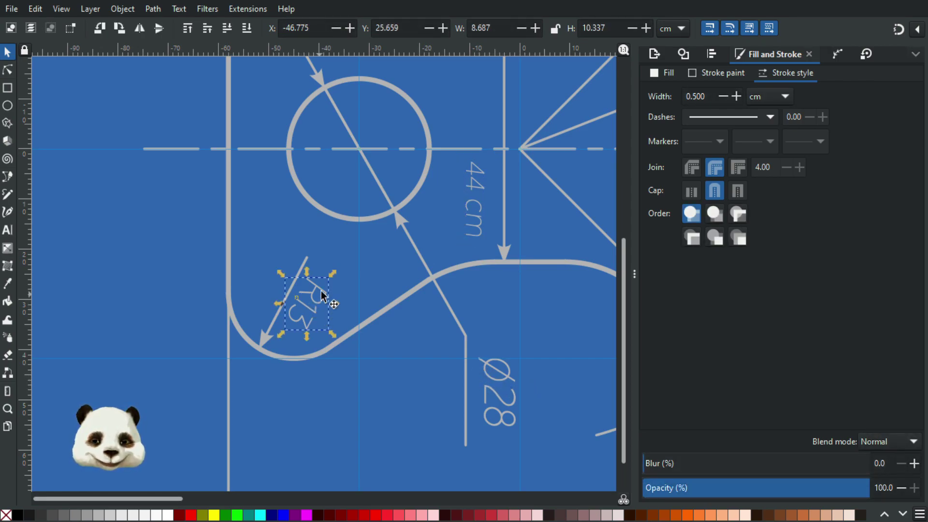
left_click_drag(325, 292, 327, 292)
left_click(424, 369)
scroll(424, 369, "down", 4)
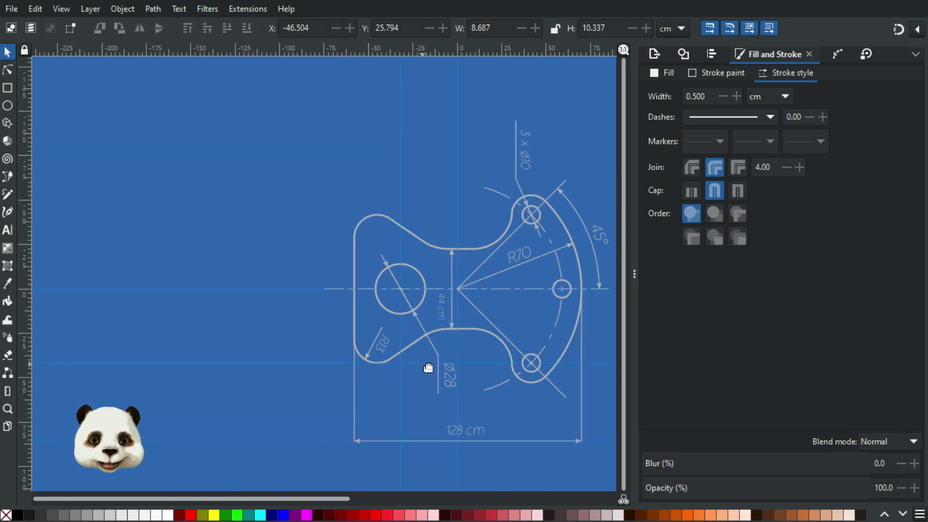
scroll(441, 379, "up", 3)
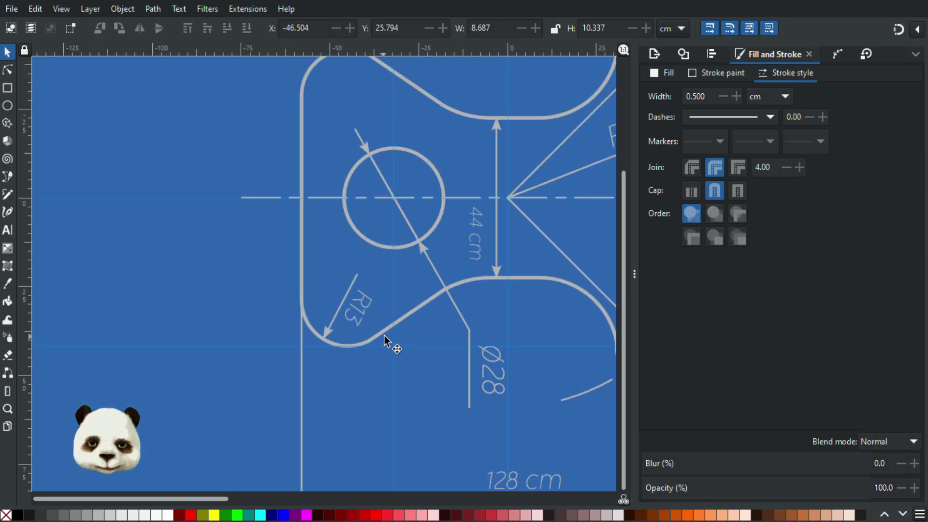
scroll(386, 341, "down", 3)
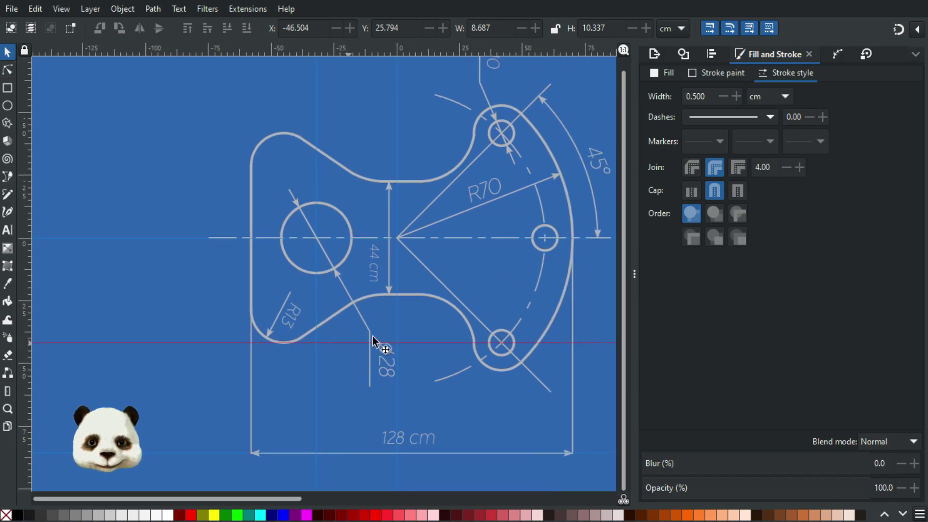
- Move the "44 cm" label slightly closer to its dimension line, to X -10.356, Y 2.272 cm
scroll(386, 314, "up", 2)
left_click(371, 234)
left_click_drag(371, 233, 374, 234)
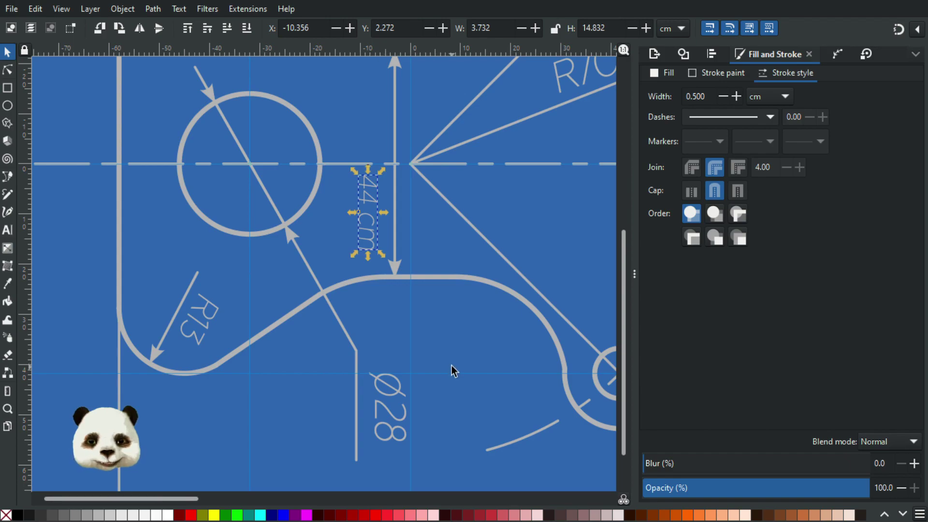
left_click(451, 368)
scroll(452, 370, "down", 3)
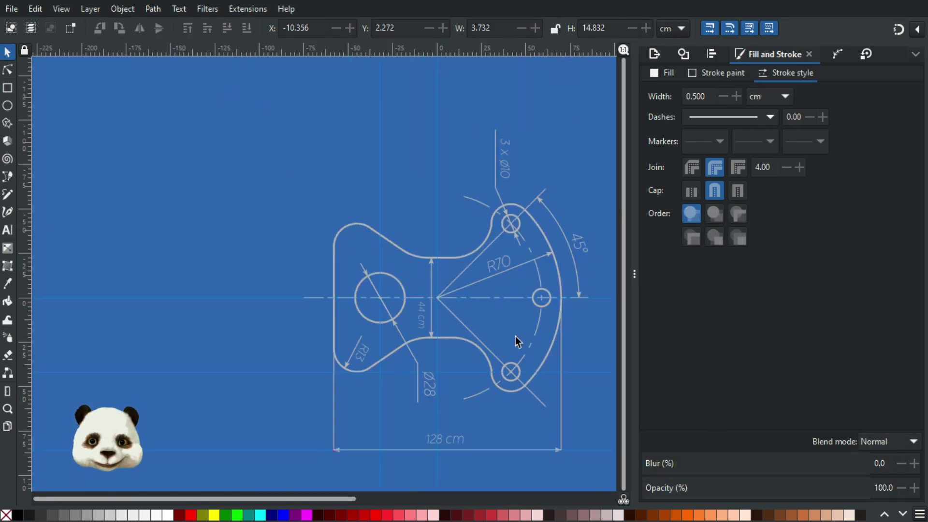
- Nudge the "45°" label along its angular dimension arc to X 75.095, Y -37.817 cm
scroll(424, 266, "up", 3)
left_click(391, 249)
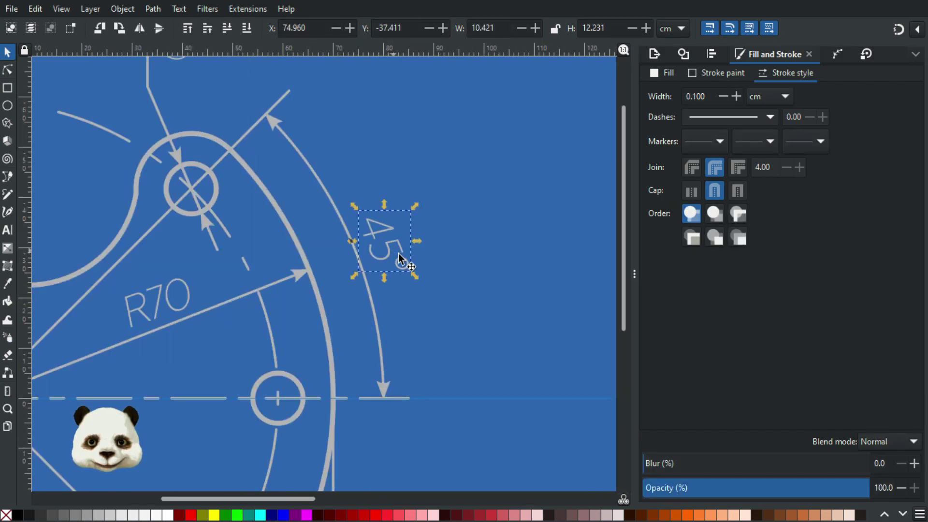
left_click(398, 239)
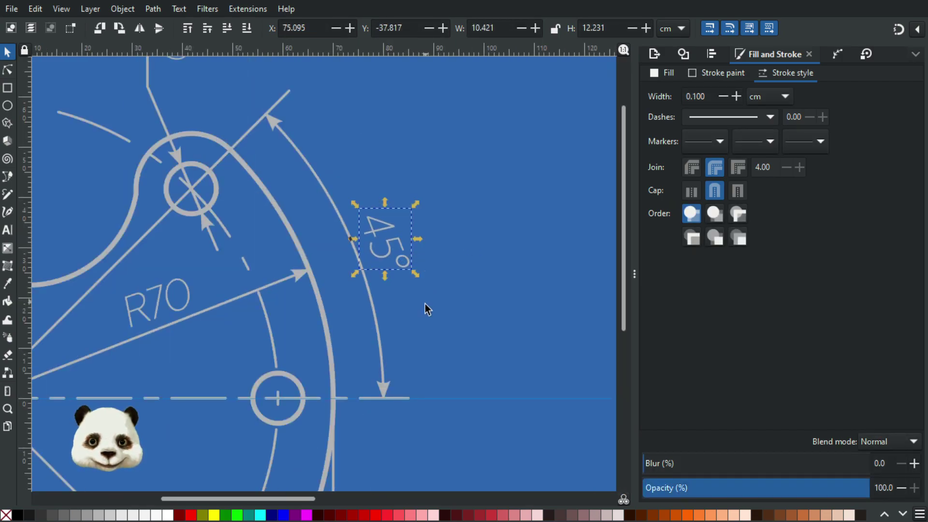
left_click(456, 319)
scroll(429, 341, "down", 3)
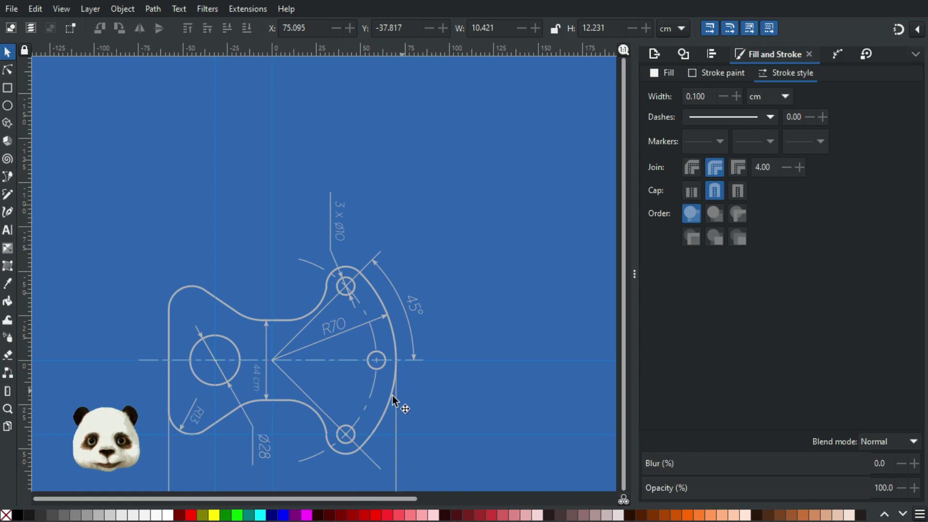
- Shift the "R70" label slightly beside its radius line, to X 26.346, Y -24.819 cm
left_click_drag(325, 406, 367, 360)
scroll(355, 299, "up", 3)
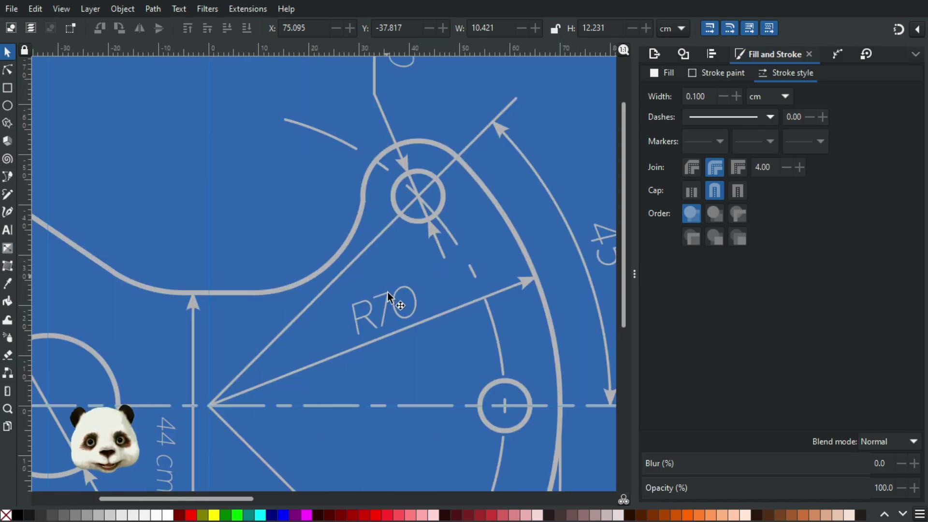
left_click(389, 303)
left_click_drag(382, 303, 378, 299)
left_click(399, 382)
scroll(417, 388, "down", 4)
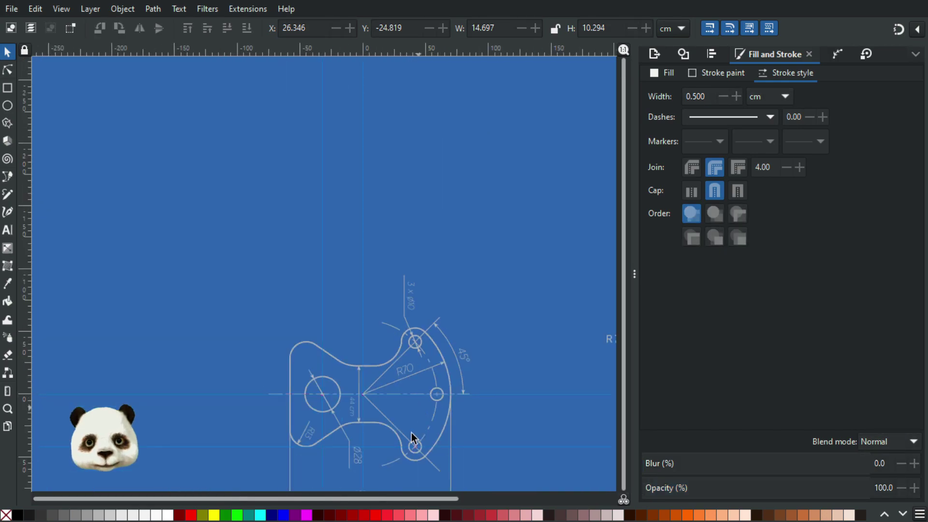
- Move the "Ø28" label closer to its vertical leader line, to X -9.147, Y 41.605 cm
scroll(350, 460, "up", 1)
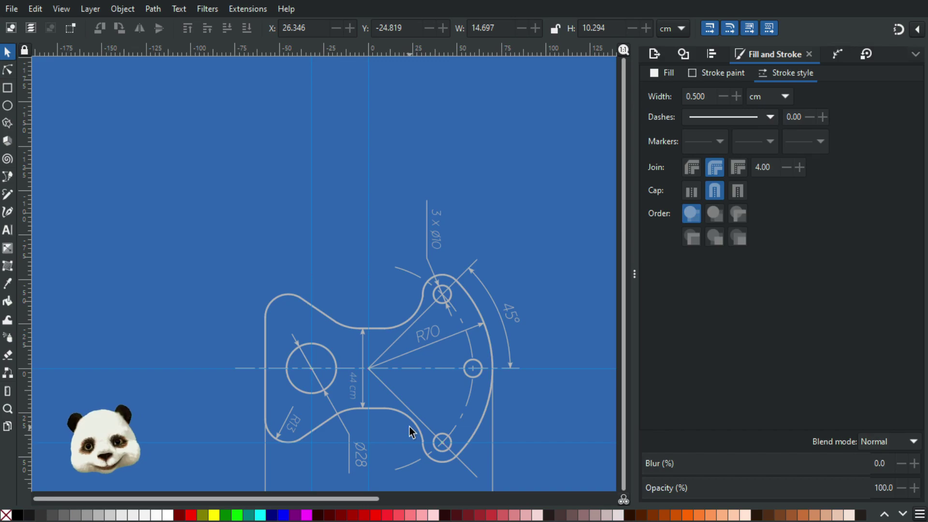
scroll(366, 465, "up", 3)
left_click(370, 436)
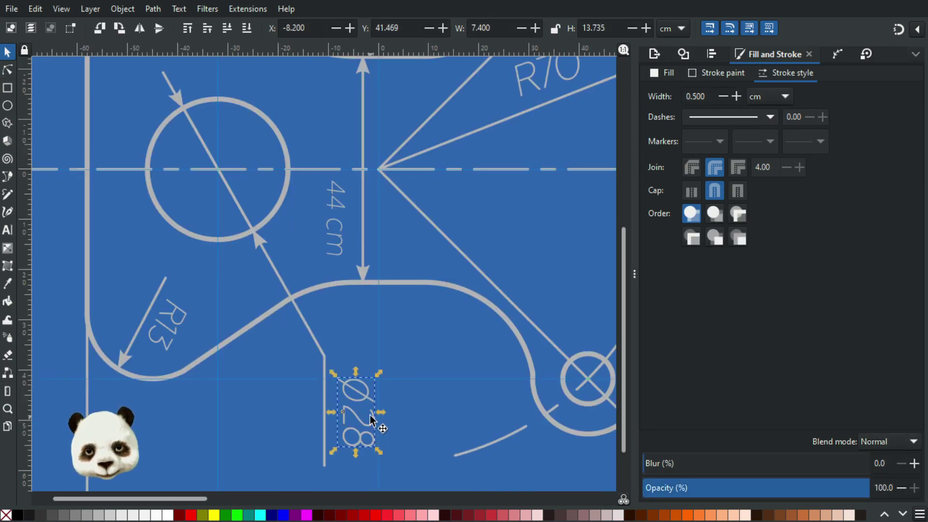
left_click_drag(365, 423, 361, 425)
left_click(430, 357)
scroll(372, 290, "down", 3)
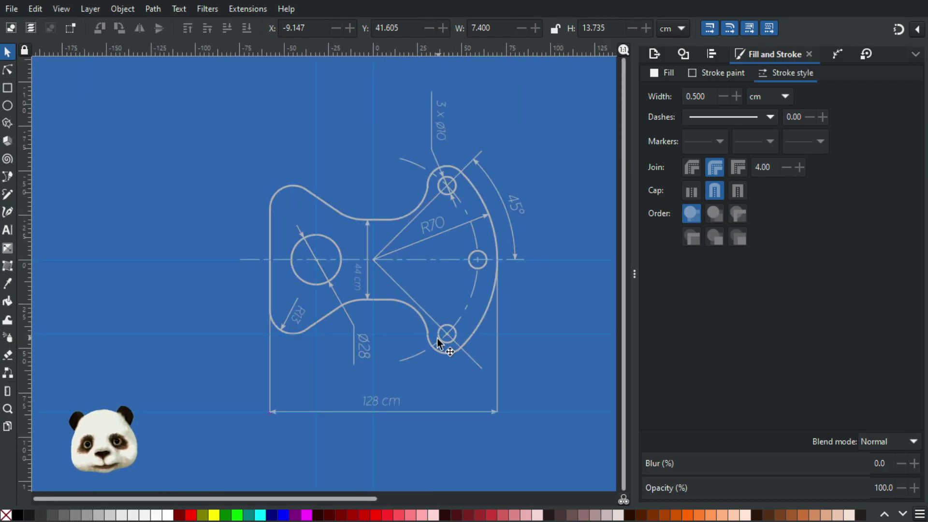
- Bring the "44 cm" label nearer its dimension line, at X -9.399, Y 2.176 cm
scroll(348, 242, "up", 5)
left_click(375, 220)
left_click_drag(376, 222, 385, 220)
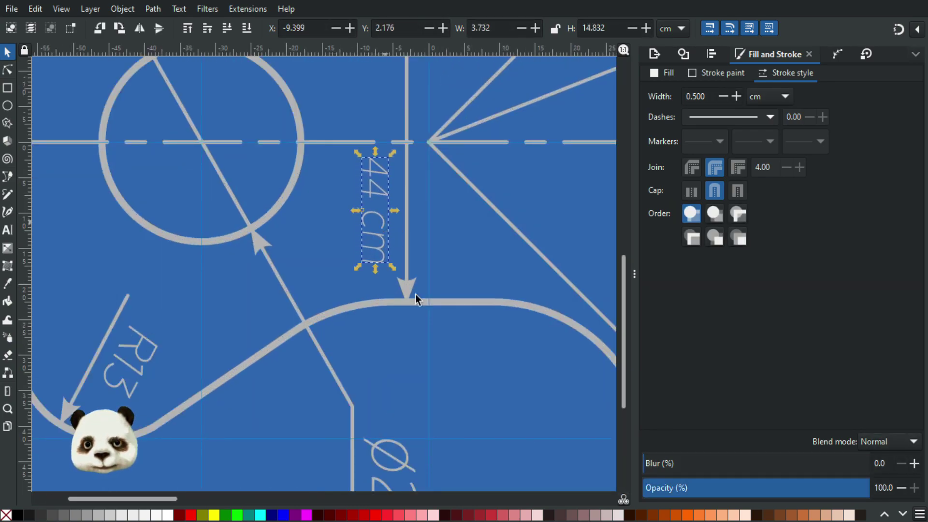
scroll(491, 372, "down", 5)
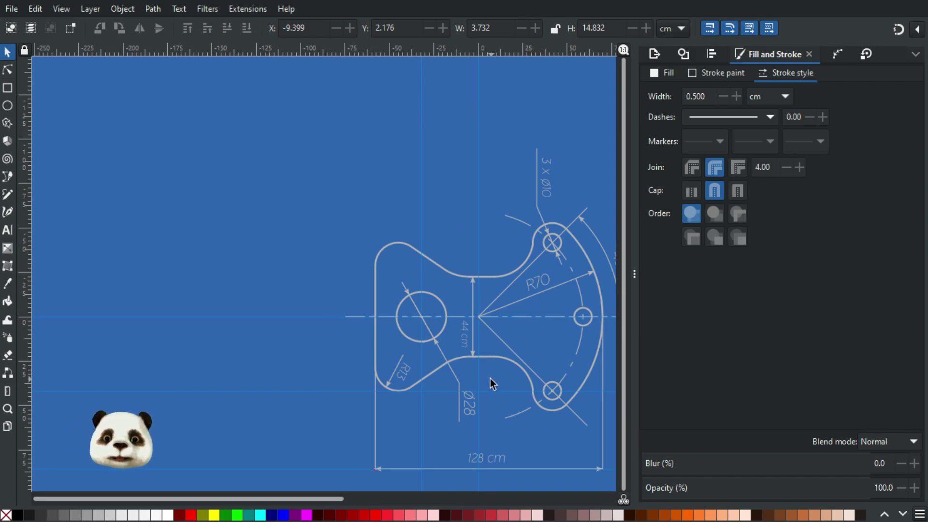
- Compare the reference photo with the redrawn part to find which dimensions are still missing
scroll(469, 355, "down", 4)
left_click_drag(507, 385, 314, 348)
scroll(400, 337, "up", 3)
scroll(408, 266, "up", 2)
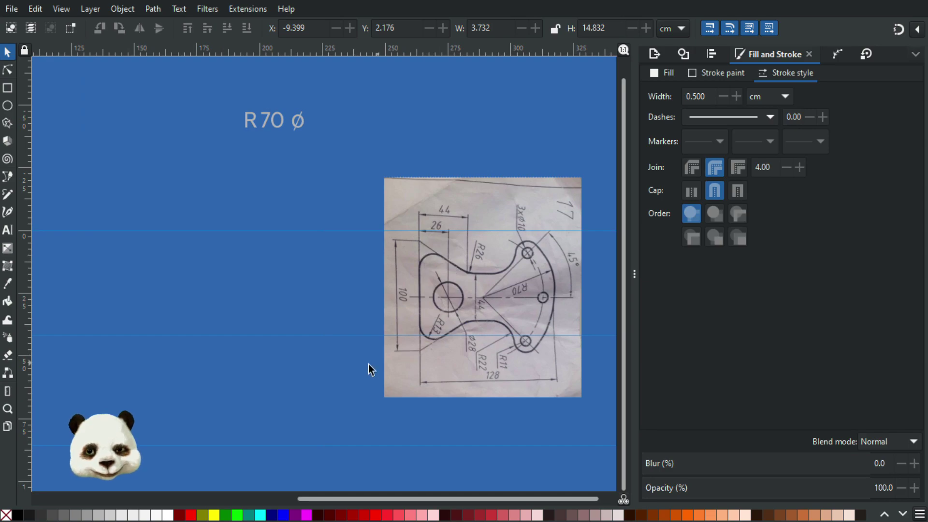
left_click_drag(271, 358, 516, 359)
scroll(107, 332, "down", 3)
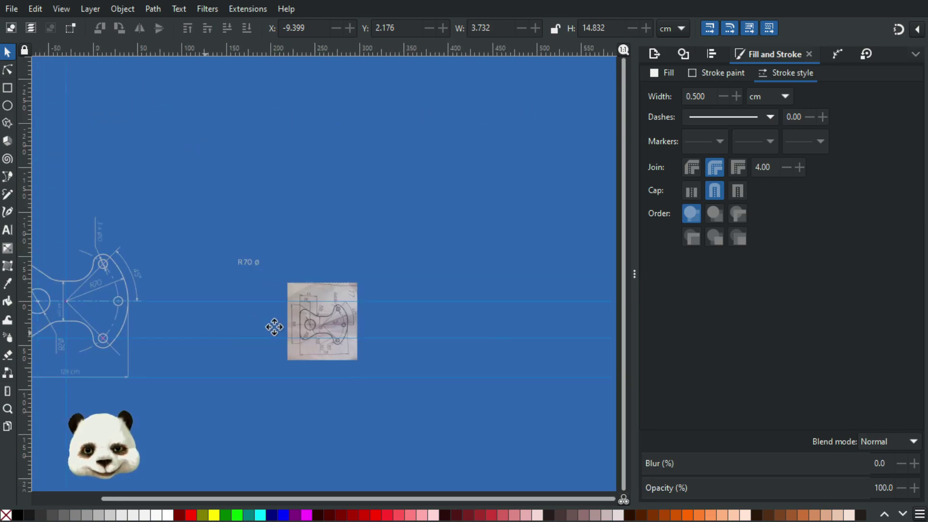
left_click_drag(29, 334, 176, 331)
scroll(161, 335, "up", 2)
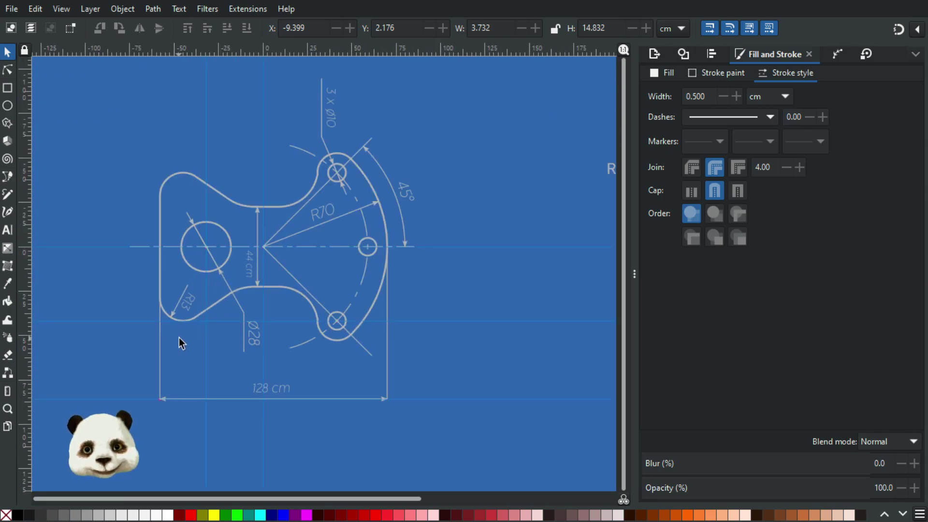
left_click_drag(257, 354, 86, 373)
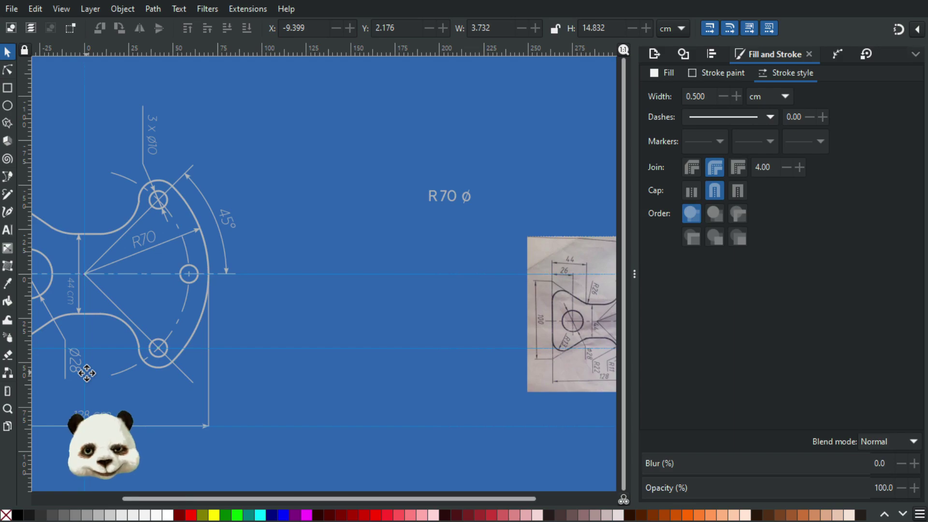
mouse_move(87, 373)
left_mouse_down()
mouse_move(79, 367)
mouse_move(207, 373)
mouse_move(341, 362)
mouse_move(220, 366)
mouse_move(112, 392)
left_mouse_up()
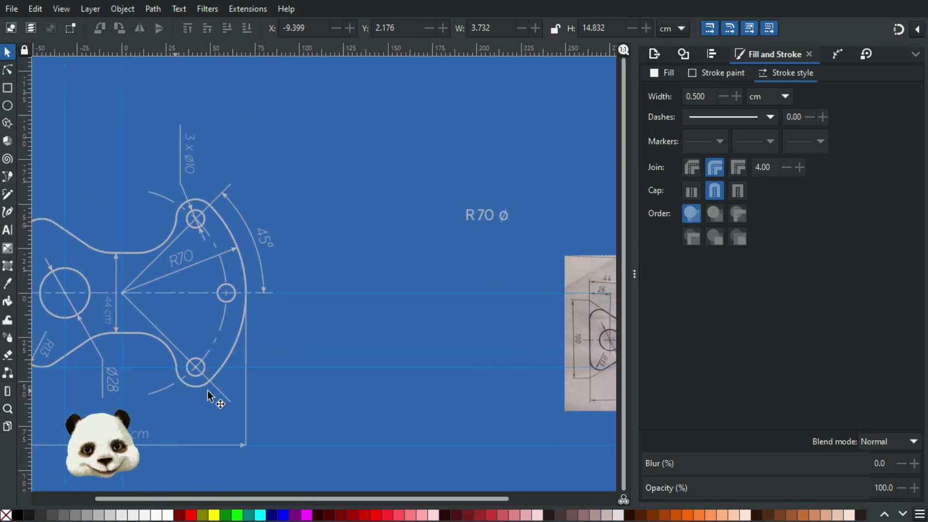
scroll(223, 389, "down", 2)
scroll(422, 352, "up", 5)
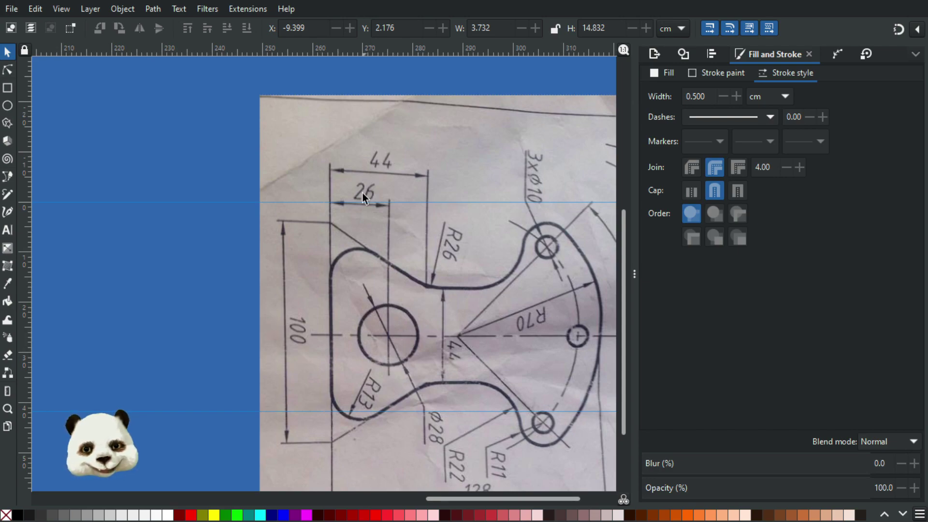
- Examine where the 26 and 44 horizontal dimensions from the photo attach on the redrawn part
key("5")
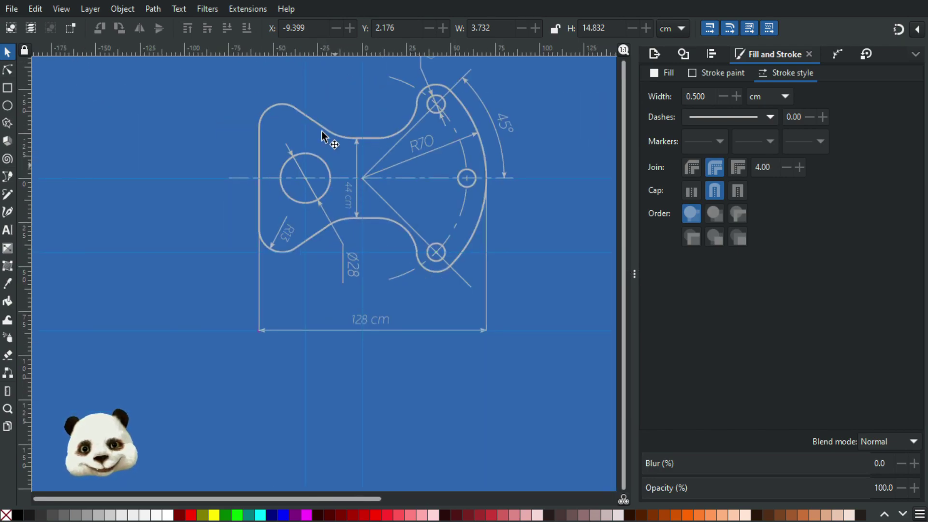
scroll(321, 131, "up", 1, "ctrl")
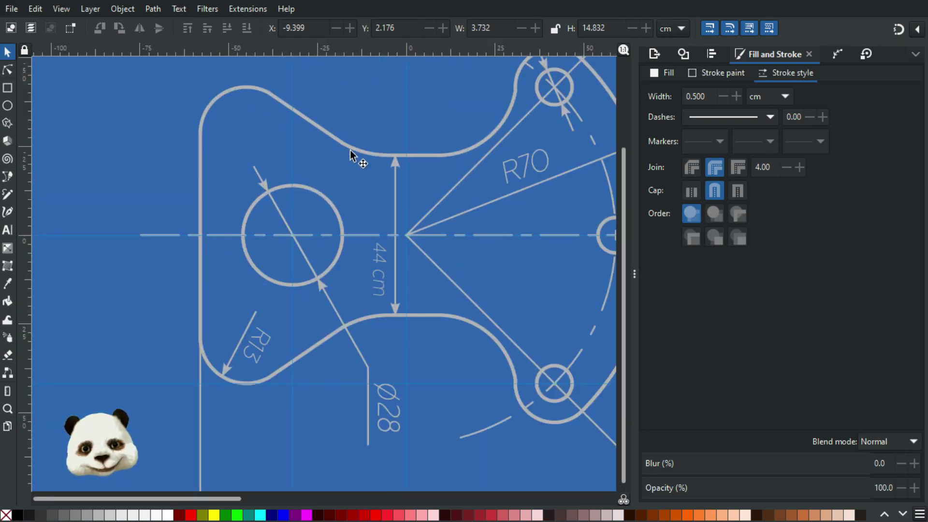
scroll(323, 251, "up", 1, "ctrl")
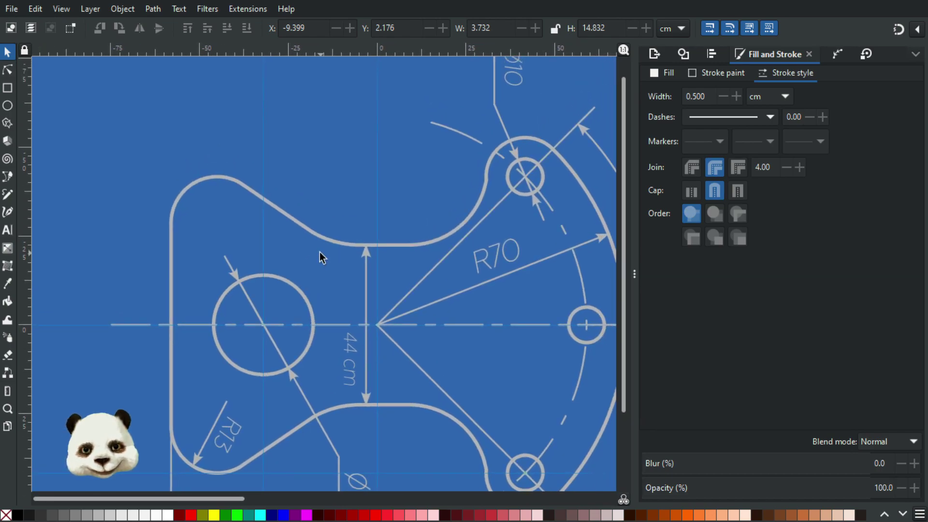
scroll(305, 273, "down", 2, "ctrl")
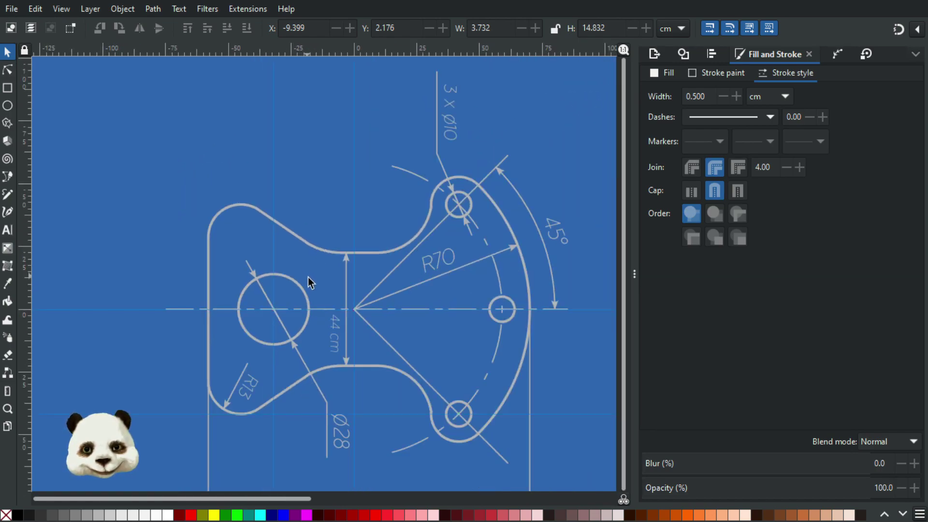
scroll(299, 245, "up", 2, "ctrl")
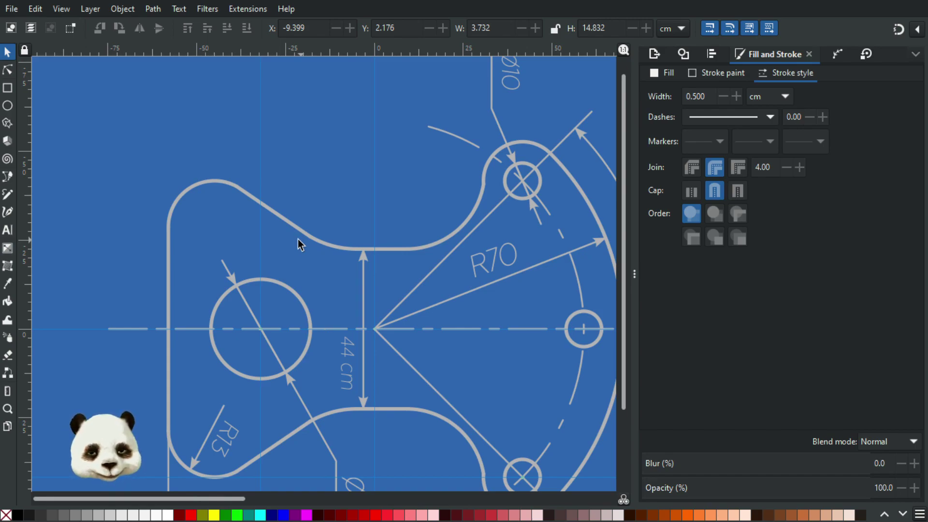
scroll(299, 245, "down", 3, "ctrl")
scroll(553, 299, "up", 4, "ctrl")
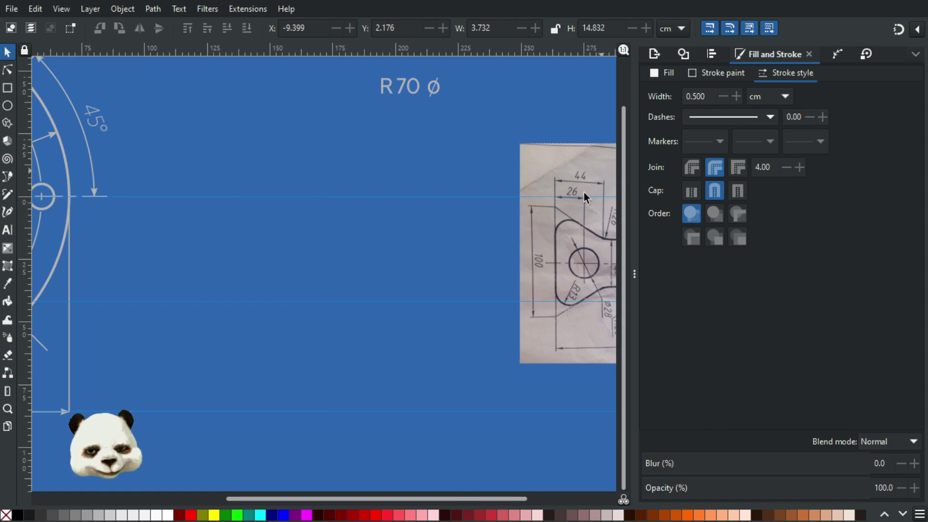
- Duplicate the 128 cm dimension's left extension line and place the copy vertically through the Ø28 circle's centre area, with snapping enabled
mouse_move(282, 258)
left_mouse_down()
mouse_move(453, 282)
mouse_move(506, 301)
left_mouse_up()
left_click_drag(339, 294, 562, 314)
left_click(194, 409)
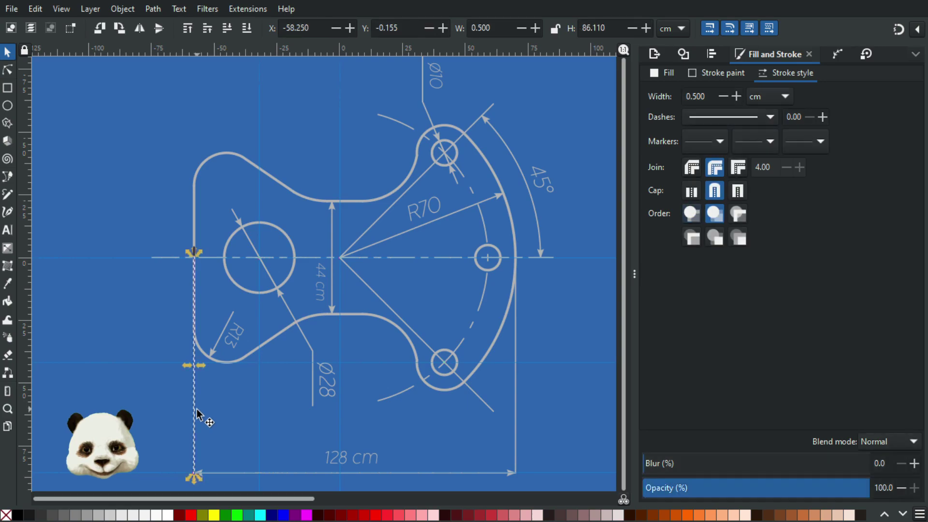
left_click_drag(195, 412, 259, 256)
scroll(231, 220, "up", 4, "ctrl")
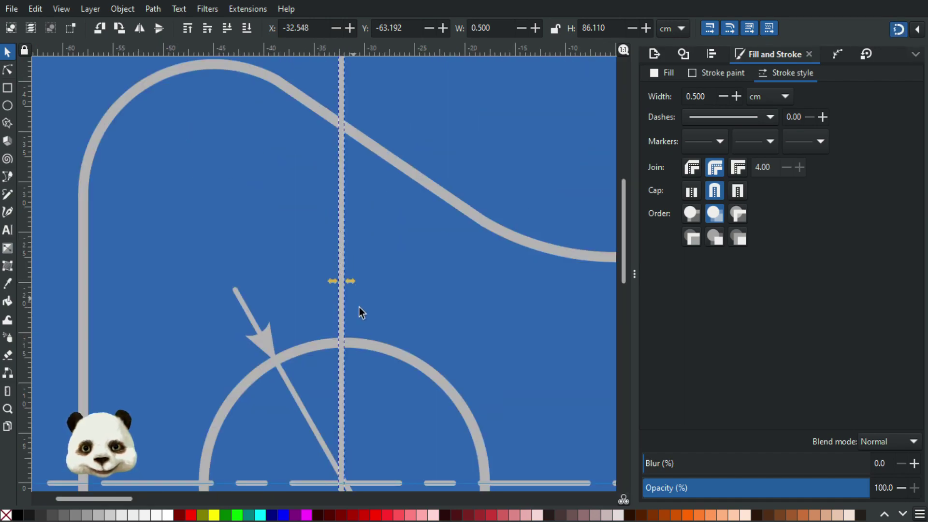
- Align the copied extension line with the vertical guide through the Ø28 circle's centre, at X -32.242, Y -63.683 cm
left_click_drag(342, 340, 347, 333)
scroll(338, 386, "down", 2, "ctrl")
scroll(309, 262, "up", 8, "ctrl")
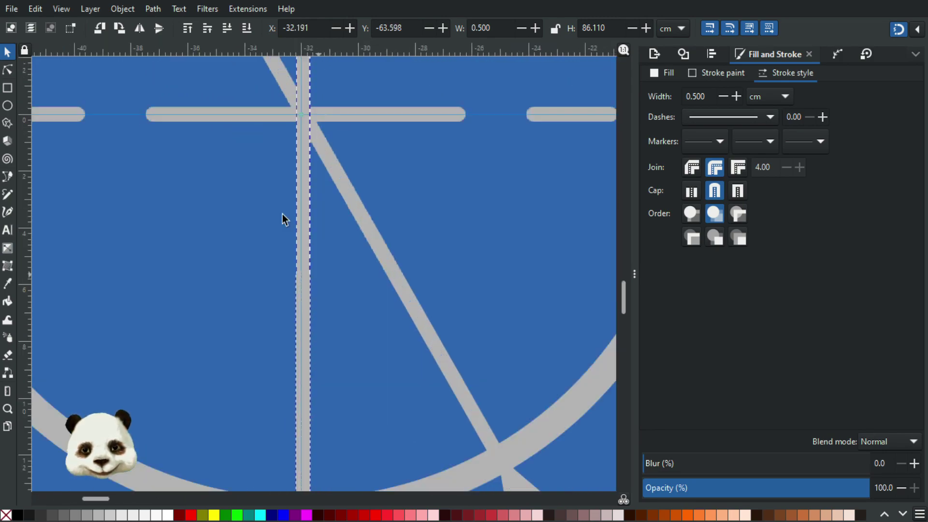
left_click_drag(309, 189, 306, 183)
scroll(324, 242, "up", 12)
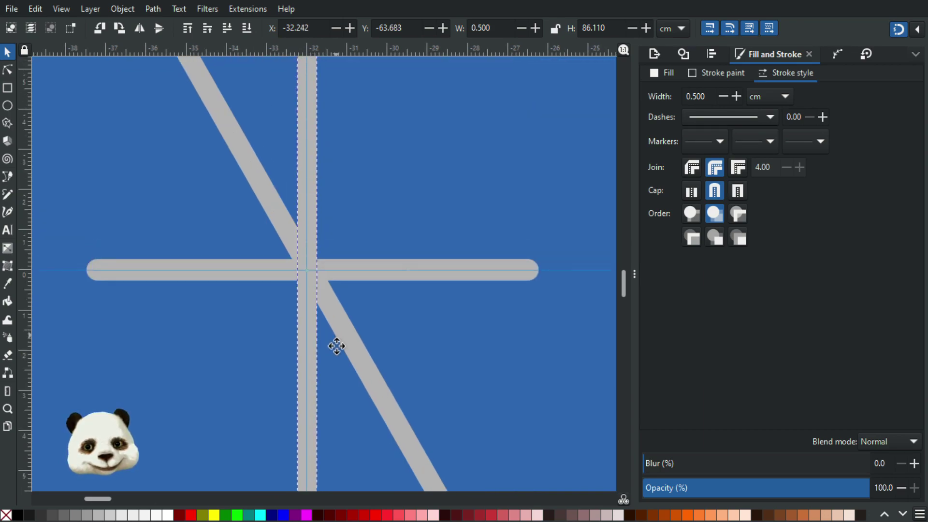
scroll(314, 264, "down", 9, "ctrl")
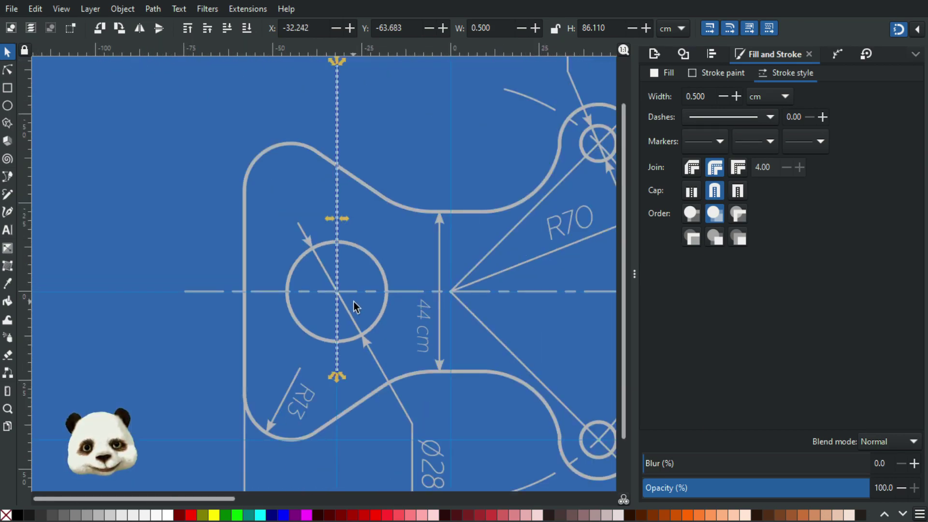
scroll(378, 248, "up", 5)
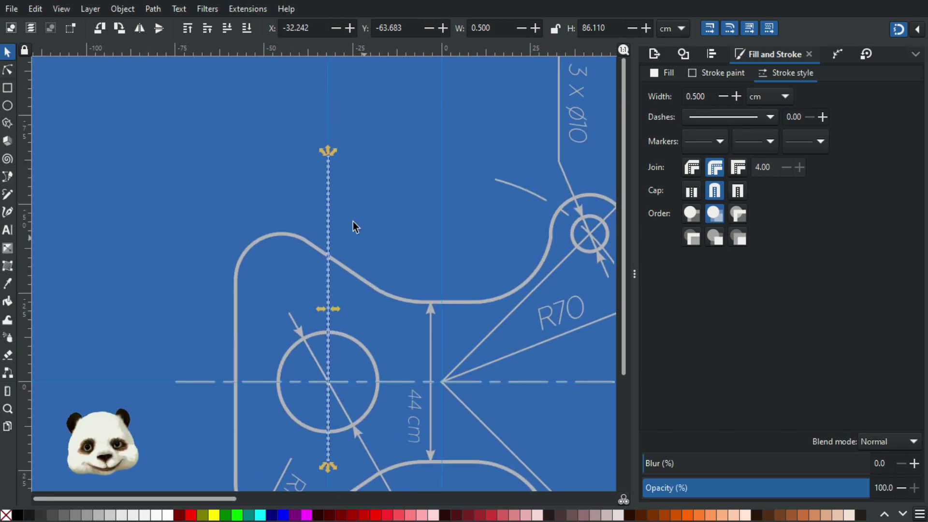
scroll(358, 211, "up", 2, "ctrl")
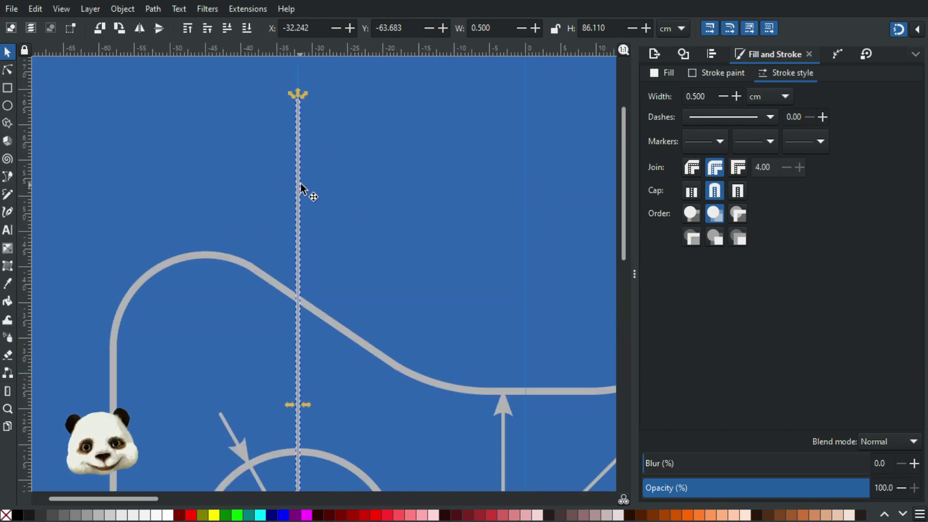
- Duplicate the extension line through the Ø28 circle's centre and place the copy at X -10.762, Y -63.683 cm
left_click_drag(310, 185, 455, 177)
left_click(375, 175)
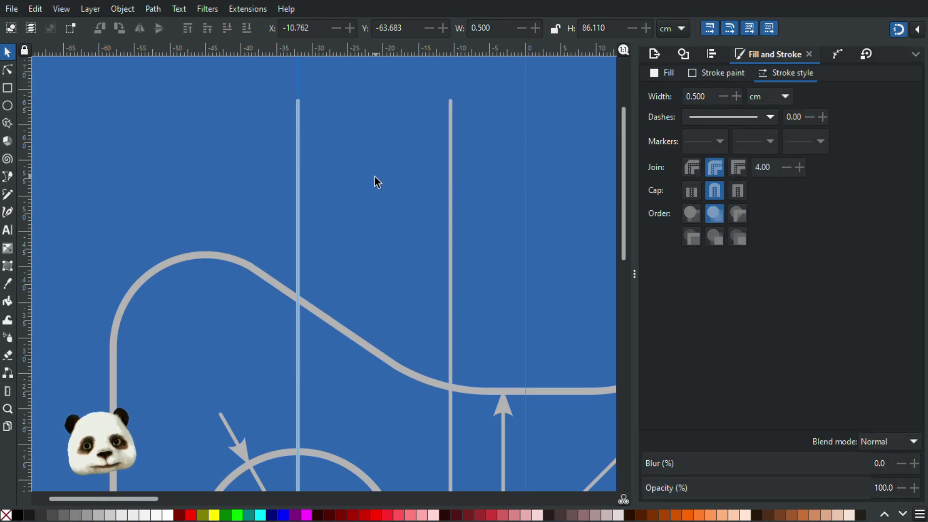
- Consult the reference photo and shorten the upper end of the Ø28 centre extension line to Y -53.219 cm at X -32.000
scroll(375, 176, "down", 4)
scroll(398, 214, "down", 2)
left_click_drag(449, 307, 292, 265)
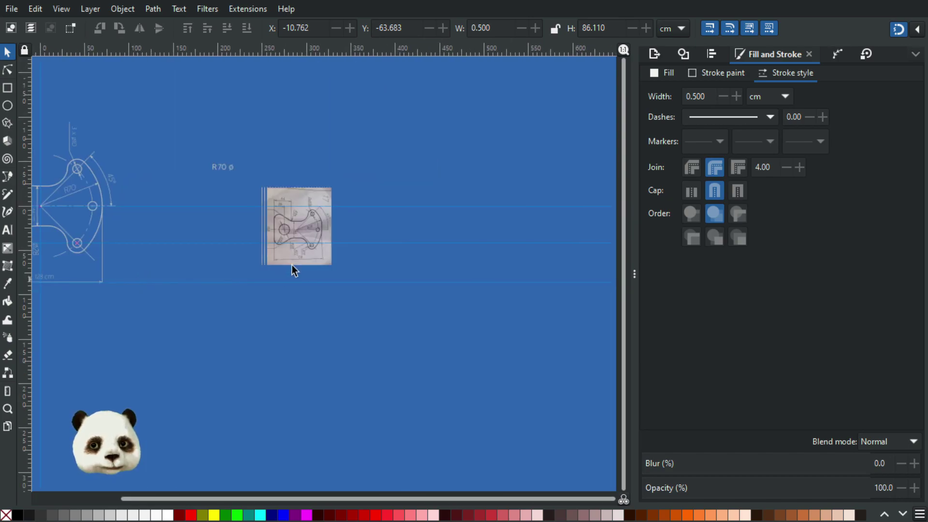
scroll(302, 221, "up", 4)
scroll(247, 199, "down", 3)
left_click_drag(108, 248, 483, 309)
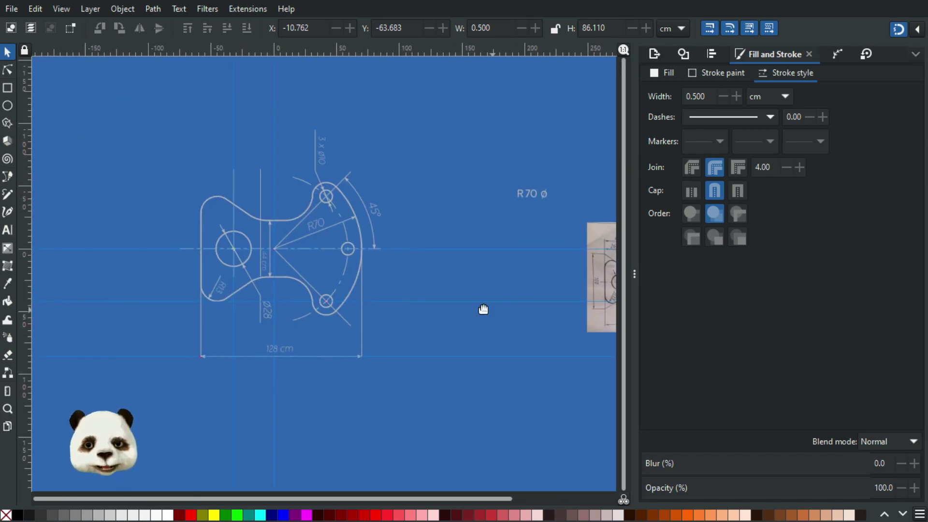
scroll(250, 164, "up", 4)
left_click(263, 132)
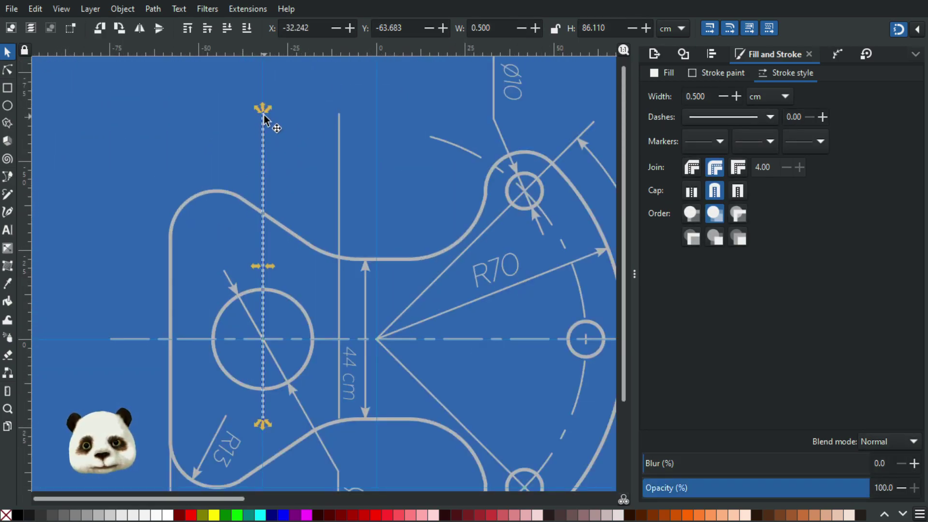
double_click(264, 120)
left_click_drag(262, 114, 263, 148)
- Examine the extension line through the Ø28 circle from its upper end down to its lower end
scroll(241, 170, "up", 4)
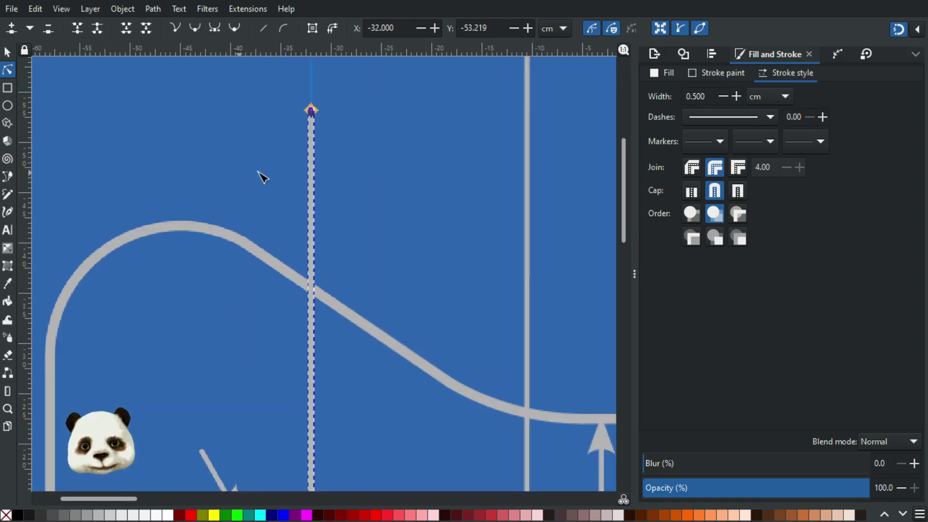
scroll(289, 161, "down", 3)
scroll(323, 176, "up", 3)
scroll(324, 177, "up", 1)
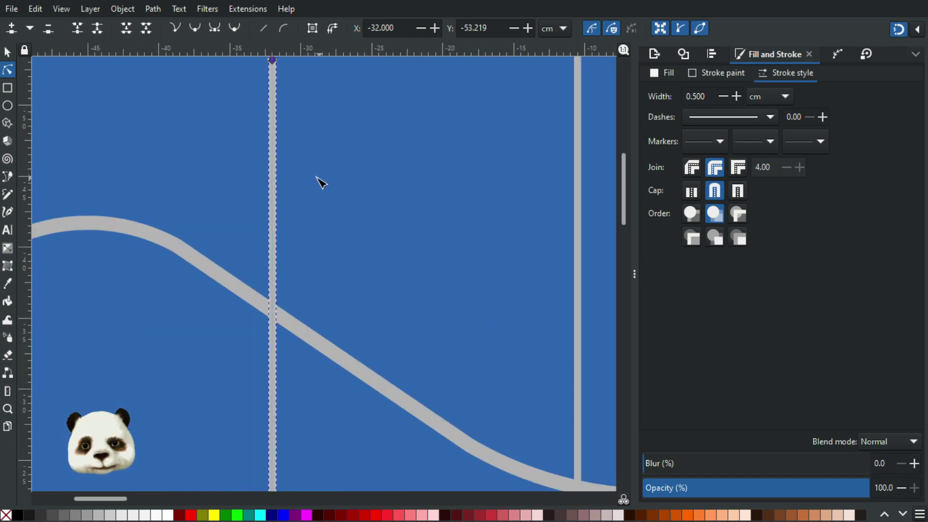
scroll(290, 239, "down", 10)
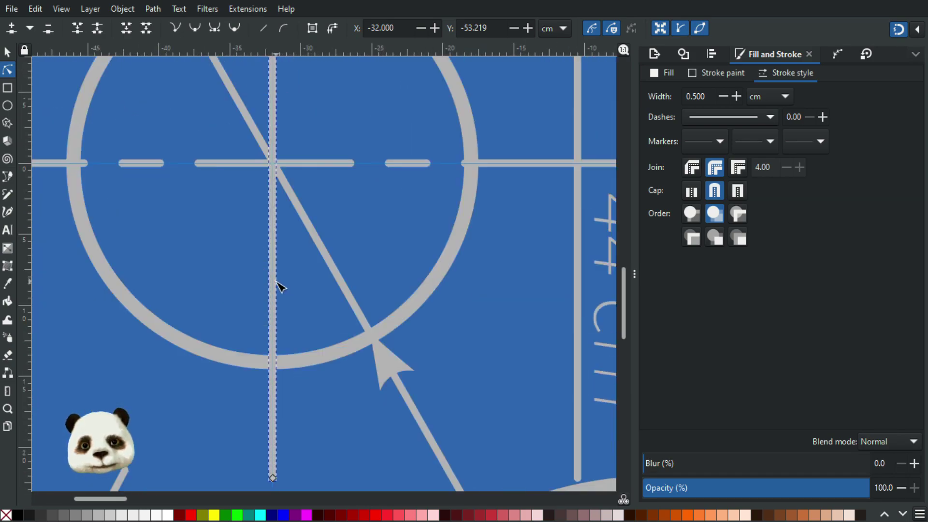
scroll(282, 288, "up", 12)
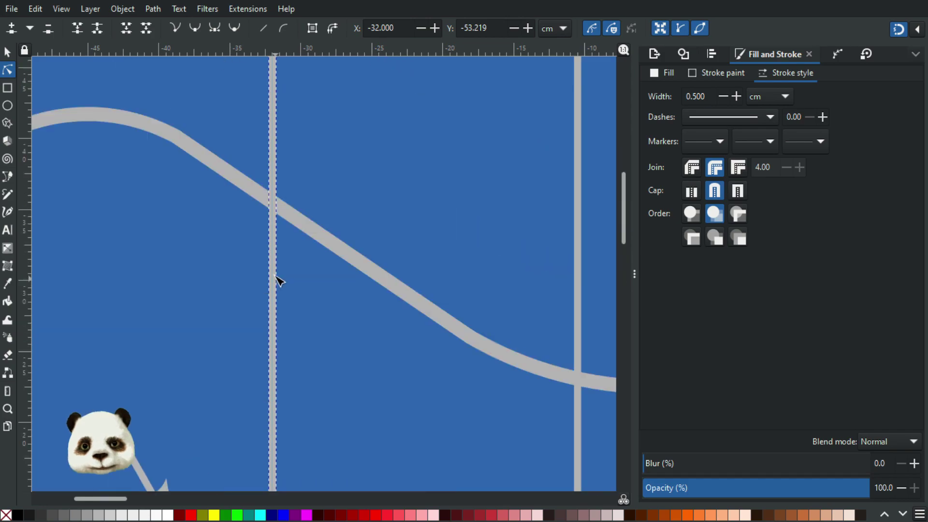
scroll(283, 330, "up", 3)
scroll(290, 323, "down", 5)
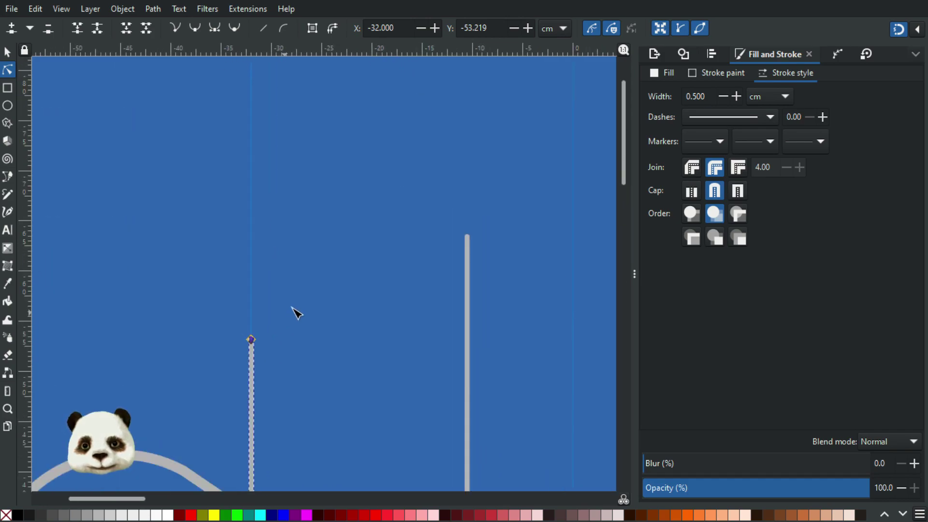
- Extend the upper end of the copied extension line beside the 44 cm dimension to X -10.512, Y -77.772 cm
left_click(415, 262)
scroll(444, 299, "down", 4)
left_click_drag(509, 359, 25, 199)
scroll(261, 242, "up", 6)
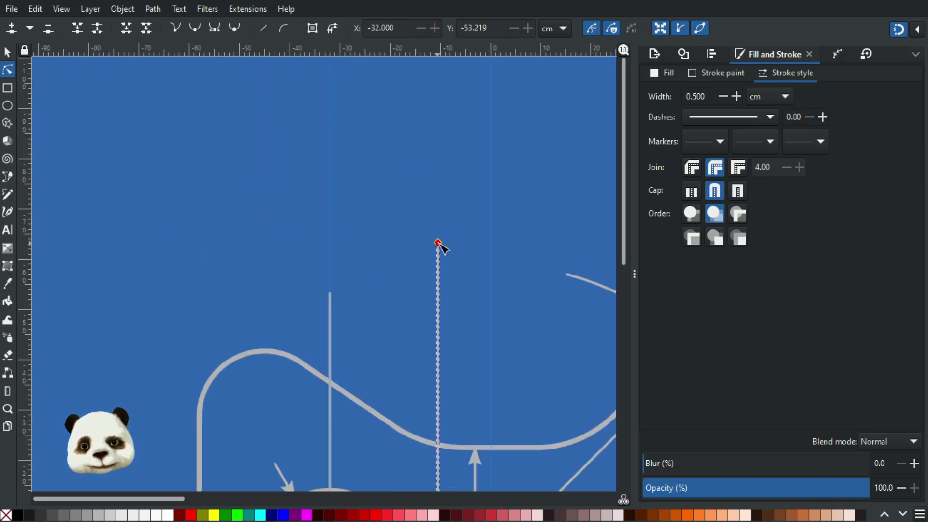
left_click_drag(440, 244, 440, 169)
scroll(340, 228, "down", 3)
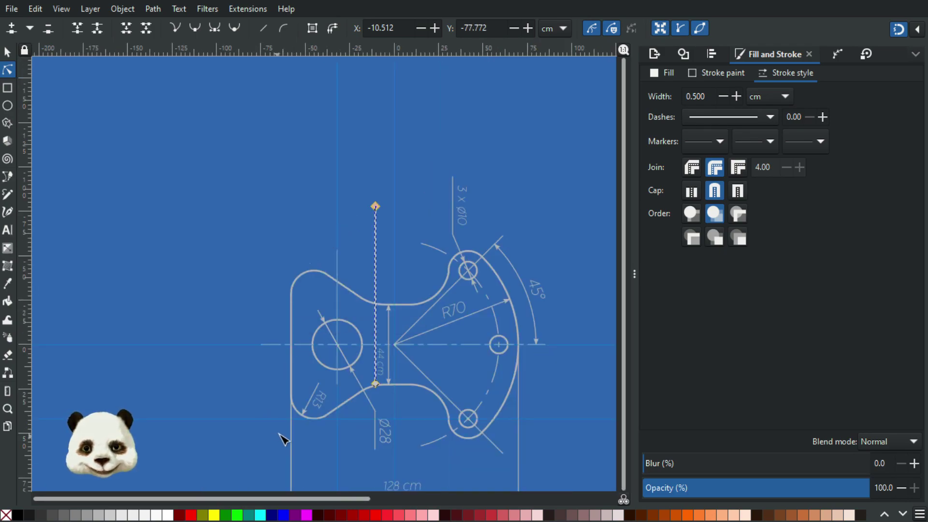
- Extend the 128 cm dimension's left extension line upward past the part to X -58.000, Y -78.022 cm
left_click_drag(292, 431, 295, 210)
scroll(290, 213, "up", 5)
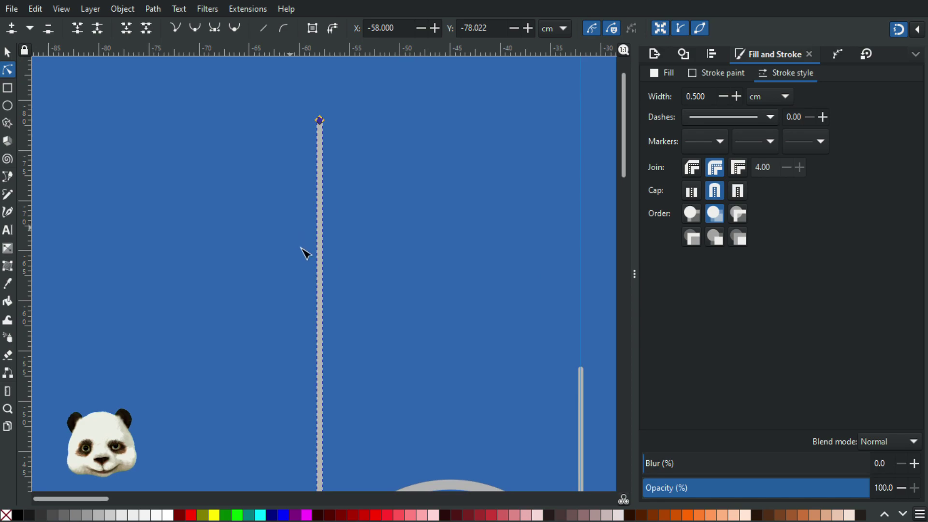
scroll(304, 251, "down", 10)
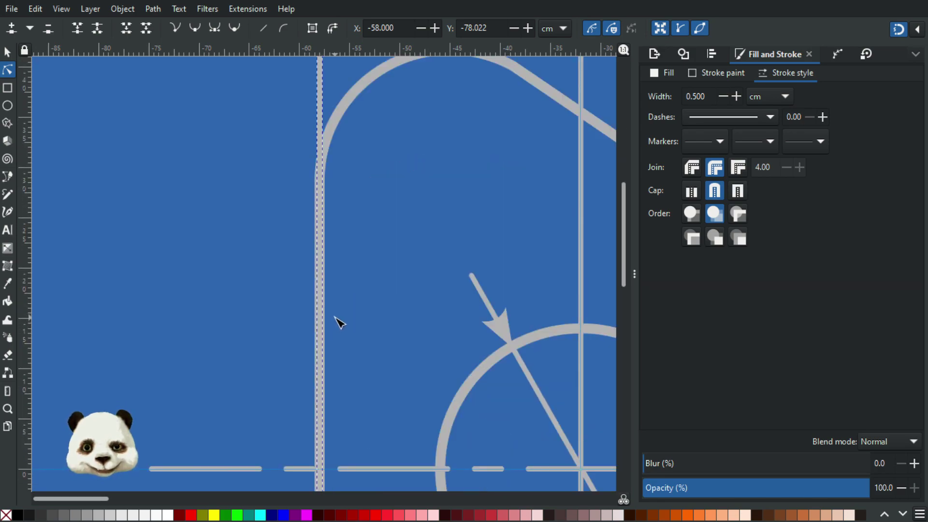
scroll(334, 317, "up", 3)
scroll(335, 314, "down", 9)
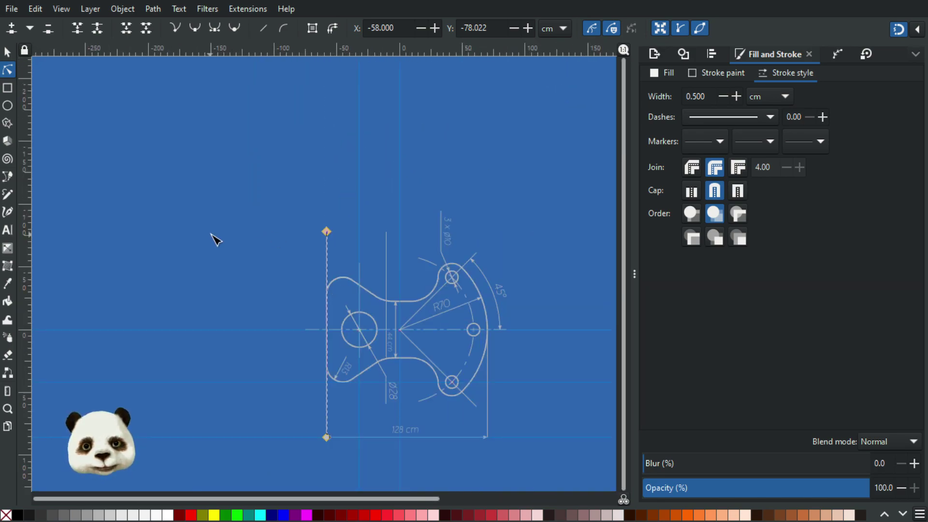
- Compare the three upper extension lines with the 26 and 44 horizontal dimensions in the reference photo
left_click(381, 194)
scroll(387, 218, "up", 5)
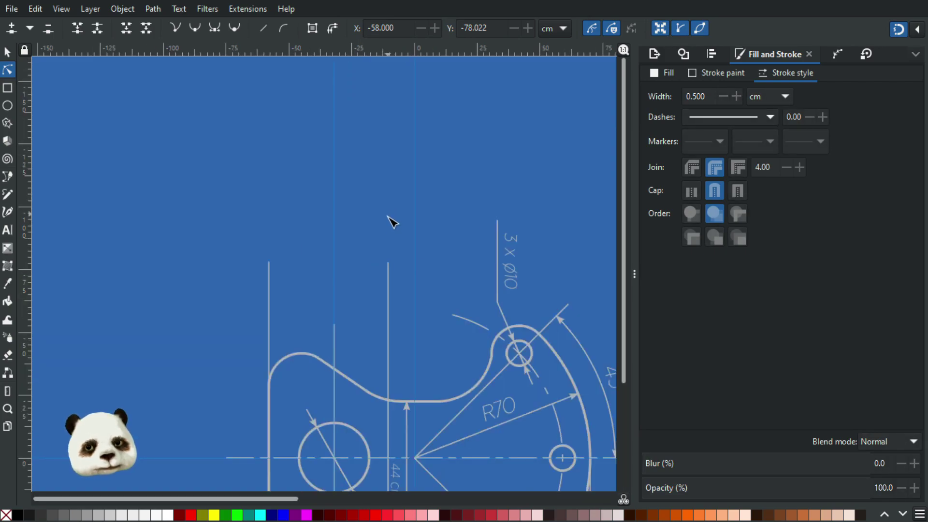
scroll(367, 303, "down", 3)
left_click_drag(323, 216, 315, 149)
scroll(331, 221, "down", 3)
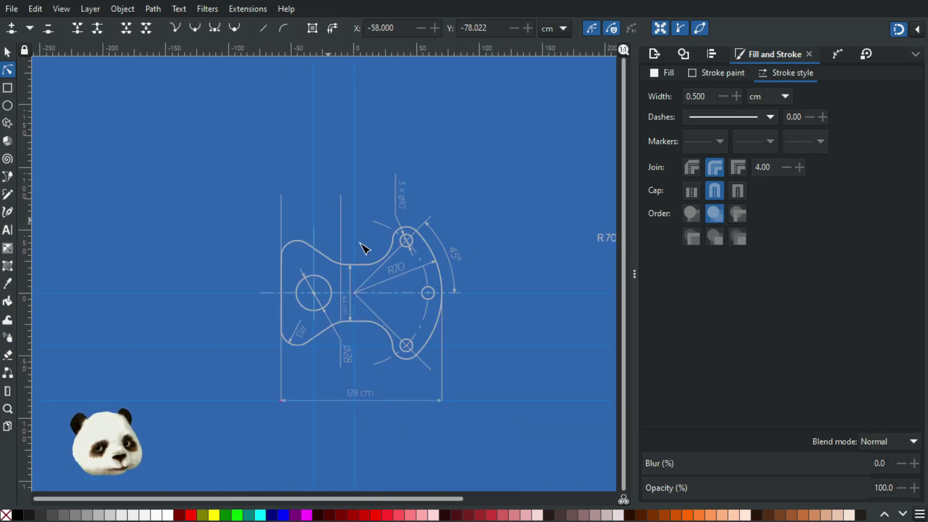
left_click_drag(530, 302, 318, 290)
scroll(426, 249, "up", 3)
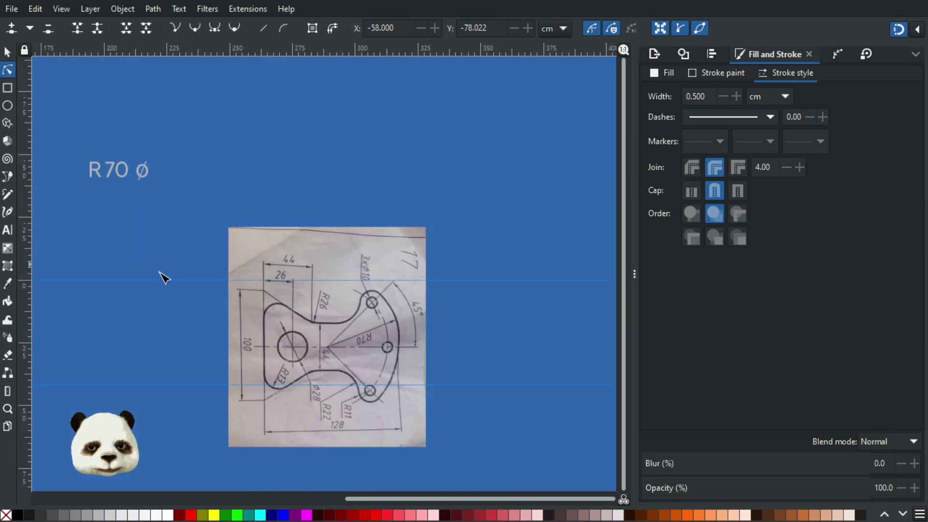
scroll(116, 325, "down", 3)
left_click_drag(138, 325, 501, 331)
scroll(252, 196, "up", 4)
scroll(427, 277, "up", 4)
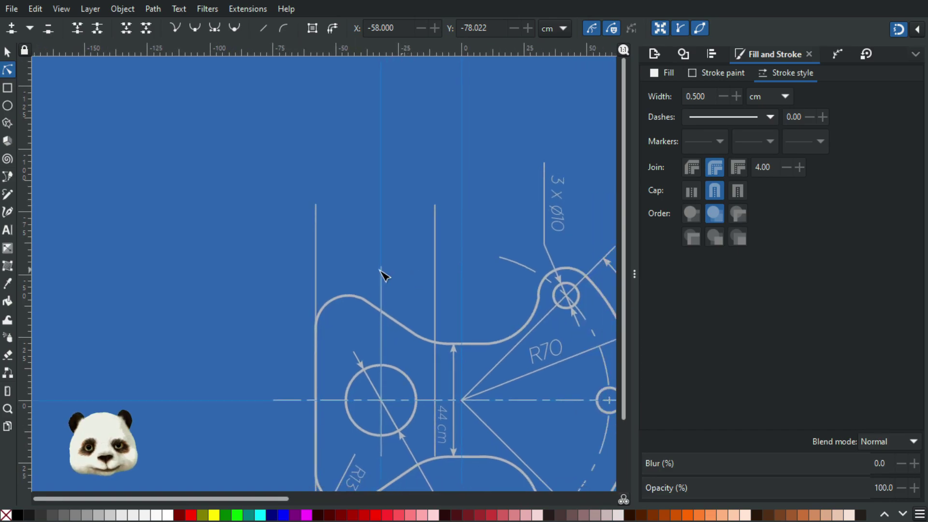
- Raise the upper end of the Ø28 centre extension line to Y -59.149 cm, keeping X at -32.000
left_click(376, 264)
left_click_drag(376, 262, 381, 230)
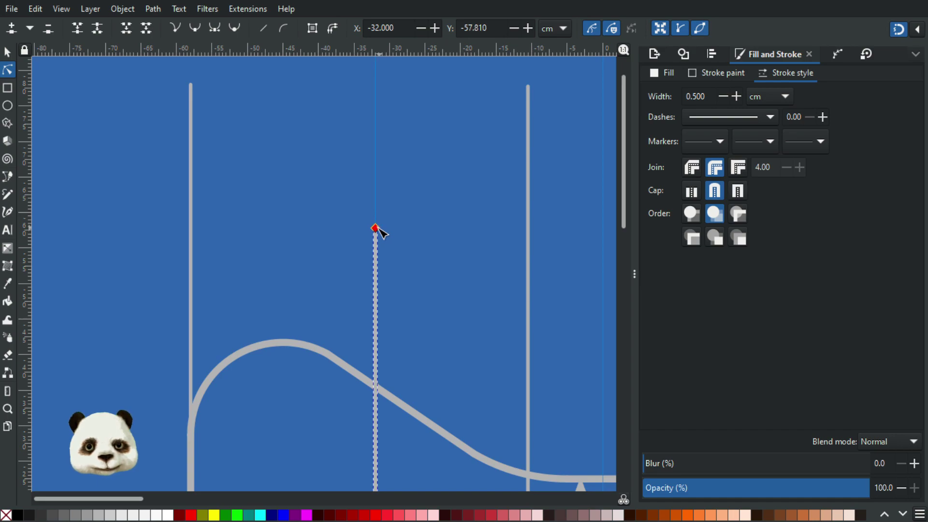
left_click_drag(382, 233, 377, 218)
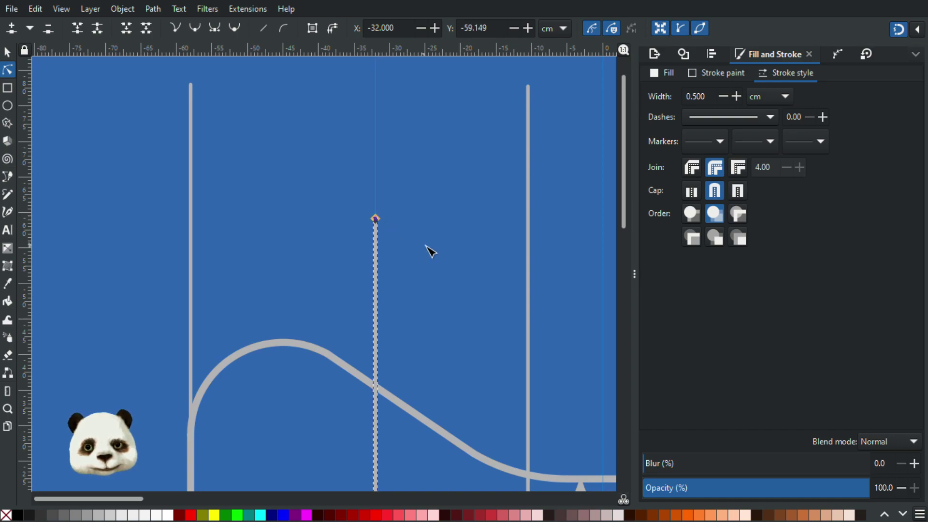
scroll(428, 251, "down", 5)
scroll(416, 273, "up", 3)
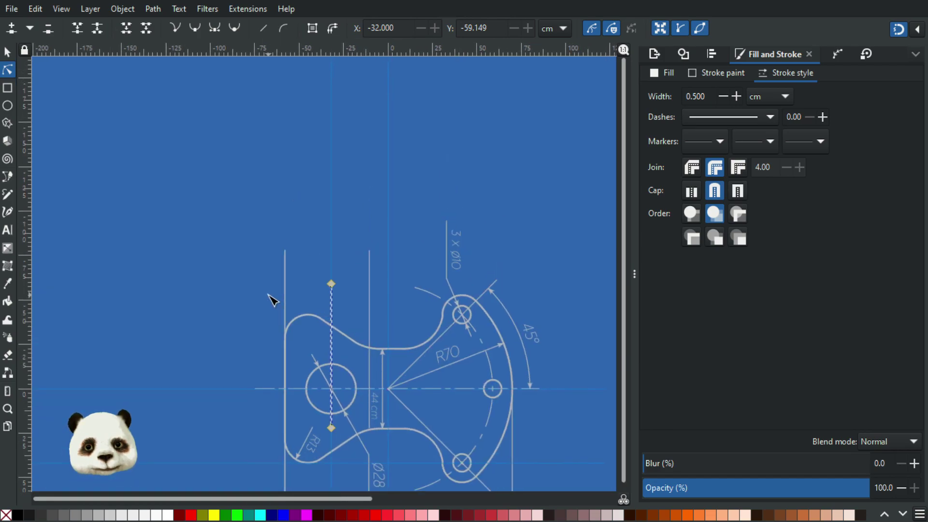
- Draw the 26 dimension's horizontal line between the part's left extension line and the Ø28 centre extension line
key("b")
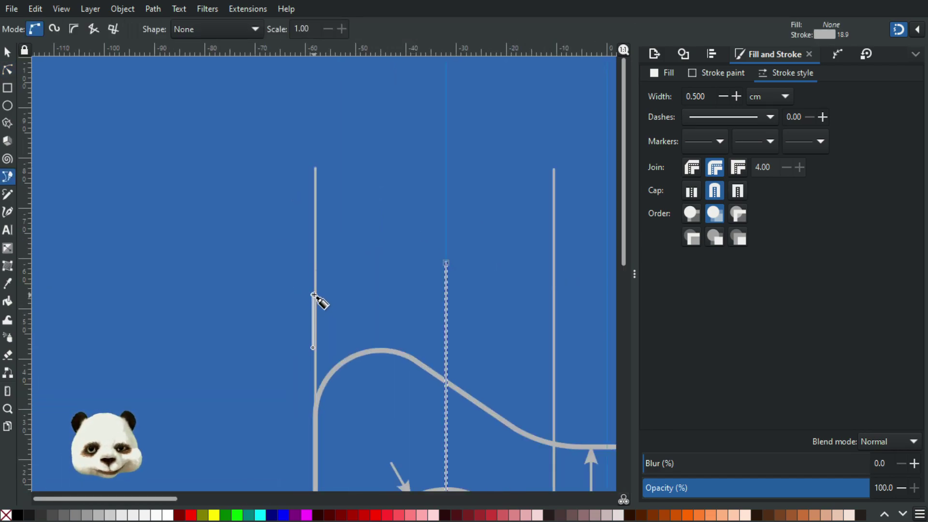
scroll(309, 290, "up", 3)
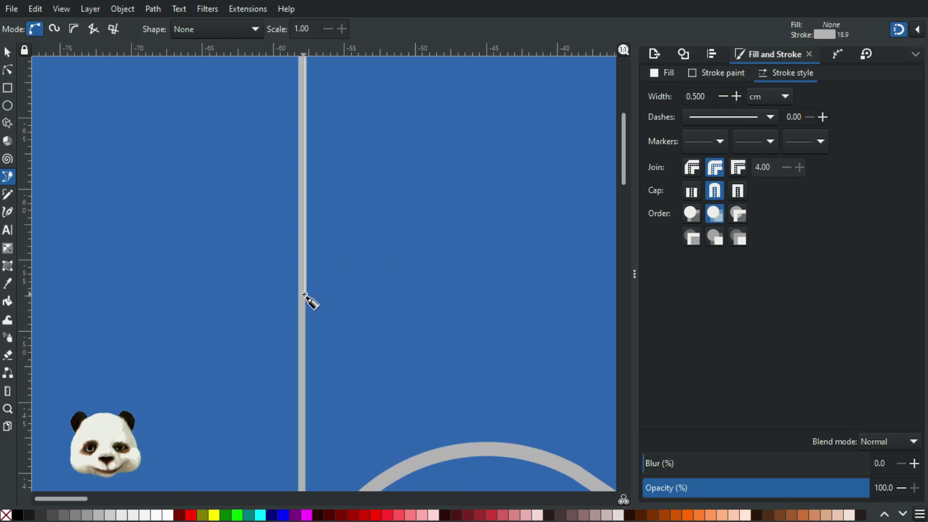
scroll(306, 295, "up", 3)
left_click(298, 294)
scroll(352, 306, "down", 5)
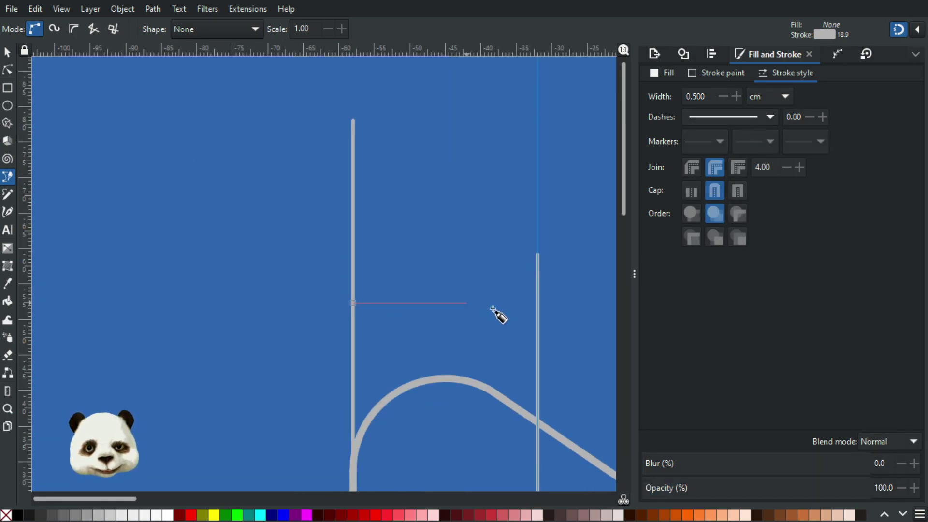
left_click(538, 307)
key("Return")
- Check the new horizontal dimension line against the placement of the 26 dimension in the reference photo
mouse_move(504, 312)
left_mouse_down()
mouse_move(316, 319)
mouse_move(79, 273)
left_mouse_up()
scroll(345, 321, "down", 3)
scroll(313, 300, "down", 4)
scroll(423, 335, "up", 3)
scroll(331, 318, "up", 1)
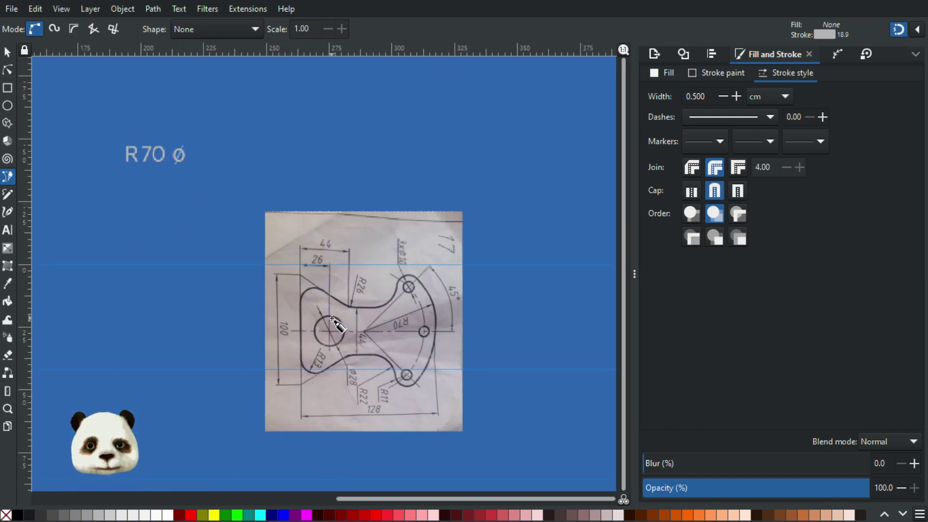
scroll(332, 318, "down", 4)
left_click_drag(72, 318, 456, 337)
scroll(546, 309, "up", 5)
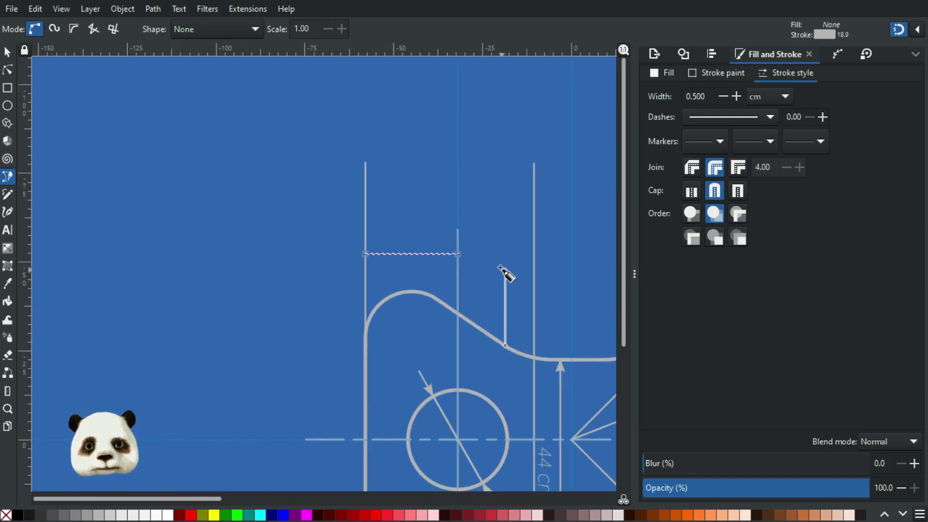
- Shorten the Ø28 centre extension line so its upper end sits just above the 26 dimension line, at Y -54.654 cm
left_click(8, 70)
scroll(512, 244, "up", 2)
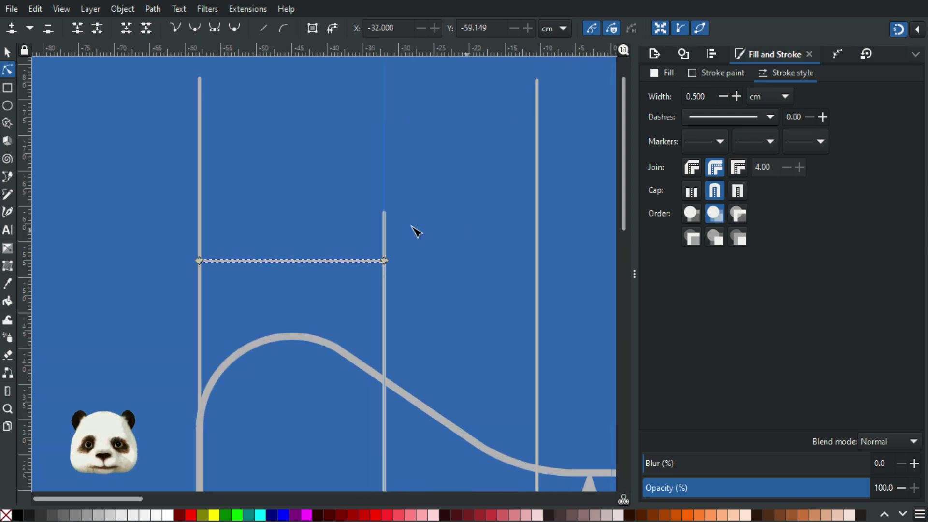
left_click(384, 212)
left_click_drag(384, 212, 388, 245)
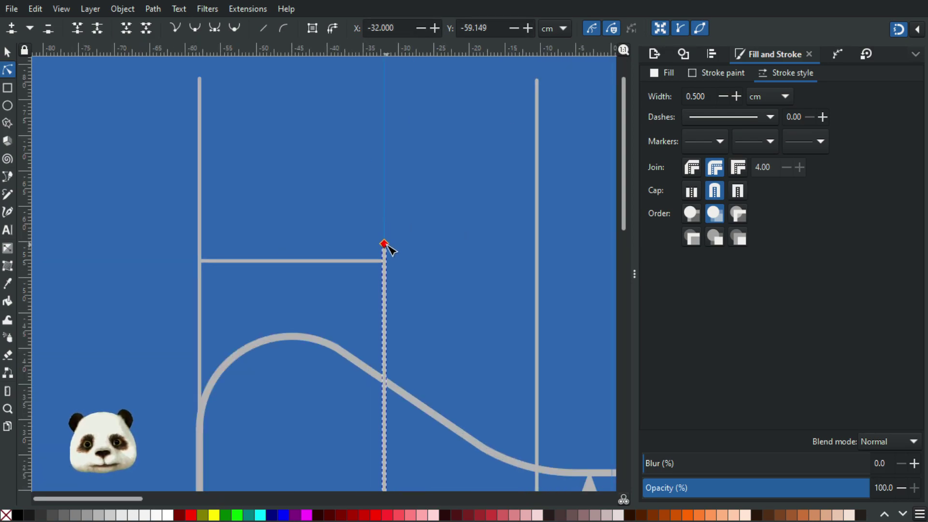
- Duplicate the 26 dimension line, raise the copy to Y -75.960 cm and stretch its right end to X -10.512 cm
left_click(293, 263)
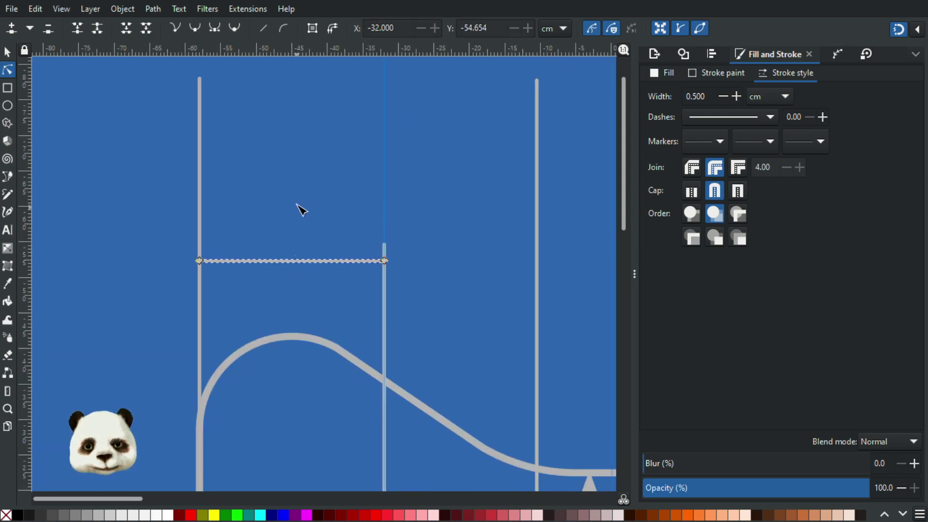
scroll(299, 199, "down", 3)
left_click_drag(306, 195, 282, 459)
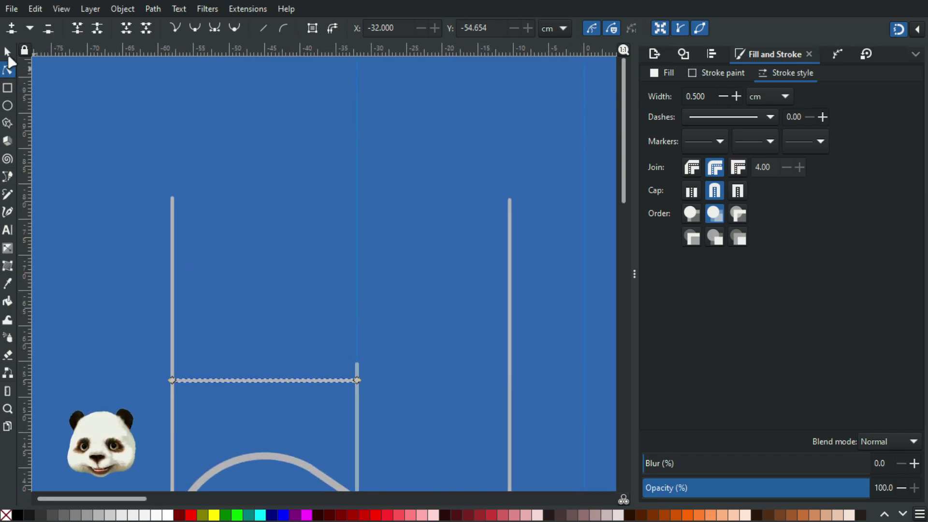
left_click(8, 56)
key("ctrl+d")
left_click_drag(291, 380, 261, 211)
left_click(8, 69)
left_click_drag(360, 213, 514, 225)
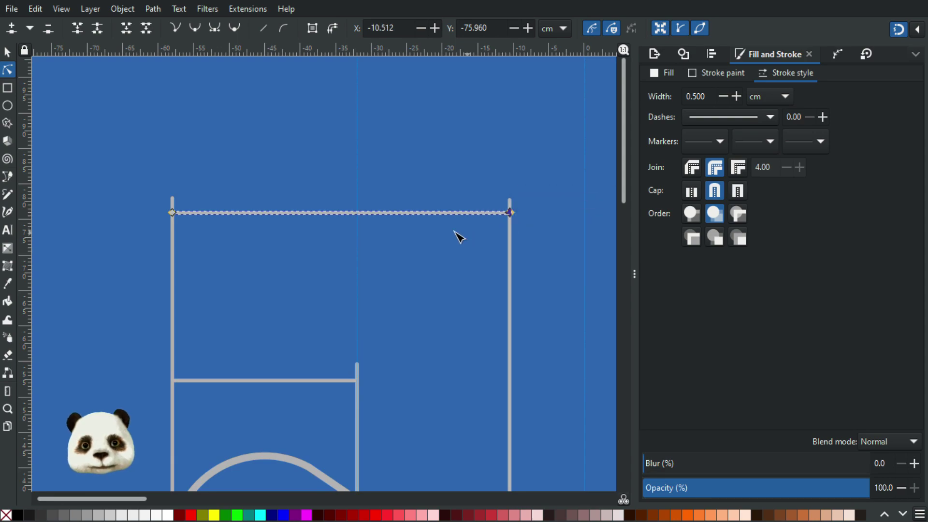
- Add outward-pointing Arrow2 start and end markers to the upper, 44 dimension line
left_click(5, 53)
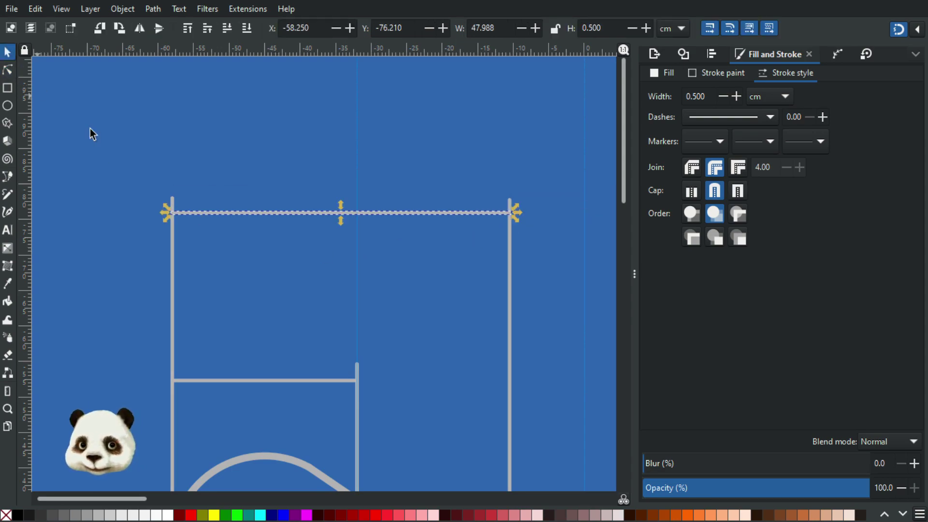
left_click(719, 140)
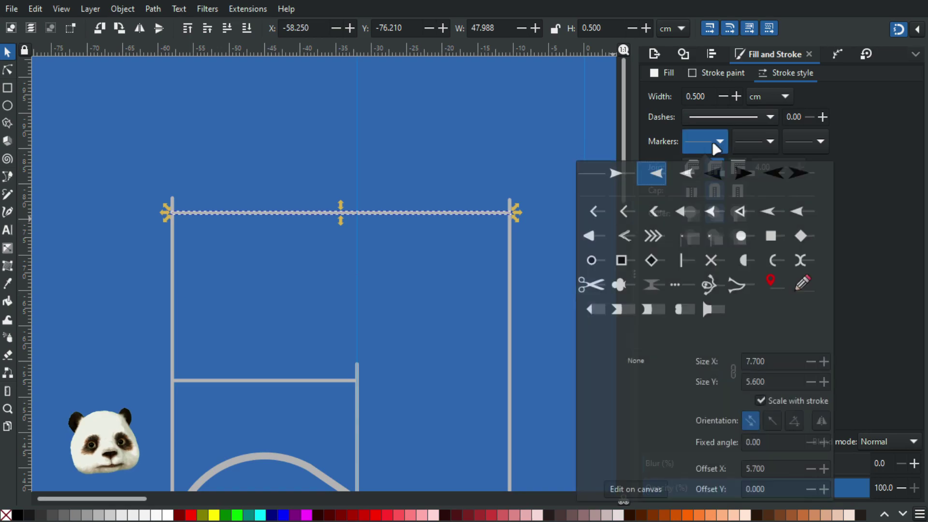
left_click(652, 176)
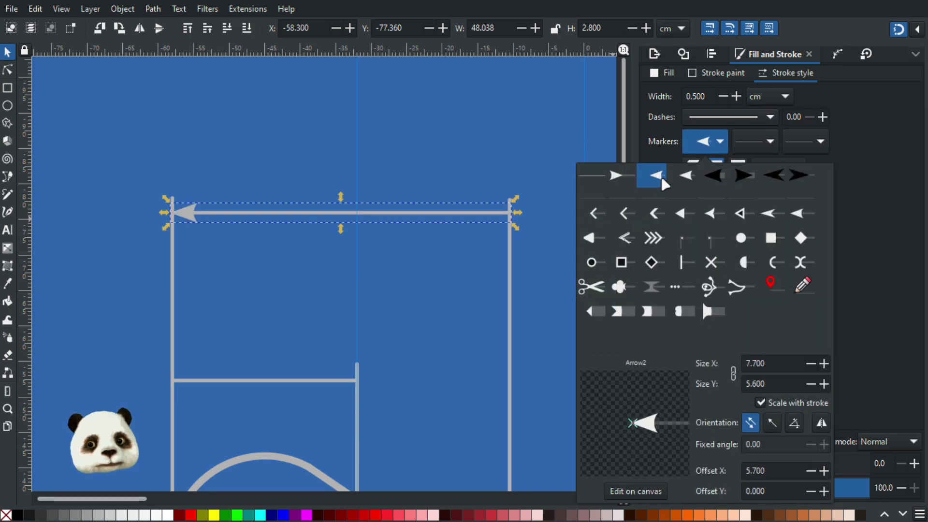
left_click(819, 141)
left_click(819, 141)
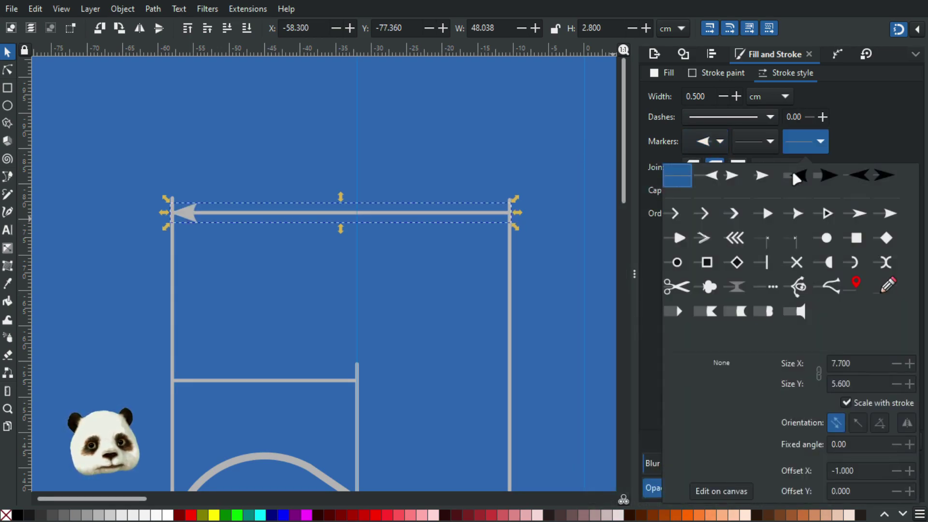
left_click(734, 179)
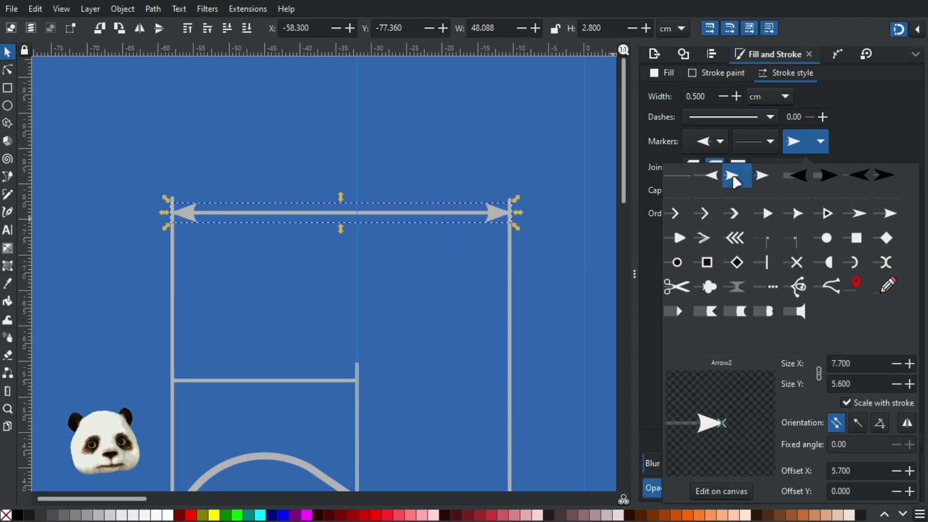
- Add the same outward-pointing Arrow2 start and end markers to the lower, 26 dimension line
left_click(277, 383)
left_click(284, 382)
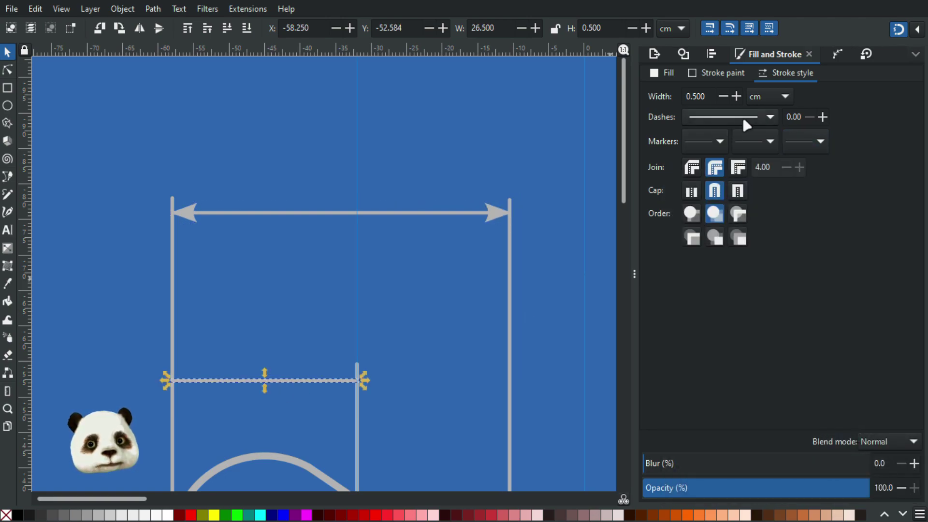
left_click(718, 142)
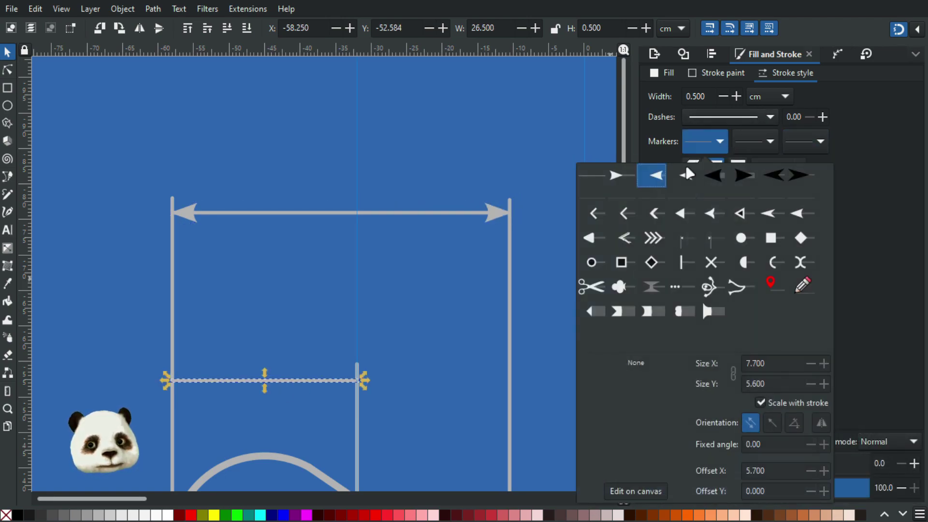
left_click(655, 176)
left_click(807, 142)
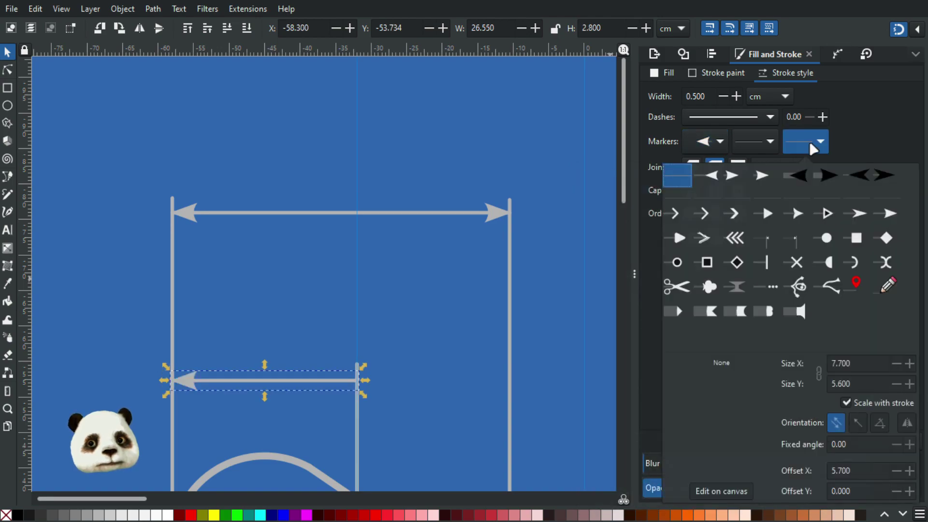
left_click(733, 176)
left_click(575, 286)
- Compare the horizontal 26 and 44 dimensions in the reference photo with the drawing
scroll(574, 286, "down", 3)
left_click_drag(519, 302, 439, 251)
scroll(483, 209, "down", 1)
scroll(489, 222, "down", 2)
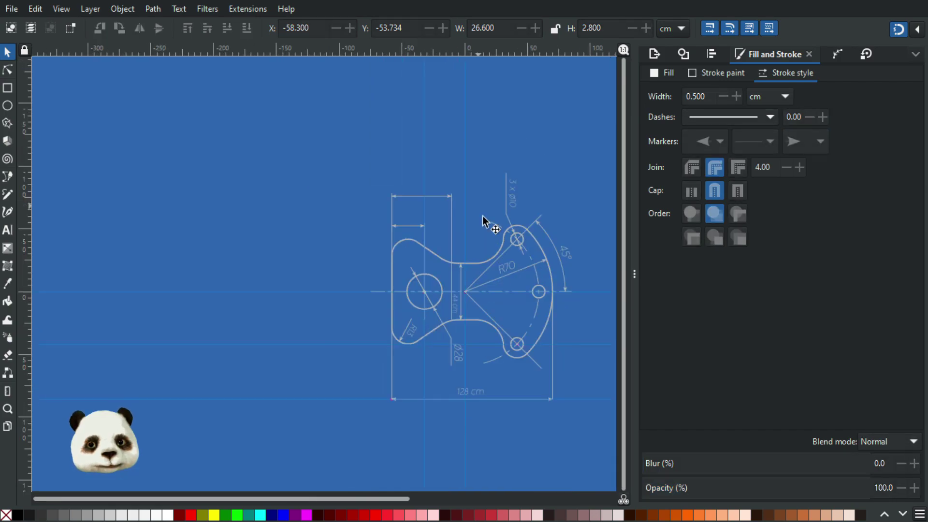
scroll(488, 222, "up", 2)
scroll(506, 350, "down", 5)
scroll(506, 350, "right", 15)
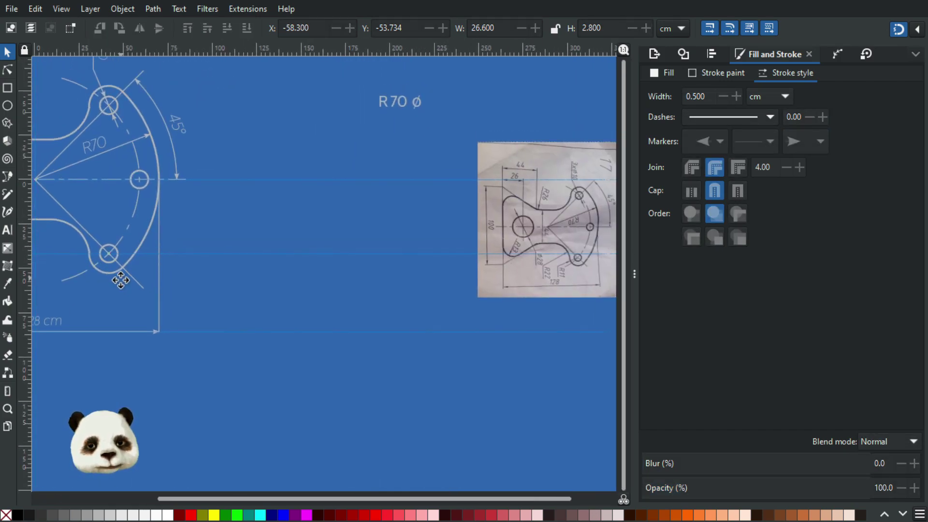
scroll(194, 290, "left", 12)
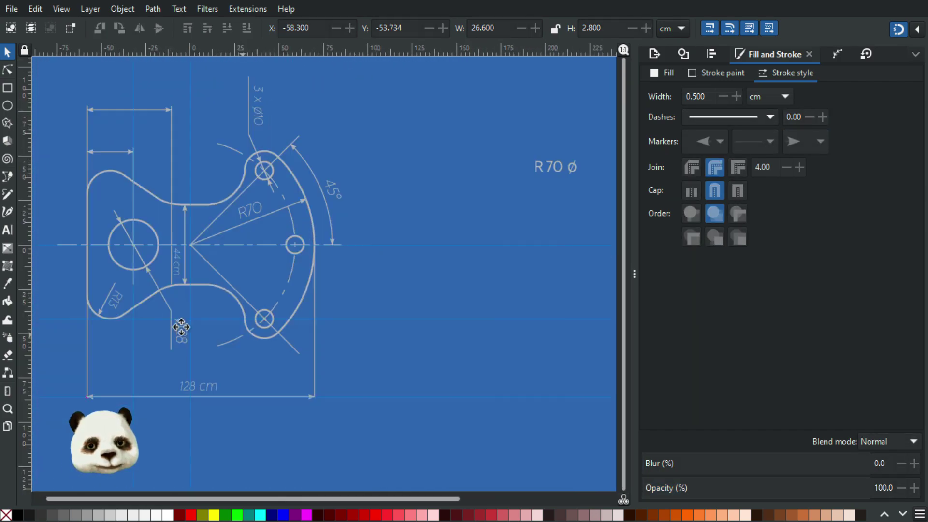
scroll(136, 319, "right", 15)
left_click_drag(61, 312, 433, 353)
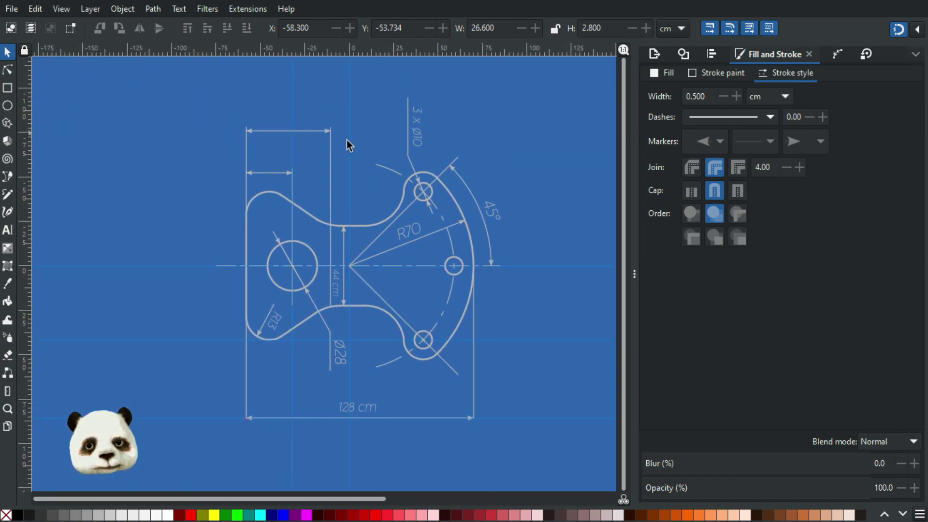
scroll(336, 247, "up", 2, "ctrl")
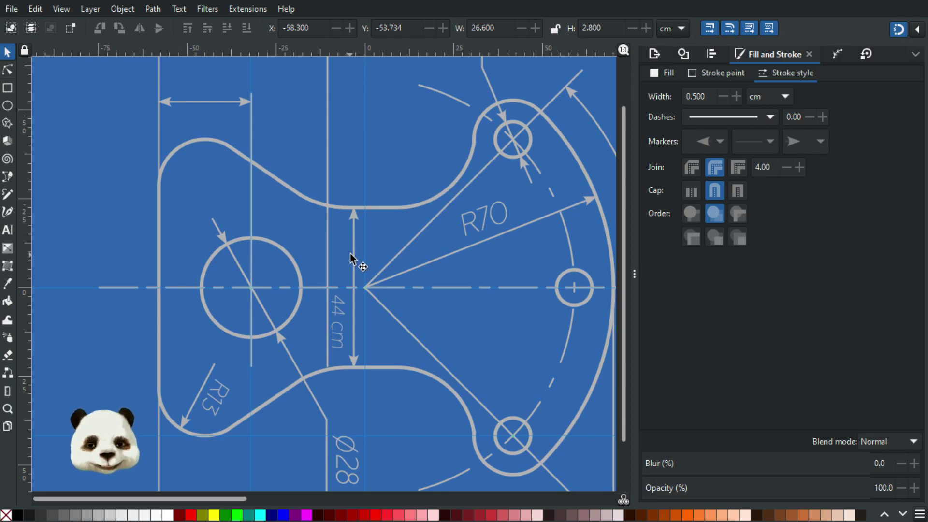
- Duplicate the vertical 44 cm dimension line, move the copy above the part and rotate it to horizontal
left_click(354, 251)
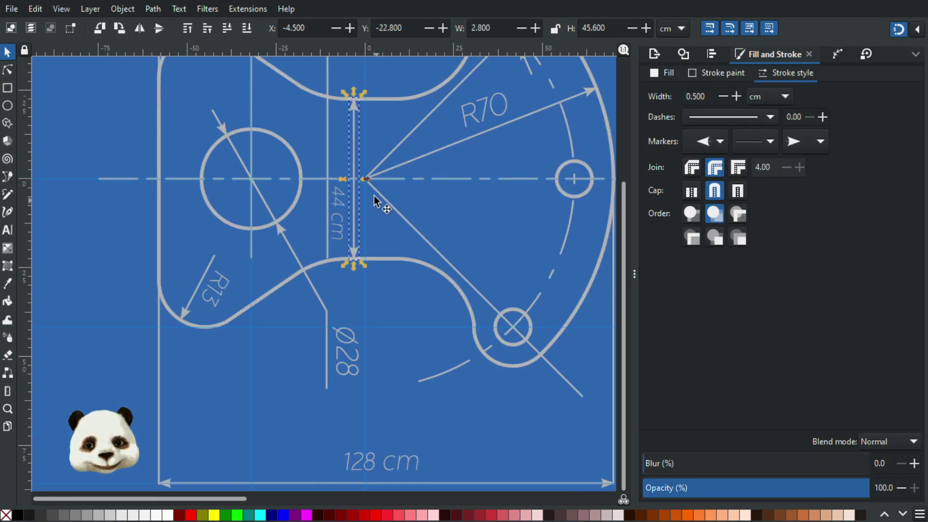
scroll(375, 200, "up", 5)
left_click_drag(352, 353, 268, 144)
left_click_drag(307, 202, 357, 296)
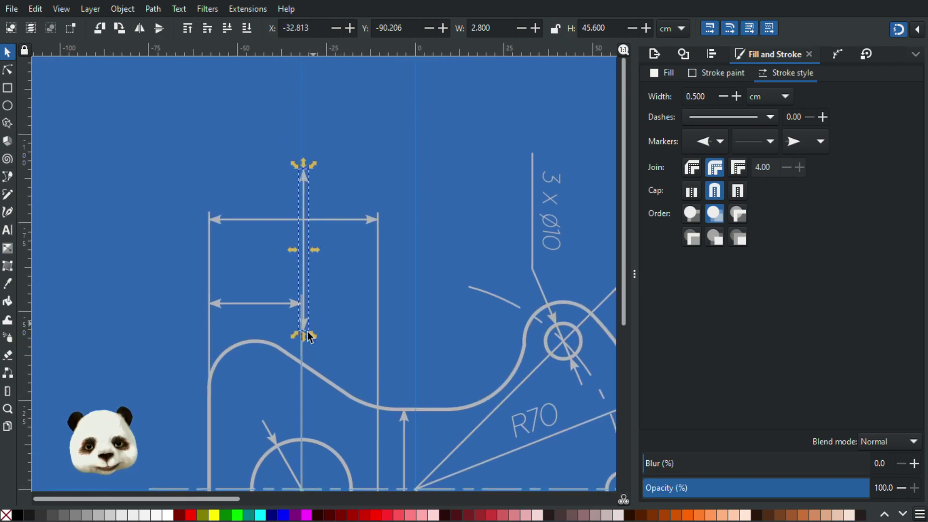
left_click(305, 324)
left_click_drag(314, 334, 339, 249)
- Place the horizontal copy between the two dimension lines with its left tip on the left extension line, at X -58.000, Y -70.305 cm
scroll(280, 246, "up", 3)
left_click_drag(207, 246, 195, 246)
left_click(195, 245)
scroll(146, 279, "up", 3)
left_click_drag(210, 297, 474, 267)
scroll(474, 267, "up", 3)
left_click_drag(418, 271, 433, 269)
scroll(431, 269, "down", 1)
scroll(497, 297, "down", 3)
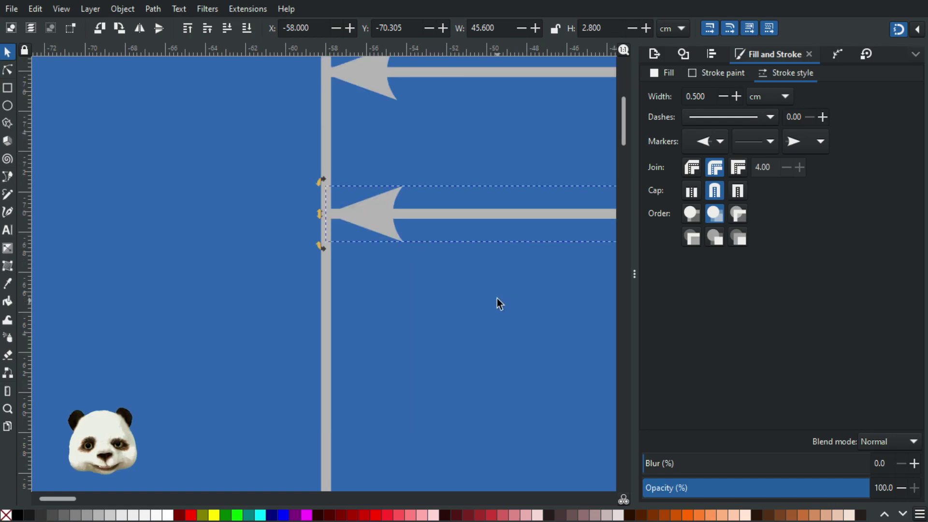
- Move the right extension line to X -12.650 cm at the copy's right arrow tip, and delete the old uppermost dimension line
scroll(502, 300, "down", 3)
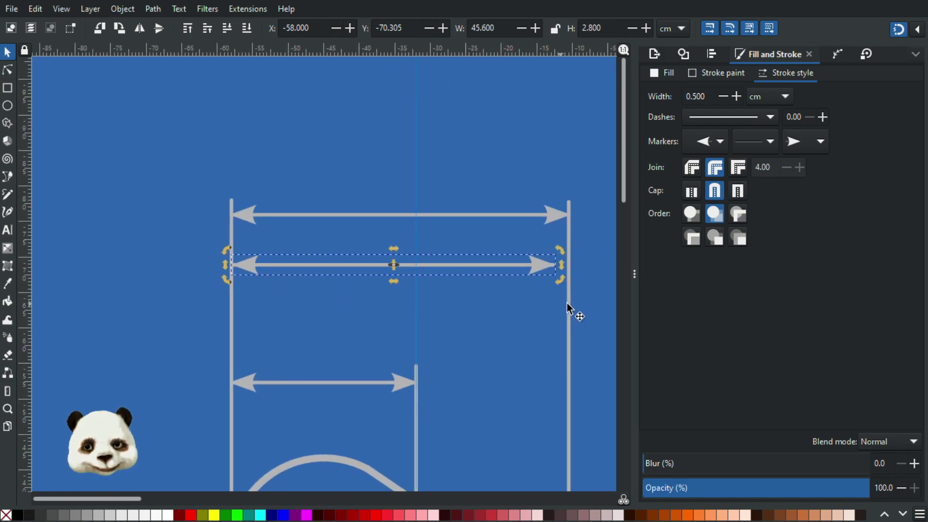
scroll(568, 303, "up", 2)
left_click(567, 266)
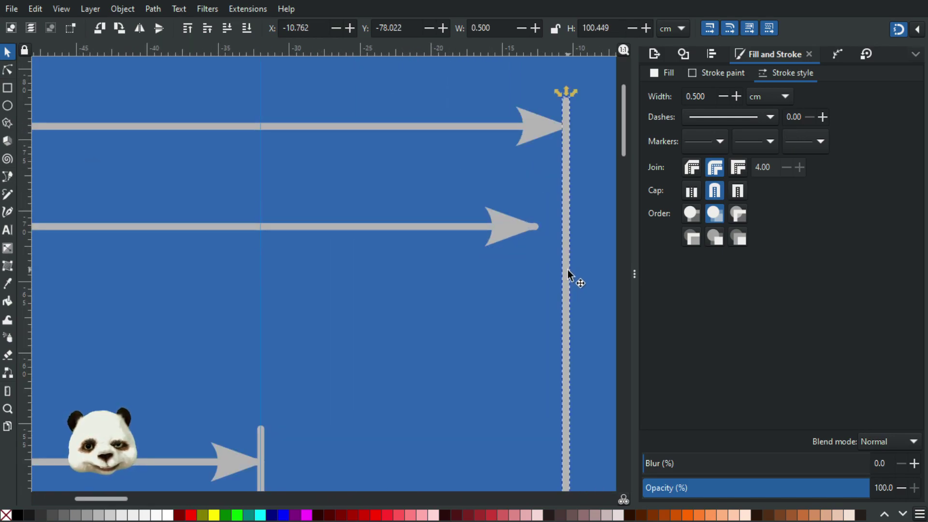
left_click_drag(565, 271, 534, 268)
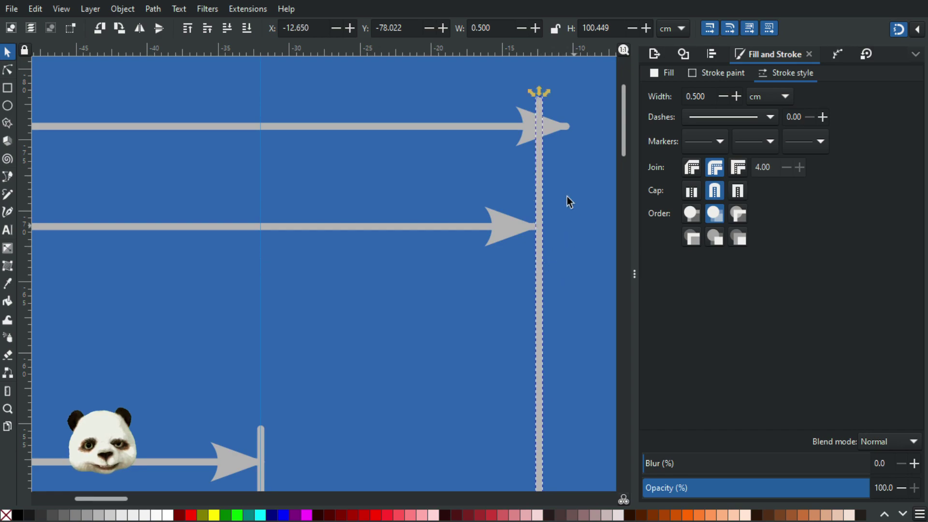
left_click(370, 131)
key("Delete")
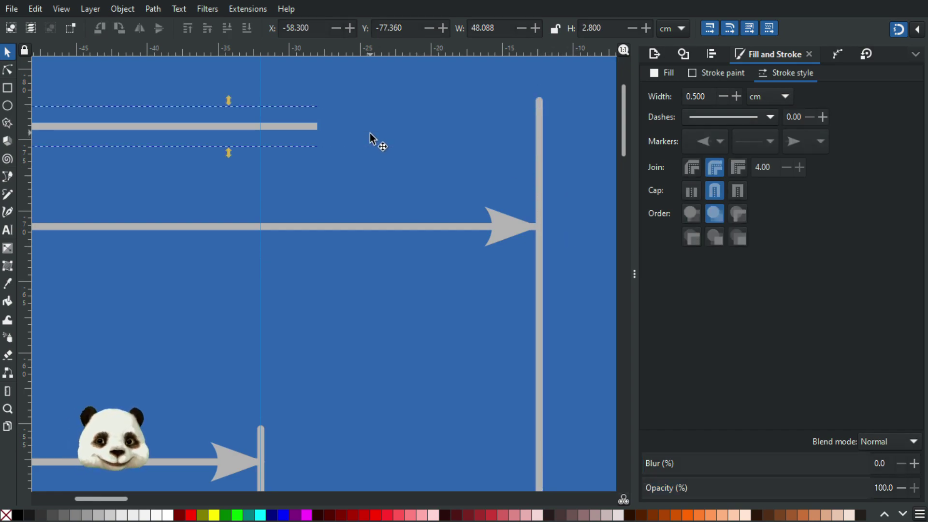
scroll(382, 159, "down", 3, "ctrl")
scroll(405, 168, "up", 3, "ctrl")
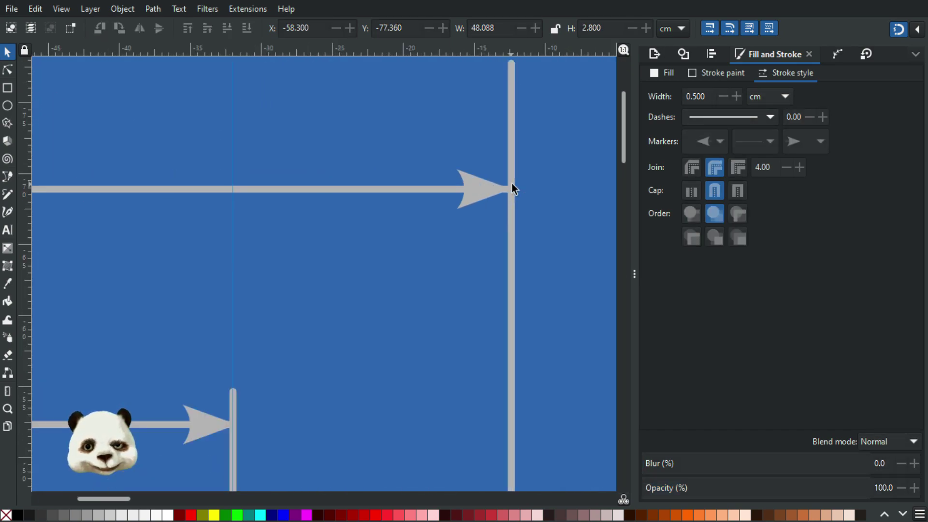
scroll(487, 223, "down", 3, "ctrl")
scroll(549, 446, "up", 1, "ctrl")
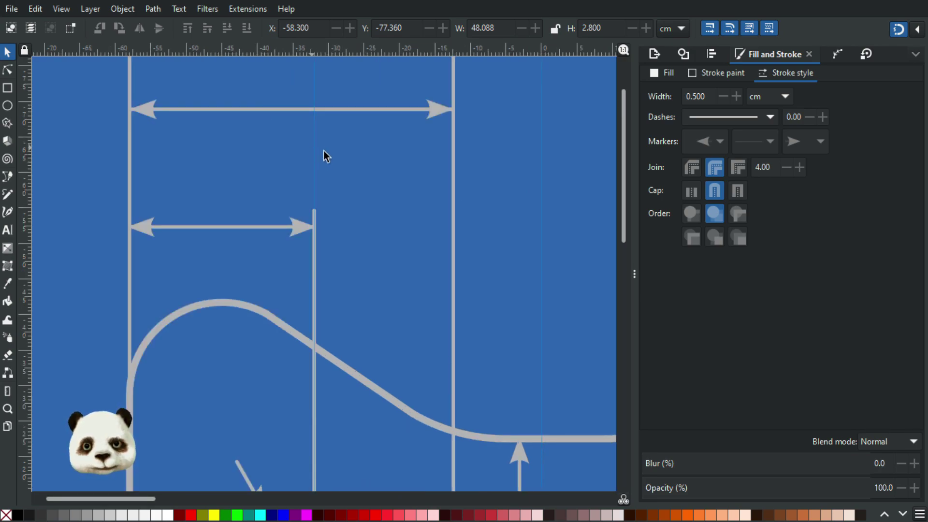
scroll(324, 151, "down", 3, "ctrl")
scroll(378, 249, "up", 1, "ctrl")
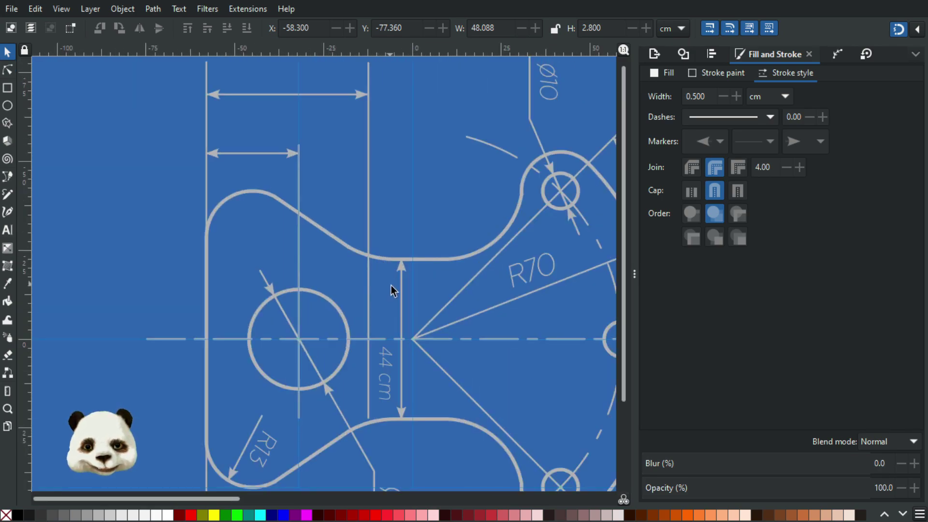
- Shorten the vertical extension line of the upper long dimension so its lower end sits on the part's upper outline
left_click(369, 310)
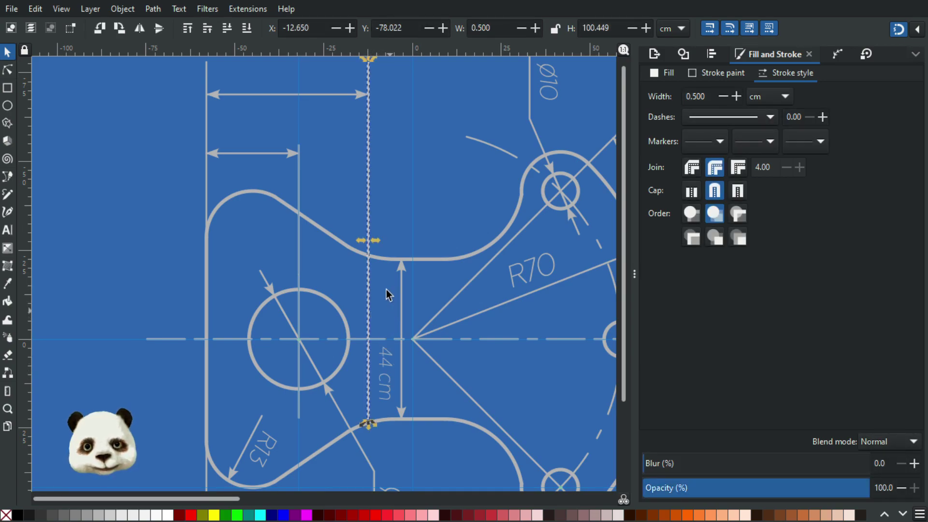
scroll(399, 308, "up", 3)
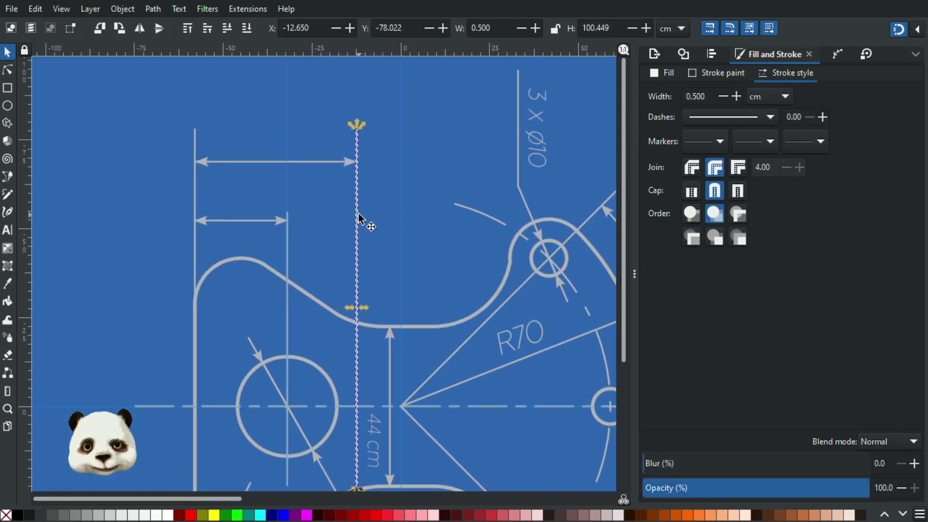
left_click_drag(355, 217, 355, 216)
scroll(369, 333, "down", 4)
scroll(370, 333, "up", 4)
scroll(341, 377, "up", 5)
scroll(335, 286, "up", 2)
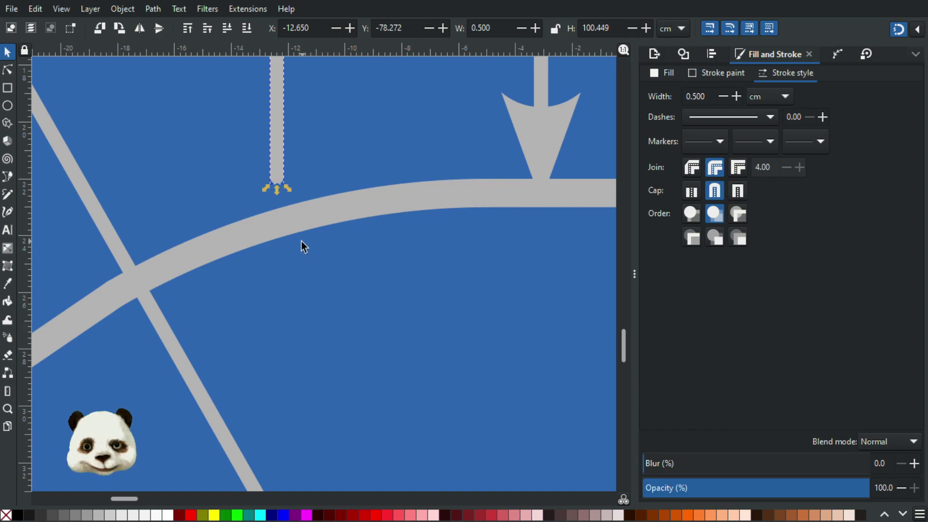
scroll(301, 241, "down", 7)
scroll(508, 343, "right", 10)
scroll(466, 332, "down", 4)
scroll(606, 311, "up", 3)
scroll(460, 311, "up", 2)
scroll(333, 284, "down", 2)
left_click_drag(89, 293, 582, 371)
scroll(326, 369, "up", 2)
left_click(8, 70)
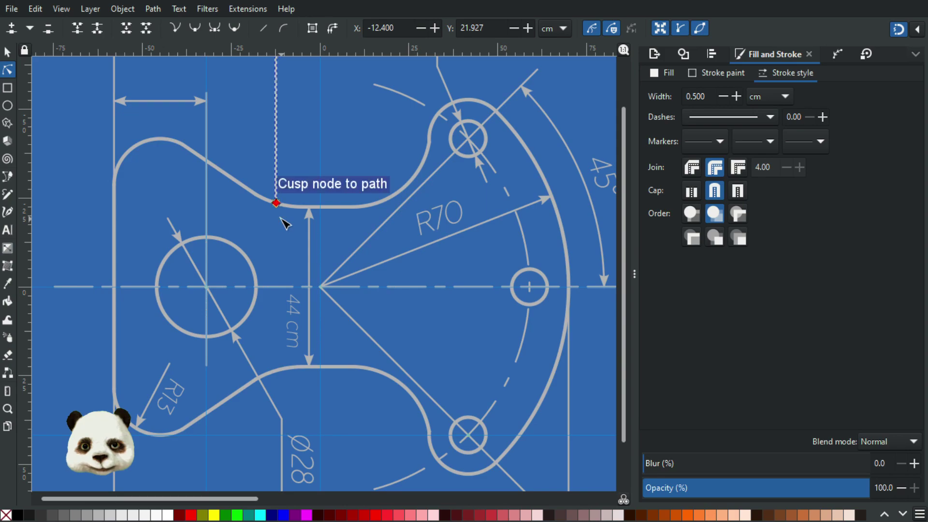
mouse_move(282, 228)
left_mouse_down()
mouse_move(287, 269)
mouse_move(288, 212)
left_mouse_up()
left_click(218, 445)
- Fine-tune the shortened extension line's lower end onto the upper fillet curve, at Y about -23.6 cm
scroll(231, 217, "up", 4)
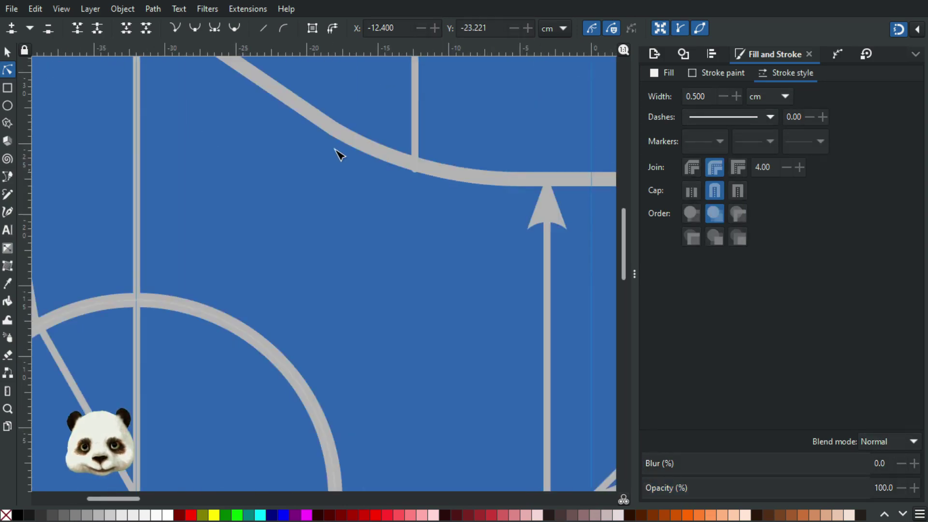
left_click_drag(331, 194, 217, 408)
left_click(305, 342)
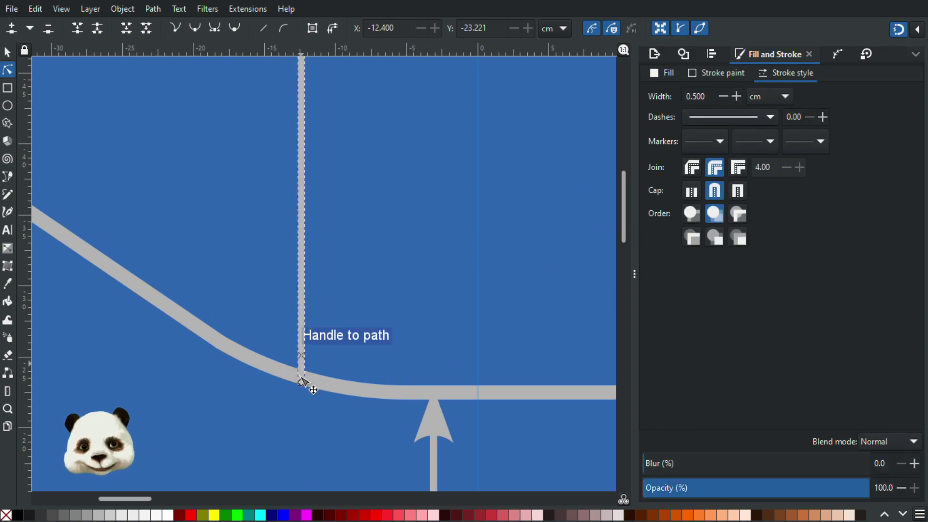
mouse_move(305, 384)
left_mouse_down()
mouse_move(314, 373)
mouse_move(313, 395)
mouse_move(303, 377)
left_mouse_up()
left_click(393, 299)
scroll(393, 299, "down", 5)
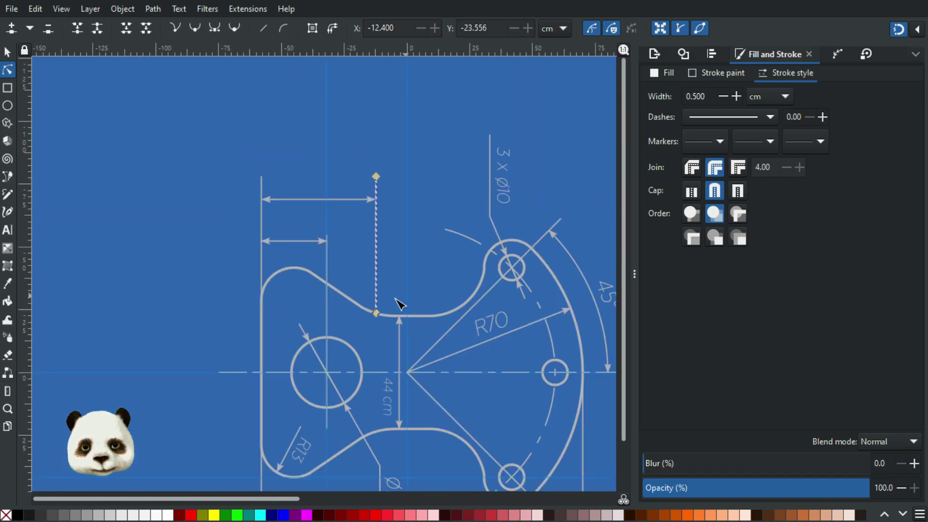
- Lower the top end of the part's left-edge extension line to just above the long dimension arrow
left_click(181, 276)
scroll(257, 165, "up", 2)
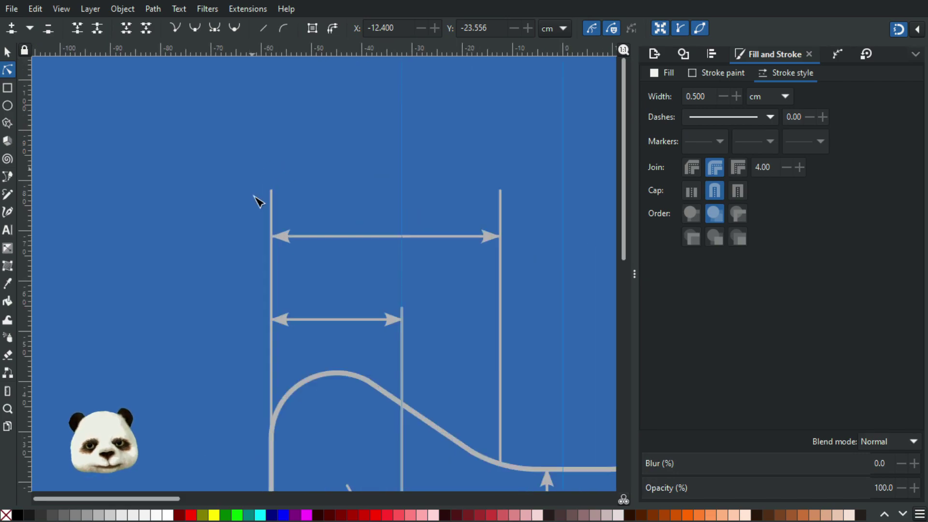
left_click(271, 202)
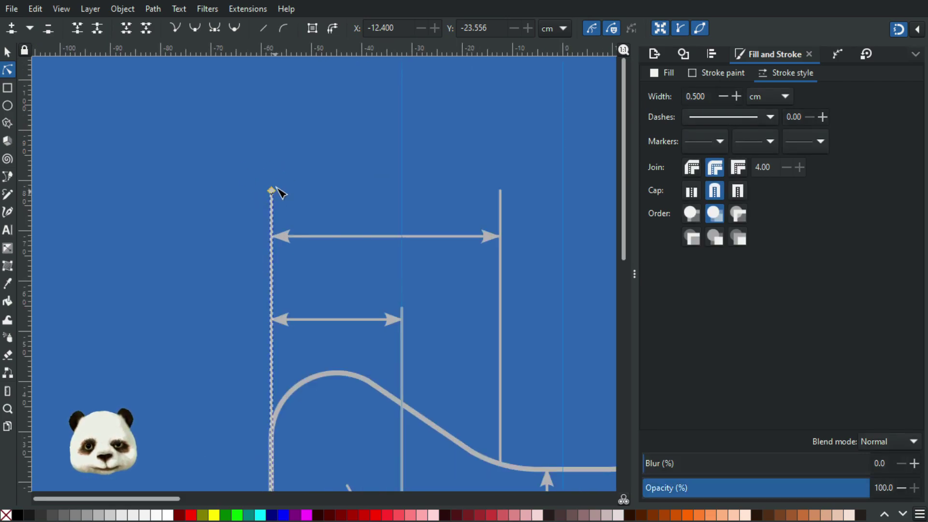
left_click_drag(274, 192, 274, 222)
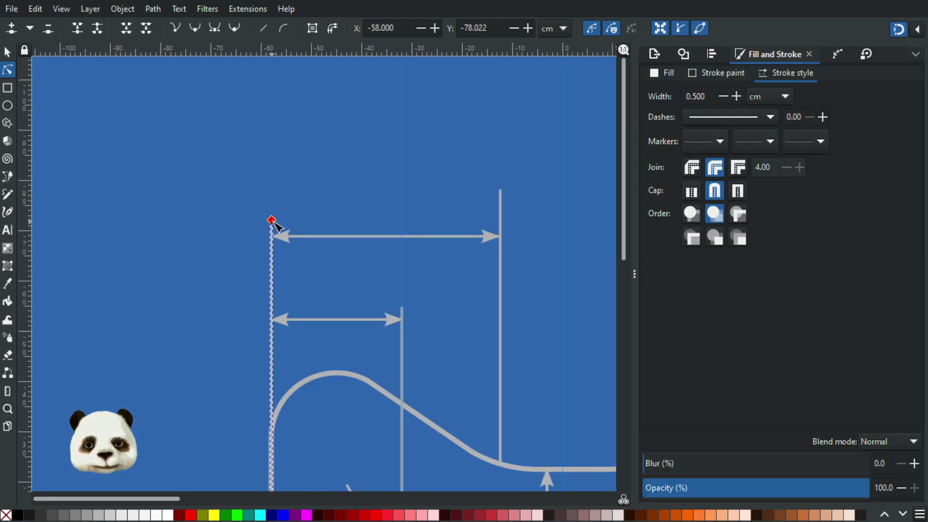
- Align the top end nodes of the long dimension's two extension lines to the same height, relative to the last selected
left_click(501, 192)
left_click(500, 191)
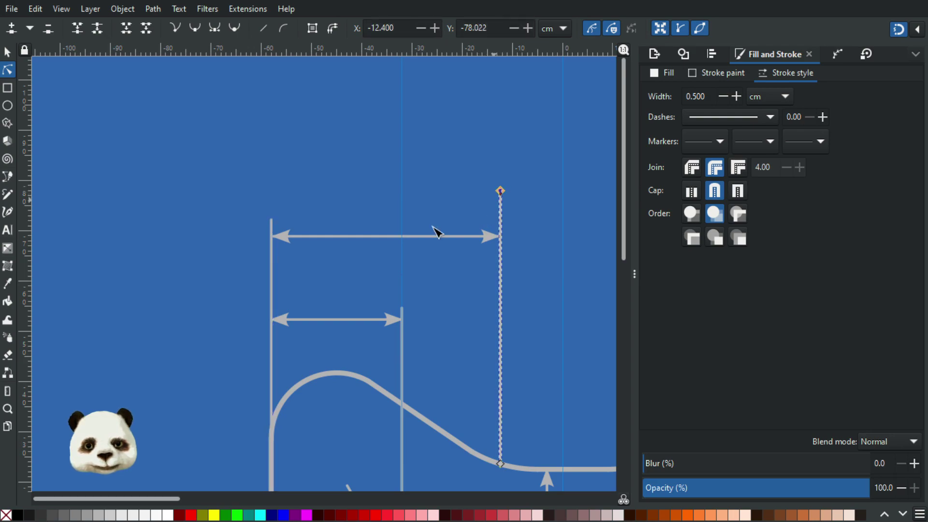
left_click(272, 270, "shift")
left_click_drag(251, 193, 292, 230)
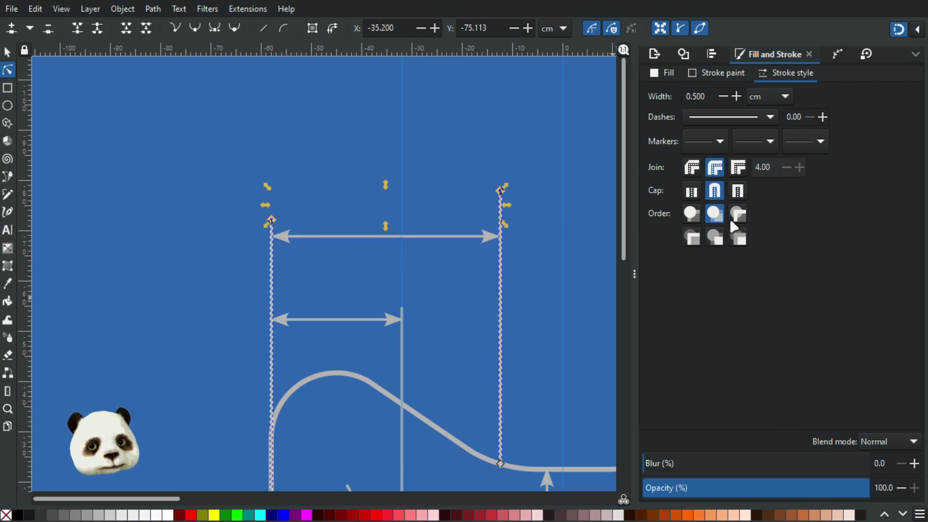
key("ctrl+shift+a")
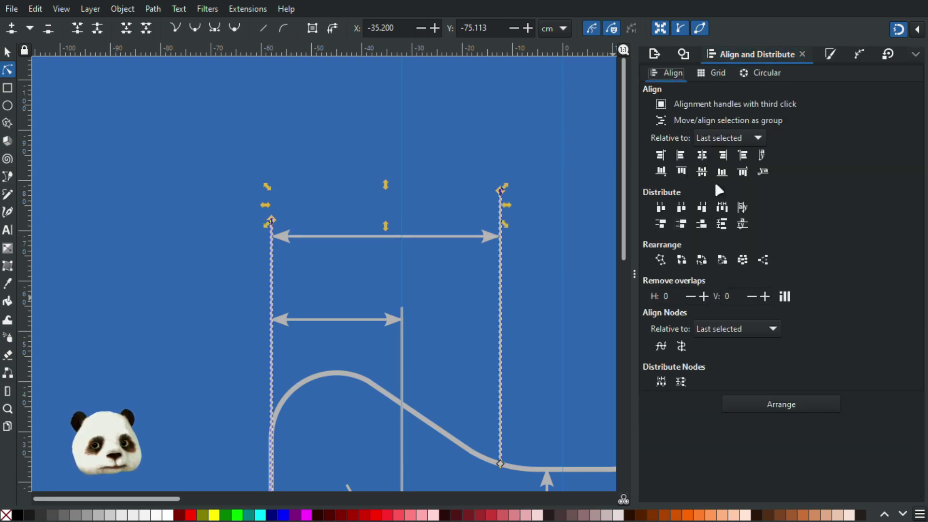
left_click(661, 346)
left_click(539, 215)
scroll(539, 215, "down", 3)
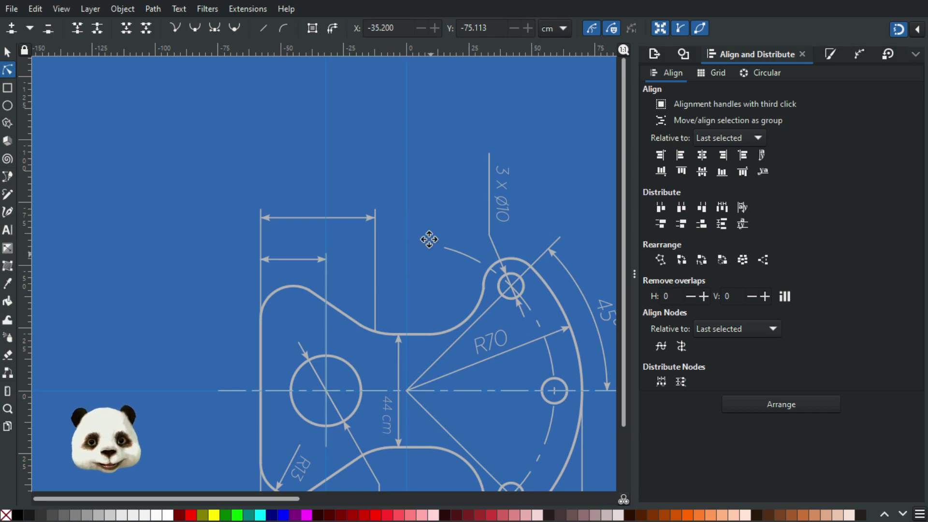
- Duplicate the 128 cm label and place the copy under the upper long dimension line
left_click_drag(431, 261, 396, 149)
left_click(7, 52)
scroll(236, 252, "down", 2)
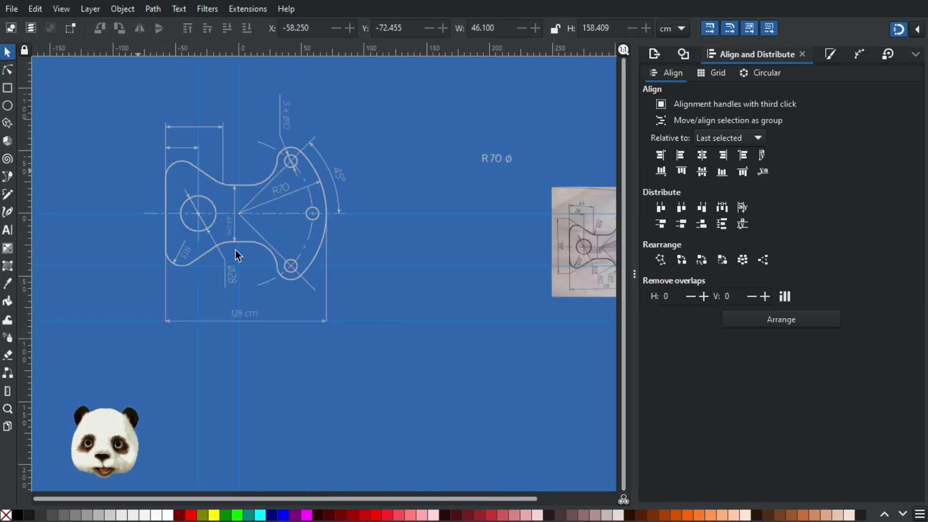
left_click(254, 312)
key("ctrl+d")
left_click_drag(254, 313, 189, 131)
scroll(162, 128, "up", 4)
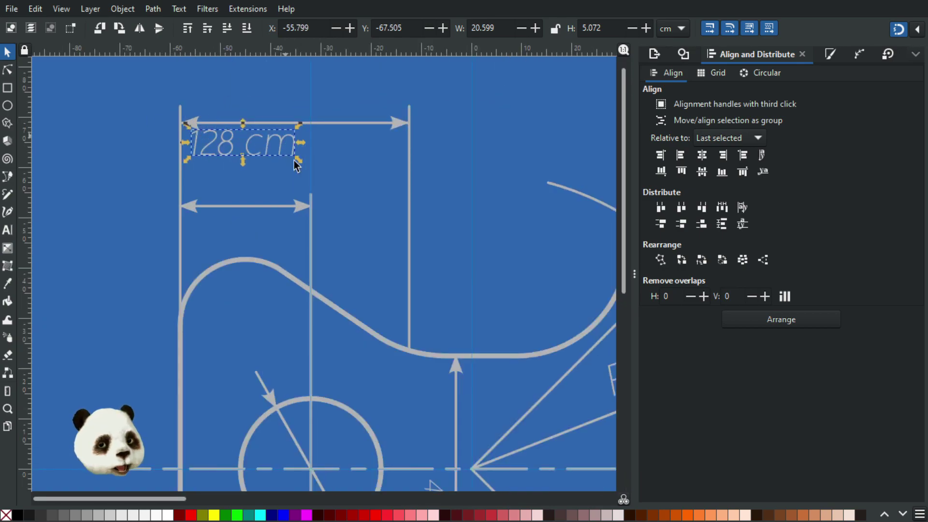
- Check the reference drawing for the missing dimensions and change the copied label's text to 26 cm
scroll(400, 289, "down", 3)
left_click_drag(607, 390, 204, 141)
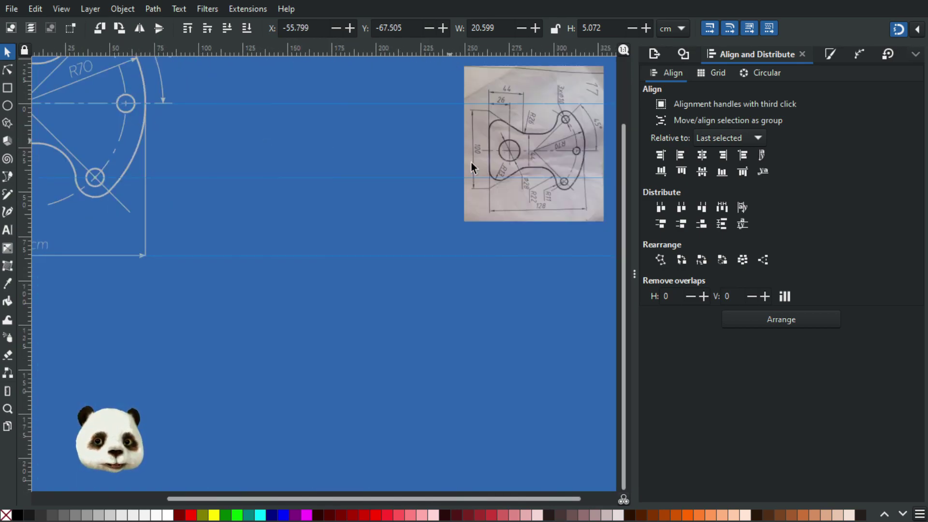
scroll(499, 178, "up", 2)
left_click_drag(481, 135, 429, 256)
scroll(428, 257, "down", 2)
left_click_drag(281, 258, 654, 416)
scroll(167, 183, "up", 2)
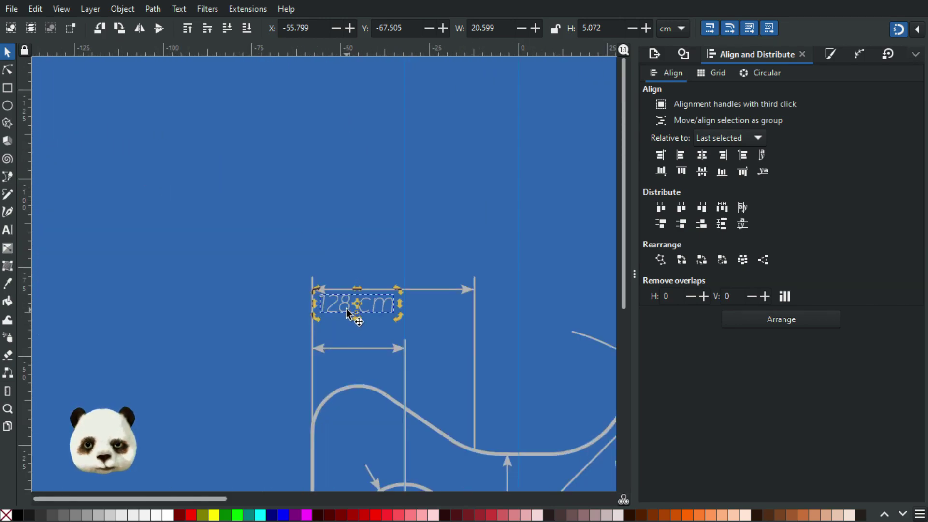
double_click(349, 309)
triple_click(338, 304)
double_click(338, 304)
type("26")
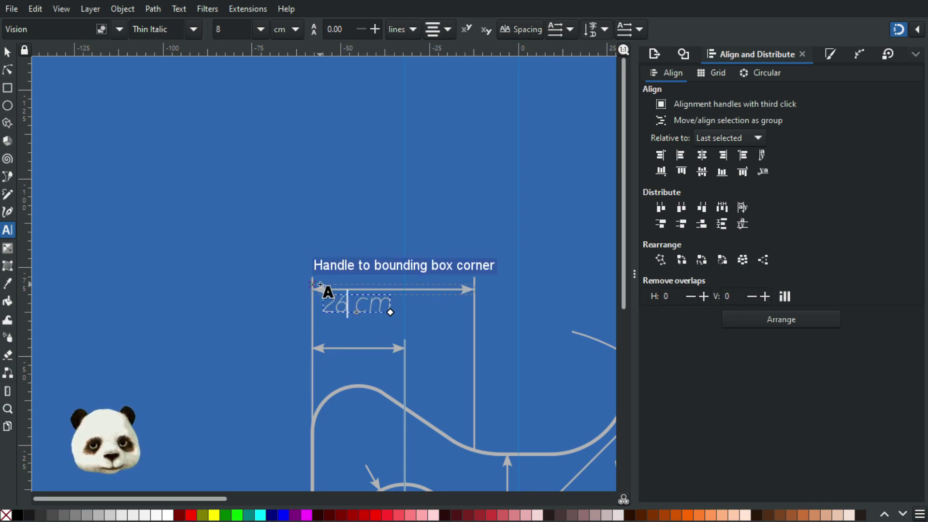
left_click(8, 54)
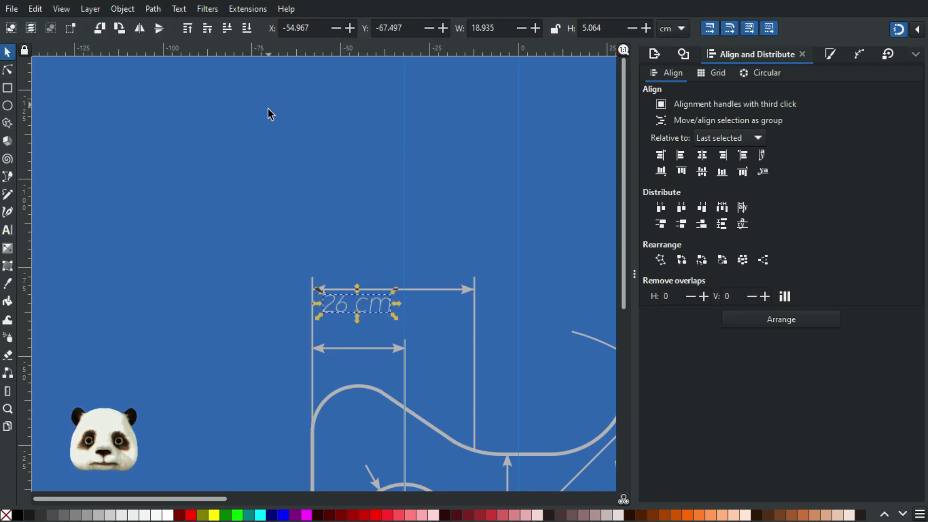
key("t")
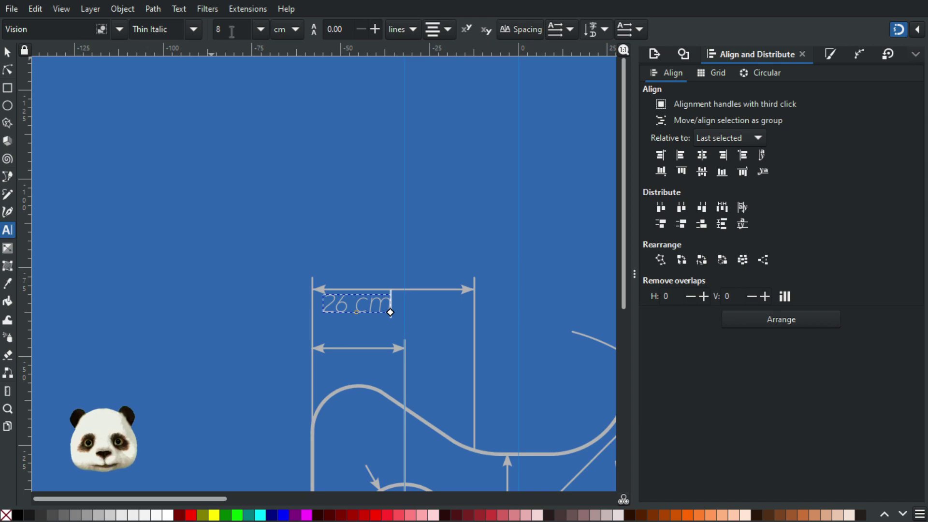
left_click(8, 53)
- Place the 26 cm label above the shorter dimension line and put a copy reading 44 cm above the longer one
left_click_drag(380, 312, 358, 271)
double_click(394, 272)
type("44")
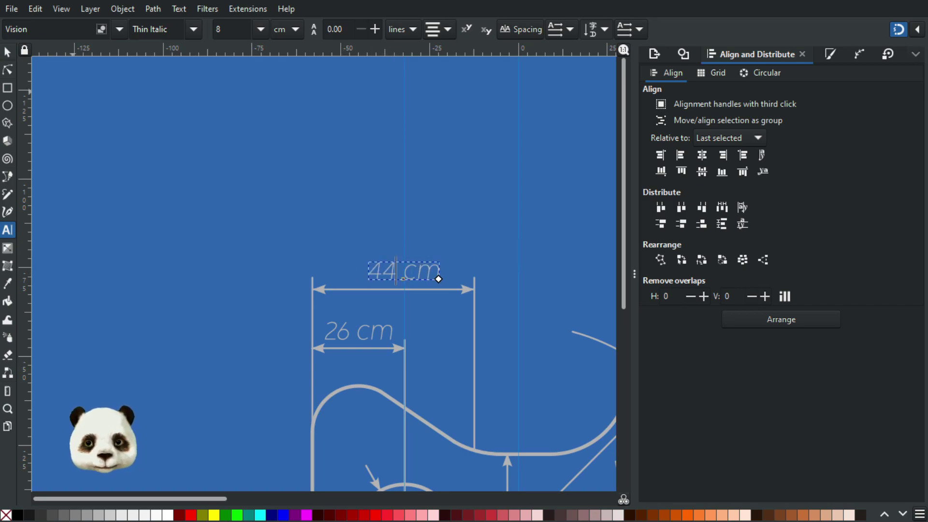
left_click(7, 53)
left_click(155, 161)
scroll(155, 162, "down", 4)
scroll(144, 265, "up", 2)
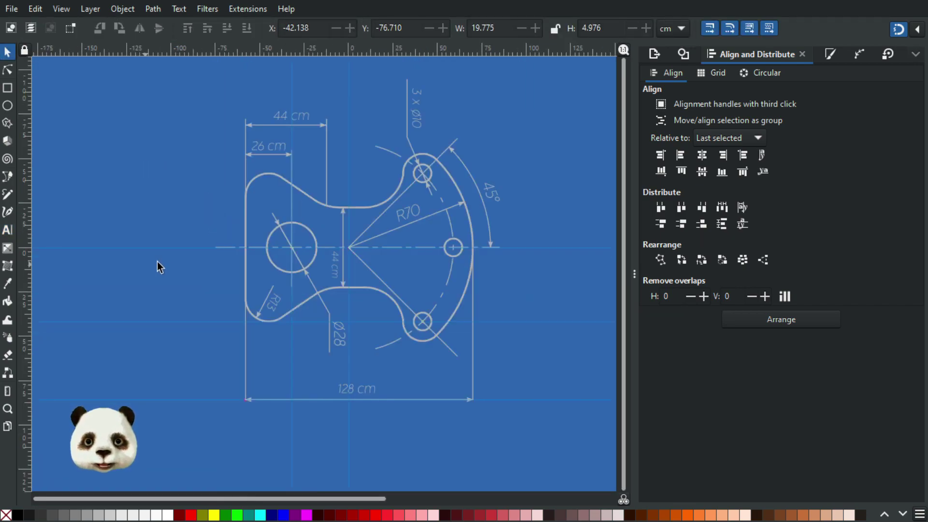
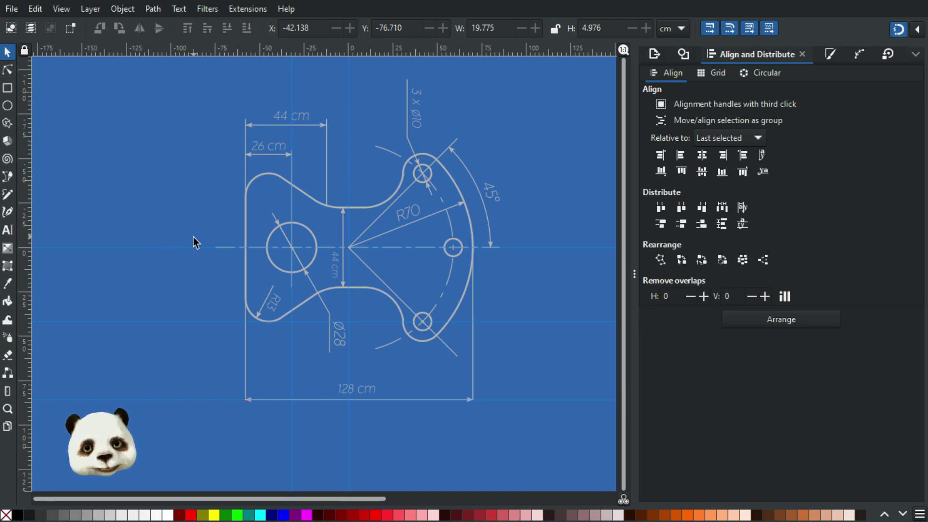
- After consulting the reference drawing's radii, duplicate the R13 leader with its label and place the arrow tip on the upper concave fillet
scroll(248, 266, "down", 2)
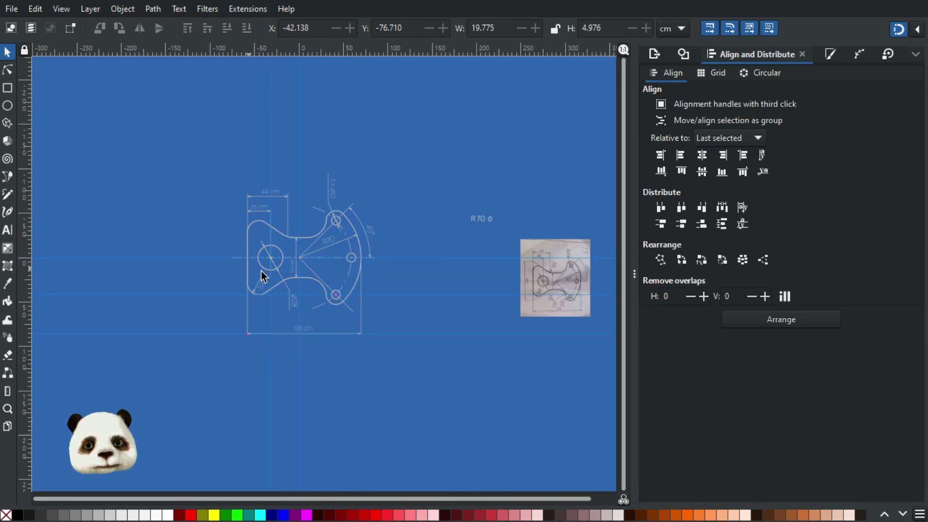
left_click_drag(409, 294, 232, 284)
scroll(365, 272, "up", 3)
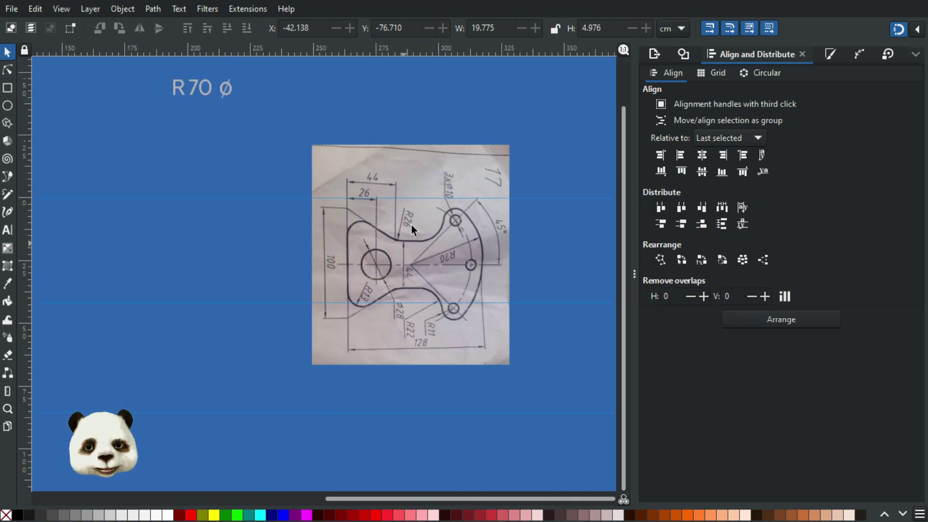
scroll(303, 285, "down", 2)
left_click_drag(192, 341, 424, 374)
scroll(225, 308, "up", 3)
mouse_move(102, 337)
left_mouse_down()
mouse_move(290, 379)
mouse_move(262, 364)
mouse_move(375, 128)
mouse_move(396, 146)
mouse_move(405, 124)
mouse_move(409, 135)
left_mouse_up()
left_click(250, 358)
scroll(411, 145, "up", 5)
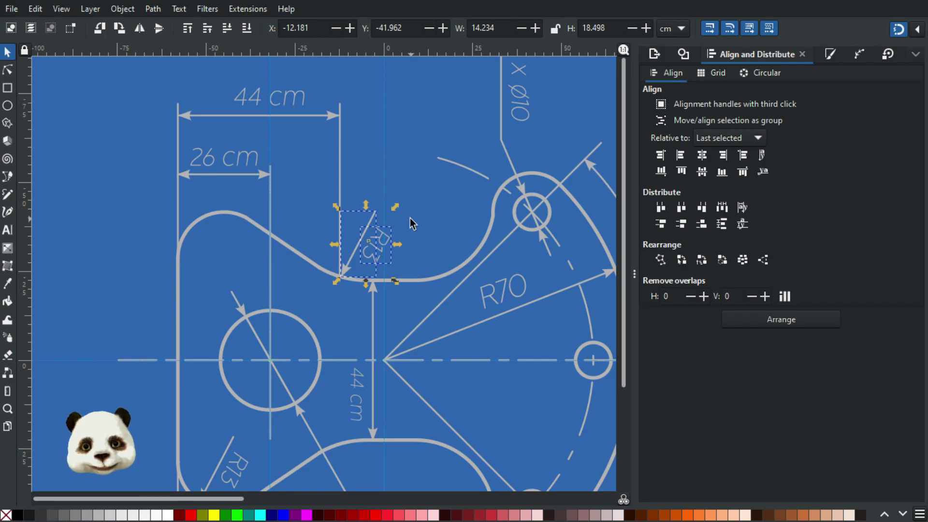
left_click(410, 224)
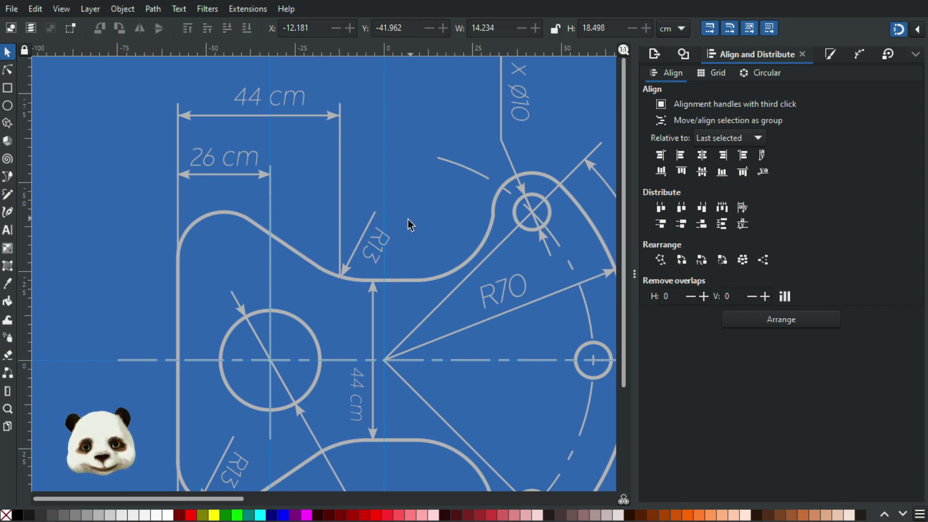
- Rotate the copied radius leader and label to a steeper angle, turn snapping off, and reposition the arrow on the upper fillet
left_click(378, 235)
left_click(372, 217, "shift")
left_click(387, 238)
mouse_move(396, 206)
left_mouse_down()
mouse_move(387, 199)
mouse_move(399, 213)
left_mouse_up()
key("shift+5")
left_click_drag(360, 241, 359, 240)
- Change the copied radius label on the upper fillet to R26
double_click(376, 238)
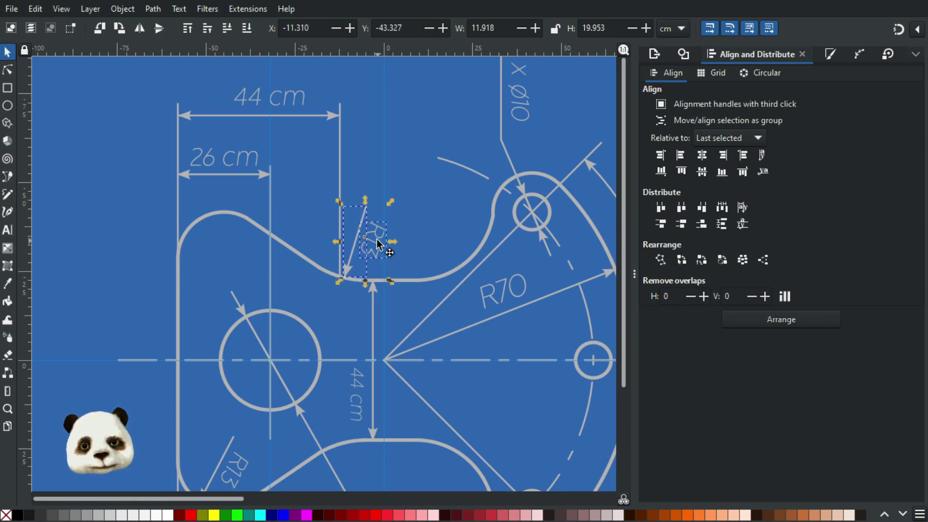
key("Delete")
key("Delete")
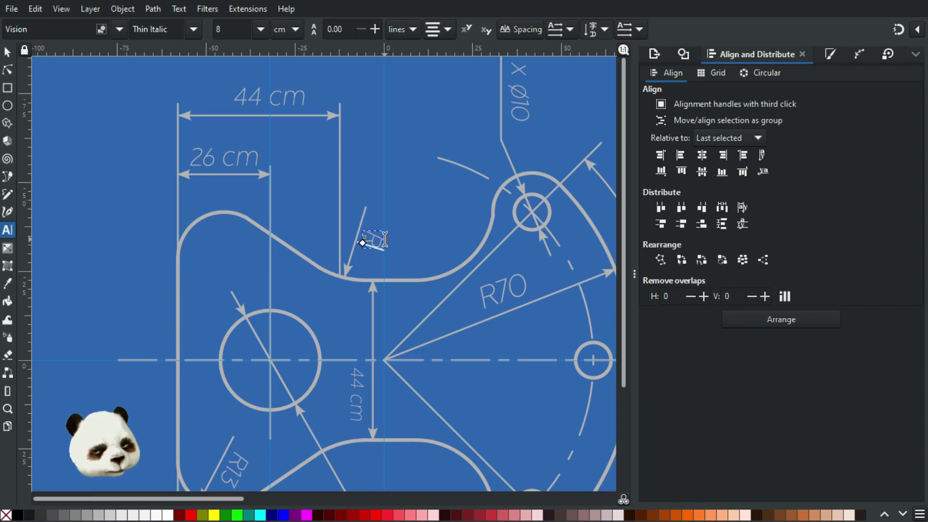
type("26")
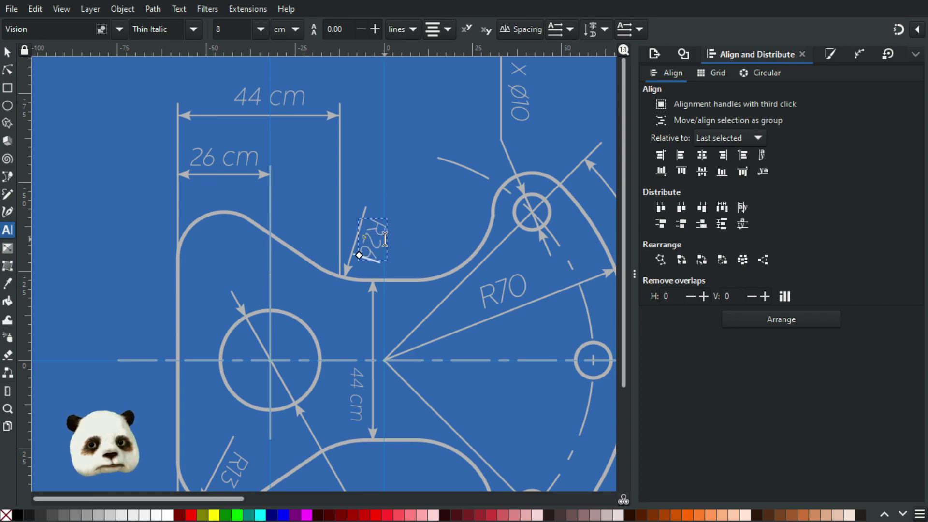
left_click(5, 52)
left_click(94, 111)
- Extend the R26 leader line by moving its upper end node outward to about X -2.4, Y -52.4 cm
scroll(100, 117, "down", 4)
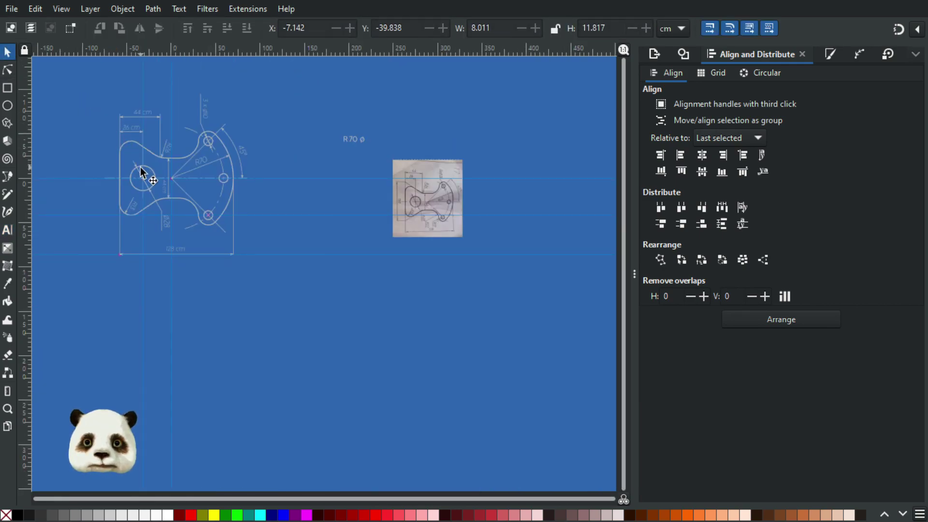
scroll(145, 154, "up", 1)
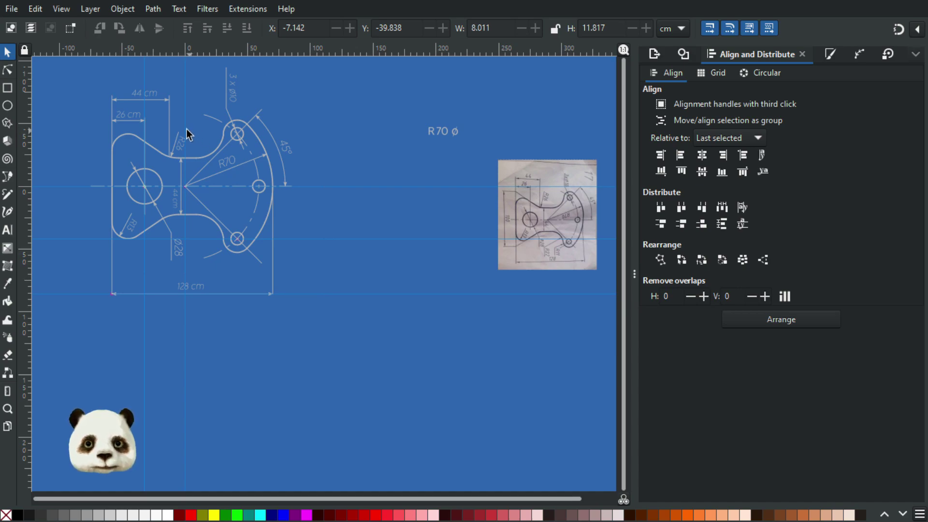
scroll(183, 128, "up", 1)
scroll(178, 111, "up", 3)
left_click(7, 69)
left_click(173, 180)
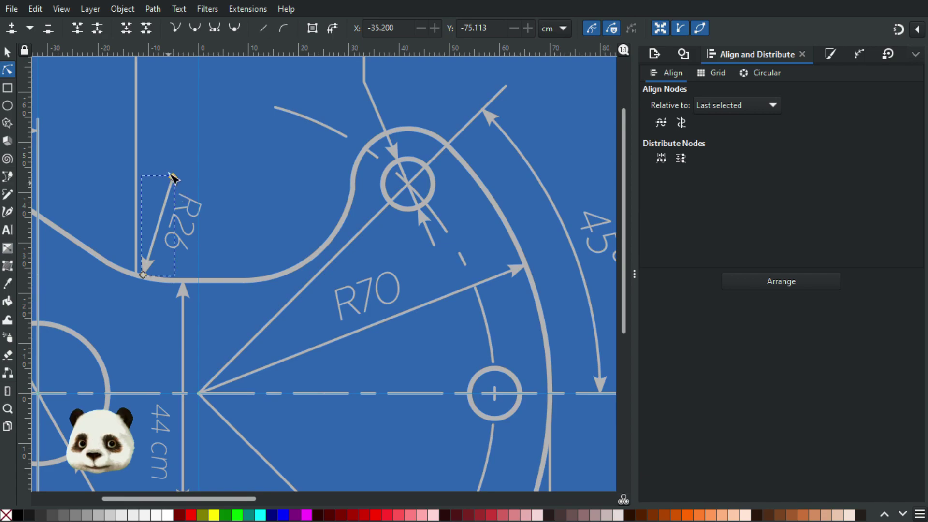
left_click(175, 172)
left_click_drag(183, 162, 189, 134)
left_click(7, 52)
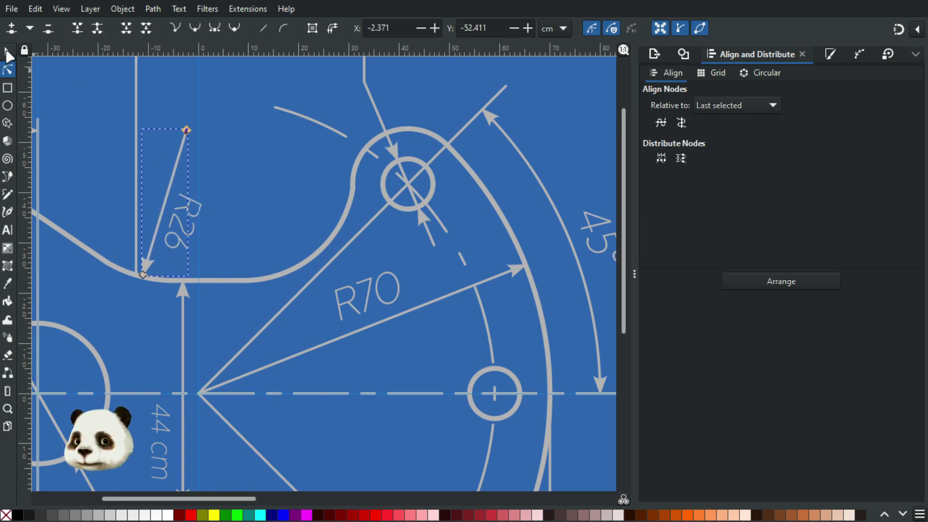
- Move the R26 label up along its leader, farther from the arrowhead
left_click(194, 215)
left_click_drag(196, 211, 206, 178)
left_click_drag(206, 177, 207, 173)
scroll(214, 215, "down", 5)
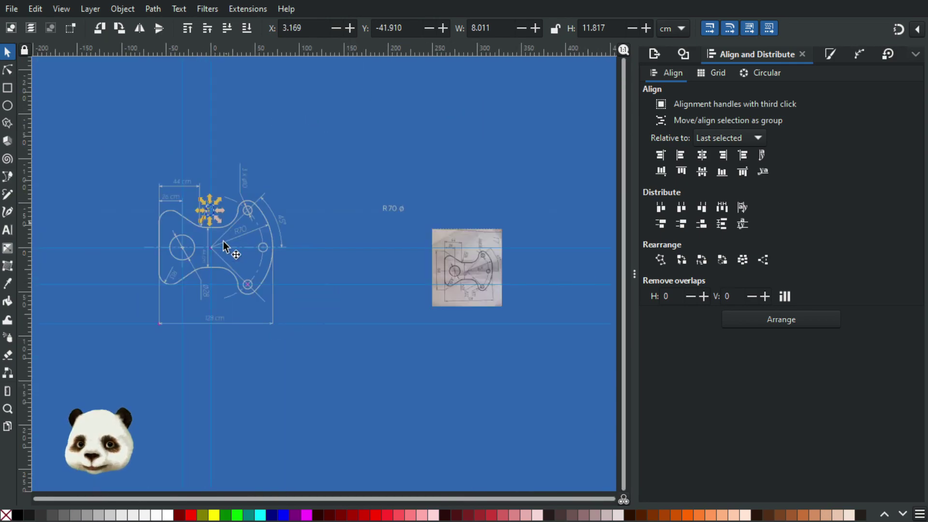
left_click(93, 364)
- Duplicate the sloped edge at the bracket's upper left and extend the copy's upper end to about X -61.4, Y -48.6 cm, with snapping on
scroll(119, 317, "up", 1)
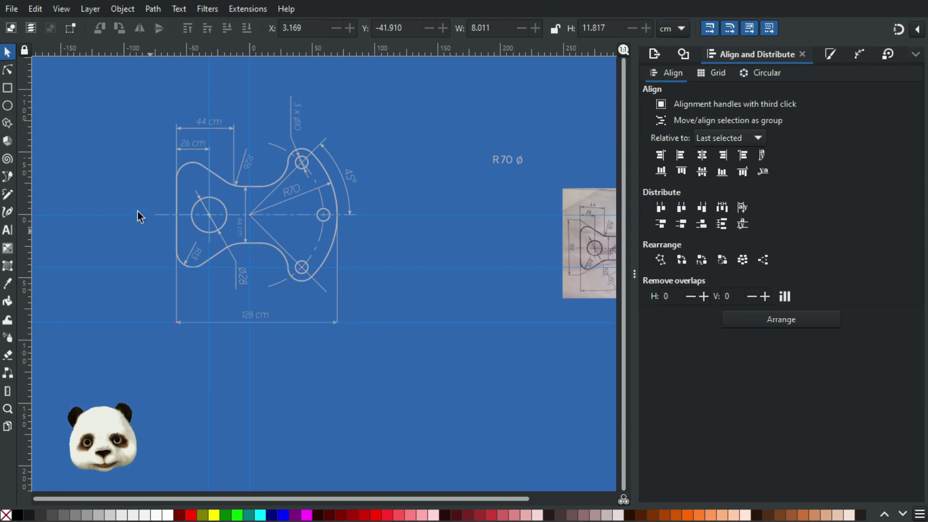
scroll(137, 216, "up", 2)
left_click_drag(186, 130, 173, 251)
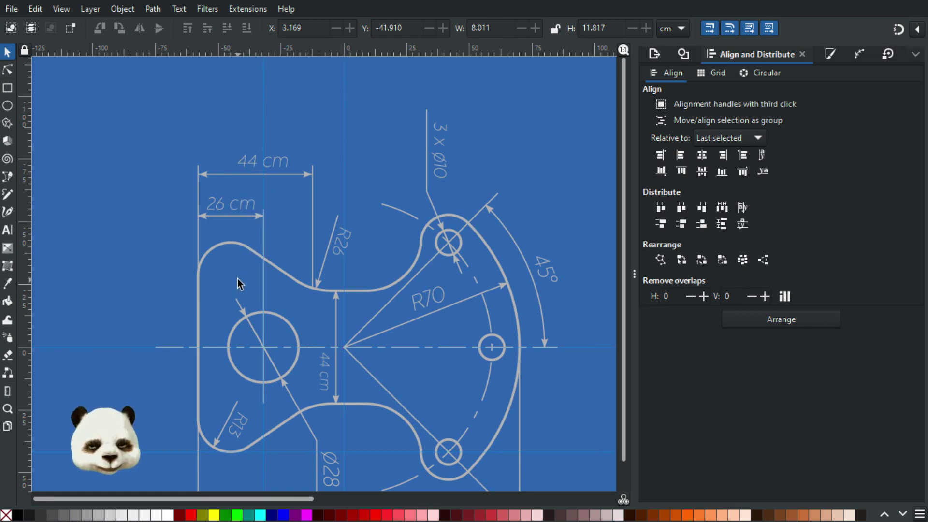
left_click(284, 275)
scroll(290, 271, "up", 2)
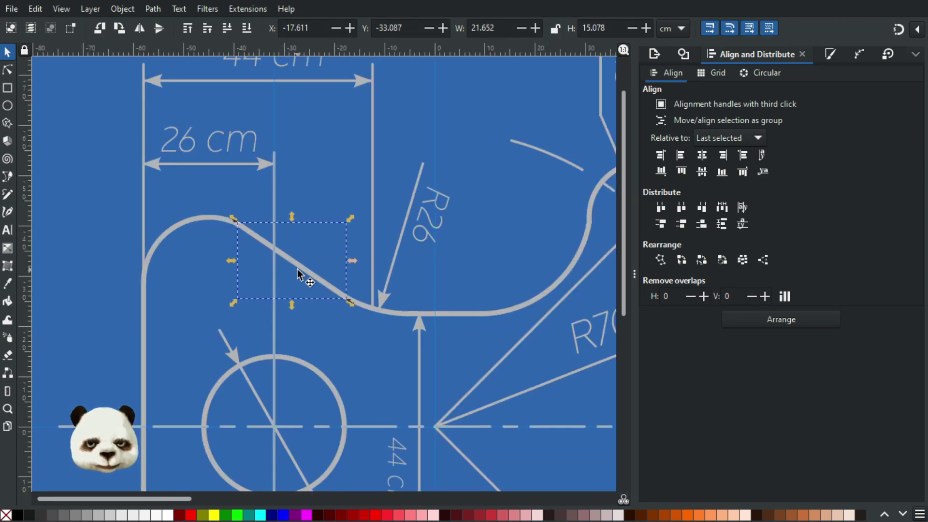
left_click(7, 71)
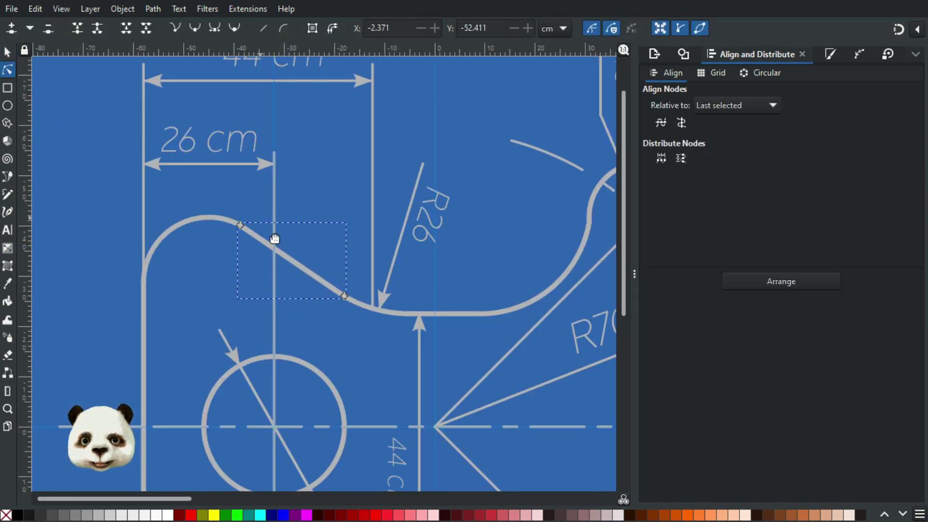
left_click_drag(241, 225, 126, 182)
key("percent")
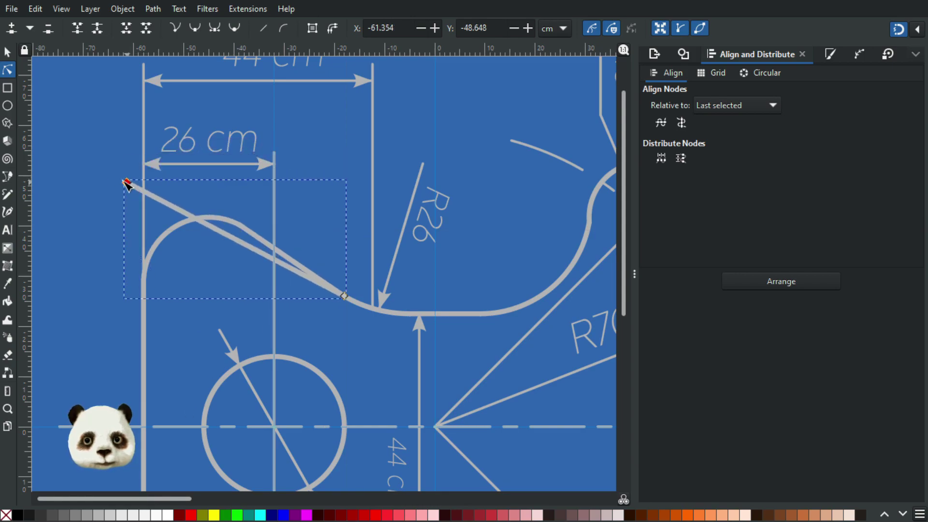
key("s")
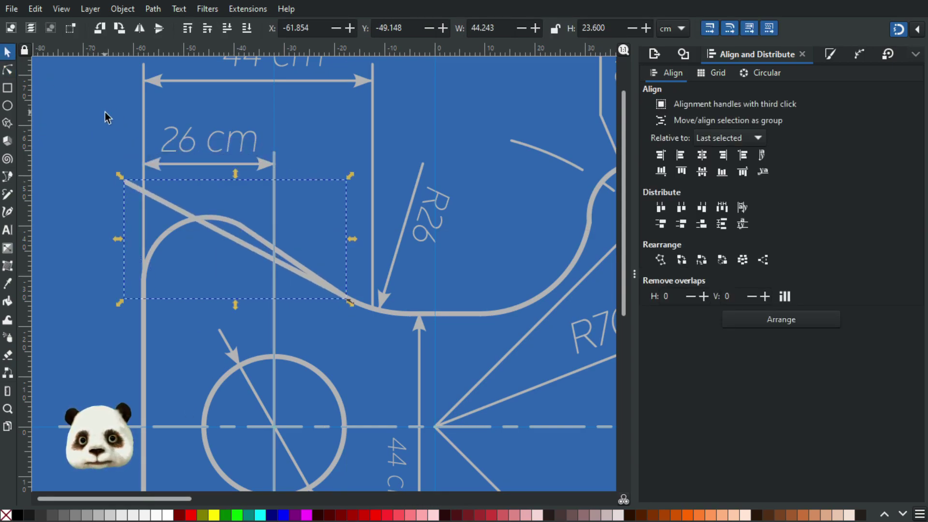
- Move the 44 cm and 26 cm dimensions with their arrows higher above the bracket
left_click(105, 117)
scroll(116, 193, "up", 5)
left_click_drag(71, 132, 367, 278)
left_click_drag(285, 193, 284, 133)
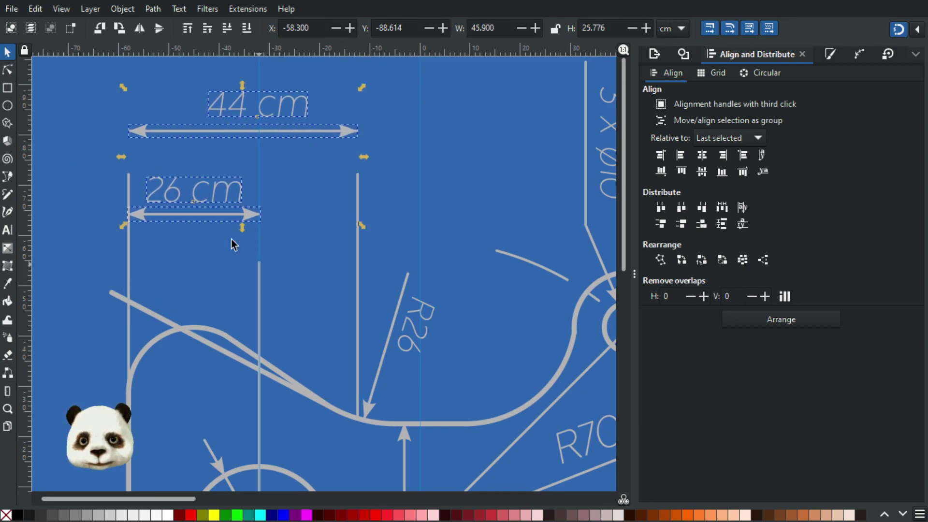
- Extend the upper ends of the three vertical extension lines together to reach past the 44 cm and 26 cm dimension arrows
left_click(129, 189)
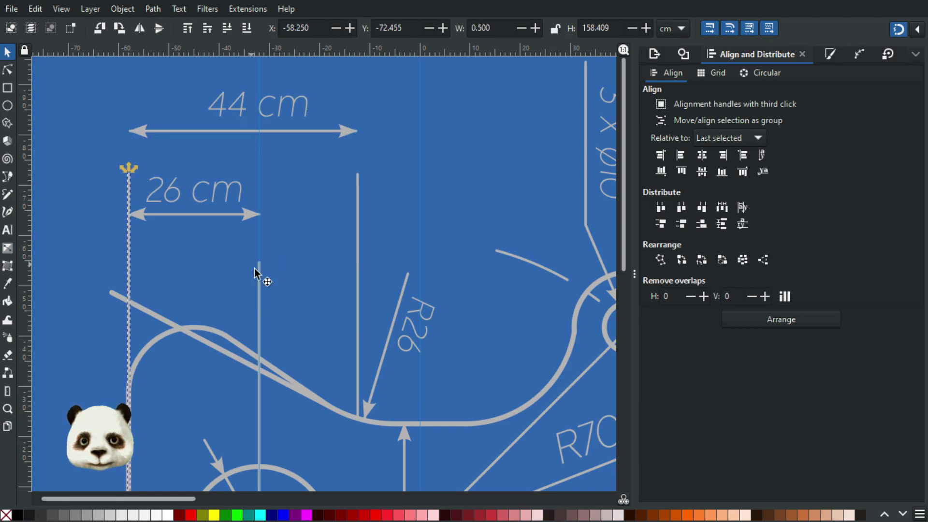
left_click(260, 284, "shift")
left_click(358, 202, "shift")
left_click(6, 74)
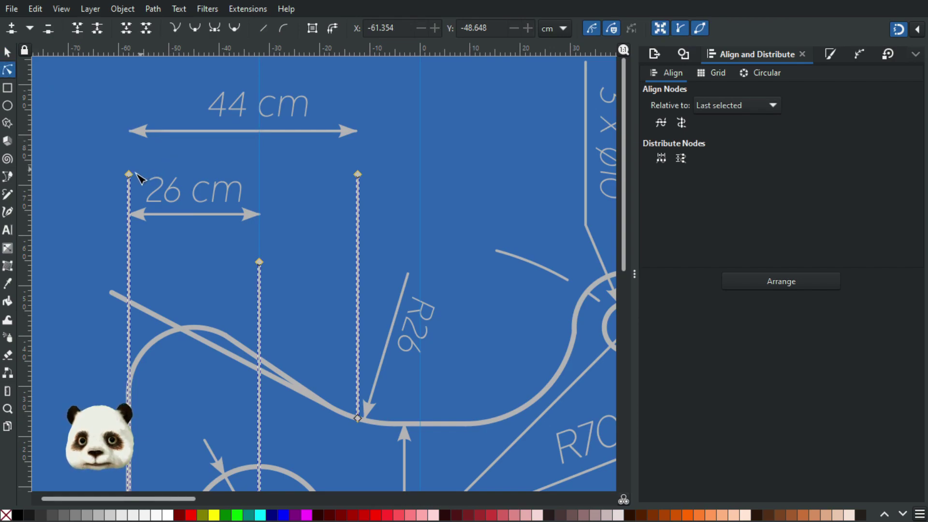
left_click_drag(98, 141, 413, 281)
left_click_drag(359, 176, 358, 115)
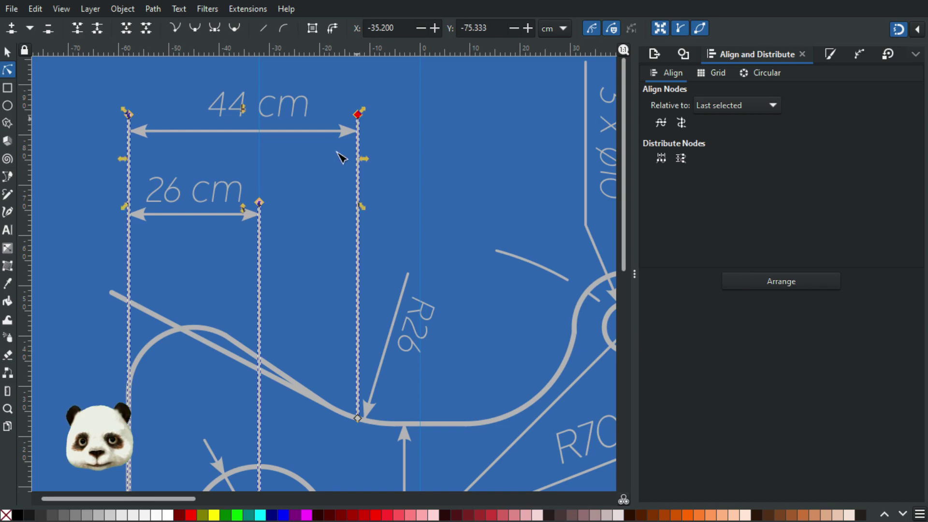
left_click(298, 207)
left_click(297, 207)
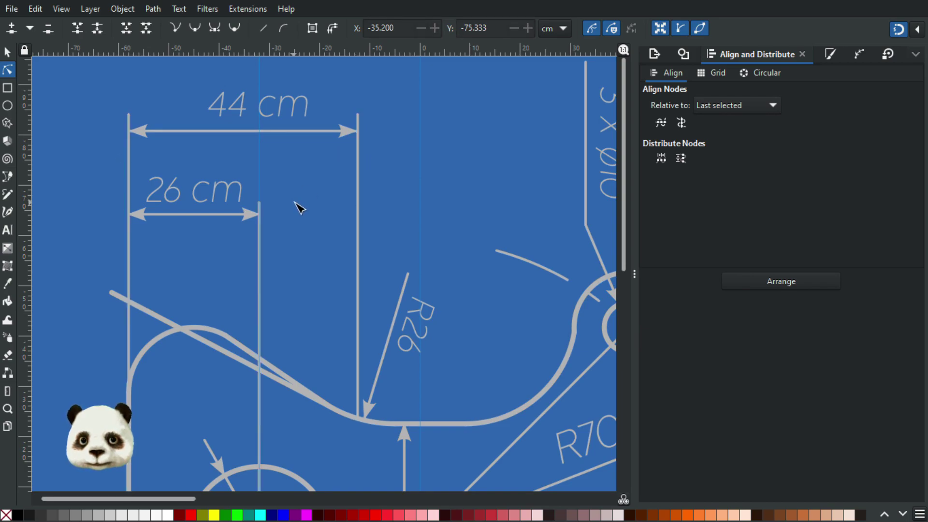
- Lower the top ends of the 44 cm dimension's two extension lines slightly to about Y -83.1 cm
scroll(297, 206, "down", 2)
left_click(341, 147)
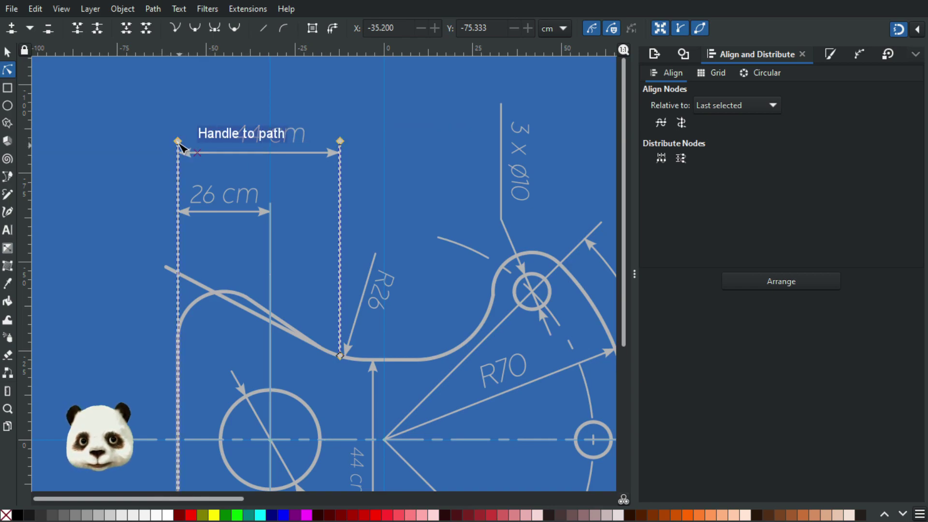
left_click_drag(160, 128, 363, 149)
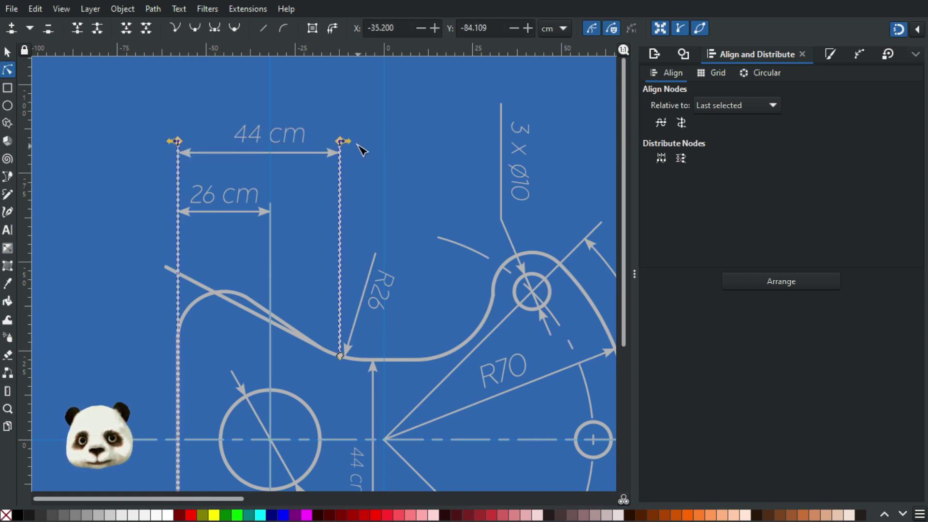
scroll(340, 140, "up", 3)
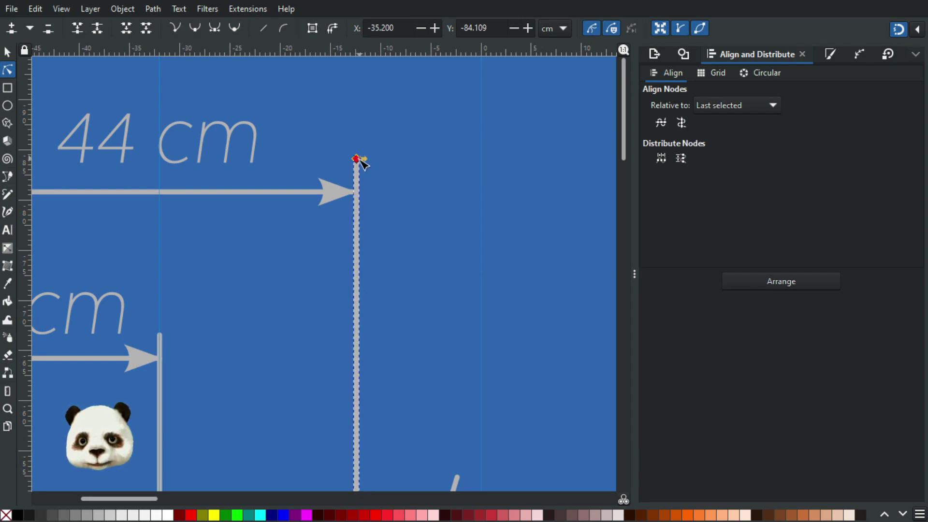
left_click_drag(360, 165, 361, 170)
left_click(390, 184)
scroll(393, 186, "down", 4)
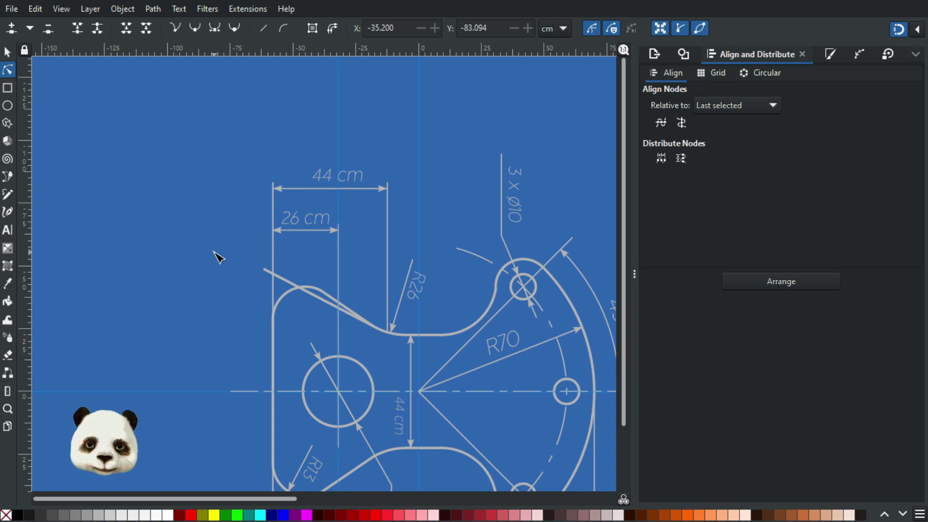
- Snap the duplicated sloped line's upper end onto the outer vertical extension line at X -58, Y -53.923 cm
scroll(339, 333, "up", 2)
left_click_drag(202, 209, 218, 184)
scroll(382, 281, "up", 4)
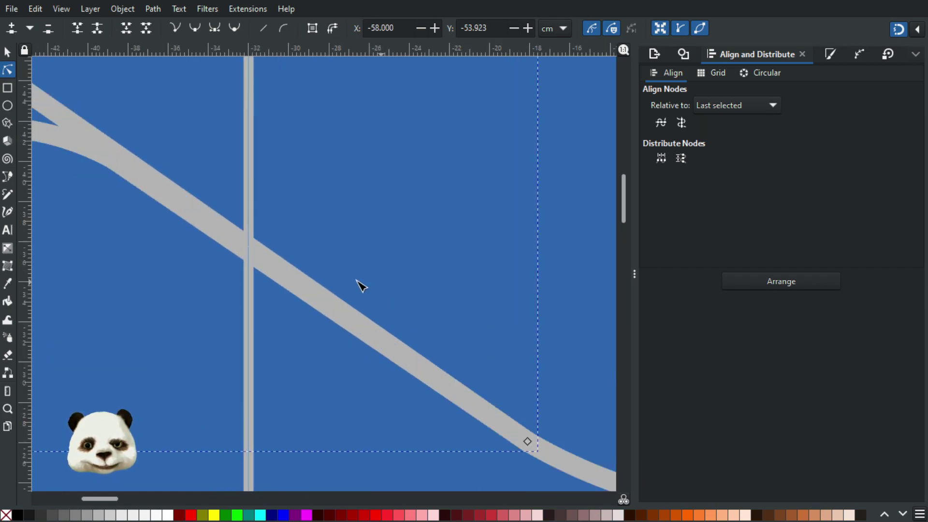
scroll(293, 289, "down", 3)
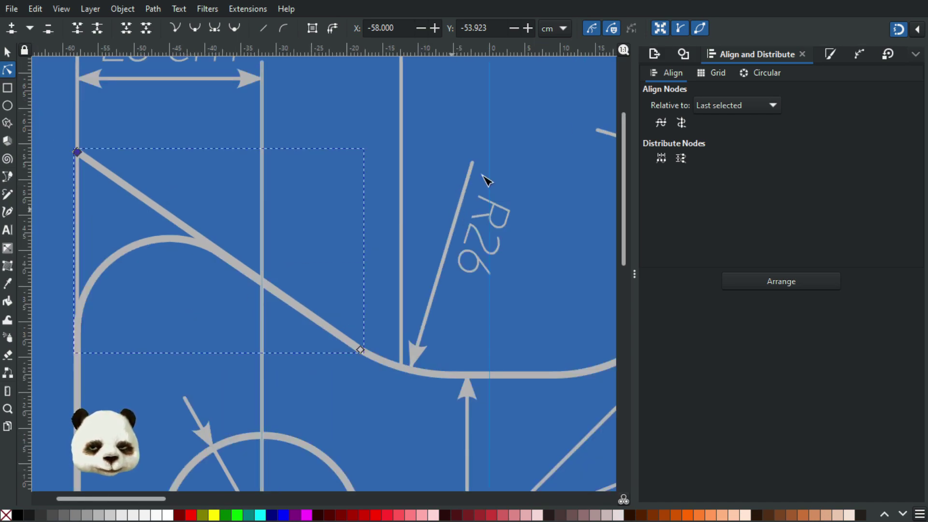
- Set the duplicated sloped line's stroke width to 0.5 cm and inspect where it runs over the bracket's edge
left_click(827, 54)
left_click(696, 96)
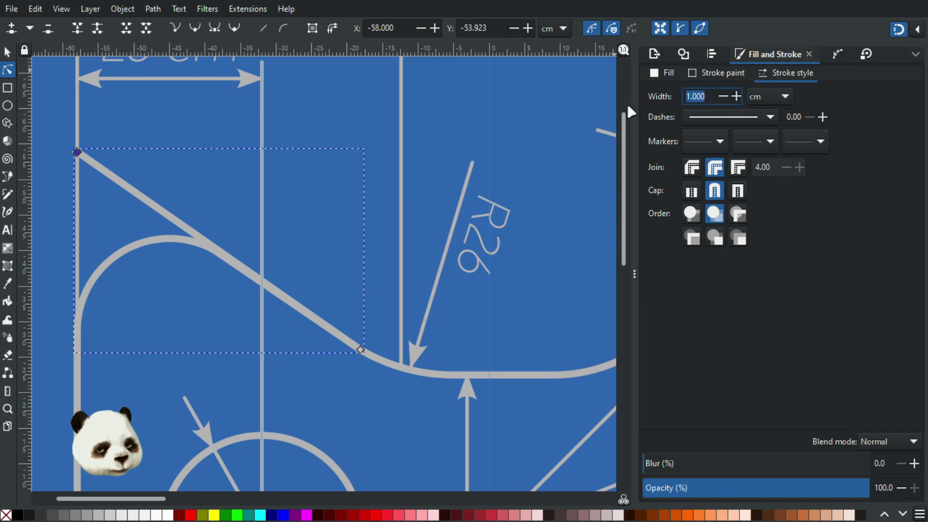
type("0.5")
key("Return")
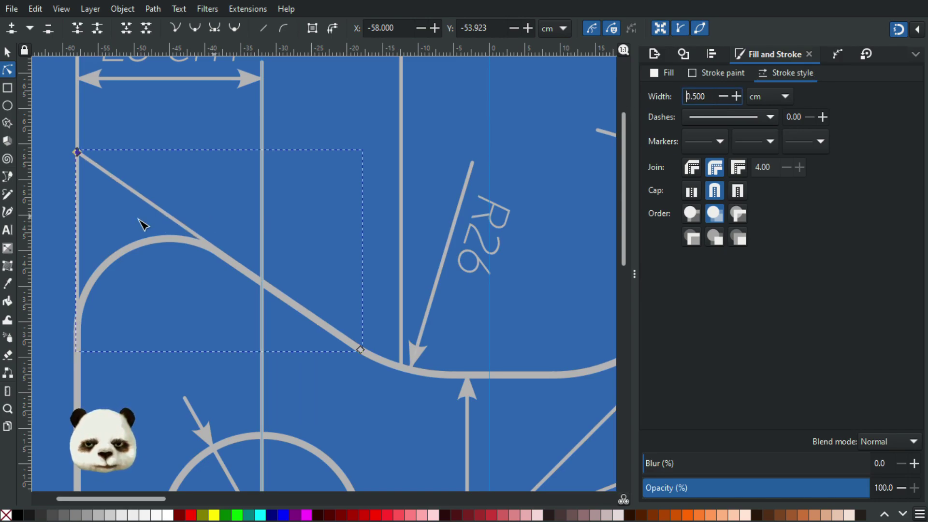
scroll(143, 225, "up", 3)
scroll(280, 269, "down", 1)
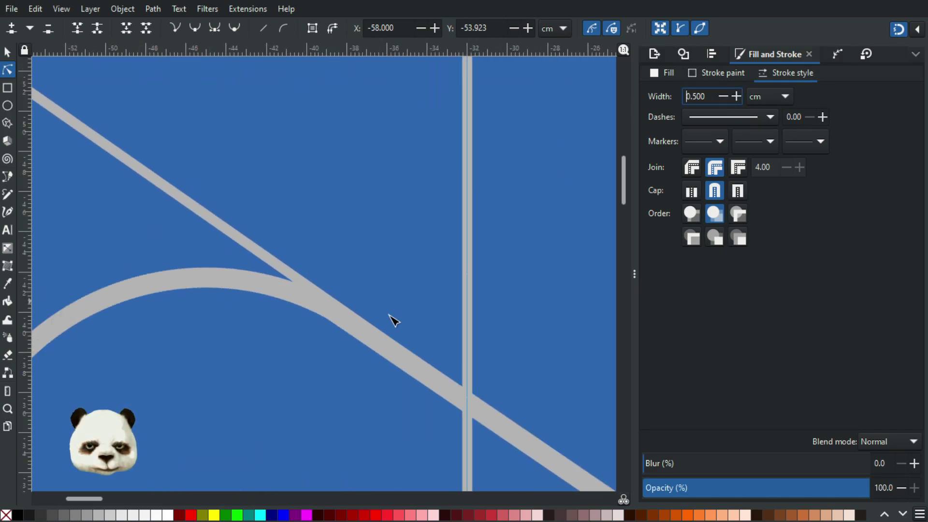
scroll(394, 321, "up", 2)
scroll(294, 336, "down", 1)
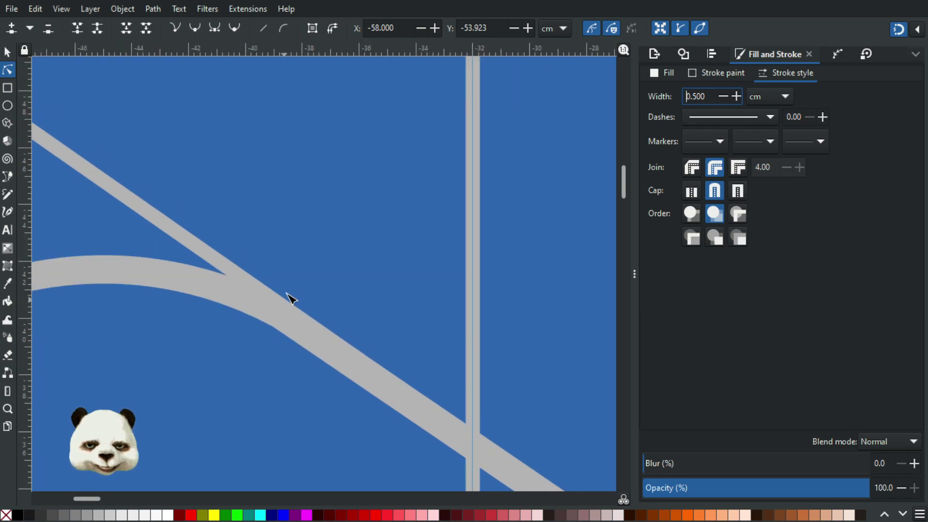
scroll(295, 341, "down", 2)
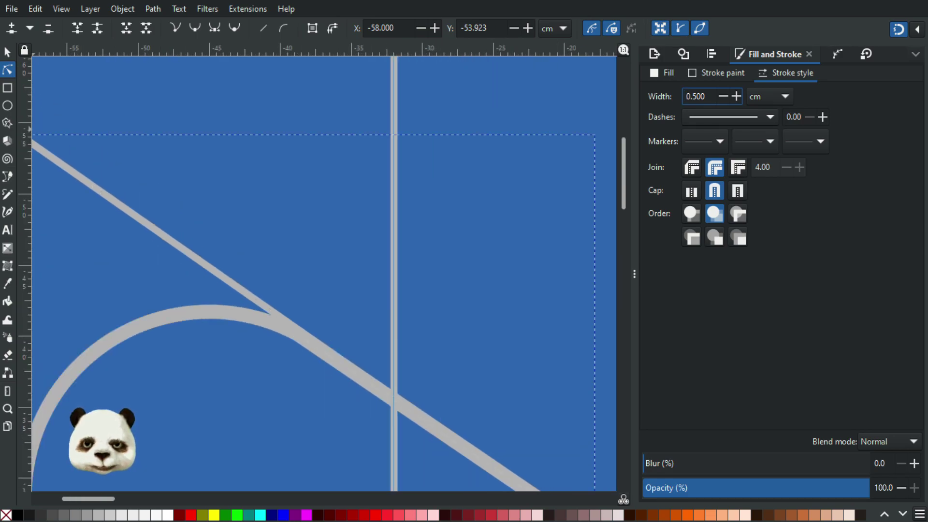
left_click(7, 52)
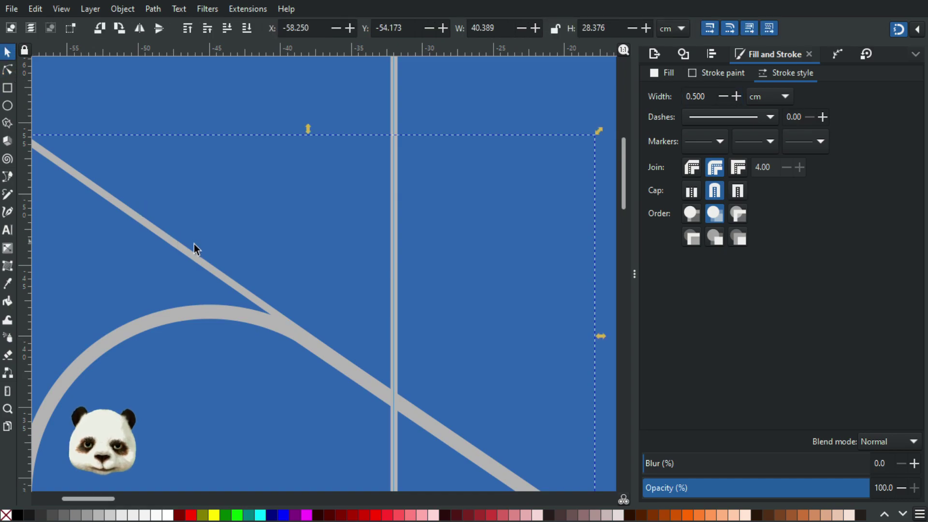
scroll(193, 244, "down", 2)
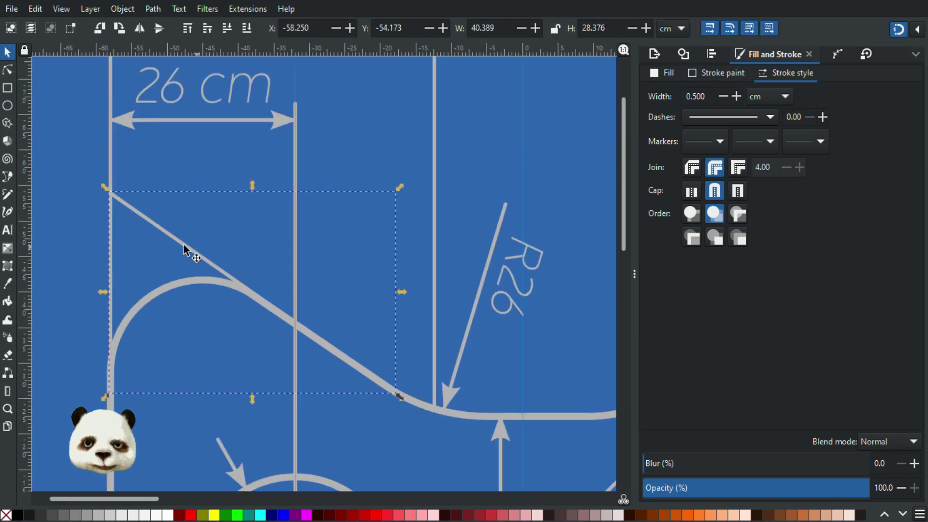
- Colour the duplicated sloped line's stroke dark grey and move its upper end to about X -58.07, Y -53.33 cm
left_click(30, 516, "shift")
scroll(269, 376, "up", 1)
left_click_drag(226, 334, 277, 356)
left_click(8, 71)
mouse_move(93, 138)
left_mouse_down()
mouse_move(99, 151)
mouse_move(94, 143)
left_mouse_up()
scroll(113, 172, "down", 4)
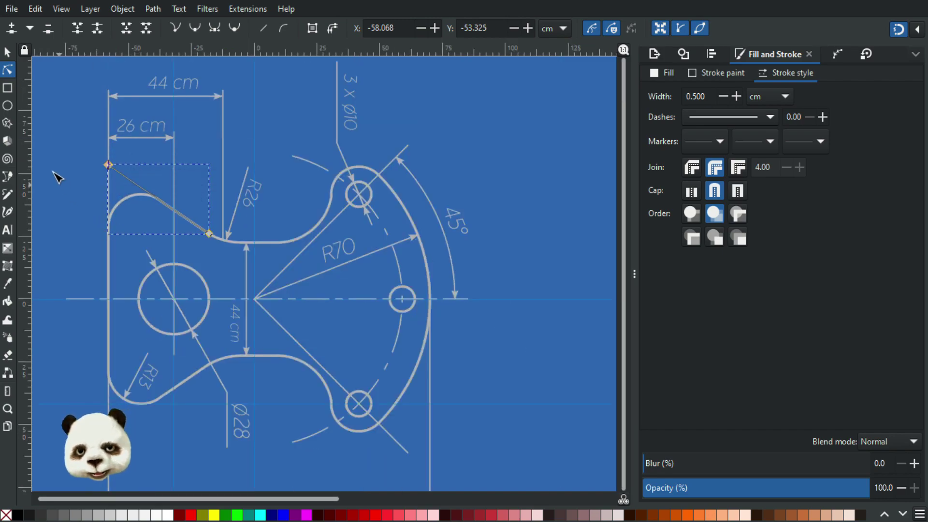
mouse_move(85, 186)
left_mouse_down()
mouse_move(221, 263)
mouse_move(231, 279)
left_mouse_up()
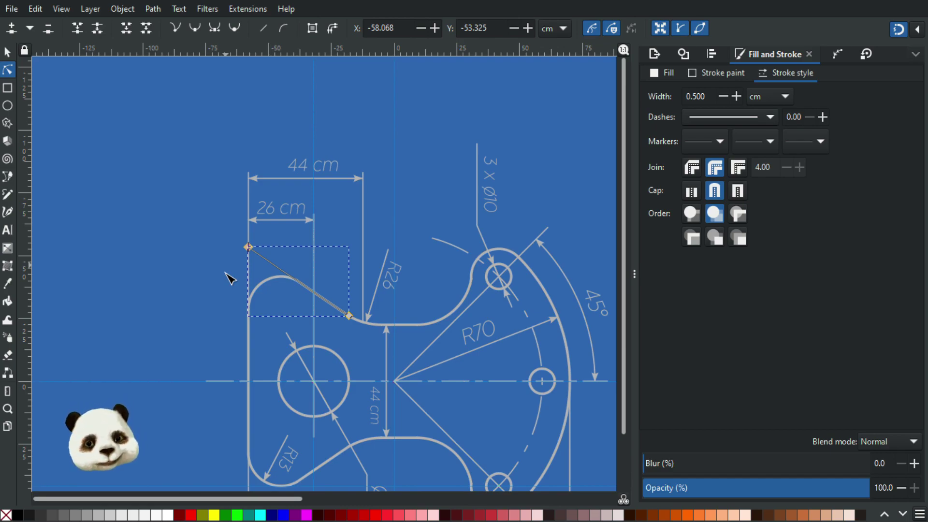
- Snap the dark sloped line's upper end to X -58, Y -53.277 cm on the extension line and check its alignment along the edge
scroll(175, 358, "up", 3)
left_click_drag(269, 203, 100, 284)
scroll(296, 178, "up", 1)
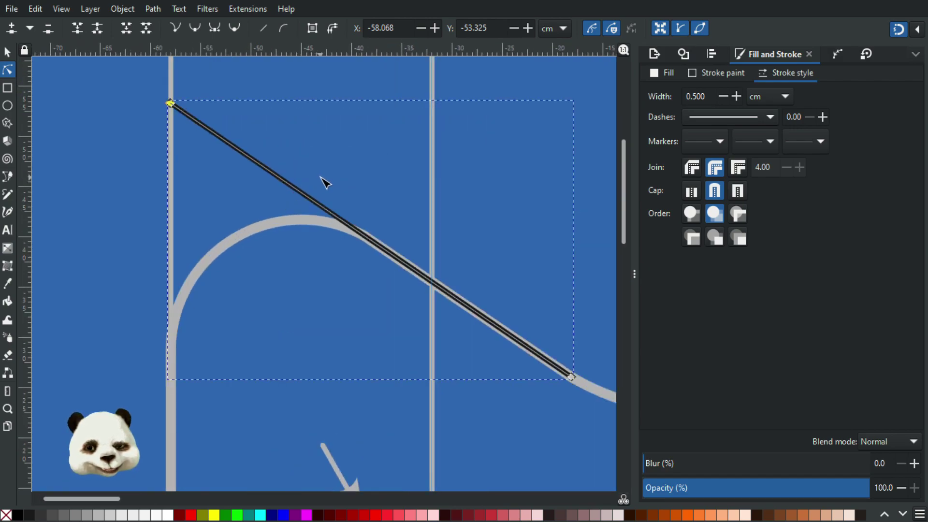
scroll(274, 147, "up", 1)
scroll(274, 150, "down", 1)
left_click_drag(273, 155, 240, 173)
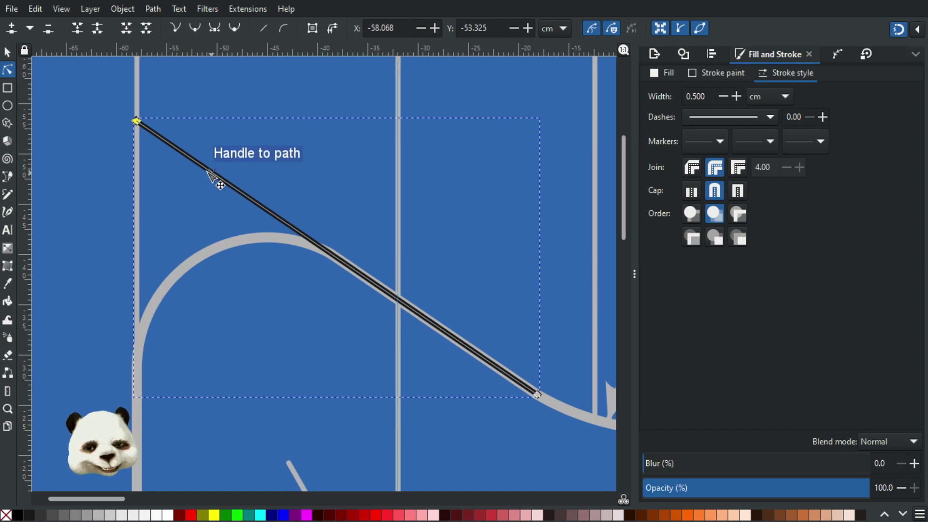
key("s")
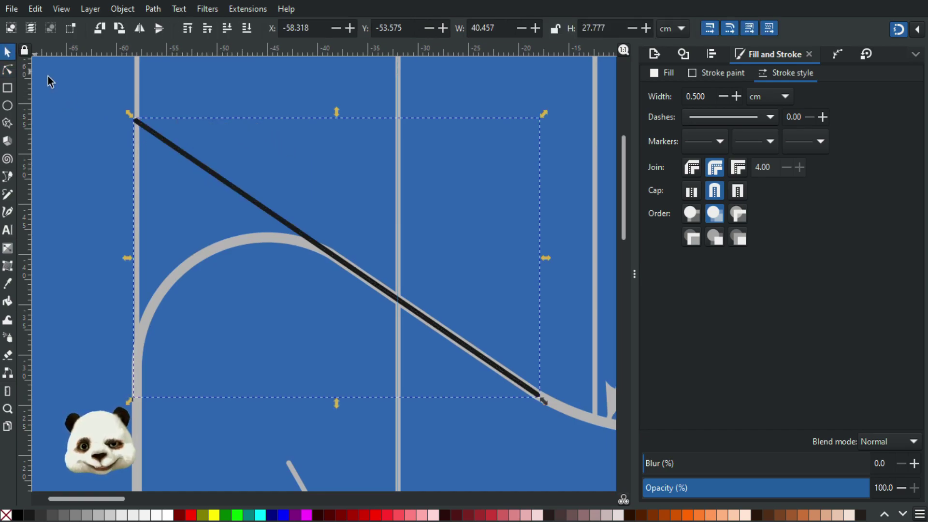
scroll(150, 105, "up", 3)
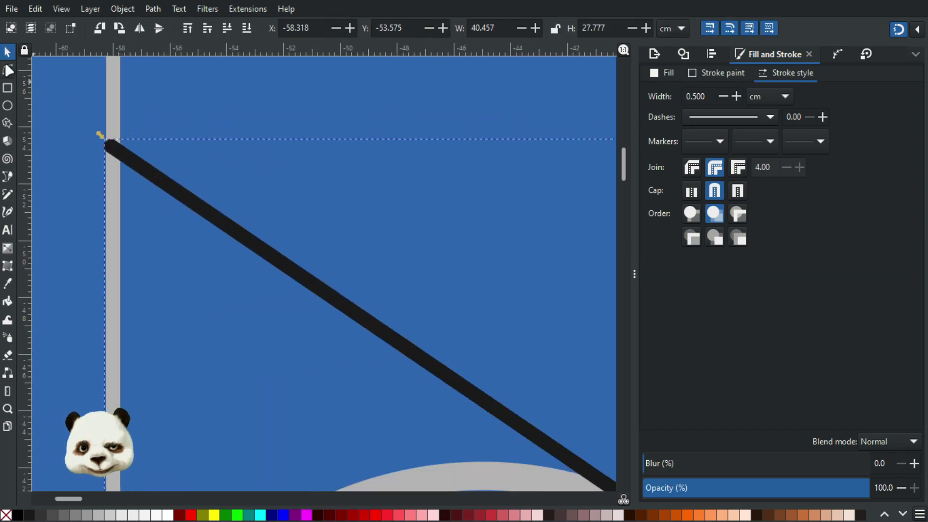
key("n")
left_click_drag(111, 146, 118, 151)
scroll(273, 251, "down", 2)
left_click_drag(492, 305, 271, 159)
scroll(391, 343, "up", 2)
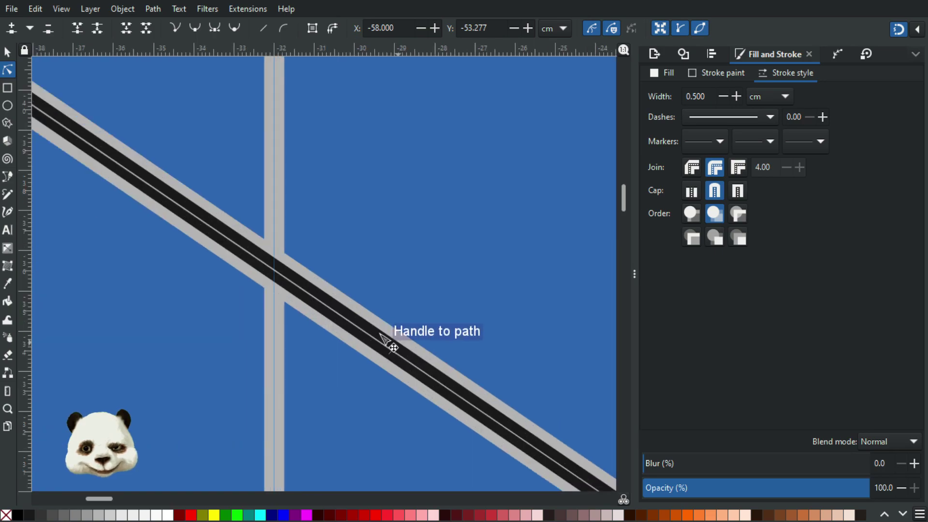
- Draw a closed triangle about 11 cm wide outside the bracket's straight end, with its upper edge snapped to the horizontal centre guide
scroll(378, 331, "down", 2)
scroll(377, 331, "down", 3)
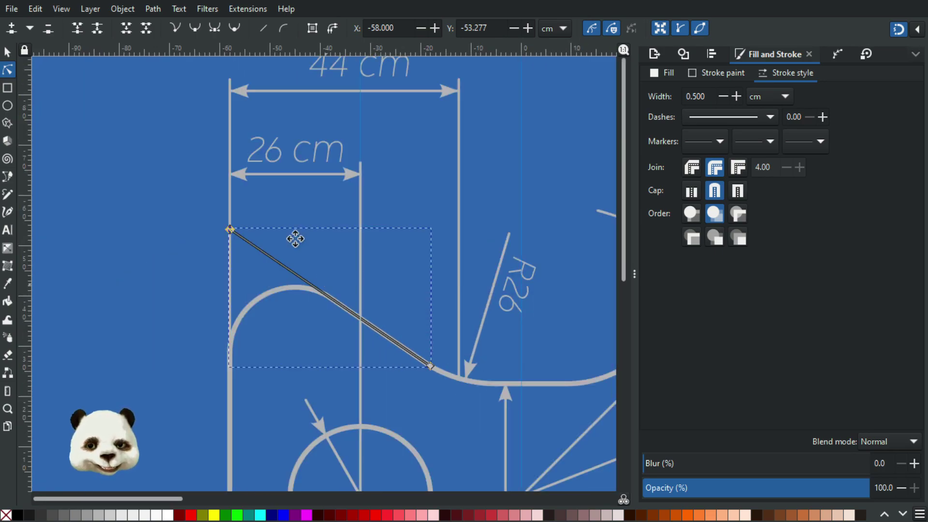
left_click_drag(321, 280, 270, 186)
scroll(273, 201, "down", 1)
left_click_drag(218, 243, 191, 195)
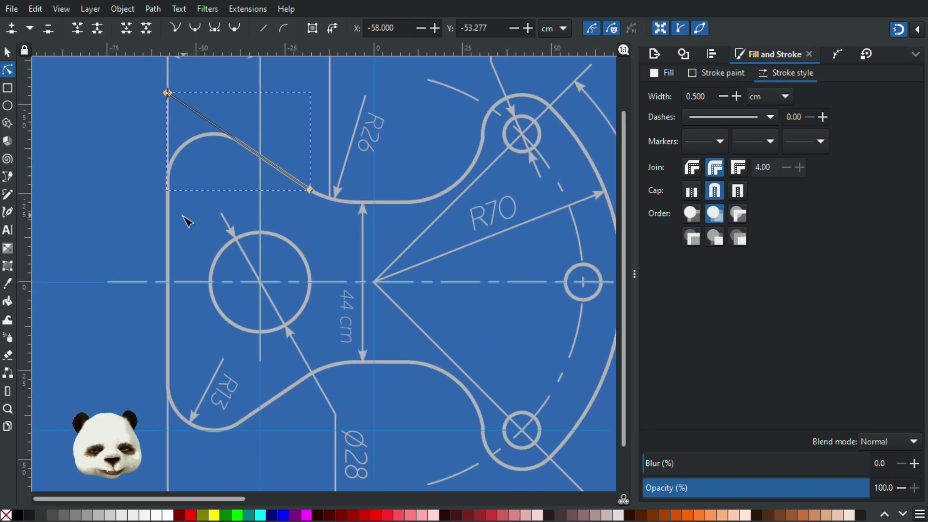
key("b")
left_click(107, 281)
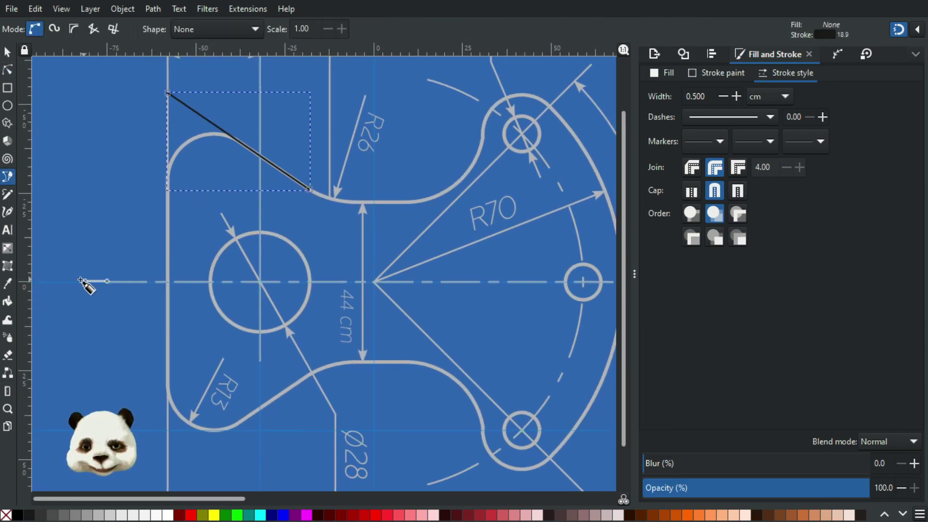
left_click(43, 281)
left_click(61, 314)
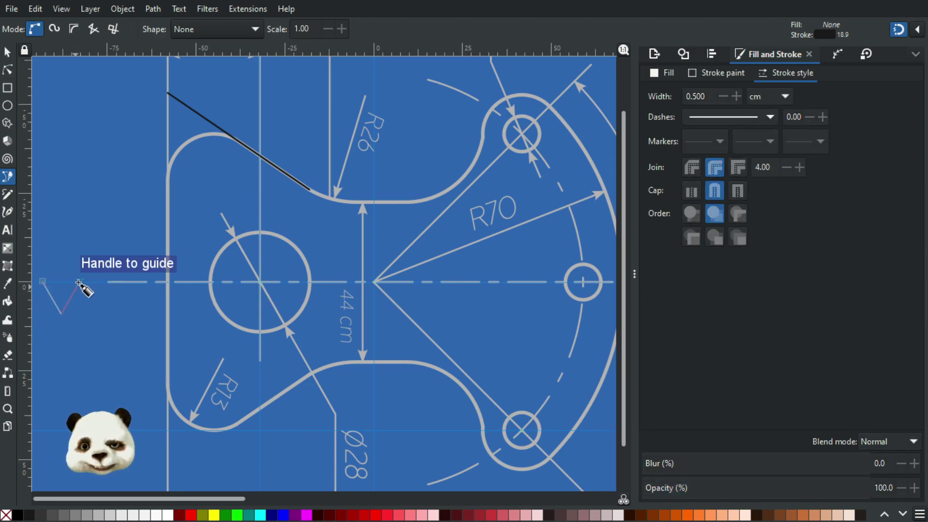
left_click(79, 282)
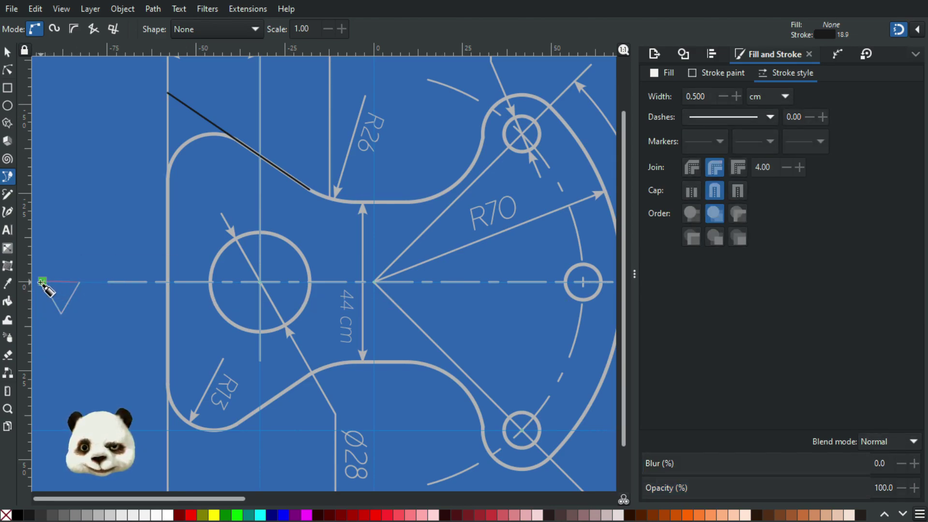
left_click(43, 282)
scroll(224, 280, "up", 3)
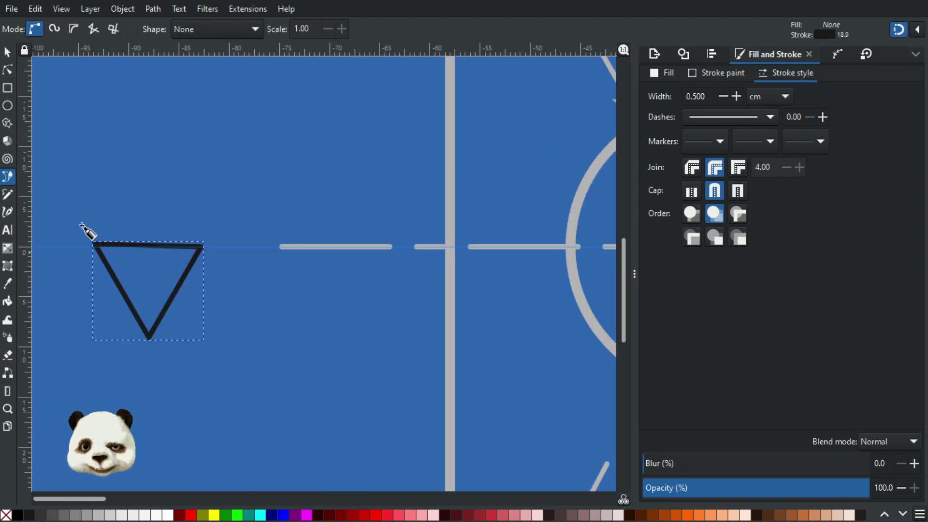
key("n")
left_click_drag(98, 246, 100, 249)
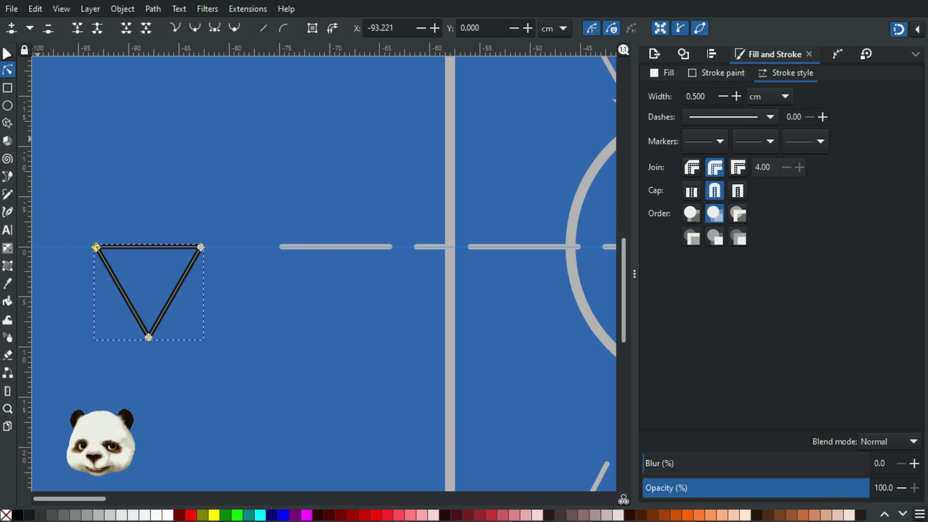
- Flip the triangle vertically and move it up so its base rests on the horizontal centre guide
key("s")
scroll(121, 130, "down", 4, "ctrl")
left_click(273, 137)
left_click(148, 331)
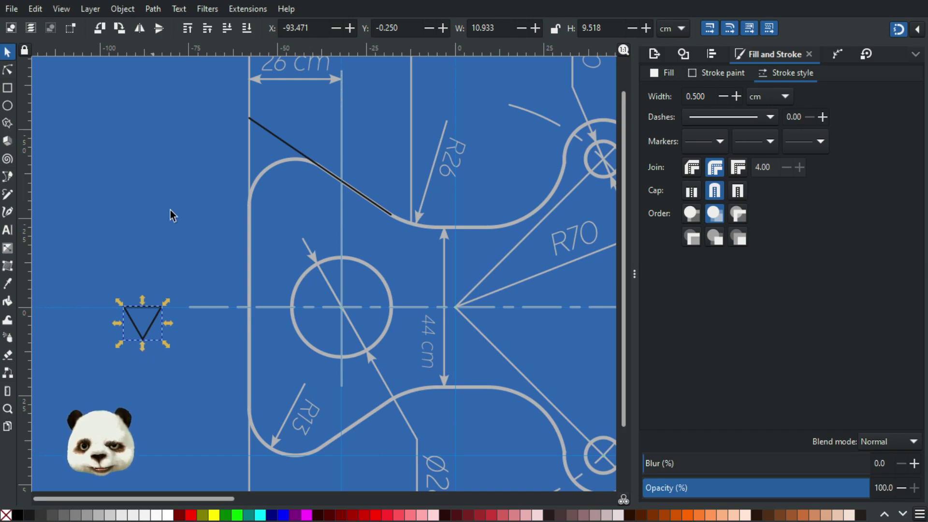
left_click(158, 31)
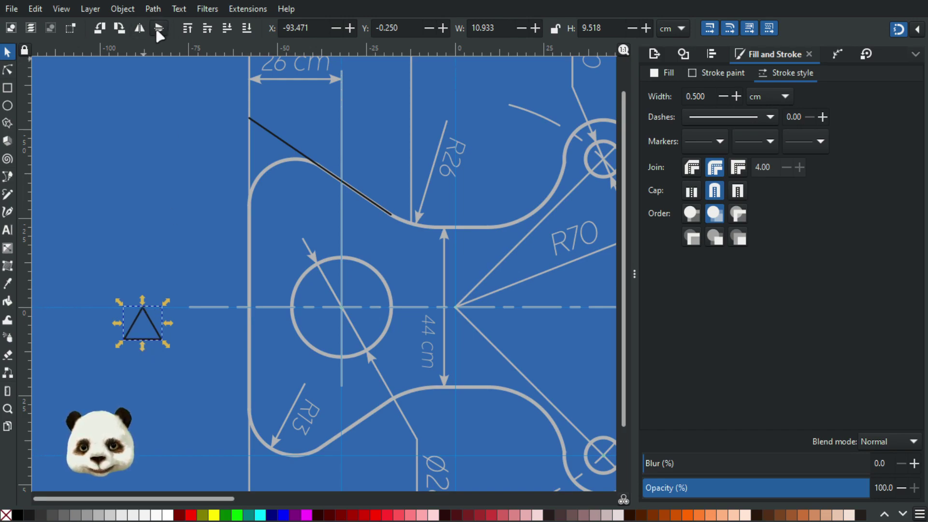
left_click_drag(151, 324, 149, 286)
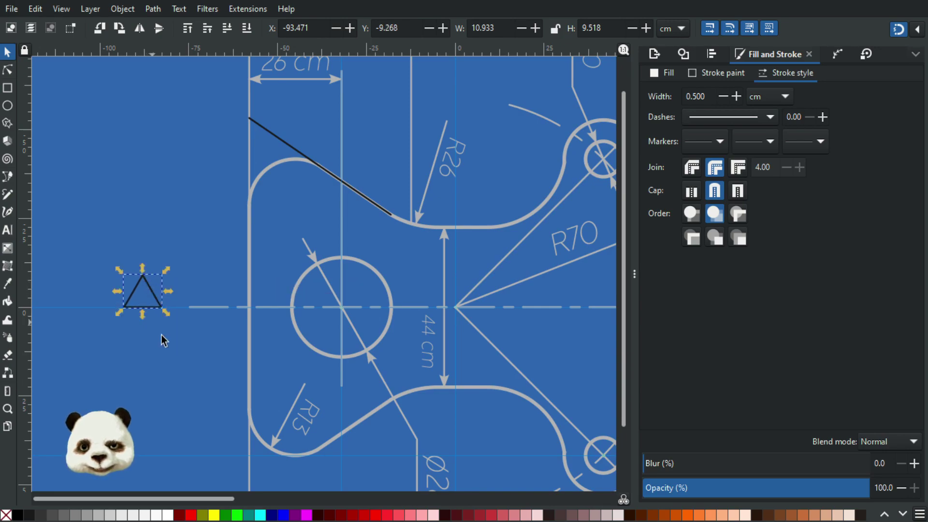
scroll(163, 324, "up", 4)
scroll(165, 279, "down", 4)
- Mirror a duplicate of the triangle and dark sloped line across the centre guide, aligning the two triangles' bases at Y -0.250 cm
left_click(257, 87, "shift")
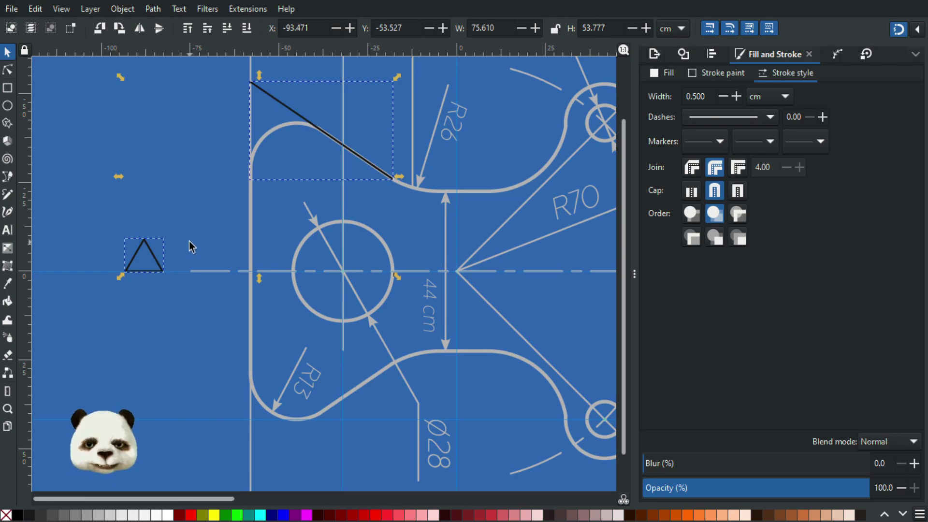
scroll(190, 247, "down", 3)
left_click_drag(215, 181, 221, 311)
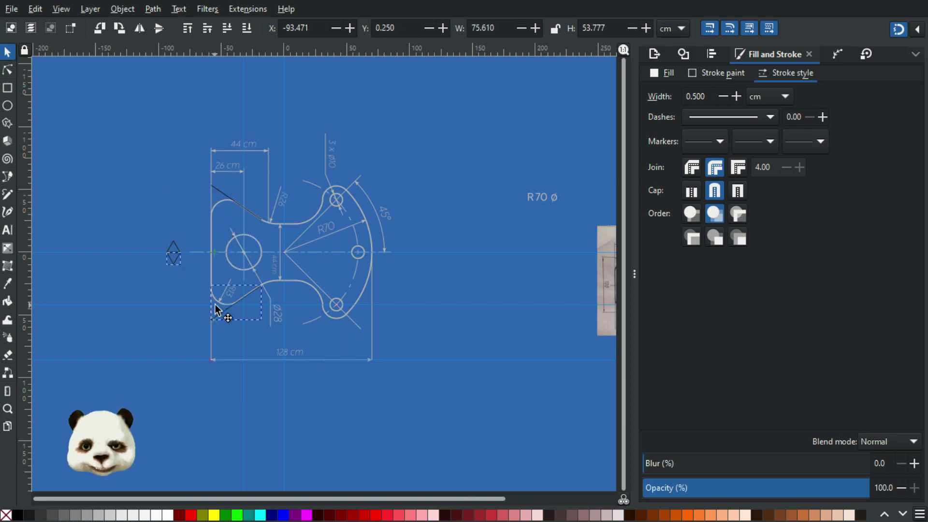
scroll(164, 254, "up", 8, "ctrl")
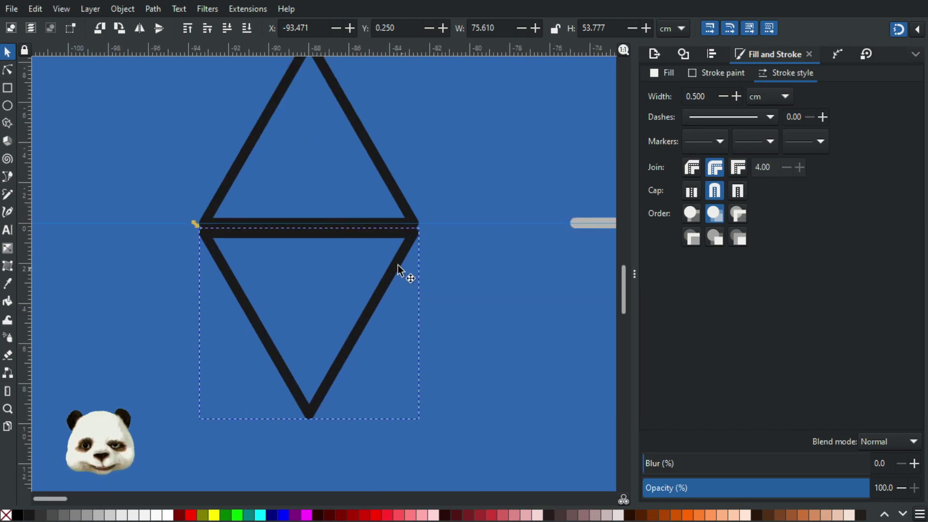
left_click_drag(398, 263, 398, 253)
scroll(428, 273, "down", 5, "ctrl")
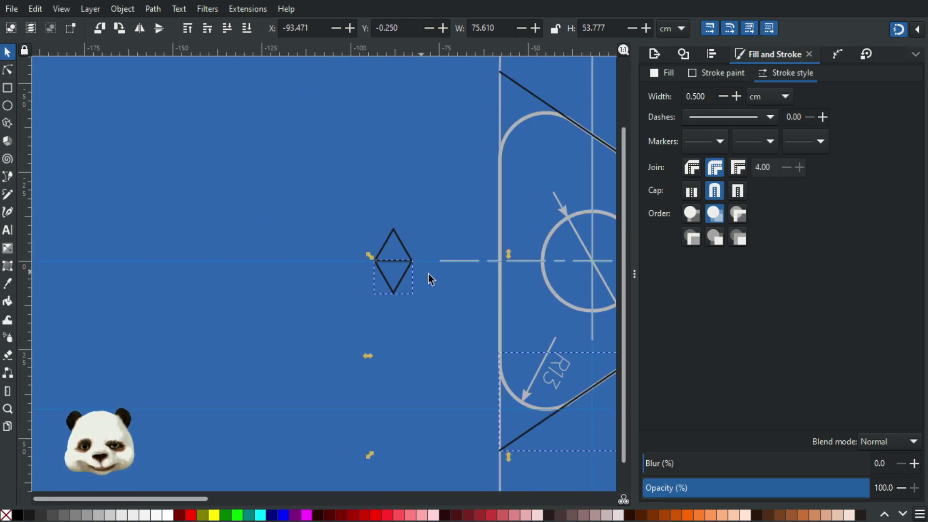
- Delete both helper triangles beside the bracket
left_click_drag(398, 290, 234, 263)
key("Escape")
left_click(192, 245)
left_click_drag(227, 175, 165, 285)
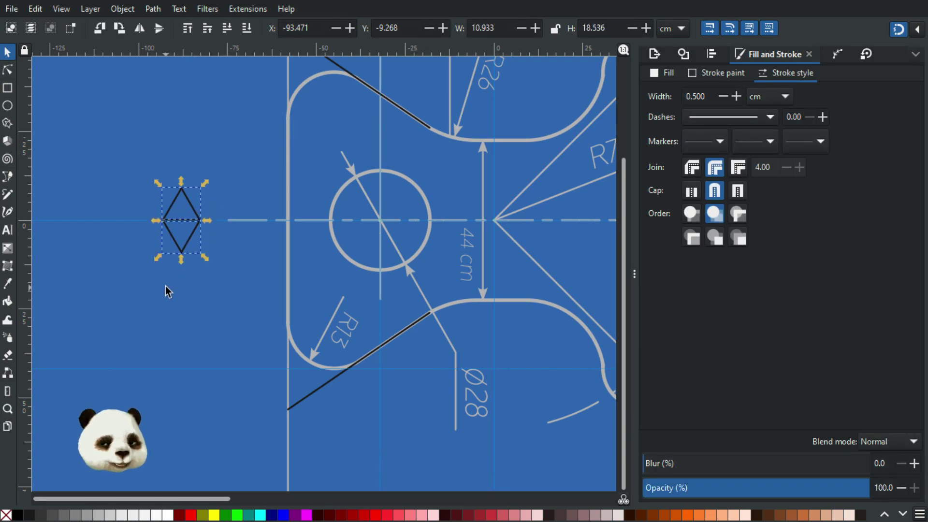
key("Delete")
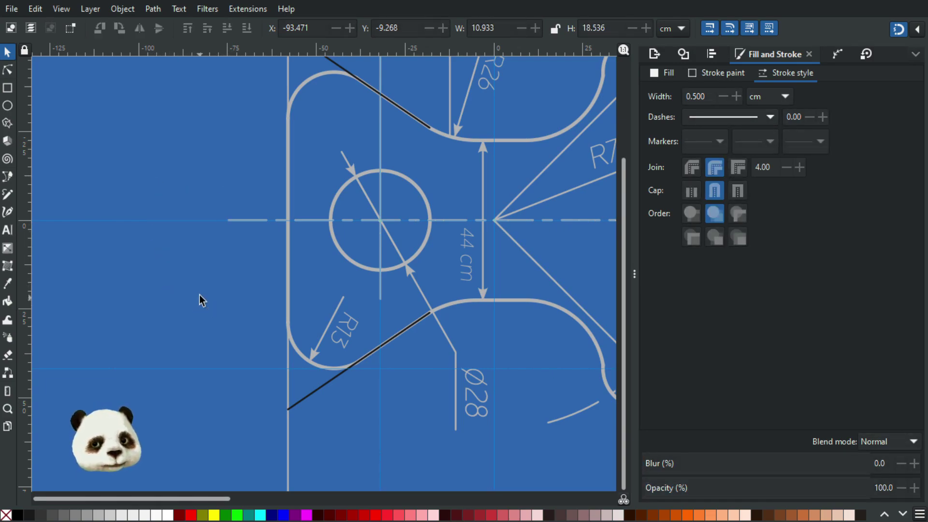
- Extend the upper dark sloped line outward from its upper end with a horizontal segment about 23 cm long
scroll(199, 294, "down", 1)
key("n")
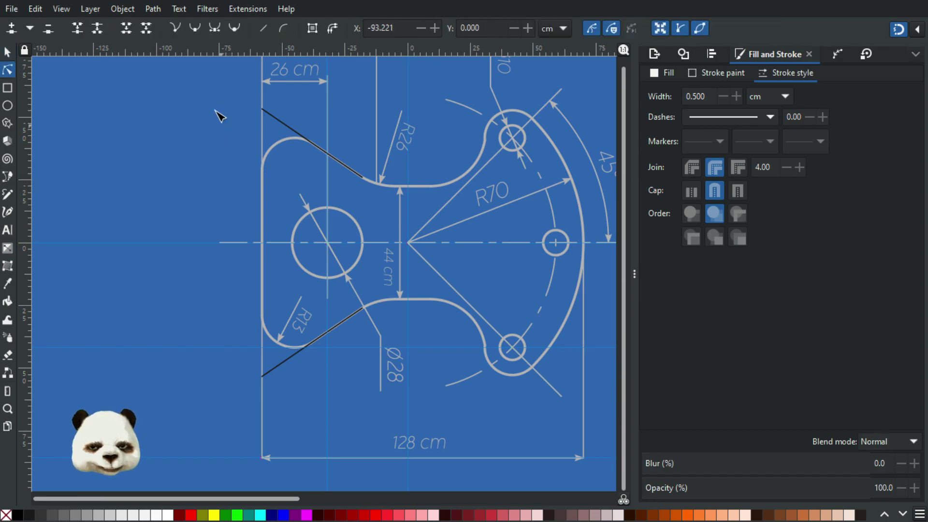
scroll(257, 105, "up", 1)
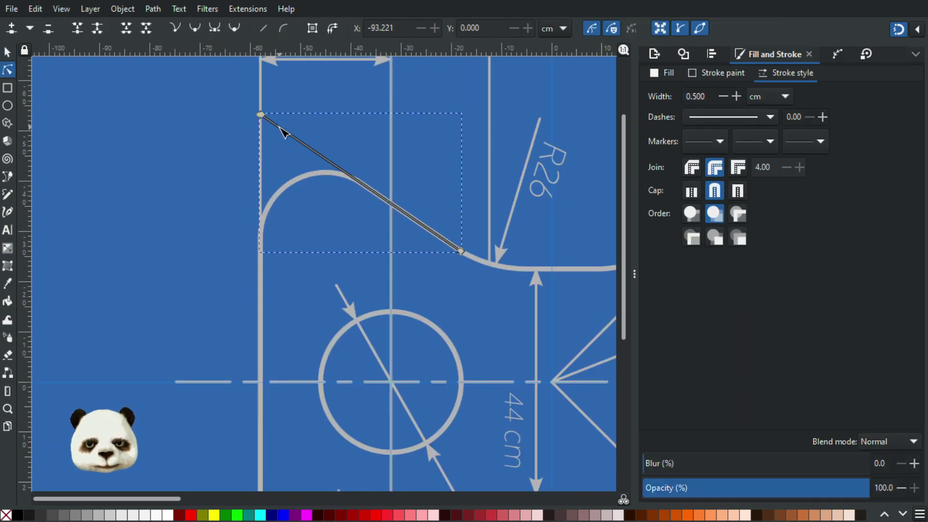
scroll(251, 110, "up", 4)
scroll(319, 126, "down", 4)
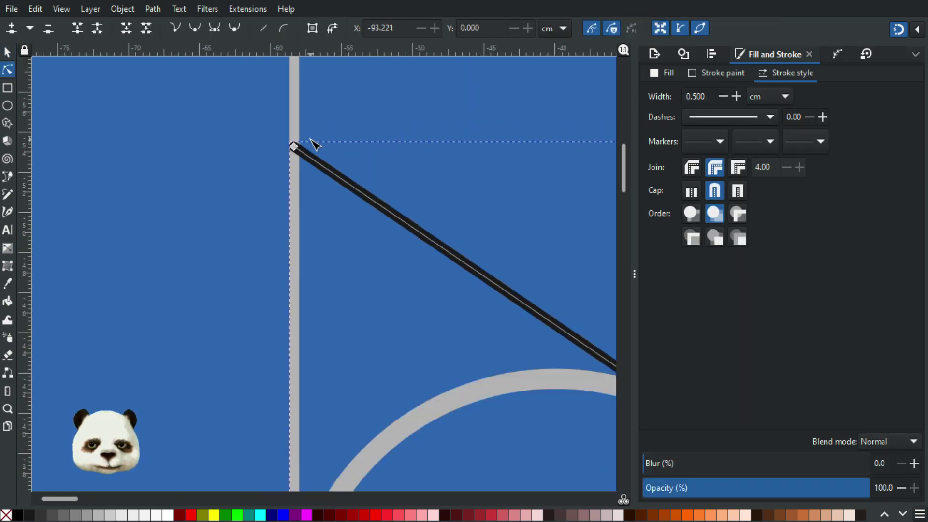
scroll(309, 151, "up", 5)
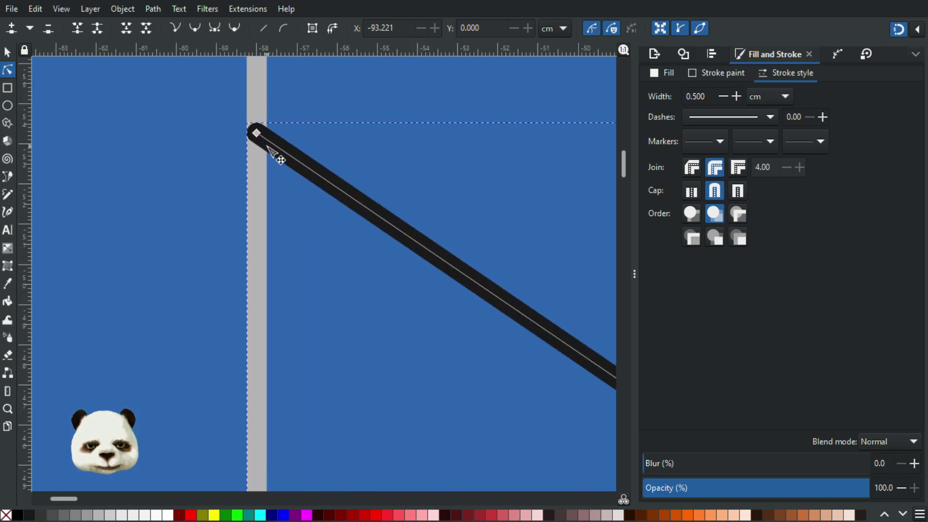
scroll(175, 148, "down", 3)
left_click_drag(154, 178, 328, 278)
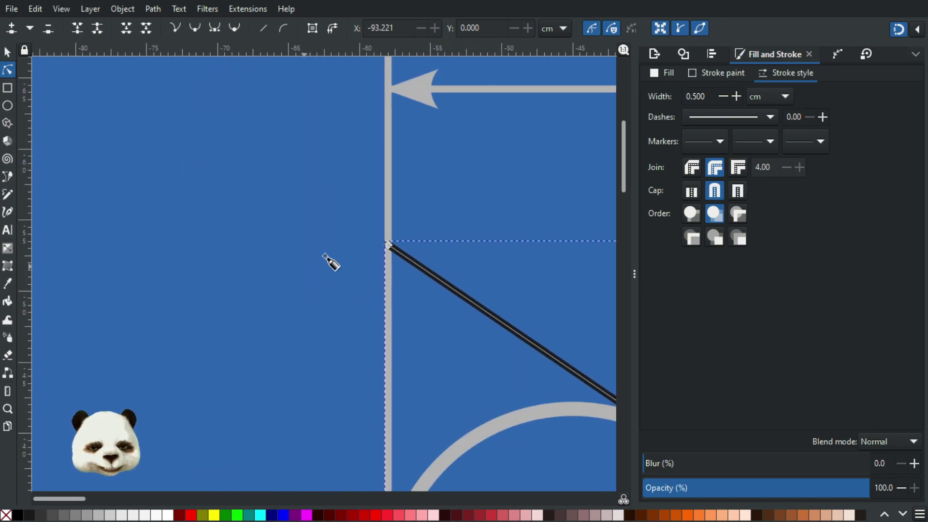
key("b")
left_click(388, 246)
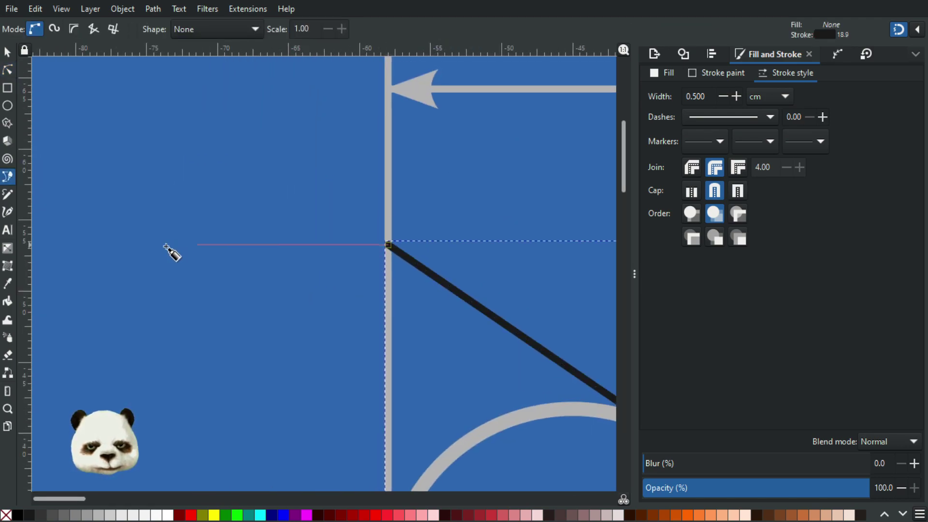
double_click(58, 246)
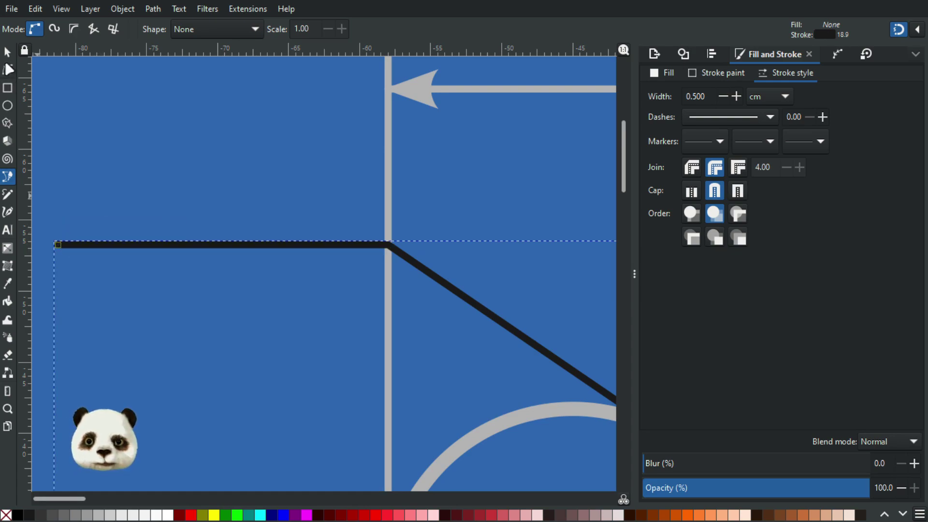
key("n")
- Try to extend the lower dark sloped line outward with a horizontal segment about 21 cm long, and delete that segment
scroll(294, 264, "down", 4)
scroll(259, 203, "down", 8)
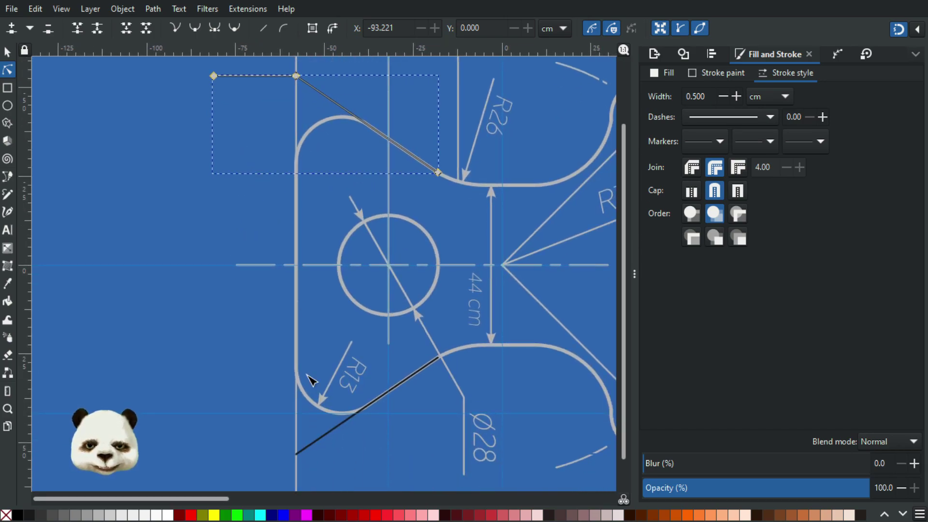
scroll(223, 338, "down", 8)
scroll(246, 305, "up", 3)
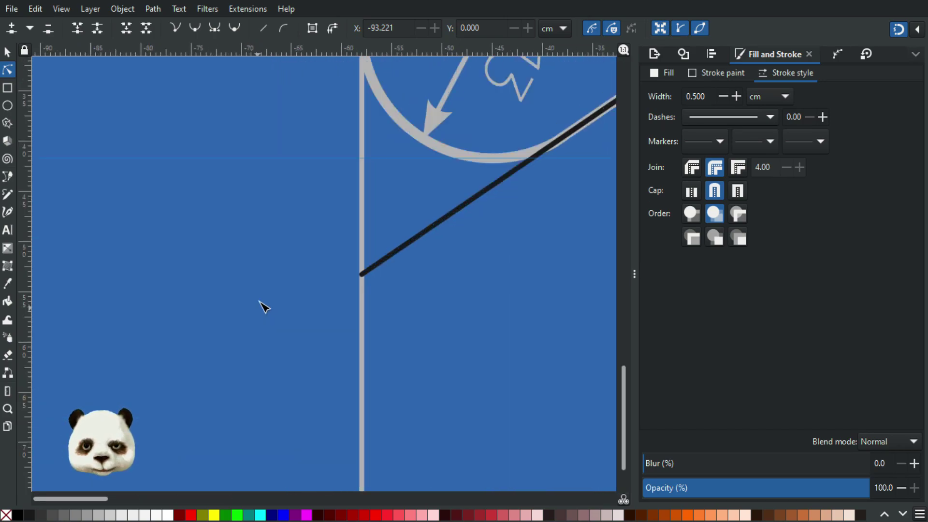
left_click(413, 240)
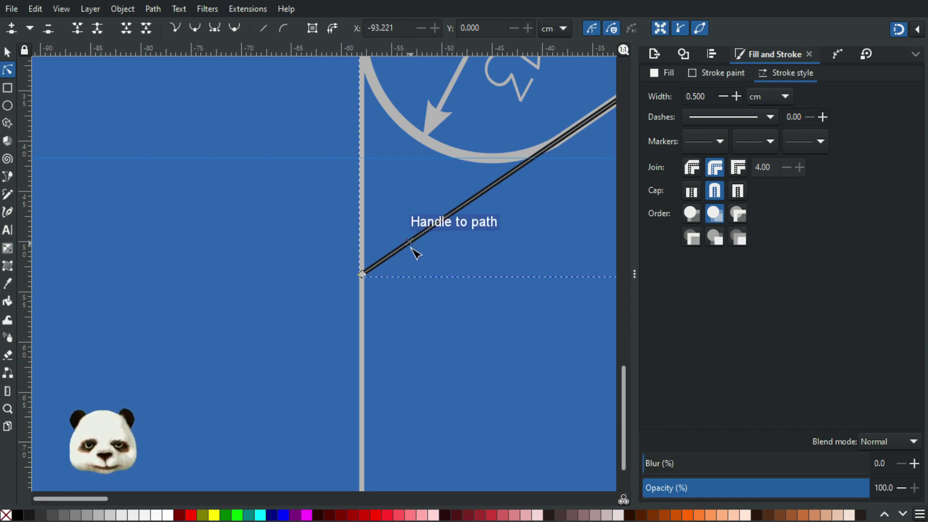
key("b")
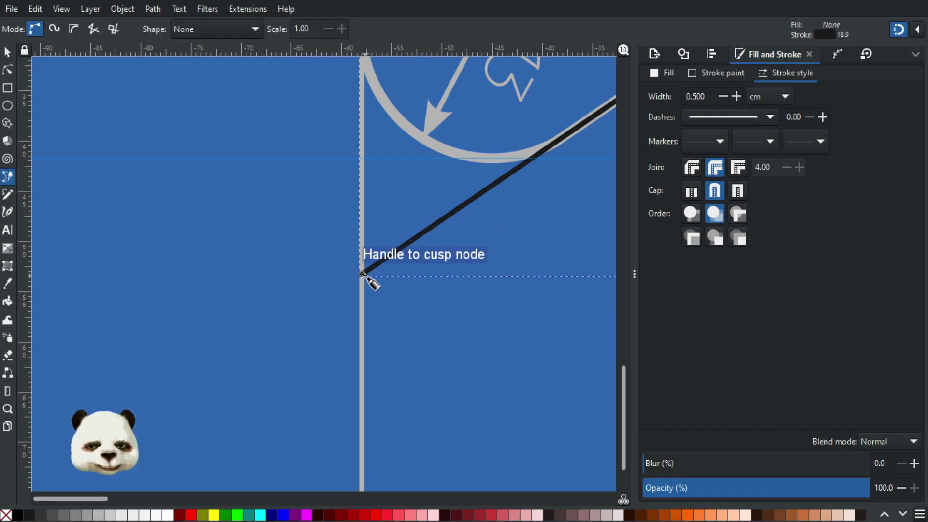
left_click(363, 275)
left_click(150, 273)
key("Return")
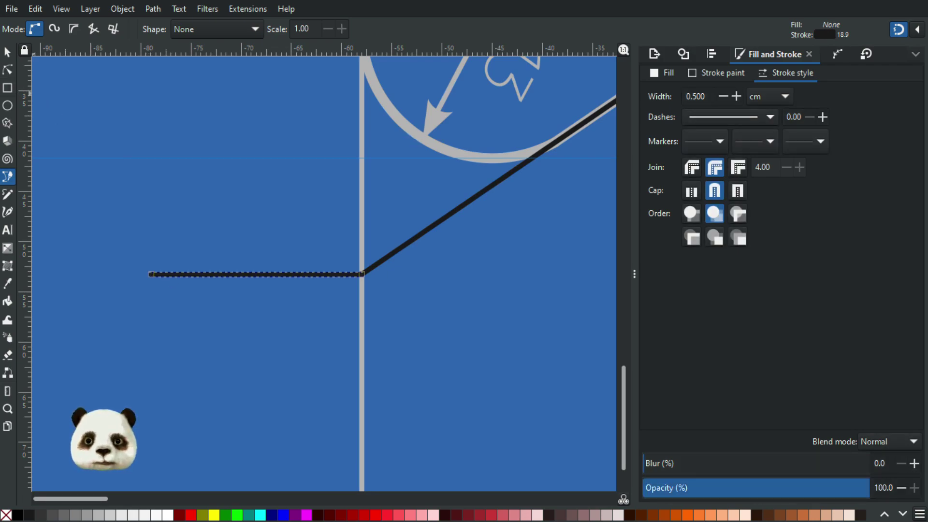
left_click(7, 71)
left_click(7, 52)
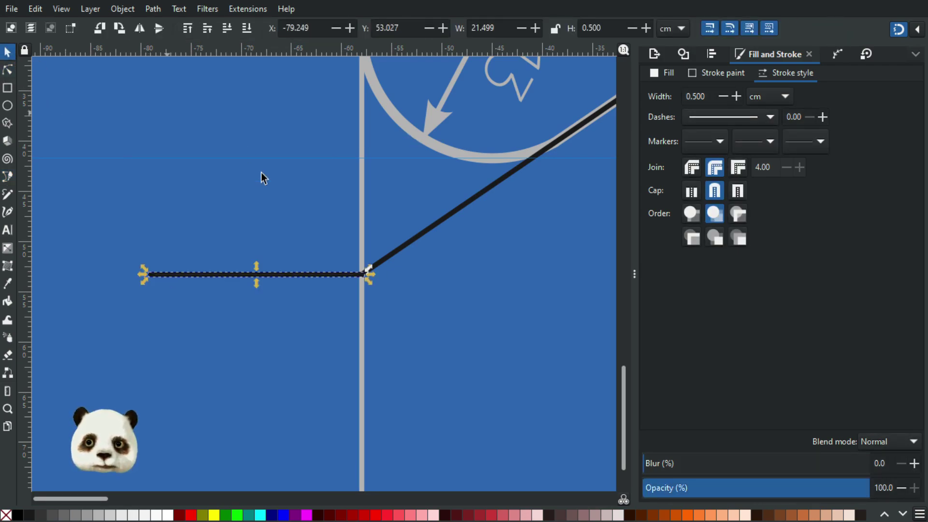
left_click(294, 322)
left_click_drag(281, 276, 277, 280)
key("Delete")
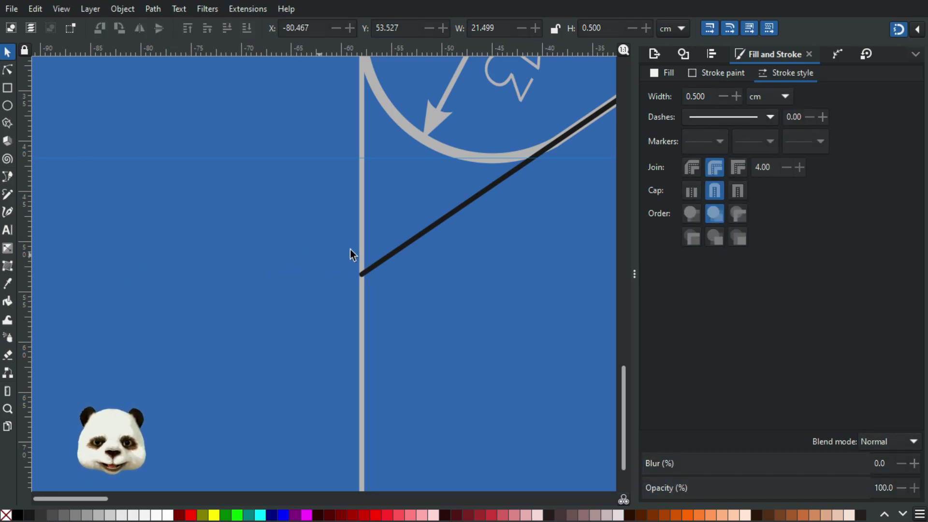
- Continue the lower dark sloped line from its outer end with a horizontal segment about 22 cm long
key("b")
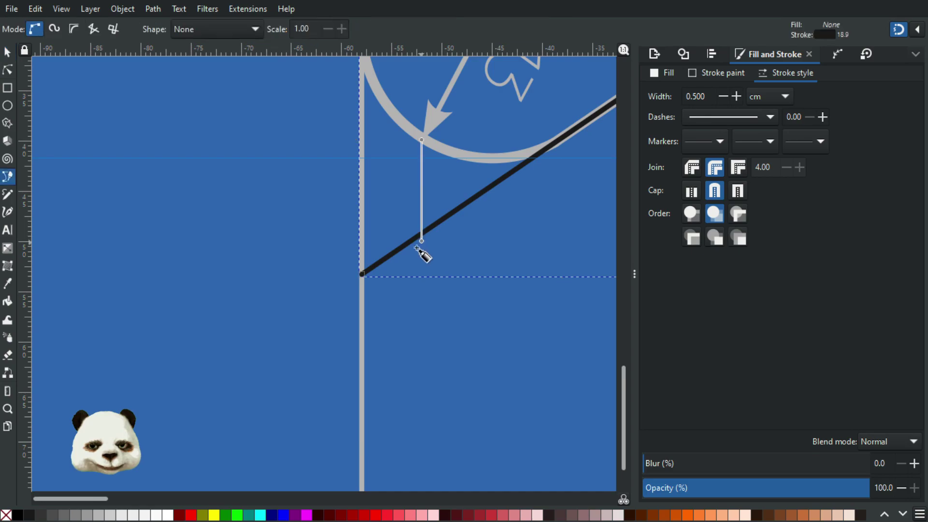
left_click(362, 274)
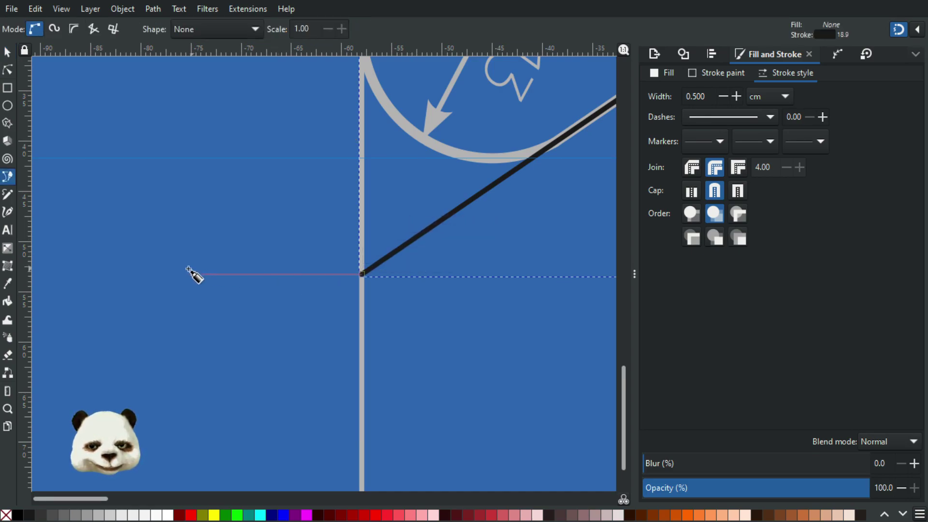
double_click(145, 276)
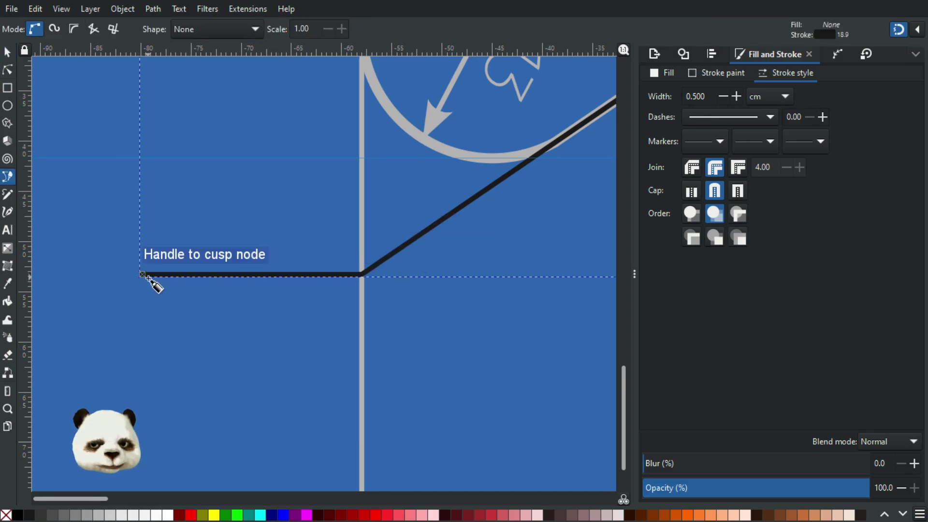
left_click(10, 71)
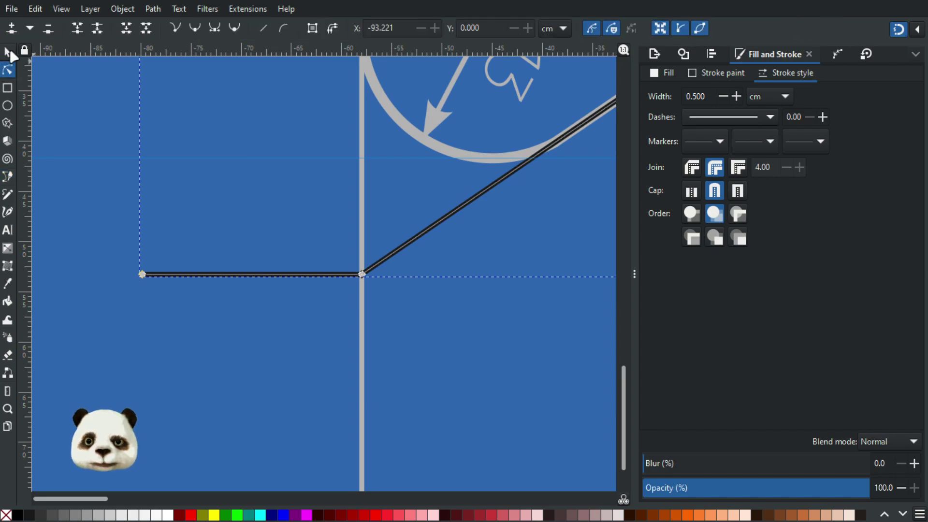
left_click(10, 53)
scroll(36, 80, "down", 2)
left_click_drag(155, 162, 307, 478)
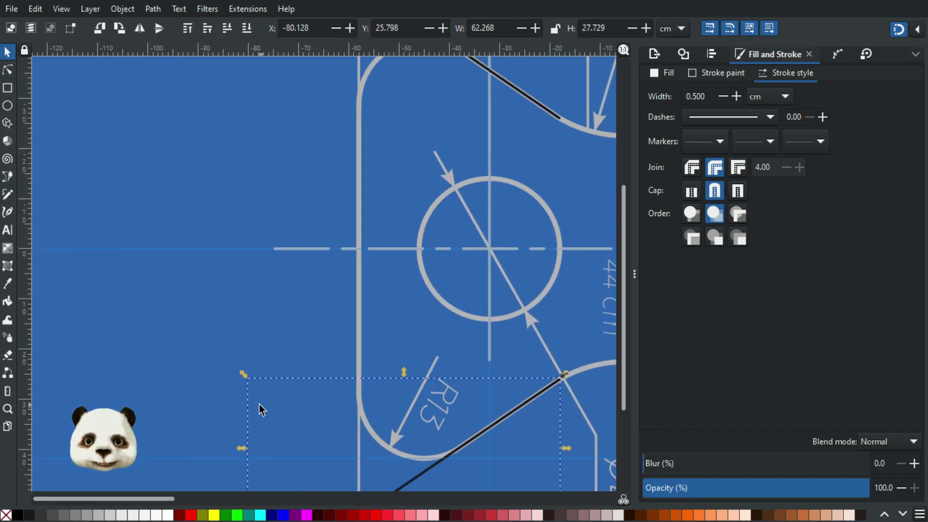
- Align the outer end nodes of the upper and lower horizontal extensions vertically, relative to the last selected node
scroll(260, 404, "down", 2)
left_click_drag(264, 326, 242, 224)
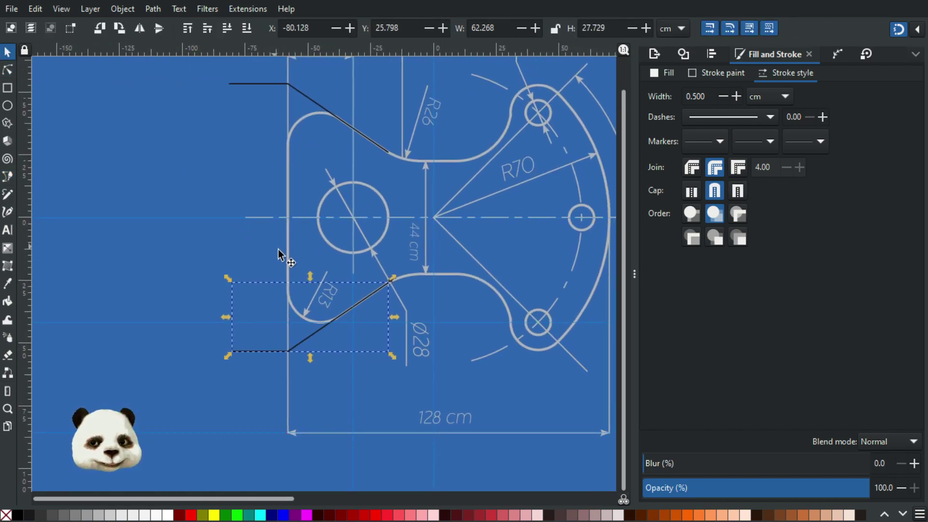
scroll(280, 261, "down", 4)
scroll(480, 290, "up", 2)
scroll(473, 232, "up", 2)
scroll(459, 232, "down", 3)
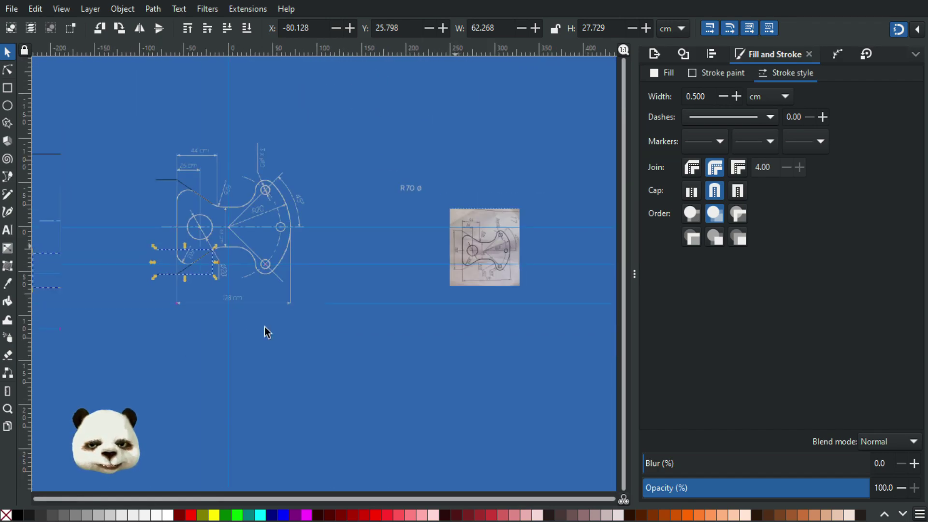
scroll(271, 334, "up", 4)
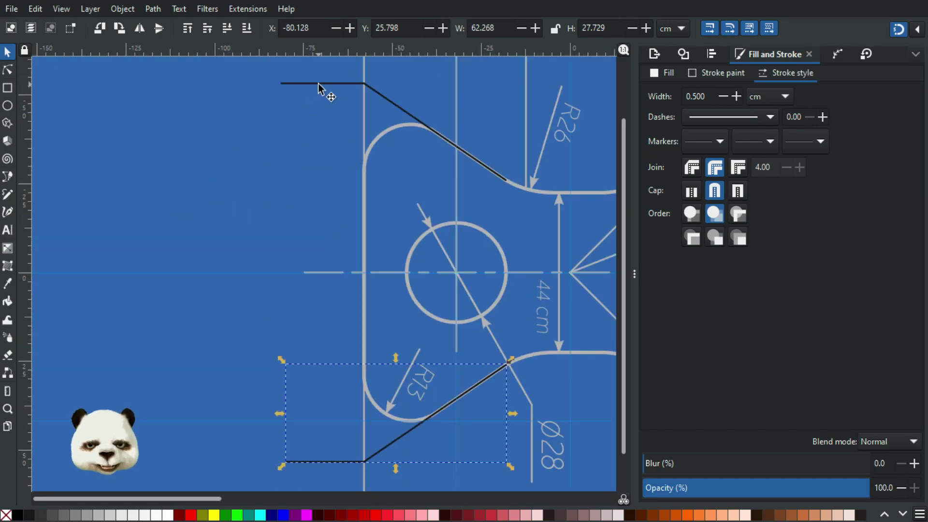
left_click(318, 83)
key("n")
scroll(306, 240, "down", 8)
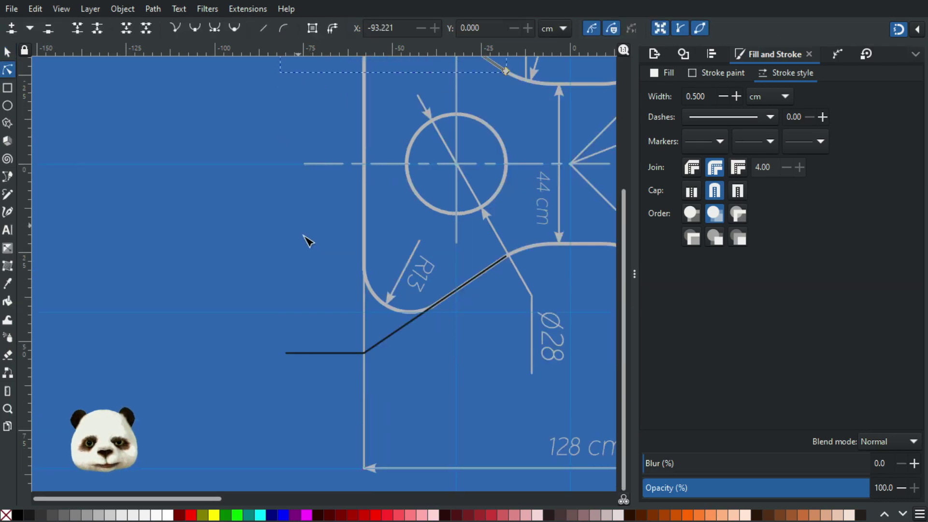
left_click(319, 298, "shift")
scroll(320, 273, "down", 3)
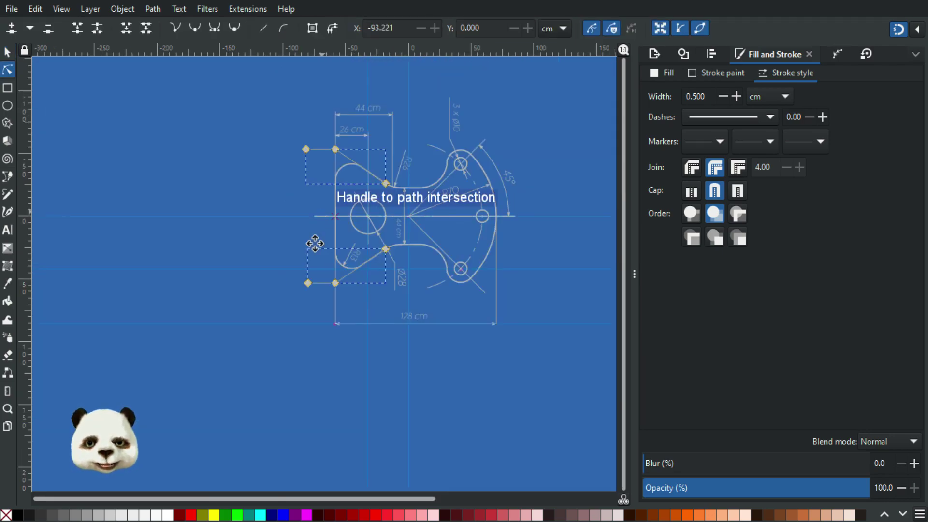
left_click_drag(321, 215, 300, 298)
scroll(309, 288, "up", 1)
left_click_drag(251, 158, 303, 398)
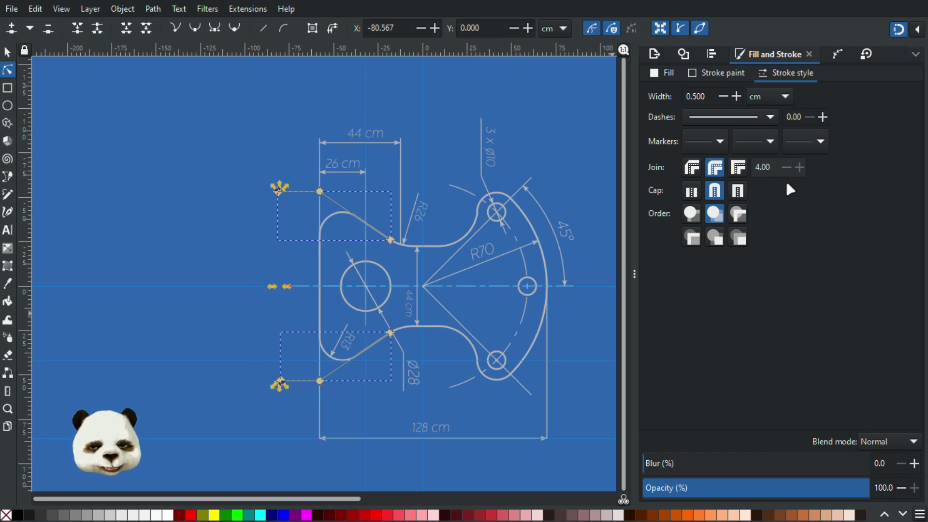
key("ctrl+shift+a")
left_click(681, 346)
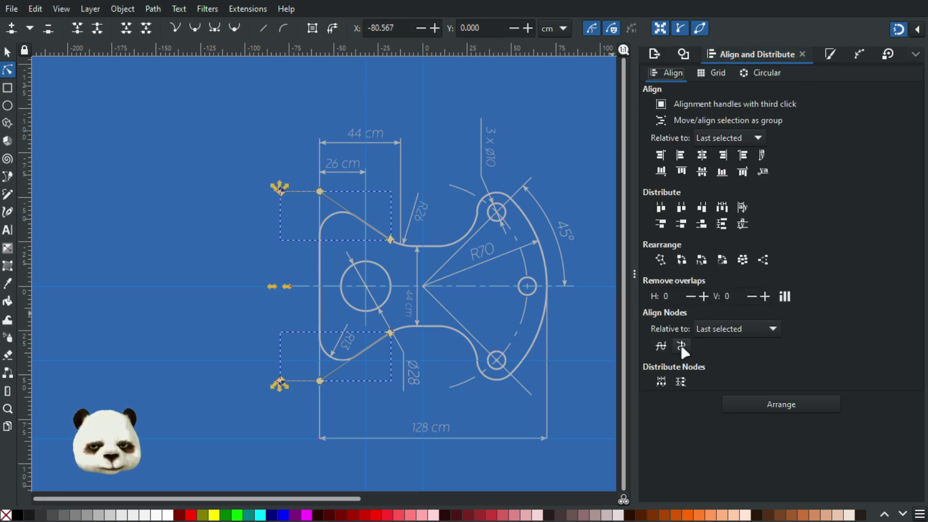
left_click(252, 150)
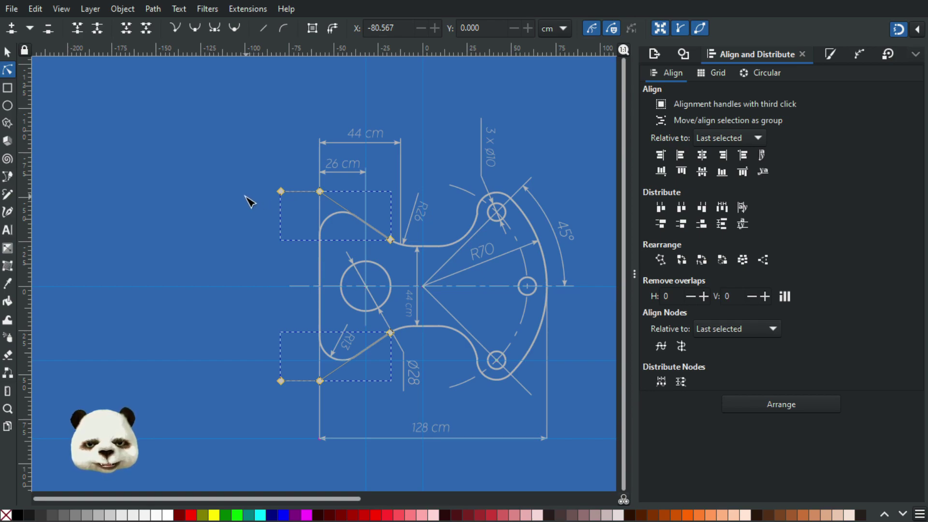
- Change the stroke colour of both extended sloped lines to the light grey of the other drawing lines
left_click_drag(236, 230, 143, 224)
scroll(206, 374, "up", 1)
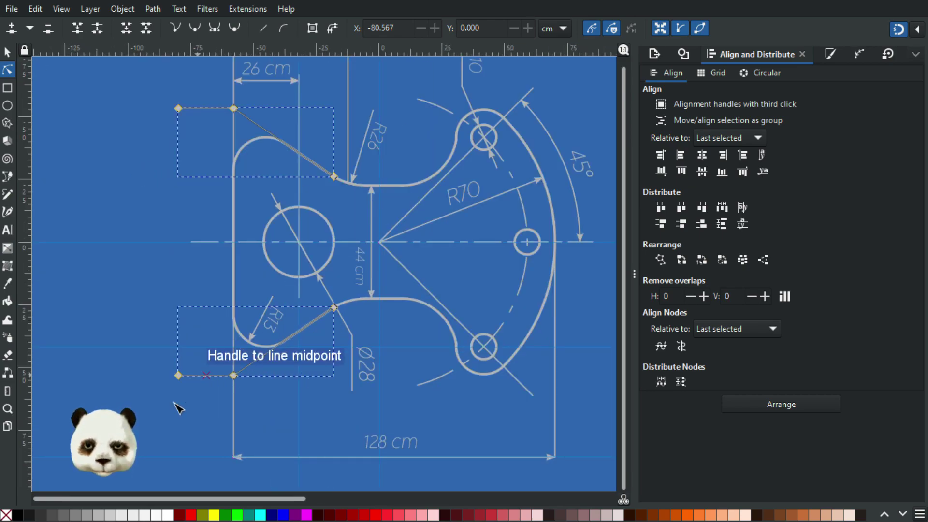
left_click(79, 516, "shift")
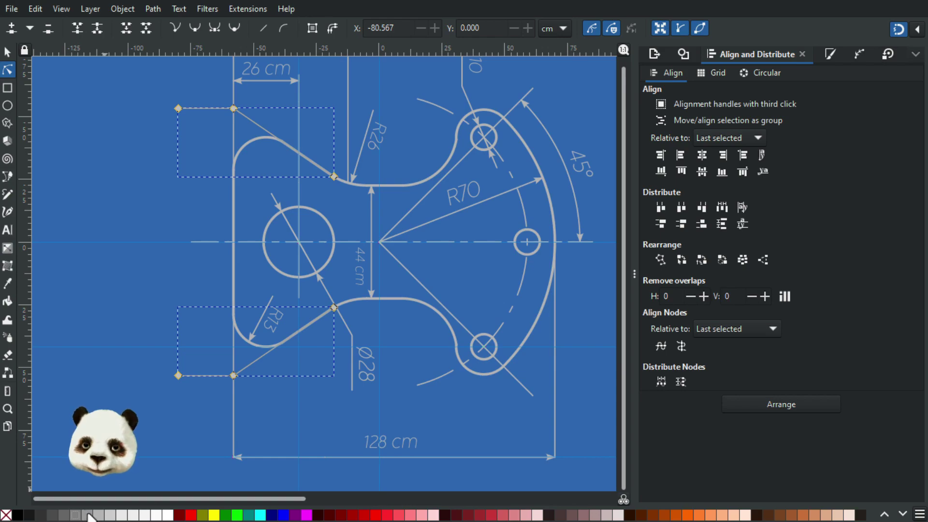
left_click(8, 53)
scroll(157, 103, "up", 4)
left_click_drag(341, 204, 111, 170)
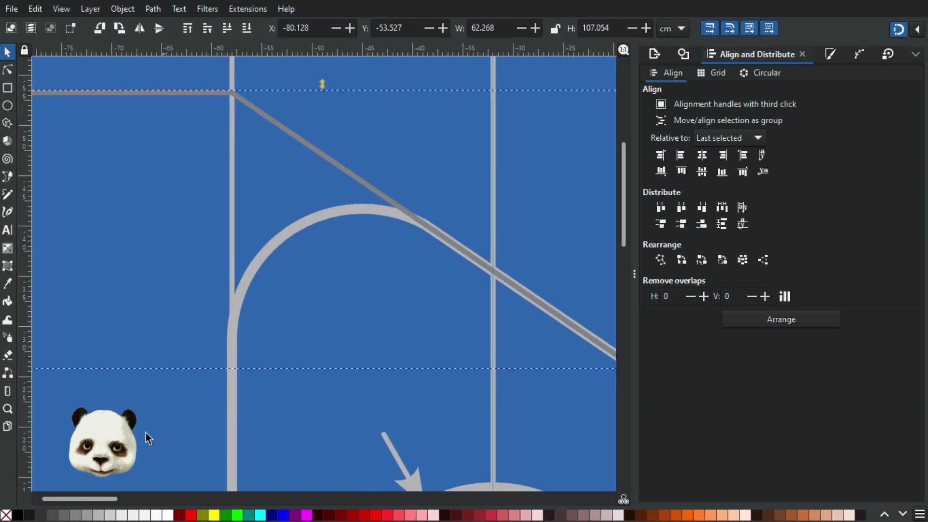
left_click(90, 516, "shift")
left_click(103, 515, "shift")
scroll(132, 361, "down", 3)
- Place a copy of the vertical 44 cm dimension arrow outside the bracket's straight edge, at about X -75 cm
left_click_drag(151, 346, 215, 209)
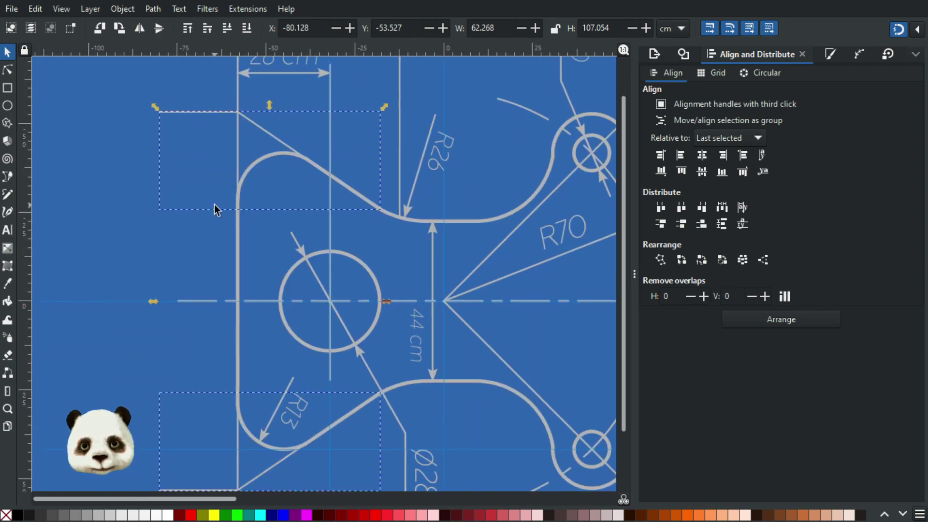
scroll(276, 198, "down", 4)
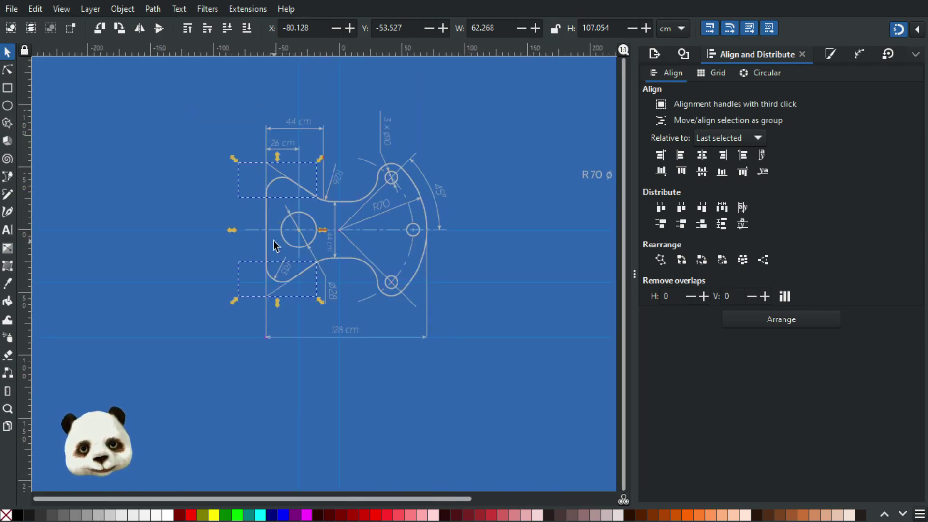
scroll(273, 240, "up", 4)
scroll(234, 267, "down", 1)
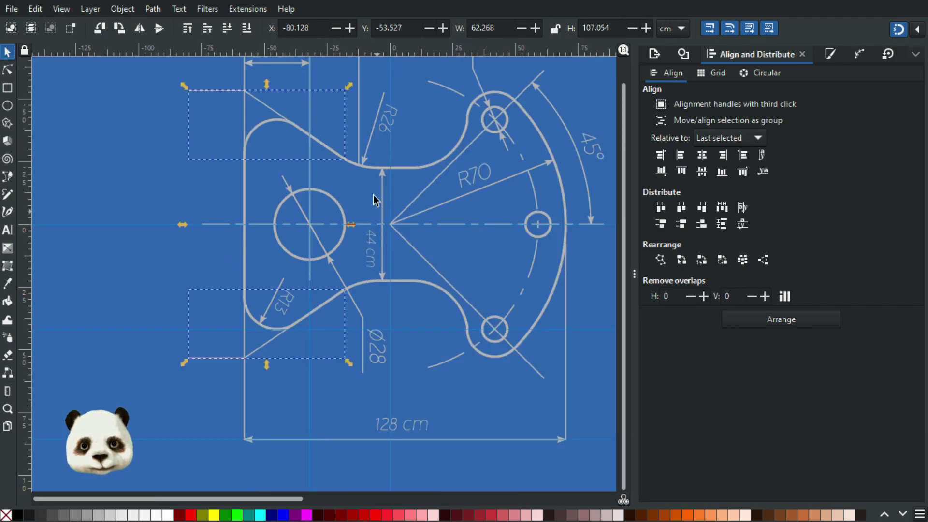
left_click_drag(384, 198, 211, 192)
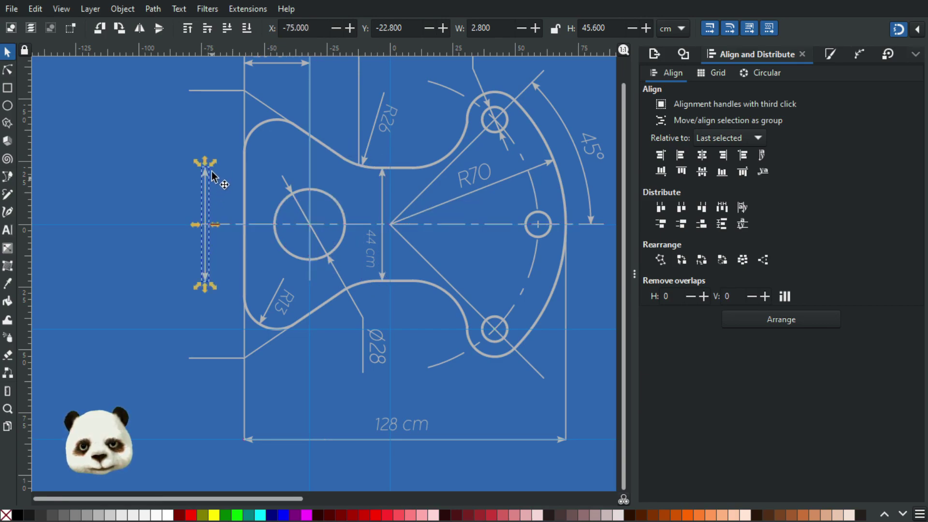
- Stretch both ends of the copied arrow to the upper and lower horizontal extension lines, about 107 cm overall
left_click(7, 70)
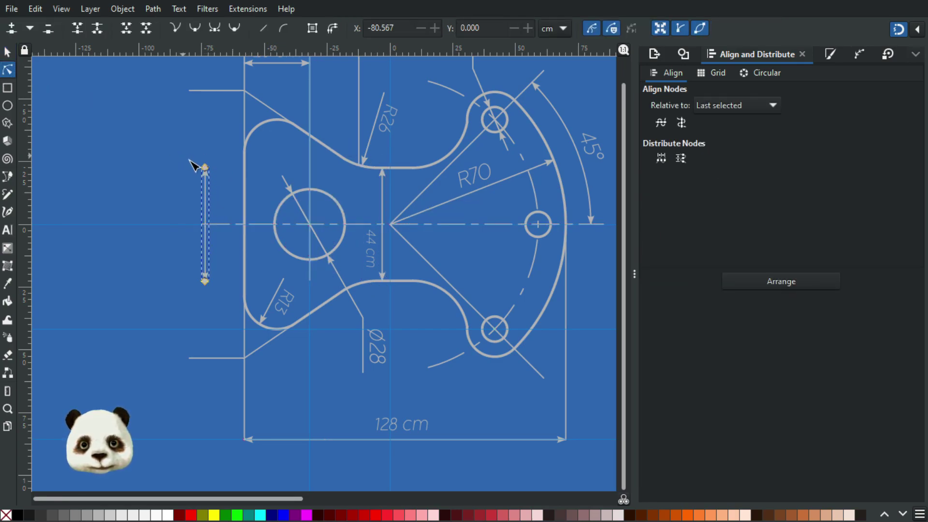
left_click_drag(206, 170, 208, 111)
left_click_drag(205, 281, 206, 358)
scroll(281, 376, "down", 2)
left_click_drag(526, 362, 169, 303)
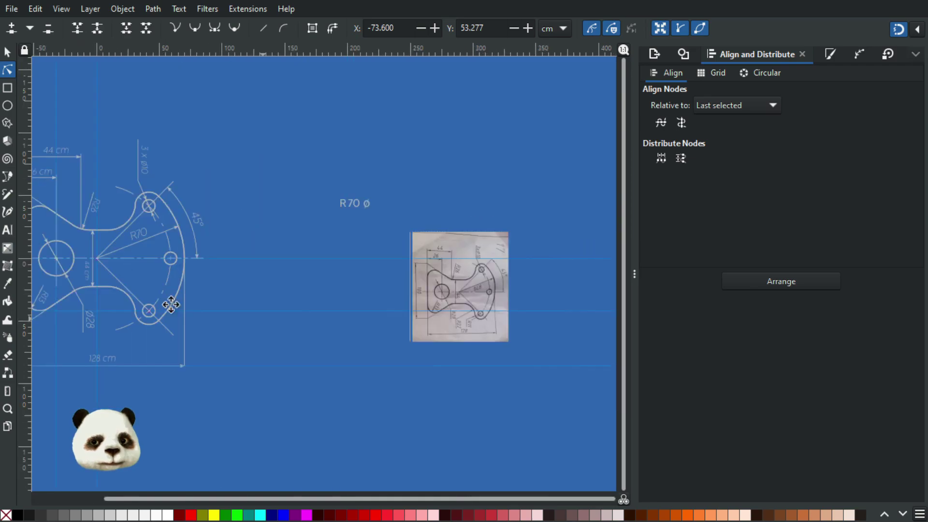
scroll(322, 276, "up", 3)
scroll(324, 266, "down", 2)
left_click_drag(50, 322, 449, 325)
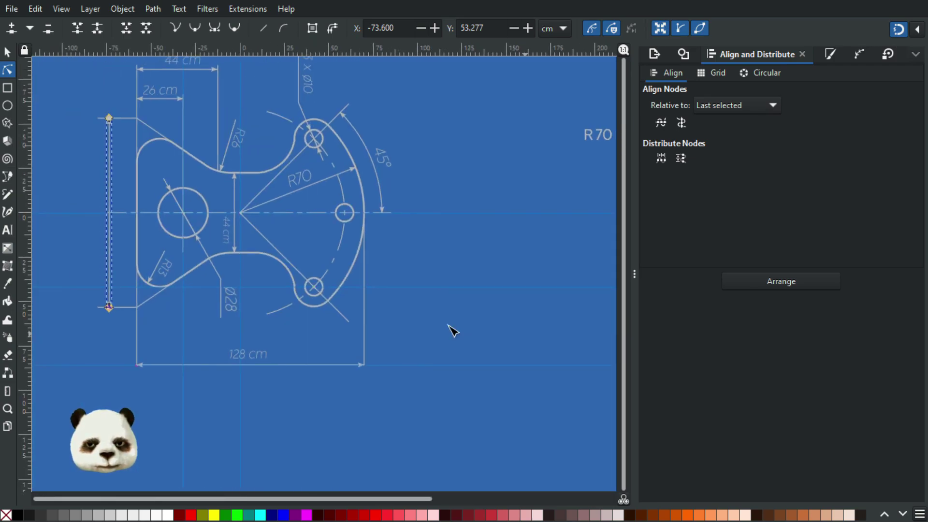
left_click(6, 53)
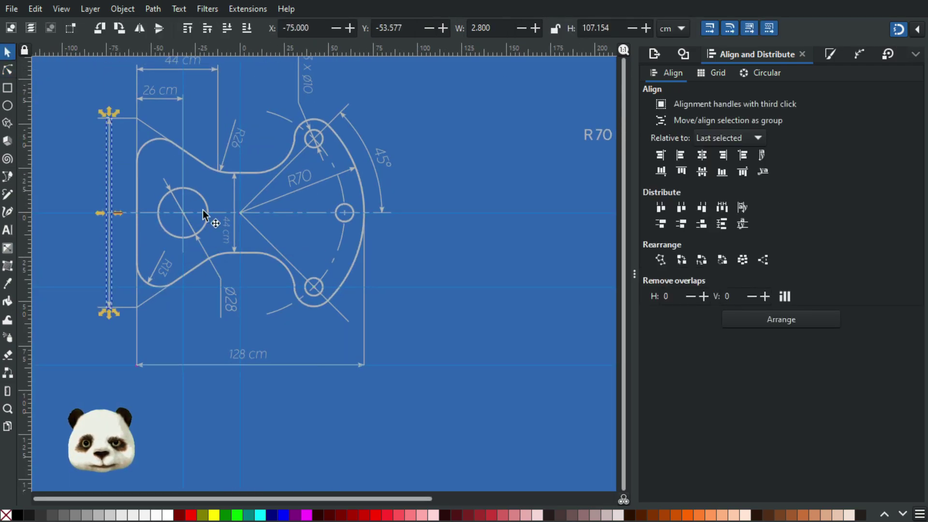
- Nudge the tall dimension arrow outward to X -79.657 cm, near the outer ends of the extension lines
scroll(443, 252, "down", 2)
scroll(504, 252, "up", 1)
scroll(494, 252, "down", 1)
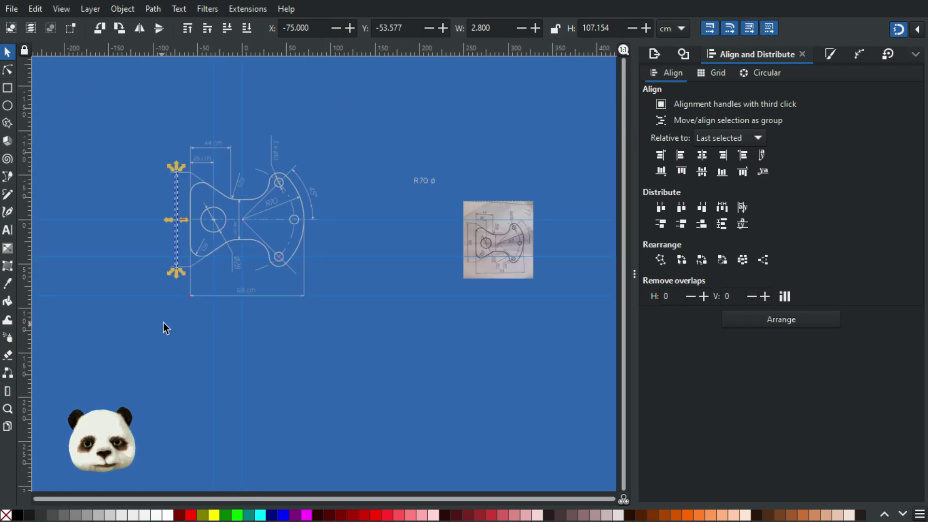
left_click_drag(140, 226, 360, 253)
scroll(365, 249, "up", 3)
scroll(451, 293, "up", 2)
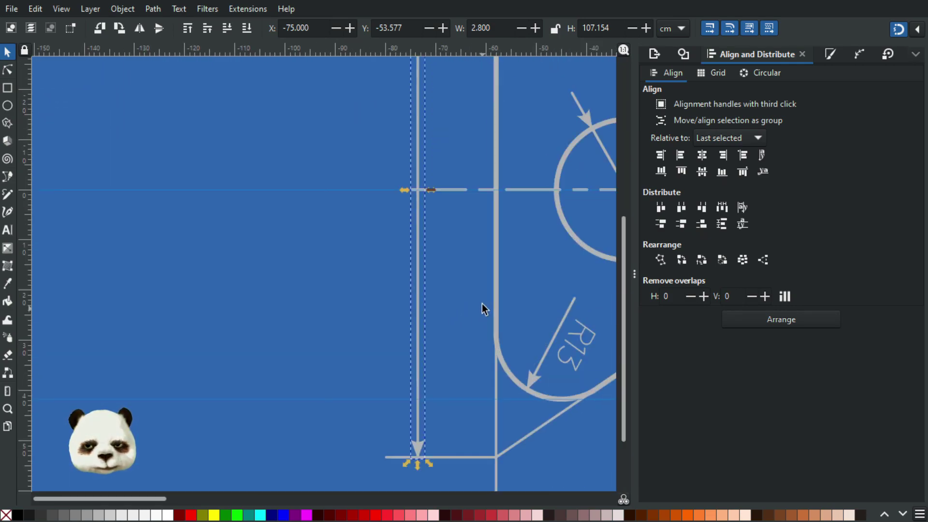
key("Left")
key("Left")
key("Left")
key("Left")
key("Left")
key("Left")
key("Left")
key("Left")
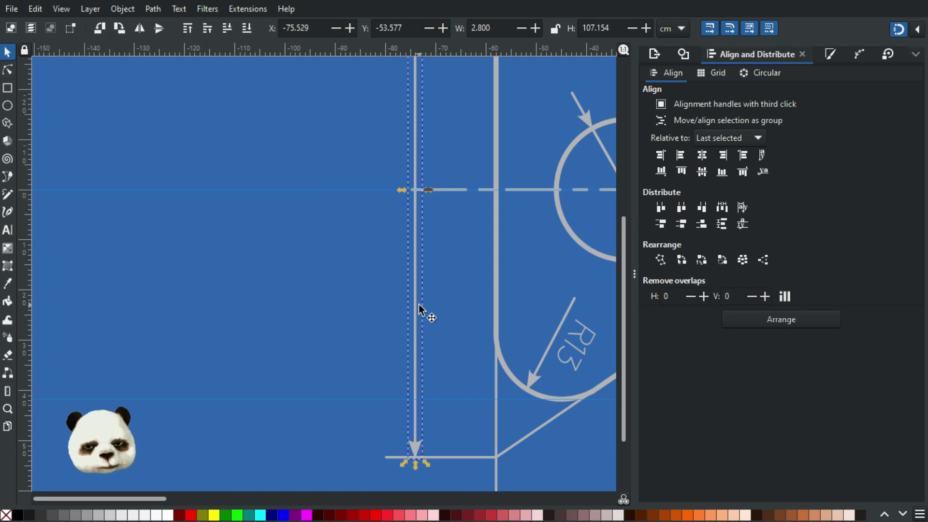
key("Left")
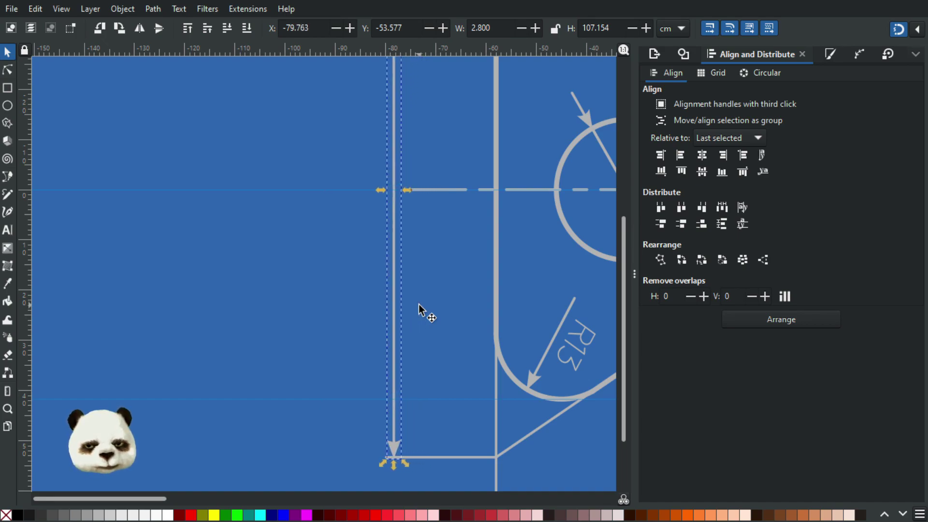
key("alt+Right")
- Place a copy of the Ø28 label beside the middle of the tall vertical dimension arrow
scroll(418, 309, "down", 6)
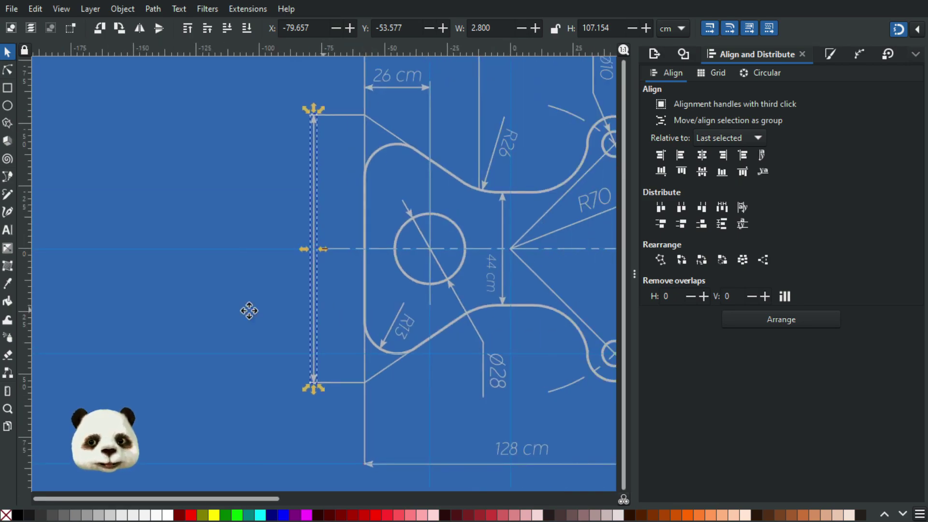
scroll(586, 330, "up", 1)
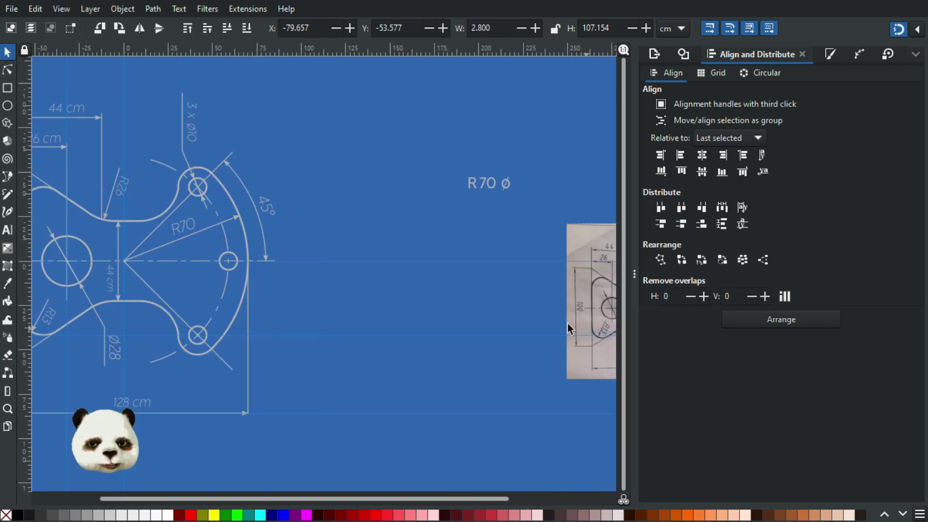
scroll(532, 325, "down", 1)
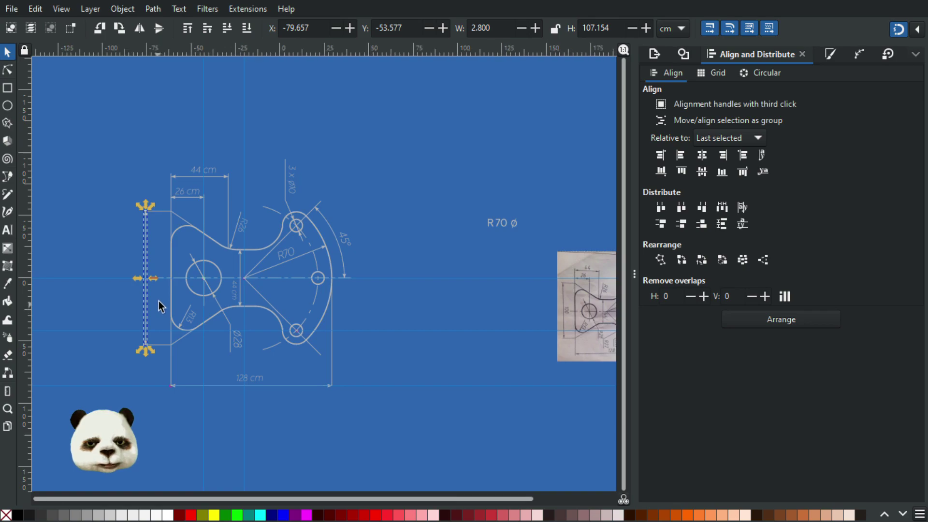
scroll(159, 302, "up", 1)
scroll(200, 372, "up", 1)
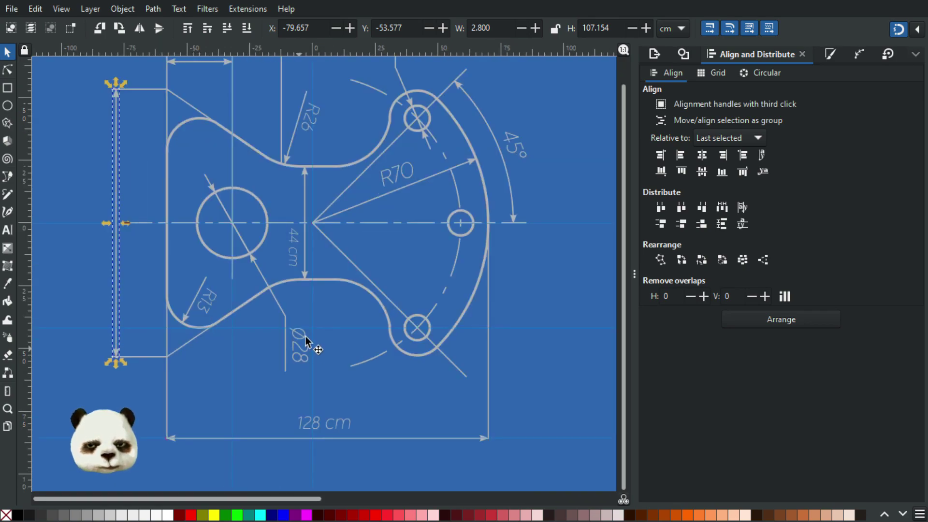
left_click(299, 346)
left_click_drag(299, 345, 138, 230)
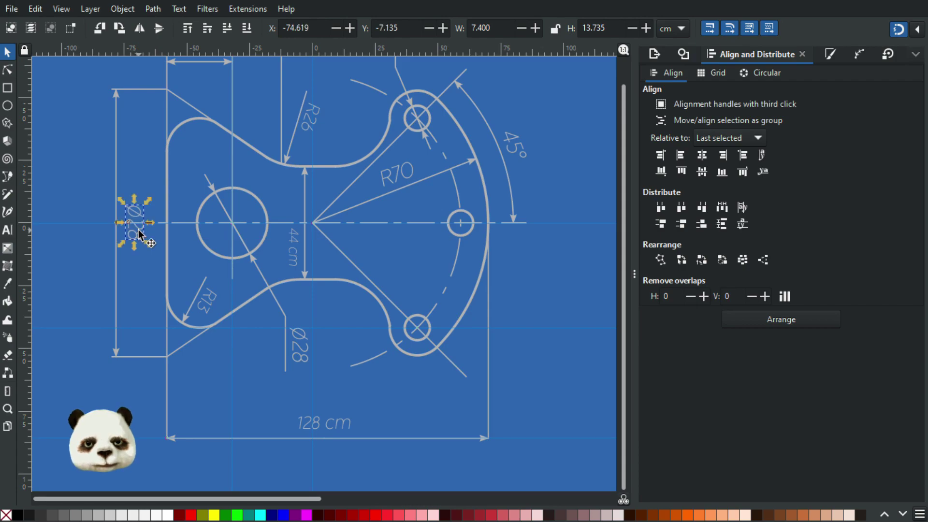
- Replace the copied label's text with "100 cm"
double_click(138, 230)
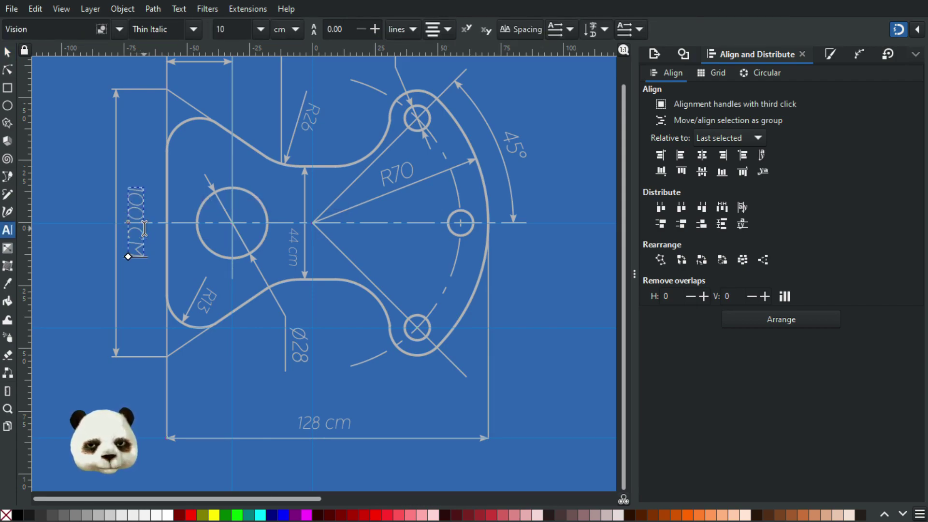
type("cm")
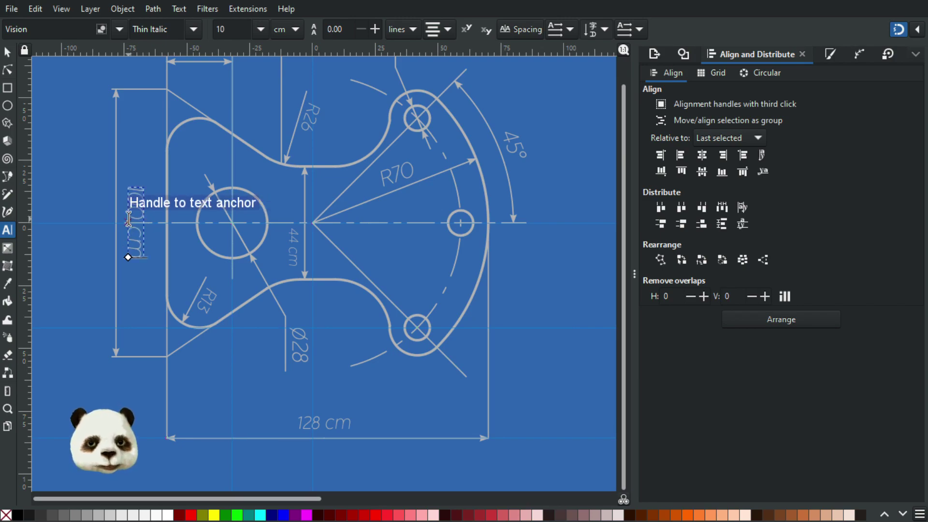
left_click(7, 53)
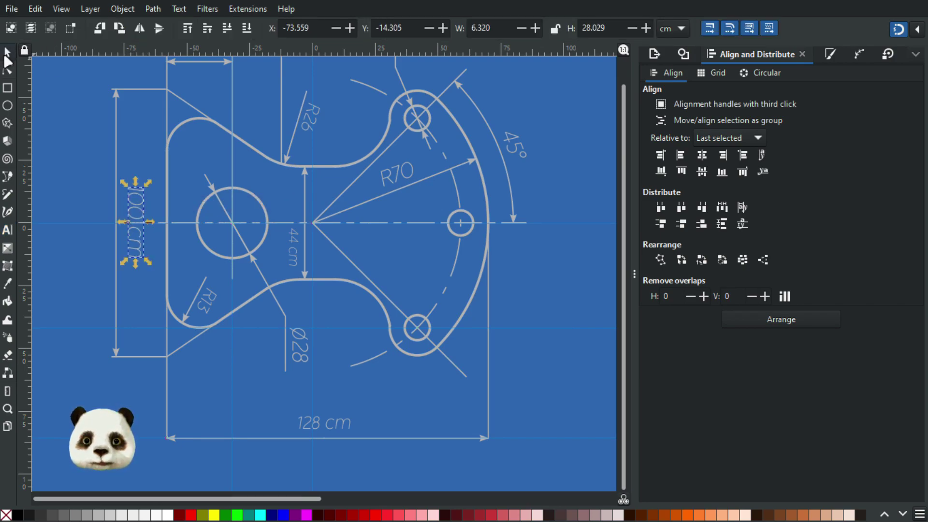
- Delete the spare "R70 ø" text above the reference photo
scroll(74, 123, "down", 3)
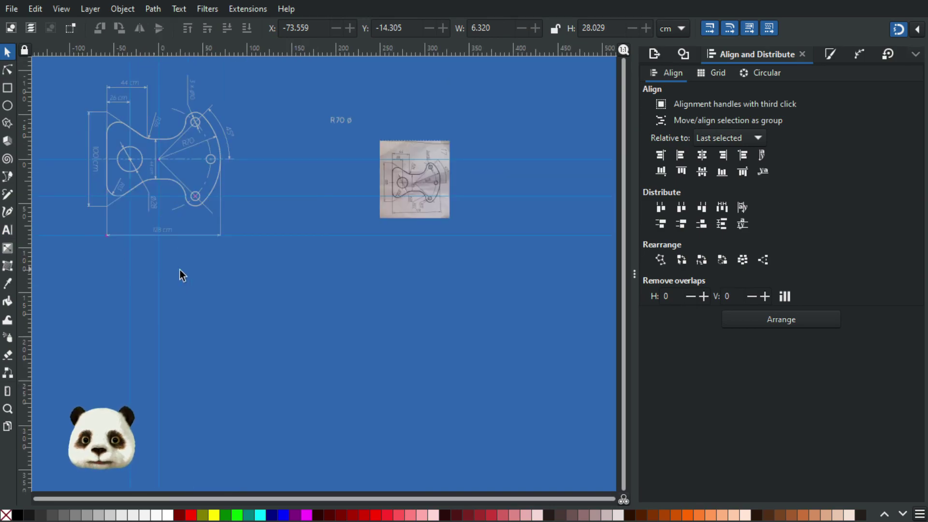
scroll(242, 291, "up", 1)
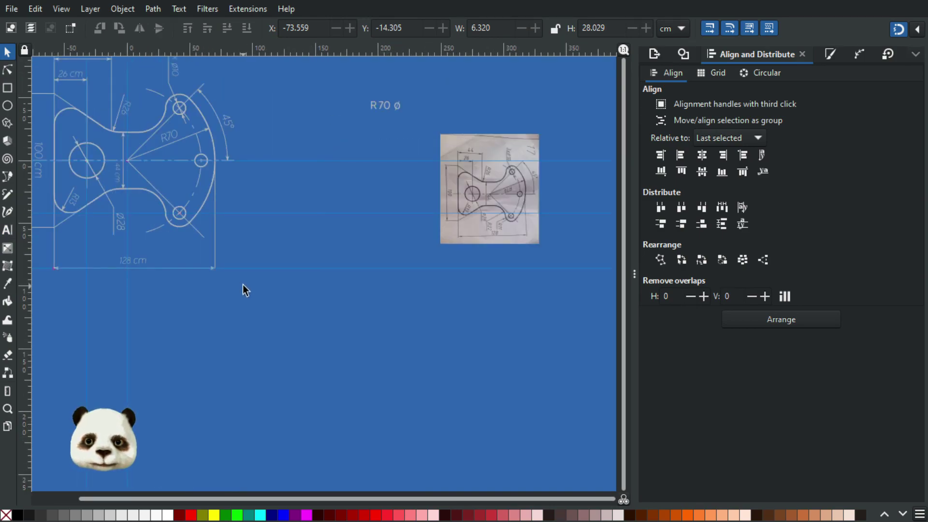
left_click_drag(242, 283, 312, 318)
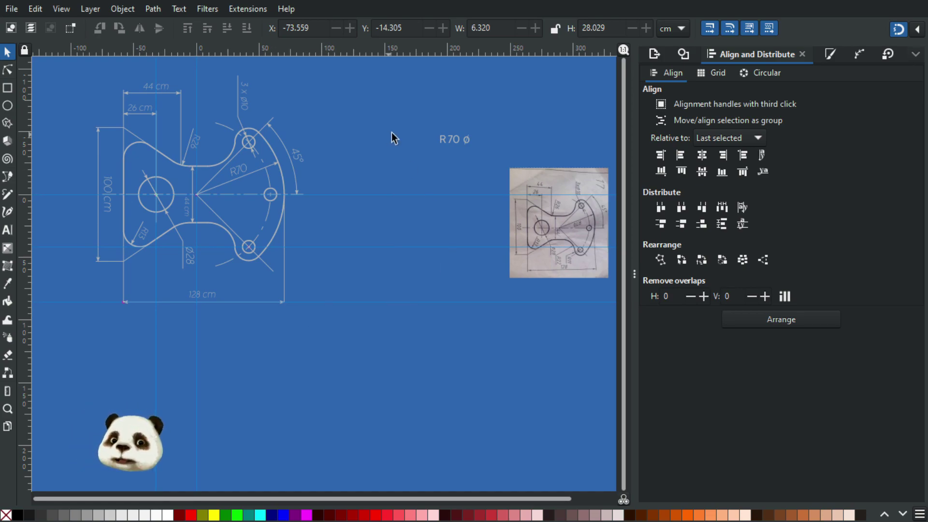
left_click_drag(489, 169, 489, 170)
key("Delete")
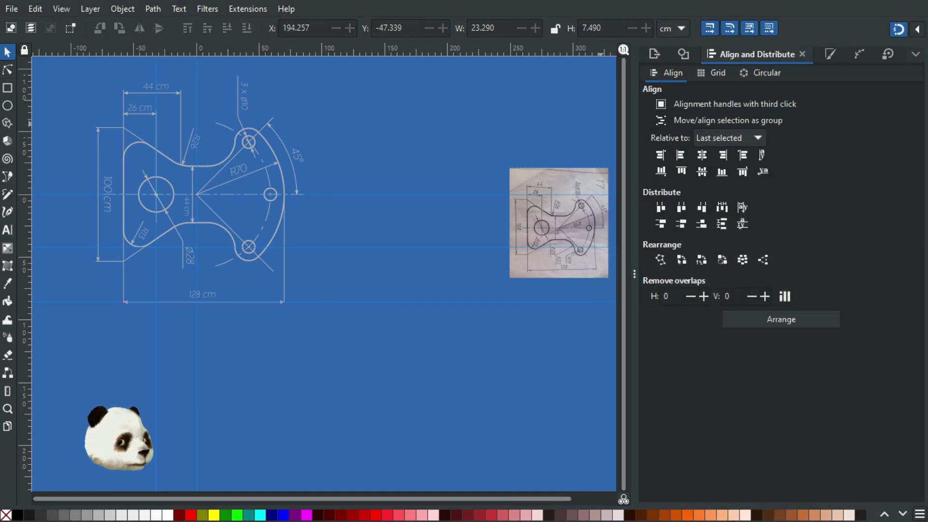
- Examine the finished bracket drawing, especially the outline joint beside the upper small hole
scroll(379, 182, "down", 2)
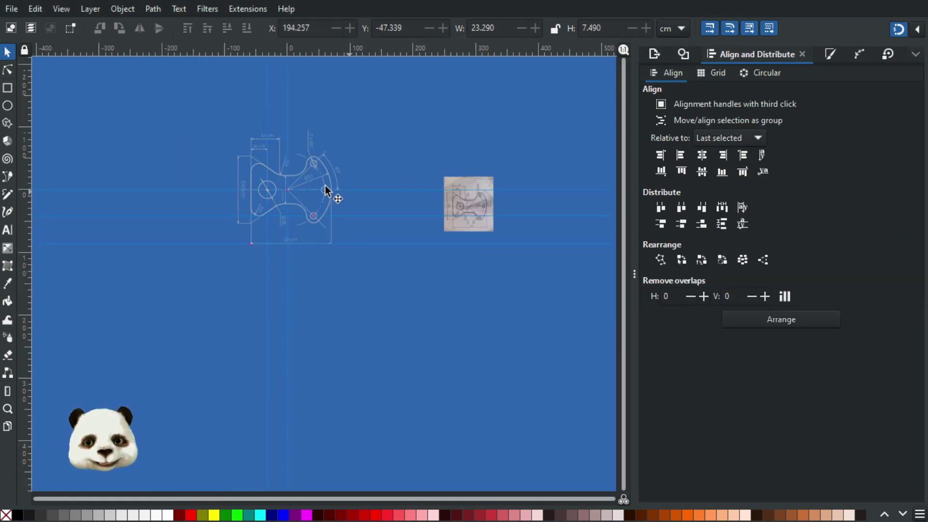
scroll(294, 132, "up", 3)
scroll(494, 194, "down", 1)
left_click_drag(520, 224, 434, 221)
scroll(300, 240, "up", 1)
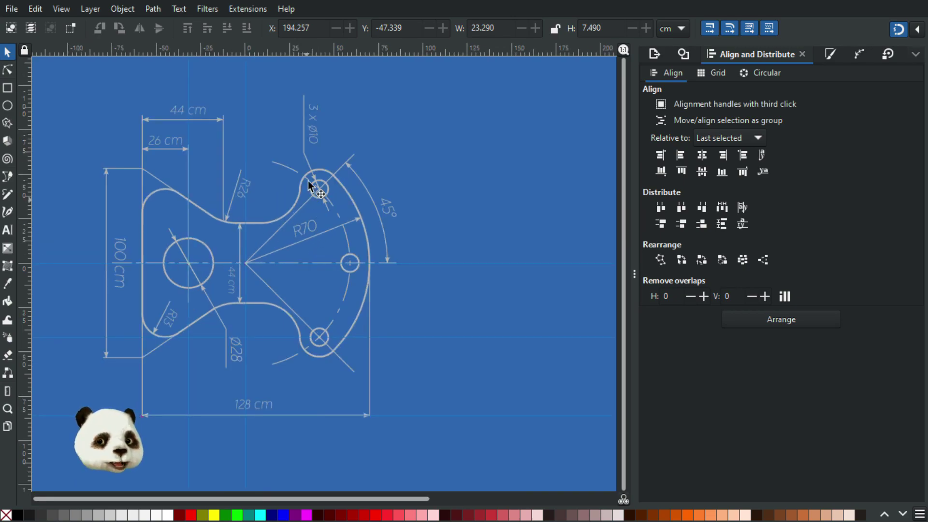
scroll(312, 193, "up", 2)
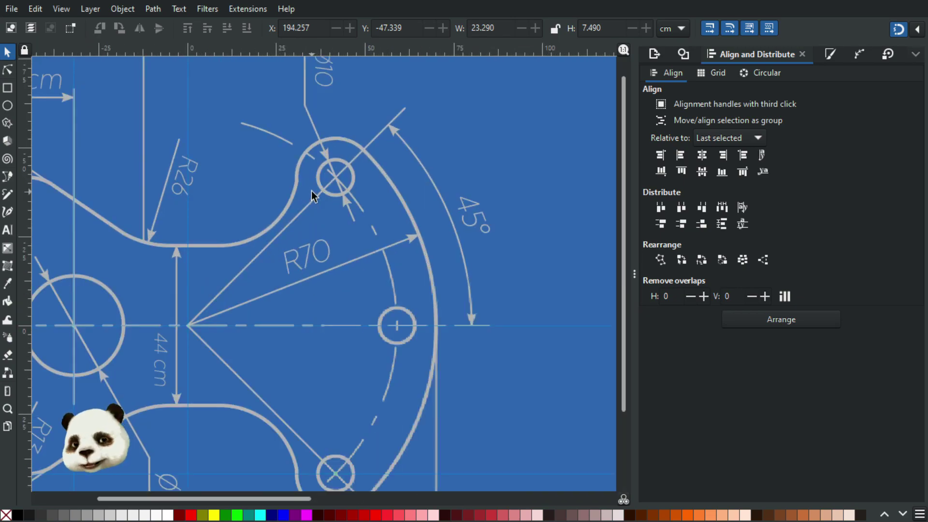
scroll(309, 196, "down", 2)
scroll(299, 181, "up", 2)
scroll(342, 185, "up", 1)
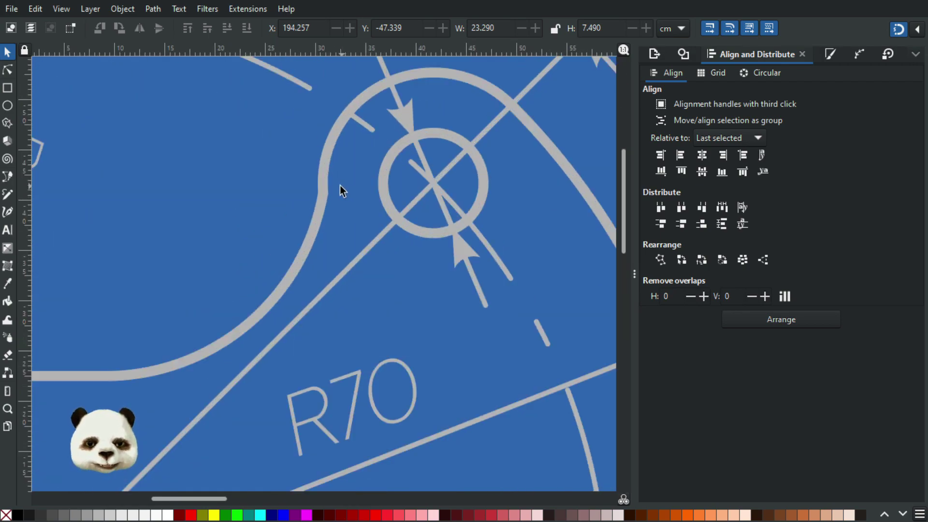
scroll(333, 188, "down", 2)
scroll(336, 188, "up", 2)
scroll(337, 187, "down", 8)
- Select the entire bracket drawing with its dimensions and move it straight down to Y 158.428 cm
left_click_drag(400, 117, 204, 321)
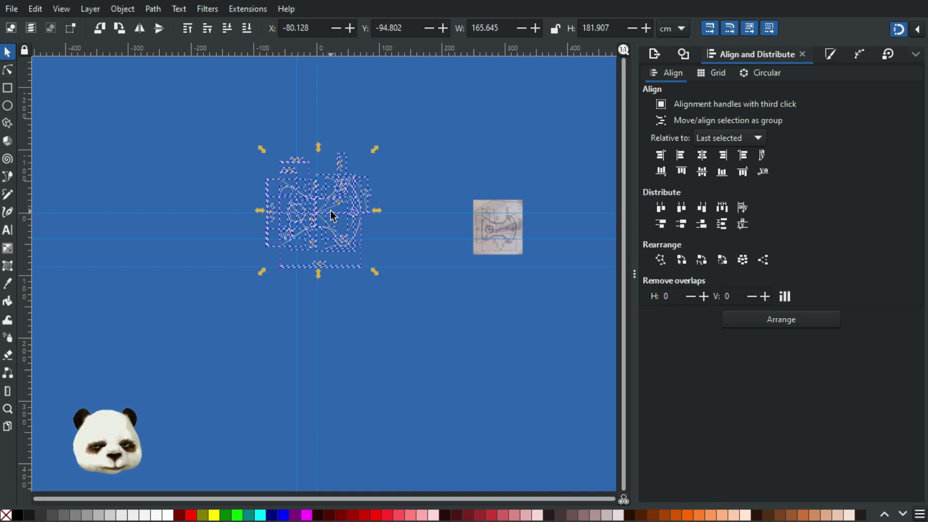
key("Escape")
left_click_drag(415, 96, 160, 384)
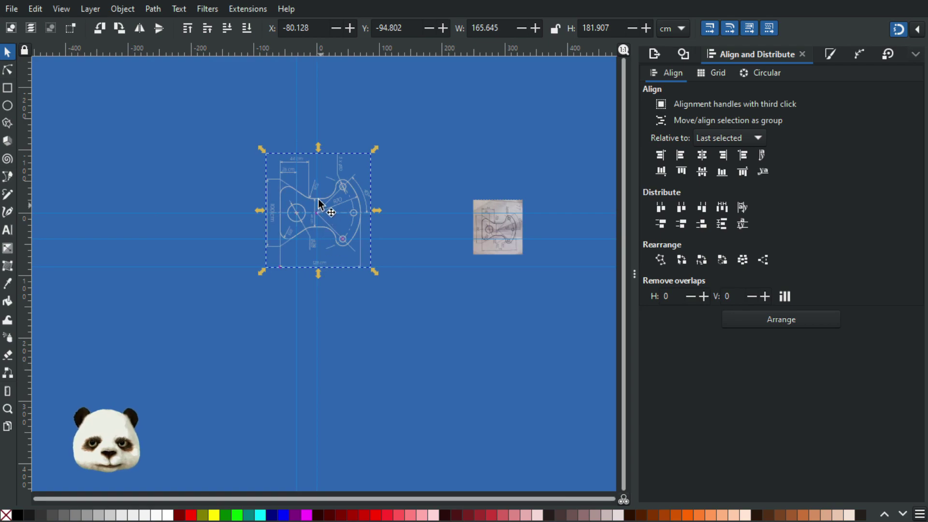
mouse_move(316, 213)
left_mouse_down()
mouse_move(310, 356)
mouse_move(321, 387)
left_mouse_up()
- Try to unite the lower, side and upper segments of the bracket outline into one shape with Union
scroll(321, 387, "up", 4, "ctrl")
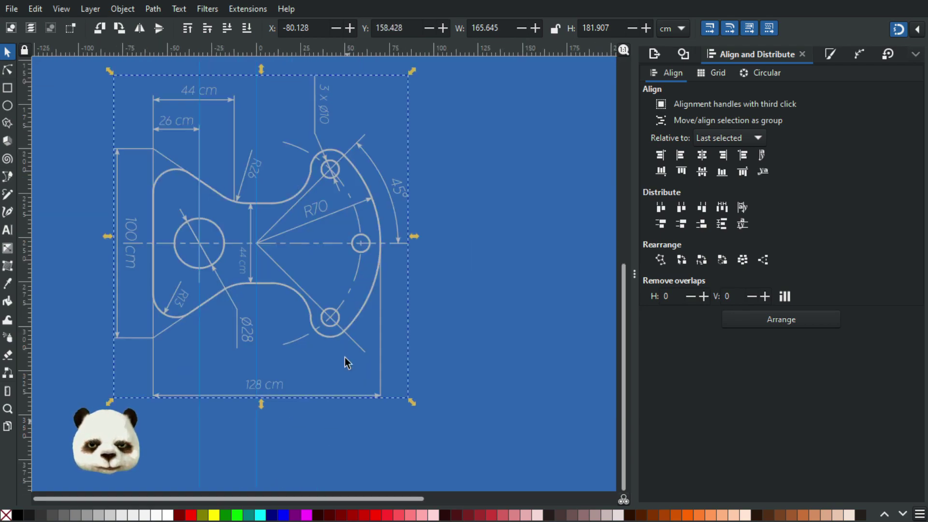
scroll(314, 131, "up", 2, "ctrl")
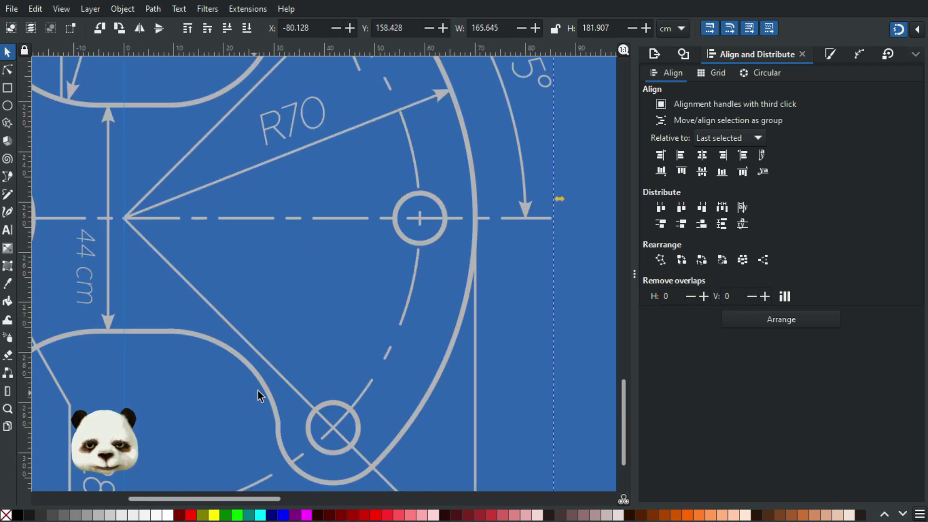
left_click(284, 408)
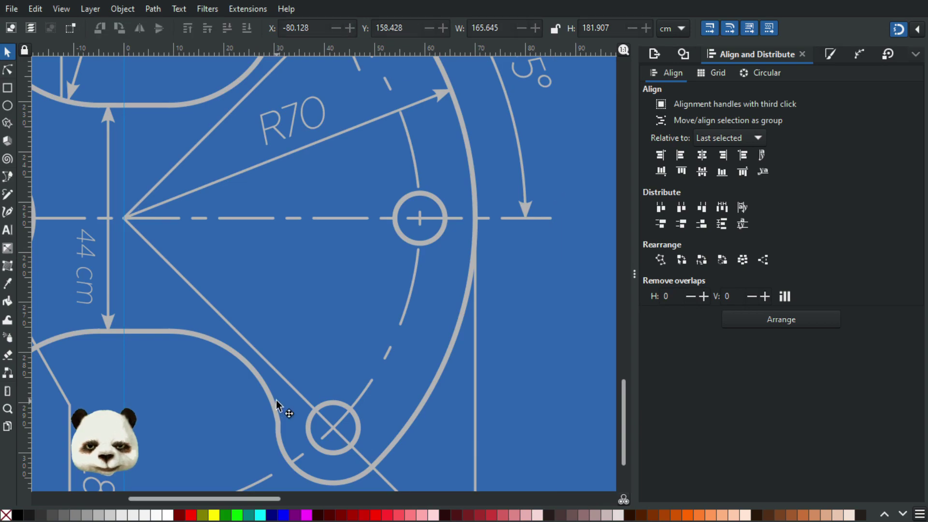
left_click(446, 361)
left_click(282, 431, "shift")
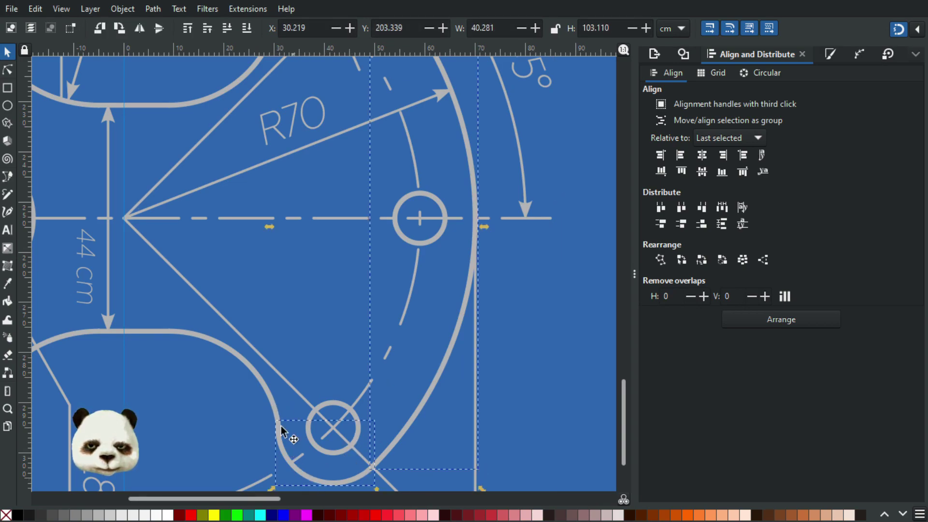
left_click(261, 387, "shift")
scroll(386, 319, "left", 8)
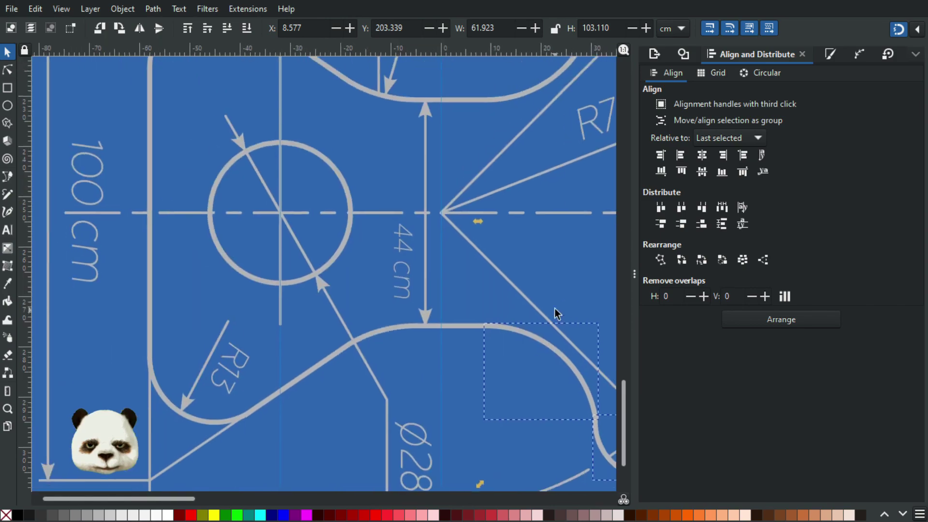
left_click(411, 326, "shift")
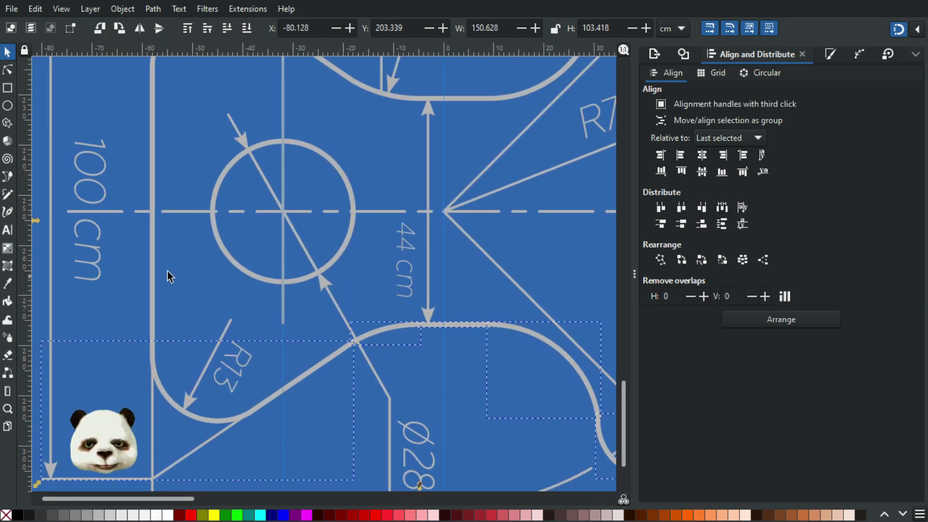
left_click(154, 259, "shift")
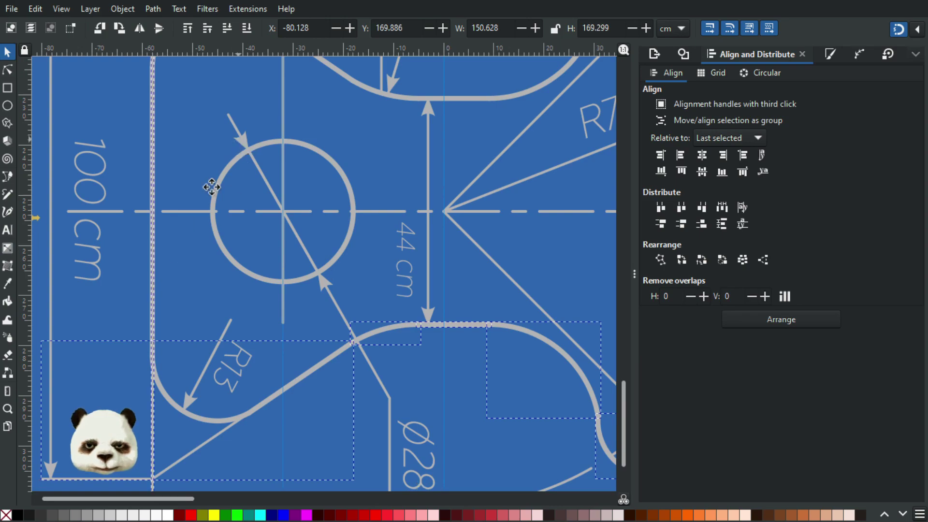
scroll(207, 186, "up", 6)
scroll(207, 186, "right", 3)
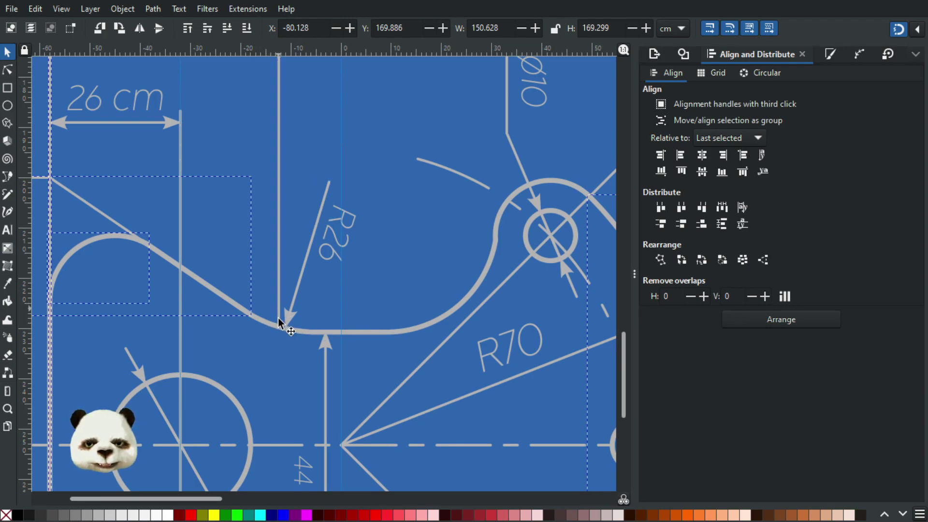
left_click(451, 310, "shift")
left_click(504, 215, "shift")
left_click_drag(577, 257, 296, 217)
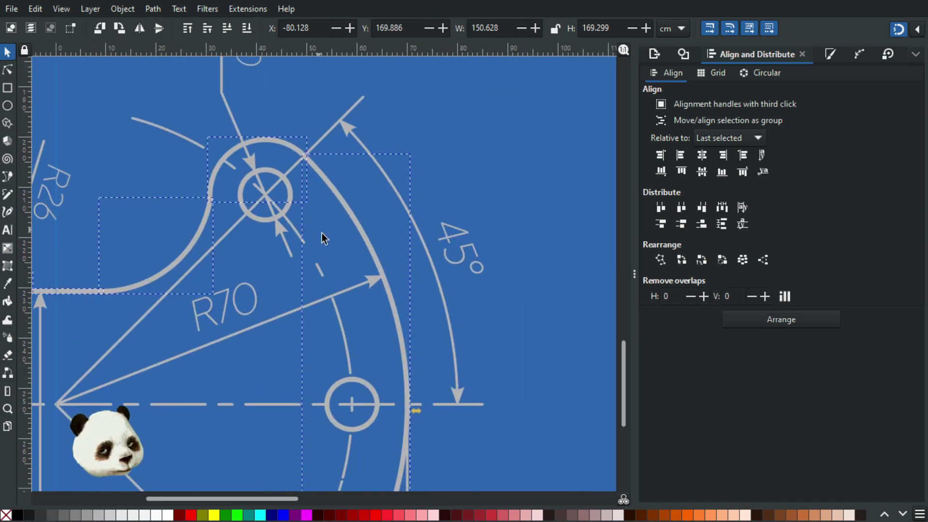
key("ctrl+plus")
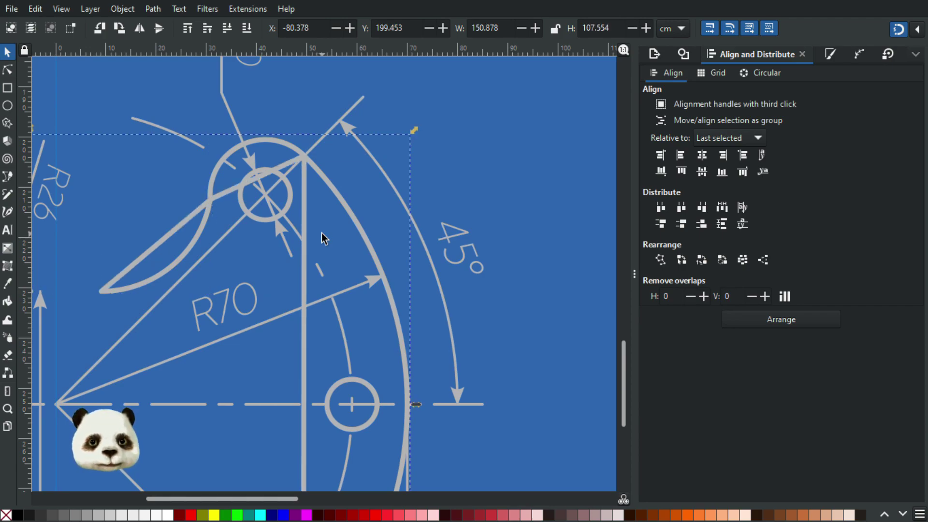
scroll(208, 291, "down", 4, "ctrl")
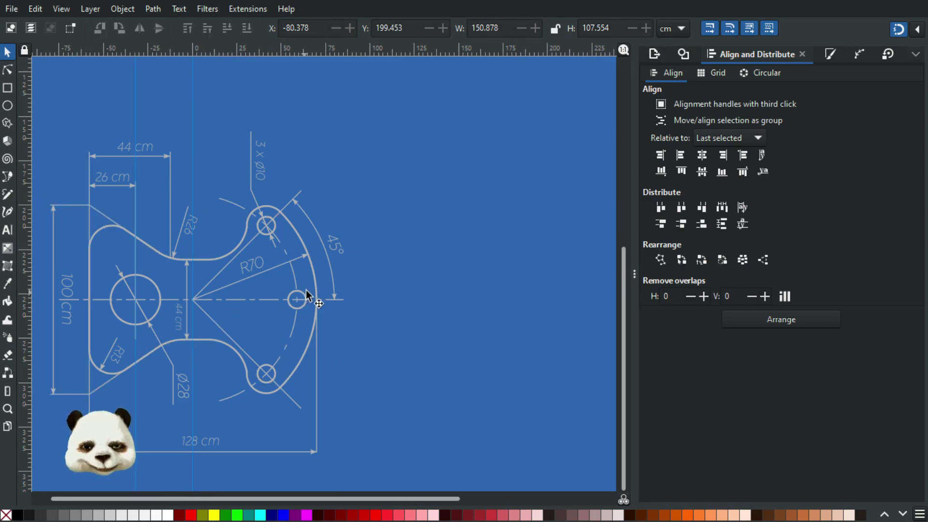
- Inspect the end nodes of the rounded arc around the upper small hole and of the adjoining fillet where they meet
scroll(305, 242, "up", 5, "ctrl")
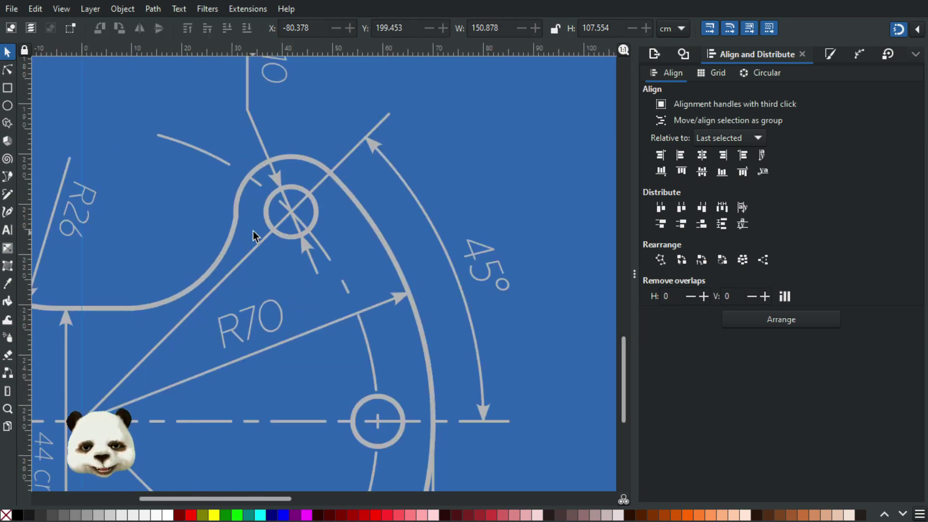
scroll(227, 183, "up", 1, "ctrl")
left_click(231, 175)
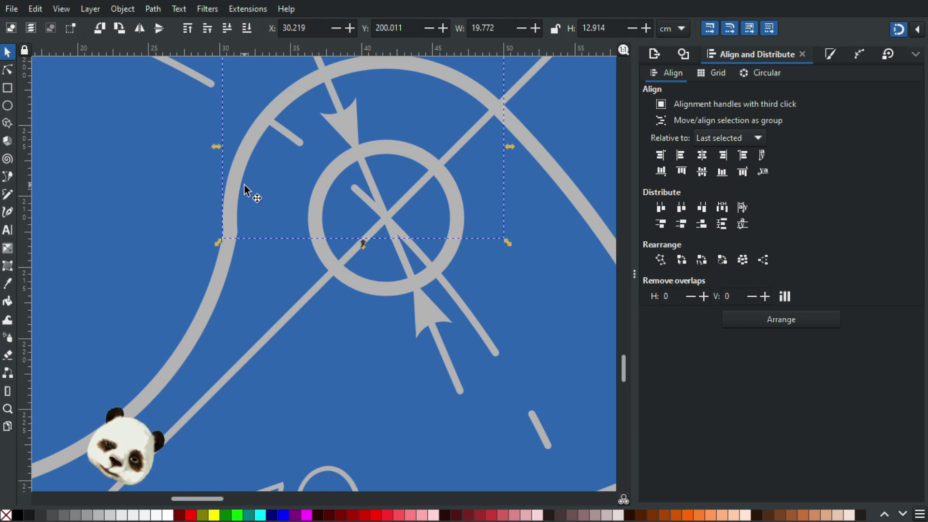
left_click(8, 70)
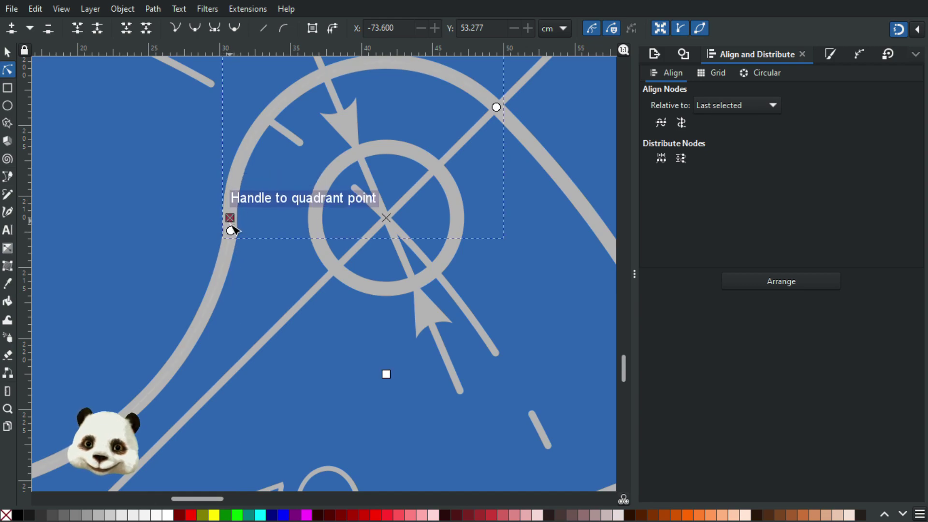
mouse_move(231, 231)
left_mouse_down()
mouse_move(234, 203)
mouse_move(228, 241)
mouse_move(238, 235)
mouse_move(234, 213)
mouse_move(230, 232)
left_mouse_up()
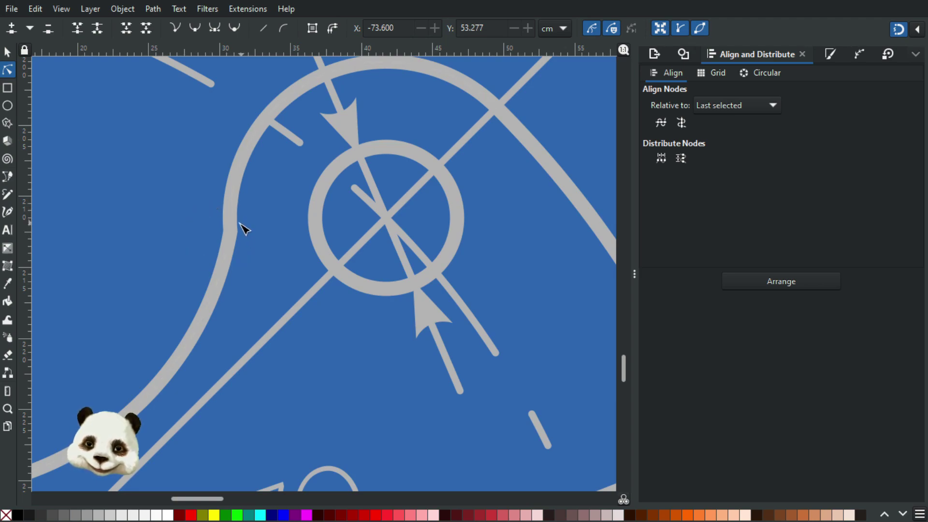
scroll(207, 238, "up", 2, "ctrl")
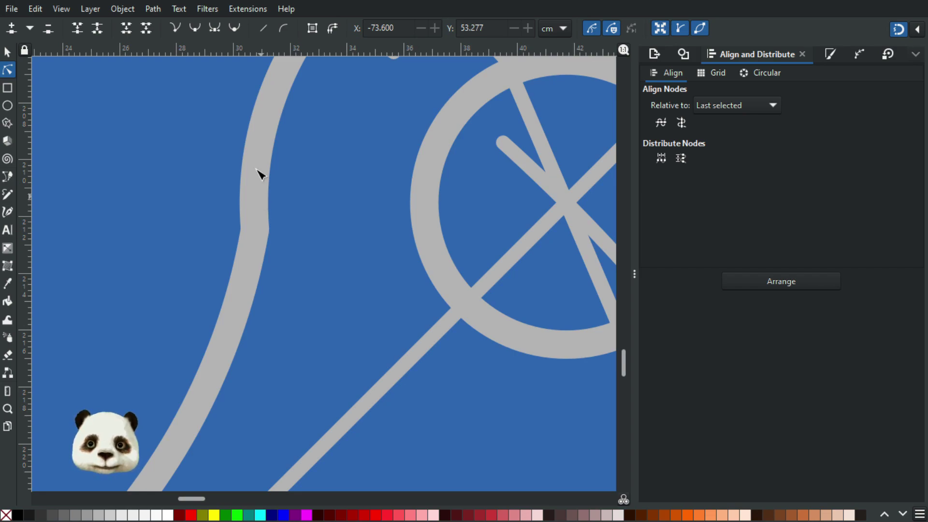
scroll(267, 195, "down", 4, "ctrl")
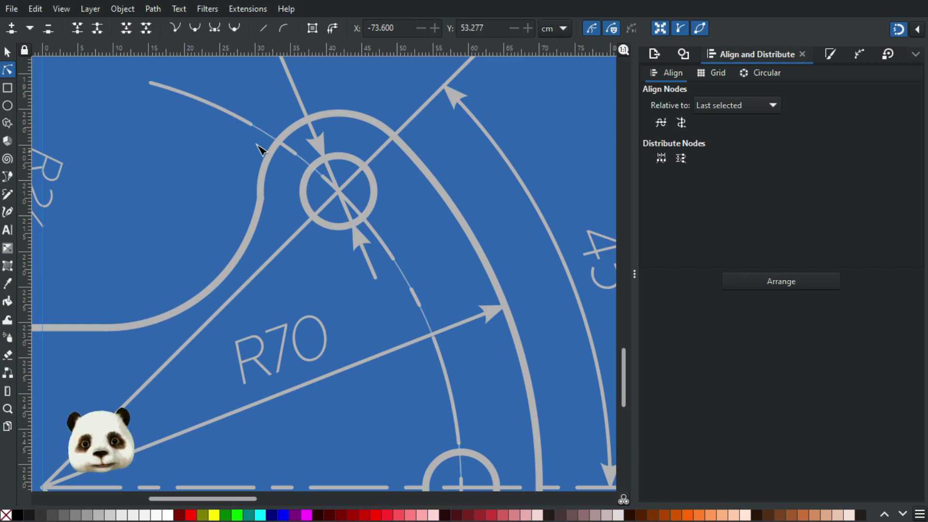
left_click(269, 166)
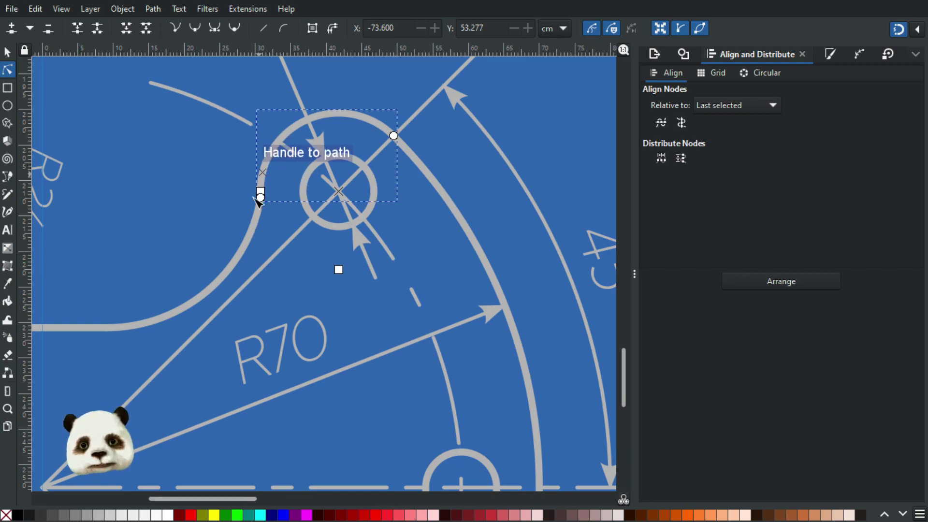
left_click(250, 232)
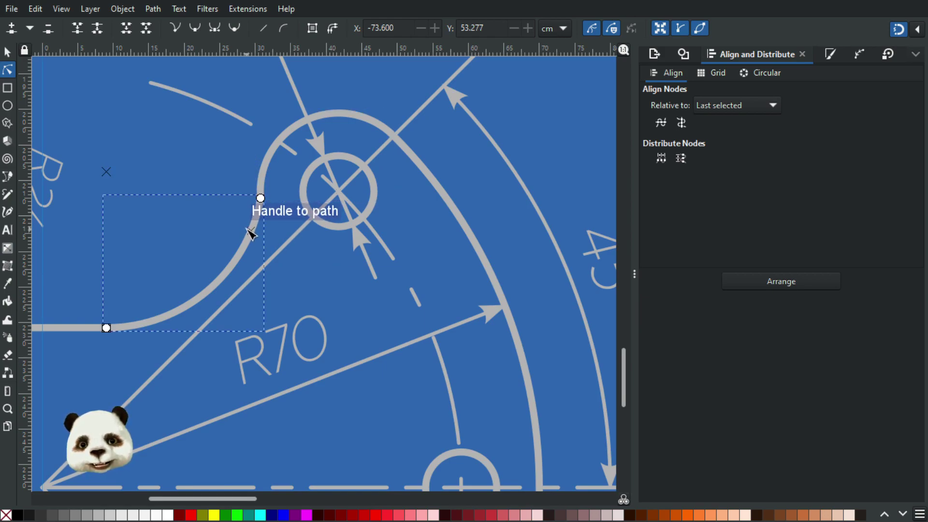
left_click(298, 129)
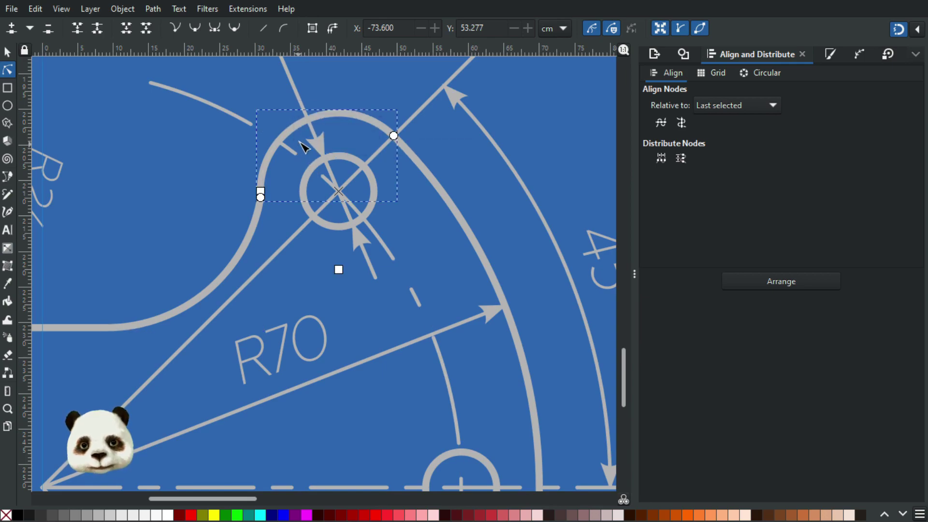
scroll(302, 145, "up", 2)
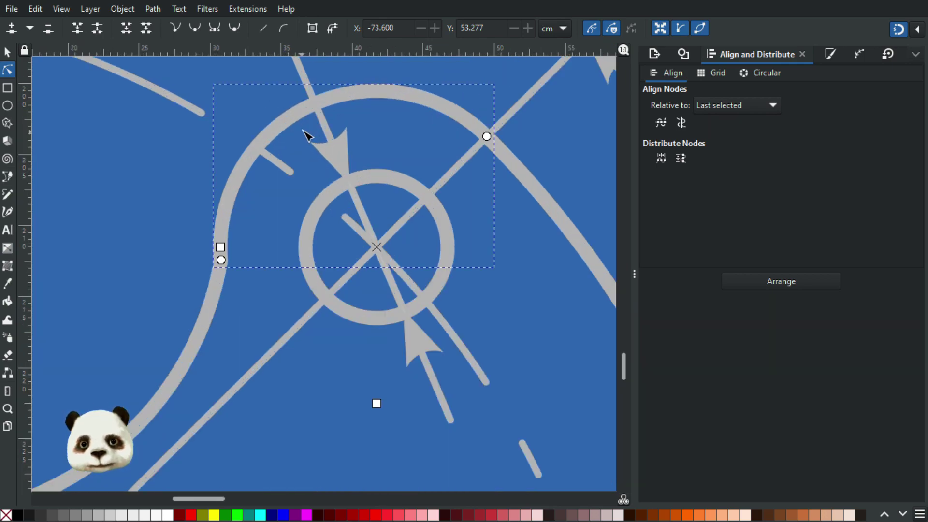
left_click(8, 106)
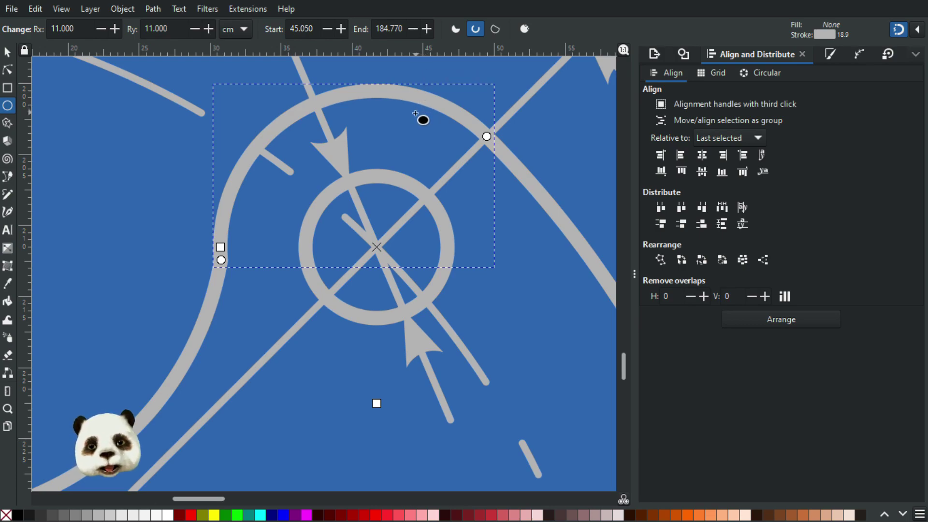
- Trace the rounded arc around the upper small hole with a Bezier curve ending at the fillet joint
key("b")
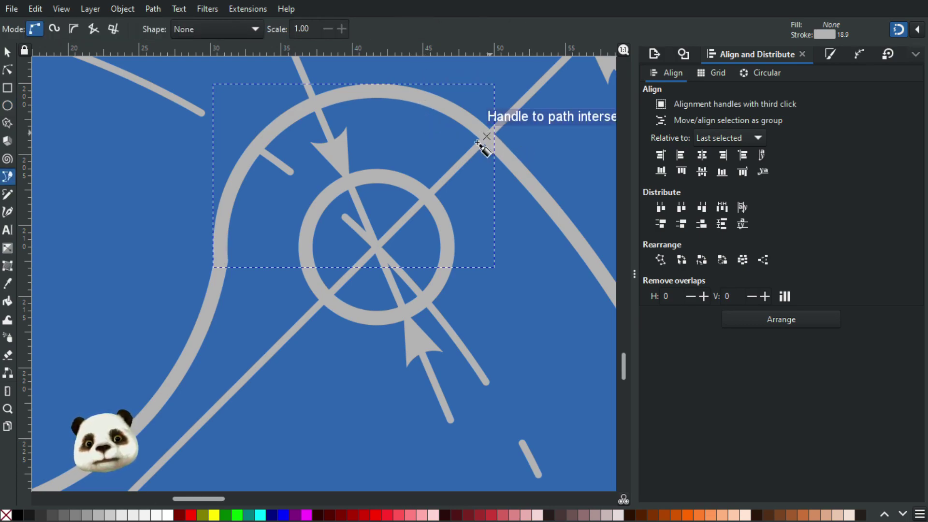
left_click(487, 137)
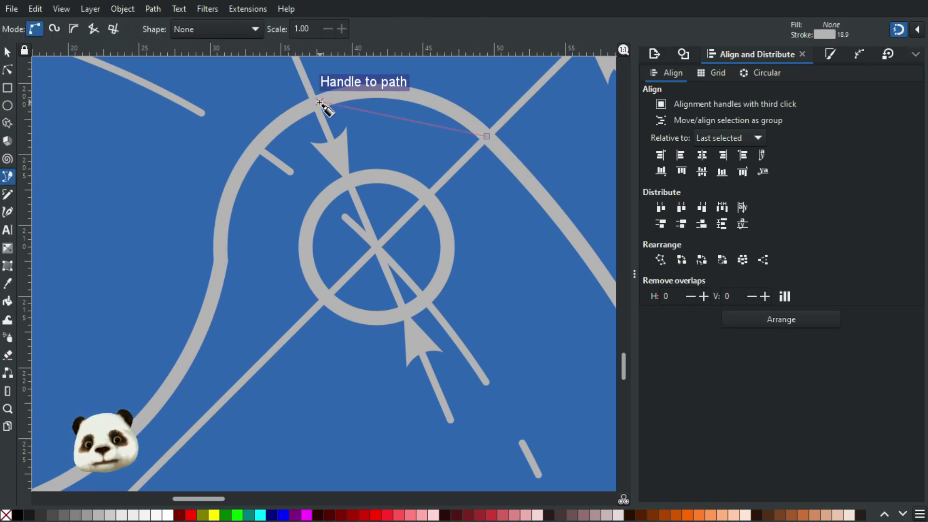
left_click_drag(316, 103, 218, 147)
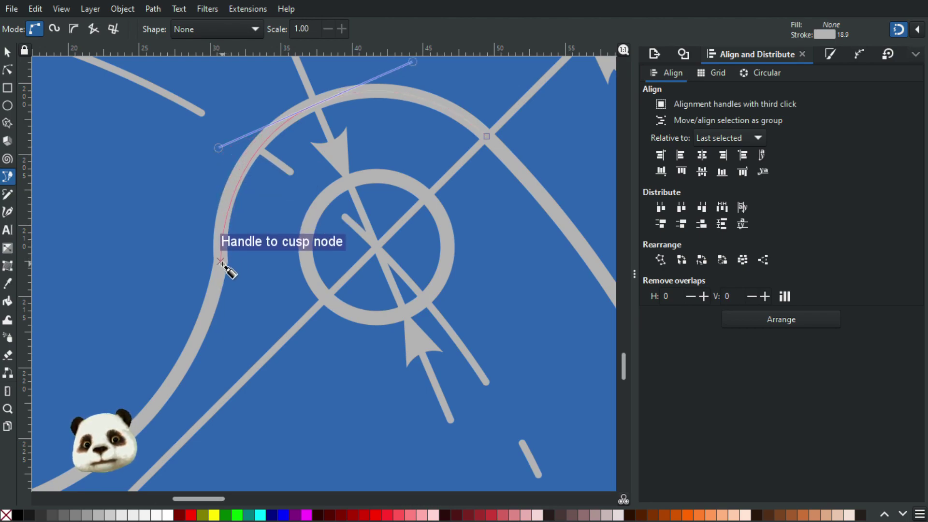
left_click(223, 290)
left_click_drag(223, 263, 224, 299)
key("Return")
- Move the traced curve away from the rounded arc and delete it
left_click(7, 53)
left_click_drag(284, 120, 197, 127)
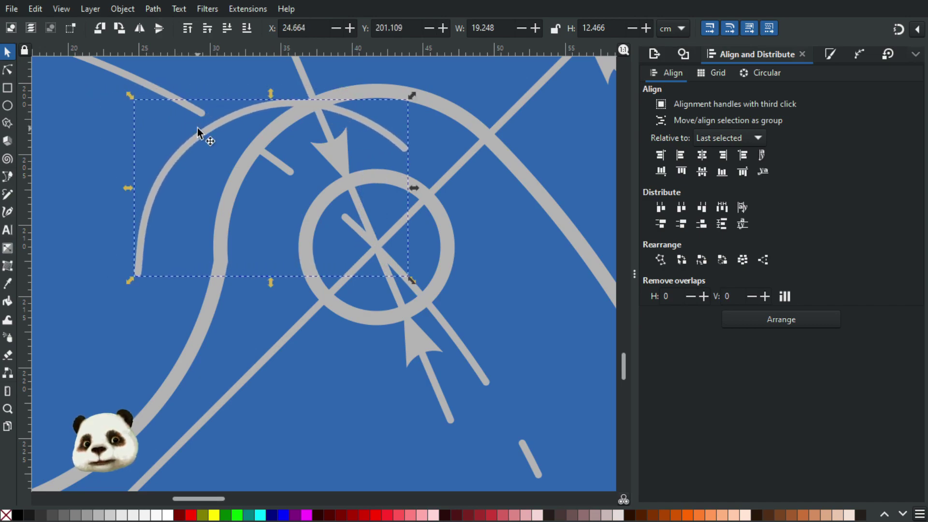
key("Delete")
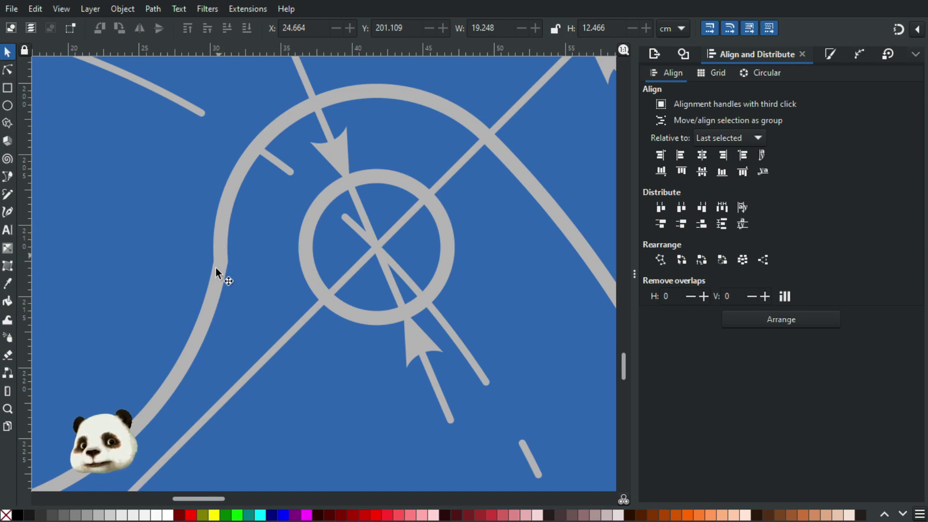
scroll(222, 263, "down", 3)
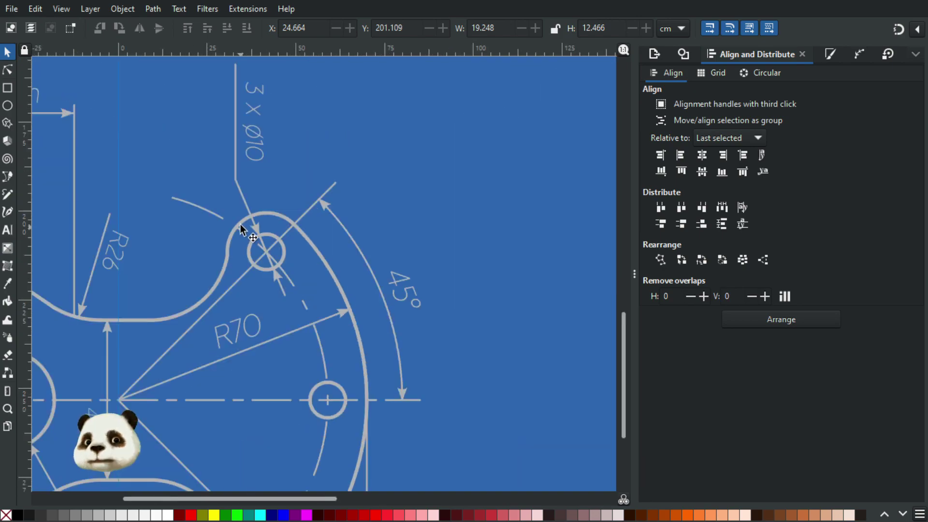
scroll(240, 220, "up", 2)
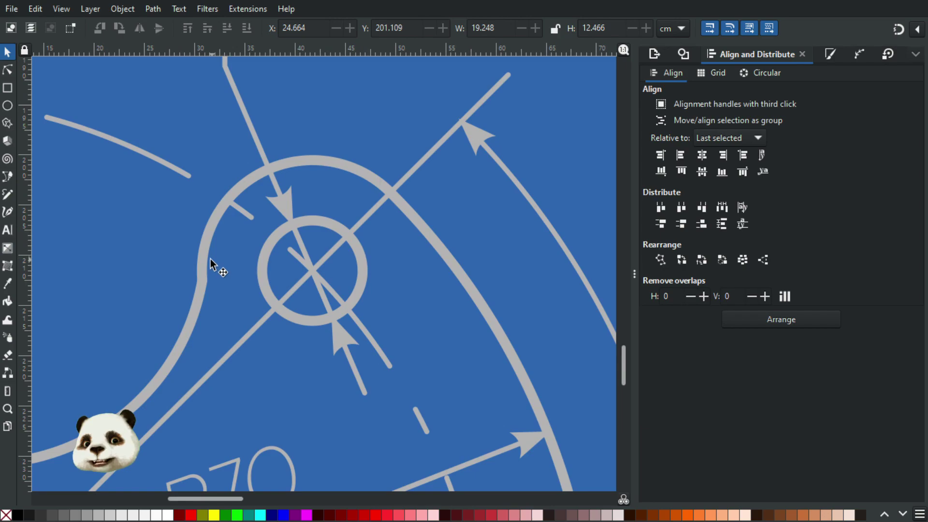
- Examine the nodes of the rounded arc around the upper small hole and of the fillet where the two meet
left_click(292, 163)
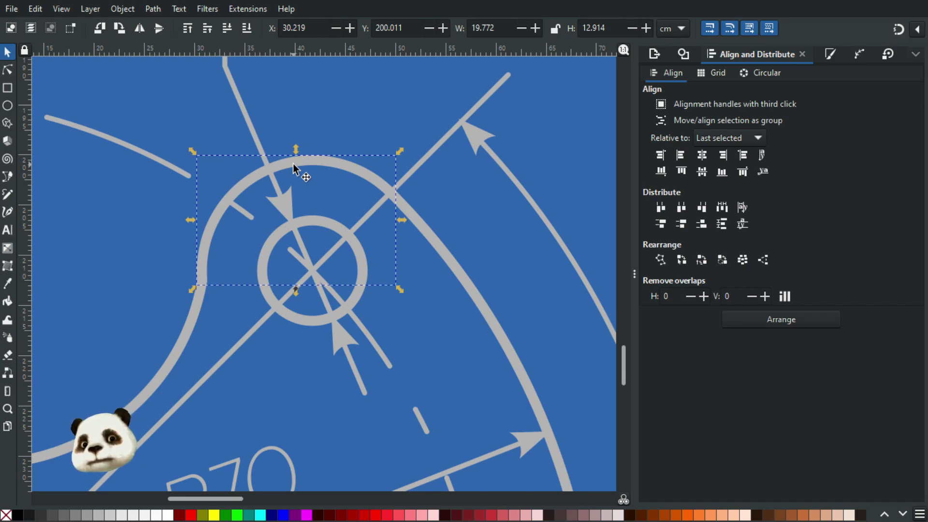
left_click(8, 71)
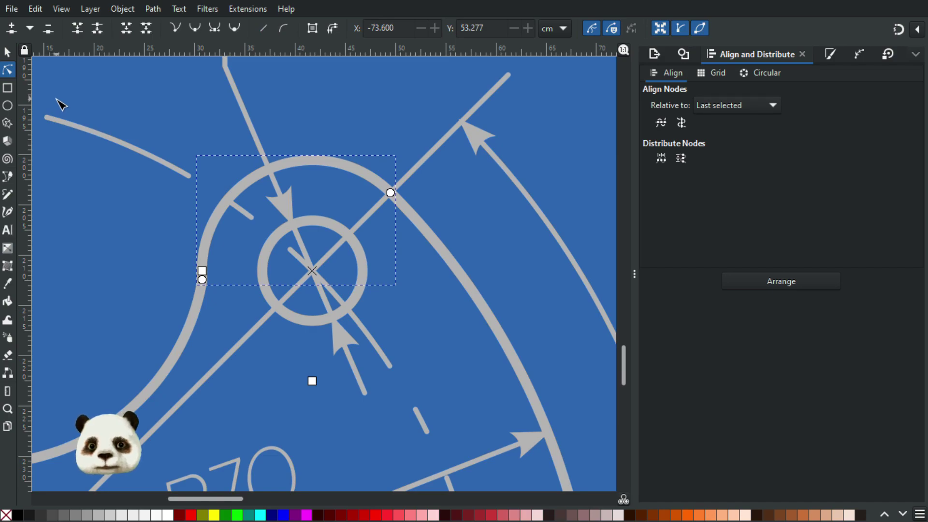
key("ctrl+a")
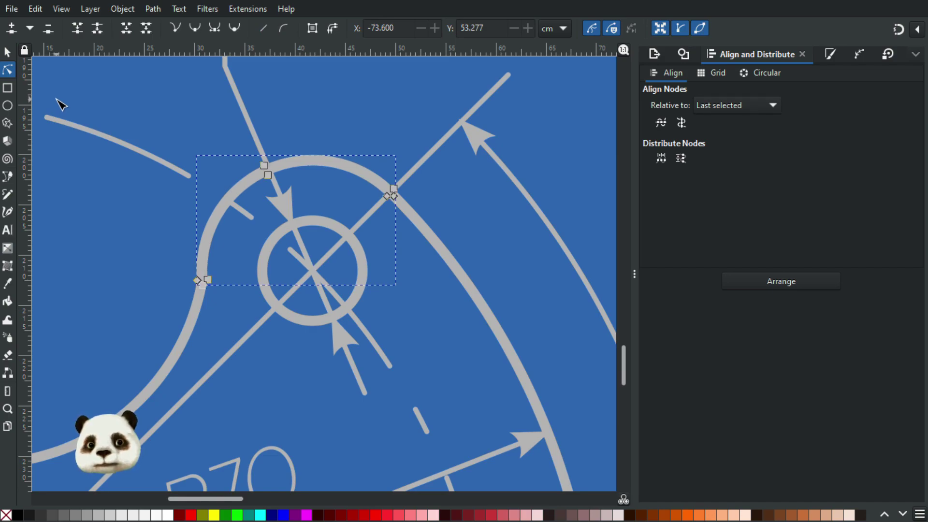
scroll(255, 263, "up", 3)
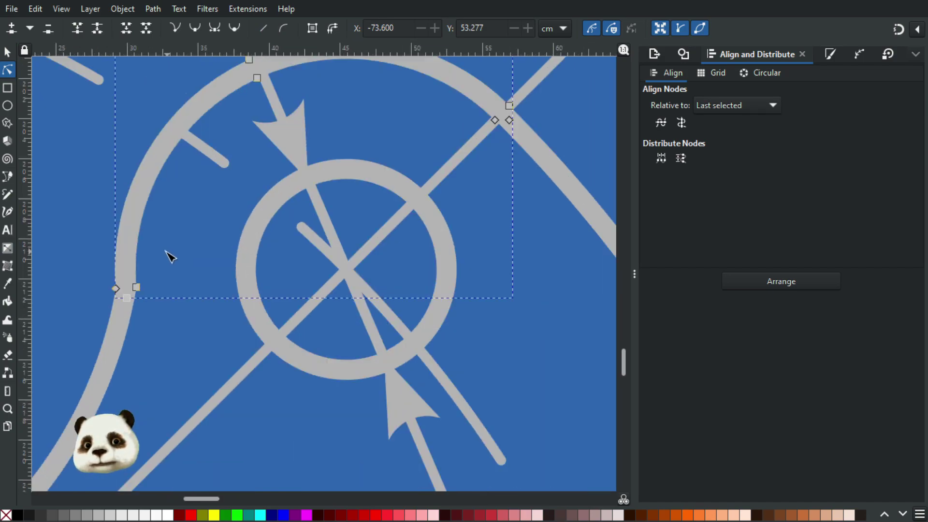
scroll(170, 256, "down", 1)
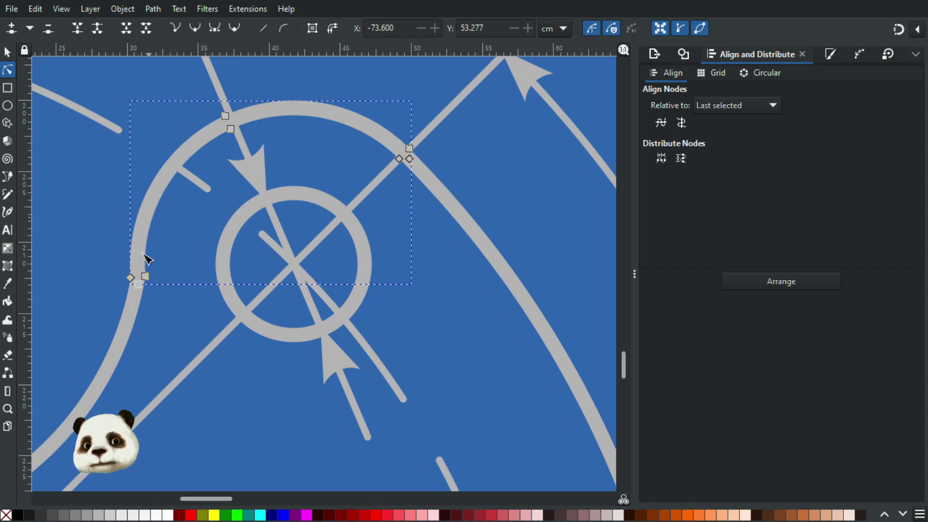
left_click(222, 269)
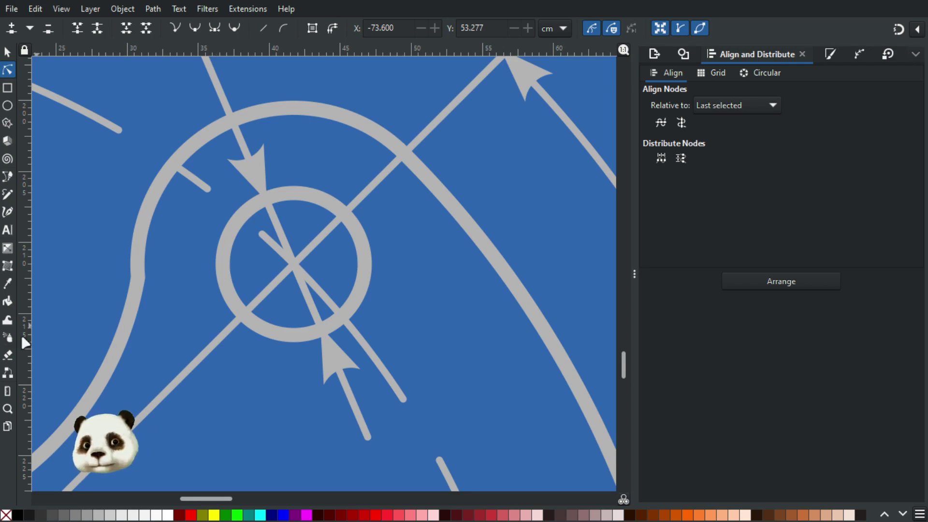
scroll(134, 279, "up", 2)
scroll(151, 304, "down", 4)
left_click_drag(192, 300, 248, 357)
scroll(249, 358, "up", 3)
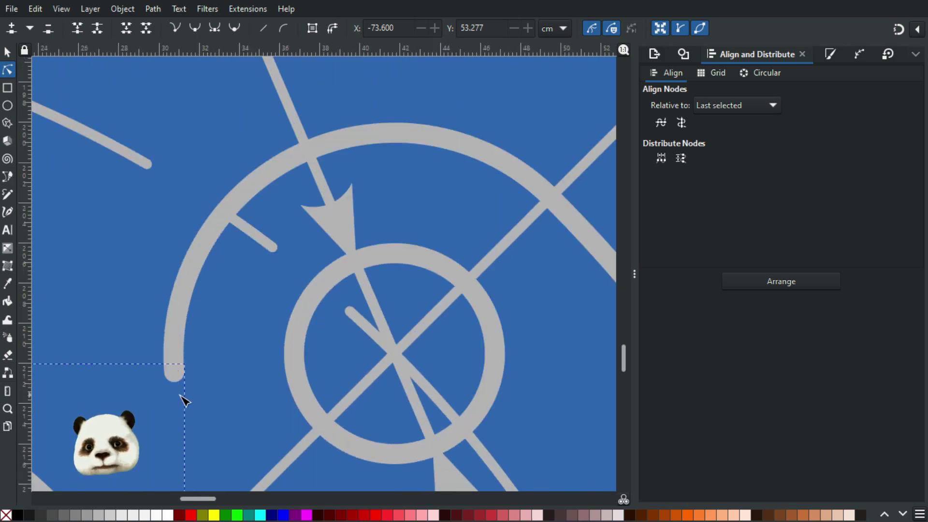
left_click_drag(241, 372, 412, 251)
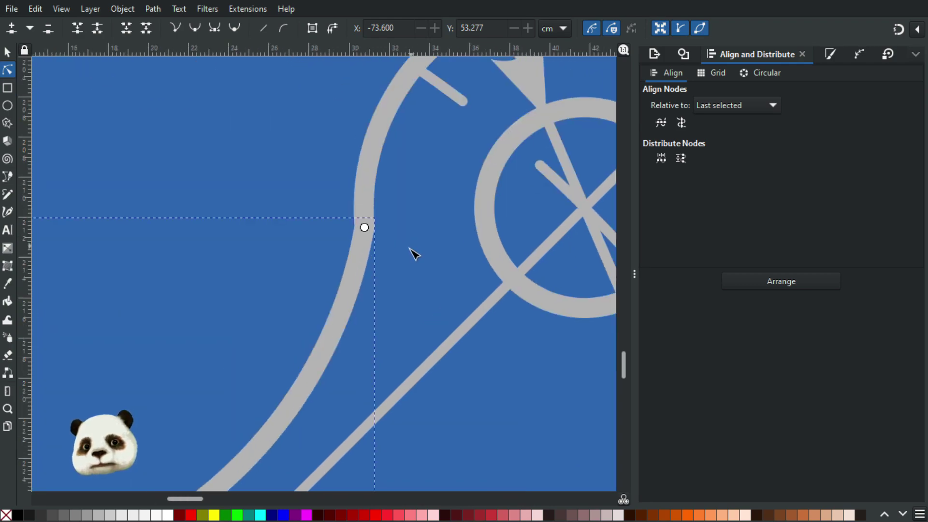
- With snapping on, trace the rounded arc with a Bezier curve from the fillet joint through the leader line to the diagonal centreline
key("b")
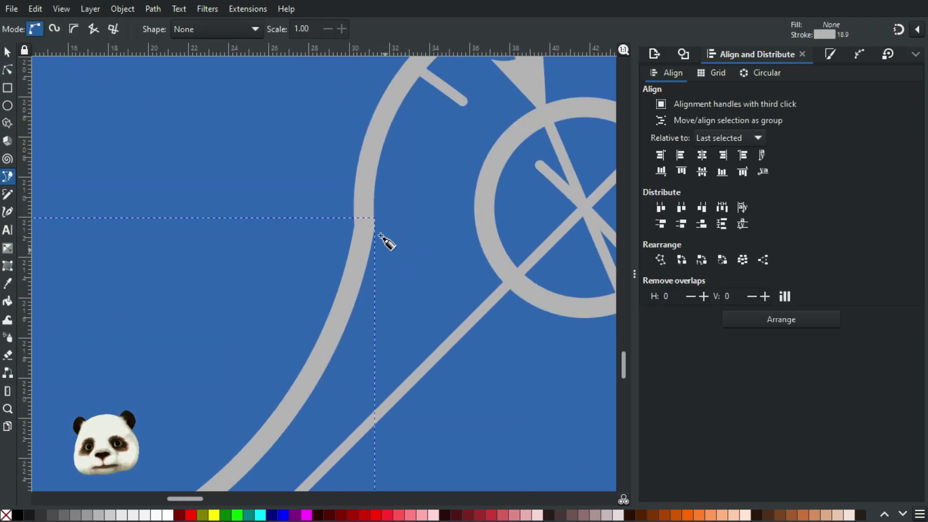
key("percent")
left_click(364, 227)
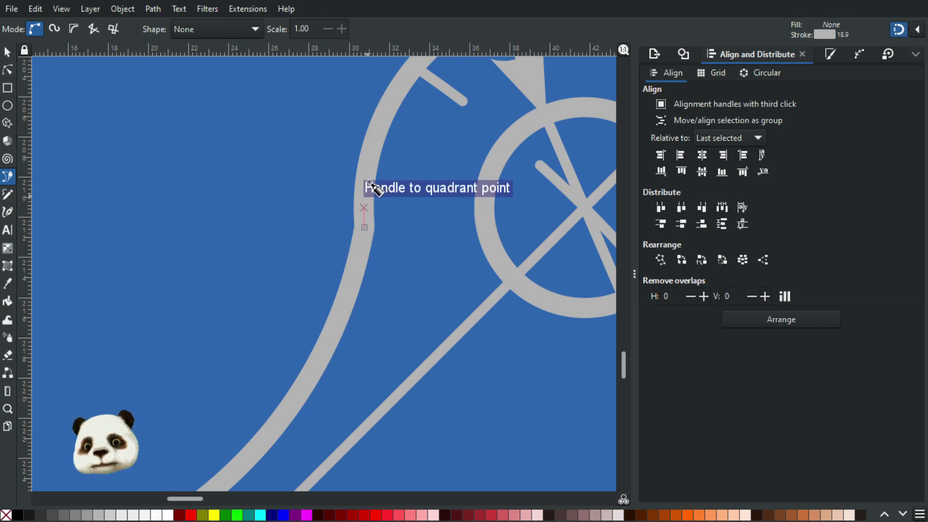
left_click_drag(367, 148, 316, 334)
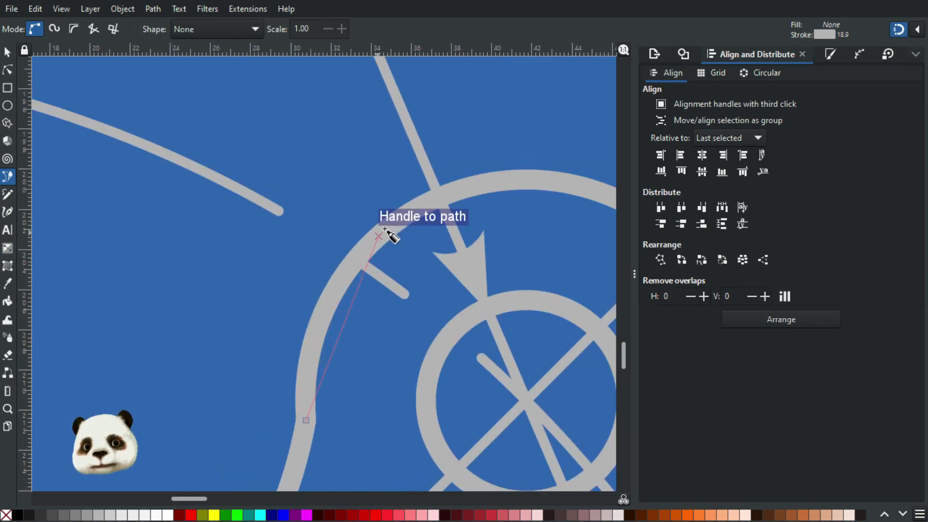
left_click_drag(440, 198, 387, 74)
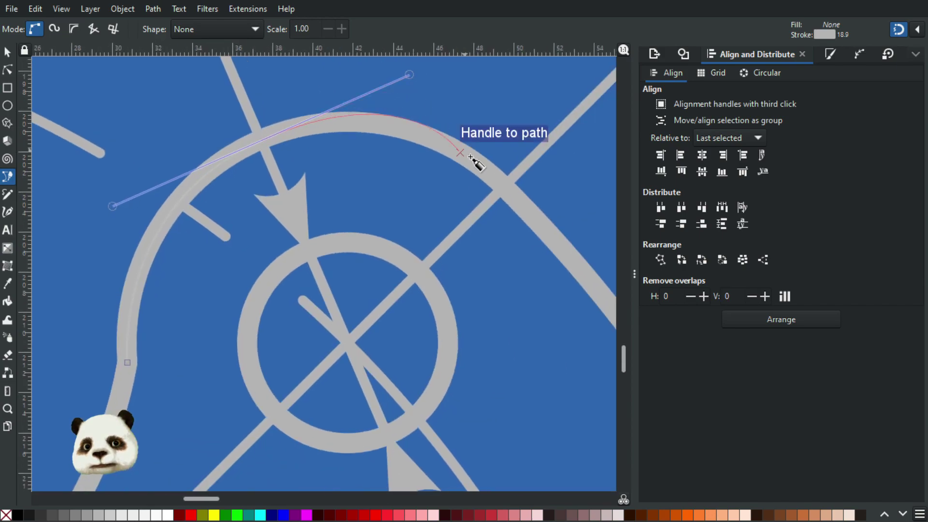
double_click(512, 189)
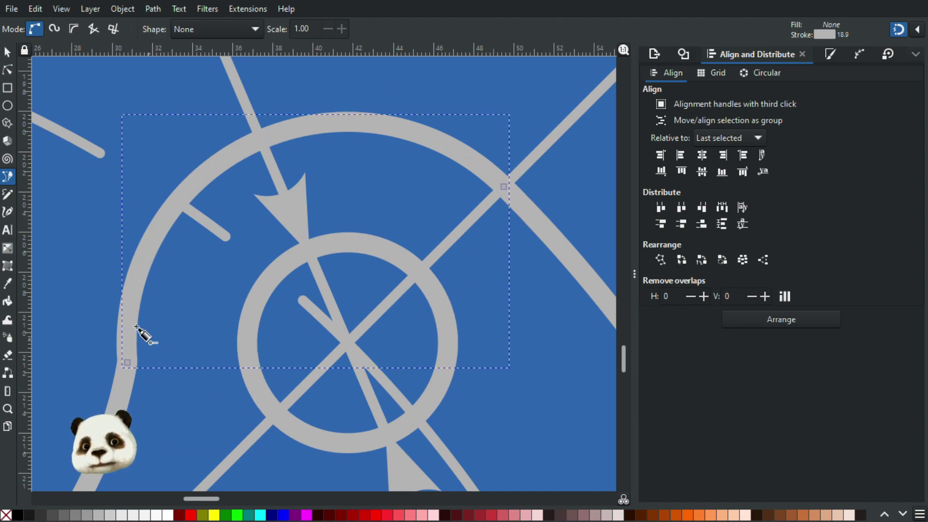
- Give the traced curve a near-black stroke and shorten its middle node's handle to follow the rounded arc more closely
left_click(7, 51)
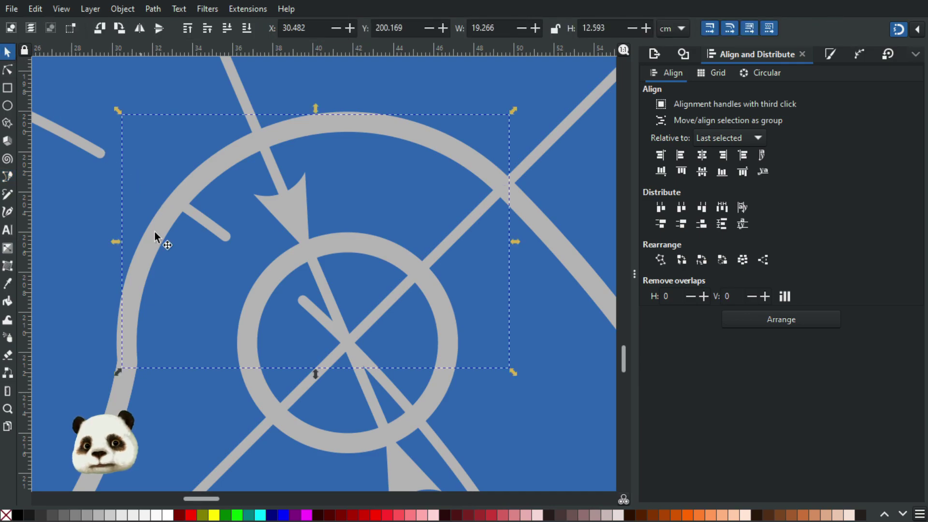
left_click(28, 516, "shift")
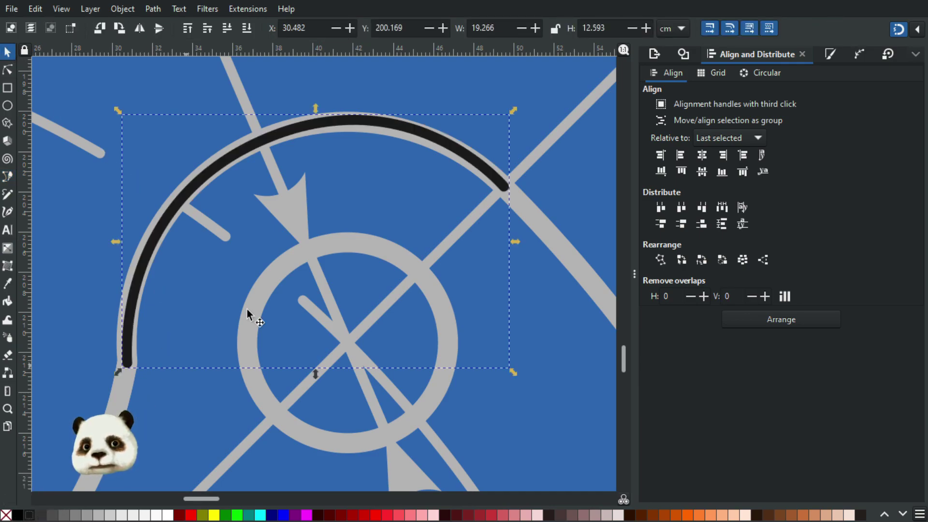
left_click(7, 69)
left_click(502, 185)
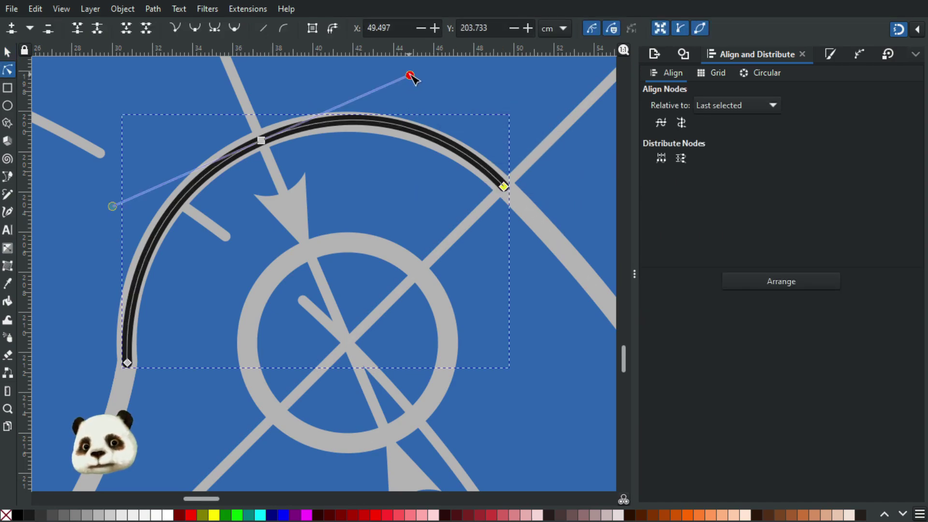
left_click_drag(408, 77, 403, 80)
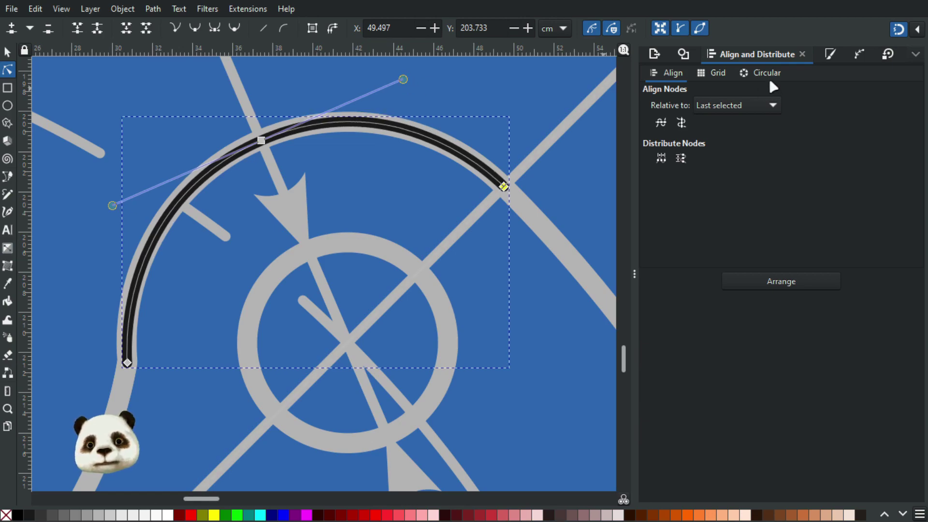
- Set the traced curve's stroke width to 1 cm and nudge its middle node to match the rounded arc
left_click(859, 54)
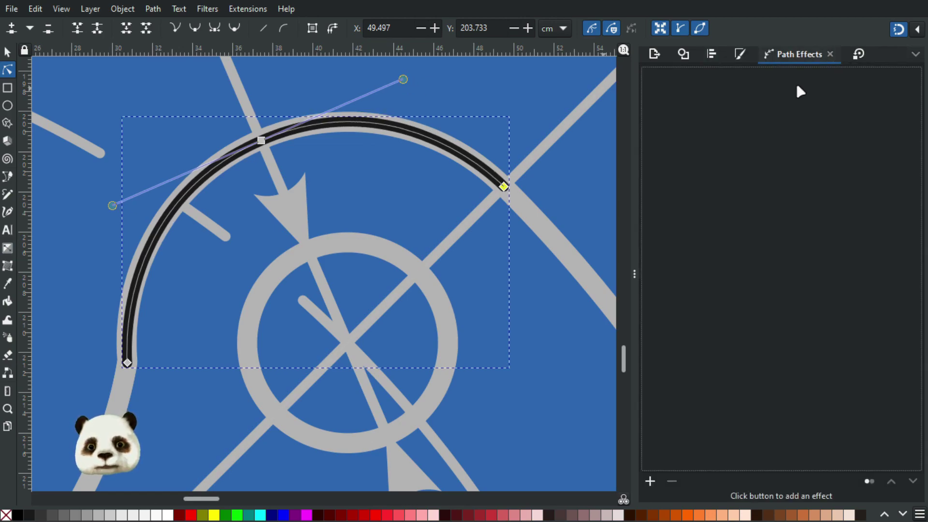
left_click(733, 53)
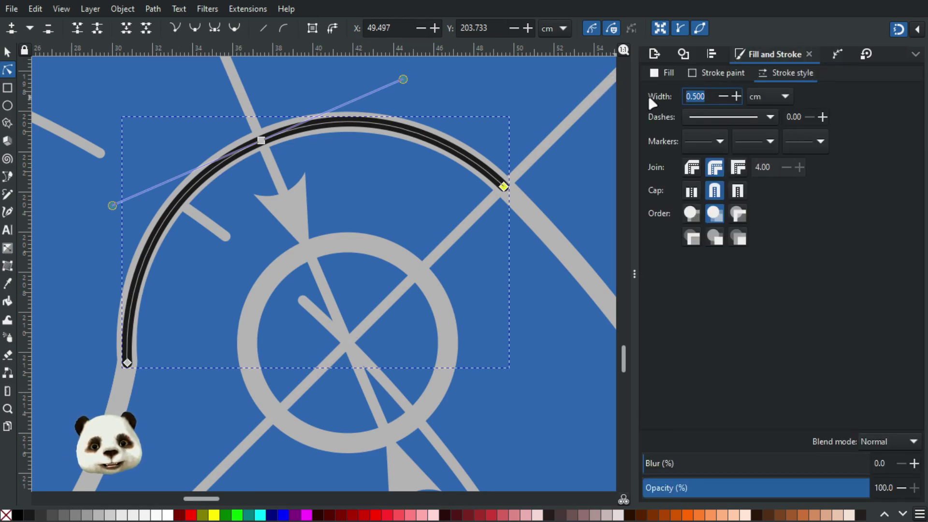
type("1")
key("Return")
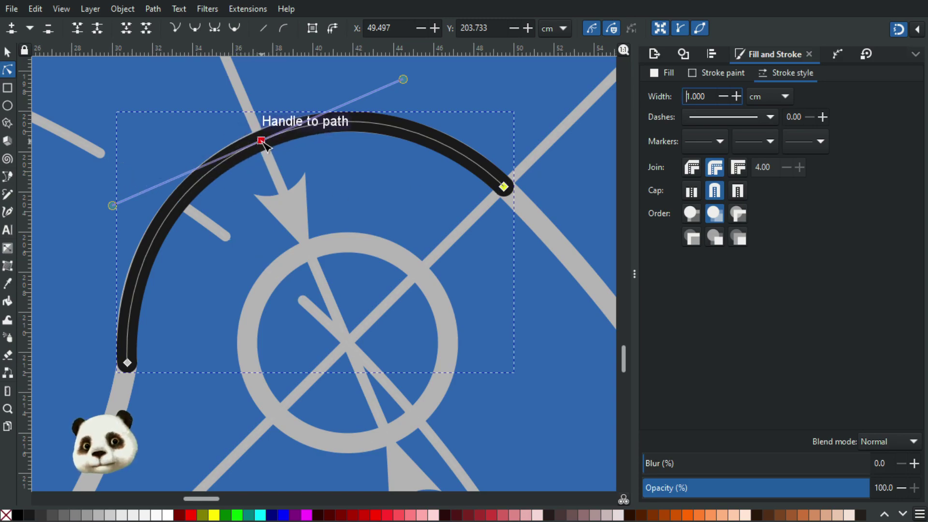
left_click_drag(262, 139, 260, 137)
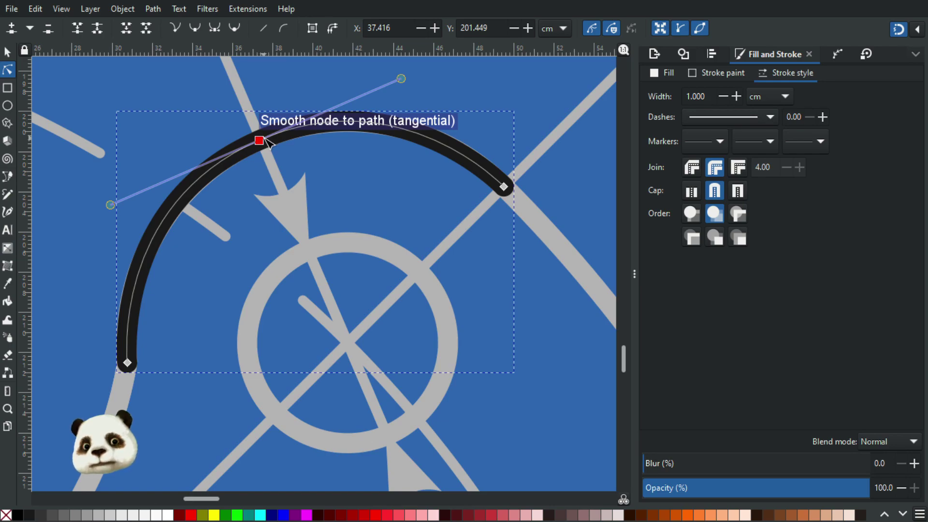
left_click_drag(265, 138, 263, 139)
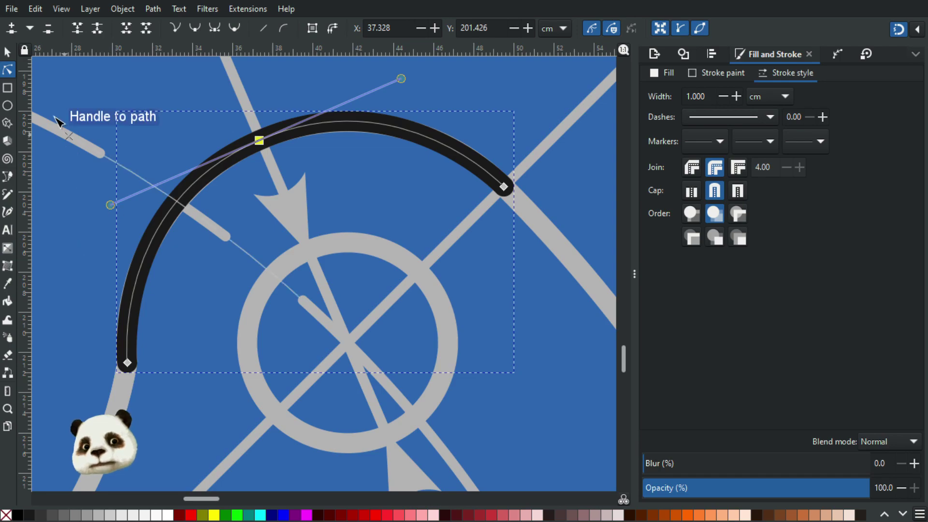
- Select the fillet below the traced curve and give it a near-black stroke with no fill
left_click(9, 52)
scroll(83, 290, "down", 2)
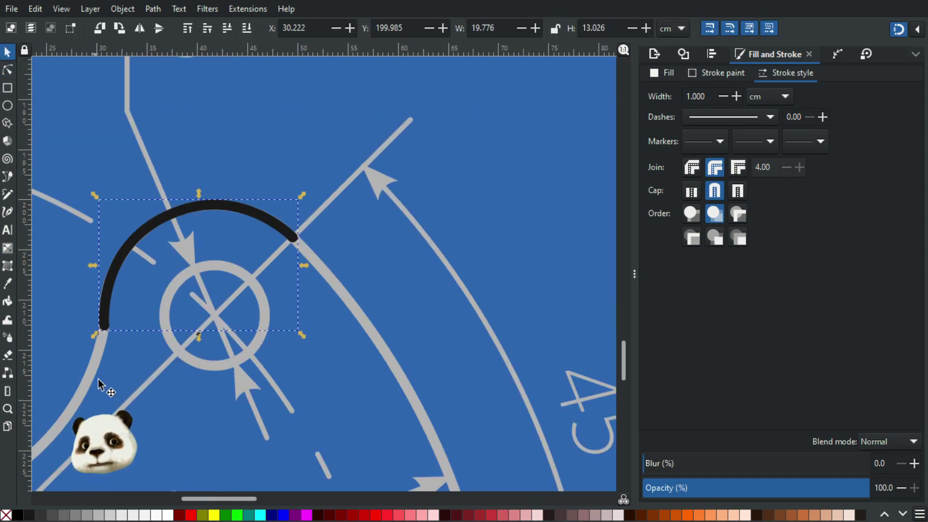
left_click_drag(188, 387, 557, 351)
left_click(492, 325)
left_click_drag(493, 327, 470, 315)
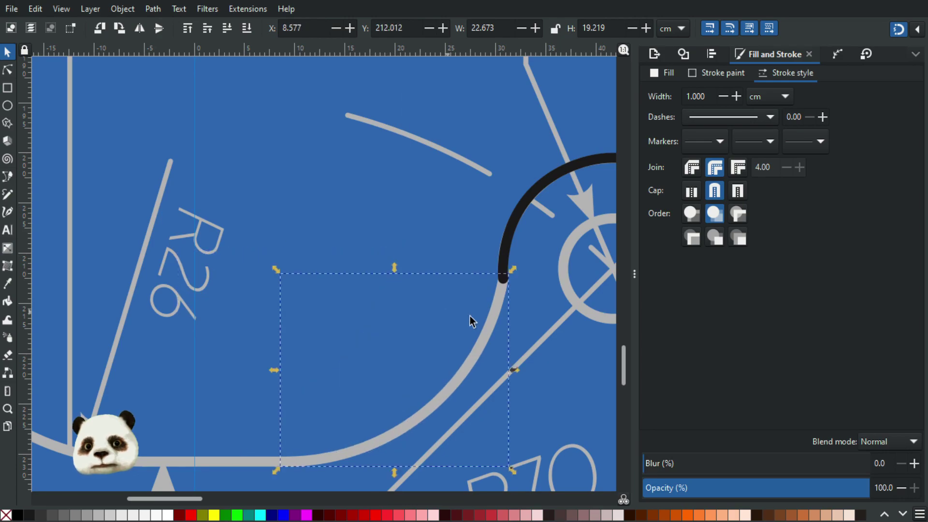
left_click(20, 515)
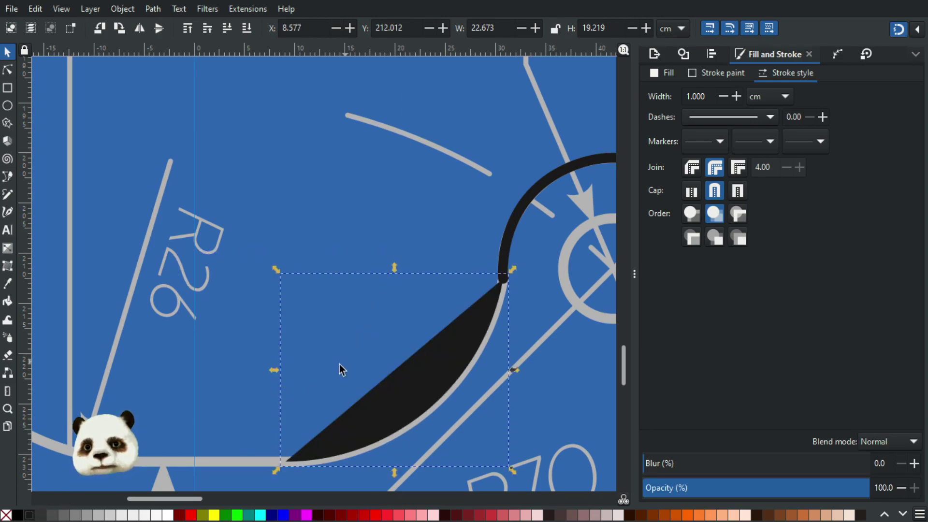
left_click(7, 515)
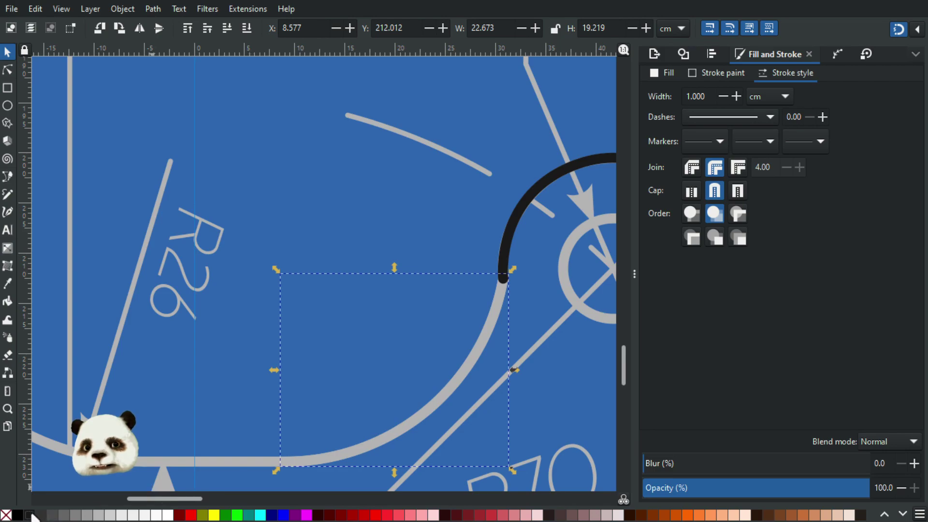
left_click(29, 514, "shift")
- Try to move the fillet's end node away from its joint with the traced curve, and undo the move
scroll(338, 299, "right", 5)
scroll(308, 237, "up", 3, "ctrl")
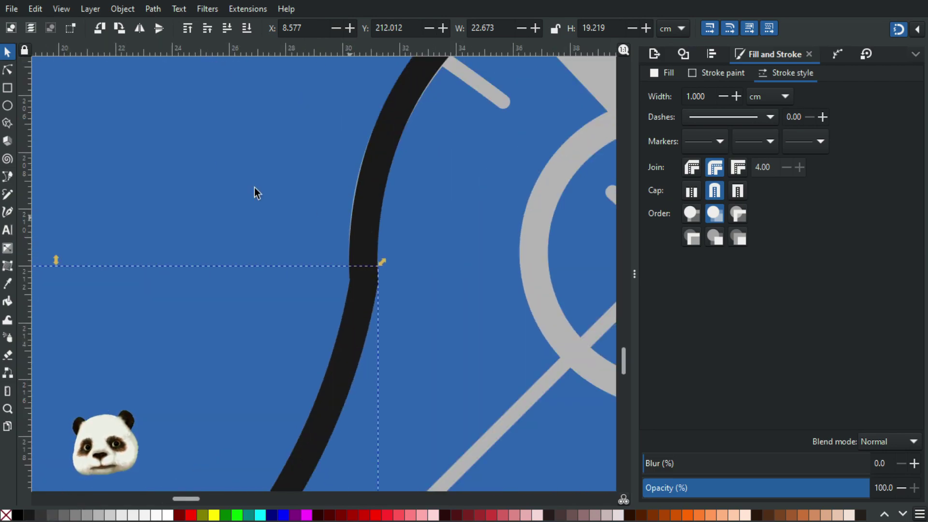
key("n")
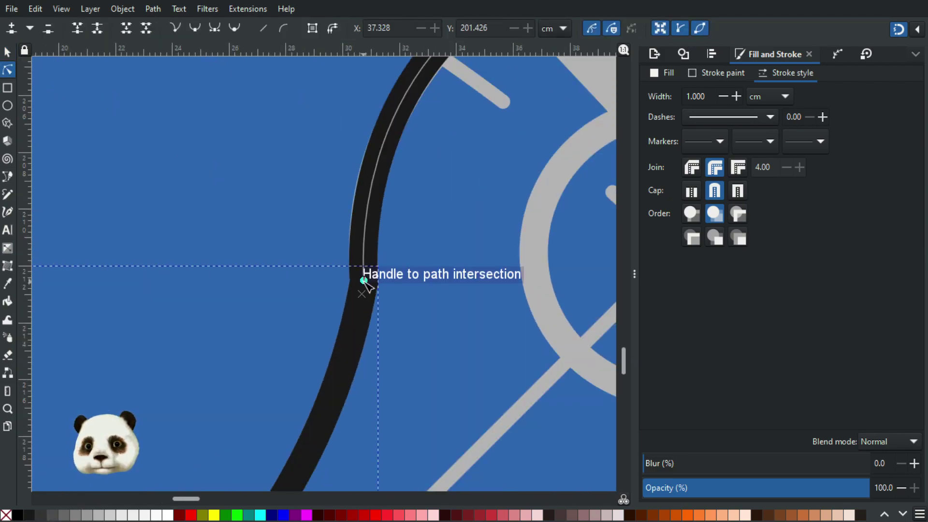
left_click_drag(318, 240, 428, 328)
scroll(343, 357, "down", 3, "ctrl")
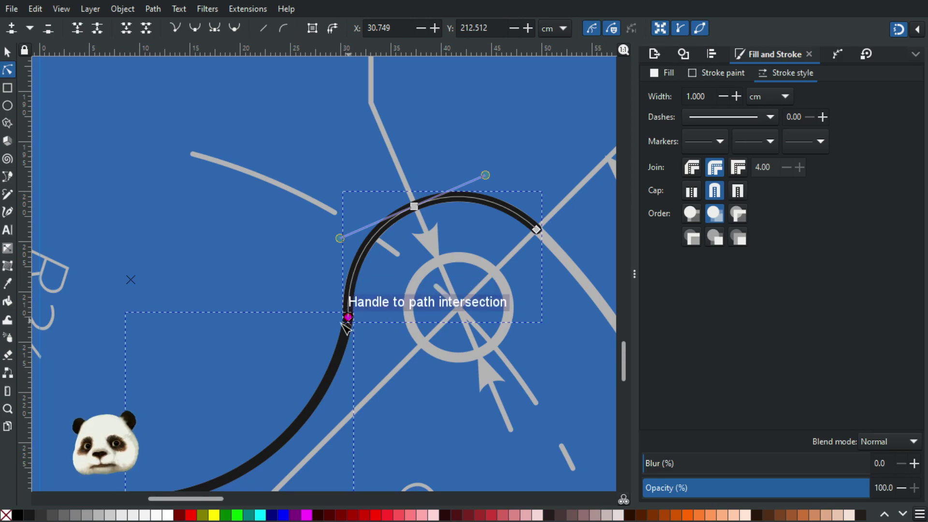
left_click_drag(348, 318, 371, 373)
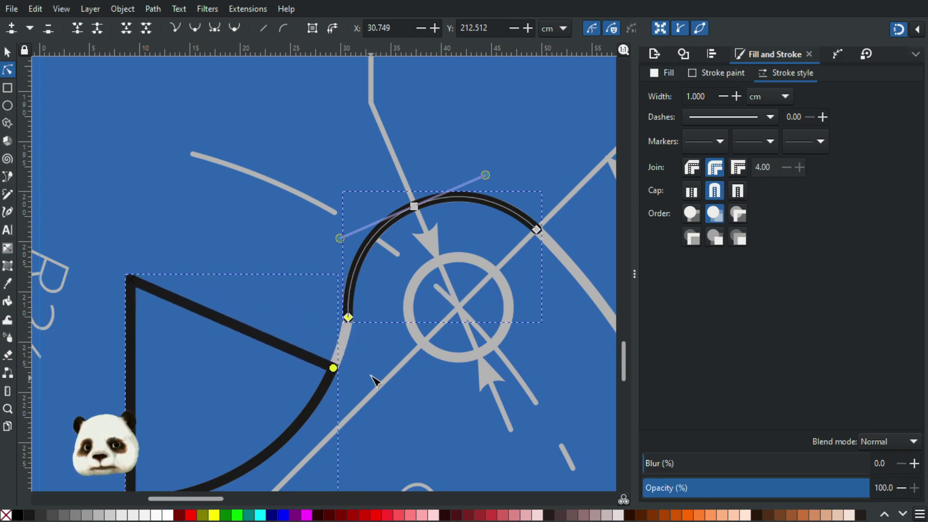
key("ctrl+z")
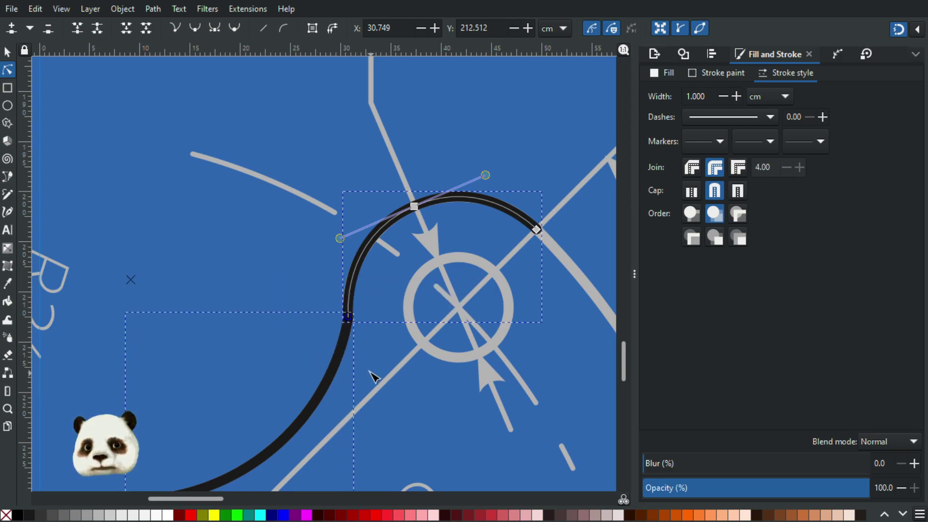
- Move the near-black fillet arc off the outline and delete it
left_click(7, 52)
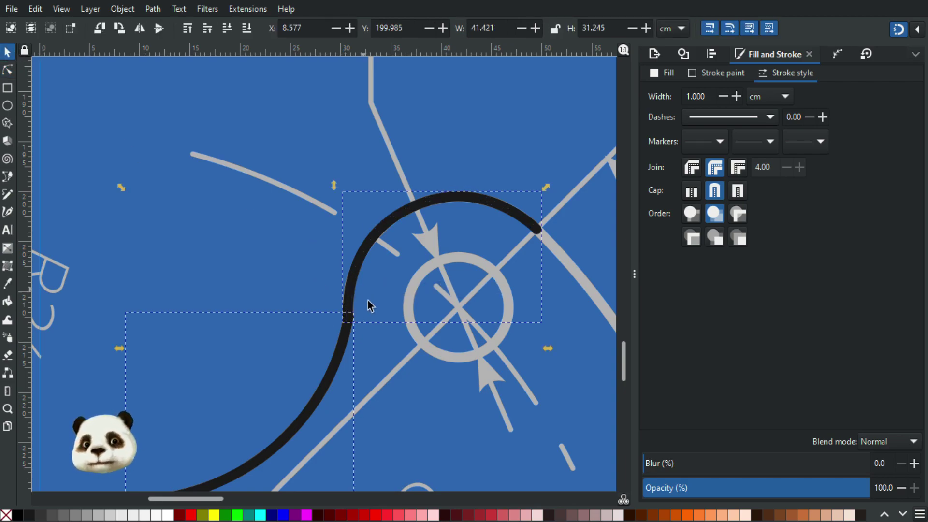
left_click(229, 208)
left_click_drag(341, 352, 154, 263)
key("Delete")
scroll(221, 245, "down", 10)
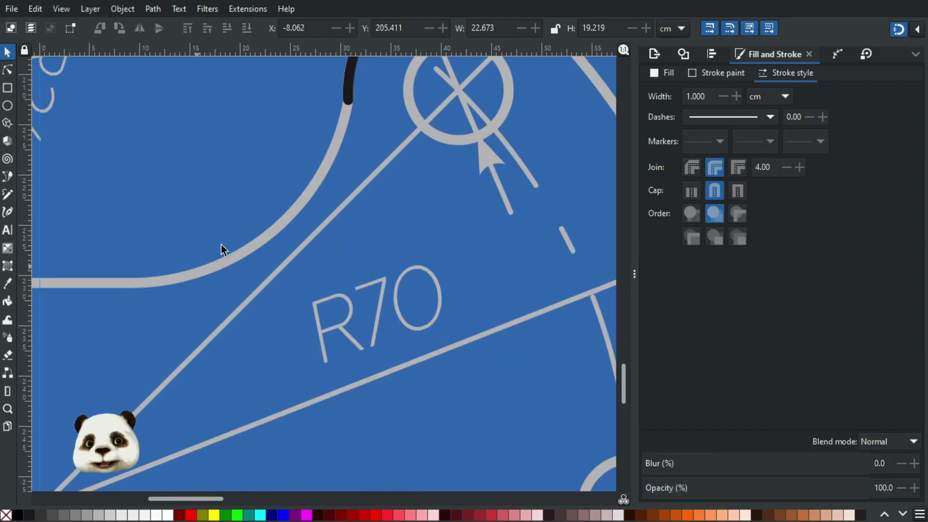
scroll(260, 196, "down", 3)
scroll(234, 122, "up", 3)
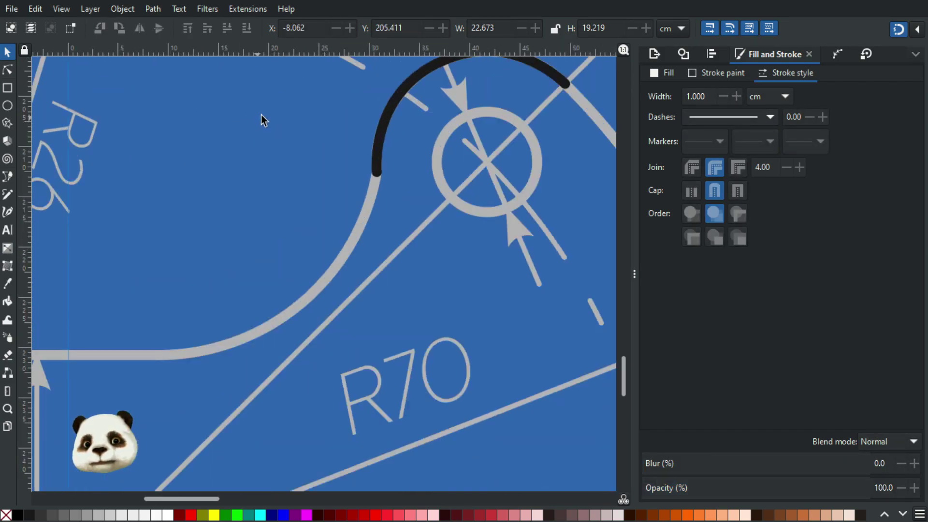
left_click_drag(268, 120, 209, 187)
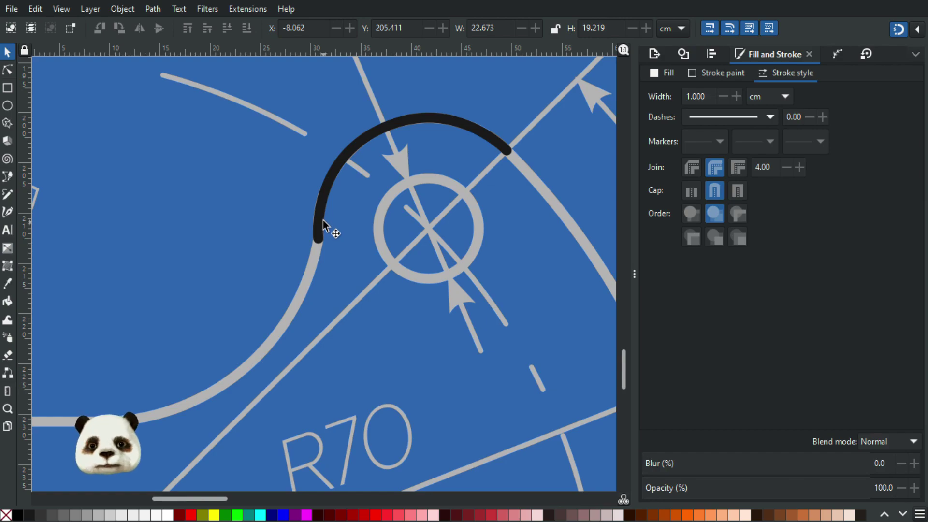
- Trace the fillet as a single curve from the dark arc's lower end to the horizontal outline and remove its fill
key("b")
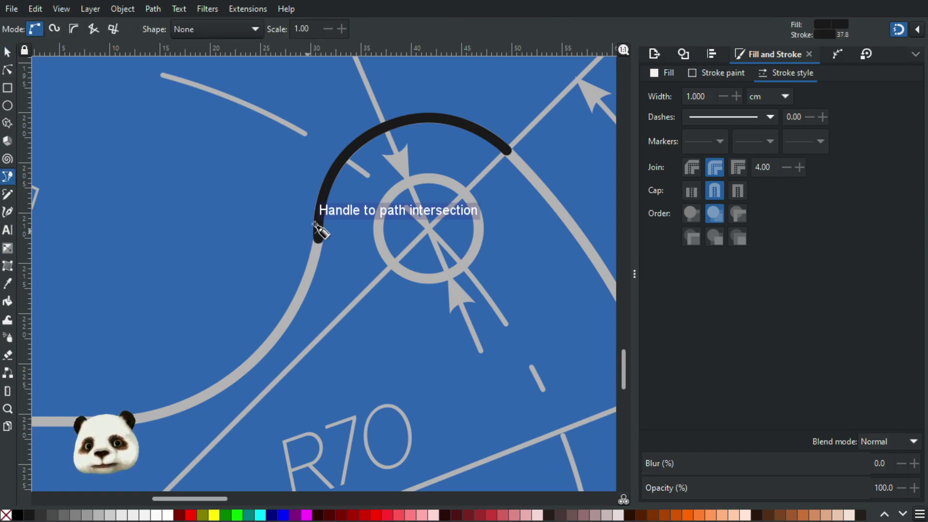
left_click(318, 252)
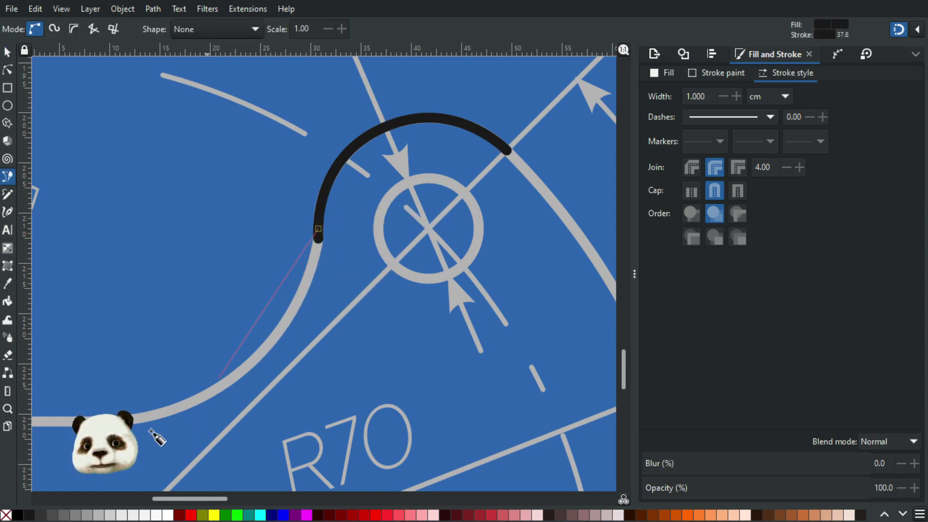
left_click_drag(101, 422, 18, 417)
left_click_drag(284, 359, 549, 252)
left_click_drag(297, 323, 162, 329)
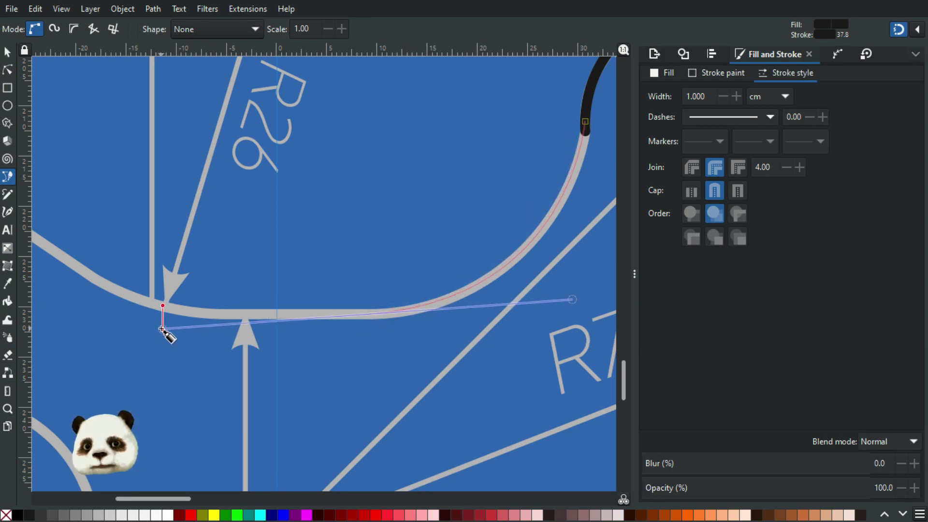
left_click_drag(162, 329, 180, 314)
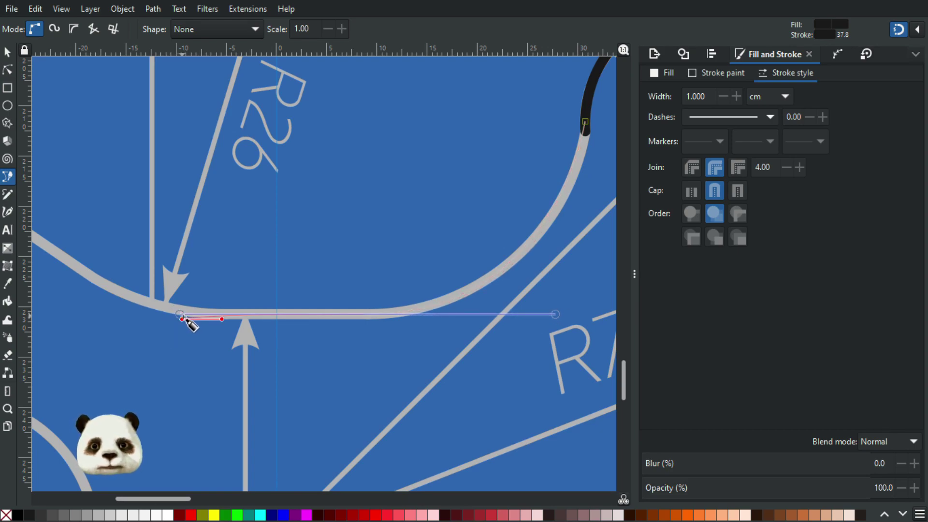
key("Return")
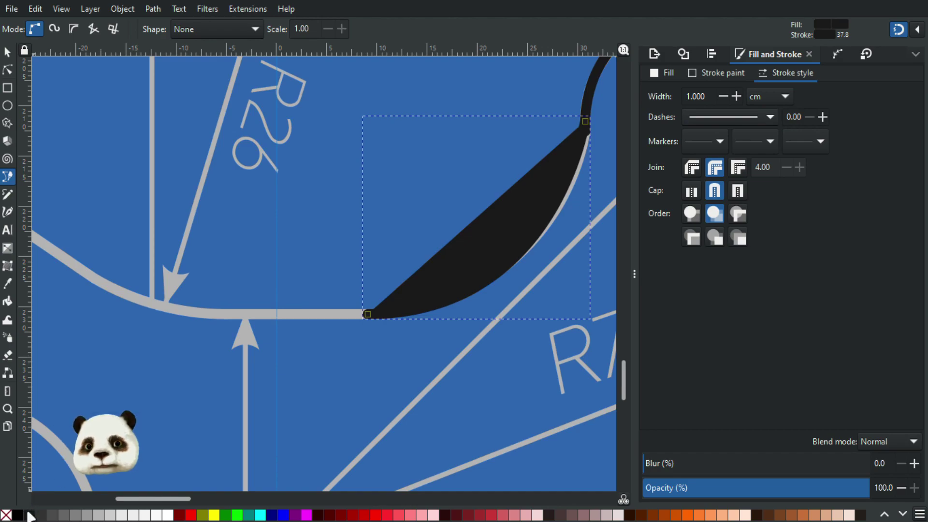
left_click(5, 514)
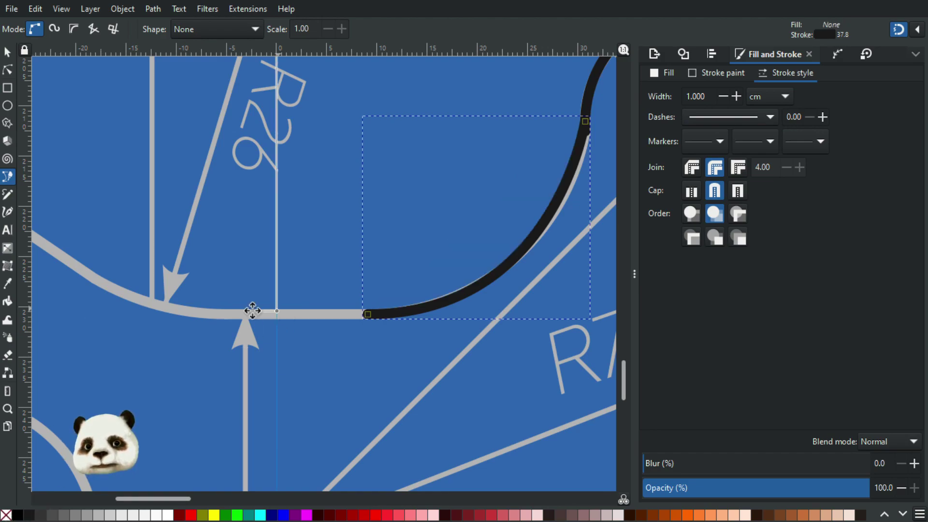
- Adjust the curve handles at both ends of the new fillet so it roughly follows the grey outline
left_click_drag(285, 184, 139, 213)
left_click(9, 70)
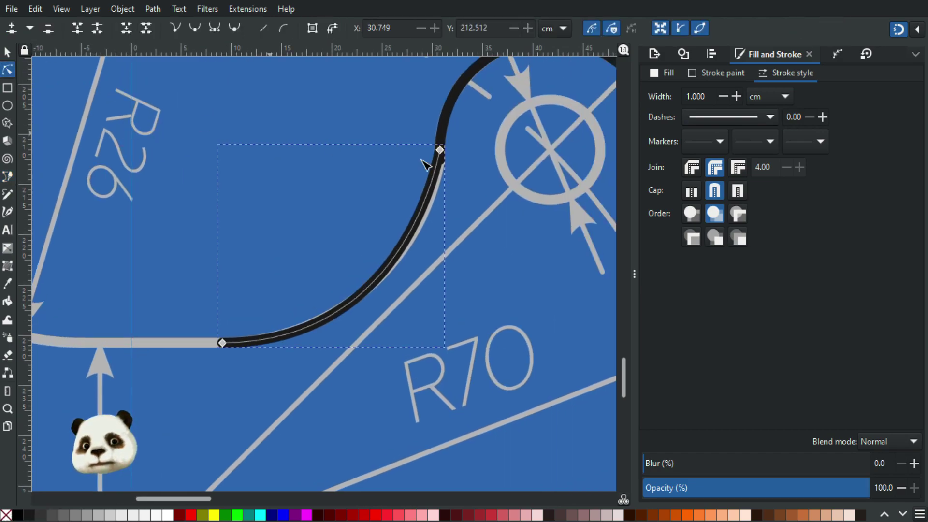
left_click(438, 151)
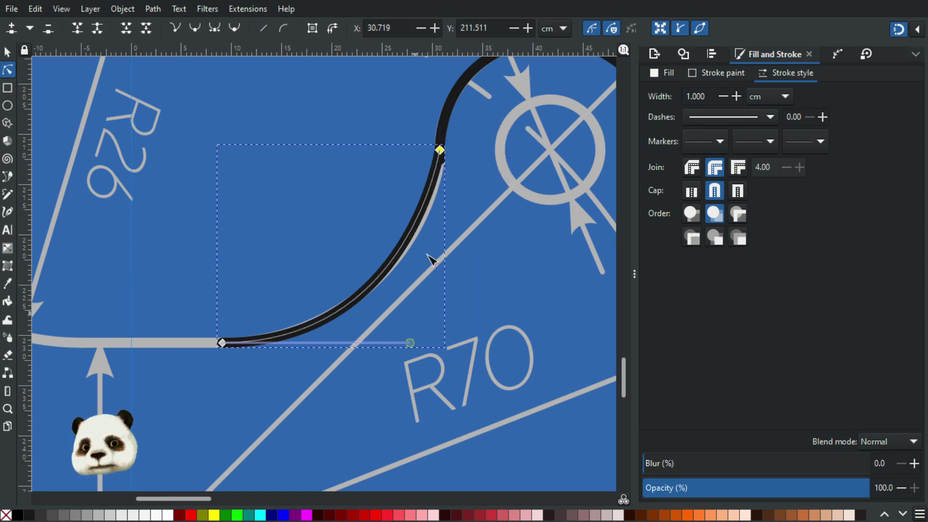
left_click_drag(432, 207, 441, 178)
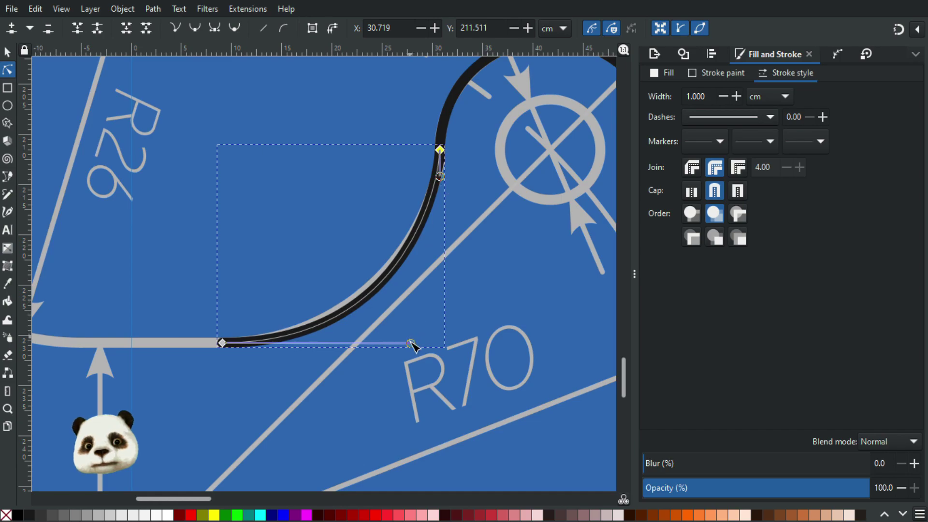
left_click_drag(410, 344, 400, 344)
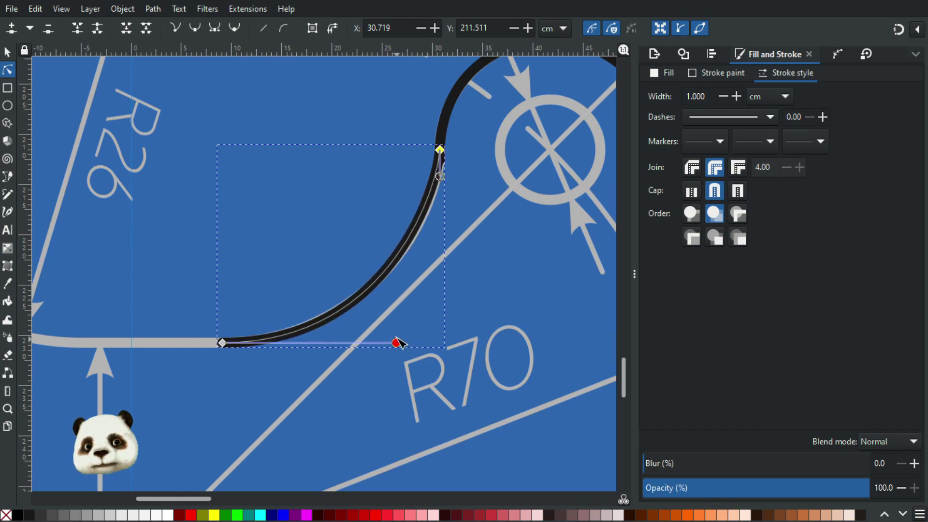
left_click_drag(441, 179, 437, 209)
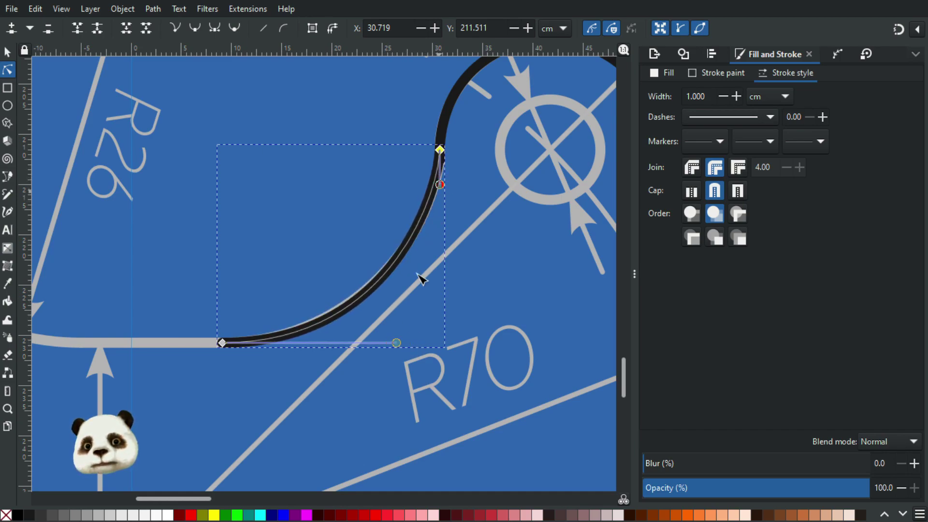
left_click_drag(399, 344, 388, 343)
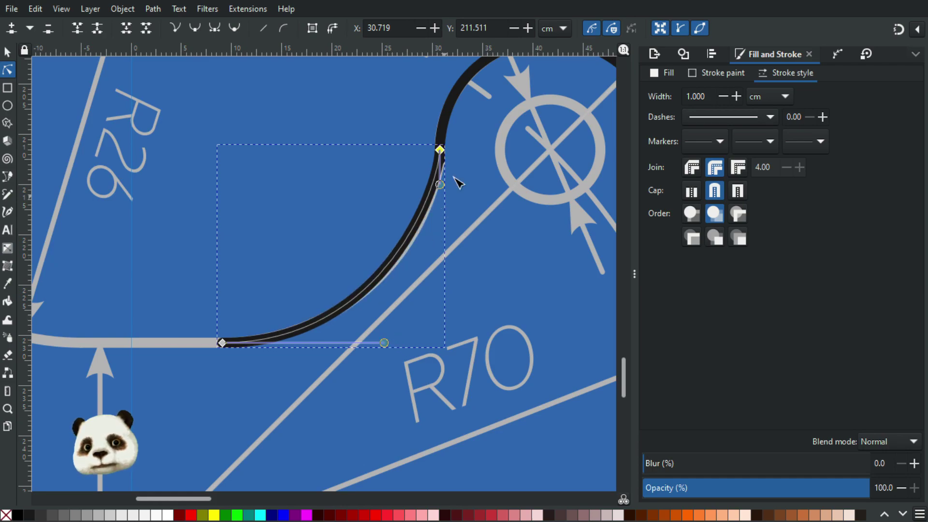
- Move the fillet's upper end node down to about Y 212.085 cm and refine both handles to match the grey outline
scroll(447, 170, "up", 3)
left_click_drag(428, 117, 430, 133)
scroll(445, 210, "down", 1)
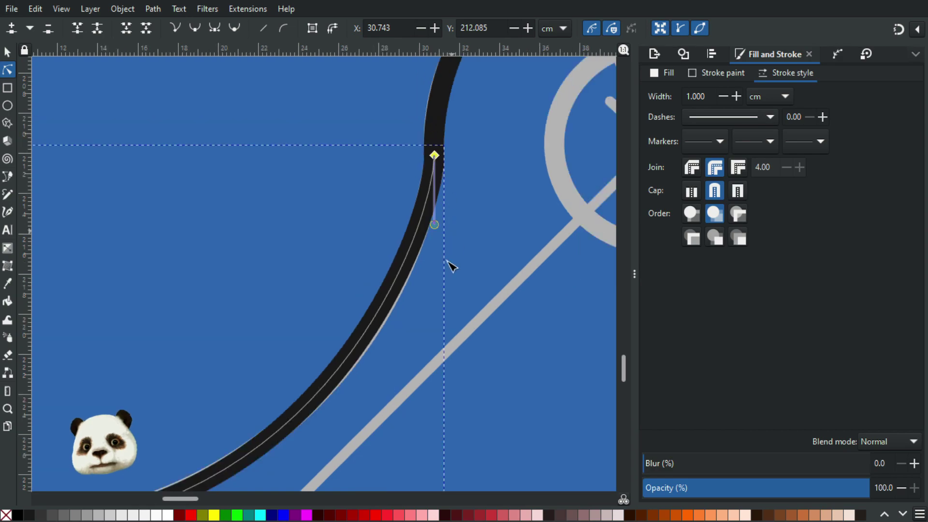
left_click_drag(456, 277, 542, 199)
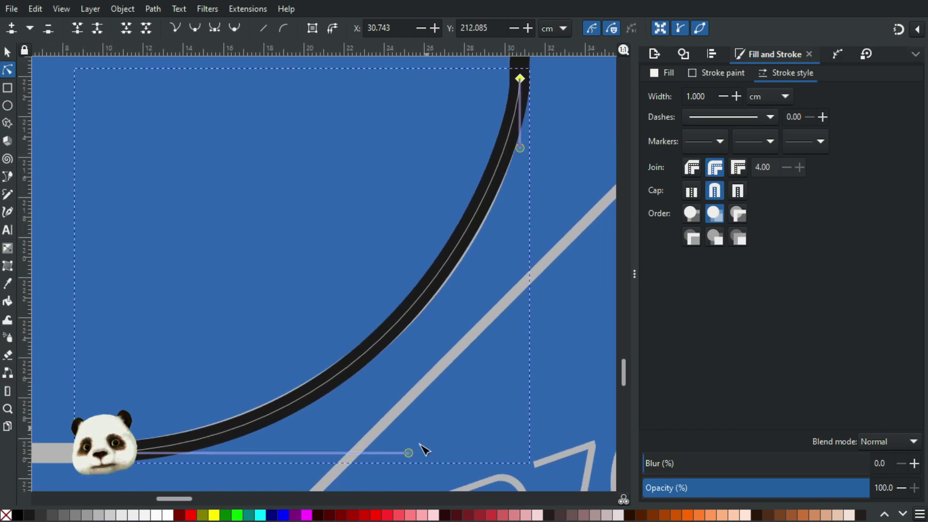
left_click_drag(408, 452, 397, 453)
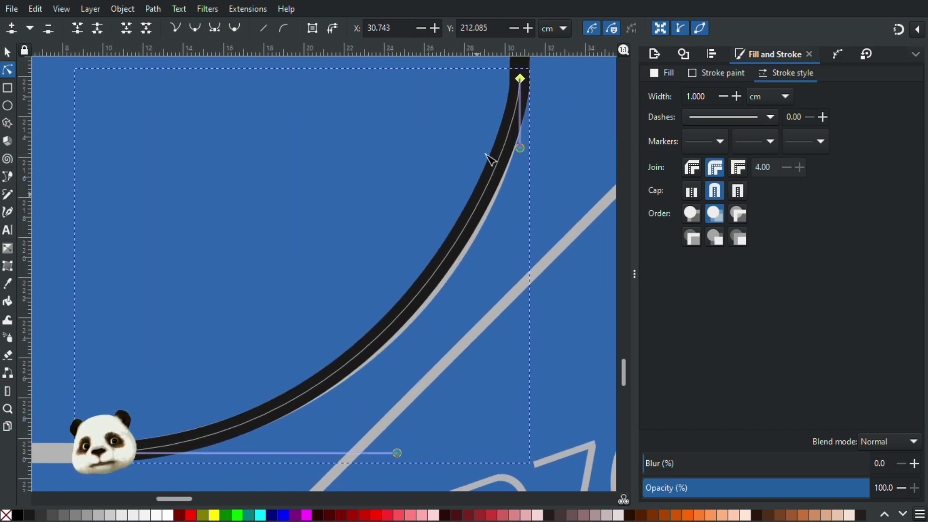
left_click_drag(521, 154, 521, 168)
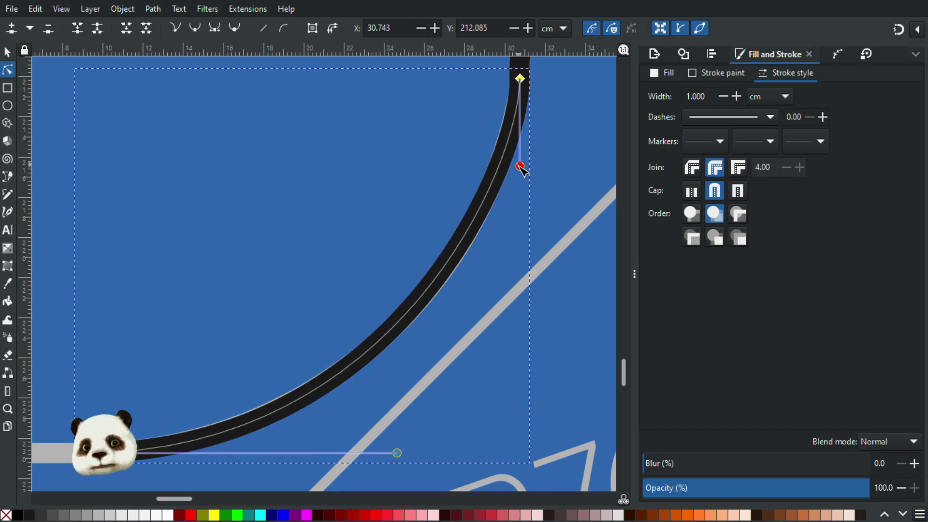
left_click_drag(399, 453, 388, 453)
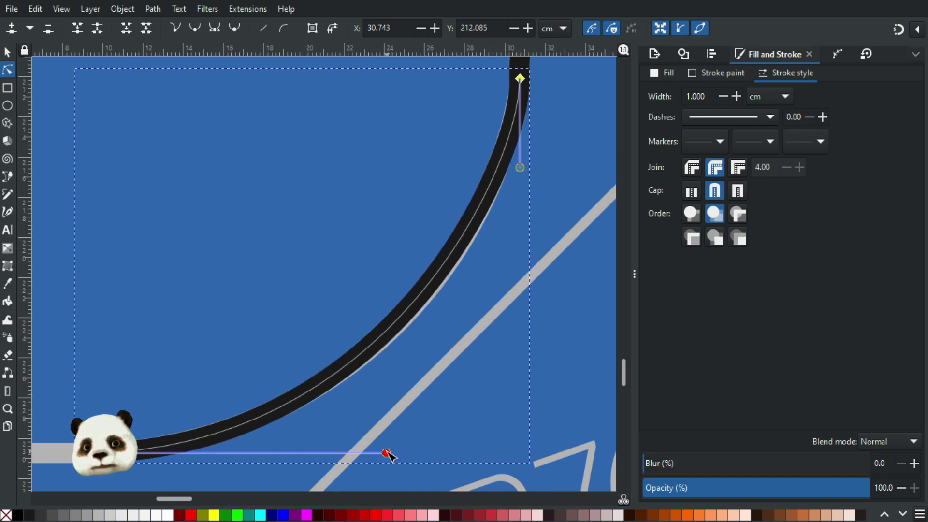
left_click_drag(520, 168, 425, 352)
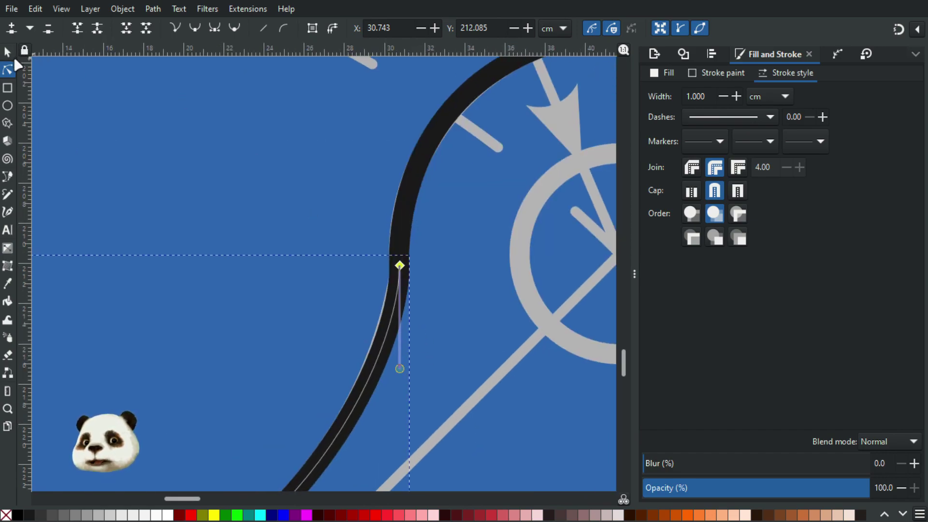
- Select the fillet together with the dark arc and join their two meeting end nodes into one
left_click(7, 52)
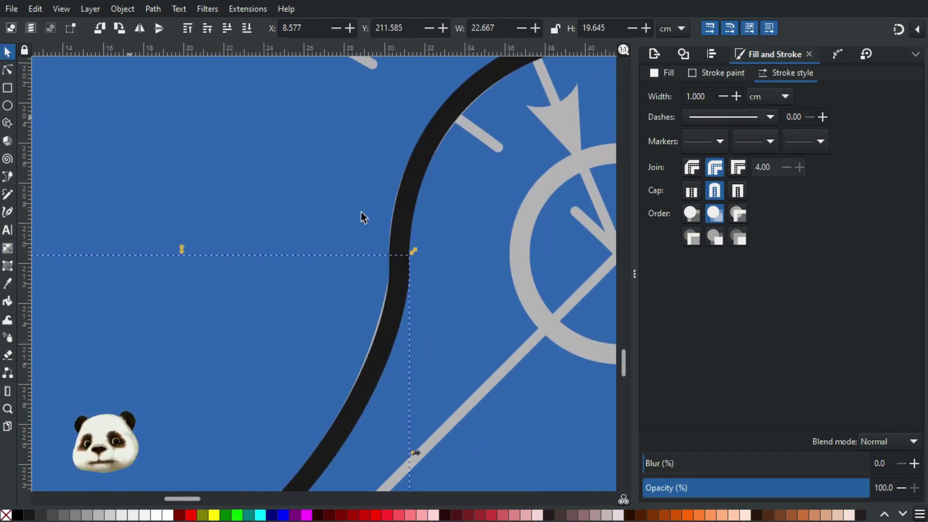
left_click(408, 185)
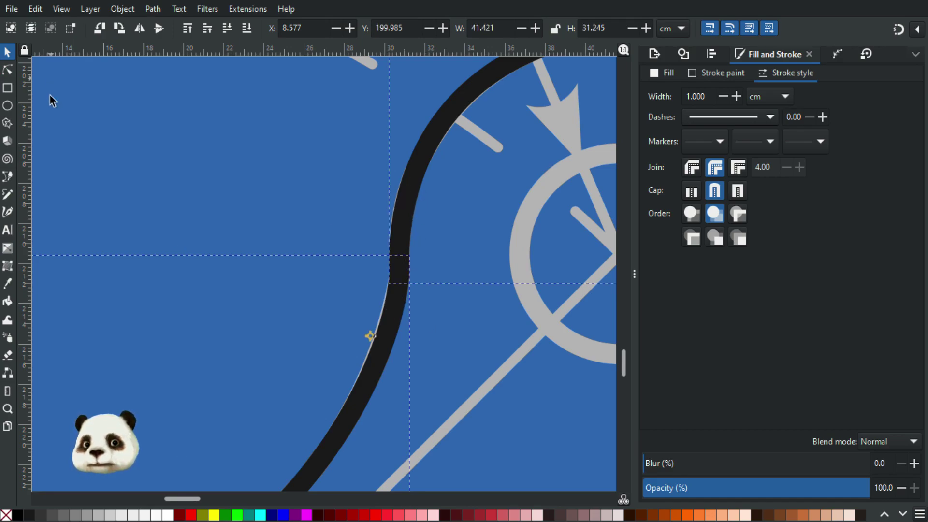
left_click(8, 70)
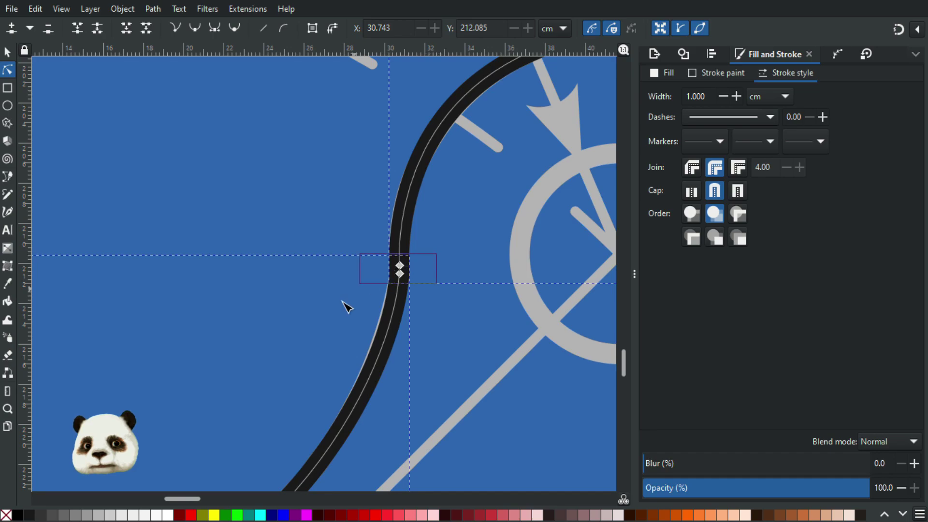
left_click(399, 269)
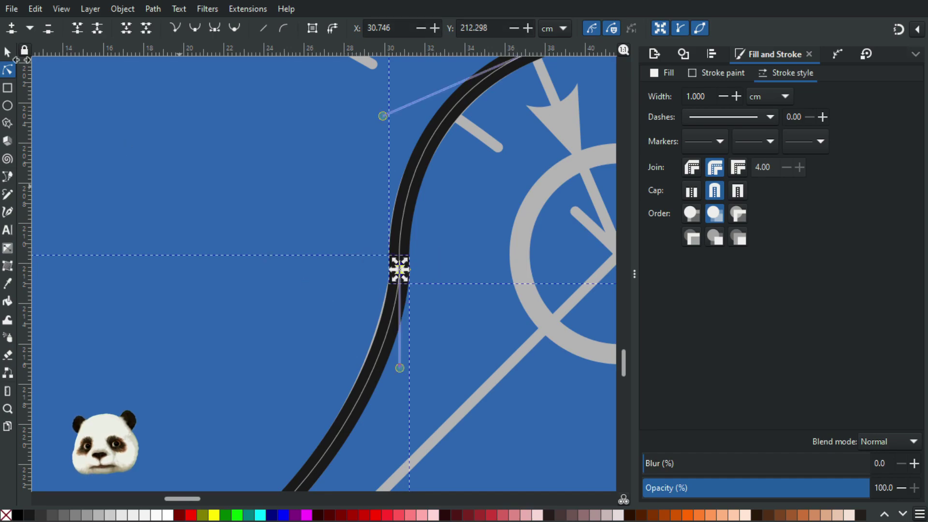
left_click(78, 29)
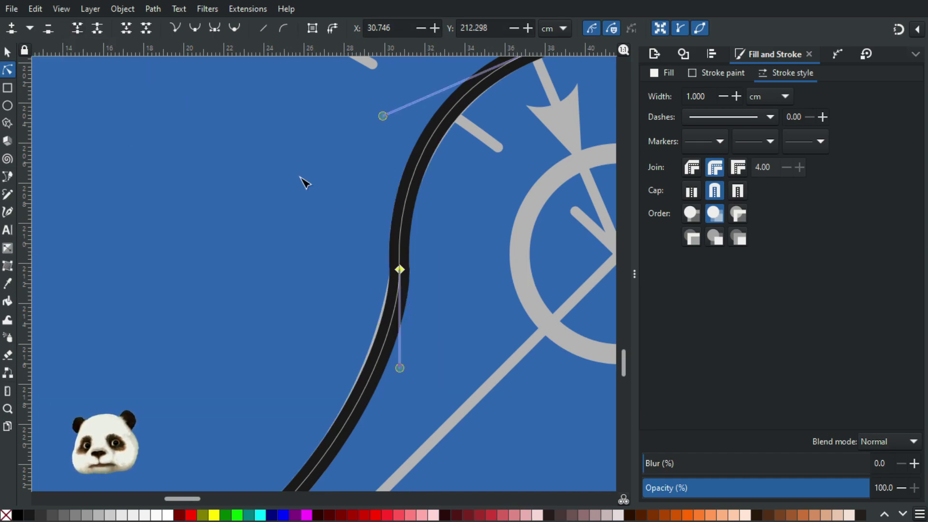
left_click(308, 211)
left_click(266, 208)
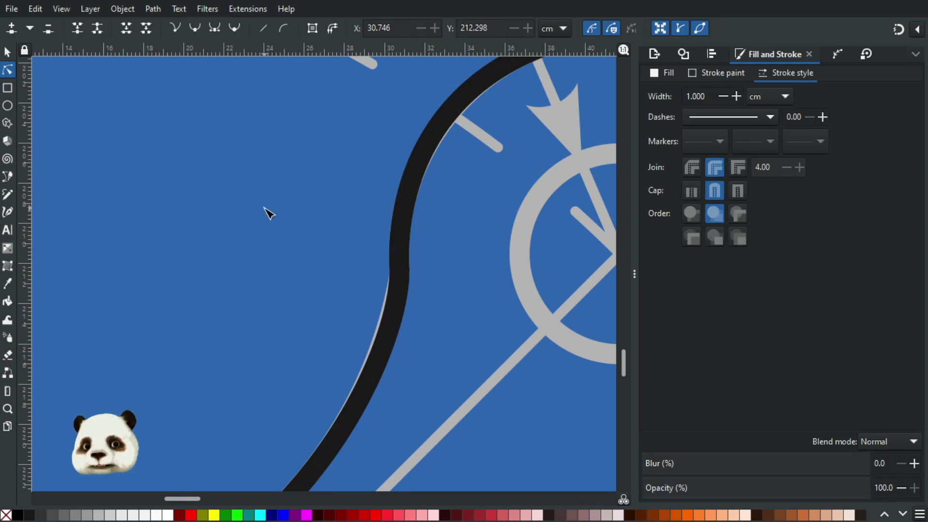
- Reshape the path around the joined node by angling its lower handle and pulling out a handle toward the arc
scroll(265, 212, "down", 3)
scroll(301, 248, "up", 1)
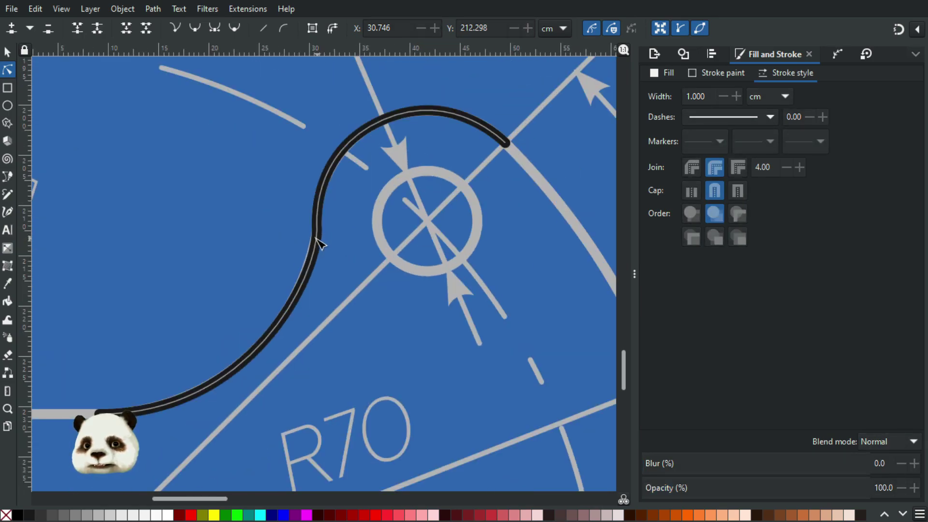
left_click(317, 240)
scroll(317, 242, "up", 2)
left_click(317, 226)
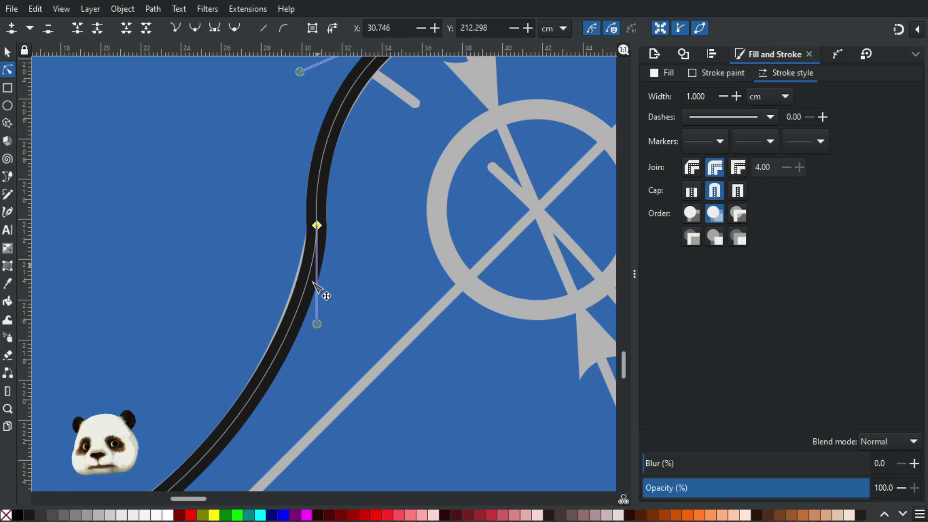
left_click_drag(317, 324, 308, 335)
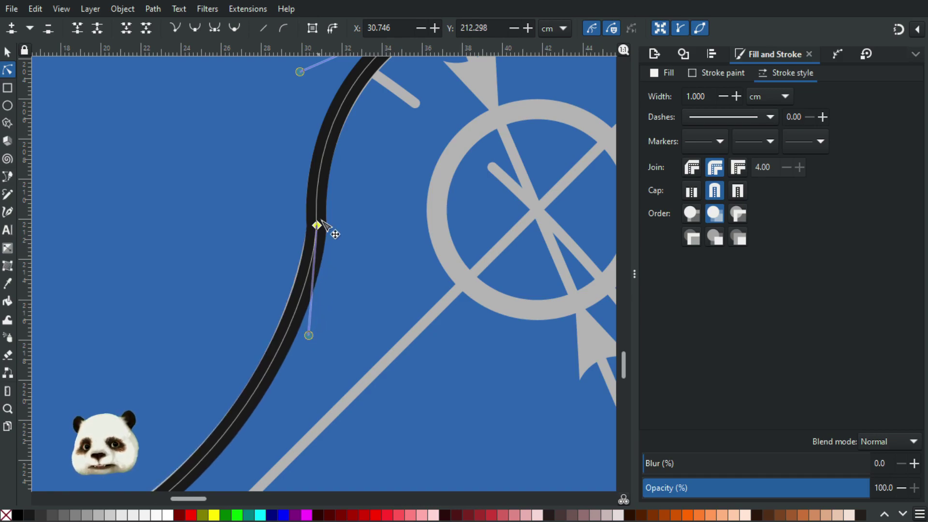
left_click_drag(318, 182, 314, 174)
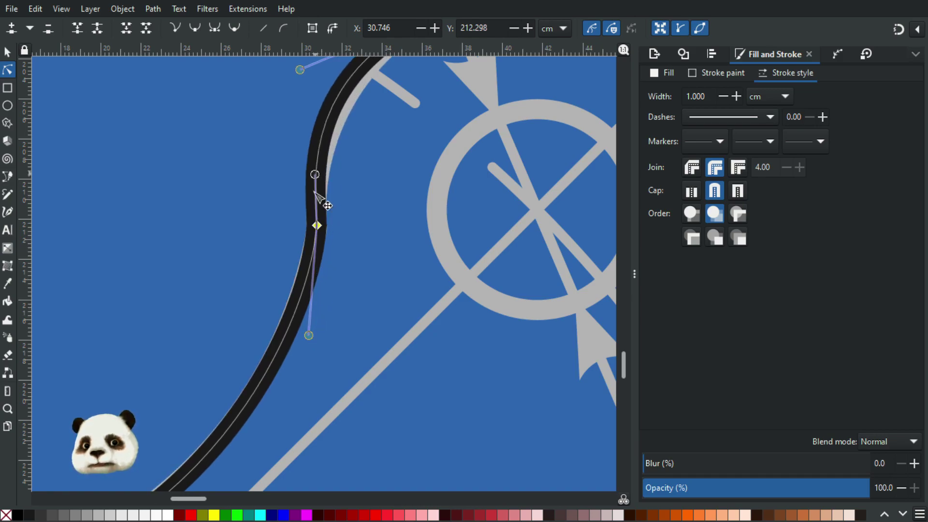
- Make the joined node smooth, tilt and shorten its handles, and move it to about X 30.645, Y 212.839 cm
left_click(318, 226, "ctrl")
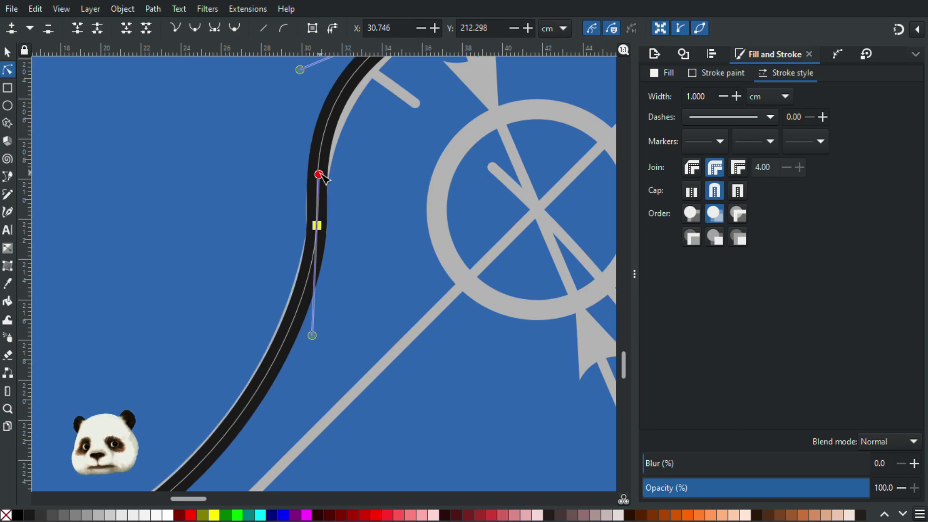
mouse_move(319, 174)
left_mouse_down()
mouse_move(324, 162)
mouse_move(324, 174)
left_mouse_up()
left_click_drag(303, 335, 310, 295)
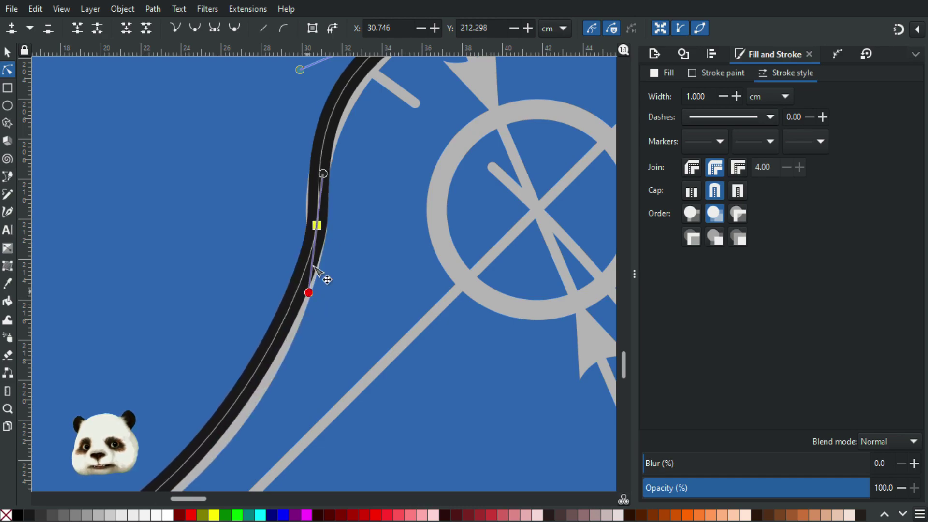
left_click_drag(317, 225, 315, 237)
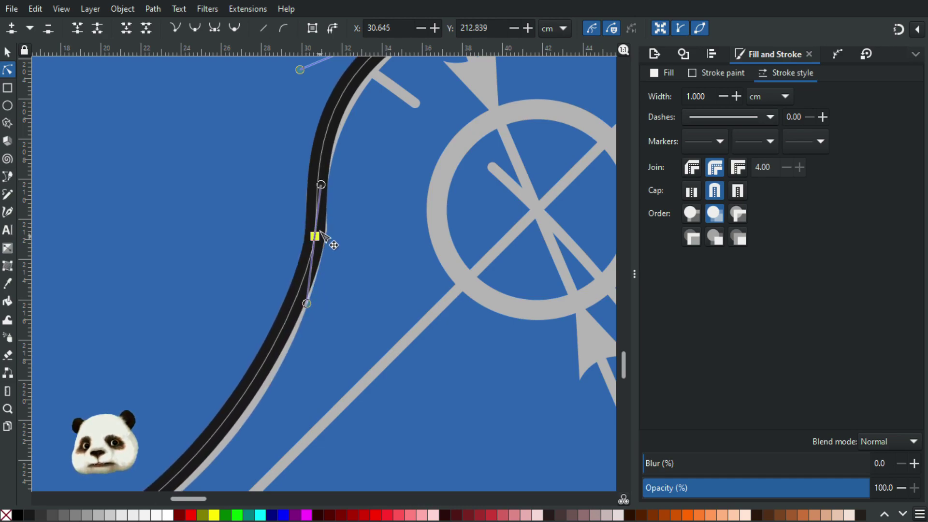
- Shorten the handle of the arc's middle node that faces the joint to refine the curve, and deselect the path
scroll(330, 208, "down", 3)
scroll(335, 152, "up", 2)
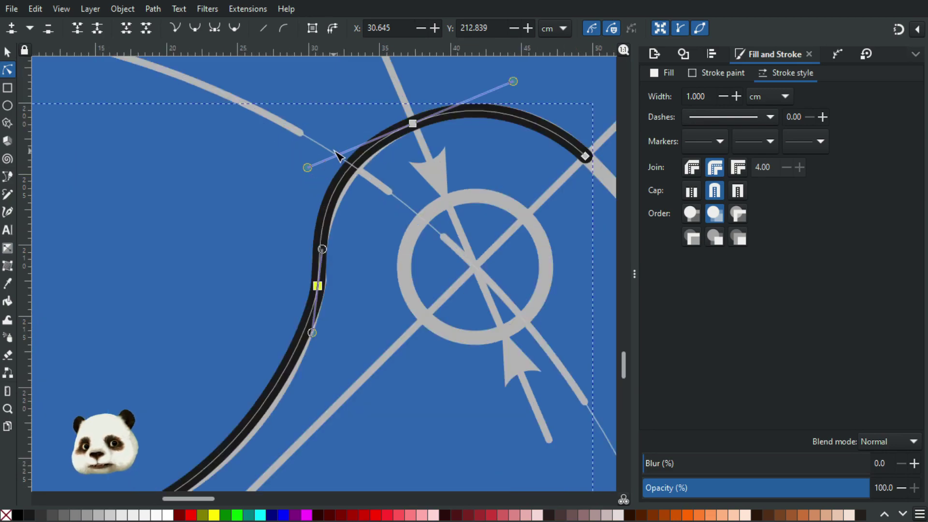
left_click_drag(310, 169, 323, 163)
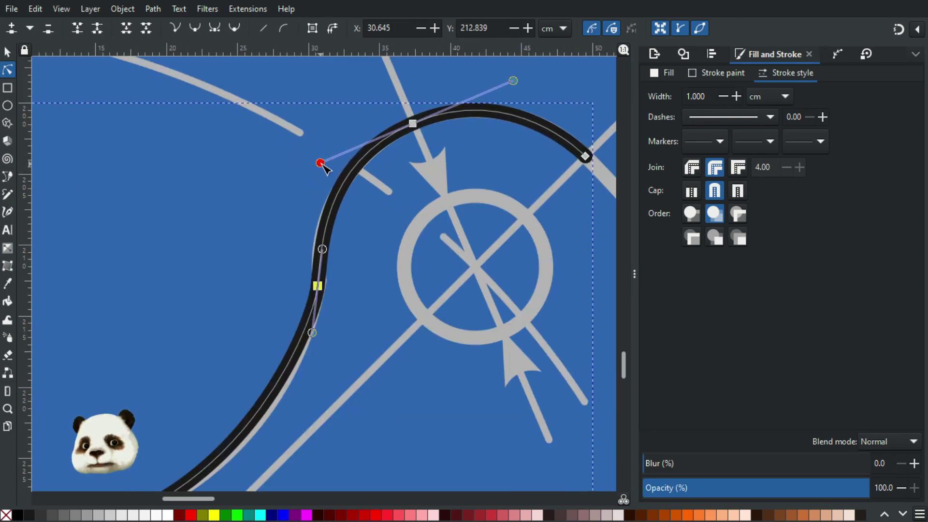
key("Escape")
key("Escape")
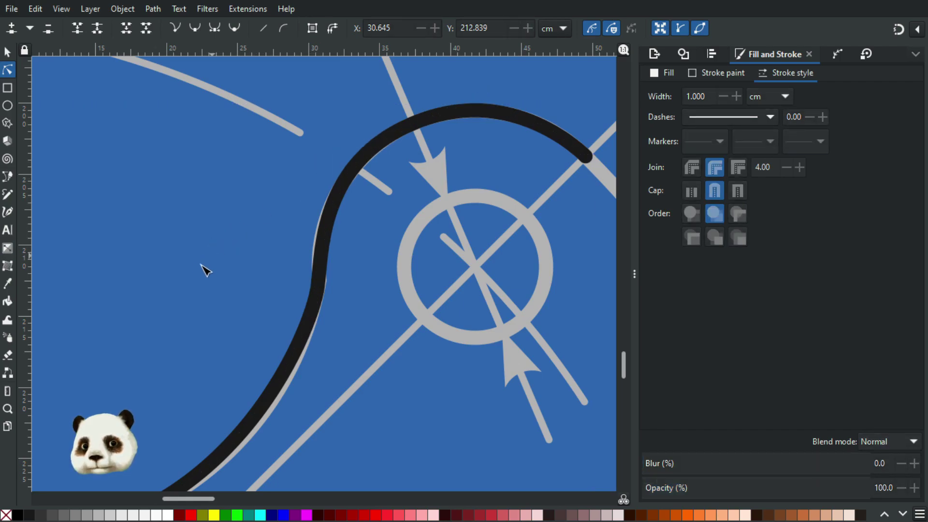
scroll(203, 269, "down", 2)
scroll(181, 377, "up", 1)
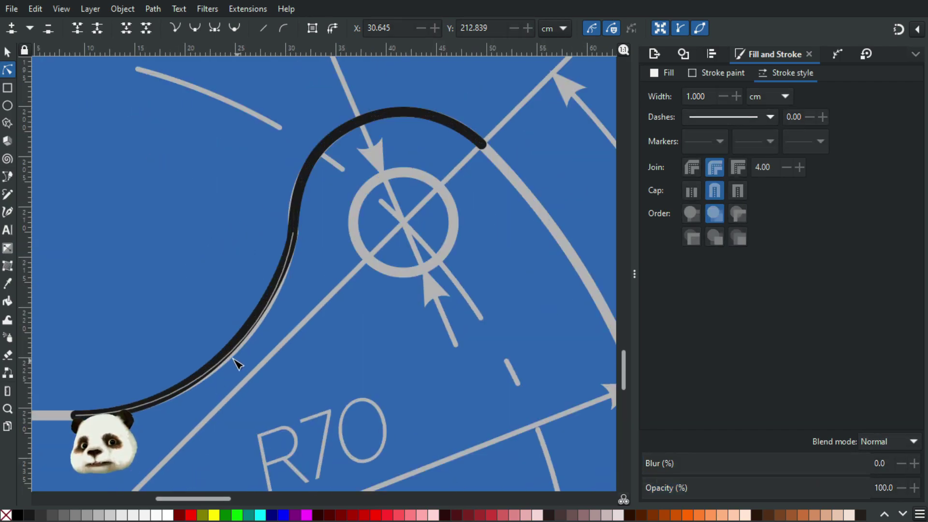
- Bend the fillet segment of the dark joined path onto the underlying grey outline, and leave the path deselected
left_click(227, 366)
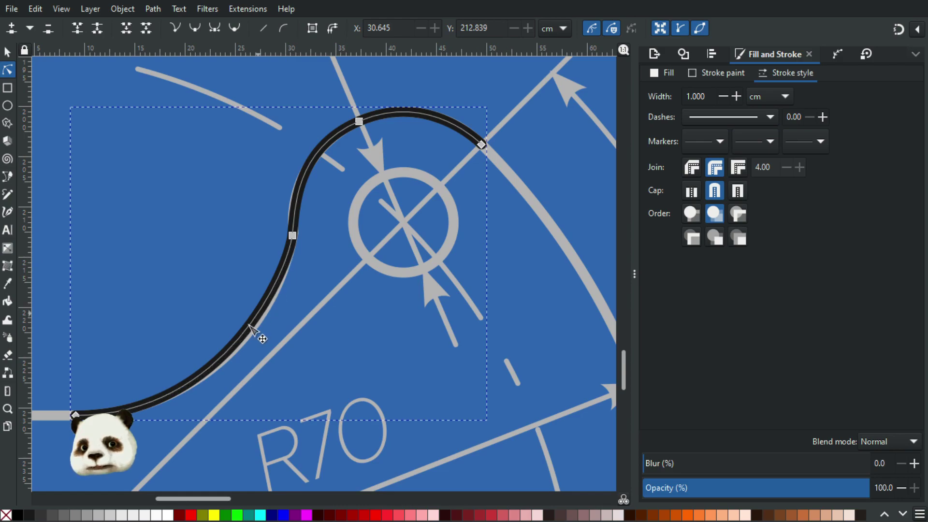
mouse_move(245, 331)
left_mouse_down()
mouse_move(256, 333)
mouse_move(249, 332)
left_mouse_up()
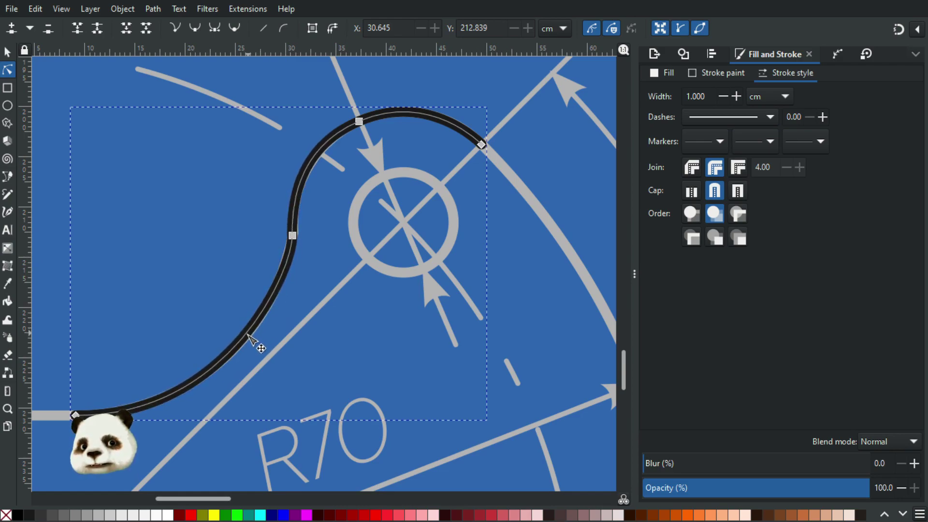
left_click(186, 268)
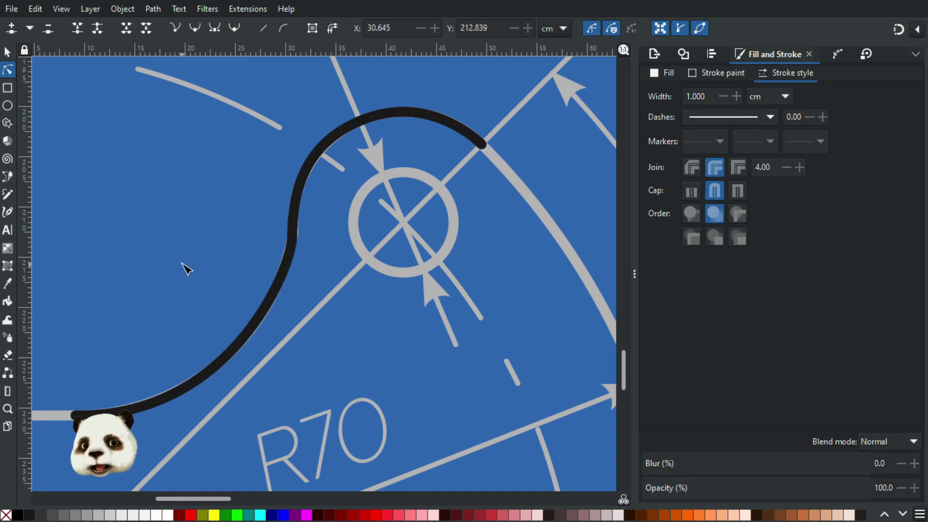
- Give the dark joined path's stroke the light grey sampled from the outer arc, leaving the path unfilled
scroll(186, 269, "down", 3)
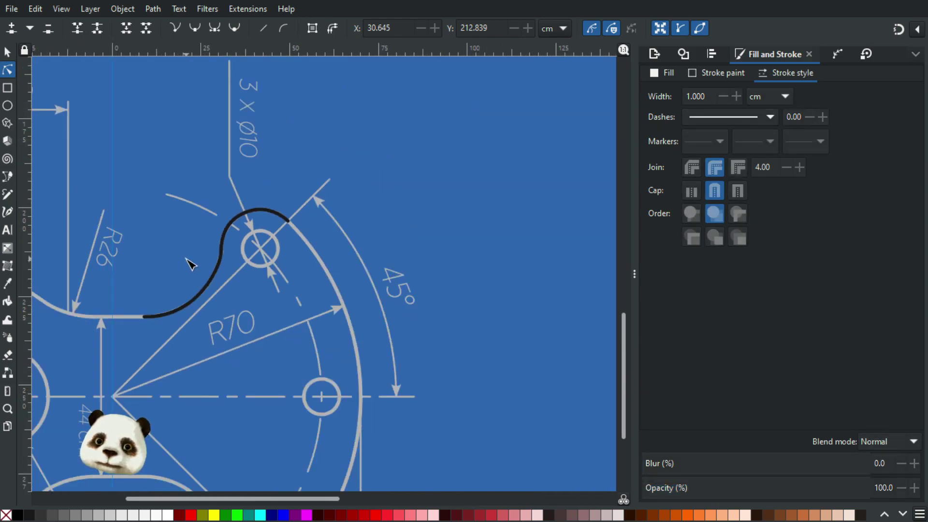
scroll(192, 265, "up", 3)
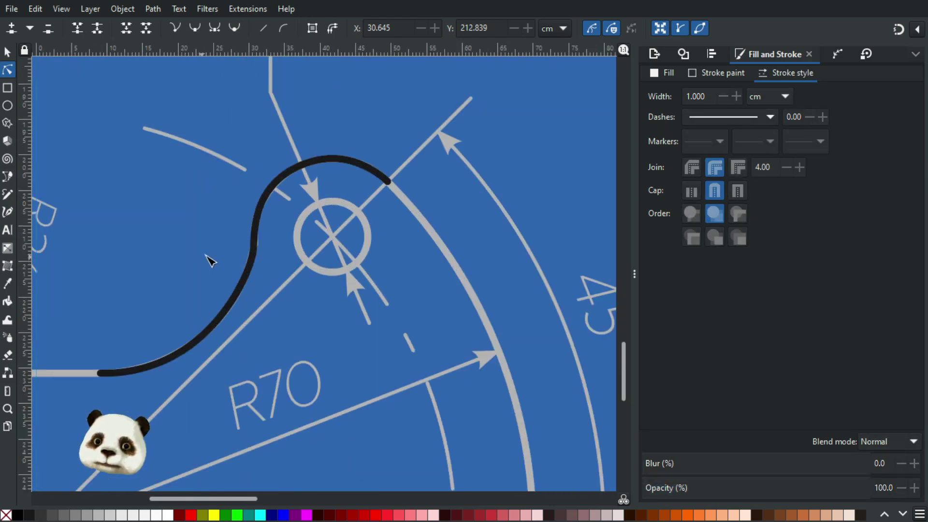
left_click(331, 161)
key("d")
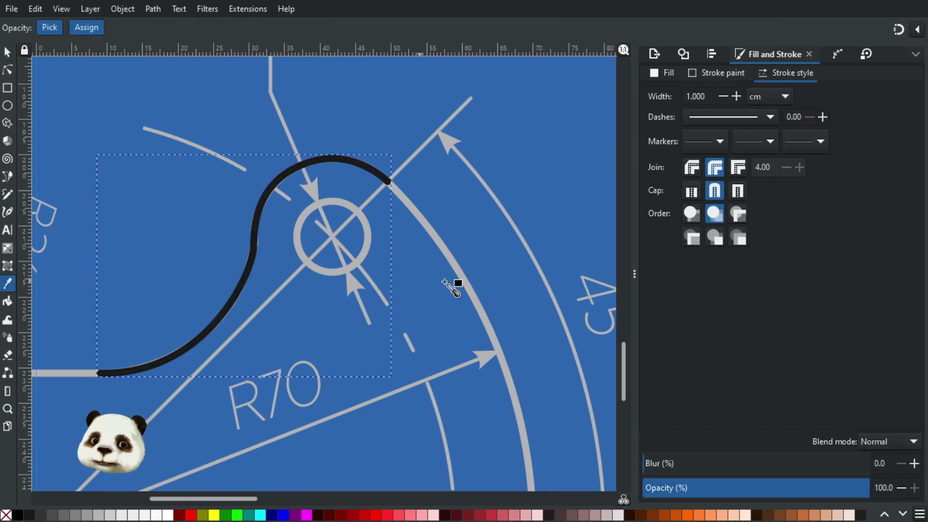
left_click(444, 247)
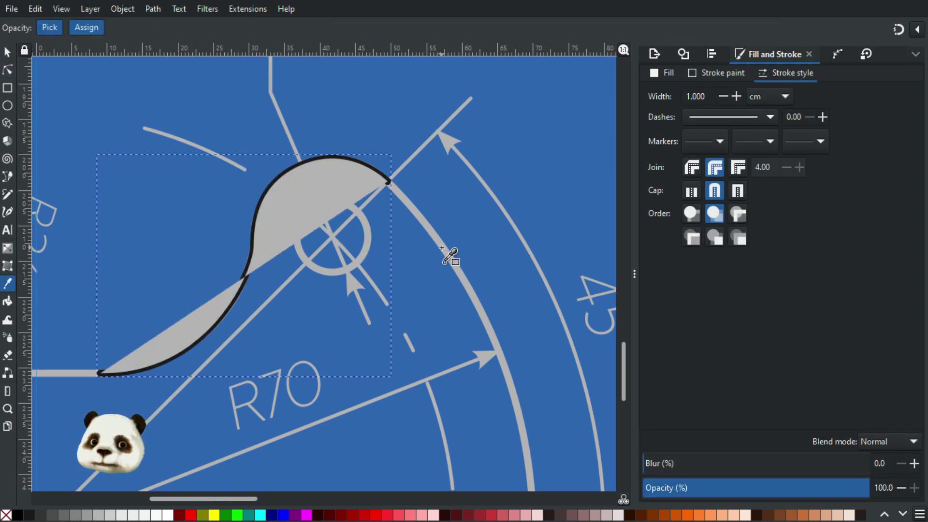
key("ctrl+z")
left_click(445, 248, "shift")
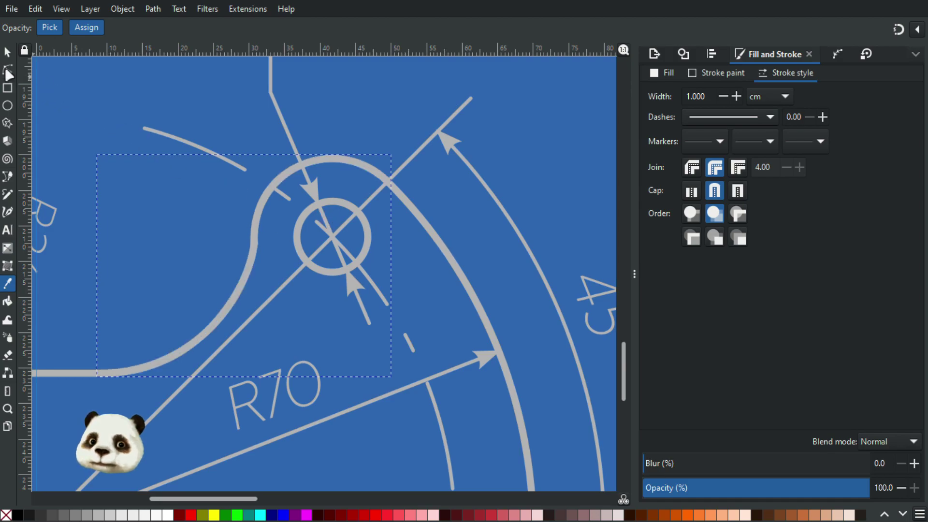
- Shift the joined curve aside to select the original fillet and arc beneath it, restore its position, and delete the two originals
left_click(7, 53)
left_click_drag(249, 274, 347, 308)
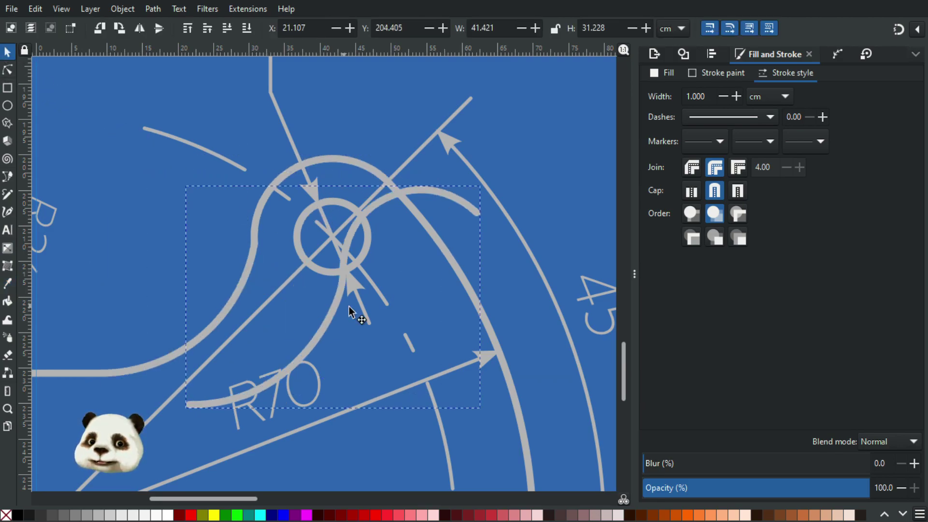
key("ctrl+z")
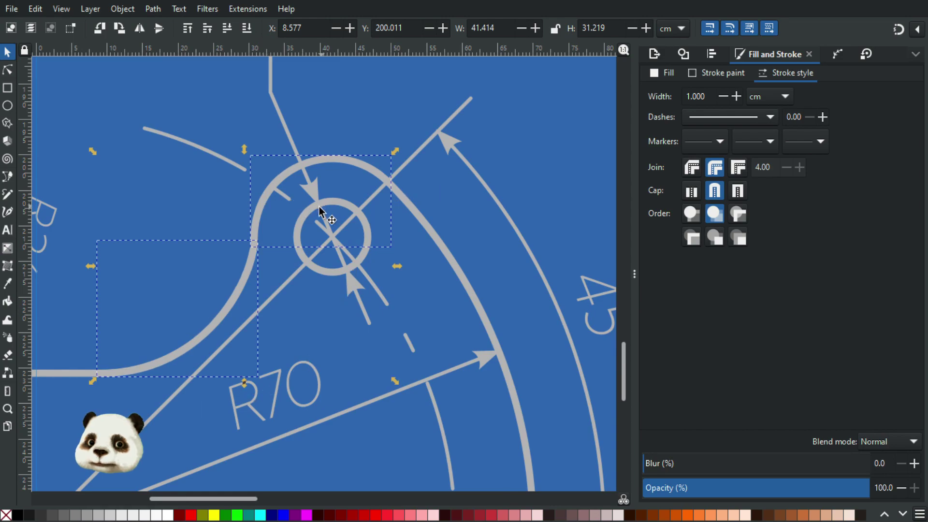
key("Escape")
- Inspect the upper and lower lobes of the bracket outline and select the upper joined curve
scroll(377, 110, "down", 3)
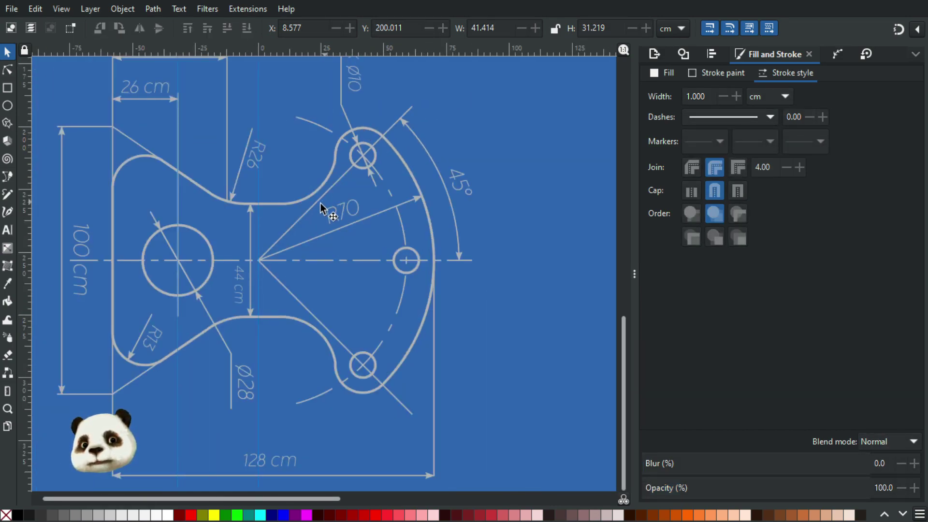
scroll(348, 195, "up", 2)
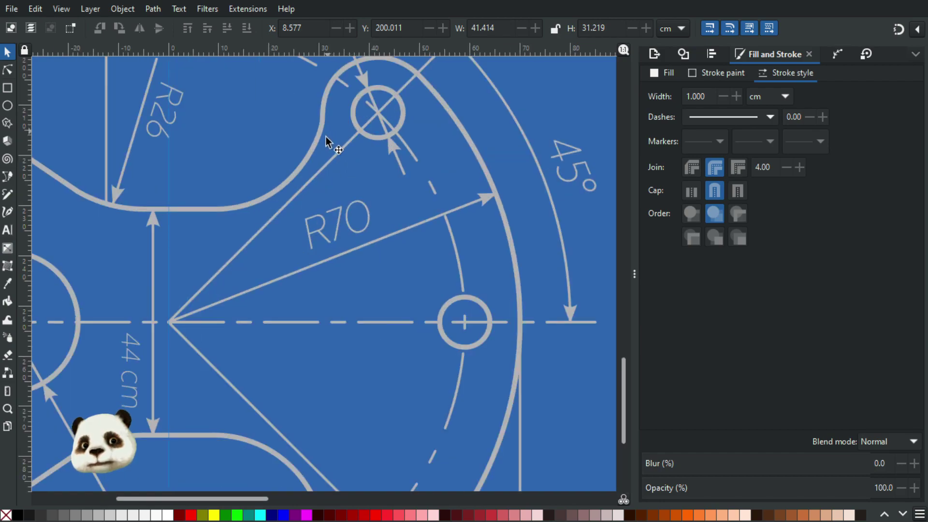
scroll(328, 153, "down", 1)
scroll(330, 153, "down", 1)
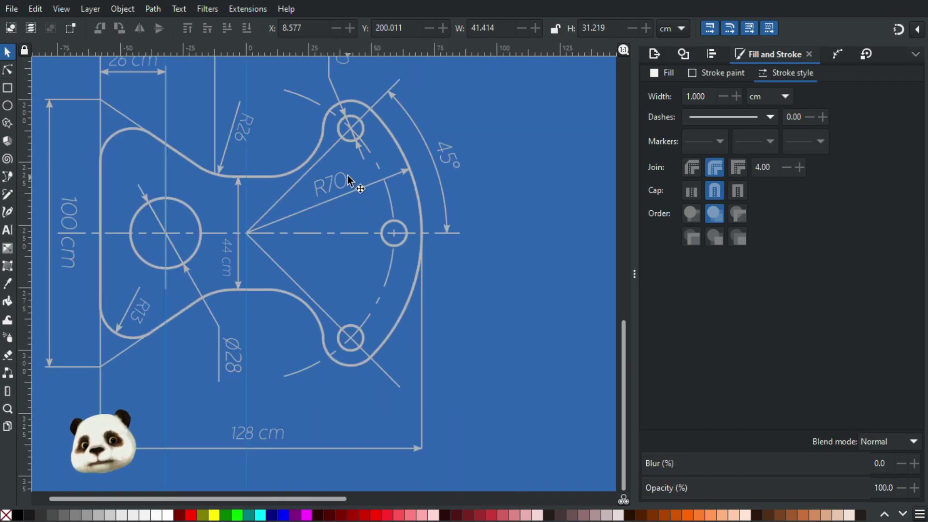
scroll(328, 338, "up", 1)
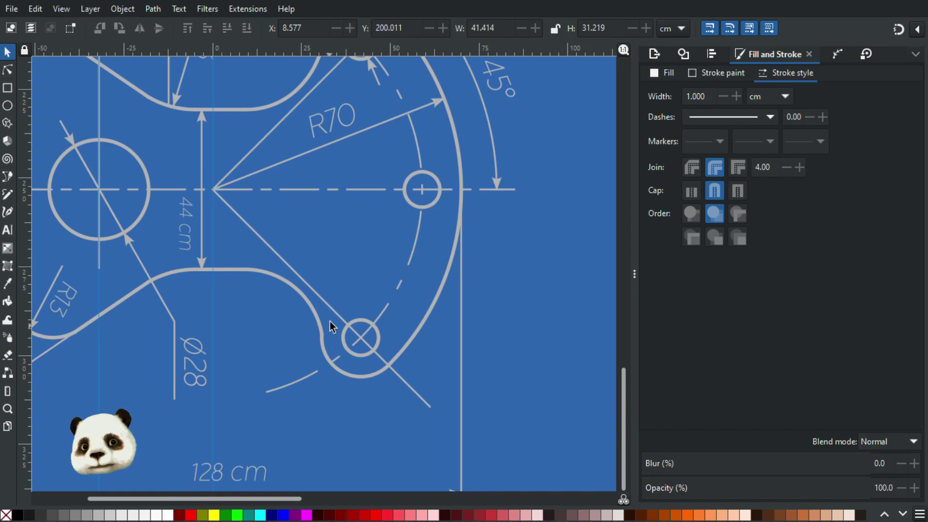
scroll(330, 329, "down", 1)
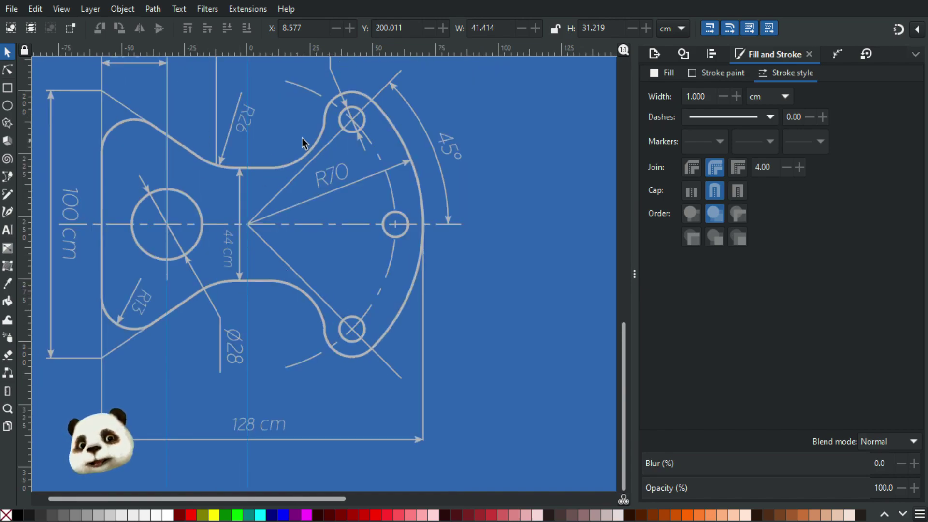
scroll(316, 132, "up", 1)
left_click(333, 108)
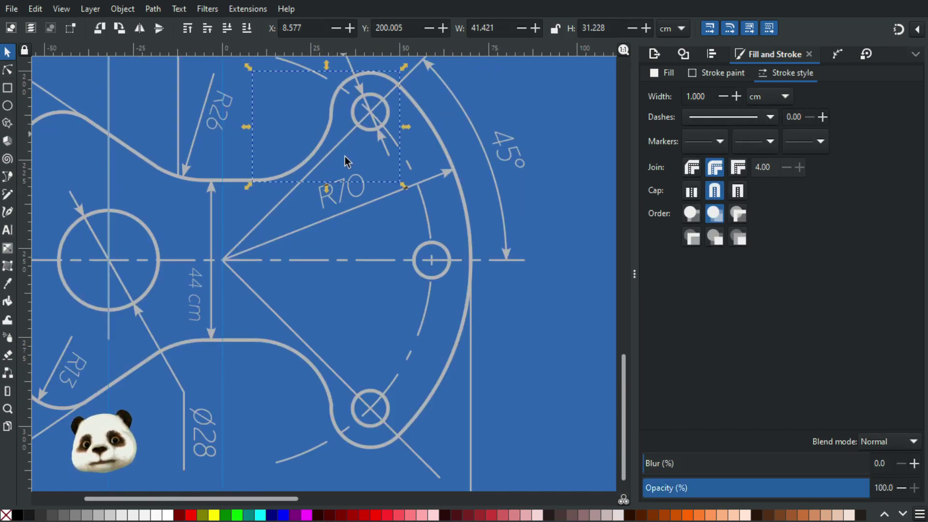
- With snapping enabled, draw a closed triangle about 12.4 by 8.2 cm with the Pen tool, its flat side on the horizontal centreline
scroll(358, 273, "up", 2)
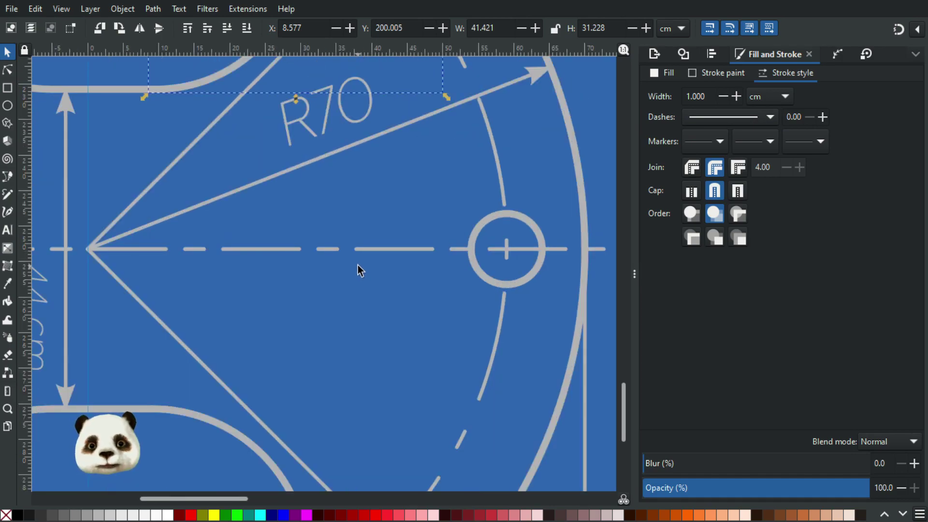
key("b")
left_click(290, 249)
scroll(290, 249, "up", 2)
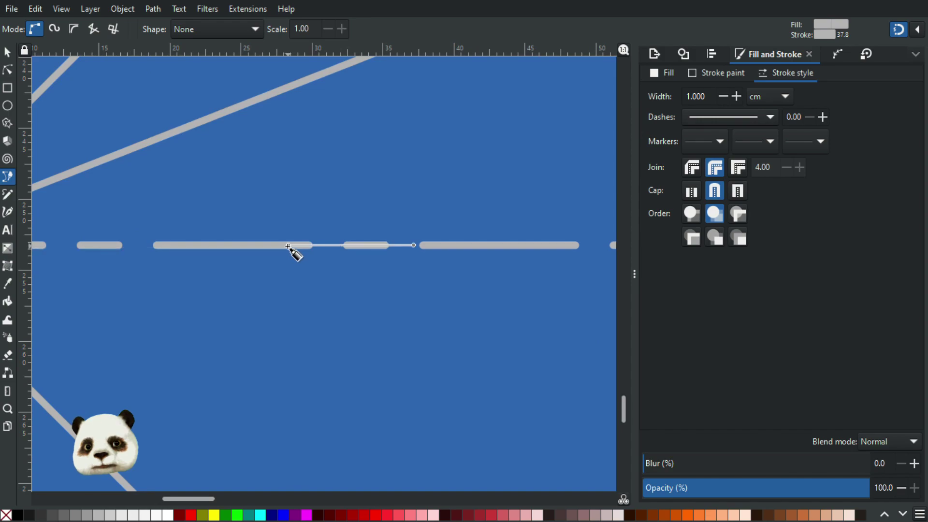
left_click(346, 348)
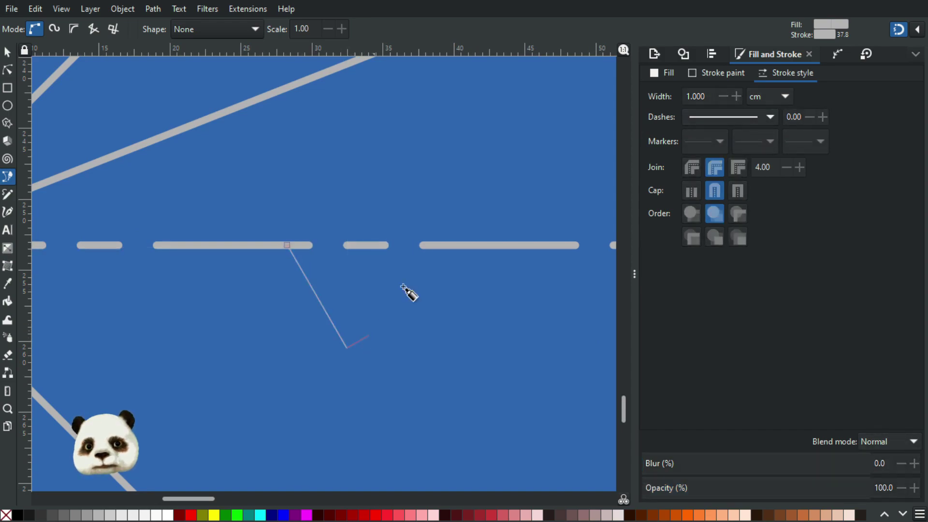
left_click(449, 245)
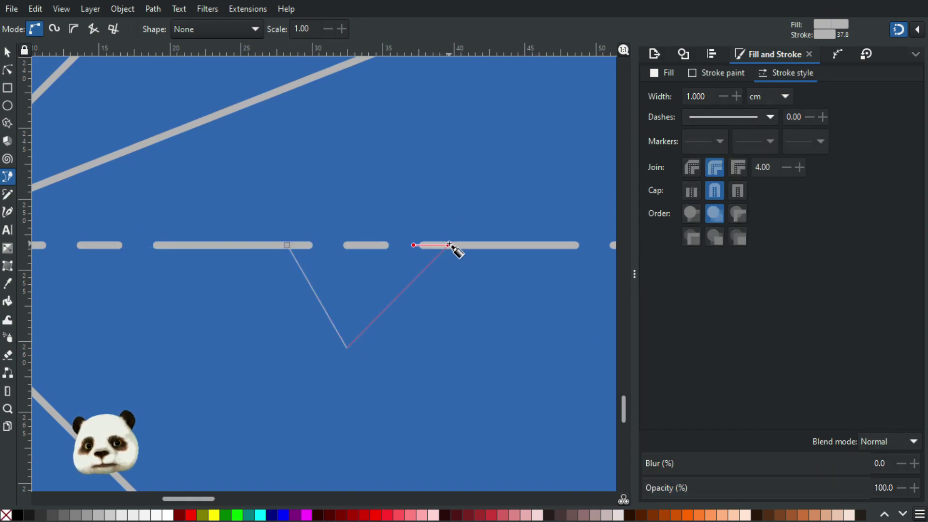
left_click(288, 245)
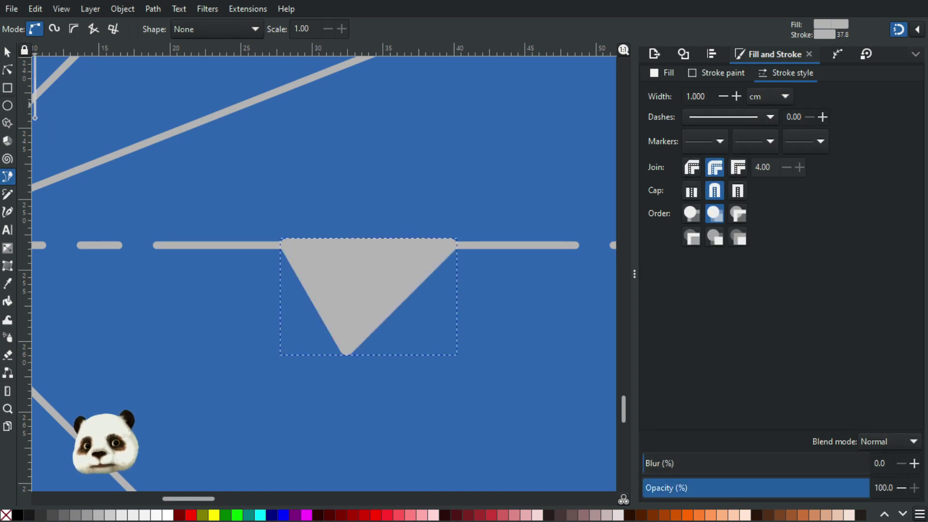
- Flip the triangle vertically and move it above the centreline to about Y 245.234 cm, with its base on the line
left_click(8, 52)
scroll(358, 262, "down", 4)
left_click_drag(383, 226, 339, 234)
left_click(280, 99)
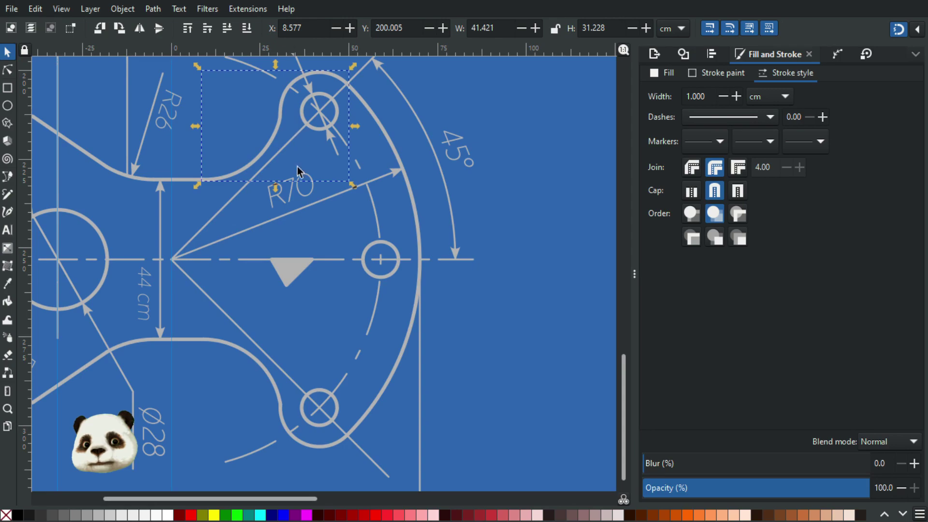
left_click(290, 275)
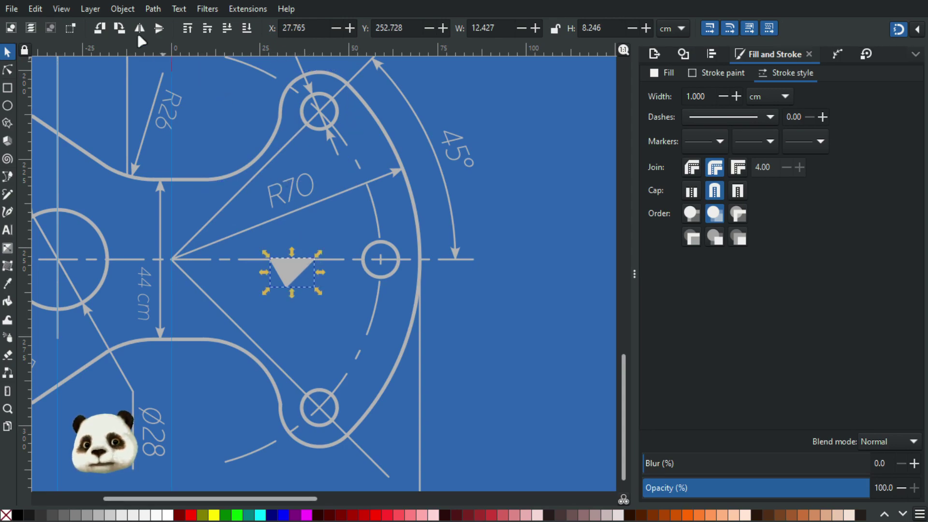
left_click(158, 28)
scroll(263, 177, "up", 2, "ctrl")
left_click_drag(333, 383, 328, 296)
scroll(332, 355, "up", 3, "ctrl")
scroll(329, 297, "down", 6, "ctrl")
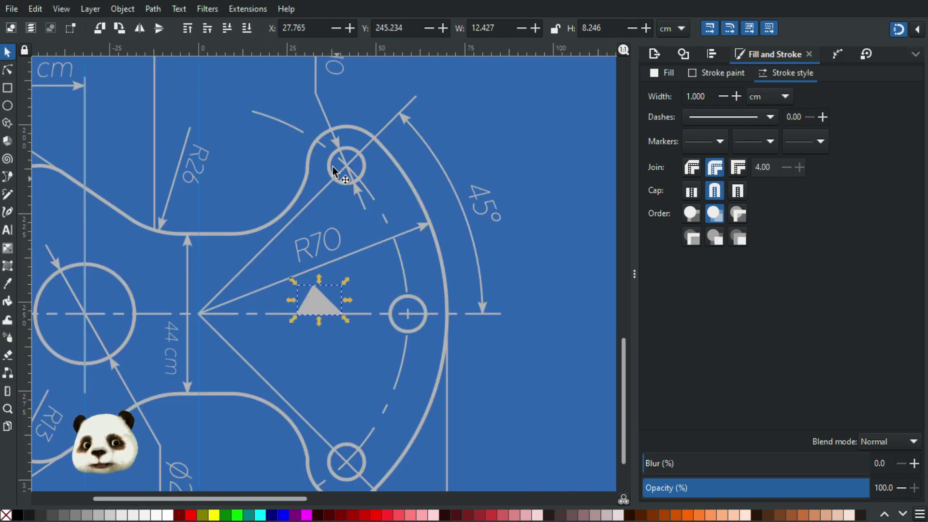
- Mirror a copy of the upper joined curve and triangle below the centreline, and align the copy at about Y 252.980 cm
left_click(306, 166)
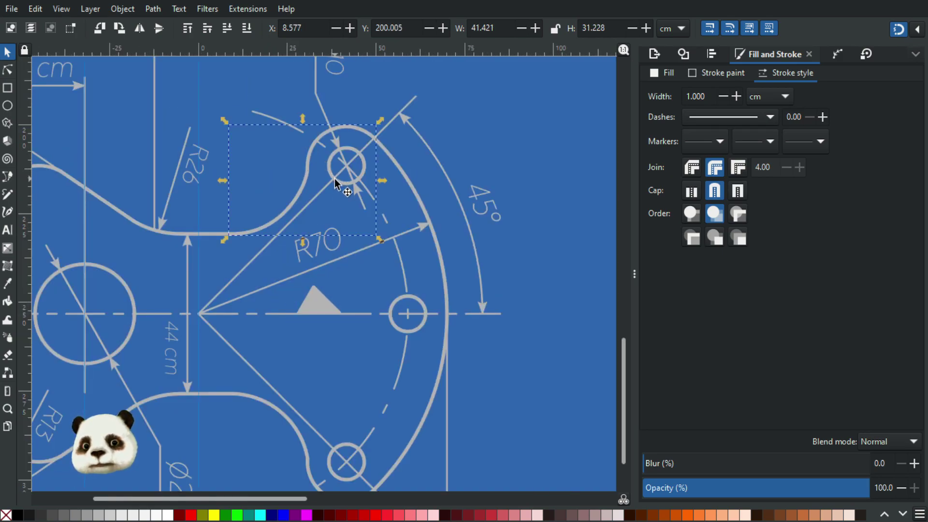
left_click(317, 297, "shift")
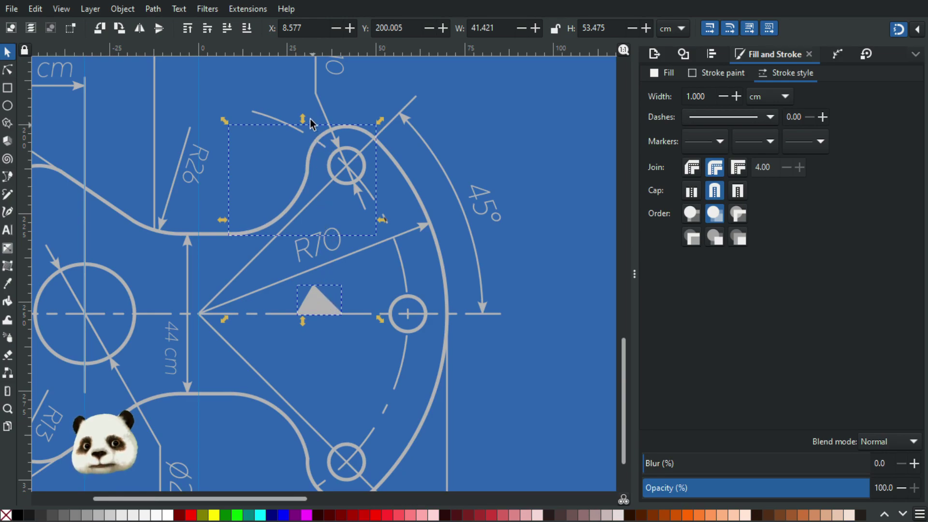
left_click_drag(304, 131, 316, 450)
left_click_drag(348, 350, 387, 218)
scroll(372, 184, "up", 5)
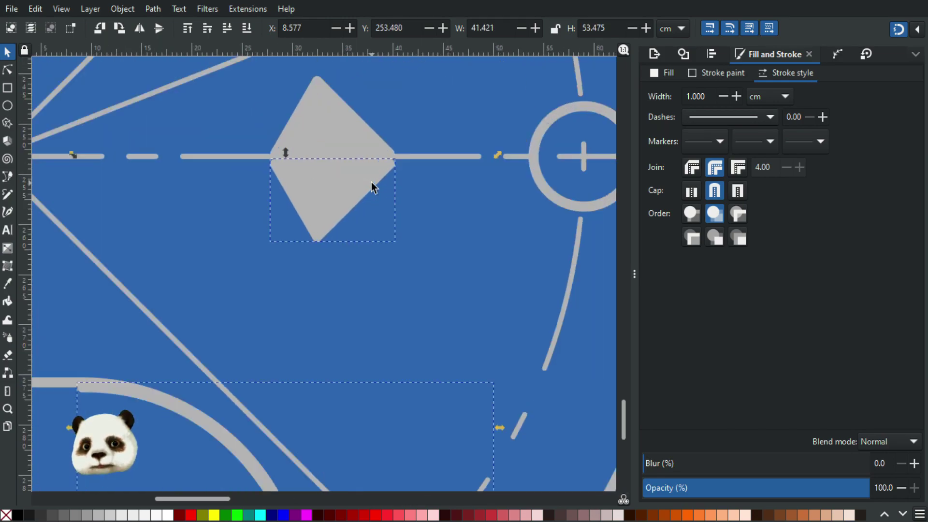
left_click_drag(363, 169, 358, 157)
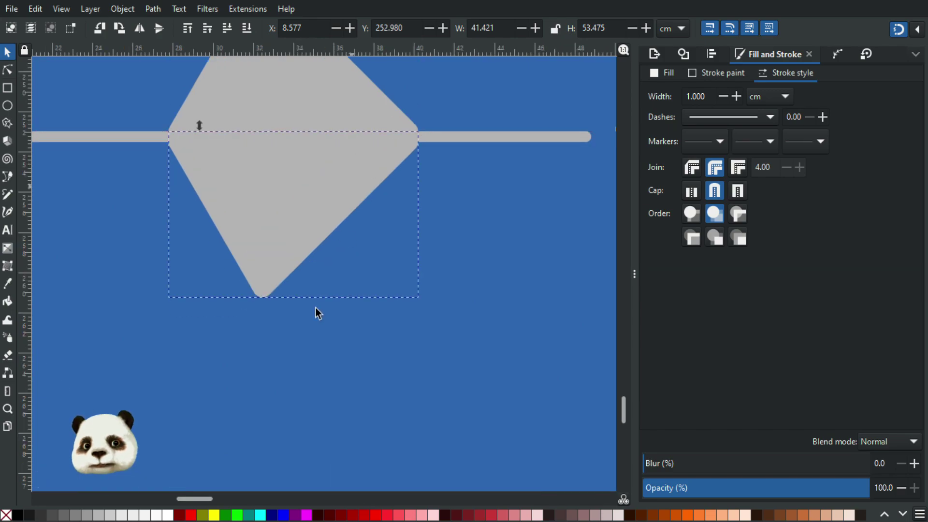
- Move the mirrored lower curve aside, delete the original fillet and arc beneath it, and bring the curve back into place
scroll(315, 311, "down", 4)
left_click(325, 361)
left_click_drag(355, 345, 407, 184)
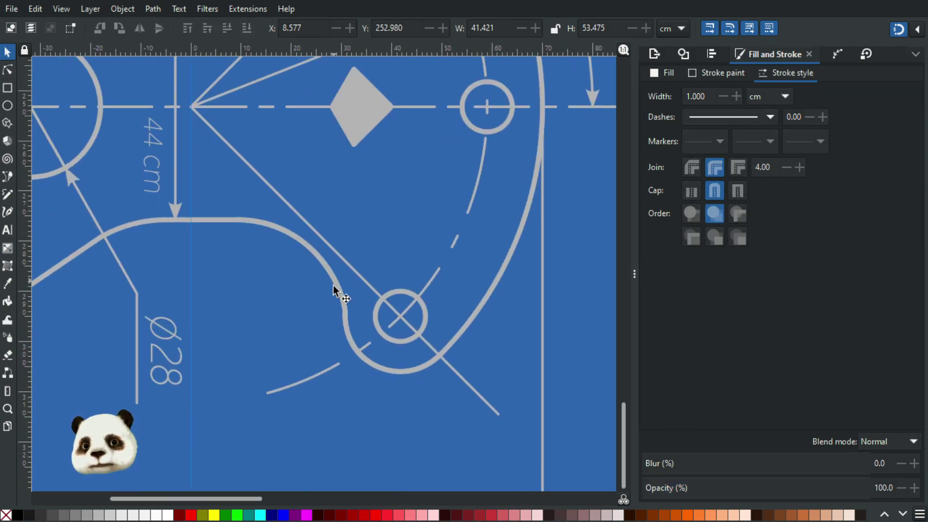
left_click(326, 308)
left_click_drag(339, 290, 251, 349)
left_click(335, 283)
left_click(385, 375, "shift")
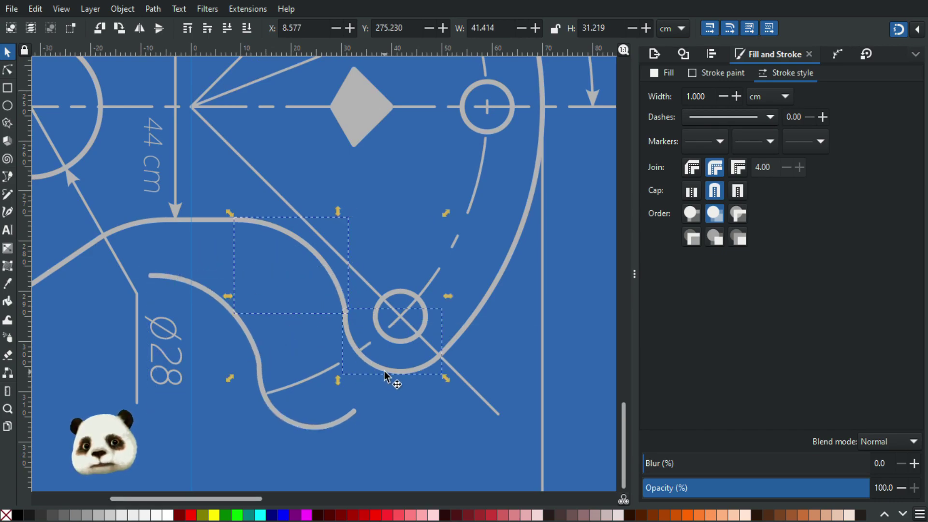
key("ctrl+z")
key("Escape")
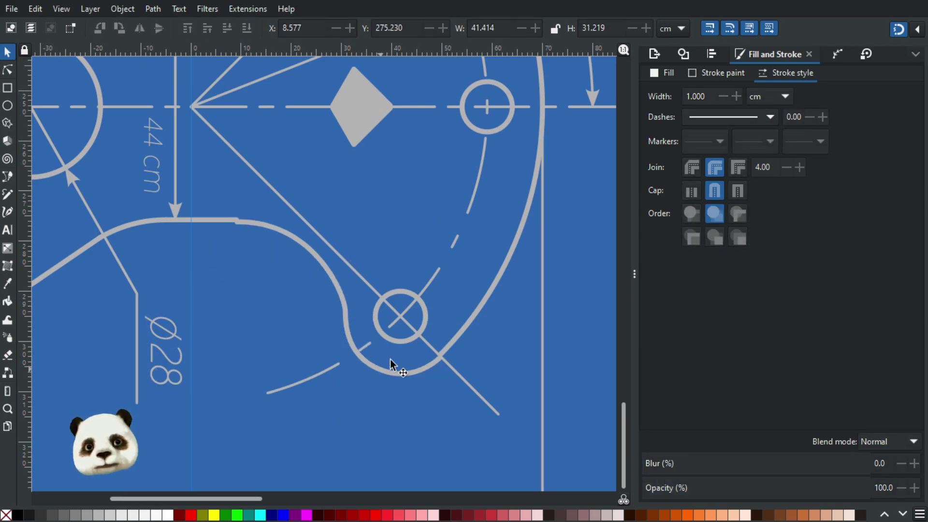
- Align the lower joined curve with the adjoining straight edge and outer arc, at about X 8.577 and Y 275.228 cm
scroll(503, 346, "up", 3)
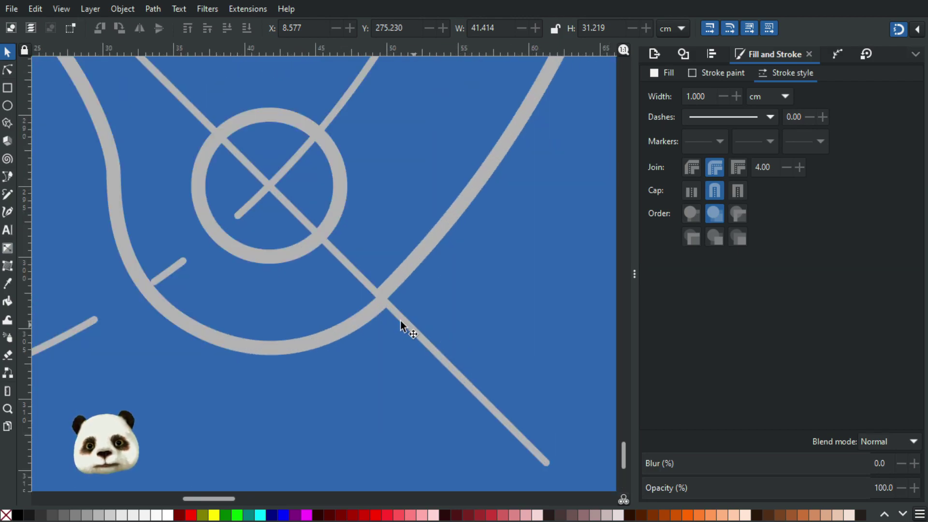
scroll(400, 320, "down", 4)
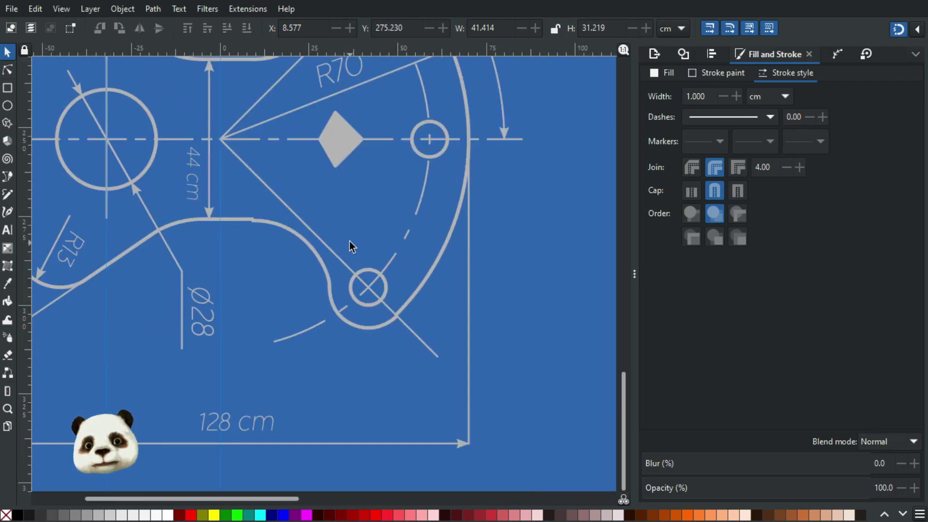
left_click(293, 232)
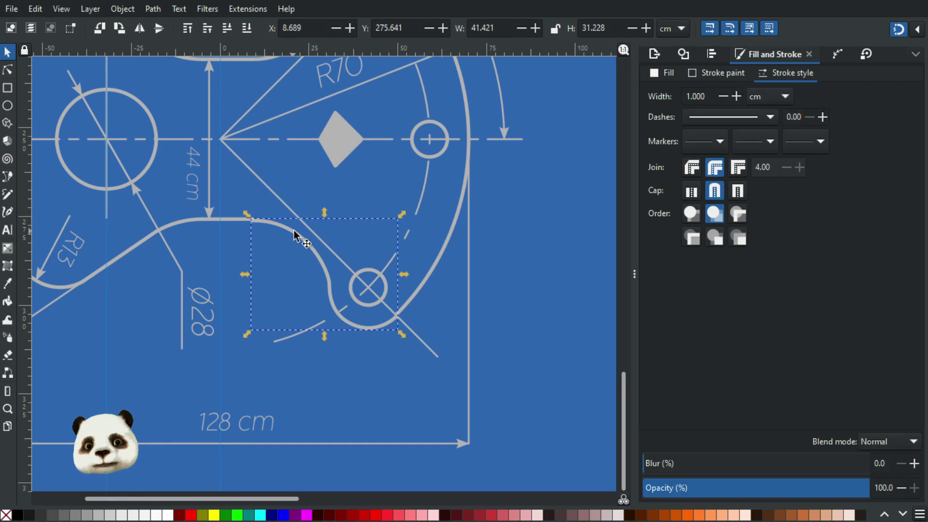
scroll(324, 205, "up", 3)
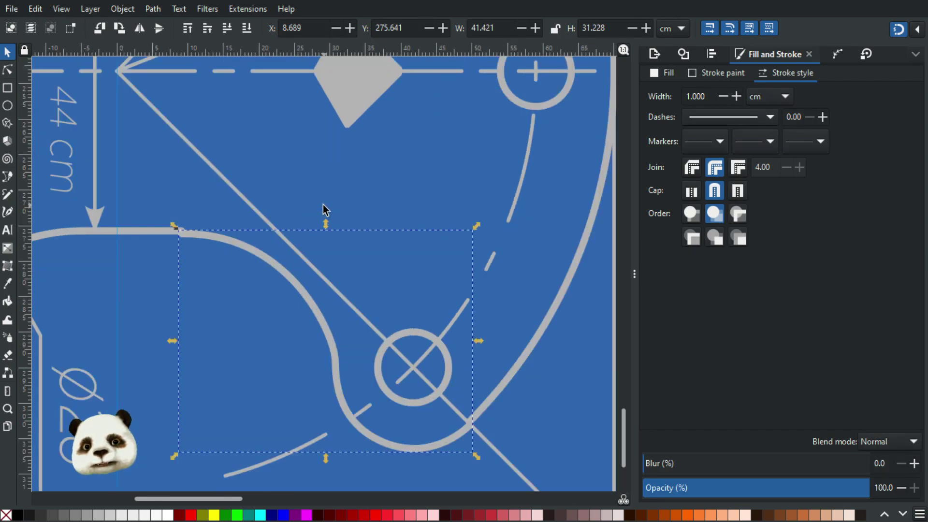
left_click_drag(261, 256, 262, 254)
left_click(207, 325)
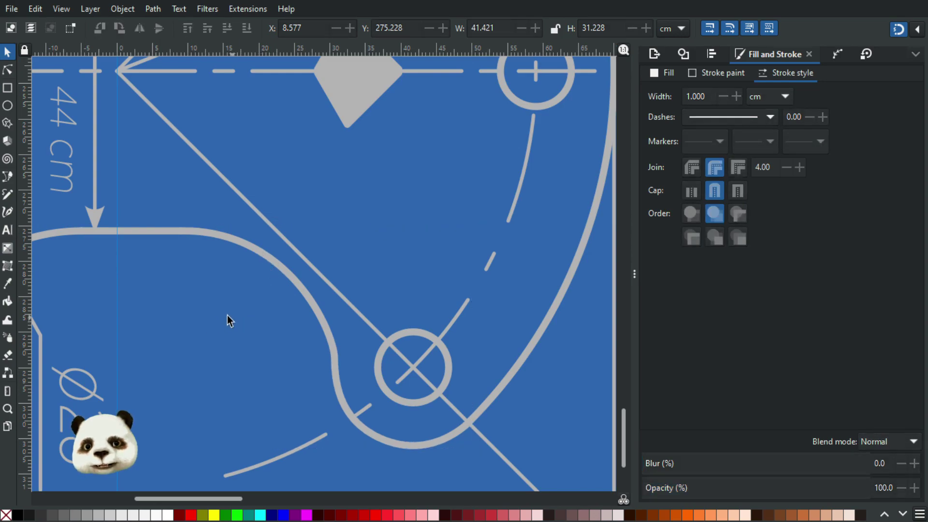
- Delete the diamond-shaped helper formed by the mirrored triangles on the horizontal centreline
scroll(221, 312, "down", 3)
scroll(218, 323, "down", 1)
scroll(239, 276, "up", 3)
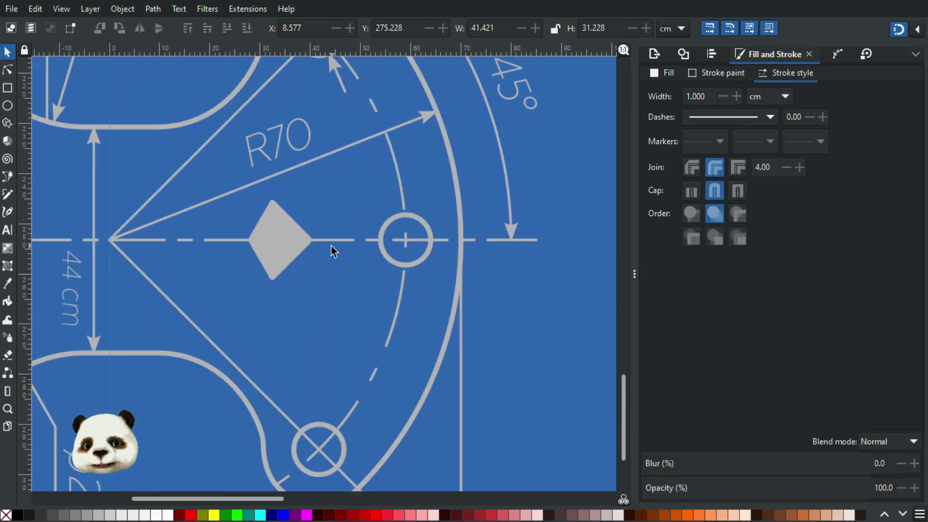
left_click(286, 251)
key("Delete")
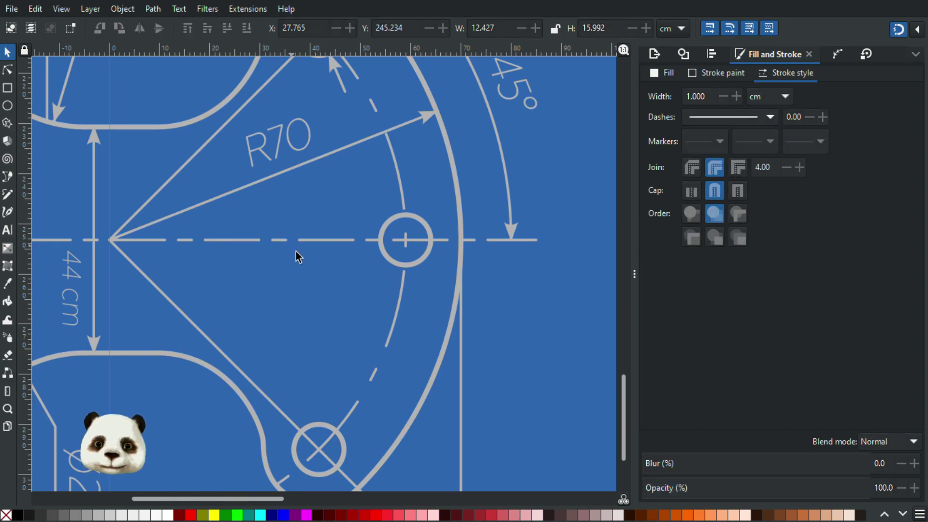
- Examine the whole dimensioned bracket drawing and compare it with the earlier version and the reference photo
scroll(340, 300, "down", 4)
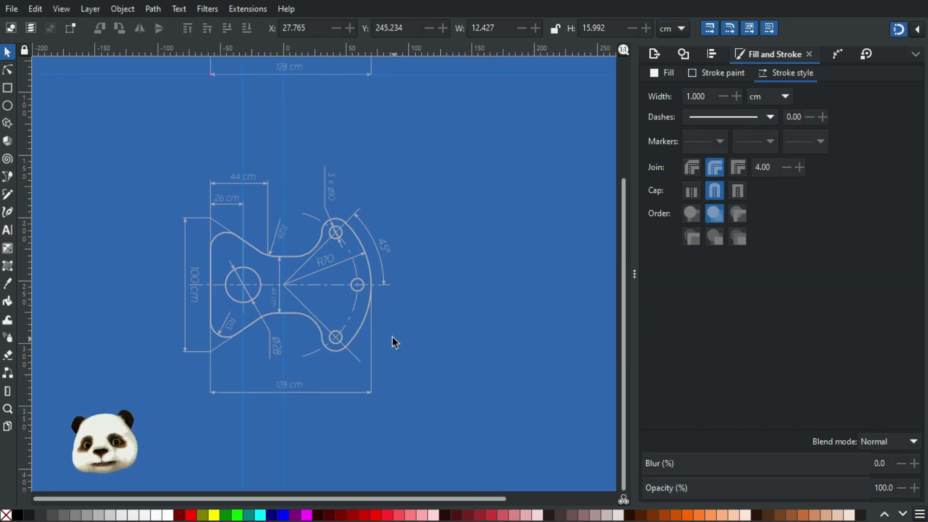
scroll(375, 346, "up", 2)
scroll(378, 347, "down", 2)
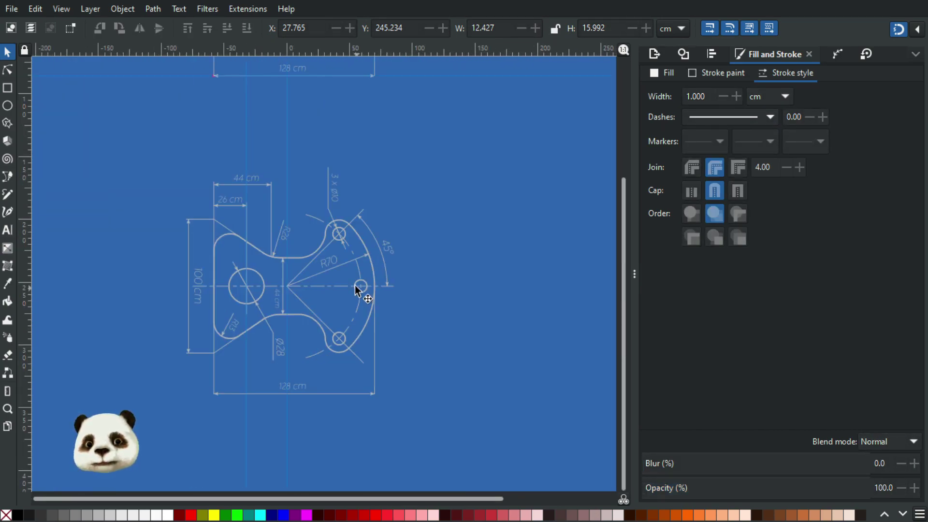
scroll(354, 285, "down", 1)
scroll(393, 142, "up", 2)
scroll(353, 173, "down", 2)
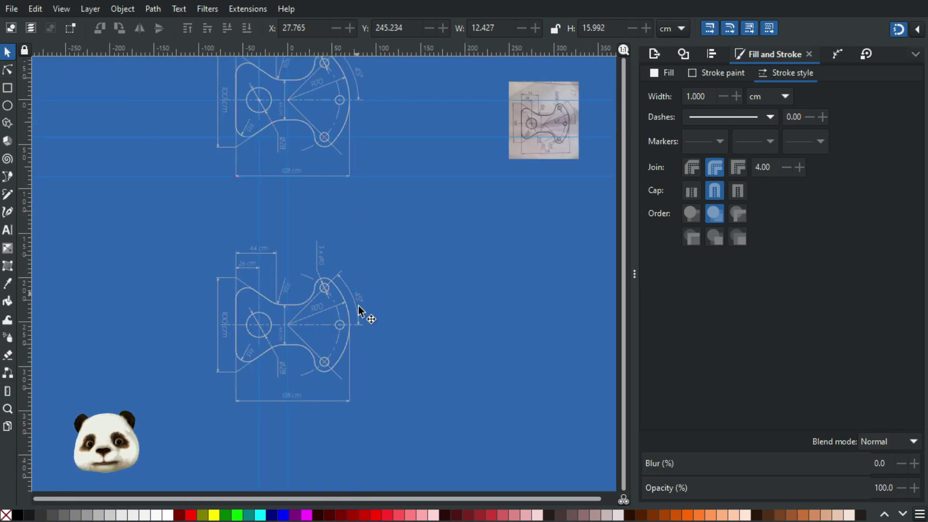
scroll(320, 352, "up", 2)
scroll(403, 298, "up", 2)
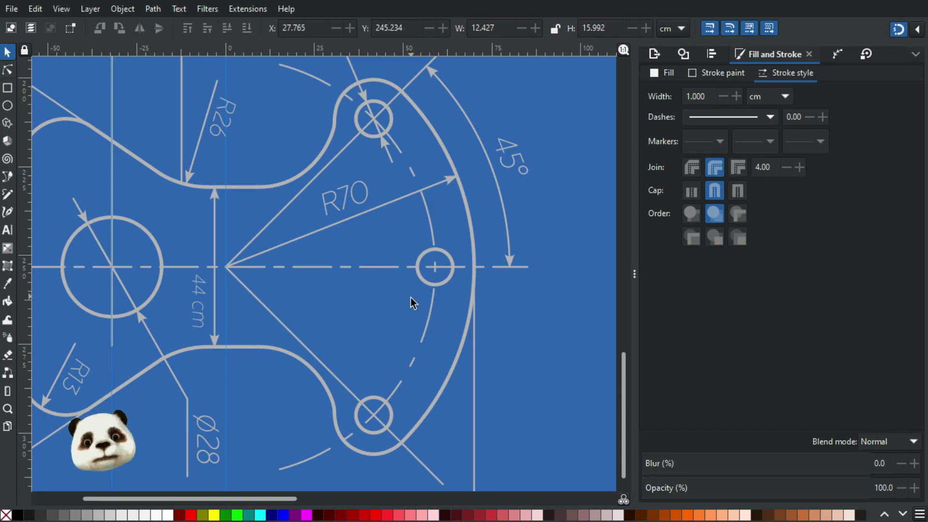
scroll(194, 387, "down", 4)
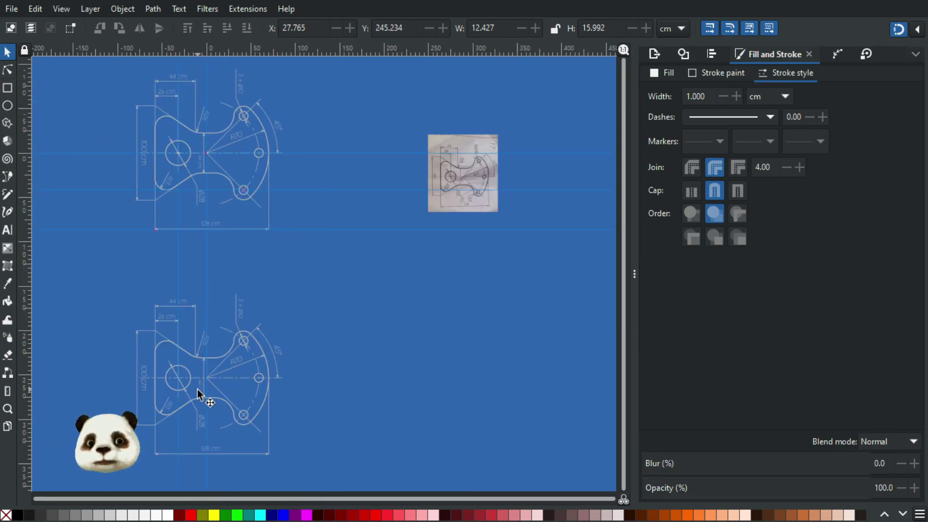
scroll(240, 360, "up", 1)
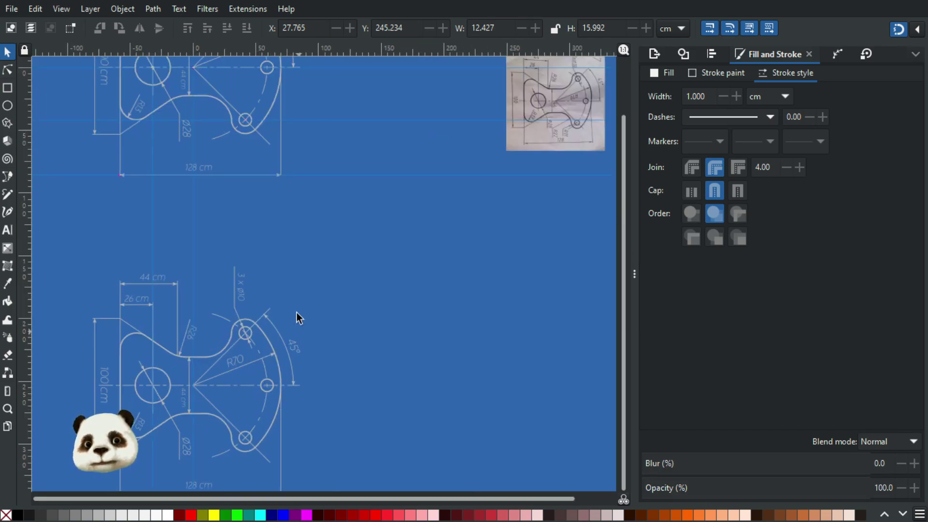
scroll(296, 315, "down", 2)
left_click_drag(356, 310, 429, 289)
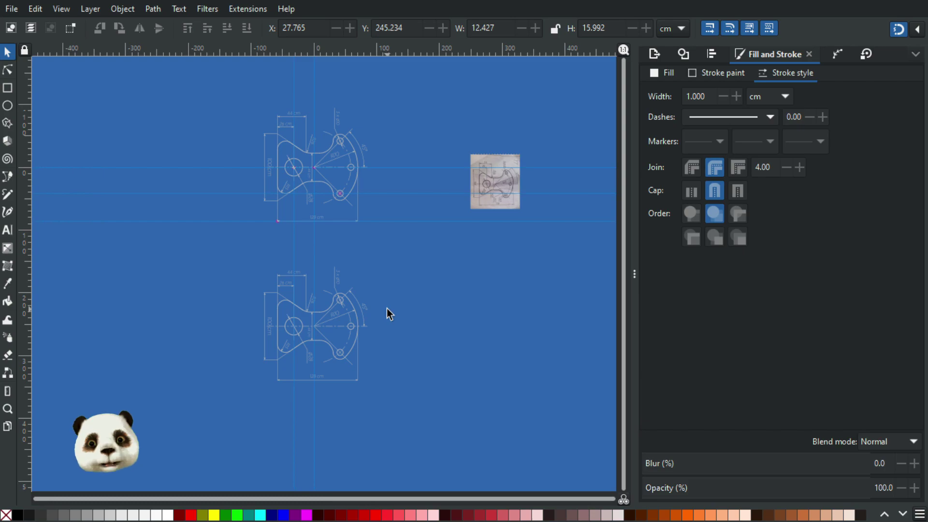
scroll(333, 342, "up", 2)
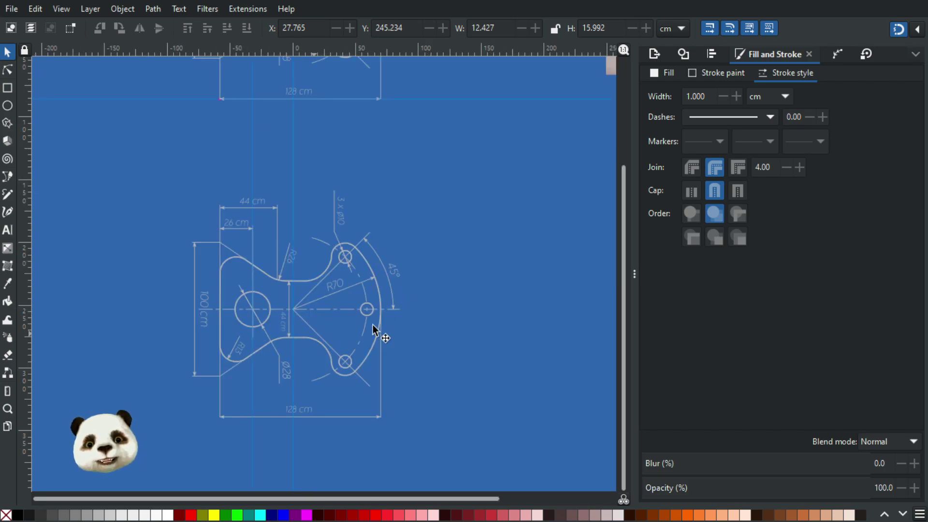
scroll(329, 313, "down", 1)
scroll(323, 301, "up", 1)
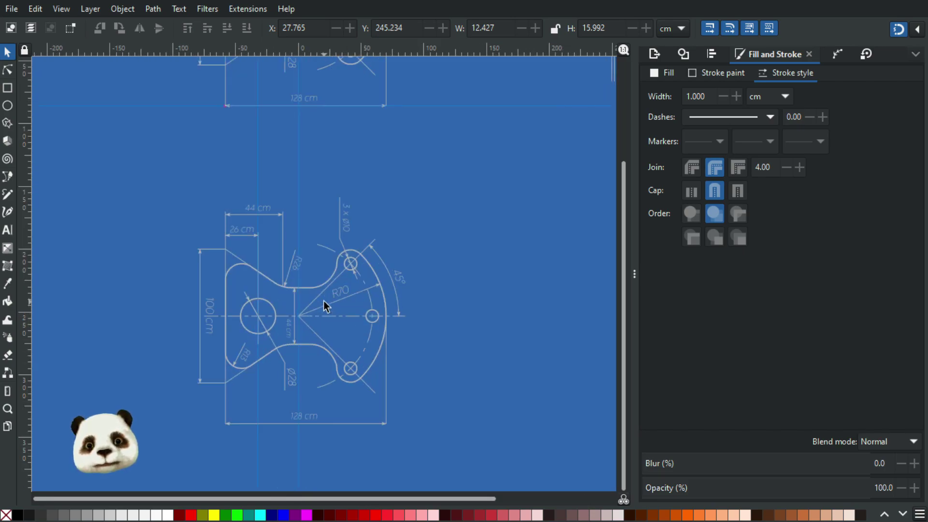
scroll(324, 300, "up", 2)
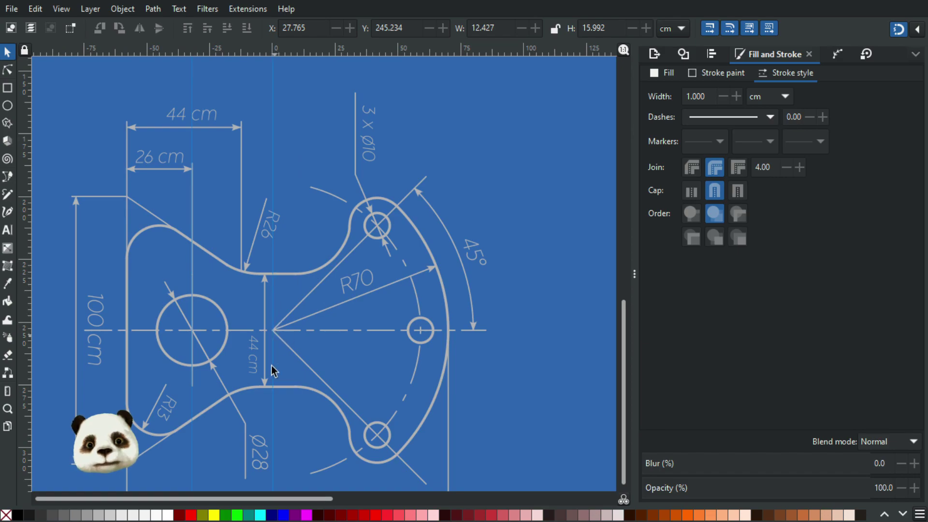
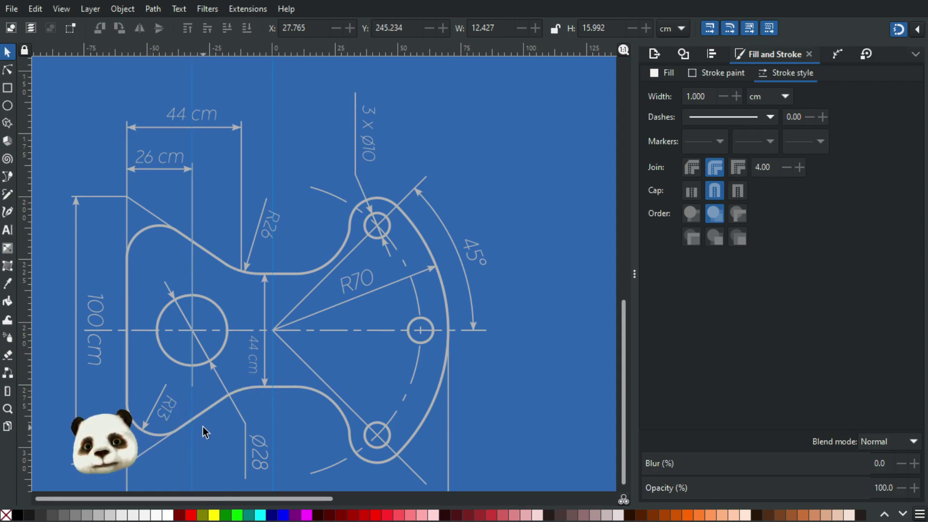
left_click_drag(202, 427, 263, 294)
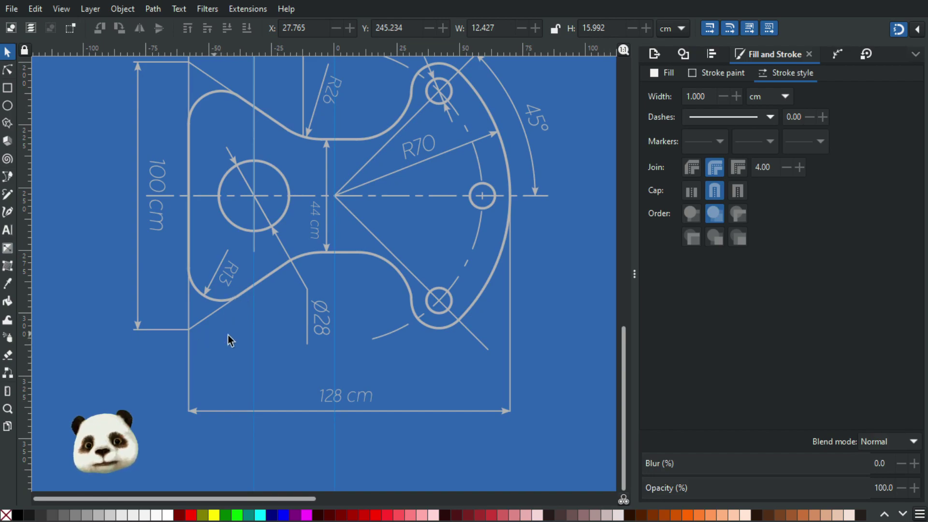
scroll(239, 324, "down", 2)
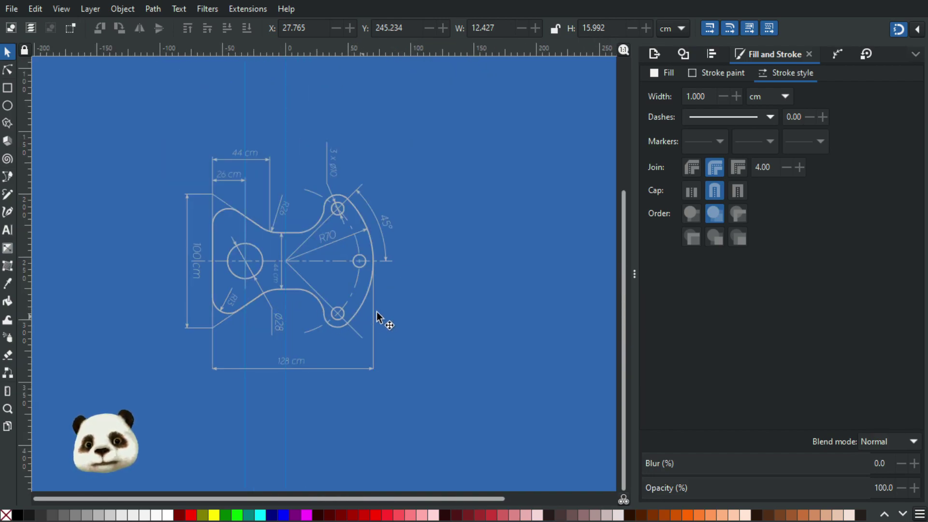
mouse_move(427, 302)
left_mouse_down()
mouse_move(474, 263)
mouse_move(448, 244)
left_mouse_up()
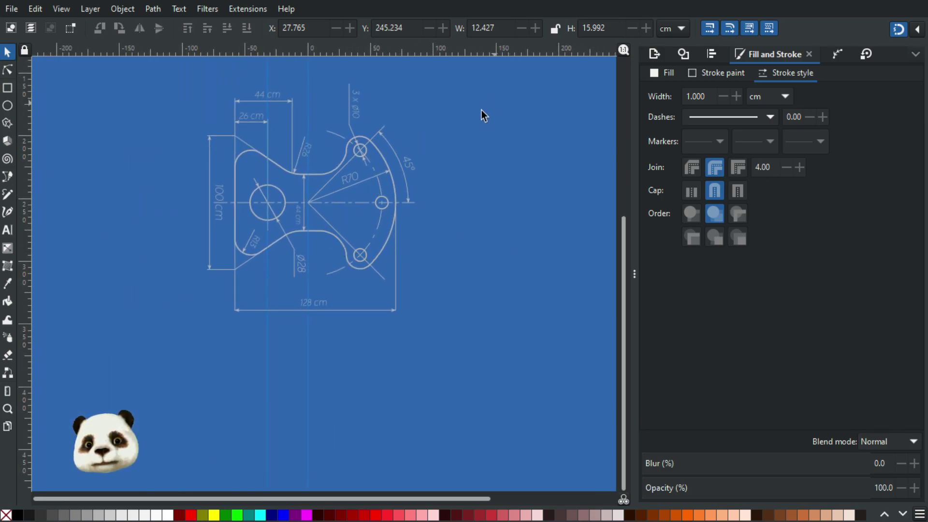
- Duplicate the whole dimensioned bracket drawing and place the copy directly beneath it at about Y 369.453 cm
key("ctrl+a")
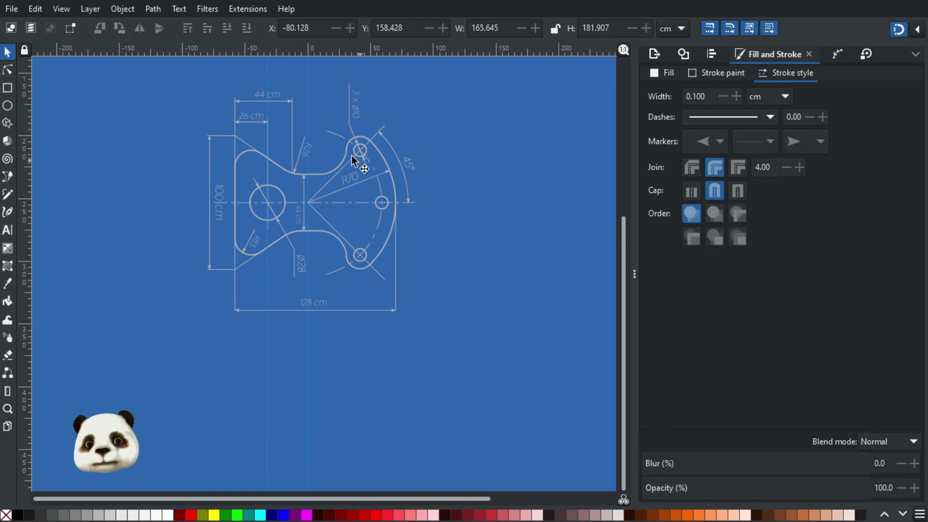
scroll(355, 161, "down", 2, "ctrl")
left_click_drag(342, 167, 344, 304)
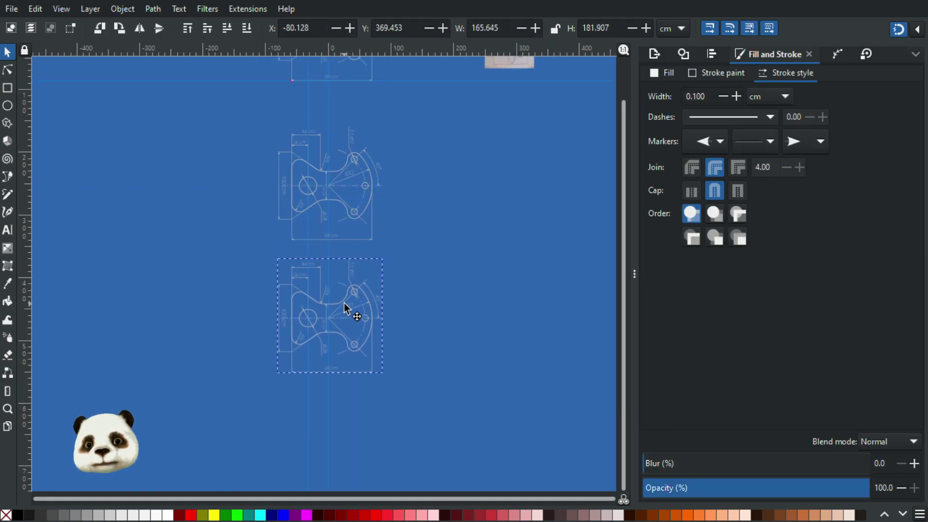
left_click(413, 326)
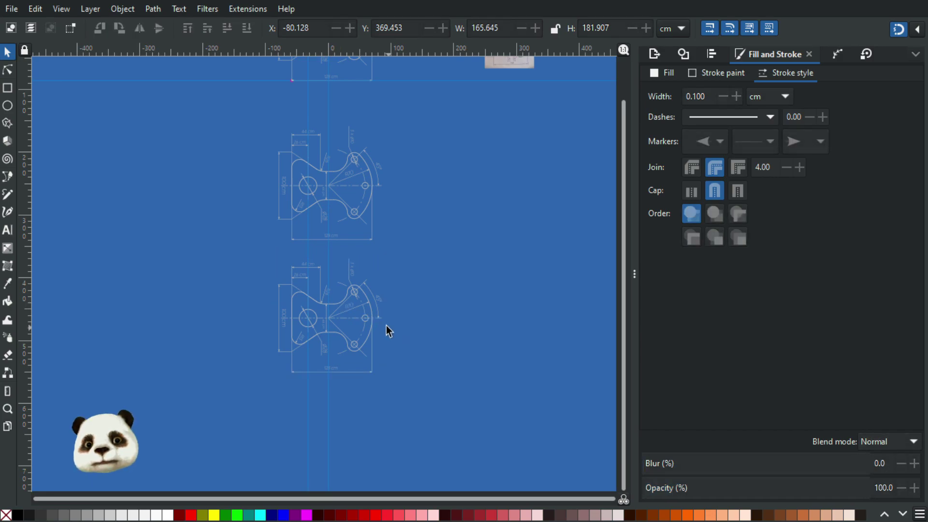
scroll(388, 327, "up", 2, "ctrl")
left_click(300, 276)
left_click(150, 174)
left_click_drag(218, 230, 416, 278)
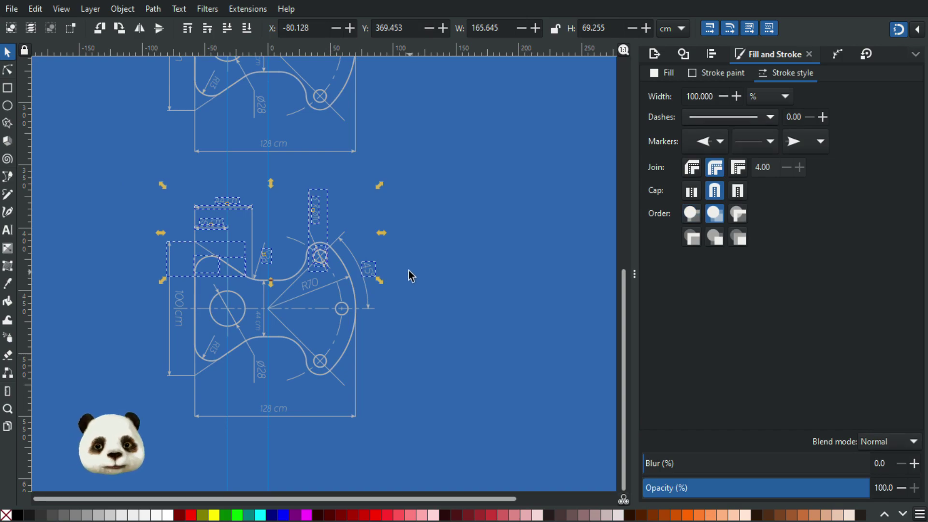
scroll(305, 262, "up", 2, "ctrl")
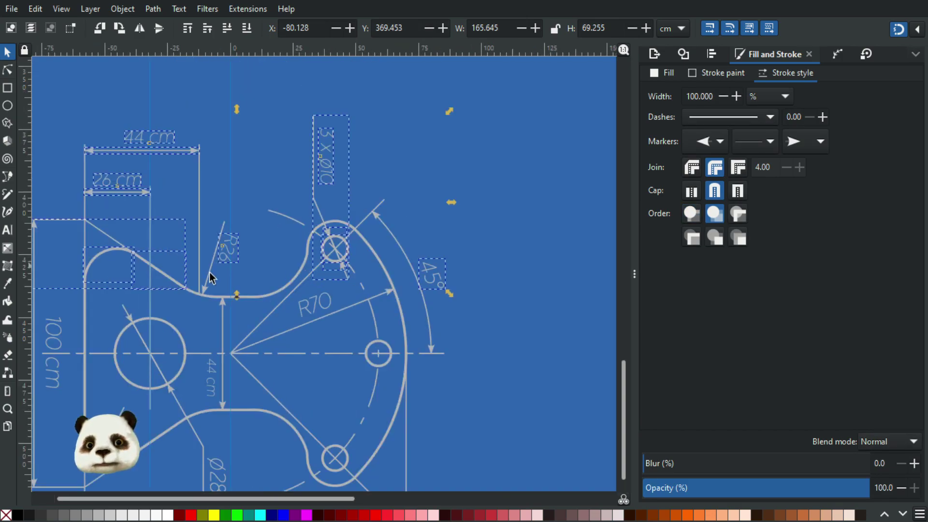
left_click(107, 253, "shift")
left_click(162, 272, "shift")
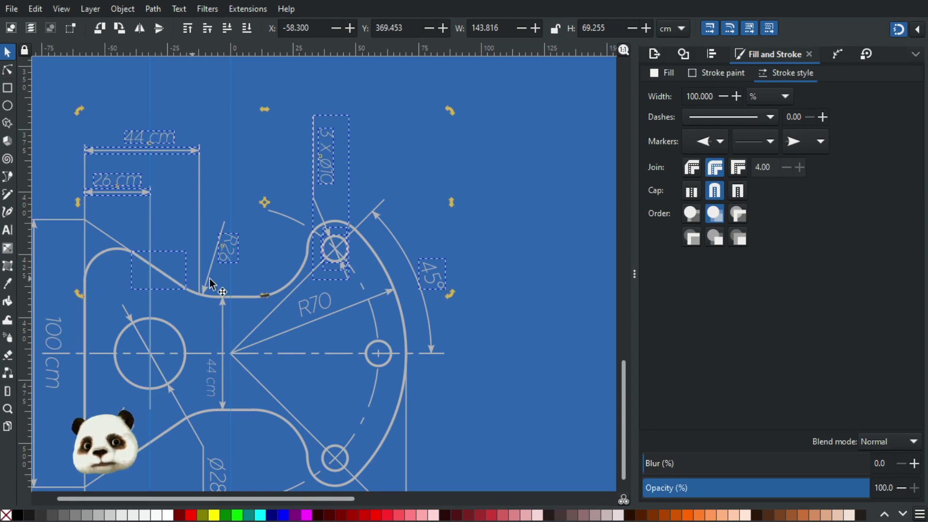
left_click_drag(210, 257, 341, 285)
left_click(295, 304, "shift")
left_click(296, 307, "shift")
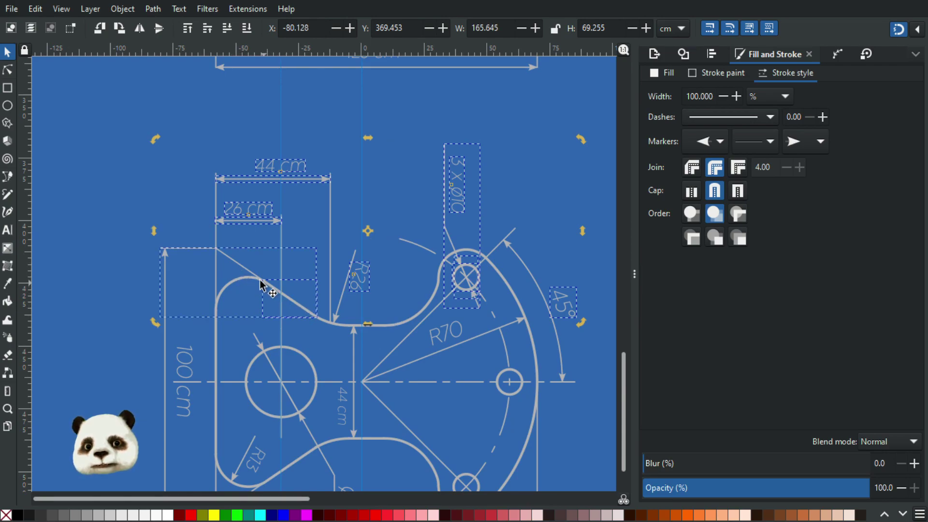
left_click(331, 141)
- Delete the 44 cm and 26 cm dimensions, the 3 x Ø10 label and the R26 label above the copied bracket
left_click_drag(140, 103, 534, 245)
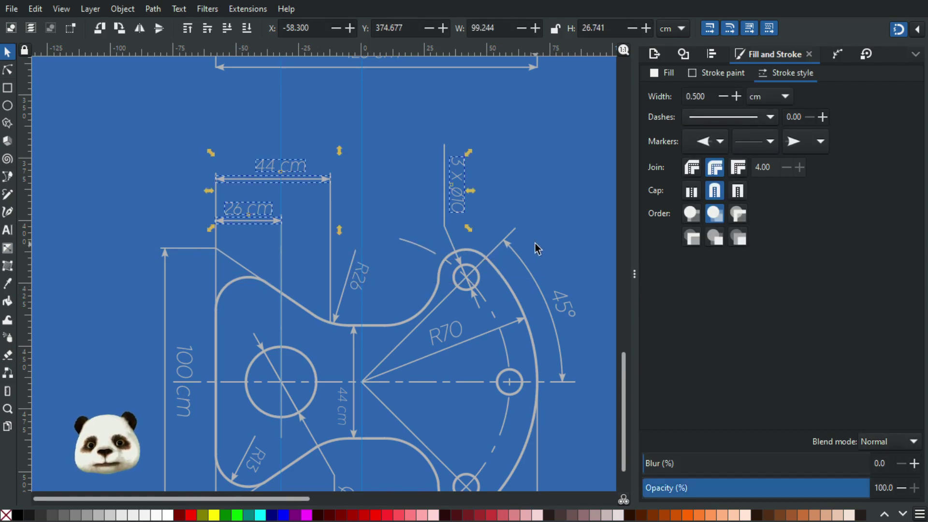
key("Delete")
left_click_drag(306, 230, 401, 305)
key("Delete")
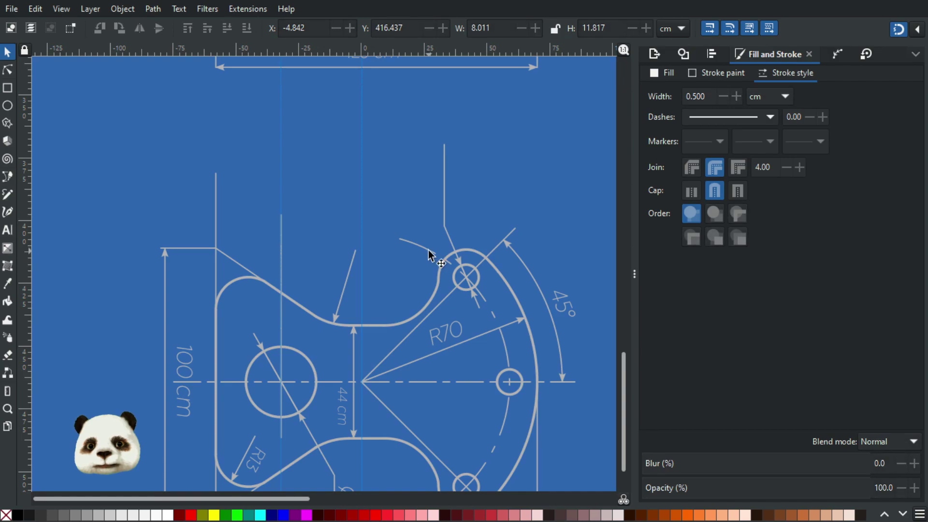
- Try deleting the dashed arc through the three small holes, and undo the deletion
left_click(429, 254)
key("Delete")
left_click(445, 199)
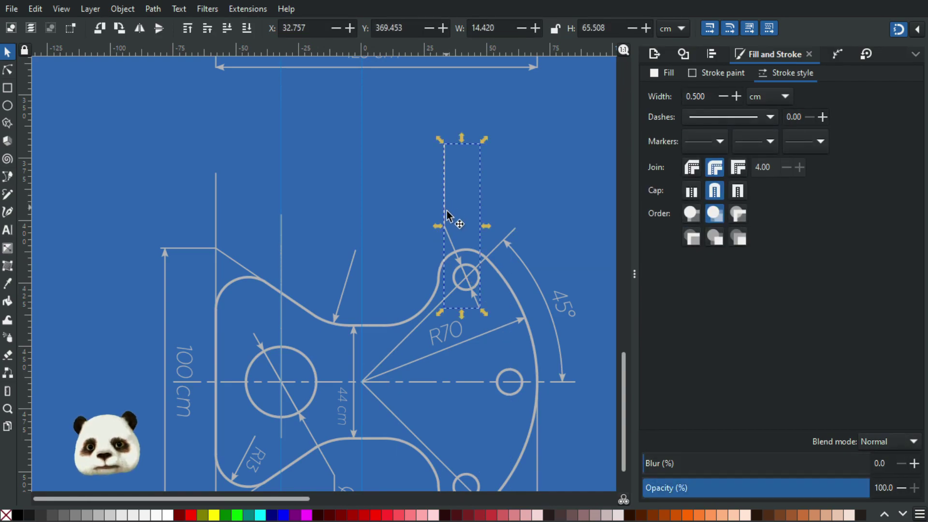
key("ctrl+z")
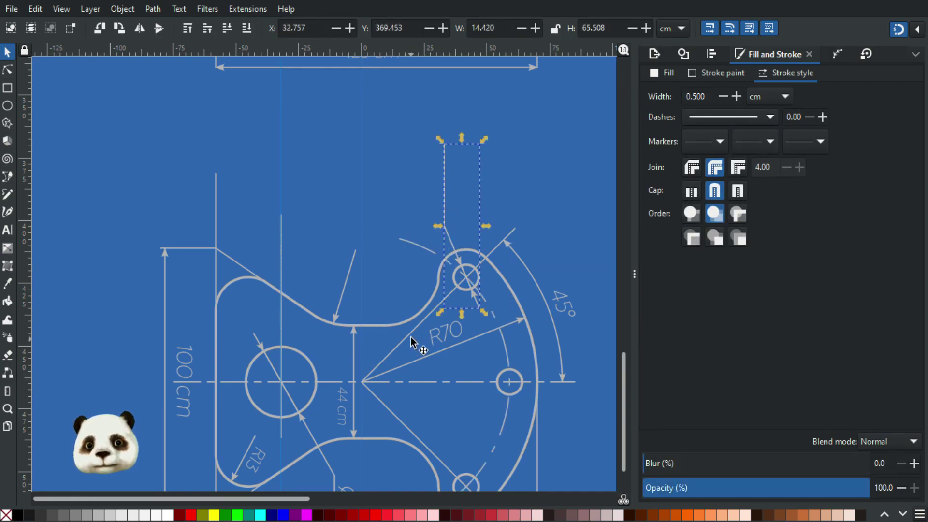
- Delete the R70 label and its radius arrow from the copied bracket
left_click(445, 337)
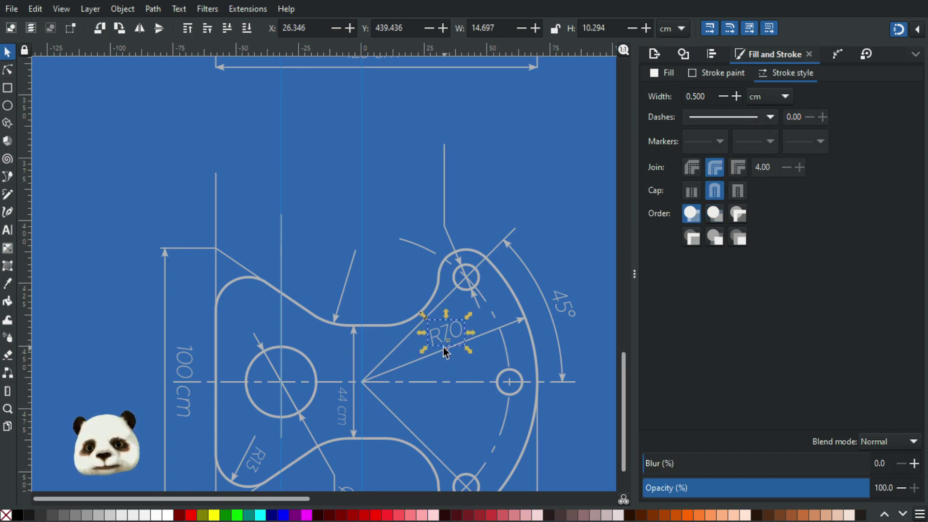
key("Delete")
left_click(452, 346)
key("Delete")
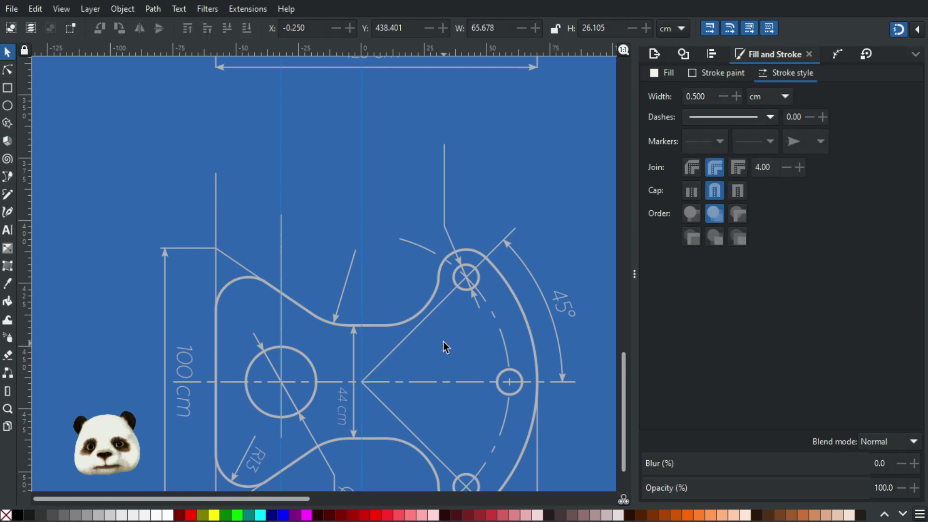
- Delete the dashed arc through the small holes, plus the leader line and diameter arrow at the copied bracket's upper small hole
left_click(489, 307)
key("Delete")
left_click(480, 305)
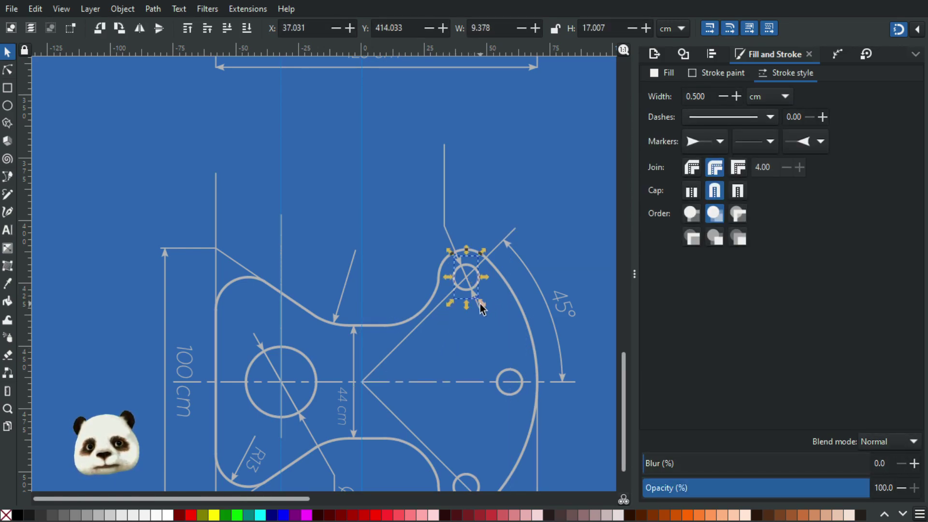
left_click(479, 295)
key("Delete")
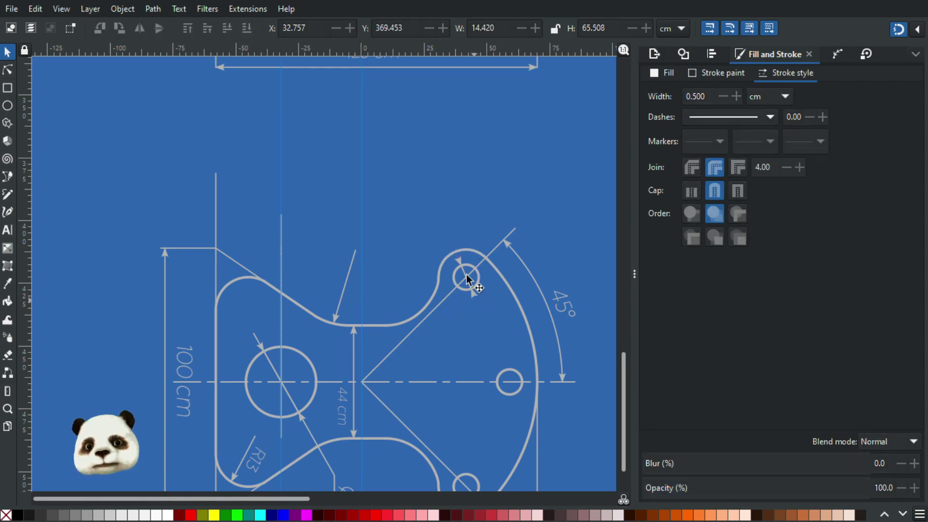
left_click(460, 259)
left_click(510, 252)
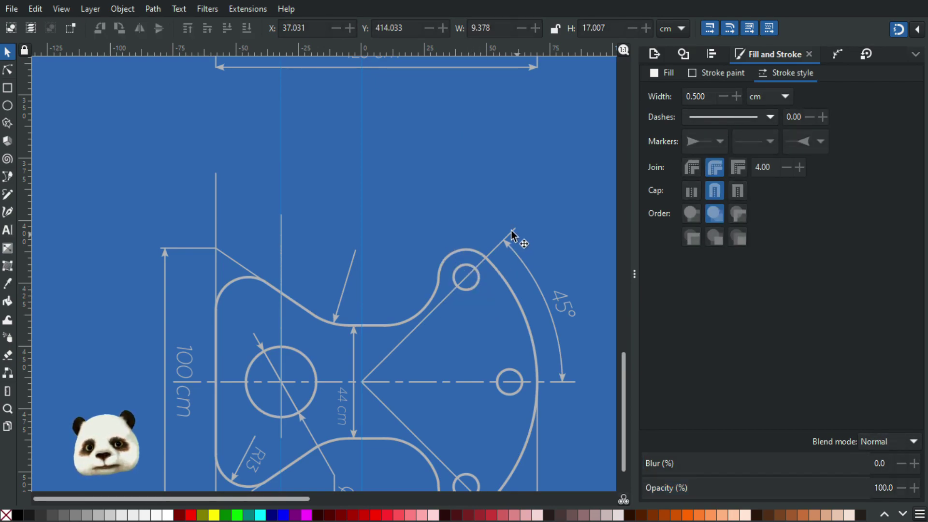
- Delete the angled construction line through the upper small hole, together with the 45° dimension arc and its label
left_click(512, 234)
key("Delete")
left_click(549, 294)
key("Delete")
left_click(565, 308)
key("Delete")
- Delete the leftover radius arrow above the waist, the 44 cm waist dimension and the lower angled construction line
left_click(352, 266)
key("Delete")
left_click(353, 353)
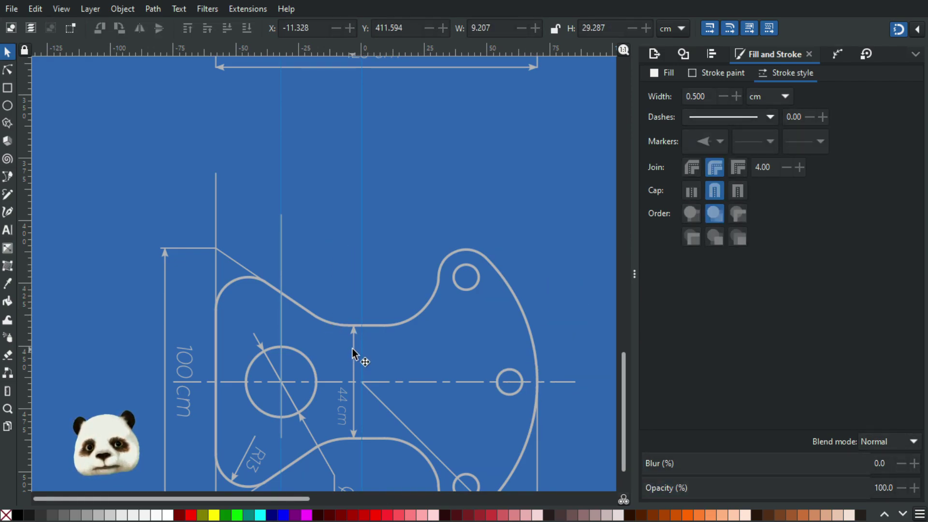
key("Delete")
left_click(344, 399)
key("Delete")
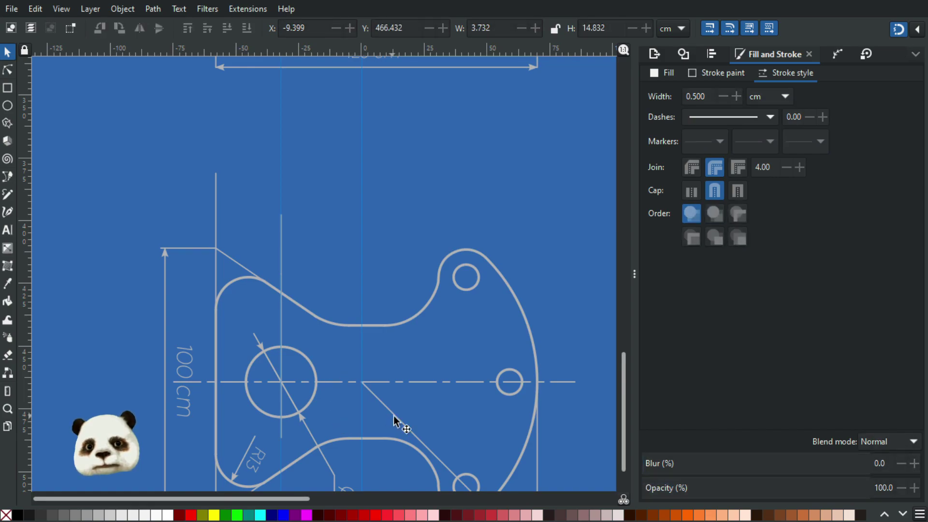
left_click(395, 416)
key("Delete")
- Delete the Ø28 label, leader and arrow from the large hole and the R13 arrow and label from the lower corner
scroll(435, 386, "down", 5)
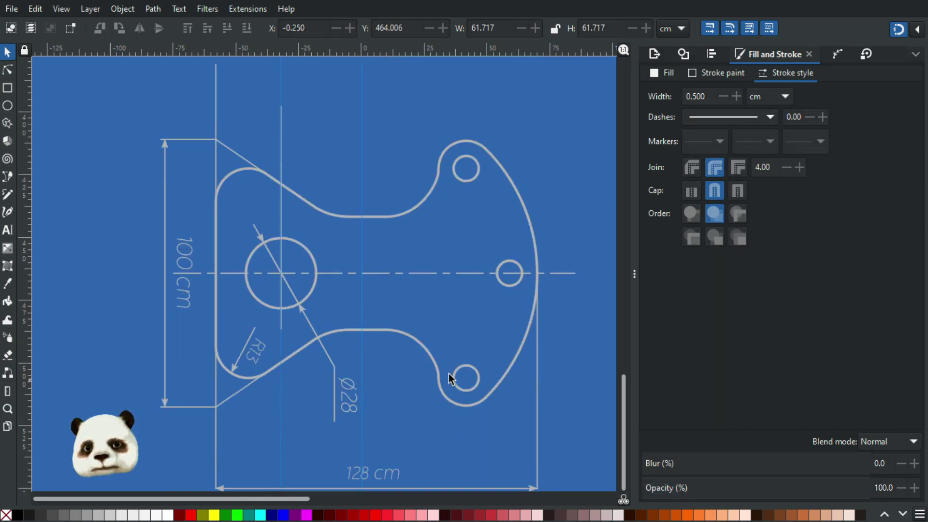
left_click(341, 383)
key("Delete")
left_click(291, 289)
key("Delete")
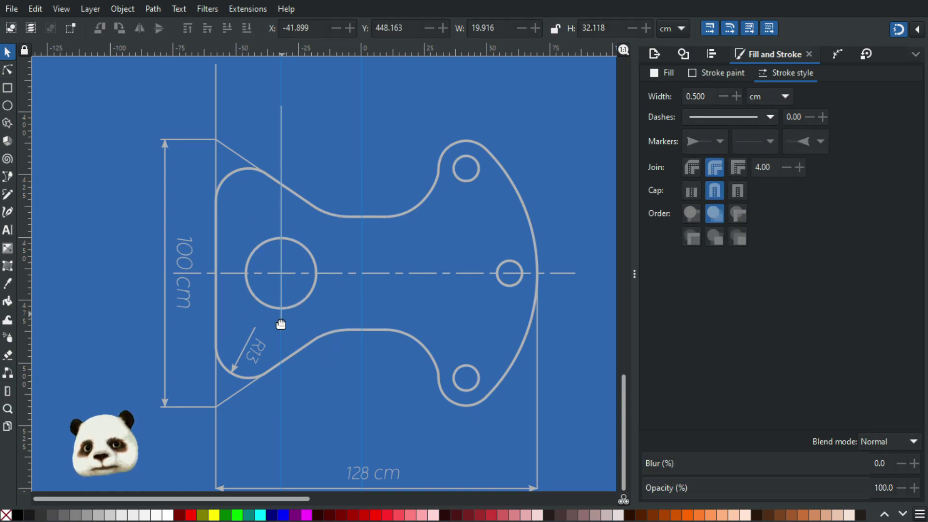
left_click(245, 346)
key("Delete")
left_click(261, 350)
key("Delete")
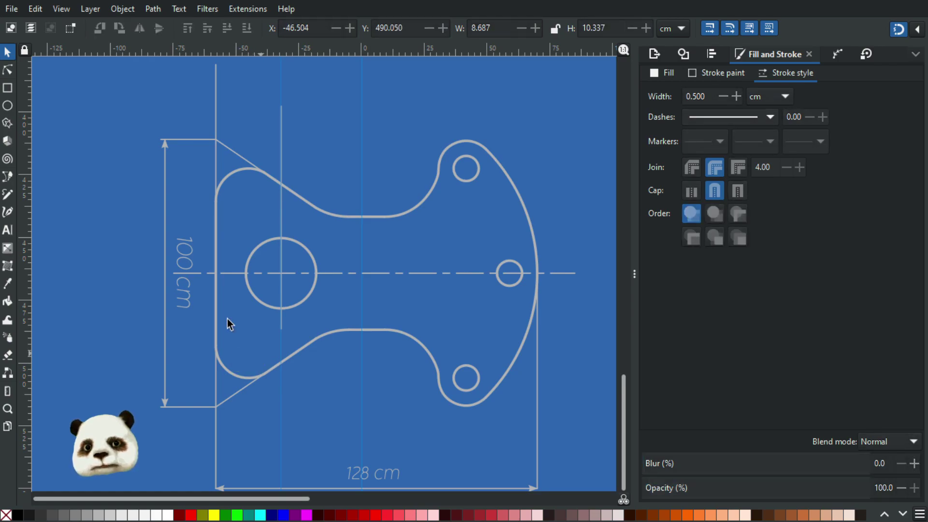
- Delete the copied bracket's 100 cm height dimension, including its label, arrow line and both extension lines
left_click(184, 252)
key("Delete")
left_click(163, 180)
key("Delete")
left_click(181, 139)
key("Delete")
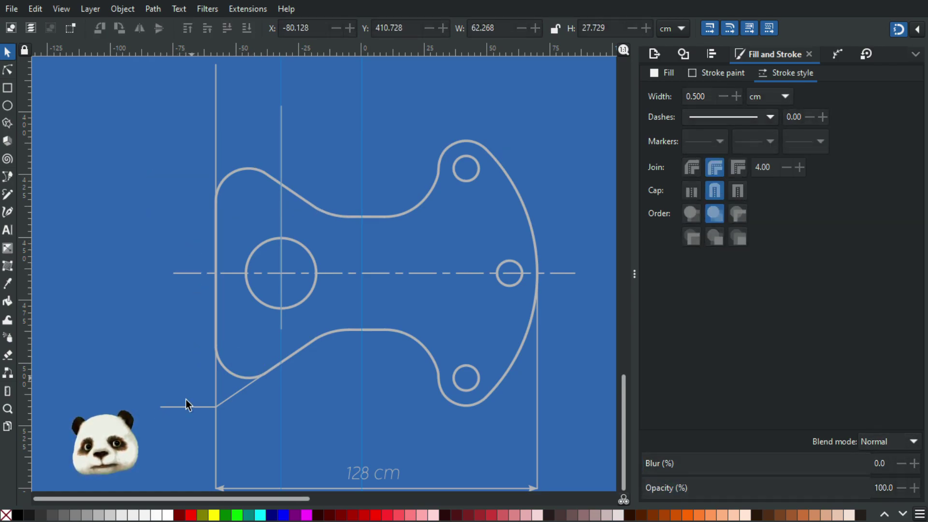
left_click(191, 407)
key("Delete")
- Delete the 128 cm width dimension beneath the copied bracket, including its label, arrow line and both vertical extension lines
left_click(221, 416)
key("Delete")
scroll(290, 406, "down", 5)
left_click(331, 379)
key("Delete")
left_click_drag(323, 342, 515, 408)
key("Delete")
left_click(537, 317)
key("Delete")
- Delete the vertical construction line through the copied bracket's large hole
scroll(283, 223, "up", 10)
left_click(280, 225)
key("Delete")
scroll(341, 274, "down", 2)
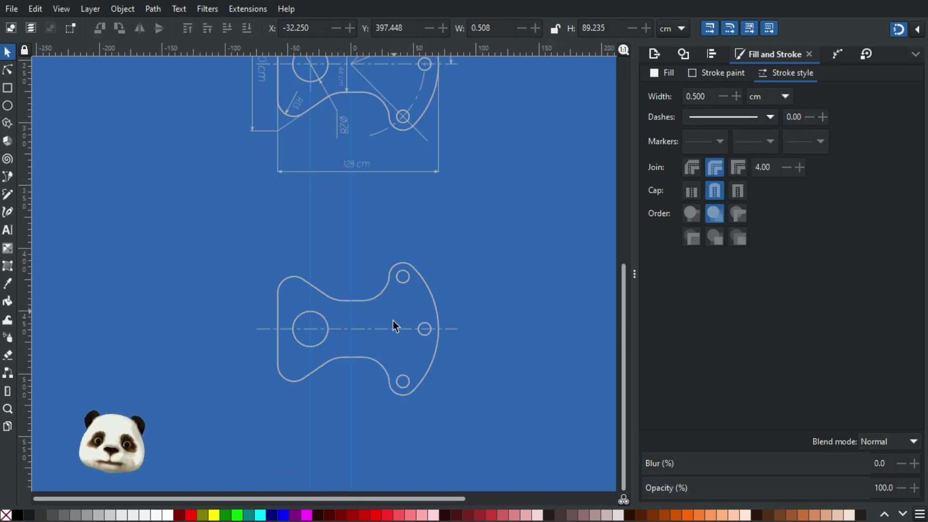
scroll(369, 290, "up", 2)
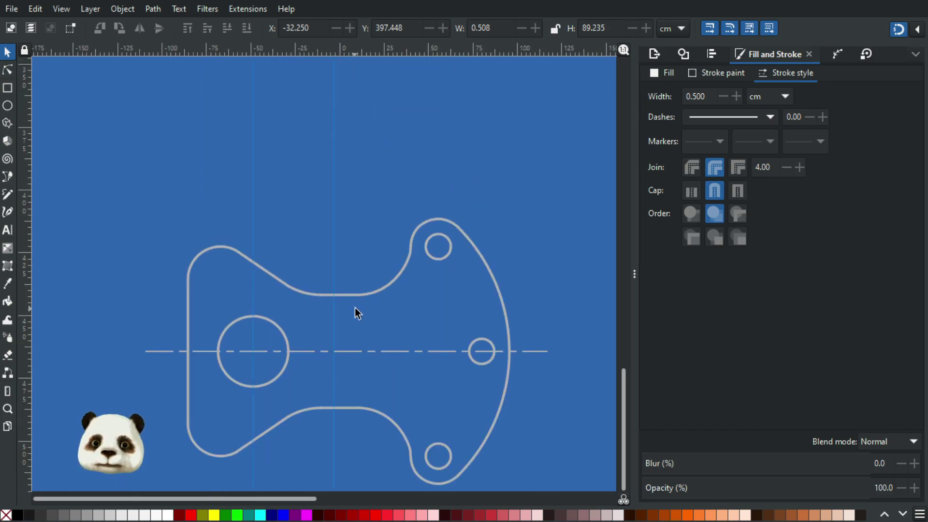
scroll(356, 310, "down", 1)
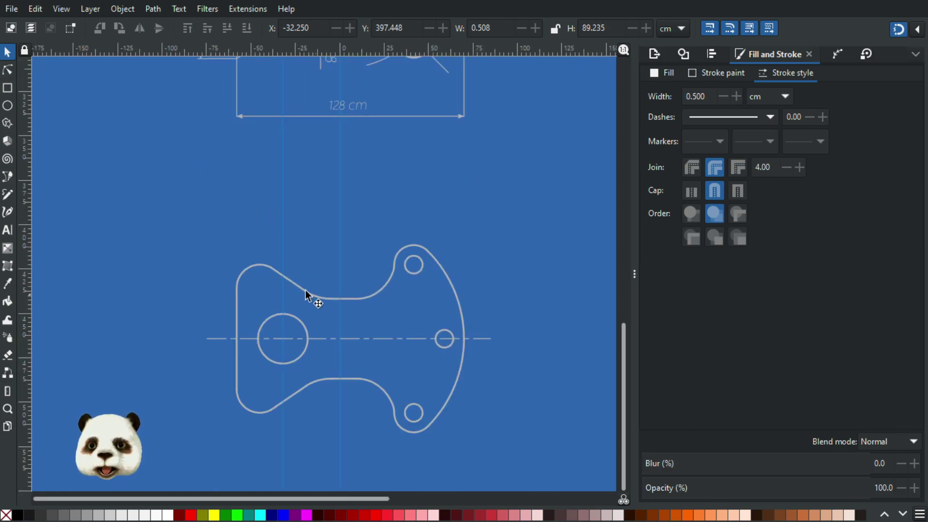
- Try a Union of all the copied bracket's outline segments and holes, and undo it
mouse_move(181, 198)
left_mouse_down()
mouse_move(476, 443)
mouse_move(471, 453)
left_mouse_up()
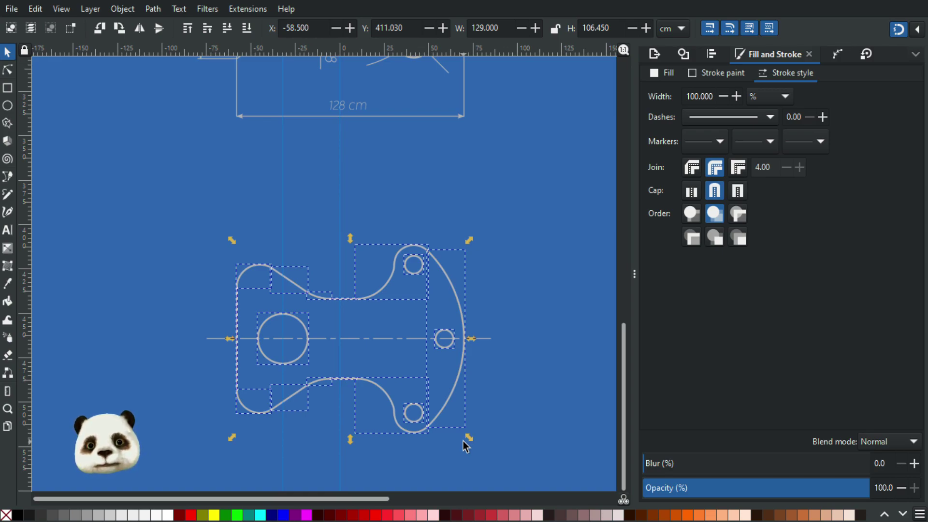
key("ctrl+plus")
key("ctrl+z")
scroll(332, 415, "up", 2)
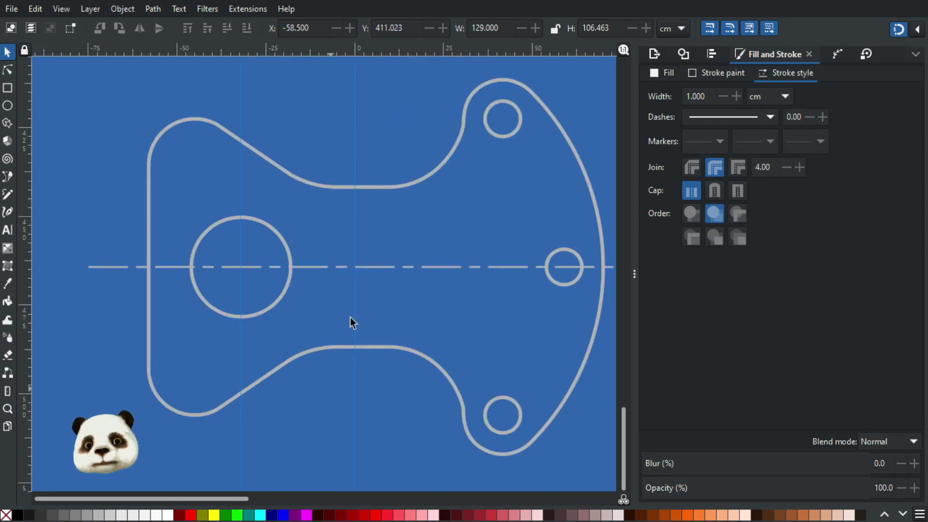
- Convert the strokes of the two rounded left corners and the two arcs leading into the waist to paths
left_click(323, 185)
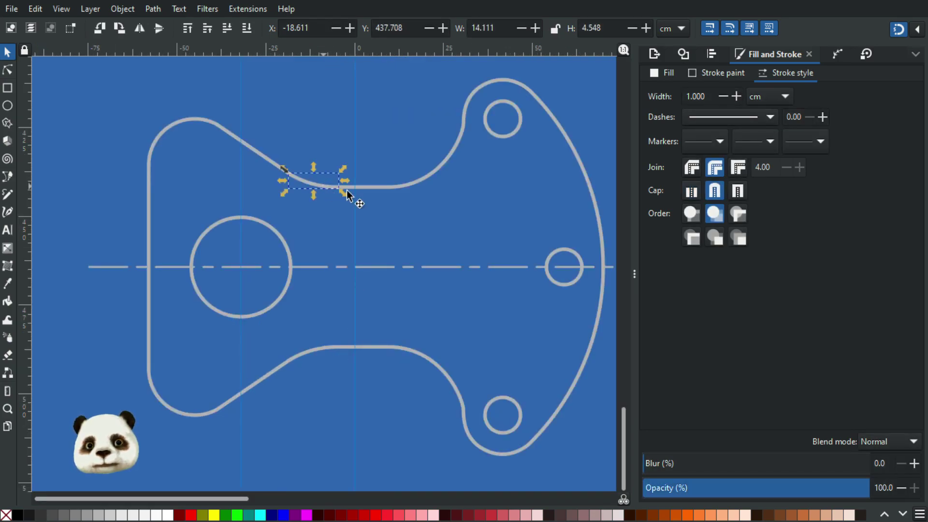
left_click(372, 188, "shift")
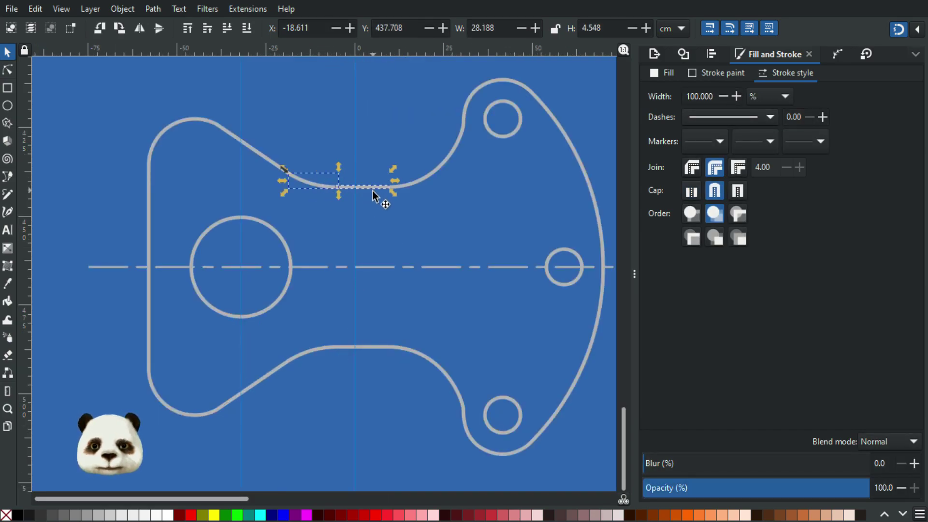
left_click(311, 175)
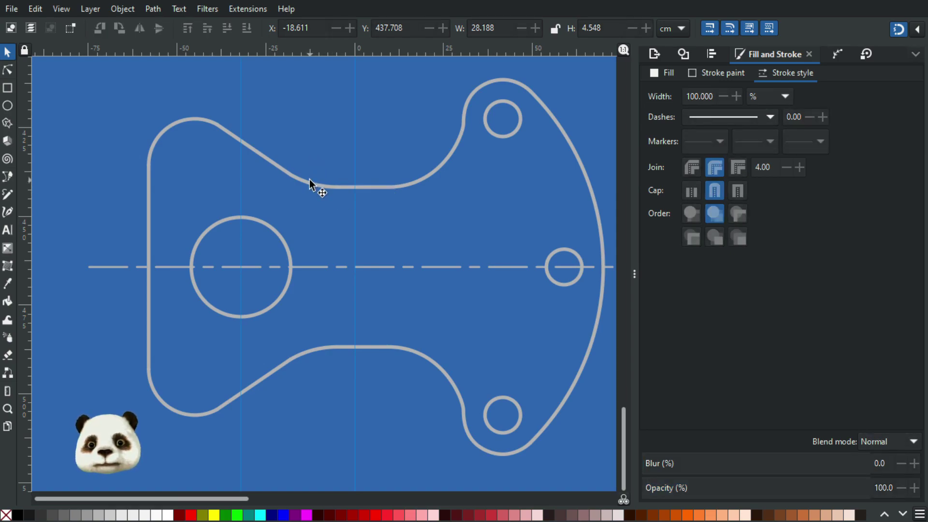
left_click(309, 179)
left_click(198, 120, "shift")
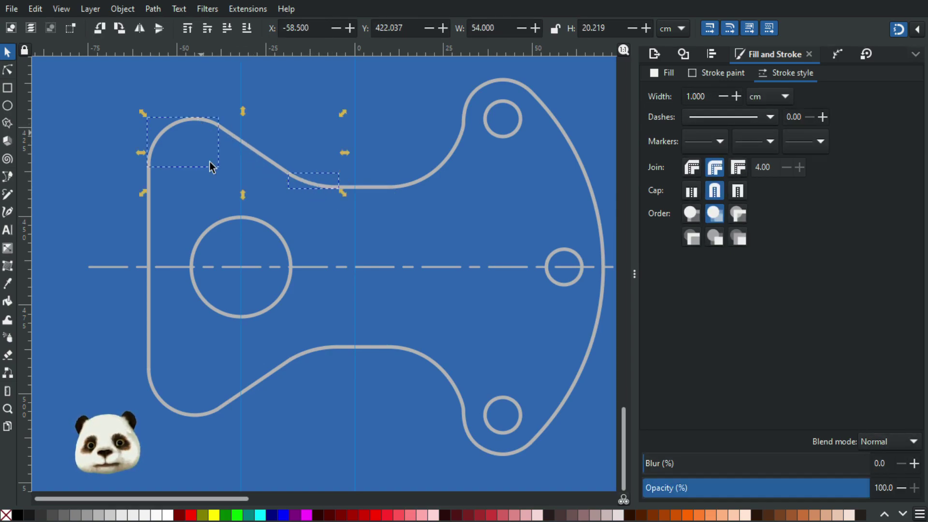
left_click(189, 416, "shift")
left_click(306, 355, "shift")
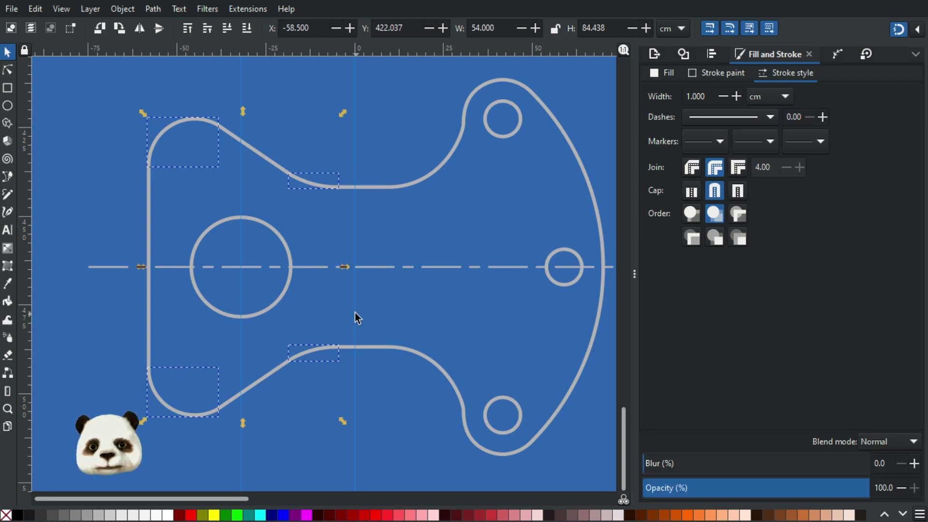
left_click(7, 70)
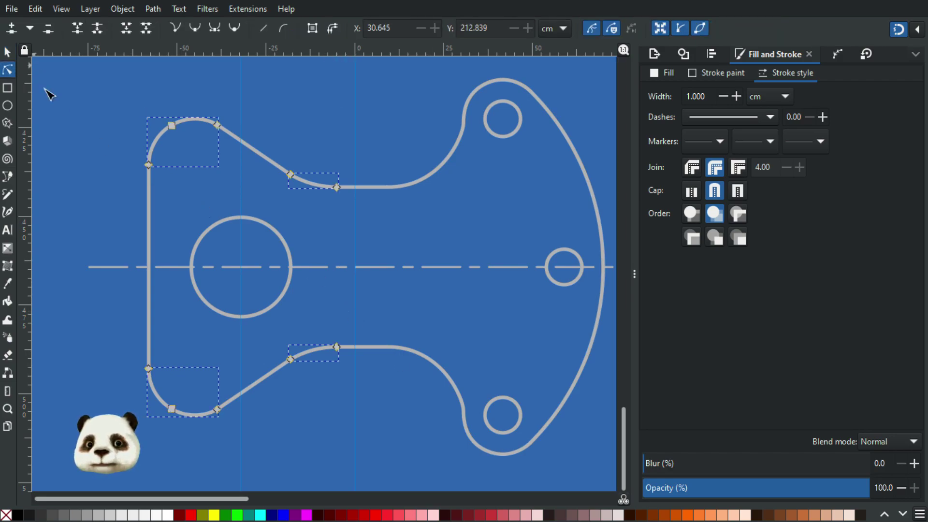
scroll(327, 207, "up", 3)
scroll(338, 210, "down", 3)
scroll(361, 132, "up", 3)
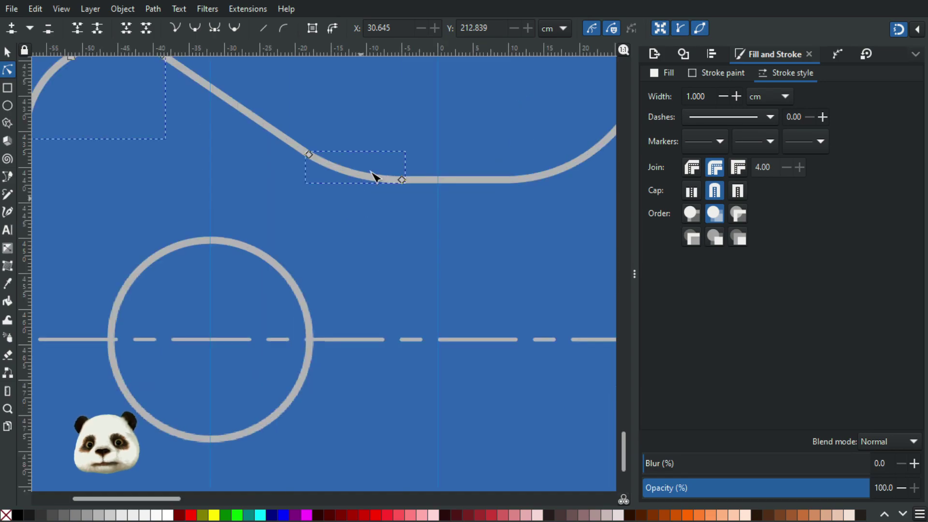
scroll(361, 132, "up", 1)
scroll(356, 135, "down", 3)
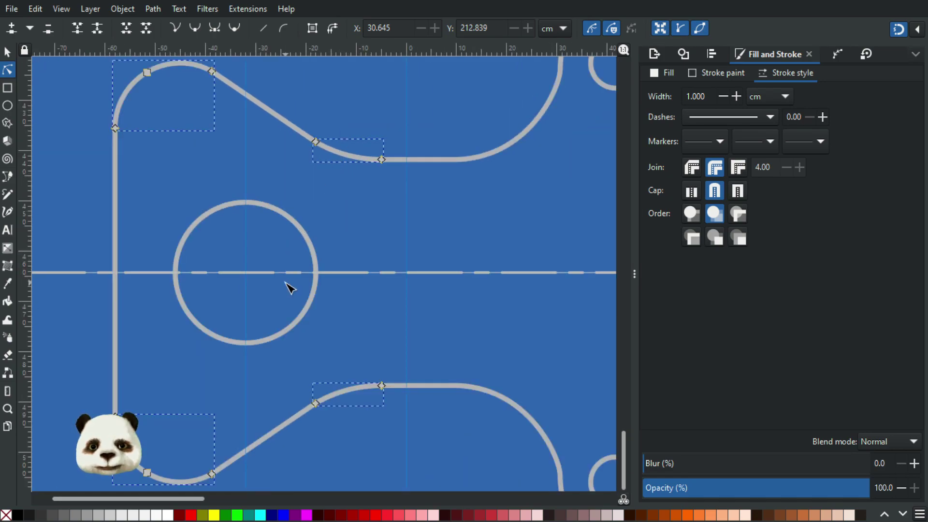
key("ctrl+alt+c")
- Convert the stroke of the large arc along the bracket's right side to a path
left_click_drag(423, 300, 169, 311)
left_click(480, 185)
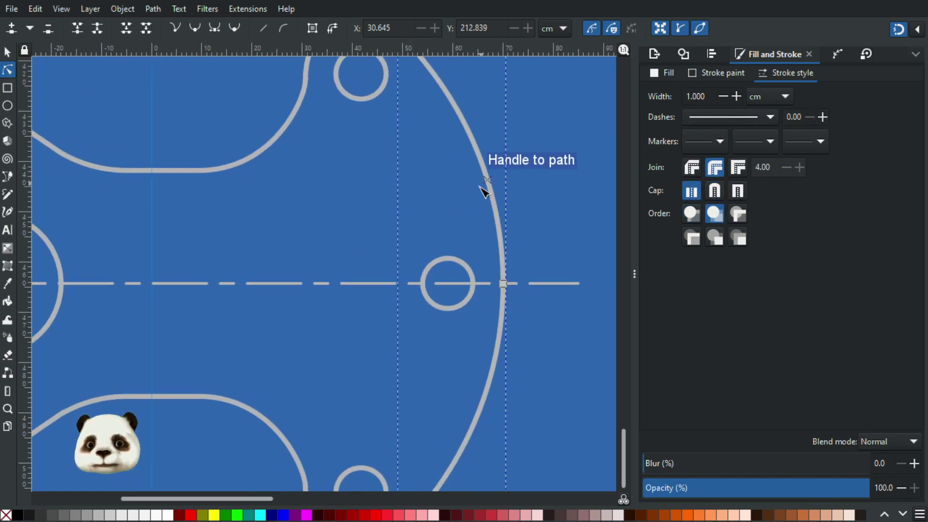
scroll(466, 211, "down", 3)
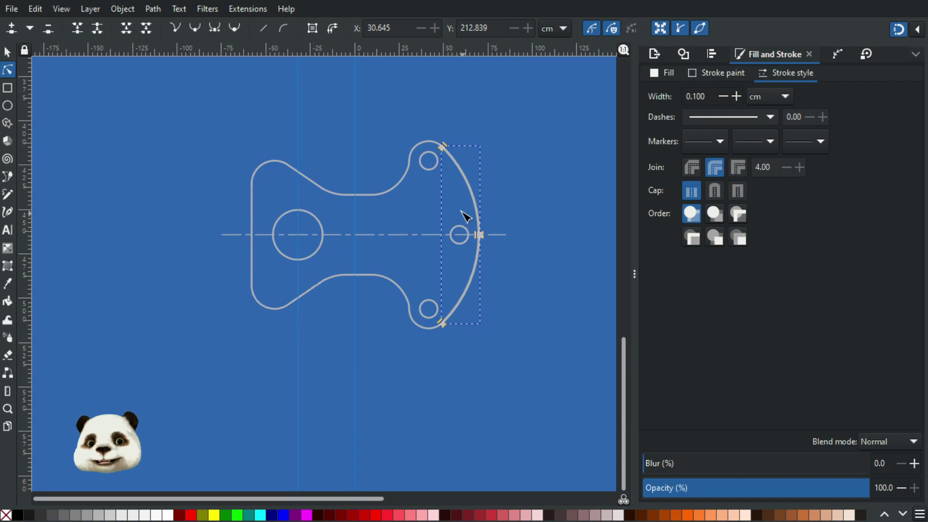
scroll(466, 216, "up", 1)
left_click(518, 173)
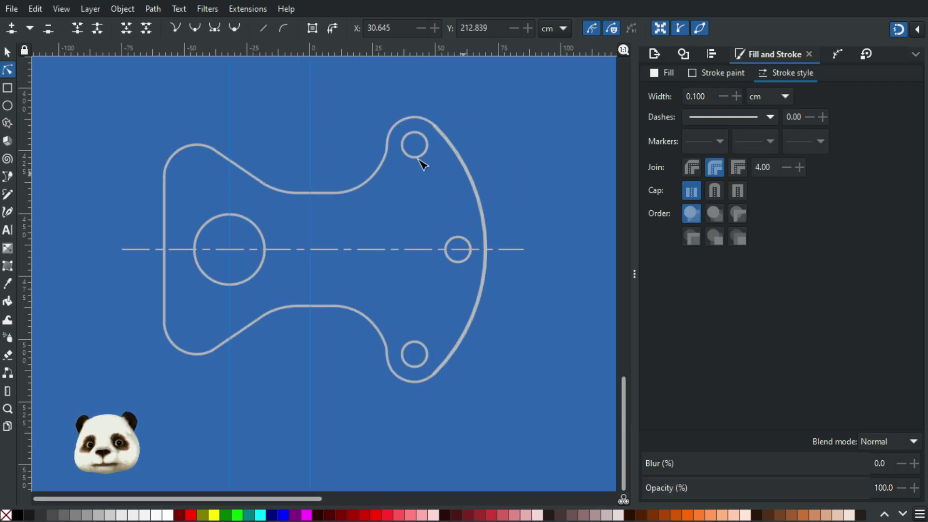
- Convert the strokes of the three small holes and the large hole to paths
left_click(415, 139)
left_click(462, 240, "shift")
left_click(428, 356, "shift")
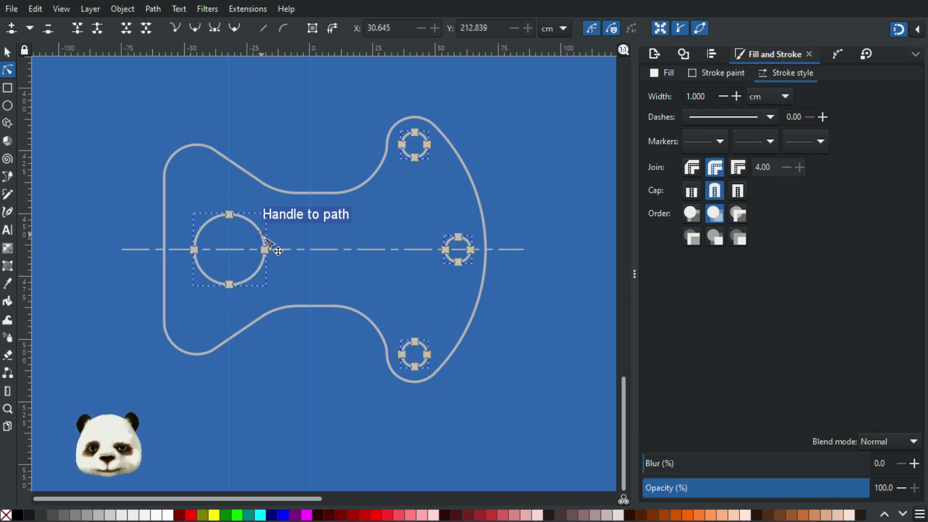
left_click(266, 246, "shift")
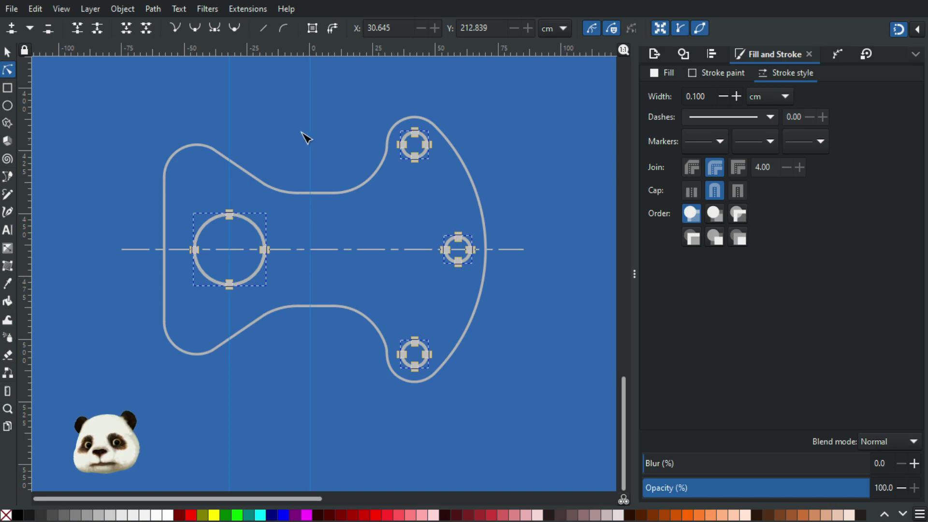
left_click(150, 77)
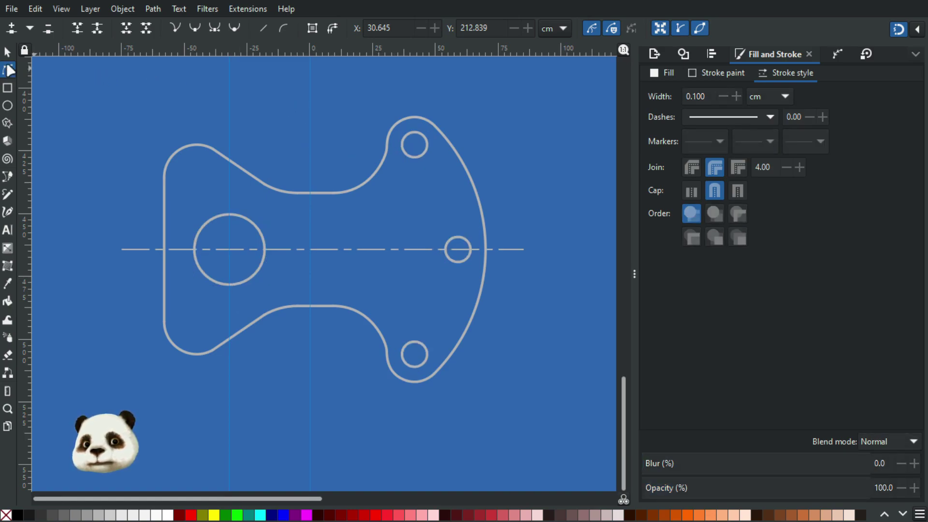
- Try the Union again on the partly converted outline and holes, and undo it
left_click(7, 51)
left_click_drag(498, 92, 169, 448)
key("ctrl+plus")
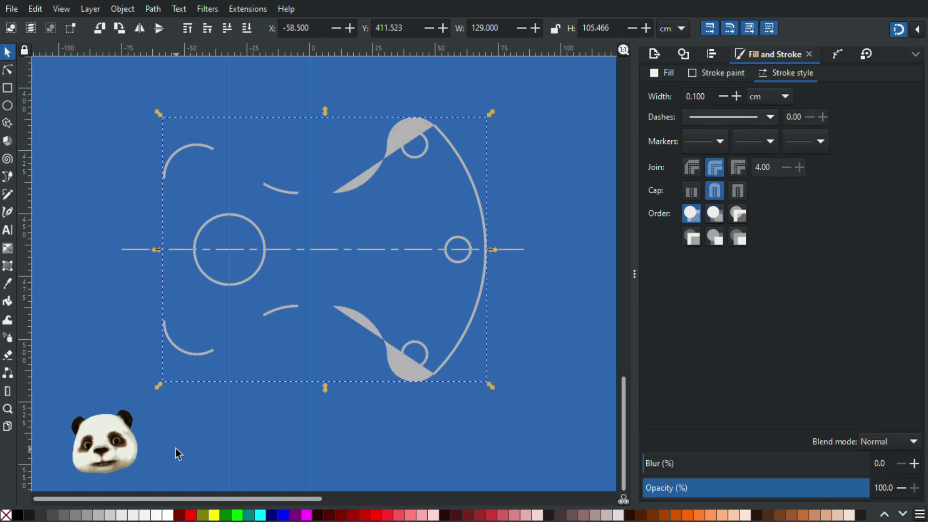
key("ctrl+z")
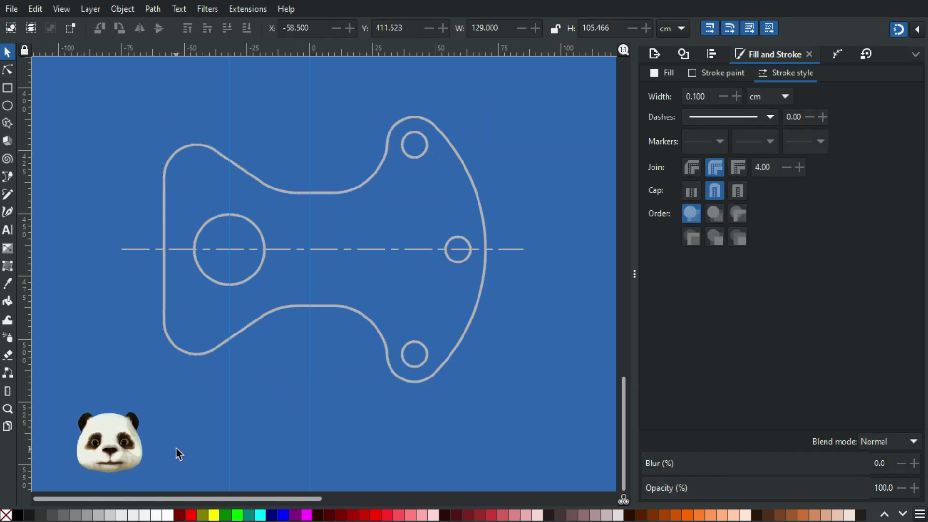
- Select the straight segments along the bracket's left edge, slanted sides and waist, and examine their nodes
scroll(209, 315, "up", 3)
scroll(303, 255, "down", 2)
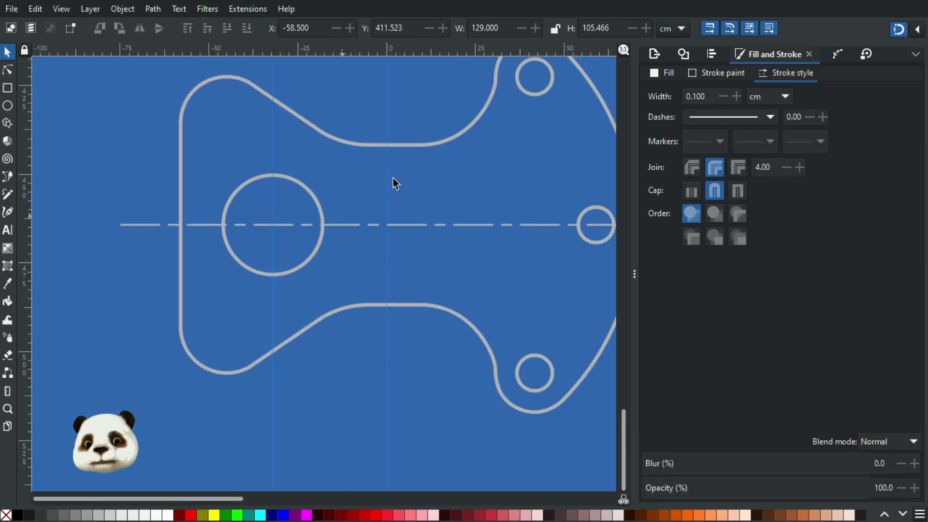
left_click(375, 144)
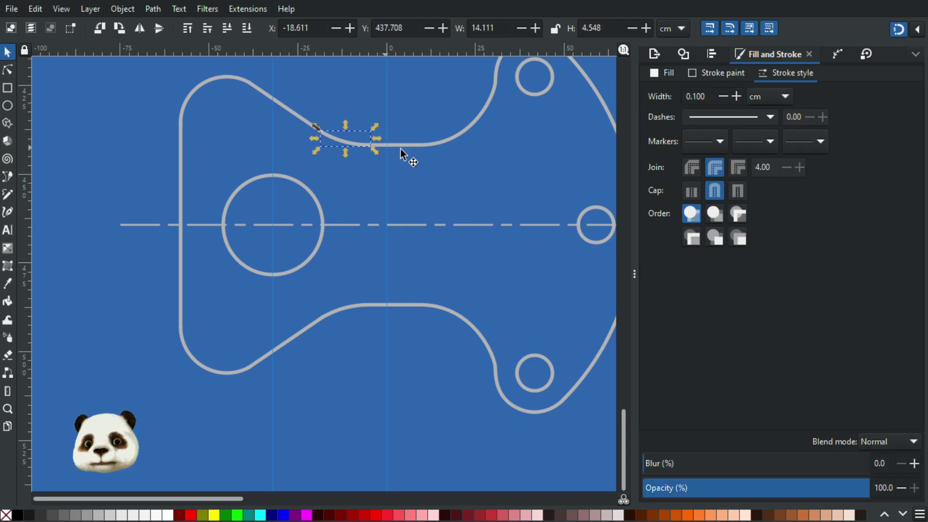
left_click(283, 106, "shift")
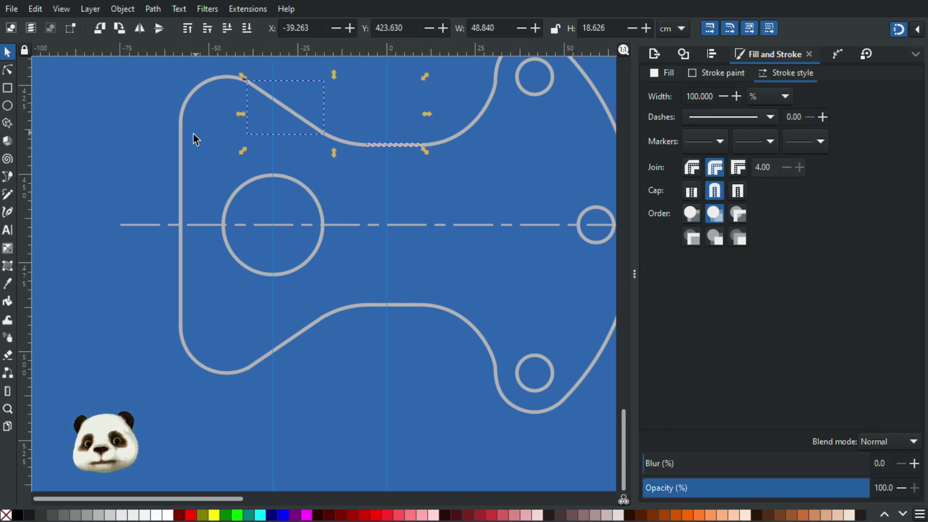
left_click(180, 172, "shift")
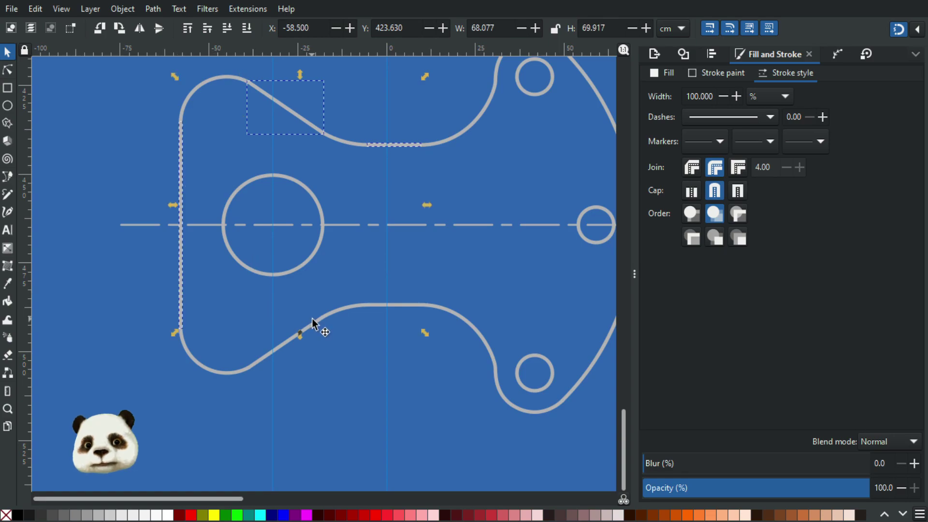
left_click(280, 346, "shift")
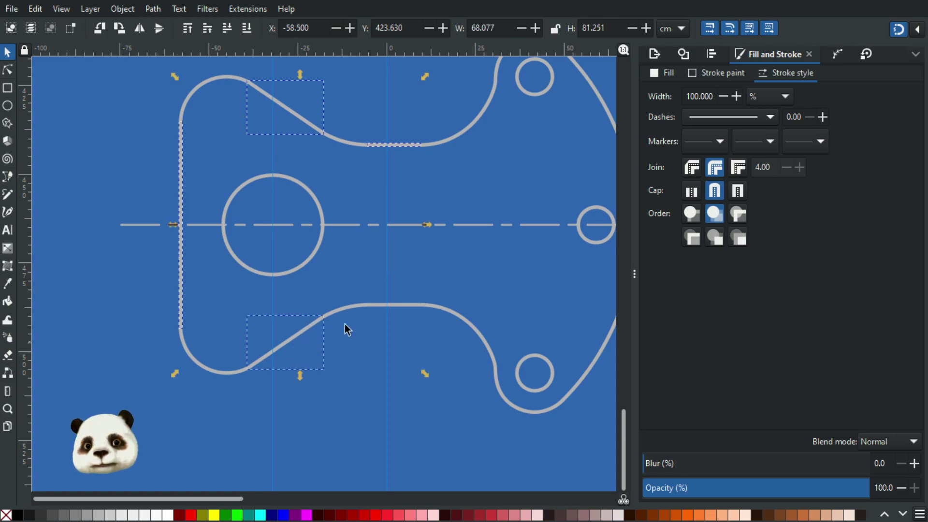
left_click(409, 304, "shift")
left_click_drag(439, 262, 195, 285)
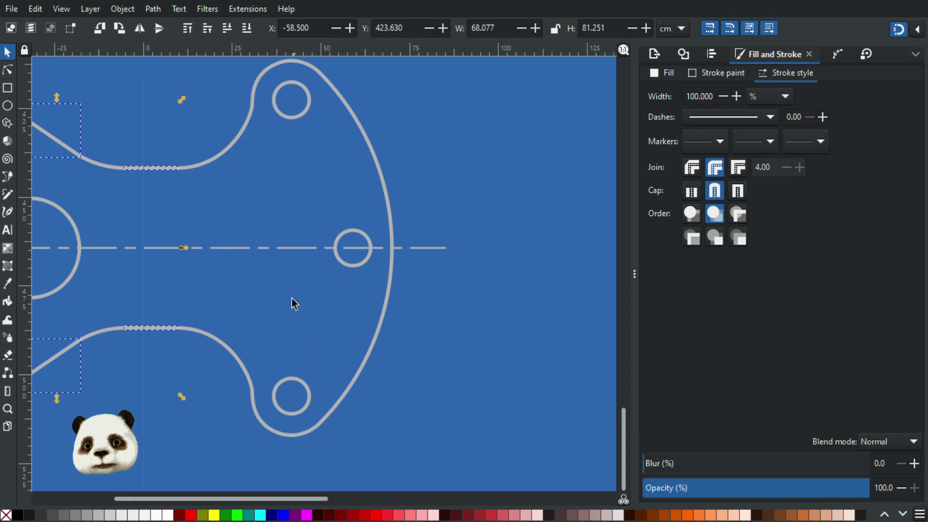
scroll(269, 282, "down", 2, "ctrl")
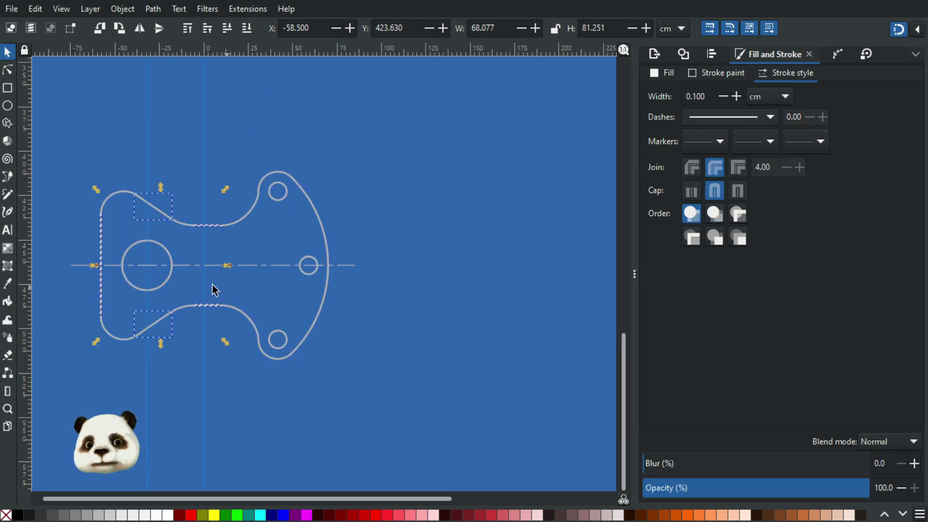
left_click(7, 69)
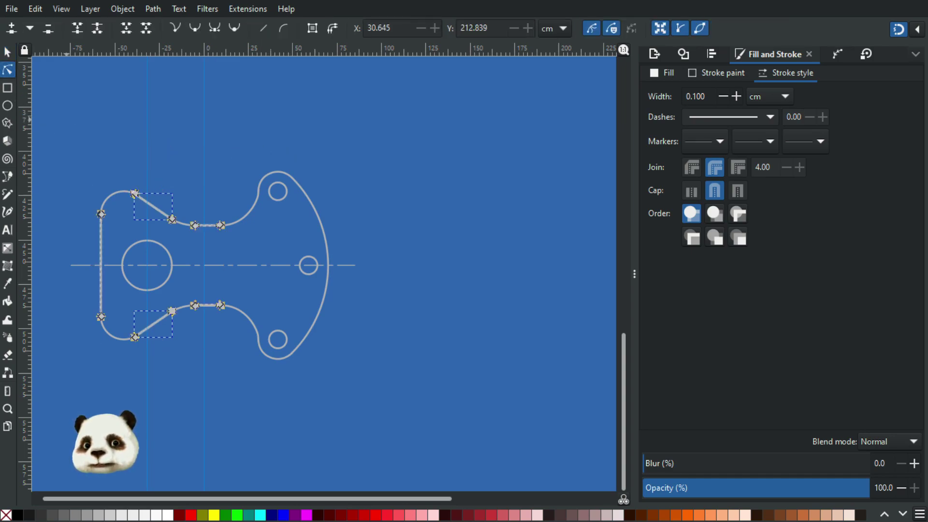
- Try the Union again on all the bracket's outline and hole pieces, and undo it
key("s")
left_click_drag(189, 341, 85, 396)
key("ctrl+plus")
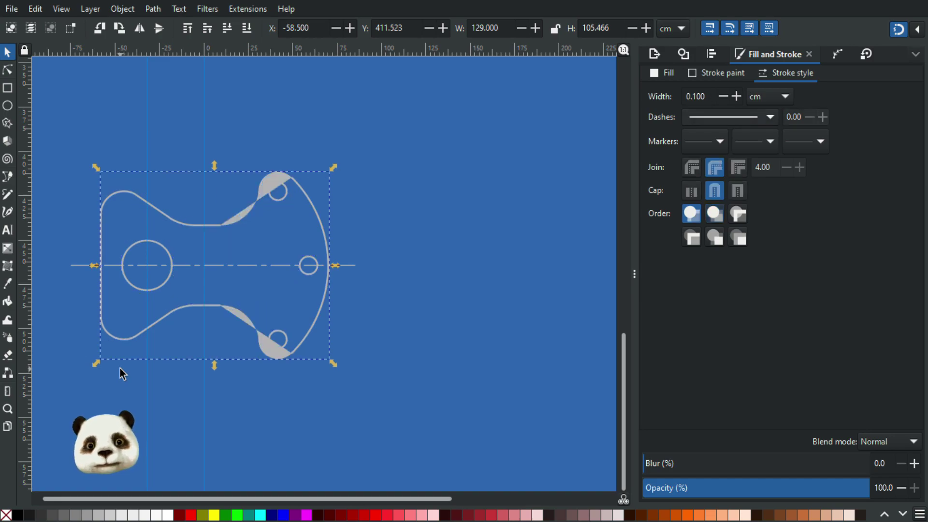
scroll(175, 308, "up", 3)
key("ctrl+z")
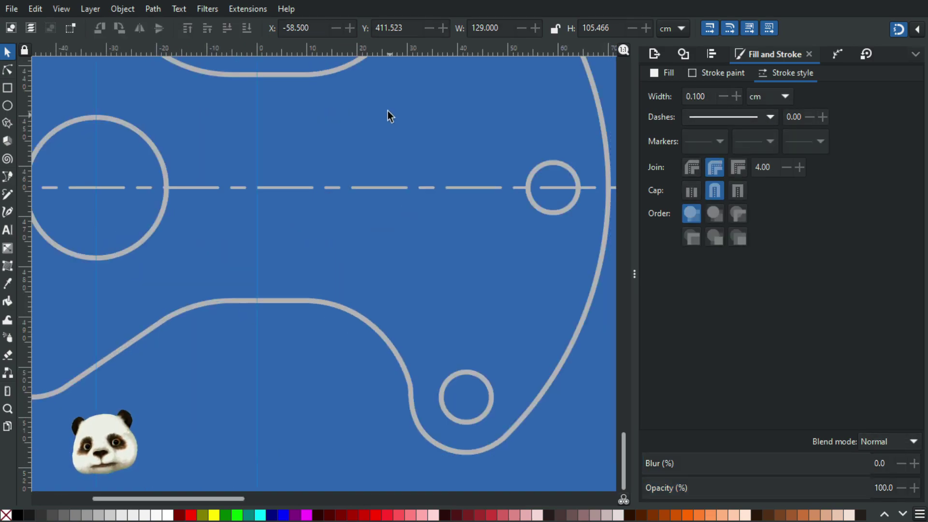
- Examine the nodes of the upper and lower curved pieces joining the waist to the bracket's right lobes
left_click_drag(388, 115, 278, 323)
left_click(271, 253)
left_click_drag(270, 254, 369, 288)
key("ctrl+z")
scroll(300, 277, "up", 1)
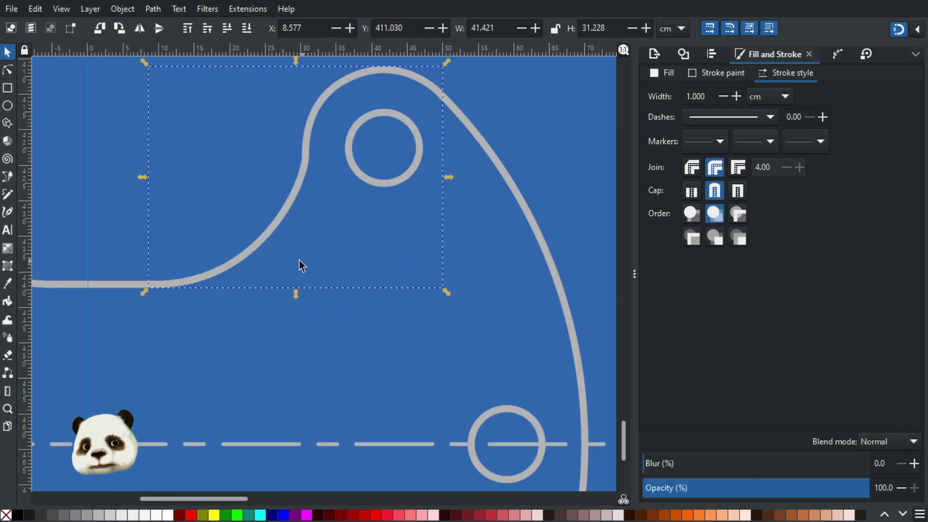
left_click(7, 70)
key("ctrl+alt+c")
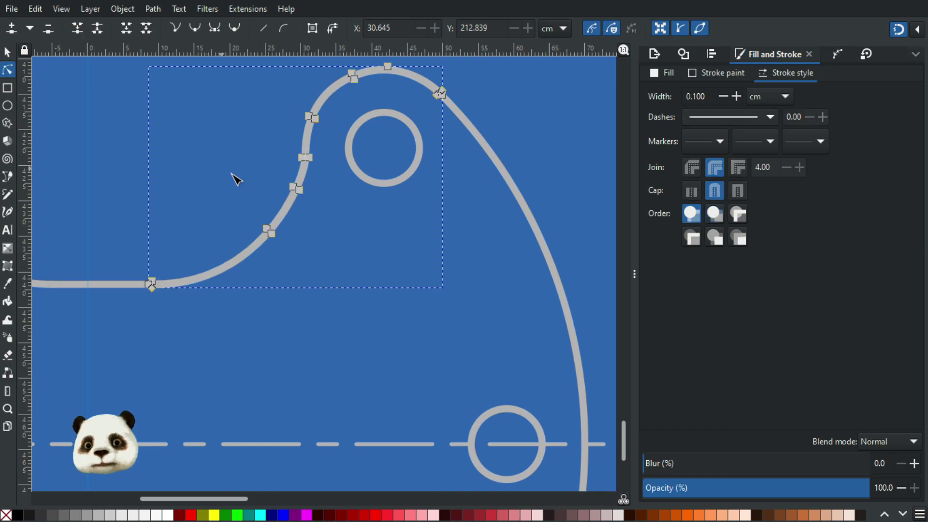
scroll(289, 231, "down", 2)
left_click(282, 440)
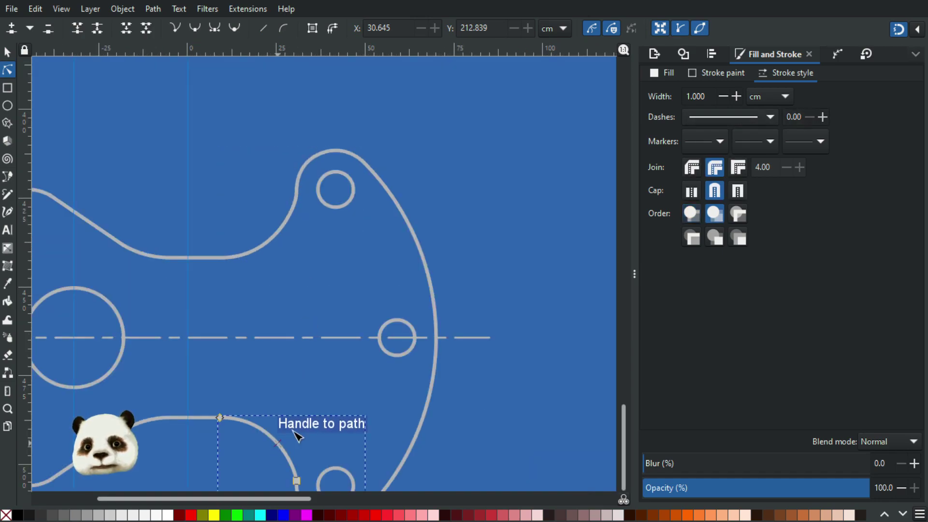
key("s")
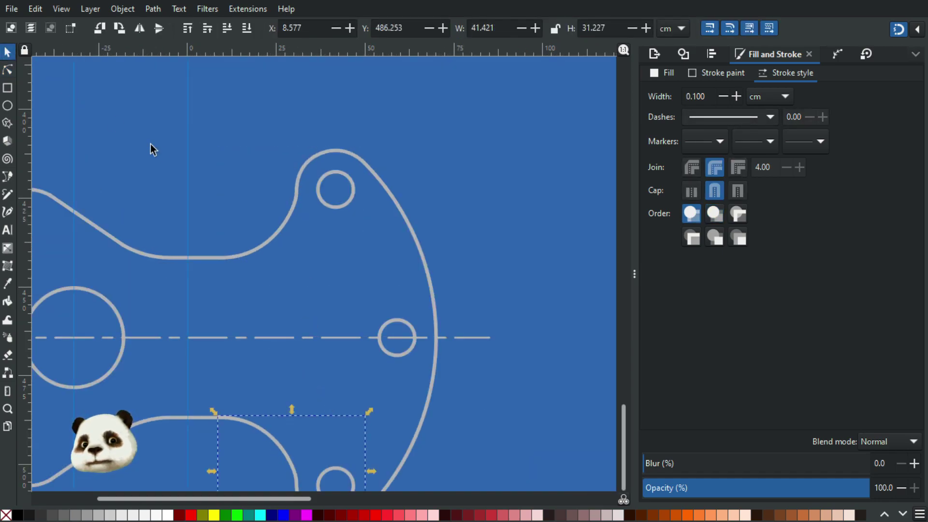
- Group all the outline and hole pieces of the bracket
scroll(150, 121, "down", 3)
left_click(256, 108)
mouse_move(256, 108)
left_mouse_down()
mouse_move(135, 306)
mouse_move(79, 335)
left_mouse_up()
key("ctrl+g")
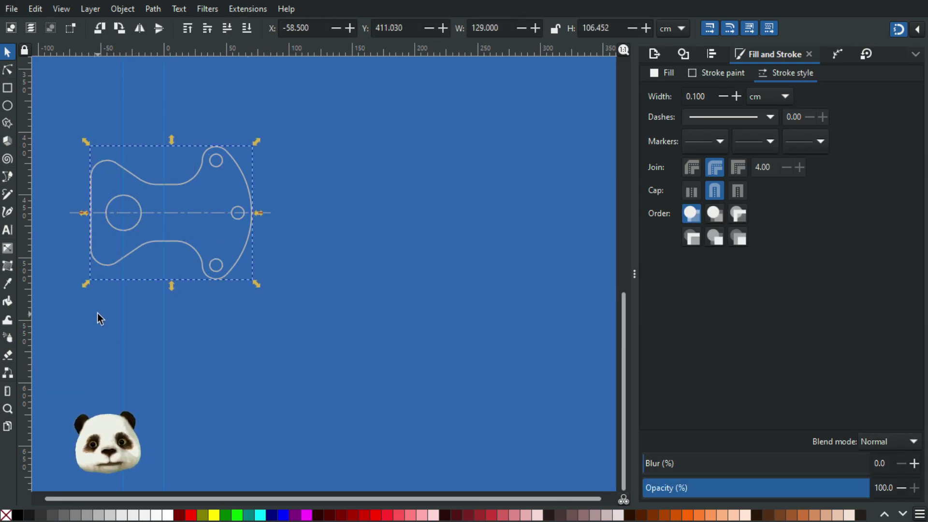
- Bucket-fill the area between the bracket's outline and its holes using the Visible Colors mode
scroll(194, 211, "up", 2)
mouse_move(224, 227)
left_mouse_down()
mouse_move(333, 282)
mouse_move(385, 379)
left_mouse_up()
scroll(341, 377, "up", 1)
key("d")
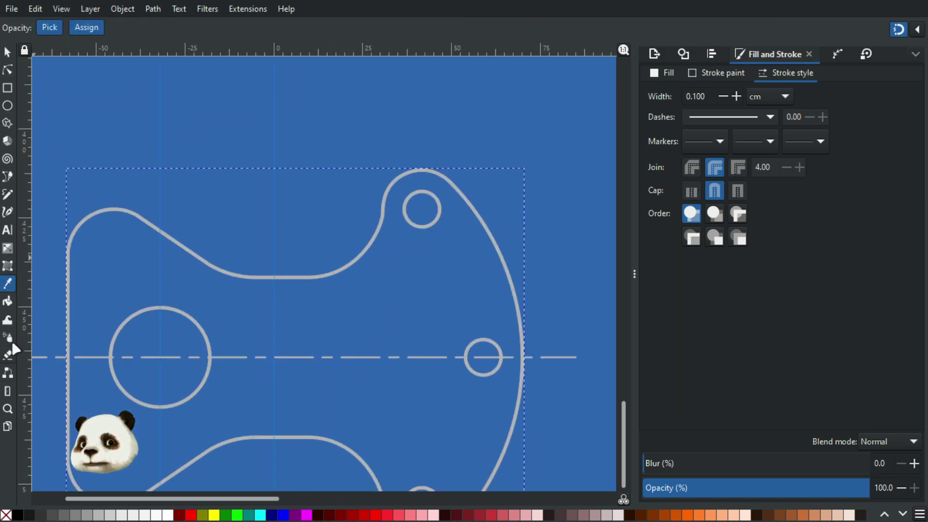
left_click(13, 303)
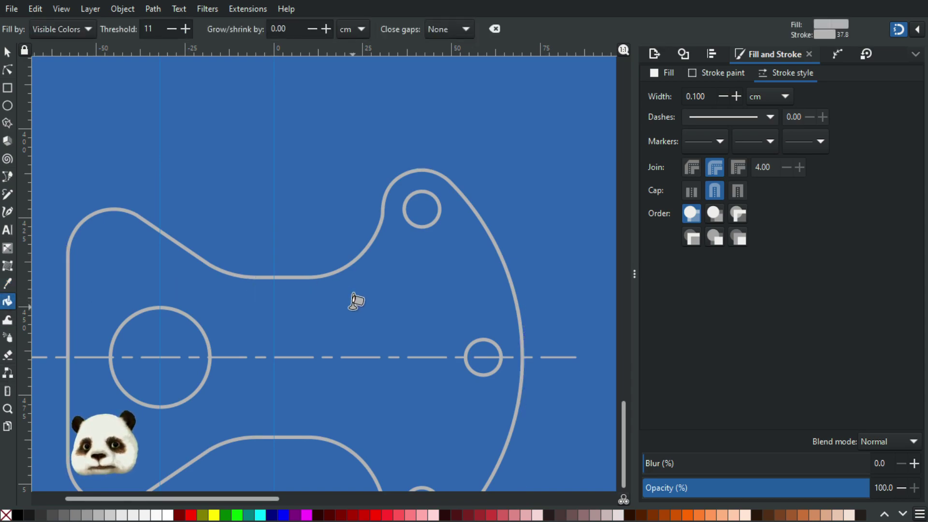
left_click(356, 302)
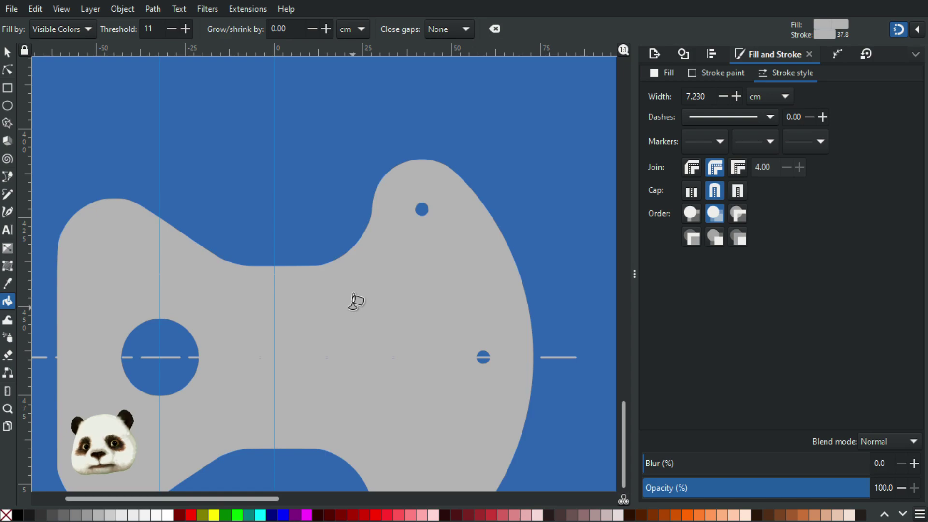
- Color the bucket-filled bracket shape red
scroll(352, 296, "down", 5)
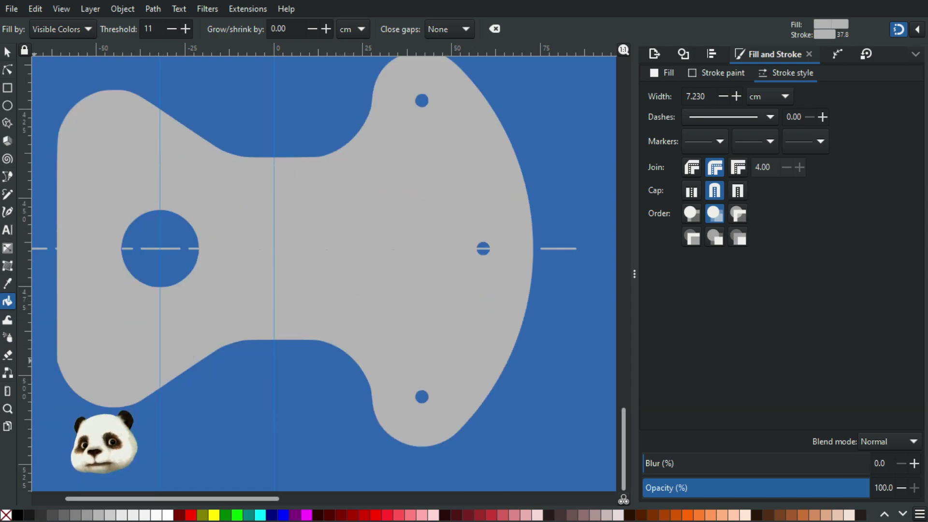
key("s")
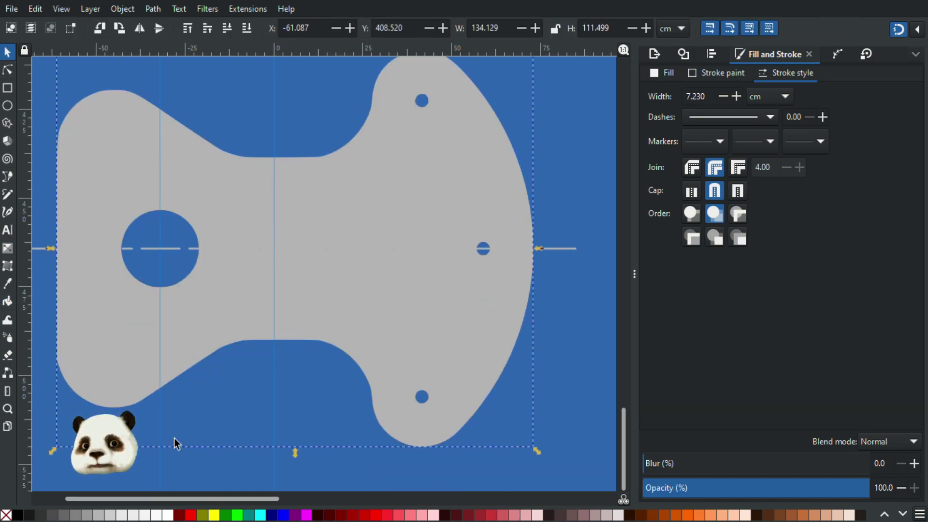
left_click(420, 515)
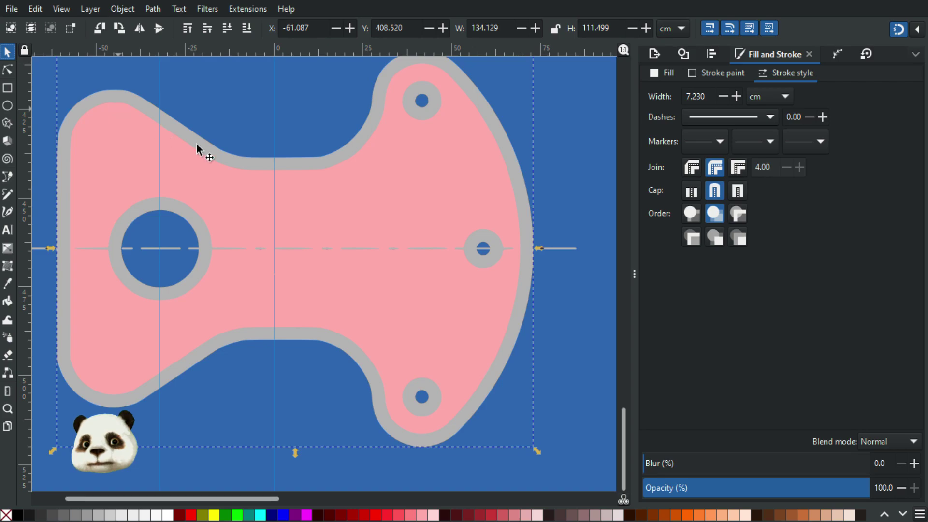
scroll(265, 171, "down", 2)
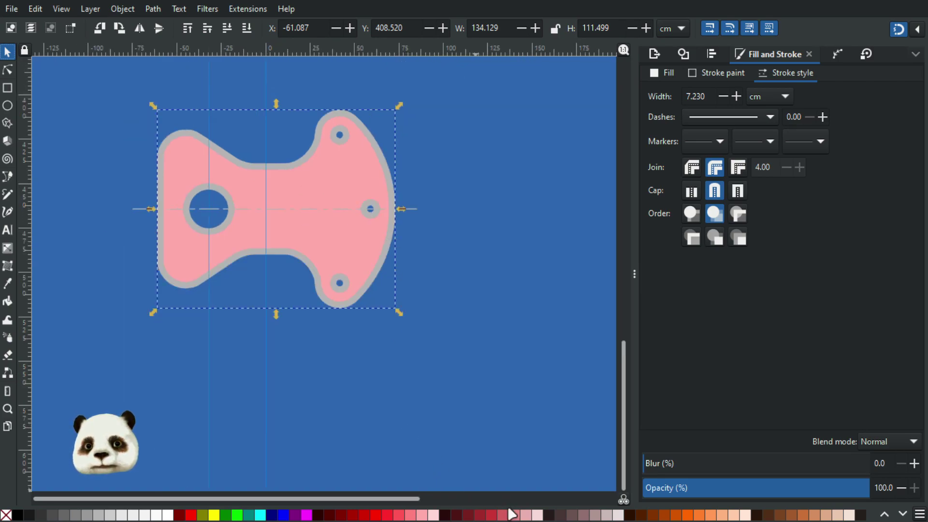
left_click(495, 516)
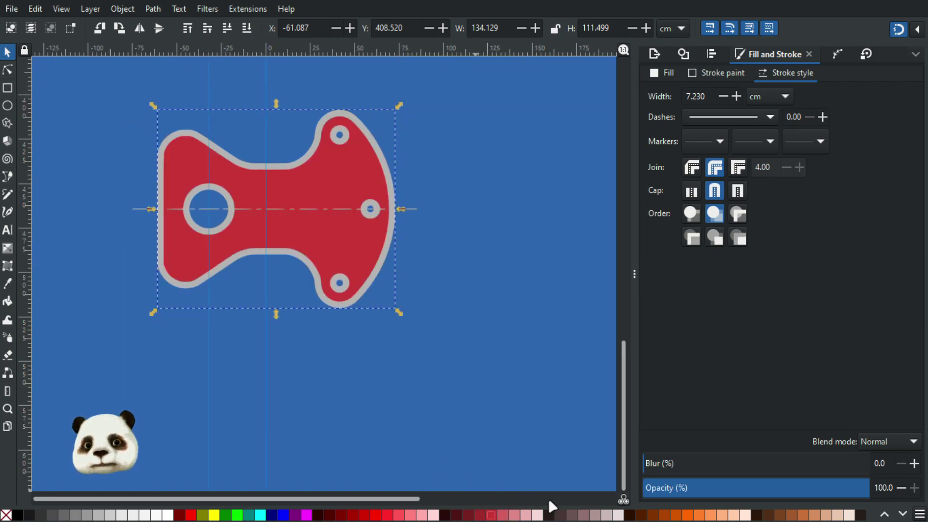
- Remove the stroke from the red bracket shape and check its edges against the outline
left_click_drag(329, 186, 469, 208)
key("ctrl+z")
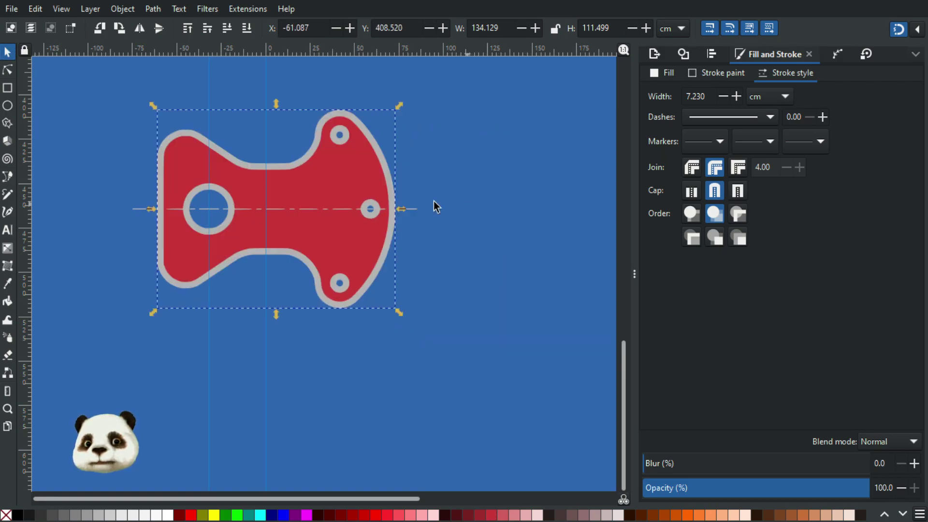
left_click(8, 514, "shift")
scroll(337, 121, "up", 5)
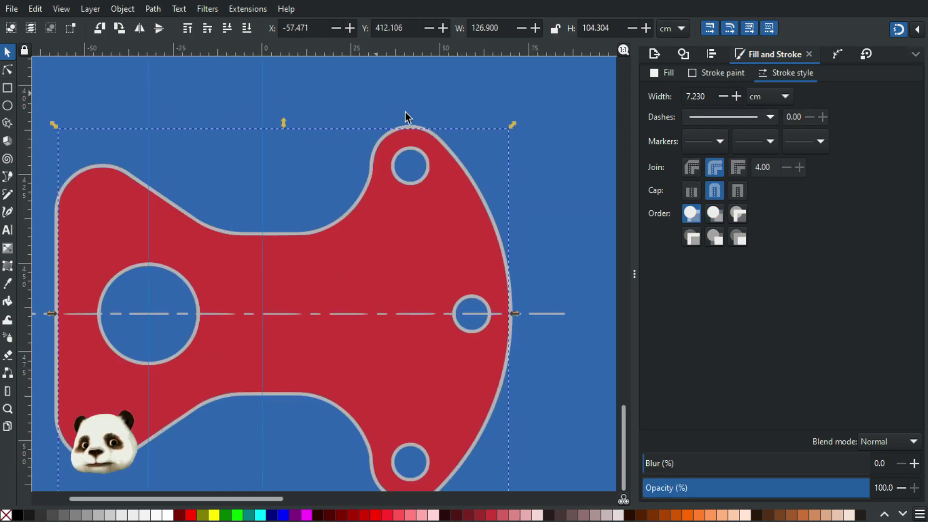
scroll(442, 154, "down", 4)
scroll(172, 178, "up", 5)
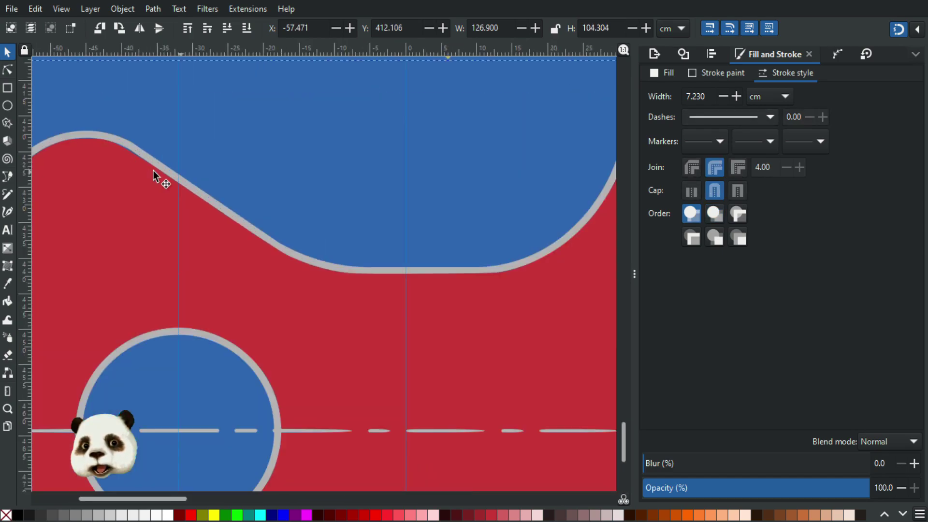
scroll(169, 189, "down", 5)
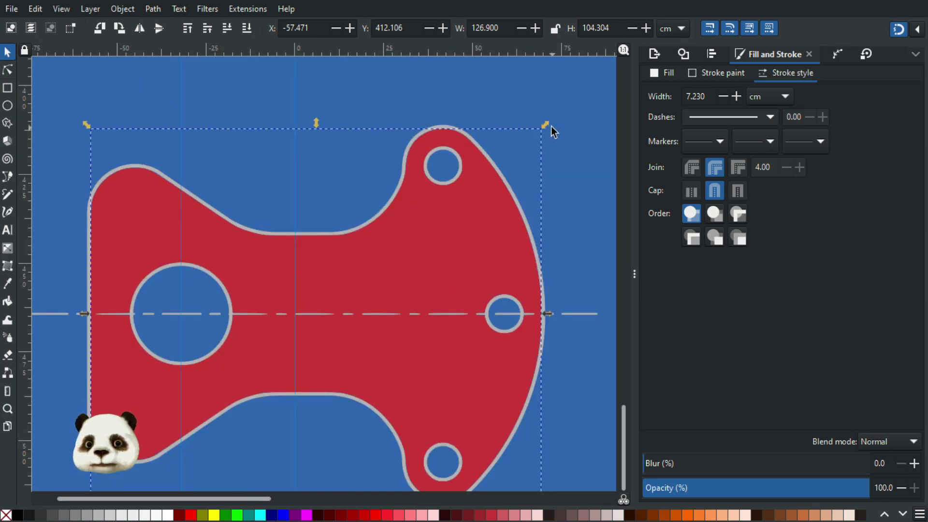
- Add an Offset path effect to the red bracket shape
left_click_drag(547, 126, 550, 123)
key("Escape")
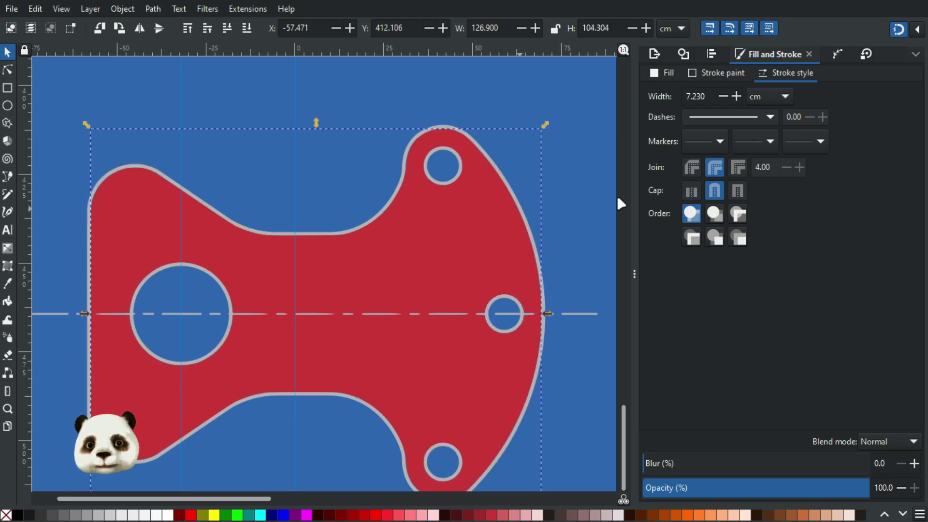
left_click(838, 54)
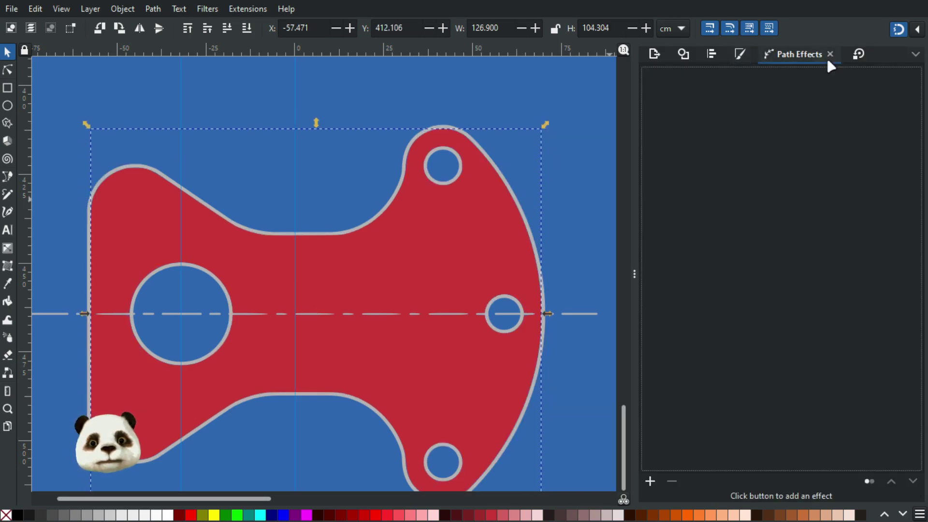
left_click(650, 480)
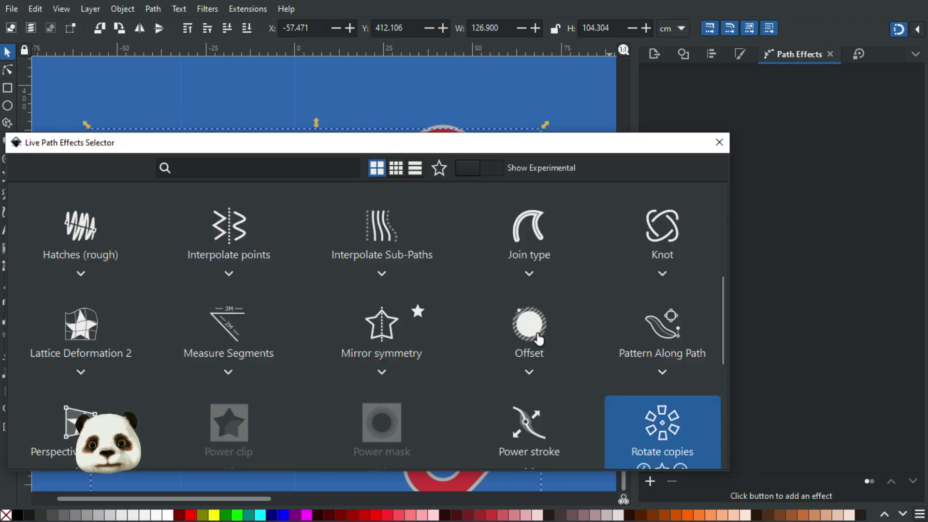
left_click(534, 333)
scroll(542, 241, "up", 3)
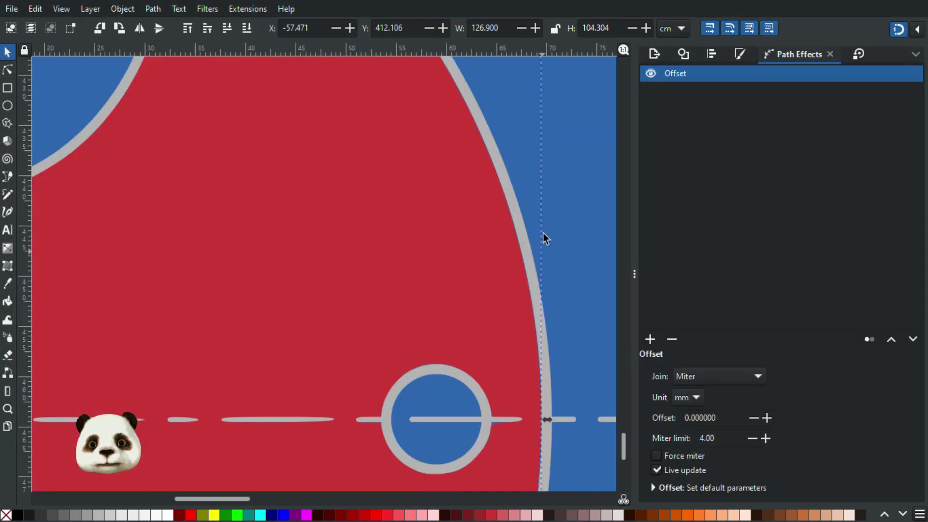
- Set the Offset path effect on the red plate to 3 mm
left_click(767, 418)
left_click(767, 418)
left_click(767, 418)
left_click(767, 418)
left_click(767, 417)
left_click(767, 417)
left_click(767, 417)
left_click(768, 417)
left_click(768, 417)
left_click(767, 417)
left_click(768, 418)
left_click(767, 417)
left_click(767, 418)
left_click(767, 418)
left_click(768, 417)
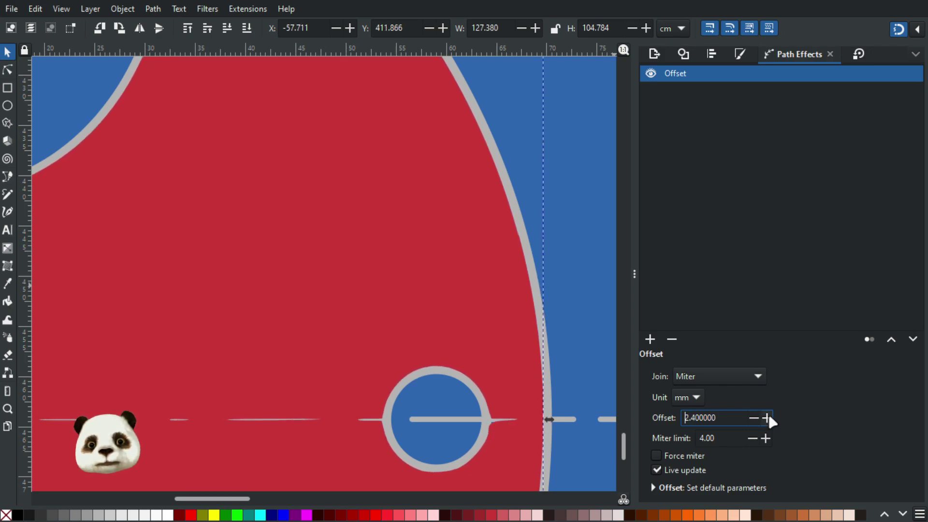
left_click(767, 417)
left_click(768, 417)
left_click(768, 418)
left_click(768, 417)
left_click(768, 418)
scroll(532, 273, "down", 4, "ctrl")
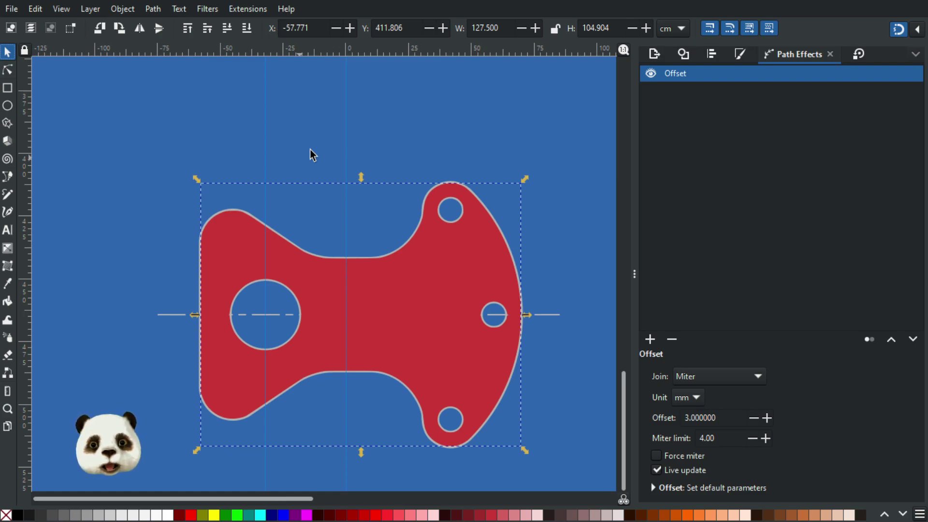
- Convert the red plate with its offset effect to a plain path, send it behind the gray outlines, and deselect it
key("ctrl+shift+c")
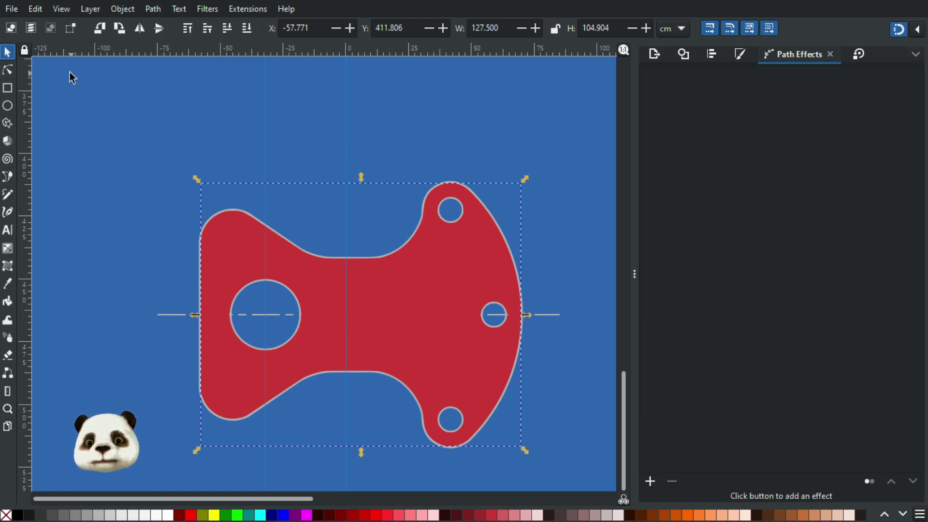
key("End")
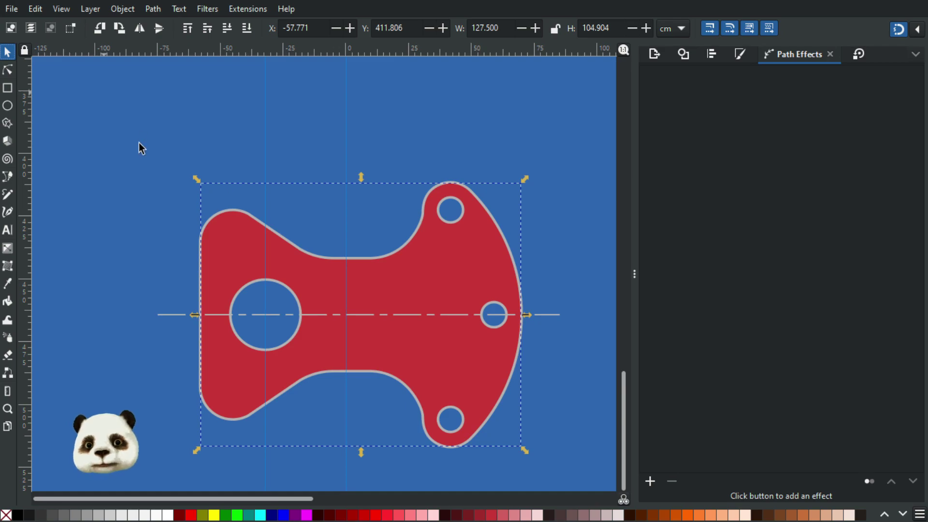
scroll(290, 251, "up", 2)
scroll(319, 246, "down", 1)
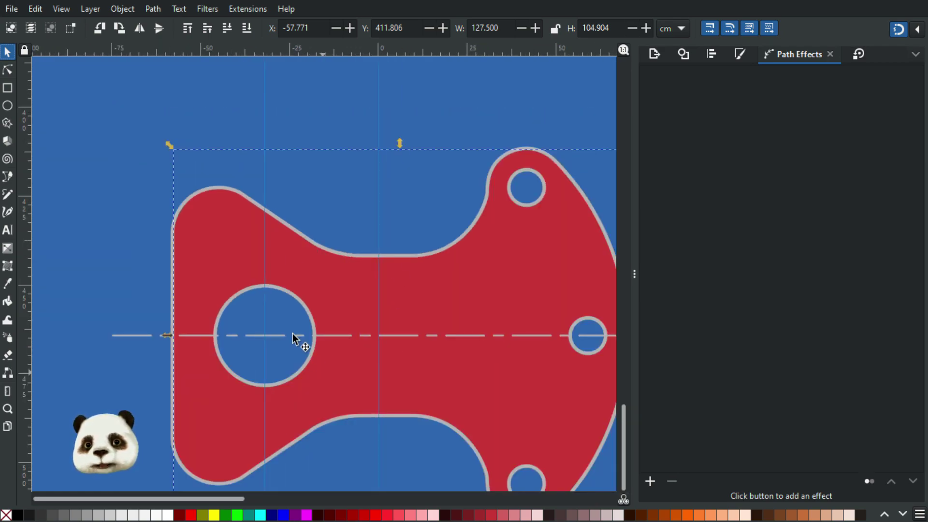
scroll(329, 298, "down", 3)
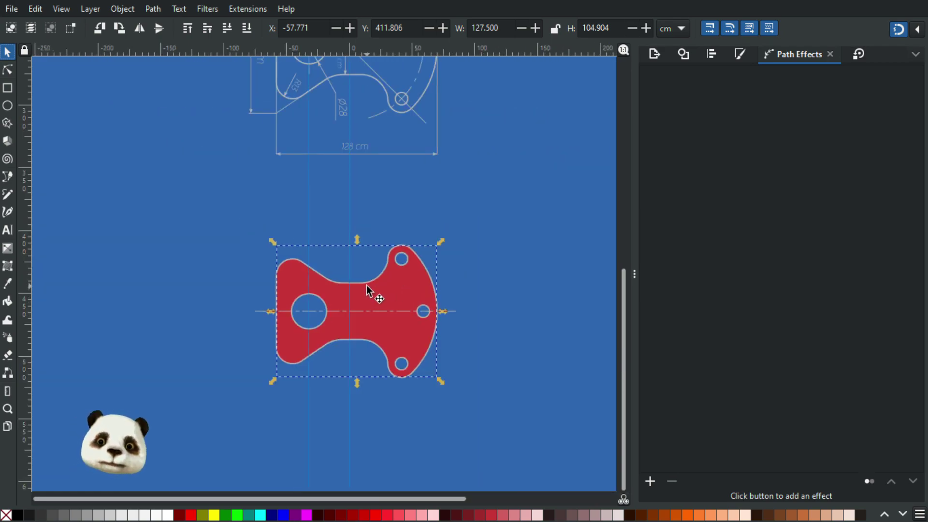
left_click(335, 218)
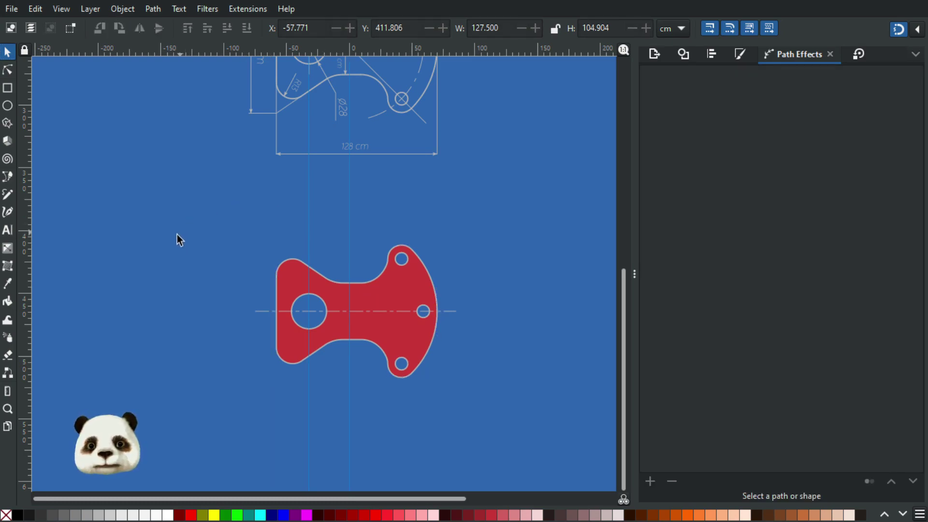
- Draw a straight 45° diagonal line about 71 cm wide and high in the empty area beside the red plate, with a 30% Gray stroke
key("b")
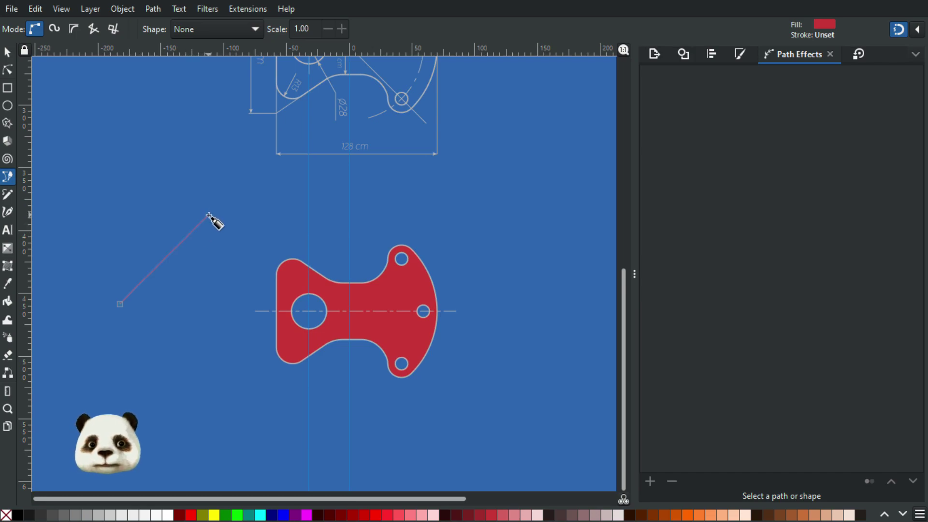
left_click_drag(209, 215, 166, 278)
scroll(164, 276, "up", 3)
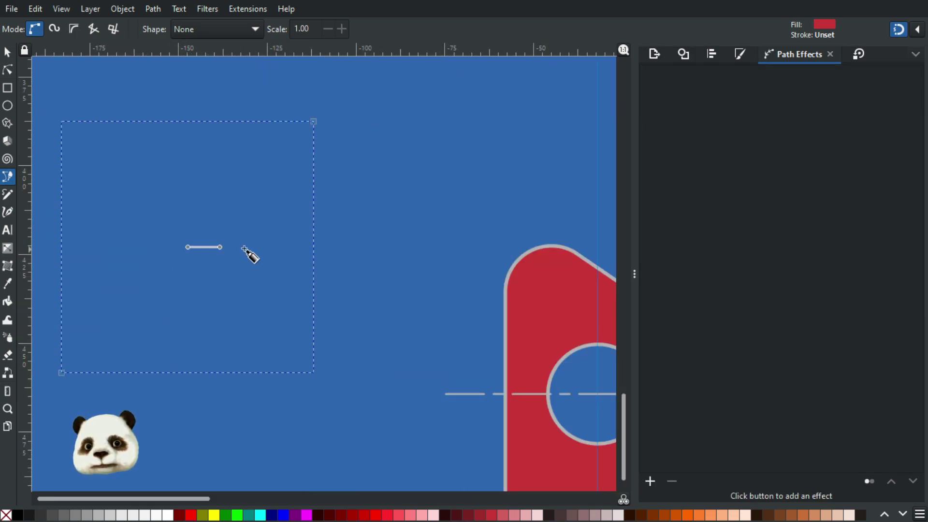
scroll(217, 257, "up", 1)
scroll(228, 281, "down", 2)
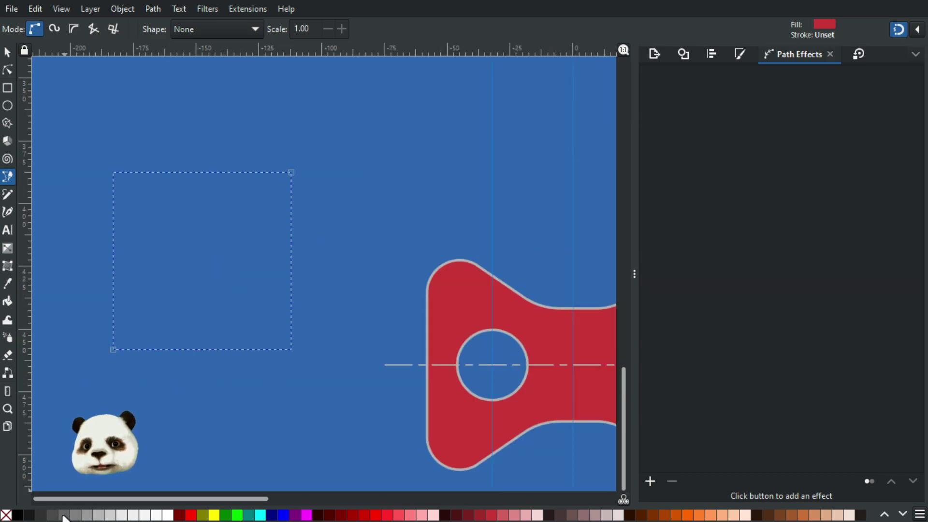
left_click(100, 513, "shift")
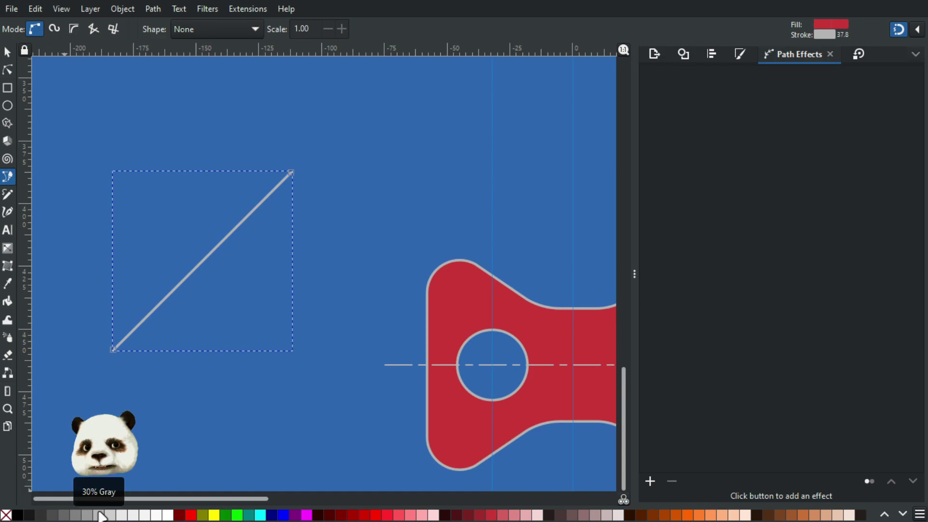
- Set the diagonal line's stroke width to 0.3 cm
scroll(496, 288, "up", 2)
scroll(418, 287, "down", 1)
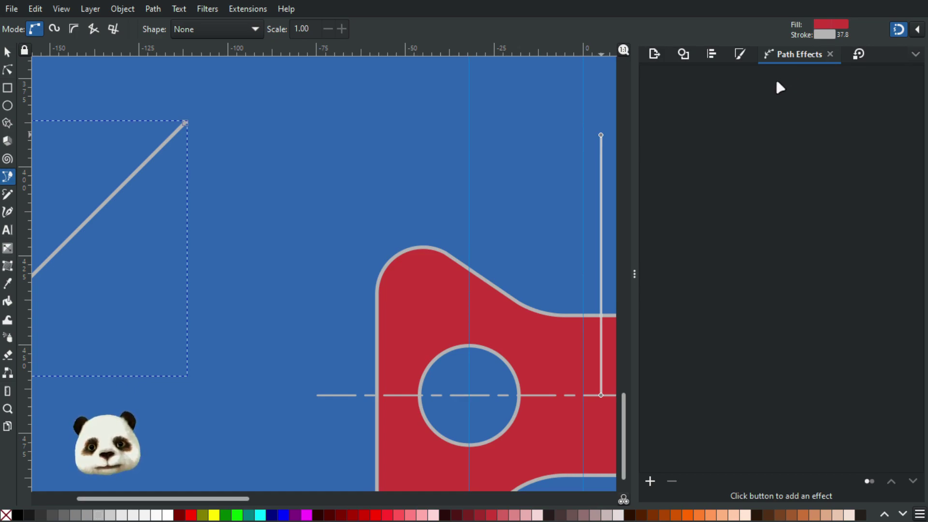
key("ctrl+shift+f")
triple_click(715, 99)
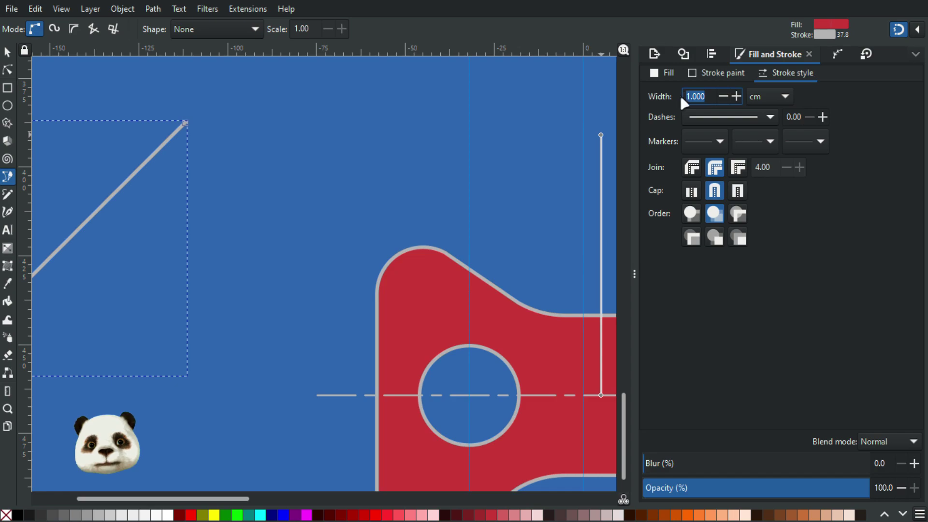
key("BackSpace")
type("0.3")
key("Return")
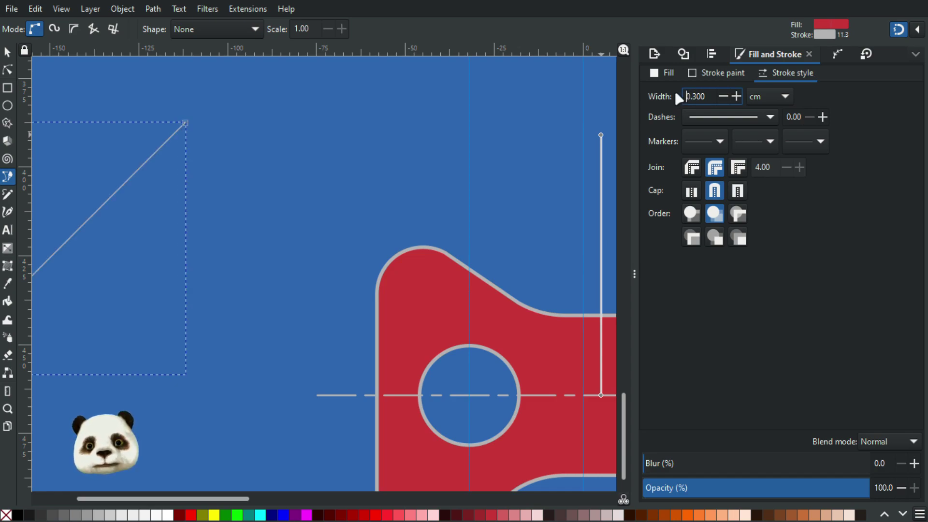
scroll(363, 161, "down", 2)
scroll(232, 229, "up", 1)
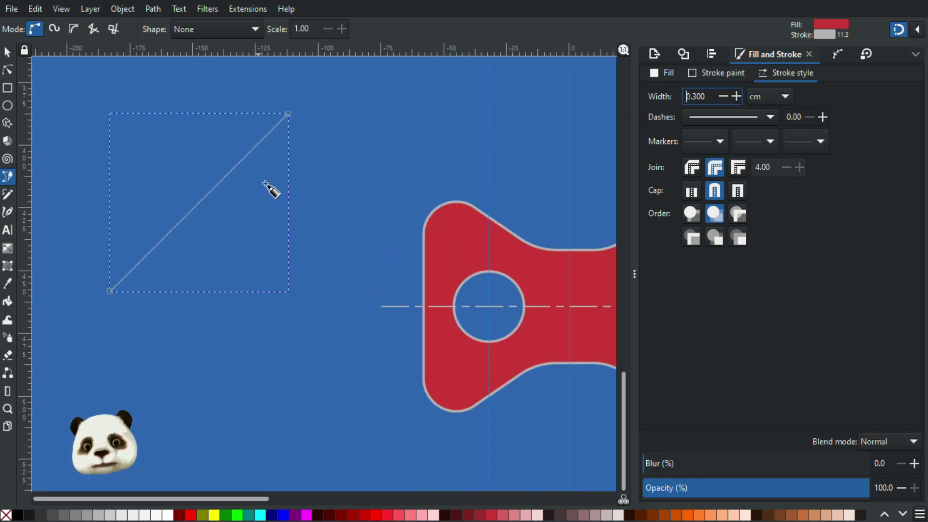
- Scale the diagonal line up proportionally to about 151 cm wide and high, keeping it beside the plate
left_click(8, 52)
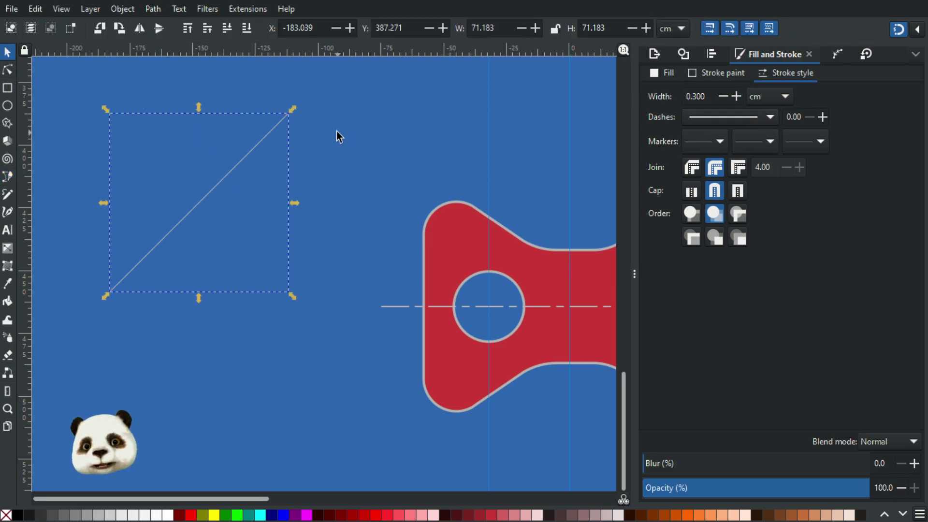
scroll(319, 131, "down", 2)
left_click_drag(309, 118, 372, 68)
left_click_drag(335, 94, 305, 120)
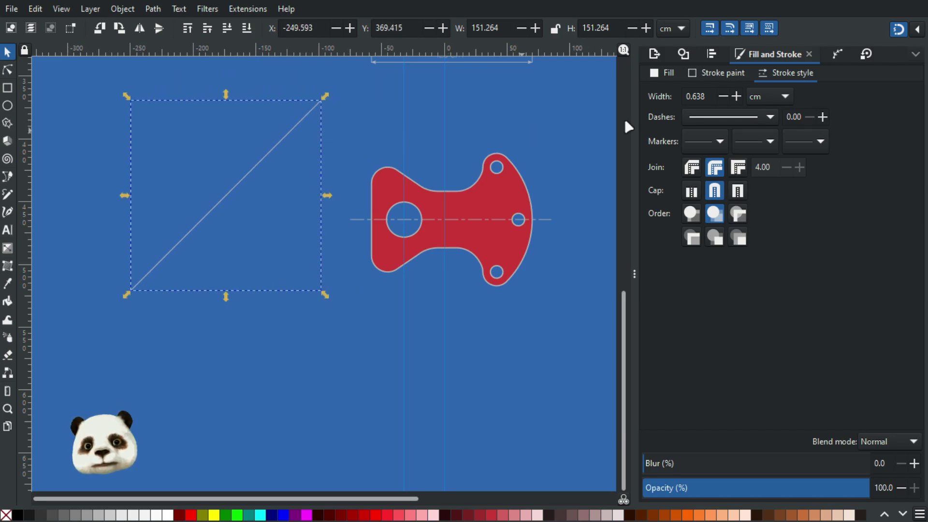
- Set the enlarged diagonal line's stroke width to 0.3 cm and compare it with the plate's outlines
left_click(710, 94)
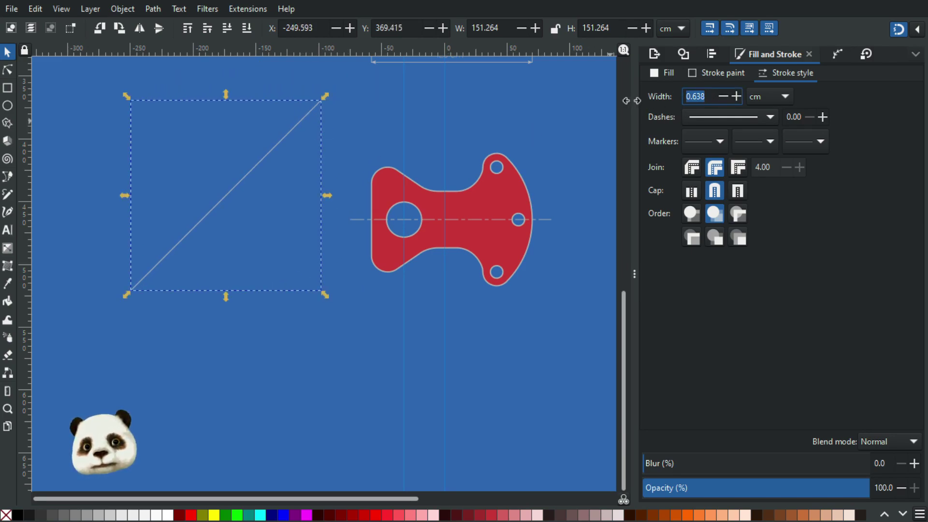
key("BackSpace")
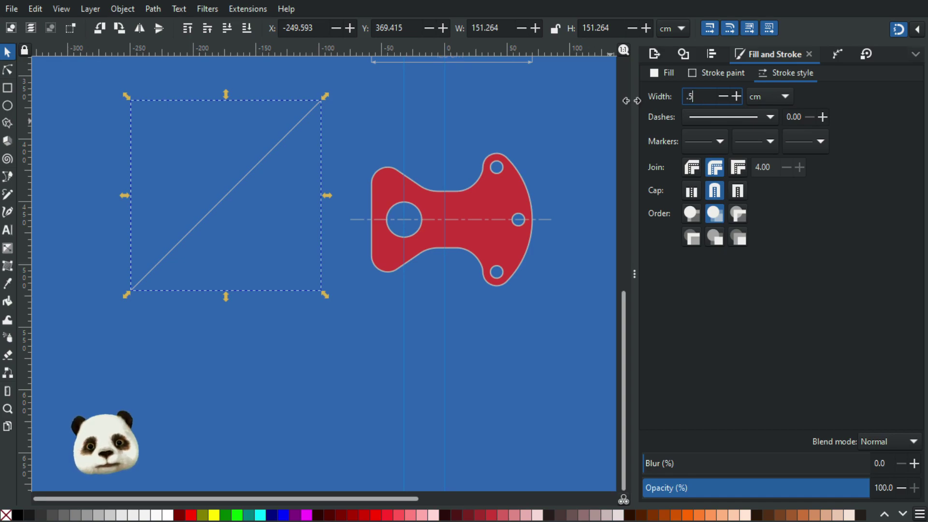
type(".3")
key("Return")
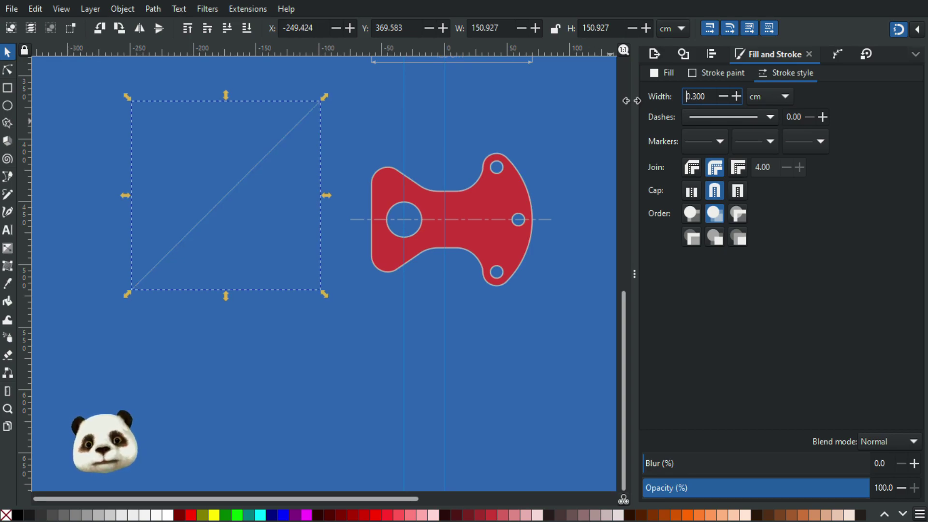
scroll(286, 198, "up", 4, "ctrl")
scroll(288, 196, "down", 4, "ctrl")
scroll(470, 180, "up", 2, "ctrl")
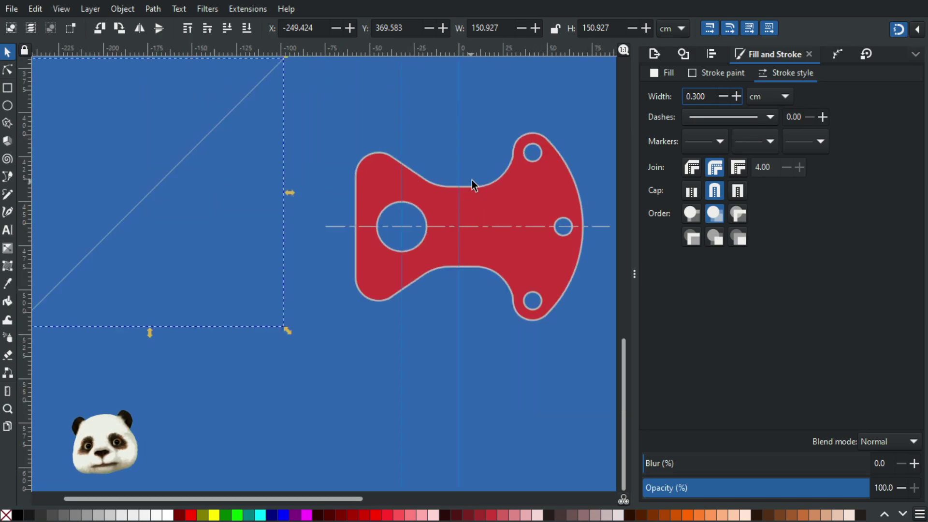
scroll(468, 179, "down", 1, "ctrl")
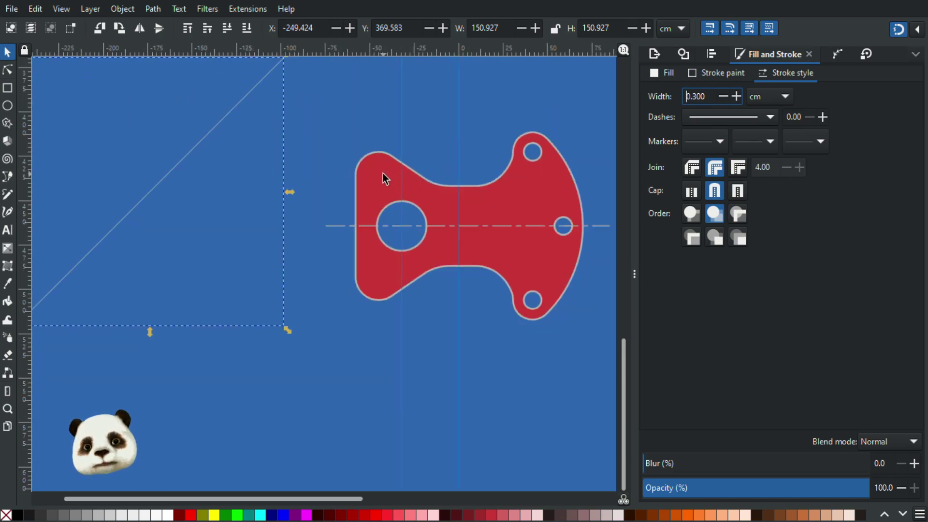
scroll(383, 173, "down", 1, "ctrl")
scroll(428, 214, "down", 2, "ctrl")
scroll(356, 183, "up", 3, "ctrl")
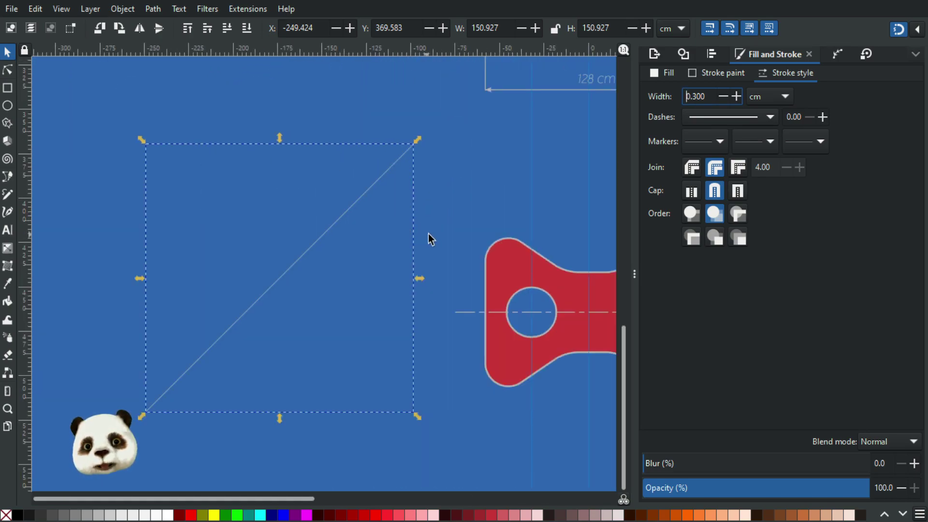
- Move the diagonal line about 30 cm farther away from the red plate
scroll(449, 231, "down", 1, "ctrl")
left_click_drag(468, 221, 357, 267)
left_click_drag(285, 243, 262, 245)
- Try a stroke width of 0.8 cm on the diagonal line
left_click(692, 97)
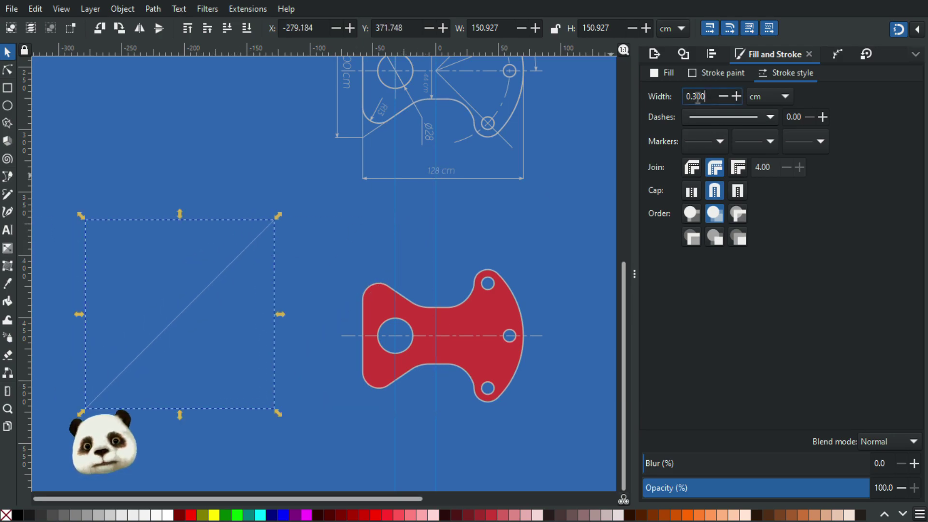
type("8")
key("Return")
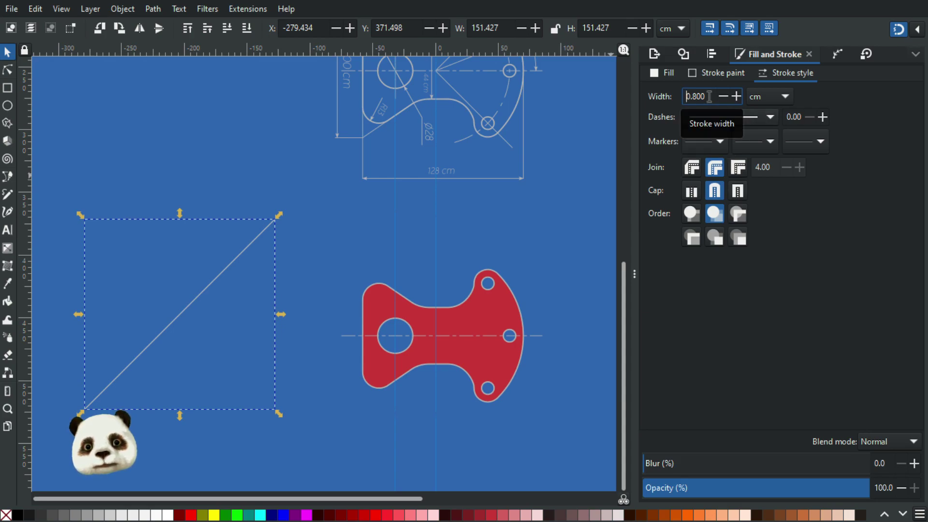
- Set the diagonal line's stroke width to 0.7 cm
left_click_drag(716, 97, 694, 97)
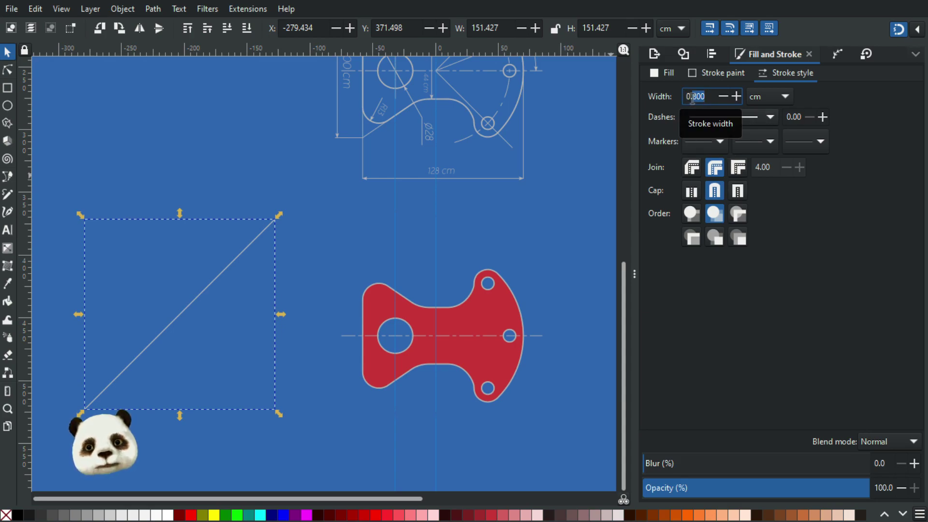
type("7")
key("Return")
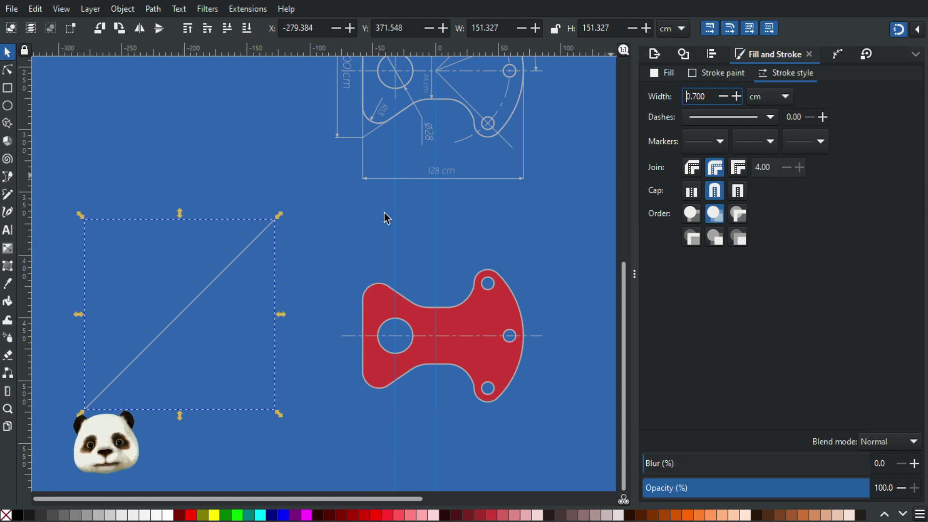
scroll(235, 396, "up", 2)
scroll(286, 329, "down", 1)
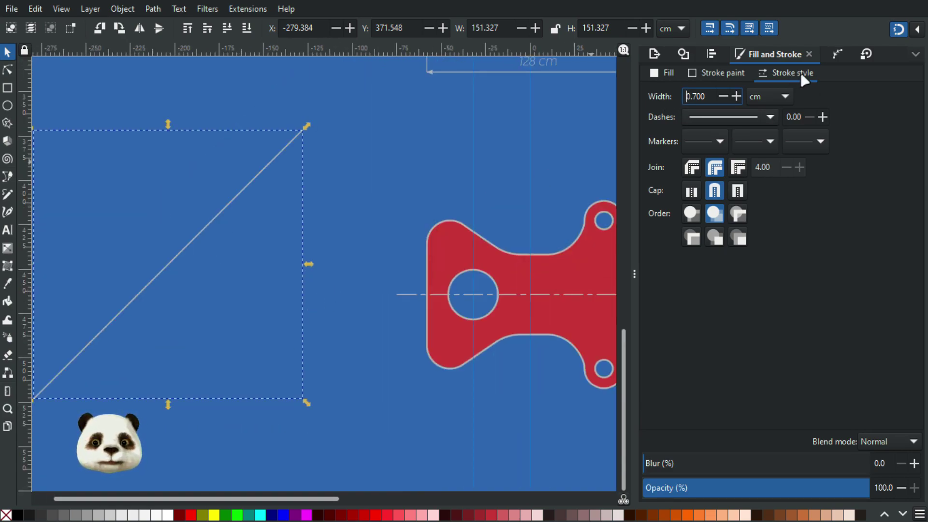
- Lower the diagonal line's upper end node until the line is horizontal, and rotate the line 45° counterclockwise
scroll(435, 194, "down", 2)
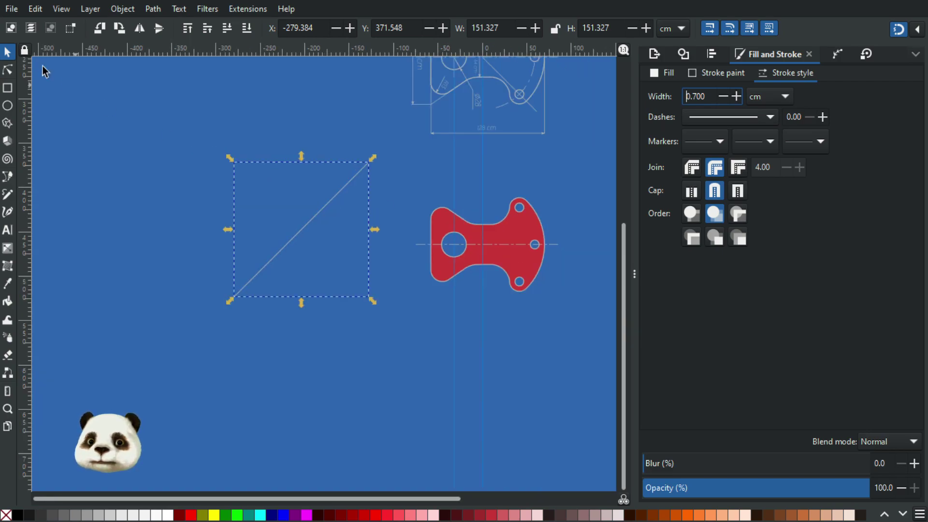
left_click(7, 70)
left_click_drag(373, 182, 372, 298)
scroll(365, 290, "up", 2)
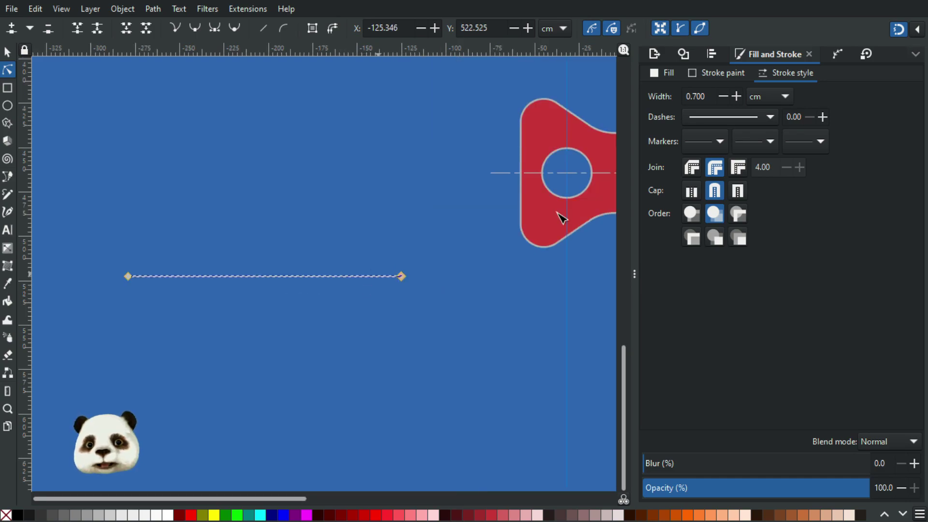
left_click(862, 53)
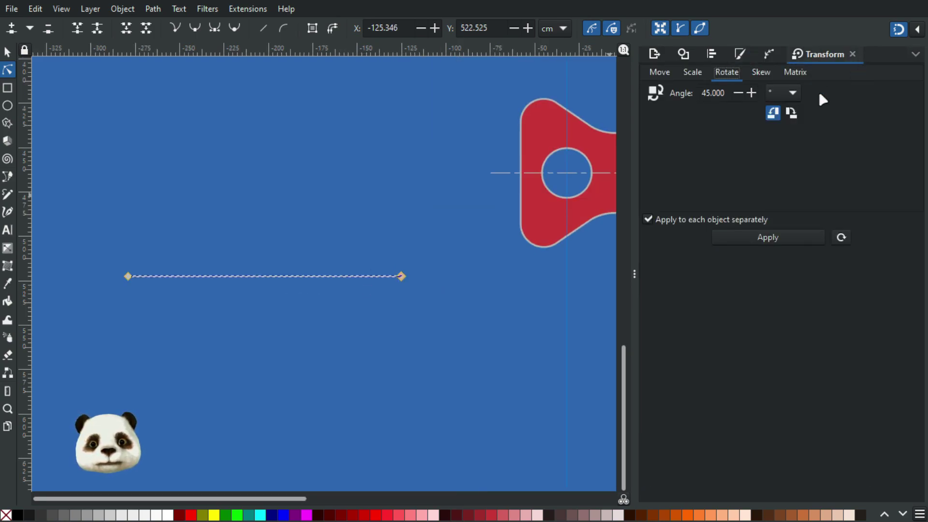
left_click(778, 235)
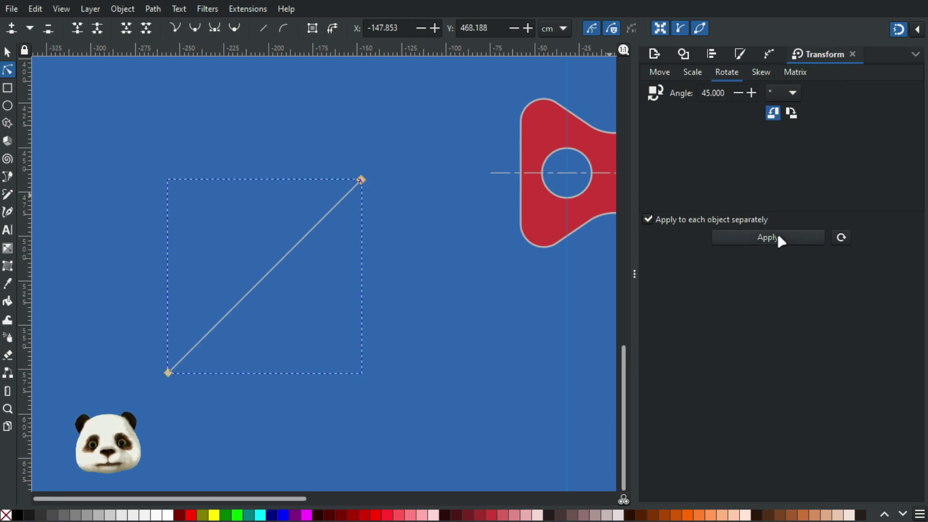
- Move the rotated line so its upper end aligns with the red plate's straight vertical edge, and nudge it slightly down
left_click(8, 52)
scroll(363, 180, "down", 1)
left_click_drag(394, 236, 239, 371)
left_click_drag(173, 355, 291, 261)
key("Down")
key("Down")
key("Down")
key("Down")
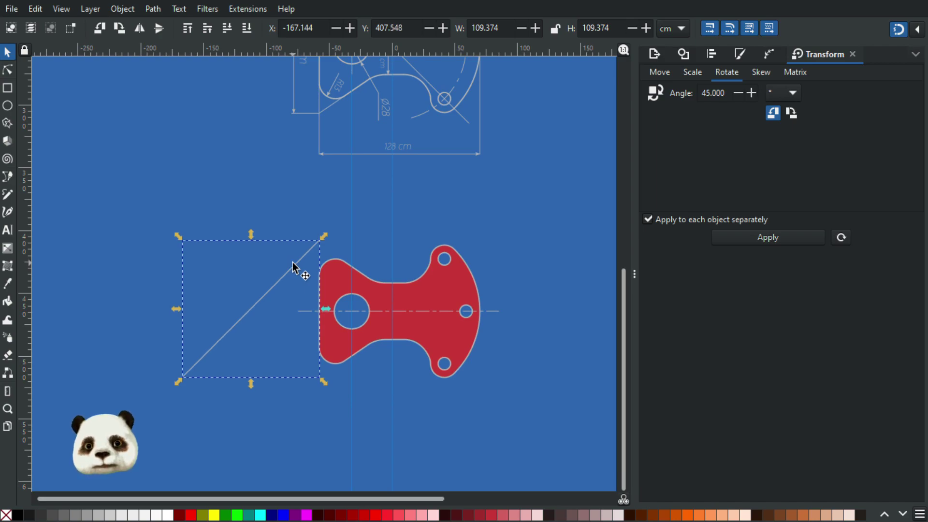
key("Down")
key("Down")
key("Down")
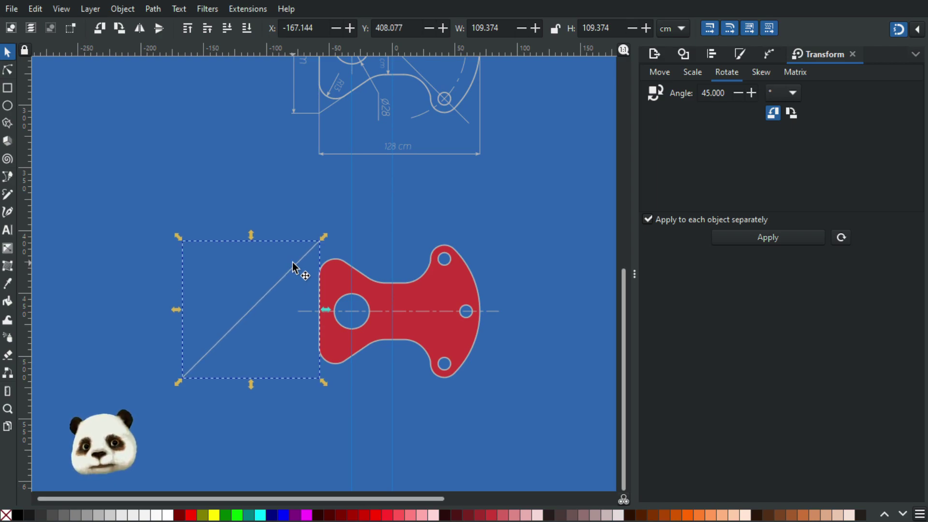
- Shift the 45° line horizontally toward the red plate until it touches the plate's rounded corner, at about X -149.7 cm
left_click(7, 70)
scroll(347, 345, "up", 2)
scroll(382, 271, "down", 1)
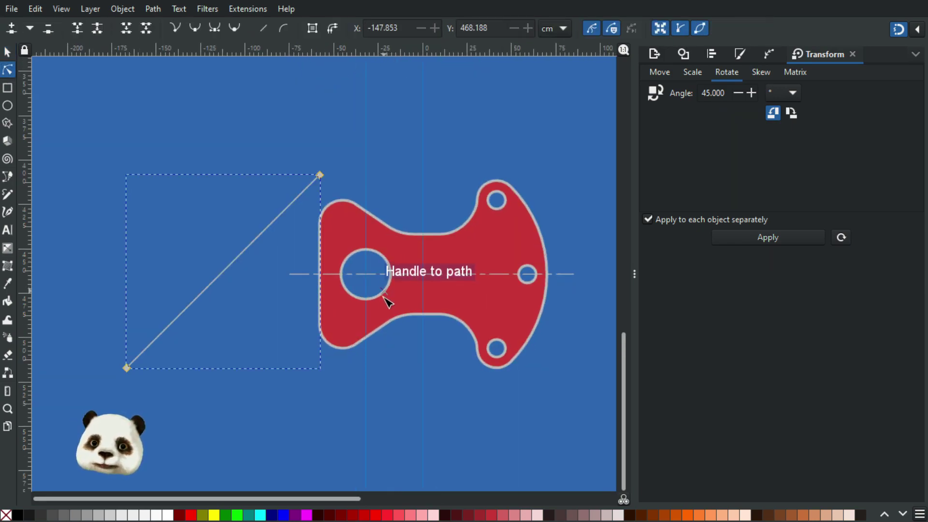
left_click(8, 50)
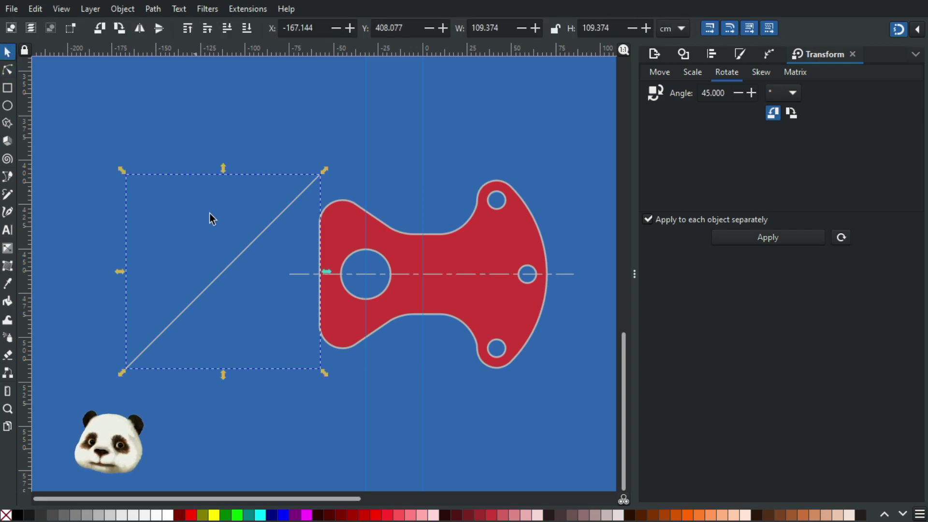
key("Right")
key("Right")
key("Right")
key("Right")
key("Right")
key("Right")
key("Right")
key("Right")
key("Right")
key("Right")
key("Right")
key("Right")
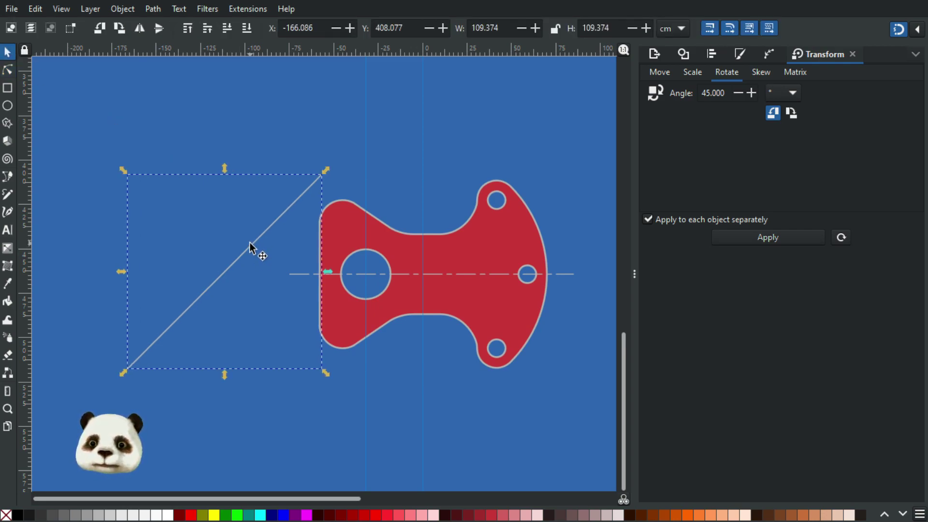
key("Right")
key("Right")
key("Right")
key("Right")
key("Right")
key("Right")
key("Right")
key("Right")
key("Right")
key("Right")
key("Right")
key("Right")
key("Right")
key("Right")
key("Right")
key("Right")
key("Right")
key("Right")
key("Right")
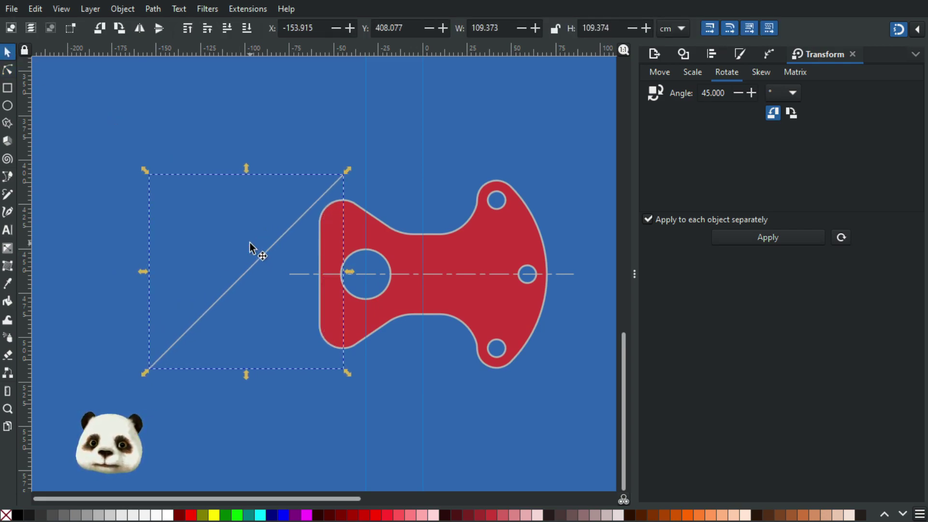
key("Right")
key("Right")
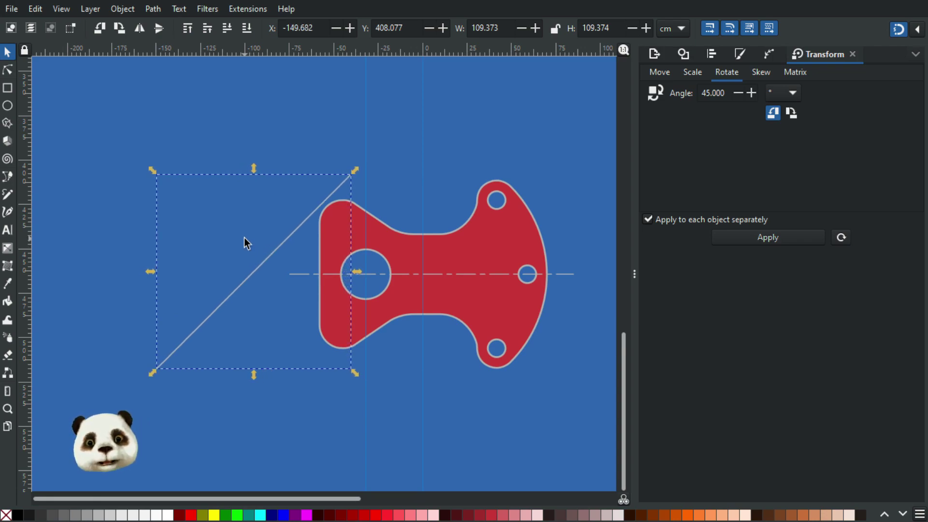
- Add a Tiling path effect to the diagonal line
left_click(770, 54)
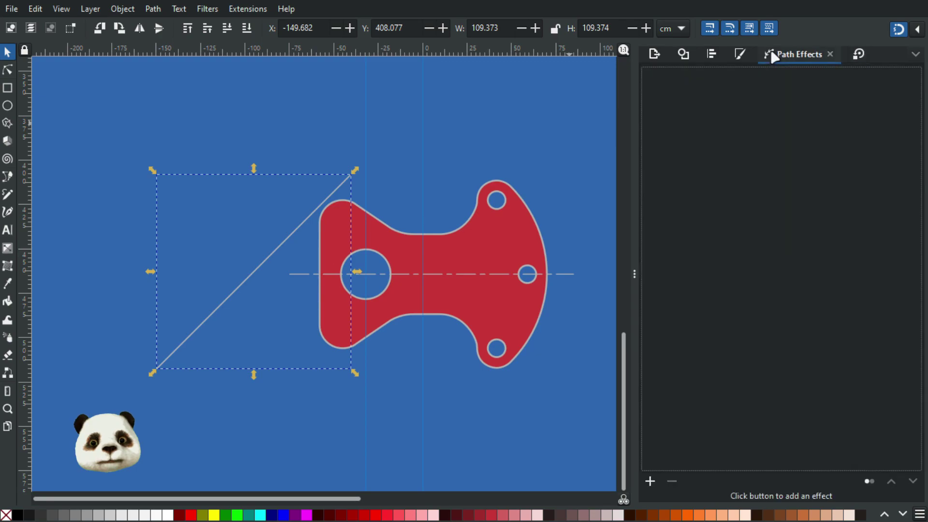
left_click(650, 482)
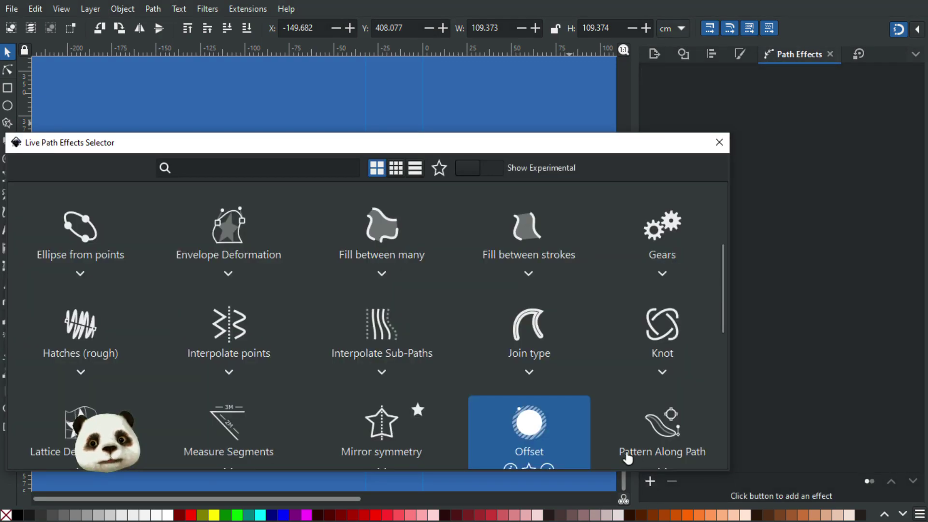
scroll(529, 358, "down", 3)
scroll(534, 361, "down", 8)
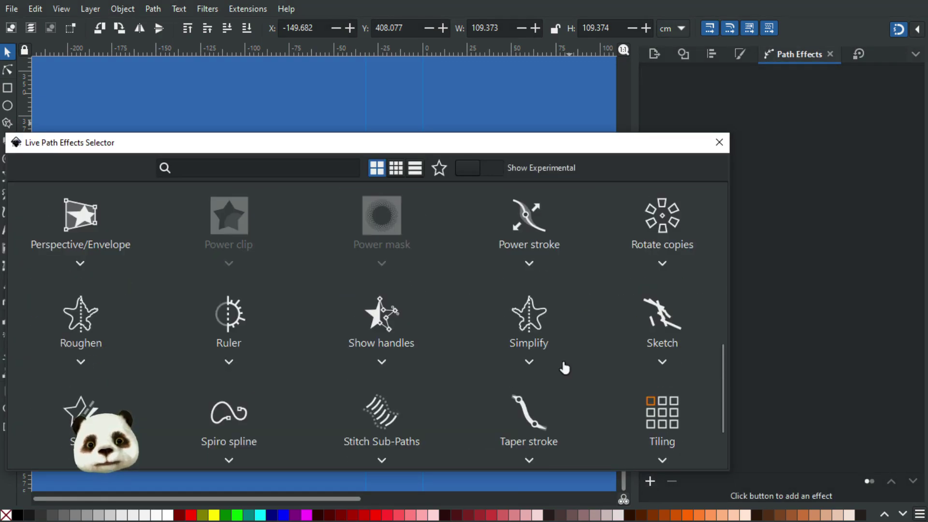
left_click(663, 311)
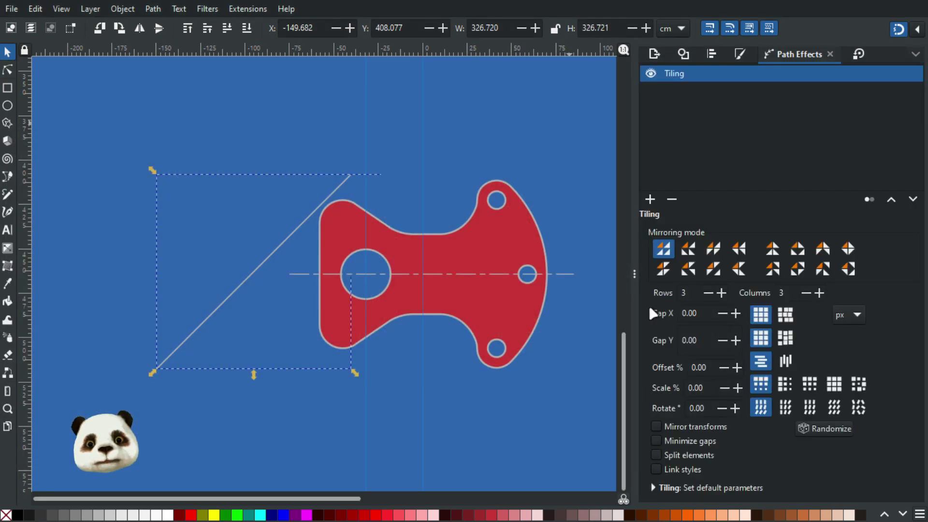
- Set the tiling to 1 row and 100 columns
scroll(532, 299, "down", 1)
scroll(536, 300, "down", 1)
left_click_drag(535, 300, 360, 267)
double_click(696, 292)
type("1")
key("Return")
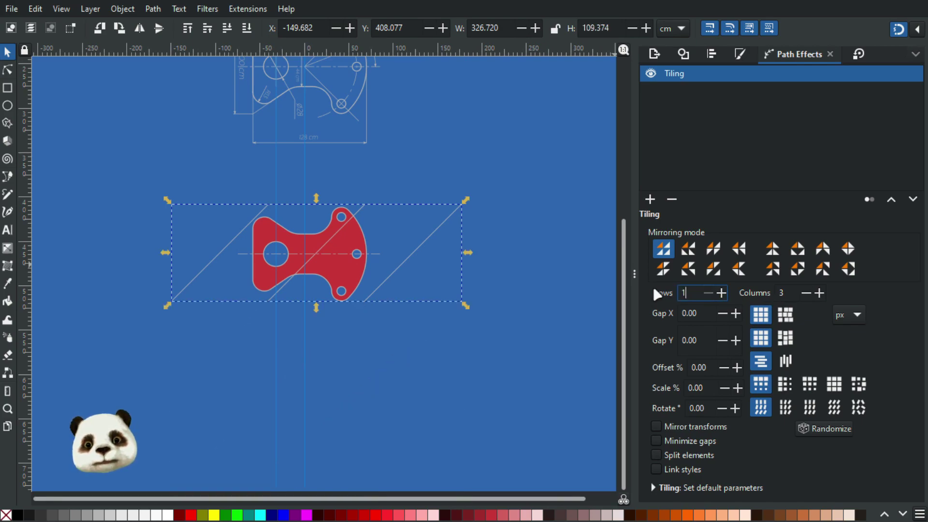
double_click(785, 292)
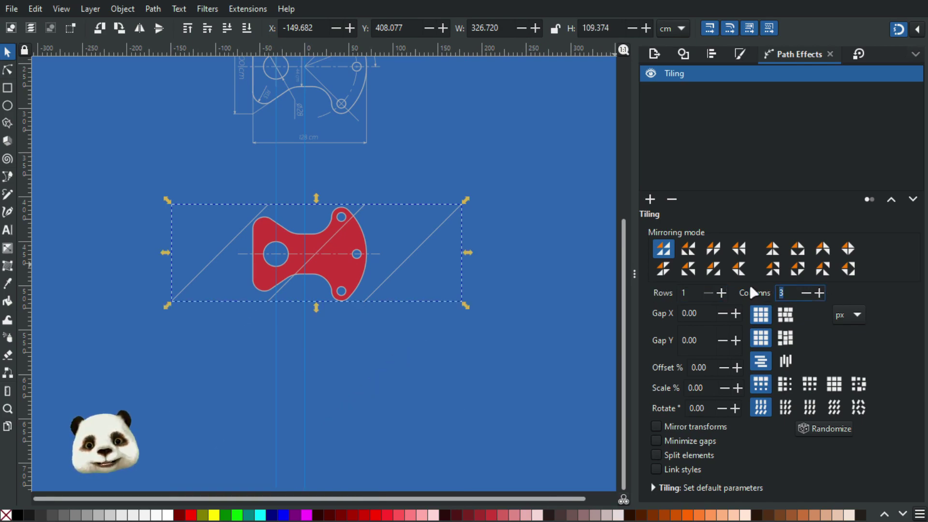
type("100")
key("Return")
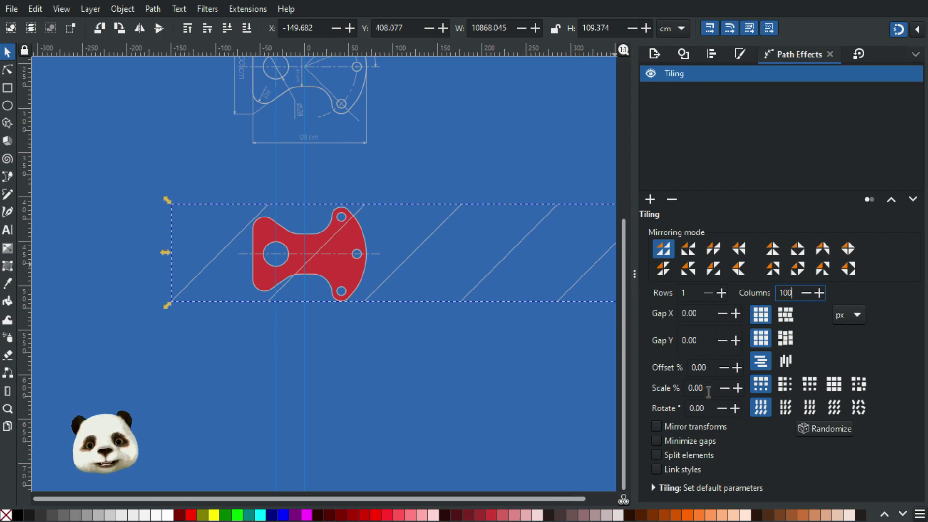
- Try negative tile offsets down to -74%, and reset the offset to 0
left_click(724, 368)
left_click_drag(714, 368, 610, 355)
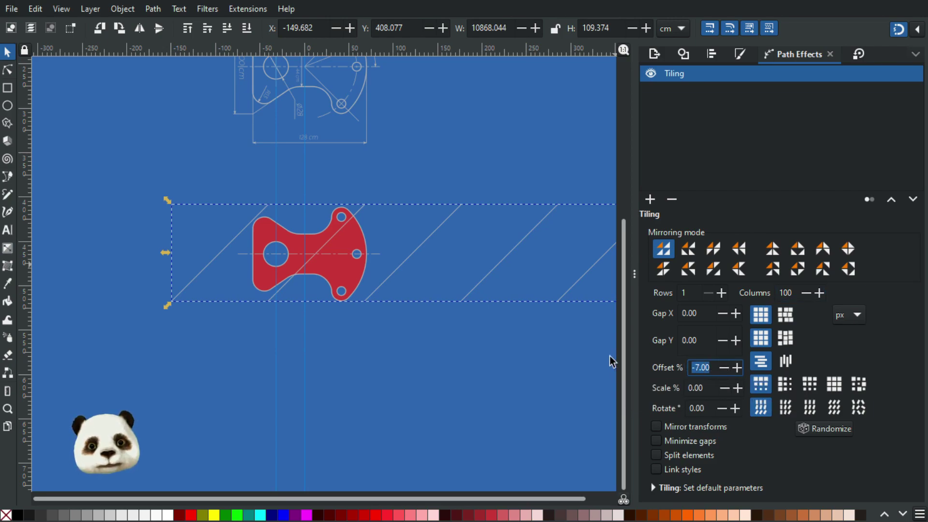
left_click(724, 367)
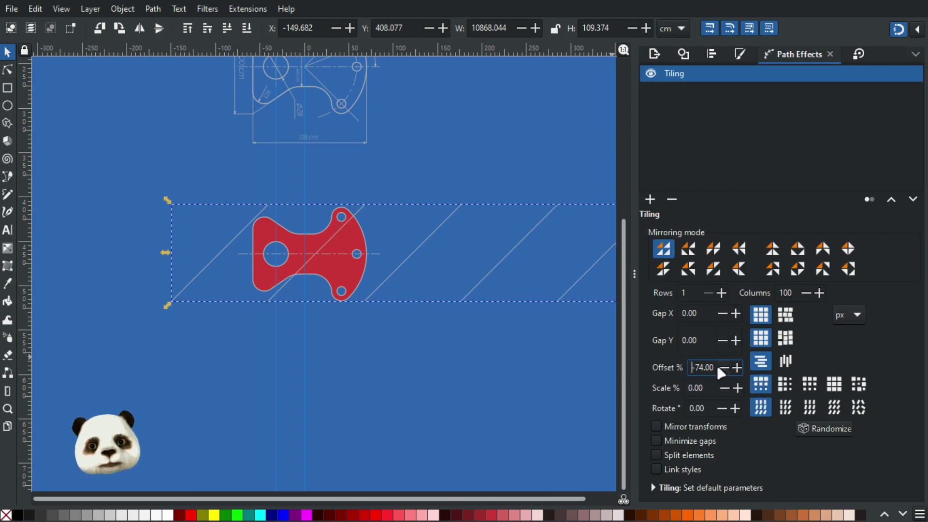
type("0")
key("Return")
- Try horizontal tile gaps of -175, -405 and -4005 px, and reset the vertical gap to 0
left_click(722, 315)
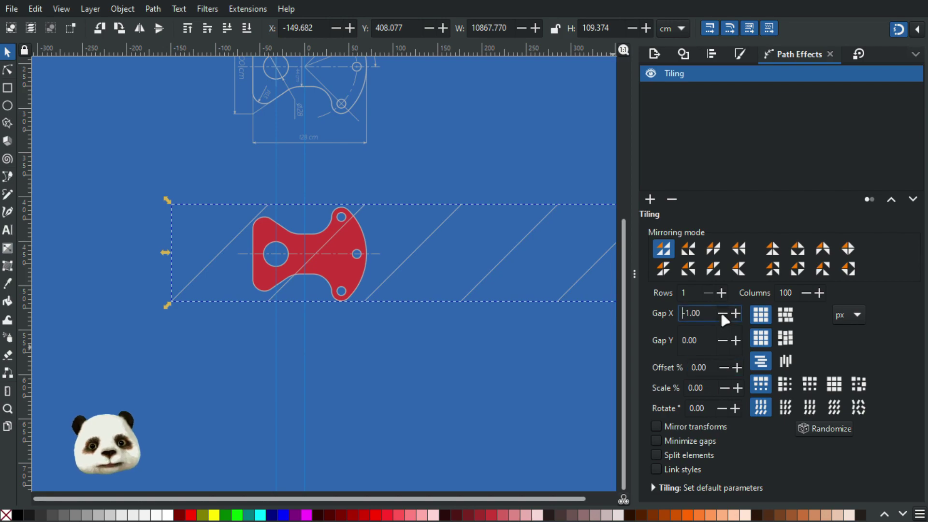
mouse_move(722, 314)
left_mouse_down()
mouse_move(726, 341)
mouse_move(723, 313)
left_mouse_up()
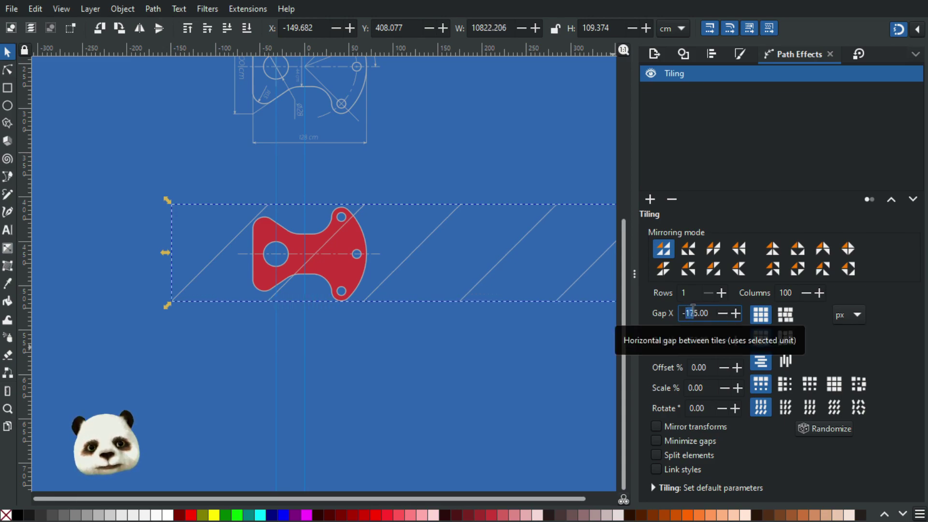
type("40")
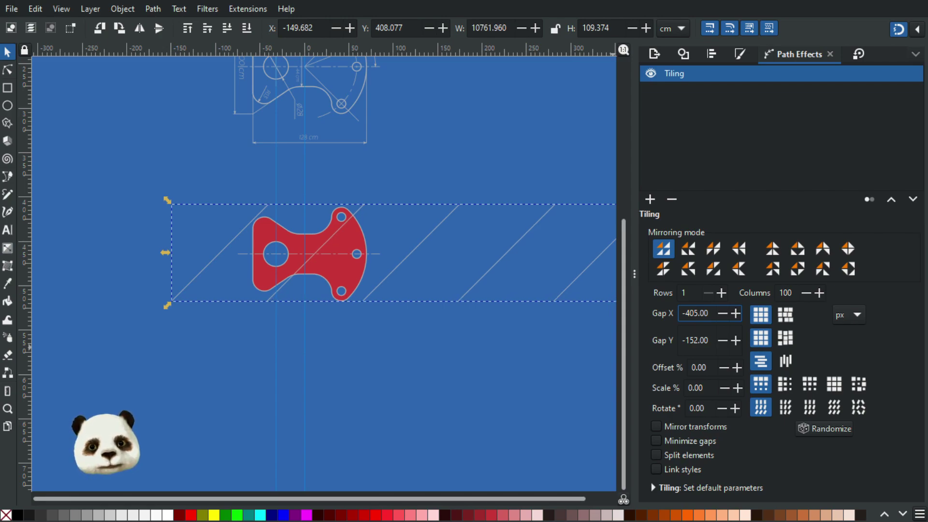
type("0")
key("Tab")
type("0")
key("Return")
- Set the horizontal gap between the tiled lines to -40000 px to form a dense hatch over the plate
left_click(692, 313)
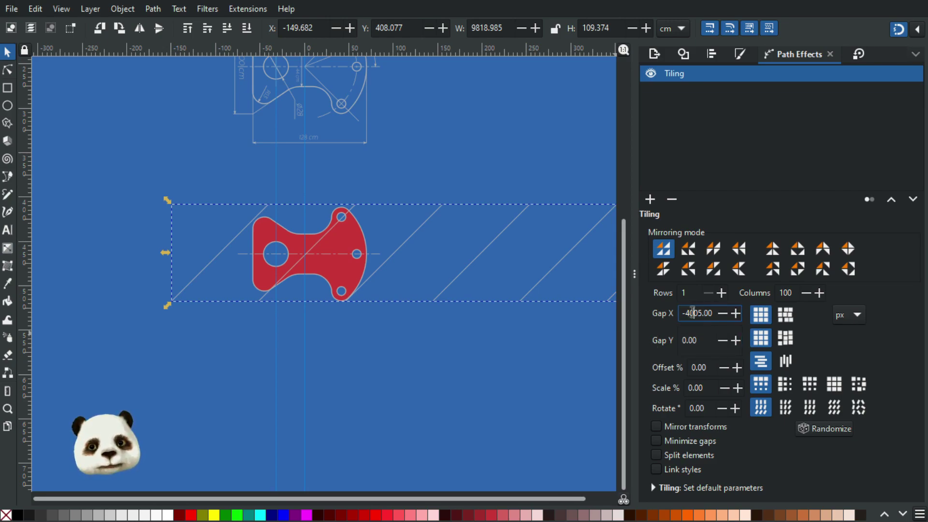
key("Delete")
key("Delete")
key("Delete")
type("0000")
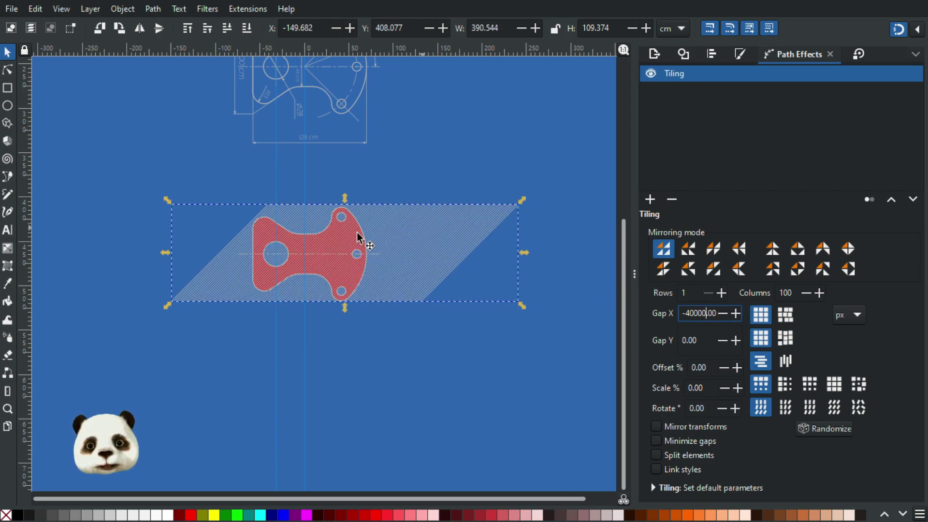
scroll(332, 216, "up", 3)
scroll(331, 219, "down", 2)
scroll(273, 280, "up", 2)
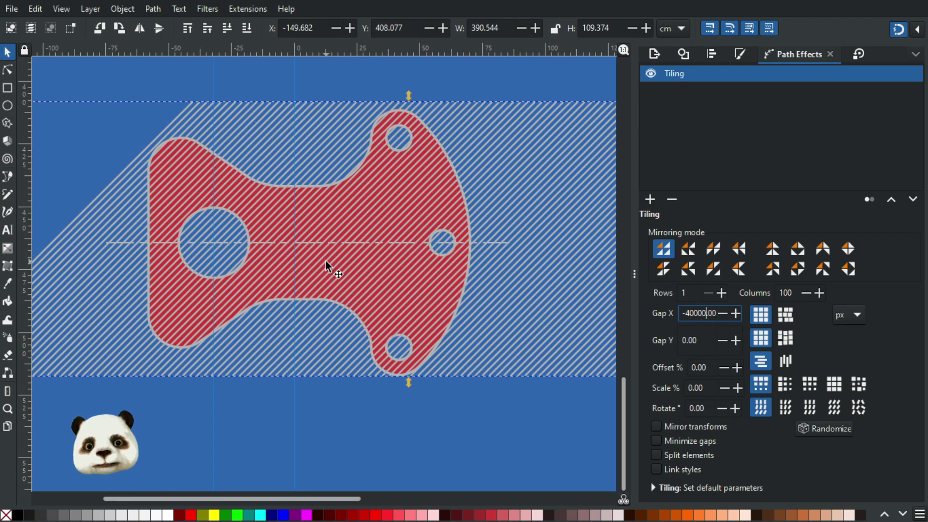
scroll(326, 260, "down", 1, "ctrl")
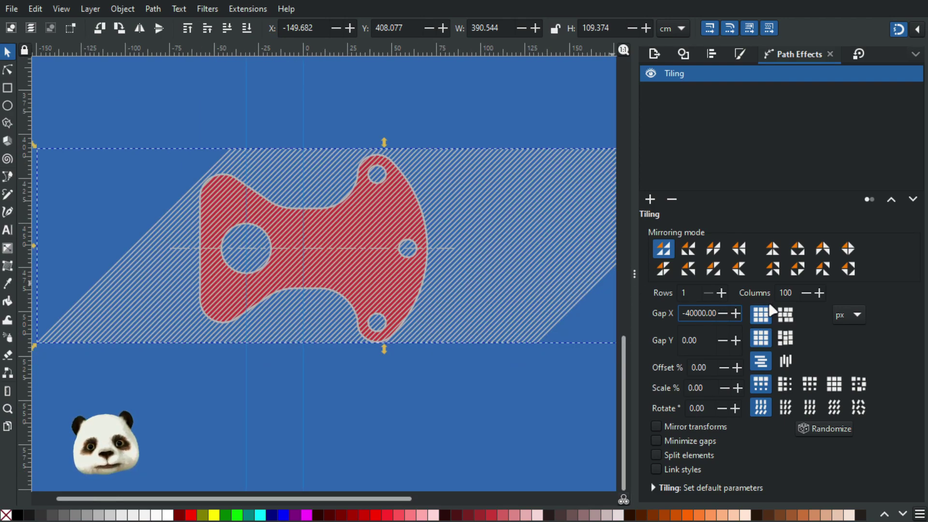
- Try 60 tiling columns, and set the number to 70 so the hatch covers the whole plate
left_click(799, 293)
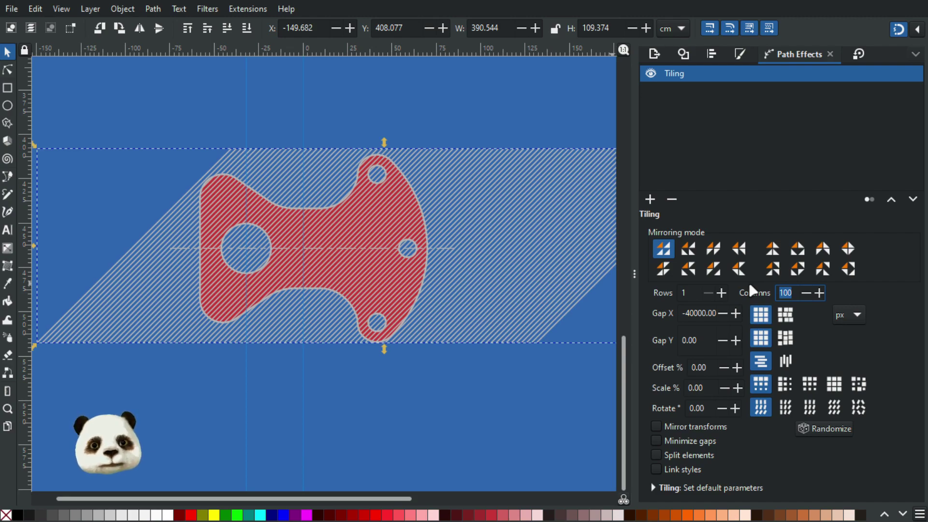
type("60")
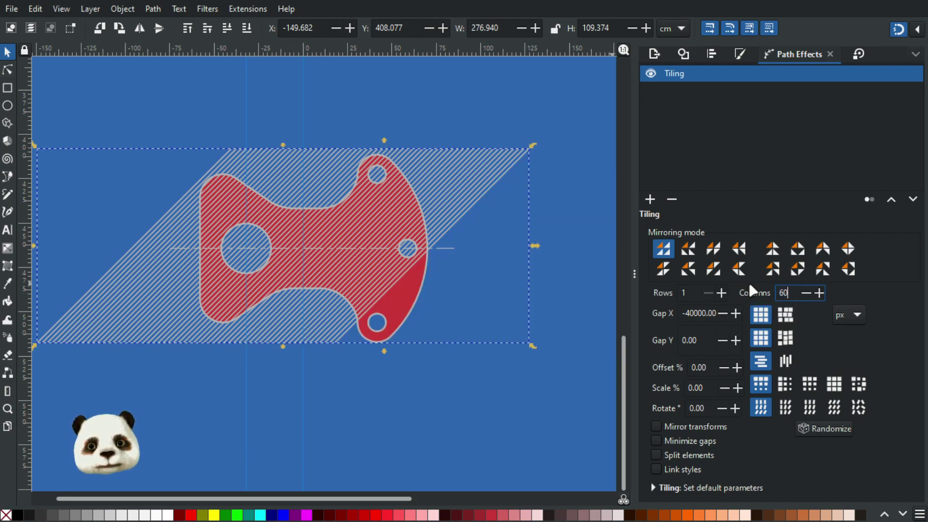
key("Left")
key("BackSpace")
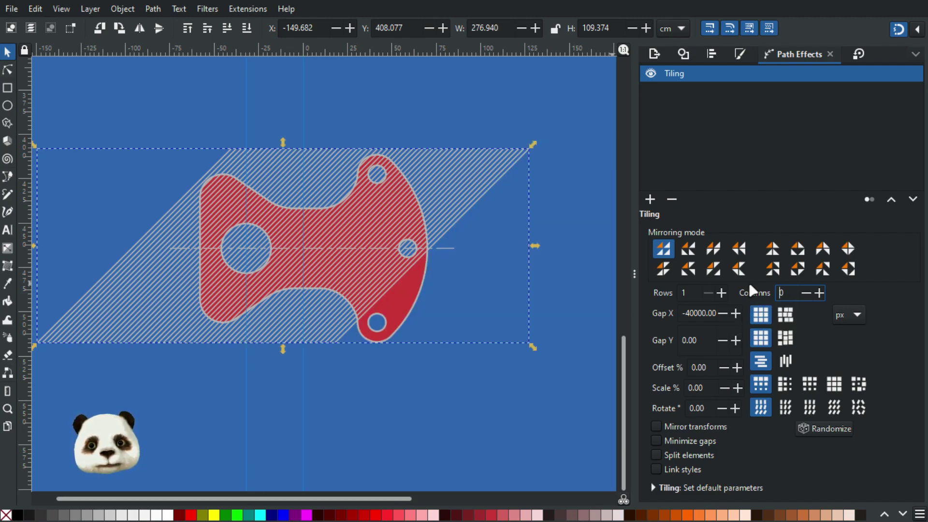
type("7")
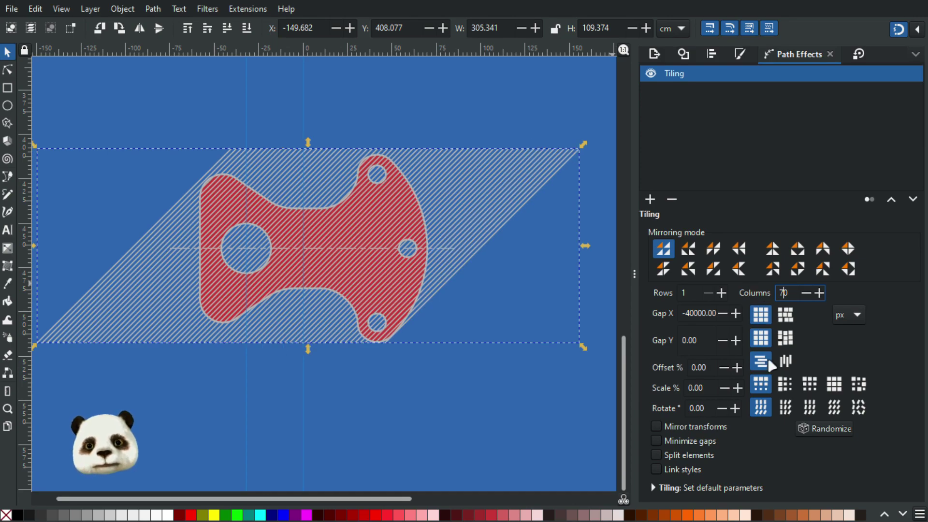
scroll(489, 329, "up", 2, "ctrl")
scroll(486, 329, "down", 2, "ctrl")
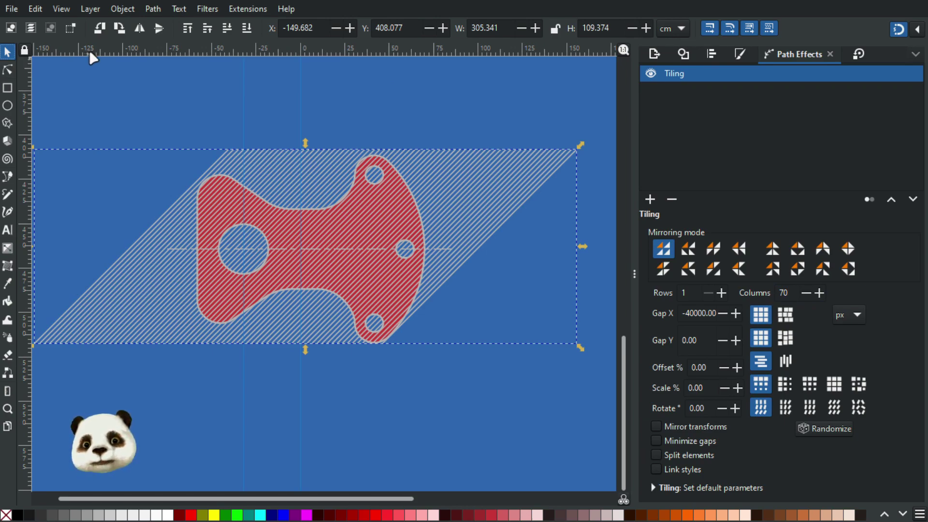
- Nudge the tiled hatch sideways to an X position of -147.671 cm
left_click(453, 172)
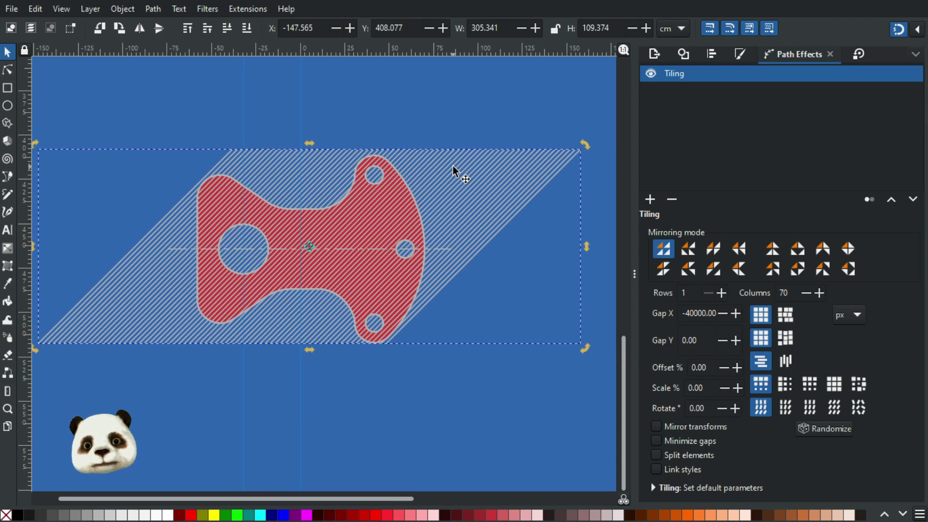
key("shift+Left")
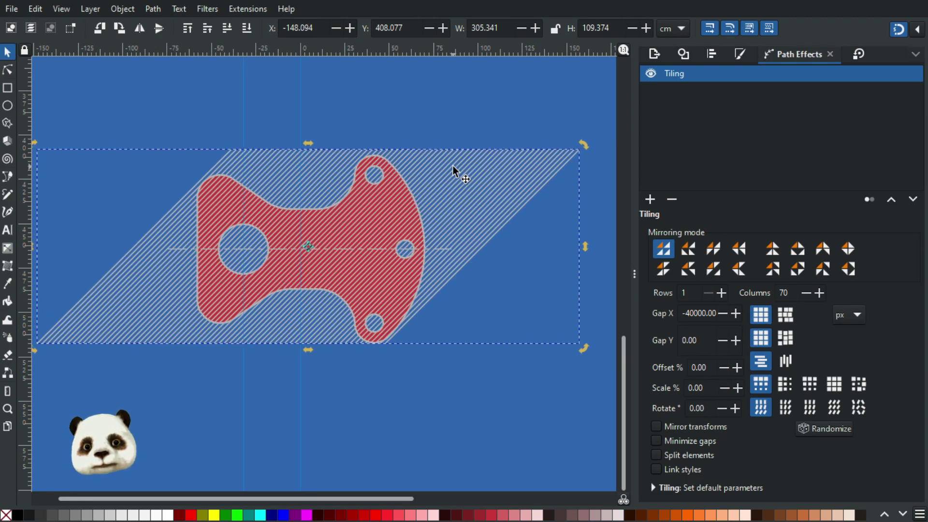
key("shift+Right")
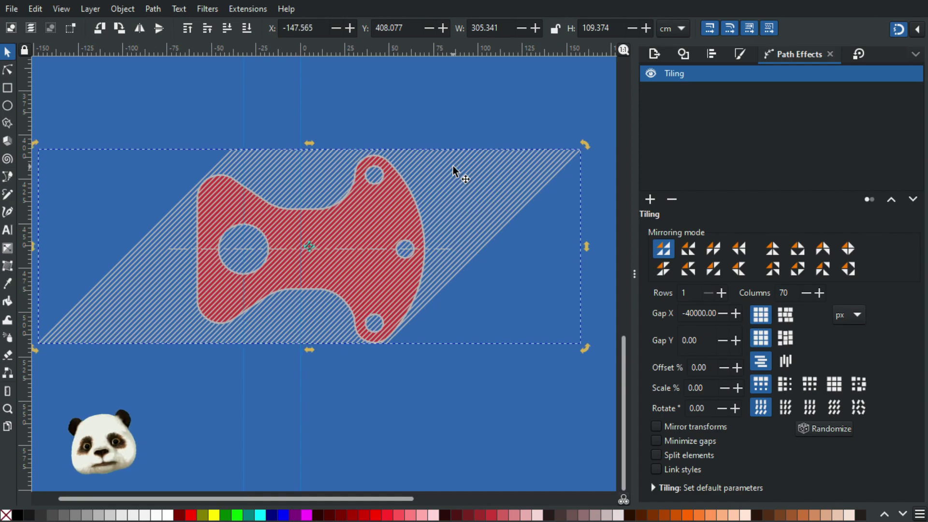
key("alt+Left")
key("alt+Left")
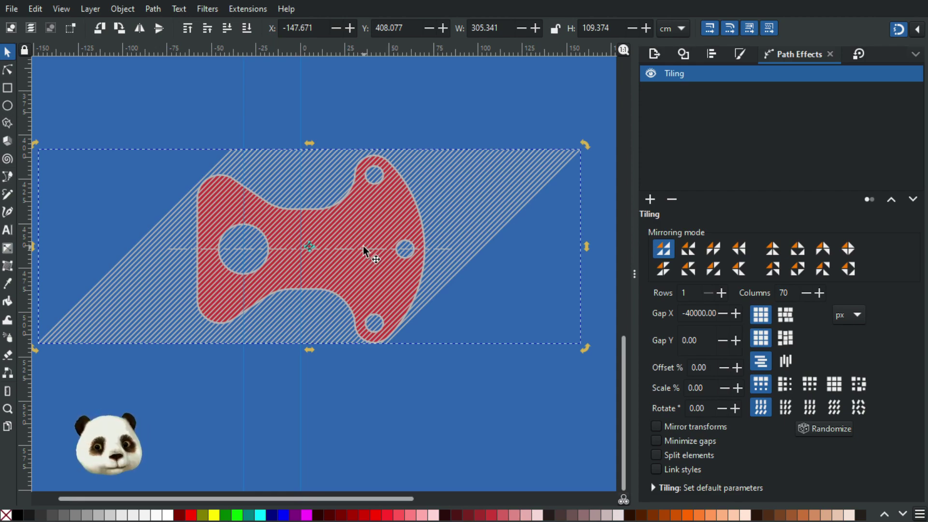
- Convert the tiled hatch into a regular path without the live effect, and inspect its line-end nodes
key("ctrl+alt+c")
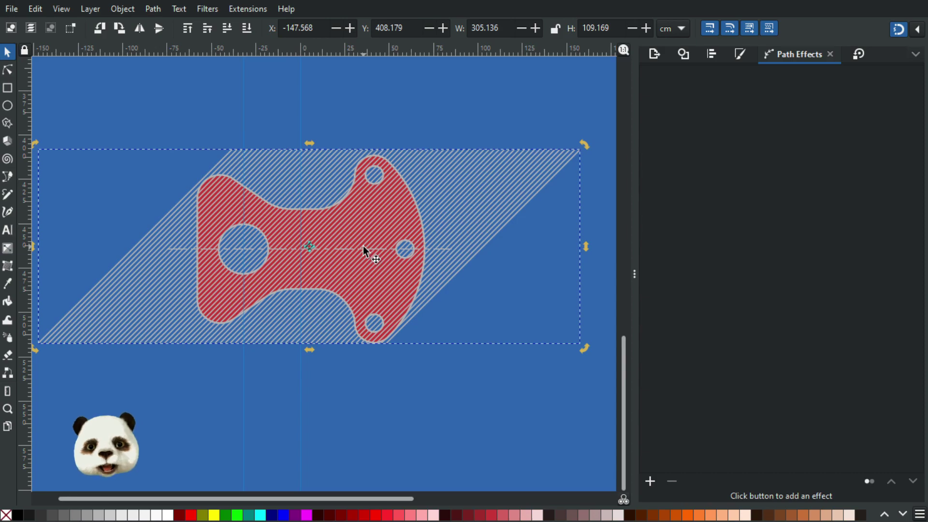
left_click(8, 69)
scroll(270, 150, "up", 6)
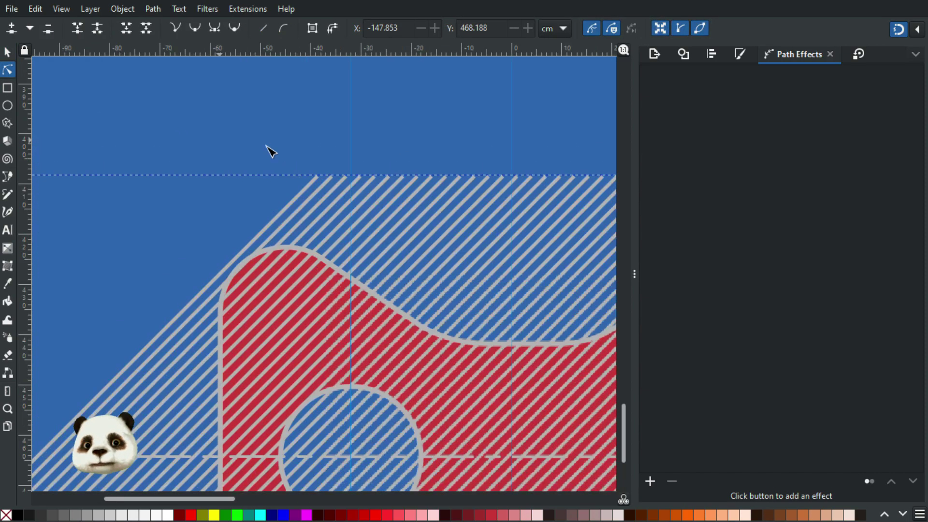
left_click(365, 177)
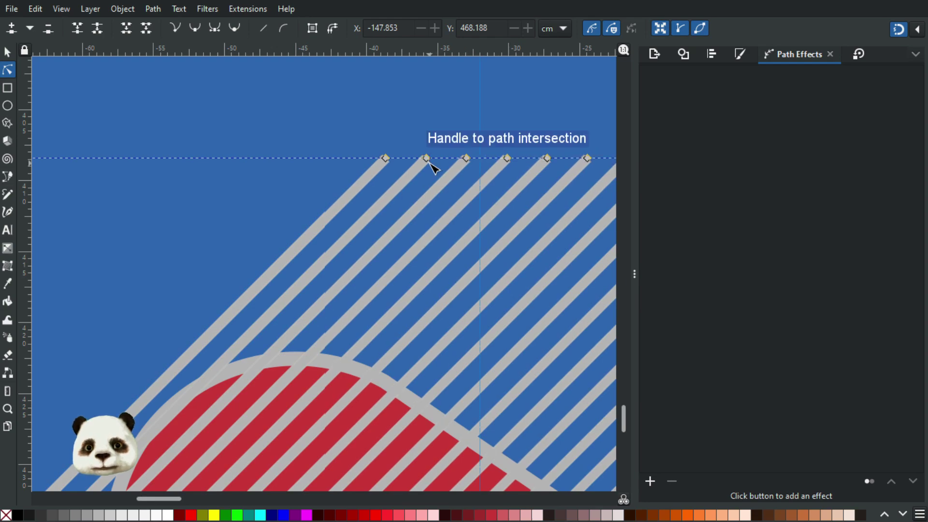
left_click(8, 53)
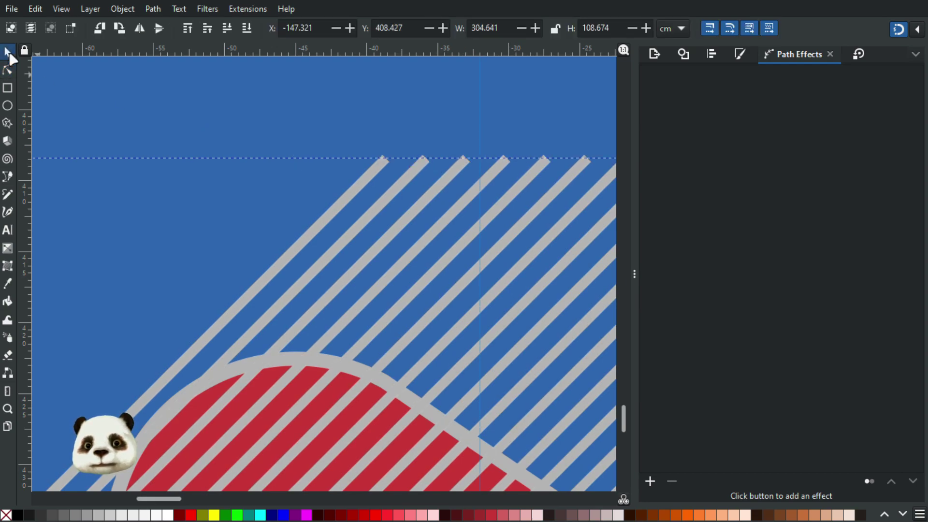
left_click(380, 166)
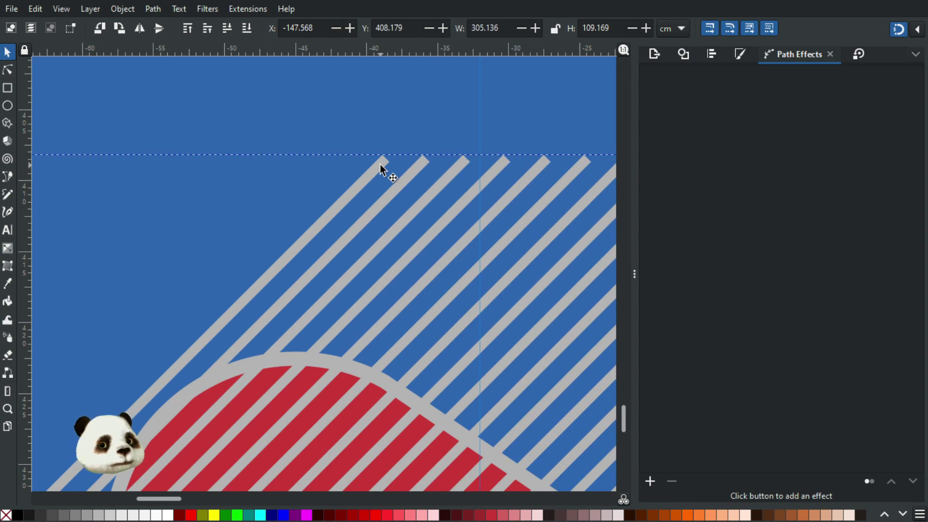
- Try selecting the red plate together with the converted hatch, and reselect only the hatch path
scroll(487, 165, "down", 5, "ctrl")
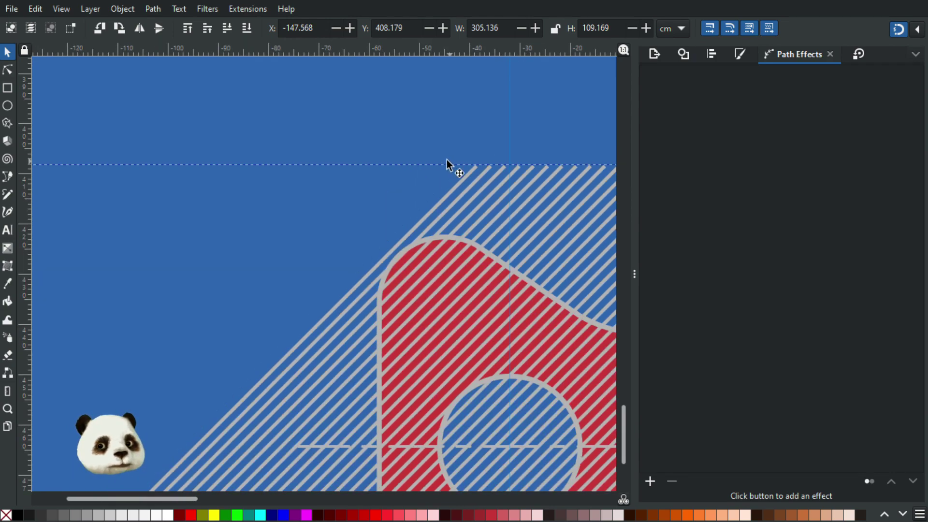
left_click_drag(425, 119, 248, 87)
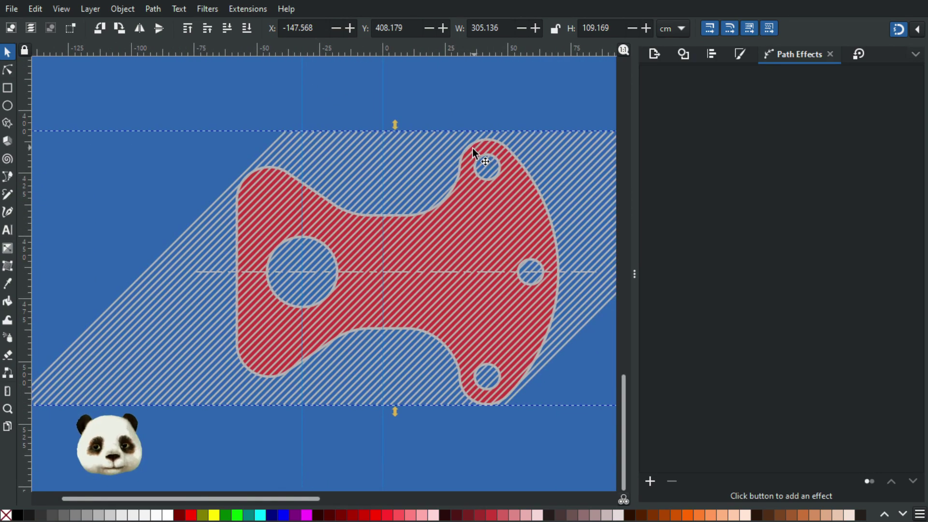
left_click(471, 148, "shift")
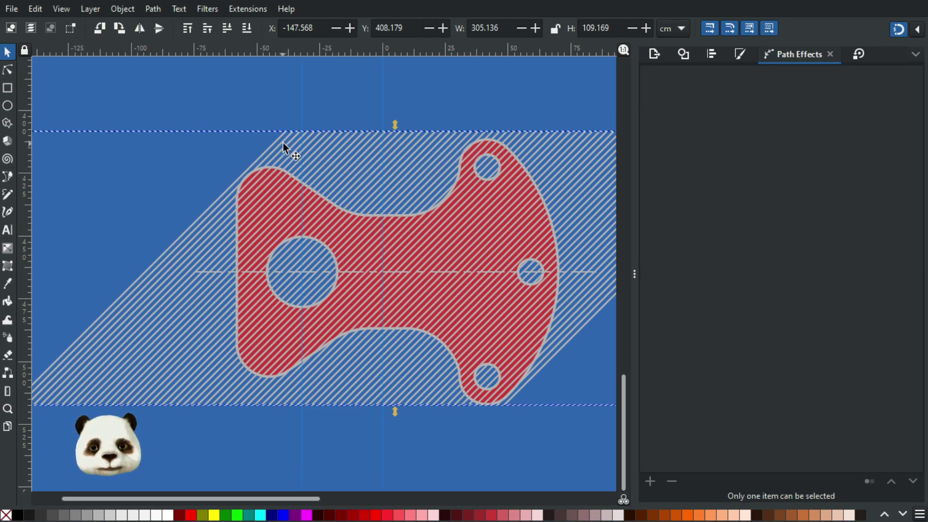
left_click(323, 100)
left_click(308, 141)
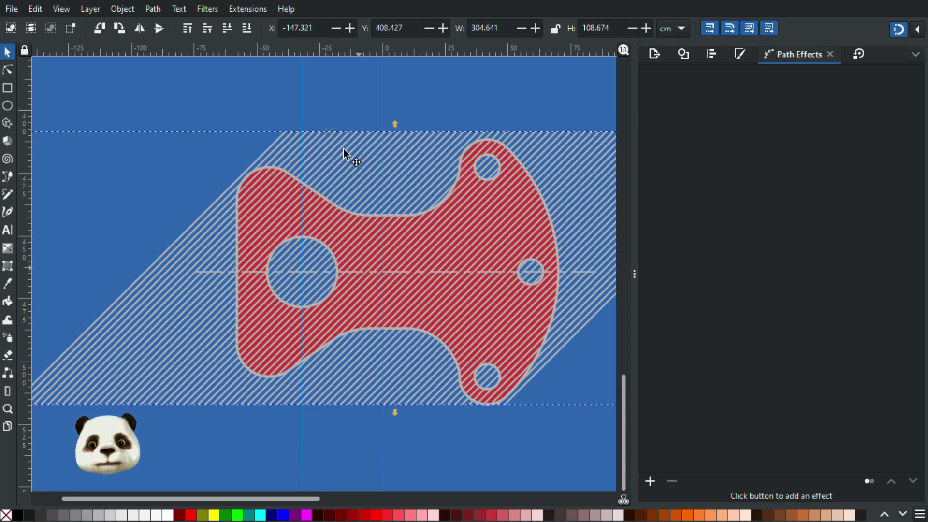
left_click_drag(343, 149, 291, 152)
mouse_move(177, 294)
left_mouse_down()
mouse_move(218, 186)
mouse_move(385, 321)
mouse_move(239, 300)
mouse_move(233, 289)
left_mouse_up()
scroll(251, 156, "up", 5, "ctrl")
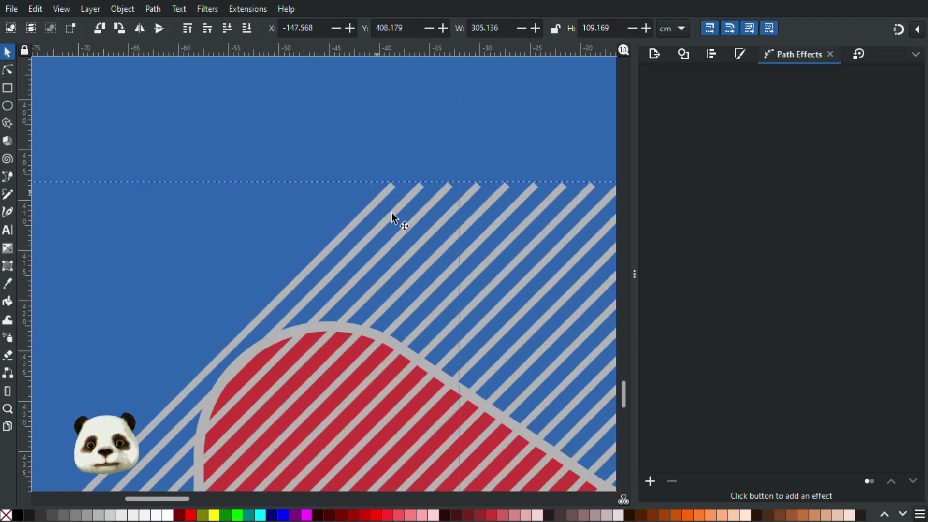
- Separate the leftover invisible hatch path from the visible lines at X -134.234 cm, Y 458.318 cm, and clear the selection
scroll(393, 217, "down", 1)
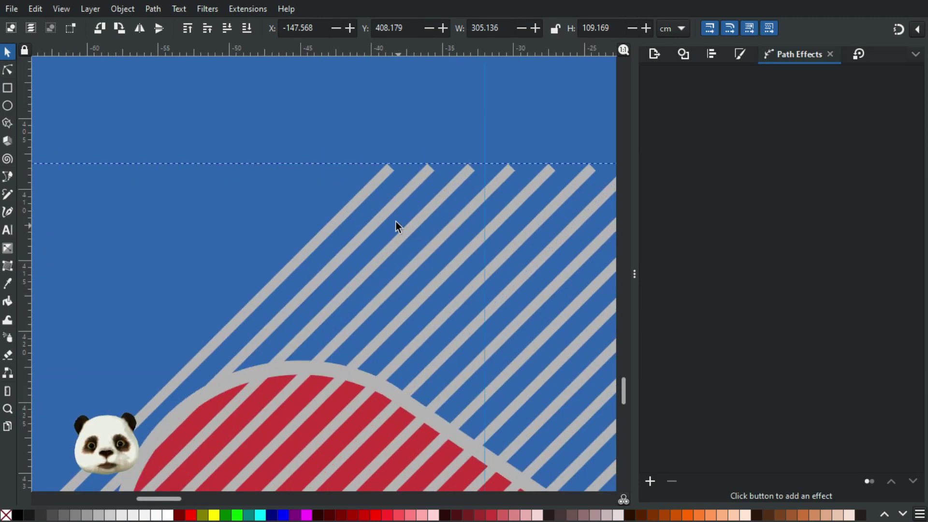
left_click(11, 66)
left_click(7, 52)
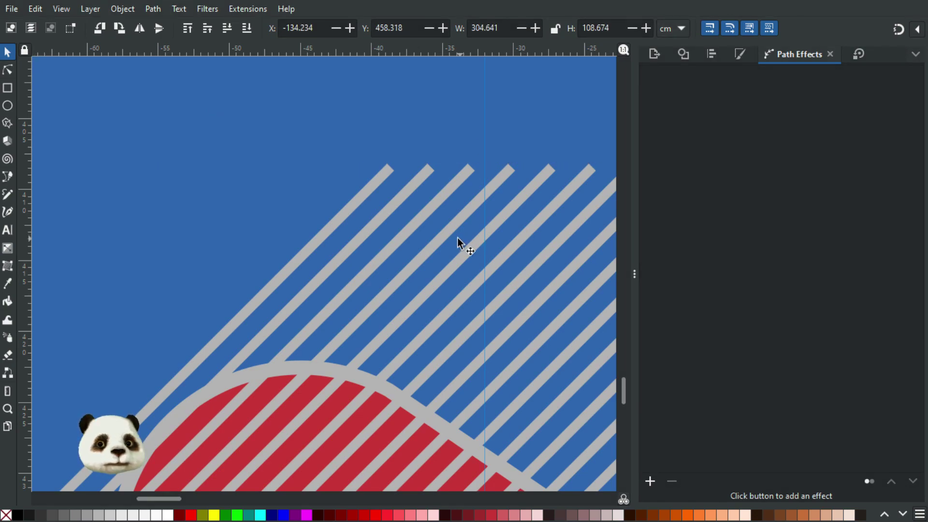
scroll(459, 237, "down", 10, "ctrl")
scroll(545, 220, "up", 4, "ctrl")
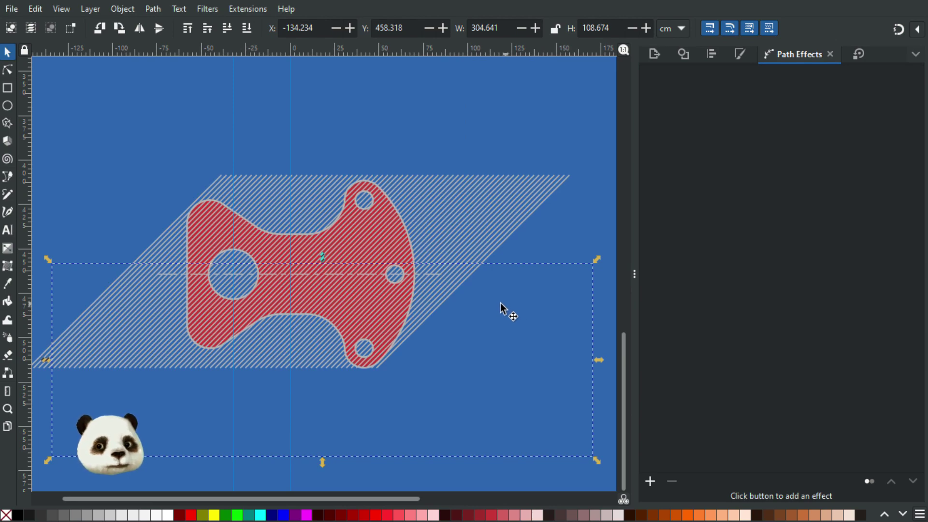
key("Escape")
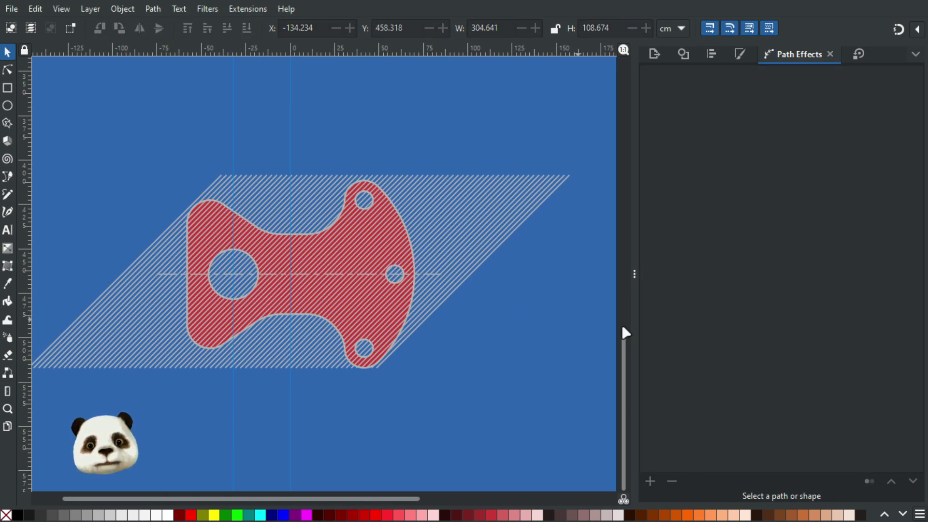
scroll(503, 307, "down", 5, "ctrl")
scroll(509, 317, "up", 5, "ctrl")
left_click_drag(342, 335, 474, 425)
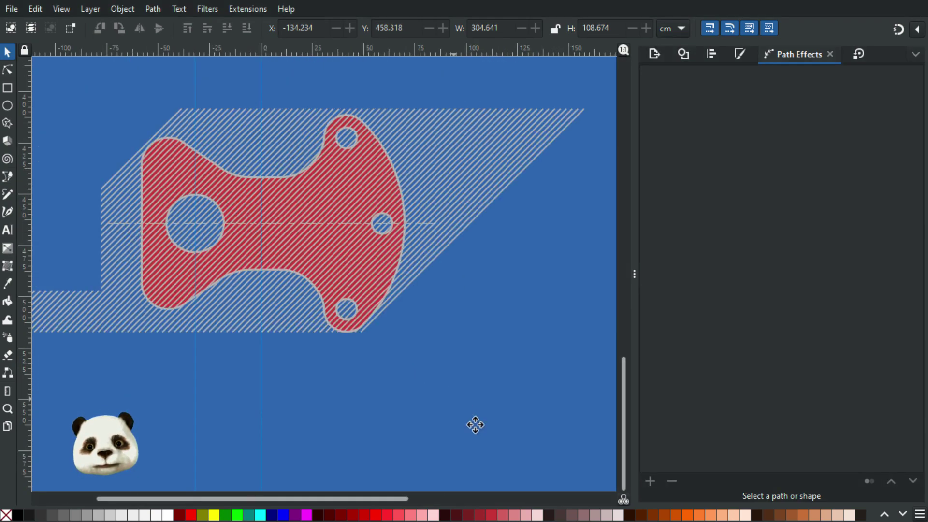
- Lower the converted hatch beneath the red plate and fill the plate with magenta
left_click(520, 195)
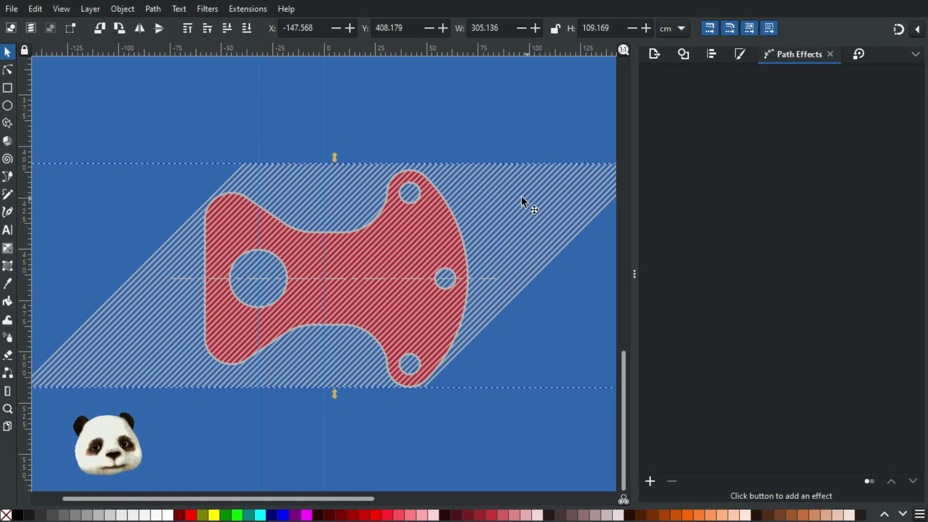
key("Page_Down")
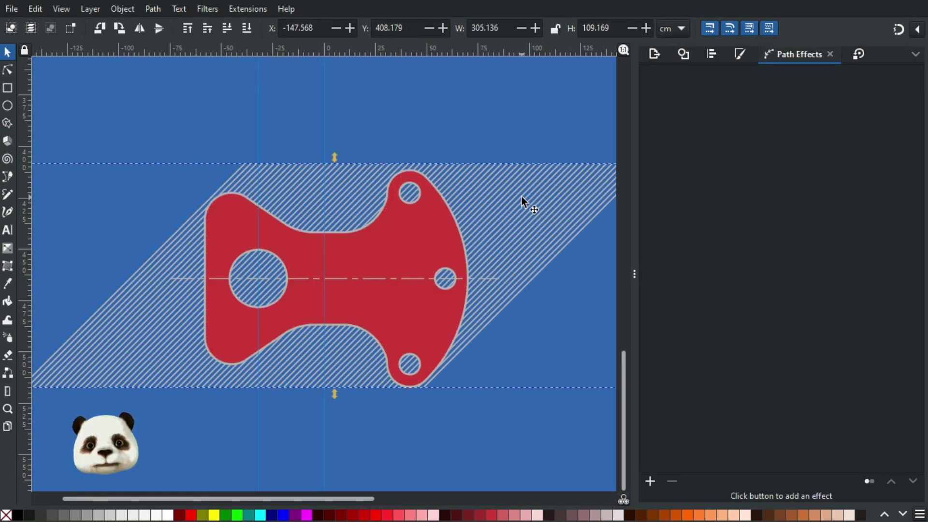
left_click(429, 231)
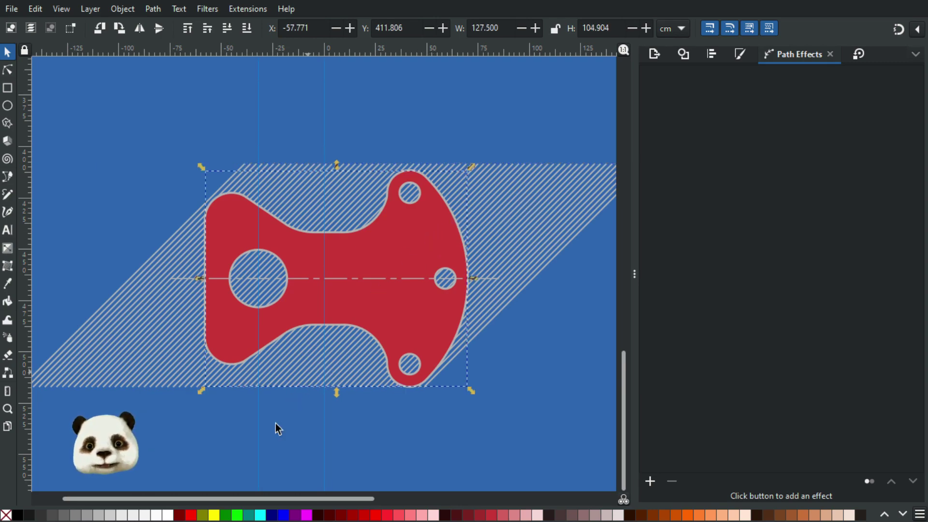
left_click(306, 515)
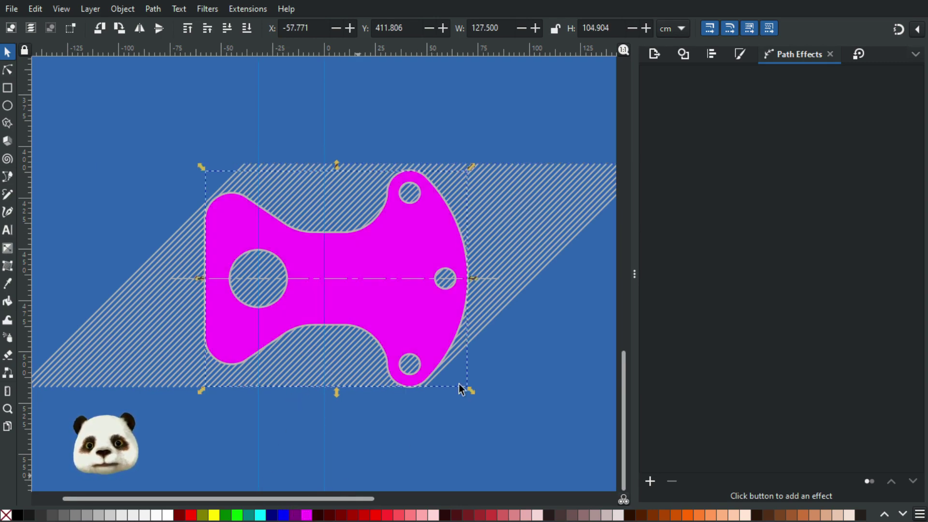
- Clip the converted hatch with the magenta plate shape, and inspect the hatching around the holes
left_click(550, 224, "shift")
scroll(419, 240, "up", 1, "ctrl")
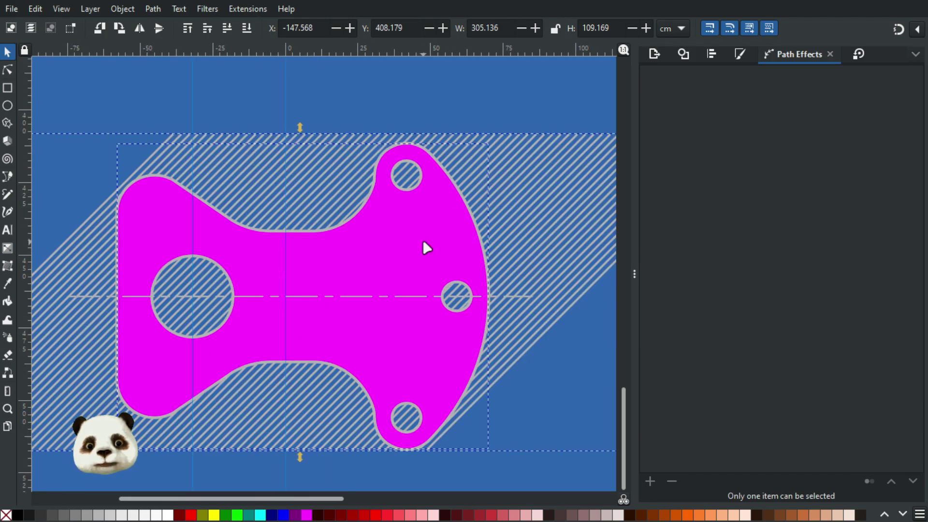
right_click(424, 242)
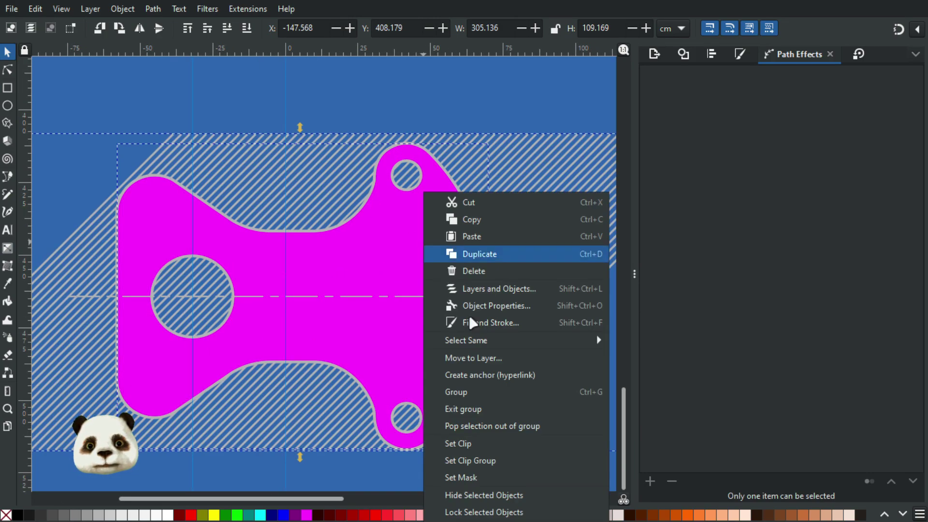
left_click(475, 445)
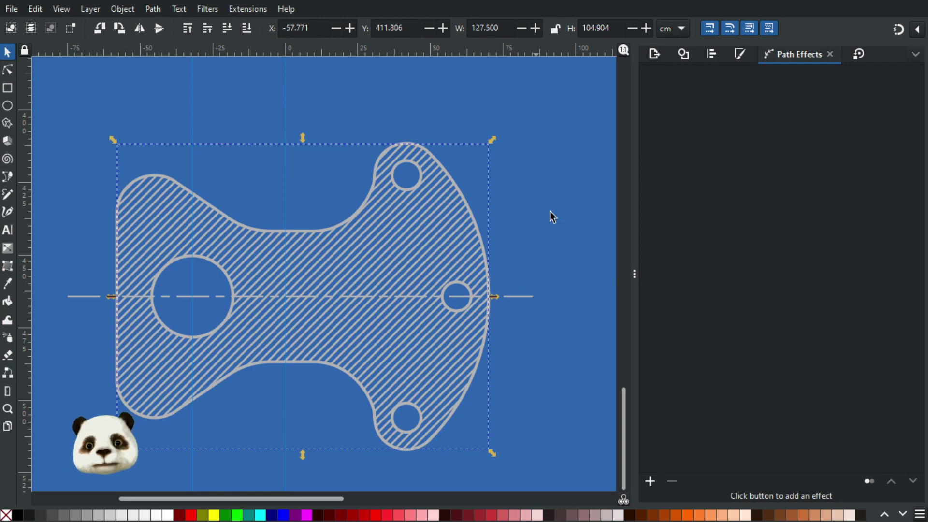
left_click(564, 182)
scroll(564, 182, "down", 2, "ctrl")
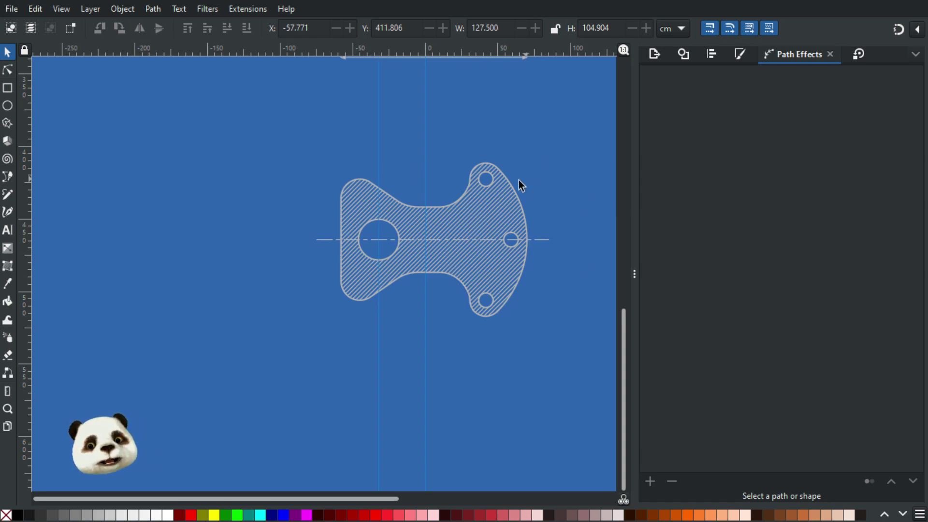
mouse_move(537, 153)
left_mouse_down()
mouse_move(378, 169)
mouse_move(441, 221)
left_mouse_up()
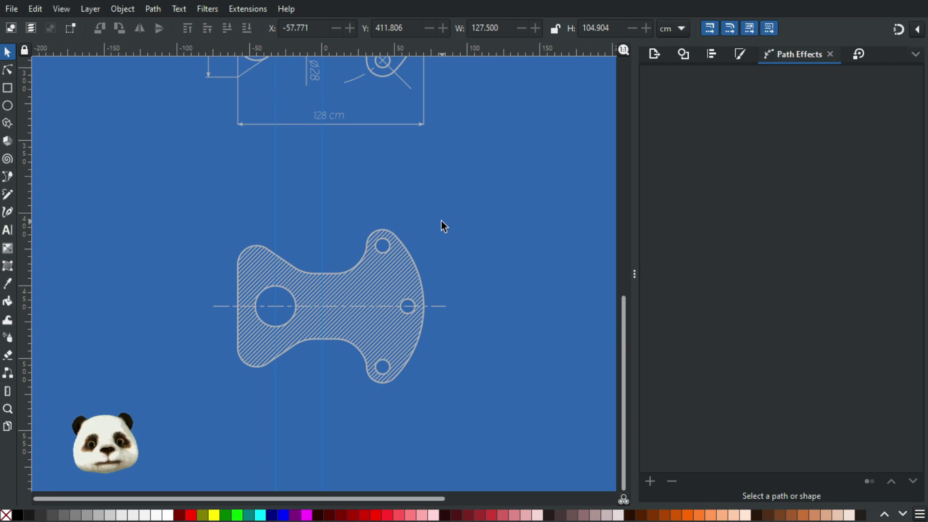
scroll(373, 249, "up", 4)
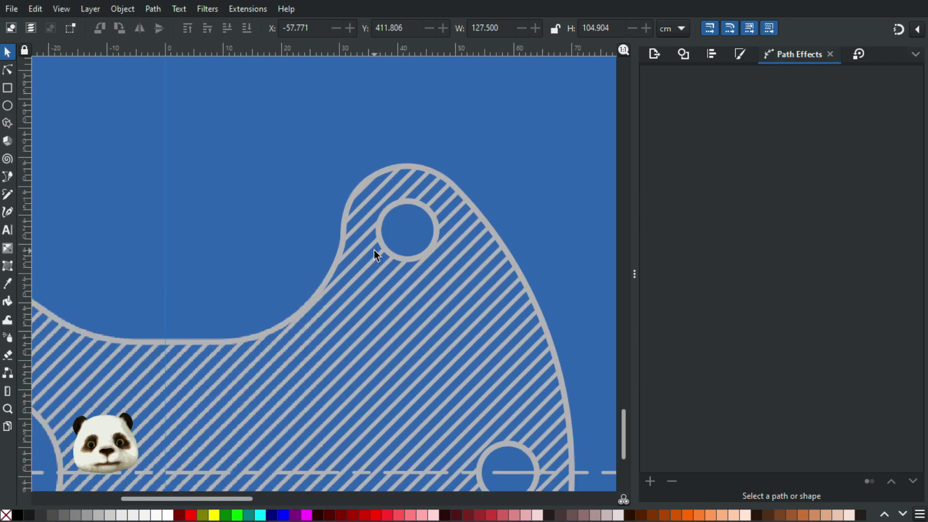
scroll(373, 250, "down", 4)
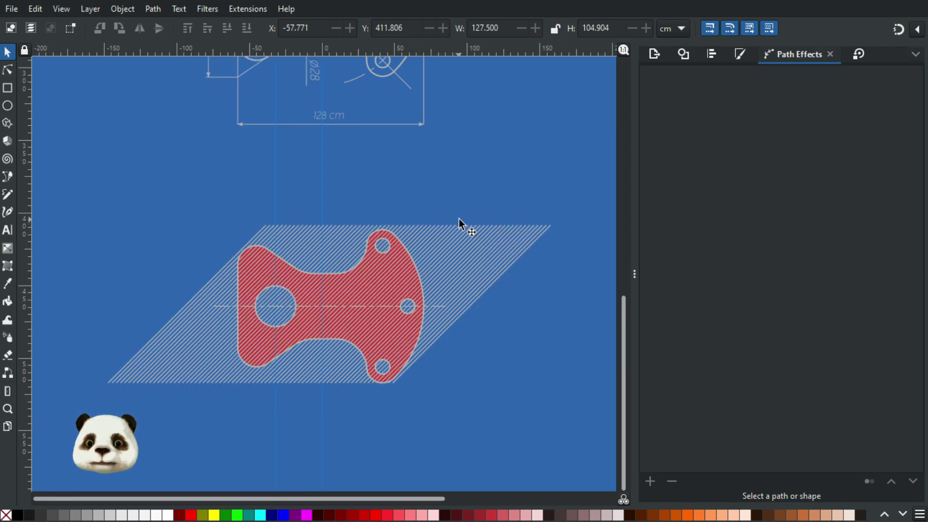
- Send the live tiled hatch beneath the red plate and fill the plate with magenta
left_click(455, 248)
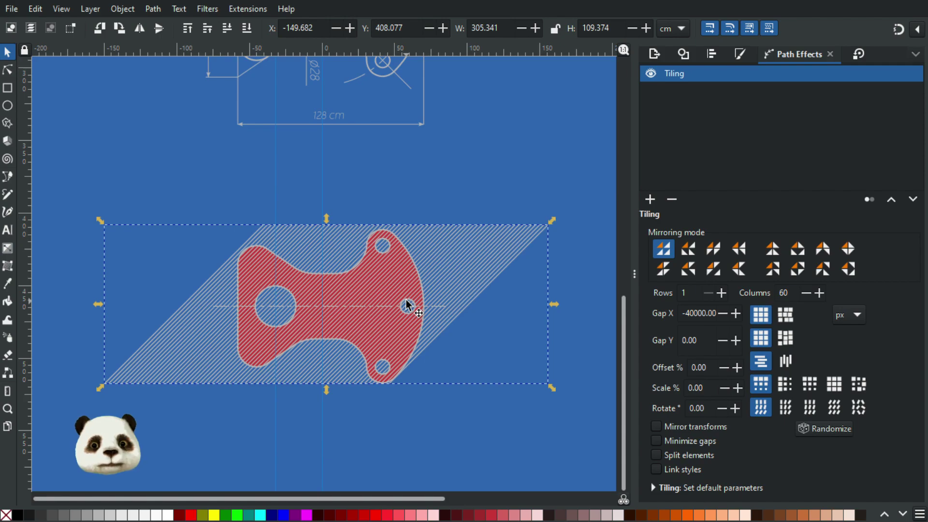
key("End")
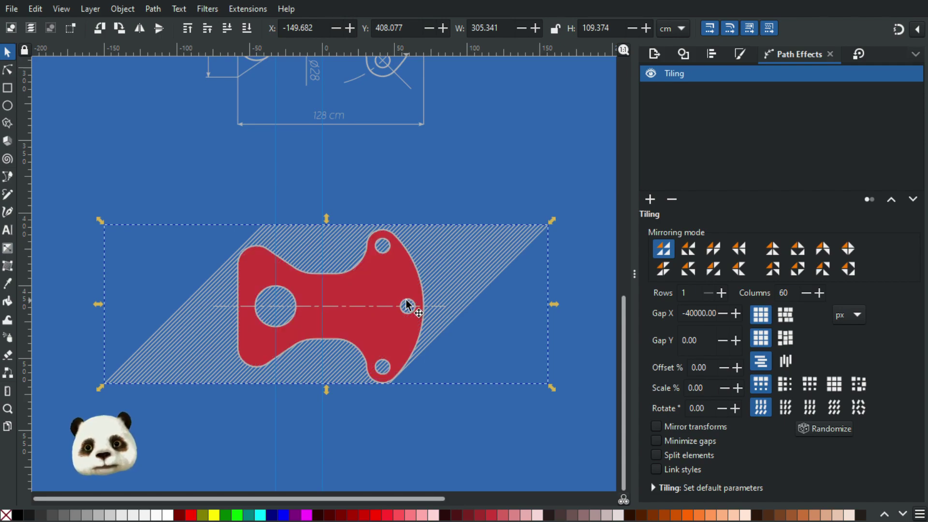
left_click(387, 272, "shift")
left_click(454, 439)
left_click(400, 289)
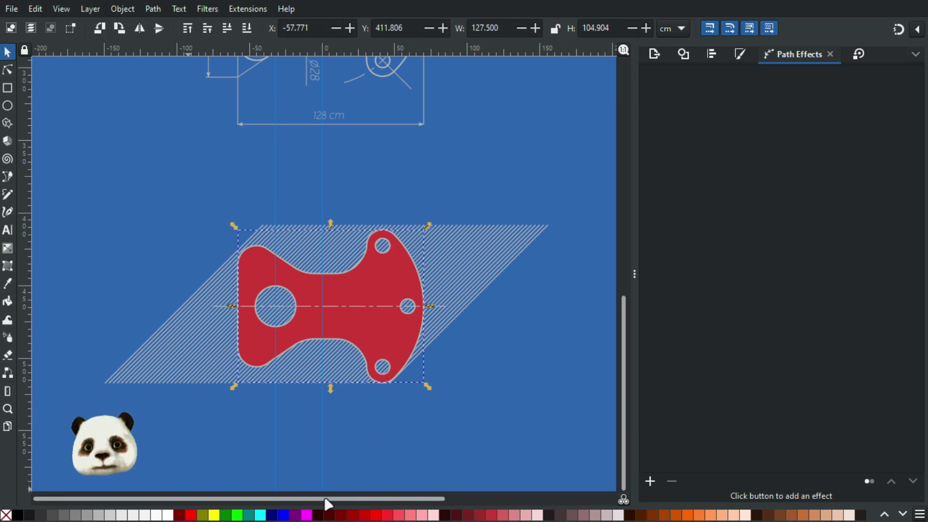
left_click(307, 515)
- Clip the live tiled hatch with the magenta plate shape, and check the clipped object's nodes
left_click(493, 269, "shift")
right_click(400, 290)
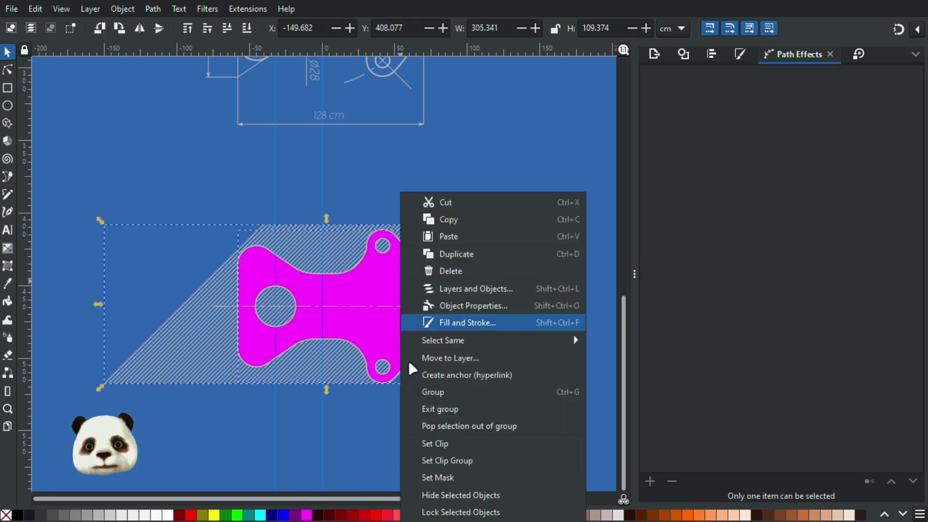
left_click(429, 443)
scroll(437, 254, "up", 3)
left_click_drag(409, 290, 573, 208)
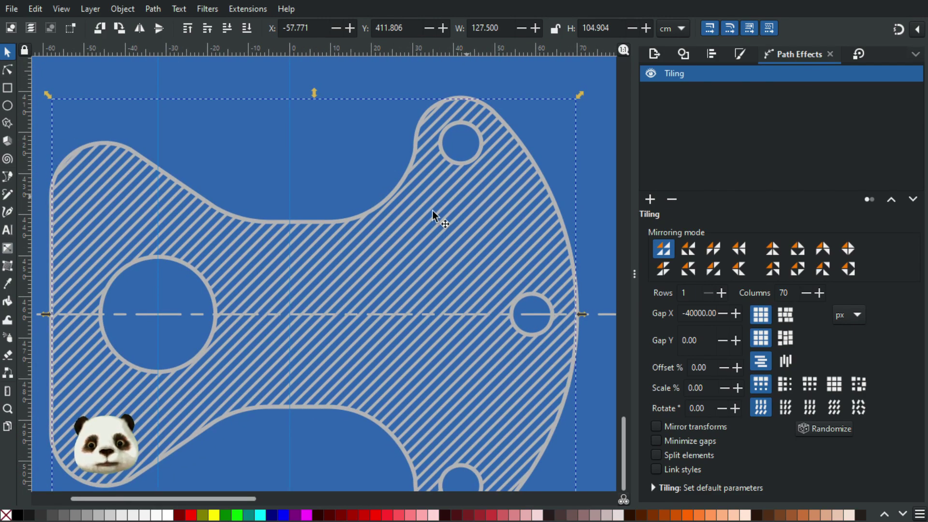
key("n")
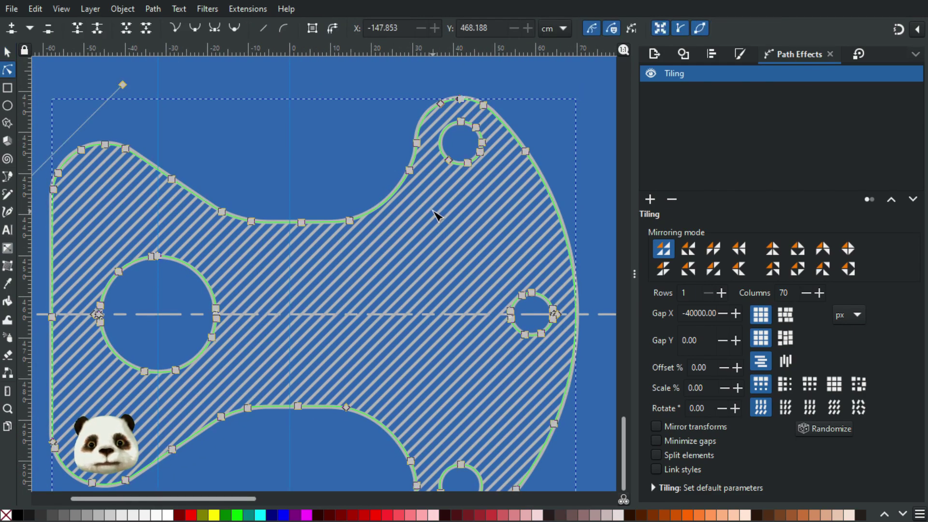
left_click(8, 52)
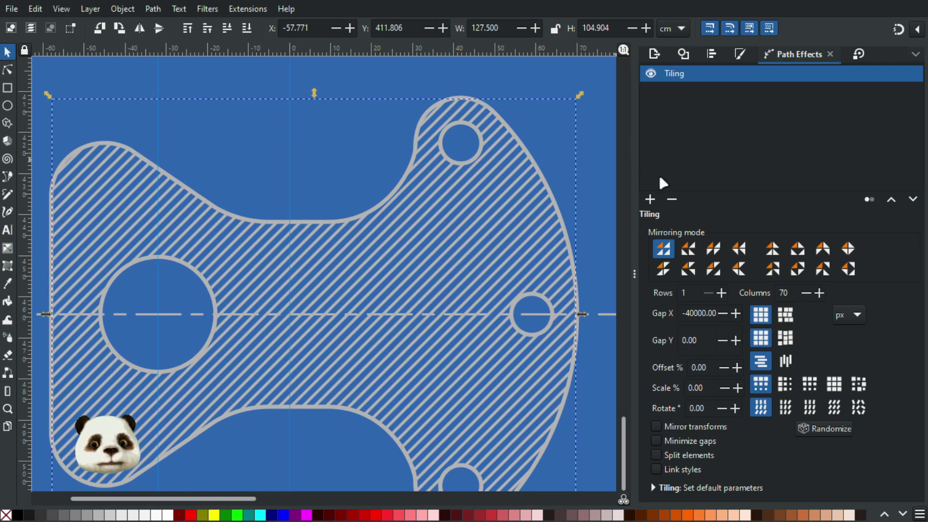
- Set the clipped hatch's stroke width to 0.300 cm and check the thinner lines
left_click(741, 54)
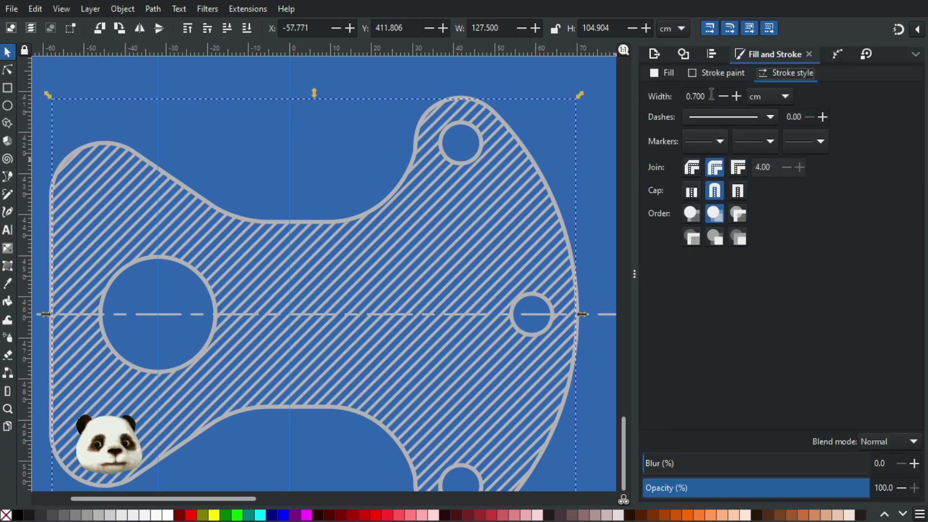
left_click_drag(709, 97, 695, 100)
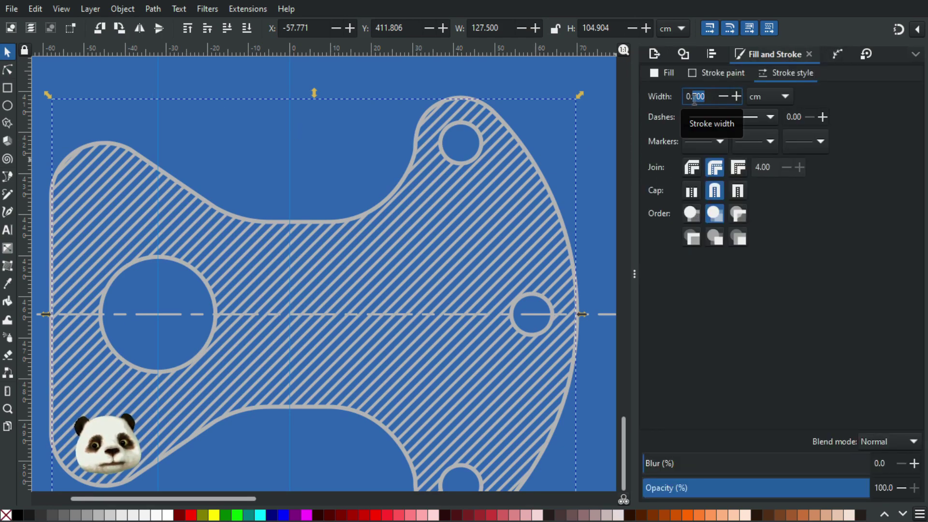
type("300")
key("Return")
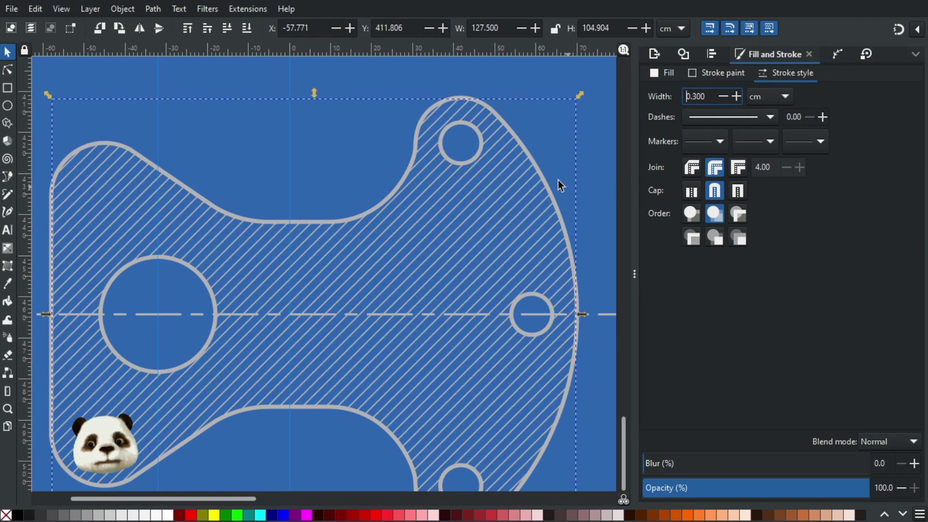
scroll(543, 182, "down", 2, "ctrl")
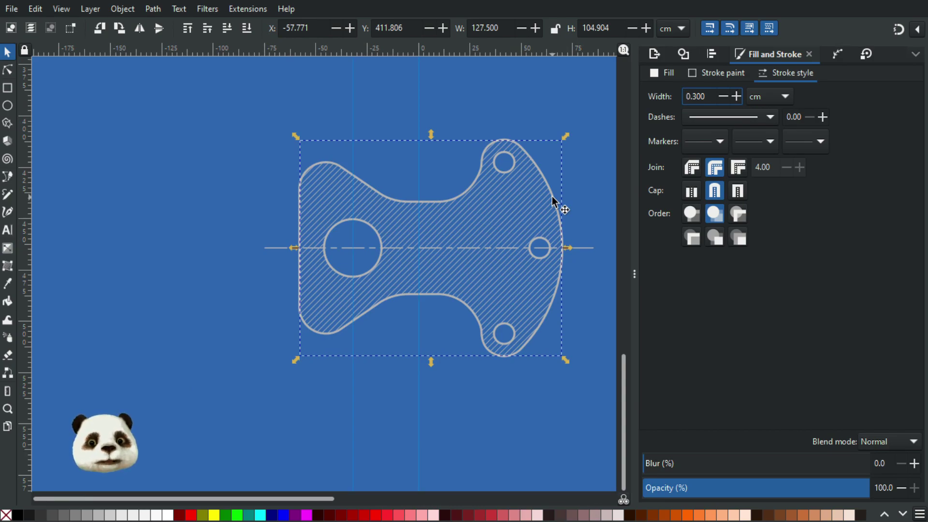
scroll(552, 195, "up", 2, "ctrl")
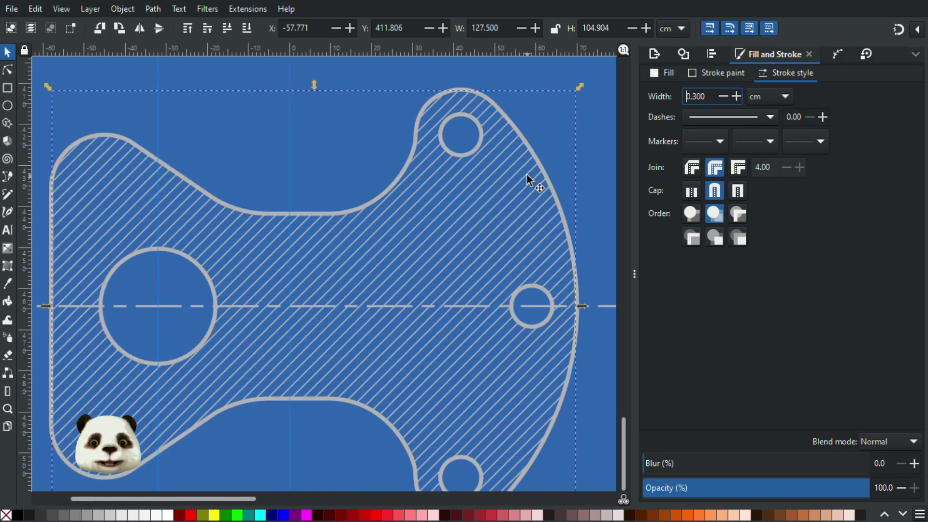
- Try a horizontal tiling gap of -30000 px on the clipped hatch and inspect how far its lines spread
left_click(836, 54)
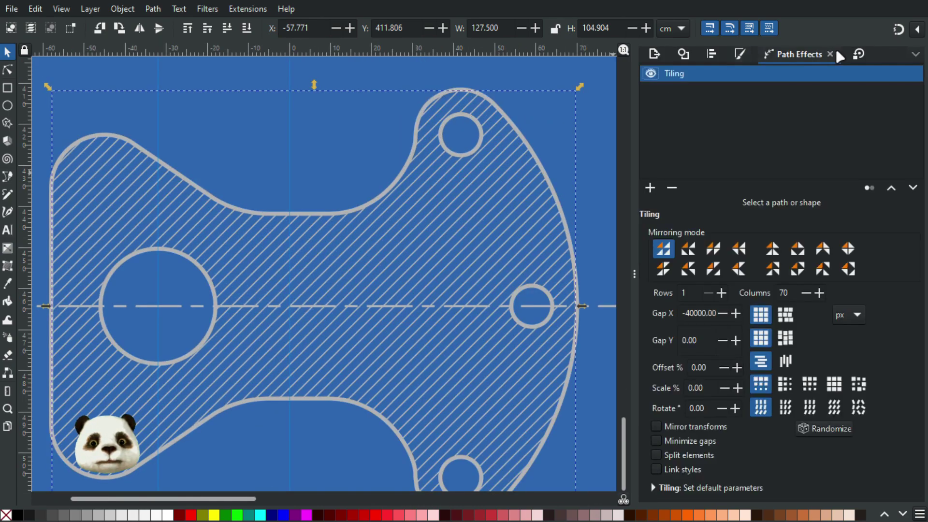
left_click(687, 313)
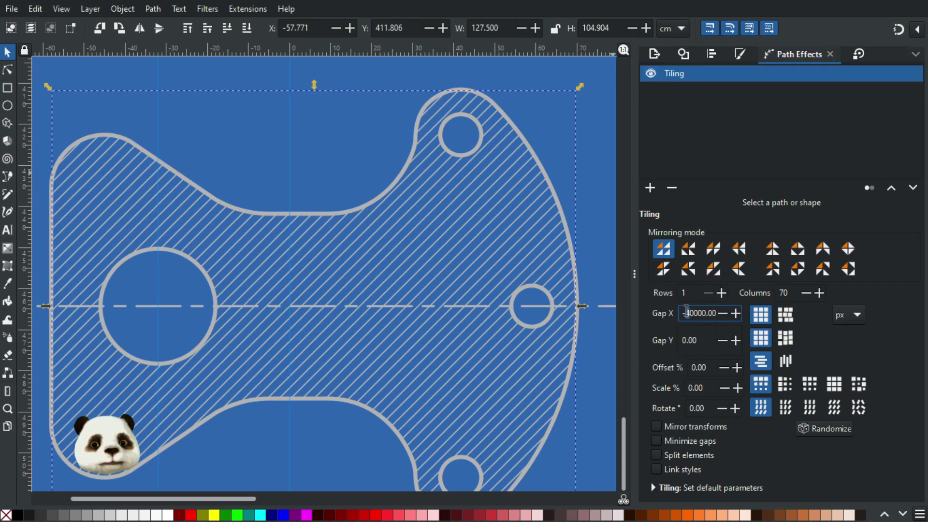
key("Delete")
type("3")
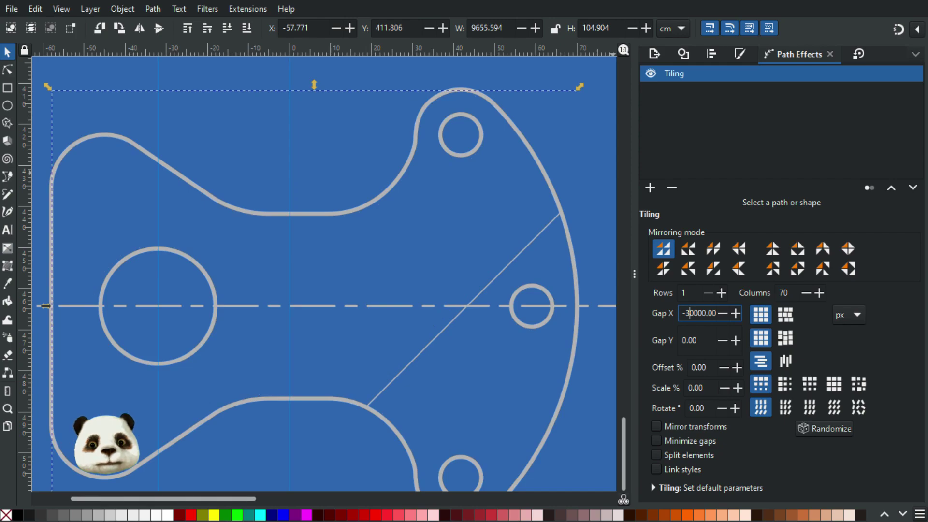
key("ctrl+z")
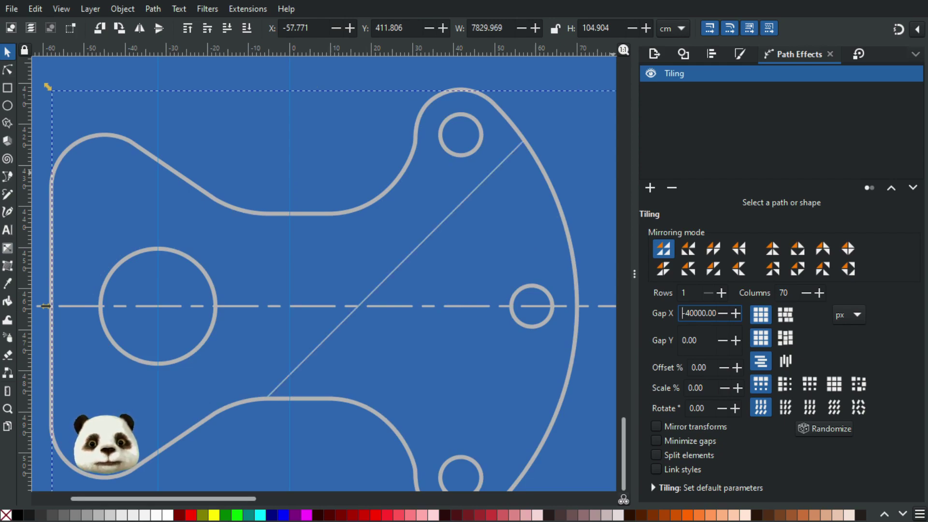
left_click(388, 85)
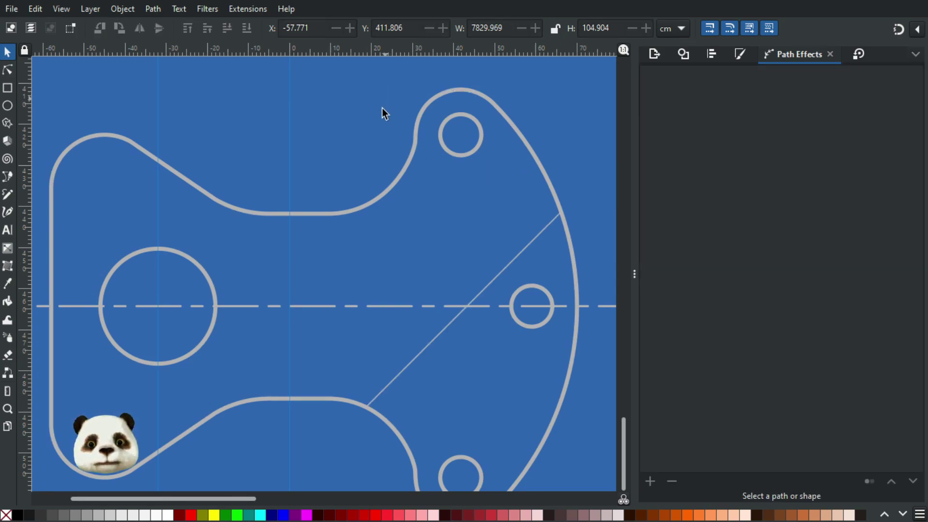
scroll(381, 111, "down", 6)
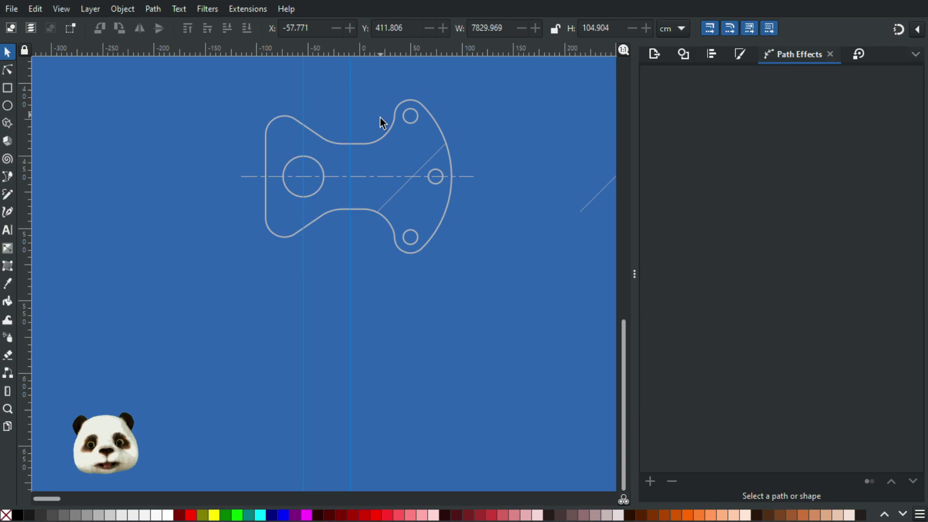
left_click(470, 140)
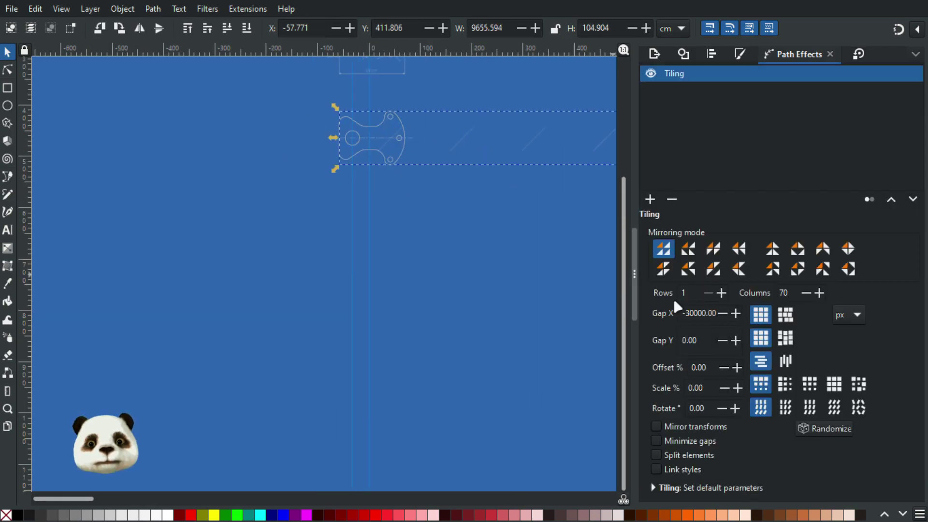
- Try lowering the hatch tiling's Gap X in 1 px steps, and reset the gap to 0
left_click(722, 314)
left_click(723, 314)
left_click(722, 314)
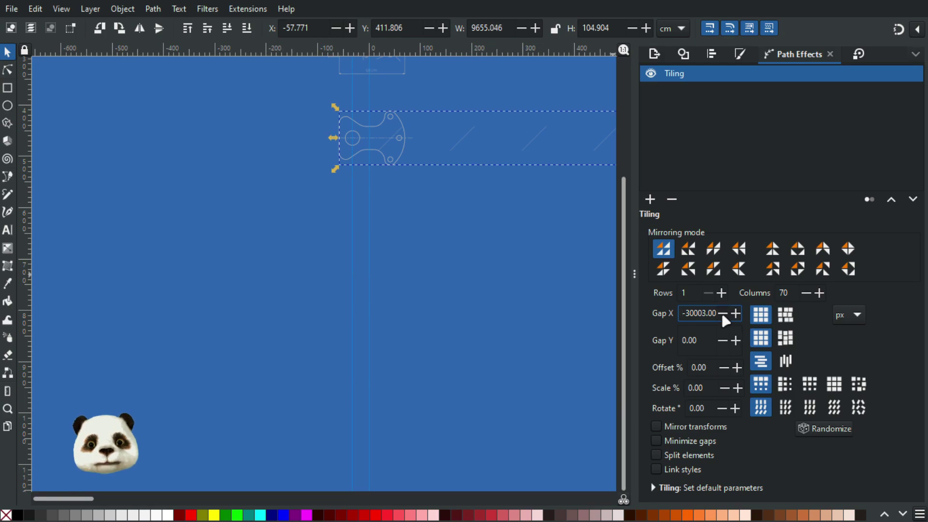
left_click(722, 314)
left_click(723, 314)
left_click(723, 314)
double_click(684, 314)
type("0")
key("Return")
- Try 1 column and 10 columns in the hatch's Tiling effect
scroll(509, 230, "down", 2)
left_click_drag(533, 230, 474, 310)
scroll(474, 310, "up", 3)
double_click(790, 294)
type("1")
key("Return")
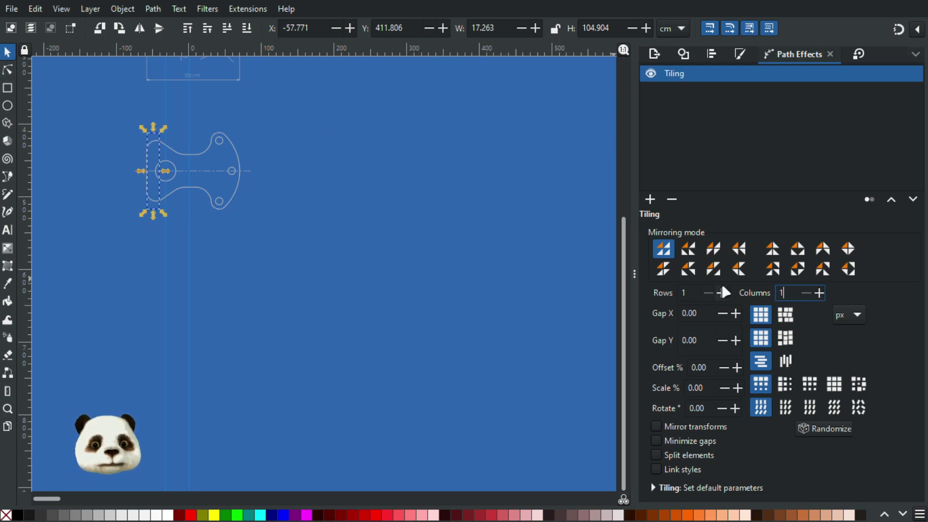
scroll(205, 82, "up", 3)
left_click(788, 293)
type("0")
key("Return")
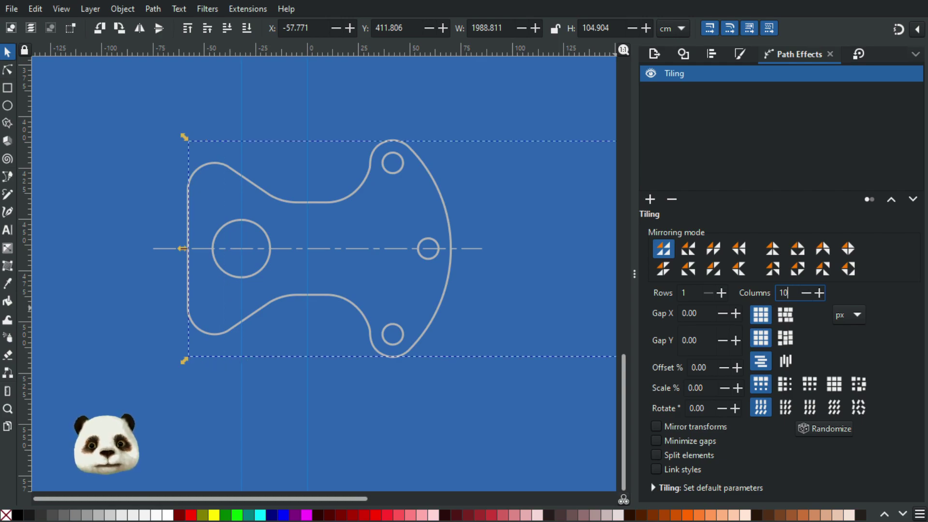
- Check the extent of the ten-column tiling and try a Gap X of -4000 px
scroll(483, 310, "down", 5)
scroll(214, 281, "right", 5)
scroll(188, 300, "down", 1)
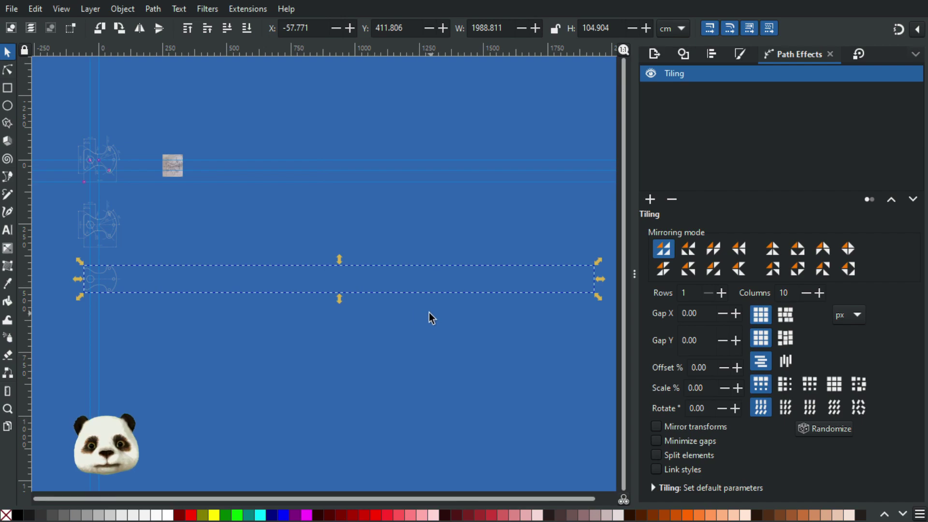
scroll(330, 307, "up", 1)
scroll(334, 334, "left", 5)
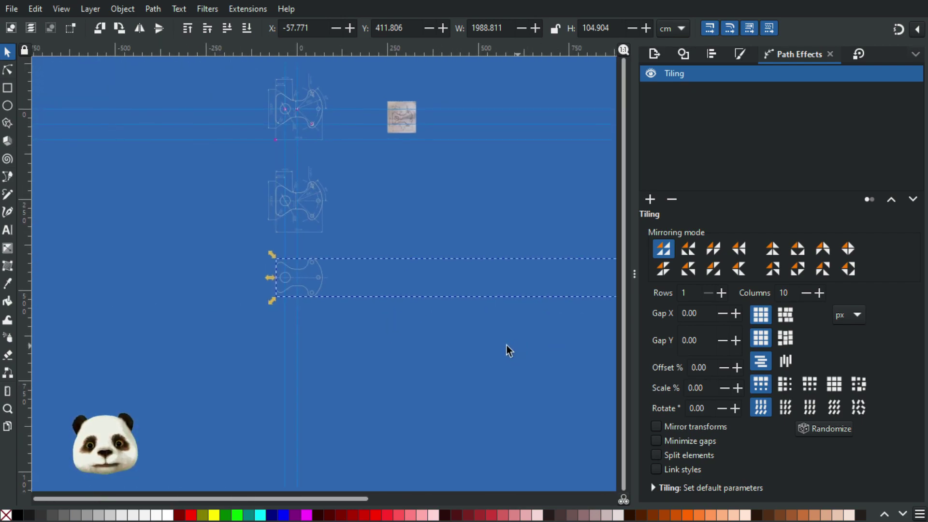
scroll(313, 288, "up", 2)
left_click(723, 314)
left_click_drag(704, 313, 678, 311)
type("-4000")
key("Return")
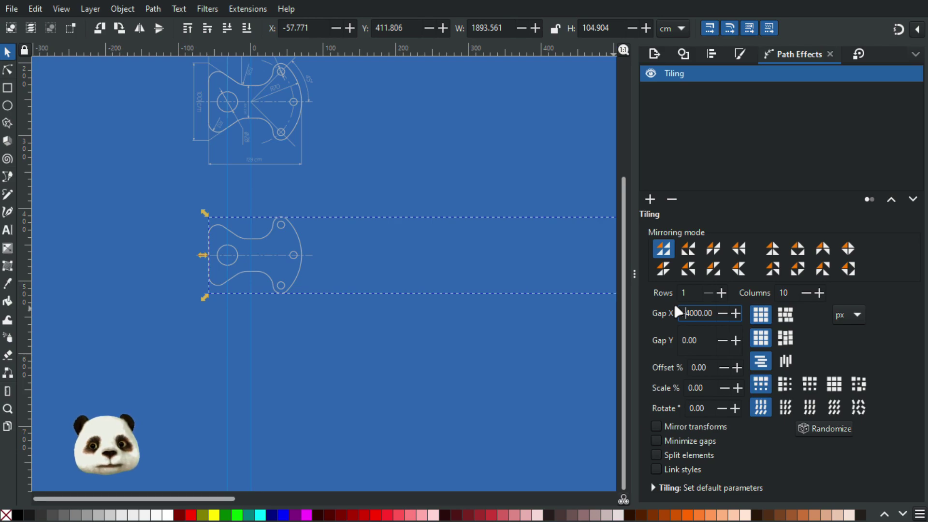
- Try a Gap X of -80000 px with 70 columns for the hatch tiling
key("Return")
key("BackSpace")
type("8")
key("Return")
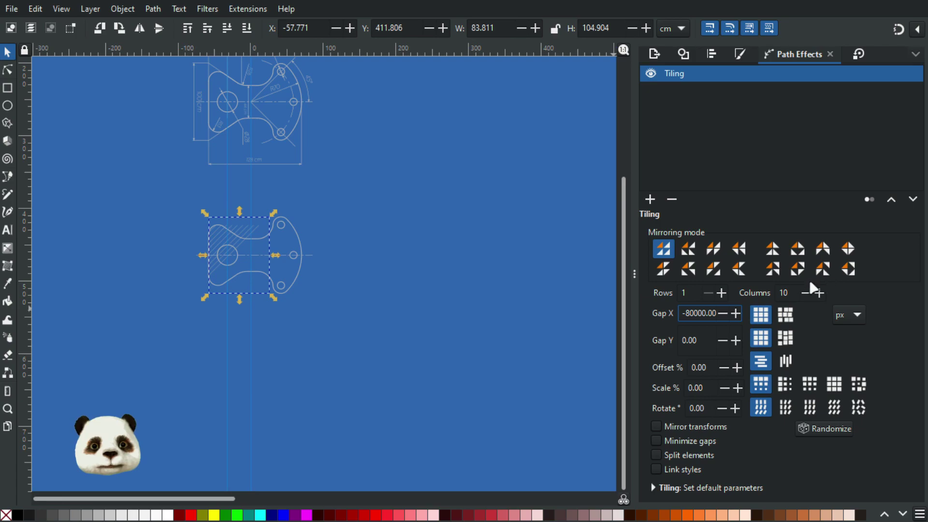
left_click(784, 293)
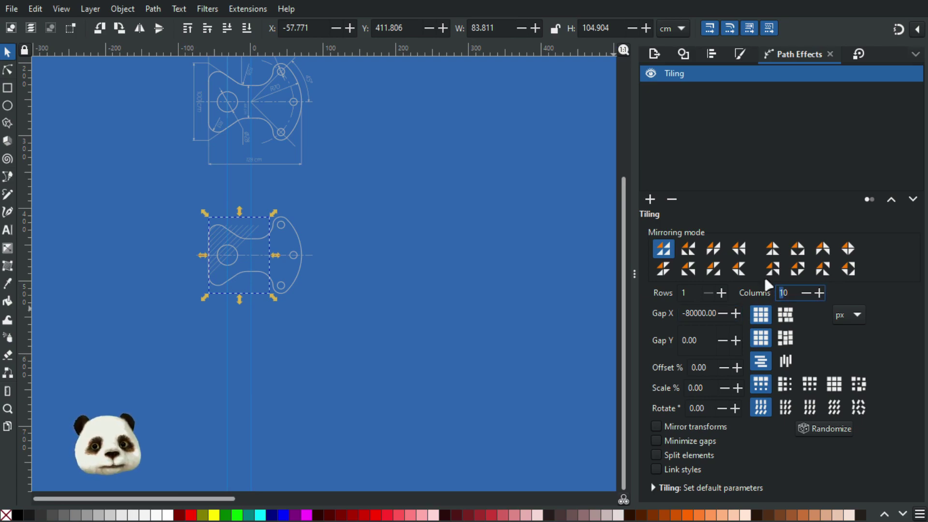
- Compare Gap X values of -40000 and -60000 px for the 70-column tiling, and return the gap to -80000 px
left_click(708, 314)
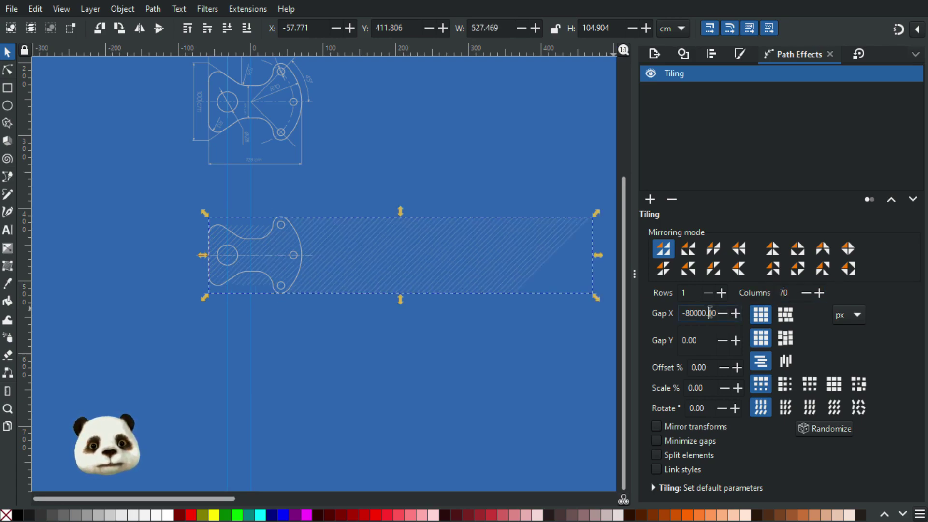
left_click(686, 313)
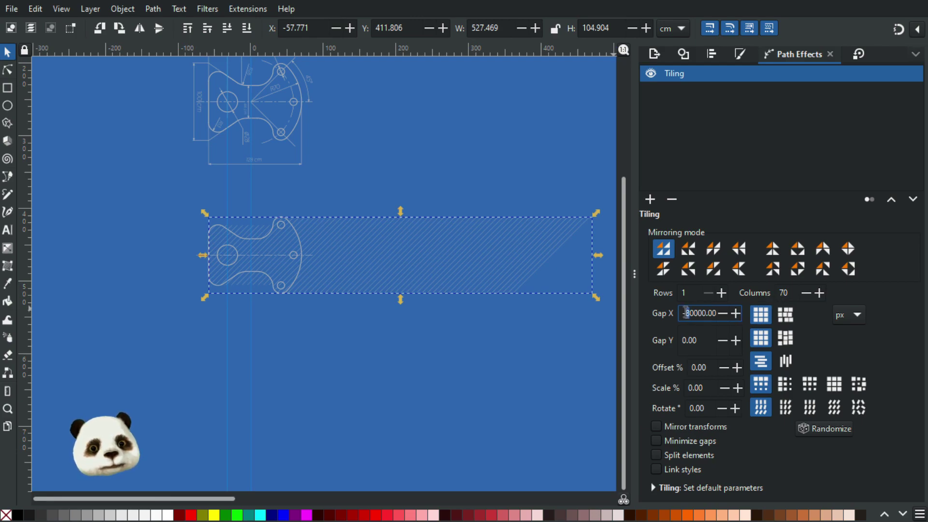
type("4")
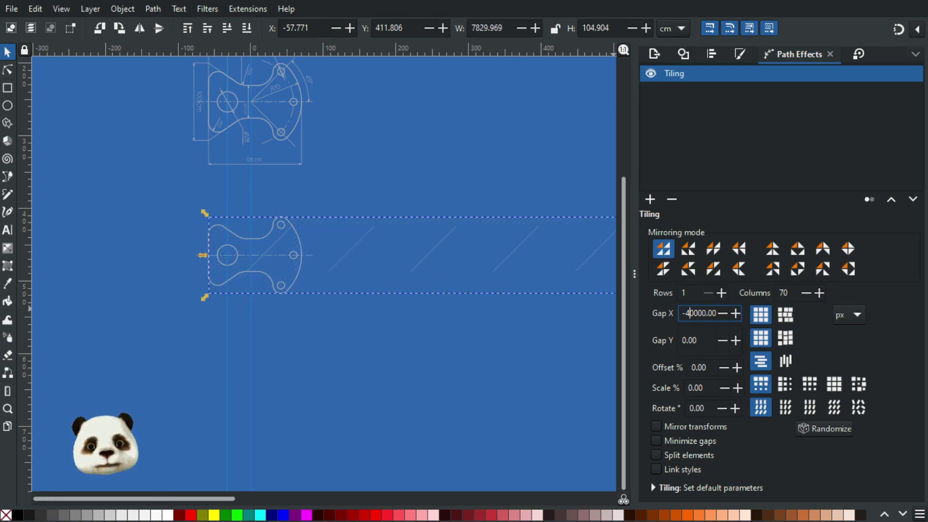
key("BackSpace")
type("6")
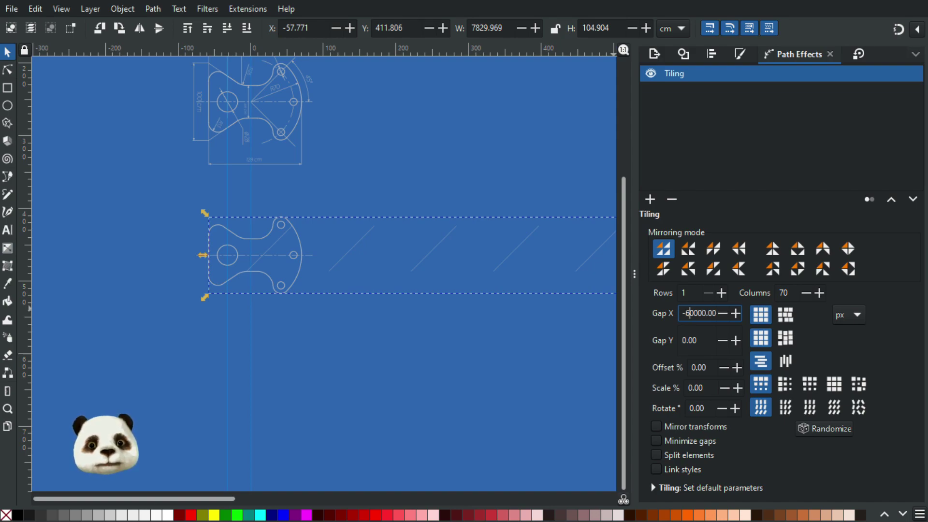
key("BackSpace")
type("8")
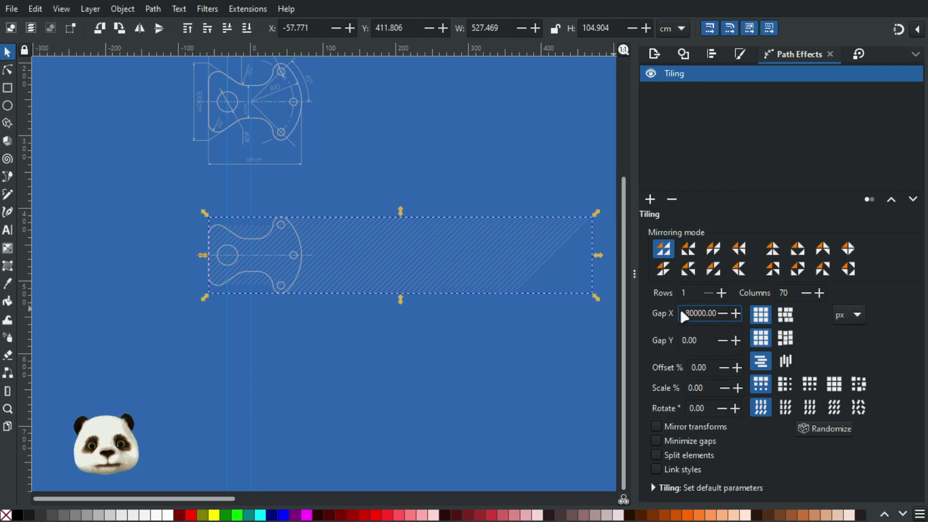
- Try 50, 20 and 40 columns for the hatch tiling, settle on 30, and check the coverage across the plate
double_click(782, 292)
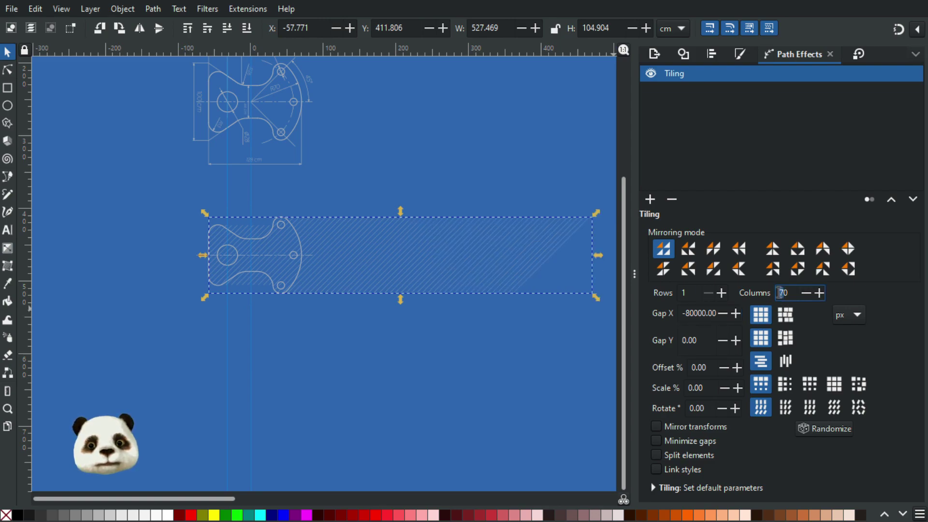
type("5")
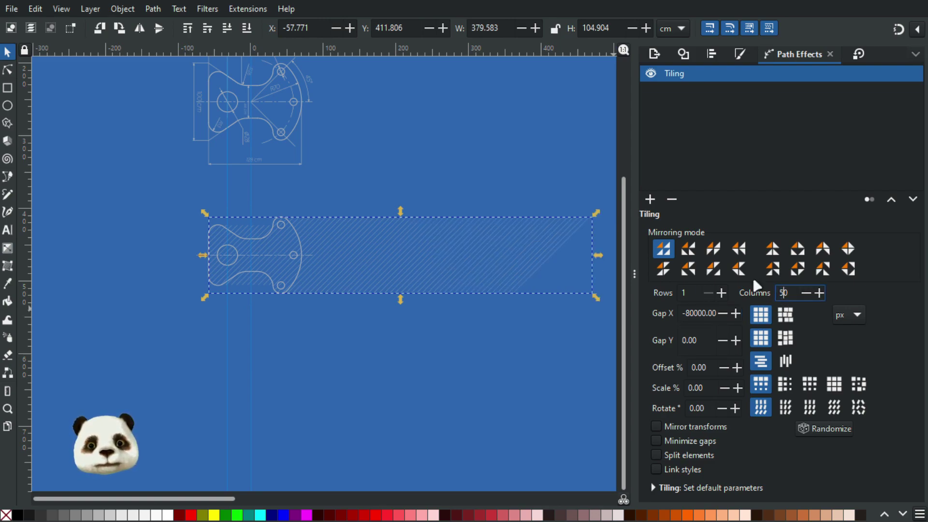
key("BackSpace")
type("w")
key("BackSpace")
type("2")
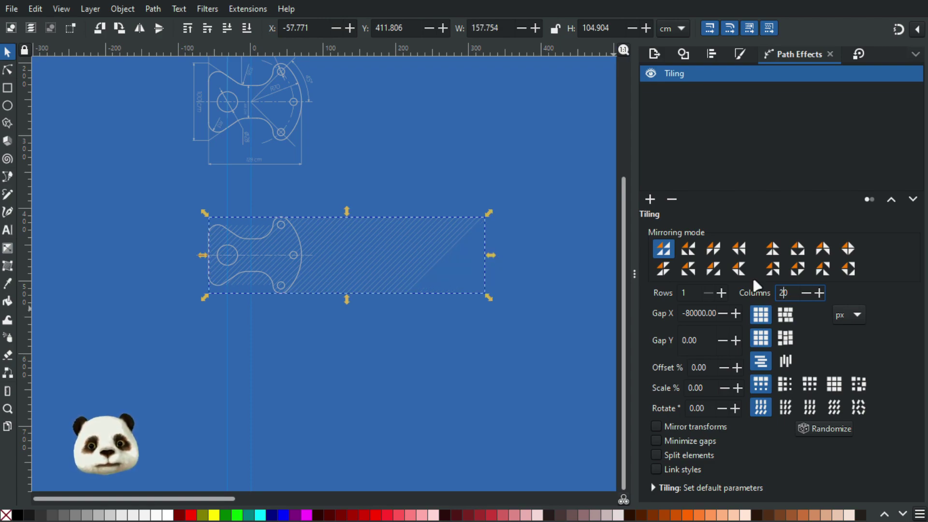
key("BackSpace")
type("4")
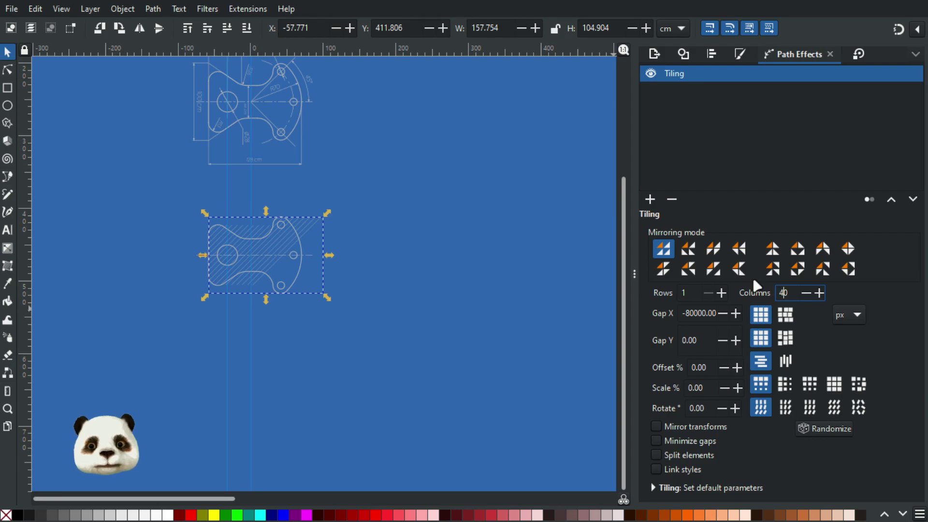
key("BackSpace")
type("3")
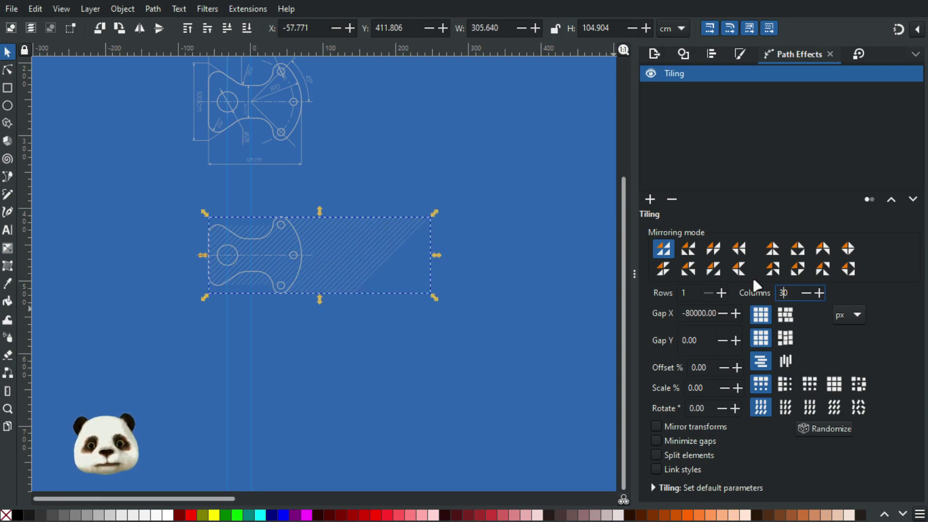
scroll(328, 267, "up", 3)
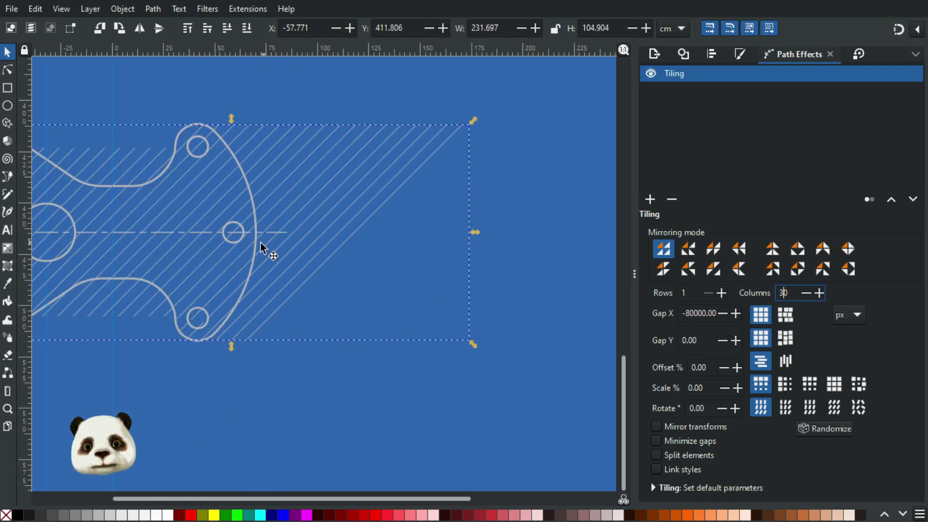
left_click_drag(304, 303, 448, 302)
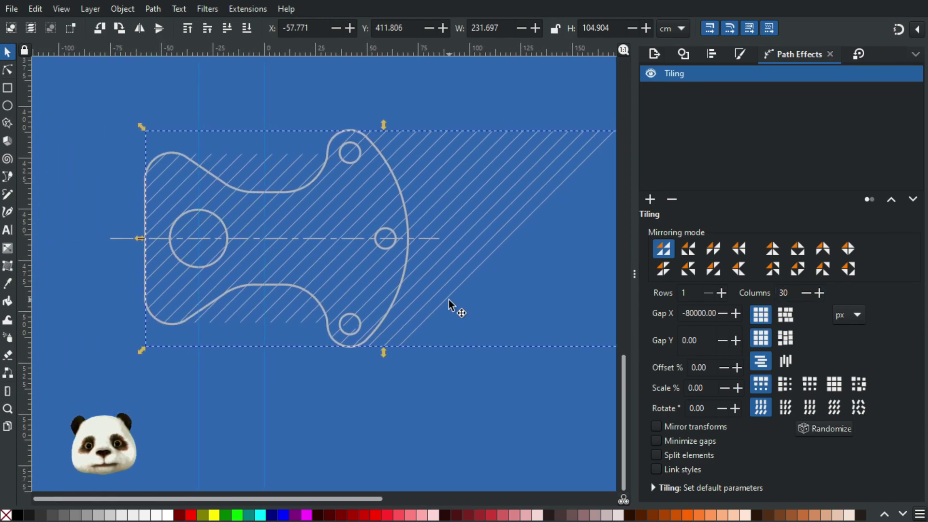
- Cycle the selection through the objects in the plate's group to inspect the plate, centreline and clipped hatch separately
left_click(341, 376)
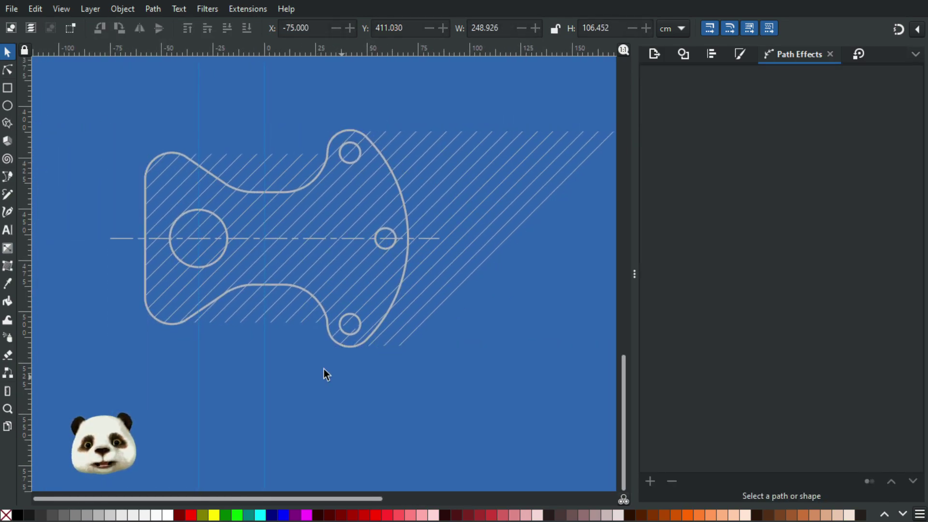
left_click(522, 192)
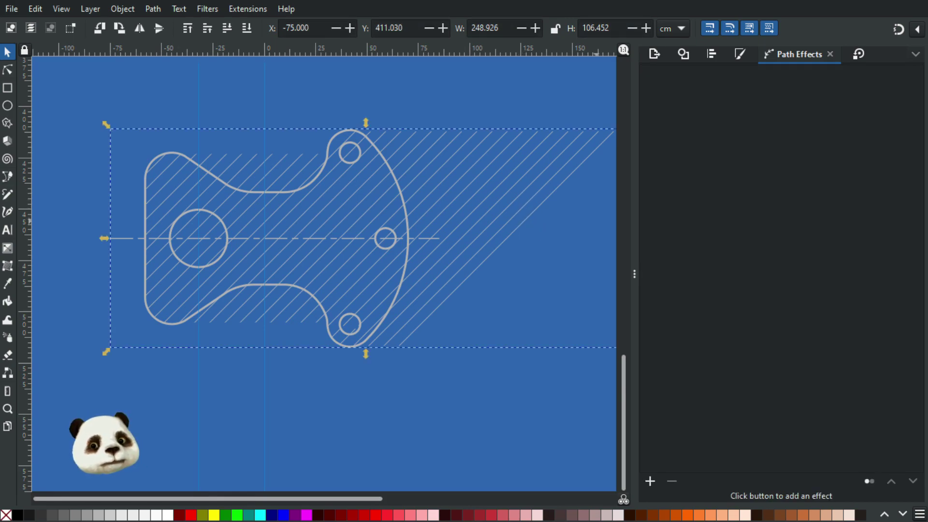
key("Tab")
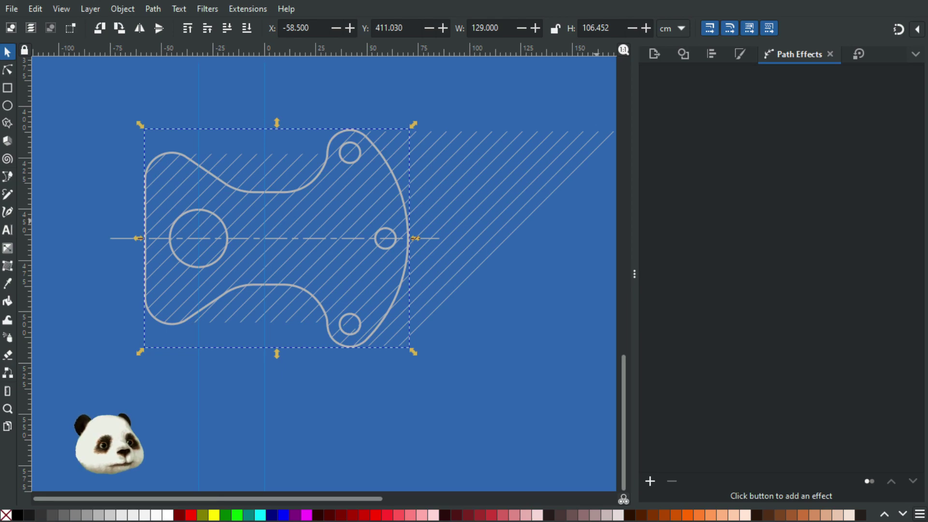
key("Tab")
key("Tab")
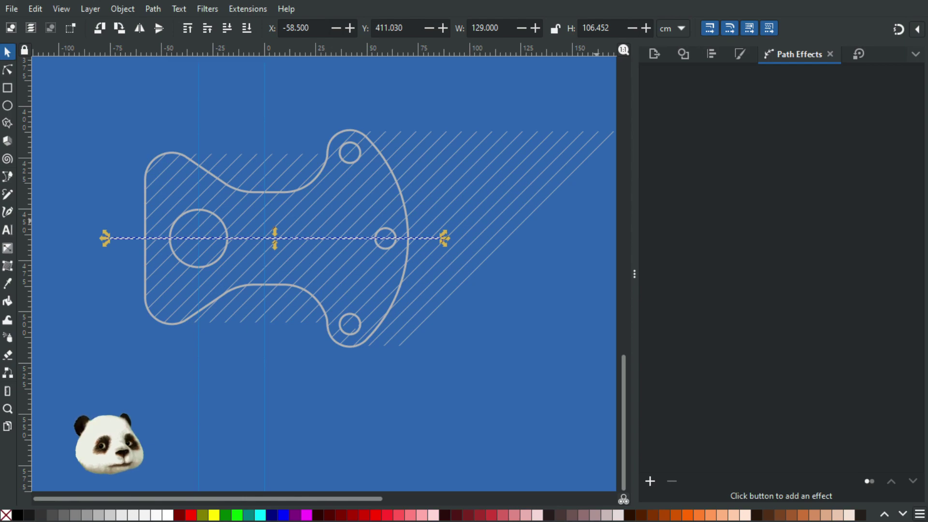
key("Tab")
key("shift+Tab")
key("shift+Tab")
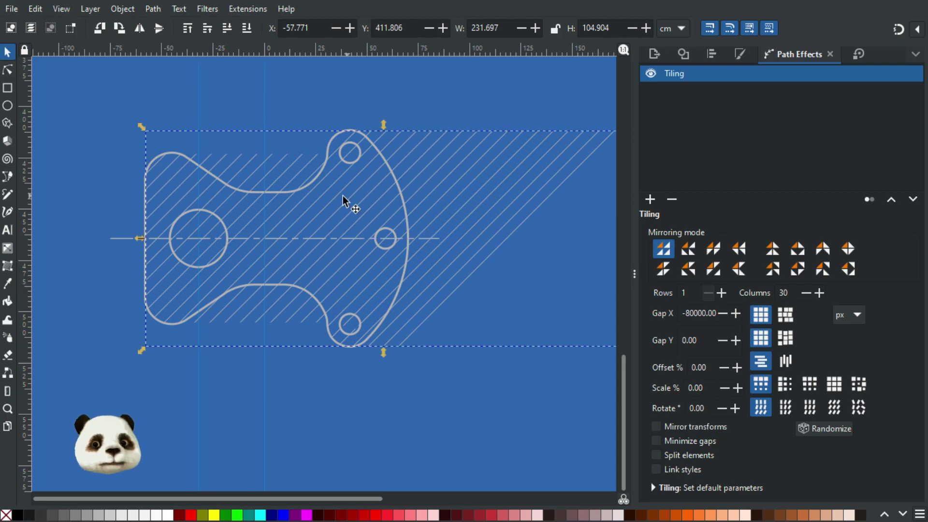
- Enter the drawing's group, and undo the edits back to the unclipped tiled hatch beneath the magenta plate
right_click(373, 200)
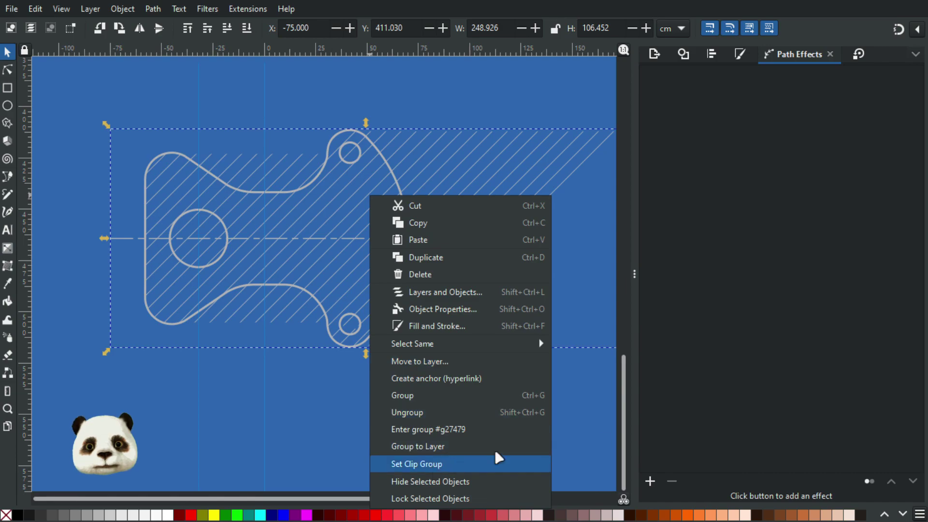
left_click(428, 429)
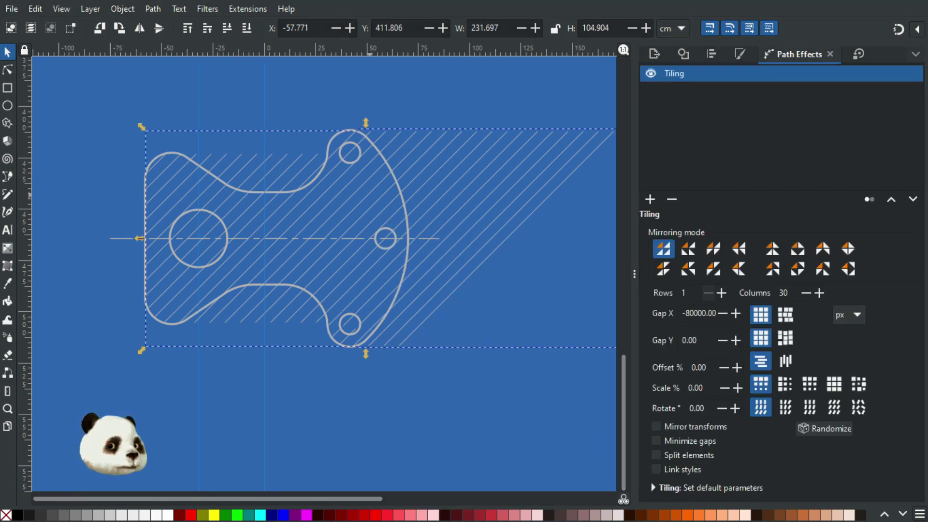
key("ctrl+z")
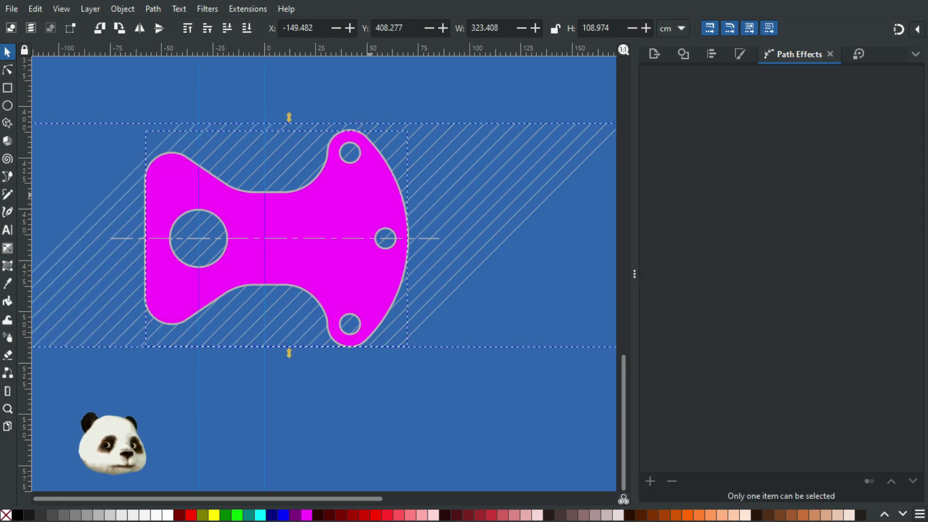
- Select the tiled hatch on its own, try converting it to a plain path, and undo the conversion
left_click(523, 272)
left_click(503, 219)
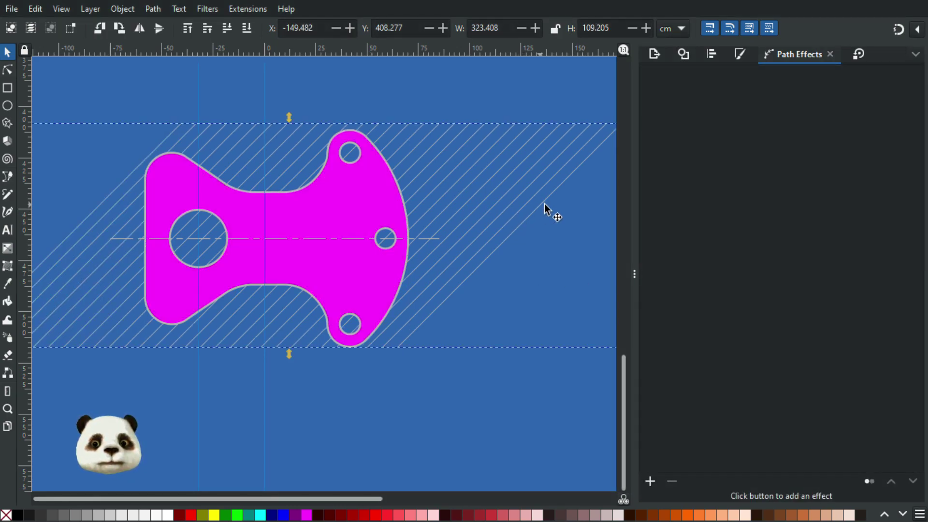
mouse_move(528, 224)
left_mouse_down()
mouse_move(549, 338)
mouse_move(546, 124)
left_mouse_up()
key("ctrl+z")
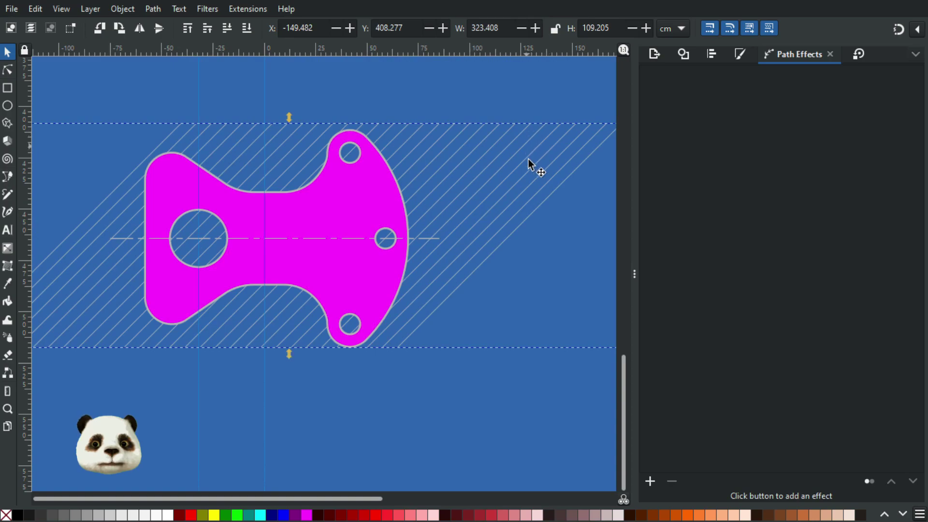
key("Escape")
scroll(544, 185, "down", 3)
left_click(541, 187)
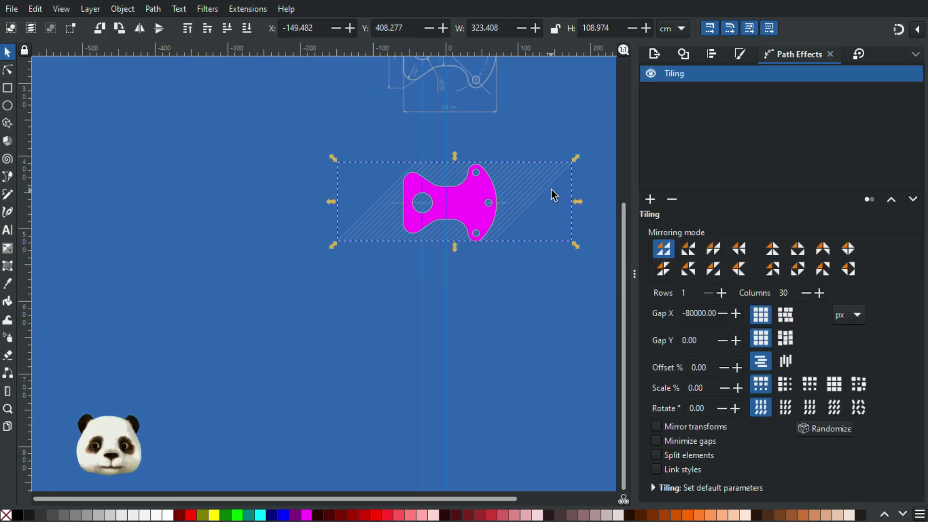
key("ctrl+shift+c")
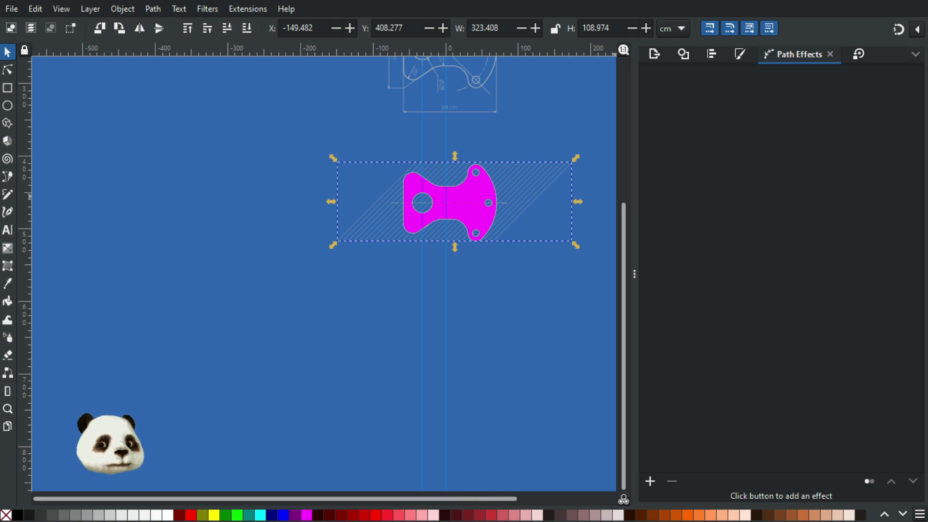
key("ctrl+z")
- Reset the hatch tiling's Gap X to 0 px and reduce the tiling to 10 columns
scroll(580, 192, "up", 3)
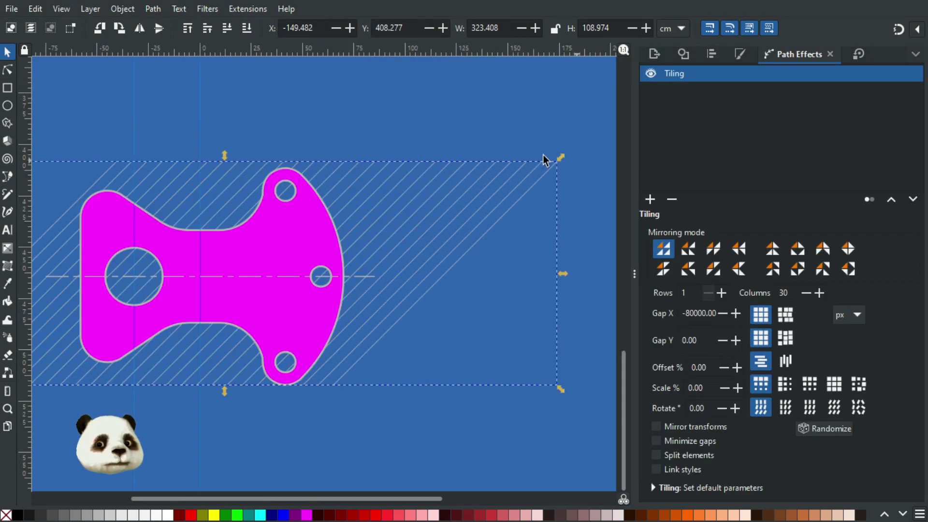
left_click_drag(460, 173, 582, 219)
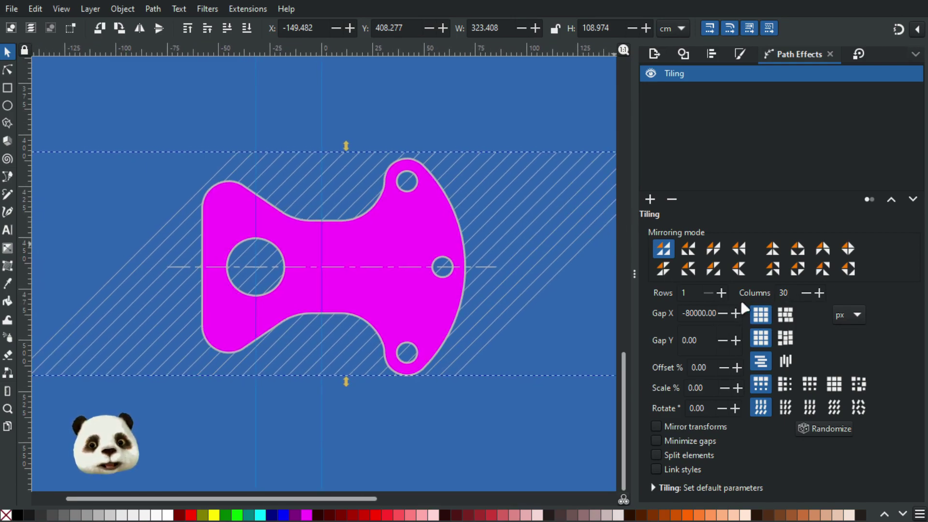
left_click(711, 313)
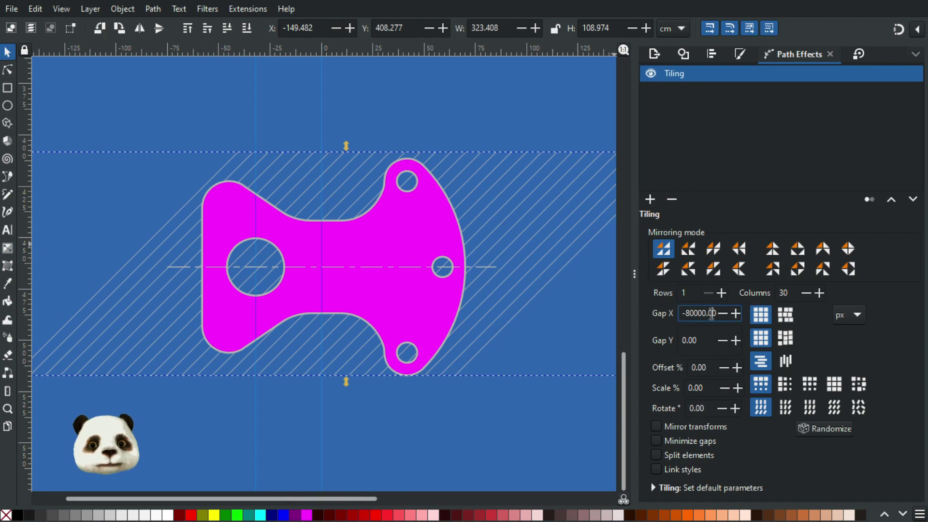
triple_click(712, 313)
type("0")
key("Return")
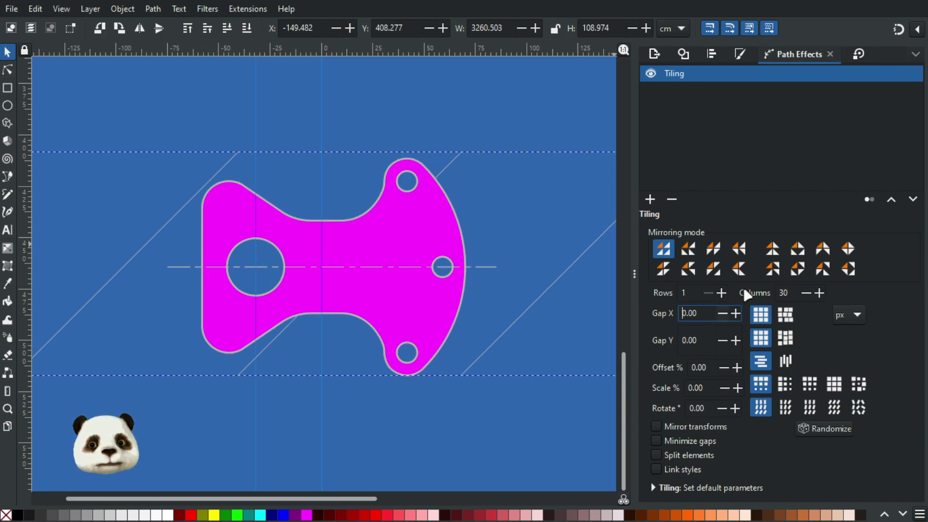
left_click_drag(793, 294, 747, 294)
type("10")
scroll(516, 349, "down", 3)
left_click_drag(528, 330, 301, 319)
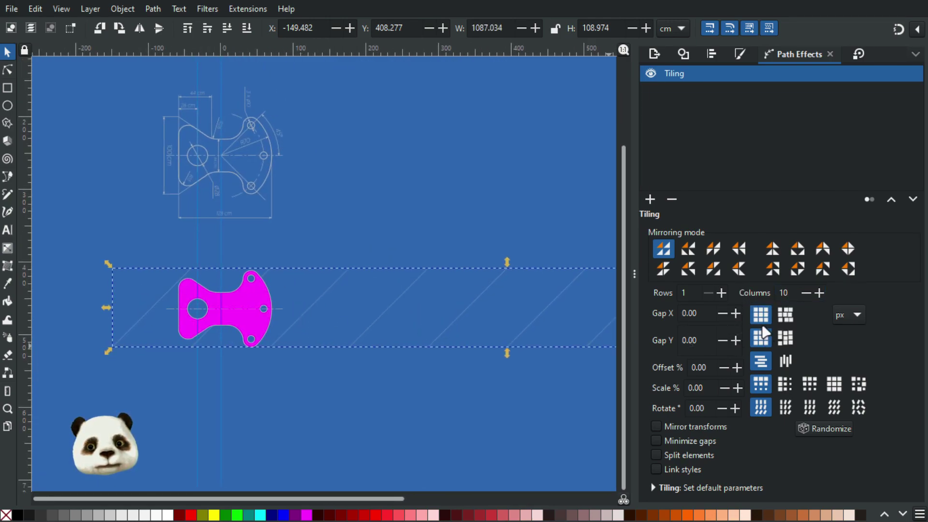
- Try small negative Gap X steps for the 10-column tiling, and then set the gap to -4000 px
left_click(723, 313)
left_click(723, 313)
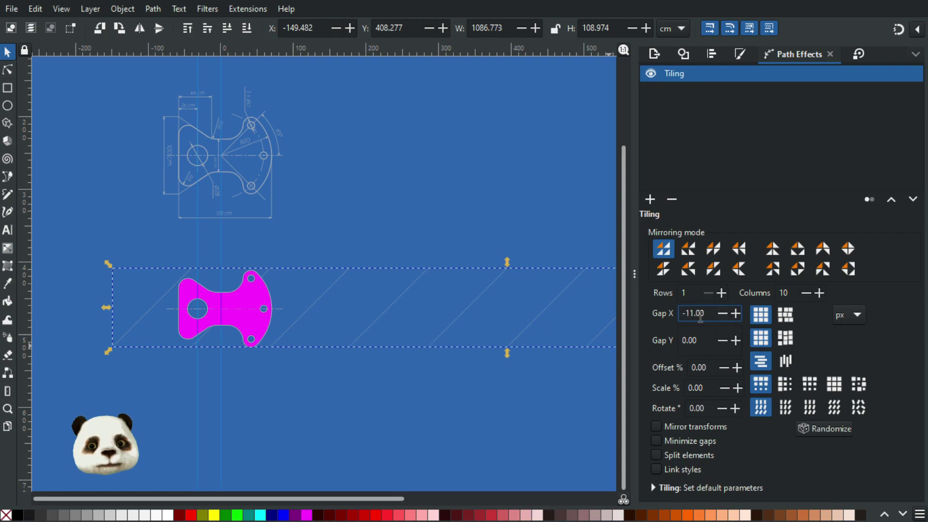
left_click_drag(710, 312, 645, 307)
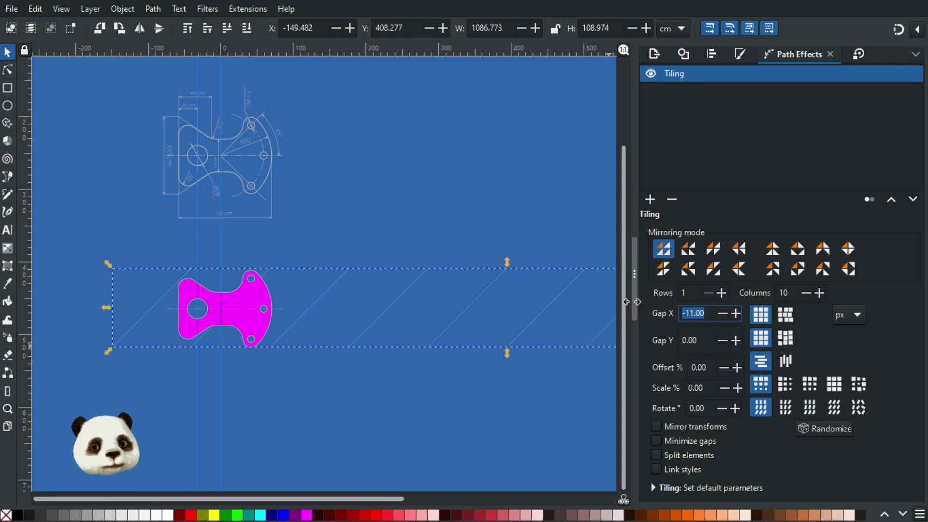
type("-40")
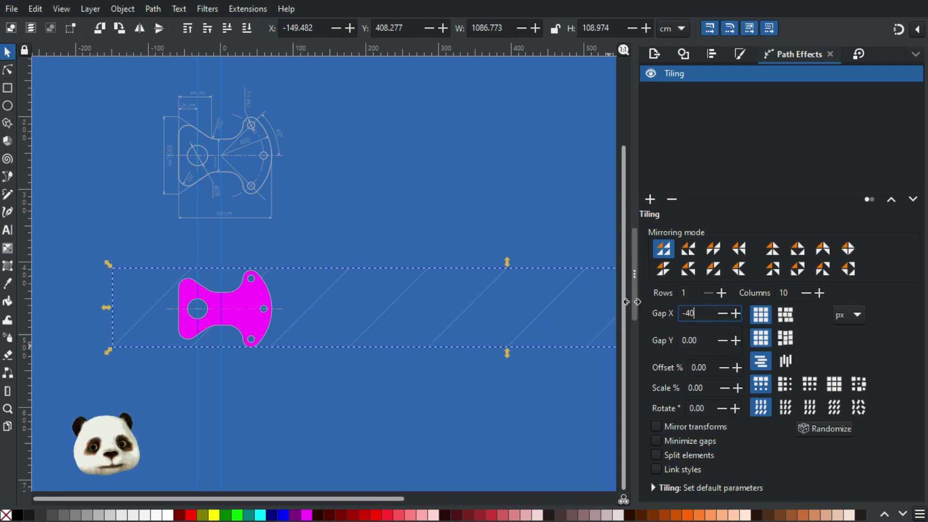
type("00")
key("Return")
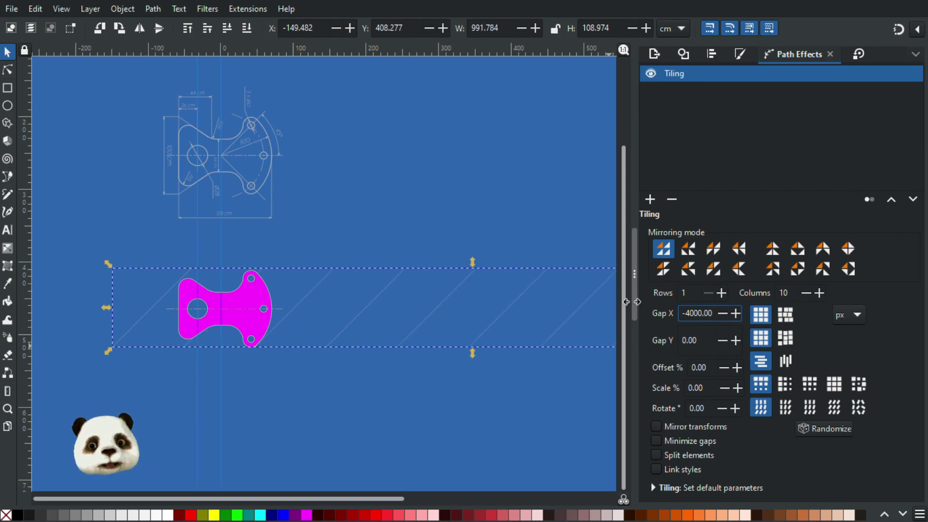
- Set the tiling's Gap X to -40000 px and increase the tiling to 70 columns
key("Right")
key("Right")
type("0")
key("Return")
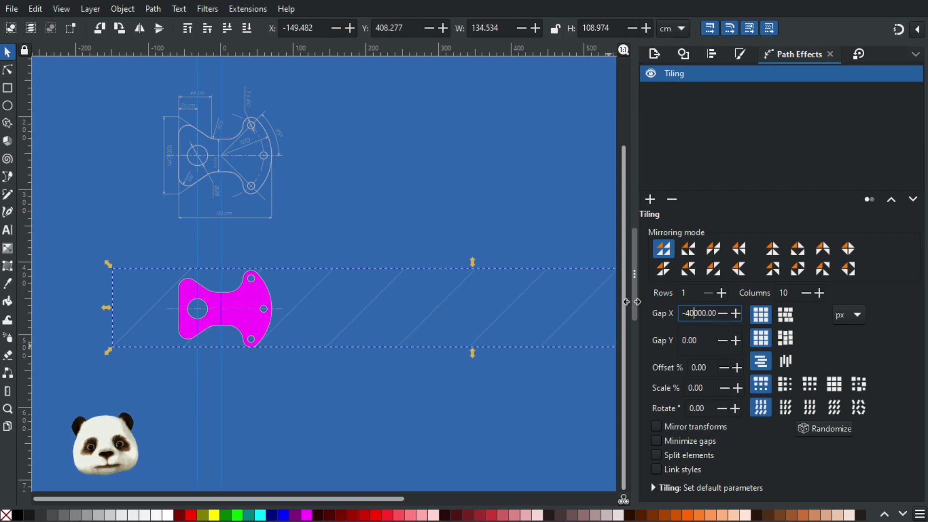
scroll(217, 288, "up", 2)
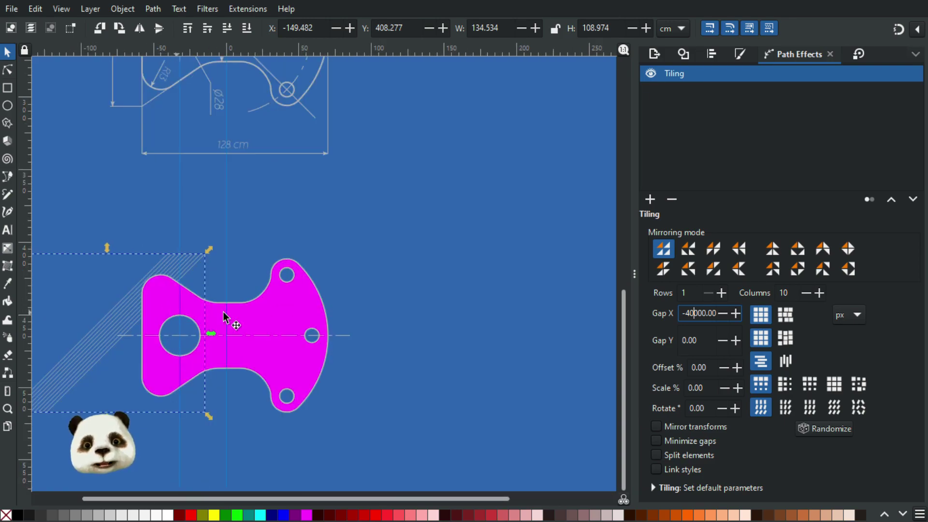
left_click(782, 292)
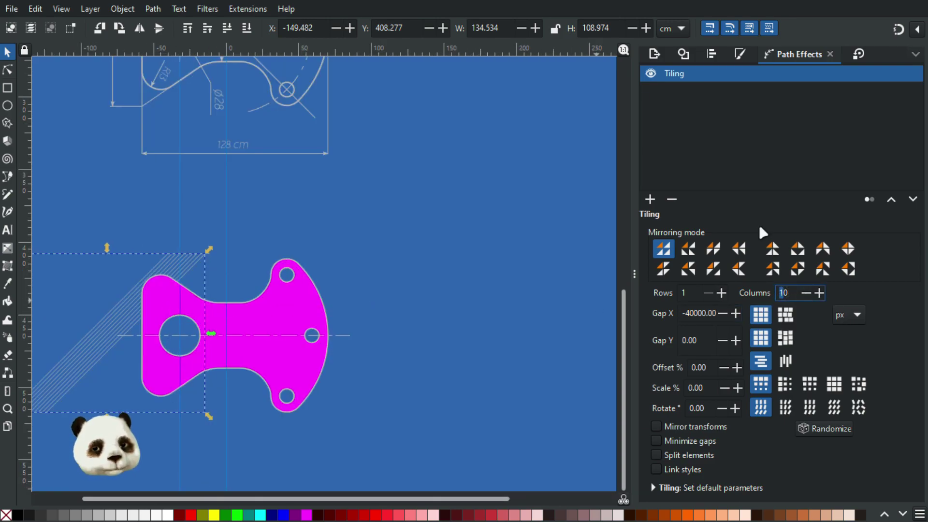
type("7")
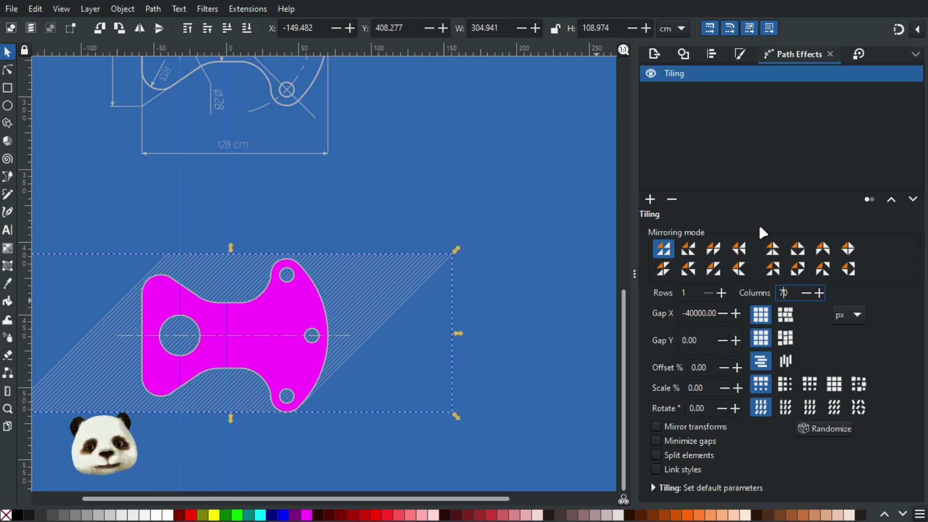
- Compare Gap X values of -35000, -38000 and -39000 px for the 70-column hatch, and settle on -38000 px
left_click(689, 314)
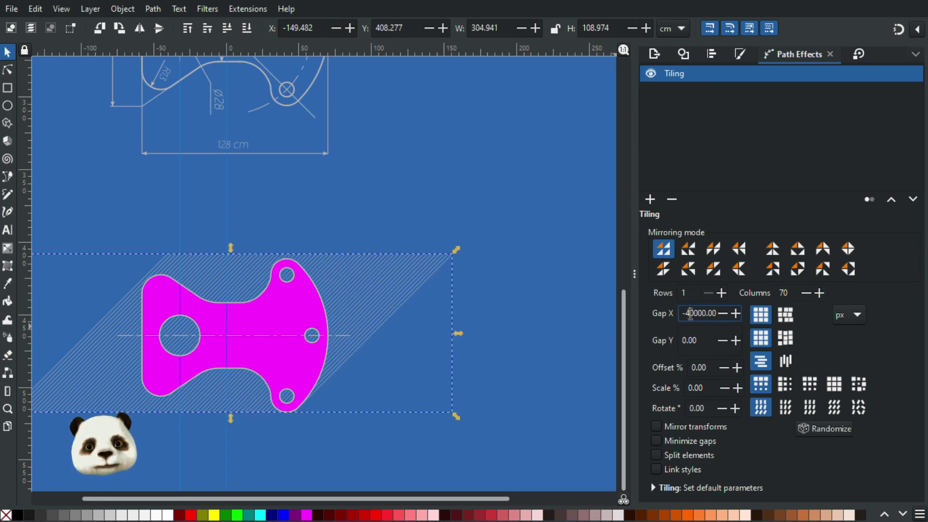
key("Delete")
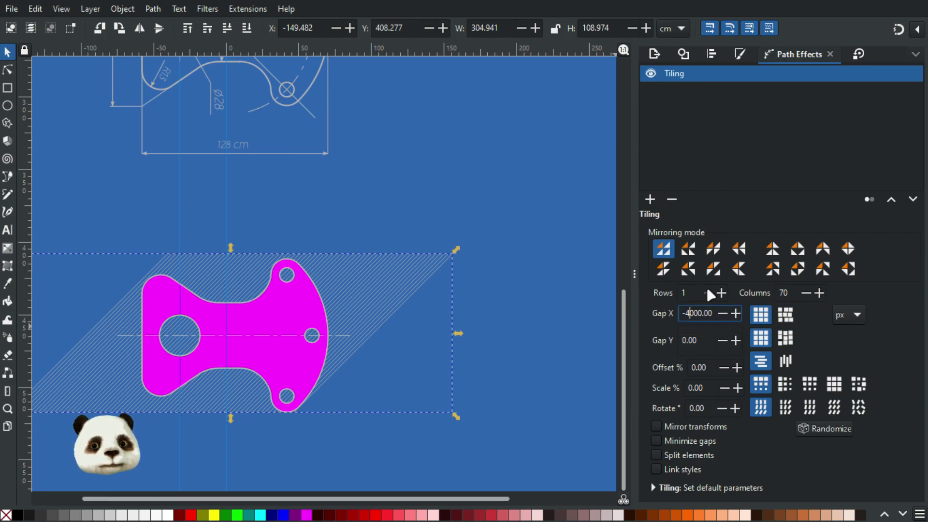
key("BackSpace")
type("35")
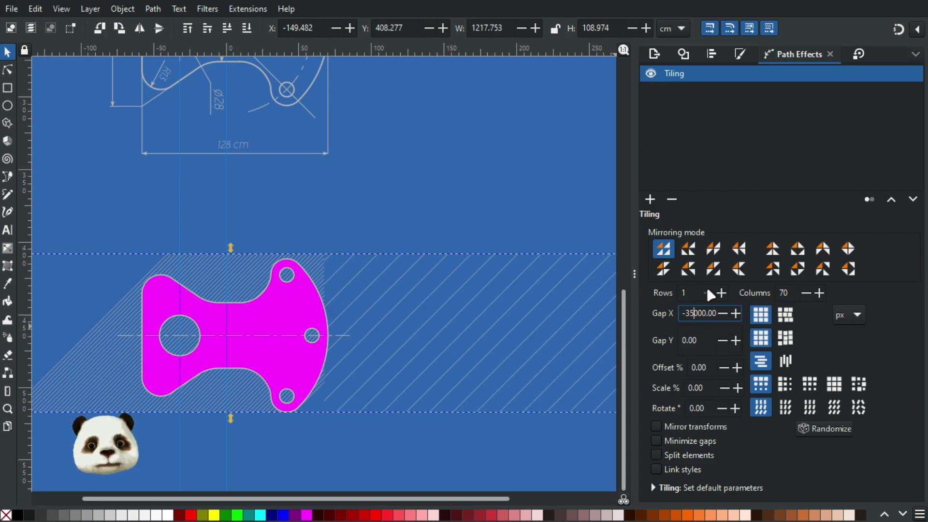
key("BackSpace")
type("8")
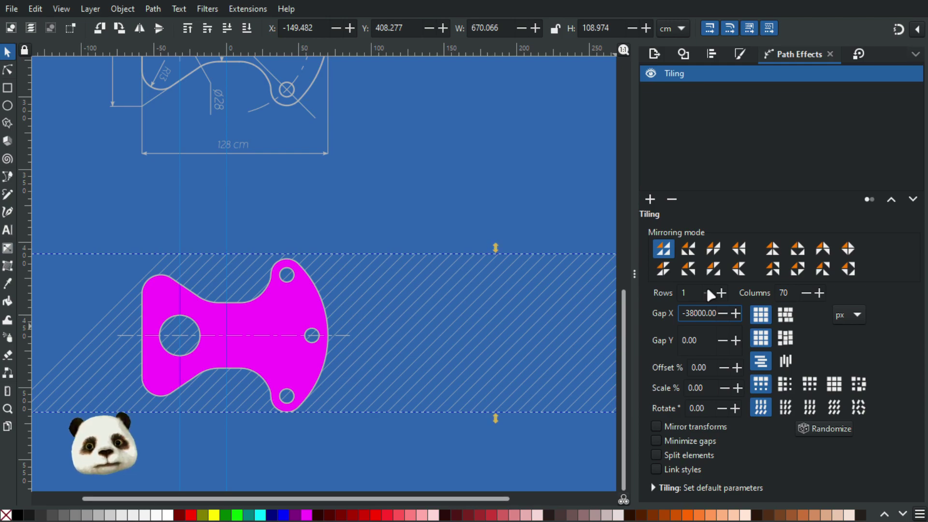
key("BackSpace")
type("9")
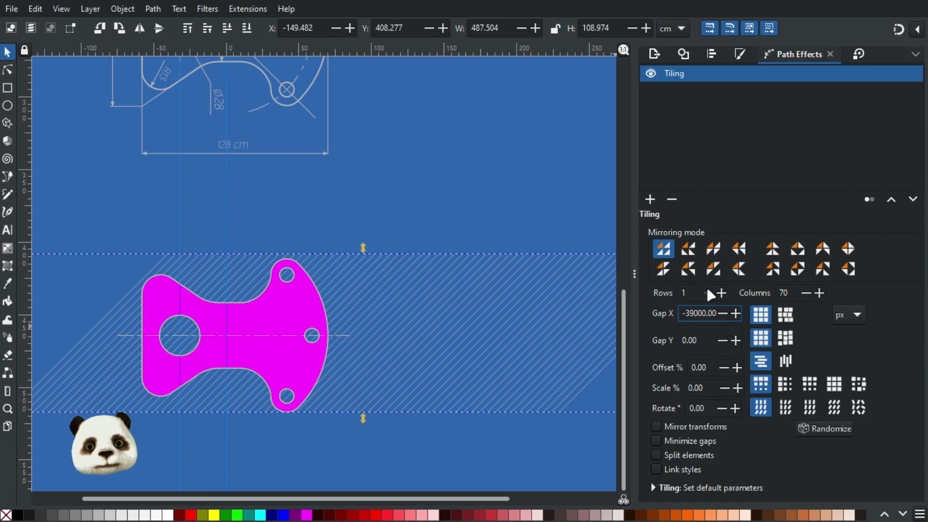
key("BackSpace")
type("8")
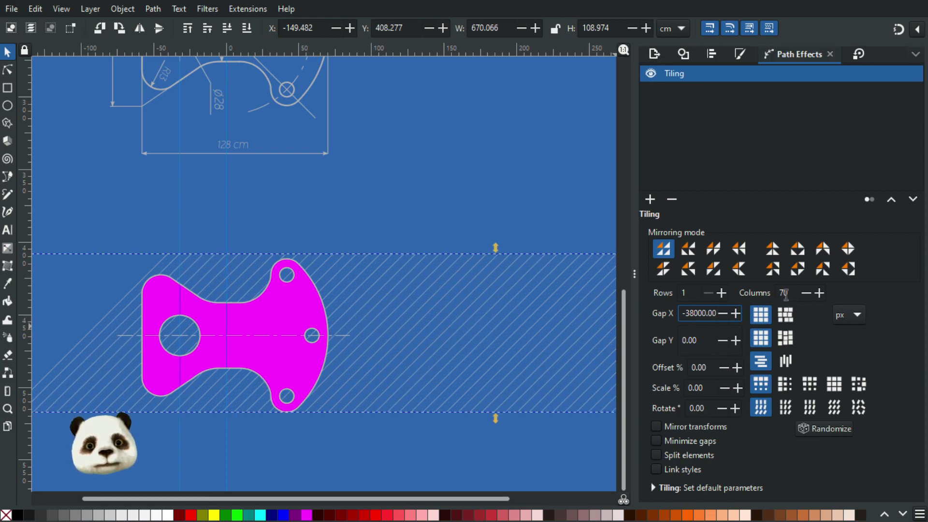
- Reduce the hatch tiling to 30 columns and convert the tiled lines to a plain path
double_click(784, 293)
type("30")
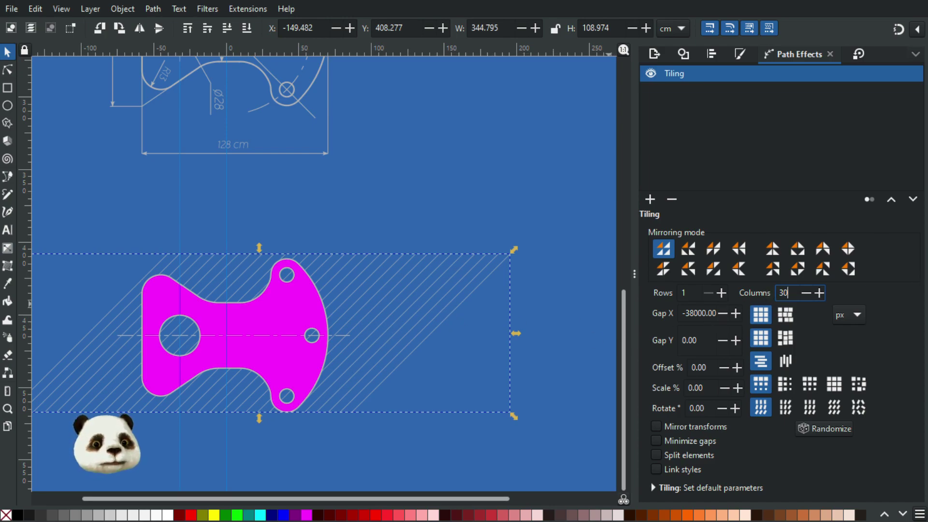
key("ctrl+shift+c")
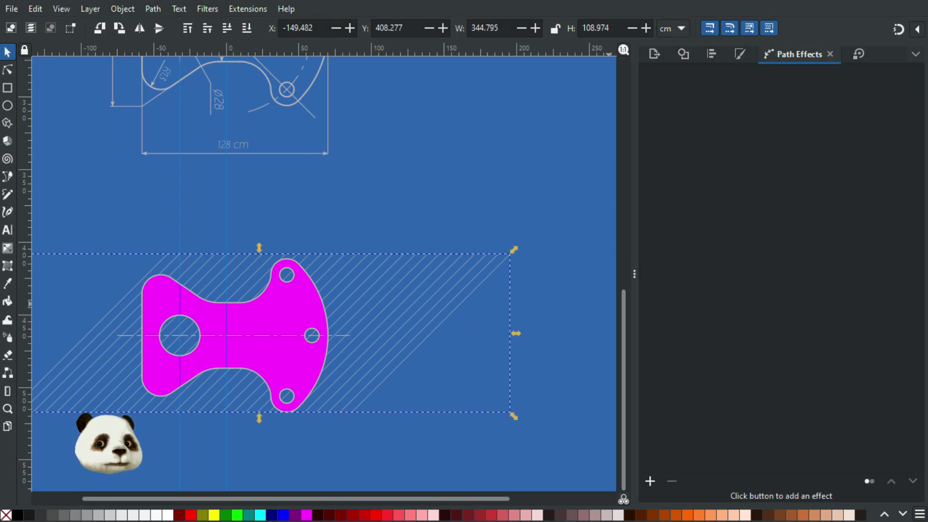
- Clip the converted hatch lines to the magenta plate shape, and deselect the result
right_click(287, 305)
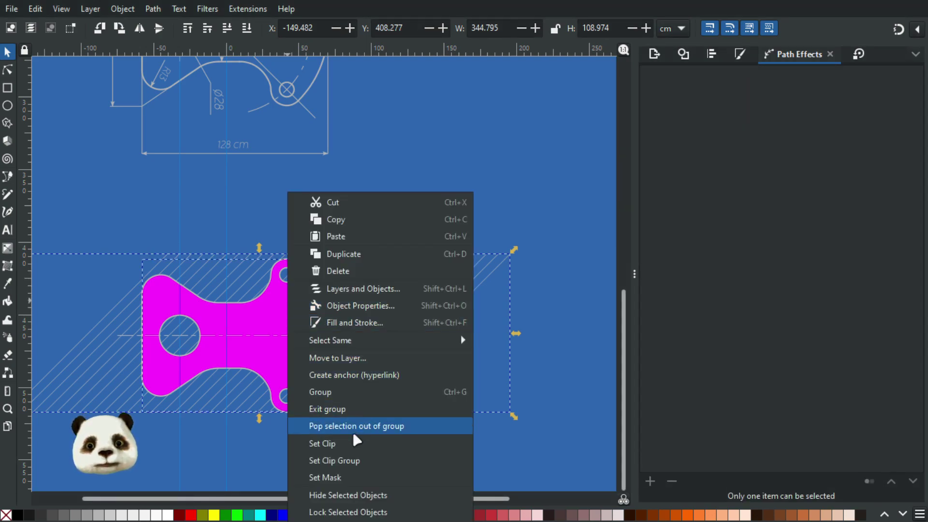
left_click(327, 443)
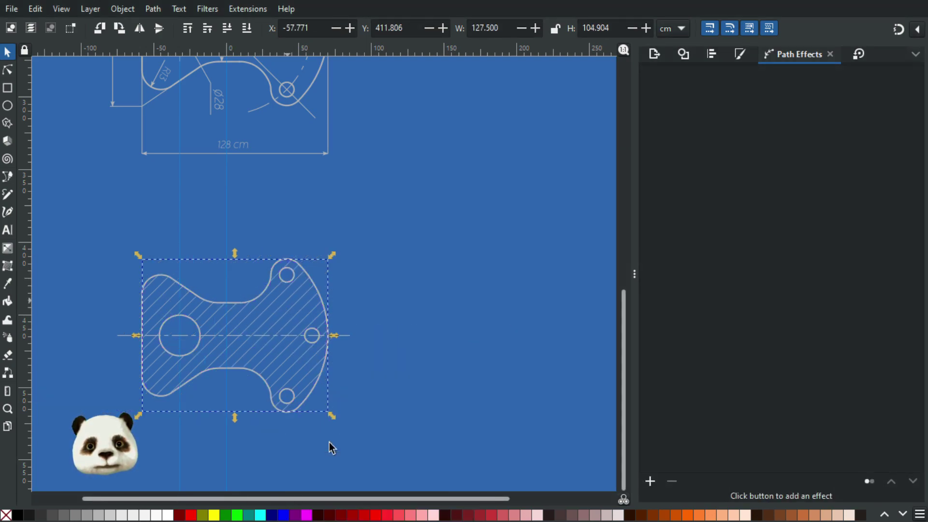
left_click(410, 292)
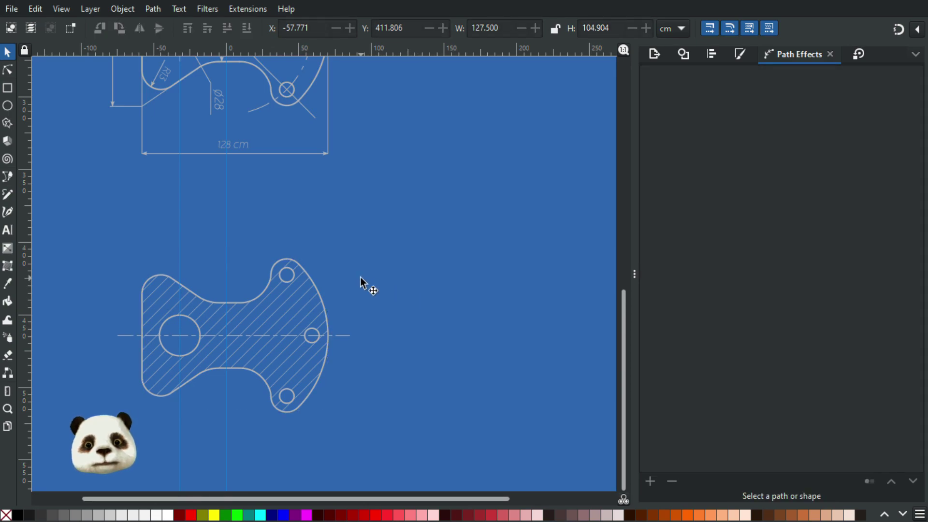
scroll(361, 277, "down", 2)
scroll(285, 247, "up", 1)
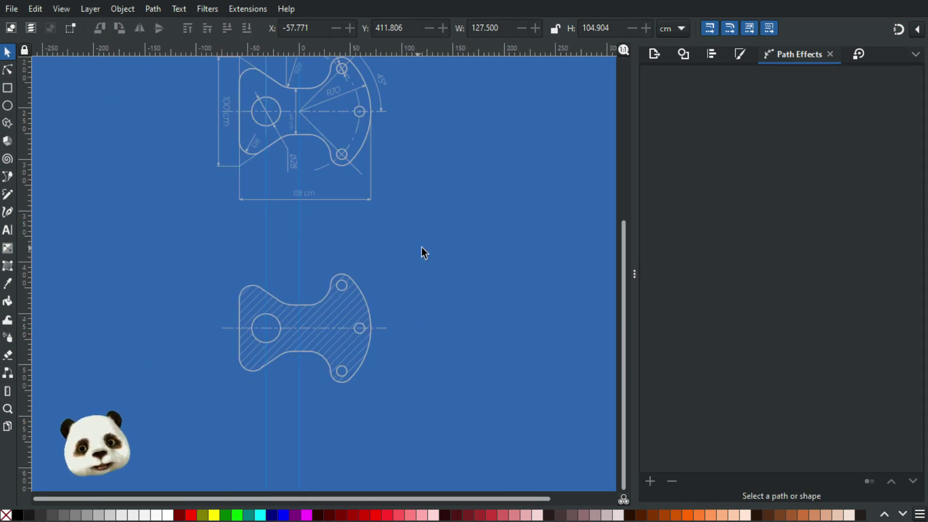
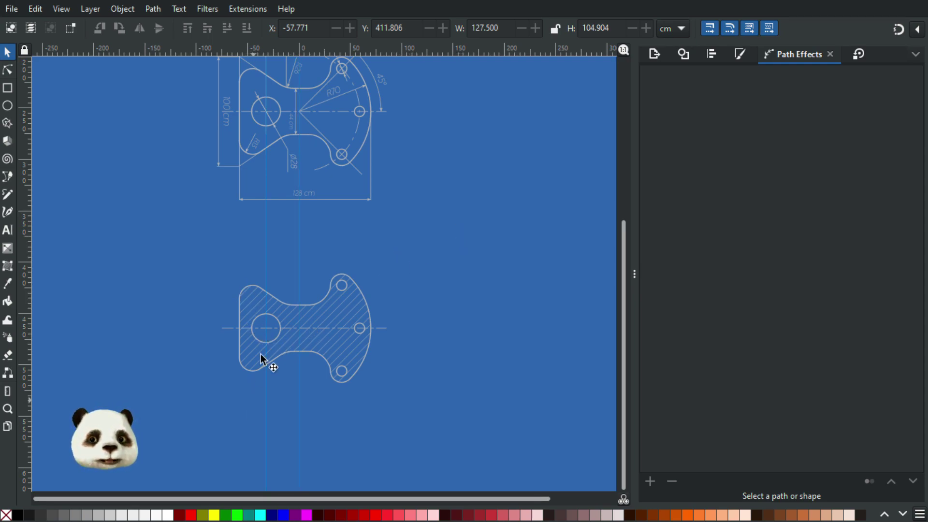
- Enable snapping and place a vertical guide on the plate's left edge, snapped to the corner node of the 128 cm dimension's extension line
scroll(259, 350, "down", 2)
scroll(270, 367, "up", 2)
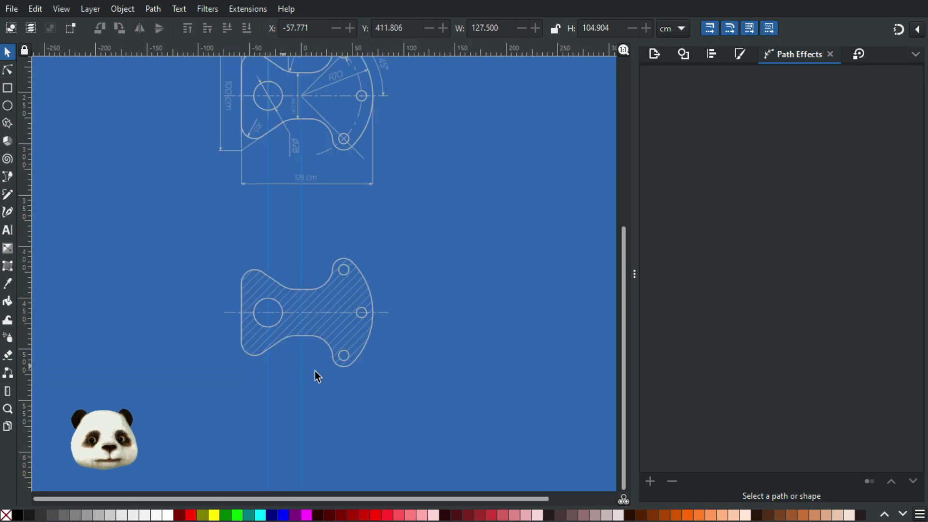
scroll(219, 249, "down", 5)
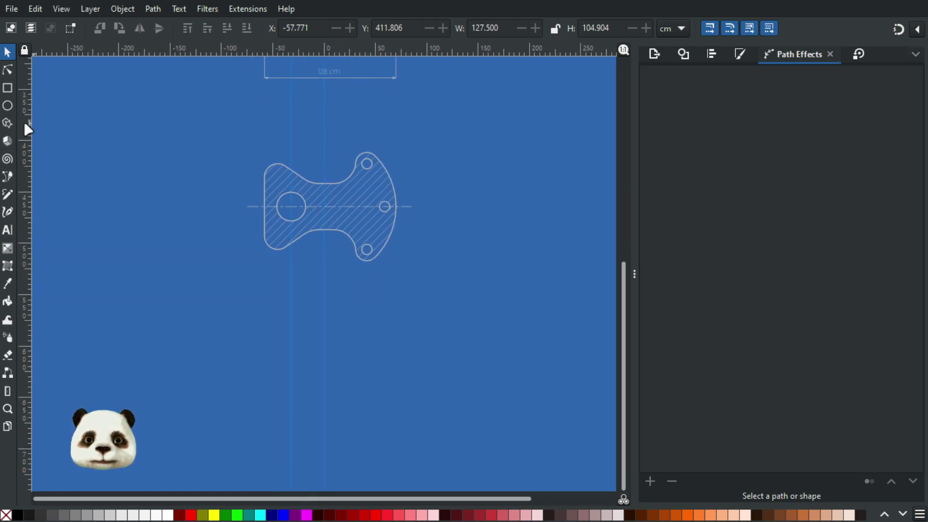
mouse_move(25, 161)
left_mouse_down()
mouse_move(238, 224)
mouse_move(201, 211)
mouse_move(14, 219)
mouse_move(265, 253)
mouse_move(257, 259)
mouse_move(269, 265)
mouse_move(237, 293)
mouse_move(244, 314)
mouse_move(240, 157)
mouse_move(251, 80)
mouse_move(241, 76)
mouse_move(227, 139)
mouse_move(204, 488)
left_mouse_up()
key("percent")
scroll(272, 261, "up", 4)
scroll(183, 205, "down", 3)
scroll(209, 177, "up", 3)
scroll(244, 273, "up", 3)
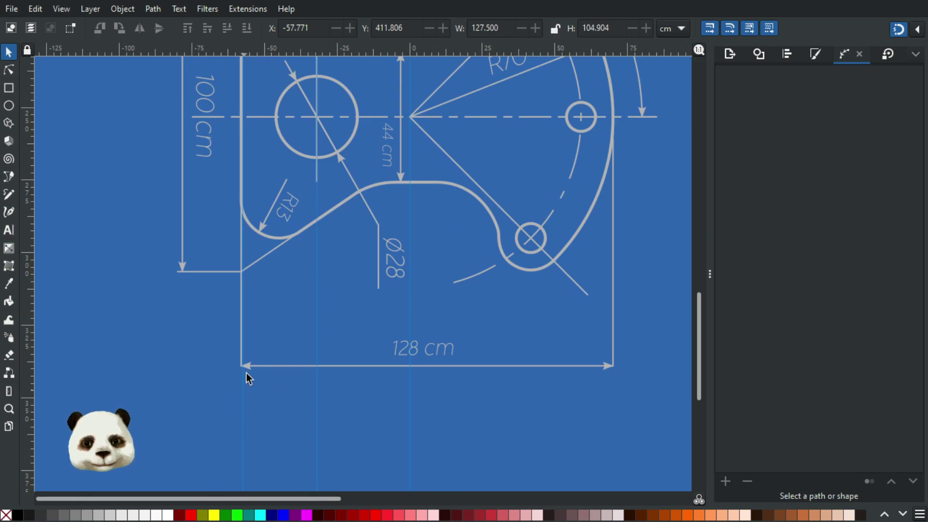
scroll(246, 377, "up", 3)
left_click_drag(240, 296, 243, 164)
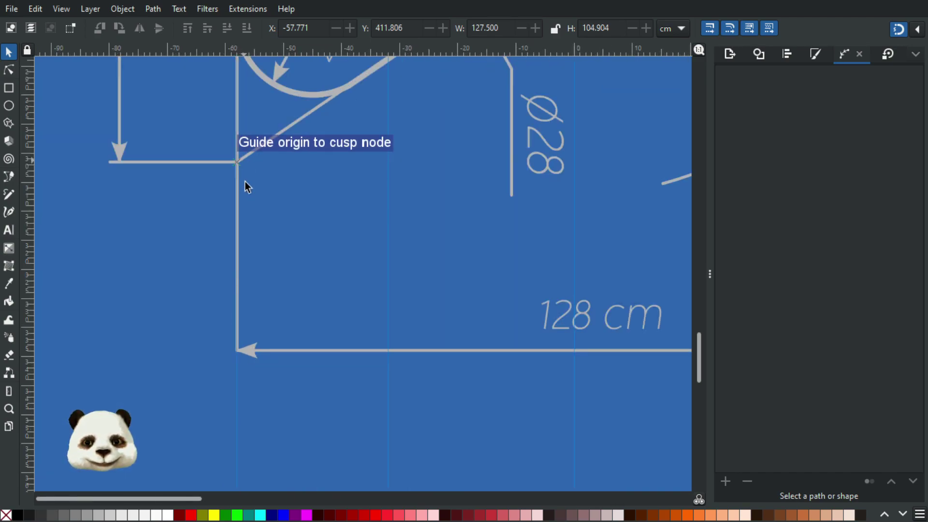
- Place a second vertical guide on the plate's right edge, aligned with the right extension line of the 128 cm dimension
scroll(280, 232, "down", 8)
left_click_drag(28, 226, 352, 264)
scroll(386, 193, "up", 8)
left_click_drag(312, 325, 292, 297)
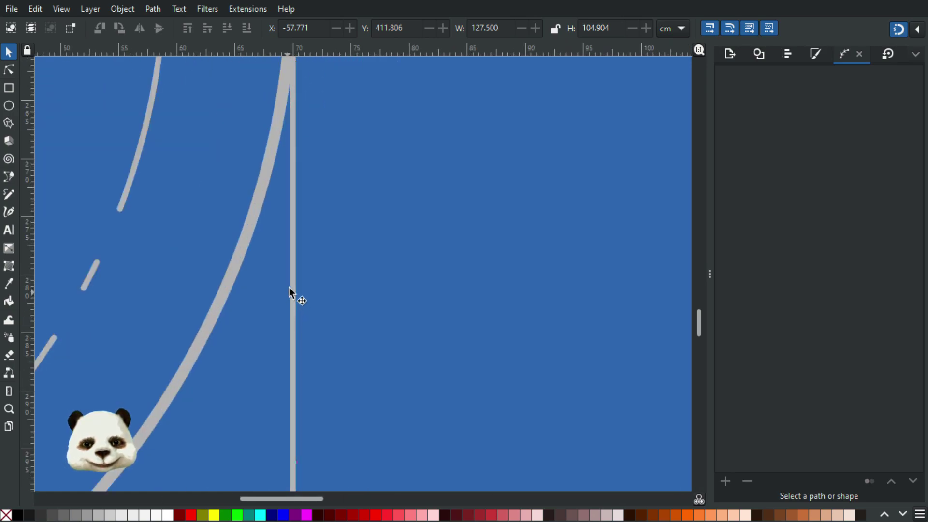
- Snap the vertical guide at the plate's right edge to the path intersection at the right end of the 128 cm dimension
scroll(299, 334, "down", 5)
scroll(329, 349, "down", 3)
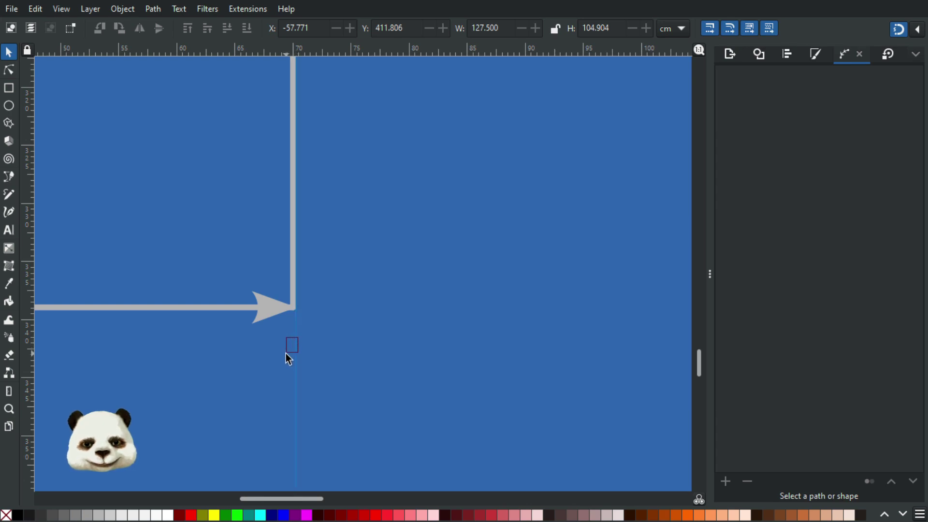
left_click_drag(296, 346, 293, 322)
scroll(362, 327, "down", 5)
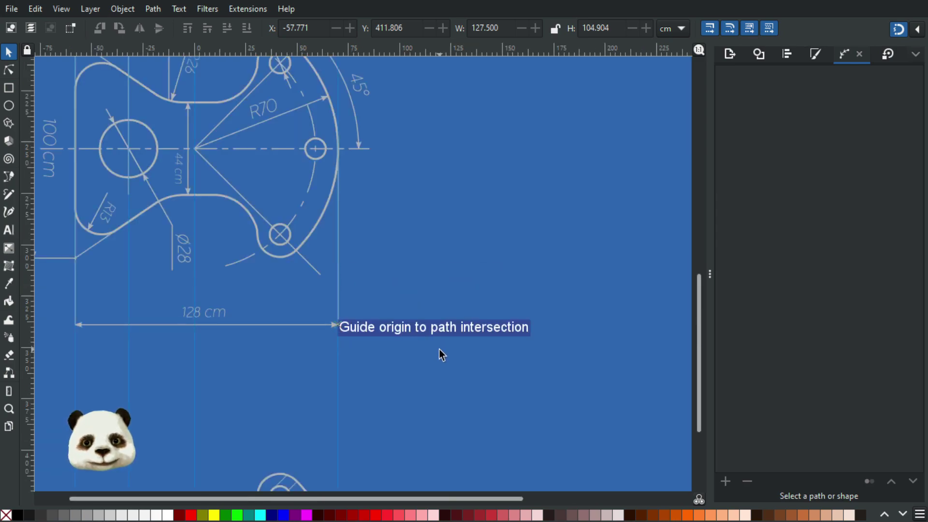
- Compare the hatched plate with the dimensioned plate above it along the vertical guides
scroll(426, 354, "down", 3)
left_click_drag(397, 318, 473, 121)
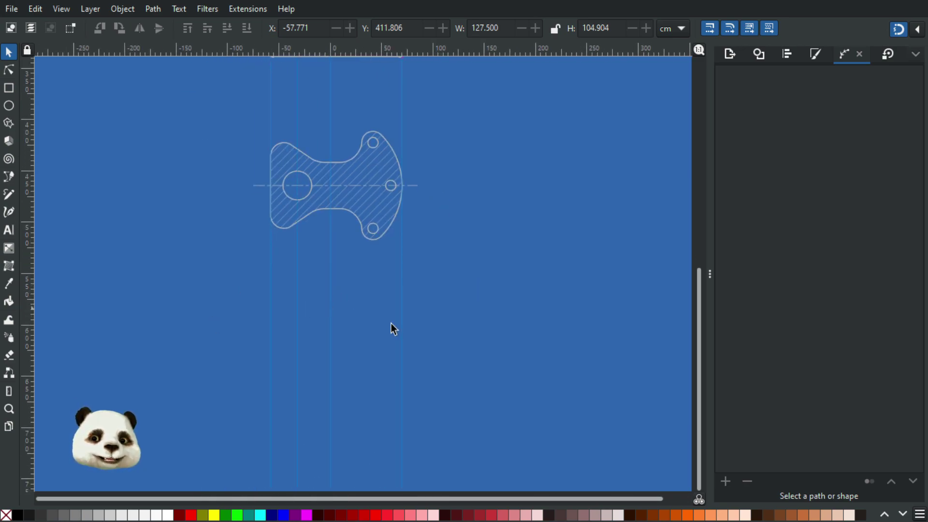
scroll(369, 311, "up", 1)
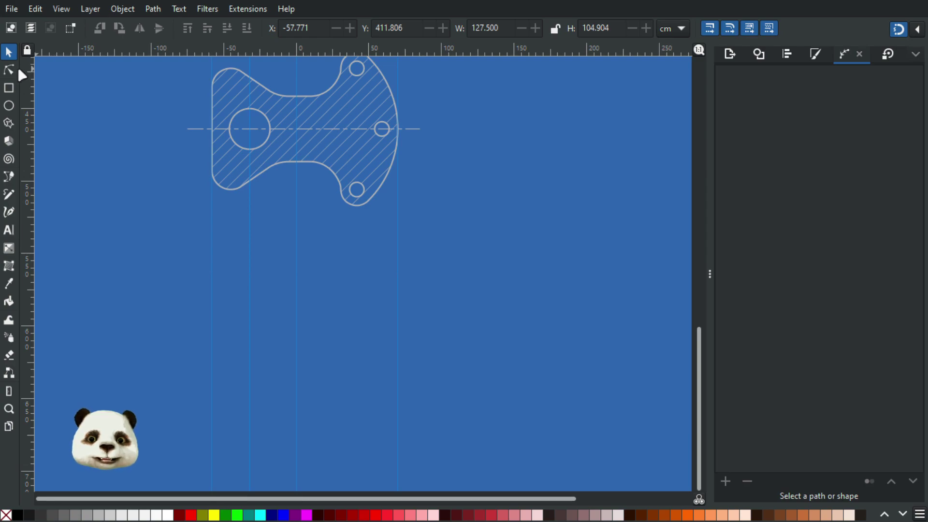
left_click_drag(306, 232, 286, 282)
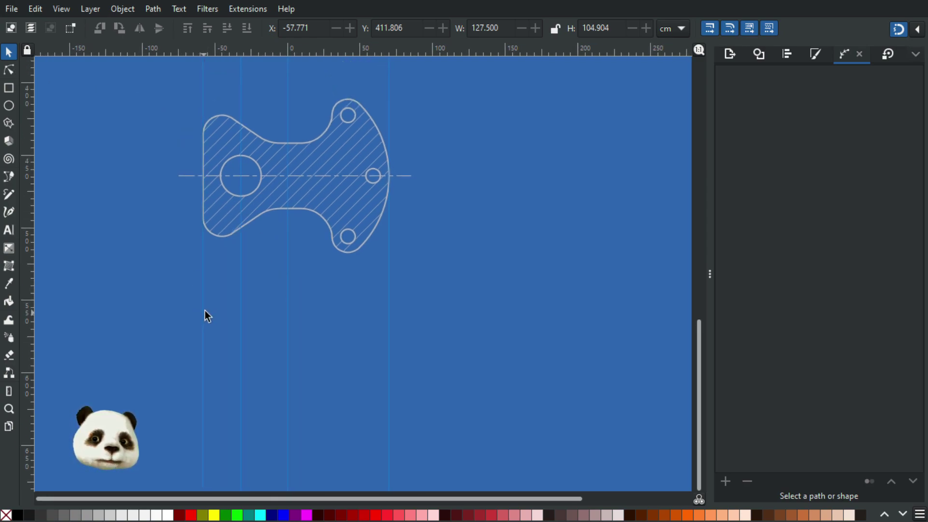
scroll(214, 304, "down", 2)
left_click_drag(295, 281, 336, 413)
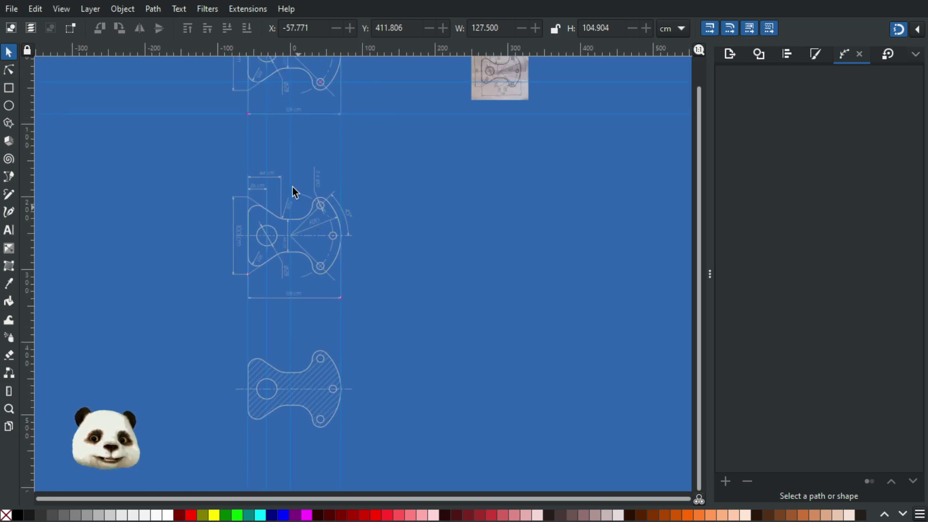
scroll(334, 300, "up", 2)
scroll(334, 299, "up", 1)
left_click_drag(235, 129, 327, 294)
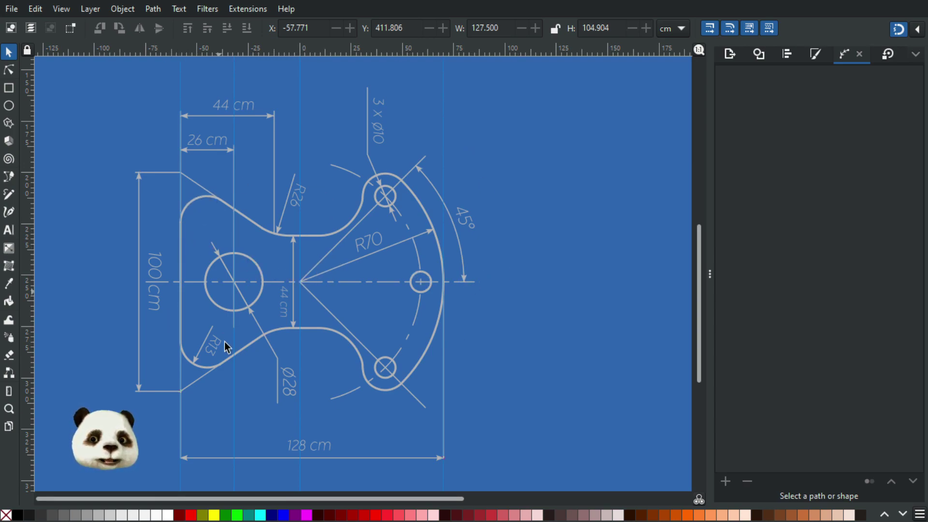
scroll(224, 341, "down", 2)
scroll(325, 355, "down", 6)
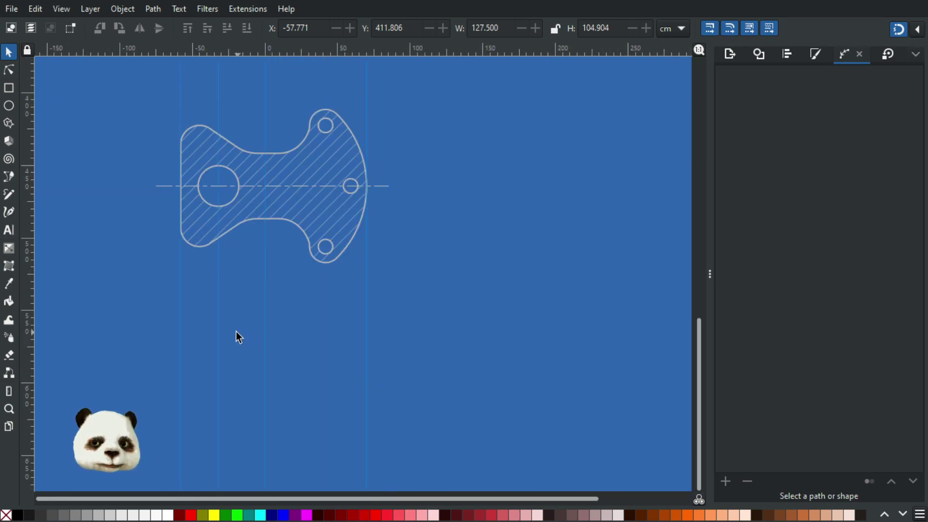
scroll(215, 321, "up", 8)
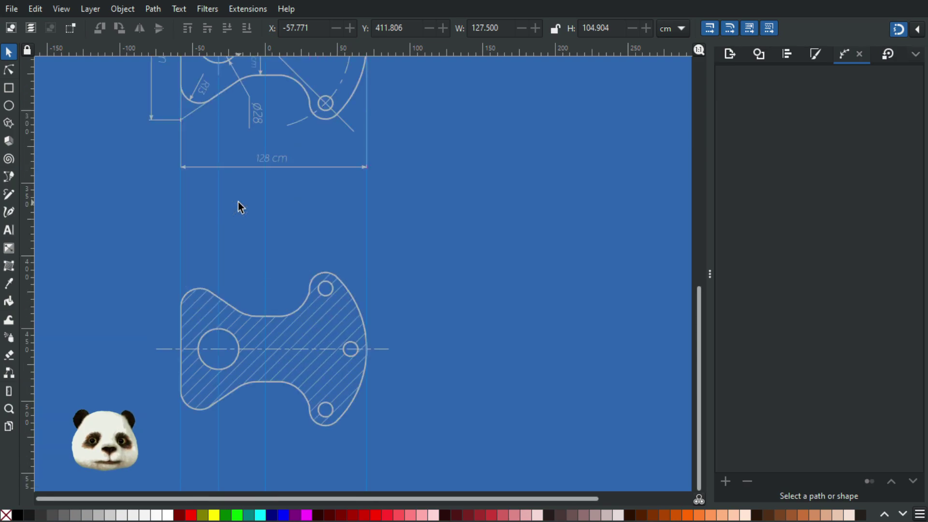
scroll(229, 220, "down", 5)
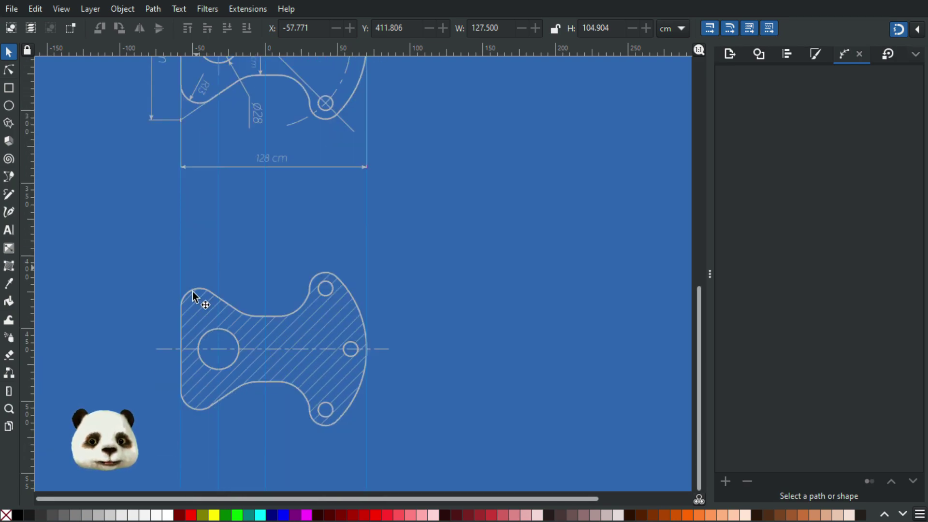
- Draw a rectangle about 129 cm wide and 33 cm high below the hatched plate, spanning the outer vertical guides
scroll(196, 297, "down", 6)
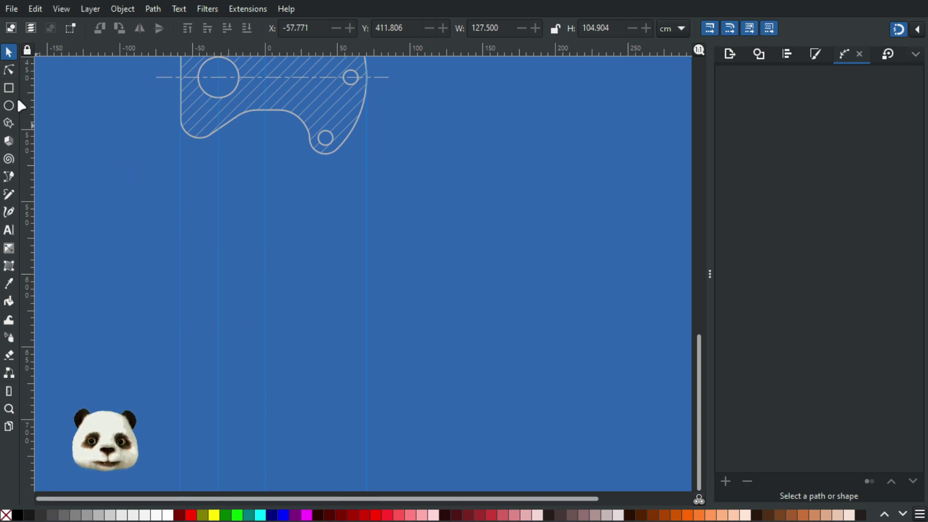
mouse_move(181, 245)
left_mouse_down()
mouse_move(198, 259)
mouse_move(366, 292)
left_mouse_up()
scroll(373, 291, "up", 1, "ctrl")
scroll(373, 291, "up", 2, "ctrl")
left_click_drag(347, 292, 347, 303)
scroll(339, 239, "up", 8)
scroll(261, 121, "up", 2)
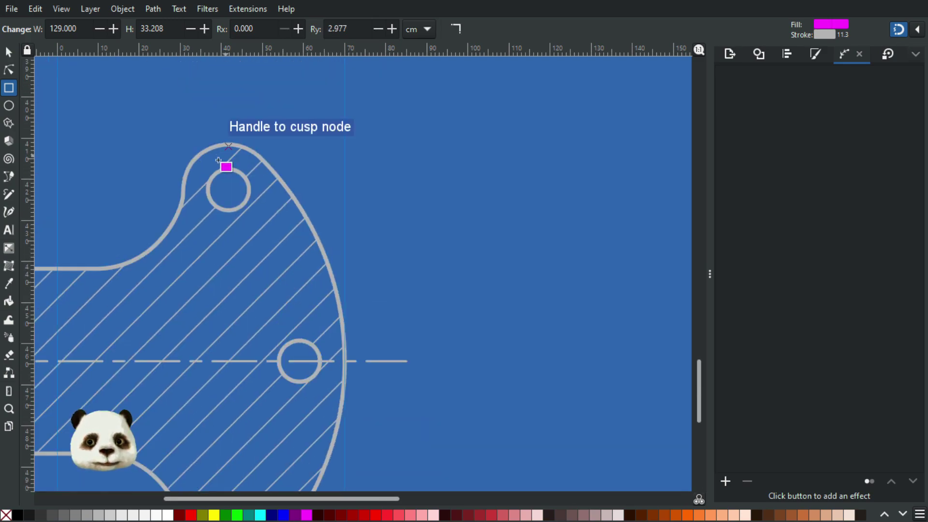
- Remove the rectangle's fill and set its stroke width to 1 cm
scroll(290, 208, "down", 6)
scroll(311, 261, "down", 2)
scroll(315, 309, "down", 3)
scroll(312, 369, "up", 5)
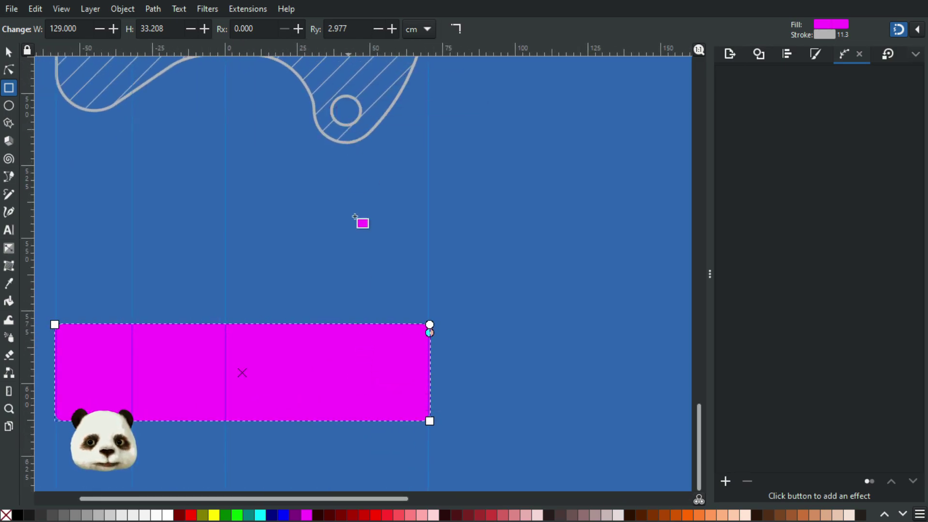
scroll(88, 348, "down", 2)
scroll(219, 366, "up", 1)
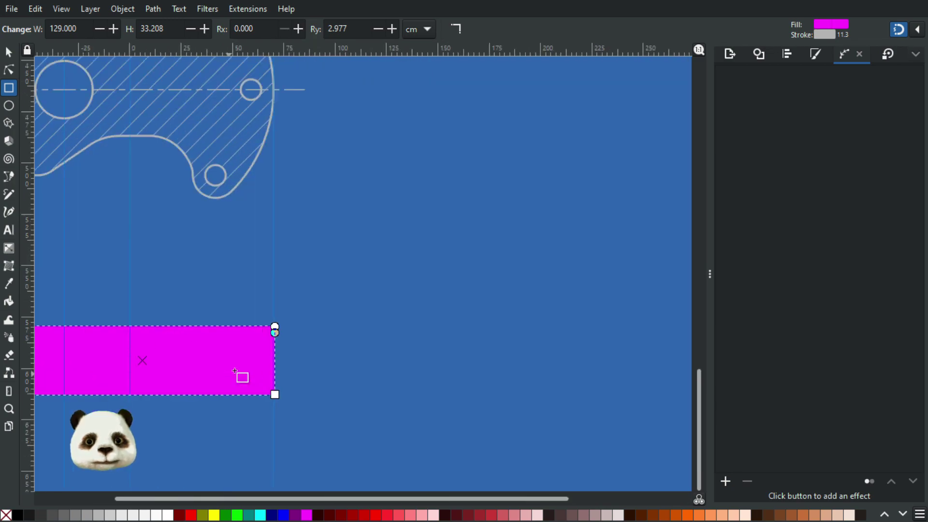
mouse_move(252, 249)
left_mouse_down()
mouse_move(357, 295)
mouse_move(373, 289)
left_mouse_up()
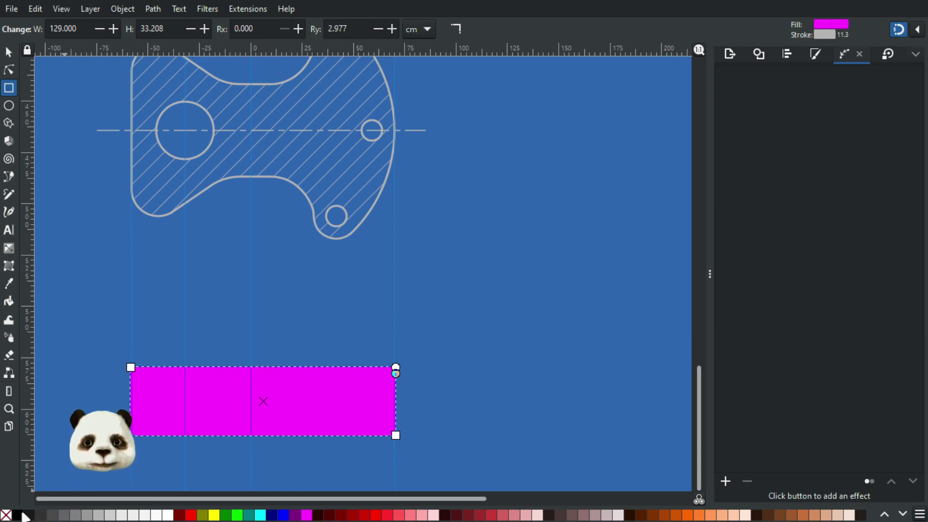
left_click(6, 515)
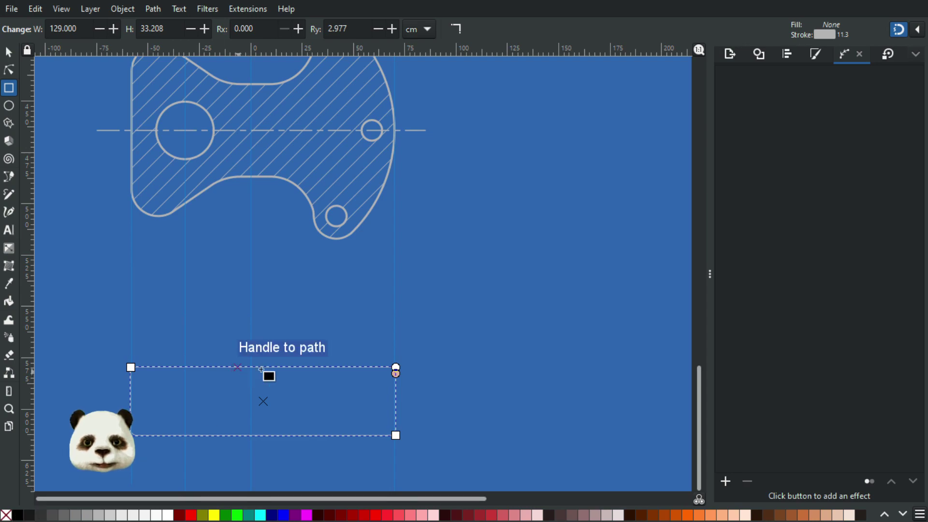
scroll(243, 371, "up", 2, "ctrl")
scroll(305, 342, "down", 2, "ctrl")
left_click(817, 53)
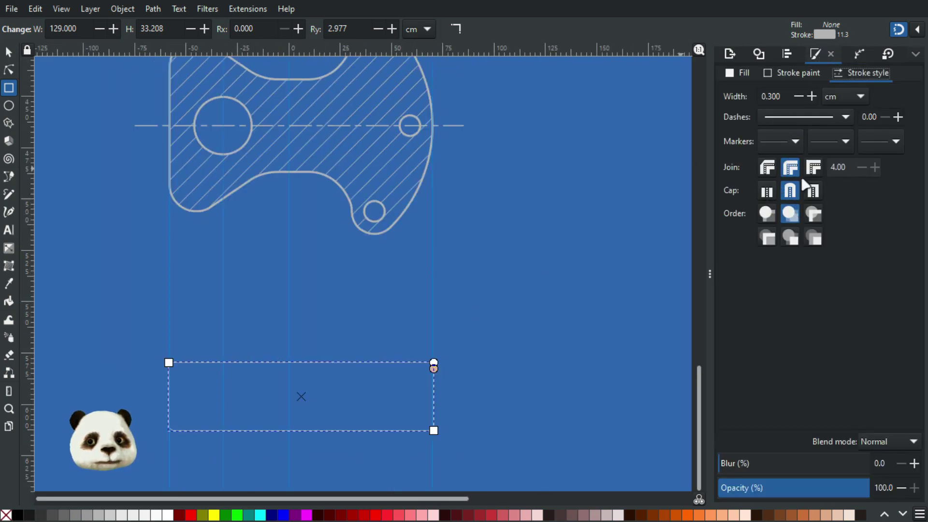
double_click(782, 96)
type("1")
key("Return")
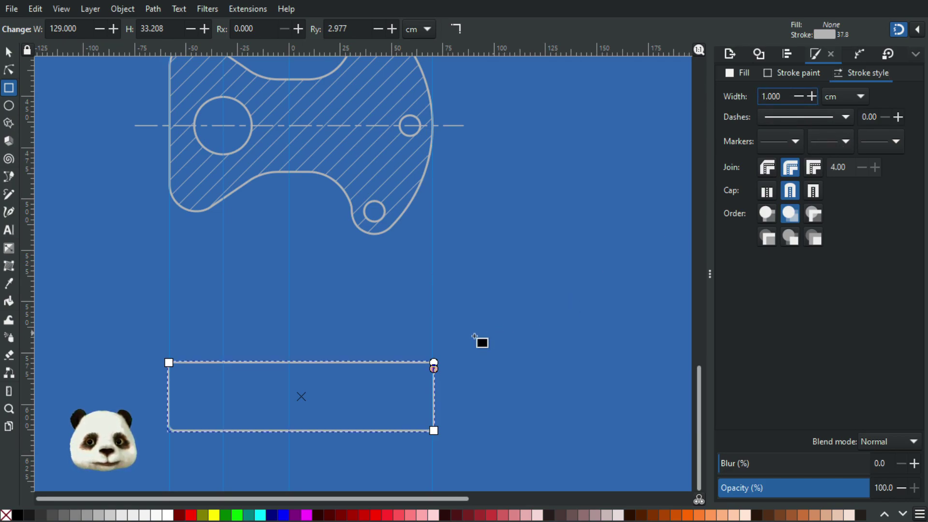
- Remove the rounding from the rectangle's corners so they are sharp, and deselect it
key("s")
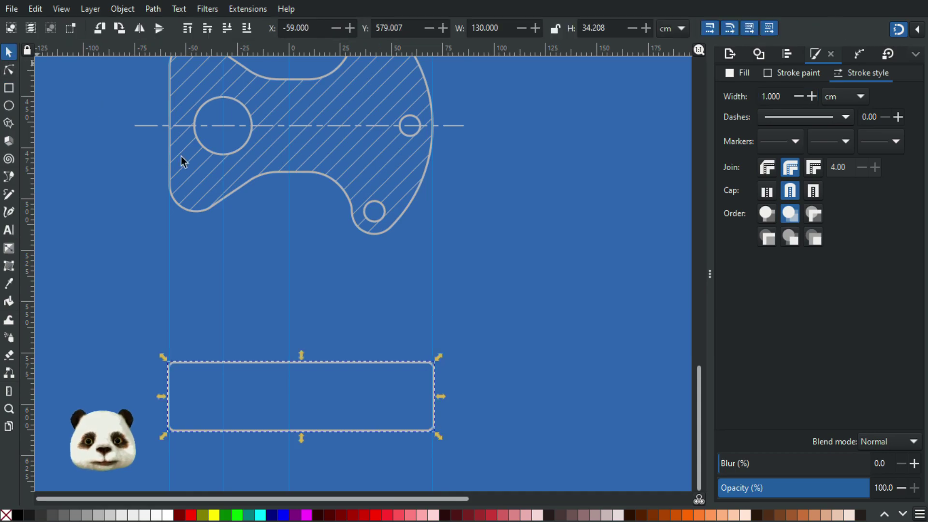
scroll(439, 316, "up", 5)
scroll(435, 320, "down", 5)
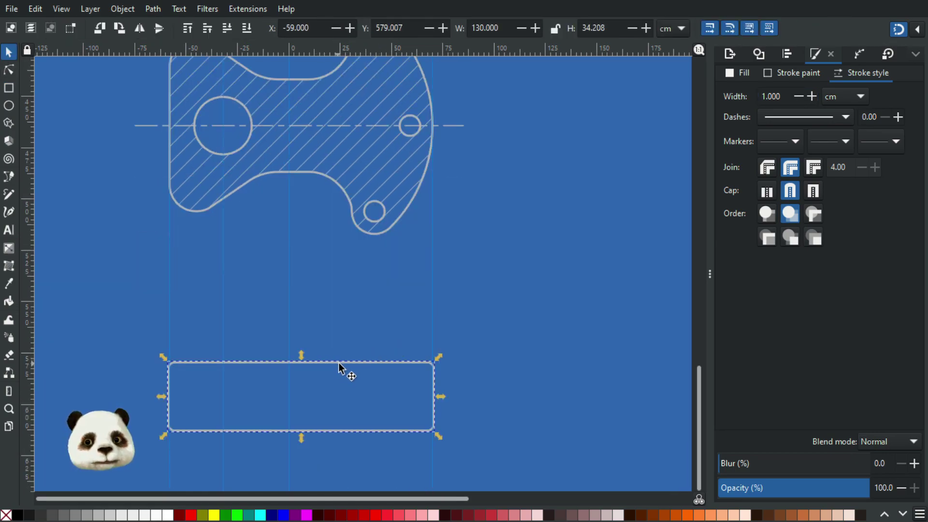
left_click(9, 68)
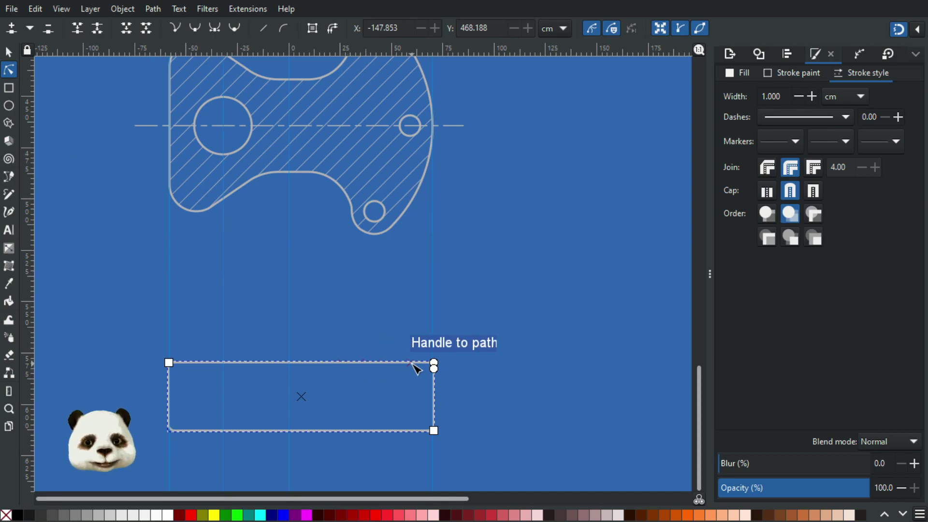
scroll(187, 403, "up", 2, "ctrl")
scroll(556, 336, "right", 5)
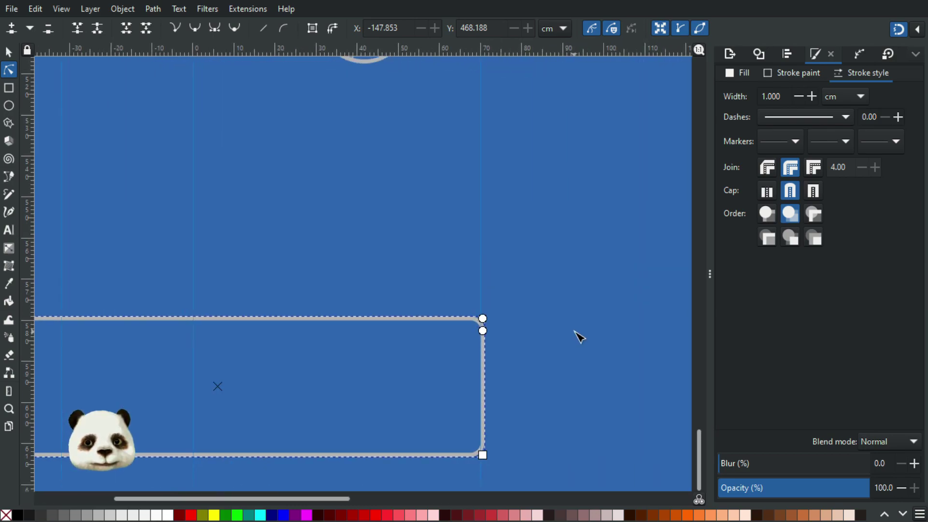
left_click_drag(487, 335, 483, 318)
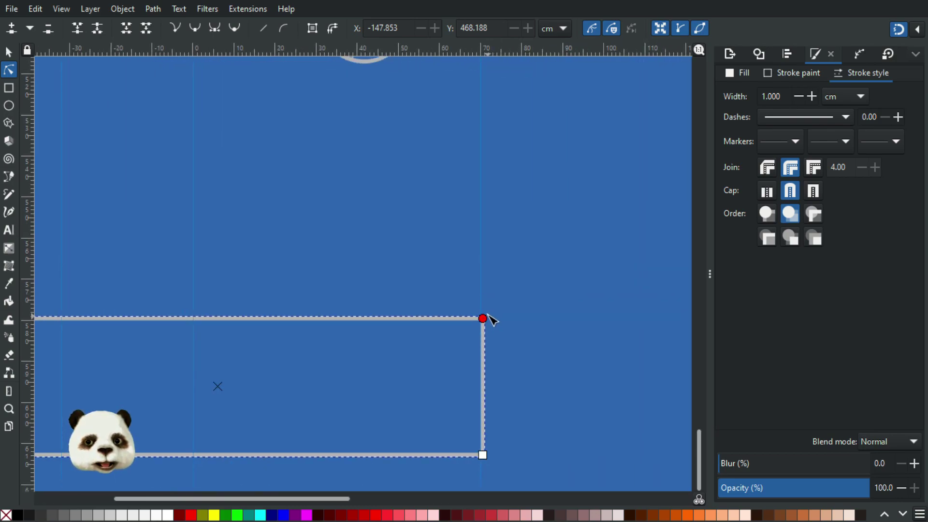
left_click(537, 283)
- Move the rectangle so that its upper-left corner snaps to the vertical guide at the plate's left edge
scroll(537, 283, "down", 3, "ctrl")
scroll(556, 319, "up", 5, "ctrl")
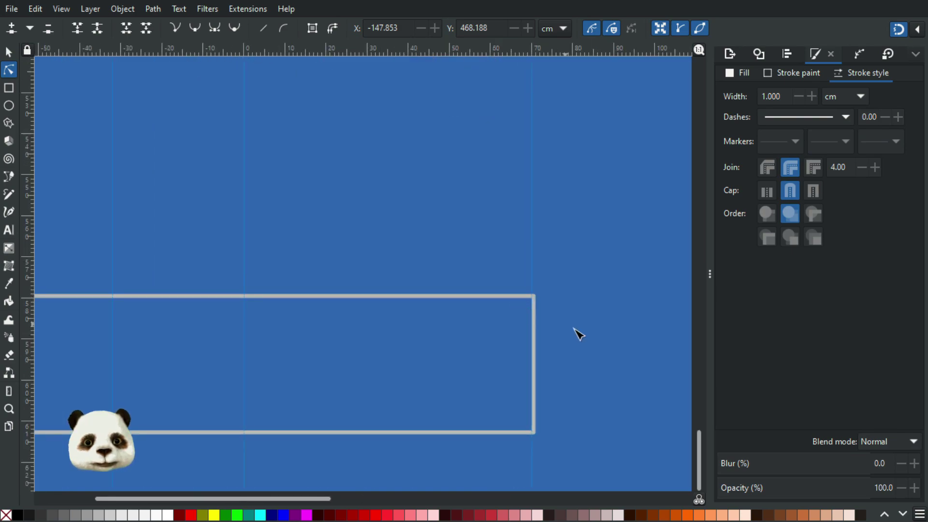
scroll(537, 313, "down", 2)
left_click_drag(275, 324, 439, 300)
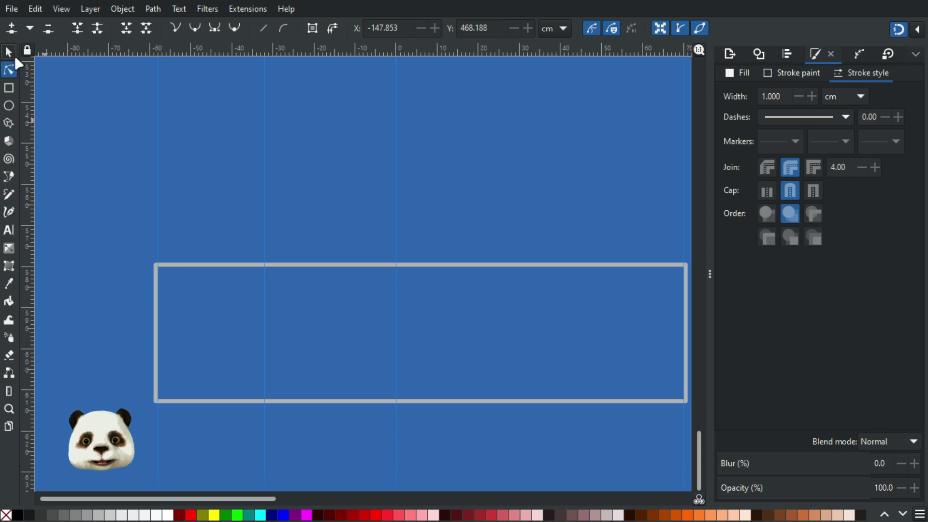
left_click(15, 56)
left_click_drag(155, 292, 174, 376)
scroll(174, 377, "up", 2, "ctrl")
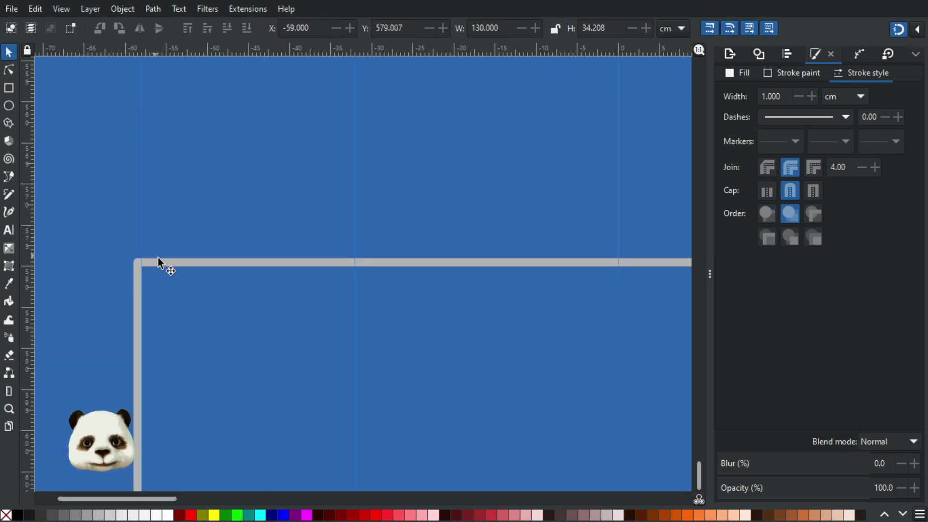
left_click_drag(158, 260, 168, 262)
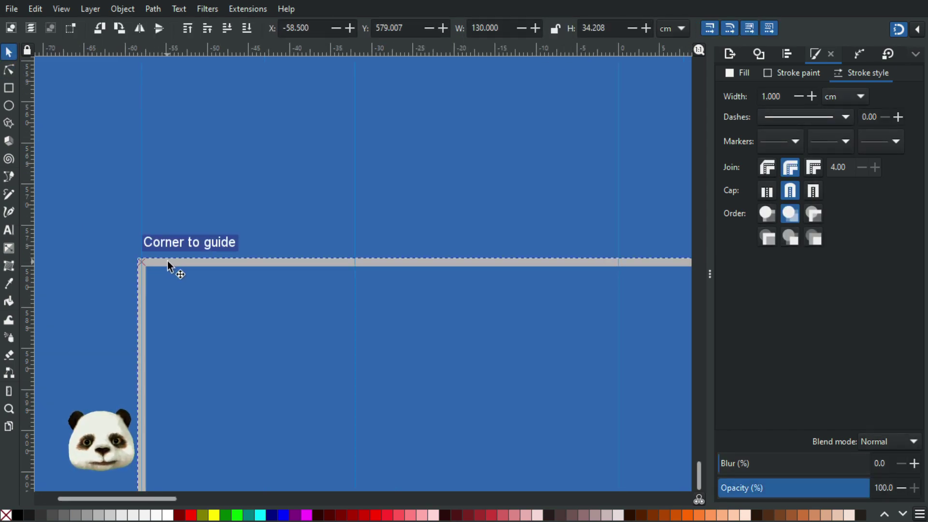
- Resize the rectangle's right side to meet the vertical guide at the plate's right edge, making it about 129 cm wide overall
scroll(232, 271, "down", 2)
left_click_drag(600, 291, 70, 236)
scroll(149, 243, "up", 2)
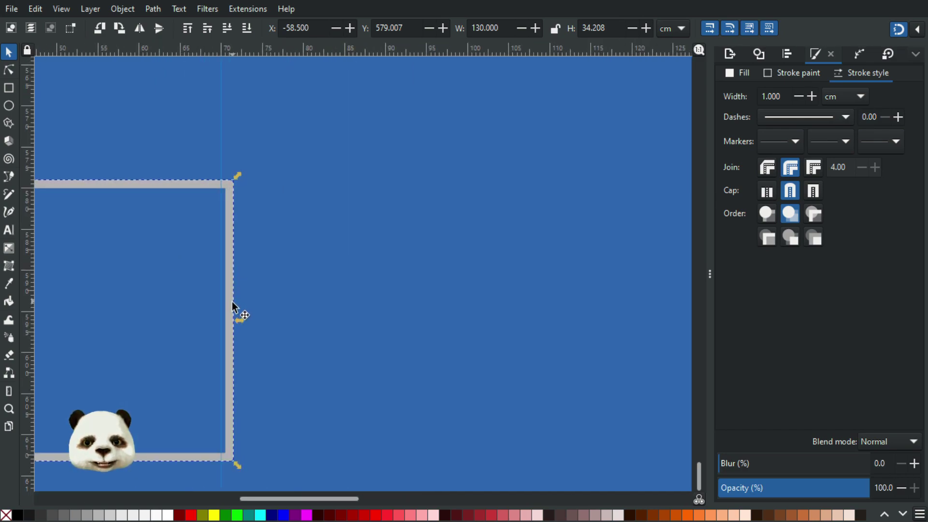
left_click_drag(243, 320, 239, 321)
scroll(265, 303, "down", 4)
left_click_drag(182, 318, 416, 306)
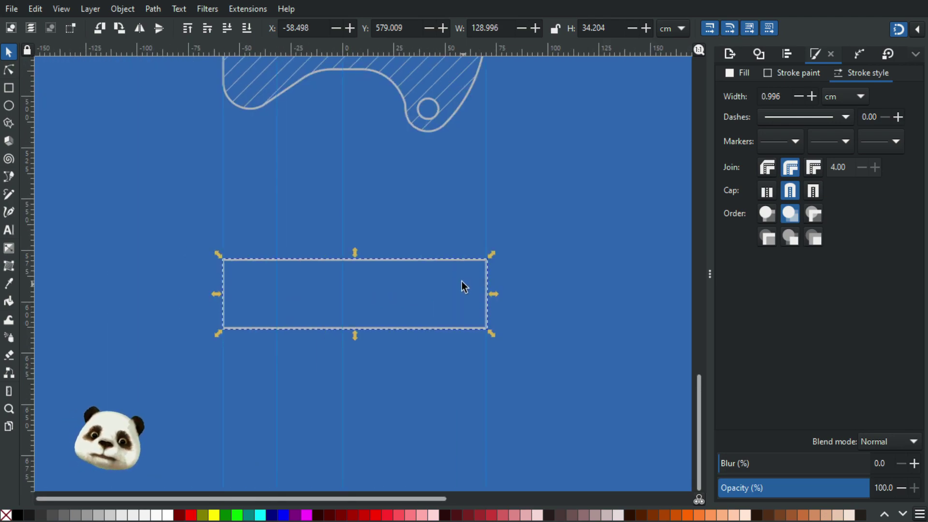
- Deselect the rectangle and place a vertical guide through the centre of the lower Ø10 hole in the dimensioned plate
scroll(454, 222, "up", 5)
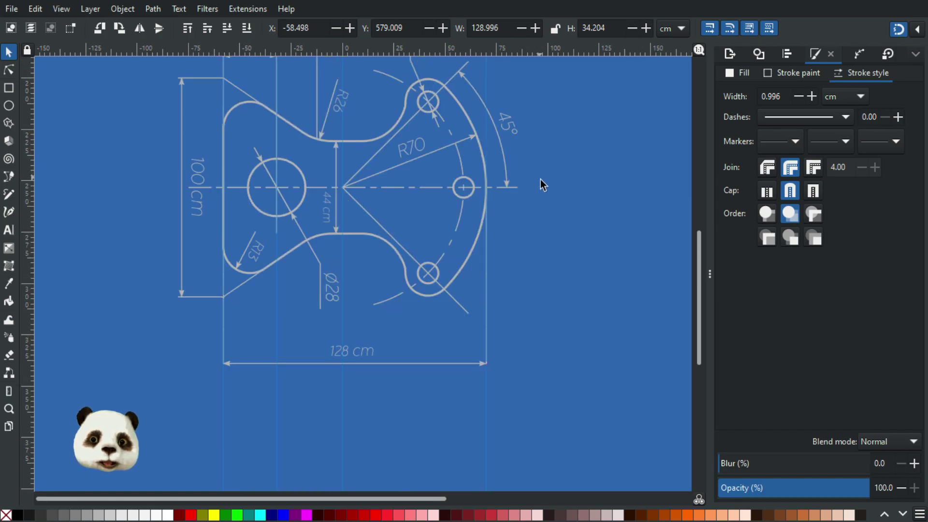
left_click(531, 255)
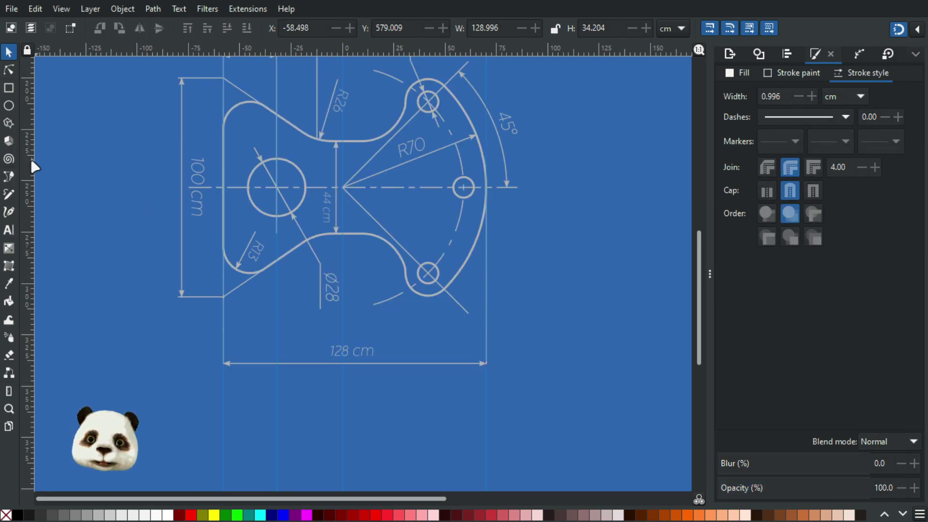
left_click_drag(30, 186, 425, 266)
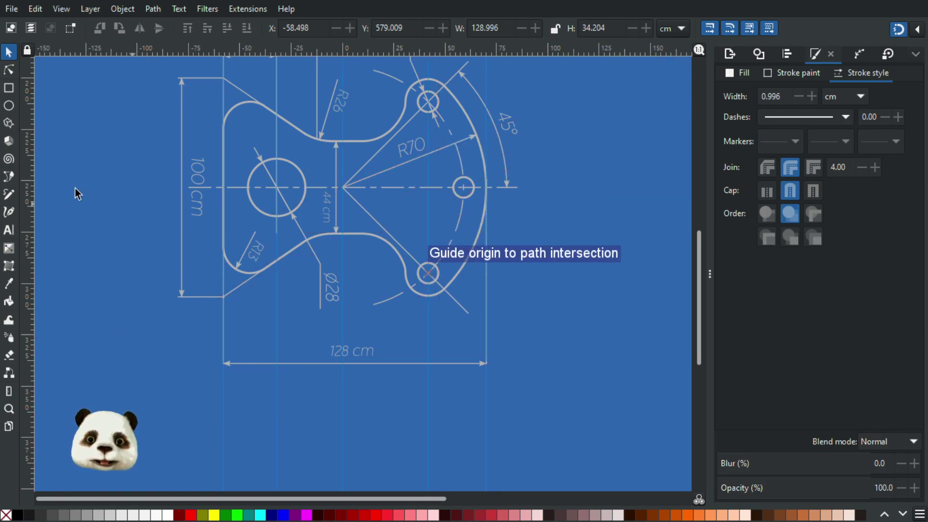
- Place another vertical guide through the centre of the middle Ø10 hole on the dimensioned plate's horizontal centreline
left_click_drag(30, 202, 463, 186)
scroll(488, 191, "up", 4)
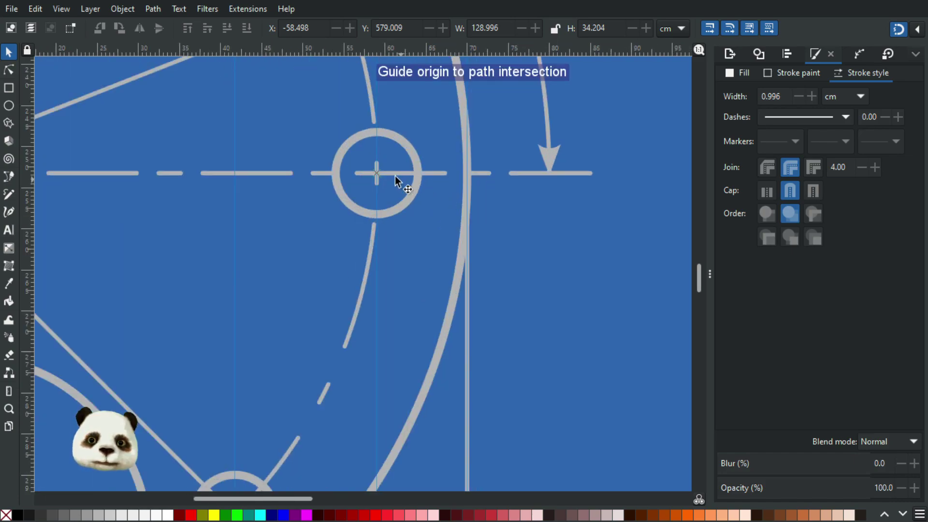
scroll(395, 176, "up", 1)
scroll(371, 178, "down", 4)
scroll(306, 321, "up", 2)
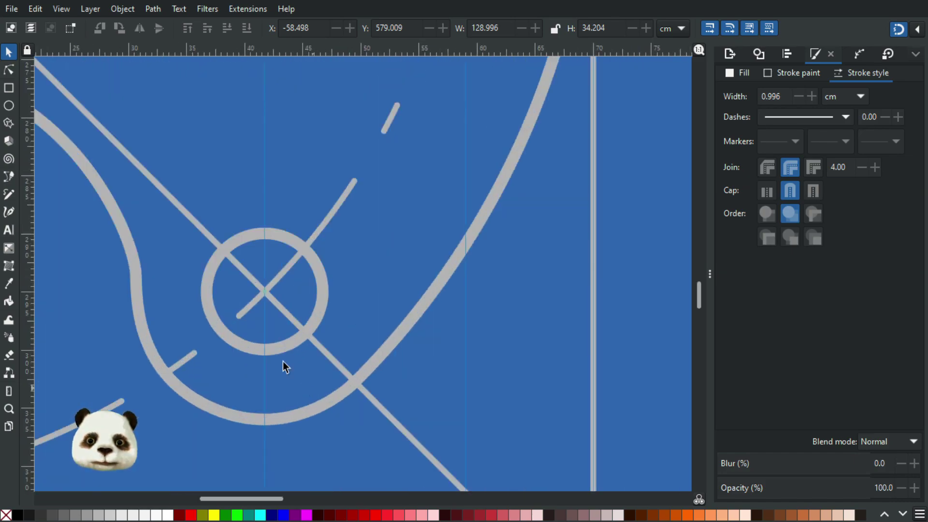
scroll(265, 294, "up", 2)
scroll(265, 294, "down", 6)
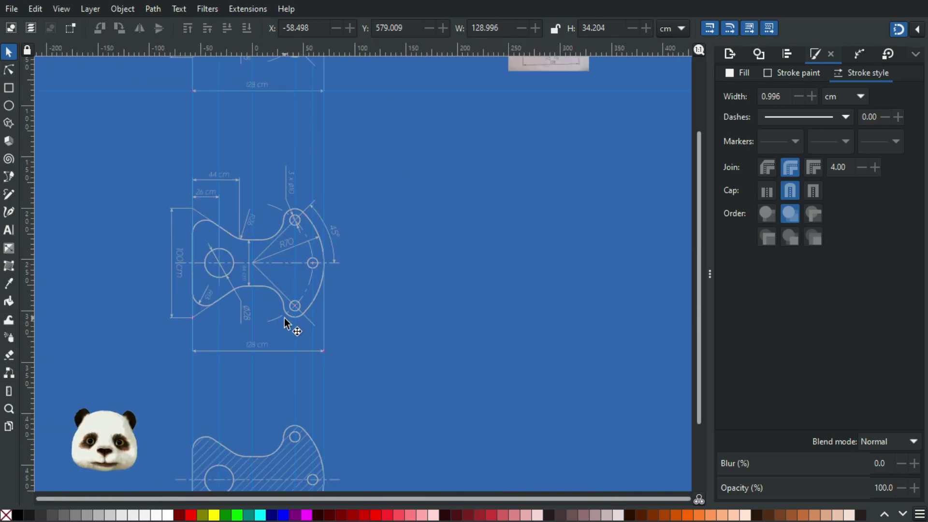
- Place a vertical guide at the left edge of the Ø28 hole, where it crosses the dimensioned plate's horizontal centreline
scroll(294, 285, "up", 3)
scroll(309, 169, "up", 3)
left_click_drag(208, 301, 350, 260)
left_click_drag(30, 236, 181, 280)
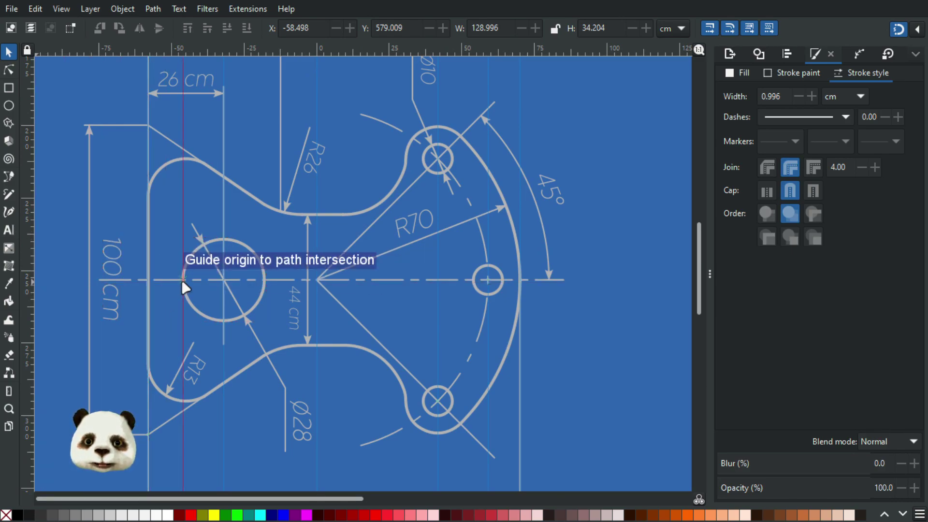
scroll(216, 324, "up", 2)
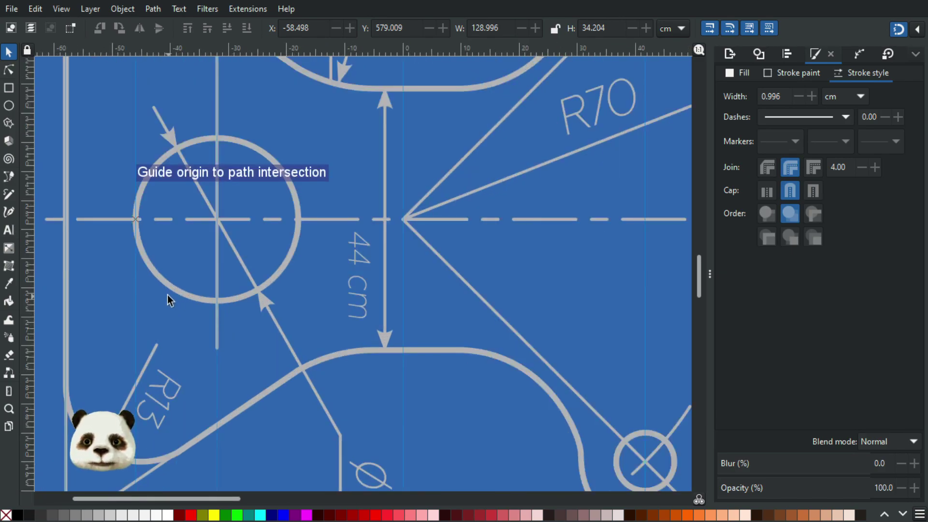
- Place a guide at the right quadrant of the Ø28 hole and set its angle to 90°
mouse_move(37, 247)
left_mouse_down()
mouse_move(65, 247)
mouse_move(27, 256)
mouse_move(217, 263)
mouse_move(299, 217)
mouse_move(290, 264)
mouse_move(319, 273)
mouse_move(296, 324)
mouse_move(296, 101)
mouse_move(282, 134)
mouse_move(23, 227)
mouse_move(27, 239)
left_mouse_up()
left_click_drag(35, 166, 298, 221)
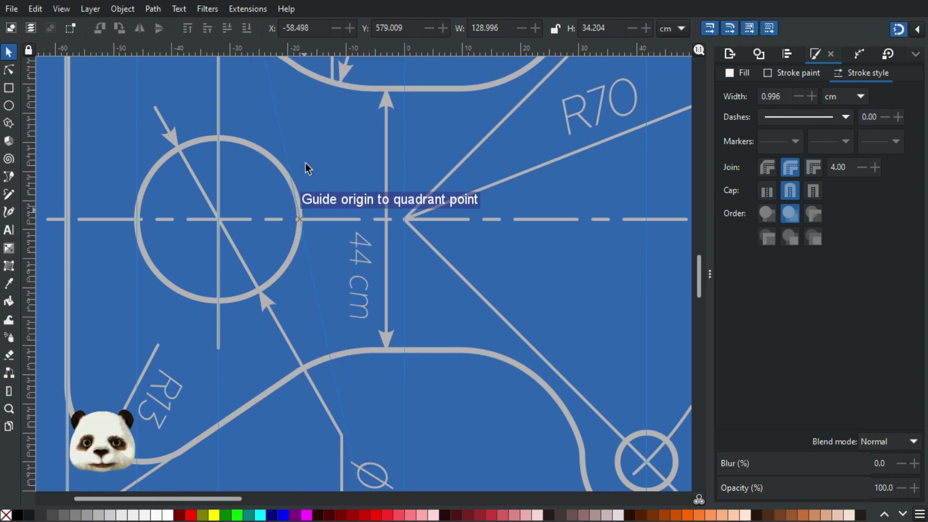
double_click(281, 136)
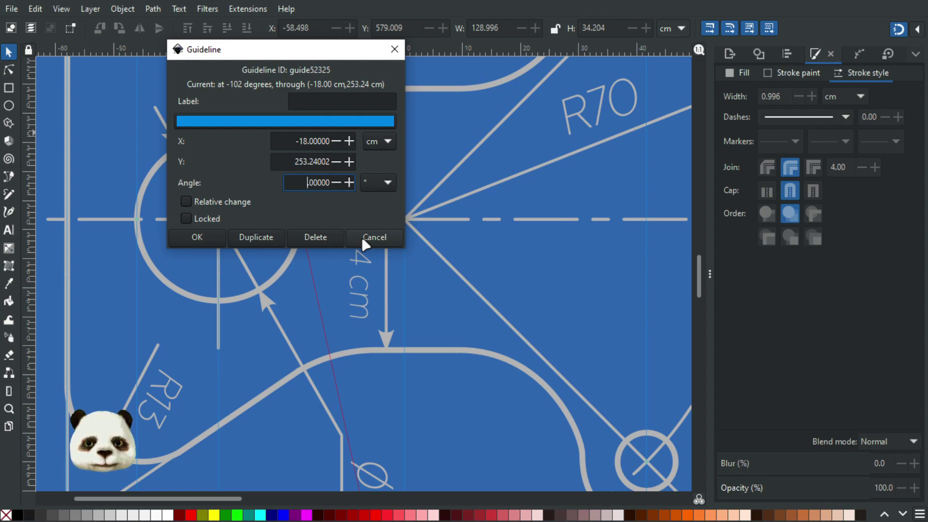
type("90.")
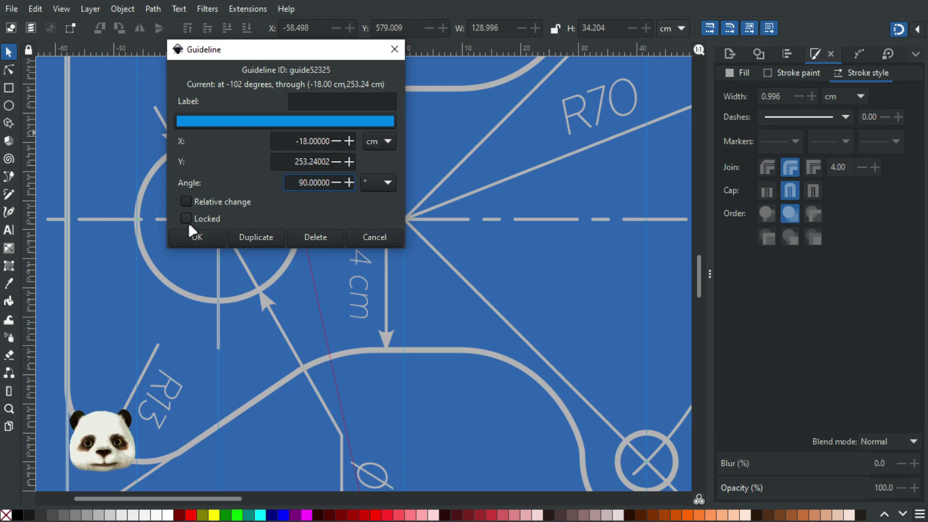
left_click_drag(257, 54, 647, 157)
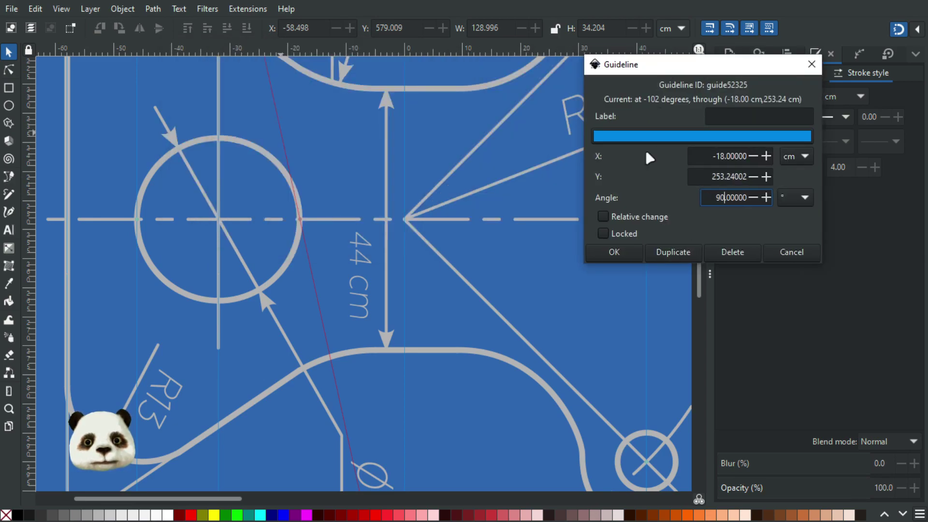
left_click(626, 250)
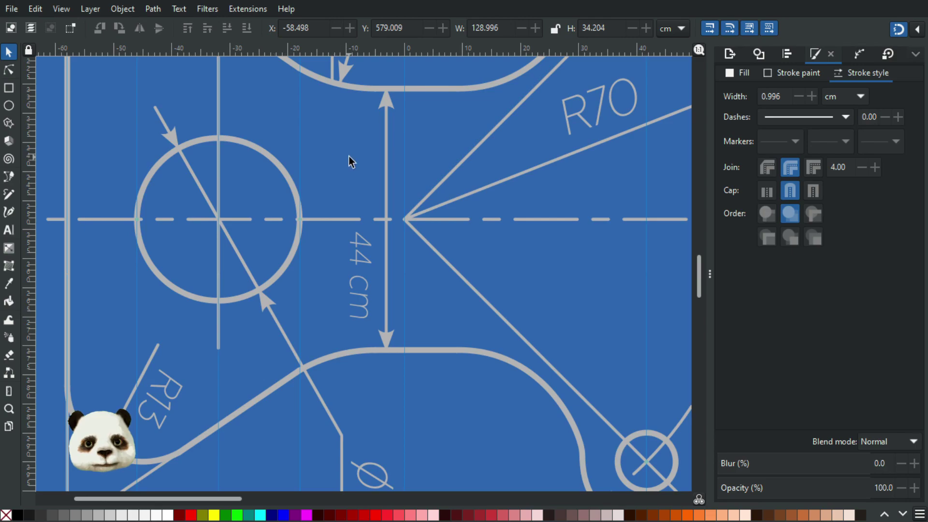
scroll(297, 236, "up", 4)
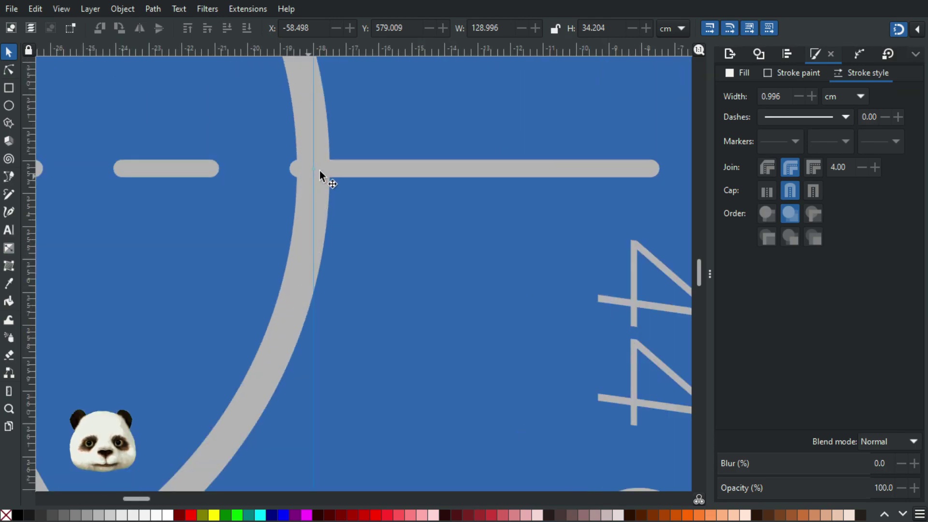
- Place a vertical guide at the left quadrant of the lower Ø10 hole in the dimensioned plate
scroll(320, 170, "down", 6)
left_click_drag(480, 217, 202, 198)
scroll(360, 390, "up", 3)
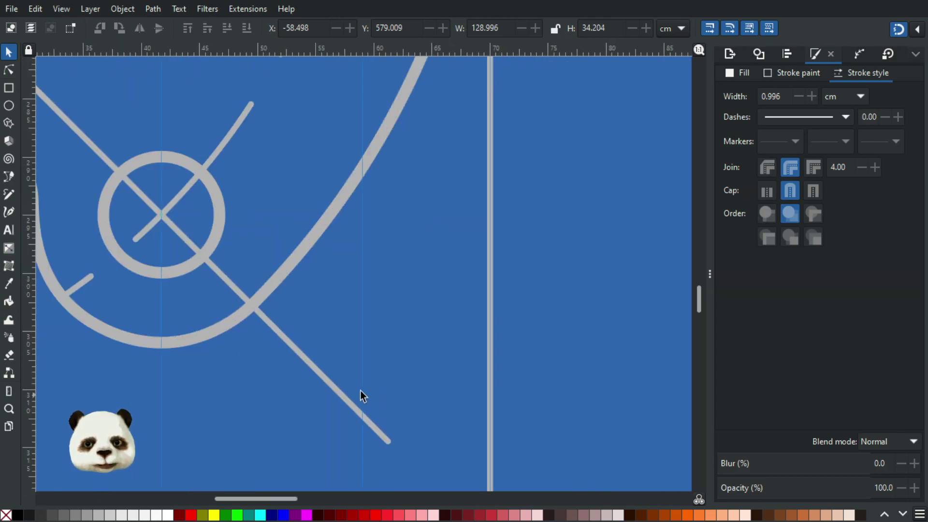
left_click_drag(201, 314, 344, 303)
scroll(344, 304, "up", 2)
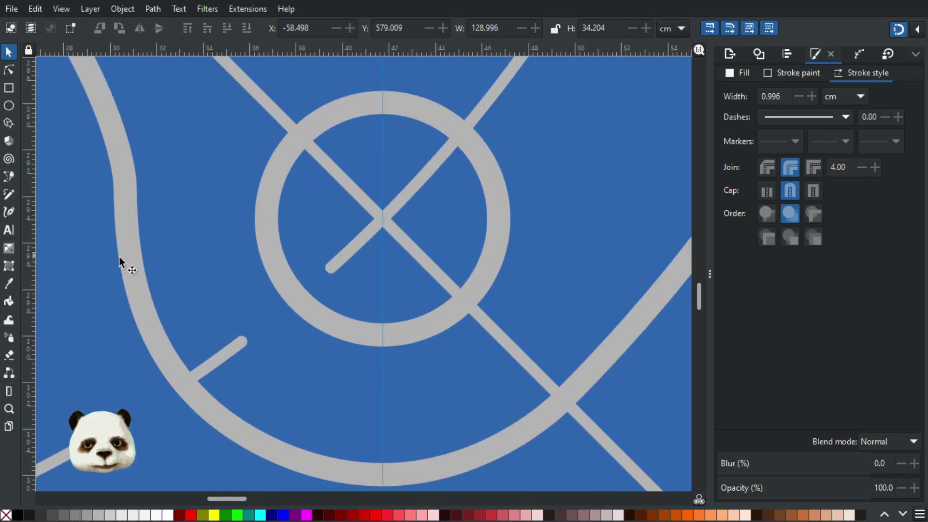
left_click_drag(234, 219, 265, 218)
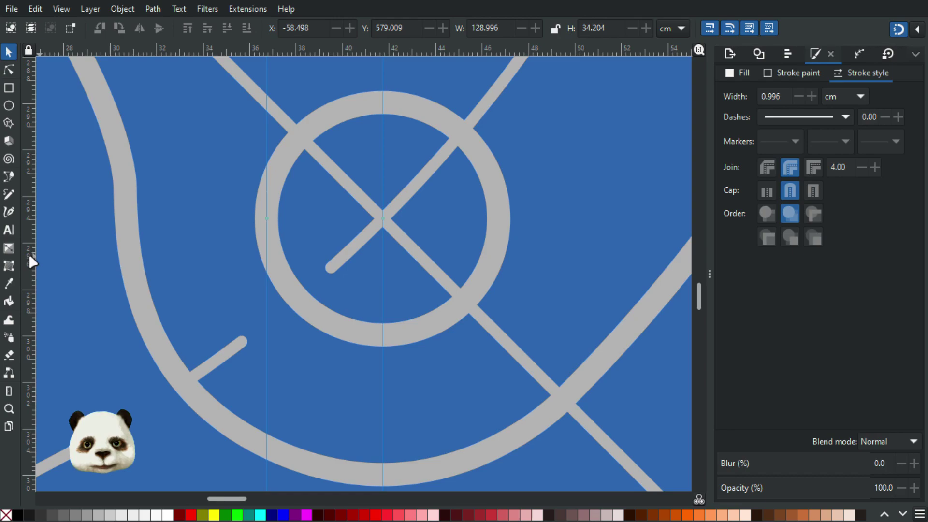
- Place a guide at the right quadrant of the lower Ø10 hole and set its angle to 90°
left_click_drag(279, 241, 495, 215)
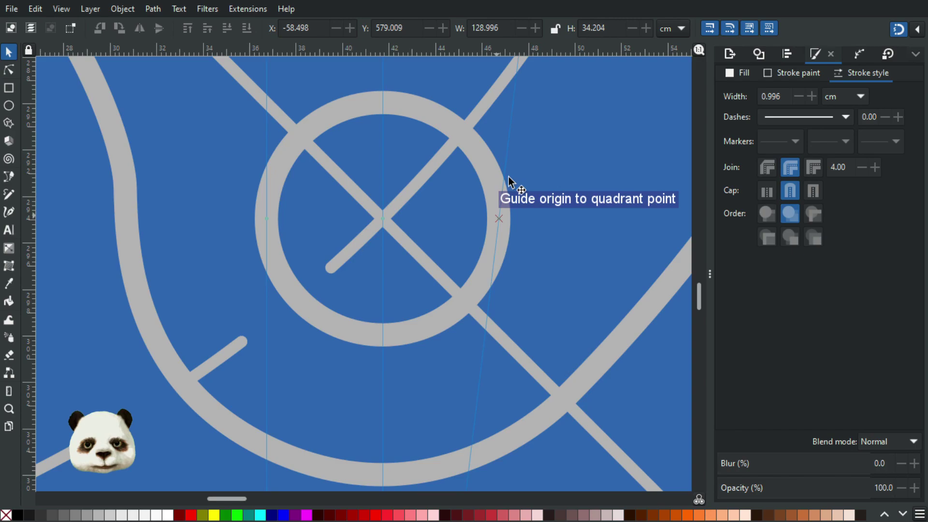
double_click(509, 139)
type("9")
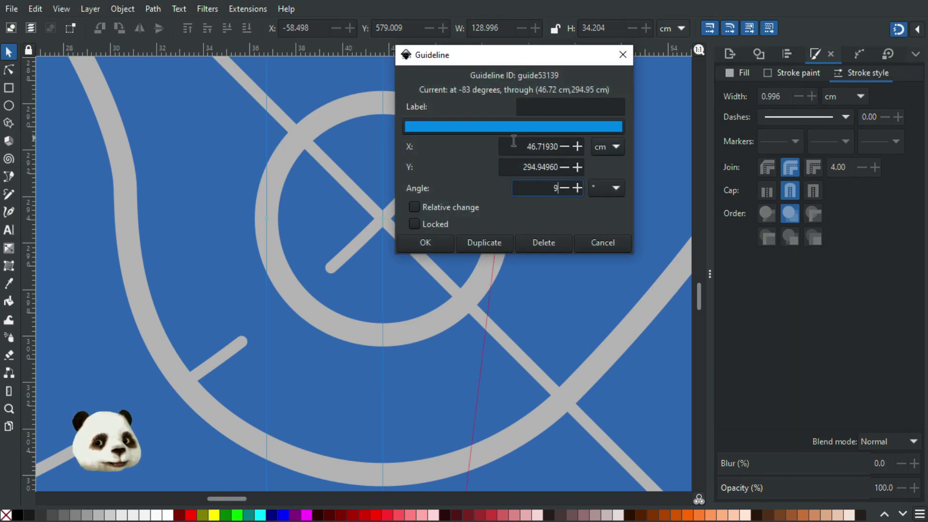
type(".0")
key("Tab")
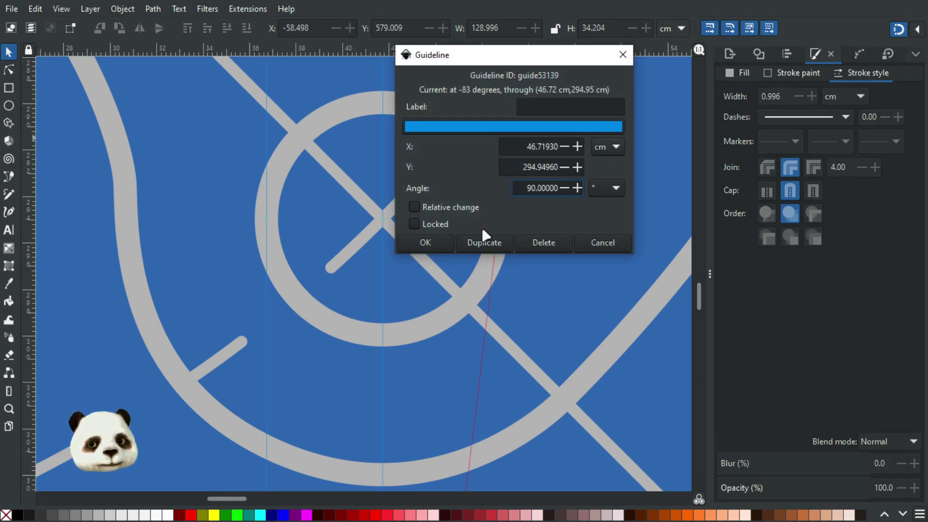
left_click(436, 241)
- Place guides at the right and left quadrants of the middle Ø10 hole, setting the right guide's angle to 90°
scroll(538, 224, "down", 4)
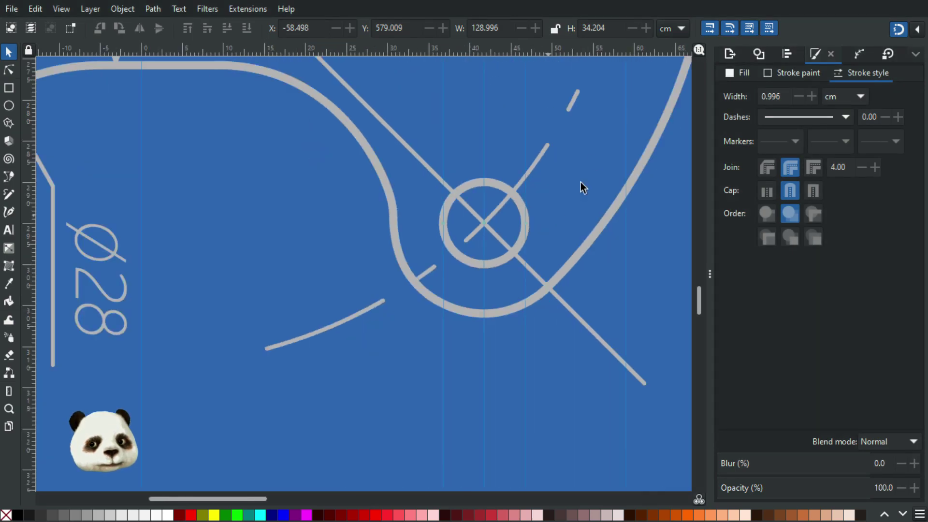
scroll(482, 233, "up", 1)
scroll(468, 178, "up", 1)
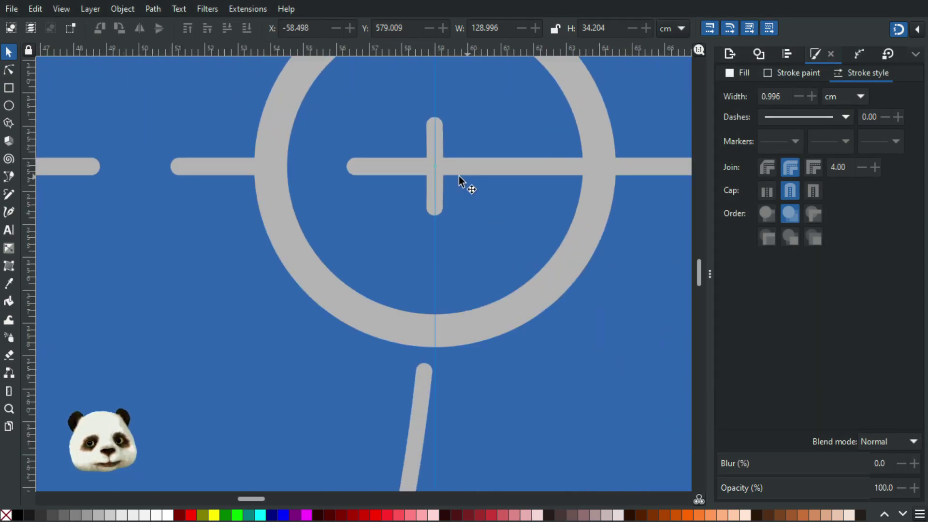
left_click_drag(496, 225, 454, 318)
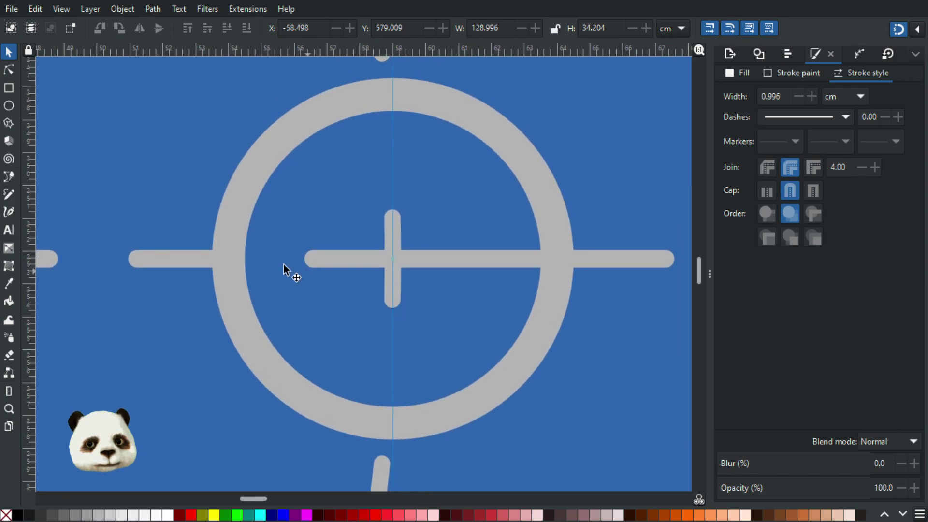
left_click_drag(29, 226, 555, 258)
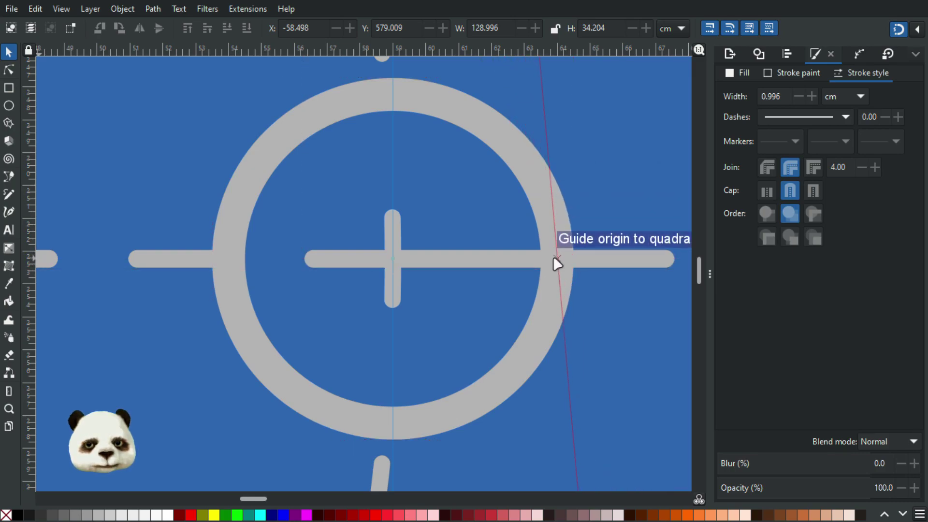
double_click(546, 128)
type("90")
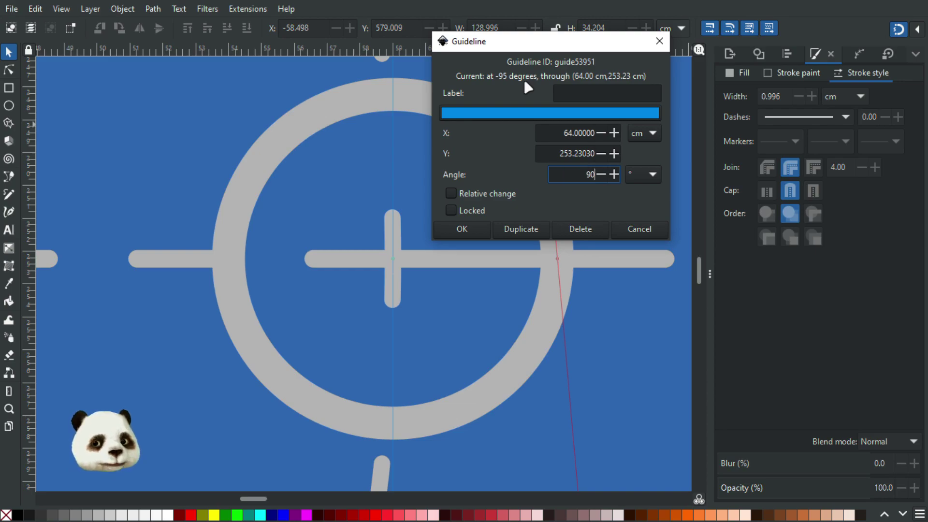
key("Return")
left_click(456, 226)
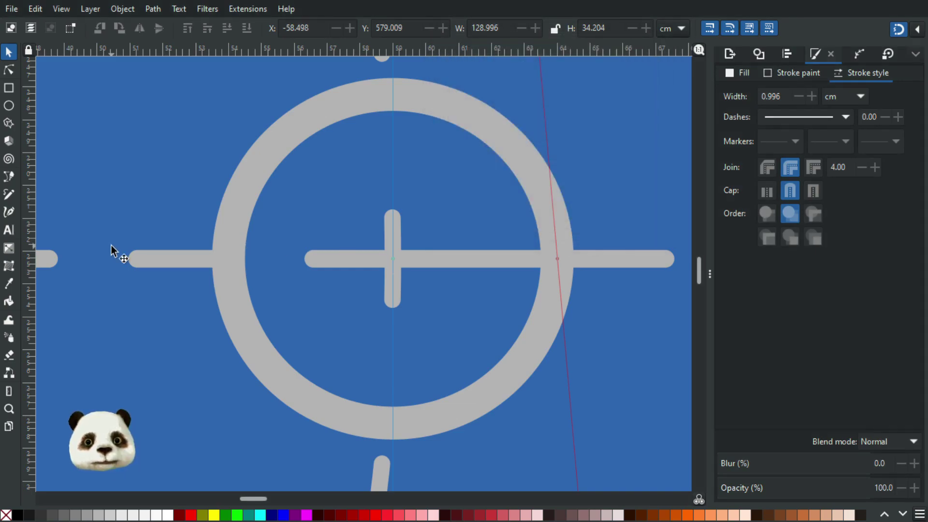
left_click_drag(27, 235, 338, 410)
- Draw a vertical Pen line across the side-view rectangle's full height along the guide for the Ø28 hole's left edge
scroll(251, 290, "down", 10)
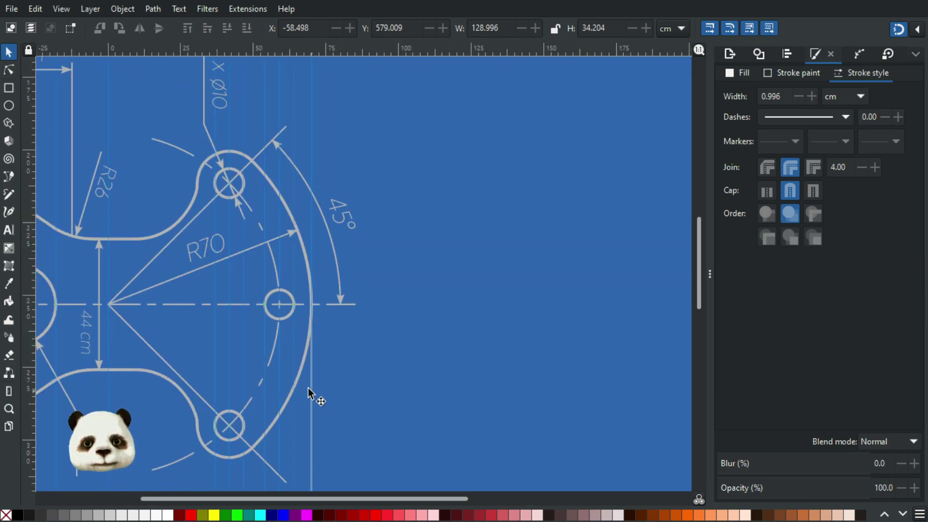
scroll(308, 388, "down", 10)
scroll(233, 372, "down", 6)
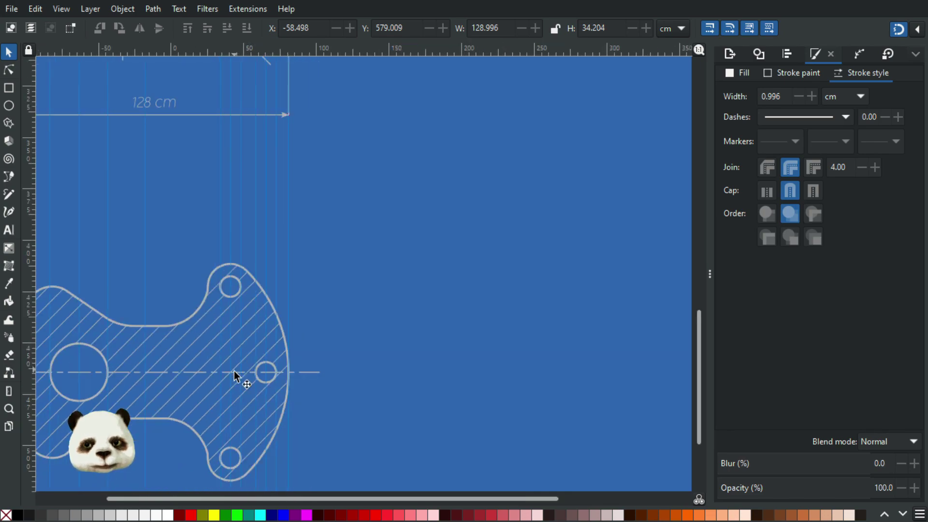
scroll(193, 411, "up", 4)
scroll(255, 73, "down", 5)
scroll(211, 271, "down", 2)
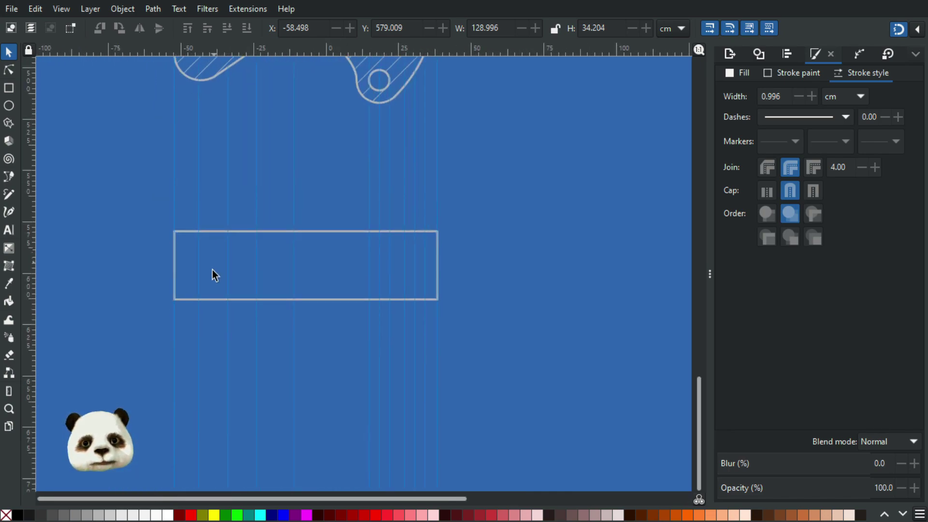
scroll(201, 260, "up", 3)
key("b")
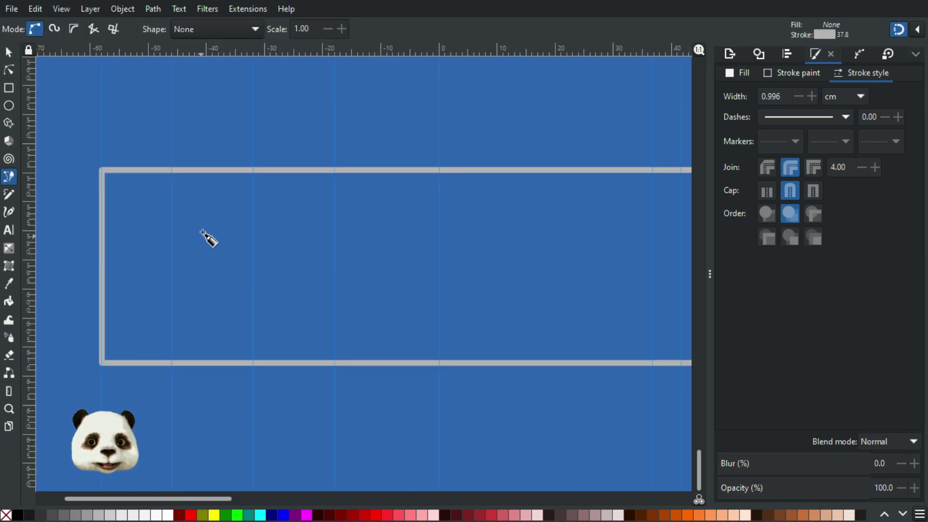
left_click(174, 172)
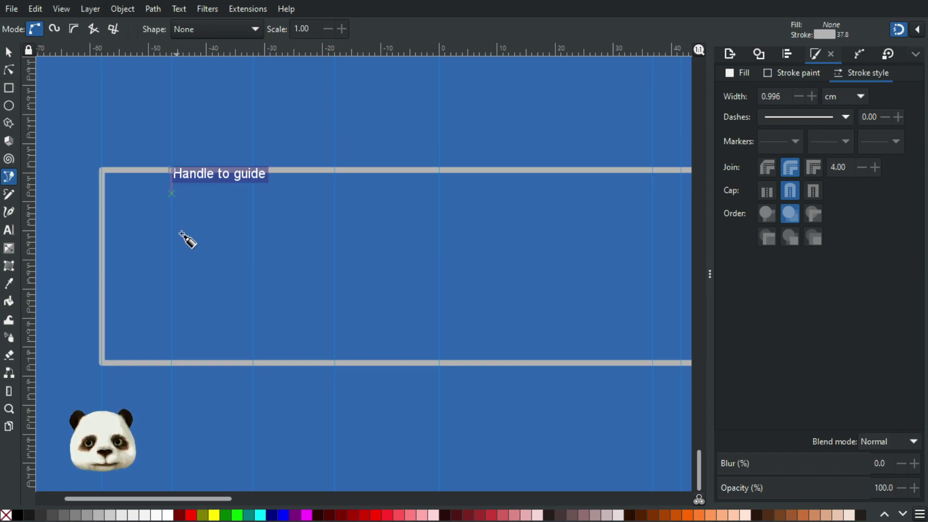
left_click(180, 353)
key("Return")
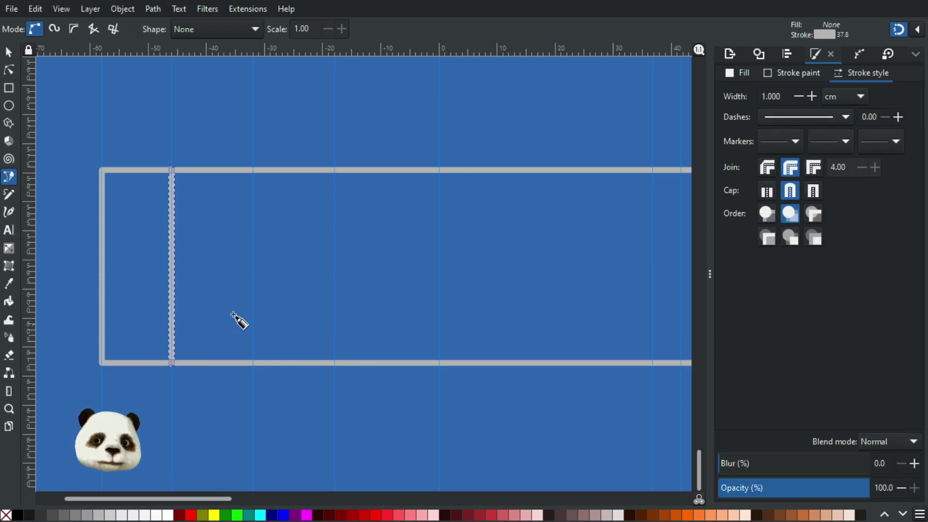
- Set the new vertical line's stroke width to 0.5 cm and its dash style to Custom
left_click_drag(789, 99, 724, 90)
type("0.5")
key("Return")
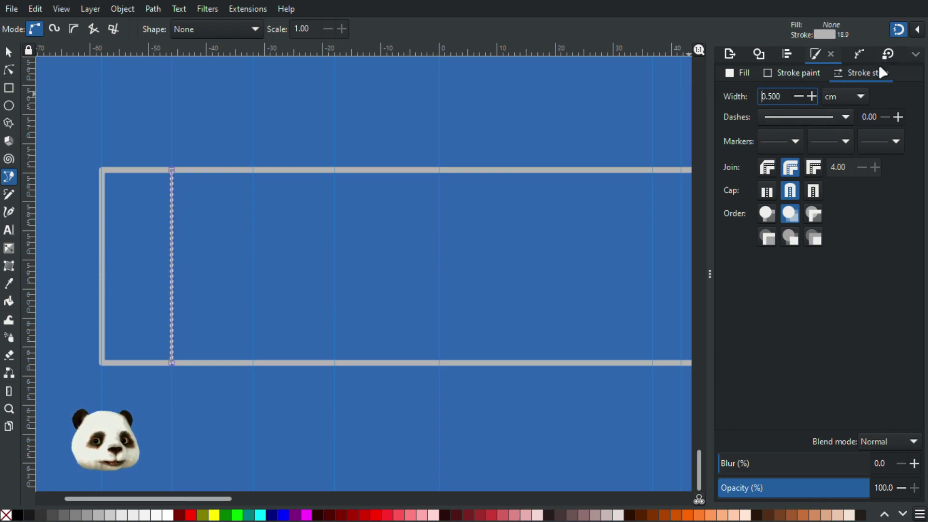
left_click(846, 117)
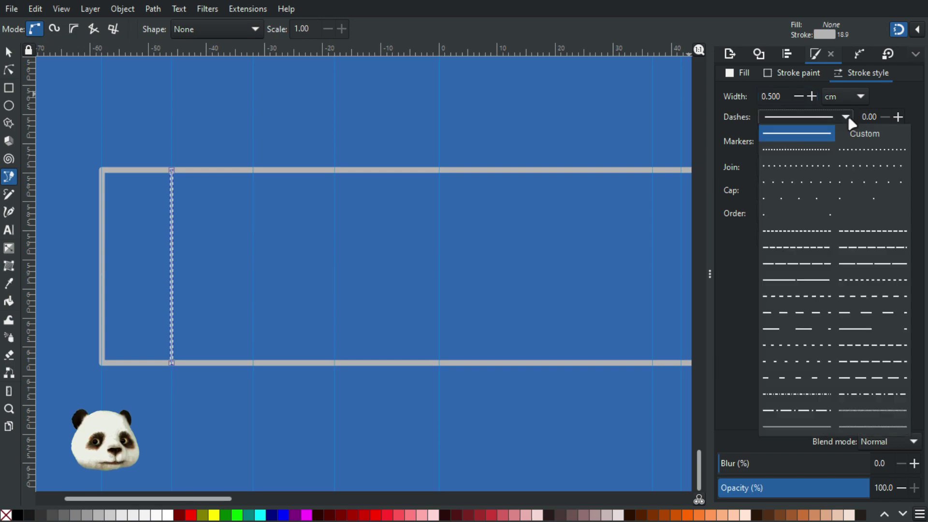
left_click(869, 140)
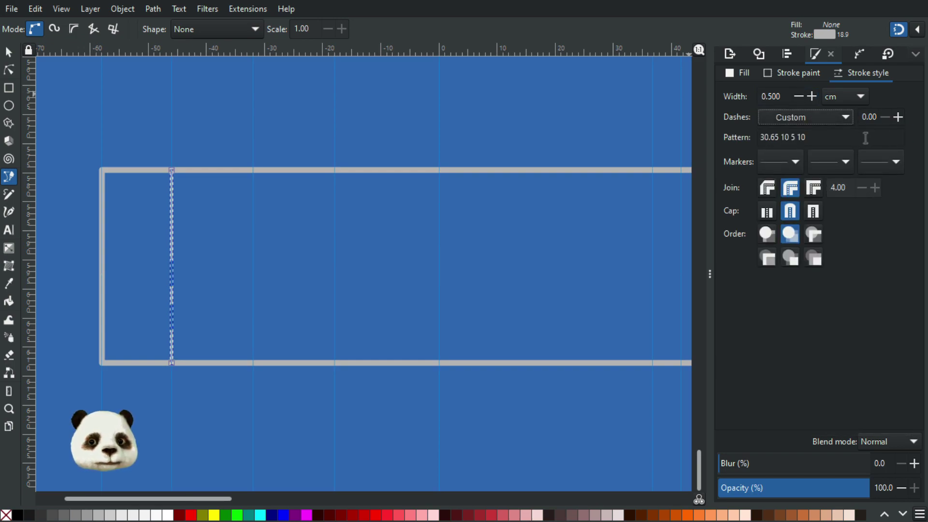
triple_click(822, 137)
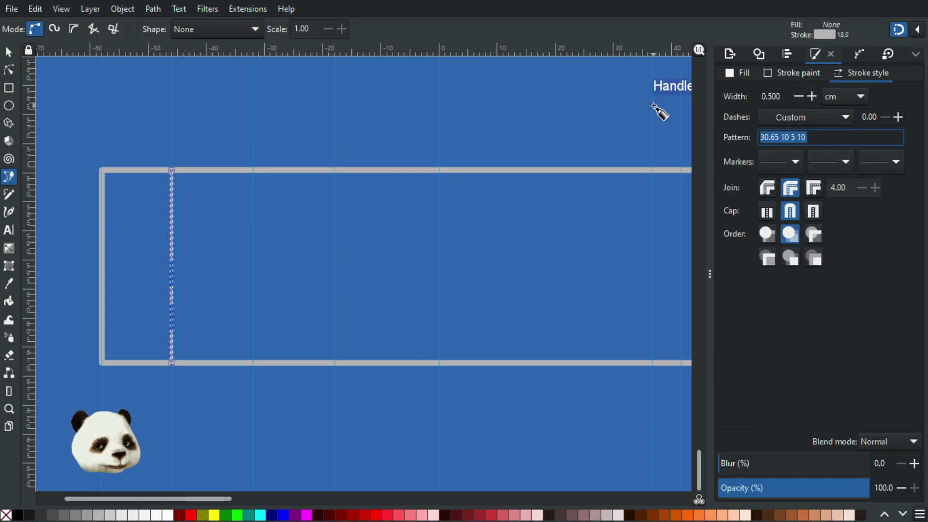
- Select the horizontal centreline within the dimensioned plate's group and copy its custom dash pattern 20 5 5 5
scroll(430, 147, "down", 4)
left_click_drag(412, 149, 291, 362)
scroll(346, 247, "up", 1)
scroll(346, 247, "up", 1)
scroll(346, 247, "down", 3)
left_click_drag(329, 165, 327, 351)
scroll(369, 205, "up", 3)
scroll(369, 210, "down", 1)
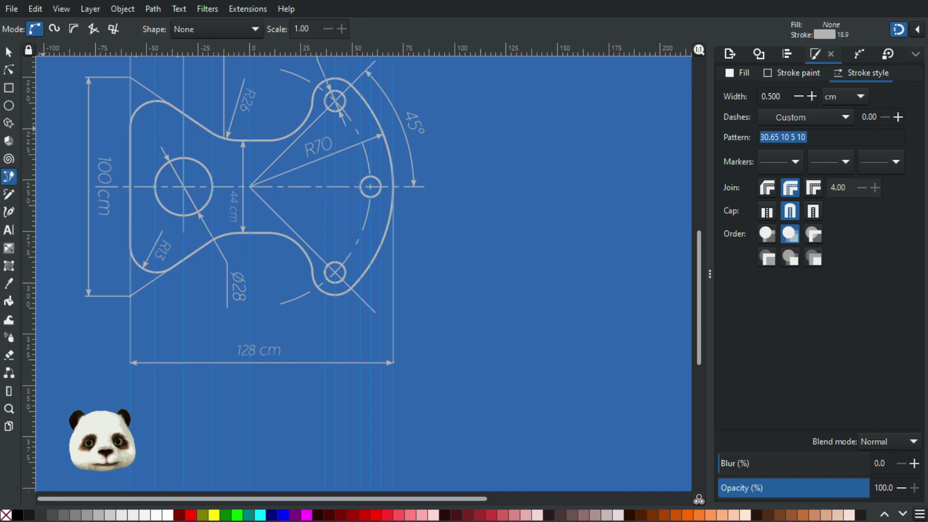
left_click(9, 52)
left_click(423, 190)
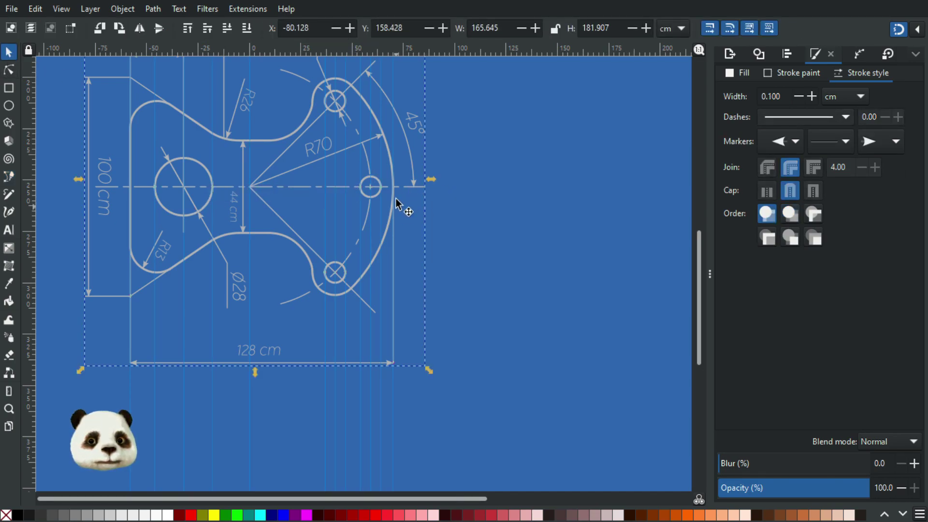
left_click(403, 190)
left_click(405, 187, "ctrl")
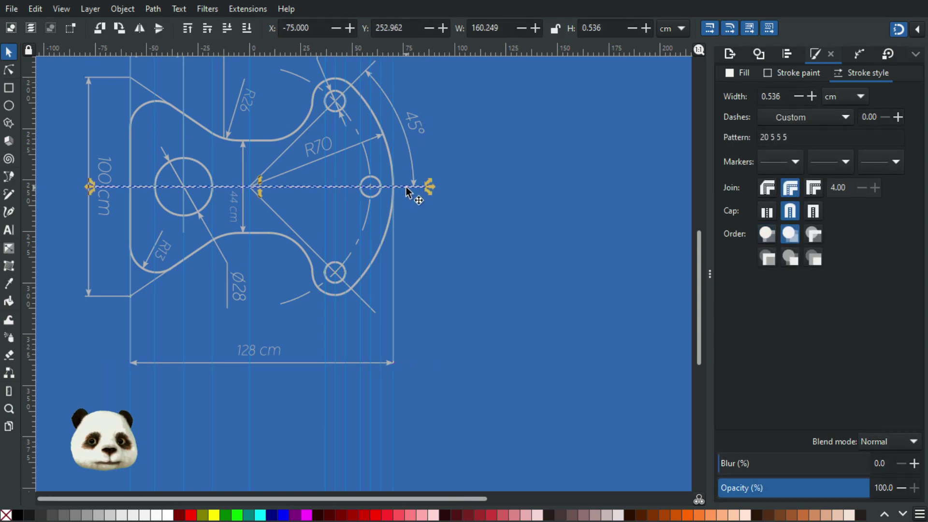
scroll(483, 309, "down", 5)
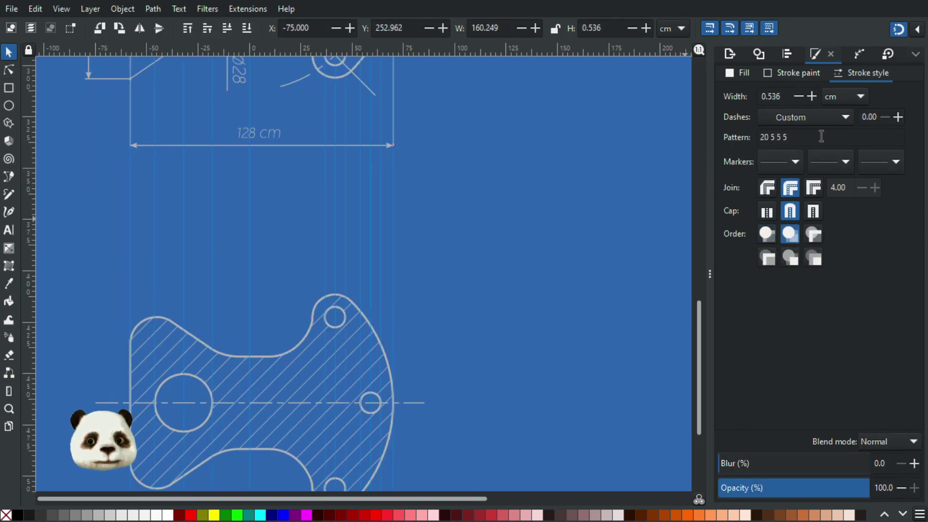
left_click_drag(821, 136, 697, 148)
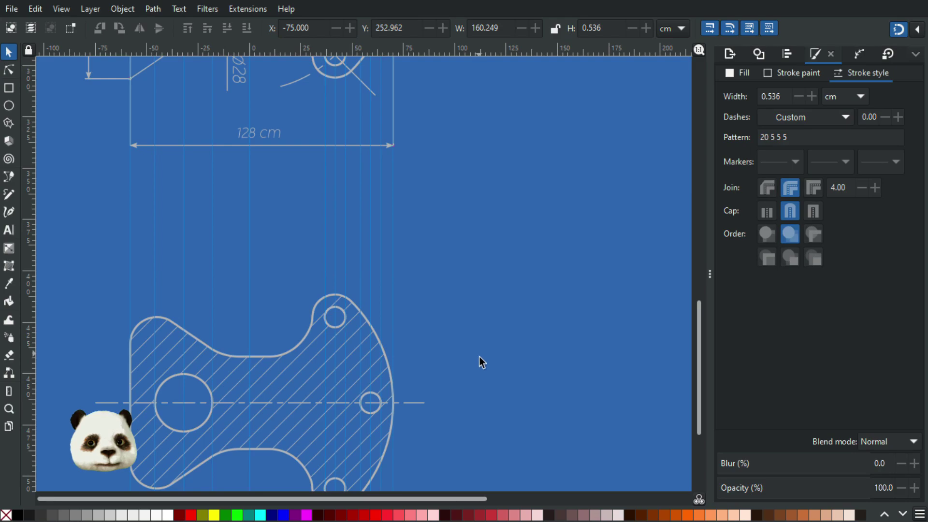
- Set the dash pattern of the vertical line on the Ø28 hole's left-edge guide to 20 5 5 5
scroll(449, 356, "down", 5)
scroll(83, 300, "down", 5)
scroll(97, 309, "up", 5)
scroll(145, 314, "down", 5)
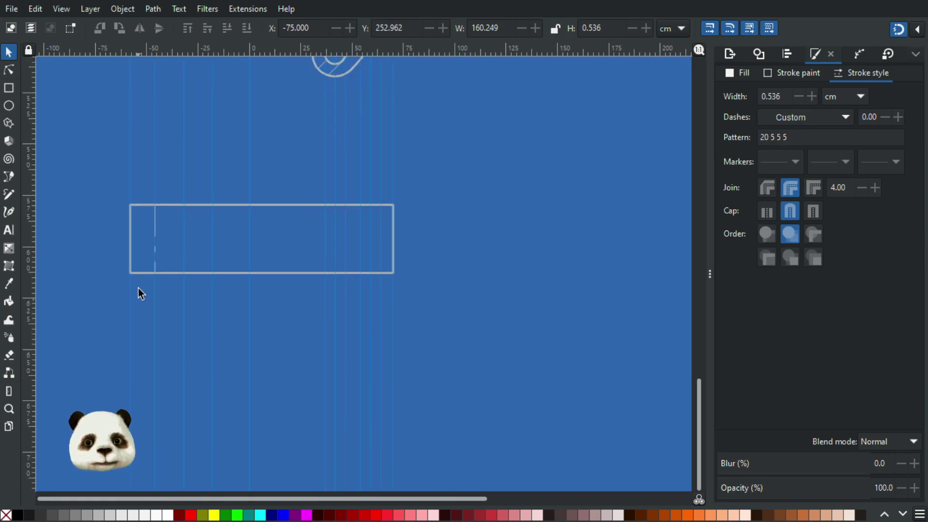
left_click(155, 224)
left_click(155, 222)
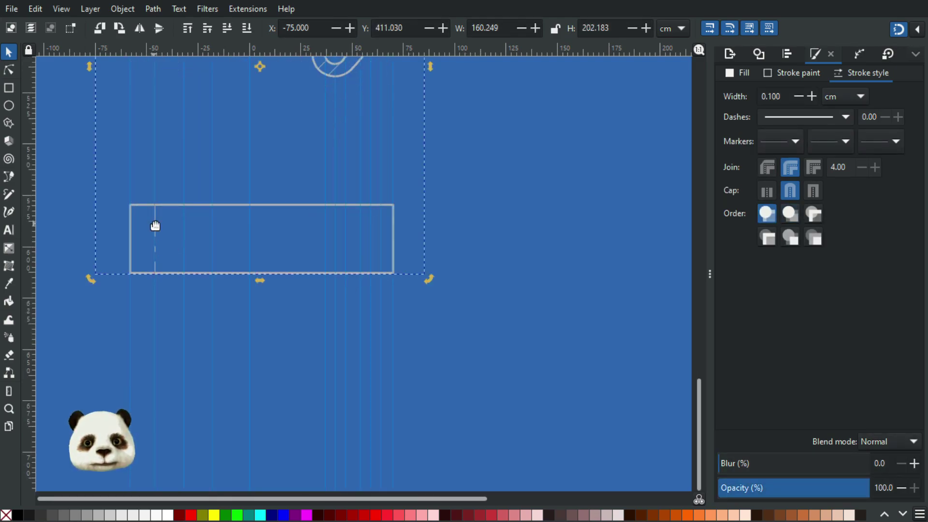
double_click(155, 221)
left_click(155, 218)
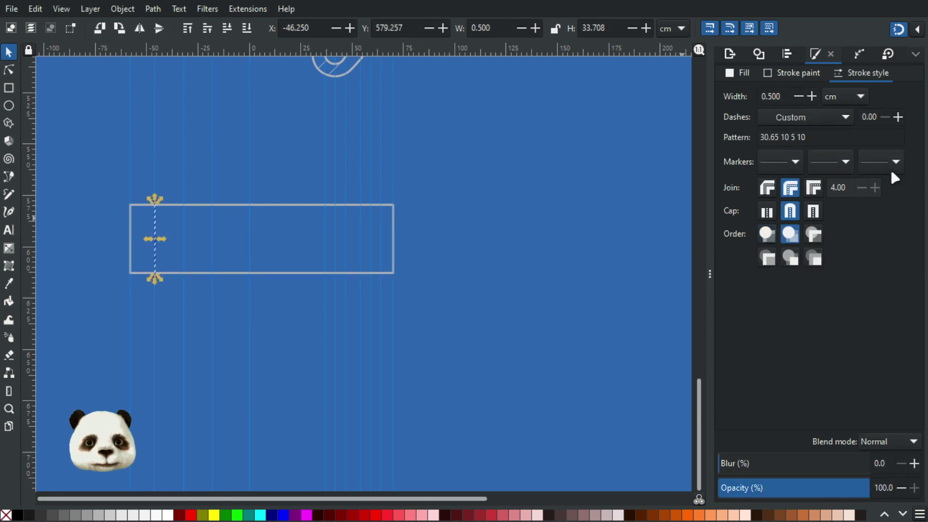
triple_click(817, 134)
type("20 5 5 5")
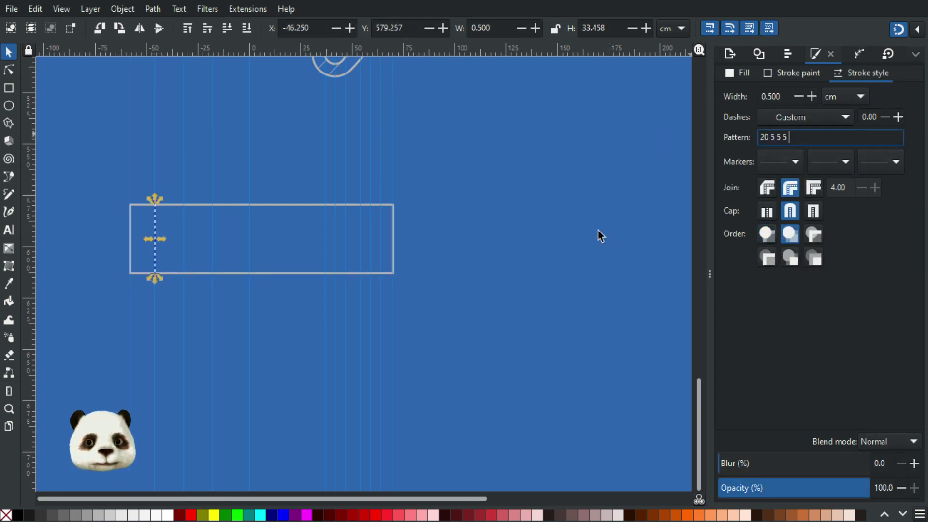
left_click(539, 219)
scroll(173, 268, "up", 2)
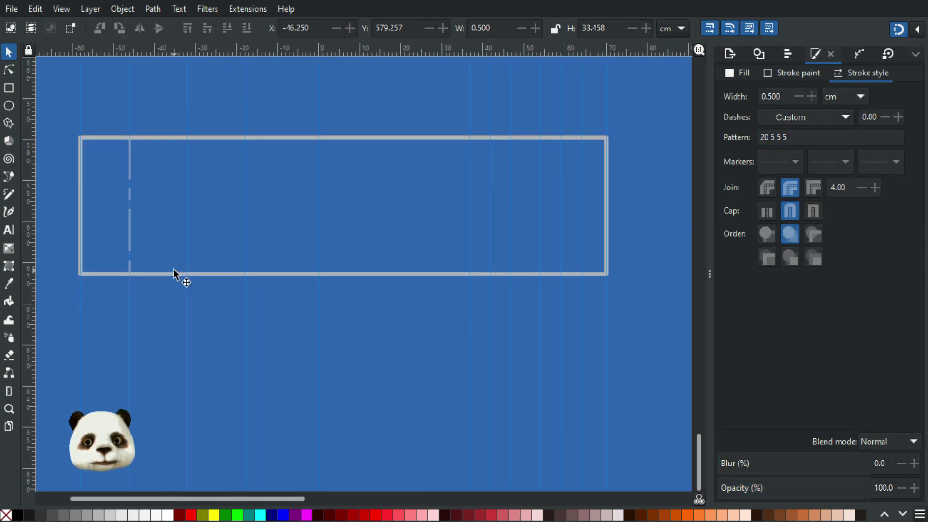
scroll(193, 267, "down", 2)
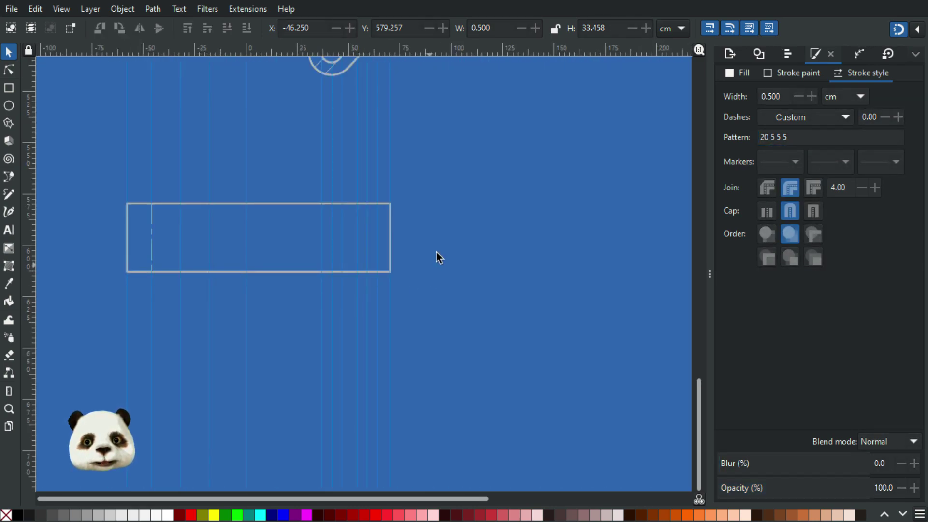
- Ungroup the group that contains the hatched plate and the side view
left_click(381, 208)
scroll(382, 217, "down", 4)
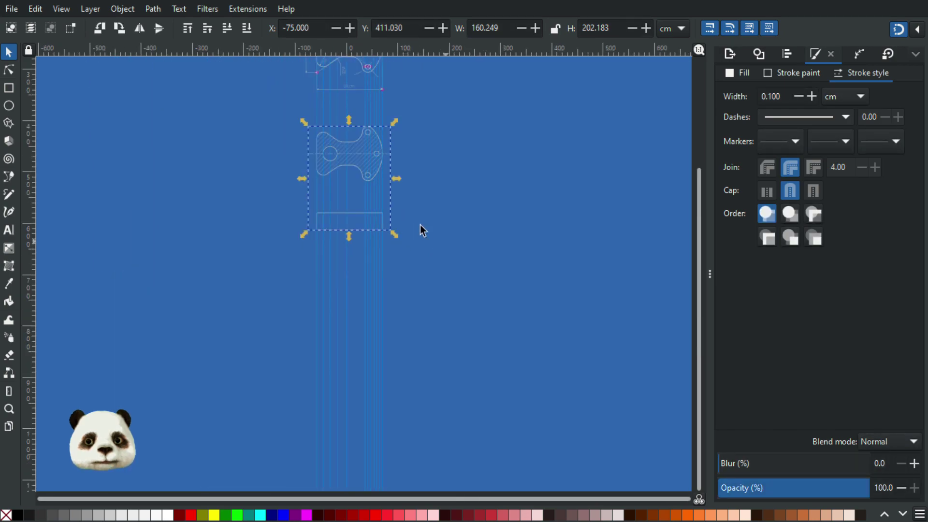
scroll(361, 217, "up", 3)
left_click_drag(513, 196, 186, 294)
key("Delete")
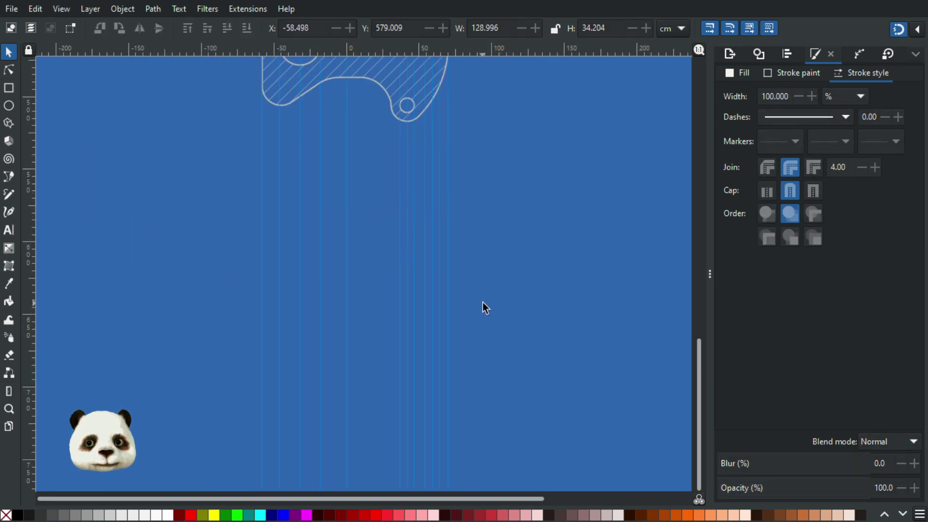
key("ctrl+z")
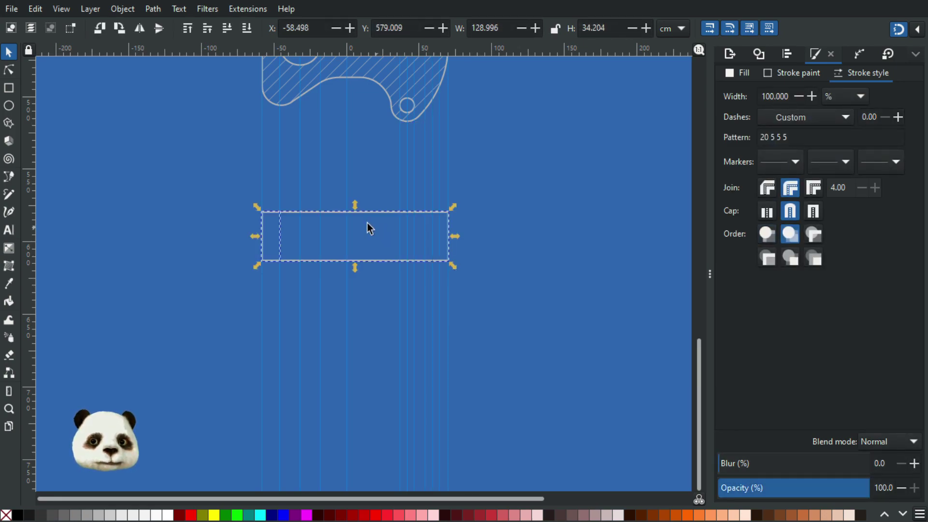
scroll(366, 228, "up", 2)
scroll(251, 332, "left", 1)
scroll(263, 341, "up", 2)
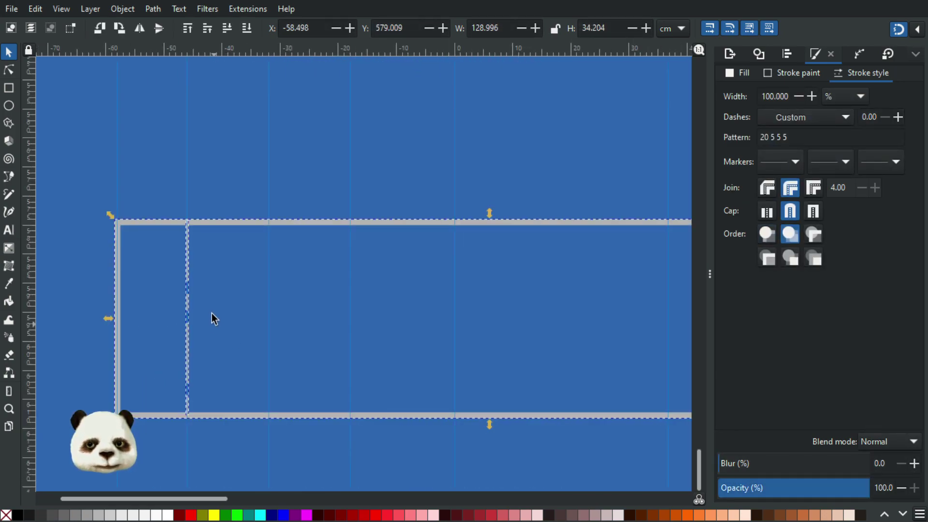
left_click_drag(189, 265, 131, 365)
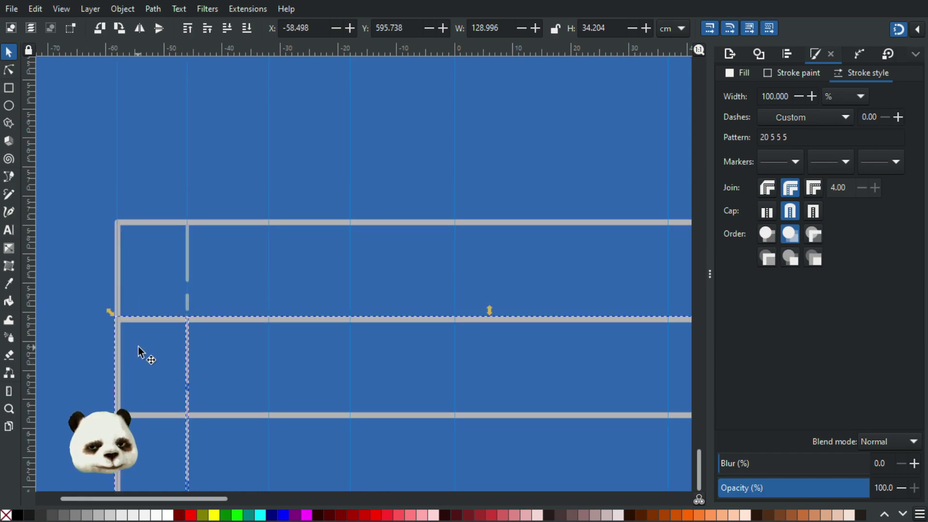
key("Delete")
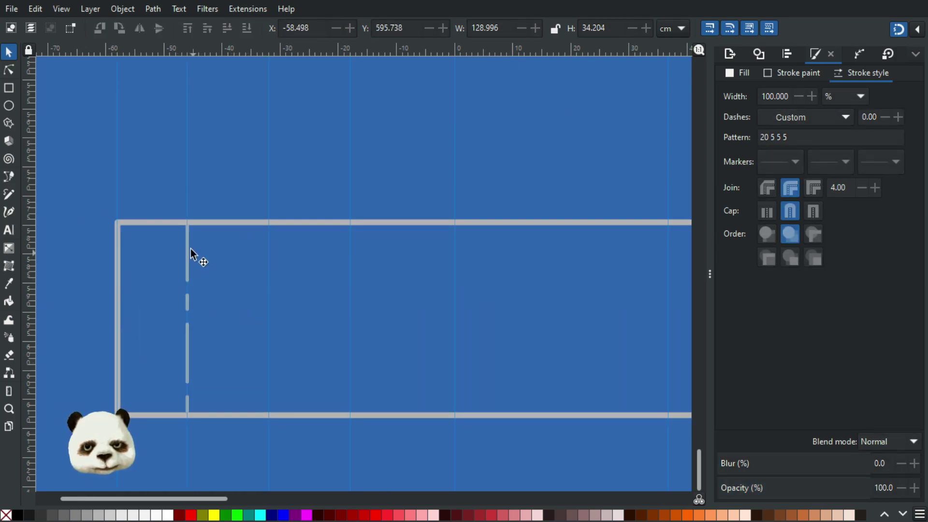
- Duplicate the dashed vertical line onto the guides for the Ø28 hole's right edge and centre
left_click(189, 246)
left_click_drag(190, 245, 354, 255)
scroll(348, 255, "up", 3)
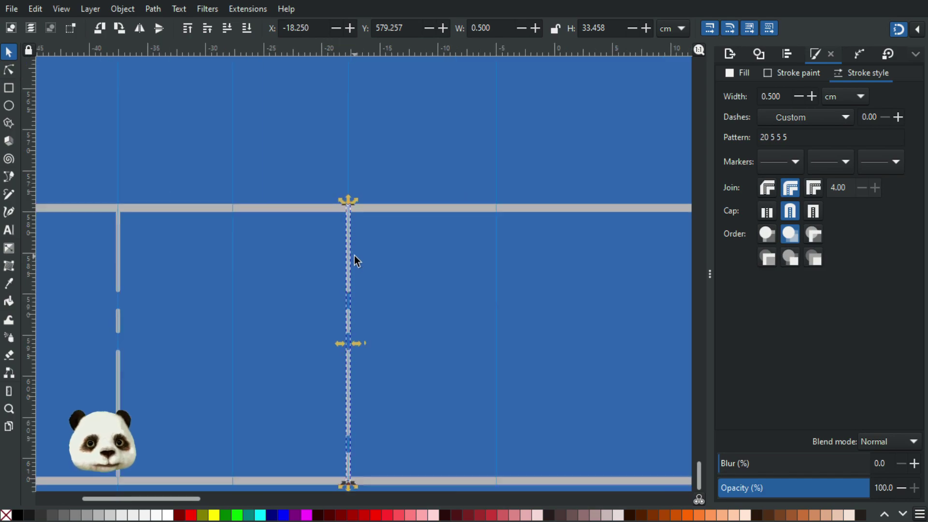
scroll(270, 282, "down", 5)
scroll(216, 289, "up", 2)
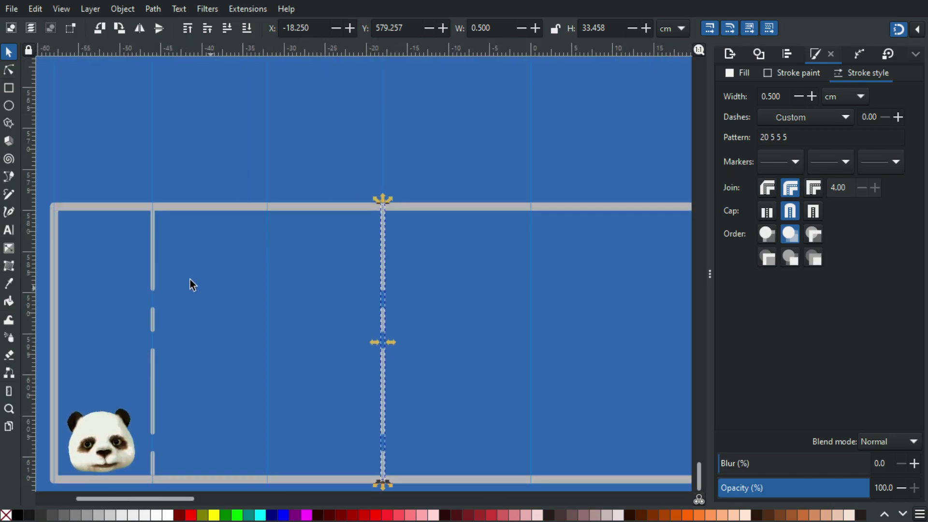
left_click(155, 254)
left_click_drag(155, 253, 275, 247)
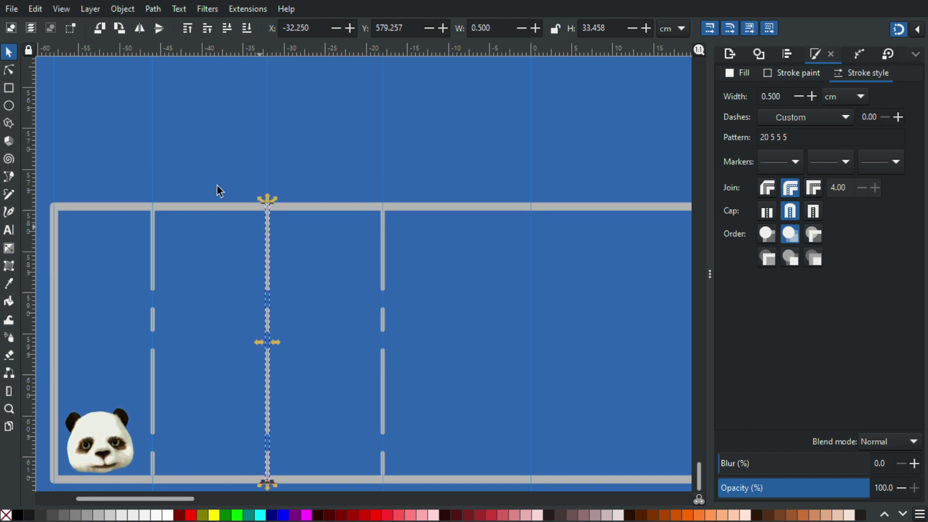
- Extend both ends of the Ø28 hole's centreline past the side-view rectangle, to about Y 569 cm and Y 627 cm
left_click(9, 71)
left_click_drag(268, 208, 270, 109)
key("ctrl+z")
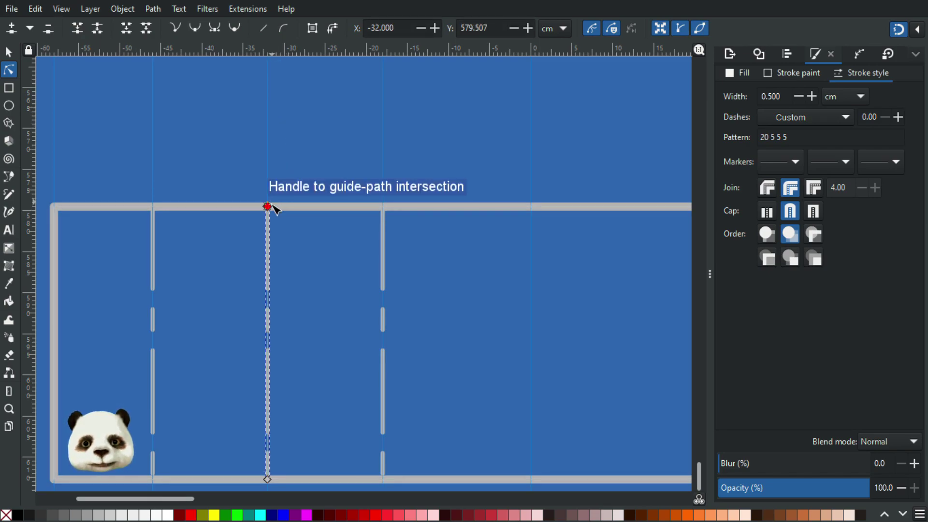
left_click_drag(269, 204, 276, 124)
scroll(276, 247, "down", 6)
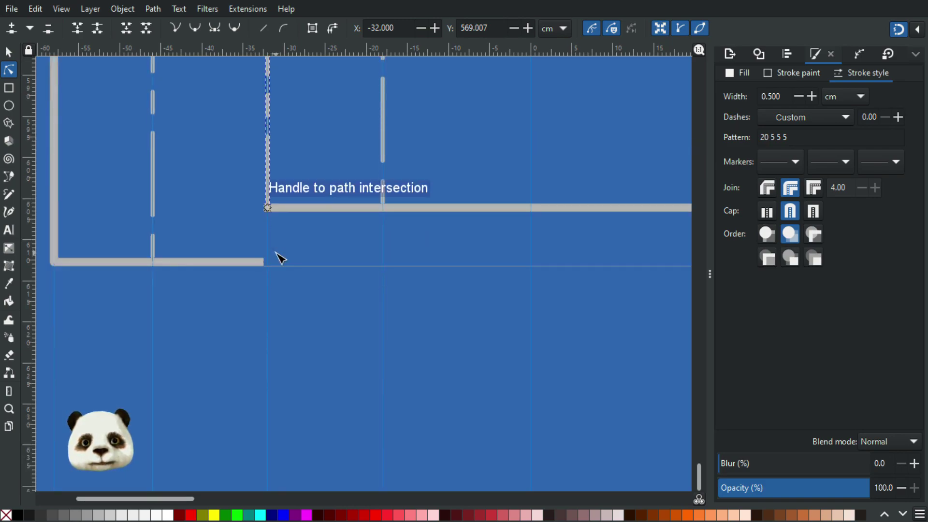
scroll(273, 232, "down", 2)
scroll(272, 300, "up", 1)
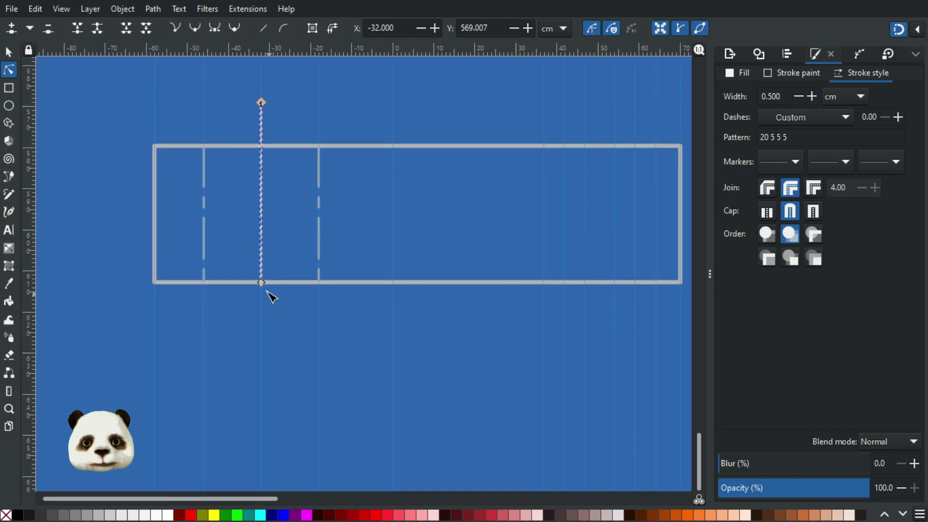
left_click_drag(265, 284, 266, 339)
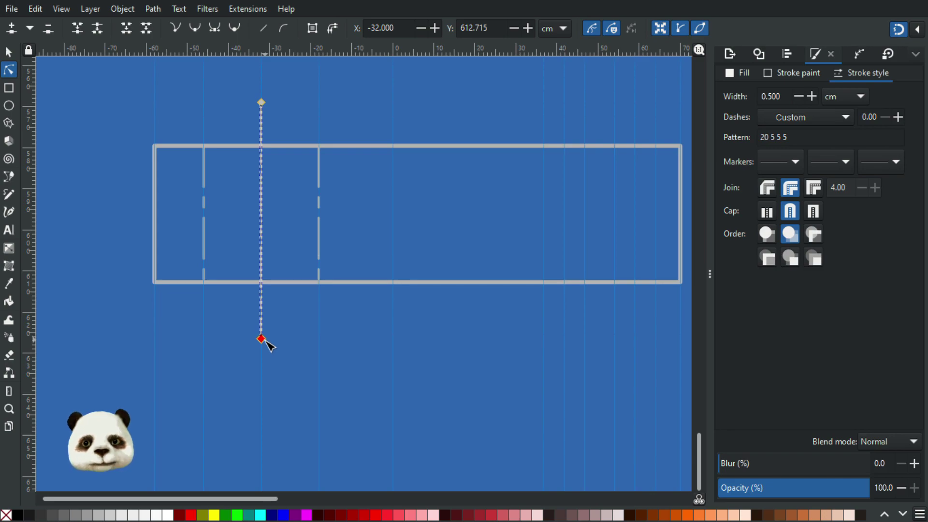
left_click_drag(265, 341, 264, 340)
left_click(307, 330)
left_click(296, 312)
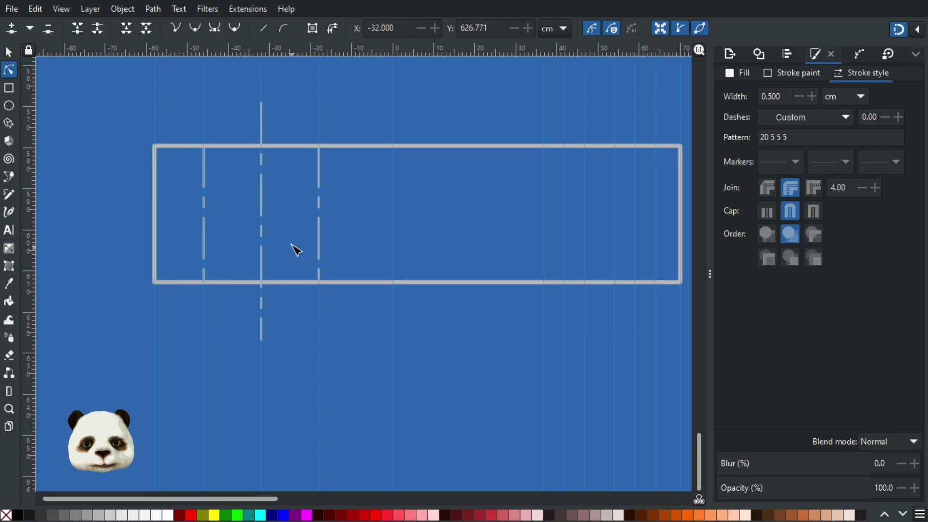
- Apply the preset 4 1 dash style to the line for the Ø28 hole's left edge
scroll(292, 248, "up", 2)
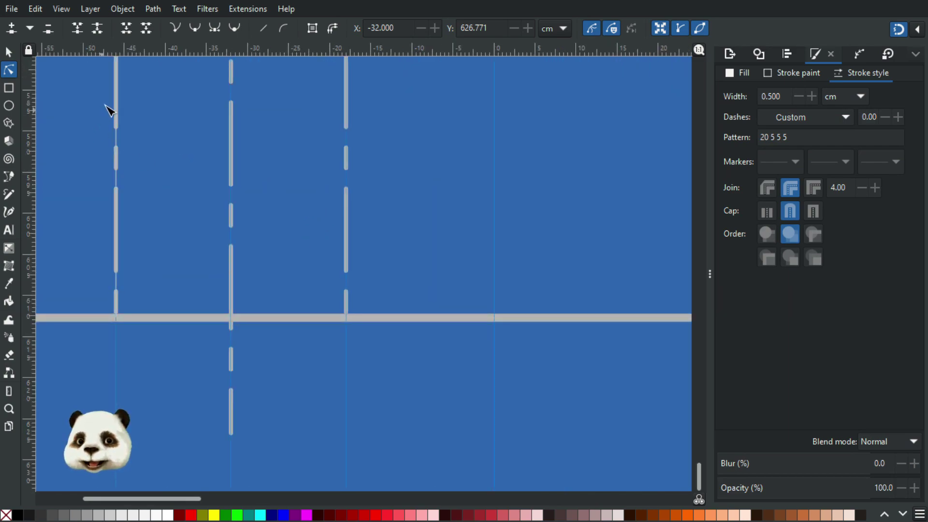
left_click(116, 95)
left_click_drag(195, 245, 254, 368)
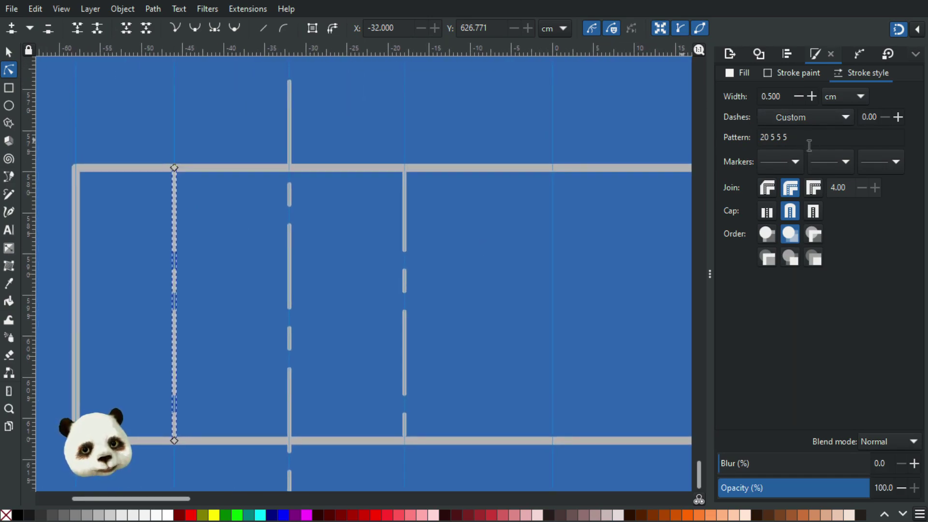
left_click(817, 112)
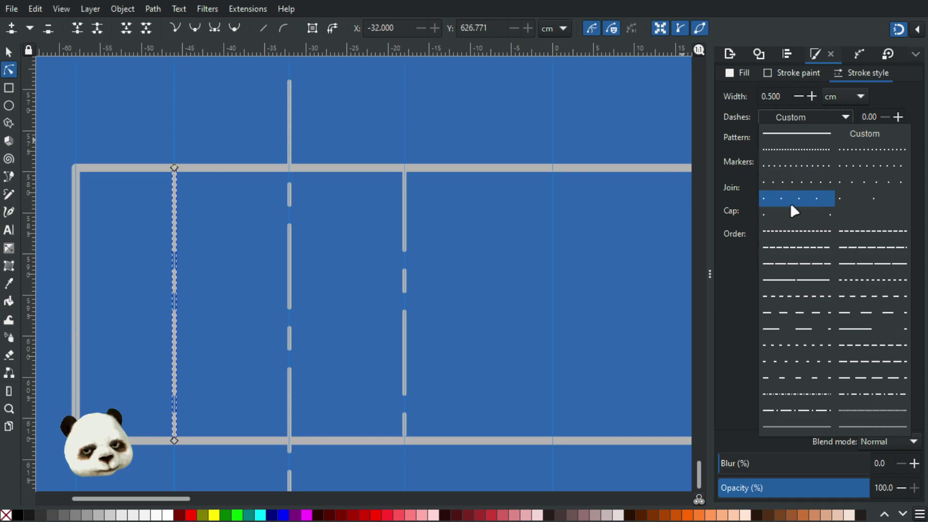
left_click(810, 245)
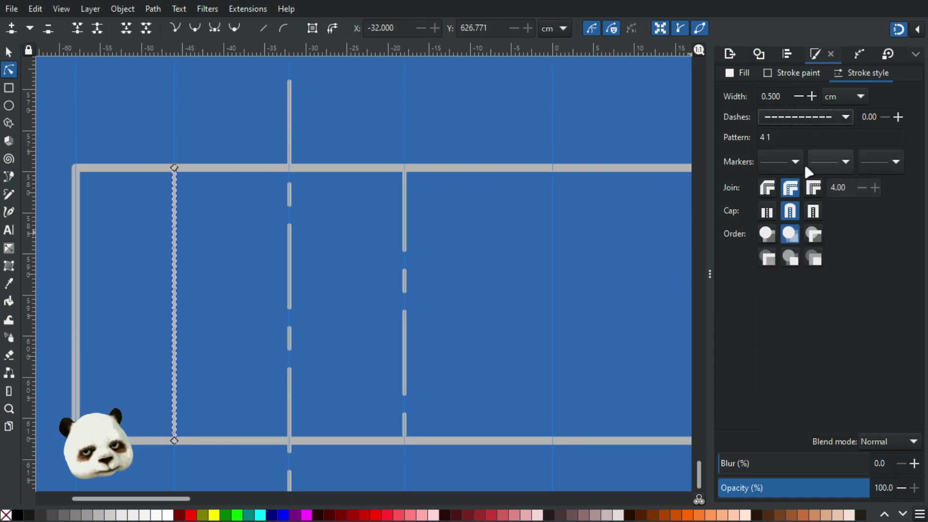
left_click(538, 293)
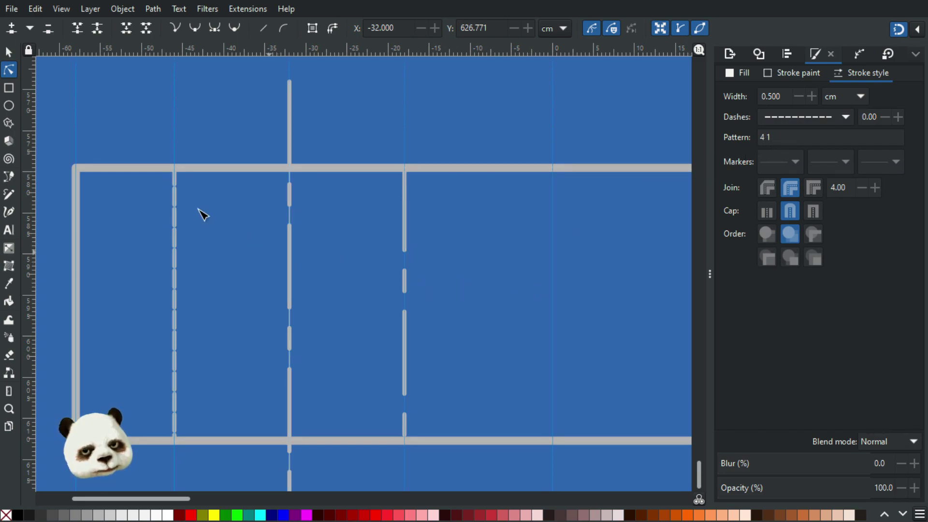
- Widen the gaps of the Ø28 hole's left-edge line by setting its dash pattern to 4 3
left_click(177, 192)
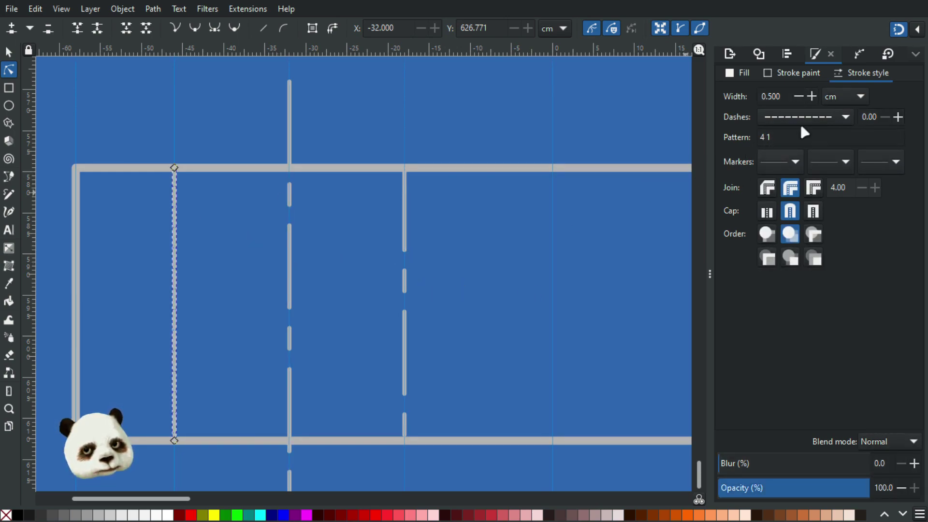
left_click(763, 138)
type("2")
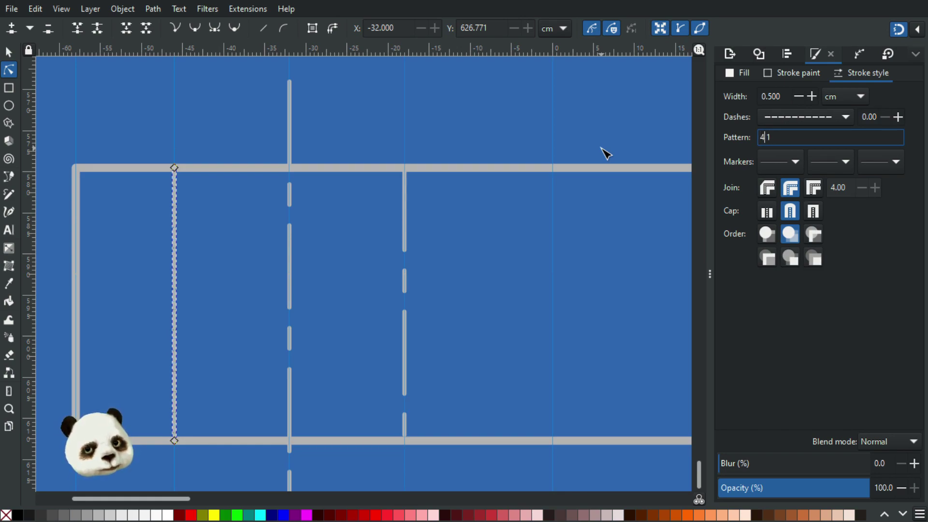
key("Delete")
key("Delete")
type("2")
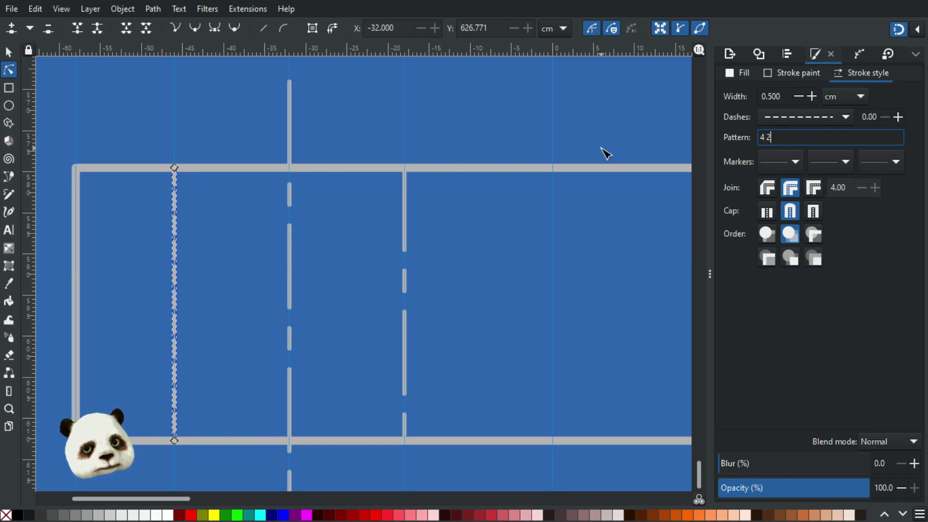
key("BackSpace")
type("3")
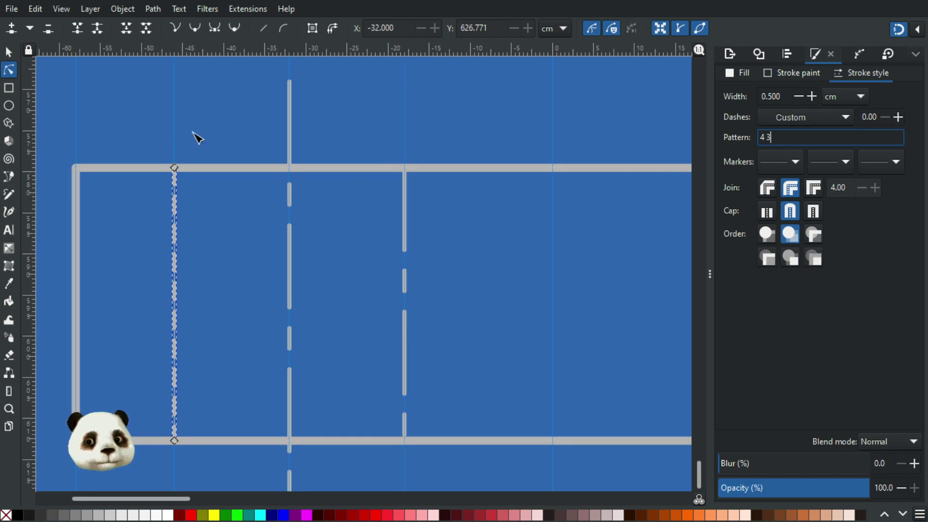
left_click(9, 52)
left_click(481, 93)
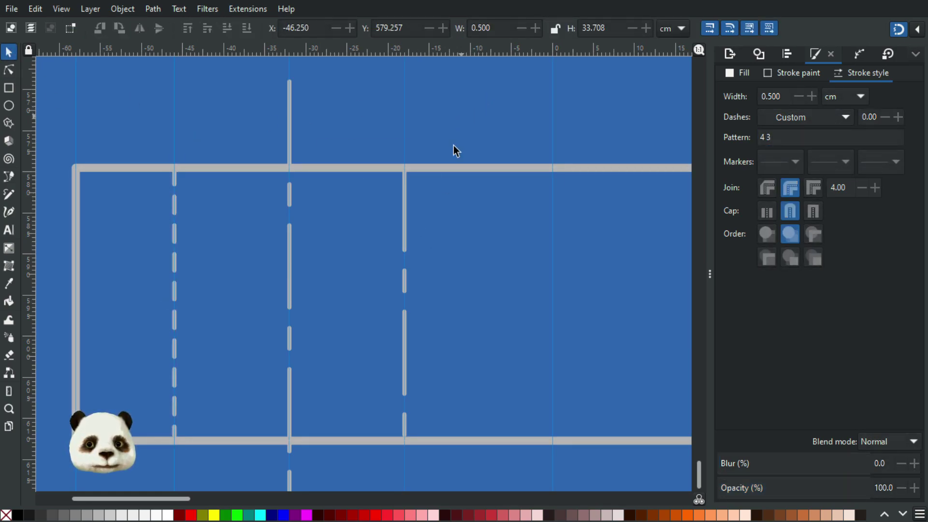
- Set the dash pattern of the Ø28 hole's right-edge line to 4 3
left_click(401, 183)
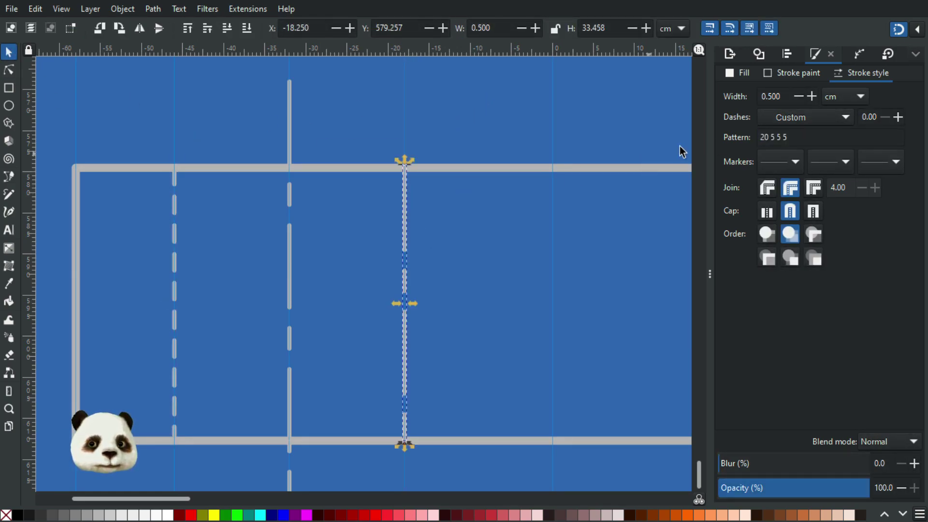
triple_click(802, 137)
type("4 3")
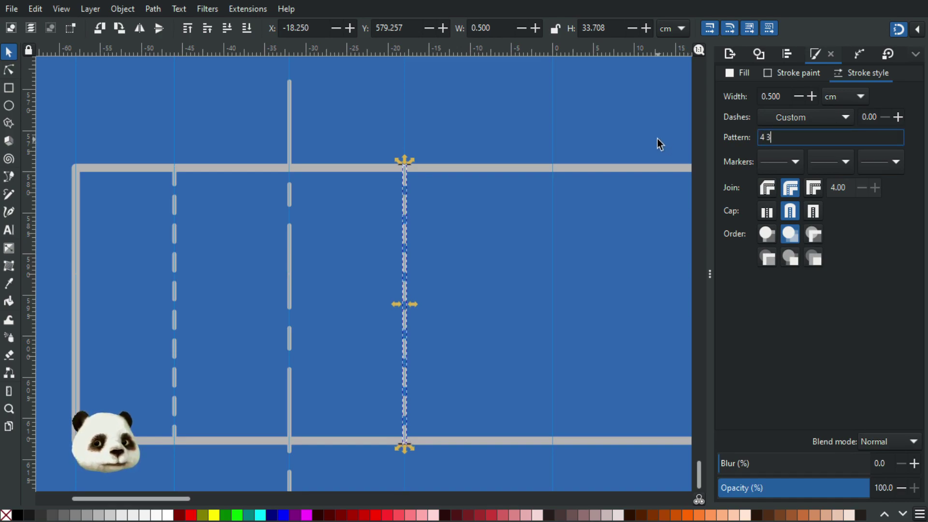
left_click(489, 138)
scroll(490, 137, "down", 3)
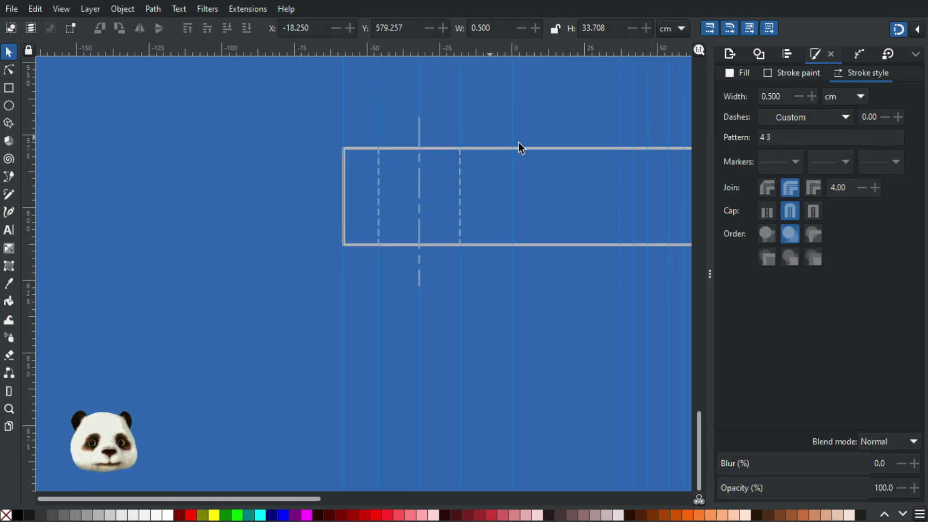
- Duplicate the Ø28 hole's dash-dot centreline and align the copy to the lower small hole's centre guide, at about X 41.5 cm
mouse_move(459, 244)
left_mouse_down()
mouse_move(344, 306)
mouse_move(263, 379)
left_mouse_up()
scroll(302, 327, "up", 1)
scroll(278, 343, "down", 3)
scroll(257, 387, "up", 3)
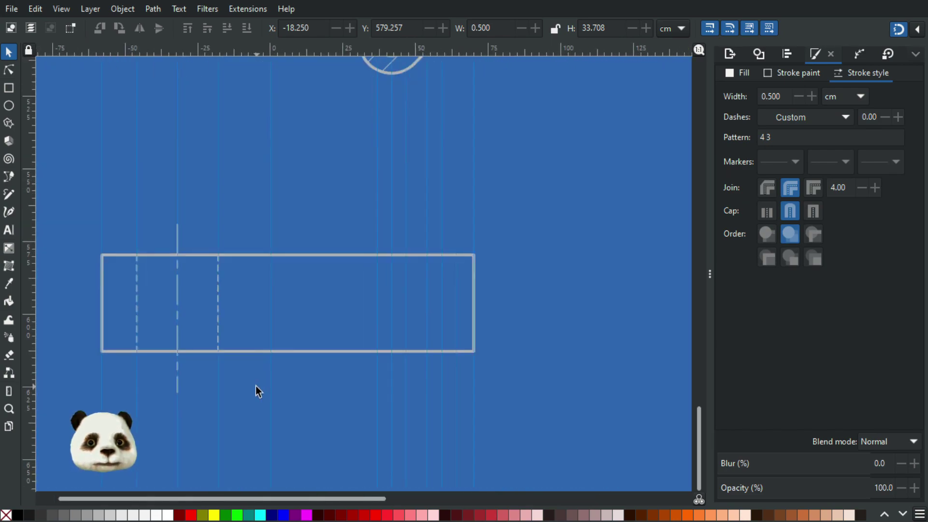
left_click(145, 297)
key("ctrl+d")
left_click_drag(145, 297, 456, 303)
scroll(457, 302, "up", 3)
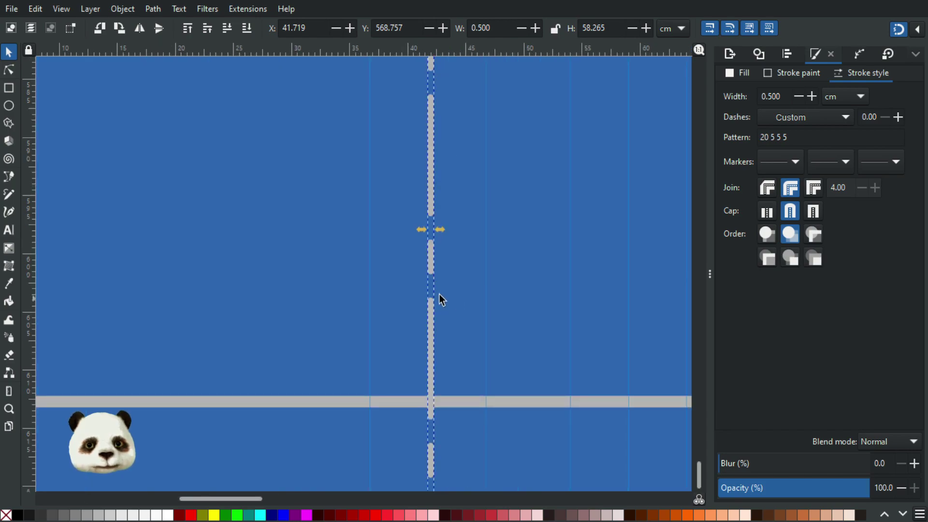
left_click_drag(429, 261, 280, 329)
scroll(464, 280, "down", 4)
scroll(492, 279, "up", 3)
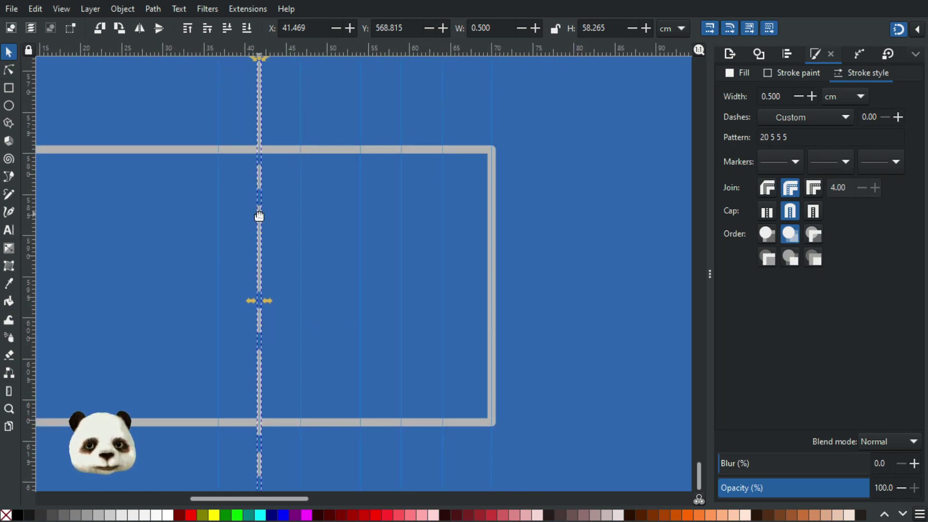
- Copy the centreline to the middle small hole's centre guide, at about X 58.8 cm
mouse_move(422, 230)
left_mouse_down()
mouse_move(432, 229)
mouse_move(407, 227)
left_mouse_up()
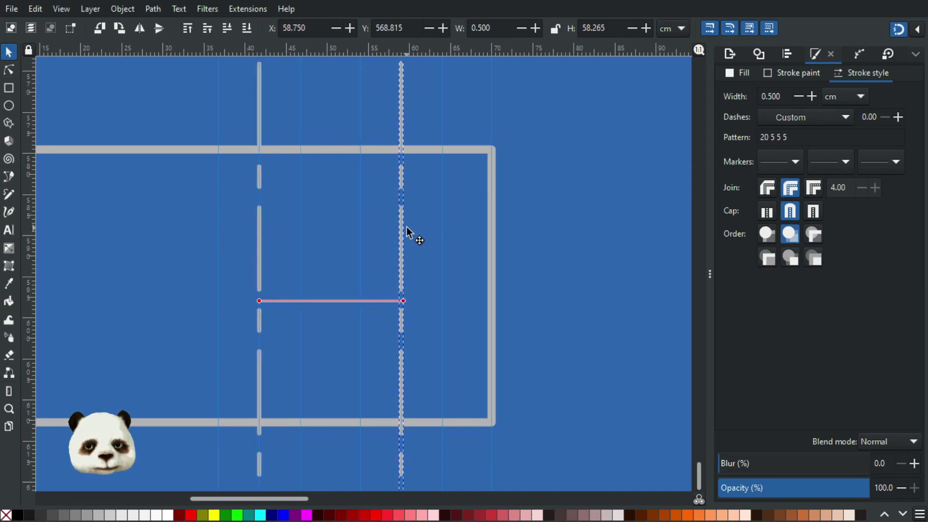
scroll(408, 165, "up", 3, "ctrl")
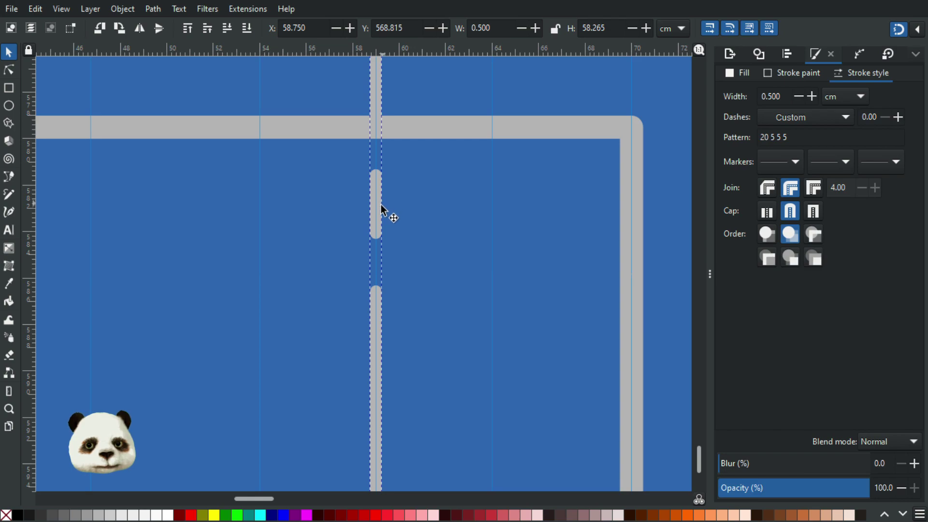
left_click_drag(379, 206, 378, 206)
scroll(366, 315, "down", 4, "ctrl")
scroll(375, 381, "up", 2, "ctrl")
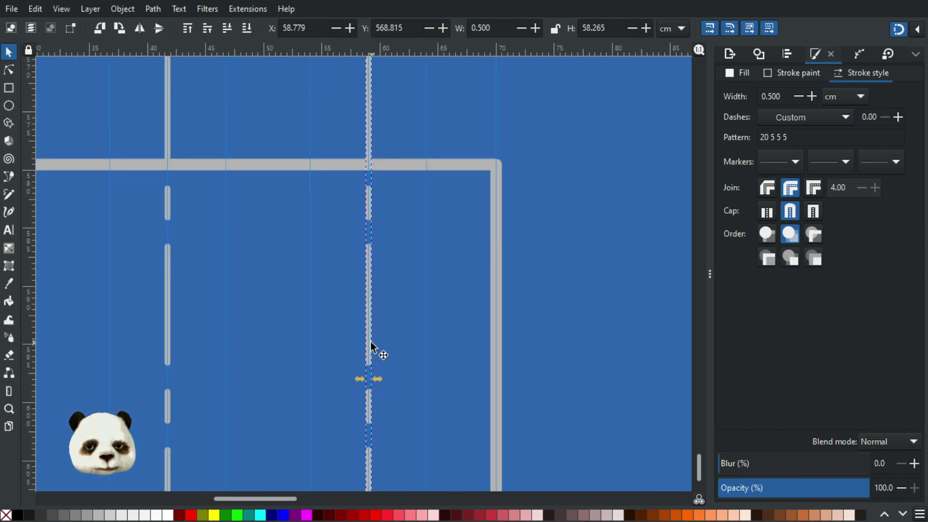
left_click_drag(367, 341, 368, 344)
left_click(398, 333)
scroll(392, 338, "down", 5, "ctrl")
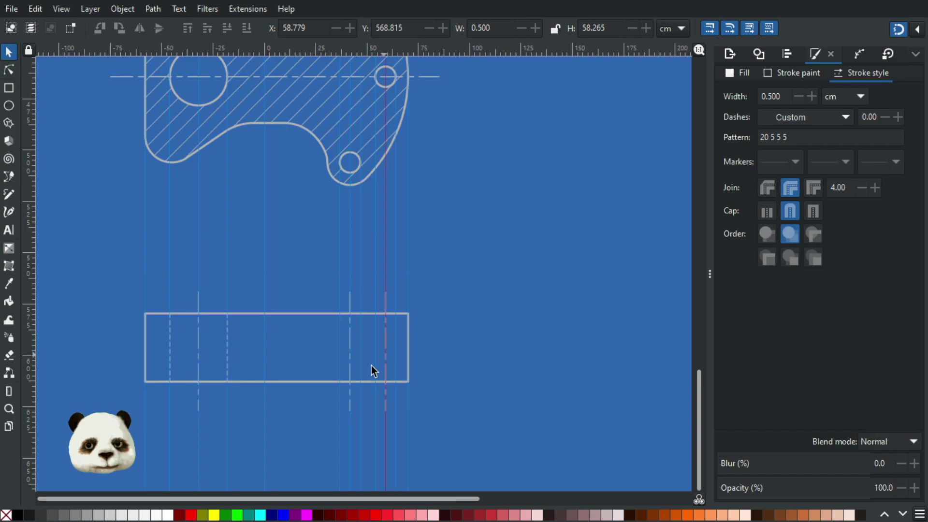
- Copy the Ø28 hole's dashed right edge to the lower small hole's edge guides, at about X 36.5 cm and X 46.5 cm
scroll(301, 382, "up", 2, "ctrl")
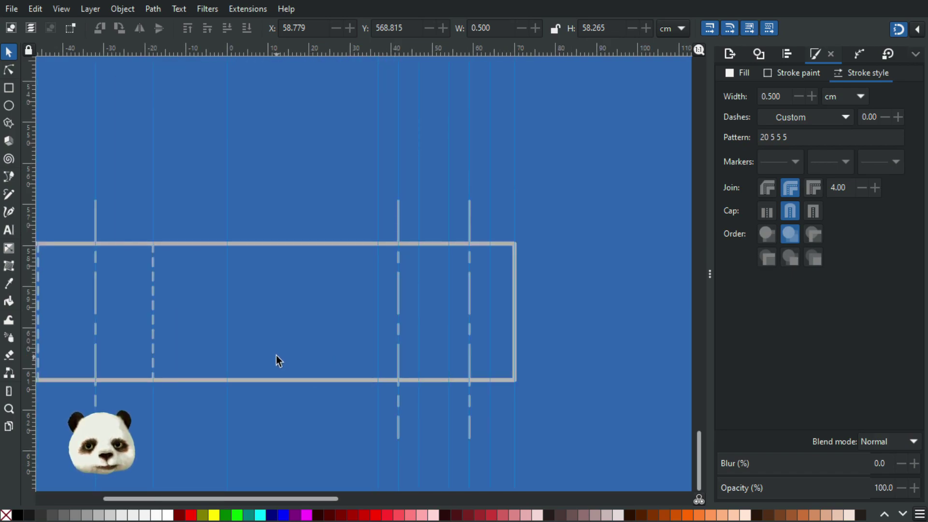
scroll(276, 355, "up", 1, "ctrl")
left_click_drag(352, 269, 411, 184)
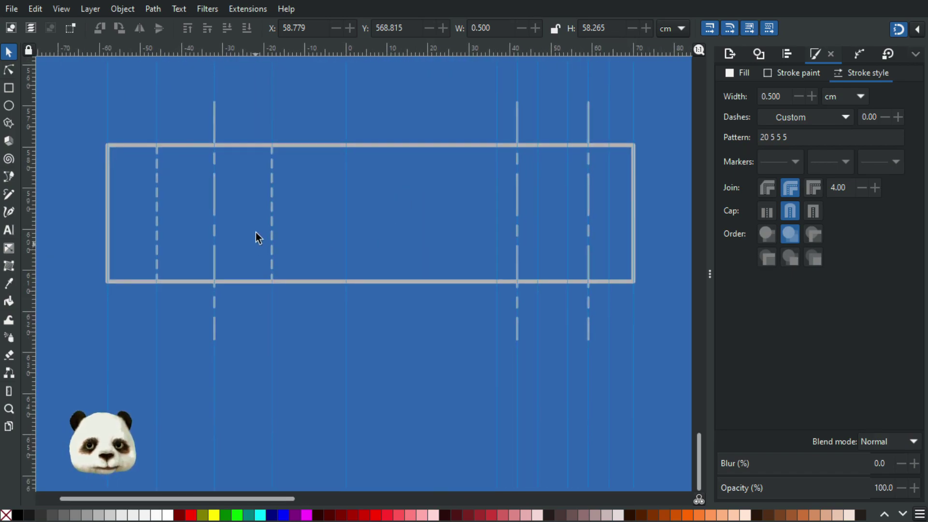
left_click(270, 203)
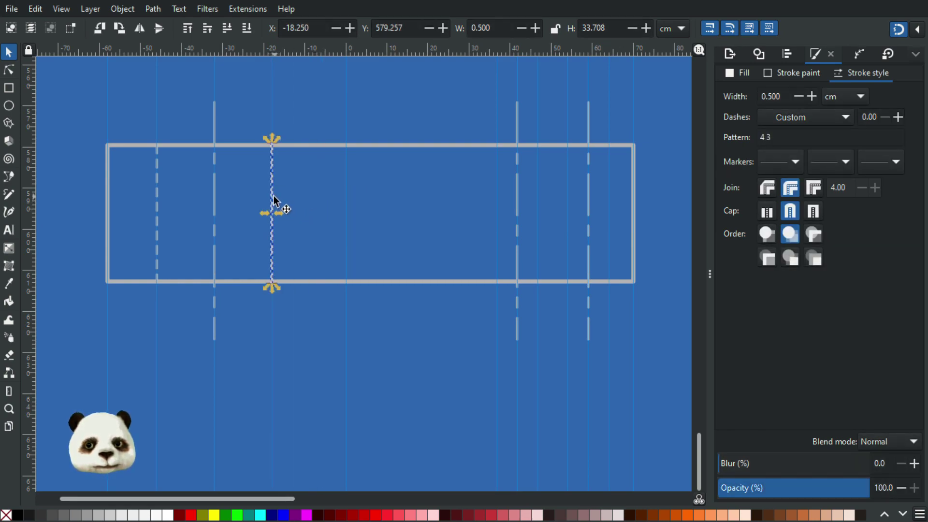
left_click_drag(283, 198, 480, 205)
scroll(503, 196, "up", 4, "ctrl")
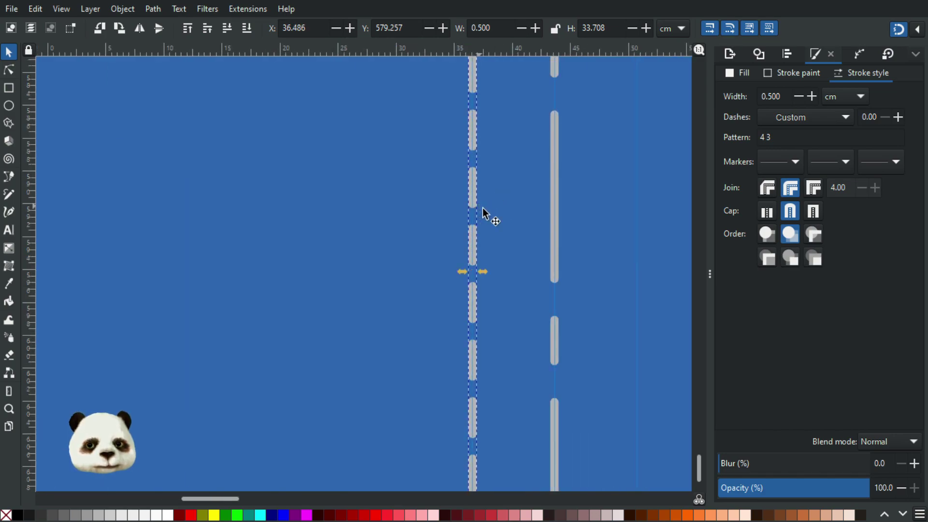
scroll(424, 227, "down", 2, "ctrl")
scroll(338, 271, "right", 5)
scroll(312, 284, "up", 1, "ctrl")
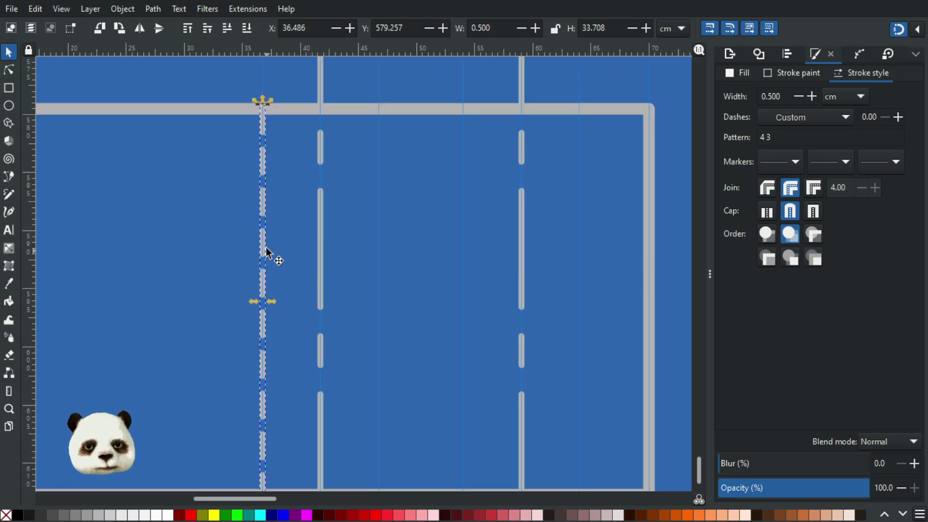
left_click_drag(266, 243, 387, 237)
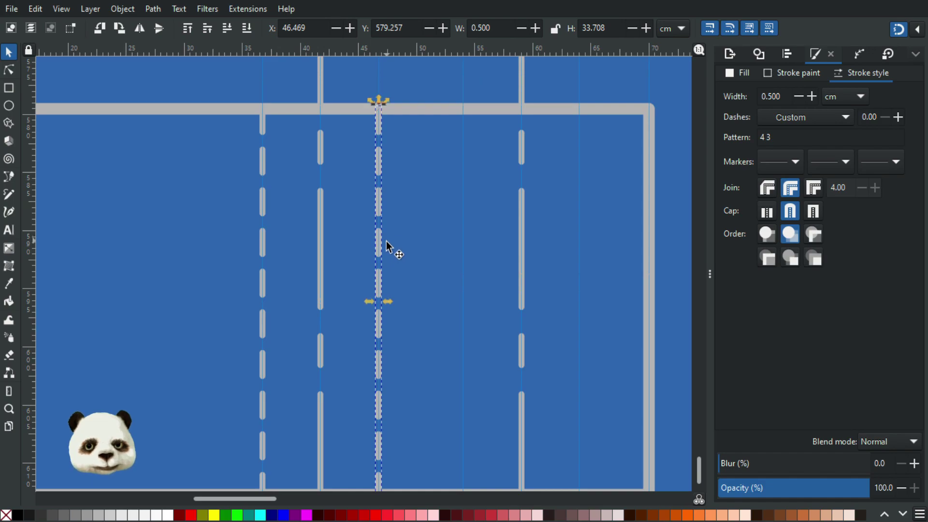
- Copy the dashed edge line to the middle small hole's two edge guides, at about X 54 cm and X 64 cm
left_click_drag(422, 286, 281, 253)
left_click_drag(243, 208, 444, 215)
left_click(463, 222)
scroll(556, 230, "down", 4, "ctrl")
scroll(561, 237, "down", 1, "ctrl")
scroll(546, 241, "up", 2, "ctrl")
left_click_drag(361, 249, 309, 296)
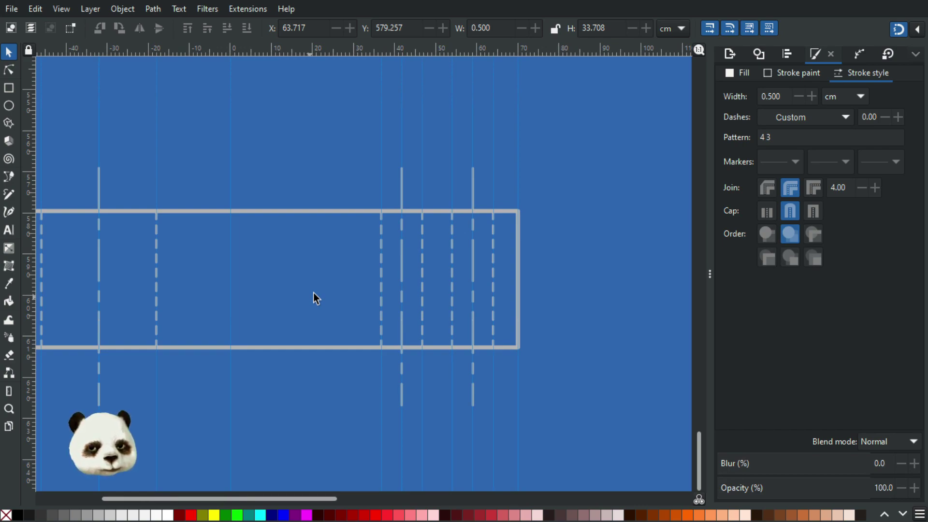
- Hide the guides and check the side view's hidden edges and centrelines against the hatched plate above
scroll(311, 247, "down", 3, "ctrl")
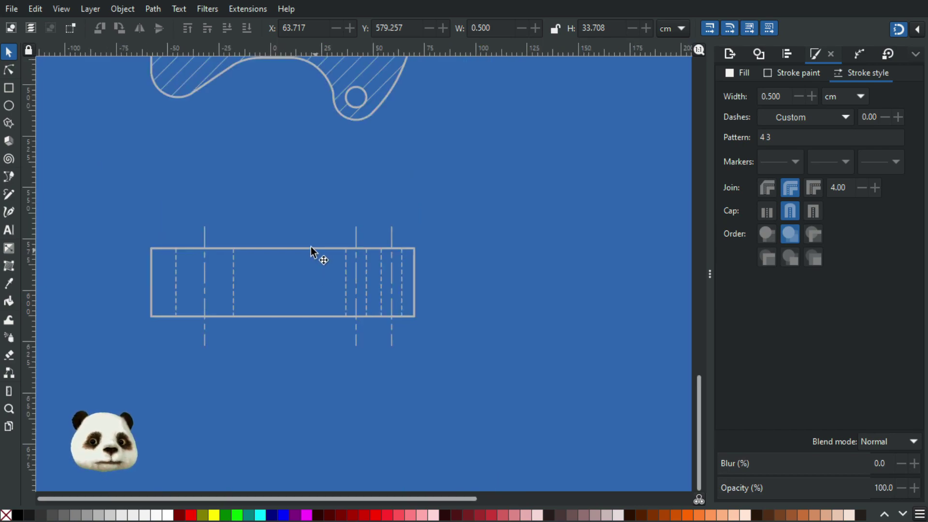
left_click_drag(281, 317, 286, 371)
scroll(260, 365, "up", 2, "ctrl")
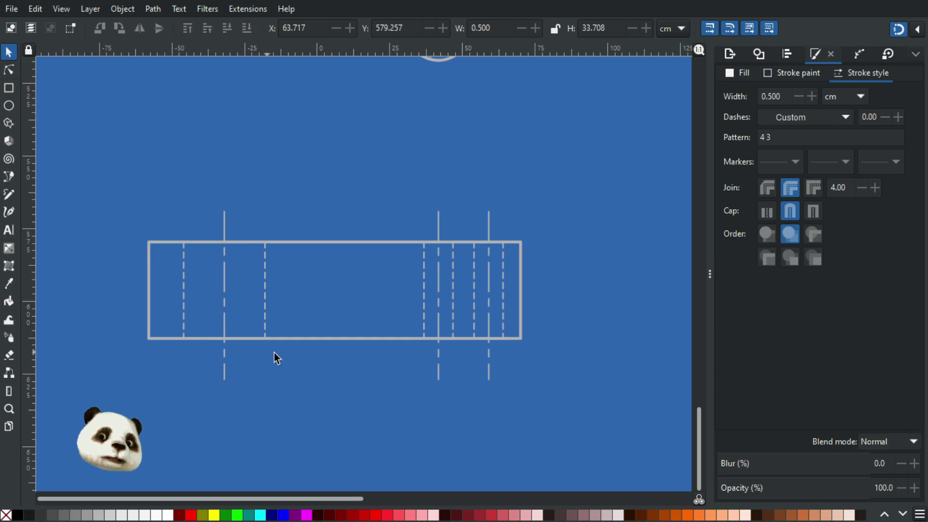
scroll(362, 165, "down", 3, "ctrl")
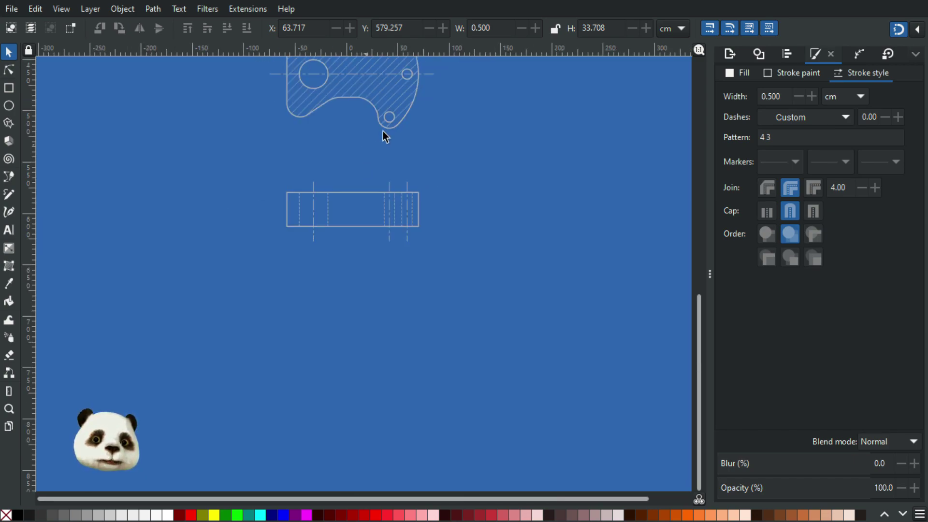
scroll(373, 205, "up", 1, "ctrl")
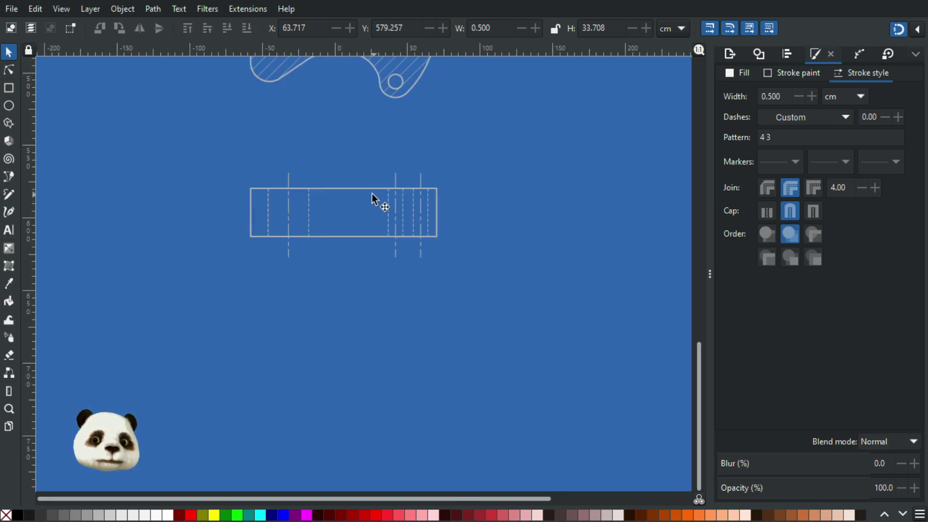
left_click_drag(350, 232, 337, 274)
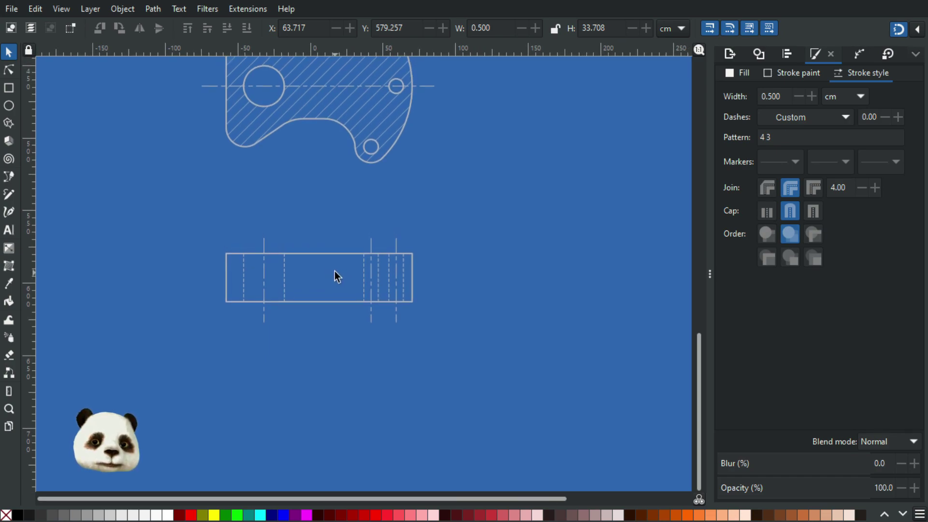
scroll(358, 223, "up", 5)
scroll(350, 232, "down", 2)
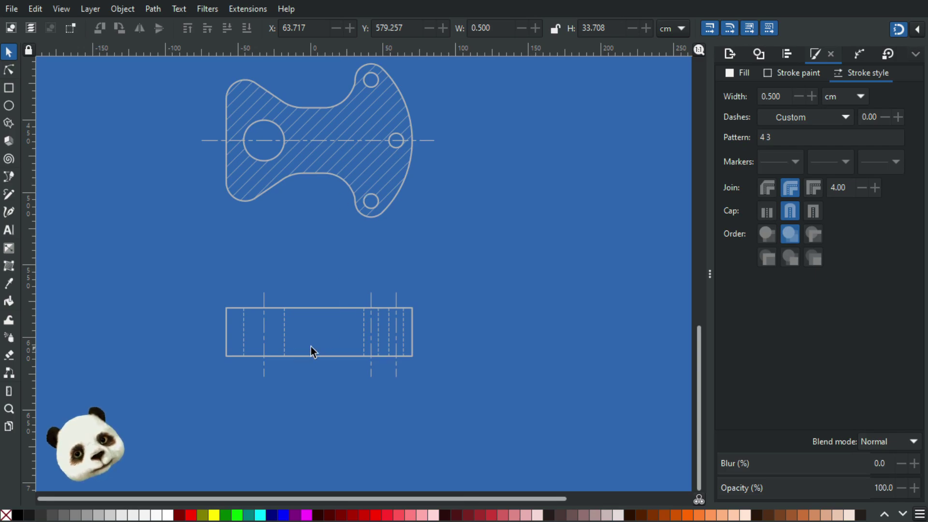
scroll(324, 309, "down", 3)
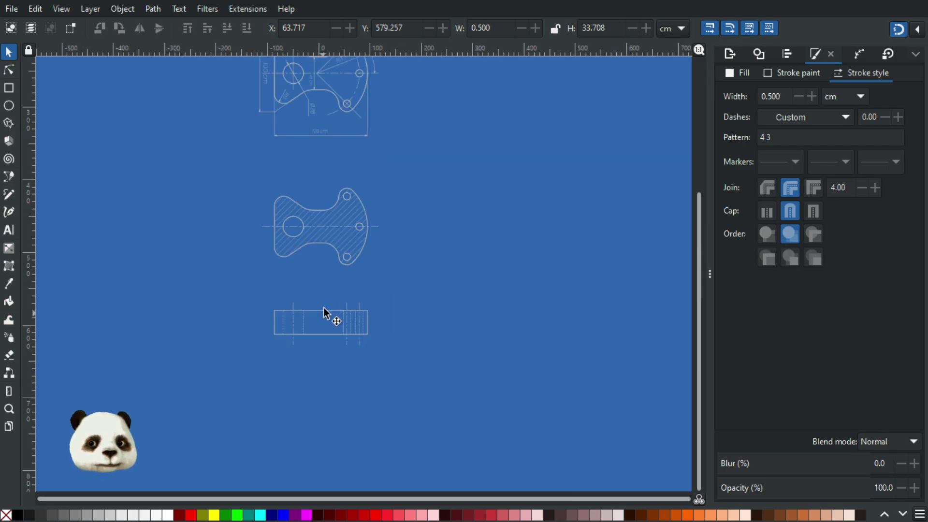
scroll(324, 304, "up", 3)
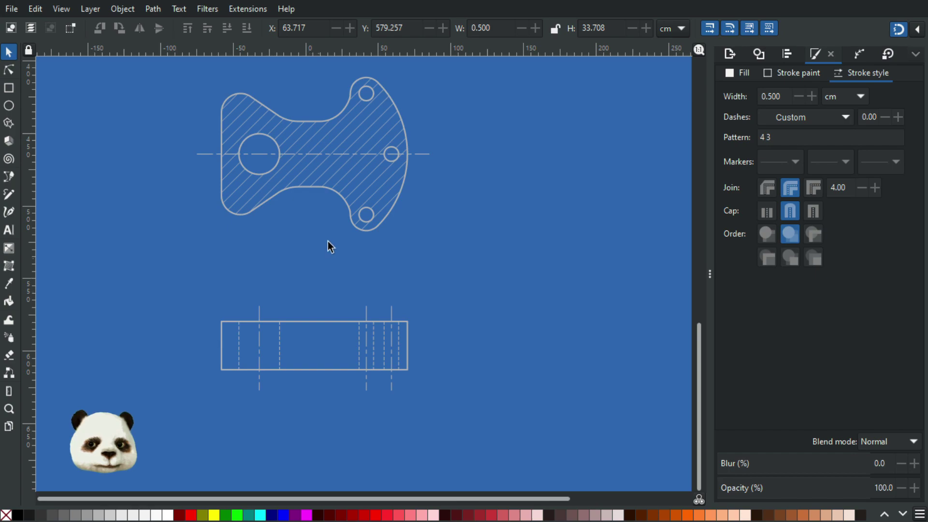
- Duplicate the plate's hatching and move the copy straight down over the side-view rectangle, to about Y 544 cm
double_click(331, 165)
left_click(332, 171)
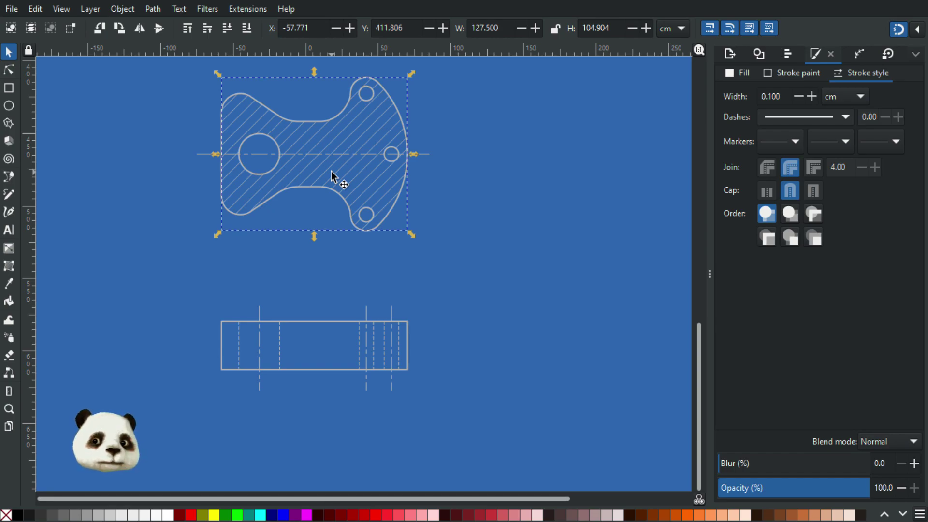
mouse_move(332, 171)
left_mouse_down()
mouse_move(320, 277)
mouse_move(328, 364)
left_mouse_up()
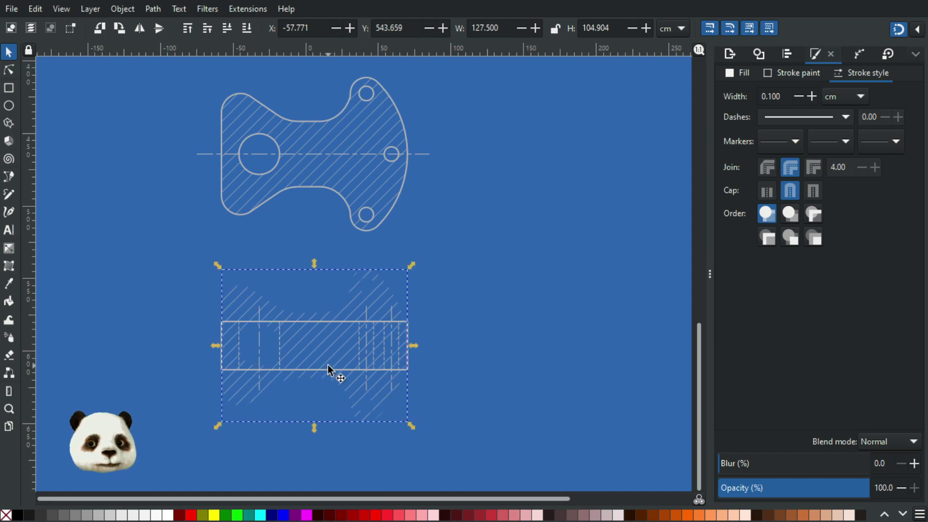
- Release the clip from the copied hatching and delete the magenta clipping shape
right_click(360, 301)
left_click(427, 477)
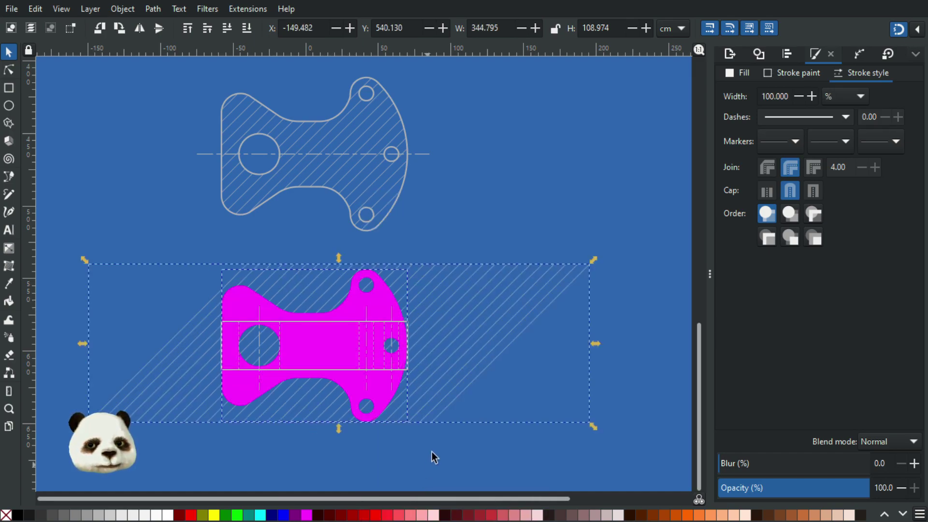
key("Escape")
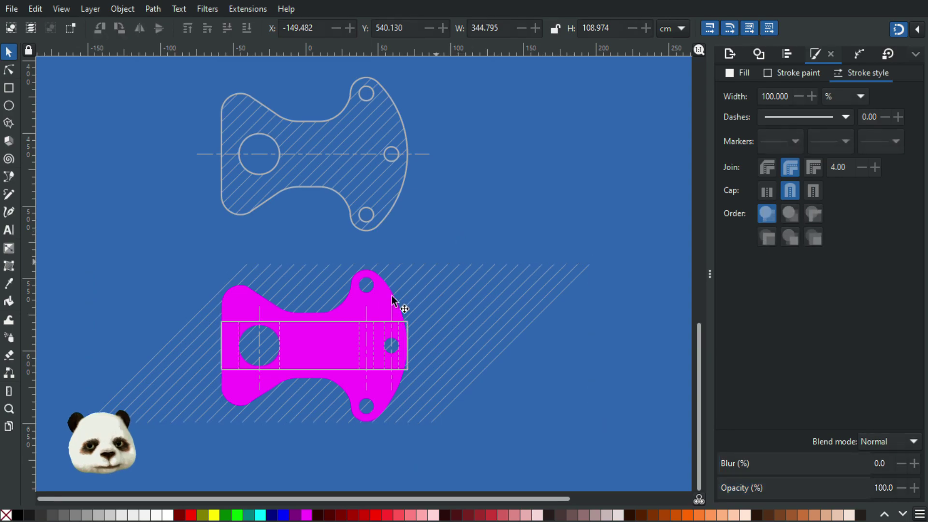
left_click(356, 311)
key("Delete")
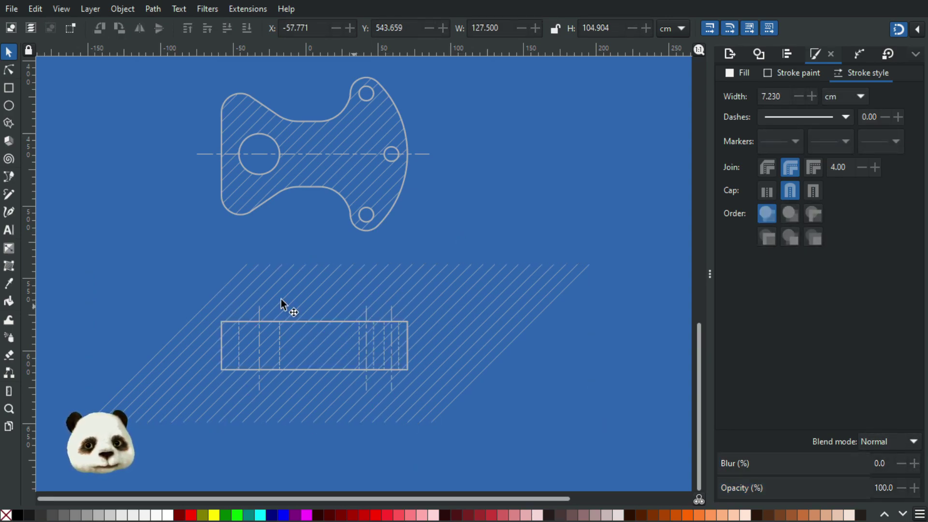
- Flip the copied hatch lines horizontally so they slope opposite to the plate's hatching
left_click(219, 290)
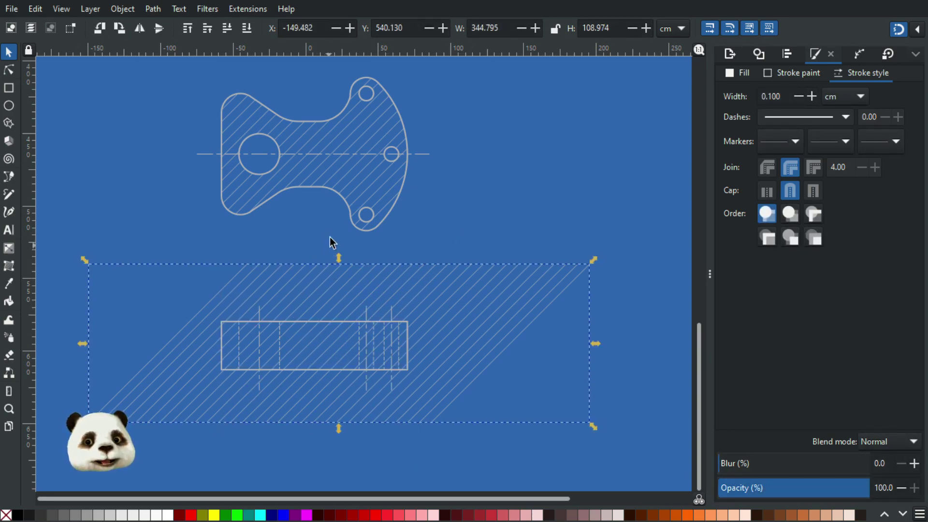
left_click(139, 29)
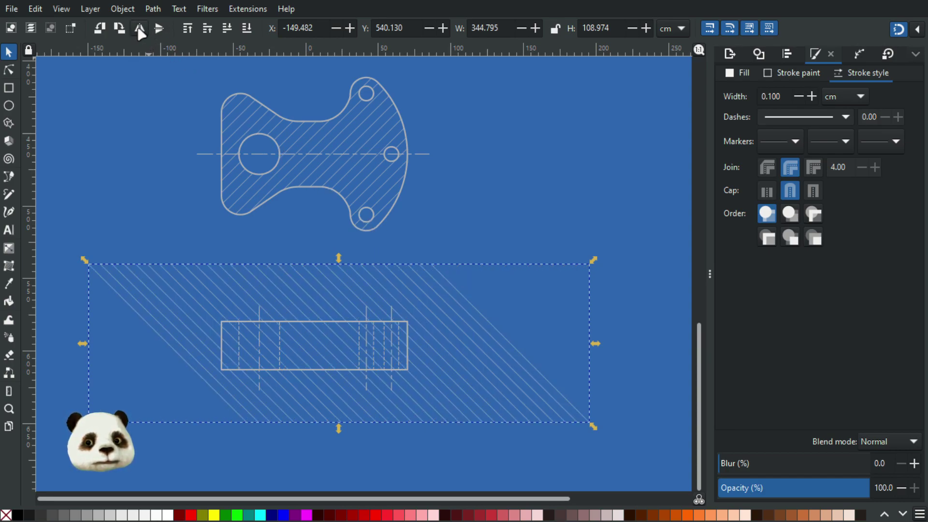
scroll(285, 314, "down", 5)
scroll(249, 296, "up", 2, "ctrl")
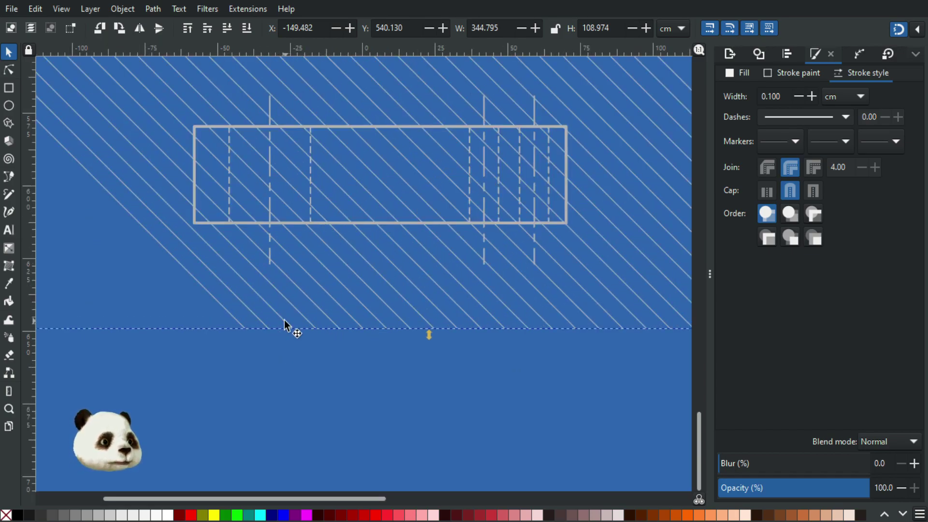
left_click(377, 397)
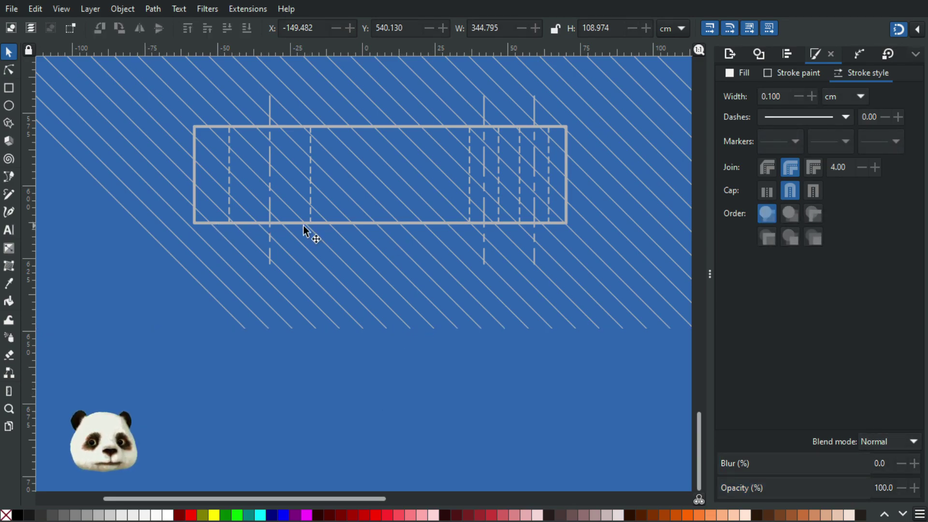
- Inspect the flipped hatch lines across the side-view rectangle, its dashed hidden edges and its centrelines
left_click(360, 224)
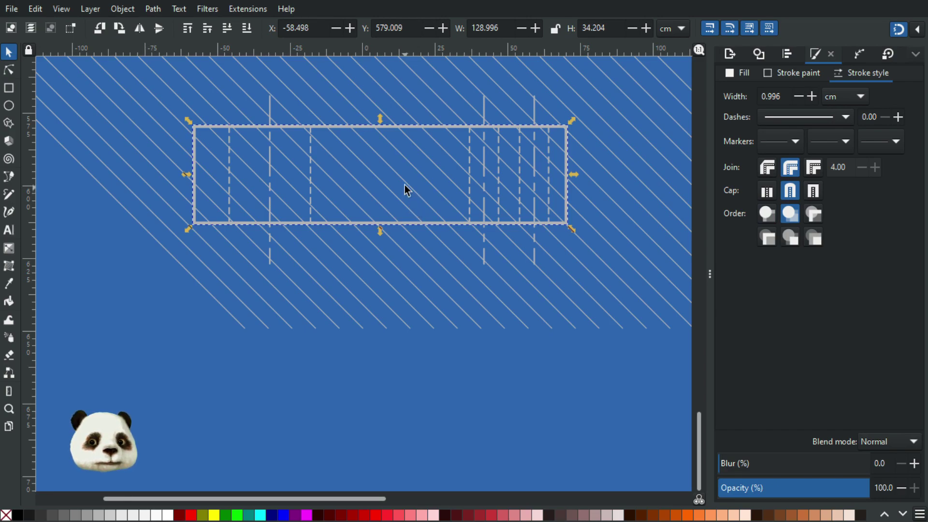
scroll(407, 190, "up", 5)
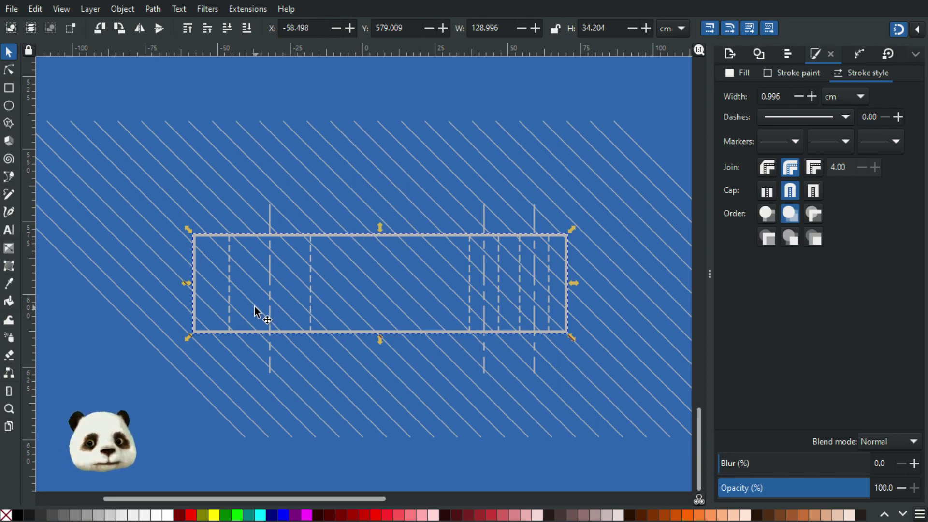
scroll(236, 295, "up", 2)
scroll(216, 287, "up", 2)
scroll(215, 285, "down", 2)
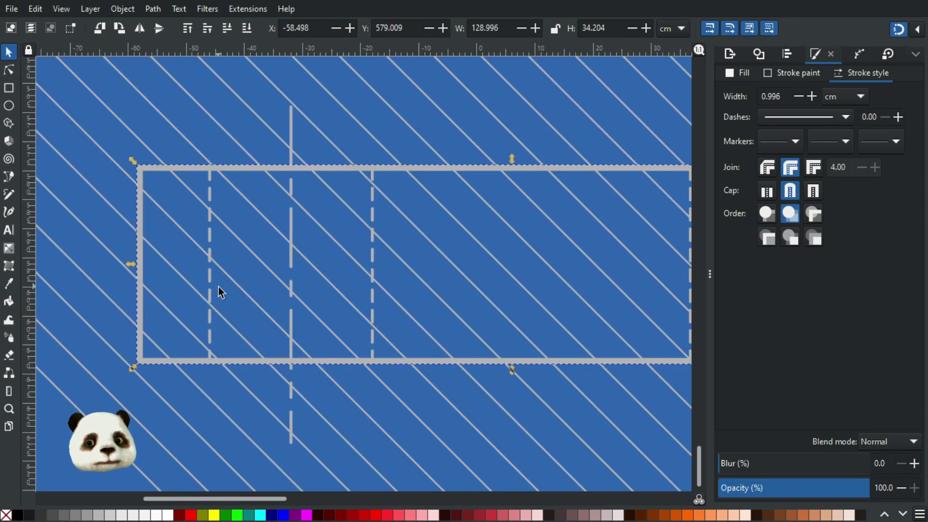
left_click_drag(471, 167, 511, 120)
key("Escape")
left_click_drag(209, 225, 279, 246)
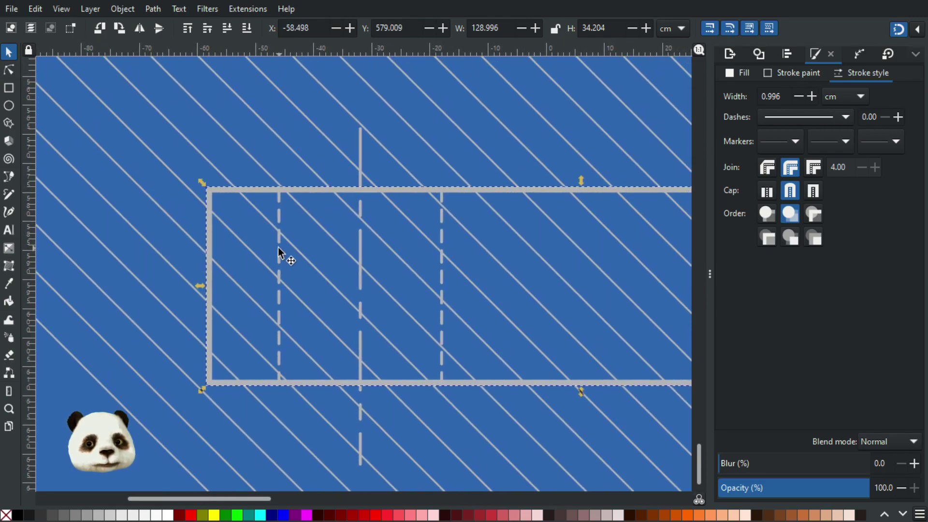
scroll(218, 262, "up", 2)
scroll(237, 245, "down", 2)
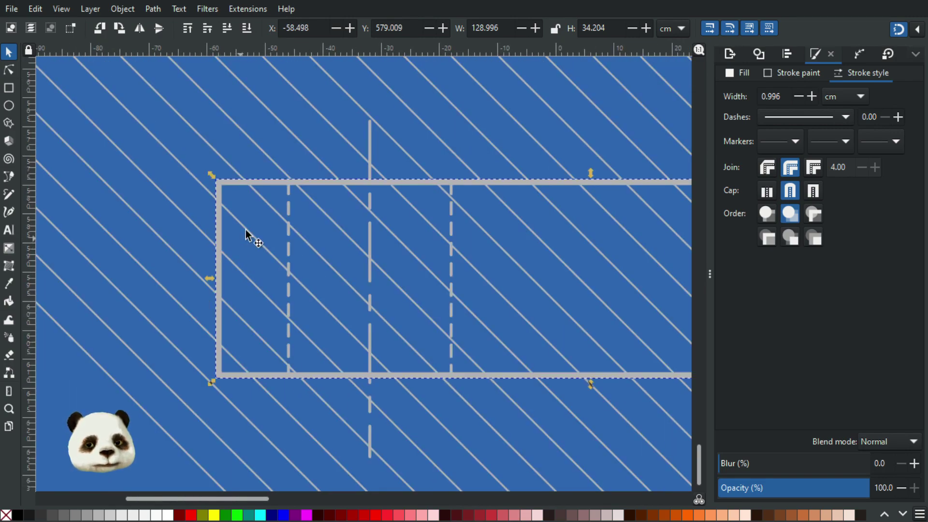
scroll(242, 226, "up", 2)
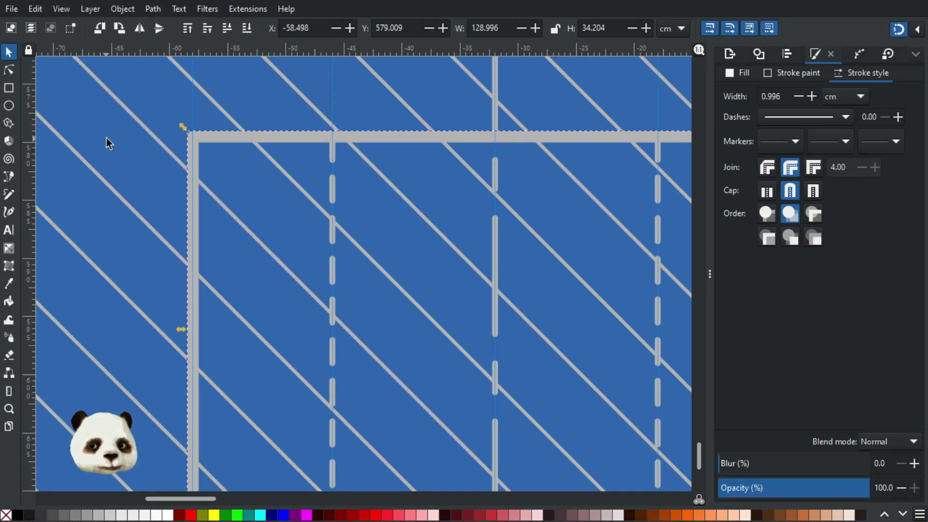
key("b")
left_click(210, 165)
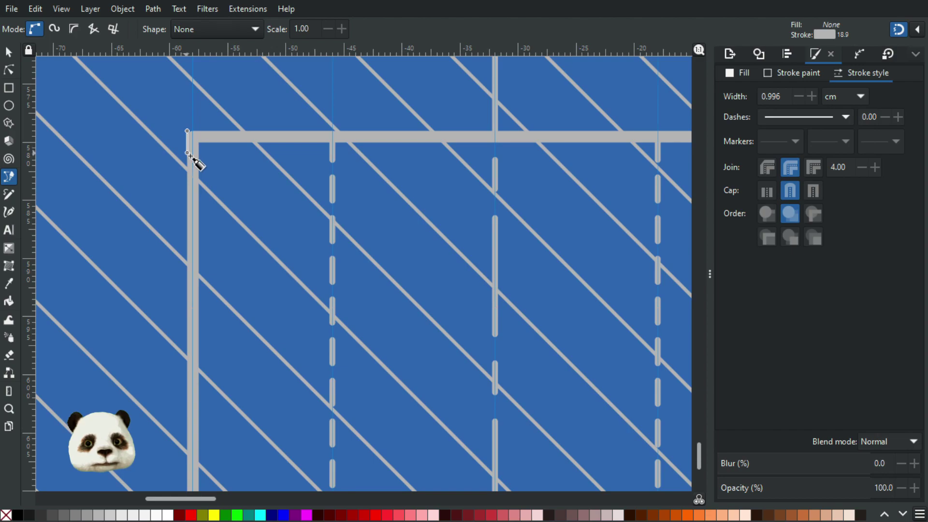
scroll(190, 155, "down", 4)
scroll(228, 166, "down", 1, "ctrl")
scroll(201, 272, "up", 4)
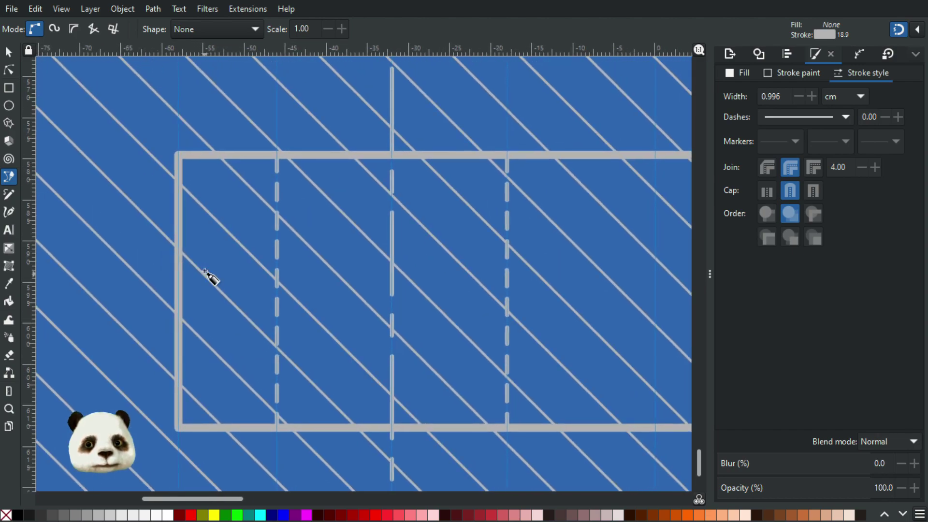
- Draw a black 12 × 33.208 cm rectangle from the side view's left edge to the first hidden edge, with square corners and no stroke
left_click(8, 88)
mouse_move(182, 159)
left_mouse_down()
mouse_move(219, 201)
mouse_move(270, 301)
mouse_move(281, 430)
left_mouse_up()
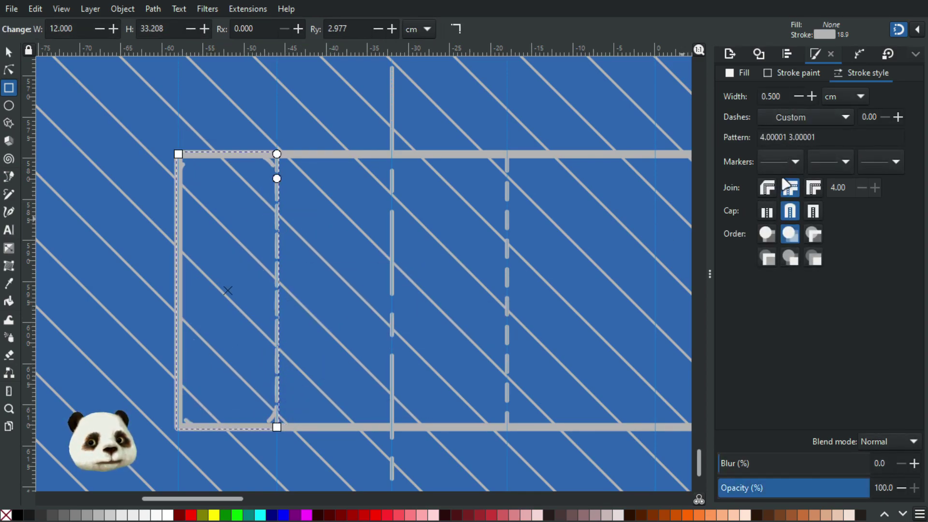
left_click(18, 515)
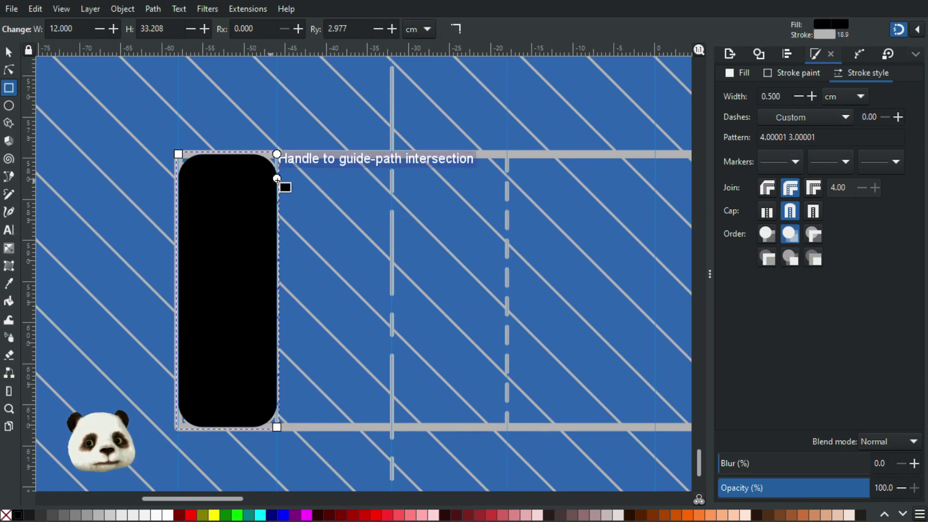
left_click_drag(277, 179, 277, 154)
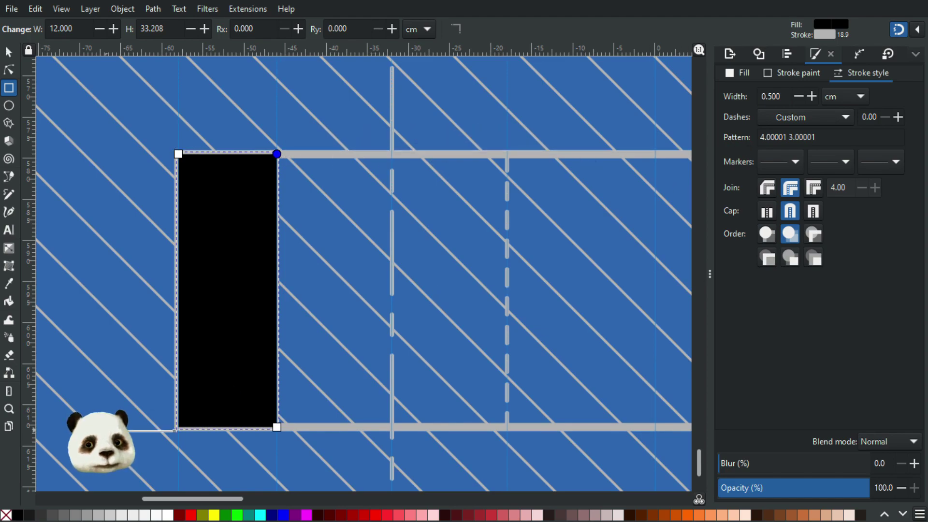
left_click(6, 516, "shift")
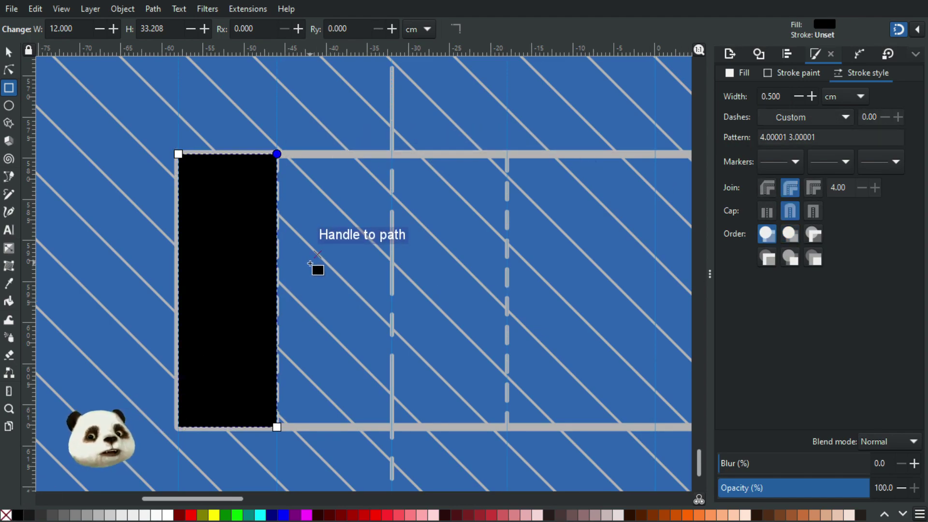
- Try to move the black rectangle itself against the large hole's right hidden edge at X -18 cm
scroll(532, 259, "down", 2, "ctrl")
scroll(338, 236, "right", 5)
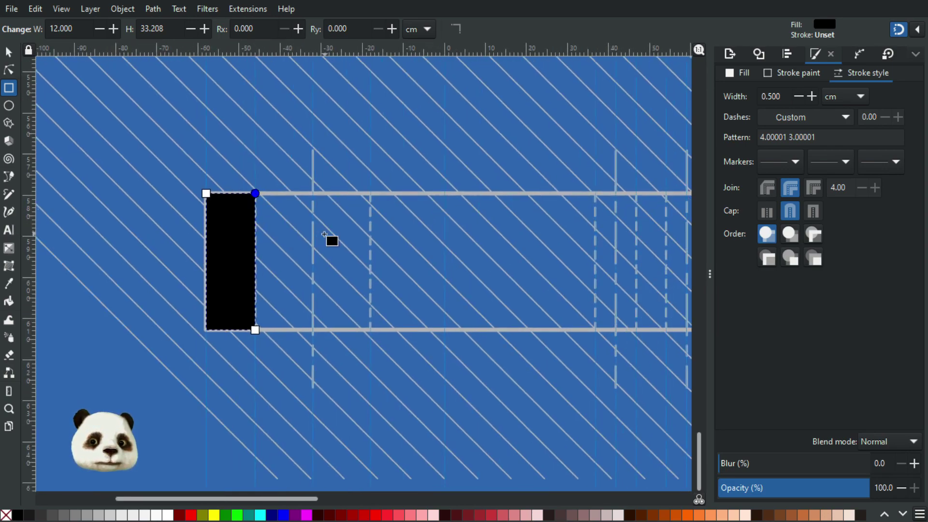
left_click(9, 52)
left_click_drag(237, 282, 381, 291)
scroll(410, 283, "up", 3, "ctrl")
left_click_drag(367, 342, 366, 341)
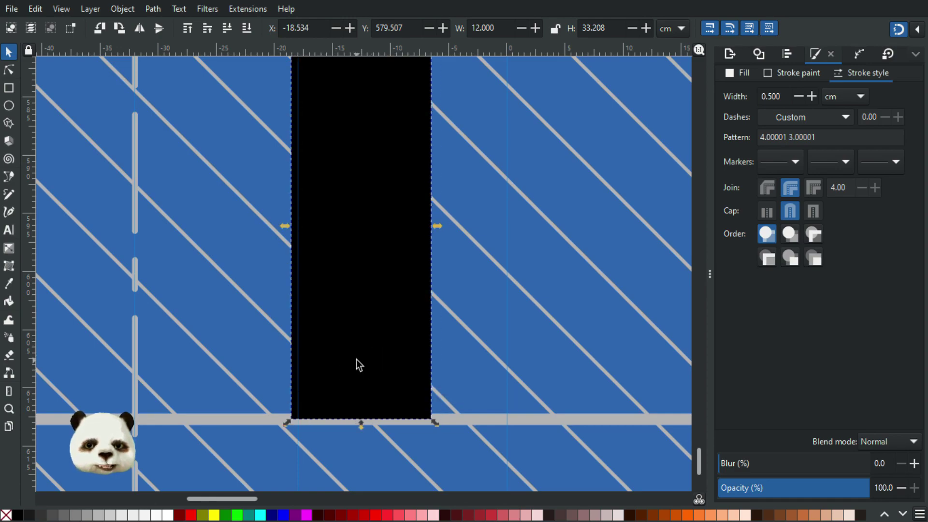
scroll(356, 359, "up", 3)
scroll(333, 394, "down", 5)
left_click_drag(244, 242, 263, 213)
scroll(263, 213, "down", 5)
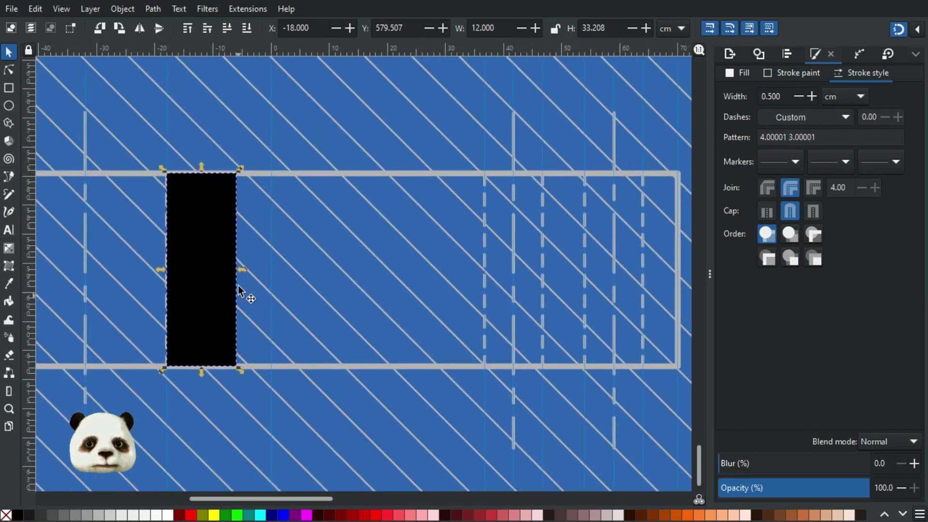
- Try to stretch the moved black rectangle to the middle hole's left hidden edge, about 54.7 cm wide
left_click_drag(241, 269, 491, 265)
scroll(449, 283, "up", 6)
left_click_drag(396, 293, 410, 293)
scroll(336, 309, "down", 4)
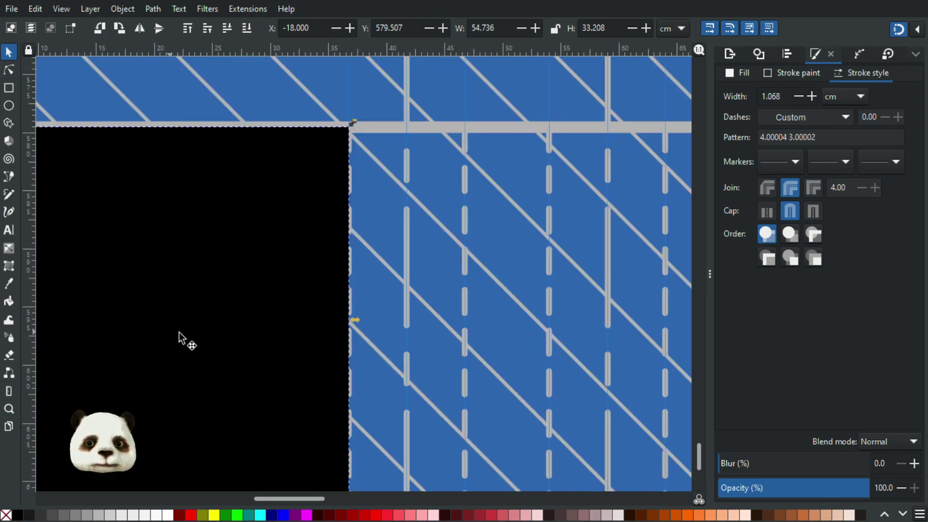
scroll(178, 338, "down", 4)
scroll(364, 333, "left", 10)
scroll(364, 332, "up", 3)
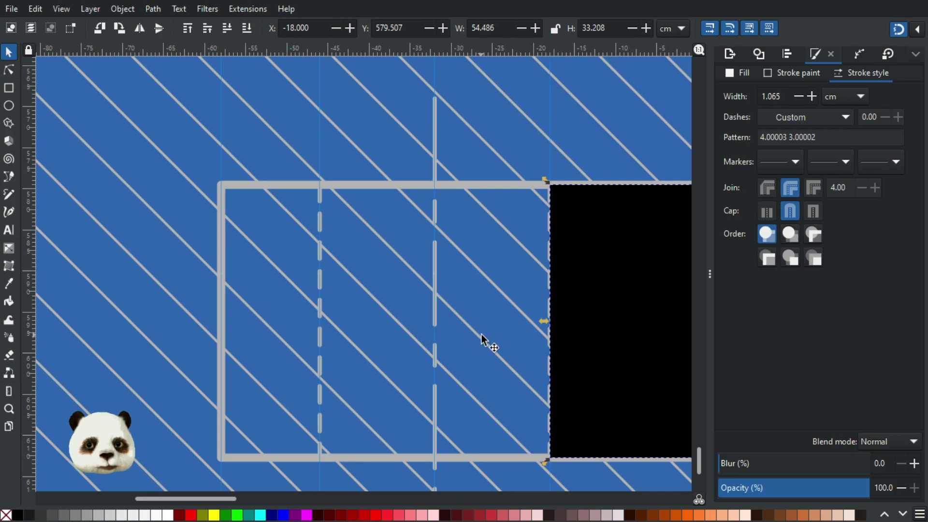
- Undo the stretching and moving of the black rectangle
key("ctrl+z")
key("ctrl+z")
key("ctrl+z")
key("ctrl+z")
key("ctrl+z")
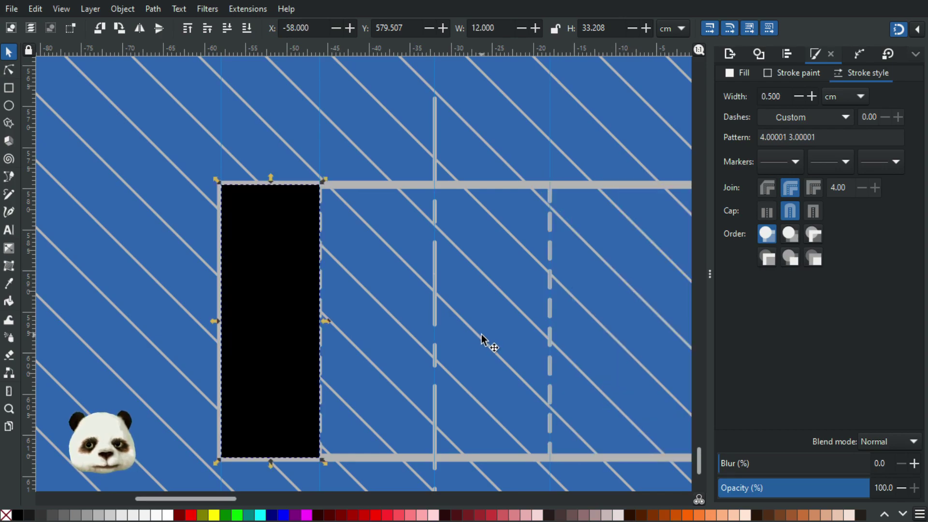
- Duplicate the black rectangle and move the copy against the large hole's right hidden edge at X -18 cm
scroll(257, 310, "up", 3)
scroll(257, 313, "down", 2)
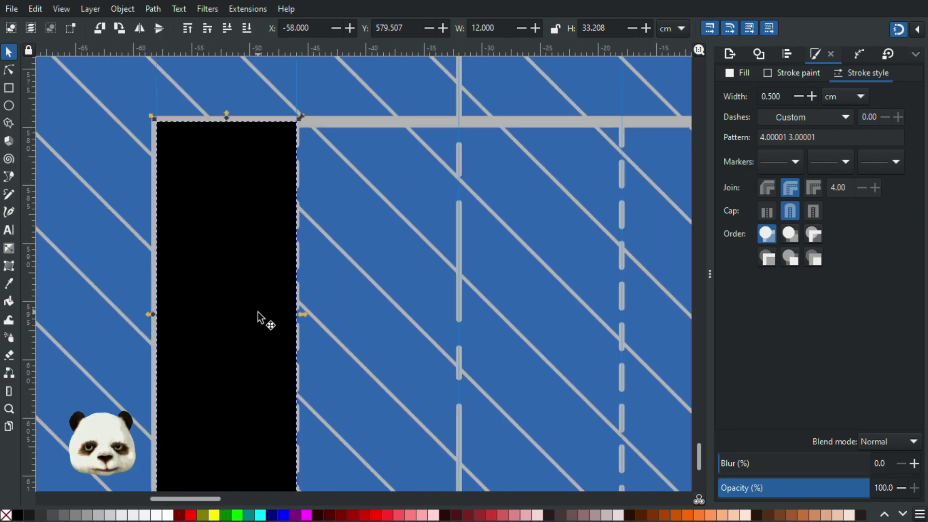
scroll(258, 319, "down", 1)
left_click_drag(256, 338, 537, 338)
scroll(568, 341, "up", 4)
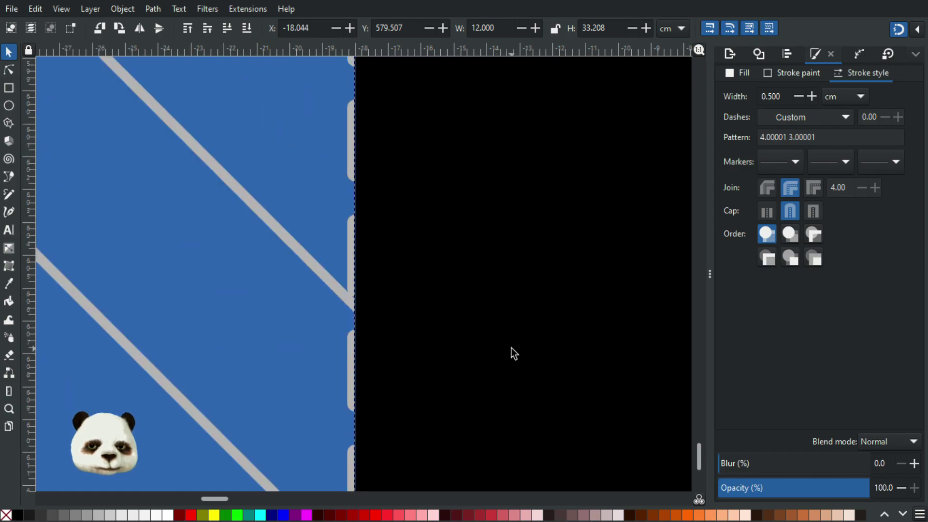
scroll(465, 199, "down", 10)
scroll(465, 193, "up", 5)
left_click_drag(398, 226, 408, 228)
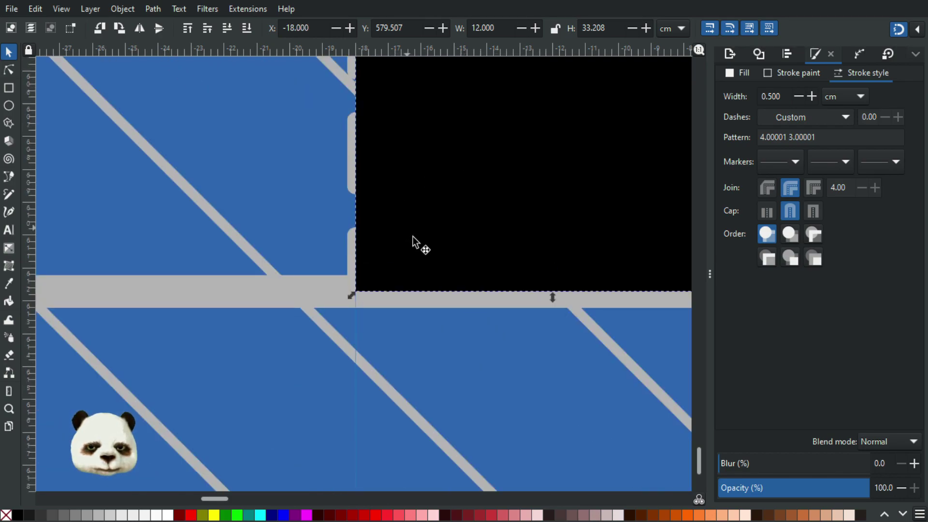
- Stretch the copied rectangle to a width of 54.736 cm so it ends at the middle hole's left hidden edge
scroll(417, 240, "down", 5)
left_click_drag(538, 212, 230, 386)
left_click_drag(177, 328, 292, 328)
key("ctrl+z")
left_click_drag(178, 327, 422, 341)
scroll(421, 341, "up", 5)
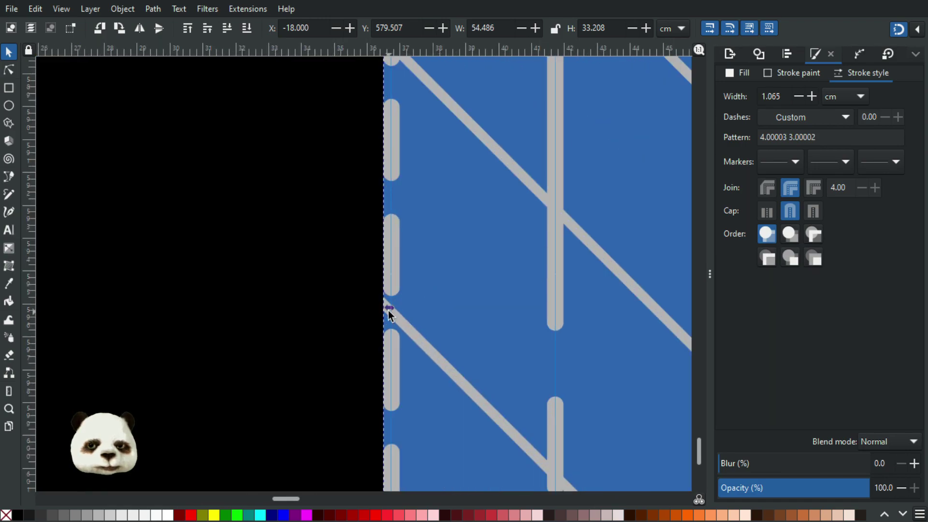
left_click_drag(389, 309, 393, 311)
scroll(383, 325, "down", 6)
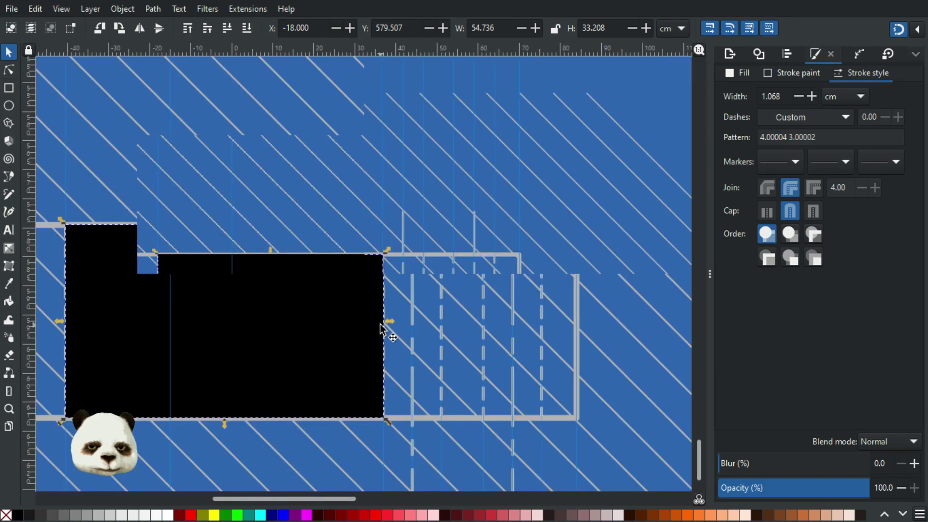
scroll(424, 365, "up", 1)
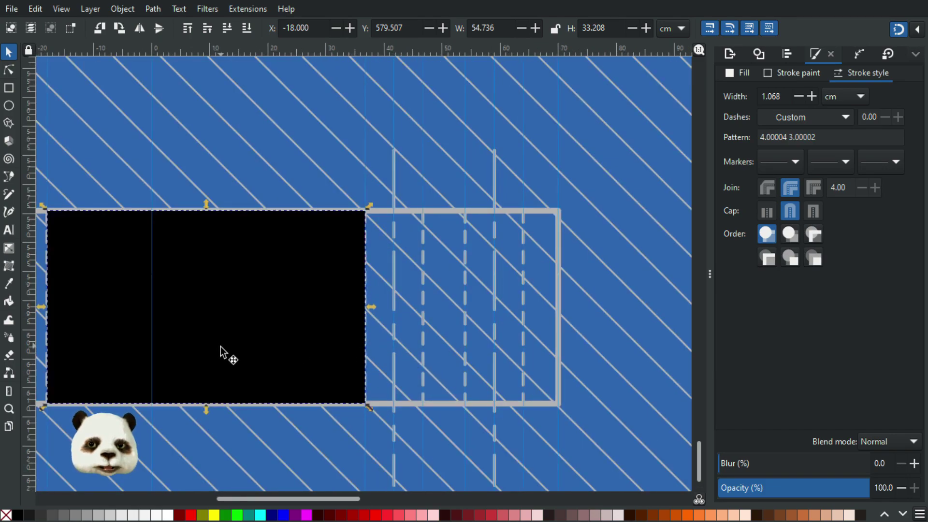
- Duplicate the leftmost black rectangle and move the copy against the middle hole's right hidden edge at X 46.719 cm
scroll(308, 332, "down", 2)
left_click_drag(308, 331, 369, 322)
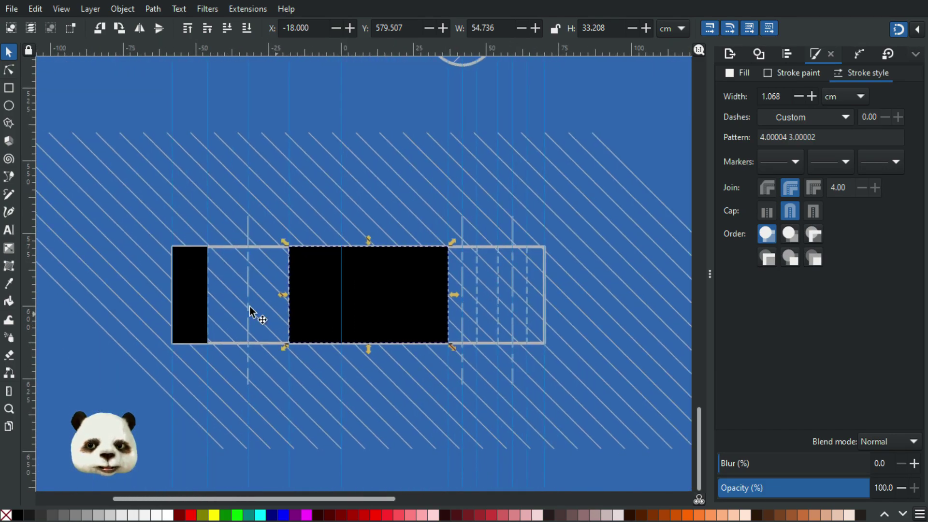
left_click(198, 292)
key("ctrl+d")
left_click_drag(201, 295, 383, 317)
scroll(516, 310, "up", 4)
scroll(376, 427, "up", 4)
left_click_drag(361, 421, 358, 418)
- Resize the new rectangle so it fills the gap up to the last hole's left hidden edge
scroll(357, 417, "down", 4)
scroll(384, 362, "up", 3)
left_click_drag(431, 224, 438, 228)
scroll(439, 241, "down", 4)
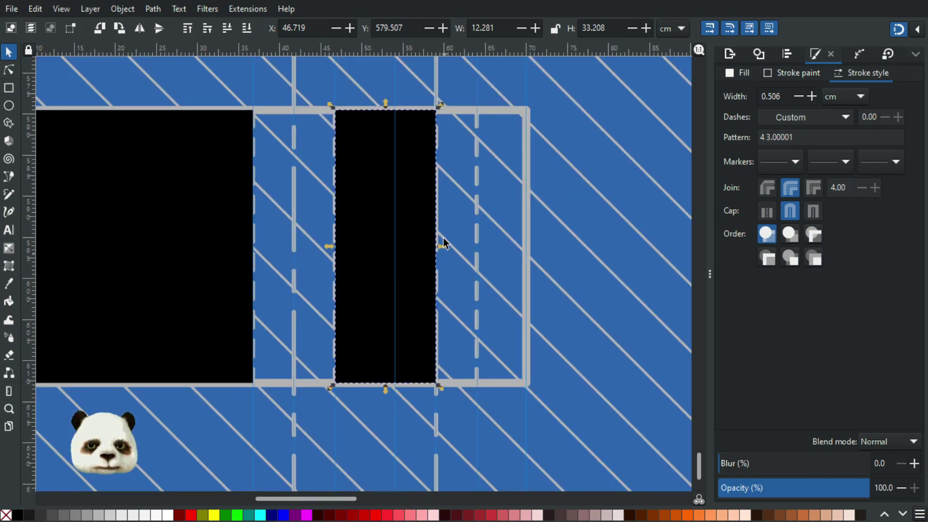
scroll(442, 242, "up", 2)
mouse_move(433, 257)
left_mouse_down()
mouse_move(341, 257)
mouse_move(352, 259)
left_mouse_up()
- Copy the narrow rectangle to X 64 cm and resize it to 6 cm wide, ending at the side view's right edge
left_click_drag(296, 275, 564, 253)
left_click_drag(481, 236, 502, 236)
scroll(517, 279, "down", 4)
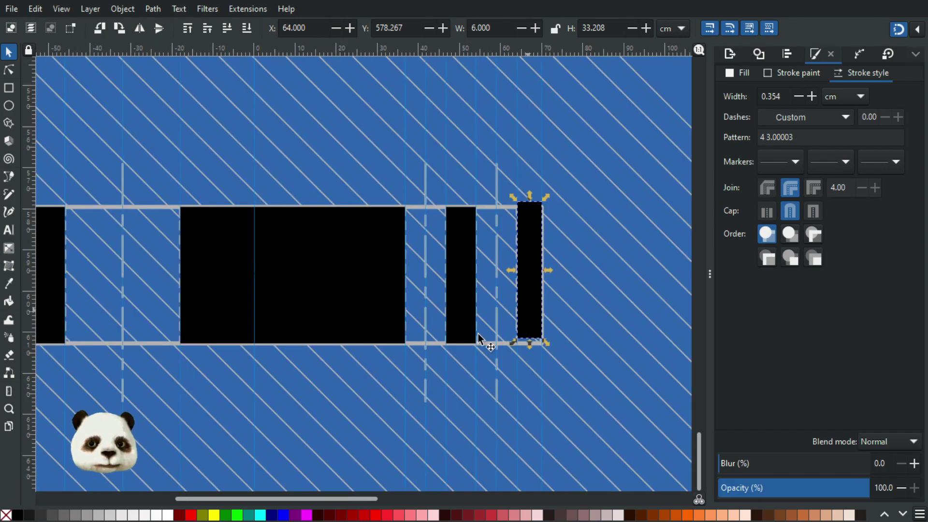
- Nudge the last rectangle down and align the bottom edges of the two narrow black rectangles
scroll(569, 340, "up", 2)
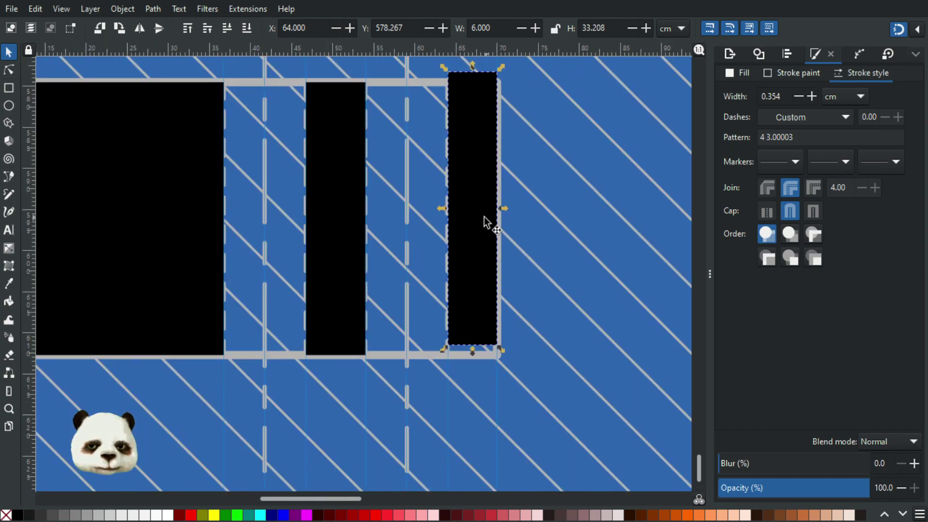
key("Down")
key("Down")
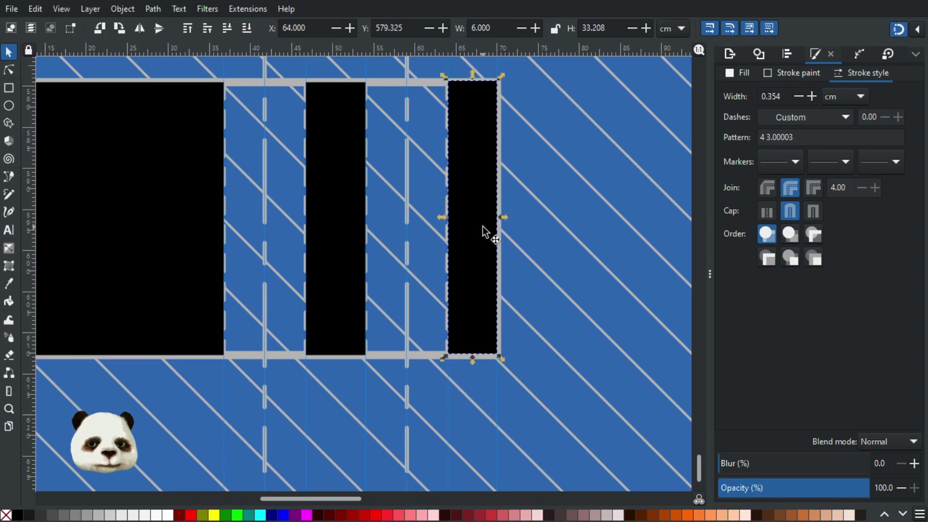
left_click(351, 219, "shift")
left_click(787, 54)
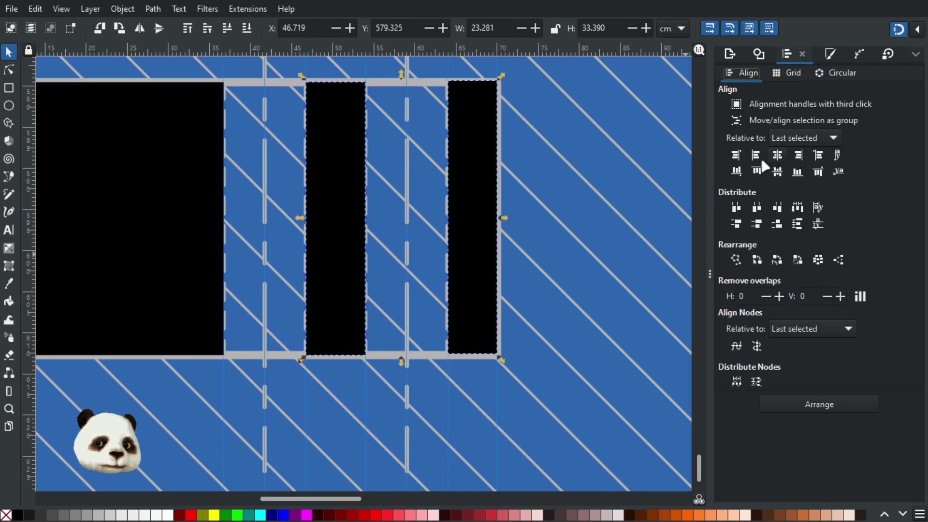
left_click(797, 172)
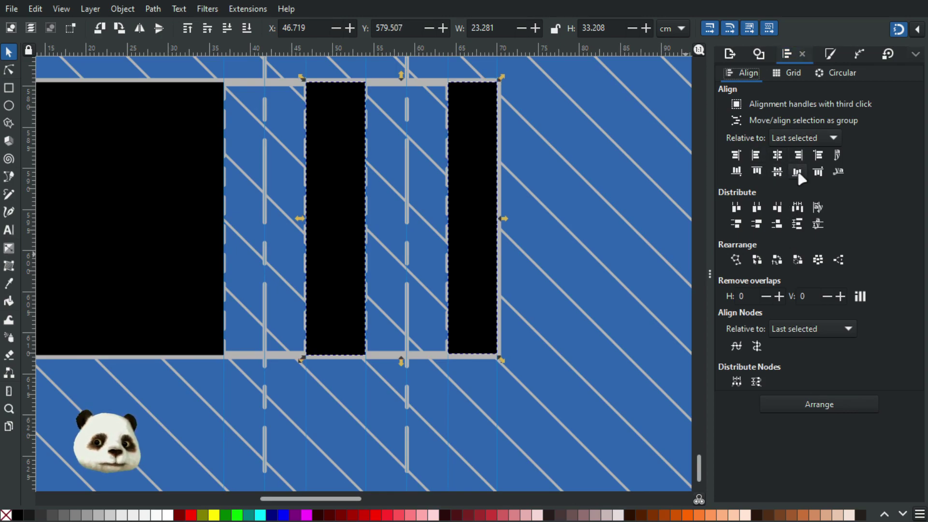
- Fill all four black rectangles with magenta and select the copied hatch lines together with them
scroll(471, 317, "down", 3)
left_click_drag(358, 379, 448, 365)
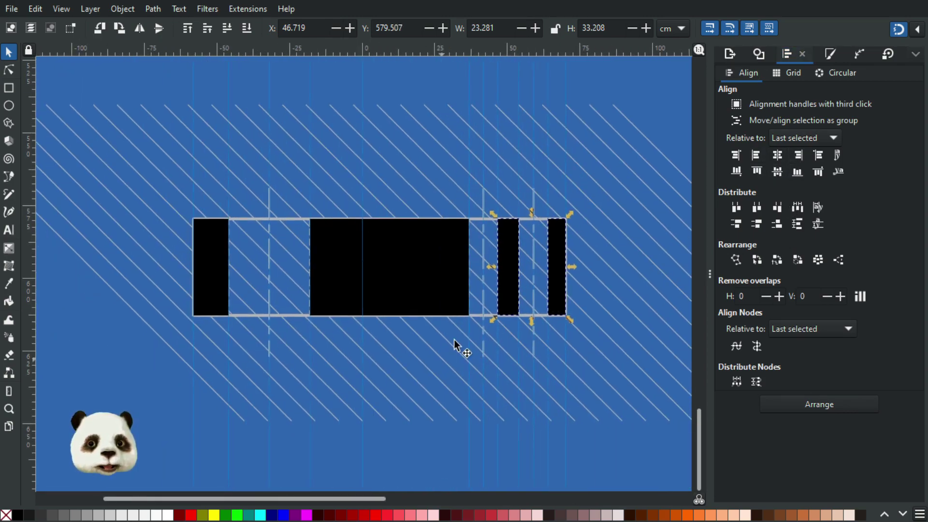
left_click(448, 266, "shift")
left_click(212, 263, "shift")
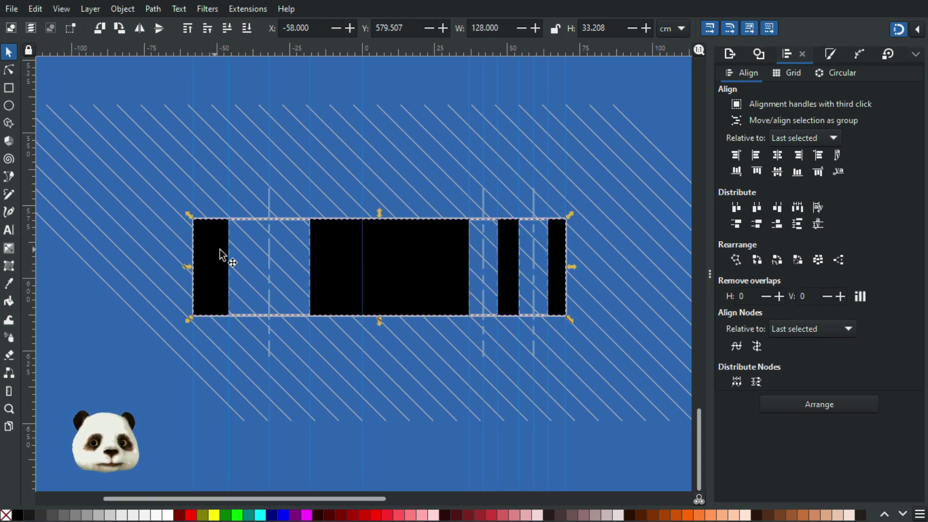
left_click(306, 515)
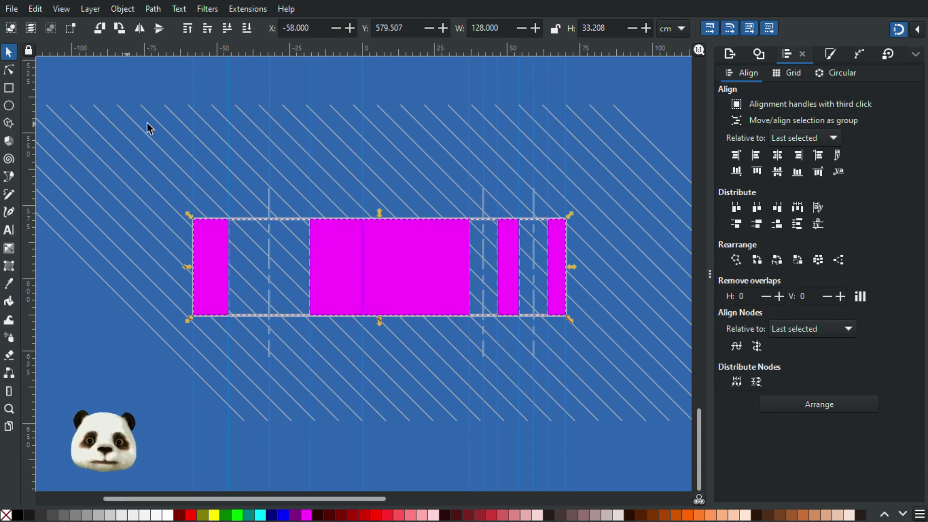
left_click(163, 129, "shift")
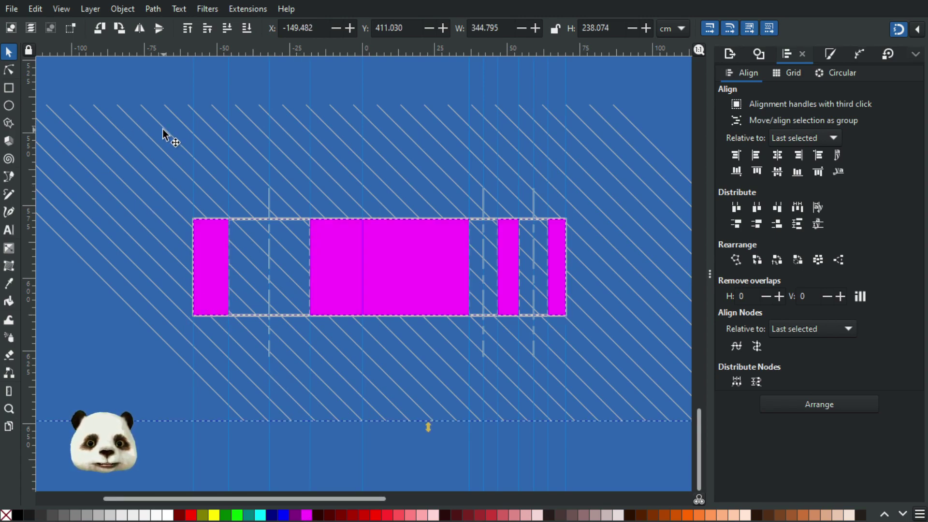
- Clip the selected hatch lines to the four magenta rectangles and deselect the result
right_click(163, 129)
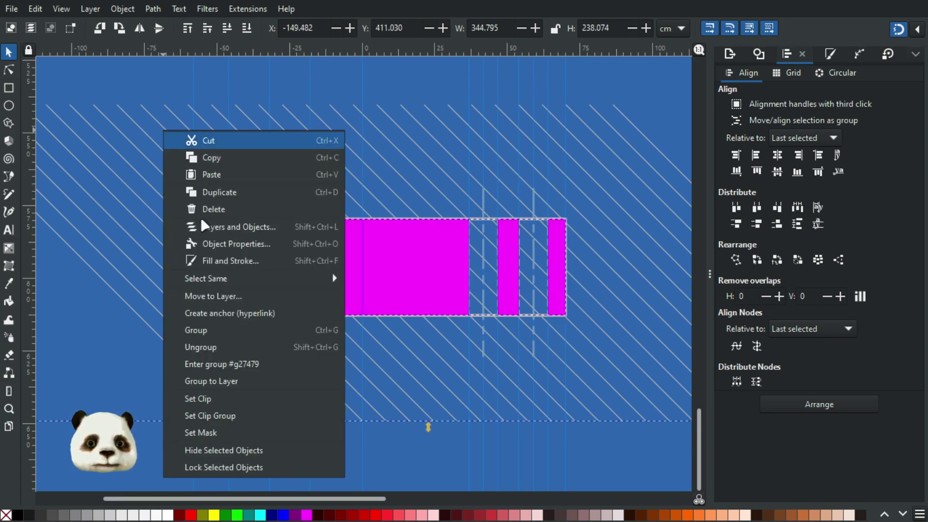
left_click(226, 402)
left_click(357, 379)
- Examine the clipped hatching between the hidden edges of the side view and the area above it
scroll(372, 373, "down", 2)
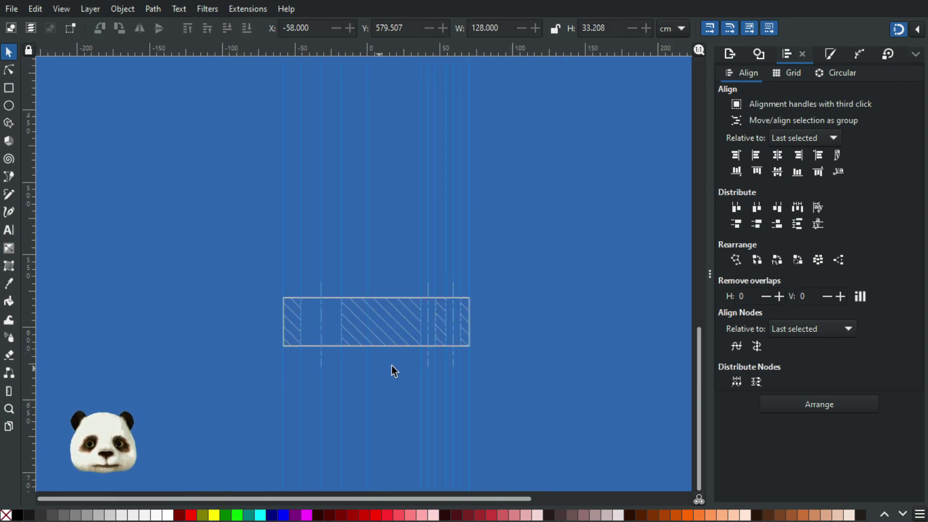
scroll(425, 363, "up", 1)
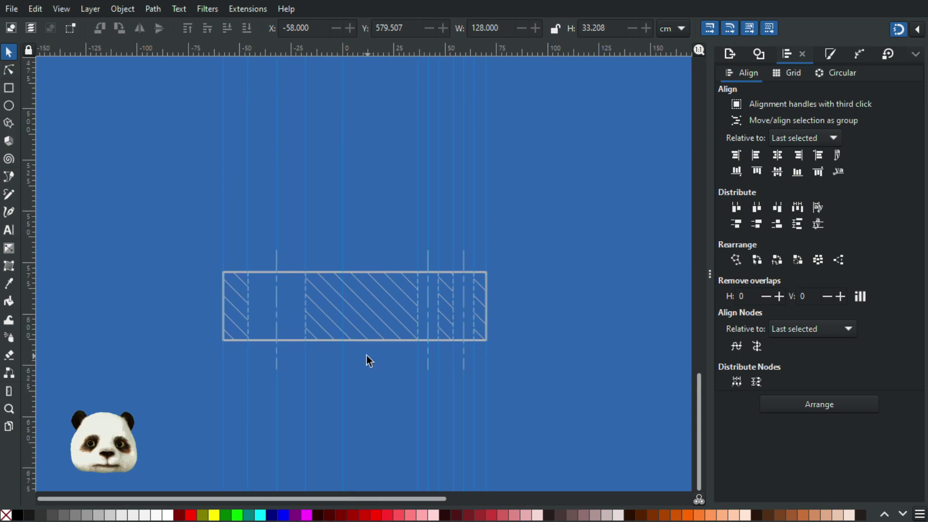
scroll(317, 365, "up", 3)
scroll(316, 362, "down", 2)
scroll(315, 361, "down", 1)
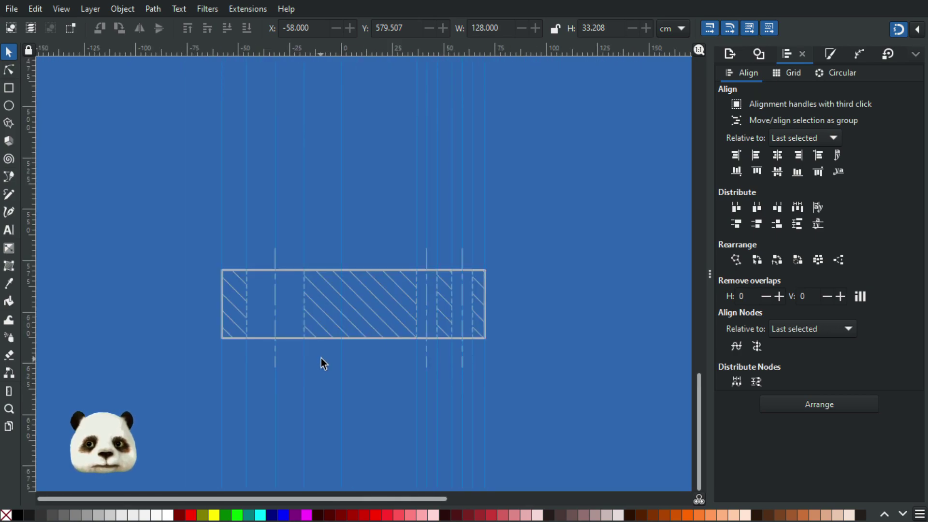
scroll(323, 363, "down", 1)
scroll(345, 367, "up", 1)
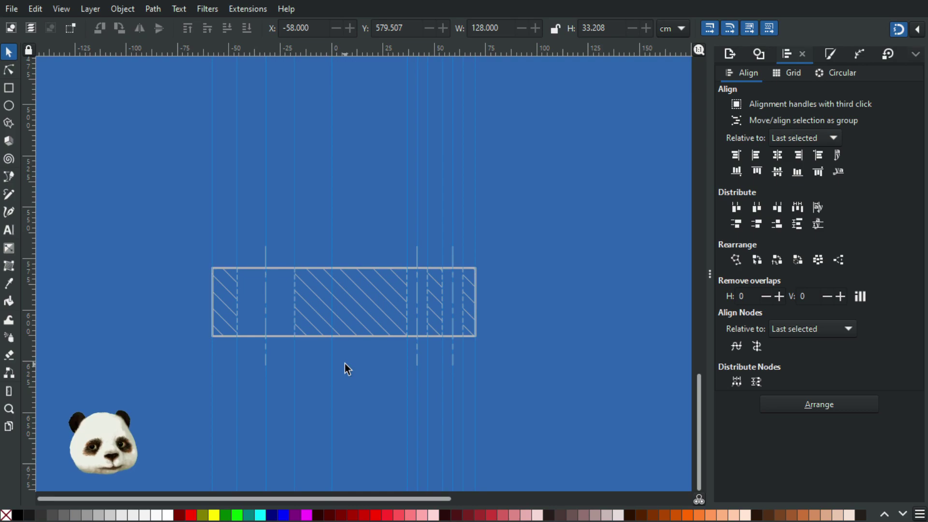
scroll(344, 368, "down", 2)
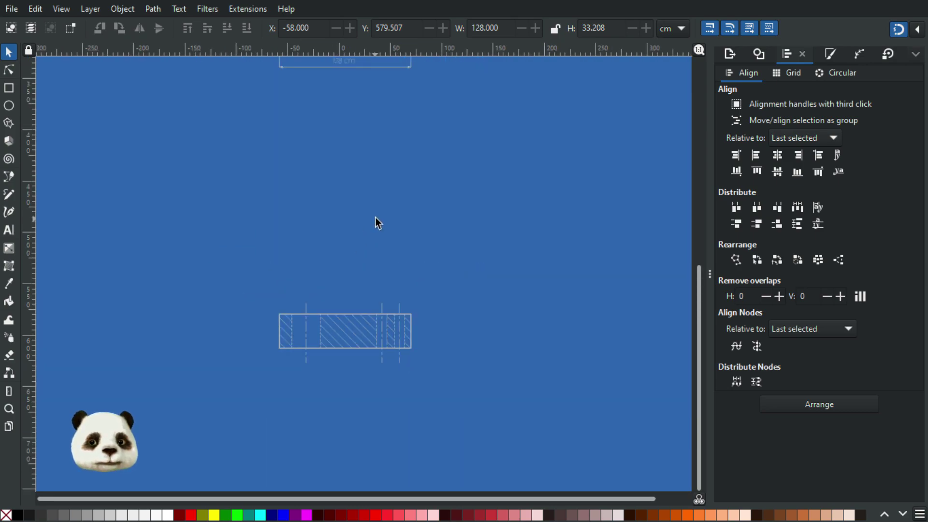
left_click_drag(375, 222, 356, 310)
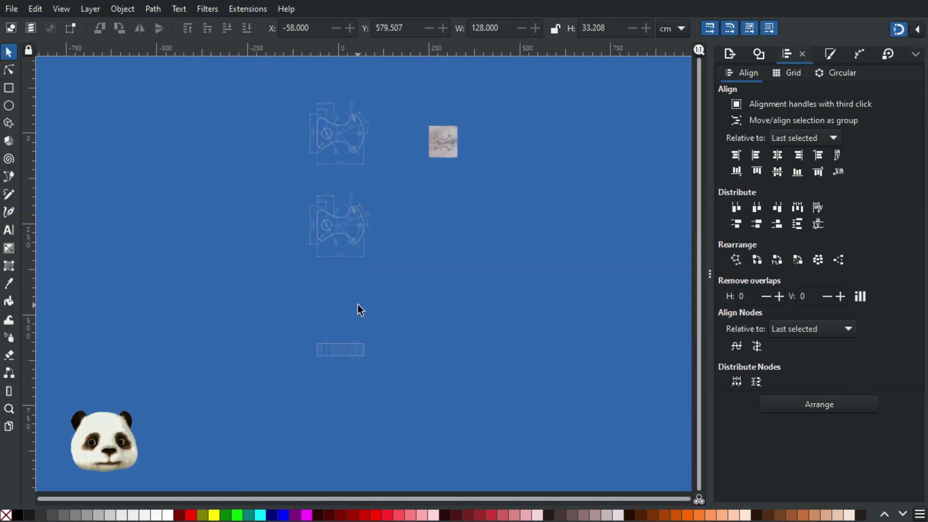
- Undo the clipping, the rectangles and the hatch copy, back to the unhatched side view below the hatched plate
key("ctrl+z")
key("ctrl+z")
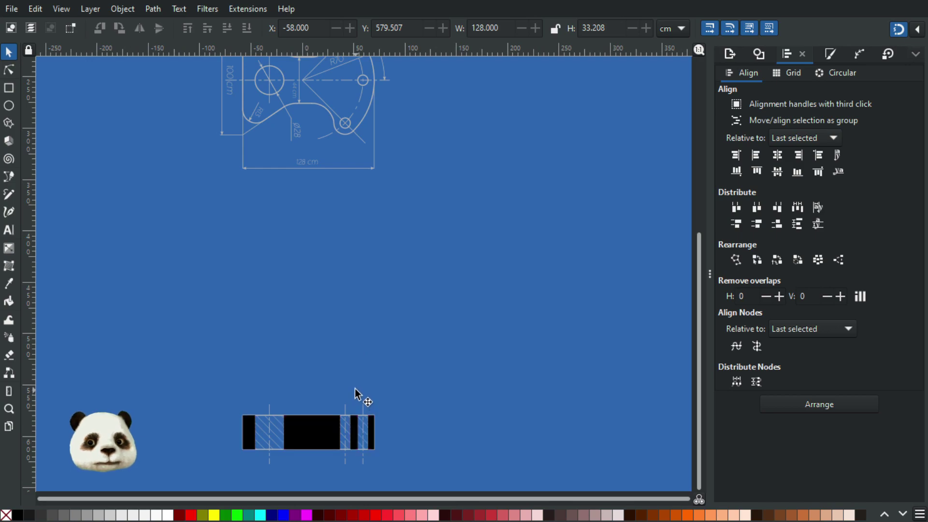
key("ctrl+z")
key("ctrl+z")
key("ctrl+z")
key("ctrl+z")
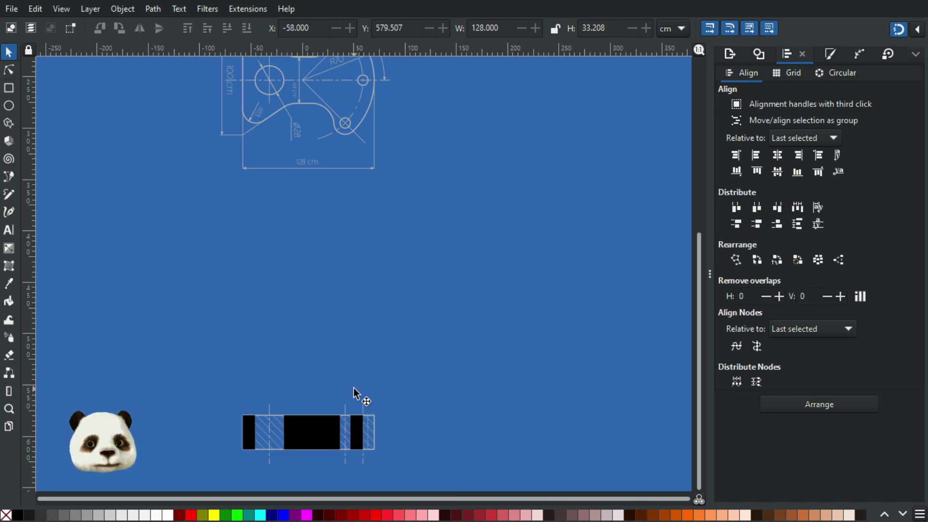
key("ctrl+z")
key("ctrl+z")
key("ctrl+z")
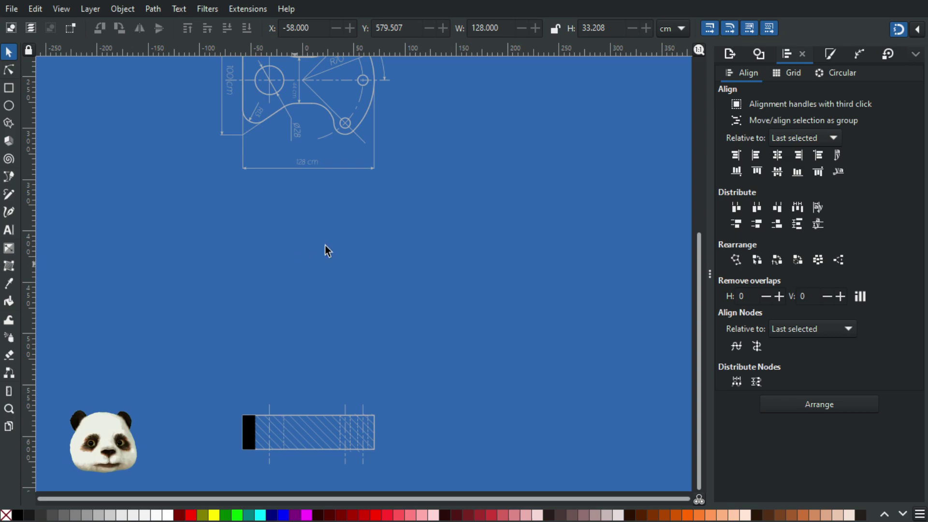
key("ctrl+z")
key("ctrl+z")
key("ctrl+z")
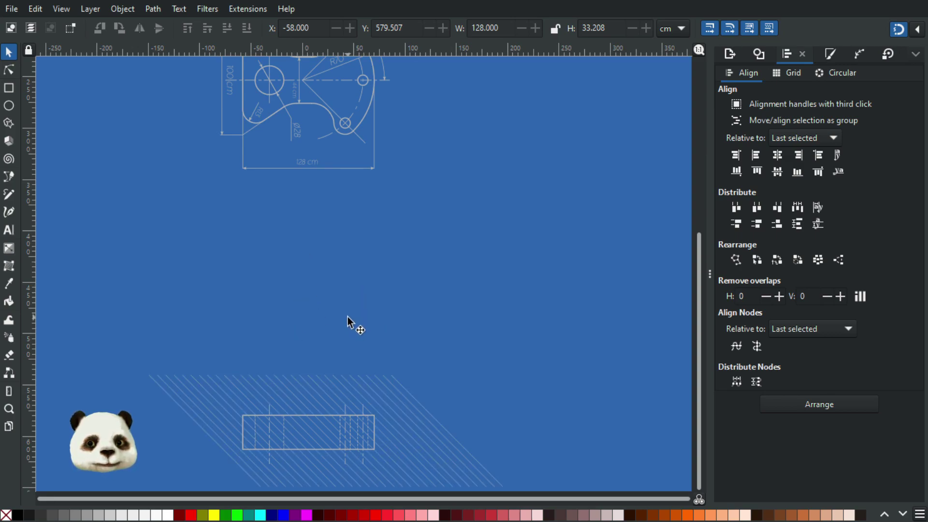
key("ctrl+z")
key("ctrl+z")
- Review the hatched plate, the unhatched side view and the dimensioned plate drawings above them
left_click_drag(392, 302, 416, 193)
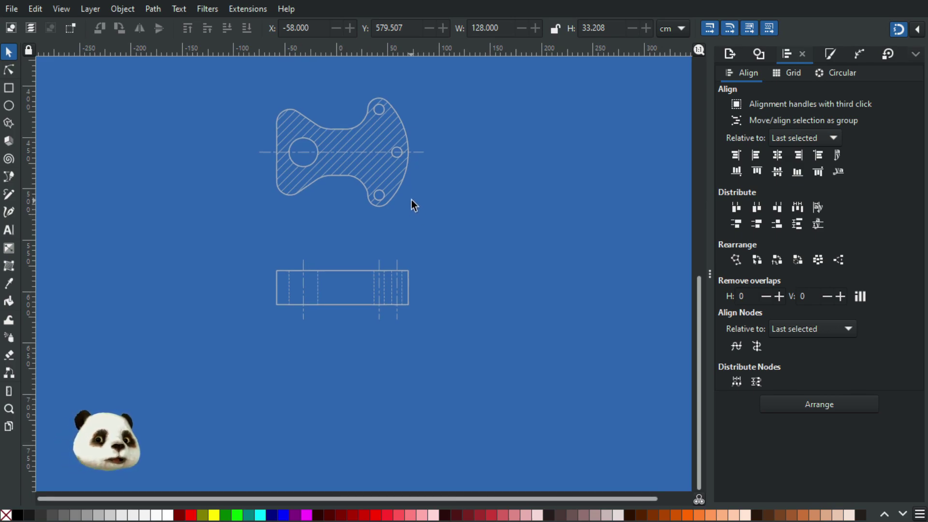
scroll(378, 246, "up", 3)
scroll(369, 236, "down", 3)
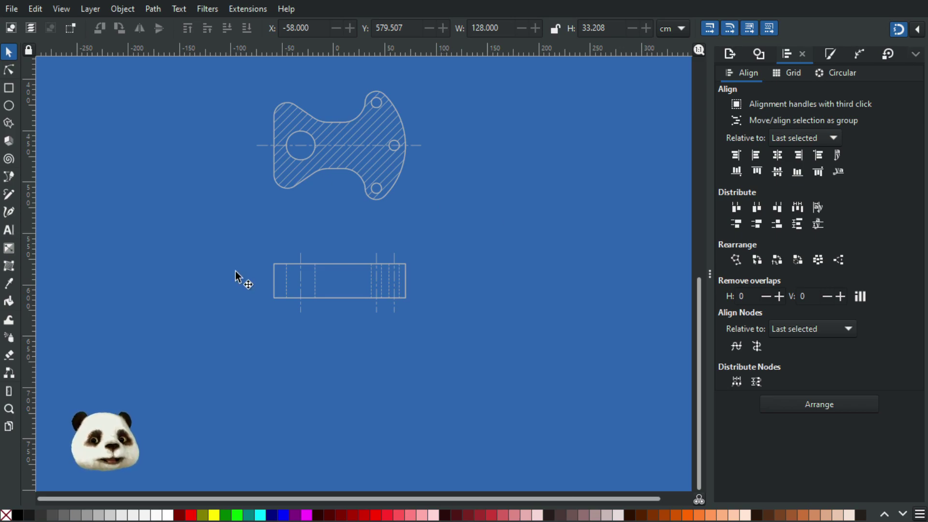
scroll(296, 283, "down", 3)
left_click_drag(421, 252, 444, 313)
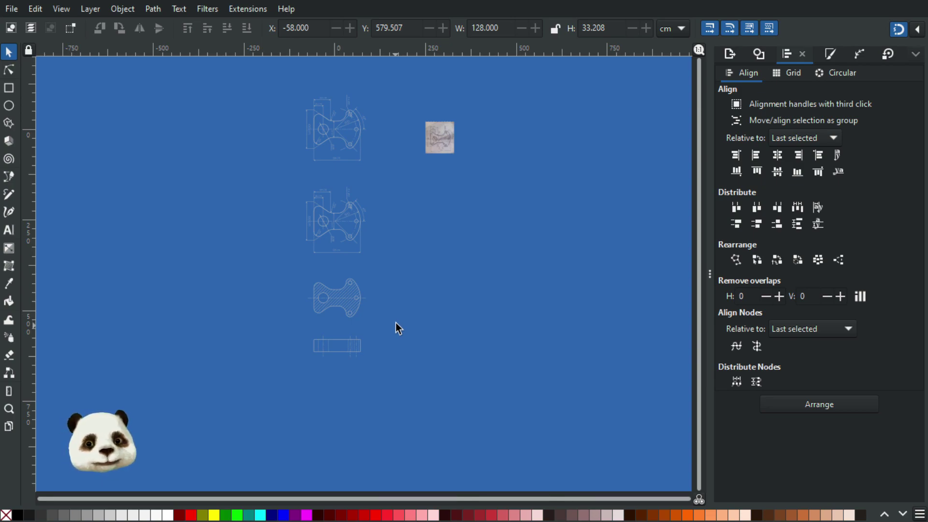
scroll(367, 280, "up", 2)
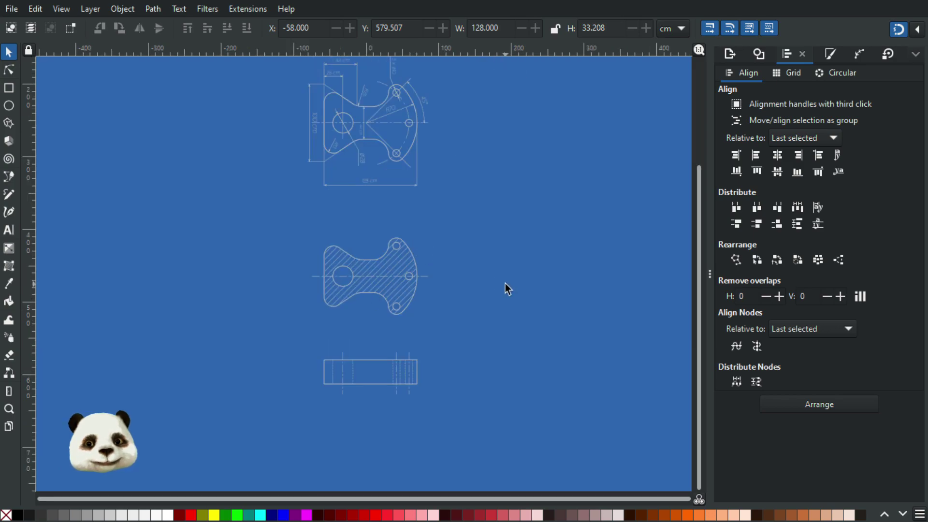
left_click_drag(495, 262, 454, 409)
scroll(377, 185, "up", 2)
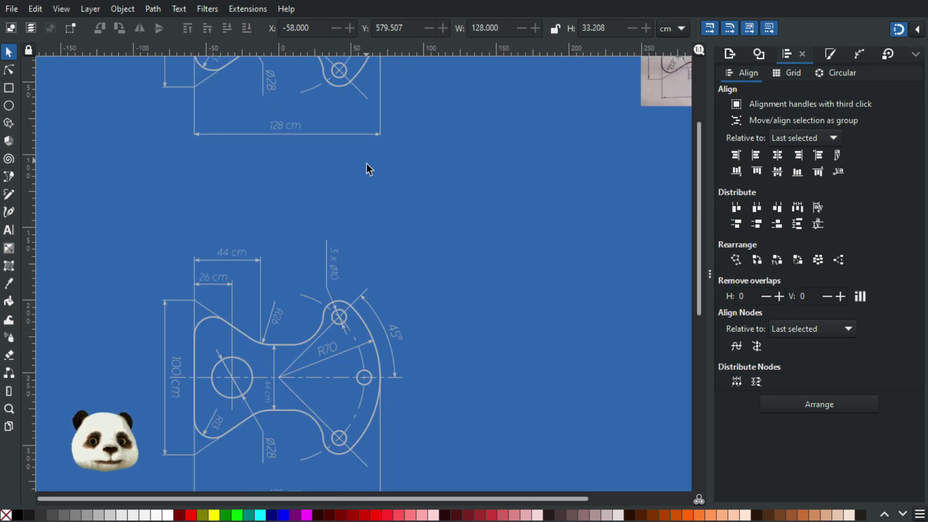
scroll(439, 331, "up", 5)
scroll(439, 341, "up", 8)
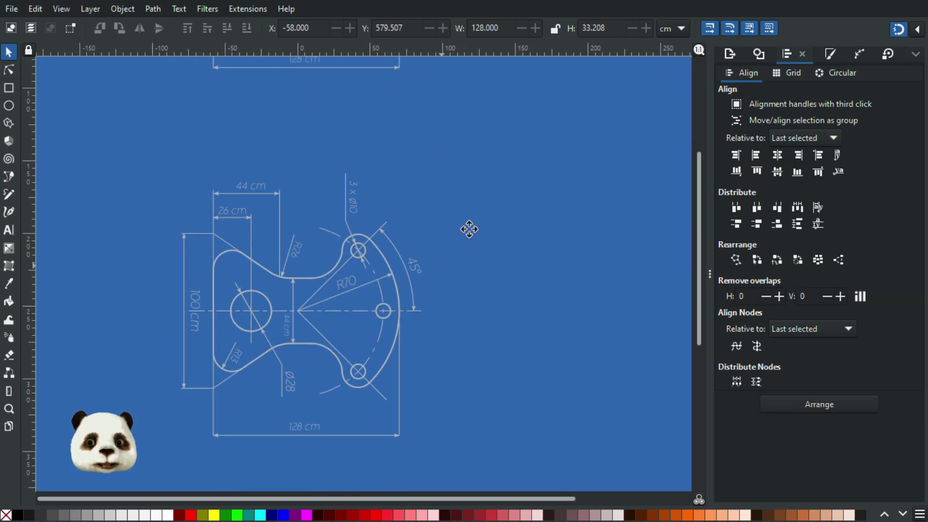
scroll(479, 220, "down", 3)
scroll(499, 242, "down", 2)
left_click_drag(532, 161, 421, 294)
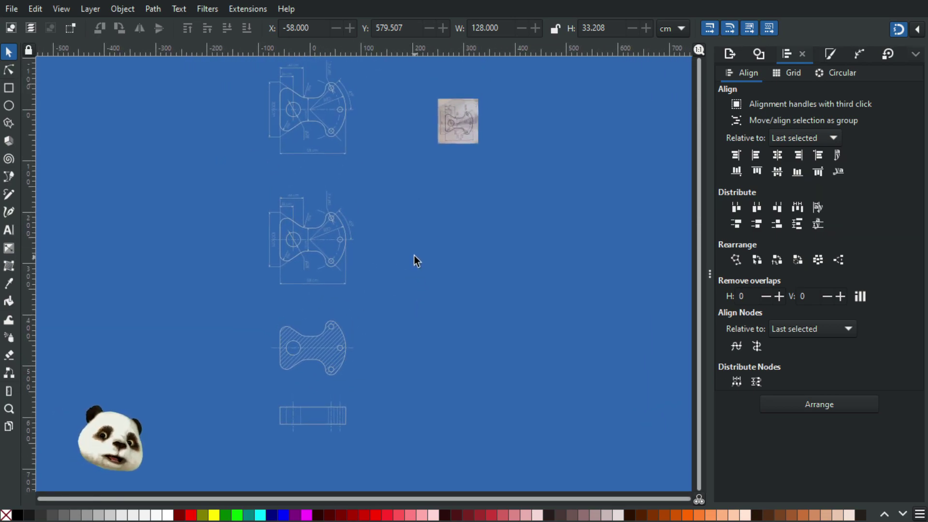
- Compare the finished dimensioned plate drawings with the reference sketch photo
left_click_drag(393, 246, 425, 288)
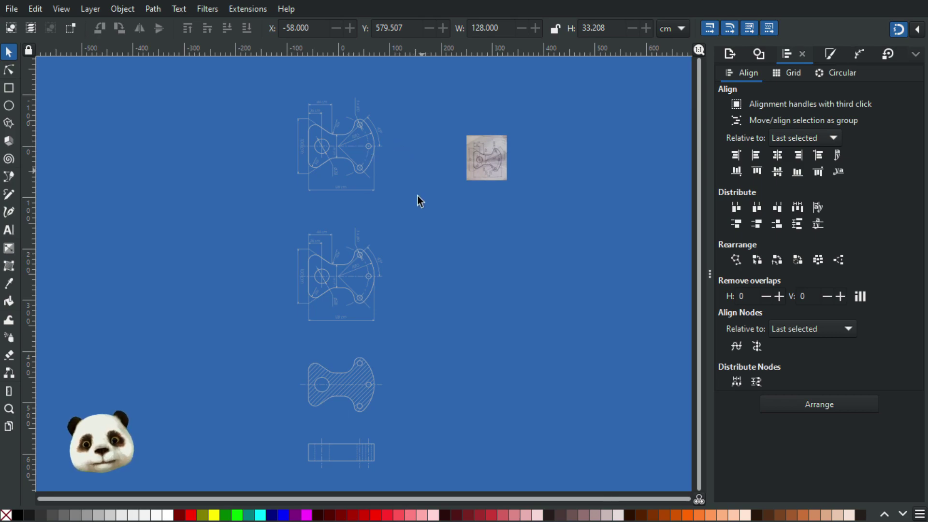
scroll(390, 222, "up", 2)
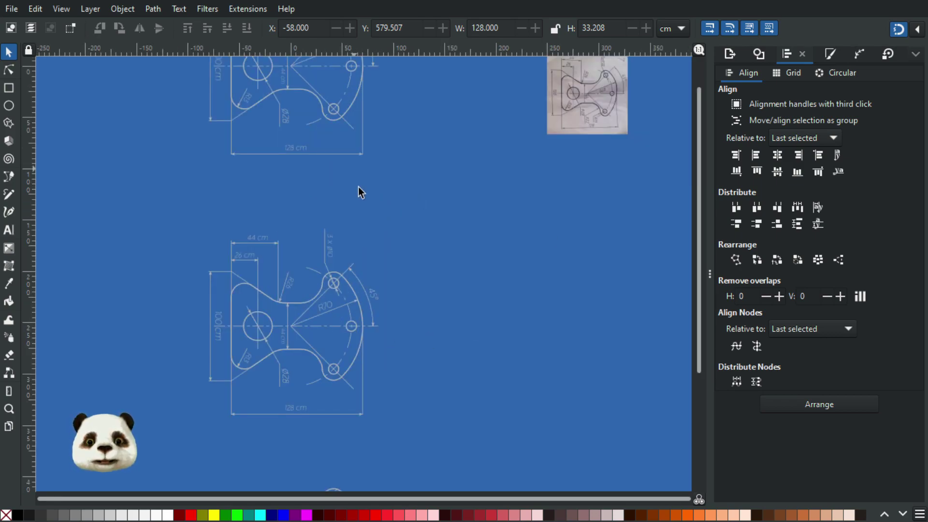
scroll(358, 352, "up", 5)
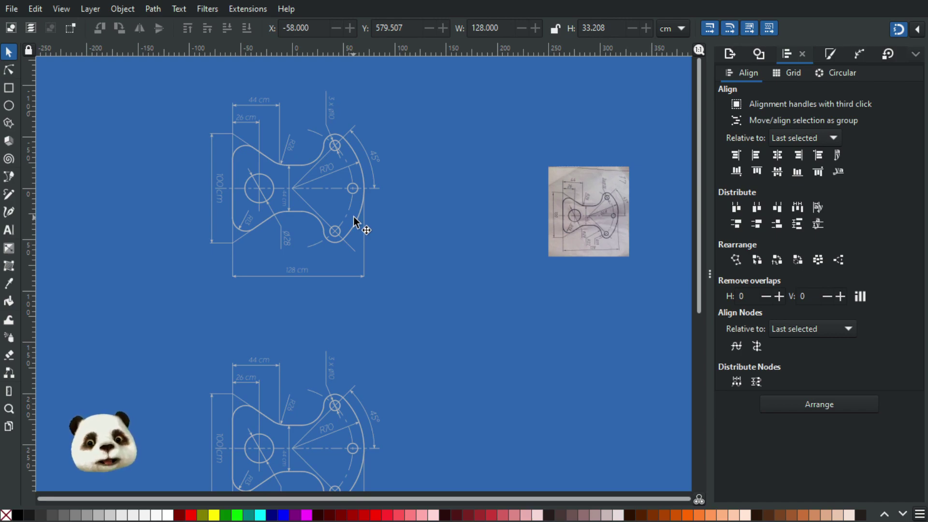
scroll(396, 319, "down", 2)
scroll(462, 215, "down", 5)
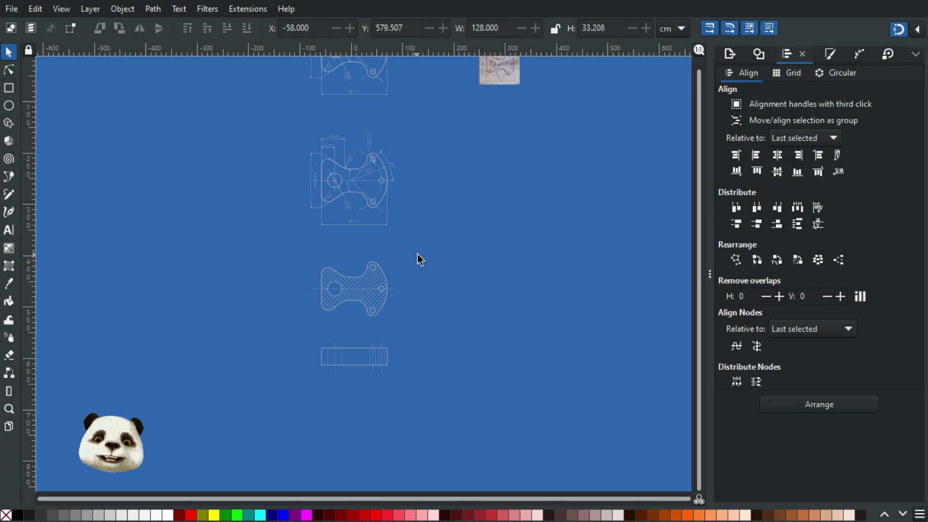
left_click_drag(424, 155, 371, 259)
scroll(327, 164, "up", 2)
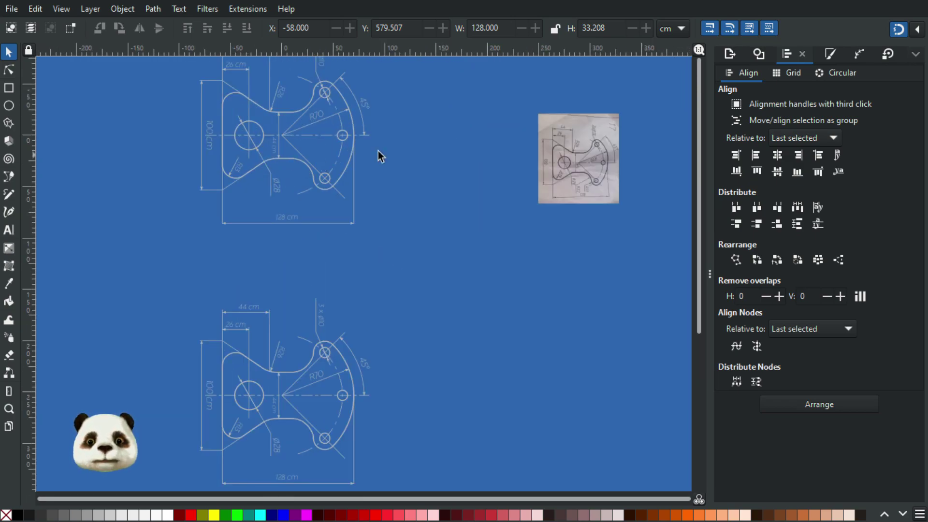
scroll(578, 176, "up", 2)
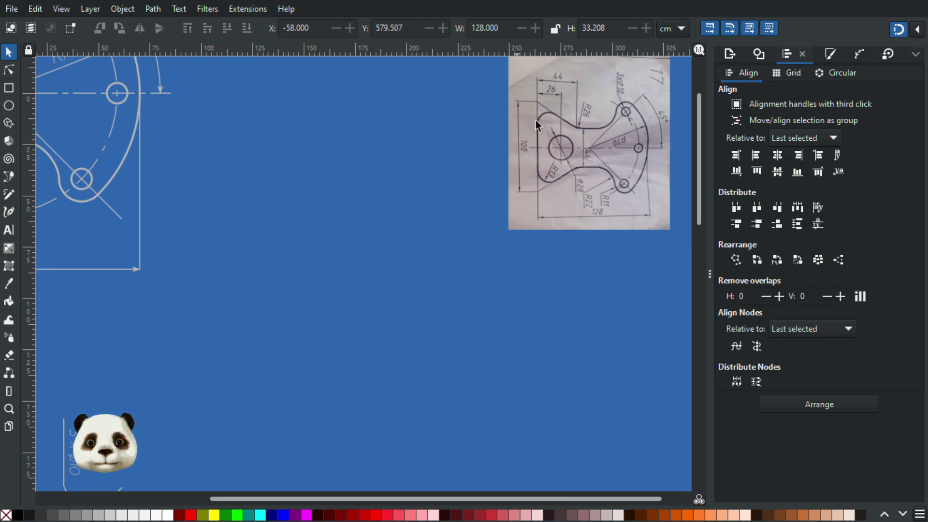
scroll(333, 215, "down", 2)
left_click_drag(325, 224, 410, 242)
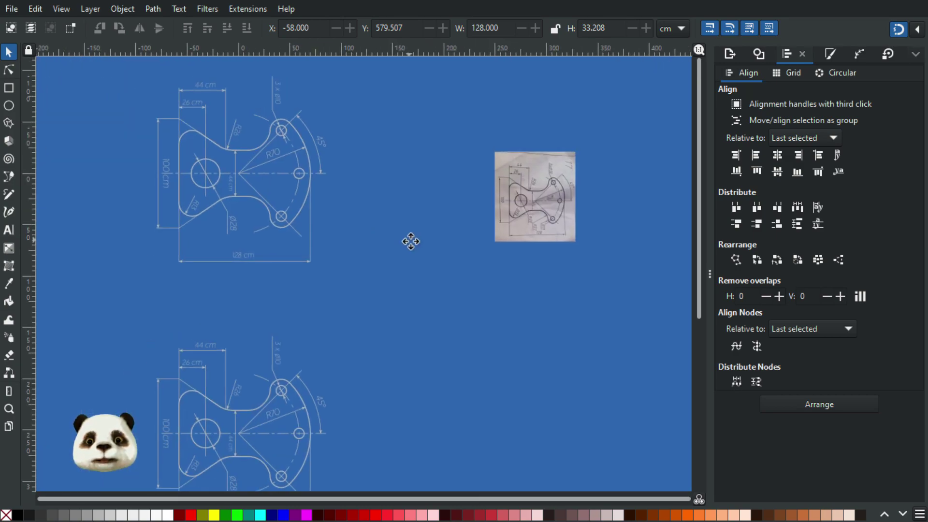
scroll(329, 238, "up", 1)
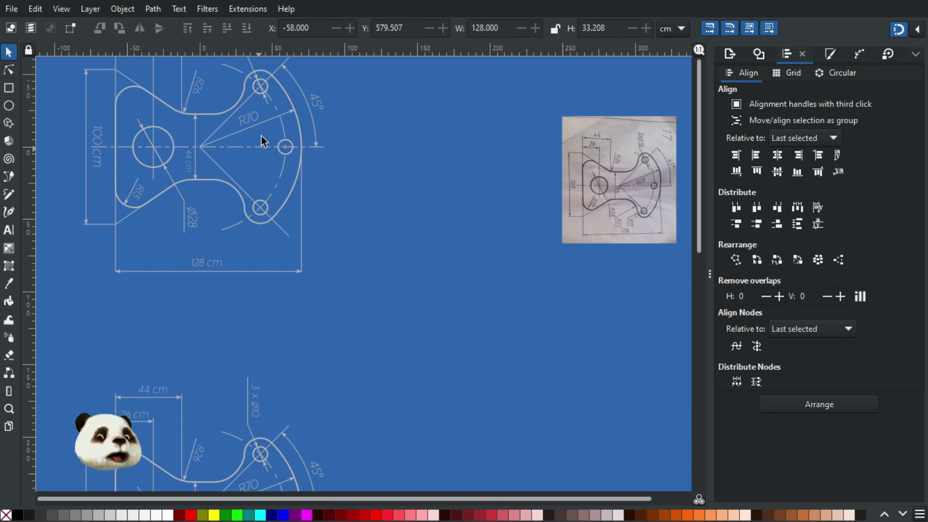
scroll(457, 162, "down", 2, "ctrl")
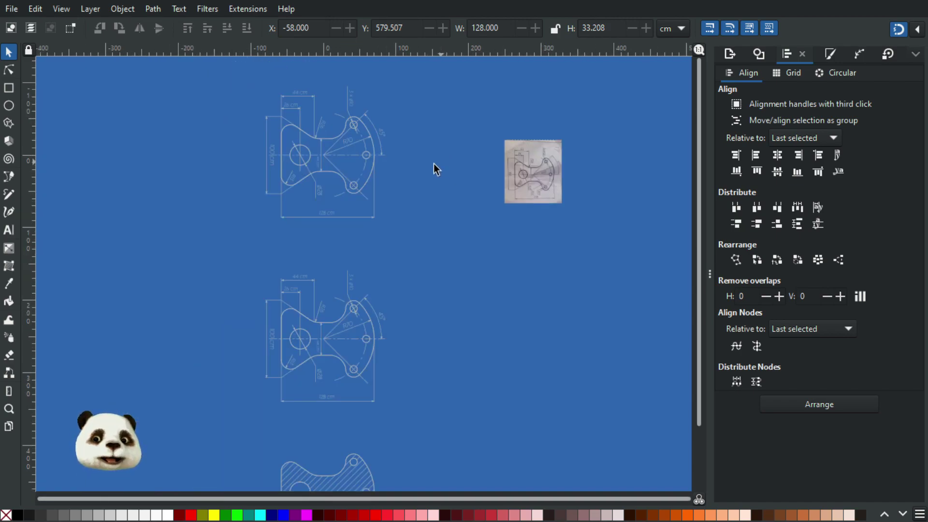